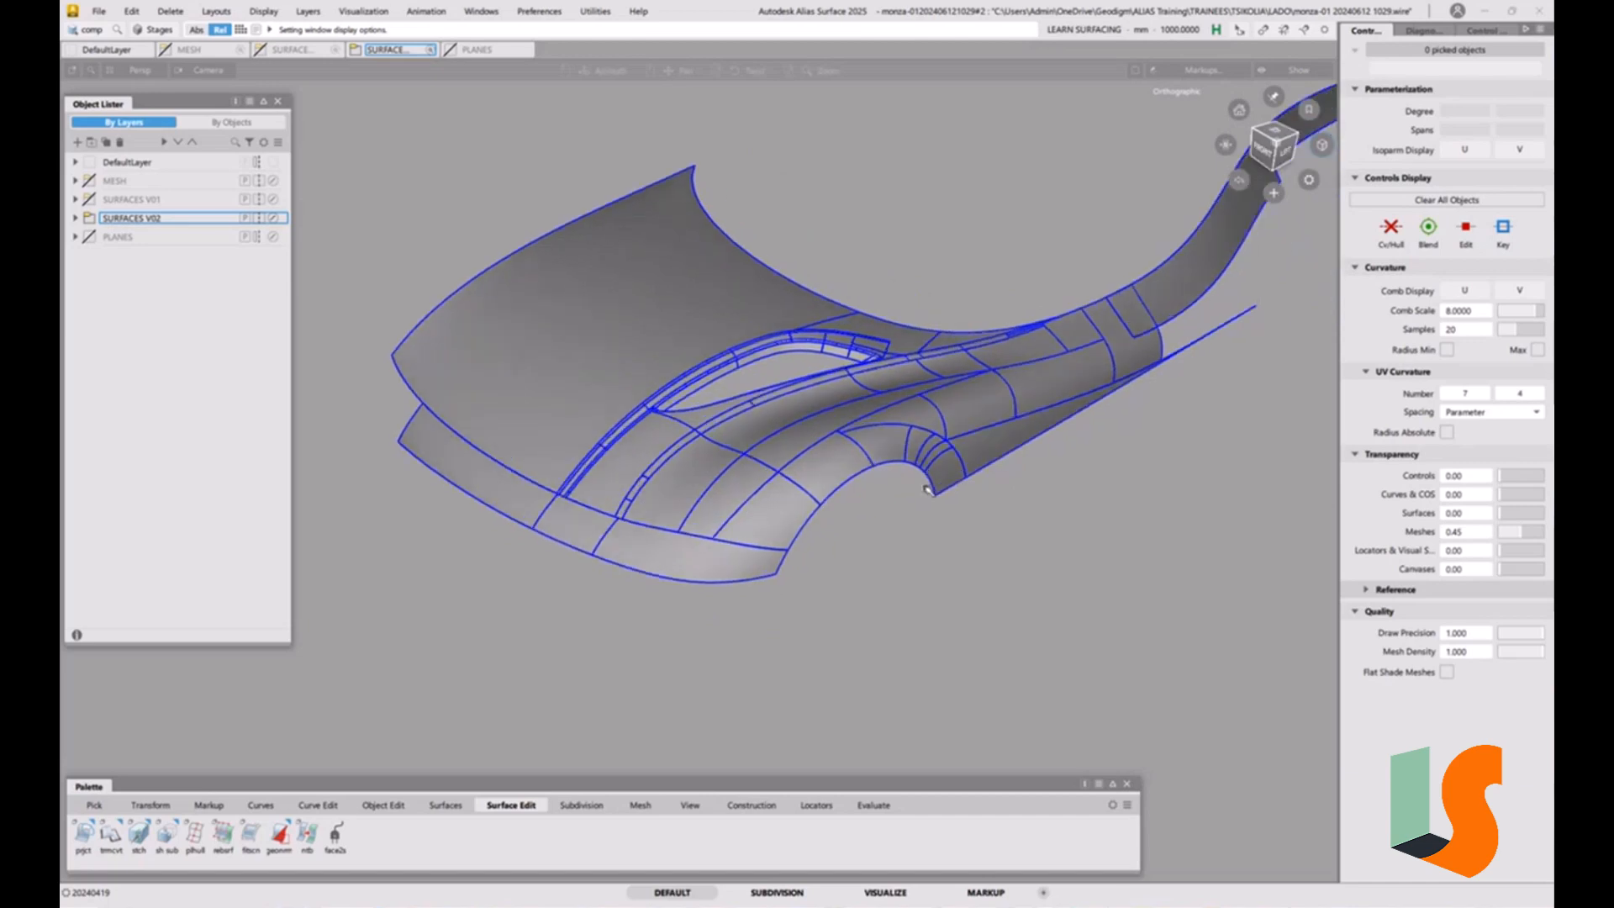
Show the MESH layer over the hood surfaces and toggle the SURFACES V02 layer off and on to view the mesh alone.
{"action": "middle_click_drag", "start_coordinate": [948, 468], "coordinate": [976, 509], "text": "alt+shift"}
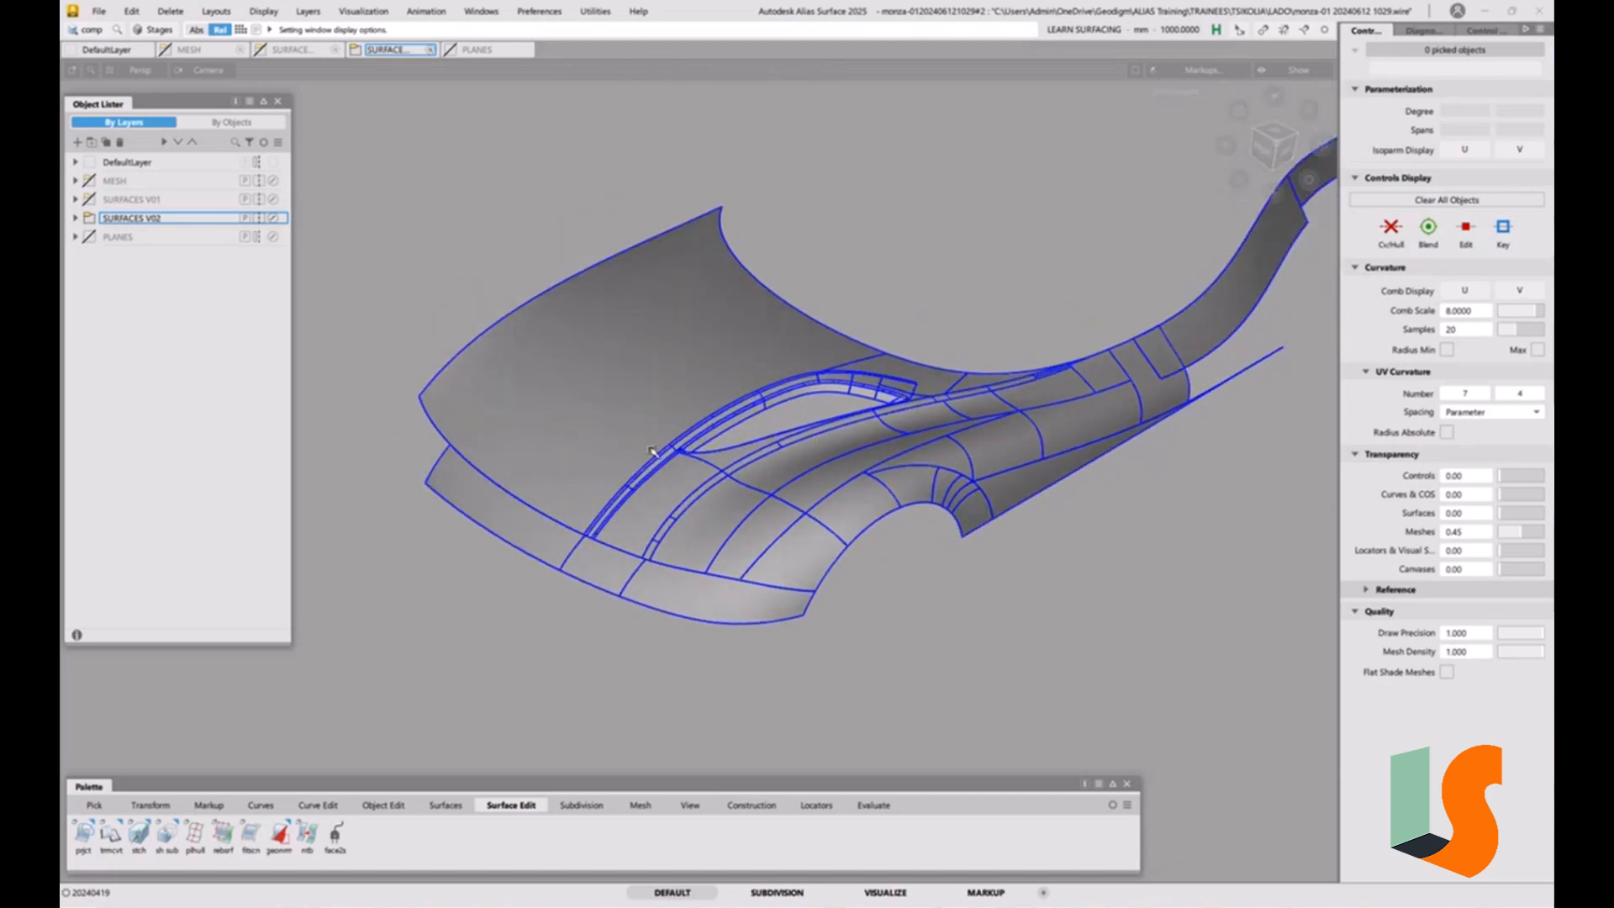
{"action": "left_click", "coordinate": [89, 181]}
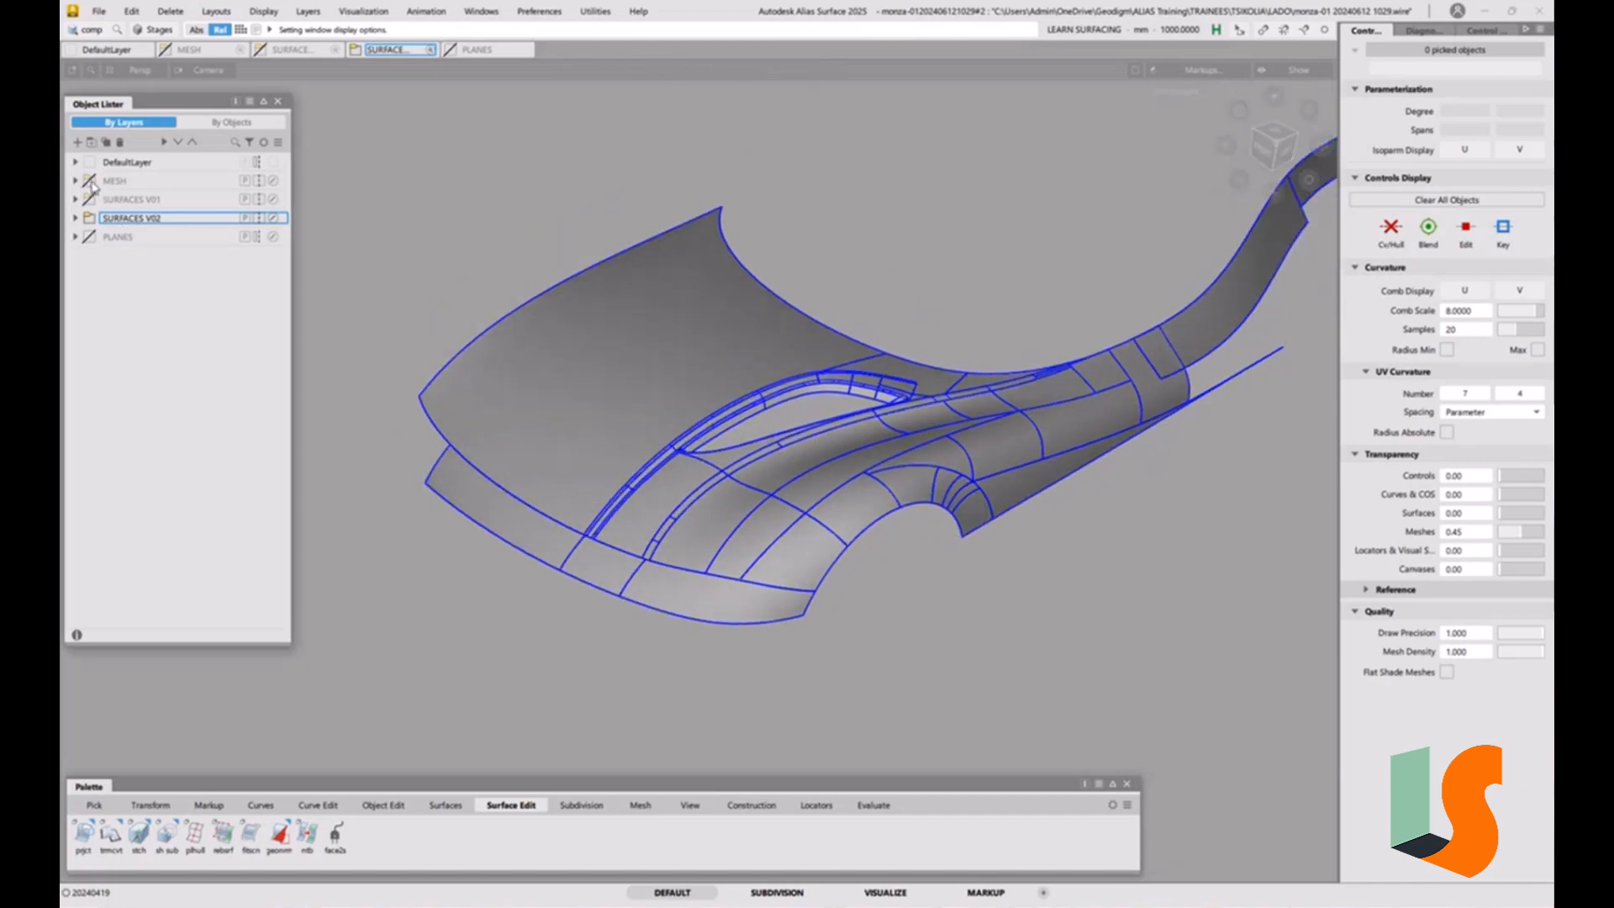
{"action": "left_click", "coordinate": [89, 218]}
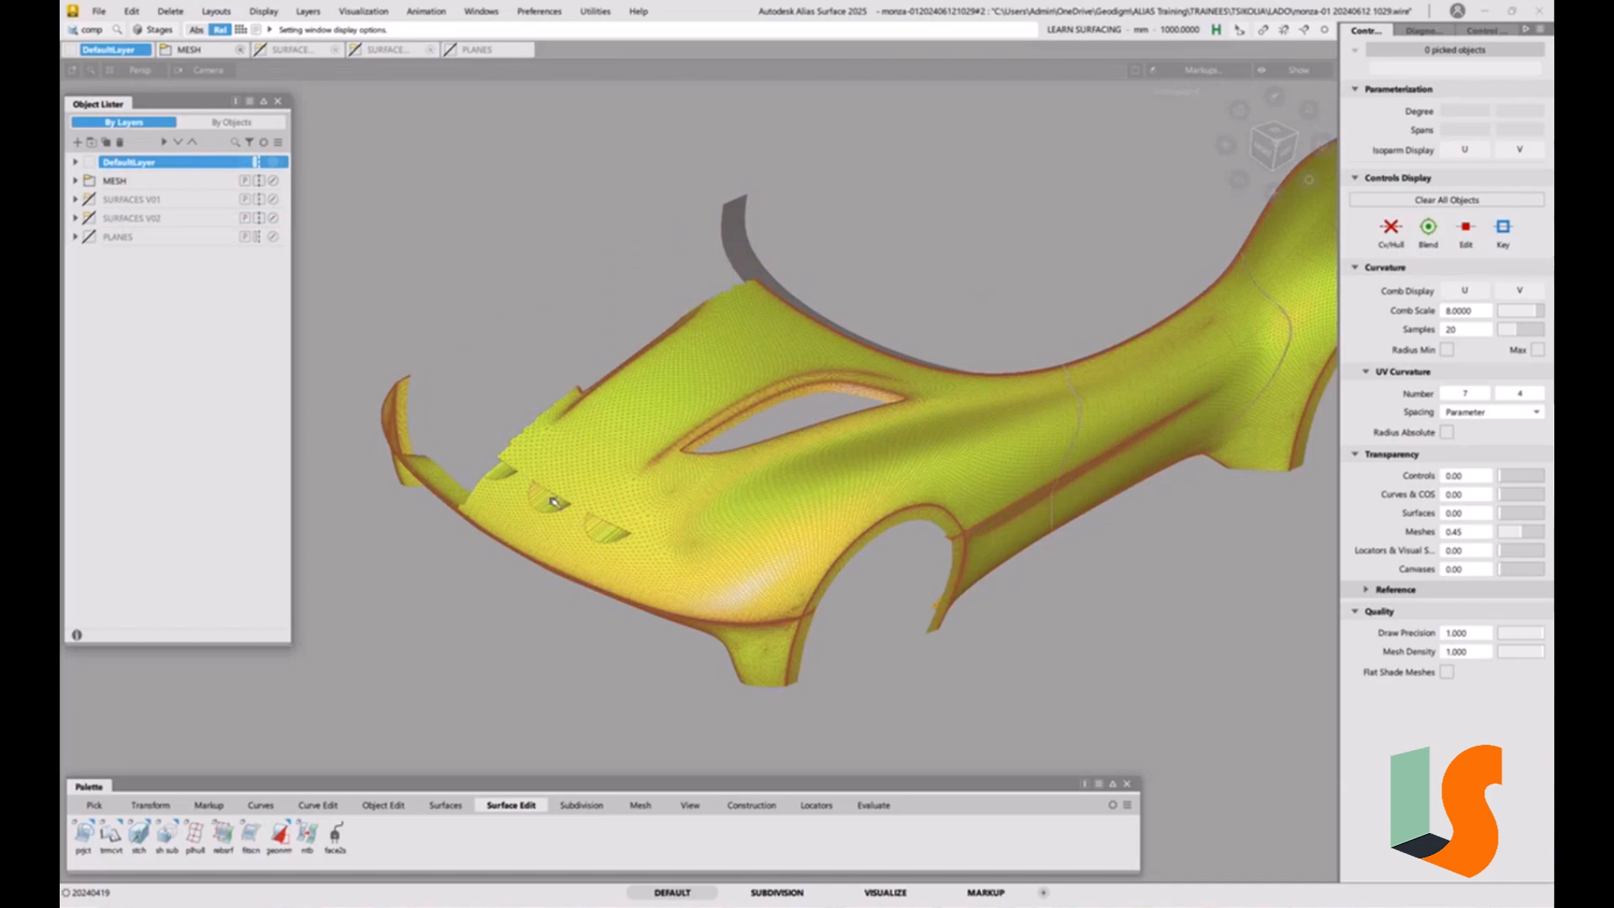
{"action": "left_click", "coordinate": [90, 219]}
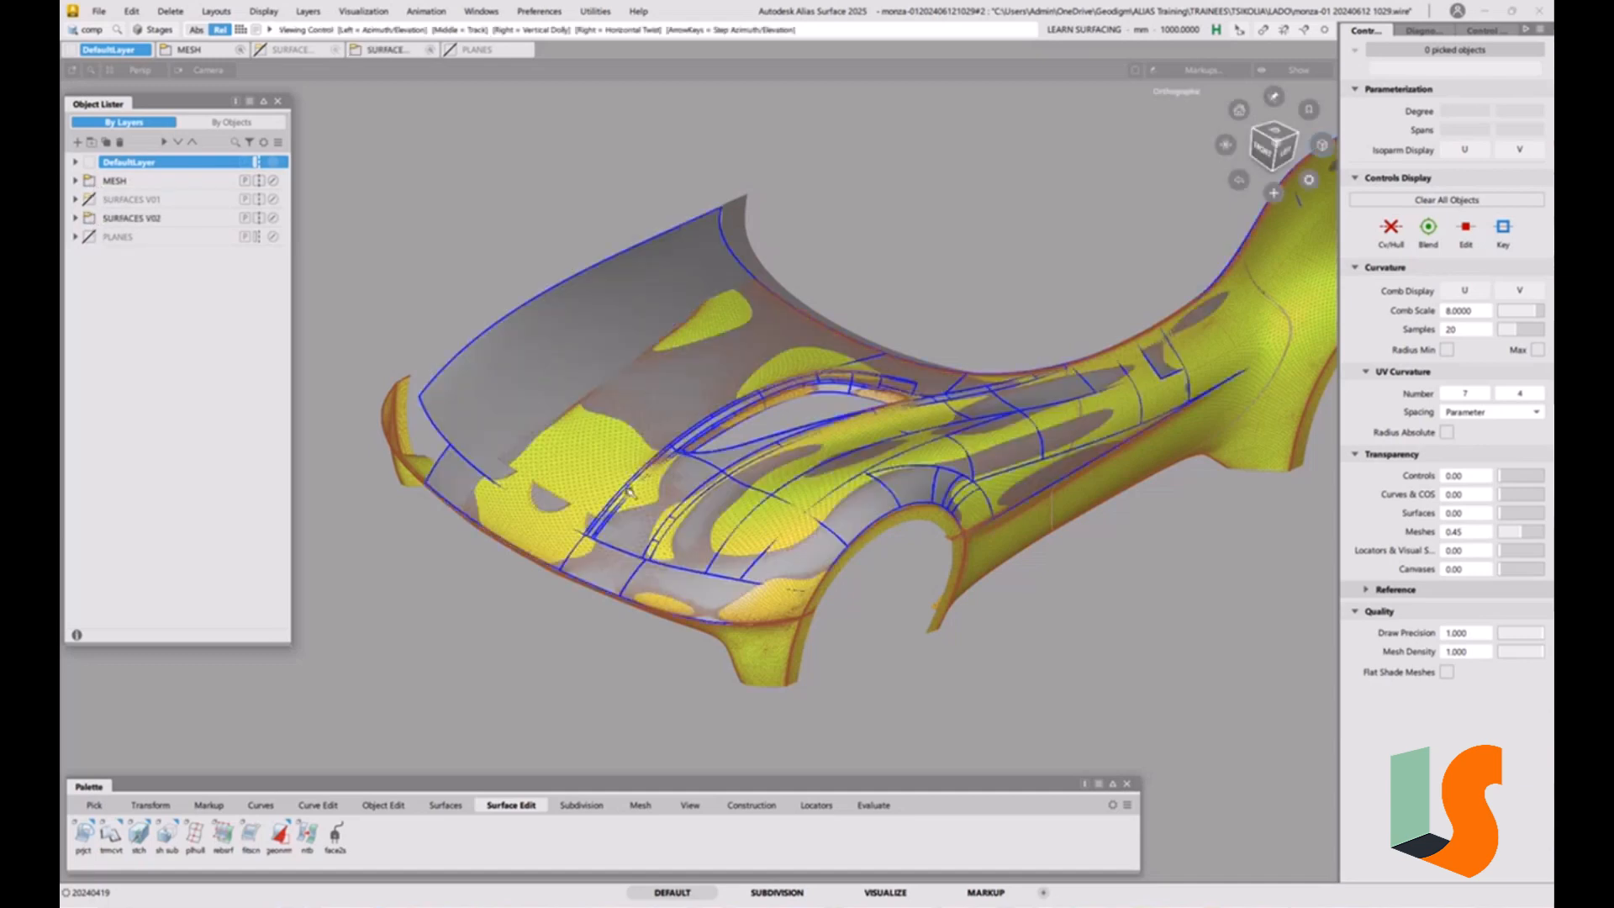
Examine the hood's scoop area from above against the mesh, in both wireframe and shaded display.
{"action": "scroll", "coordinate": [610, 570], "scroll_direction": "up", "scroll_amount": 3}
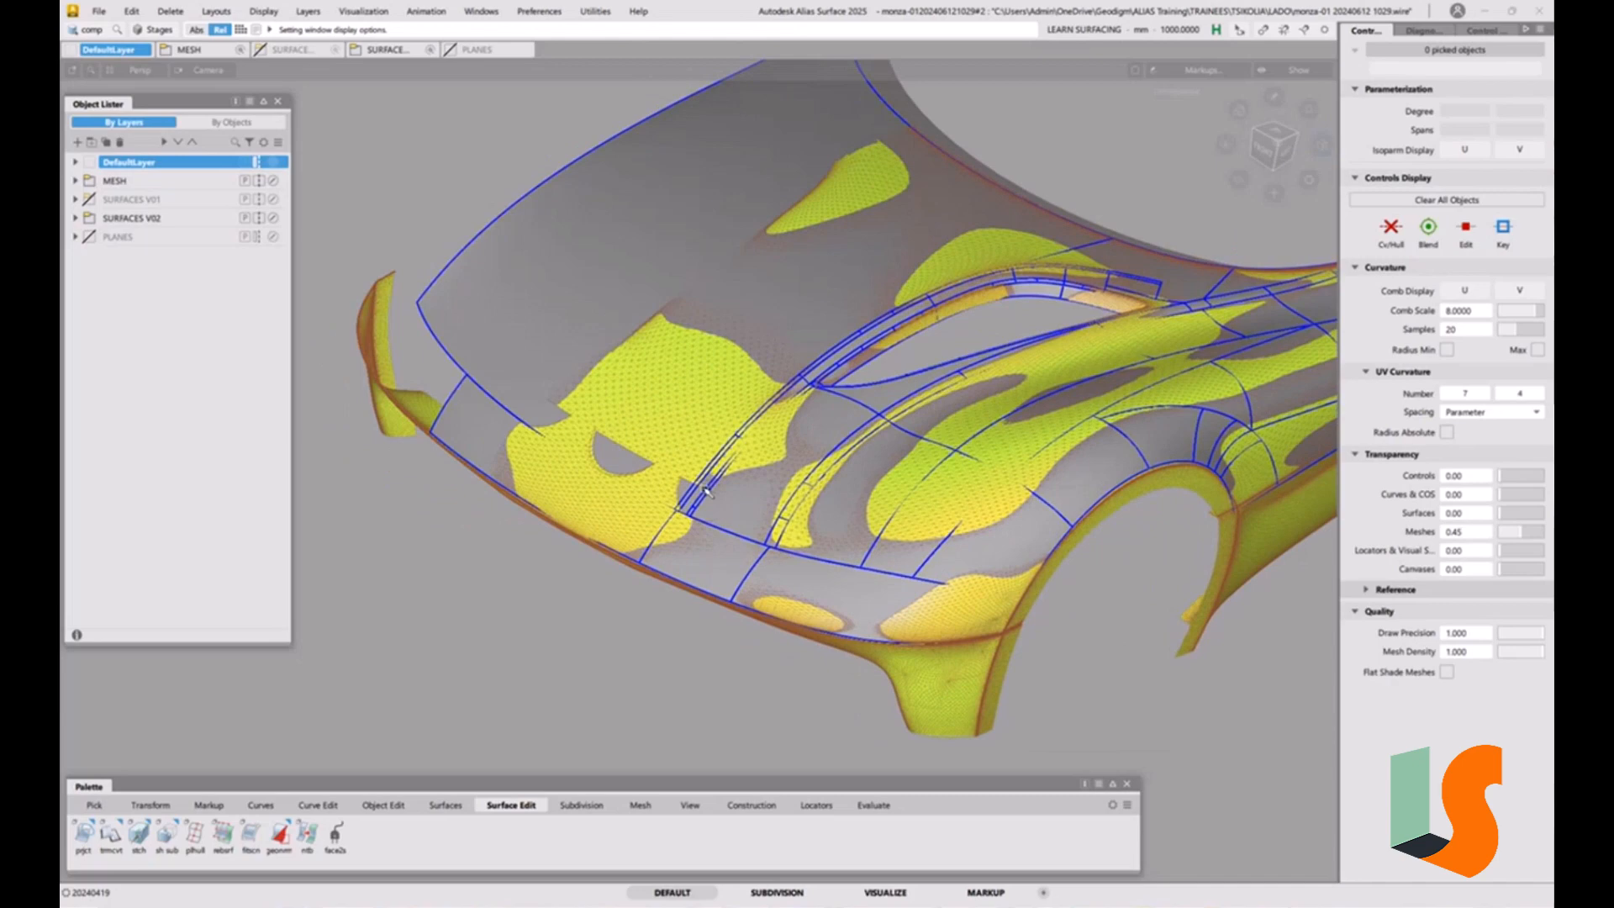
{"action": "left_click_drag", "start_coordinate": [706, 492], "coordinate": [920, 528], "text": "alt+shift"}
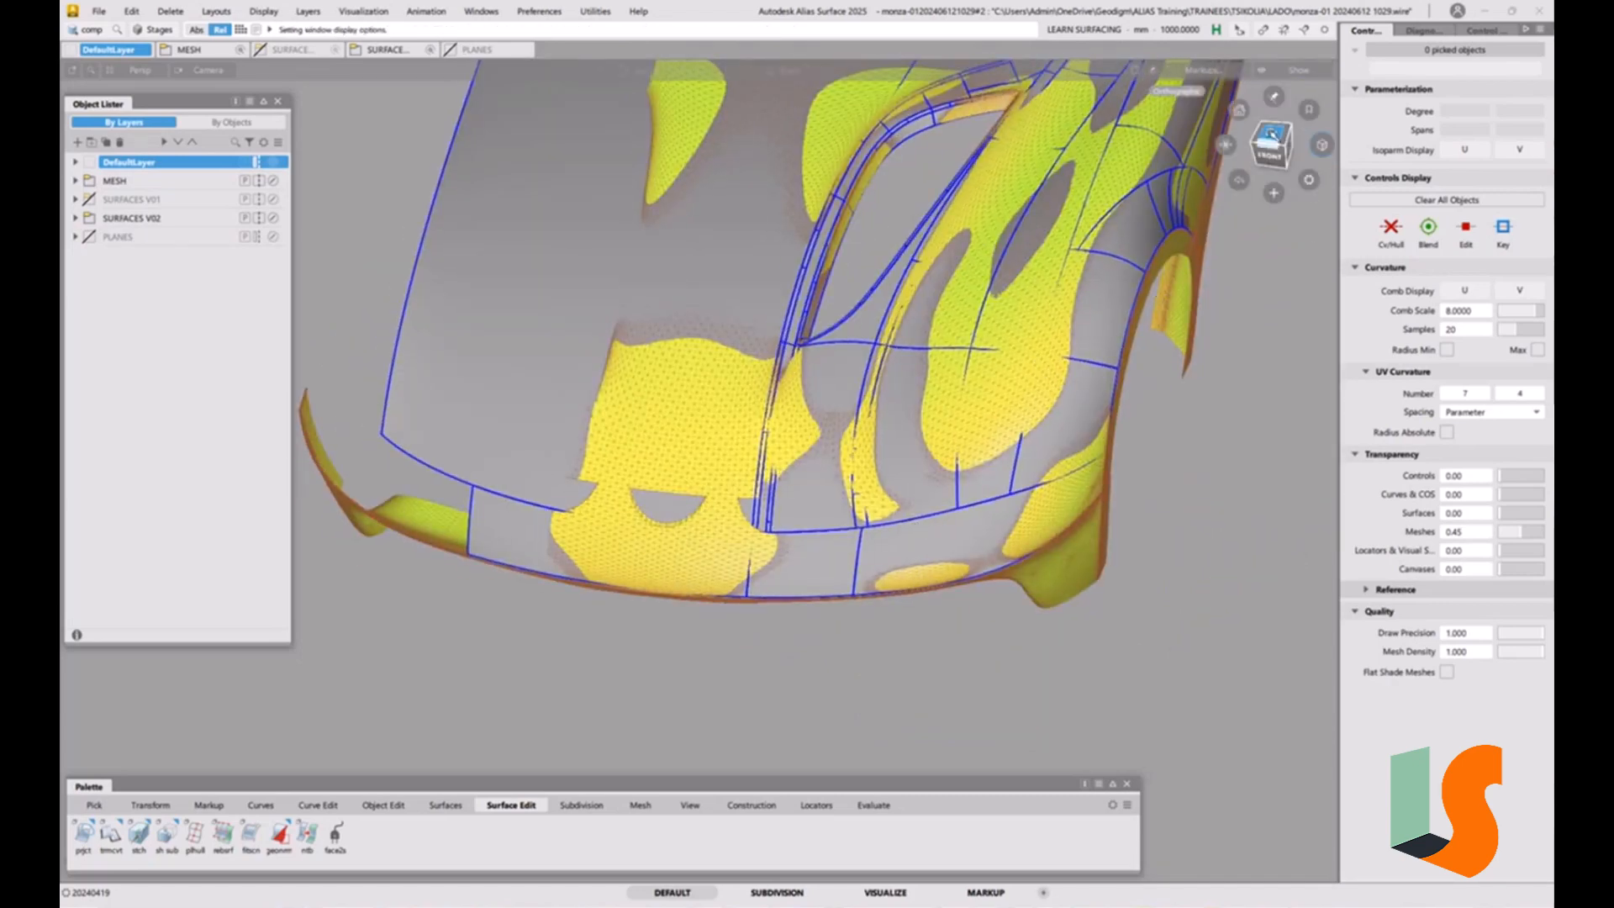
{"action": "left_click", "coordinate": [1270, 140]}
{"action": "scroll", "coordinate": [777, 513], "scroll_direction": "up", "scroll_amount": 5}
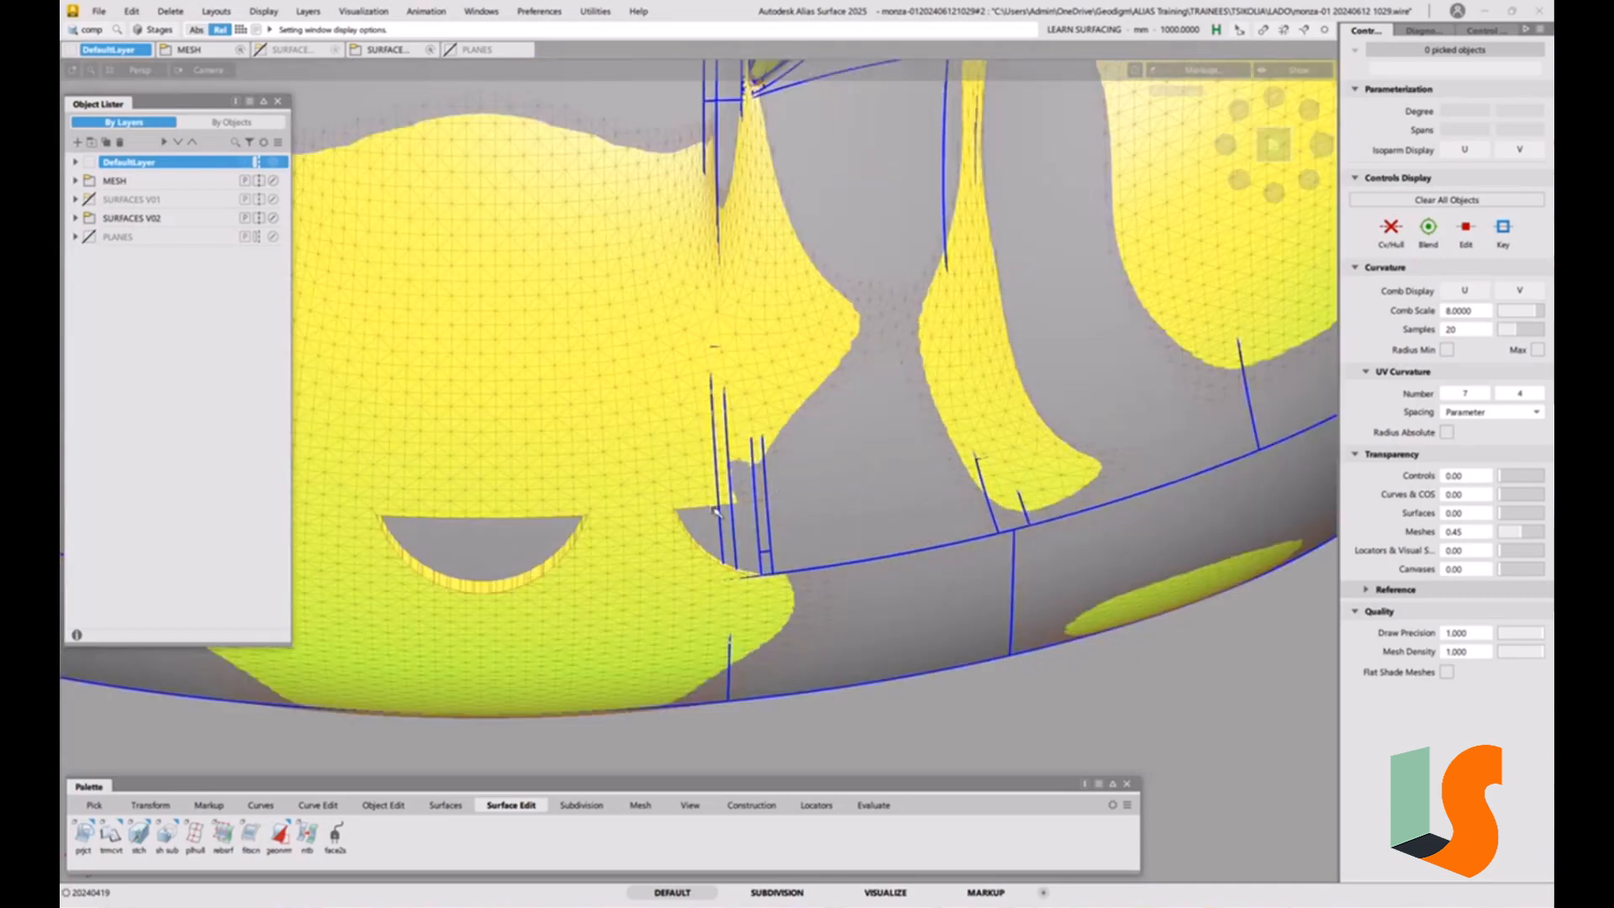
{"action": "key", "text": "5"}
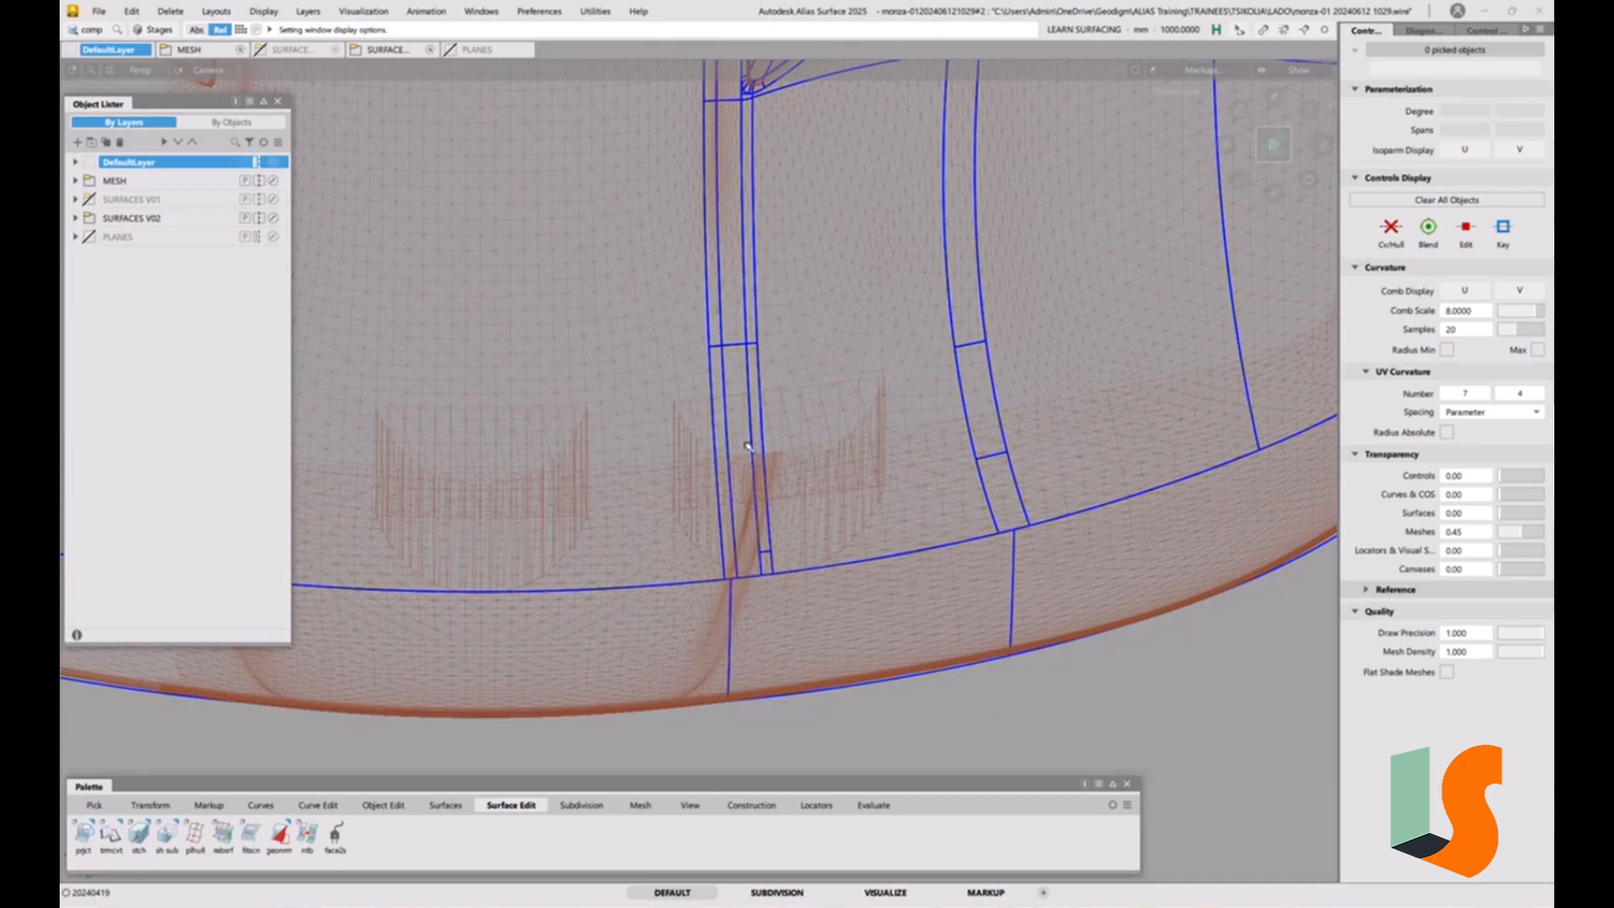
{"action": "key", "text": "5"}
Hide the MESH layer and inspect the front hood and fender surfaces, with the surface edges toggled off and back on.
{"action": "left_click", "coordinate": [89, 182]}
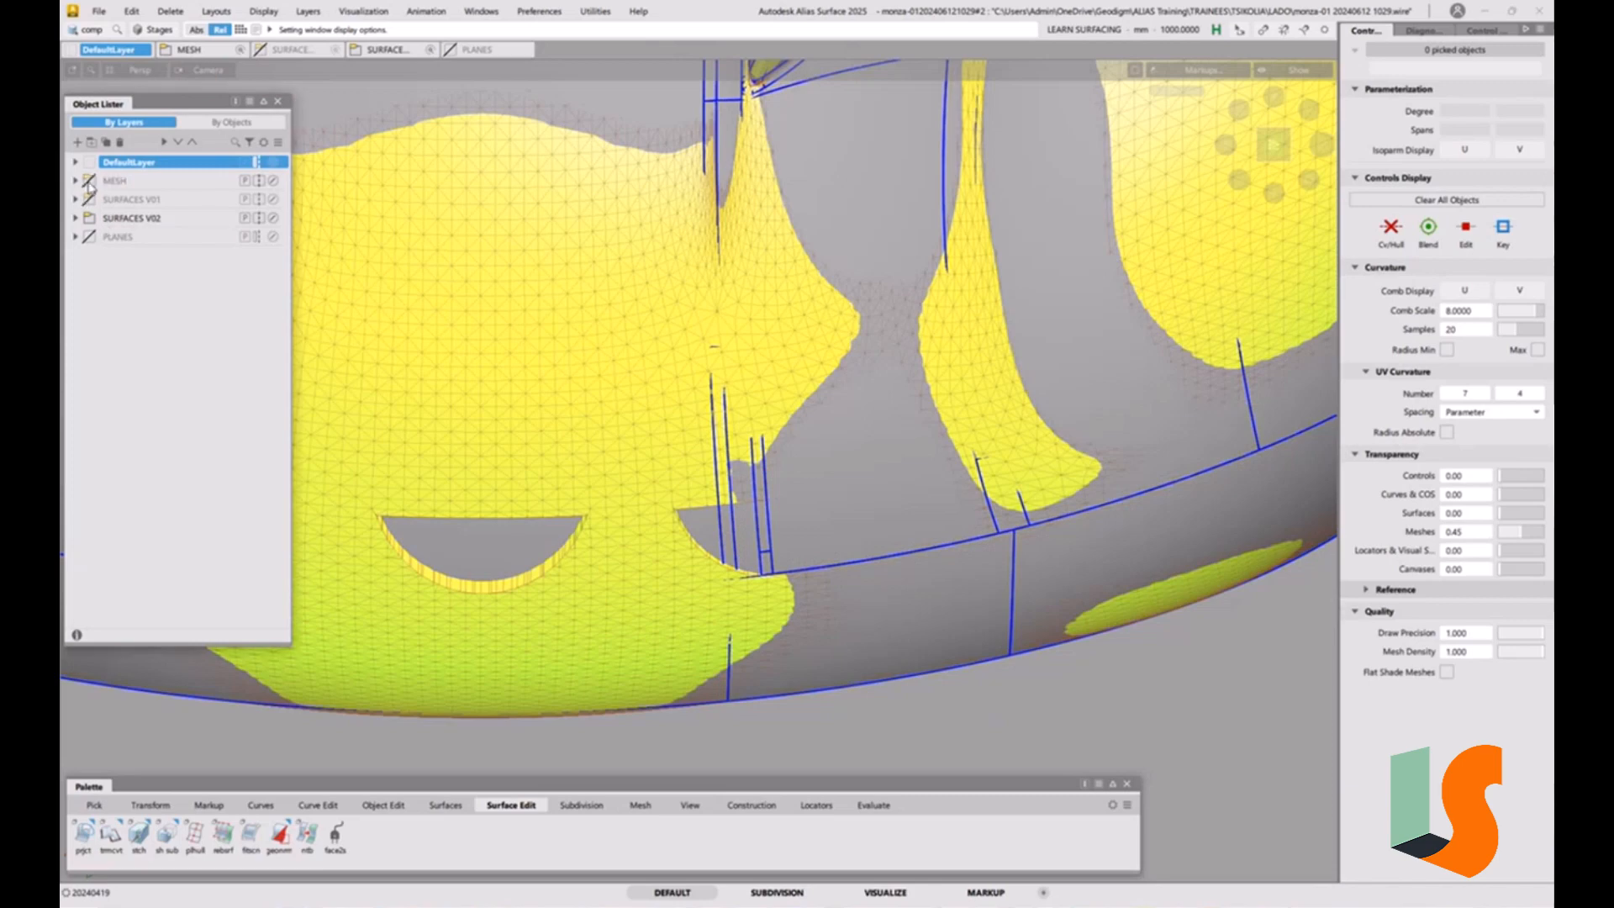
{"action": "left_click_drag", "start_coordinate": [664, 256], "coordinate": [672, 273], "text": "alt+shift"}
{"action": "key", "text": "alt+t"}
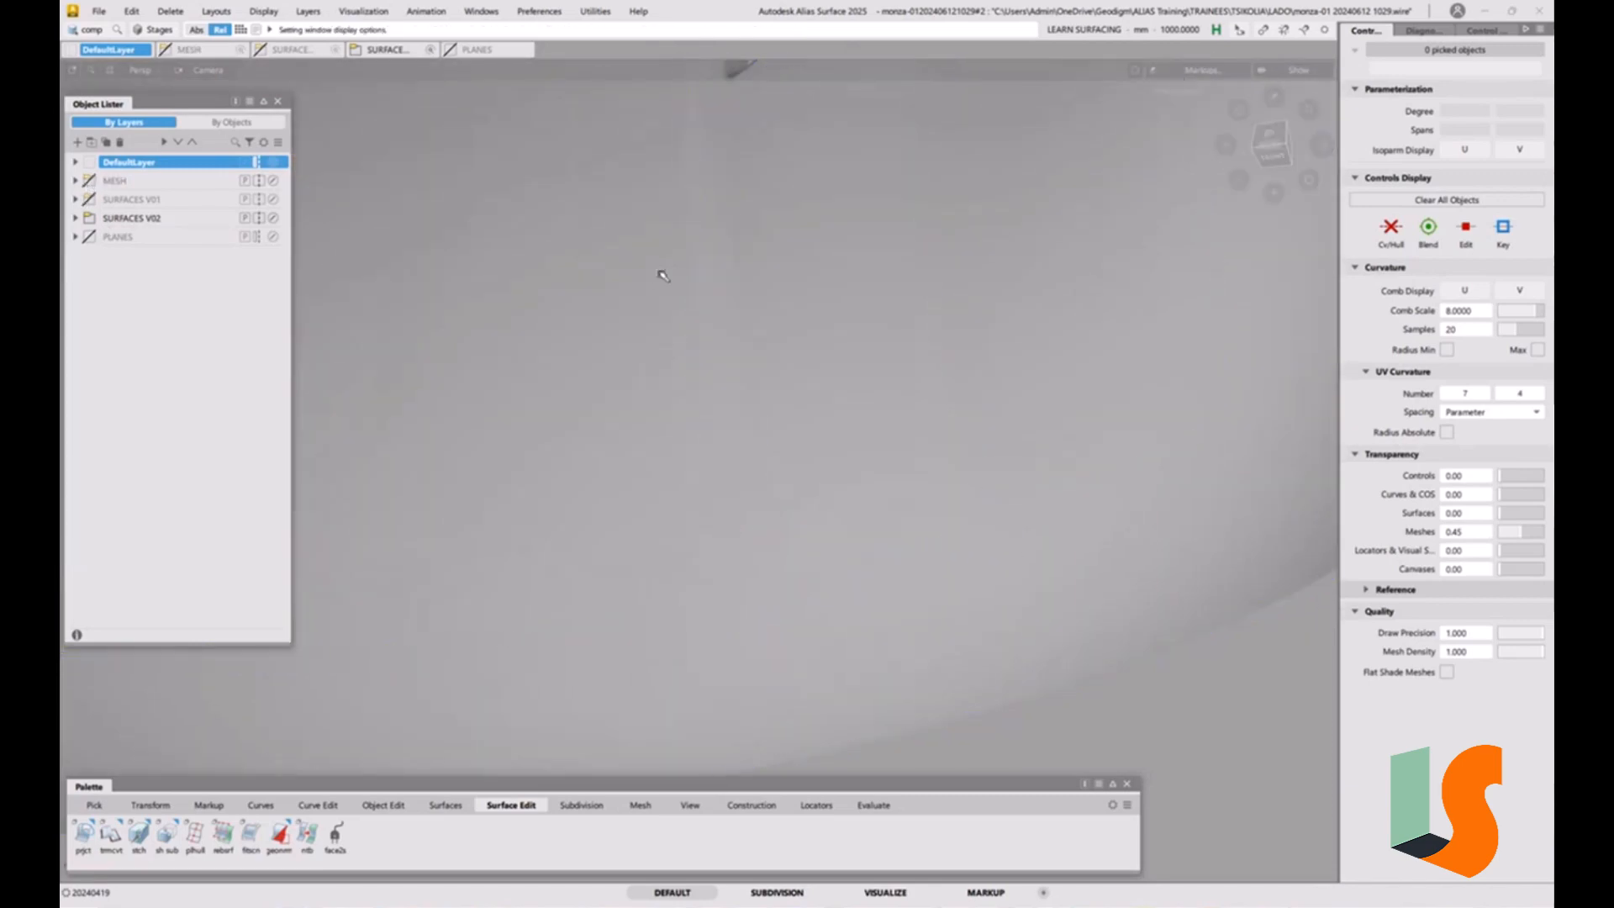
{"action": "left_click_drag", "start_coordinate": [687, 432], "coordinate": [700, 486], "text": "alt+shift"}
{"action": "key", "text": "alt+t"}
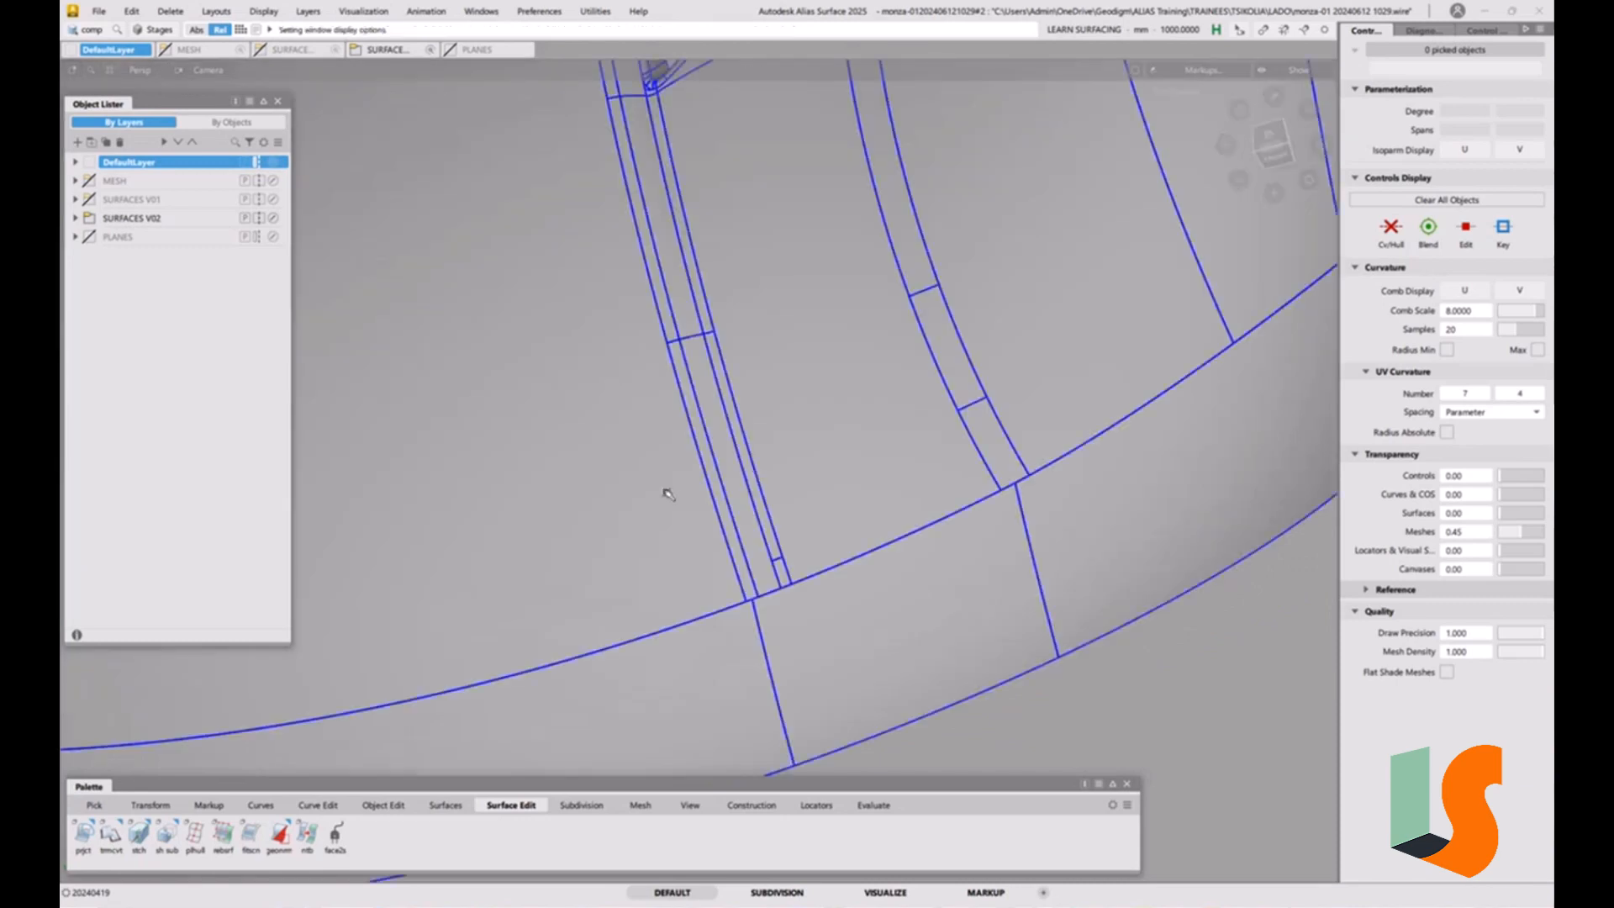
{"action": "left_click_drag", "start_coordinate": [759, 429], "coordinate": [882, 484], "text": "alt+shift"}
{"action": "right_click_drag", "start_coordinate": [882, 483], "coordinate": [762, 480], "text": "alt+shift"}
{"action": "middle_click_drag", "start_coordinate": [788, 480], "coordinate": [734, 554], "text": "alt+shift"}
{"action": "left_click_drag", "start_coordinate": [737, 556], "coordinate": [576, 450], "text": "alt+shift"}
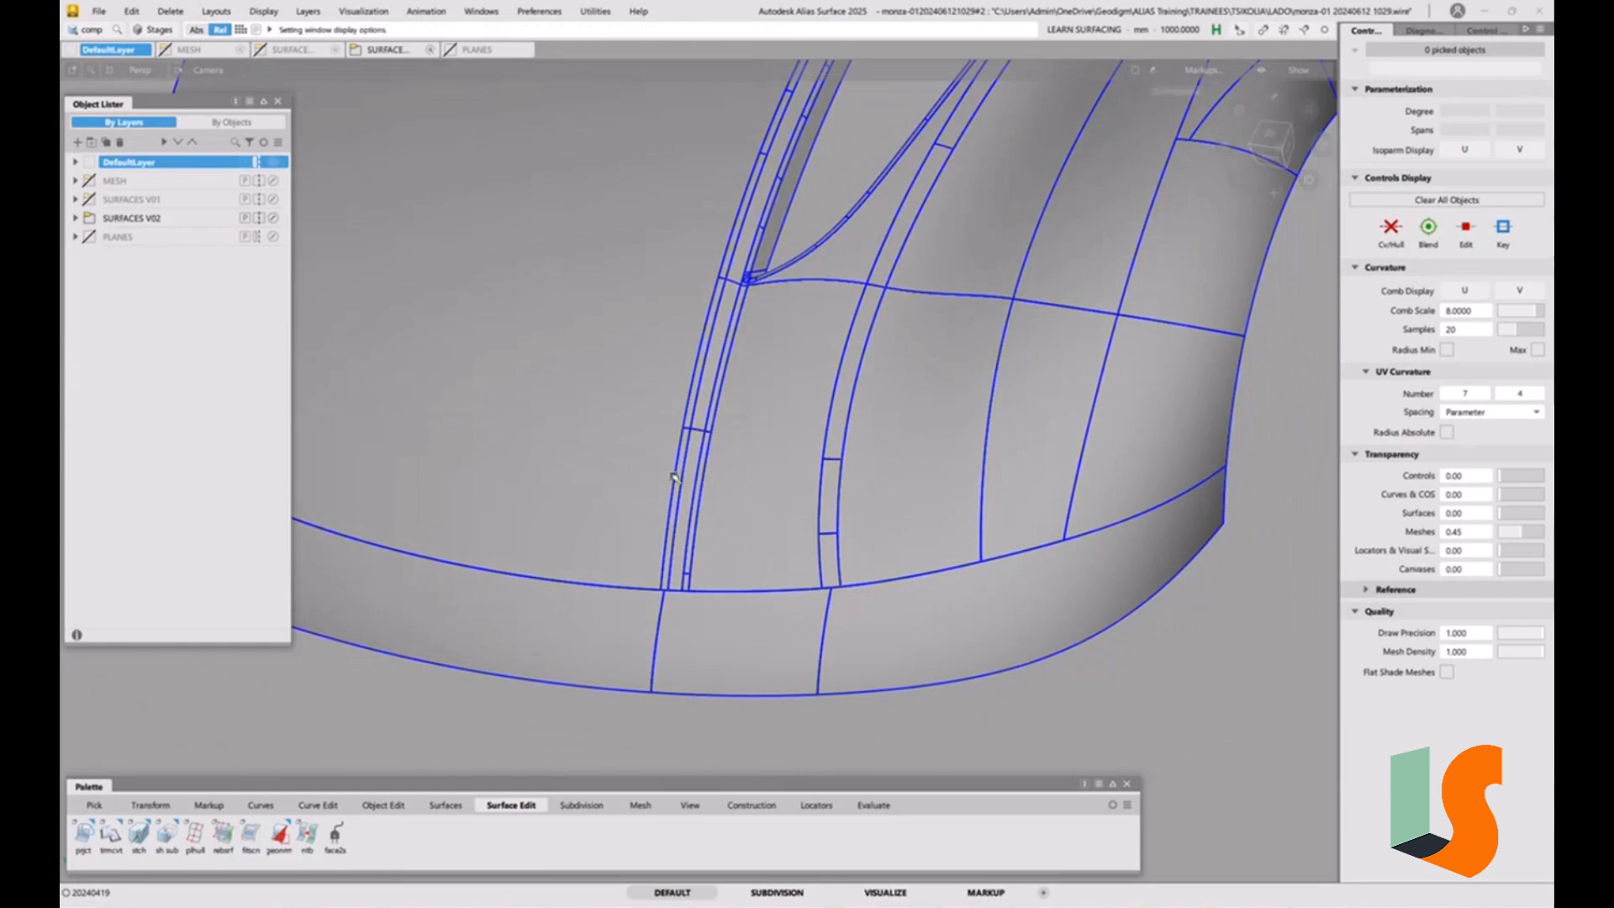
{"action": "left_click_drag", "start_coordinate": [835, 570], "coordinate": [828, 563], "text": "alt+shift"}
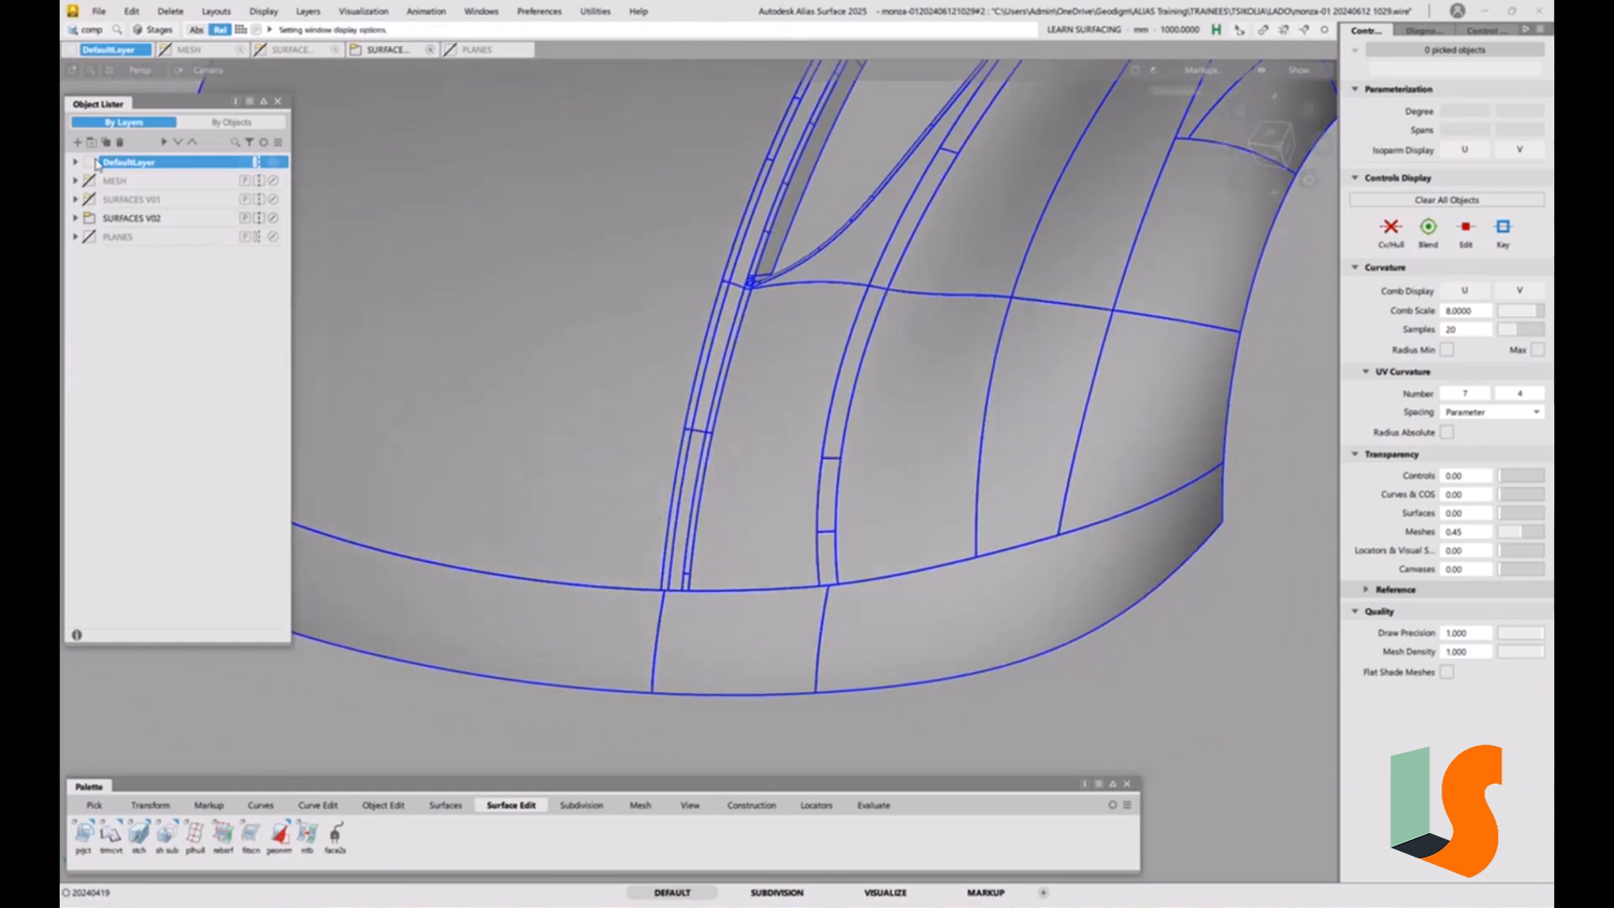
Show the MESH layer again and compare the scoop openings with the hood surfaces from several angles, finishing in wireframe display.
{"action": "left_click", "coordinate": [89, 181]}
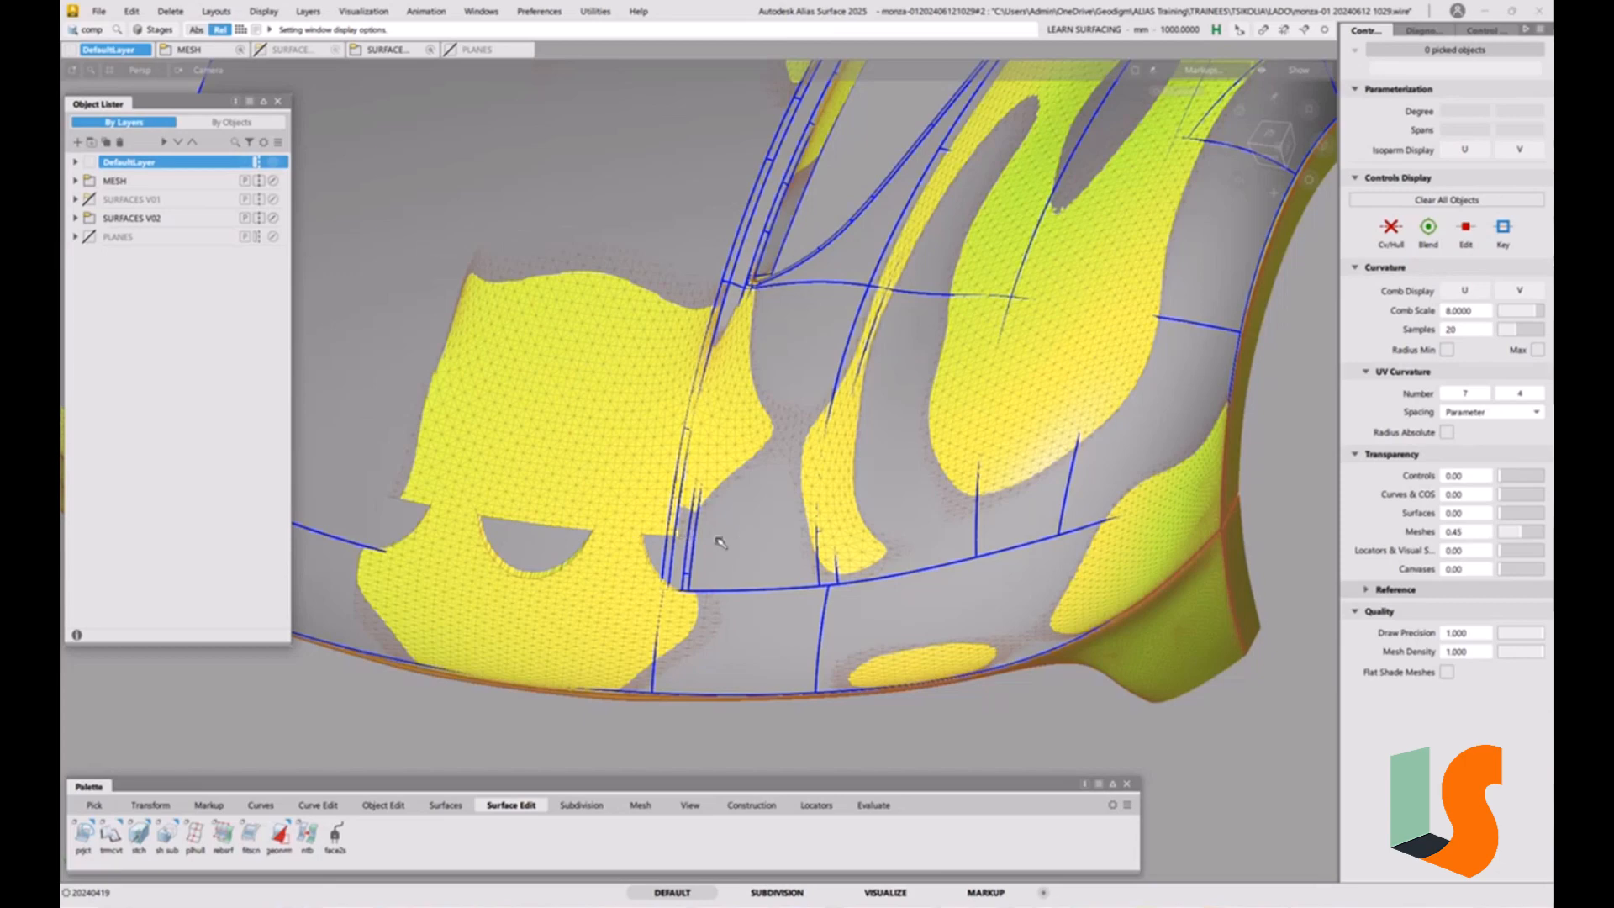
{"action": "left_click_drag", "start_coordinate": [721, 542], "coordinate": [719, 496], "text": "alt+shift"}
{"action": "right_click_drag", "start_coordinate": [719, 495], "coordinate": [692, 538], "text": "alt+shift"}
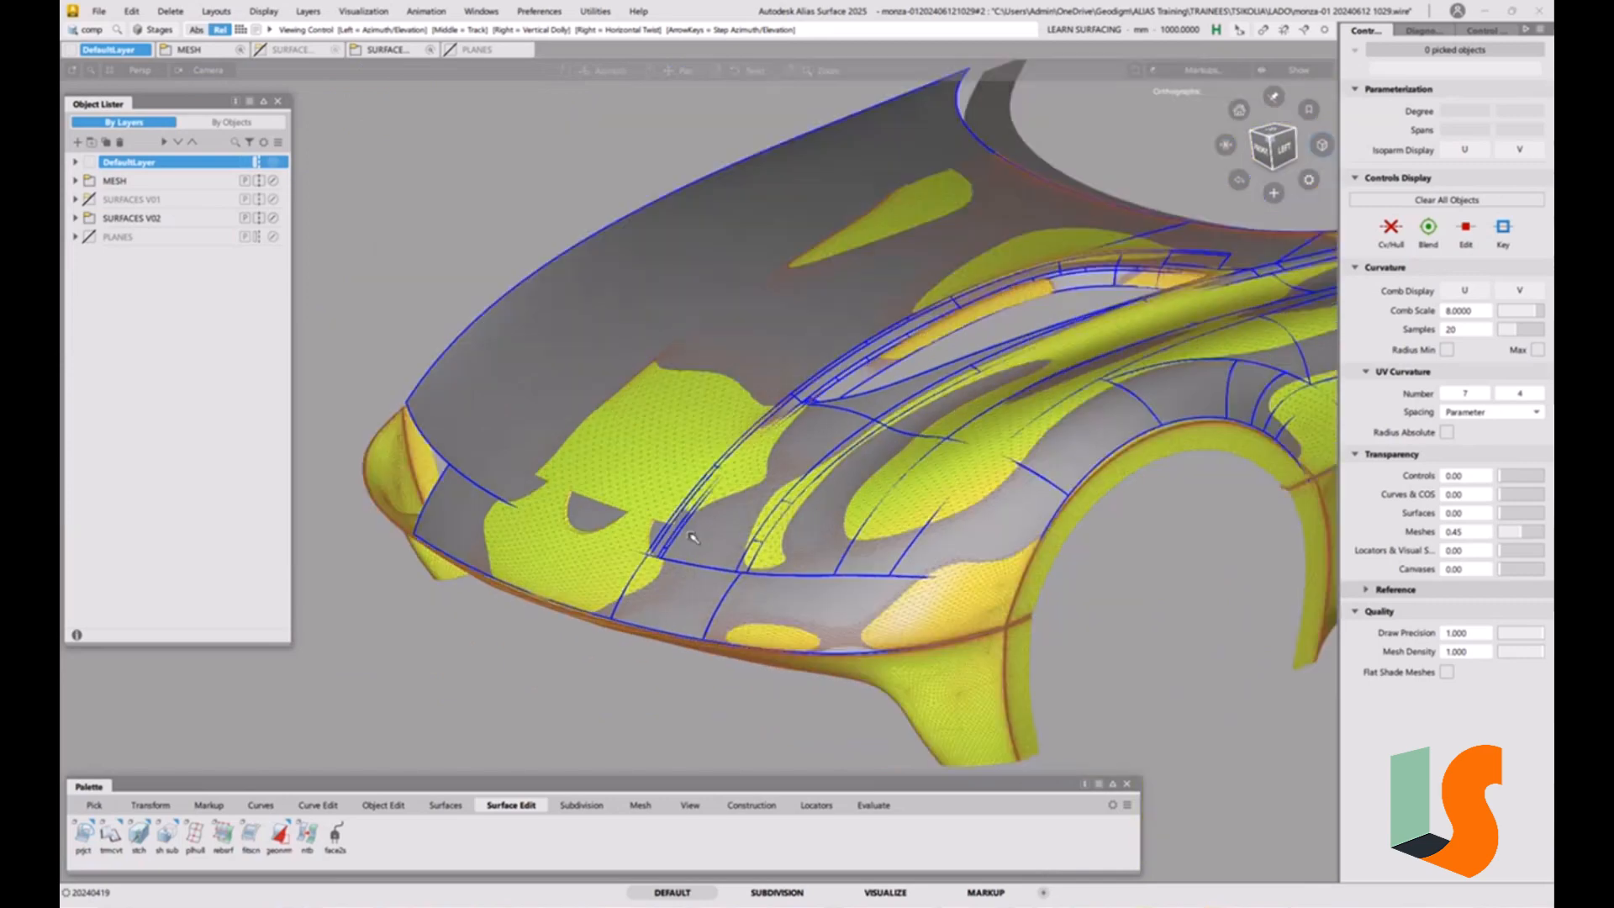
{"action": "left_click_drag", "start_coordinate": [692, 538], "coordinate": [657, 511], "text": "alt+shift"}
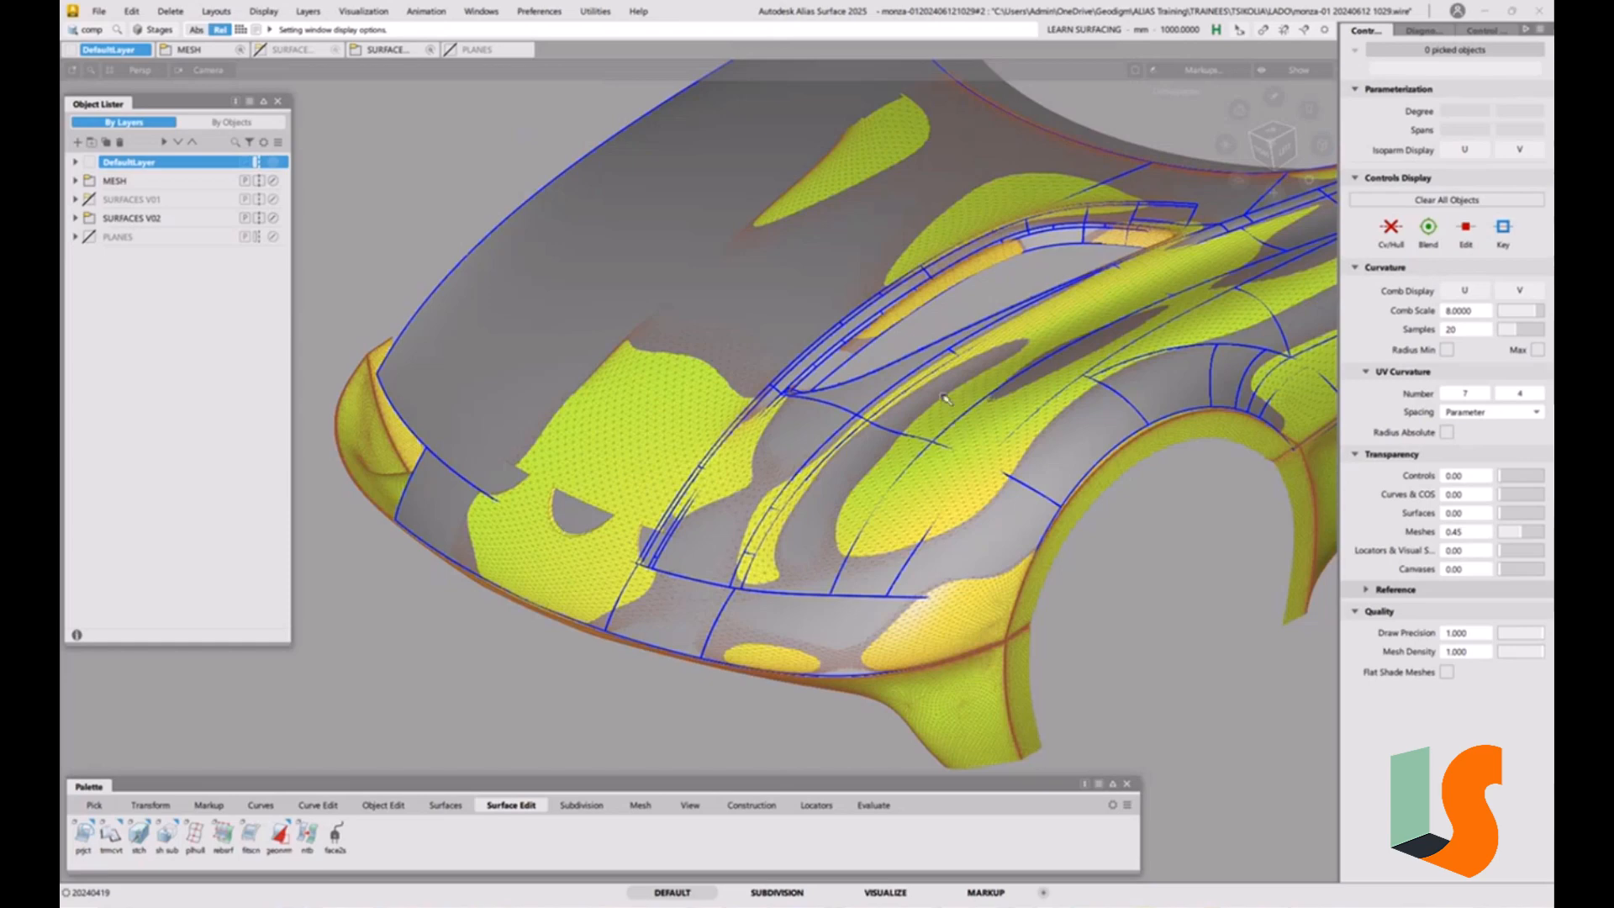
{"action": "left_click", "coordinate": [1275, 128]}
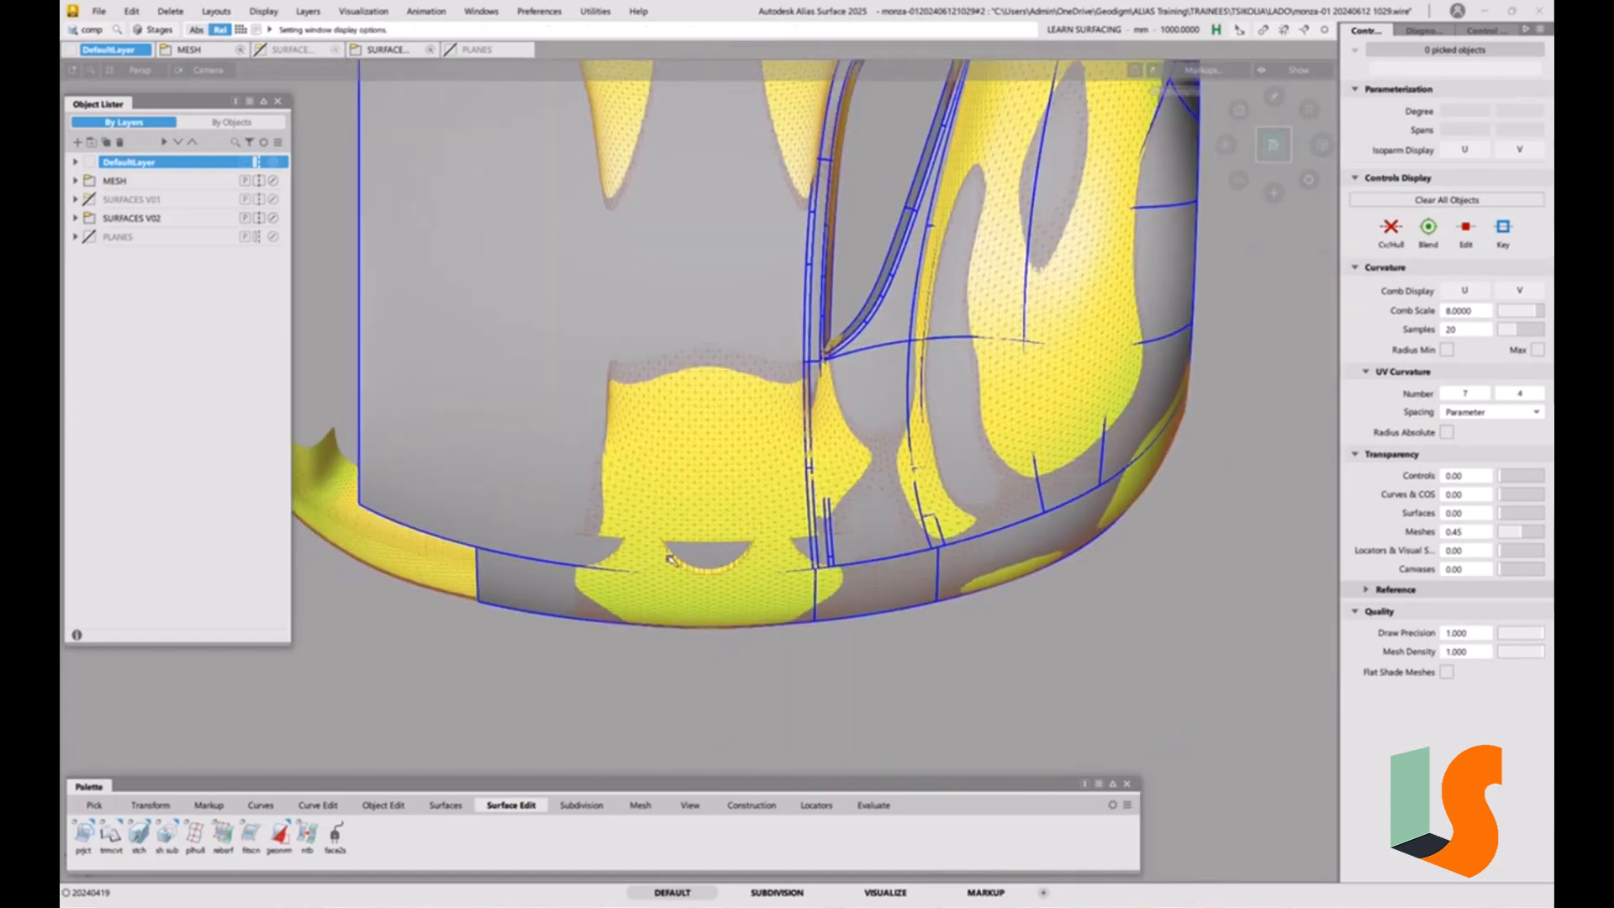
{"action": "mouse_move", "coordinate": [768, 545]}
{"action": "left_mouse_down", "text": "alt+shift"}
{"action": "mouse_move", "coordinate": [664, 479]}
{"action": "mouse_move", "coordinate": [647, 420]}
{"action": "left_mouse_up", "text": "alt+shift"}
{"action": "key", "text": "5"}
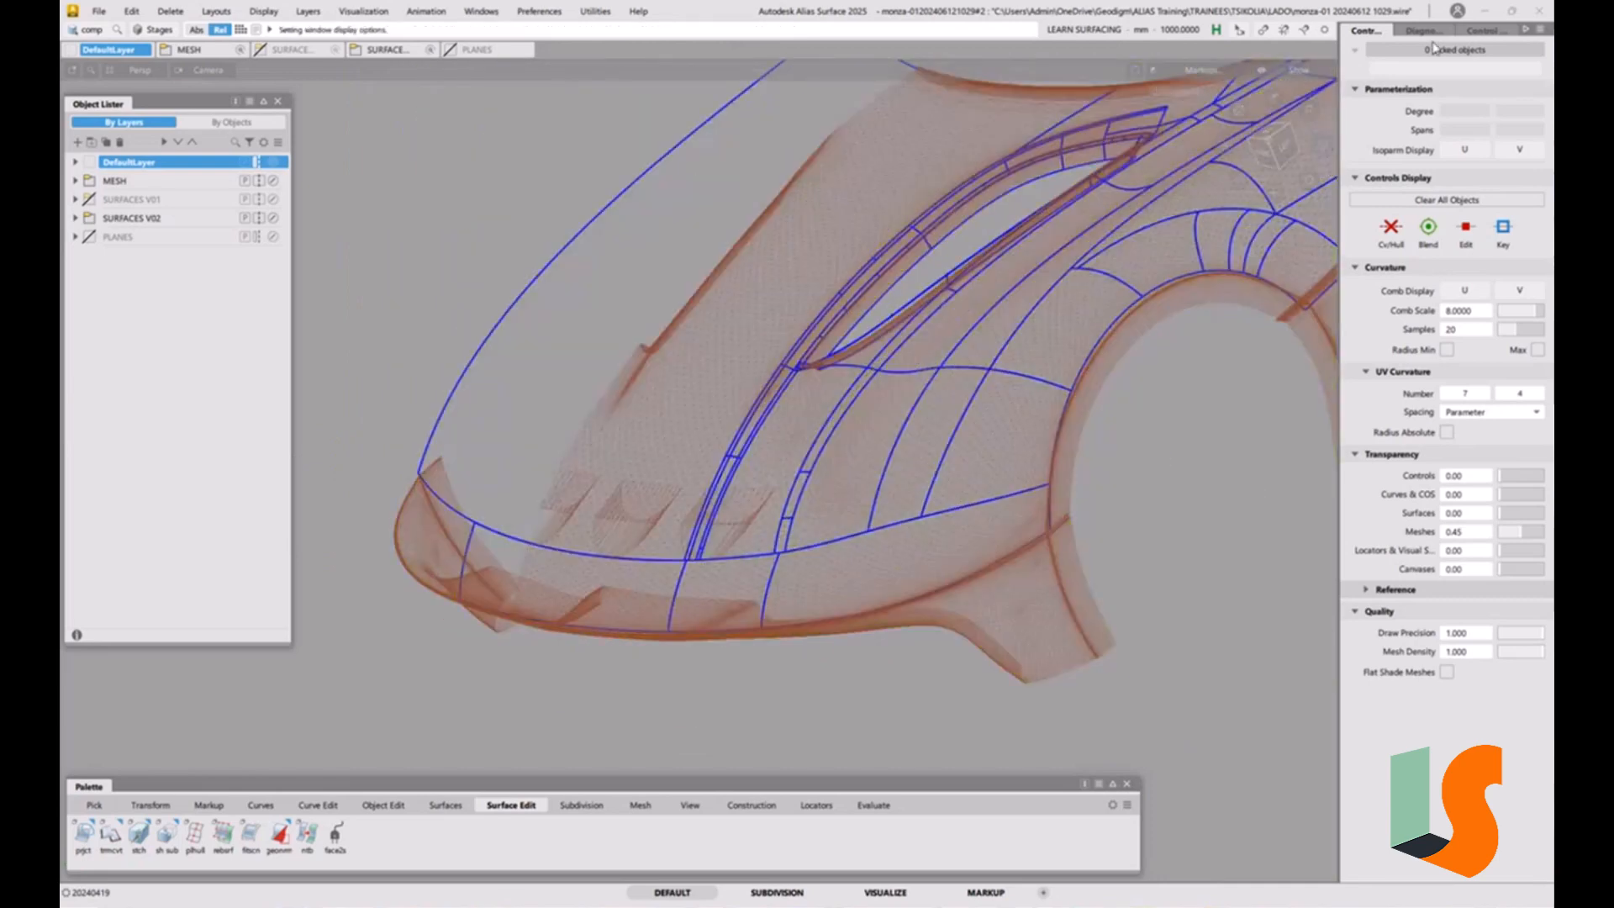
Open the Cross Section Editor and enable the Y axis aligned sections on all objects.
{"action": "left_click", "coordinate": [1481, 31]}
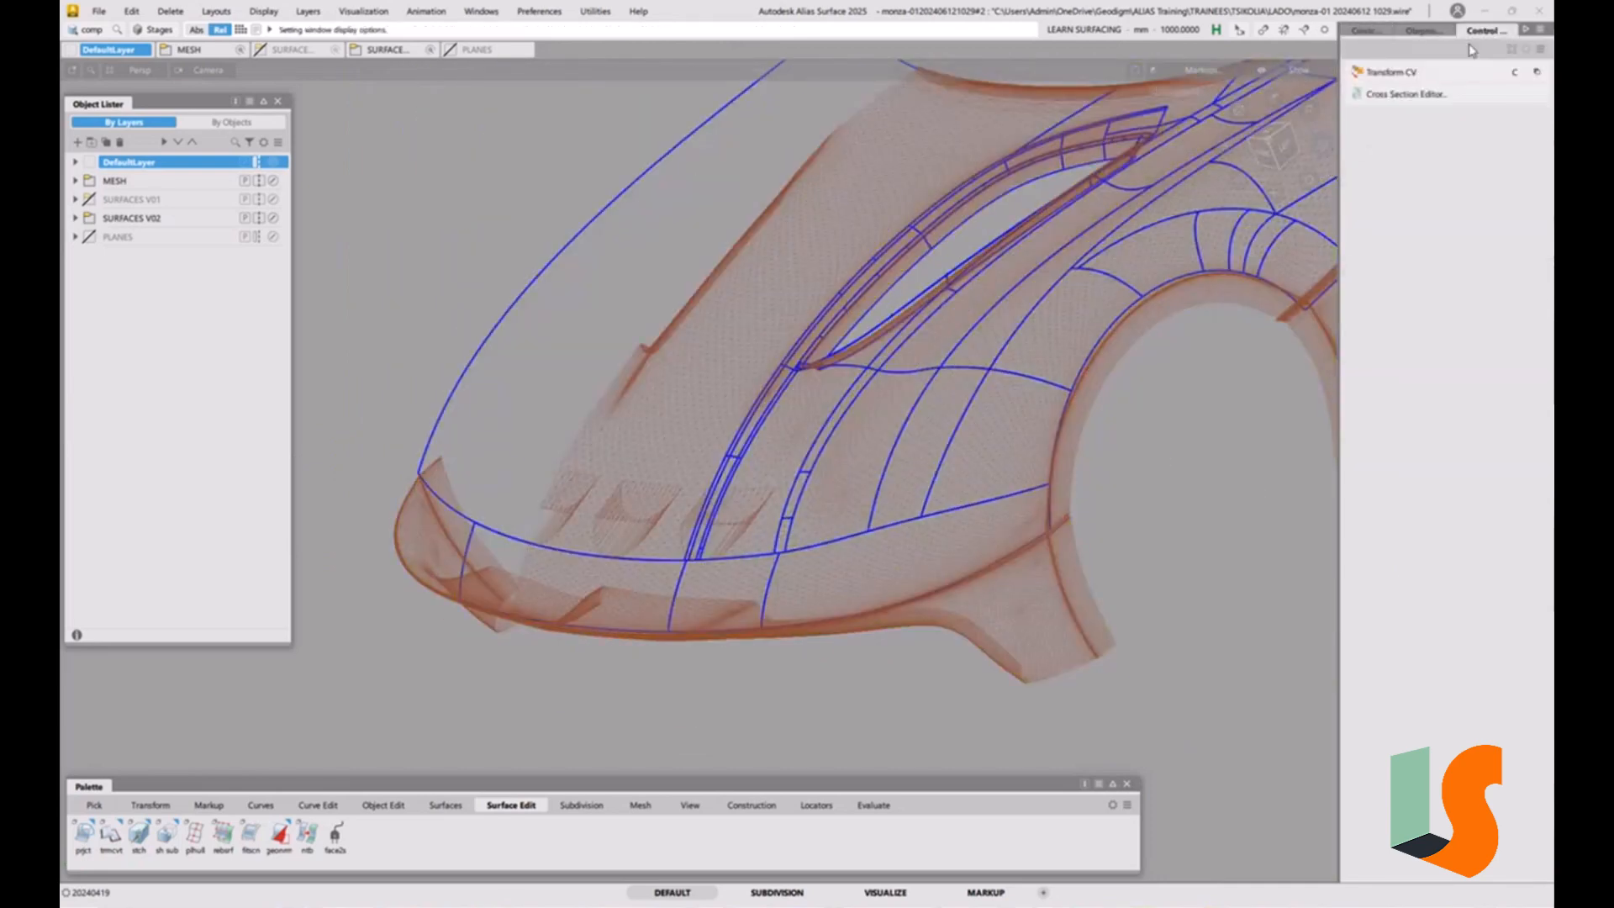
{"action": "left_click", "coordinate": [1385, 94]}
{"action": "left_click", "coordinate": [1143, 409]}
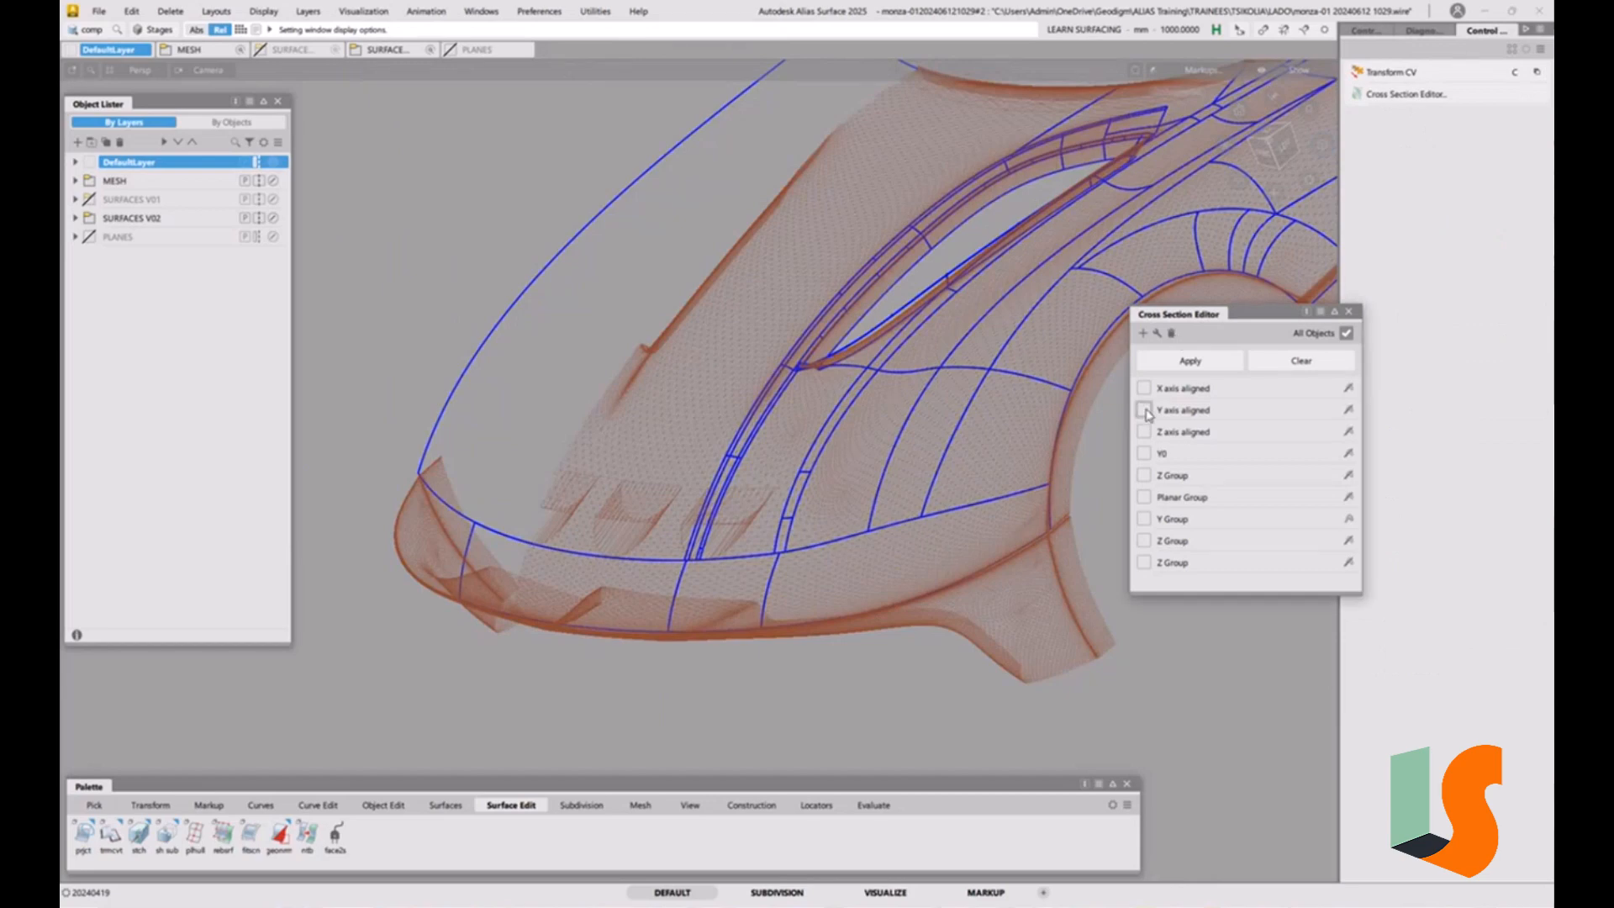
Examine how the Y sections of the mesh and the surfaces line up around the hood scoops.
{"action": "scroll", "coordinate": [737, 535], "scroll_direction": "up", "scroll_amount": 6}
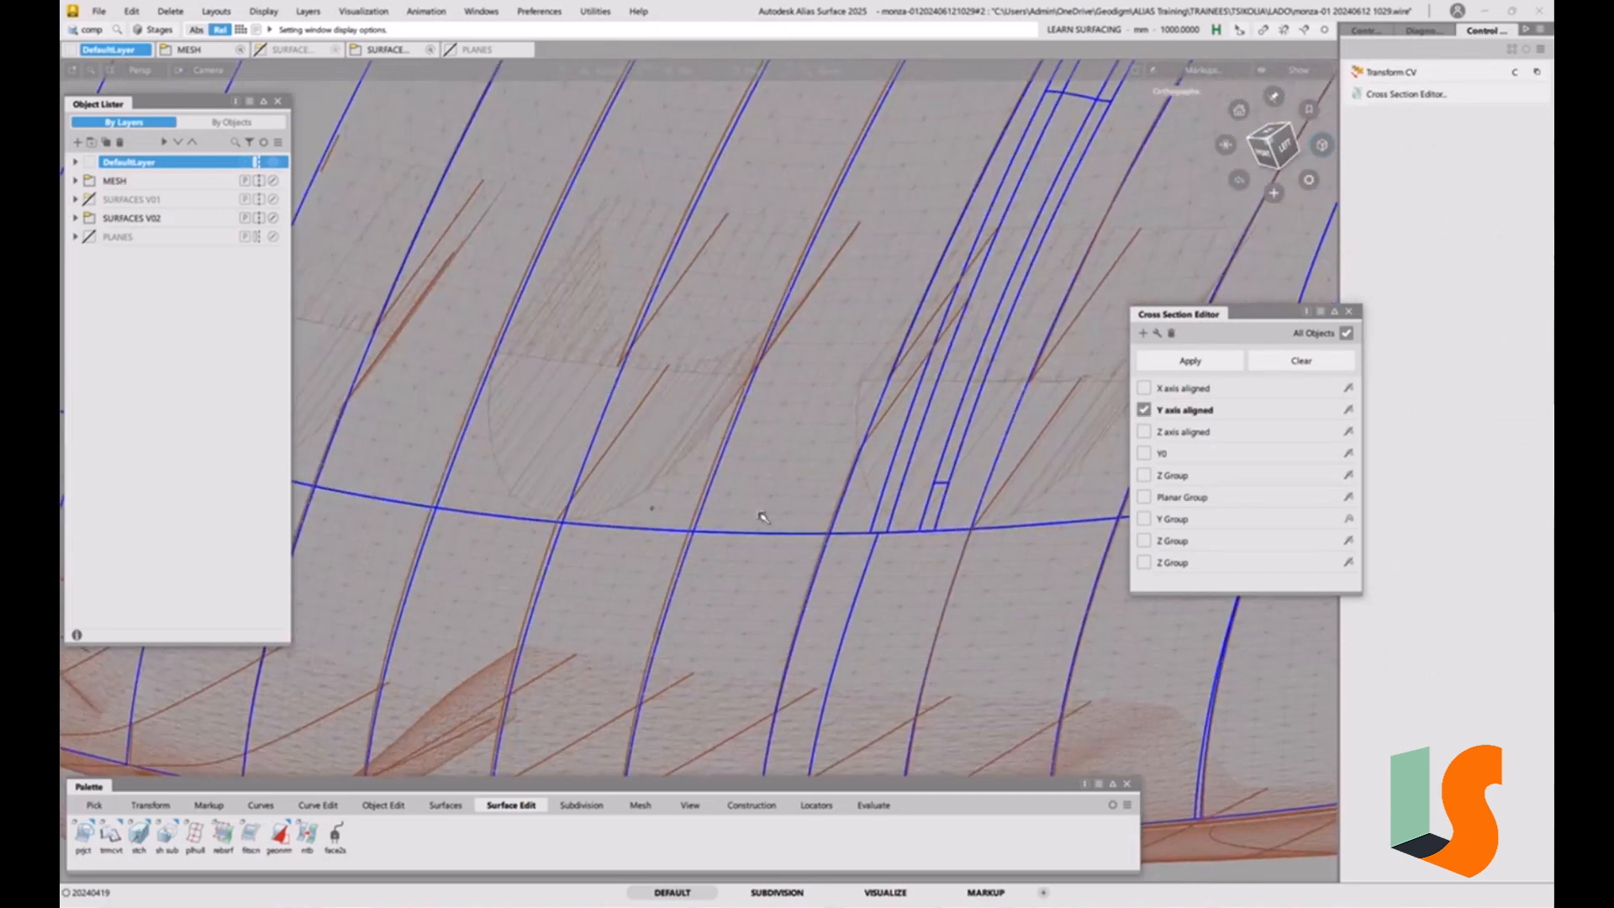
{"action": "left_click_drag", "start_coordinate": [724, 497], "coordinate": [670, 348], "text": "alt+shift"}
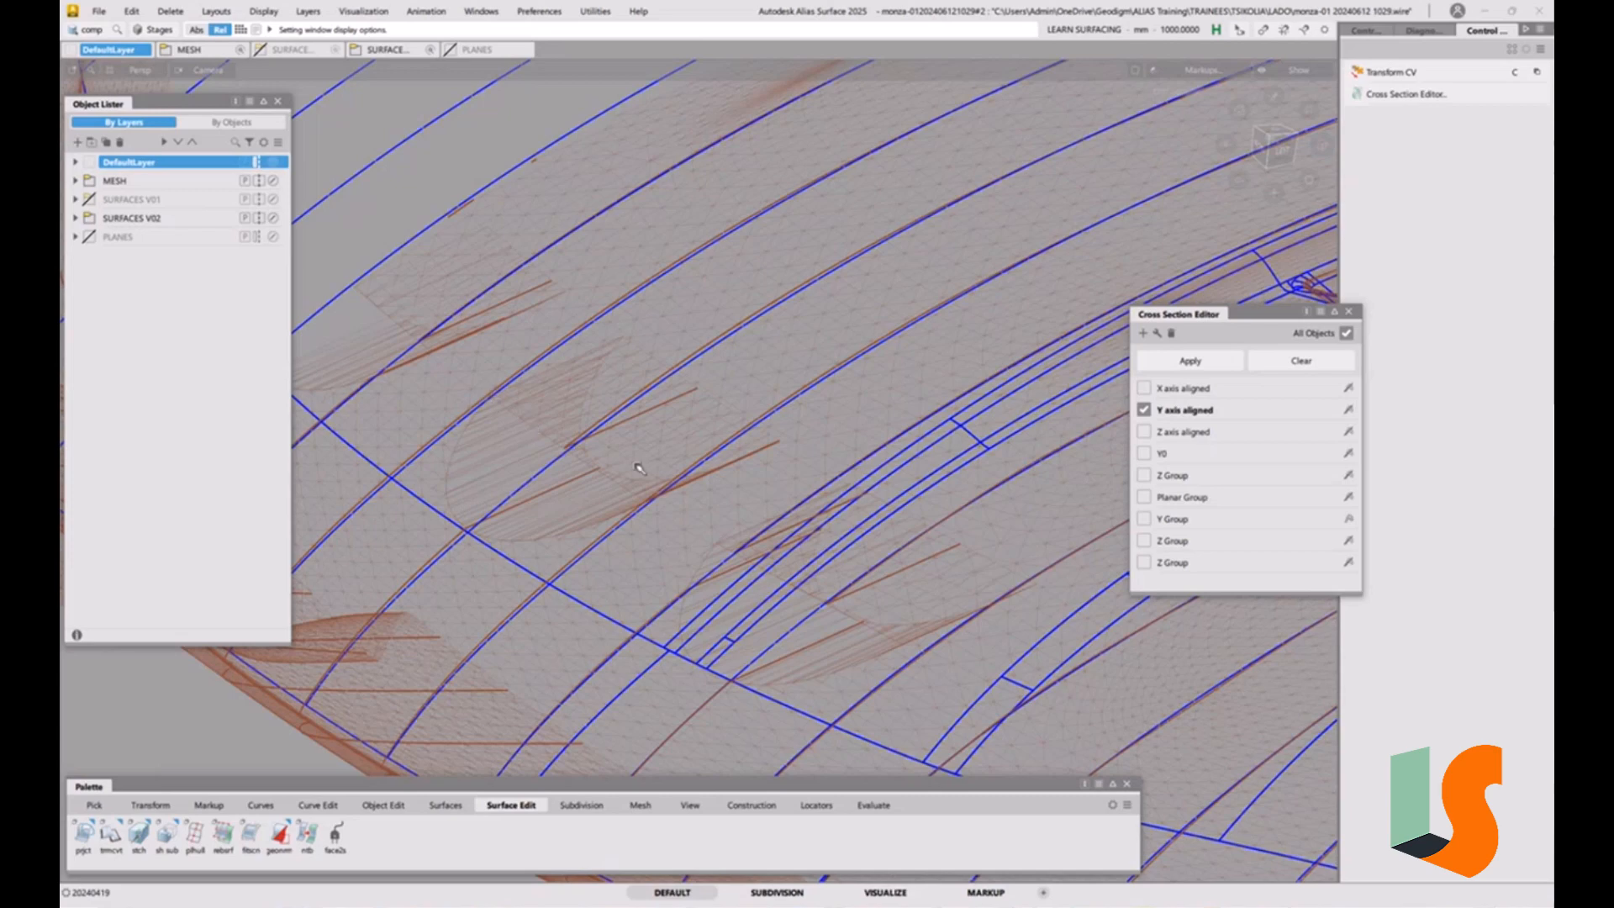
{"action": "left_click_drag", "start_coordinate": [711, 462], "coordinate": [693, 518], "text": "alt+shift"}
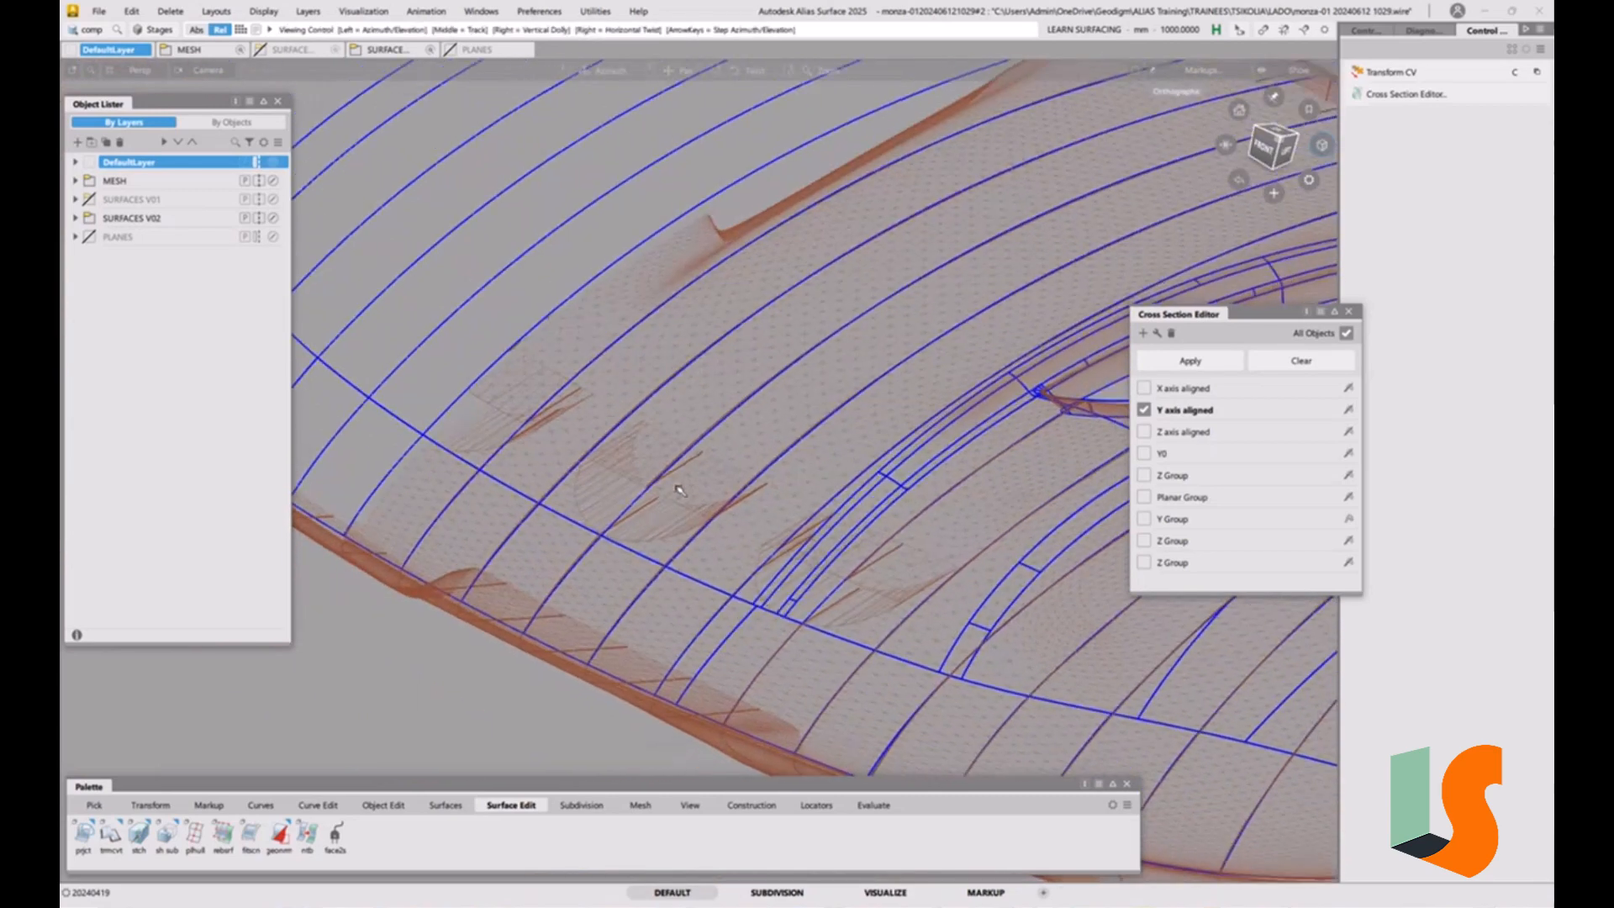
{"action": "scroll", "coordinate": [639, 458], "scroll_direction": "up", "scroll_amount": 5}
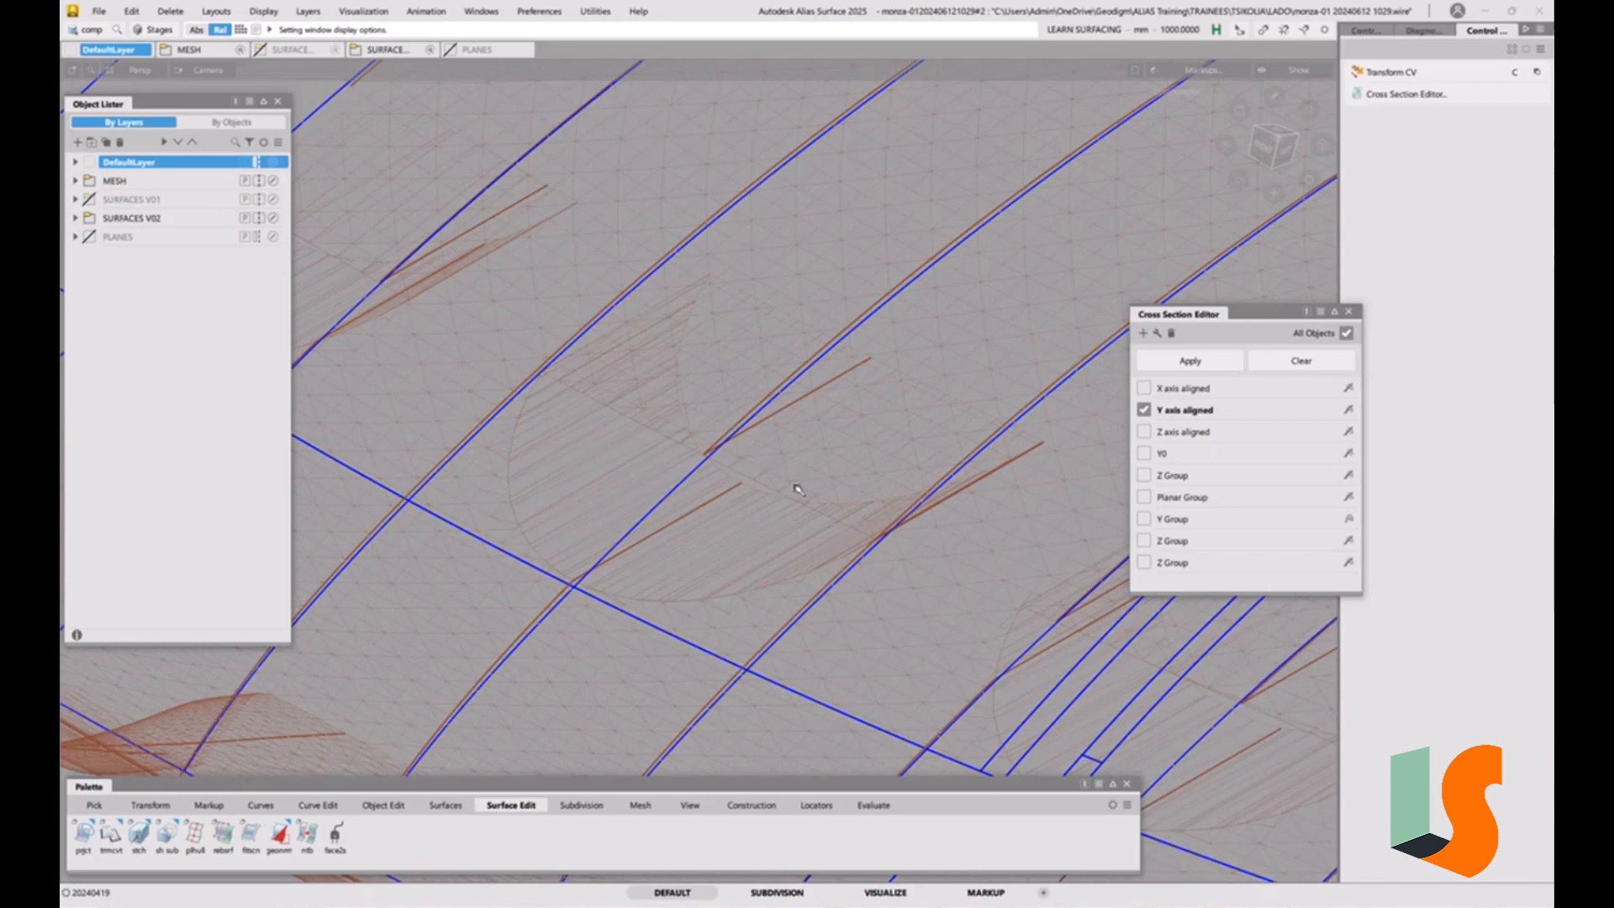
{"action": "right_click_drag", "start_coordinate": [795, 419], "coordinate": [740, 455], "text": "alt+shift"}
{"action": "left_click_drag", "start_coordinate": [739, 456], "coordinate": [845, 459], "text": "alt+shift"}
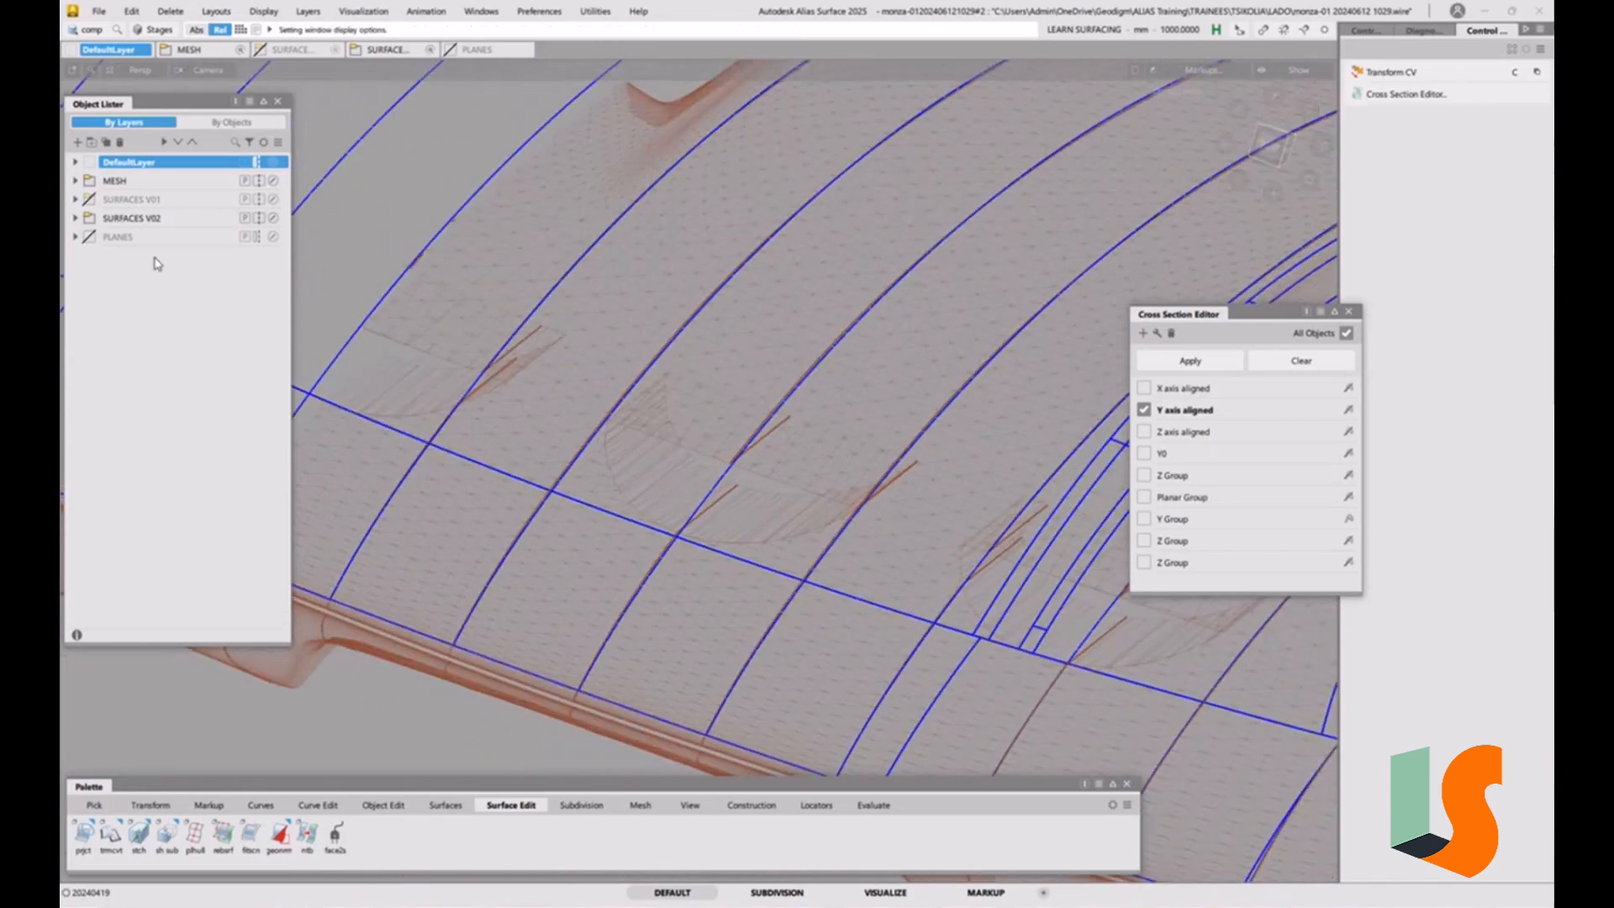
Hide the MESH layer and inspect the surfaces' Y sections from the front and the top, in wireframe and shaded display.
{"action": "left_click", "coordinate": [89, 183]}
{"action": "right_click_drag", "start_coordinate": [722, 372], "coordinate": [657, 416], "text": "alt+shift"}
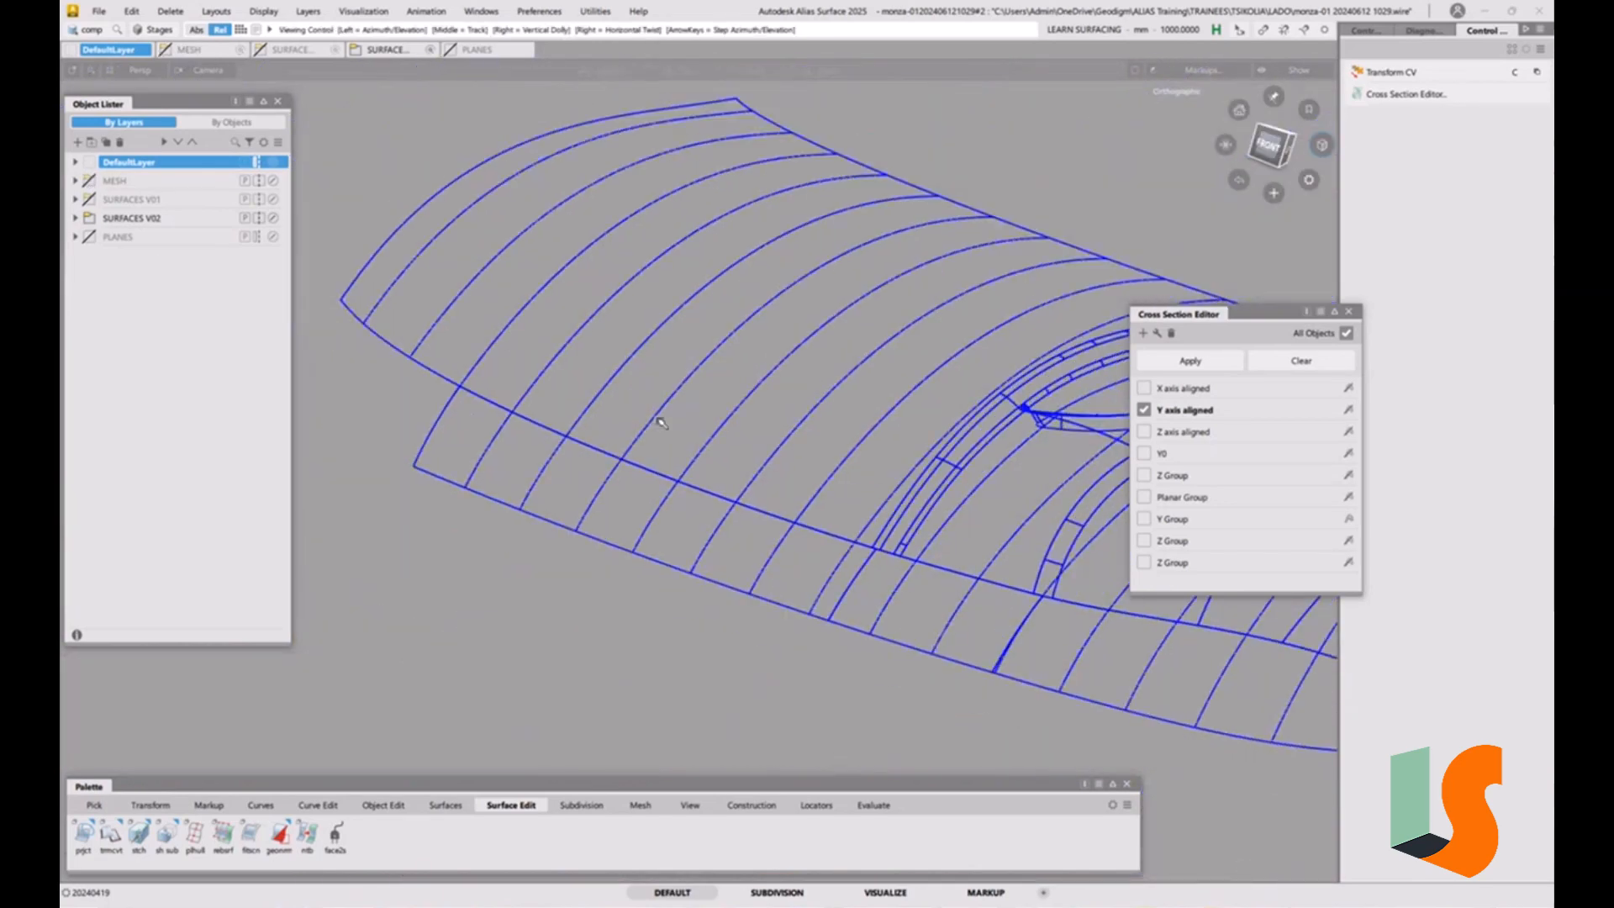
{"action": "left_click_drag", "start_coordinate": [657, 416], "coordinate": [775, 425], "text": "alt+shift"}
{"action": "left_click", "coordinate": [1270, 150]}
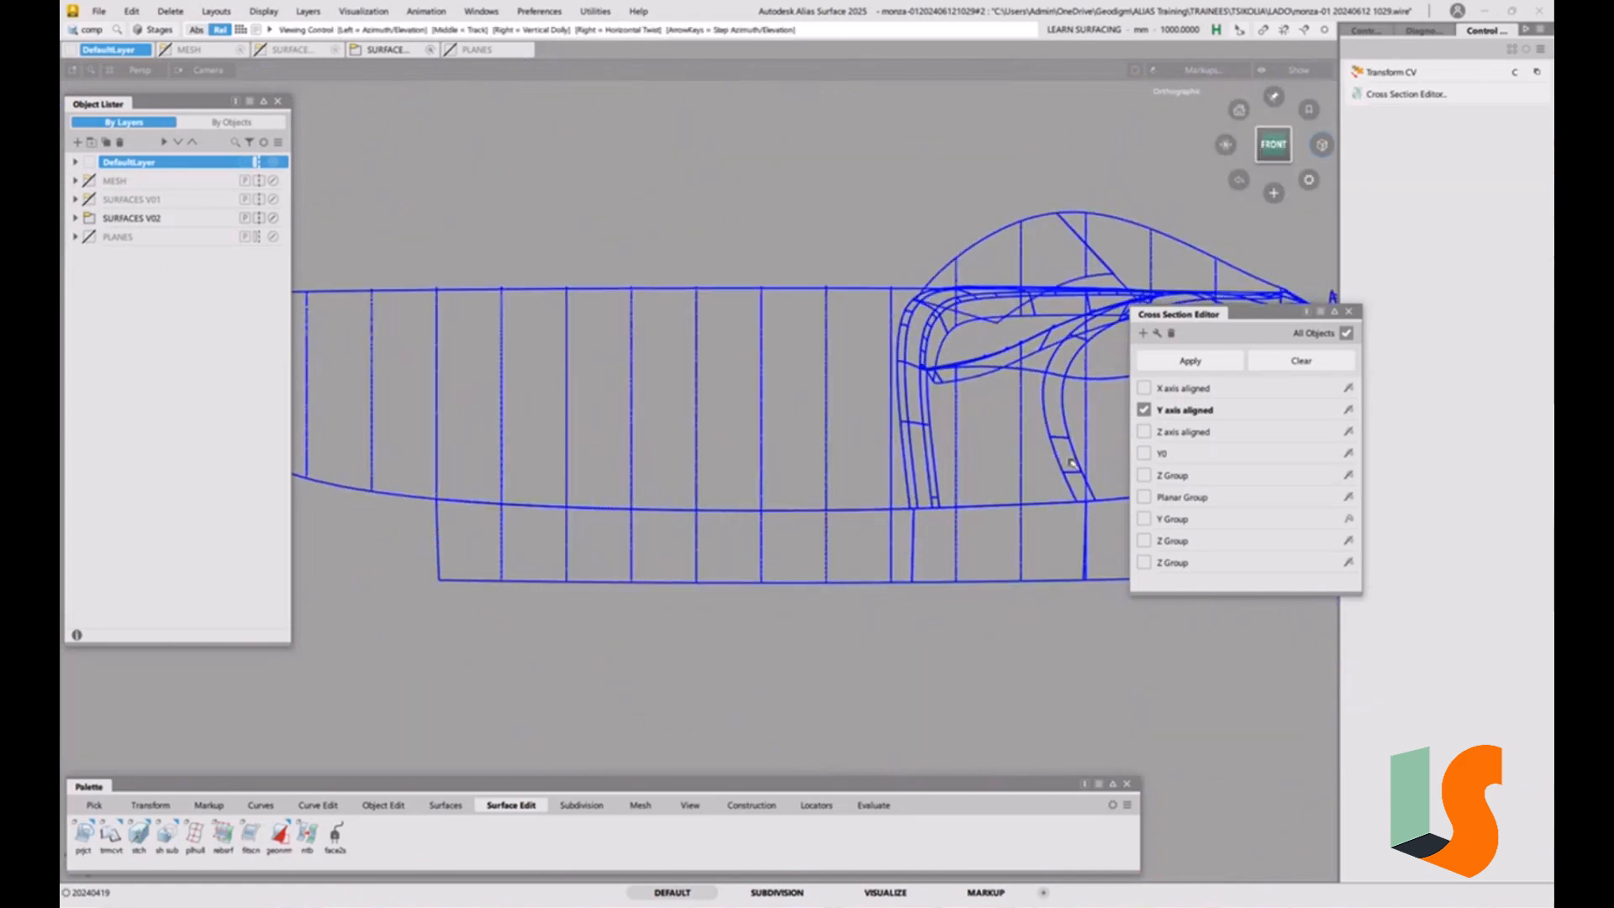
{"action": "middle_click_drag", "start_coordinate": [1067, 465], "coordinate": [964, 468], "text": "alt+shift"}
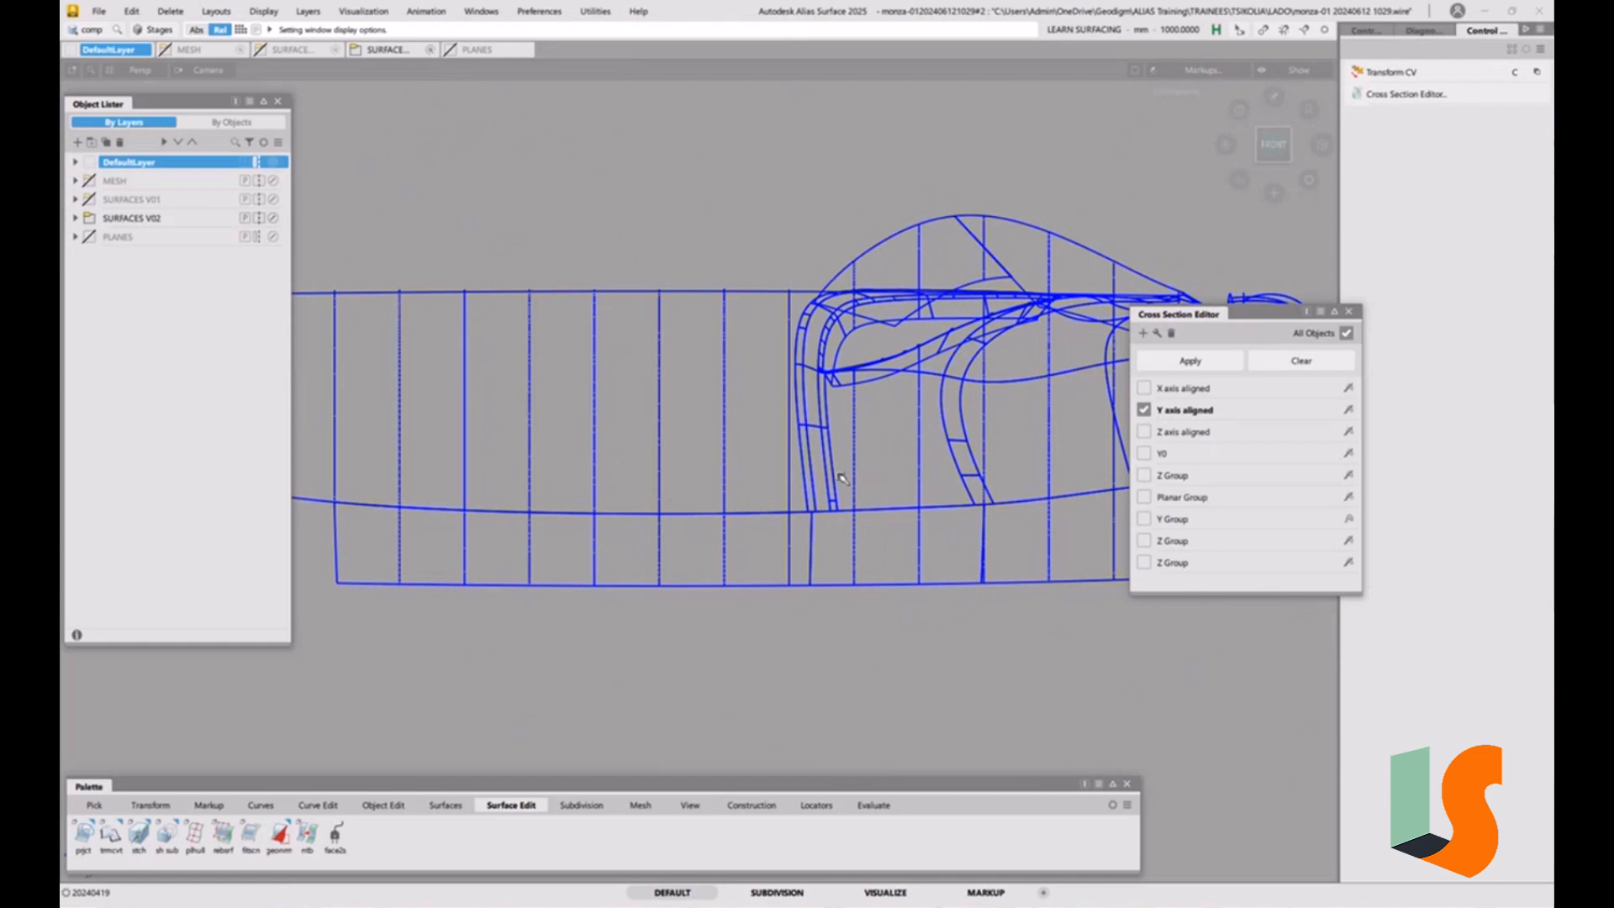
{"action": "key", "text": "5"}
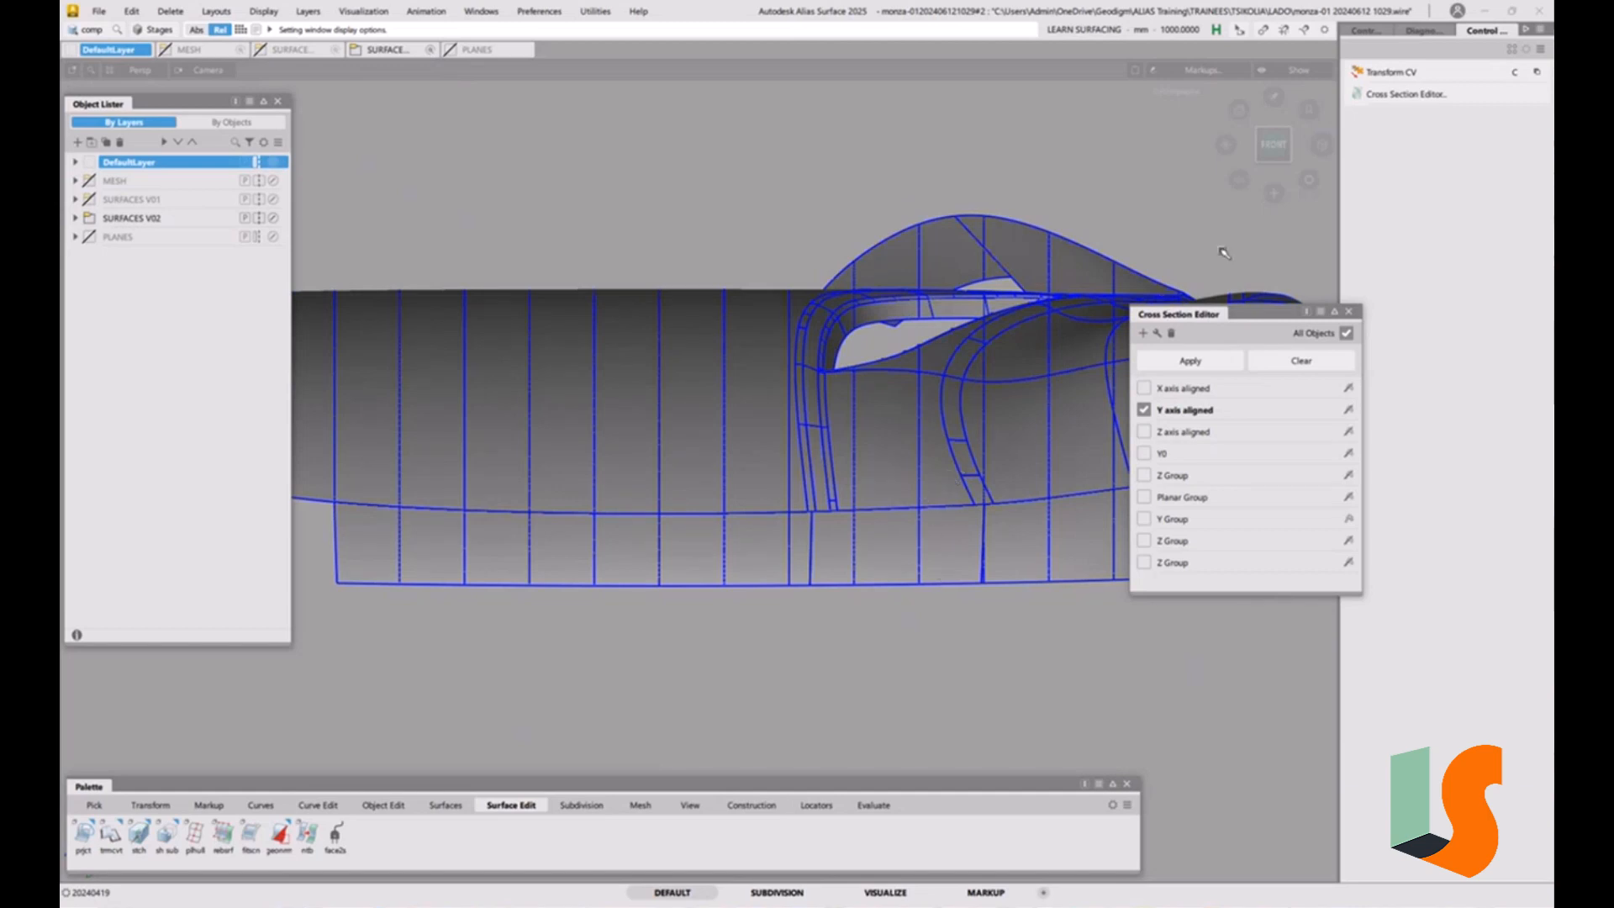
{"action": "left_click", "coordinate": [1275, 124]}
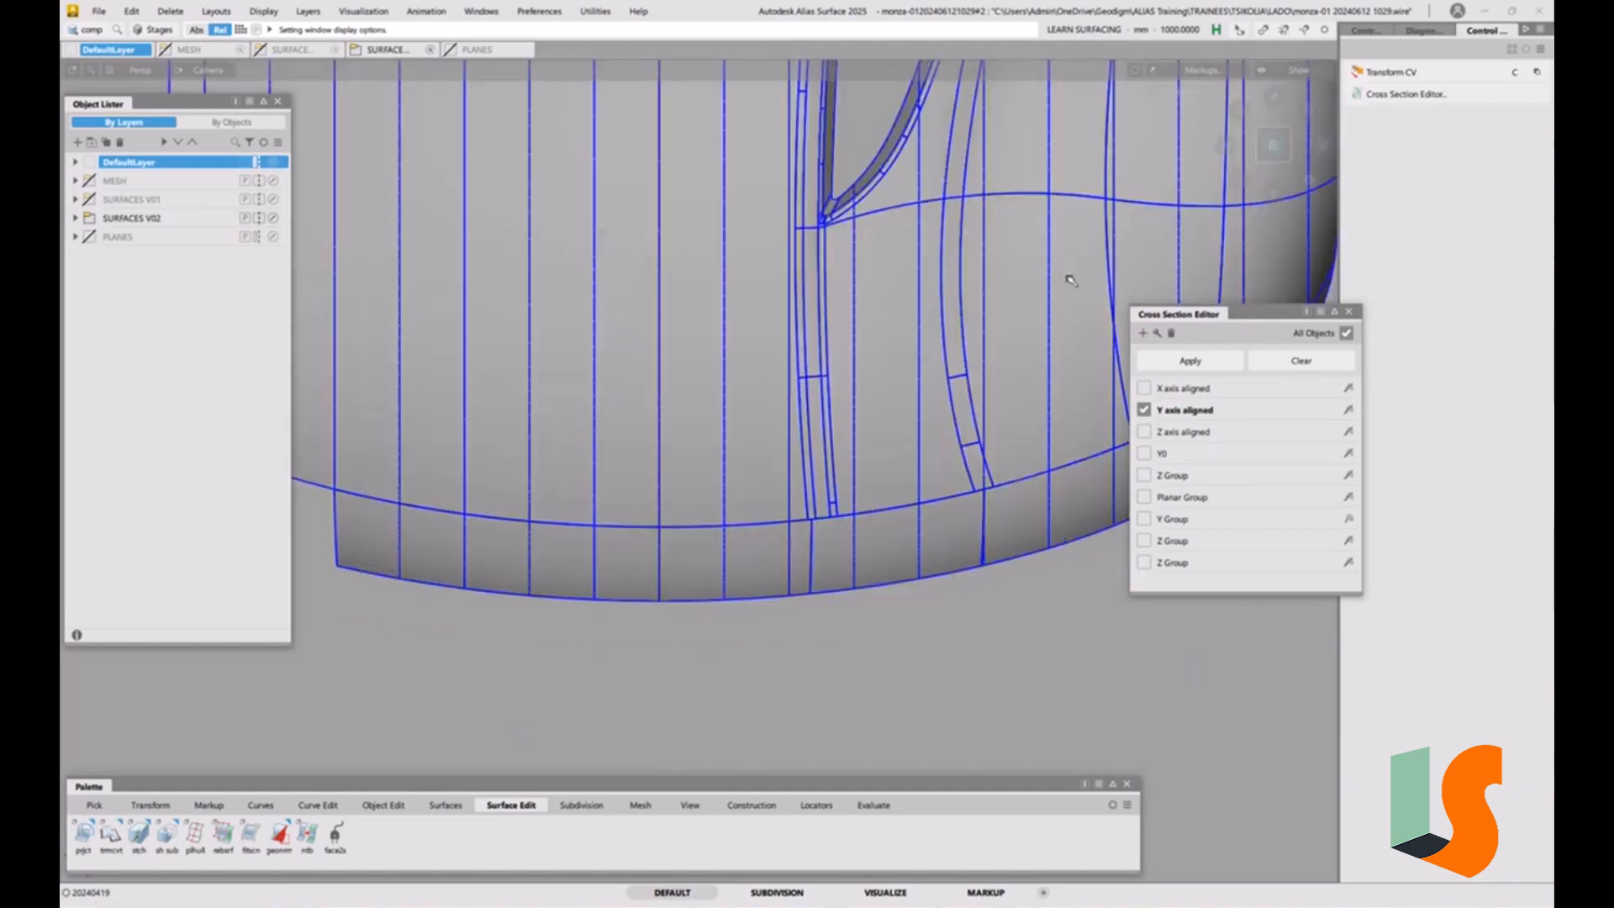
{"action": "right_click_drag", "start_coordinate": [757, 463], "coordinate": [692, 576], "text": "alt+shift"}
{"action": "middle_click_drag", "start_coordinate": [692, 576], "coordinate": [576, 573], "text": "alt+shift"}
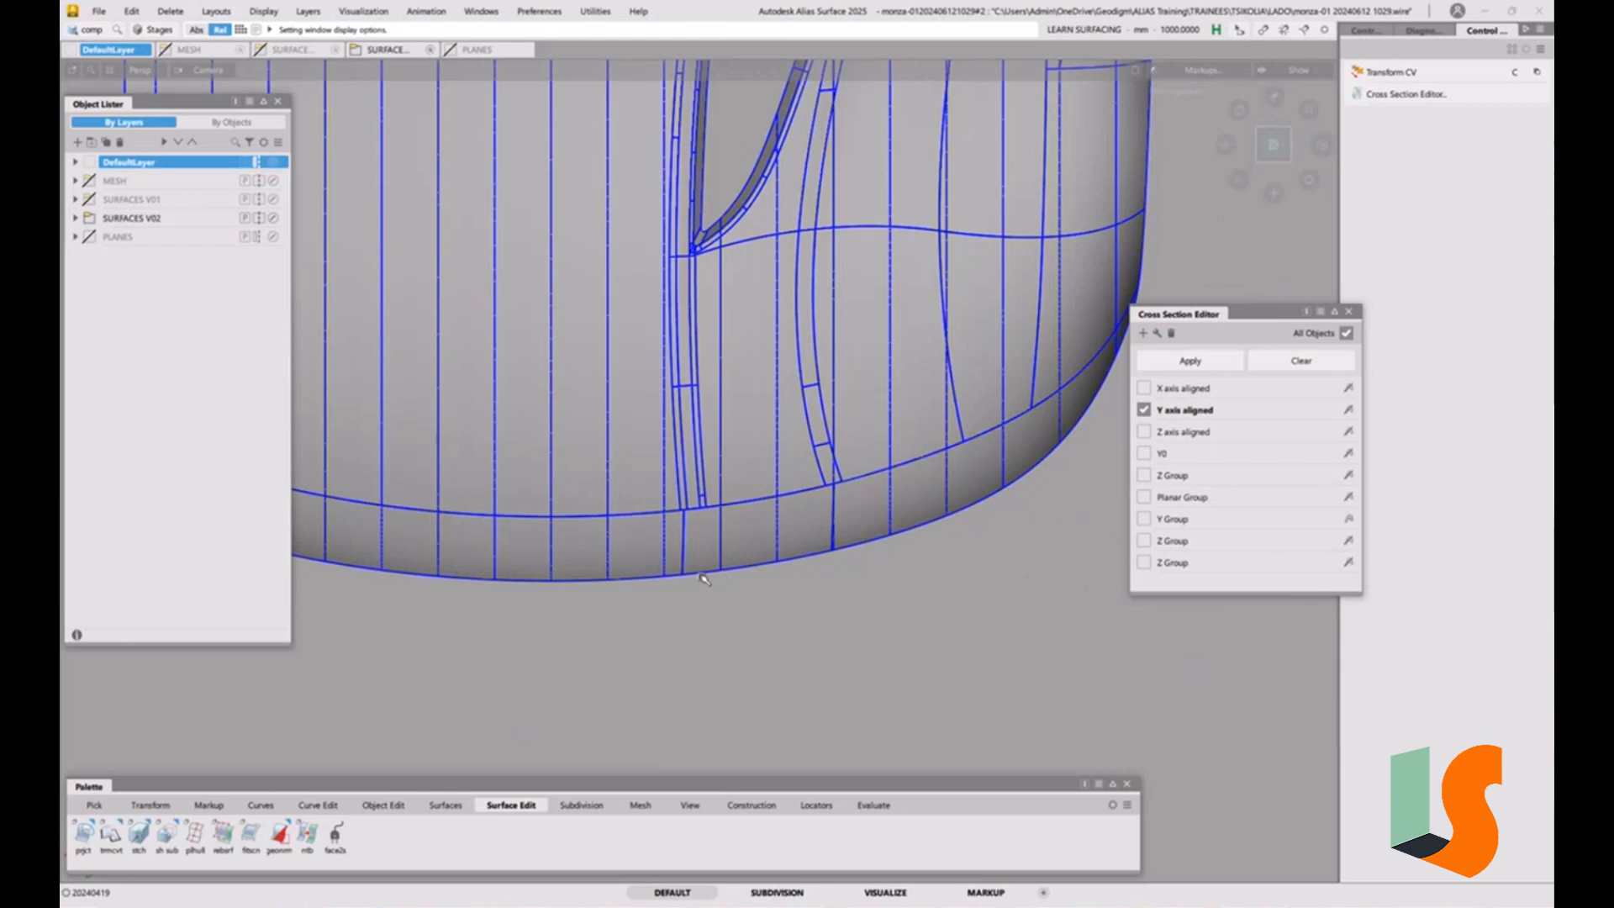
{"action": "left_click", "coordinate": [1275, 167]}
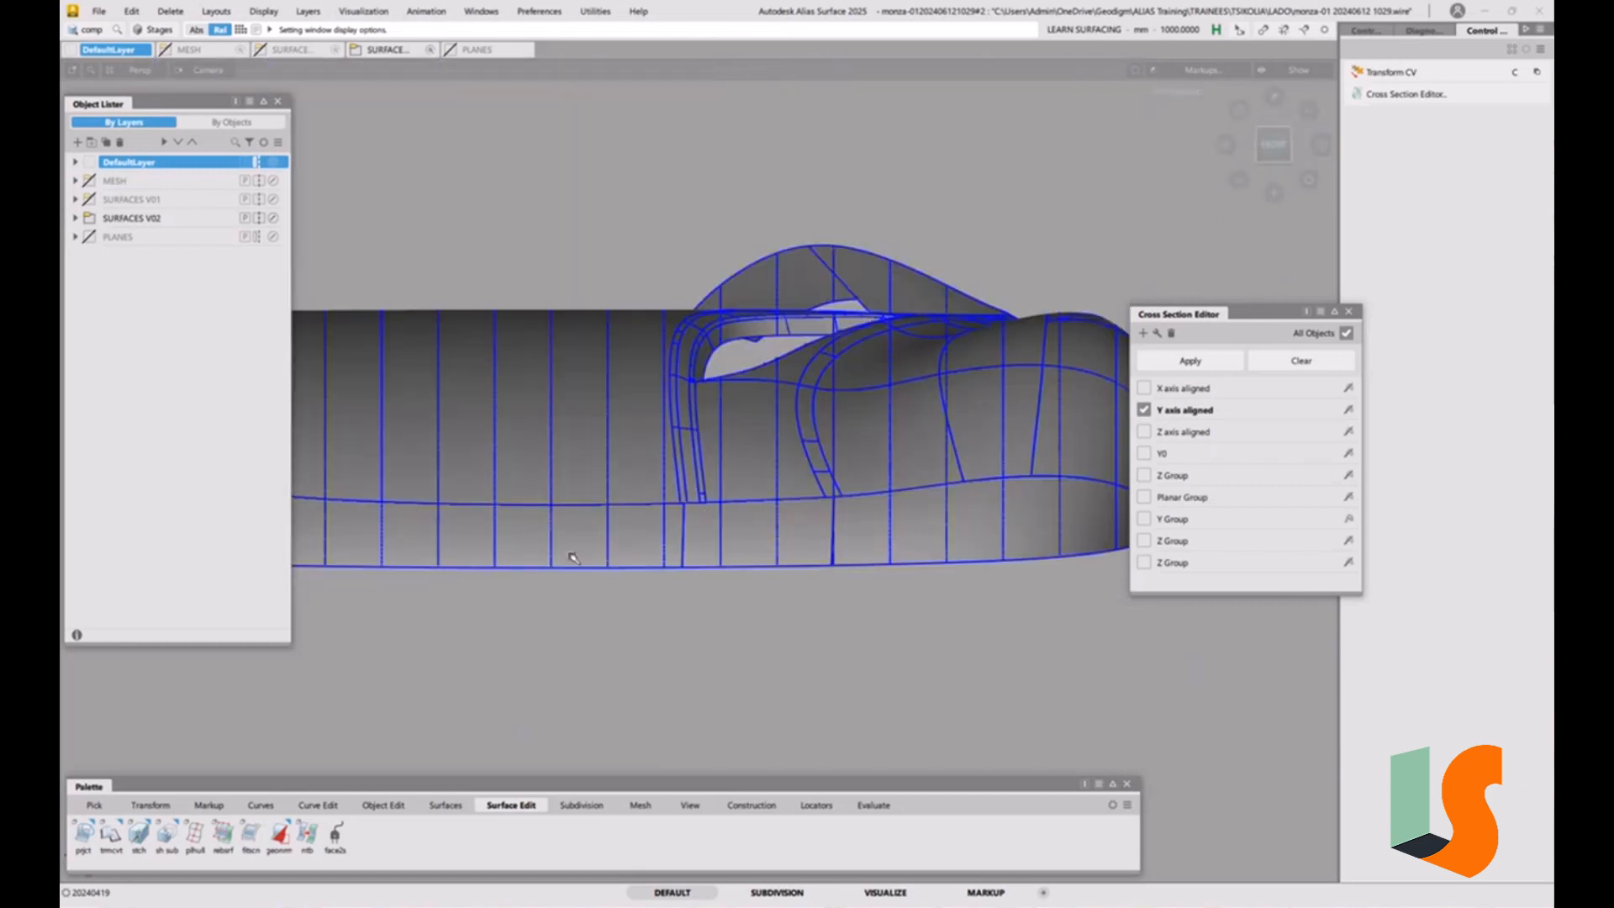
Show the MESH layer again and compare the scoops with the surface layout from the top in wireframe display.
{"action": "left_click", "coordinate": [89, 182]}
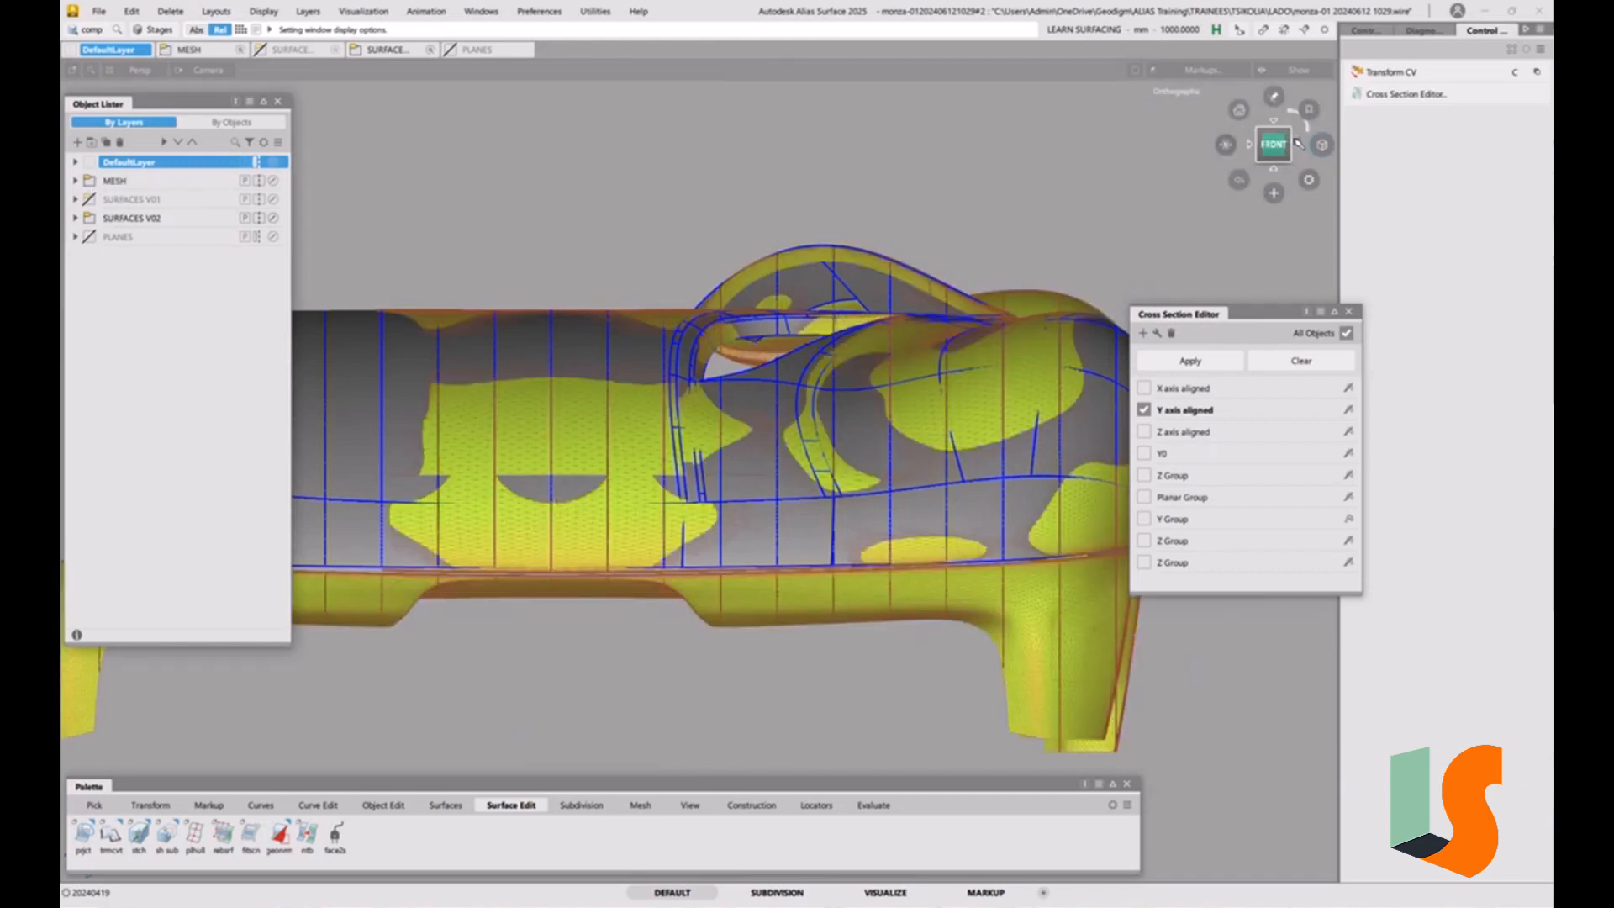
{"action": "scroll", "coordinate": [561, 478], "scroll_direction": "up", "scroll_amount": 3}
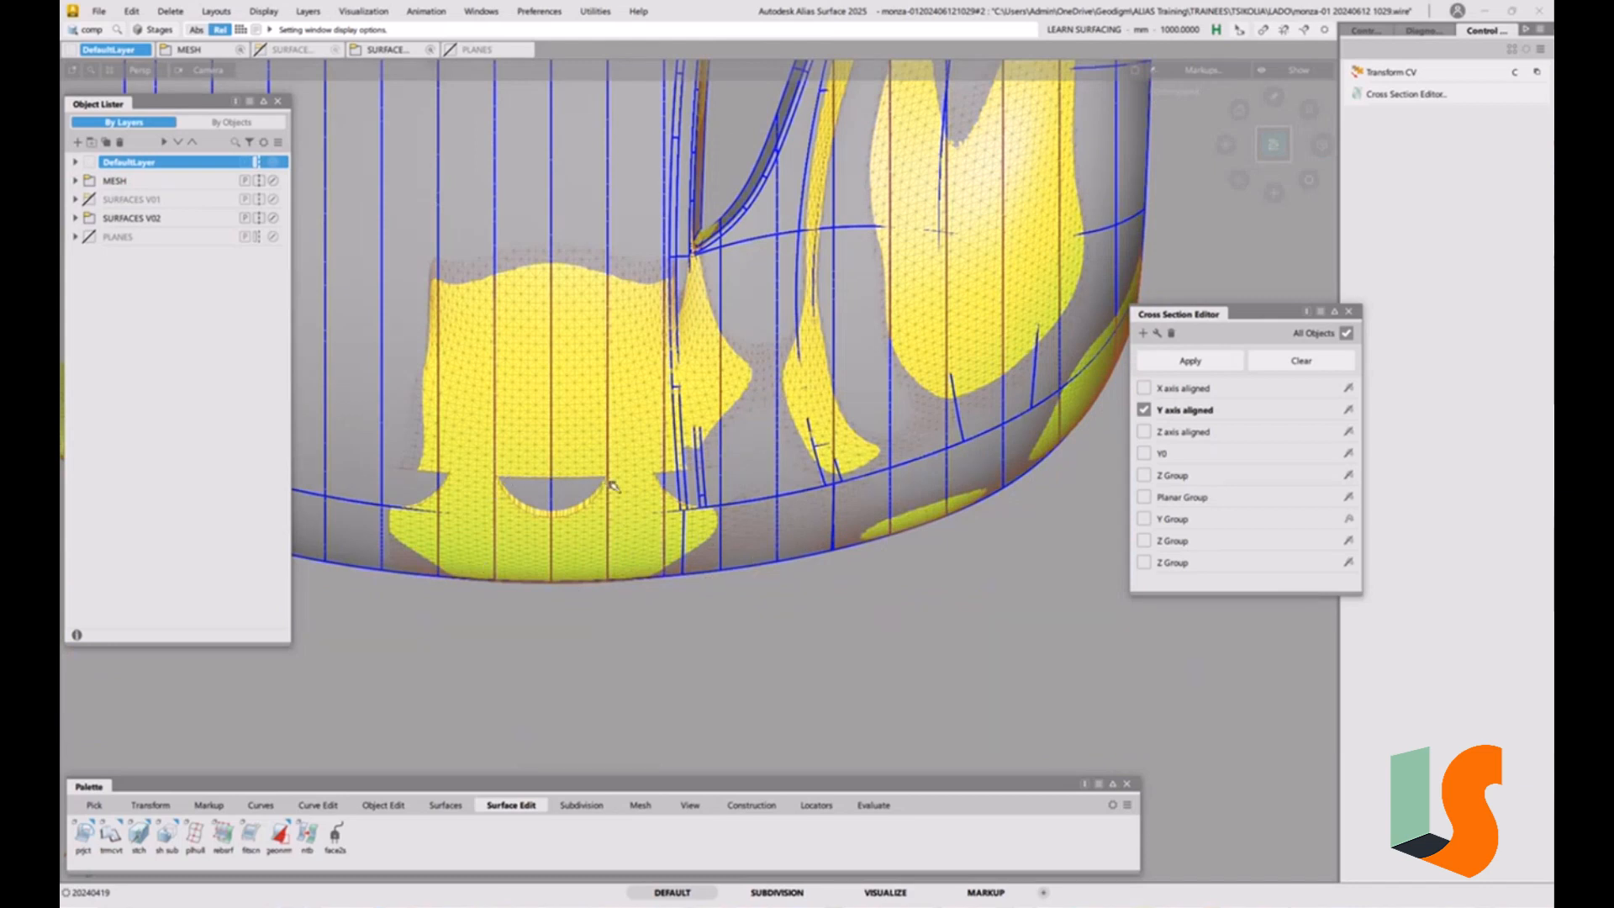
{"action": "key", "text": "grave"}
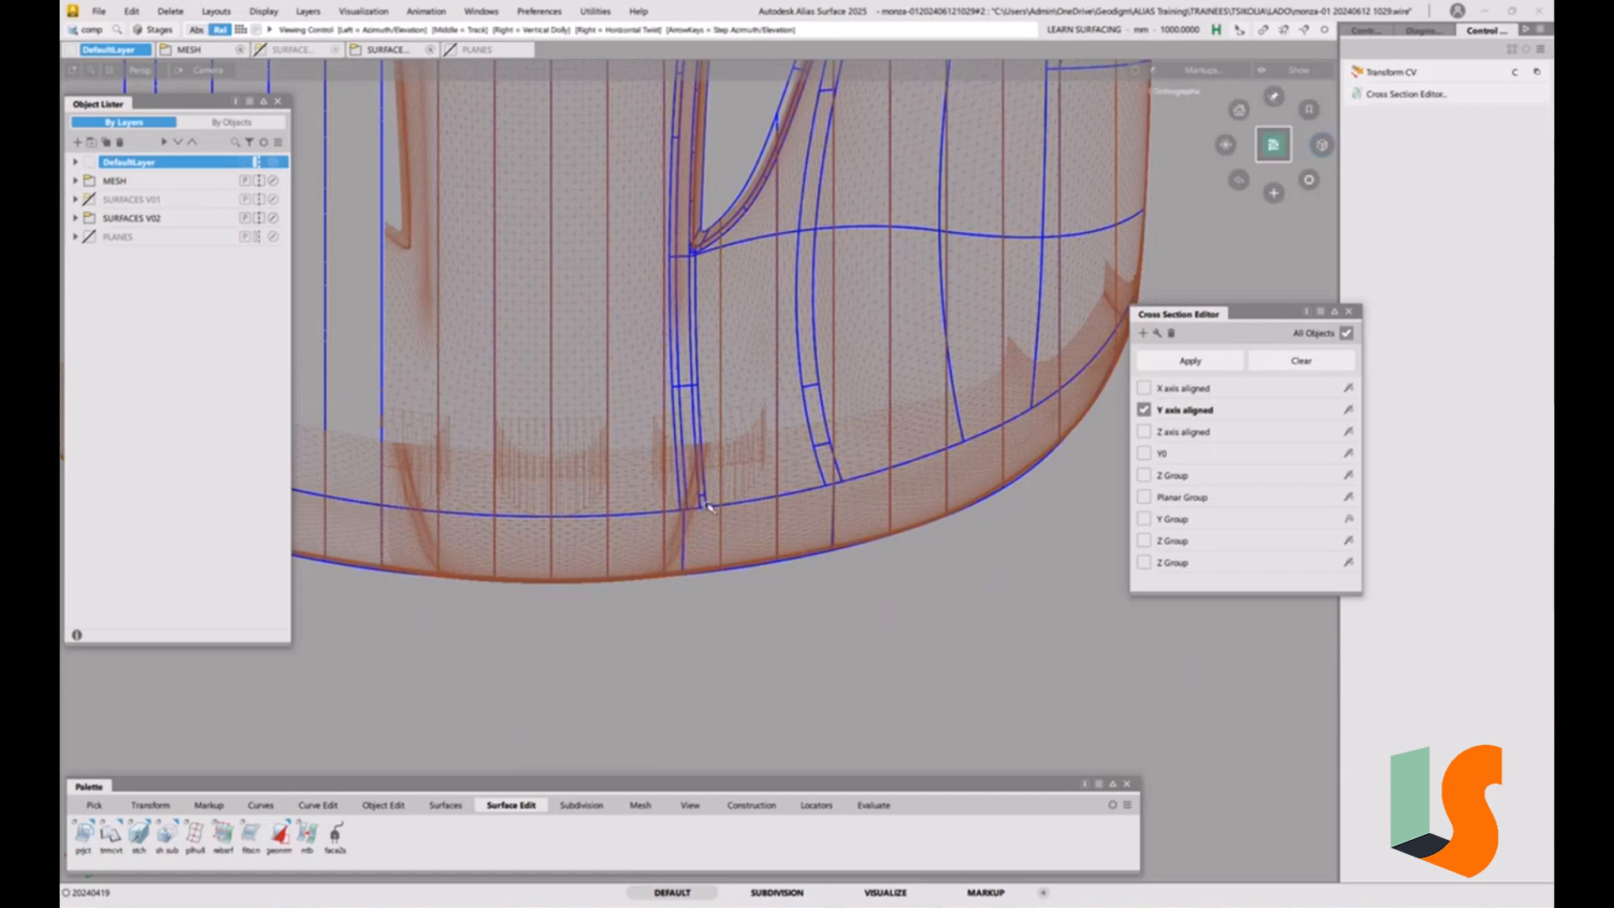
Turn off the Y axis aligned sections and close the Cross Section Editor.
{"action": "right_click_drag", "start_coordinate": [700, 506], "coordinate": [702, 436], "text": "alt+shift"}
{"action": "middle_click_drag", "start_coordinate": [702, 435], "coordinate": [831, 446], "text": "alt+shift"}
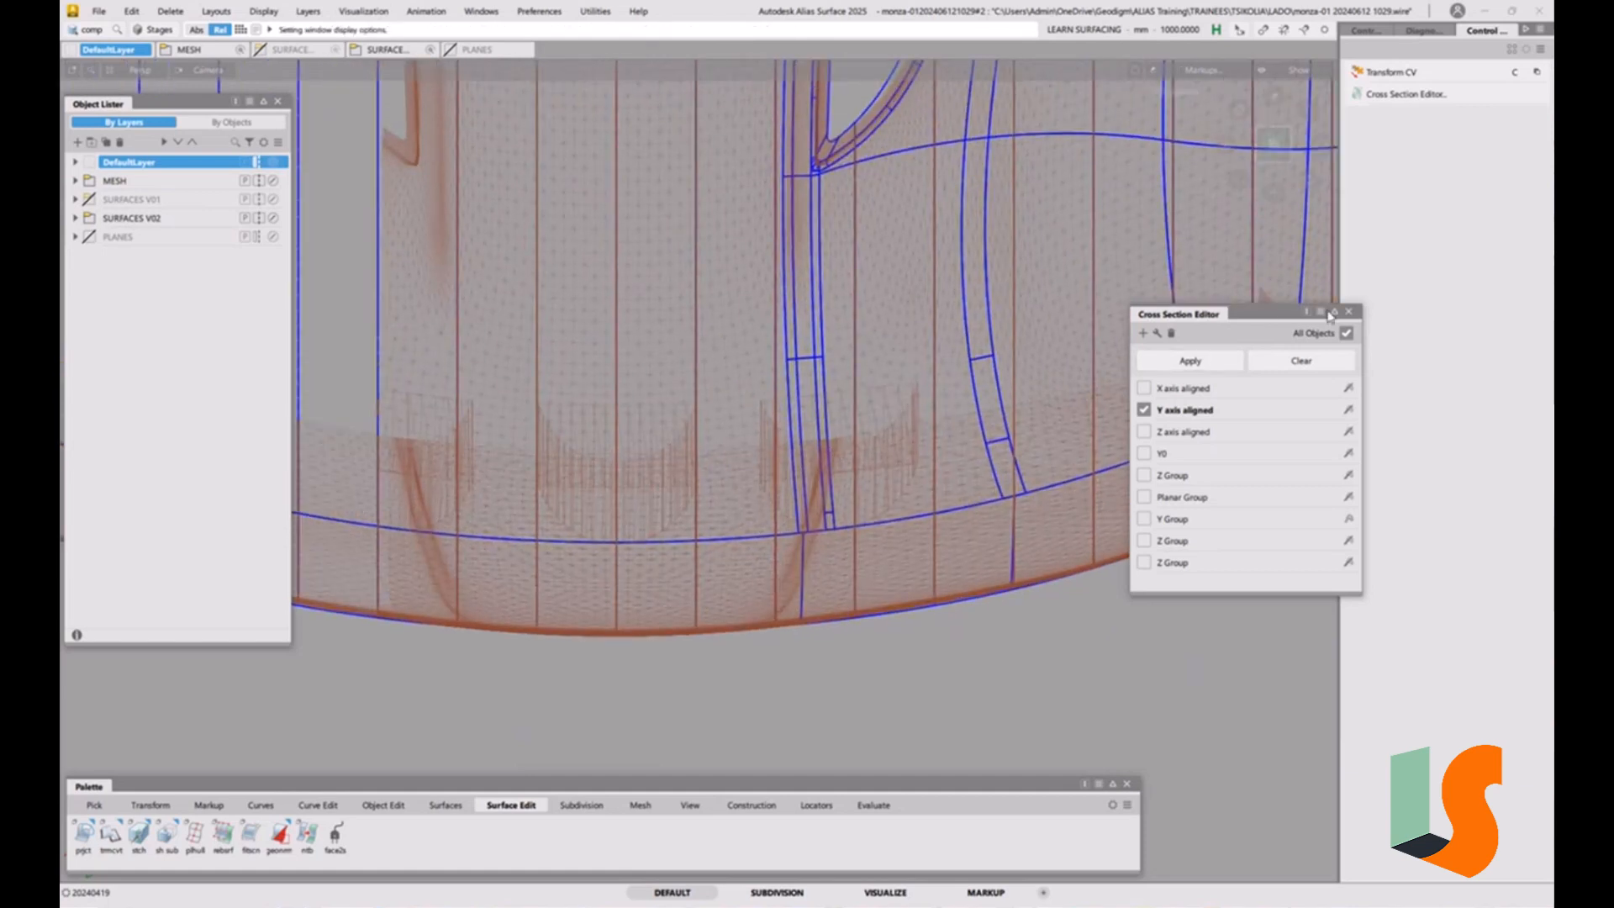
{"action": "left_click", "coordinate": [1146, 417]}
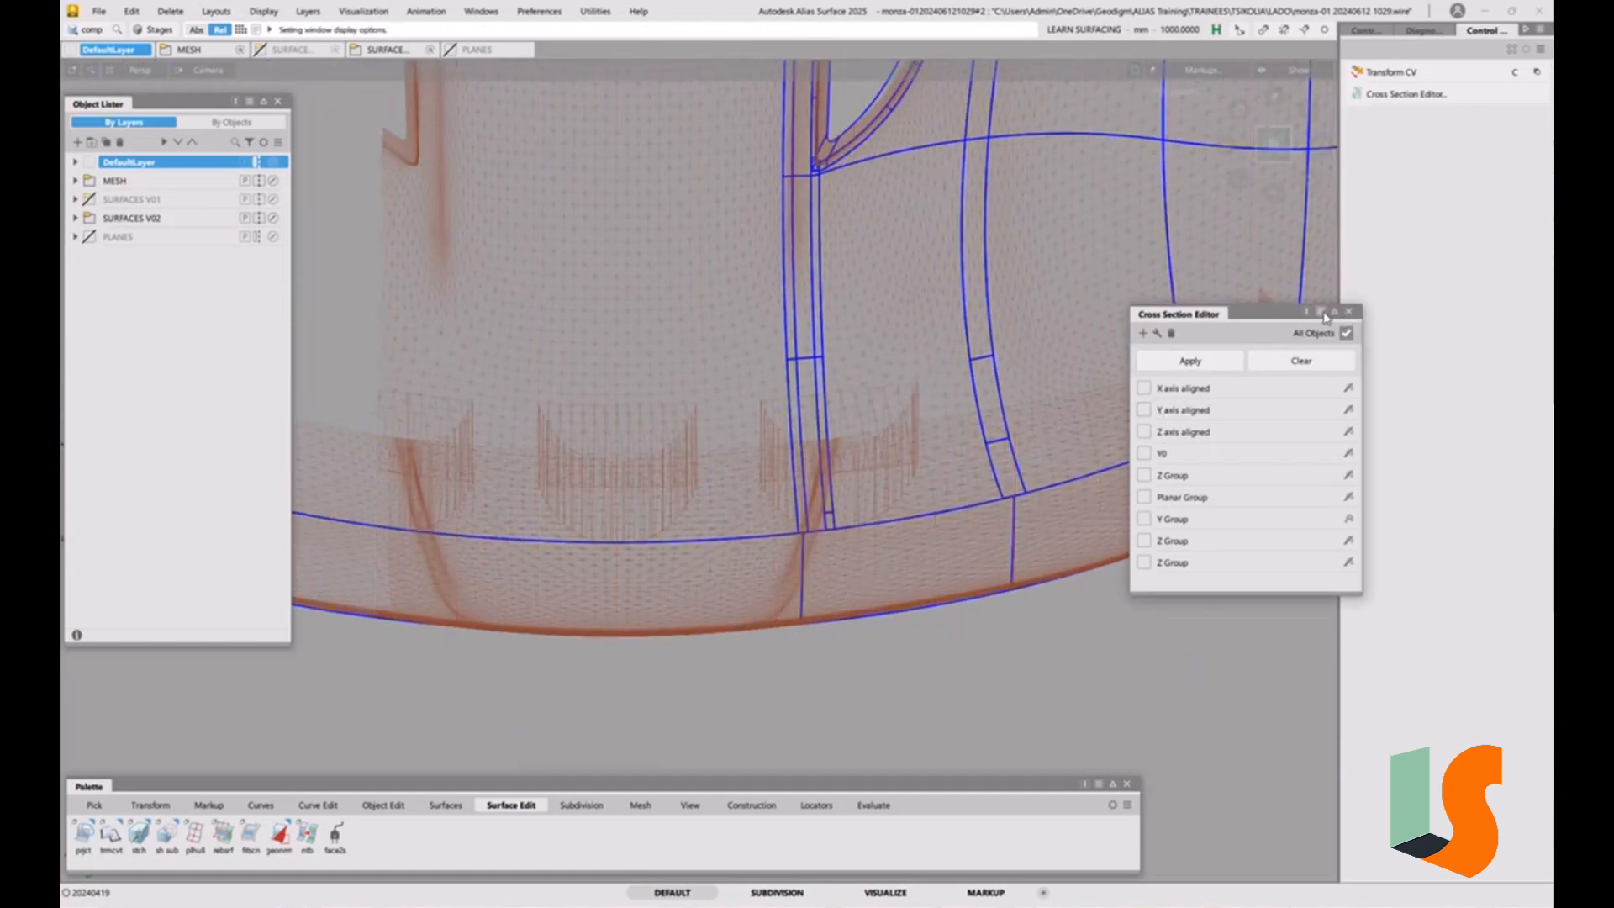
{"action": "left_click", "coordinate": [1348, 311]}
Show the PLANES layer and its Z1500 plane, and frame the whole model.
{"action": "right_click_drag", "start_coordinate": [973, 436], "coordinate": [965, 470], "text": "alt+shift"}
{"action": "middle_click_drag", "start_coordinate": [964, 470], "coordinate": [896, 467], "text": "alt+shift"}
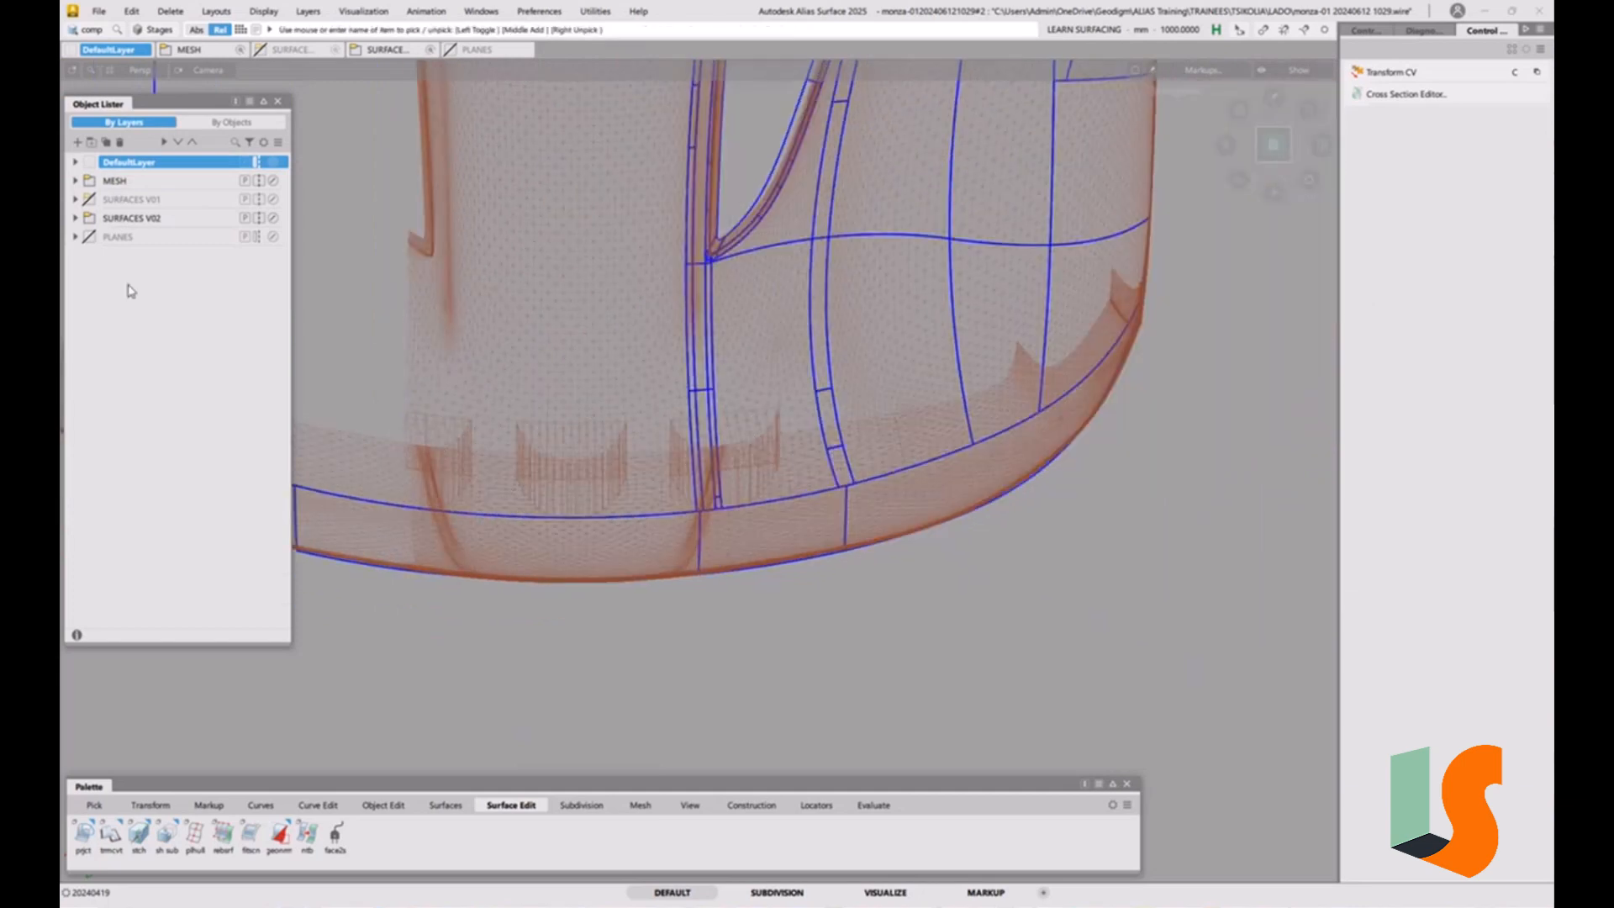
{"action": "left_click", "coordinate": [103, 237]}
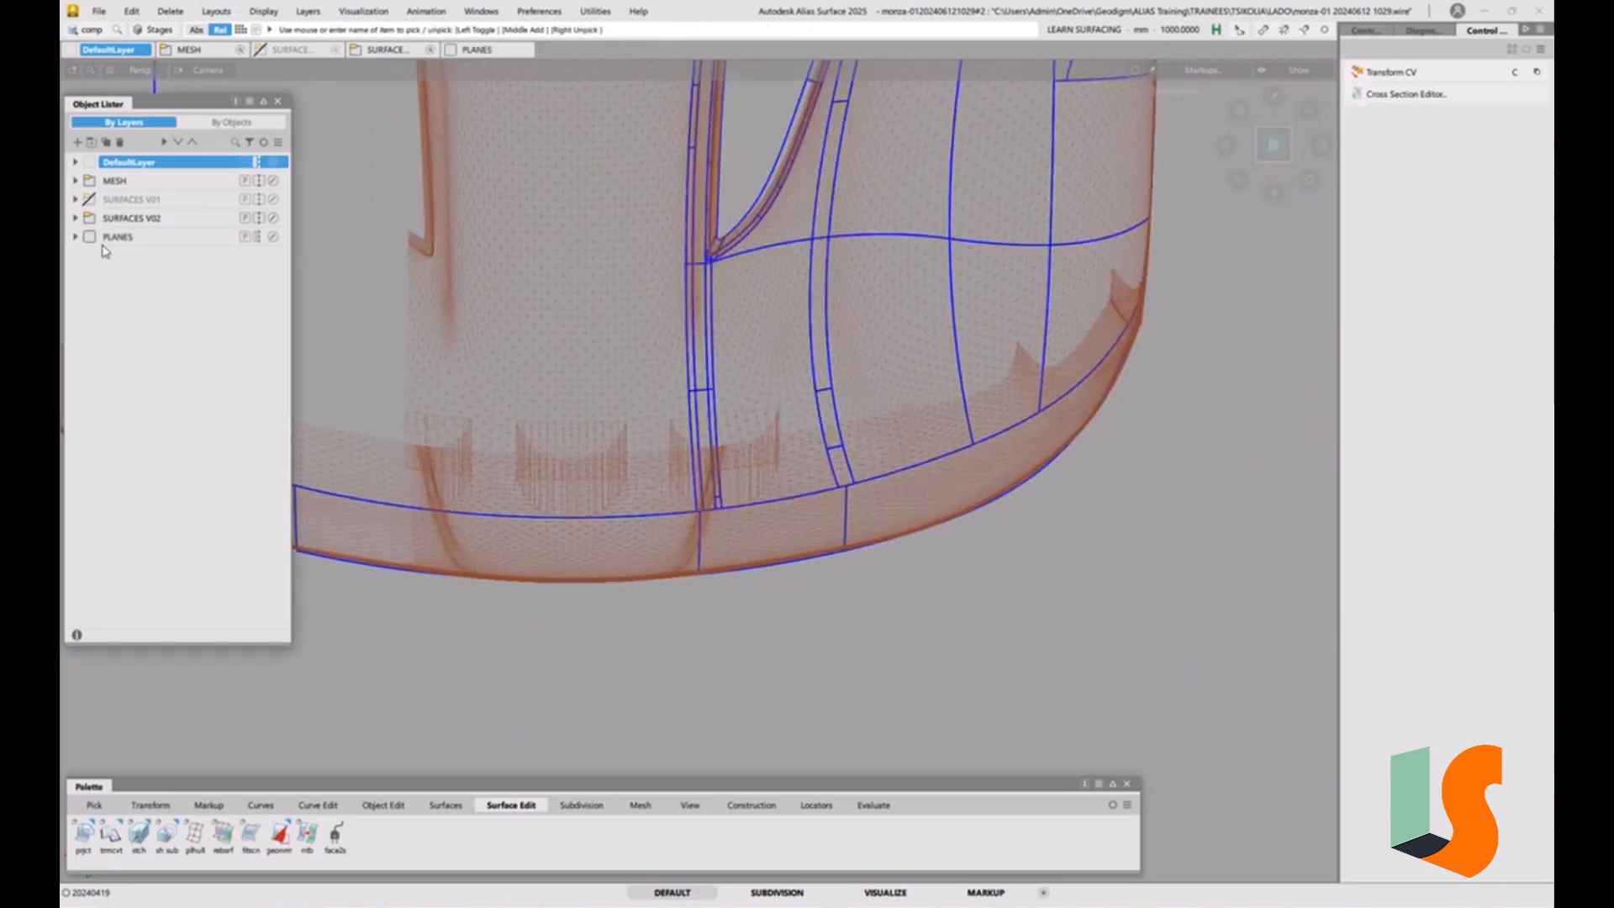
{"action": "left_click", "coordinate": [76, 237]}
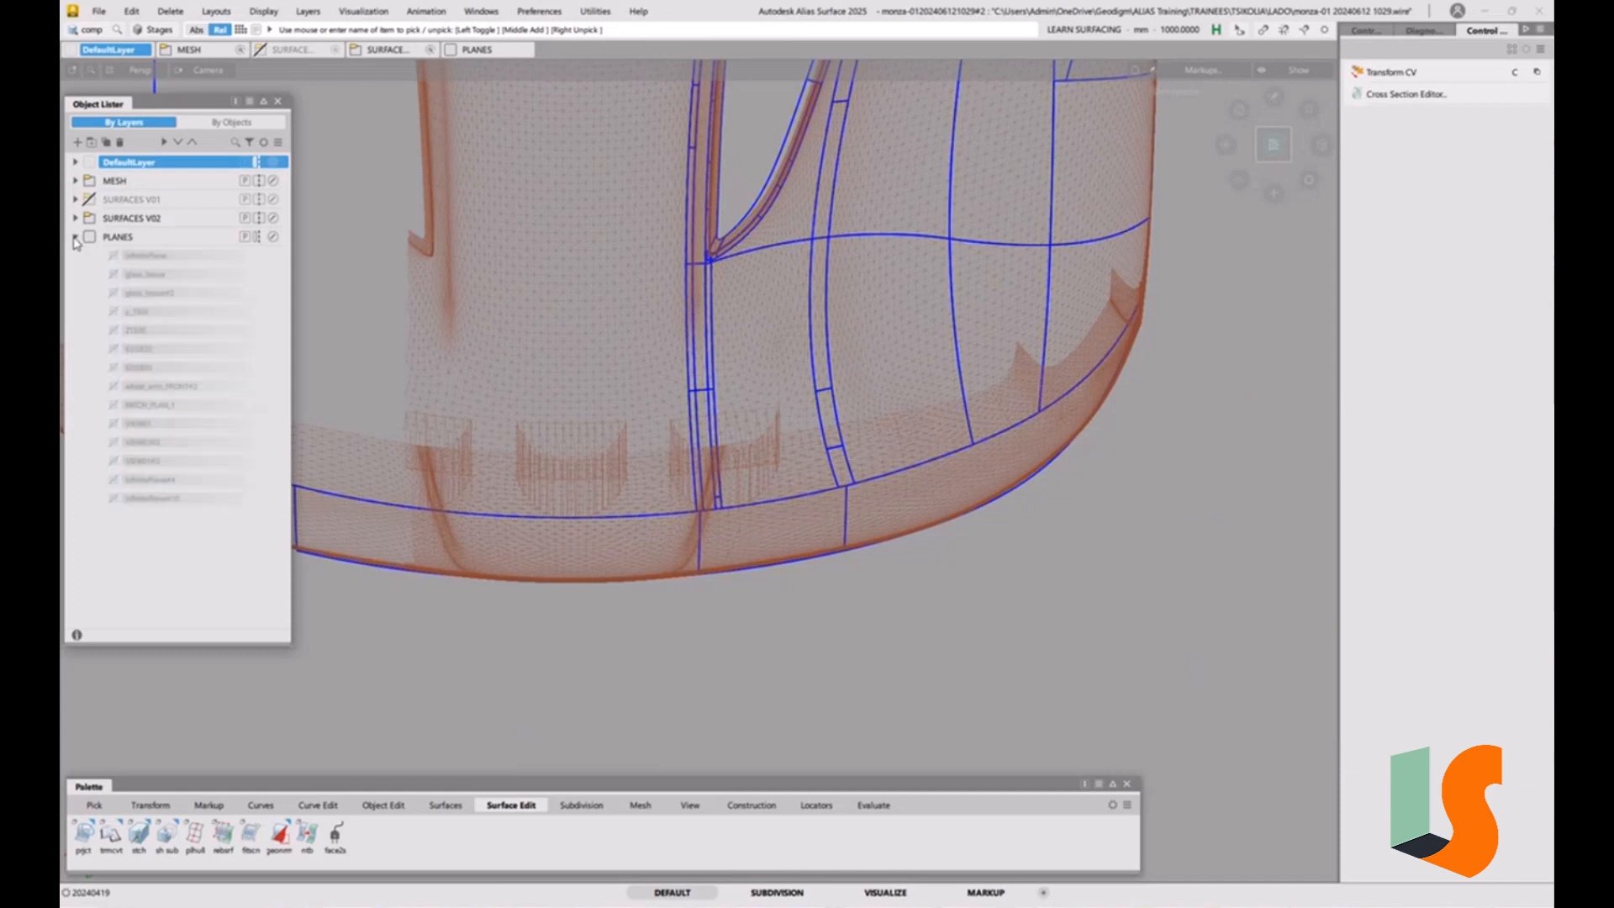
{"action": "left_click", "coordinate": [102, 330]}
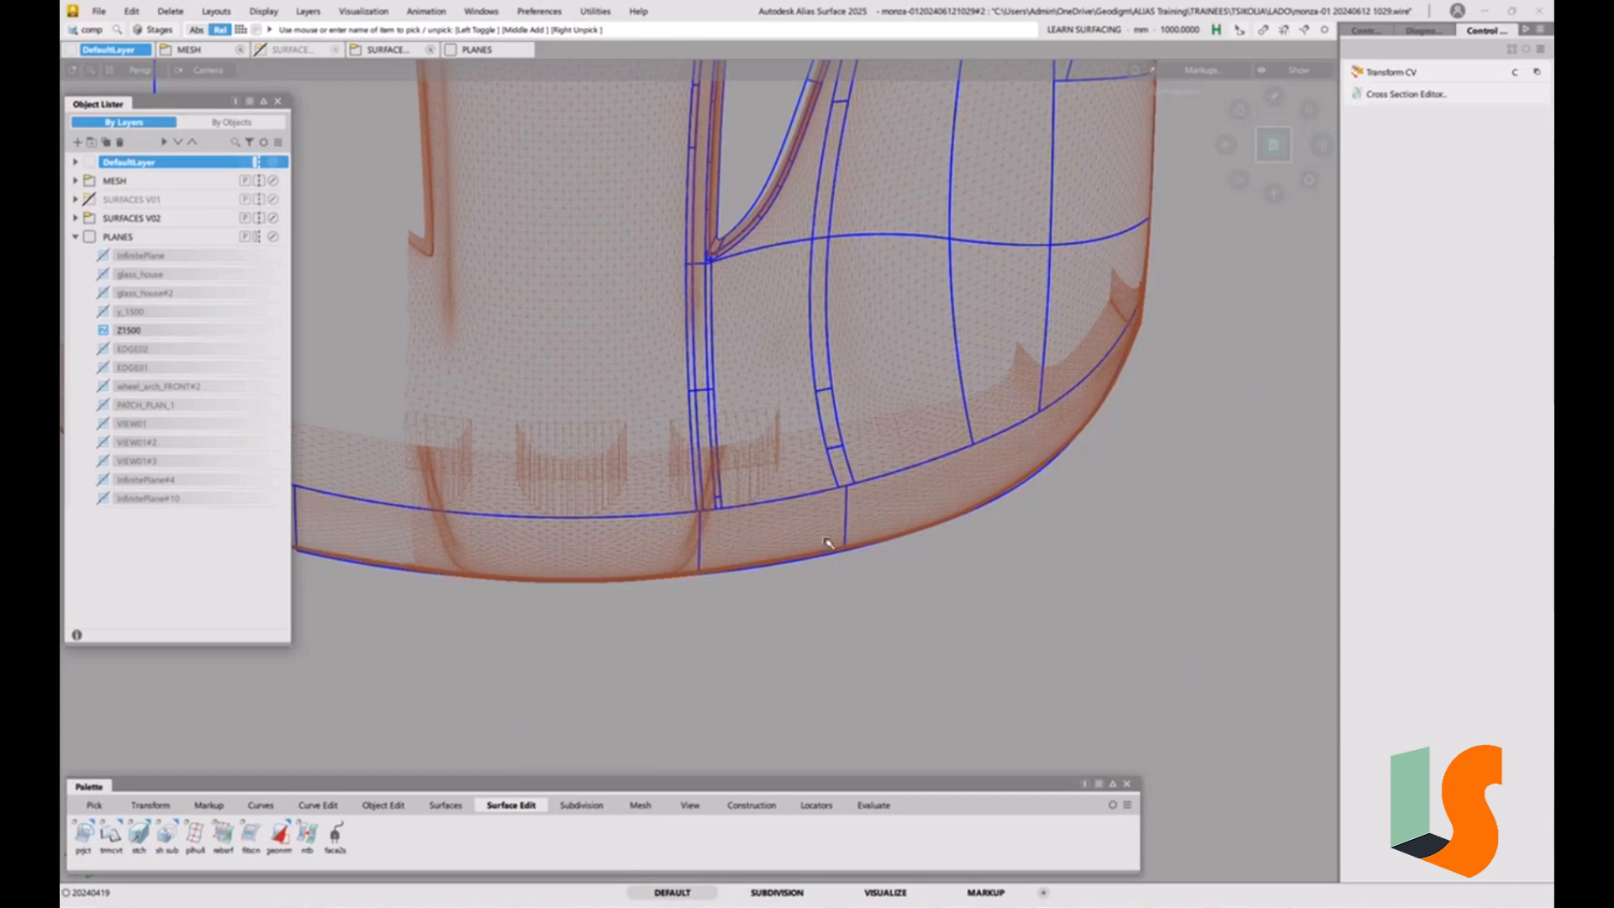
{"action": "key", "text": "alt+l"}
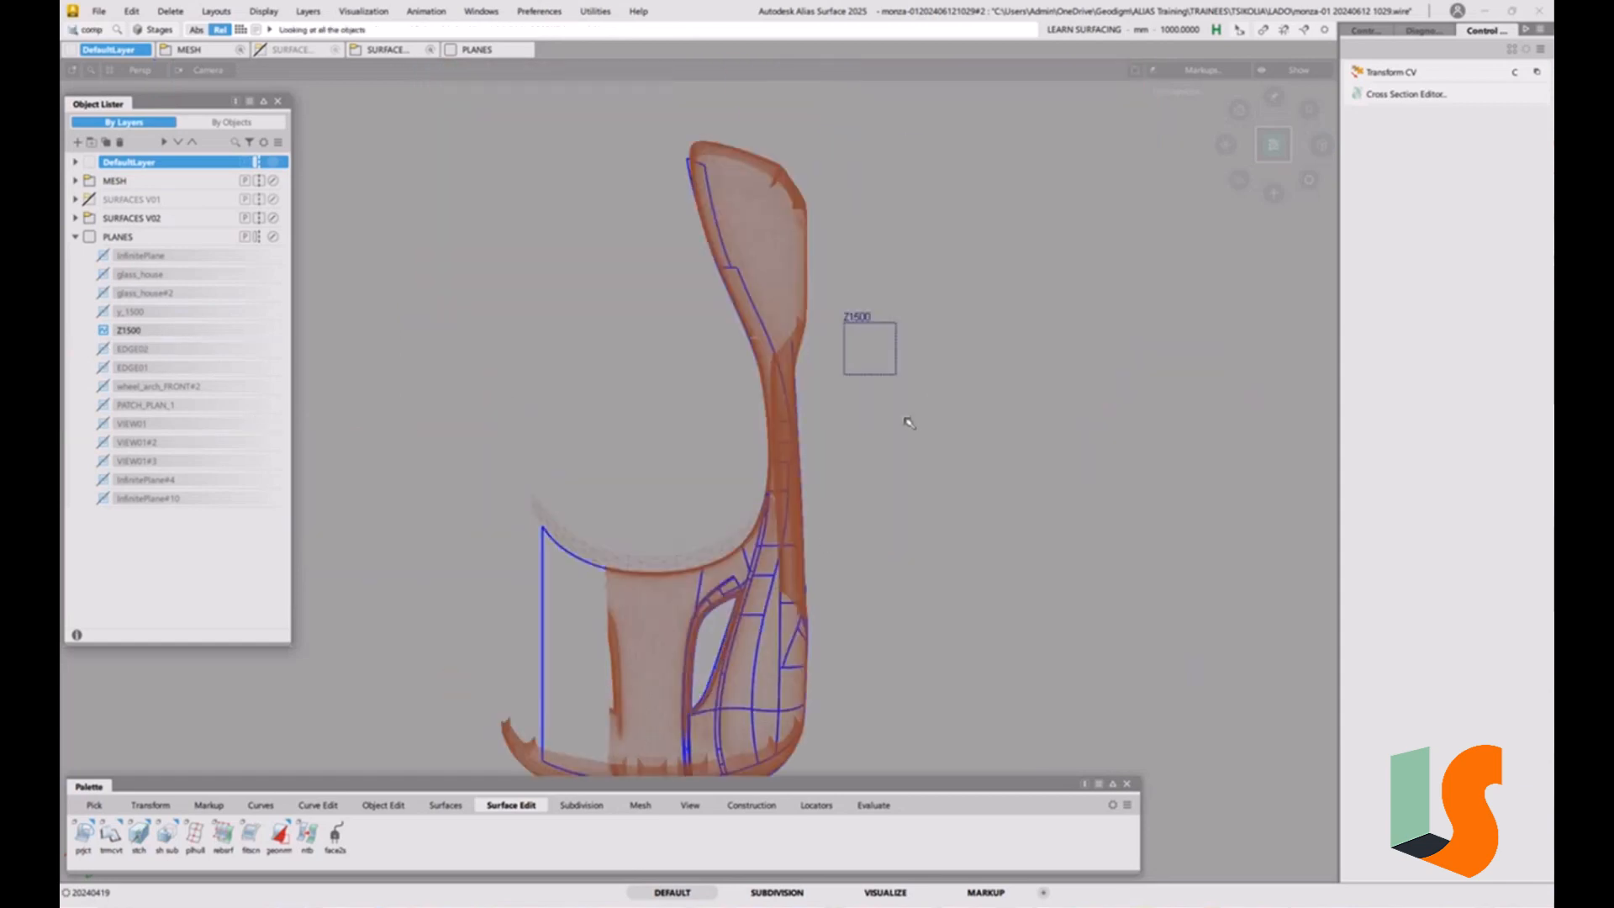
{"action": "right_click_drag", "start_coordinate": [906, 420], "coordinate": [906, 434], "text": "ctrl+shift"}
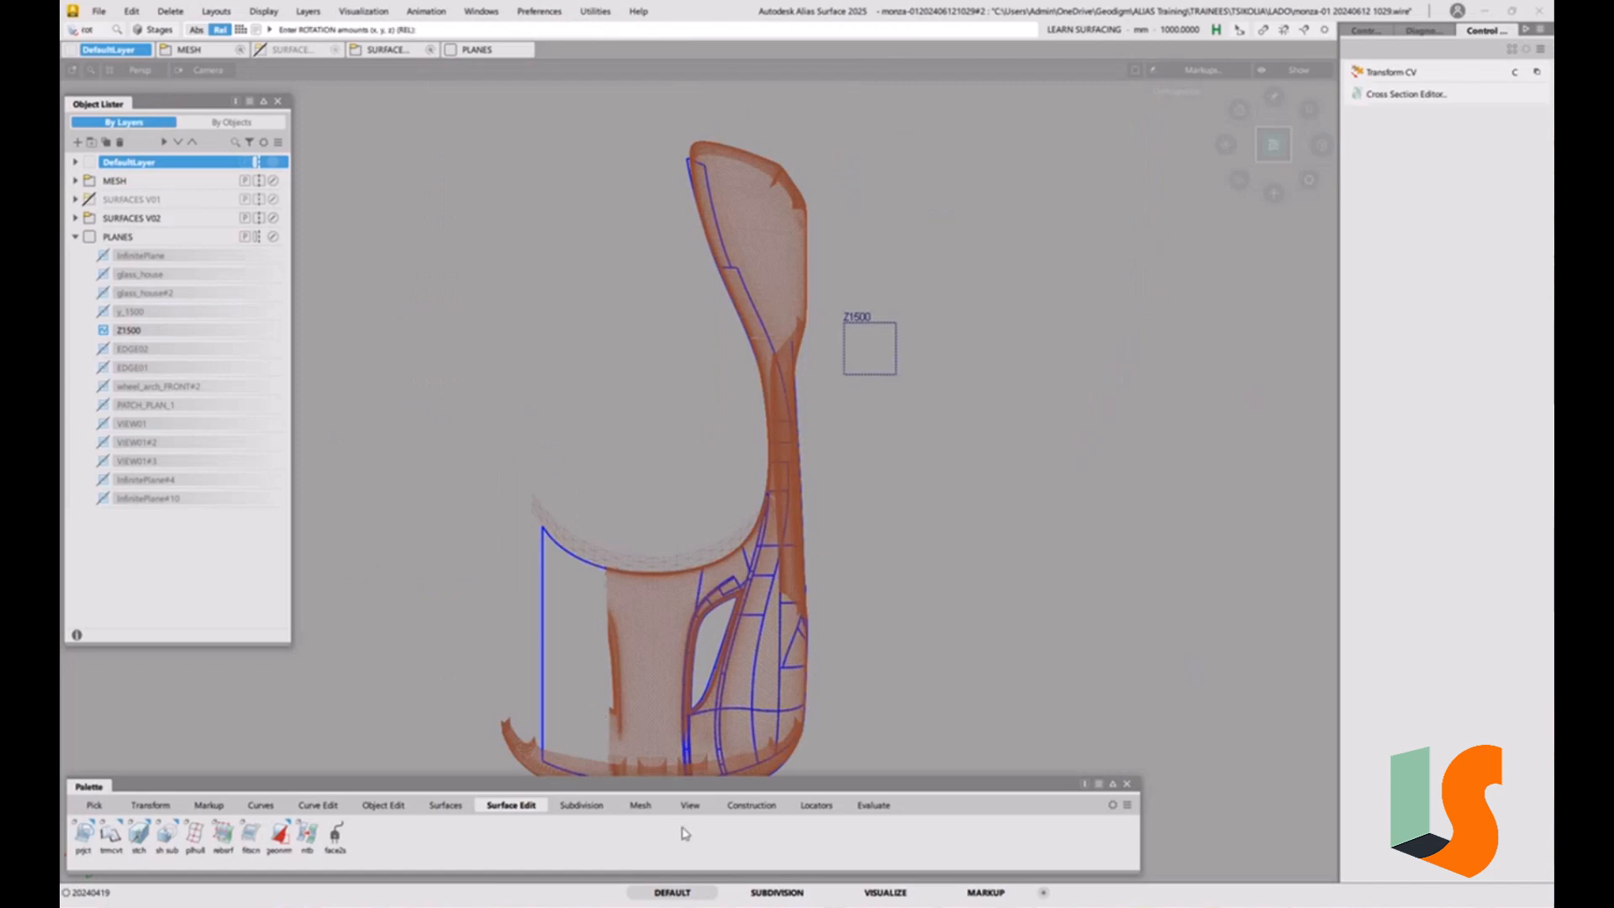
Set the Z1500 plane as the active construction plane and view the model from the top.
{"action": "left_click", "coordinate": [751, 806]}
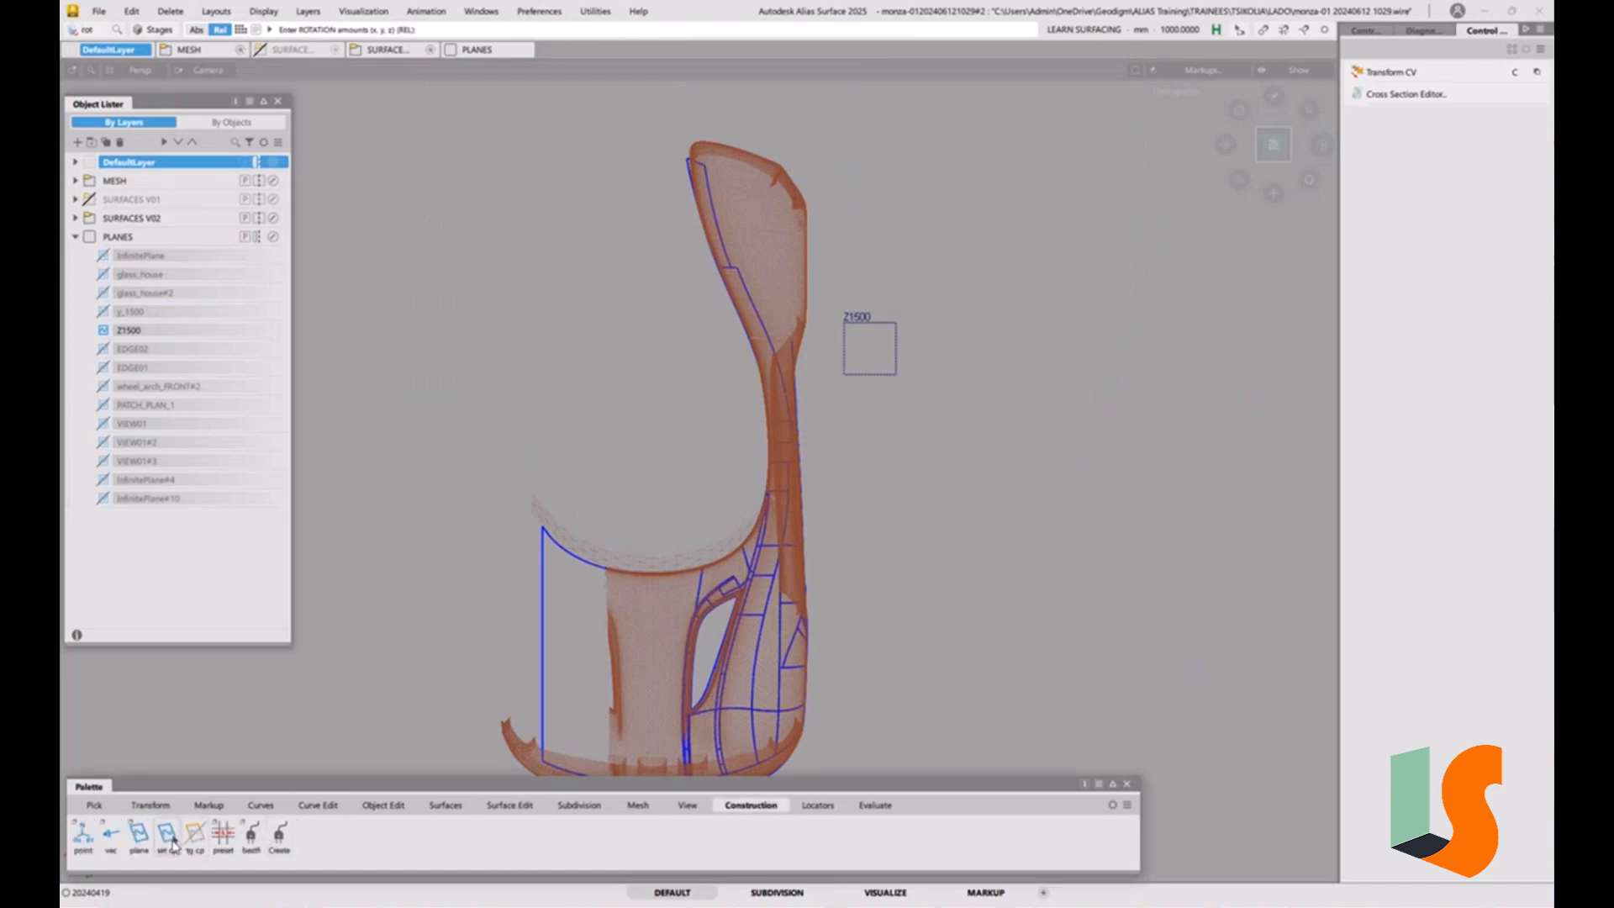
{"action": "left_click", "coordinate": [168, 836]}
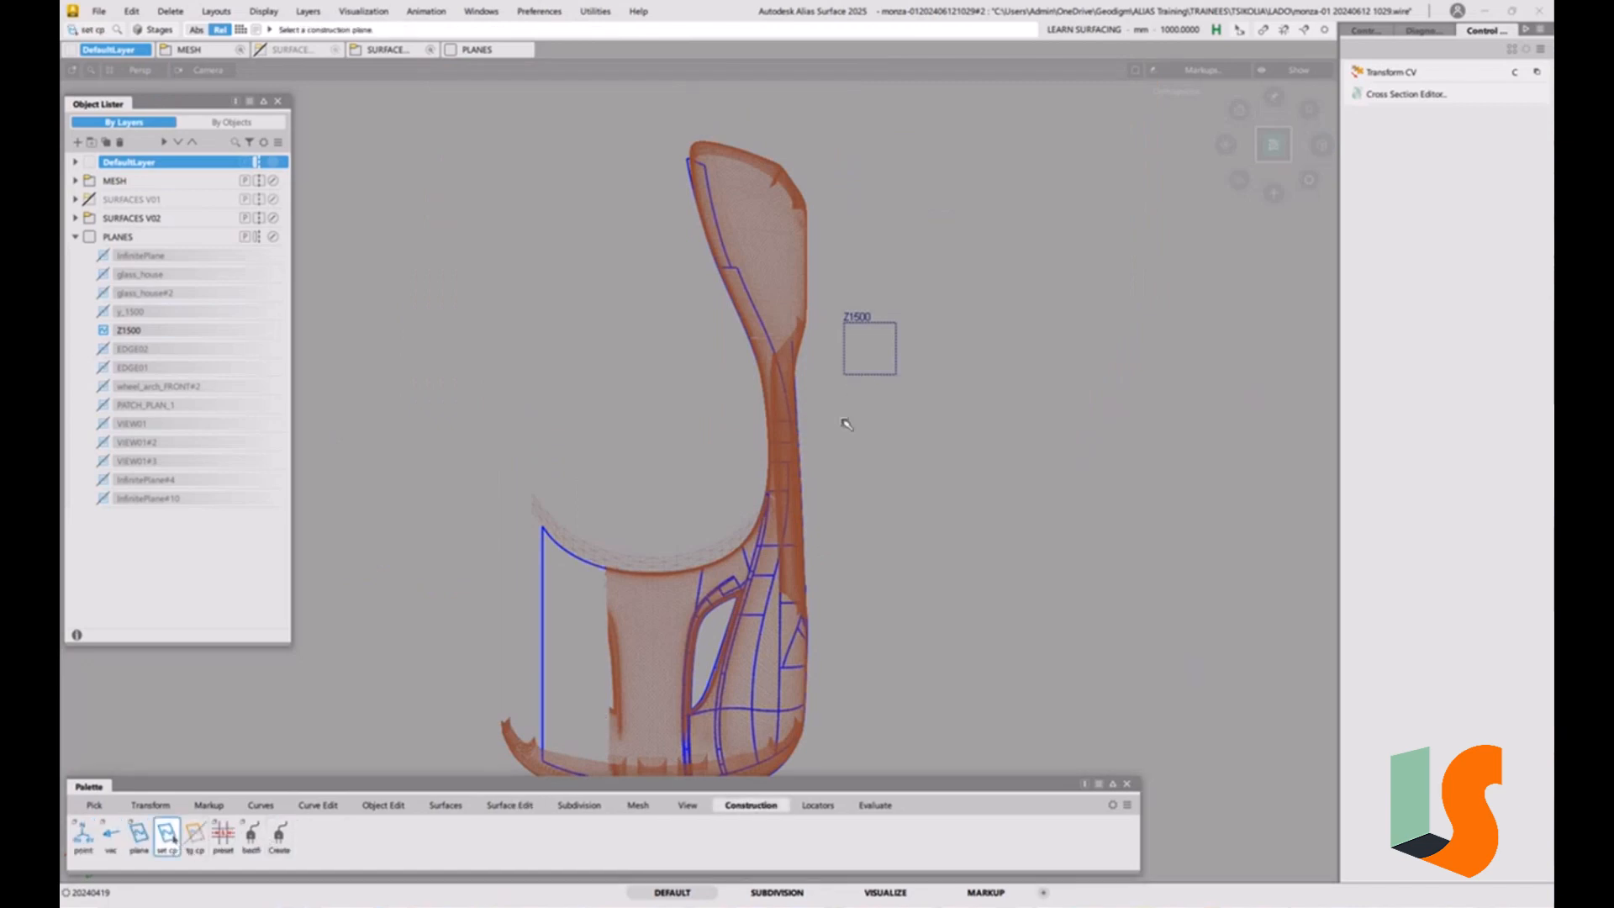
{"action": "key", "text": "g"}
{"action": "left_click_drag", "start_coordinate": [869, 580], "coordinate": [938, 412], "text": "alt+shift"}
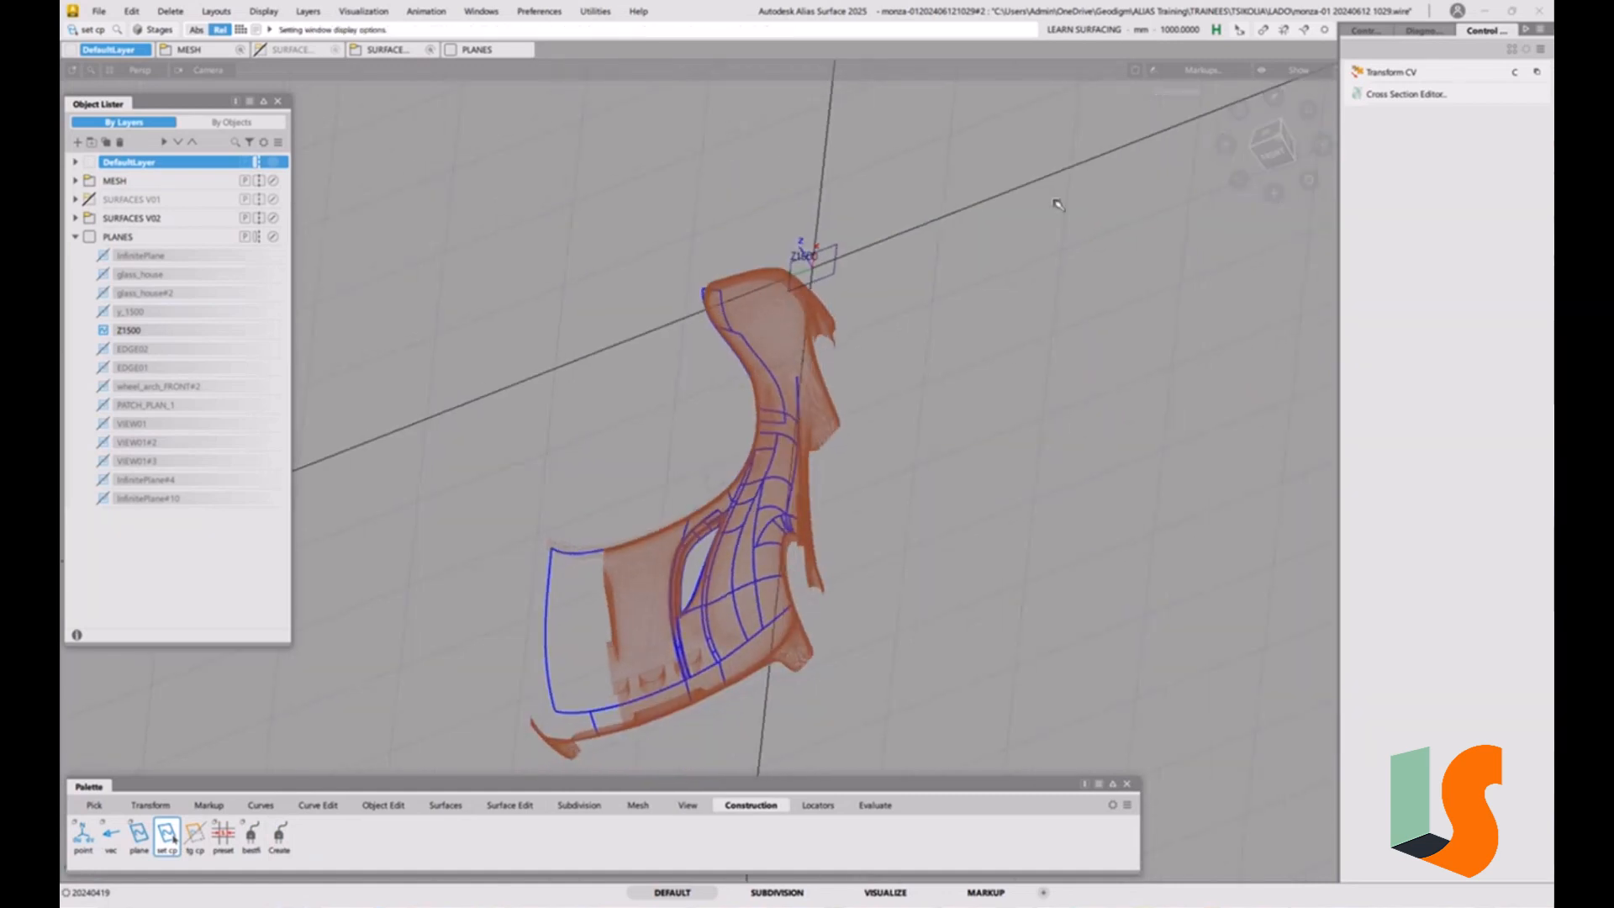
{"action": "left_click", "coordinate": [1275, 135]}
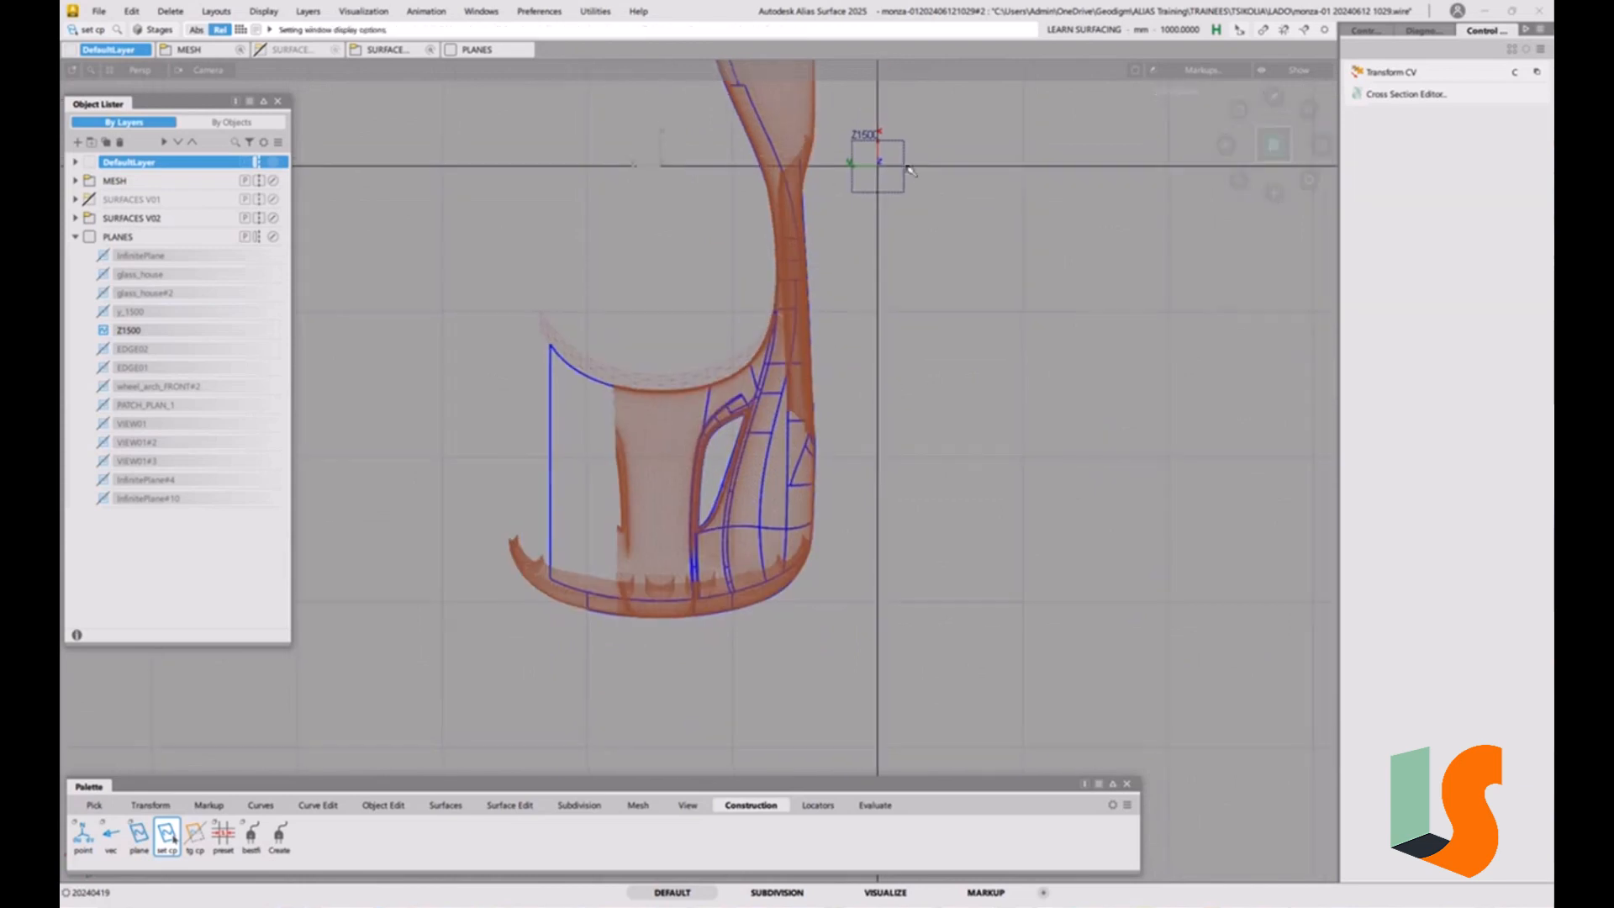
Inspect the front scoop area of the hood from the top in shaded and wireframe display.
{"action": "right_click_drag", "start_coordinate": [758, 556], "coordinate": [858, 580], "text": "alt+shift"}
{"action": "mouse_move", "coordinate": [635, 706]}
{"action": "middle_mouse_down", "text": "alt+shift"}
{"action": "mouse_move", "coordinate": [759, 593]}
{"action": "mouse_move", "coordinate": [742, 553]}
{"action": "middle_mouse_up", "text": "alt+shift"}
{"action": "mouse_move", "coordinate": [742, 553]}
{"action": "right_mouse_down", "text": "alt+shift"}
{"action": "mouse_move", "coordinate": [811, 508]}
{"action": "mouse_move", "coordinate": [909, 532]}
{"action": "right_mouse_up", "text": "alt+shift"}
{"action": "middle_click_drag", "start_coordinate": [910, 532], "coordinate": [753, 465], "text": "alt+shift"}
{"action": "right_click_drag", "start_coordinate": [753, 465], "coordinate": [842, 485], "text": "ctrl+shift"}
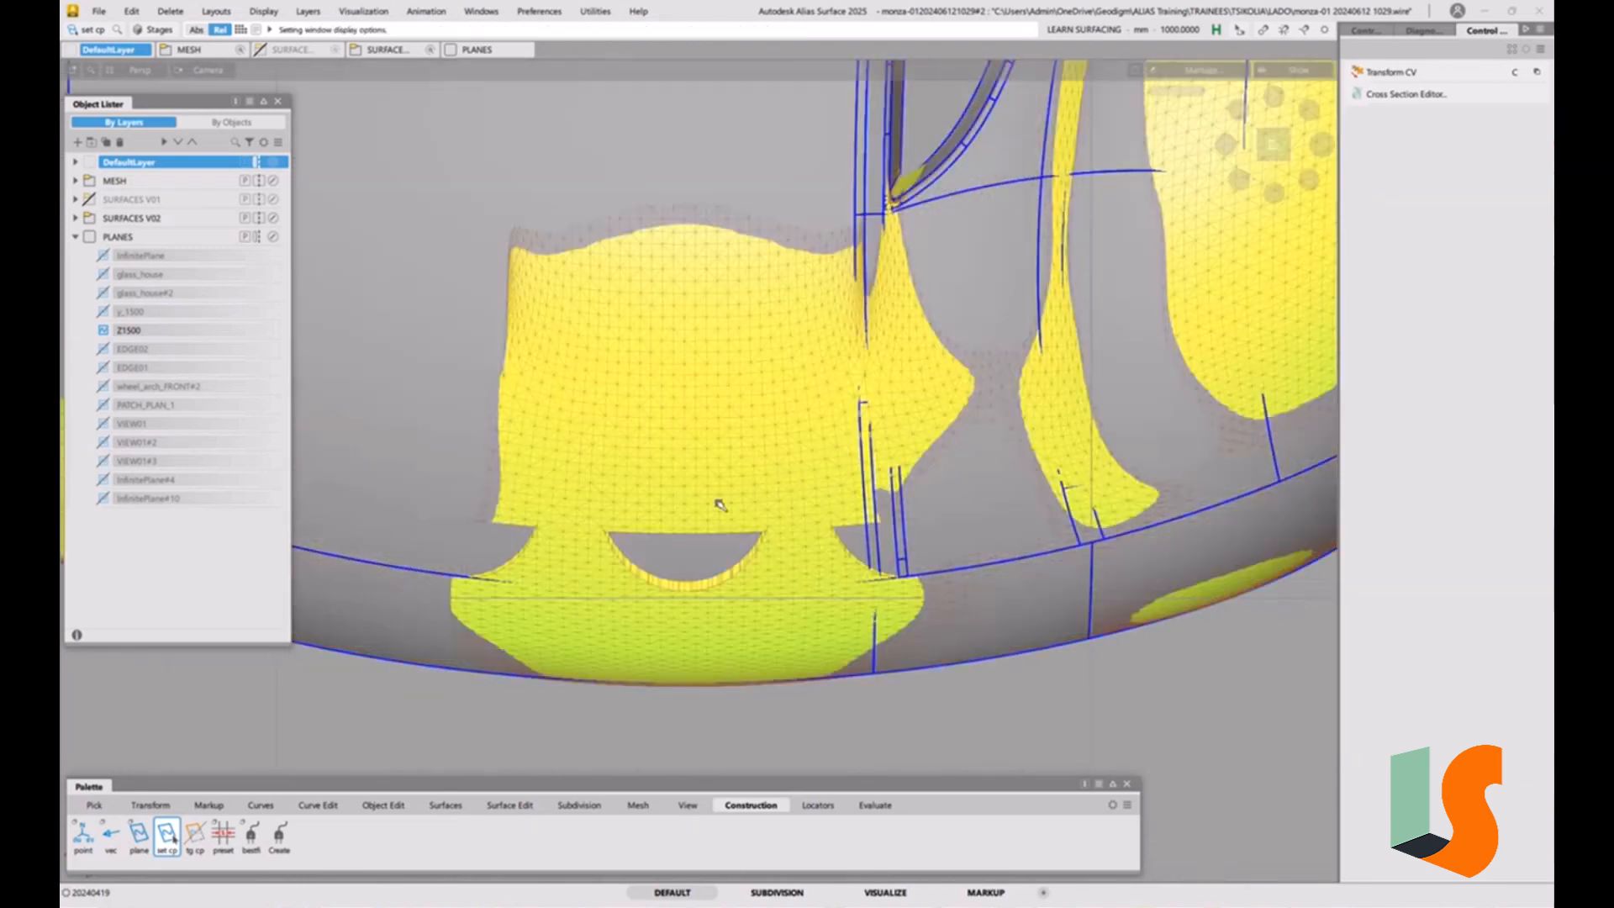
{"action": "right_click_drag", "start_coordinate": [642, 513], "coordinate": [681, 506], "text": "ctrl+shift"}
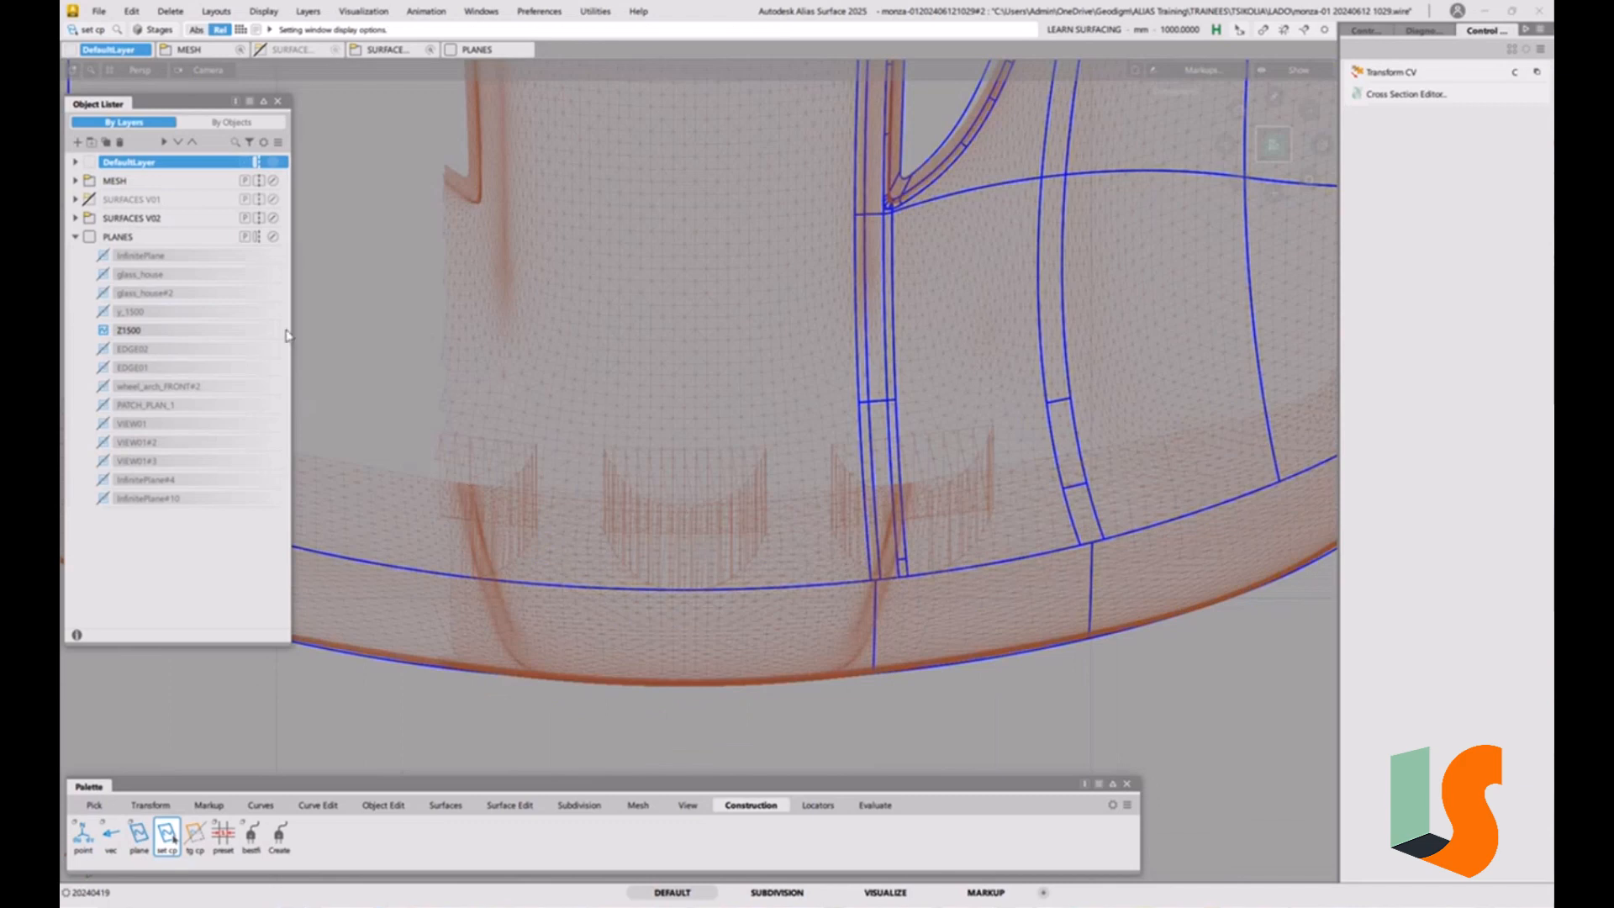
Start Duplicate Curve with its options open and frame the hood's front edge.
{"action": "left_click", "coordinate": [260, 805]}
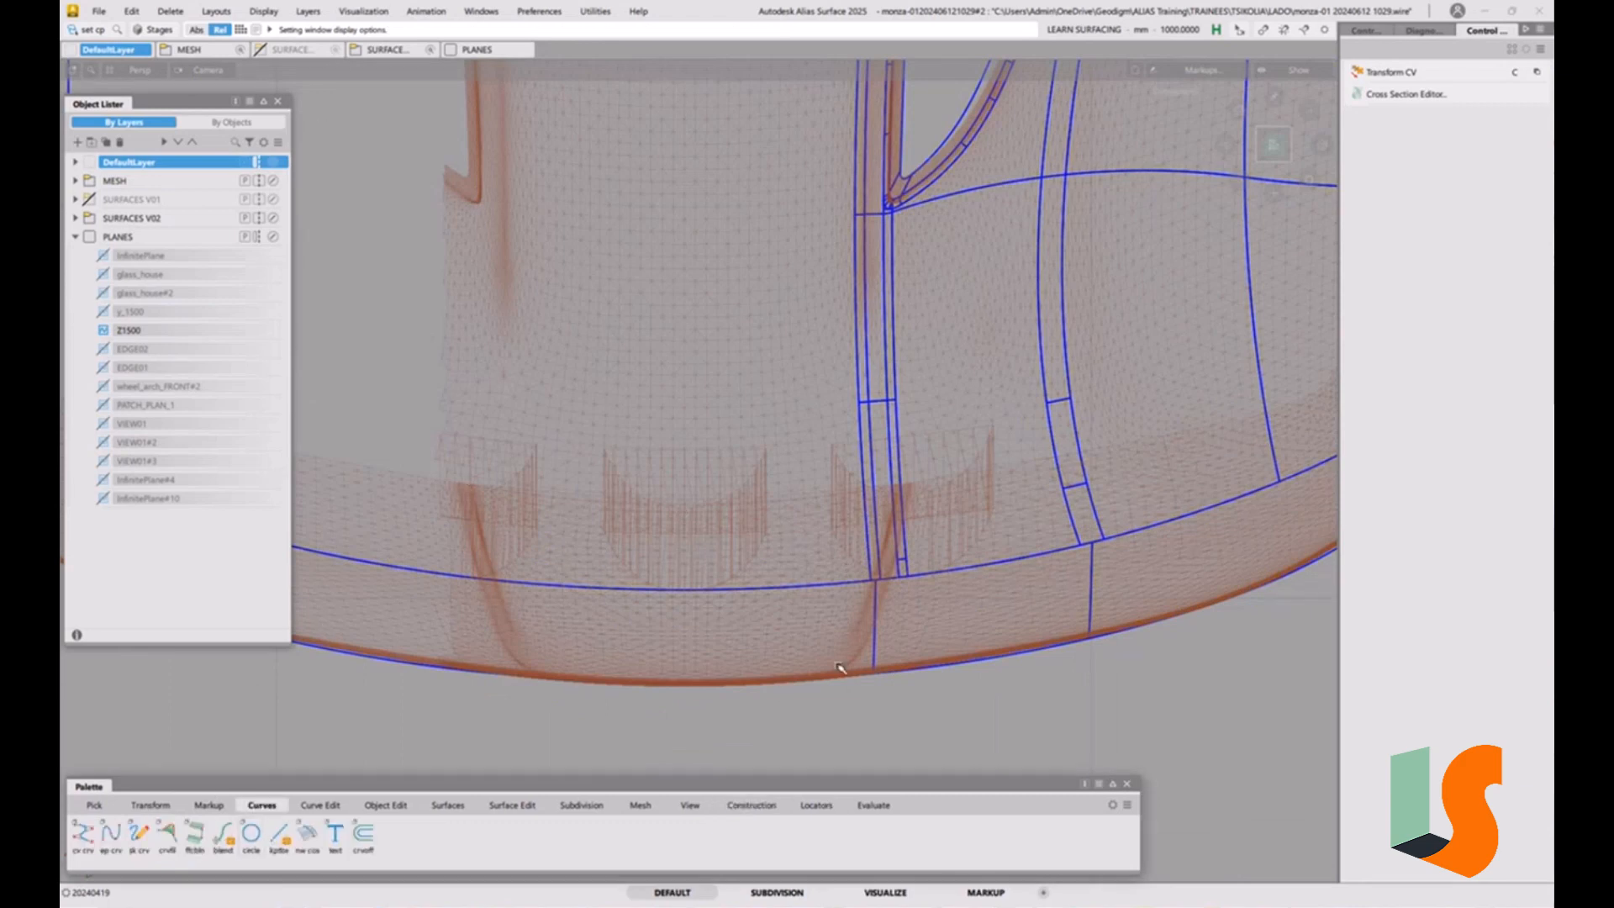
{"action": "right_click_drag", "start_coordinate": [828, 626], "coordinate": [811, 637], "text": "alt+shift"}
{"action": "middle_click_drag", "start_coordinate": [811, 637], "coordinate": [748, 634], "text": "alt+shift"}
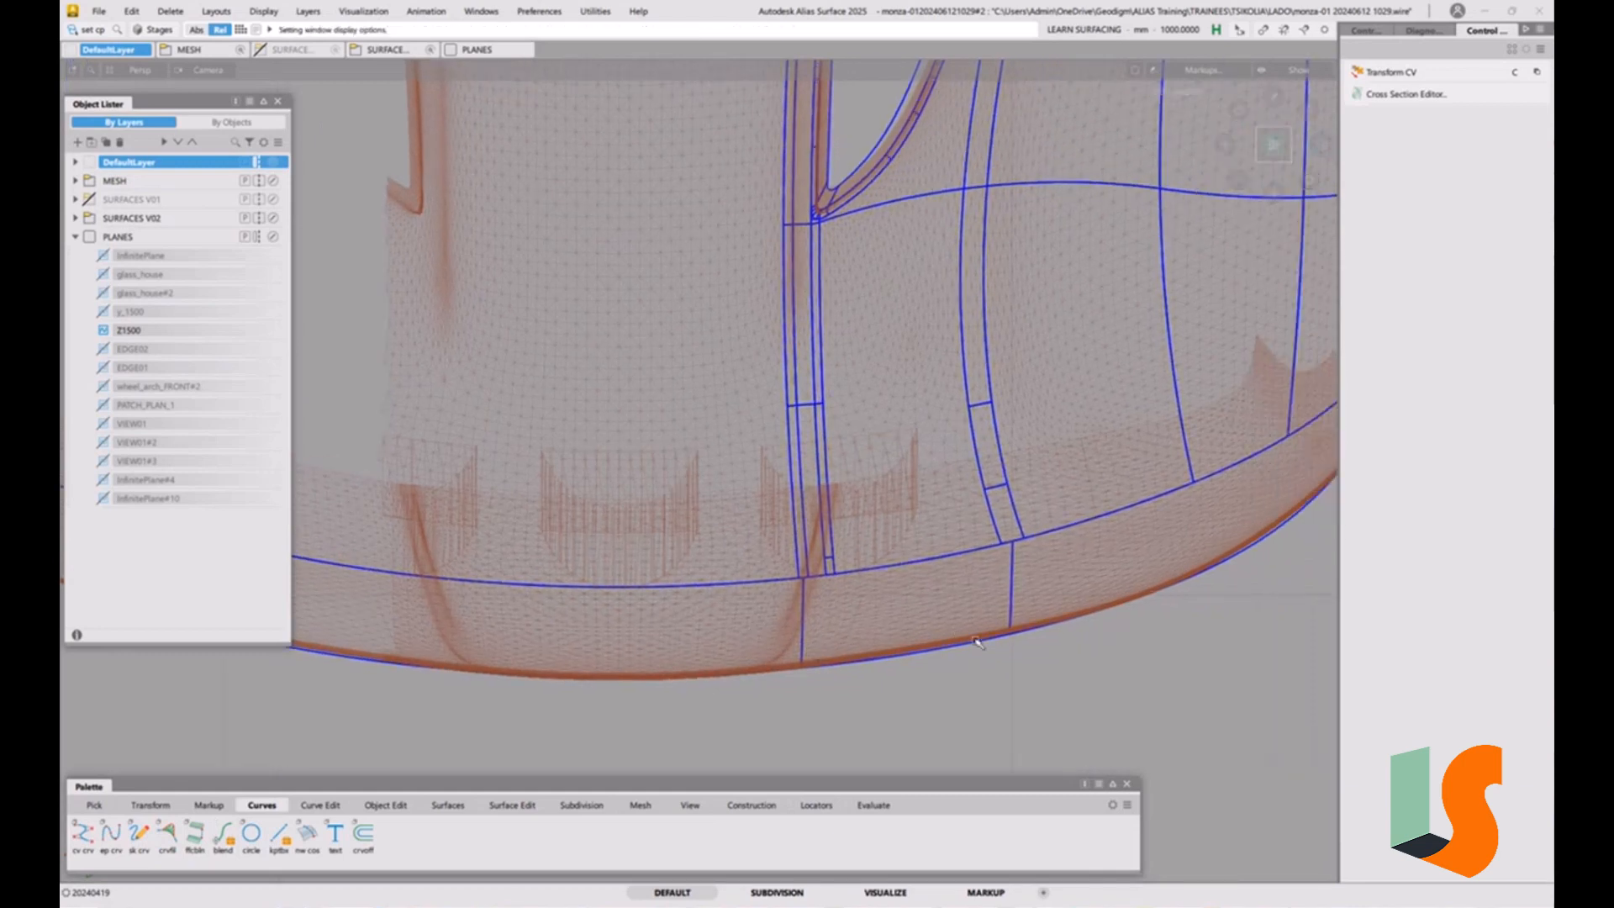
{"action": "left_click", "coordinate": [321, 804]}
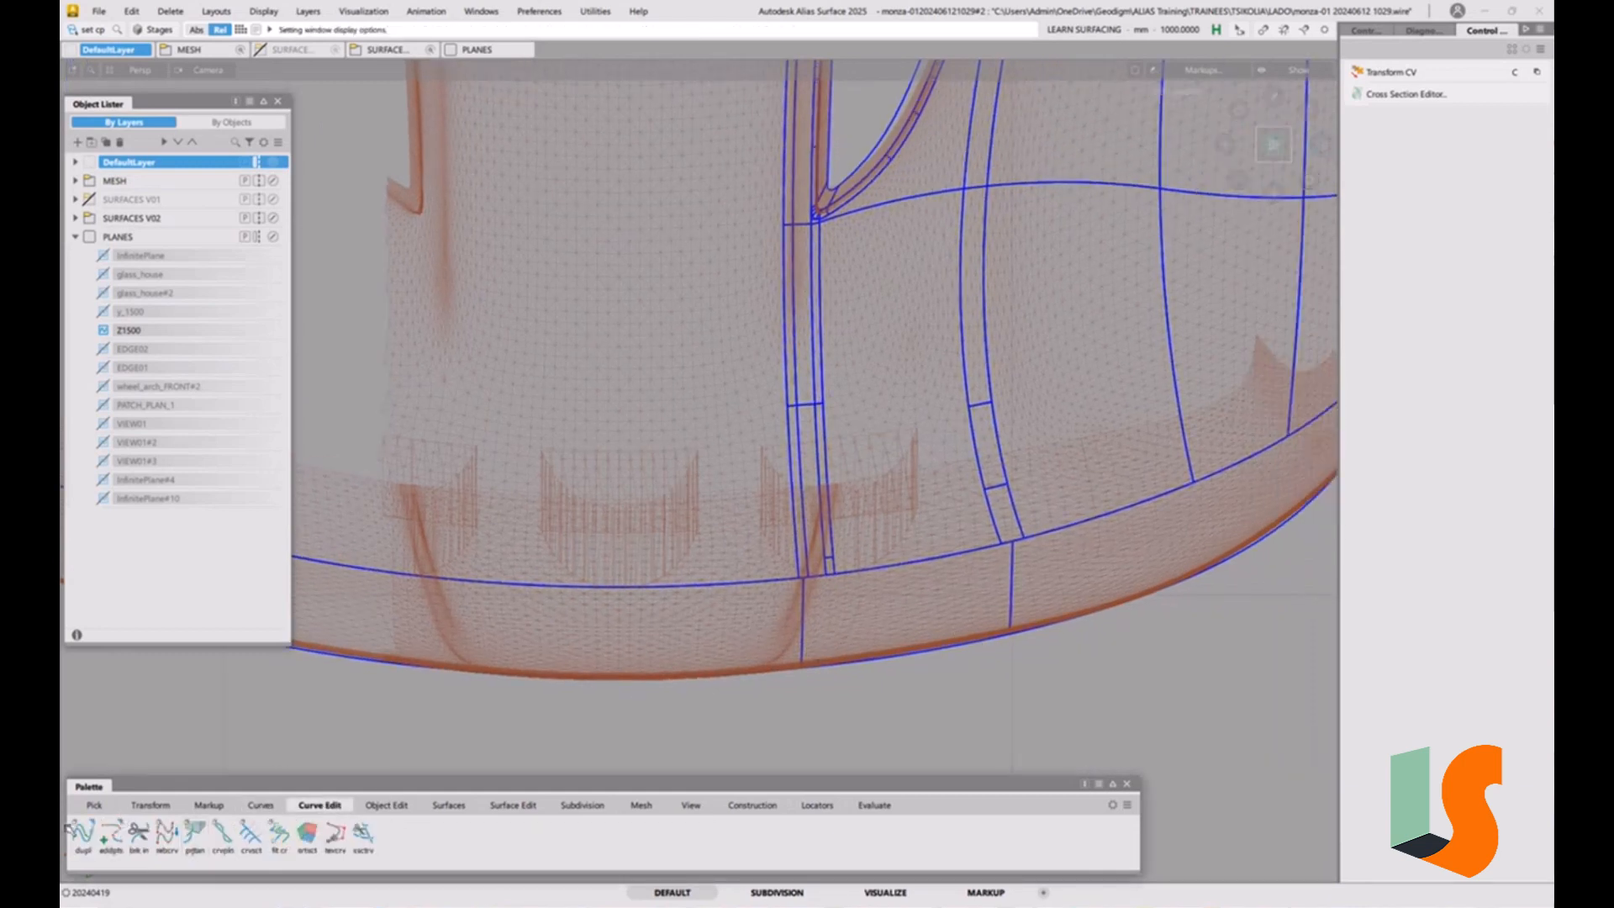
{"action": "double_click", "coordinate": [71, 831]}
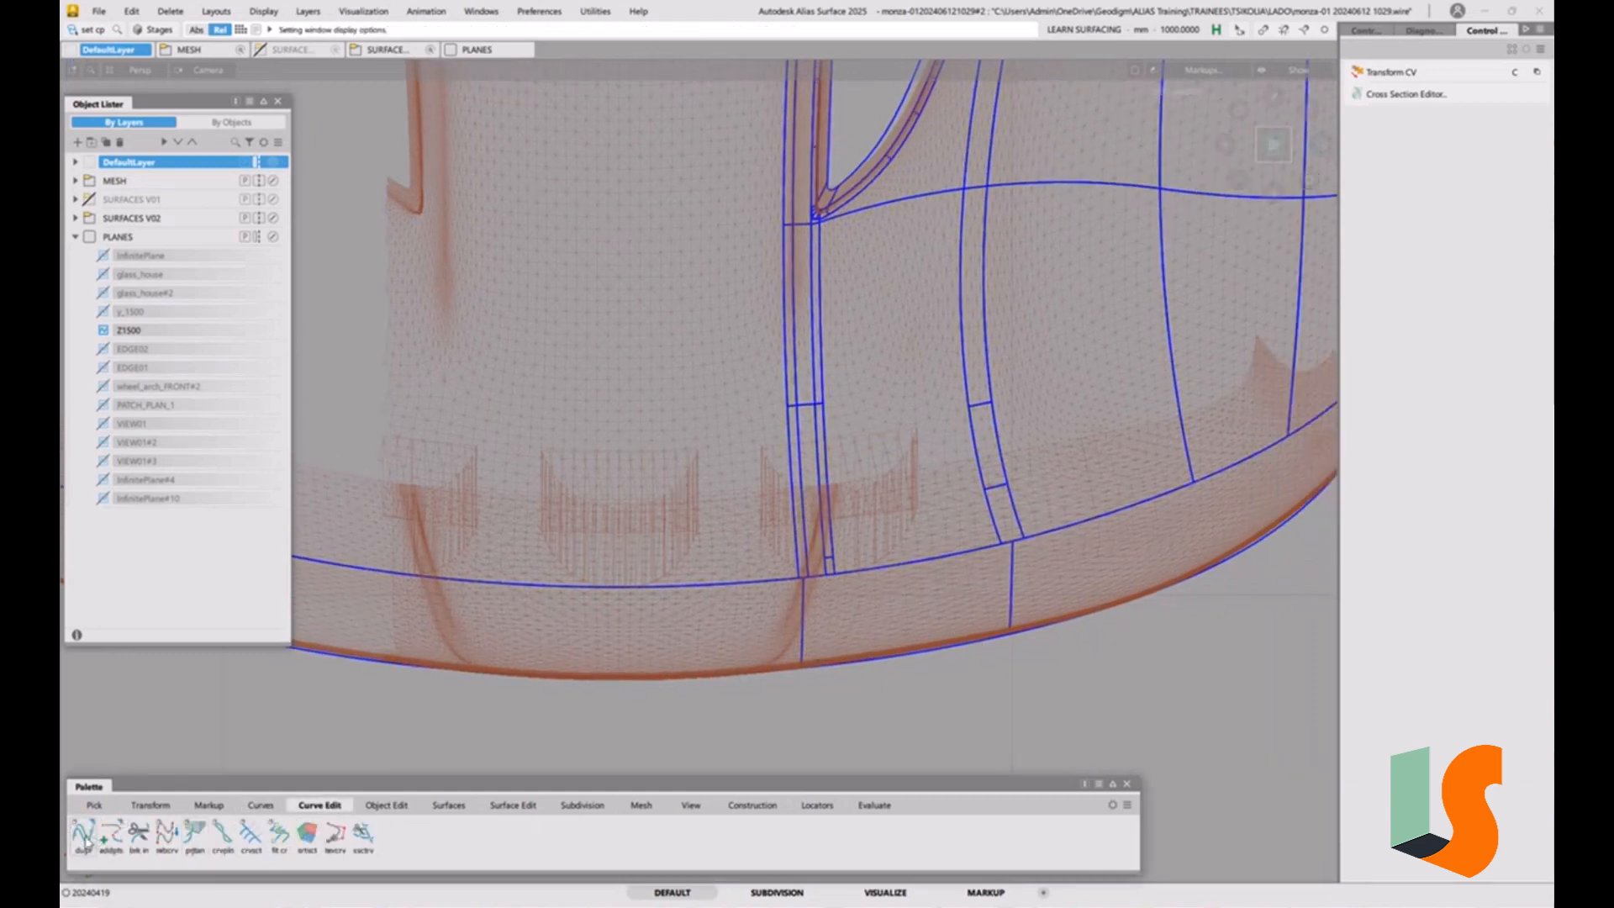
{"action": "left_click", "coordinate": [710, 677]}
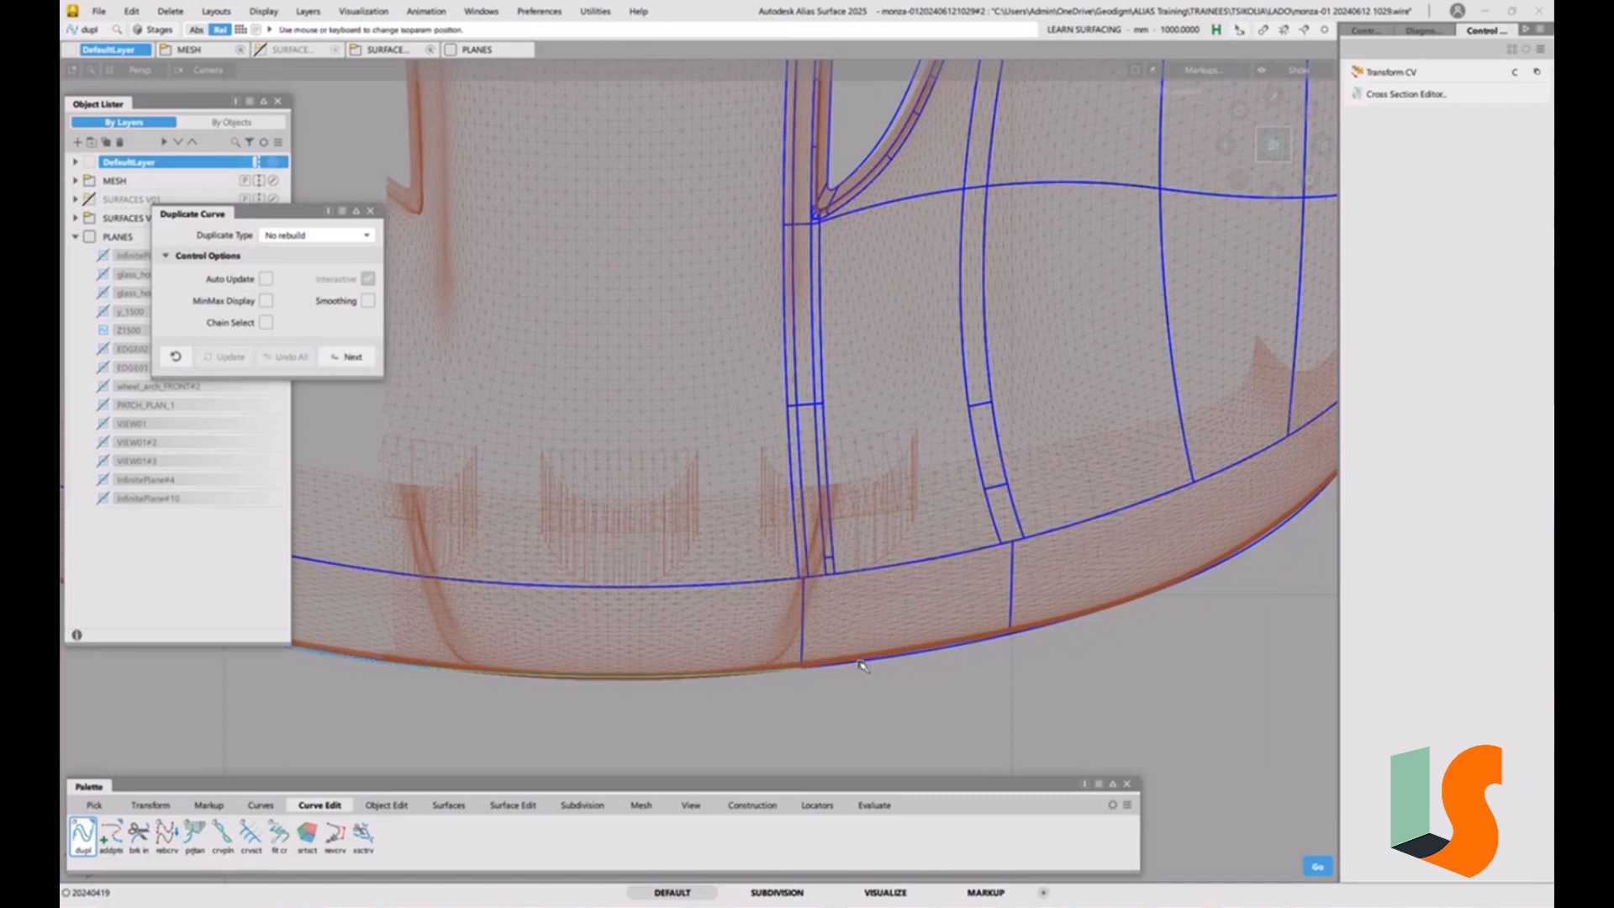
{"action": "left_click_drag", "start_coordinate": [859, 662], "coordinate": [930, 657]}
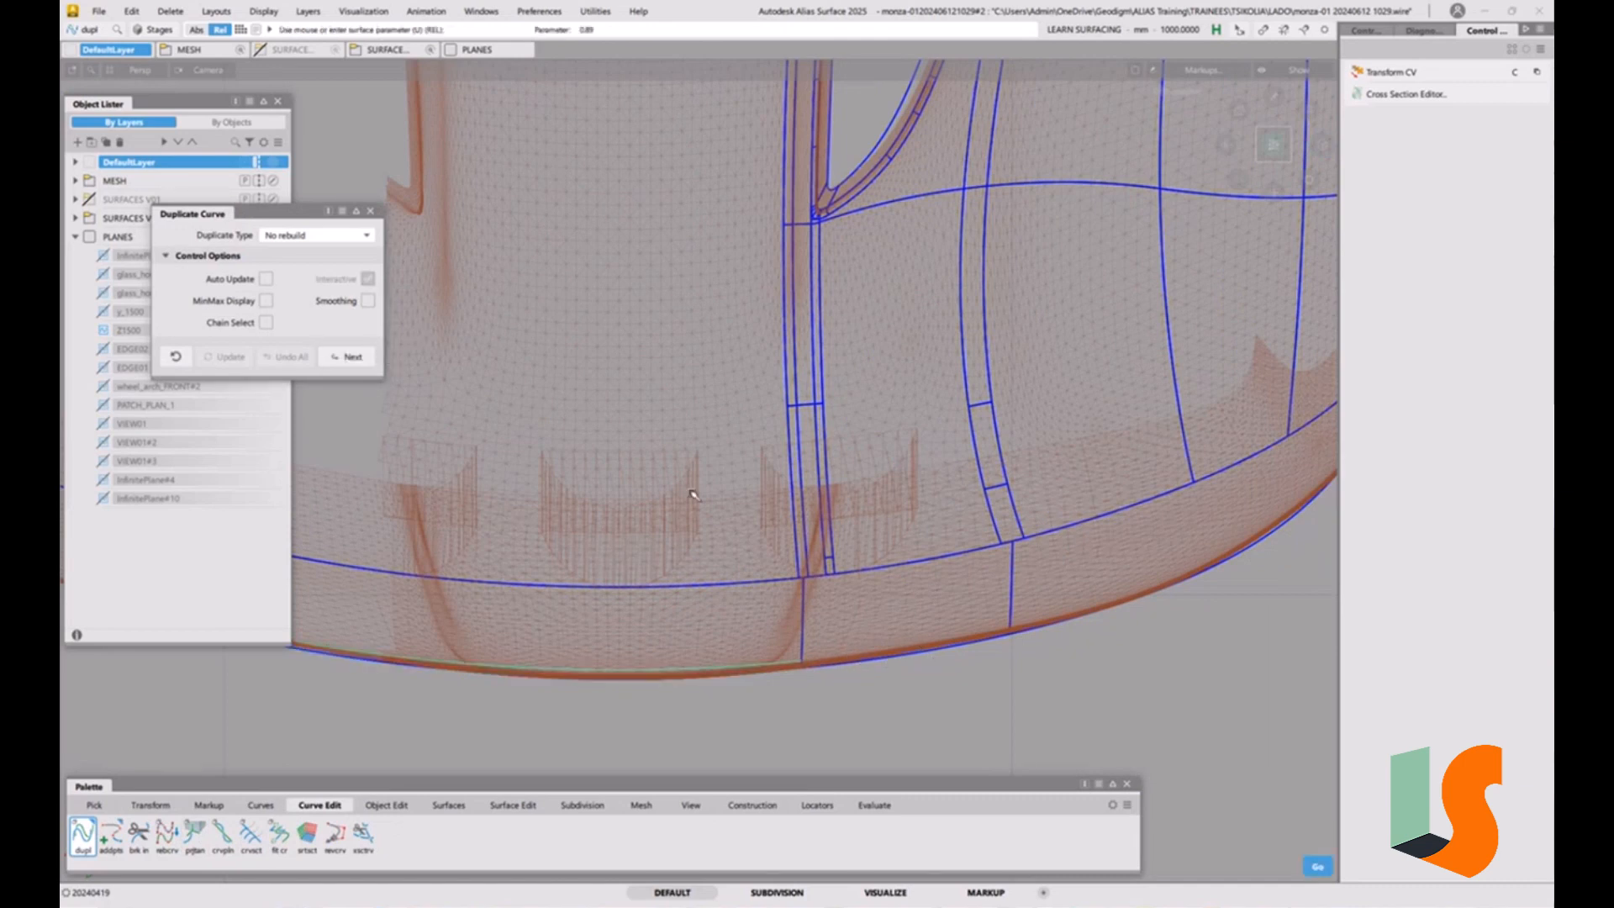
{"action": "left_click_drag", "start_coordinate": [733, 575], "coordinate": [728, 494], "text": "ctrl+shift"}
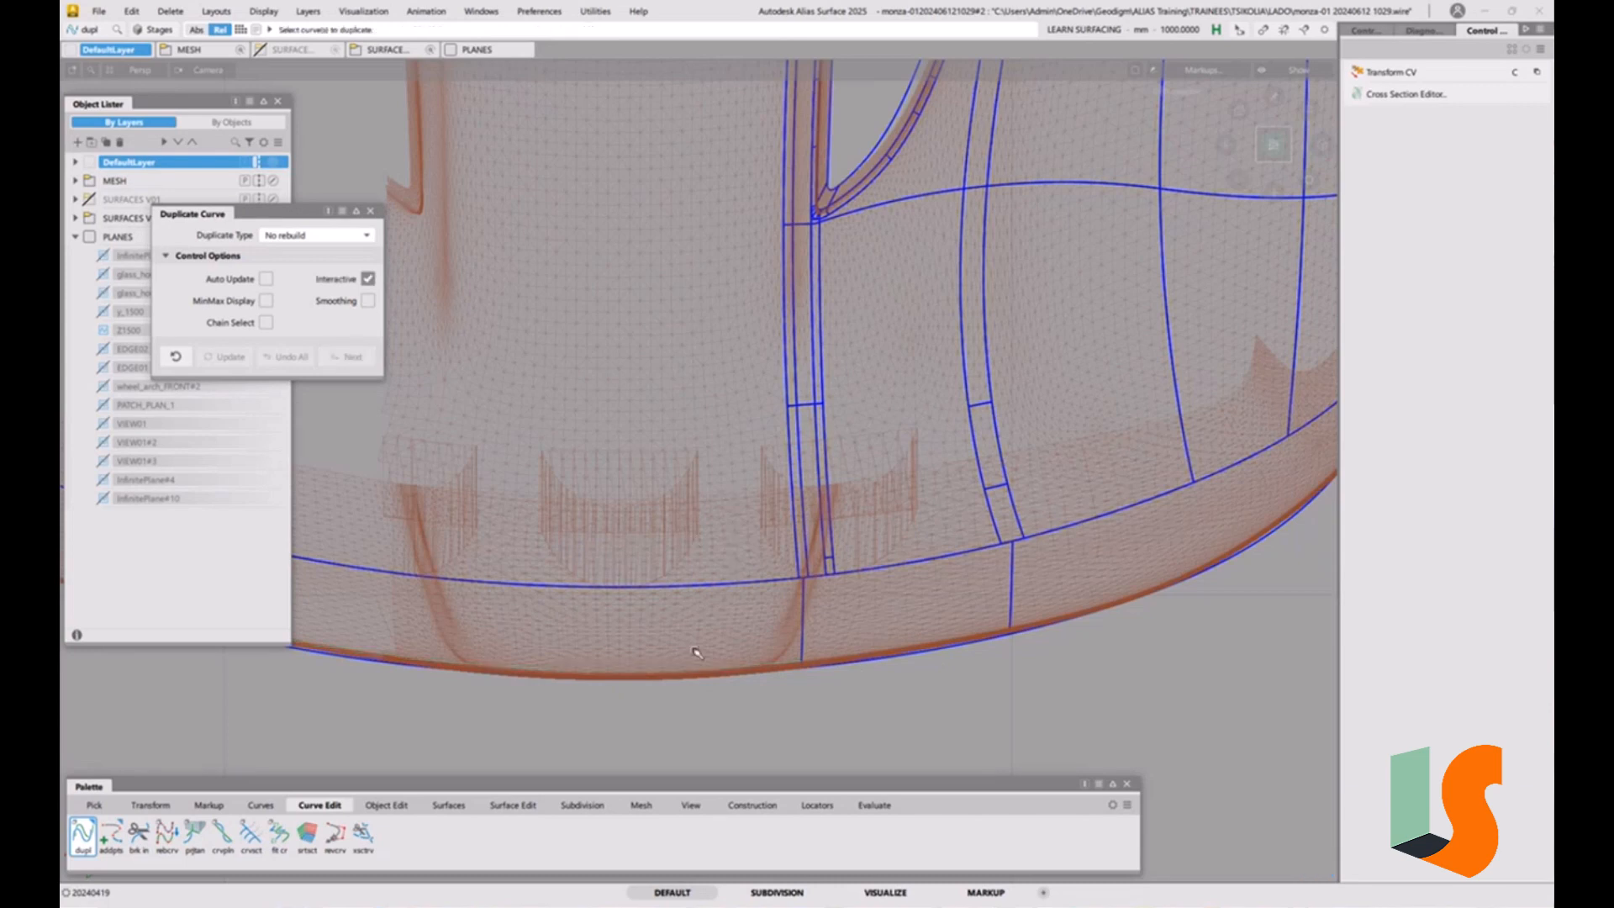
Turn off Interactive and duplicate the two adjoining front surface edges as curves with No rebuild.
{"action": "left_click", "coordinate": [368, 278]}
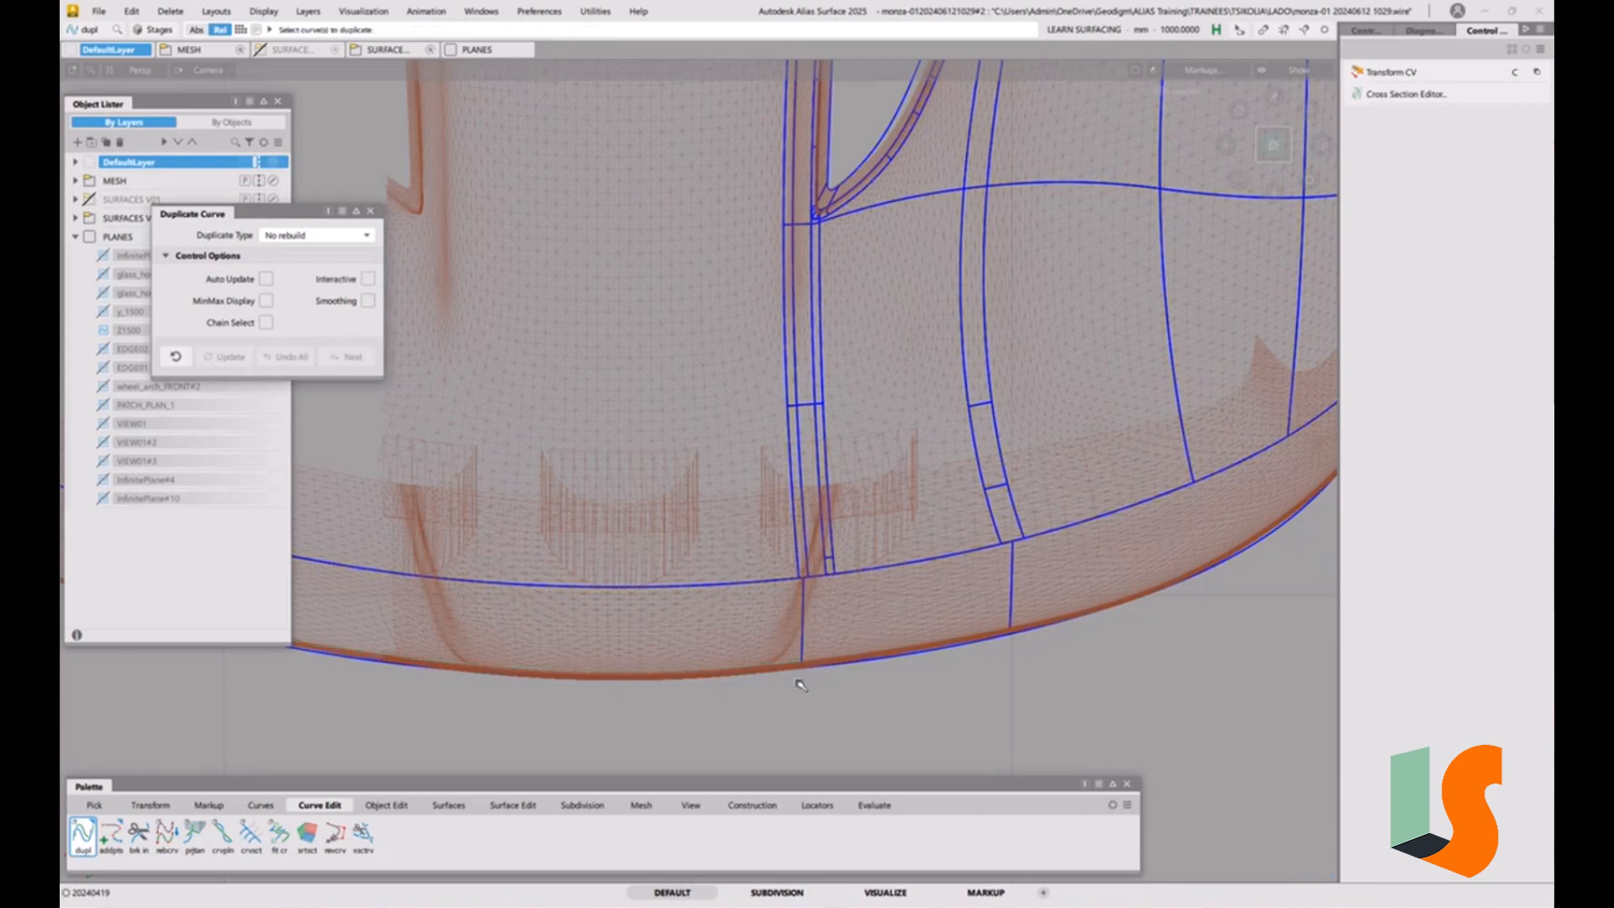
{"action": "left_click", "coordinate": [771, 669]}
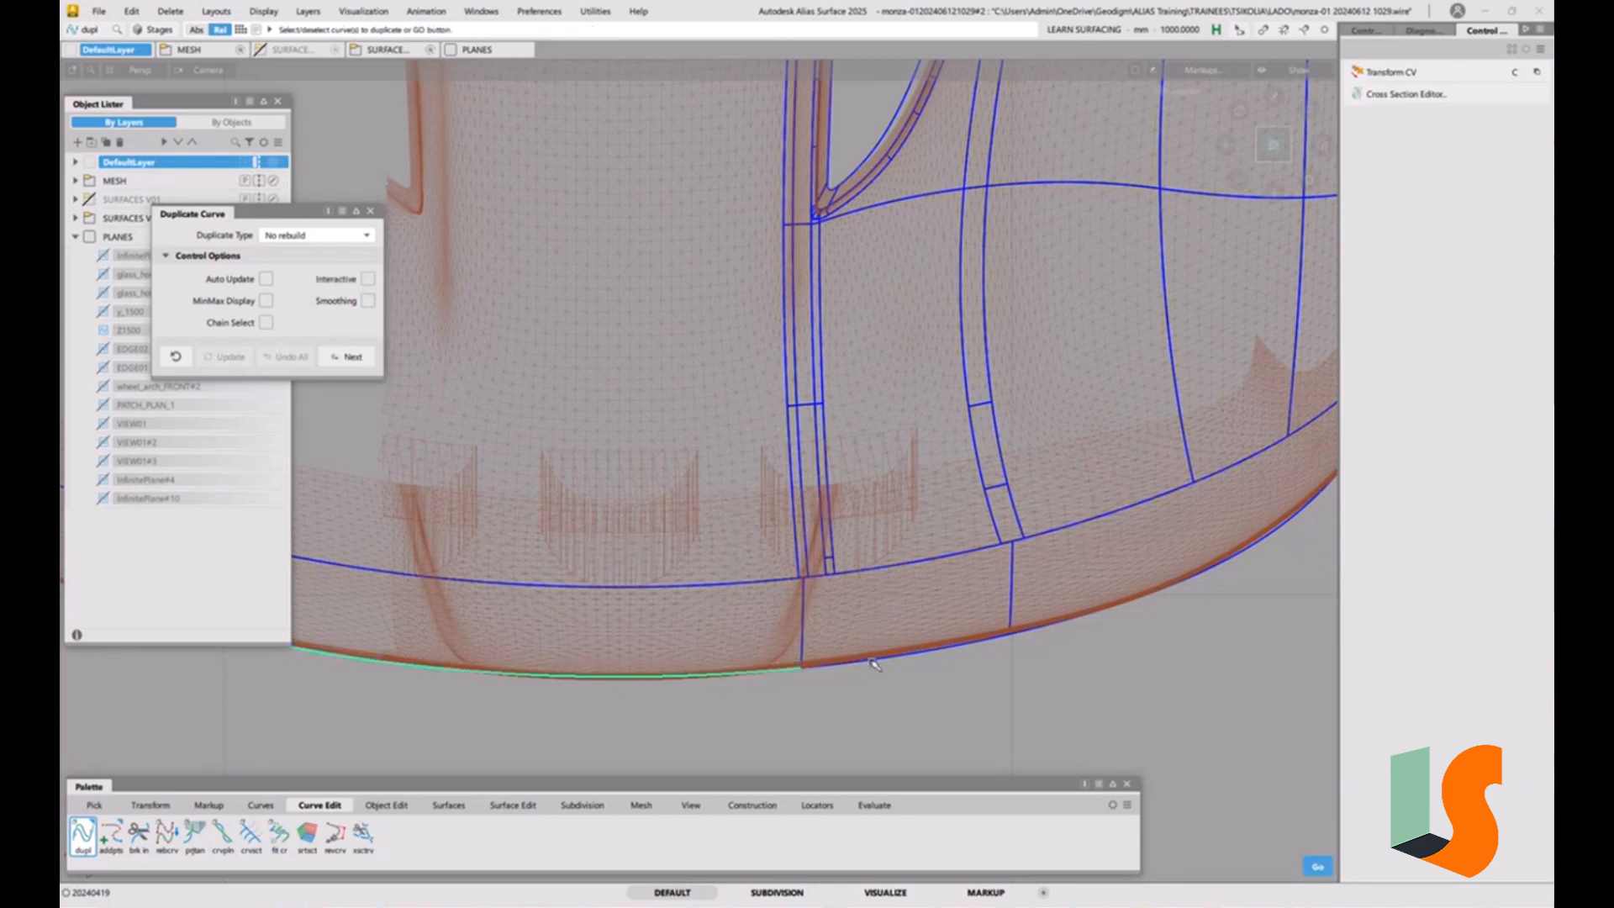
{"action": "left_click", "coordinate": [874, 664]}
{"action": "key", "text": "space"}
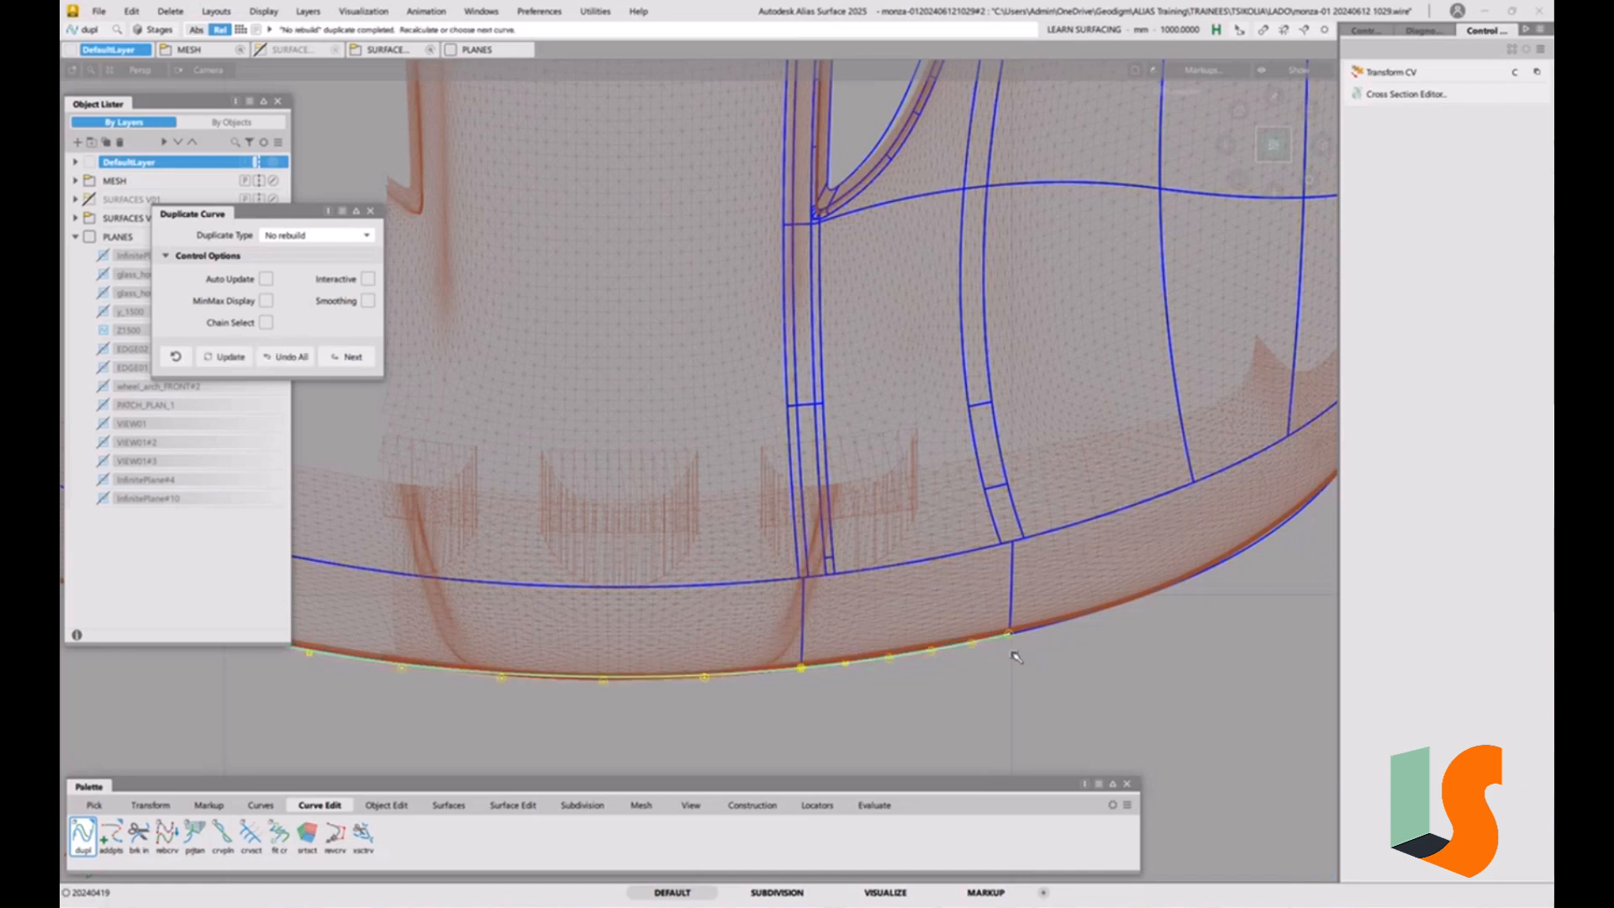
Move the duplicated edge curves straight up to the Z1500 plane in the front view, and check them from the top.
{"action": "left_click_drag", "start_coordinate": [1030, 403], "coordinate": [1080, 191], "text": "alt+shift"}
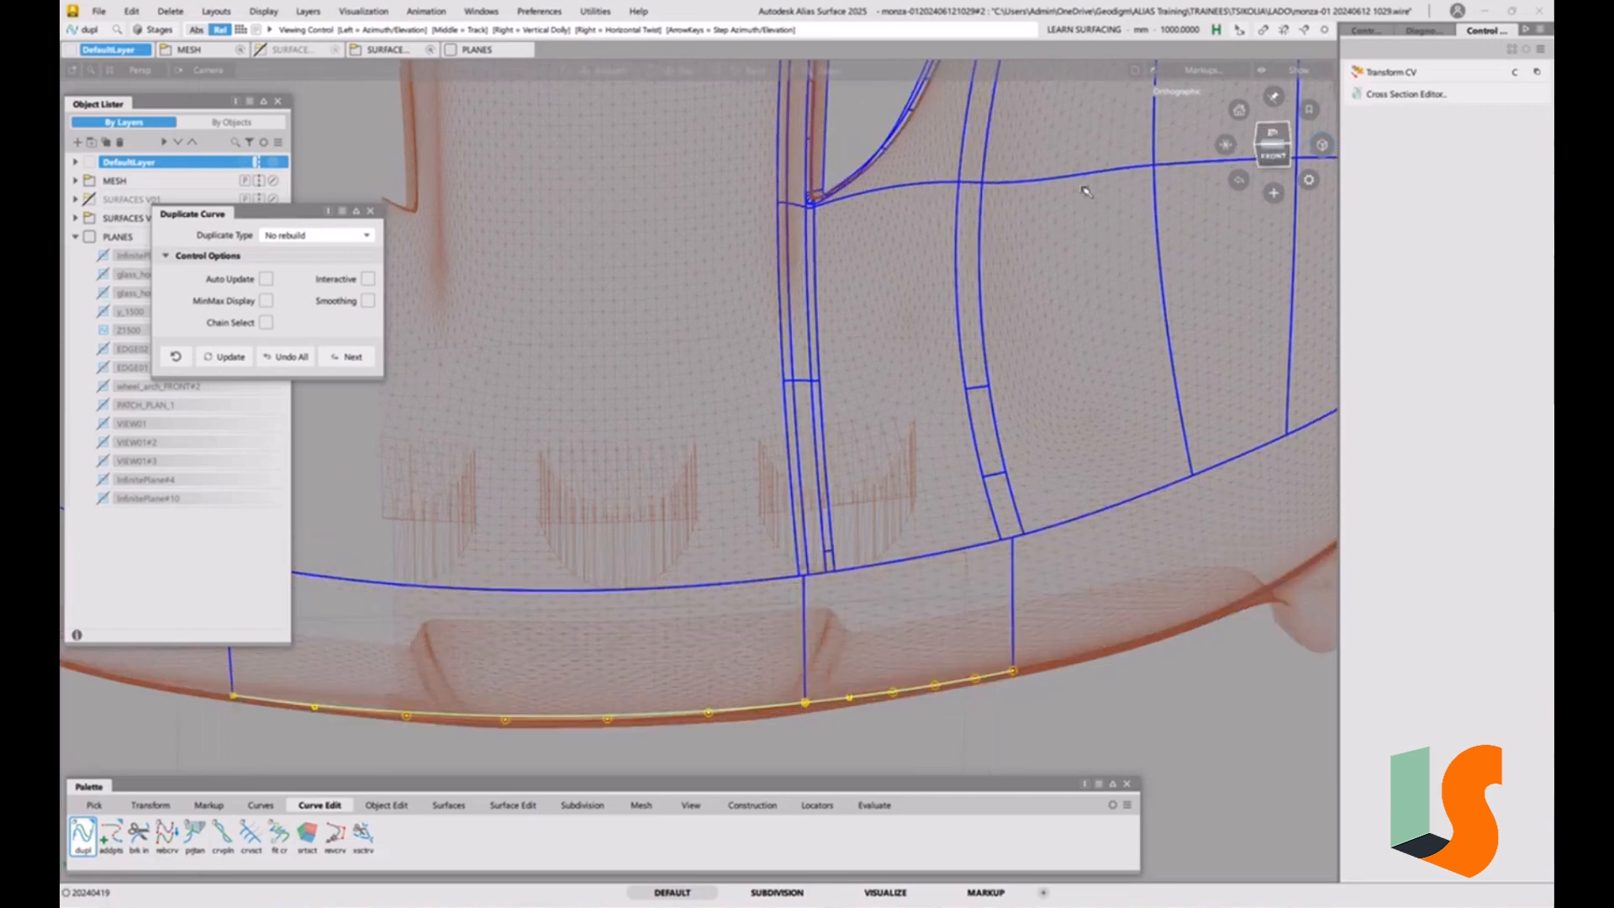
{"action": "left_click", "coordinate": [1272, 156]}
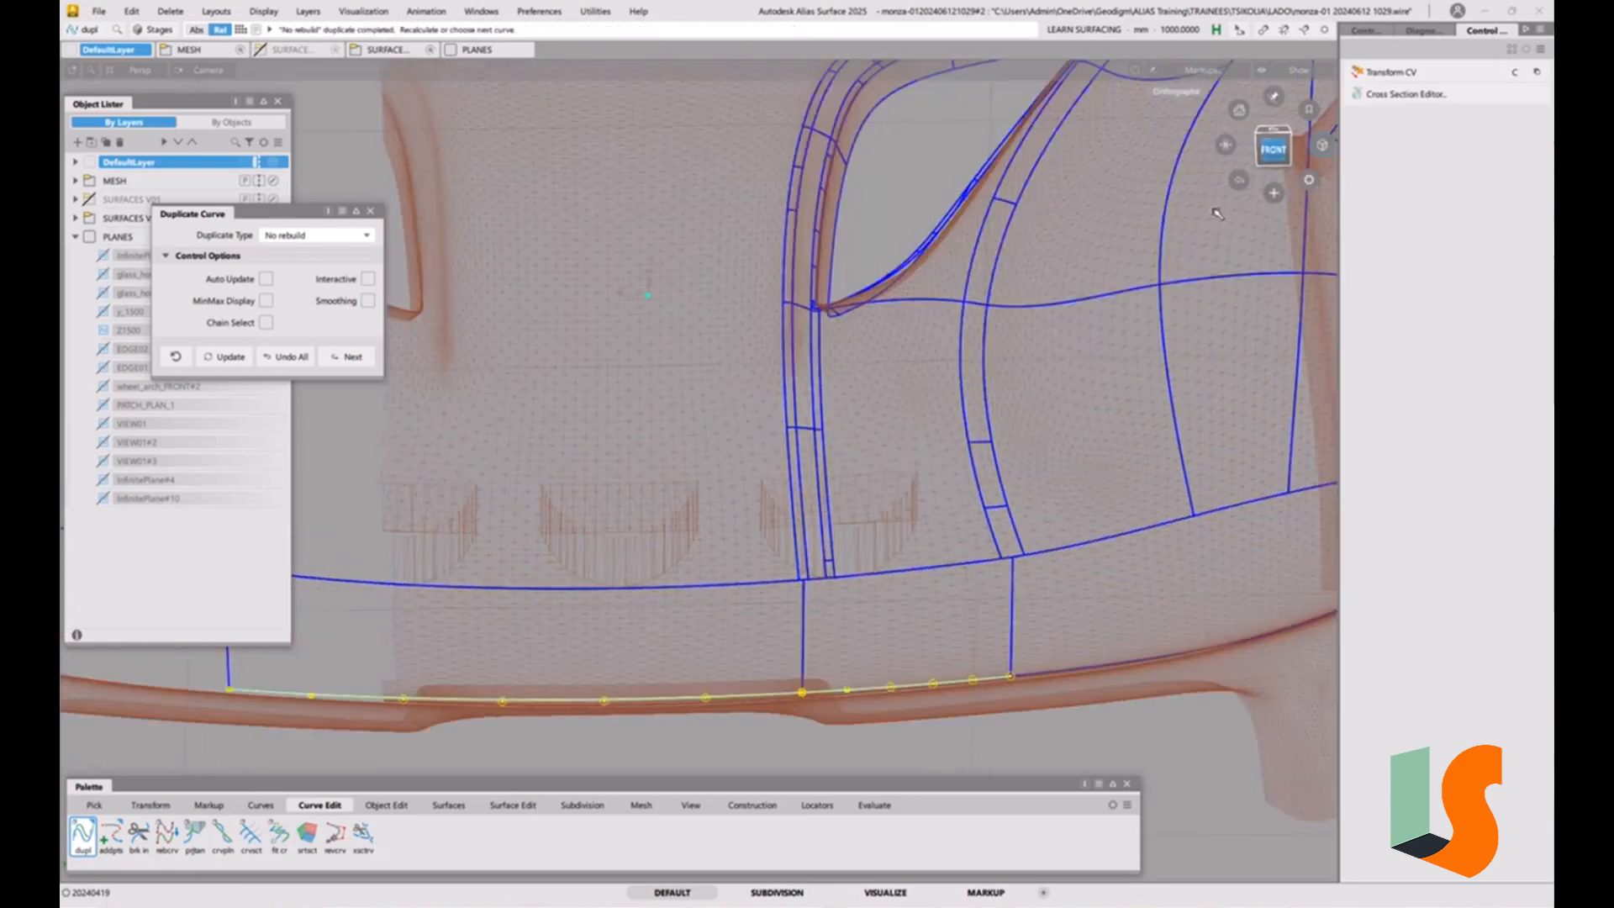
{"action": "middle_click_drag", "start_coordinate": [879, 424], "coordinate": [956, 410], "text": "alt+shift"}
{"action": "left_click_drag", "start_coordinate": [709, 607], "coordinate": [763, 611], "text": "ctrl+shift"}
{"action": "left_click_drag", "start_coordinate": [853, 547], "coordinate": [426, 637]}
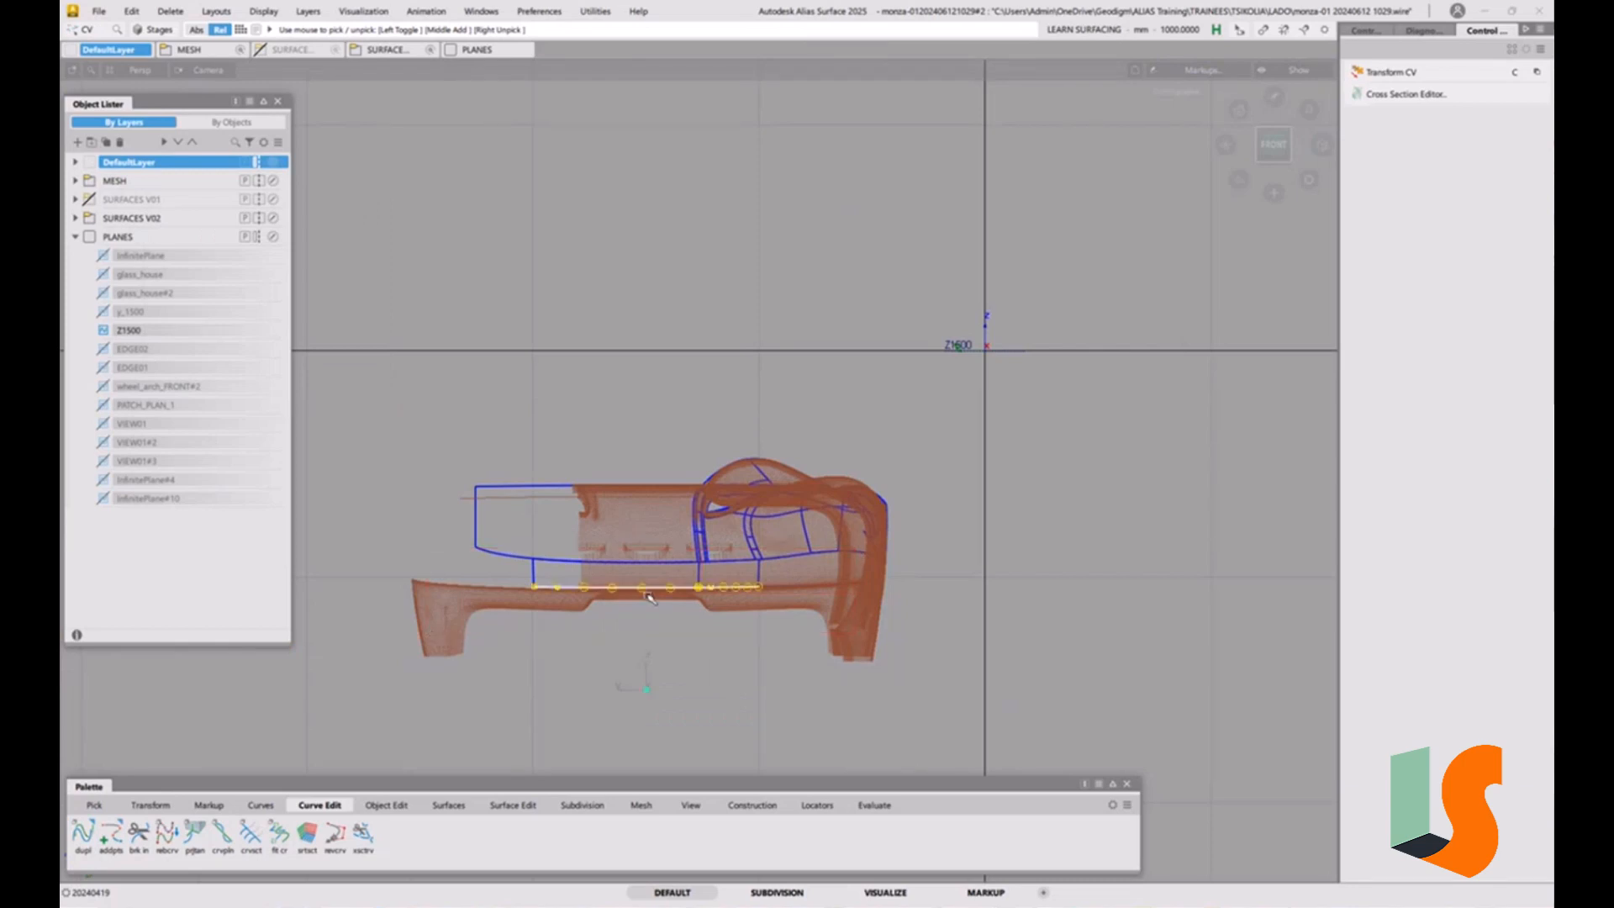
{"action": "middle_click_drag", "start_coordinate": [648, 595], "coordinate": [646, 554], "text": "ctrl+shift"}
{"action": "right_click_drag", "start_coordinate": [992, 539], "coordinate": [920, 359]}
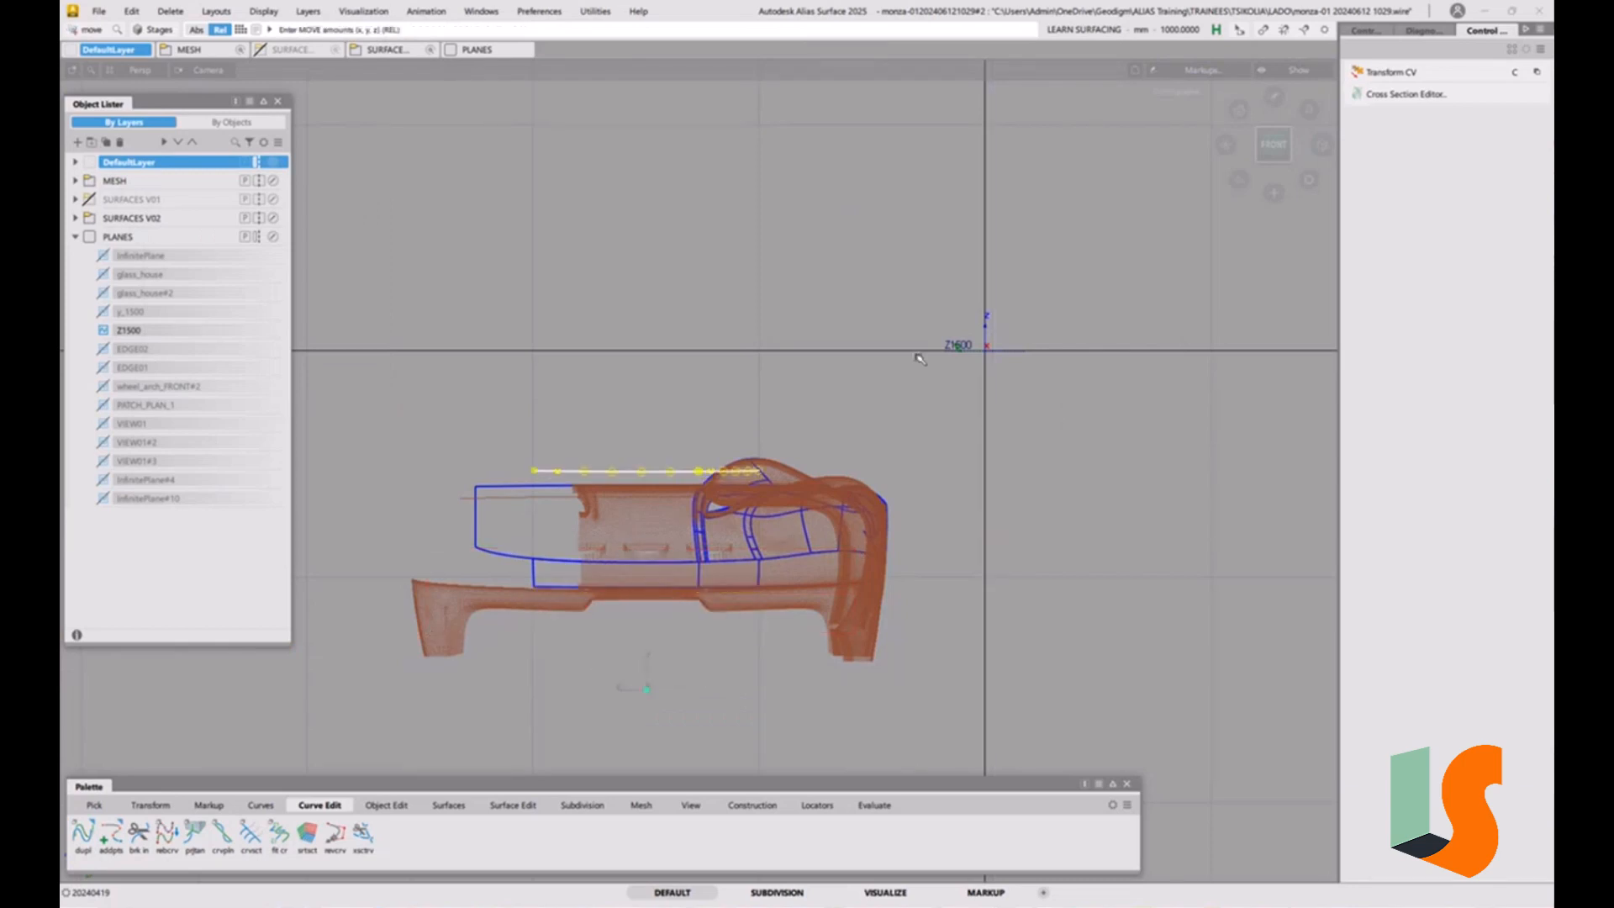
{"action": "right_click", "coordinate": [974, 360], "text": "alt"}
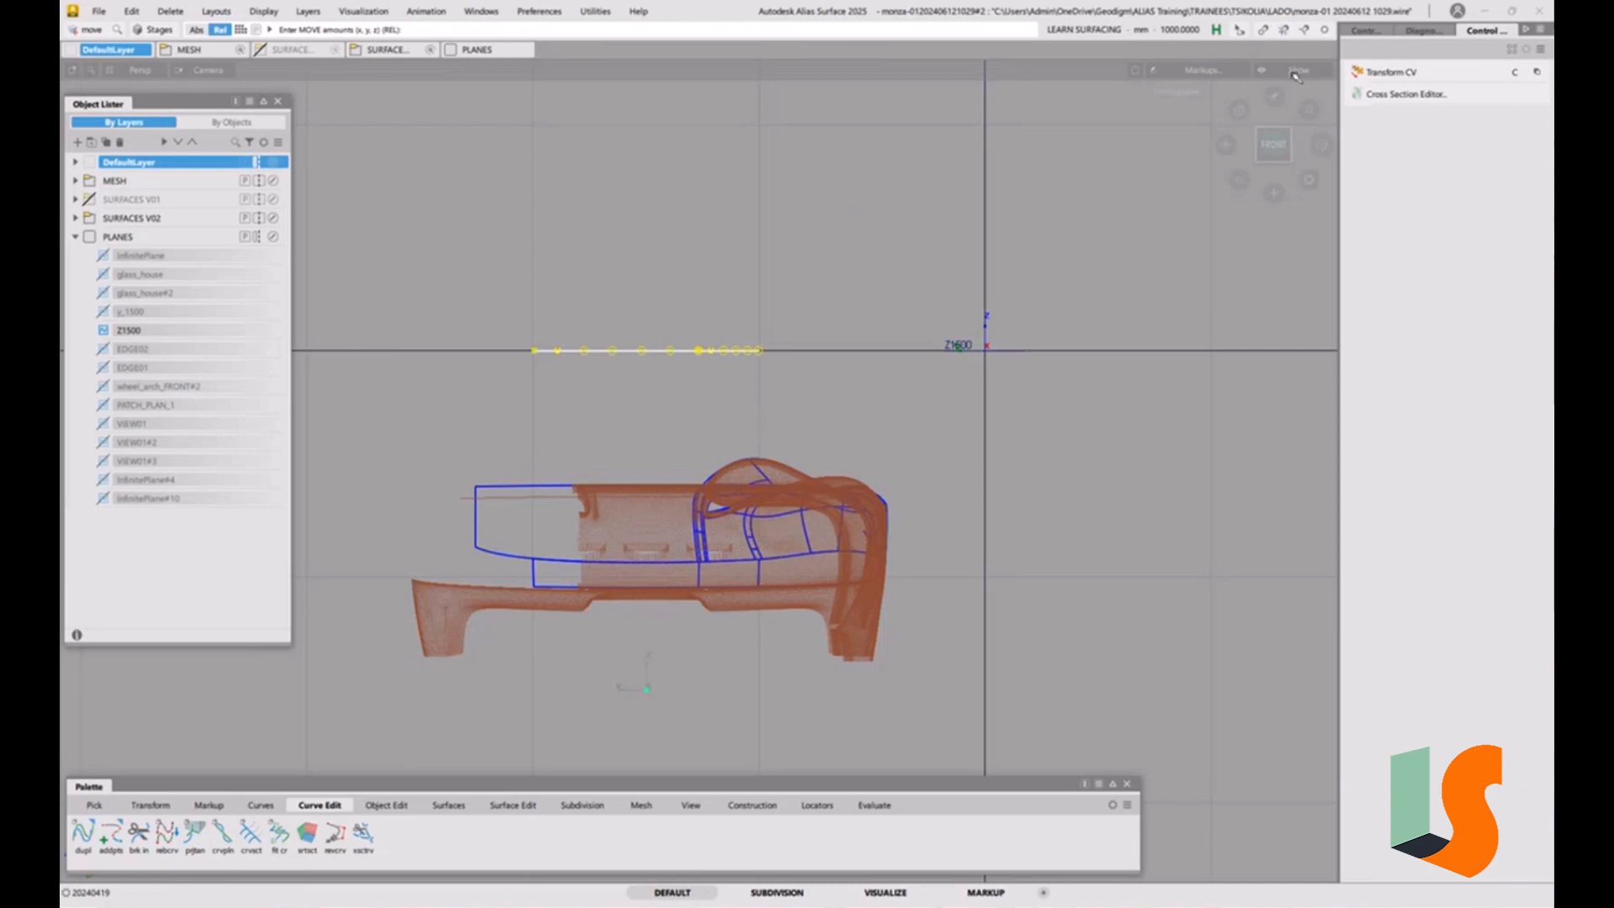
{"action": "left_click", "coordinate": [1271, 128]}
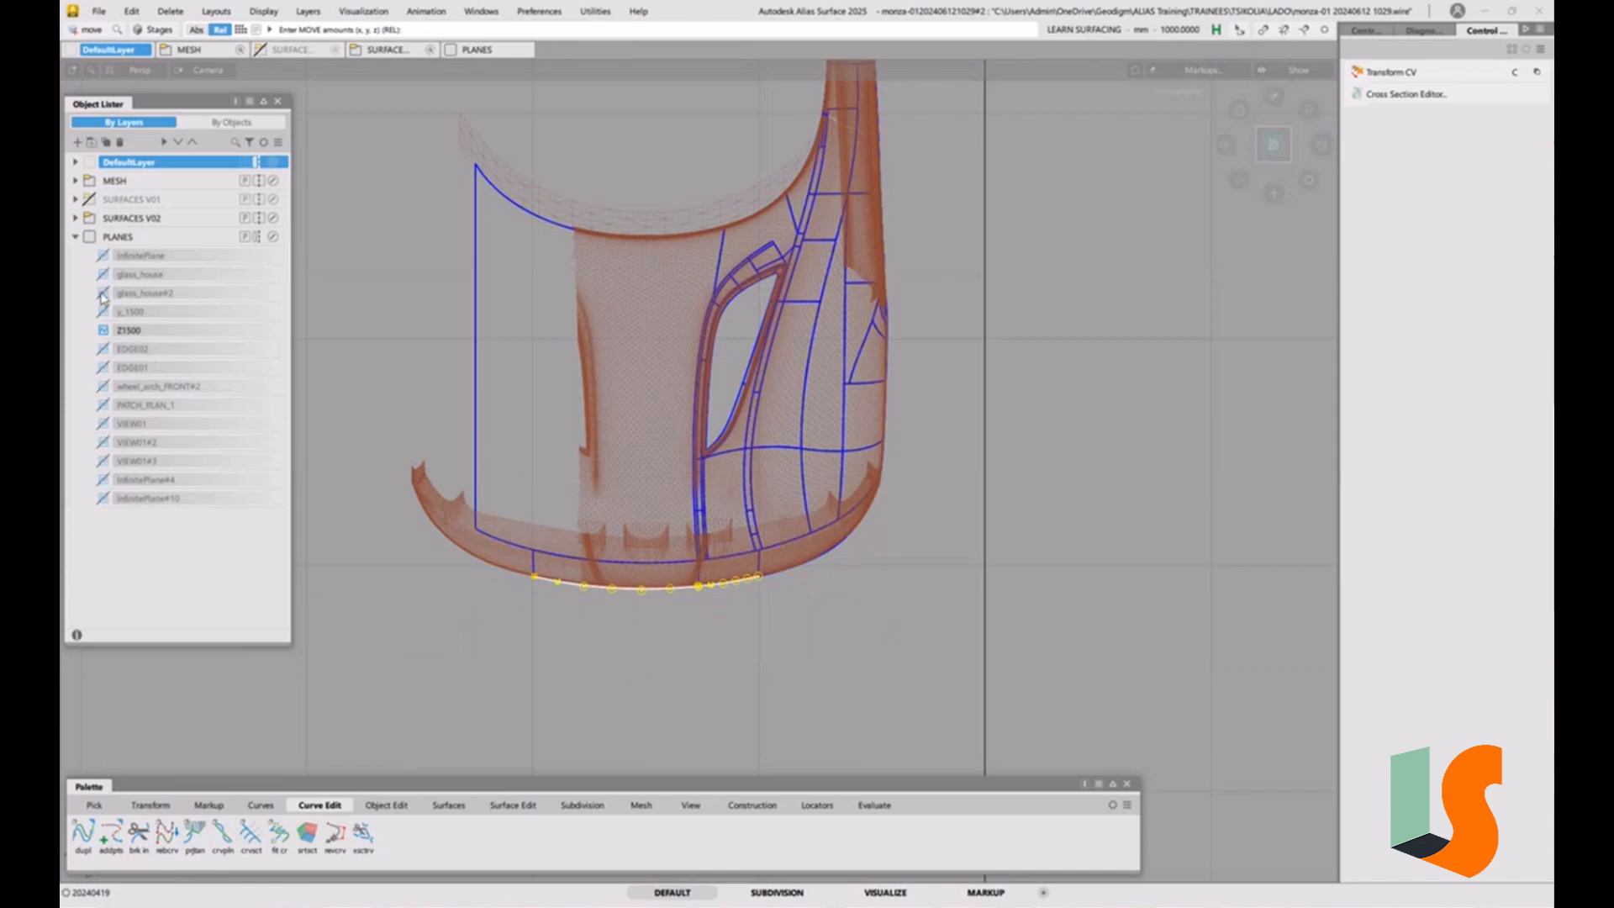
Create a new layer named CRVS in the SURFACES V02 folder.
{"action": "left_click", "coordinate": [75, 220]}
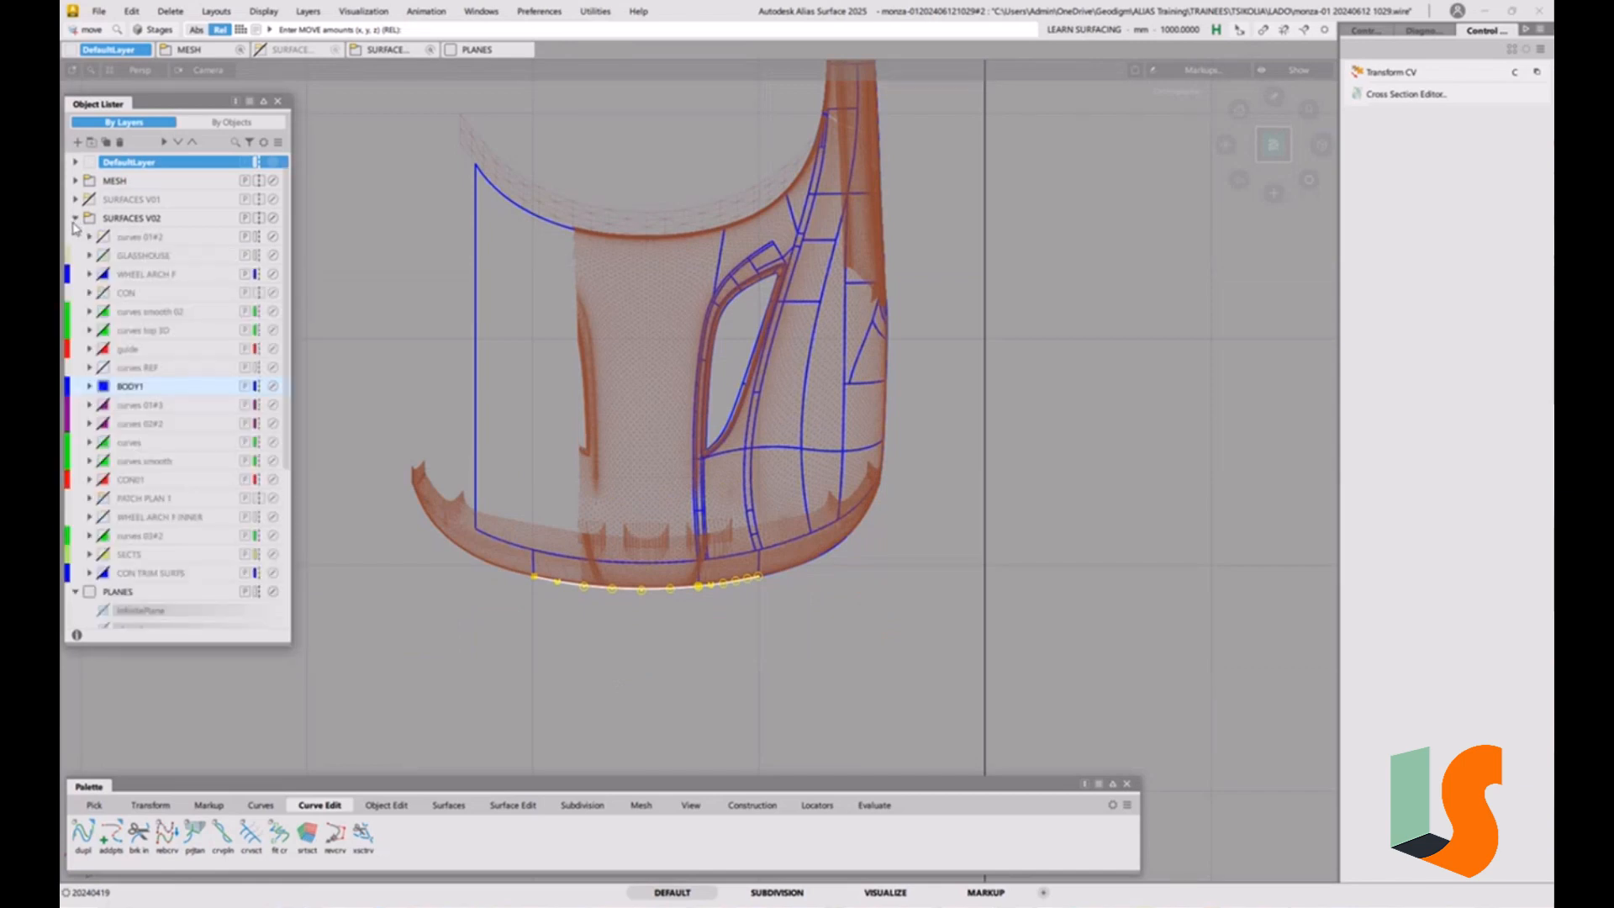
{"action": "right_click", "coordinate": [151, 219]}
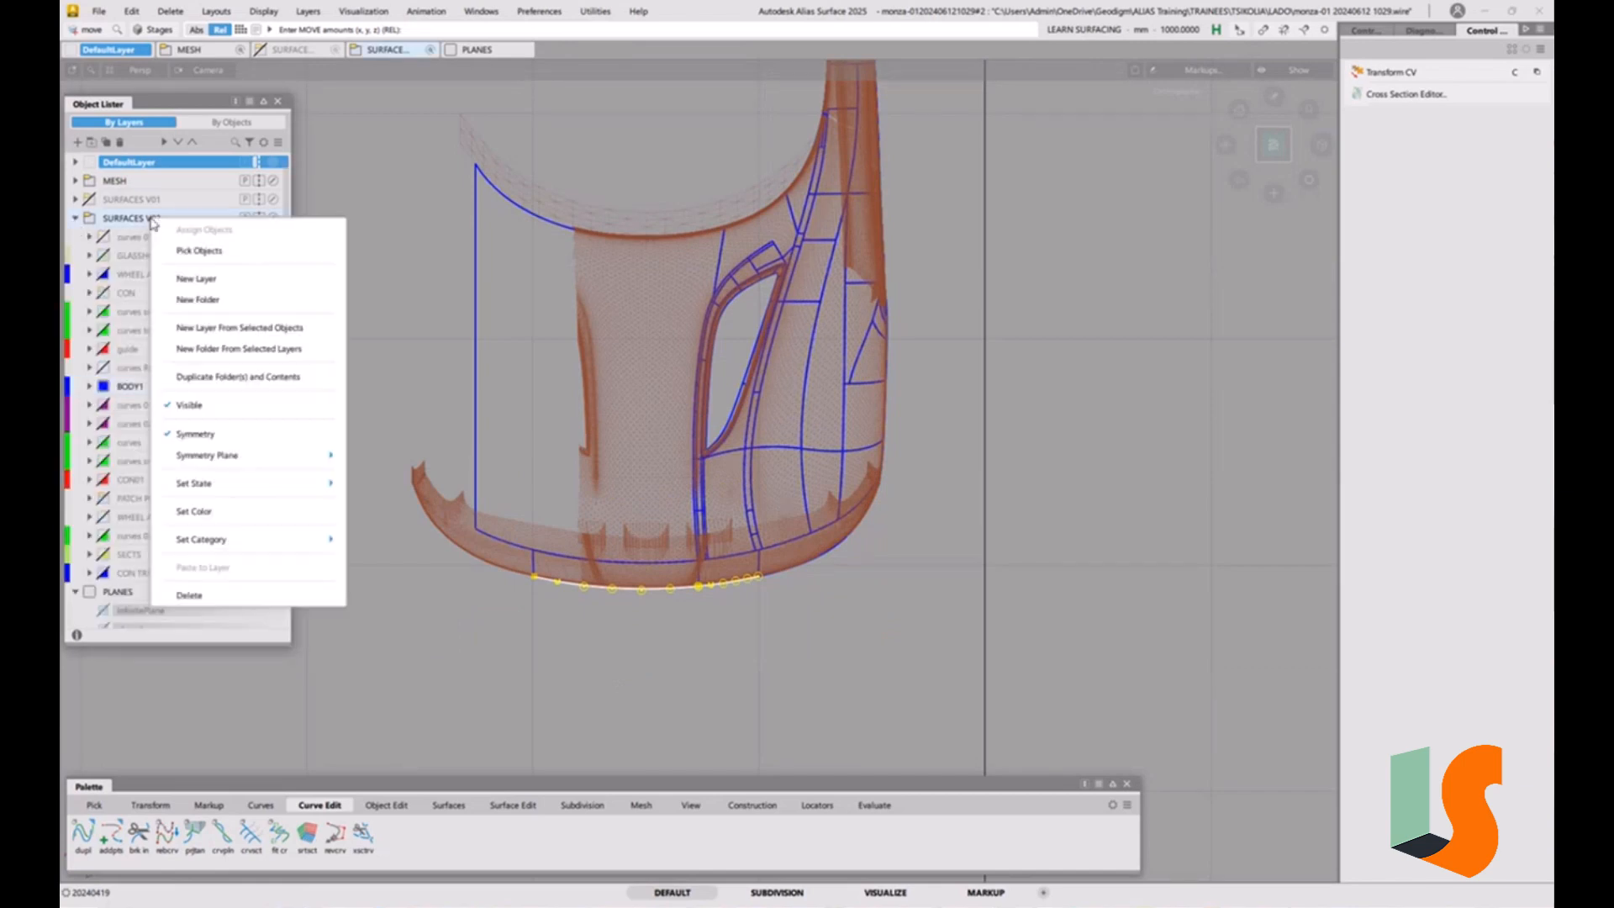
{"action": "left_click", "coordinate": [193, 283]}
{"action": "double_click", "coordinate": [136, 594]}
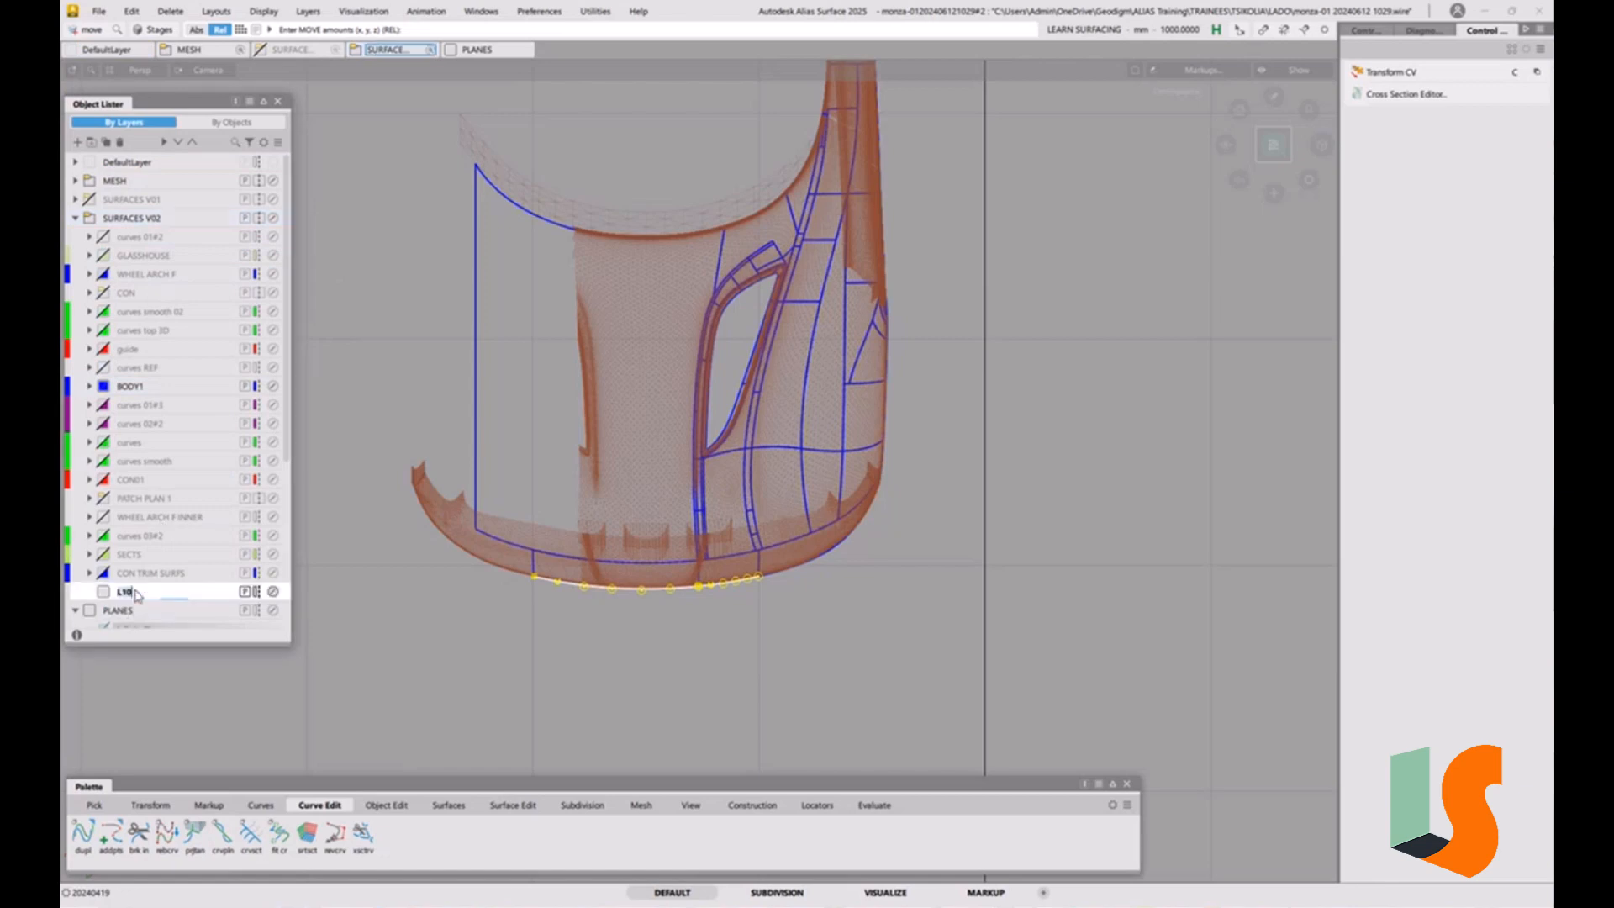
{"action": "key", "text": "Return"}
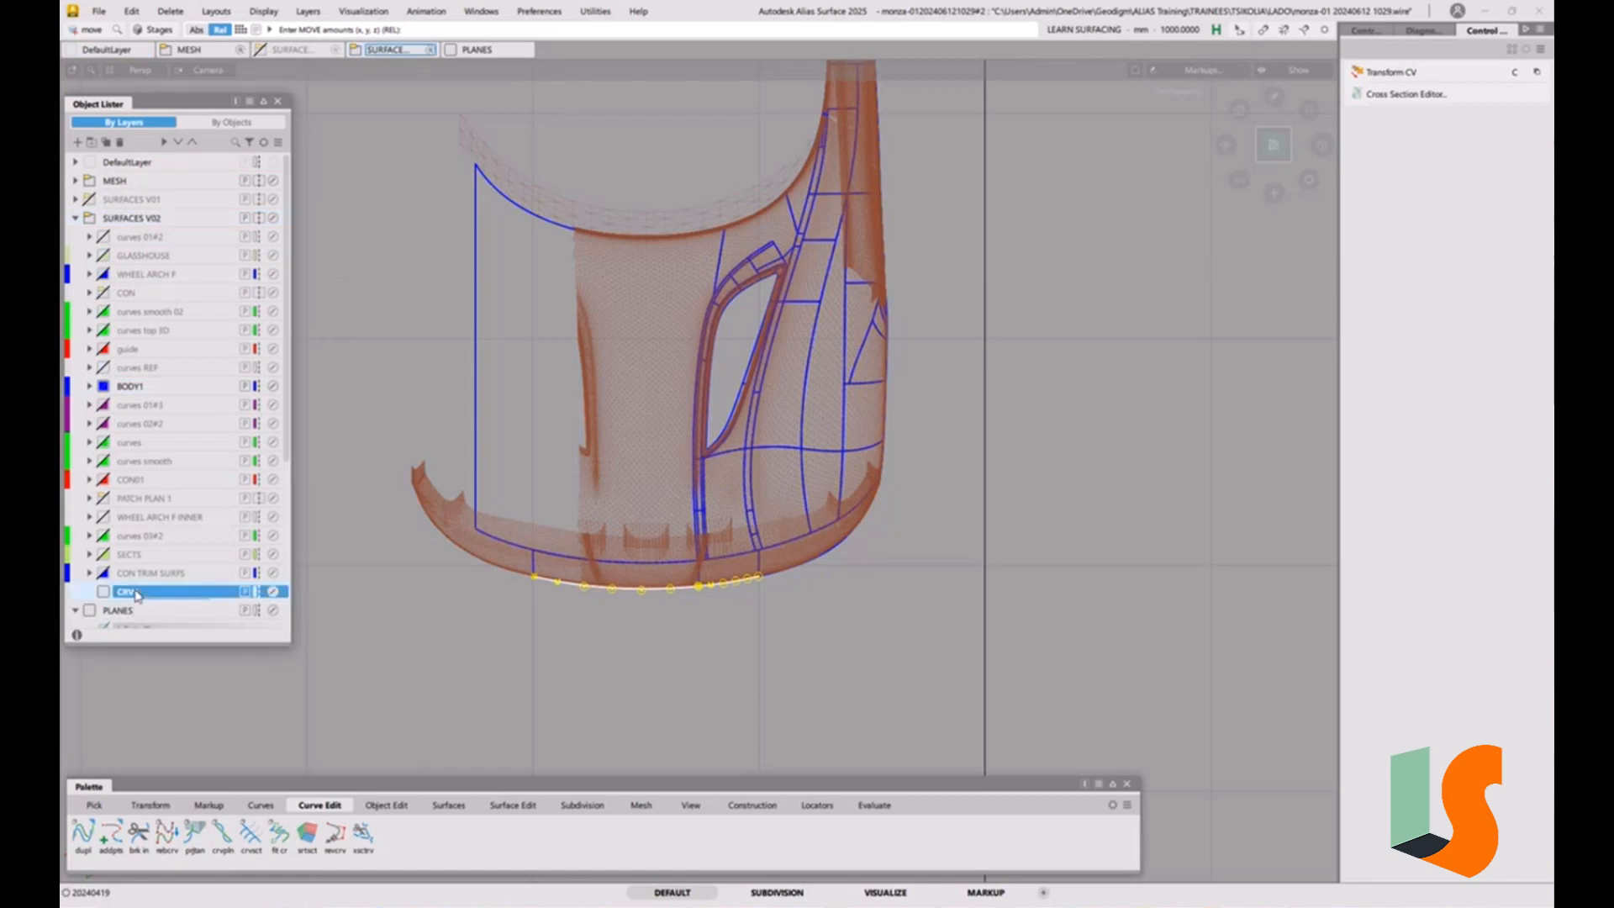
{"action": "type", "text": "S"}
Set the colour of the CRVS layer to green.
{"action": "right_click", "coordinate": [143, 595]}
{"action": "left_click", "coordinate": [190, 540]}
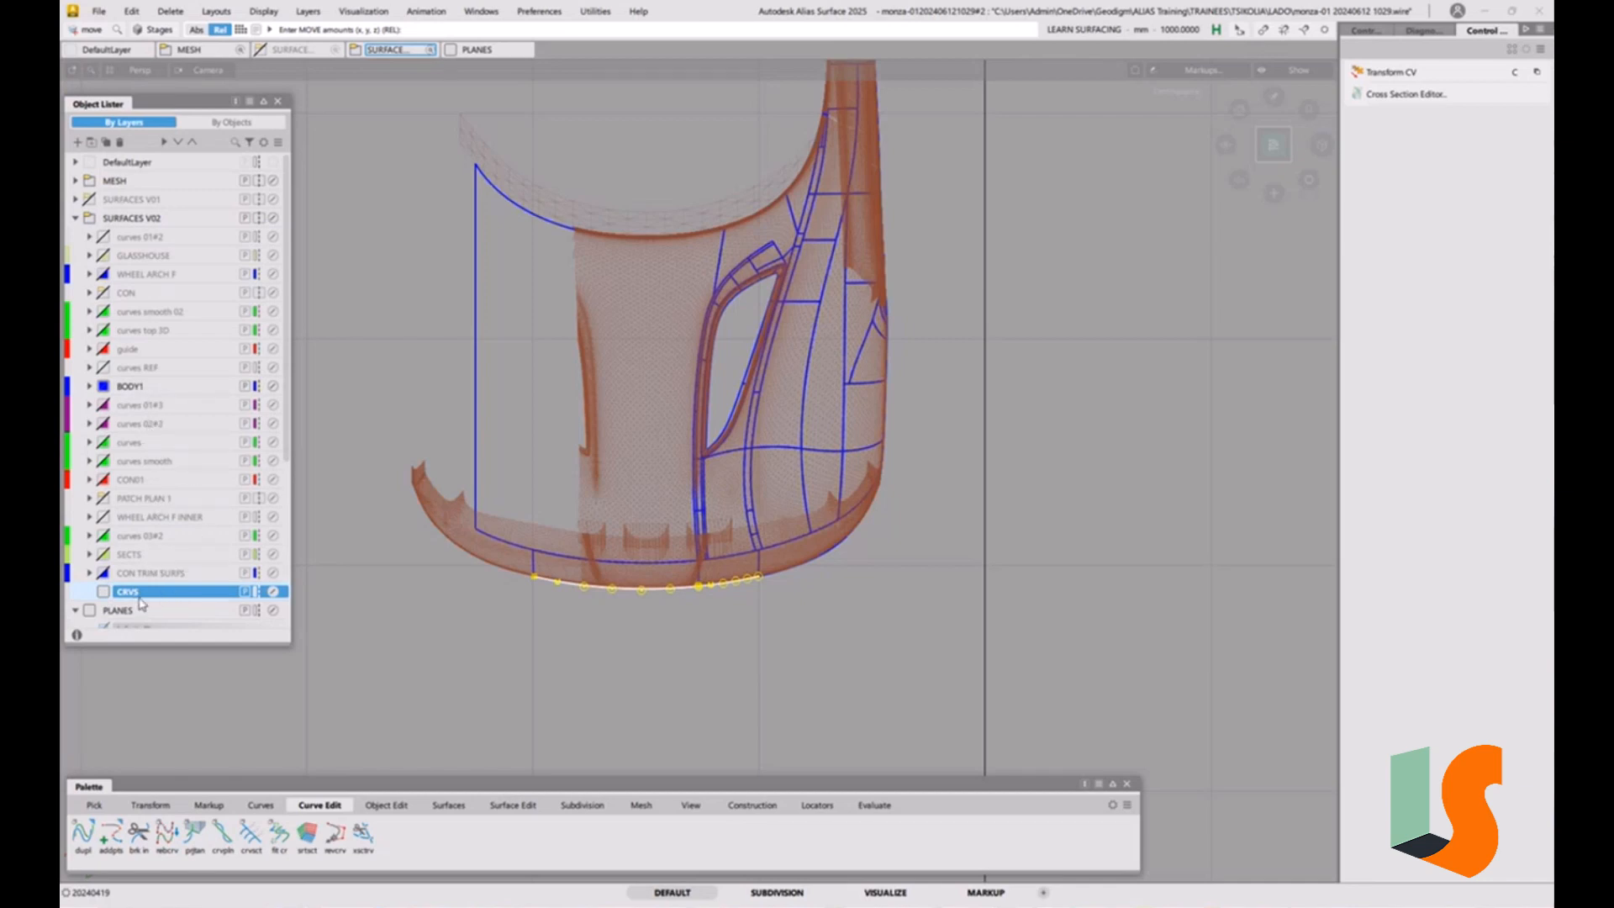
{"action": "left_click", "coordinate": [105, 592]}
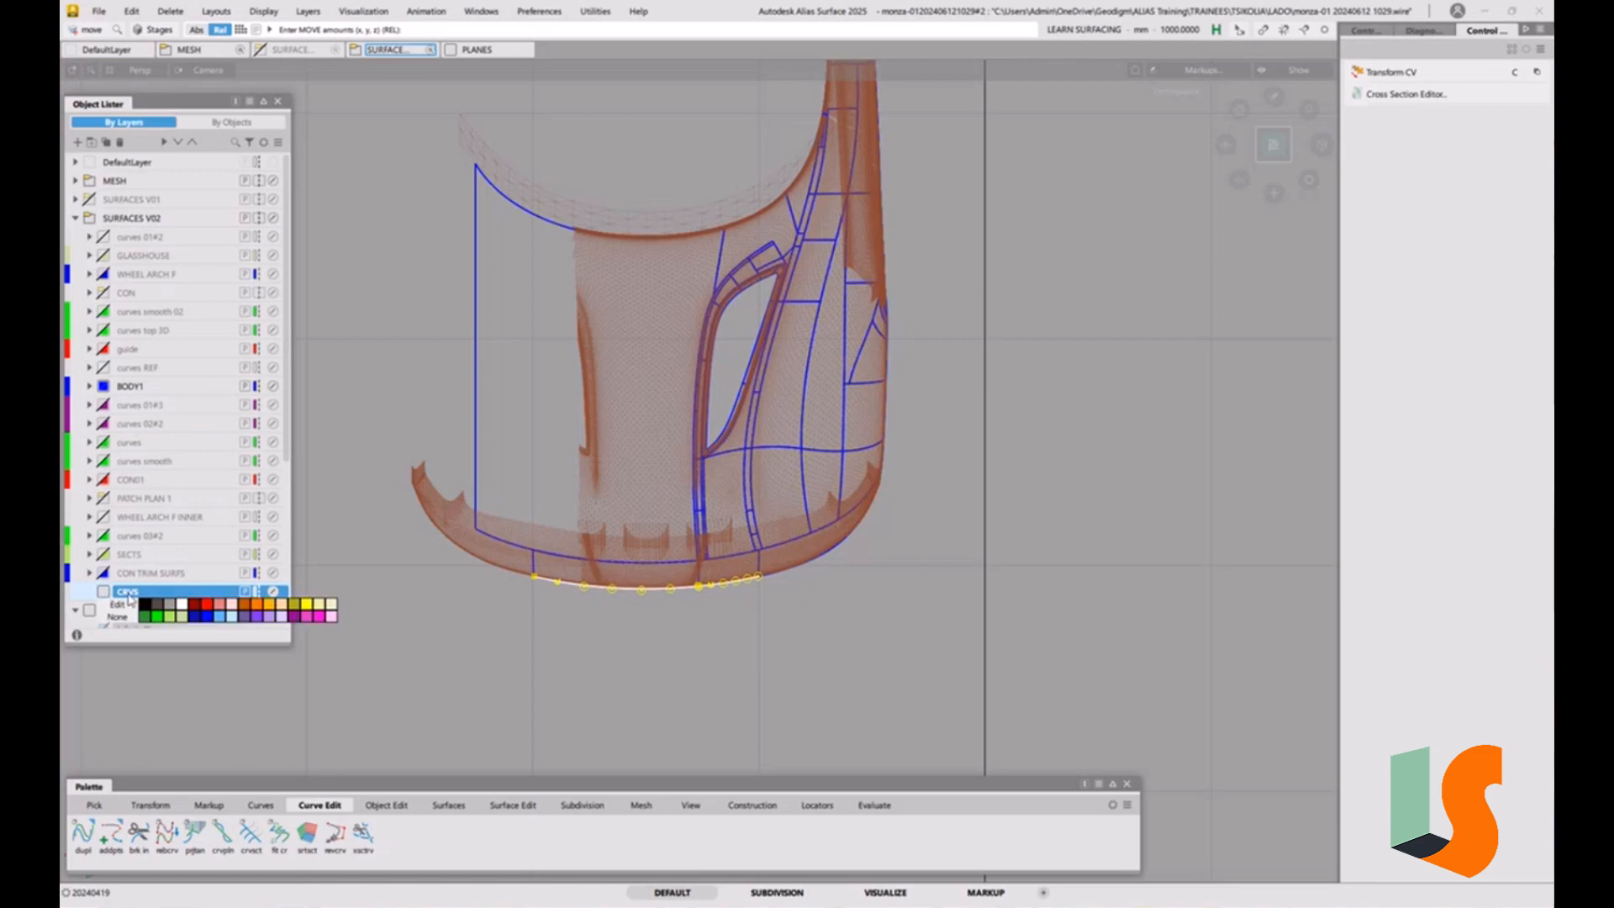
{"action": "left_click", "coordinate": [154, 618]}
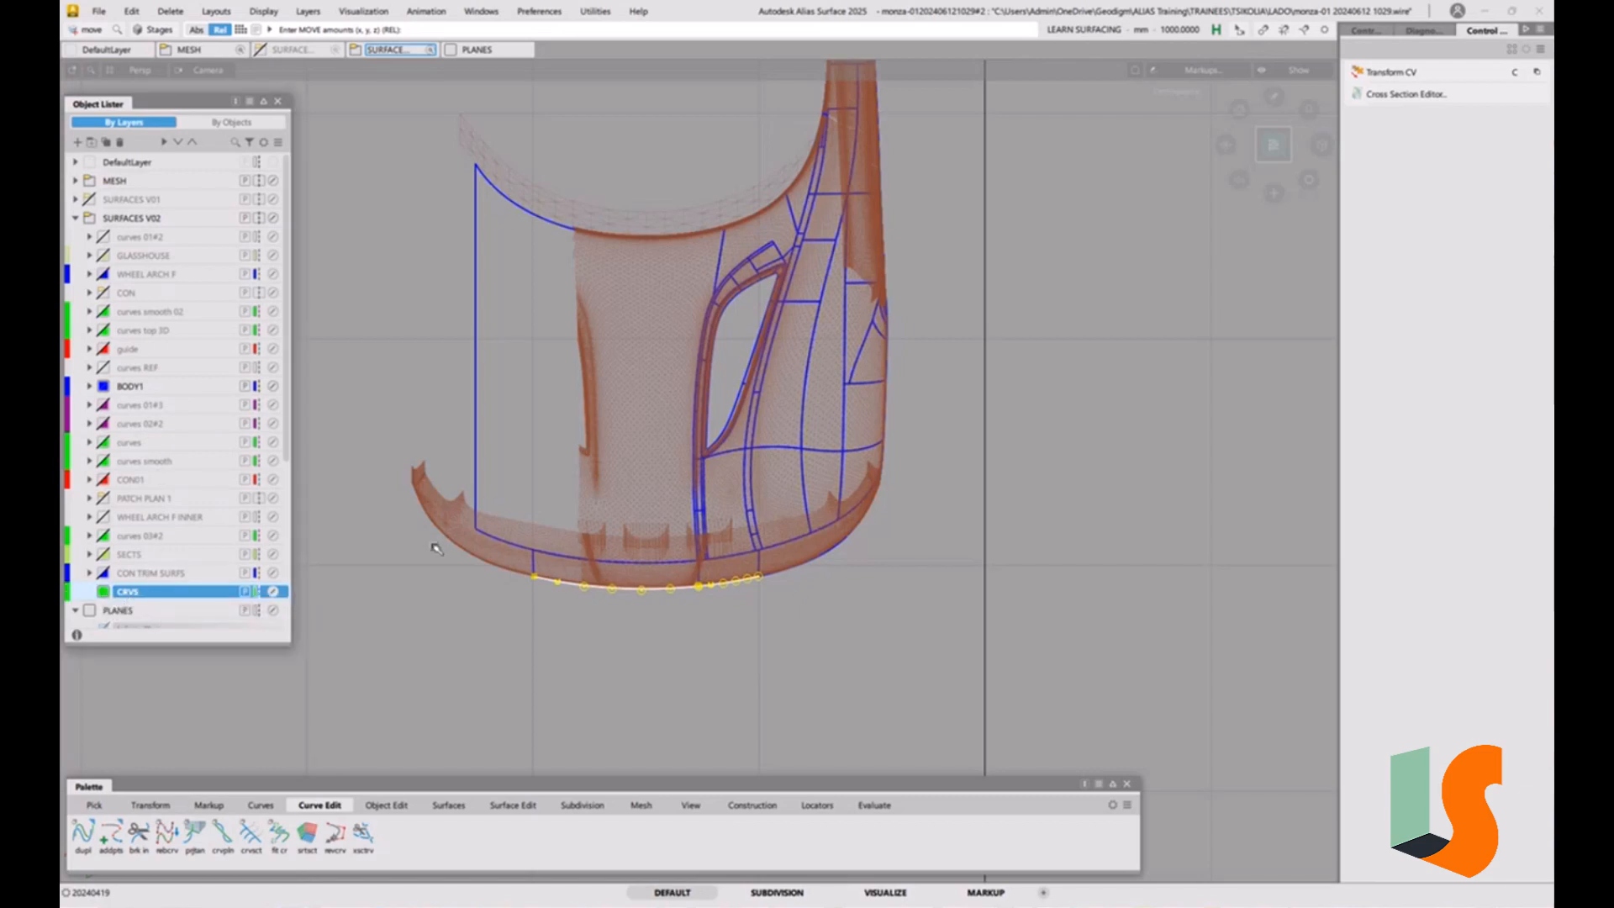
Offset the longer front edge curve rearward over the hood by 287 mm in the active view plane.
{"action": "right_click_drag", "start_coordinate": [769, 591], "coordinate": [925, 509], "text": "alt+shift"}
{"action": "middle_click_drag", "start_coordinate": [925, 509], "coordinate": [853, 505], "text": "alt+shift"}
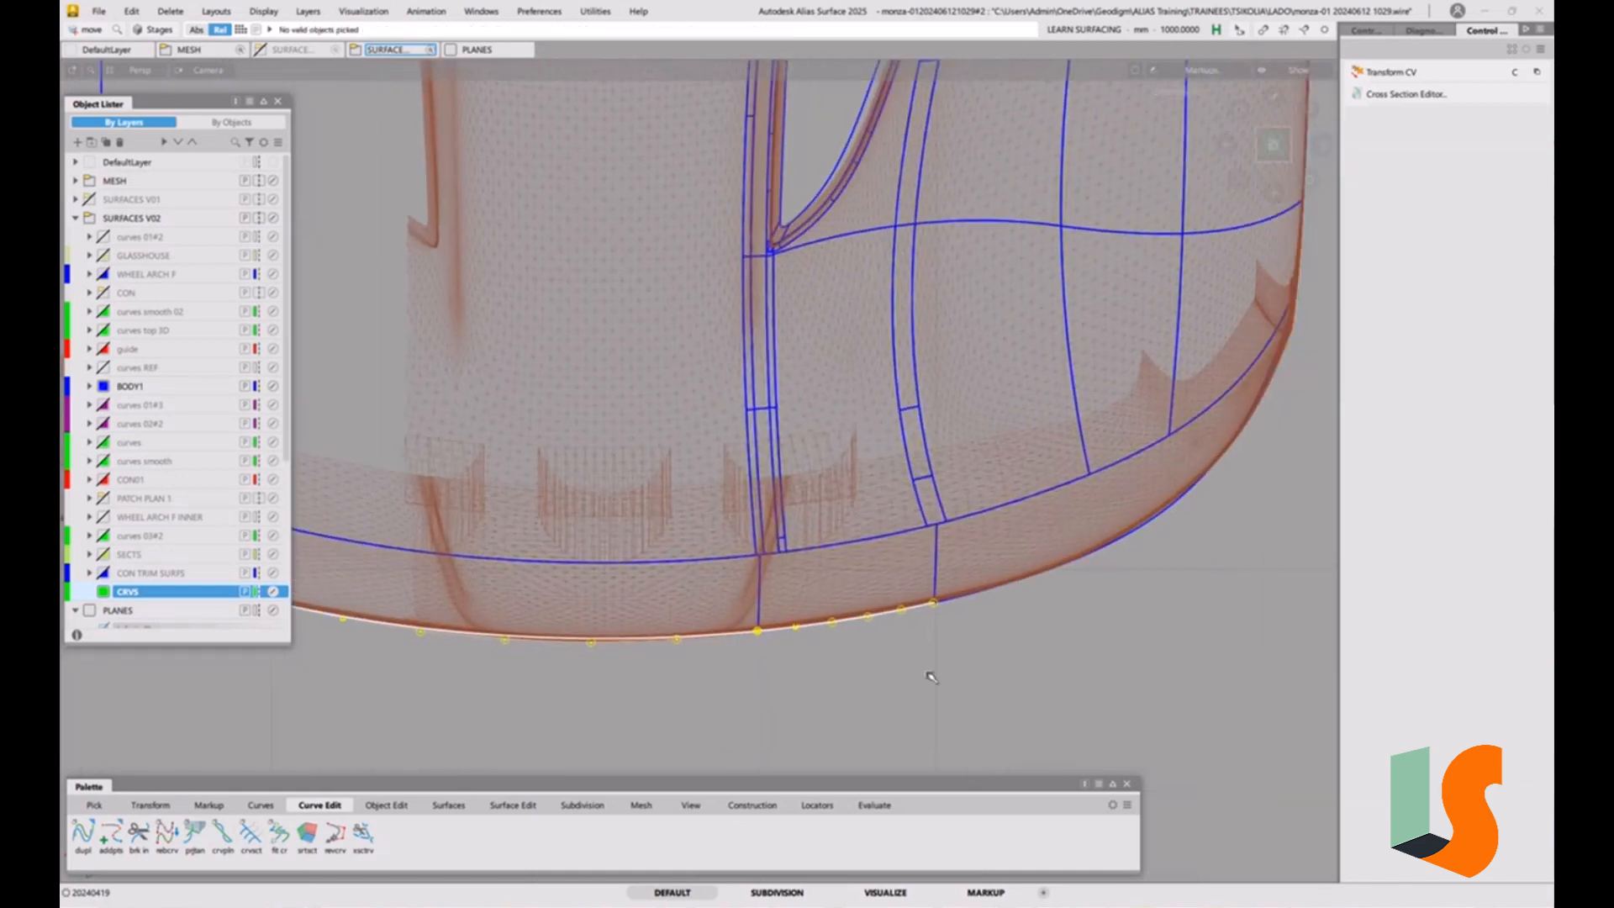
{"action": "left_click_drag", "start_coordinate": [928, 619], "coordinate": [859, 606], "text": "ctrl+shift"}
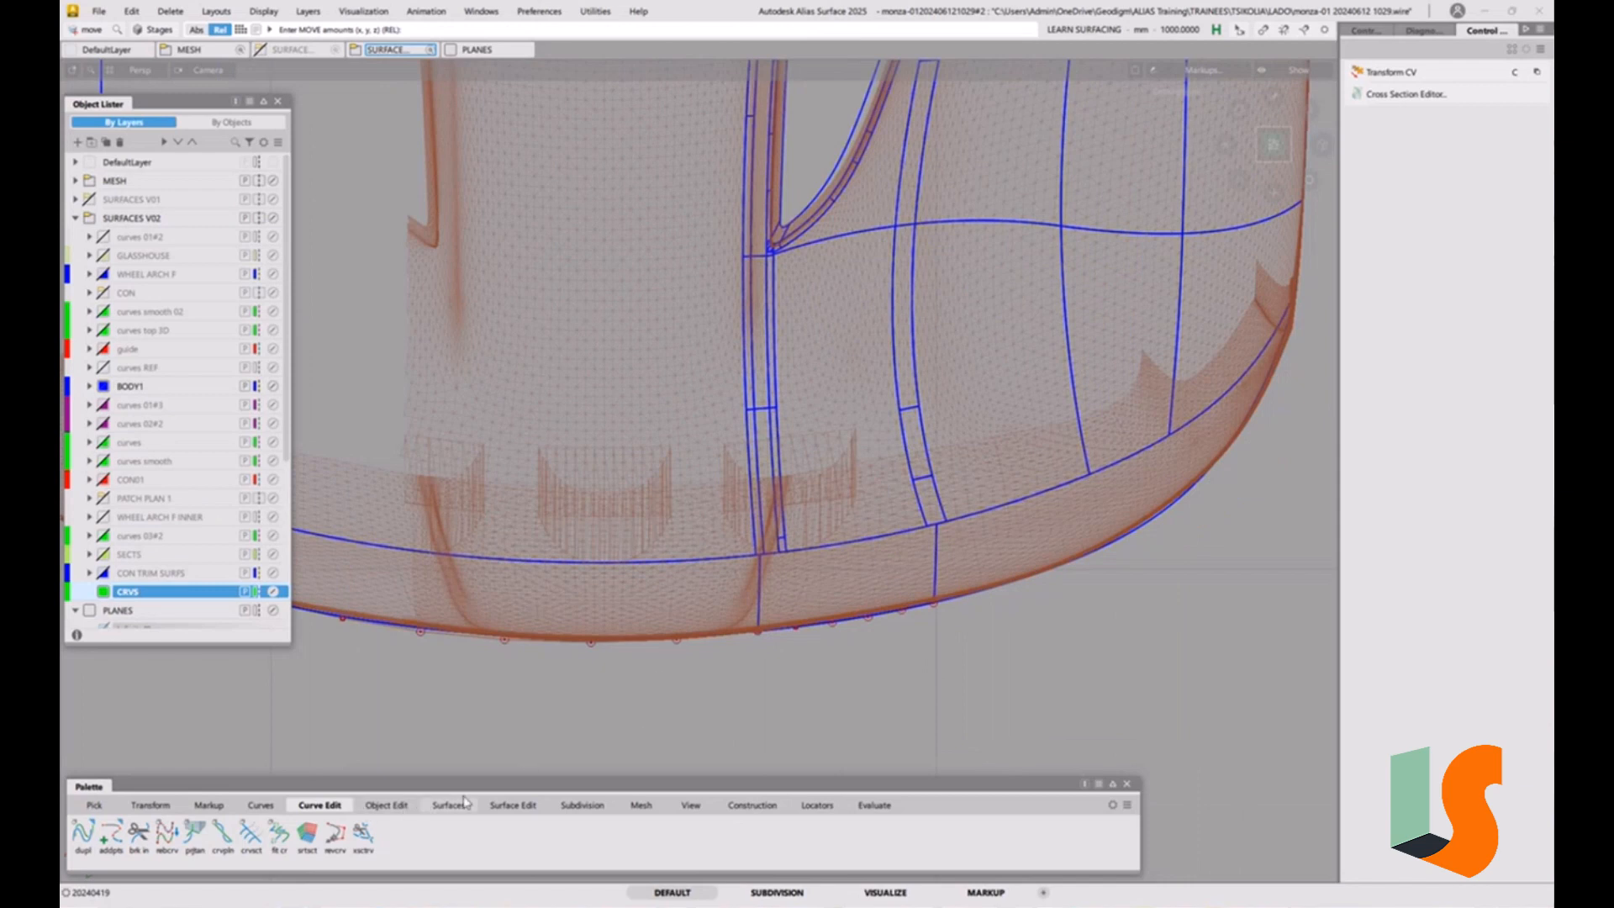
{"action": "left_click", "coordinate": [386, 806]}
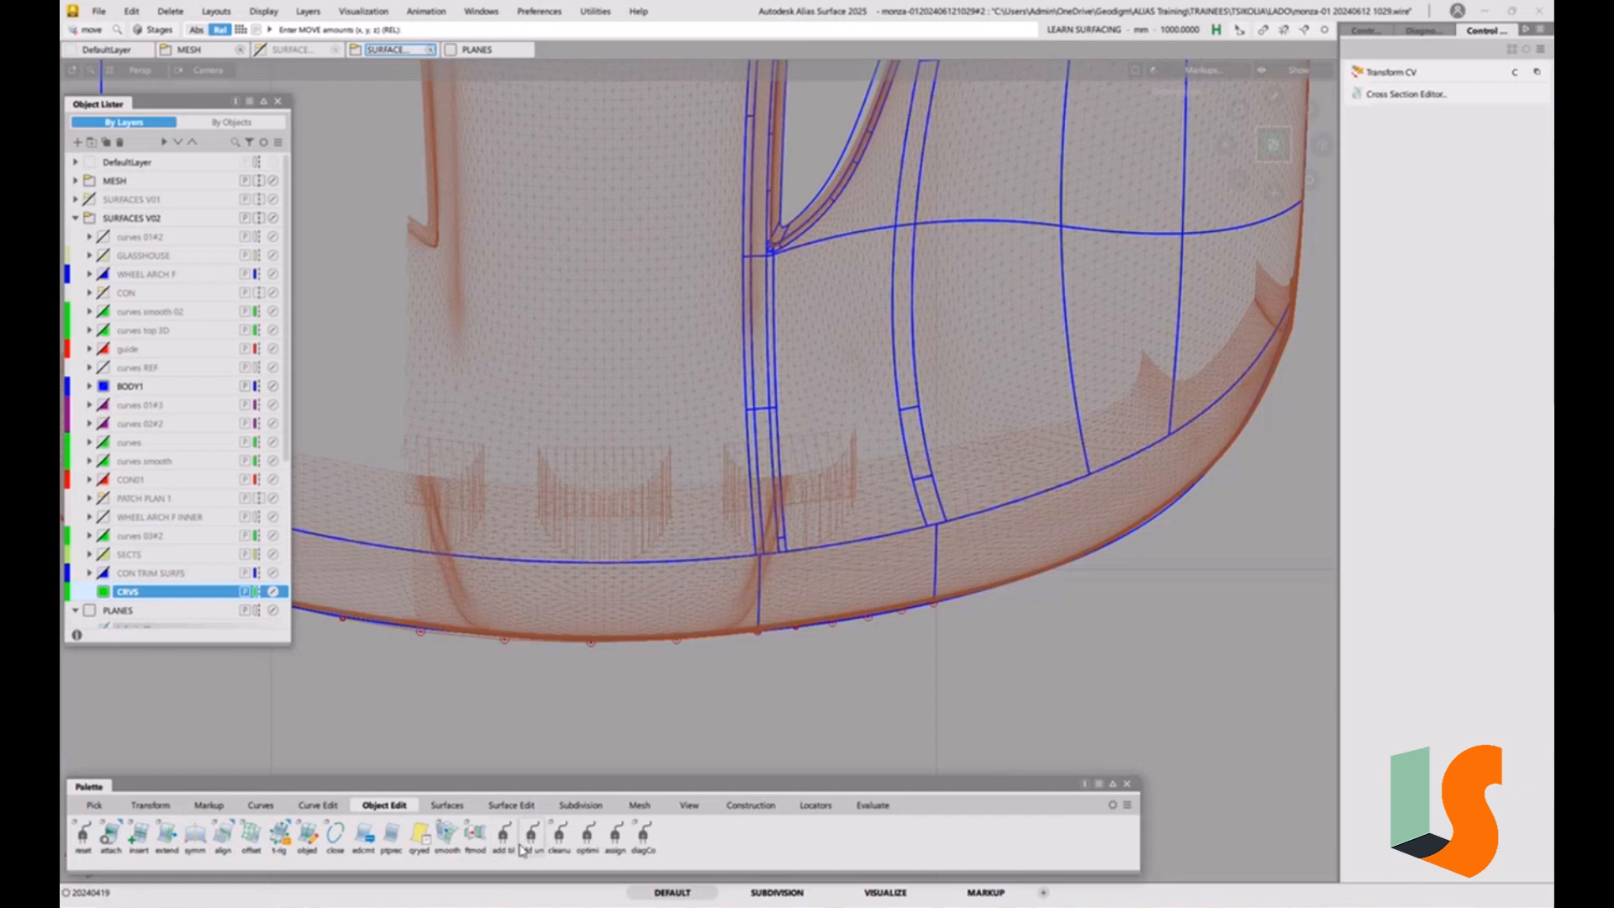
{"action": "left_click", "coordinate": [250, 834]}
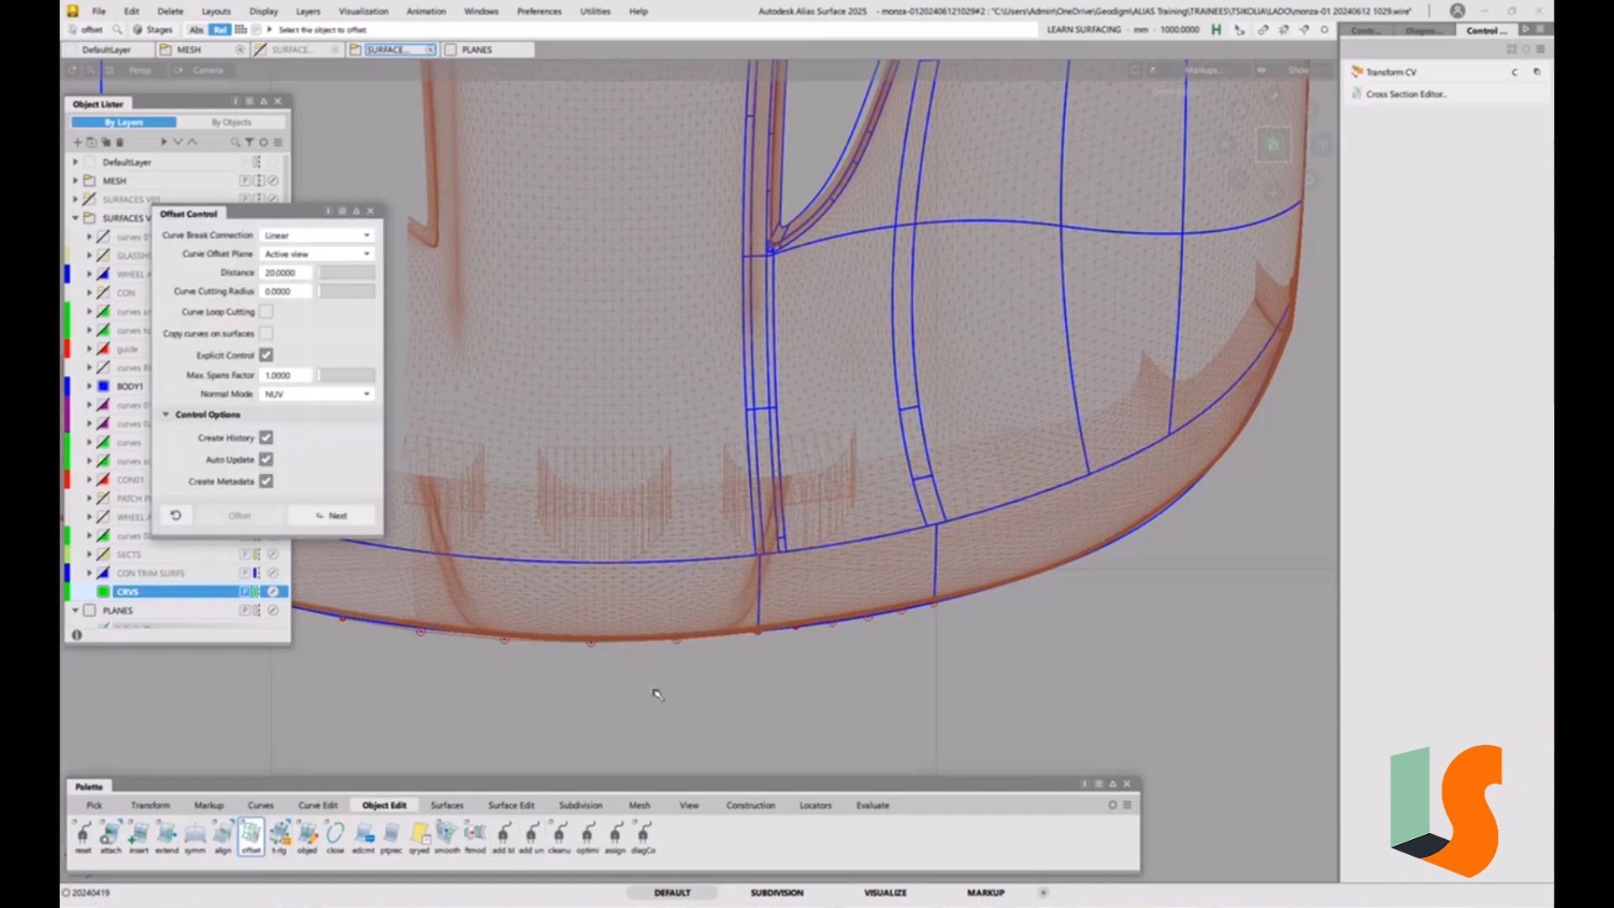
{"action": "left_click", "coordinate": [735, 640]}
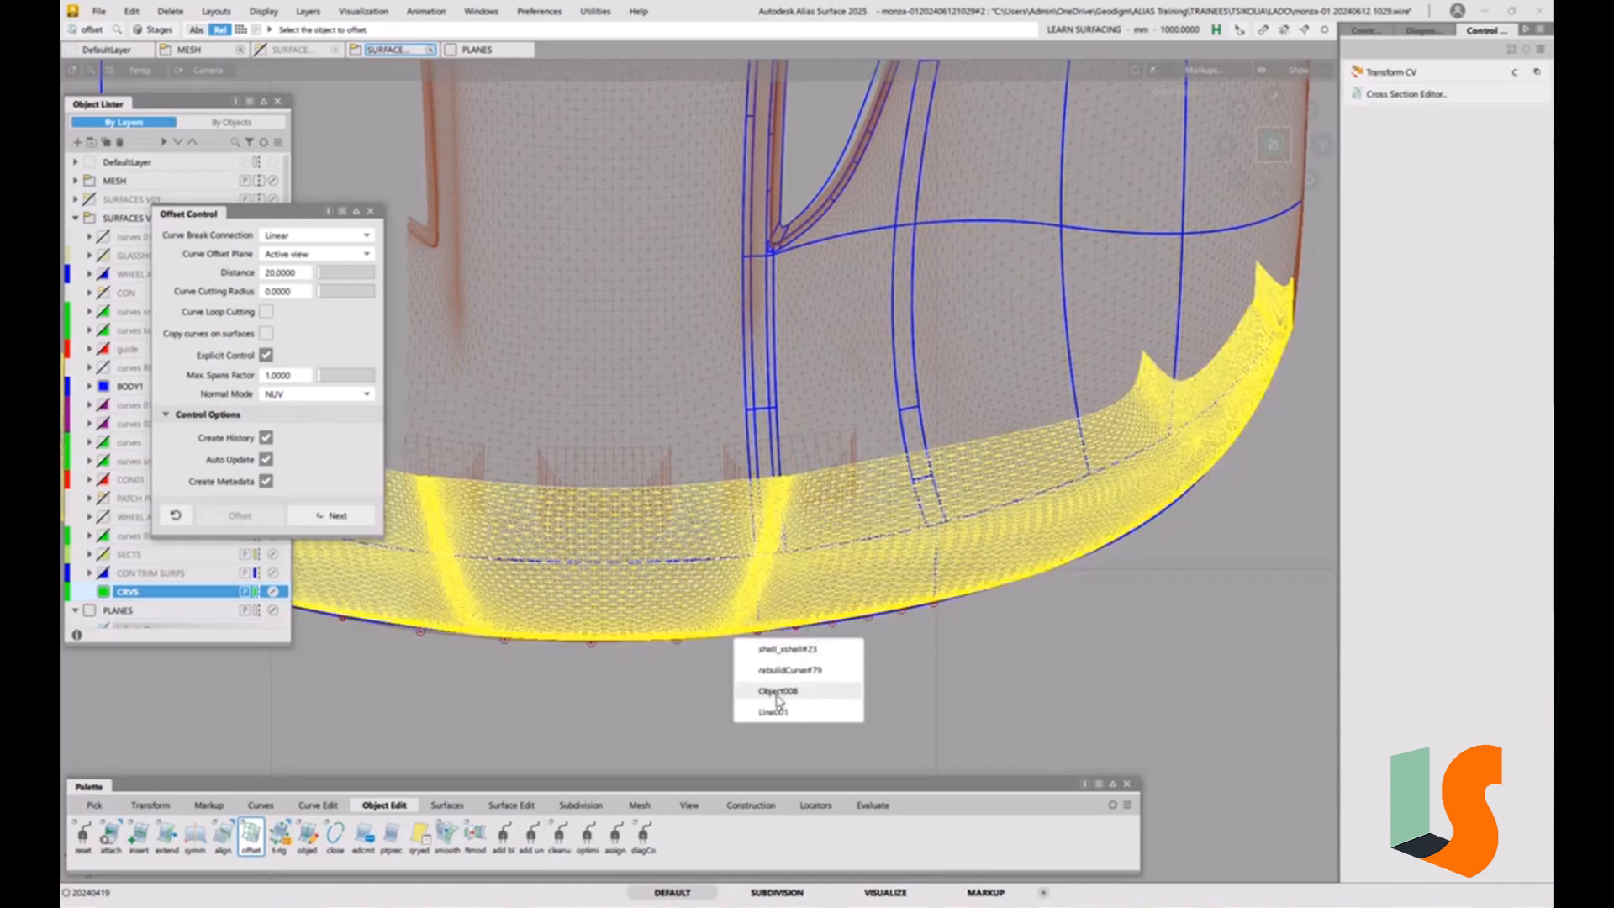
{"action": "left_click", "coordinate": [788, 670]}
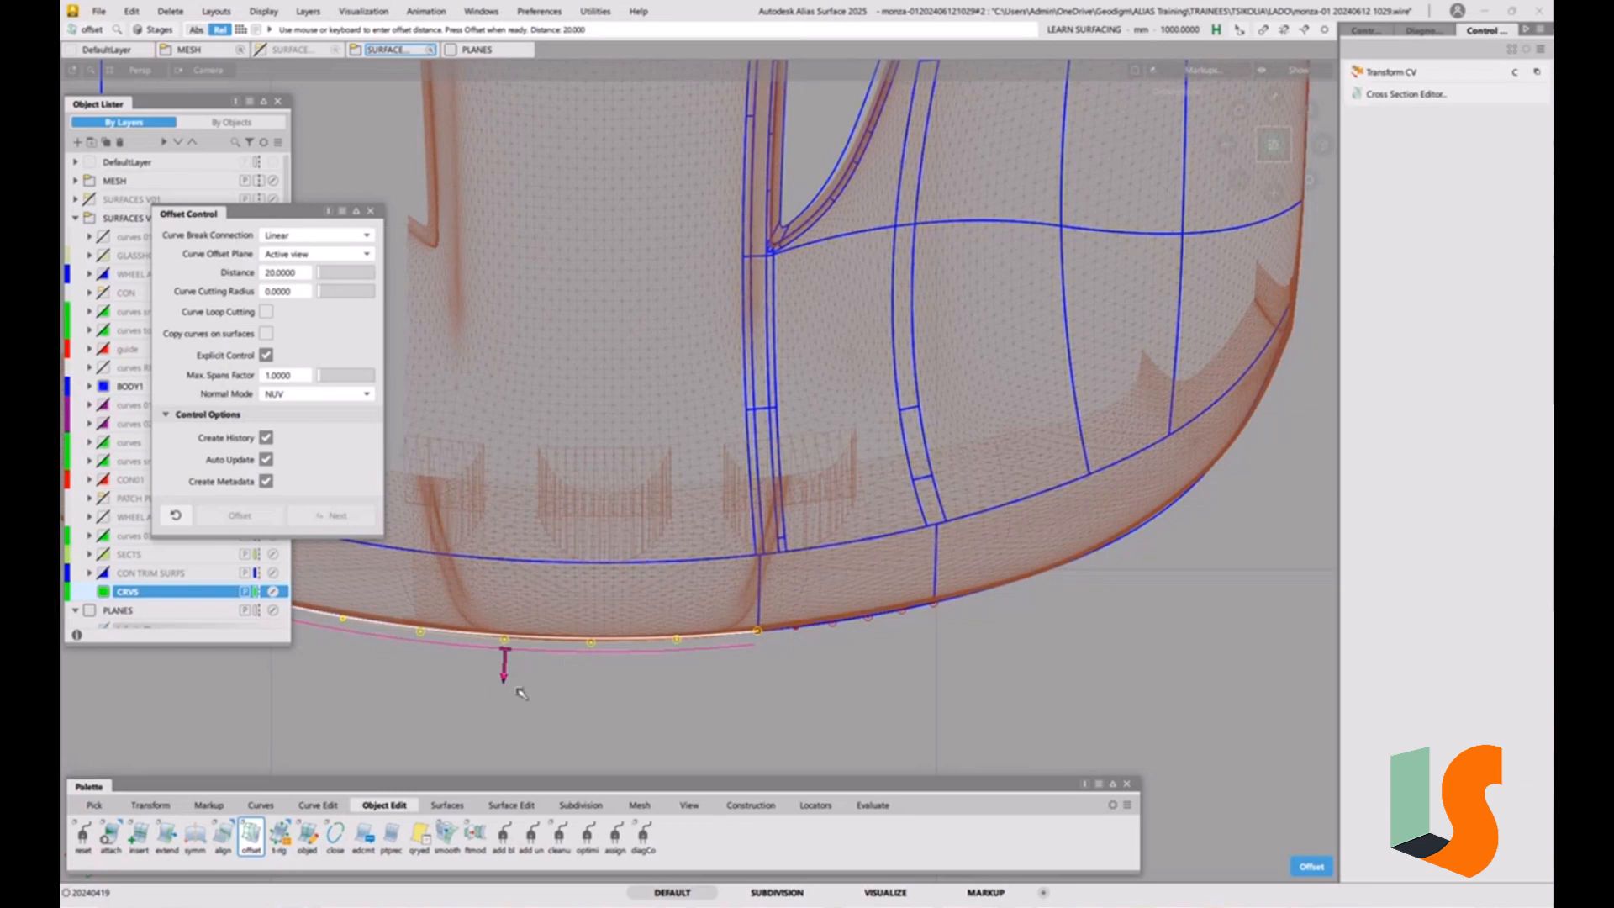
{"action": "left_click_drag", "start_coordinate": [514, 685], "coordinate": [546, 548]}
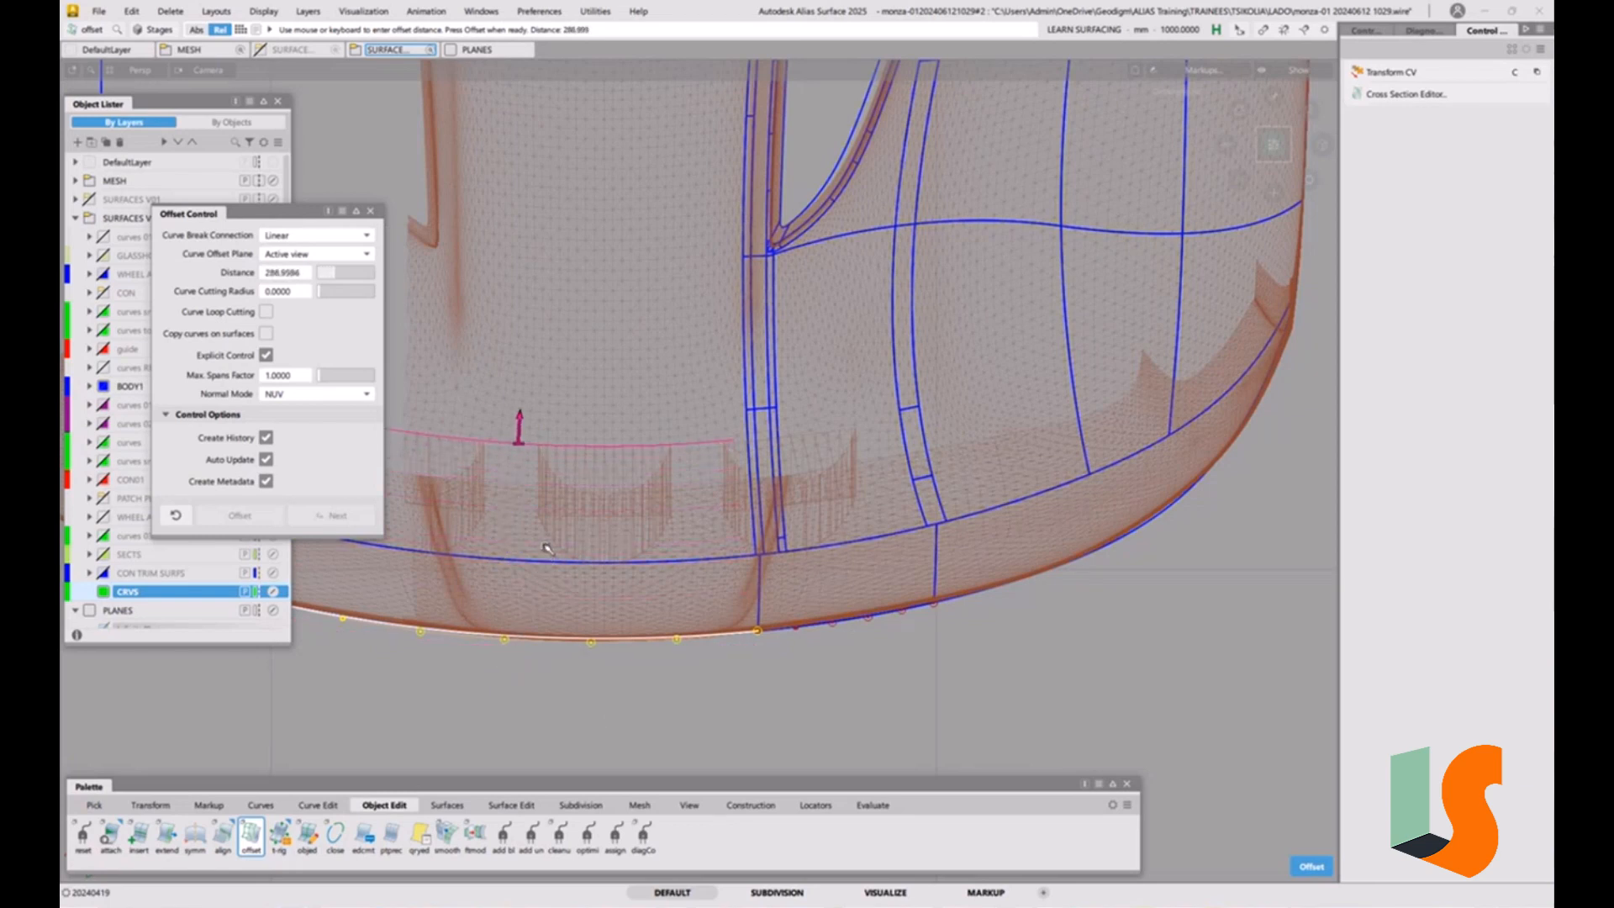
{"action": "left_click", "coordinate": [286, 276]}
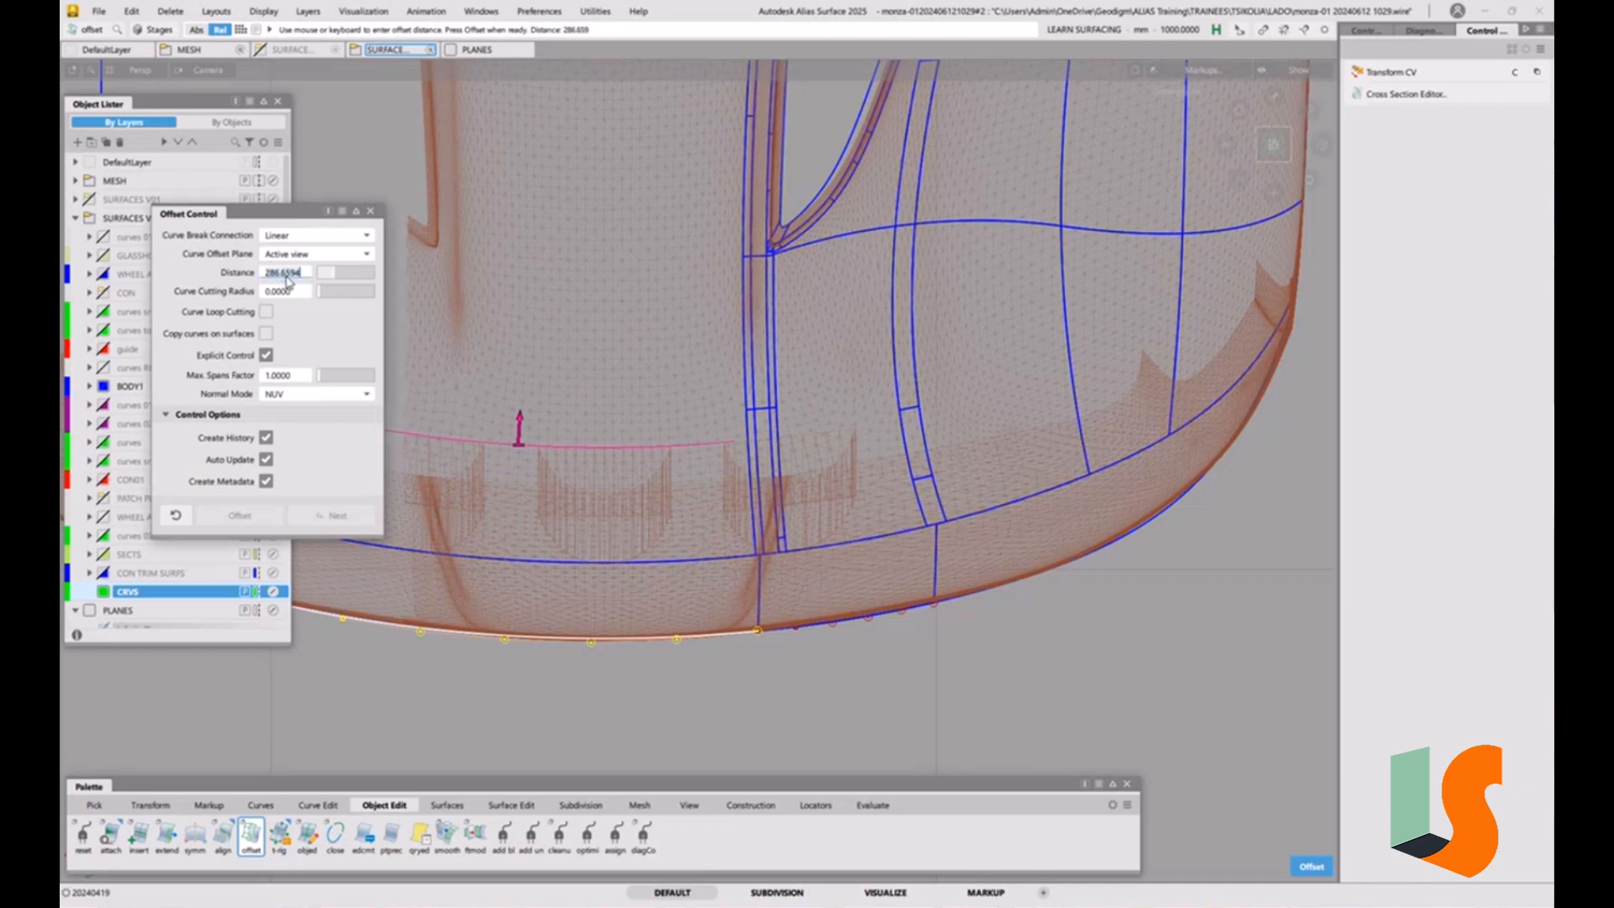
{"action": "type", "text": "287"}
{"action": "key", "text": "Return"}
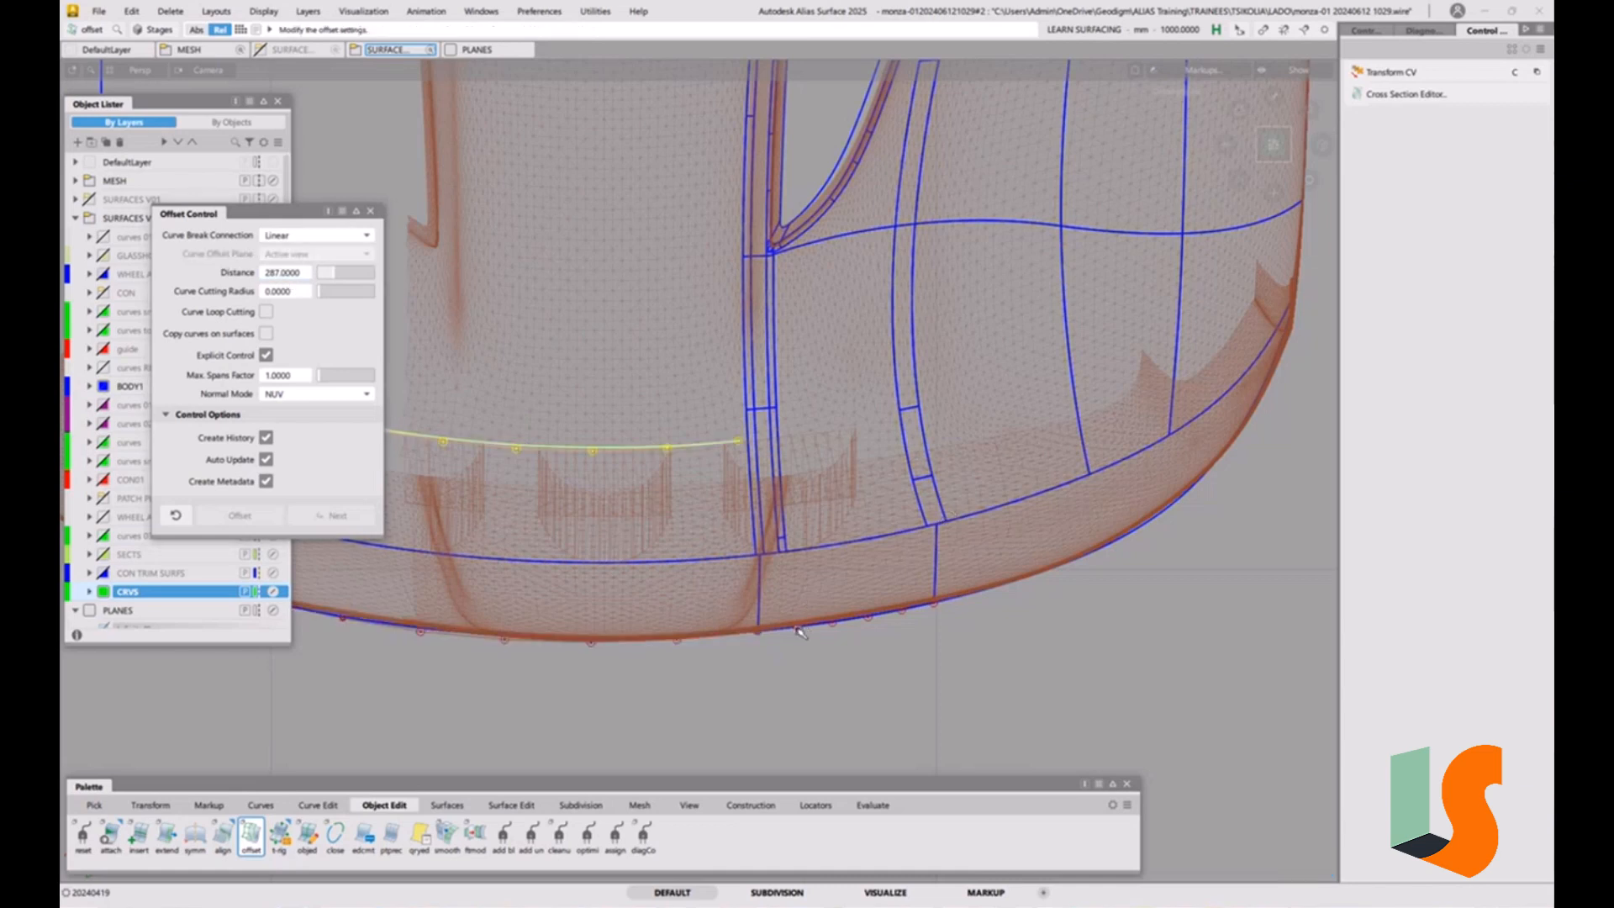
Offset the shorter adjoining edge curve by -287 mm and check that it meets the first offset curve.
{"action": "left_click", "coordinate": [843, 626]}
{"action": "left_click", "coordinate": [893, 658]}
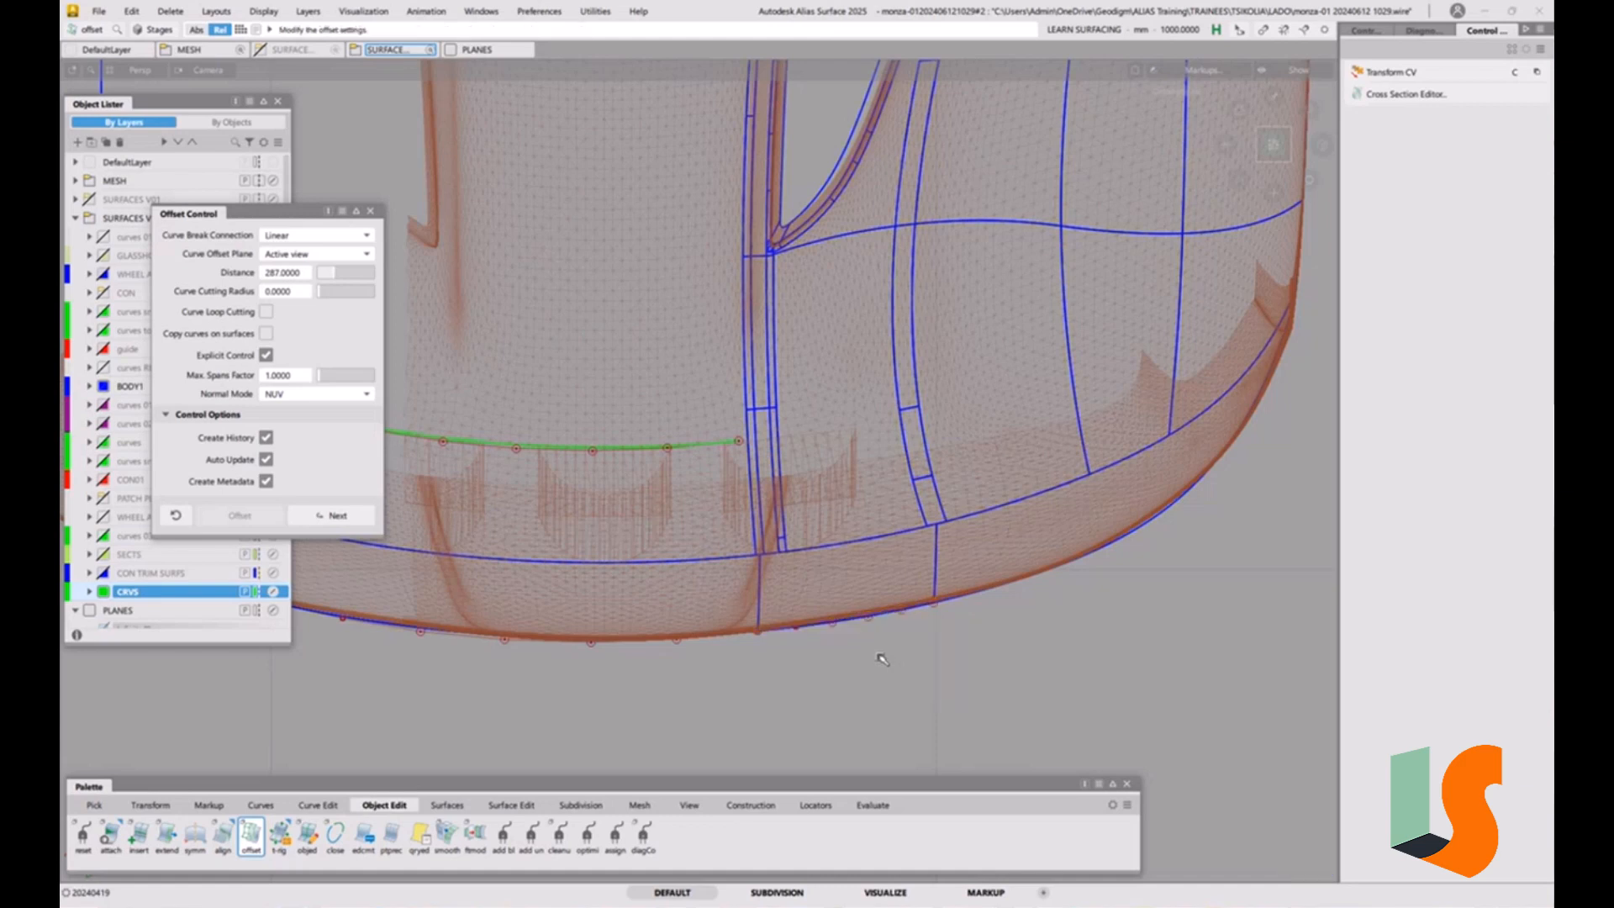
{"action": "right_click_drag", "start_coordinate": [895, 609], "coordinate": [881, 609], "text": "alt+shift"}
{"action": "middle_click_drag", "start_coordinate": [895, 607], "coordinate": [892, 553], "text": "alt+shift"}
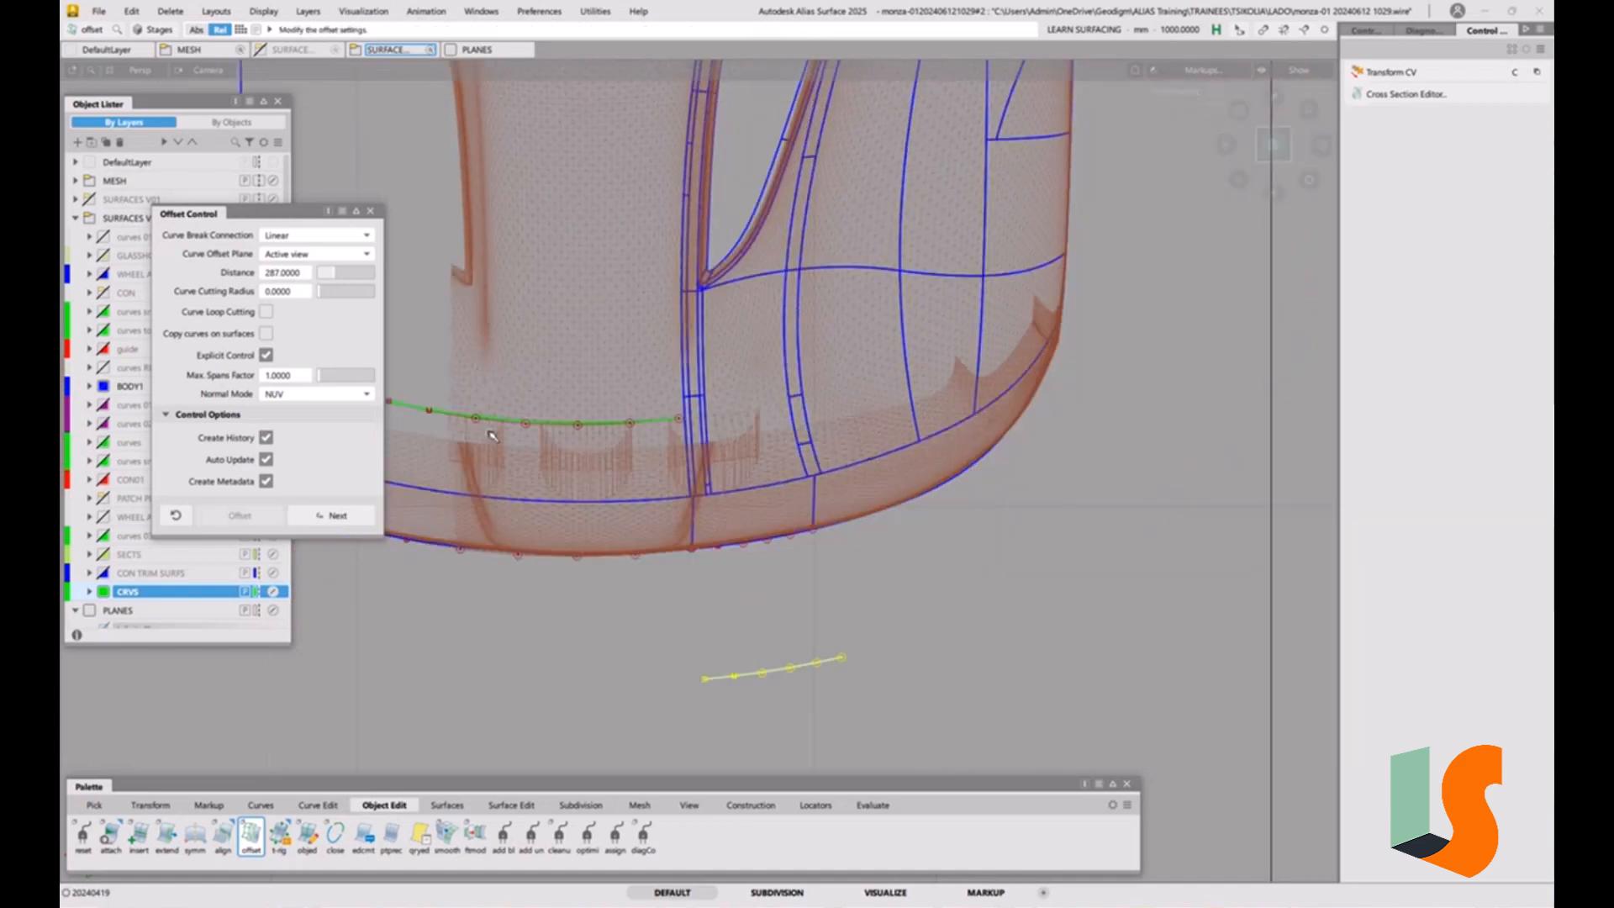
{"action": "left_click", "coordinate": [267, 277]}
{"action": "left_click", "coordinate": [267, 277]}
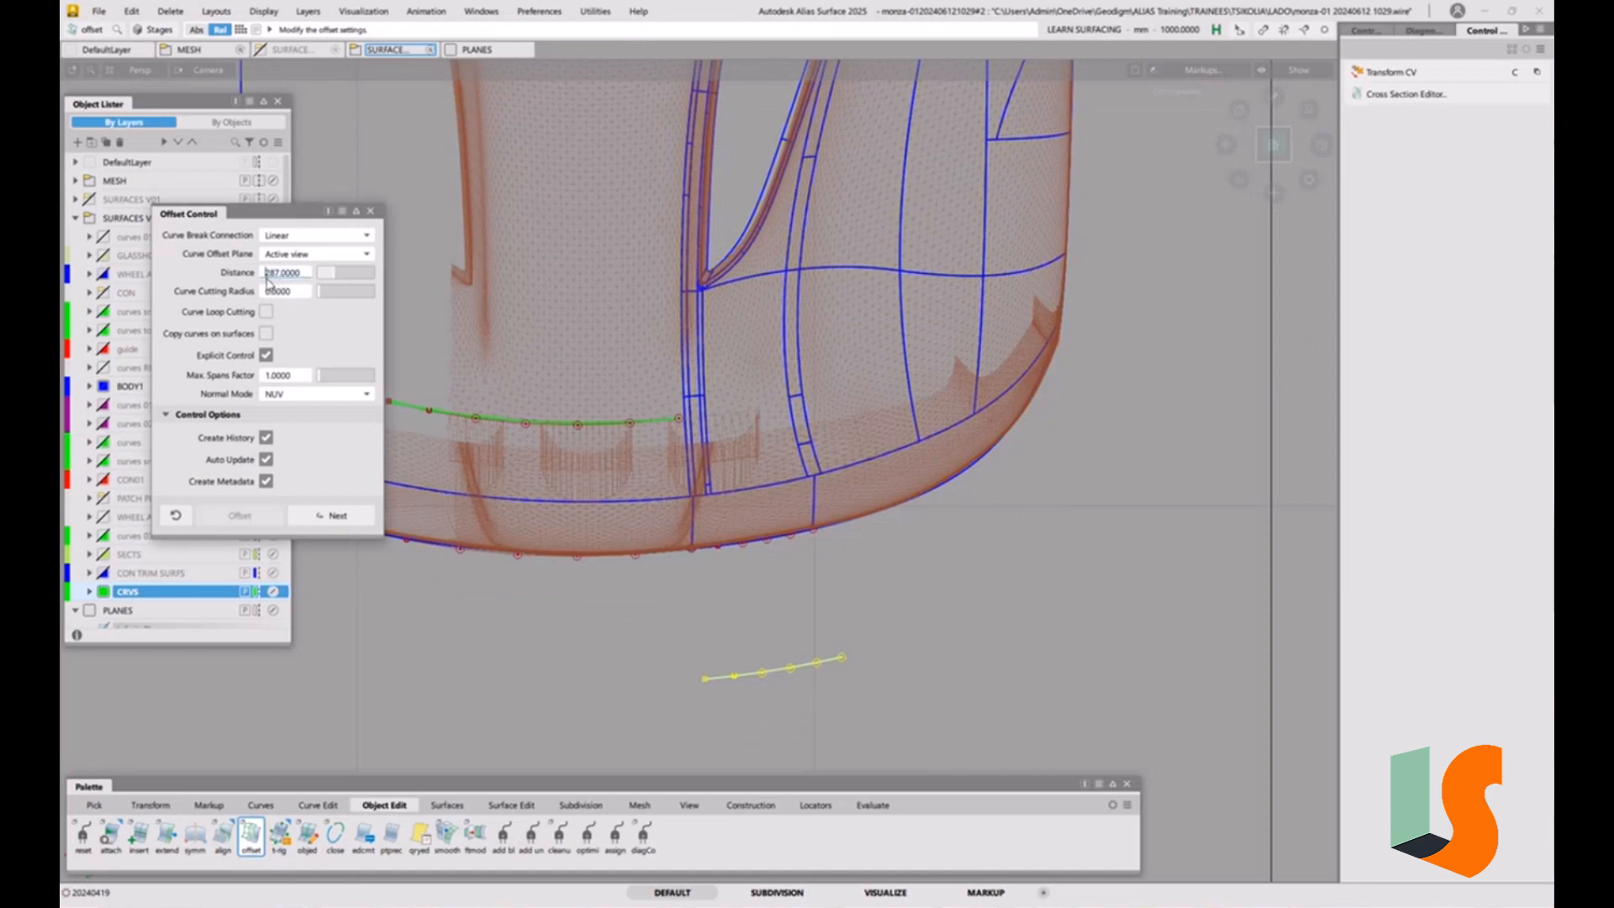
{"action": "type", "text": "-"}
{"action": "key", "text": "Return"}
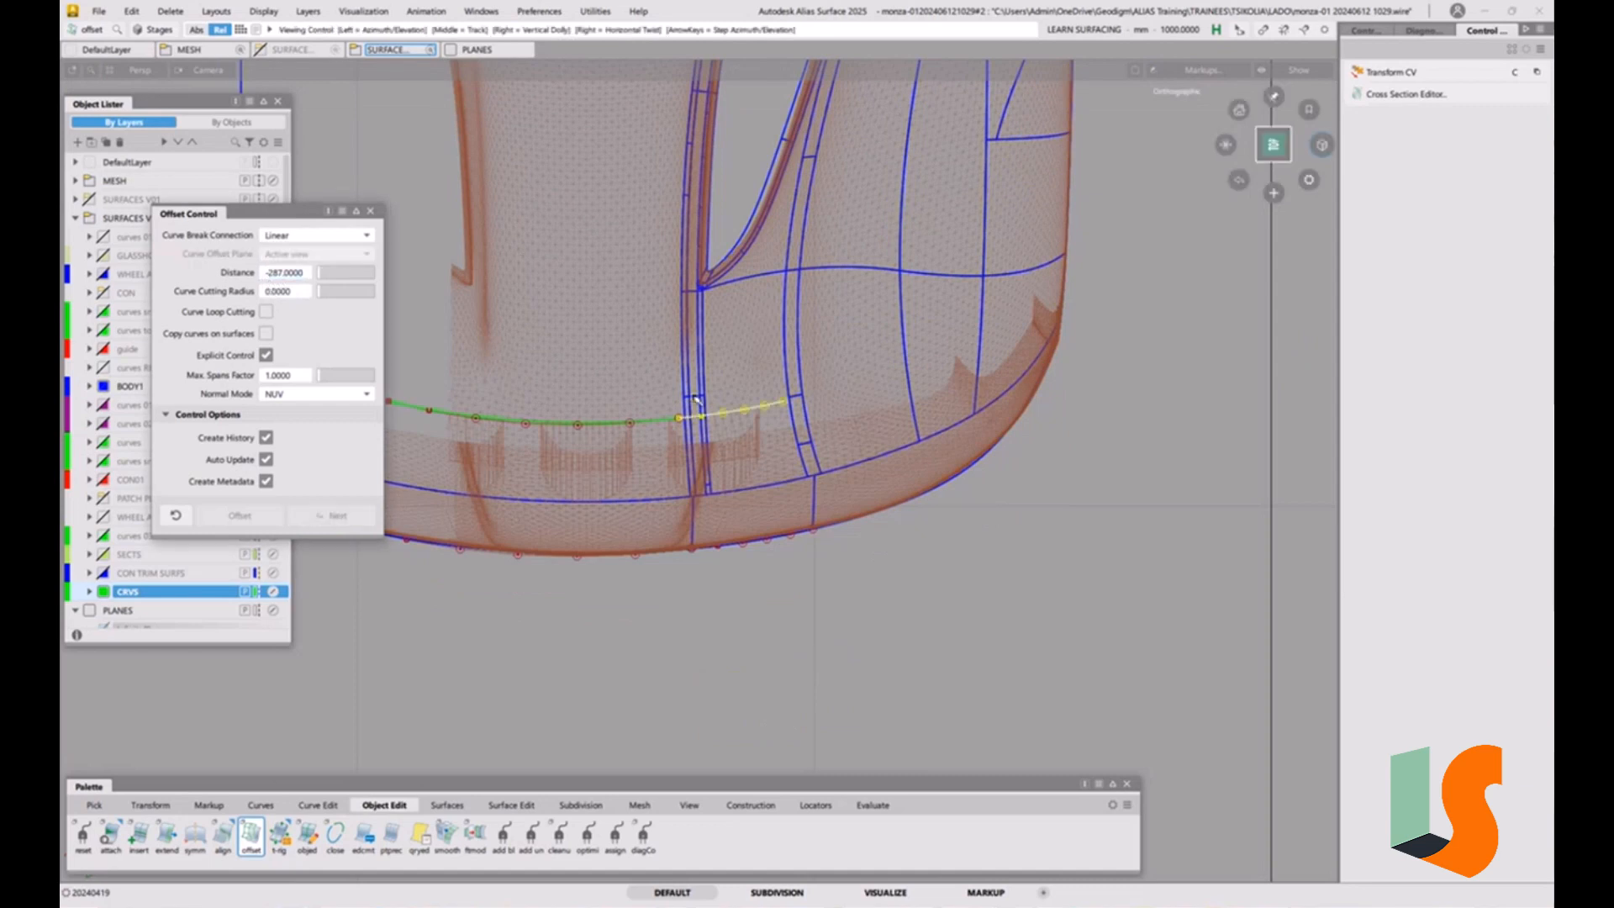
{"action": "right_click_drag", "start_coordinate": [574, 378], "coordinate": [710, 322], "text": "alt+shift"}
{"action": "middle_click_drag", "start_coordinate": [709, 322], "coordinate": [777, 415], "text": "alt+shift"}
{"action": "right_click_drag", "start_coordinate": [777, 415], "coordinate": [751, 397], "text": "alt+shift"}
{"action": "middle_click_drag", "start_coordinate": [751, 396], "coordinate": [746, 421], "text": "alt+shift"}
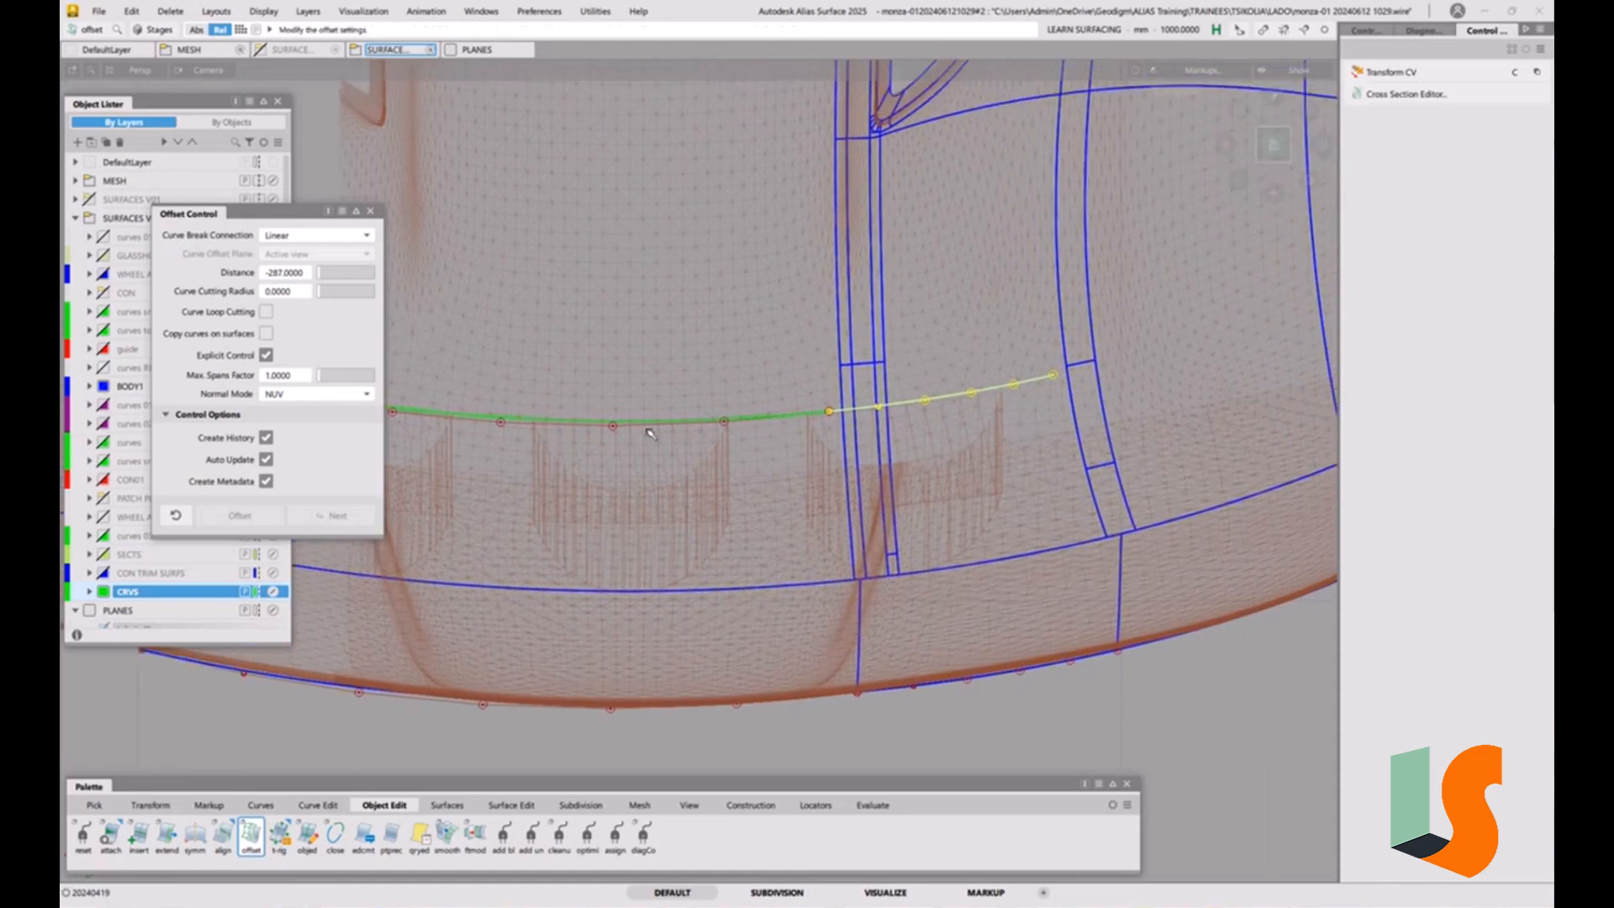
{"action": "left_click", "coordinate": [998, 514]}
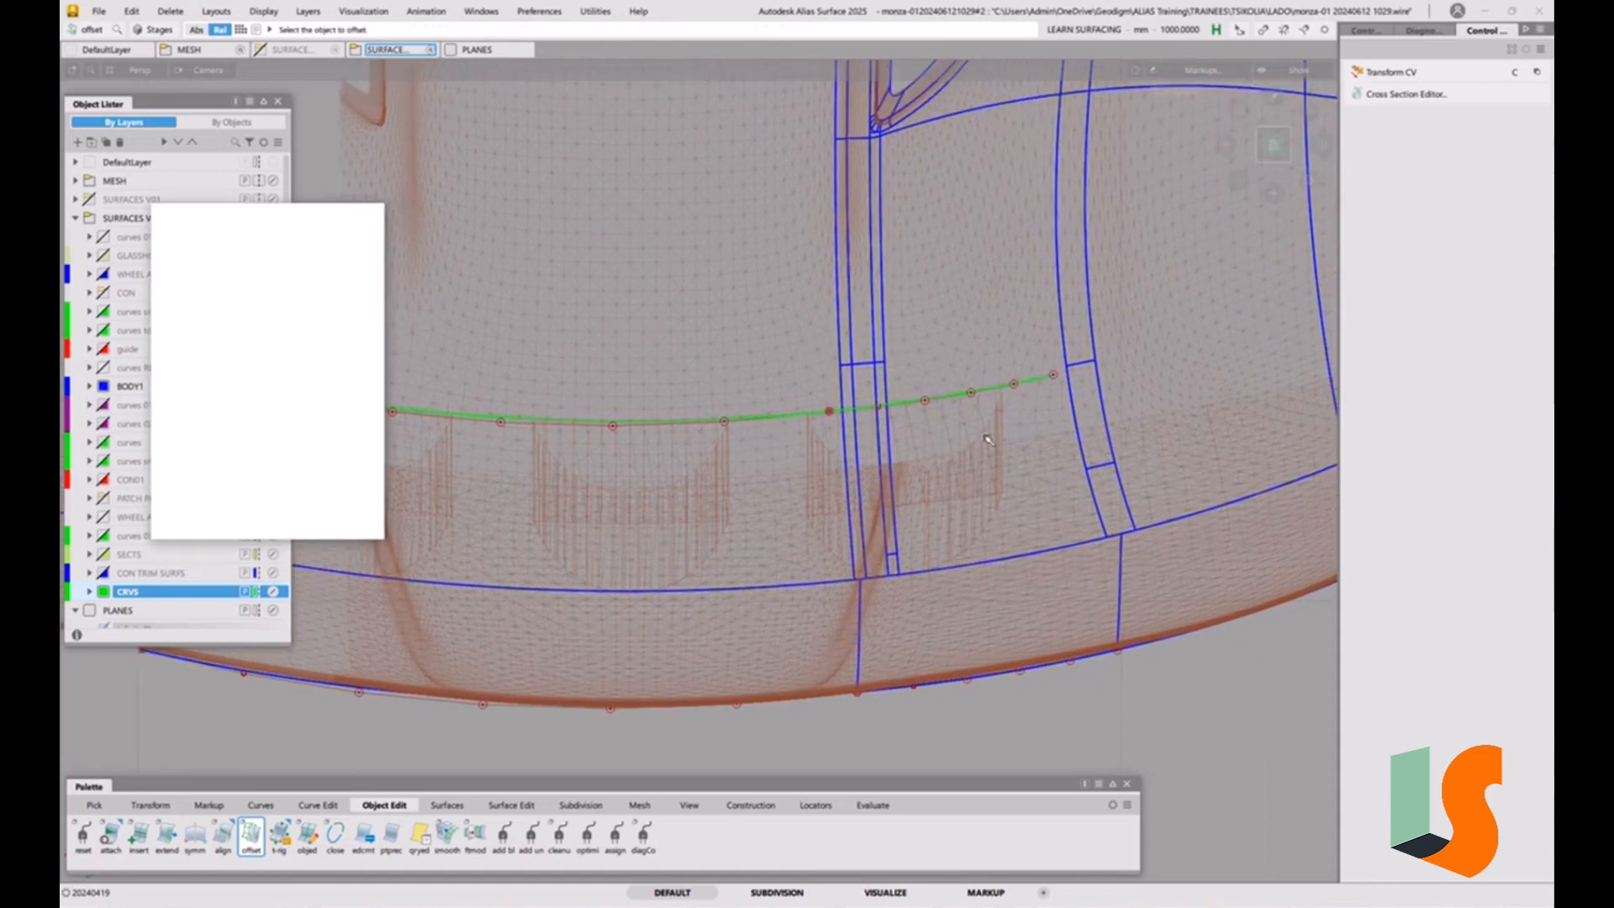
Extend the longer offset curve at its joint end by about 260 mm past the shorter curve, removing its construction history.
{"action": "right_click_drag", "start_coordinate": [812, 402], "coordinate": [843, 397], "text": "alt+shift"}
{"action": "middle_click_drag", "start_coordinate": [843, 397], "coordinate": [875, 376], "text": "alt+shift"}
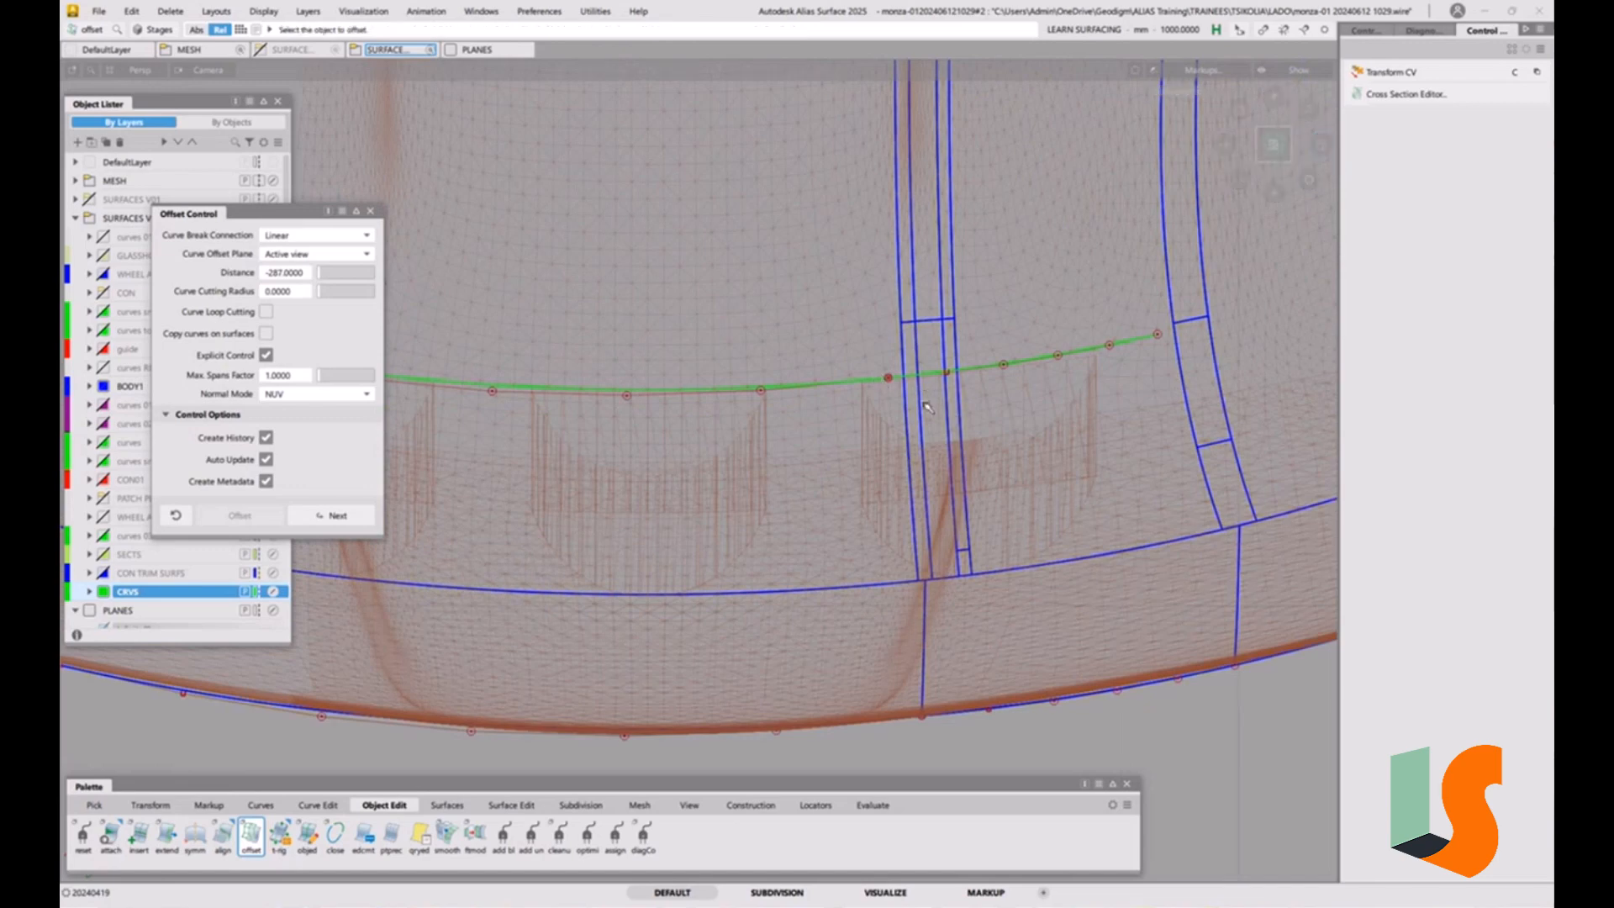
{"action": "right_click_drag", "start_coordinate": [924, 401], "coordinate": [947, 412], "text": "alt+shift"}
{"action": "middle_click_drag", "start_coordinate": [947, 412], "coordinate": [932, 422], "text": "alt+shift"}
{"action": "right_click_drag", "start_coordinate": [797, 406], "coordinate": [807, 413], "text": "alt+shift"}
{"action": "middle_click_drag", "start_coordinate": [807, 412], "coordinate": [799, 418], "text": "alt+shift"}
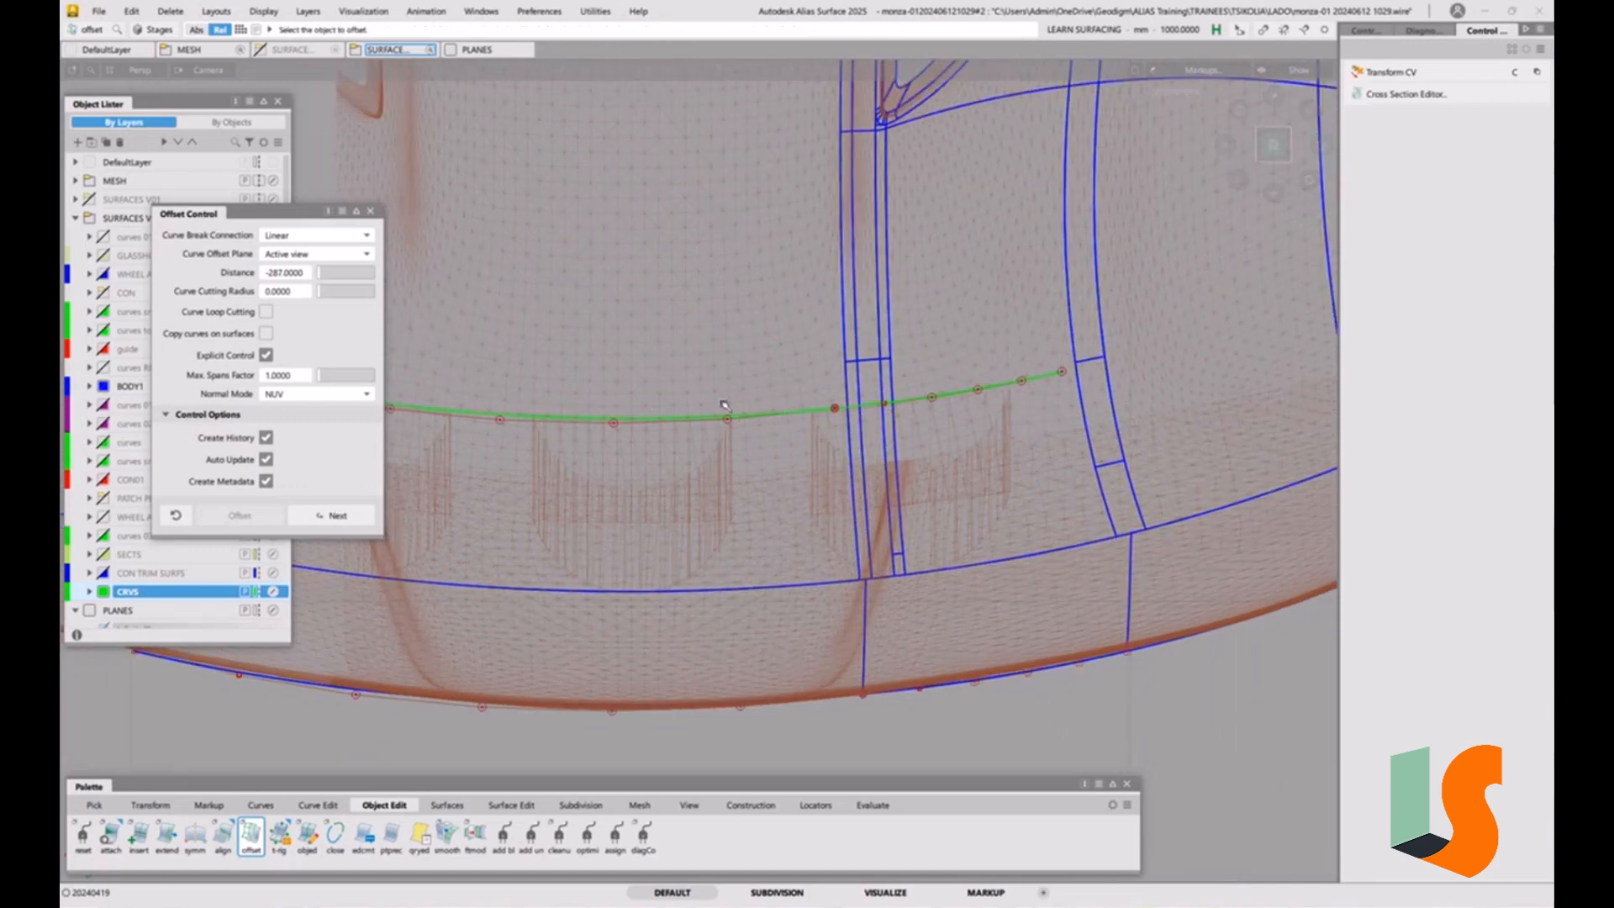
{"action": "middle_click_drag", "start_coordinate": [952, 540], "coordinate": [958, 426], "text": "ctrl+shift"}
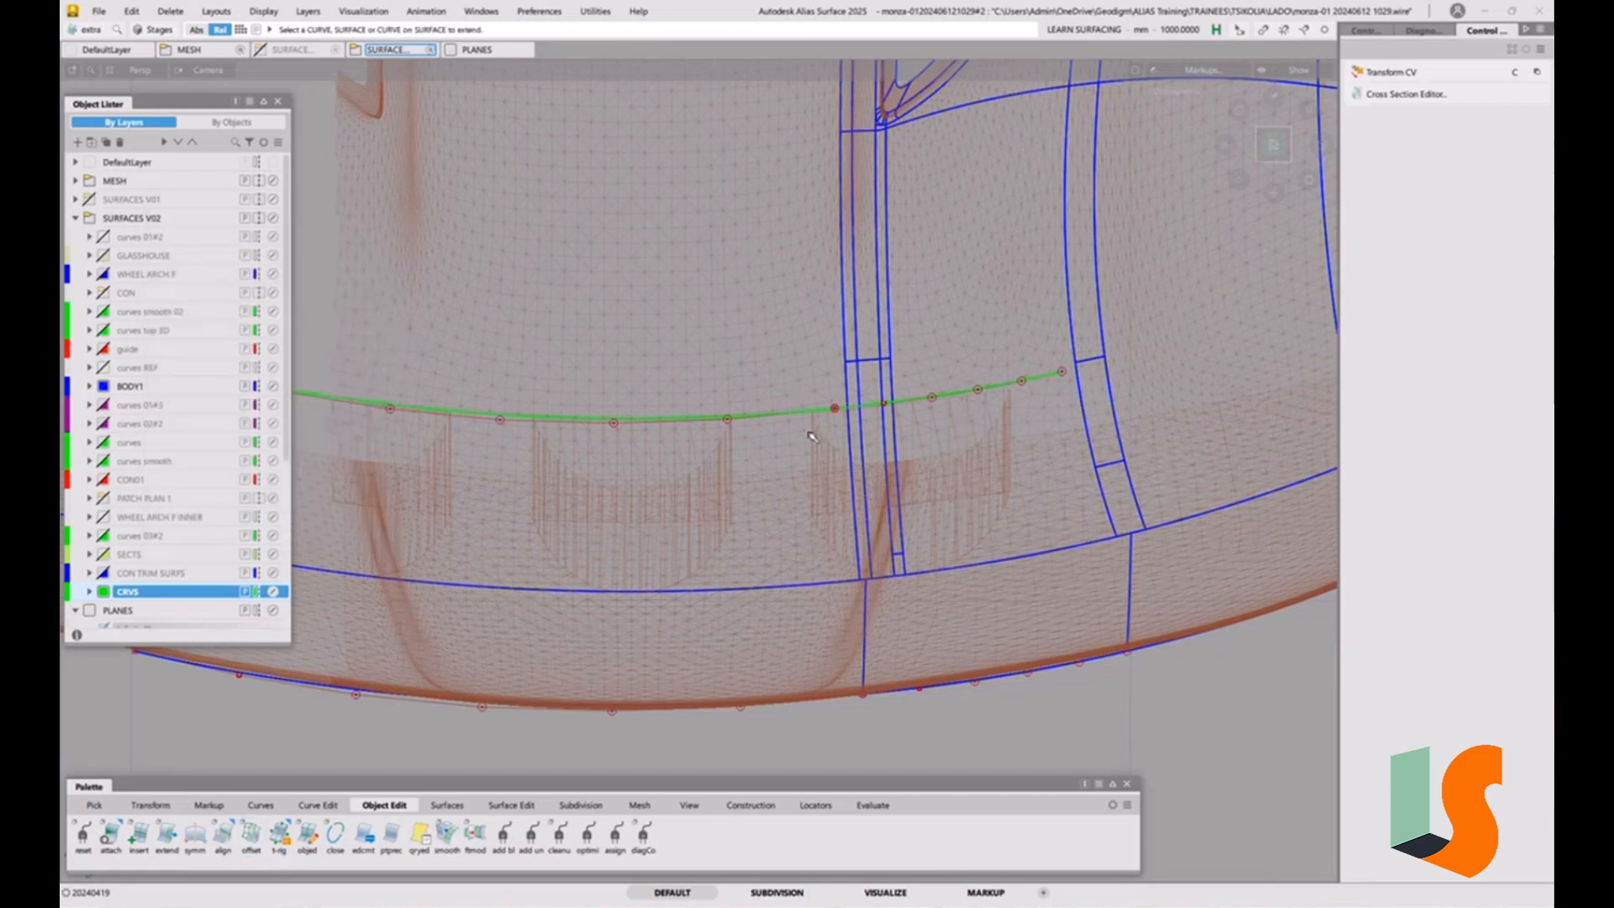
{"action": "left_click", "coordinate": [829, 408]}
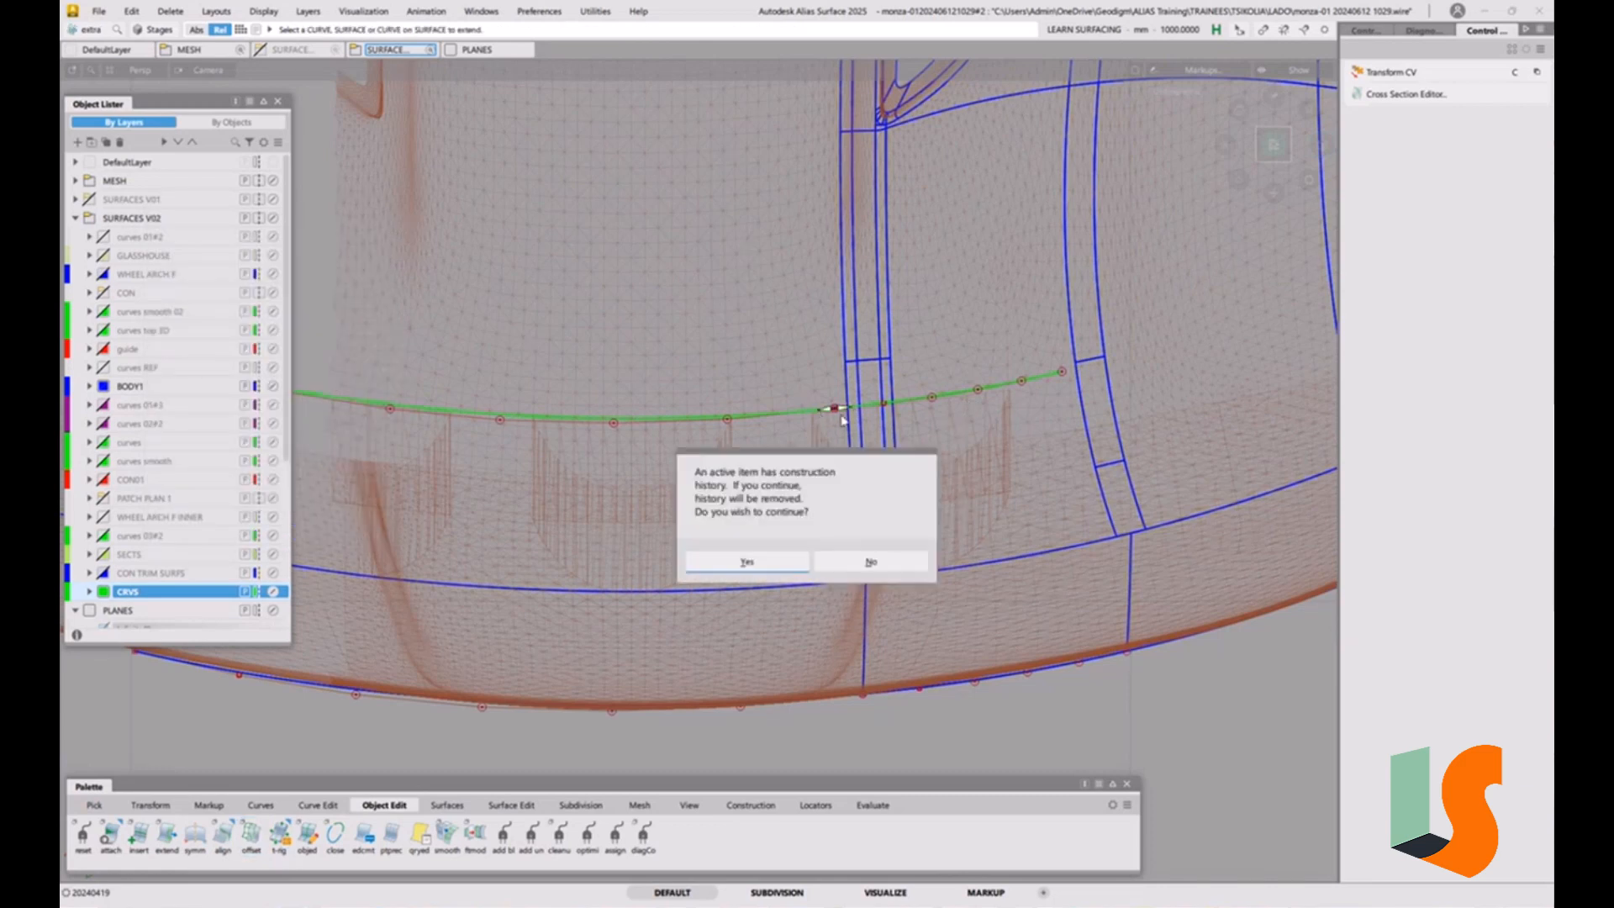
{"action": "left_click", "coordinate": [743, 563]}
{"action": "mouse_move", "coordinate": [847, 407]}
{"action": "left_mouse_down"}
{"action": "mouse_move", "coordinate": [1171, 317]}
{"action": "mouse_move", "coordinate": [1385, 220]}
{"action": "left_mouse_up"}
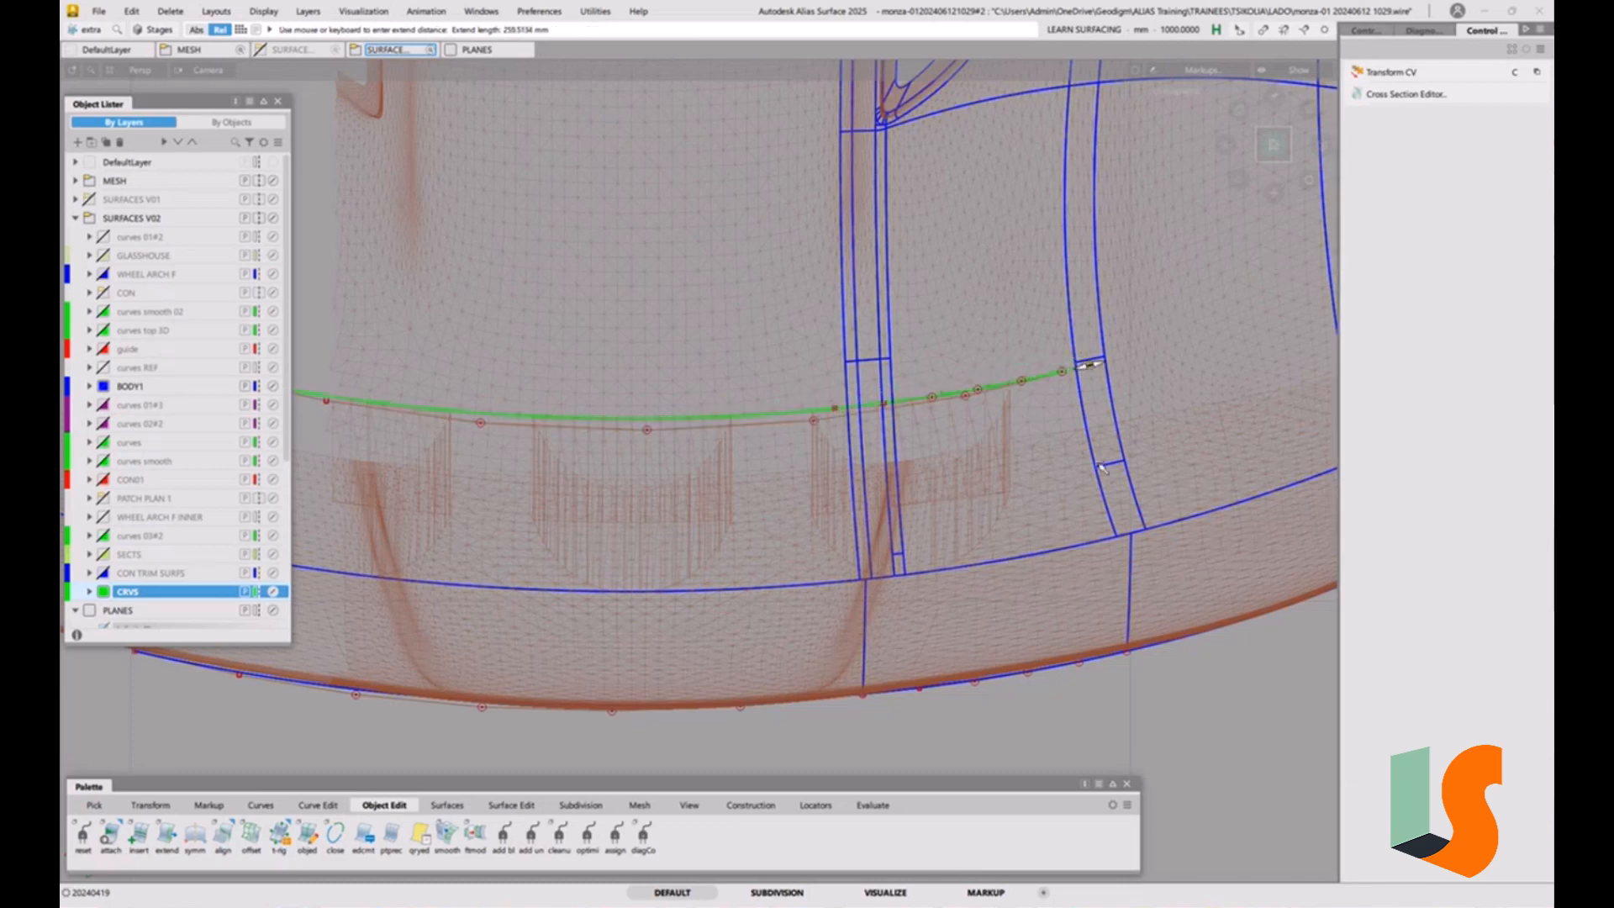
{"action": "left_click_drag", "start_coordinate": [1025, 404], "coordinate": [1066, 424], "text": "ctrl+shift"}
Delete the shorter offset curve overlapped by the extended curve.
{"action": "left_click", "coordinate": [1053, 384]}
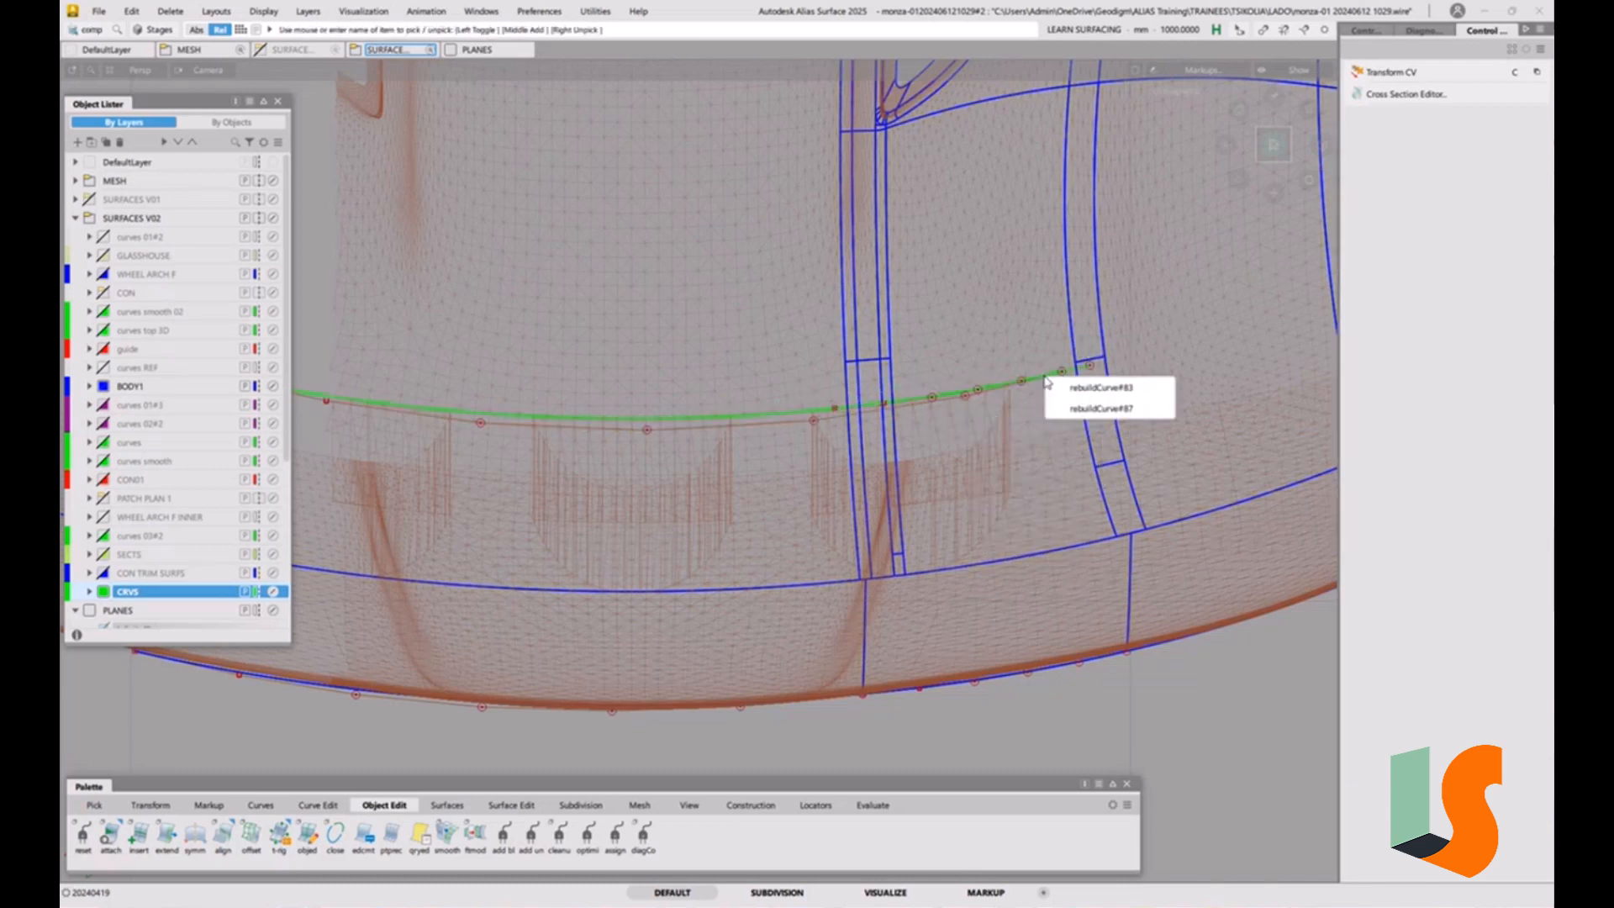
{"action": "left_click", "coordinate": [1072, 412]}
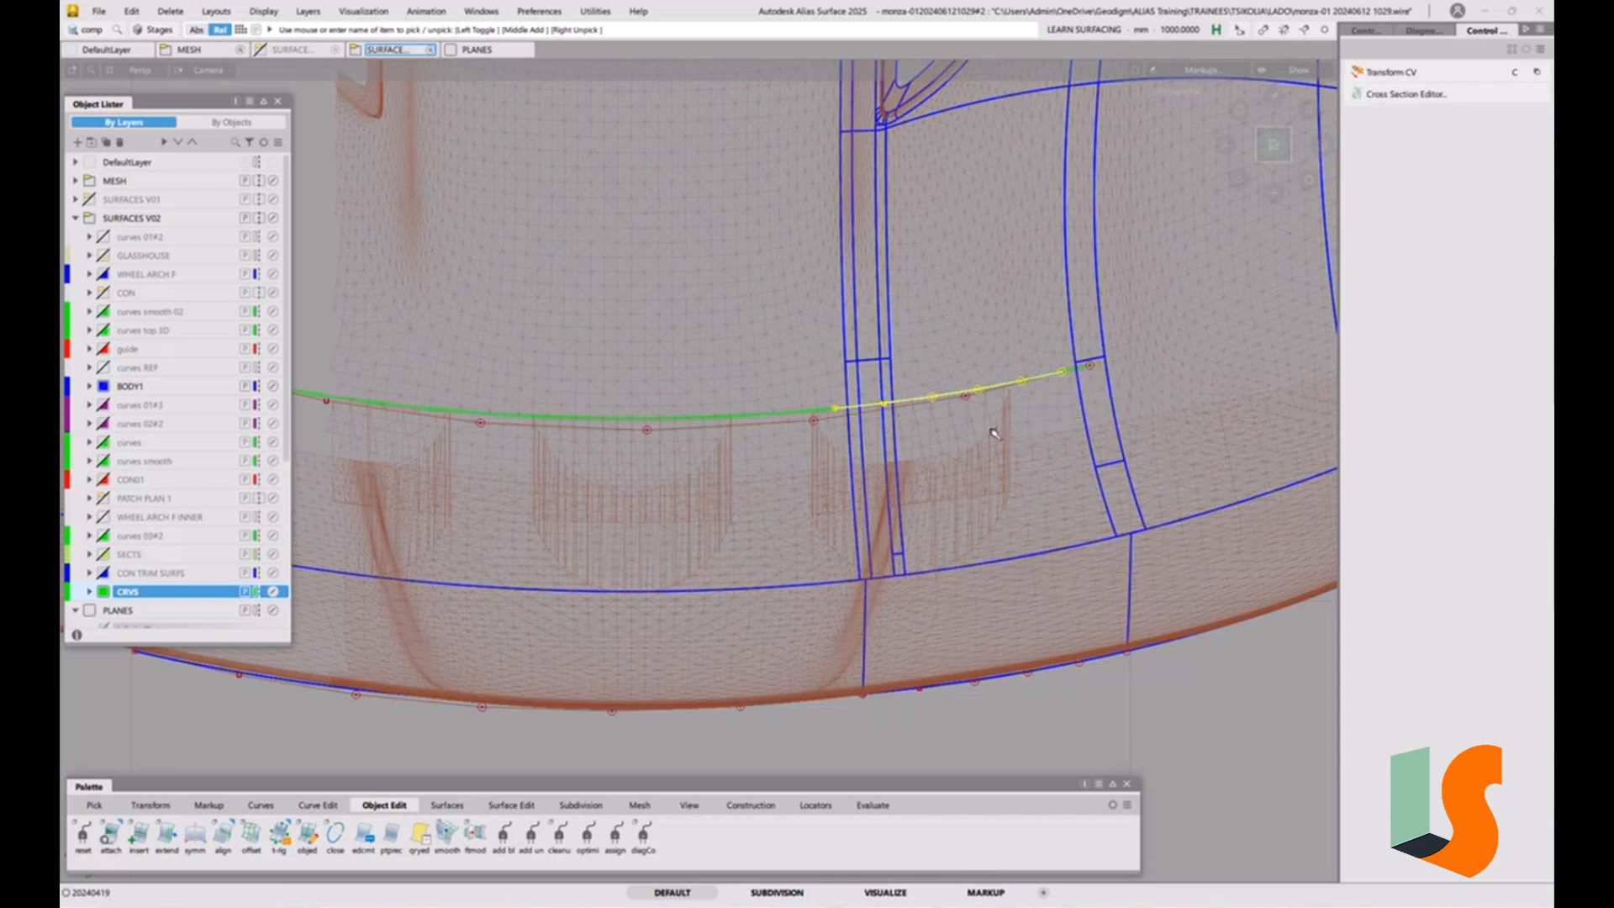
{"action": "key", "text": "Delete"}
{"action": "left_click", "coordinate": [750, 508]}
{"action": "key", "text": "alt+shift"}
{"action": "left_click_drag", "start_coordinate": [868, 416], "coordinate": [912, 453], "text": "alt+shift"}
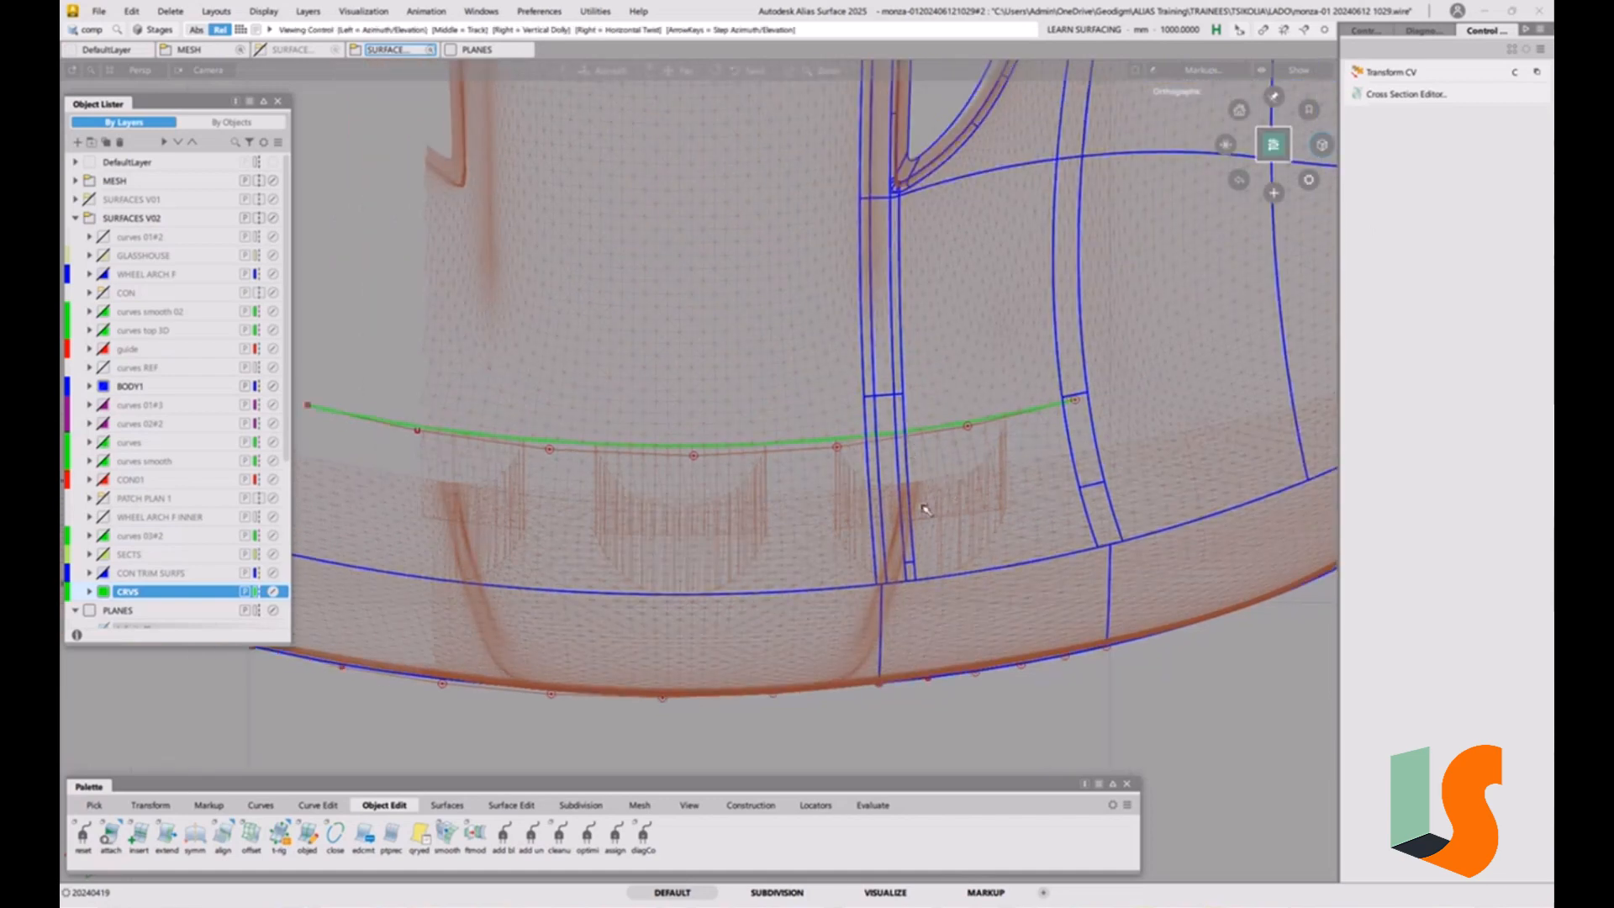
{"action": "right_click_drag", "start_coordinate": [925, 509], "coordinate": [1023, 455], "text": "alt+shift"}
{"action": "middle_click_drag", "start_coordinate": [1023, 455], "coordinate": [935, 506], "text": "alt+shift"}
{"action": "left_click_drag", "start_coordinate": [935, 603], "coordinate": [936, 482], "text": "ctrl+shift"}
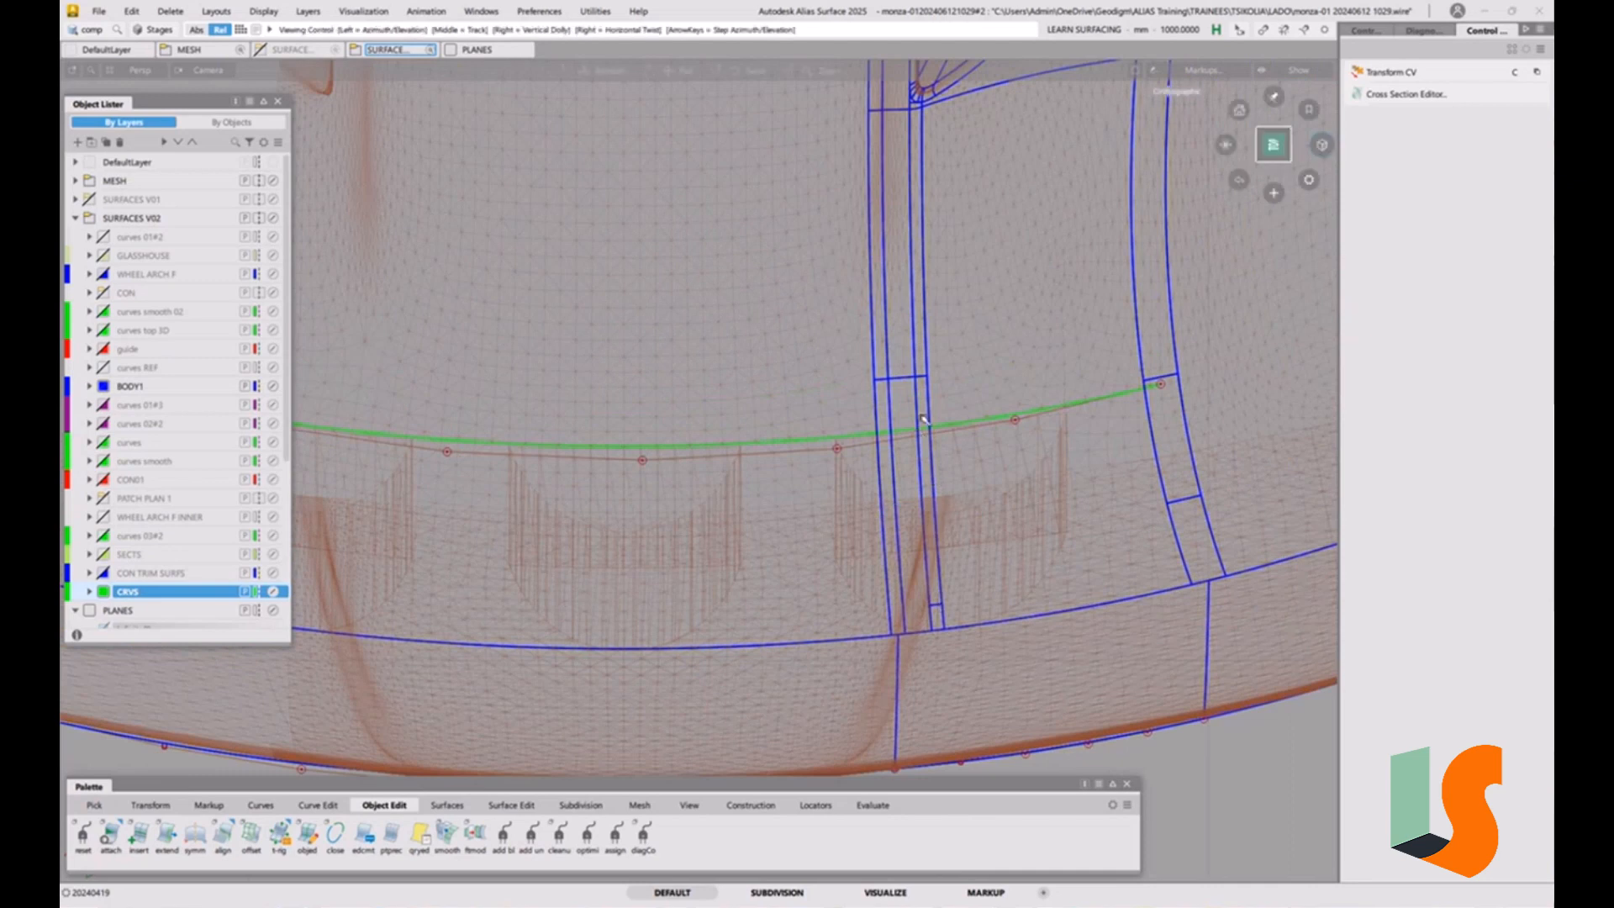
{"action": "left_click_drag", "start_coordinate": [924, 419], "coordinate": [953, 469], "text": "alt+shift"}
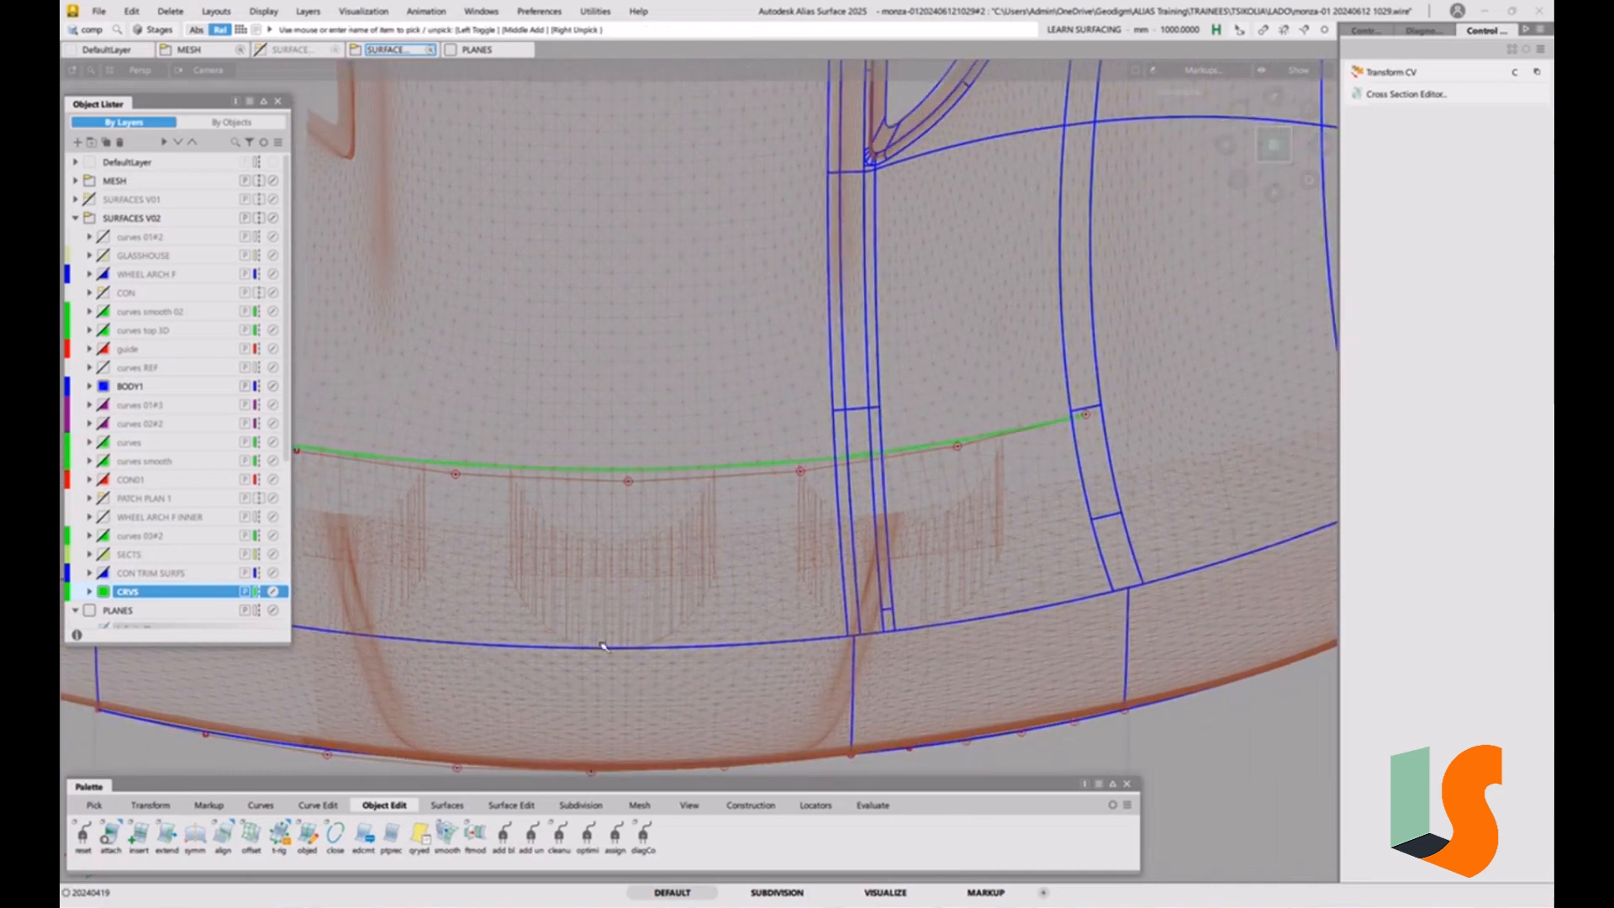
{"action": "left_click", "coordinate": [511, 804]}
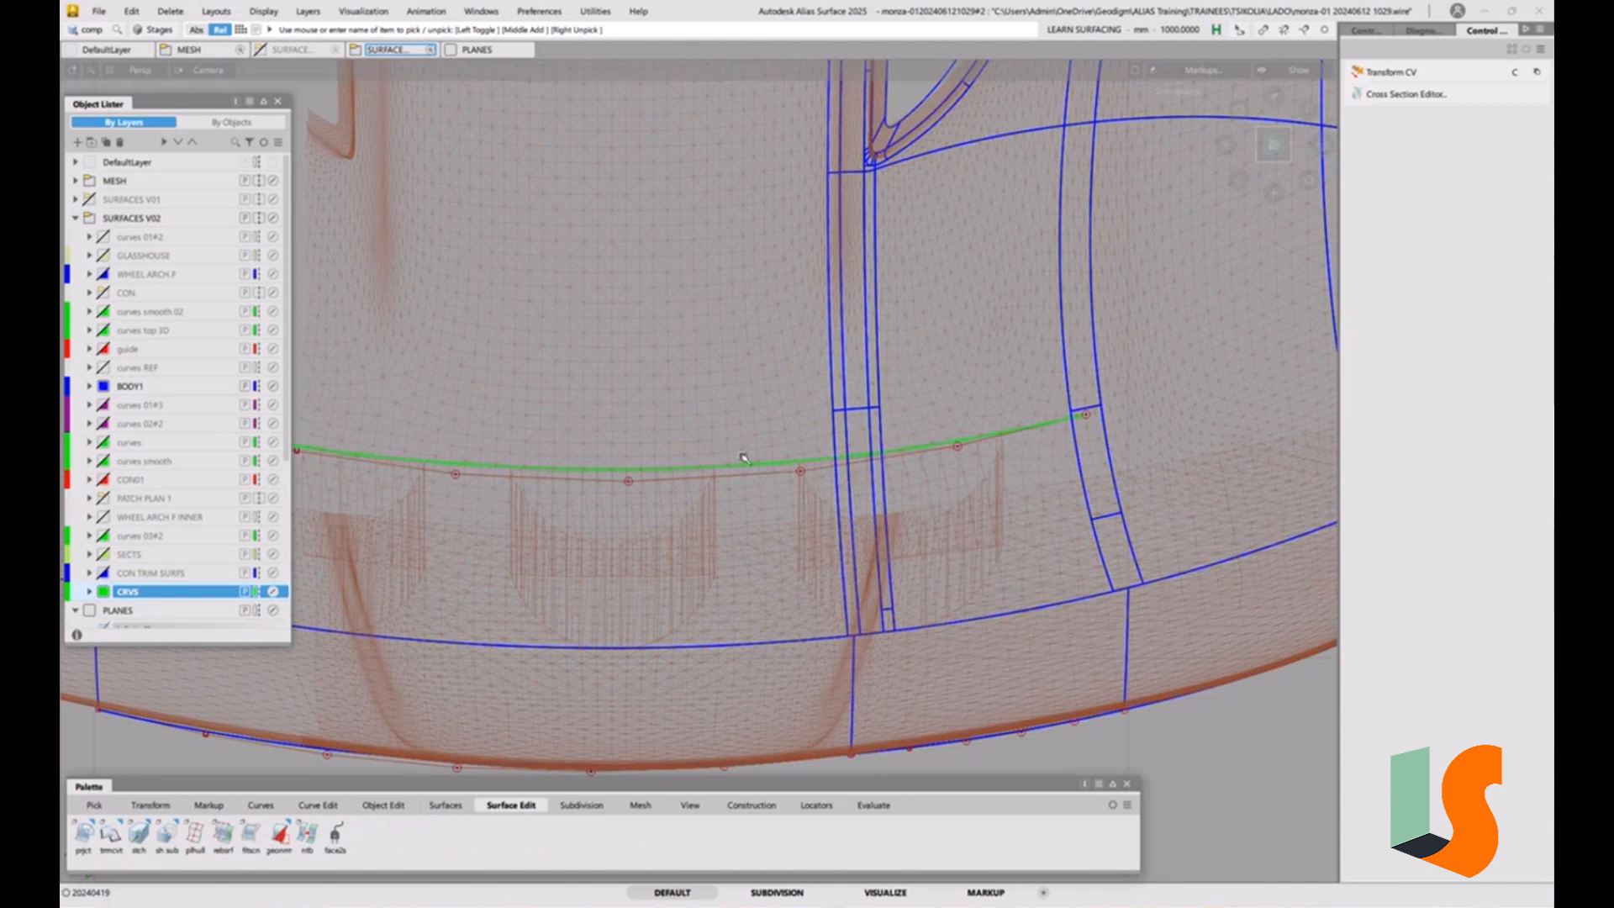
{"action": "double_click", "coordinate": [83, 833]}
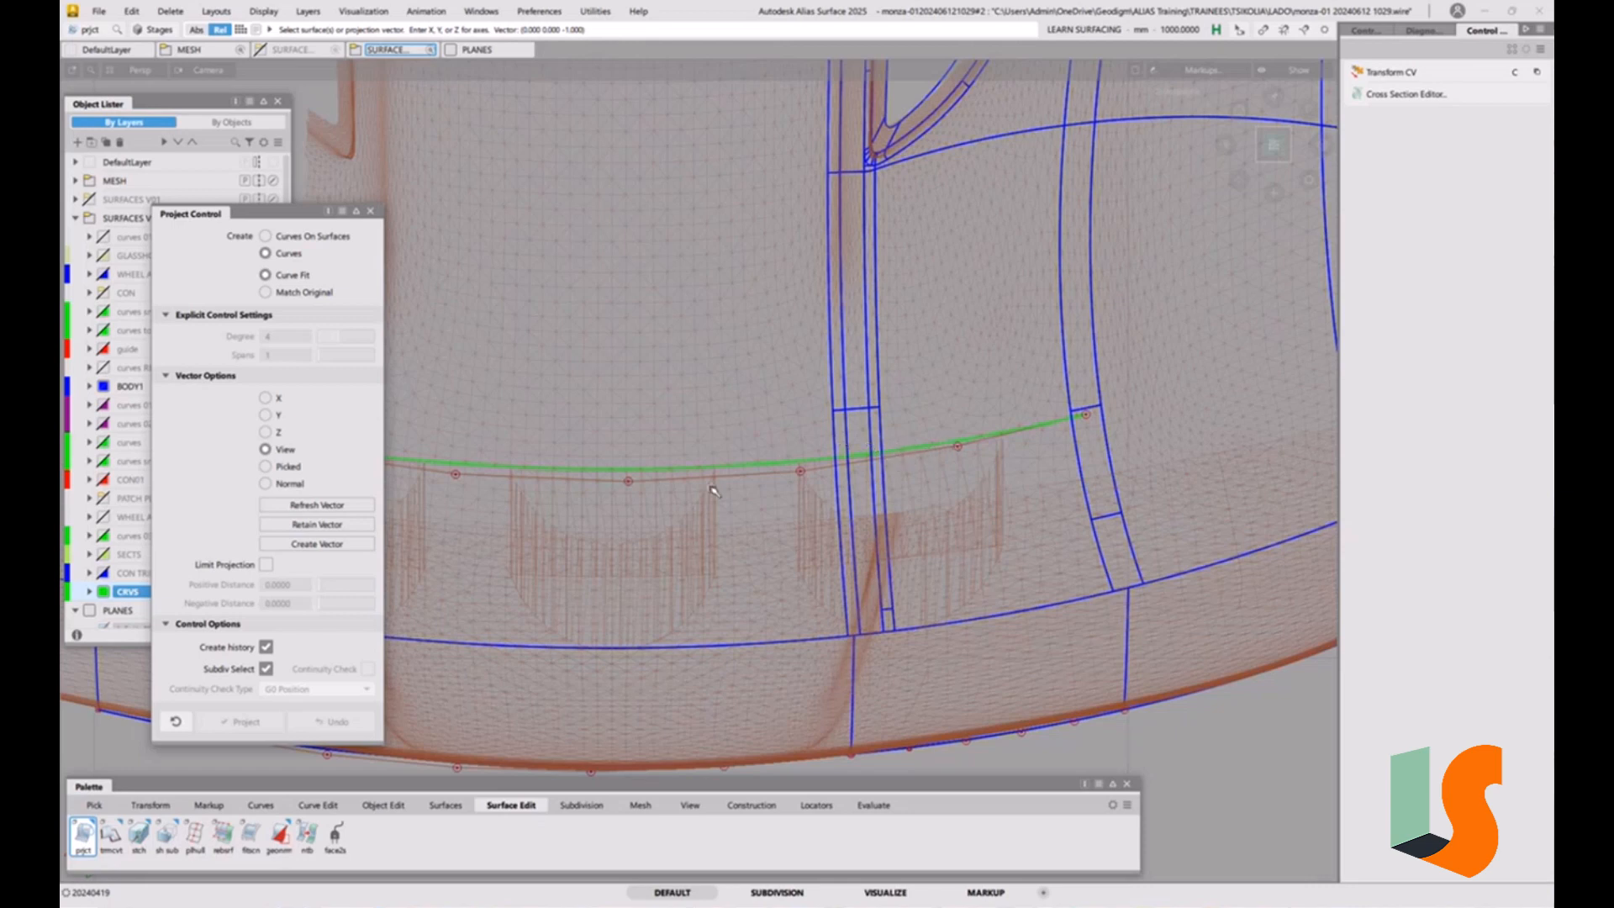
{"action": "left_click", "coordinate": [264, 431]}
{"action": "right_click_drag", "start_coordinate": [808, 435], "coordinate": [685, 538], "text": "alt+shift"}
{"action": "middle_click_drag", "start_coordinate": [685, 538], "coordinate": [801, 521], "text": "alt+shift"}
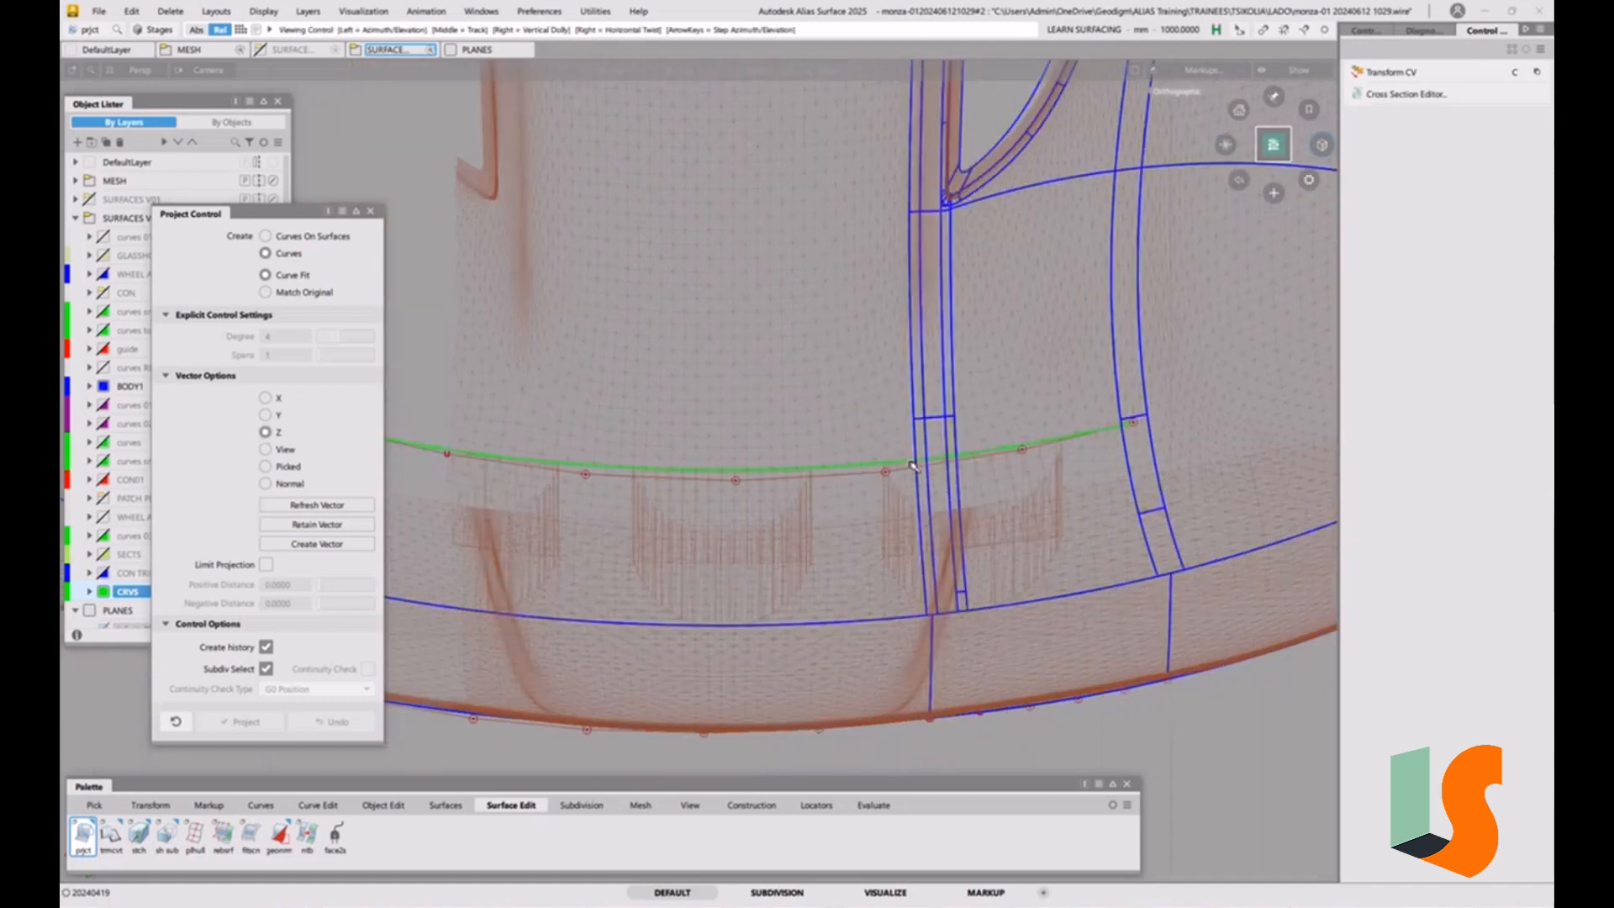
{"action": "left_click_drag", "start_coordinate": [801, 521], "coordinate": [832, 539], "text": "ctrl+shift"}
Apply a Symmetric Modeling constraint to the extended offset curve and deselect it.
{"action": "left_click", "coordinate": [832, 468]}
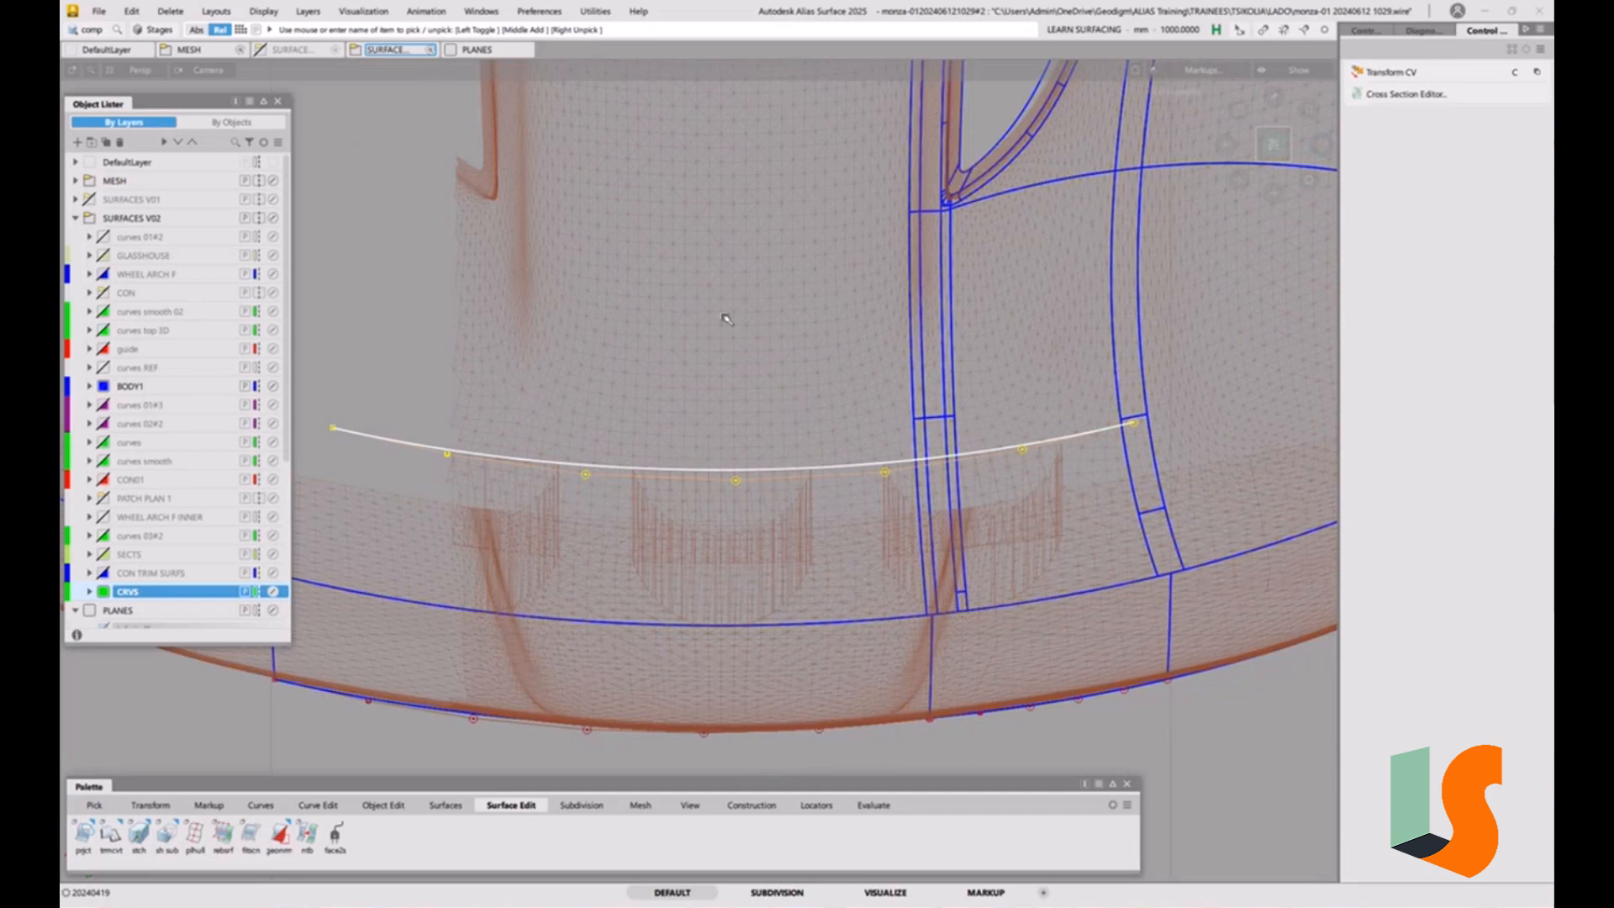
{"action": "left_click", "coordinate": [383, 806]}
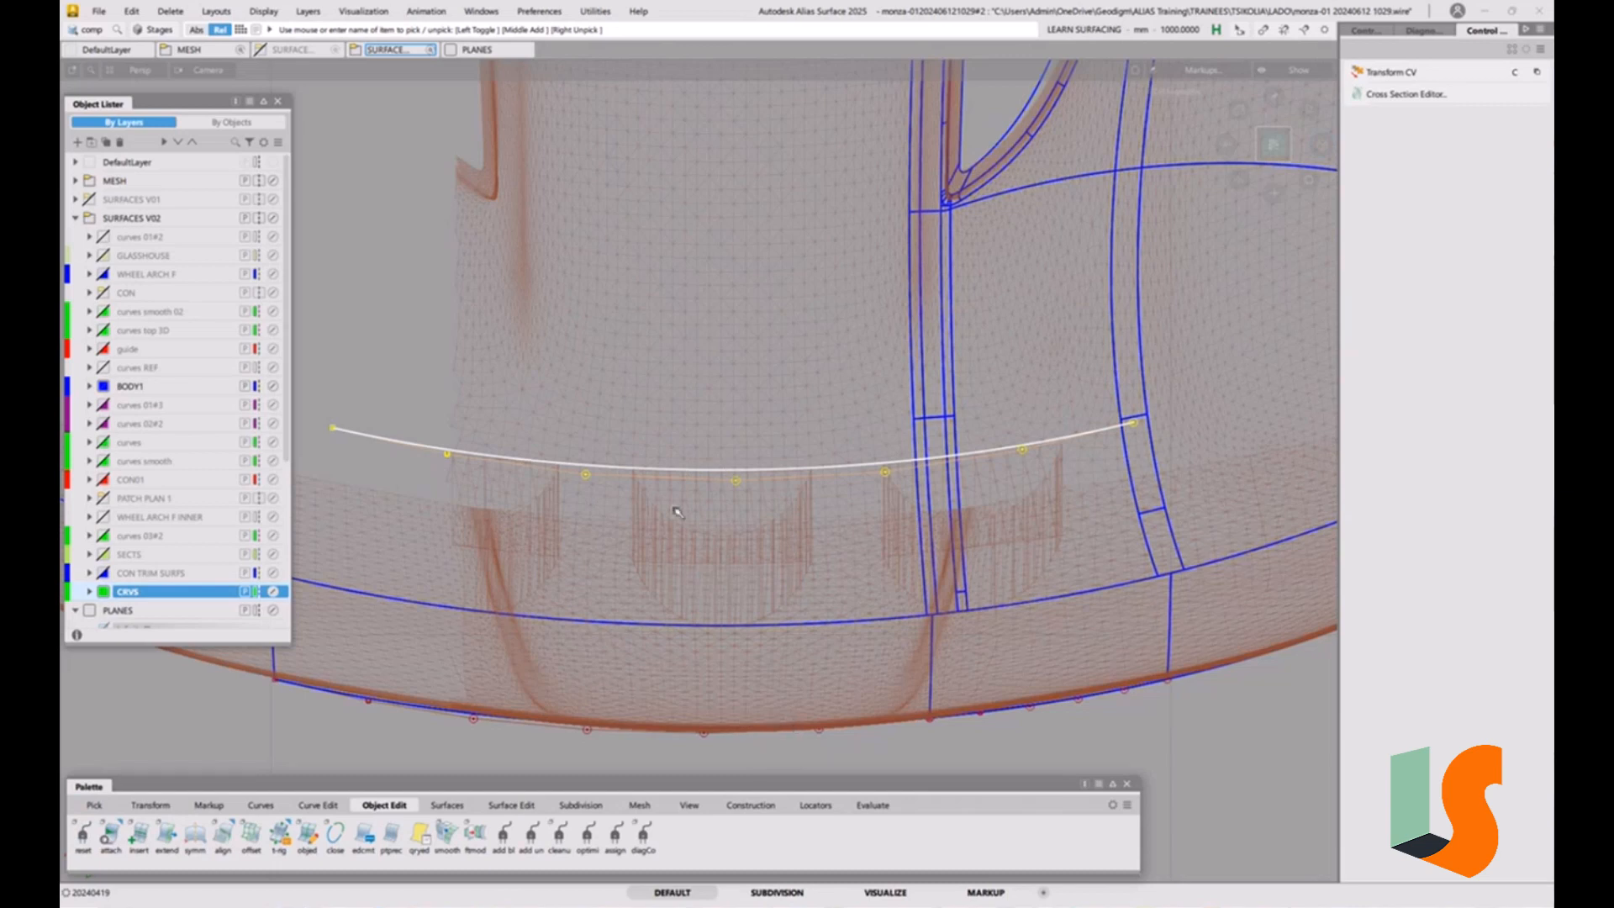
{"action": "left_click", "coordinate": [194, 837]}
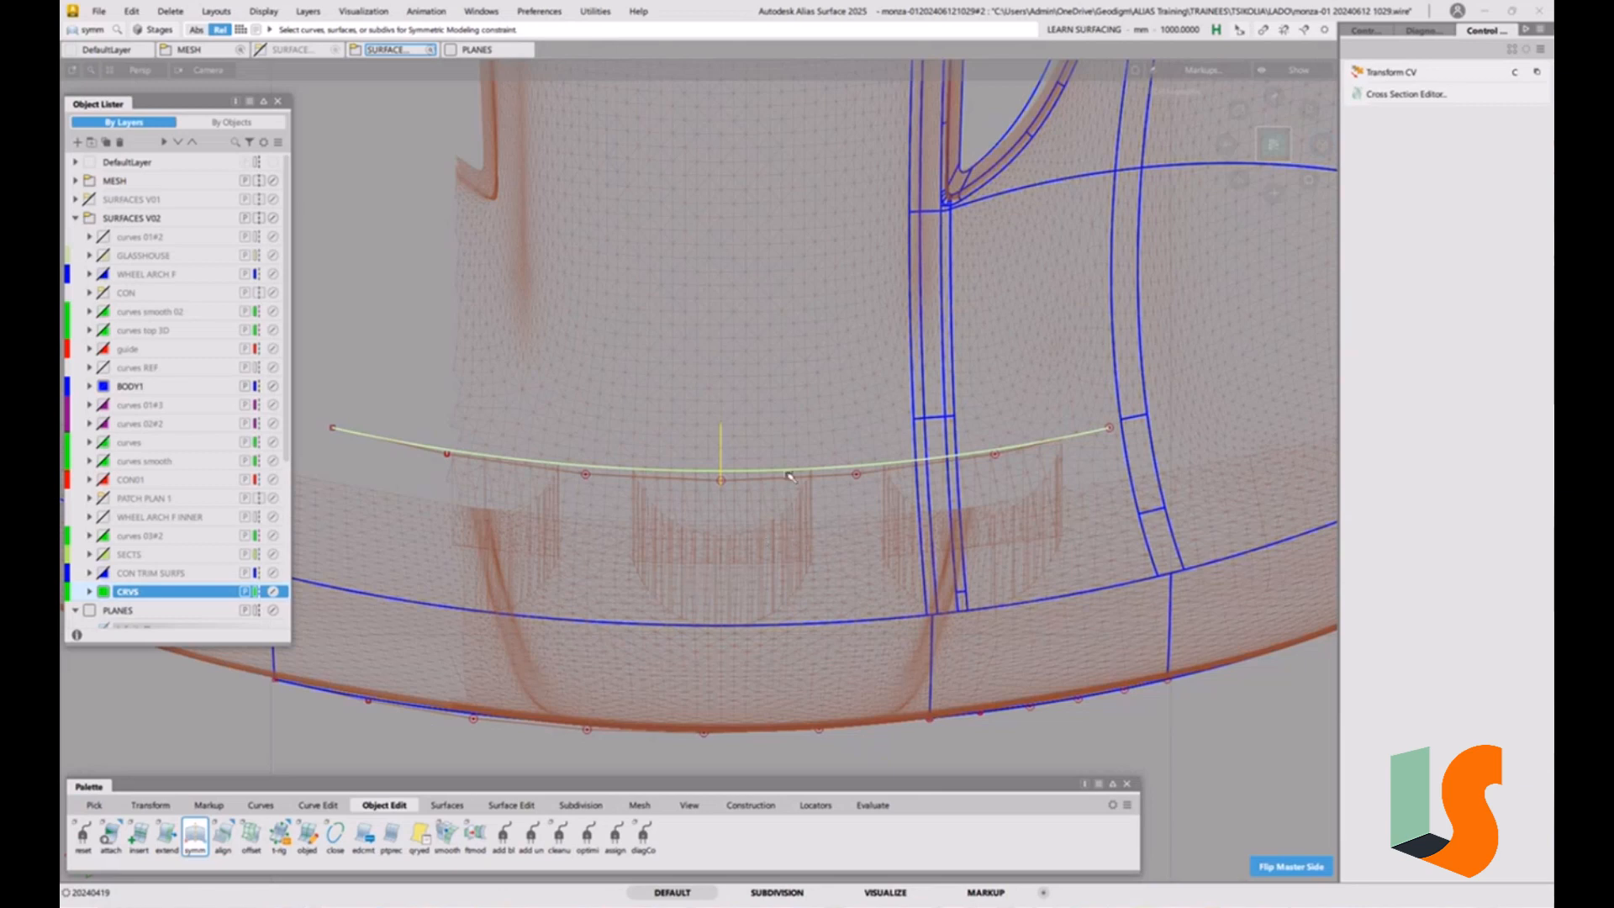
{"action": "left_click_drag", "start_coordinate": [822, 572], "coordinate": [824, 504], "text": "ctrl+shift"}
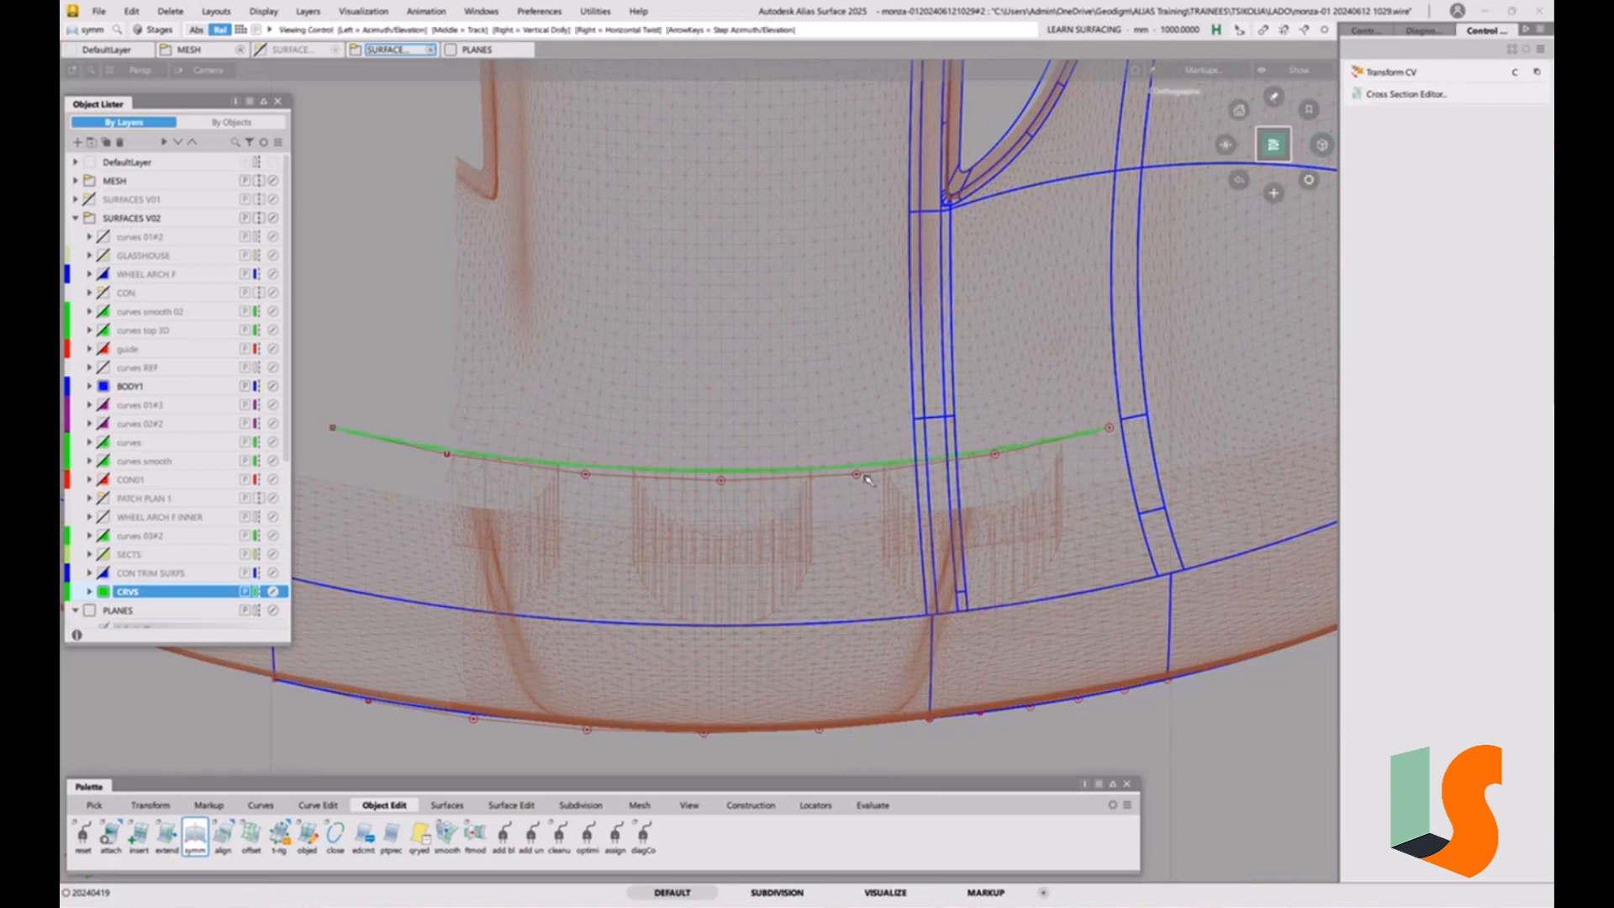
Examine the symmetric construction curve against the scoop openings in the mesh along the hood's front edge.
{"action": "middle_click_drag", "start_coordinate": [870, 497], "coordinate": [845, 500], "text": "alt+shift"}
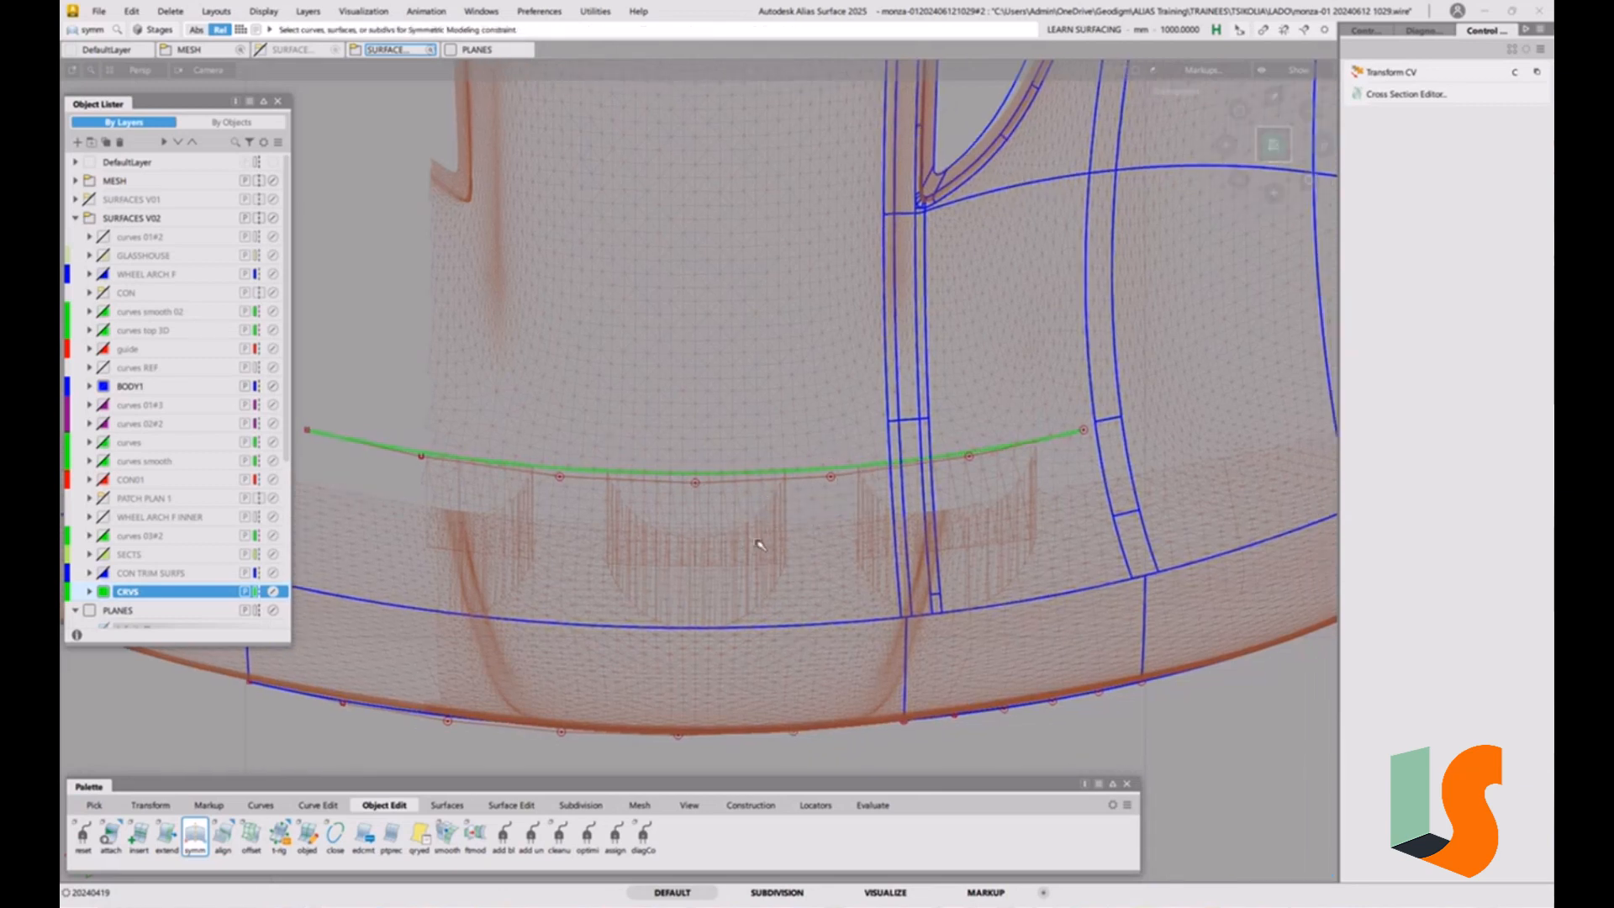
{"action": "mouse_move", "coordinate": [756, 494]}
{"action": "right_mouse_down", "text": "alt+shift"}
{"action": "mouse_move", "coordinate": [730, 456]}
{"action": "mouse_move", "coordinate": [730, 498]}
{"action": "right_mouse_up", "text": "alt+shift"}
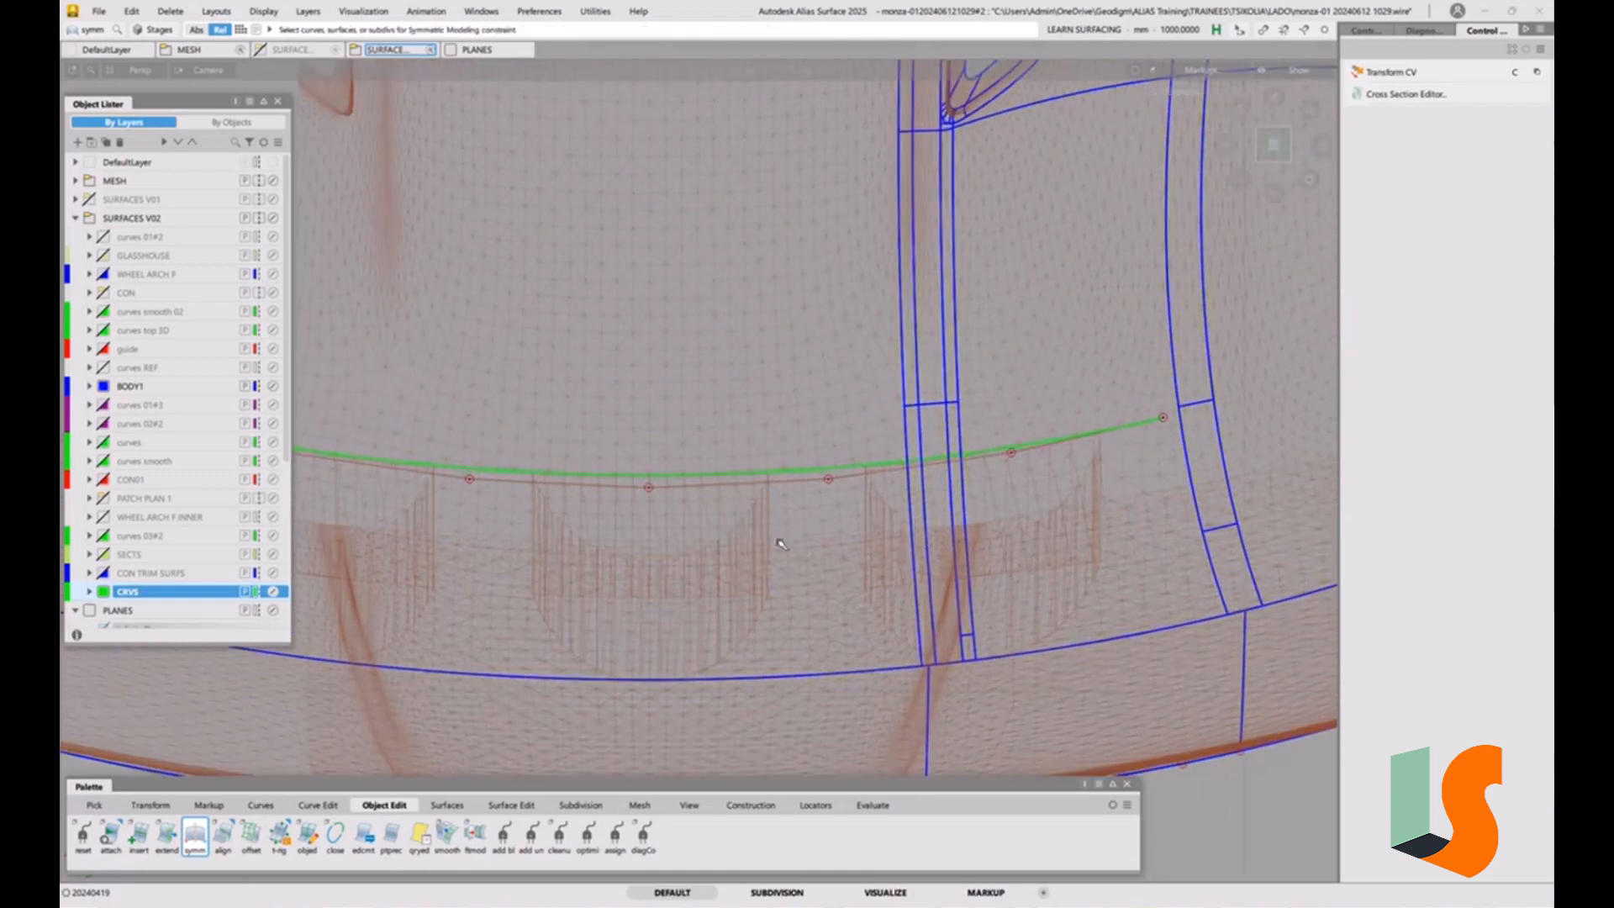
{"action": "middle_click_drag", "start_coordinate": [769, 554], "coordinate": [765, 534], "text": "alt+shift"}
{"action": "middle_click_drag", "start_coordinate": [745, 474], "coordinate": [751, 448], "text": "alt+shift"}
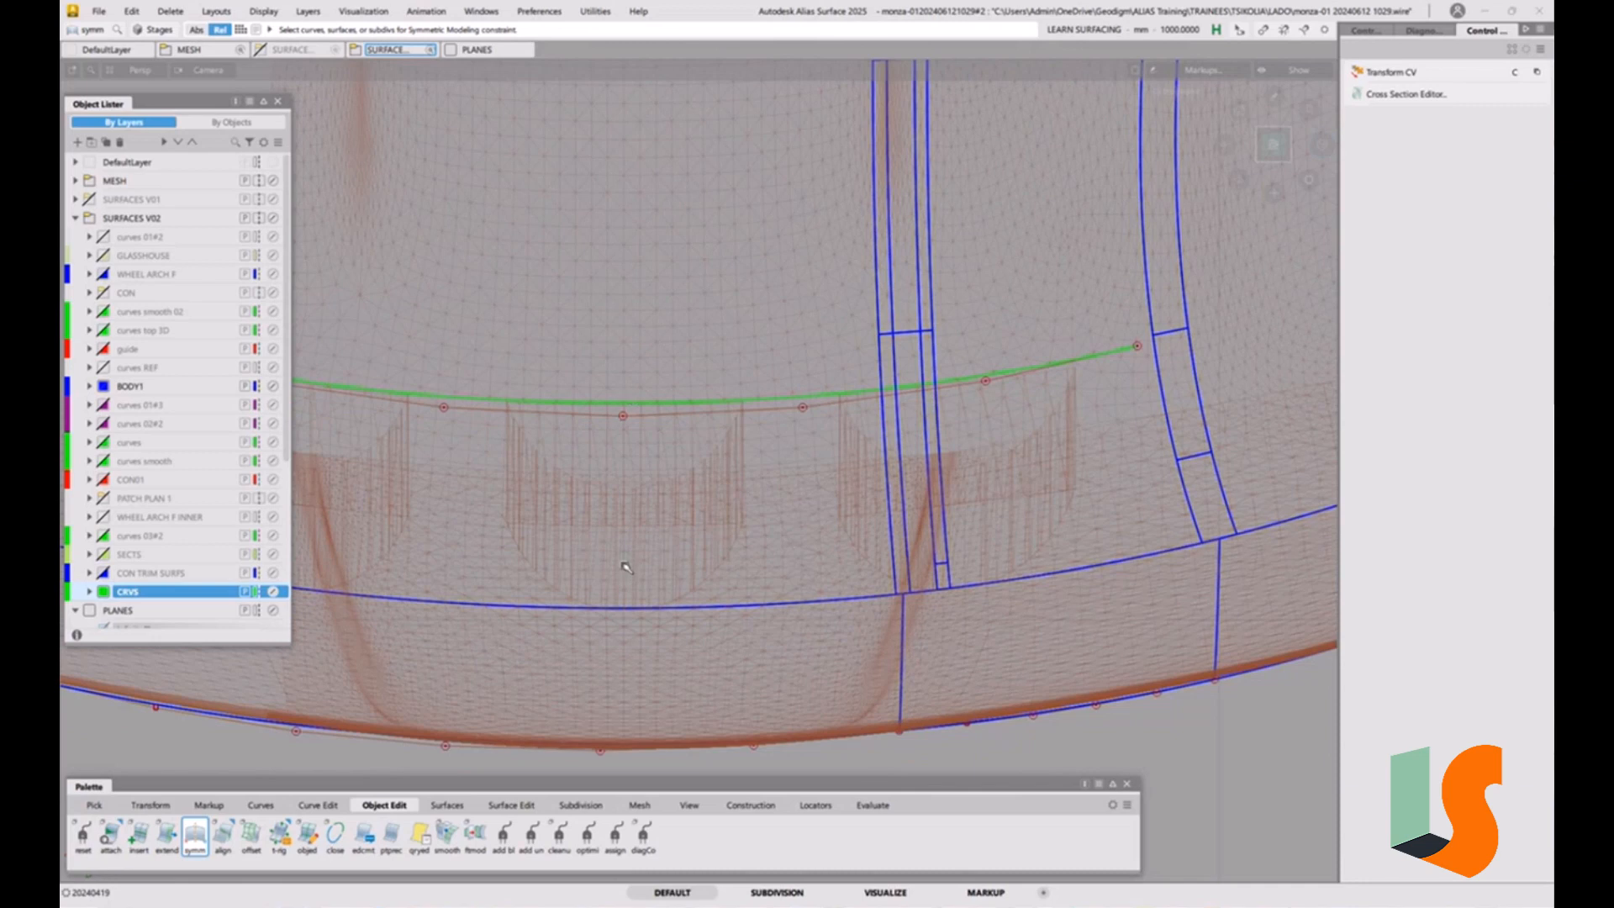
{"action": "middle_click_drag", "start_coordinate": [817, 491], "coordinate": [795, 520], "text": "alt+shift"}
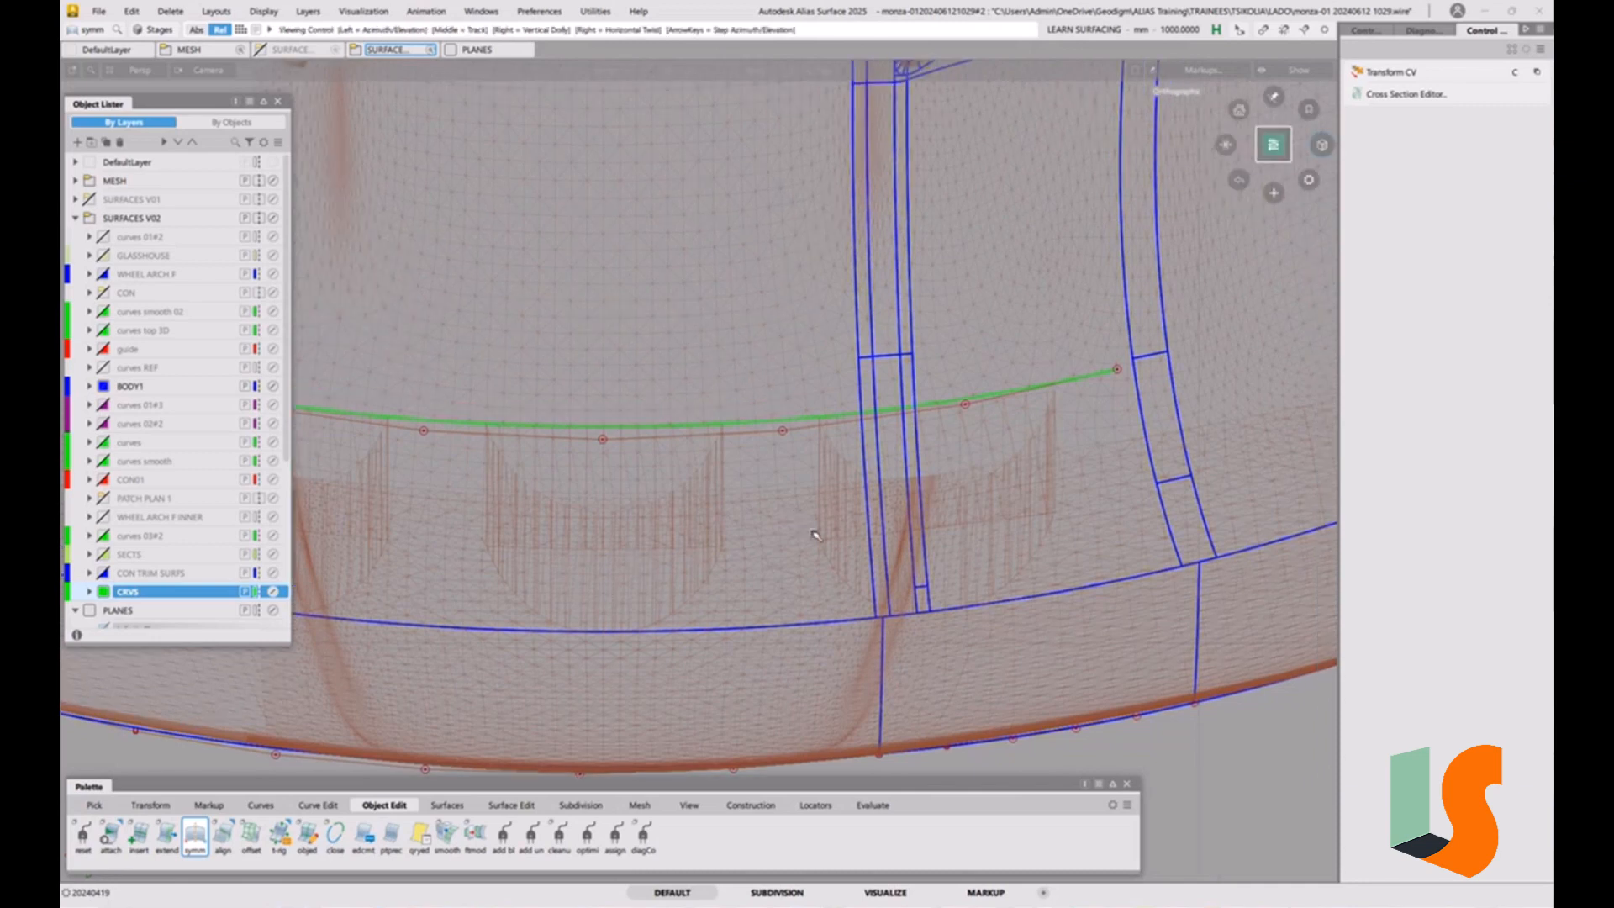
{"action": "right_click_drag", "start_coordinate": [813, 535], "coordinate": [849, 540], "text": "alt+shift"}
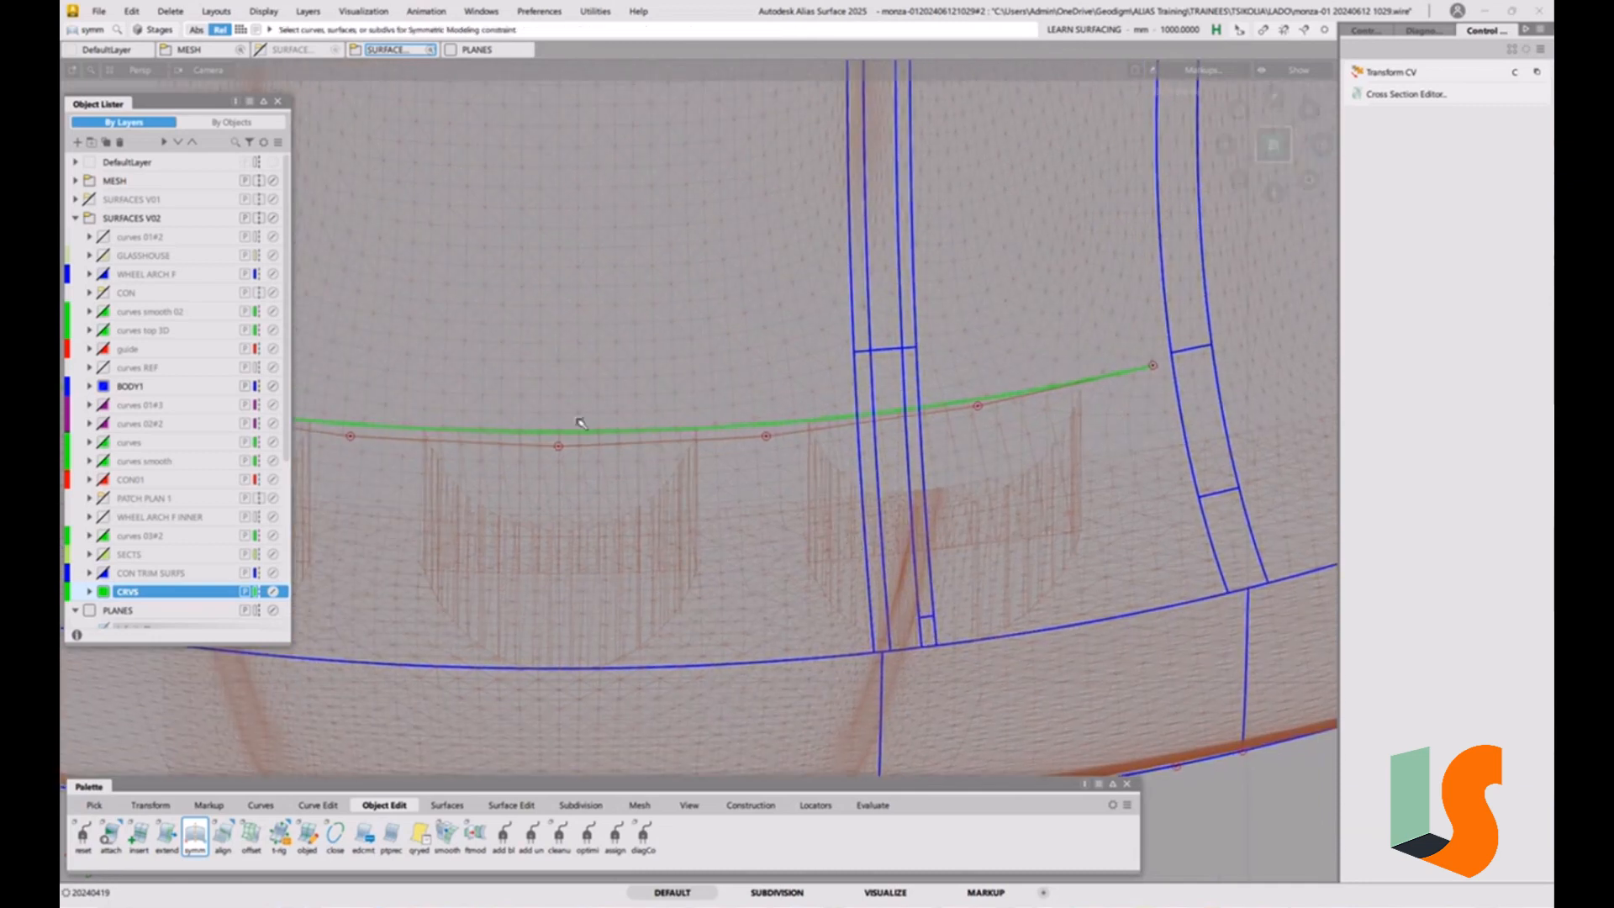
{"action": "right_click_drag", "start_coordinate": [595, 428], "coordinate": [627, 446], "text": "alt+shift"}
{"action": "middle_click_drag", "start_coordinate": [627, 446], "coordinate": [643, 432], "text": "alt+shift"}
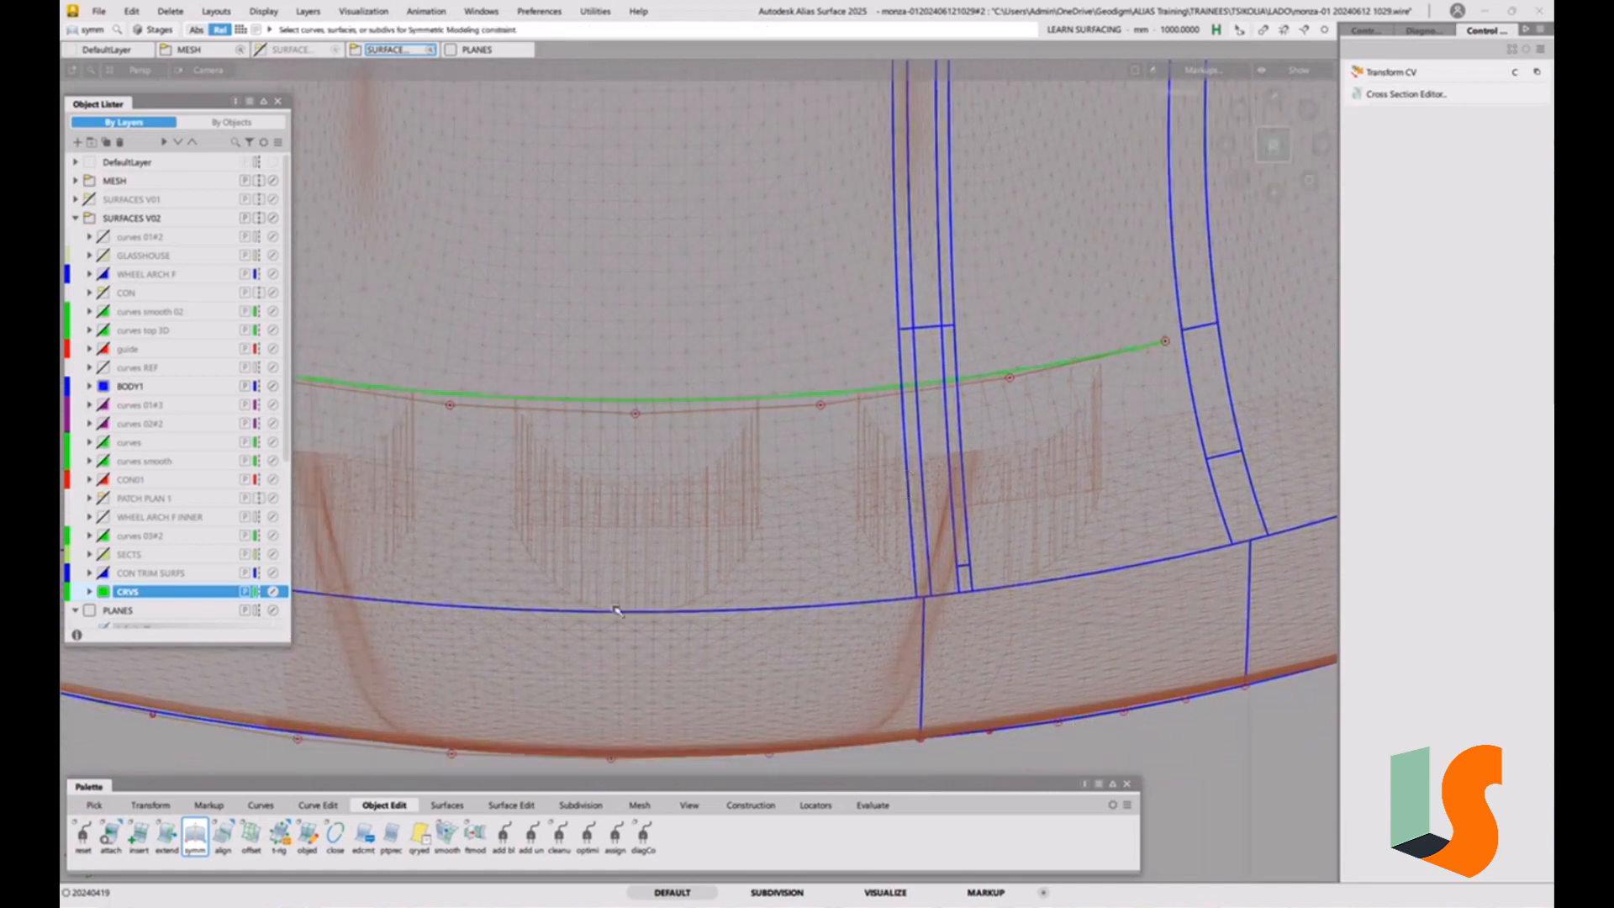
Project the symmetric construction curve along Z onto the hood surfaces around the scoops, creating curves with Match Original.
{"action": "left_click", "coordinate": [511, 804]}
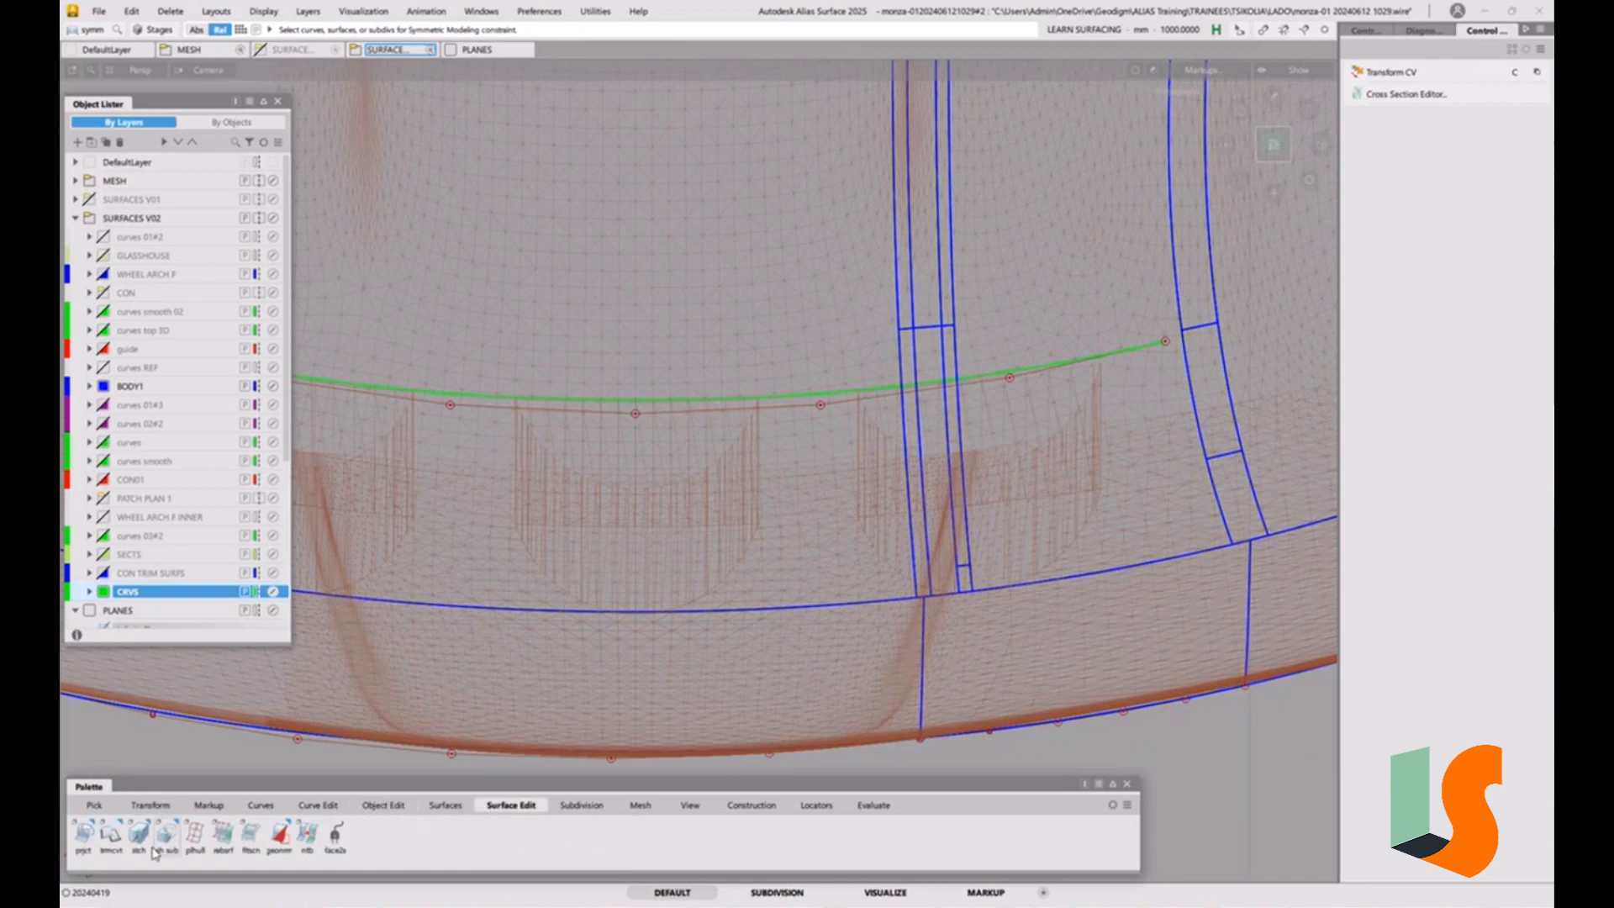
{"action": "double_click", "coordinate": [83, 834]}
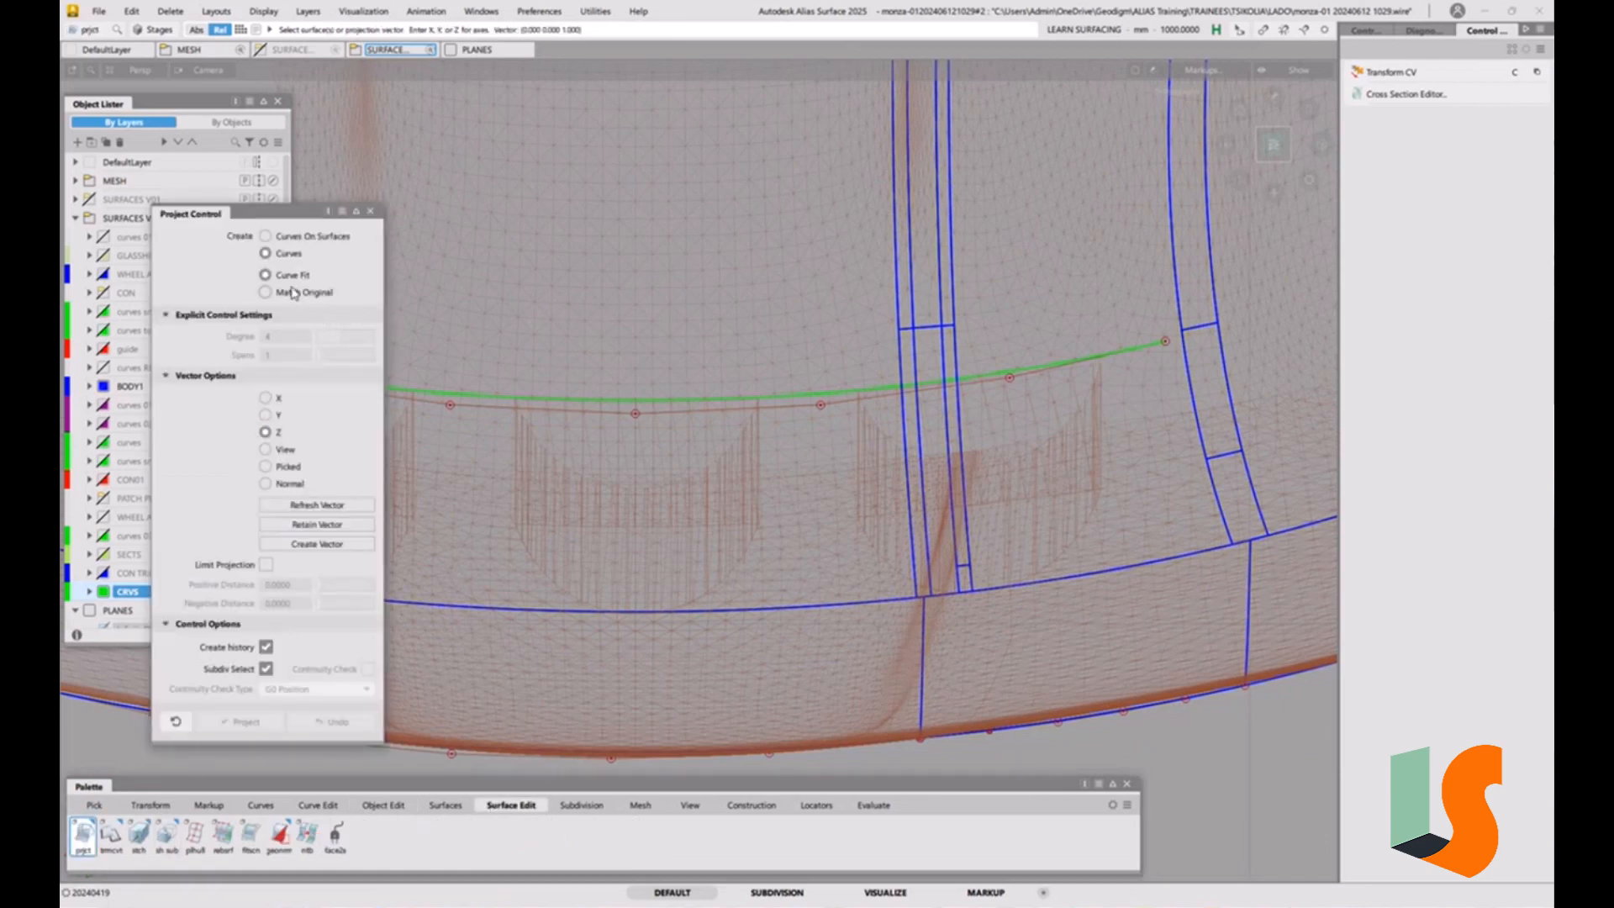
{"action": "left_click", "coordinate": [325, 291]}
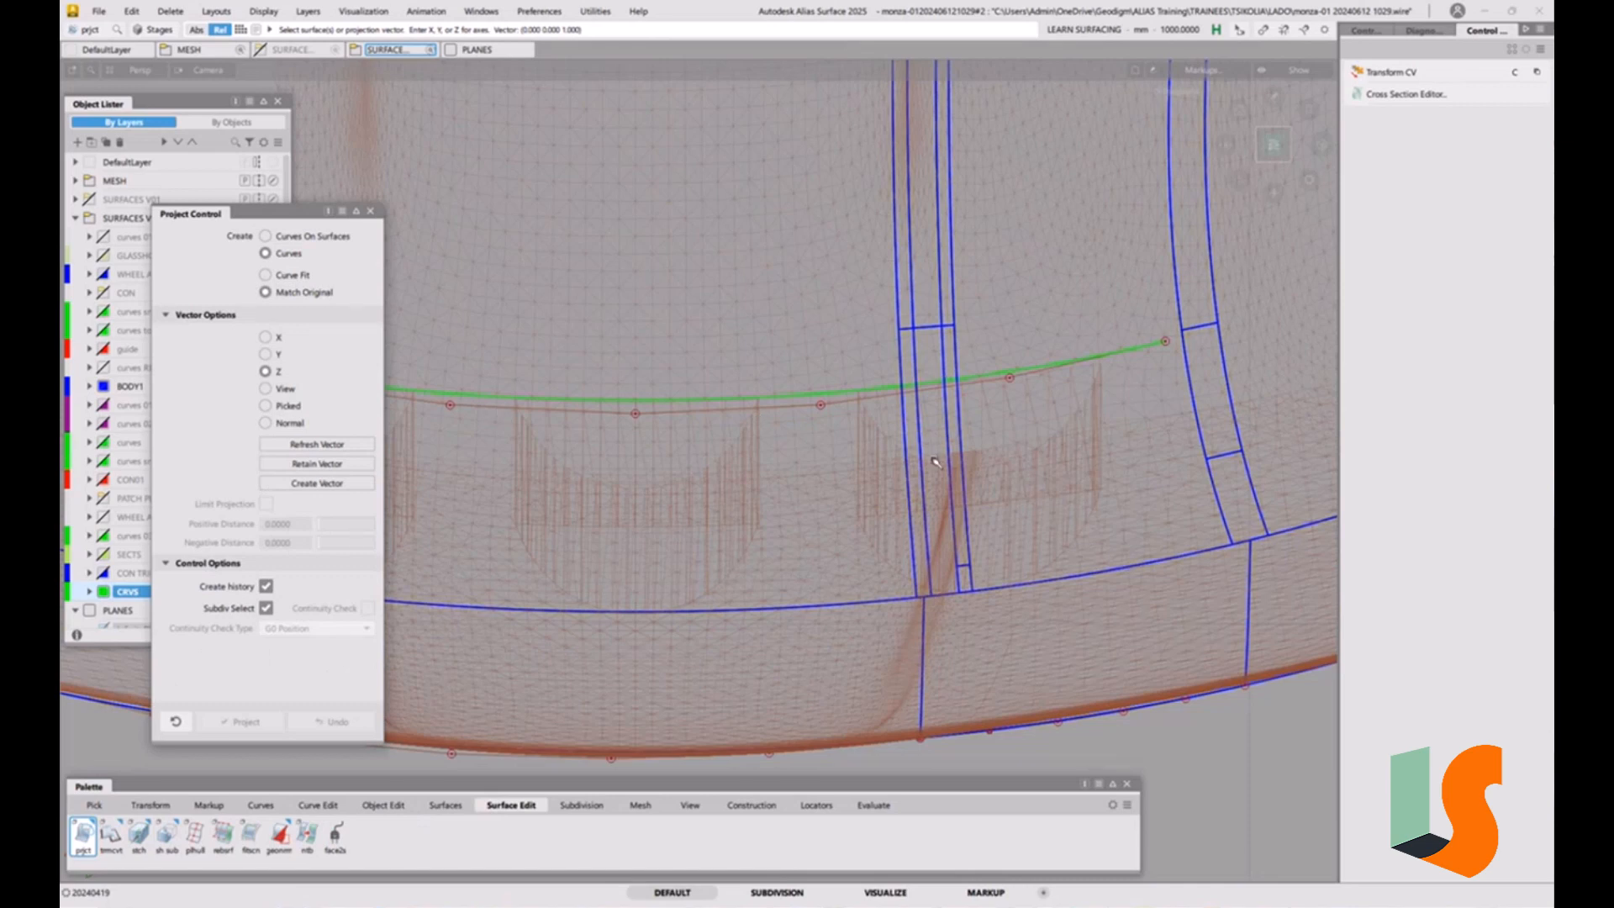
{"action": "left_click_drag", "start_coordinate": [888, 427], "coordinate": [1033, 469]}
{"action": "key", "text": "Return"}
{"action": "left_click", "coordinate": [863, 392]}
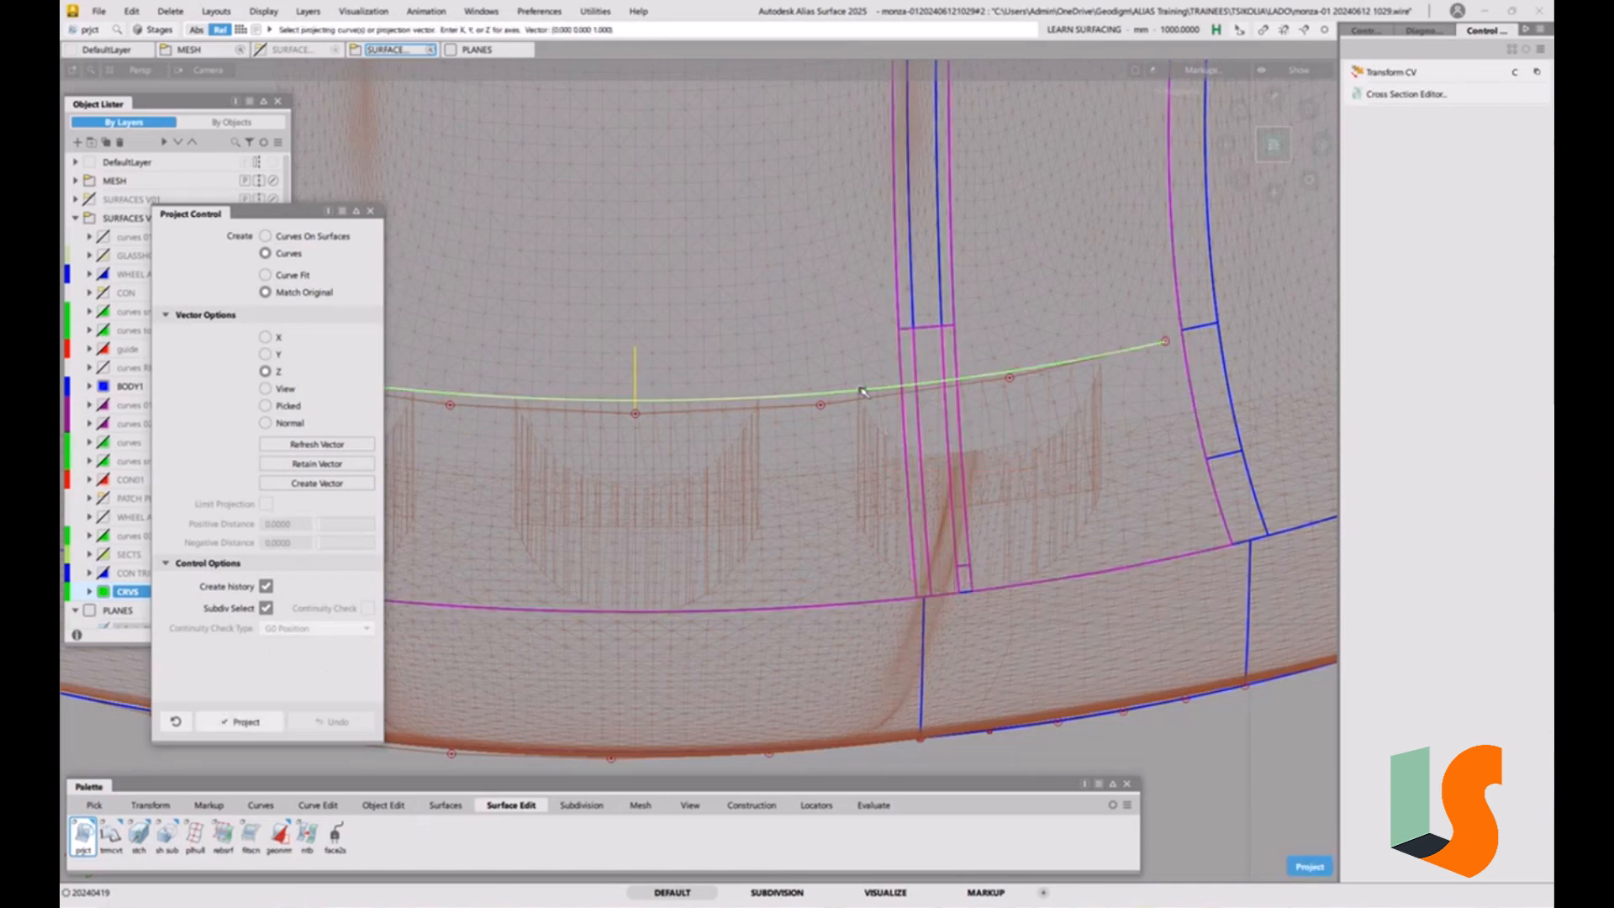
{"action": "key", "text": "space"}
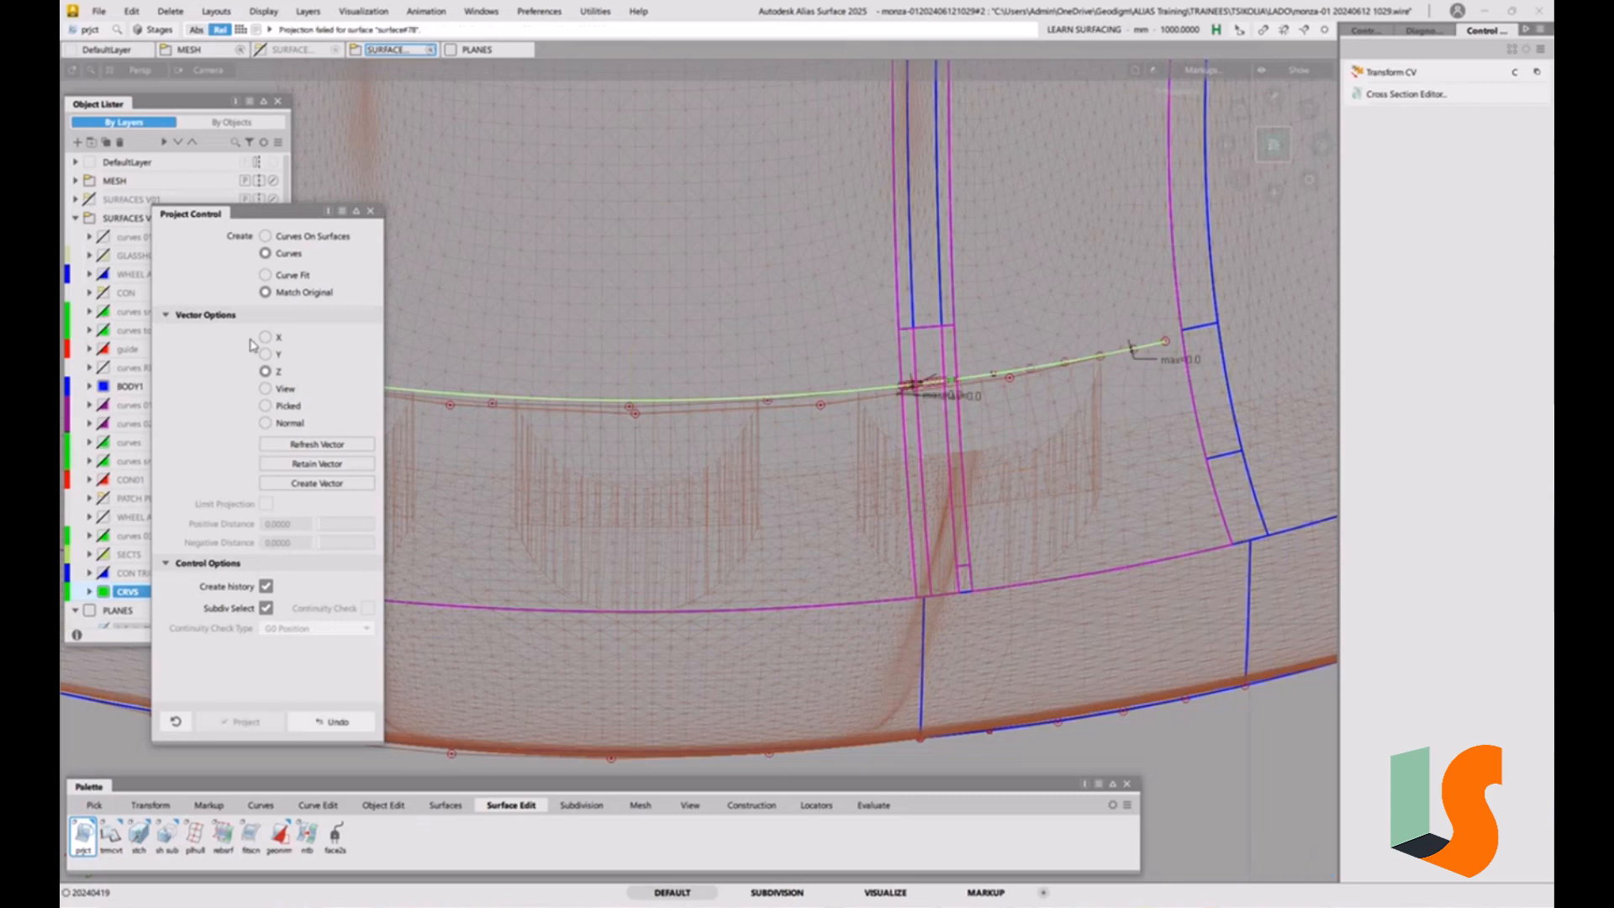
Examine the projected curves where they cross the narrow strip surfaces between the hood and the fender.
{"action": "key", "text": "alt+shift"}
{"action": "left_click_drag", "start_coordinate": [949, 417], "coordinate": [1051, 471], "text": "alt+shift"}
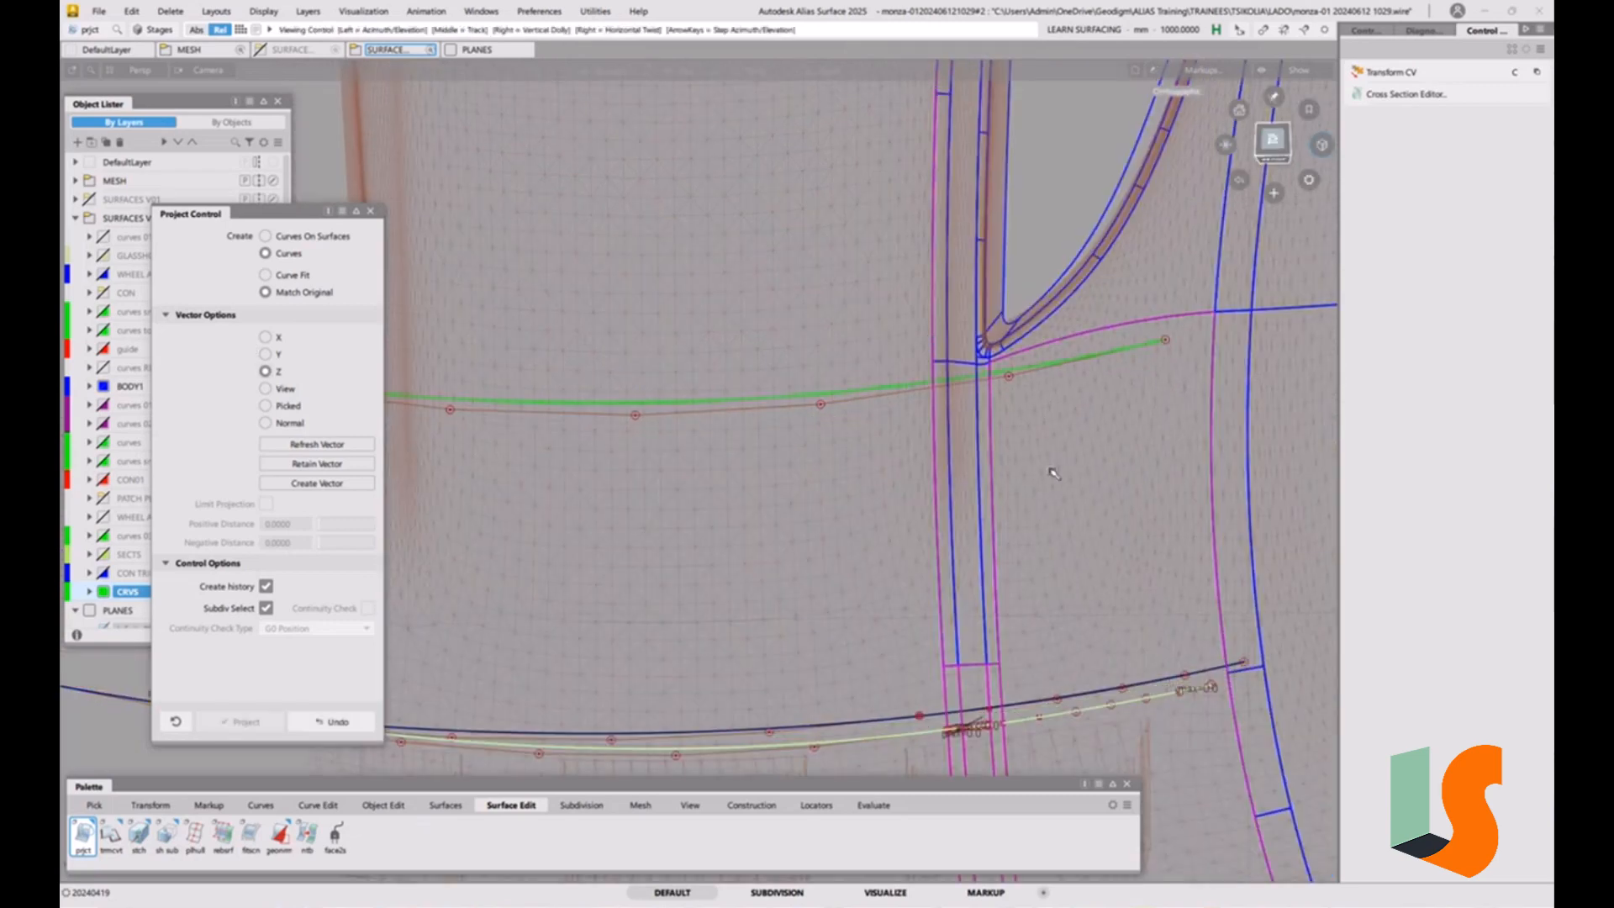
{"action": "middle_click_drag", "start_coordinate": [1052, 472], "coordinate": [941, 257], "text": "alt+shift"}
{"action": "scroll", "coordinate": [885, 417], "scroll_direction": "up", "scroll_amount": 3}
{"action": "right_click_drag", "start_coordinate": [884, 417], "coordinate": [897, 295], "text": "alt+shift"}
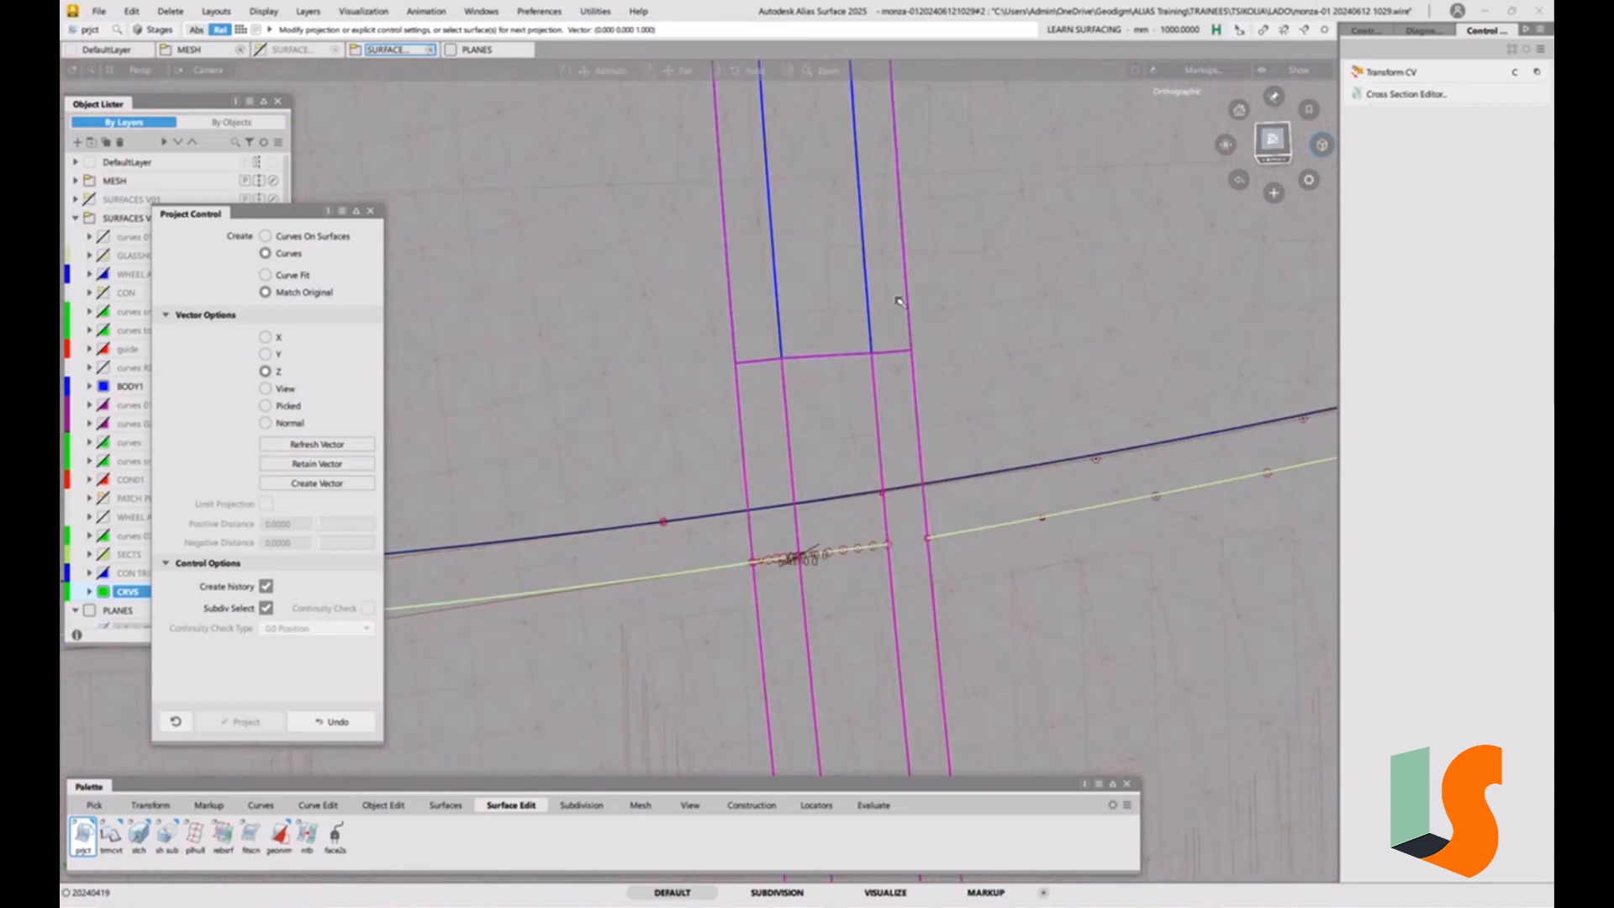
{"action": "left_click_drag", "start_coordinate": [897, 295], "coordinate": [991, 454], "text": "alt+shift"}
{"action": "middle_click_drag", "start_coordinate": [991, 454], "coordinate": [891, 279], "text": "alt+shift"}
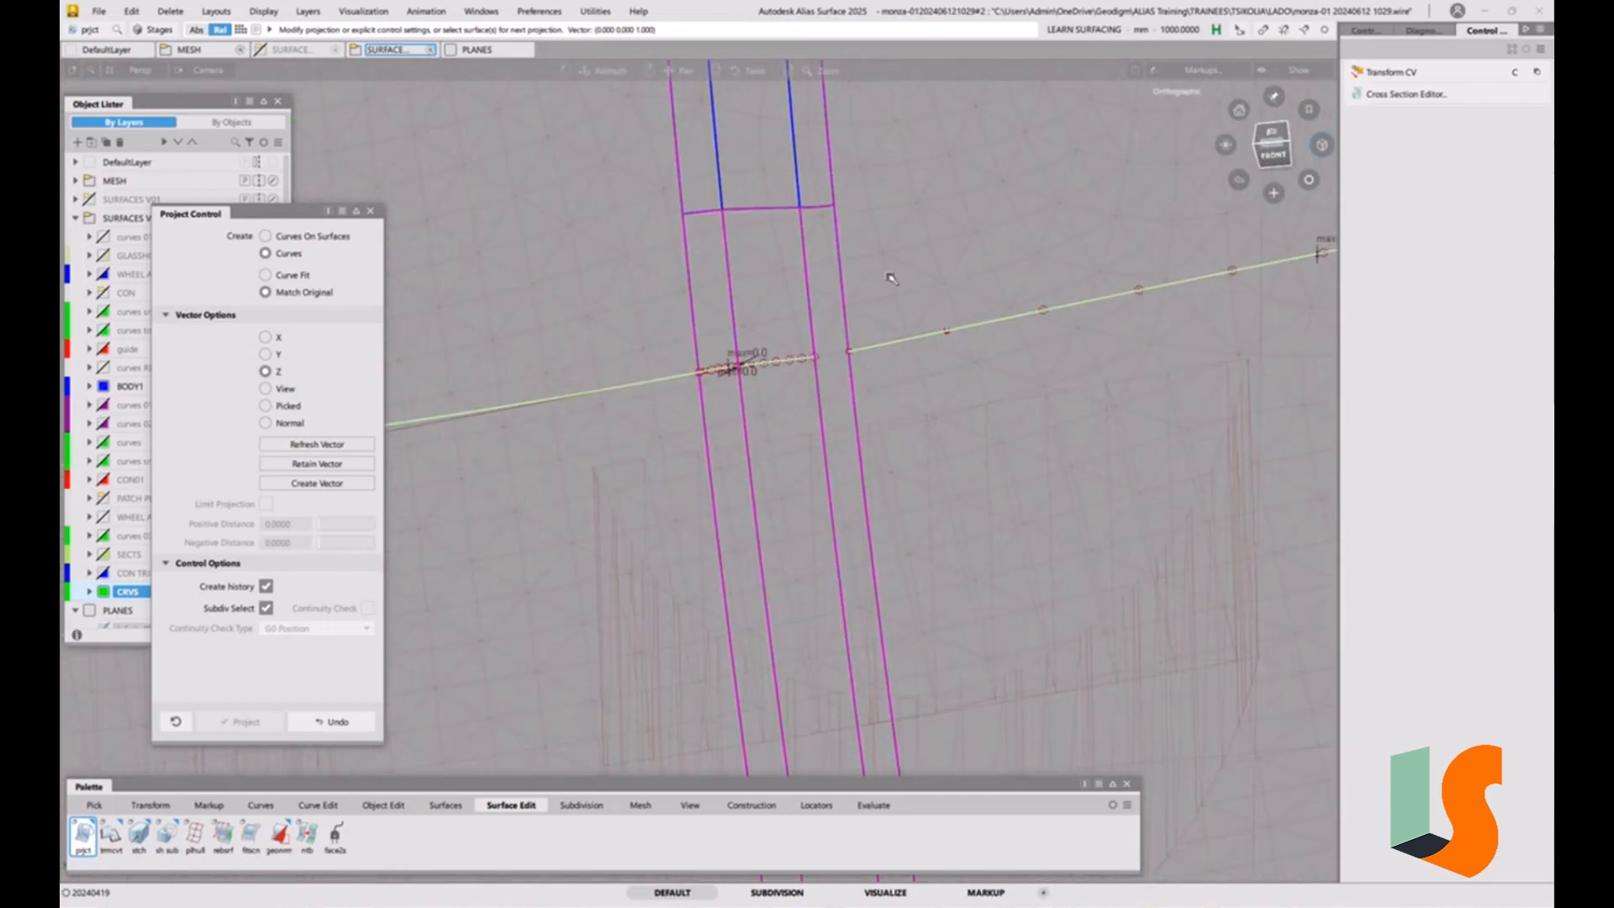
{"action": "left_click_drag", "start_coordinate": [891, 279], "coordinate": [852, 377], "text": "alt+shift"}
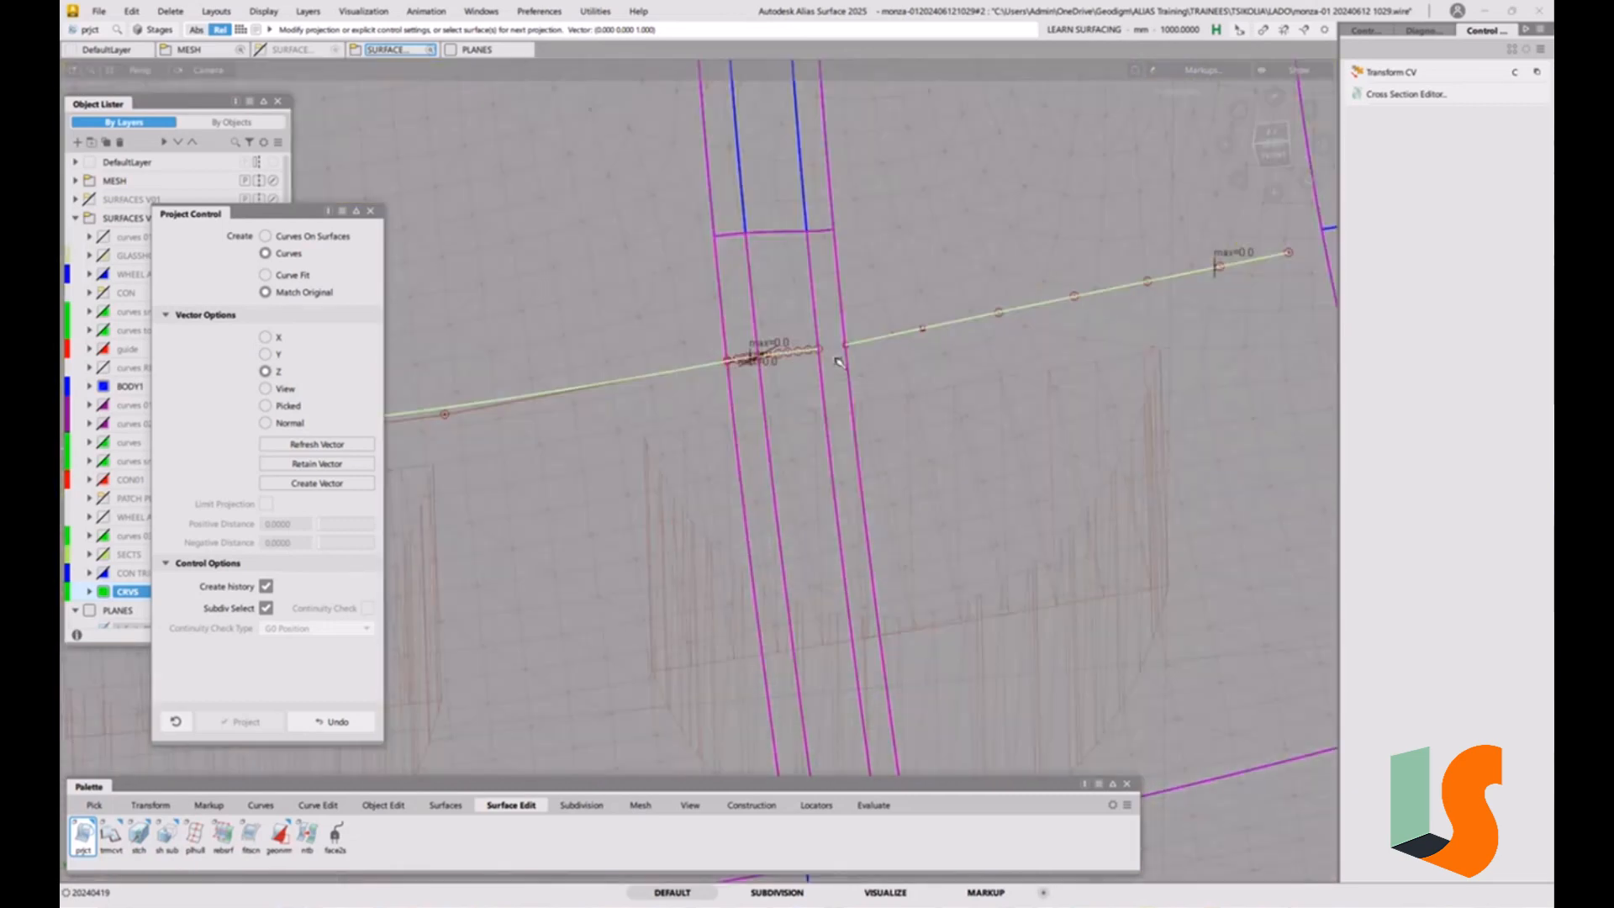
{"action": "right_click_drag", "start_coordinate": [764, 302], "coordinate": [448, 501], "text": "alt+shift"}
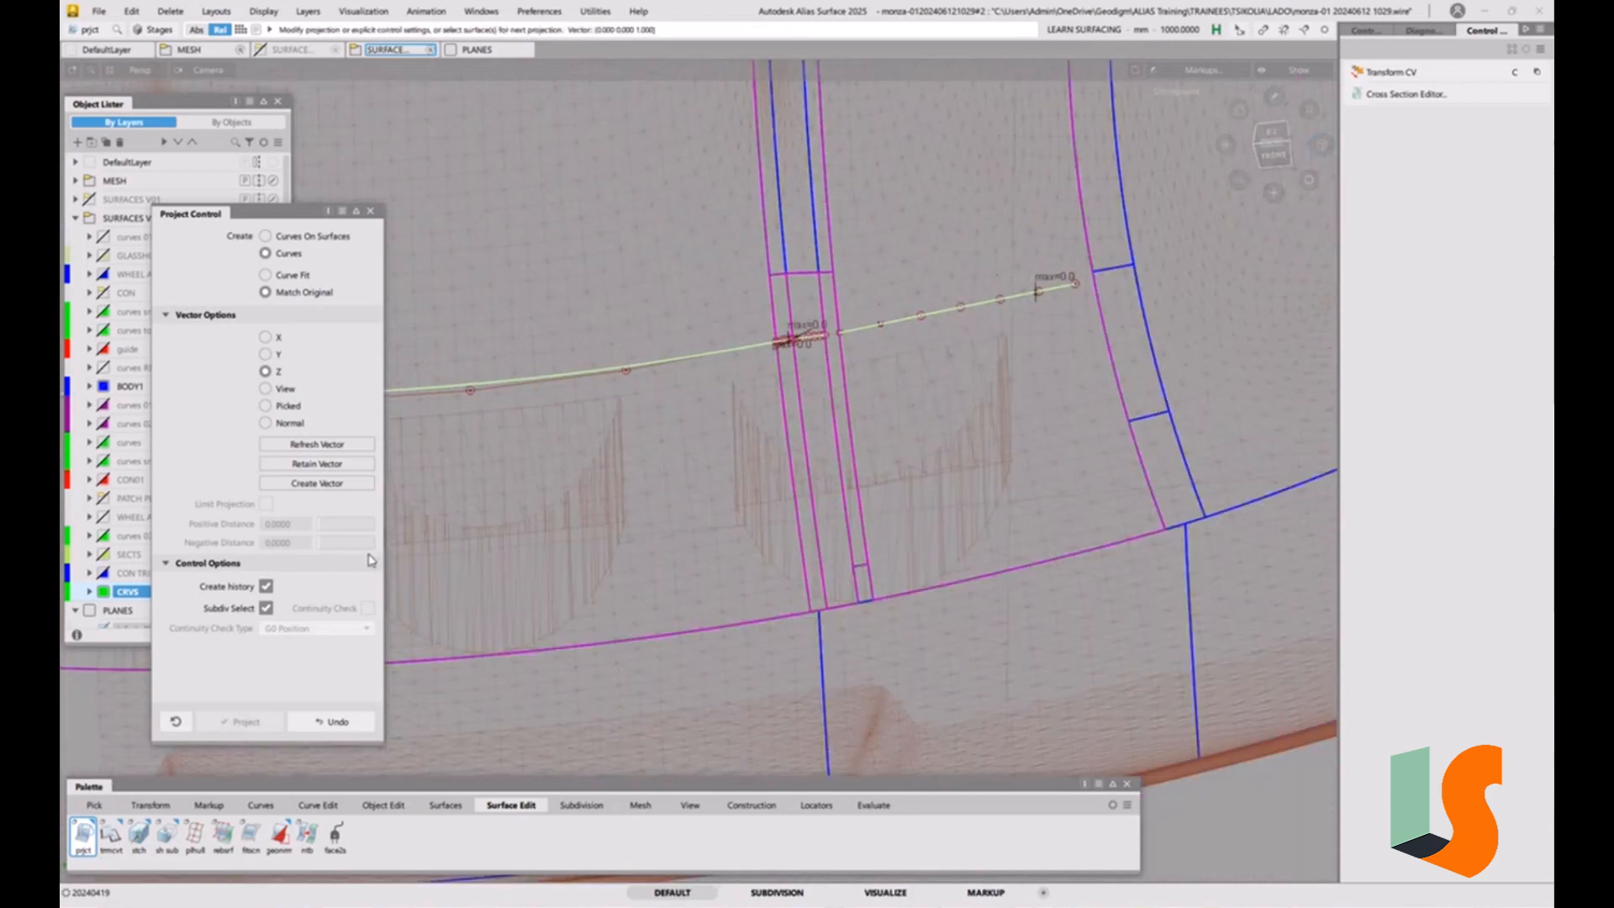
Try to project the construction curve along Z onto only the narrow strip surface at the gap, with the Match Original option.
{"action": "left_click", "coordinate": [809, 469]}
{"action": "right_click_drag", "start_coordinate": [810, 468], "coordinate": [664, 504], "text": "alt+shift"}
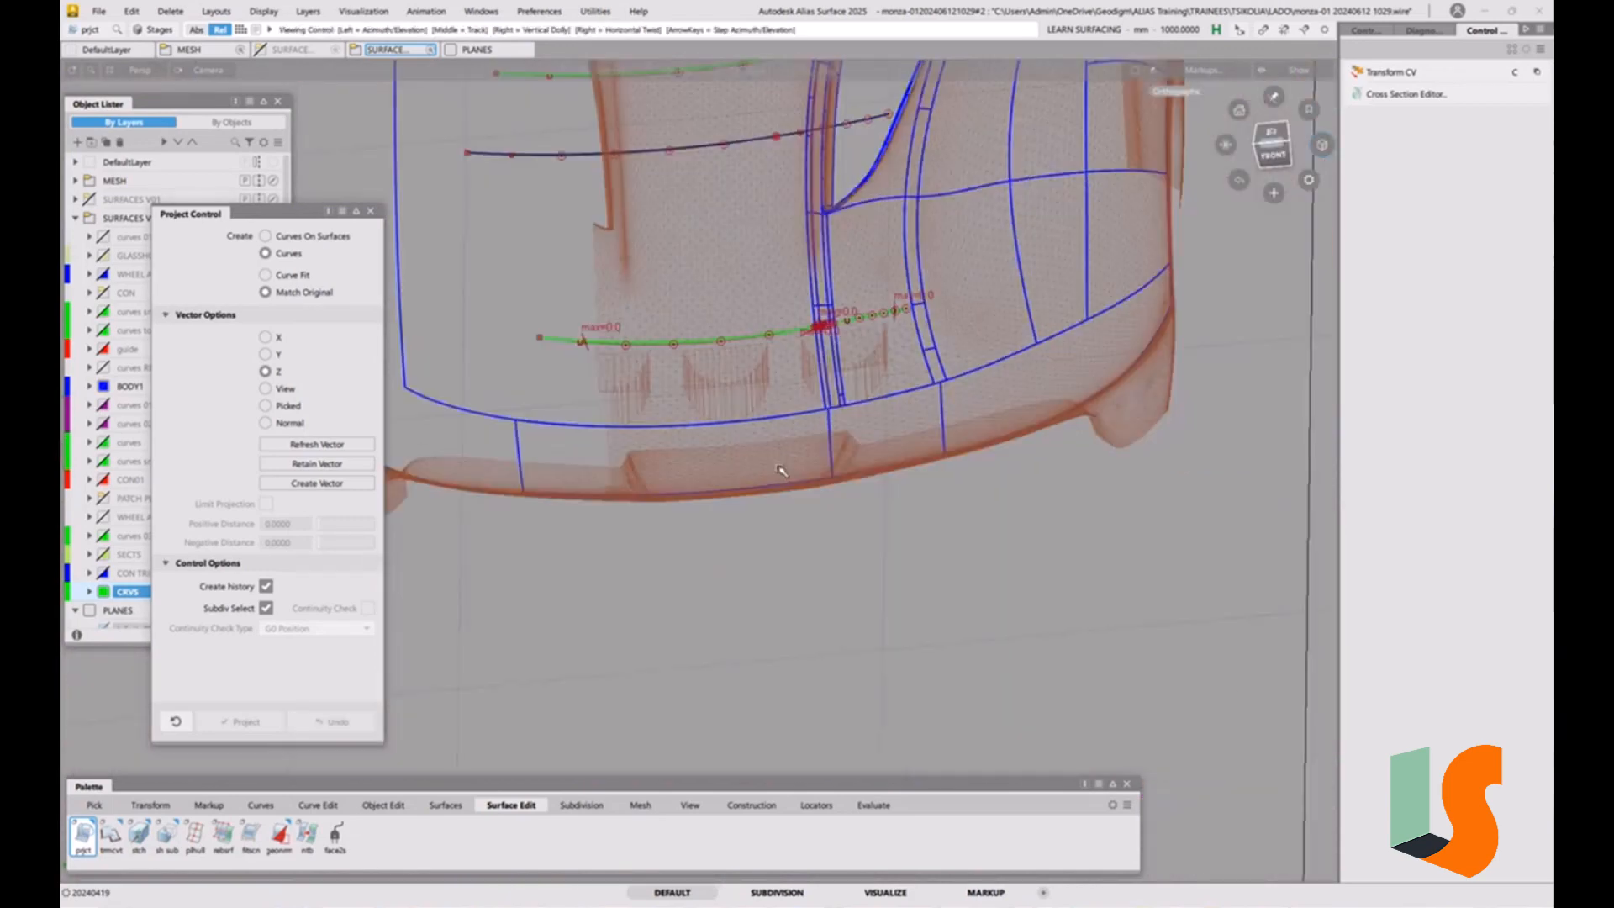
{"action": "middle_click_drag", "start_coordinate": [831, 369], "coordinate": [789, 501], "text": "alt+shift"}
{"action": "right_click_drag", "start_coordinate": [789, 501], "coordinate": [787, 432], "text": "alt+shift"}
{"action": "left_click_drag", "start_coordinate": [784, 432], "coordinate": [775, 441], "text": "ctrl+shift"}
{"action": "left_click", "coordinate": [780, 440]}
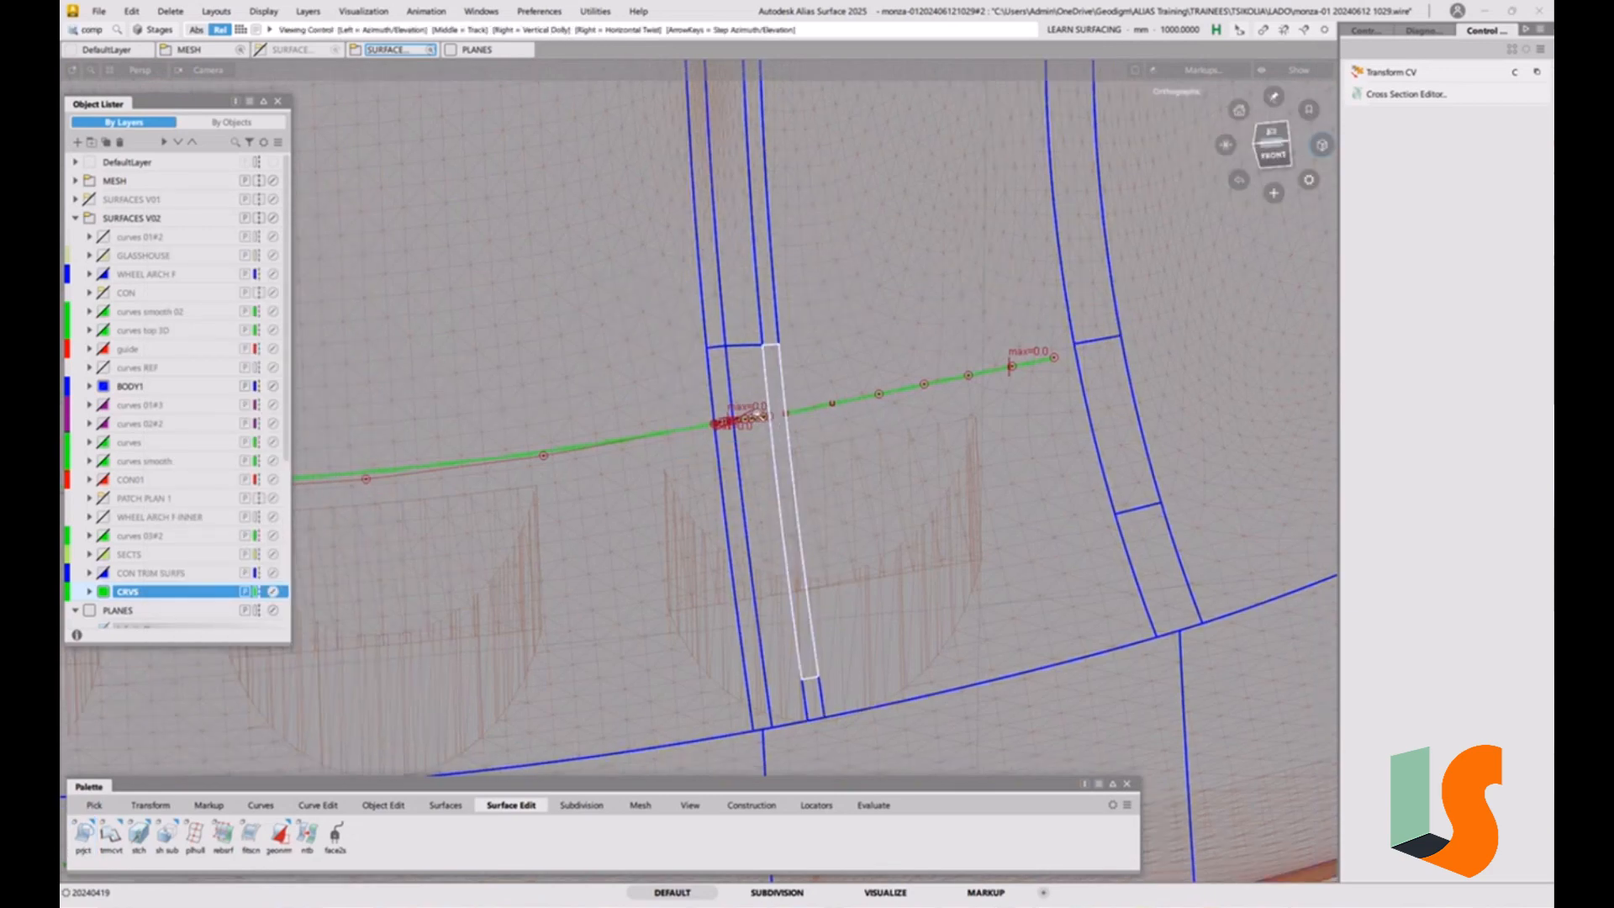
{"action": "right_click_drag", "start_coordinate": [787, 448], "coordinate": [723, 424], "text": "alt+shift"}
{"action": "middle_click_drag", "start_coordinate": [794, 450], "coordinate": [757, 511], "text": "alt+shift"}
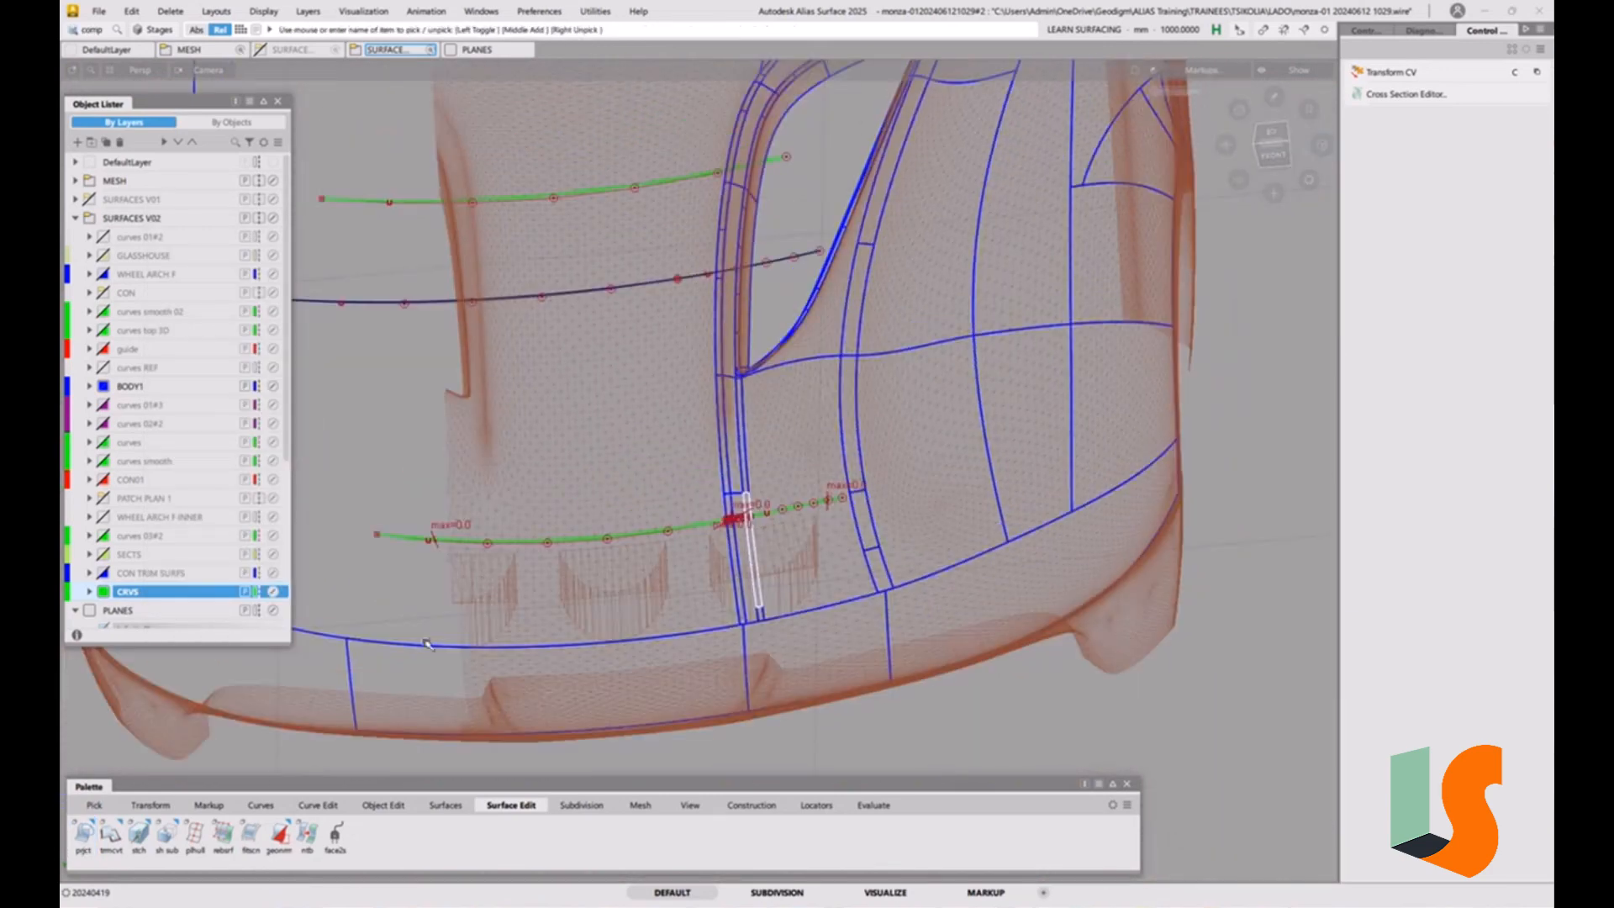
{"action": "left_click", "coordinate": [83, 834]}
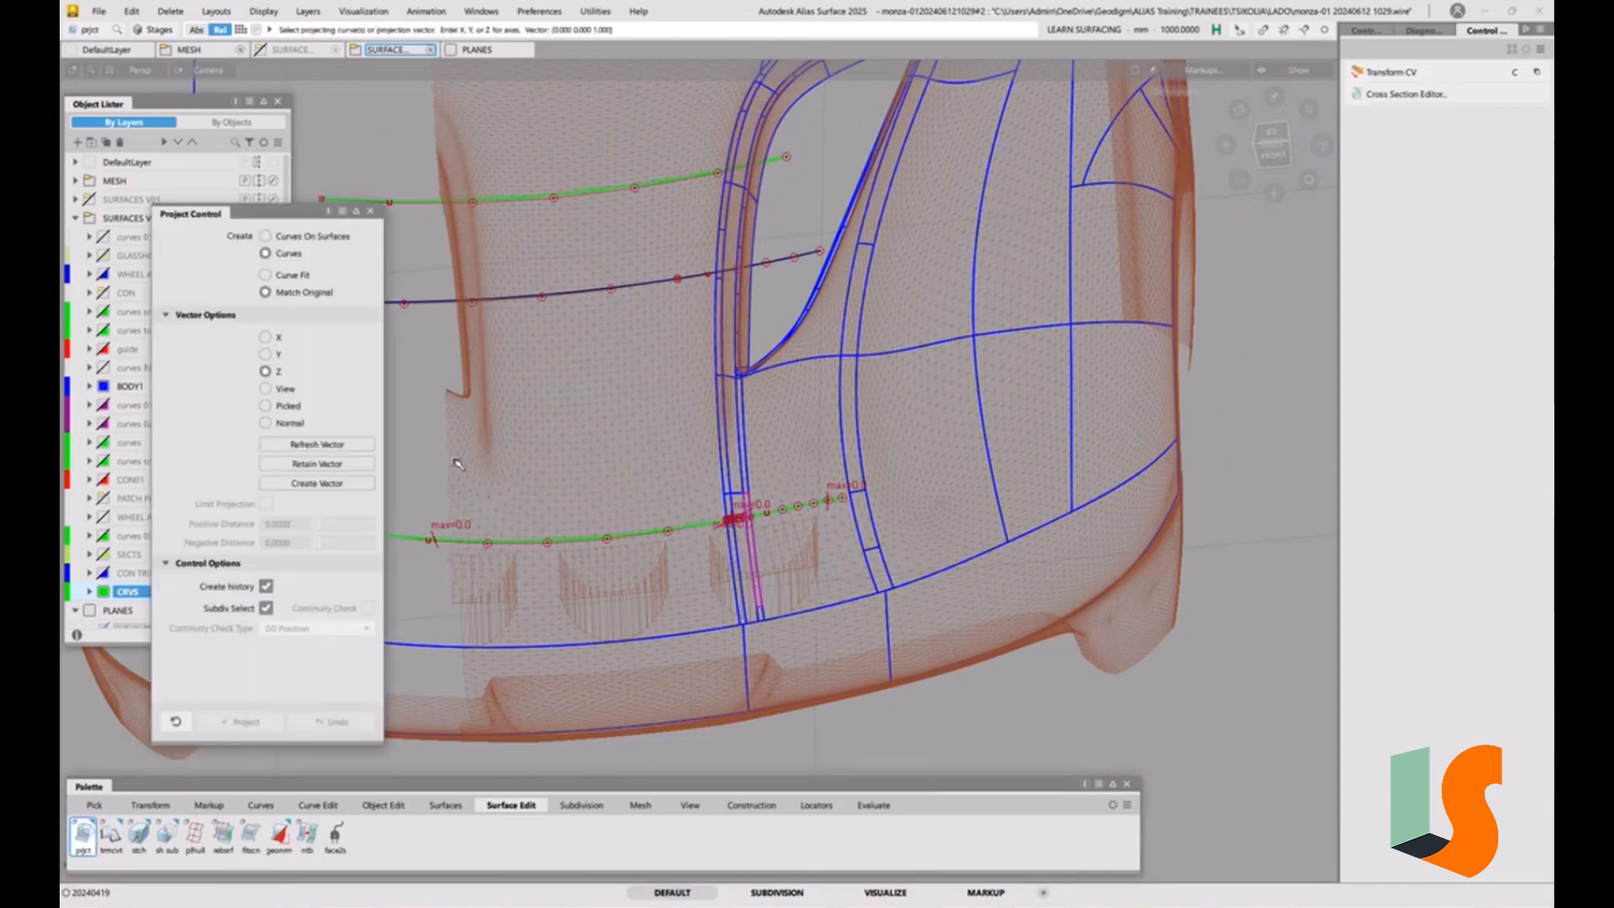
{"action": "left_click", "coordinate": [664, 181]}
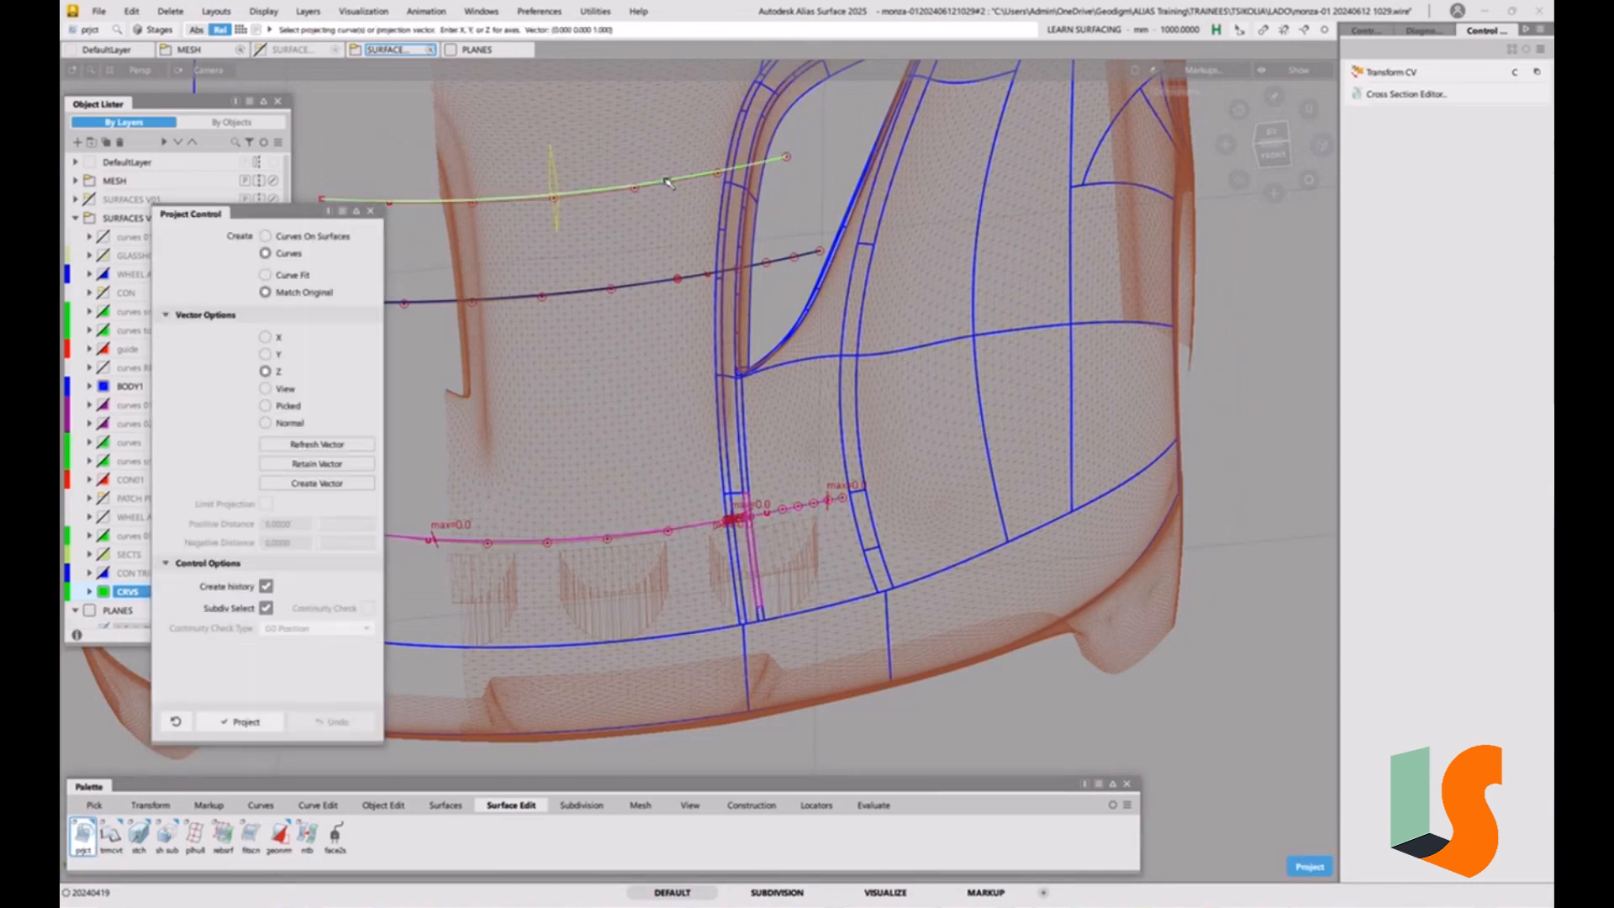
{"action": "right_click_drag", "start_coordinate": [765, 521], "coordinate": [810, 468], "text": "alt+shift"}
{"action": "key", "text": "space"}
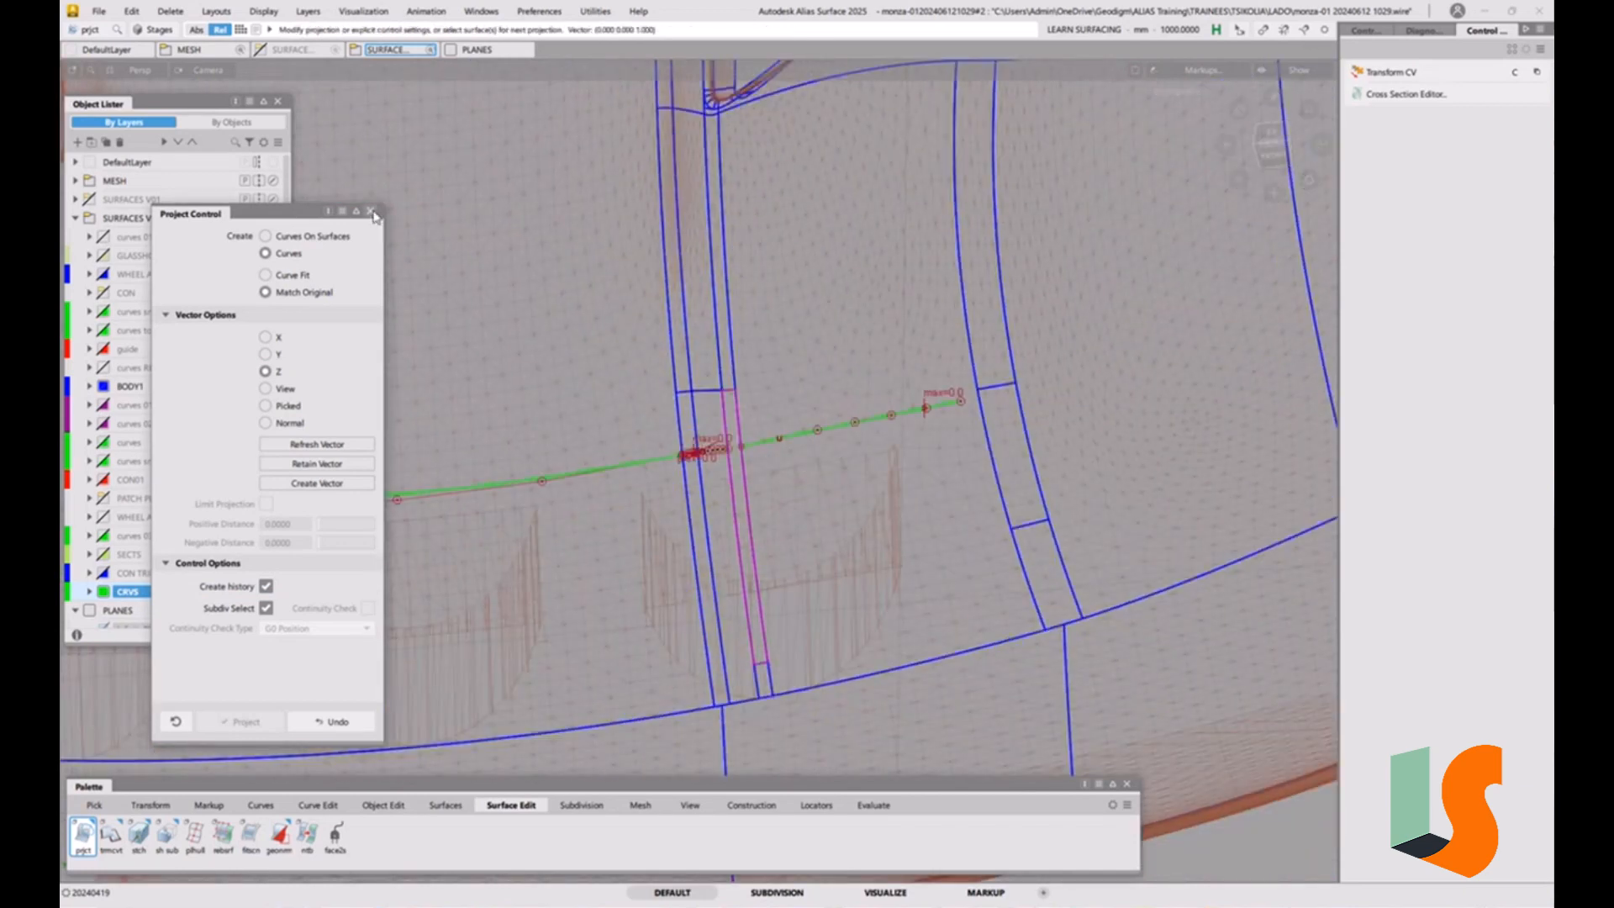
{"action": "left_click", "coordinate": [370, 211]}
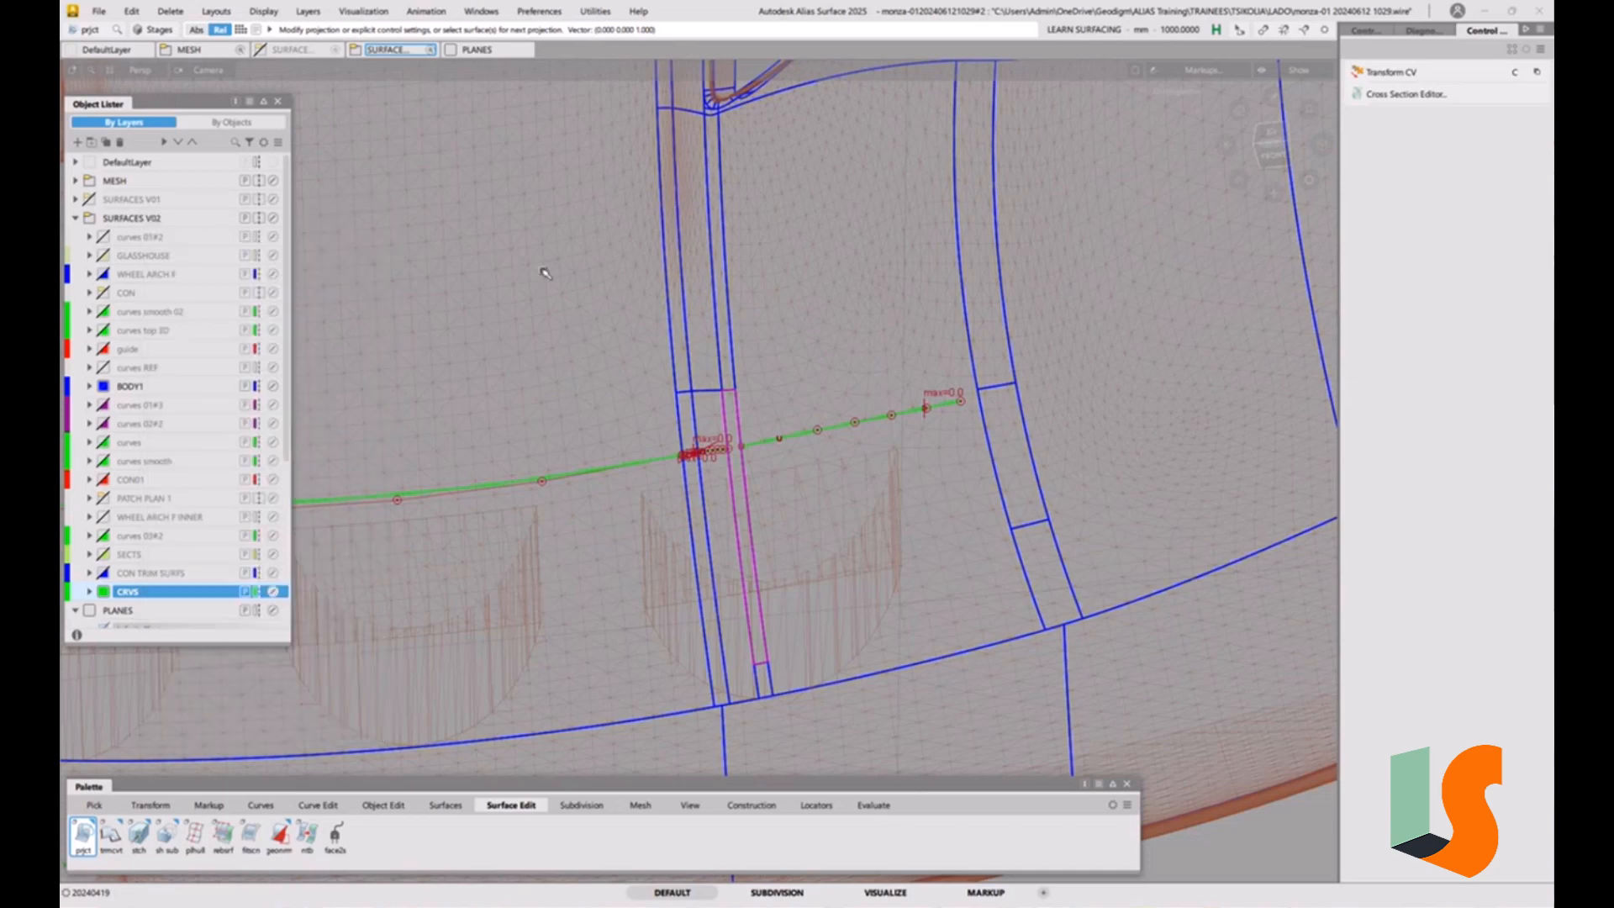
Delete the dark curve lying between the construction curve and its projection on the hood.
{"action": "left_click_drag", "start_coordinate": [764, 317], "coordinate": [759, 249], "text": "alt+shift"}
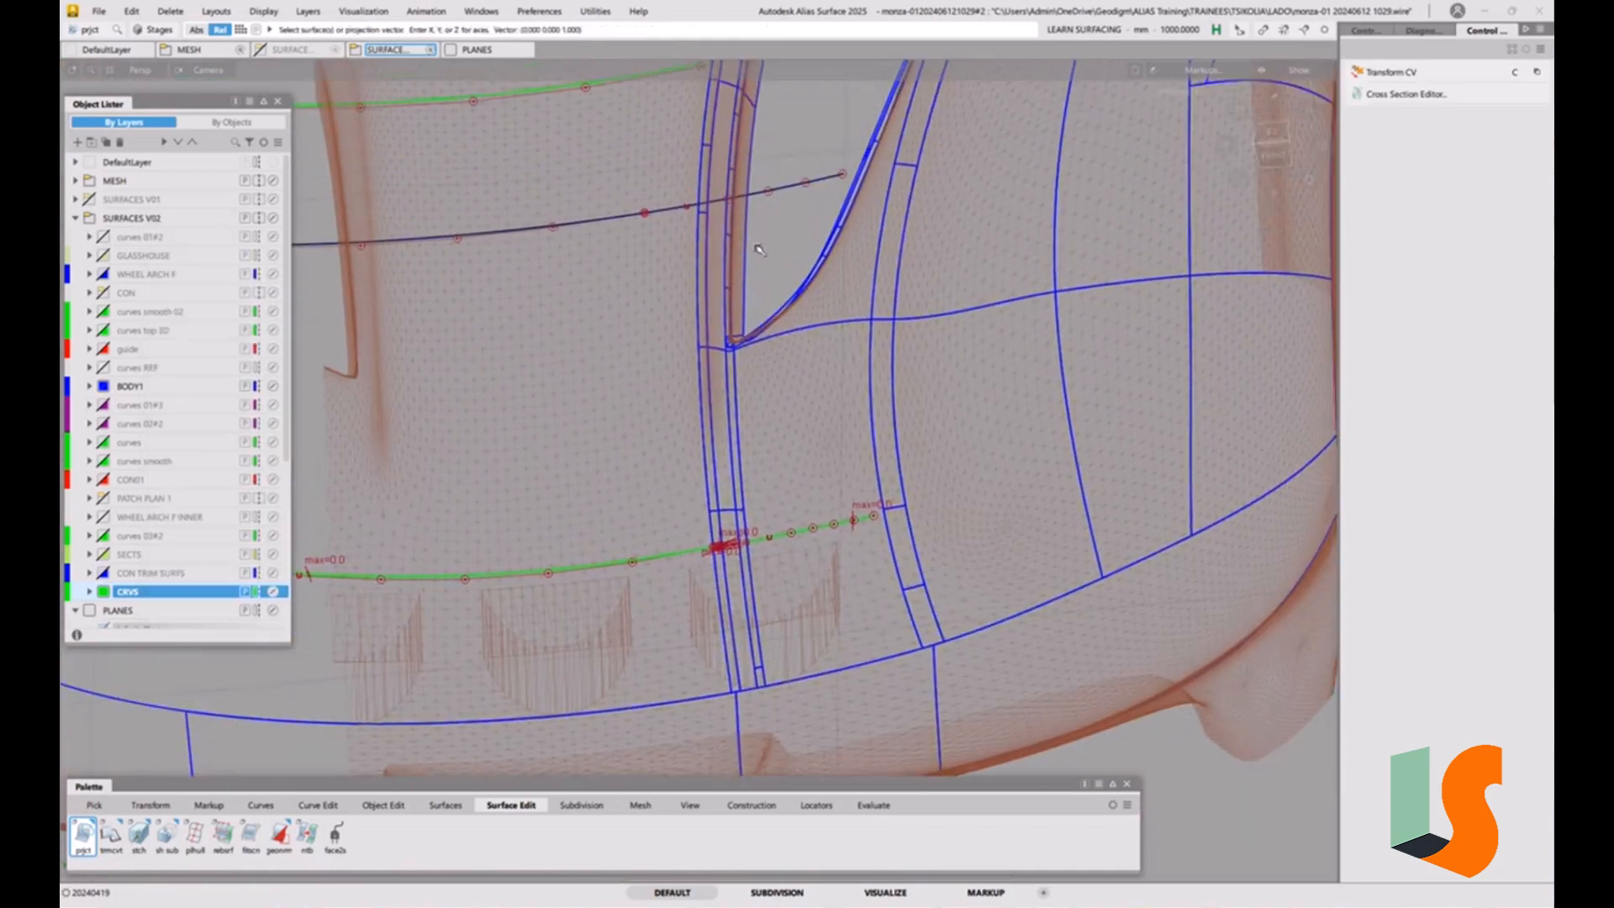
{"action": "left_click_drag", "start_coordinate": [654, 256], "coordinate": [740, 382], "text": "ctrl+shift"}
{"action": "left_click", "coordinate": [668, 216]}
{"action": "left_click", "coordinate": [617, 220]}
{"action": "key", "text": "Delete"}
{"action": "left_click", "coordinate": [778, 510]}
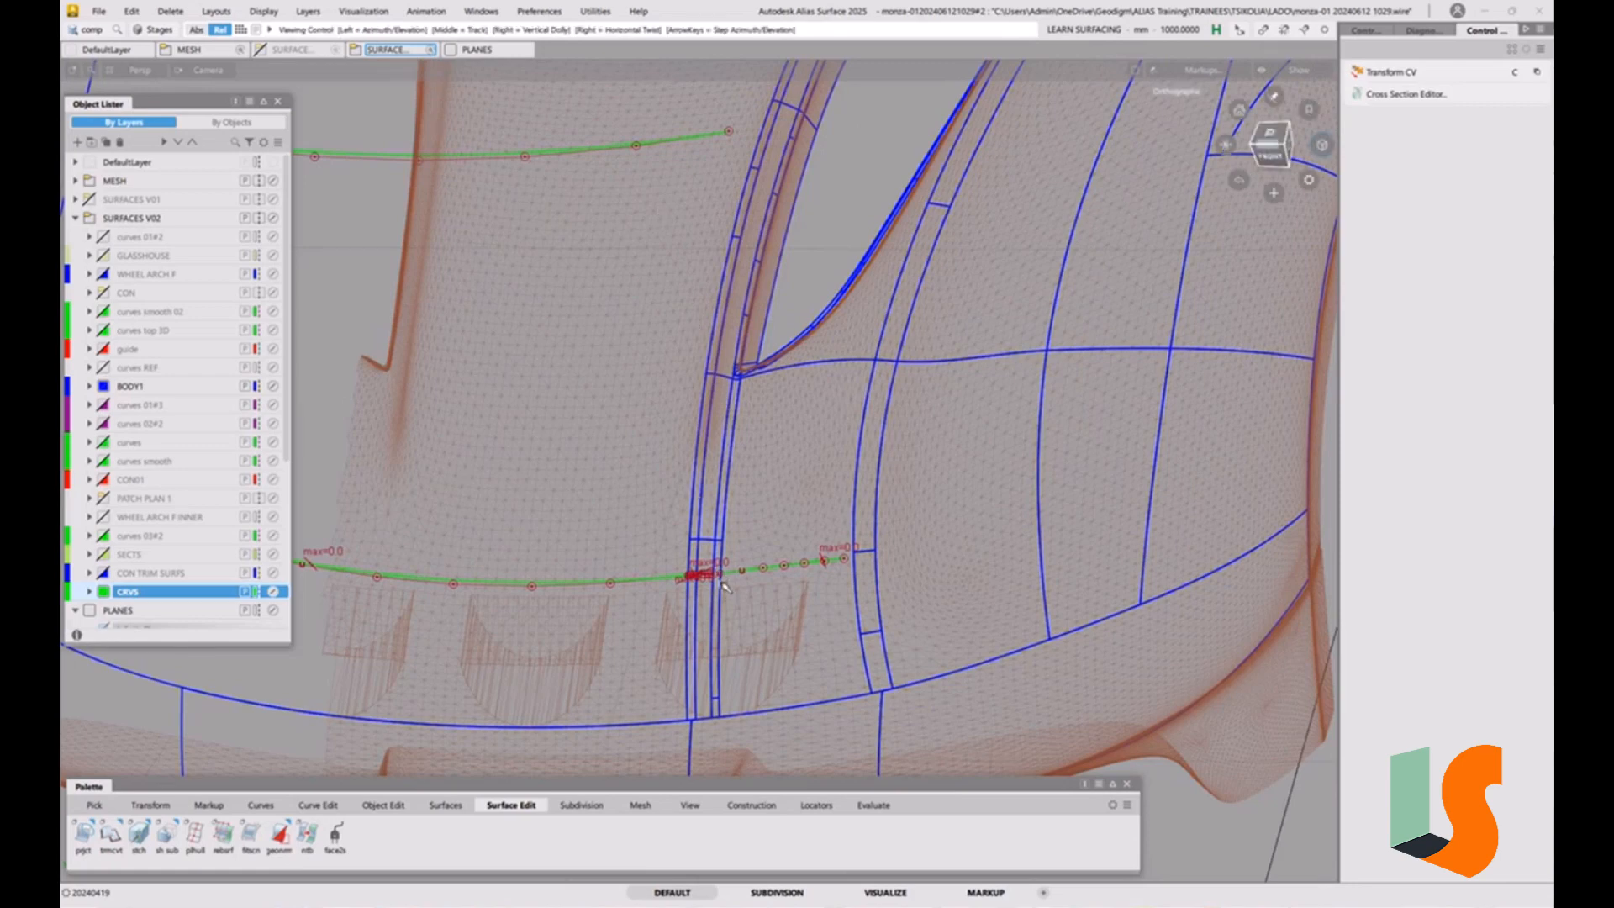
Display the CVs and hull of the narrow strip surface surface#78, check their layout and deselect the surface.
{"action": "right_click_drag", "start_coordinate": [720, 584], "coordinate": [717, 357], "text": "alt+shift"}
{"action": "middle_click_drag", "start_coordinate": [717, 357], "coordinate": [726, 229], "text": "alt+shift"}
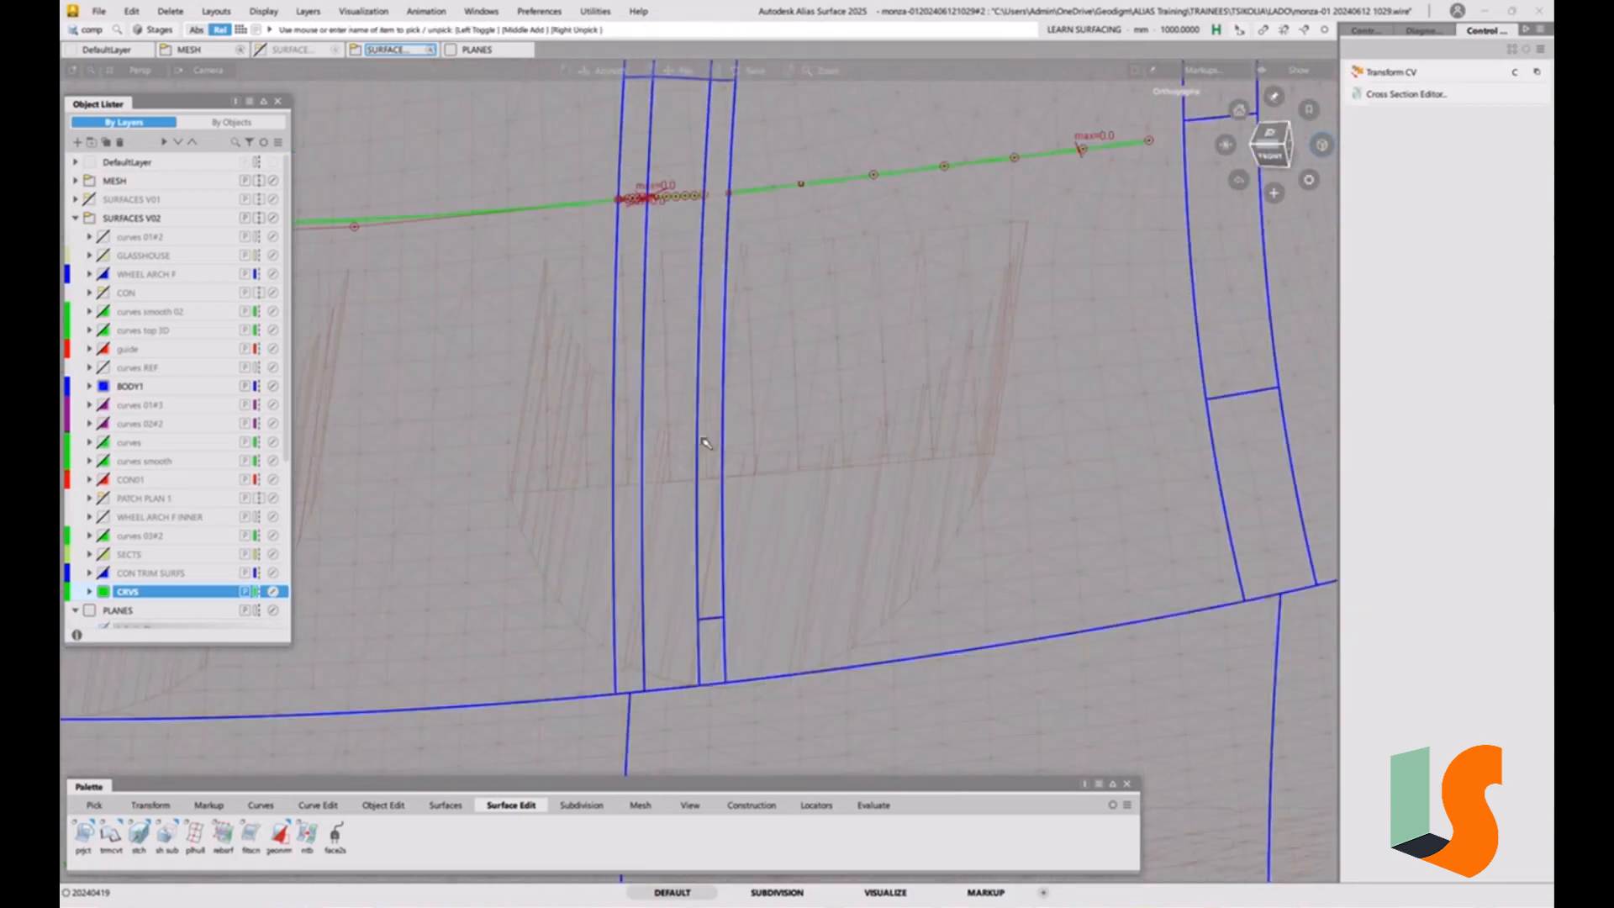
{"action": "left_click_drag", "start_coordinate": [684, 420], "coordinate": [682, 451], "text": "ctrl+shift"}
{"action": "left_click", "coordinate": [713, 624]}
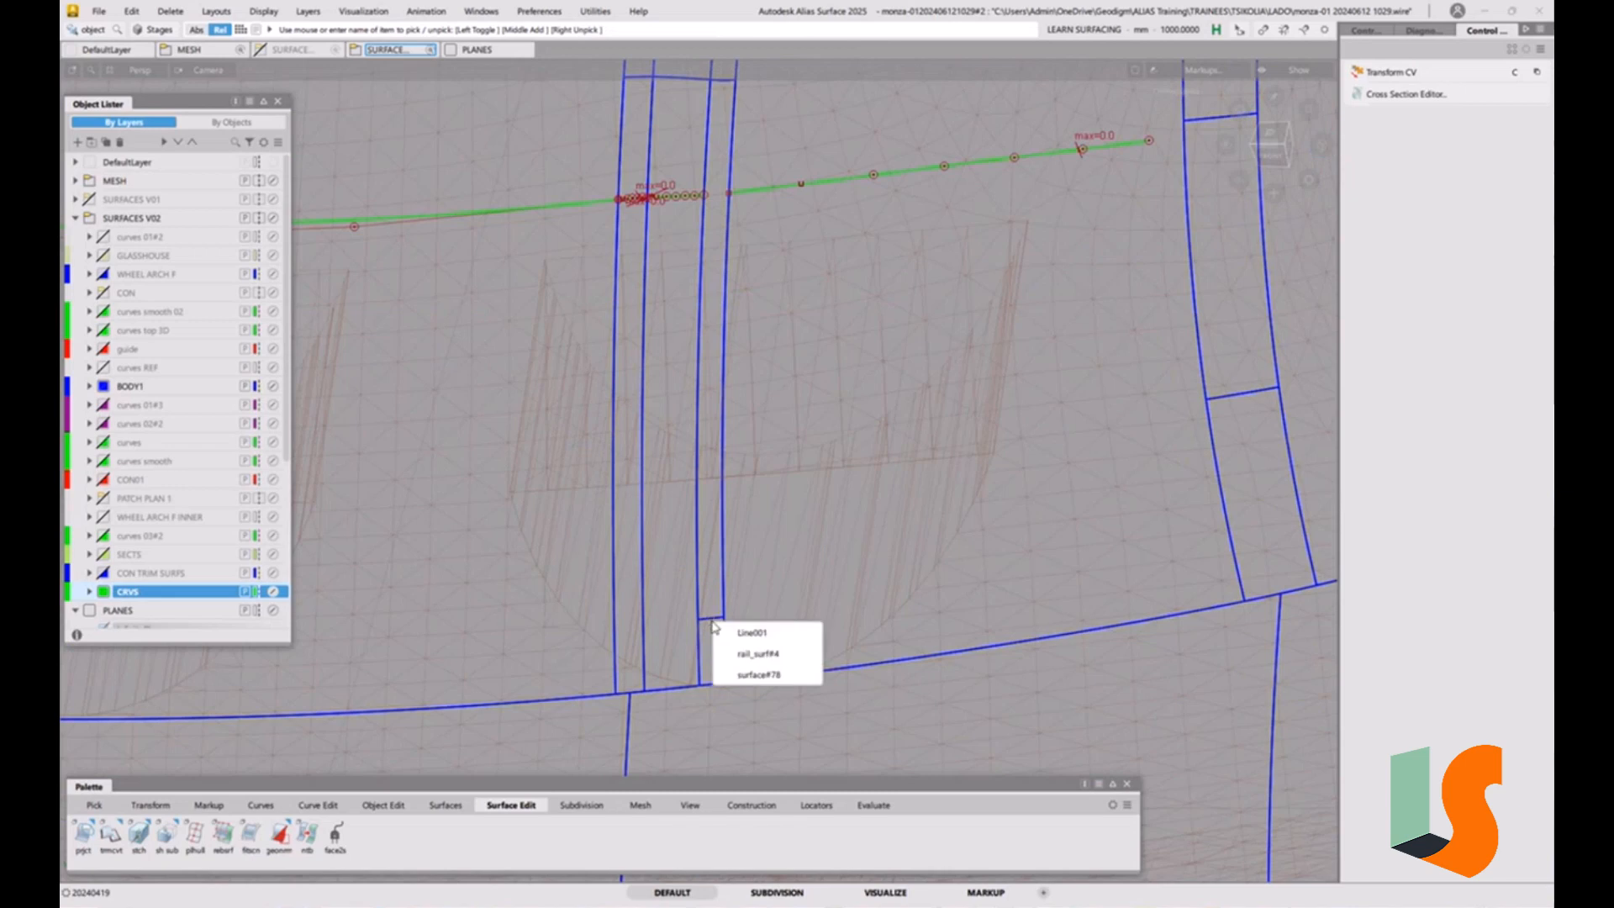
{"action": "left_click", "coordinate": [753, 675]}
{"action": "left_click", "coordinate": [1366, 30]}
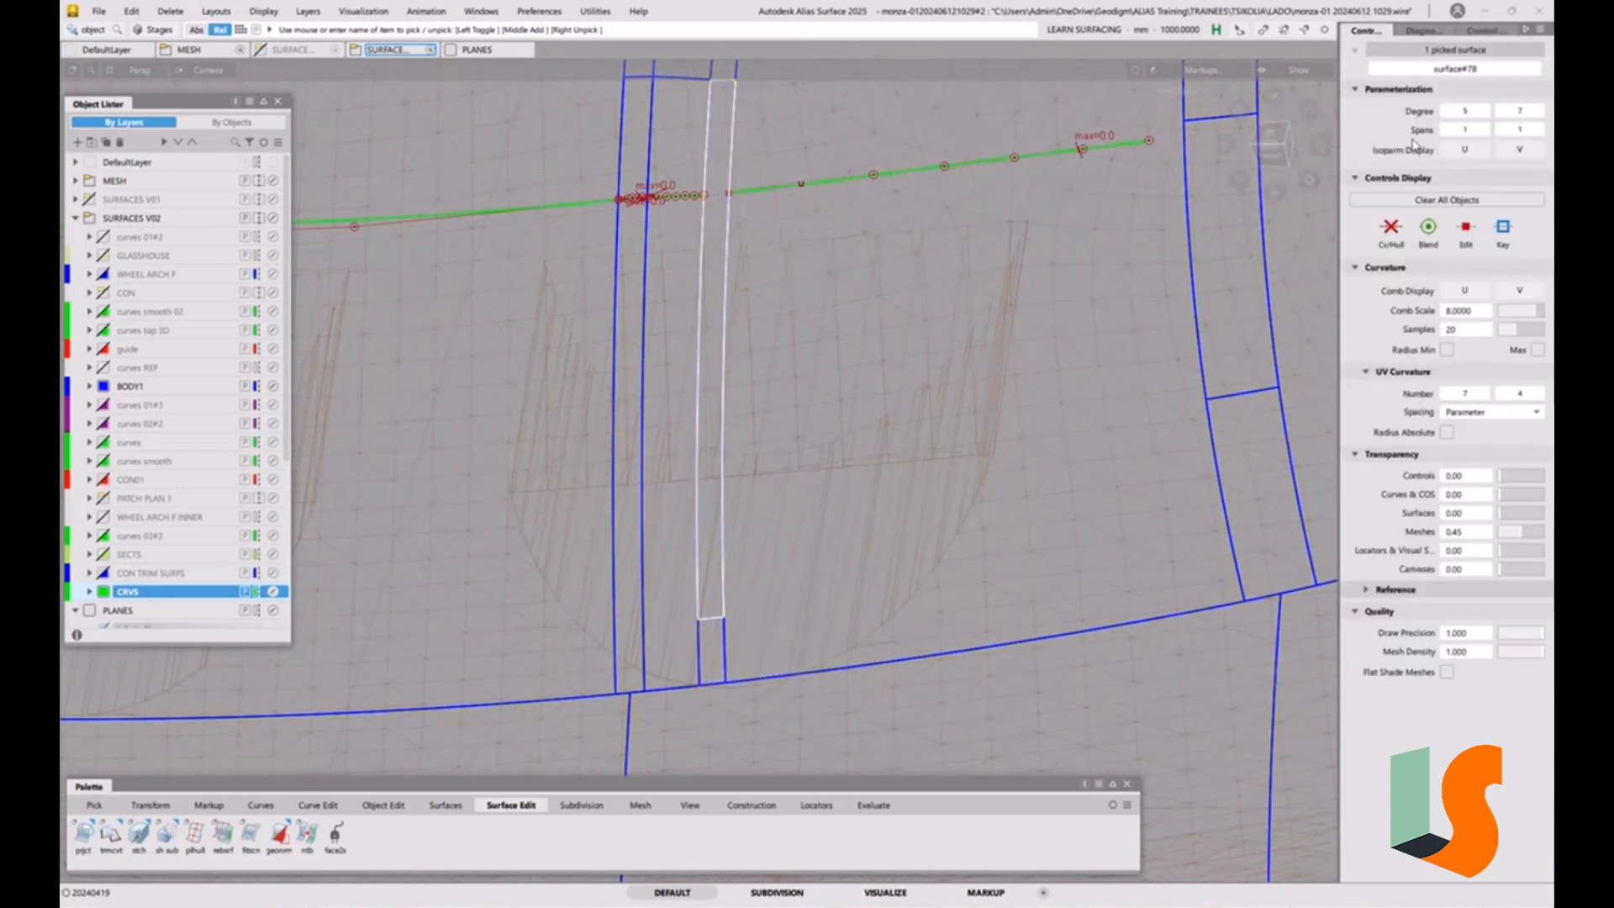
{"action": "left_click", "coordinate": [1392, 242]}
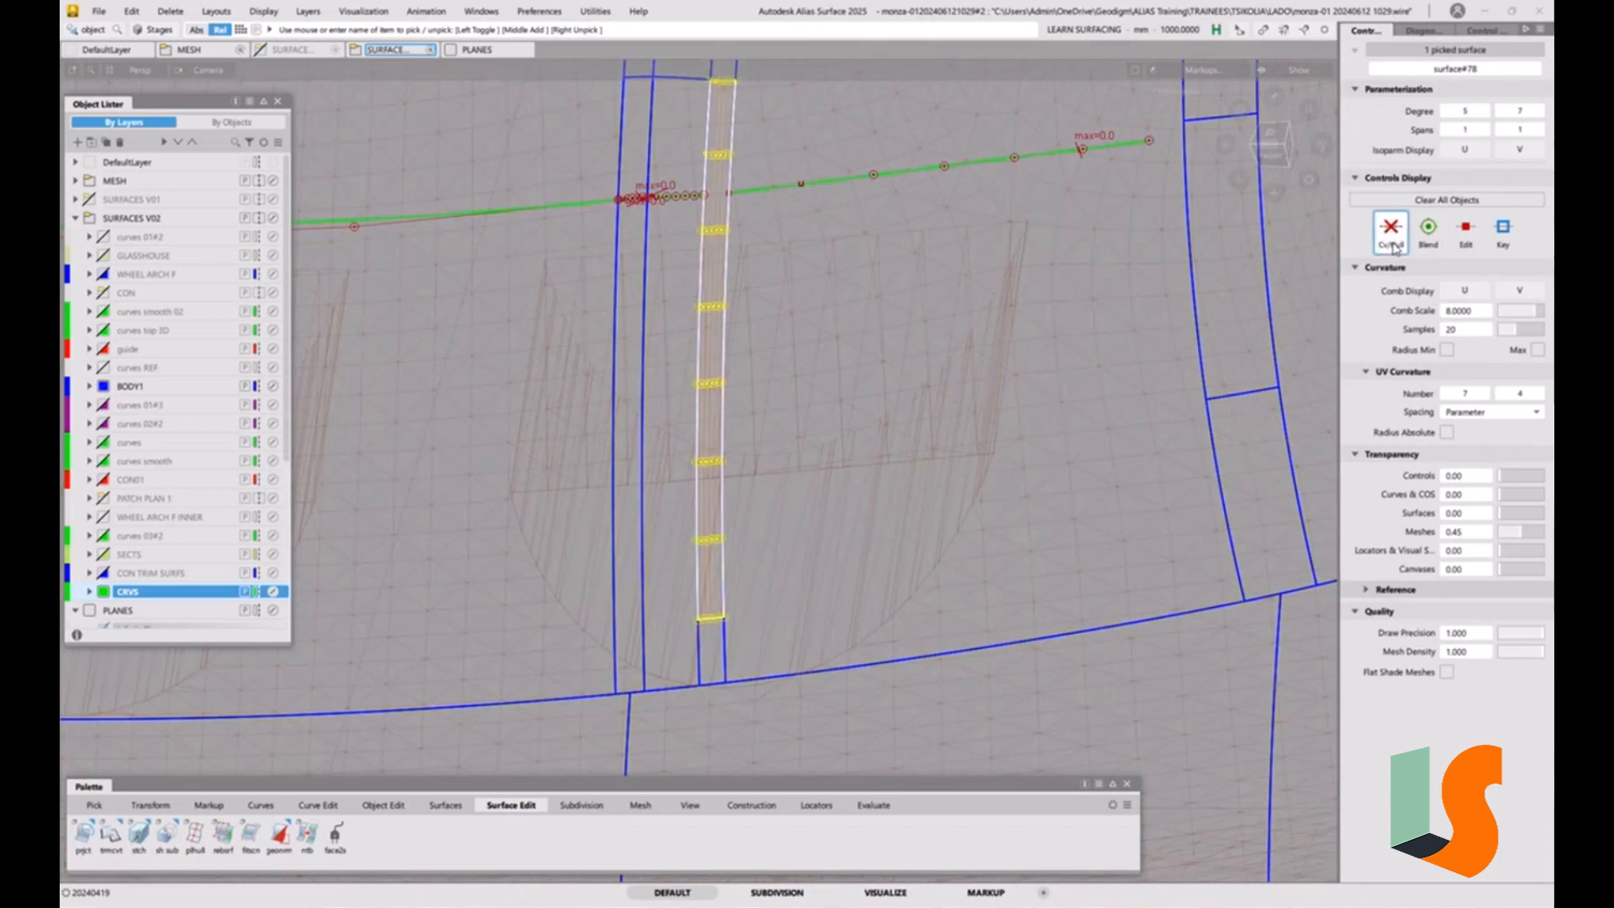
{"action": "middle_click_drag", "start_coordinate": [807, 216], "coordinate": [823, 383], "text": "alt+shift"}
{"action": "right_click_drag", "start_coordinate": [671, 358], "coordinate": [735, 320], "text": "alt+shift"}
{"action": "middle_click_drag", "start_coordinate": [735, 320], "coordinate": [721, 437], "text": "alt+shift"}
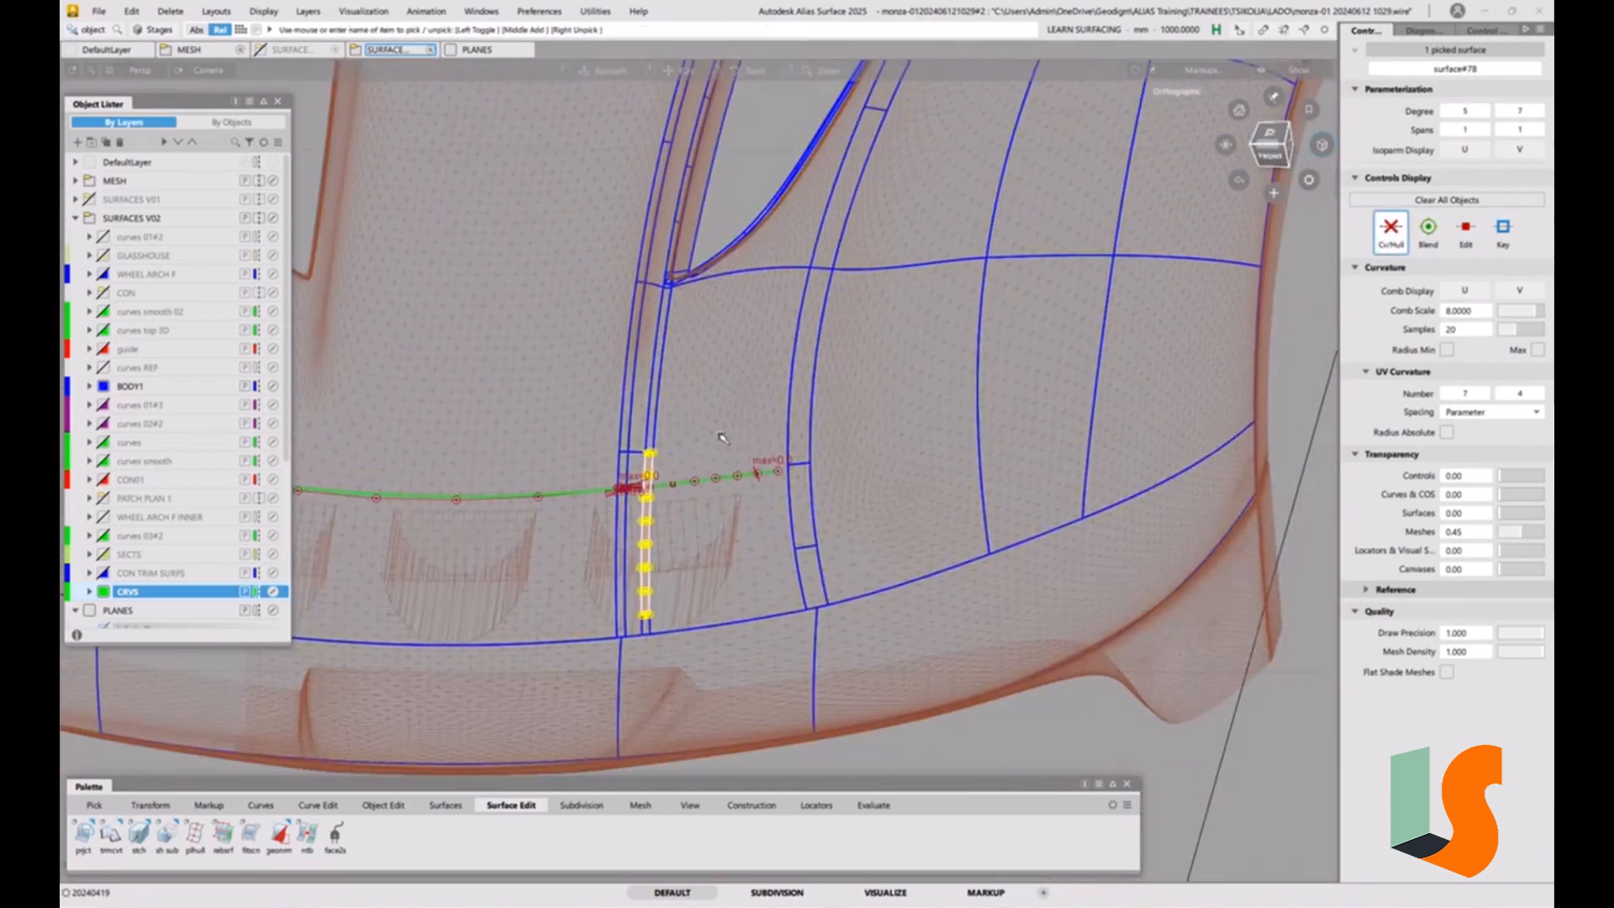
{"action": "right_click_drag", "start_coordinate": [671, 386], "coordinate": [674, 492], "text": "alt+shift"}
{"action": "left_click", "coordinate": [623, 599]}
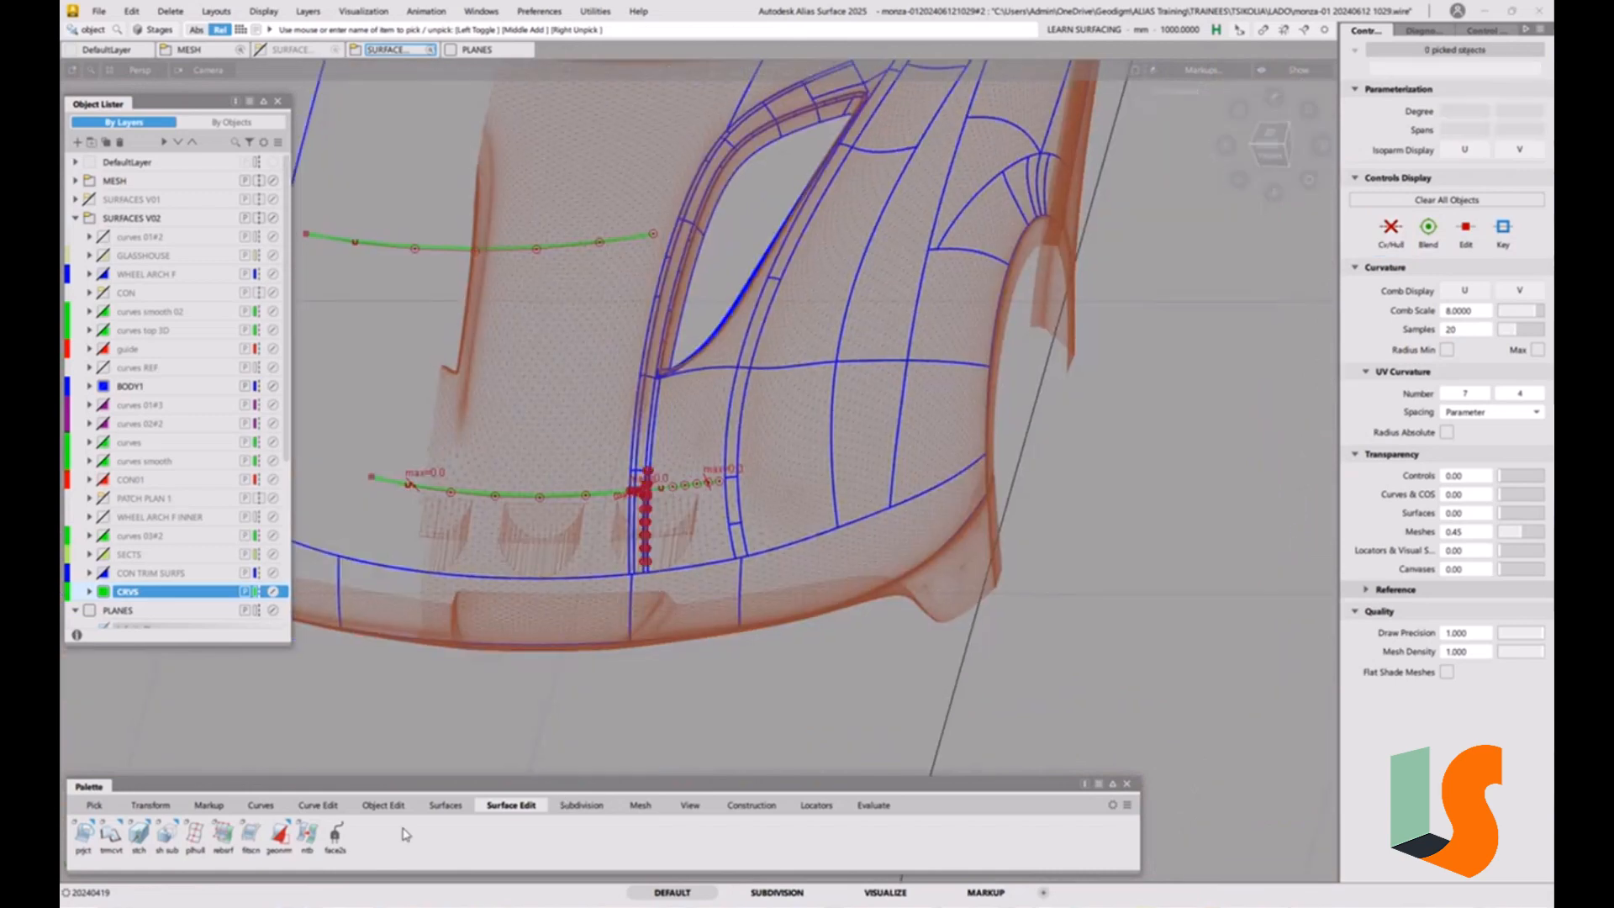
Set up Trim Convert with 3D Trimming projected along Z and Keep Originals enabled.
{"action": "right_click_drag", "start_coordinate": [651, 500], "coordinate": [666, 168], "text": "alt+shift"}
{"action": "right_click_drag", "start_coordinate": [654, 426], "coordinate": [376, 580], "text": "alt+shift"}
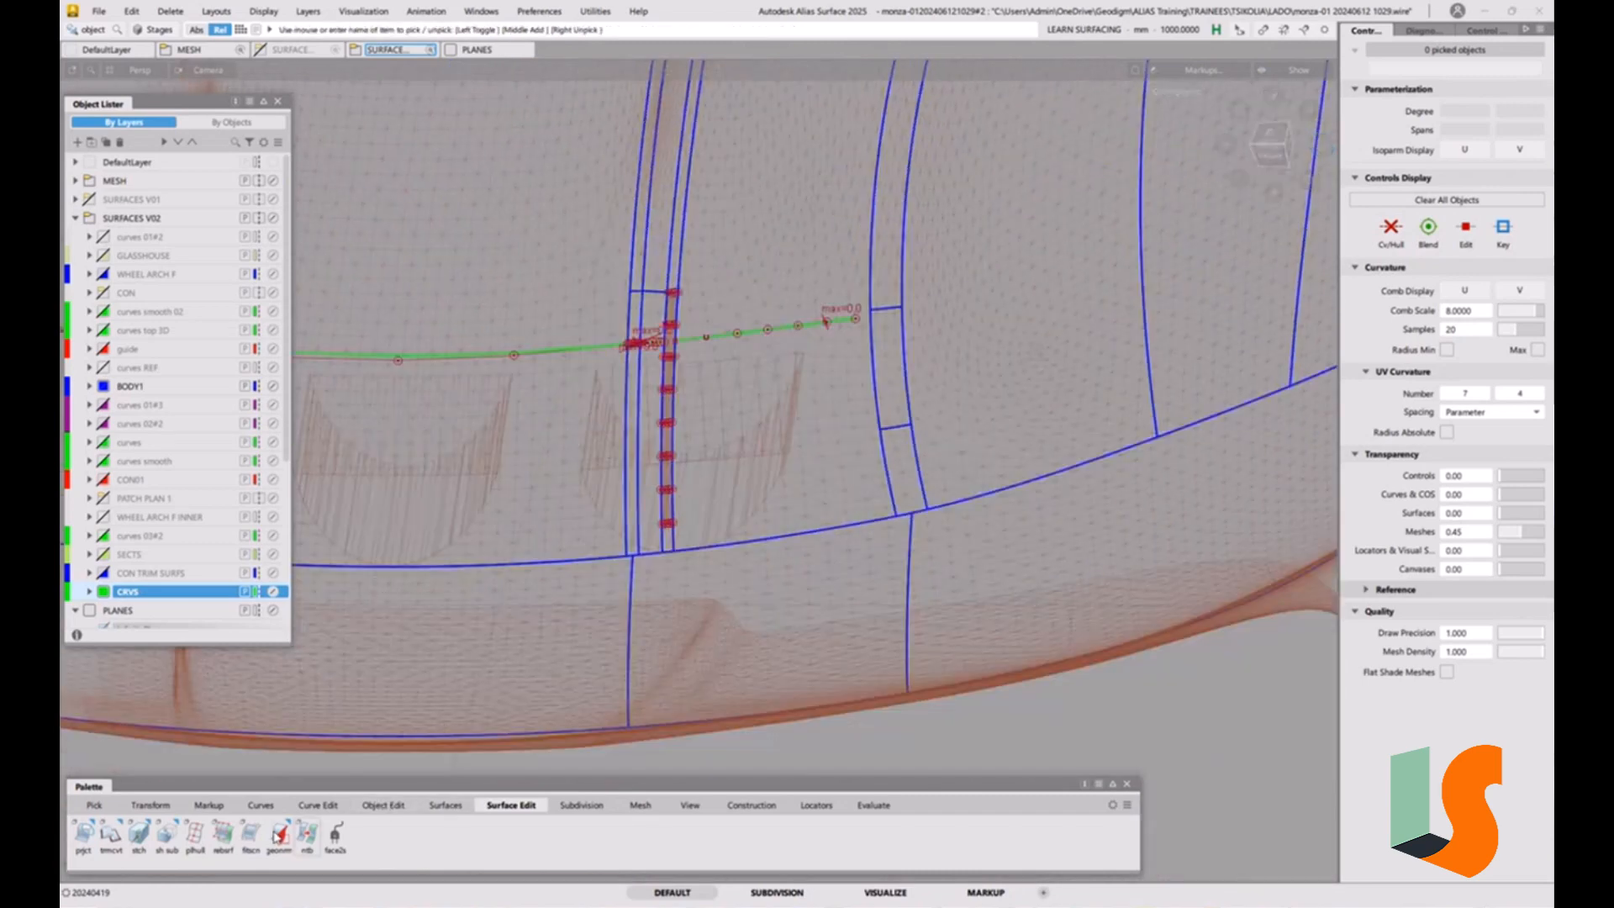
{"action": "double_click", "coordinate": [111, 834]}
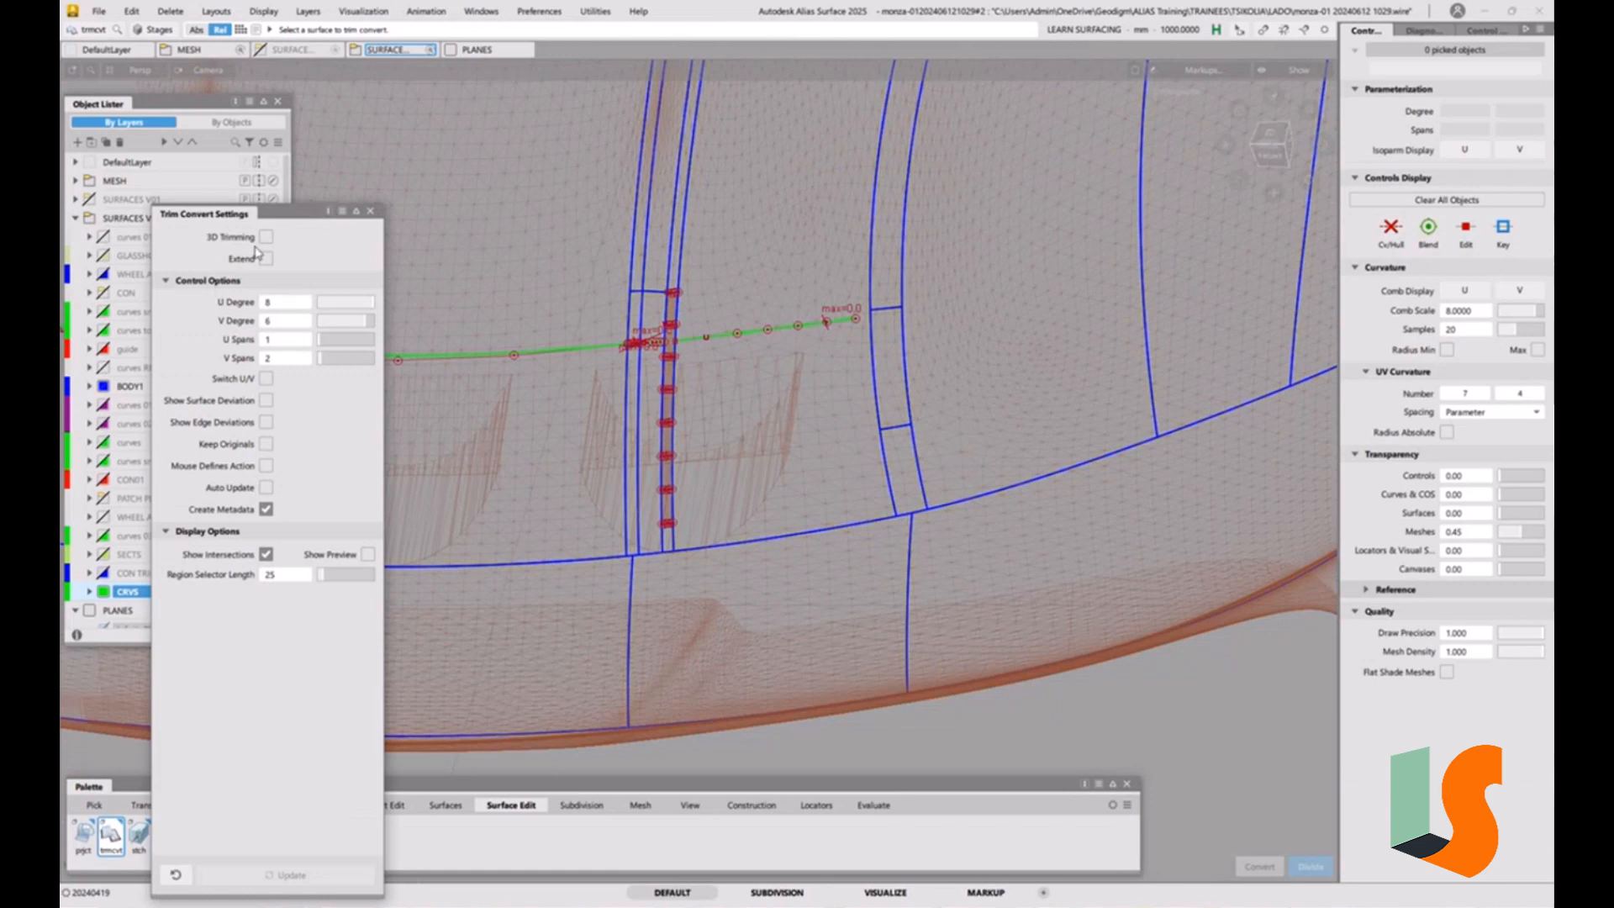
{"action": "left_click", "coordinate": [265, 237]}
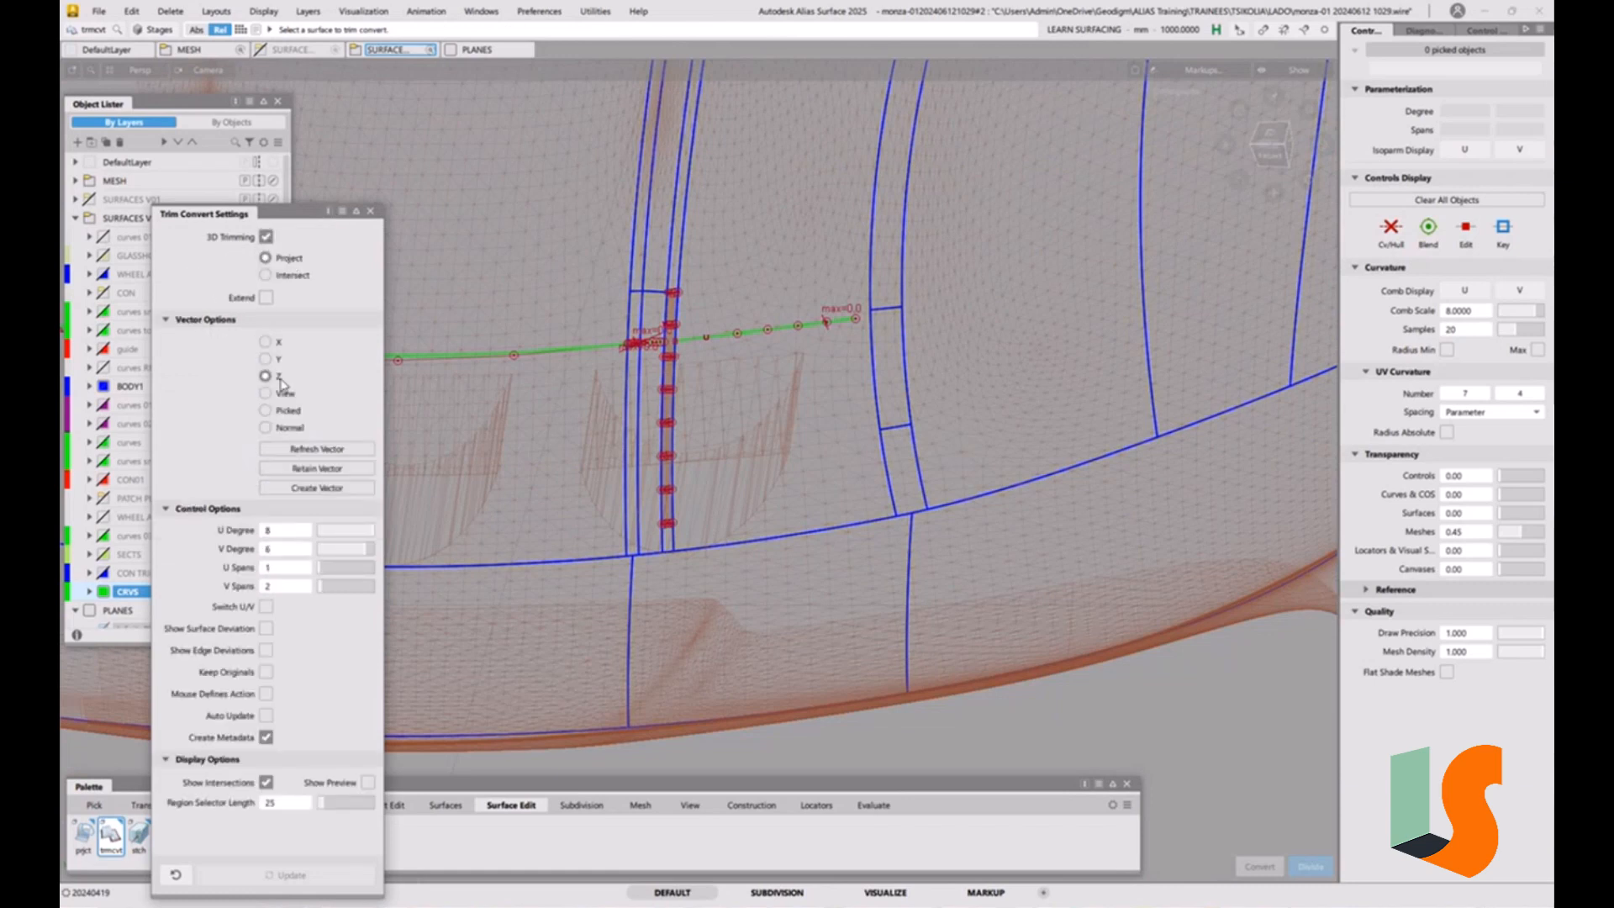
{"action": "left_click", "coordinate": [267, 672]}
Trim convert the narrow strip surface#78 with the construction curve, keeping the region below the curve.
{"action": "right_click_drag", "start_coordinate": [654, 565], "coordinate": [602, 536], "text": "alt+shift"}
{"action": "middle_click_drag", "start_coordinate": [649, 473], "coordinate": [613, 639], "text": "alt+shift"}
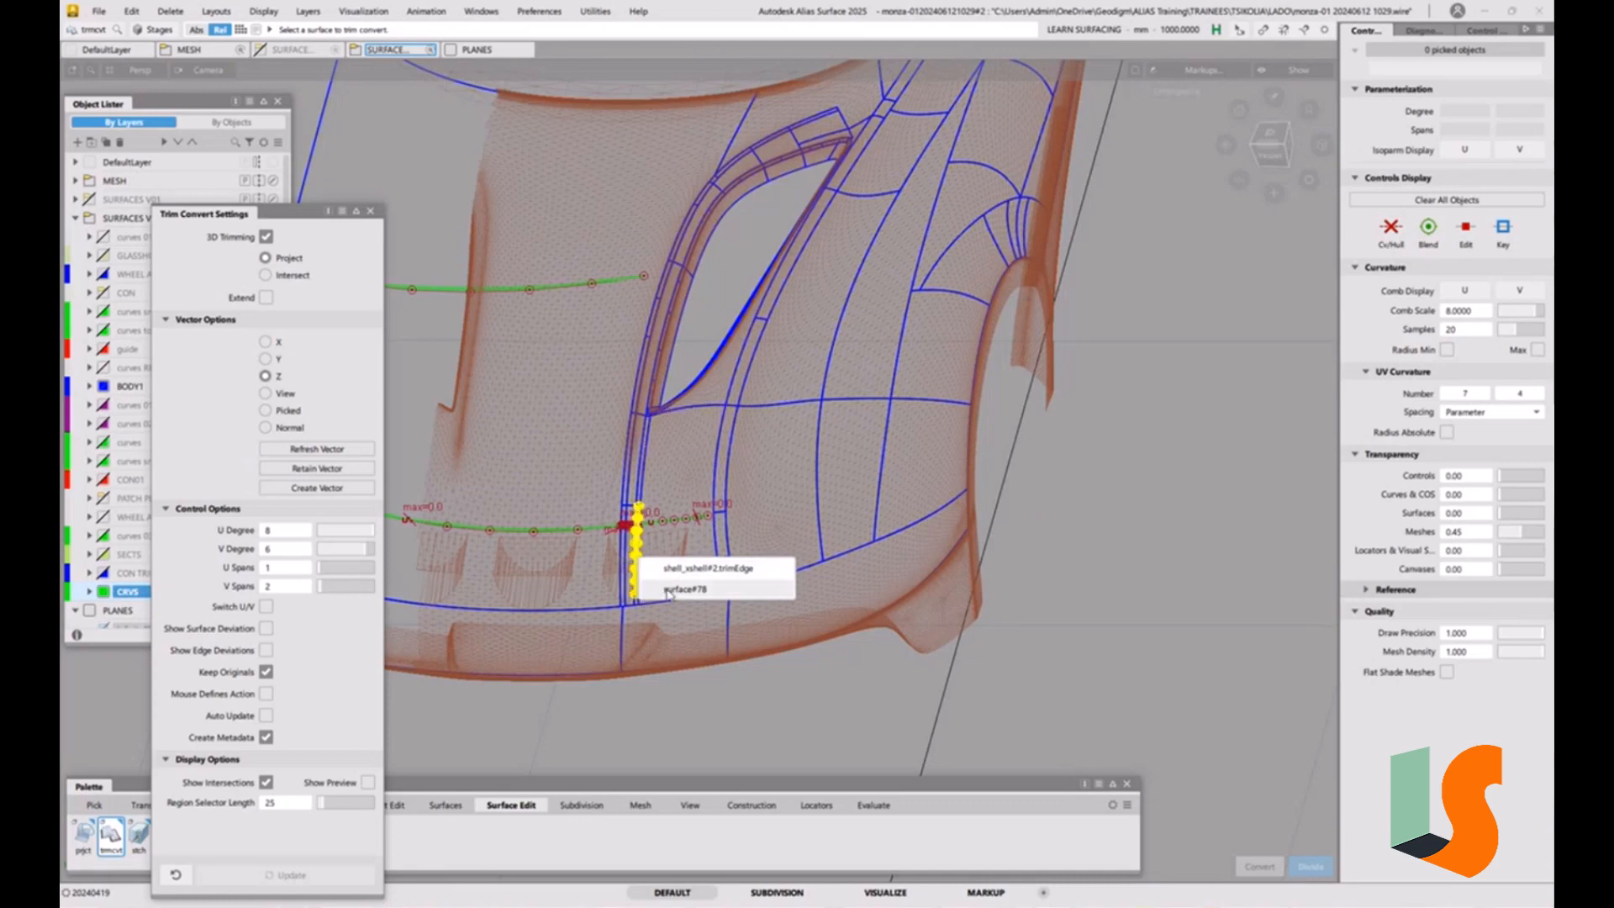
{"action": "left_click", "coordinate": [636, 568]}
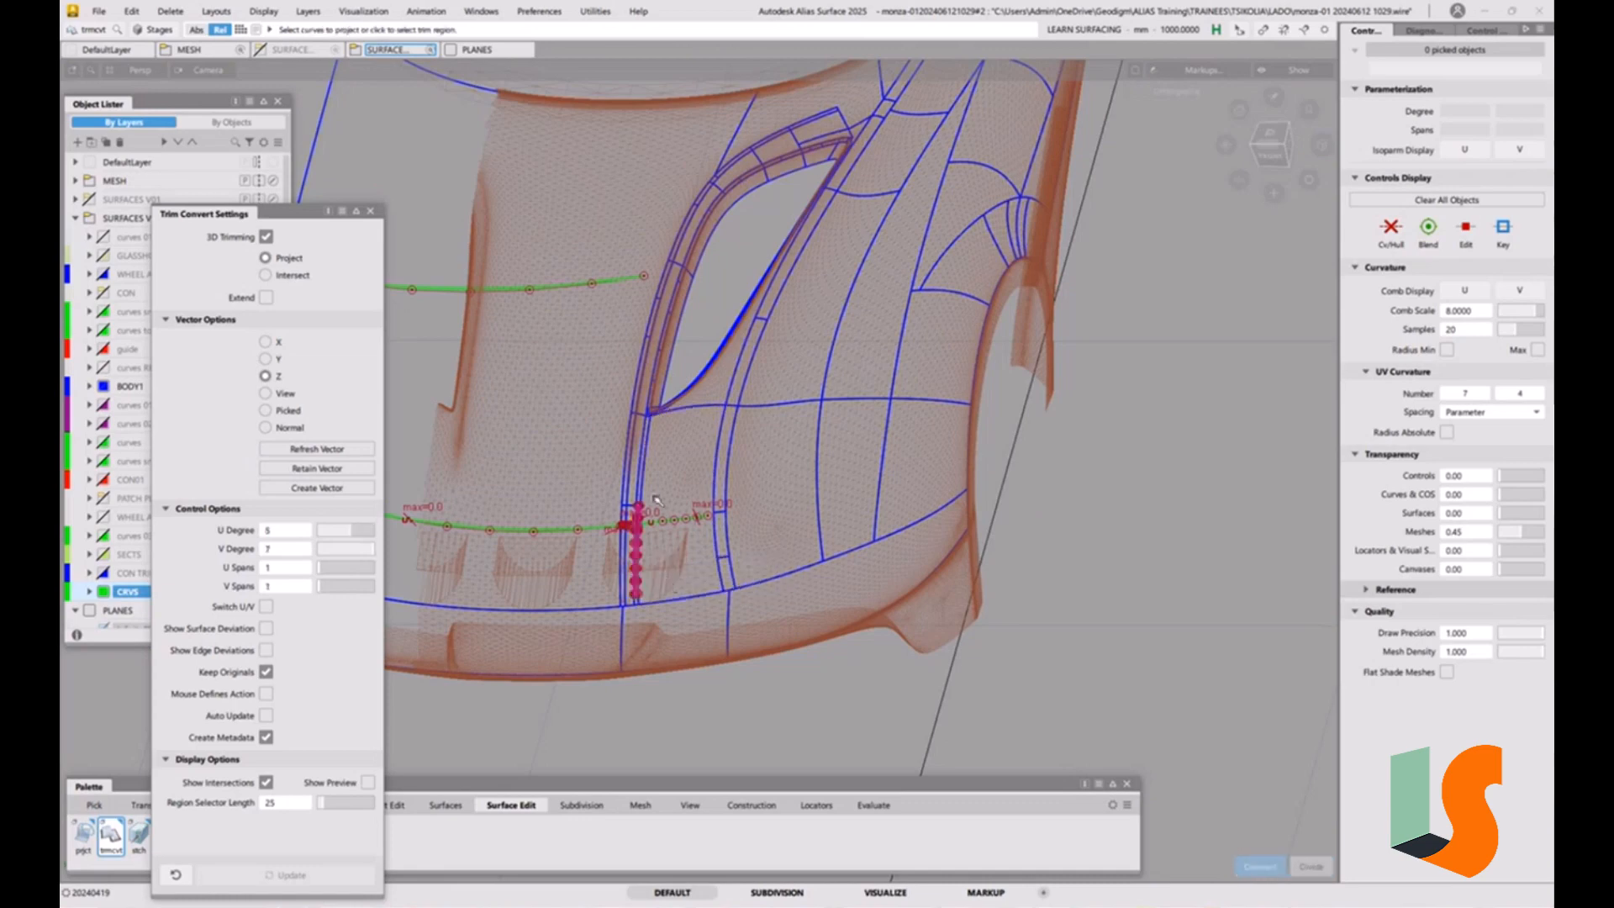
{"action": "left_click", "coordinate": [562, 288]}
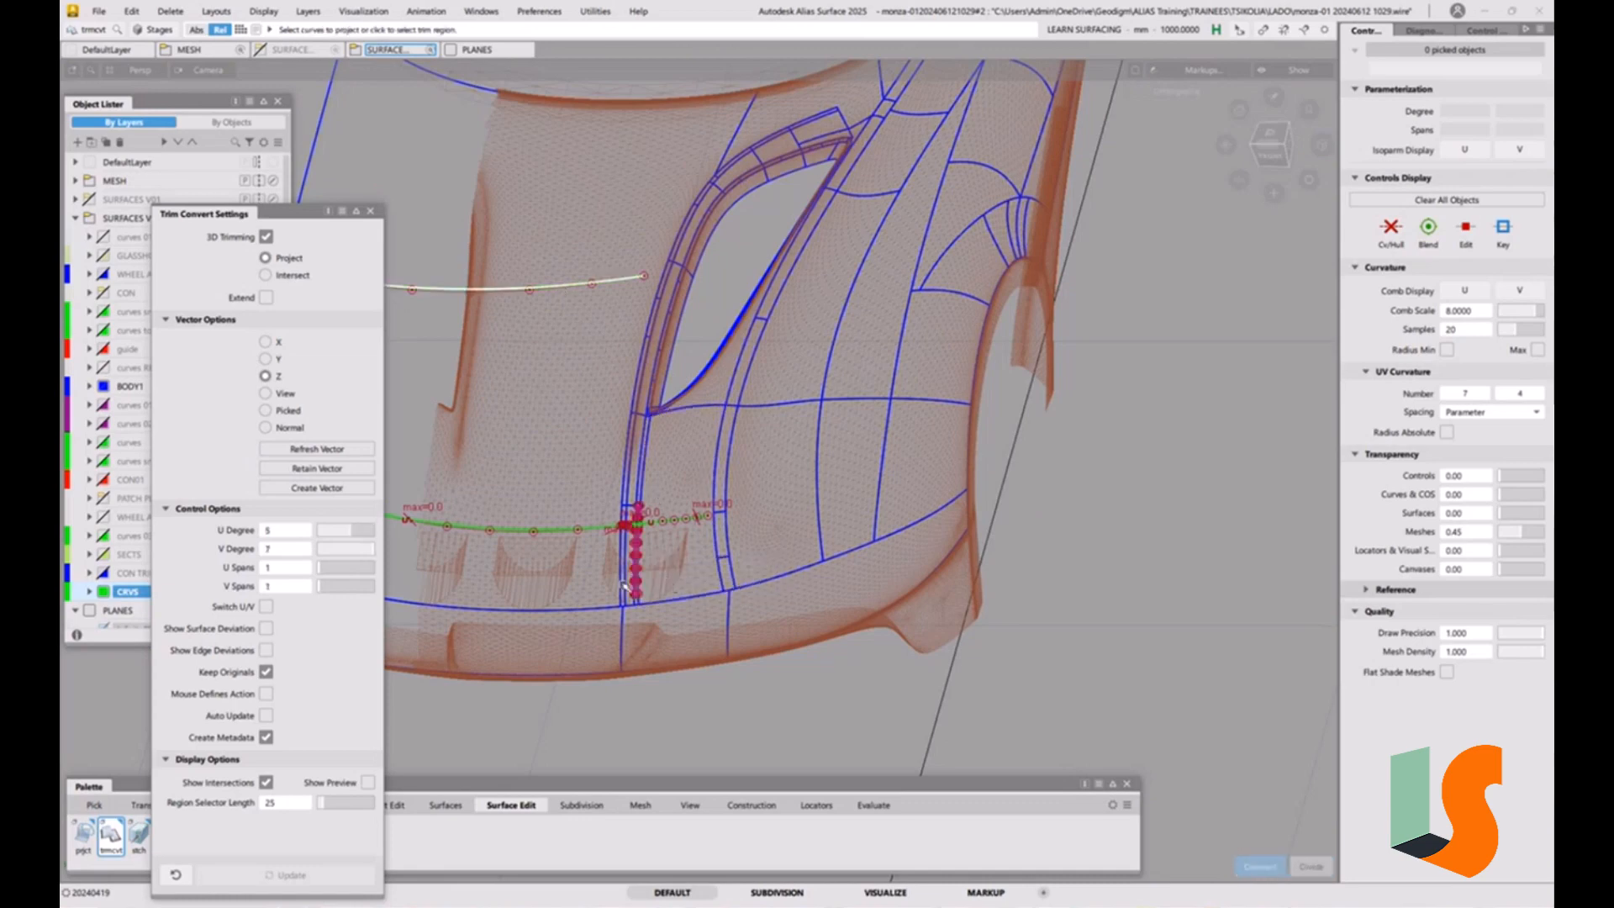
{"action": "right_click_drag", "start_coordinate": [638, 530], "coordinate": [655, 395], "text": "alt+shift"}
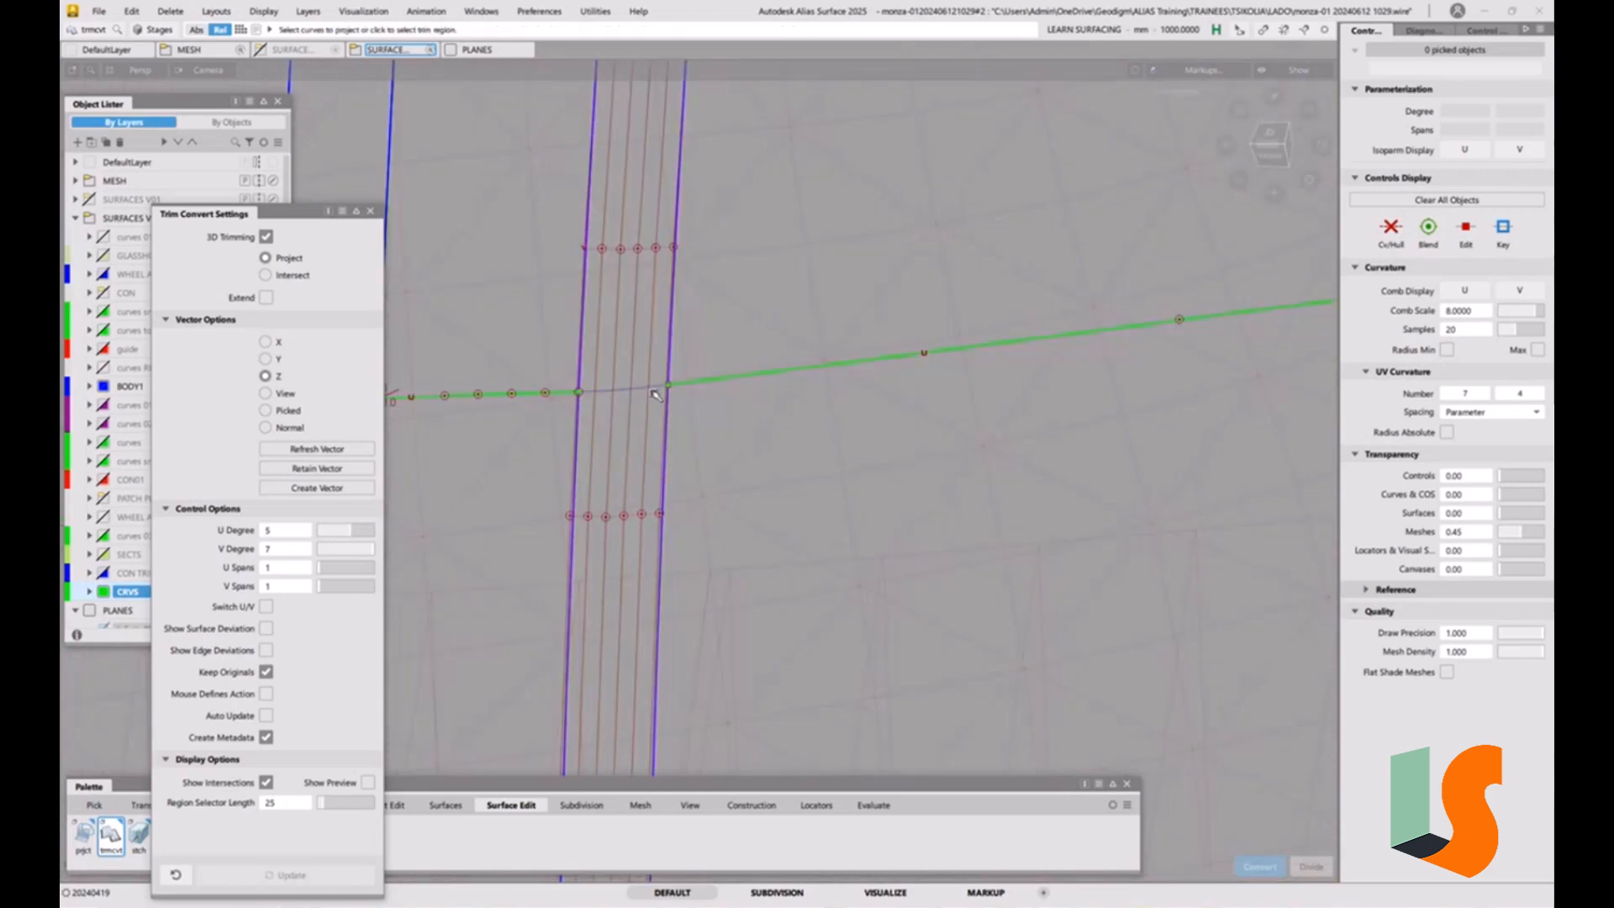
{"action": "left_click", "coordinate": [622, 455]}
{"action": "left_click_drag", "start_coordinate": [695, 395], "coordinate": [788, 493]}
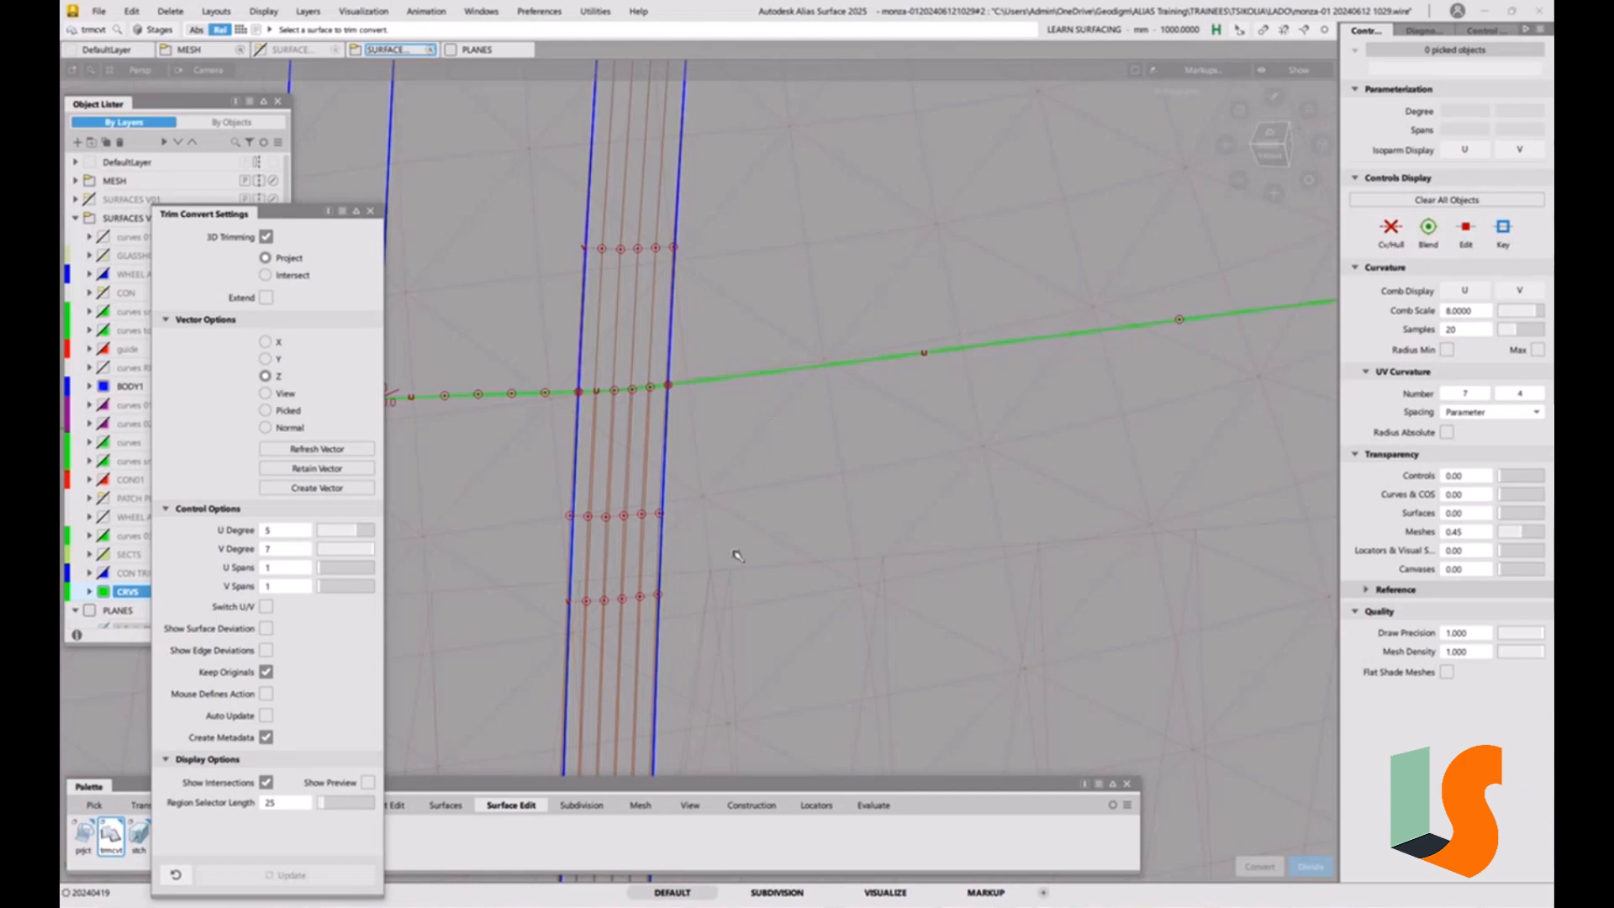
{"action": "left_click", "coordinate": [370, 211]}
Duplicate the trimmed edge of the converted strip surface as a free curve, using the No rebuild type.
{"action": "left_click", "coordinate": [333, 806]}
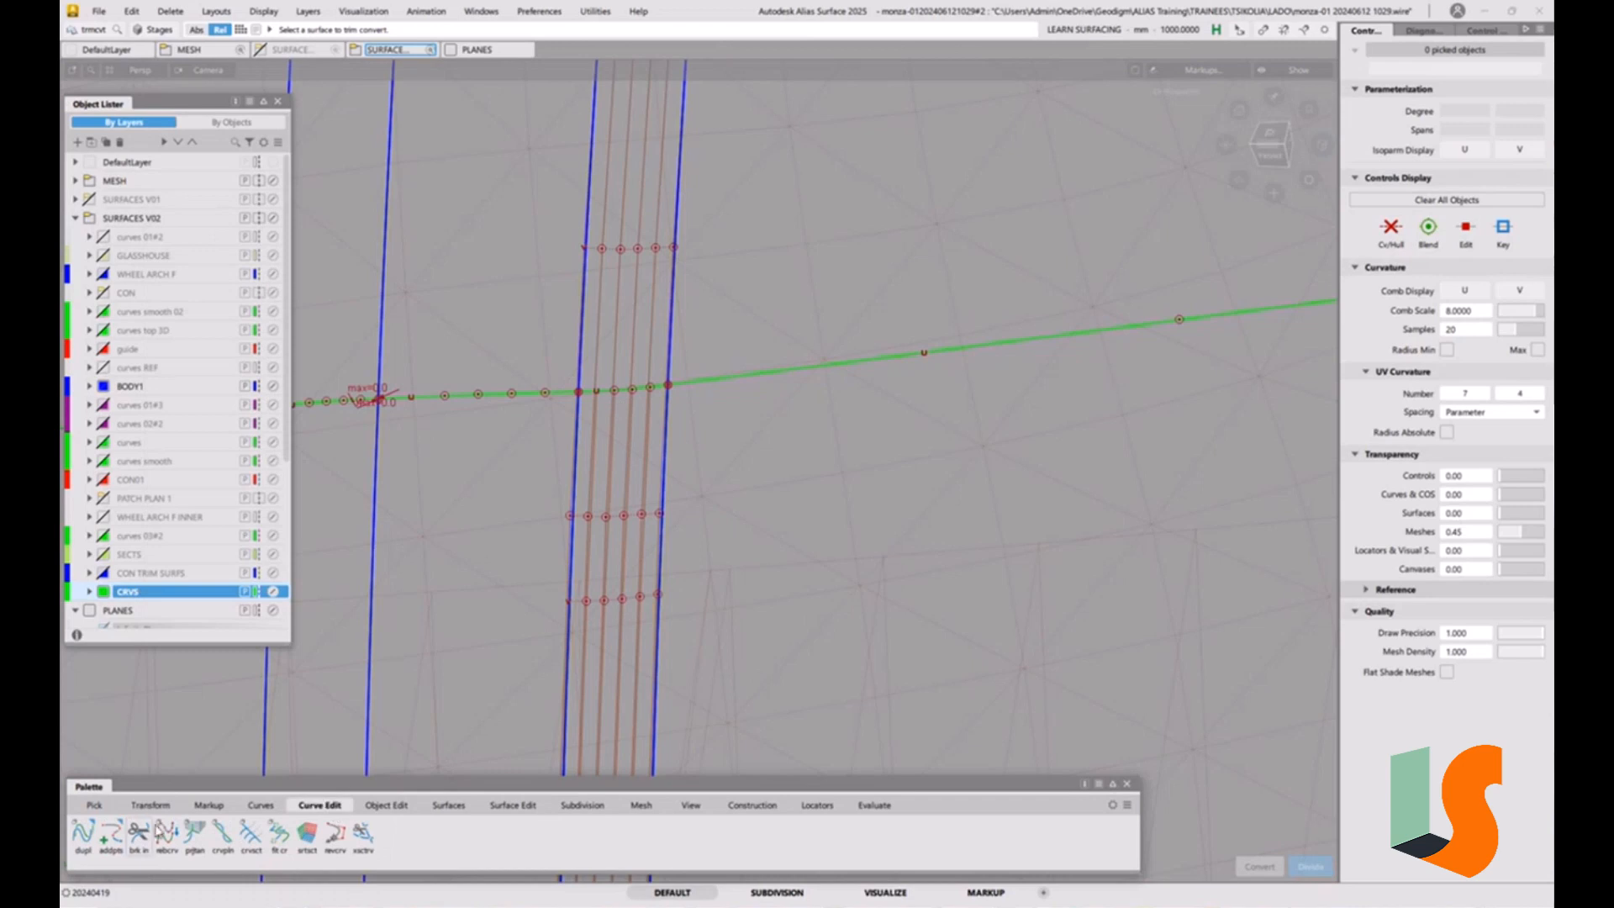
{"action": "double_click", "coordinate": [82, 832]}
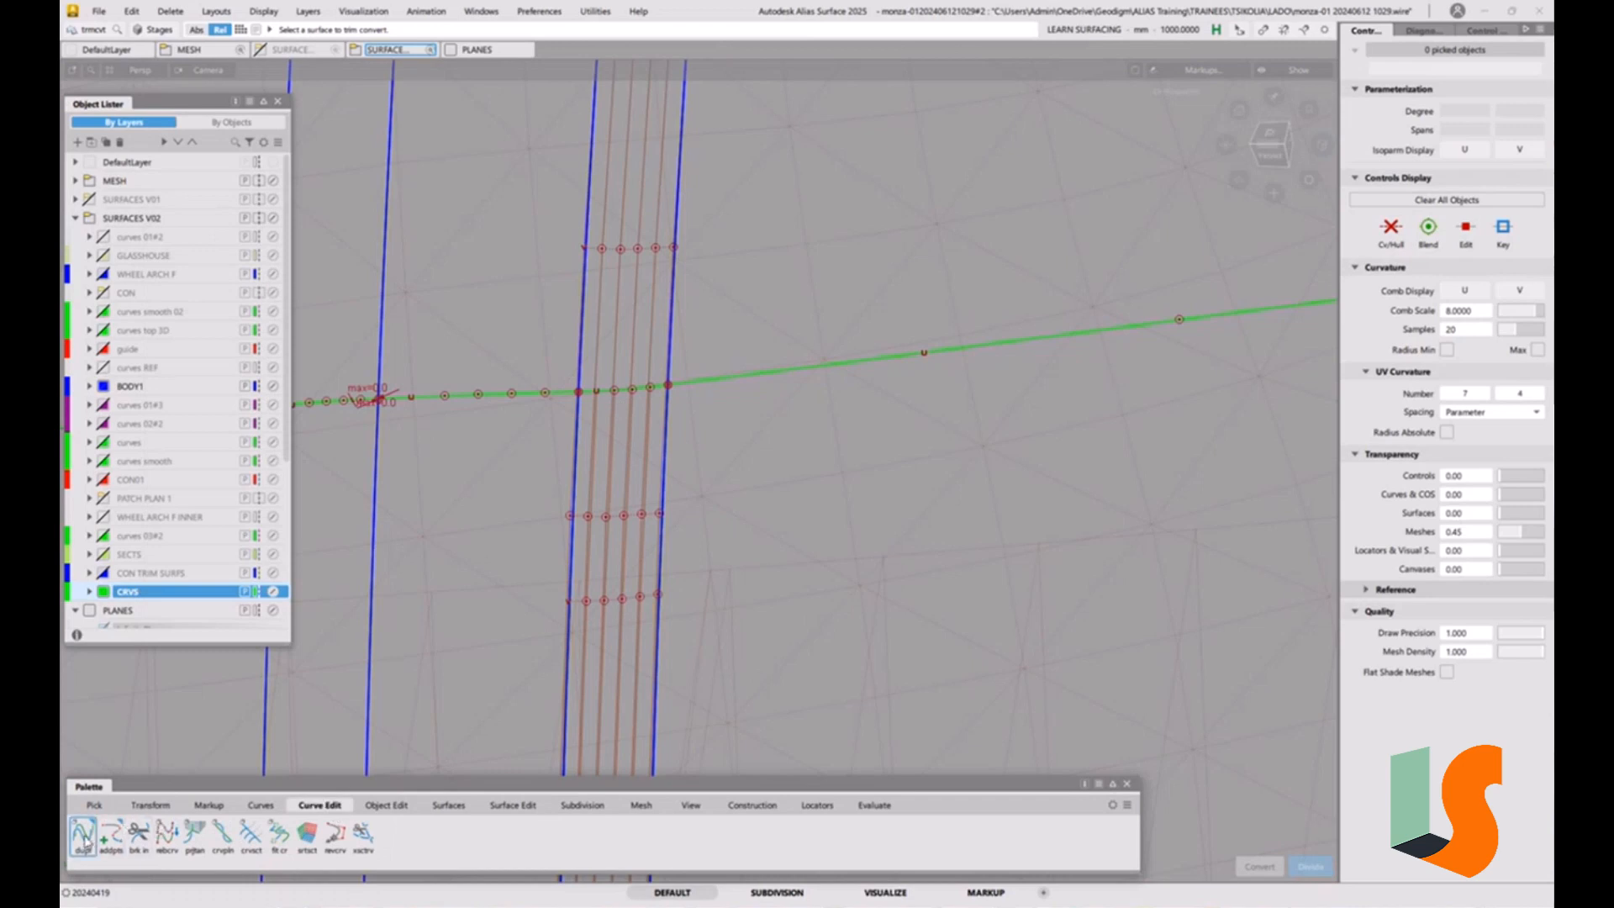
{"action": "left_click", "coordinate": [636, 391]}
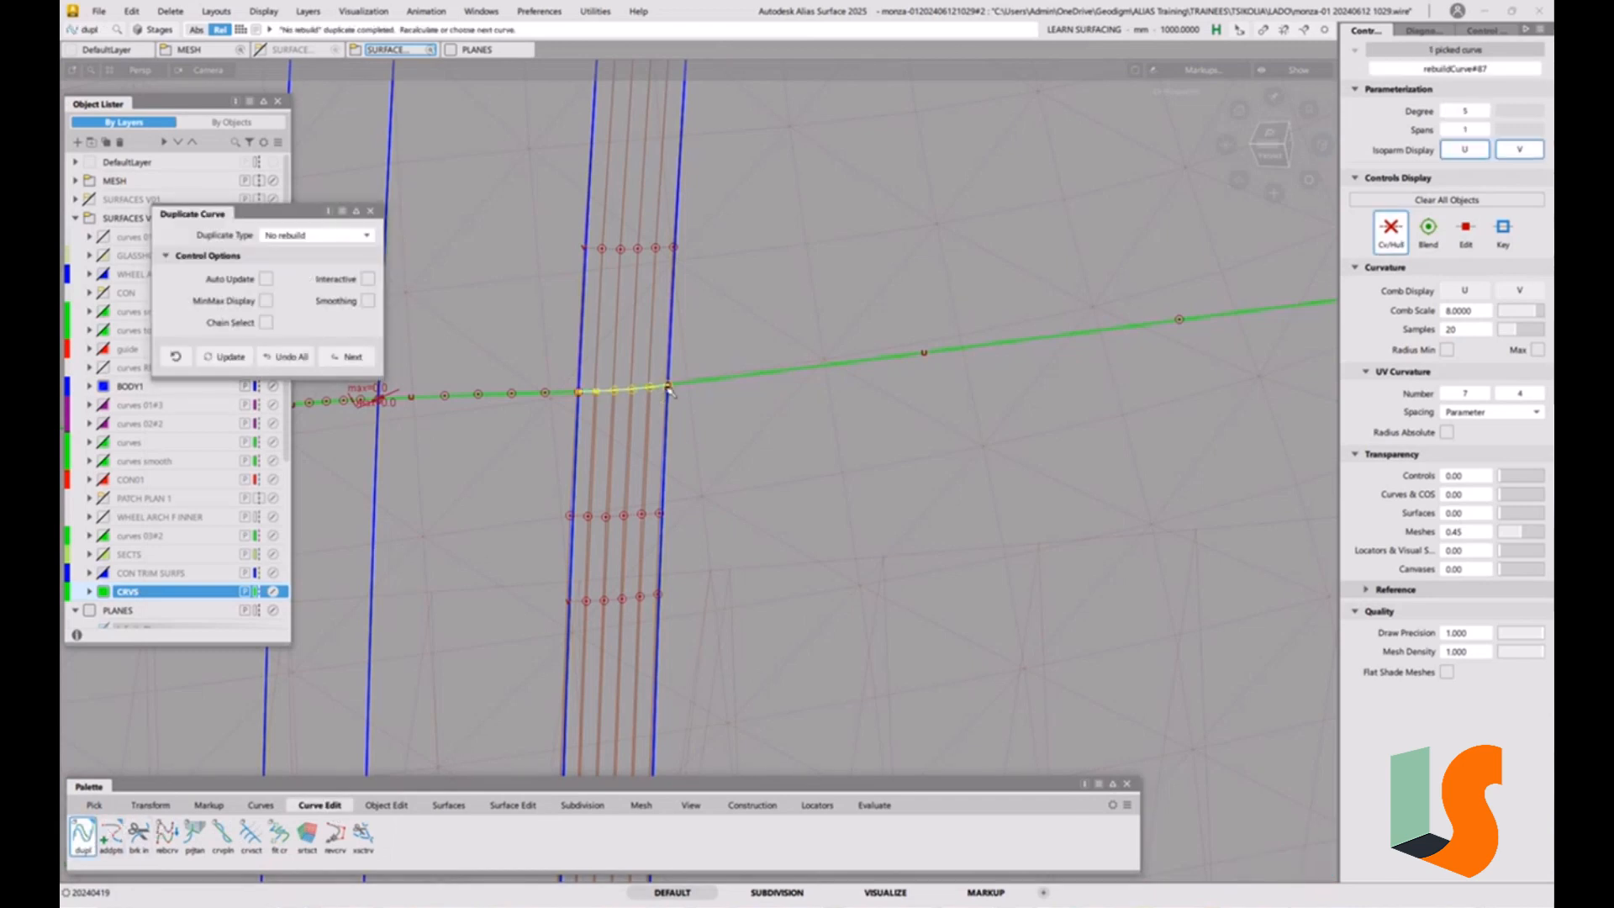
{"action": "left_click_drag", "start_coordinate": [627, 420], "coordinate": [612, 448], "text": "ctrl+shift"}
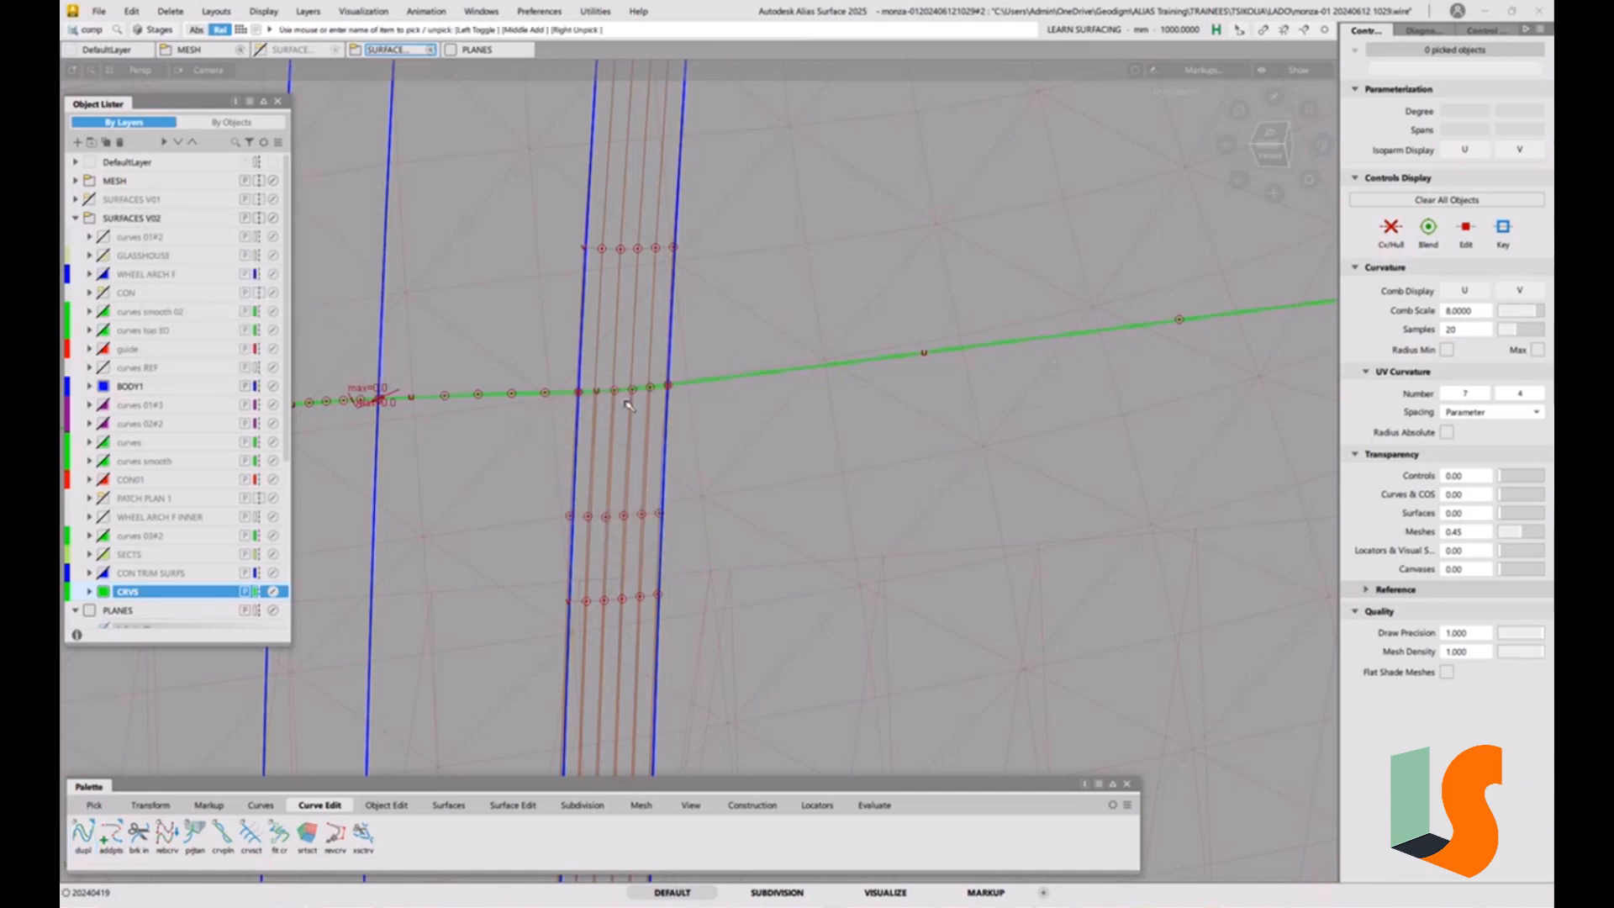
Delete the converted strip surface, keeping the curve duplicated from its edge.
{"action": "left_click", "coordinate": [630, 396]}
{"action": "key", "text": "Delete"}
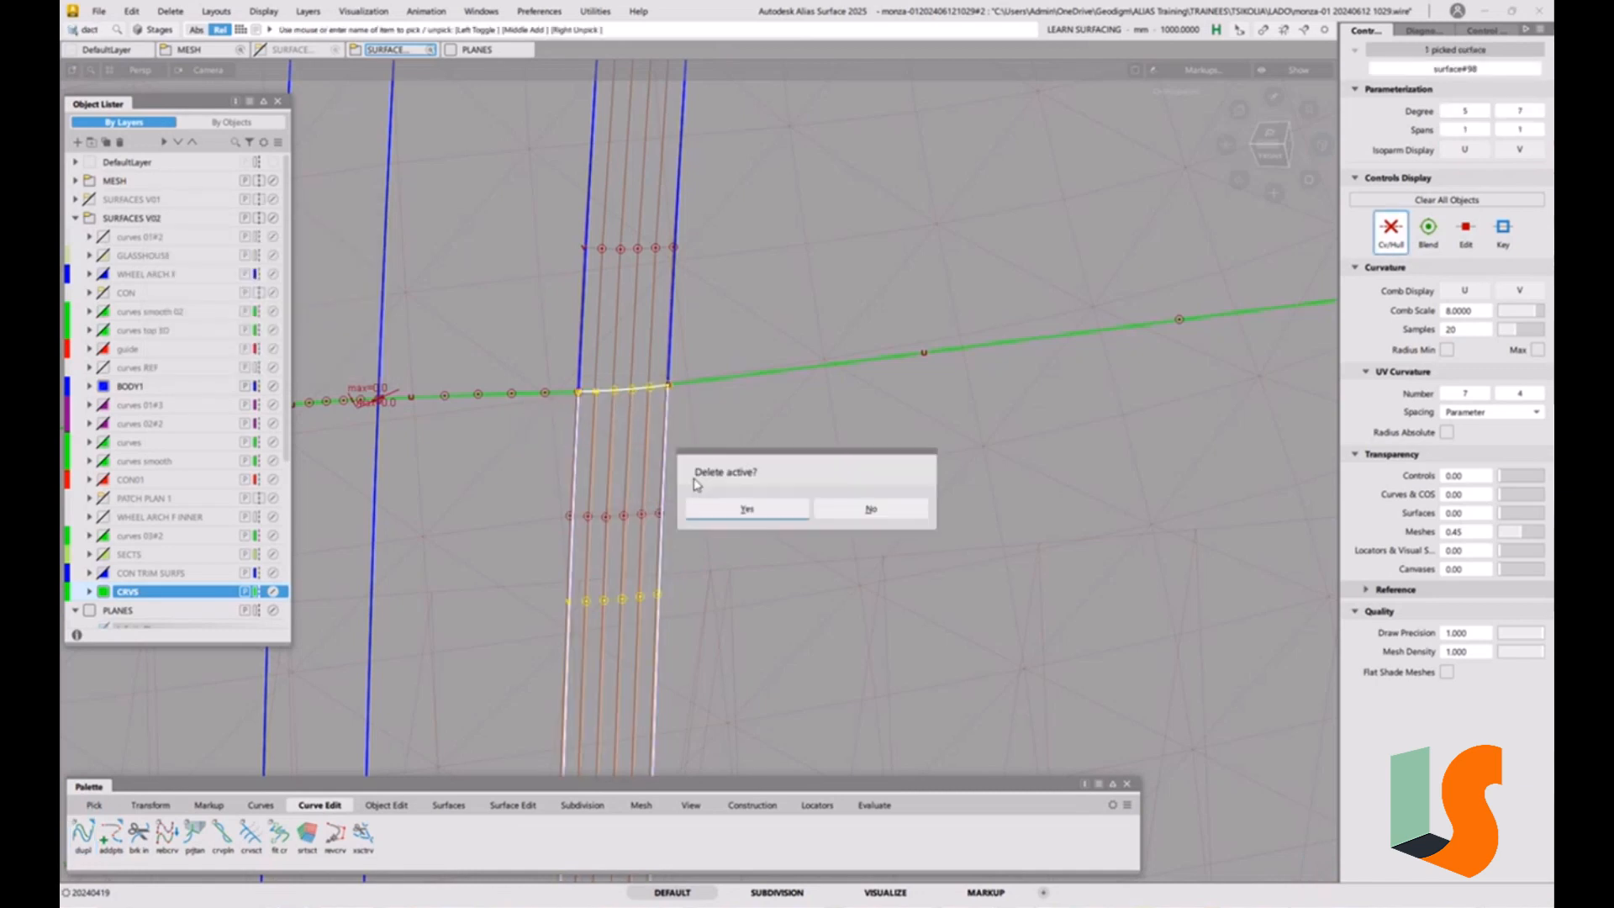
{"action": "left_click", "coordinate": [741, 508]}
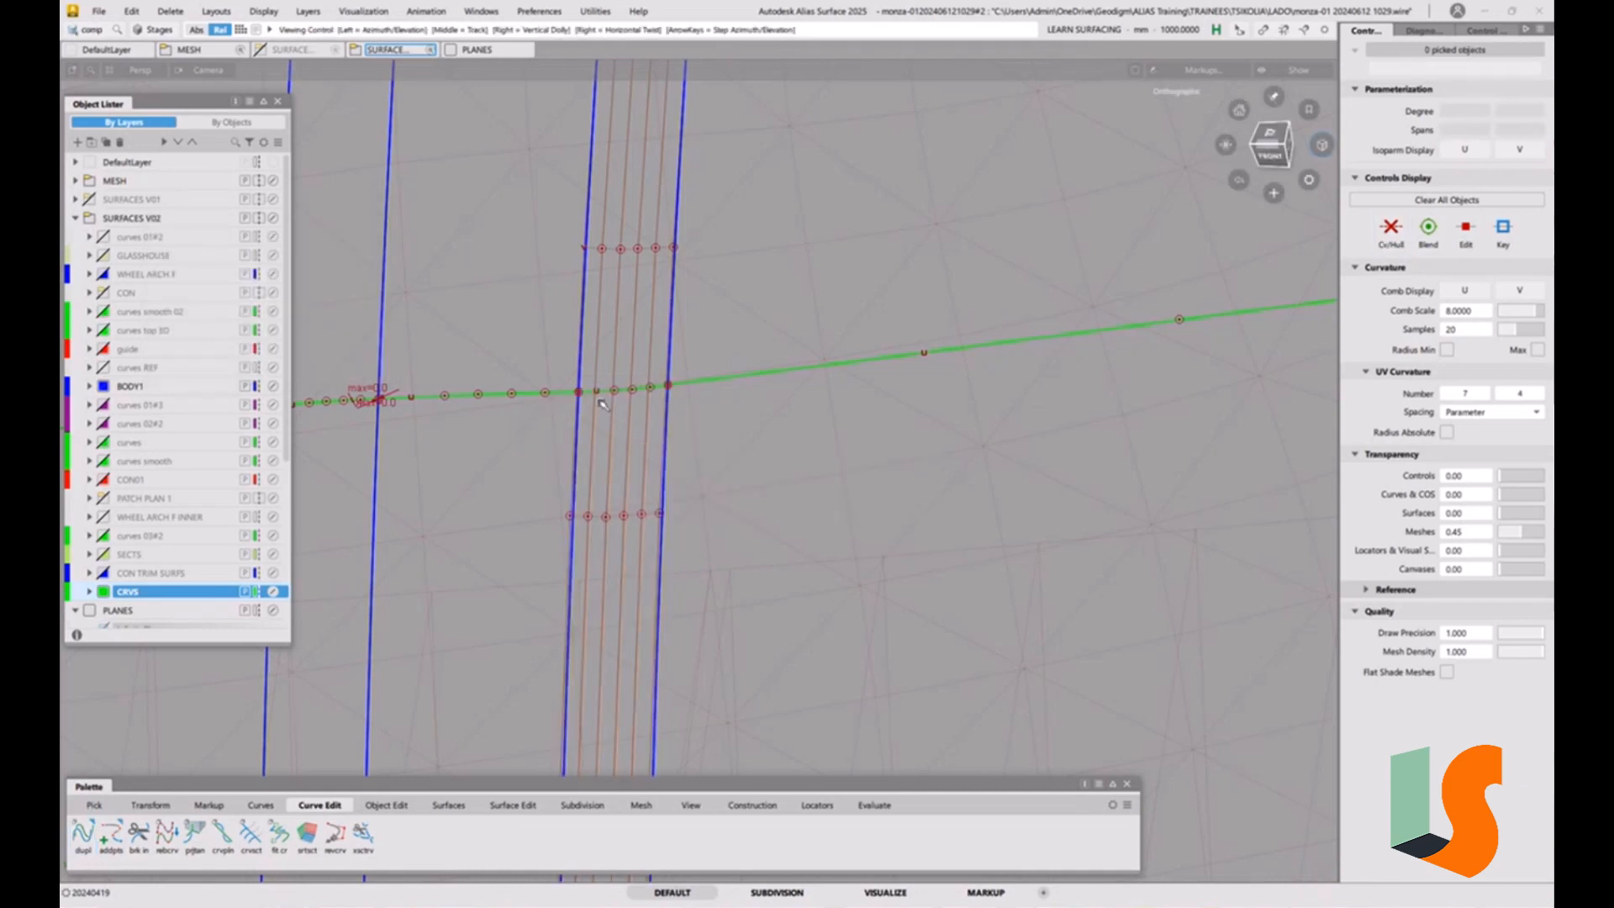
Copy the construction curve and move the copy close to the projected curves on the hood.
{"action": "left_click_drag", "start_coordinate": [605, 400], "coordinate": [650, 295], "text": "alt+shift"}
{"action": "right_click_drag", "start_coordinate": [696, 300], "coordinate": [632, 375], "text": "alt+shift"}
{"action": "middle_click_drag", "start_coordinate": [666, 403], "coordinate": [644, 497], "text": "alt+shift"}
{"action": "right_click_drag", "start_coordinate": [679, 441], "coordinate": [603, 481], "text": "alt+shift"}
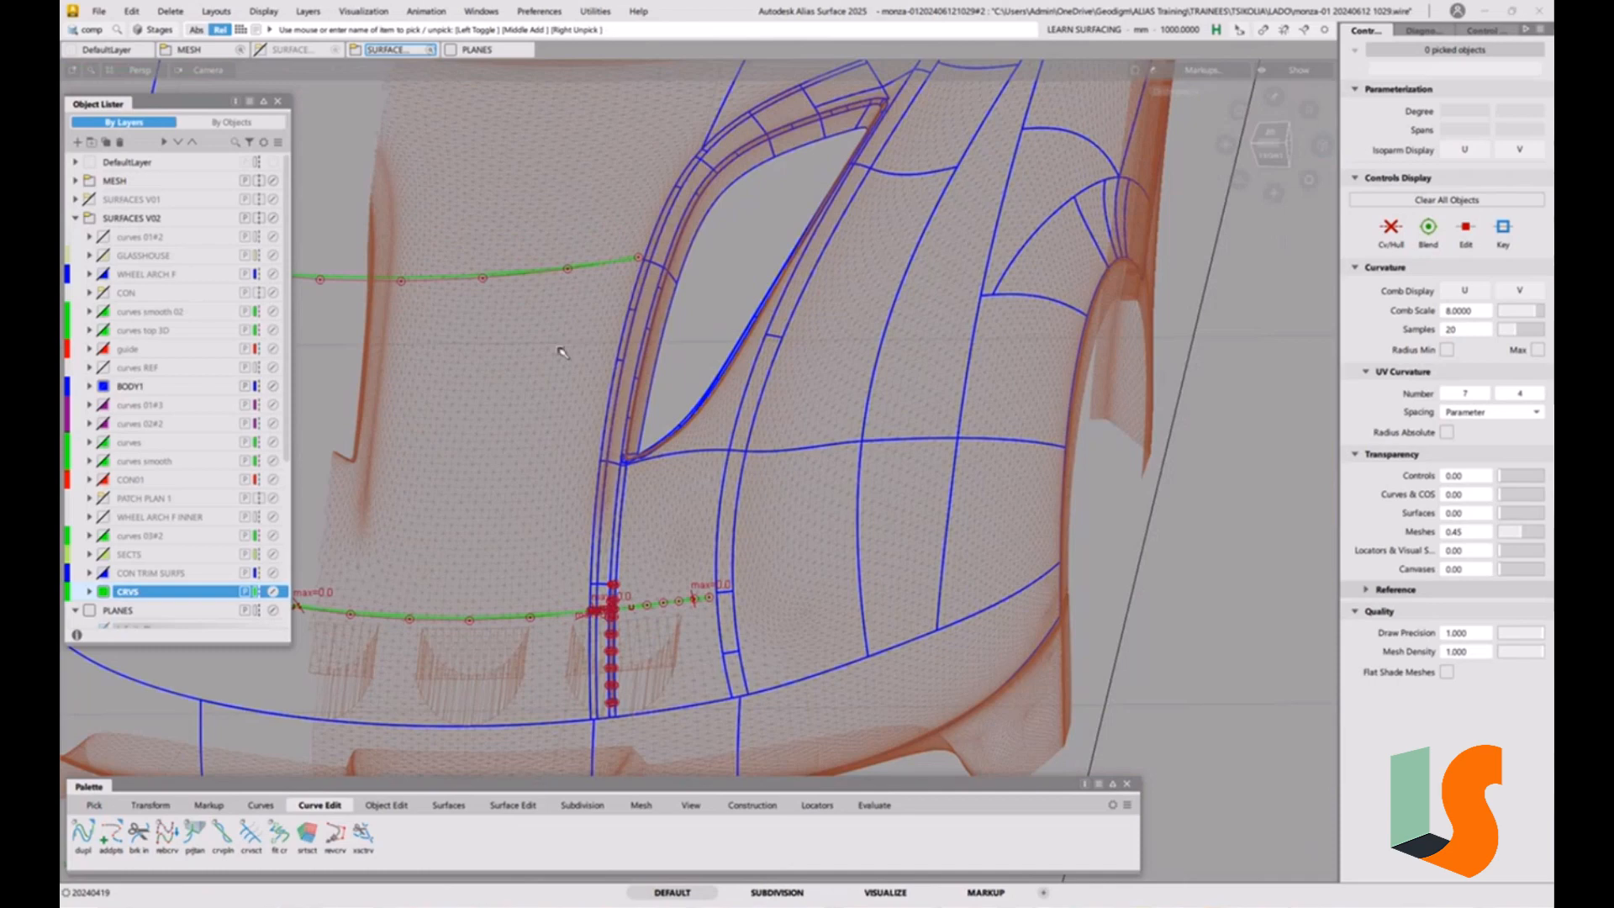
{"action": "left_click_drag", "start_coordinate": [559, 350], "coordinate": [594, 368], "text": "ctrl+shift"}
{"action": "left_click", "coordinate": [567, 267]}
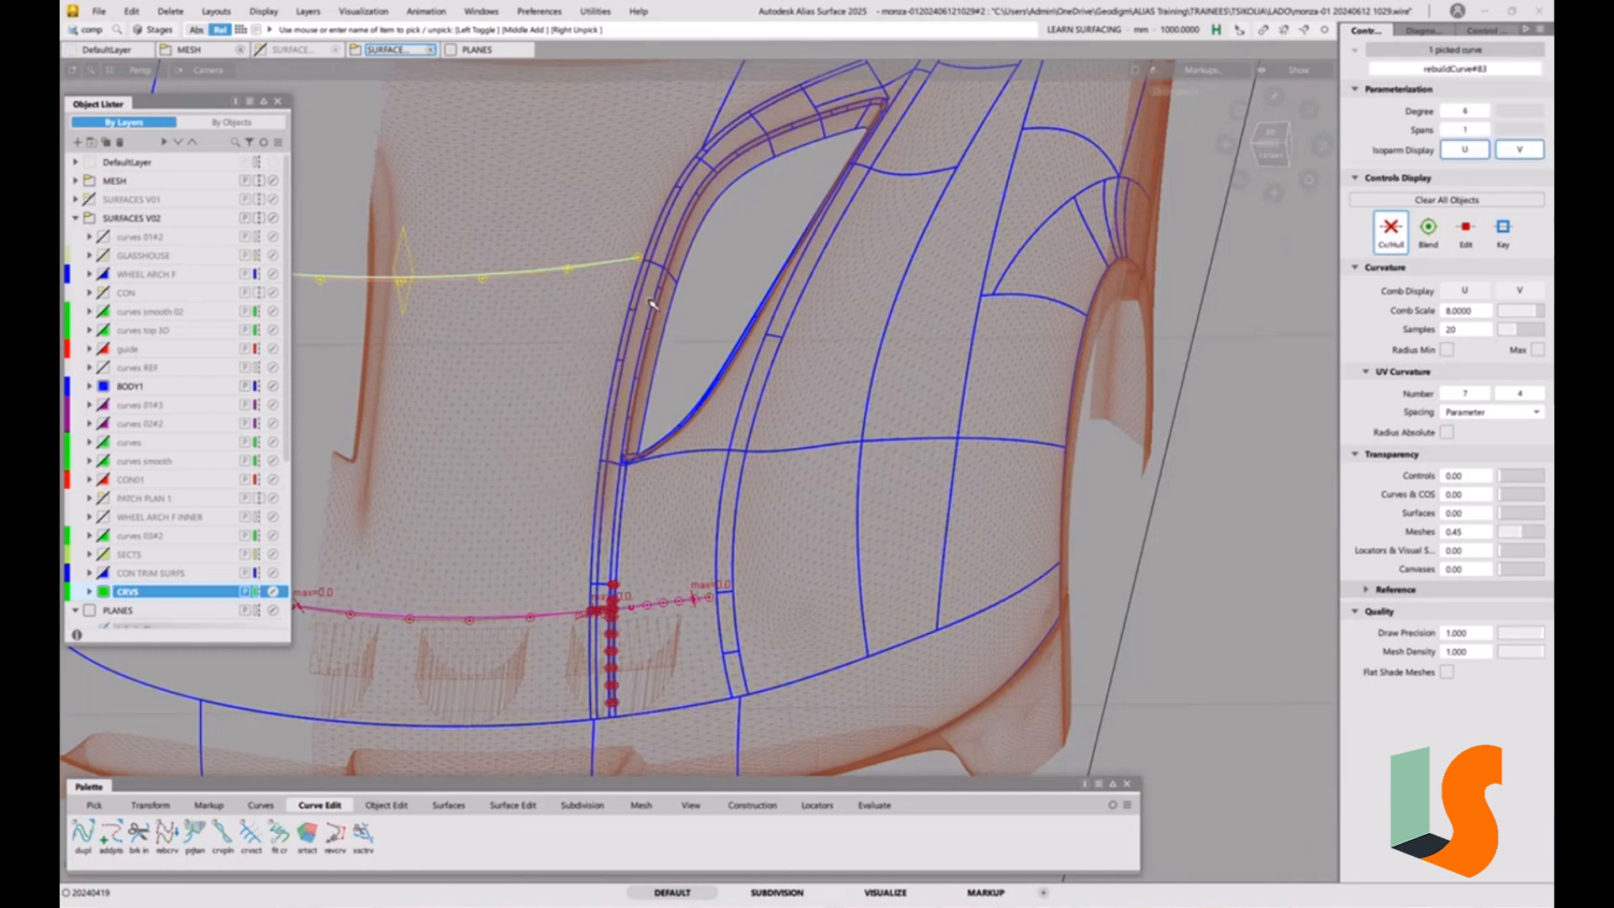
{"action": "key", "text": "ctrl+c"}
{"action": "key", "text": "ctrl+v"}
{"action": "middle_click_drag", "start_coordinate": [705, 343], "coordinate": [707, 315], "text": "ctrl+shift"}
{"action": "left_click_drag", "start_coordinate": [719, 251], "coordinate": [689, 568]}
Template the short duplicated curve crossing the narrow strip surface.
{"action": "right_click_drag", "start_coordinate": [618, 614], "coordinate": [723, 529], "text": "alt+shift"}
{"action": "left_click_drag", "start_coordinate": [747, 580], "coordinate": [745, 546], "text": "ctrl+shift"}
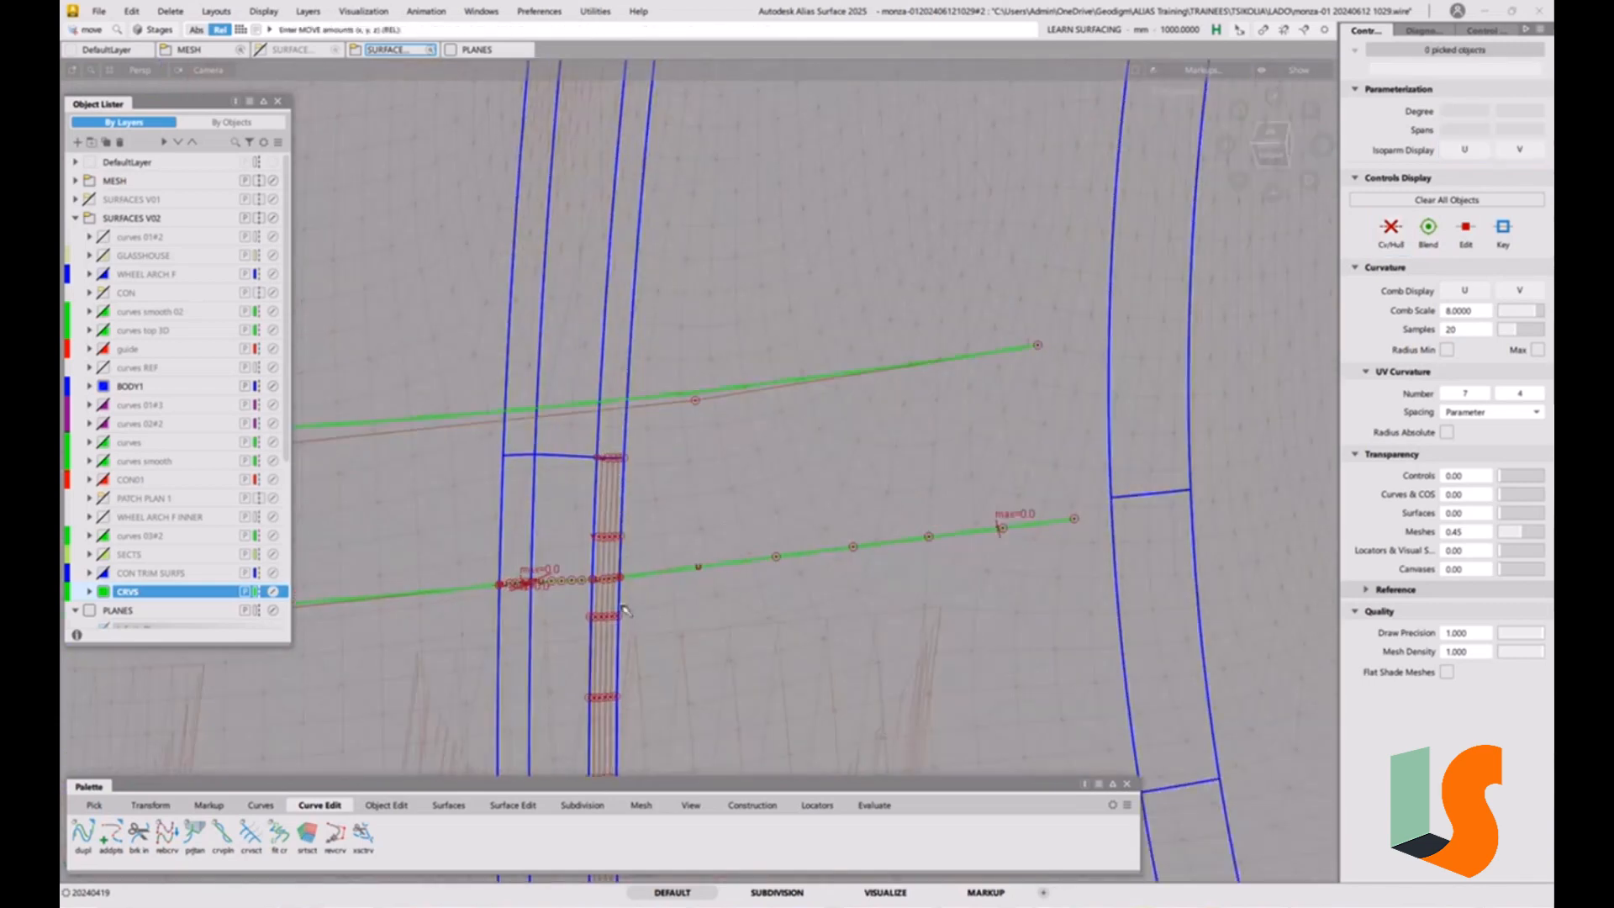
{"action": "mouse_move", "coordinate": [623, 609]}
{"action": "left_mouse_down", "text": "ctrl+shift"}
{"action": "mouse_move", "coordinate": [652, 624]}
{"action": "mouse_move", "coordinate": [615, 600]}
{"action": "mouse_move", "coordinate": [623, 585]}
{"action": "left_mouse_up", "text": "ctrl+shift"}
{"action": "left_click", "coordinate": [606, 581]}
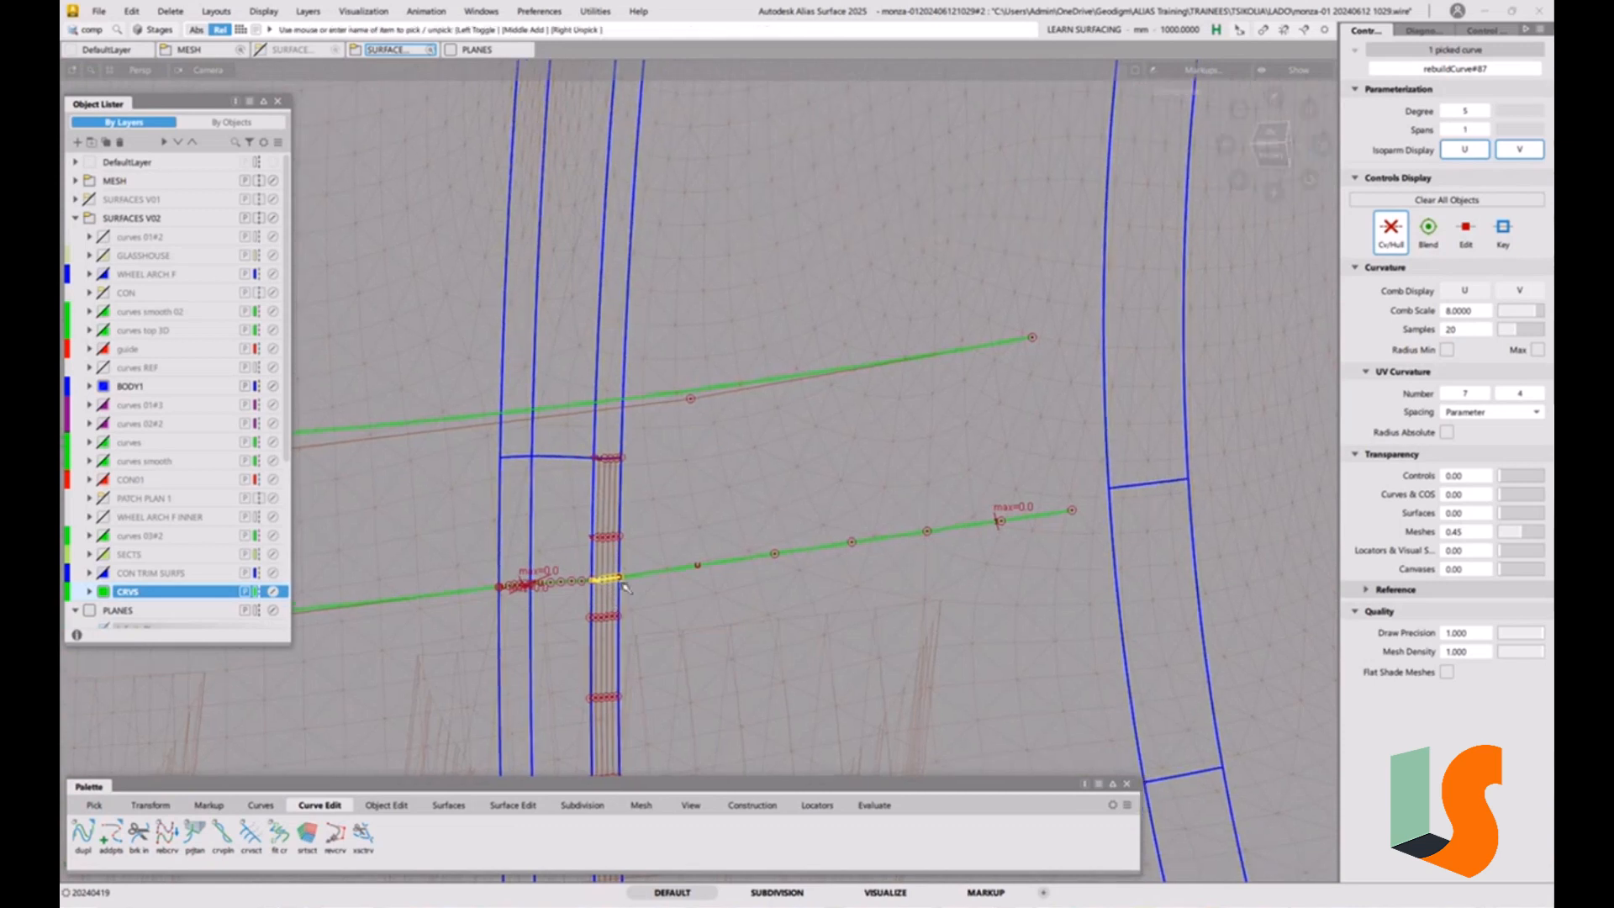
{"action": "left_click", "coordinate": [623, 585]}
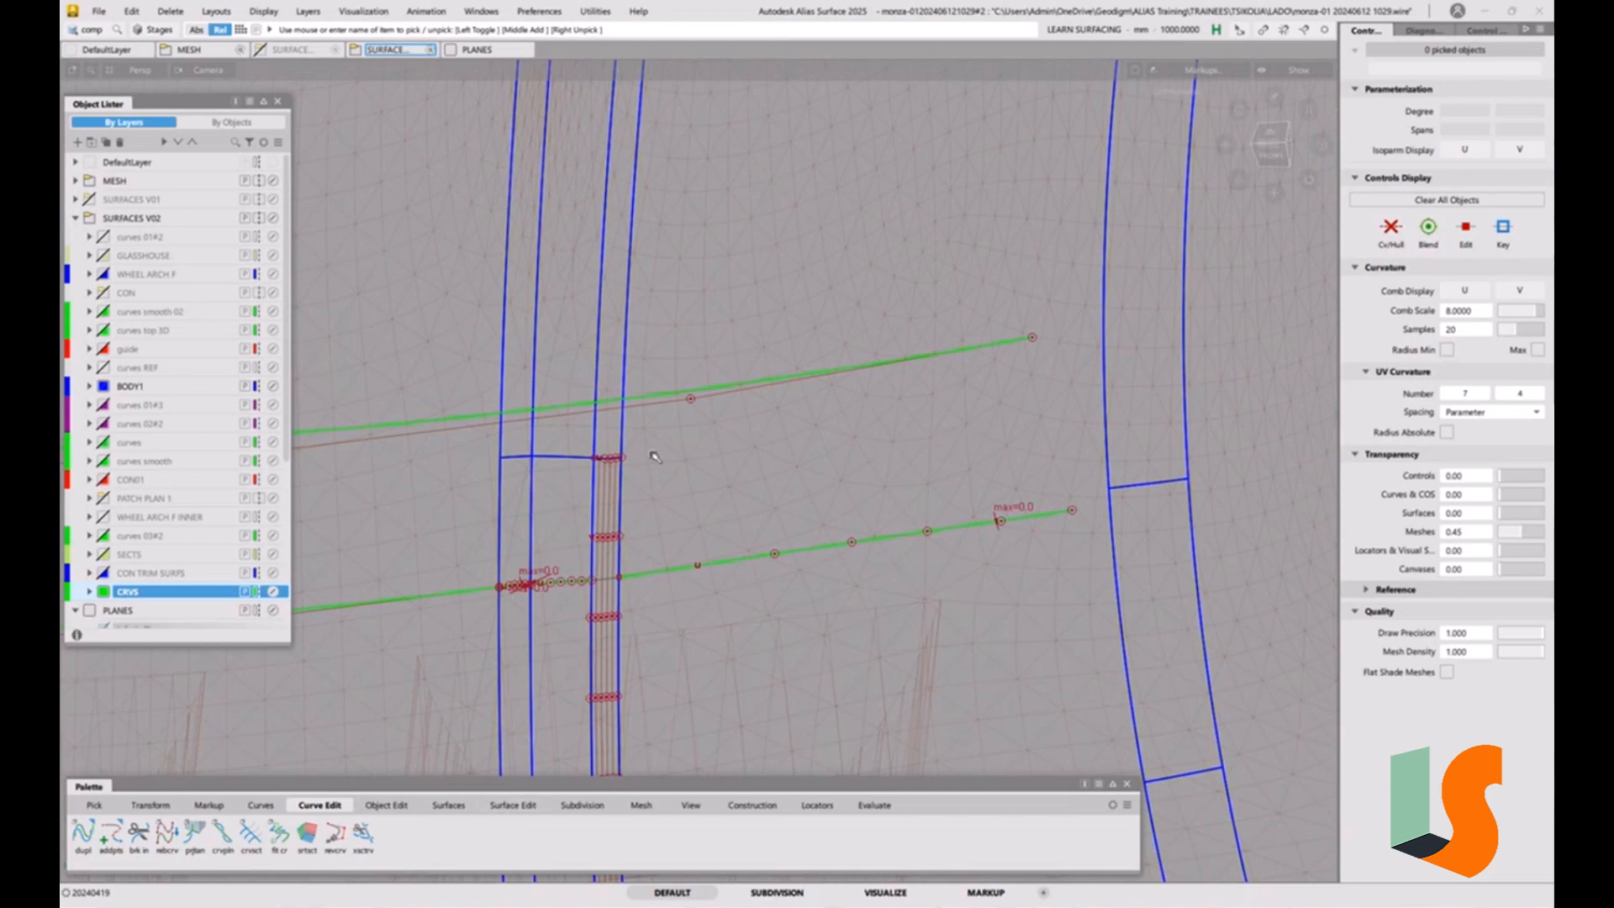
Delete the construction history of the copied construction curve so that its ends can be edited.
{"action": "right_click_drag", "start_coordinate": [678, 423], "coordinate": [362, 546], "text": "alt+shift"}
{"action": "mouse_move", "coordinate": [356, 545]}
{"action": "left_mouse_down", "text": "alt+shift"}
{"action": "mouse_move", "coordinate": [868, 511]}
{"action": "mouse_move", "coordinate": [1061, 440]}
{"action": "mouse_move", "coordinate": [1019, 439]}
{"action": "left_mouse_up", "text": "alt+shift"}
{"action": "key", "text": "e"}
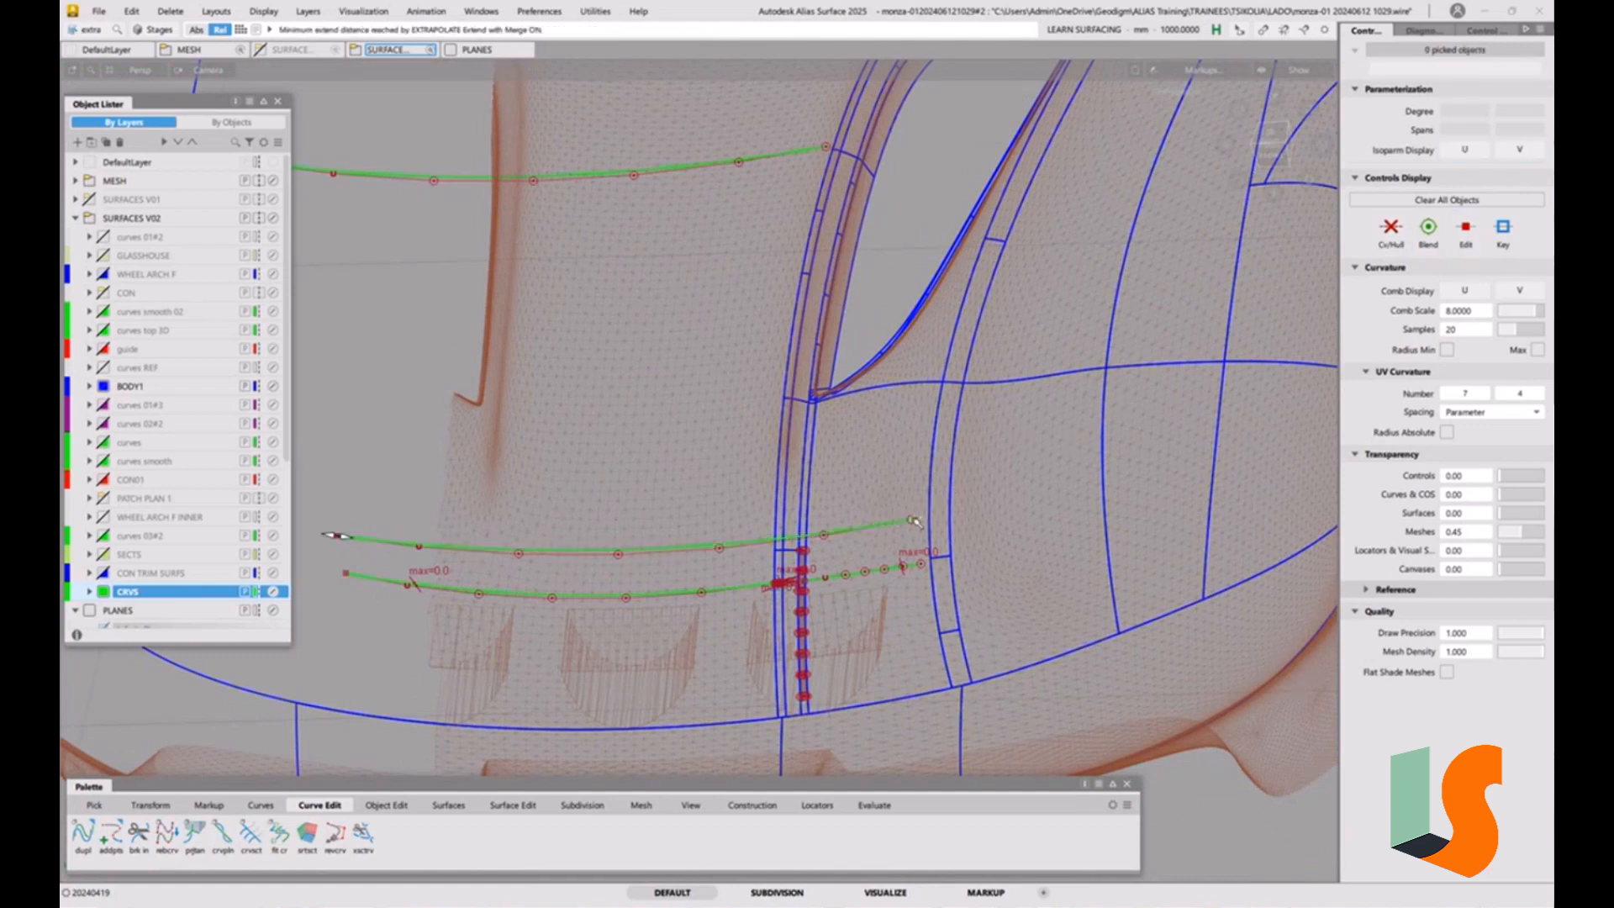
{"action": "left_click_drag", "start_coordinate": [638, 545], "coordinate": [674, 550], "text": "ctrl+shift"}
{"action": "left_click", "coordinate": [678, 553]}
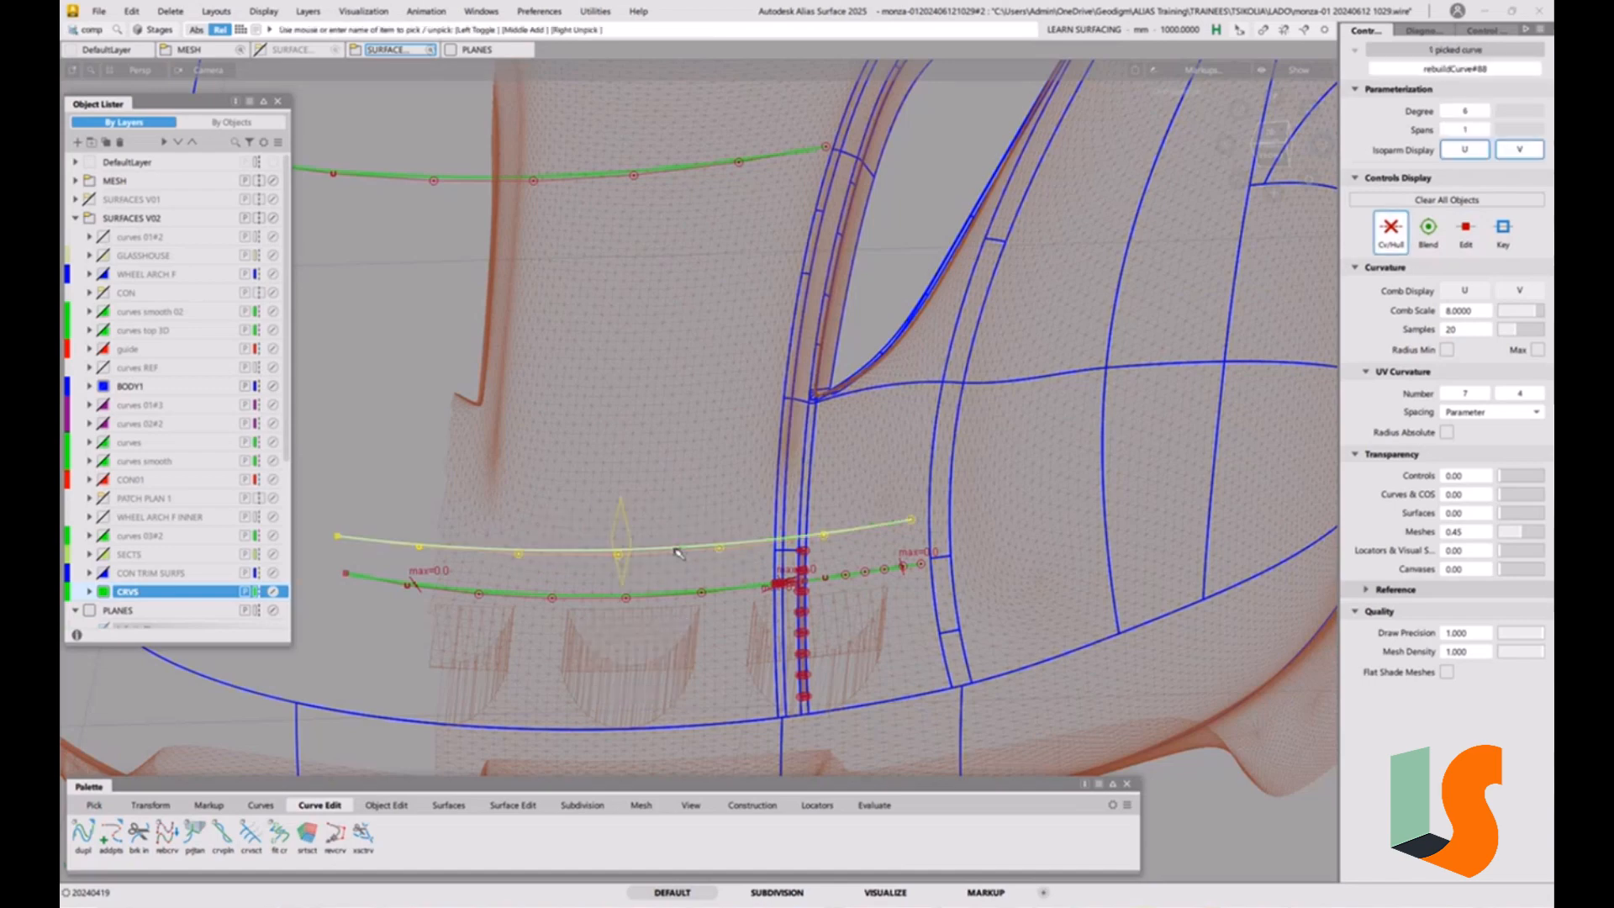
{"action": "key", "text": "ctrl+h"}
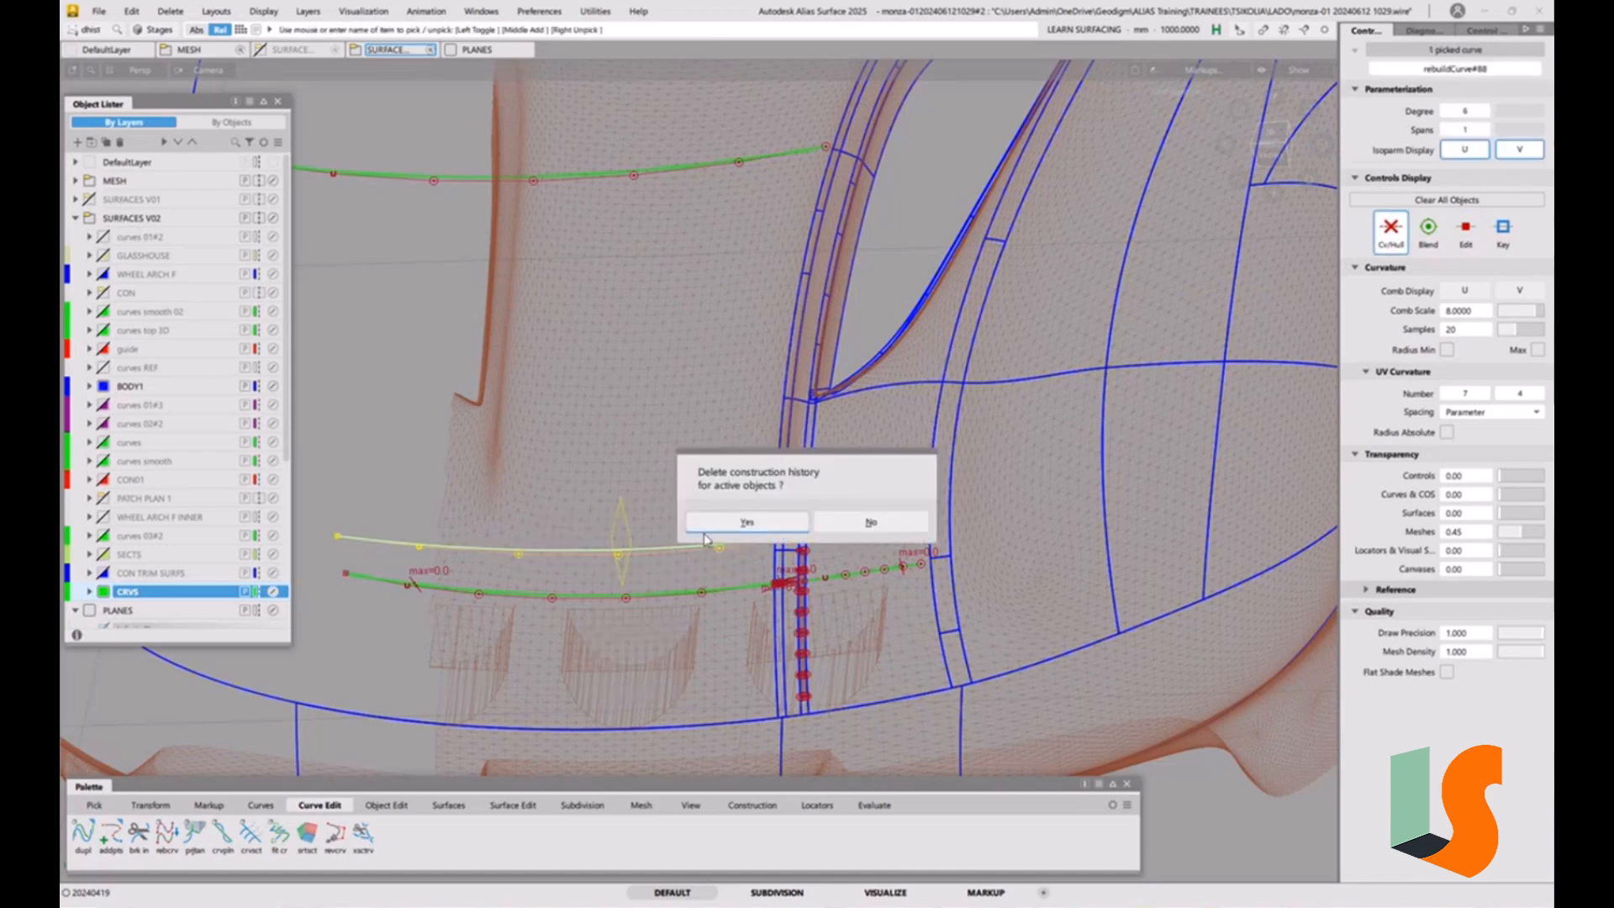
{"action": "left_click", "coordinate": [710, 529]}
{"action": "left_click_drag", "start_coordinate": [685, 601], "coordinate": [684, 495], "text": "ctrl+shift"}
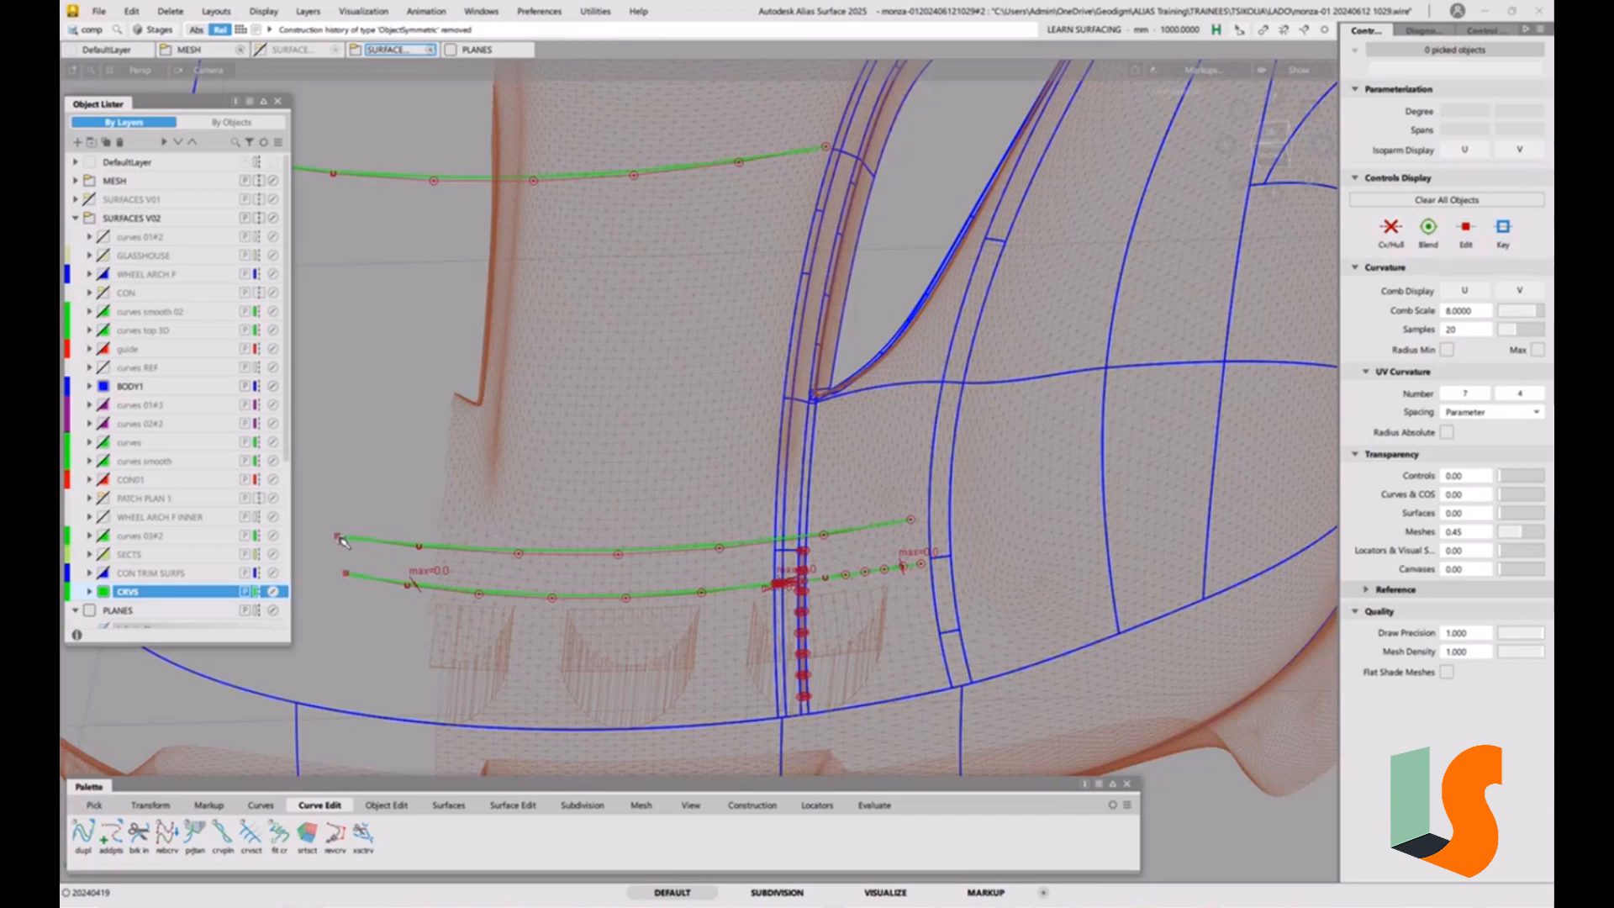
Shorten the copied curve at both ends with Extend so it spans only the area around the narrow strip.
{"action": "key", "text": "e"}
{"action": "left_click_drag", "start_coordinate": [338, 537], "coordinate": [1110, 431]}
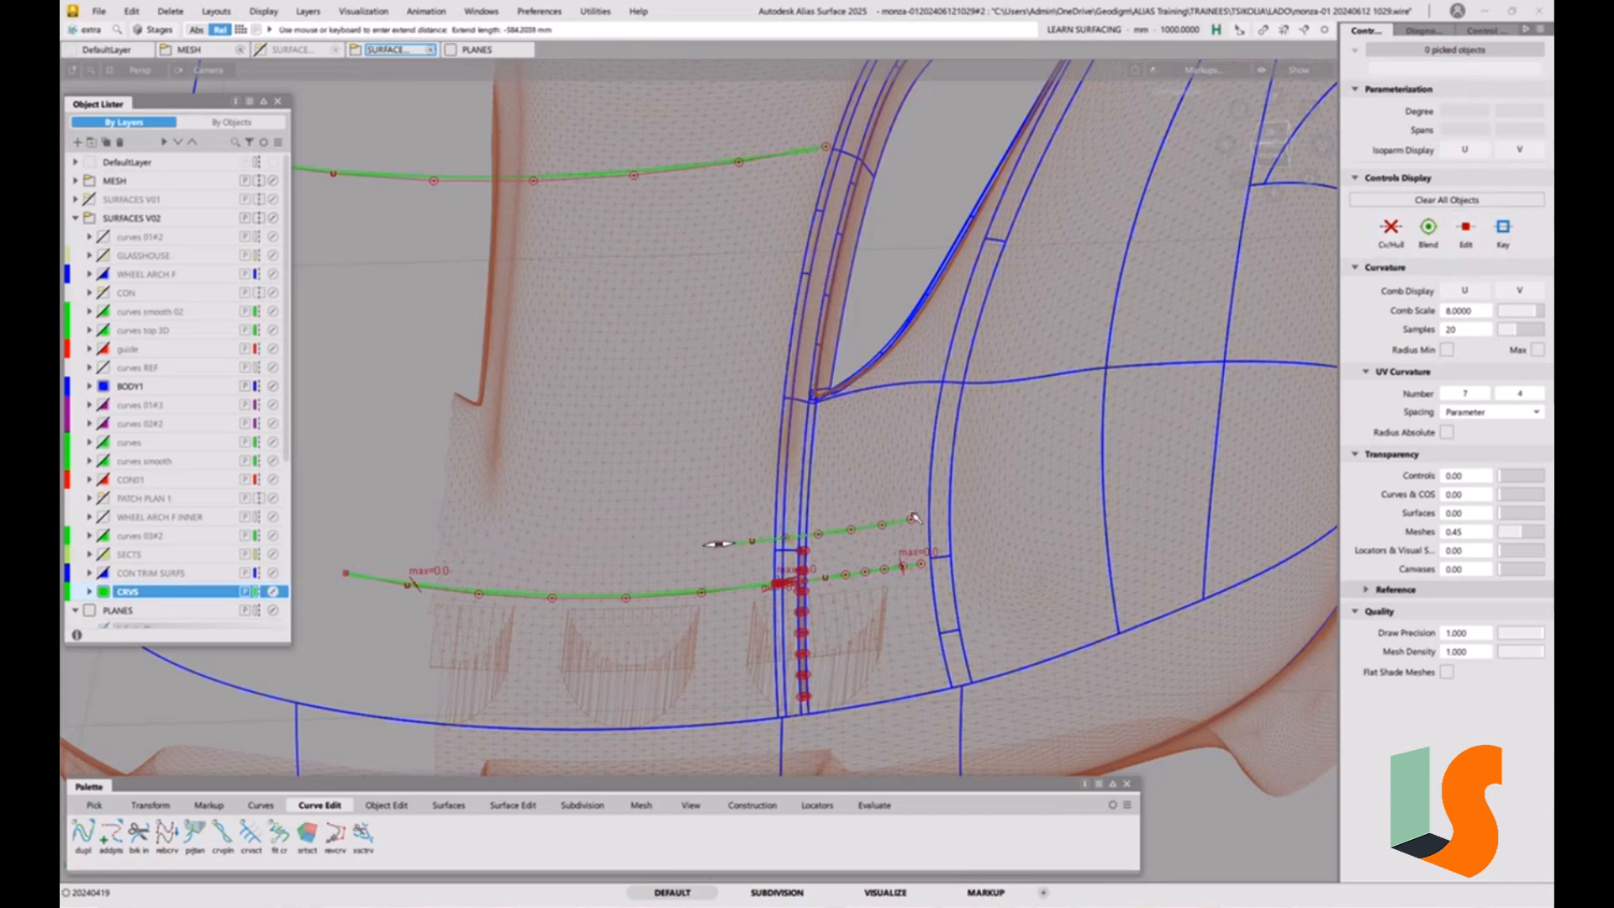
{"action": "left_click_drag", "start_coordinate": [915, 519], "coordinate": [852, 536]}
Project the shortened curve along Z onto the narrow strip surface as a curve with the Match Original option.
{"action": "right_click_drag", "start_coordinate": [805, 590], "coordinate": [860, 514], "text": "alt+shift"}
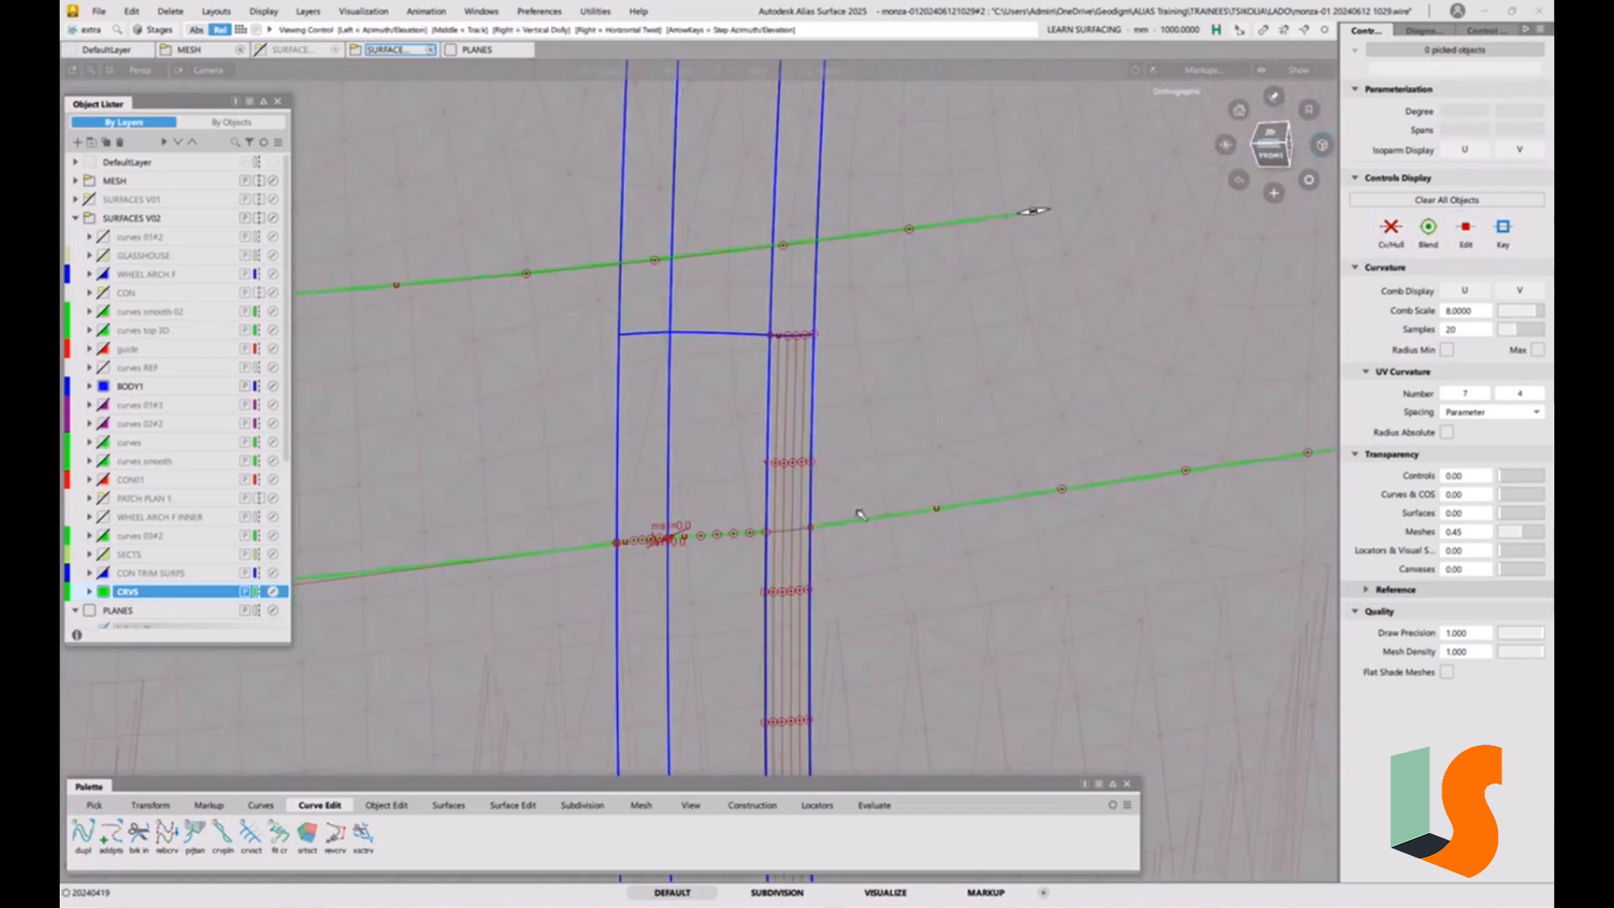
{"action": "middle_click_drag", "start_coordinate": [859, 513], "coordinate": [839, 537], "text": "alt+shift"}
{"action": "left_click", "coordinate": [511, 804]}
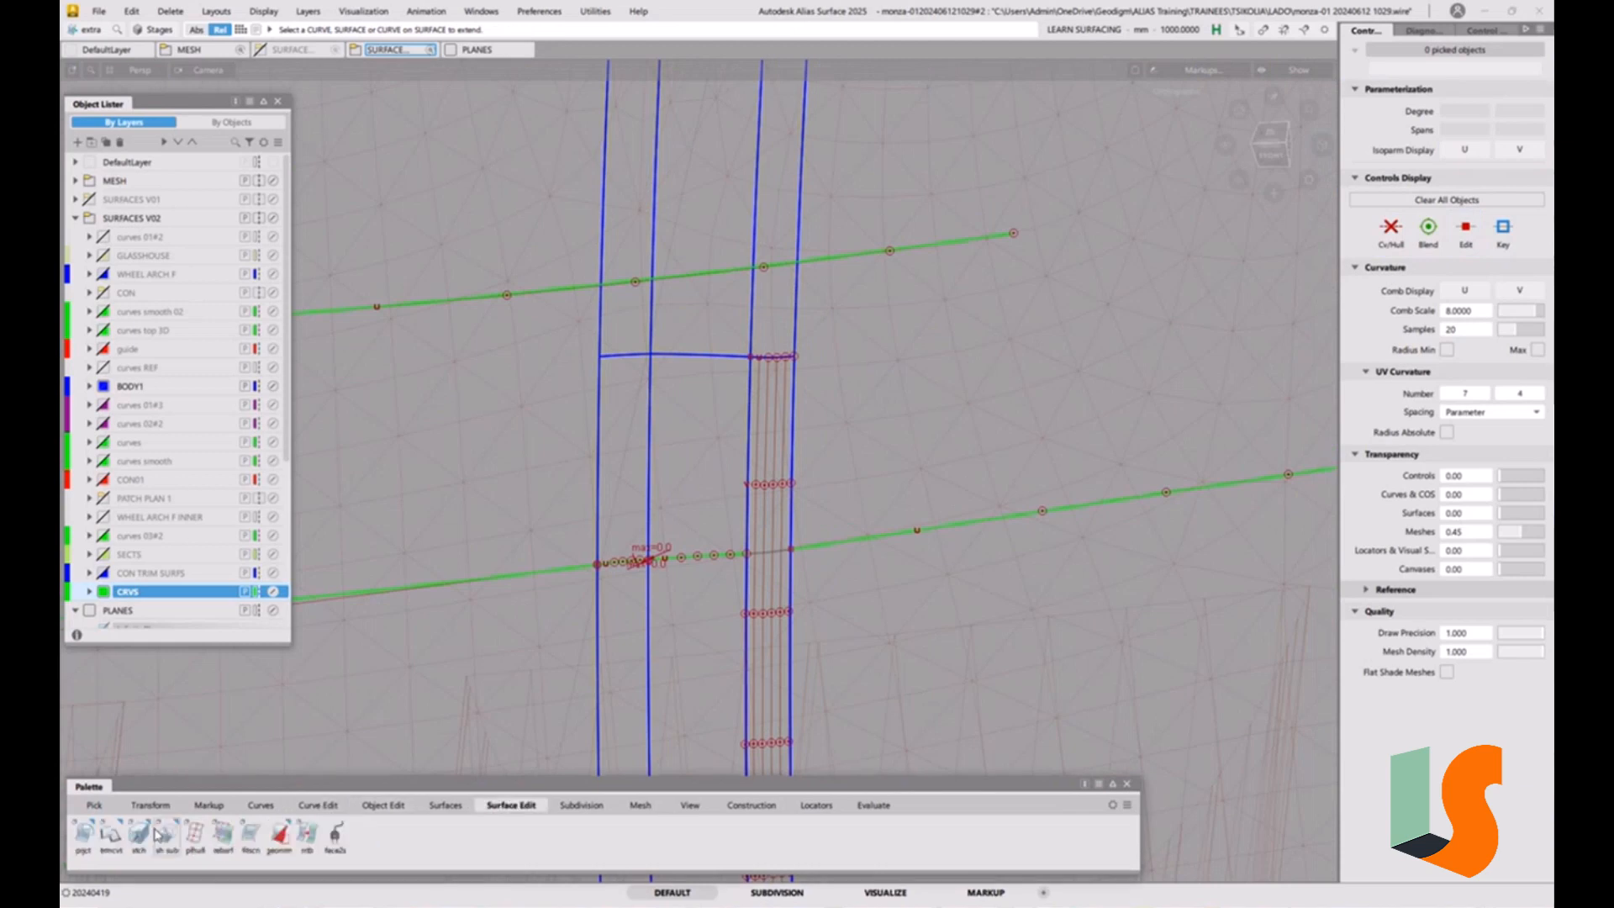
{"action": "double_click", "coordinate": [83, 835]}
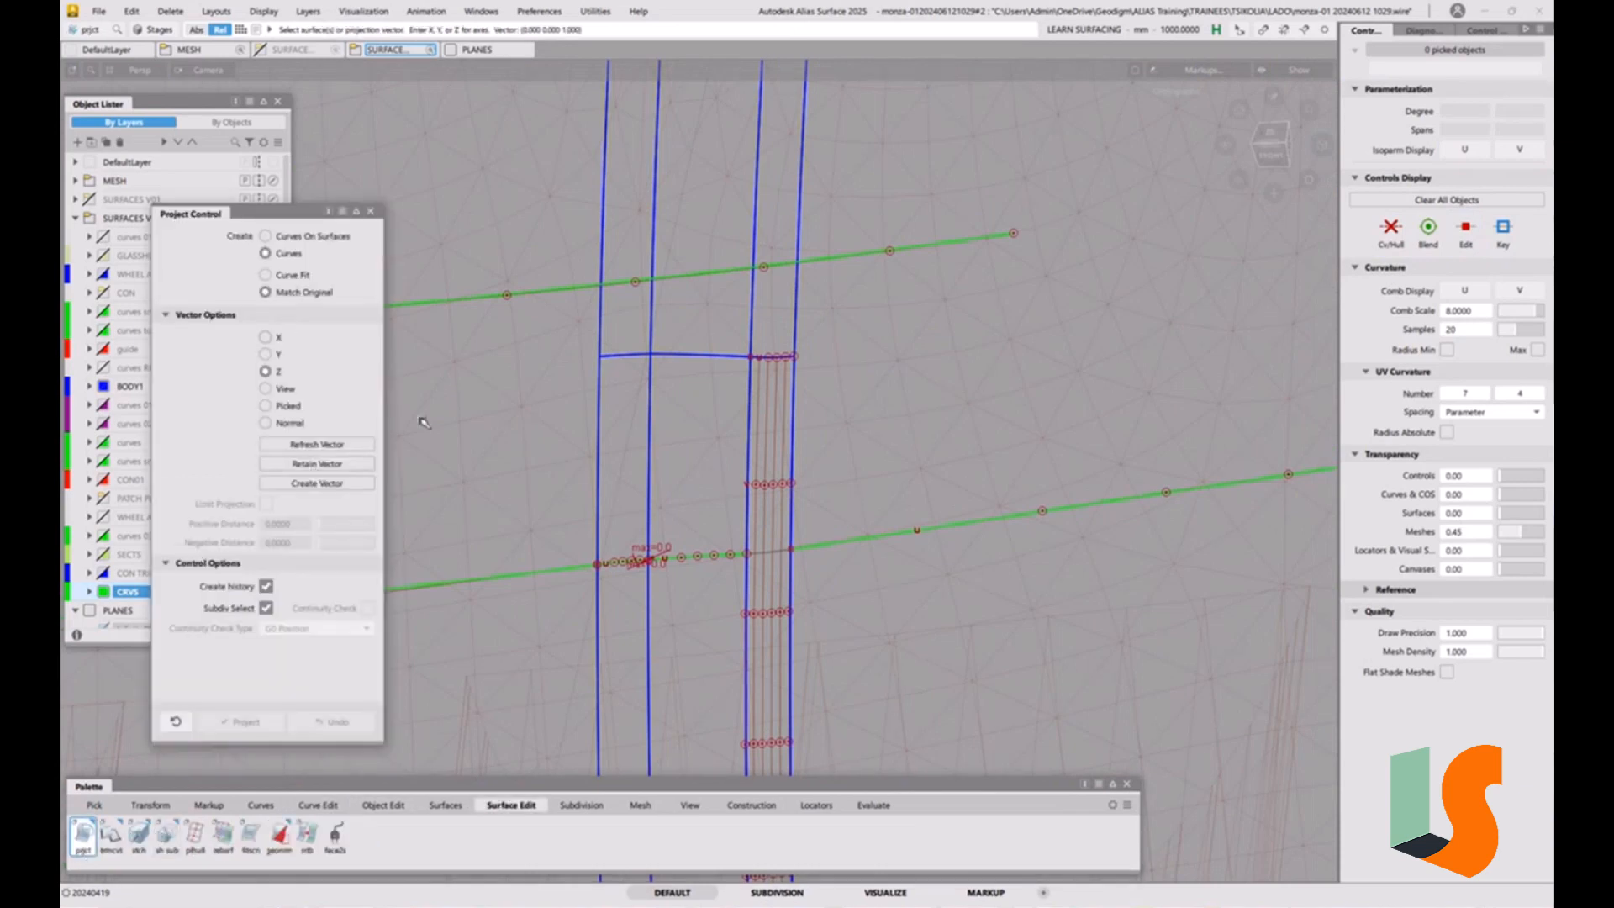
{"action": "left_click", "coordinate": [760, 493]}
{"action": "left_click", "coordinate": [712, 276]}
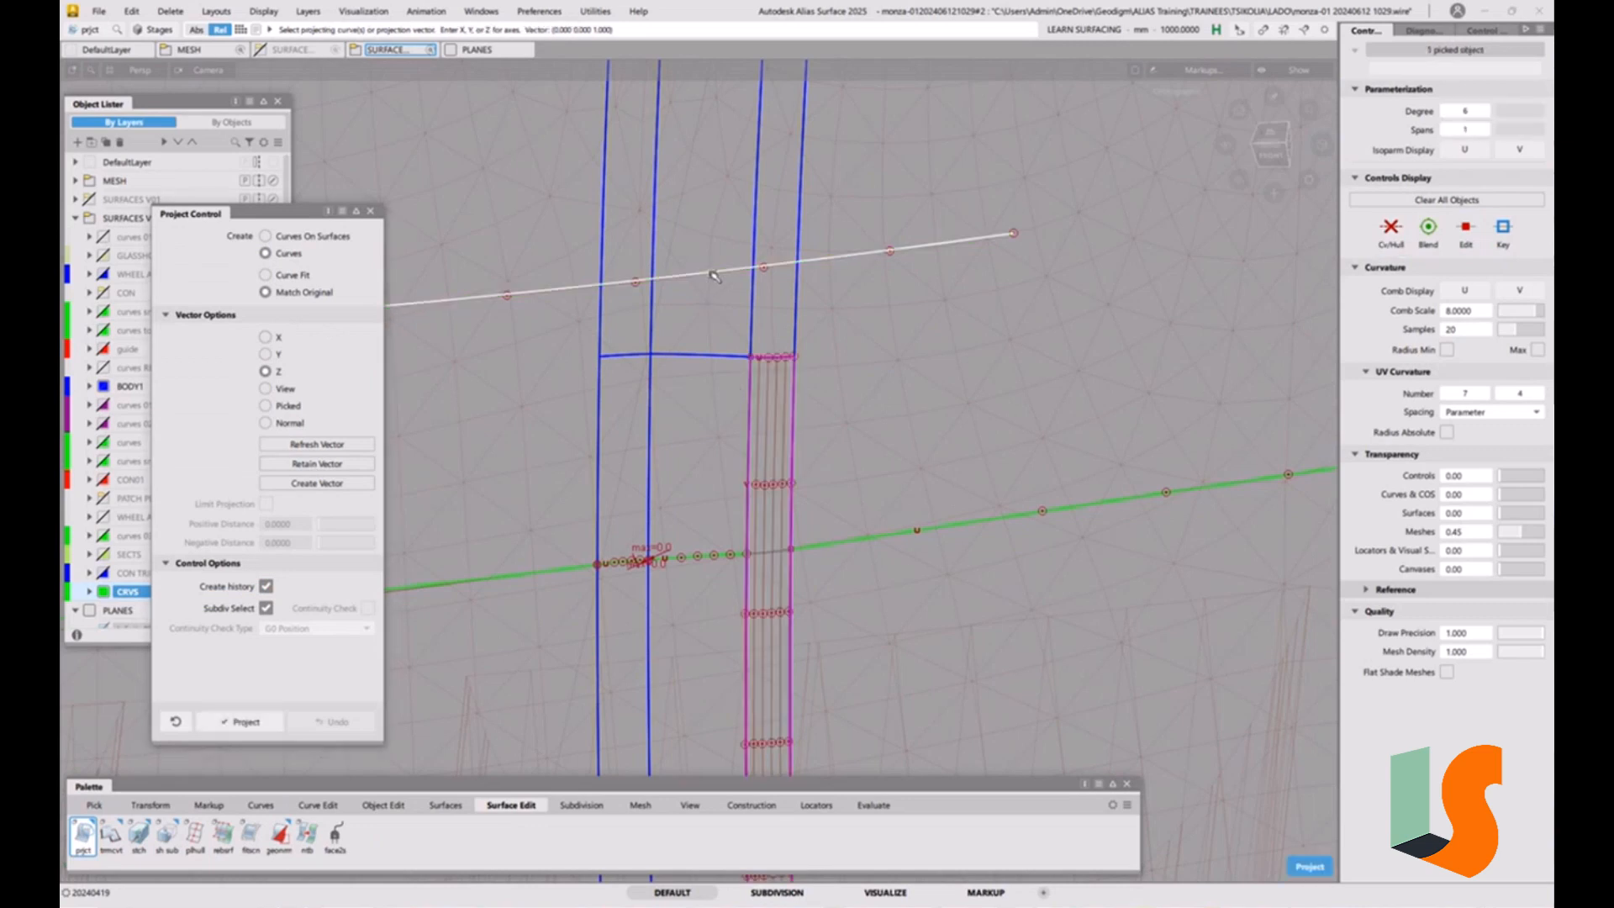
{"action": "key", "text": "space"}
{"action": "scroll", "coordinate": [804, 567], "scroll_direction": "up", "scroll_amount": 10}
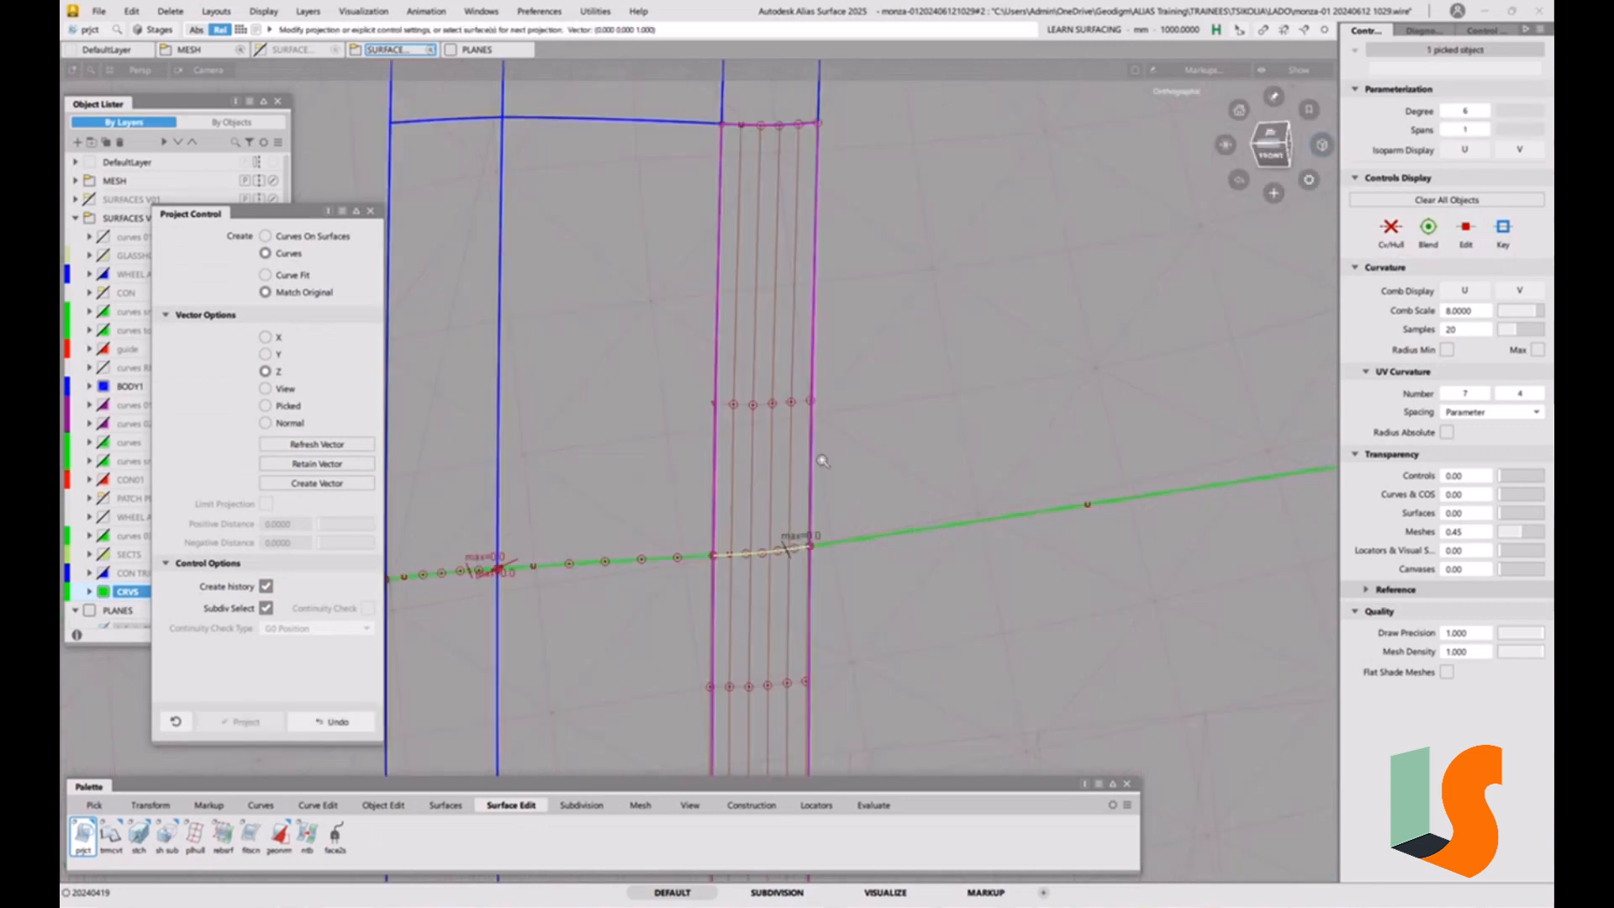
{"action": "scroll", "coordinate": [797, 580], "scroll_direction": "down", "scroll_amount": 10}
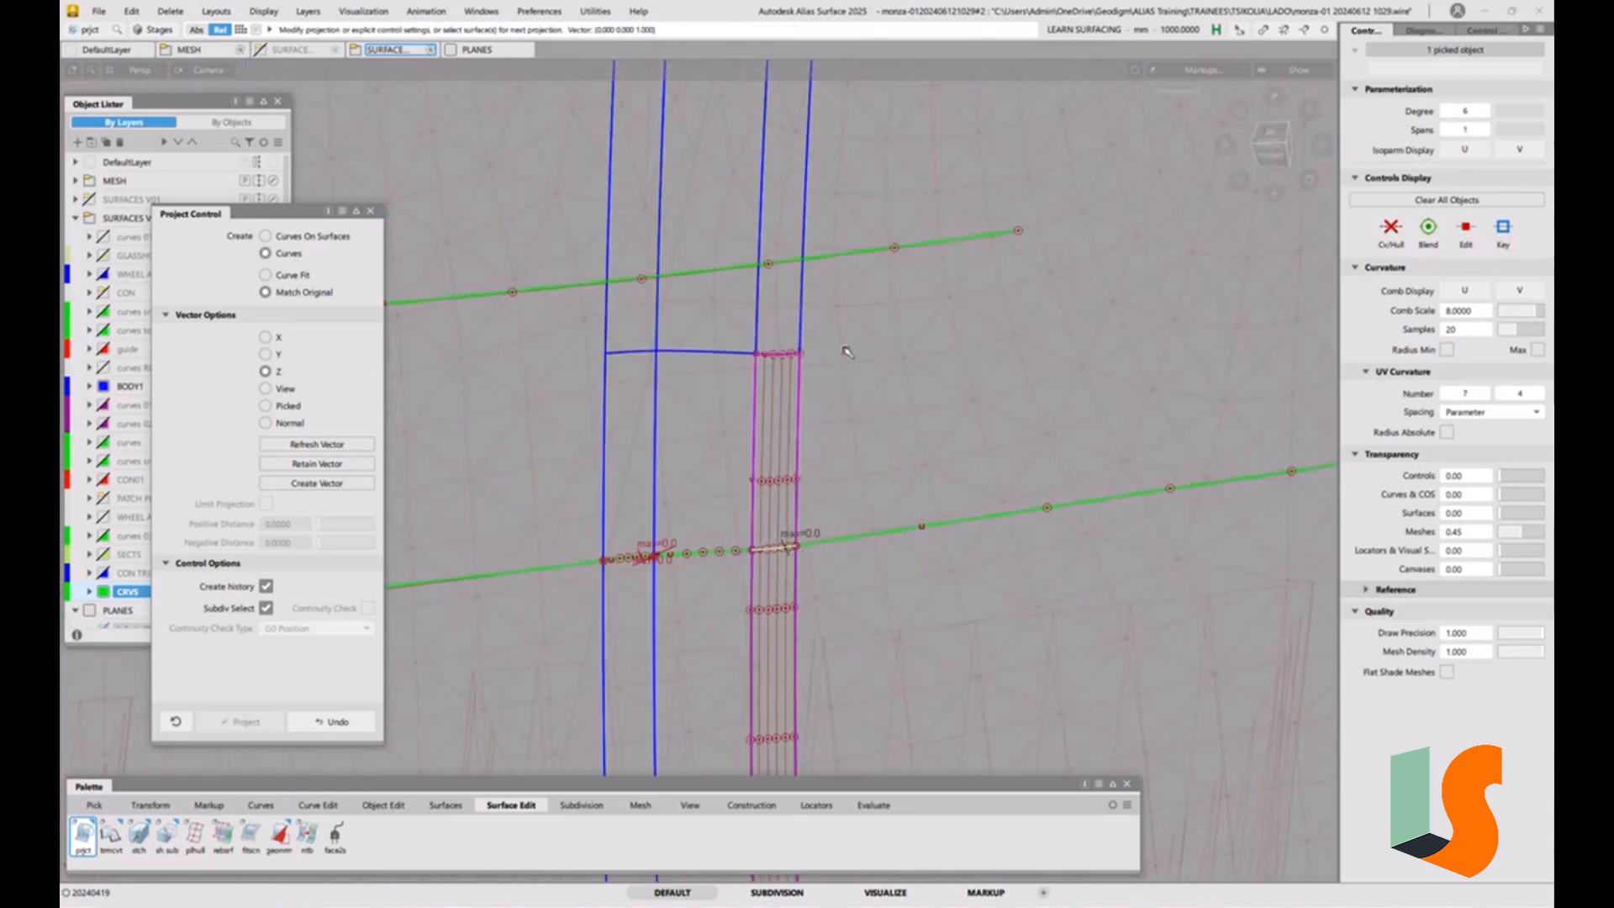
{"action": "scroll", "coordinate": [847, 352], "scroll_direction": "down", "scroll_amount": 3}
{"action": "middle_click_drag", "start_coordinate": [857, 361], "coordinate": [1002, 419], "text": "alt+shift"}
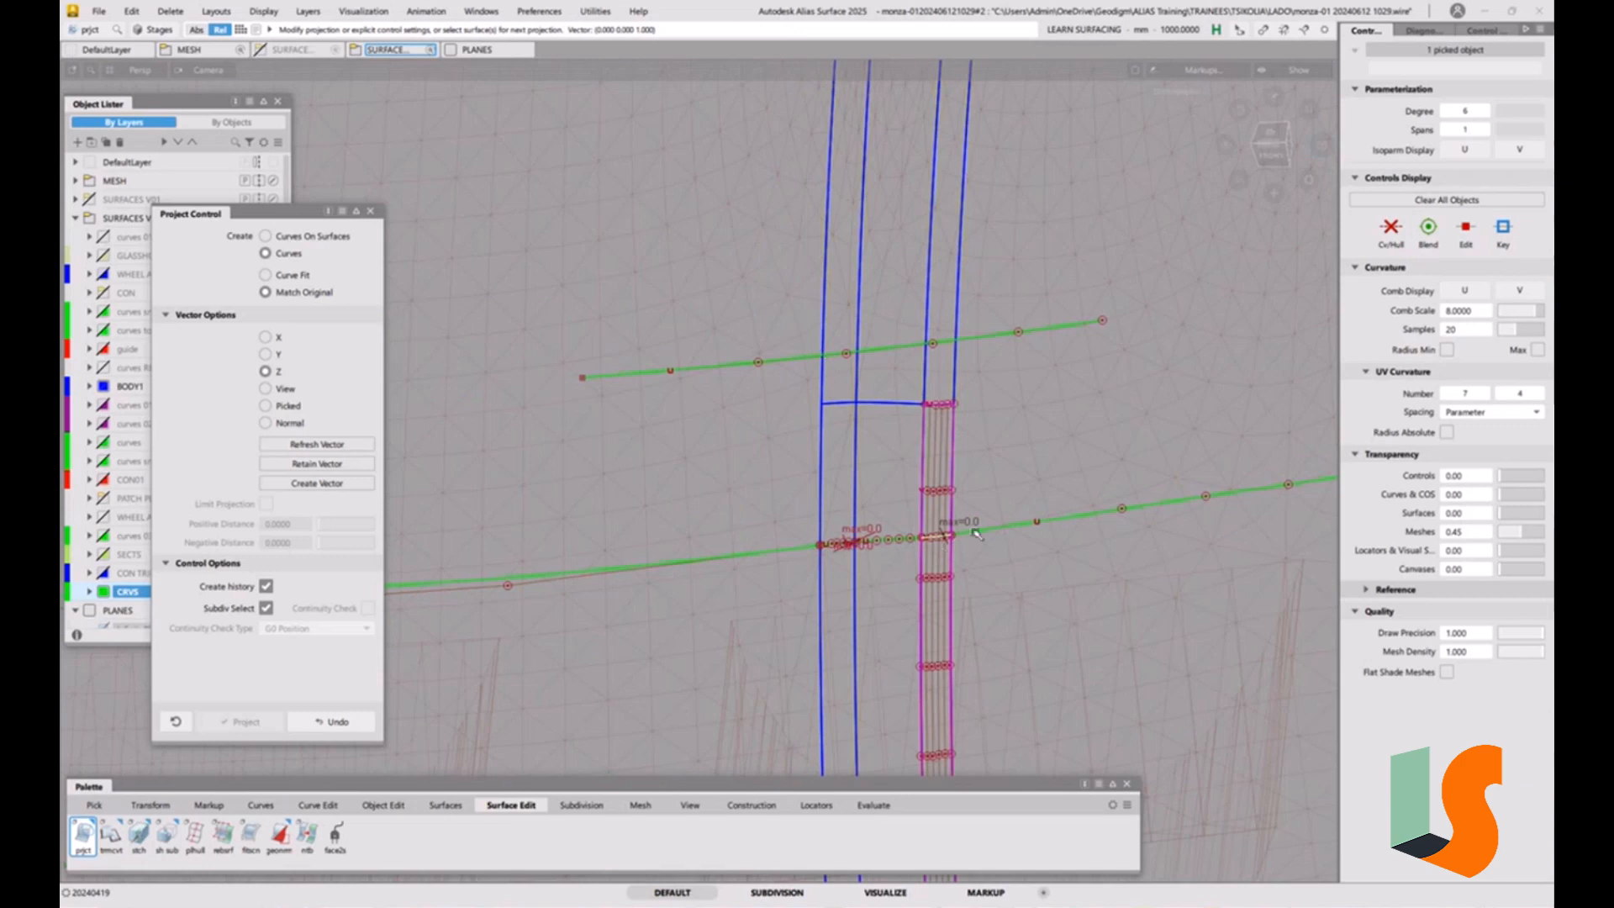
{"action": "left_click", "coordinate": [1002, 514]}
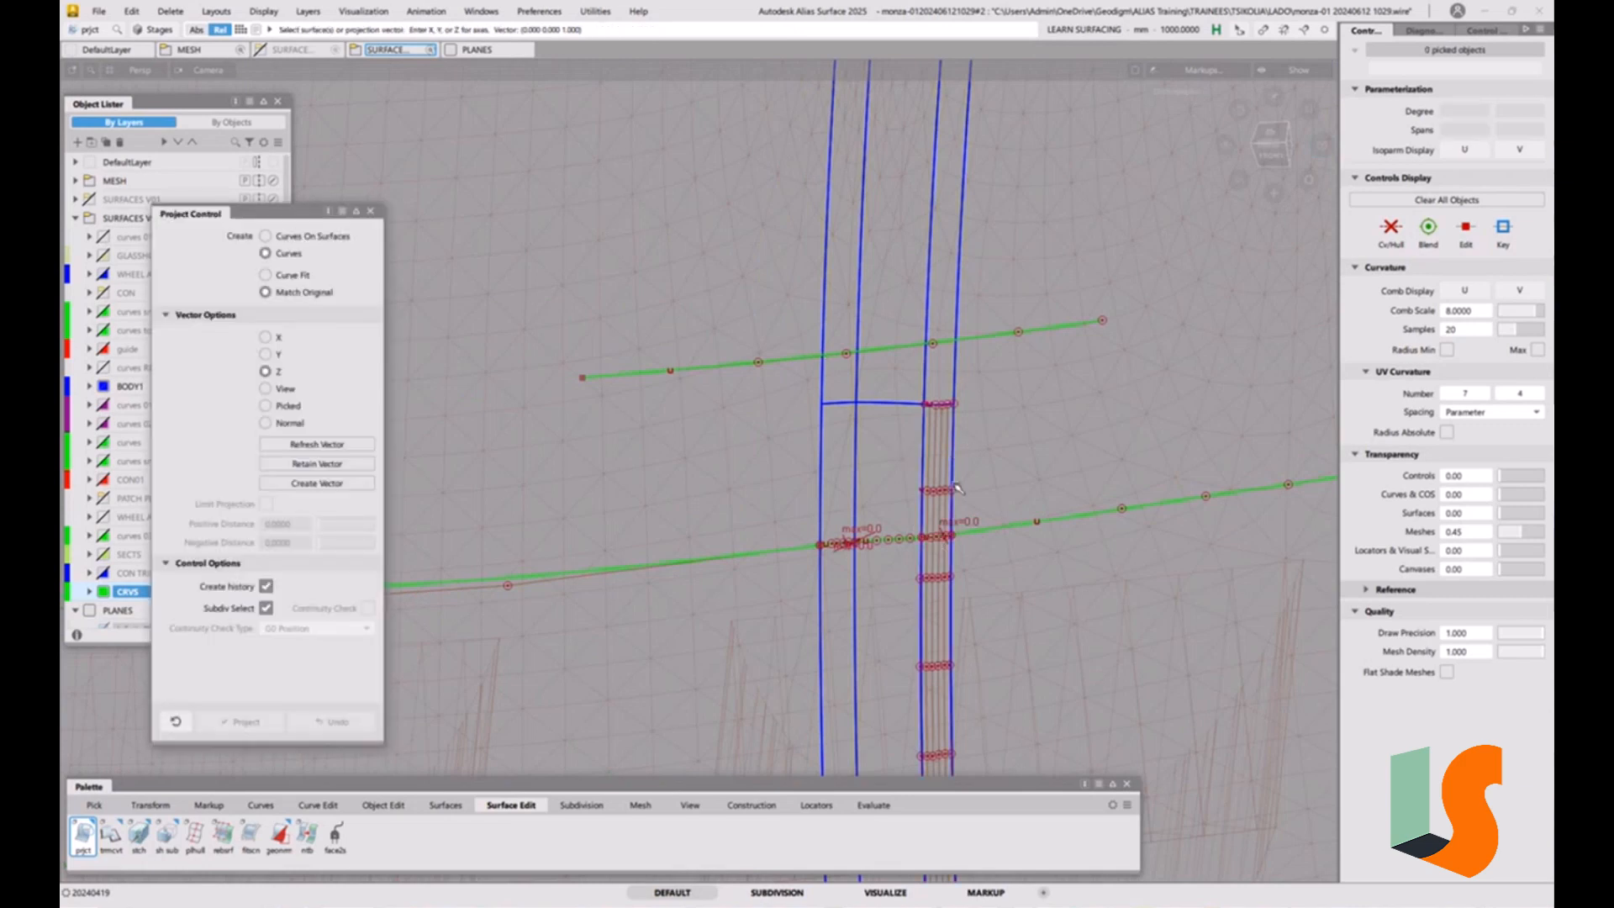
Delete the shortened construction curve copy together with its projection on the narrow strip.
{"action": "left_click_drag", "start_coordinate": [997, 537], "coordinate": [1029, 553], "text": "ctrl+shift"}
{"action": "left_click", "coordinate": [940, 539]}
{"action": "left_click", "coordinate": [998, 336]}
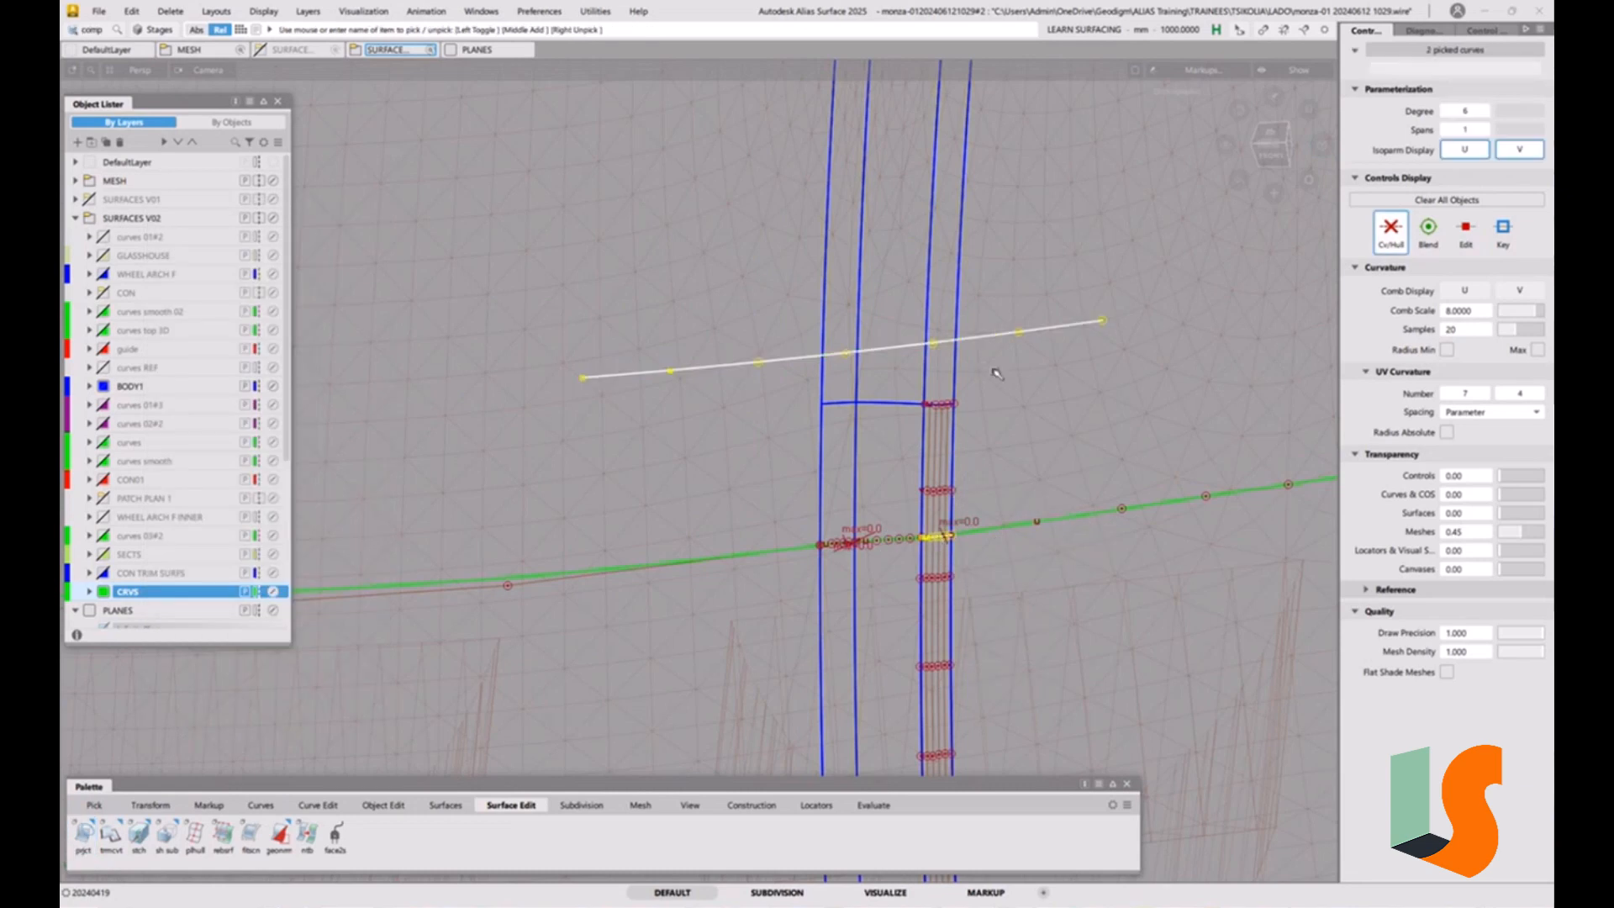
{"action": "key", "text": "Delete"}
{"action": "left_click", "coordinate": [793, 524]}
Turn the templated curve on the narrow strip back into a normal curve.
{"action": "left_click_drag", "start_coordinate": [998, 533], "coordinate": [1032, 518], "text": "ctrl+shift"}
{"action": "left_click", "coordinate": [939, 553]}
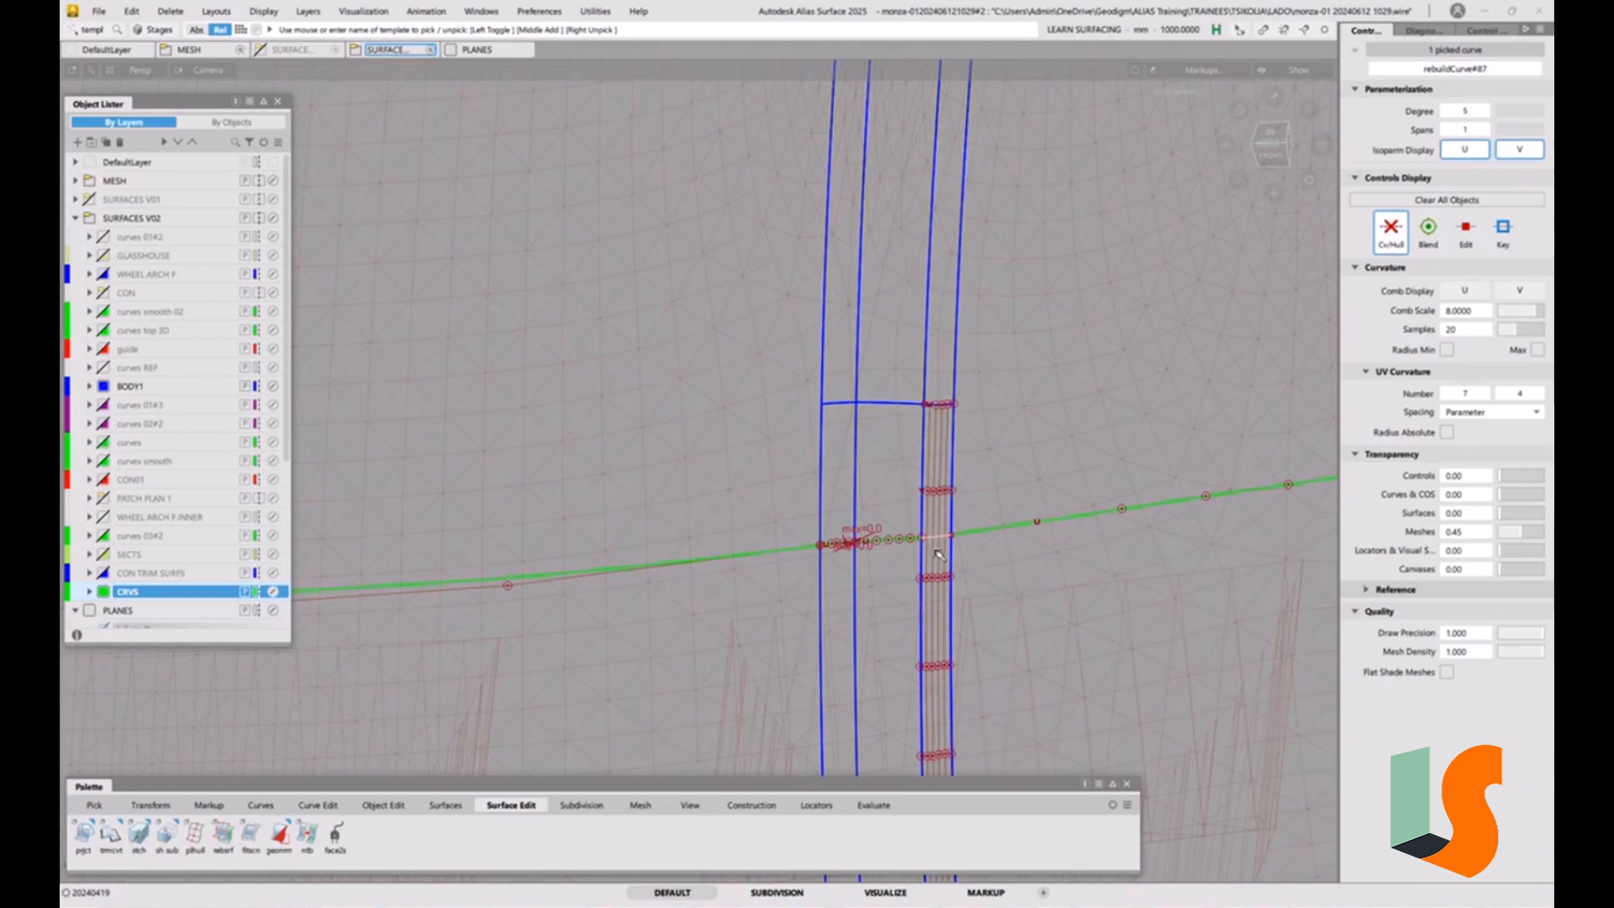
{"action": "left_click", "coordinate": [938, 553]}
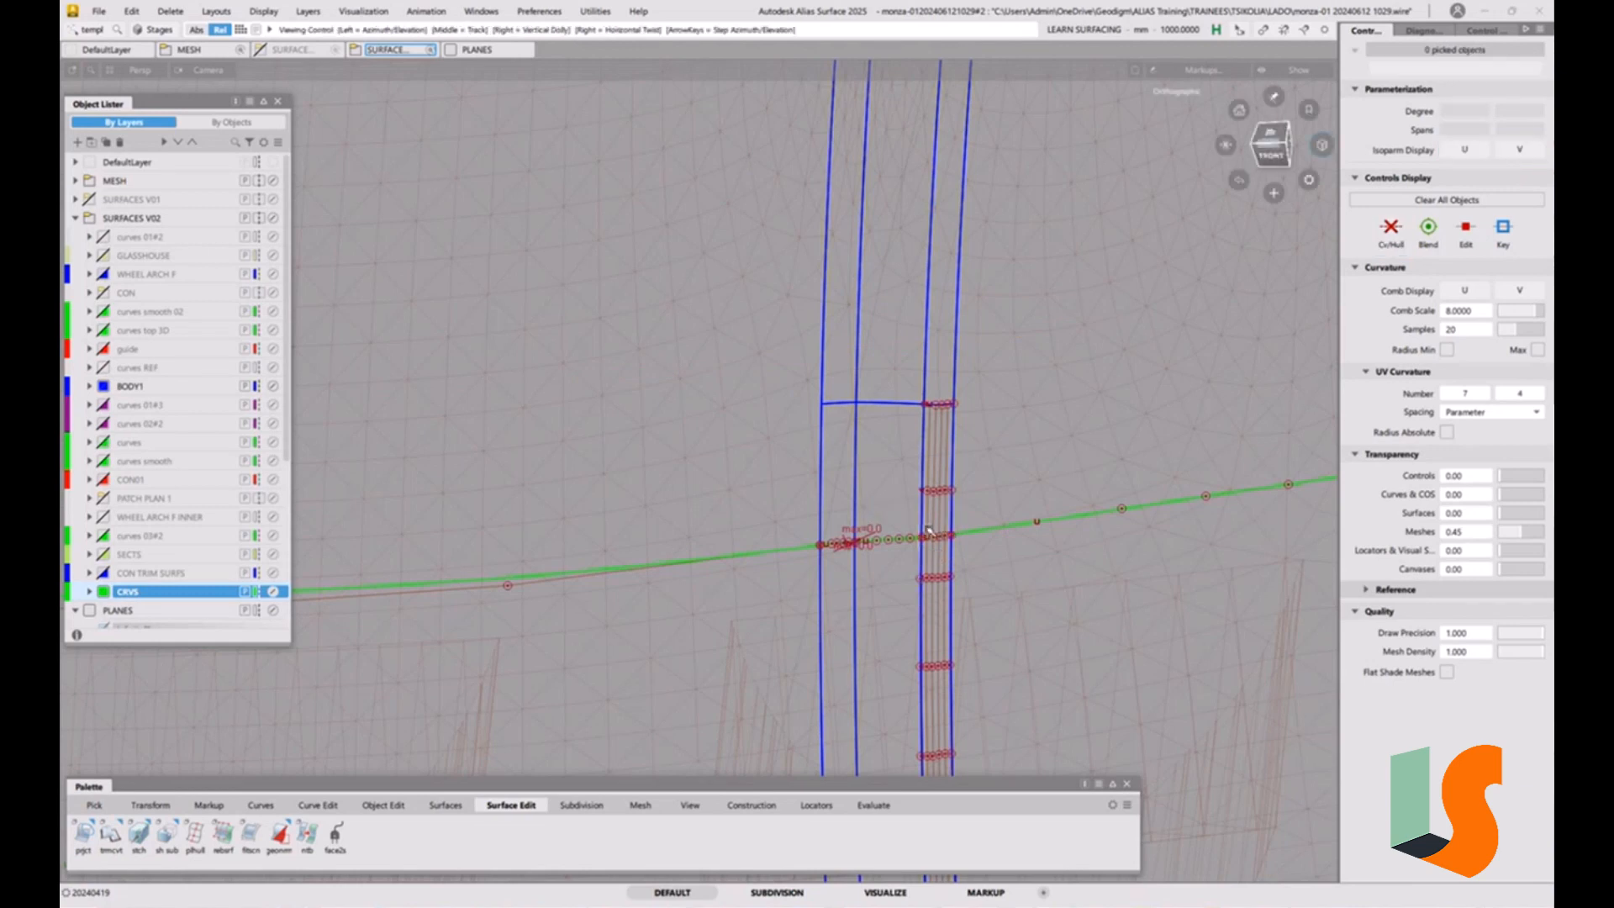
Examine from the front how the projected curves meet the short curve on the narrow strip.
{"action": "right_click_drag", "start_coordinate": [947, 535], "coordinate": [846, 550], "text": "alt+shift"}
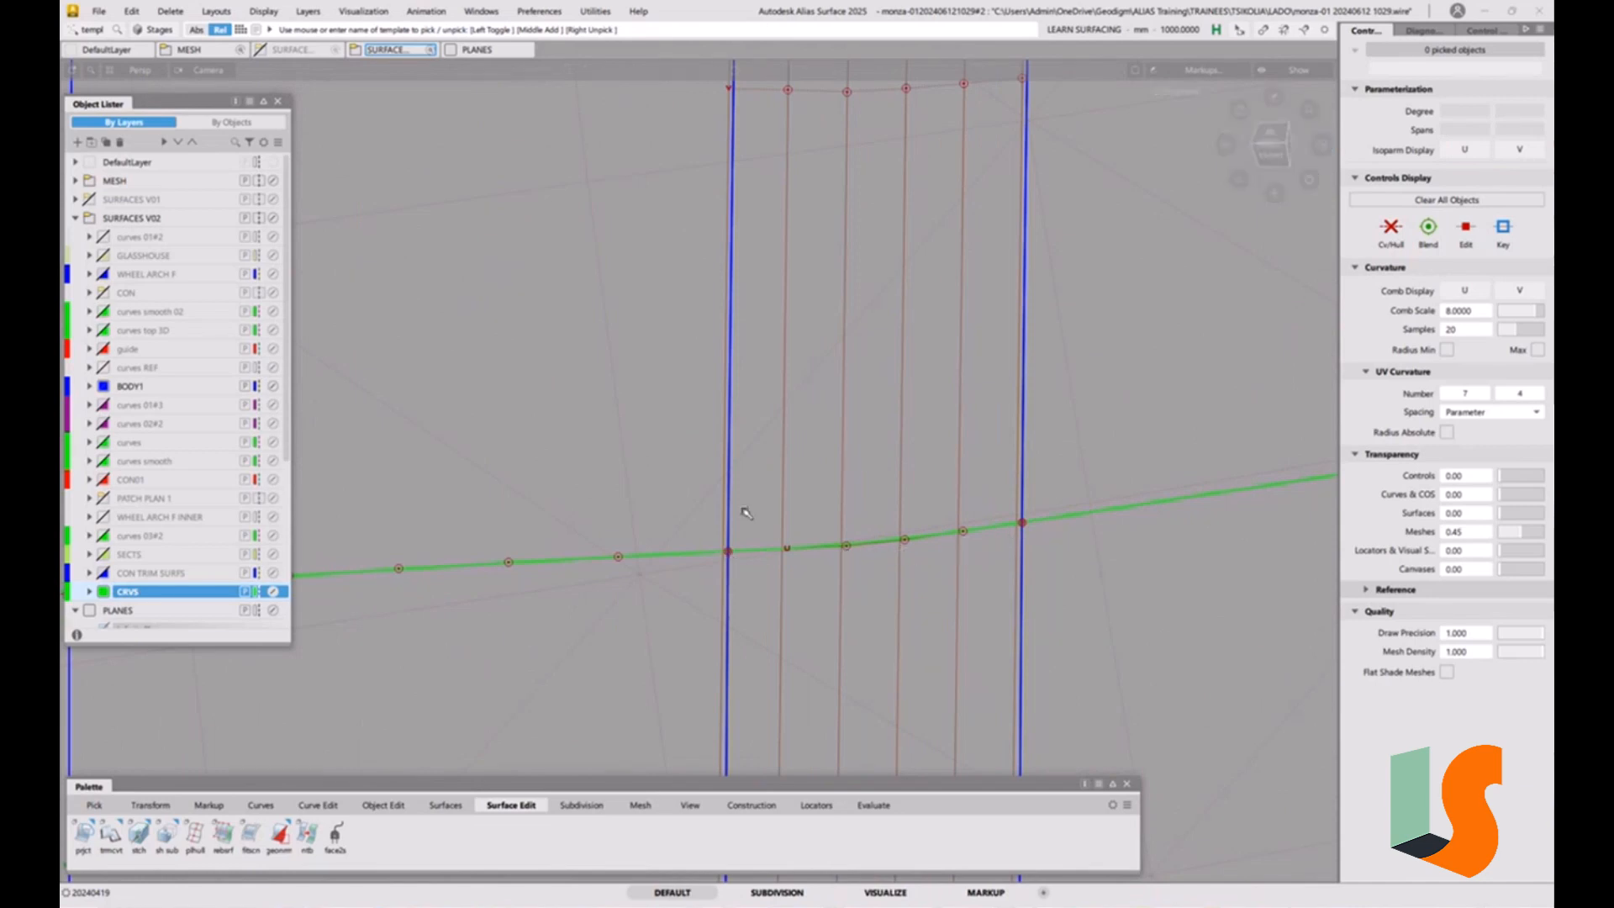
{"action": "right_click_drag", "start_coordinate": [804, 523], "coordinate": [809, 510], "text": "alt+shift"}
{"action": "left_click_drag", "start_coordinate": [809, 510], "coordinate": [980, 418], "text": "alt+shift"}
{"action": "key", "text": "alt+shift"}
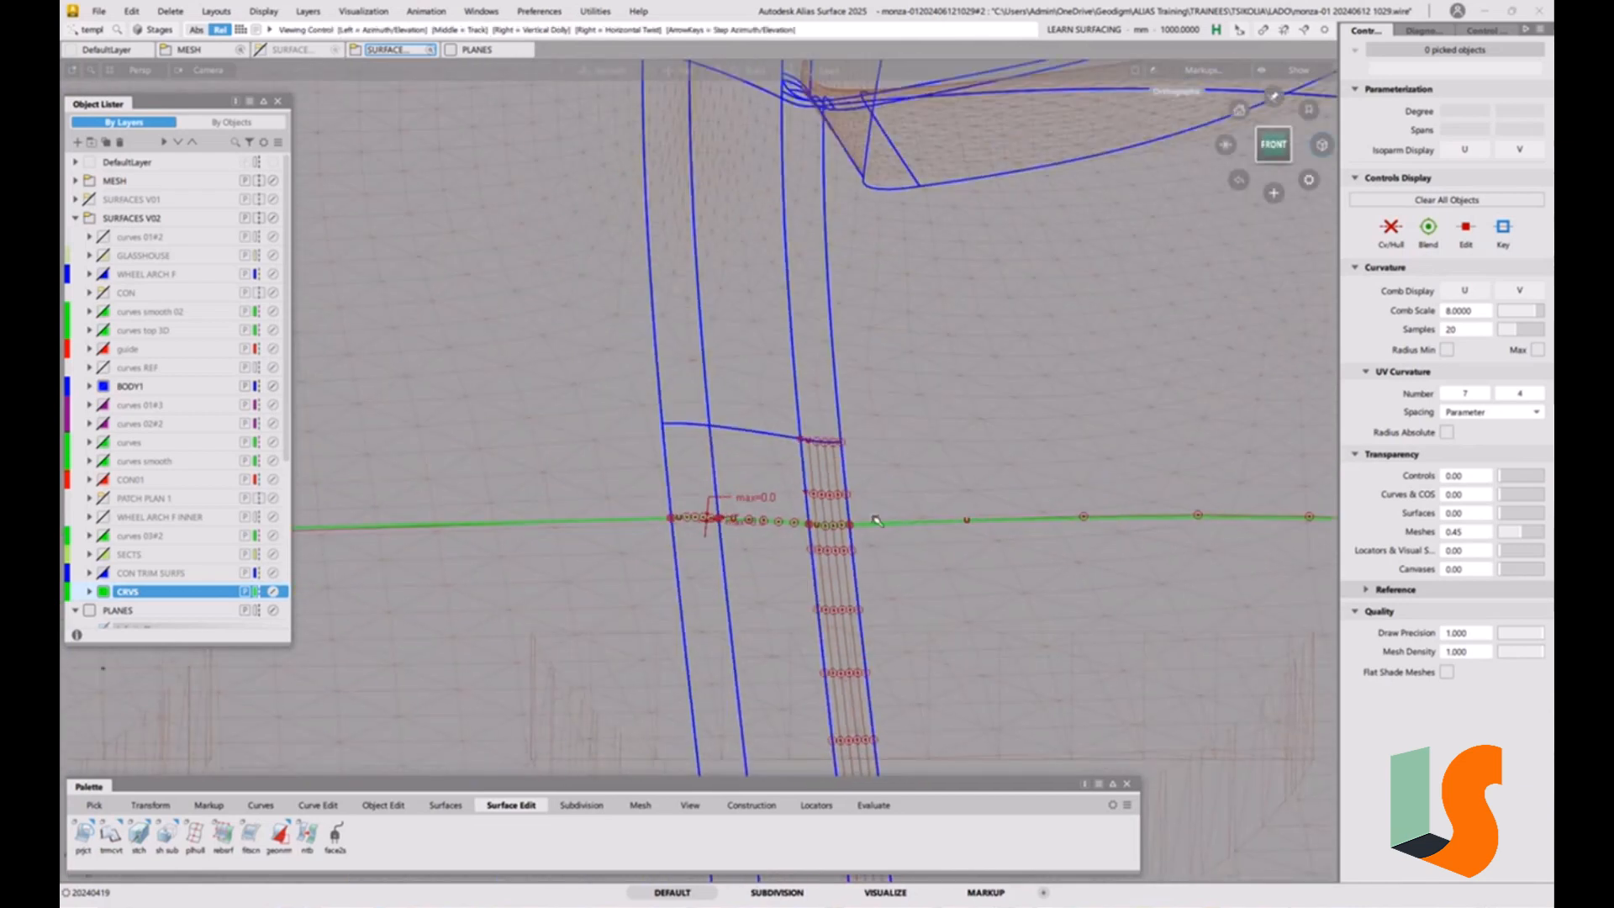
{"action": "right_click_drag", "start_coordinate": [778, 514], "coordinate": [855, 399], "text": "alt+shift"}
{"action": "middle_click_drag", "start_coordinate": [980, 403], "coordinate": [210, 450], "text": "alt+shift"}
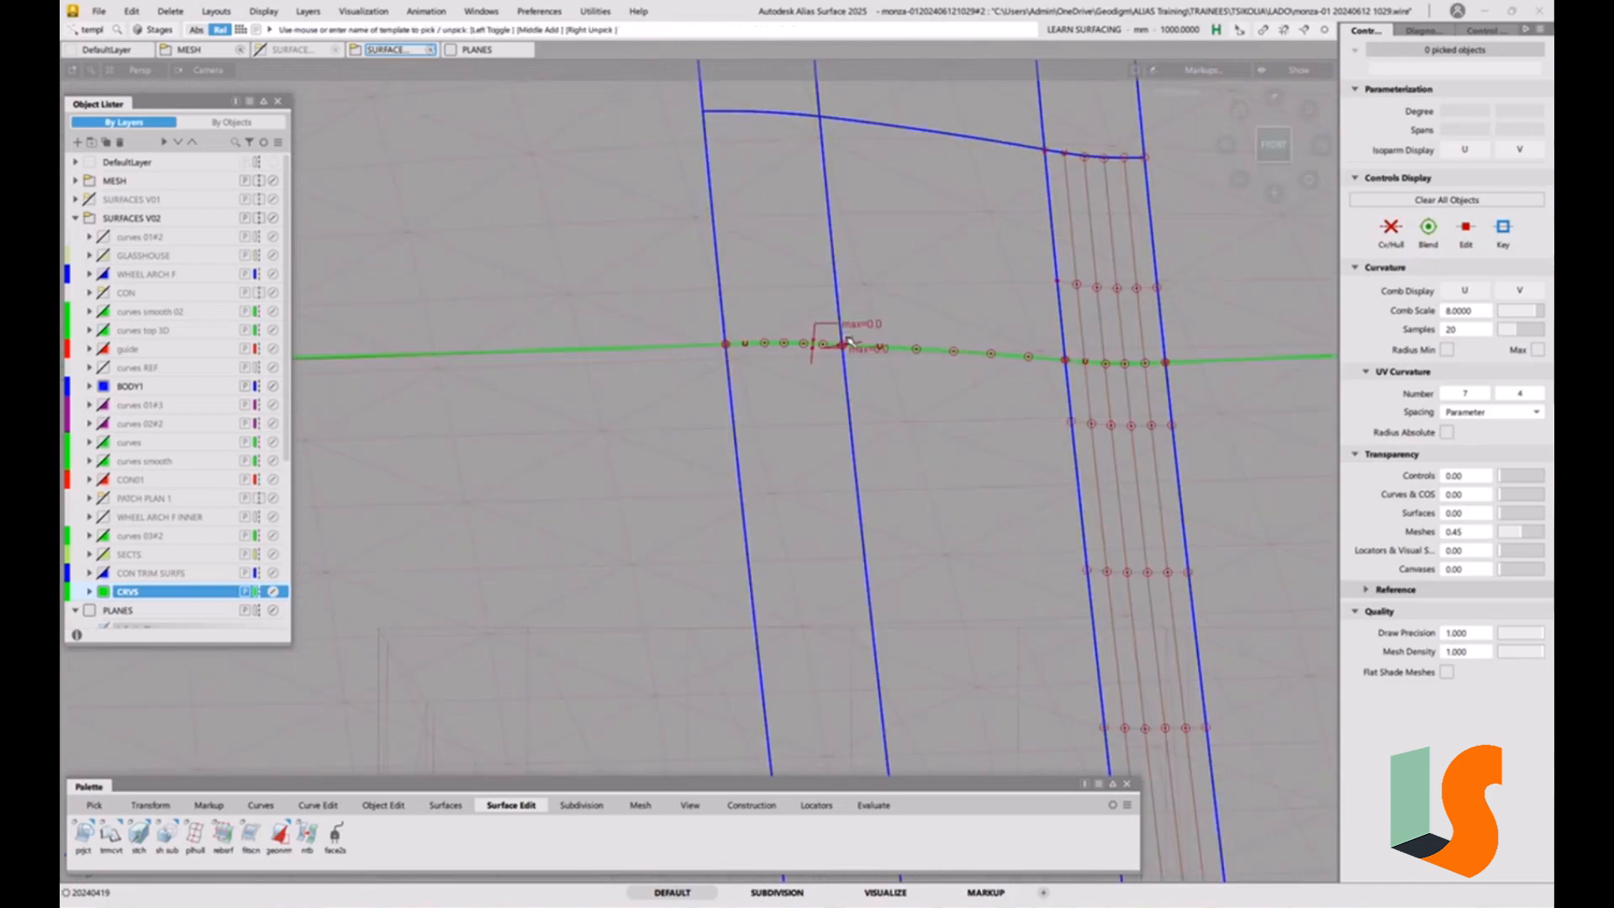
{"action": "right_click_drag", "start_coordinate": [1020, 317], "coordinate": [929, 504], "text": "alt+shift"}
{"action": "right_click_drag", "start_coordinate": [694, 369], "coordinate": [864, 440], "text": "alt+shift"}
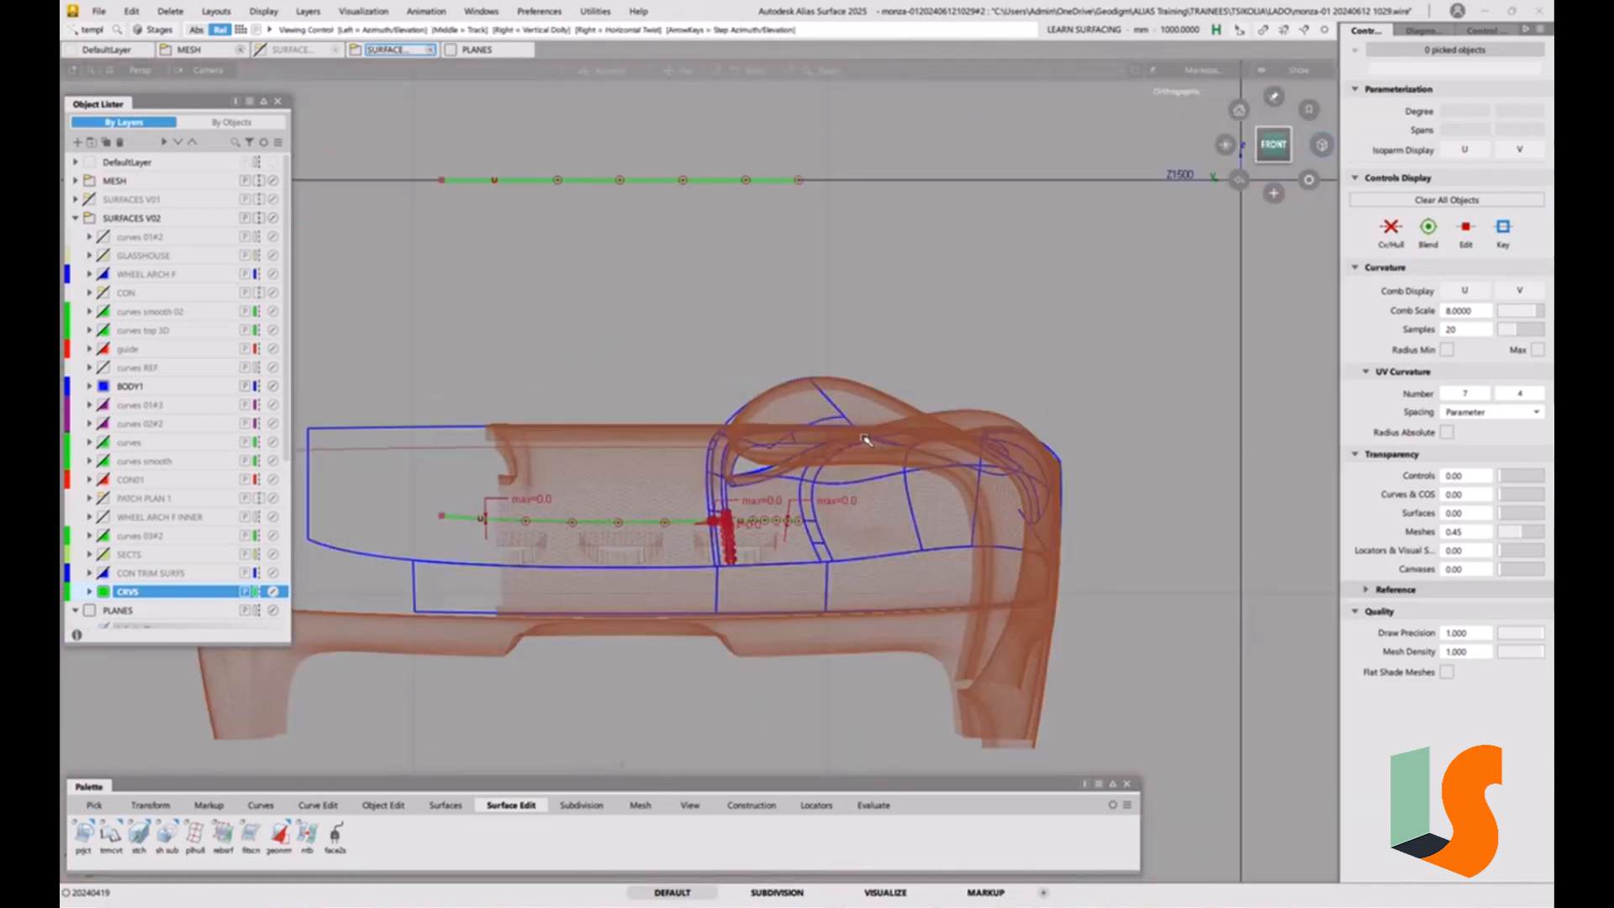
{"action": "right_click_drag", "start_coordinate": [730, 523], "coordinate": [939, 452], "text": "alt+shift"}
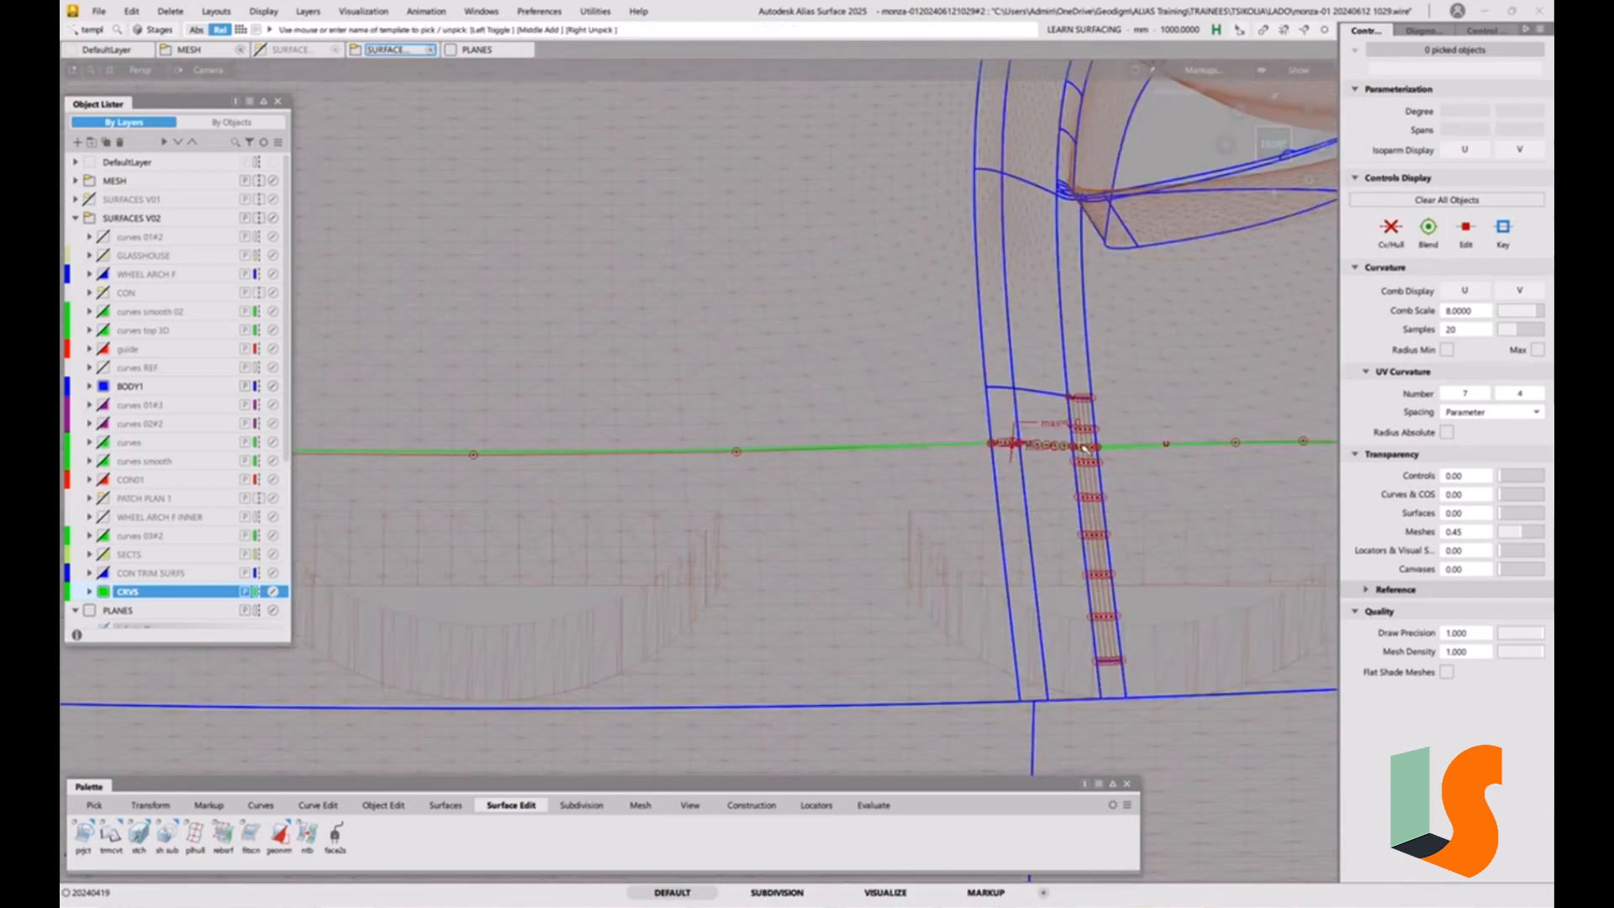
{"action": "middle_click_drag", "start_coordinate": [1095, 419], "coordinate": [975, 409], "text": "alt+shift"}
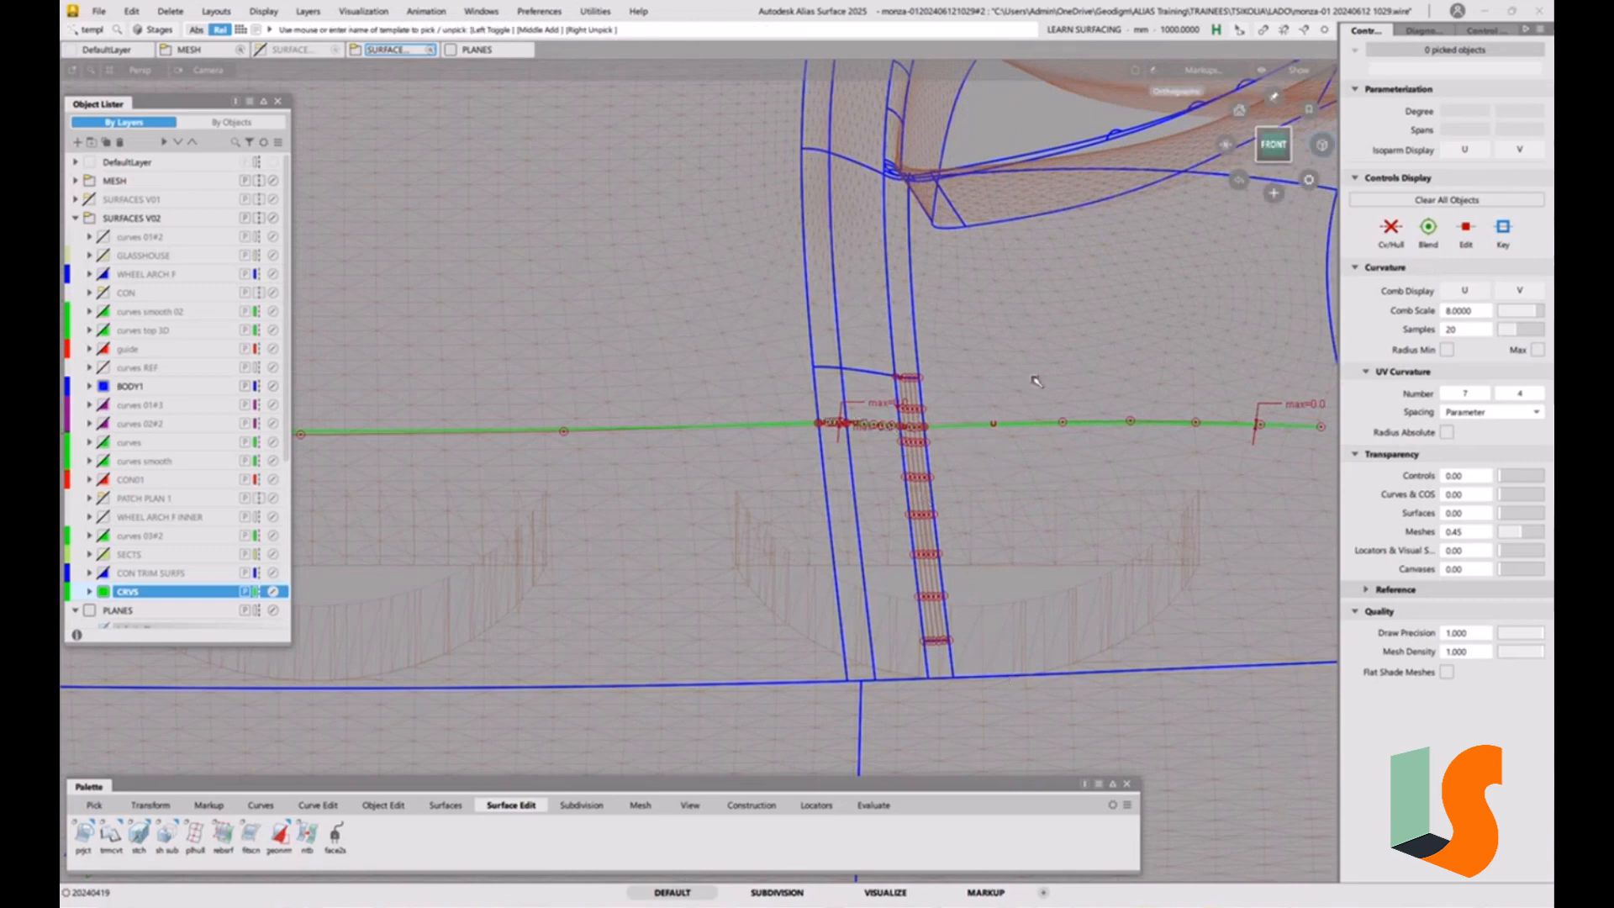
Examine the shape of the projected curves from the side and at oblique angles around the narrow strip.
{"action": "left_click_drag", "start_coordinate": [924, 498], "coordinate": [750, 384], "text": "alt+shift"}
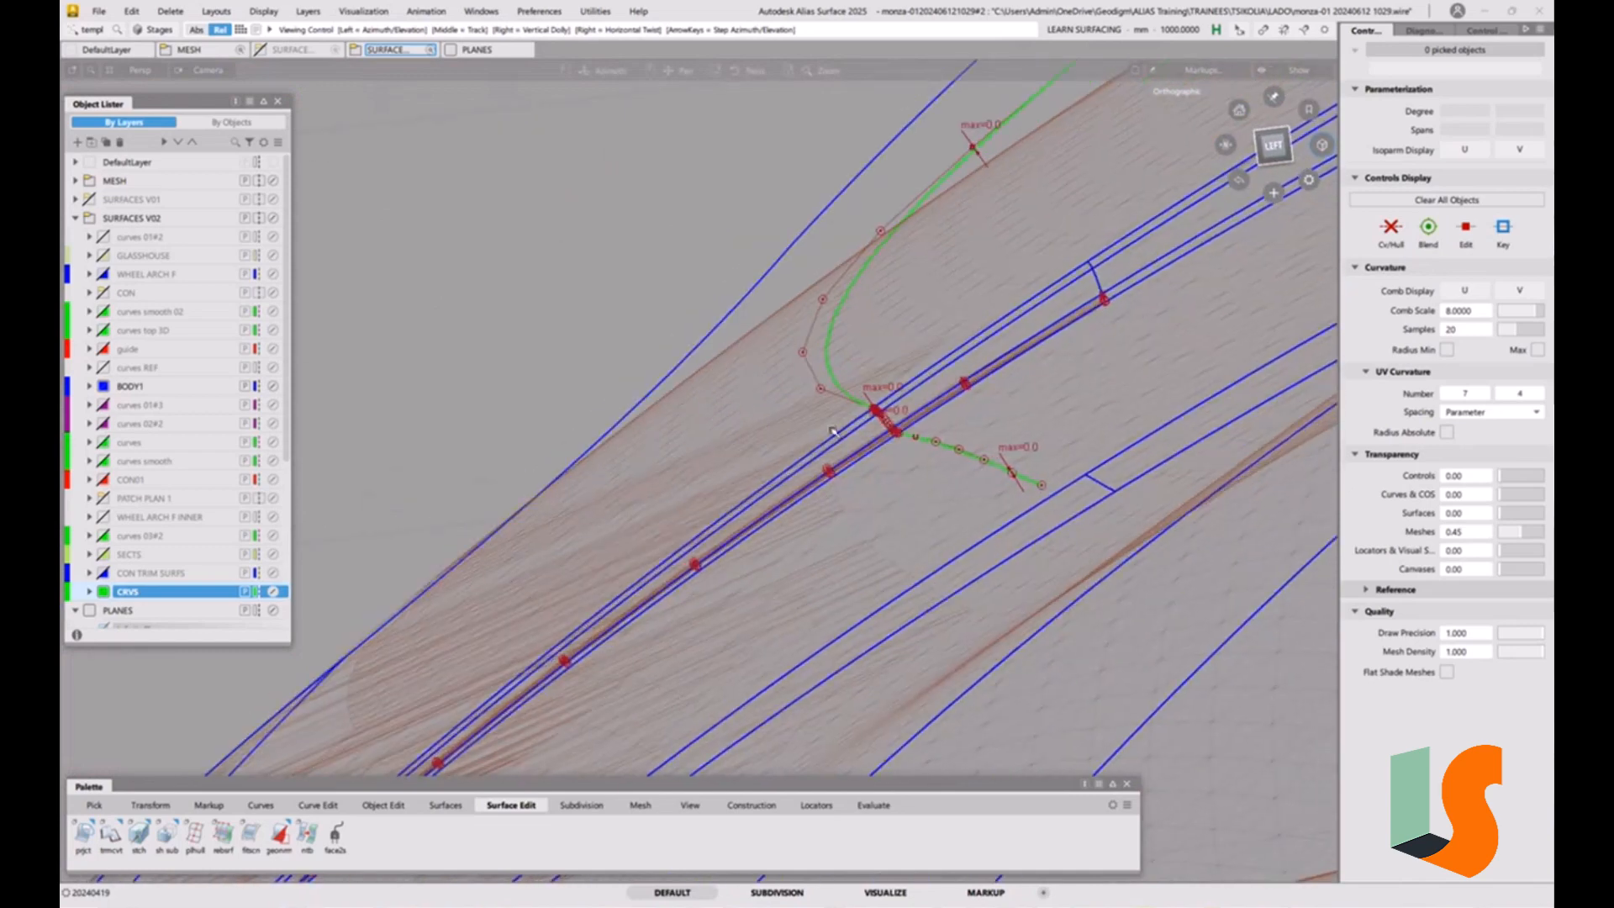
{"action": "left_click_drag", "start_coordinate": [871, 446], "coordinate": [887, 496], "text": "alt+shift"}
{"action": "right_click_drag", "start_coordinate": [869, 419], "coordinate": [874, 492], "text": "alt+shift"}
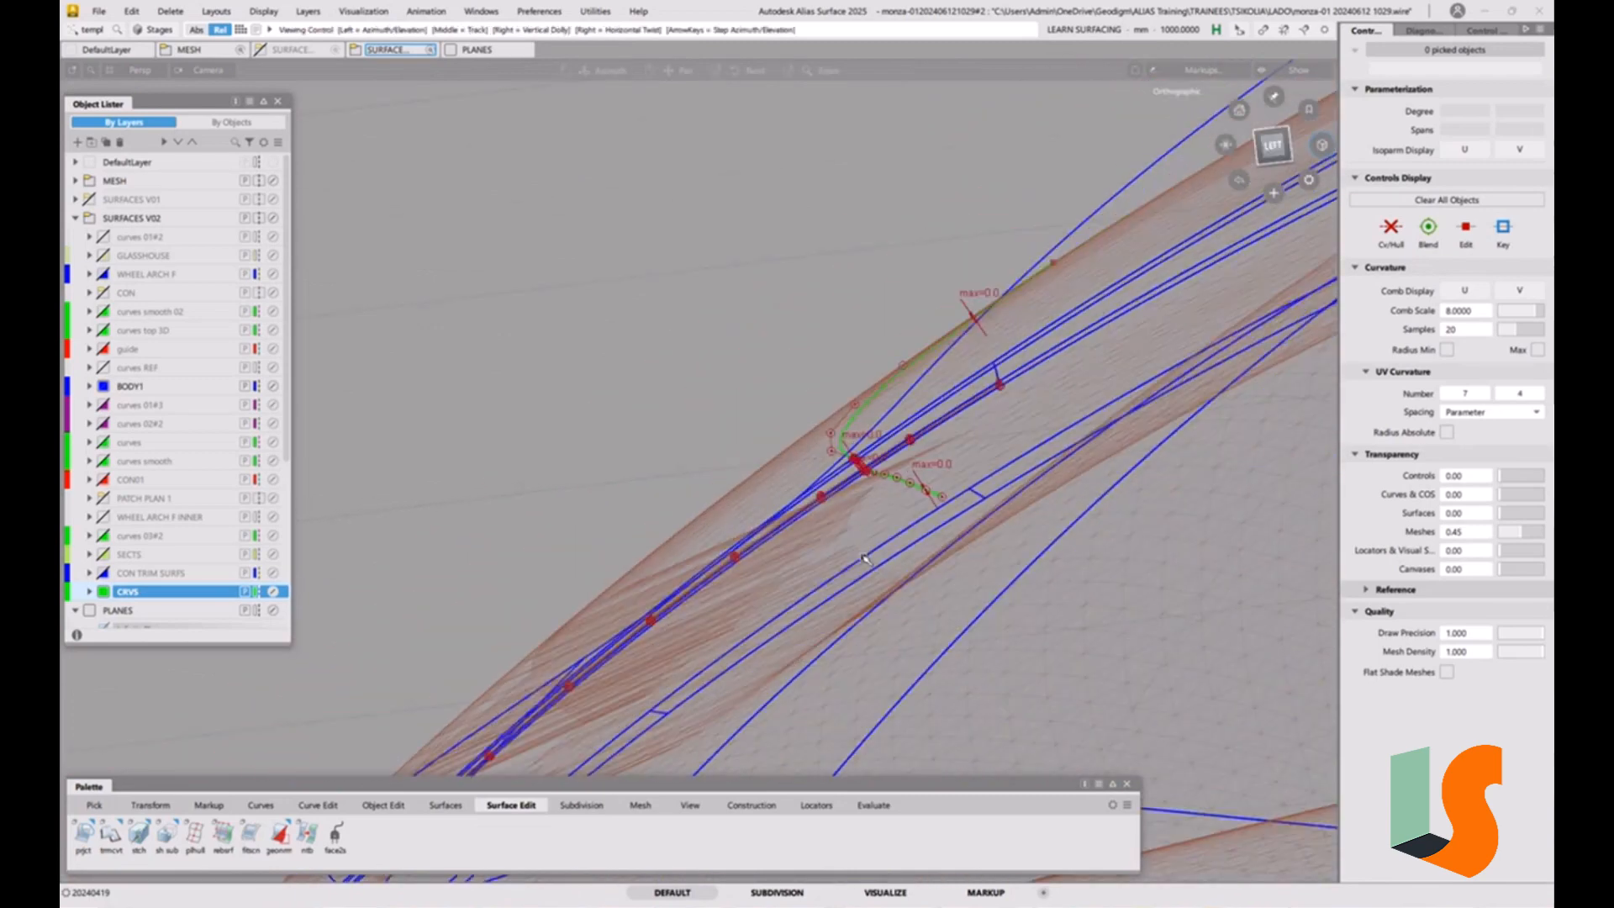
{"action": "left_click_drag", "start_coordinate": [874, 492], "coordinate": [887, 471], "text": "alt+shift"}
{"action": "right_click_drag", "start_coordinate": [887, 471], "coordinate": [893, 519], "text": "alt+shift"}
{"action": "left_click_drag", "start_coordinate": [892, 519], "coordinate": [950, 458], "text": "alt+shift"}
{"action": "middle_click_drag", "start_coordinate": [950, 458], "coordinate": [824, 575], "text": "alt+shift"}
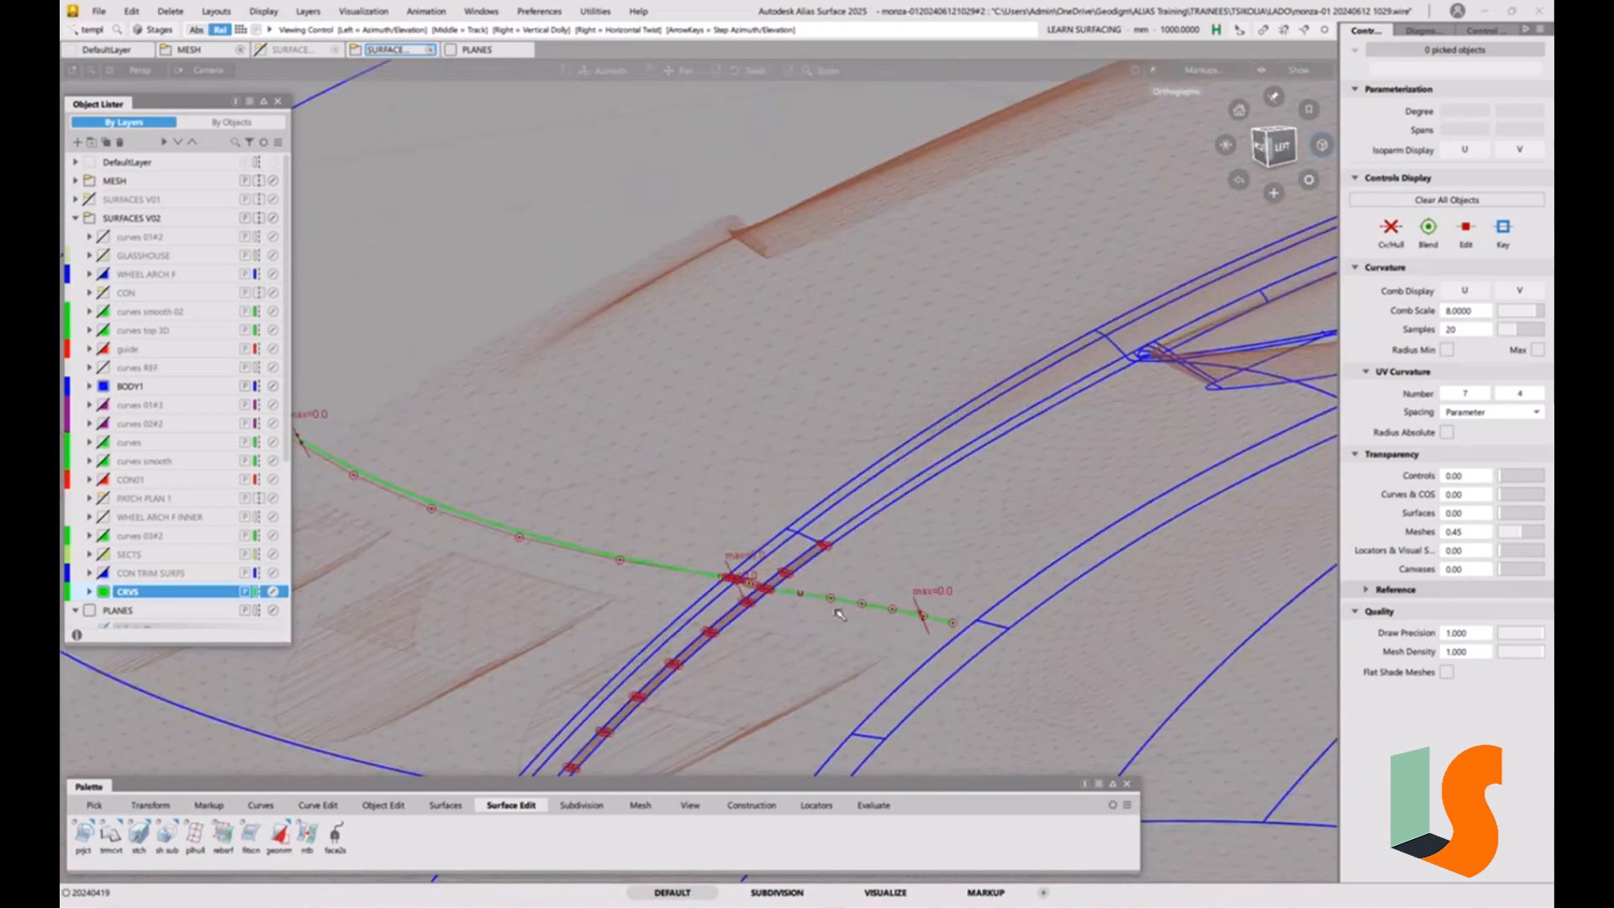
{"action": "right_click_drag", "start_coordinate": [864, 523], "coordinate": [878, 568], "text": "alt+shift"}
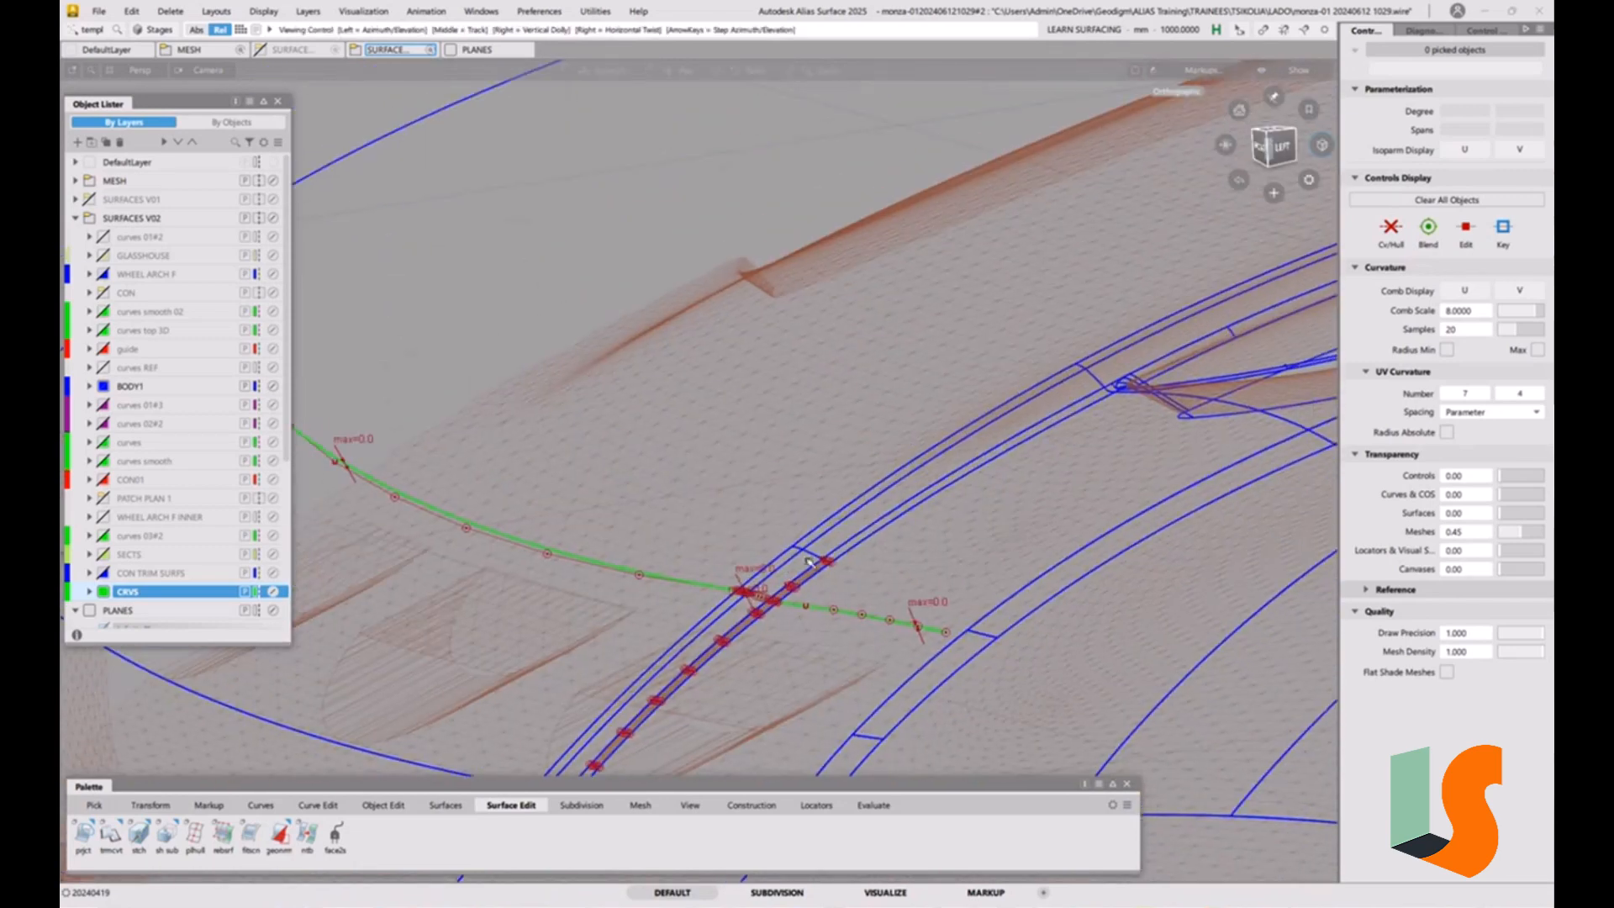
{"action": "left_click_drag", "start_coordinate": [879, 568], "coordinate": [811, 578], "text": "alt+shift"}
{"action": "right_click_drag", "start_coordinate": [811, 579], "coordinate": [711, 570], "text": "alt+shift"}
{"action": "left_click_drag", "start_coordinate": [711, 570], "coordinate": [670, 586], "text": "ctrl+shift"}
Pick the two hood surfaces on either side of the narrow strip for inspection, and clear the selection.
{"action": "left_click", "coordinate": [711, 534]}
{"action": "left_click", "coordinate": [878, 568]}
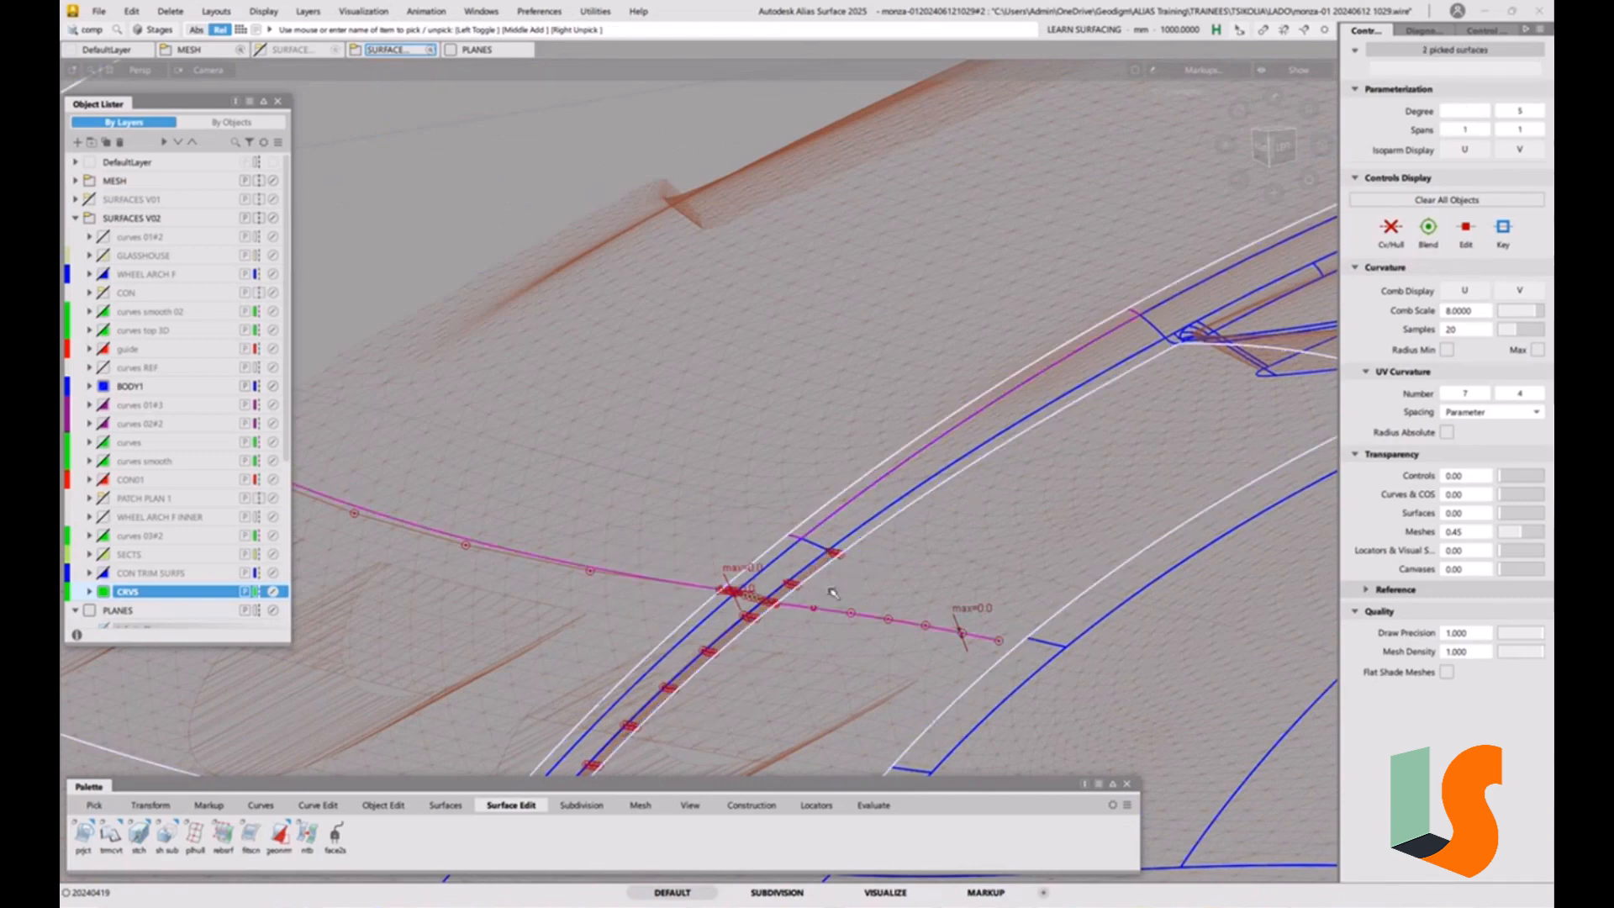
{"action": "left_click_drag", "start_coordinate": [832, 594], "coordinate": [786, 488], "text": "alt+shift"}
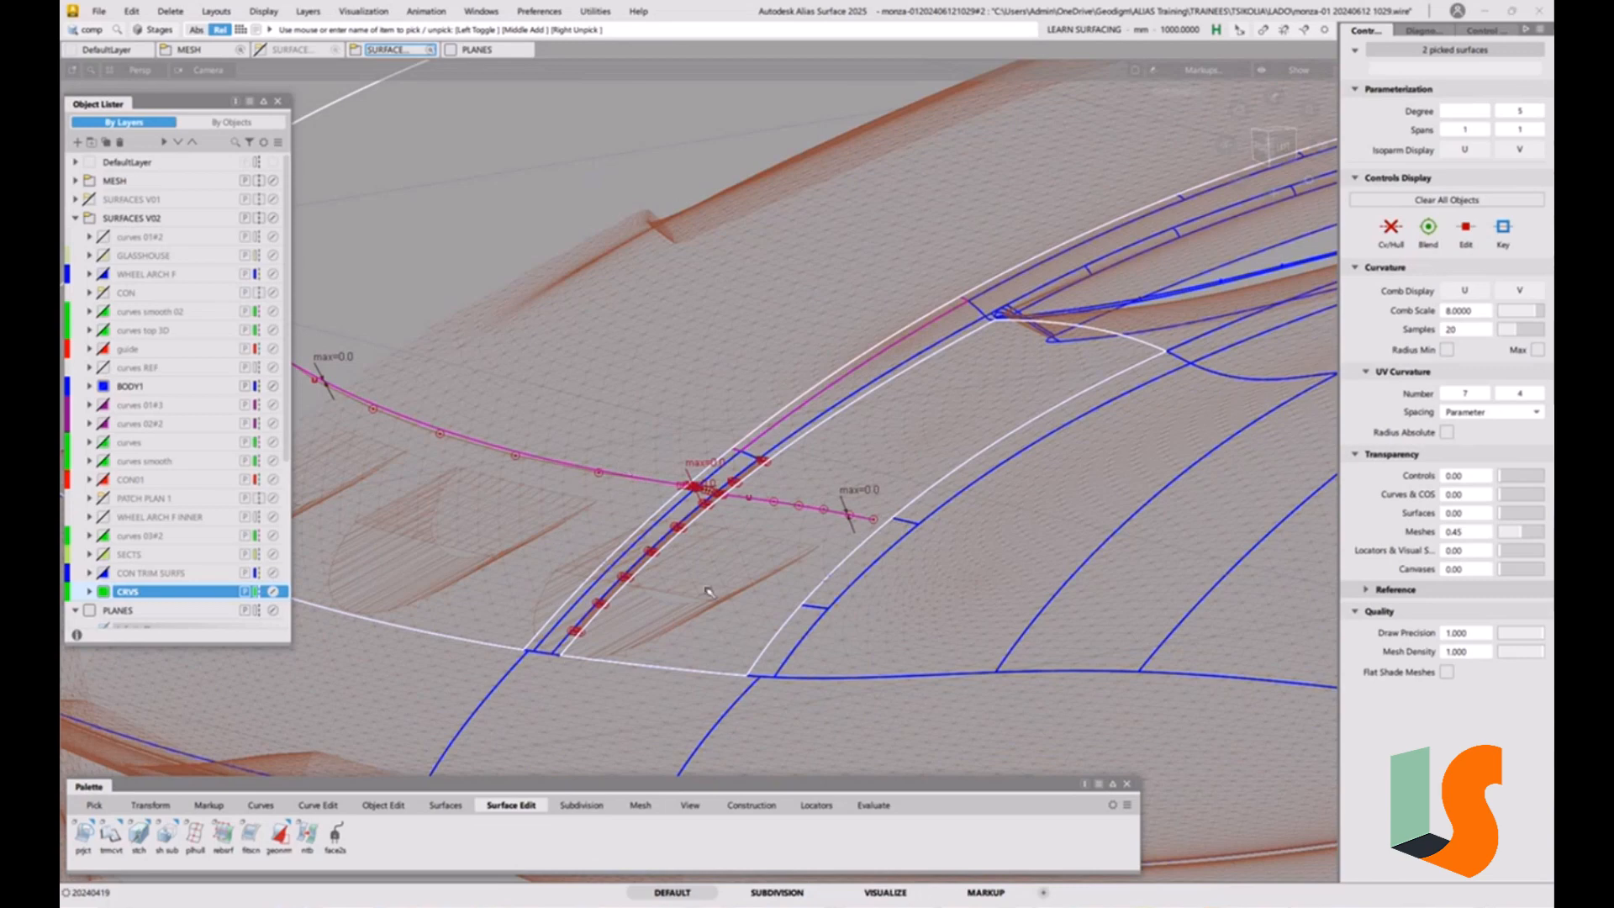
{"action": "left_click_drag", "start_coordinate": [708, 592], "coordinate": [664, 586], "text": "alt+shift"}
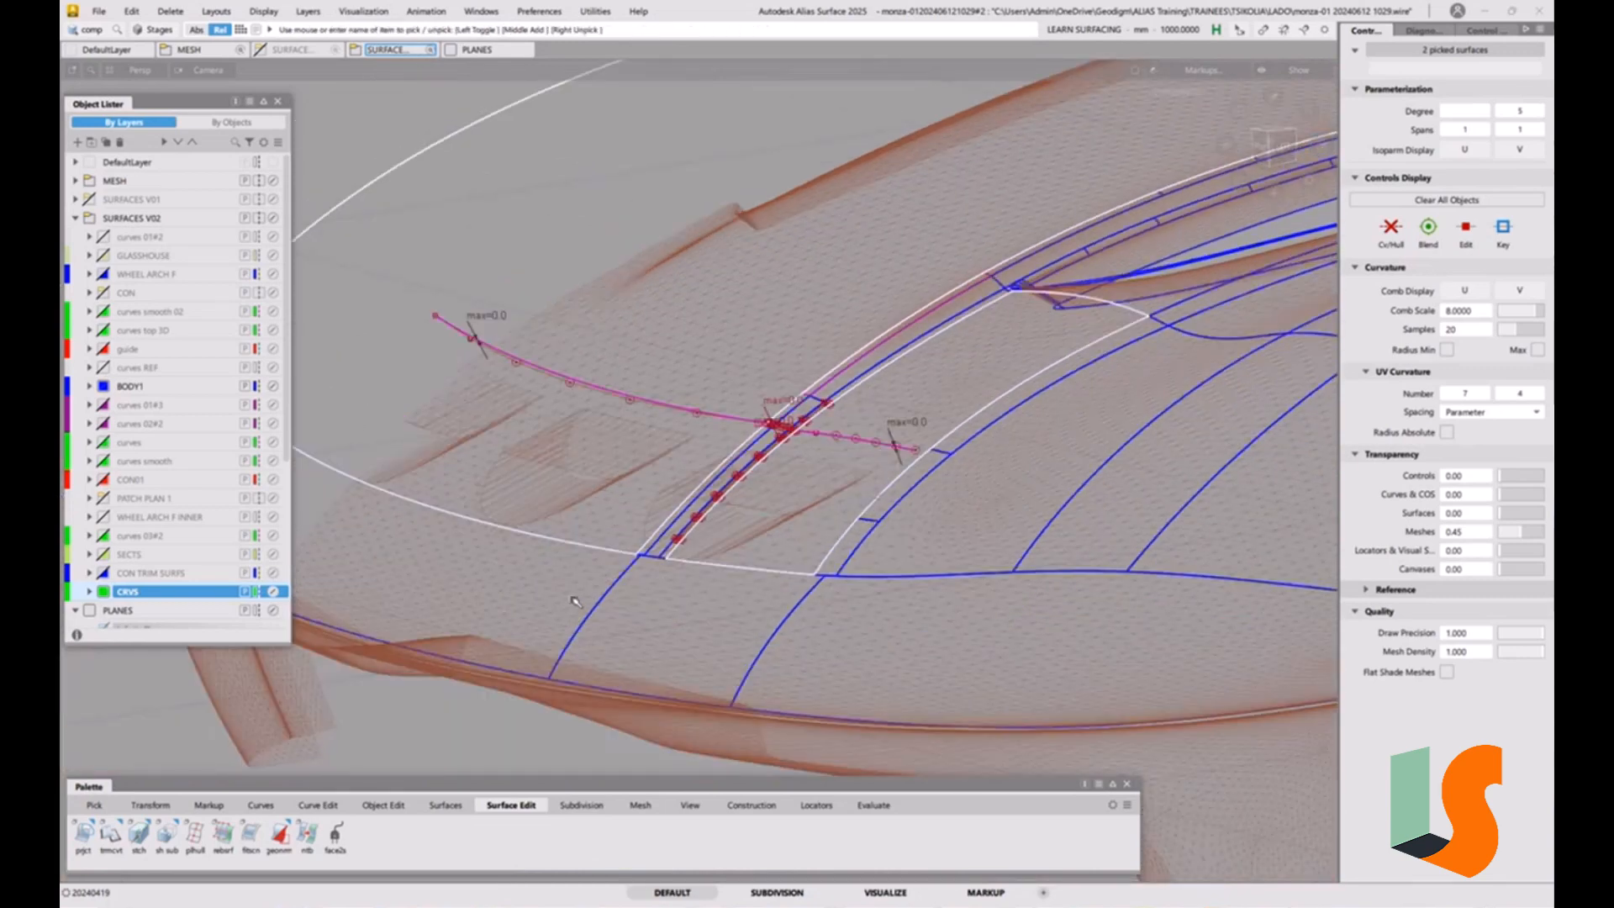
{"action": "left_click", "coordinate": [829, 460]}
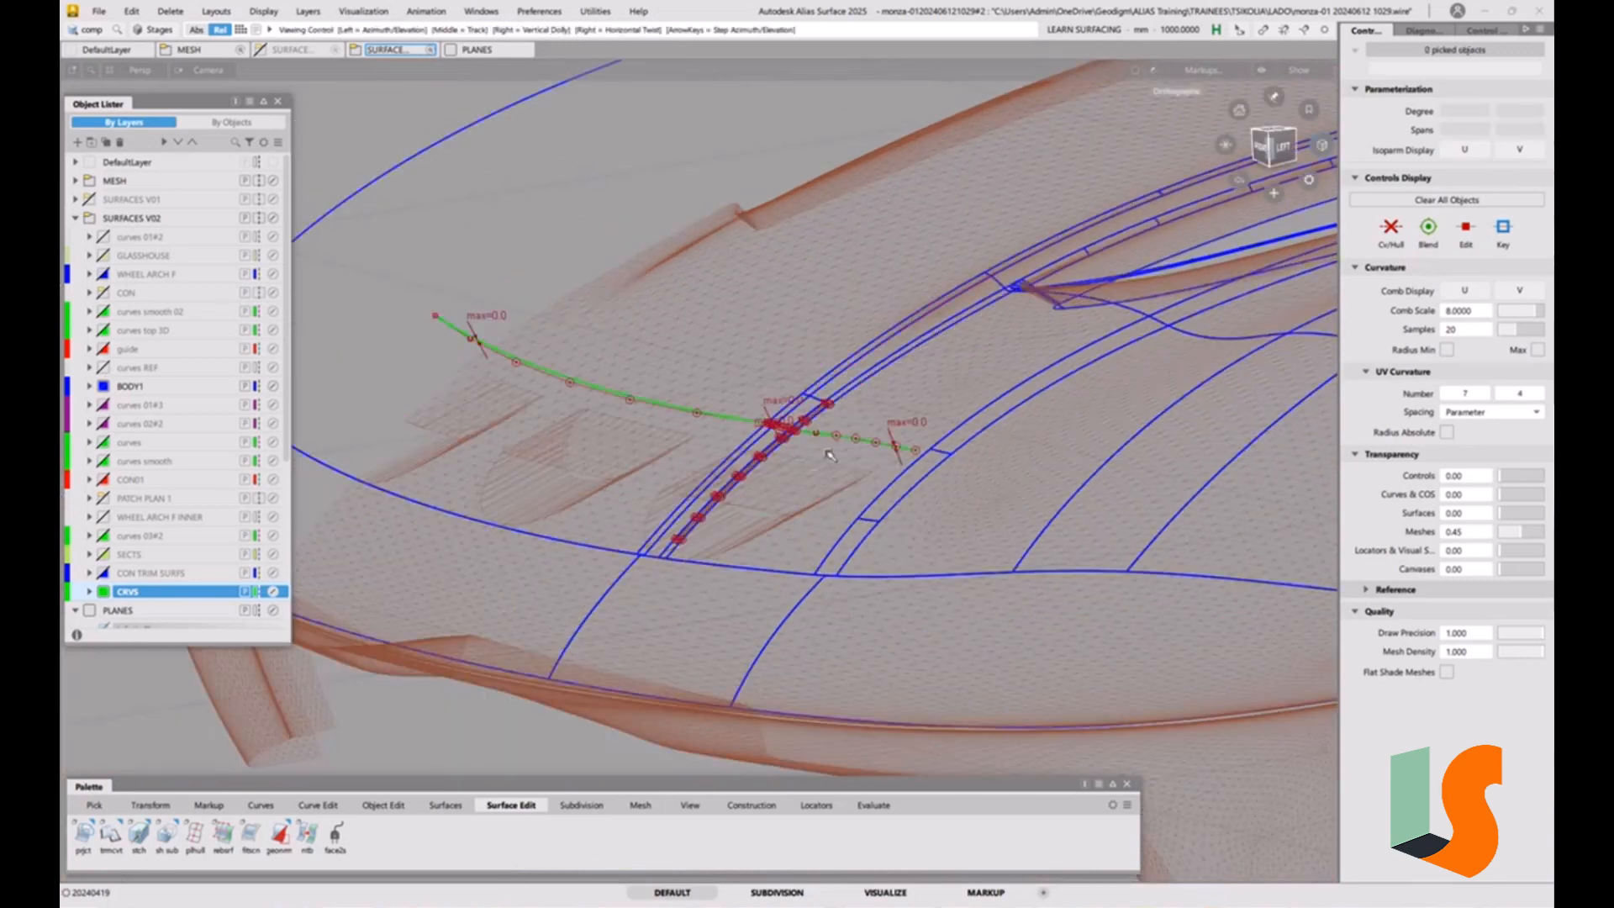
Examine how the whole projected curve runs over the hood in relation to the surrounding surfaces.
{"action": "left_click_drag", "start_coordinate": [828, 456], "coordinate": [748, 488], "text": "alt+shift"}
{"action": "right_click_drag", "start_coordinate": [748, 488], "coordinate": [702, 456], "text": "alt+shift"}
{"action": "left_click_drag", "start_coordinate": [703, 456], "coordinate": [882, 416], "text": "alt+shift"}
{"action": "right_click_drag", "start_coordinate": [883, 416], "coordinate": [852, 451], "text": "alt+shift"}
{"action": "middle_click_drag", "start_coordinate": [852, 451], "coordinate": [881, 522], "text": "alt+shift"}
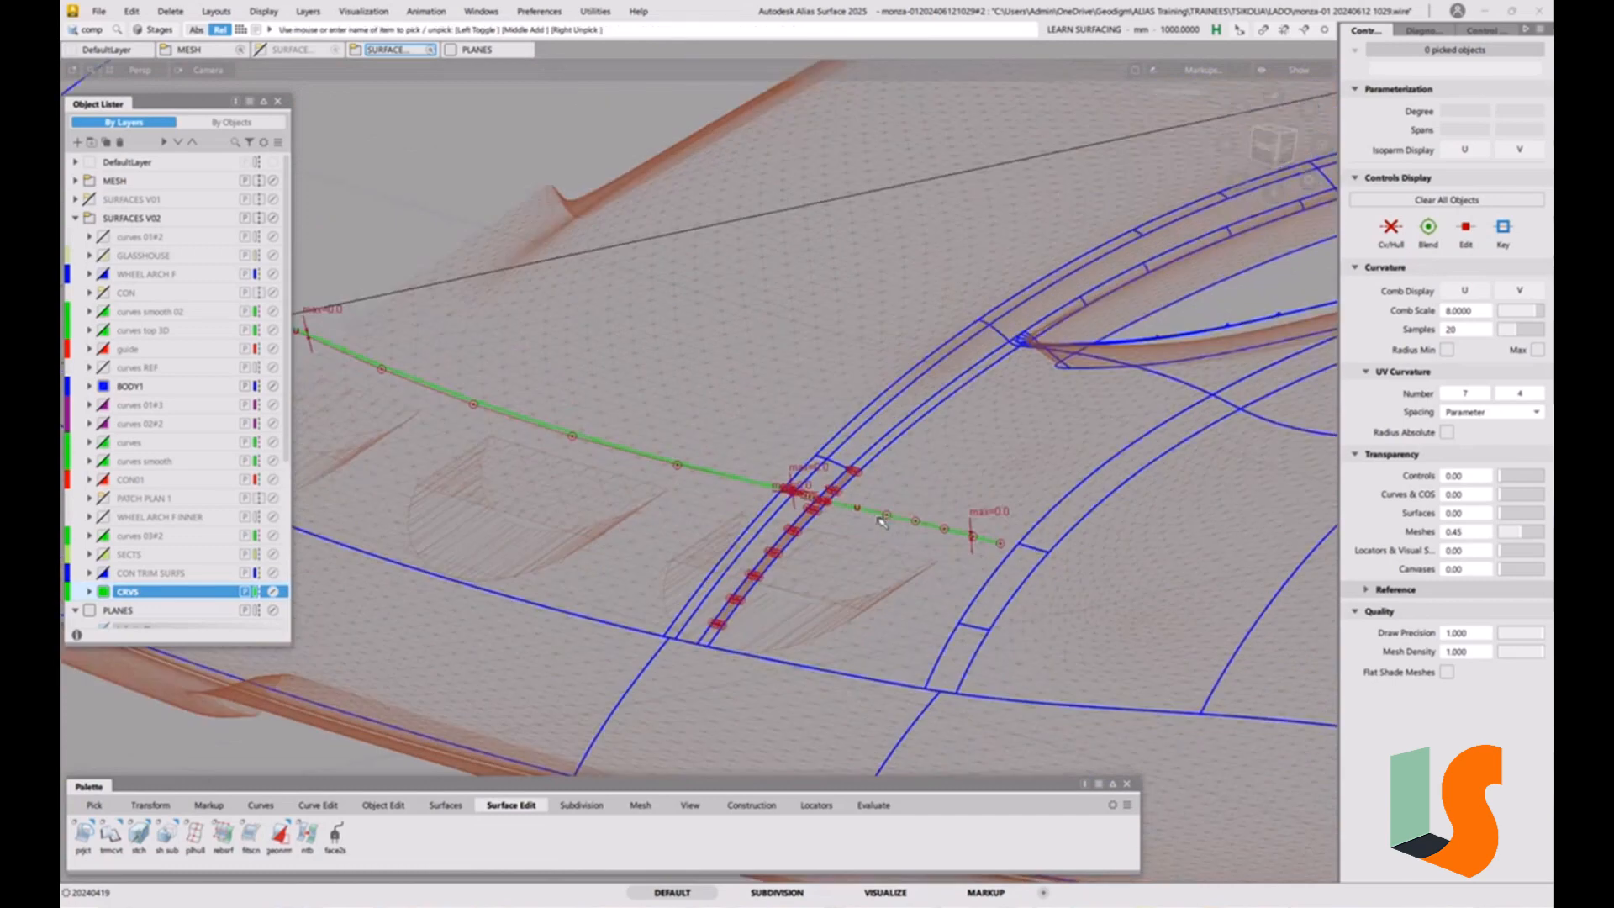
{"action": "left_click_drag", "start_coordinate": [881, 522], "coordinate": [953, 459], "text": "alt+shift"}
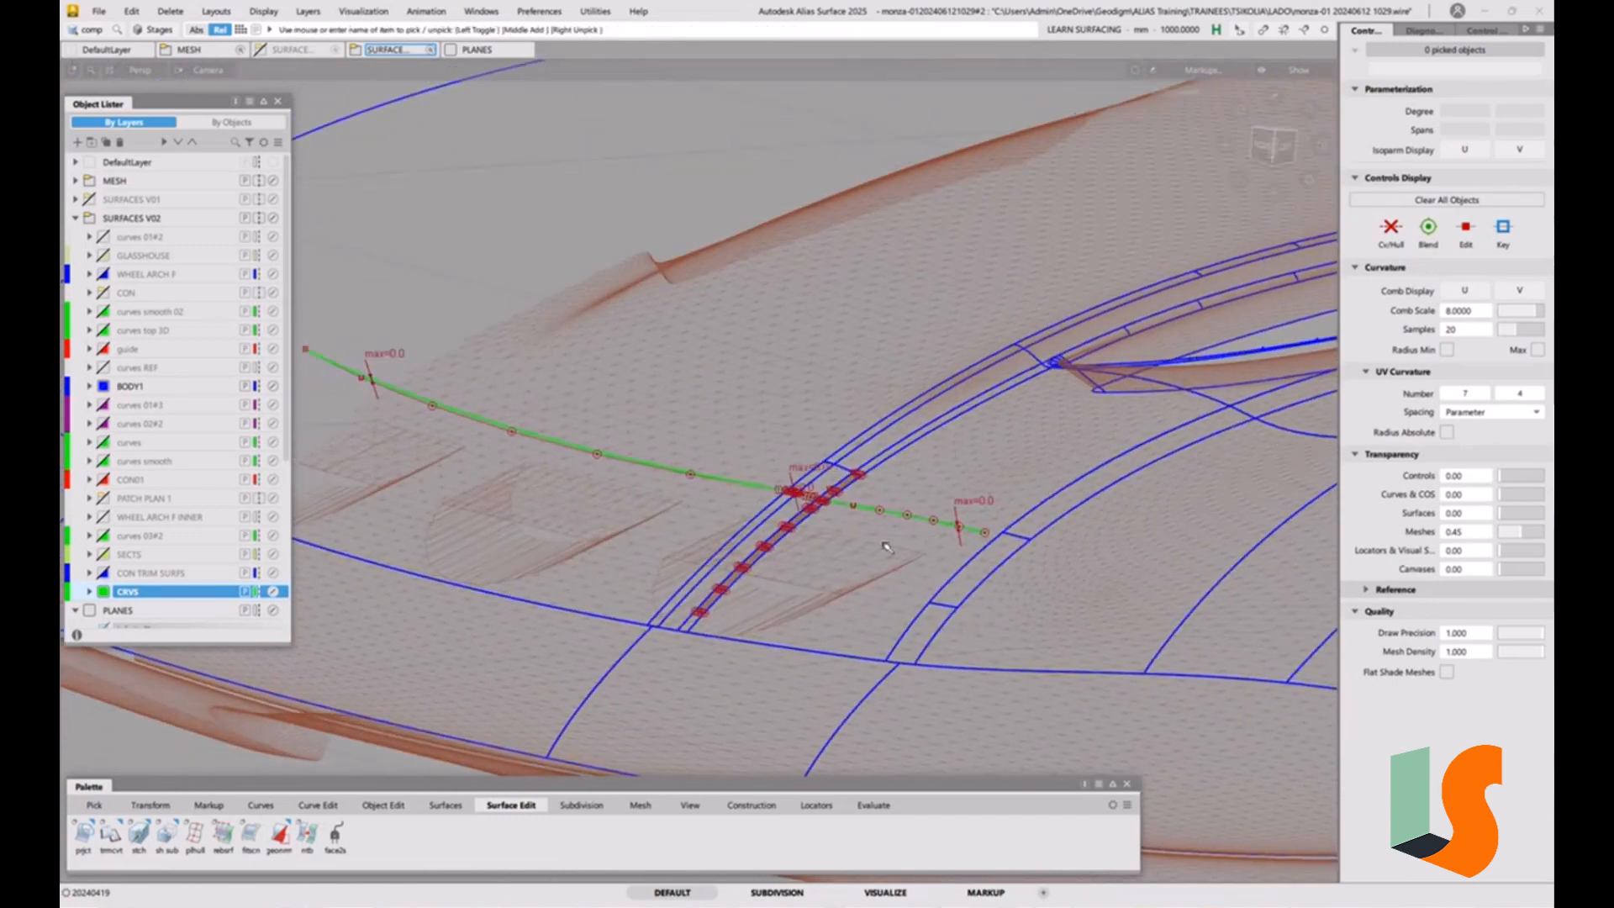
{"action": "left_click_drag", "start_coordinate": [887, 547], "coordinate": [832, 550], "text": "alt+shift"}
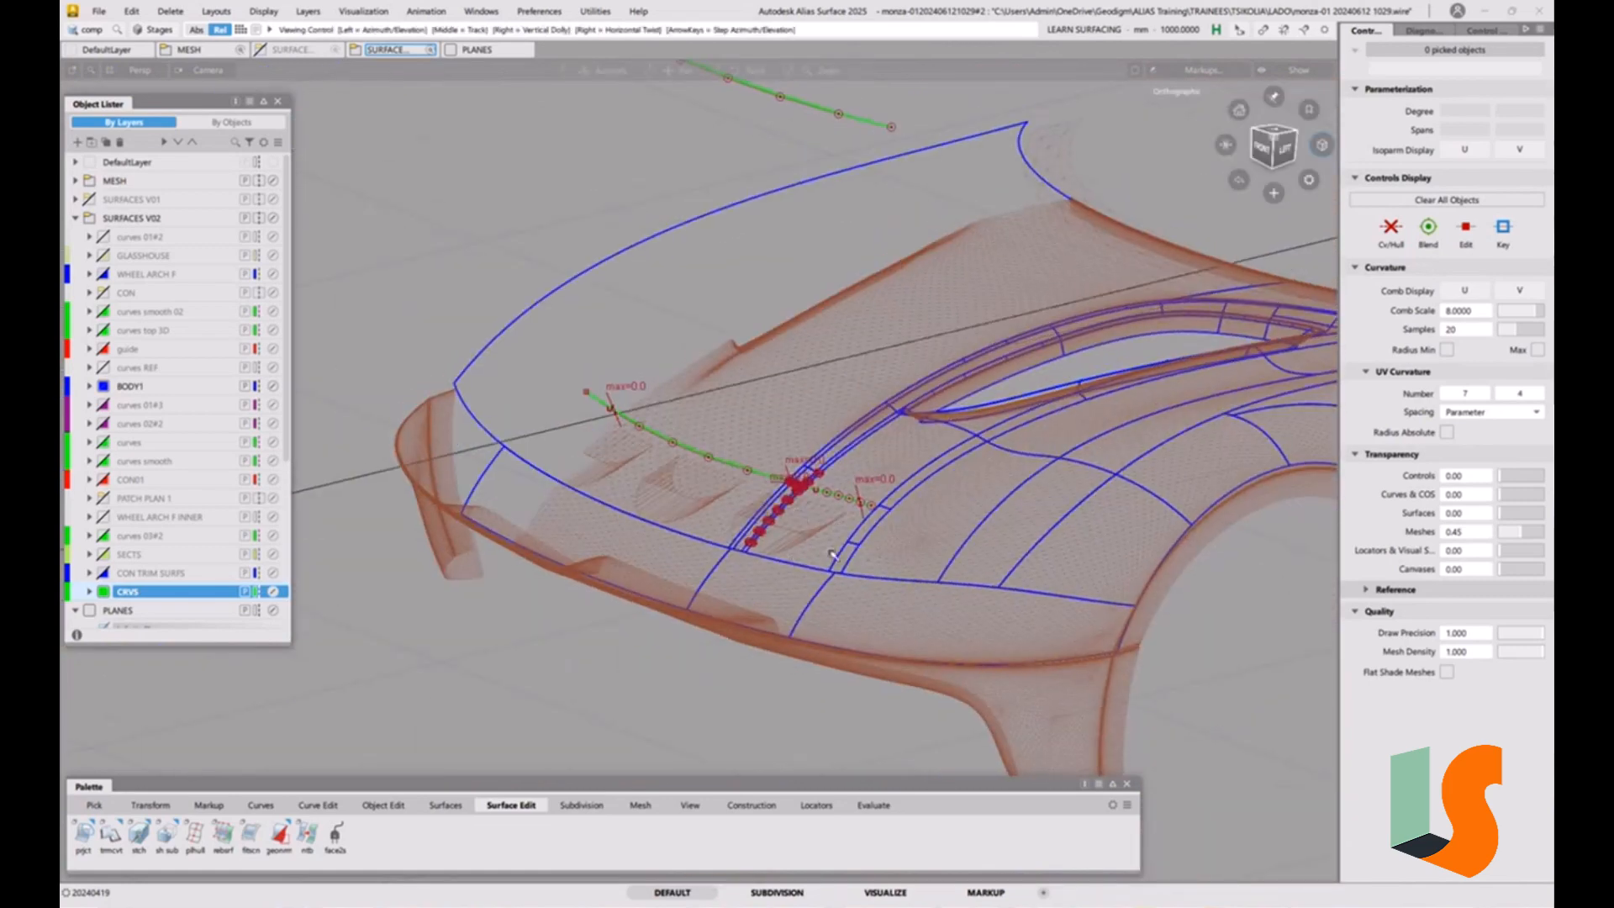
{"action": "right_click_drag", "start_coordinate": [829, 551], "coordinate": [830, 496], "text": "alt+shift"}
{"action": "key", "text": "g"}
{"action": "scroll", "coordinate": [803, 483], "scroll_direction": "up", "scroll_amount": 3}
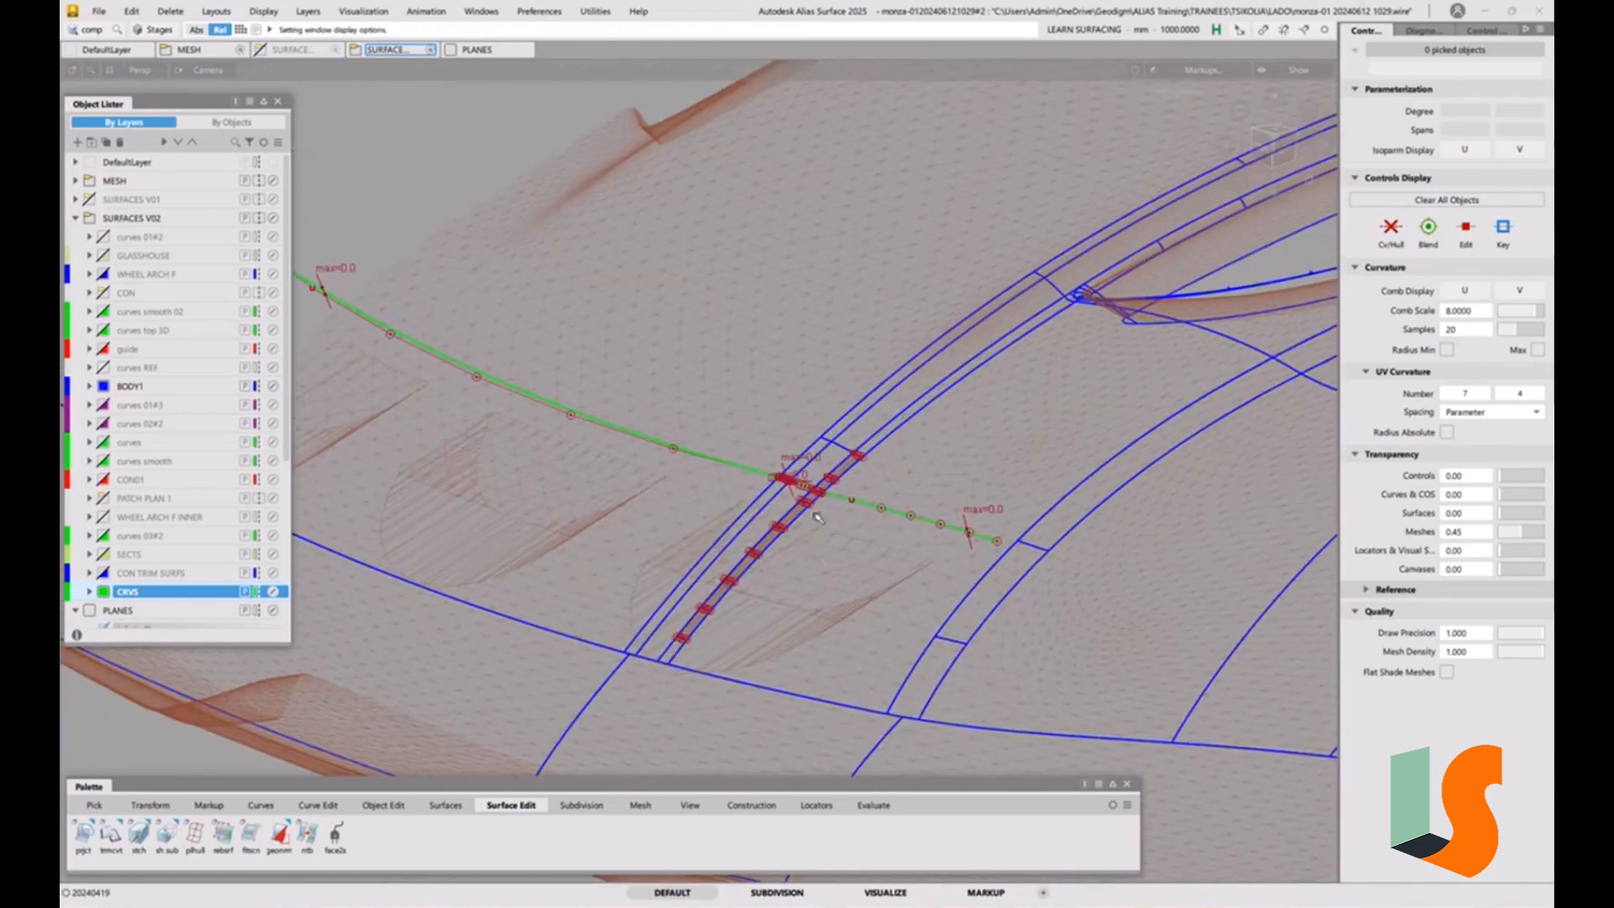
Examine the change of direction between the curves at the narrow strip, starting from the left side view.
{"action": "left_click_drag", "start_coordinate": [802, 484], "coordinate": [765, 486], "text": "alt+shift"}
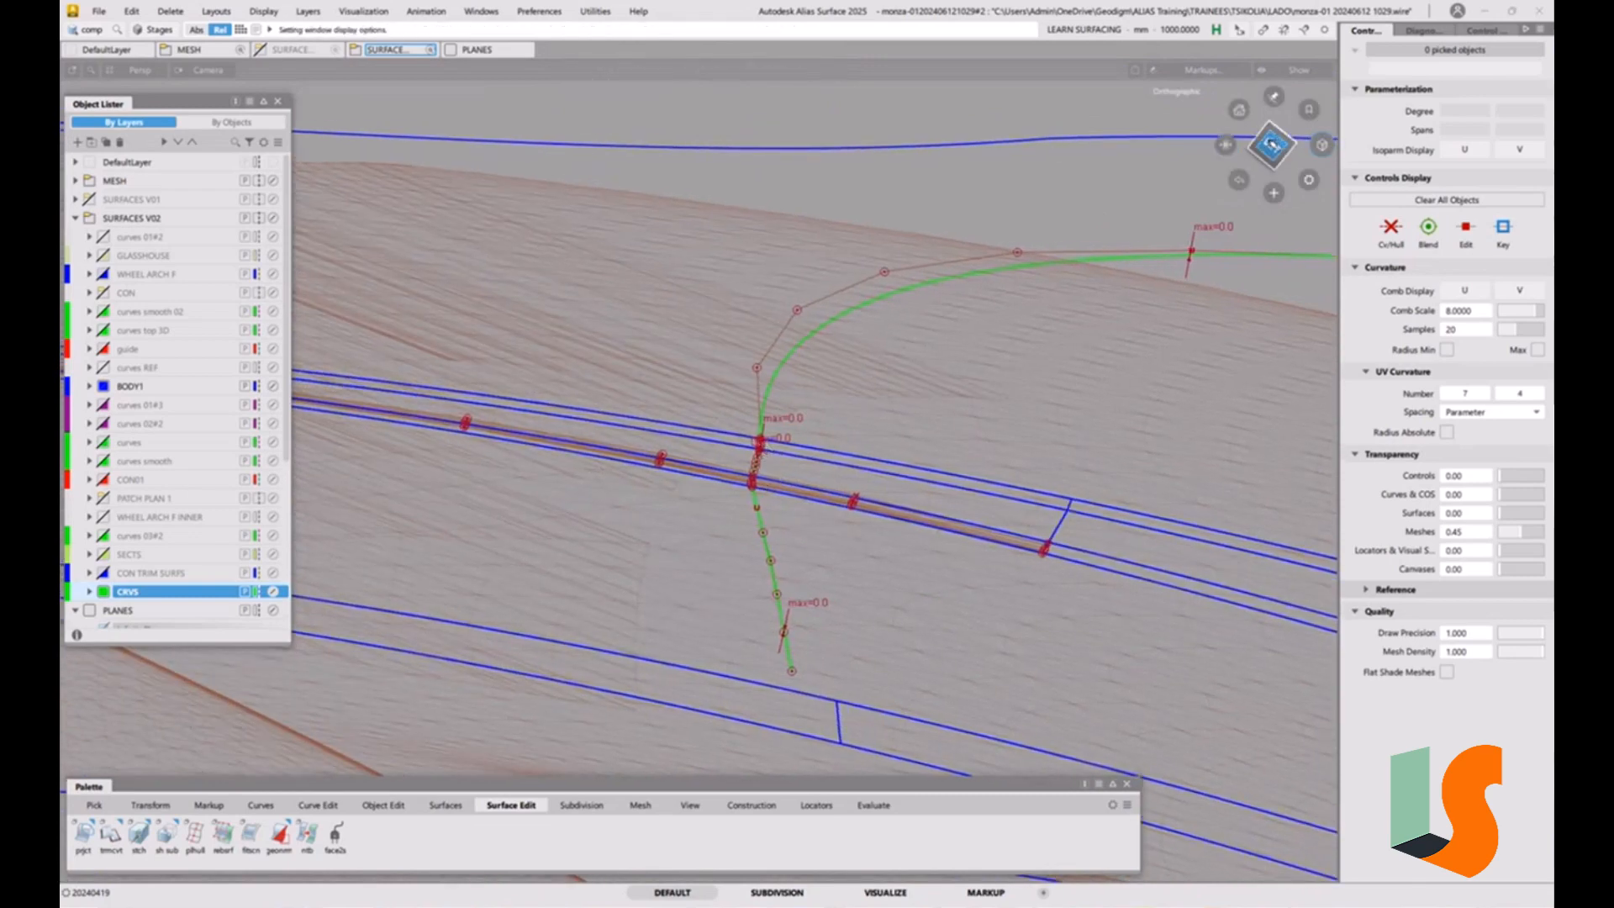
{"action": "left_click", "coordinate": [1273, 145]}
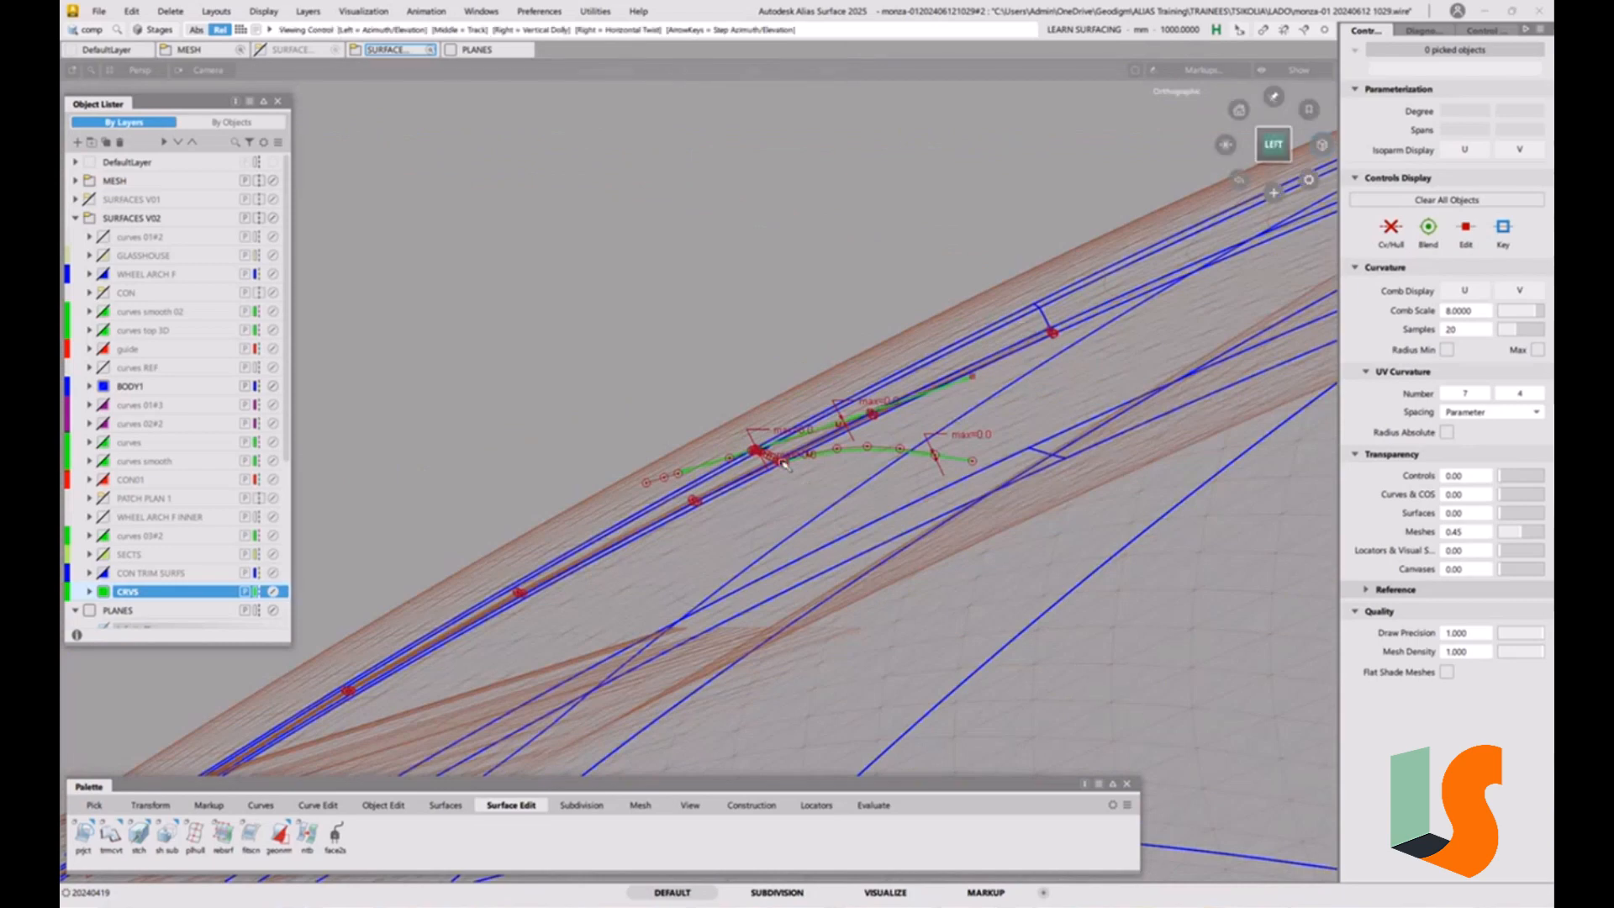
{"action": "right_click_drag", "start_coordinate": [807, 488], "coordinate": [900, 238], "text": "alt+shift"}
{"action": "middle_click_drag", "start_coordinate": [900, 238], "coordinate": [804, 384], "text": "alt+shift"}
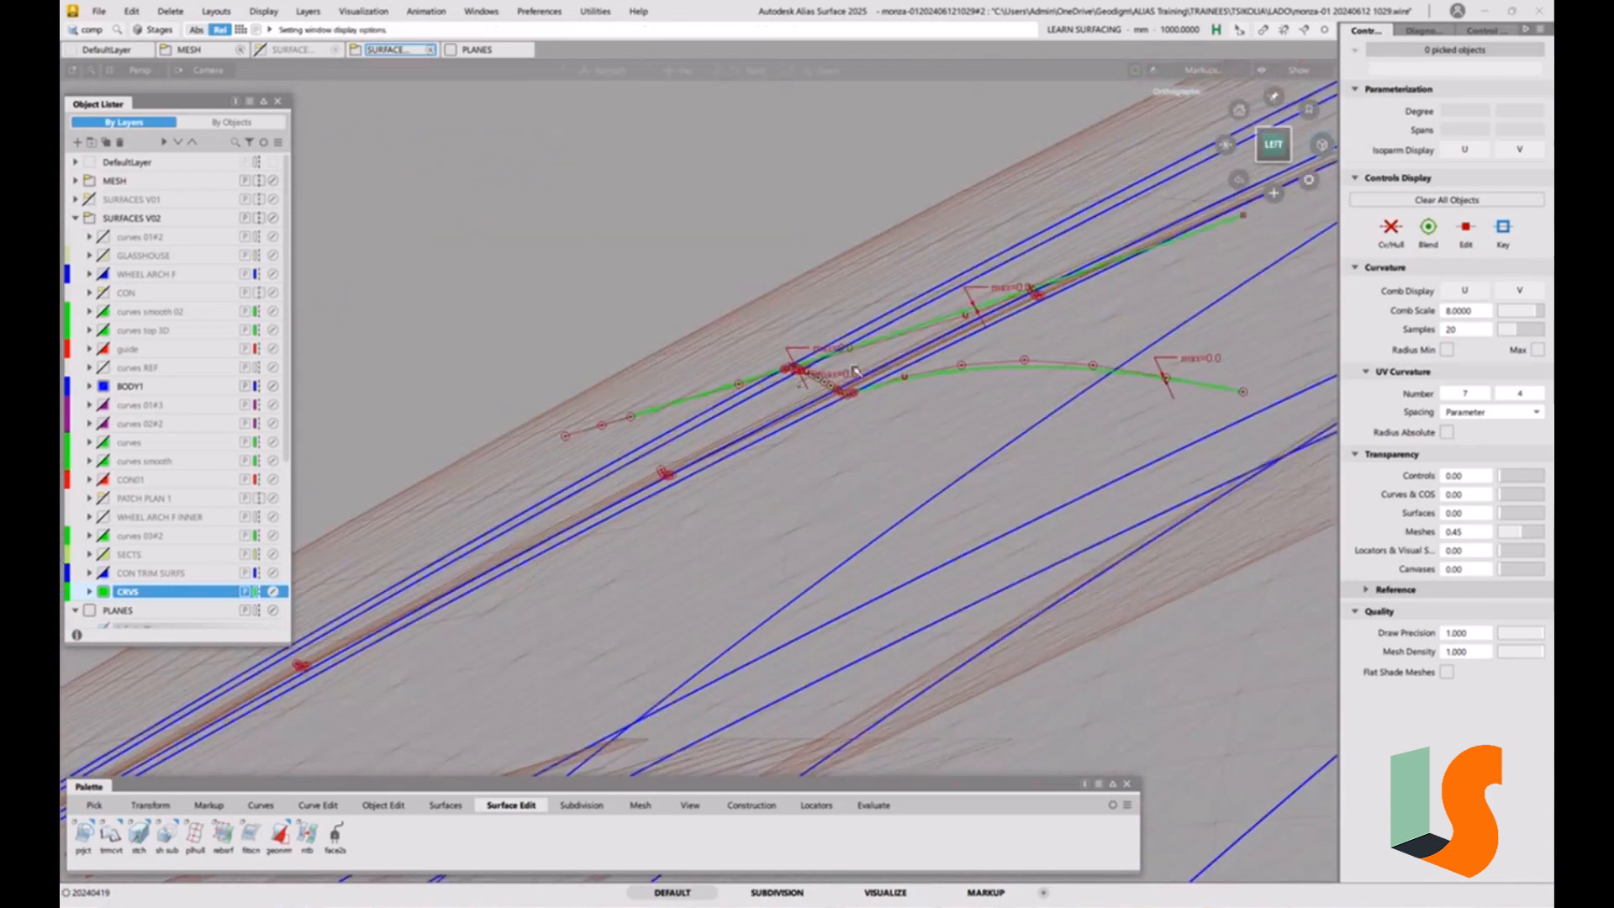
{"action": "left_click_drag", "start_coordinate": [803, 384], "coordinate": [879, 427], "text": "alt+shift"}
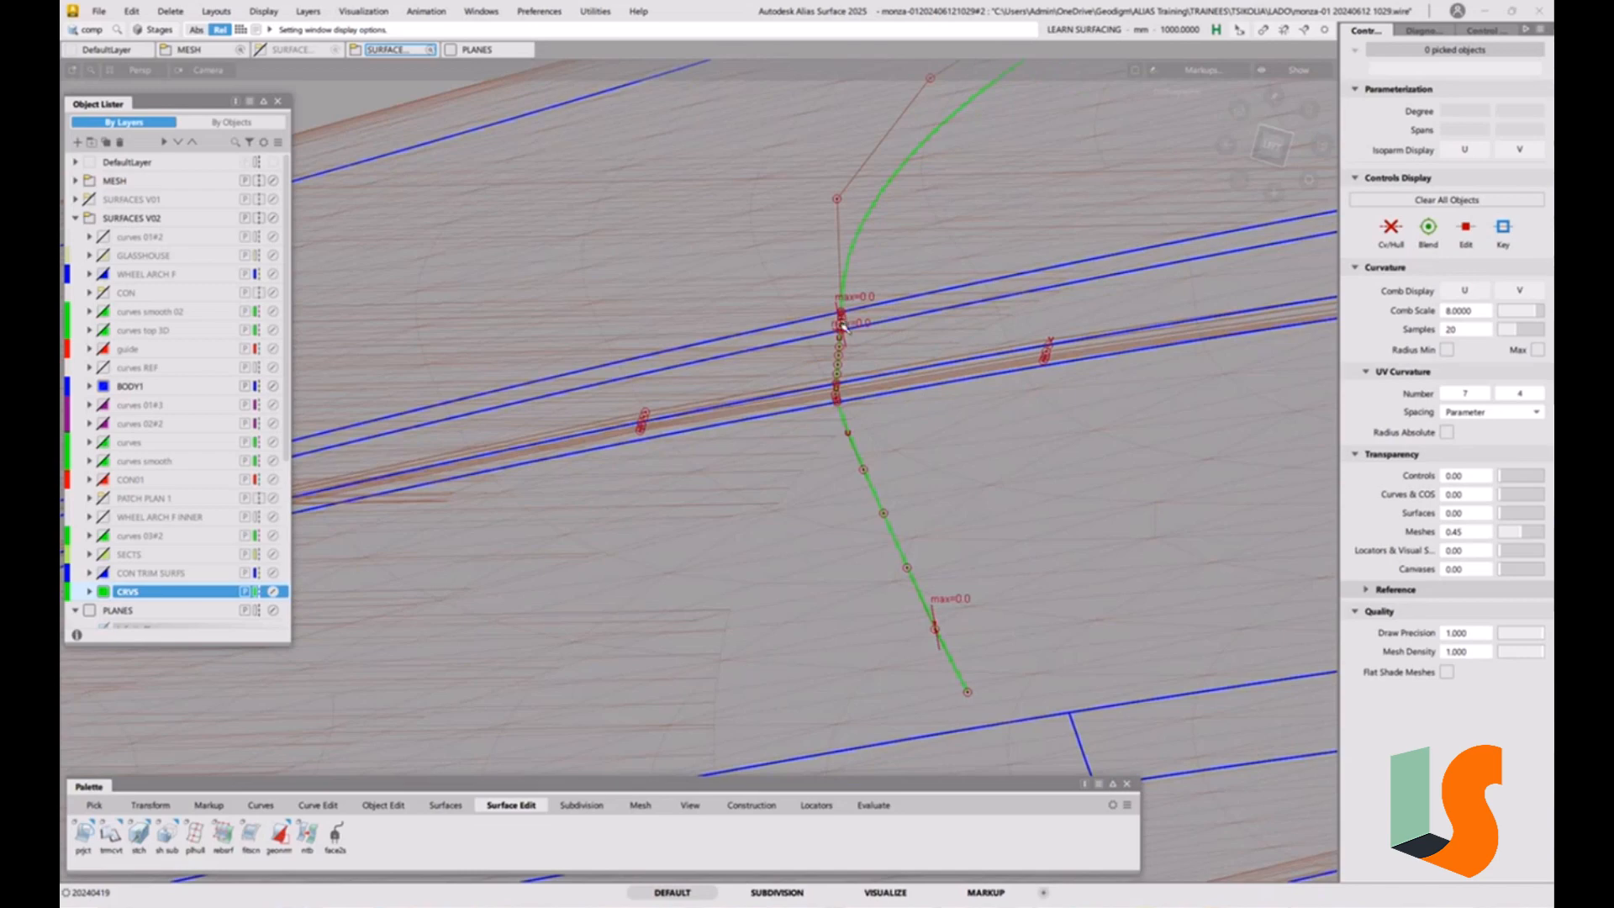
{"action": "left_click_drag", "start_coordinate": [822, 363], "coordinate": [914, 298], "text": "alt+shift"}
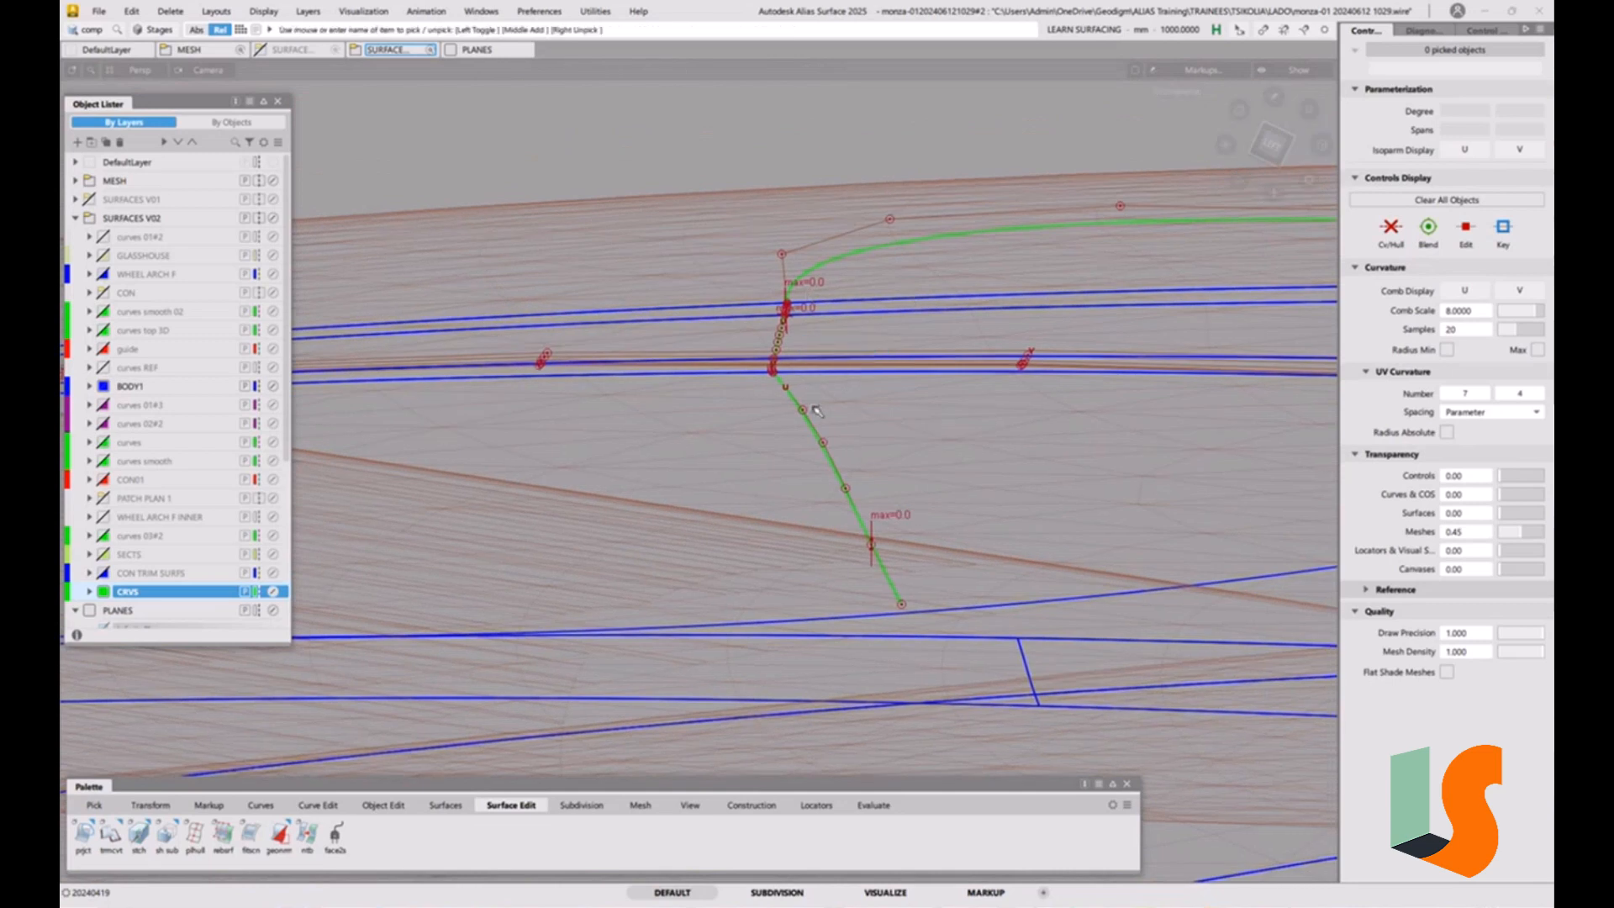
{"action": "middle_click_drag", "start_coordinate": [803, 357], "coordinate": [776, 417], "text": "alt+shift"}
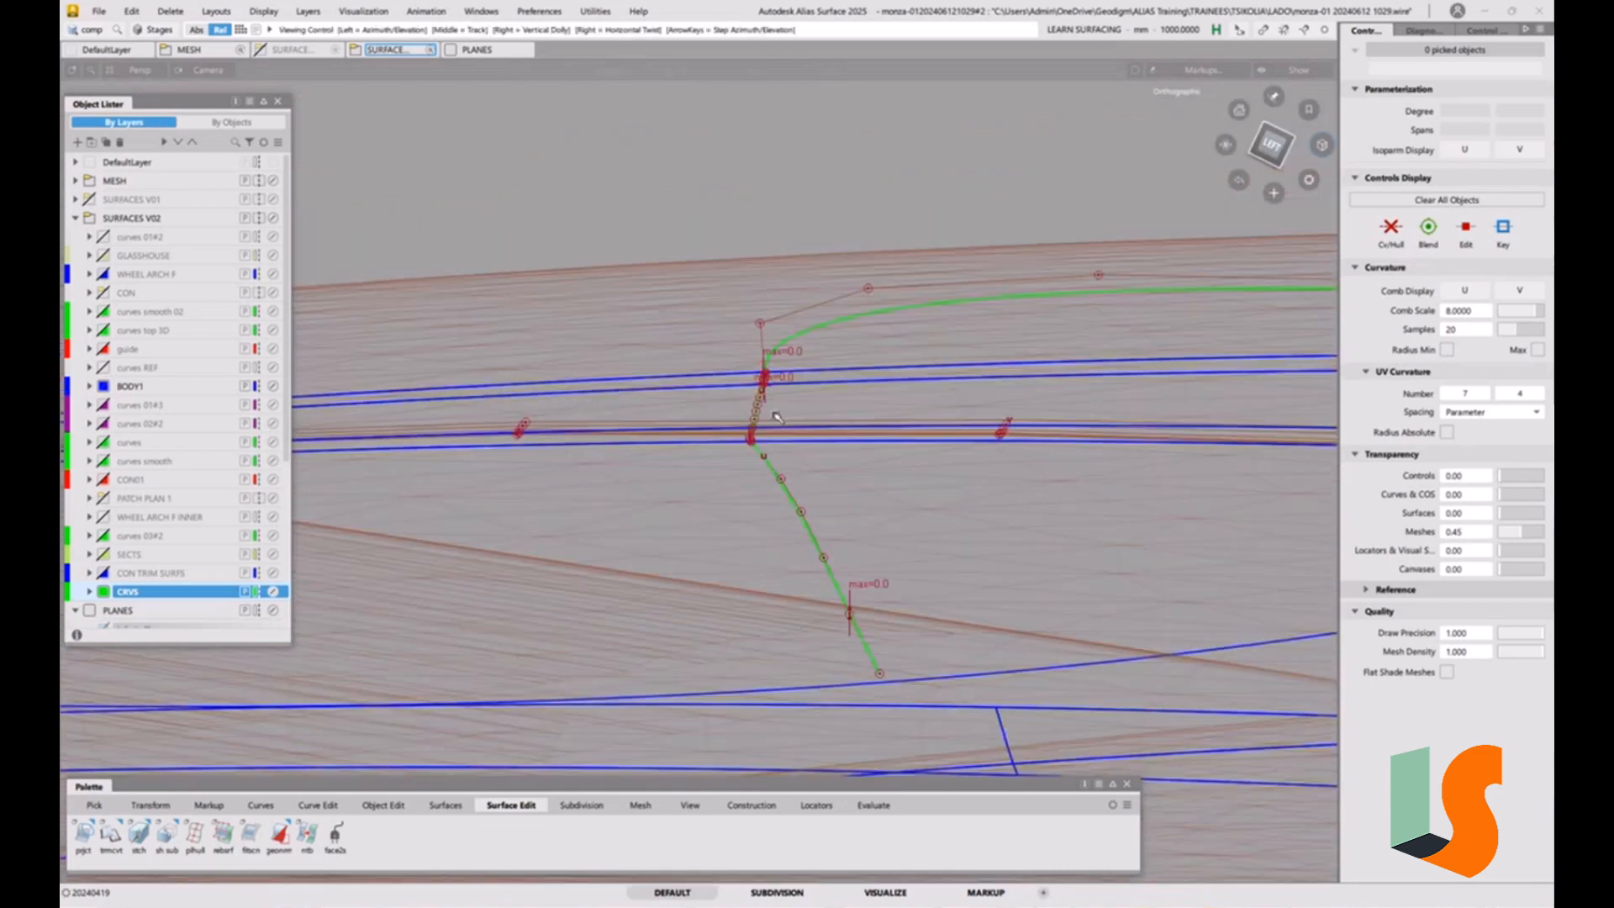
{"action": "left_click", "coordinate": [97, 12]}
{"action": "left_click", "coordinate": [132, 172]}
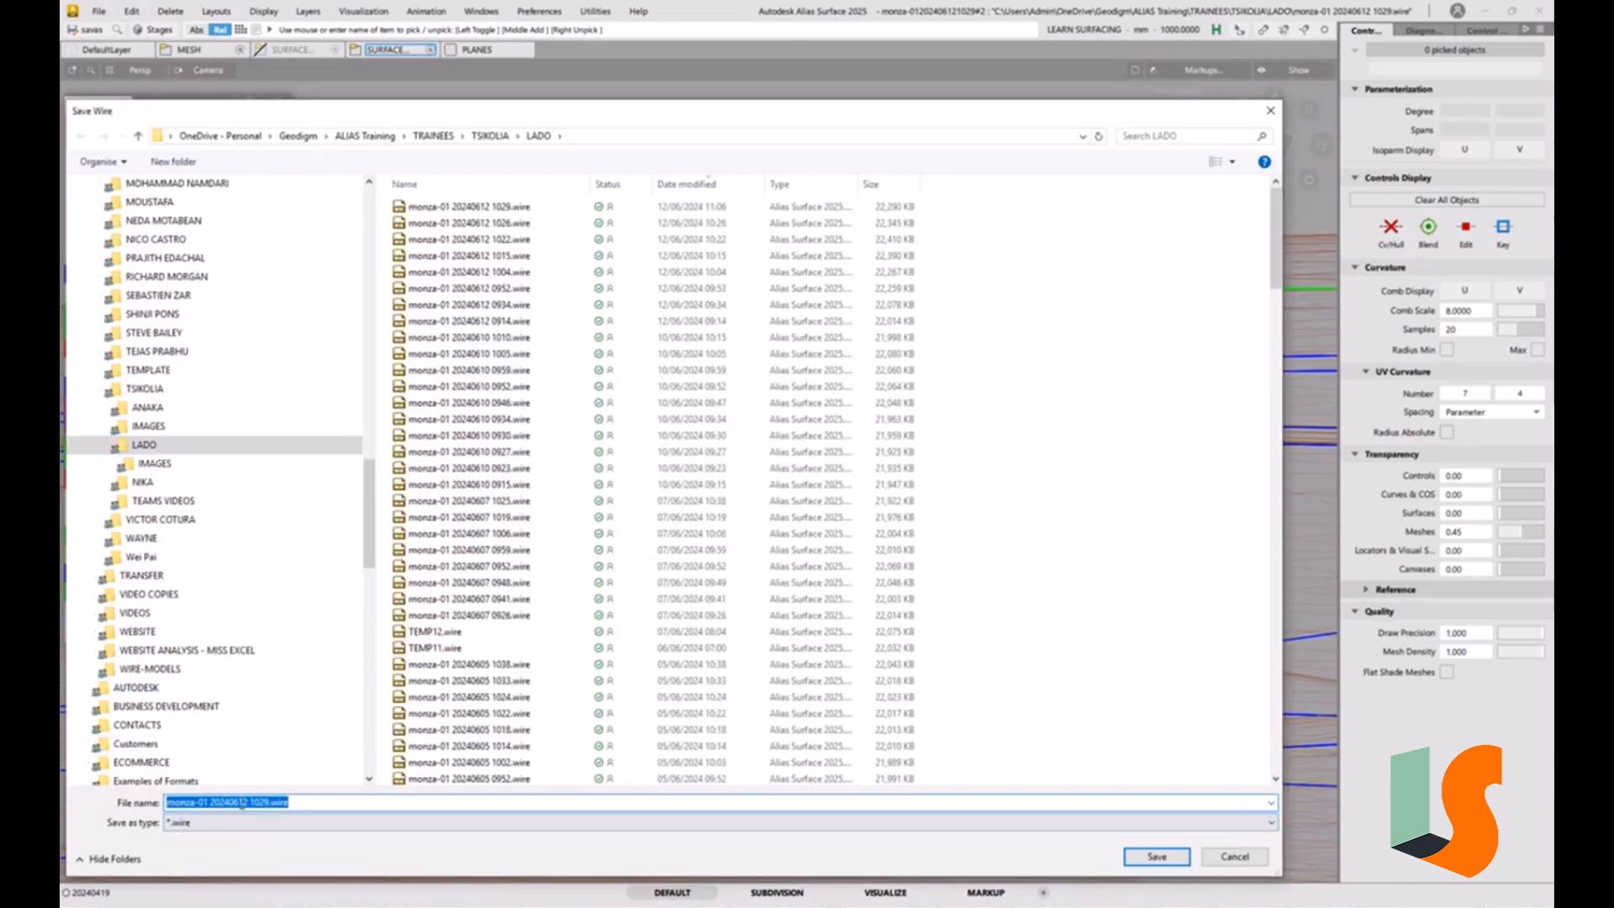
{"action": "left_click_drag", "start_coordinate": [242, 803], "coordinate": [341, 793]}
{"action": "type", "text": "4"}
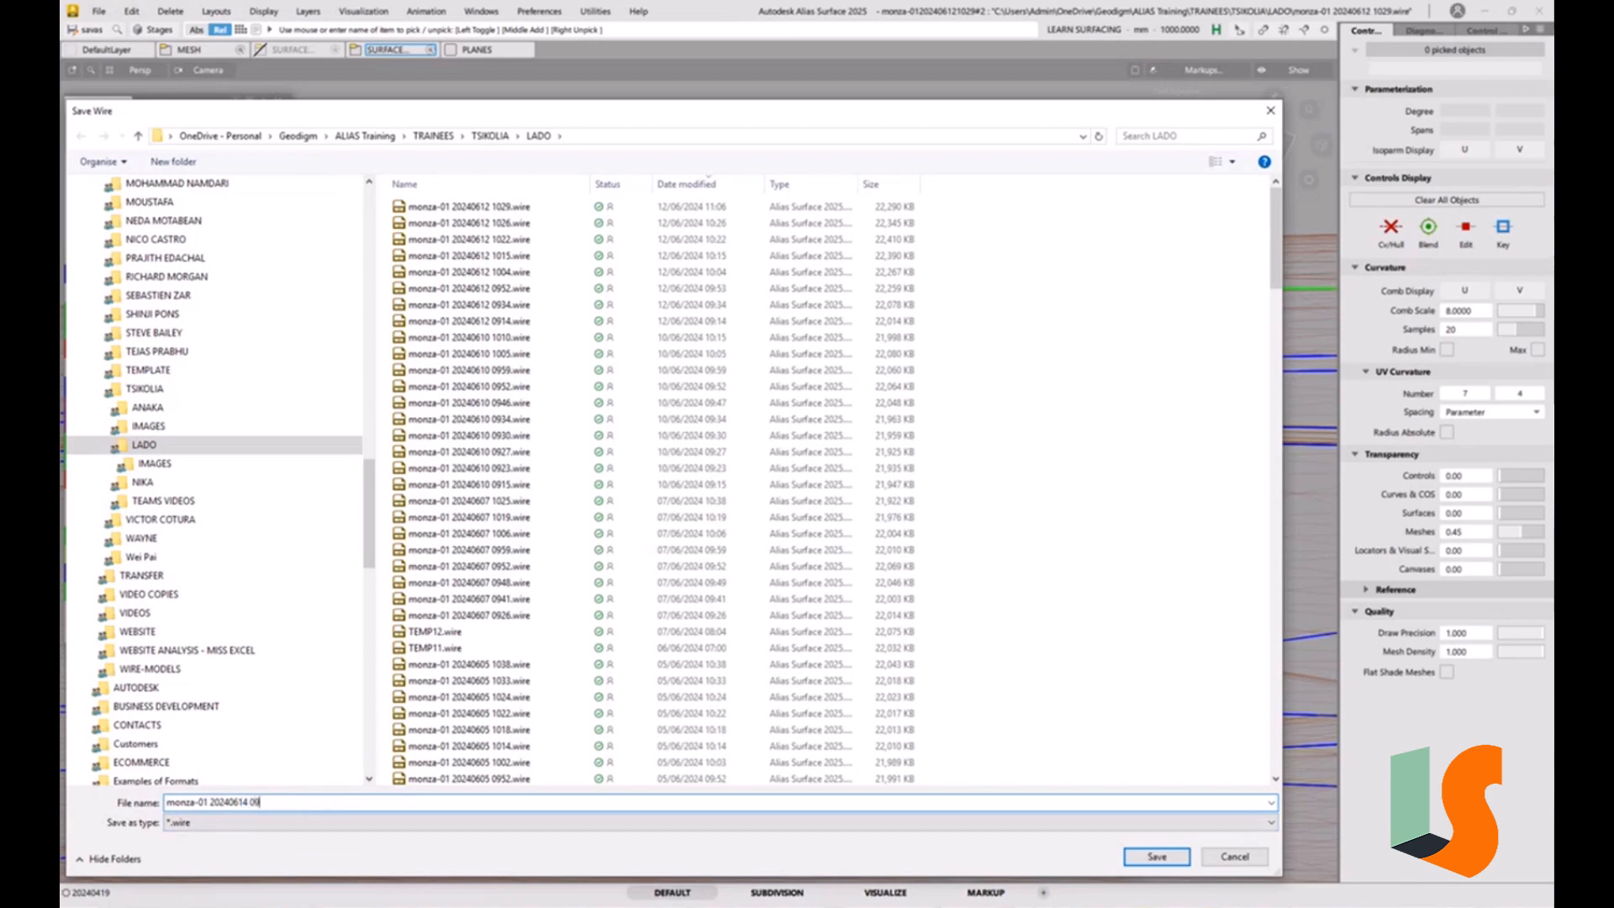
{"action": "key", "text": "Return"}
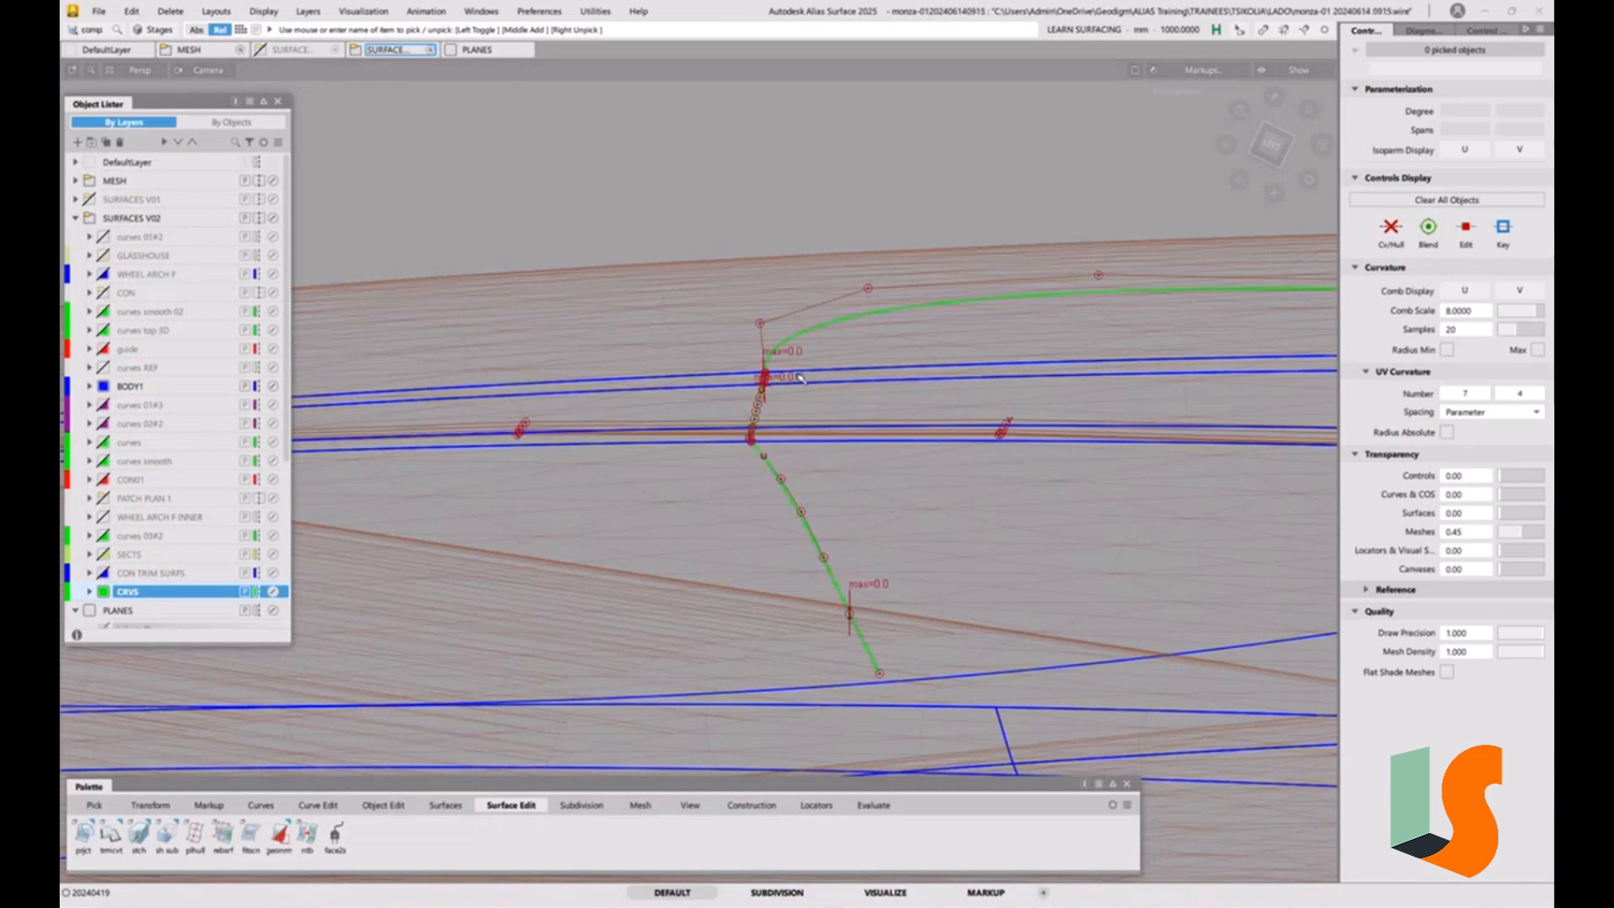
Hide the MESH layer to leave only the surfaces and curves around the narrow strip.
{"action": "mouse_move", "coordinate": [812, 383]}
{"action": "left_mouse_down", "text": "alt+shift"}
{"action": "mouse_move", "coordinate": [771, 398]}
{"action": "mouse_move", "coordinate": [794, 407]}
{"action": "left_mouse_up", "text": "alt+shift"}
{"action": "middle_click_drag", "start_coordinate": [794, 407], "coordinate": [800, 351], "text": "alt+shift"}
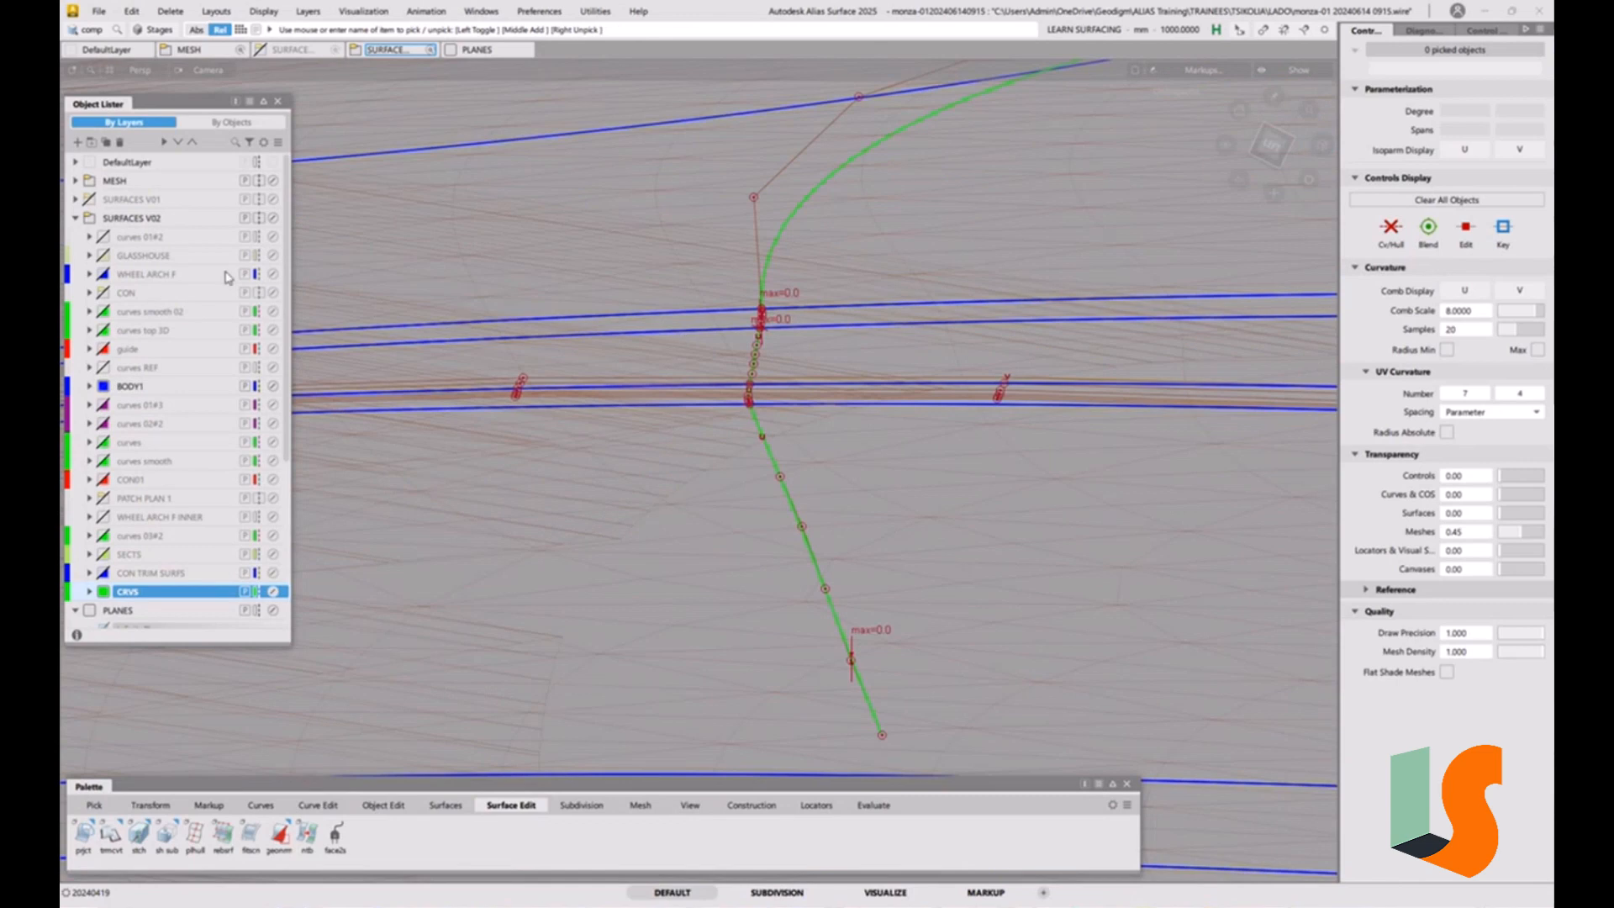
{"action": "left_click", "coordinate": [89, 181]}
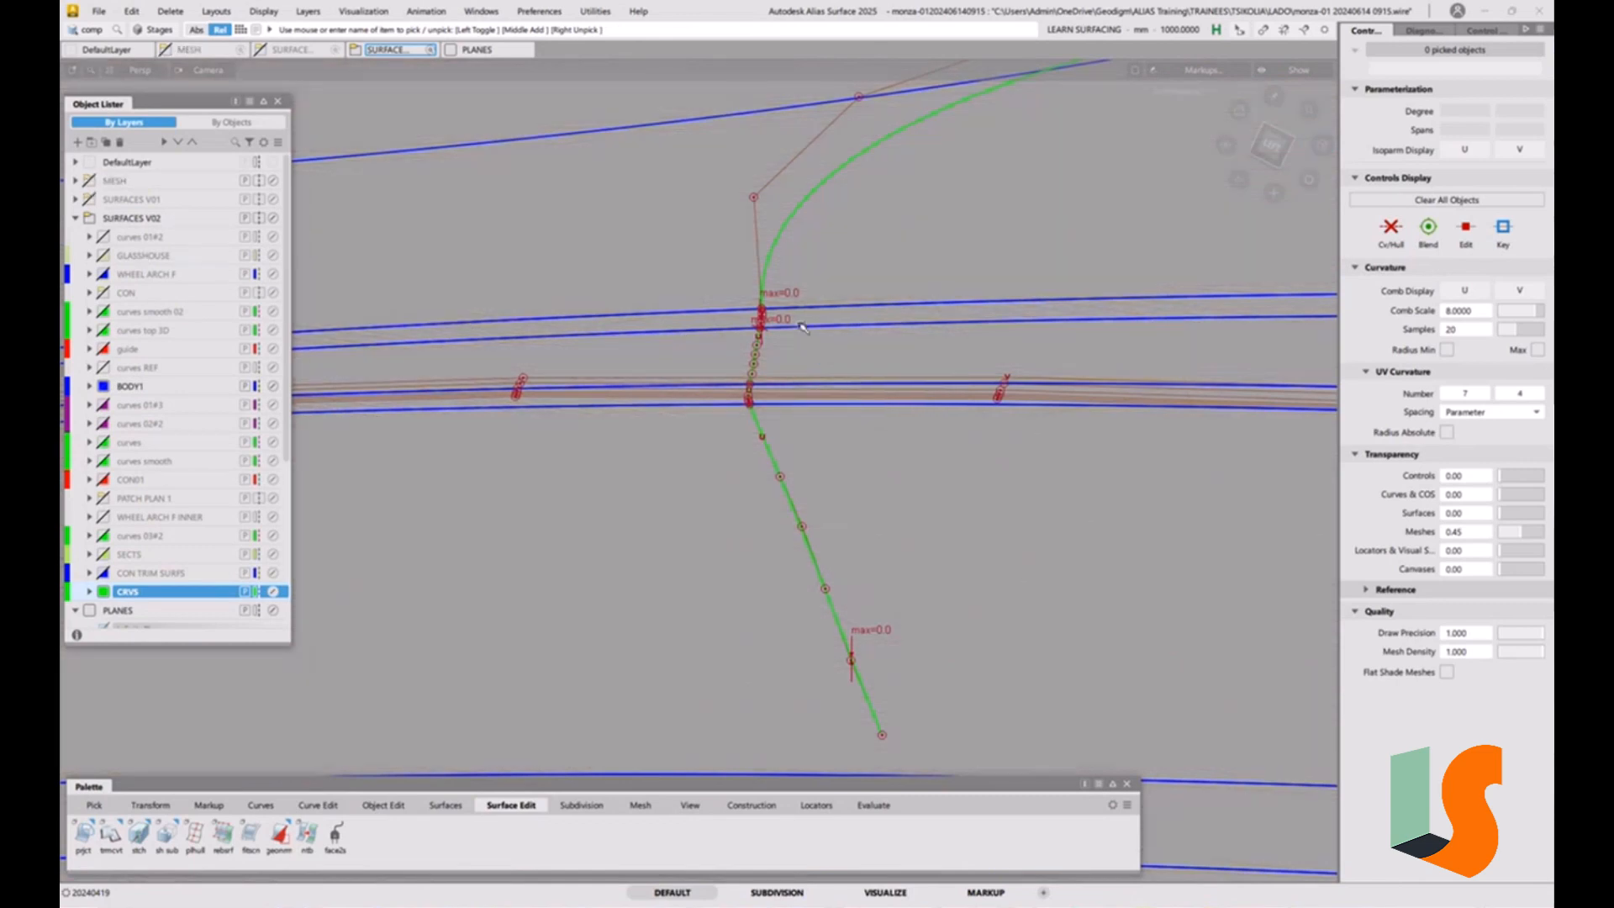
Extend the central projected curve by about 247 mm past the narrow strip over the outer surface, and show the surfaces shaded.
{"action": "key", "text": "e"}
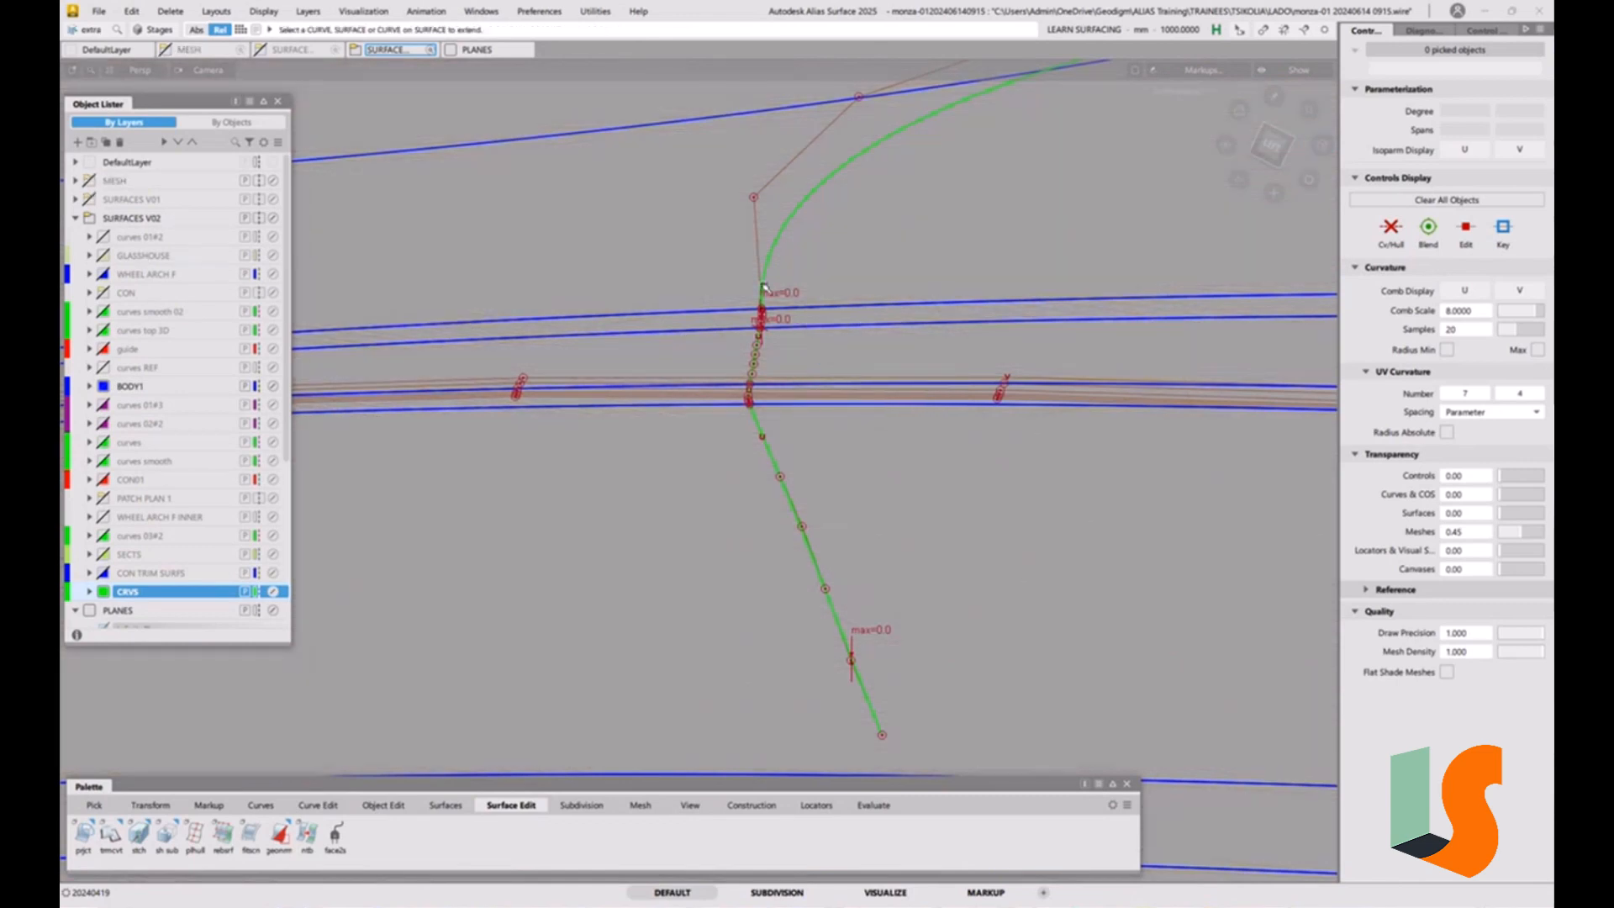
{"action": "left_click", "coordinate": [761, 286]}
{"action": "left_click", "coordinate": [757, 562]}
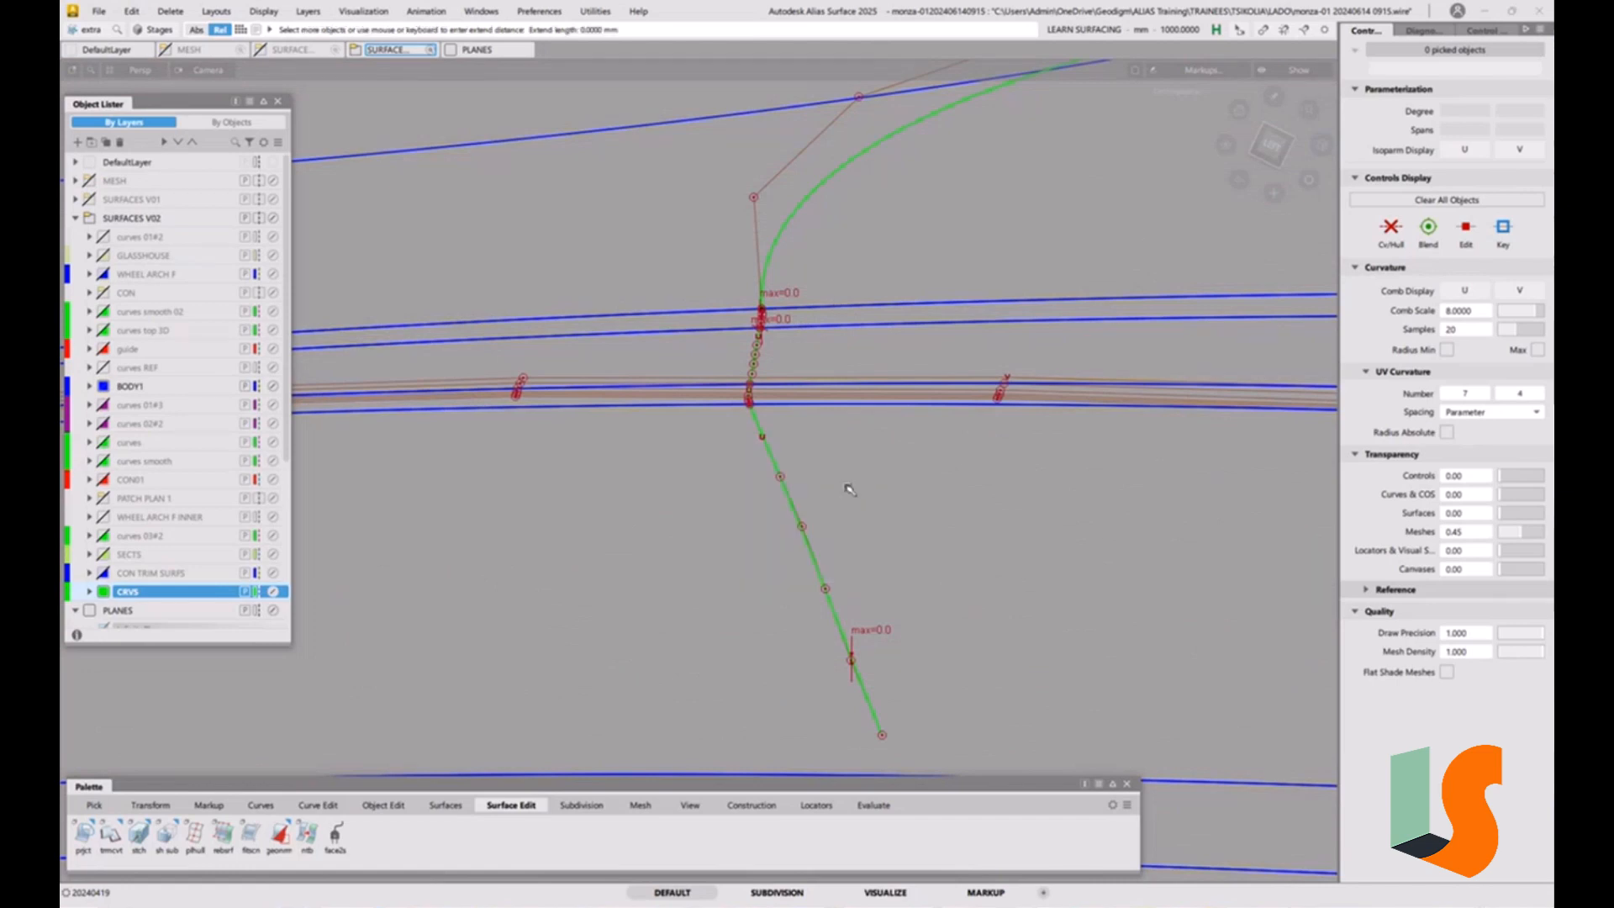
{"action": "right_click_drag", "start_coordinate": [849, 489], "coordinate": [881, 400], "text": "alt+shift"}
{"action": "left_click_drag", "start_coordinate": [881, 400], "coordinate": [668, 621], "text": "alt+shift"}
{"action": "left_click_drag", "start_coordinate": [611, 304], "coordinate": [706, 378], "text": "alt+shift"}
{"action": "right_click_drag", "start_coordinate": [706, 378], "coordinate": [753, 482], "text": "alt+shift"}
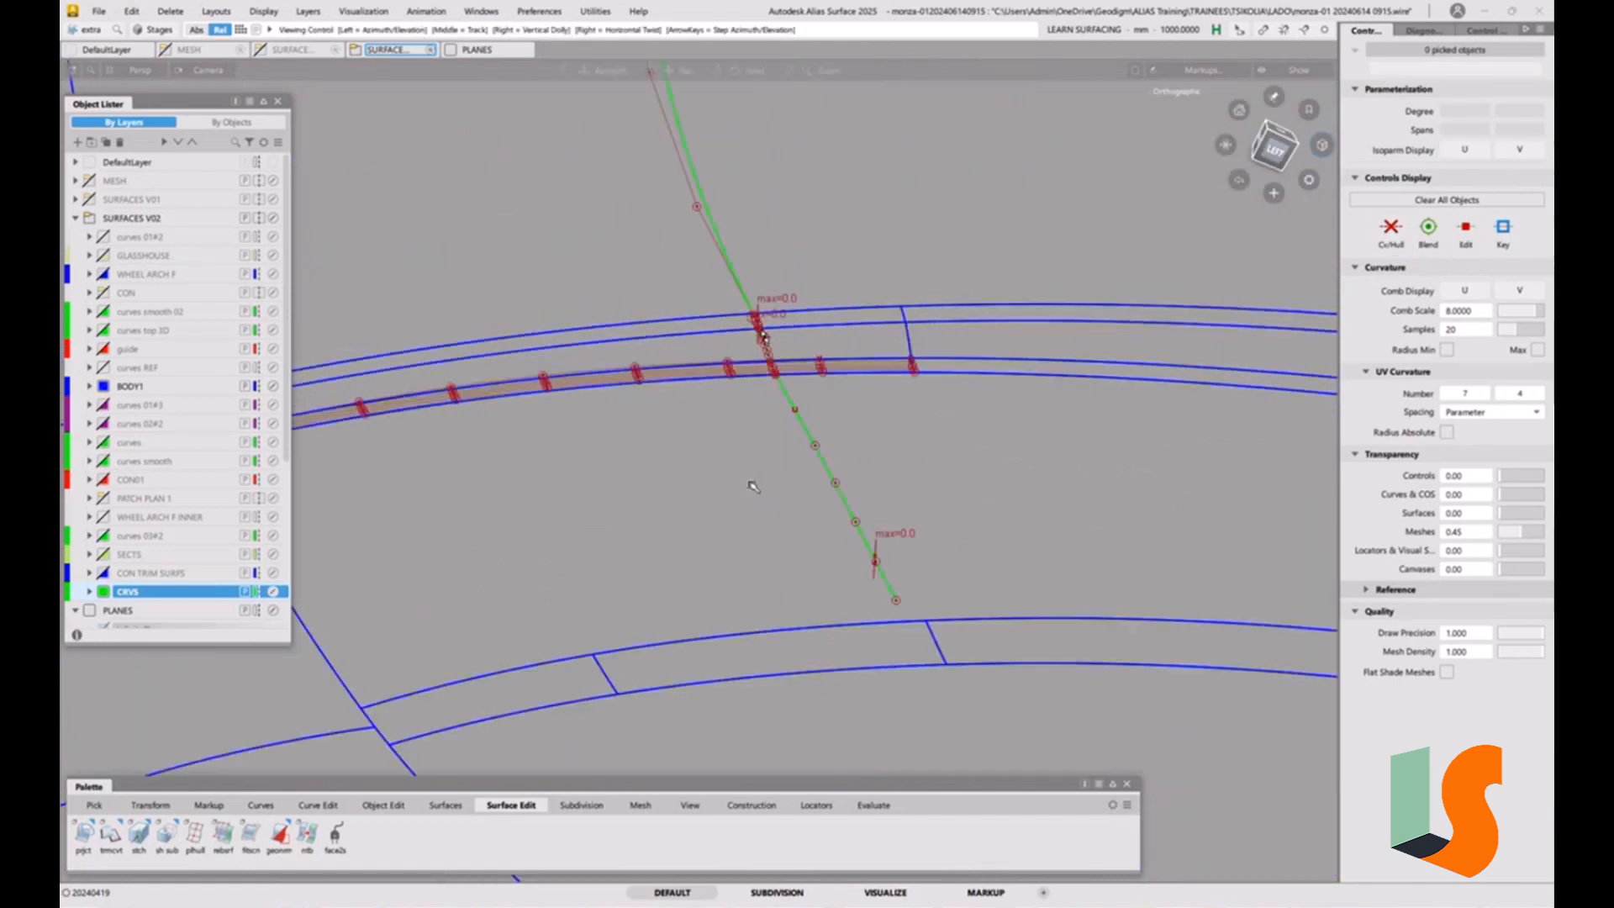
{"action": "left_click_drag", "start_coordinate": [637, 323], "coordinate": [744, 479]}
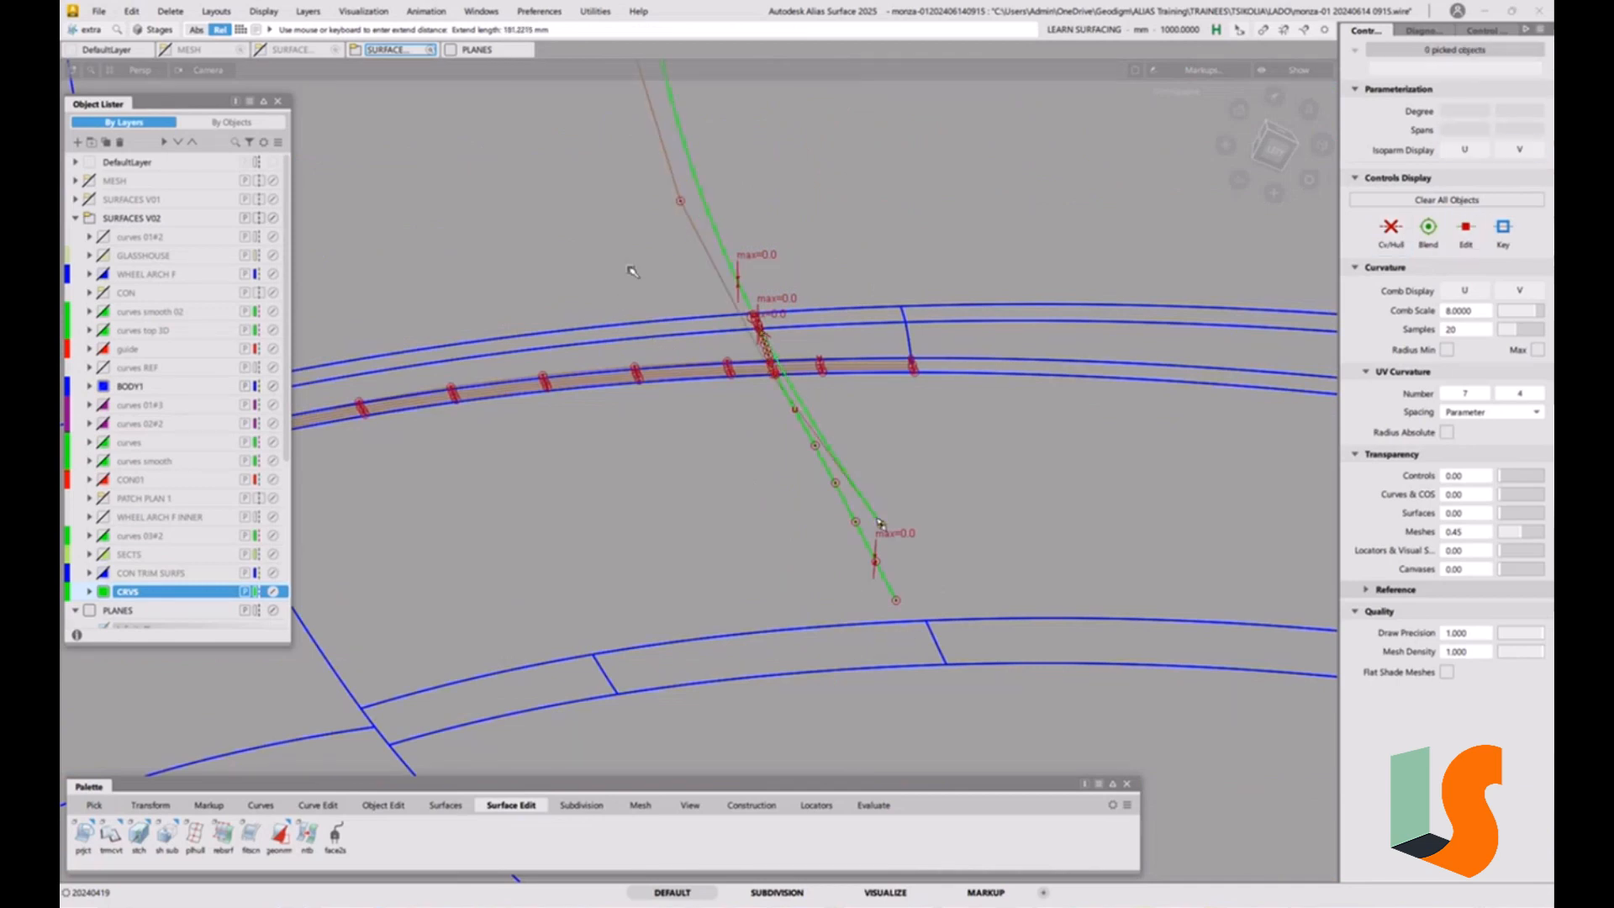
{"action": "left_click_drag", "start_coordinate": [630, 272], "coordinate": [813, 589]}
{"action": "left_click_drag", "start_coordinate": [981, 487], "coordinate": [829, 425], "text": "alt+shift"}
{"action": "right_click_drag", "start_coordinate": [829, 424], "coordinate": [780, 239], "text": "alt+shift"}
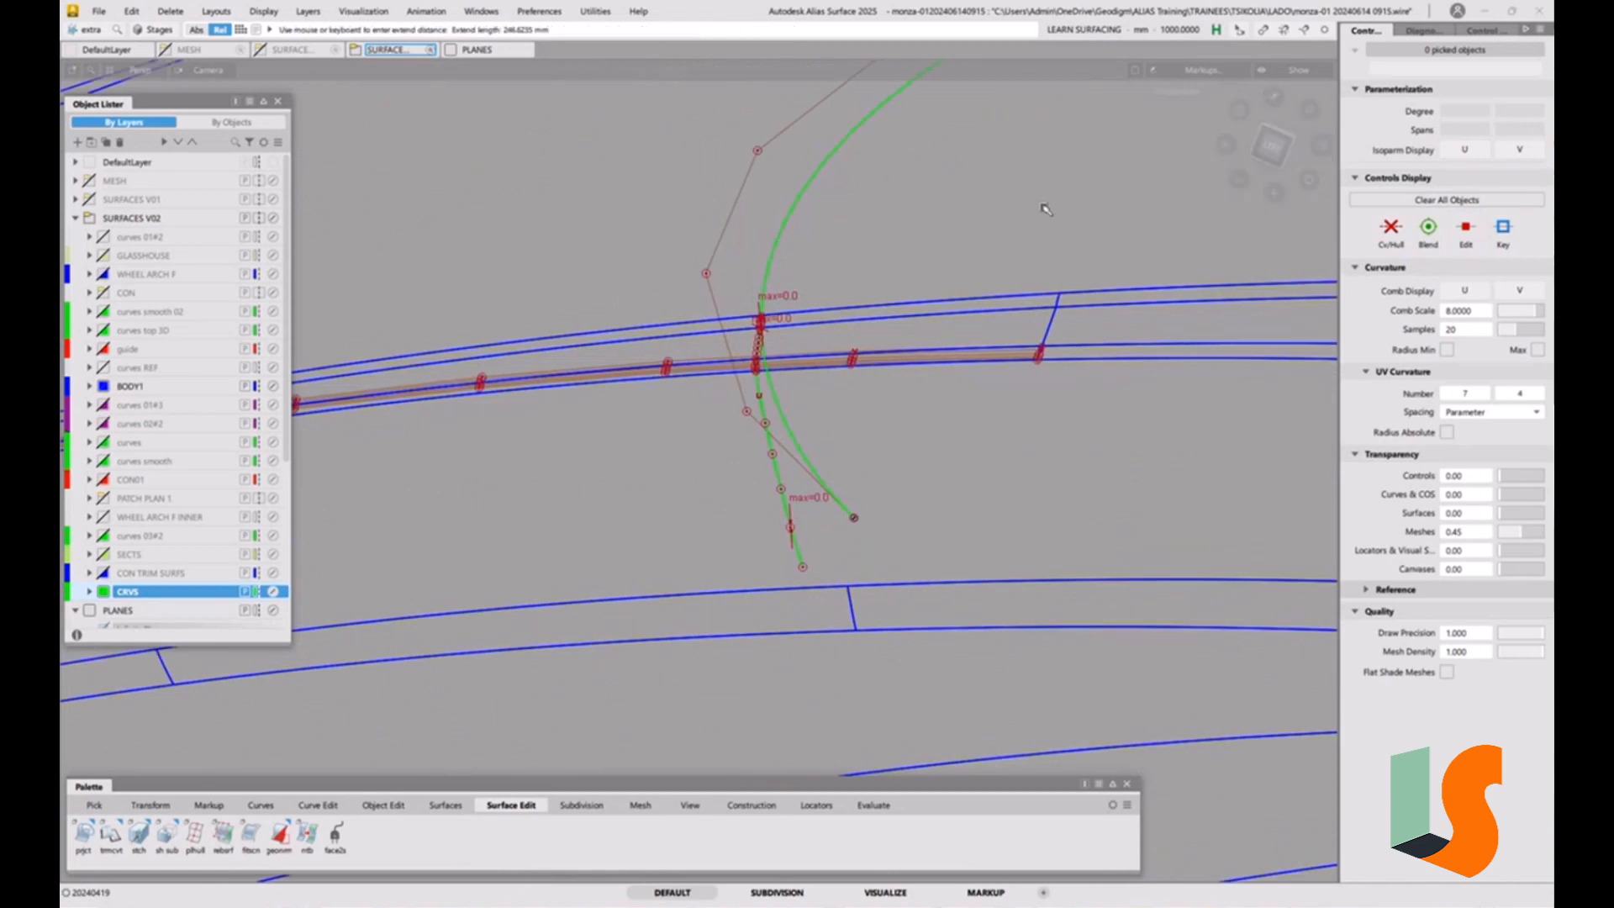
{"action": "key", "text": "F10"}
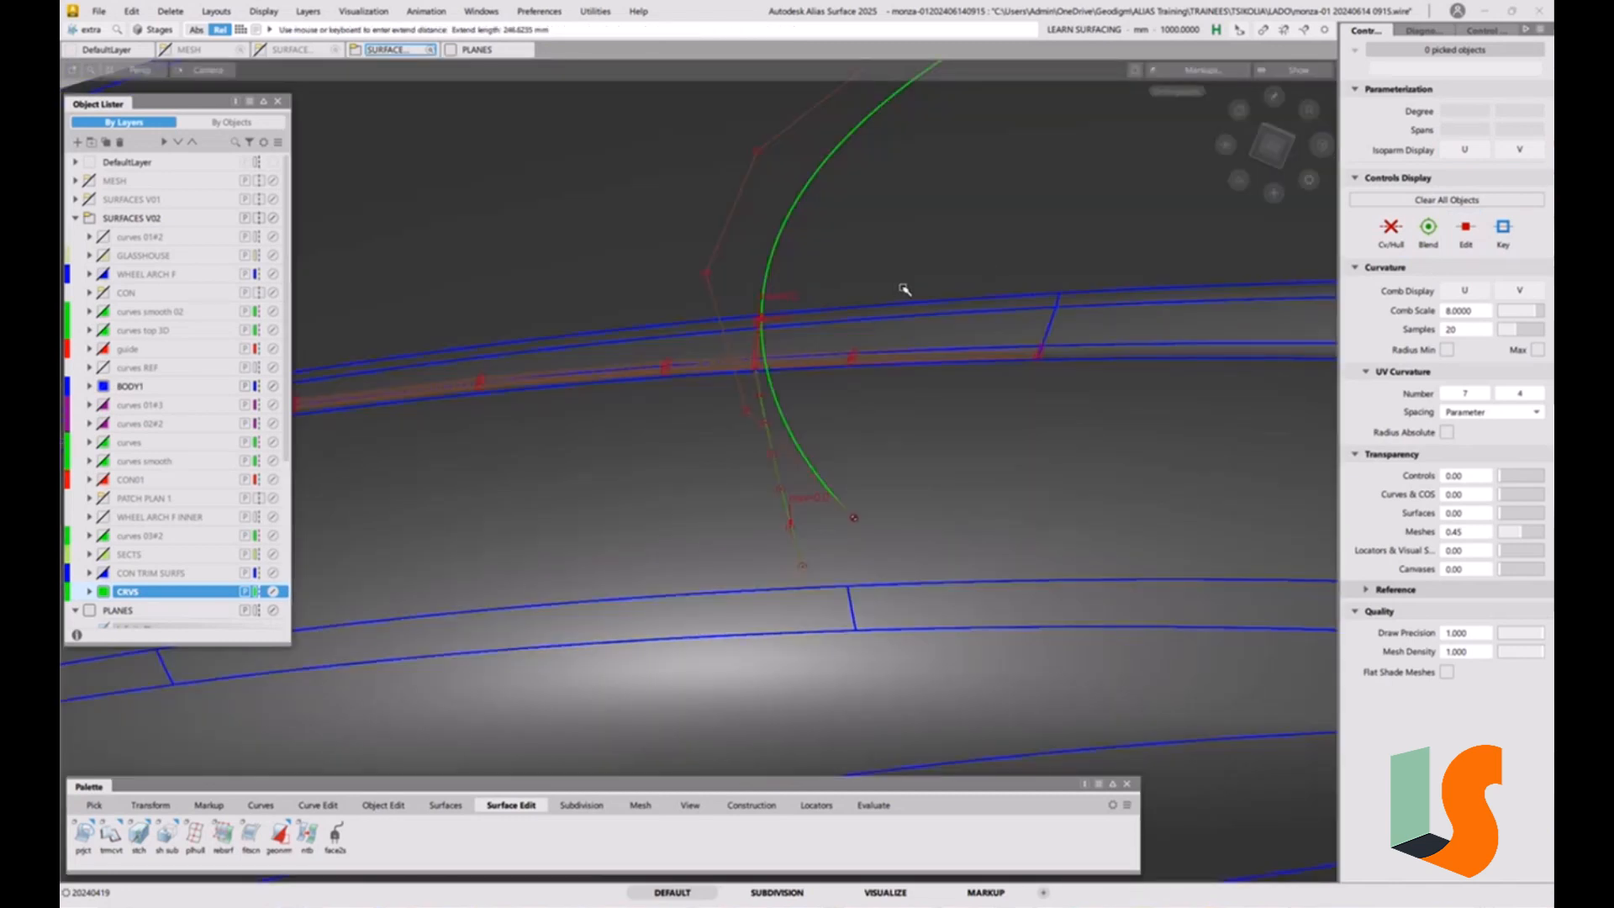
Undo the last extension of the central projected curve and show the surfaces in wireframe again.
{"action": "key", "text": "ctrl+z"}
{"action": "key", "text": "ctrl+z"}
{"action": "key", "text": "ctrl+z"}
{"action": "mouse_move", "coordinate": [832, 349]}
{"action": "left_mouse_down", "text": "alt+shift"}
{"action": "mouse_move", "coordinate": [785, 360]}
{"action": "mouse_move", "coordinate": [825, 384]}
{"action": "mouse_move", "coordinate": [766, 326]}
{"action": "left_mouse_up", "text": "alt+shift"}
{"action": "key", "text": "F10"}
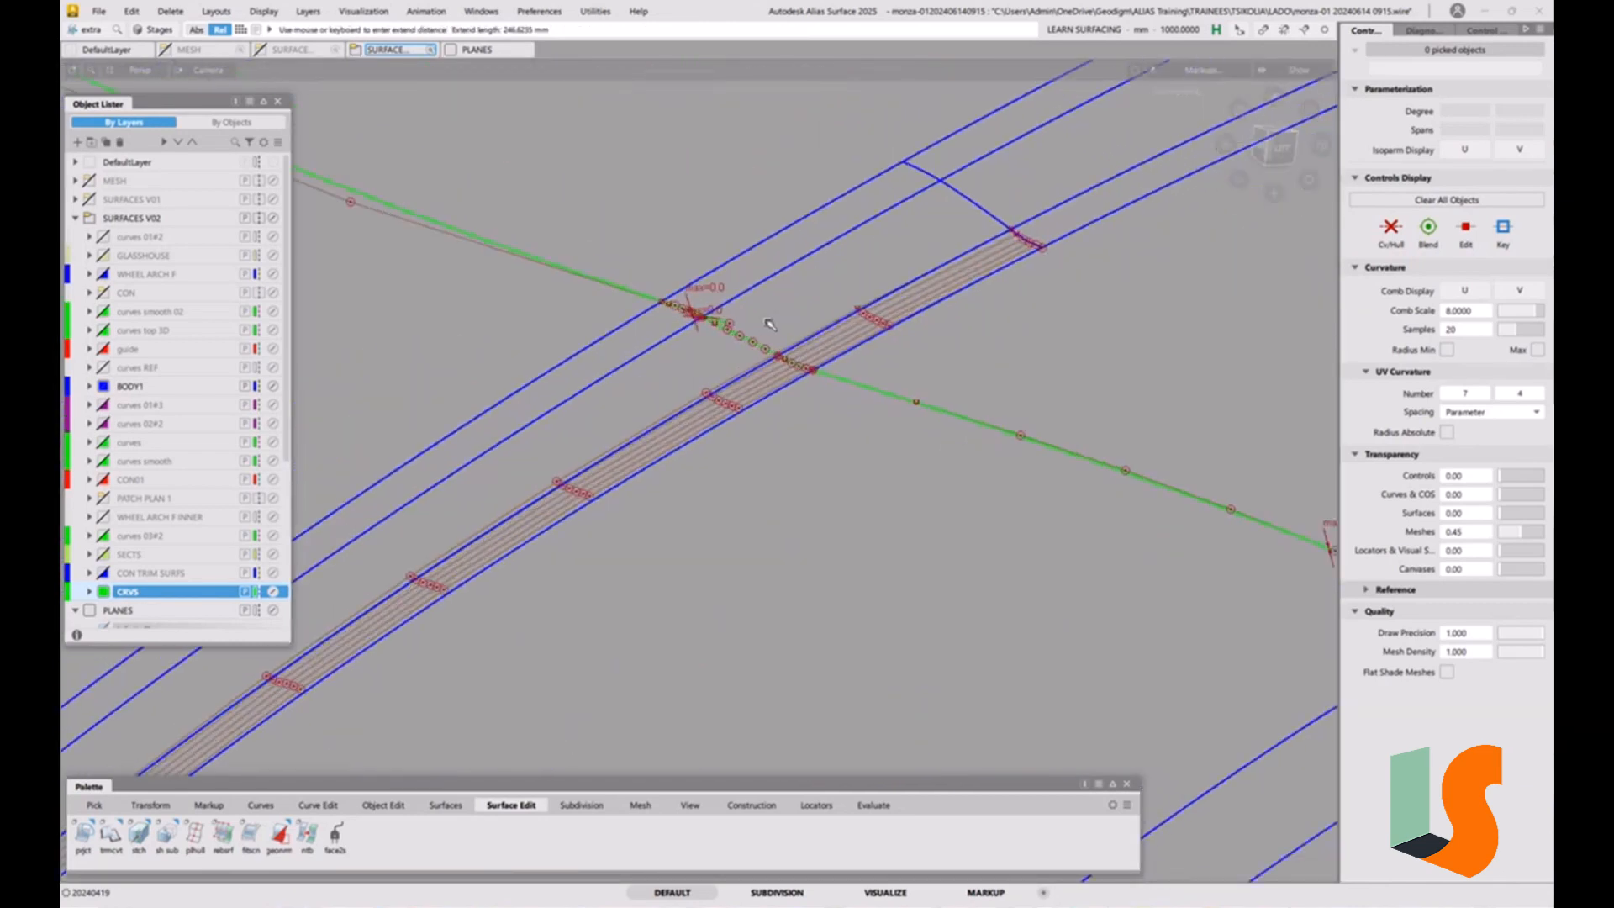
{"action": "key", "text": "ctrl+z"}
Examine how the central curves run across the narrow strip from several angles, including the front view and slightly above it.
{"action": "right_click_drag", "start_coordinate": [749, 292], "coordinate": [720, 417], "text": "alt+shift"}
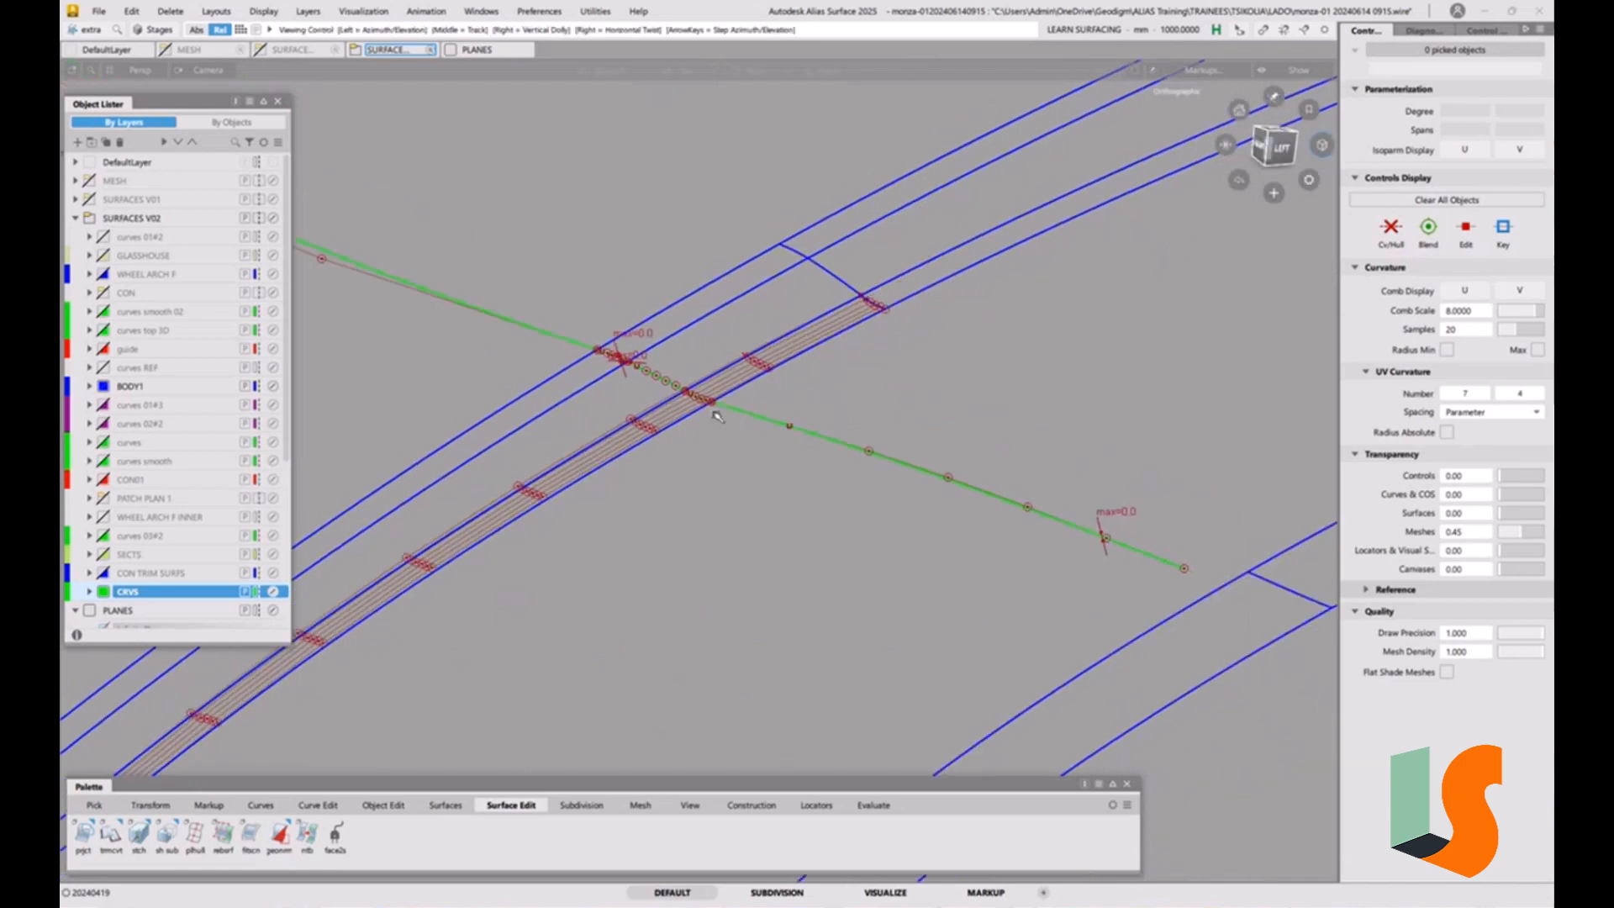
{"action": "left_click", "coordinate": [740, 458]}
{"action": "left_click_drag", "start_coordinate": [832, 400], "coordinate": [650, 356], "text": "alt+shift"}
{"action": "mouse_move", "coordinate": [696, 319]}
{"action": "left_mouse_down", "text": "alt+shift"}
{"action": "mouse_move", "coordinate": [667, 344]}
{"action": "mouse_move", "coordinate": [668, 323]}
{"action": "mouse_move", "coordinate": [684, 375]}
{"action": "mouse_move", "coordinate": [707, 326]}
{"action": "left_mouse_up", "text": "alt+shift"}
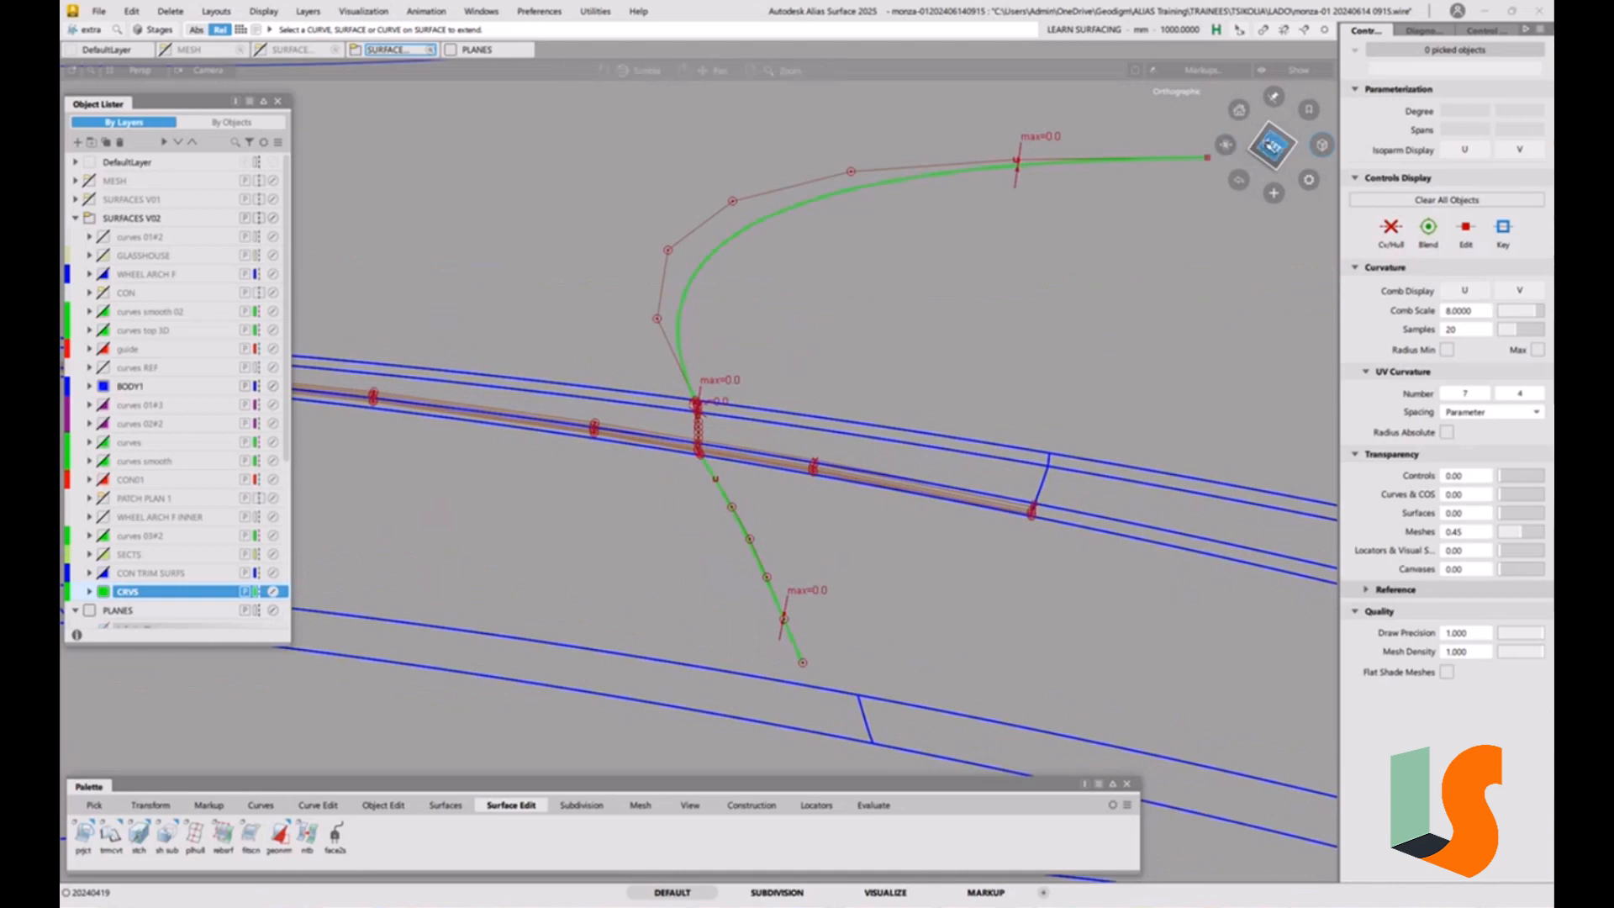
{"action": "left_click", "coordinate": [1257, 145]}
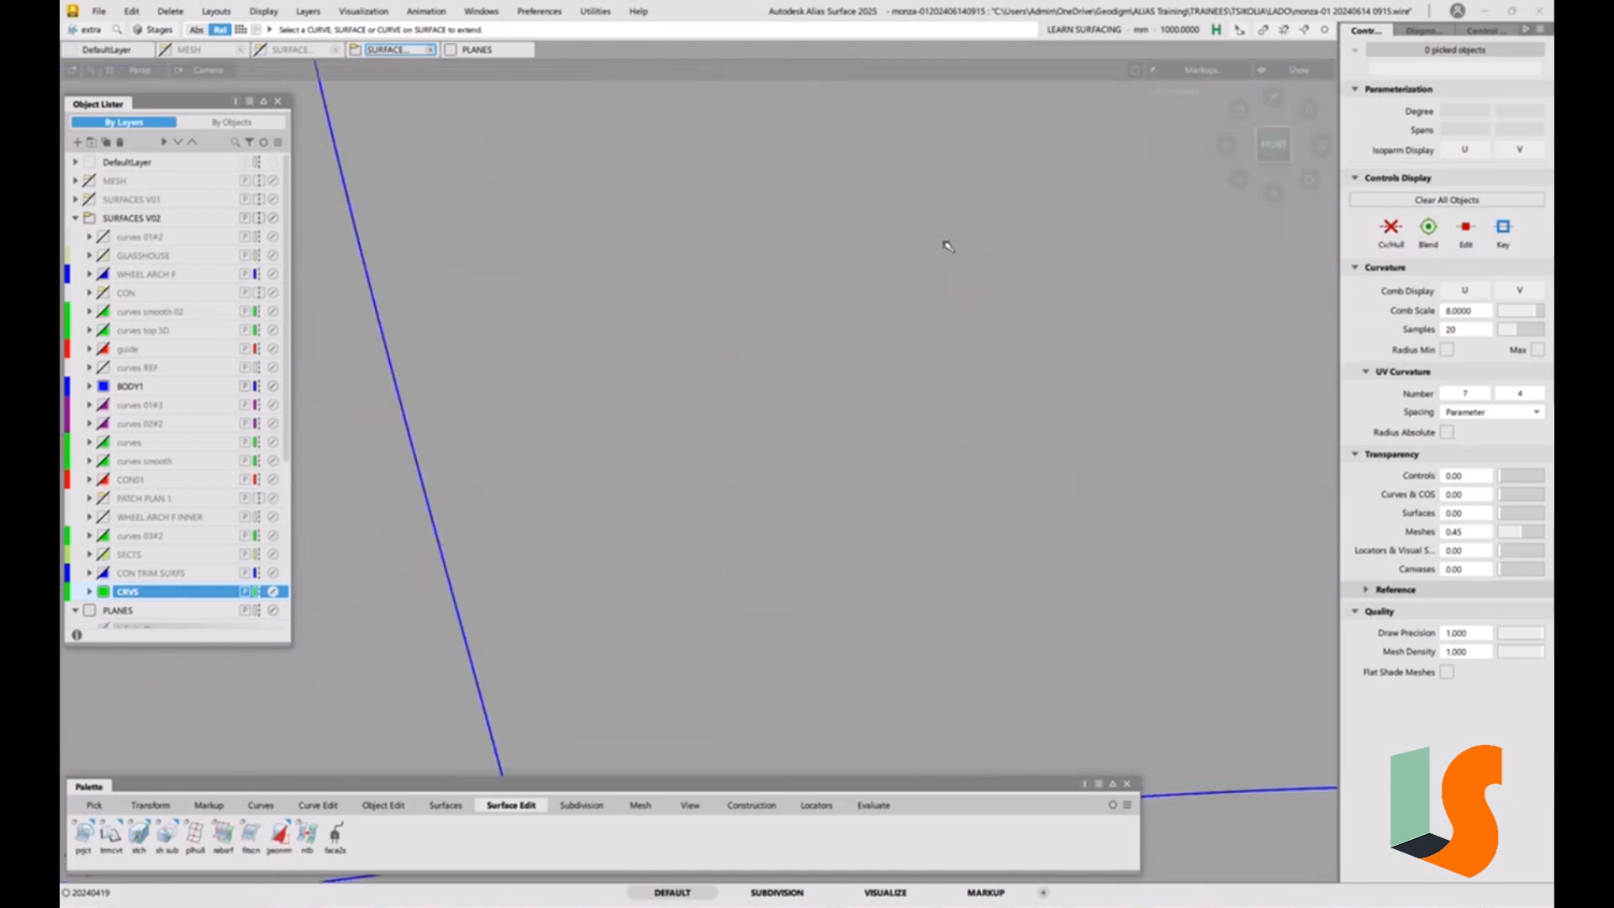
{"action": "scroll", "coordinate": [652, 515], "scroll_direction": "up", "scroll_amount": 8}
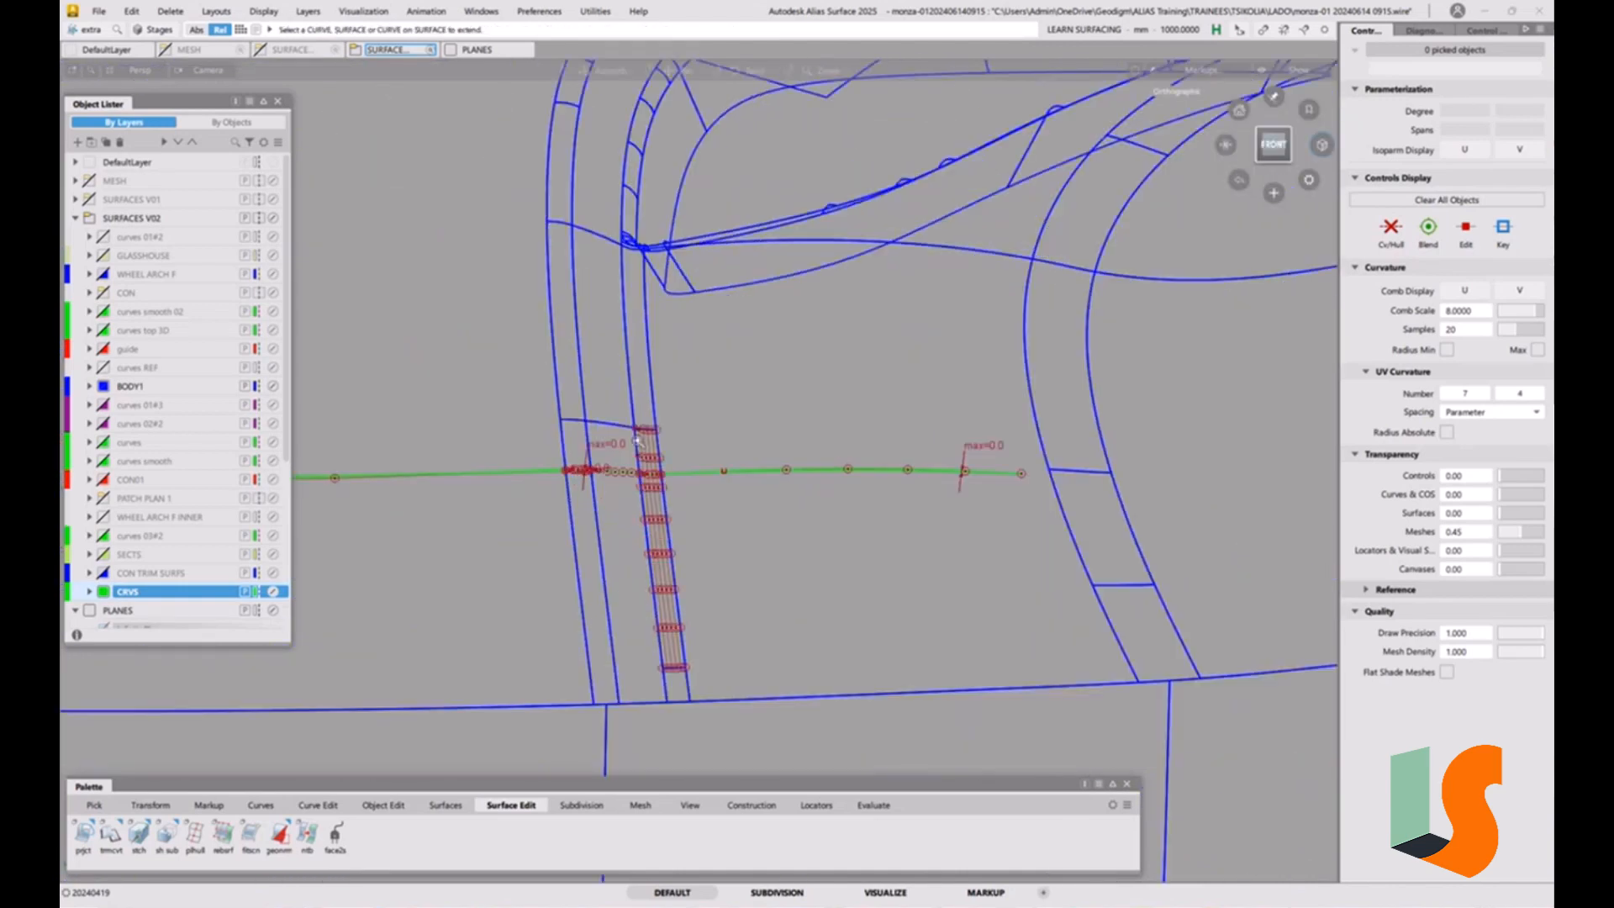
{"action": "middle_click_drag", "start_coordinate": [717, 349], "coordinate": [806, 368], "text": "alt+shift"}
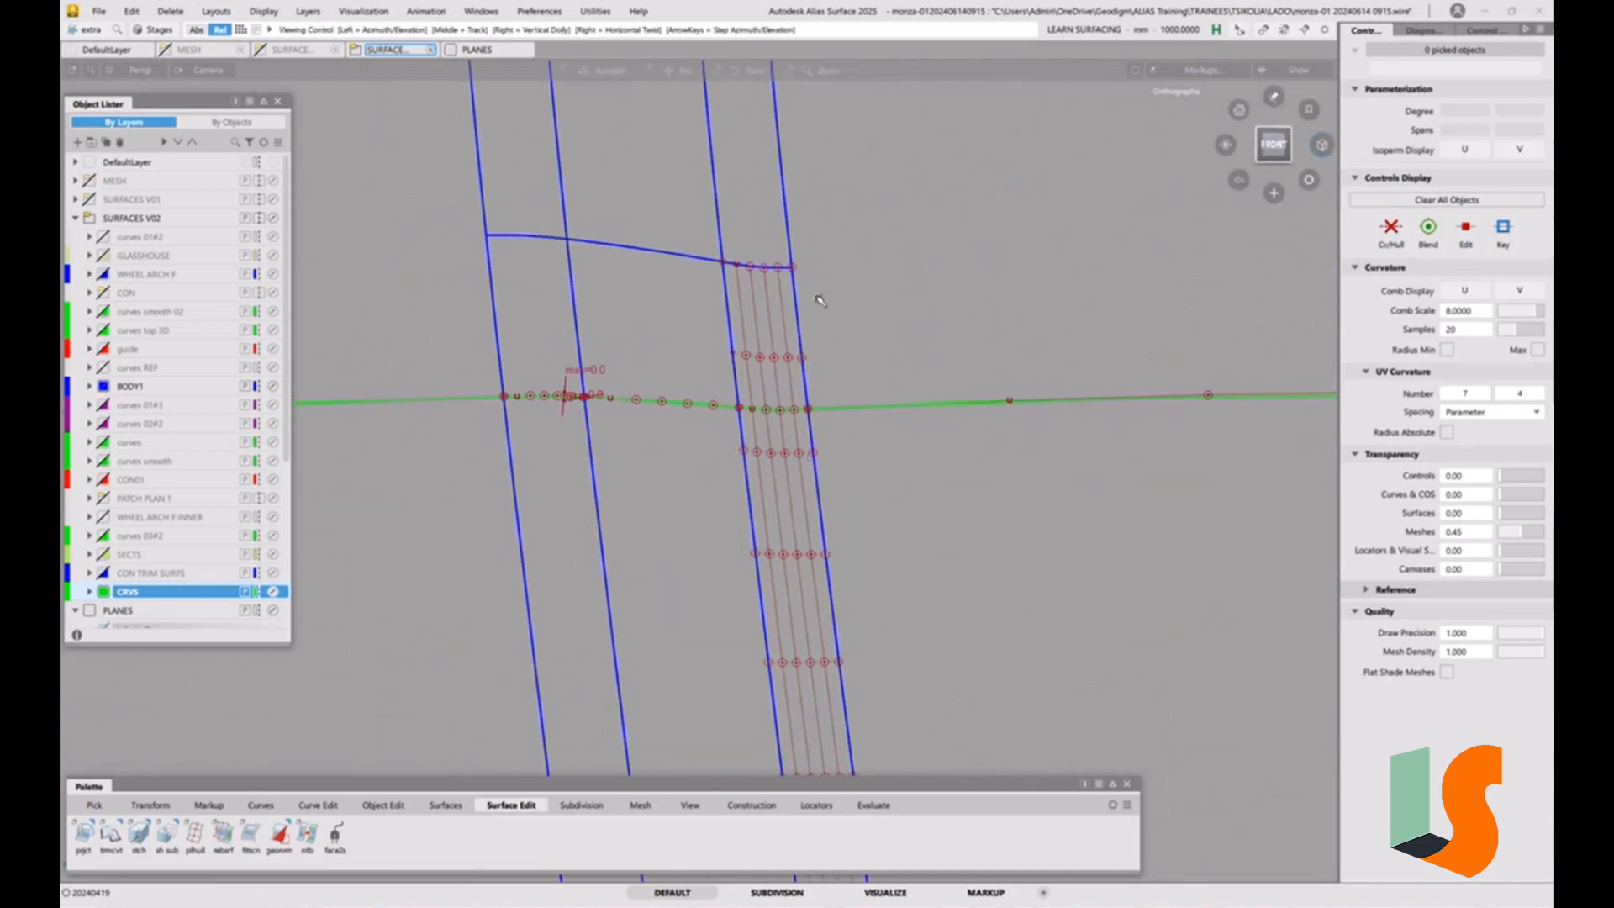
{"action": "left_click_drag", "start_coordinate": [856, 361], "coordinate": [882, 426], "text": "alt+shift"}
{"action": "middle_click_drag", "start_coordinate": [1042, 359], "coordinate": [857, 382], "text": "alt+shift"}
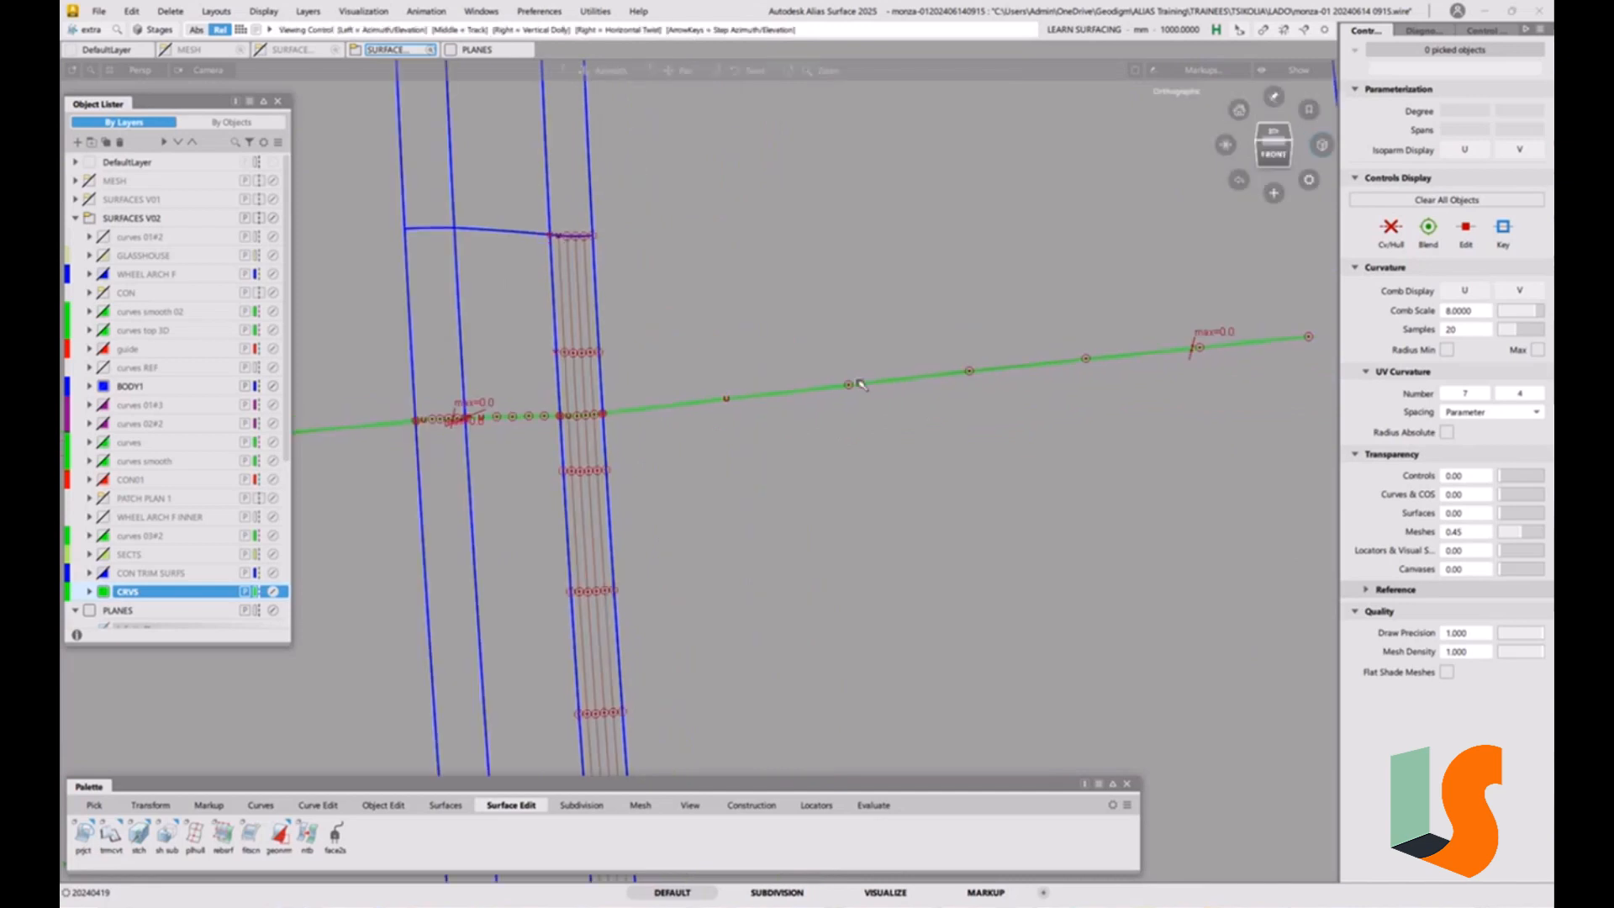
{"action": "left_click_drag", "start_coordinate": [858, 381], "coordinate": [861, 460], "text": "alt+shift"}
{"action": "right_click_drag", "start_coordinate": [814, 403], "coordinate": [767, 436], "text": "alt+shift"}
{"action": "left_click_drag", "start_coordinate": [767, 437], "coordinate": [768, 443], "text": "alt+shift"}
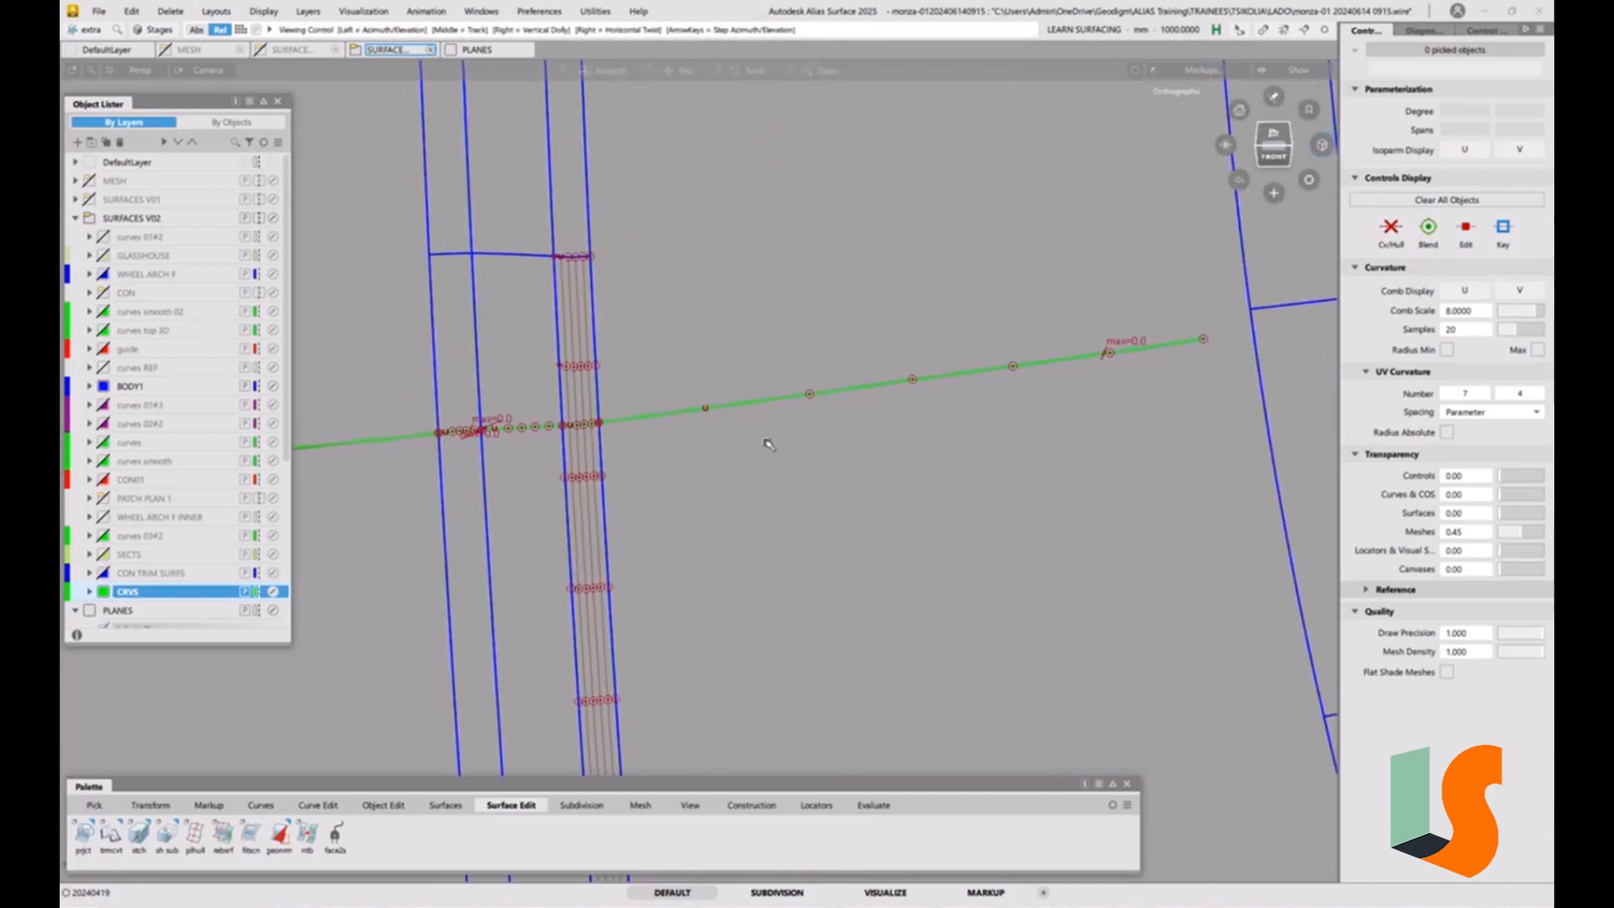
{"action": "middle_click_drag", "start_coordinate": [767, 443], "coordinate": [833, 442], "text": "alt+shift"}
{"action": "left_click_drag", "start_coordinate": [714, 624], "coordinate": [707, 534], "text": "ctrl+shift"}
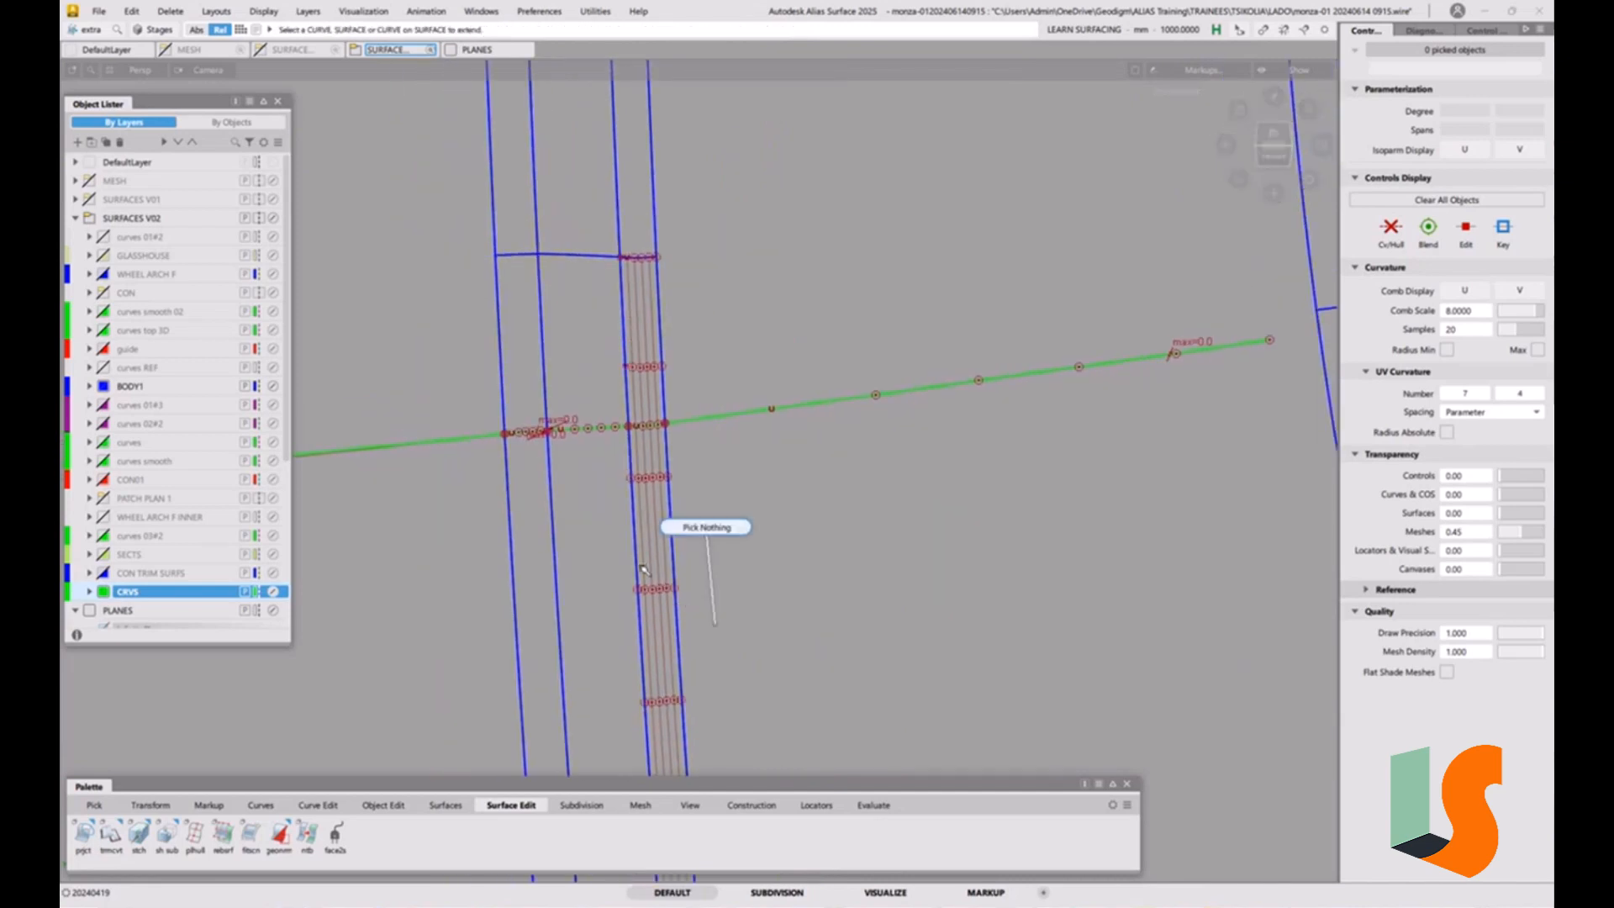
Draw a straight degree 1 CV curve from the projected curve's end at the narrow strip outward past the strip.
{"action": "left_click", "coordinate": [263, 805]}
{"action": "left_click", "coordinate": [83, 837]}
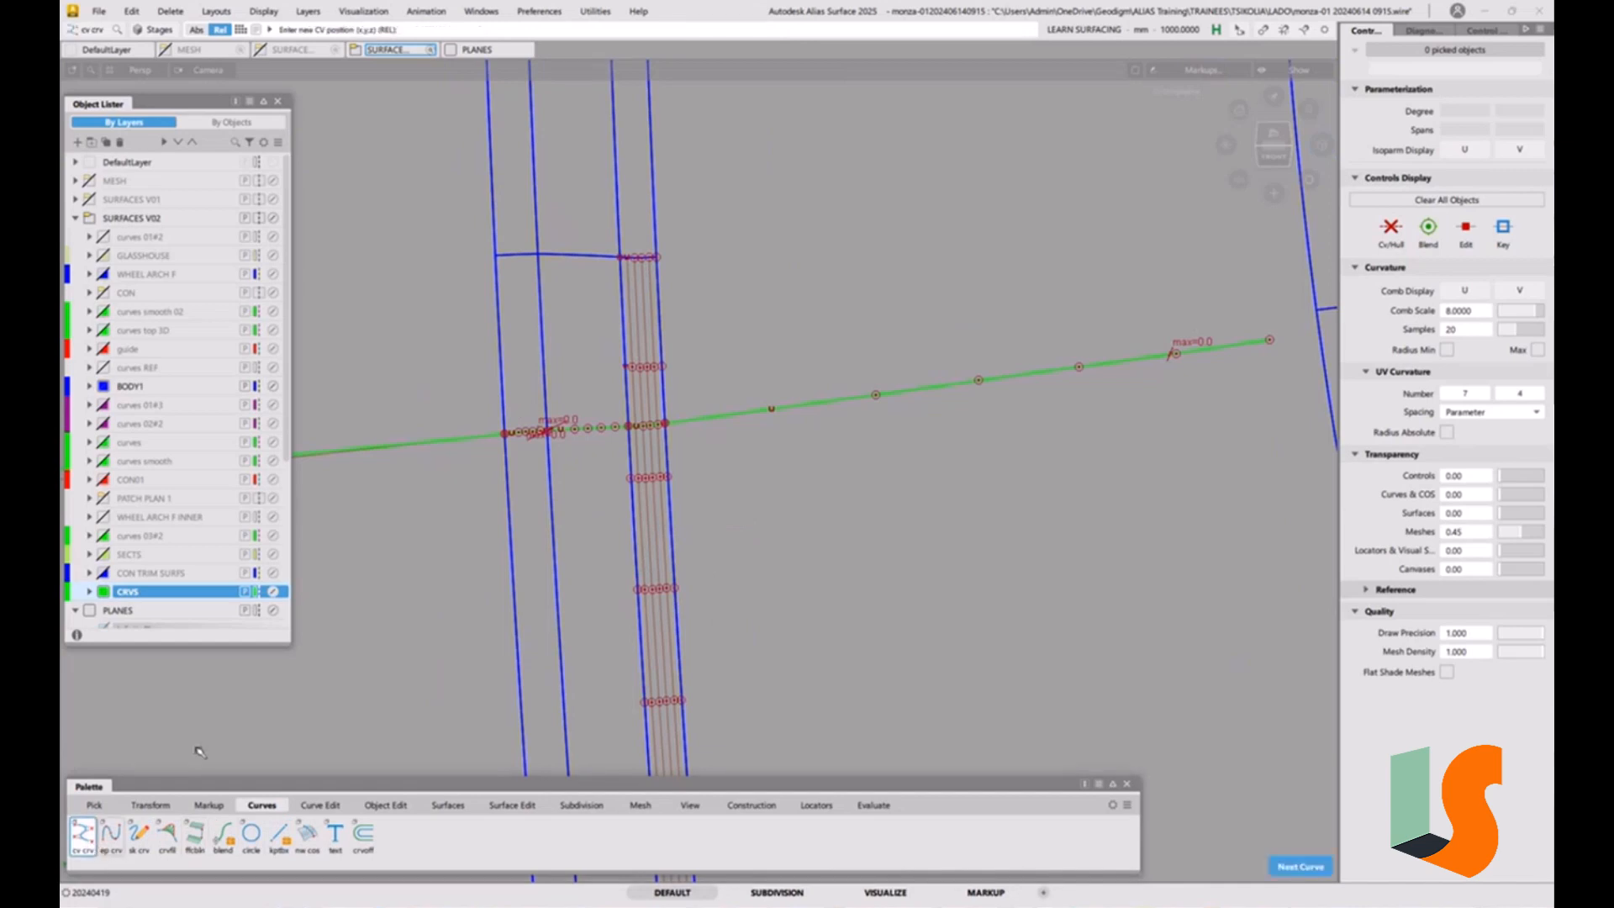
{"action": "left_click", "coordinate": [496, 437]}
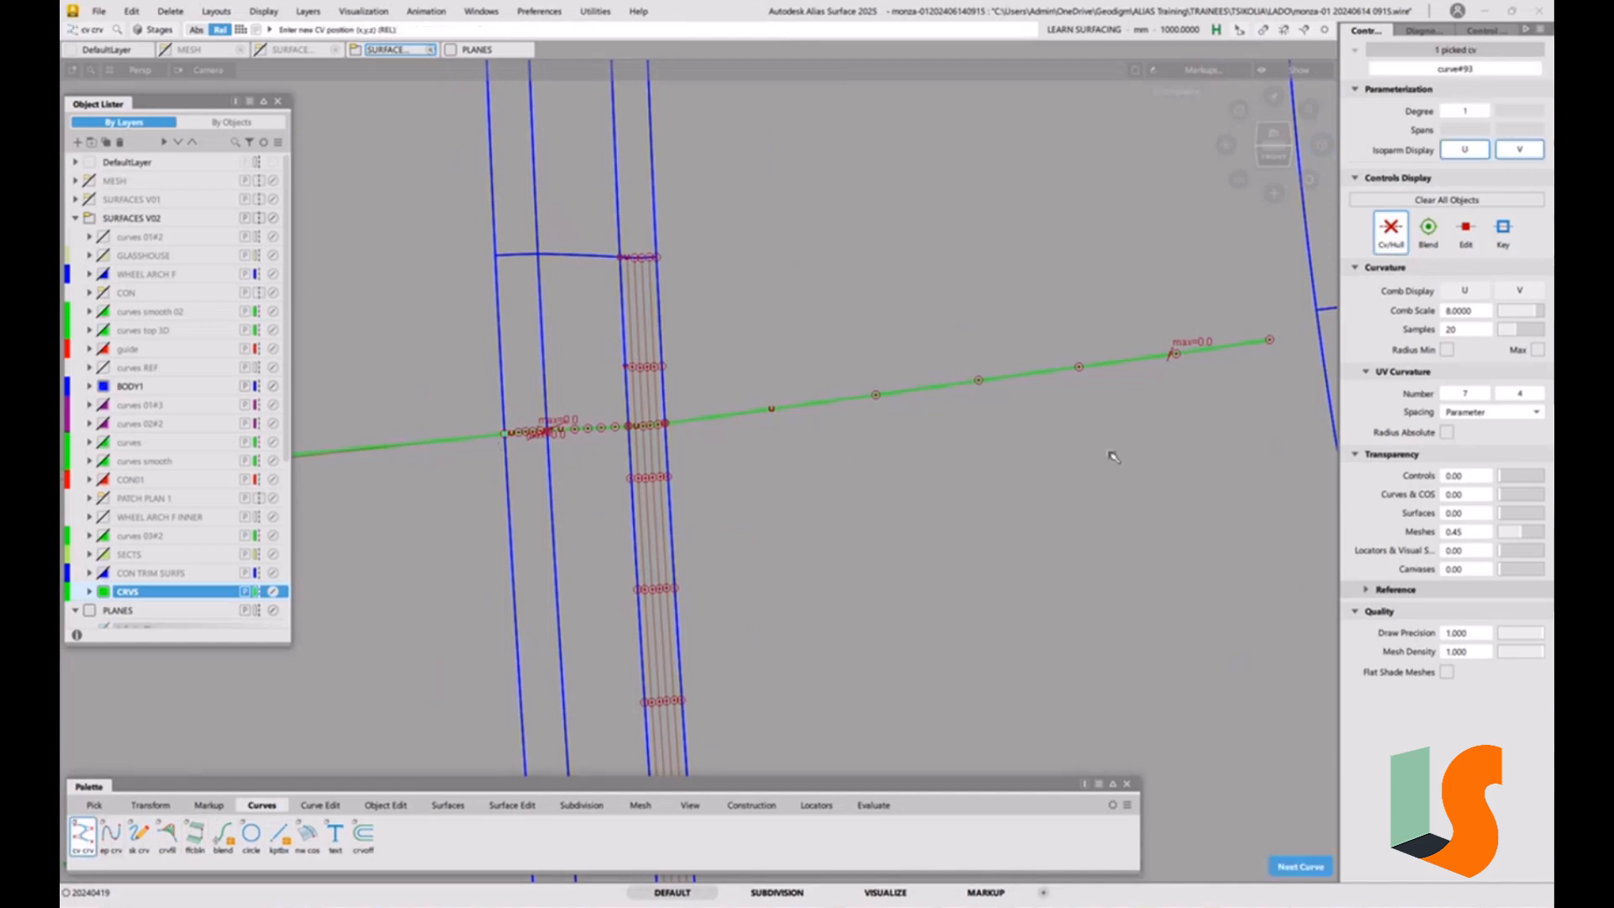
{"action": "right_click", "coordinate": [1249, 489]}
{"action": "left_click", "coordinate": [1277, 134]}
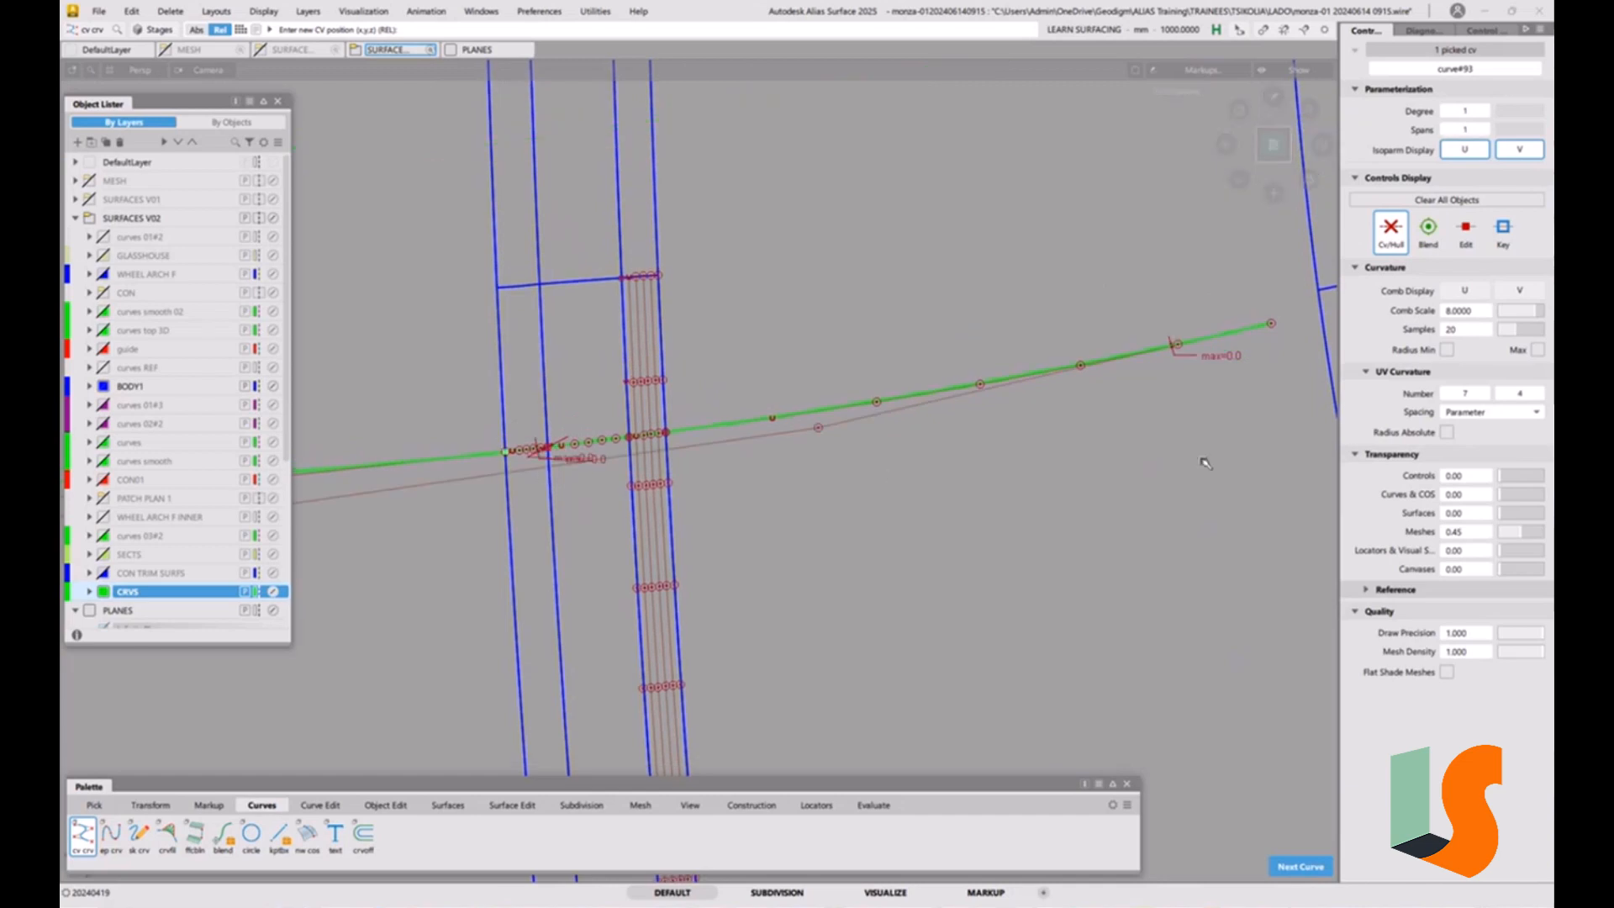
{"action": "left_click", "coordinate": [1232, 463]}
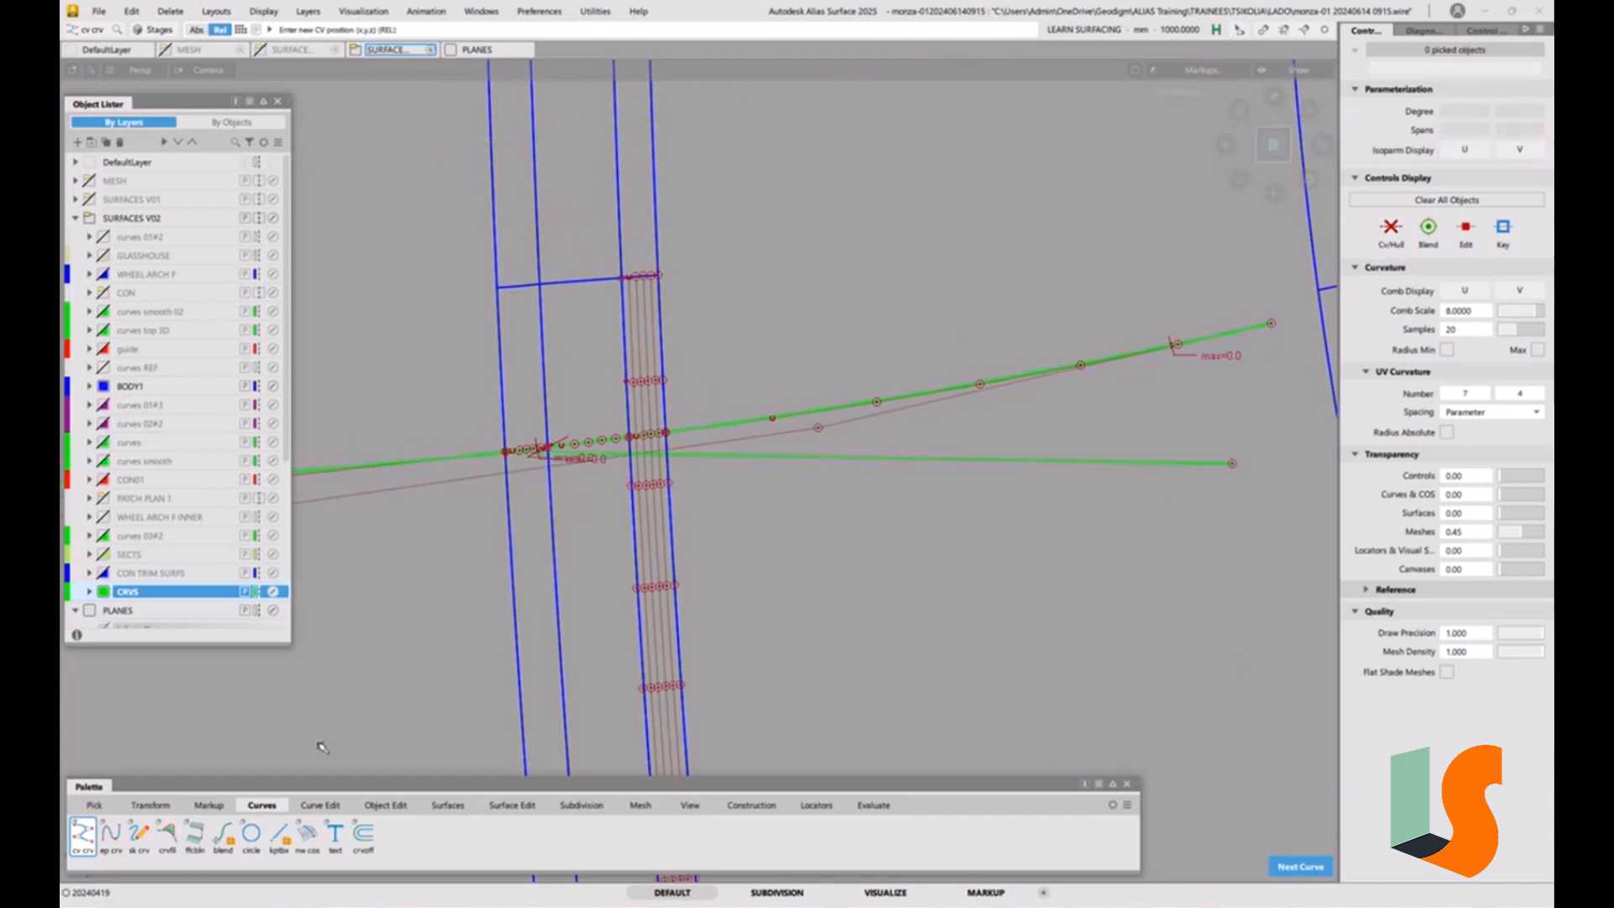
Try aligning the straight line's start to the central projected curve with G1 continuity, inspect it and undo the alignment.
{"action": "left_click", "coordinate": [399, 806]}
{"action": "double_click", "coordinate": [223, 836]}
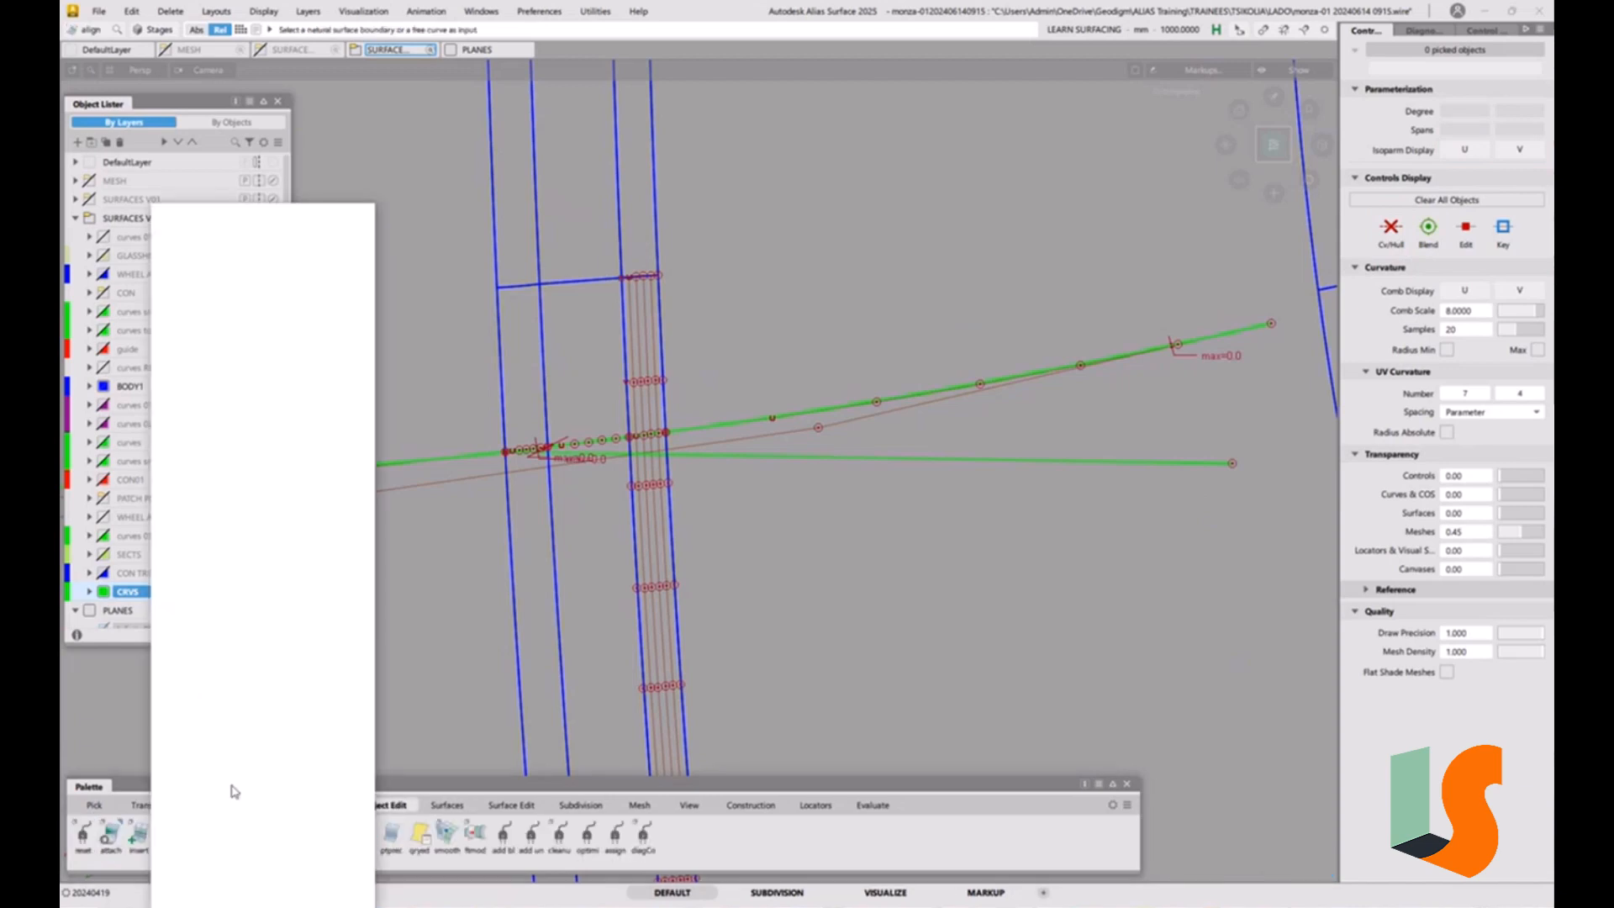
{"action": "left_click", "coordinate": [604, 455]}
{"action": "left_click", "coordinate": [491, 456]}
{"action": "left_click", "coordinate": [538, 463]}
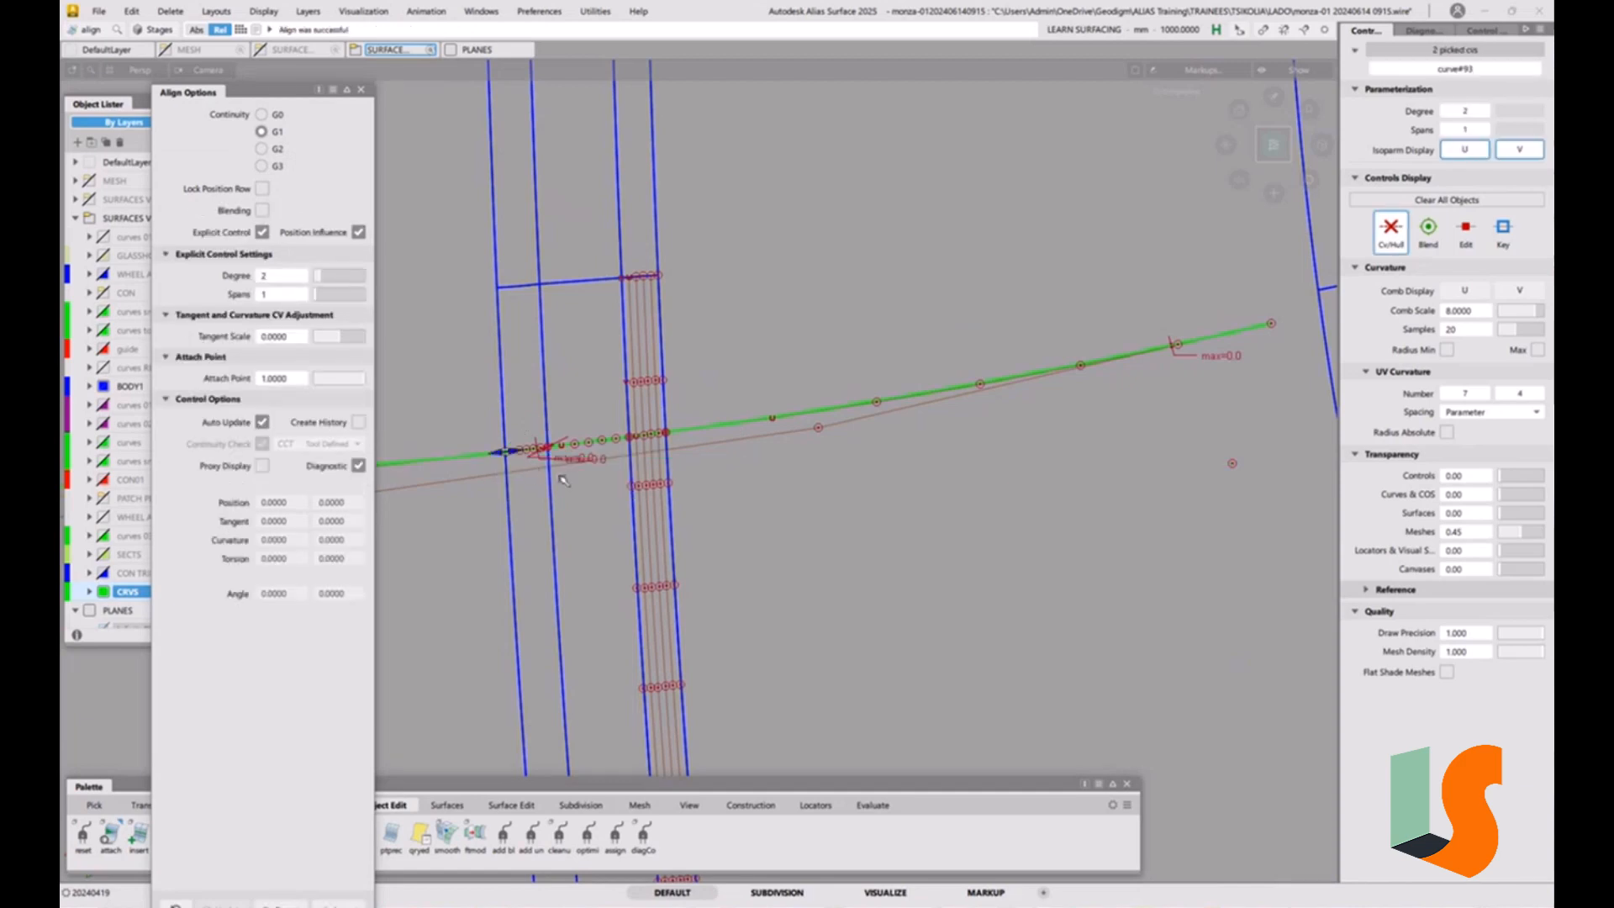
{"action": "left_click_drag", "start_coordinate": [569, 483], "coordinate": [563, 456], "text": "alt+shift"}
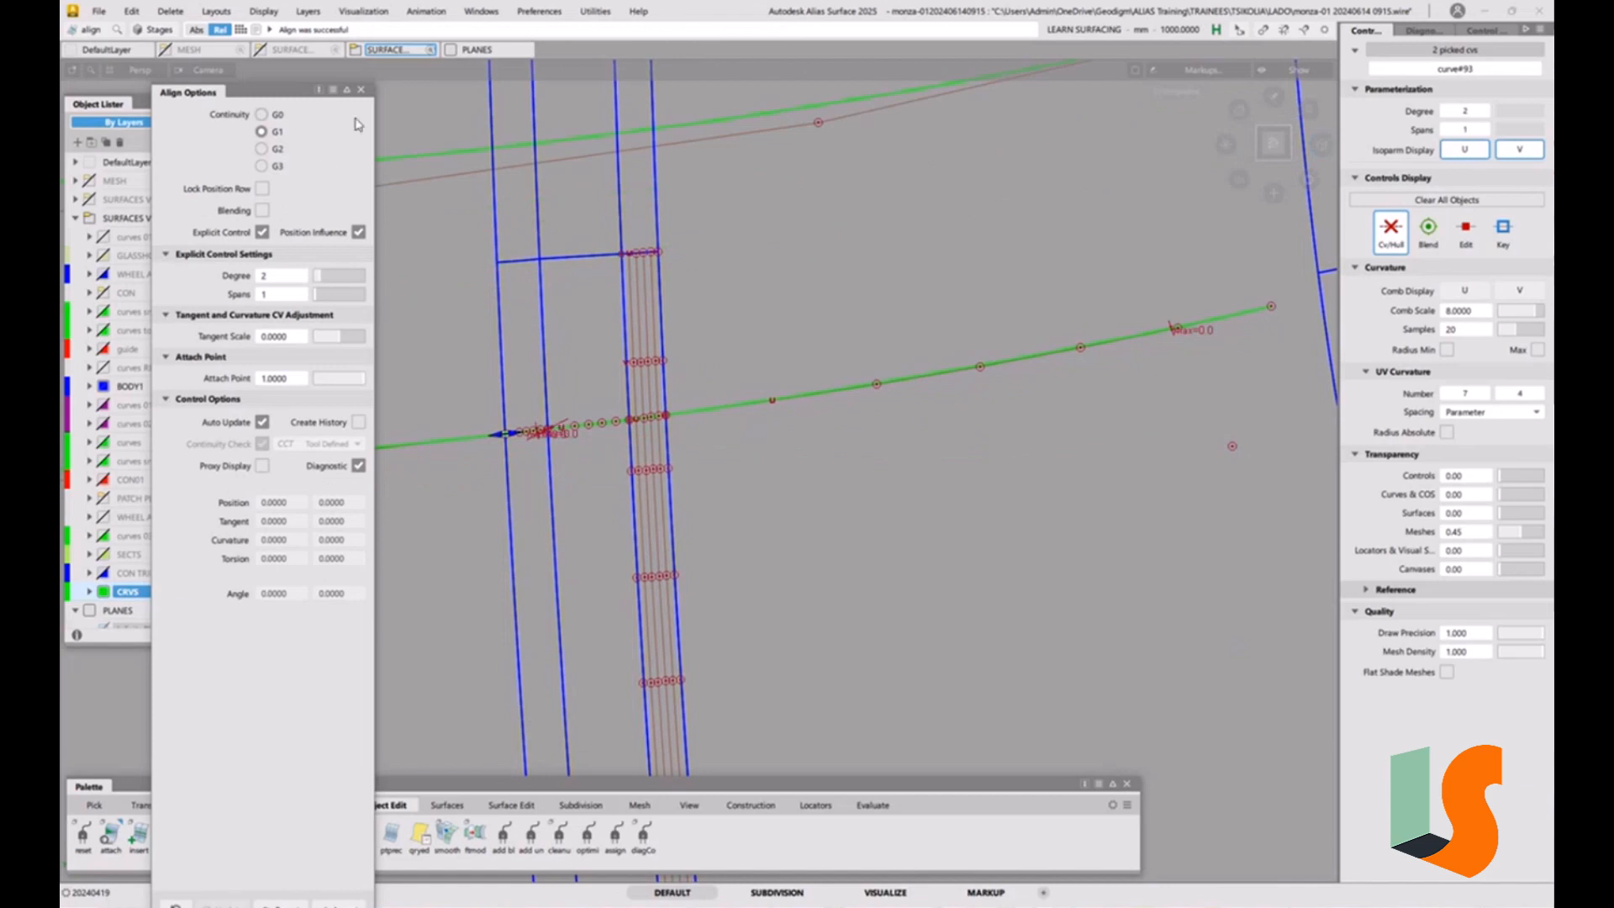
{"action": "right_click_drag", "start_coordinate": [650, 277], "coordinate": [897, 325], "text": "alt+shift"}
{"action": "middle_click_drag", "start_coordinate": [897, 324], "coordinate": [1039, 462], "text": "alt+shift"}
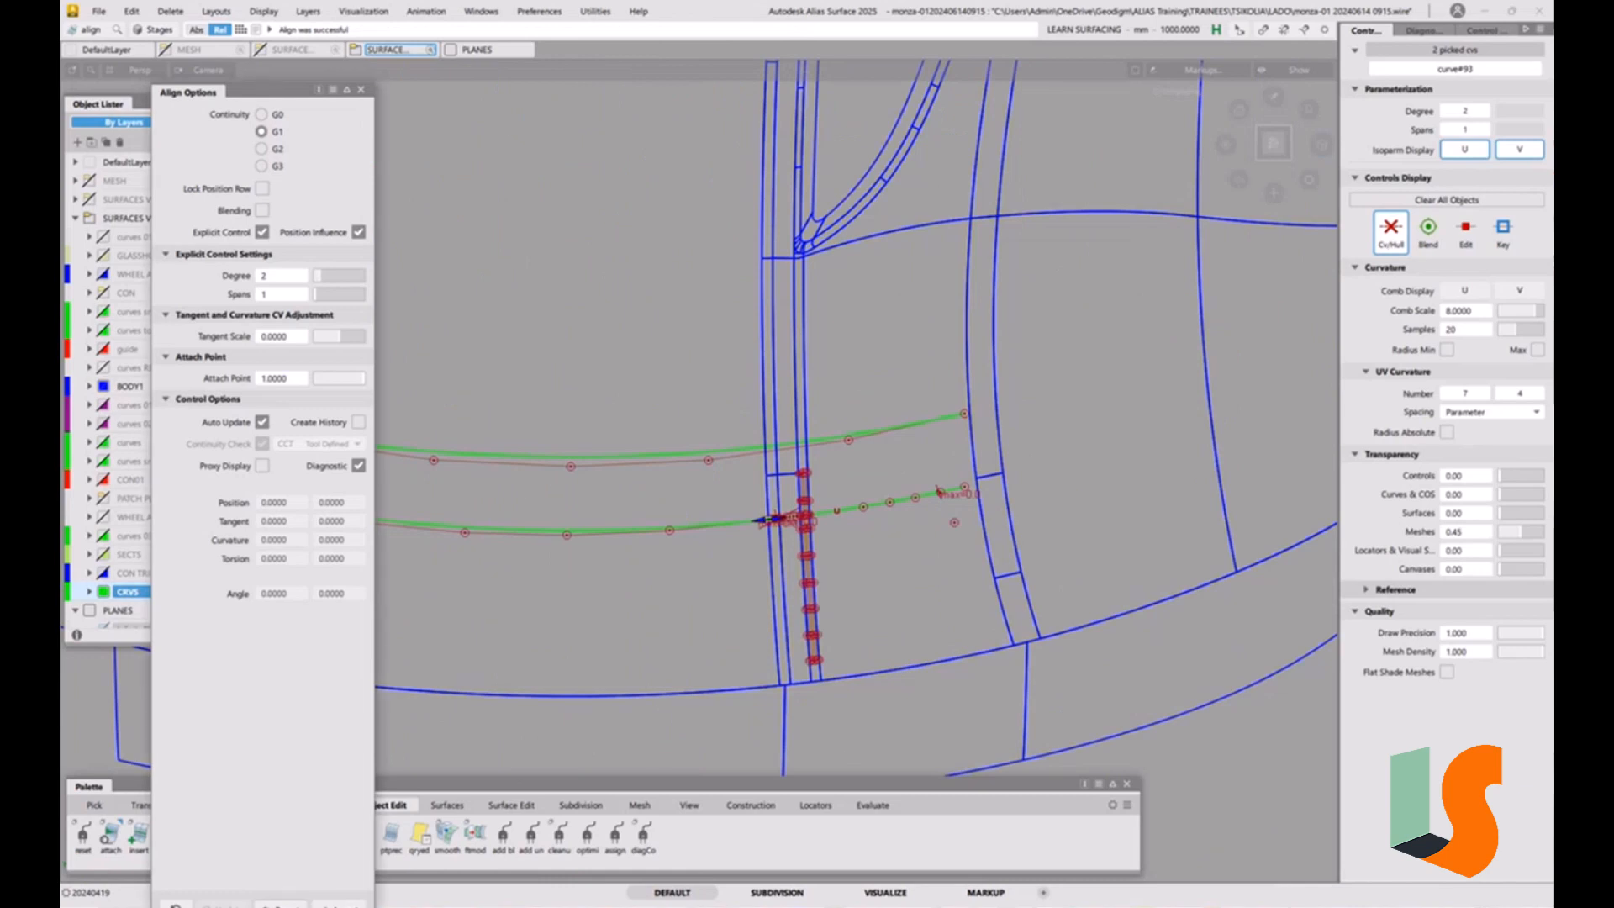
{"action": "left_click", "coordinate": [283, 902]}
Align the straight line's start to the central projected curve again, comparing G0 continuity and setting it back to G1.
{"action": "right_click_drag", "start_coordinate": [875, 511], "coordinate": [777, 518], "text": "alt+shift"}
{"action": "left_click_drag", "start_coordinate": [778, 517], "coordinate": [757, 578], "text": "alt+shift"}
{"action": "right_click_drag", "start_coordinate": [757, 578], "coordinate": [754, 462], "text": "alt+shift"}
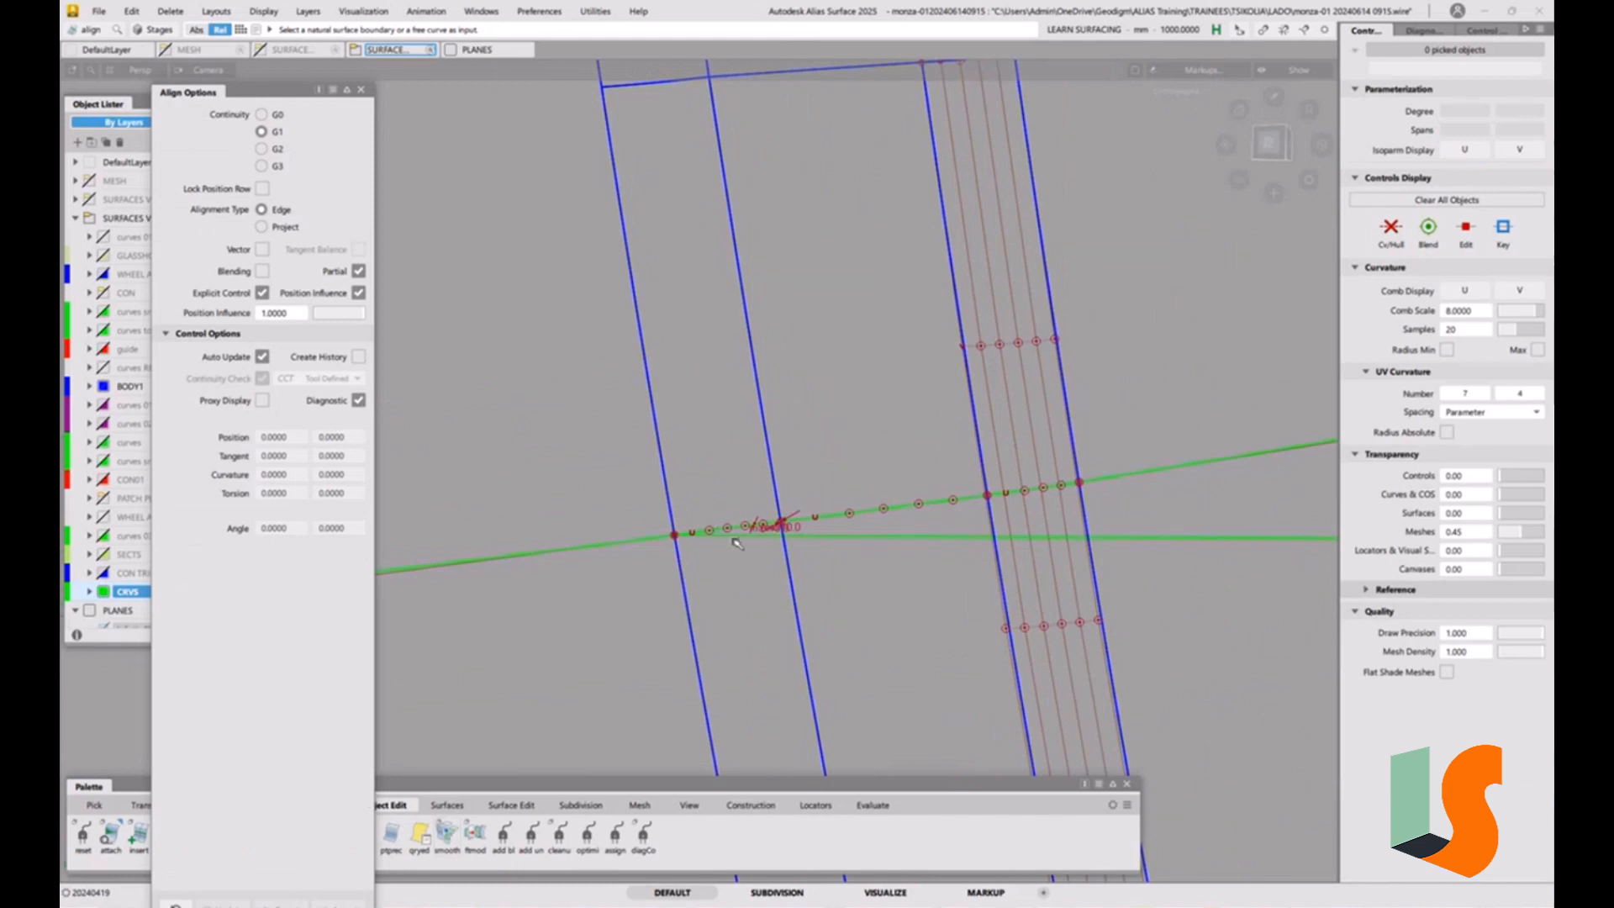
{"action": "left_click", "coordinate": [734, 538]}
{"action": "left_click", "coordinate": [655, 537]}
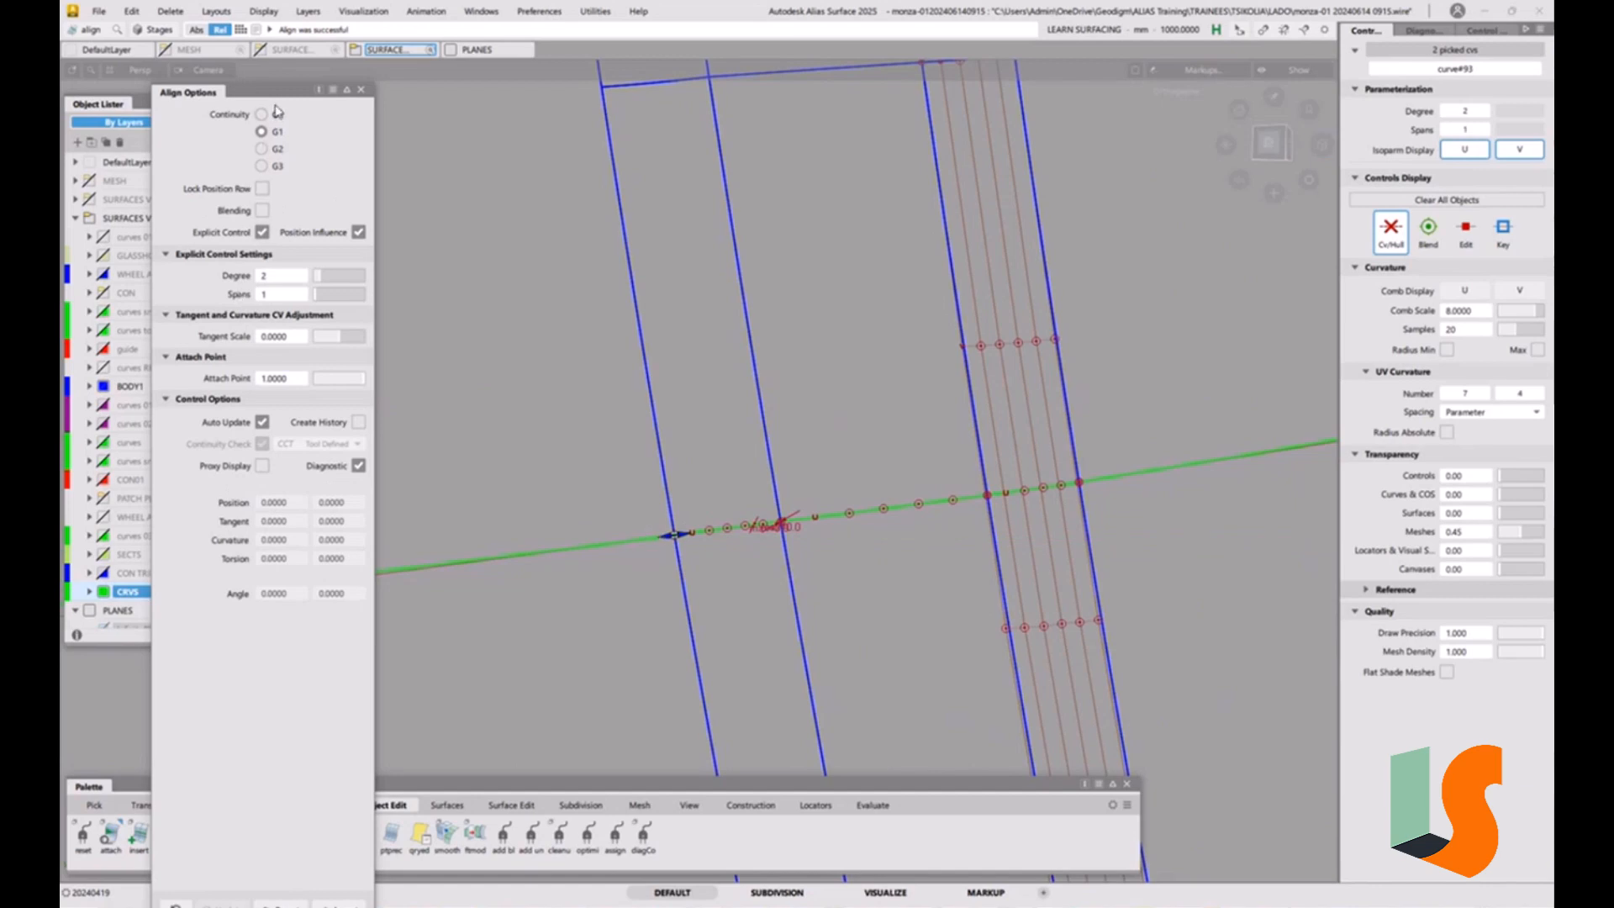
{"action": "left_click", "coordinate": [276, 115]}
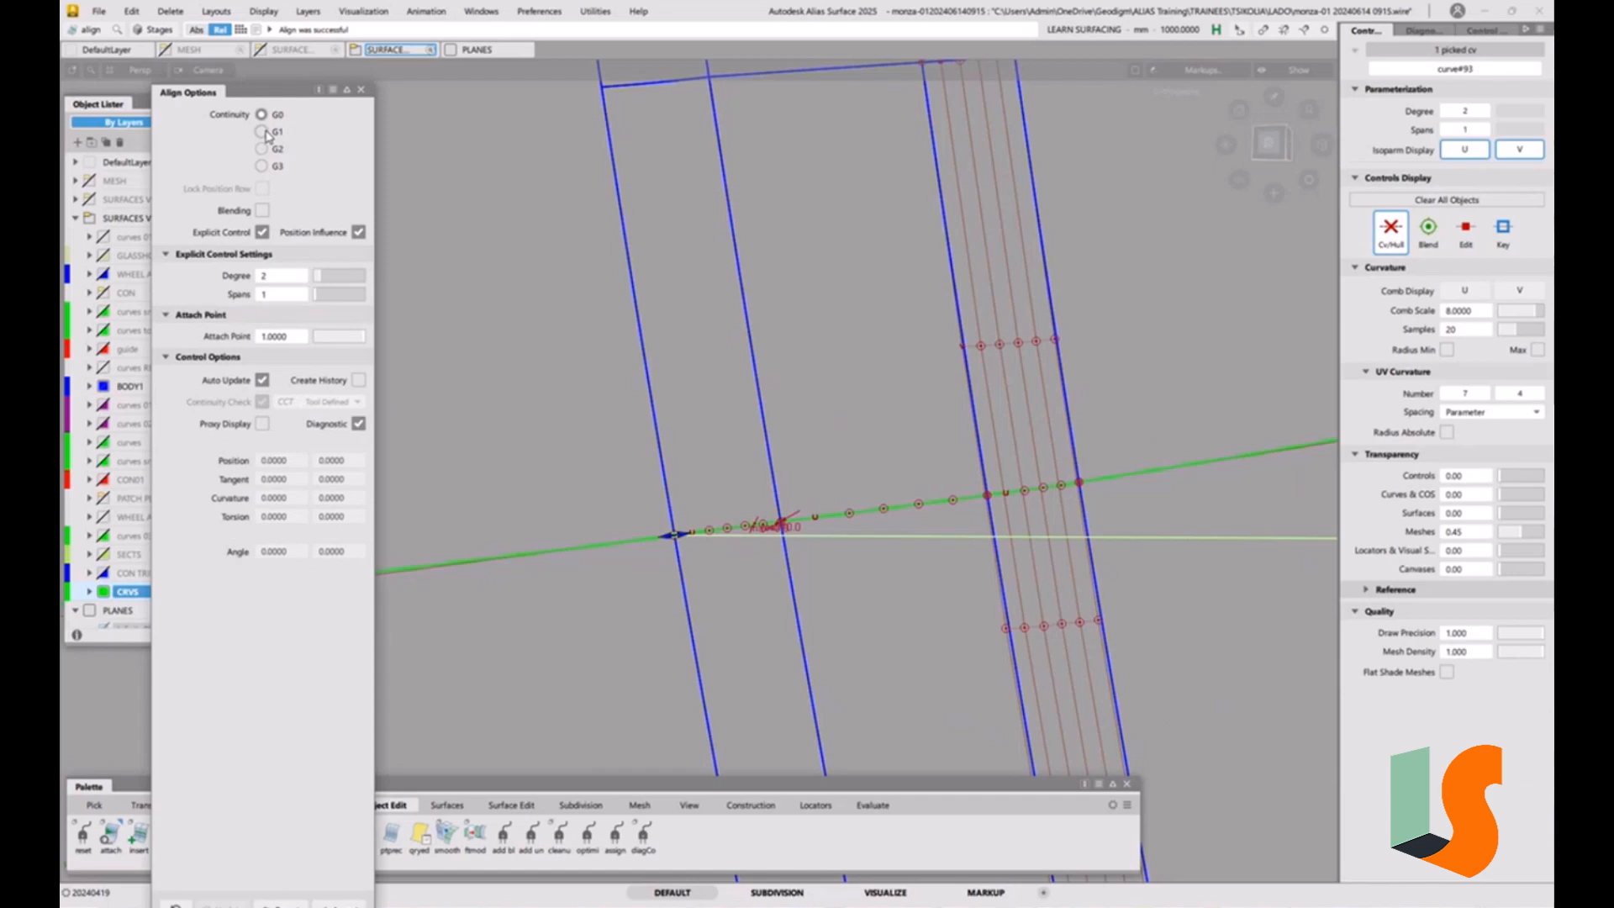
{"action": "left_click", "coordinate": [266, 133]}
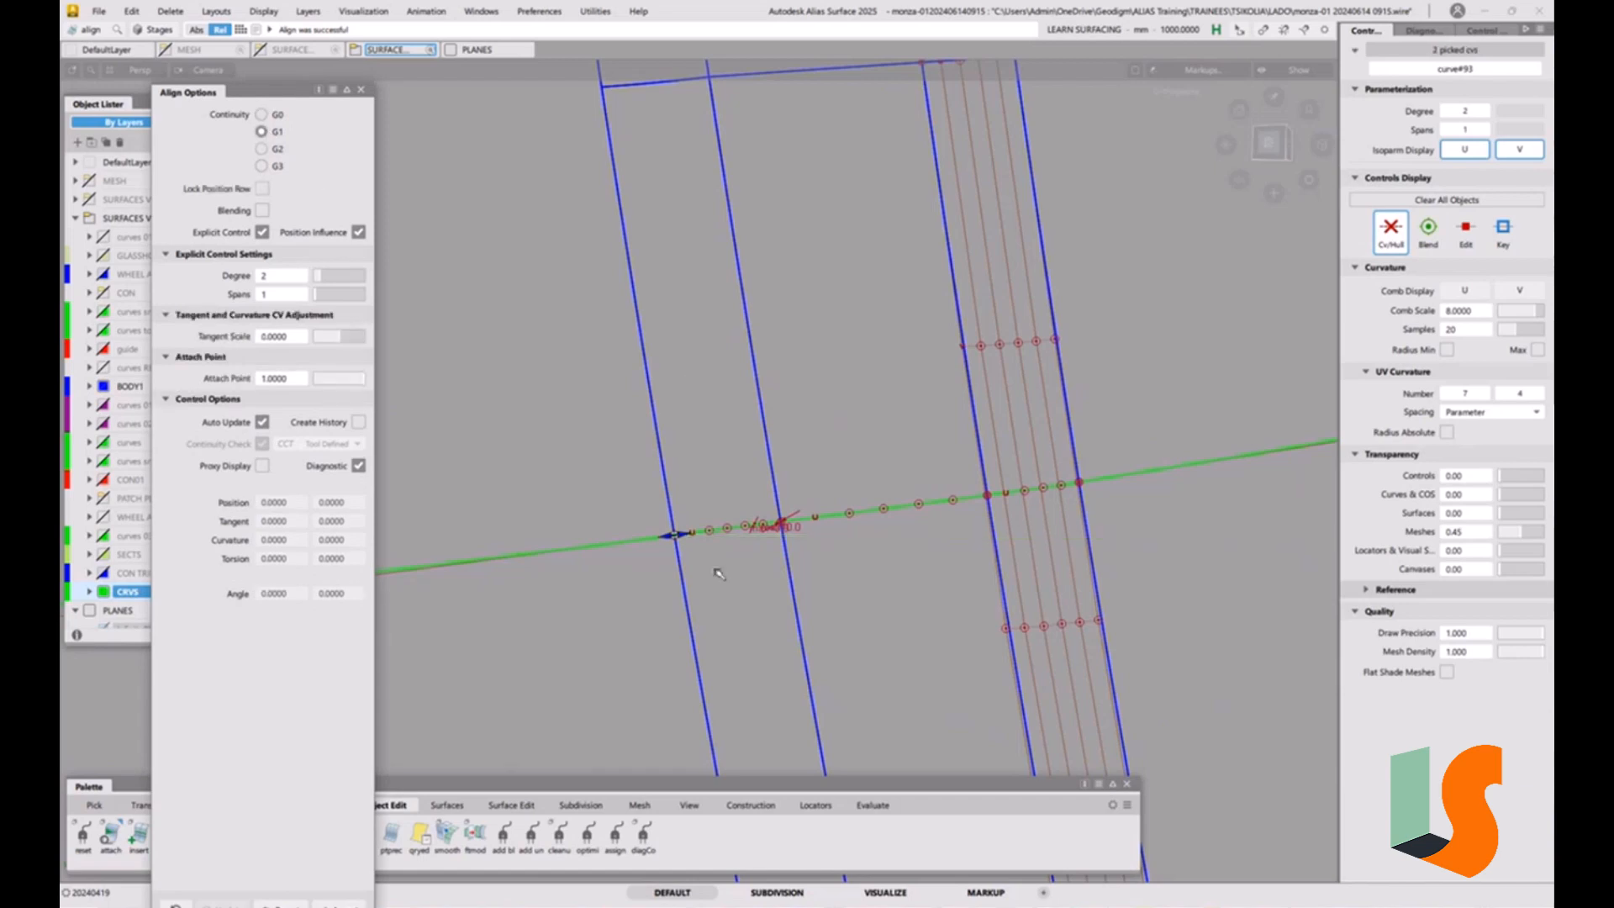
{"action": "left_click", "coordinate": [677, 536]}
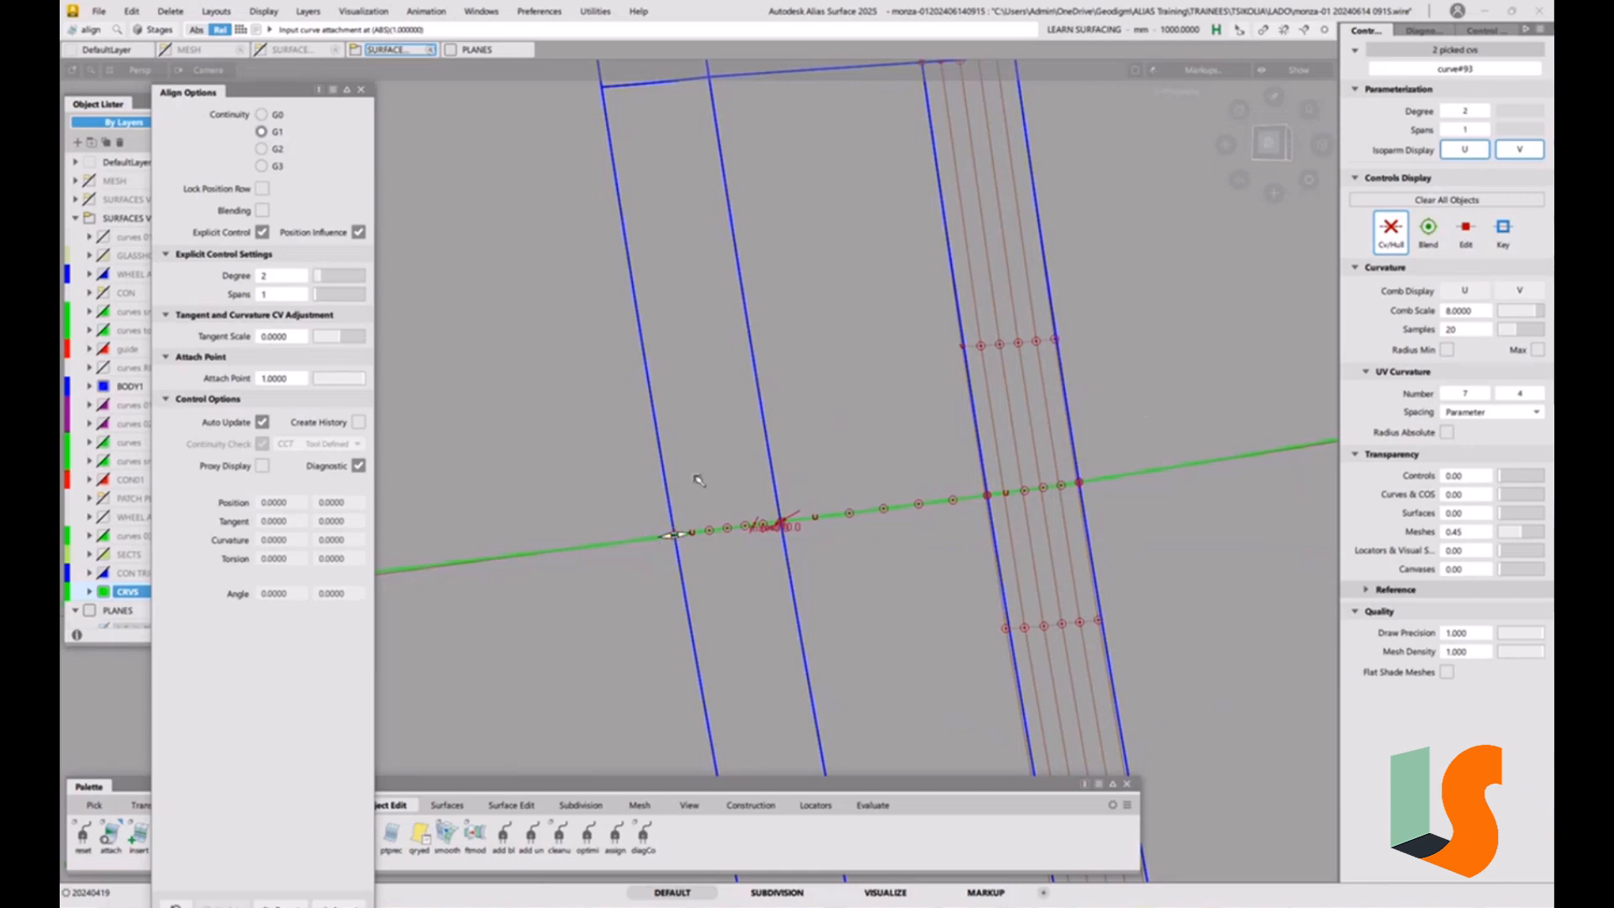
Clear the selection, close the Align options and fit all objects in the view.
{"action": "right_click_drag", "start_coordinate": [695, 477], "coordinate": [668, 588], "text": "alt+shift"}
{"action": "middle_click_drag", "start_coordinate": [668, 588], "coordinate": [825, 628], "text": "alt+shift"}
{"action": "left_click_drag", "start_coordinate": [841, 546], "coordinate": [702, 544], "text": "alt+shift"}
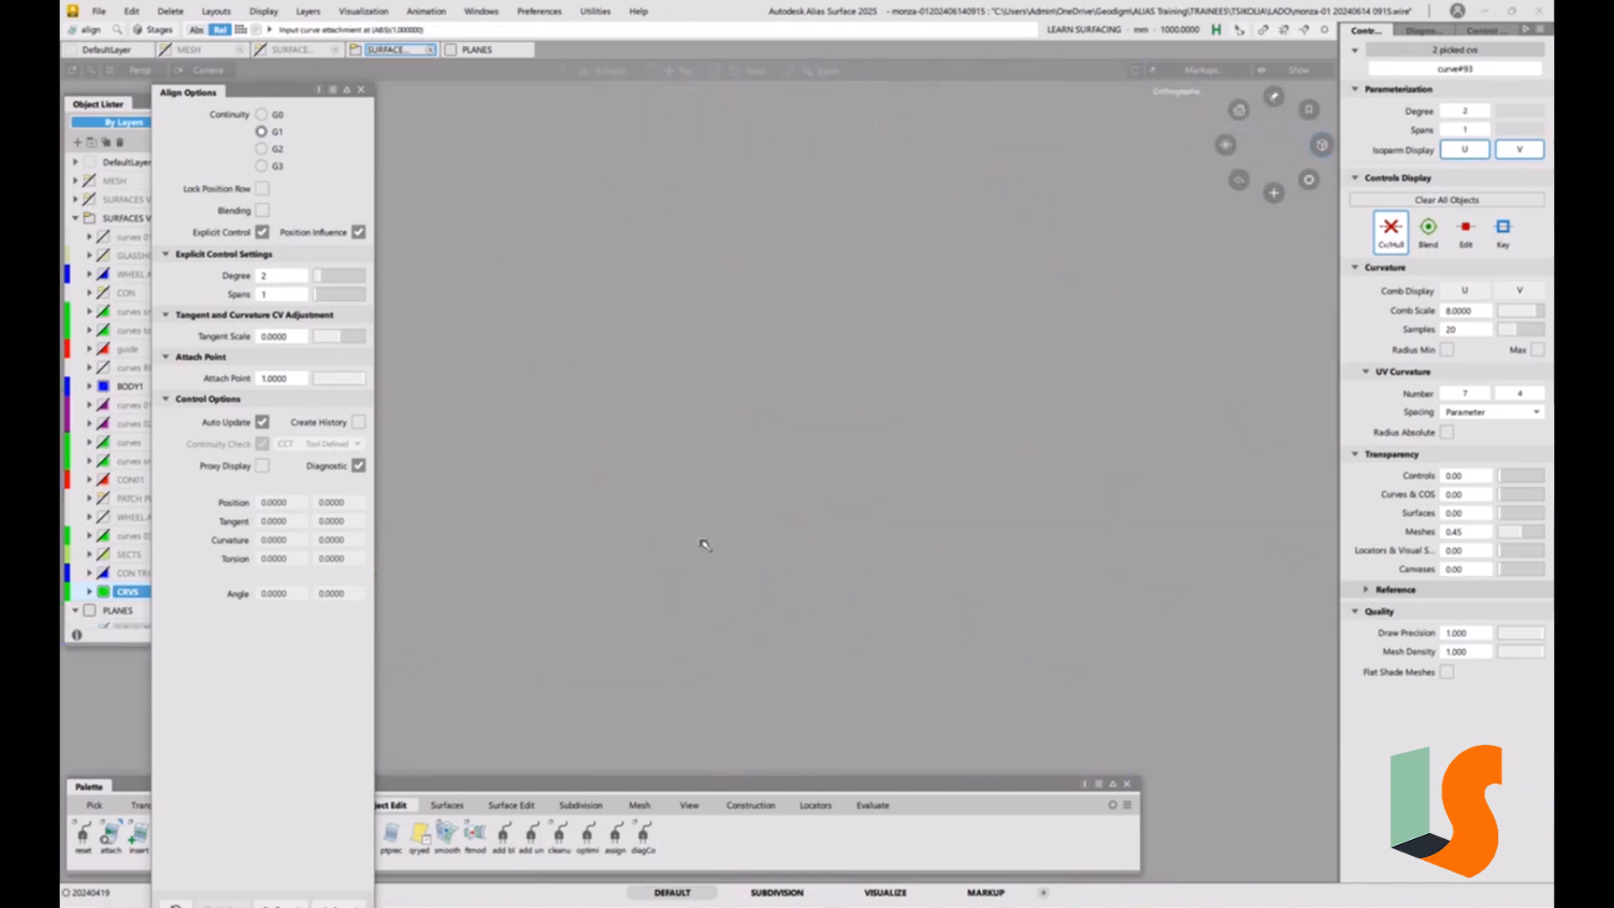
{"action": "left_click", "coordinate": [886, 581]}
{"action": "key", "text": "ctrl+f"}
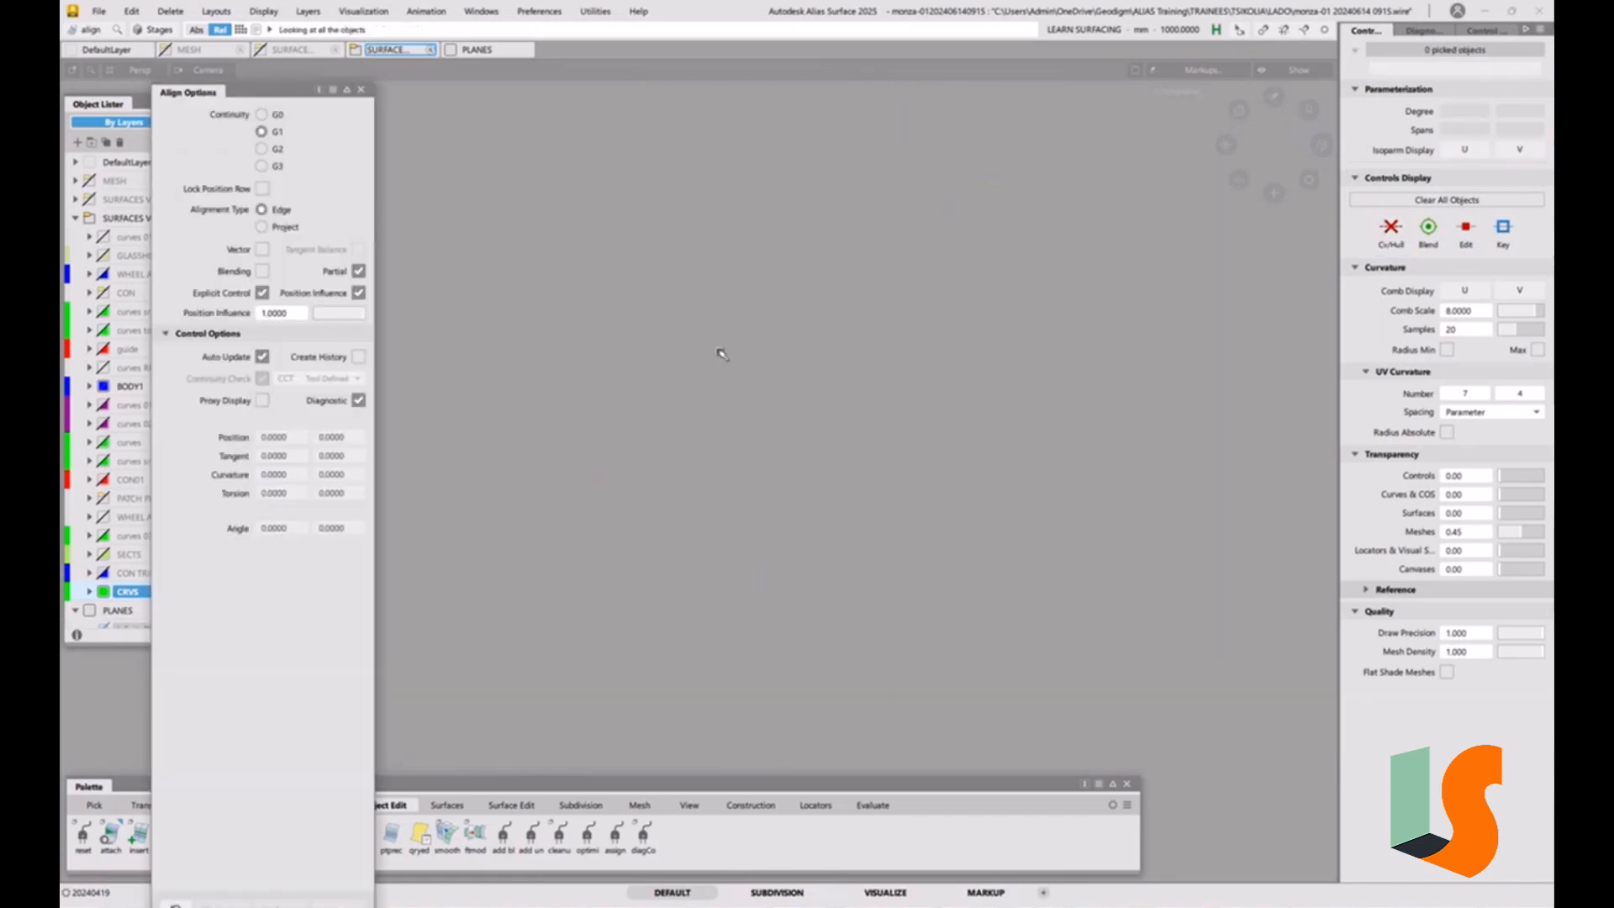
{"action": "key", "text": "ctrl+m"}
{"action": "left_click", "coordinate": [361, 90]}
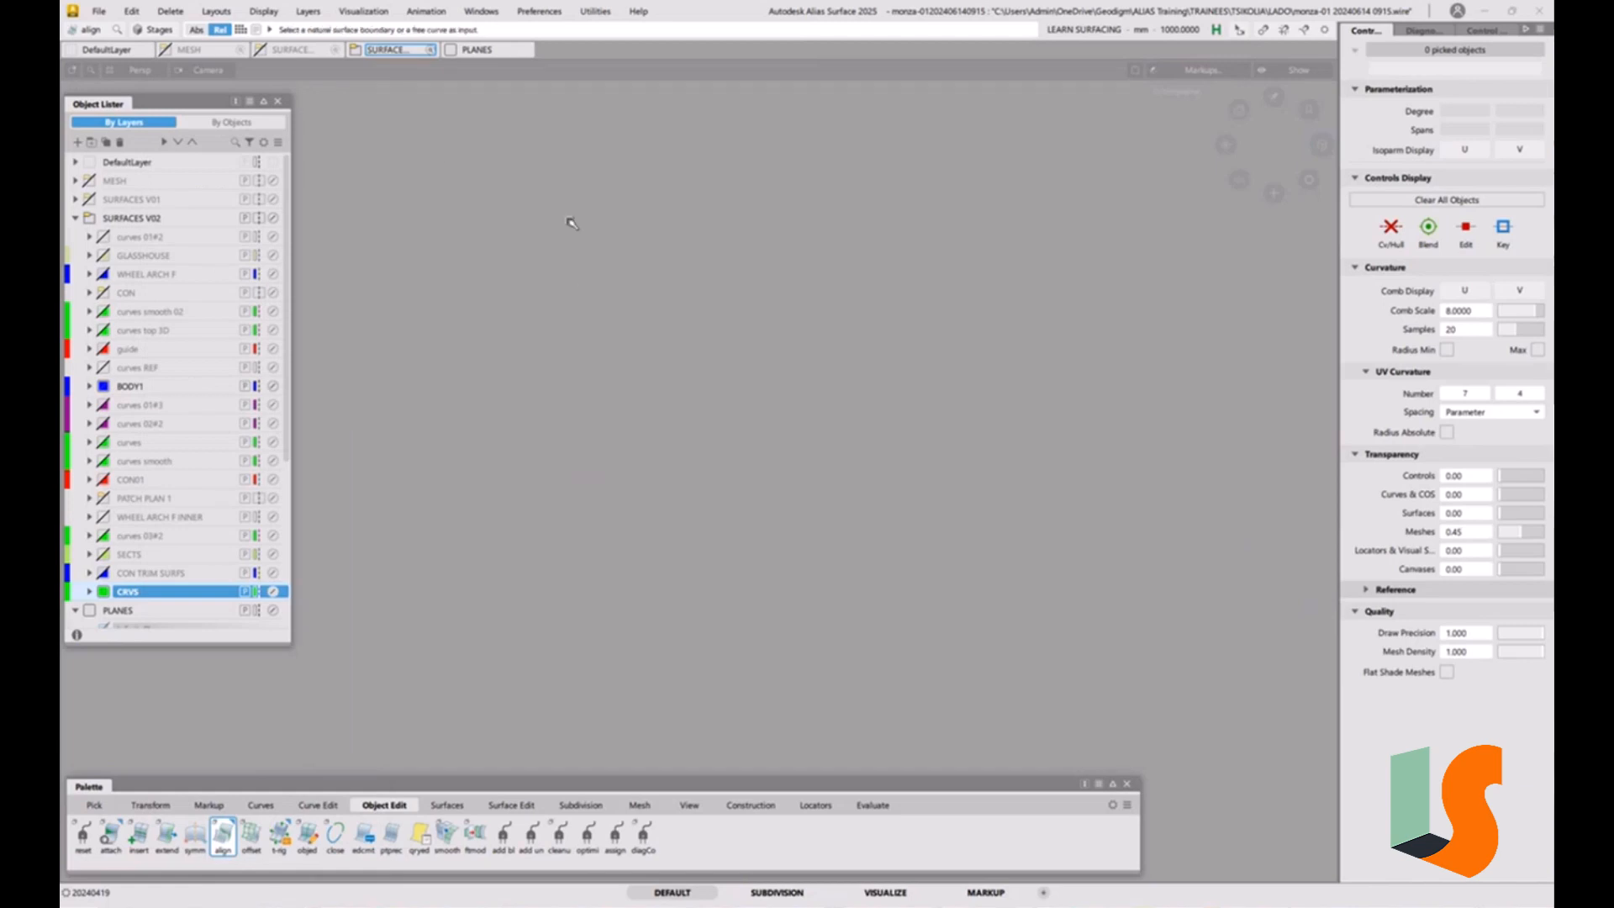
{"action": "key", "text": "alt+v"}
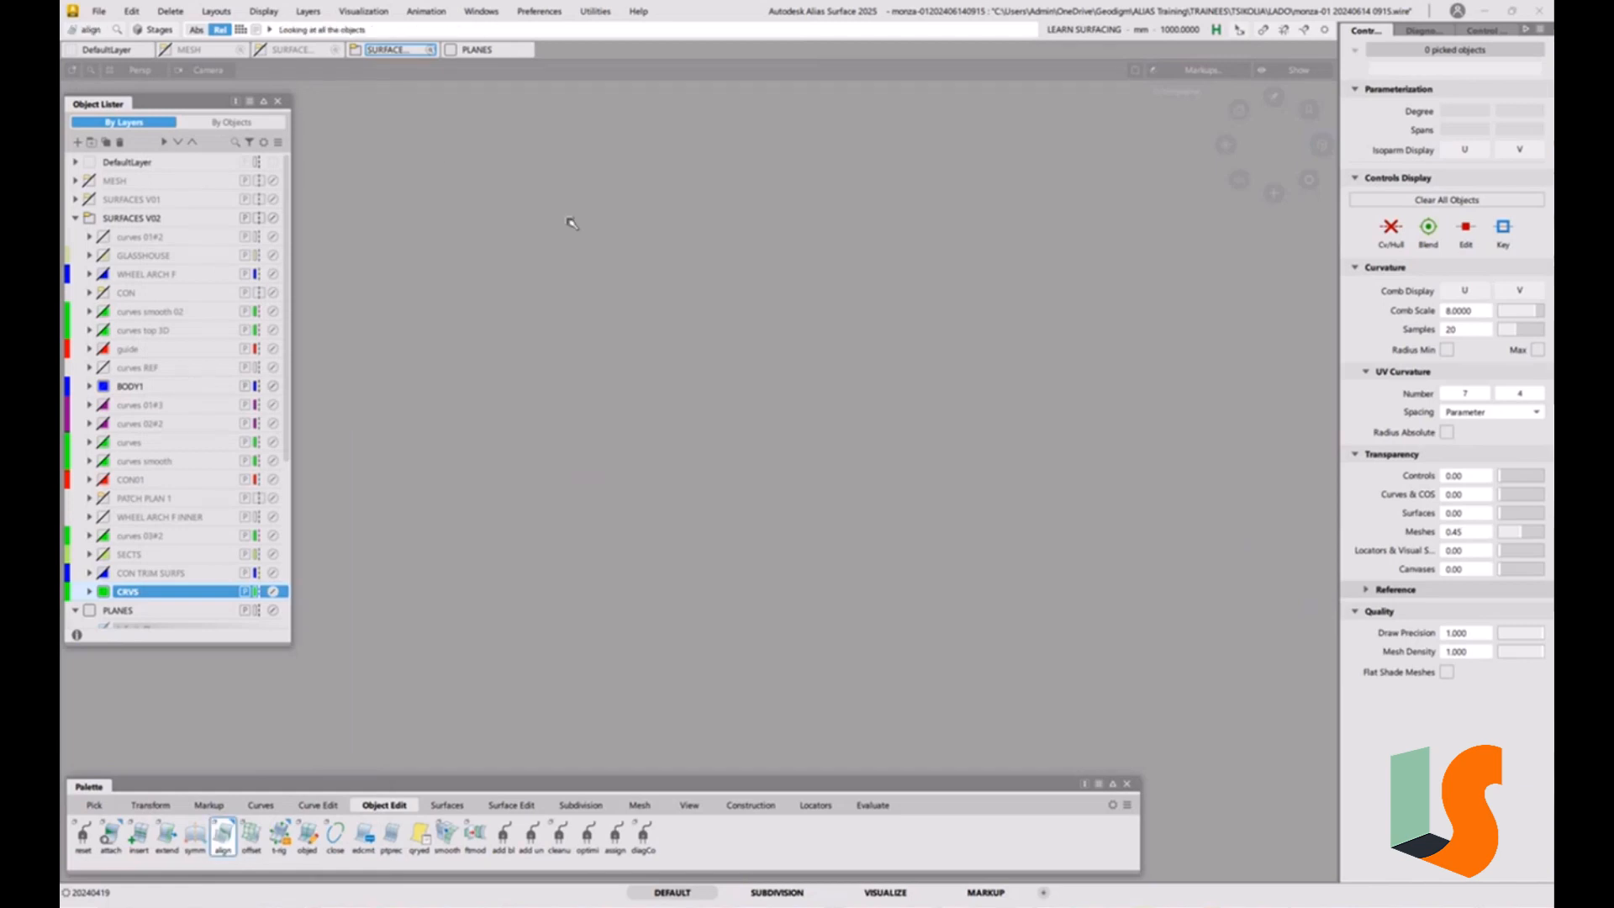
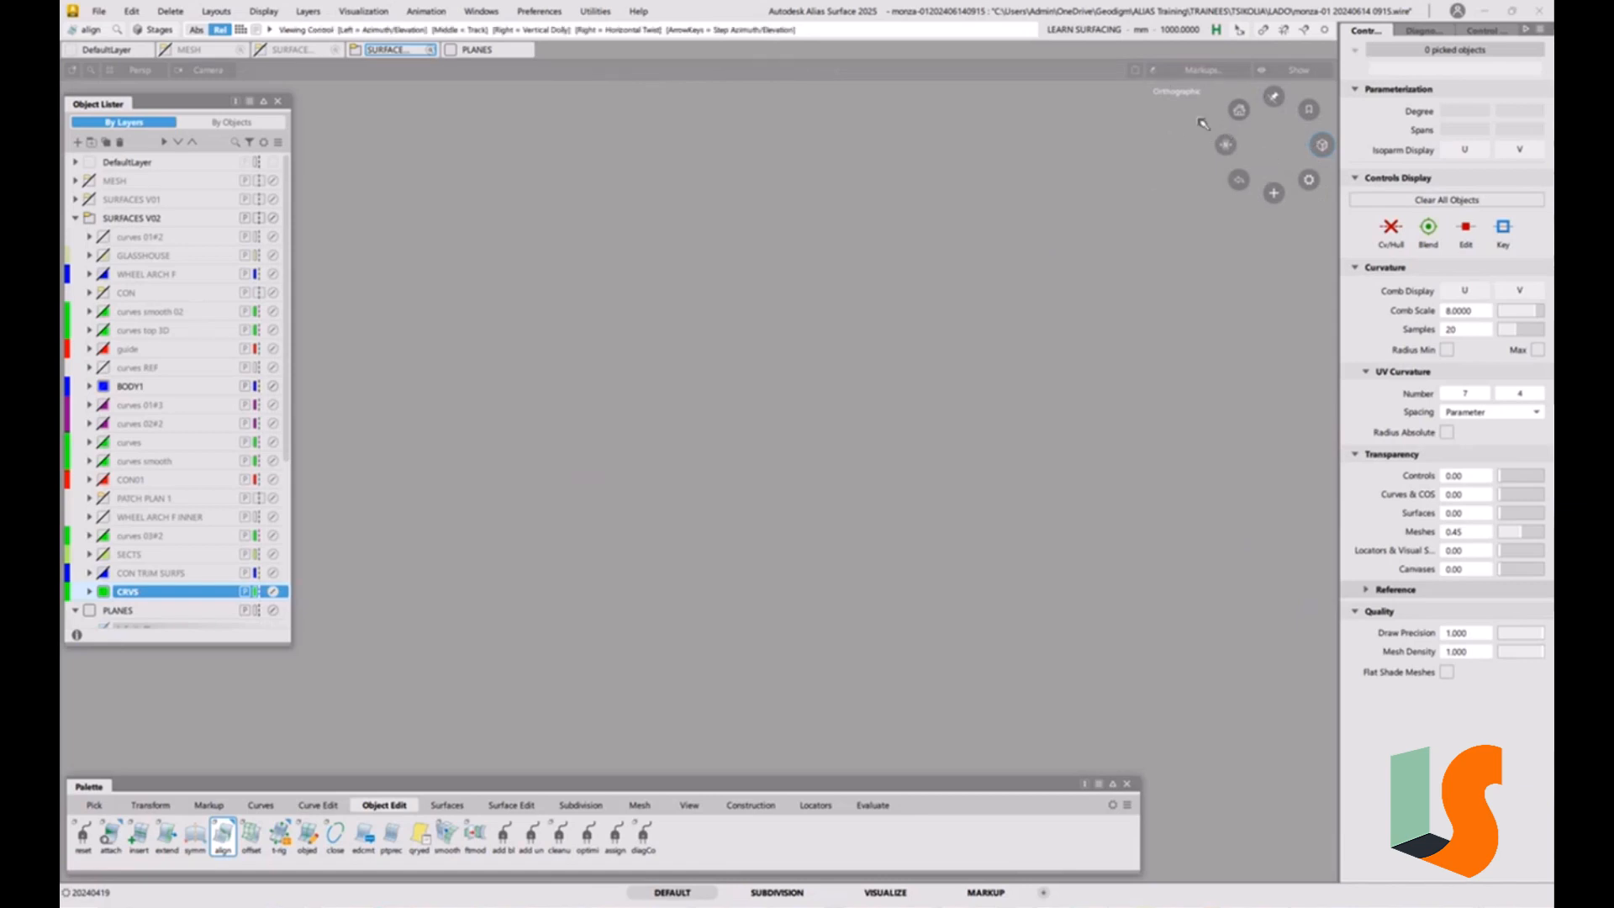
{"action": "left_click", "coordinate": [1540, 11]}
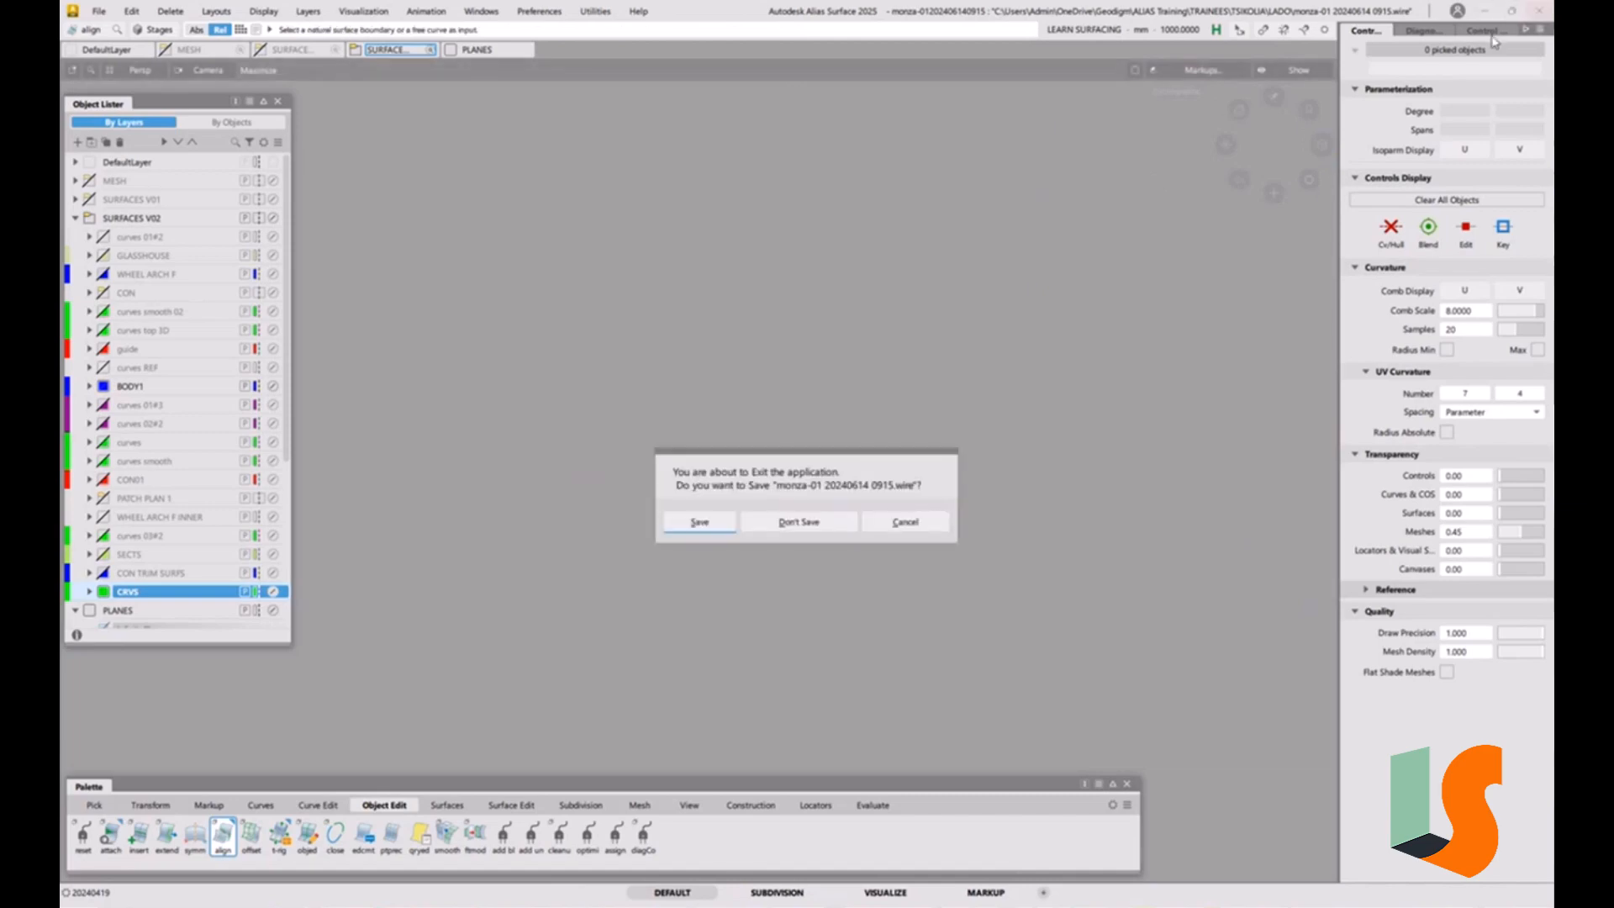
{"action": "left_click", "coordinate": [798, 521]}
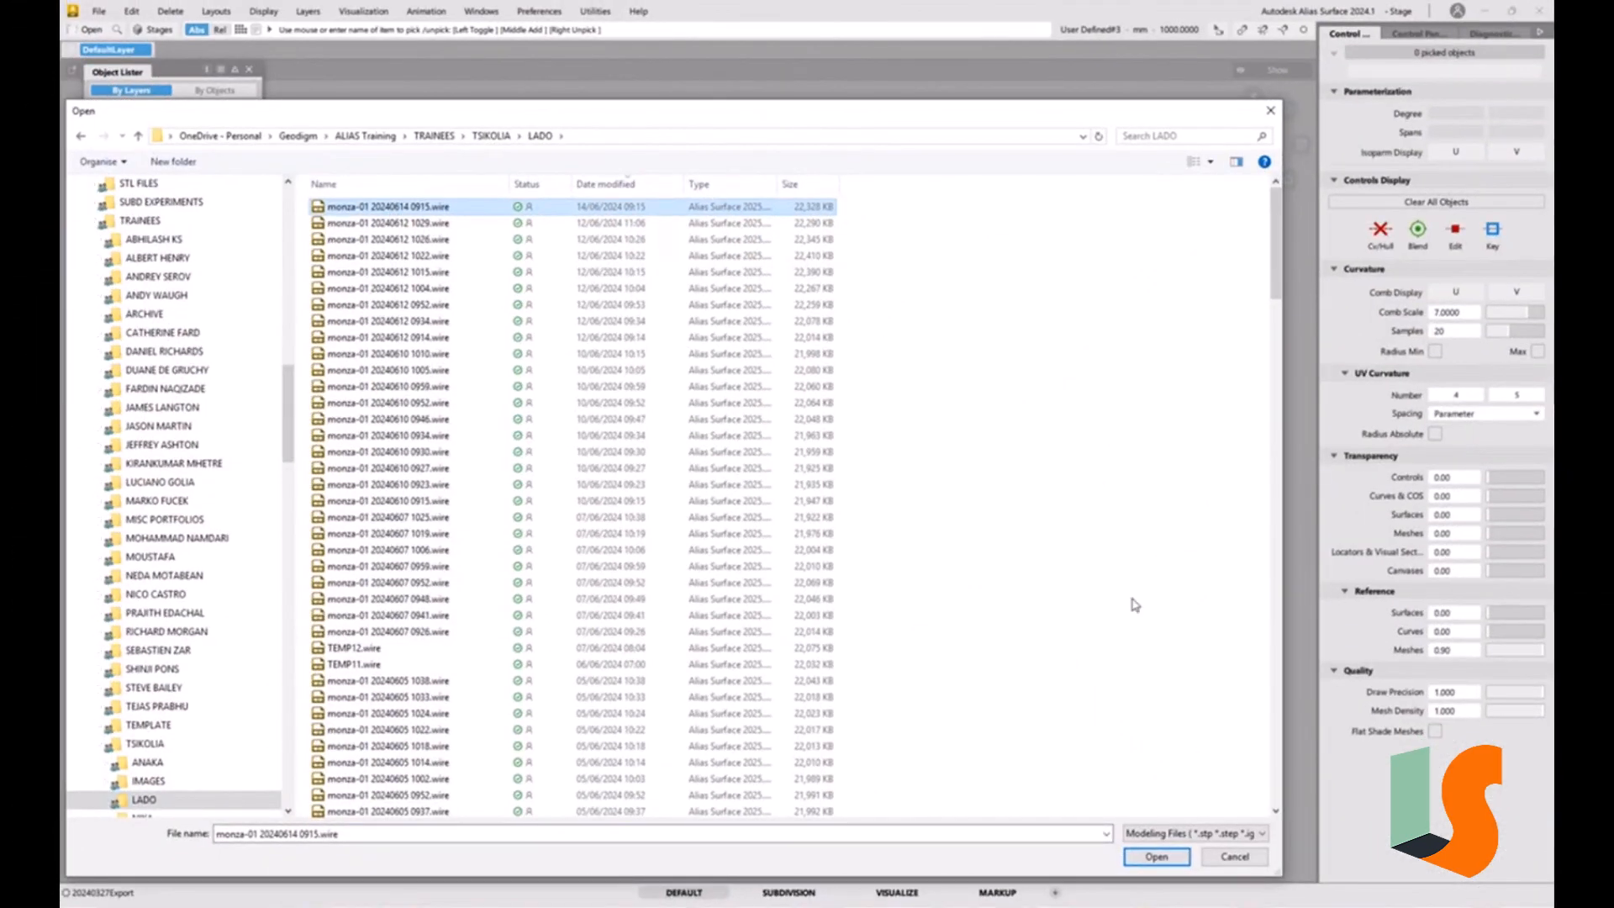
{"action": "left_click", "coordinate": [1168, 864]}
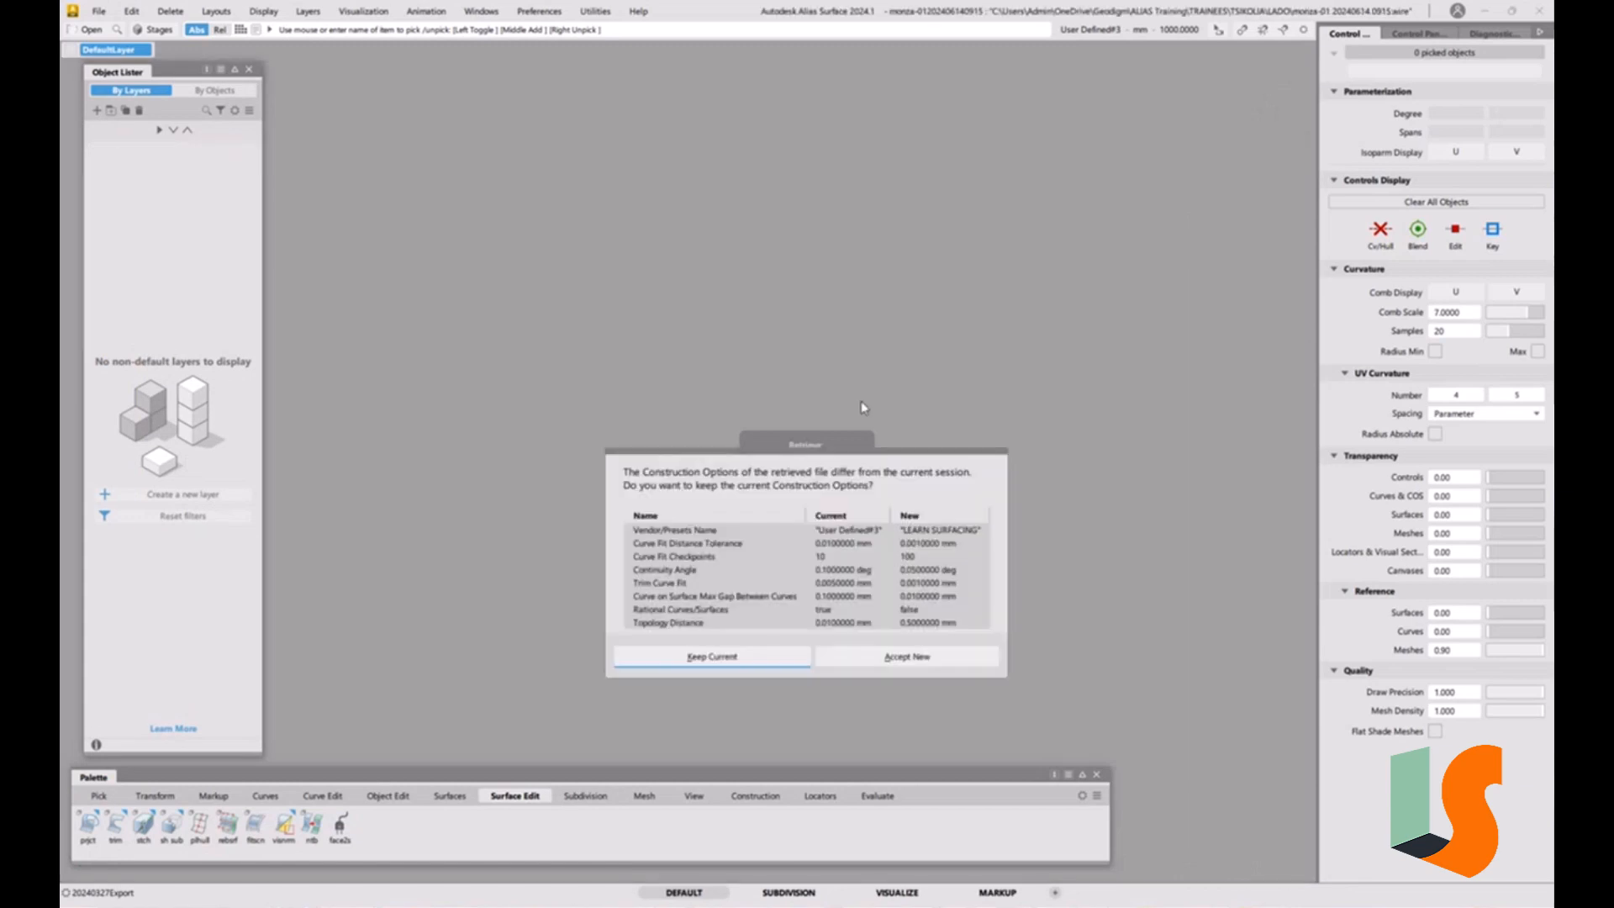
{"action": "left_click", "coordinate": [931, 662]}
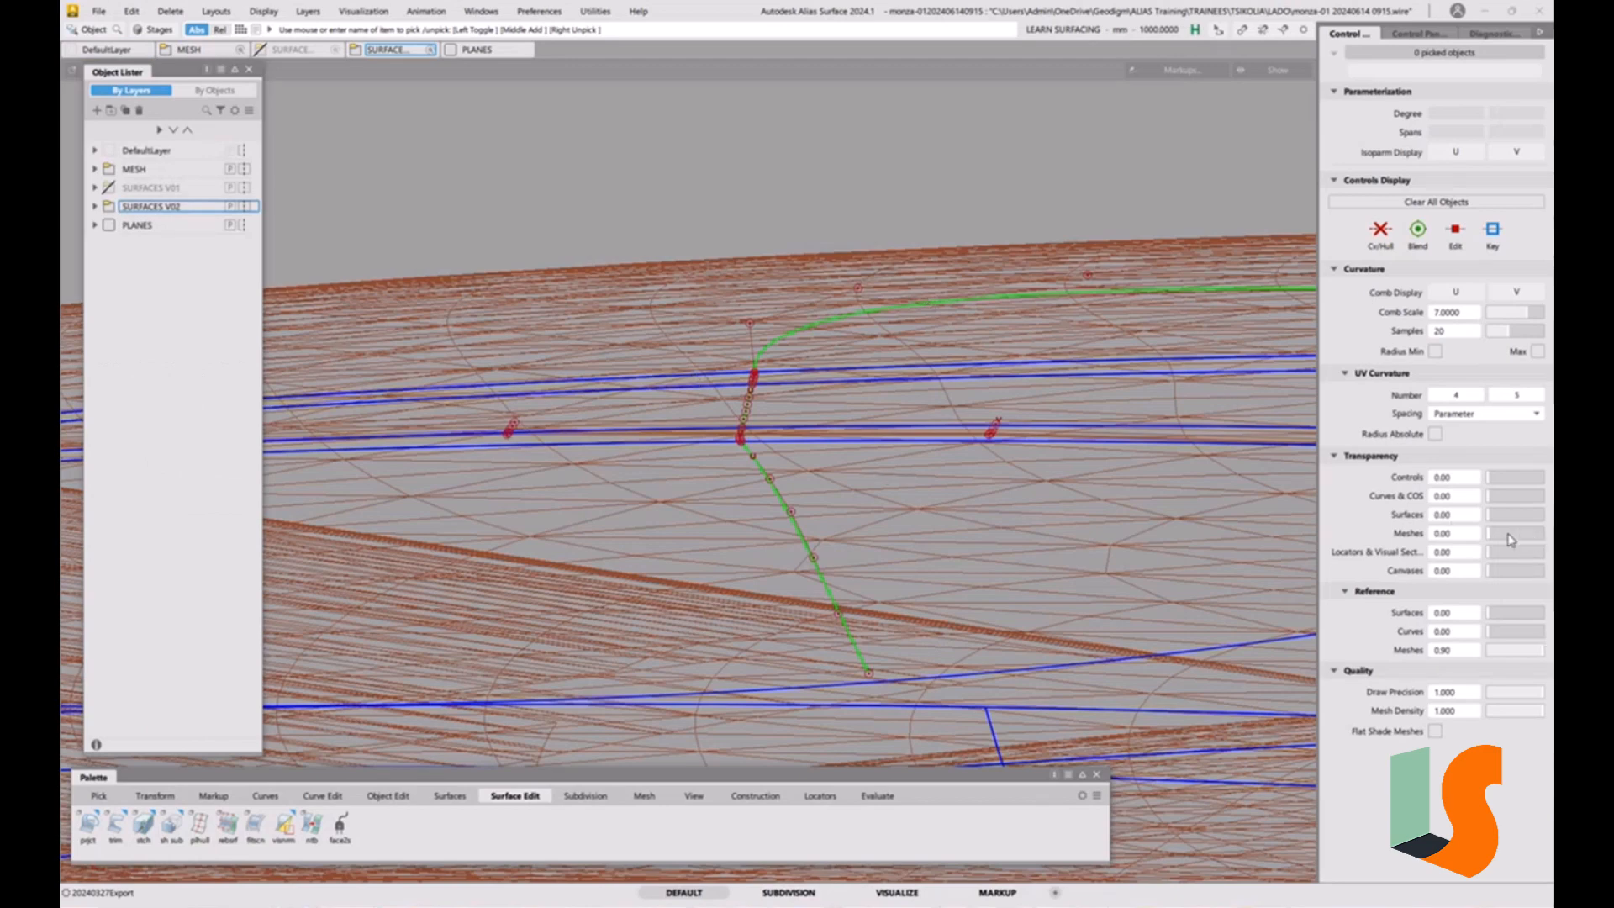
Set the mesh transparency to 0.65 so the curves and surfaces stand out against the scan.
{"action": "left_click_drag", "start_coordinate": [1501, 536], "coordinate": [1512, 536]}
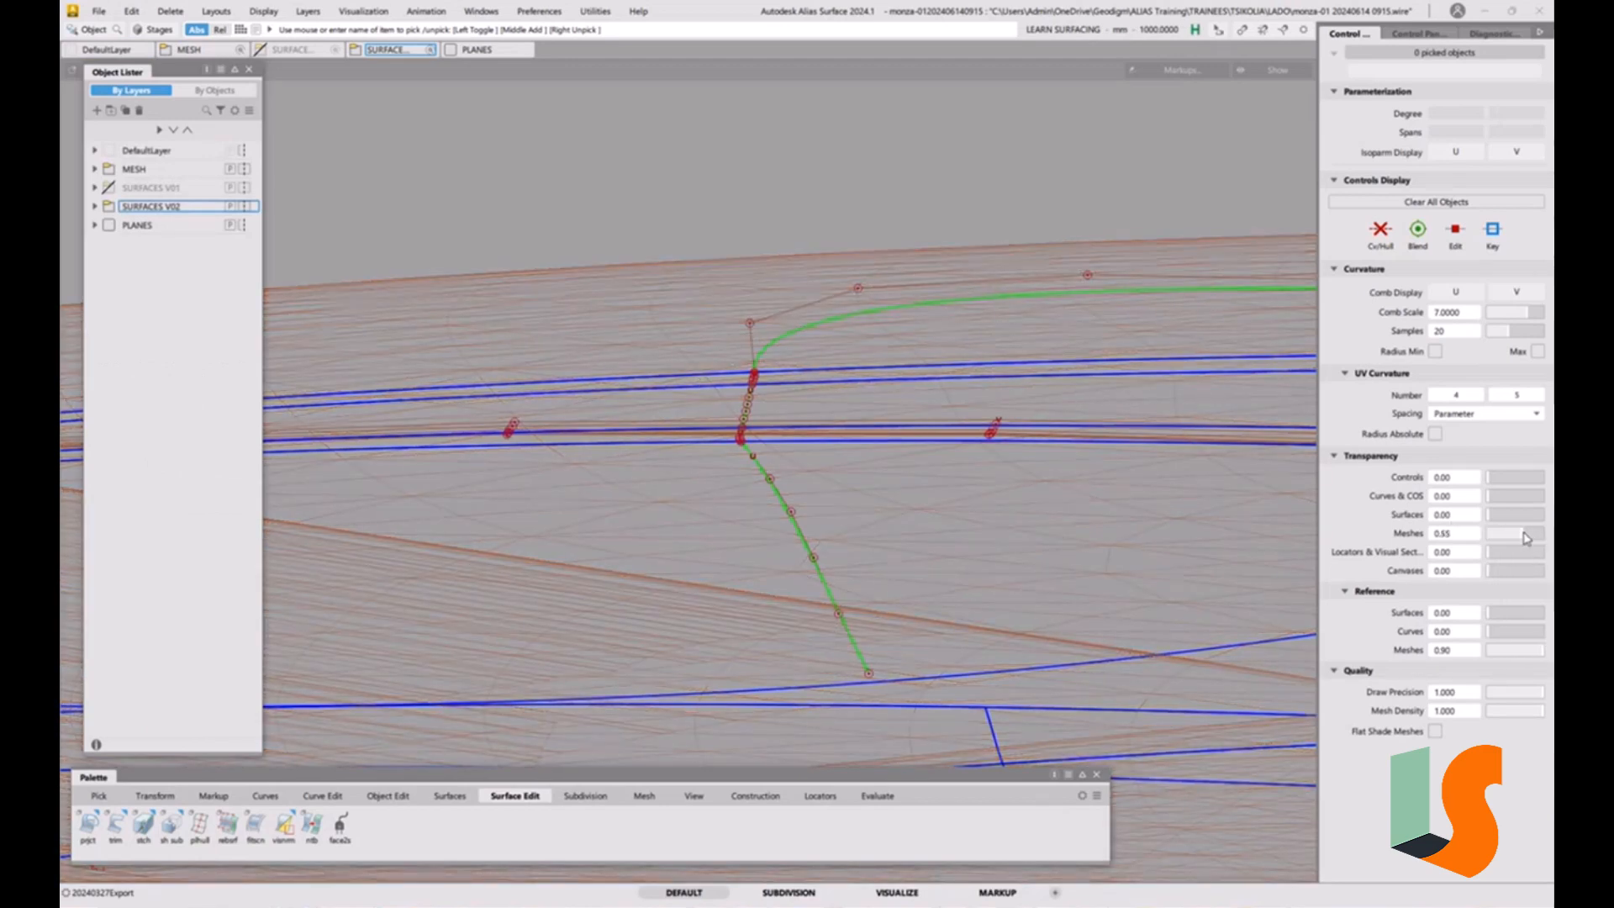
{"action": "left_click_drag", "start_coordinate": [793, 442], "coordinate": [751, 428], "text": "alt+shift"}
{"action": "key", "text": "ctrl+alt+l"}
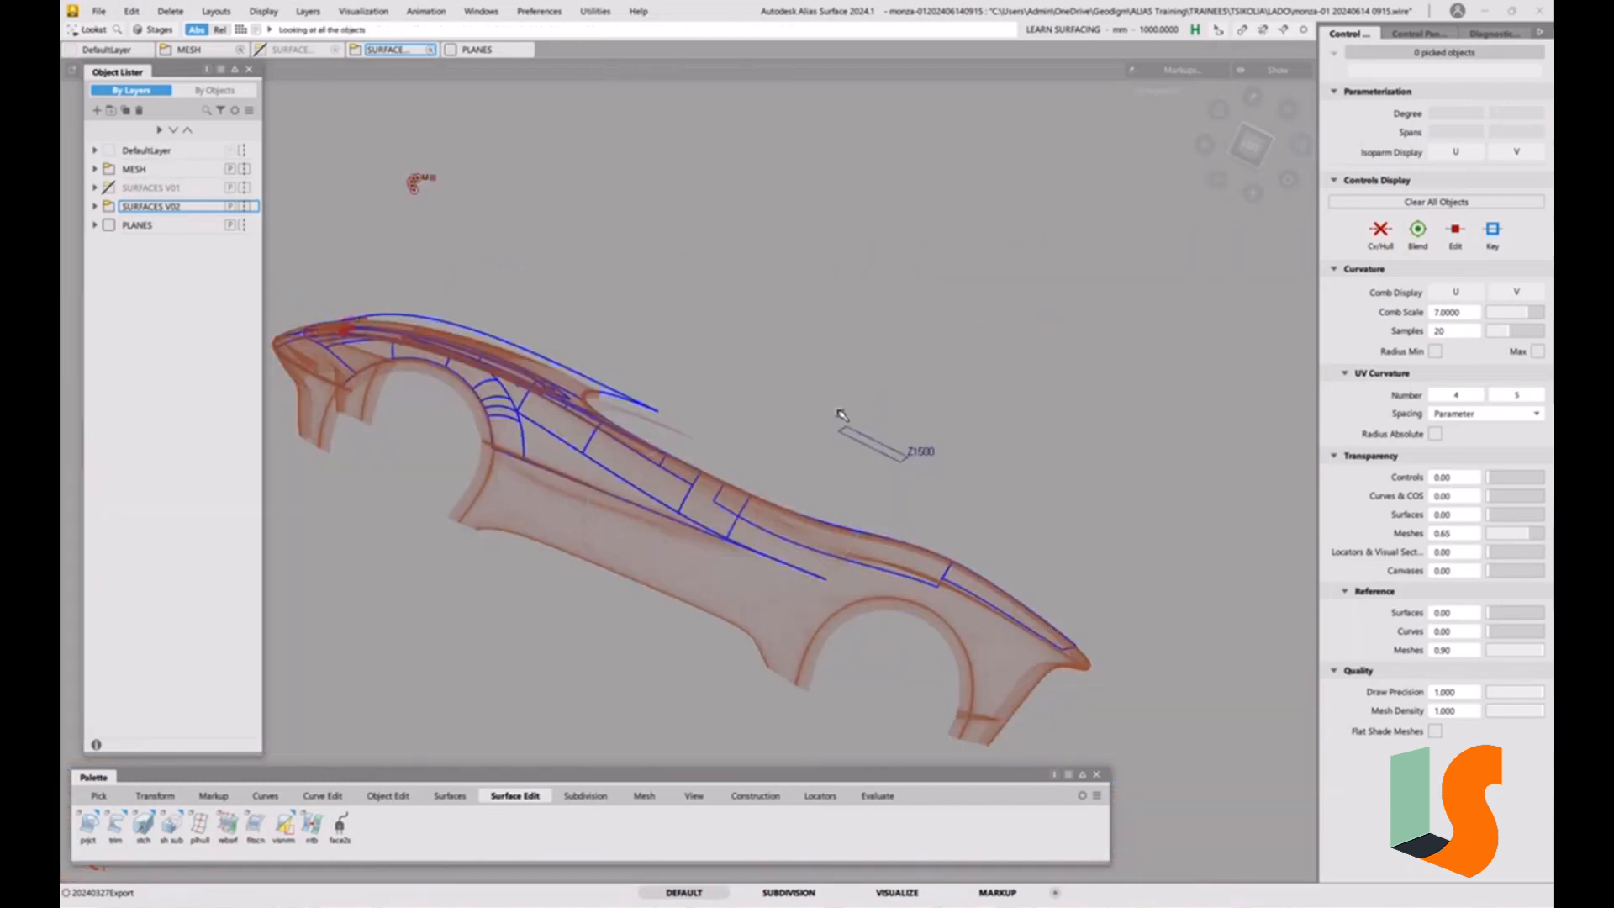
Examine where the projected curve crosses the narrow strip on the hood, from the side and from above.
{"action": "middle_click_drag", "start_coordinate": [417, 303], "coordinate": [723, 362], "text": "alt+shift"}
{"action": "left_click_drag", "start_coordinate": [658, 370], "coordinate": [663, 450], "text": "alt+shift"}
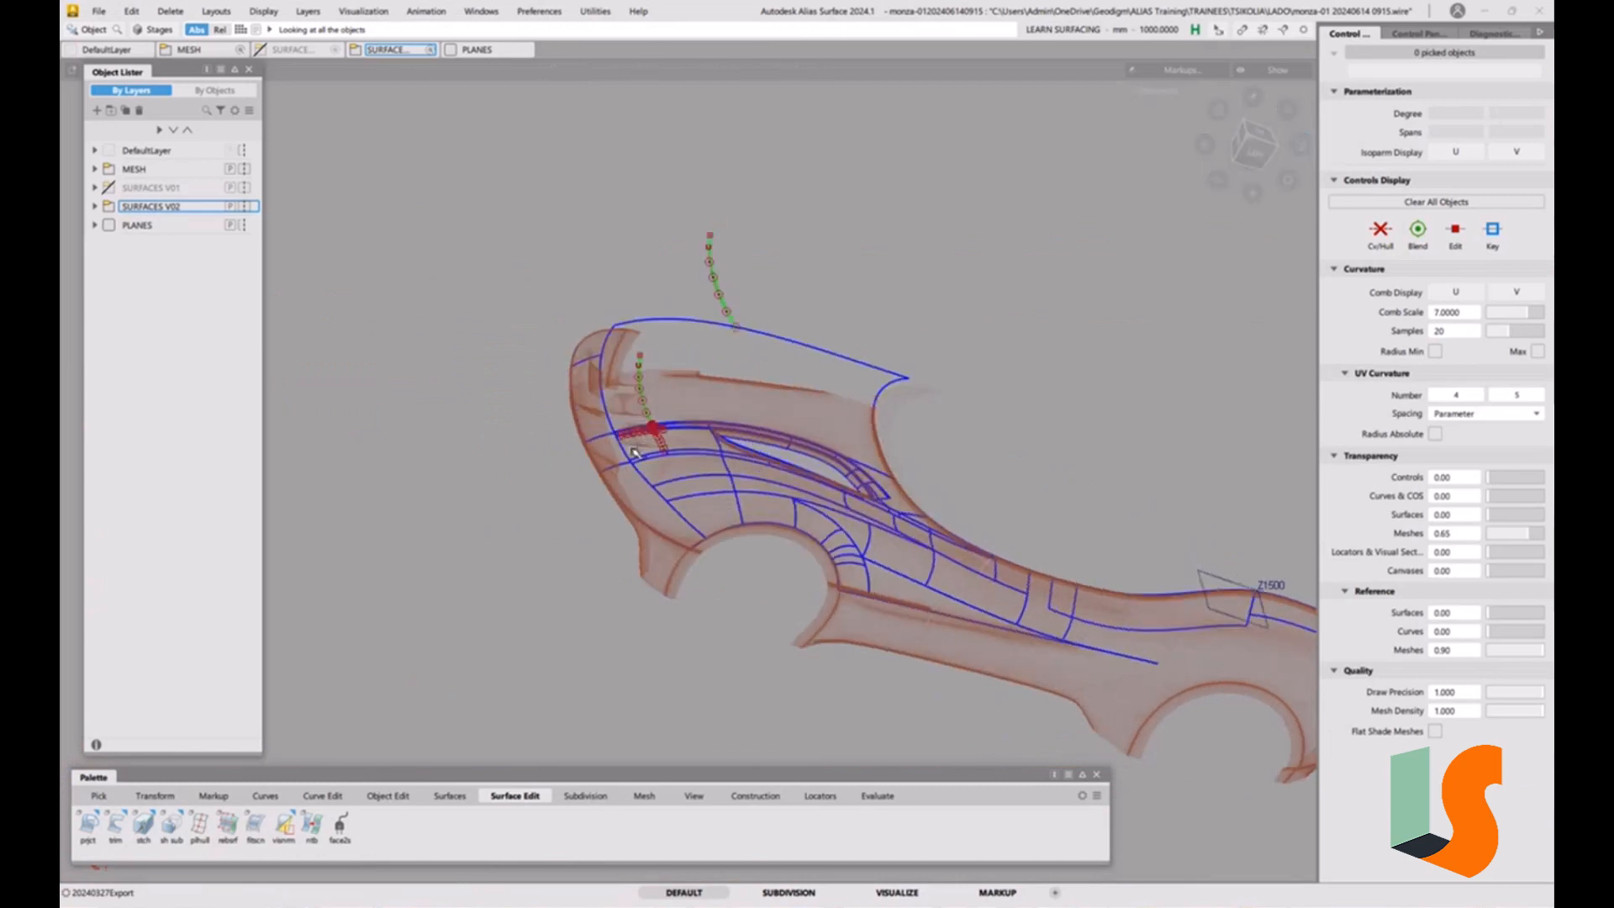
{"action": "right_click_drag", "start_coordinate": [662, 450], "coordinate": [644, 246], "text": "alt+shift"}
{"action": "left_click_drag", "start_coordinate": [644, 246], "coordinate": [660, 357], "text": "alt+shift"}
{"action": "right_click_drag", "start_coordinate": [660, 357], "coordinate": [649, 282], "text": "alt+shift"}
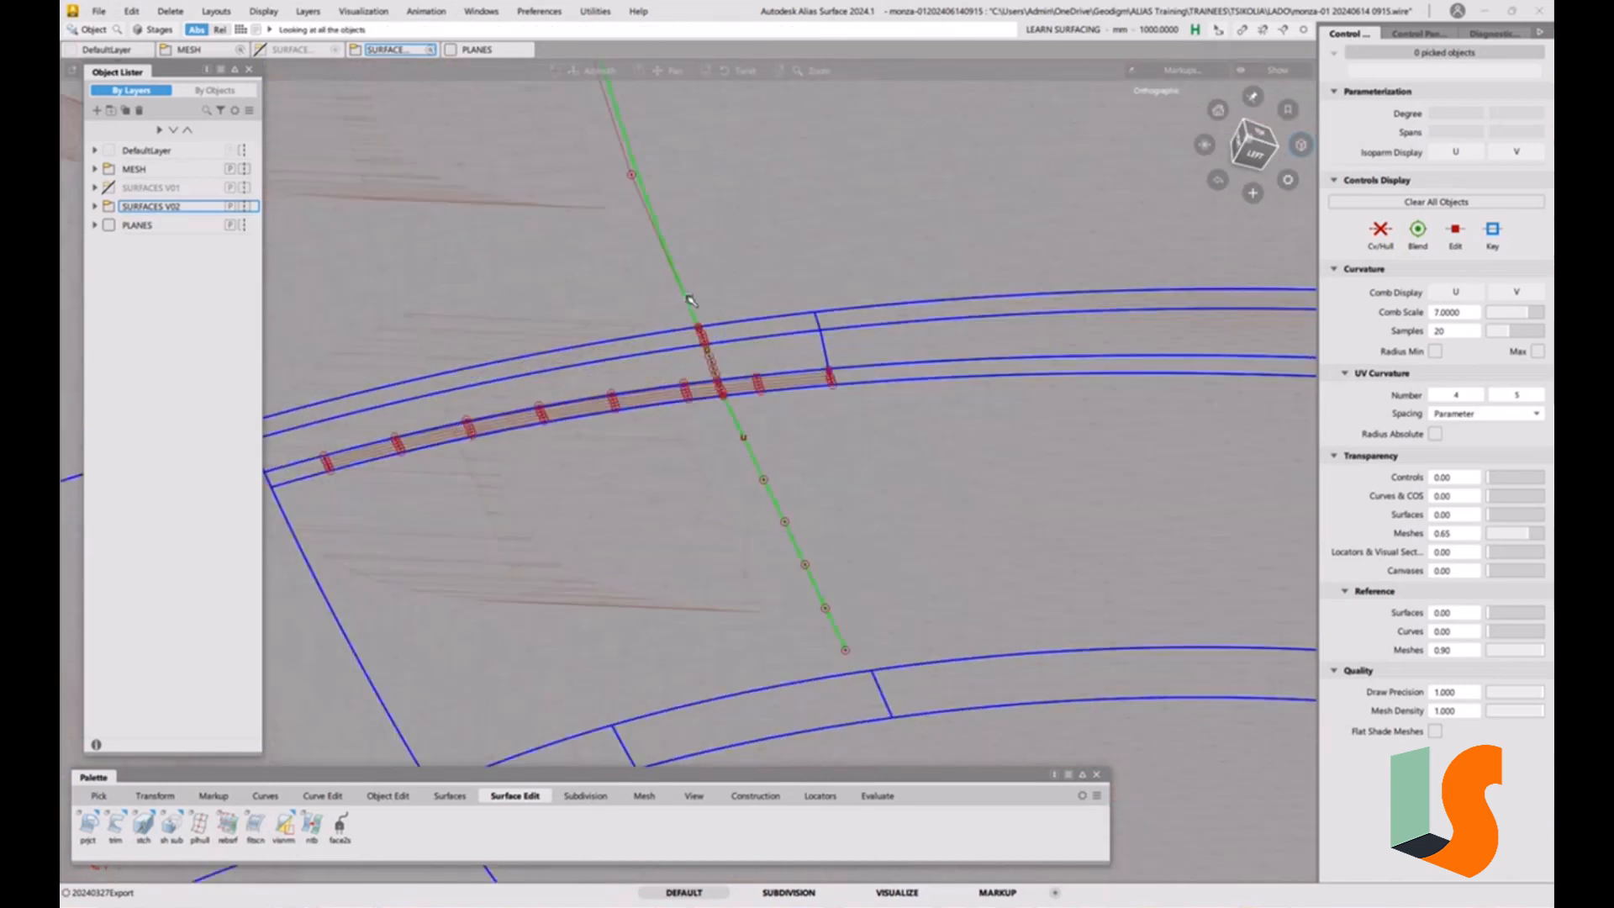
{"action": "left_click_drag", "start_coordinate": [649, 282], "coordinate": [796, 381], "text": "alt+shift"}
{"action": "middle_click_drag", "start_coordinate": [796, 382], "coordinate": [883, 445], "text": "alt+shift"}
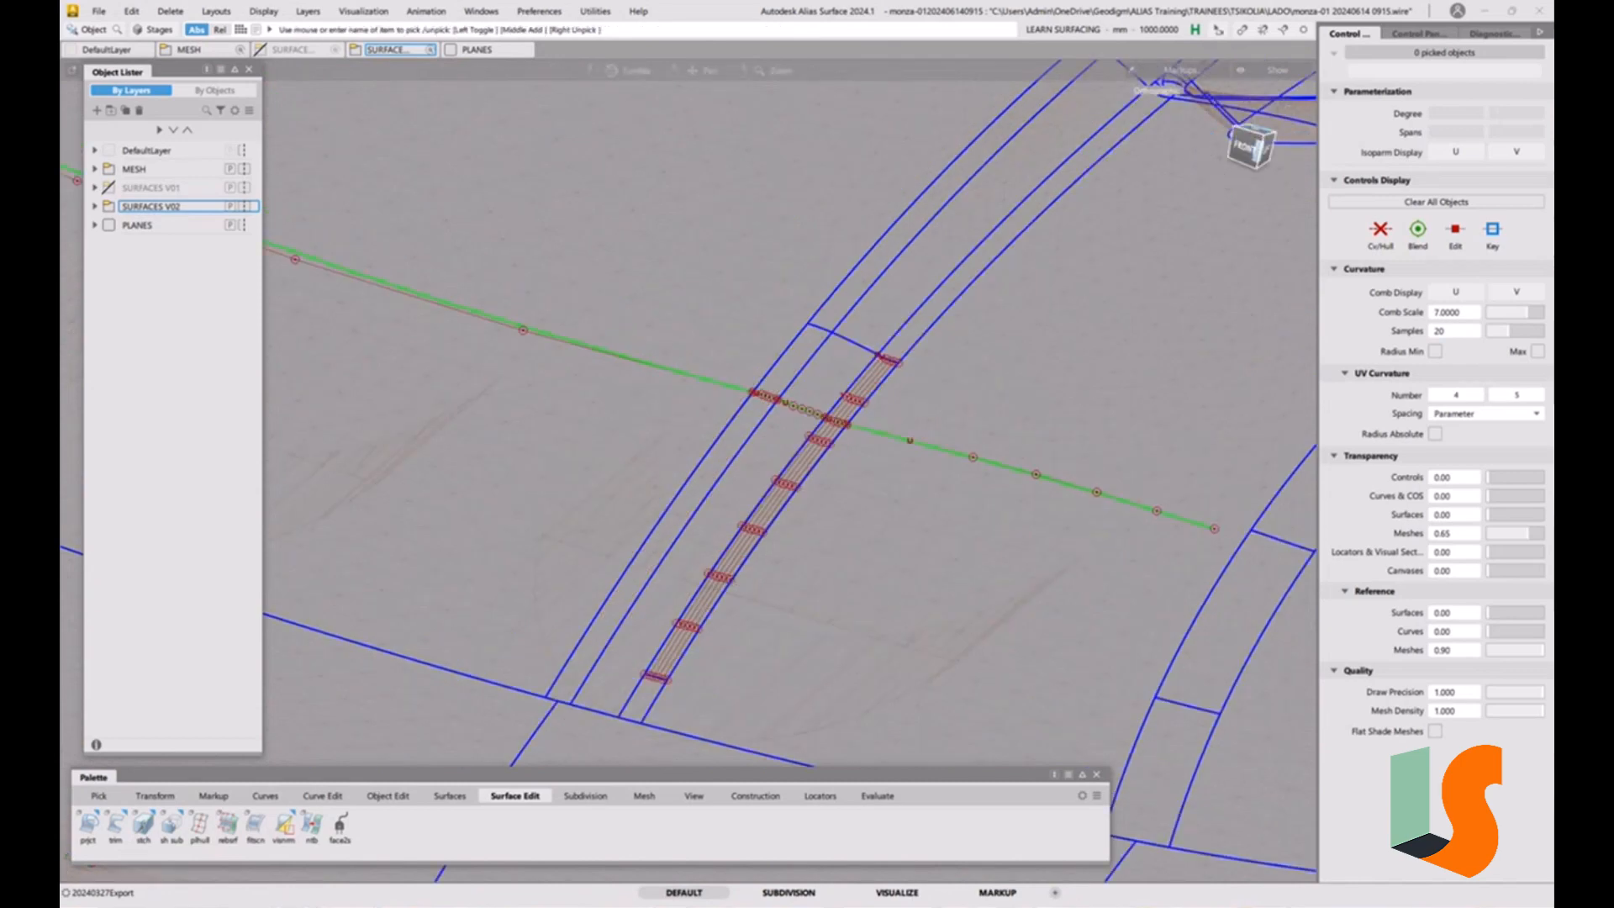
{"action": "left_click", "coordinate": [1250, 141]}
{"action": "left_click", "coordinate": [1255, 143]}
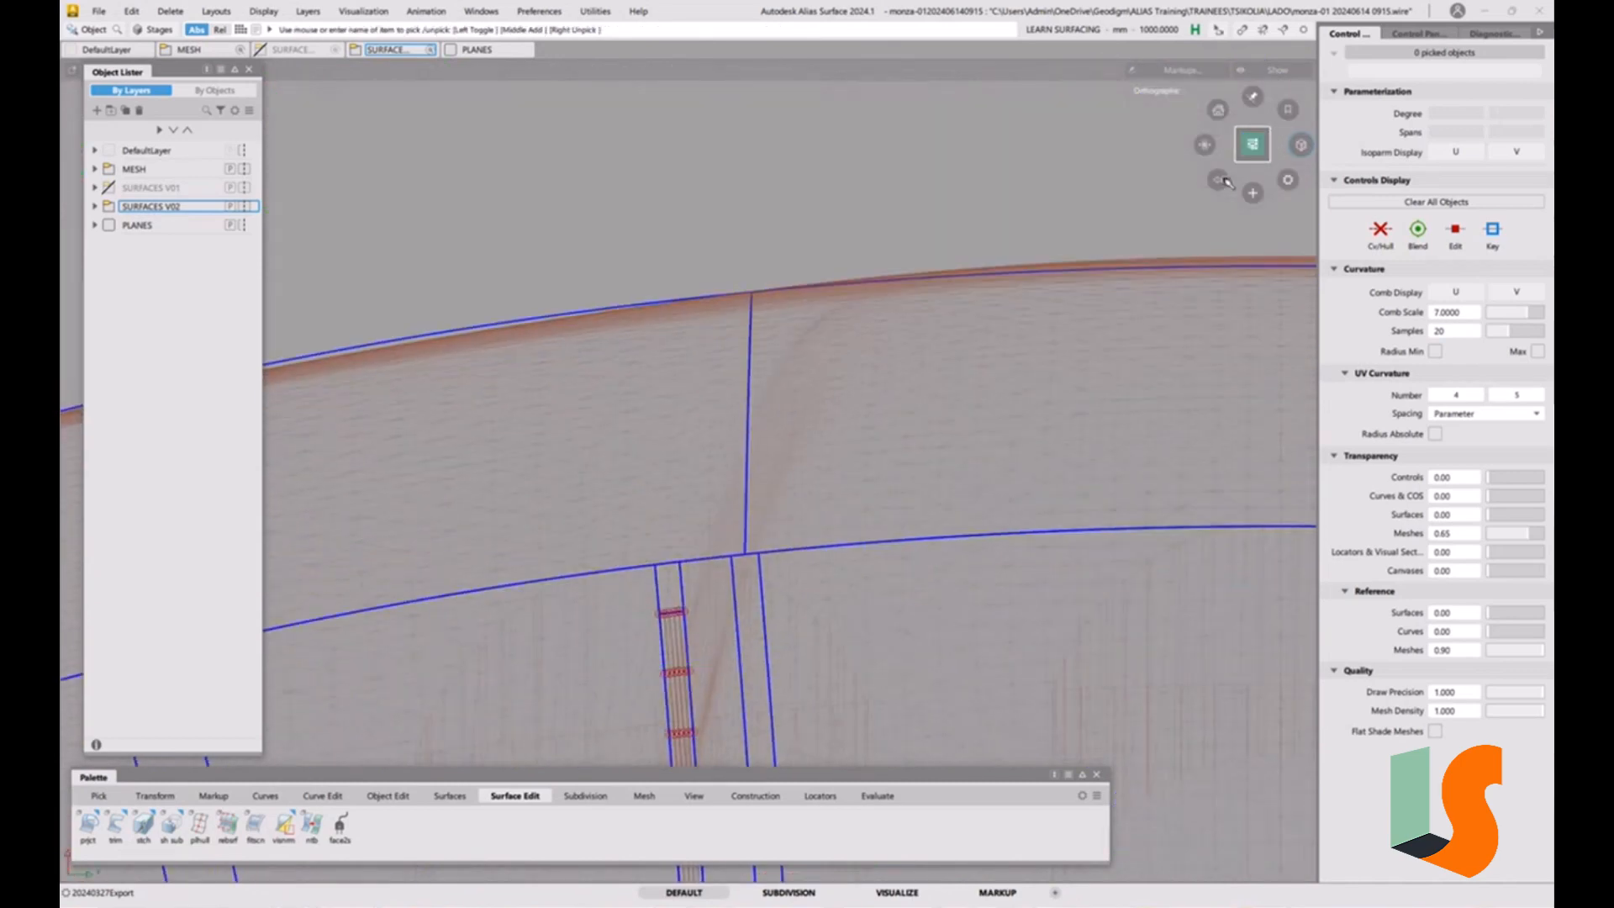
{"action": "left_click", "coordinate": [1272, 113]}
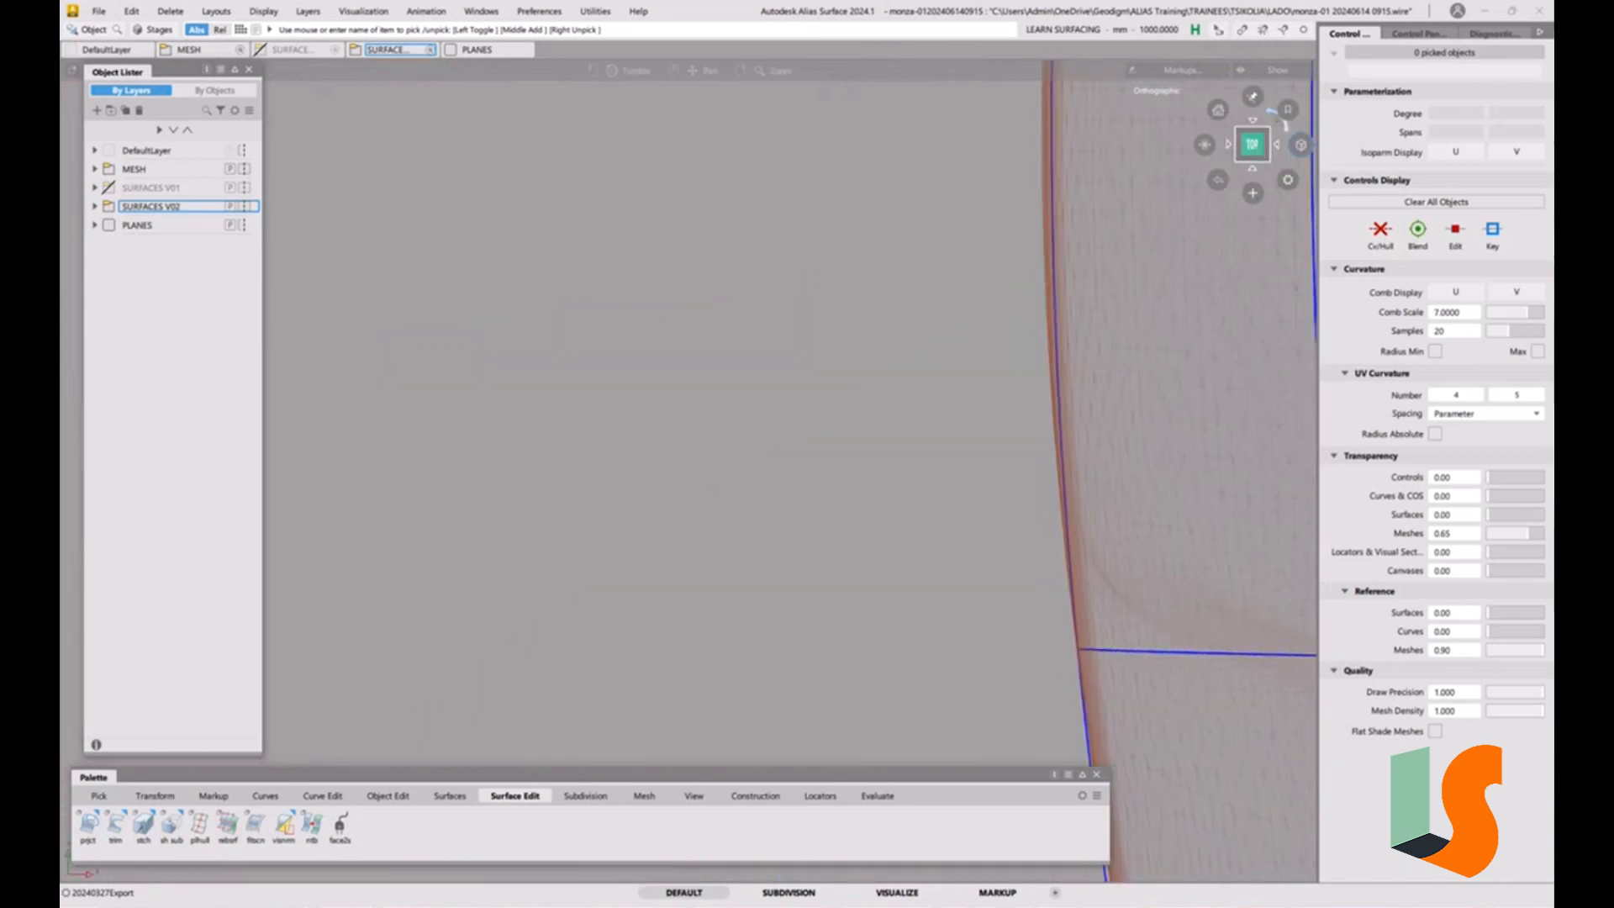
{"action": "left_click", "coordinate": [1271, 111]}
{"action": "right_click_drag", "start_coordinate": [1143, 421], "coordinate": [987, 504], "text": "alt+shift"}
{"action": "middle_click_drag", "start_coordinate": [876, 710], "coordinate": [897, 430], "text": "alt+shift"}
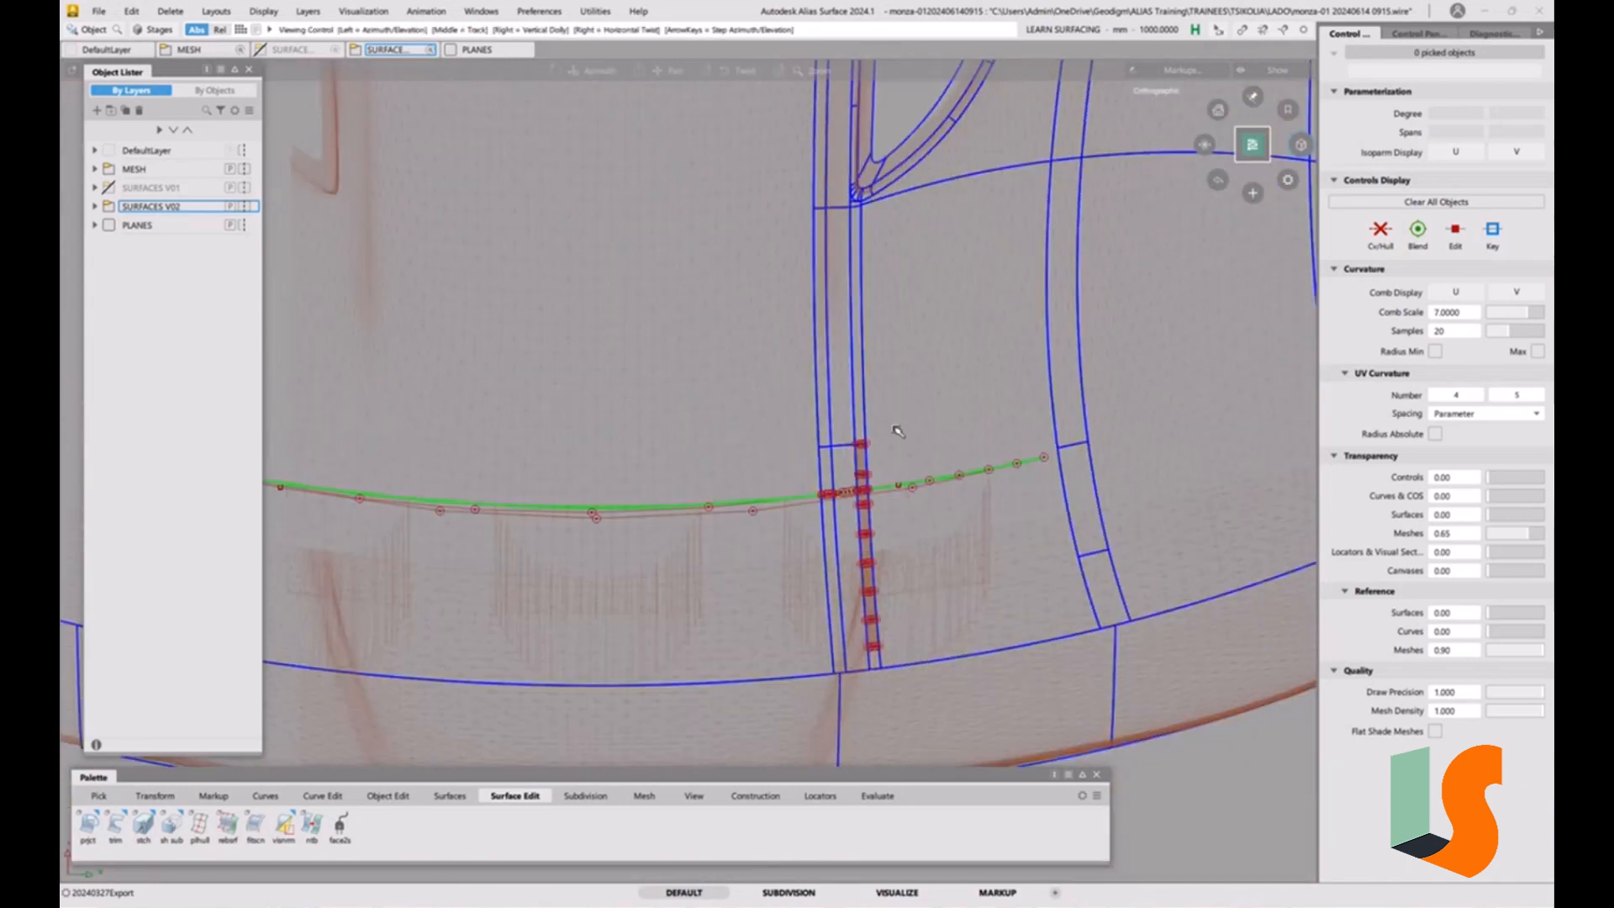
{"action": "left_click_drag", "start_coordinate": [832, 497], "coordinate": [869, 553], "text": "alt+shift"}
{"action": "right_click_drag", "start_coordinate": [868, 553], "coordinate": [914, 479], "text": "alt+shift"}
{"action": "left_click_drag", "start_coordinate": [828, 538], "coordinate": [824, 477], "text": "alt+shift"}
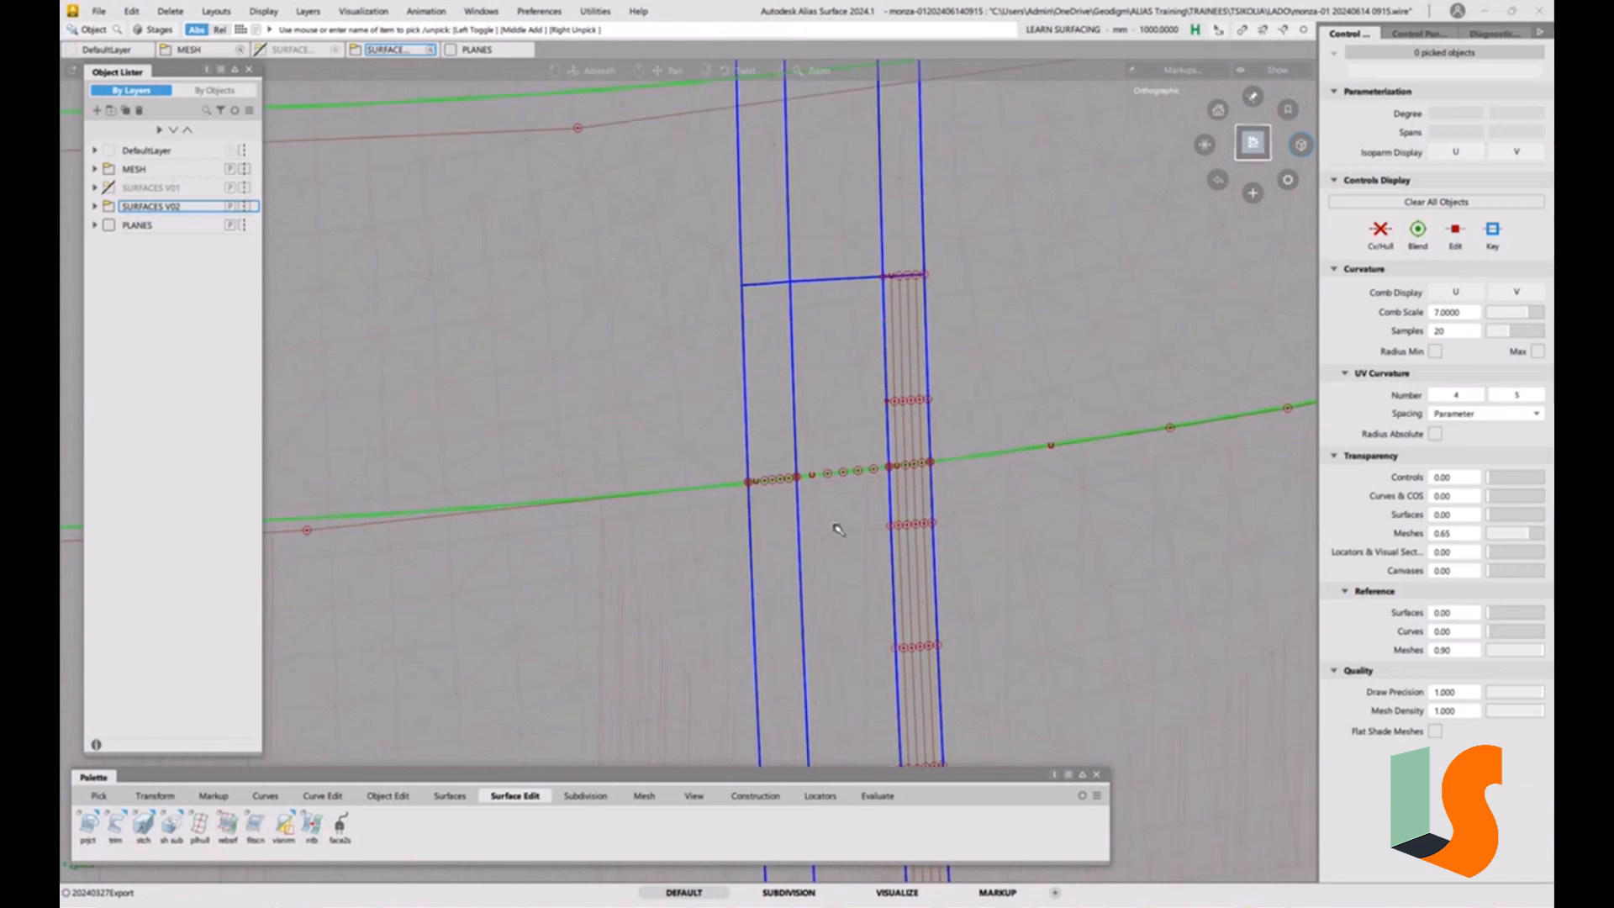
{"action": "right_click_drag", "start_coordinate": [839, 530], "coordinate": [830, 532], "text": "alt+shift"}
{"action": "middle_click_drag", "start_coordinate": [829, 532], "coordinate": [741, 535], "text": "alt+shift"}
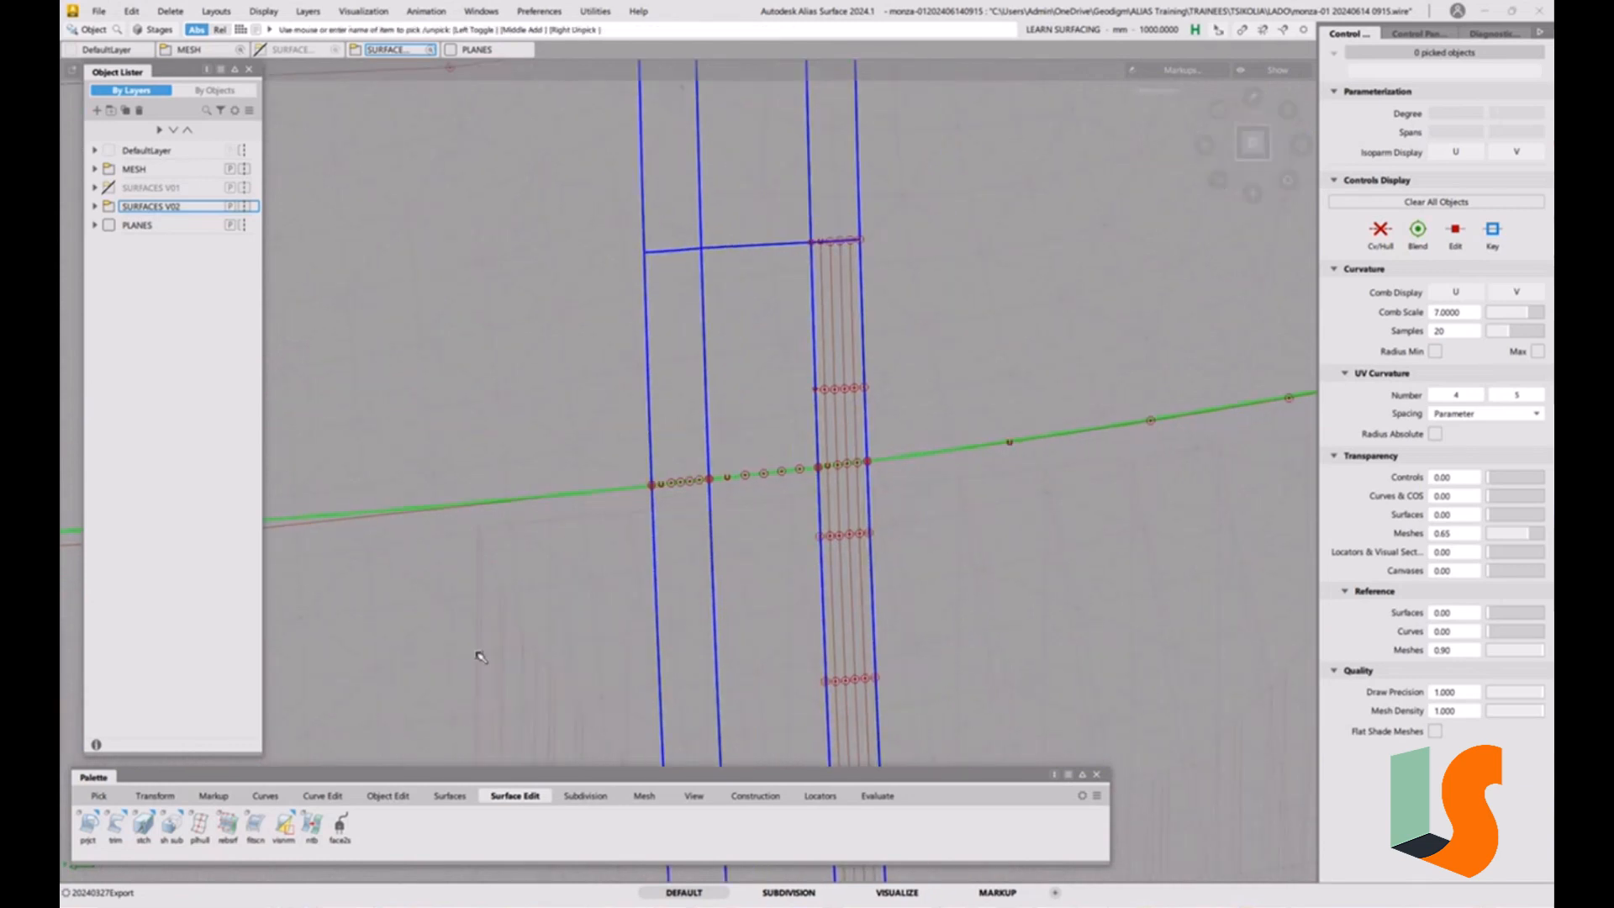
Try to draw a CV curve starting from the central projected curve's end at the narrow strip.
{"action": "left_click", "coordinate": [266, 795]}
{"action": "left_click", "coordinate": [88, 826]}
{"action": "left_click", "coordinate": [650, 487]}
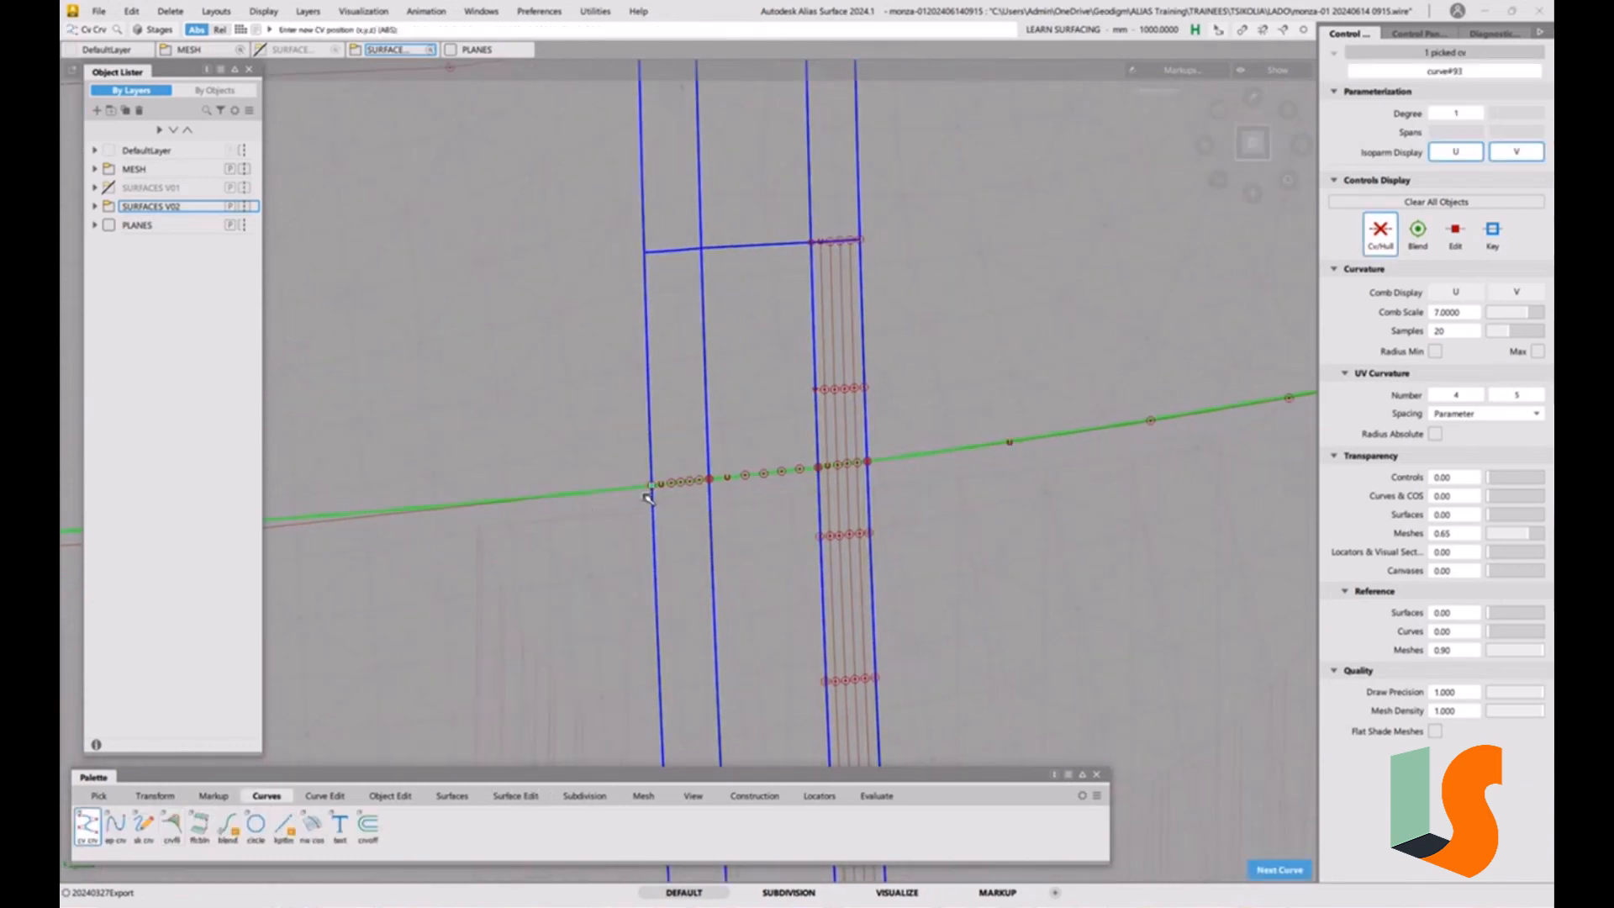
{"action": "right_click_drag", "start_coordinate": [649, 496], "coordinate": [1048, 496], "text": "alt+shift"}
{"action": "middle_click_drag", "start_coordinate": [1095, 485], "coordinate": [1127, 547]}
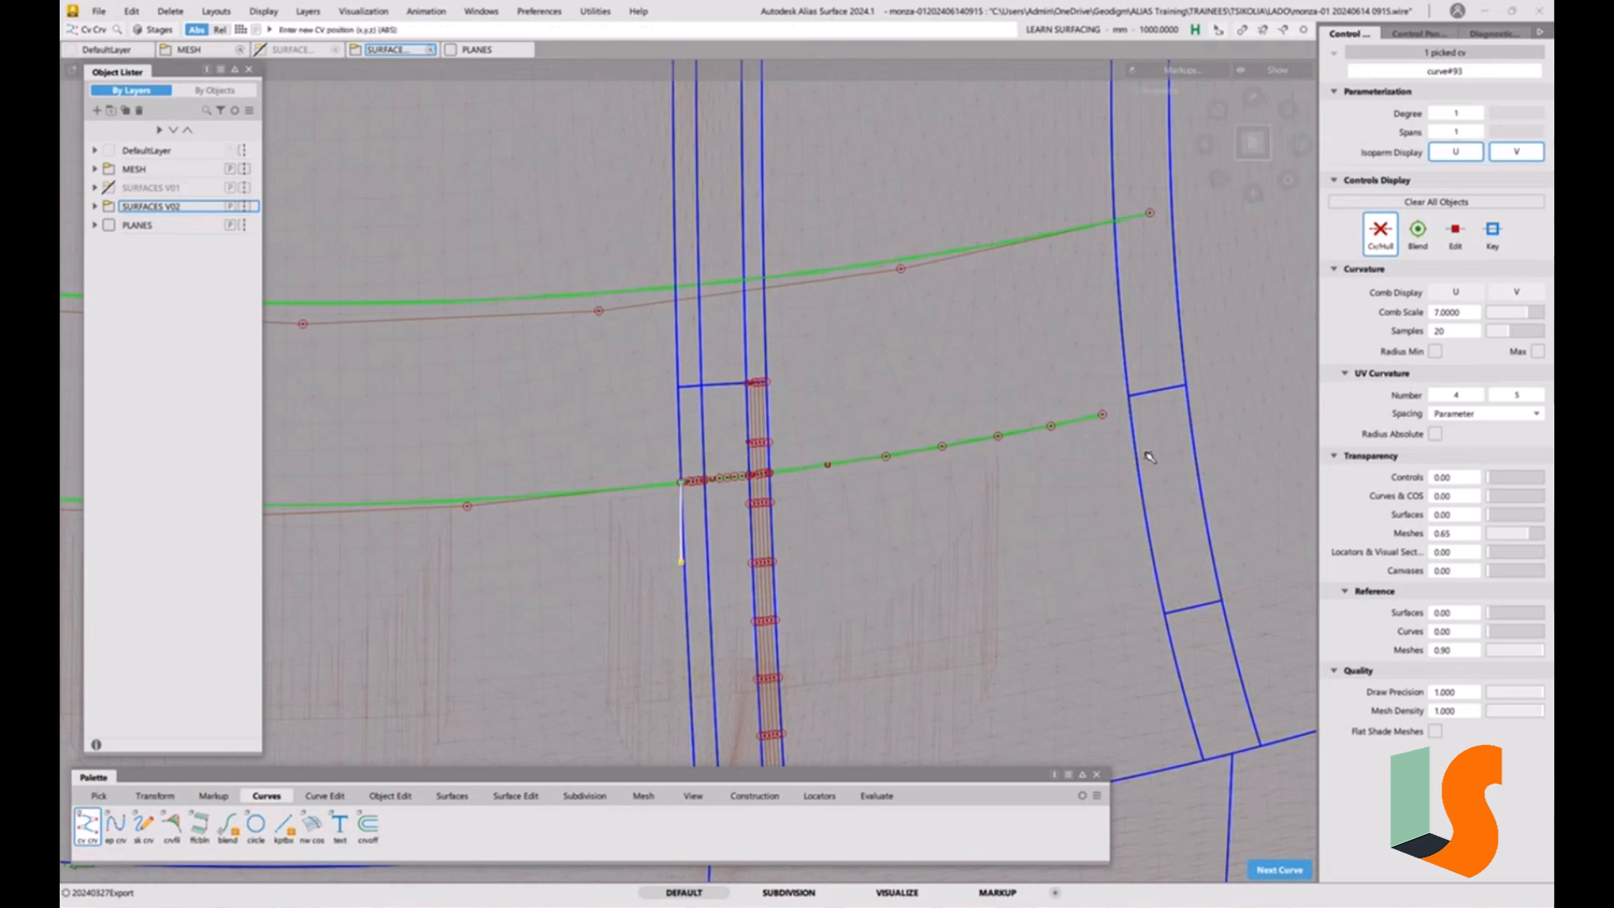
{"action": "middle_click_drag", "start_coordinate": [868, 629], "coordinate": [947, 548], "text": "ctrl+shift"}
{"action": "left_click", "coordinate": [807, 566]}
Undo the last change and delete the discarded CV curve together with the picked Line001 mesh.
{"action": "key", "text": "ctrl+z"}
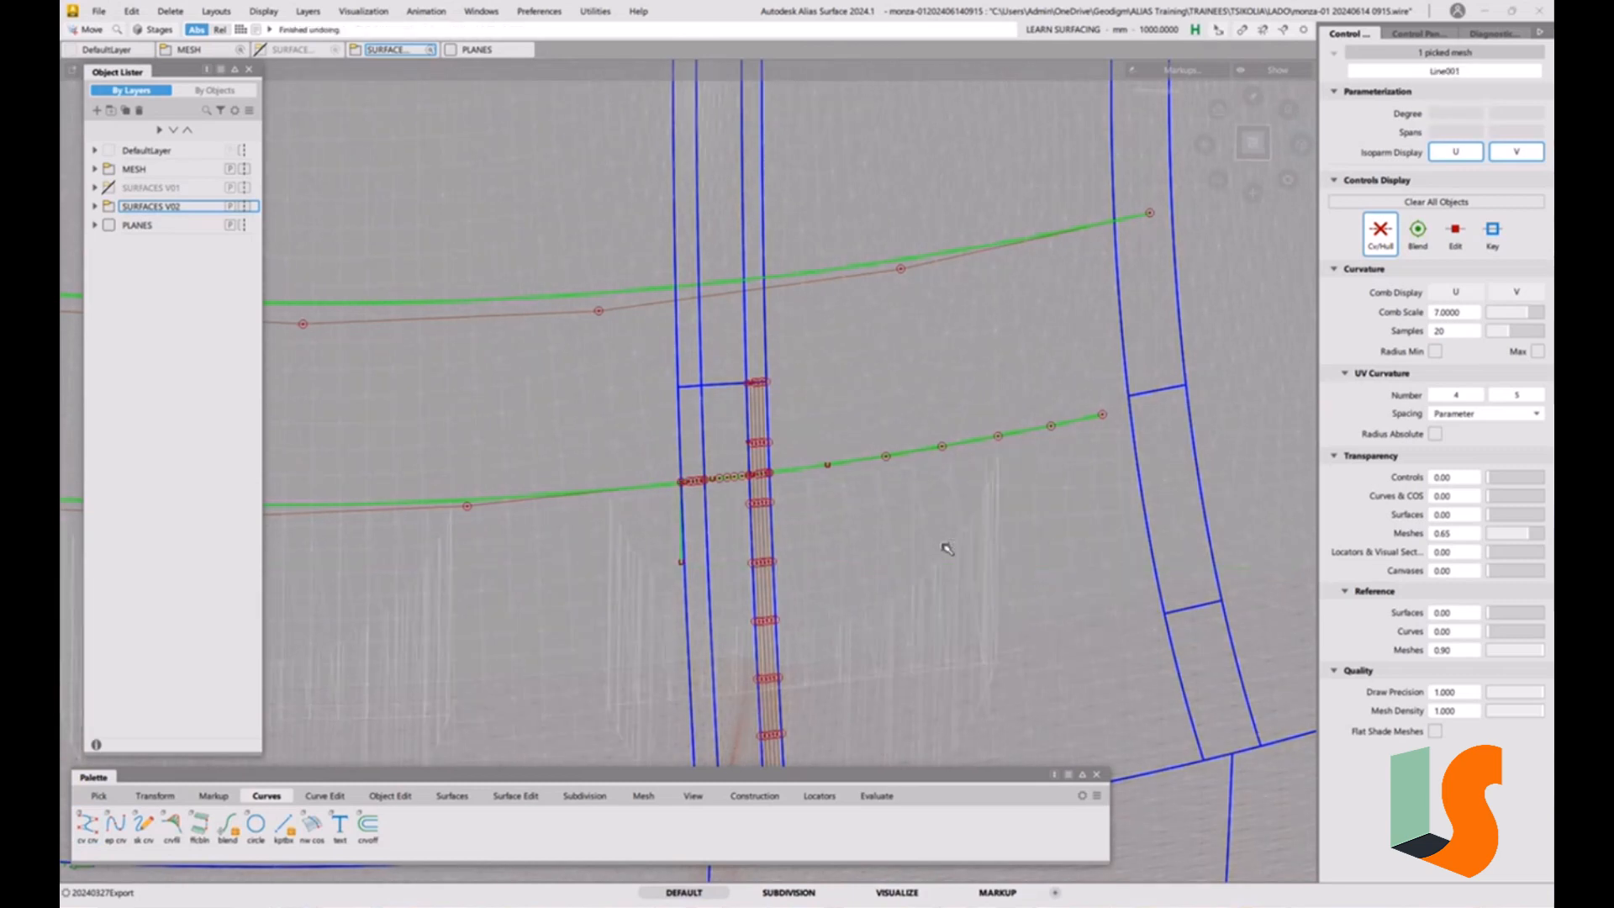
{"action": "left_click_drag", "start_coordinate": [713, 577], "coordinate": [748, 595], "text": "ctrl+shift"}
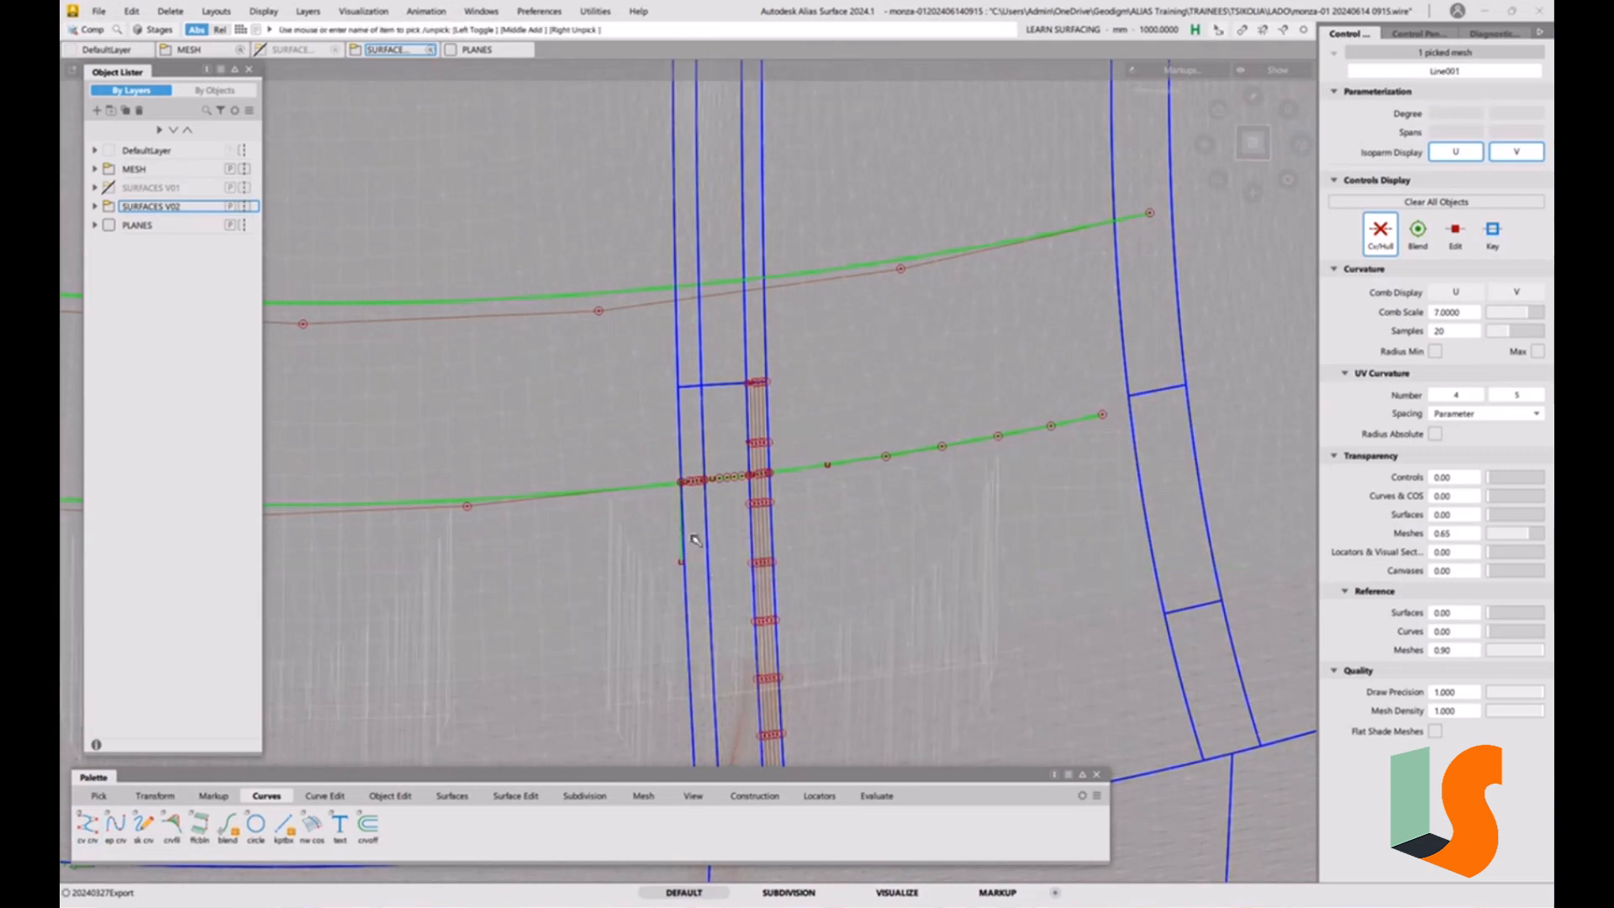
{"action": "left_click_drag", "start_coordinate": [694, 543], "coordinate": [662, 568]}
{"action": "key", "text": "Delete"}
{"action": "left_click", "coordinate": [747, 508]}
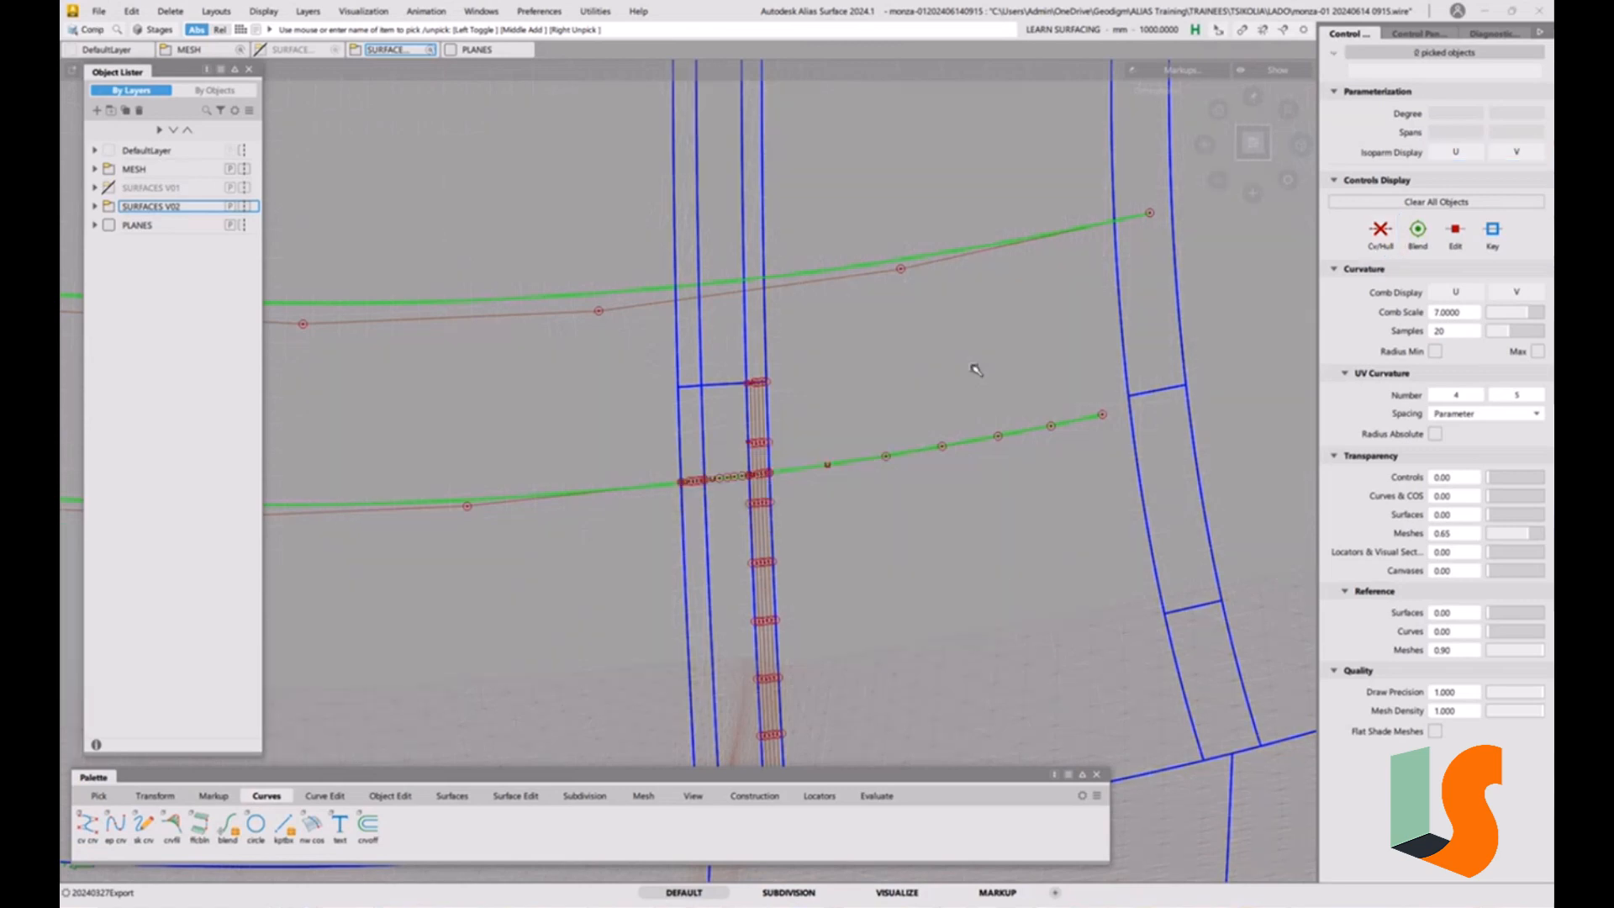
Pick the original flat construction curve and create a layer named "CRVS 2d" inside the SURFACES V02 folder.
{"action": "left_click_drag", "start_coordinate": [692, 483], "coordinate": [674, 549], "text": "alt+shift"}
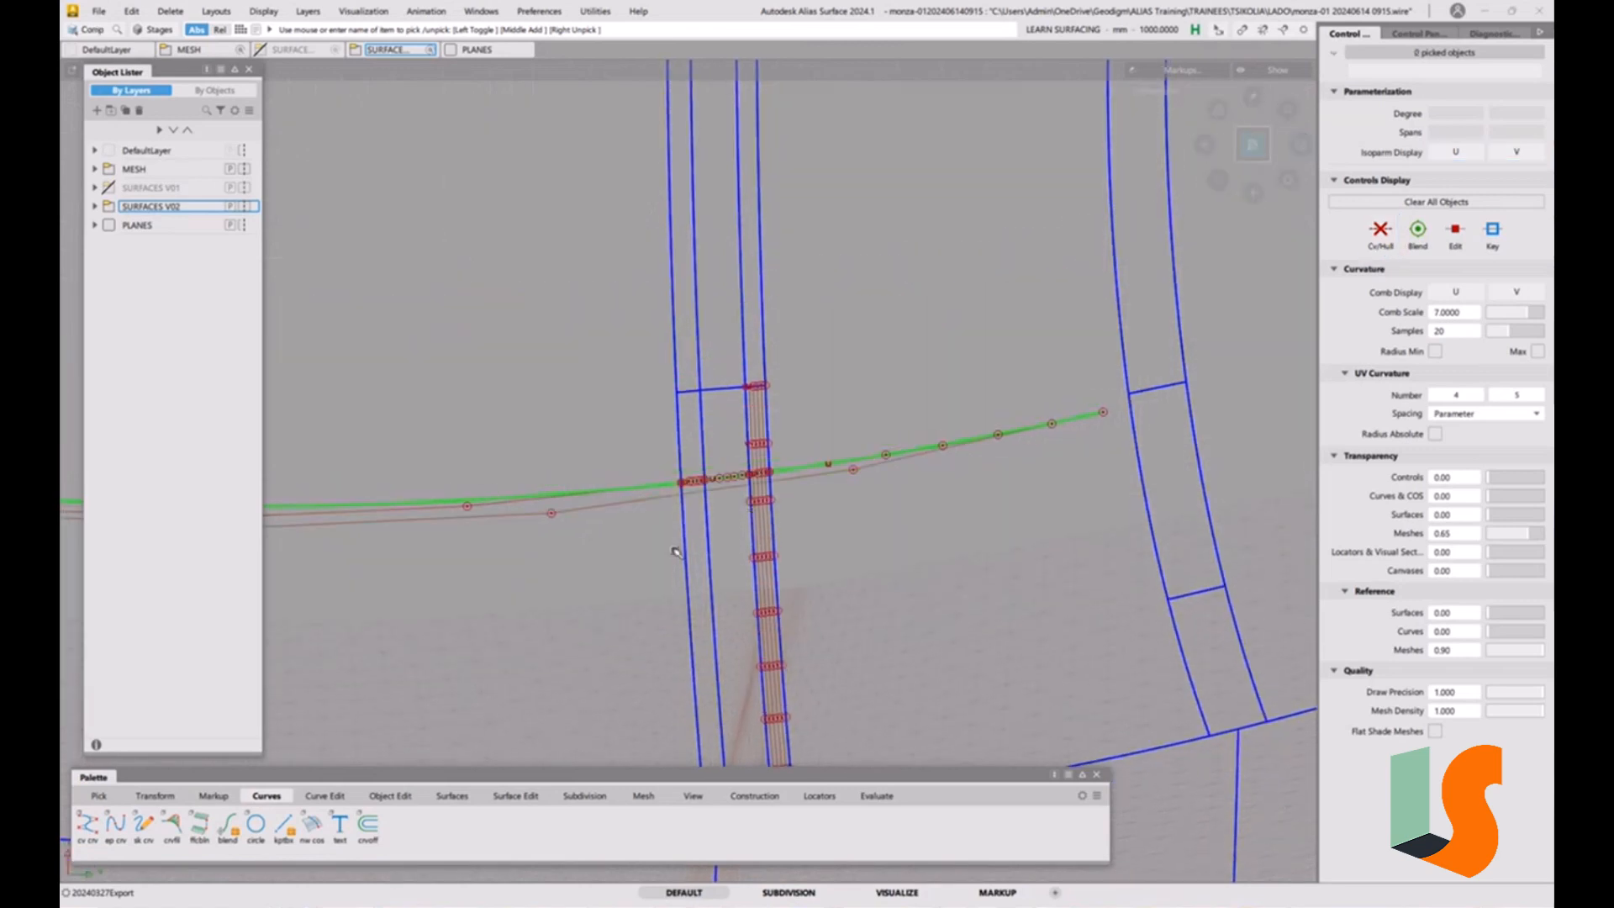
{"action": "left_click_drag", "start_coordinate": [899, 565], "coordinate": [933, 579], "text": "ctrl+shift"}
{"action": "left_click_drag", "start_coordinate": [911, 511], "coordinate": [892, 405], "text": "alt+shift"}
{"action": "middle_click_drag", "start_coordinate": [922, 264], "coordinate": [962, 600], "text": "alt+shift"}
{"action": "left_click_drag", "start_coordinate": [854, 423], "coordinate": [882, 442], "text": "ctrl+shift"}
{"action": "left_click", "coordinate": [892, 370]}
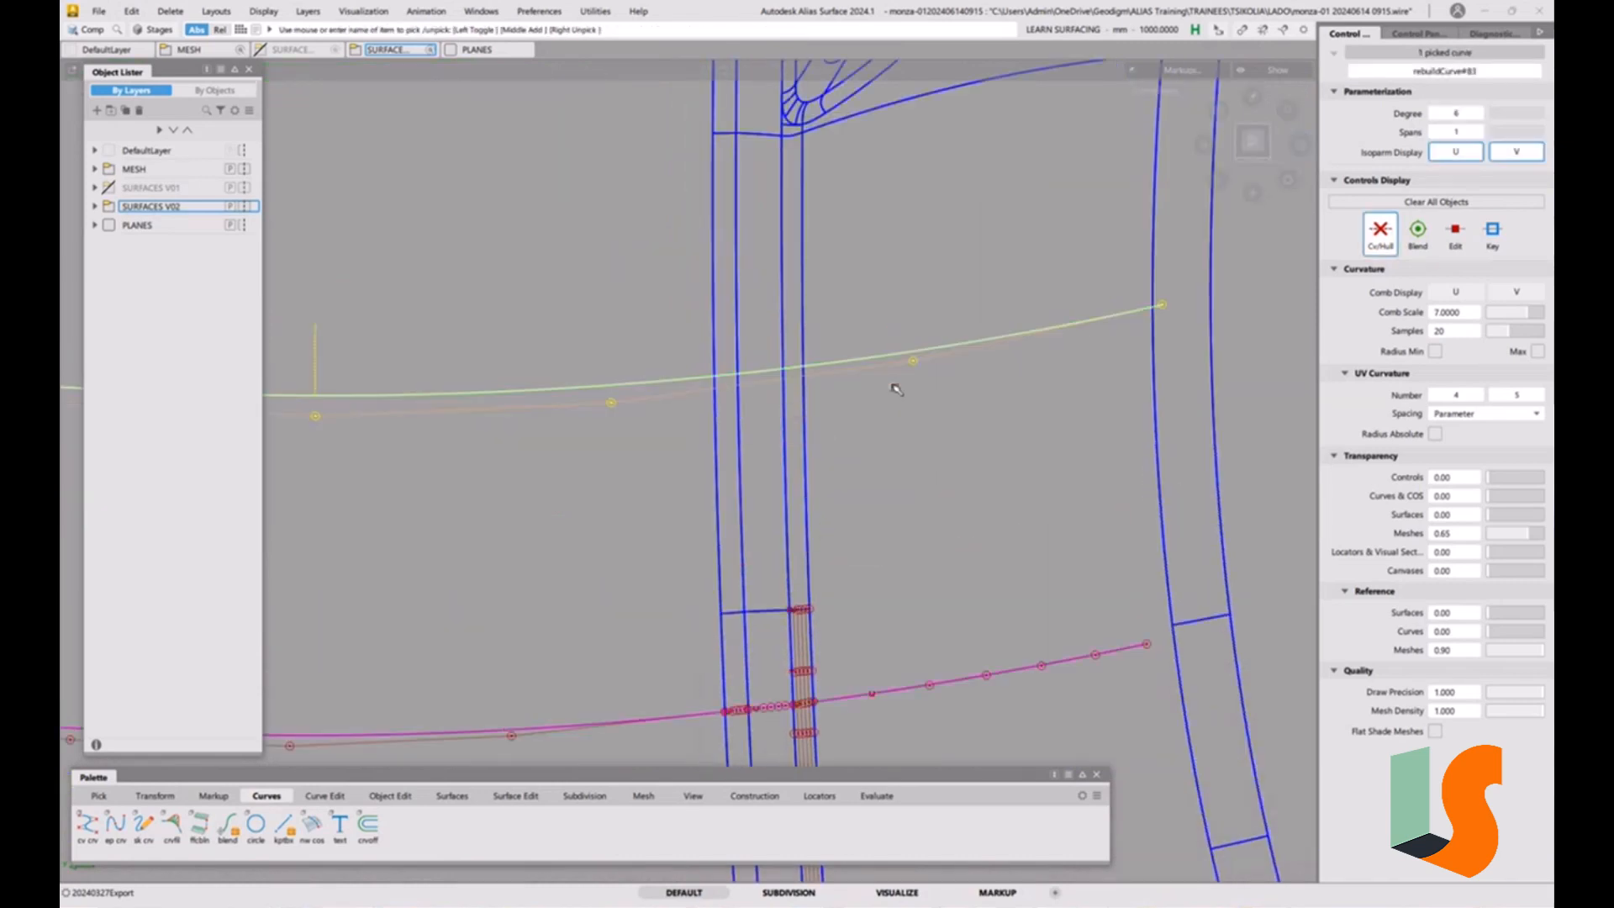
{"action": "left_click", "coordinate": [95, 206]}
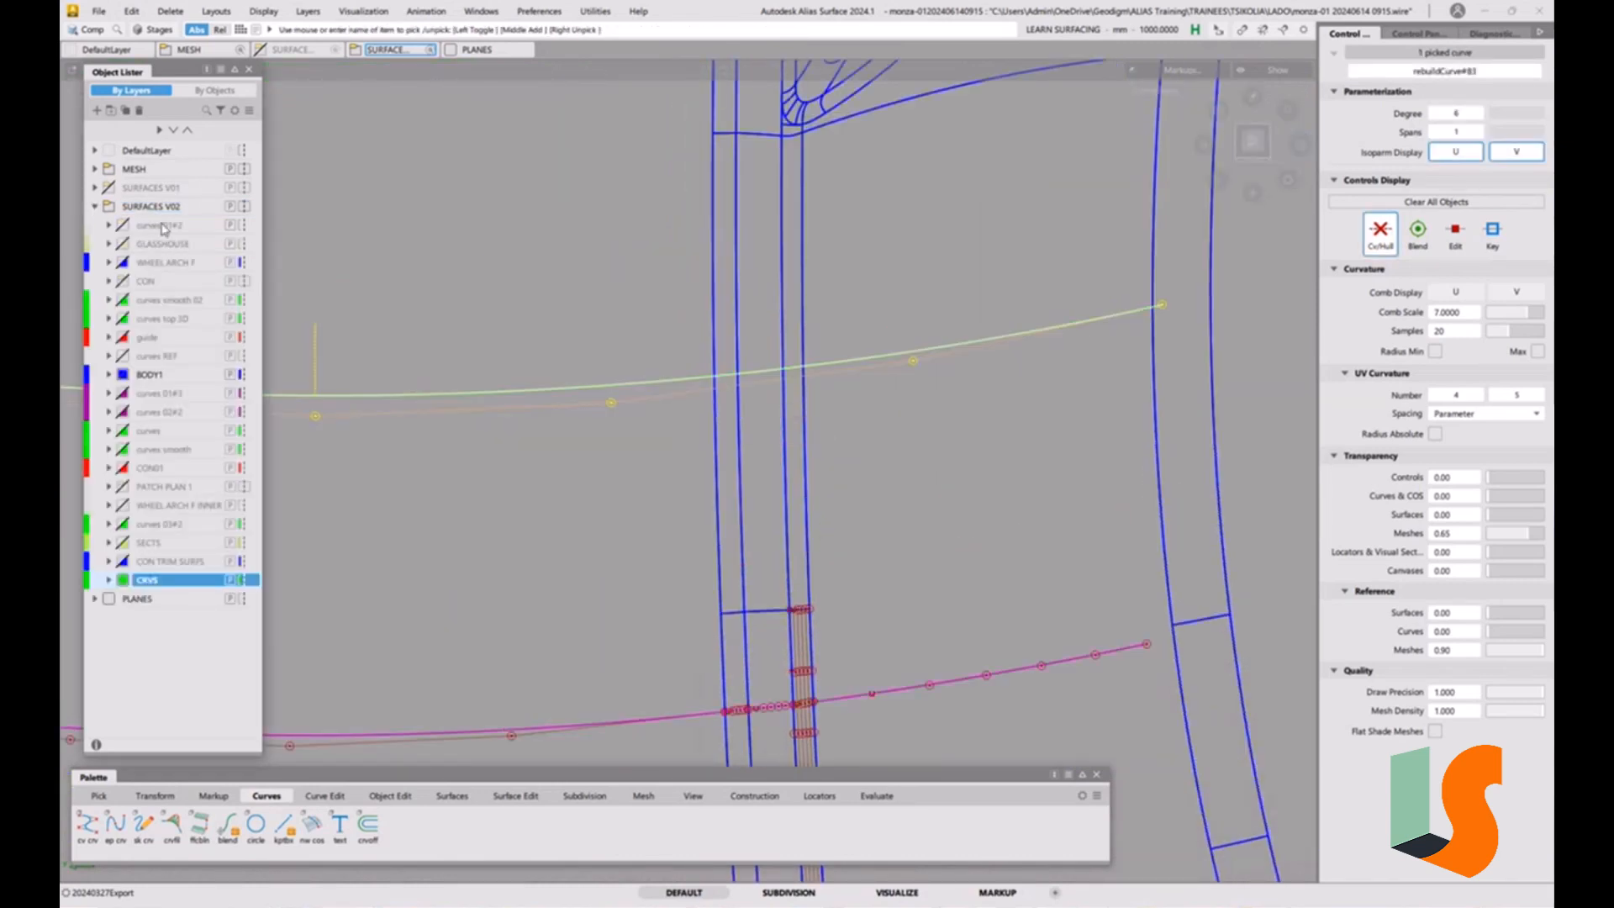
{"action": "right_click", "coordinate": [157, 213]}
{"action": "left_click", "coordinate": [206, 263]}
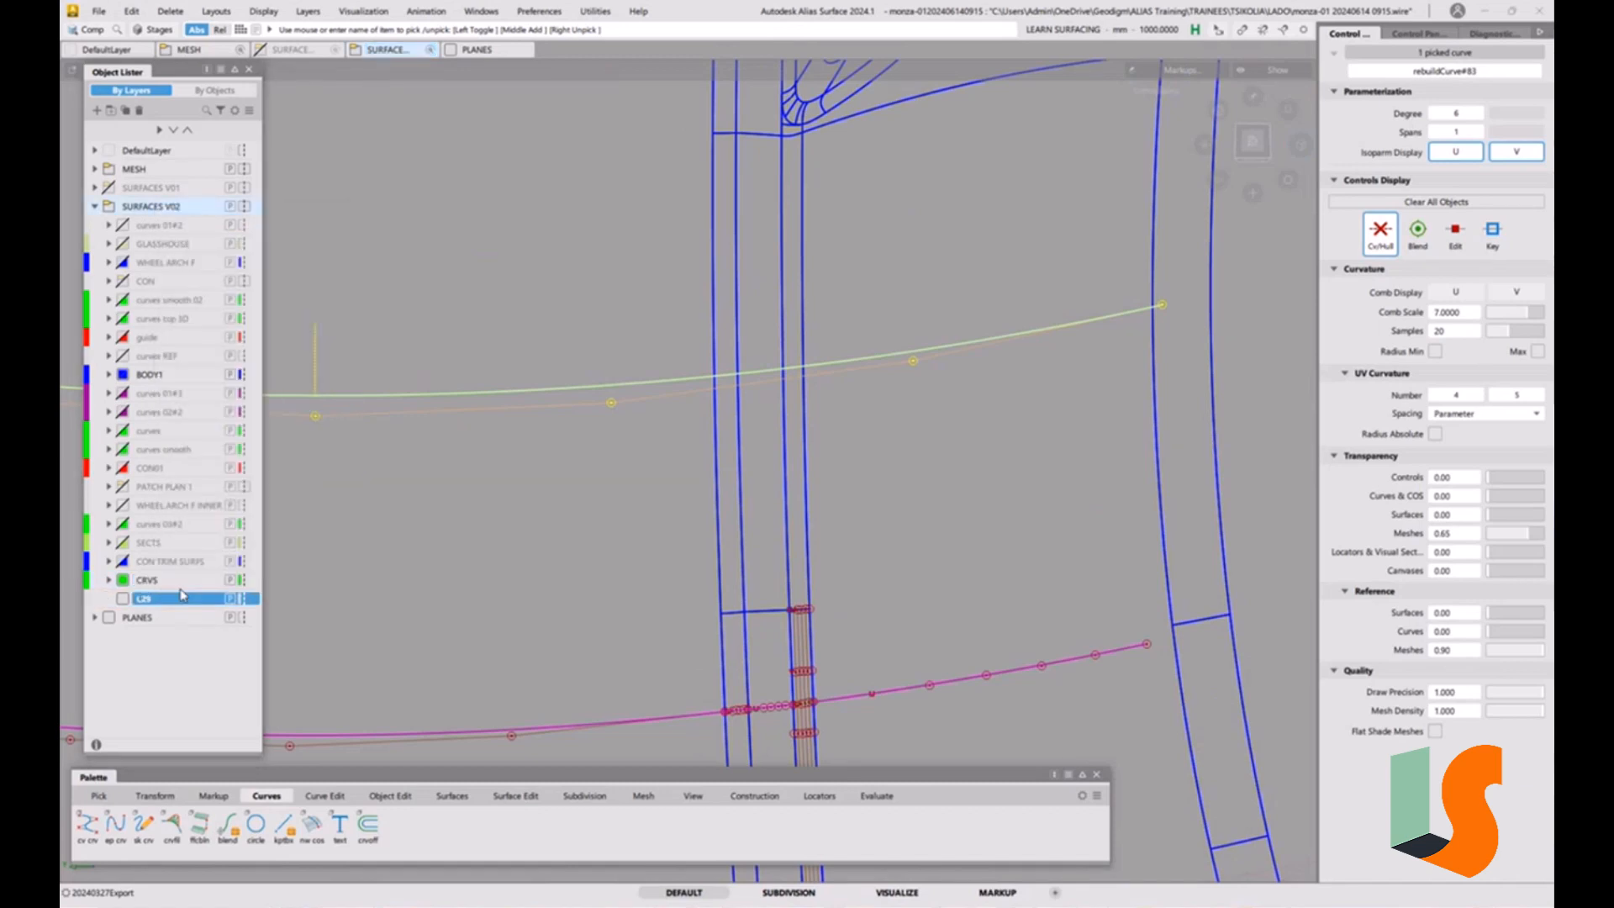
{"action": "double_click", "coordinate": [145, 599]}
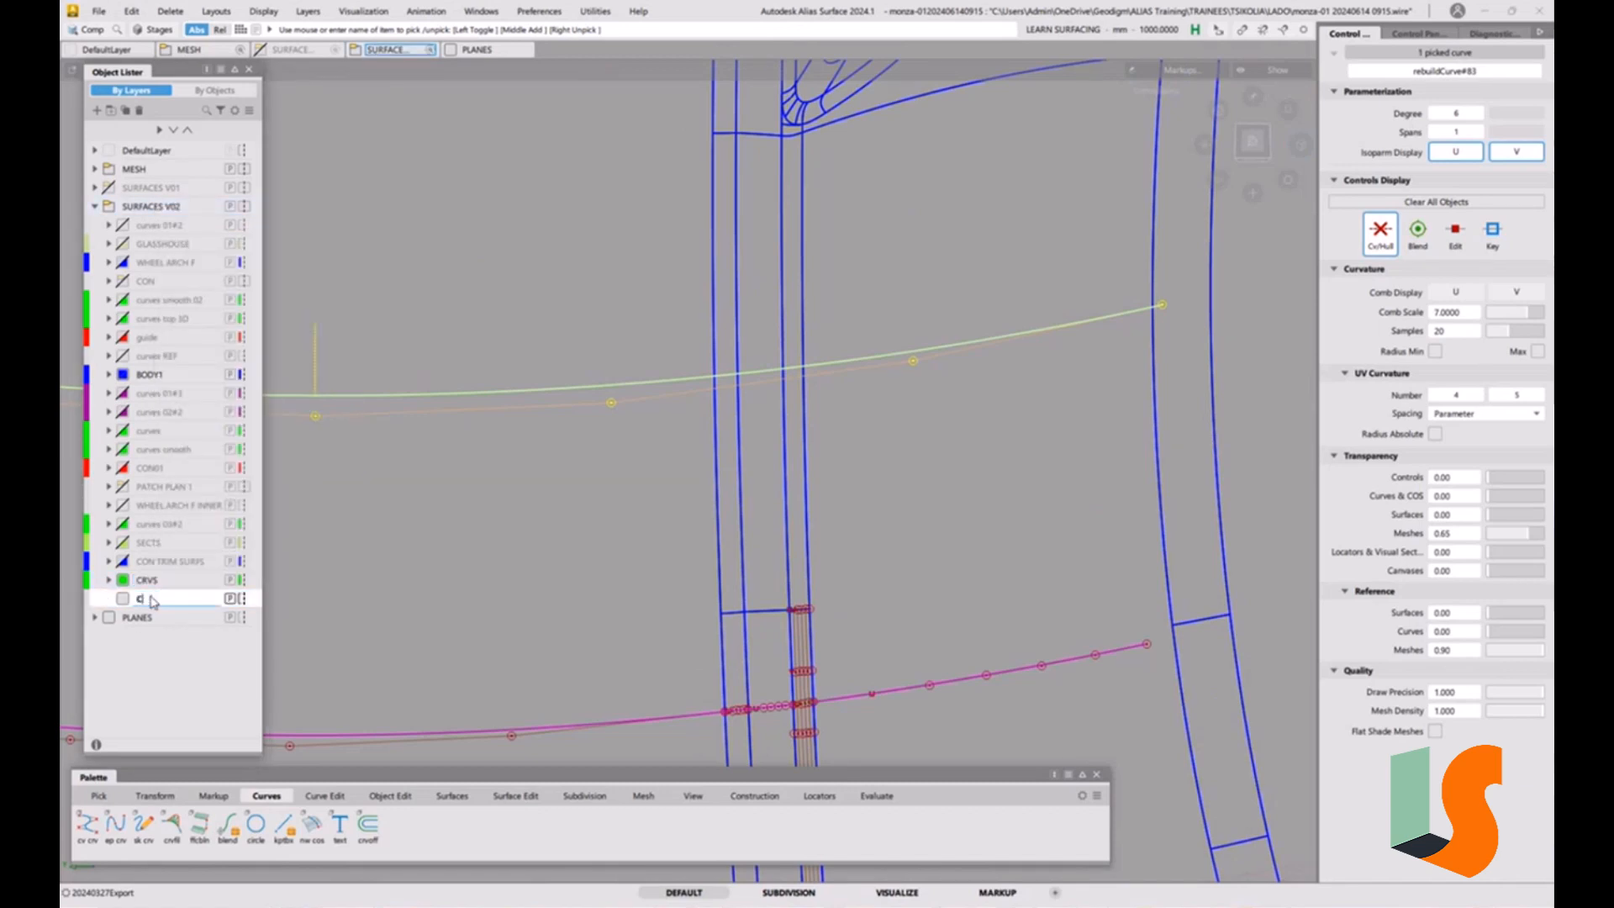
{"action": "type", "text": "CRVS 2d"}
{"action": "key", "text": "Return"}
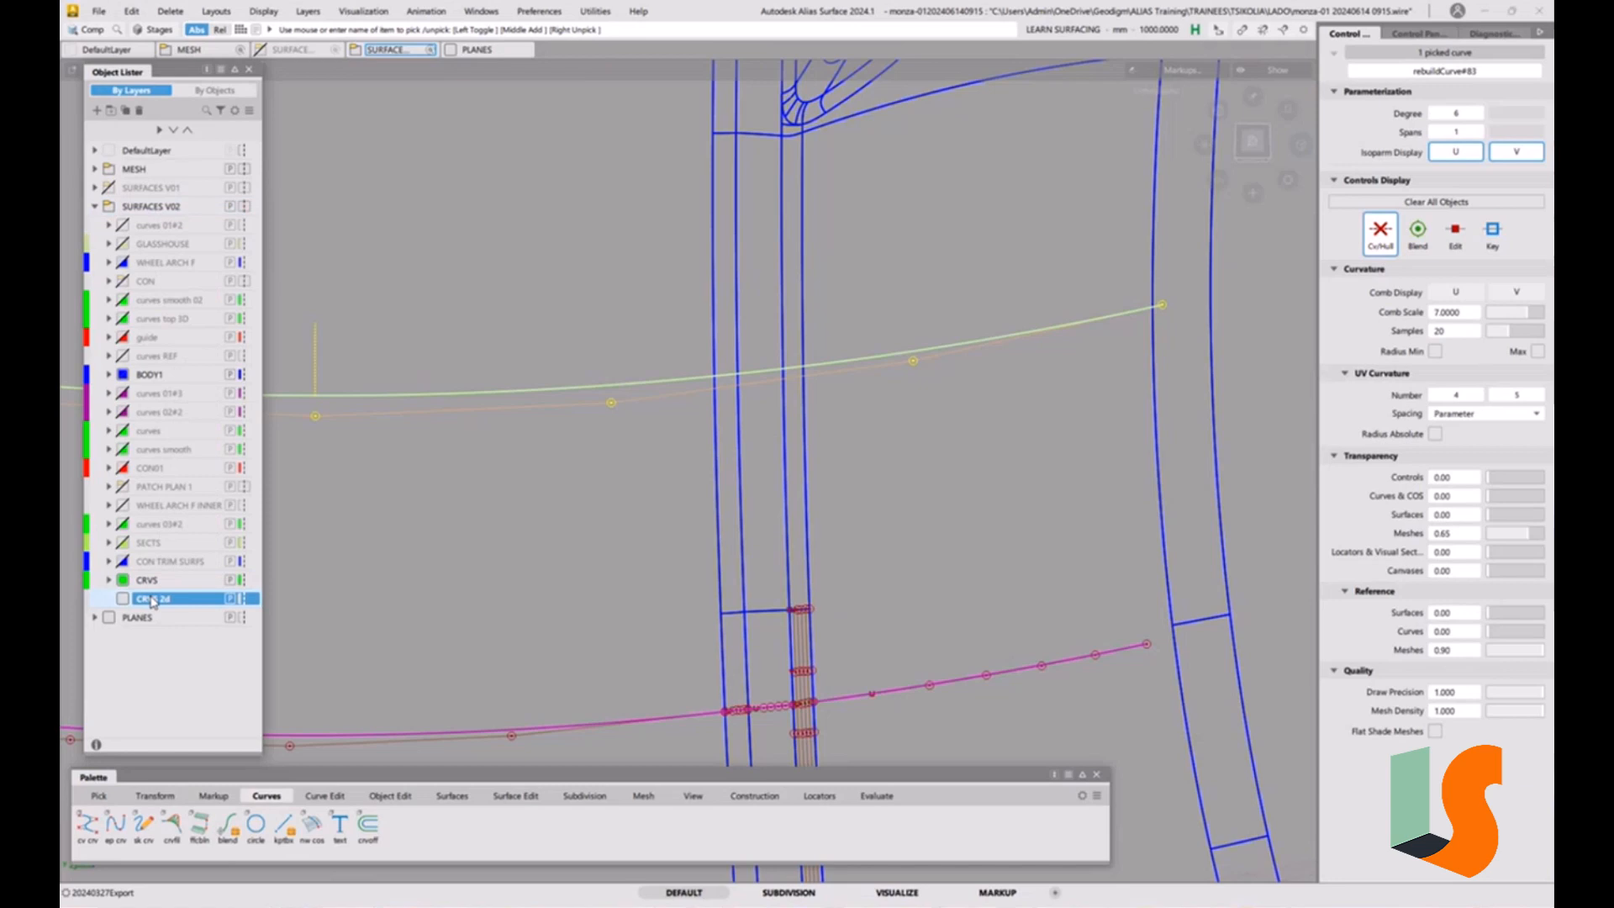
Assign the picked construction curve to the CRVS 2d layer and hide that layer.
{"action": "right_click", "coordinate": [152, 600]}
{"action": "left_click", "coordinate": [202, 544]}
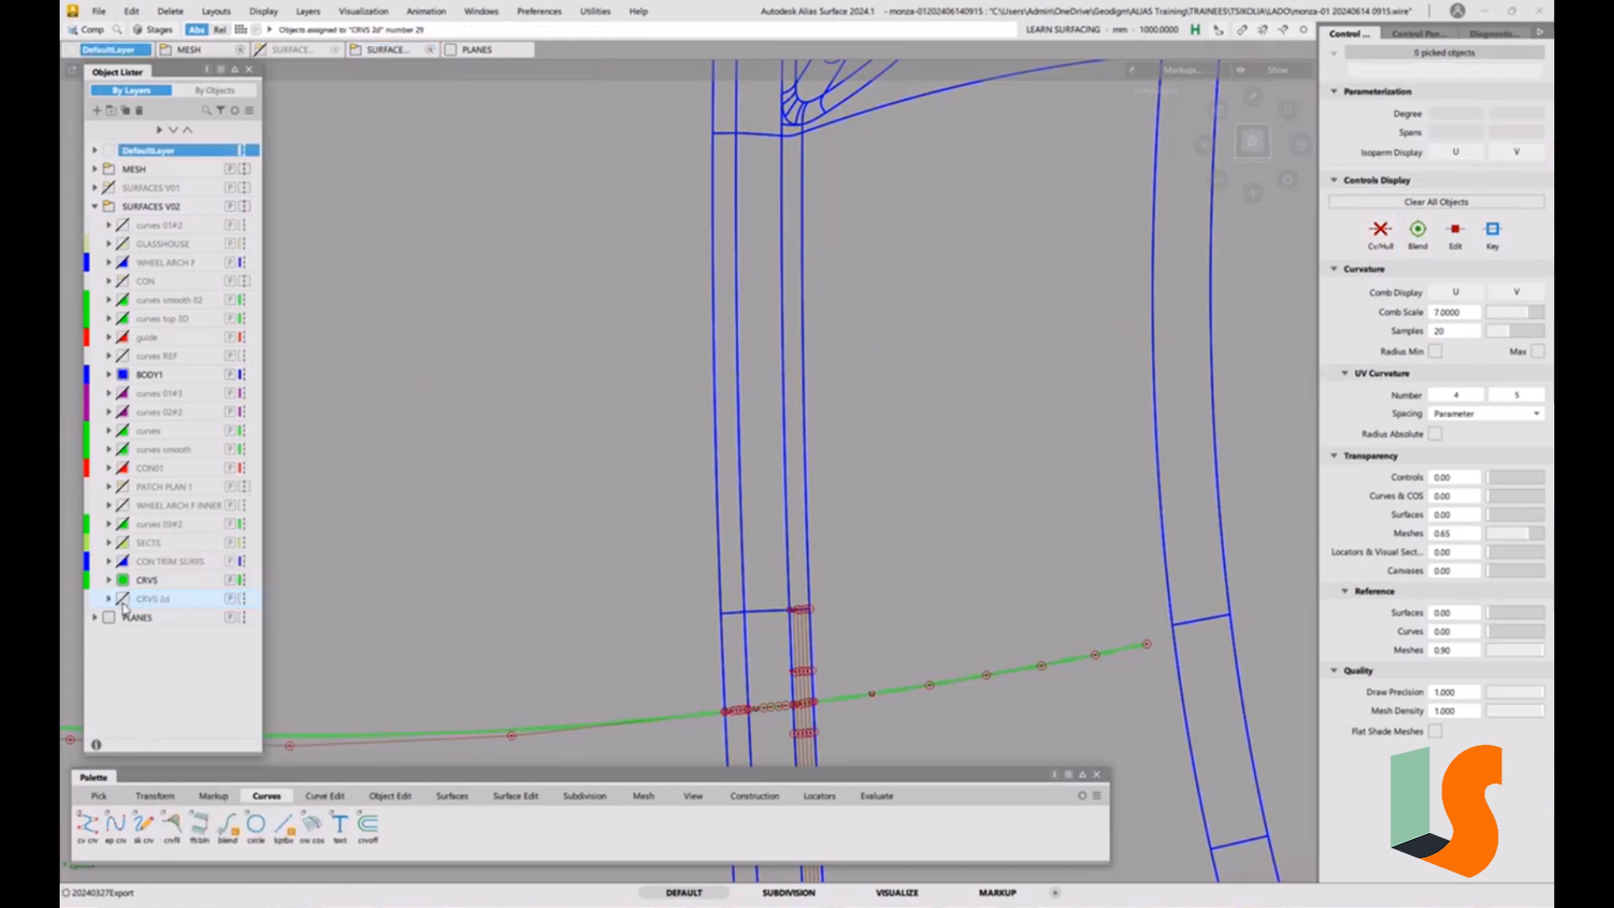
{"action": "middle_click_drag", "start_coordinate": [951, 471], "coordinate": [963, 320], "text": "alt+shift"}
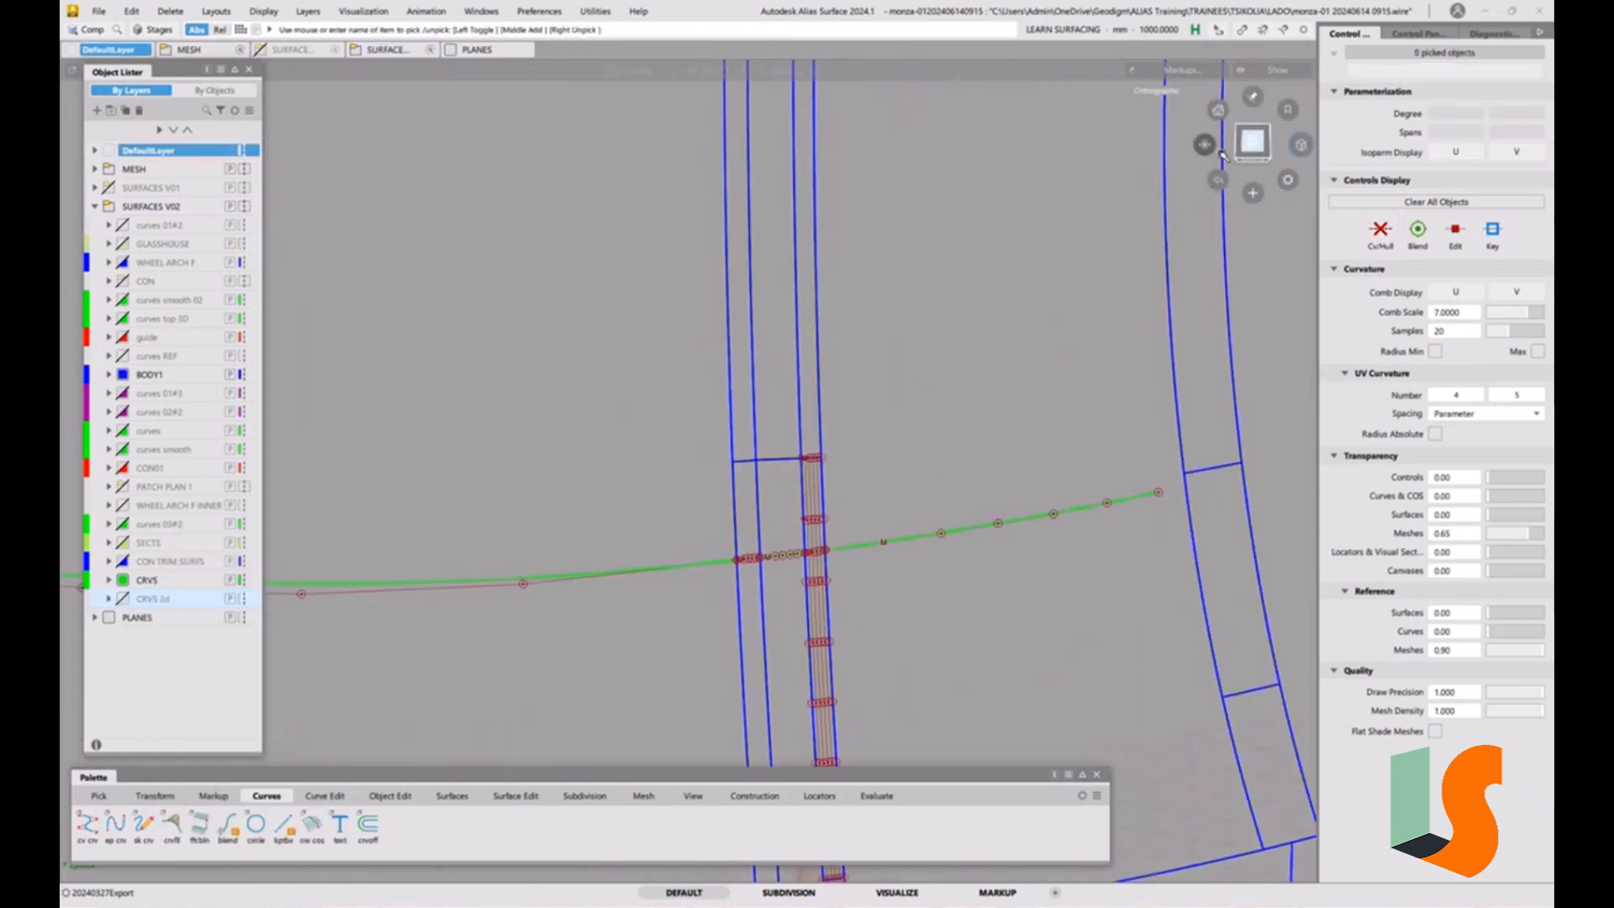
{"action": "left_click_drag", "start_coordinate": [941, 379], "coordinate": [893, 561], "text": "alt+shift"}
{"action": "middle_click_drag", "start_coordinate": [894, 561], "coordinate": [861, 411], "text": "alt+shift"}
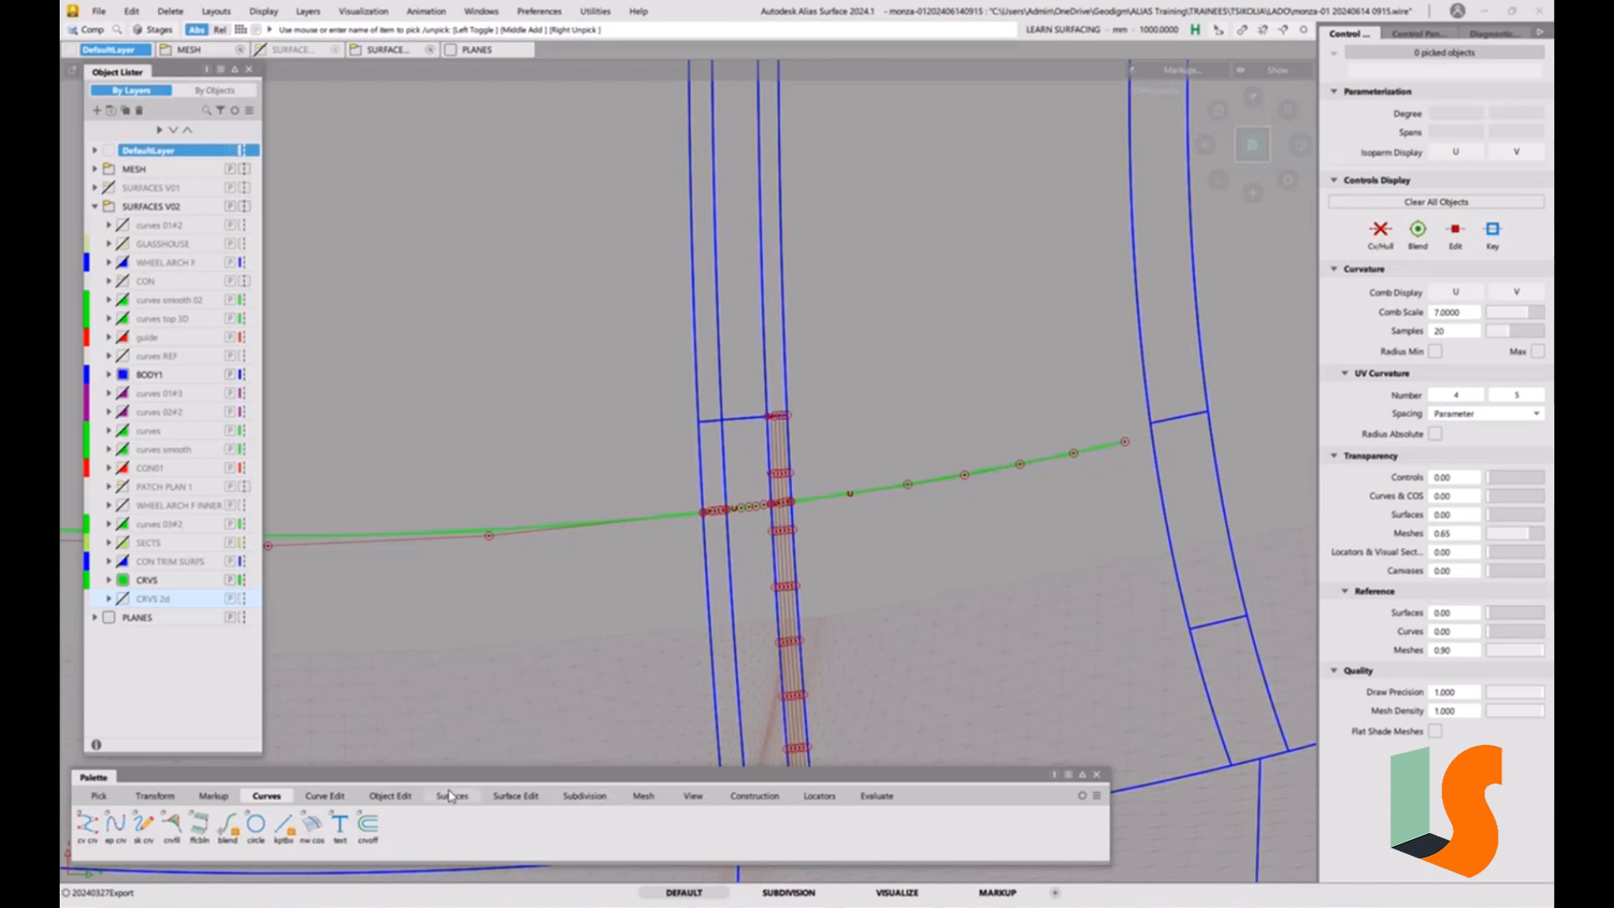
Extend the central projected curve from its strip end with a separate straight curve, using the Linear extend type and running well past the narrow strip.
{"action": "left_click", "coordinate": [390, 796]}
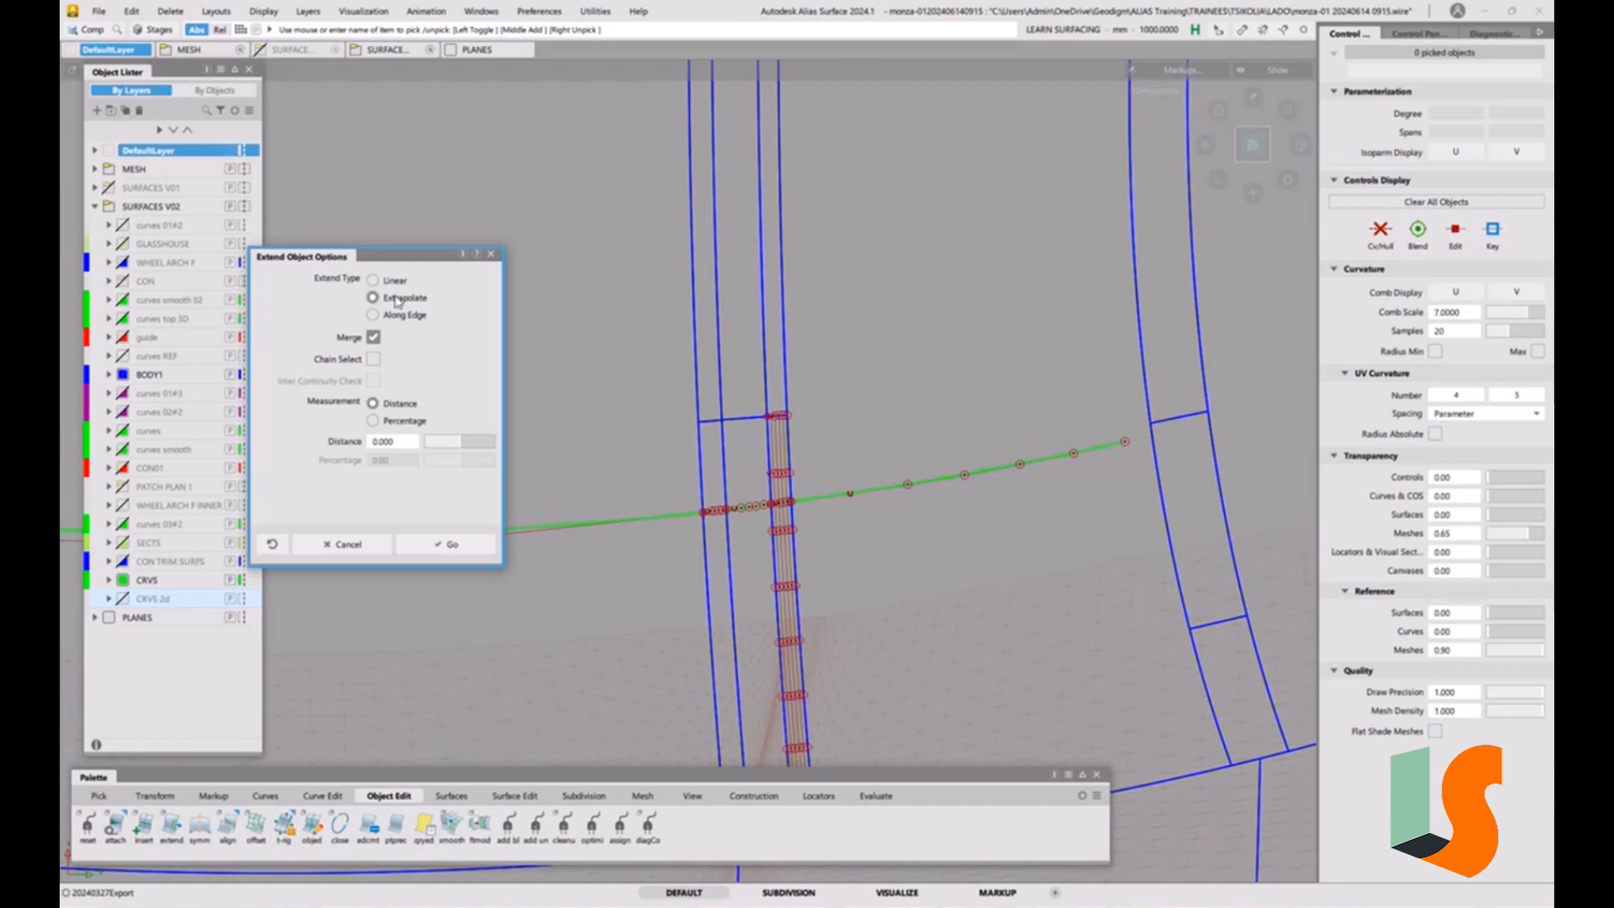
{"action": "left_click", "coordinate": [392, 281]}
{"action": "left_click_drag", "start_coordinate": [408, 259], "coordinate": [370, 206]}
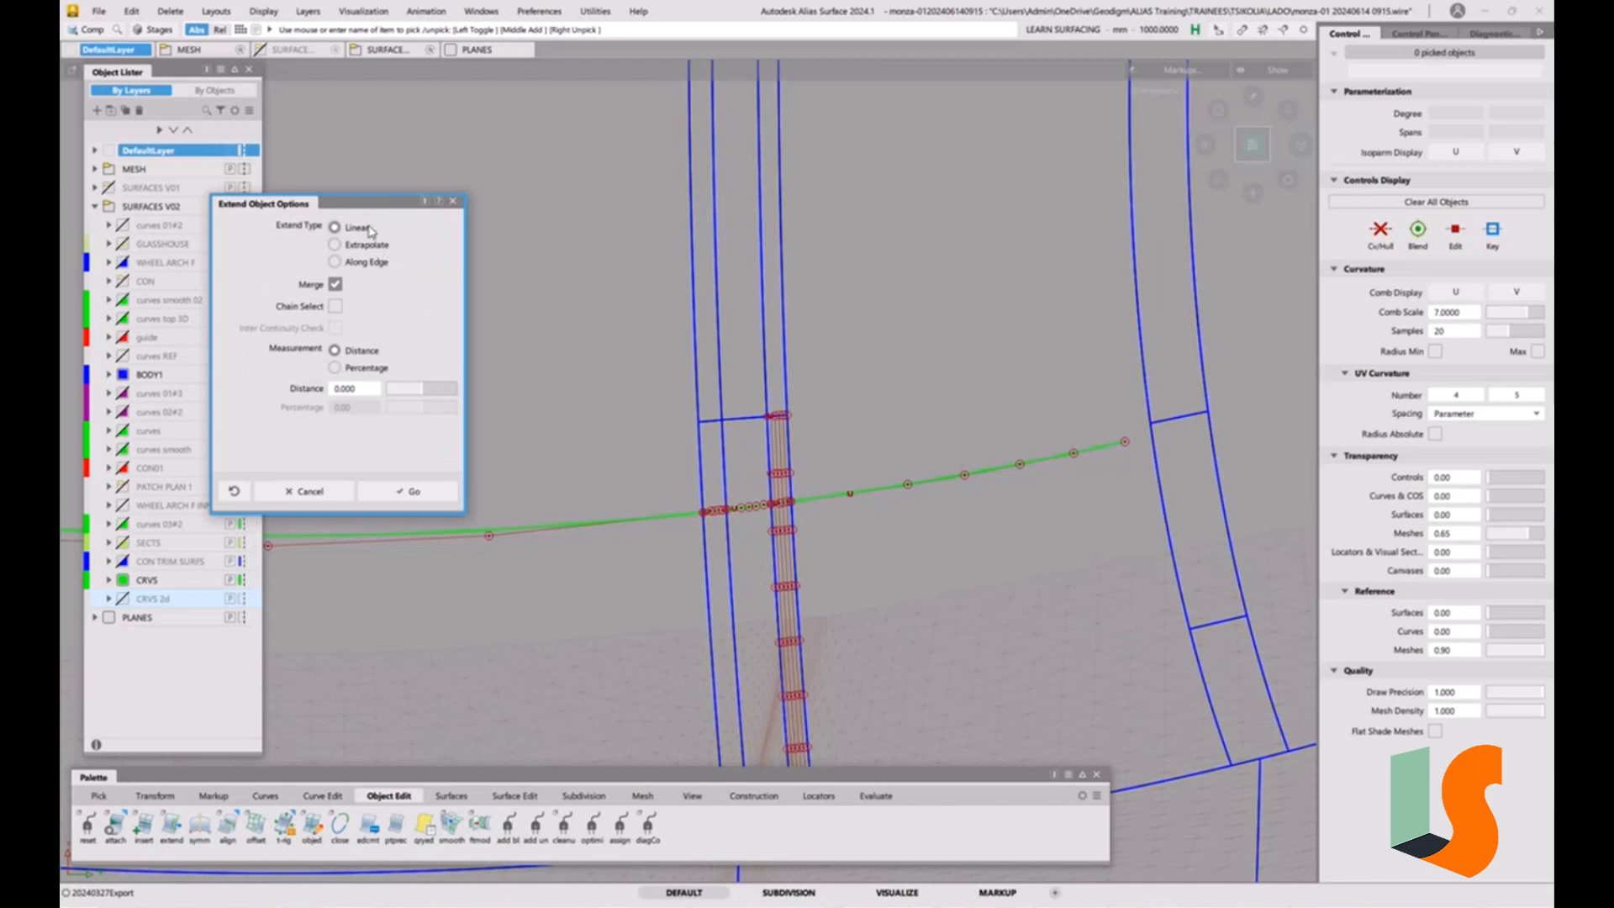
{"action": "left_click", "coordinate": [411, 494]}
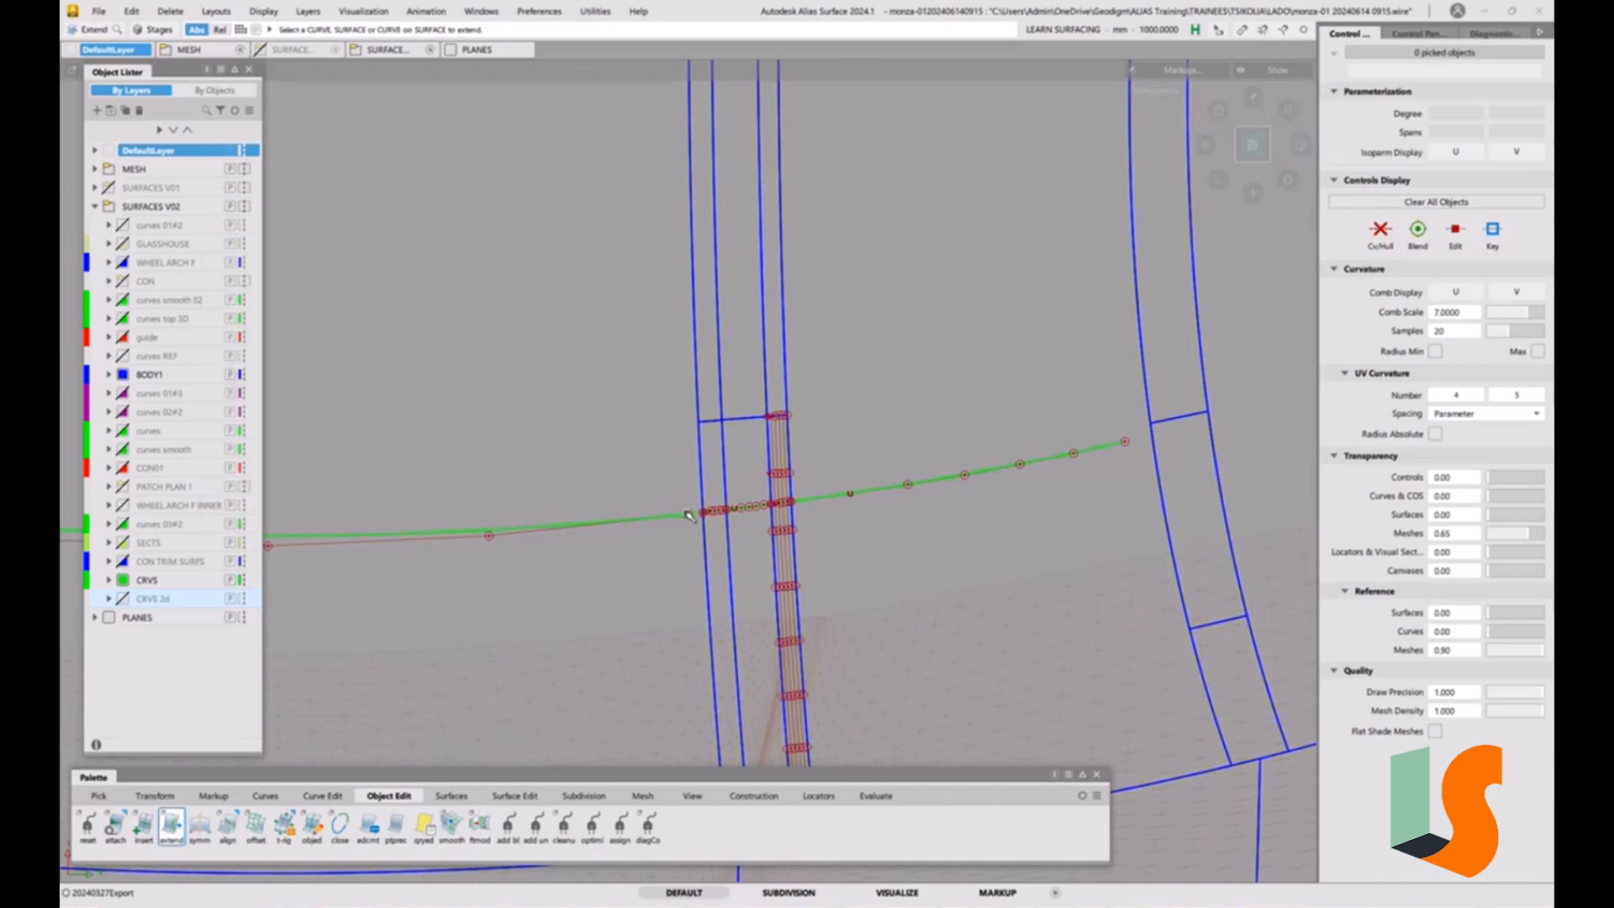
{"action": "left_click", "coordinate": [690, 515]}
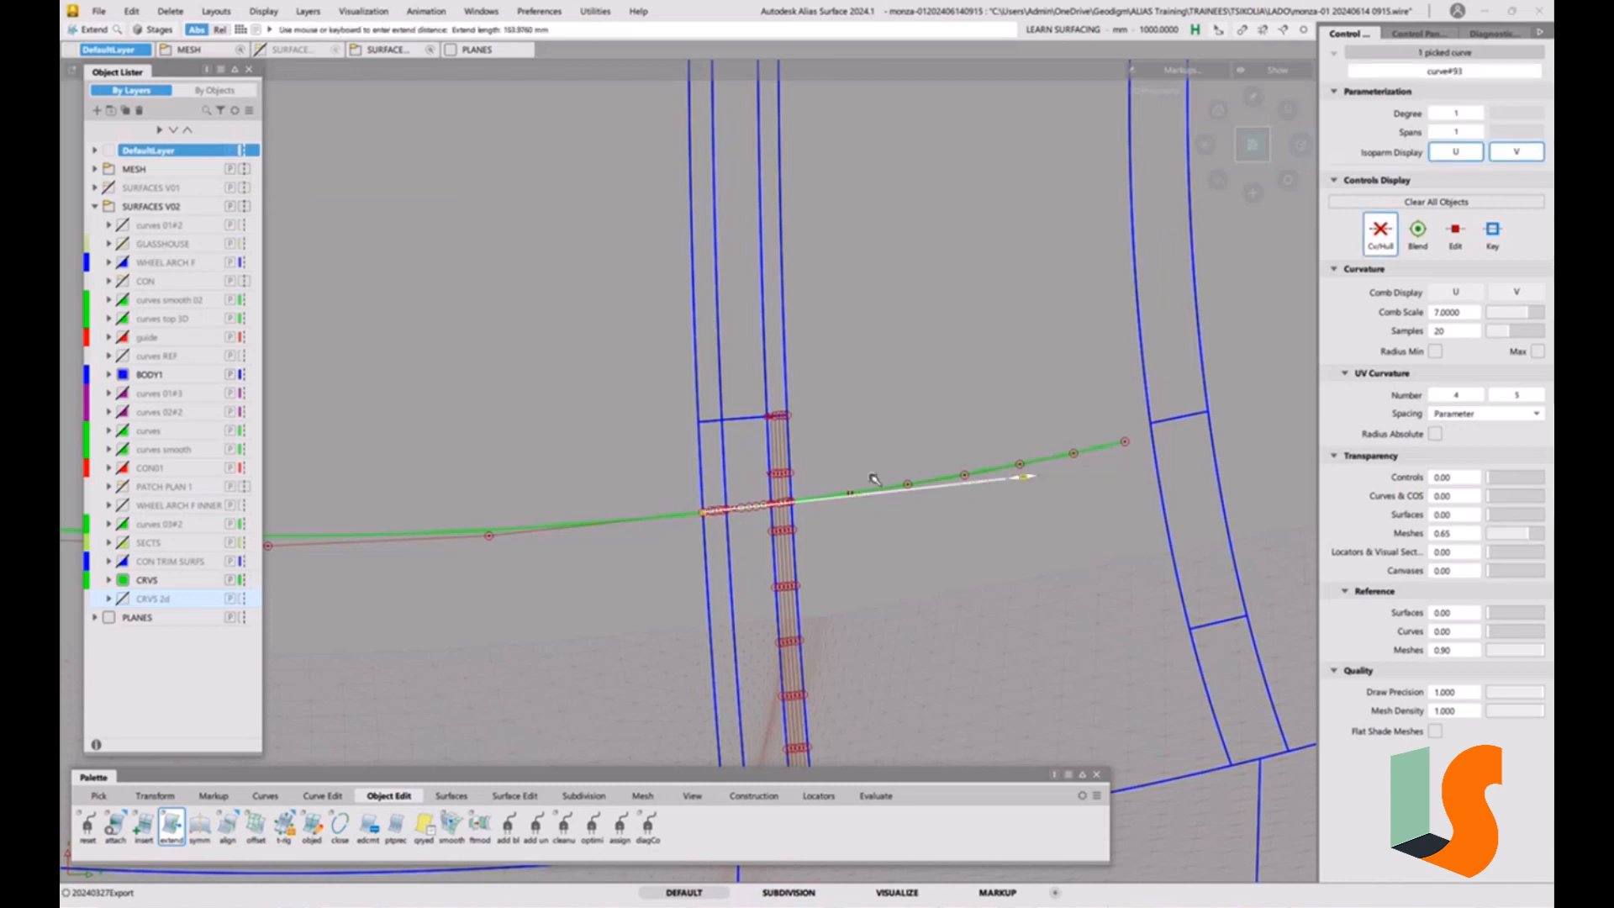
{"action": "left_click_drag", "start_coordinate": [1023, 479], "coordinate": [1127, 464]}
{"action": "right_click_drag", "start_coordinate": [1043, 499], "coordinate": [1048, 429], "text": "alt+shift"}
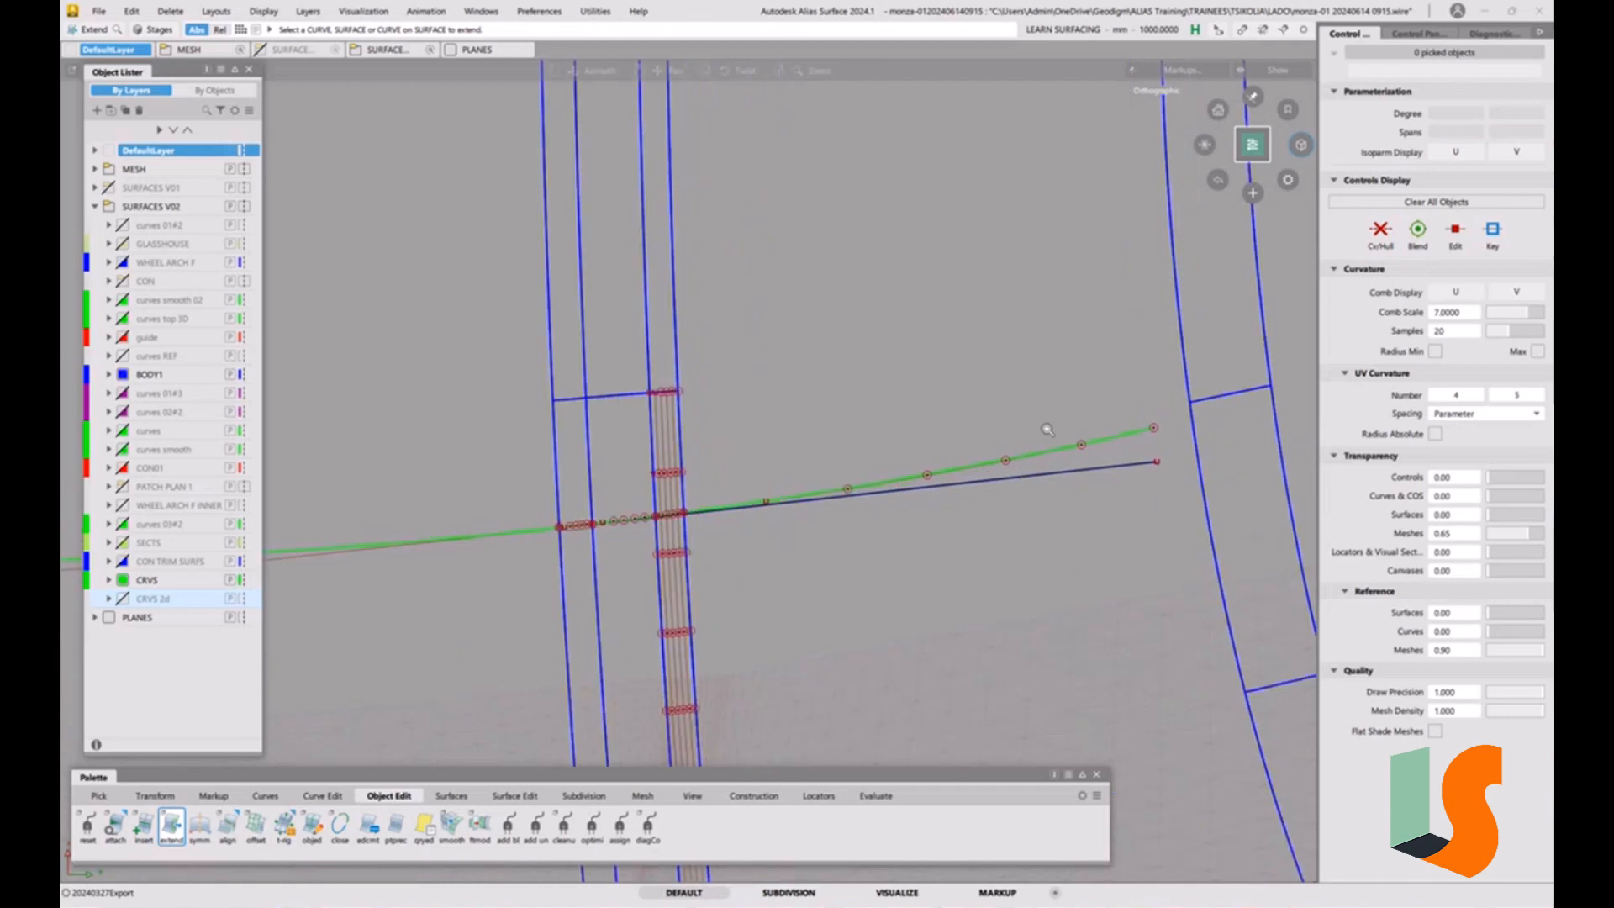
Assign the straight extension curve to the CRVS layer.
{"action": "middle_click_drag", "start_coordinate": [1048, 429], "coordinate": [996, 423], "text": "alt+shift"}
{"action": "left_click_drag", "start_coordinate": [706, 557], "coordinate": [757, 571], "text": "ctrl+shift"}
{"action": "left_click", "coordinate": [910, 469]}
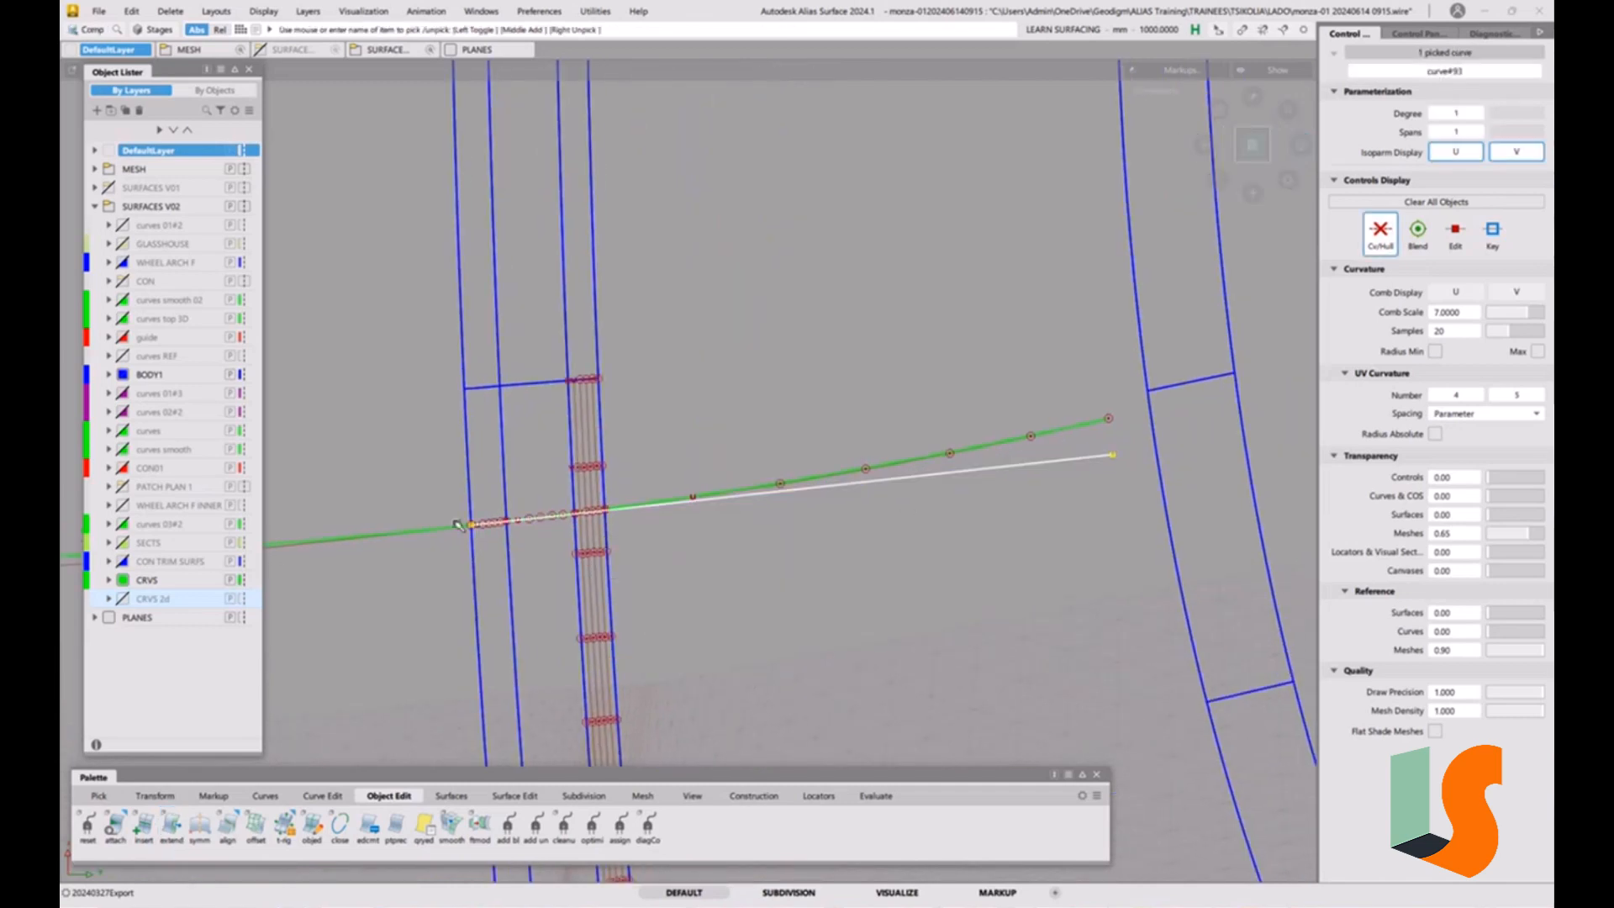
{"action": "right_click", "coordinate": [147, 580]}
{"action": "left_click", "coordinate": [210, 539]}
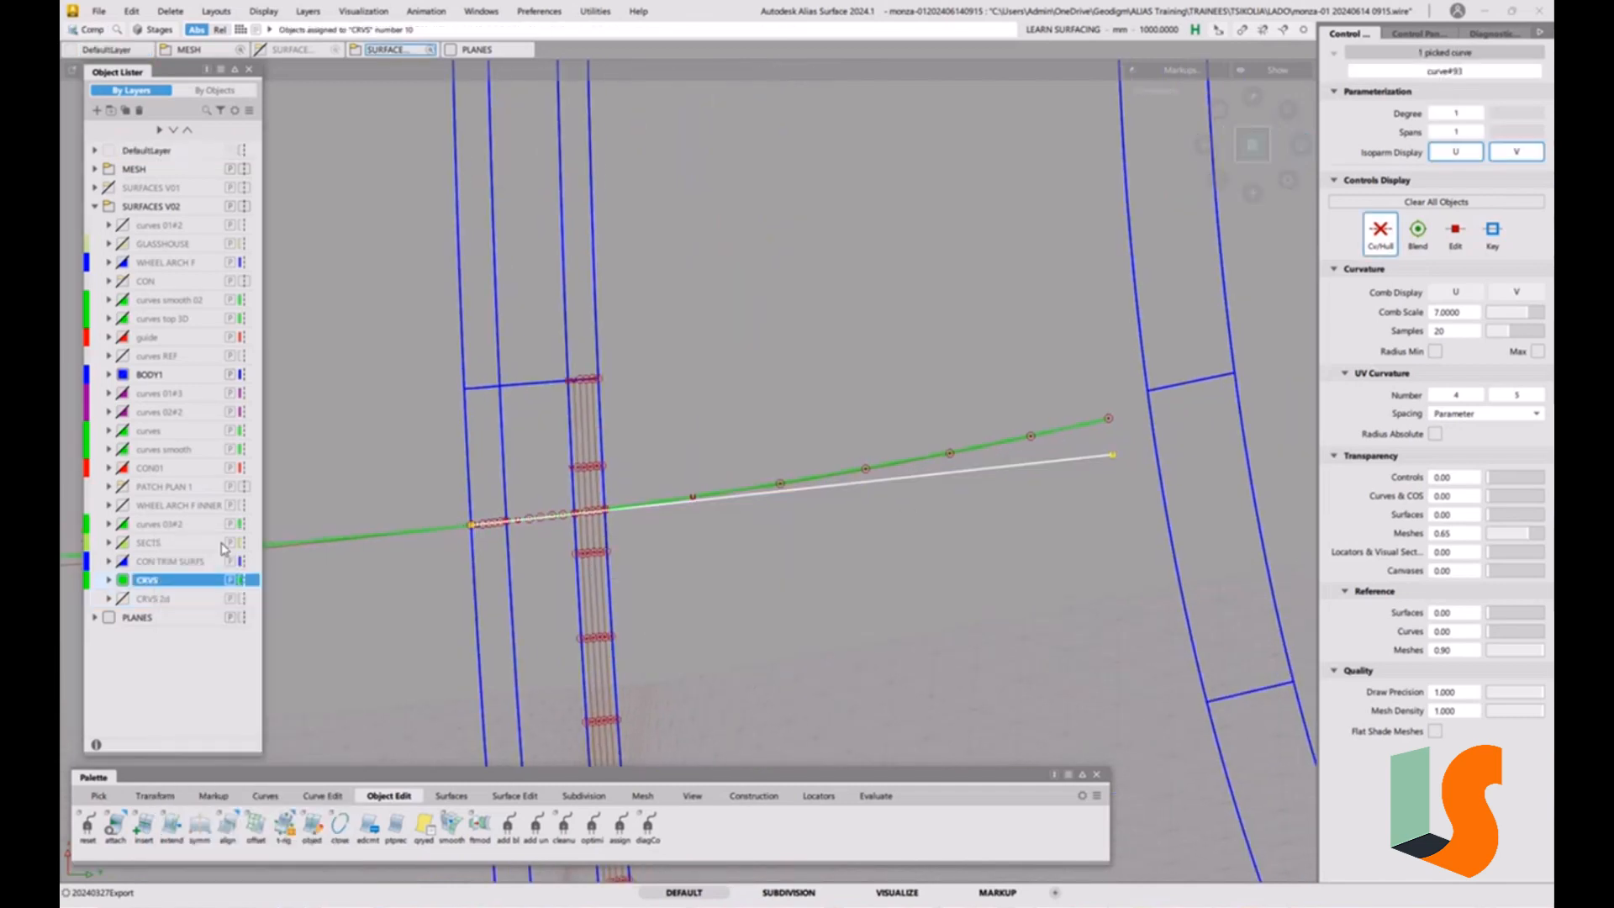
Examine from several angles how the straight extension curve aligns with the projected curve beyond the narrow strip.
{"action": "left_click_drag", "start_coordinate": [766, 566], "coordinate": [799, 321], "text": "alt+shift"}
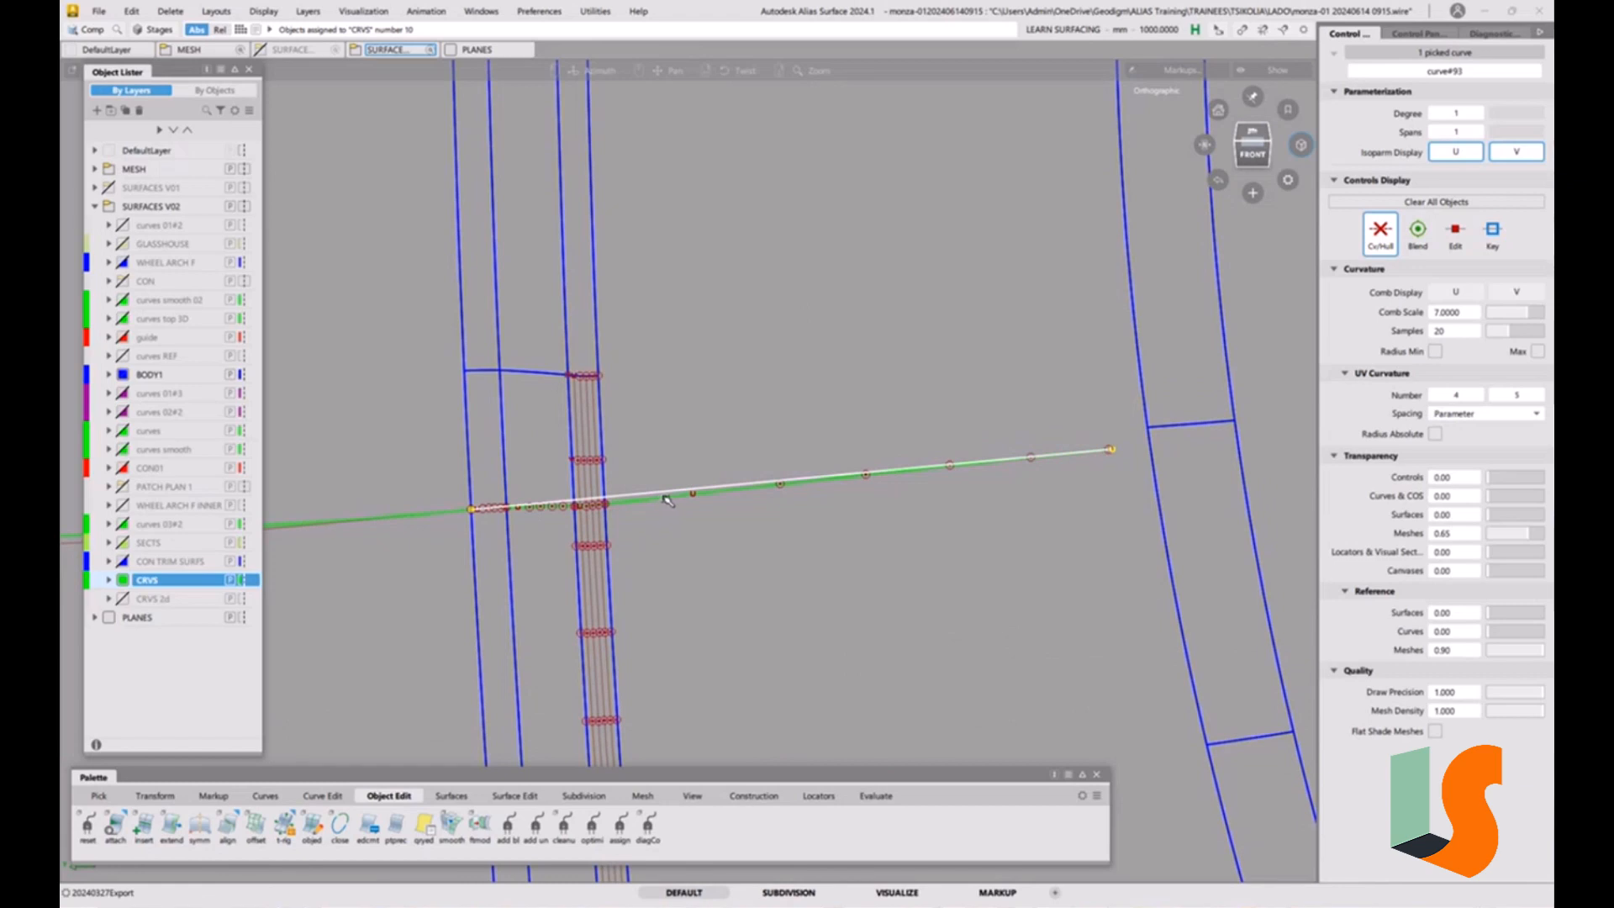
{"action": "left_click_drag", "start_coordinate": [725, 491], "coordinate": [725, 550], "text": "alt+shift"}
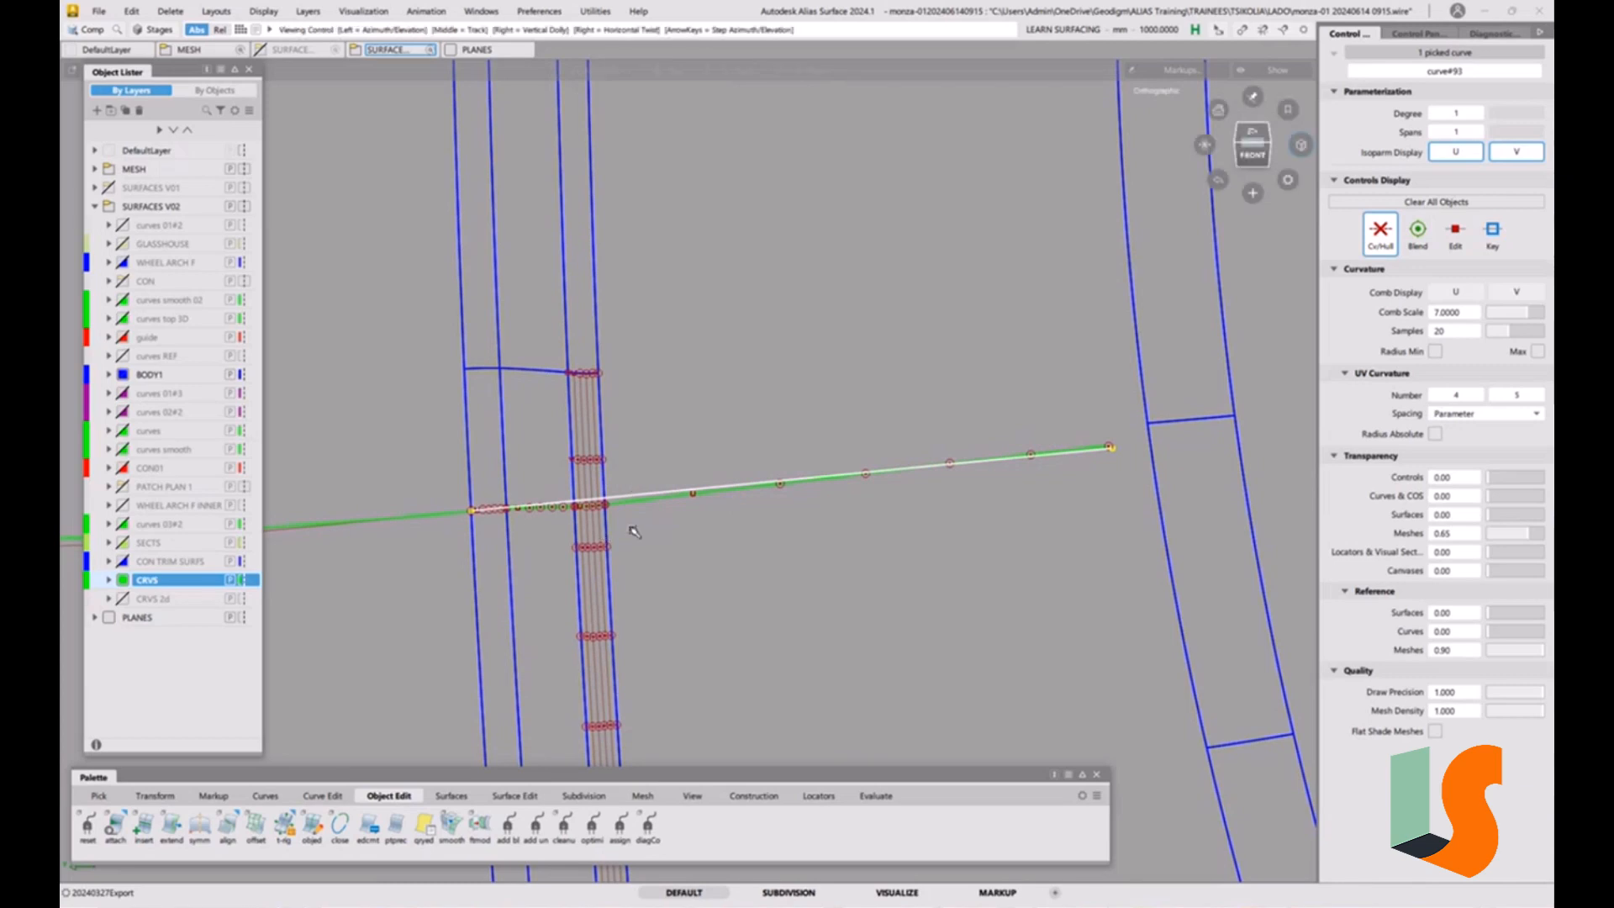
{"action": "right_click_drag", "start_coordinate": [633, 530], "coordinate": [638, 494], "text": "alt+shift"}
{"action": "middle_click_drag", "start_coordinate": [639, 494], "coordinate": [696, 479], "text": "alt+shift"}
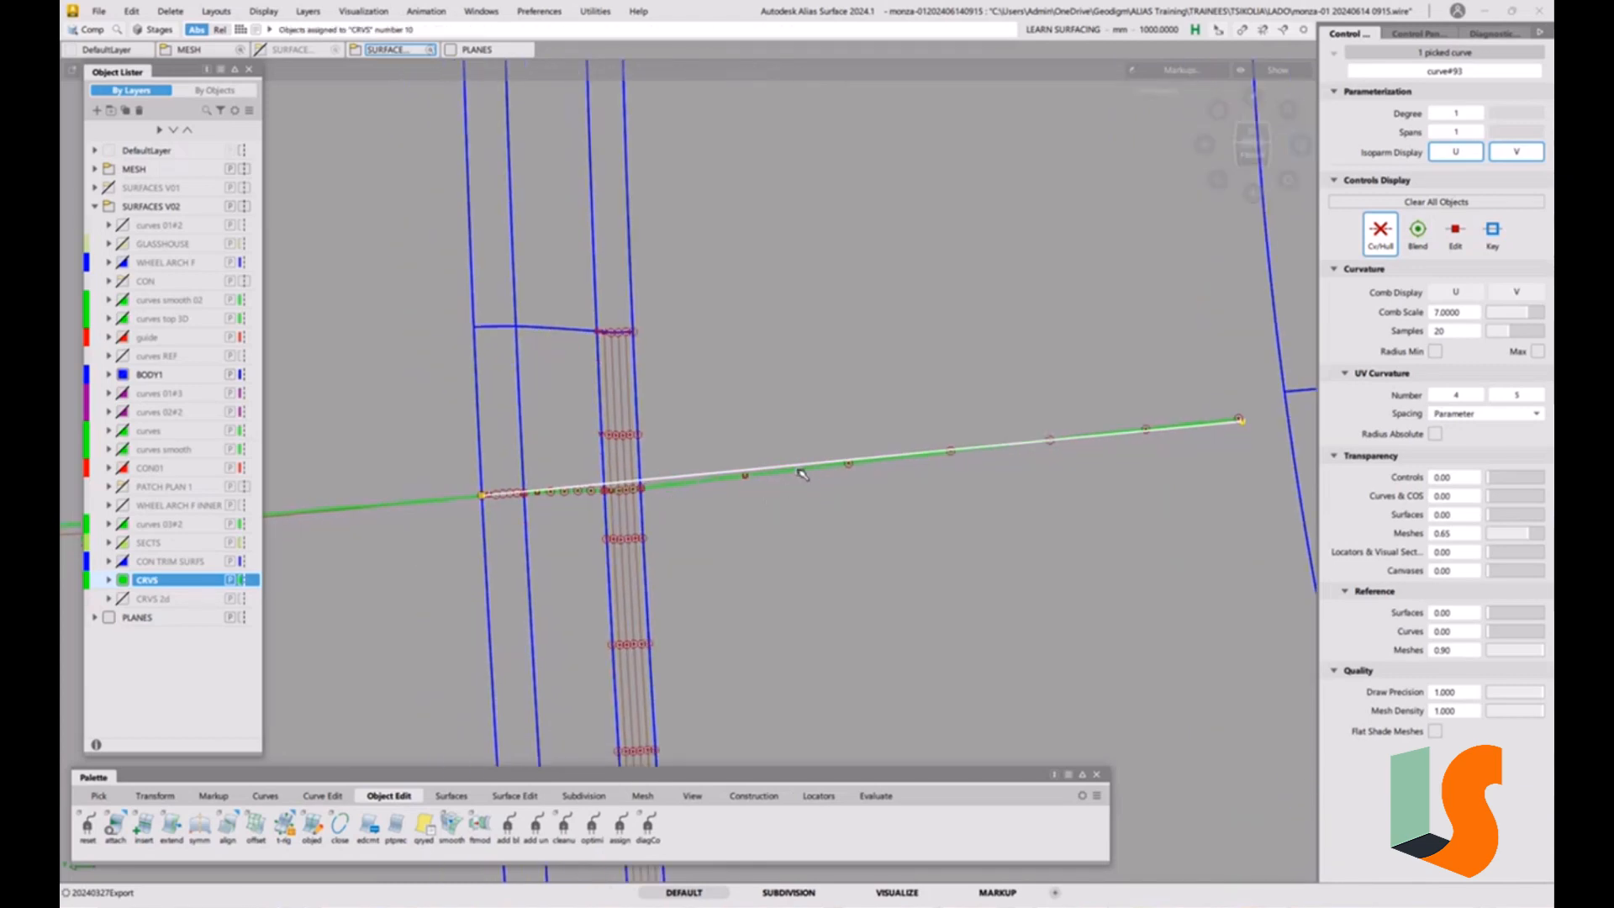
{"action": "left_click_drag", "start_coordinate": [806, 473], "coordinate": [808, 467], "text": "alt+shift"}
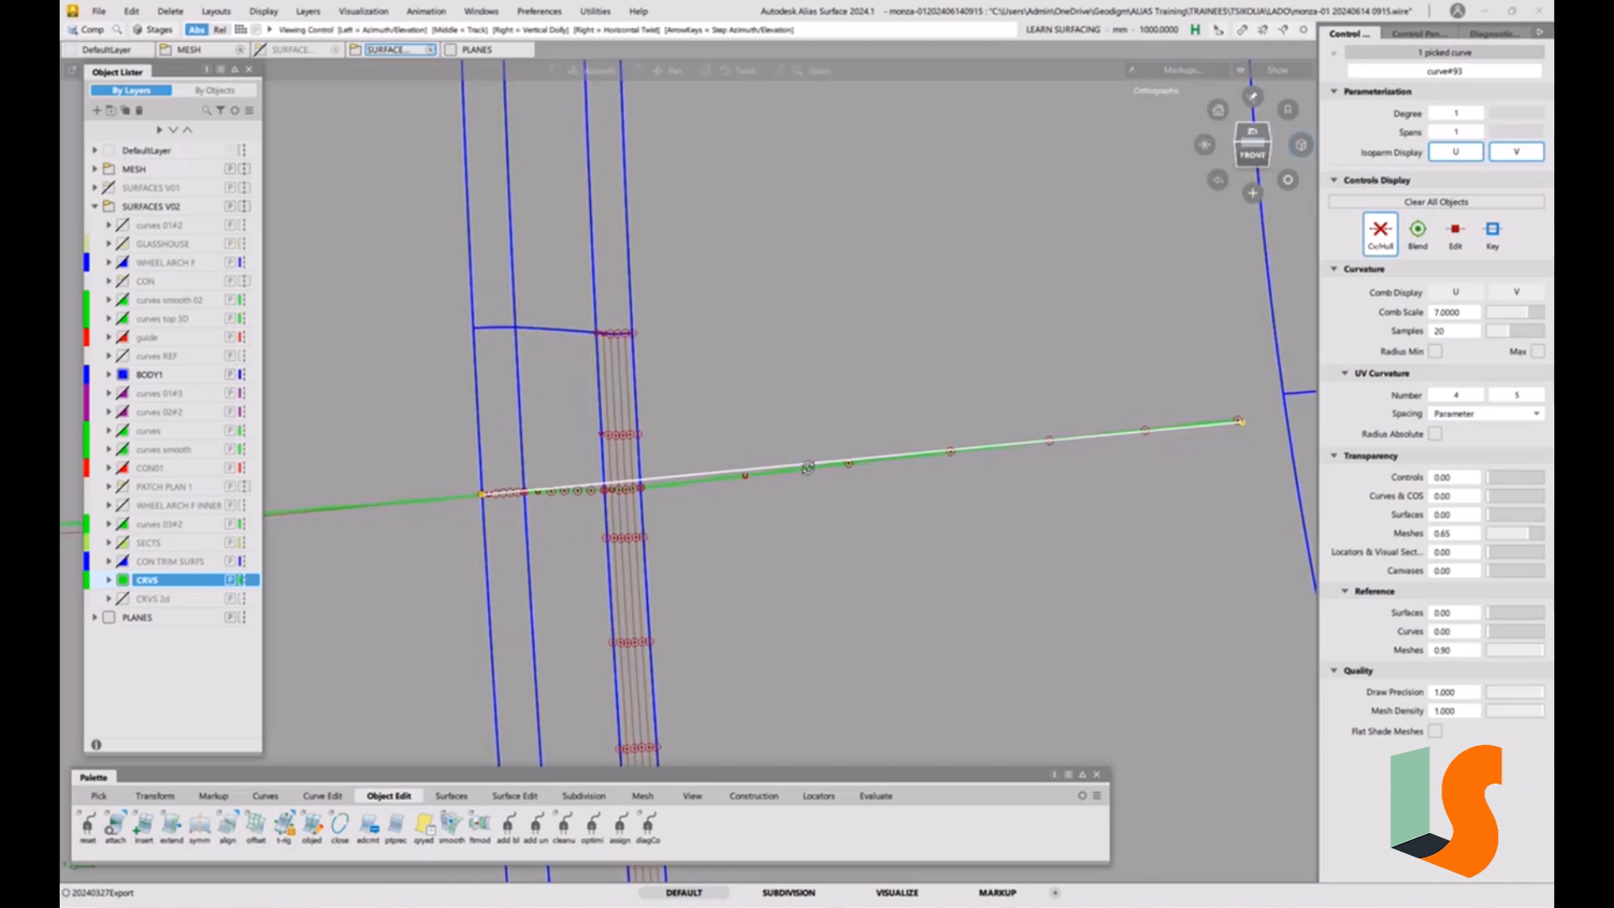
{"action": "right_click_drag", "start_coordinate": [807, 468], "coordinate": [807, 559], "text": "alt+shift"}
{"action": "middle_click_drag", "start_coordinate": [807, 559], "coordinate": [802, 517], "text": "alt+shift"}
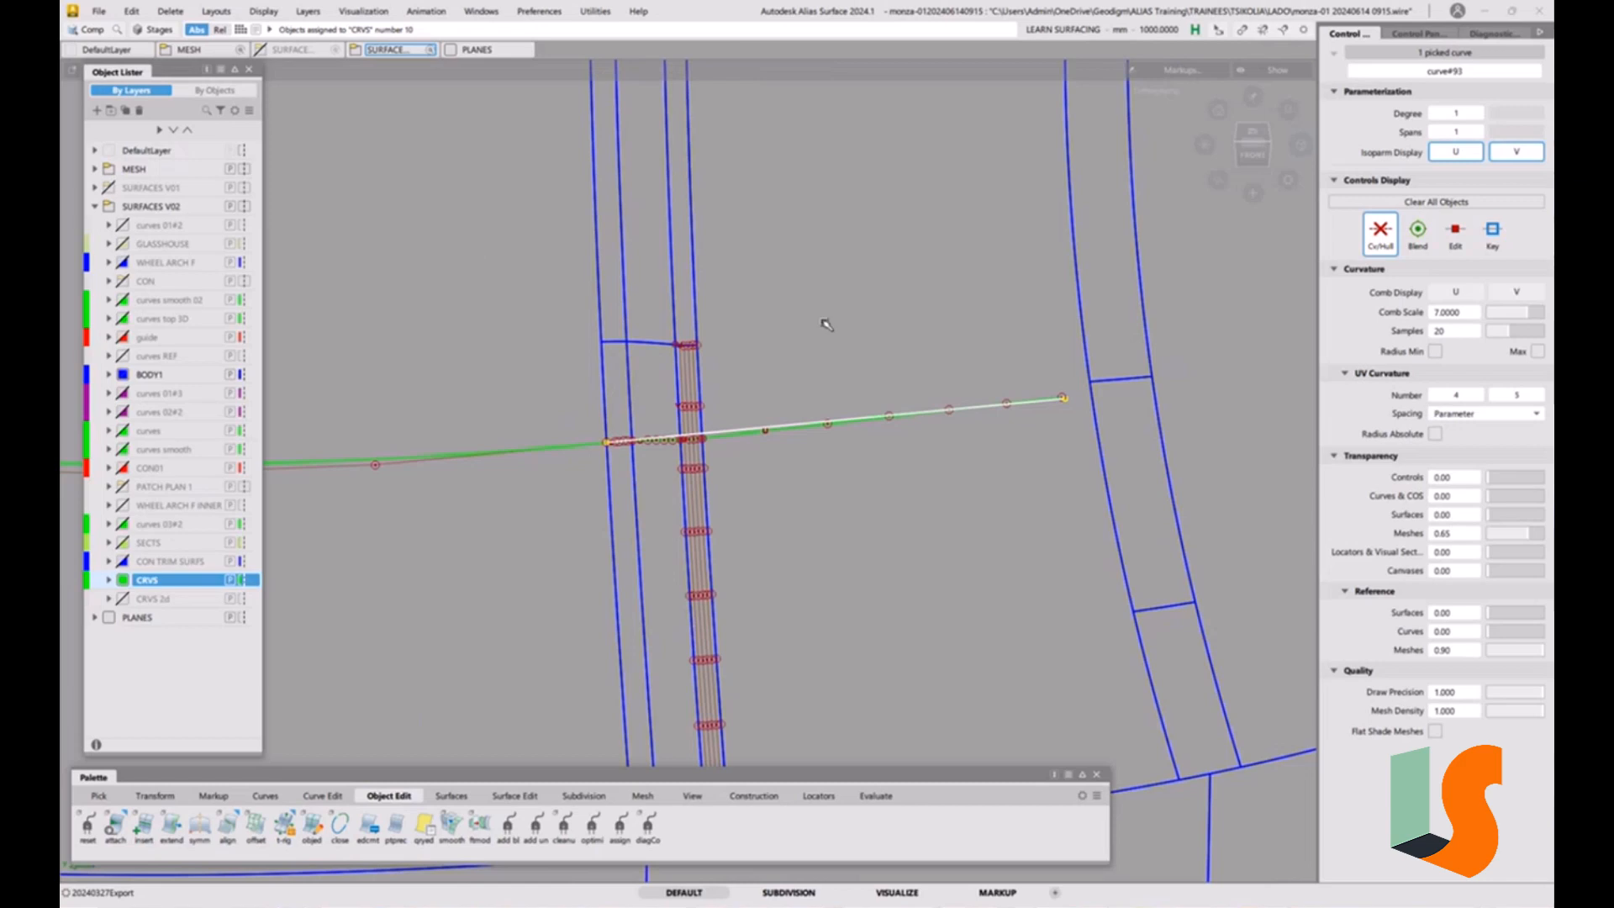
Set the mesh transparency to 0.05 and toggle the glass house and blackouts layers to look for the hood mesh.
{"action": "left_click", "coordinate": [95, 169]}
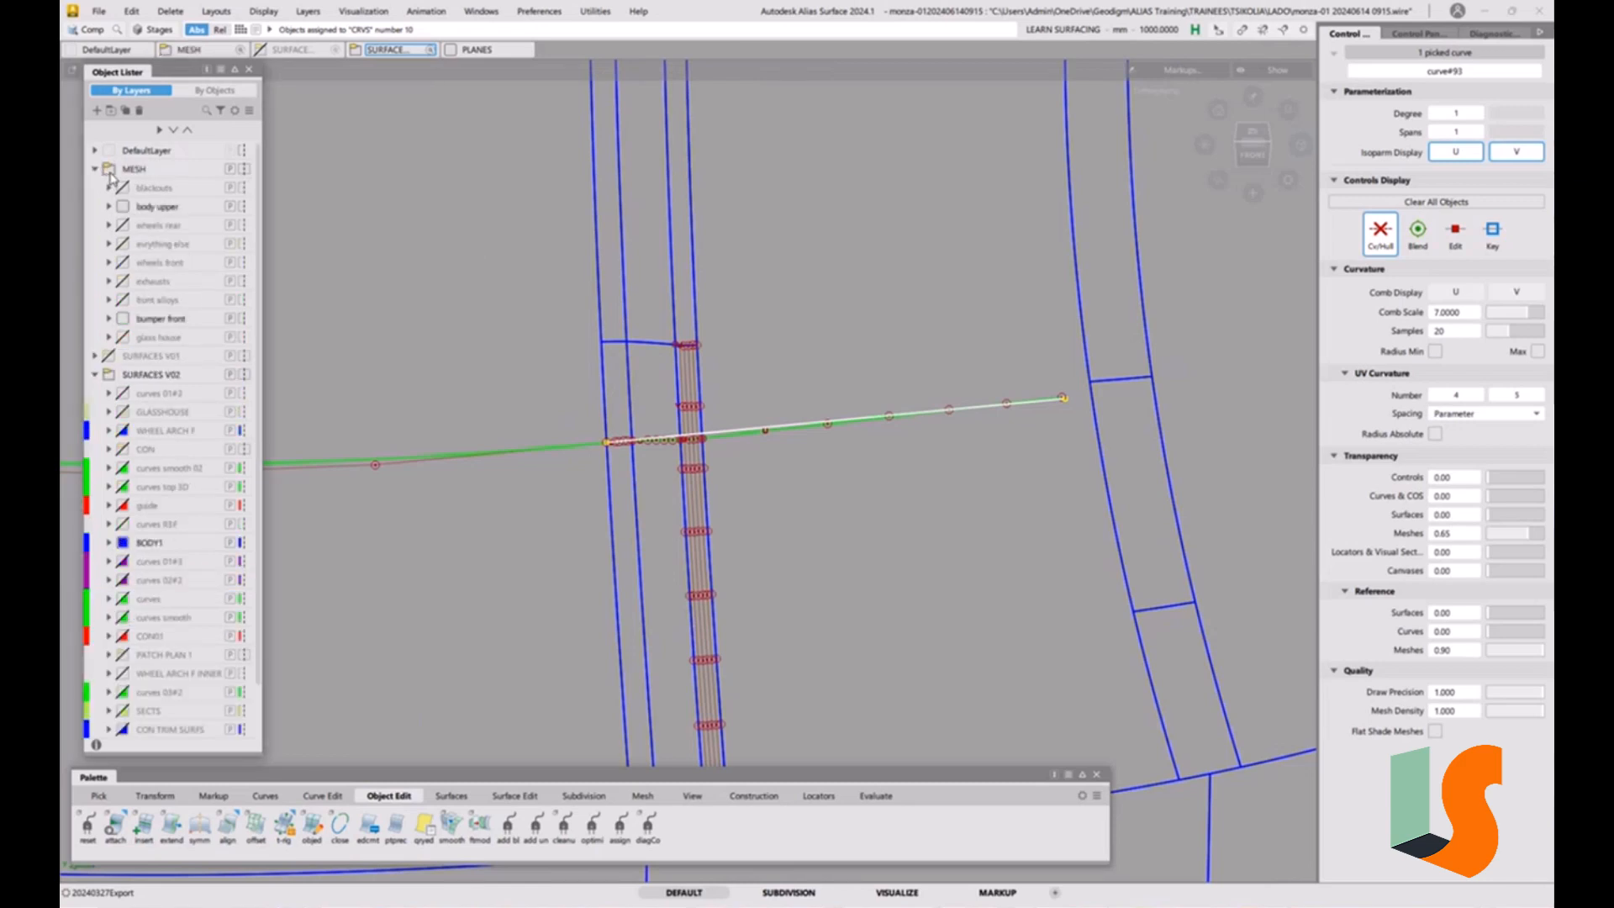
{"action": "right_click_drag", "start_coordinate": [748, 321], "coordinate": [787, 390], "text": "alt+shift"}
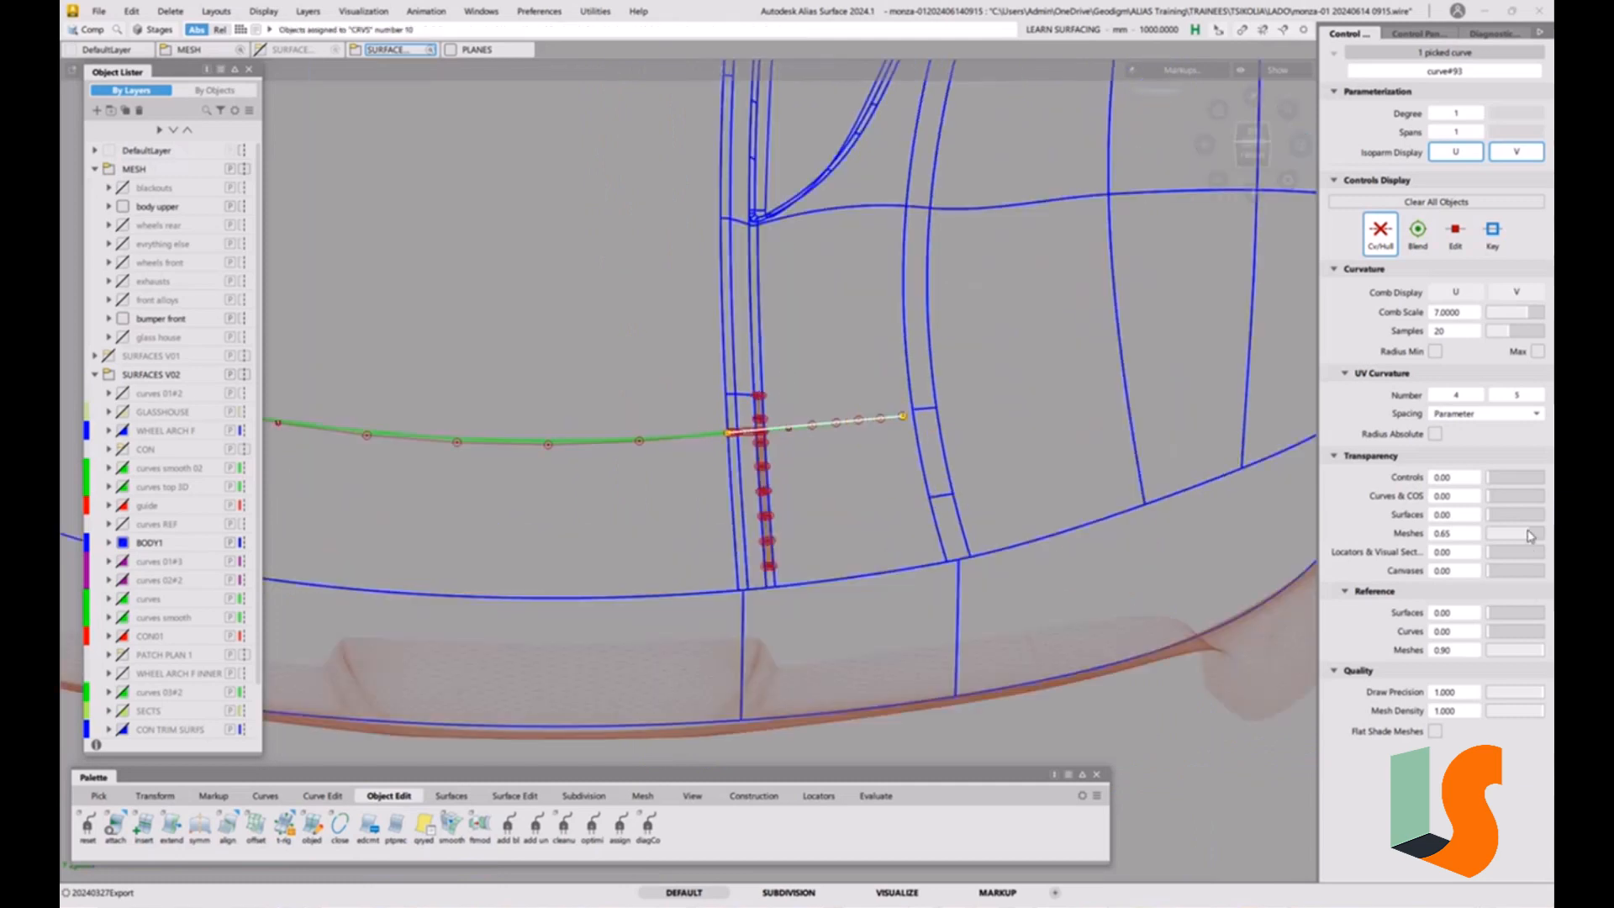
{"action": "left_click_drag", "start_coordinate": [1530, 536], "coordinate": [1490, 535]}
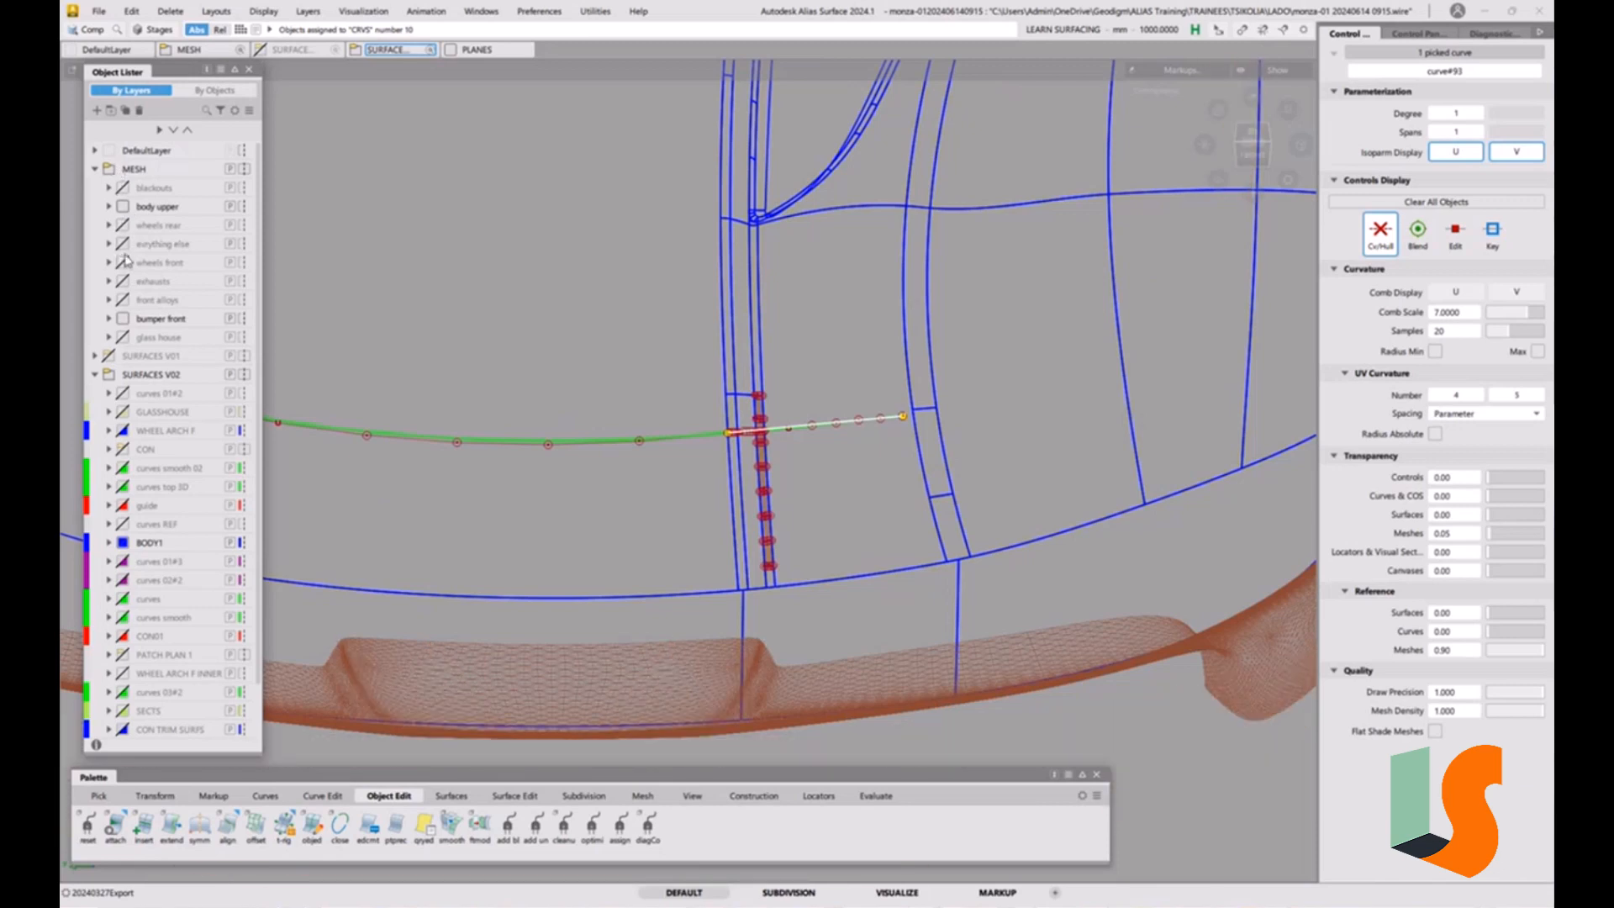
{"action": "left_click", "coordinate": [122, 337]}
{"action": "left_click", "coordinate": [123, 337]}
{"action": "left_click", "coordinate": [125, 189]}
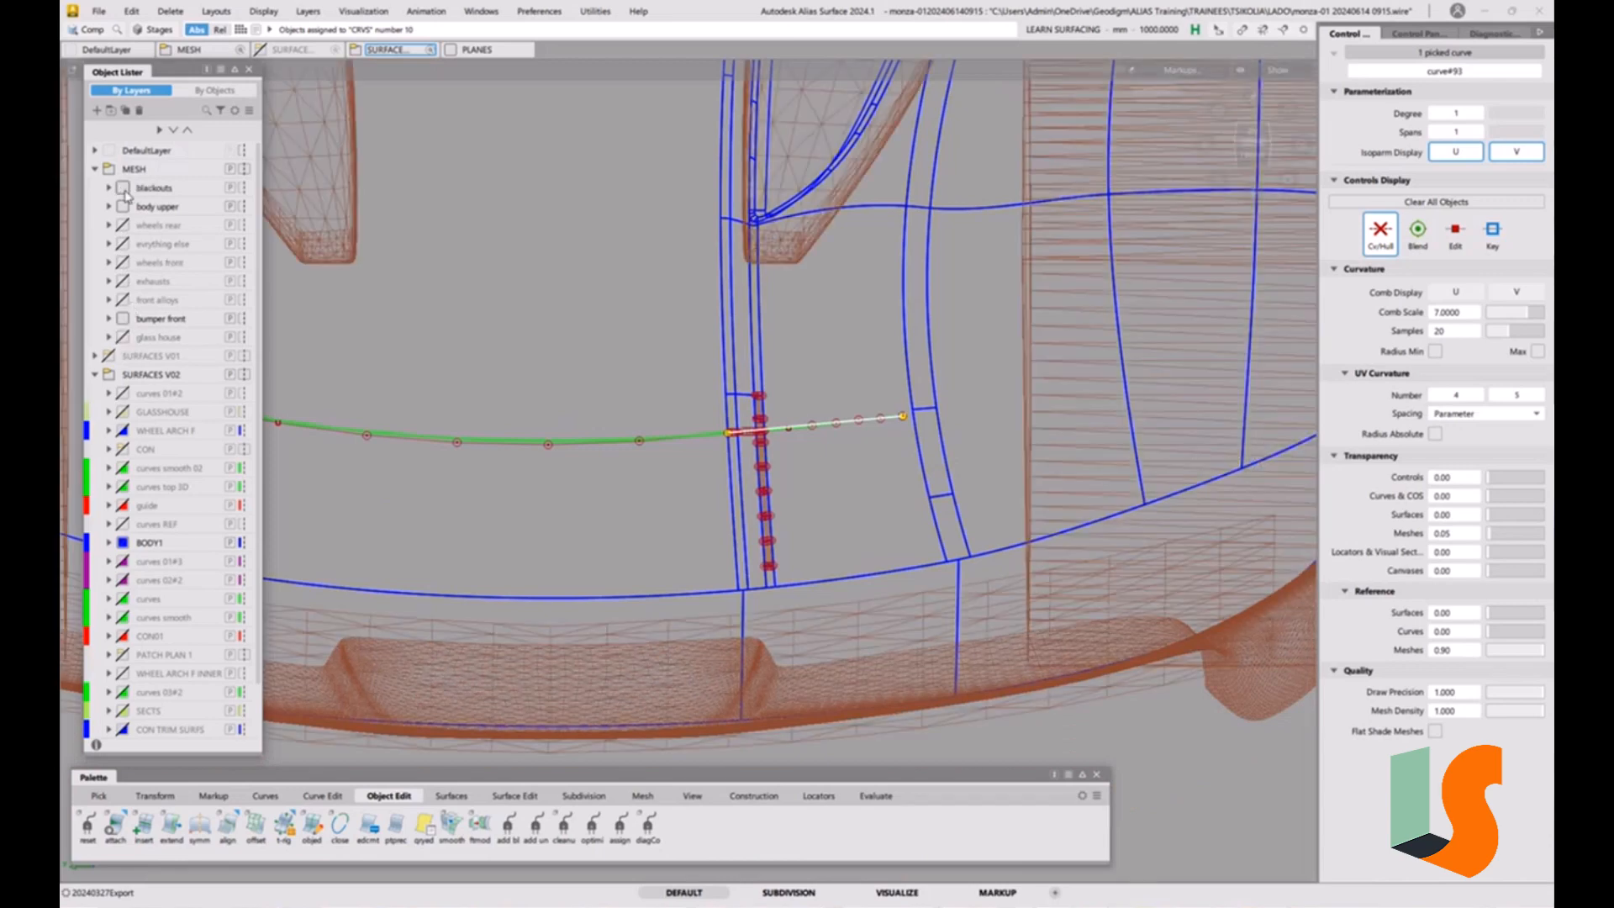
{"action": "left_click", "coordinate": [126, 189]}
{"action": "right_click_drag", "start_coordinate": [717, 334], "coordinate": [733, 371], "text": "alt+shift"}
{"action": "middle_click_drag", "start_coordinate": [734, 371], "coordinate": [726, 292], "text": "alt+shift"}
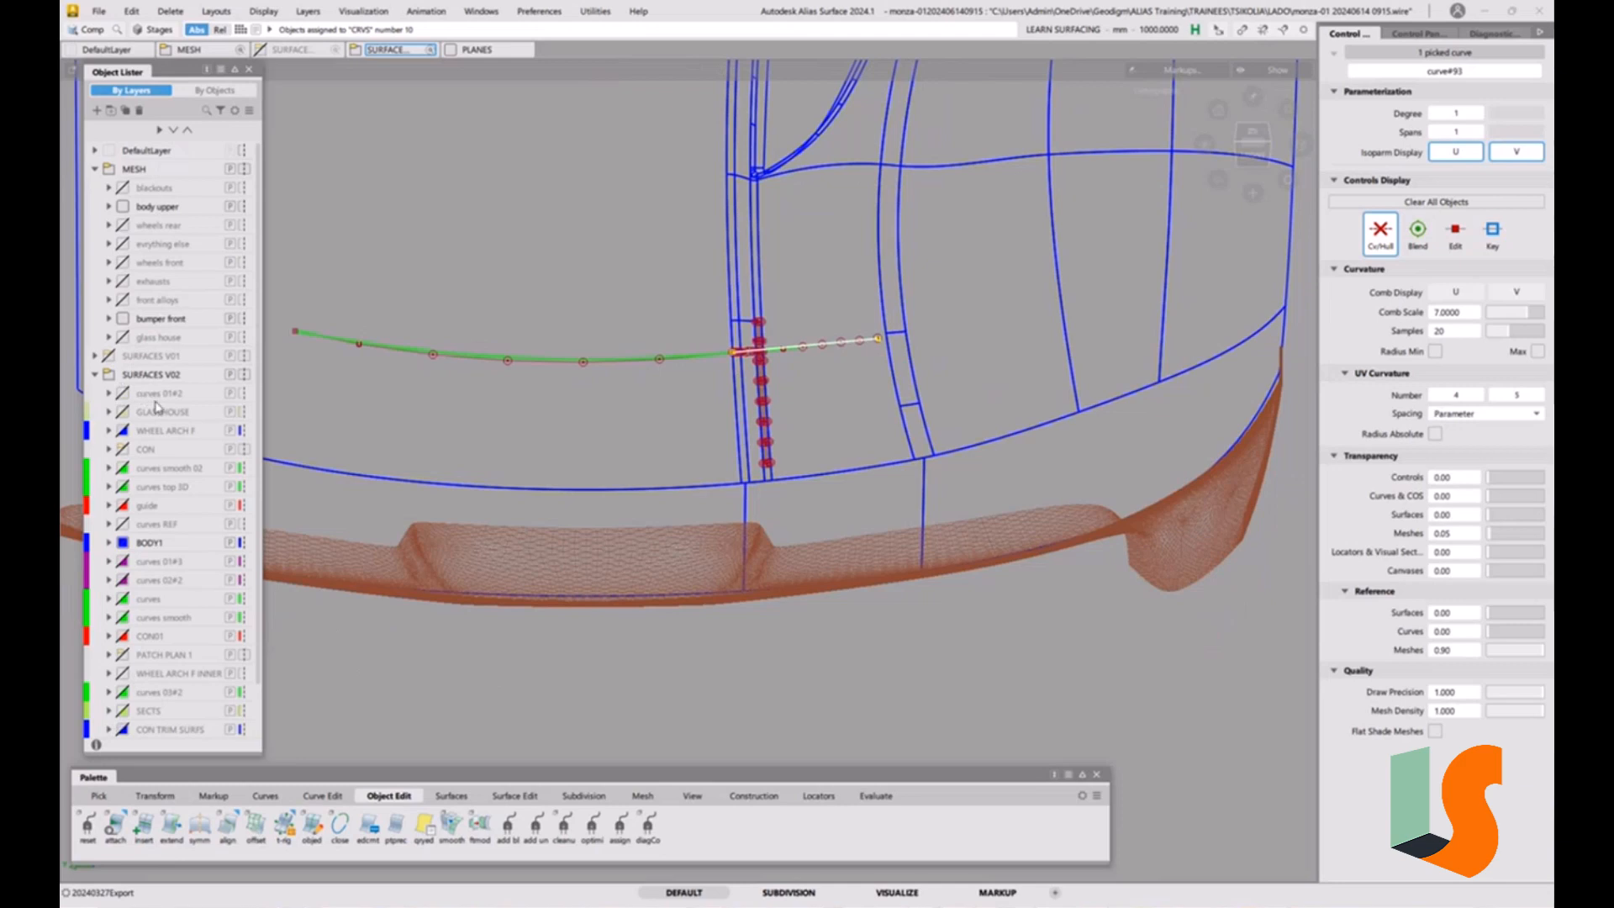
Toggle the visibility of the CRVS 2d layer to check what it holds and clear the current pick.
{"action": "scroll", "coordinate": [155, 408], "scroll_direction": "down", "scroll_amount": 1}
{"action": "left_click", "coordinate": [123, 710]}
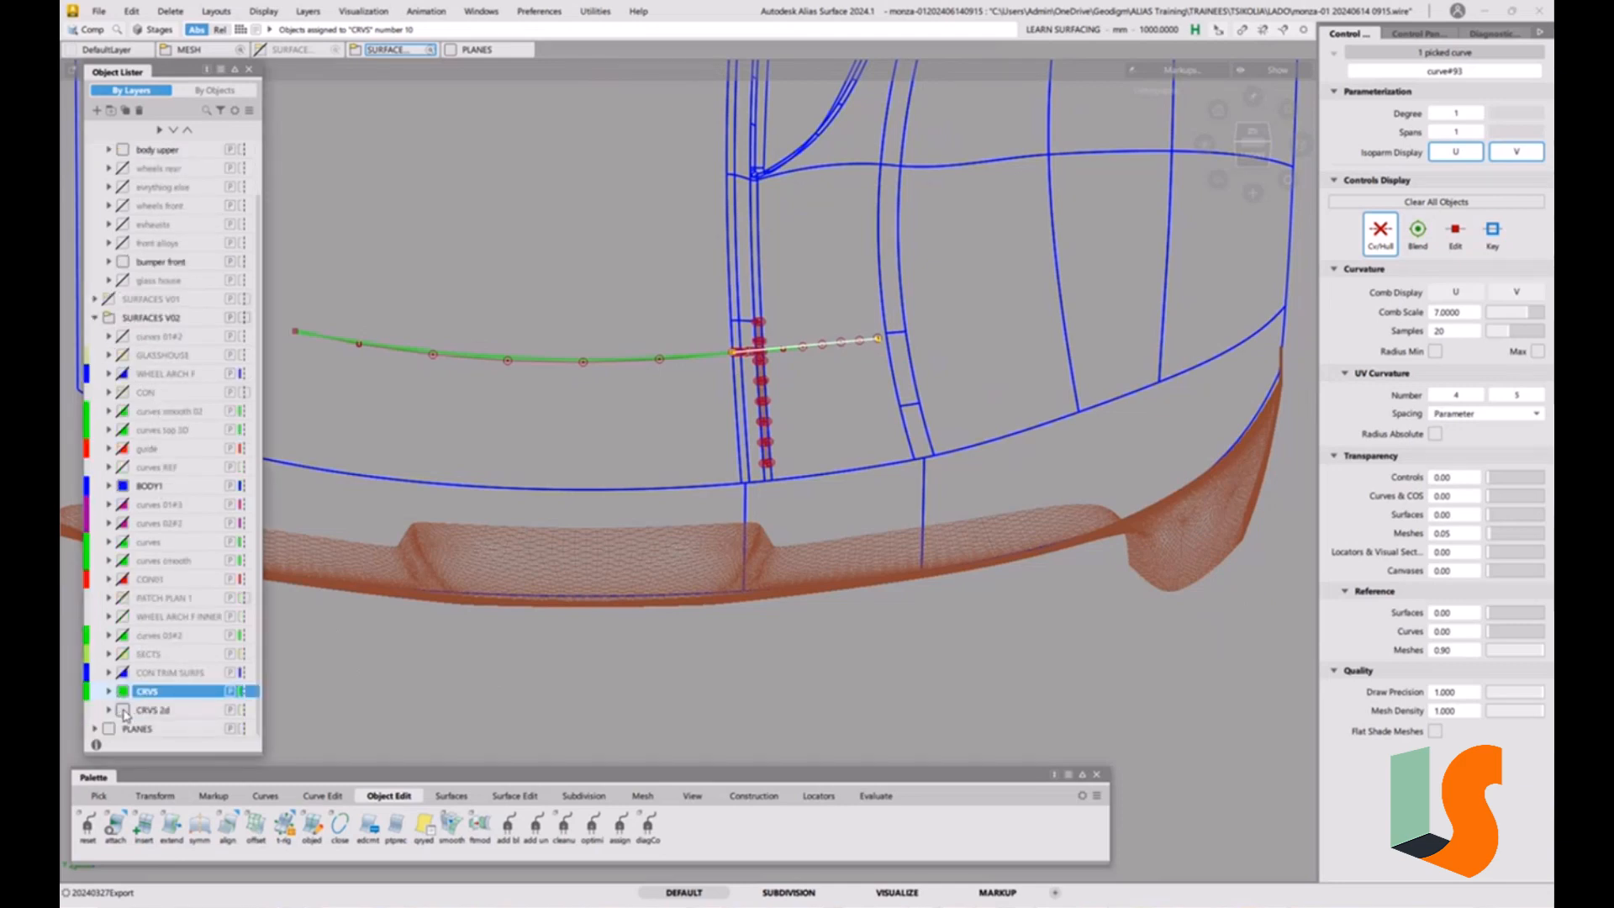
{"action": "left_click", "coordinate": [123, 711]}
{"action": "left_click", "coordinate": [123, 710]}
{"action": "left_click_drag", "start_coordinate": [710, 515], "coordinate": [721, 395], "text": "ctrl+shift"}
{"action": "right_click_drag", "start_coordinate": [777, 386], "coordinate": [672, 361], "text": "alt+shift"}
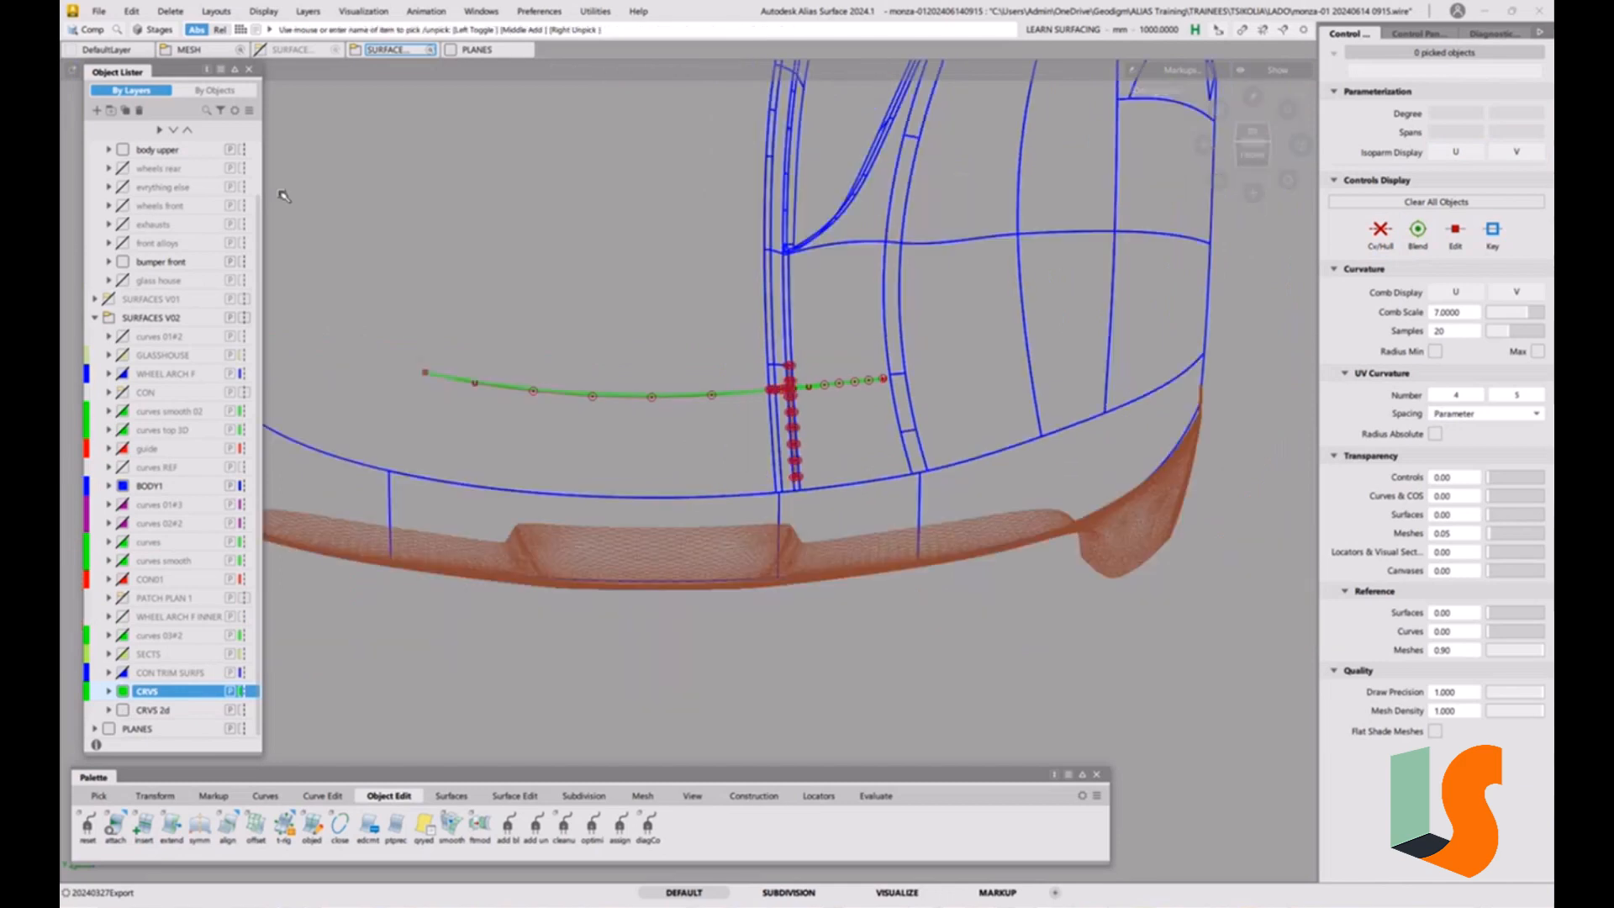
{"action": "left_click", "coordinate": [98, 10]}
{"action": "mouse_move", "coordinate": [130, 104]}
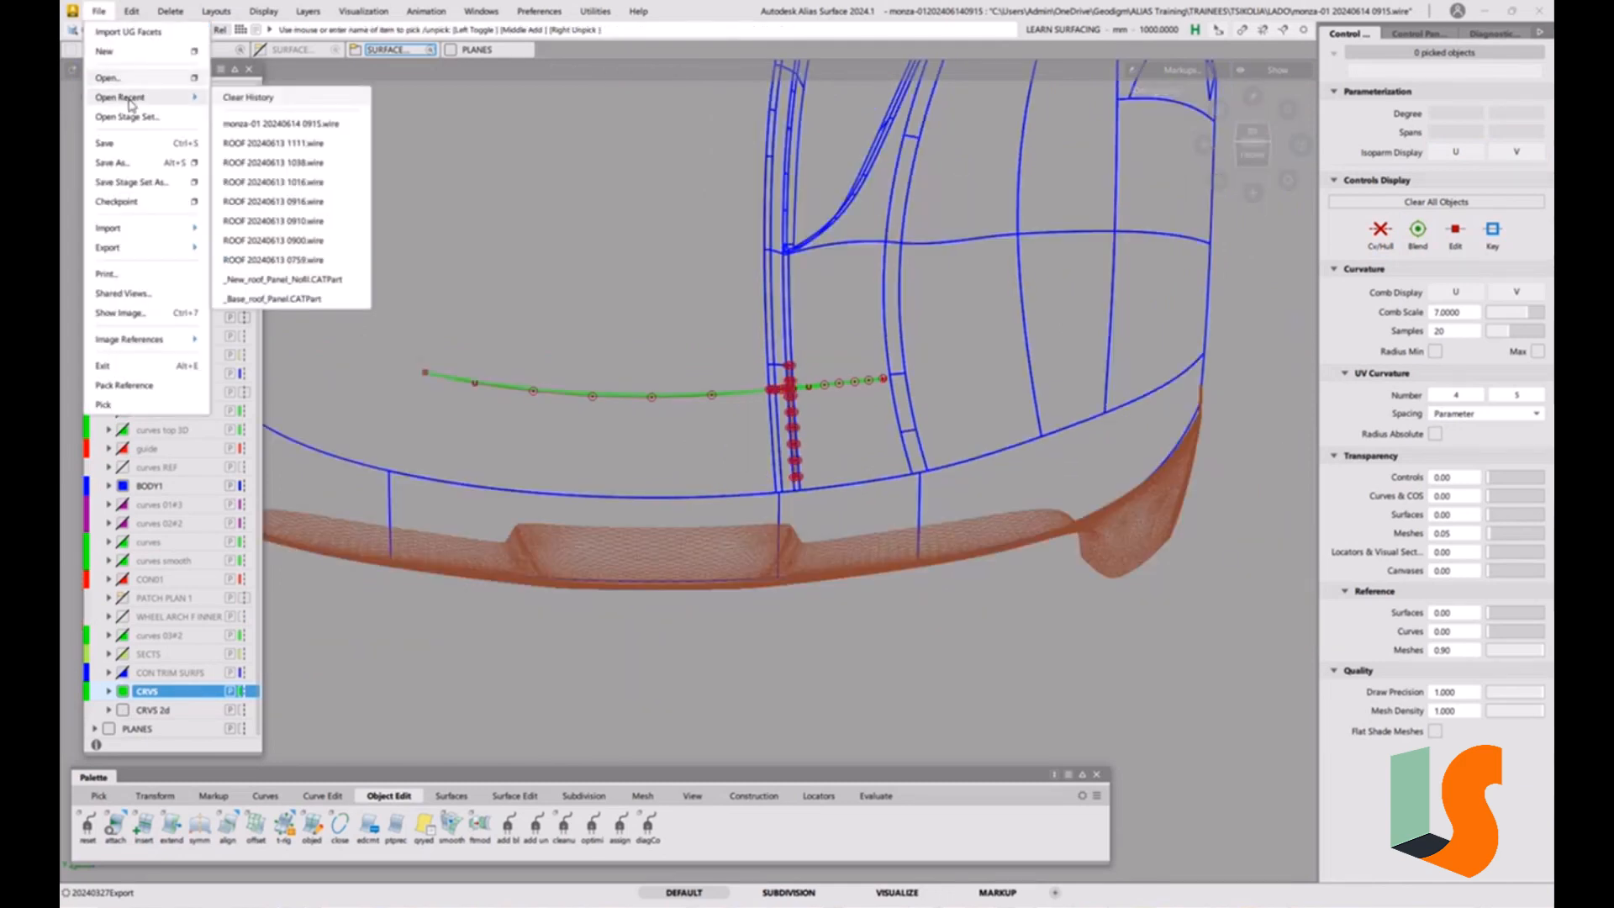
{"action": "left_click", "coordinate": [299, 125]}
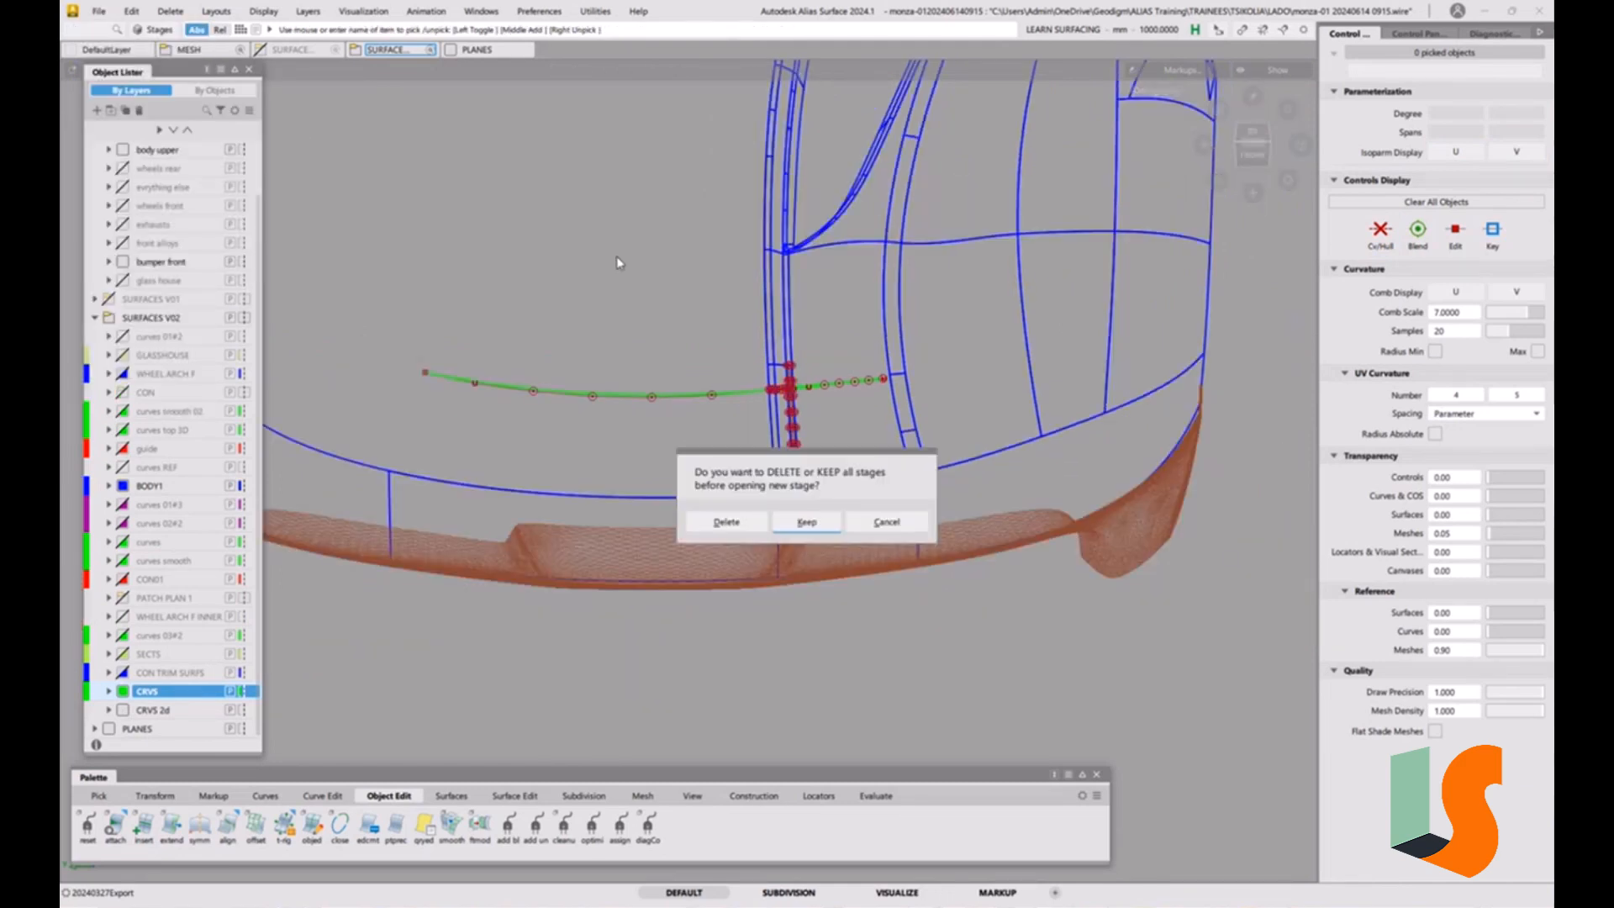
{"action": "left_click", "coordinate": [723, 523]}
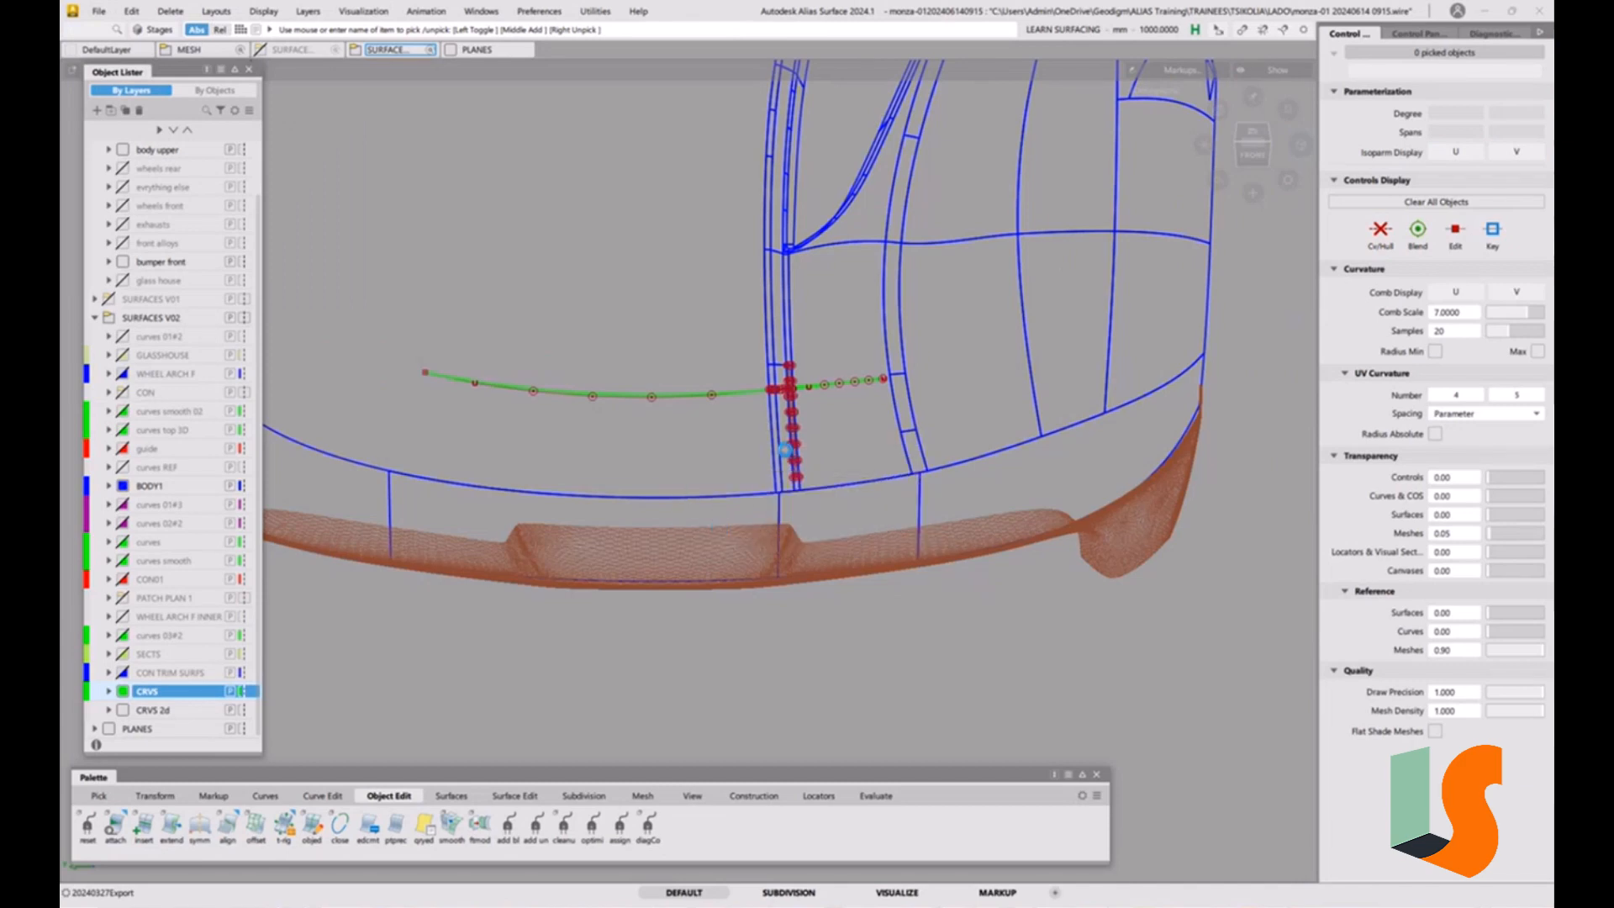
Pick the hood mesh, find the layer that holds it and check that layer by hiding and showing body upper.
{"action": "right_click_drag", "start_coordinate": [990, 511], "coordinate": [1009, 557], "text": "alt+shift"}
{"action": "left_click_drag", "start_coordinate": [1020, 547], "coordinate": [914, 493], "text": "alt+shift"}
{"action": "middle_click_drag", "start_coordinate": [1295, 715], "coordinate": [835, 402], "text": "alt+shift"}
{"action": "left_click_drag", "start_coordinate": [836, 402], "coordinate": [799, 417], "text": "alt+shift"}
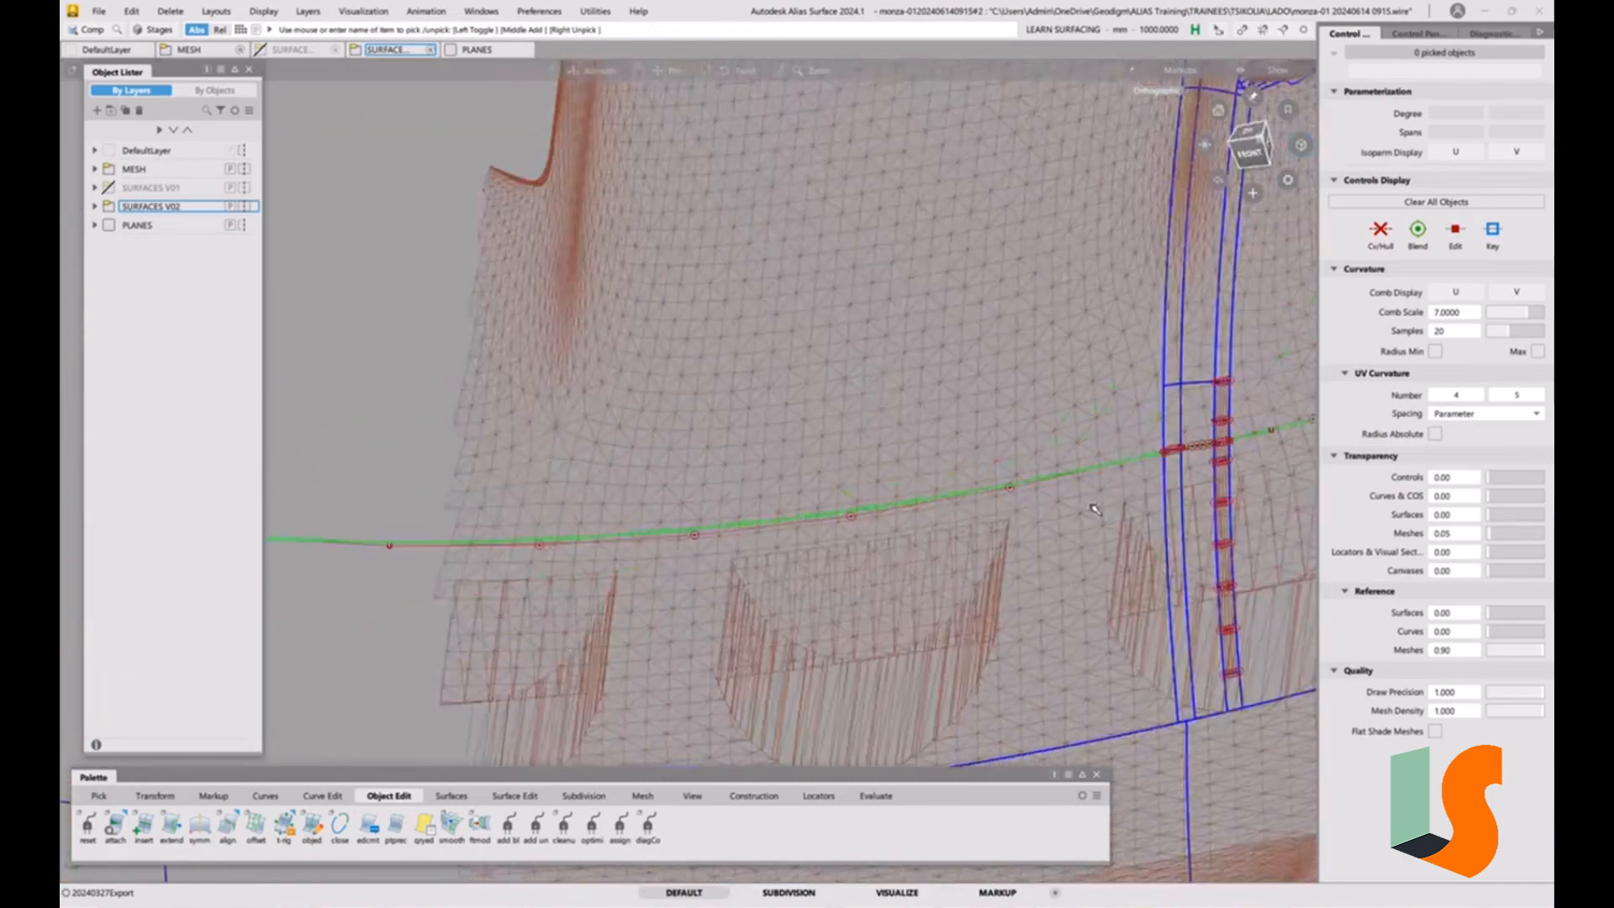
{"action": "middle_click_drag", "start_coordinate": [798, 417], "coordinate": [761, 411], "text": "alt+shift"}
{"action": "left_click_drag", "start_coordinate": [760, 410], "coordinate": [755, 443], "text": "ctrl+shift"}
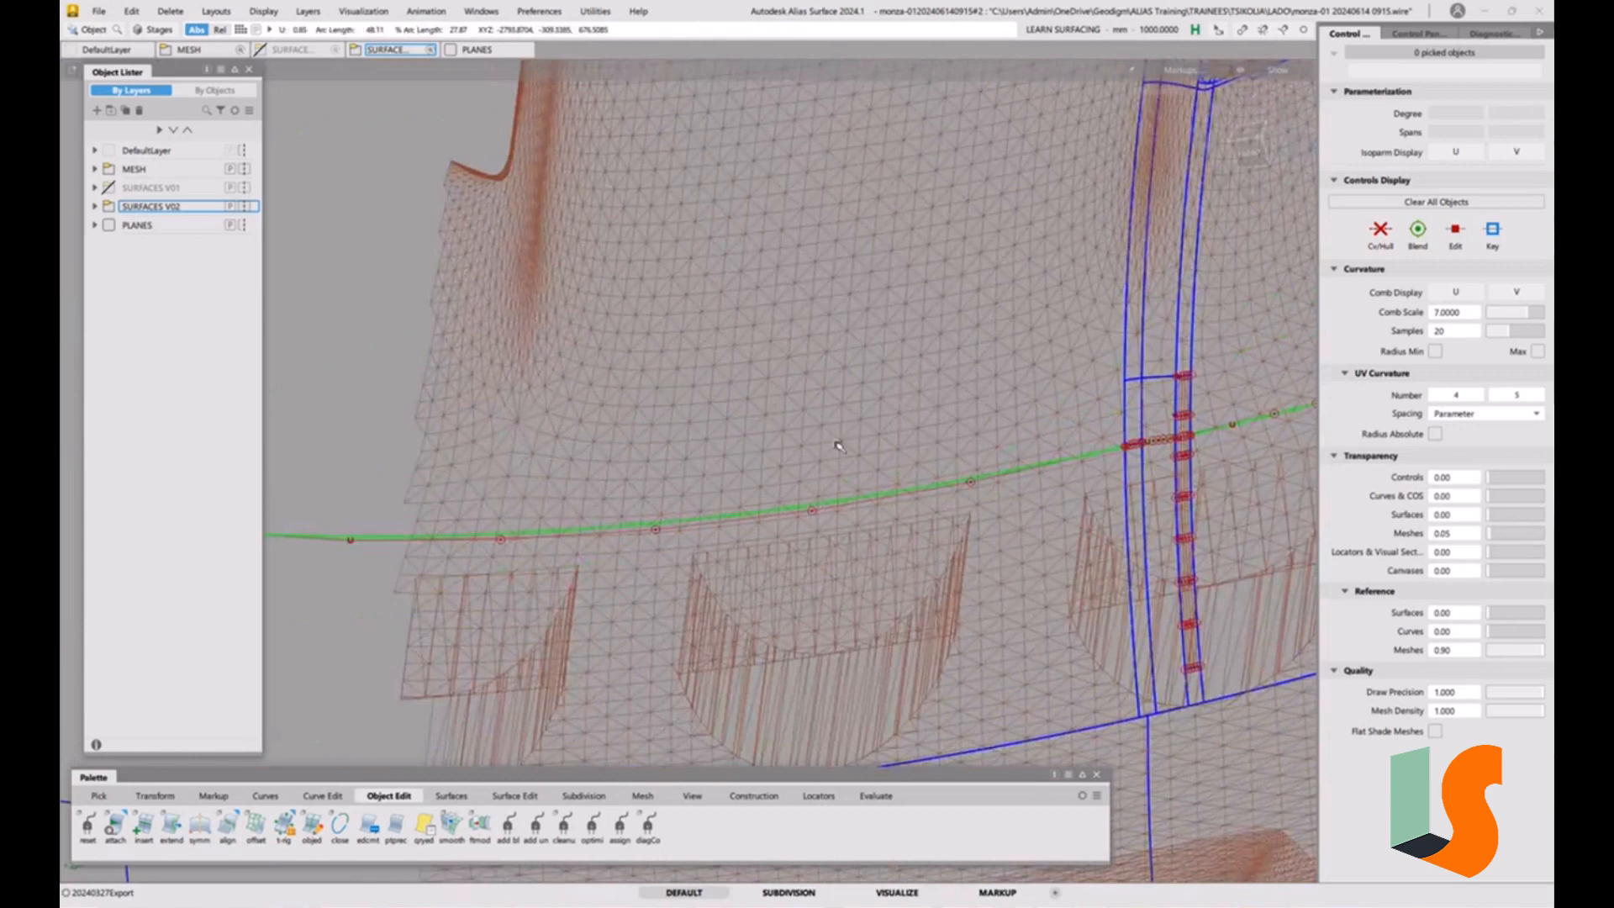
{"action": "left_click", "coordinate": [457, 233]}
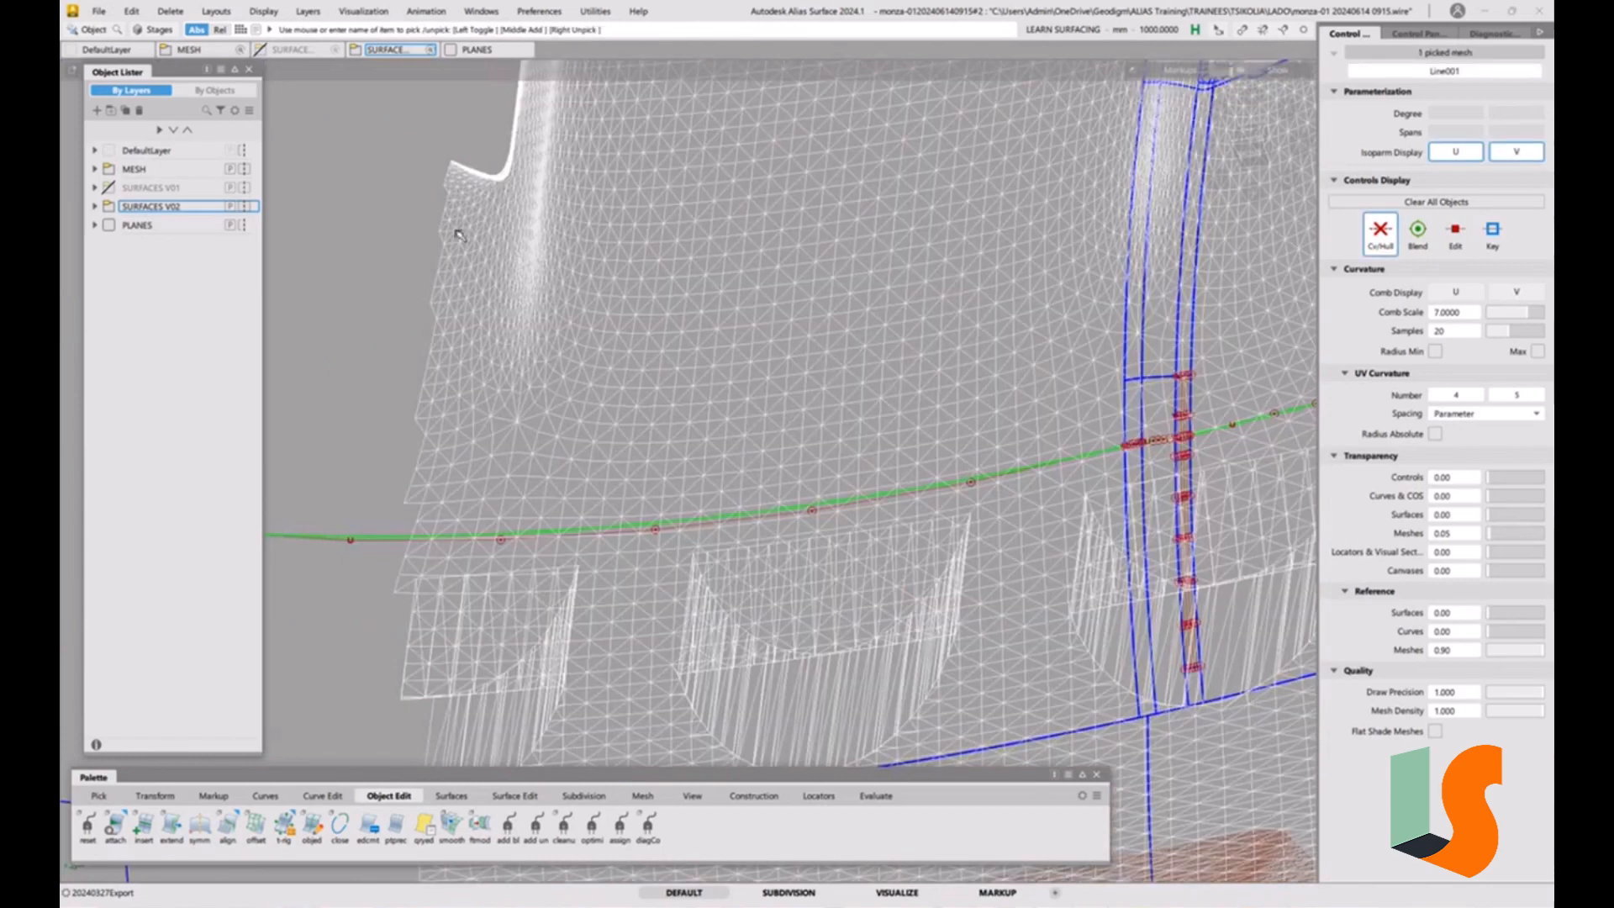
{"action": "left_click", "coordinate": [307, 11]}
{"action": "mouse_move", "coordinate": [376, 350]}
{"action": "left_click", "coordinate": [539, 346]}
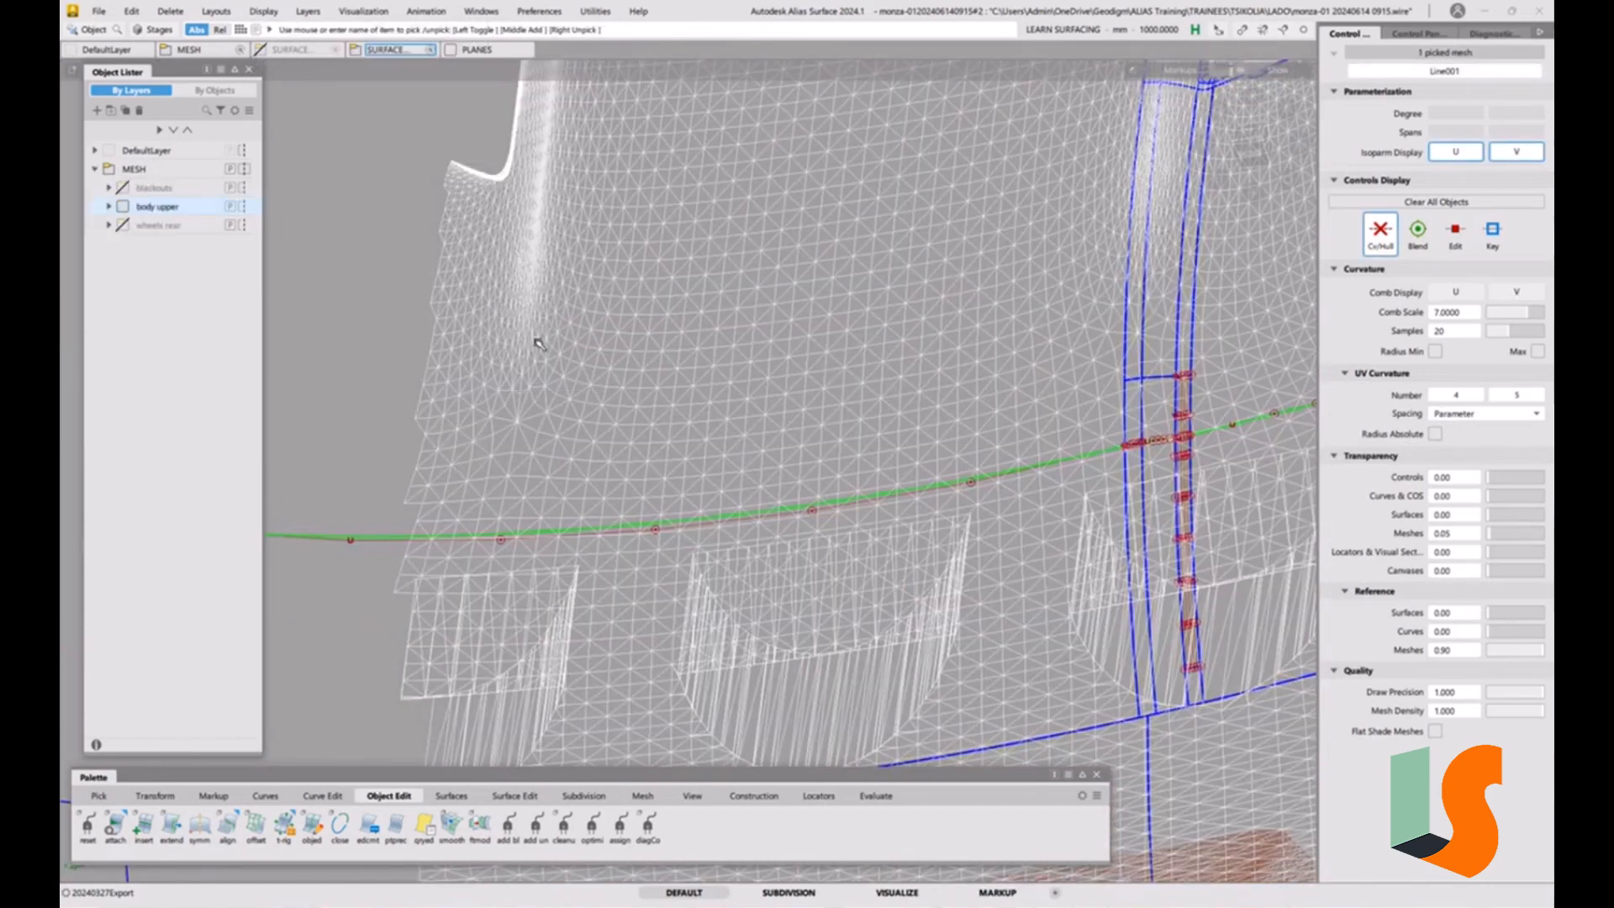
{"action": "left_click", "coordinate": [122, 207]}
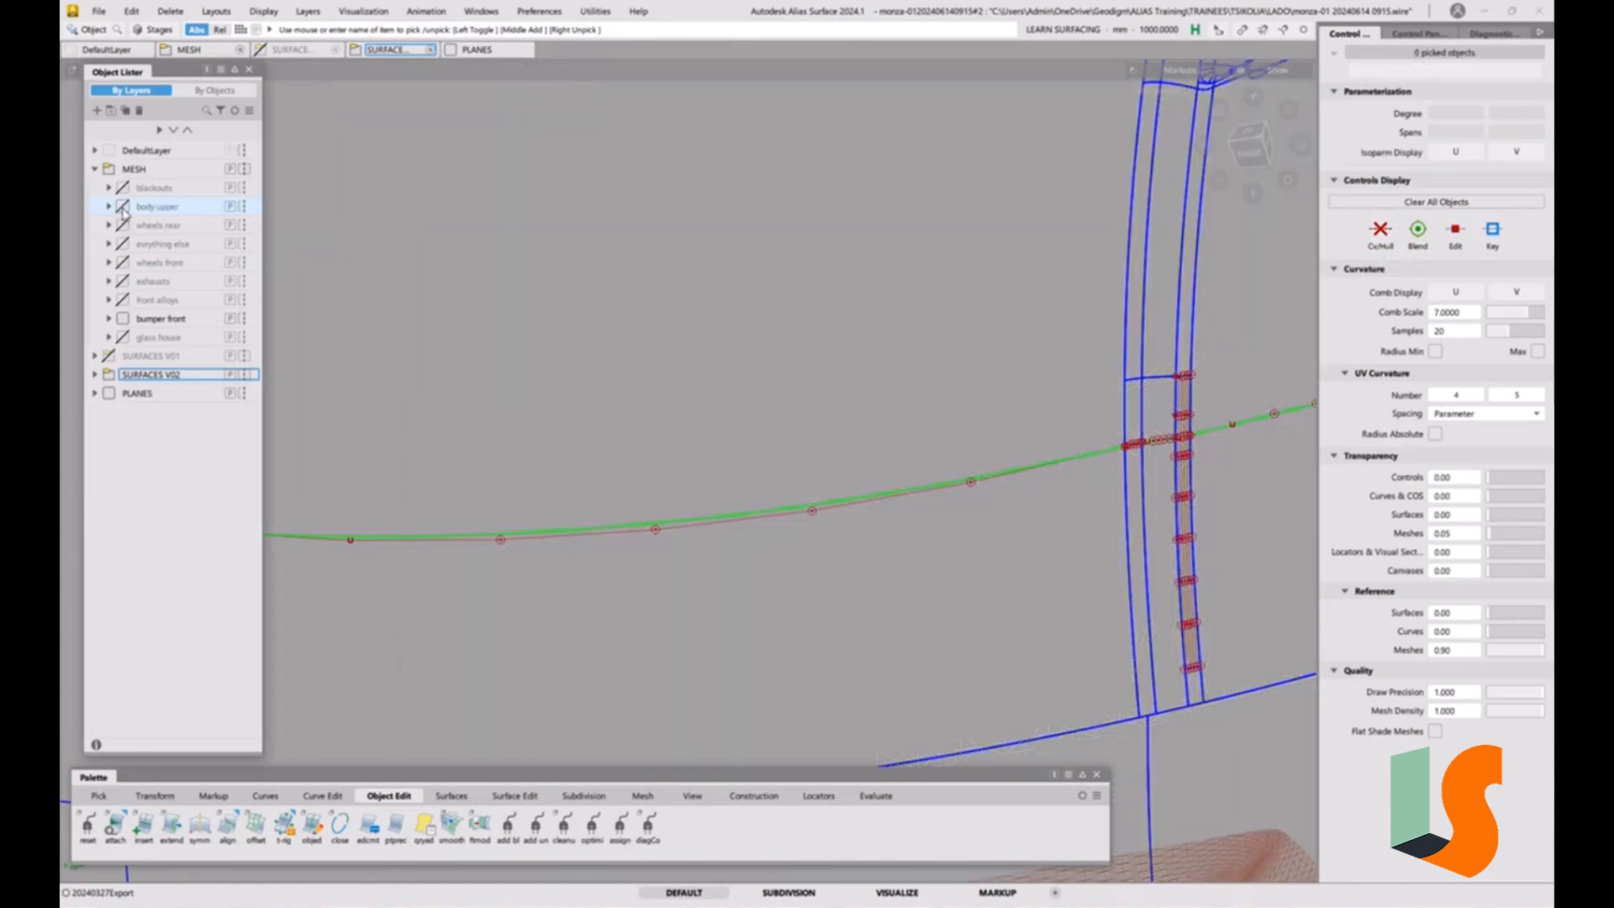
{"action": "left_click", "coordinate": [122, 207]}
Create a layer named "CRVS 2d" inside the SURFACES V02 folder and hide it.
{"action": "middle_click_drag", "start_coordinate": [843, 428], "coordinate": [706, 342], "text": "alt+shift"}
{"action": "left_click_drag", "start_coordinate": [709, 344], "coordinate": [854, 425], "text": "alt+shift"}
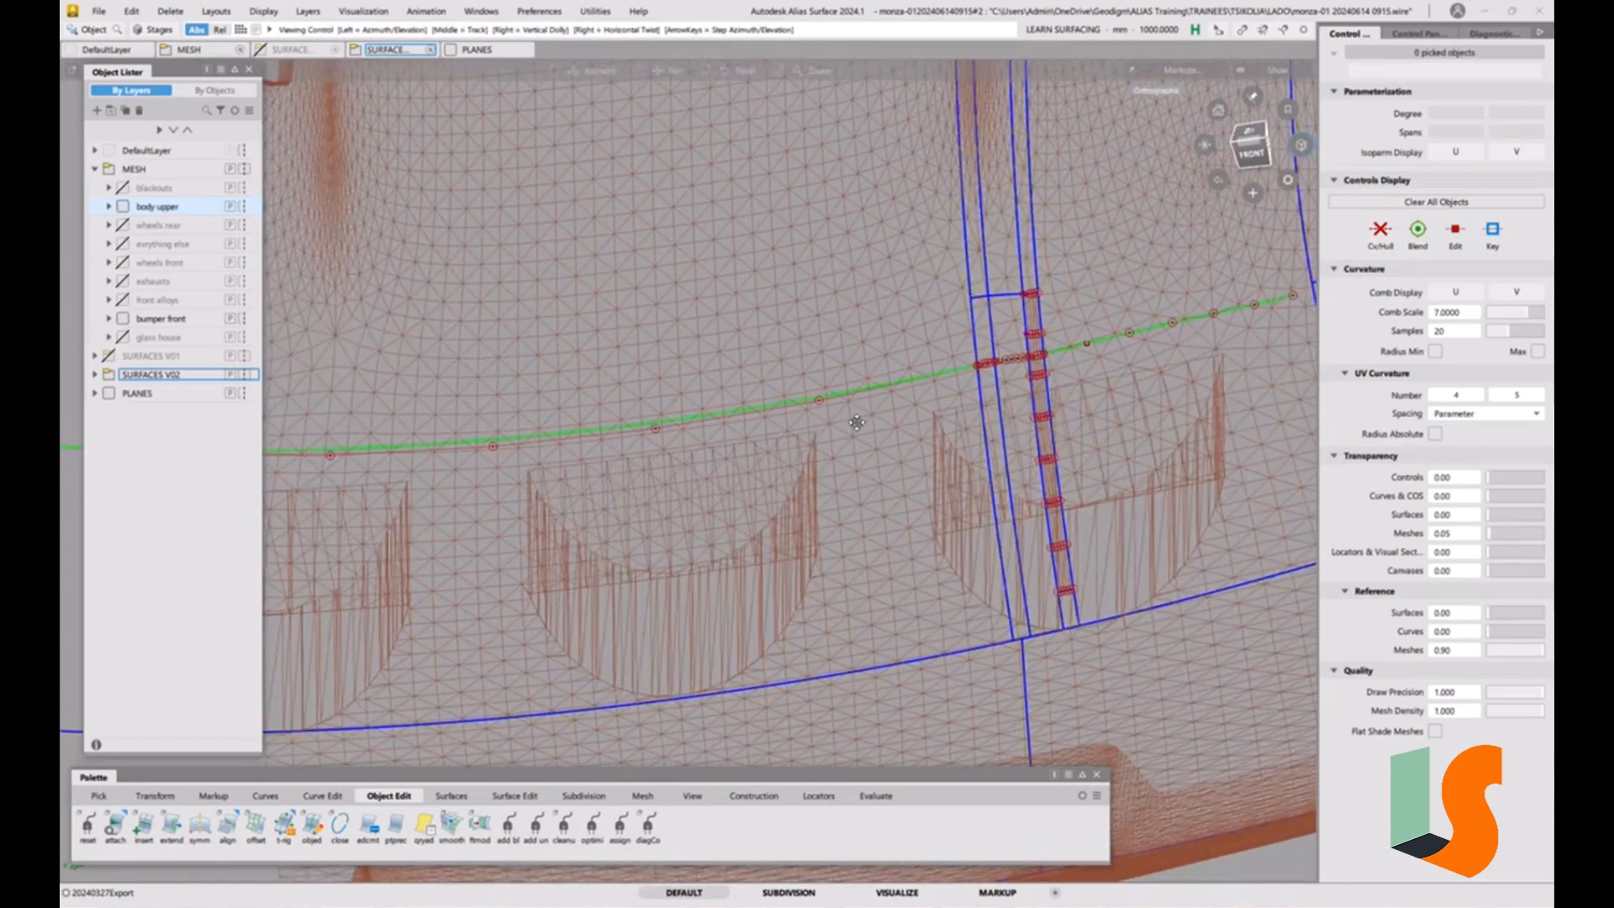
{"action": "middle_click_drag", "start_coordinate": [854, 425], "coordinate": [708, 427], "text": "alt+shift"}
{"action": "right_click_drag", "start_coordinate": [930, 347], "coordinate": [829, 342], "text": "alt+shift"}
{"action": "middle_click_drag", "start_coordinate": [829, 342], "coordinate": [841, 355], "text": "alt+shift"}
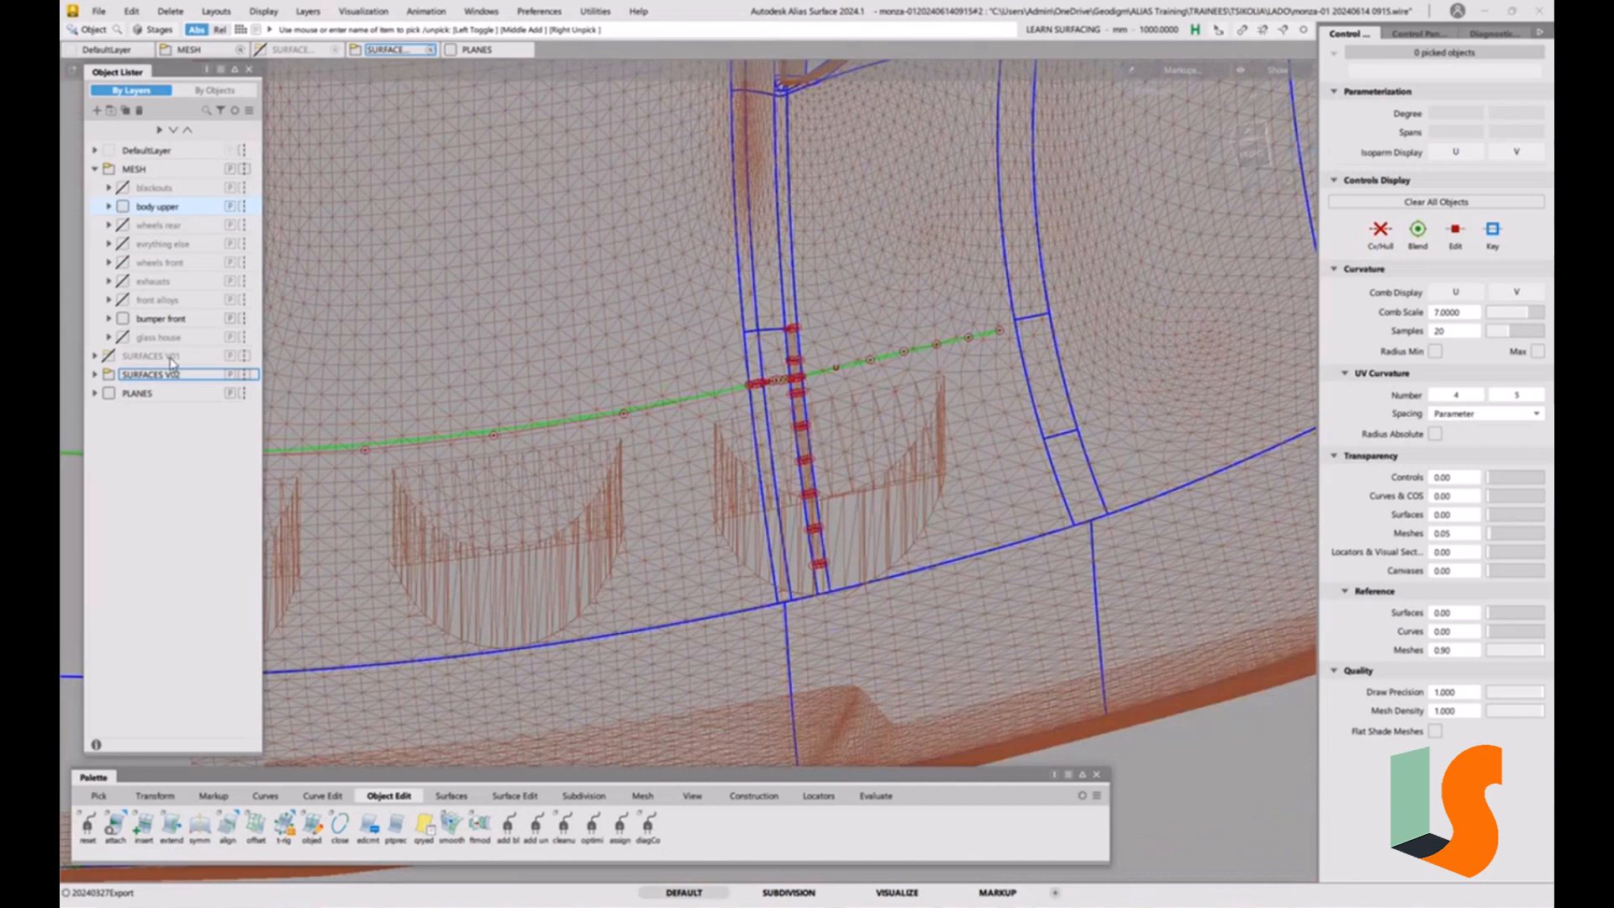
{"action": "left_click", "coordinate": [95, 375]}
{"action": "scroll", "coordinate": [168, 311], "scroll_direction": "down", "scroll_amount": 1}
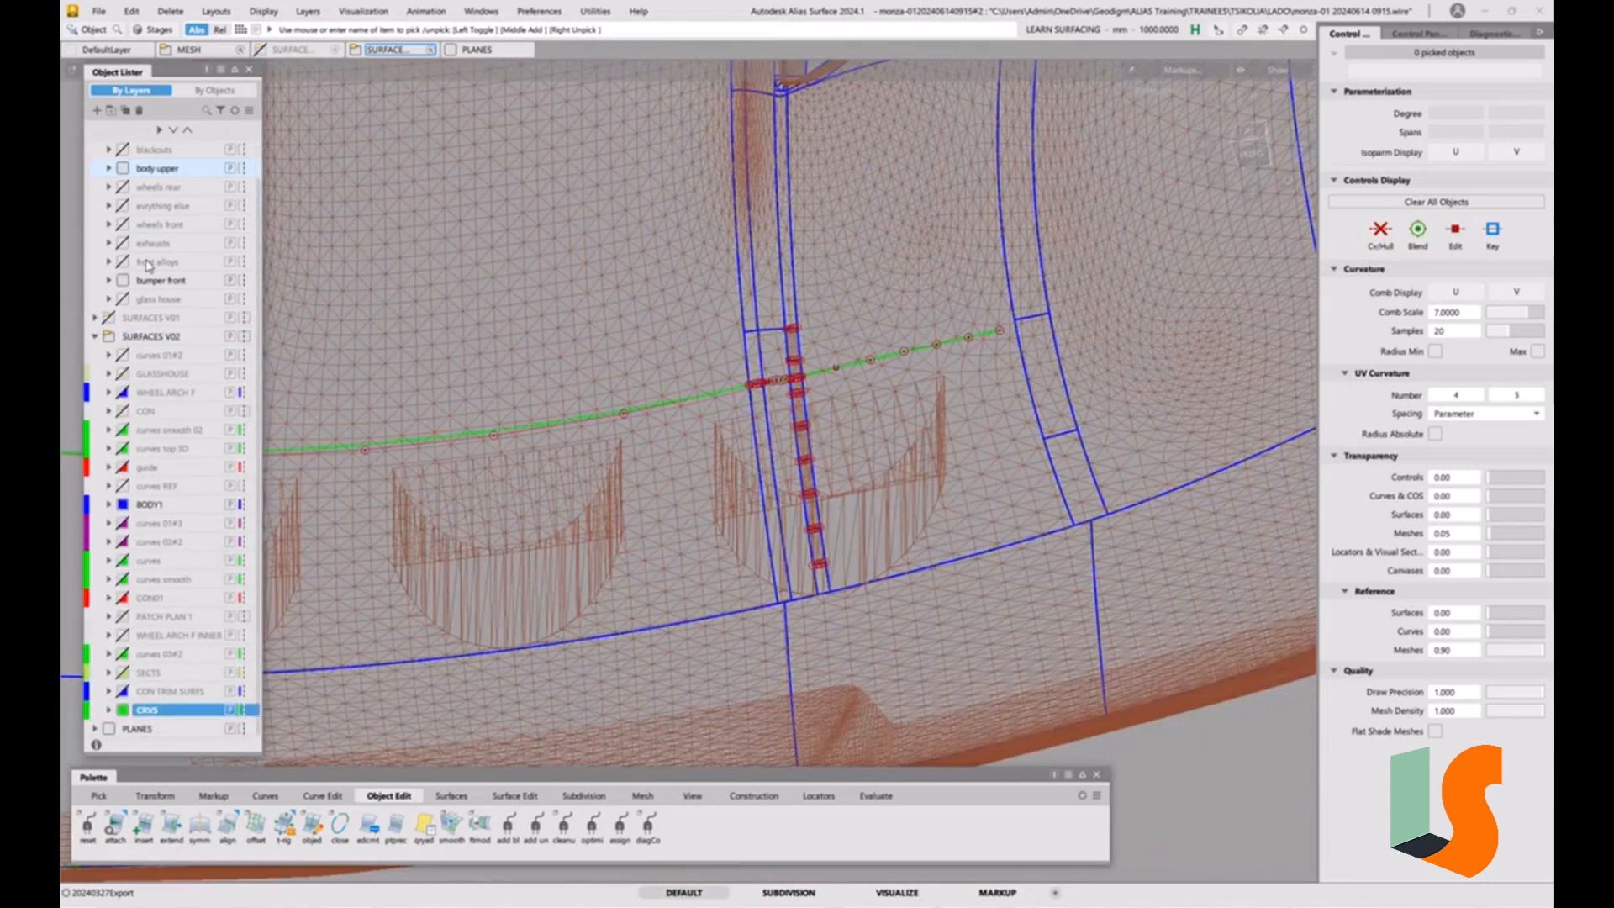
{"action": "right_click", "coordinate": [157, 345]}
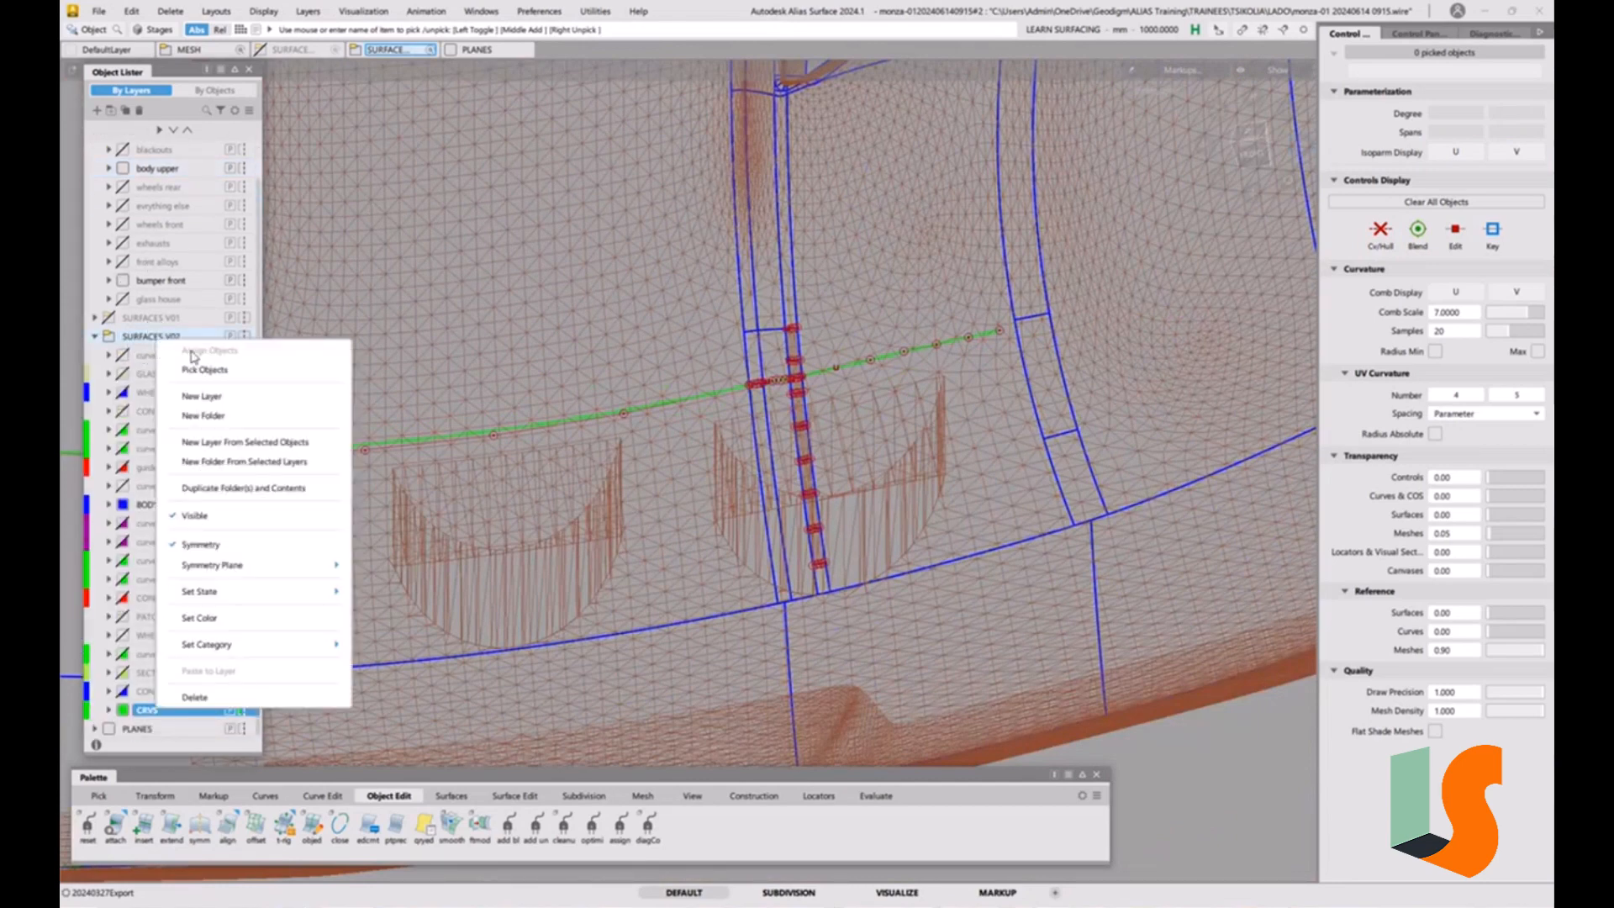
{"action": "left_click", "coordinate": [208, 403]}
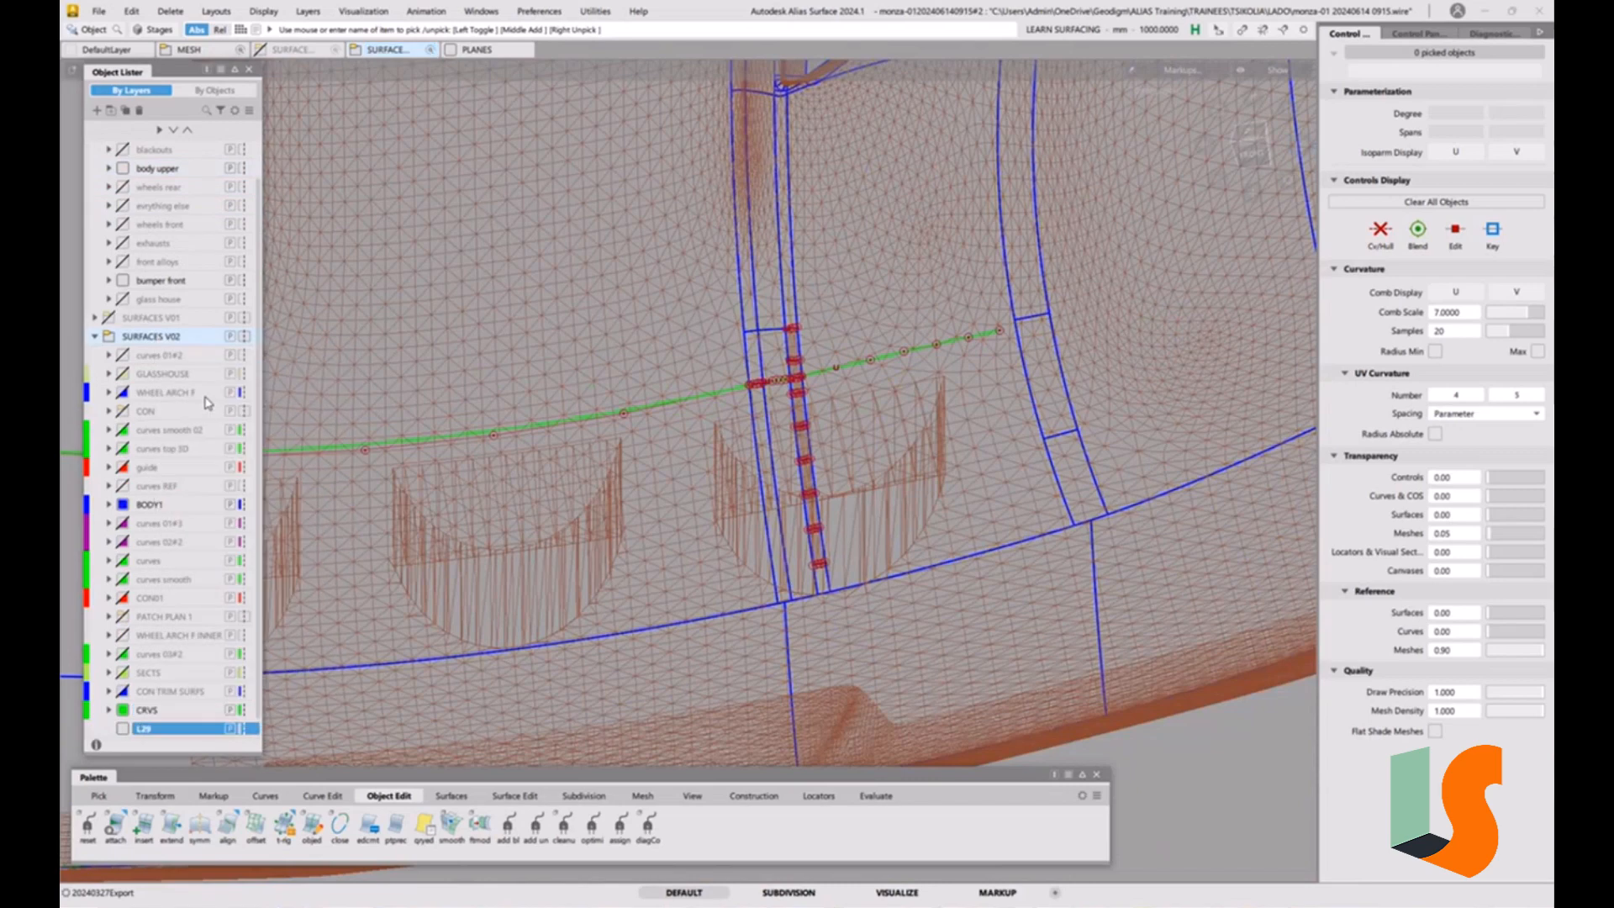
{"action": "double_click", "coordinate": [148, 730]}
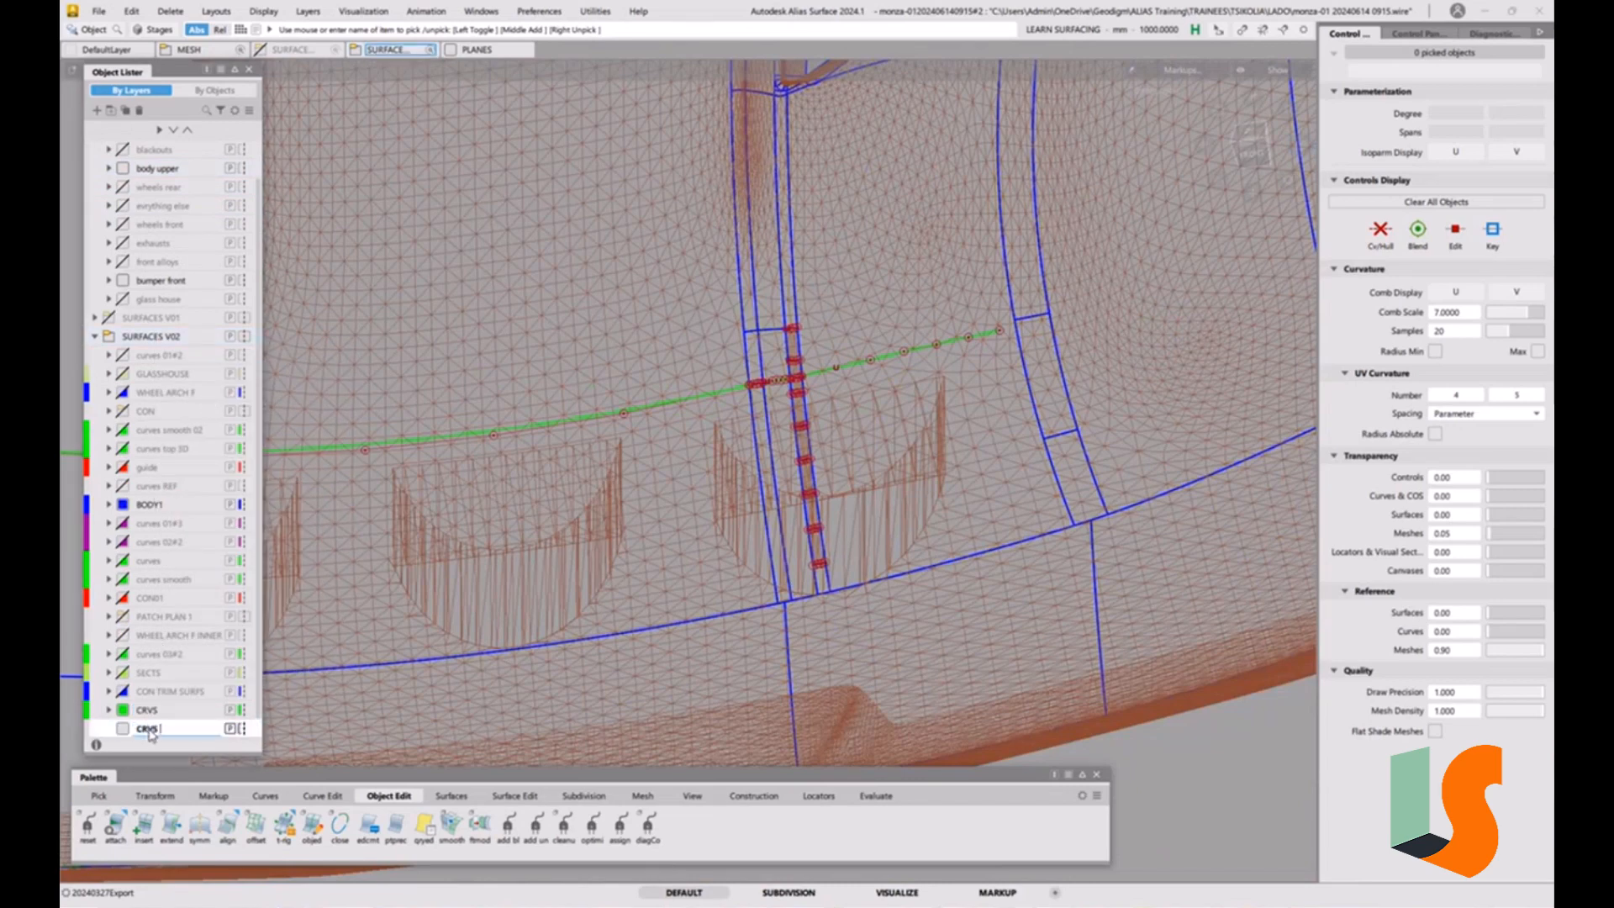
{"action": "type", "text": "CRVS 2d"}
{"action": "key", "text": "Return"}
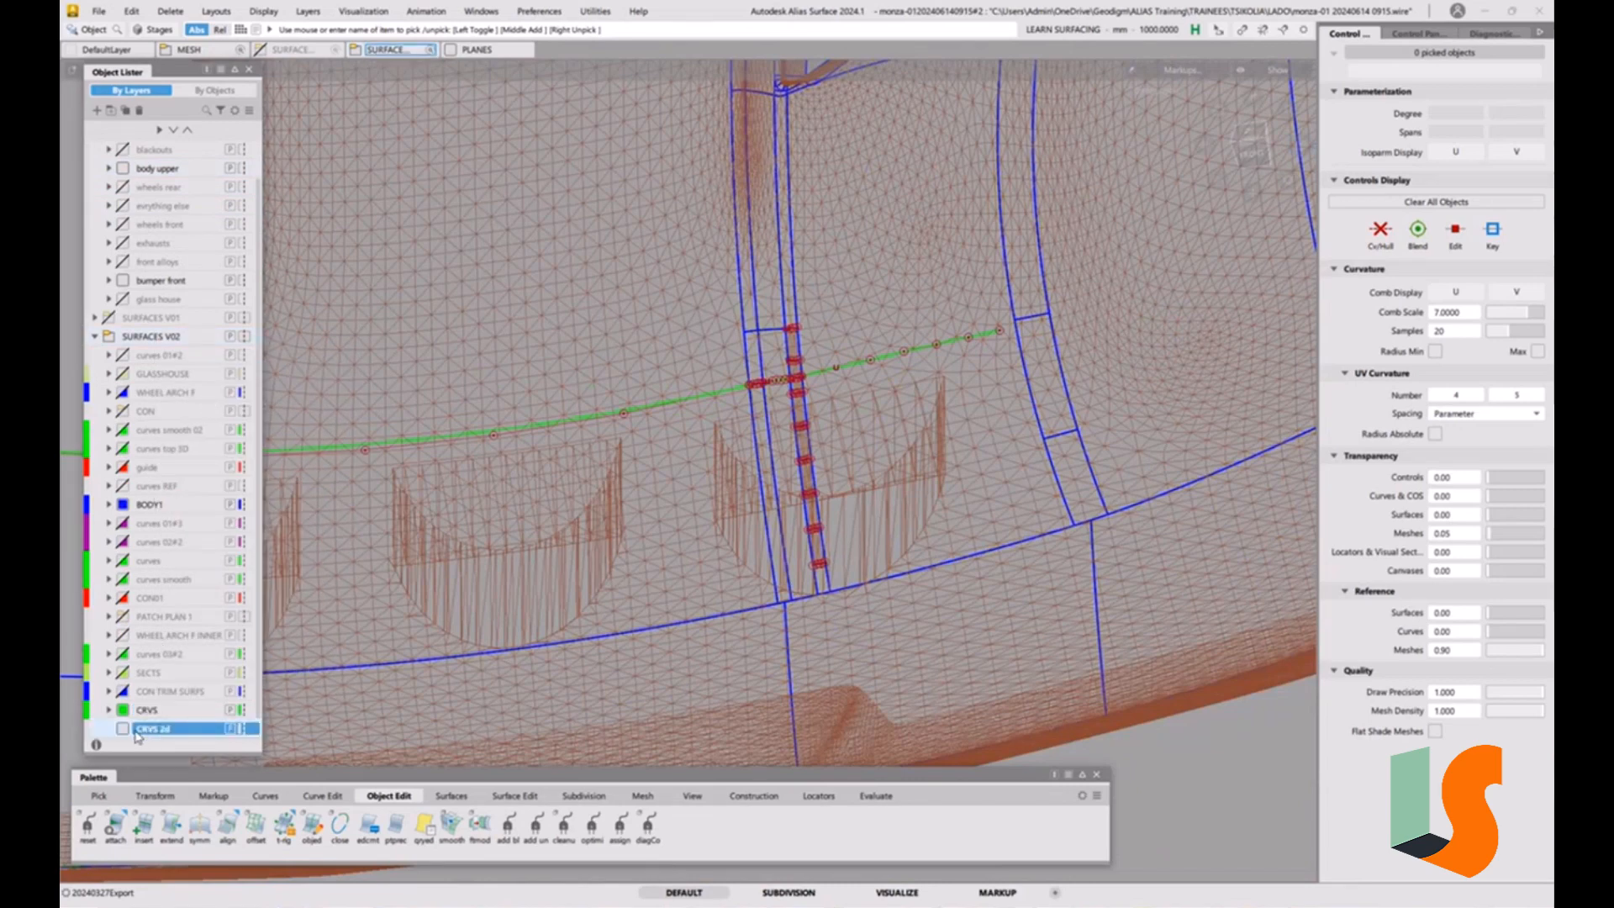
{"action": "left_click", "coordinate": [123, 730]}
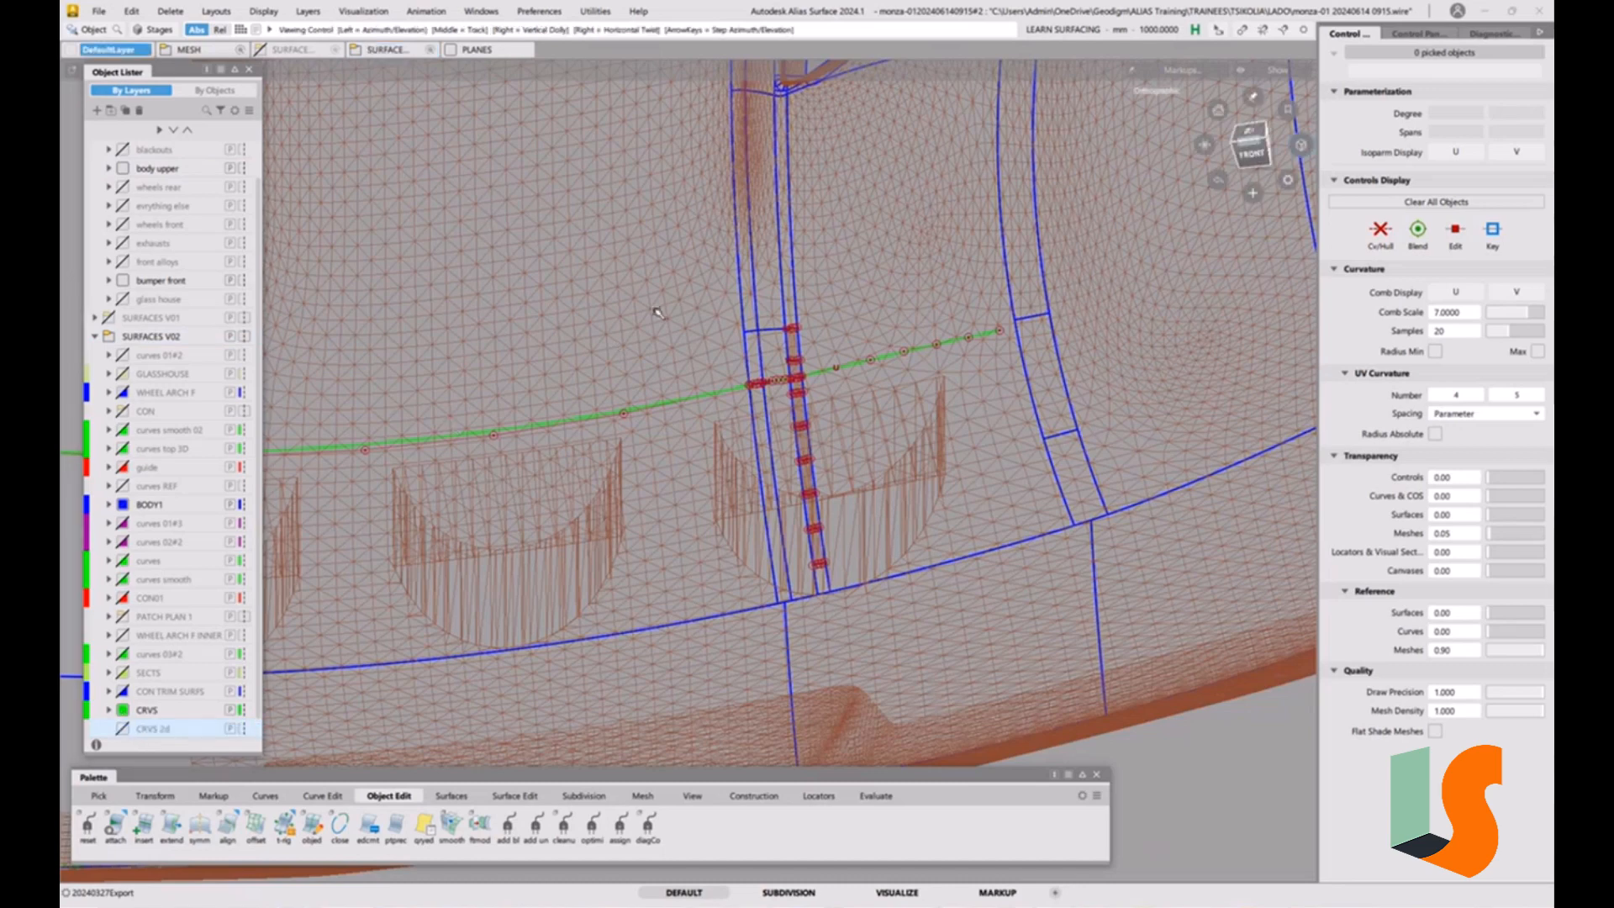
Pick the original flat construction curve above the hood and assign it to the CRVS 2d layer.
{"action": "right_click_drag", "start_coordinate": [740, 395], "coordinate": [637, 450], "text": "alt+shift"}
{"action": "left_click_drag", "start_coordinate": [637, 450], "coordinate": [605, 403], "text": "alt+shift"}
{"action": "middle_click_drag", "start_coordinate": [420, 194], "coordinate": [556, 323], "text": "alt+shift"}
{"action": "left_click_drag", "start_coordinate": [553, 320], "coordinate": [560, 304], "text": "ctrl+shift"}
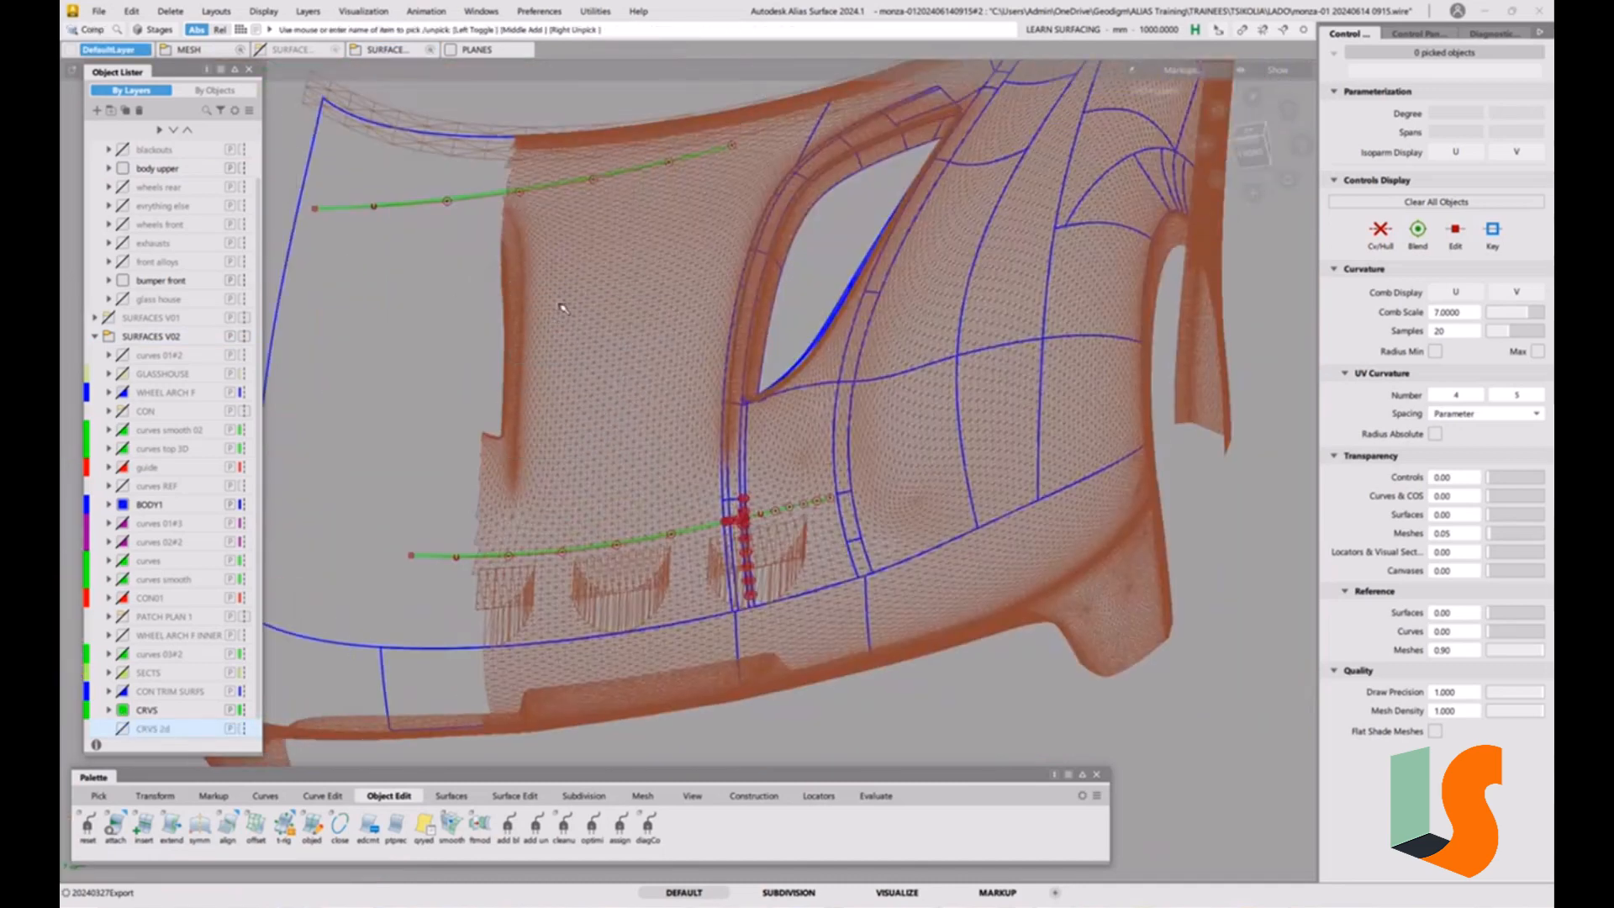
{"action": "left_click_drag", "start_coordinate": [439, 187], "coordinate": [373, 296]}
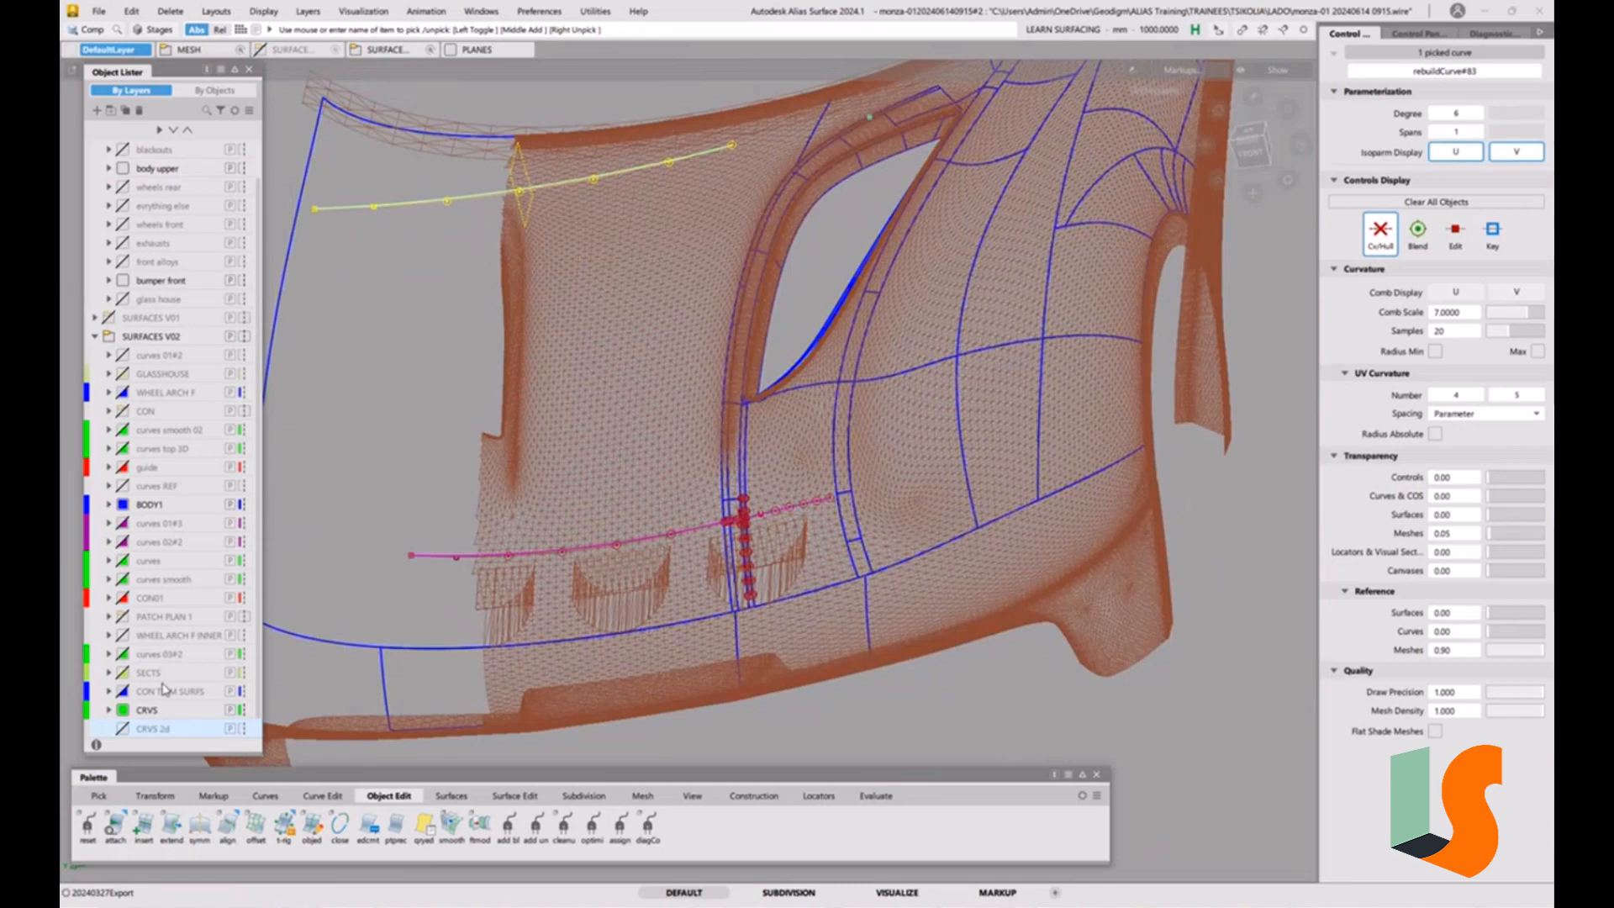
{"action": "right_click", "coordinate": [152, 733]}
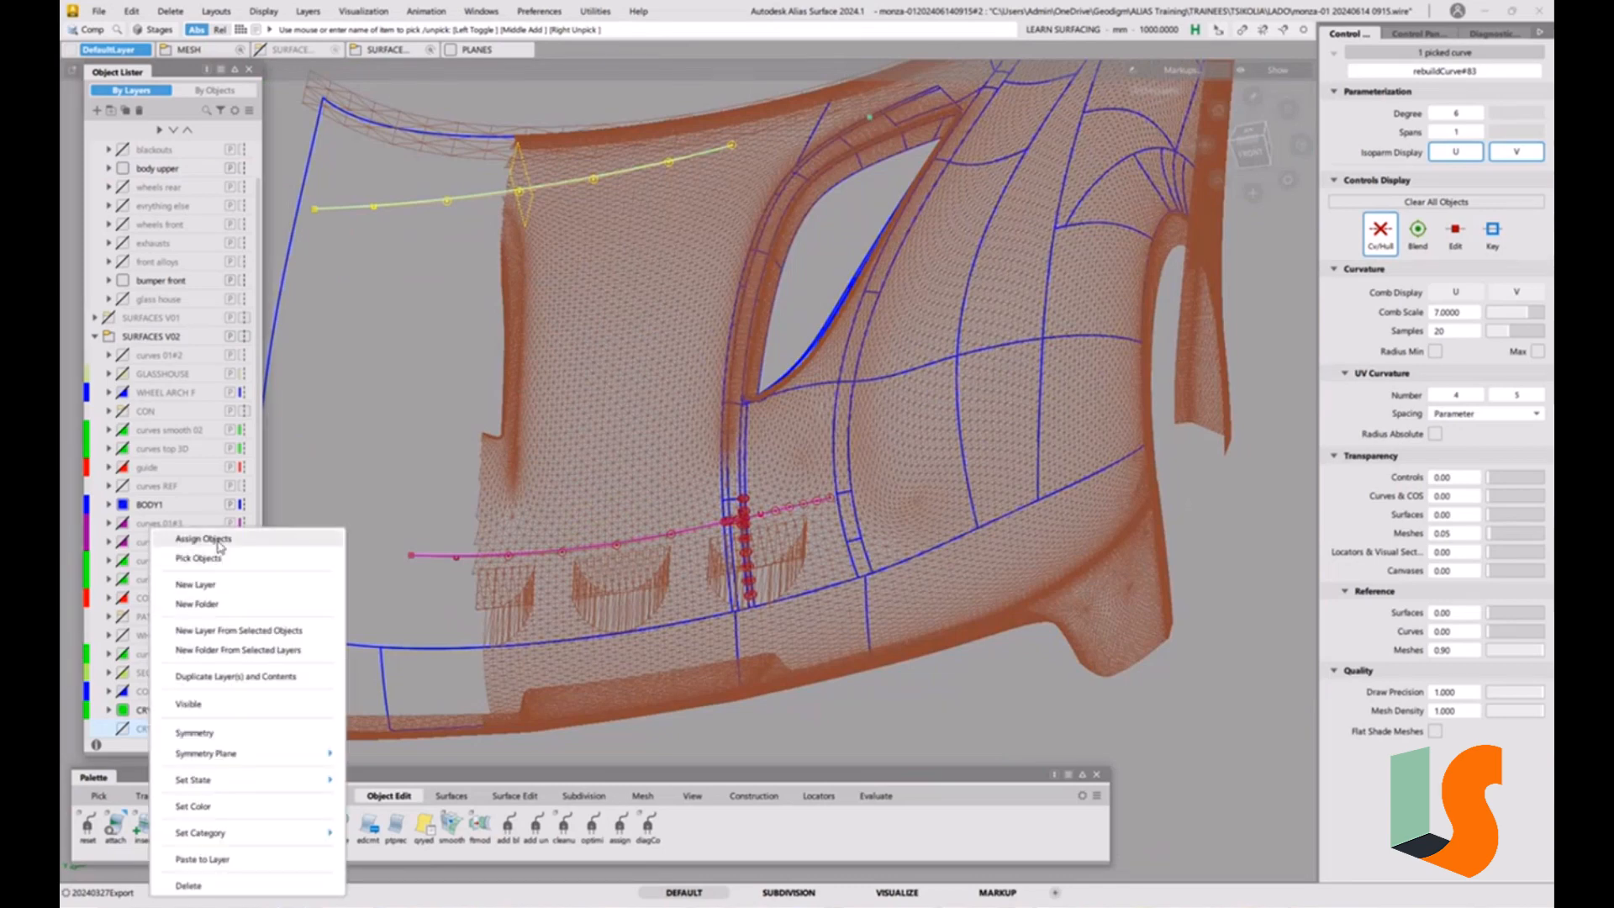
{"action": "left_click", "coordinate": [203, 539]}
Set the mesh transparency to 0.75 and switch to the top view of the projected curve around the narrow strip.
{"action": "left_click_drag", "start_coordinate": [673, 482], "coordinate": [733, 472], "text": "alt+shift"}
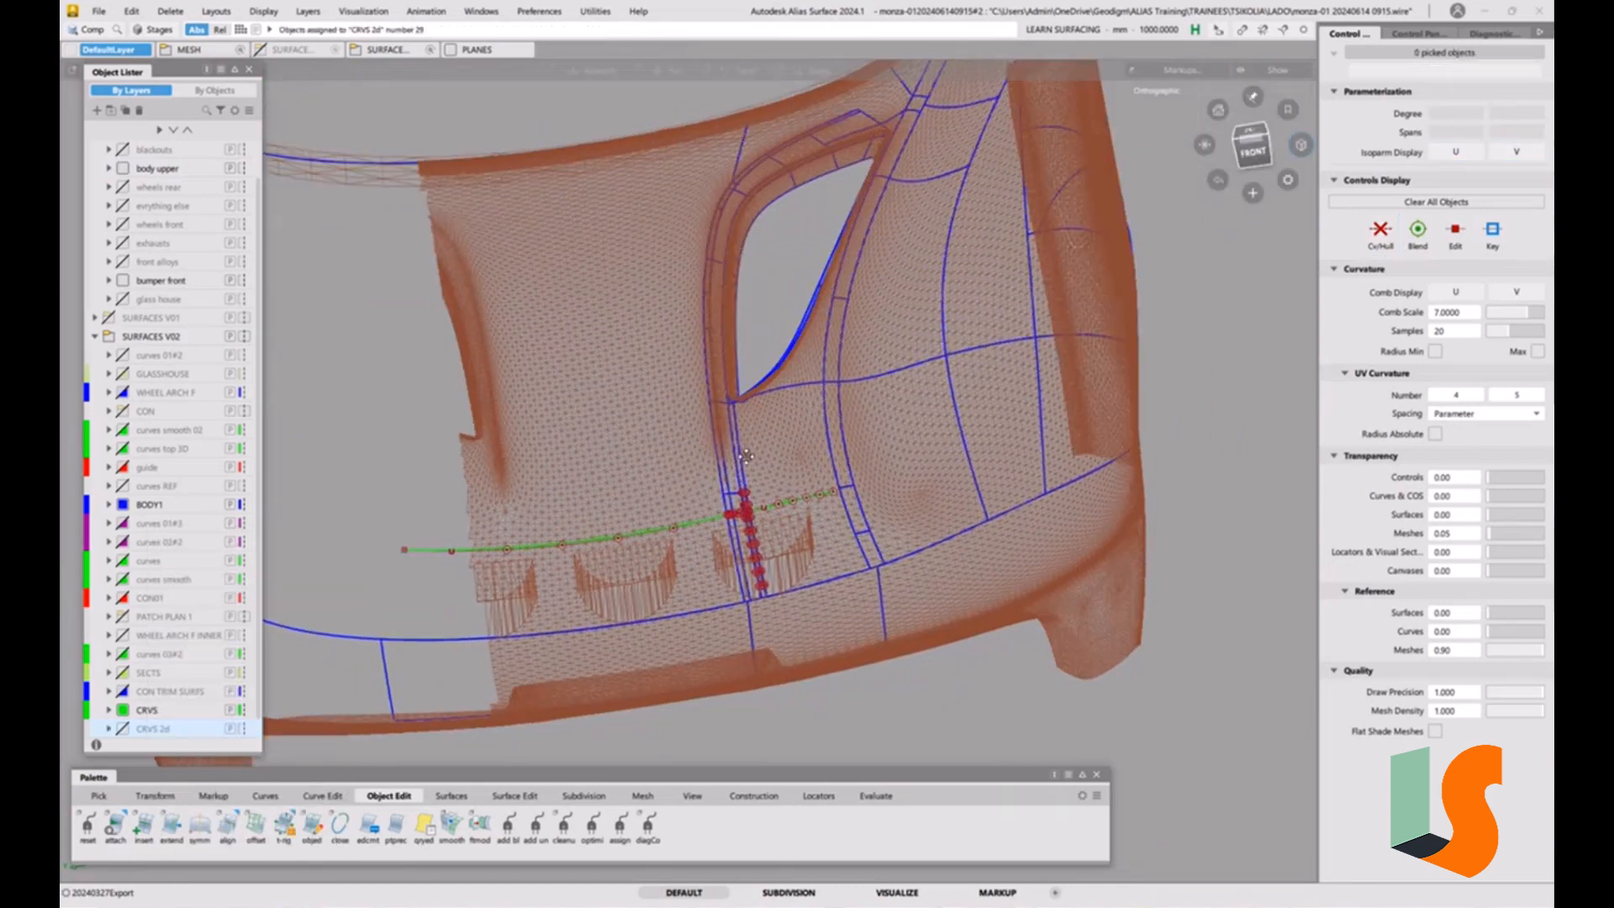
{"action": "middle_click_drag", "start_coordinate": [733, 473], "coordinate": [718, 427], "text": "alt+shift"}
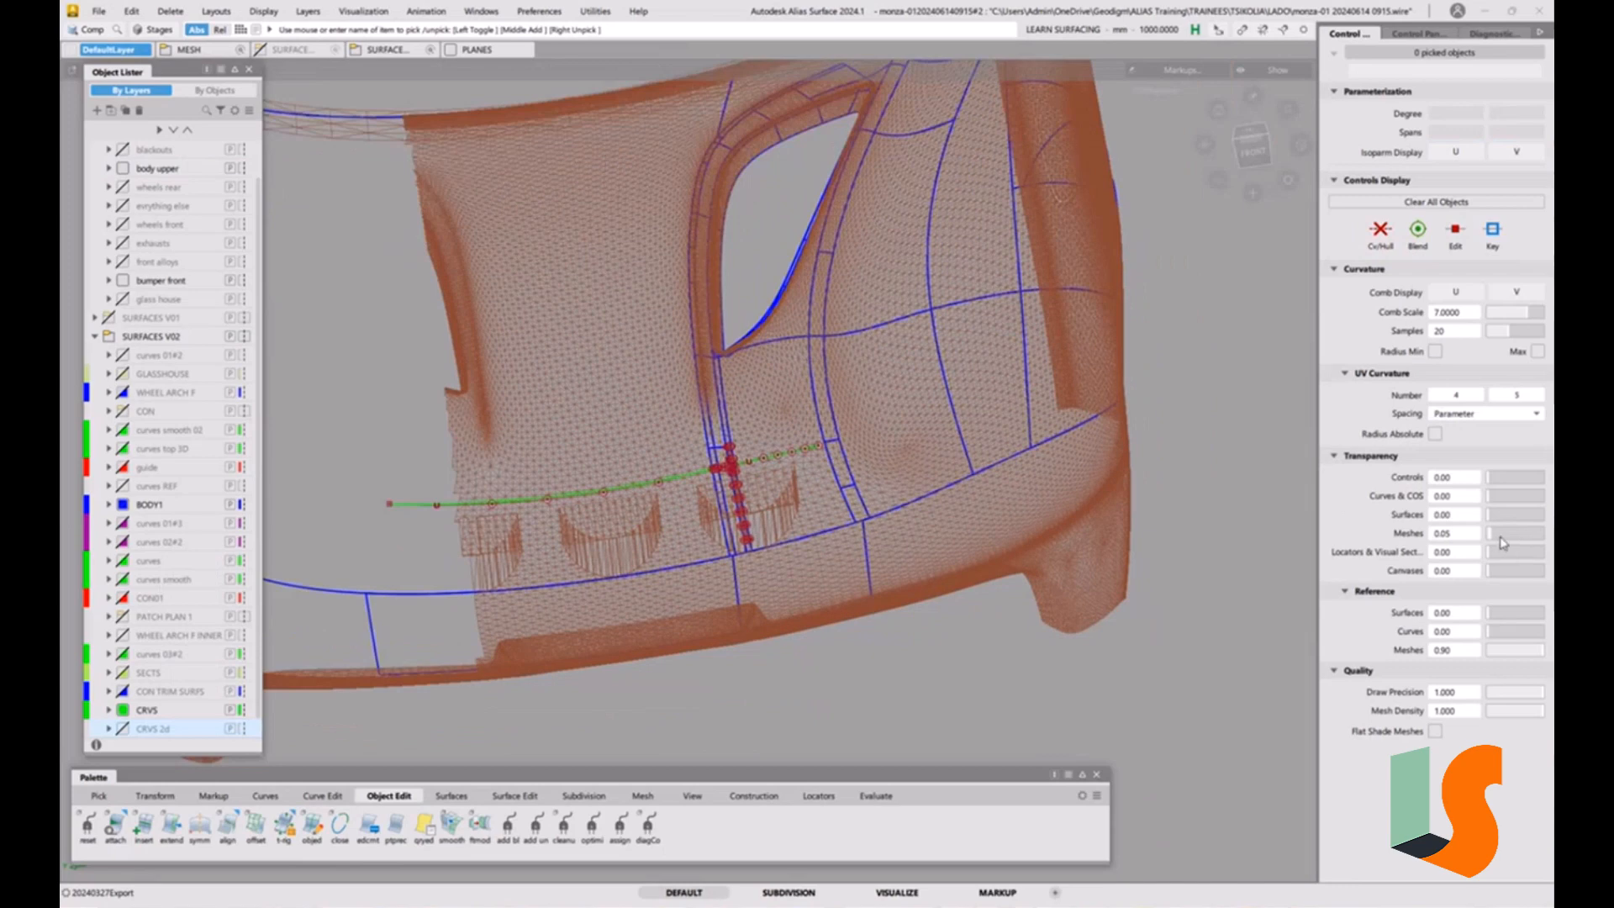
{"action": "left_click_drag", "start_coordinate": [1503, 542], "coordinate": [1538, 541]}
{"action": "right_click_drag", "start_coordinate": [1087, 418], "coordinate": [841, 411], "text": "alt+shift"}
{"action": "left_click", "coordinate": [1251, 136]}
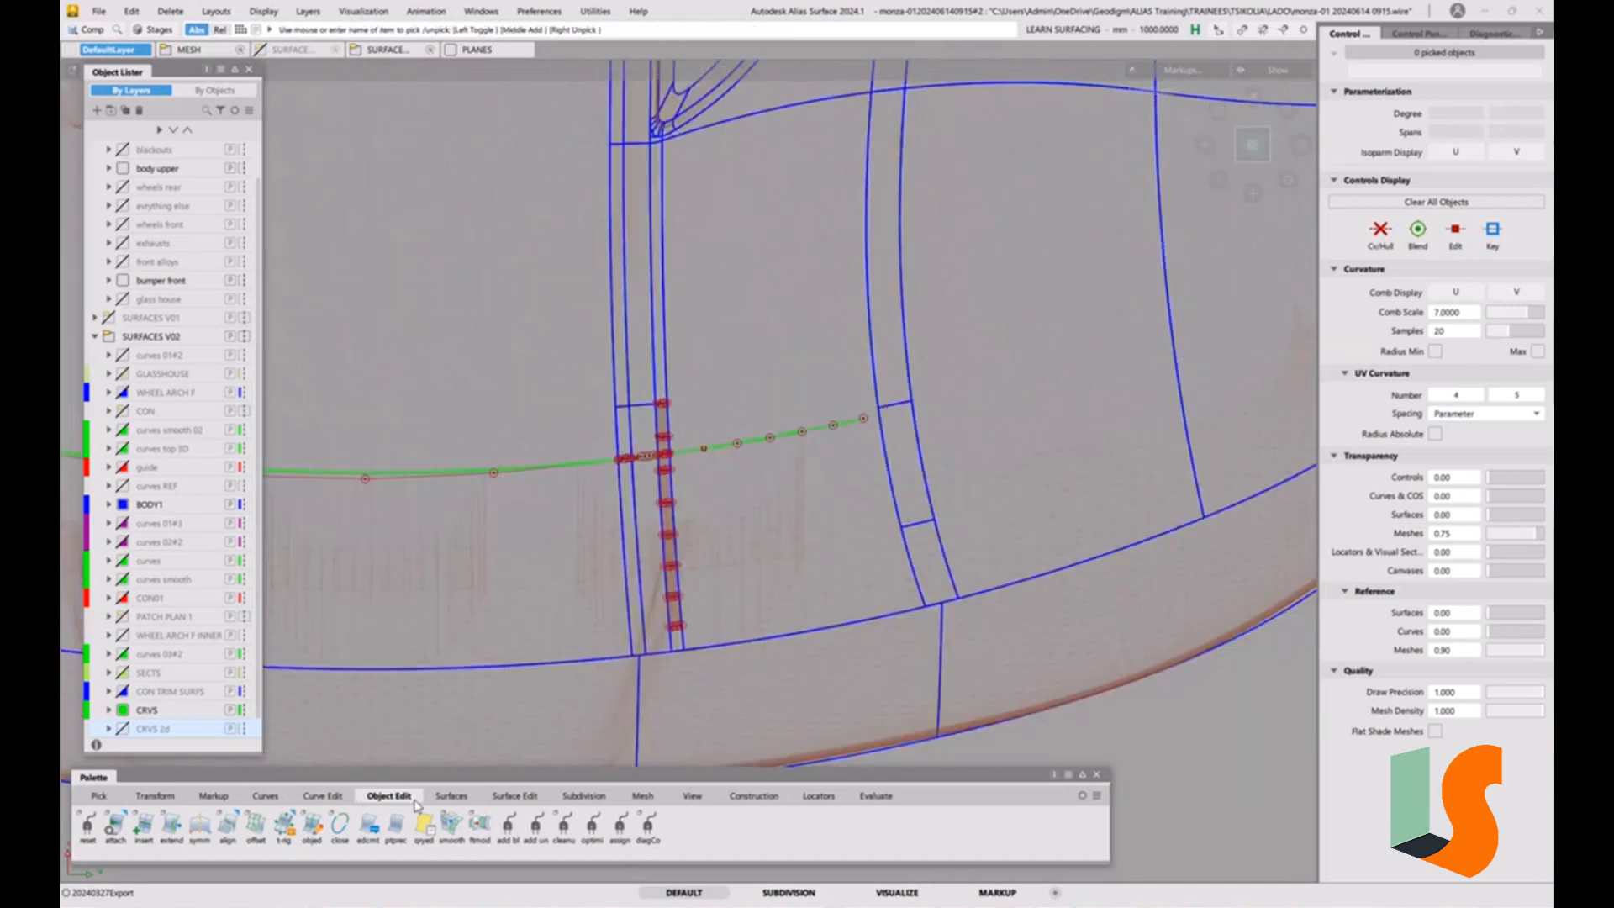
{"action": "left_click", "coordinate": [267, 796]}
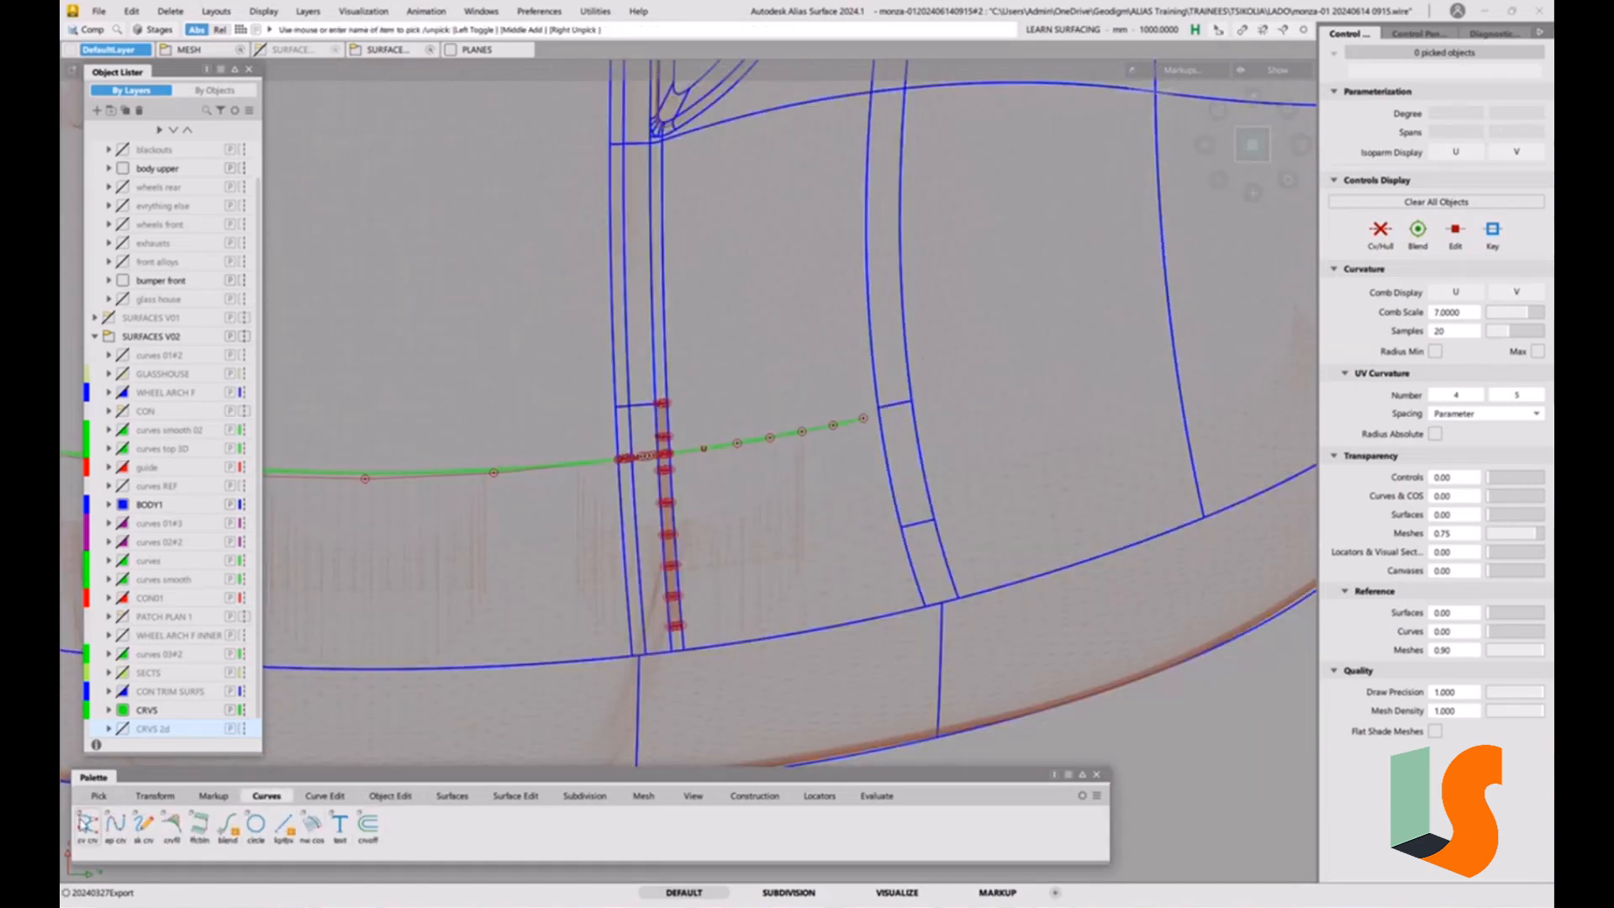
Draw a degree 1 single-span curve from the projected curve's end at the narrow strip, across it to past the next strip.
{"action": "left_click", "coordinate": [87, 822]}
{"action": "left_click", "coordinate": [599, 468]}
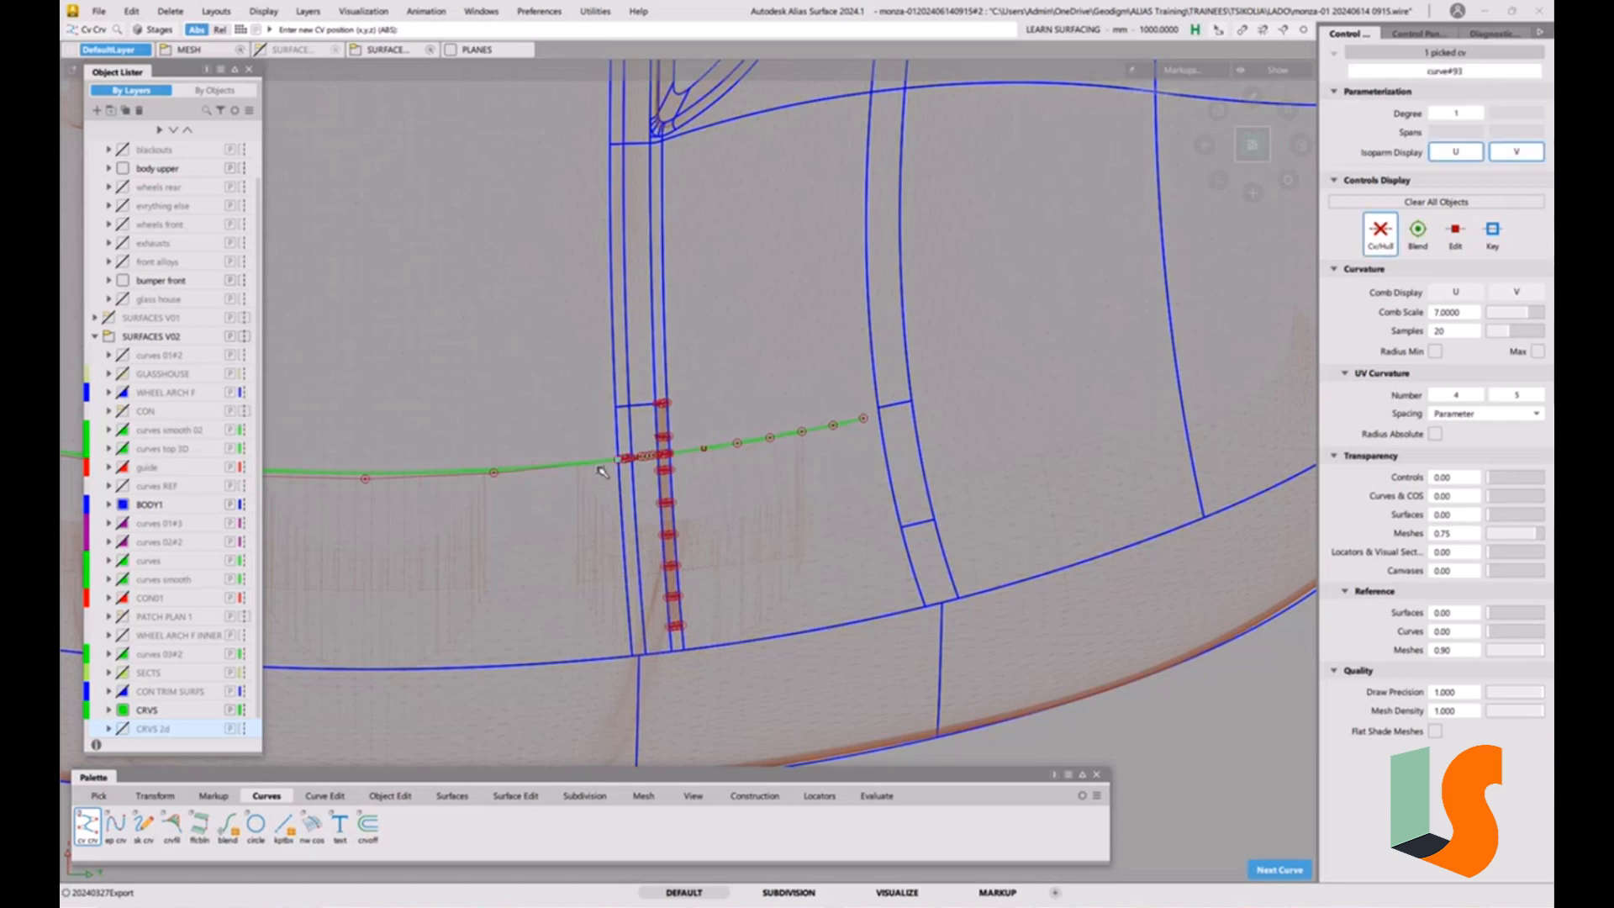
{"action": "left_click", "coordinate": [1007, 448]}
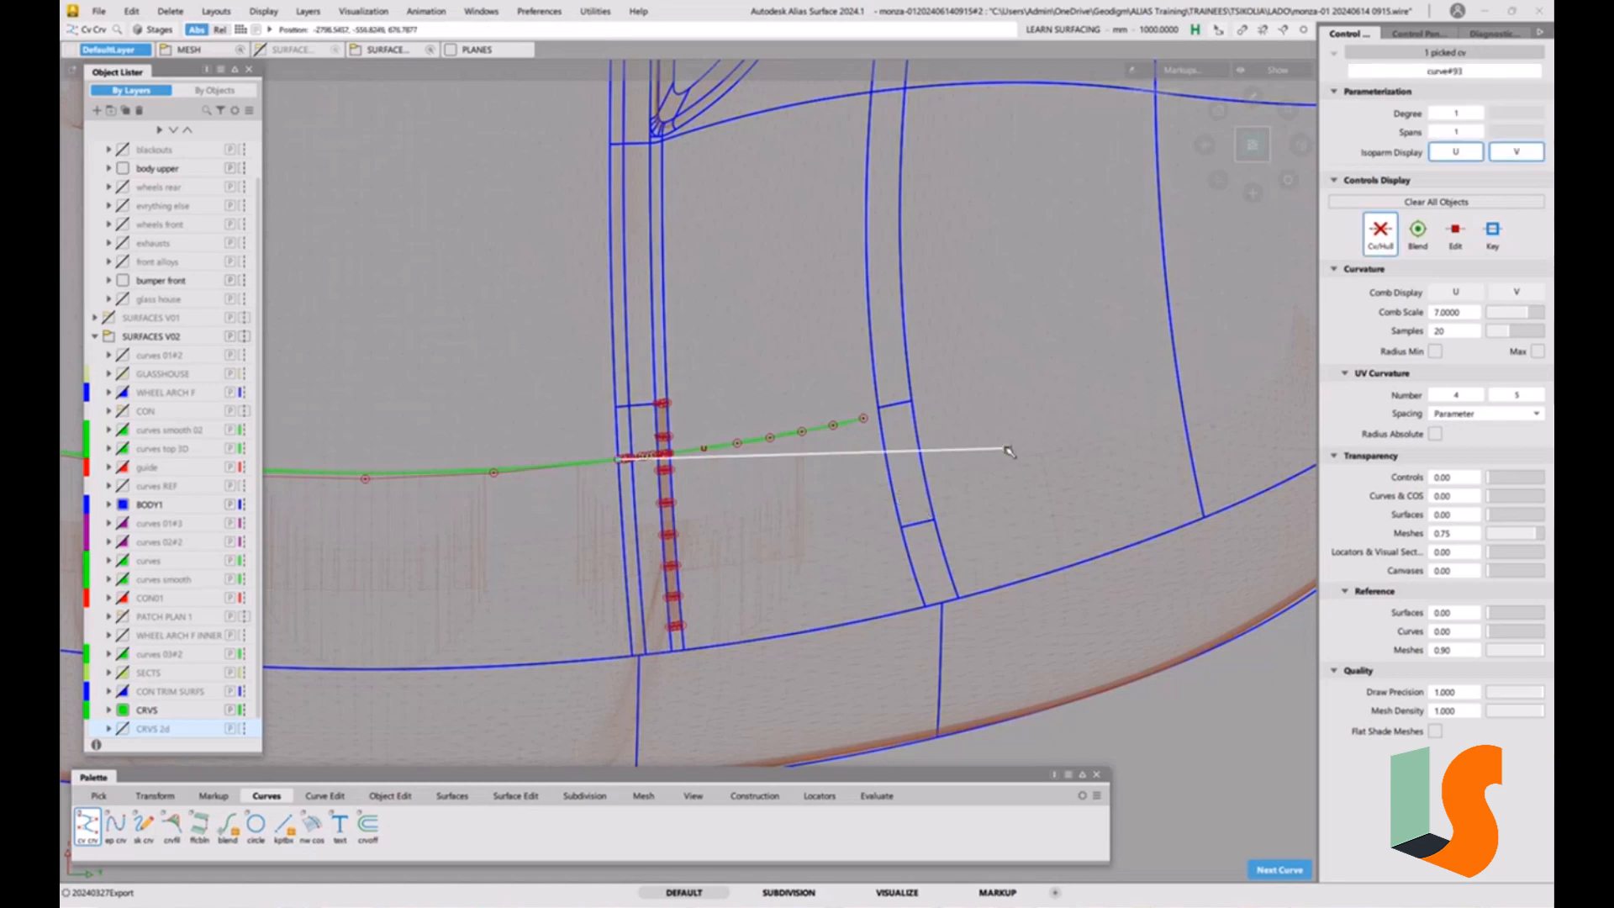
Align the straight curve to the end of the projected curve with G1 continuity.
{"action": "left_click", "coordinate": [390, 795]}
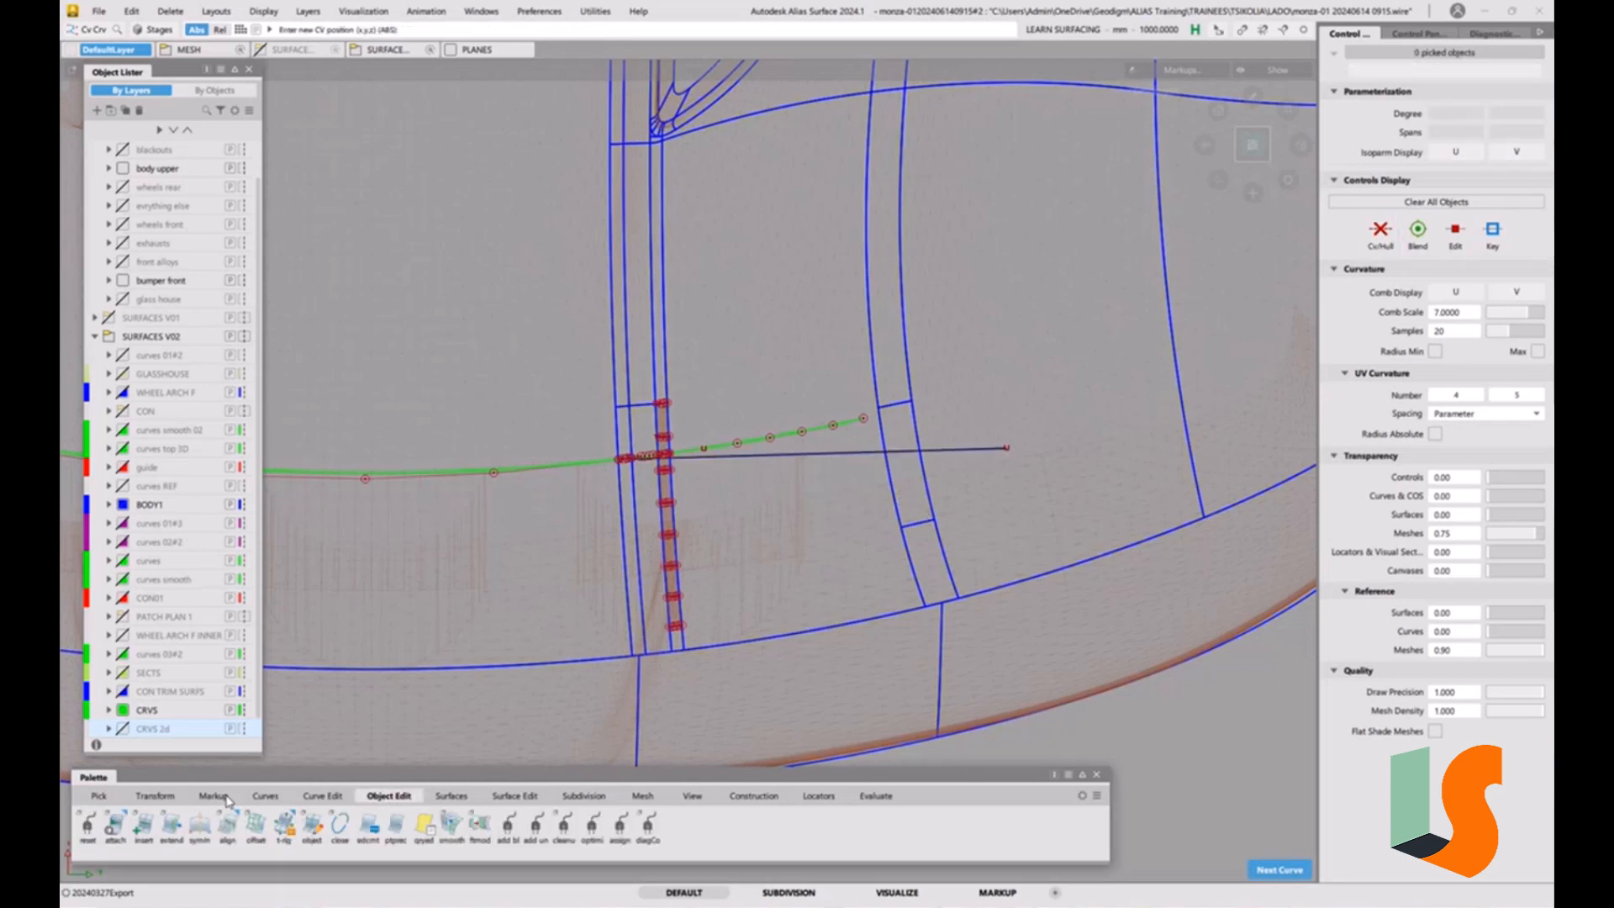
{"action": "double_click", "coordinate": [226, 825]}
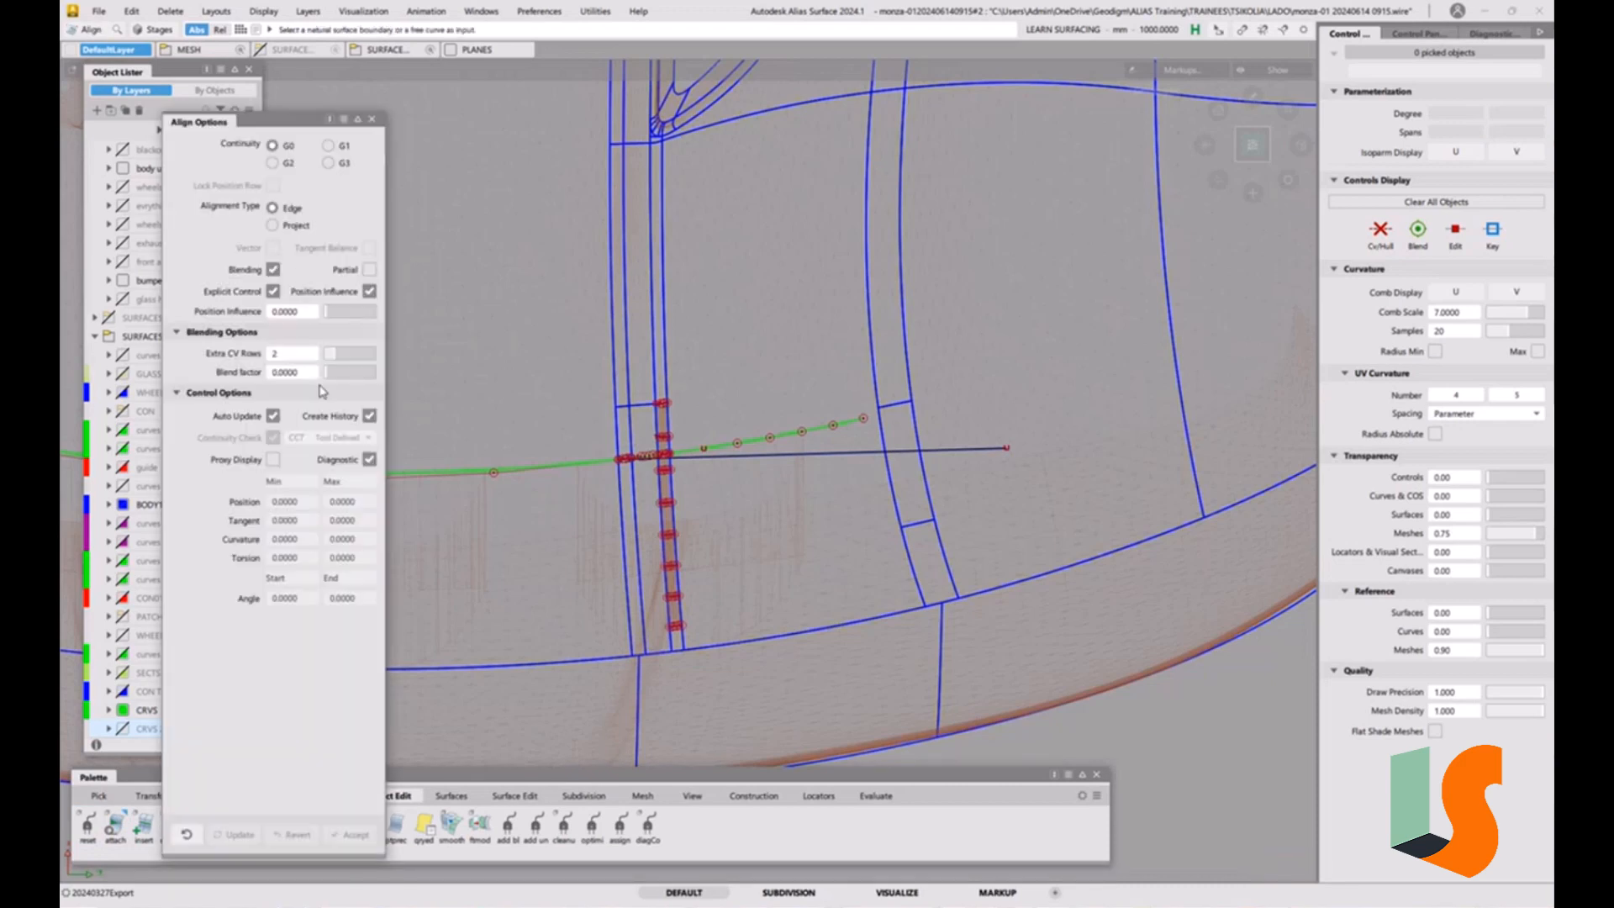
{"action": "left_click", "coordinate": [349, 149]}
{"action": "left_click", "coordinate": [735, 456]}
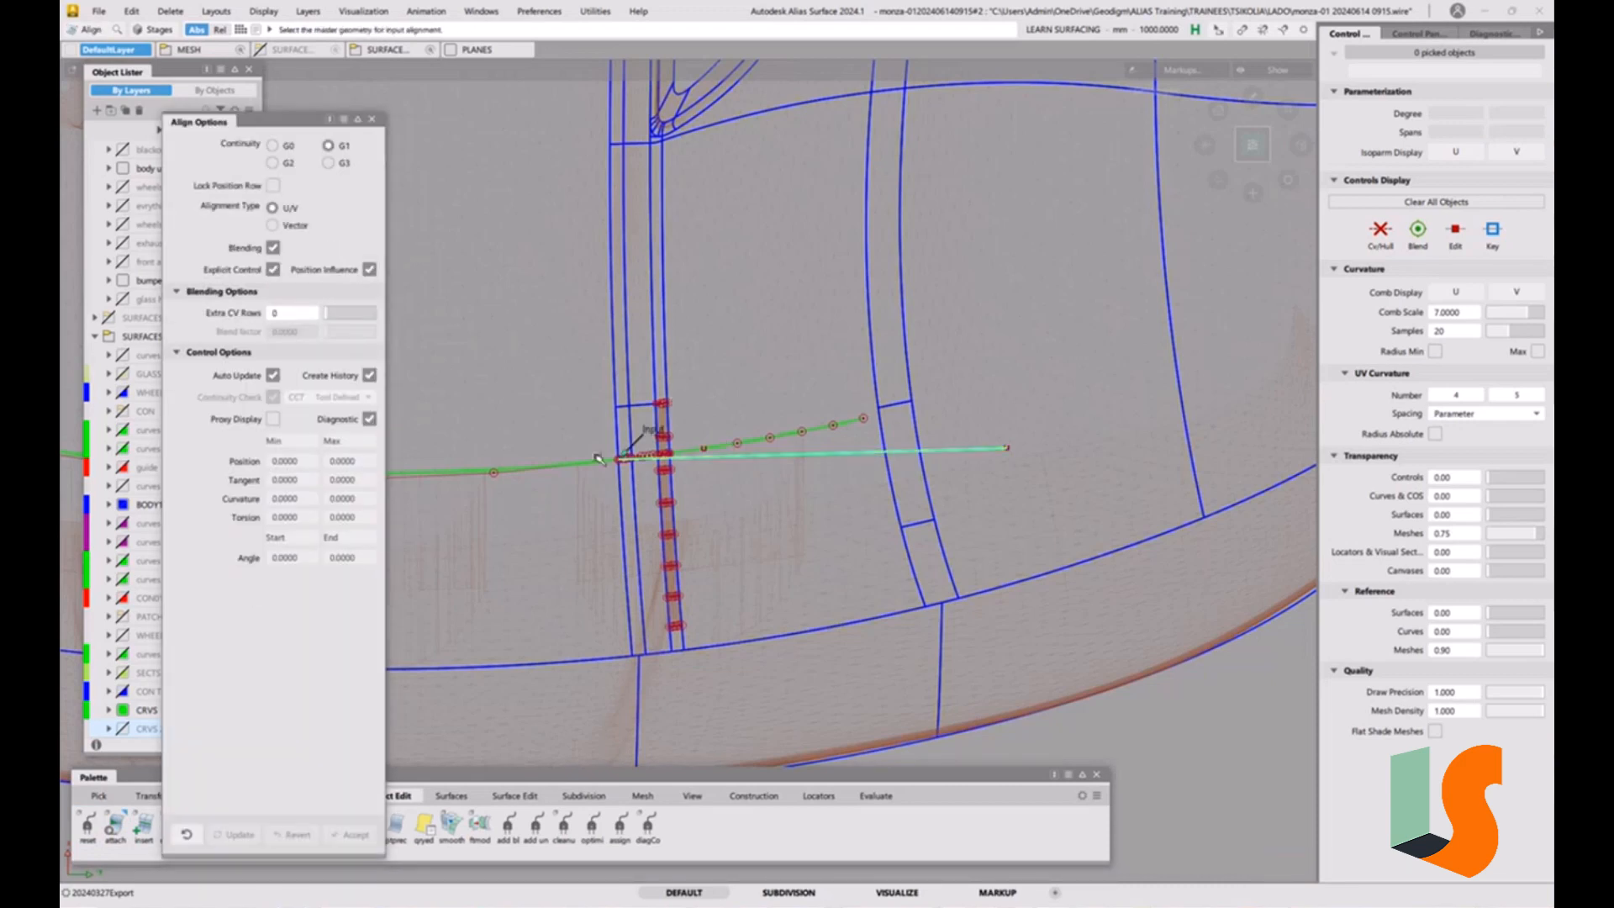
{"action": "left_click", "coordinate": [608, 460]}
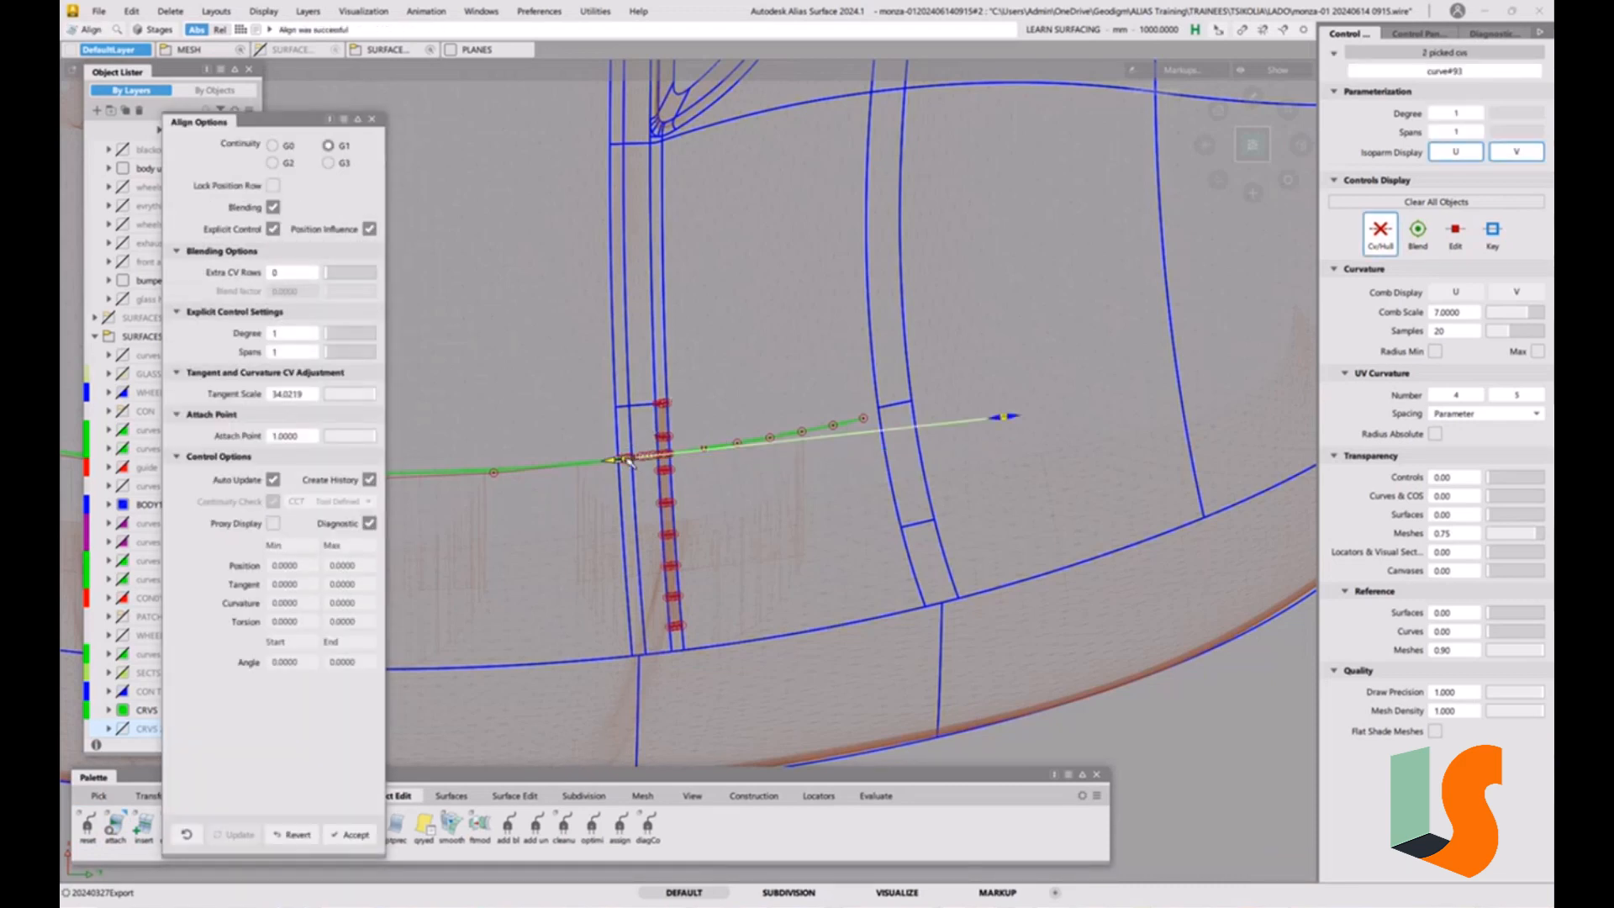
{"action": "left_click", "coordinate": [372, 119]}
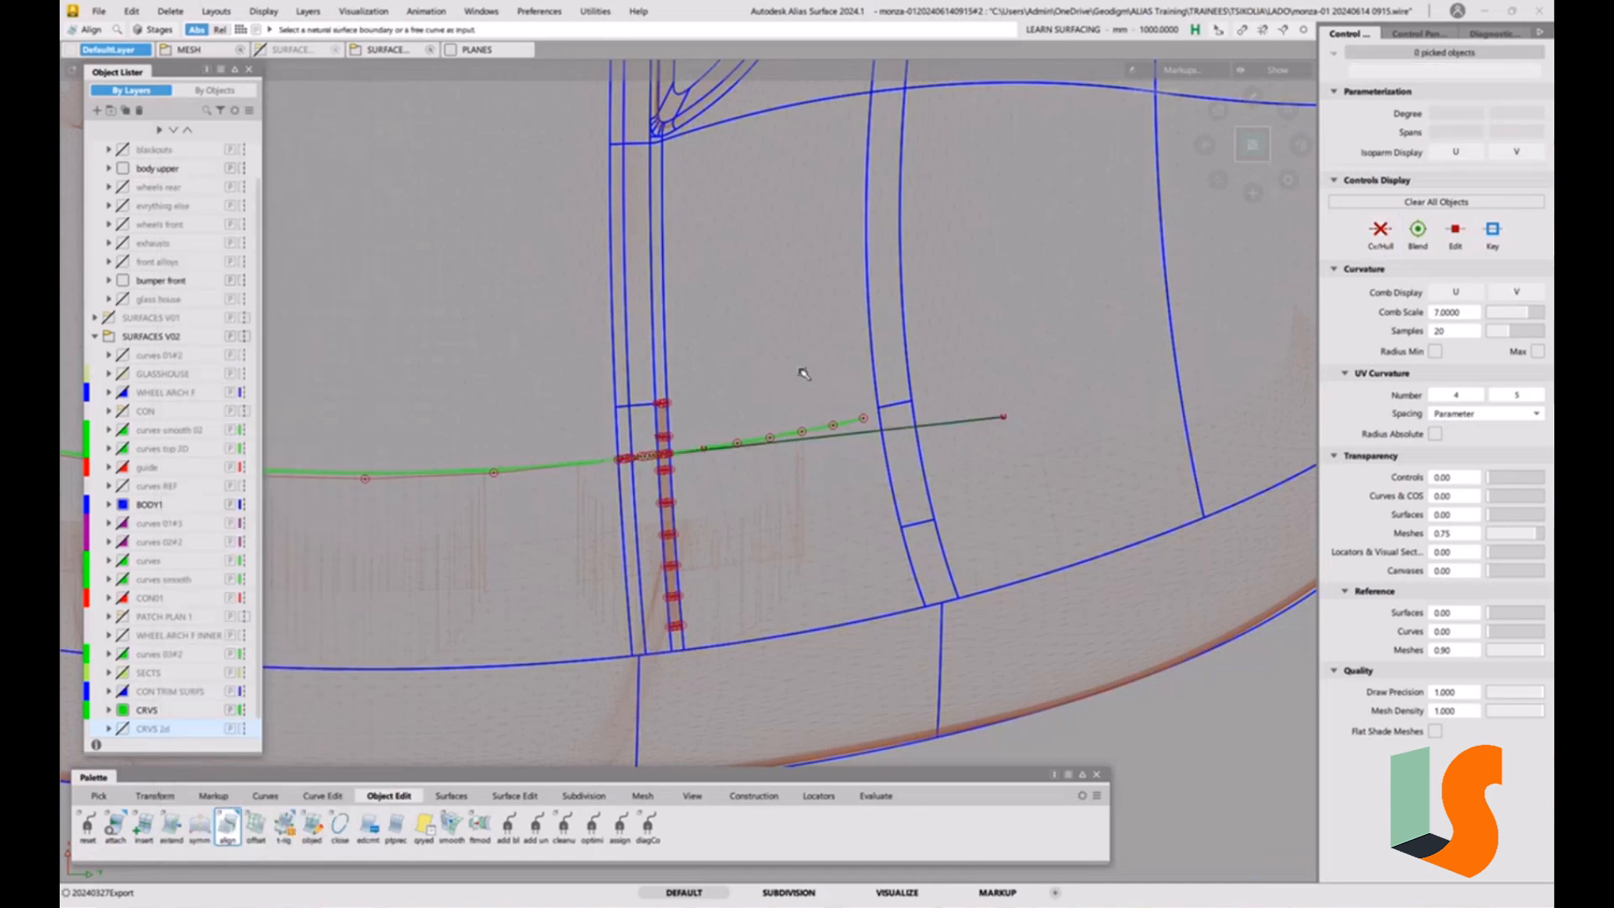
Pick the aligned straight curve and assign it to the CRVS layer.
{"action": "left_click", "coordinate": [874, 432]}
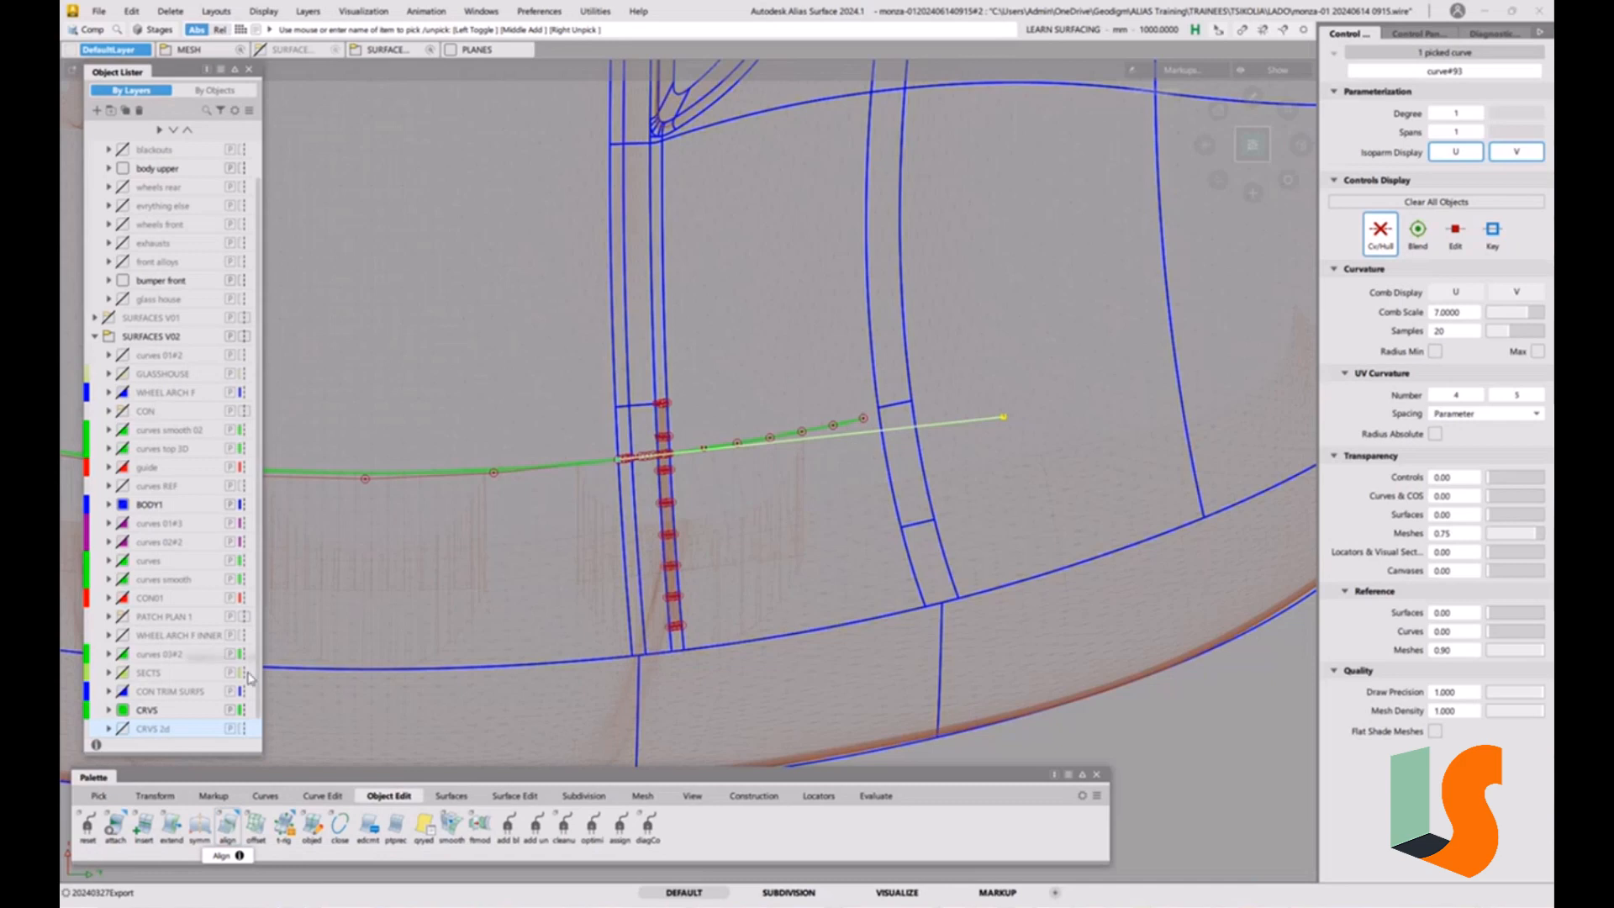
{"action": "right_click", "coordinate": [144, 719]}
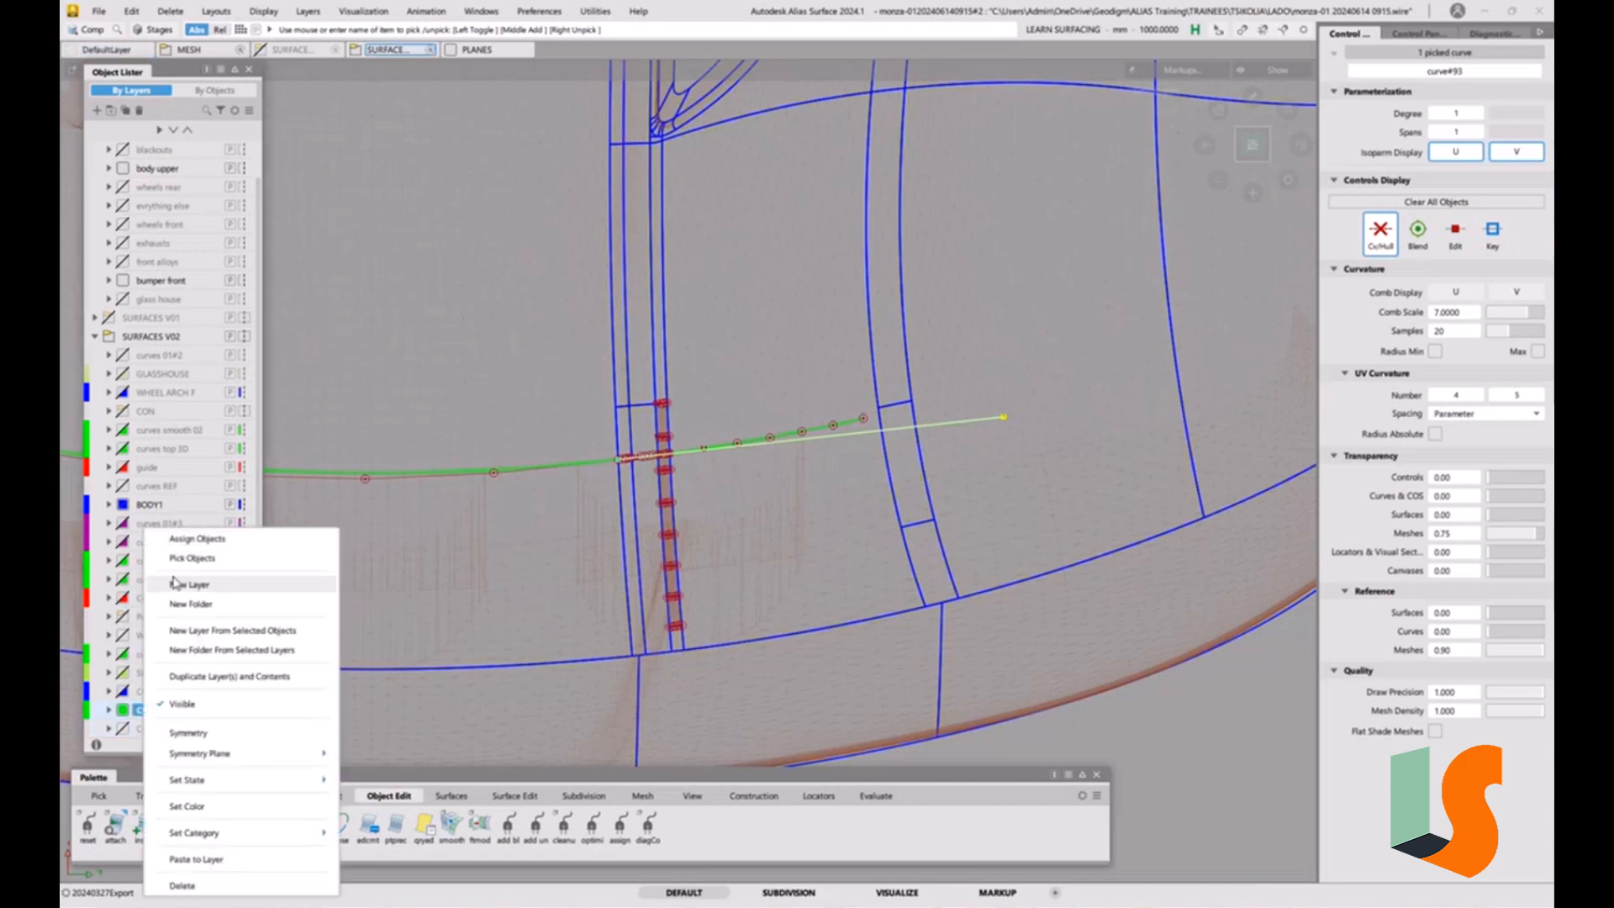
{"action": "left_click", "coordinate": [172, 537]}
{"action": "left_click", "coordinate": [805, 515]}
Compare the straight tangent curve with the projected curve segment beyond the narrow strip, from the top and tilted forward.
{"action": "right_click_drag", "start_coordinate": [775, 479], "coordinate": [782, 401], "text": "alt+shift"}
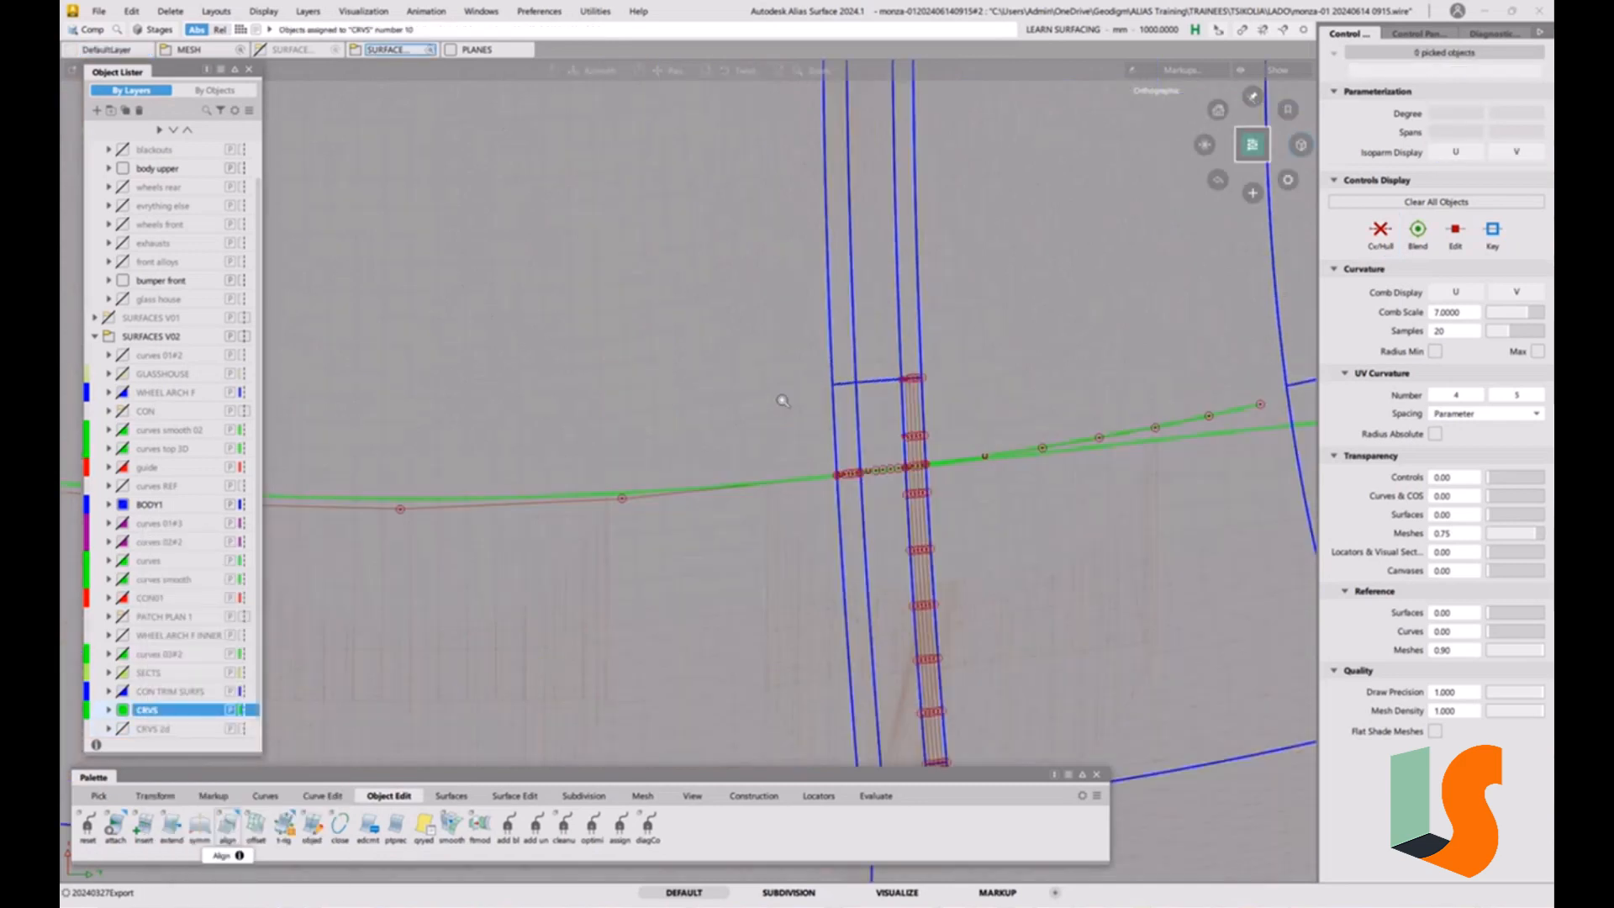
{"action": "middle_click_drag", "start_coordinate": [902, 418], "coordinate": [641, 439], "text": "alt+shift"}
{"action": "middle_click_drag", "start_coordinate": [734, 520], "coordinate": [920, 517], "text": "alt+shift"}
{"action": "right_click_drag", "start_coordinate": [920, 517], "coordinate": [1108, 484], "text": "alt+shift"}
{"action": "middle_click_drag", "start_coordinate": [1108, 484], "coordinate": [654, 486], "text": "alt+shift"}
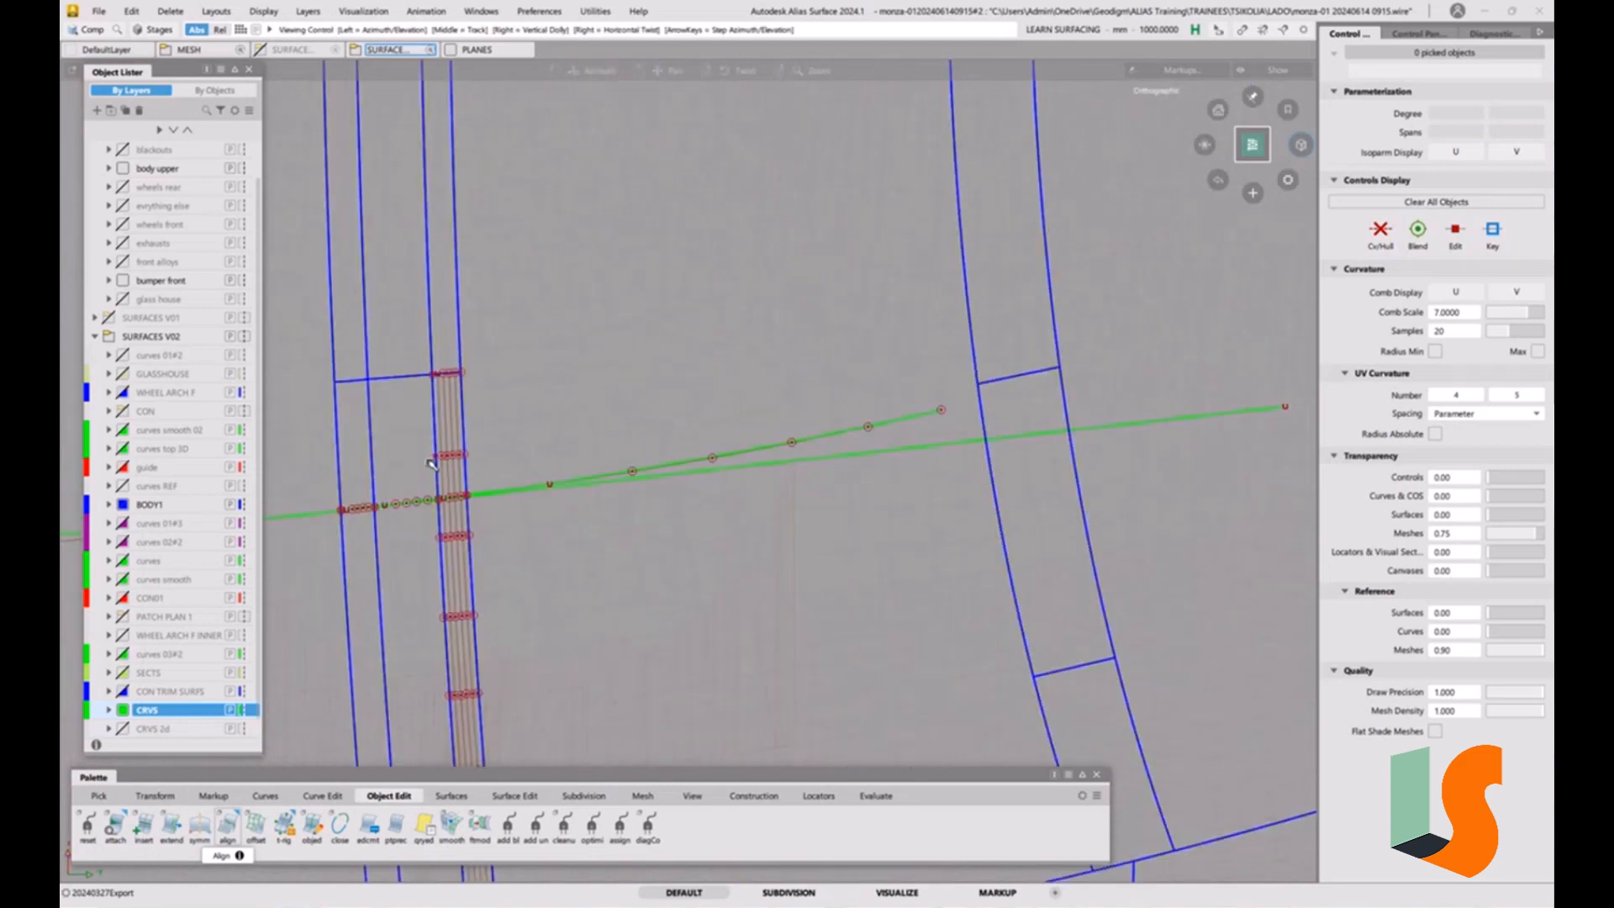
{"action": "left_click_drag", "start_coordinate": [649, 484], "coordinate": [656, 260], "text": "alt+shift"}
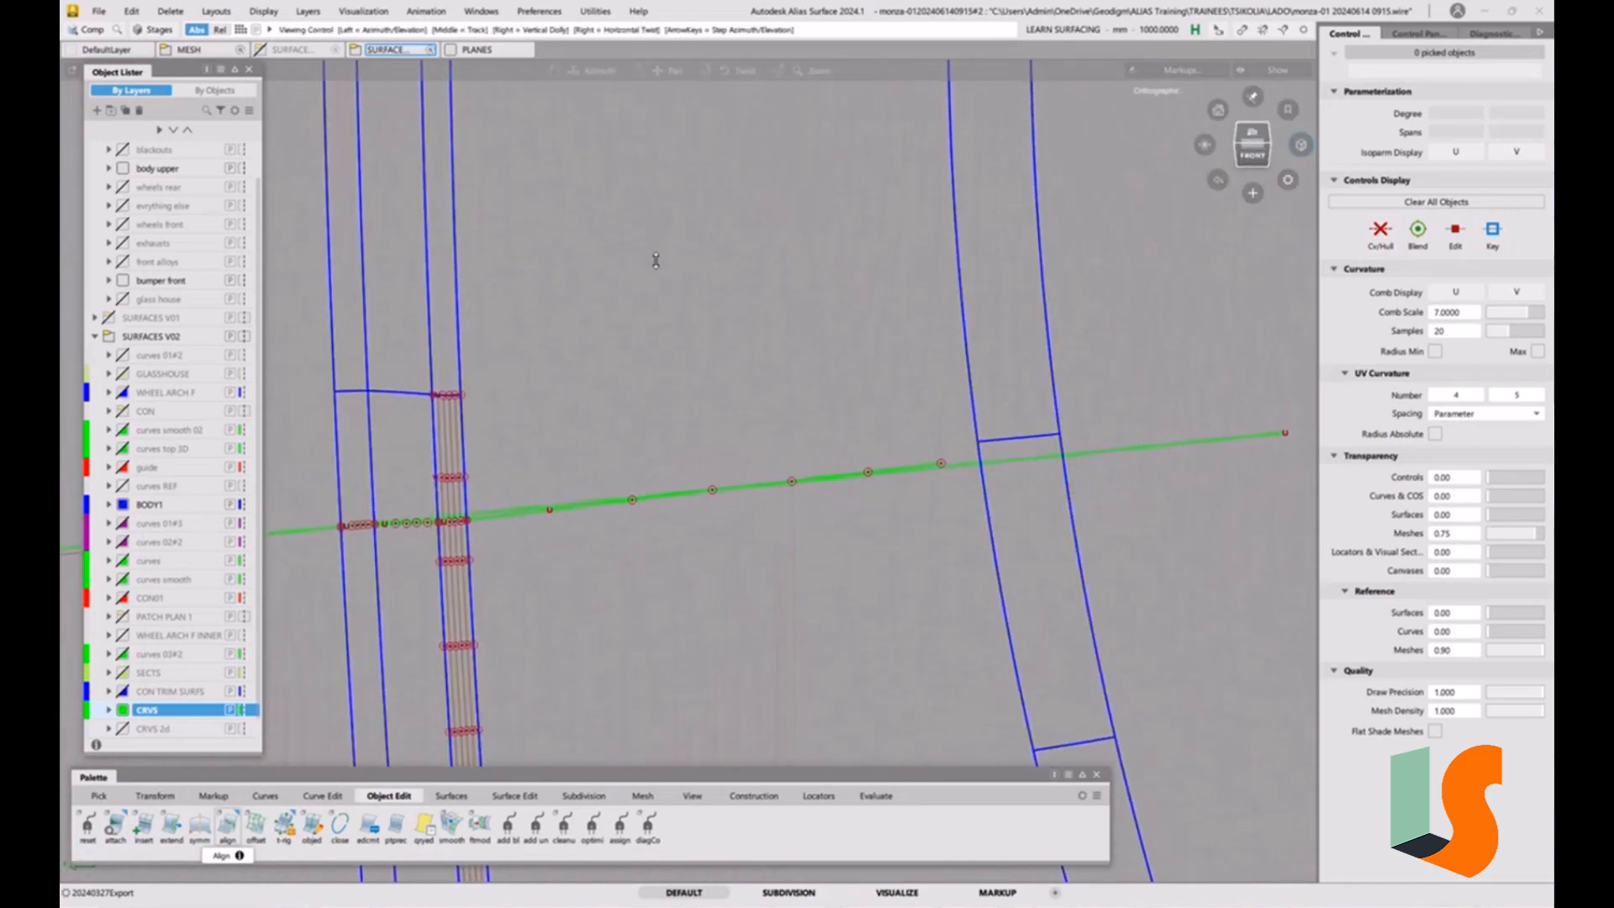
{"action": "right_click_drag", "start_coordinate": [648, 304], "coordinate": [653, 314], "text": "alt+shift"}
{"action": "middle_click_drag", "start_coordinate": [652, 314], "coordinate": [820, 231], "text": "alt+shift"}
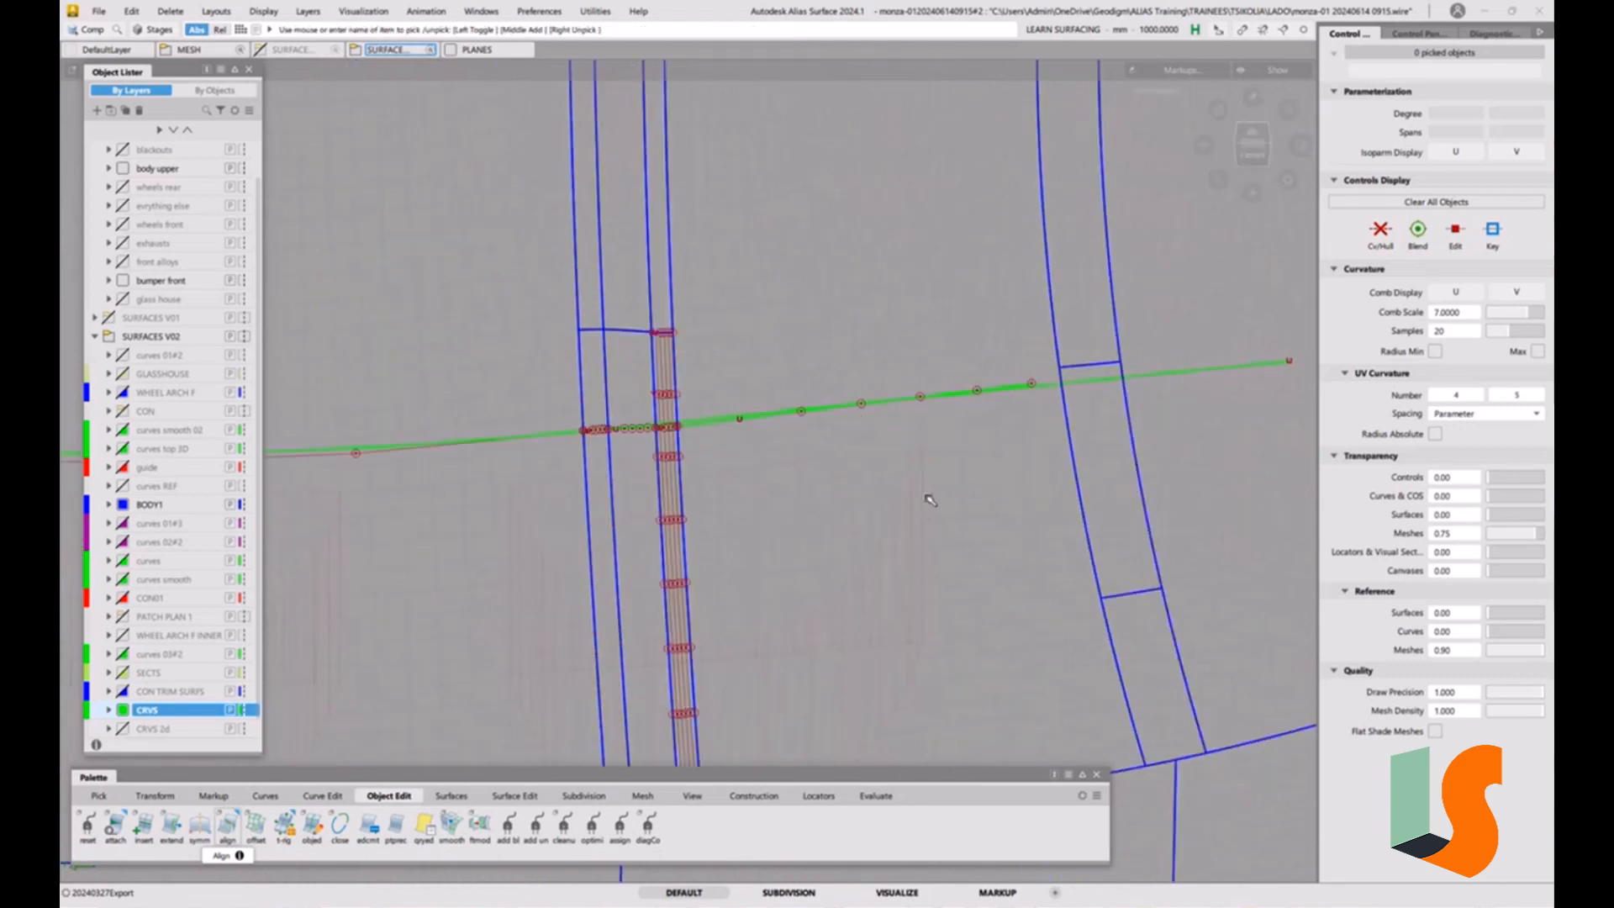
Check both curves against the shaded hood mesh around the two strips and return to the top view.
{"action": "left_click_drag", "start_coordinate": [904, 418], "coordinate": [924, 446], "text": "alt+shift"}
{"action": "right_click_drag", "start_coordinate": [860, 359], "coordinate": [857, 472], "text": "alt+shift"}
{"action": "mouse_move", "coordinate": [858, 472]}
{"action": "left_mouse_down", "text": "alt+shift"}
{"action": "mouse_move", "coordinate": [882, 472]}
{"action": "mouse_move", "coordinate": [849, 464]}
{"action": "left_mouse_up", "text": "alt+shift"}
{"action": "right_click_drag", "start_coordinate": [849, 464], "coordinate": [846, 425], "text": "alt+shift"}
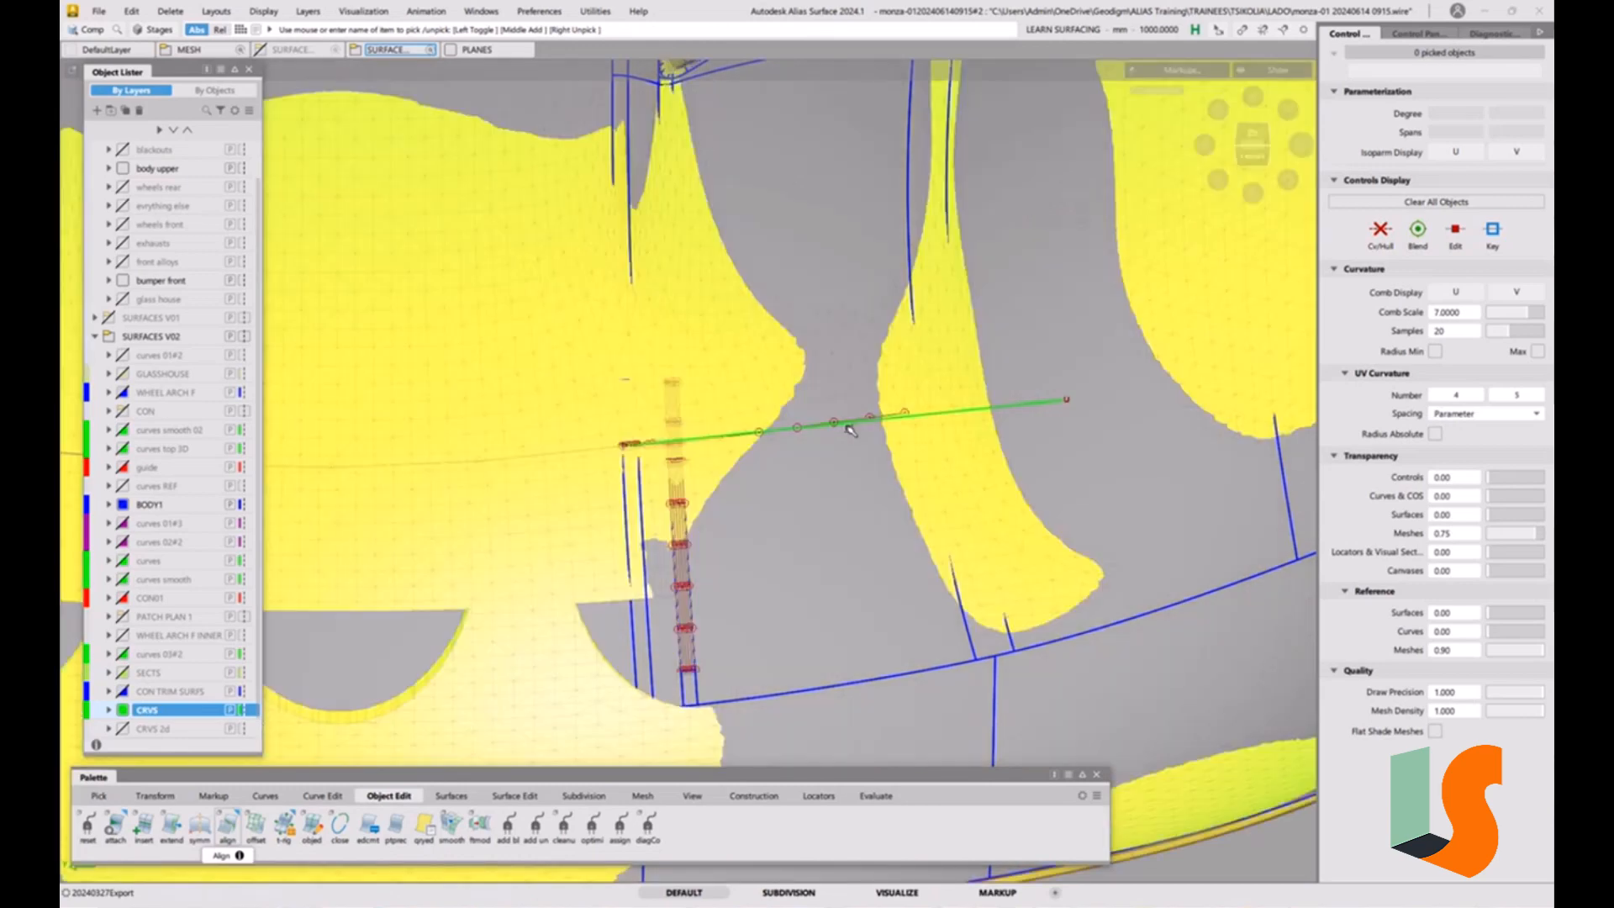
{"action": "key", "text": "1"}
{"action": "left_click_drag", "start_coordinate": [822, 461], "coordinate": [831, 462], "text": "alt+shift"}
{"action": "left_click", "coordinate": [1253, 140]}
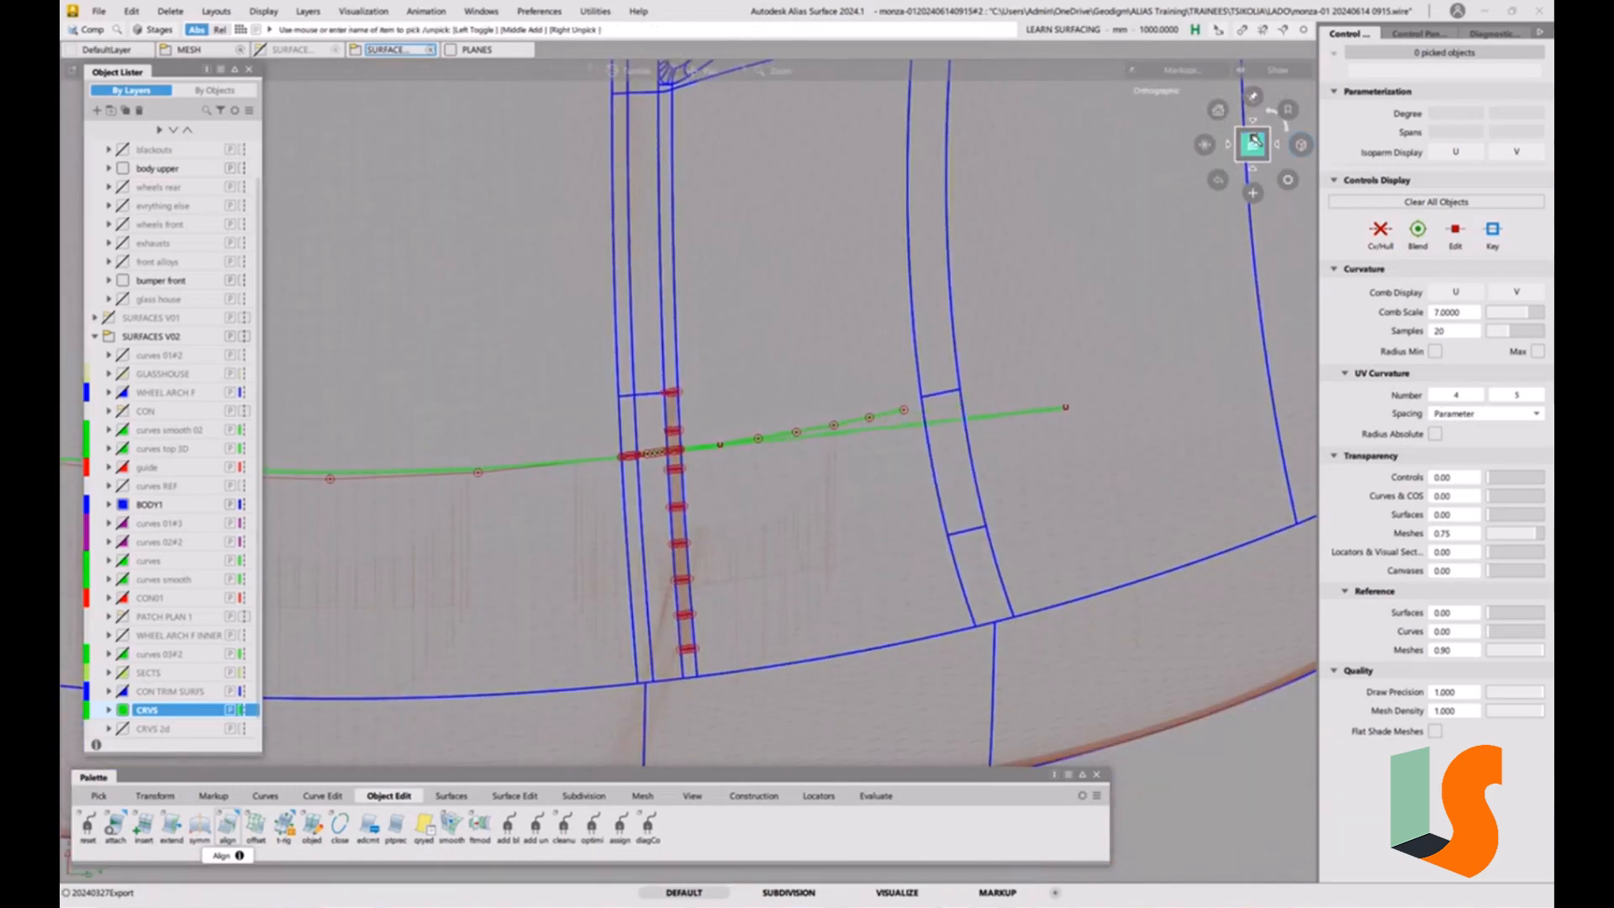
Examine how far the tangent and projected curves diverge beyond the strip, alternating between front-tilted and top views.
{"action": "left_click_drag", "start_coordinate": [871, 418], "coordinate": [838, 427], "text": "alt+shift"}
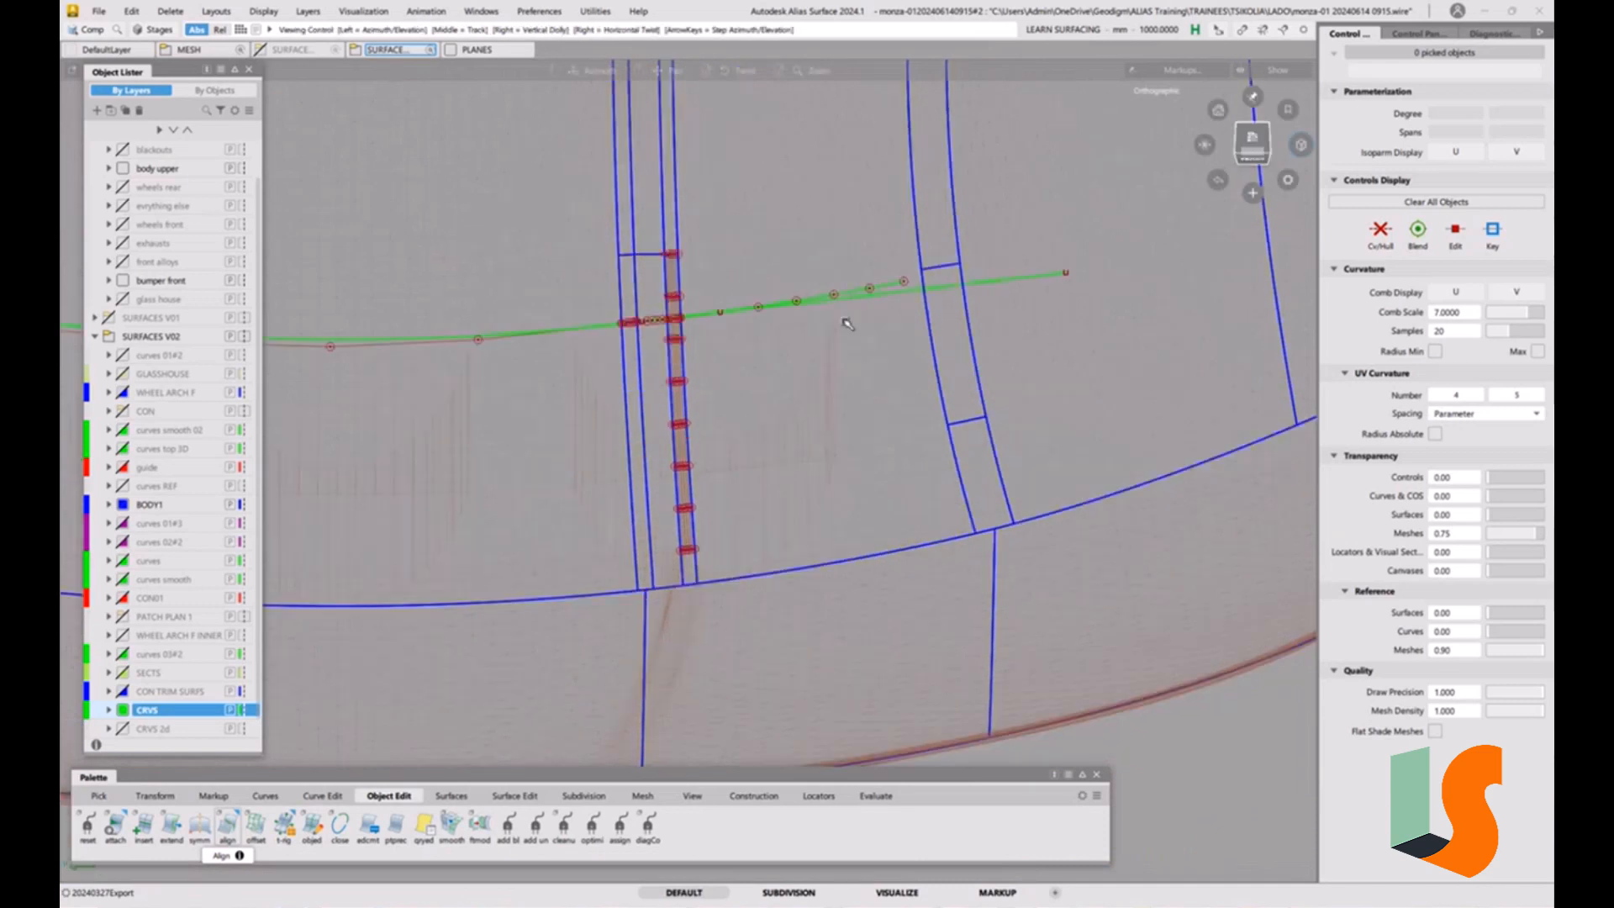
{"action": "middle_click_drag", "start_coordinate": [847, 324], "coordinate": [849, 508], "text": "alt+shift"}
{"action": "left_click_drag", "start_coordinate": [839, 408], "coordinate": [835, 407], "text": "alt+shift"}
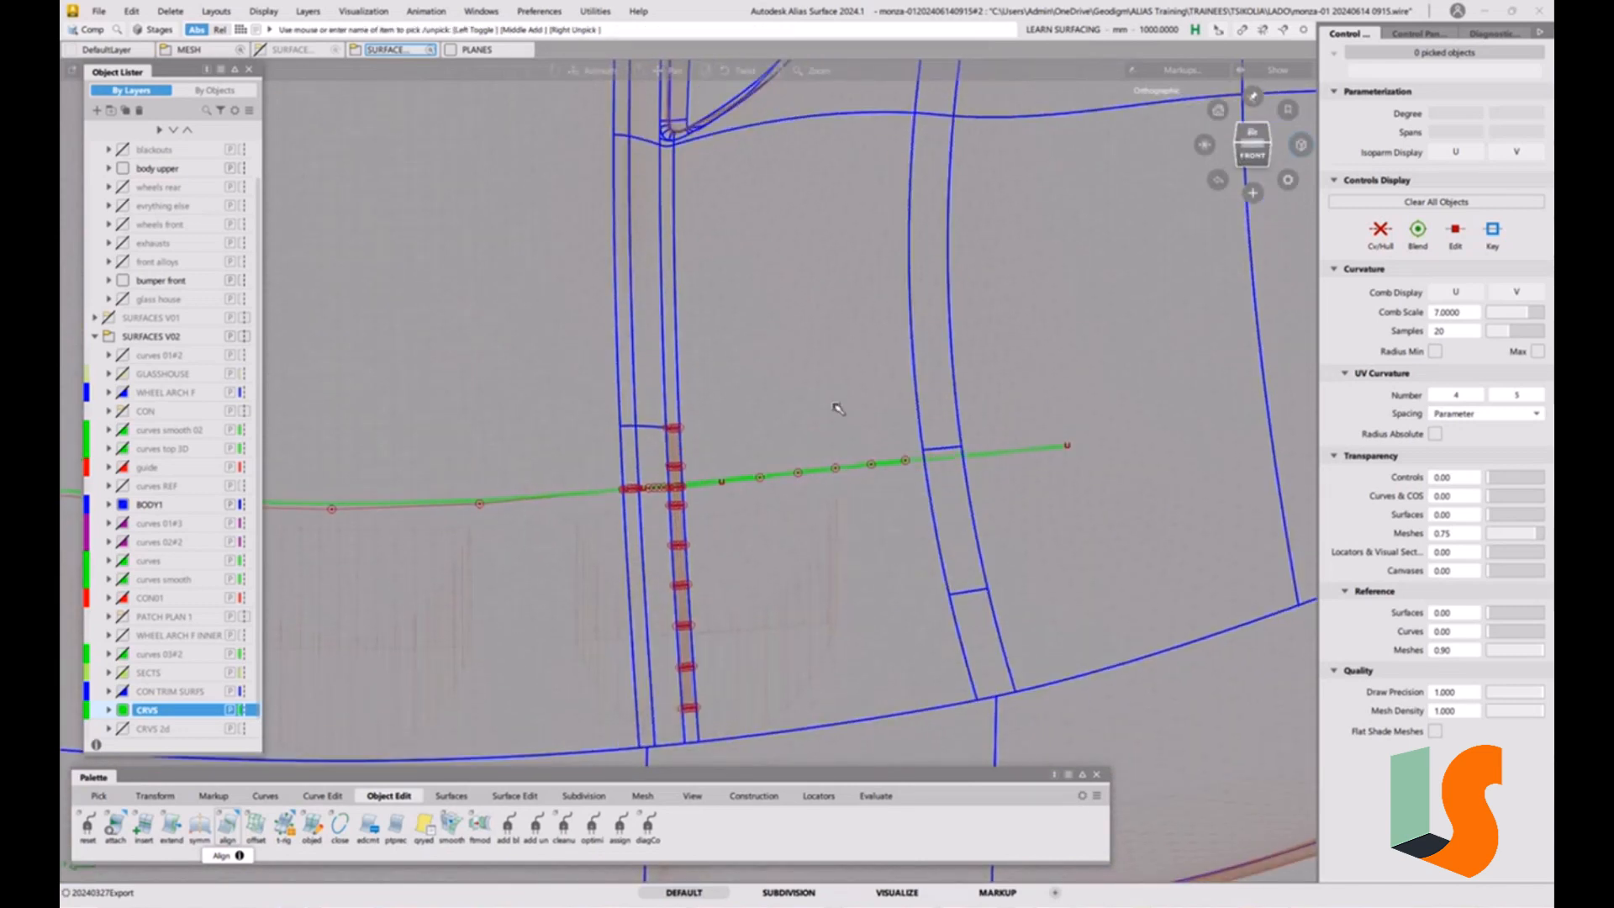
{"action": "right_click_drag", "start_coordinate": [836, 407], "coordinate": [810, 468], "text": "alt+shift"}
{"action": "middle_click_drag", "start_coordinate": [742, 456], "coordinate": [916, 373], "text": "alt+shift"}
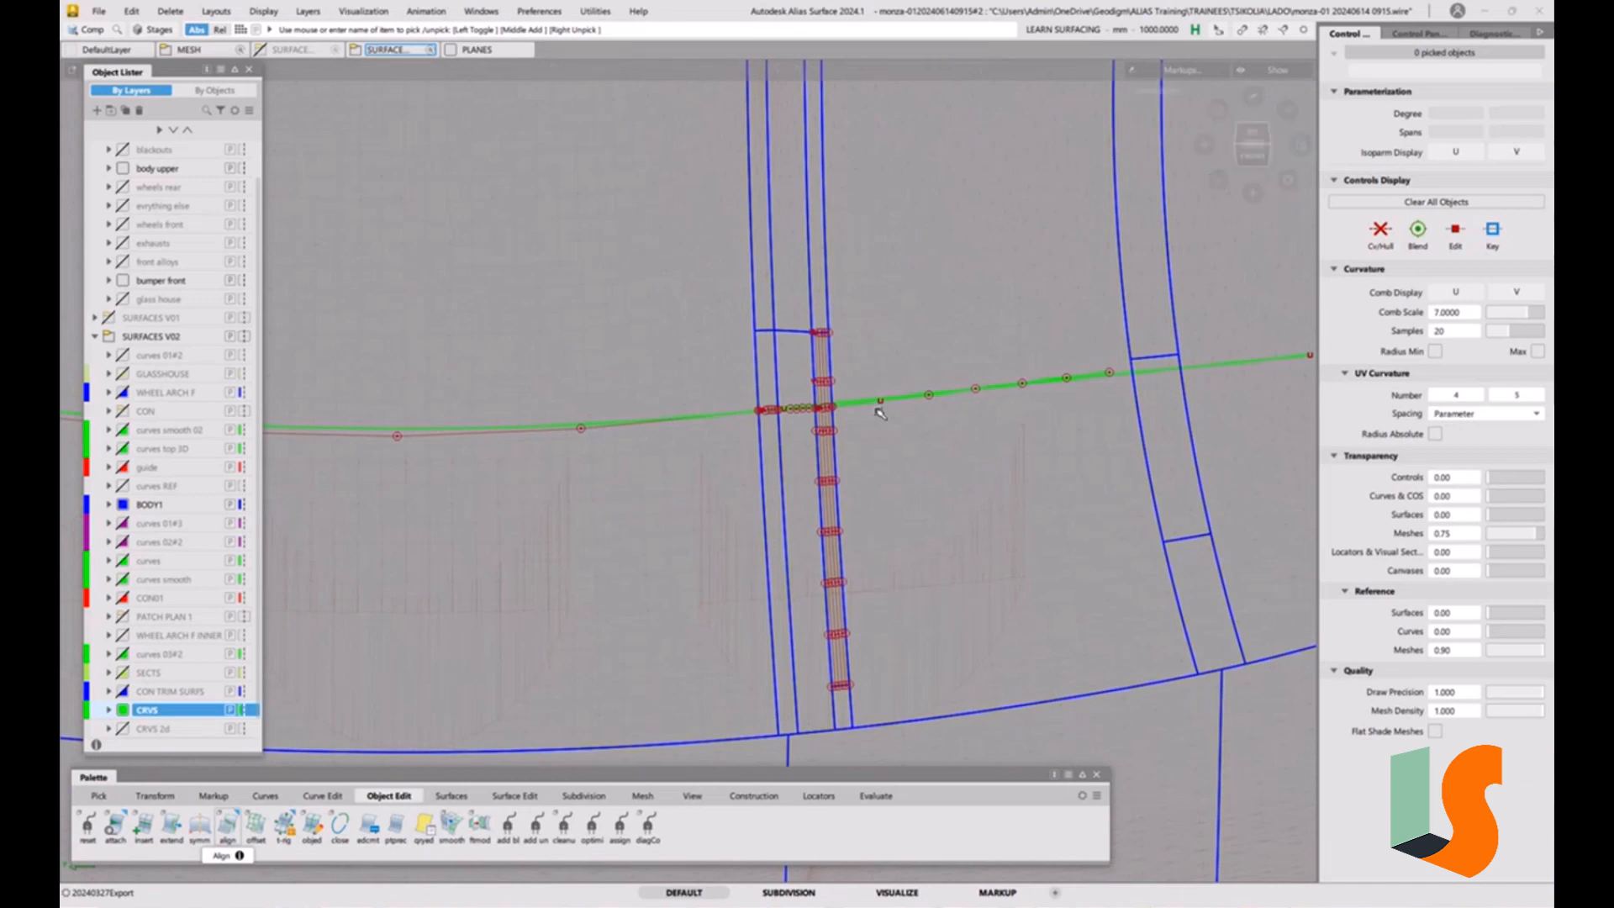
{"action": "right_click_drag", "start_coordinate": [880, 410], "coordinate": [870, 385], "text": "alt+shift"}
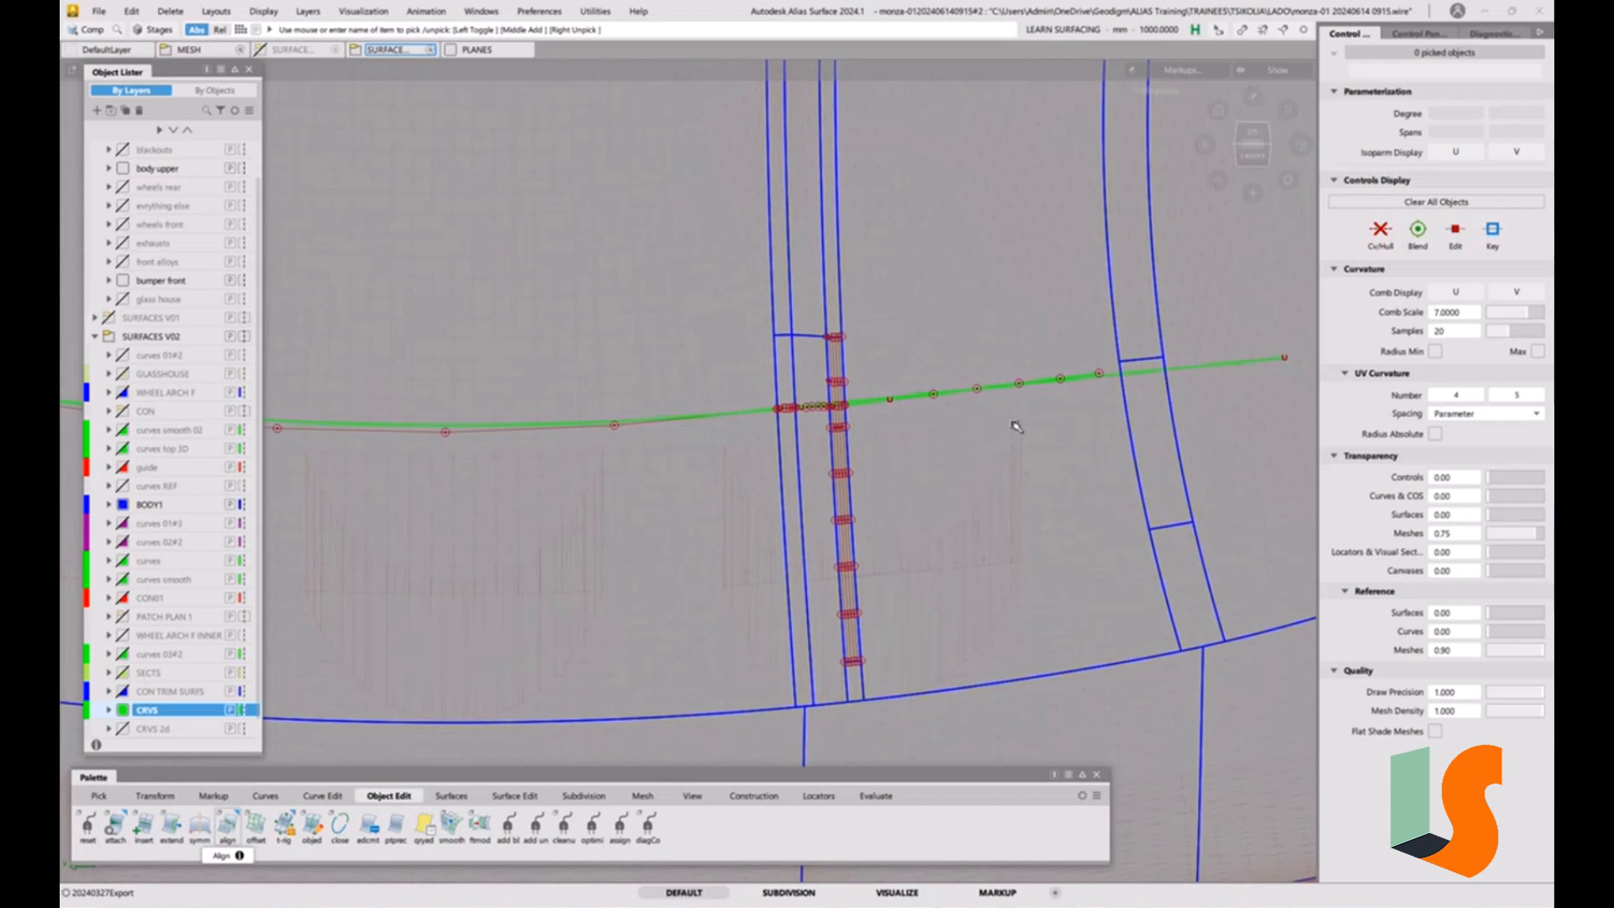
{"action": "left_click", "coordinate": [1256, 136]}
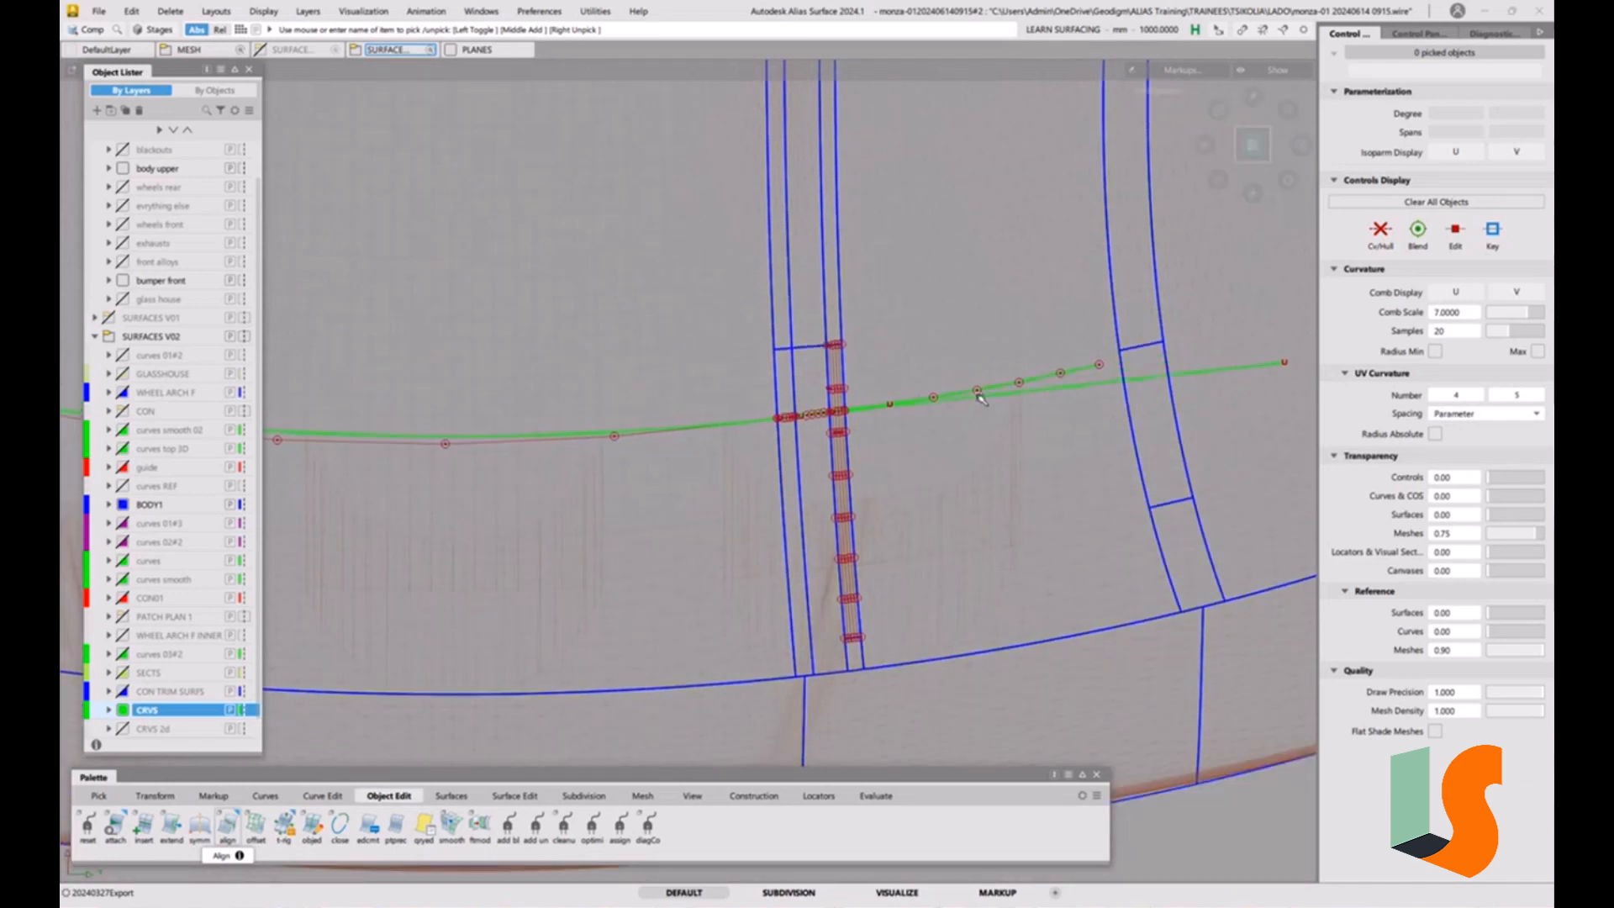
{"action": "left_click_drag", "start_coordinate": [846, 274], "coordinate": [838, 371], "text": "alt+shift"}
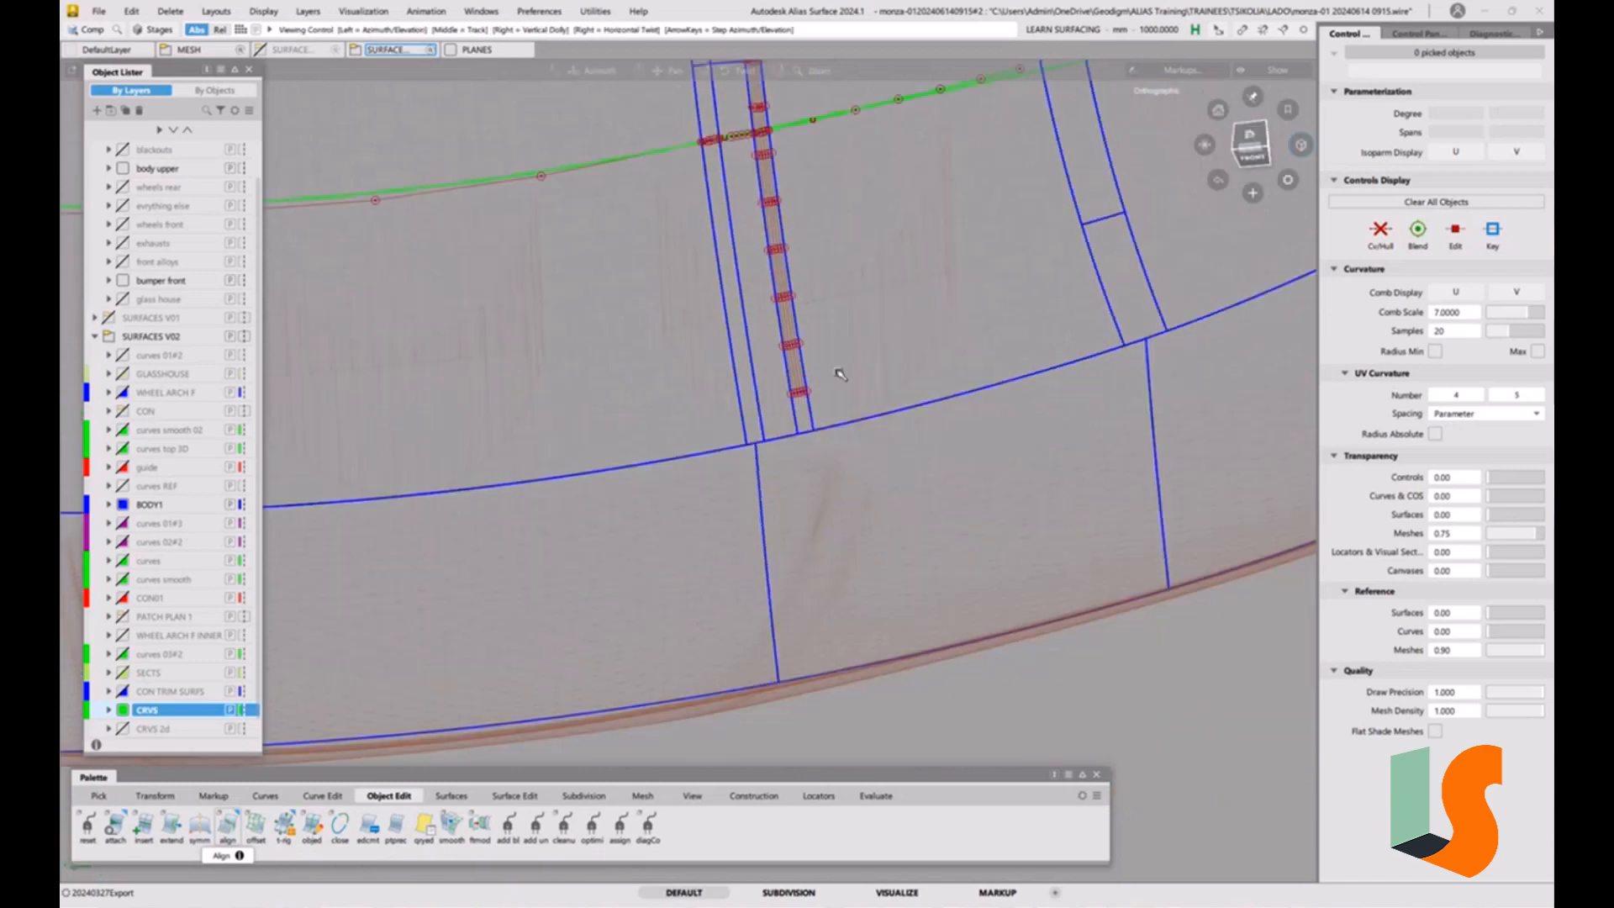
{"action": "middle_click_drag", "start_coordinate": [839, 371], "coordinate": [893, 588], "text": "alt+shift"}
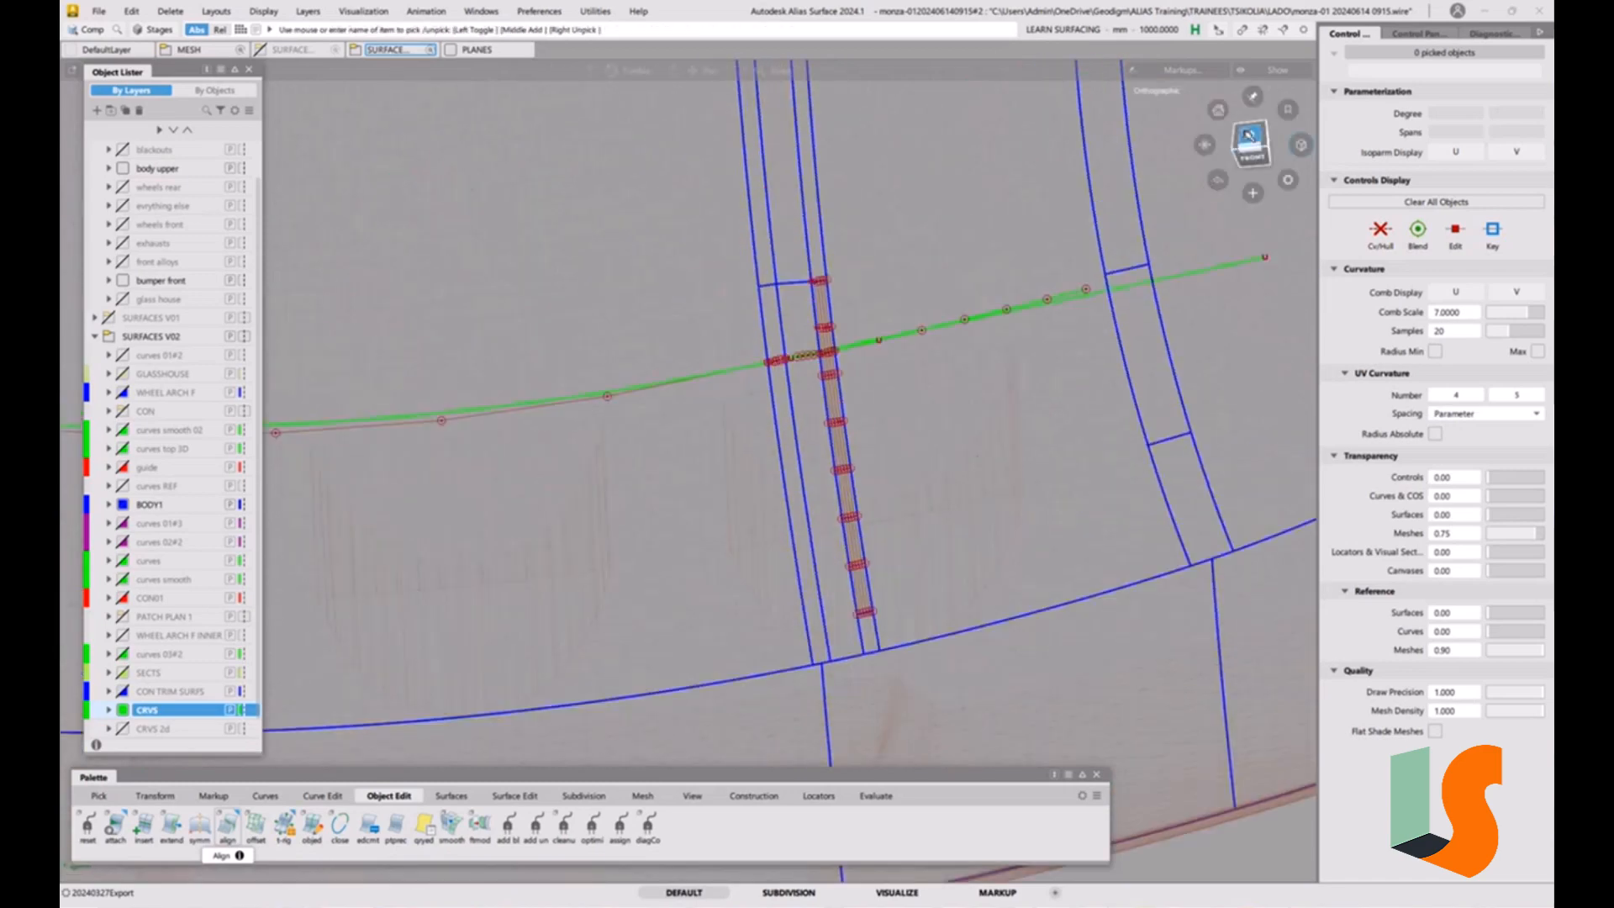
{"action": "left_click", "coordinate": [1249, 136]}
{"action": "middle_click_drag", "start_coordinate": [1020, 358], "coordinate": [1076, 553], "text": "alt+shift"}
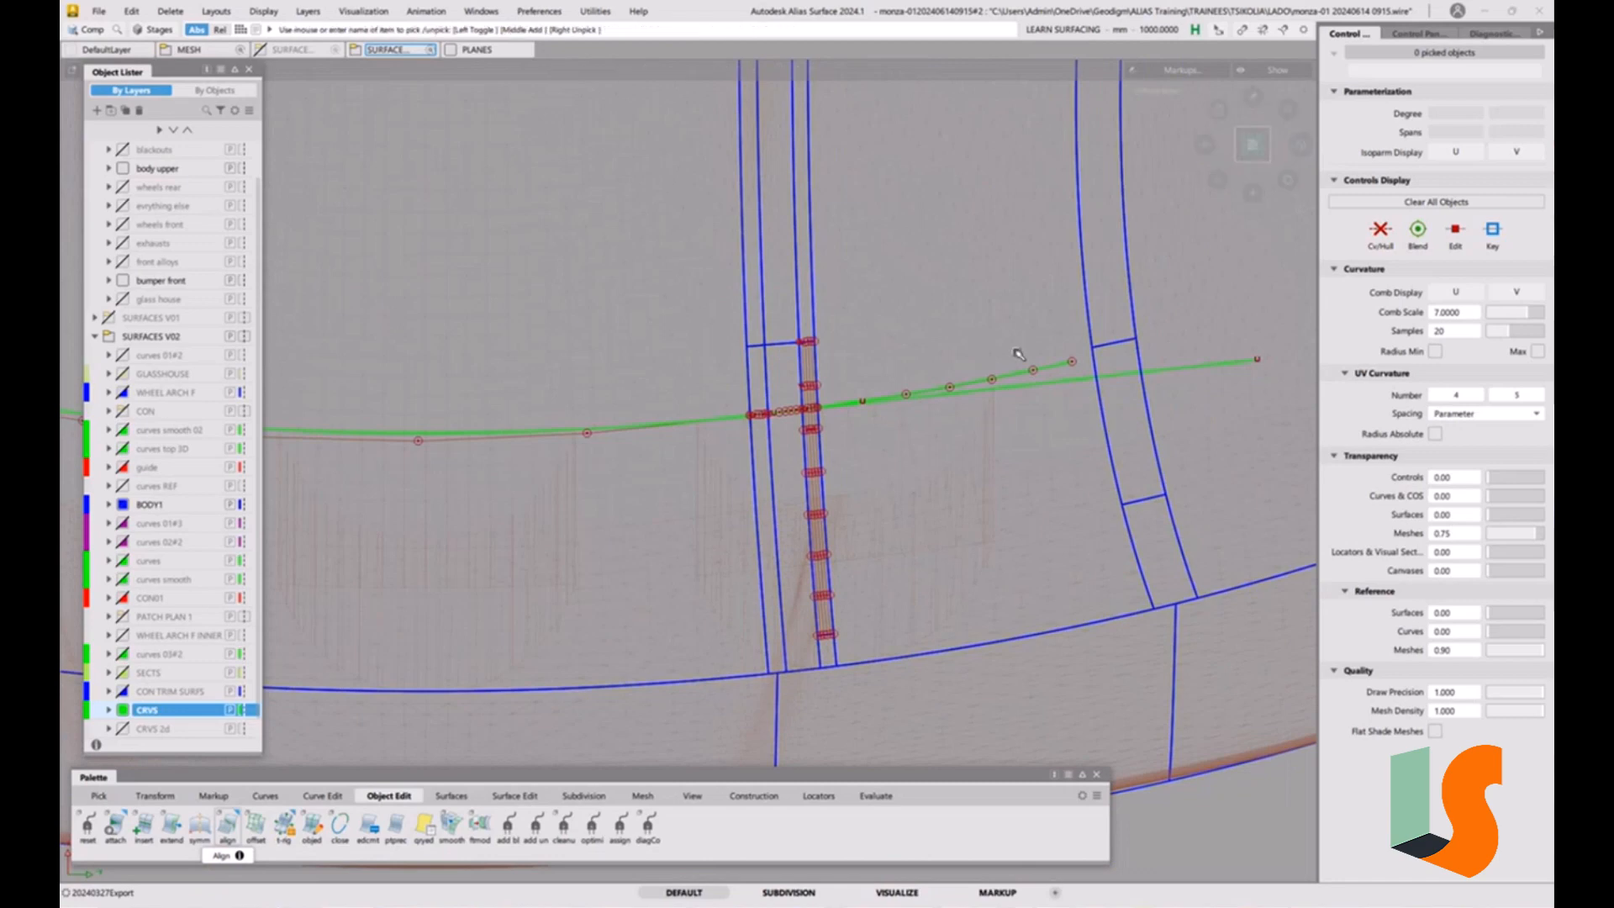
{"action": "mouse_move", "coordinate": [1020, 425]}
{"action": "left_mouse_down", "text": "alt+shift"}
{"action": "mouse_move", "coordinate": [1021, 363]}
{"action": "mouse_move", "coordinate": [865, 299]}
{"action": "mouse_move", "coordinate": [1026, 446]}
{"action": "mouse_move", "coordinate": [900, 406]}
{"action": "mouse_move", "coordinate": [969, 381]}
{"action": "mouse_move", "coordinate": [756, 426]}
{"action": "mouse_move", "coordinate": [740, 471]}
{"action": "mouse_move", "coordinate": [760, 461]}
{"action": "mouse_move", "coordinate": [794, 500]}
{"action": "mouse_move", "coordinate": [731, 362]}
{"action": "mouse_move", "coordinate": [730, 399]}
{"action": "mouse_move", "coordinate": [757, 404]}
{"action": "left_mouse_up", "text": "alt+shift"}
Pick the hood mesh and inspect the curves' path relative to the scoop openings in perspective and top views.
{"action": "left_click", "coordinate": [754, 312]}
{"action": "right_click_drag", "start_coordinate": [673, 404], "coordinate": [558, 403], "text": "alt+shift"}
{"action": "middle_click_drag", "start_coordinate": [558, 404], "coordinate": [720, 416], "text": "alt+shift"}
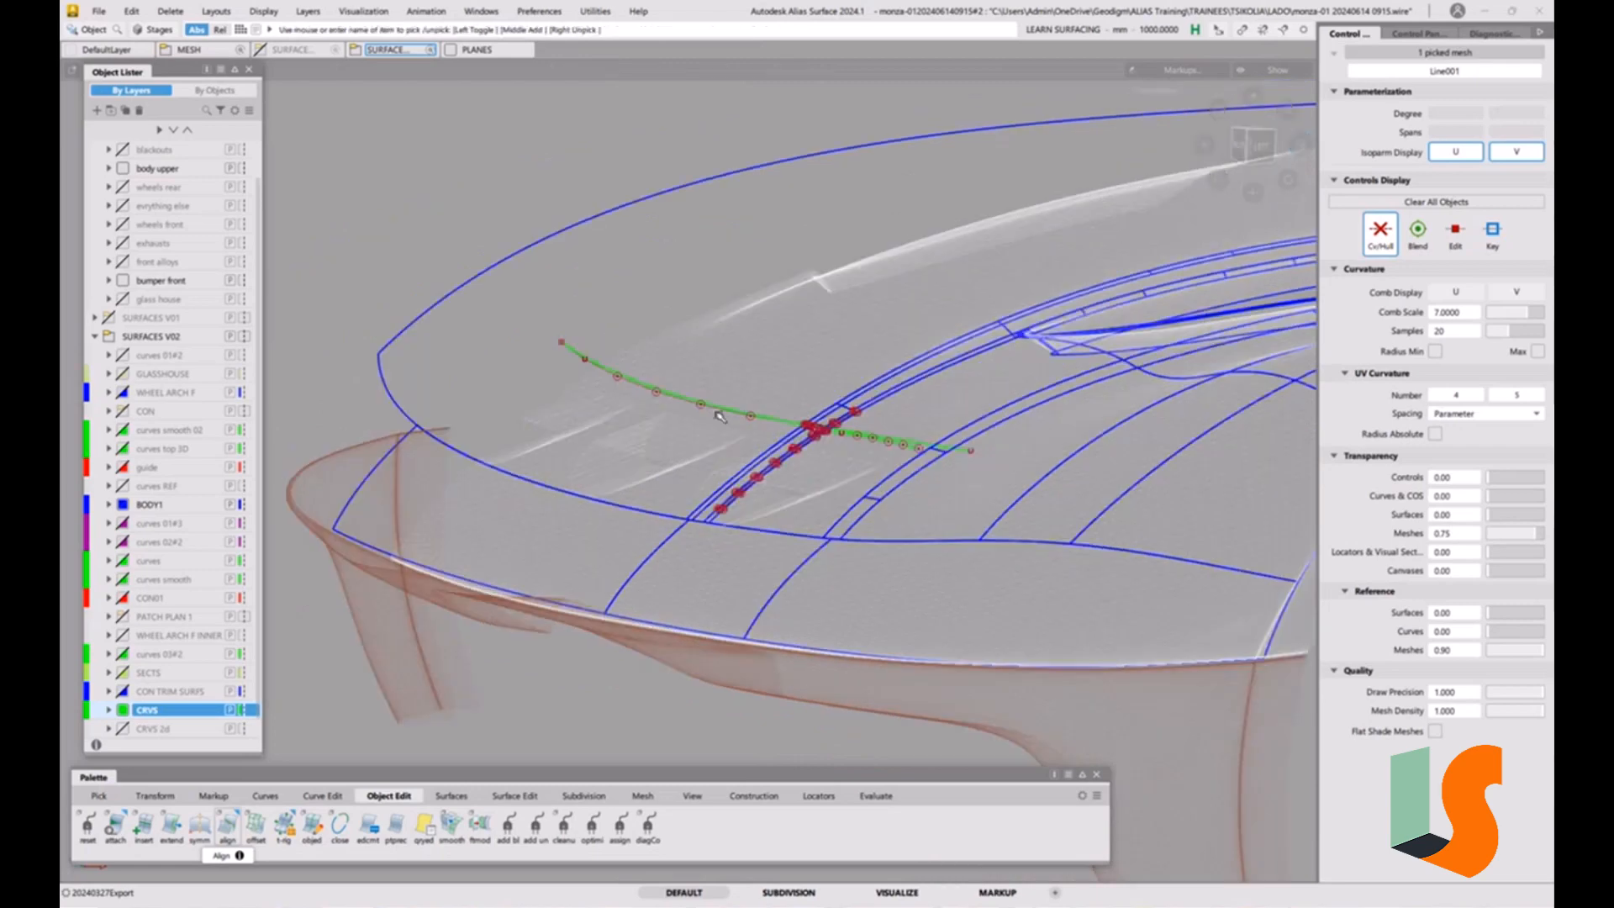
{"action": "left_click_drag", "start_coordinate": [720, 416], "coordinate": [1032, 262], "text": "alt+shift"}
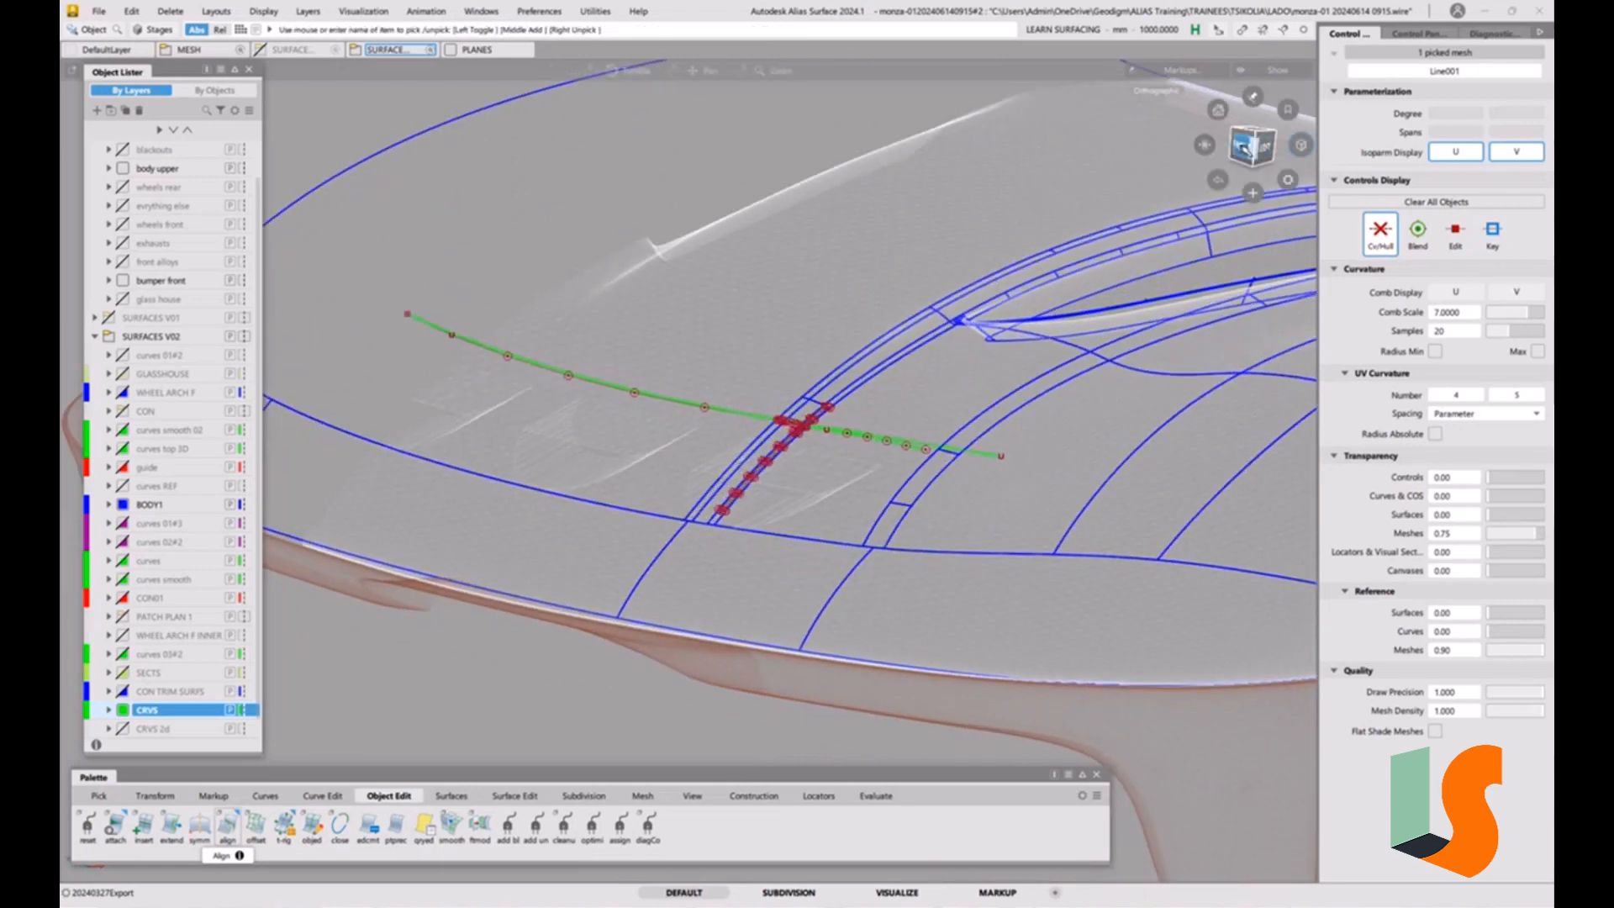
{"action": "left_click", "coordinate": [1247, 136]}
{"action": "left_click", "coordinate": [1251, 124]}
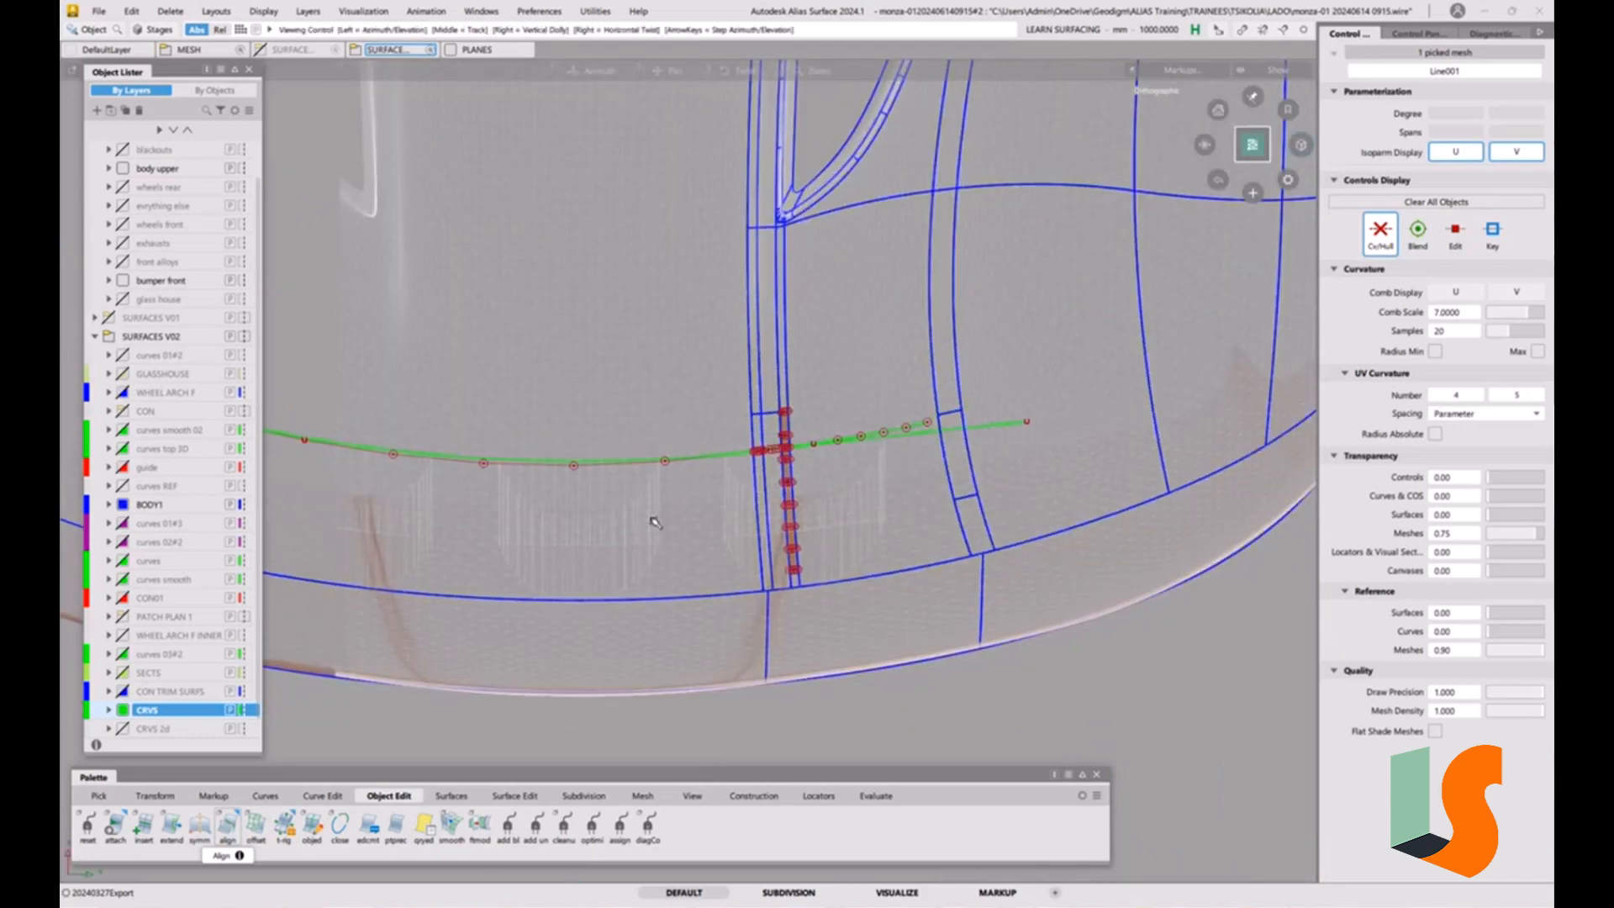
{"action": "left_click_drag", "start_coordinate": [670, 487], "coordinate": [885, 454], "text": "alt+shift"}
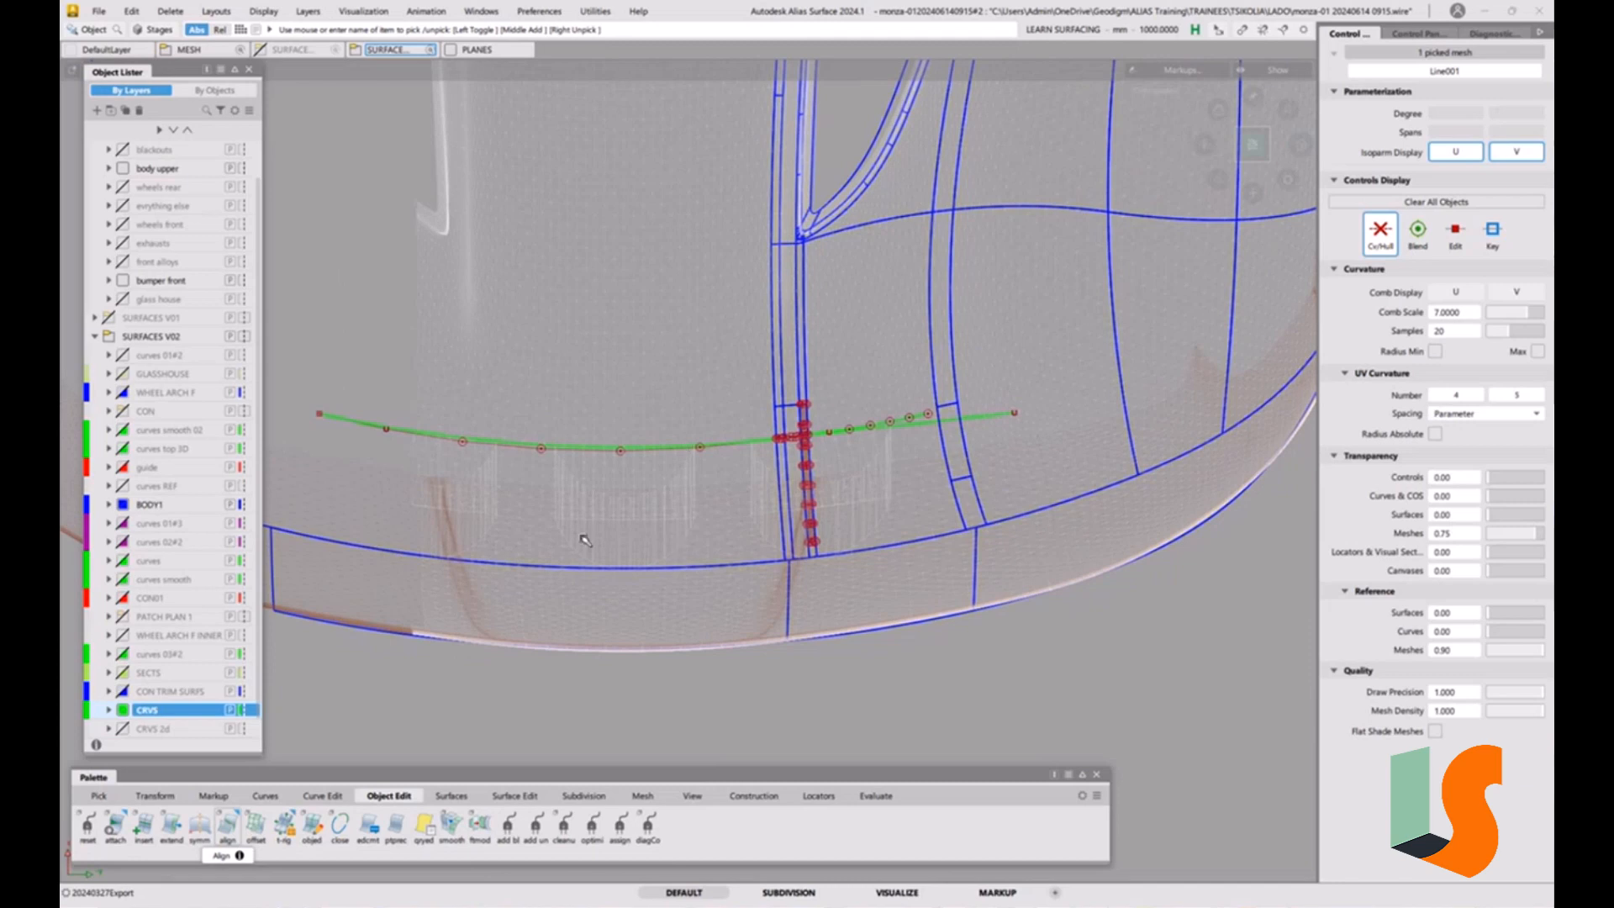
{"action": "right_click_drag", "start_coordinate": [844, 452], "coordinate": [867, 324], "text": "alt+shift"}
{"action": "left_click_drag", "start_coordinate": [829, 452], "coordinate": [856, 462], "text": "ctrl+shift"}
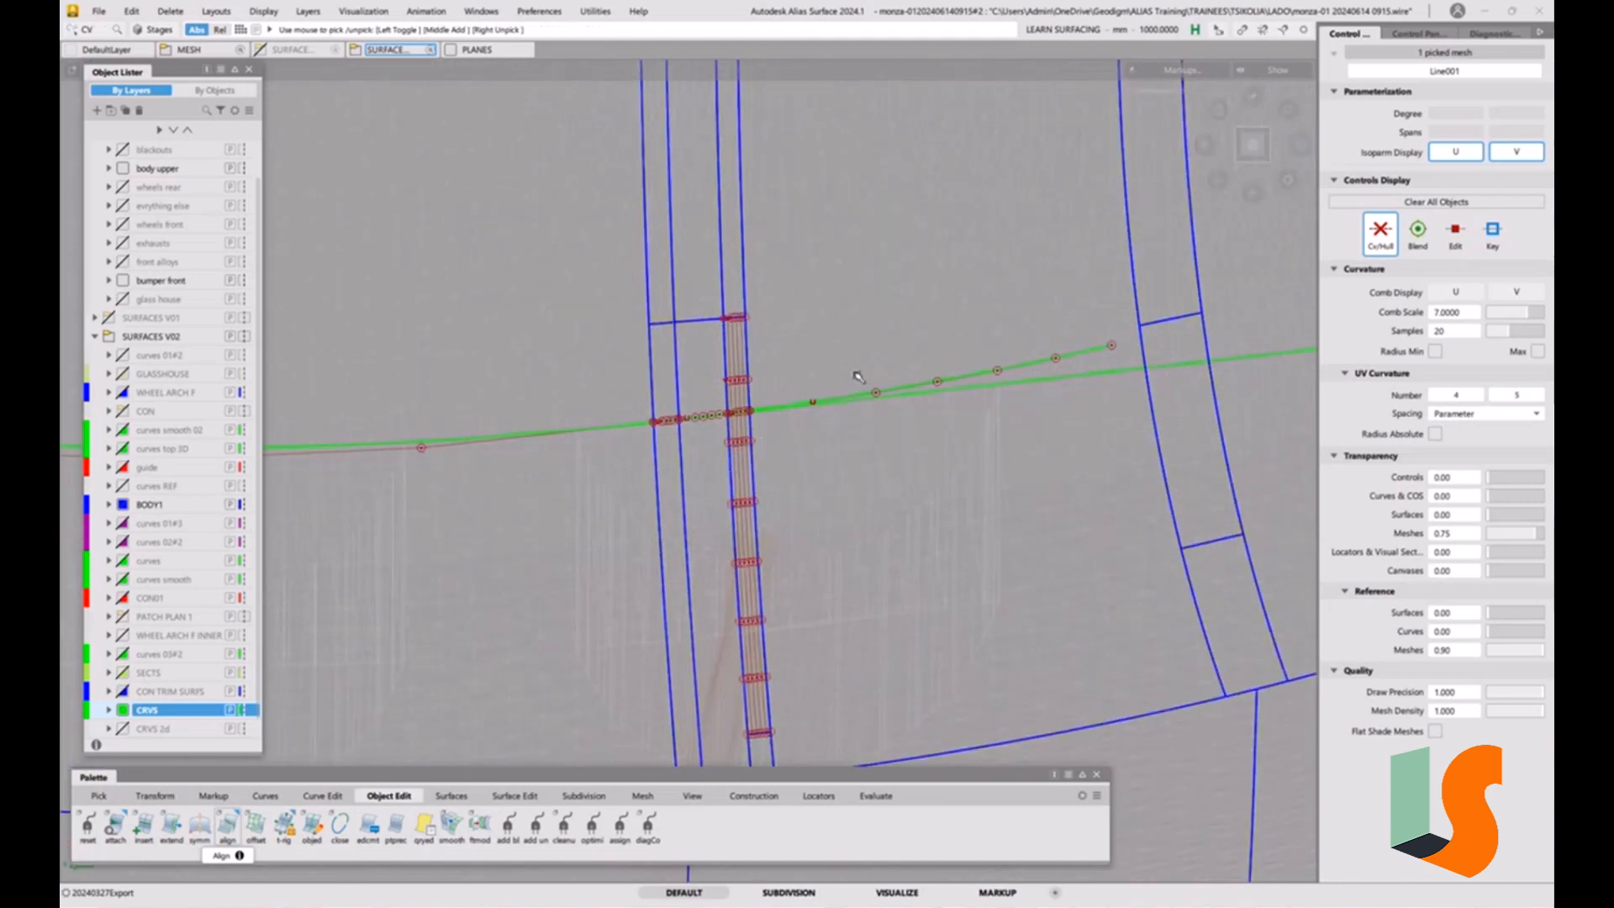
Pick the projected curve, its pieces across the strip and the straight tangent curve, and delete them all.
{"action": "left_click_drag", "start_coordinate": [858, 374], "coordinate": [622, 459]}
{"action": "left_click_drag", "start_coordinate": [1011, 582], "coordinate": [929, 464]}
{"action": "left_click_drag", "start_coordinate": [865, 497], "coordinate": [913, 514], "text": "ctrl+shift"}
{"action": "left_click_drag", "start_coordinate": [841, 357], "coordinate": [827, 384]}
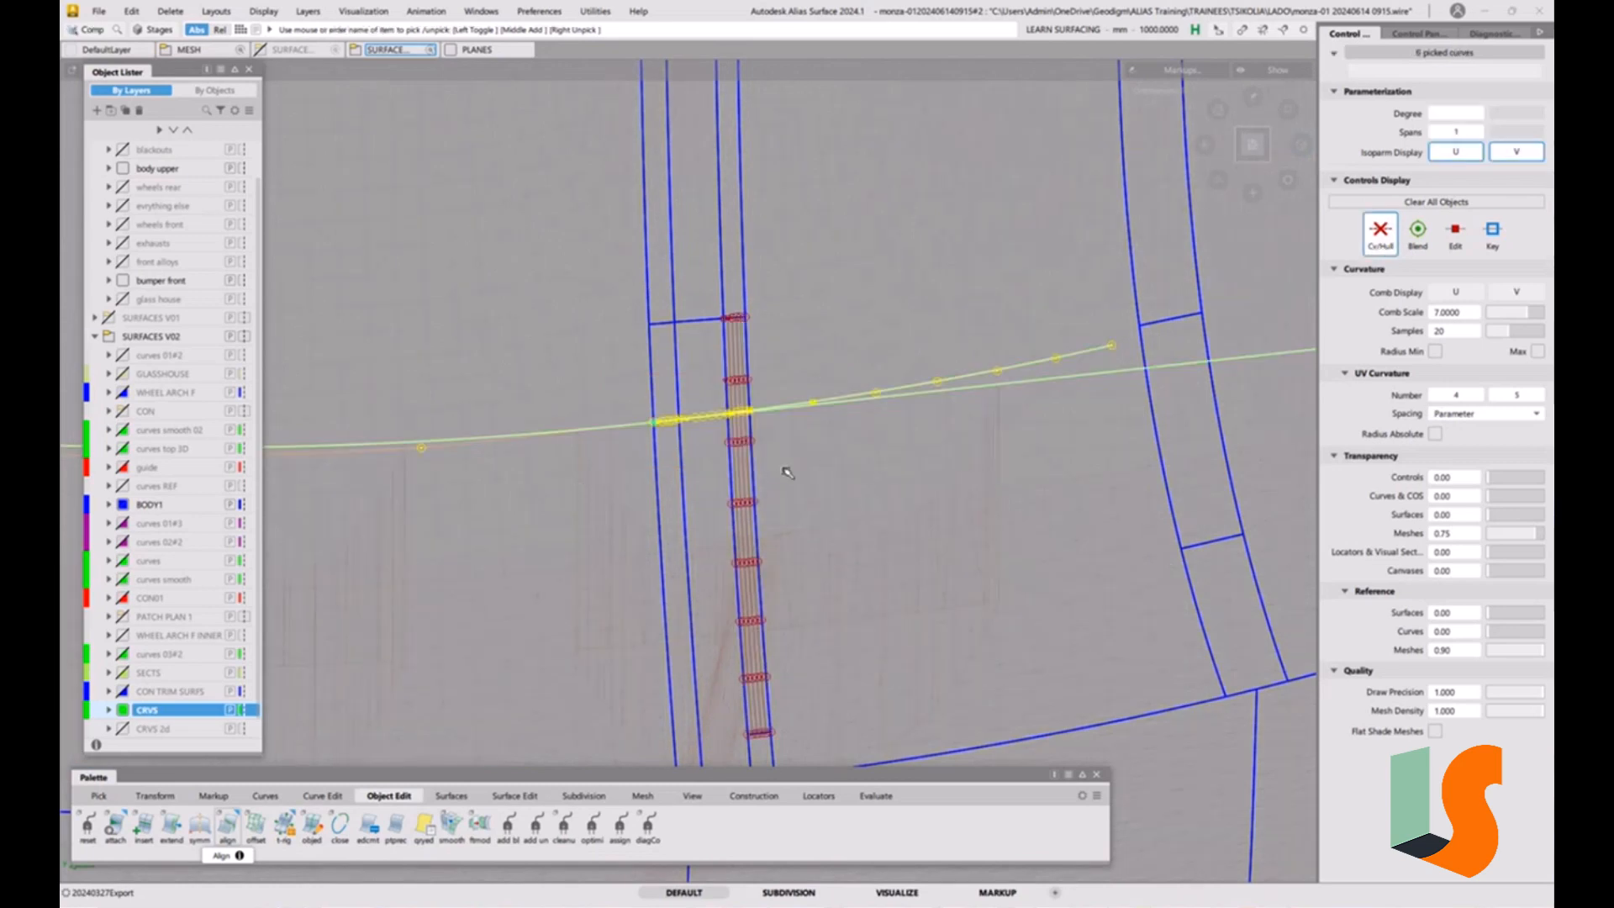
{"action": "key", "text": "Delete"}
{"action": "left_click", "coordinate": [806, 520]}
{"action": "scroll", "coordinate": [793, 504], "scroll_direction": "down", "scroll_amount": 5}
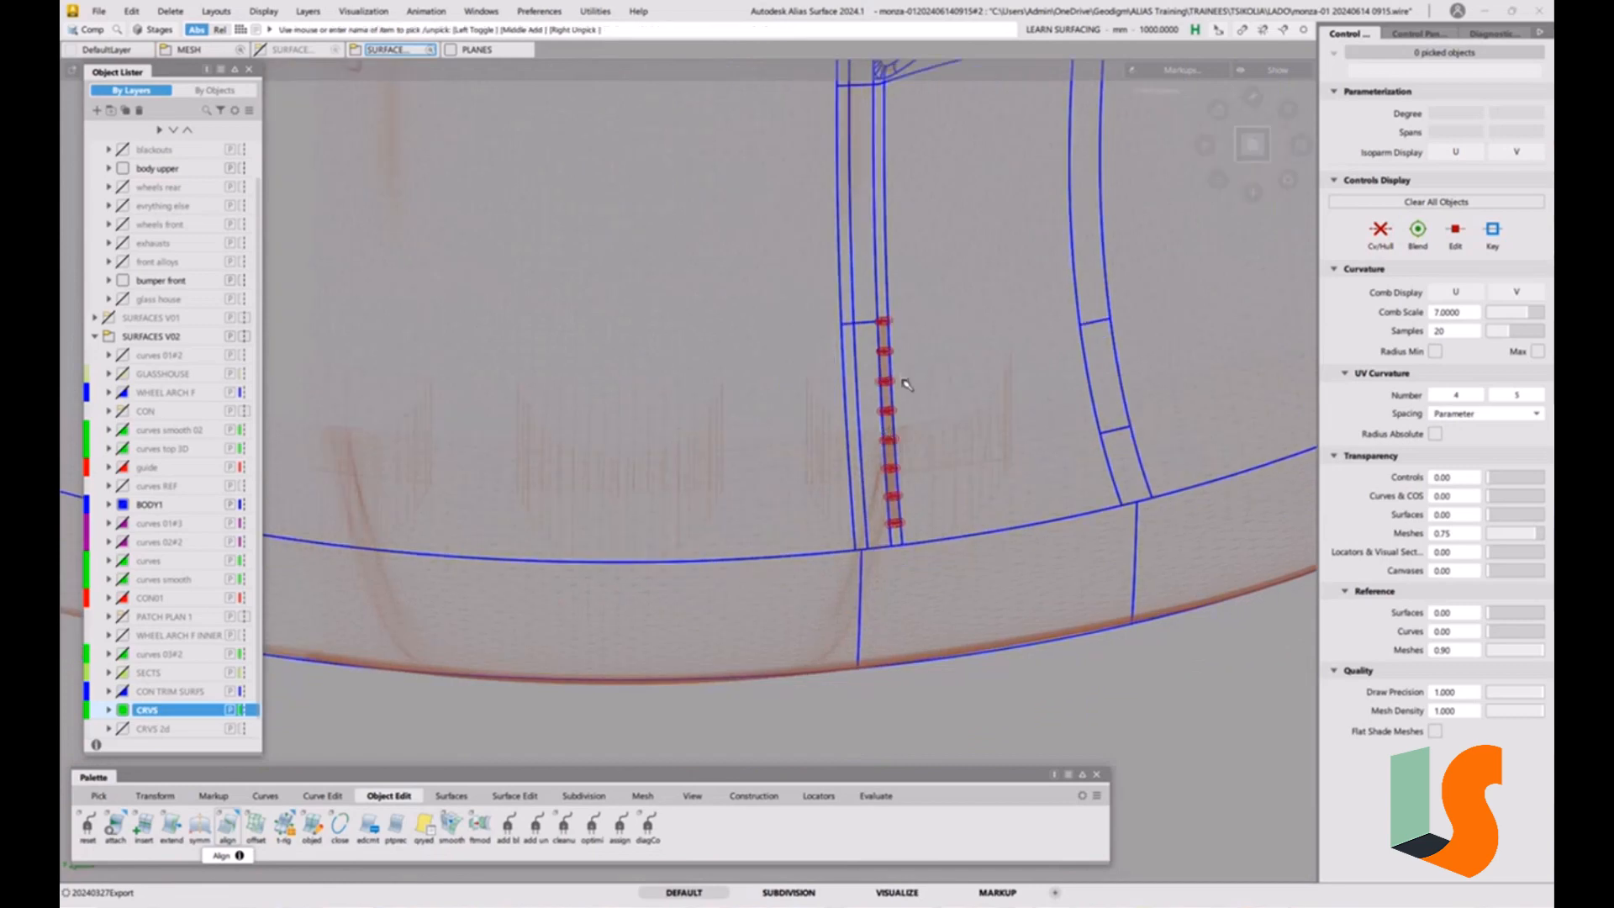
Show the CRVS 2d layer and pick its flat construction curve above the hood's scoop openings.
{"action": "key", "text": "F12"}
{"action": "key", "text": "F12"}
{"action": "mouse_move", "coordinate": [856, 471]}
{"action": "right_mouse_down", "text": "alt+shift"}
{"action": "mouse_move", "coordinate": [878, 443]}
{"action": "mouse_move", "coordinate": [831, 437]}
{"action": "right_mouse_up", "text": "alt+shift"}
{"action": "middle_click_drag", "start_coordinate": [832, 438], "coordinate": [918, 385], "text": "alt+shift"}
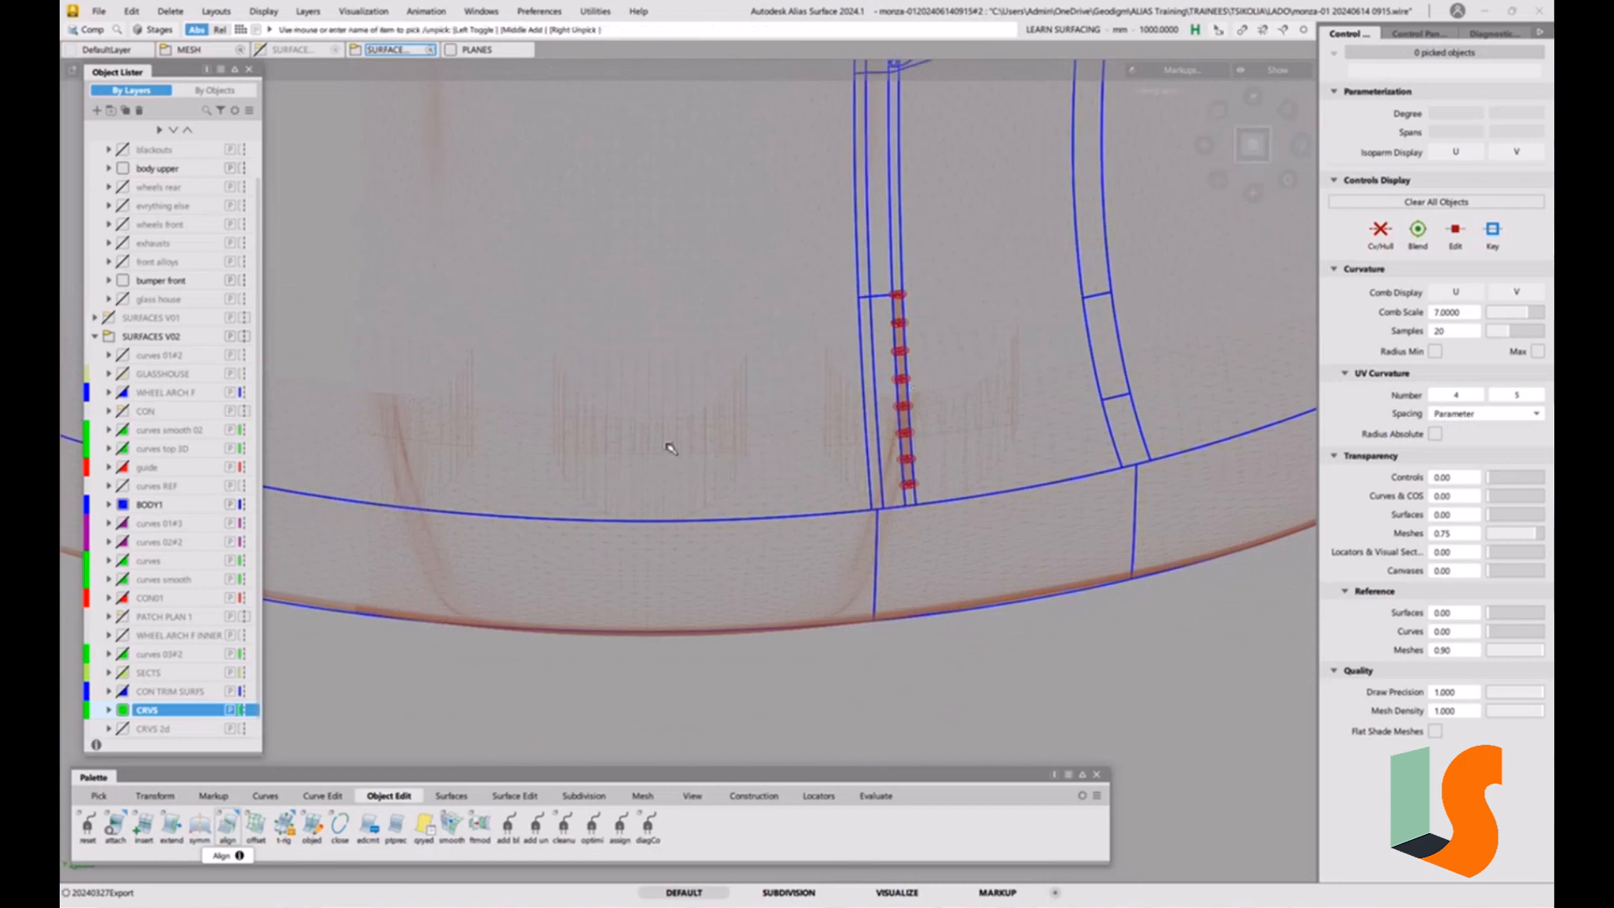
{"action": "left_click", "coordinate": [123, 730]}
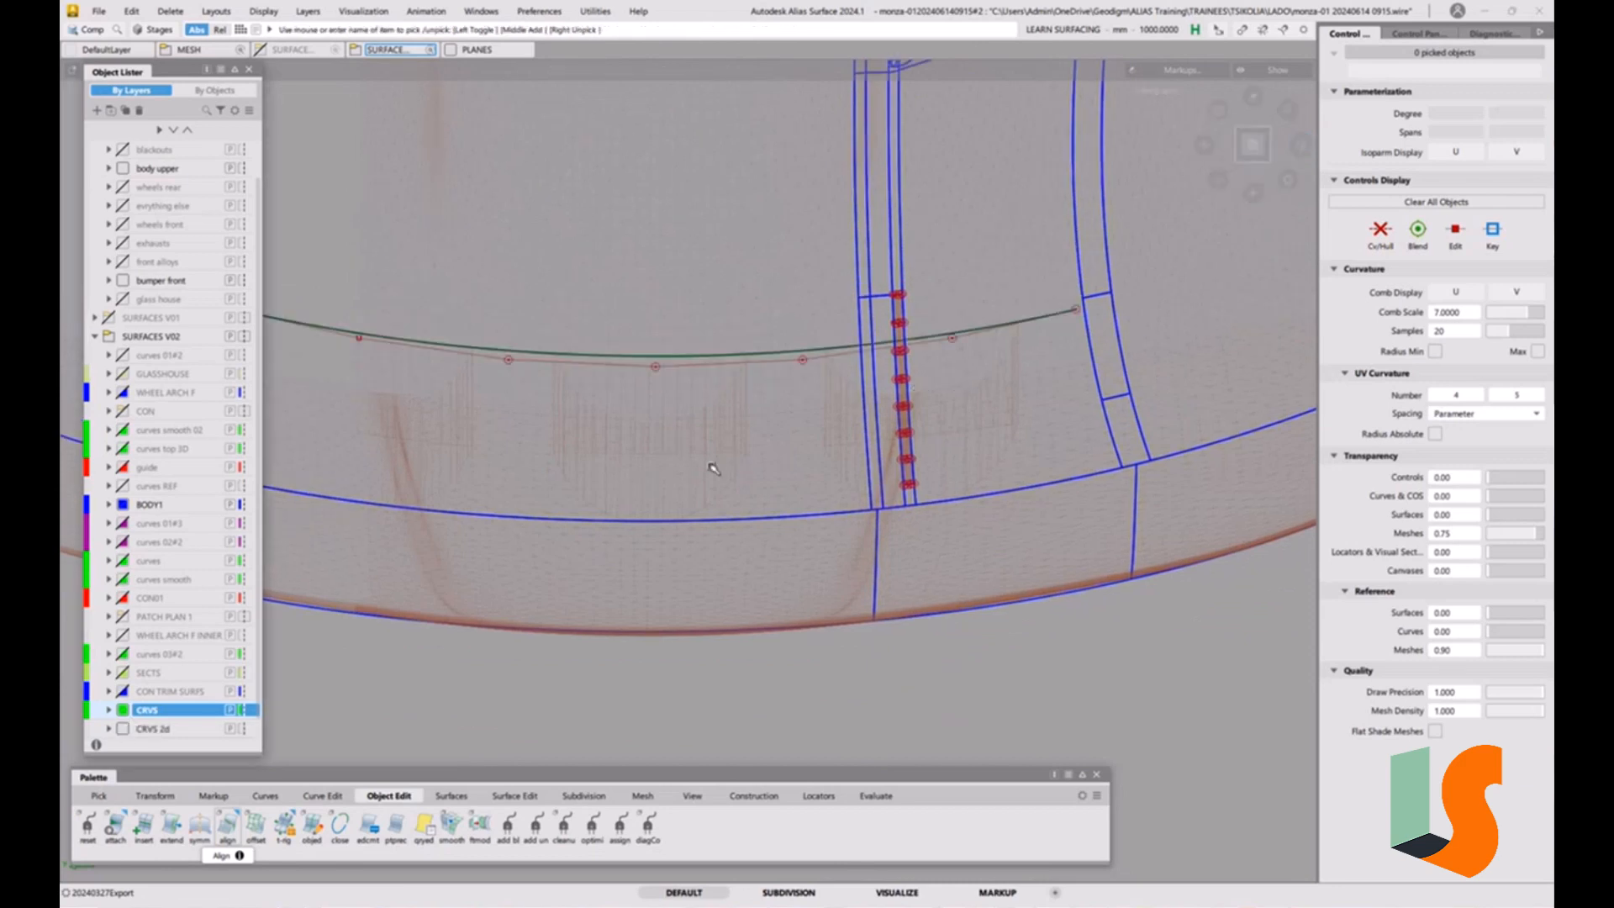
{"action": "left_click_drag", "start_coordinate": [767, 403], "coordinate": [804, 419], "text": "ctrl+shift"}
{"action": "left_click", "coordinate": [797, 351]}
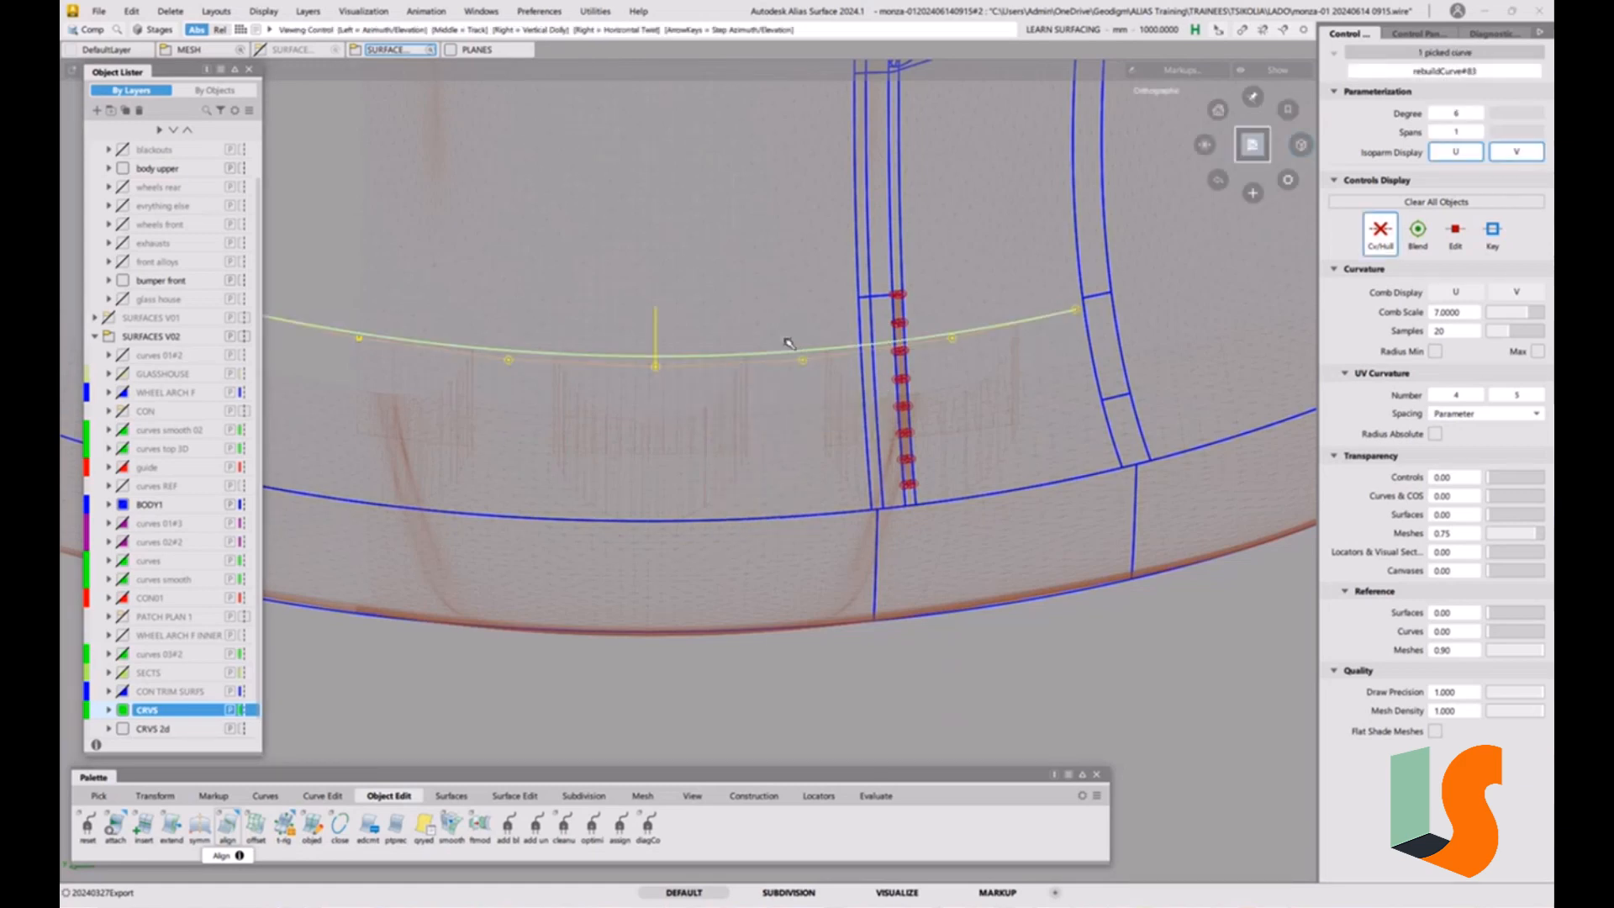
Offset the flat construction curve above the hood's scoop openings by -100 mm.
{"action": "right_click_drag", "start_coordinate": [787, 340], "coordinate": [682, 460], "text": "alt+shift"}
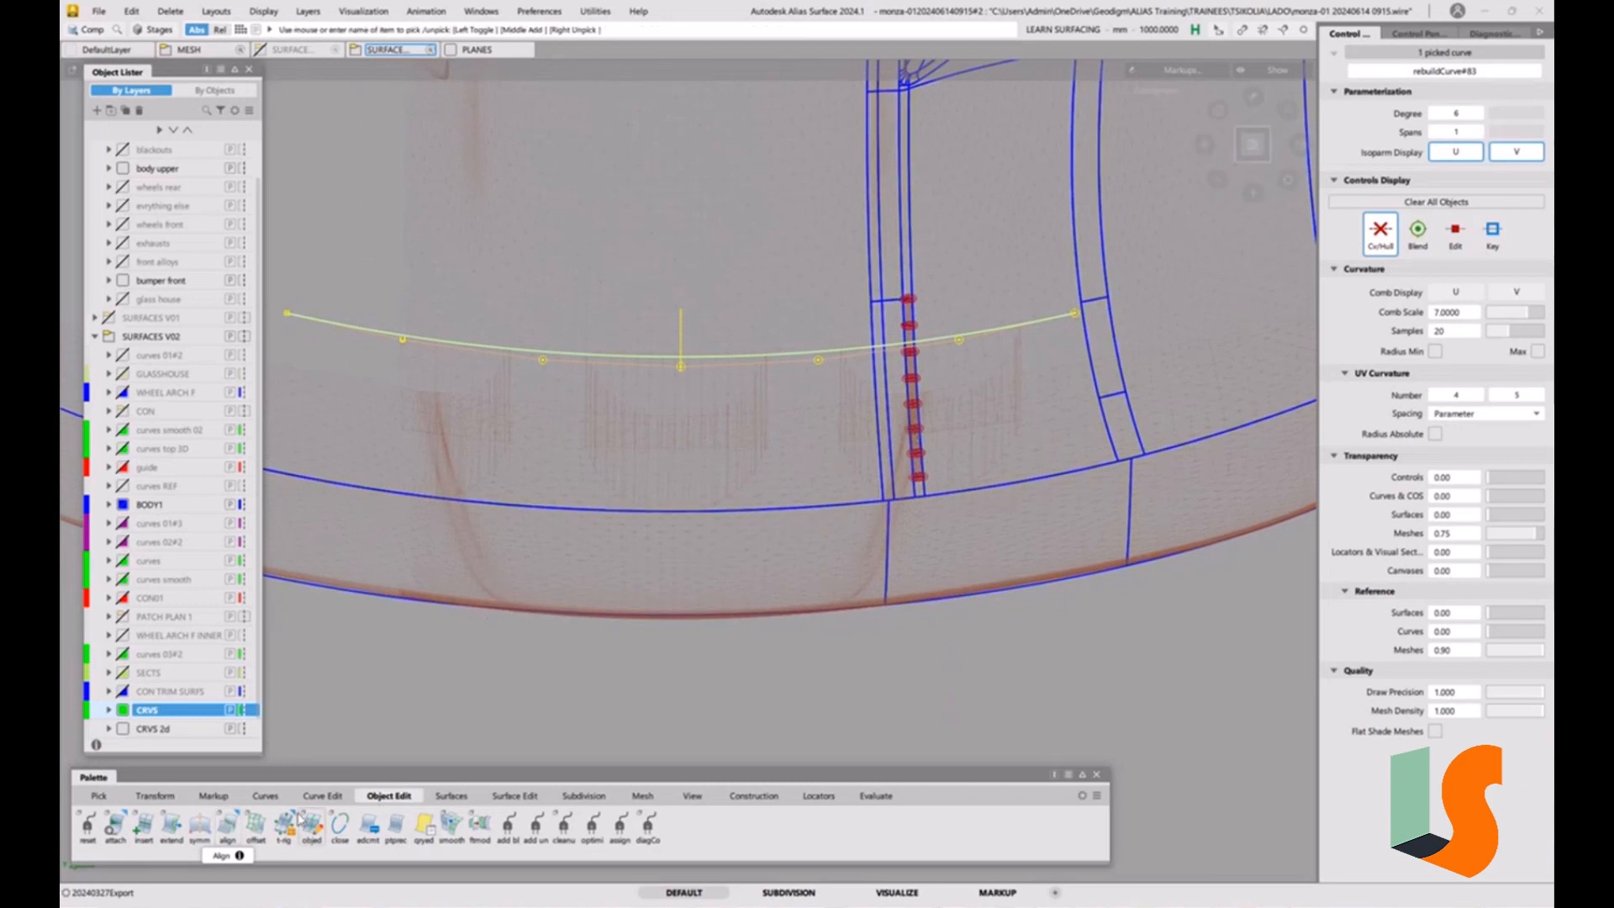
{"action": "left_click", "coordinate": [265, 796]}
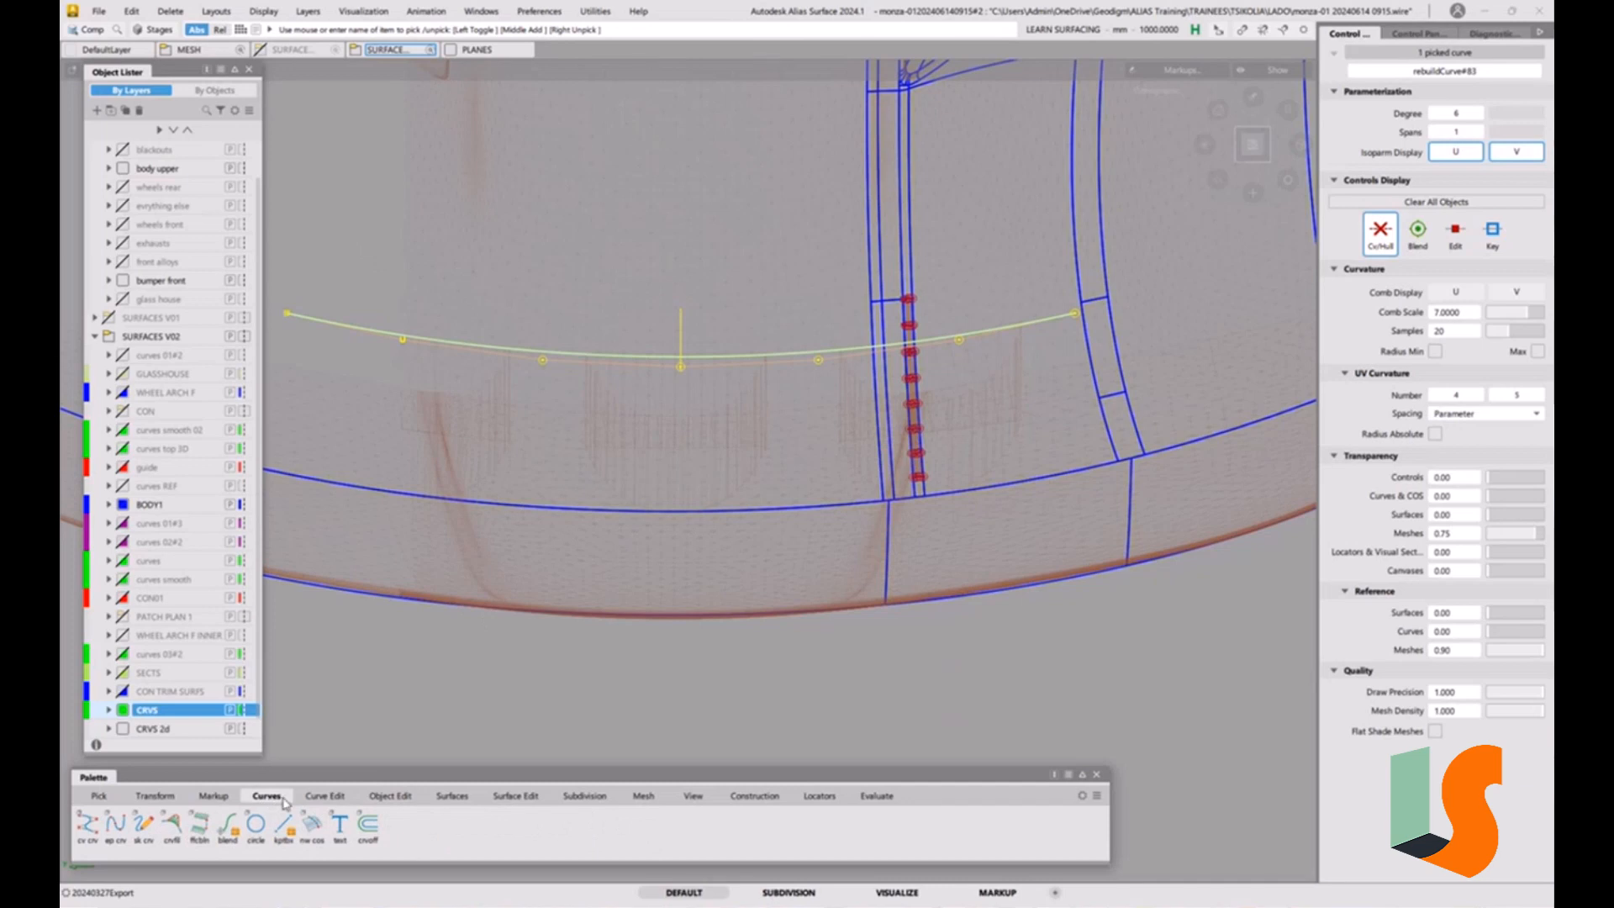
{"action": "left_click", "coordinate": [367, 825]}
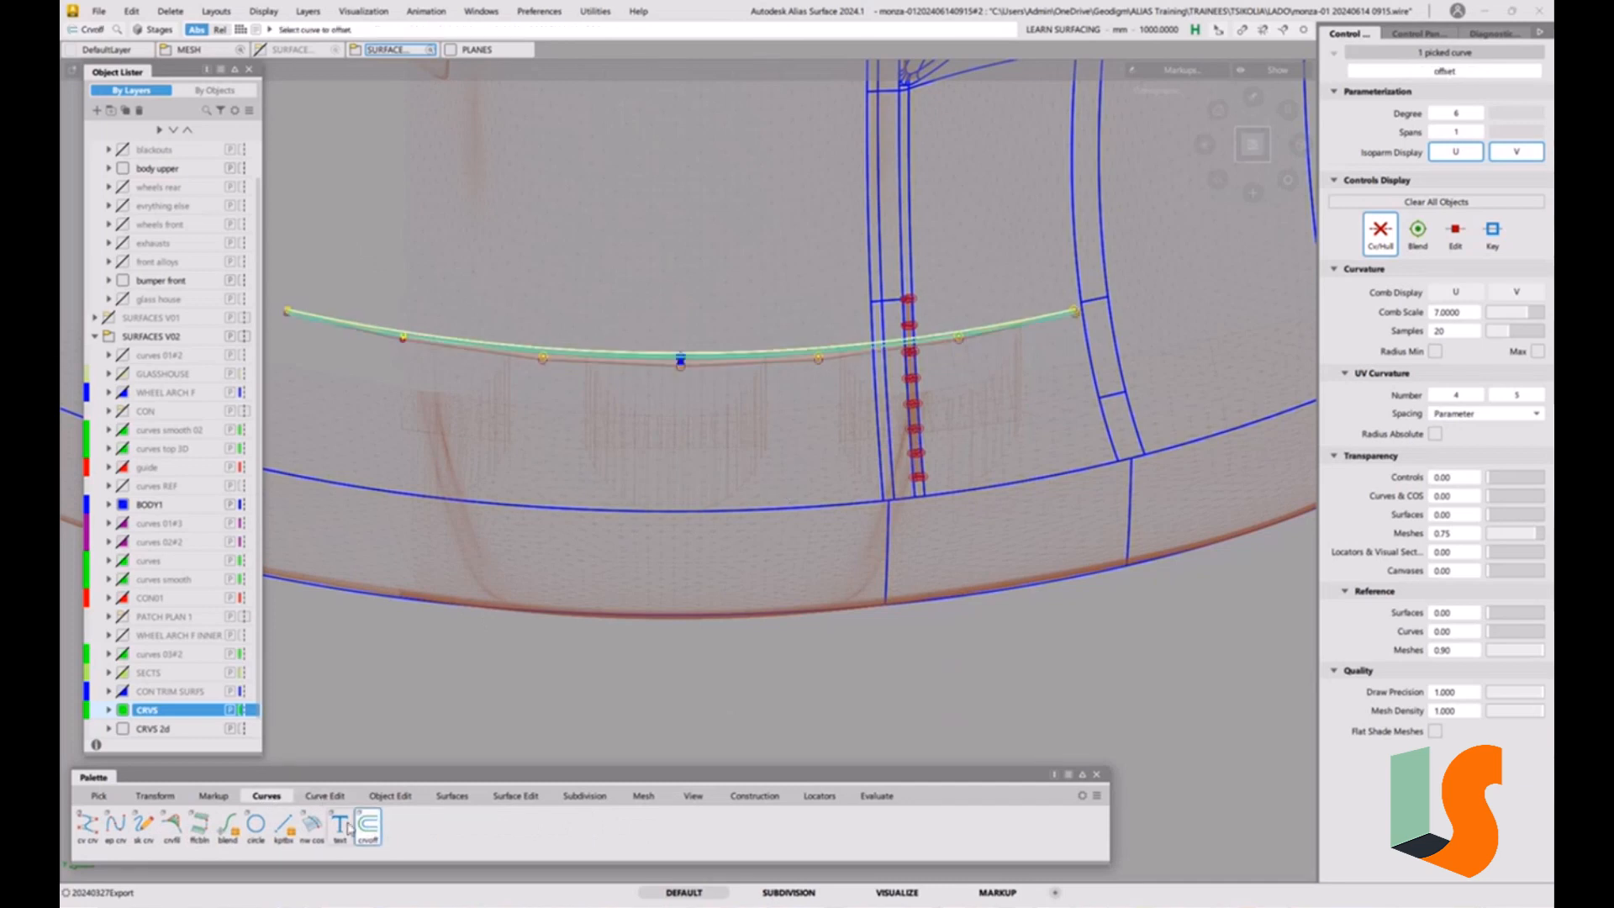
{"action": "double_click", "coordinate": [364, 828]}
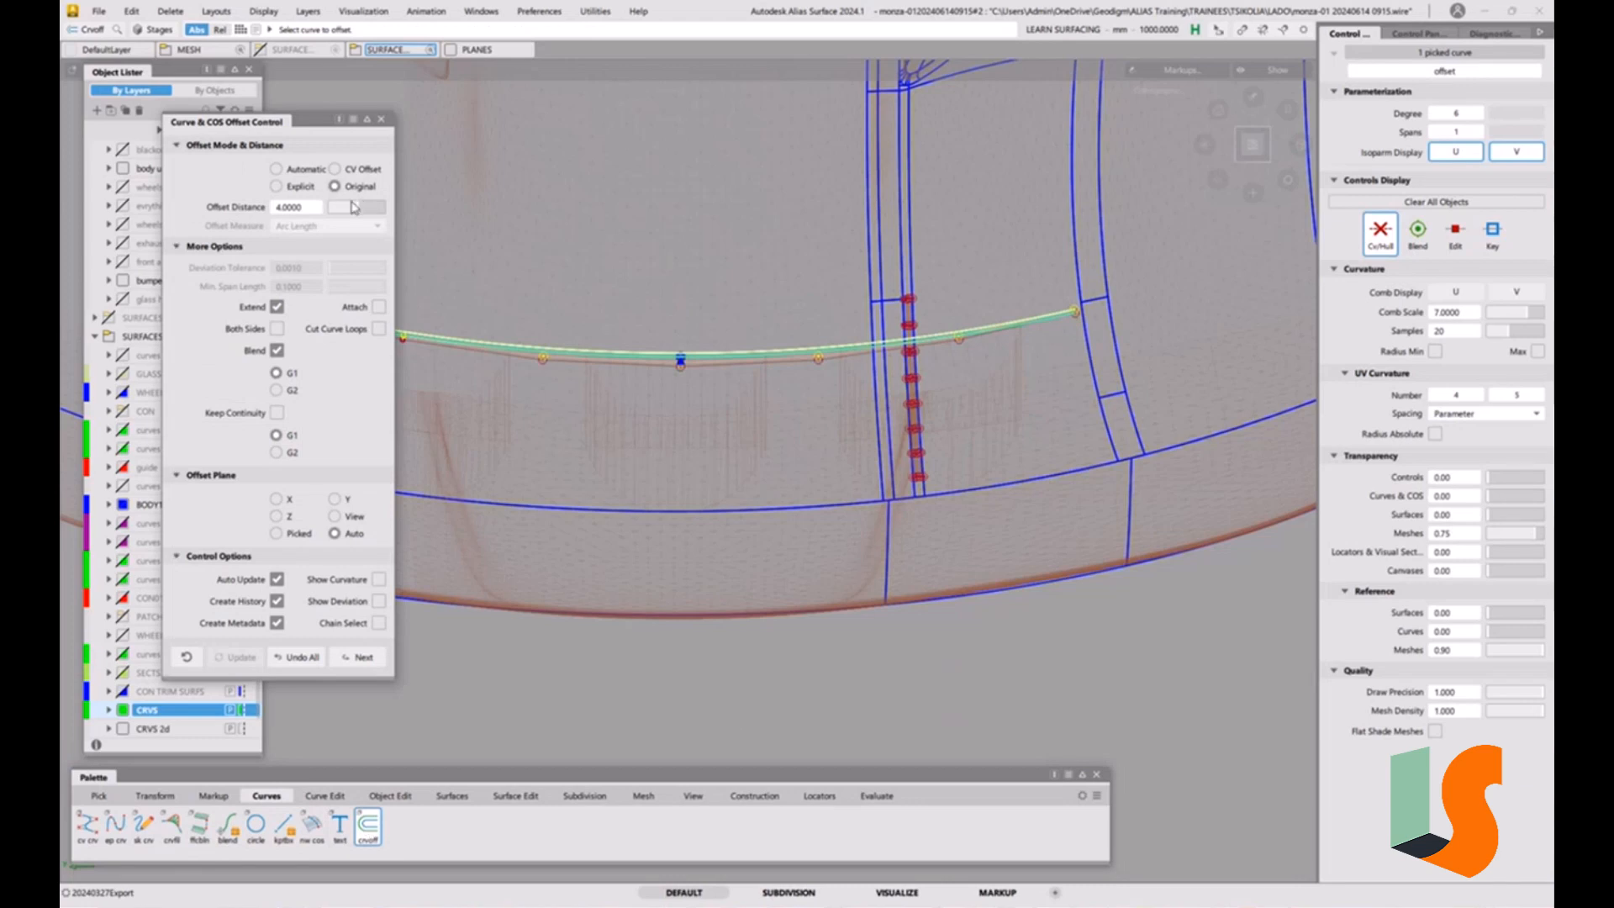
{"action": "left_click_drag", "start_coordinate": [360, 214], "coordinate": [329, 214]}
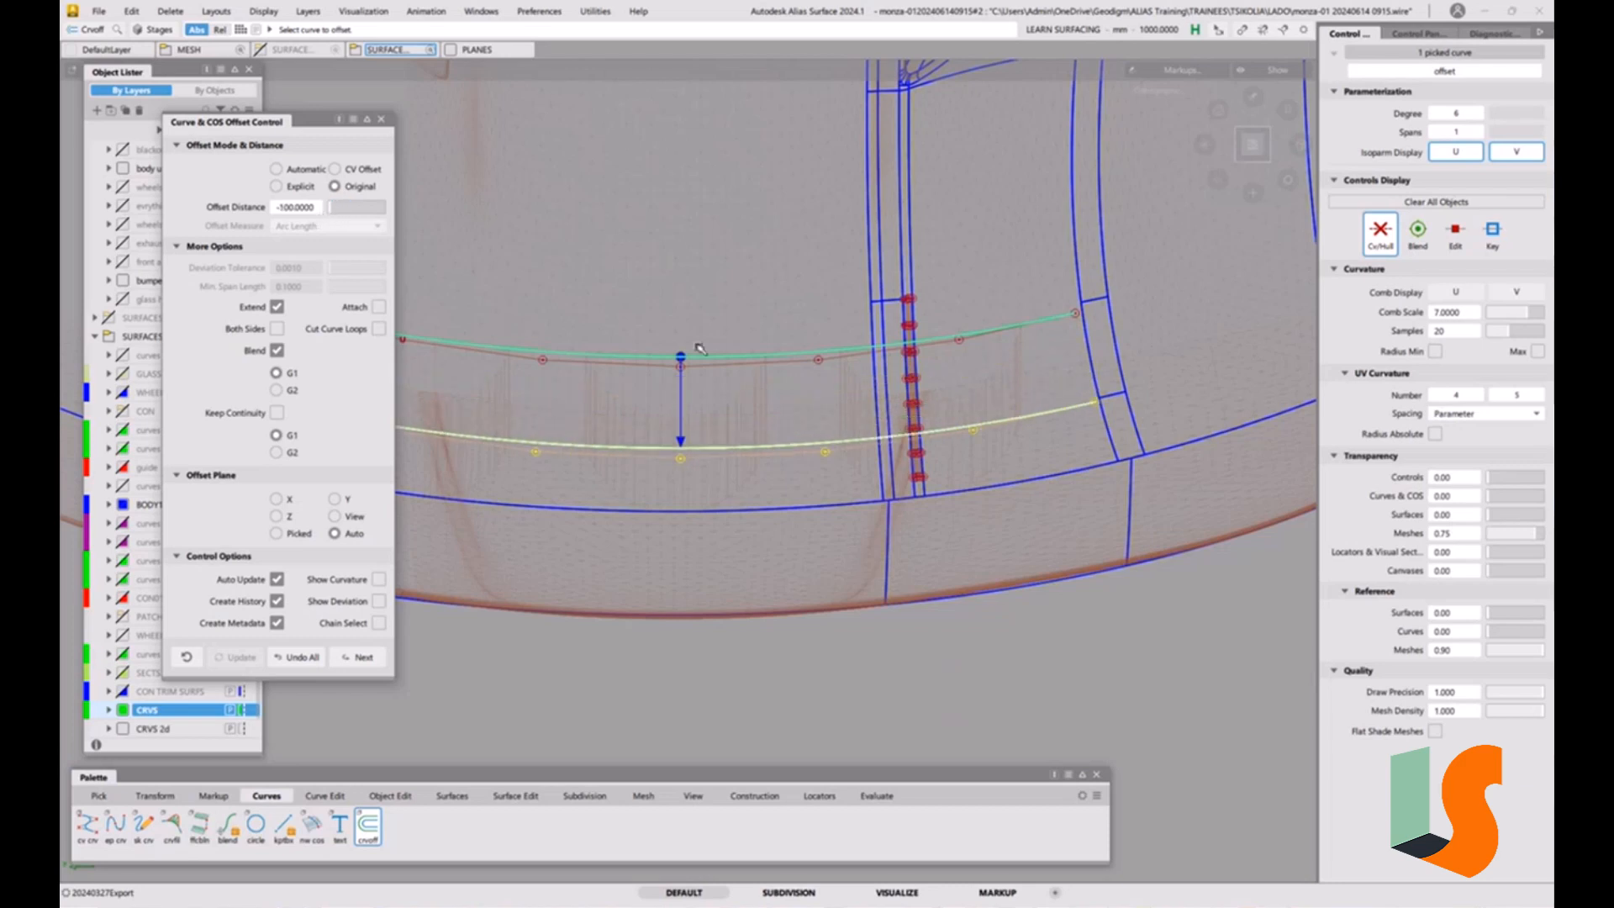
{"action": "scroll", "coordinate": [777, 416], "scroll_direction": "up", "scroll_amount": 5}
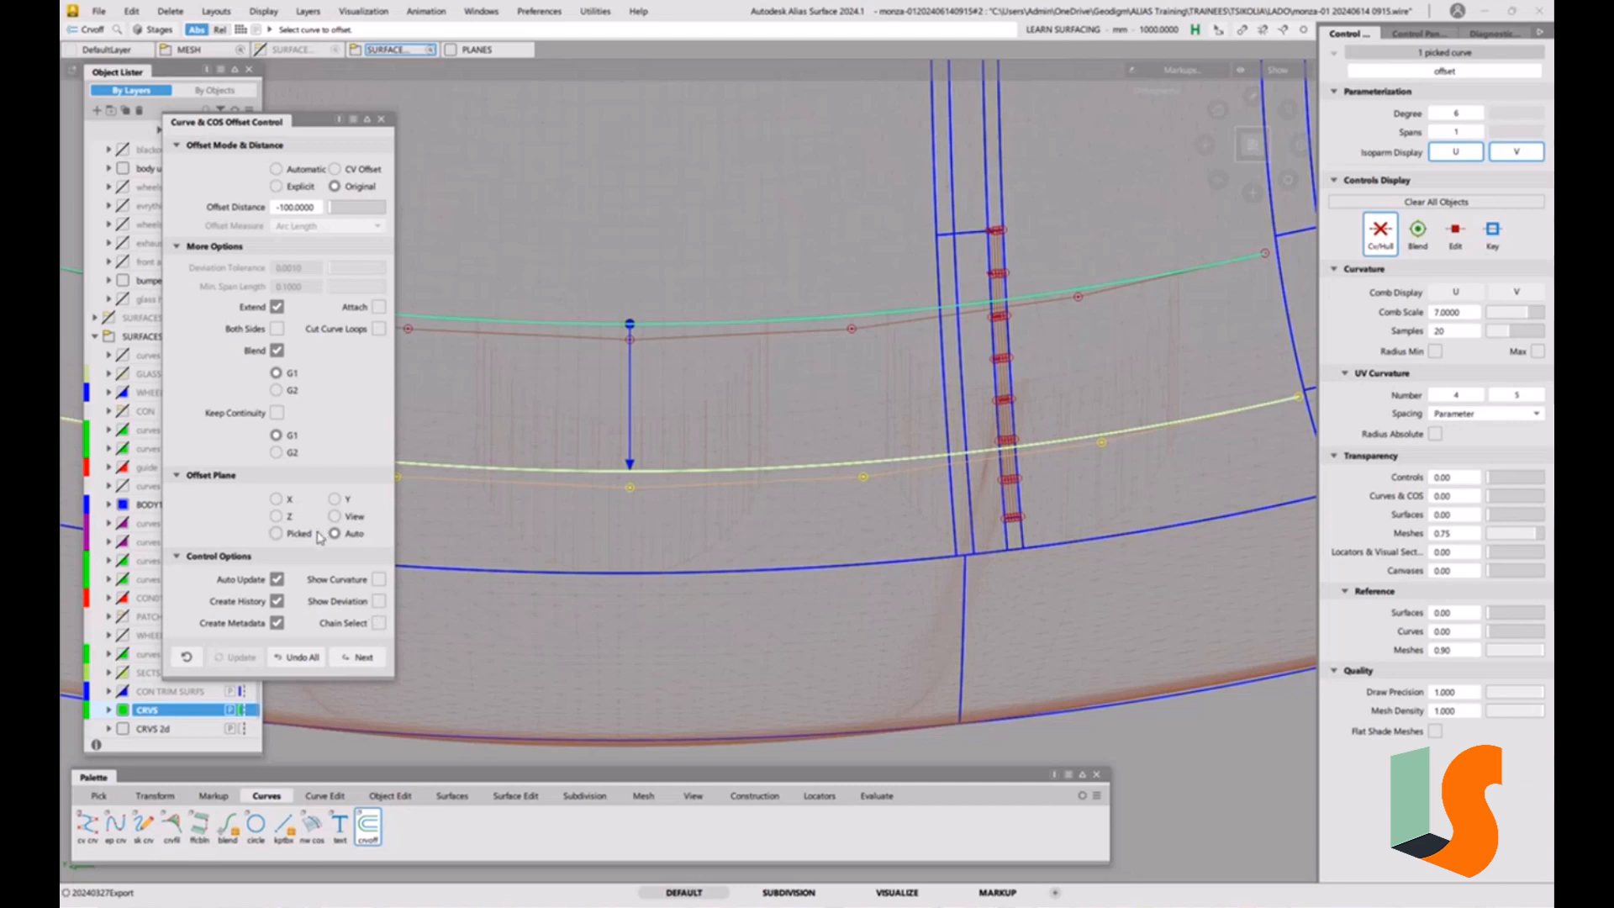
{"action": "left_click", "coordinate": [381, 120]}
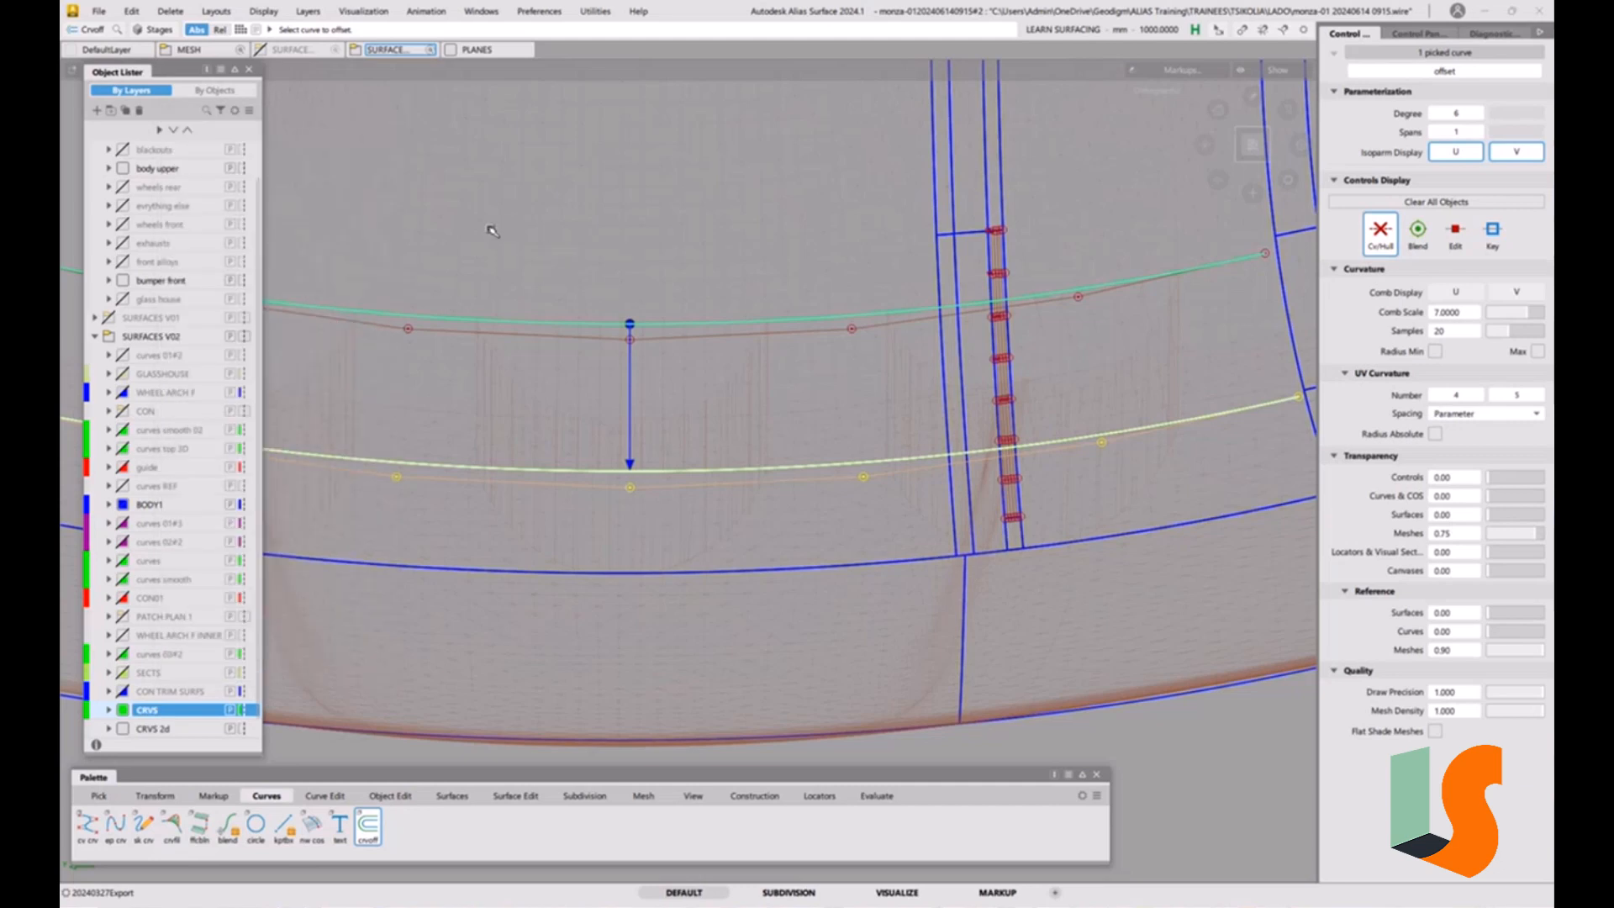
Examine the original and offset curves against the scoop openings, first over the shaded hood mesh, then over the surface wireframe.
{"action": "left_click_drag", "start_coordinate": [739, 453], "coordinate": [739, 315], "text": "ctrl+shift"}
{"action": "left_click_drag", "start_coordinate": [679, 376], "coordinate": [724, 396], "text": "ctrl+shift"}
{"action": "left_click_drag", "start_coordinate": [605, 290], "coordinate": [653, 495]}
{"action": "left_click_drag", "start_coordinate": [672, 429], "coordinate": [676, 370], "text": "ctrl+shift"}
{"action": "key", "text": "F5"}
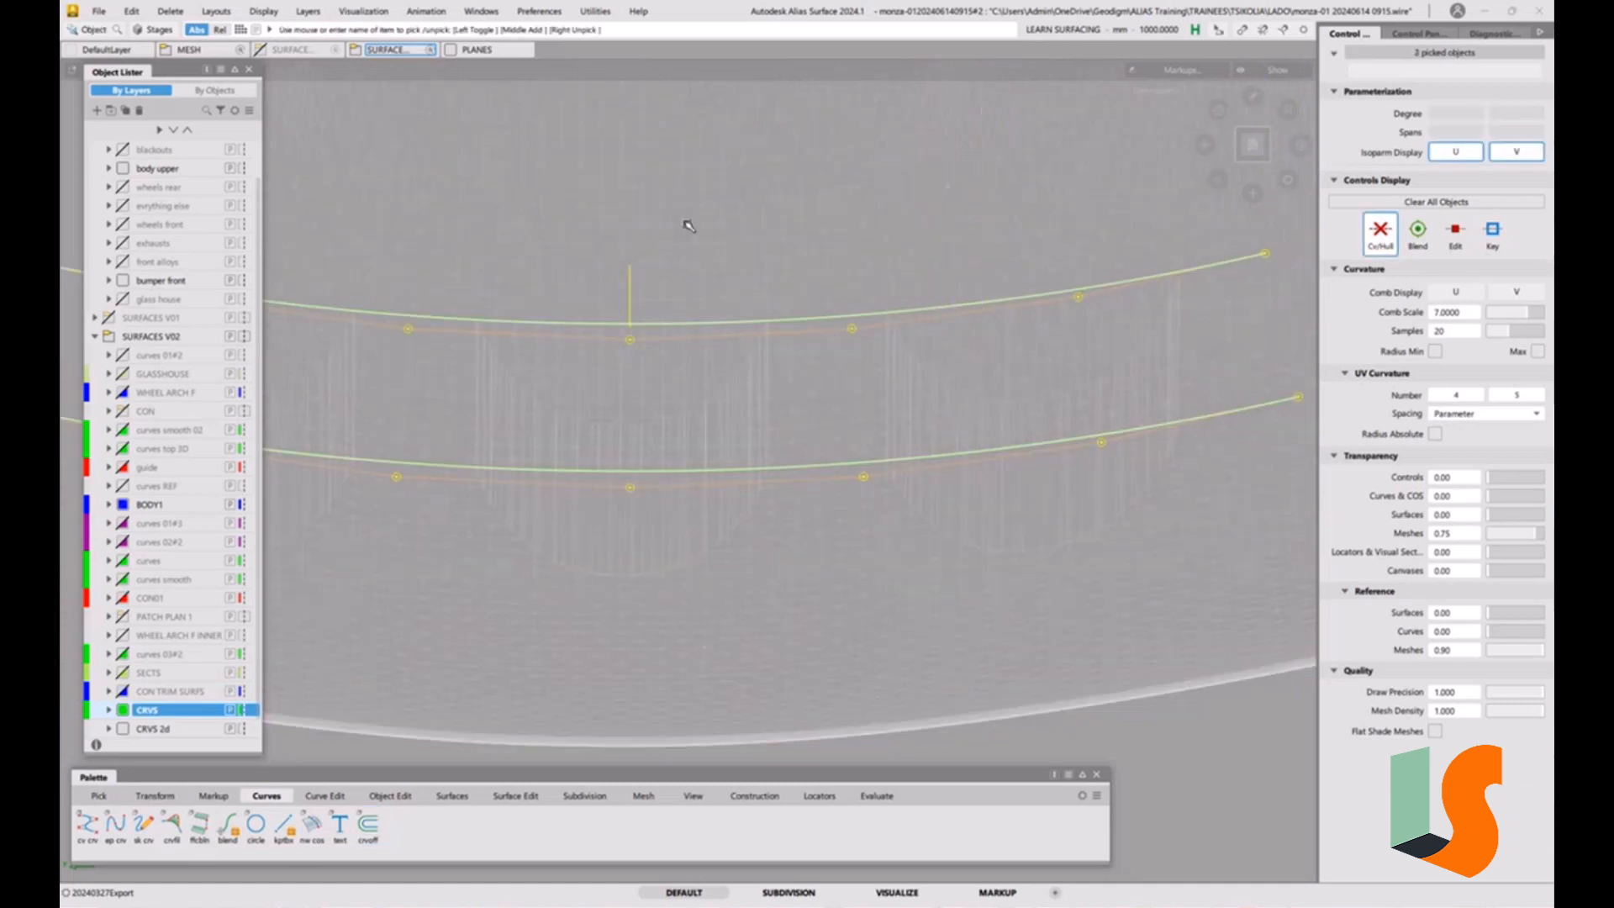
{"action": "left_click_drag", "start_coordinate": [769, 512], "coordinate": [780, 417], "text": "ctrl+shift"}
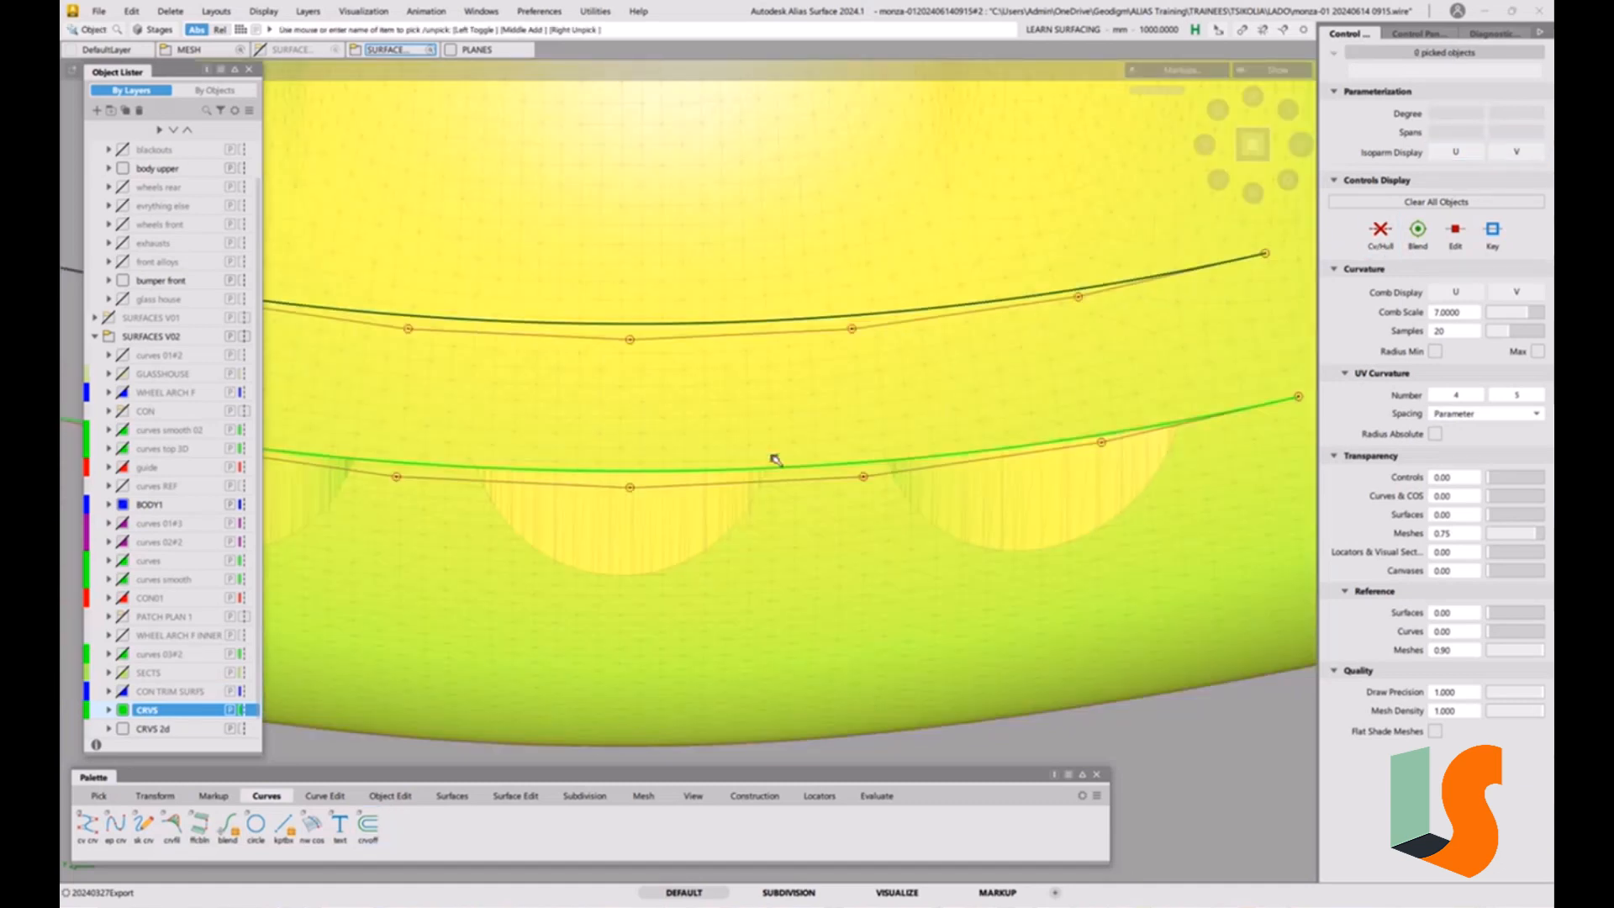
{"action": "scroll", "coordinate": [721, 465], "scroll_direction": "up", "scroll_amount": 5}
{"action": "scroll", "coordinate": [760, 382], "scroll_direction": "down", "scroll_amount": 5}
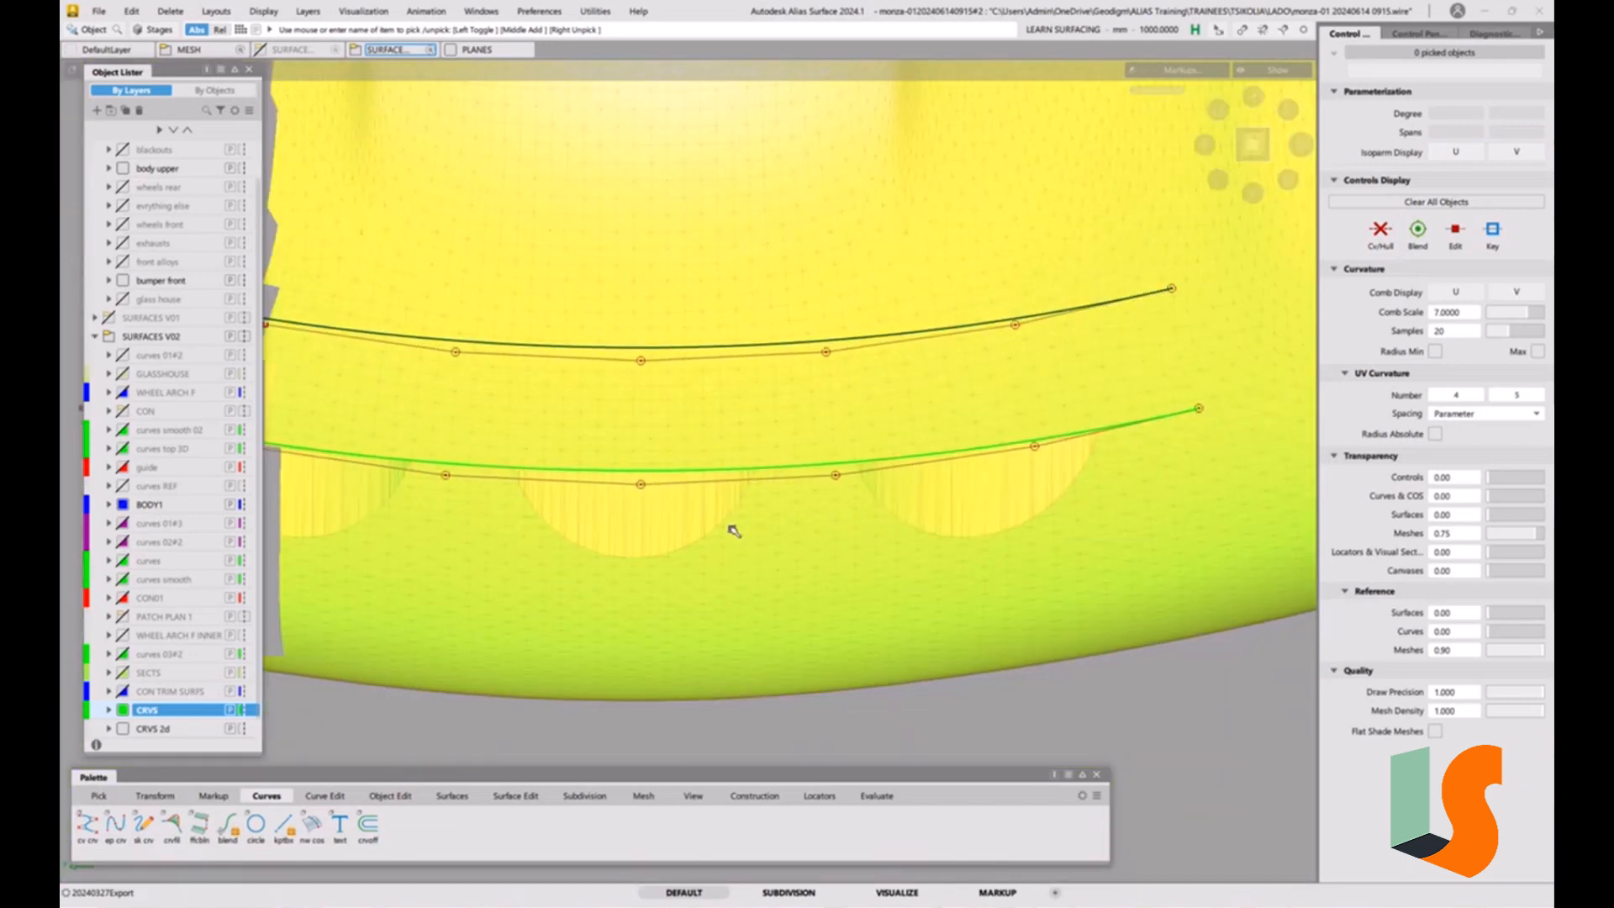
{"action": "key", "text": "F5"}
{"action": "key", "text": "F6"}
{"action": "middle_click_drag", "start_coordinate": [885, 486], "coordinate": [773, 486], "text": "alt+shift"}
{"action": "left_click_drag", "start_coordinate": [820, 444], "coordinate": [794, 458], "text": "ctrl+shift"}
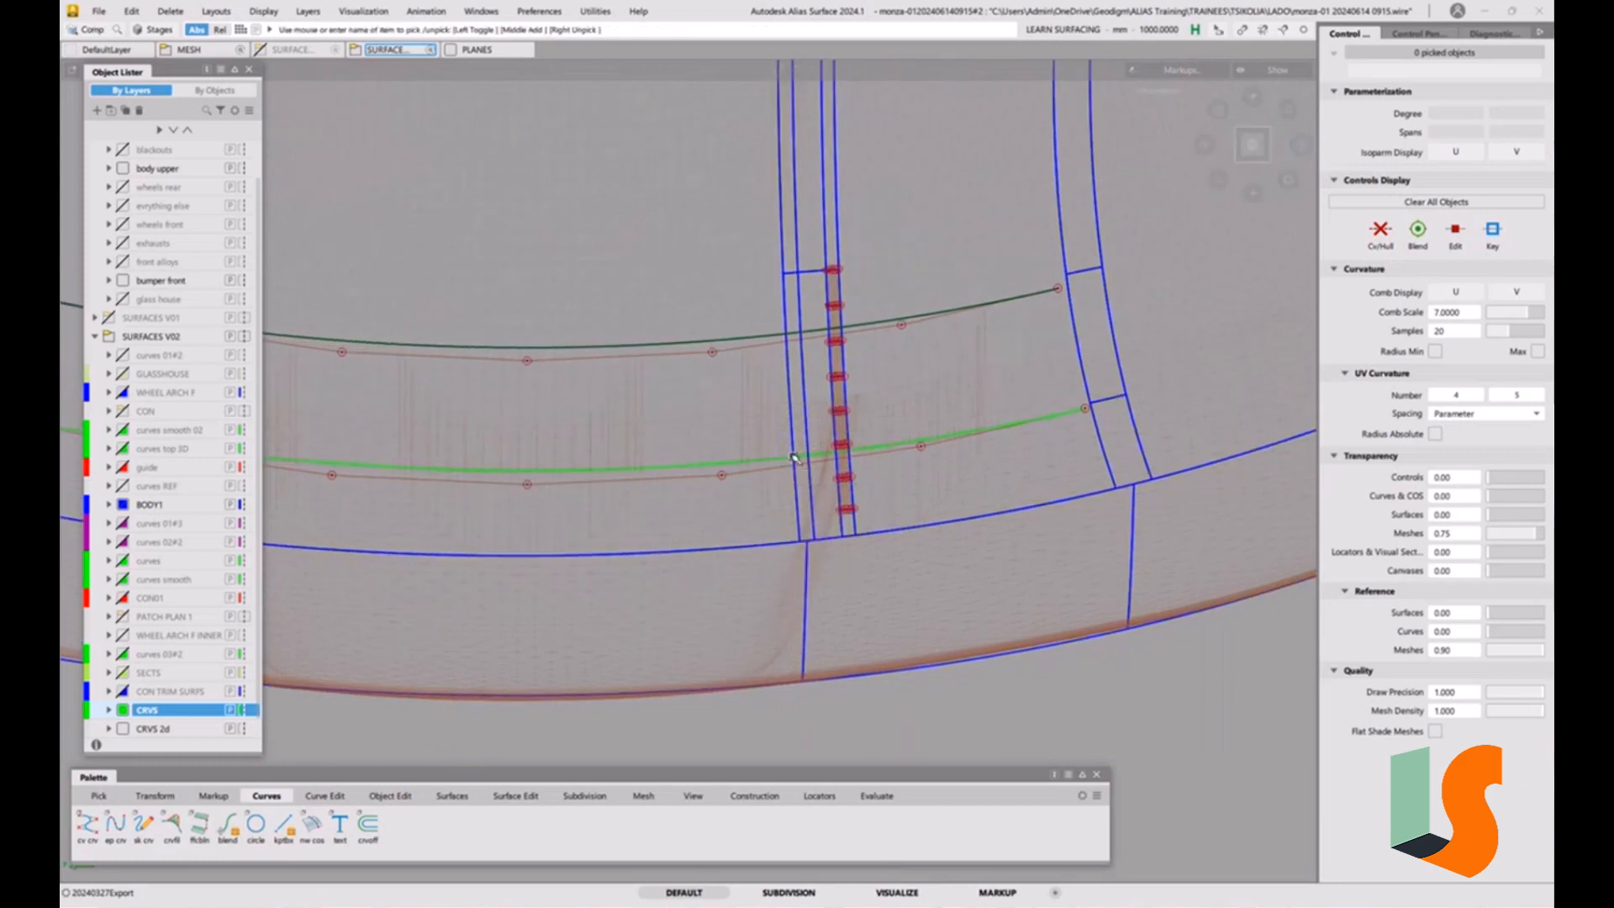
Hide the control vertices of the narrow strip surface and delete the original construction curve above the offset one.
{"action": "left_click", "coordinate": [839, 375]}
{"action": "left_click", "coordinate": [1379, 245]}
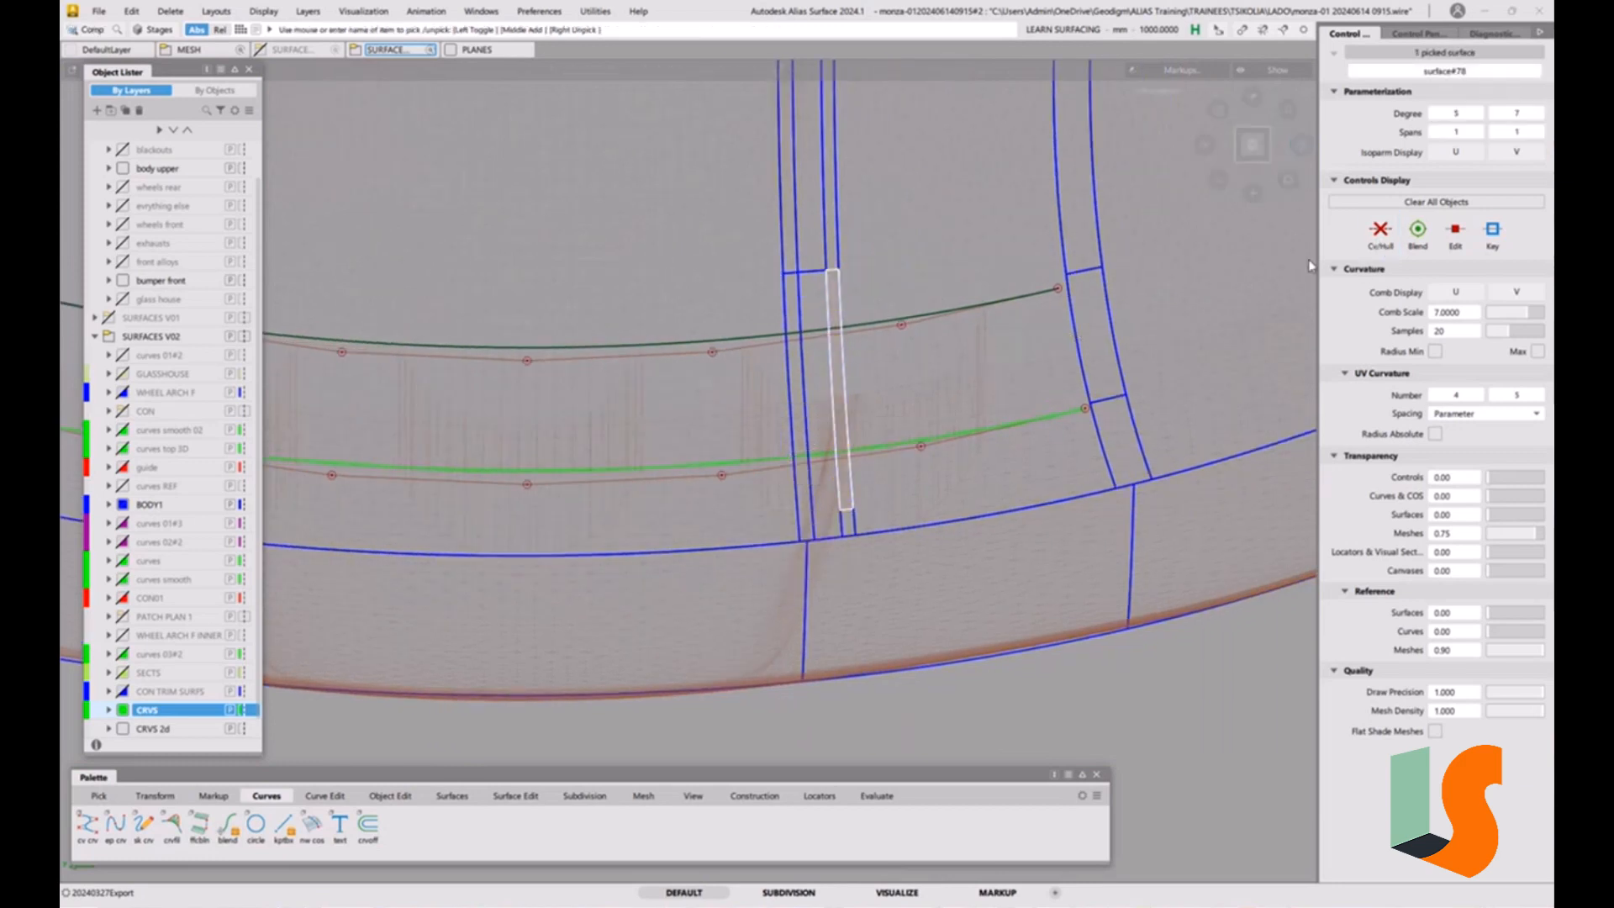
{"action": "left_click_drag", "start_coordinate": [950, 486], "coordinate": [962, 362], "text": "ctrl+shift"}
{"action": "middle_click_drag", "start_coordinate": [828, 388], "coordinate": [971, 390], "text": "alt+shift"}
{"action": "left_click_drag", "start_coordinate": [858, 388], "coordinate": [882, 401], "text": "ctrl+shift"}
{"action": "left_click", "coordinate": [875, 347]}
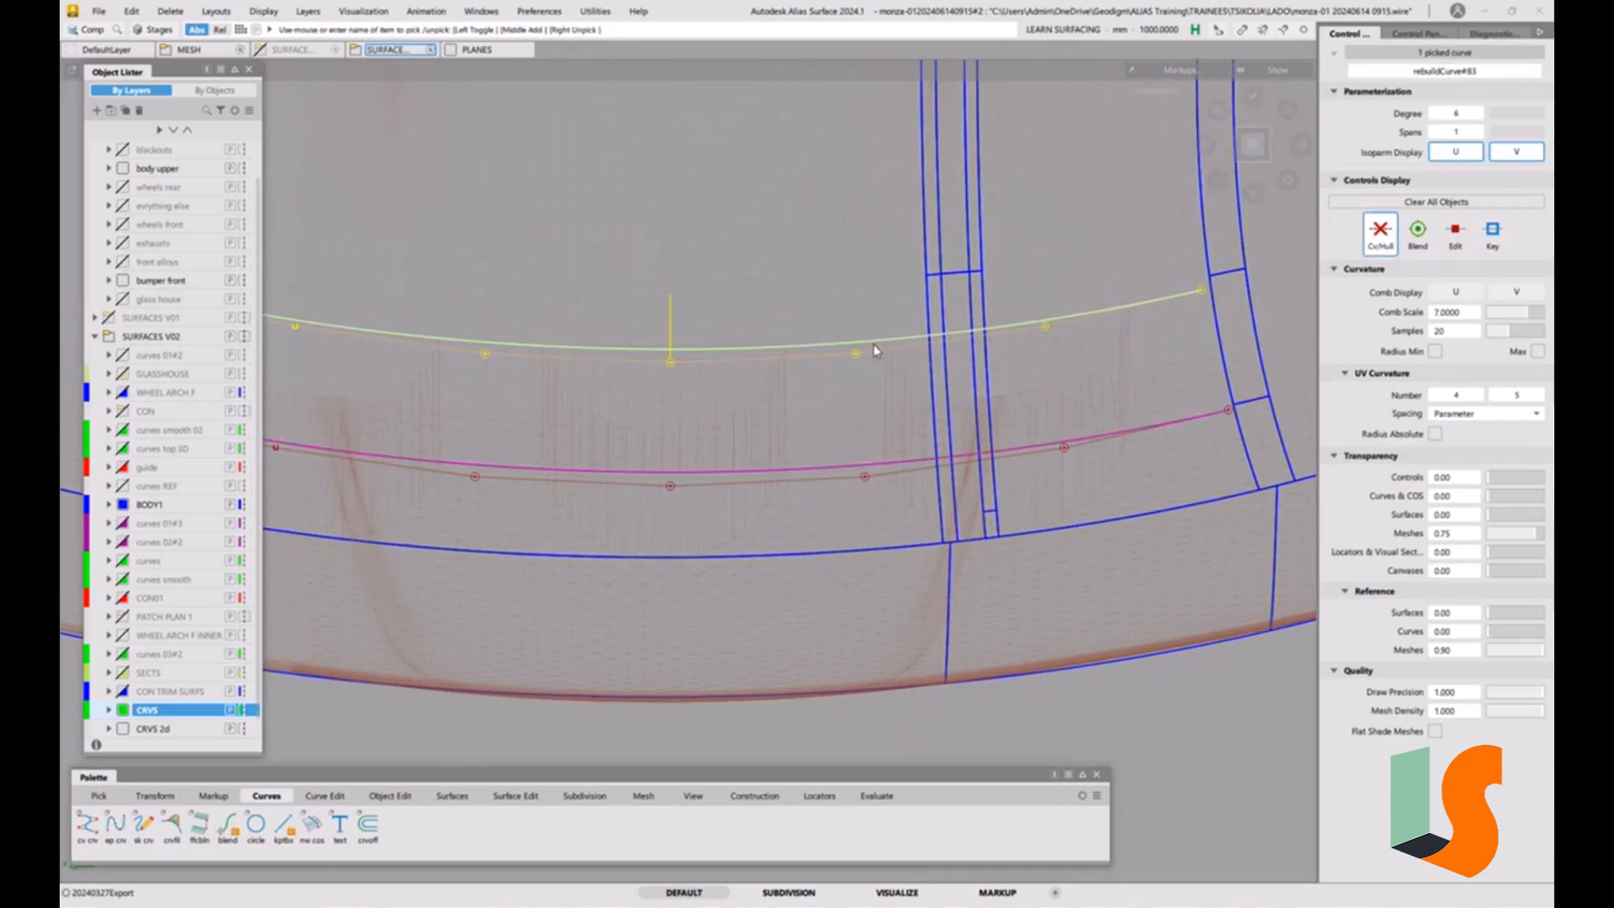
{"action": "key", "text": "Delete"}
Make the offset construction curve symmetric about the car's centreline with the symmetric modeling constraint.
{"action": "left_click", "coordinate": [746, 522]}
{"action": "left_click_drag", "start_coordinate": [774, 463], "coordinate": [759, 507], "text": "ctrl+shift"}
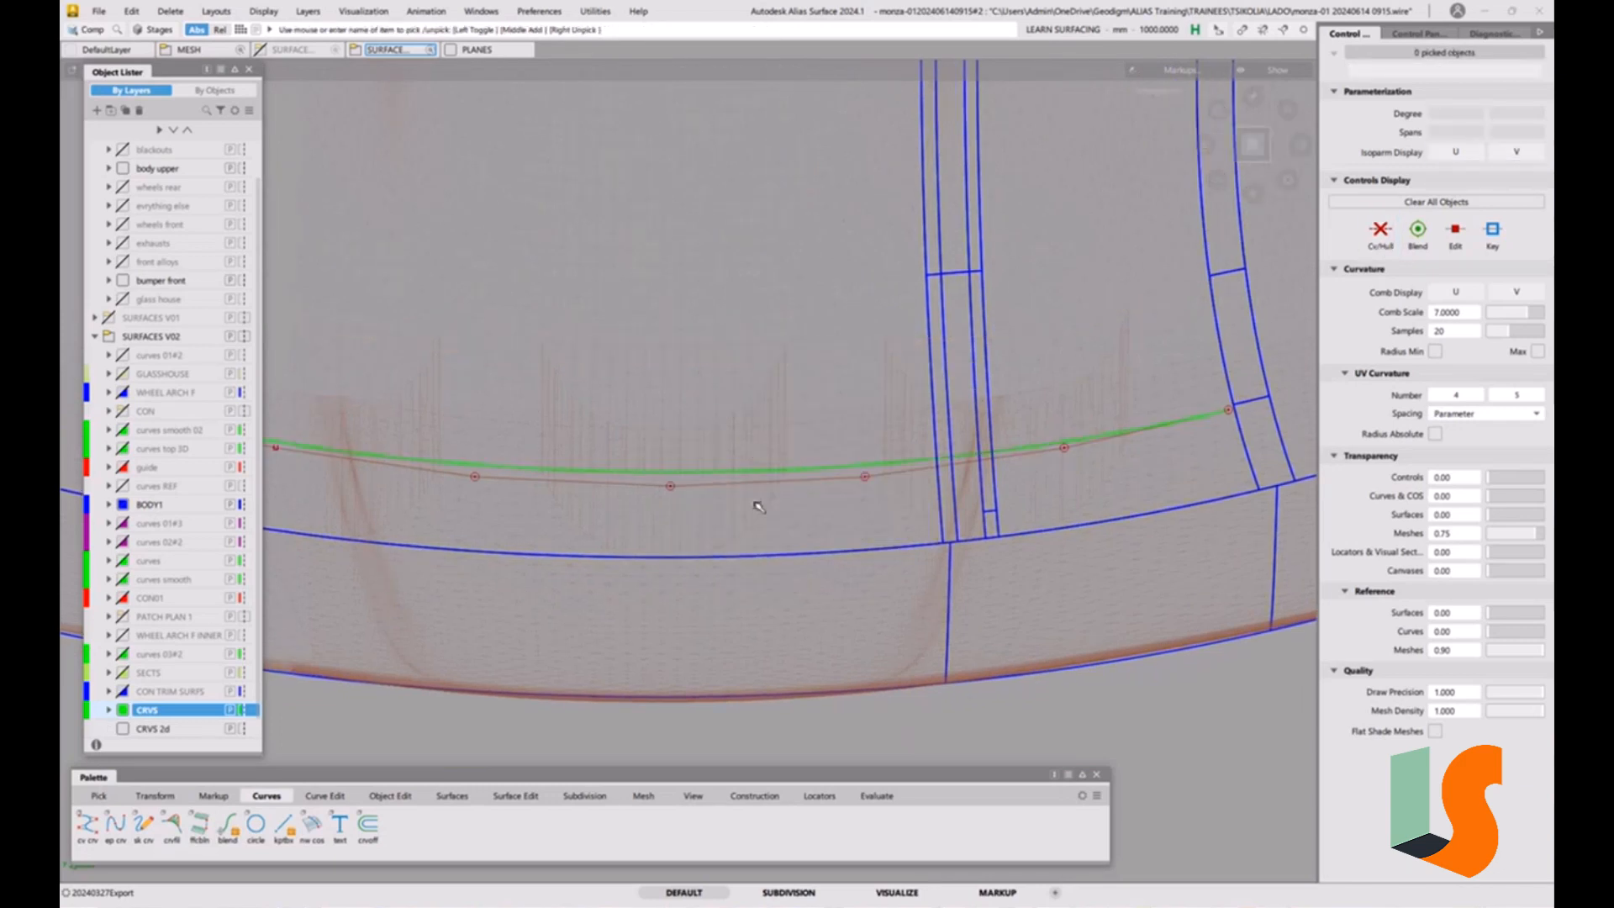
{"action": "left_click", "coordinate": [759, 507]}
{"action": "left_click", "coordinate": [388, 795]}
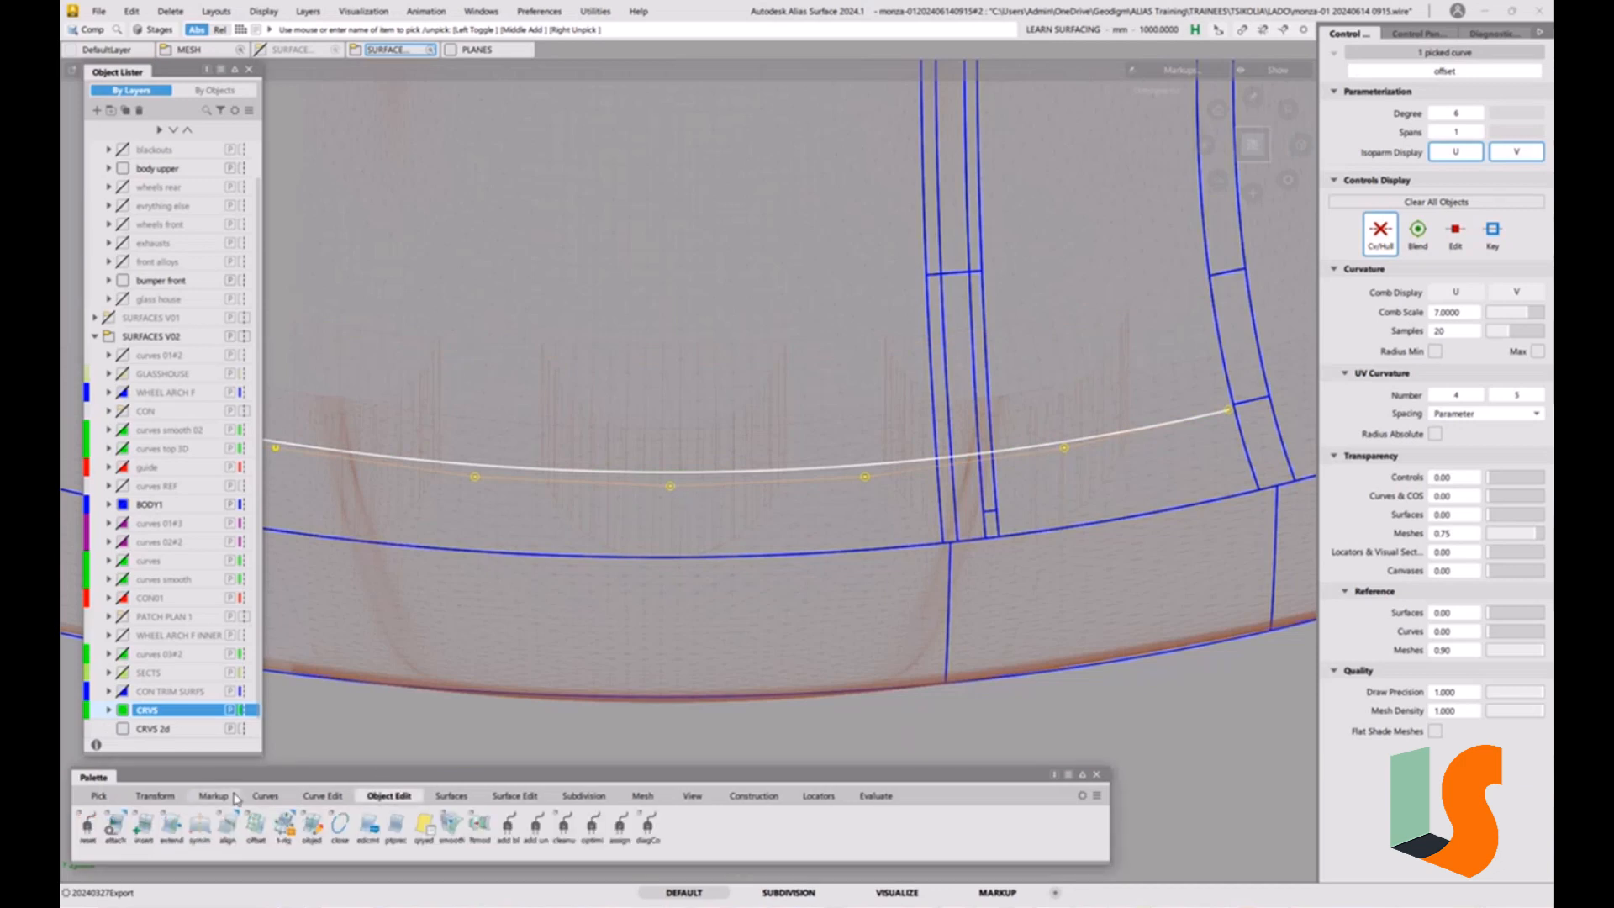
{"action": "left_click", "coordinate": [199, 824]}
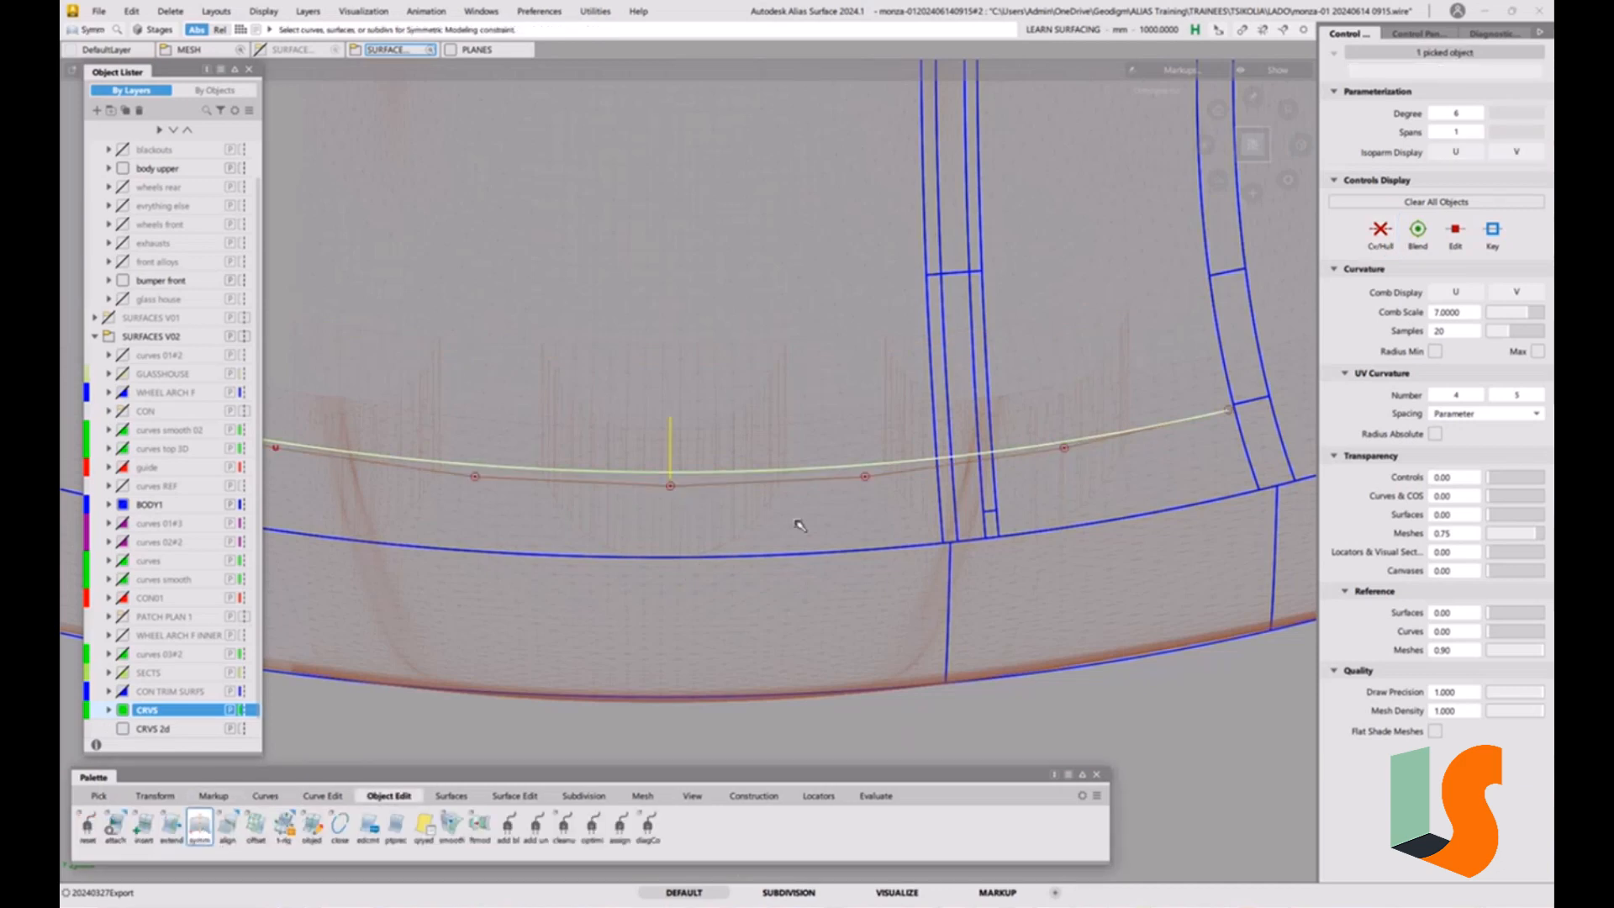
{"action": "left_click", "coordinate": [861, 580]}
Project the offset curve along Z as curves matching the original onto the hood's centre surface, the strips and the adjoining outer surface.
{"action": "middle_click_drag", "start_coordinate": [918, 524], "coordinate": [837, 510], "text": "alt+shift"}
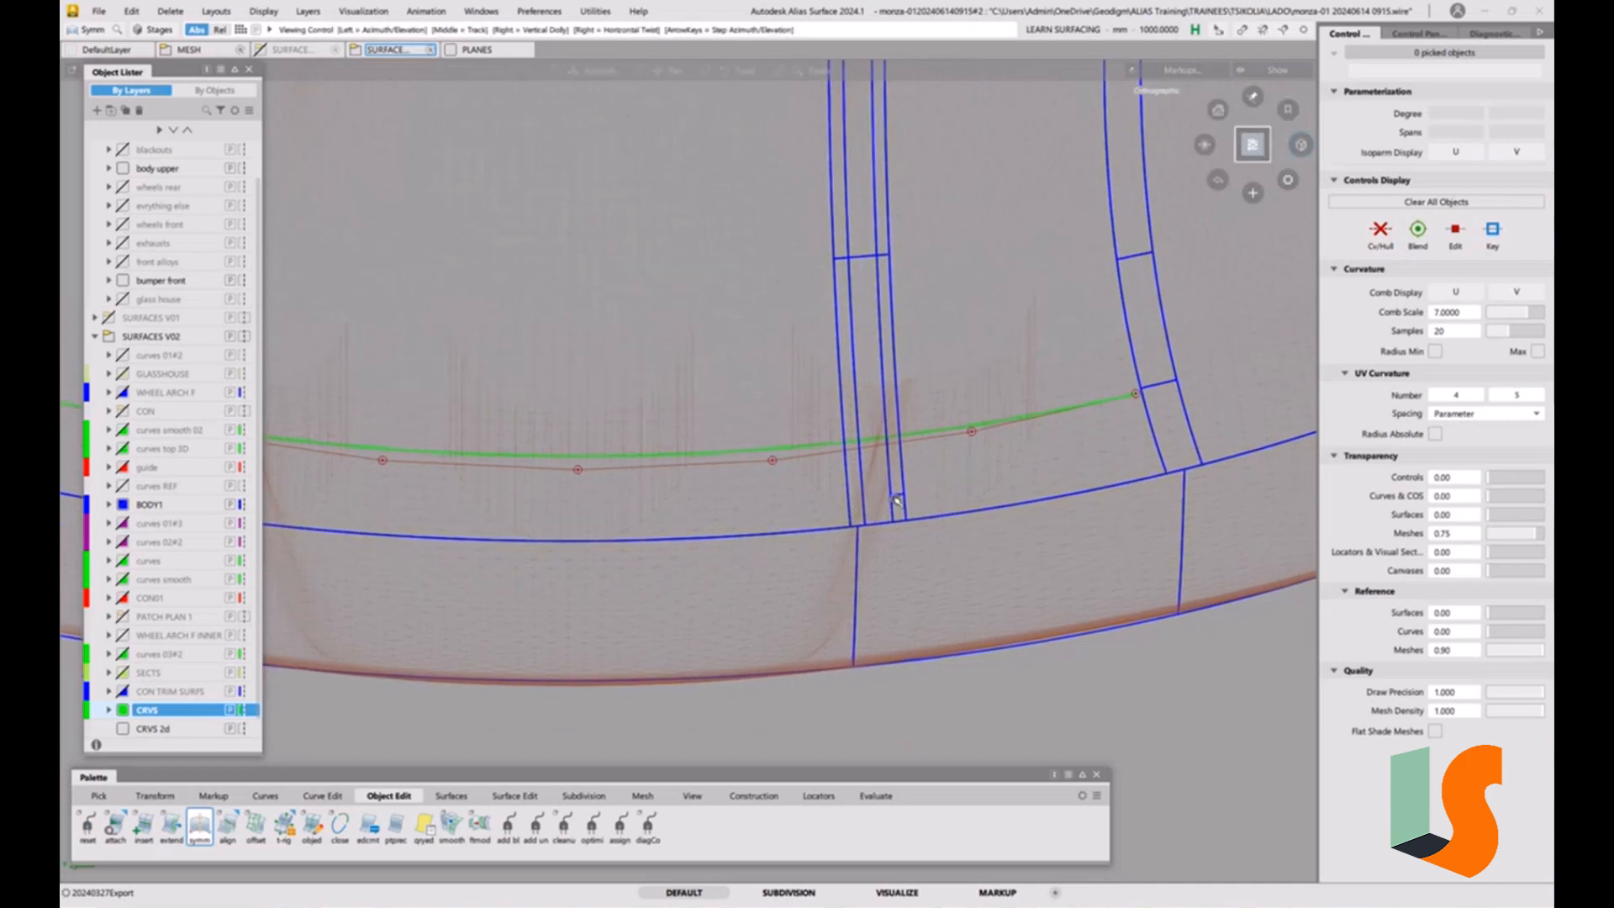
{"action": "left_click", "coordinate": [515, 795]}
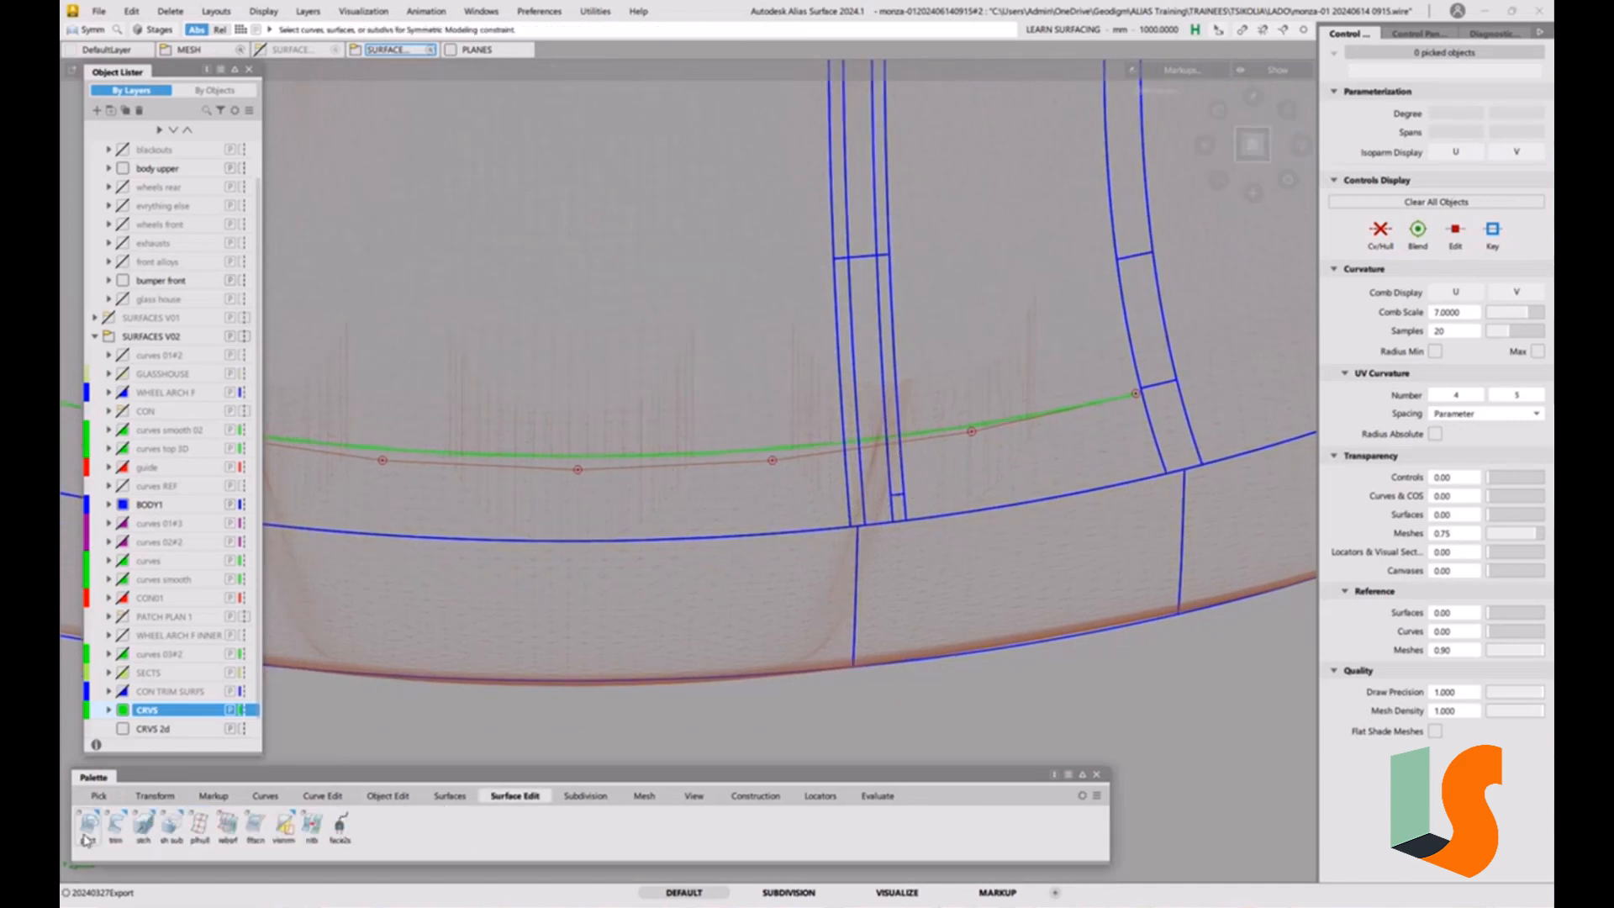
{"action": "double_click", "coordinate": [86, 839]}
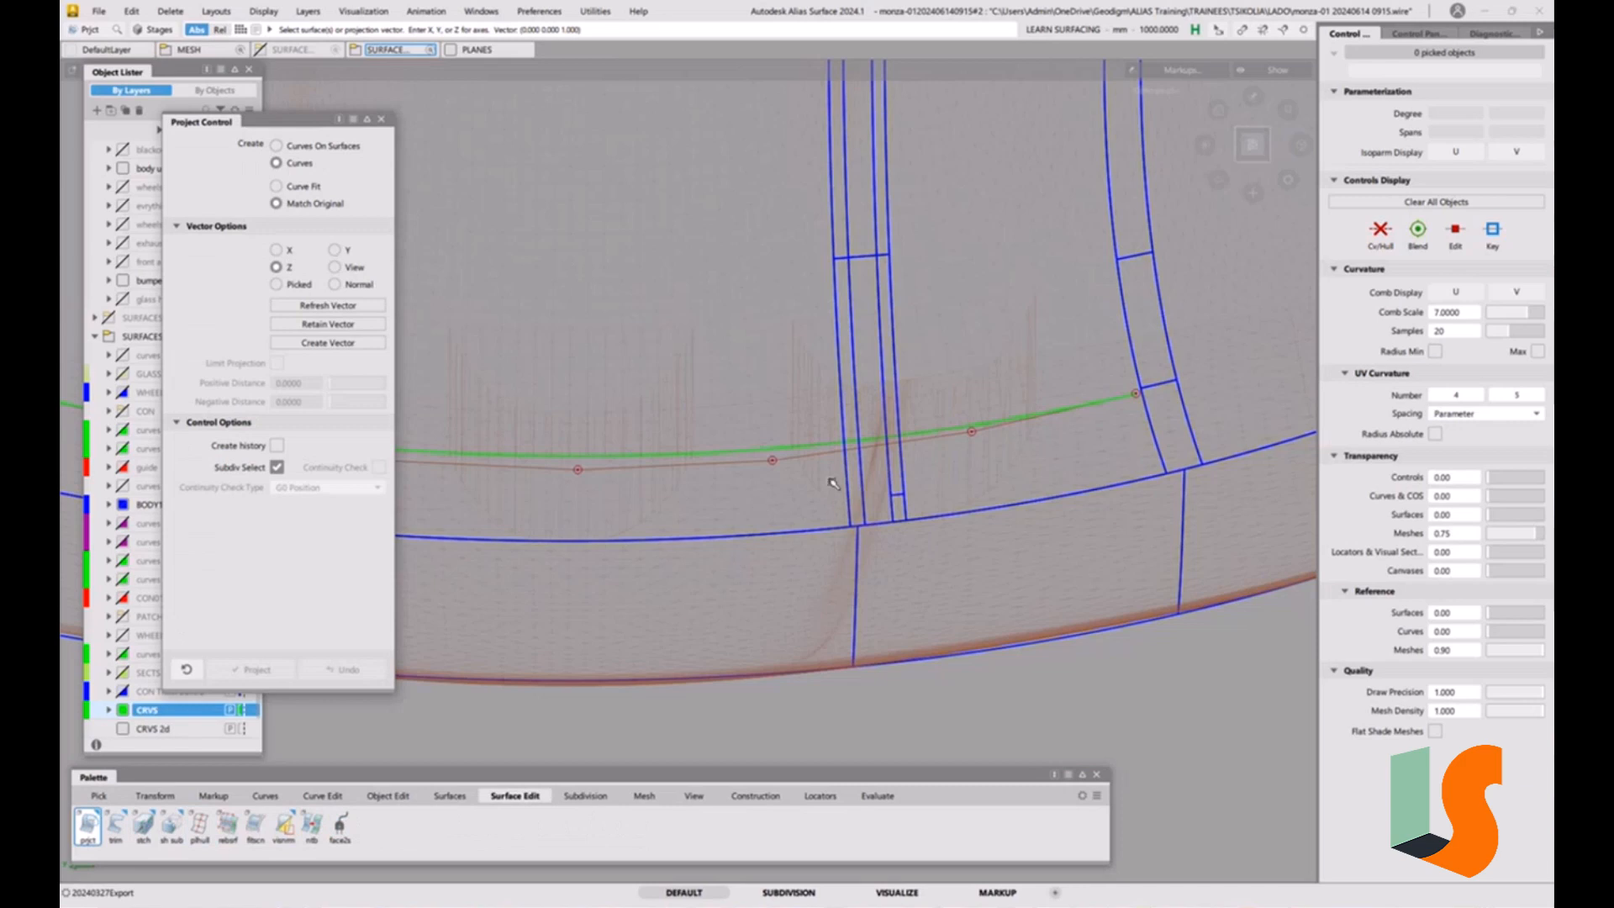
{"action": "left_click_drag", "start_coordinate": [832, 483], "coordinate": [960, 483]}
{"action": "key", "text": "space"}
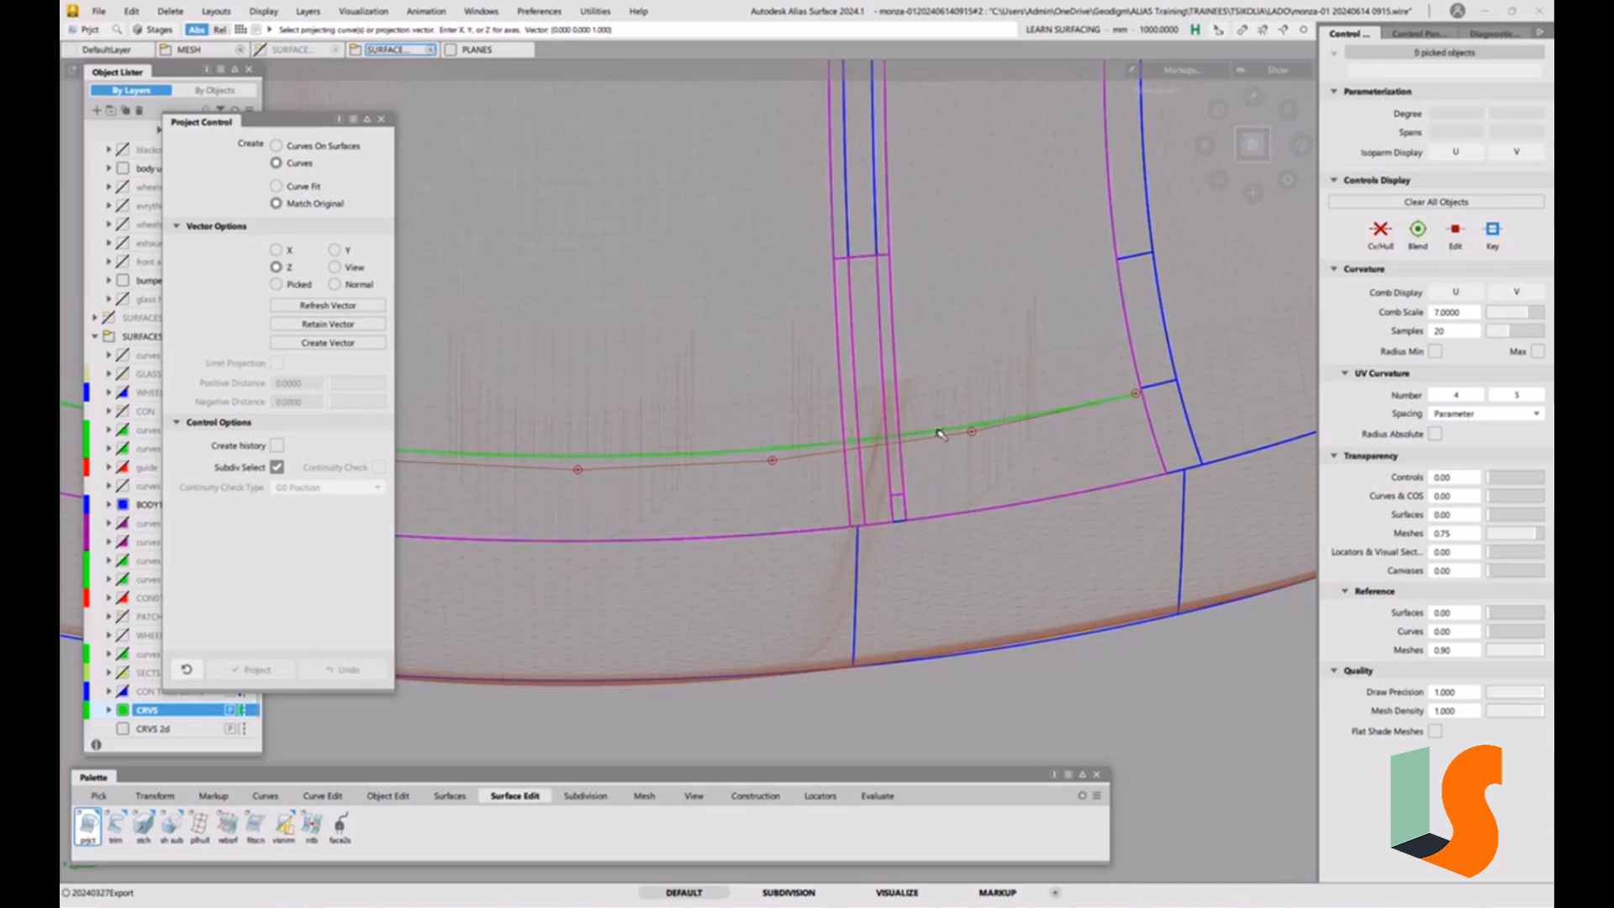
{"action": "left_click", "coordinate": [937, 432]}
{"action": "key", "text": "space"}
{"action": "right_click_drag", "start_coordinate": [909, 454], "coordinate": [911, 338], "text": "alt+shift"}
{"action": "middle_click_drag", "start_coordinate": [913, 343], "coordinate": [636, 351], "text": "alt+shift"}
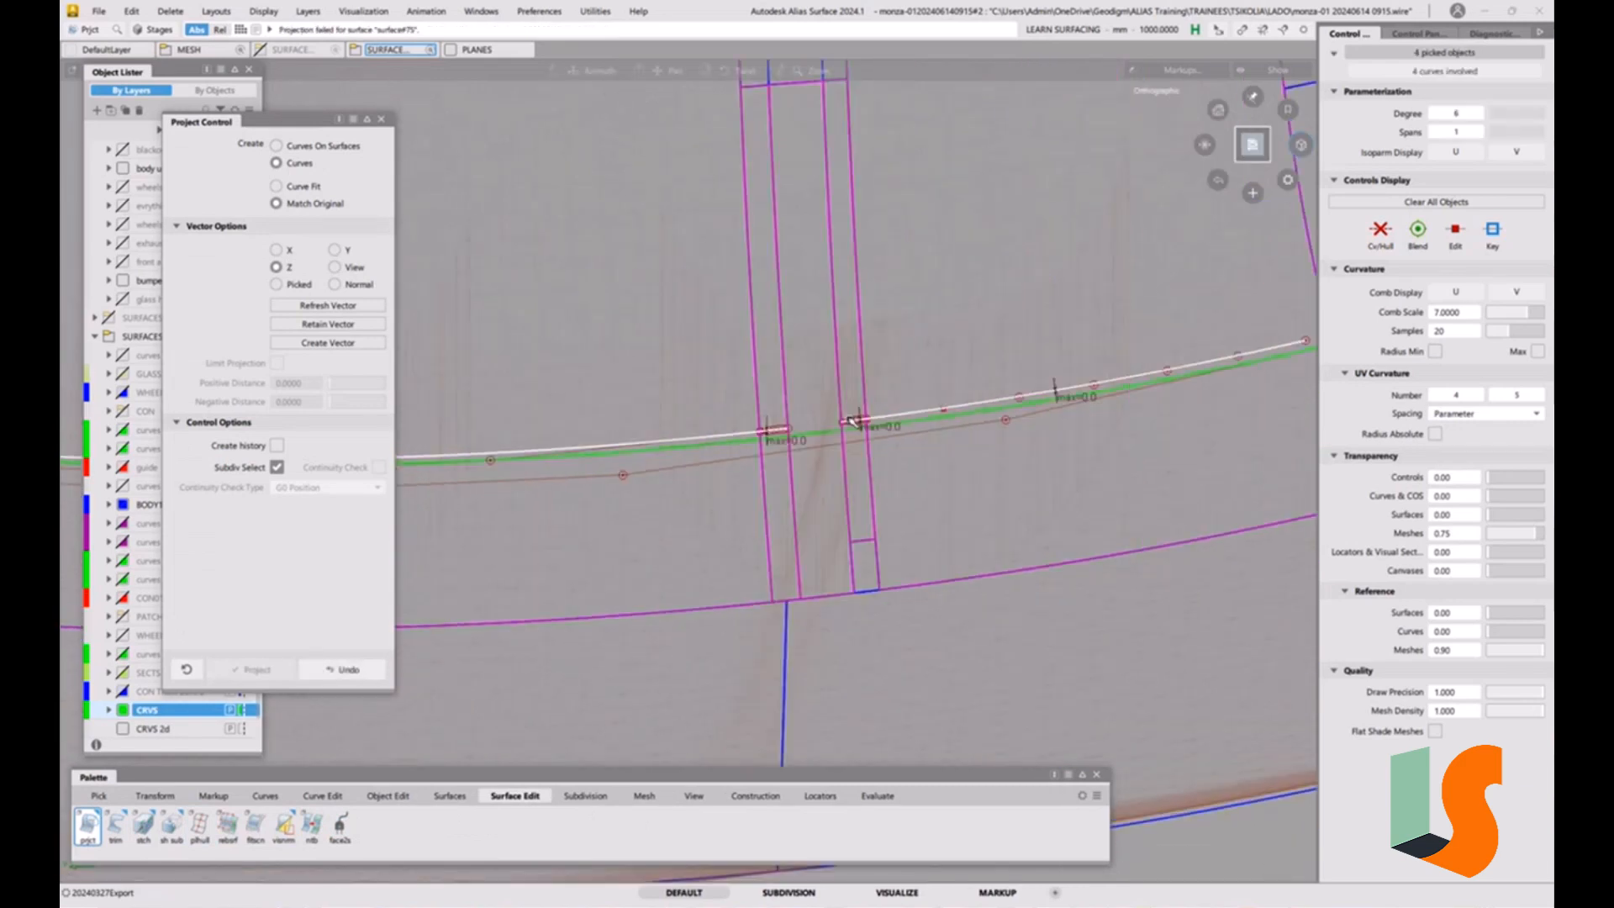
Examine how the projected curve pieces flow across the strips in the top view and in front-tilted perspectives.
{"action": "left_click", "coordinate": [1252, 144]}
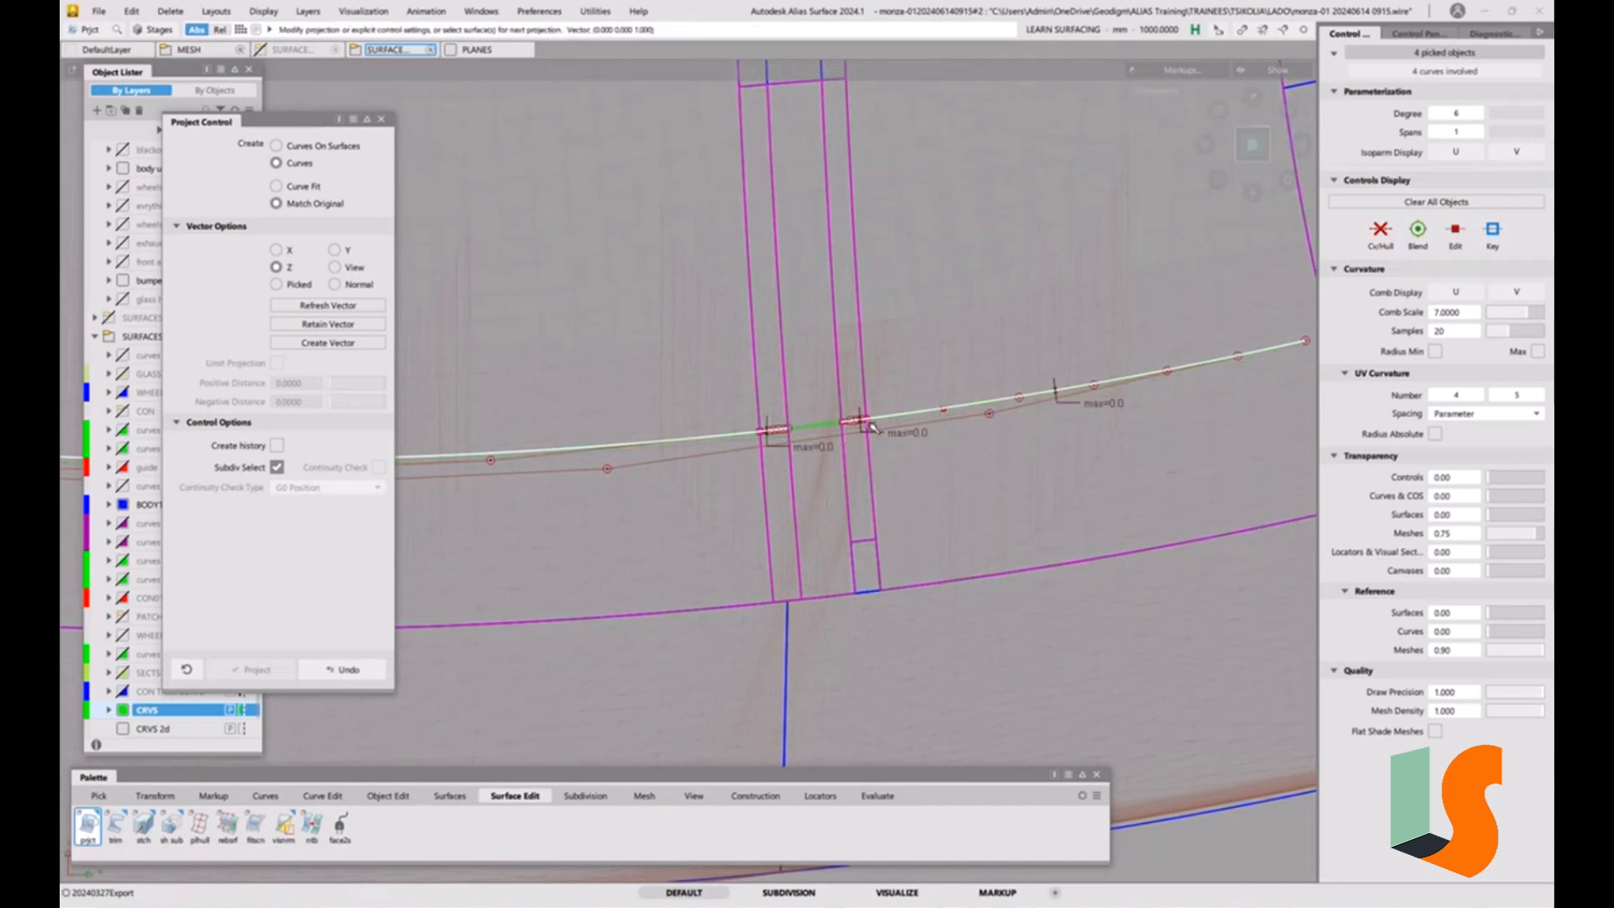
{"action": "left_click_drag", "start_coordinate": [850, 440], "coordinate": [817, 316], "text": "alt+shift"}
{"action": "middle_click_drag", "start_coordinate": [812, 314], "coordinate": [800, 420], "text": "alt+shift"}
{"action": "left_click_drag", "start_coordinate": [800, 420], "coordinate": [799, 373], "text": "alt+shift"}
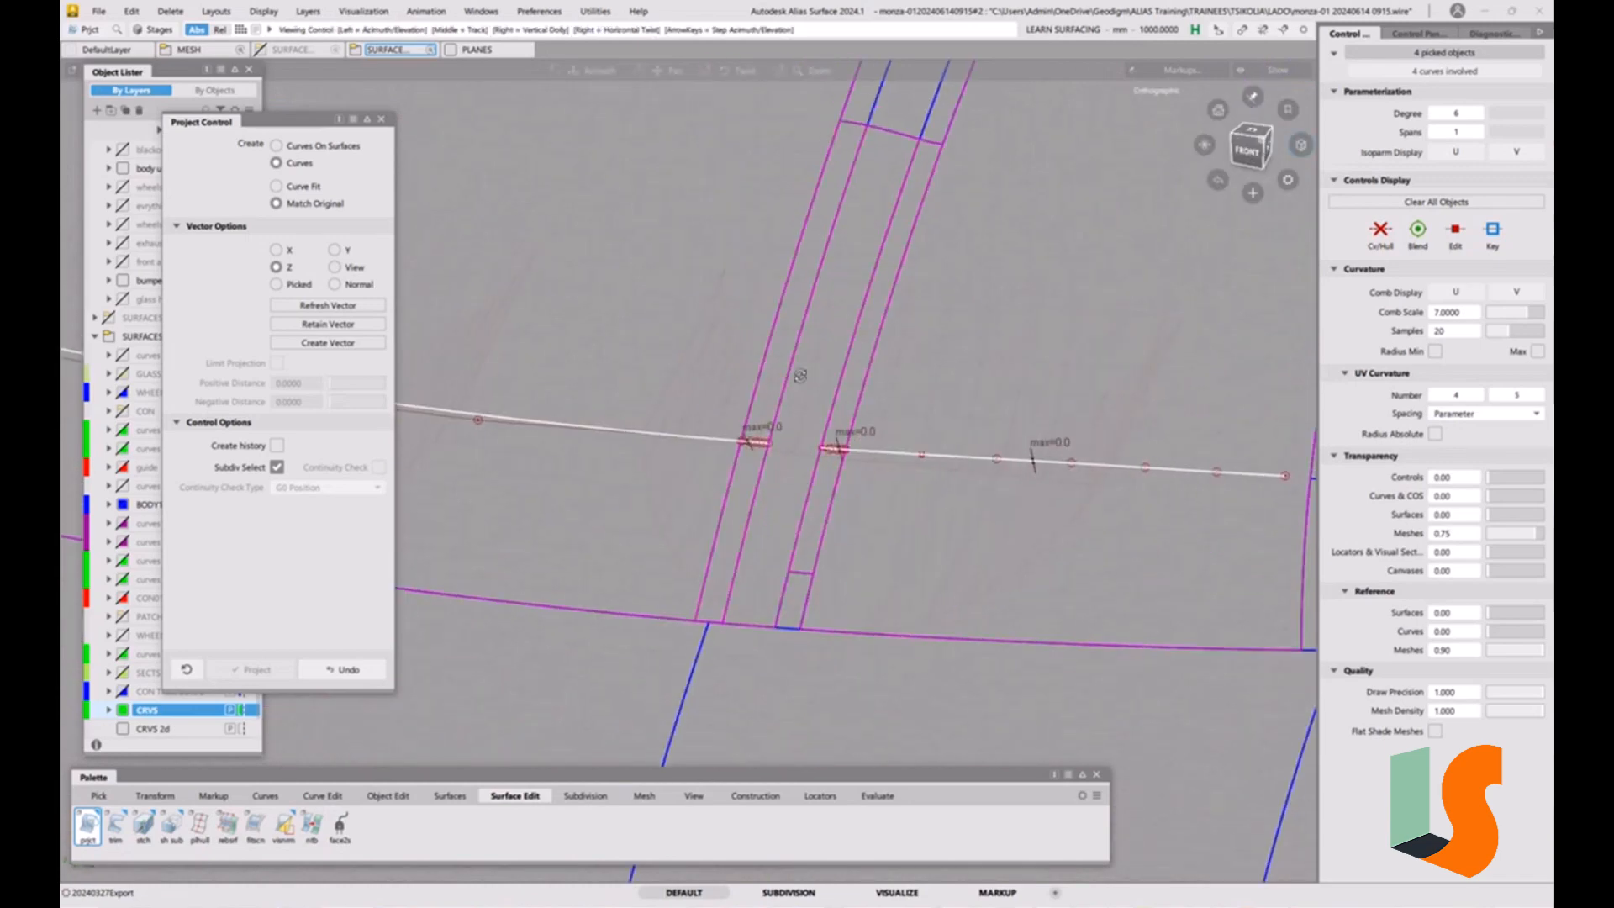
{"action": "right_click_drag", "start_coordinate": [799, 372], "coordinate": [773, 429], "text": "alt+shift"}
{"action": "middle_click_drag", "start_coordinate": [798, 437], "coordinate": [800, 527], "text": "alt+shift"}
{"action": "right_click_drag", "start_coordinate": [840, 521], "coordinate": [797, 580], "text": "alt+shift"}
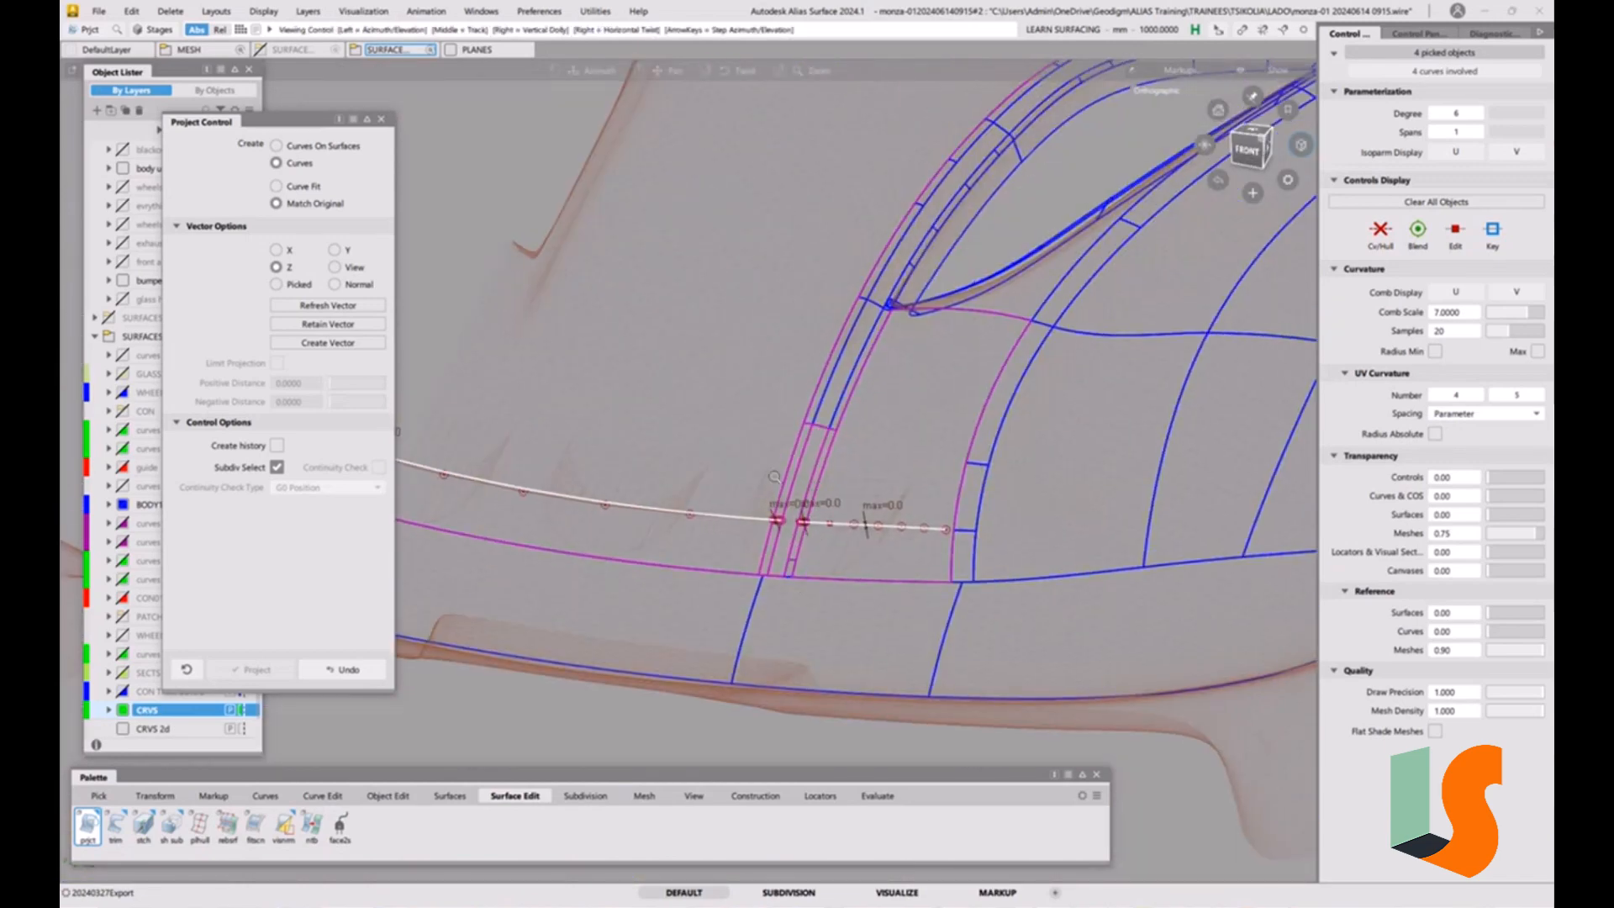
{"action": "right_click_drag", "start_coordinate": [774, 477], "coordinate": [753, 538], "text": "alt+shift"}
{"action": "middle_click_drag", "start_coordinate": [804, 358], "coordinate": [819, 453], "text": "alt+shift"}
{"action": "left_click_drag", "start_coordinate": [817, 453], "coordinate": [807, 363], "text": "ctrl+shift"}
{"action": "left_click_drag", "start_coordinate": [758, 441], "coordinate": [801, 453], "text": "ctrl+shift"}
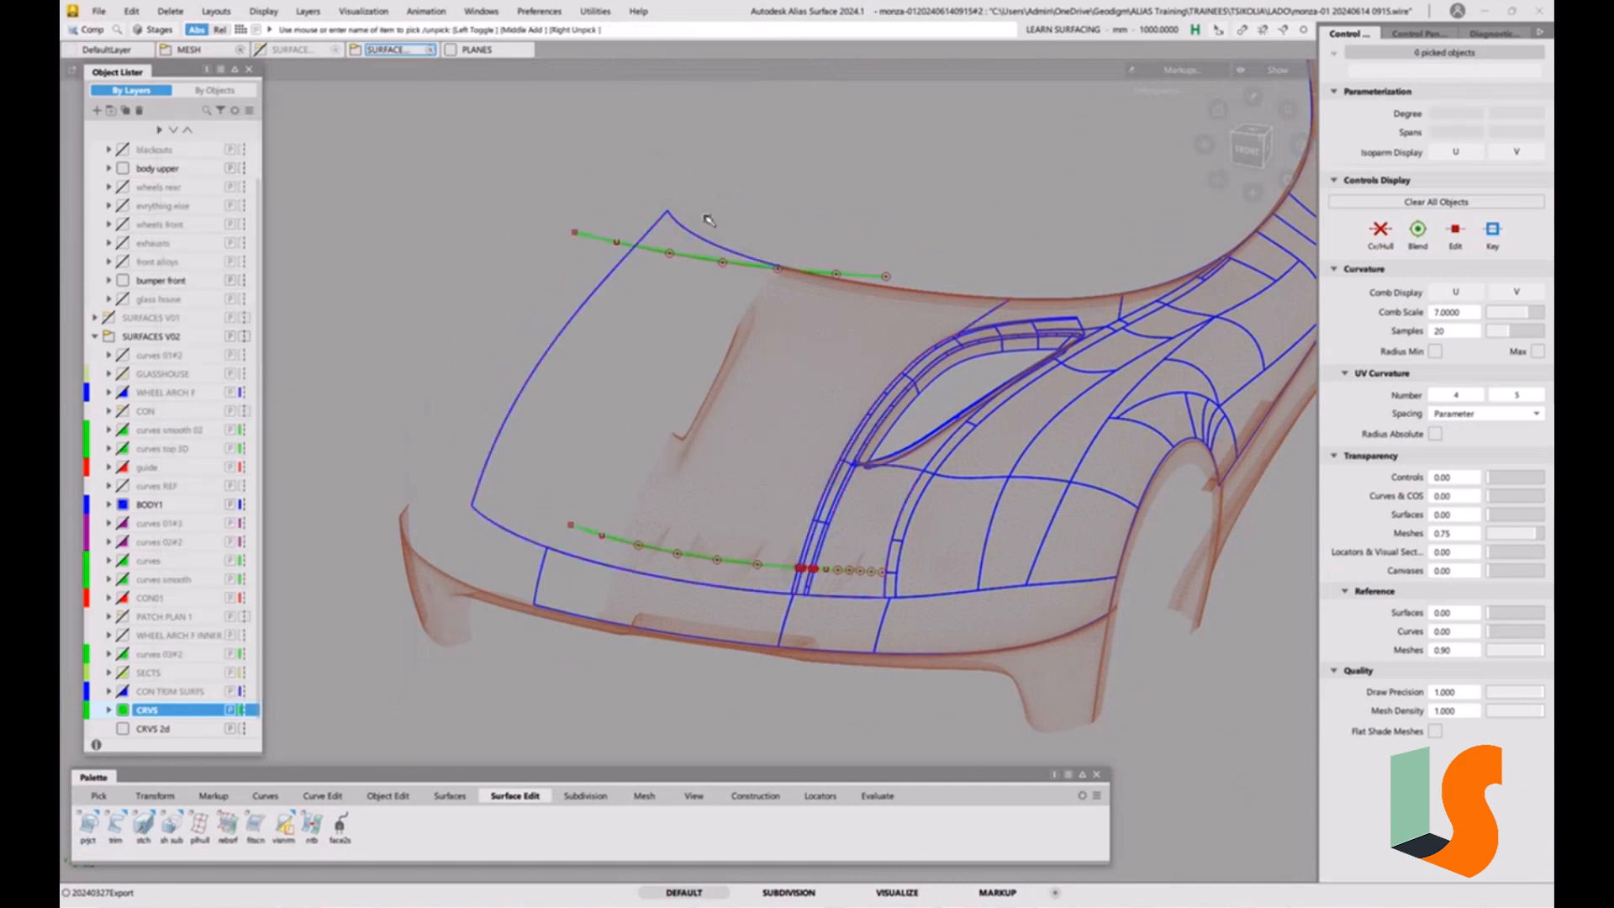
Assign the flat offset construction curve above the hood to the CRVS 2d layer.
{"action": "left_click", "coordinate": [721, 263]}
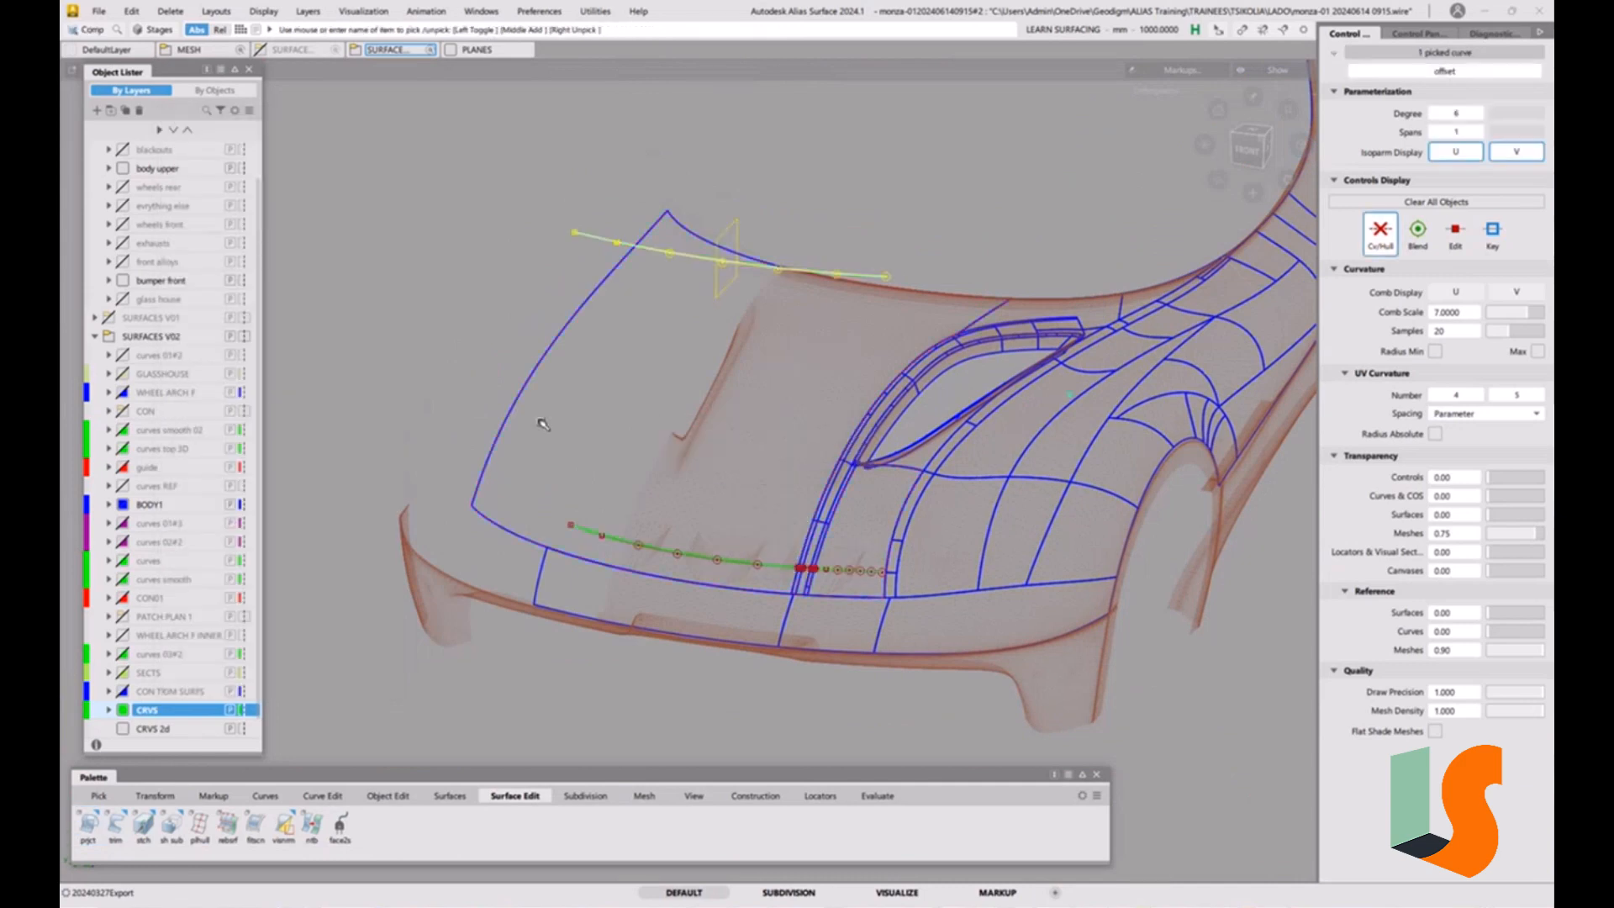
{"action": "right_click", "coordinate": [155, 729]}
{"action": "left_click", "coordinate": [212, 540]}
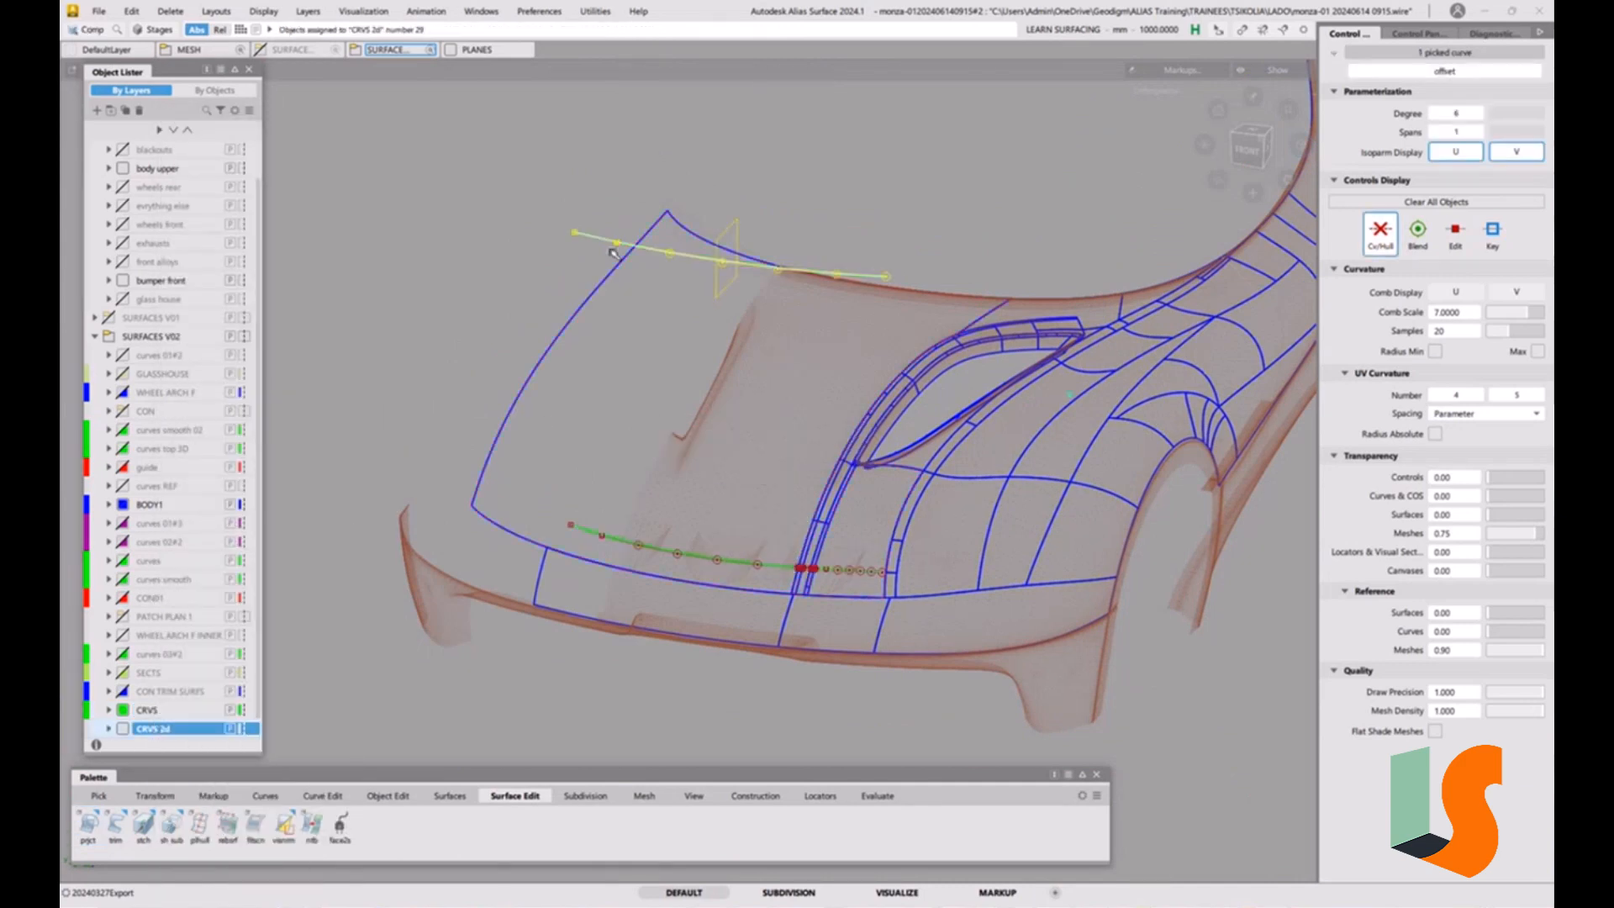
Duplicate the flat construction curve and lower the copy to just above the projected curves on the hood.
{"action": "key", "text": "ctrl+v"}
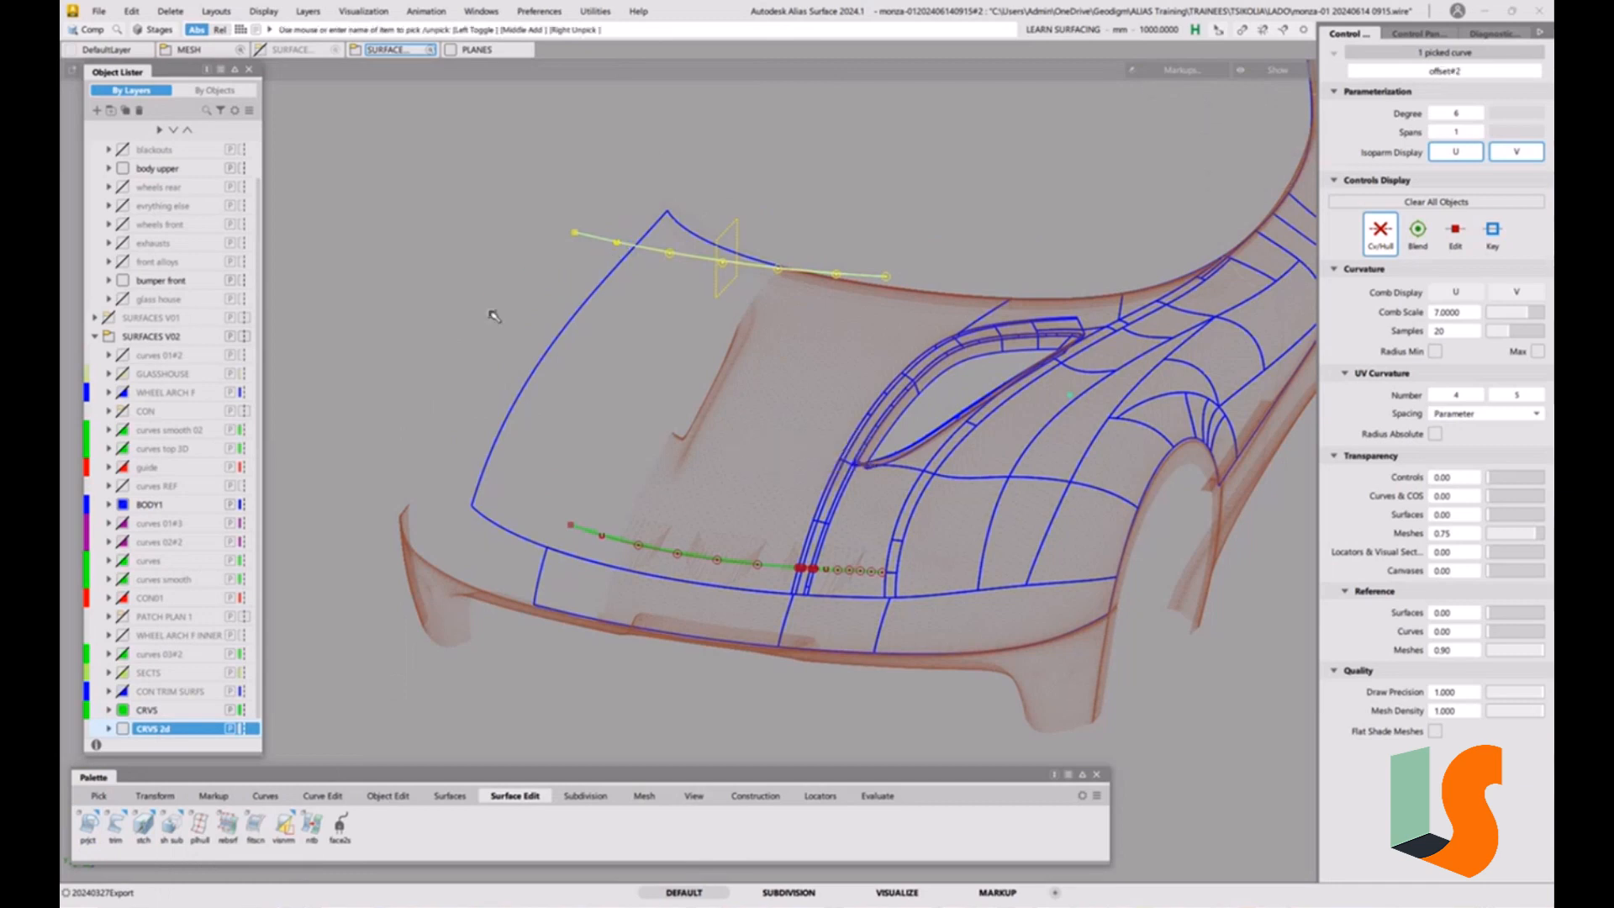
{"action": "middle_click_drag", "start_coordinate": [478, 328], "coordinate": [478, 292], "text": "ctrl+shift"}
{"action": "right_click_drag", "start_coordinate": [472, 220], "coordinate": [495, 491]}
{"action": "right_click_drag", "start_coordinate": [672, 437], "coordinate": [914, 525]}
{"action": "left_click_drag", "start_coordinate": [915, 525], "coordinate": [695, 479], "text": "ctrl+shift"}
{"action": "middle_click_drag", "start_coordinate": [695, 479], "coordinate": [611, 517], "text": "ctrl+shift"}
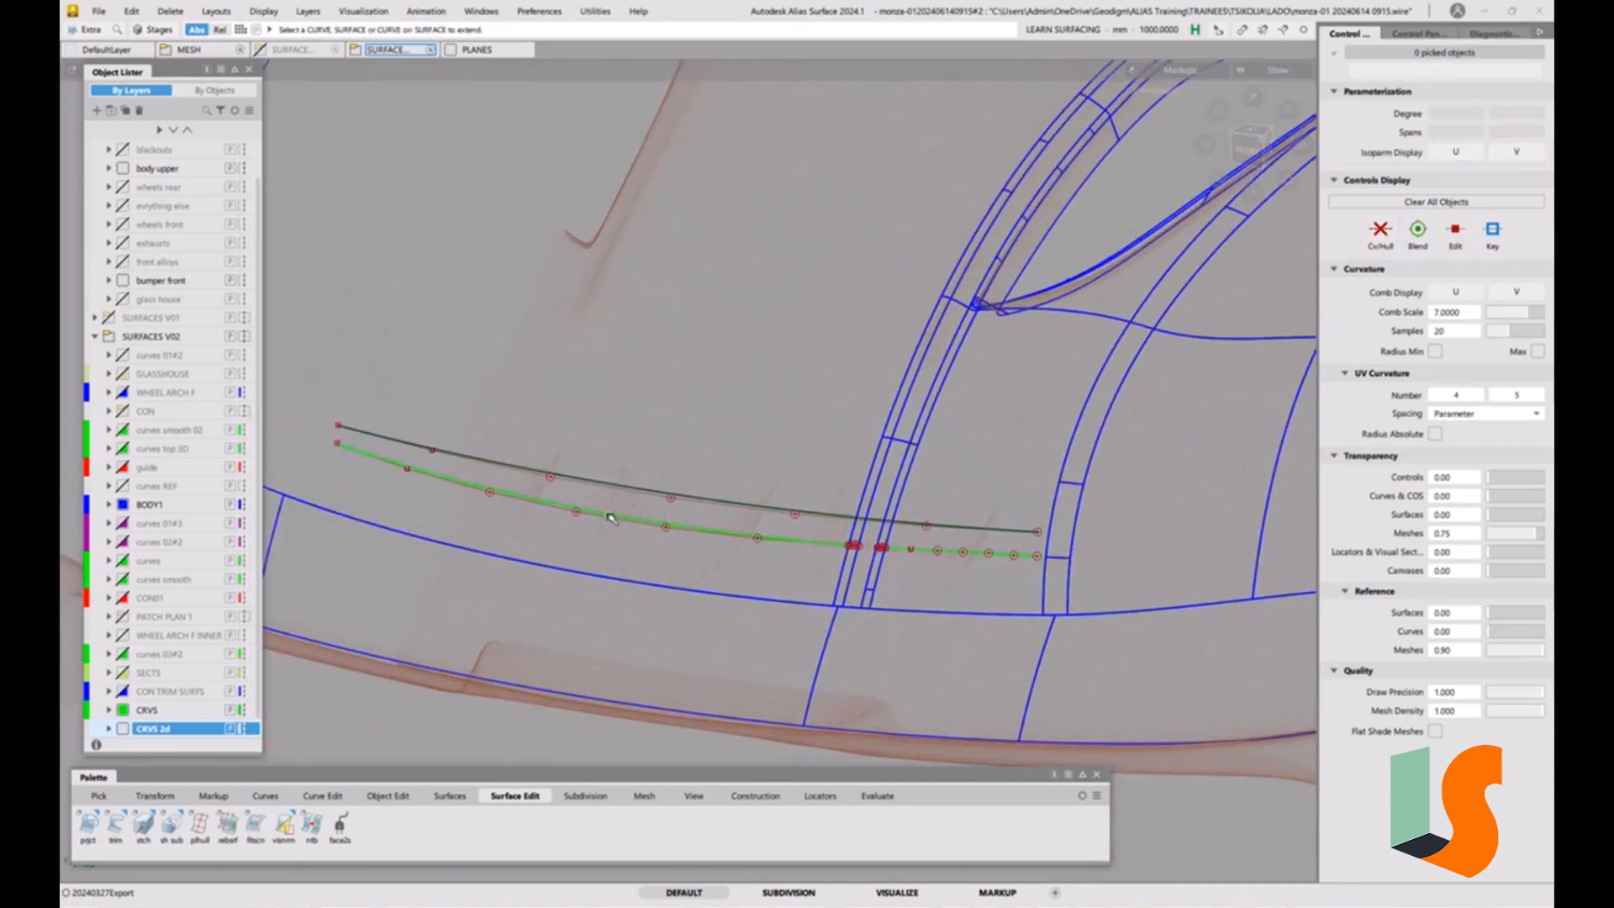
Try to shorten the copied curve from its end with Extend, and remove its symmetric construction history.
{"action": "left_click", "coordinate": [343, 429]}
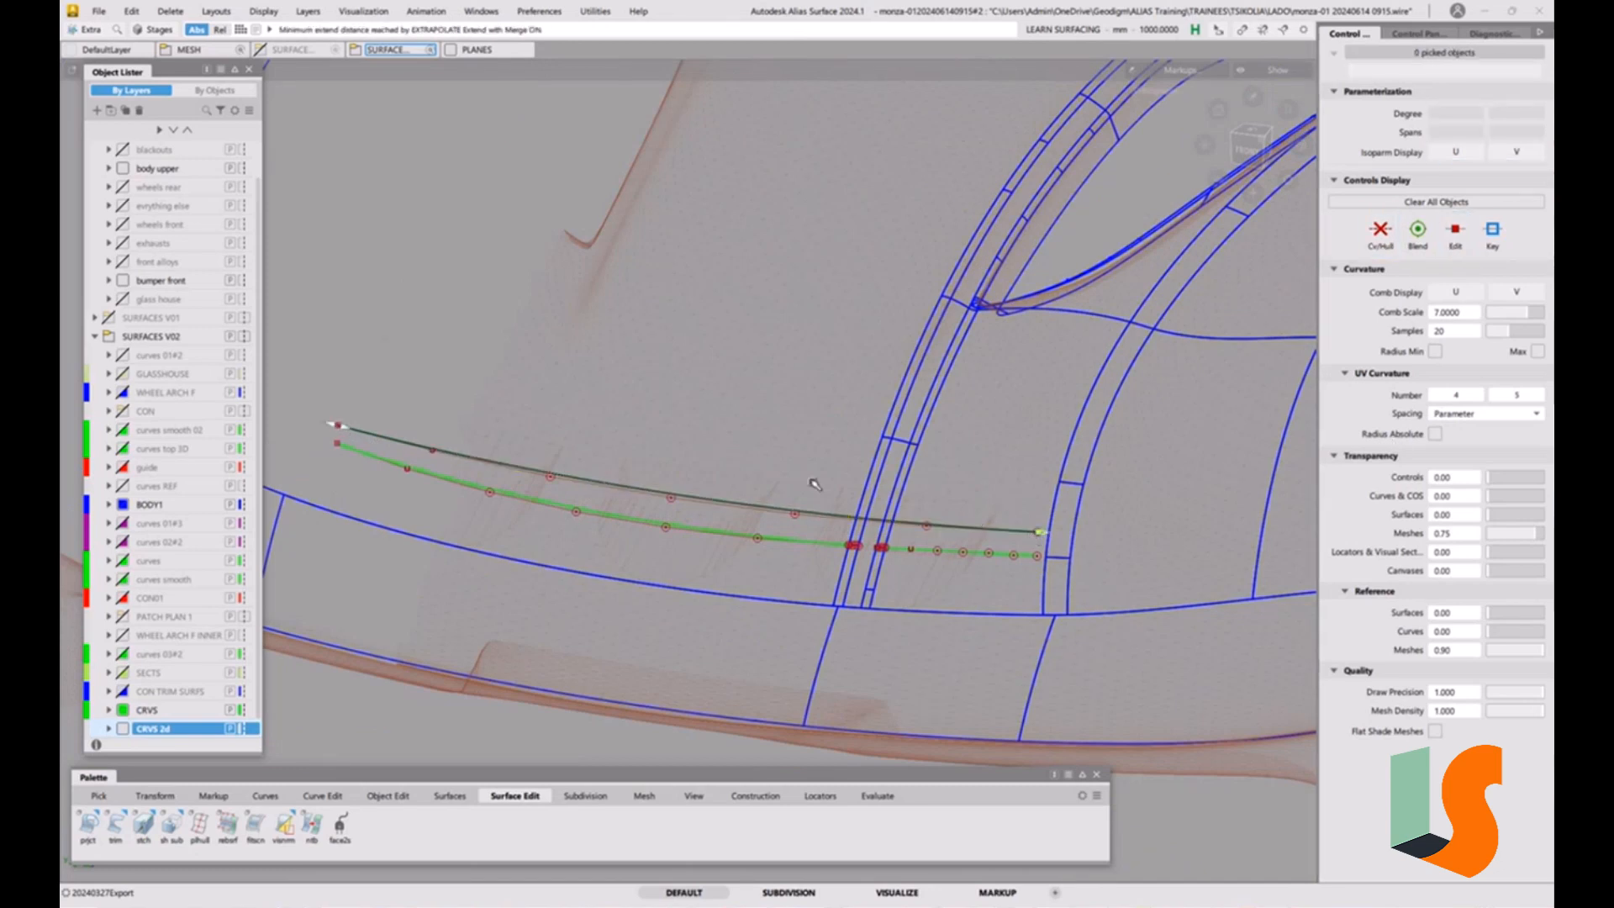
{"action": "left_click_drag", "start_coordinate": [792, 516], "coordinate": [830, 538], "text": "ctrl+shift"}
{"action": "left_click", "coordinate": [803, 514]}
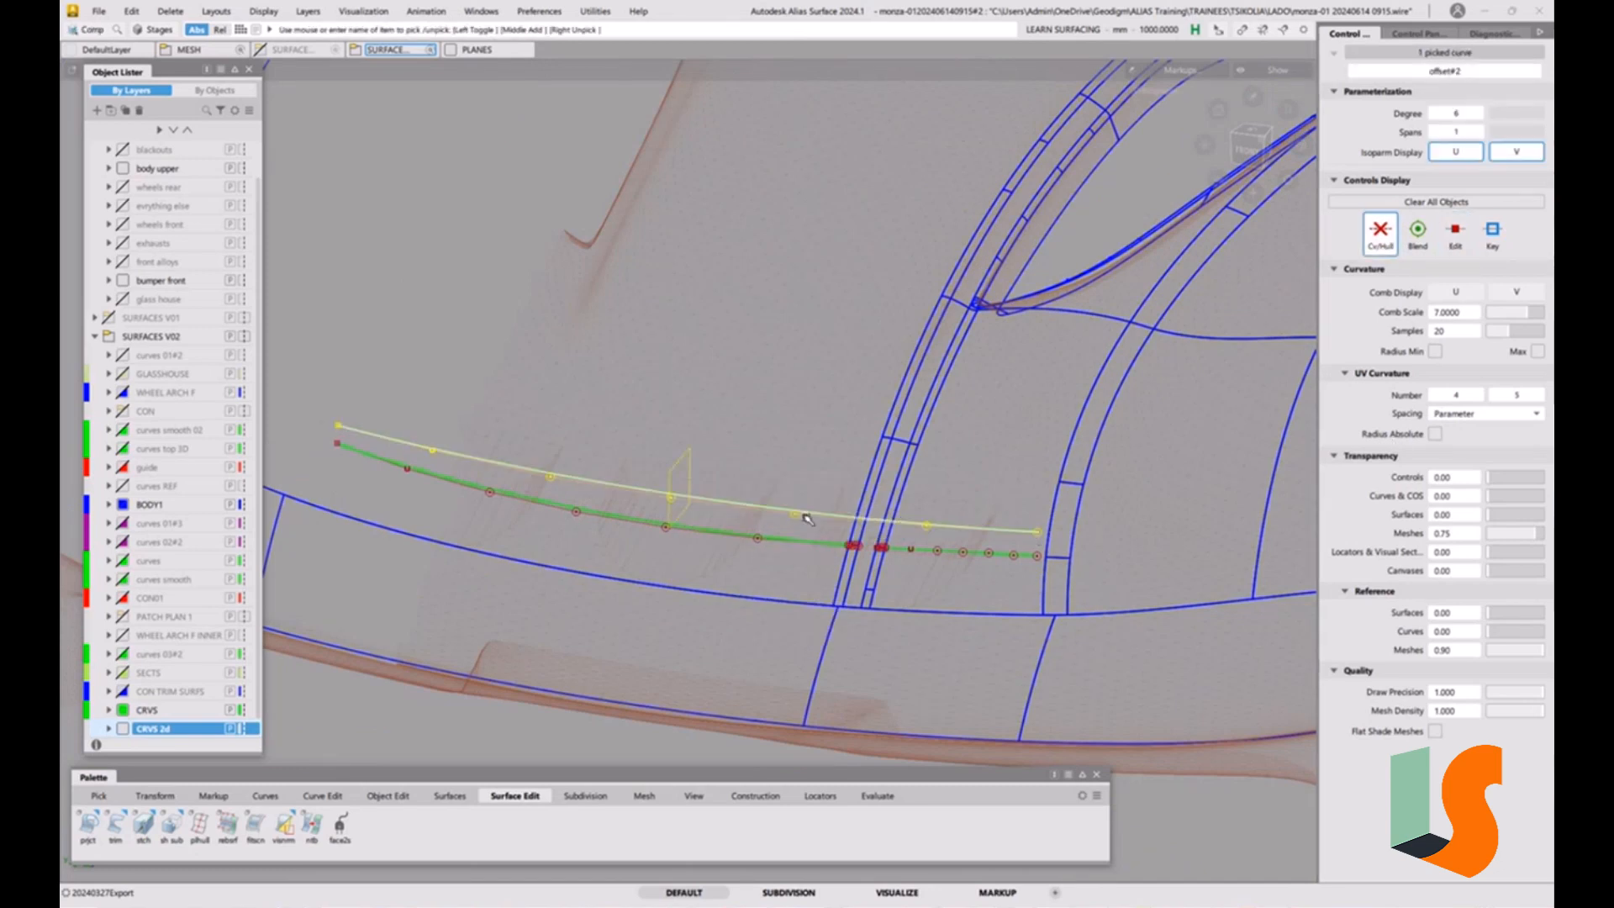
{"action": "key", "text": "ctrl+h"}
{"action": "left_click", "coordinate": [805, 522]}
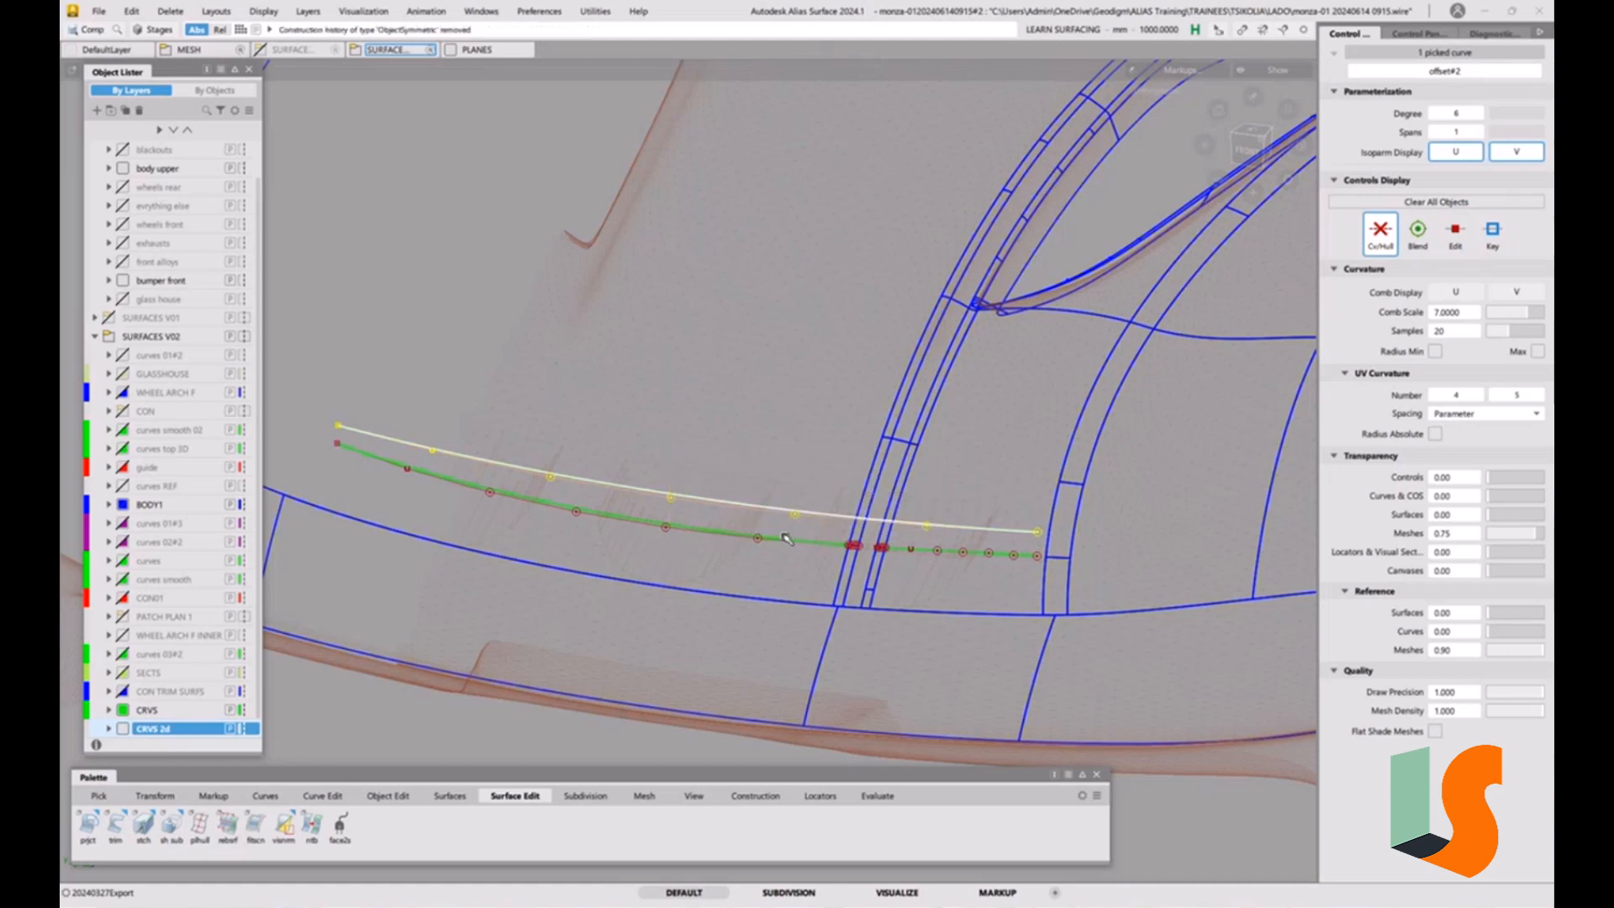
Shorten the copied curve from both ends with Extend until it spans only the area around the strips.
{"action": "left_click_drag", "start_coordinate": [340, 426], "coordinate": [1260, 439]}
{"action": "left_click_drag", "start_coordinate": [1035, 535], "coordinate": [874, 517]}
{"action": "right_click_drag", "start_coordinate": [930, 538], "coordinate": [874, 460], "text": "alt+shift"}
{"action": "left_click_drag", "start_coordinate": [874, 460], "coordinate": [832, 511], "text": "alt+shift"}
{"action": "right_click_drag", "start_coordinate": [832, 511], "coordinate": [825, 472], "text": "alt+shift"}
{"action": "left_click_drag", "start_coordinate": [824, 472], "coordinate": [841, 535], "text": "alt+shift"}
{"action": "middle_click_drag", "start_coordinate": [842, 535], "coordinate": [833, 483], "text": "alt+shift"}
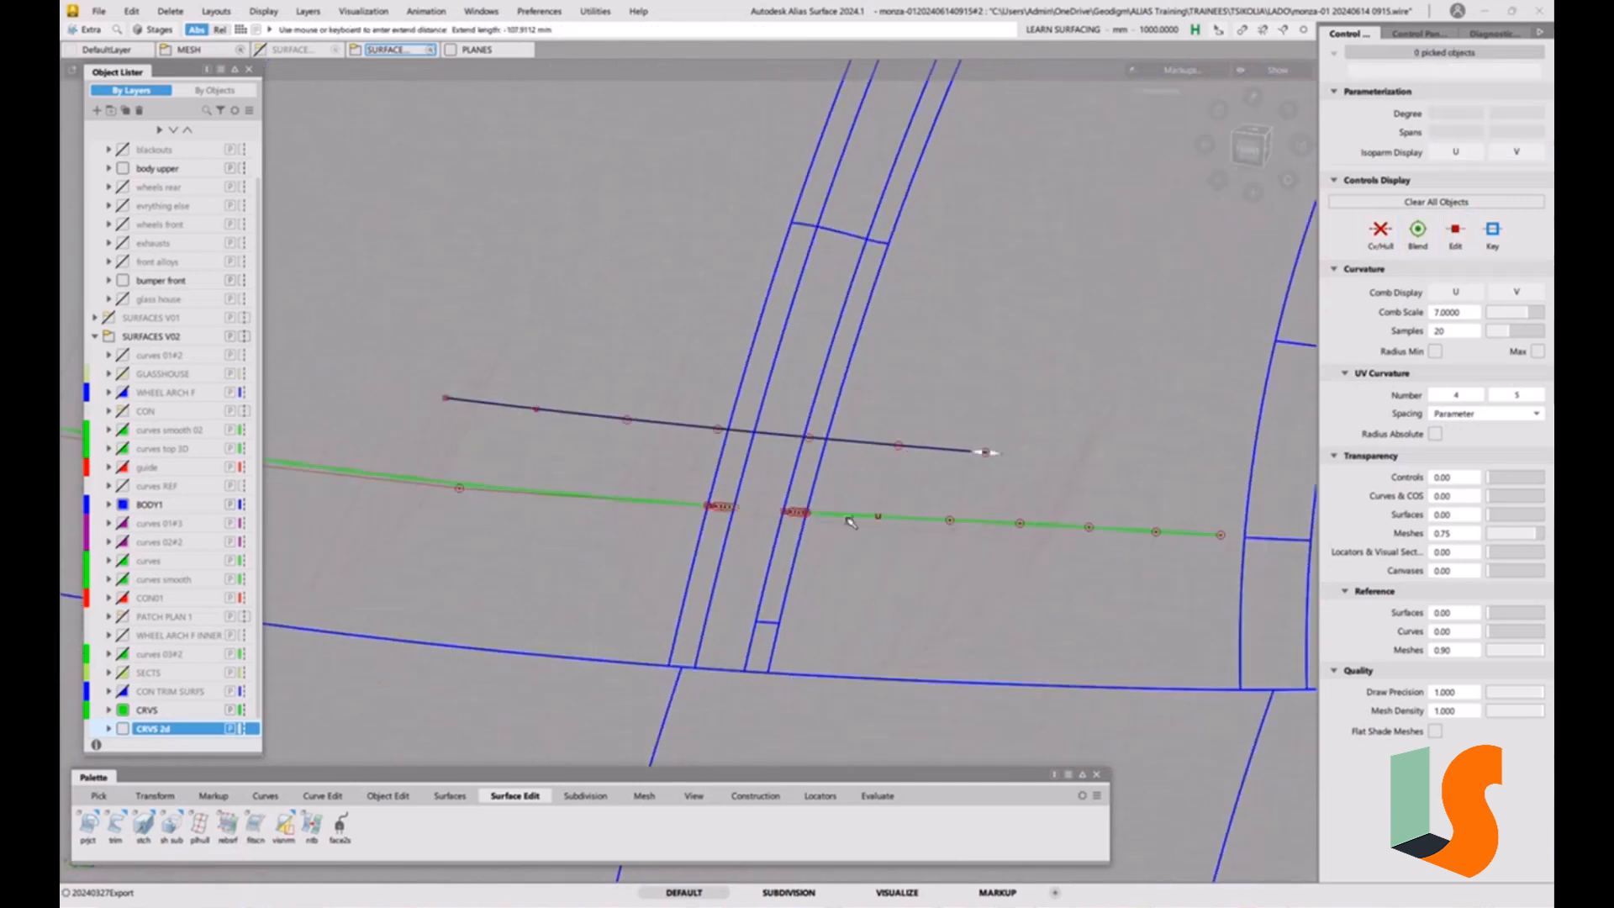
{"action": "left_click", "coordinate": [817, 391]}
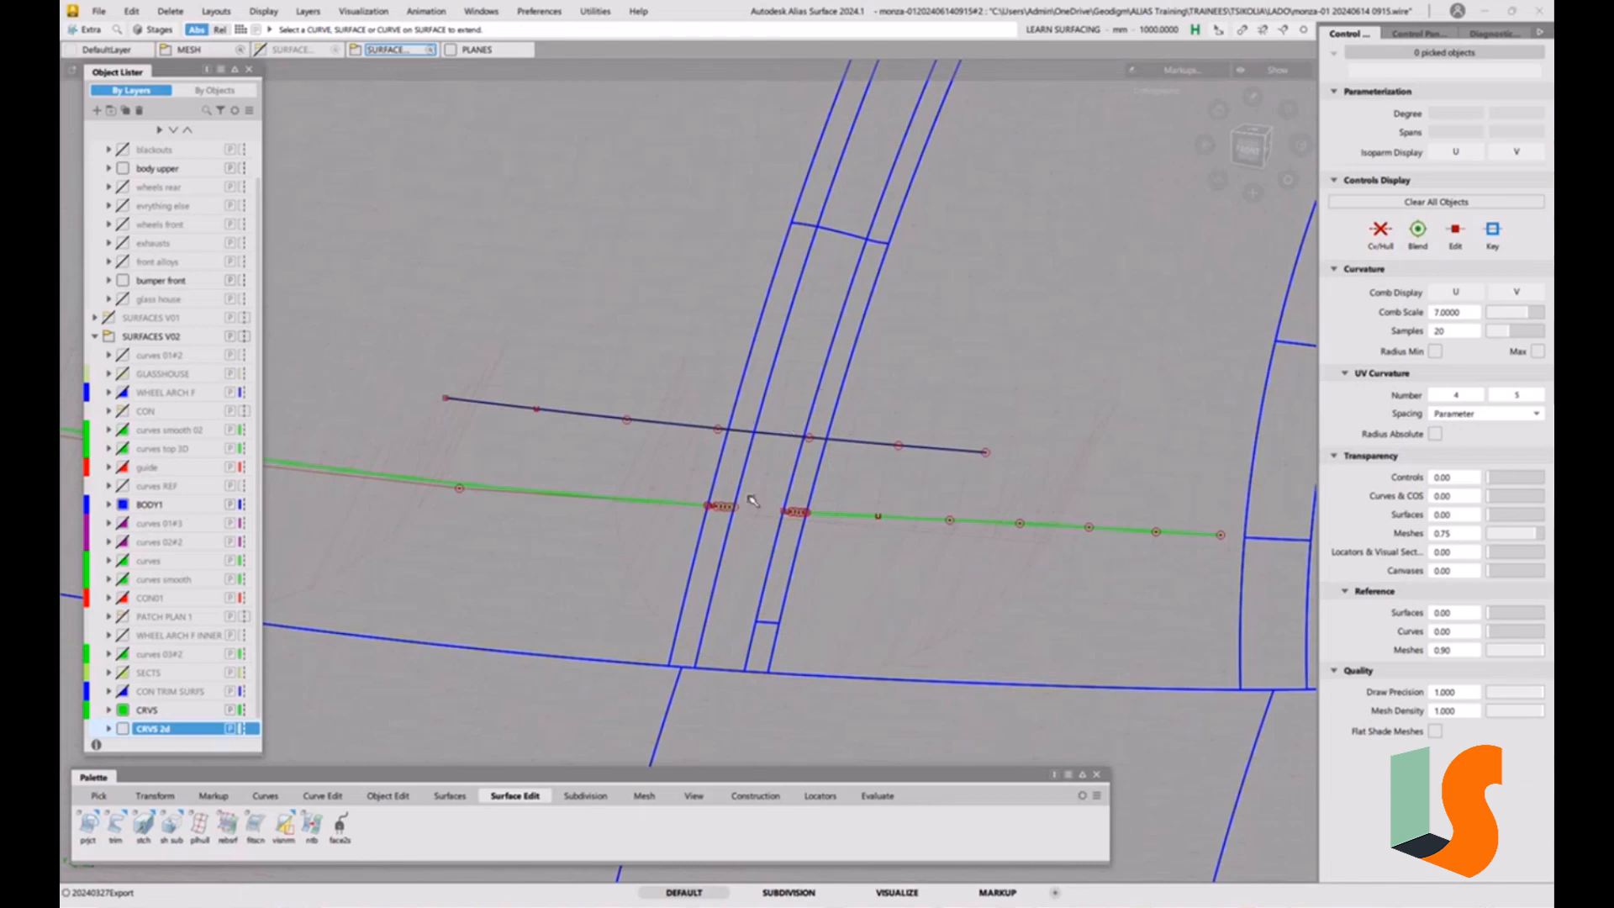
Project the shortened construction curve along Z onto the middle strip surface as a curve, filling the gap between the projected curves.
{"action": "double_click", "coordinate": [88, 828]}
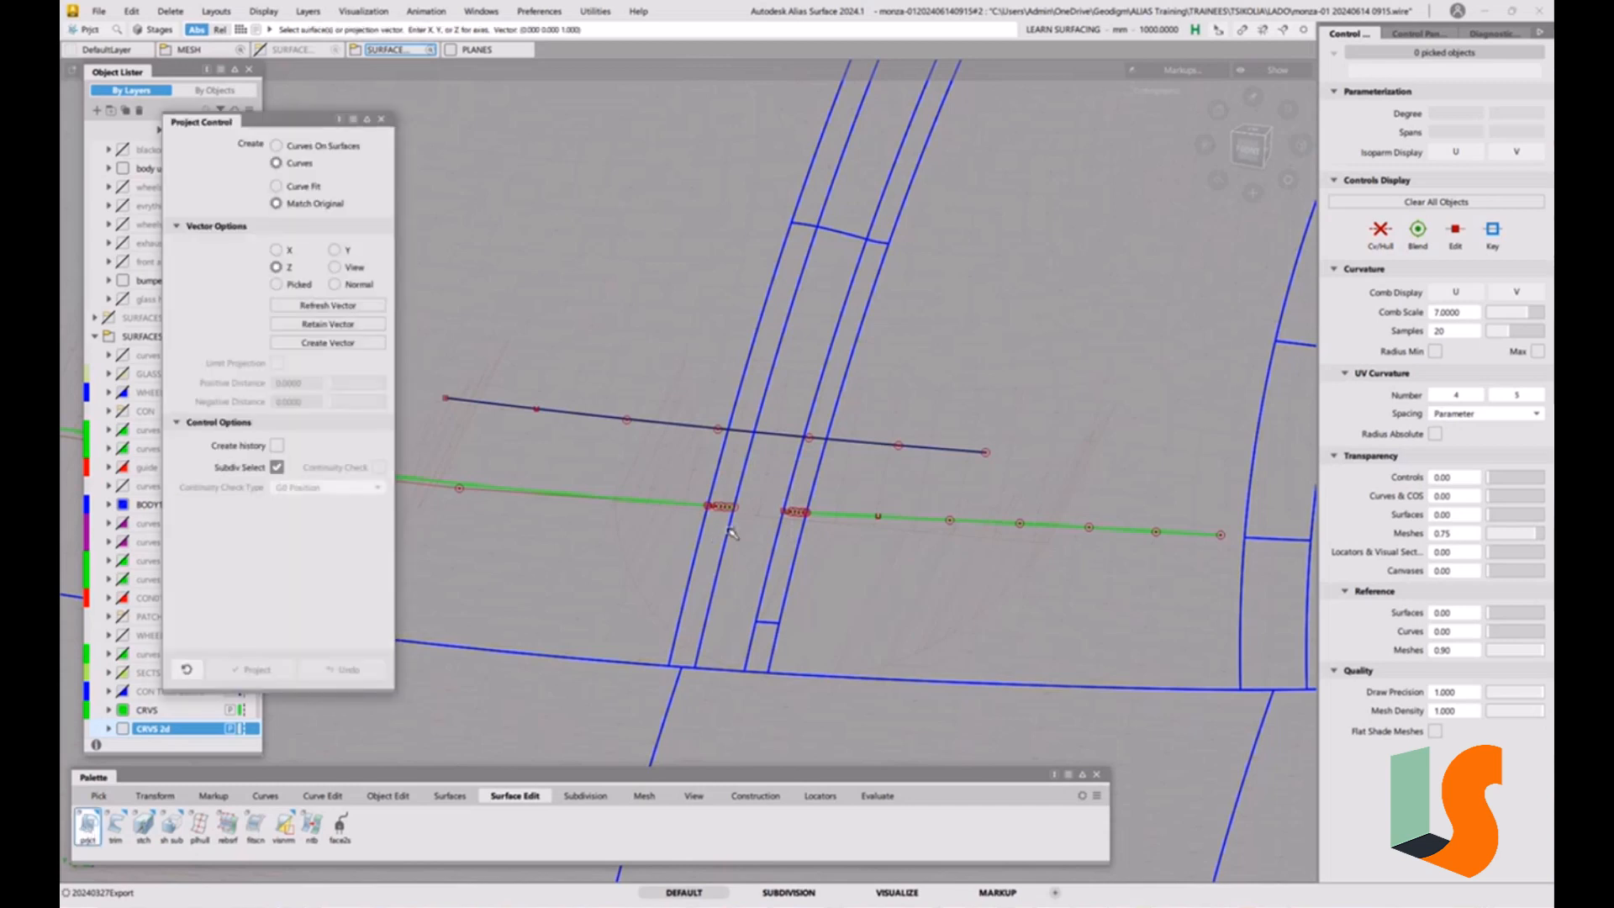
{"action": "left_click", "coordinate": [763, 541]}
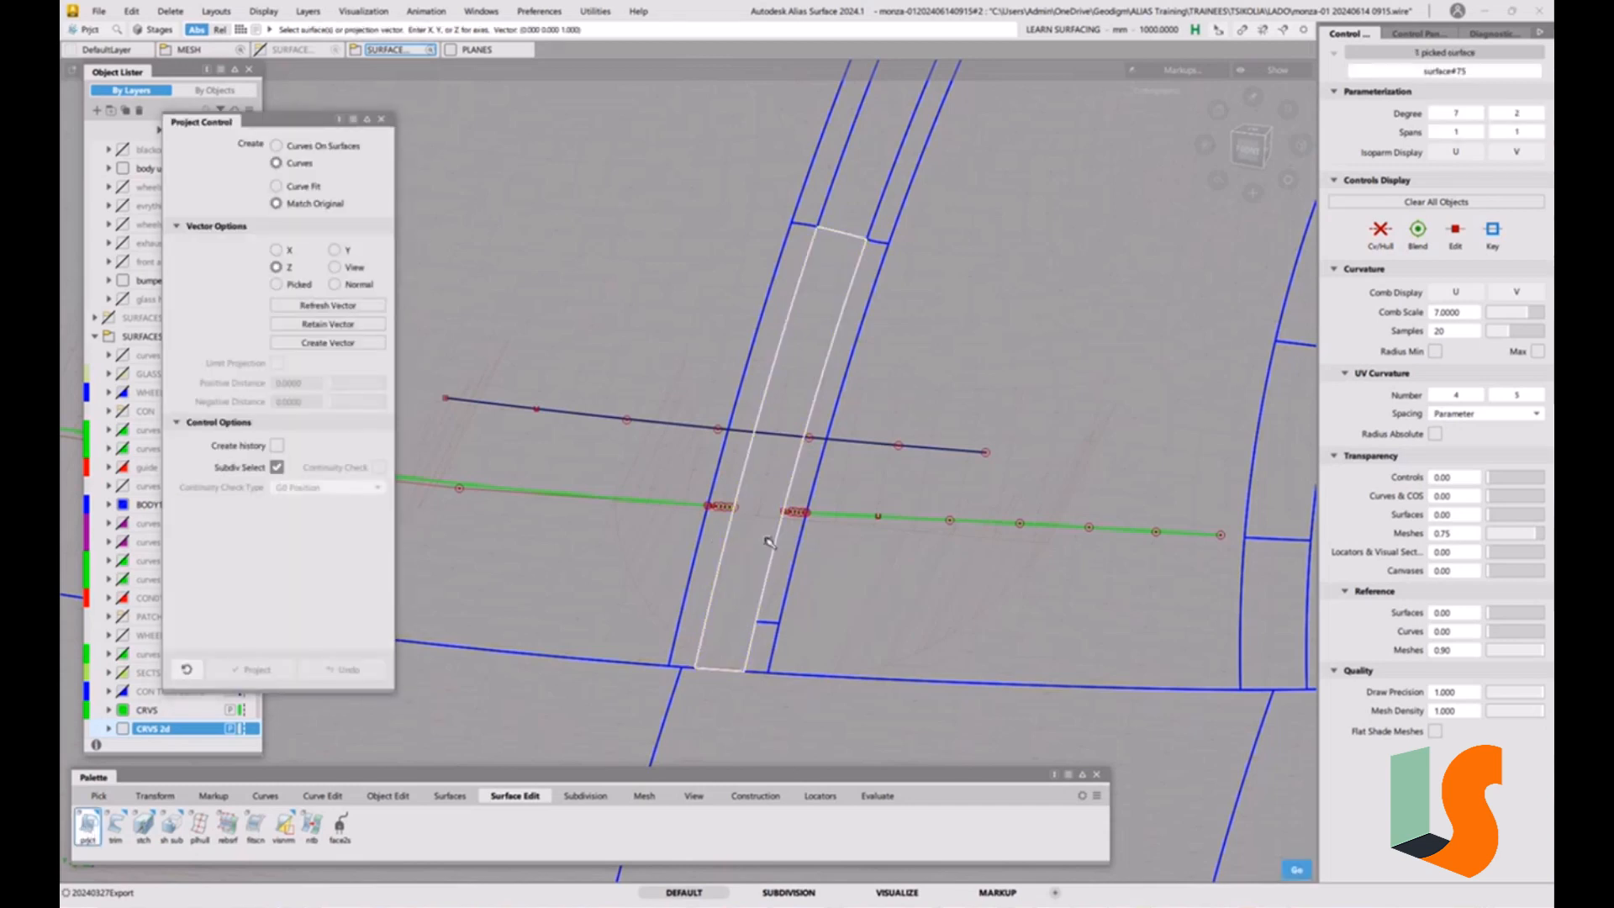
{"action": "left_click", "coordinate": [772, 433]}
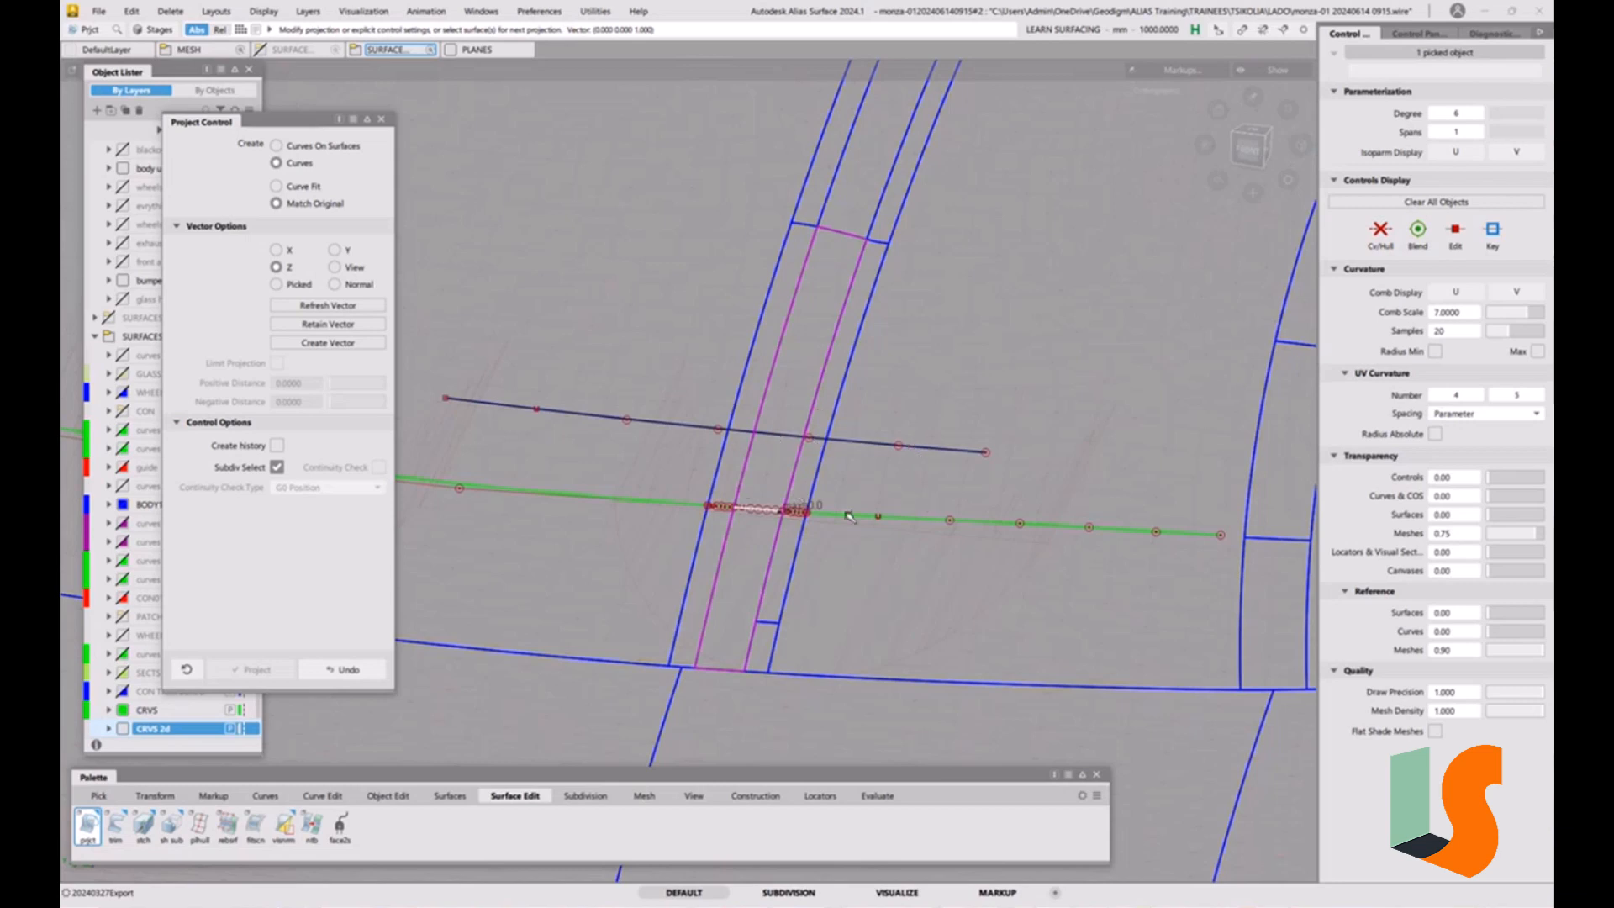
{"action": "left_click_drag", "start_coordinate": [871, 563], "coordinate": [891, 519], "text": "ctrl+shift"}
Delete the shortened construction curve above the projected curves on the hood.
{"action": "left_click", "coordinate": [886, 447]}
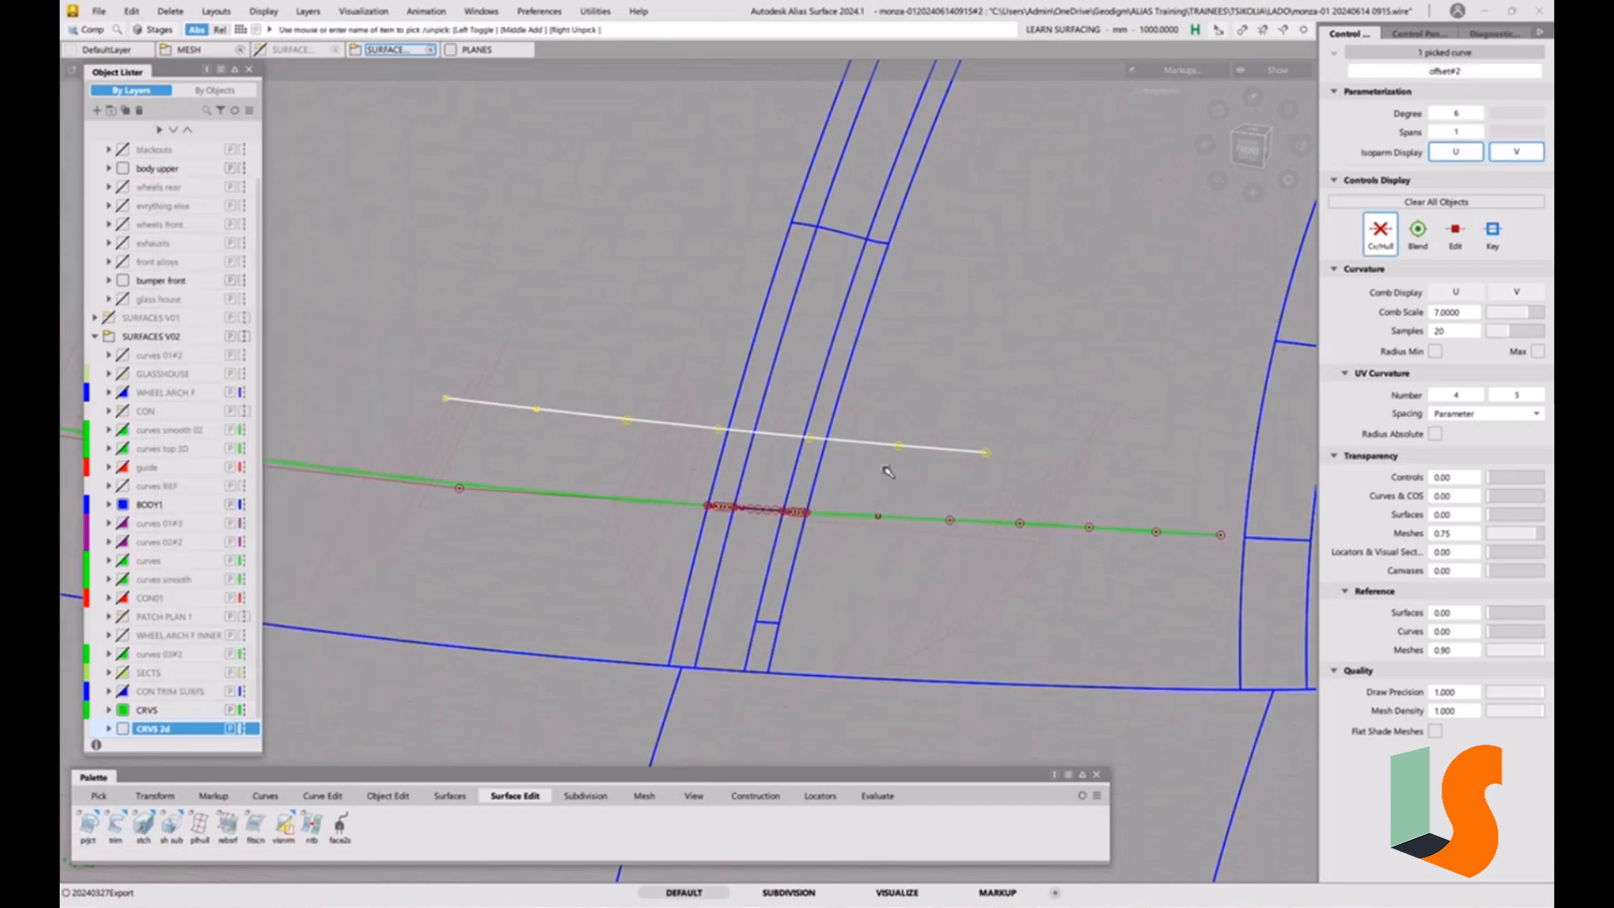
{"action": "key", "text": "Delete"}
{"action": "left_click", "coordinate": [771, 507]}
Assign the projected curves running across the hood and strips to the CRVS layer, and hide the CRVS 2d layer.
{"action": "middle_click_drag", "start_coordinate": [859, 569], "coordinate": [647, 322], "text": "alt+shift"}
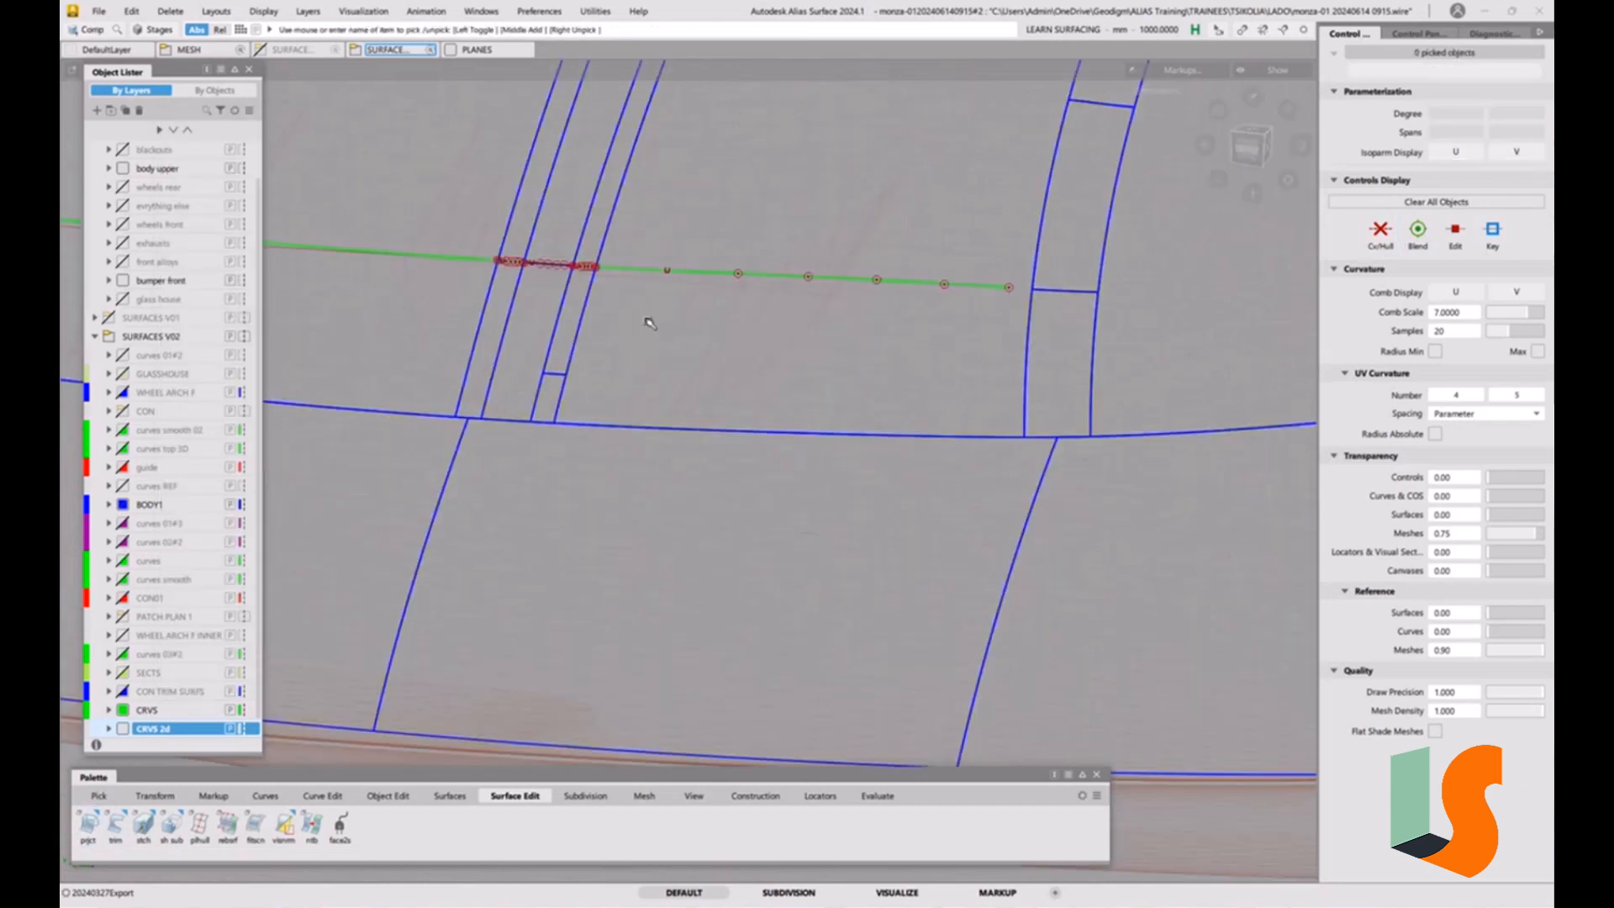
{"action": "middle_click_drag", "start_coordinate": [558, 237], "coordinate": [803, 291], "text": "alt+shift"}
{"action": "left_click_drag", "start_coordinate": [808, 446], "coordinate": [850, 461], "text": "ctrl+shift"}
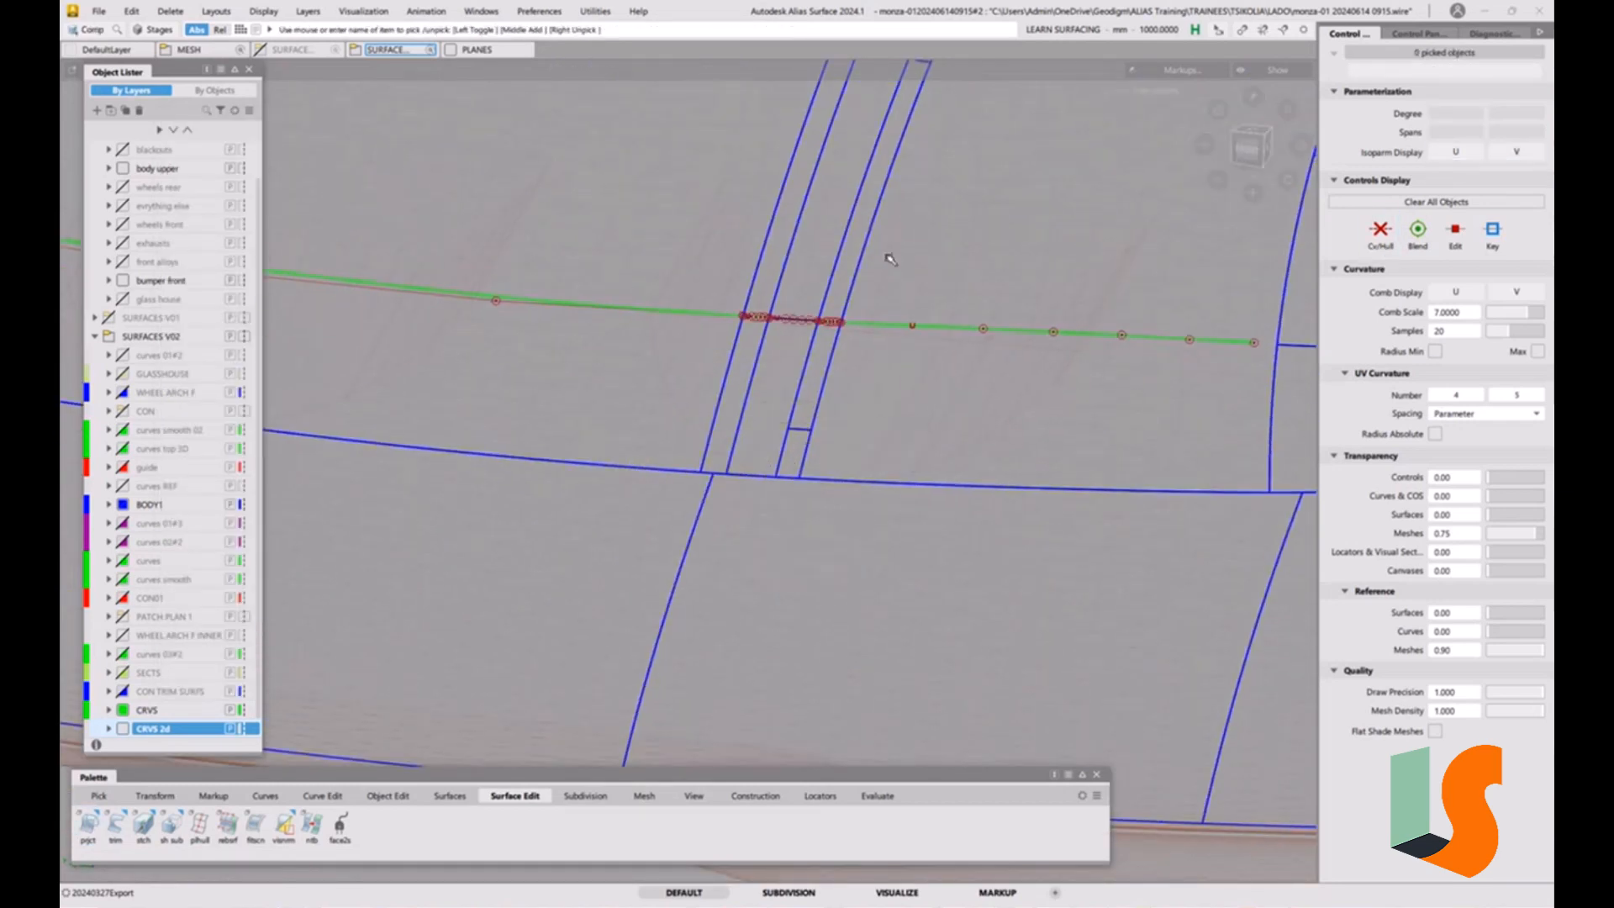
{"action": "left_click_drag", "start_coordinate": [889, 259], "coordinate": [537, 492]}
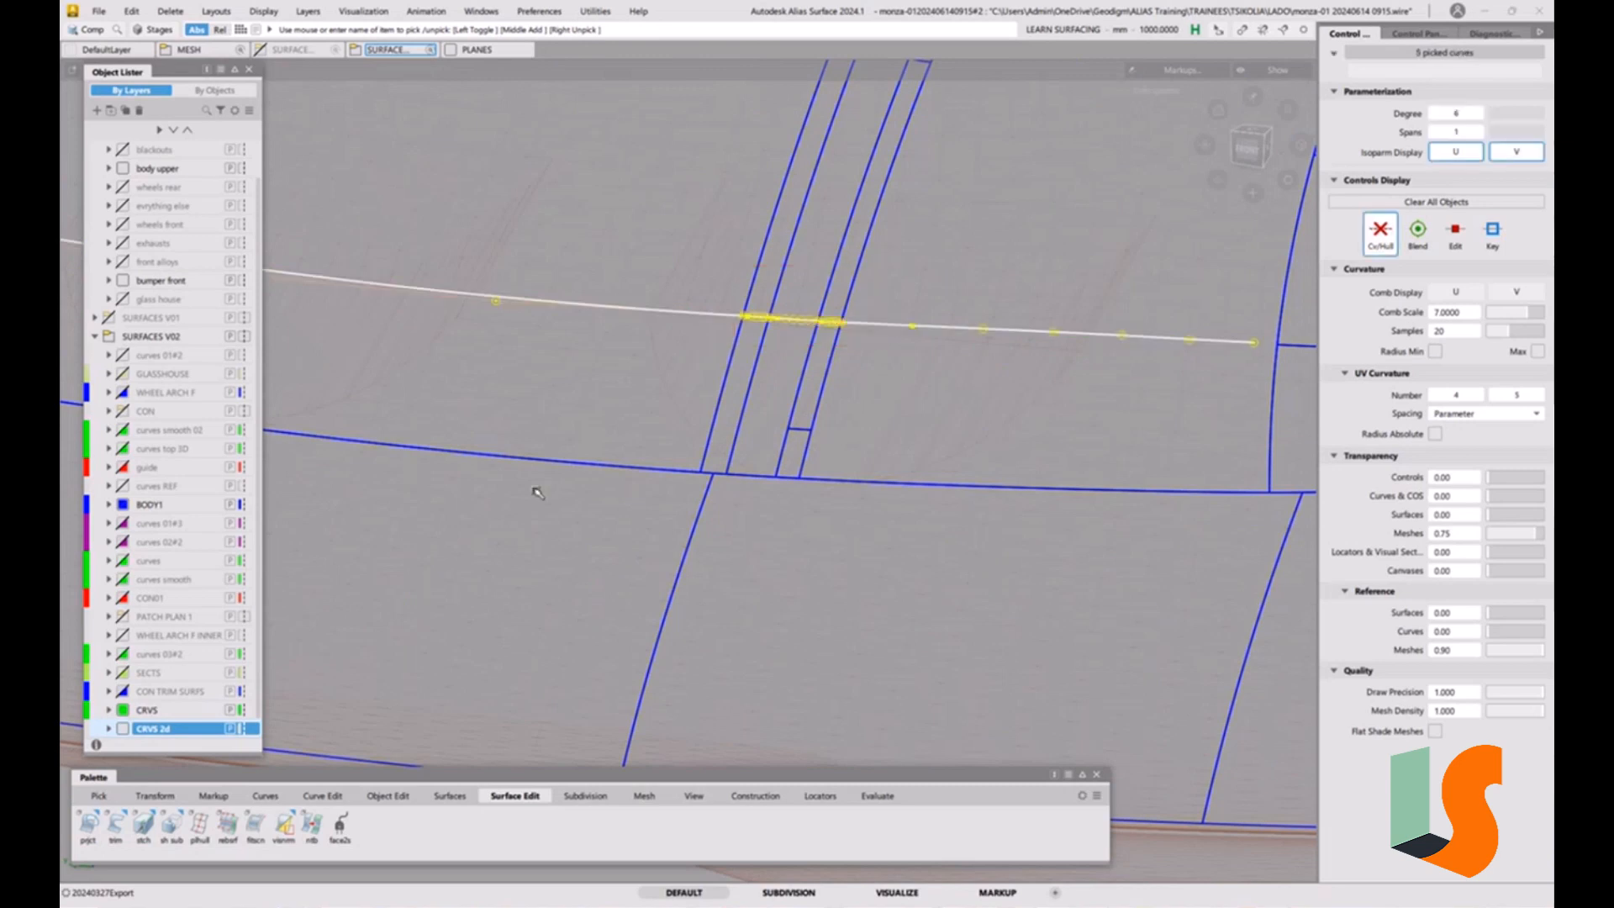
{"action": "right_click", "coordinate": [152, 715]}
{"action": "left_click", "coordinate": [214, 538]}
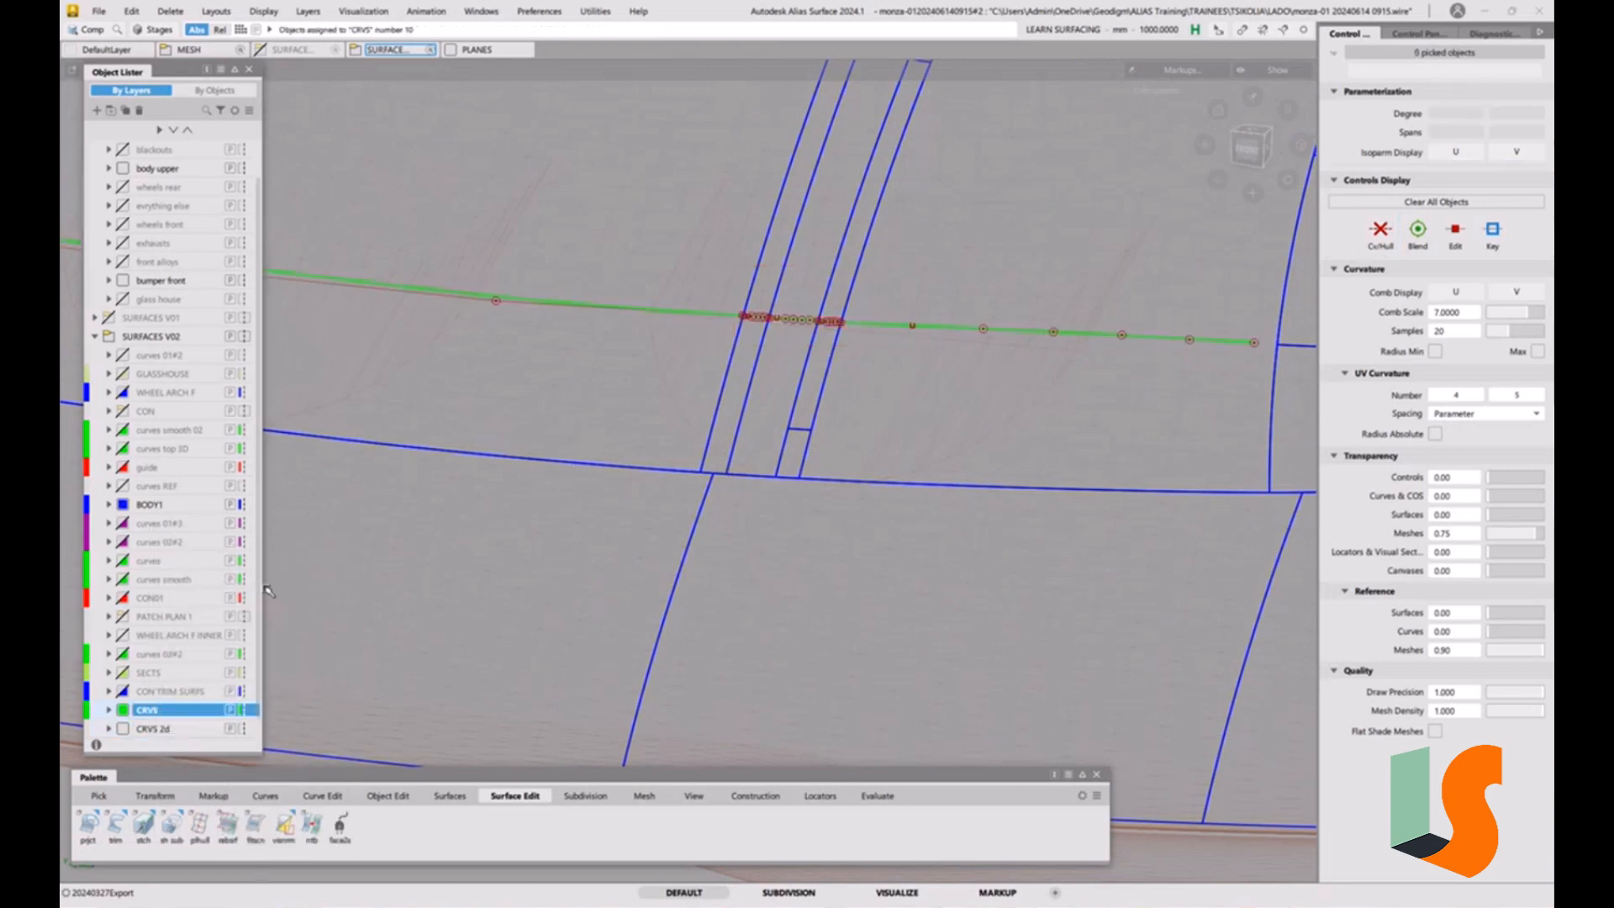
{"action": "left_click", "coordinate": [123, 729]}
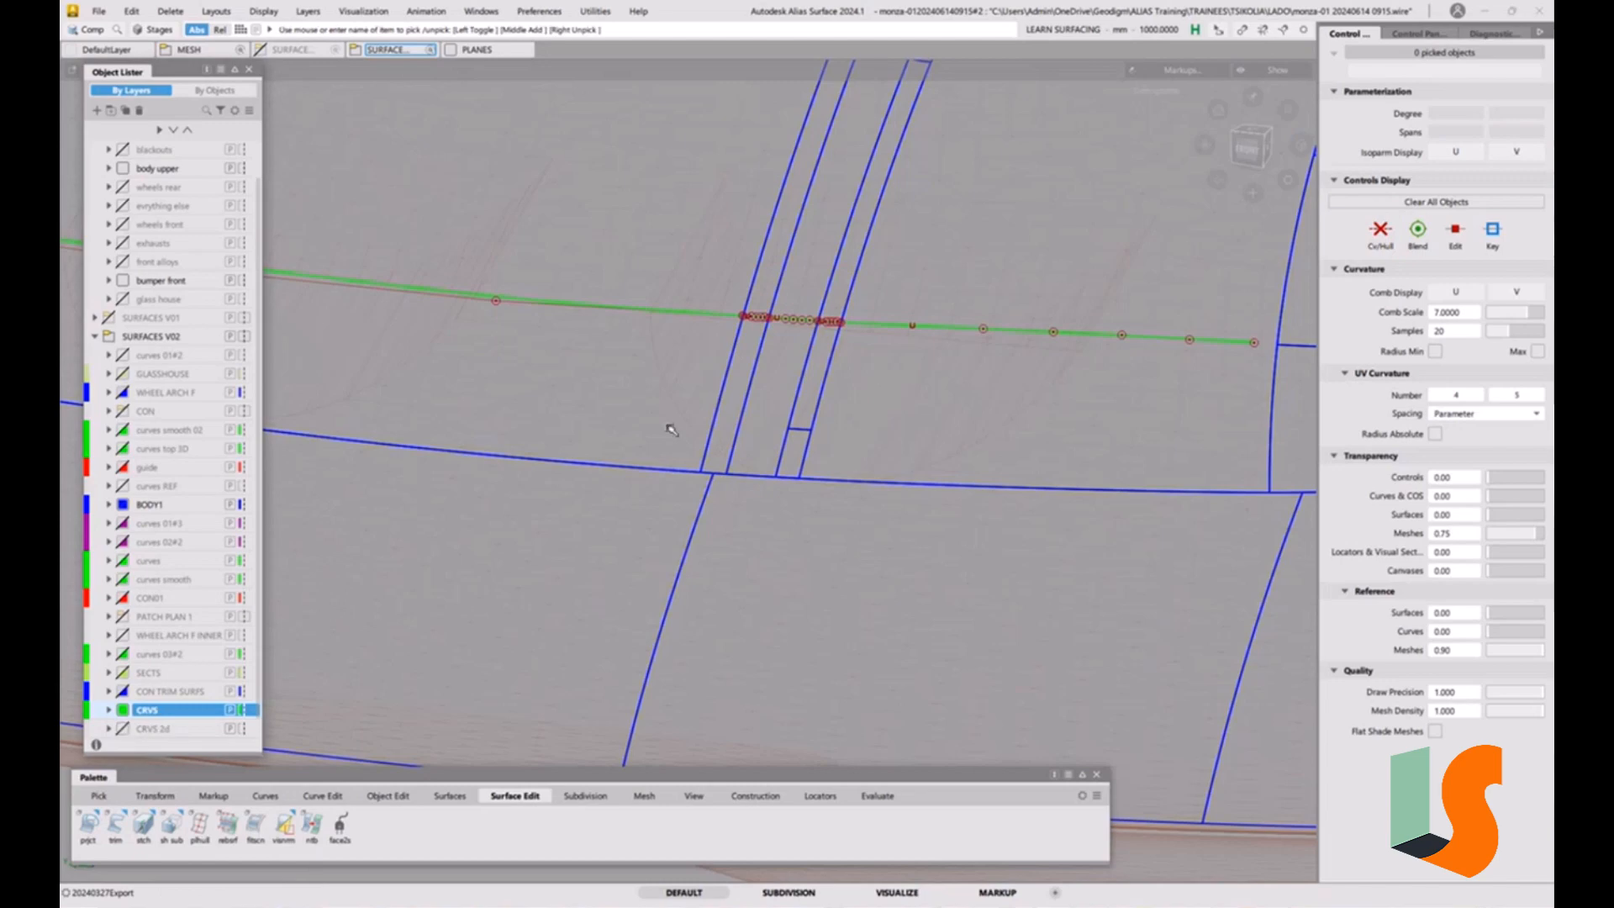
Examine the flow of the projected curves across the strips in the front, left and oblique views.
{"action": "right_click_drag", "start_coordinate": [670, 428], "coordinate": [682, 483], "text": "alt+shift"}
{"action": "left_click_drag", "start_coordinate": [683, 483], "coordinate": [641, 457], "text": "alt+shift"}
{"action": "right_click_drag", "start_coordinate": [641, 457], "coordinate": [632, 405], "text": "alt+shift"}
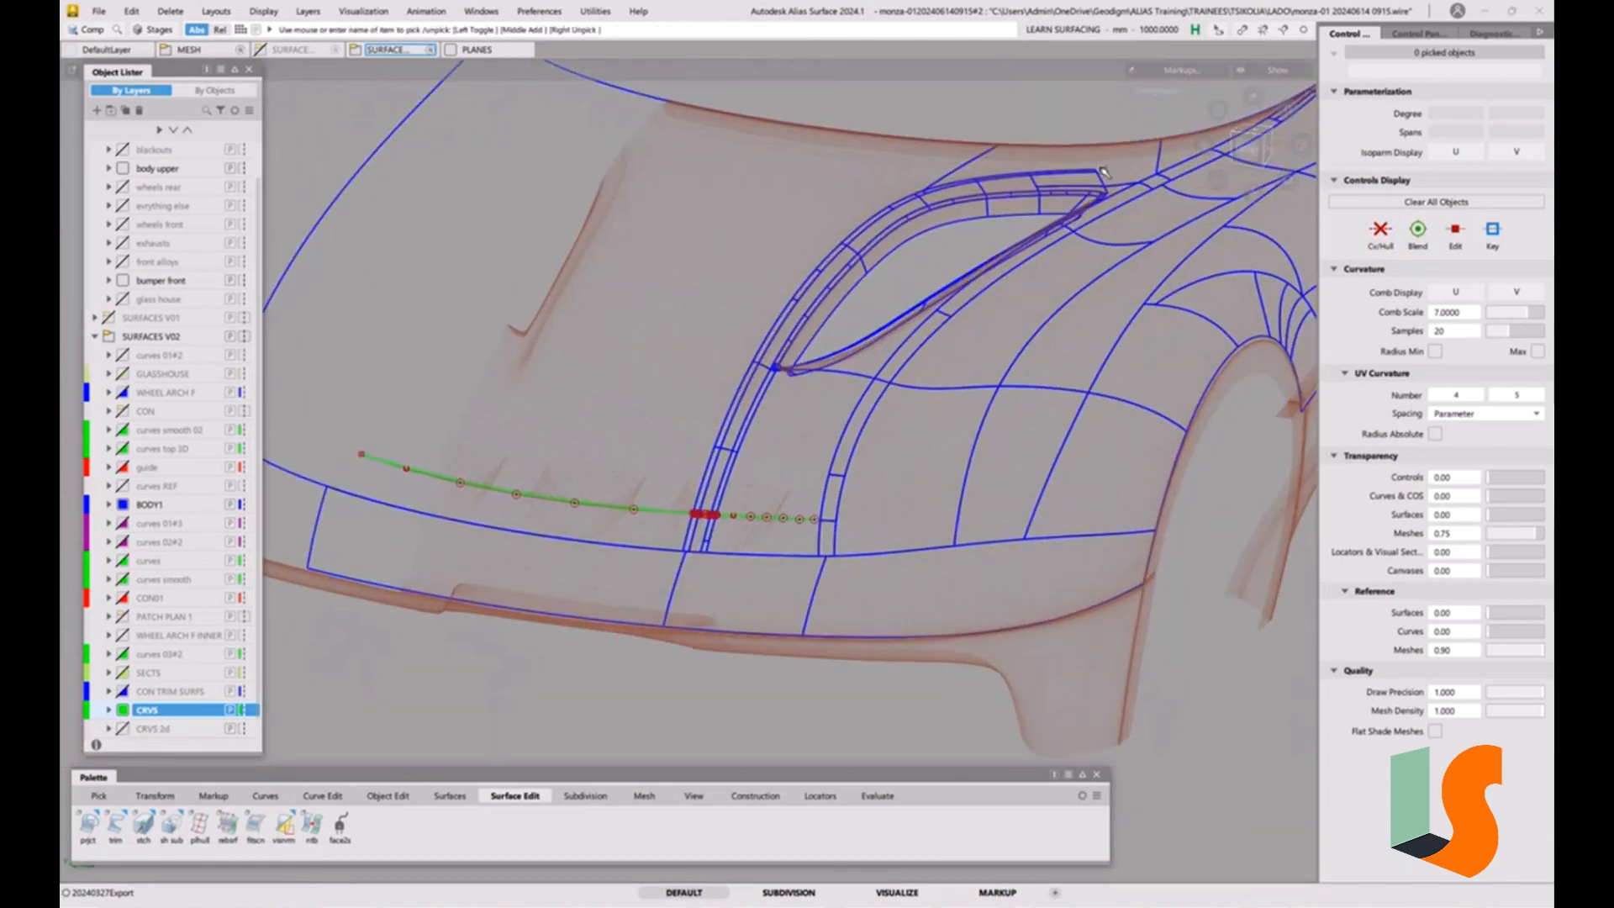
{"action": "left_click", "coordinate": [1245, 150]}
{"action": "left_click", "coordinate": [719, 520], "text": "alt+shift"}
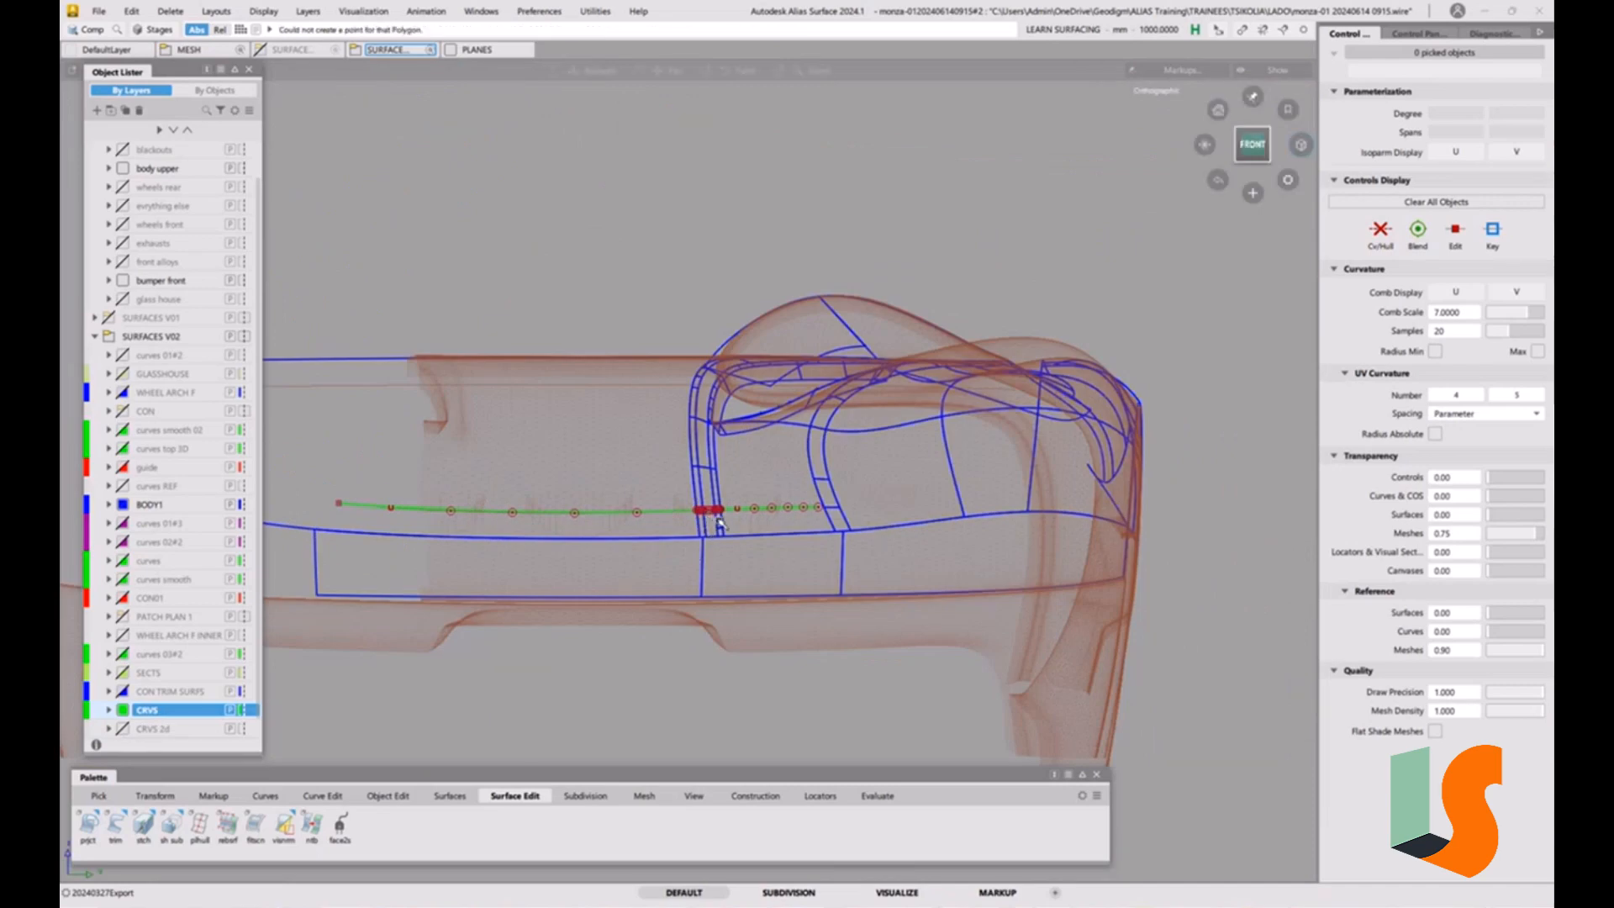
{"action": "right_click_drag", "start_coordinate": [771, 595], "coordinate": [770, 540], "text": "alt+shift"}
{"action": "right_click_drag", "start_coordinate": [772, 374], "coordinate": [451, 353], "text": "alt+shift"}
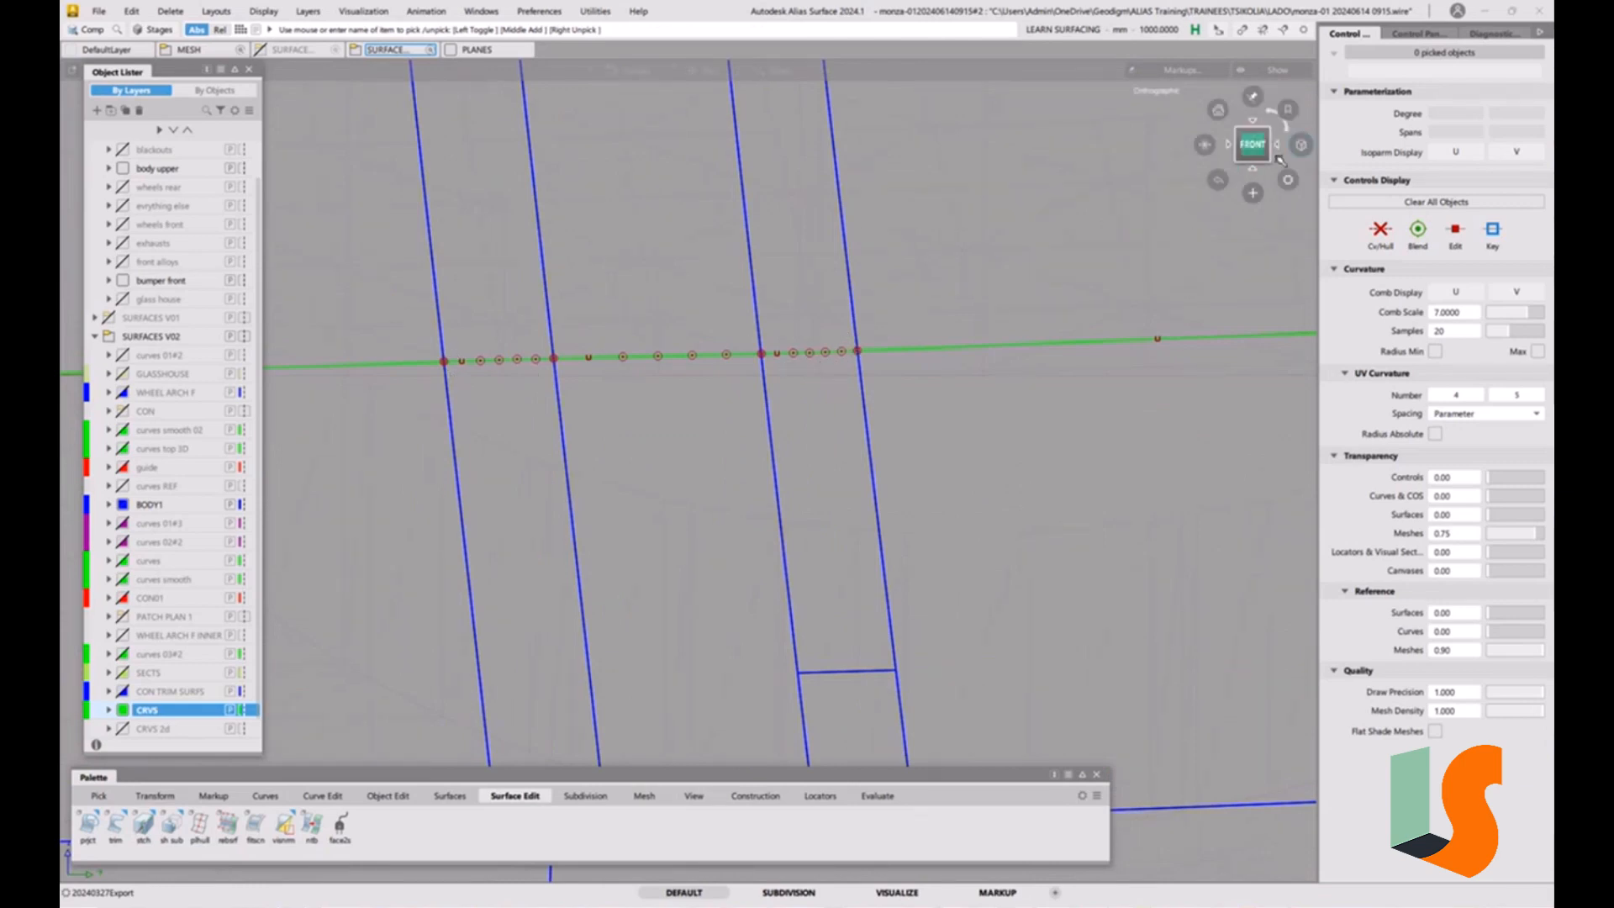
{"action": "left_click", "coordinate": [1281, 146]}
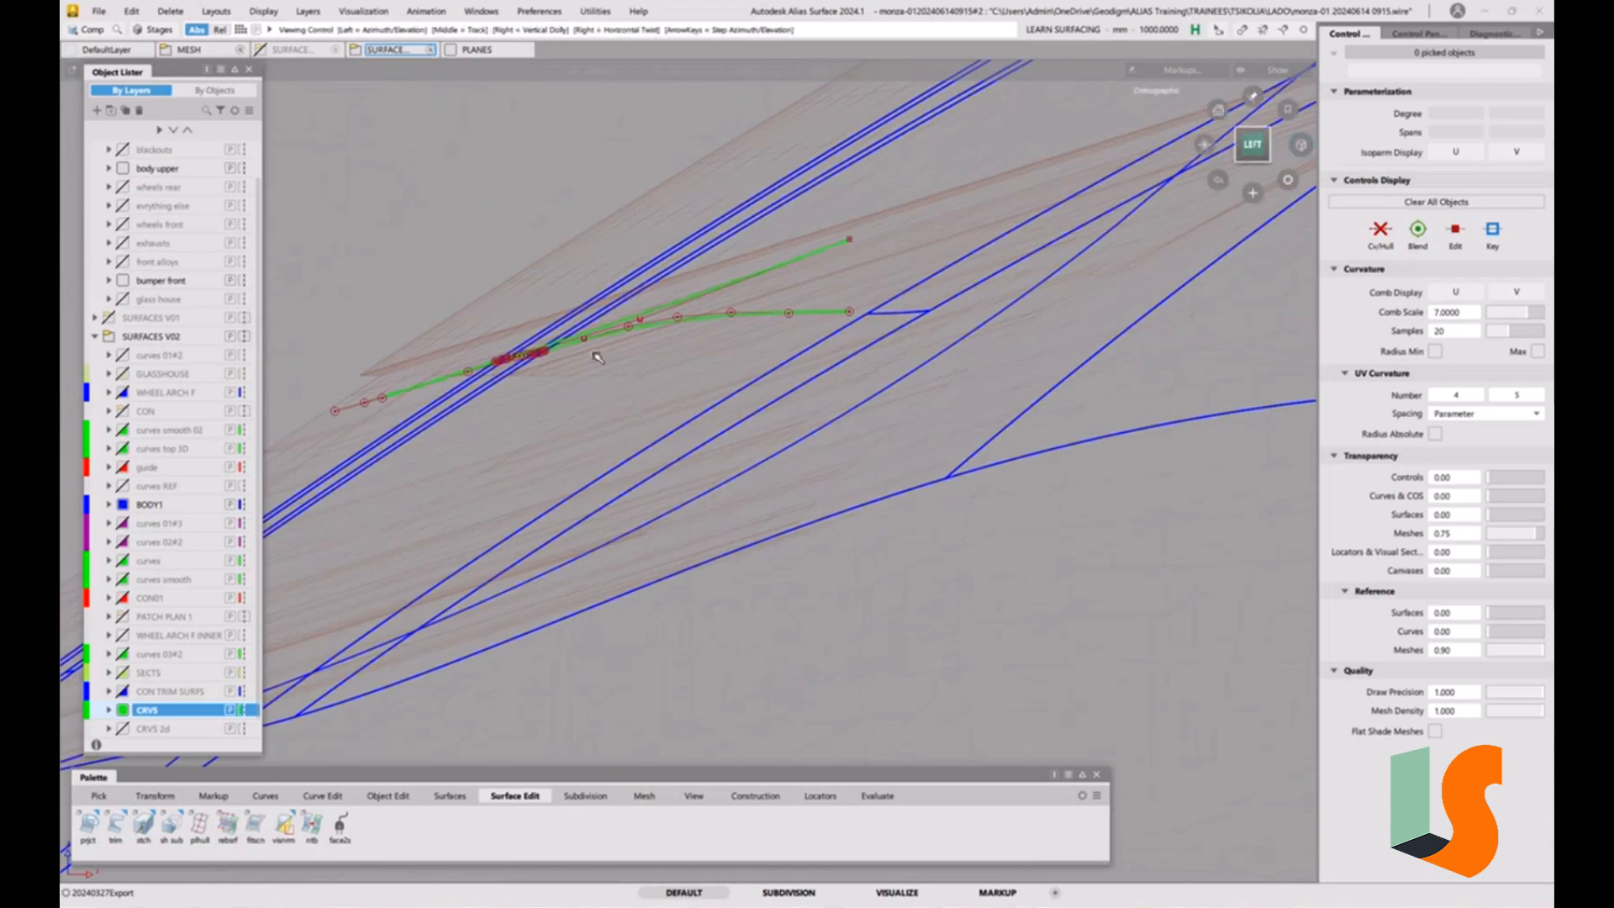
{"action": "left_click_drag", "start_coordinate": [541, 343], "coordinate": [674, 364], "text": "alt+shift"}
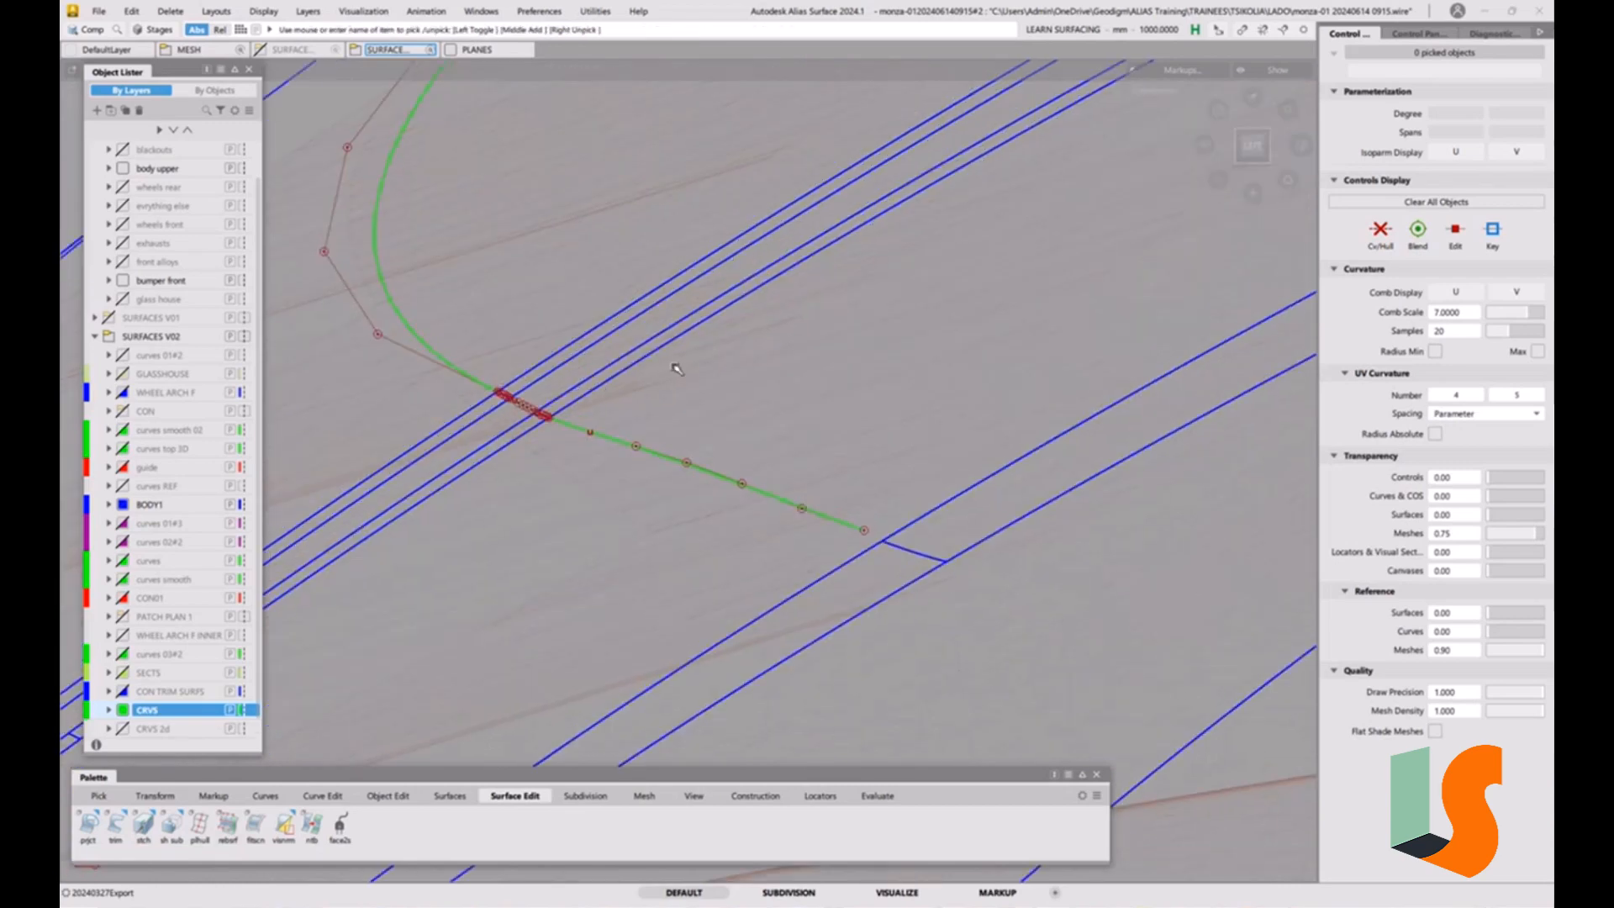
{"action": "right_click_drag", "start_coordinate": [673, 364], "coordinate": [519, 430], "text": "alt+shift"}
{"action": "middle_click_drag", "start_coordinate": [519, 430], "coordinate": [720, 392], "text": "alt+shift"}
{"action": "left_click_drag", "start_coordinate": [720, 392], "coordinate": [795, 327], "text": "alt+shift"}
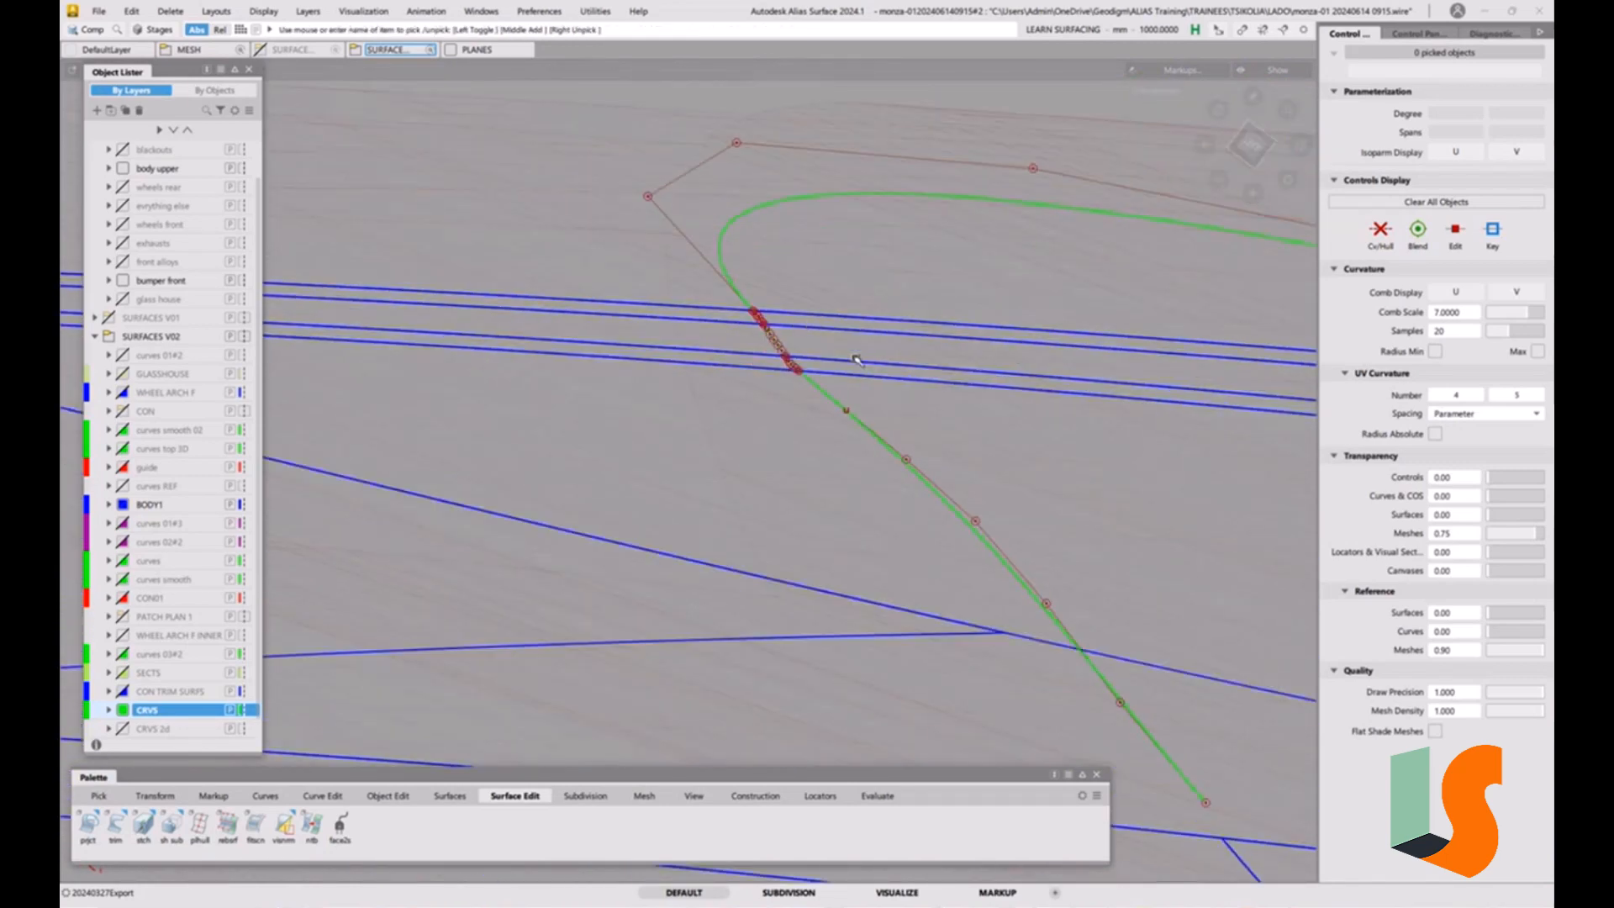
{"action": "left_click_drag", "start_coordinate": [822, 382], "coordinate": [904, 458], "text": "alt+shift"}
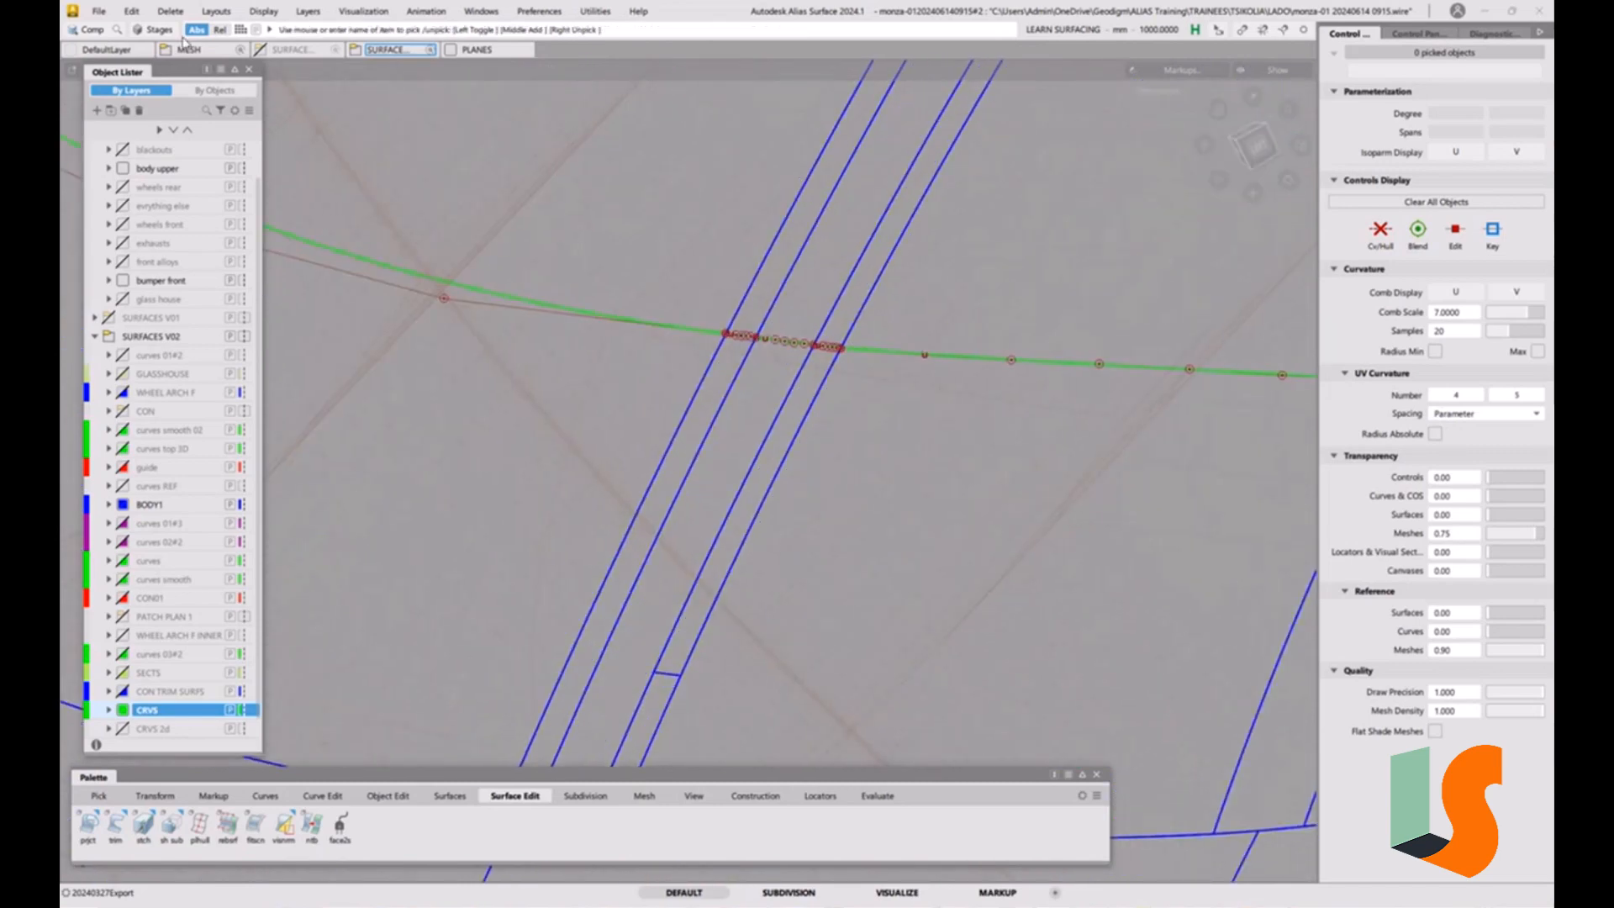
{"action": "left_click", "coordinate": [117, 31]}
{"action": "left_click", "coordinate": [124, 169]}
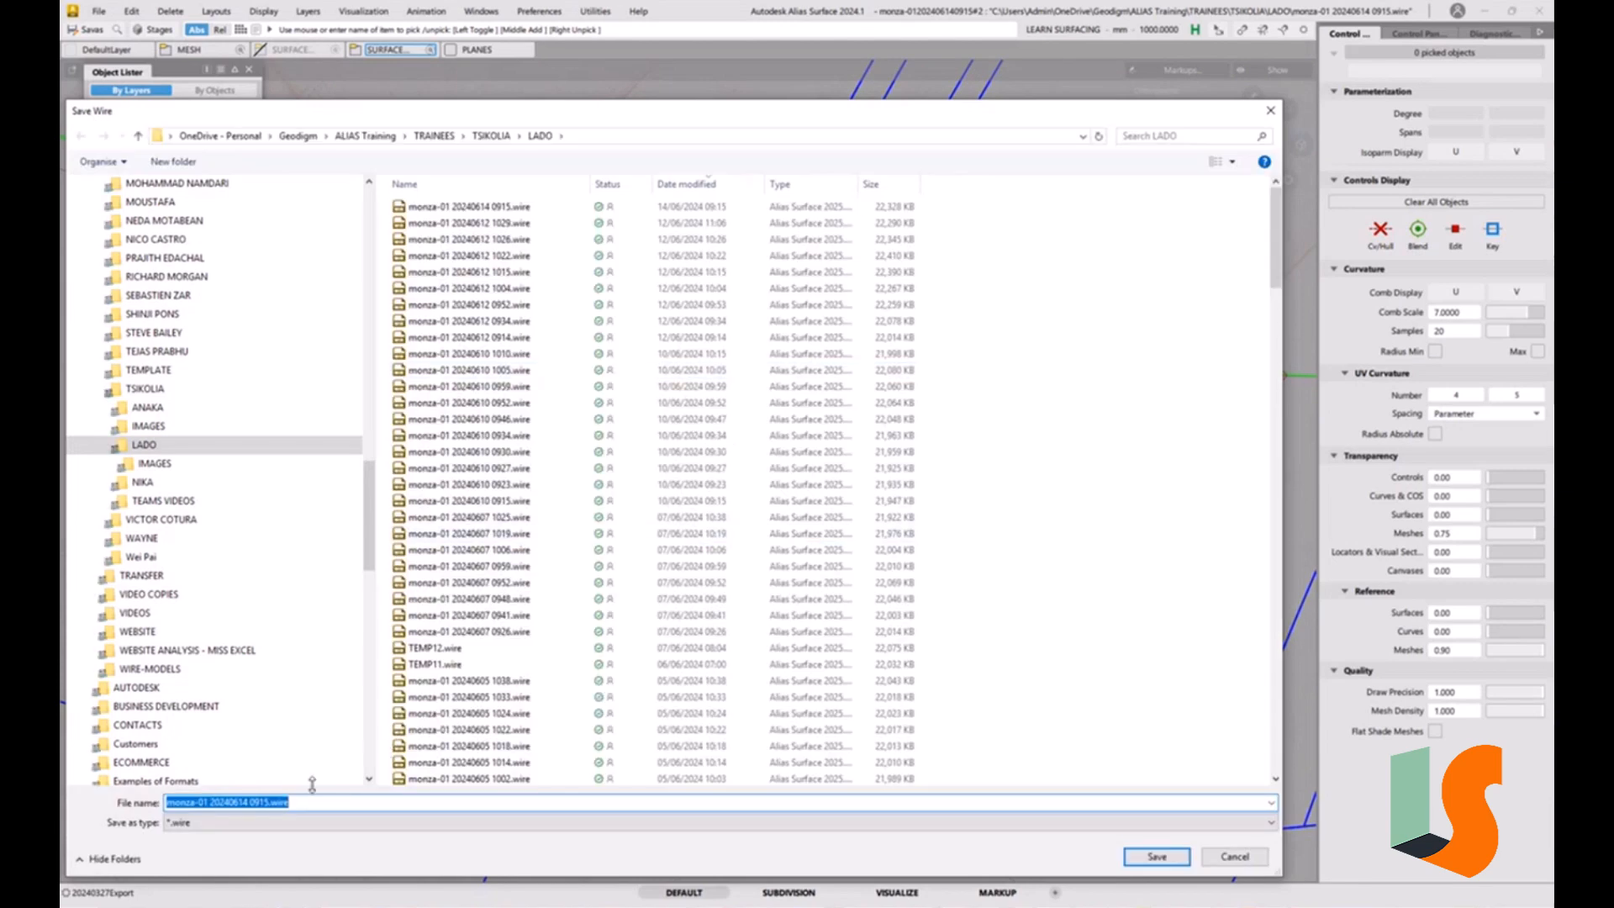
{"action": "left_click_drag", "start_coordinate": [253, 804], "coordinate": [367, 805]}
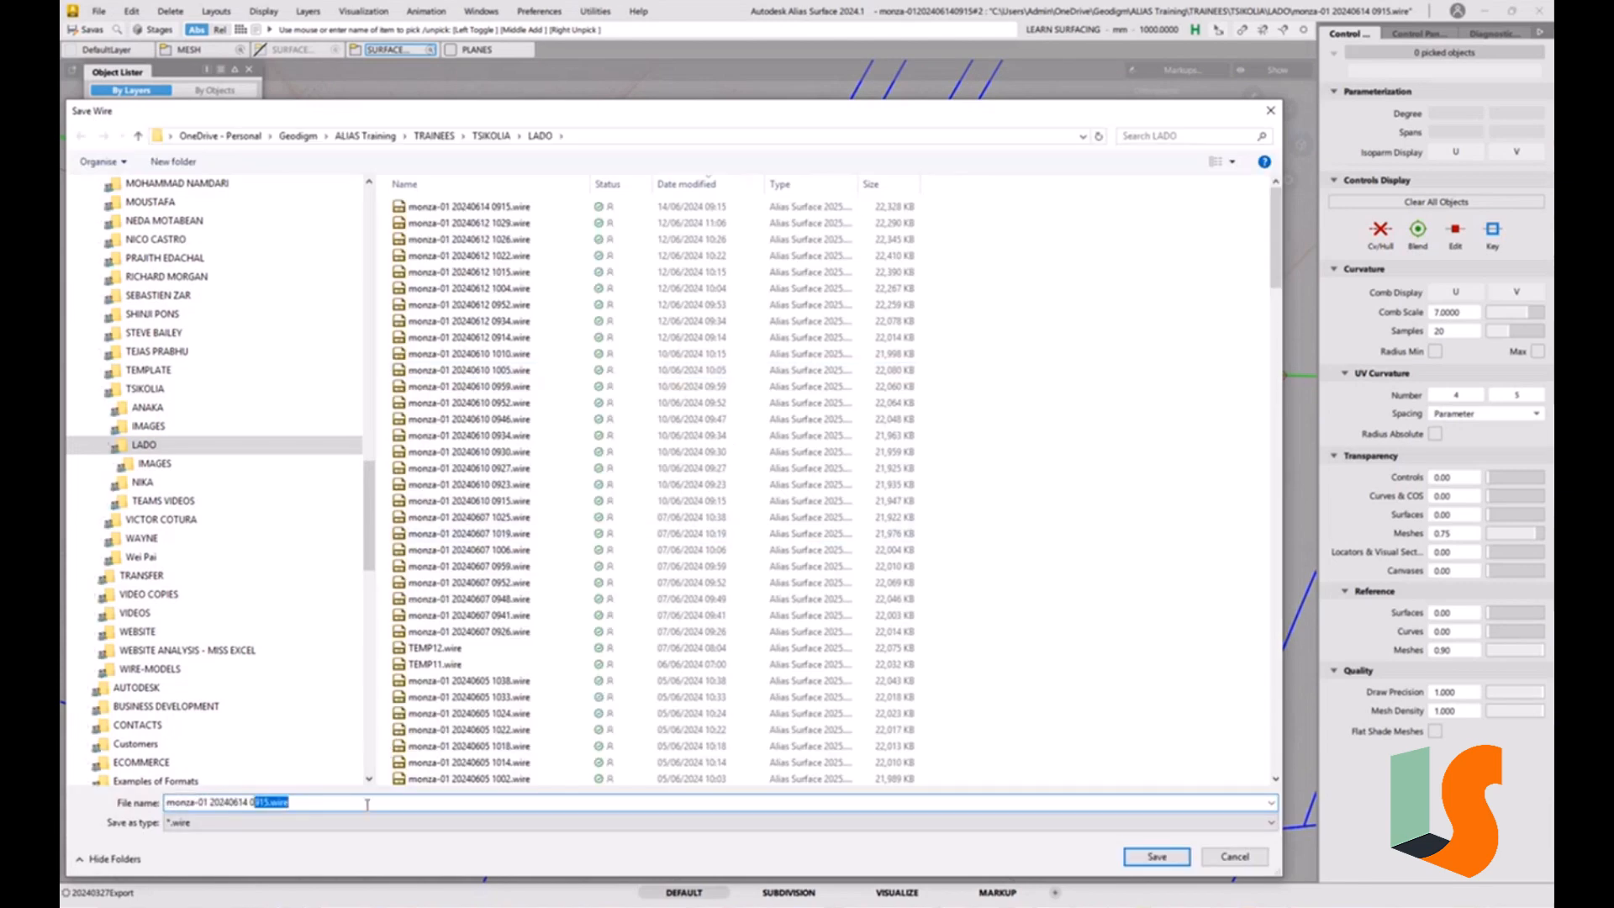
{"action": "type", "text": "926"}
{"action": "key", "text": "Return"}
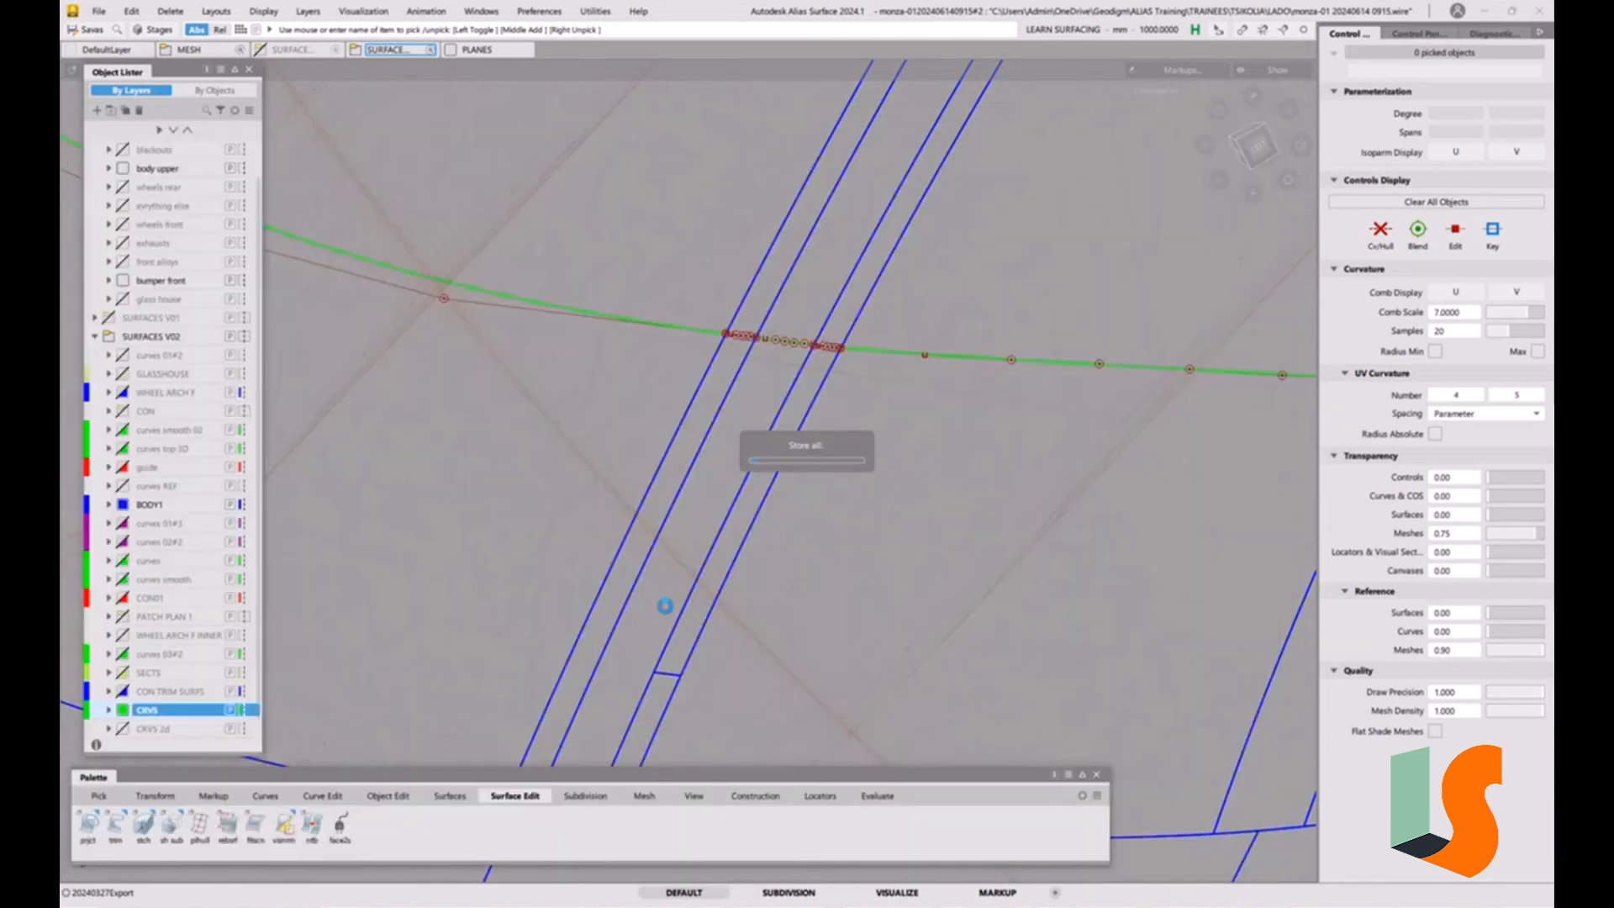
Check from the side and at oblique angles how the hood curve's direction carries over the strips to the outer curve.
{"action": "scroll", "coordinate": [874, 372], "scroll_direction": "up", "scroll_amount": 5}
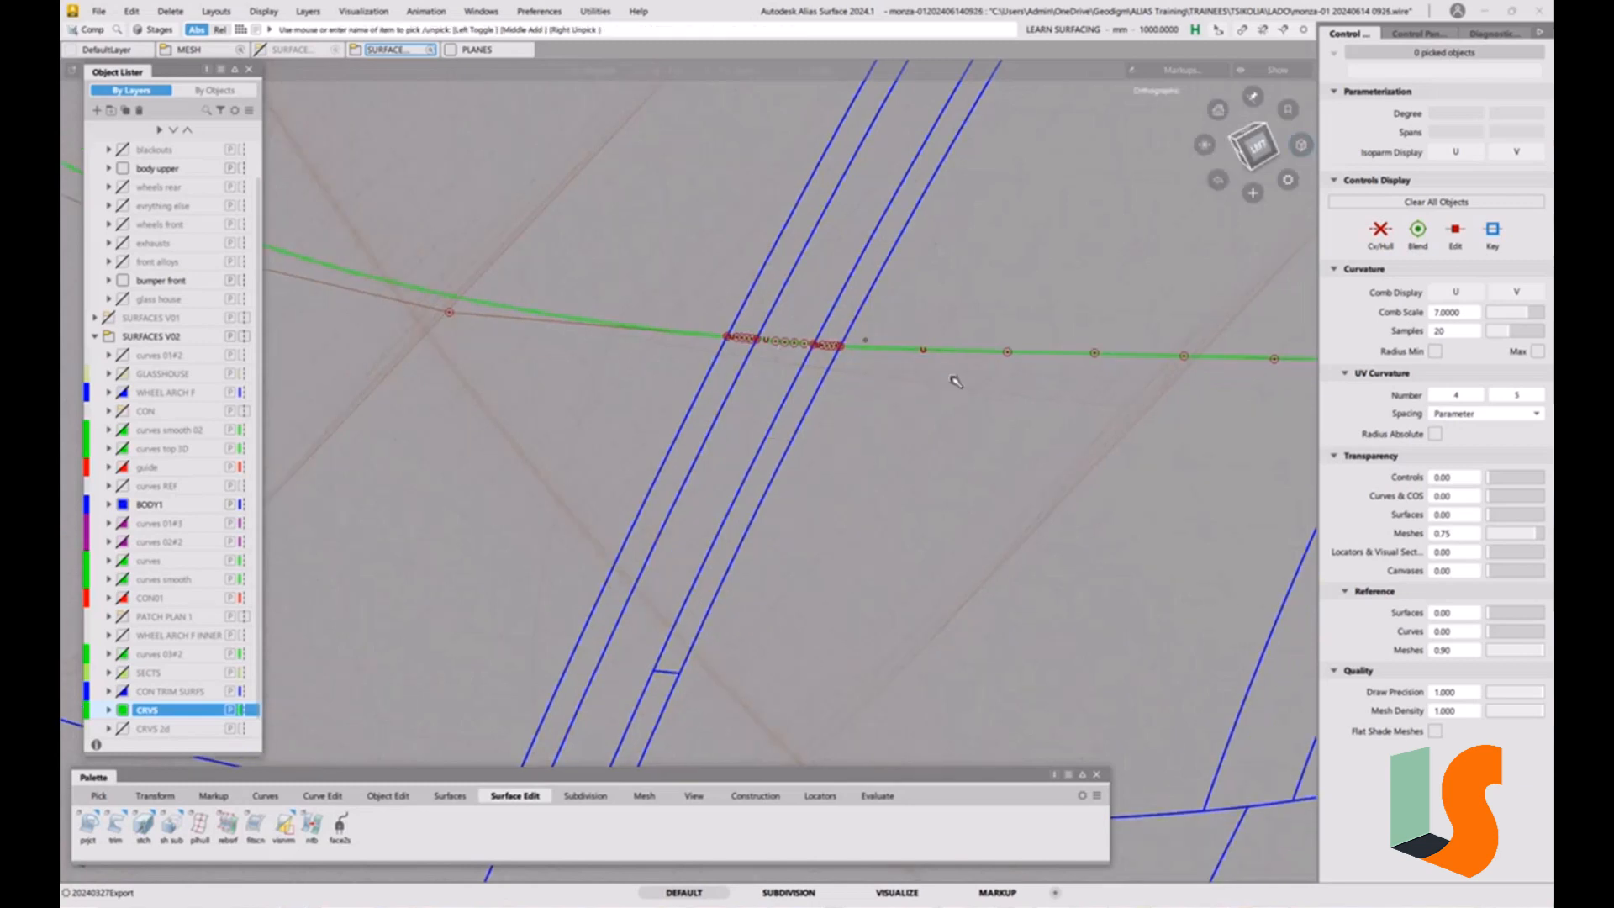
{"action": "scroll", "coordinate": [789, 331], "scroll_direction": "down", "scroll_amount": 6}
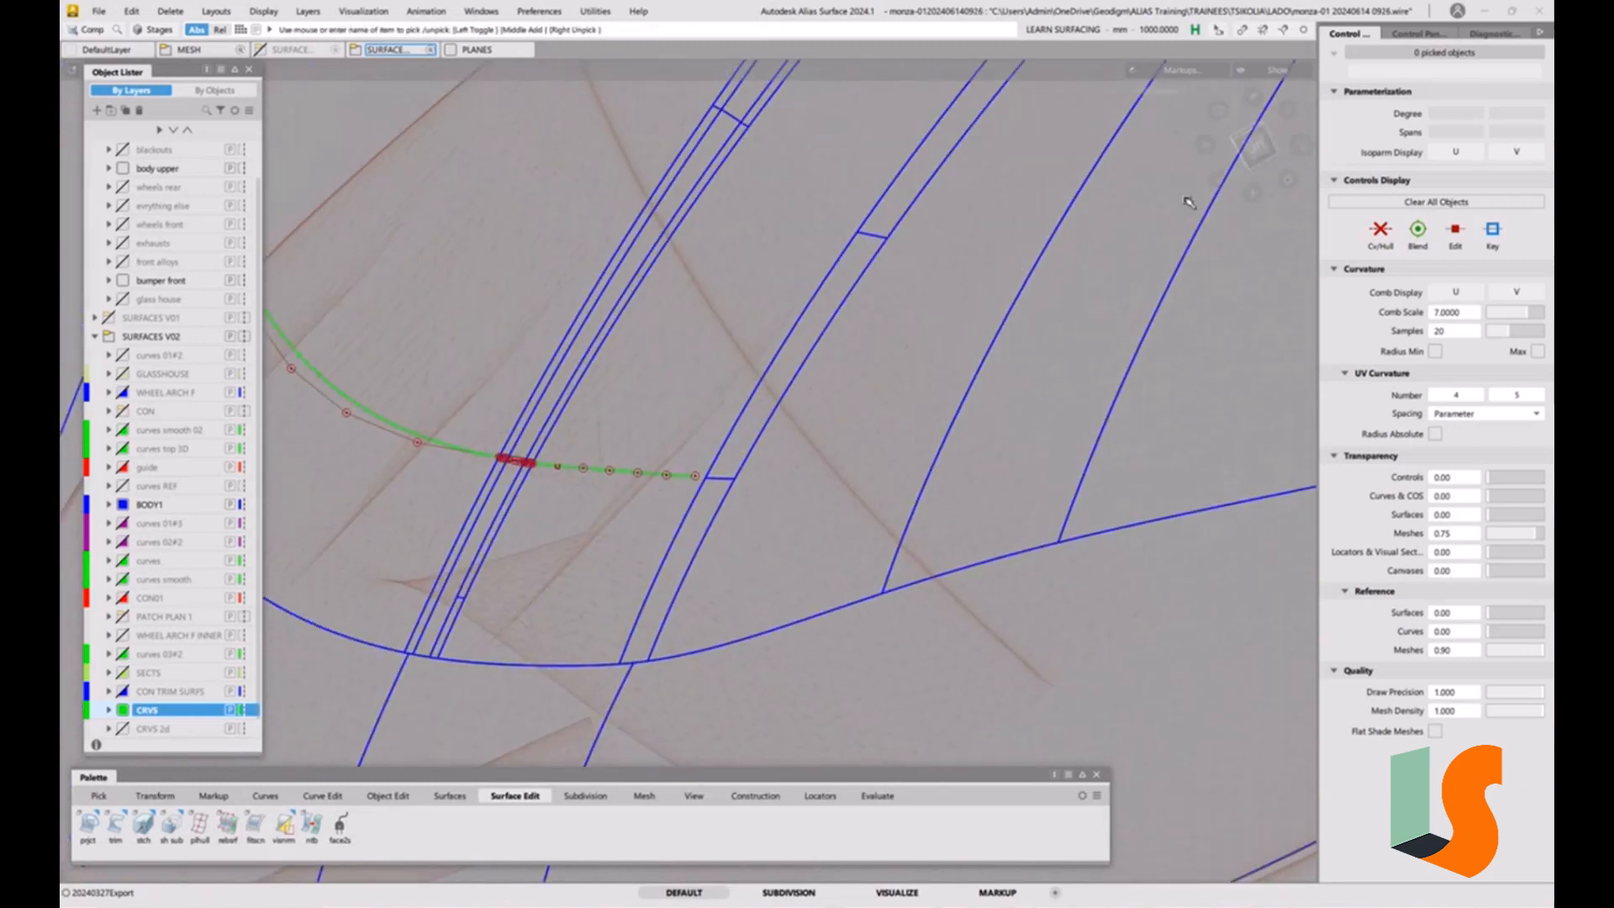
{"action": "left_click", "coordinate": [1255, 148]}
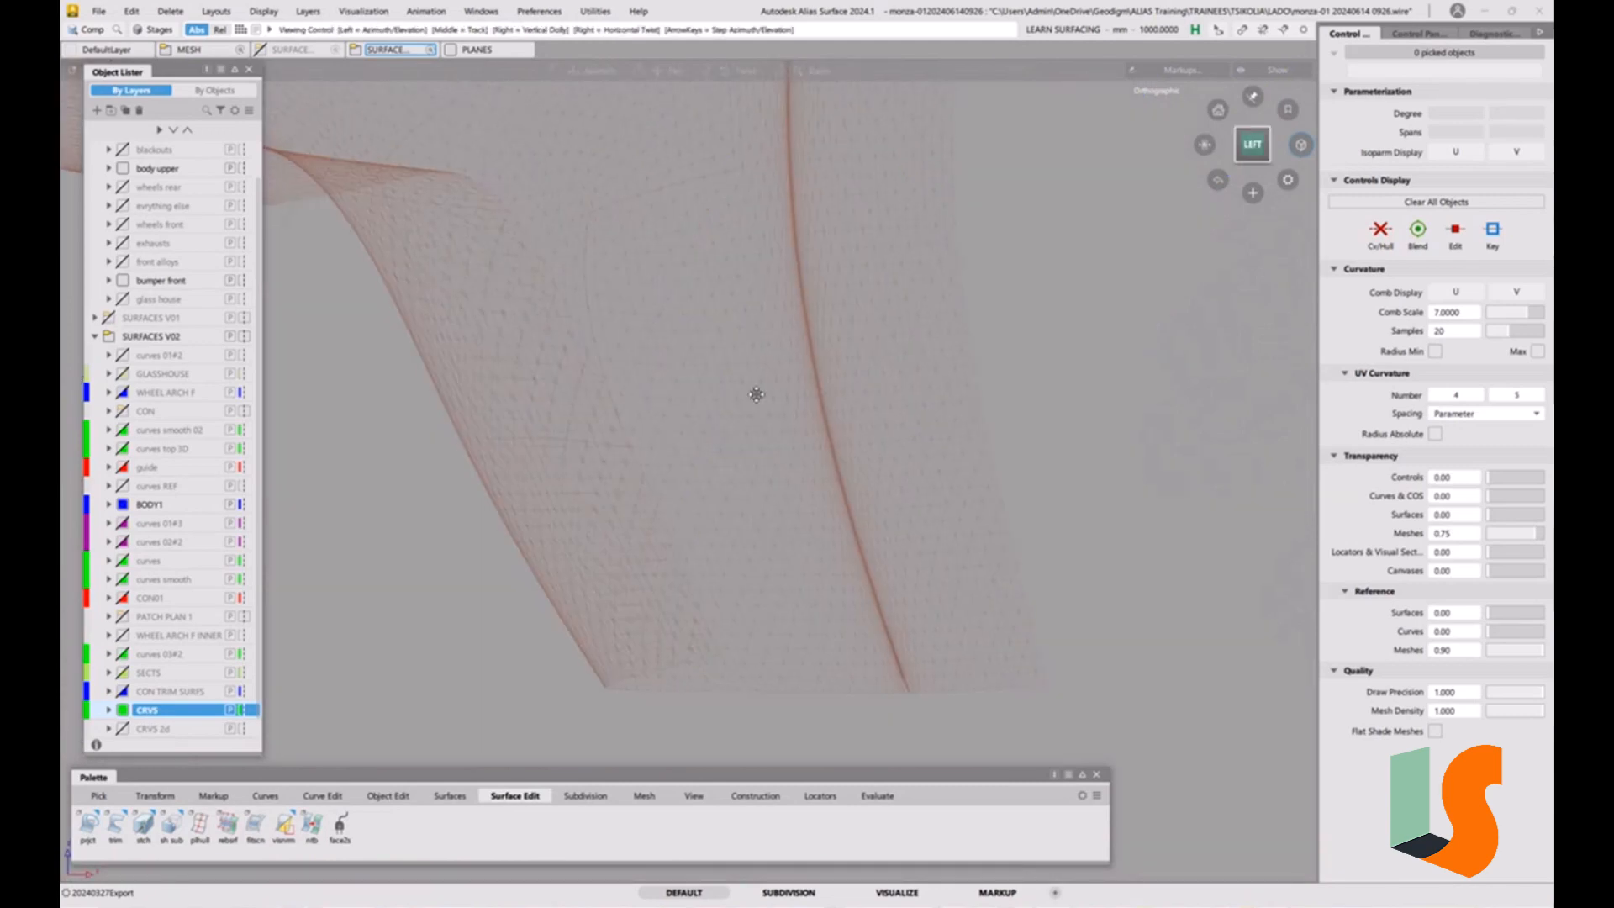
{"action": "middle_click_drag", "start_coordinate": [796, 347], "coordinate": [777, 572], "text": "alt+shift"}
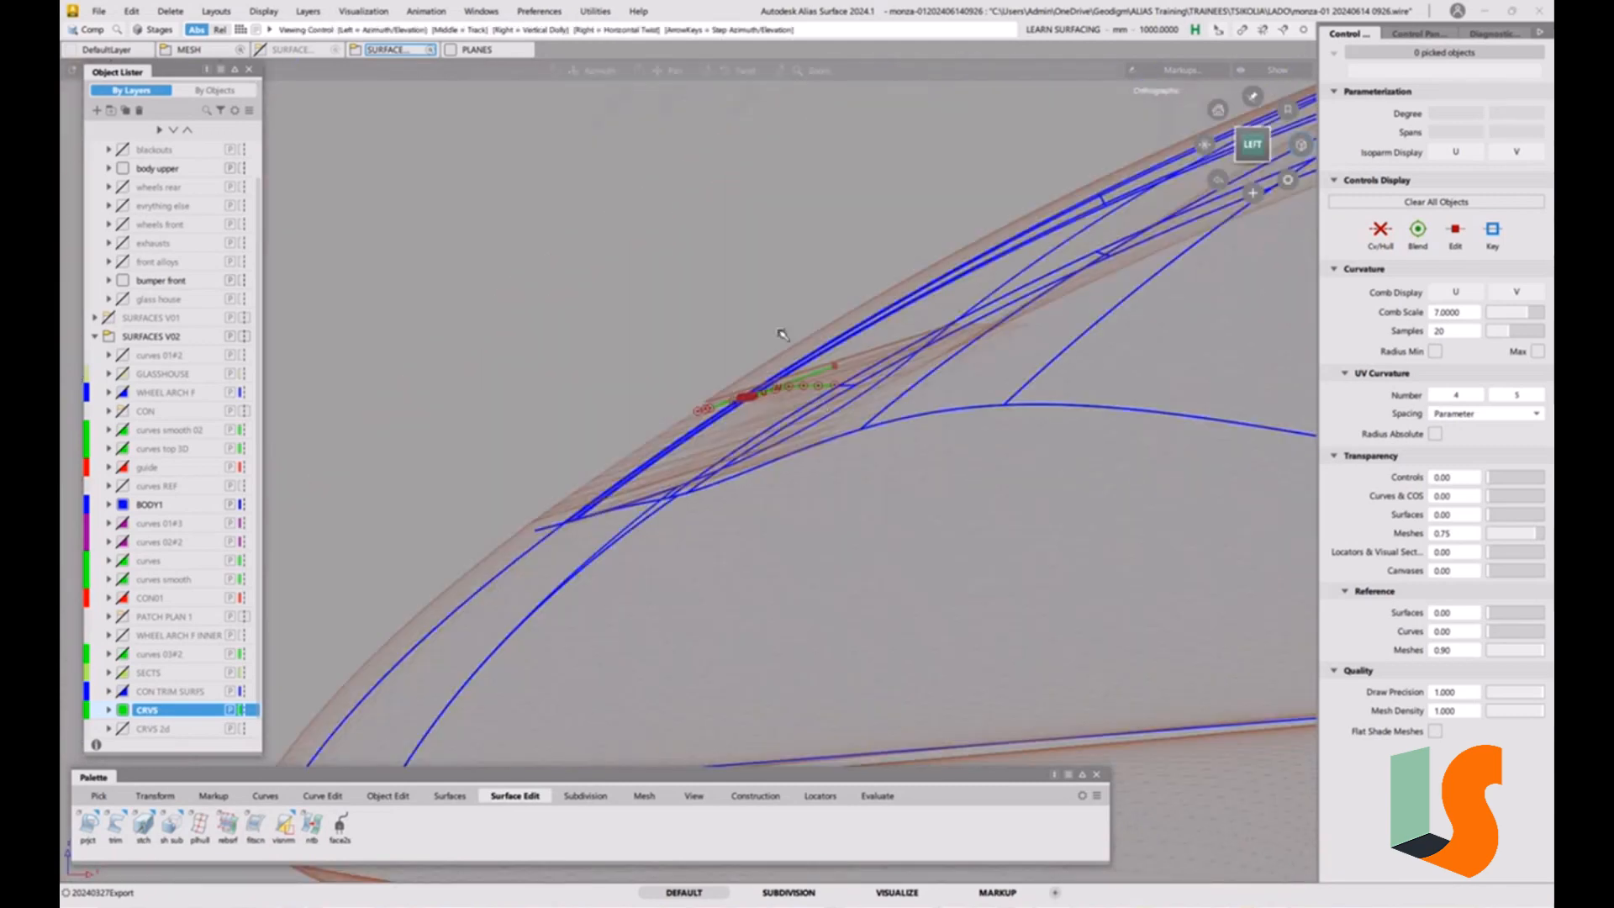
{"action": "right_click_drag", "start_coordinate": [778, 572], "coordinate": [898, 122], "text": "alt+shift"}
{"action": "middle_click_drag", "start_coordinate": [897, 122], "coordinate": [840, 399], "text": "alt+shift"}
{"action": "right_click_drag", "start_coordinate": [1016, 345], "coordinate": [1138, 270], "text": "alt+shift"}
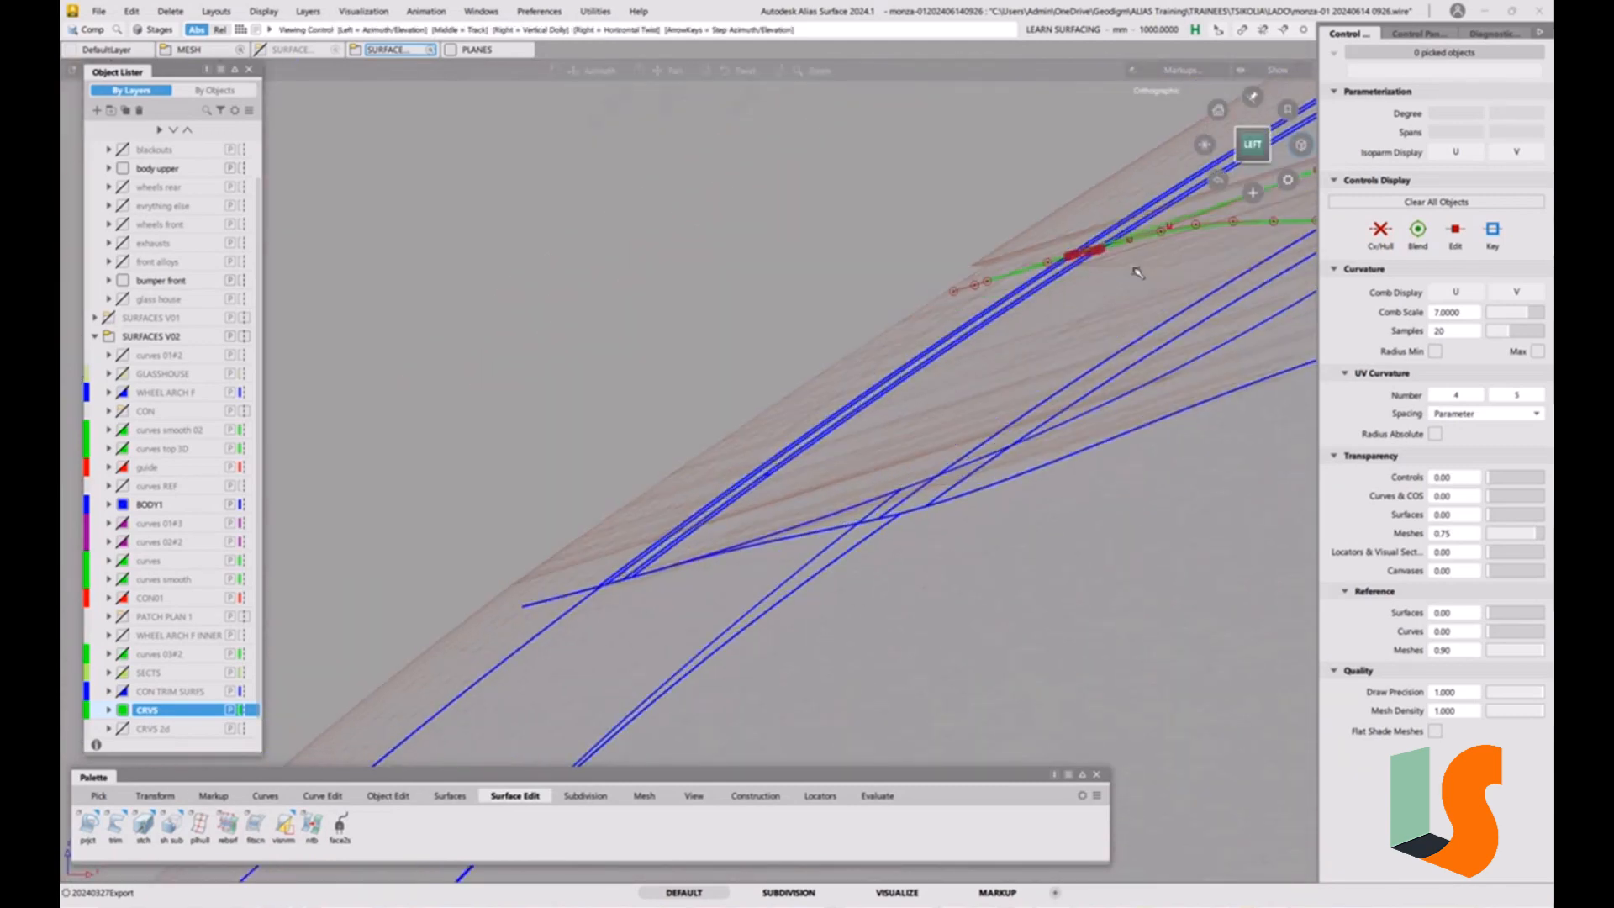
{"action": "middle_click_drag", "start_coordinate": [1138, 270], "coordinate": [790, 417], "text": "alt+shift"}
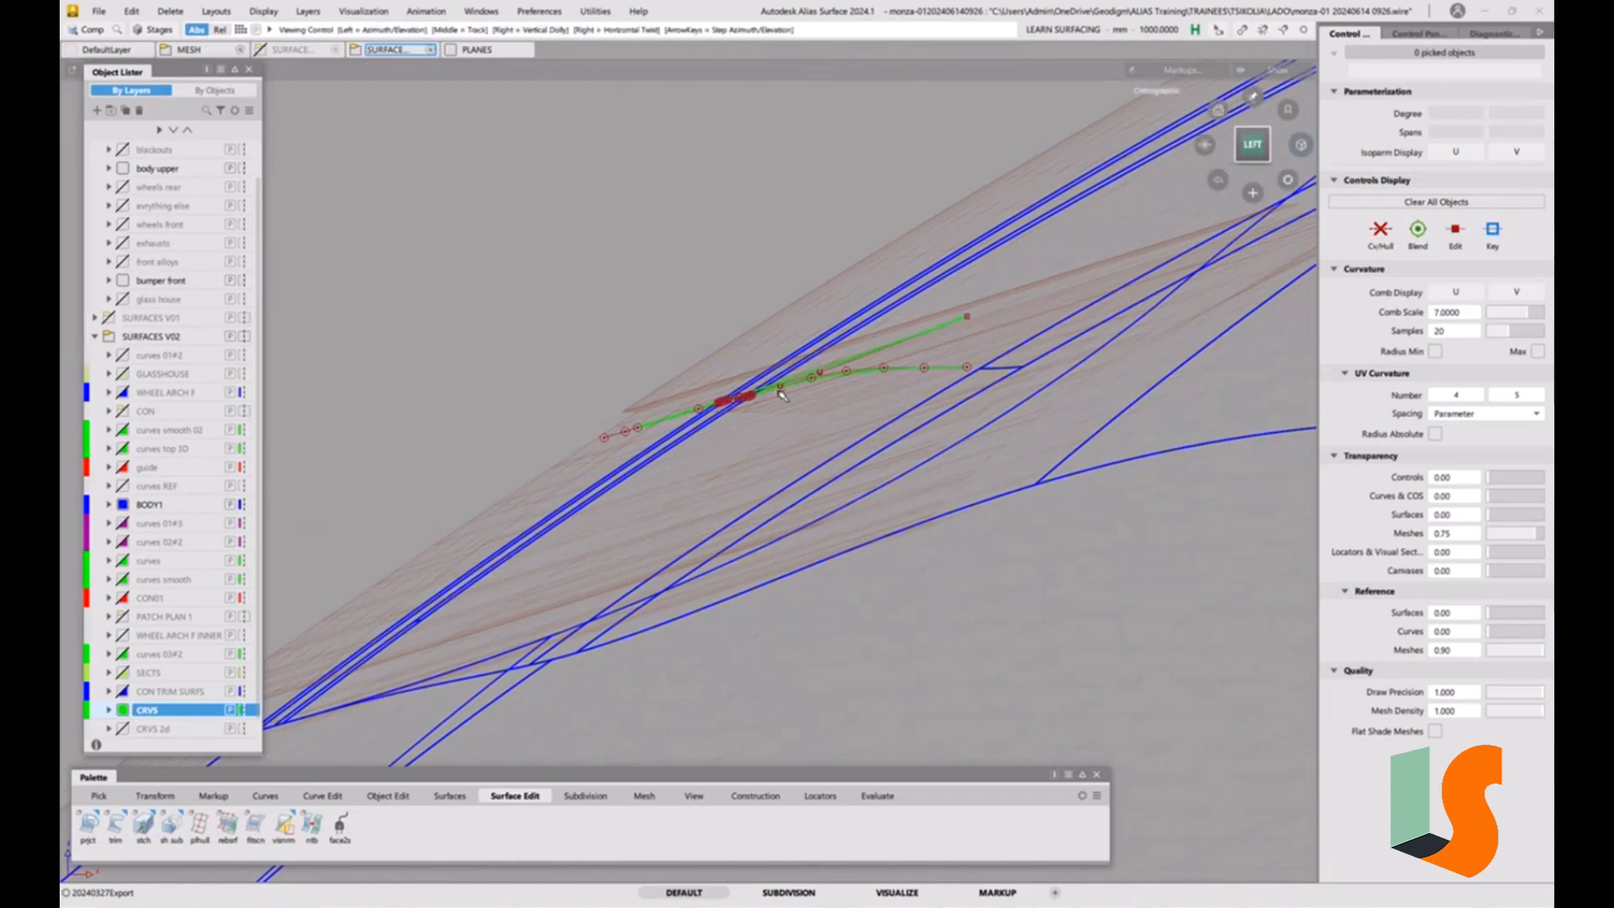
{"action": "mouse_move", "coordinate": [797, 385]}
{"action": "left_mouse_down", "text": "alt+shift"}
{"action": "mouse_move", "coordinate": [874, 407]}
{"action": "mouse_move", "coordinate": [790, 372]}
{"action": "left_mouse_up", "text": "alt+shift"}
{"action": "mouse_move", "coordinate": [790, 371]}
{"action": "right_mouse_down", "text": "alt+shift"}
{"action": "mouse_move", "coordinate": [780, 386]}
{"action": "mouse_move", "coordinate": [805, 367]}
{"action": "right_mouse_up", "text": "alt+shift"}
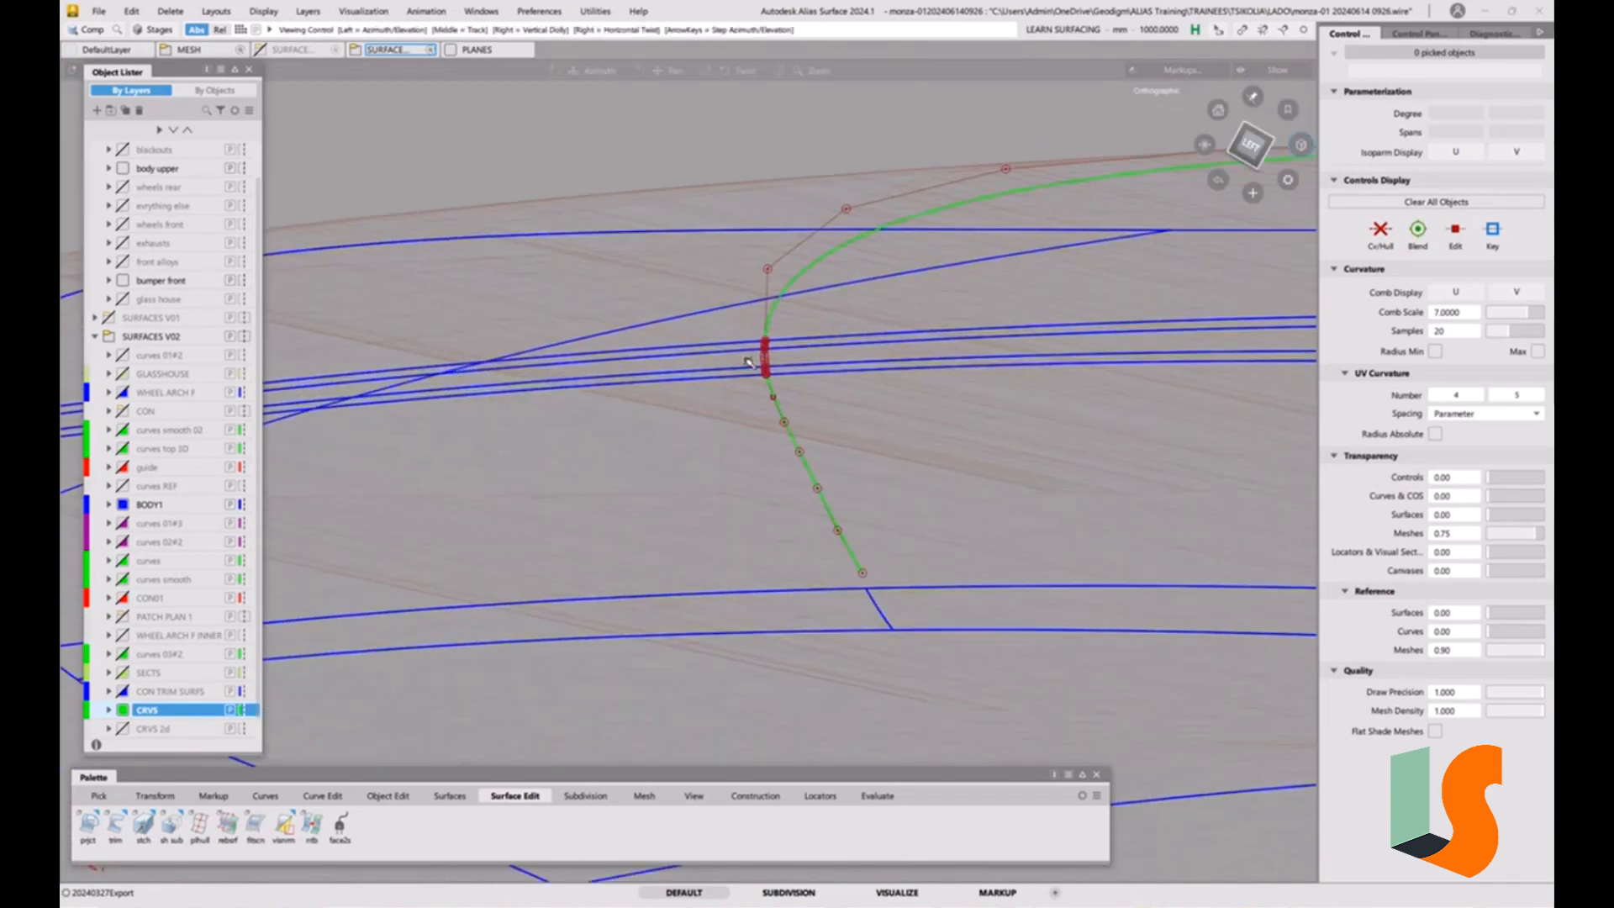
{"action": "left_click_drag", "start_coordinate": [806, 366], "coordinate": [840, 363], "text": "alt+shift"}
{"action": "right_click_drag", "start_coordinate": [840, 363], "coordinate": [789, 335], "text": "alt+shift"}
{"action": "left_click_drag", "start_coordinate": [789, 336], "coordinate": [739, 507], "text": "alt+shift"}
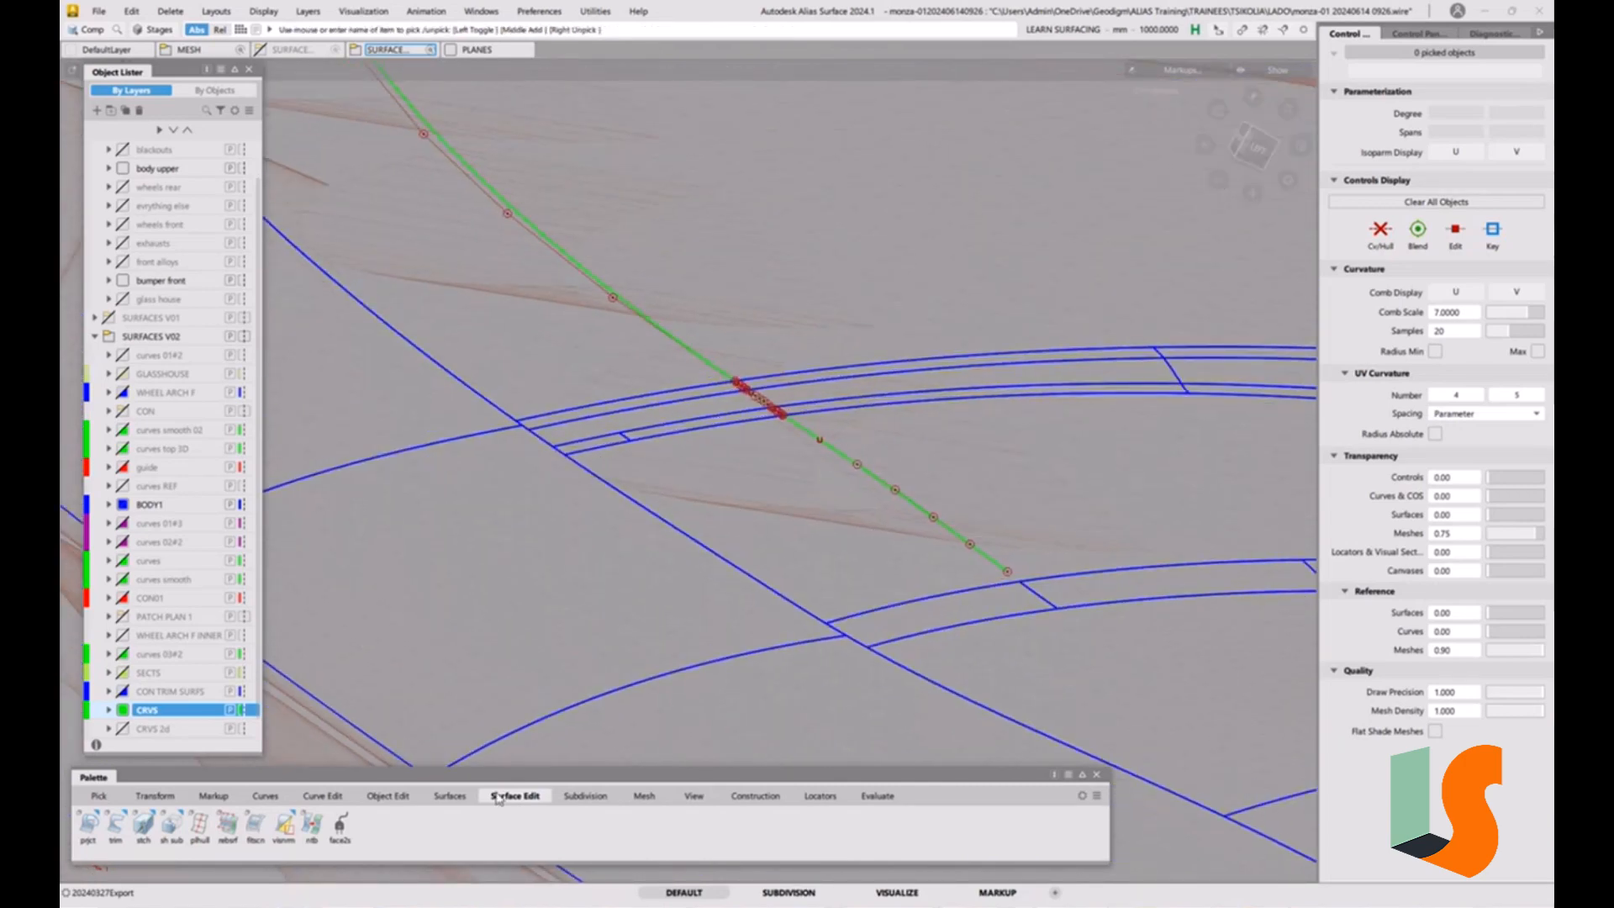
Extend the hood curve's end at the strips as a separate, unmerged linear extension reaching beyond the outer strip.
{"action": "left_click", "coordinate": [403, 800]}
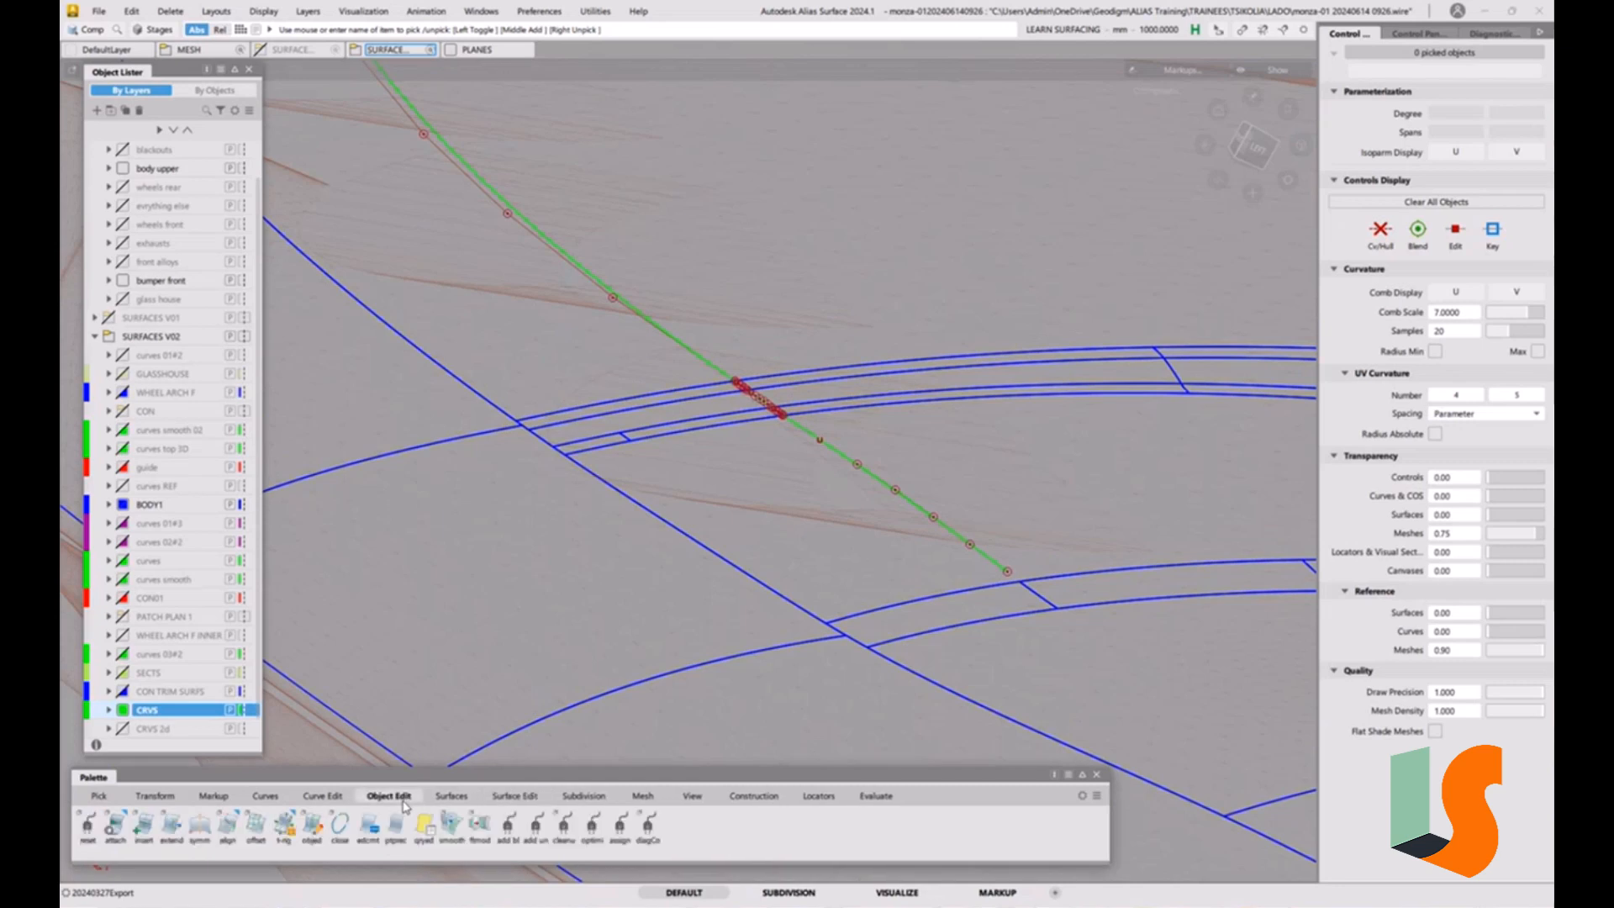
{"action": "double_click", "coordinate": [179, 833]}
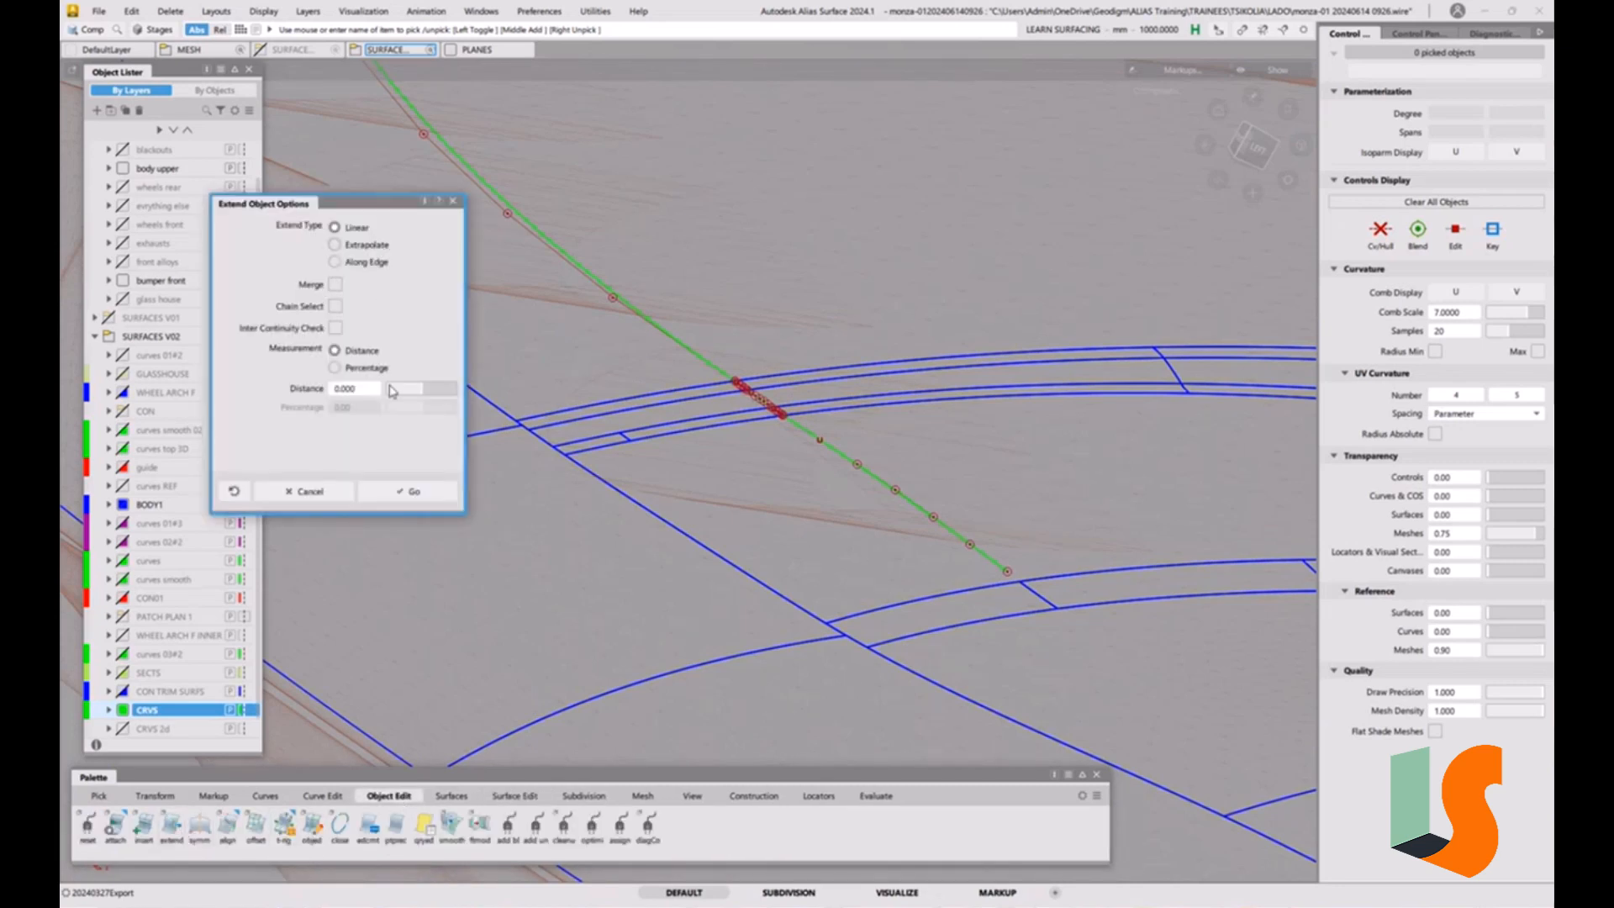
{"action": "left_click", "coordinate": [409, 491]}
{"action": "left_click_drag", "start_coordinate": [715, 371], "coordinate": [828, 358]}
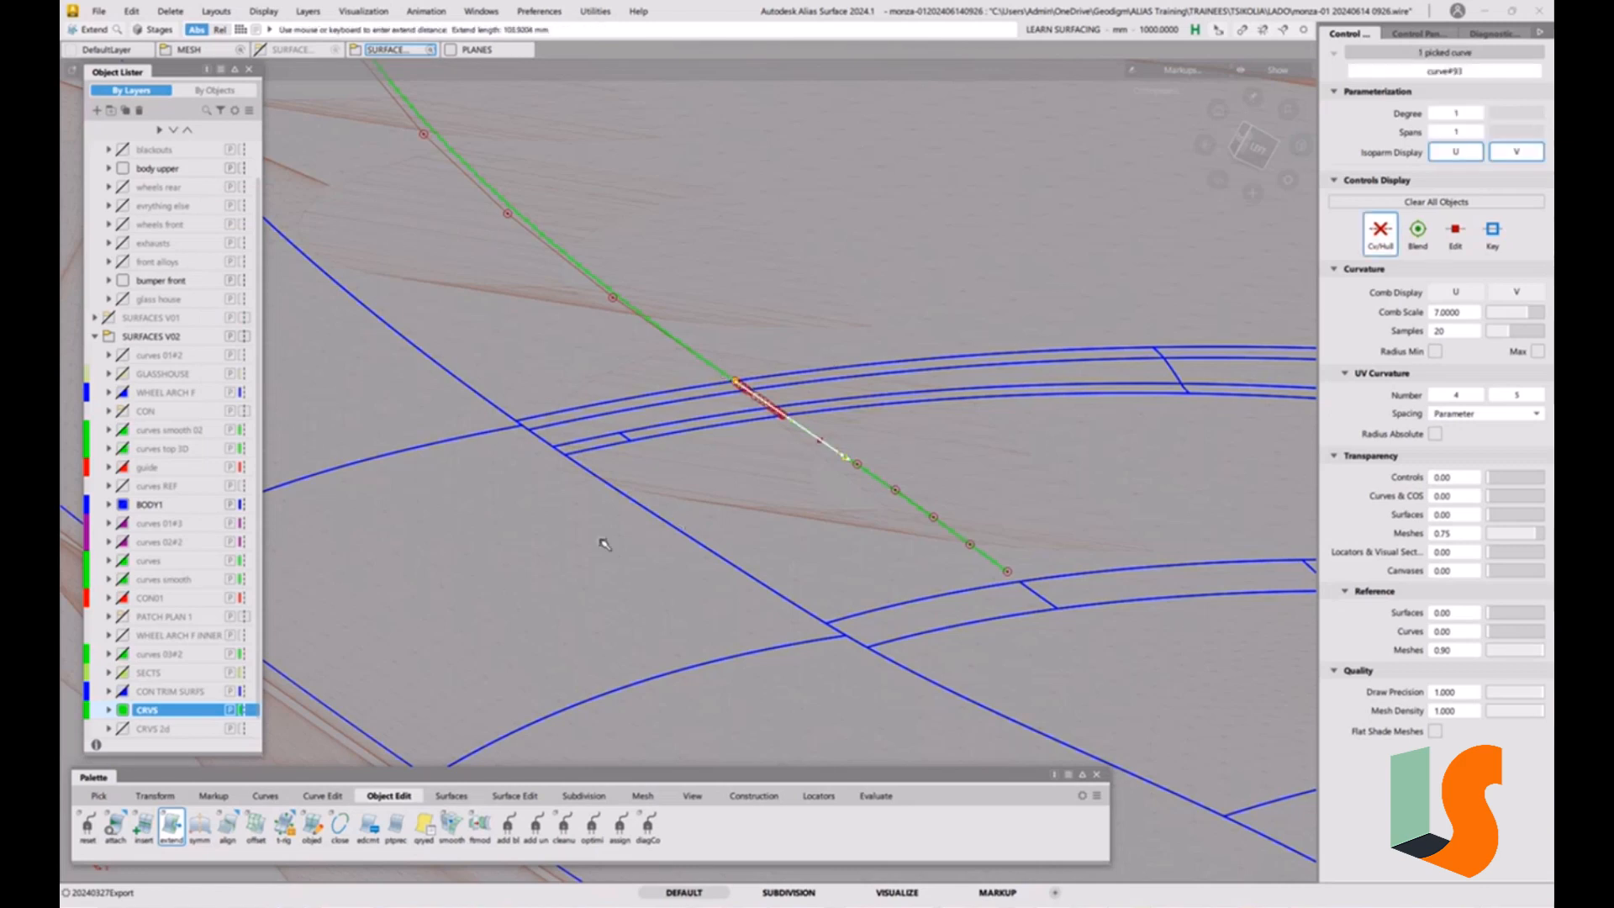
{"action": "right_click_drag", "start_coordinate": [602, 472], "coordinate": [475, 635], "text": "alt+shift"}
{"action": "left_click_drag", "start_coordinate": [501, 632], "coordinate": [1210, 697]}
{"action": "left_click_drag", "start_coordinate": [968, 559], "coordinate": [967, 664], "text": "ctrl+shift"}
{"action": "left_click_drag", "start_coordinate": [868, 474], "coordinate": [752, 470], "text": "alt+shift"}
{"action": "left_click_drag", "start_coordinate": [825, 530], "coordinate": [857, 526], "text": "alt+shift"}
{"action": "scroll", "coordinate": [840, 547], "scroll_direction": "up", "scroll_amount": 4}
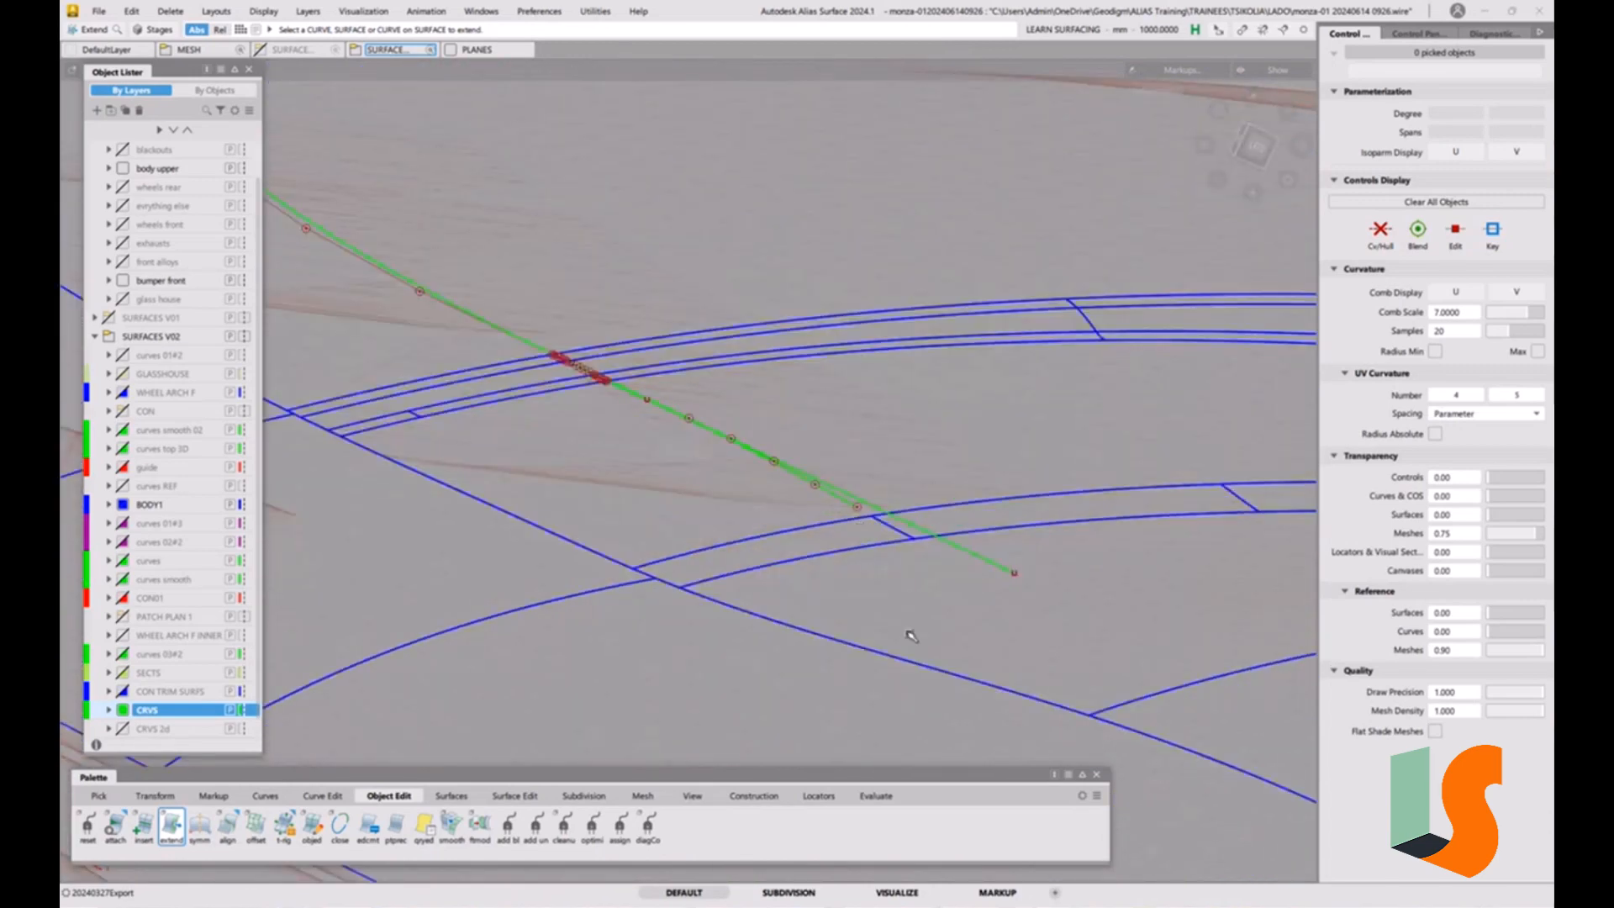
Create a multi-surface draft from the hood curve's linear extension along Z, with the To Surface option turned off.
{"action": "left_click", "coordinate": [450, 795]}
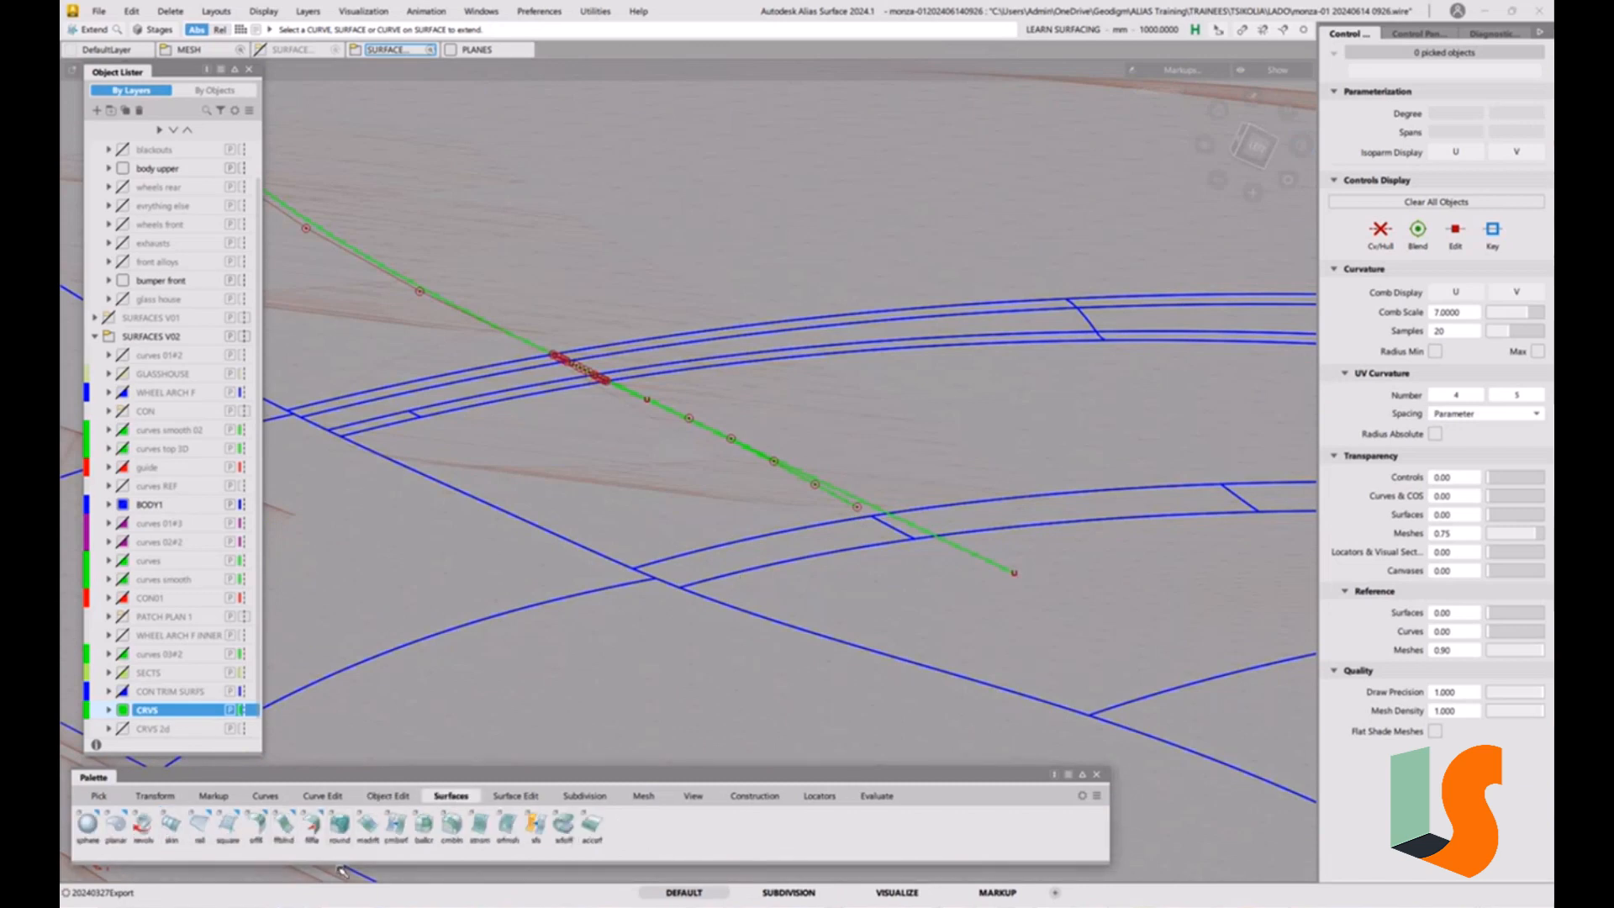
{"action": "left_click", "coordinate": [367, 824]}
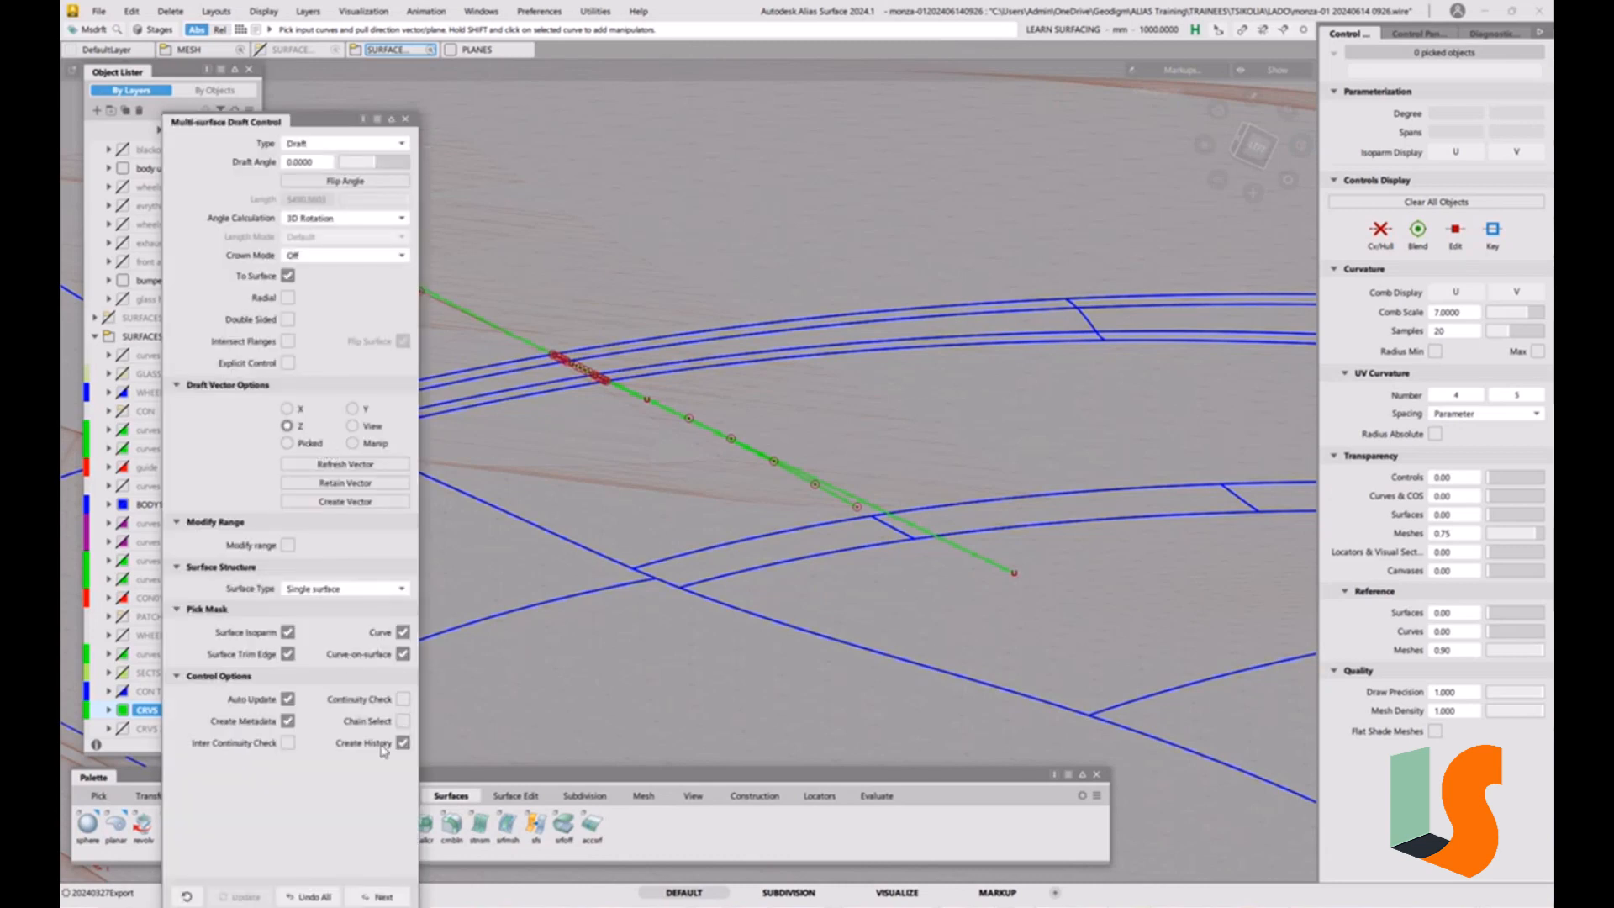
{"action": "left_click", "coordinate": [990, 562]}
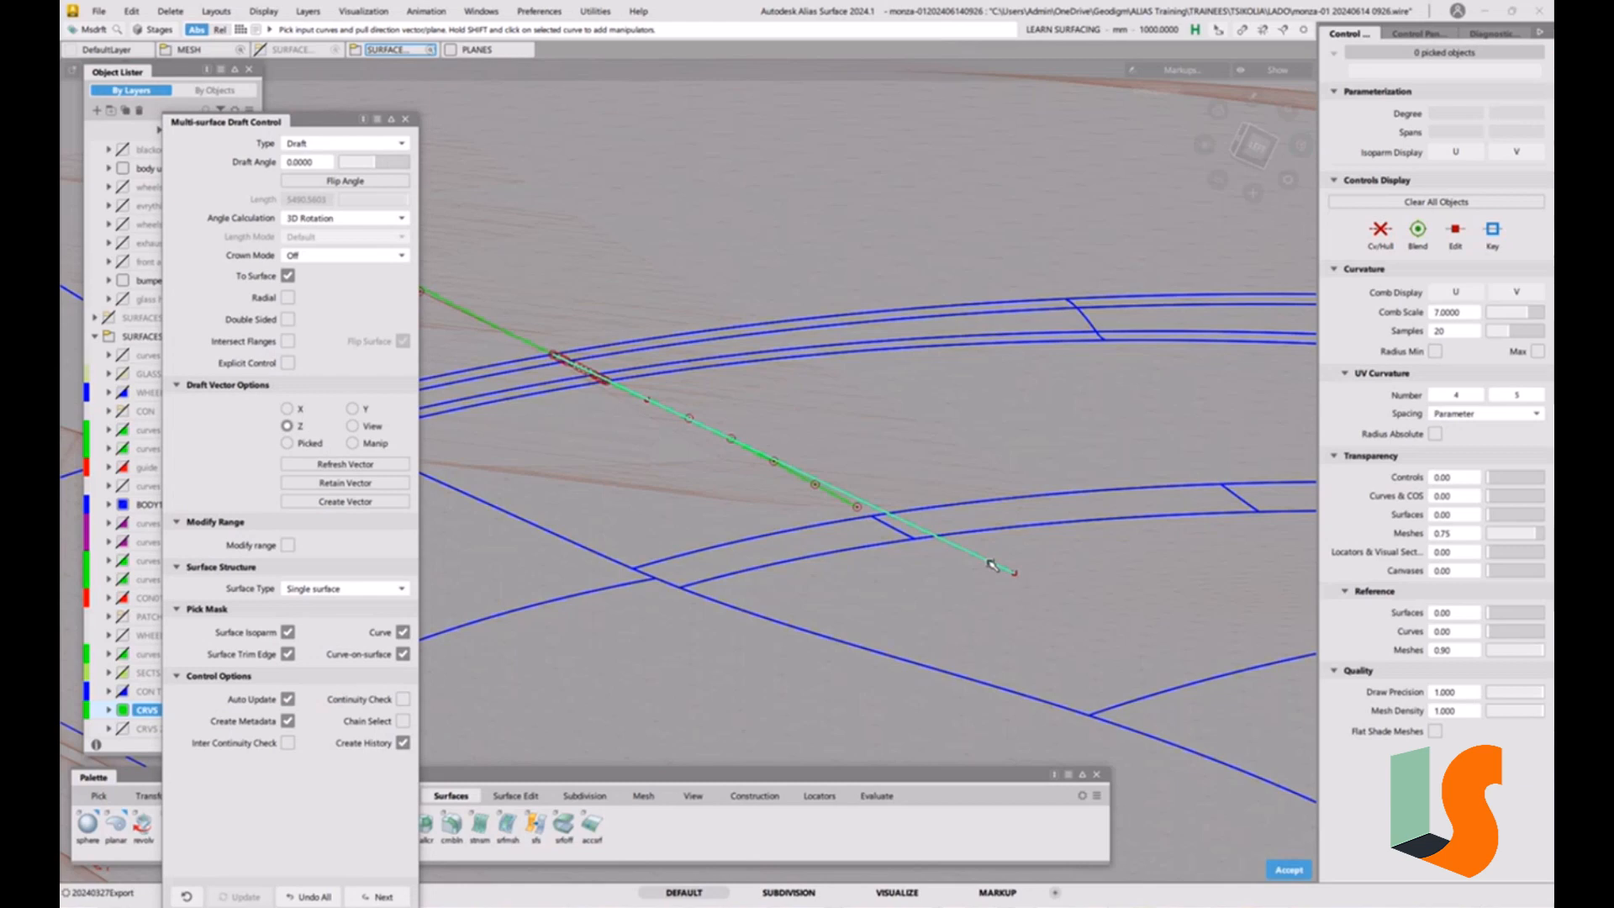
{"action": "key", "text": "Return"}
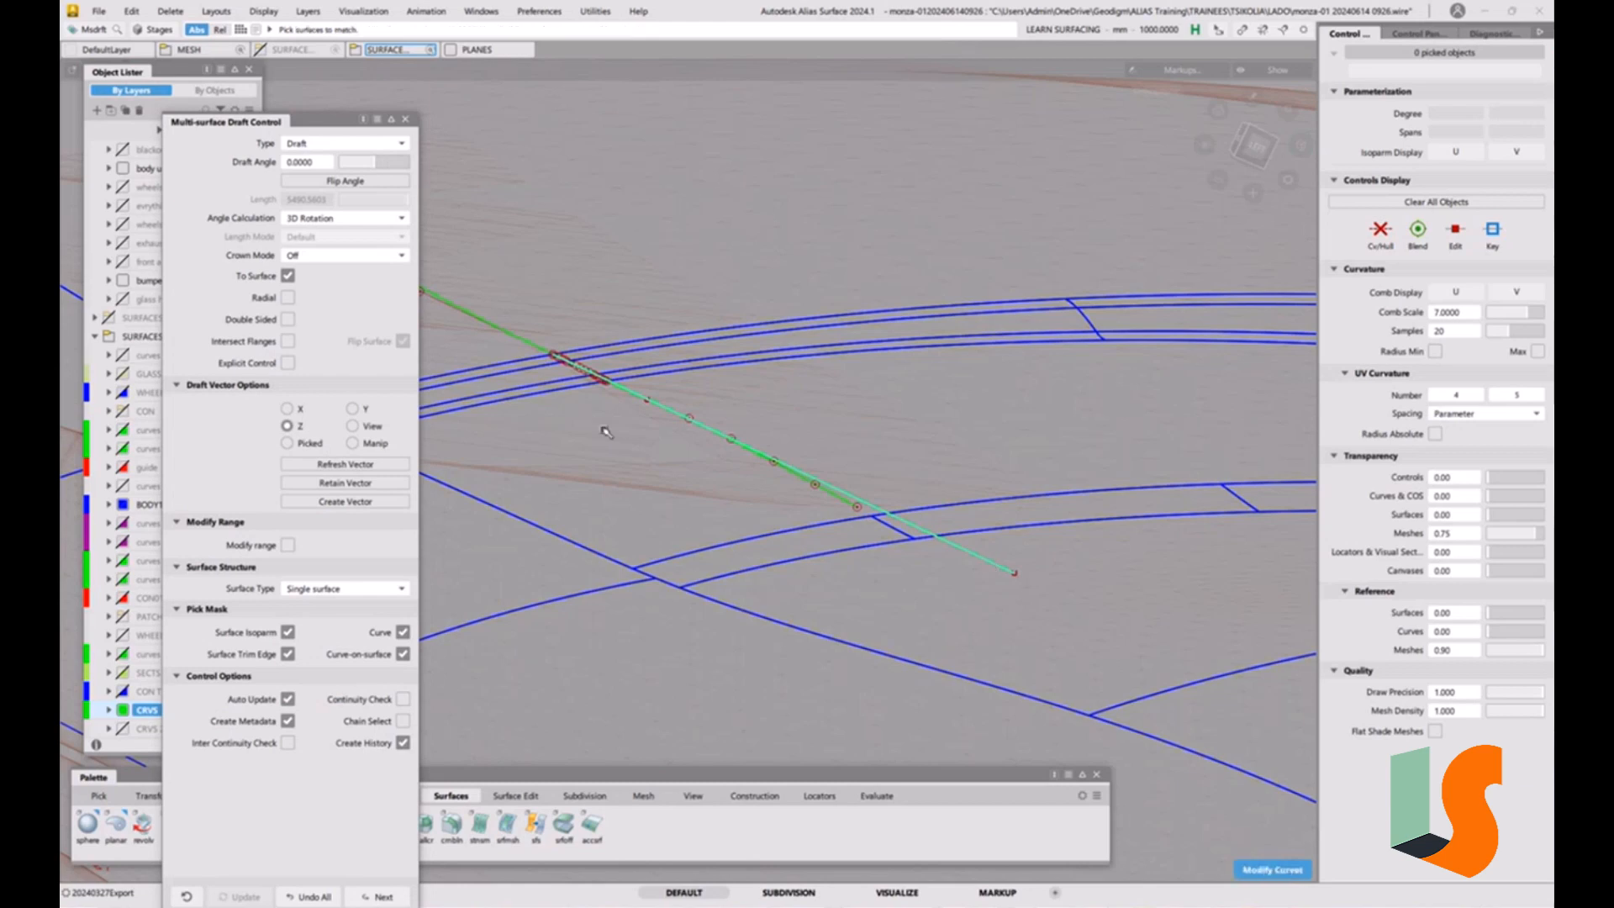
{"action": "left_click", "coordinate": [289, 276]}
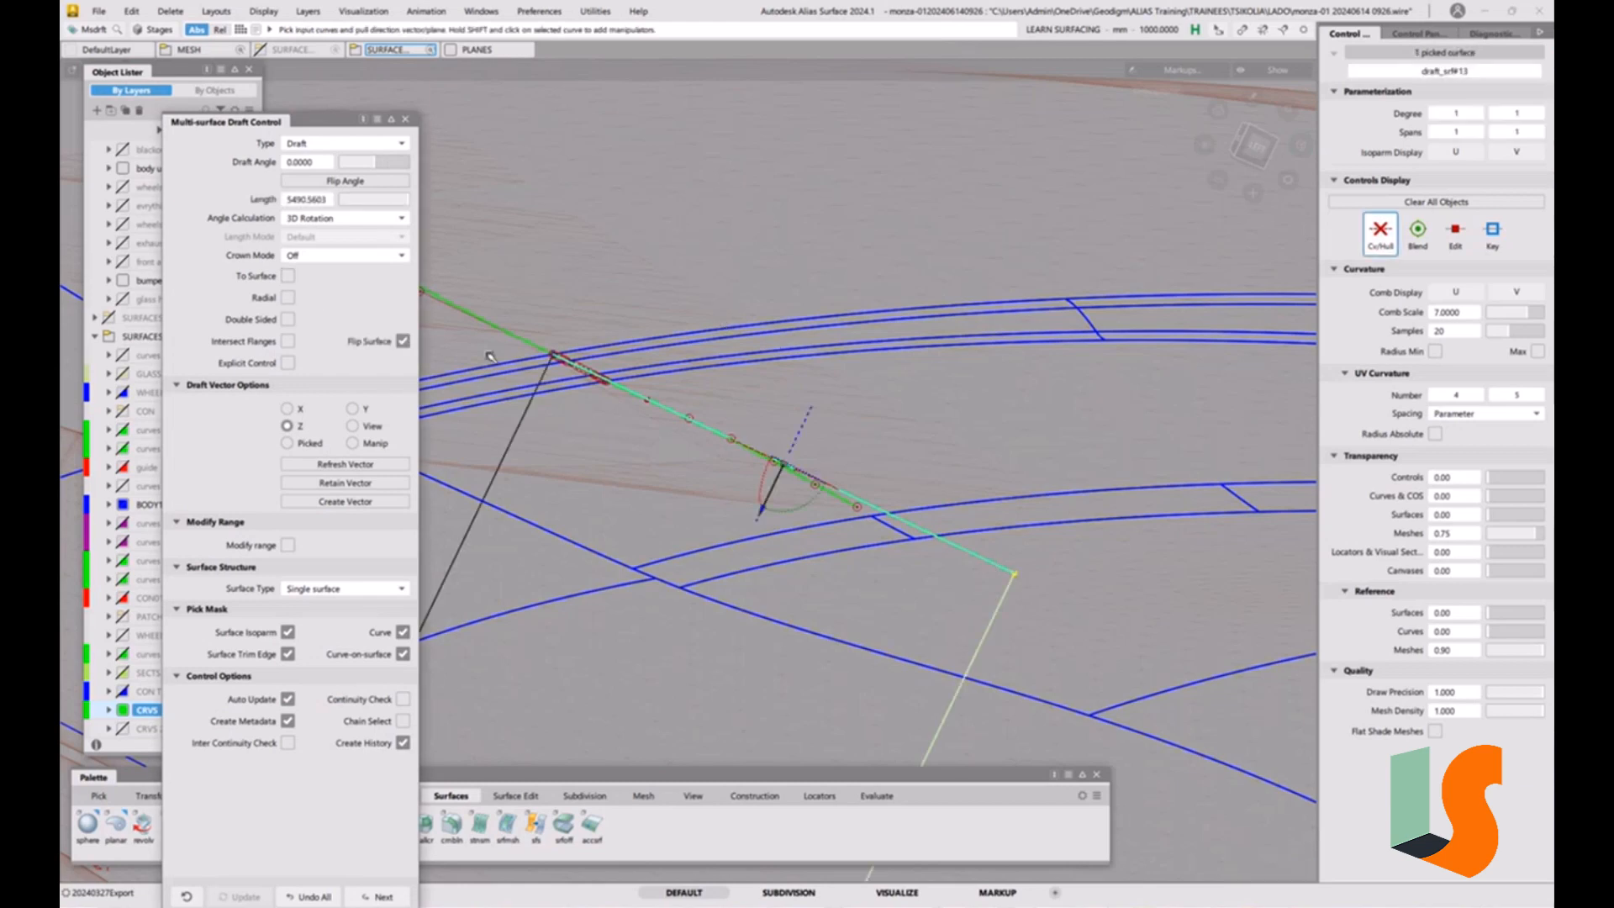
Set the draft surface's length to 50 mm and finish the draft.
{"action": "double_click", "coordinate": [321, 200]}
{"action": "type", "text": "100"}
{"action": "key", "text": "Return"}
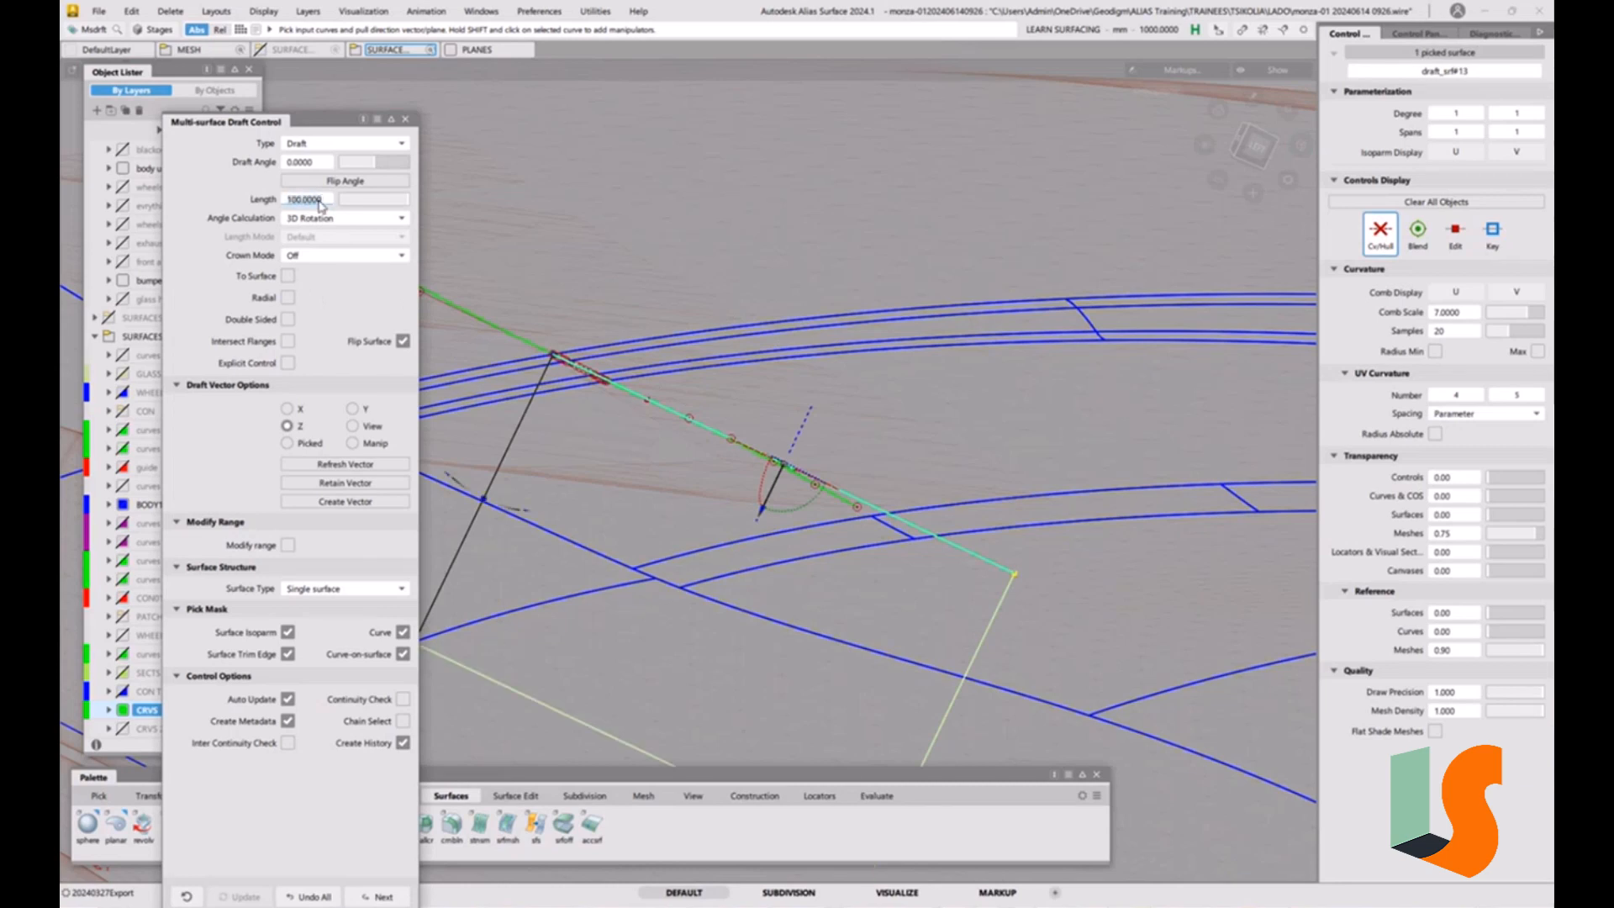
{"action": "type", "text": "50"}
{"action": "key", "text": "Return"}
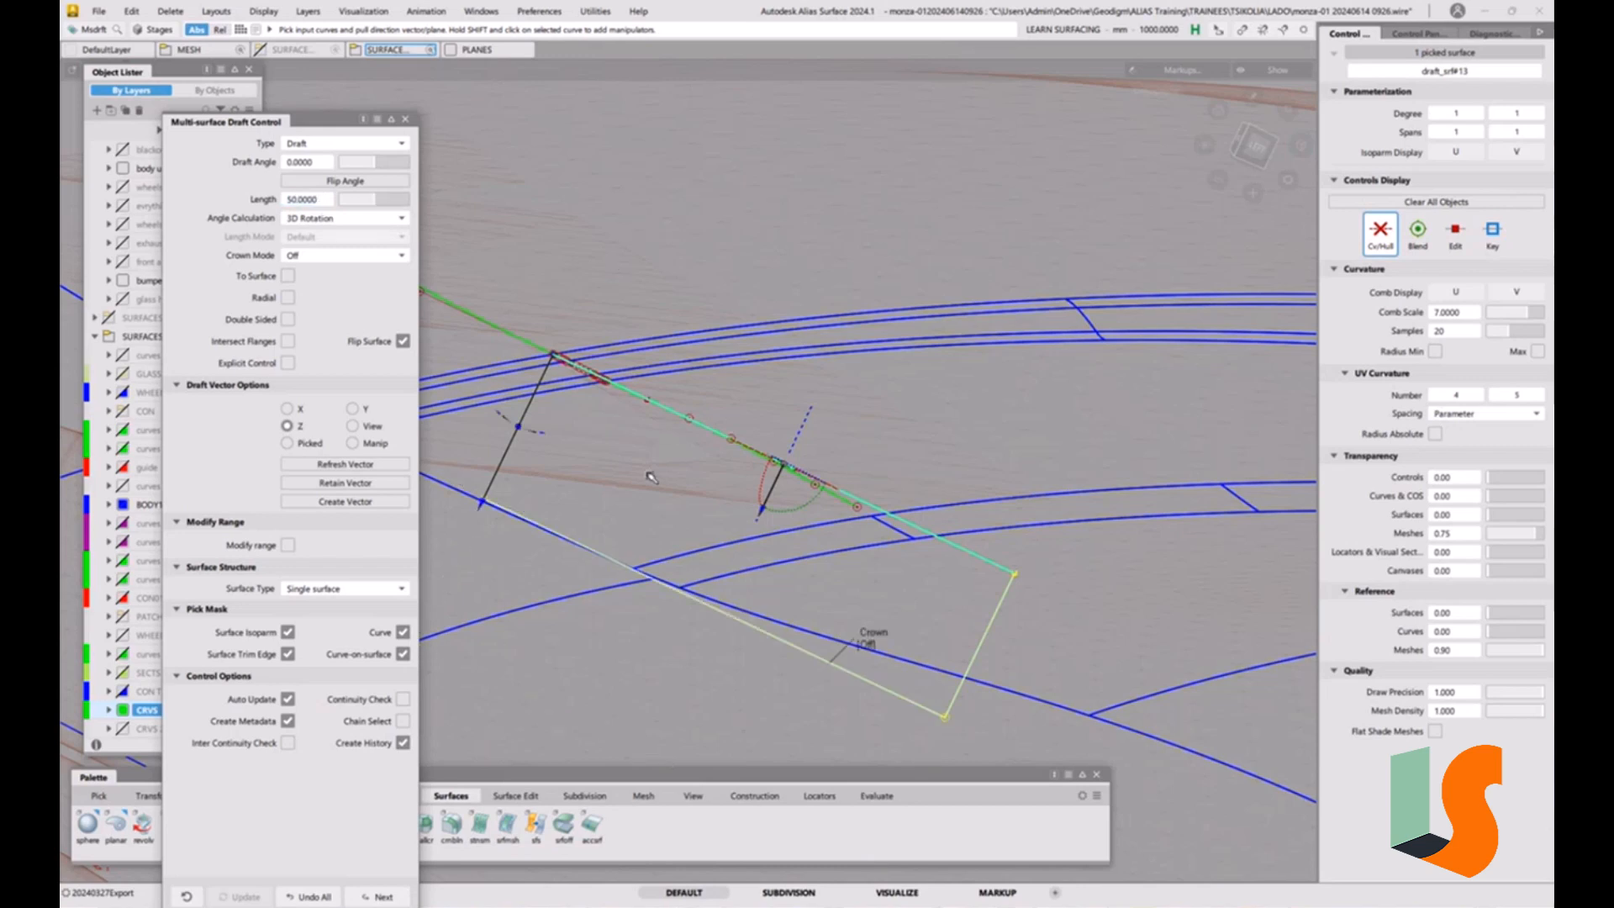
{"action": "left_click_drag", "start_coordinate": [874, 622], "coordinate": [906, 620], "text": "alt+shift"}
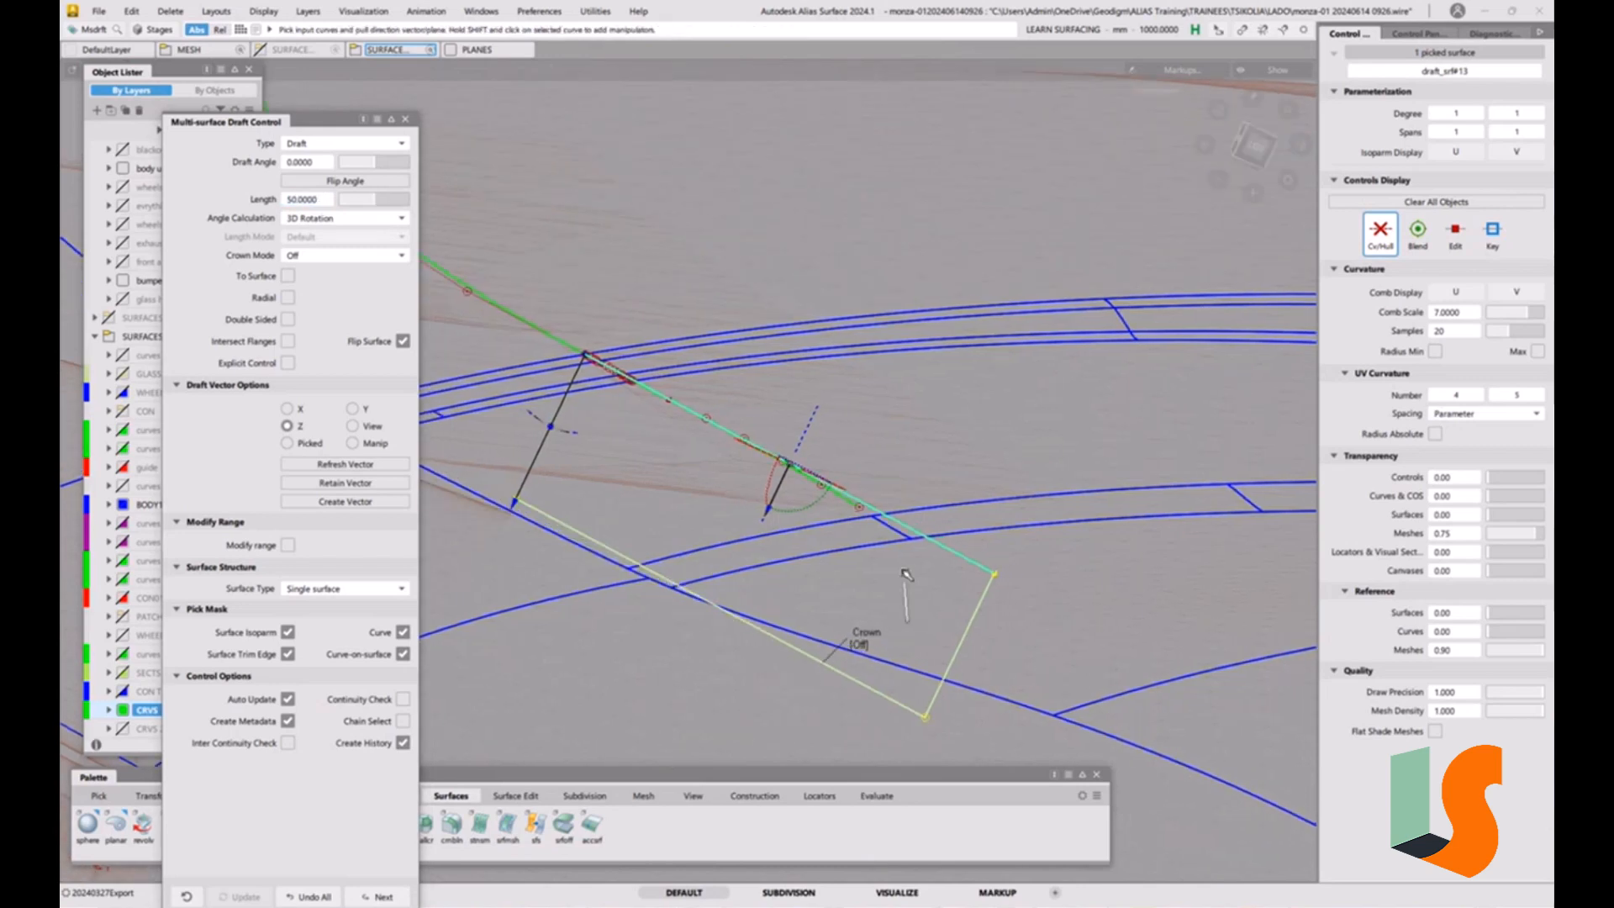
{"action": "left_click", "coordinate": [785, 555], "text": "ctrl+shift"}
{"action": "left_click_drag", "start_coordinate": [785, 552], "coordinate": [758, 565], "text": "ctrl+shift"}
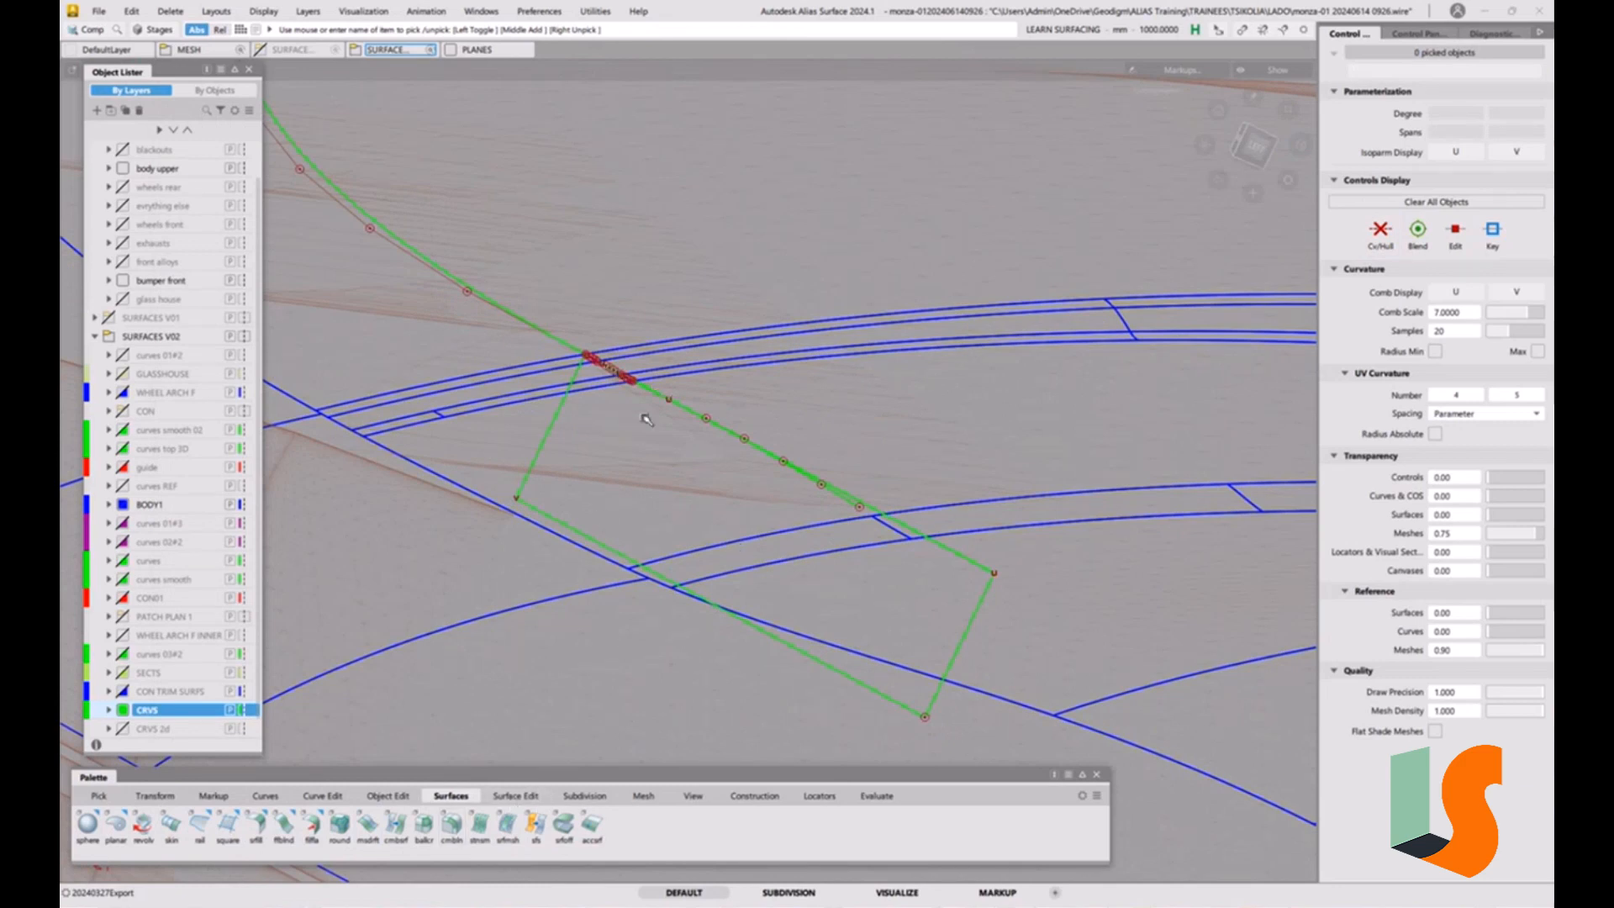
Intersect the draft surface with the body surface it crosses, creating curves on the first surface with history.
{"action": "left_click", "coordinate": [514, 795]}
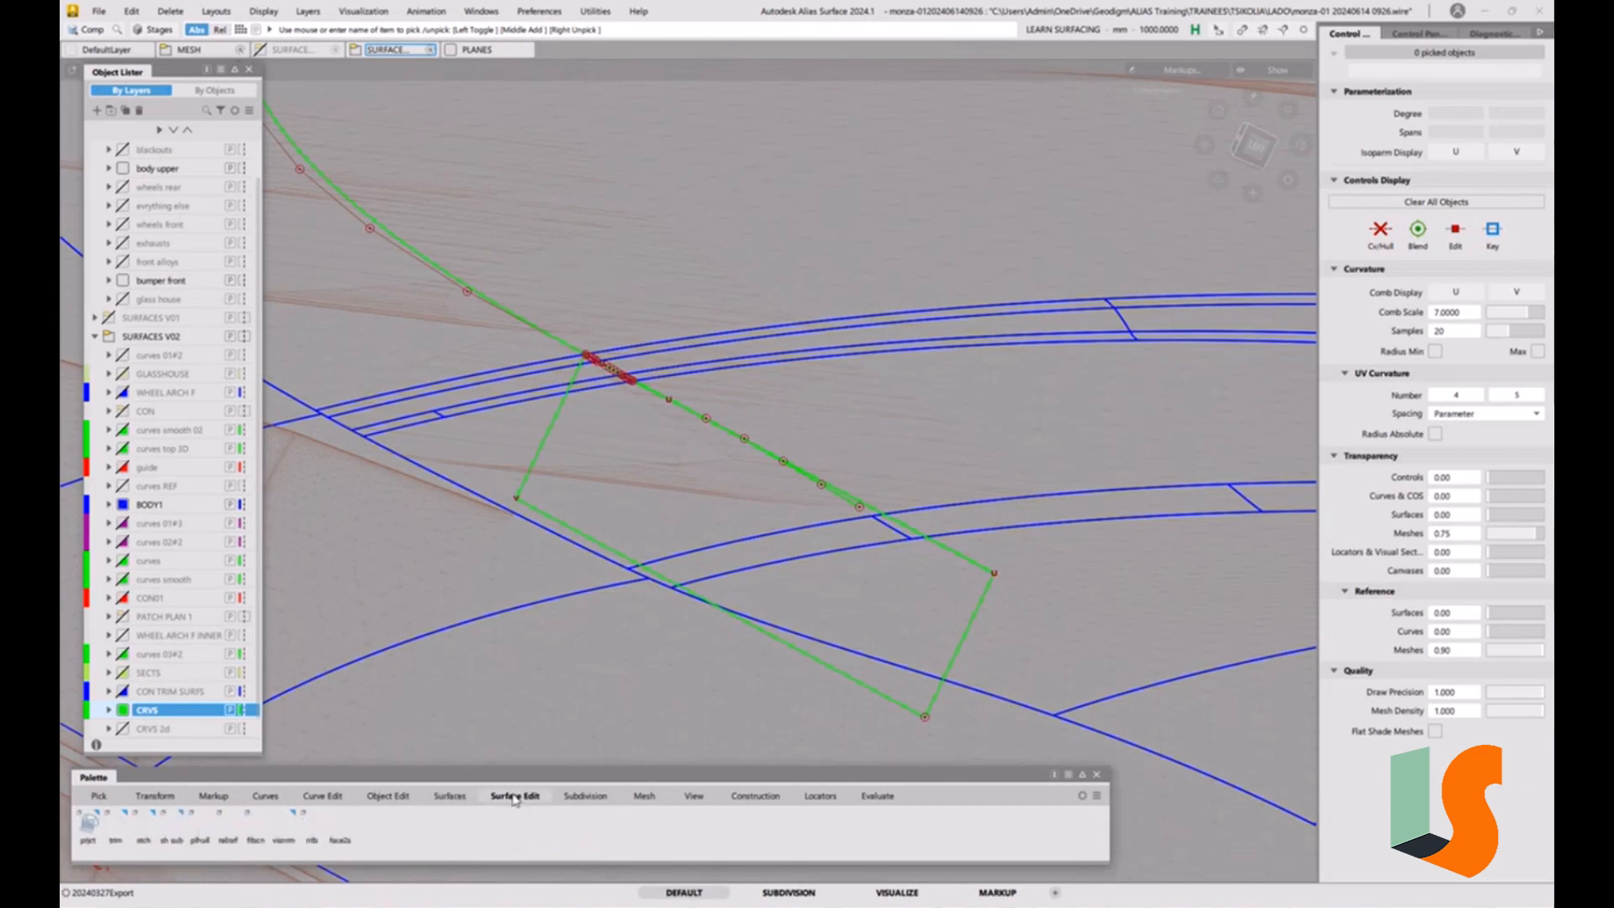
{"action": "double_click", "coordinate": [89, 826]}
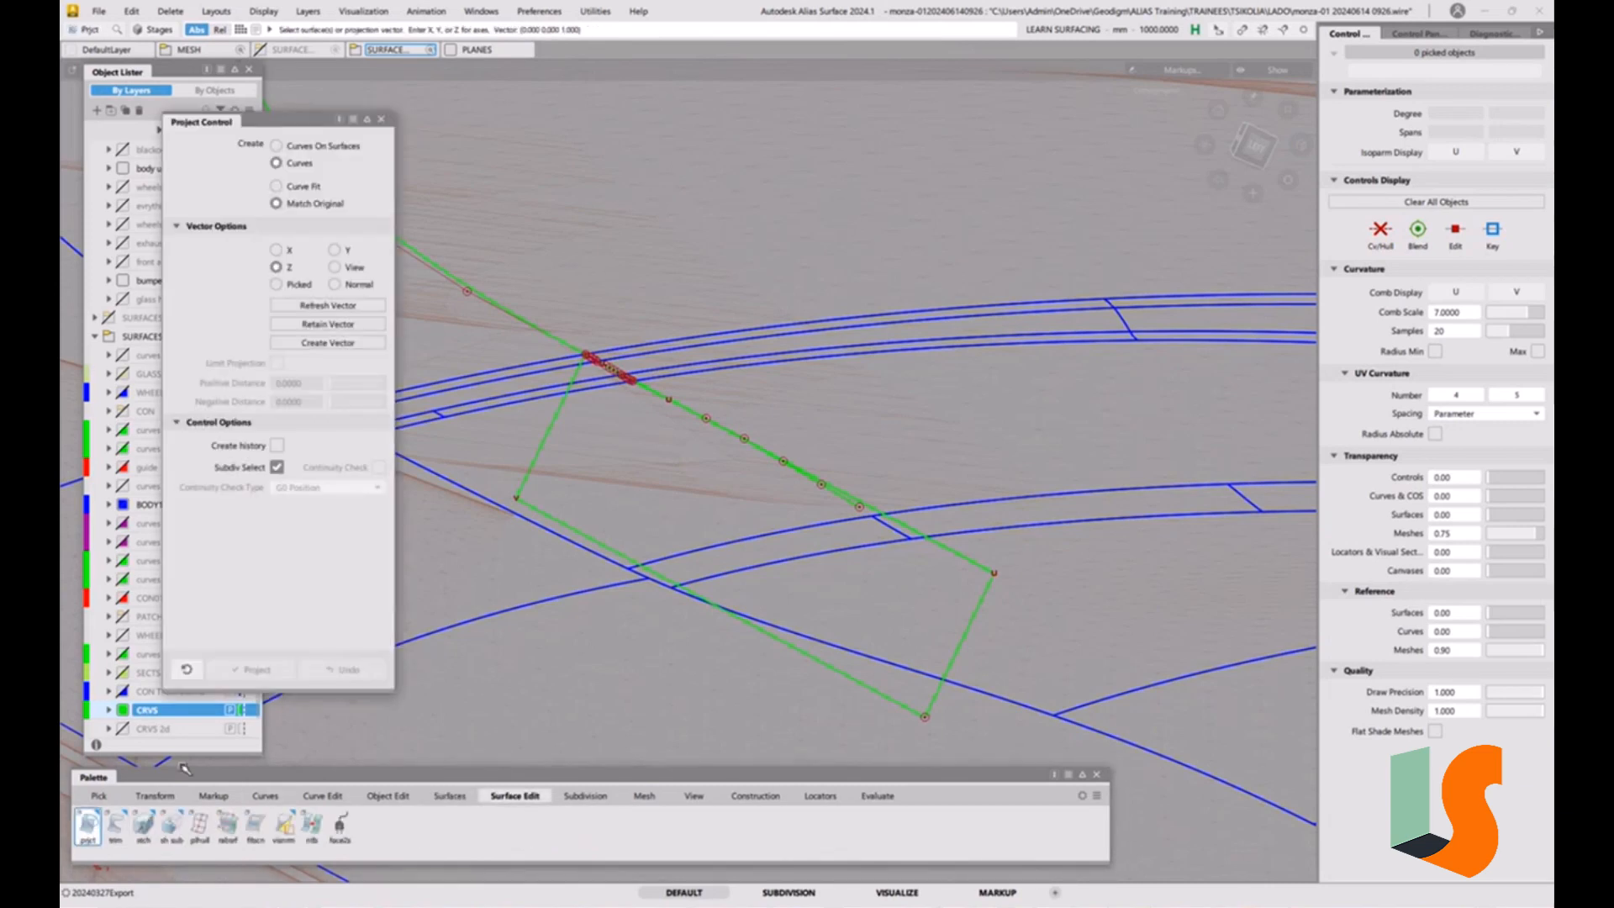
{"action": "left_click", "coordinate": [382, 120]}
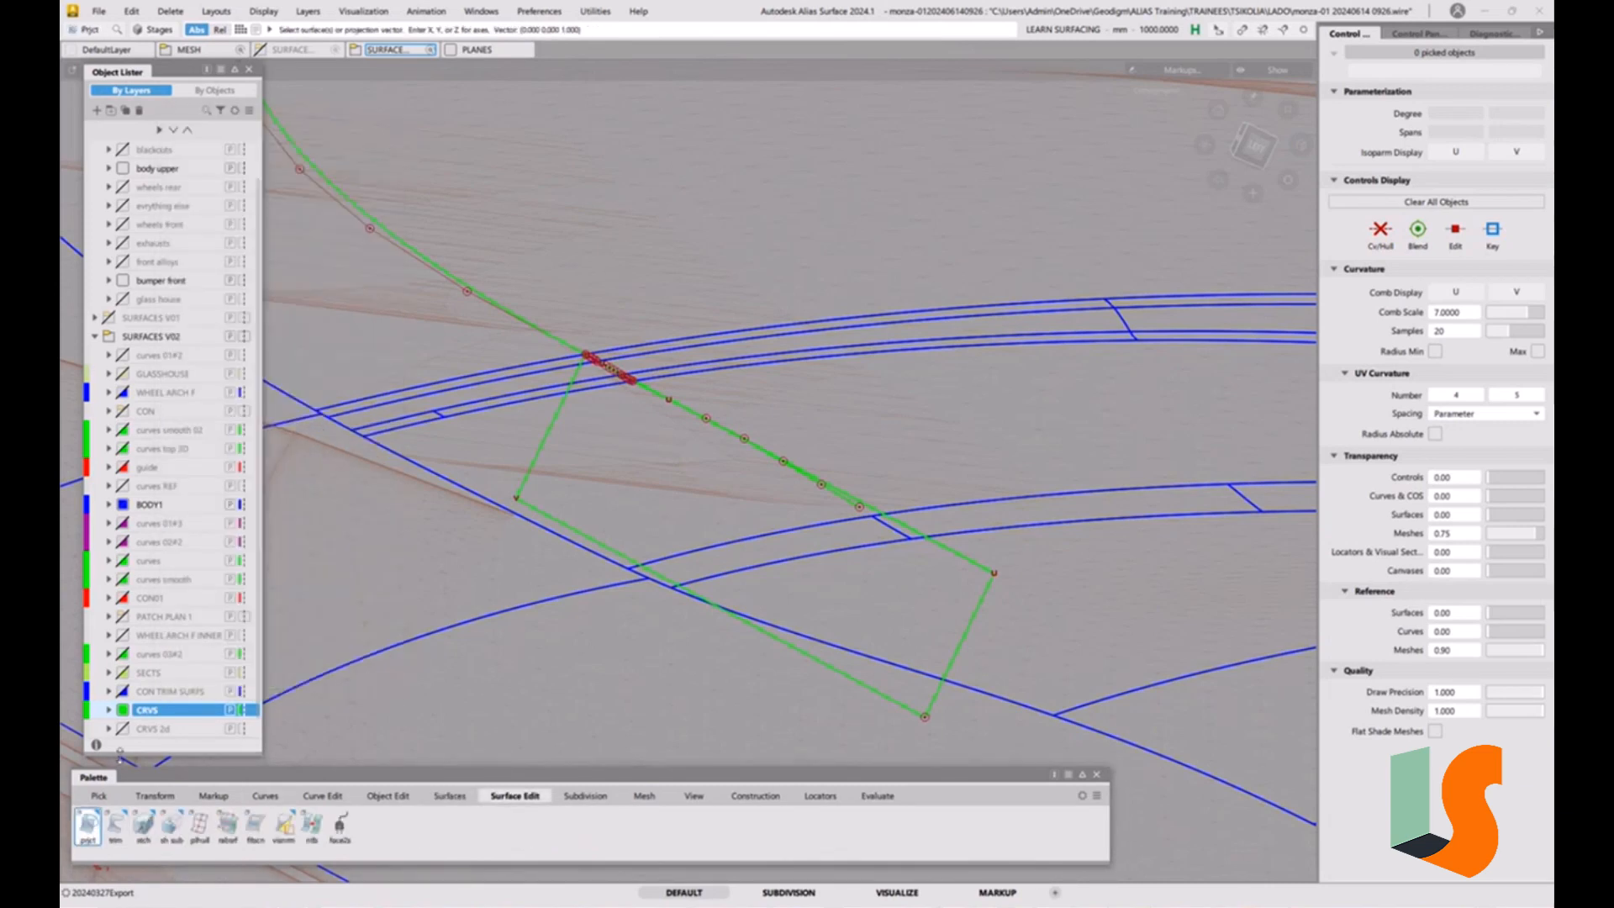
{"action": "left_click_drag", "start_coordinate": [88, 823], "coordinate": [229, 874]}
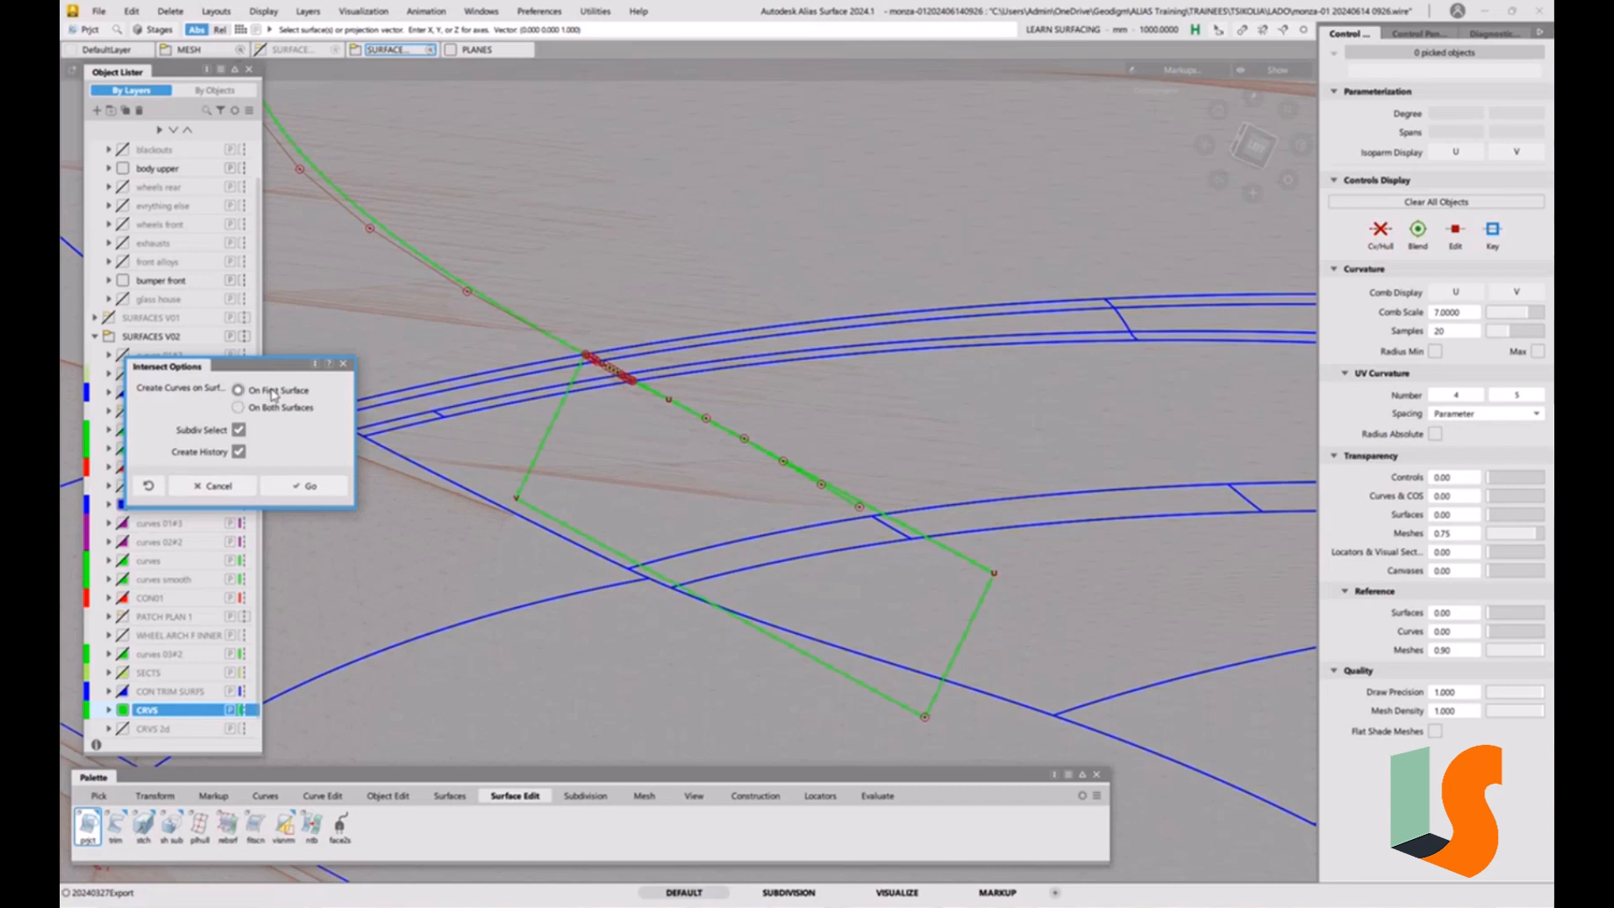
{"action": "left_click", "coordinate": [307, 486]}
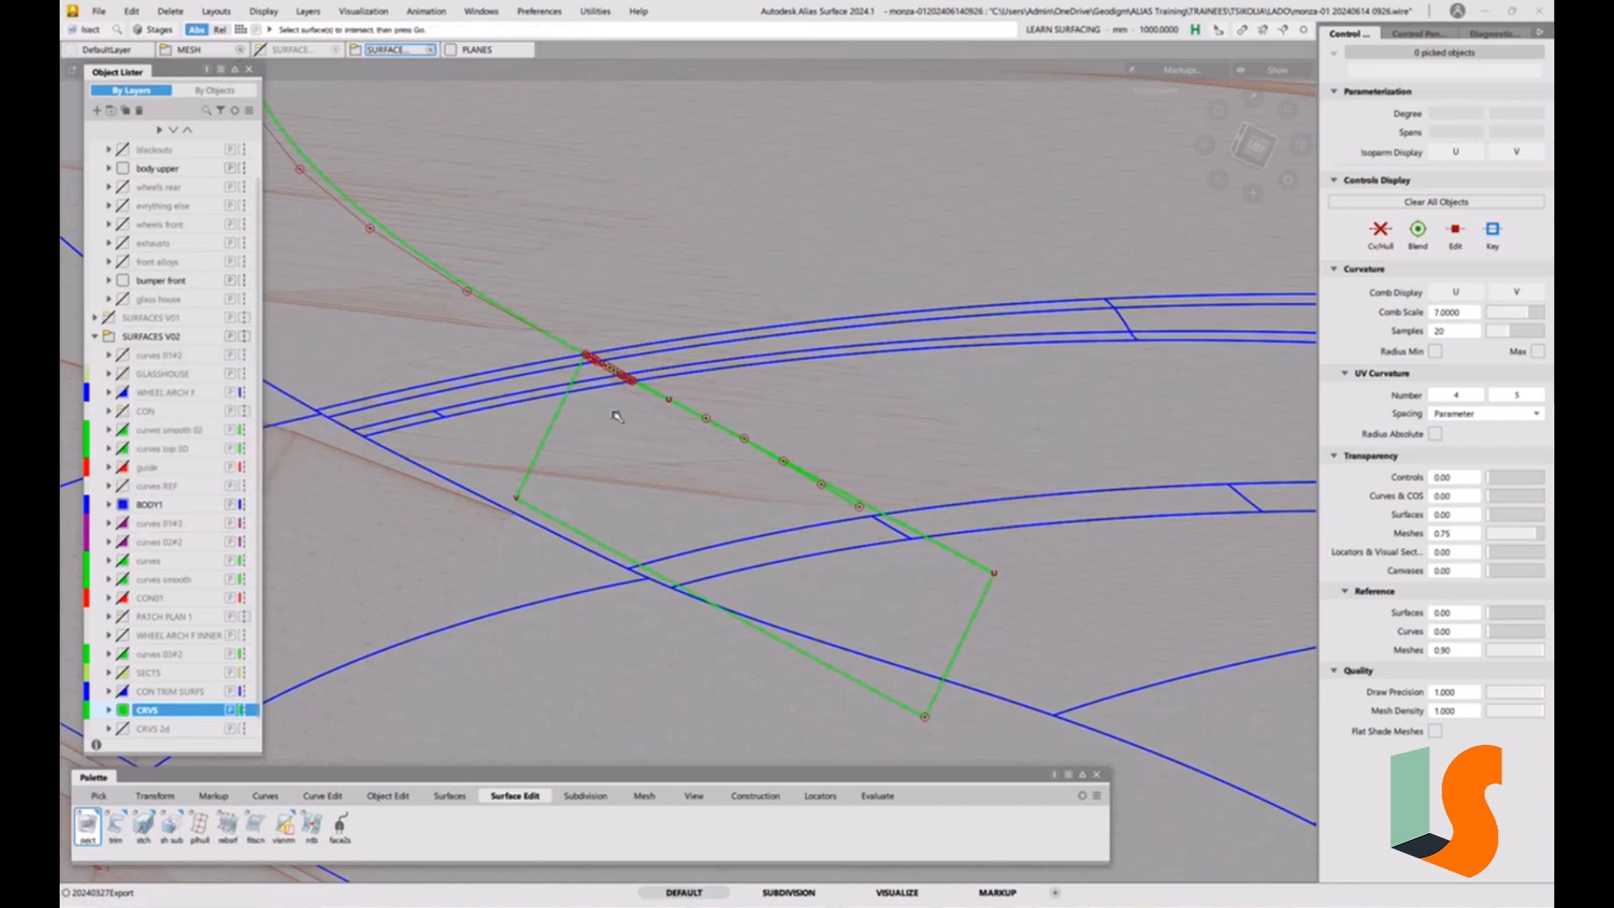
{"action": "left_click", "coordinate": [558, 414]}
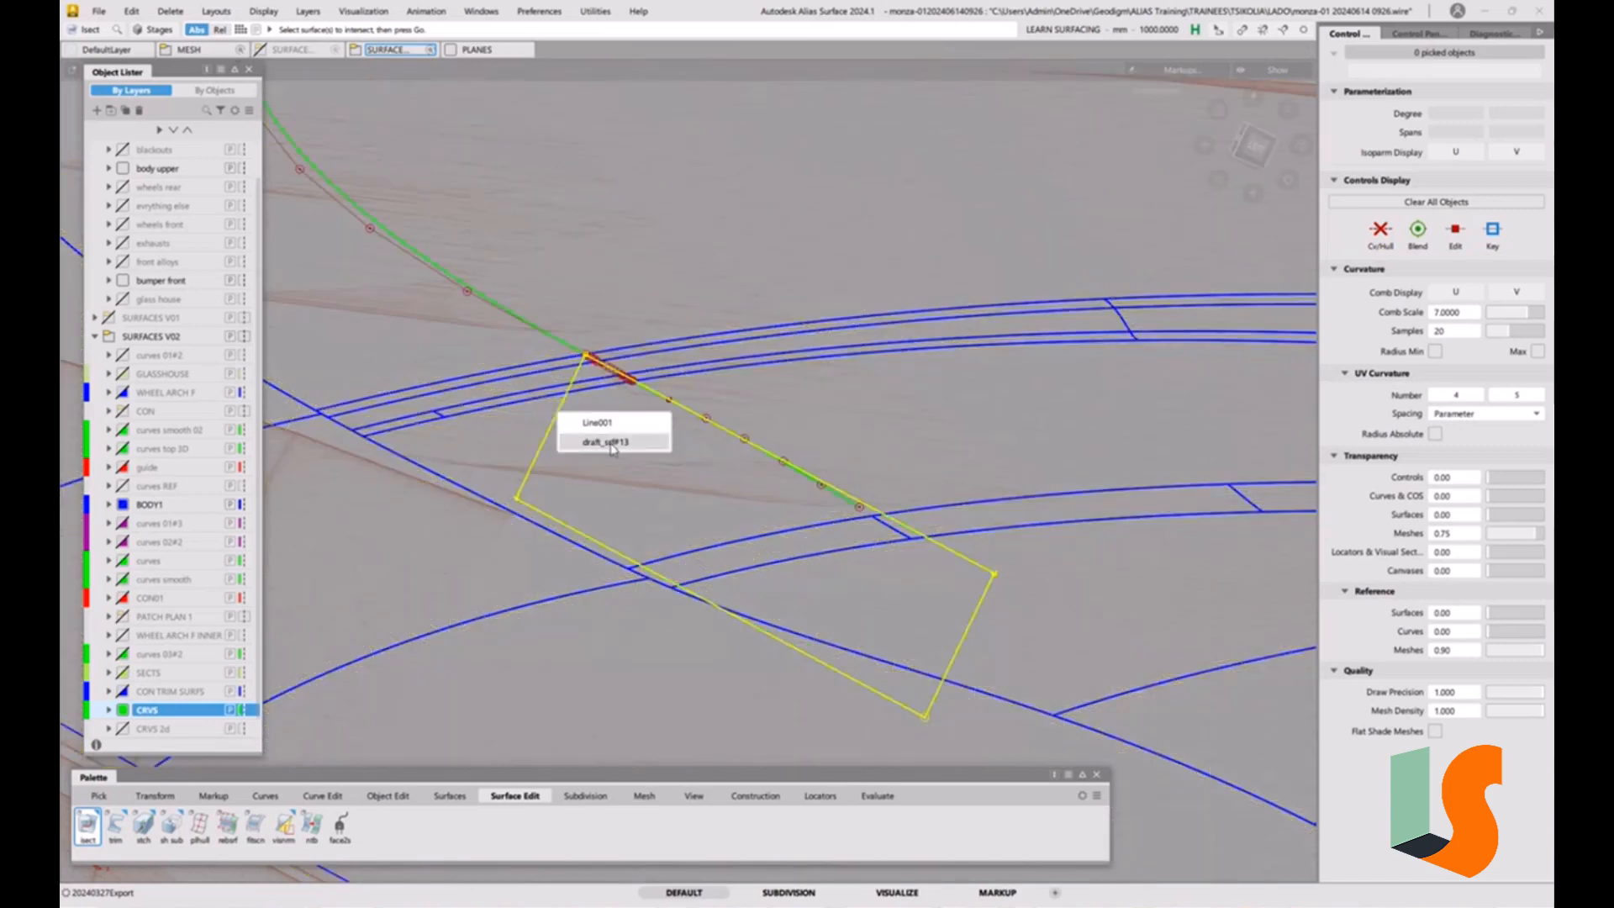
{"action": "left_click", "coordinate": [597, 435]}
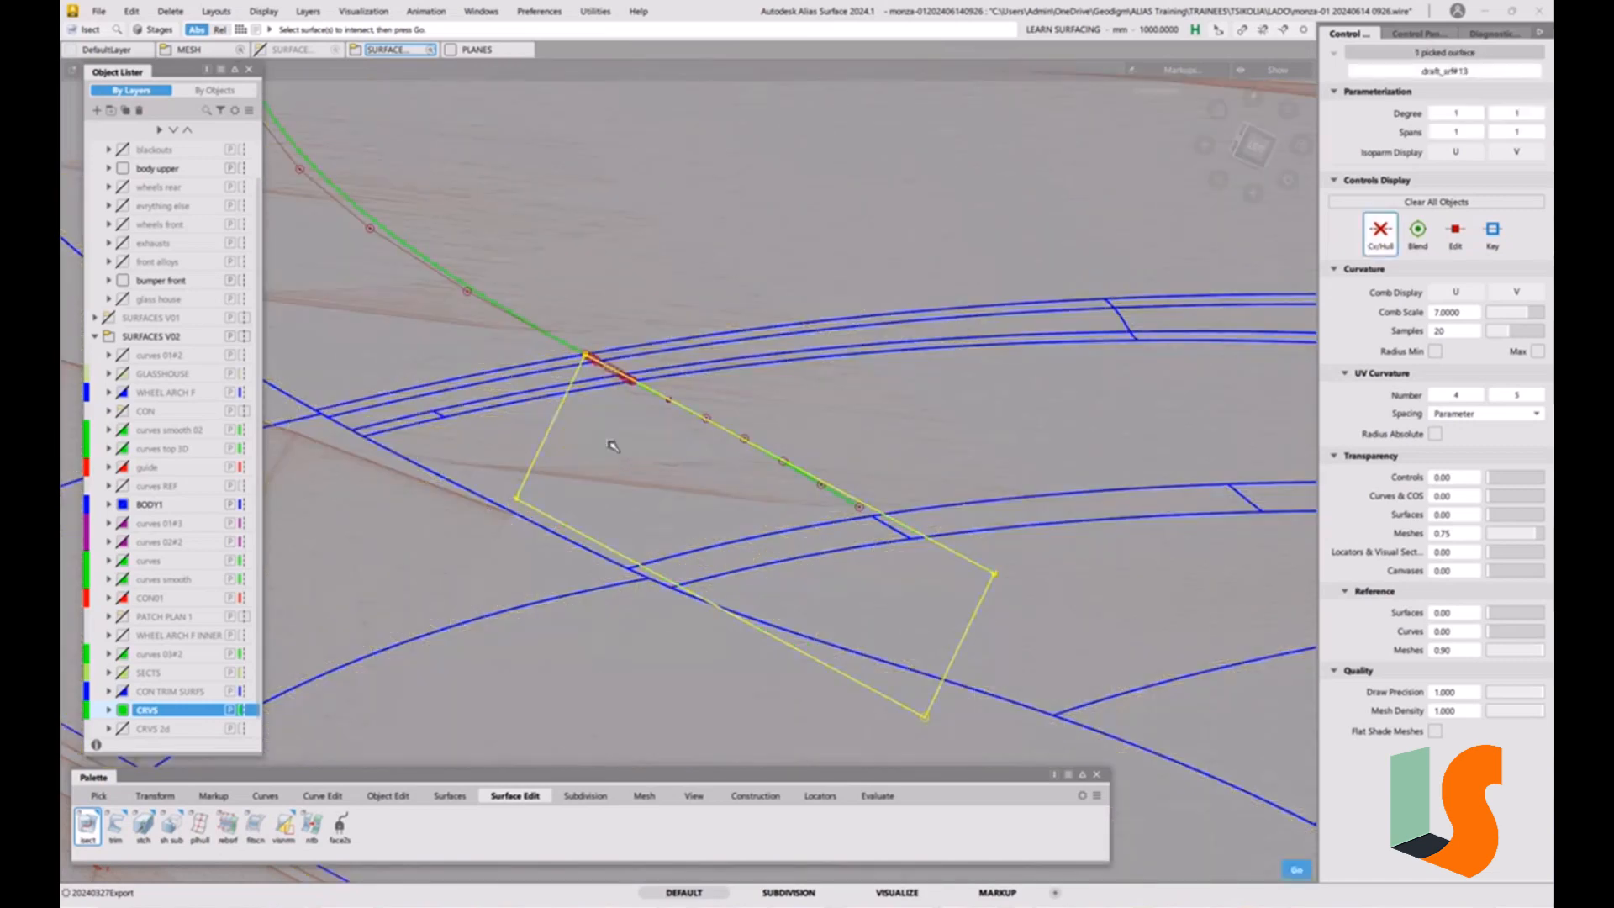
{"action": "key", "text": "space"}
{"action": "left_click_drag", "start_coordinate": [567, 364], "coordinate": [552, 395]}
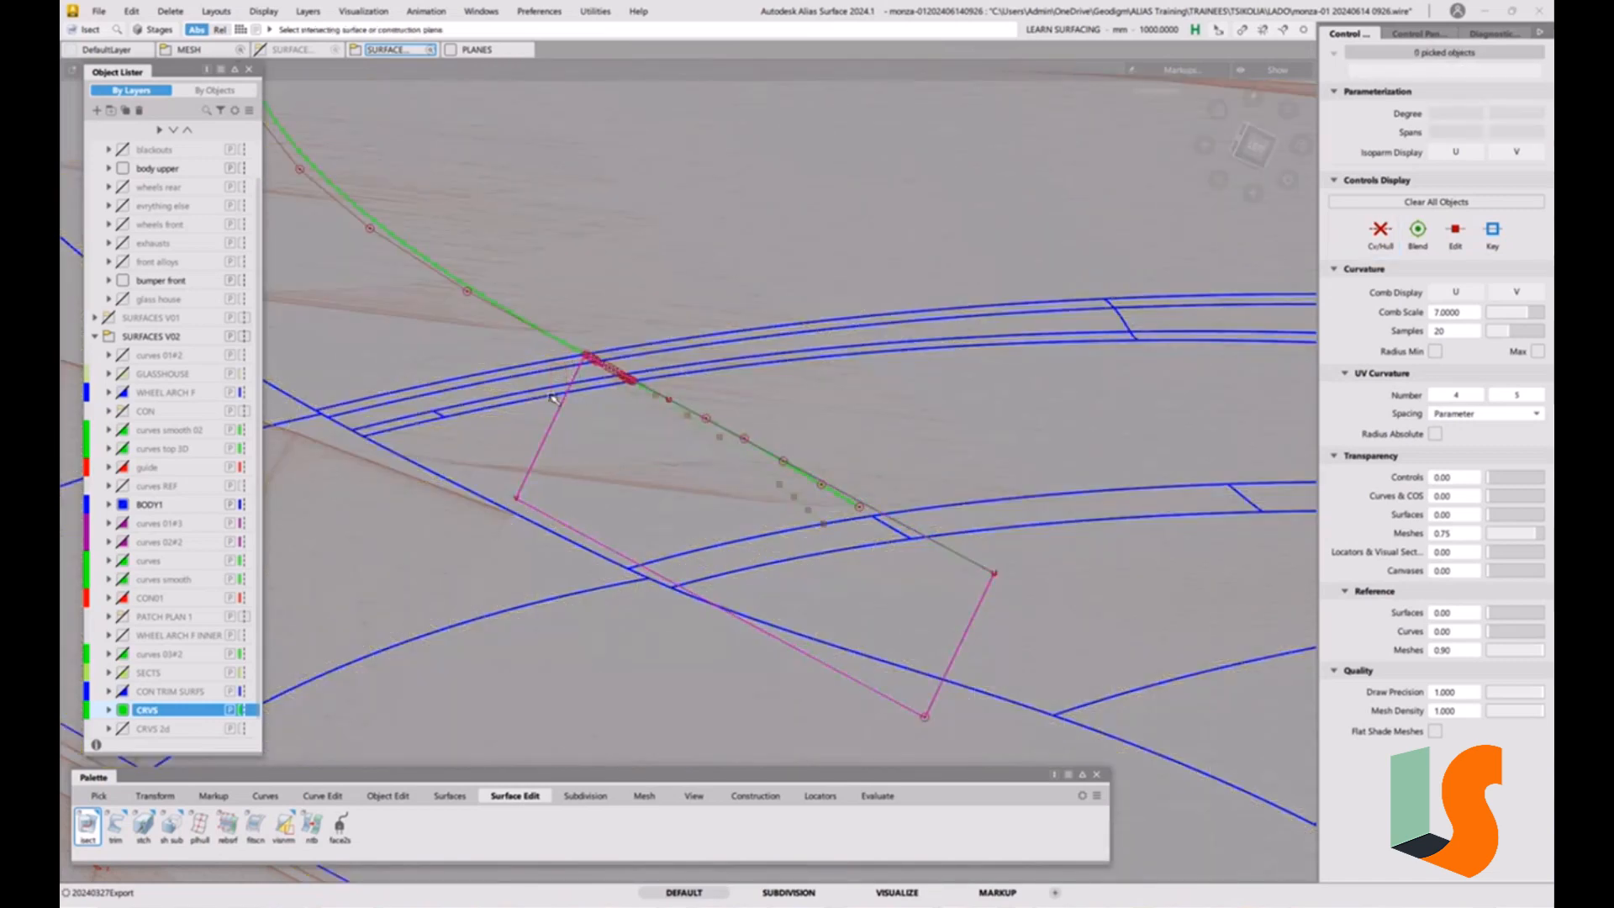
{"action": "mouse_move", "coordinate": [774, 465]}
{"action": "right_mouse_down", "text": "alt+shift"}
{"action": "mouse_move", "coordinate": [810, 396]}
{"action": "mouse_move", "coordinate": [789, 501]}
{"action": "right_mouse_up", "text": "alt+shift"}
{"action": "left_click_drag", "start_coordinate": [615, 489], "coordinate": [580, 294], "text": "ctrl+shift"}
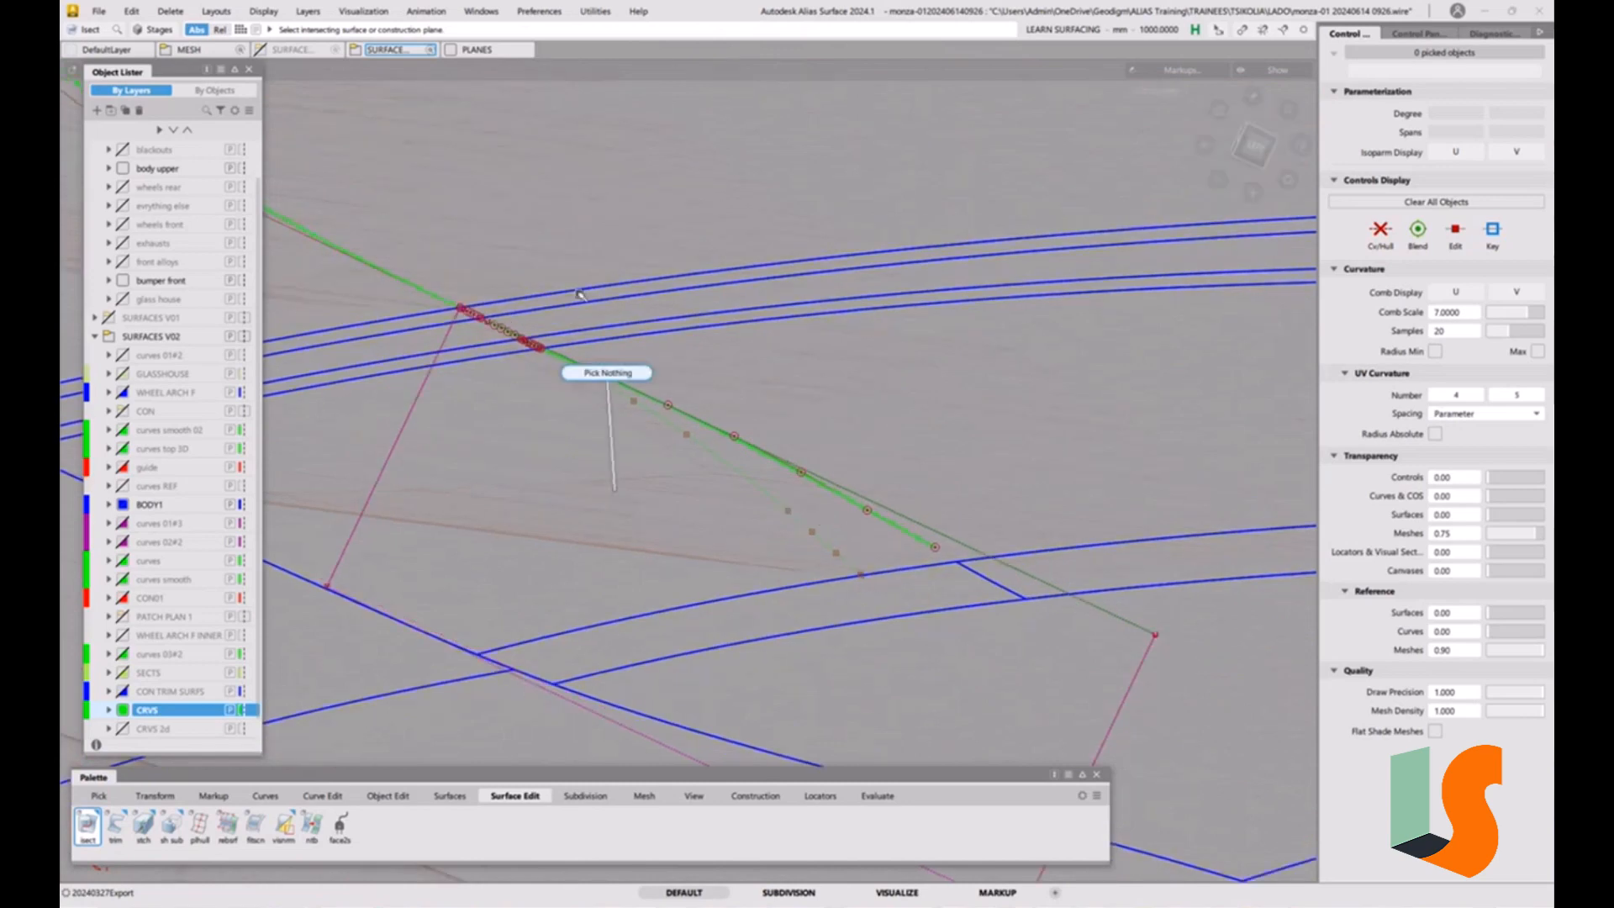
Hide the control vertices of the displayed curves and surfaces.
{"action": "left_click", "coordinate": [267, 11]}
{"action": "left_click", "coordinate": [280, 56]}
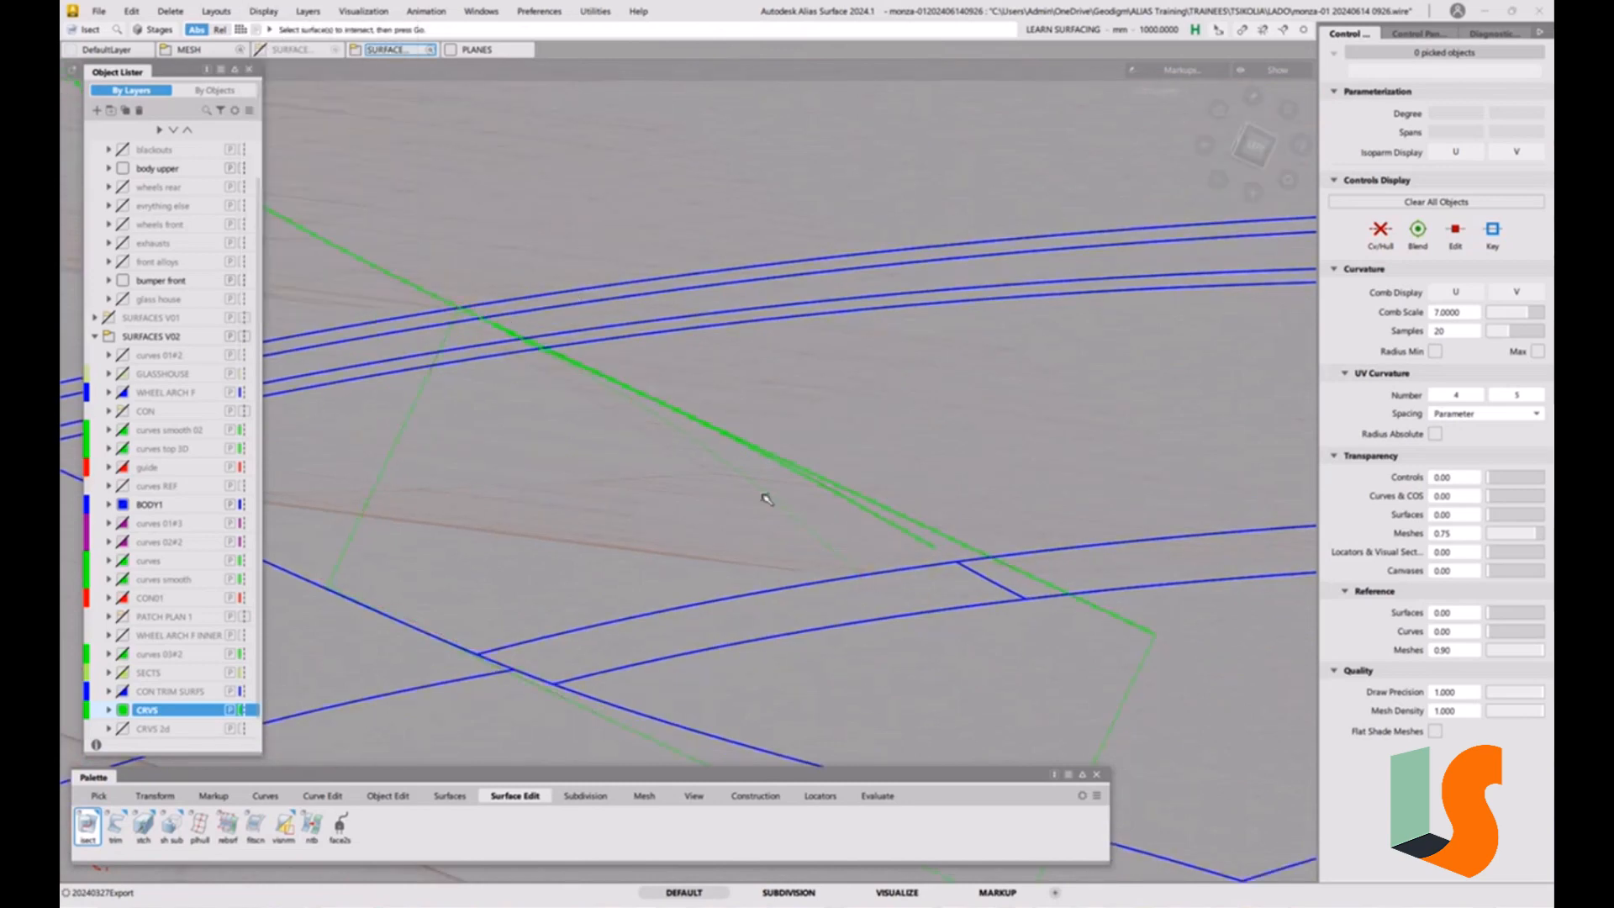
{"action": "left_click_drag", "start_coordinate": [824, 501], "coordinate": [674, 475], "text": "alt+shift"}
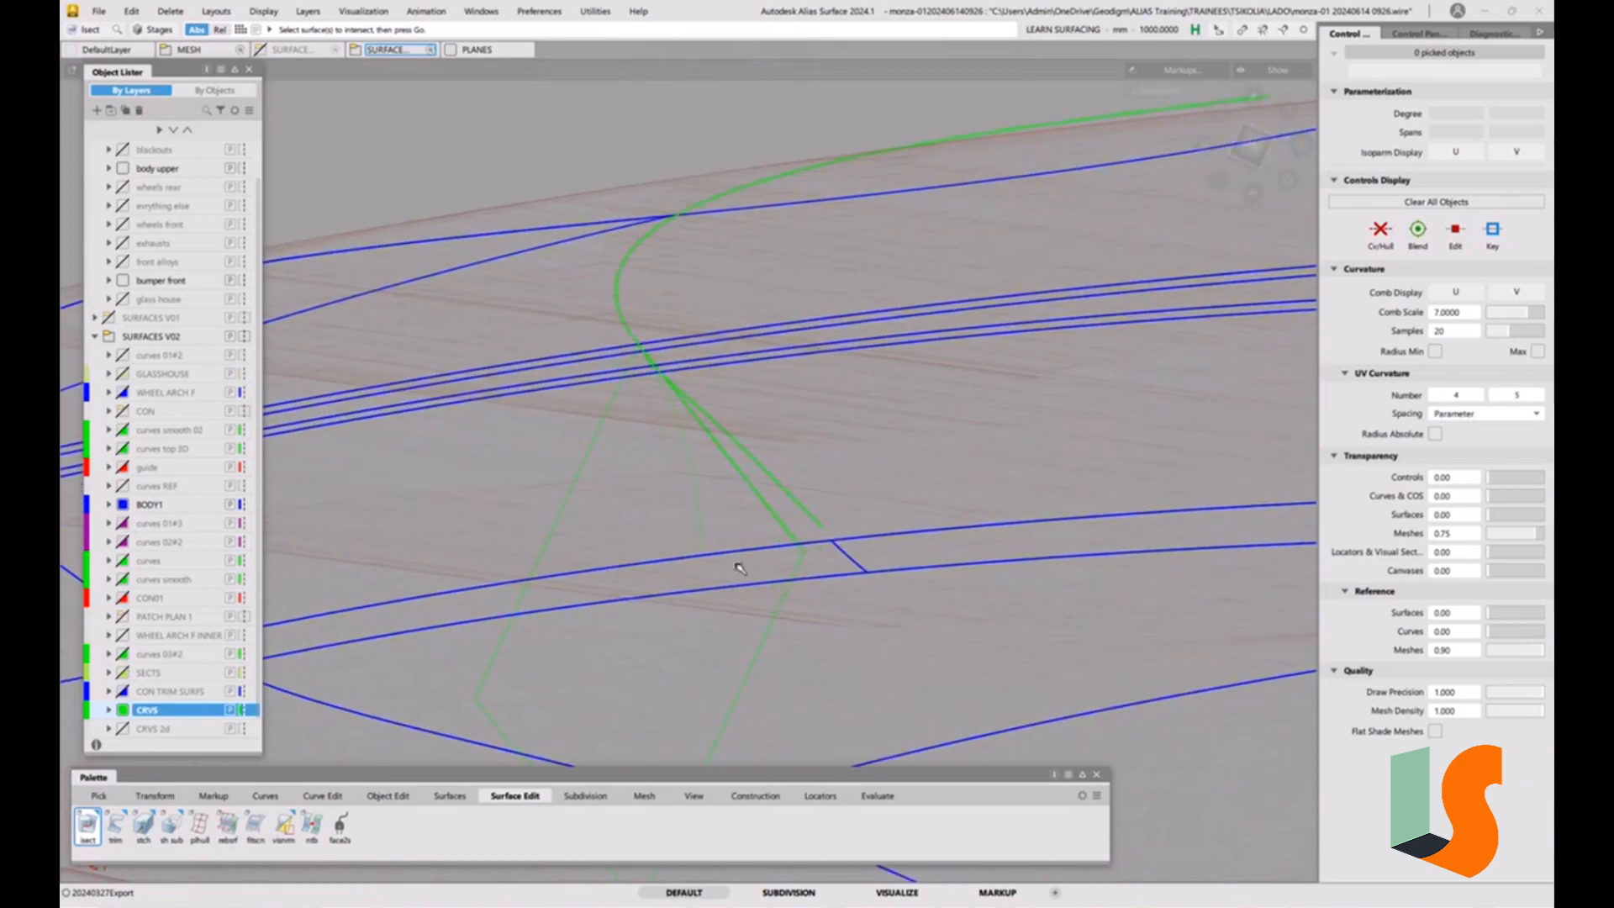
Reopen the draft surface for editing and rotate its draft angle to about -72.93 degrees.
{"action": "key", "text": "ctrl+q"}
{"action": "left_click", "coordinate": [596, 452]}
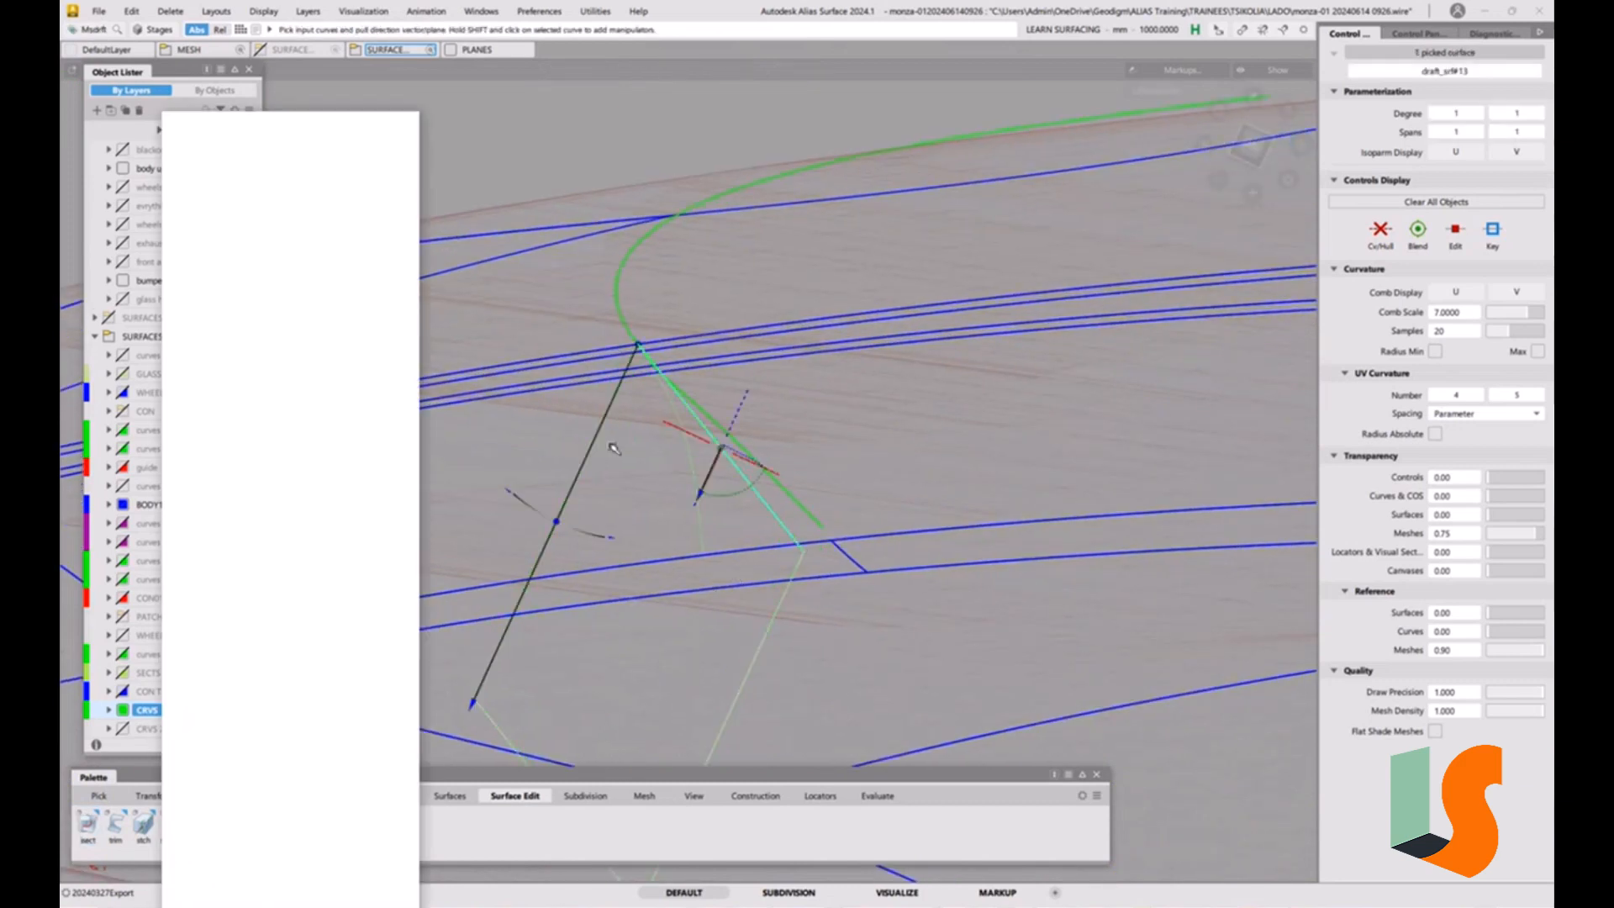
{"action": "left_click_drag", "start_coordinate": [626, 448], "coordinate": [890, 457], "text": "alt+shift"}
{"action": "right_click_drag", "start_coordinate": [767, 410], "coordinate": [816, 309], "text": "alt+shift"}
{"action": "middle_click_drag", "start_coordinate": [812, 319], "coordinate": [768, 439], "text": "alt+shift"}
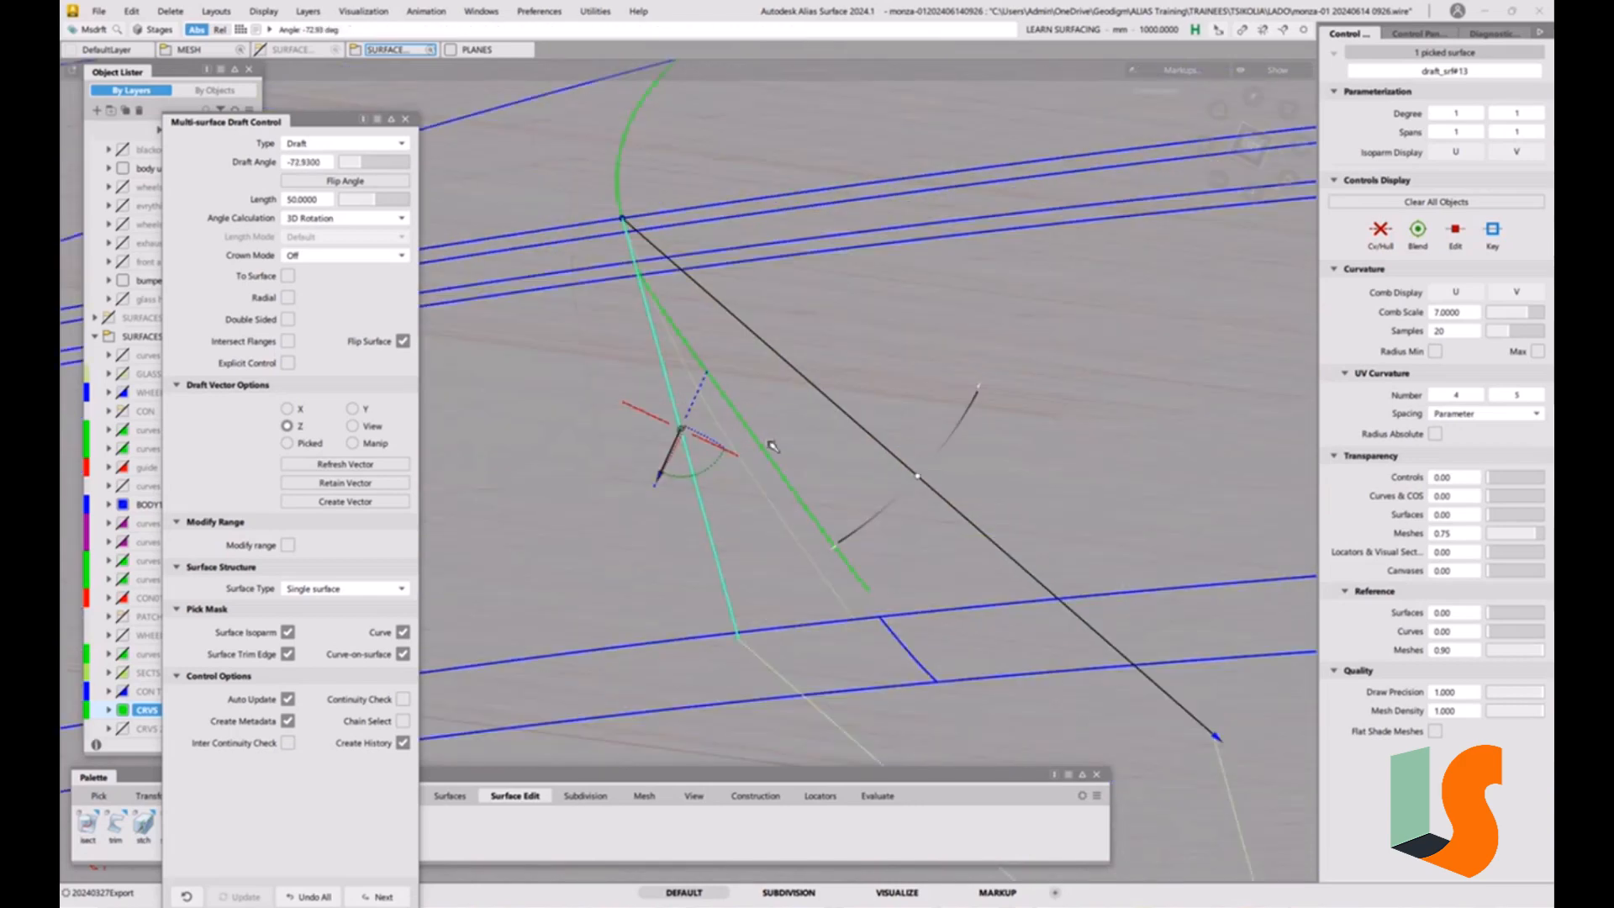
Adjust the draft surface's angle to about -76.68 degrees, judging its direction against the hood curve across the strips.
{"action": "left_click_drag", "start_coordinate": [768, 443], "coordinate": [754, 428], "text": "alt+shift"}
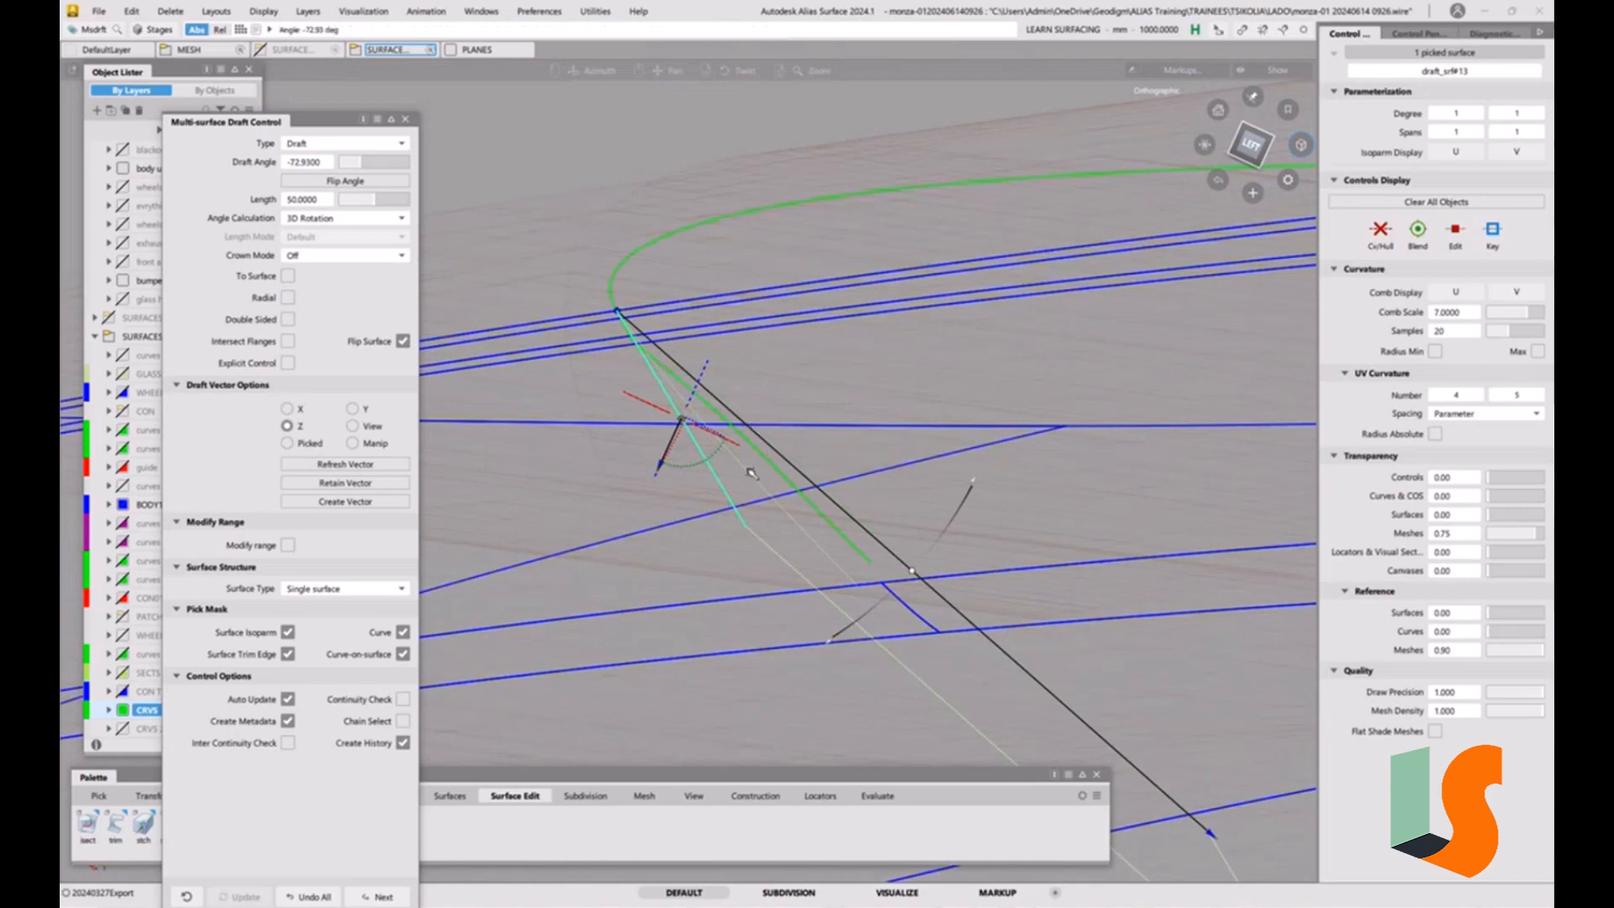
{"action": "left_click_drag", "start_coordinate": [847, 502], "coordinate": [748, 465], "text": "alt+shift"}
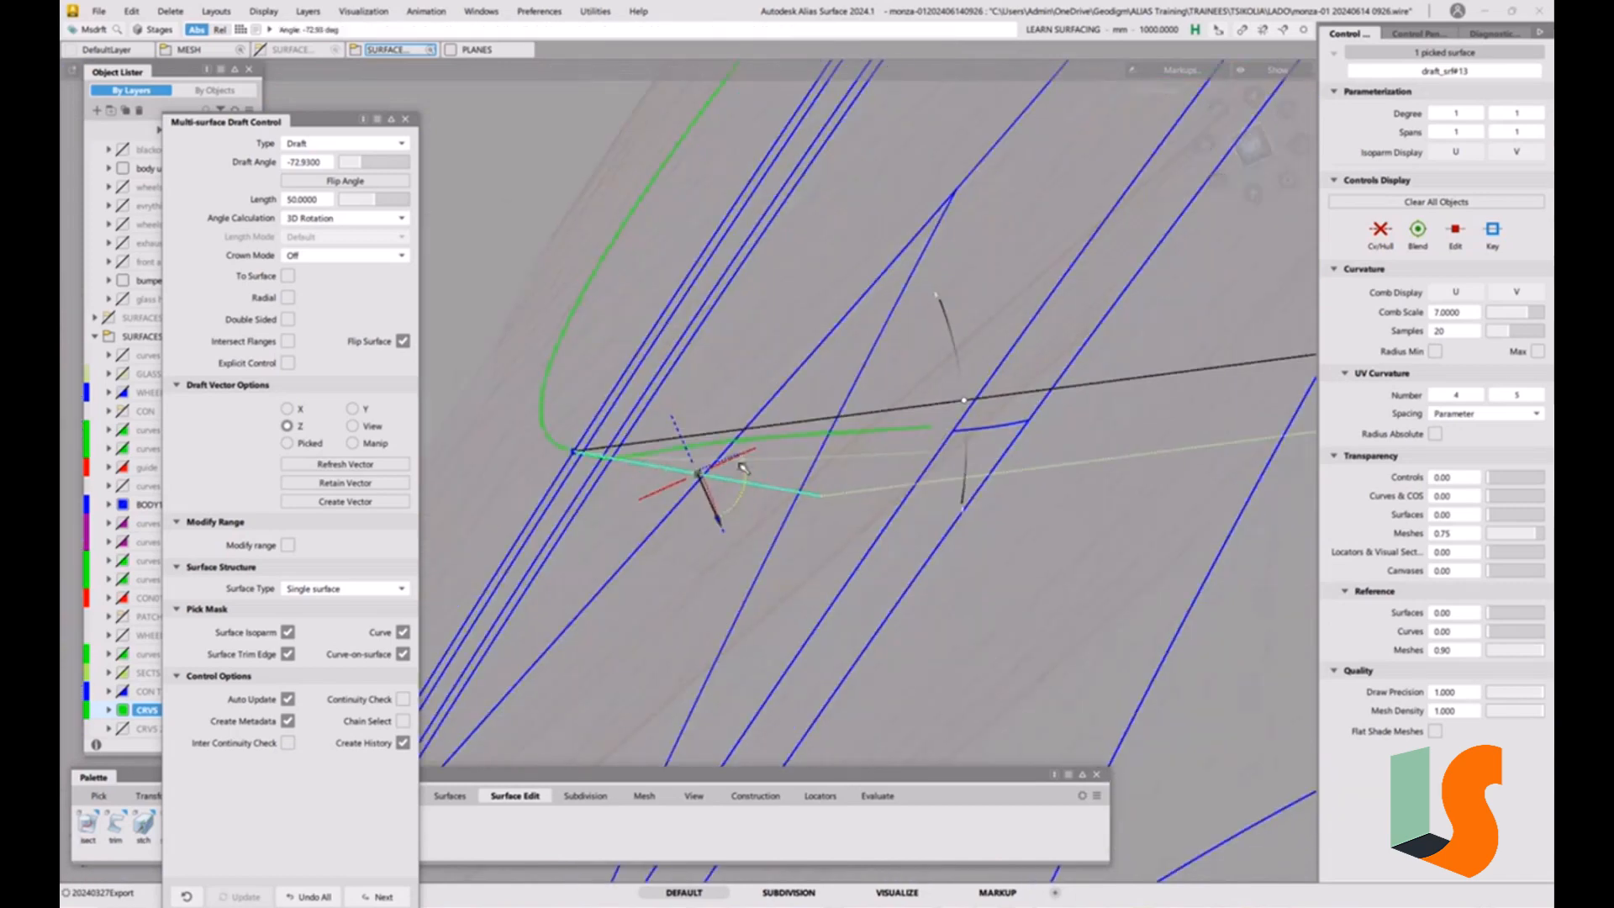
{"action": "left_click_drag", "start_coordinate": [908, 455], "coordinate": [850, 456], "text": "alt+shift"}
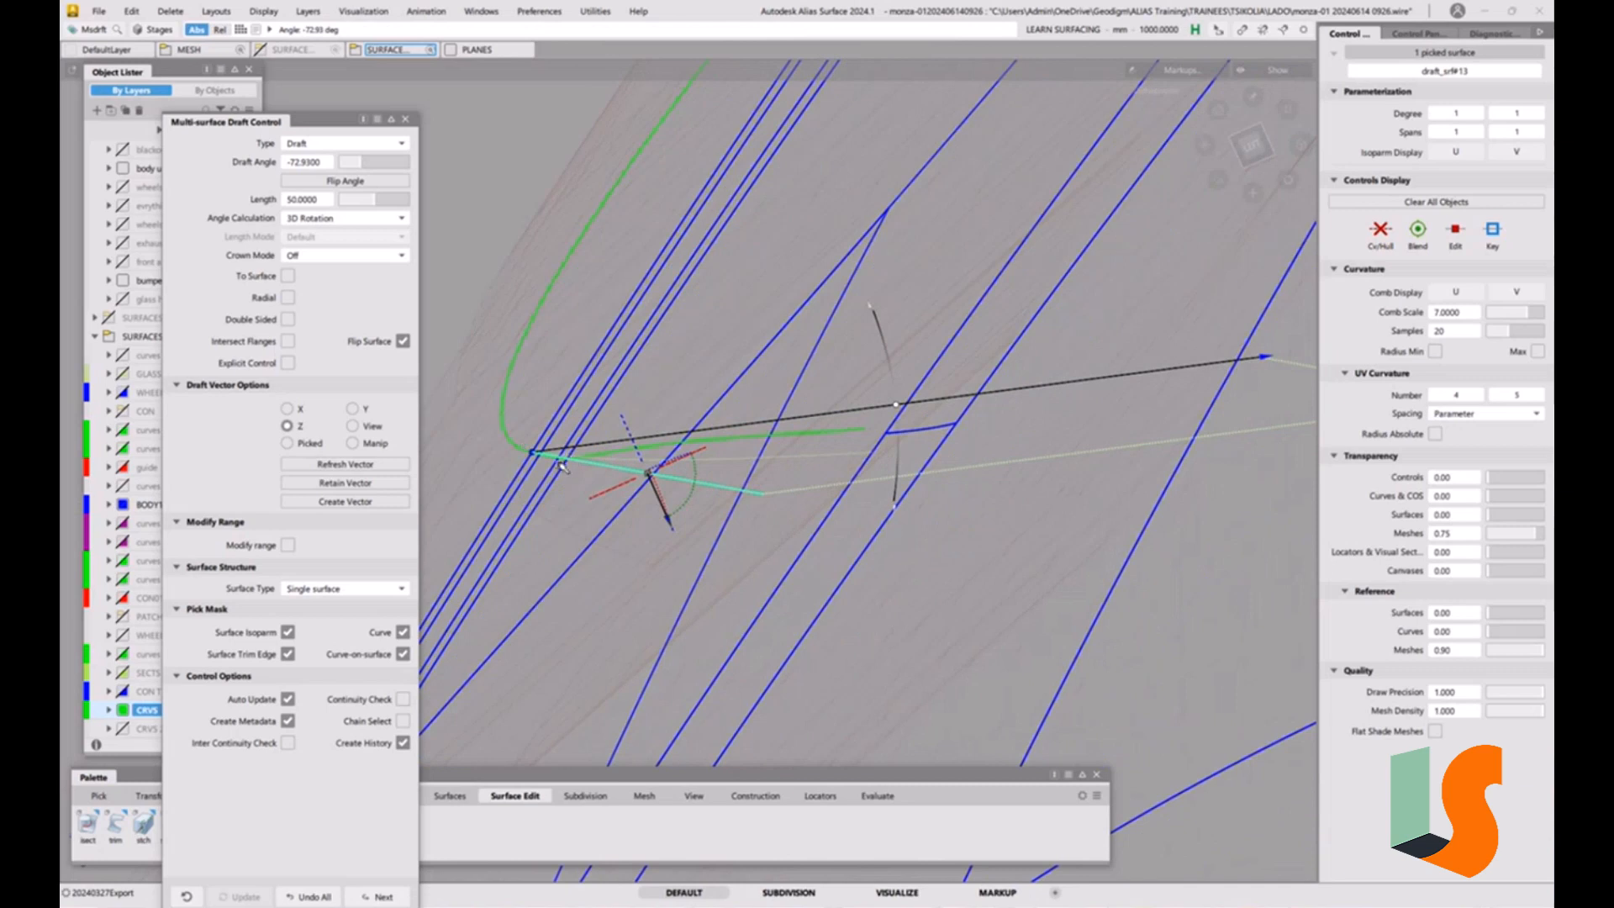
{"action": "left_click_drag", "start_coordinate": [589, 462], "coordinate": [604, 419], "text": "alt+shift"}
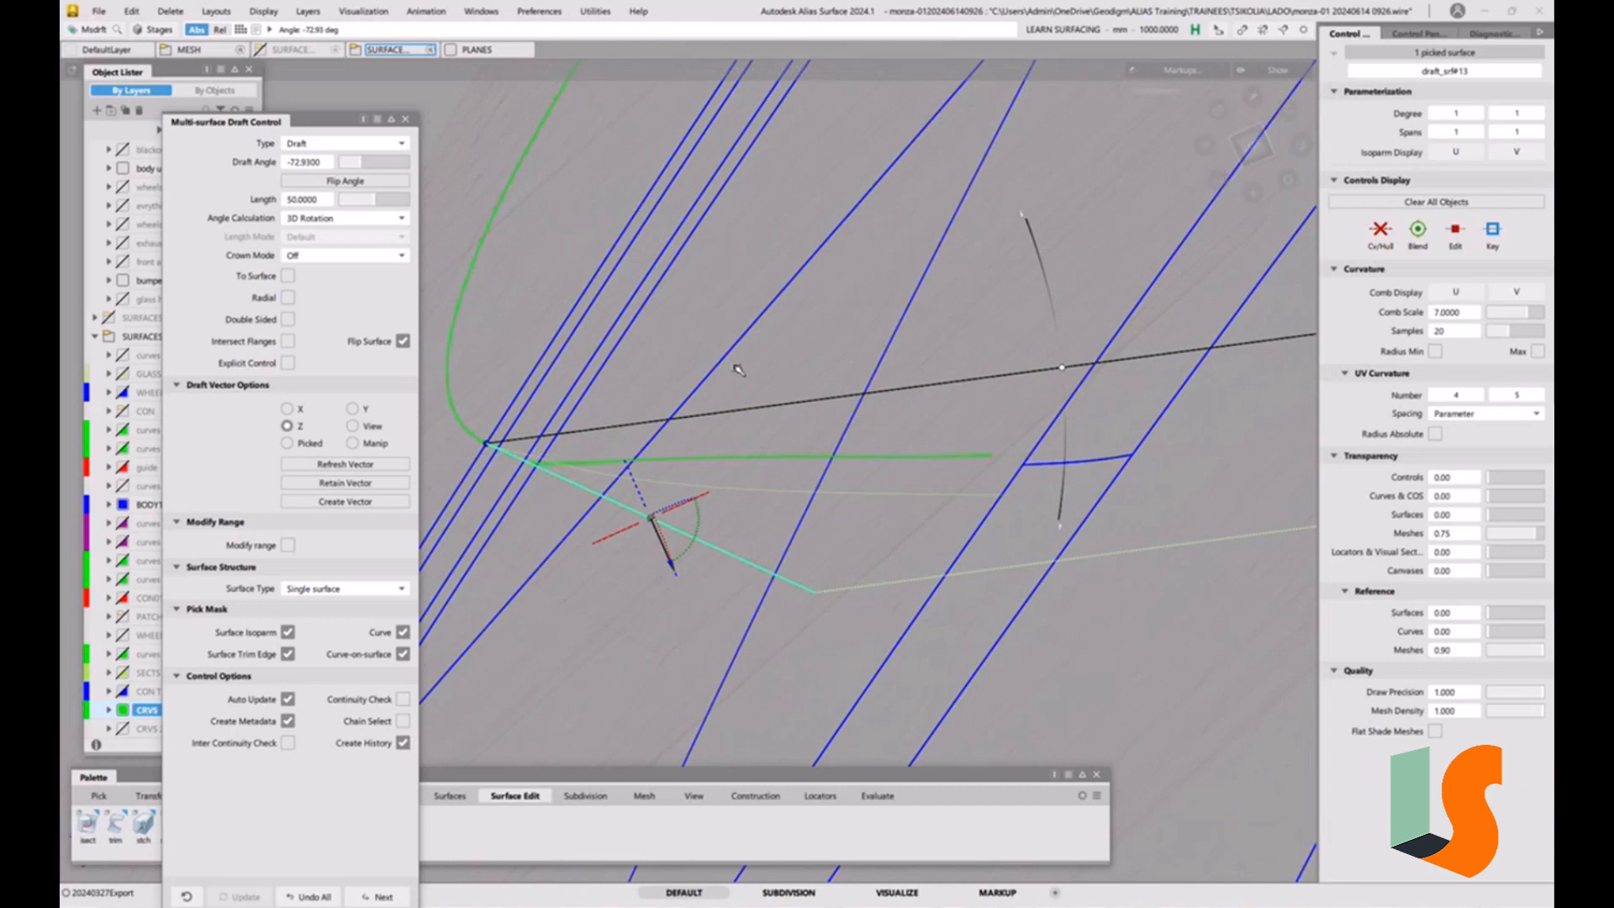
{"action": "left_click_drag", "start_coordinate": [738, 370], "coordinate": [893, 376], "text": "alt+shift"}
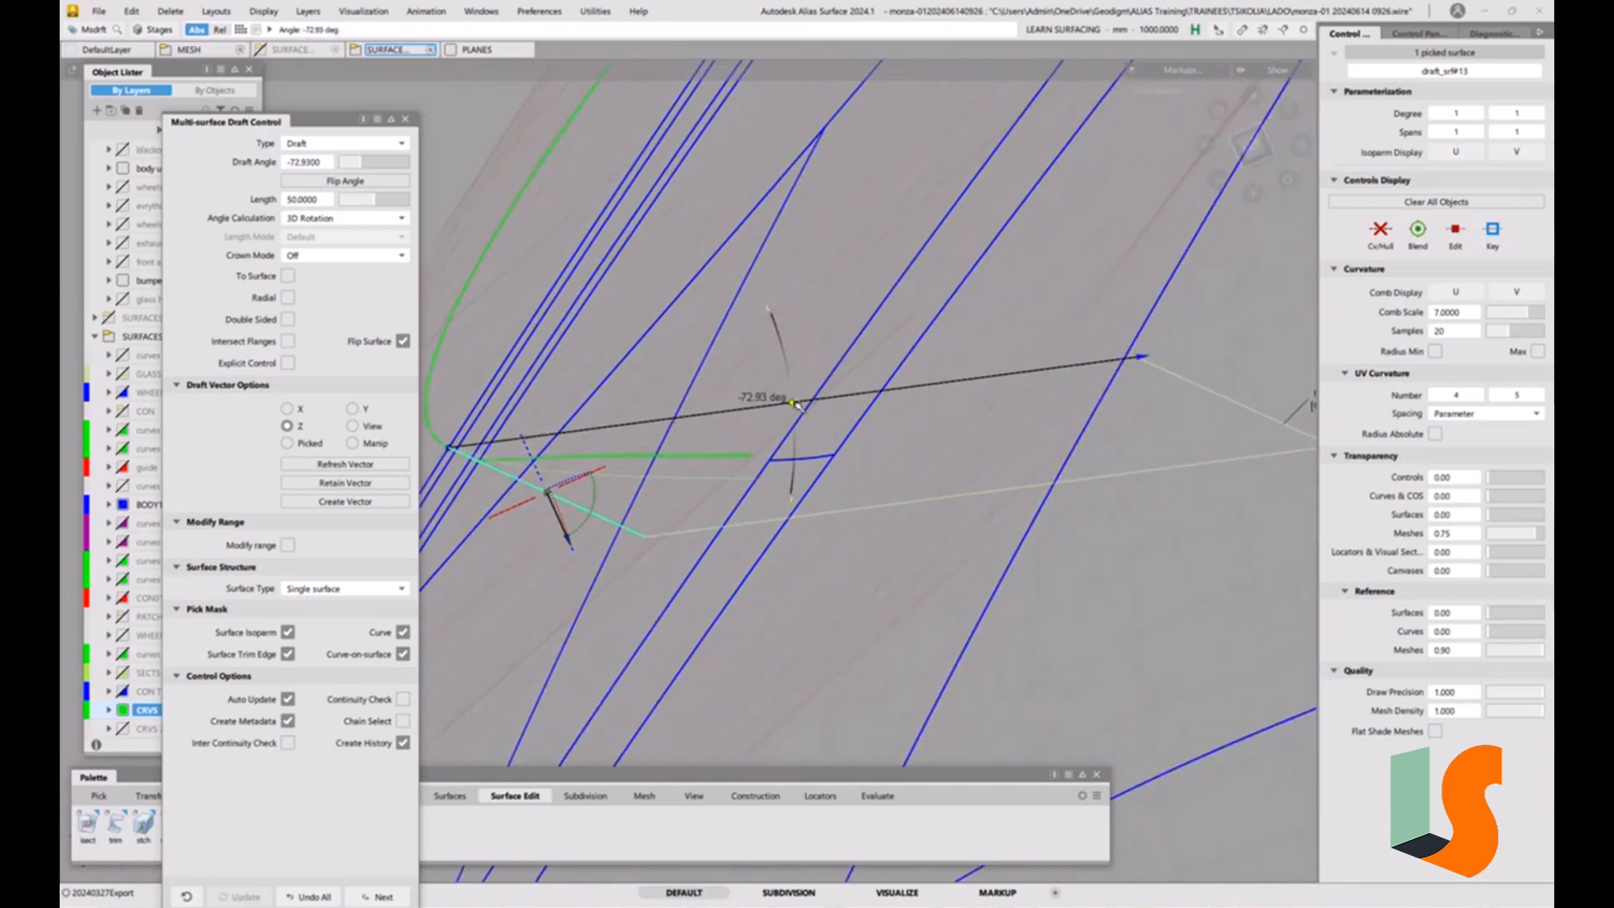
{"action": "left_click_drag", "start_coordinate": [799, 404], "coordinate": [804, 381]}
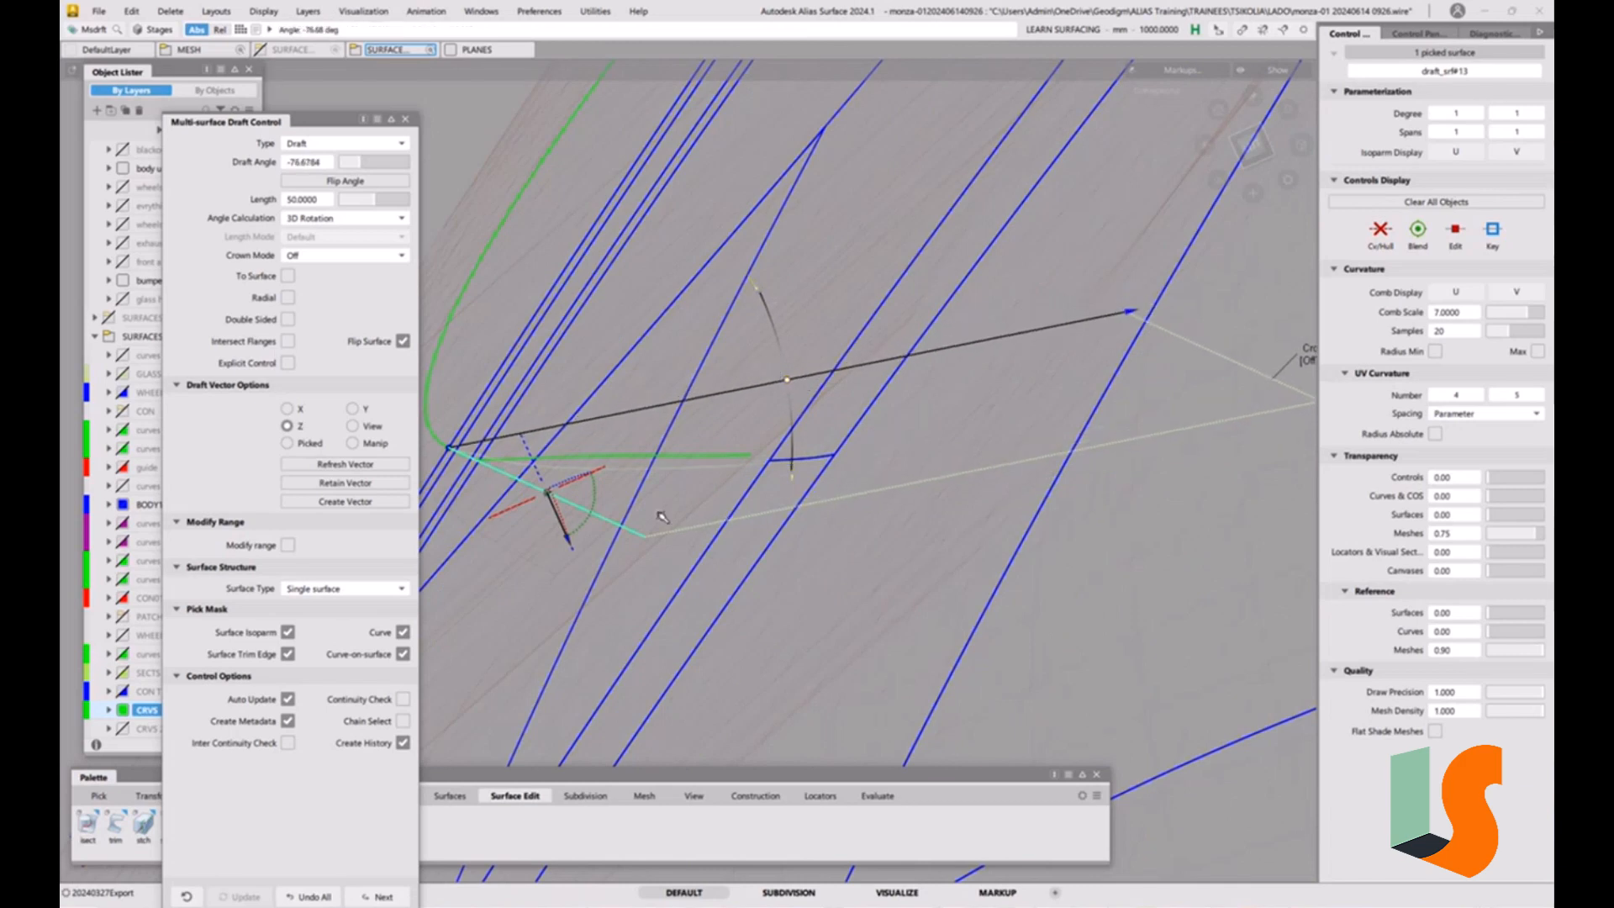
Examine from oblique and side angles how the draft surface and linear extension run across the strips.
{"action": "left_click_drag", "start_coordinate": [659, 515], "coordinate": [740, 548], "text": "alt+shift"}
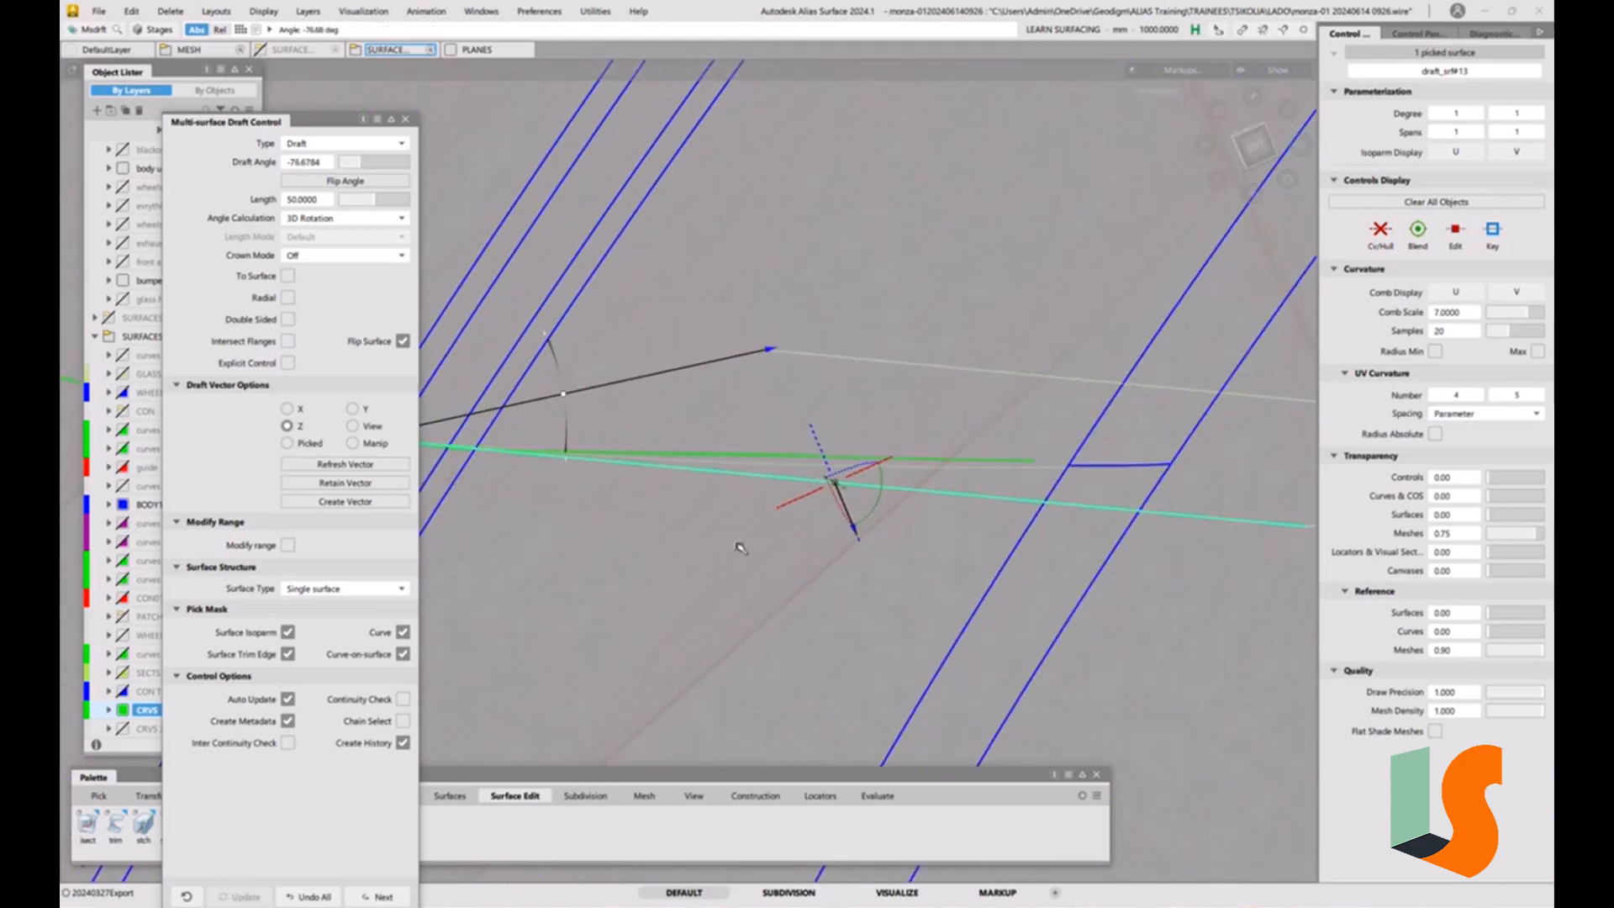
{"action": "right_click_drag", "start_coordinate": [799, 555], "coordinate": [746, 583], "text": "alt+shift"}
{"action": "mouse_move", "coordinate": [746, 584]}
{"action": "middle_mouse_down", "text": "alt+shift"}
{"action": "mouse_move", "coordinate": [865, 560]}
{"action": "mouse_move", "coordinate": [755, 573]}
{"action": "middle_mouse_up", "text": "alt+shift"}
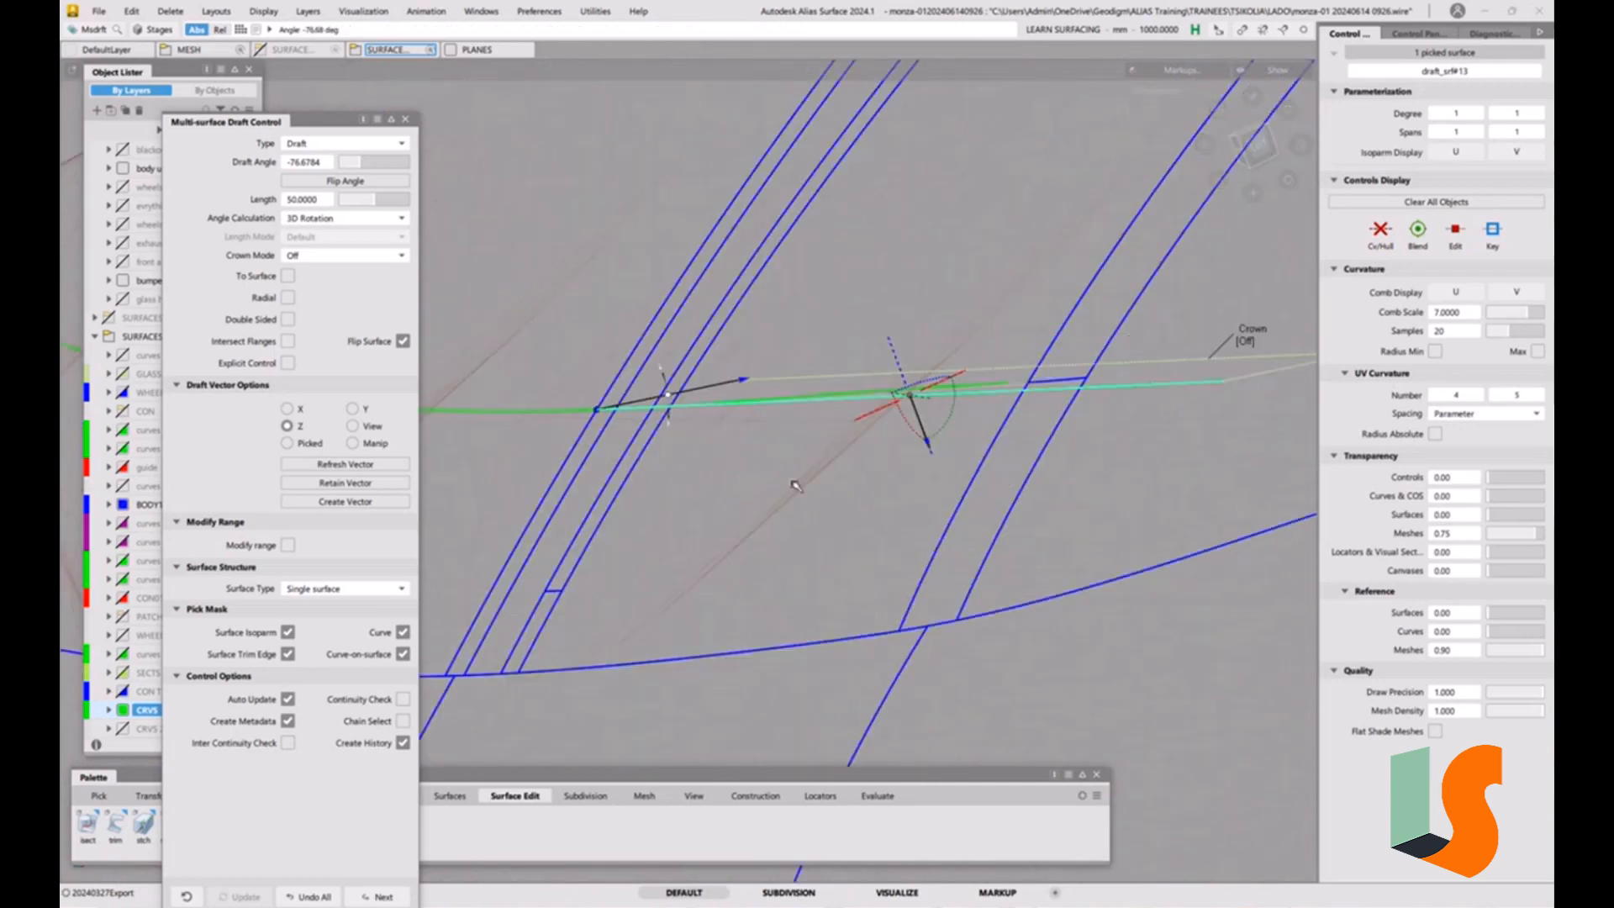
{"action": "left_click_drag", "start_coordinate": [761, 538], "coordinate": [869, 280], "text": "alt+shift"}
{"action": "right_click_drag", "start_coordinate": [900, 216], "coordinate": [828, 244], "text": "alt+shift"}
{"action": "left_click", "coordinate": [1255, 148], "text": "alt+shift"}
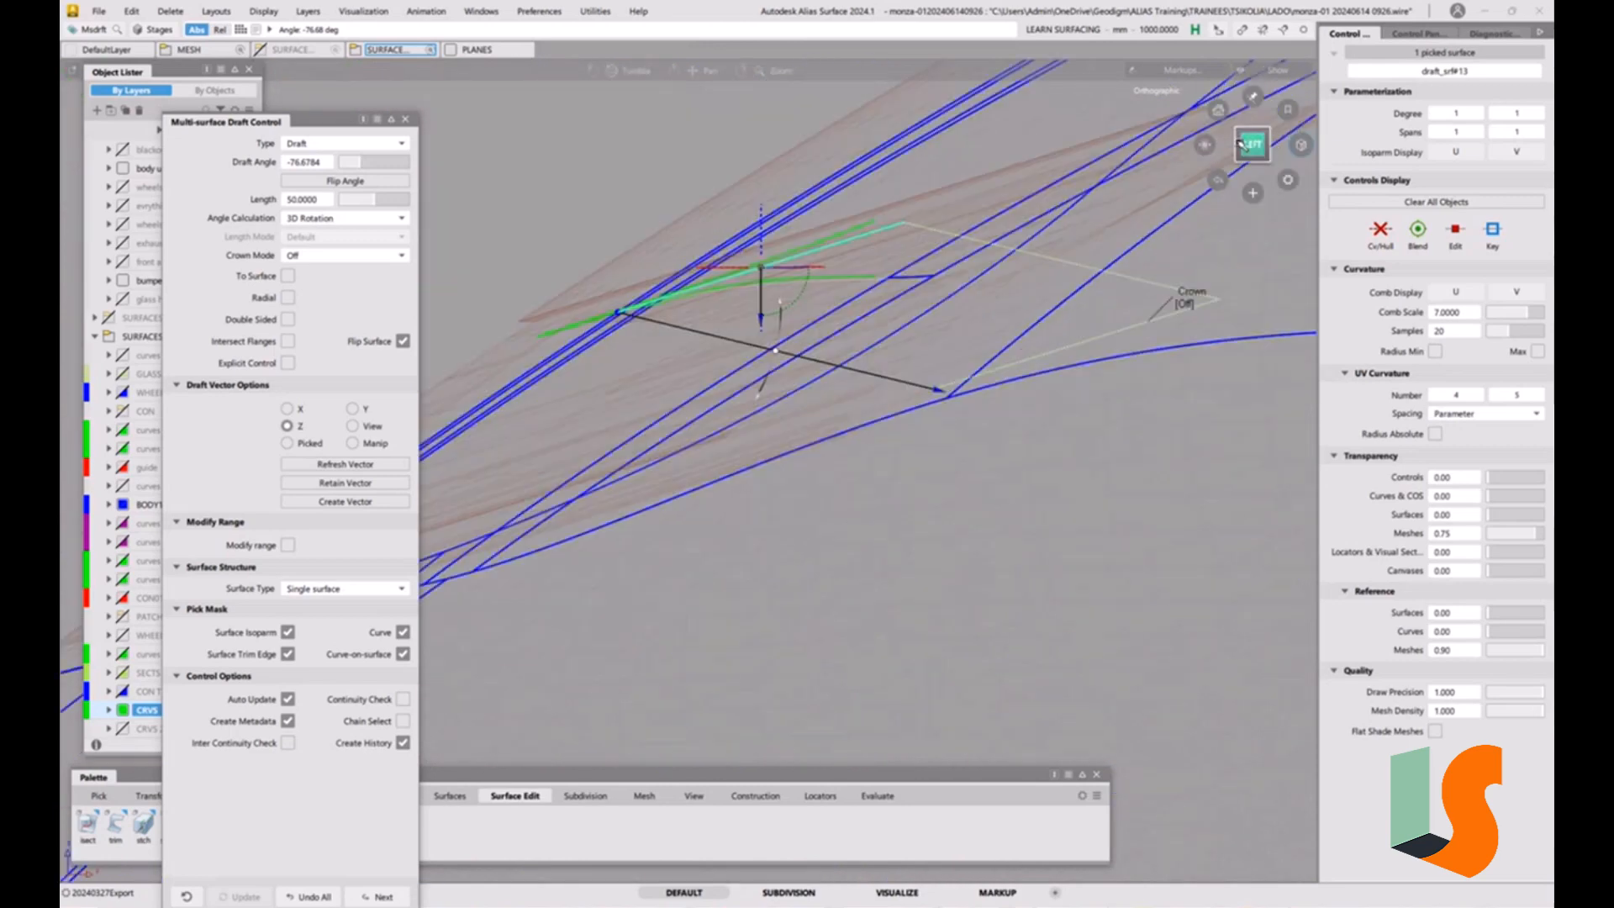
{"action": "left_click", "coordinate": [1276, 145], "text": "alt+shift"}
{"action": "right_click_drag", "start_coordinate": [1157, 230], "coordinate": [1041, 495], "text": "alt+shift"}
{"action": "right_click_drag", "start_coordinate": [1160, 394], "coordinate": [1111, 443], "text": "alt+shift"}
{"action": "middle_click_drag", "start_coordinate": [1112, 444], "coordinate": [1265, 431], "text": "alt+shift"}
{"action": "left_click_drag", "start_coordinate": [1207, 145], "coordinate": [1454, 361], "text": "alt+shift"}
Check in the front view how the hood curve leads into the linear extension and where the projected curve departs from it.
{"action": "right_click_drag", "start_coordinate": [1103, 493], "coordinate": [1202, 278], "text": "alt+shift"}
{"action": "middle_click_drag", "start_coordinate": [1202, 278], "coordinate": [991, 391], "text": "alt+shift"}
{"action": "right_click_drag", "start_coordinate": [992, 391], "coordinate": [1004, 389], "text": "alt+shift"}
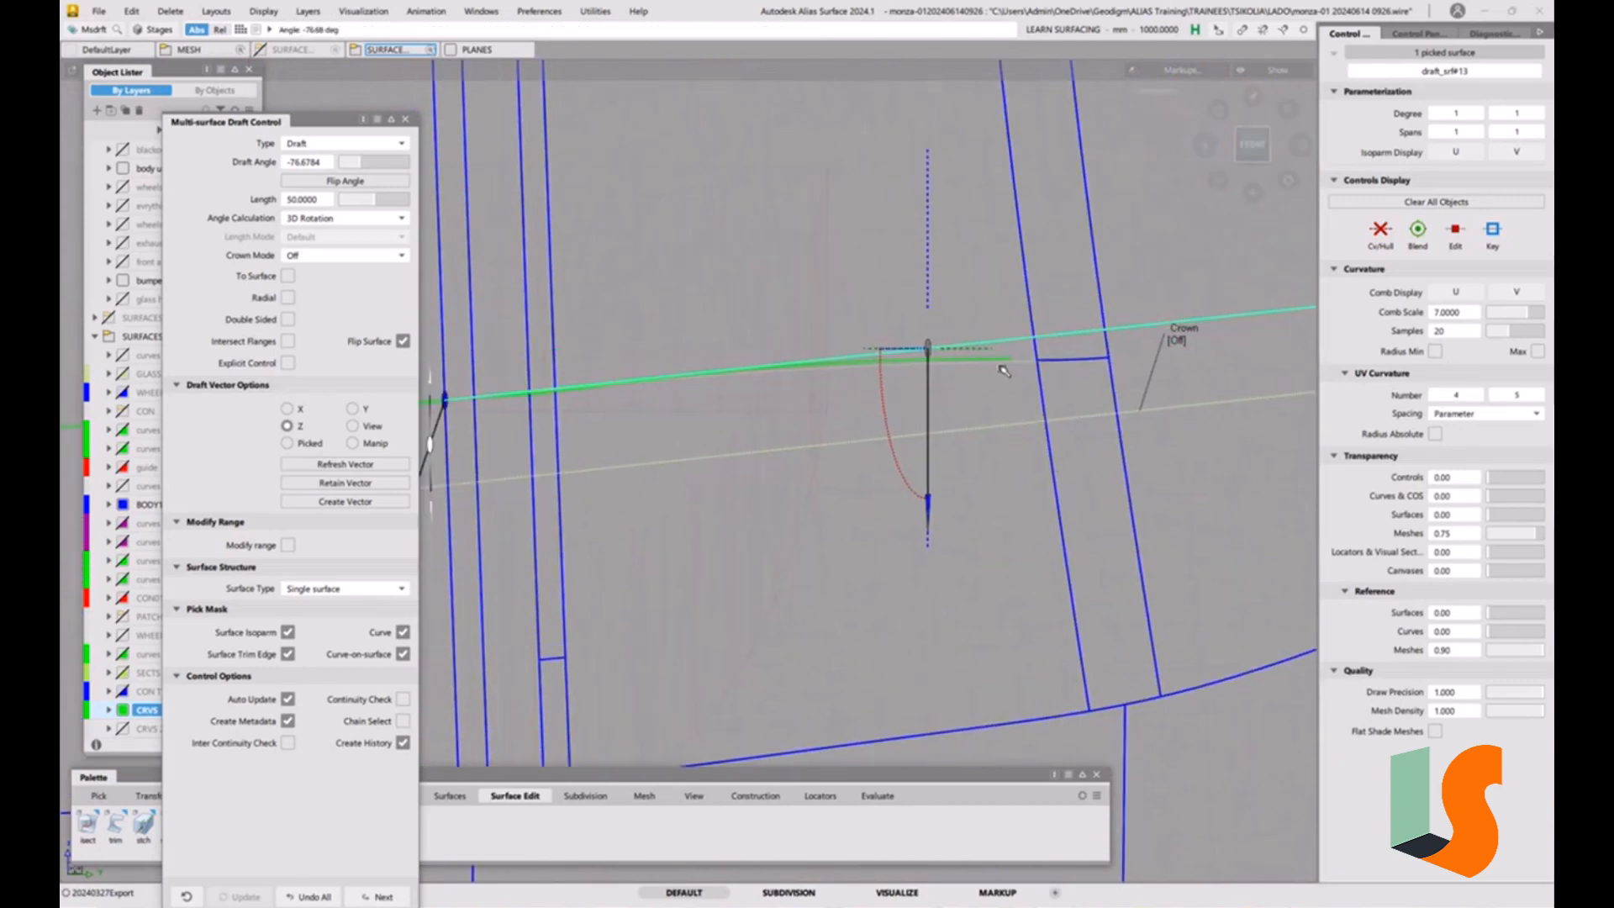
{"action": "key", "text": "shift+alt"}
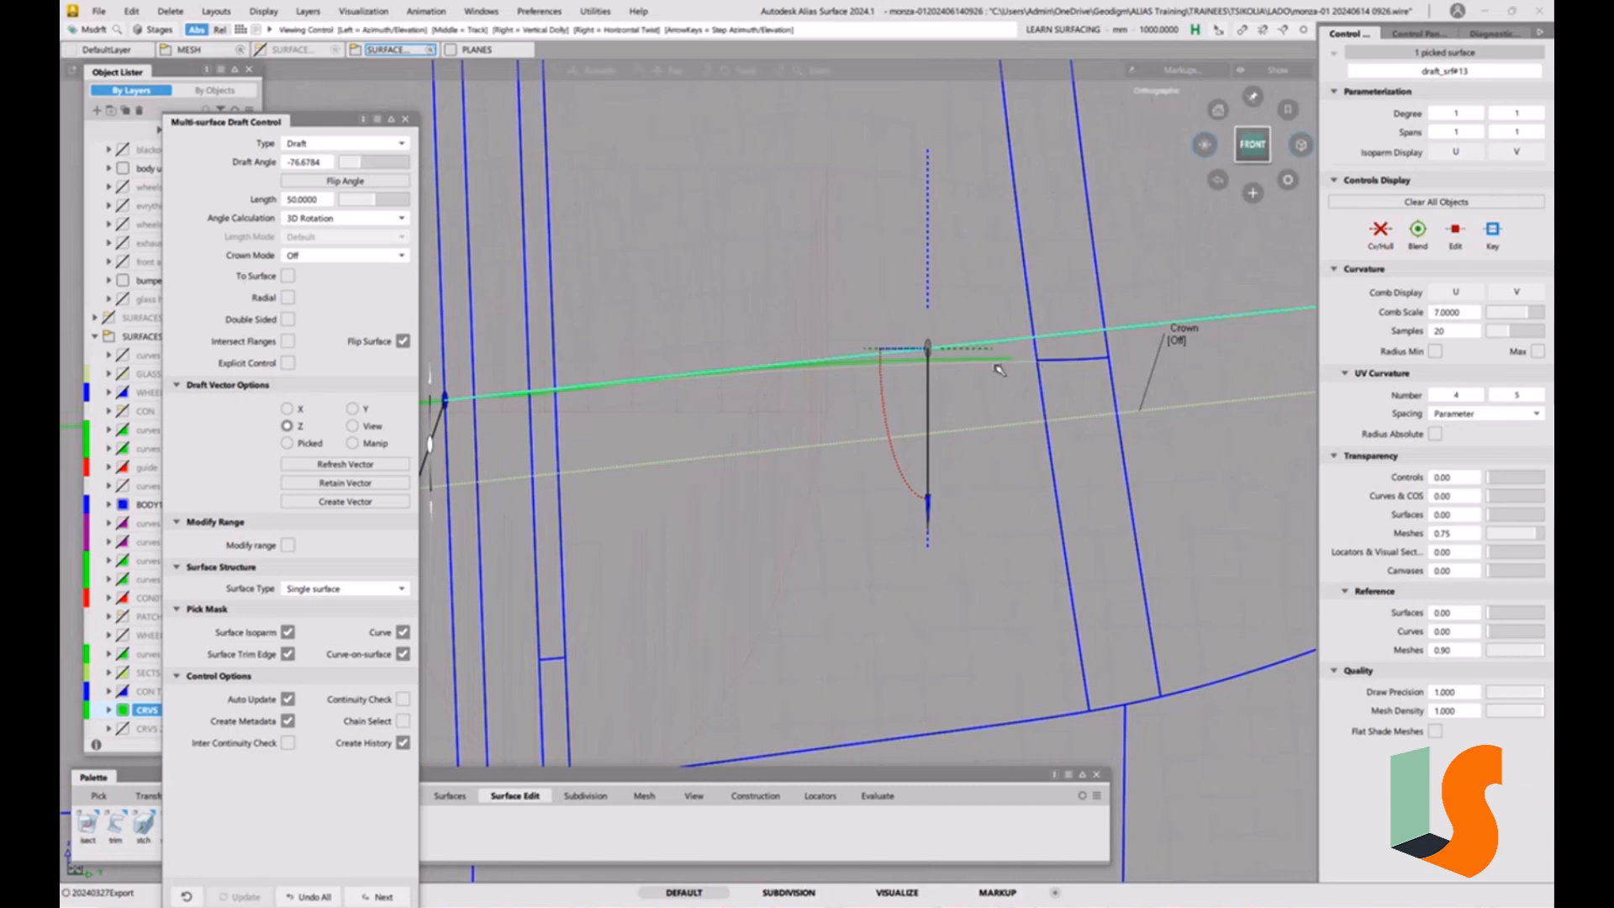
{"action": "middle_click_drag", "start_coordinate": [999, 370], "coordinate": [1169, 375], "text": "alt+shift"}
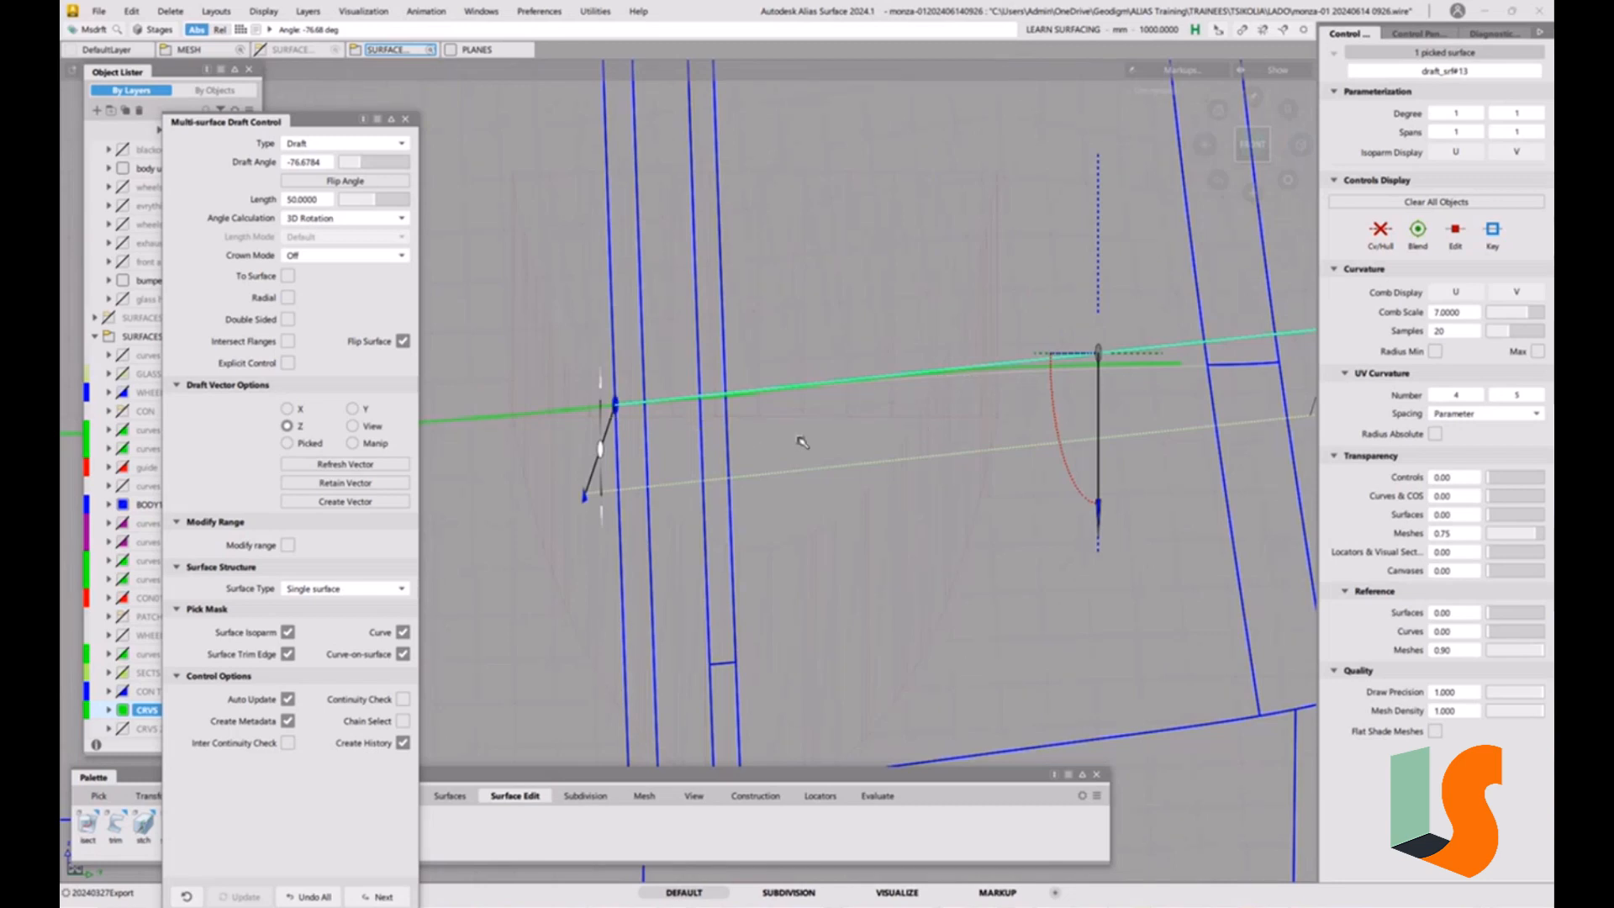
{"action": "key", "text": "F1"}
{"action": "key", "text": "F1"}
{"action": "right_click_drag", "start_coordinate": [949, 420], "coordinate": [798, 455], "text": "alt+shift"}
{"action": "middle_click_drag", "start_coordinate": [799, 455], "coordinate": [1055, 473], "text": "alt+shift"}
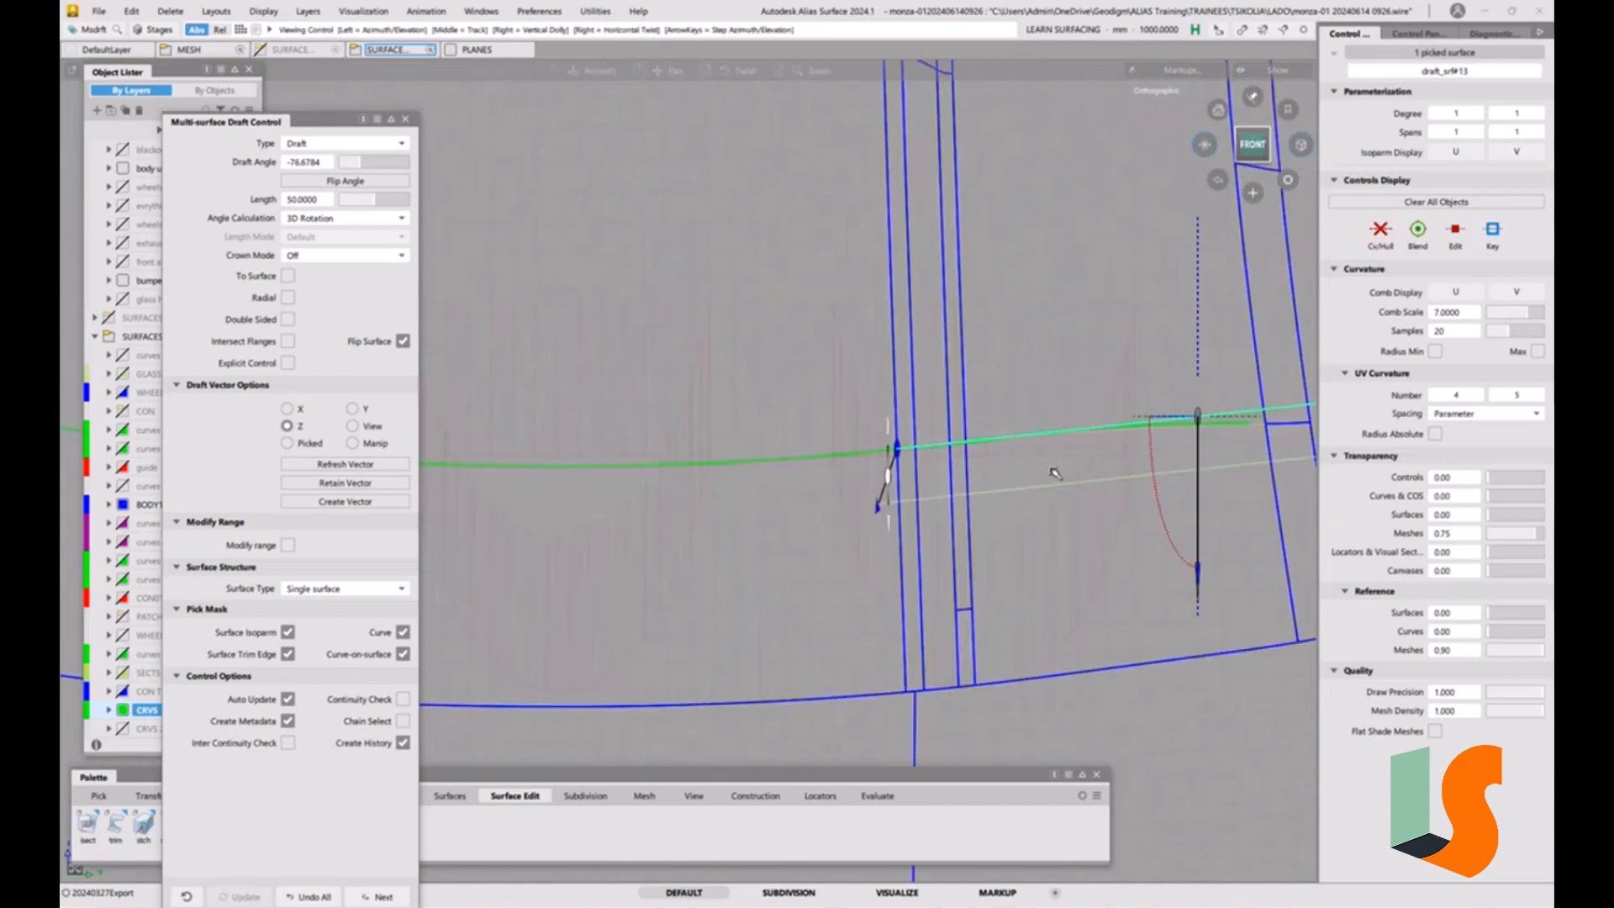
{"action": "right_click_drag", "start_coordinate": [828, 463], "coordinate": [731, 447], "text": "alt+shift"}
{"action": "middle_click_drag", "start_coordinate": [731, 448], "coordinate": [829, 483], "text": "alt+shift"}
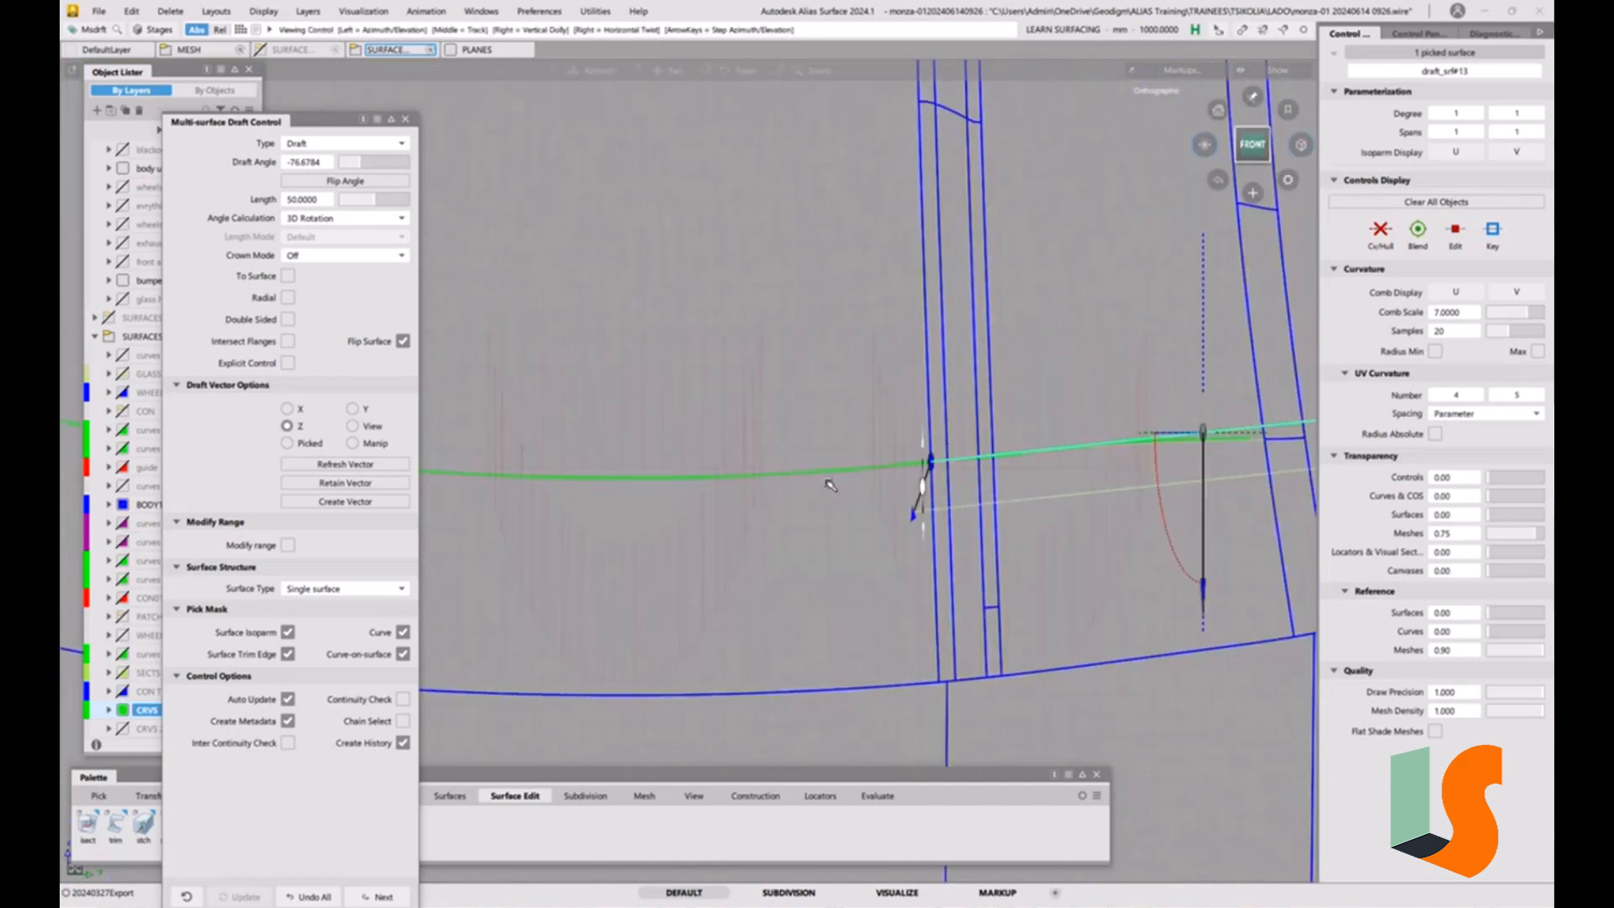
Examine in the front view how the linear extension and draft surface continue the hood curve across the strips.
{"action": "right_click_drag", "start_coordinate": [823, 486], "coordinate": [792, 468], "text": "alt+shift"}
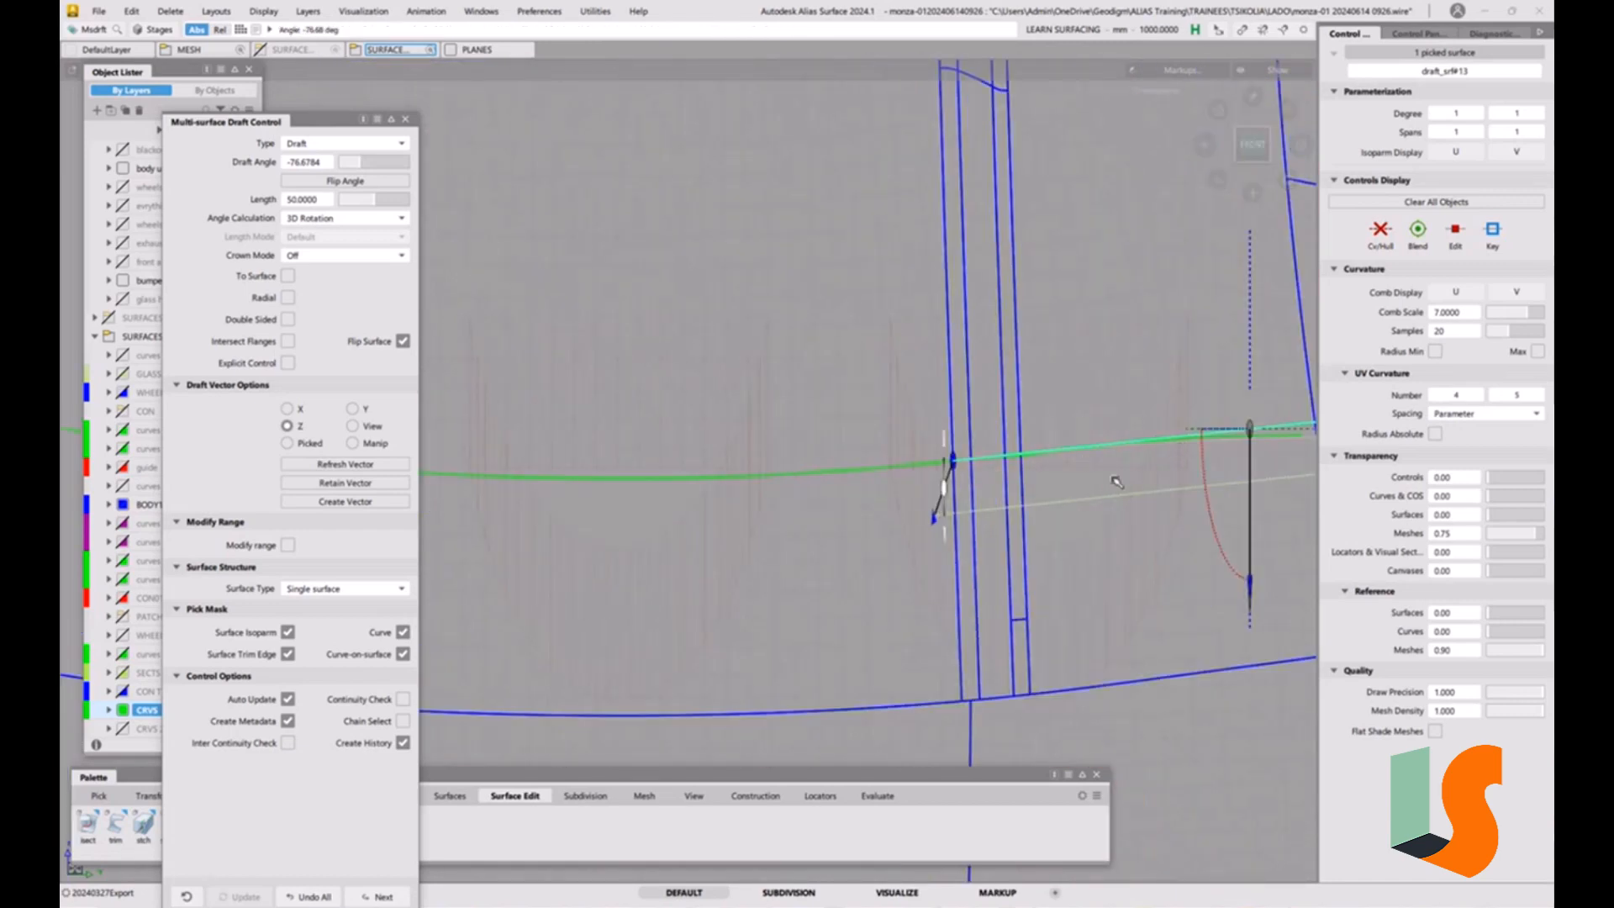
{"action": "right_click_drag", "start_coordinate": [1111, 443], "coordinate": [1093, 494], "text": "alt+shift"}
{"action": "middle_click_drag", "start_coordinate": [1093, 494], "coordinate": [1093, 502], "text": "alt+shift"}
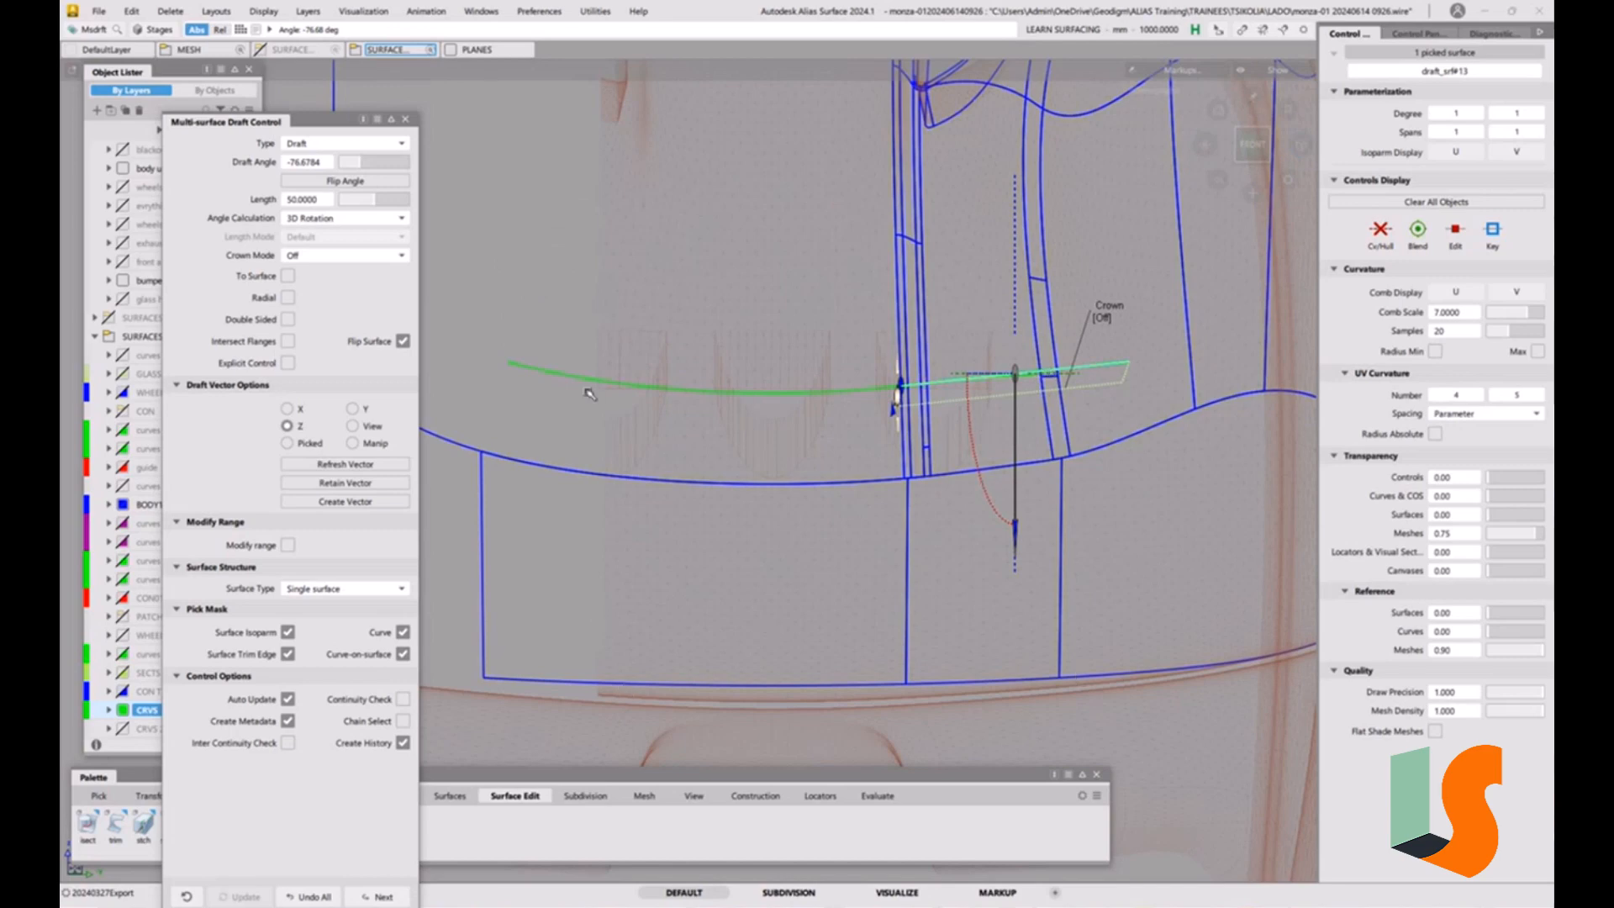
{"action": "right_click_drag", "start_coordinate": [947, 278], "coordinate": [996, 376], "text": "alt+shift"}
{"action": "middle_click_drag", "start_coordinate": [996, 376], "coordinate": [928, 378], "text": "alt+shift"}
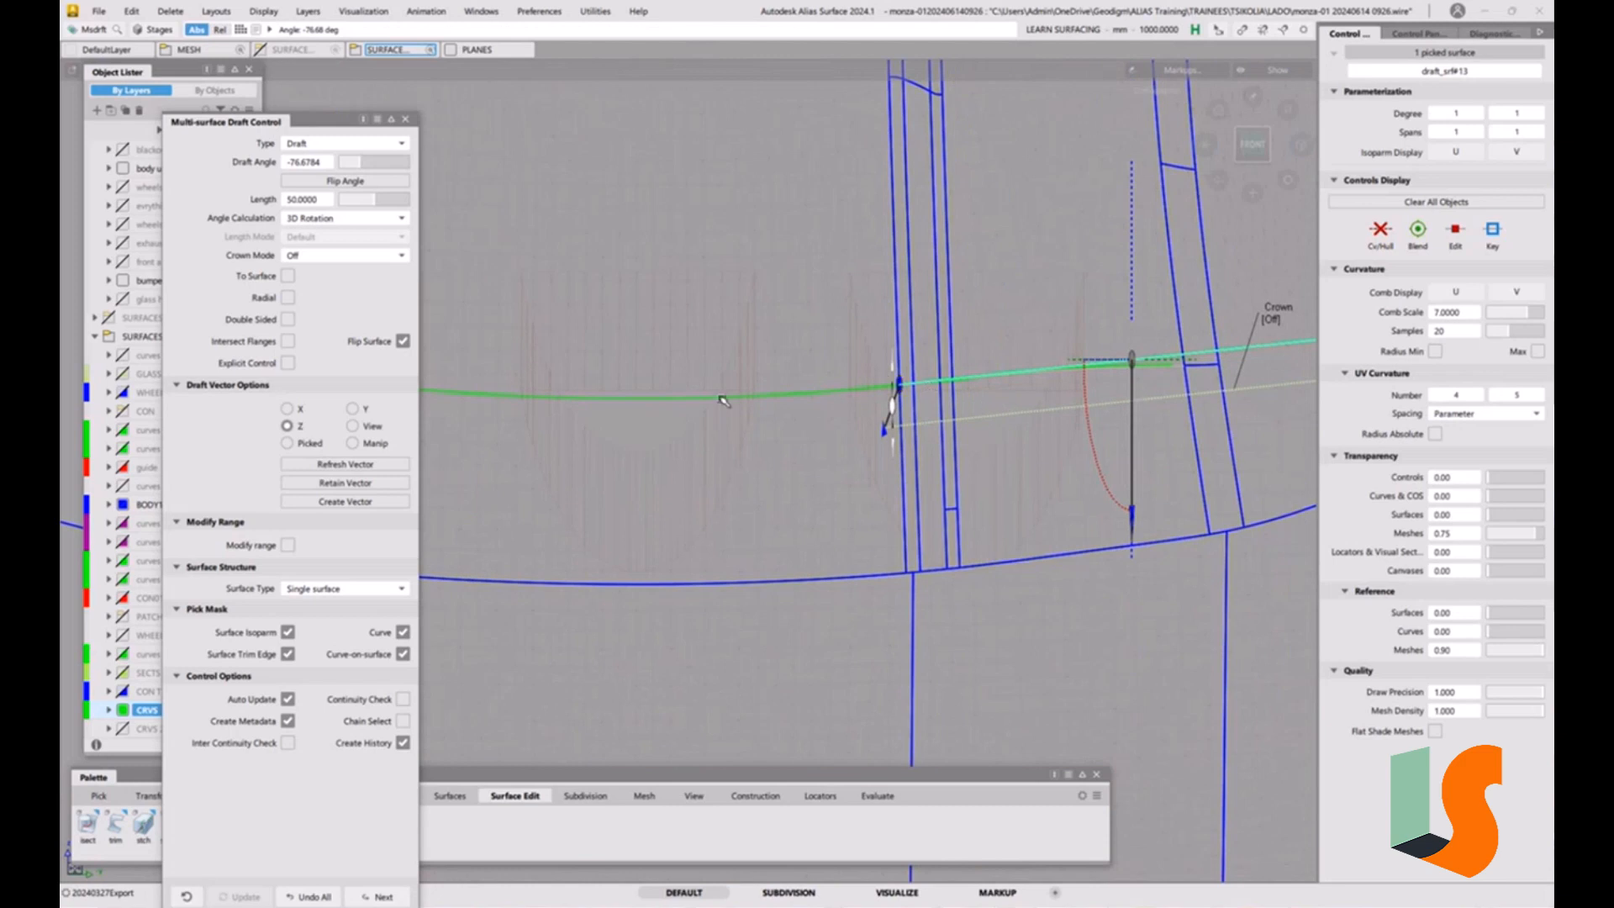
{"action": "middle_click_drag", "start_coordinate": [1159, 417], "coordinate": [1107, 446], "text": "alt+shift"}
{"action": "right_click_drag", "start_coordinate": [1108, 446], "coordinate": [1099, 391], "text": "alt+shift"}
{"action": "middle_click_drag", "start_coordinate": [1099, 392], "coordinate": [965, 411], "text": "alt+shift"}
{"action": "right_click_drag", "start_coordinate": [939, 401], "coordinate": [908, 443], "text": "alt+shift"}
{"action": "middle_click_drag", "start_coordinate": [908, 442], "coordinate": [1009, 443], "text": "alt+shift"}
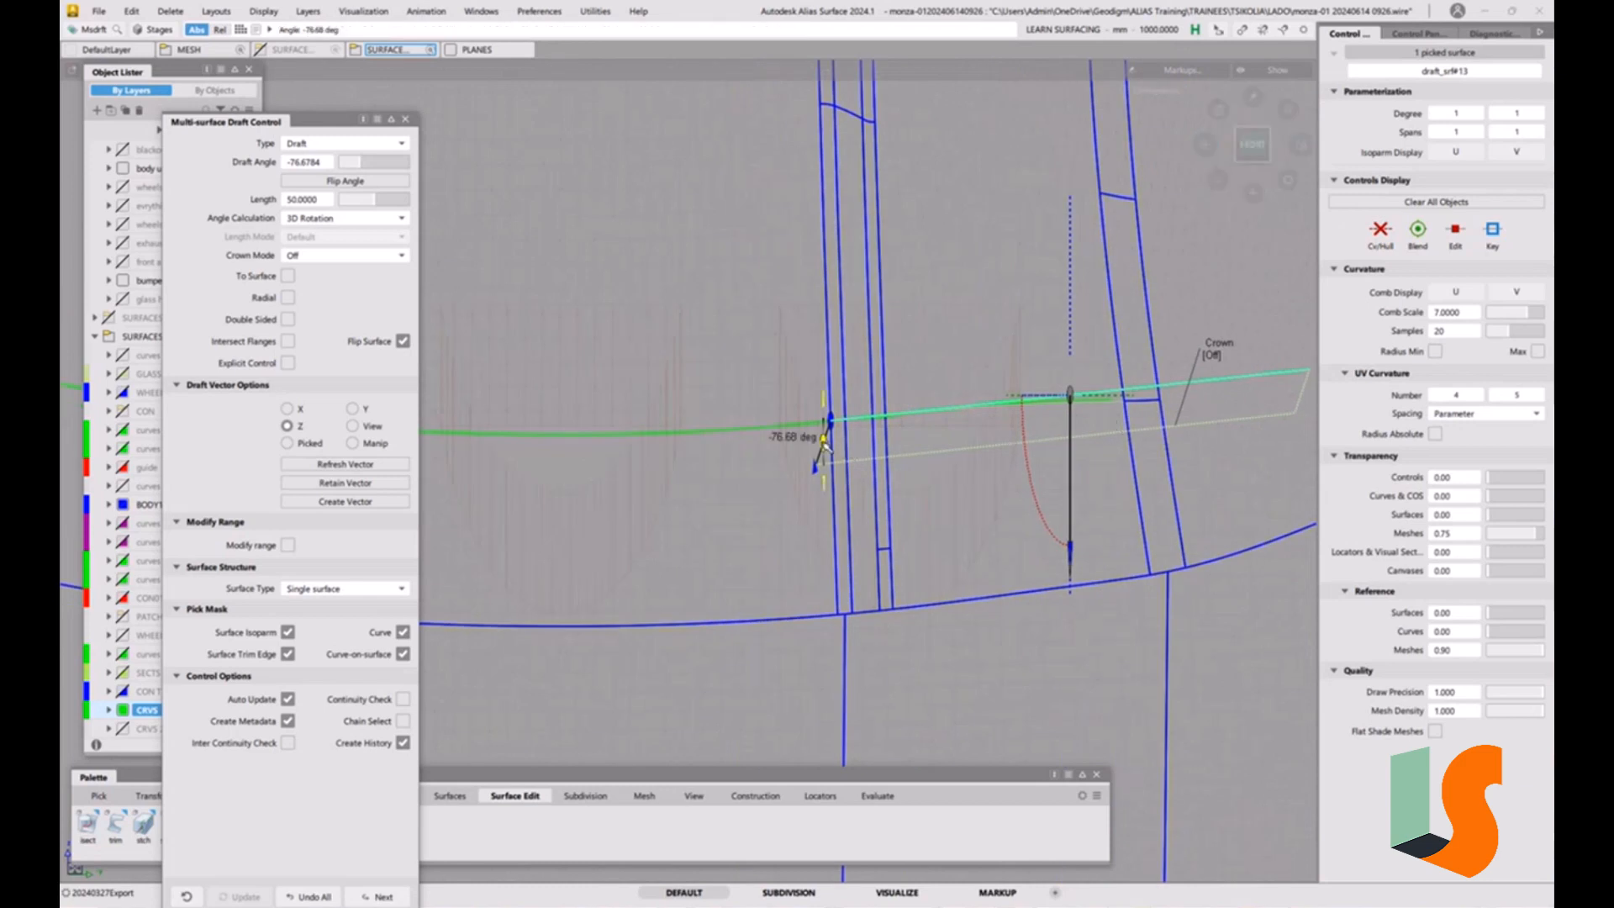
Rotate the draft surface's angle to about 86.75 degrees.
{"action": "mouse_move", "coordinate": [826, 444]}
{"action": "left_mouse_down"}
{"action": "mouse_move", "coordinate": [824, 414]}
{"action": "mouse_move", "coordinate": [827, 461]}
{"action": "mouse_move", "coordinate": [837, 426]}
{"action": "left_mouse_up"}
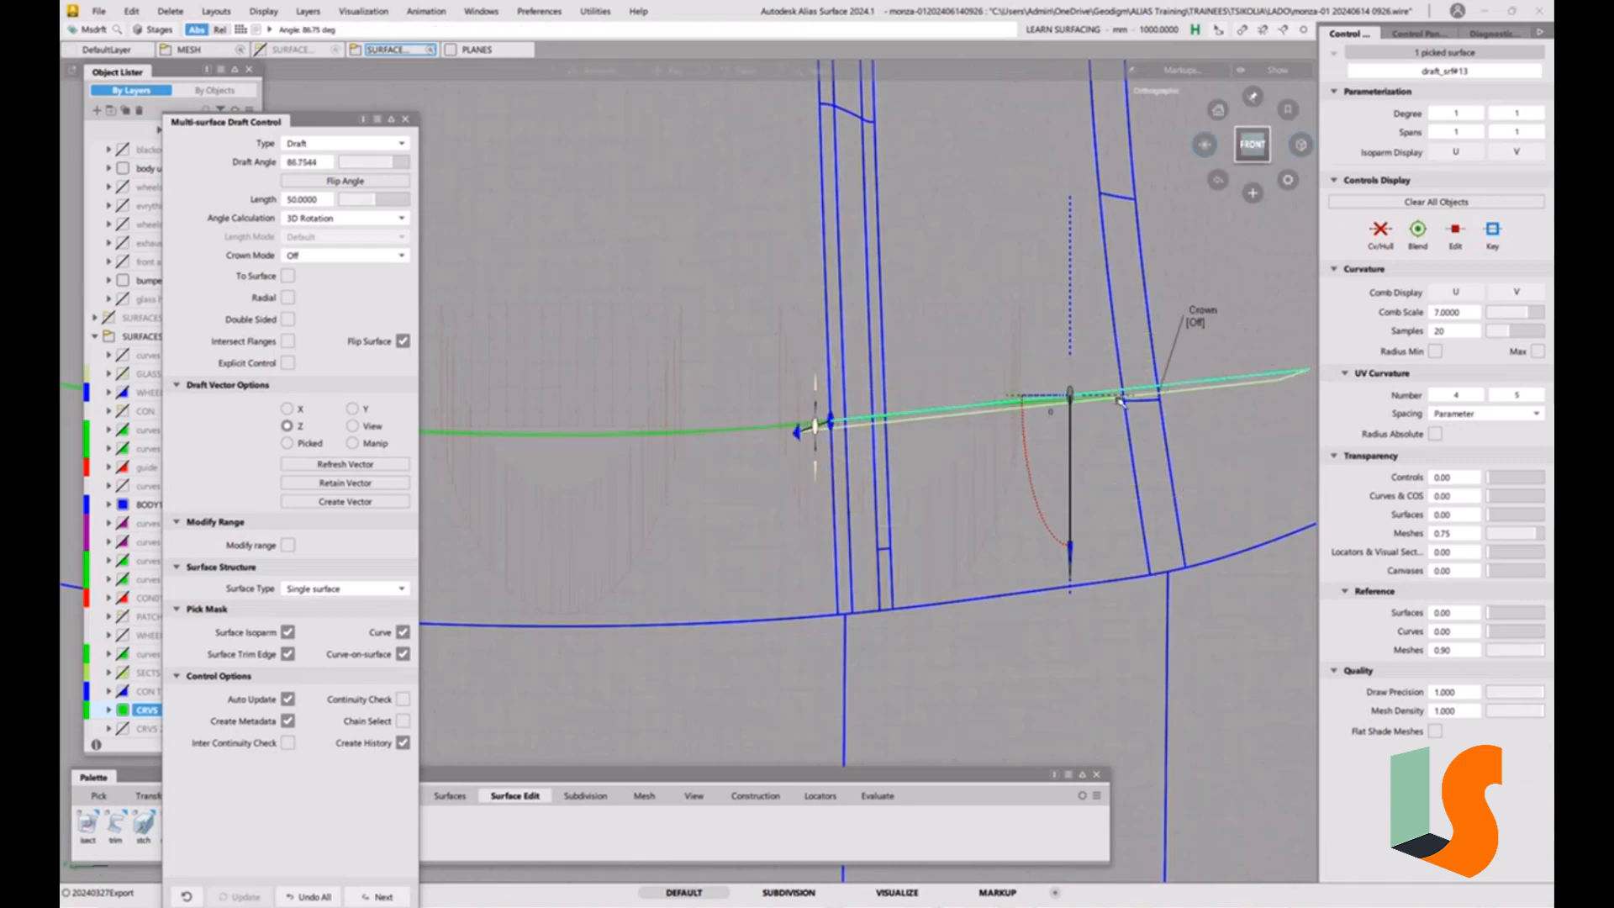
{"action": "left_click_drag", "start_coordinate": [1051, 408], "coordinate": [794, 361], "text": "alt+shift"}
{"action": "left_click", "coordinate": [1248, 144]}
{"action": "left_click", "coordinate": [1250, 144]}
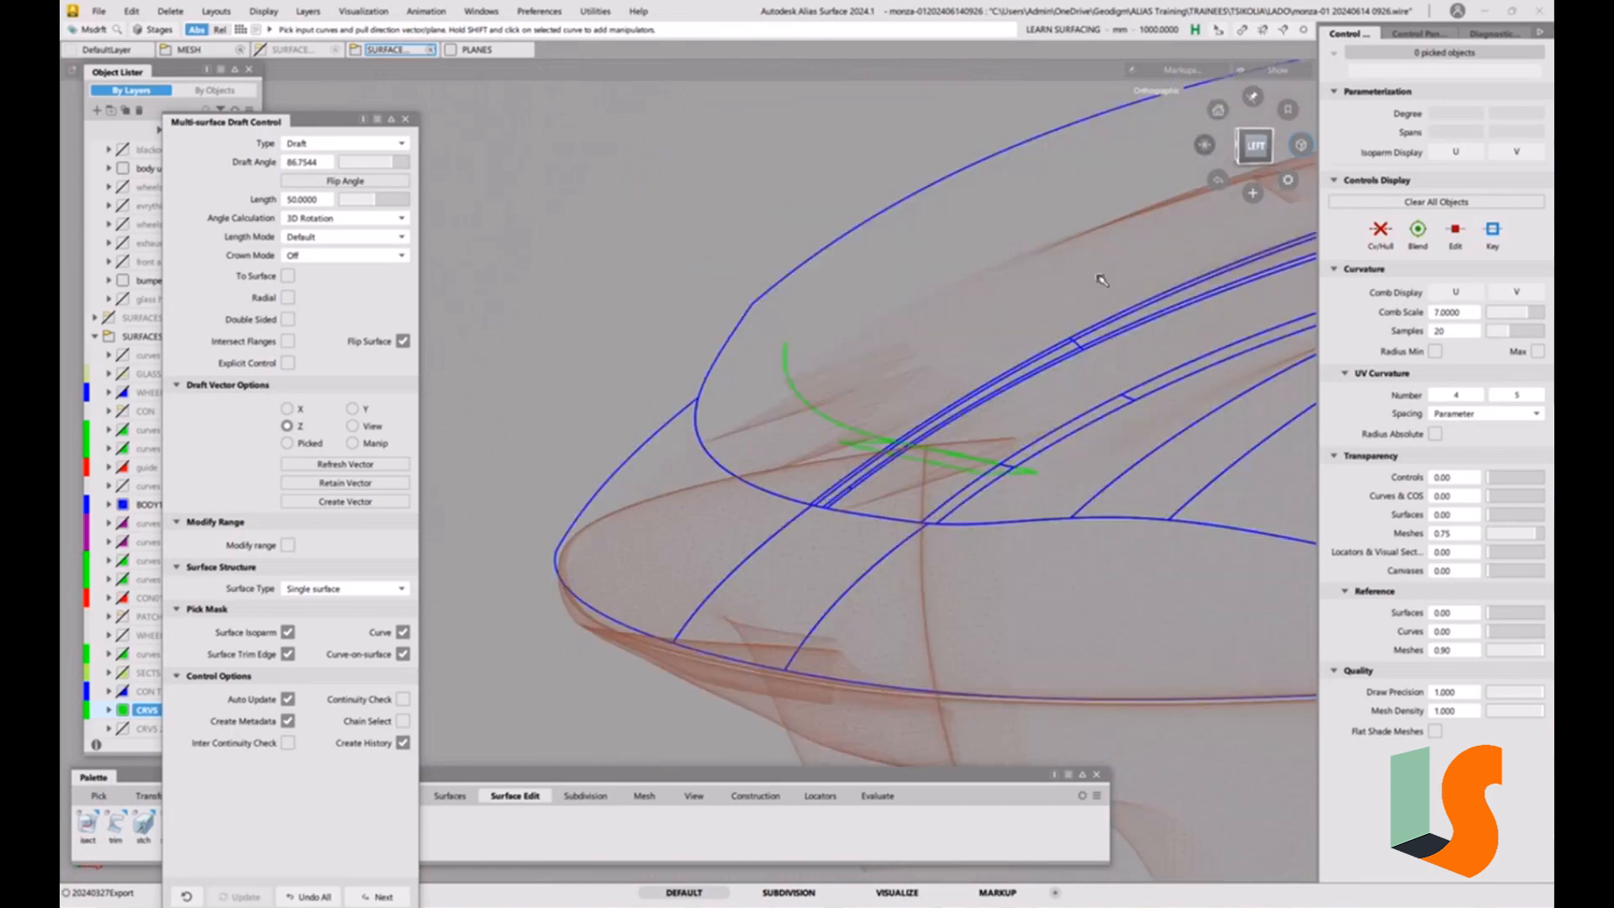
Delete the draft surface built from the hood curve's linear extension.
{"action": "left_click_drag", "start_coordinate": [992, 395], "coordinate": [900, 493], "text": "alt+shift"}
{"action": "right_click_drag", "start_coordinate": [900, 493], "coordinate": [947, 490], "text": "alt+shift"}
{"action": "left_click_drag", "start_coordinate": [947, 490], "coordinate": [896, 440], "text": "alt+shift"}
{"action": "right_click_drag", "start_coordinate": [895, 440], "coordinate": [973, 443], "text": "alt+shift"}
{"action": "mouse_move", "coordinate": [972, 443]}
{"action": "left_mouse_down", "text": "alt+shift"}
{"action": "mouse_move", "coordinate": [966, 479]}
{"action": "mouse_move", "coordinate": [976, 468]}
{"action": "left_mouse_up", "text": "alt+shift"}
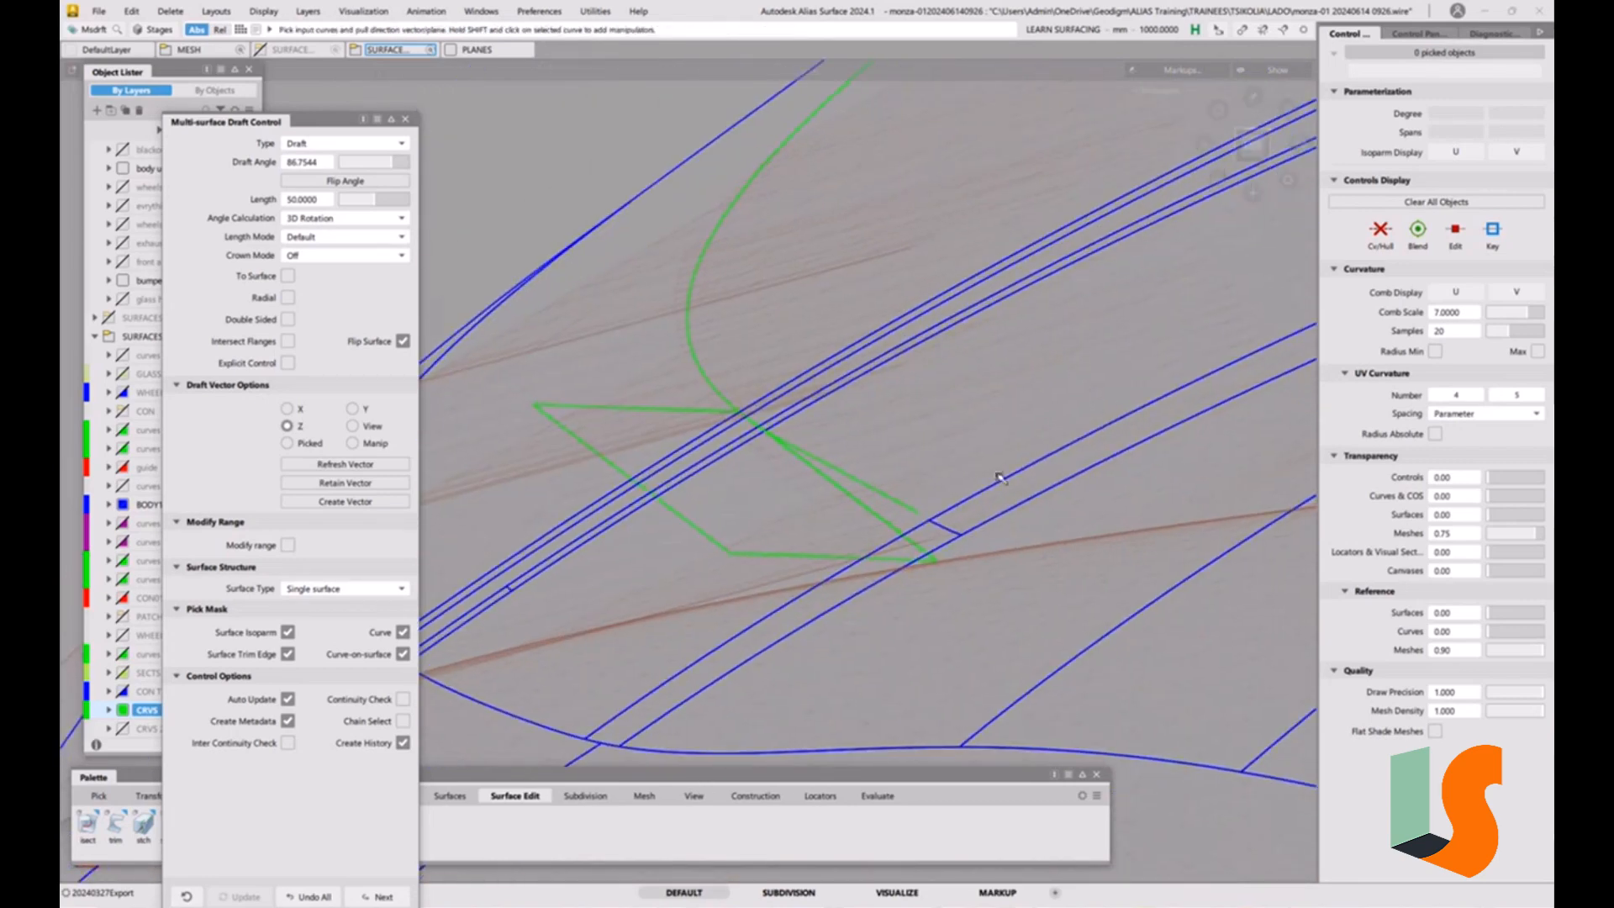
{"action": "left_click_drag", "start_coordinate": [644, 471], "coordinate": [611, 484], "text": "ctrl+shift"}
{"action": "left_click", "coordinate": [702, 533]}
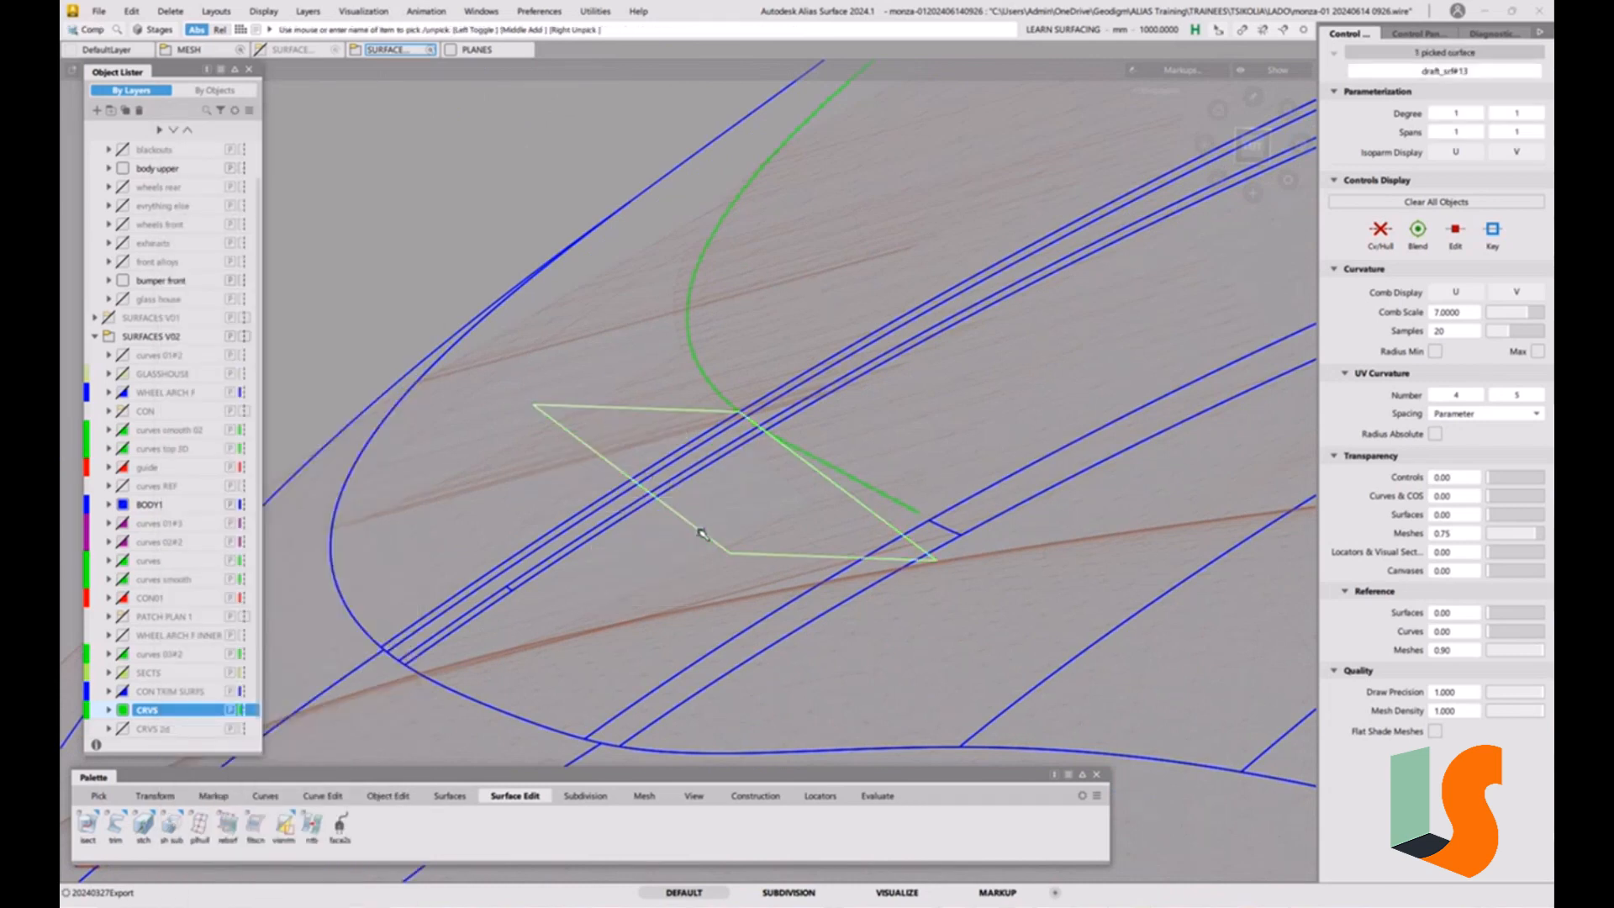
{"action": "key", "text": "Delete"}
{"action": "left_click", "coordinate": [765, 523]}
Delete the old curves running across the strips beside the linear extension, keeping the extension itself.
{"action": "left_click_drag", "start_coordinate": [820, 547], "coordinate": [859, 518], "text": "alt+shift"}
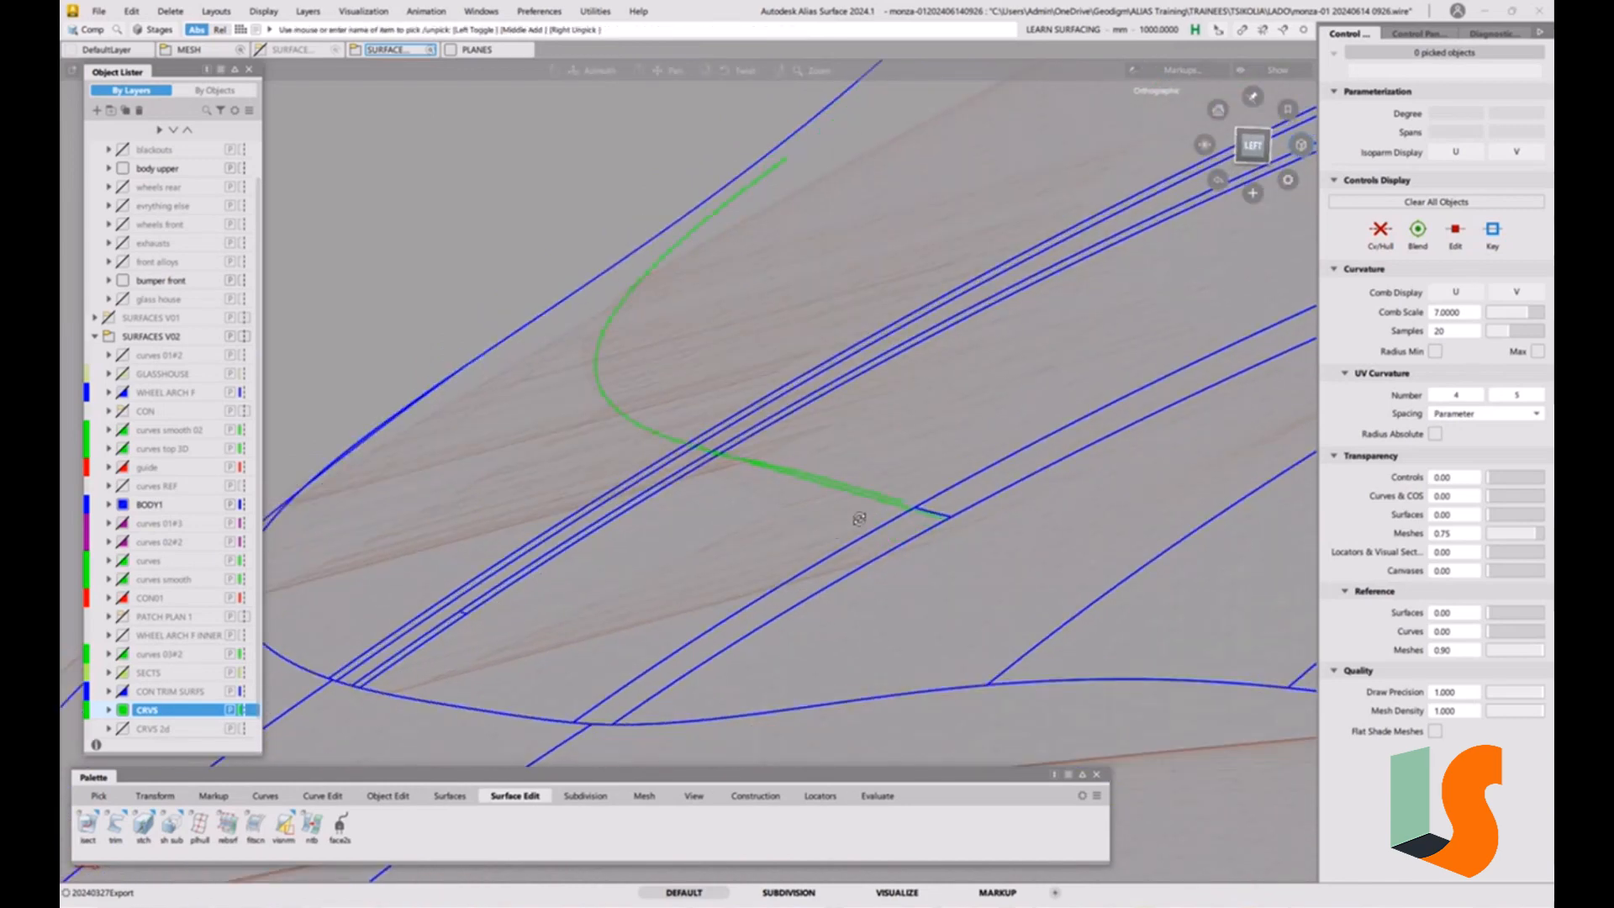
{"action": "right_click_drag", "start_coordinate": [861, 439], "coordinate": [814, 458], "text": "alt+shift"}
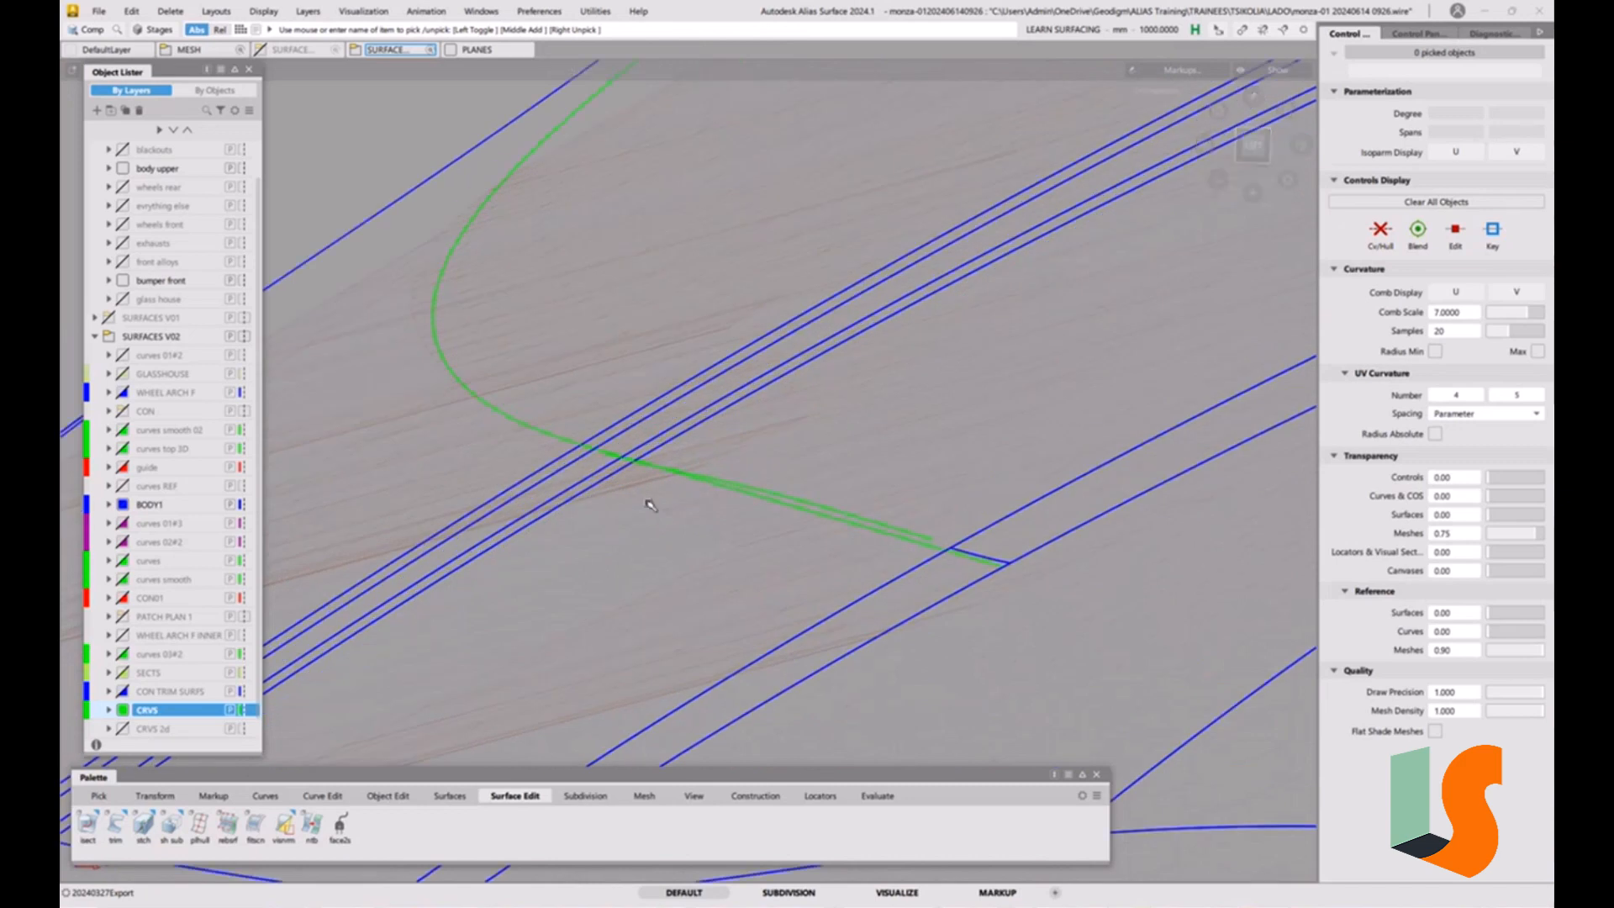
{"action": "left_click_drag", "start_coordinate": [656, 500], "coordinate": [694, 515], "text": "ctrl+shift"}
{"action": "left_click_drag", "start_coordinate": [595, 443], "coordinate": [691, 490]}
{"action": "left_click", "coordinate": [841, 523]}
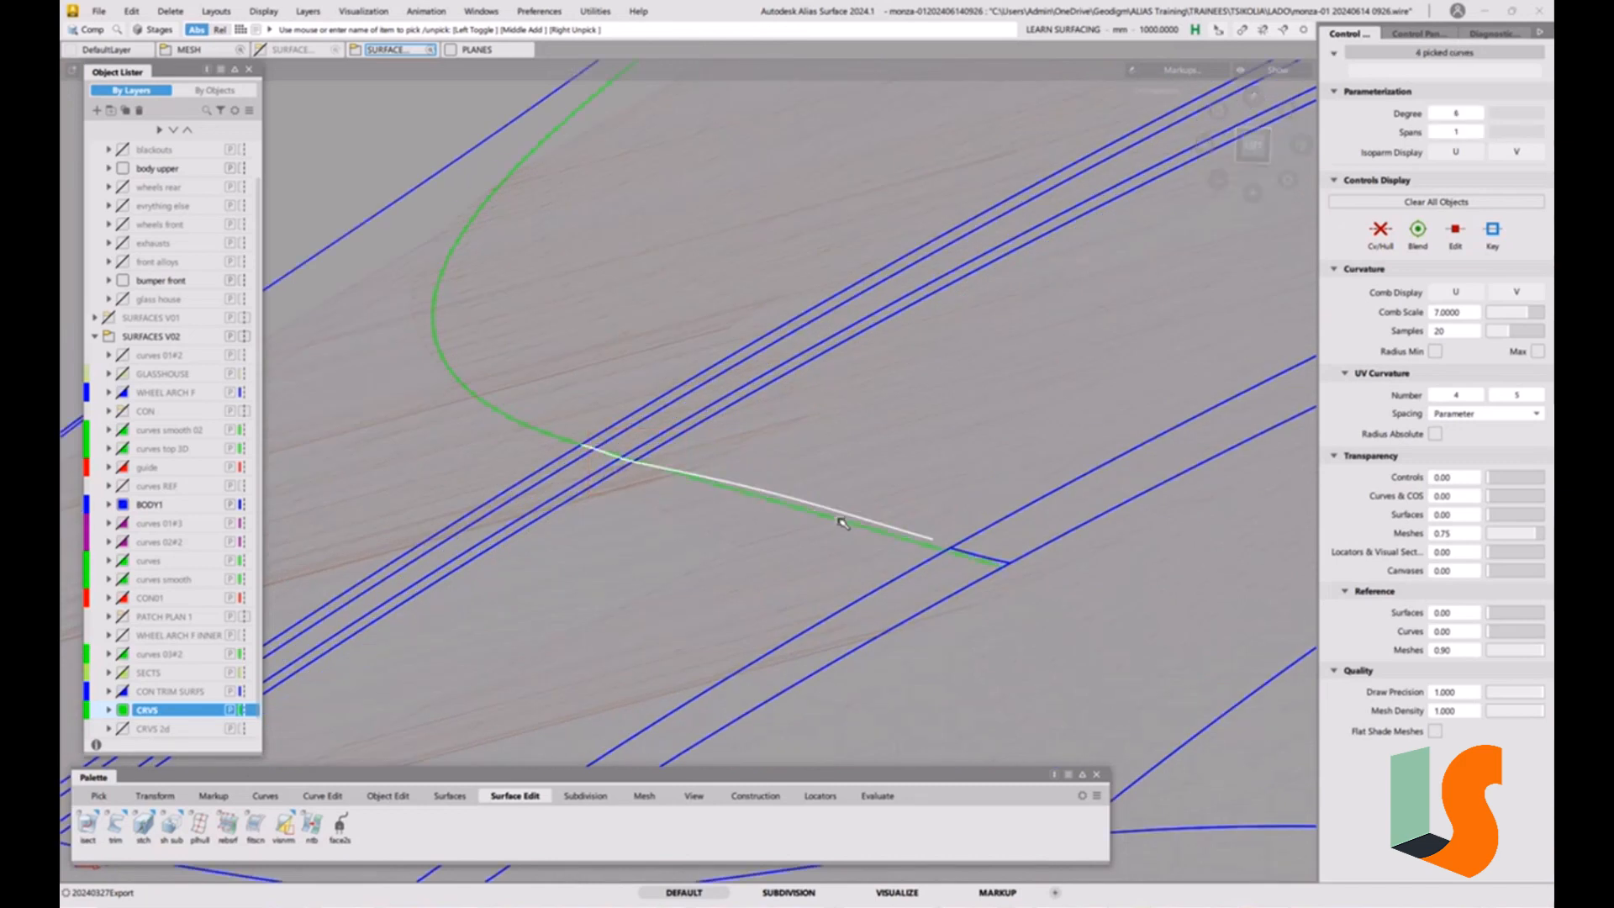
{"action": "key", "text": "Delete"}
{"action": "left_click", "coordinate": [766, 519]}
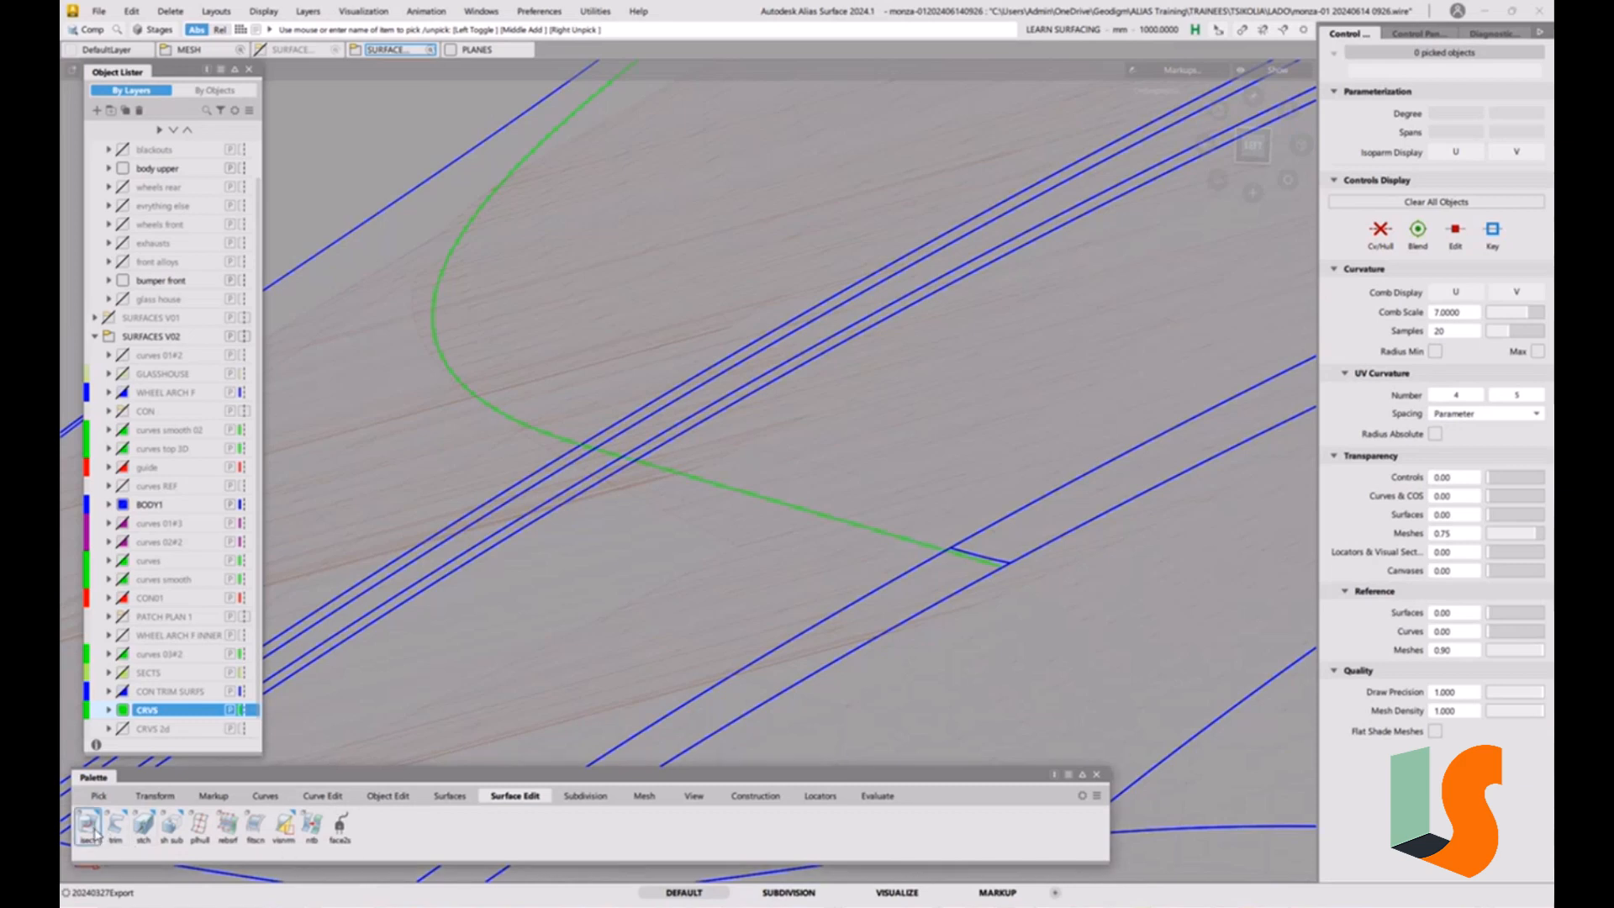
Project the linear extension onto the hood strips along the view vector as fitted curves of degree 7 and 1 span.
{"action": "left_click_drag", "start_coordinate": [88, 828], "coordinate": [228, 778]}
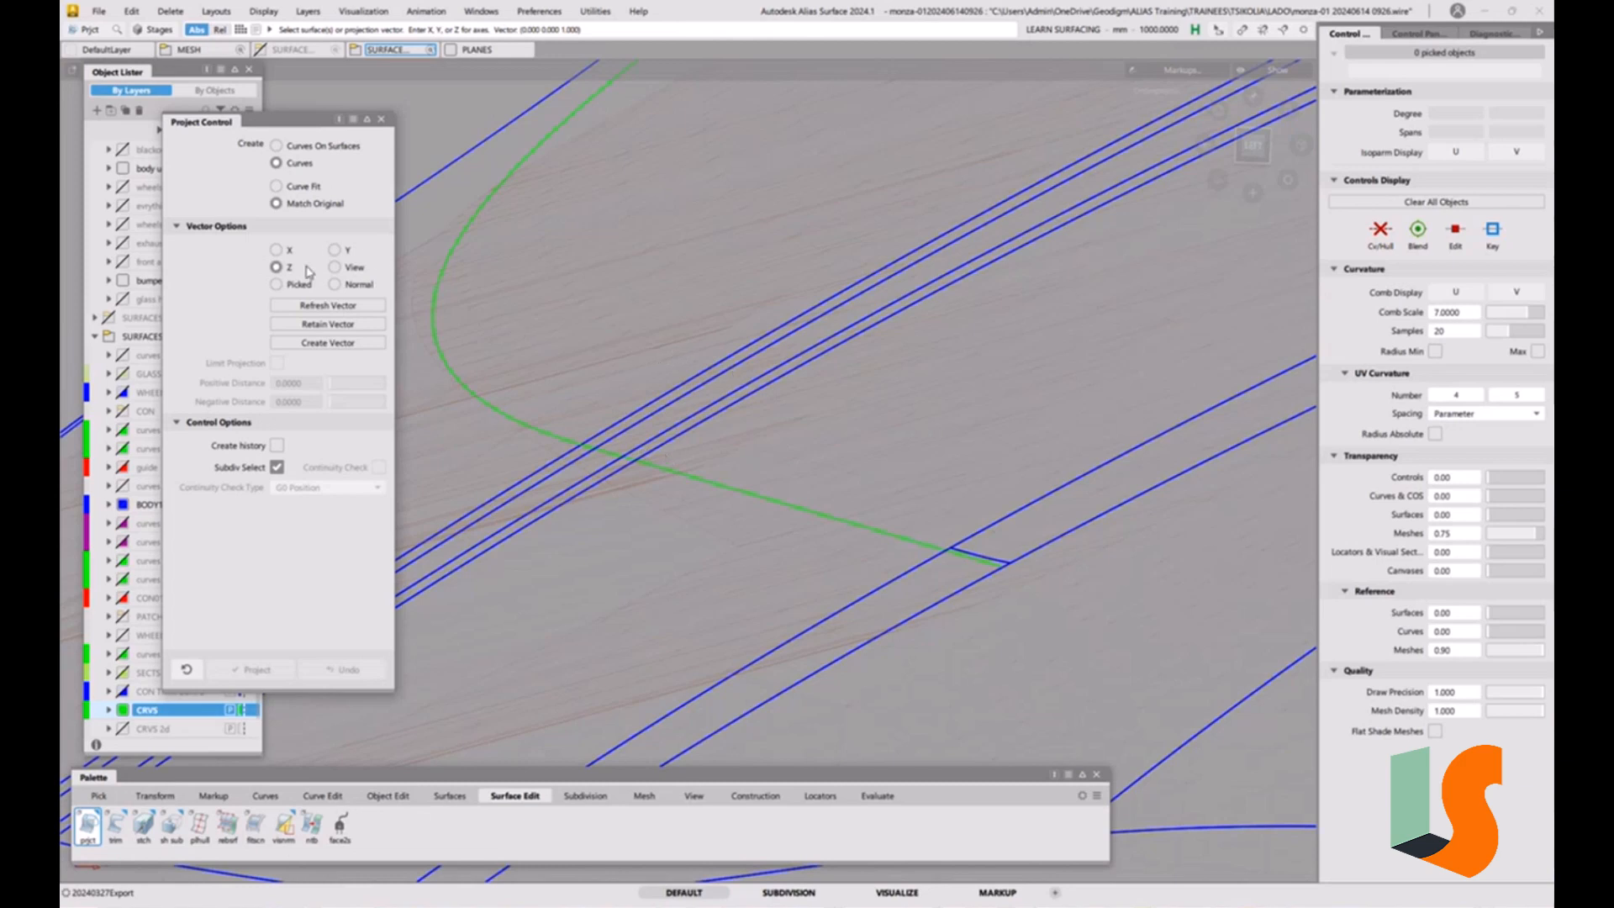
{"action": "left_click", "coordinate": [334, 267]}
{"action": "left_click_drag", "start_coordinate": [685, 395], "coordinate": [732, 438]}
{"action": "left_click", "coordinate": [747, 491]}
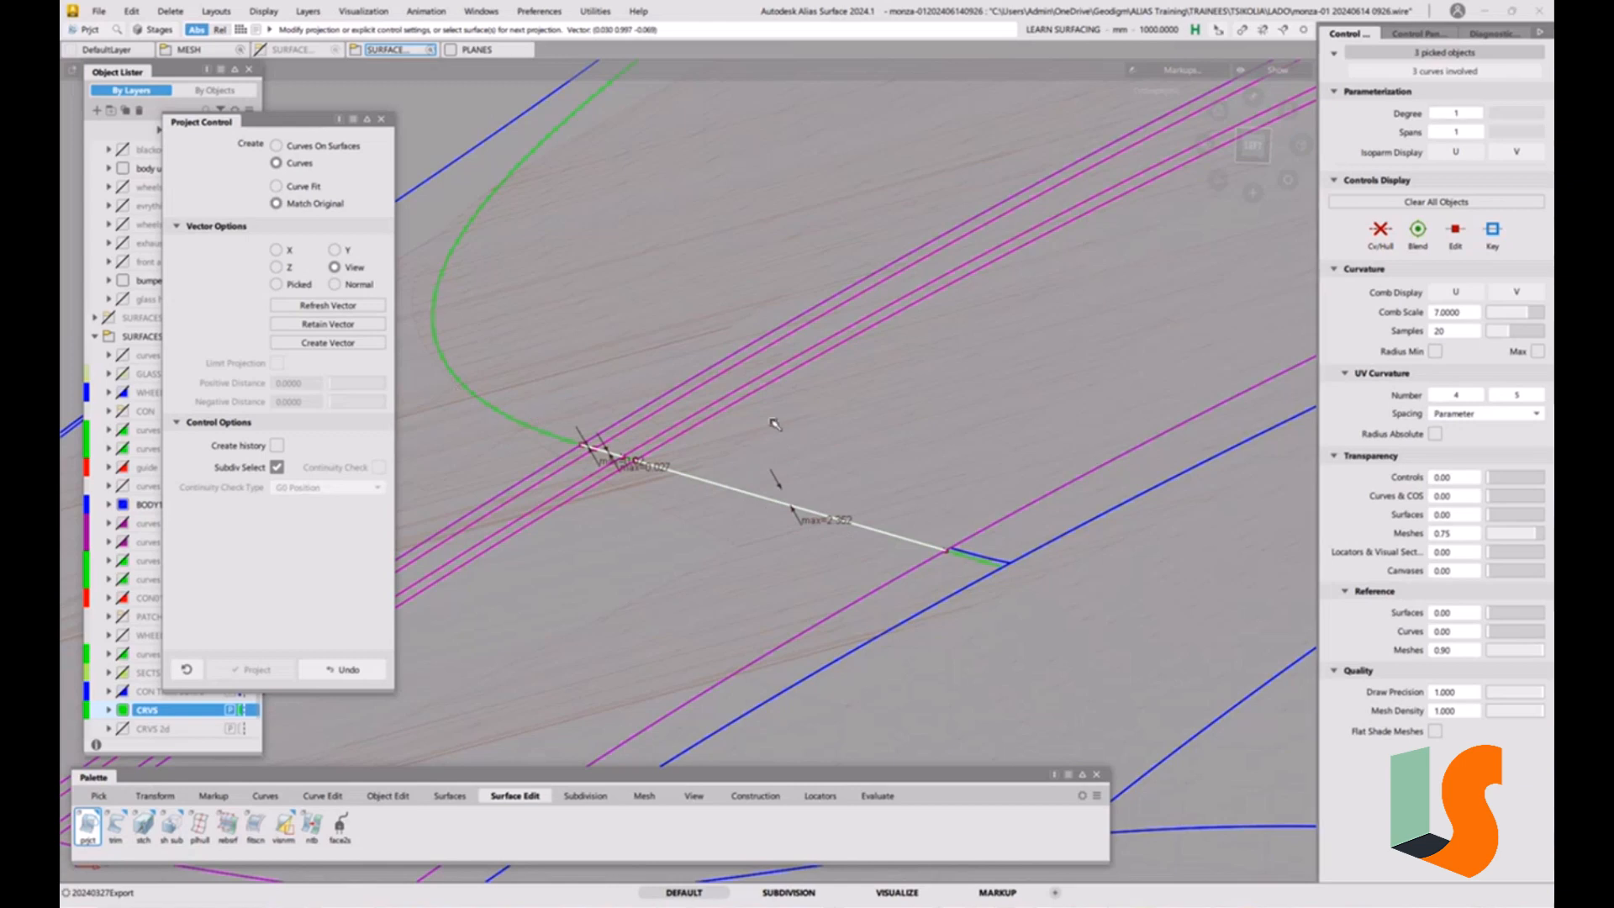
{"action": "left_click", "coordinate": [311, 188]}
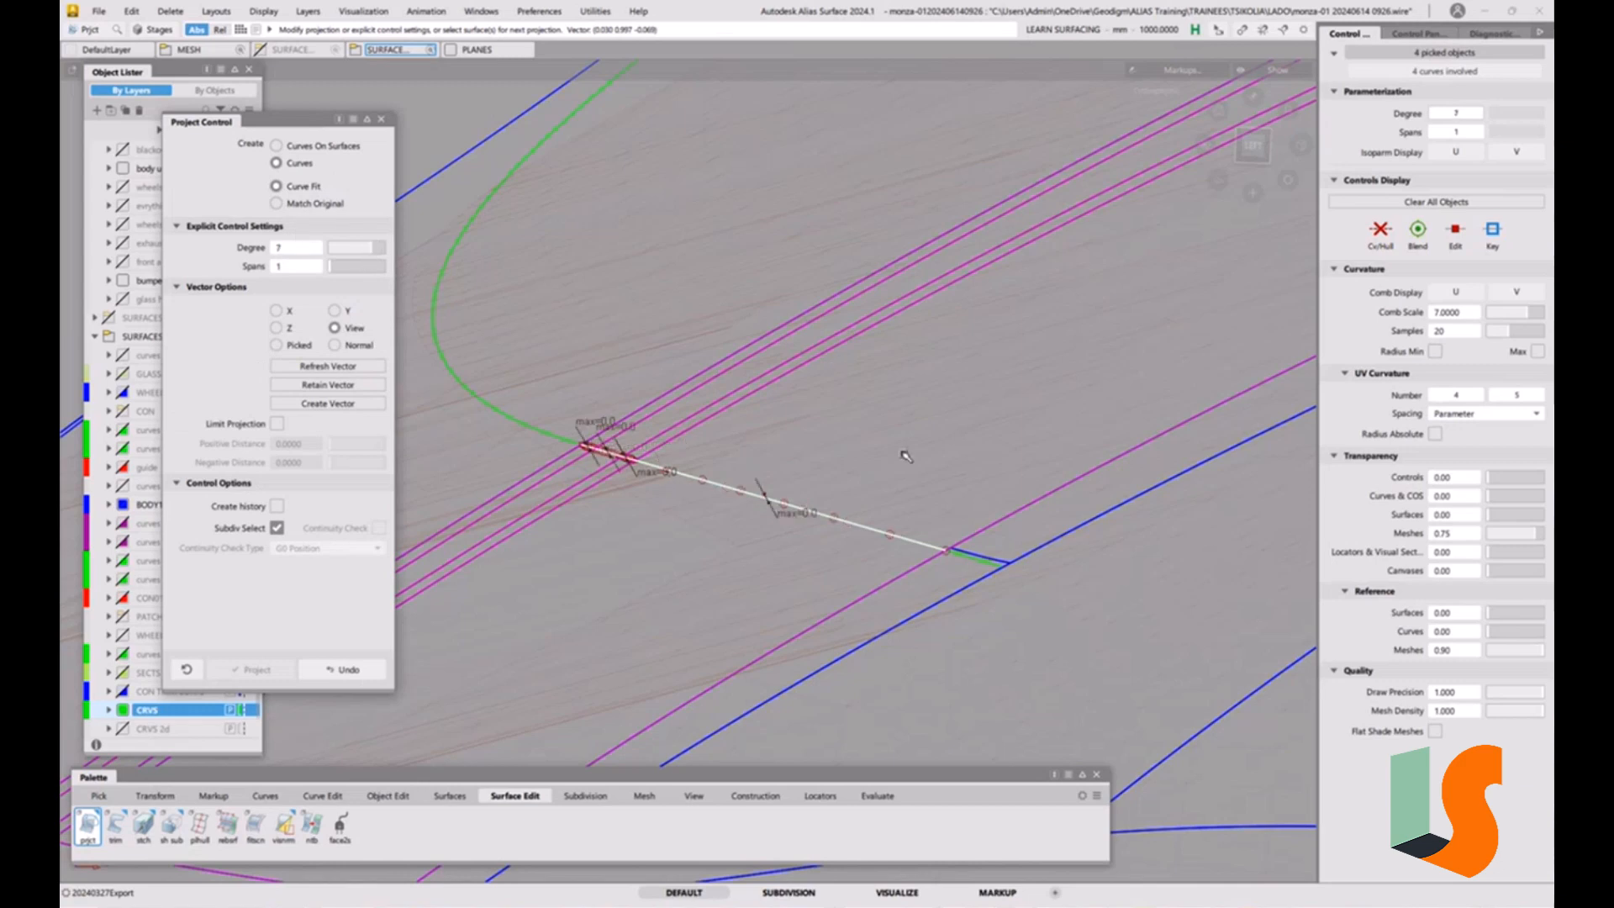
{"action": "left_click", "coordinate": [921, 480]}
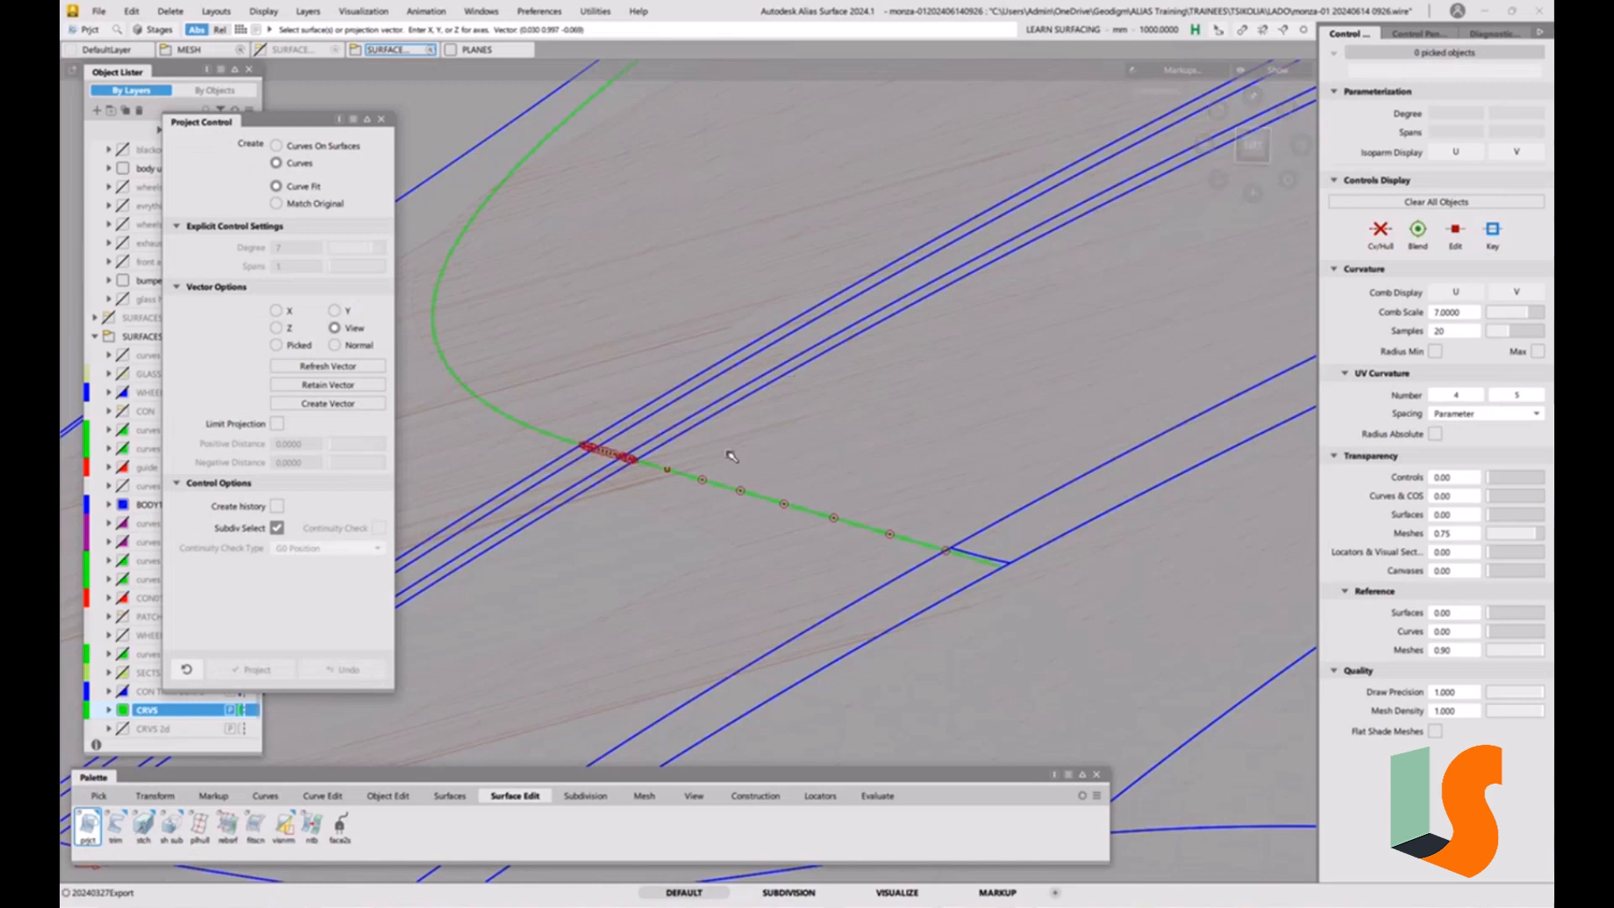
Compare the projected curves' run with the linear extension from oblique, side and front views.
{"action": "left_click_drag", "start_coordinate": [627, 472], "coordinate": [658, 480], "text": "alt+shift"}
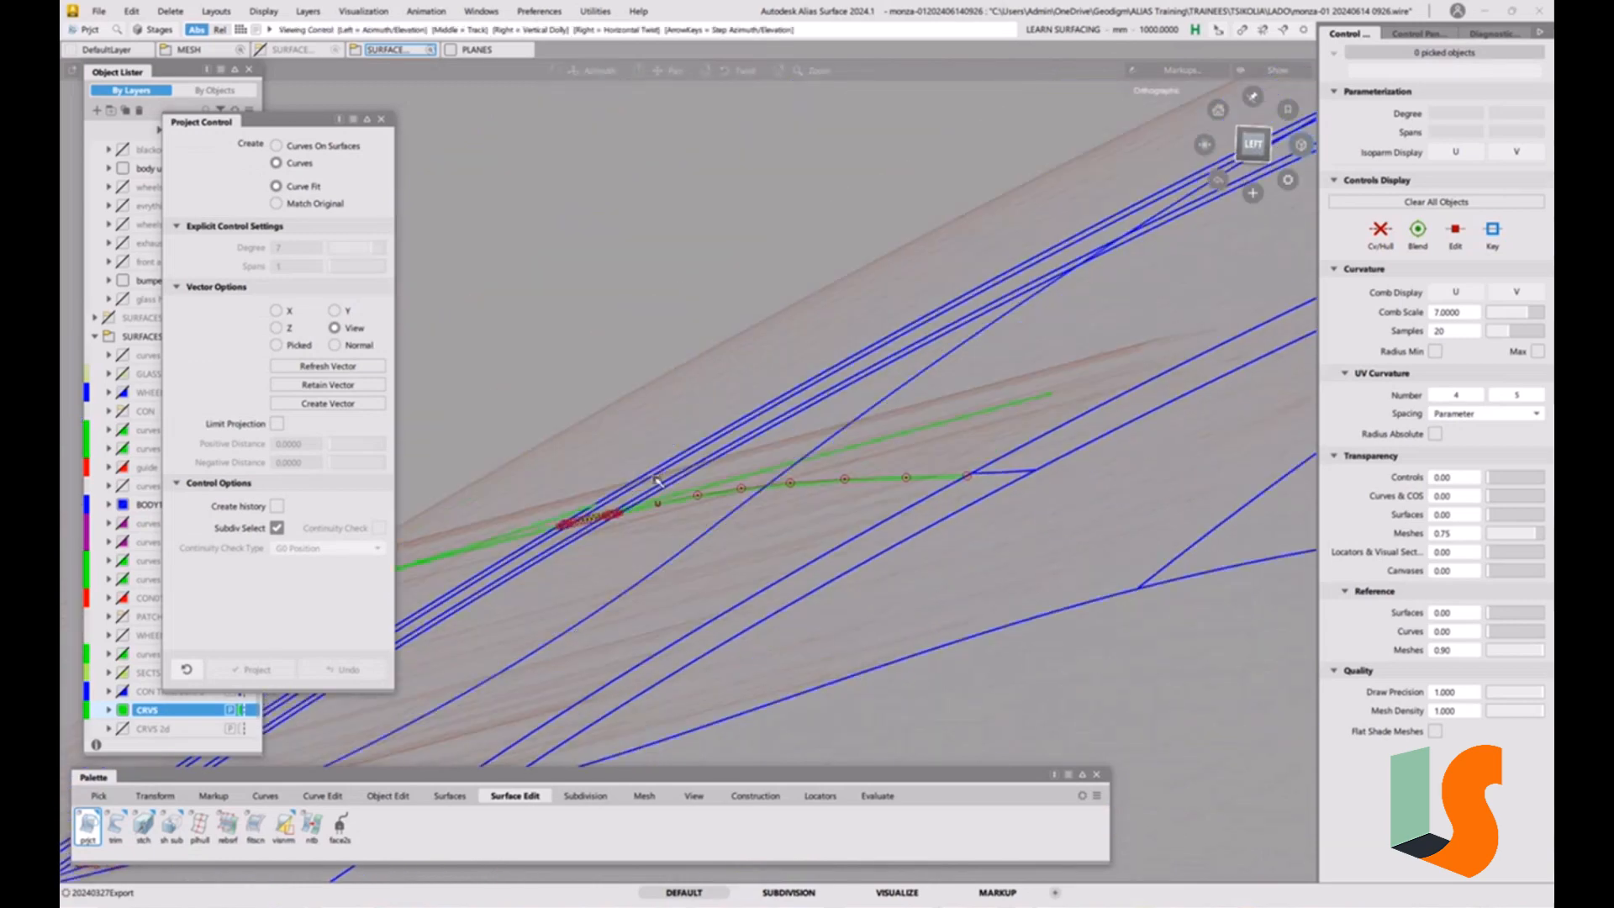
{"action": "scroll", "coordinate": [622, 458], "scroll_direction": "up", "scroll_amount": 8}
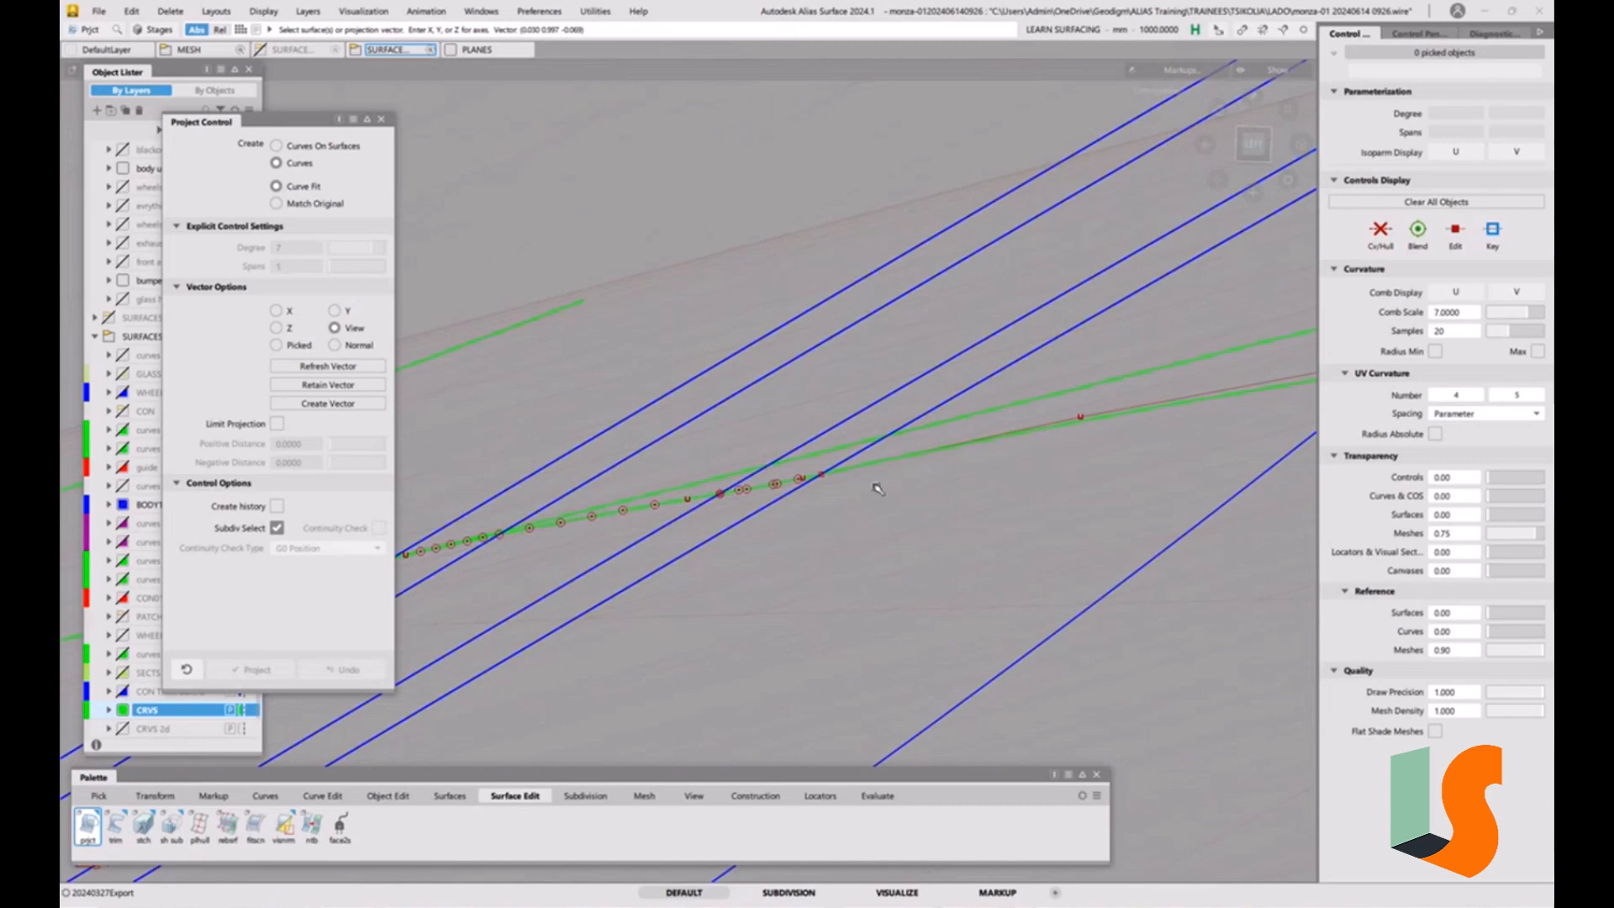
{"action": "left_click_drag", "start_coordinate": [876, 489], "coordinate": [1217, 261], "text": "alt+shift"}
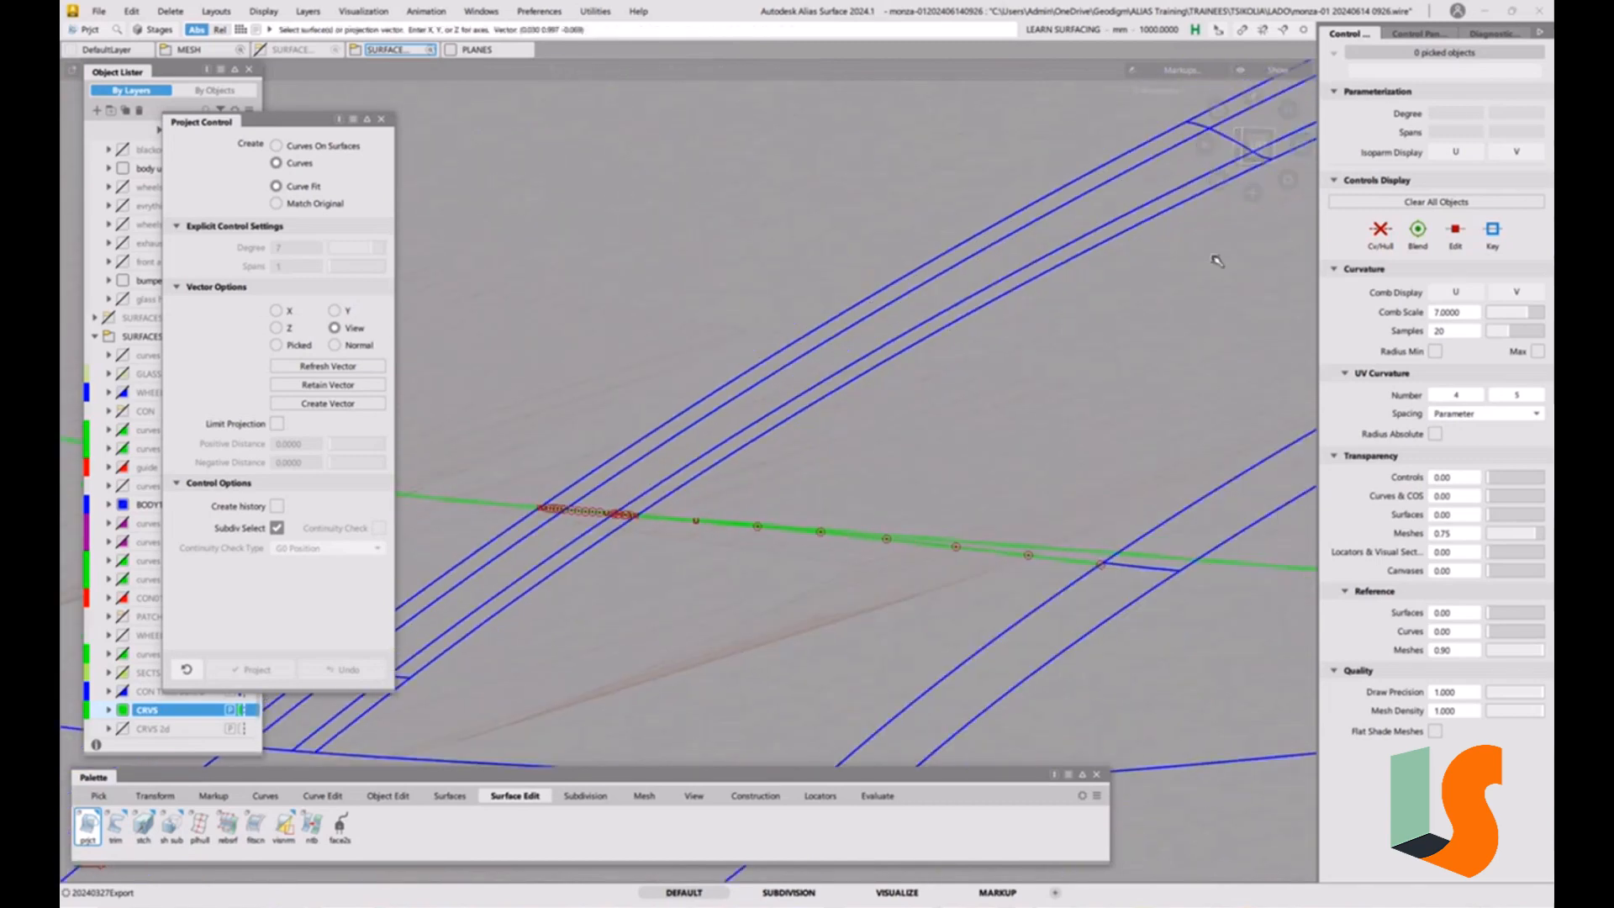
{"action": "left_click", "coordinate": [1249, 145]}
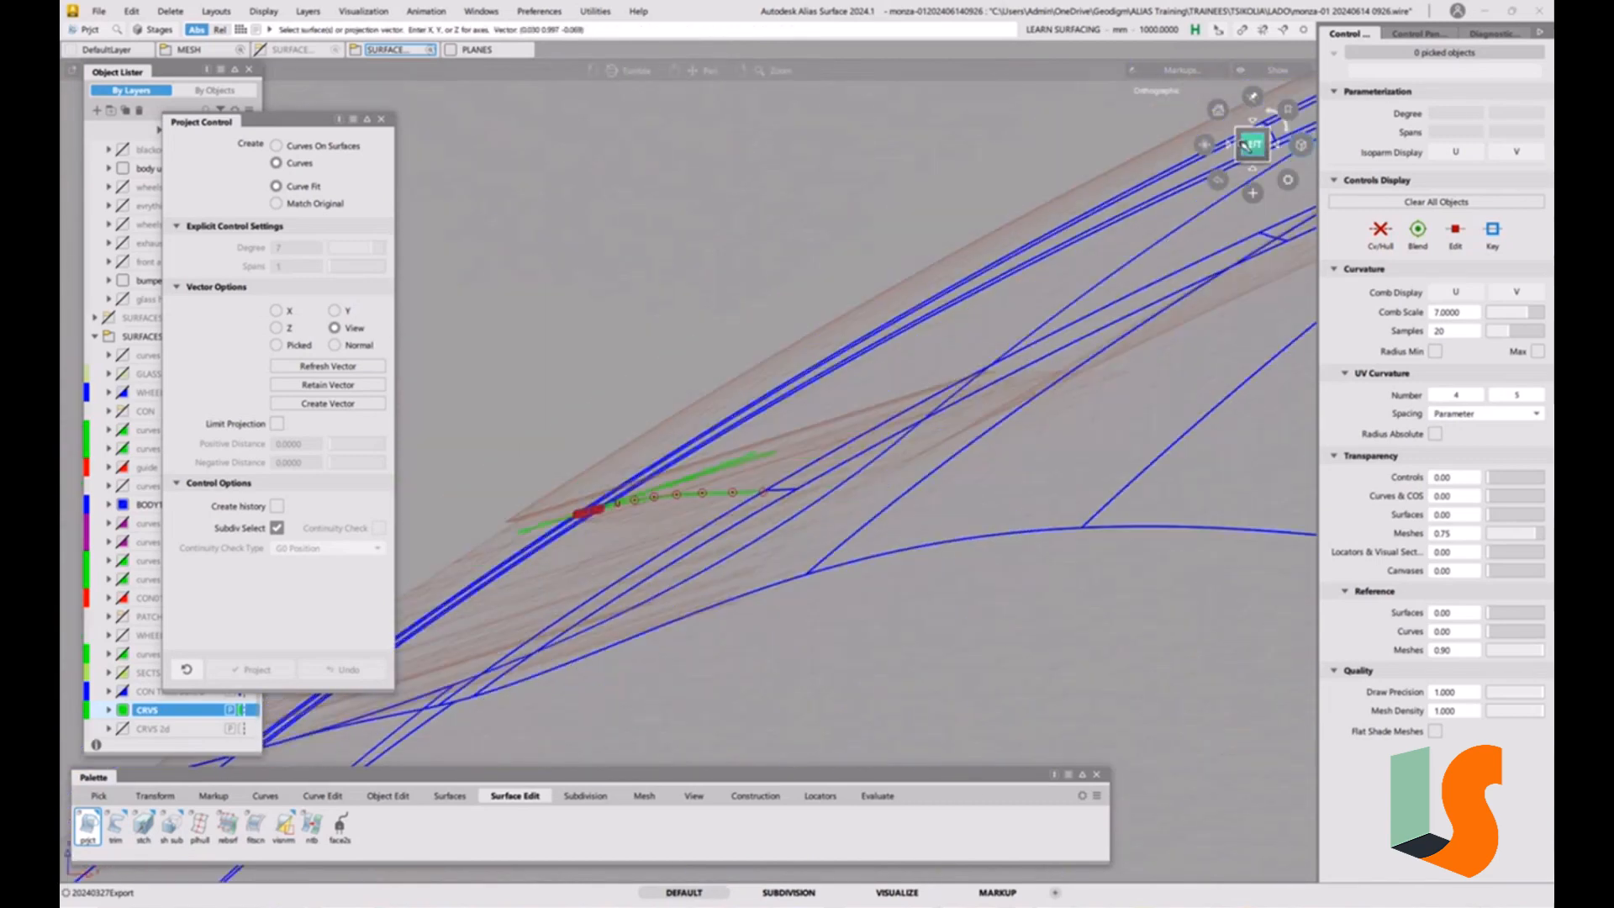
{"action": "scroll", "coordinate": [845, 412], "scroll_direction": "up", "scroll_amount": 5}
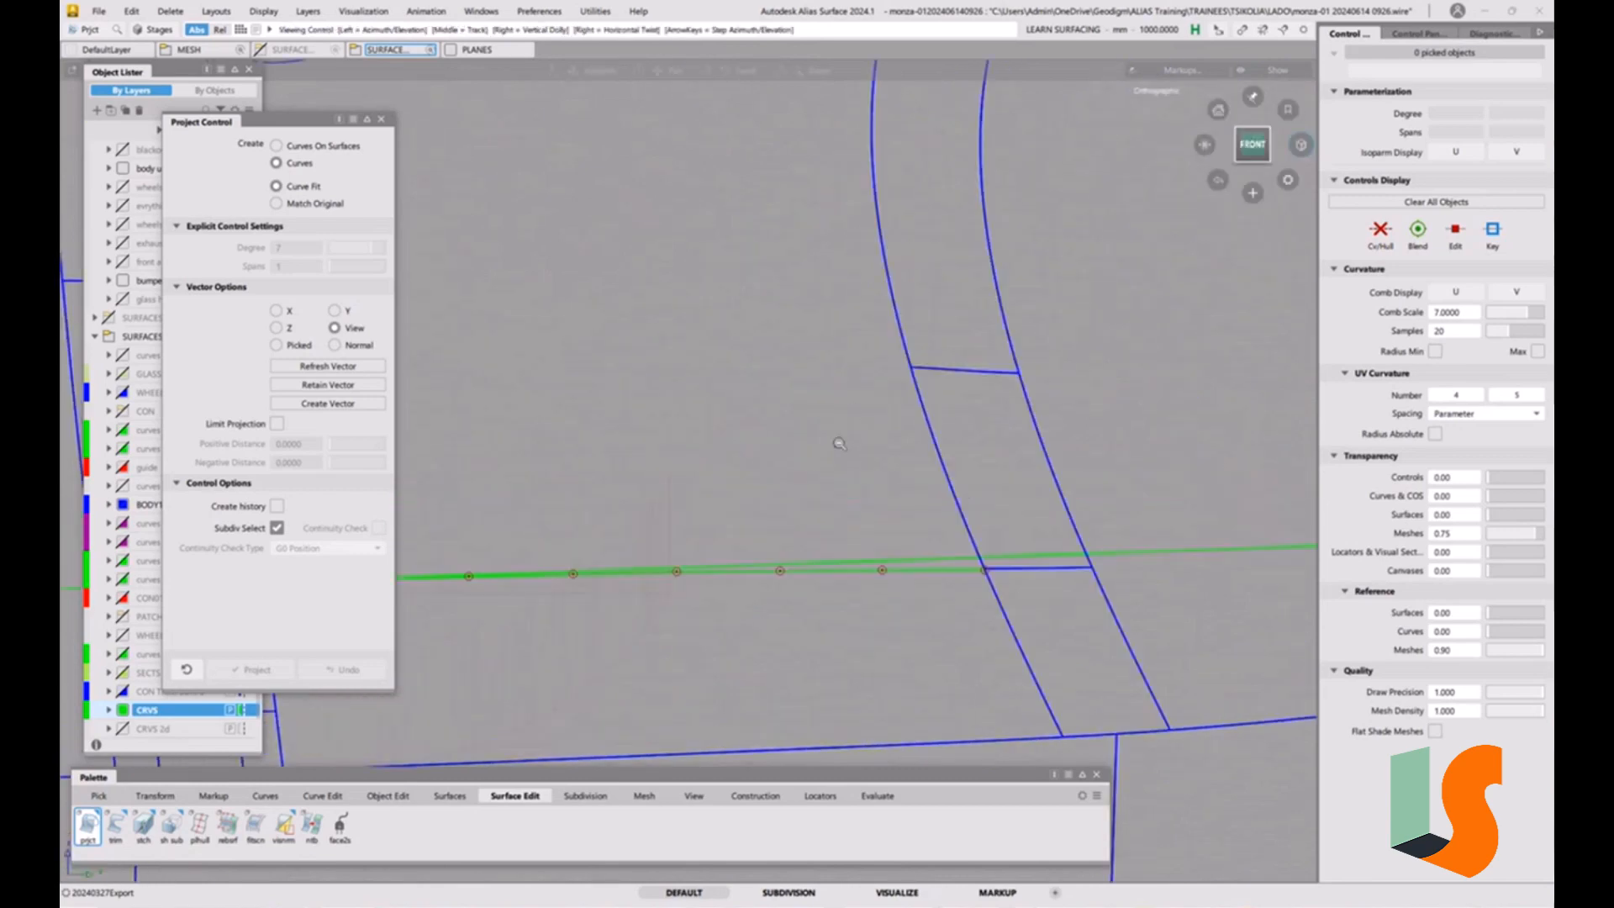
{"action": "scroll", "coordinate": [1065, 378], "scroll_direction": "down", "scroll_amount": 6}
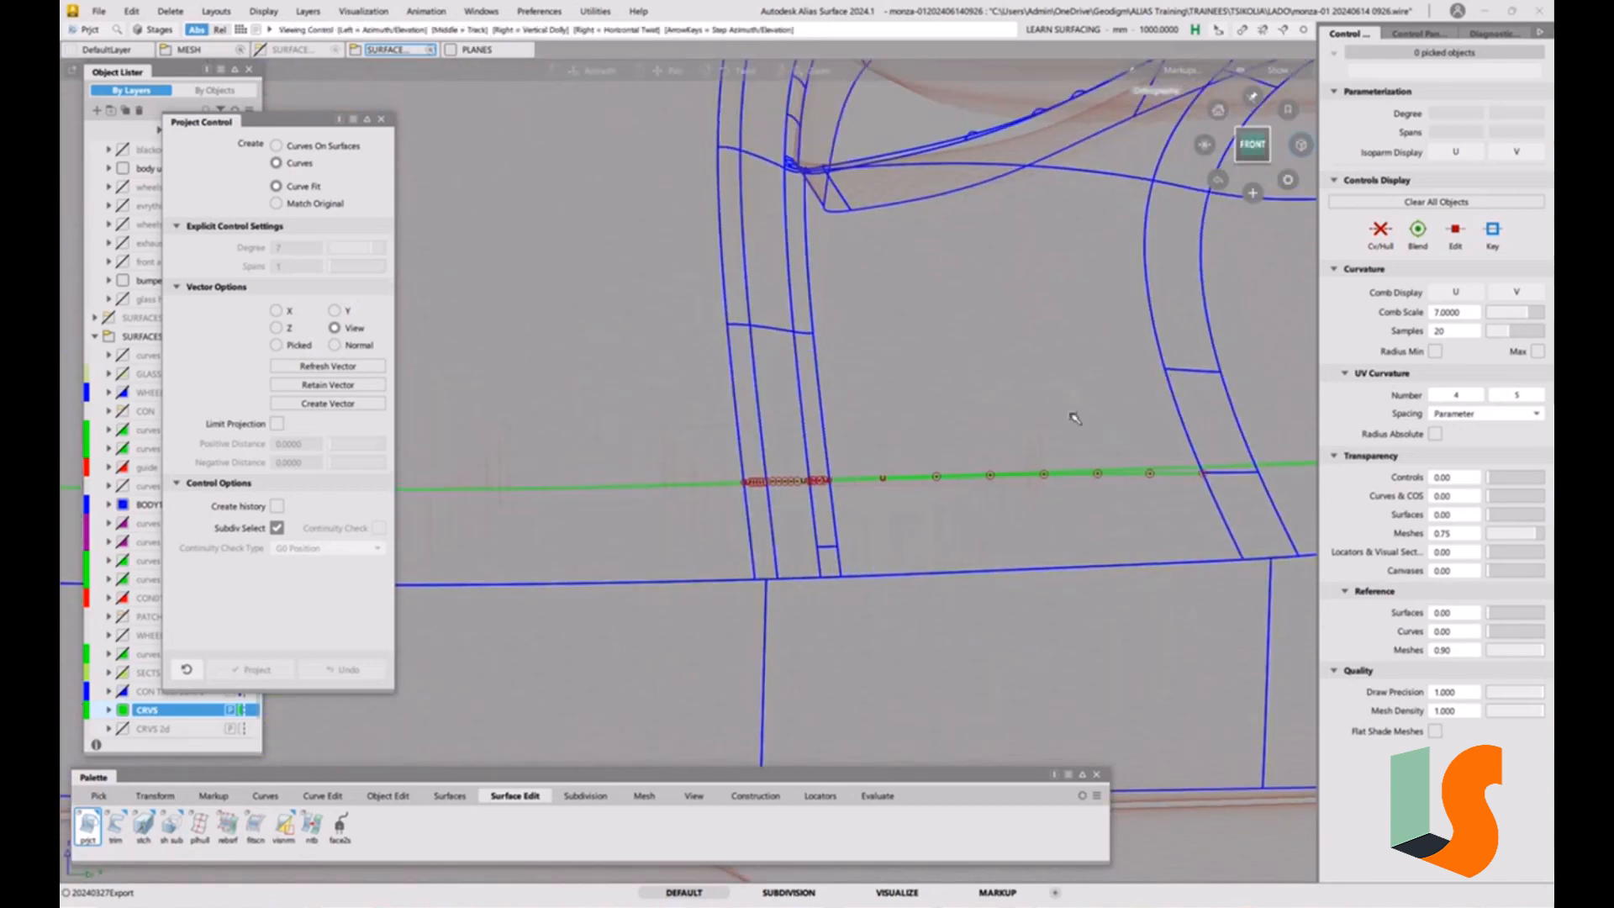
{"action": "middle_click_drag", "start_coordinate": [1074, 418], "coordinate": [927, 364], "text": "alt+shift"}
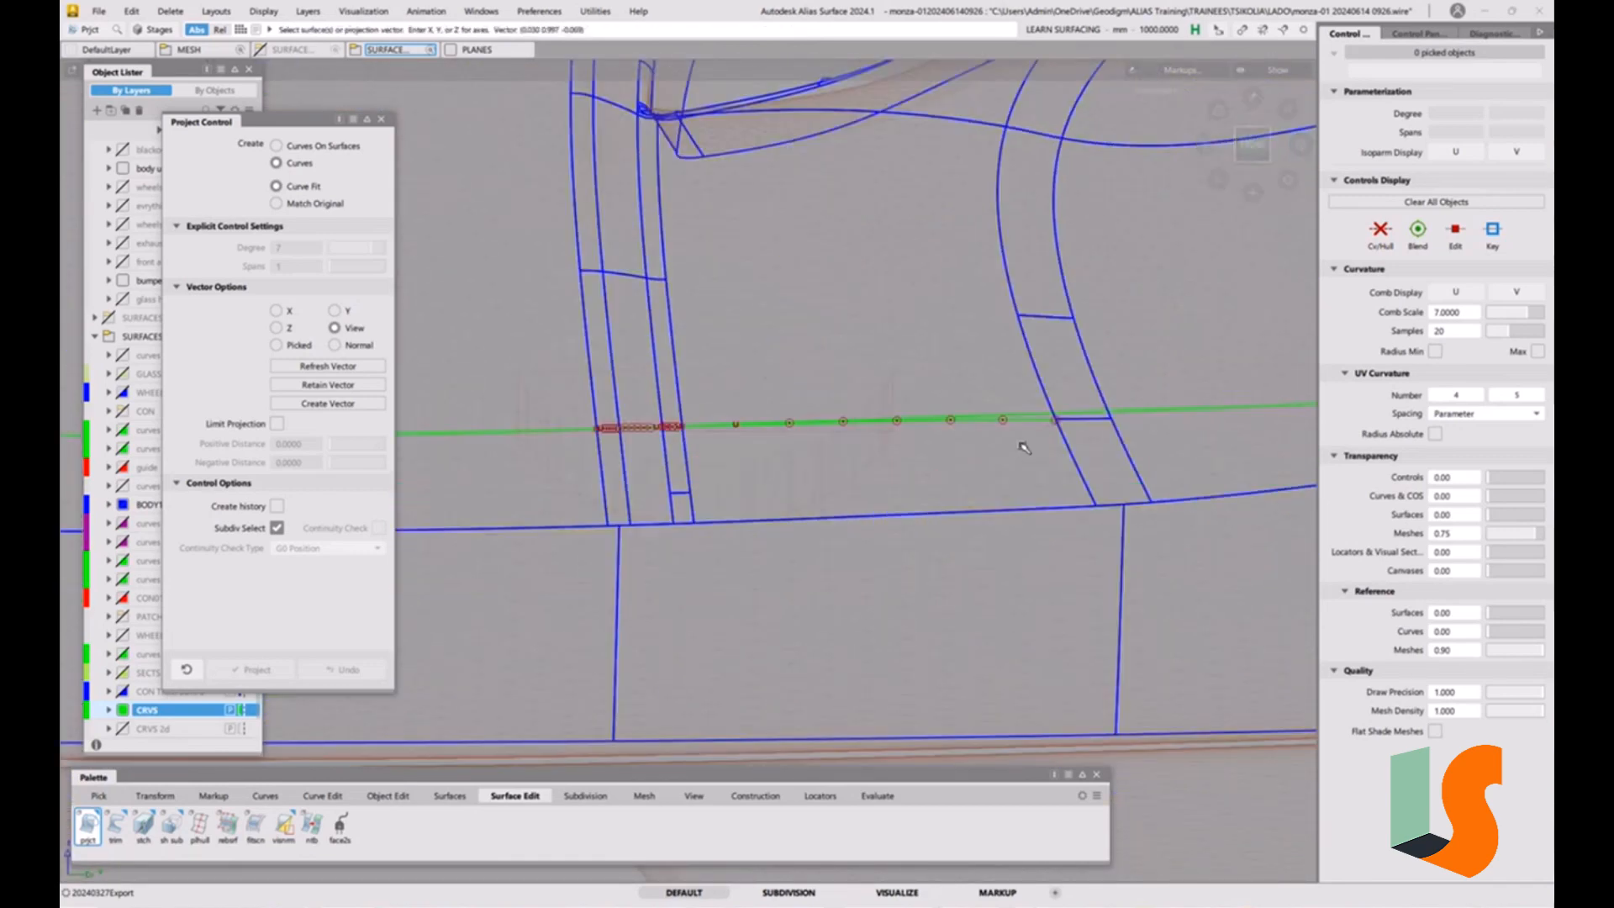
{"action": "scroll", "coordinate": [1025, 447], "scroll_direction": "down", "scroll_amount": 5}
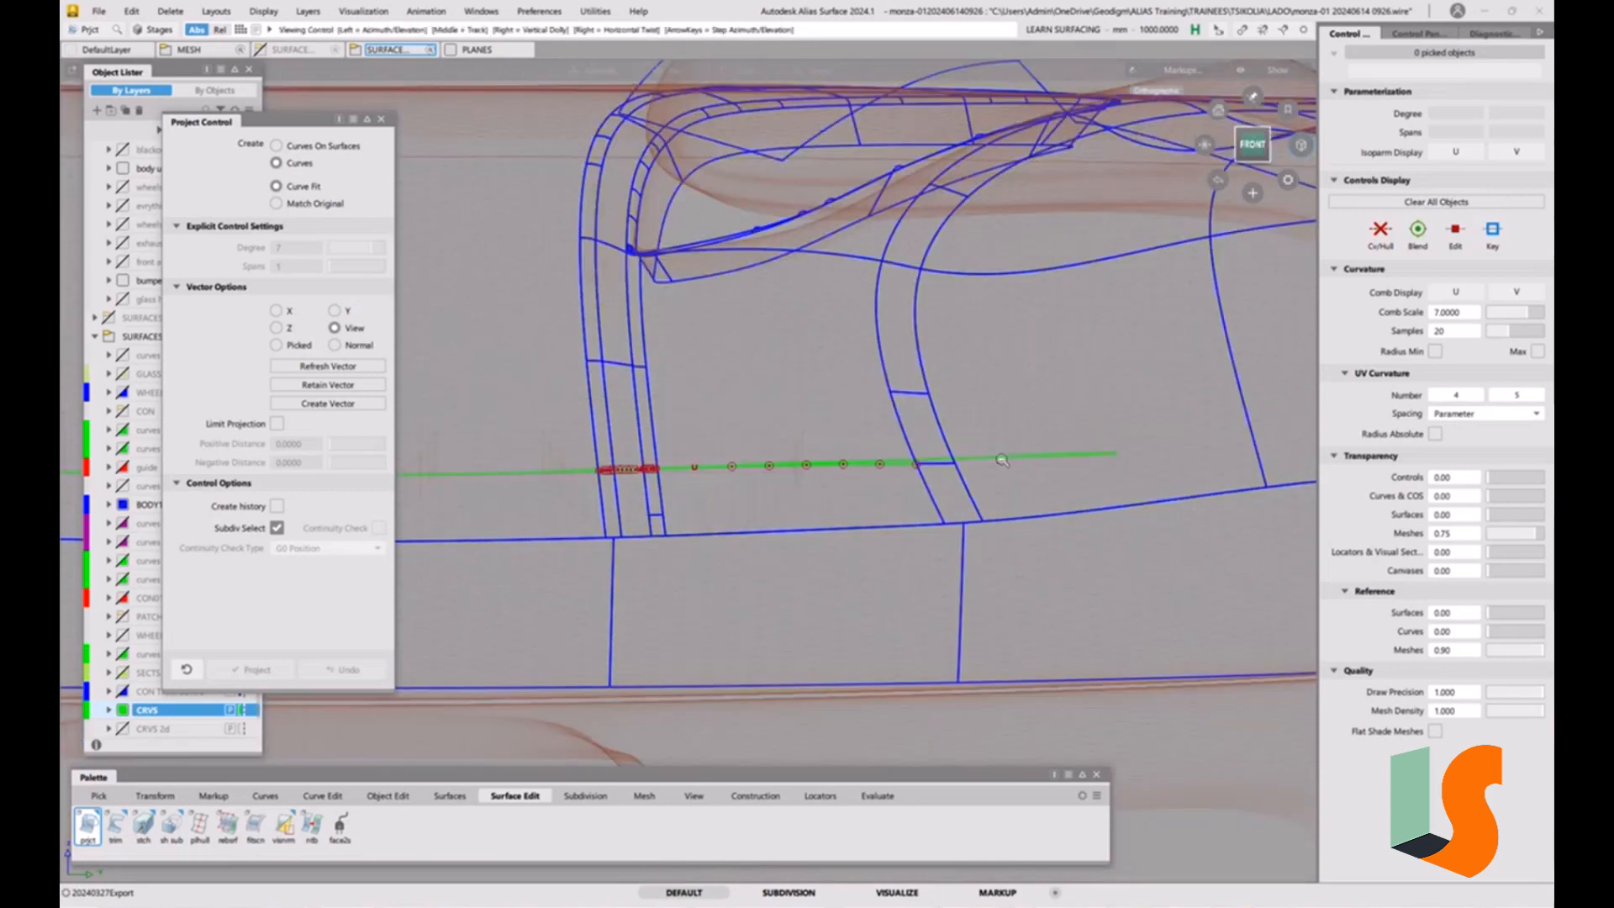
{"action": "middle_click_drag", "start_coordinate": [1077, 449], "coordinate": [1135, 438], "text": "alt+shift"}
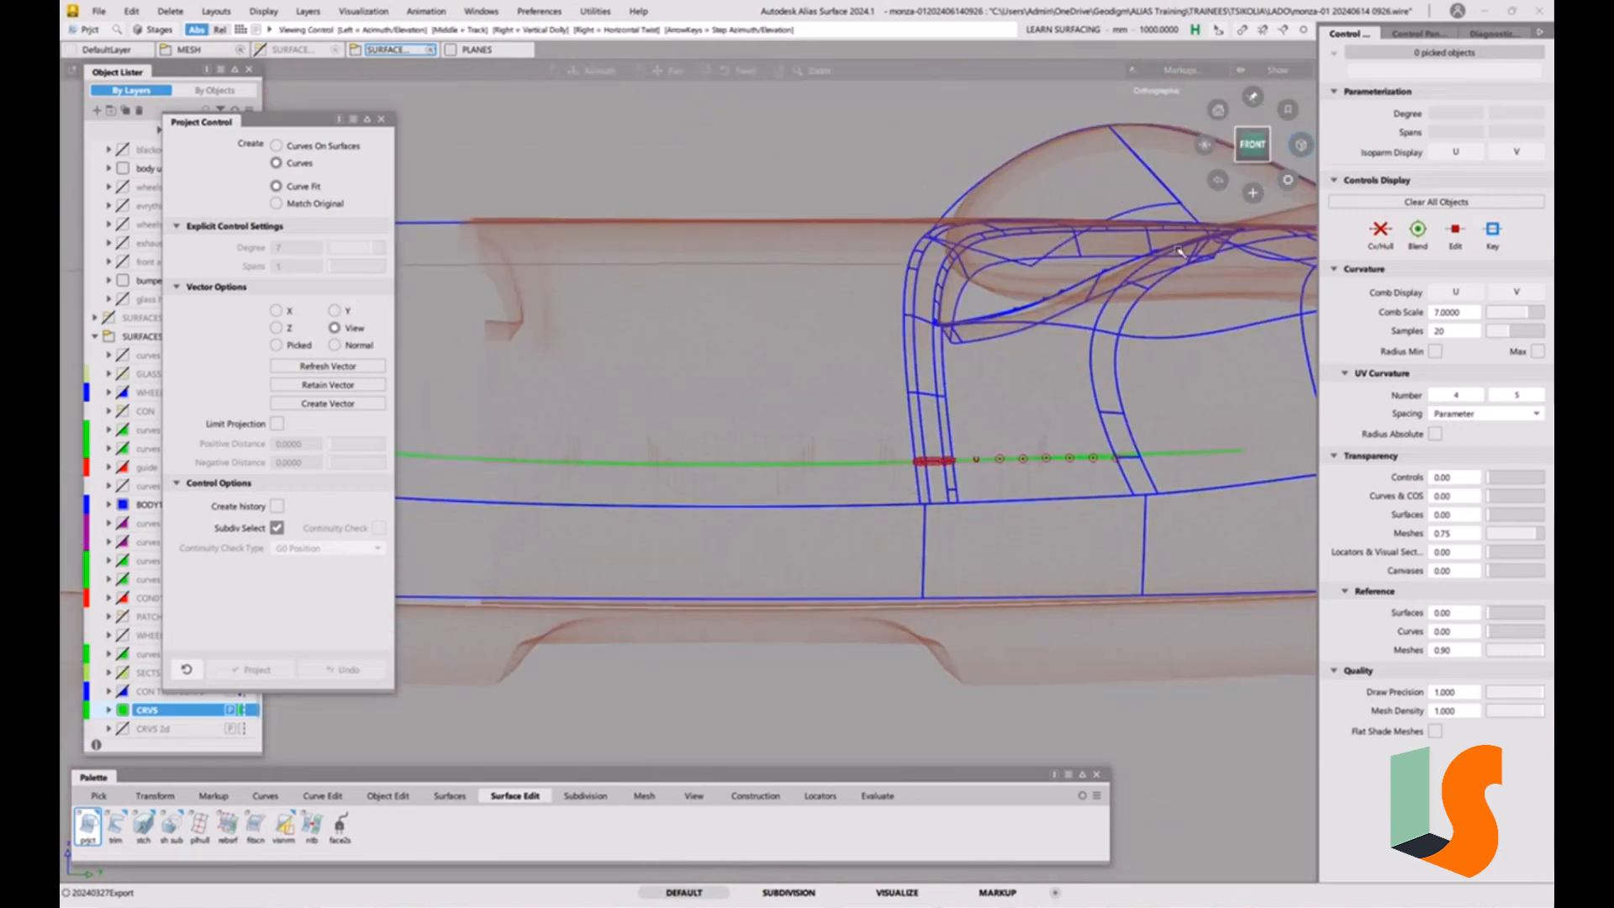
{"action": "left_click_drag", "start_coordinate": [1206, 147], "coordinate": [1283, 325]}
{"action": "right_click_drag", "start_coordinate": [1086, 469], "coordinate": [1084, 398], "text": "alt+shift"}
{"action": "middle_click_drag", "start_coordinate": [1084, 398], "coordinate": [975, 446], "text": "alt+shift"}
{"action": "middle_click_drag", "start_coordinate": [1111, 457], "coordinate": [1078, 472], "text": "alt+shift"}
{"action": "right_click_drag", "start_coordinate": [1077, 471], "coordinate": [1099, 482], "text": "alt+shift"}
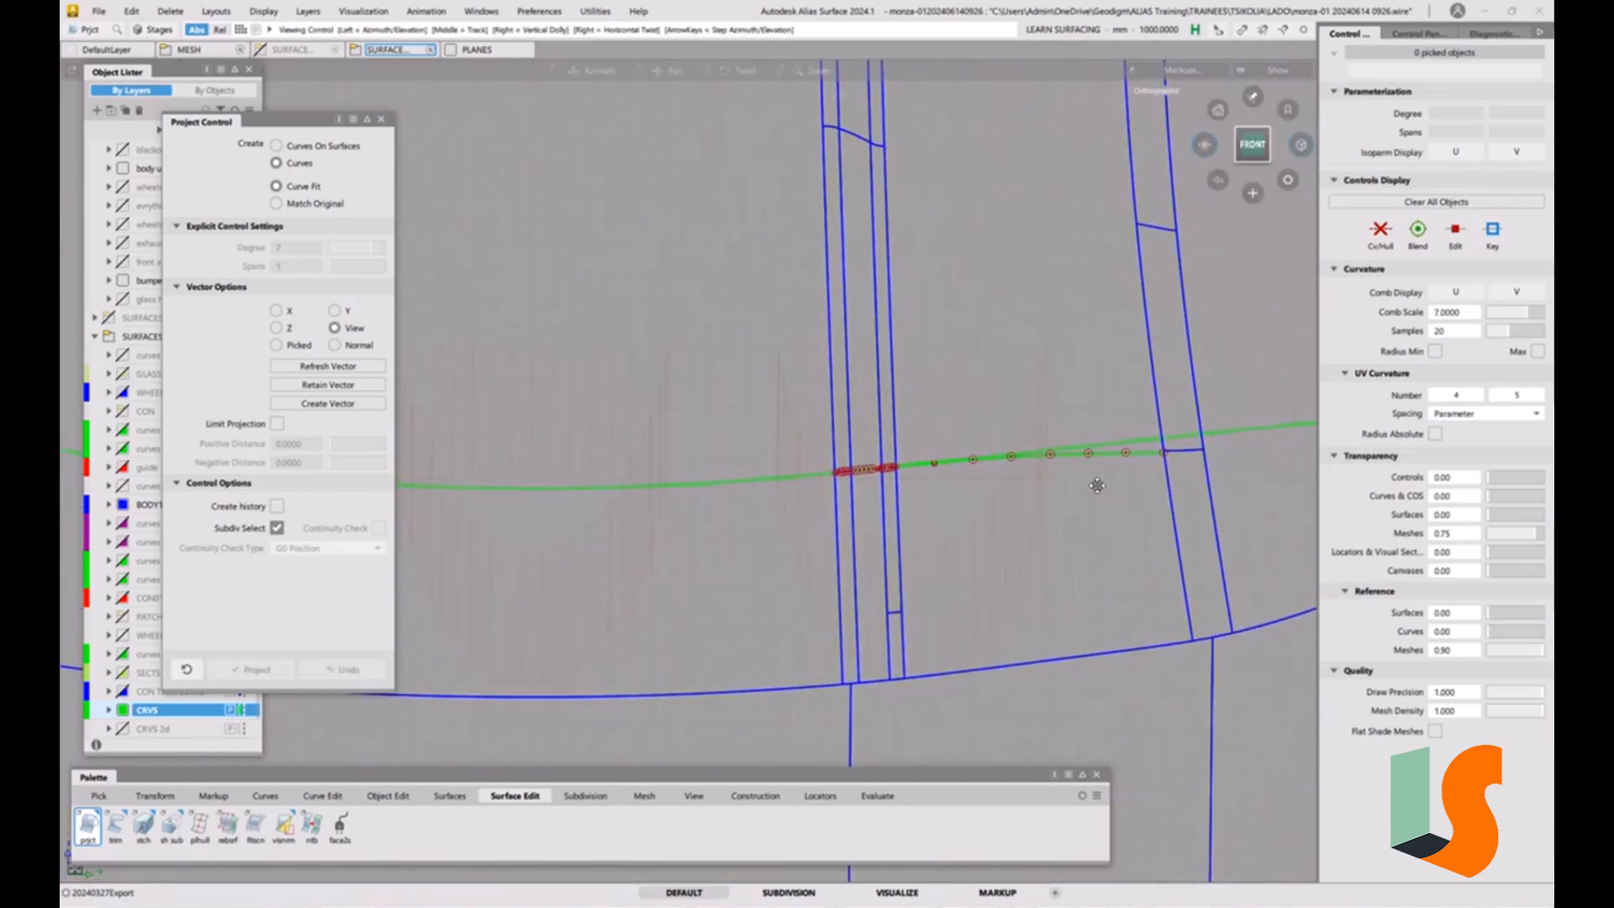
{"action": "middle_click_drag", "start_coordinate": [1099, 483], "coordinate": [1021, 490], "text": "alt+shift"}
Raise the linear extension's degree to 2 and show its control vertices.
{"action": "left_click_drag", "start_coordinate": [1039, 505], "coordinate": [1073, 523], "text": "ctrl+shift"}
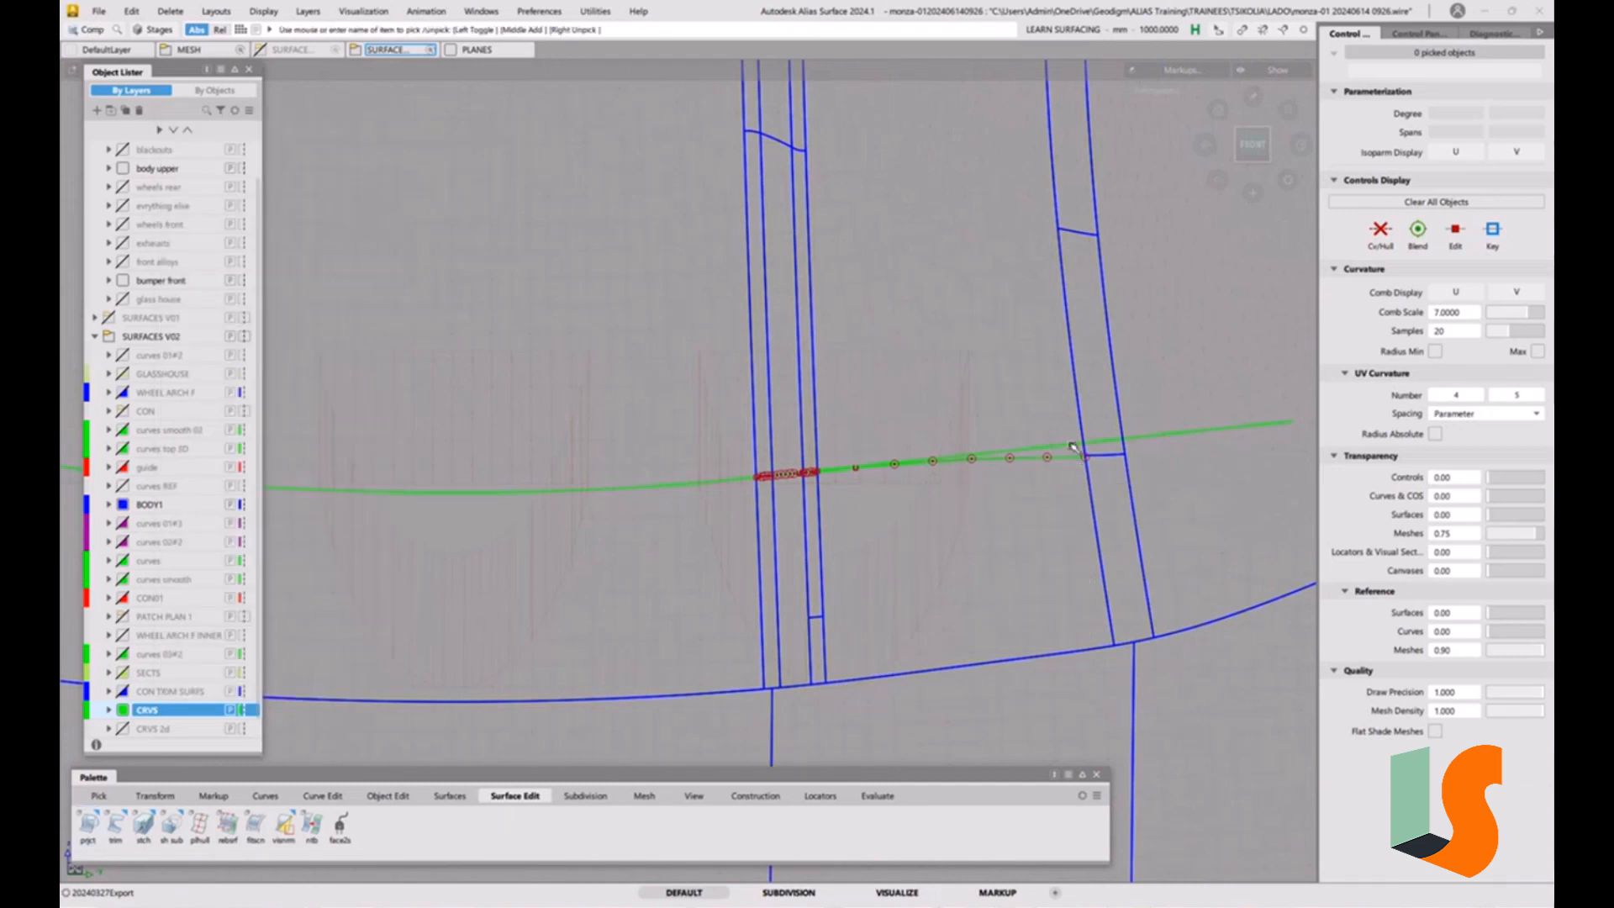
{"action": "left_click", "coordinate": [1073, 445]}
{"action": "key", "text": "p"}
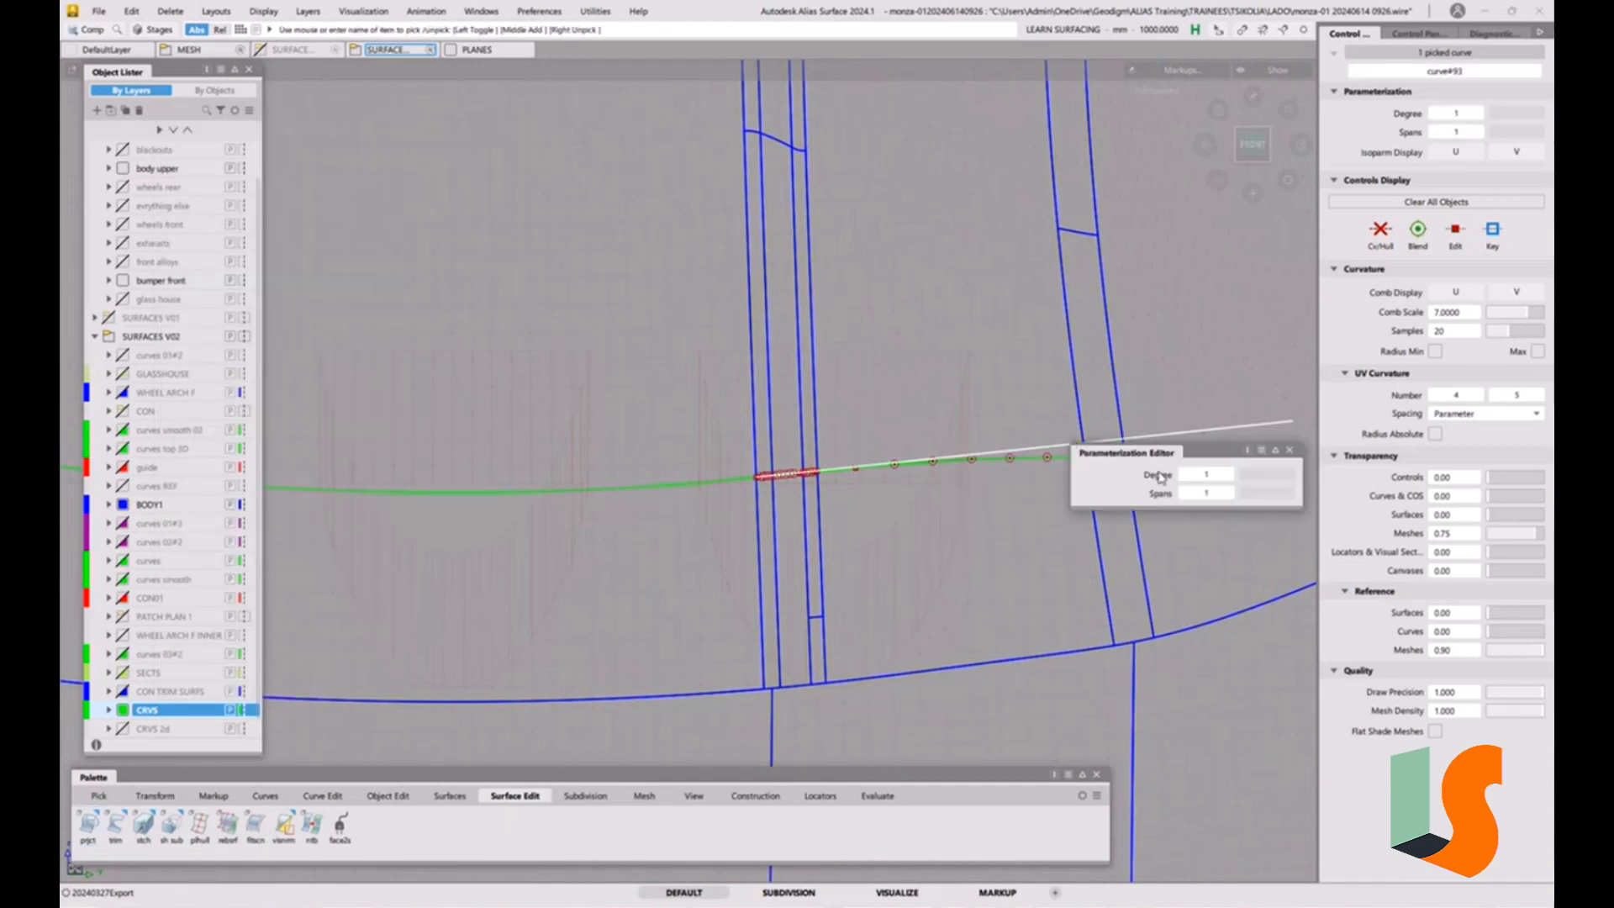
{"action": "left_click", "coordinate": [1228, 476]}
{"action": "key", "text": "Escape"}
{"action": "left_click_drag", "start_coordinate": [1178, 545], "coordinate": [1244, 419], "text": "ctrl+shift"}
{"action": "left_click", "coordinate": [1194, 428]}
{"action": "left_click", "coordinate": [1379, 237]}
Move the extension's outer end control vertex slightly upward in the front view.
{"action": "key", "text": "v"}
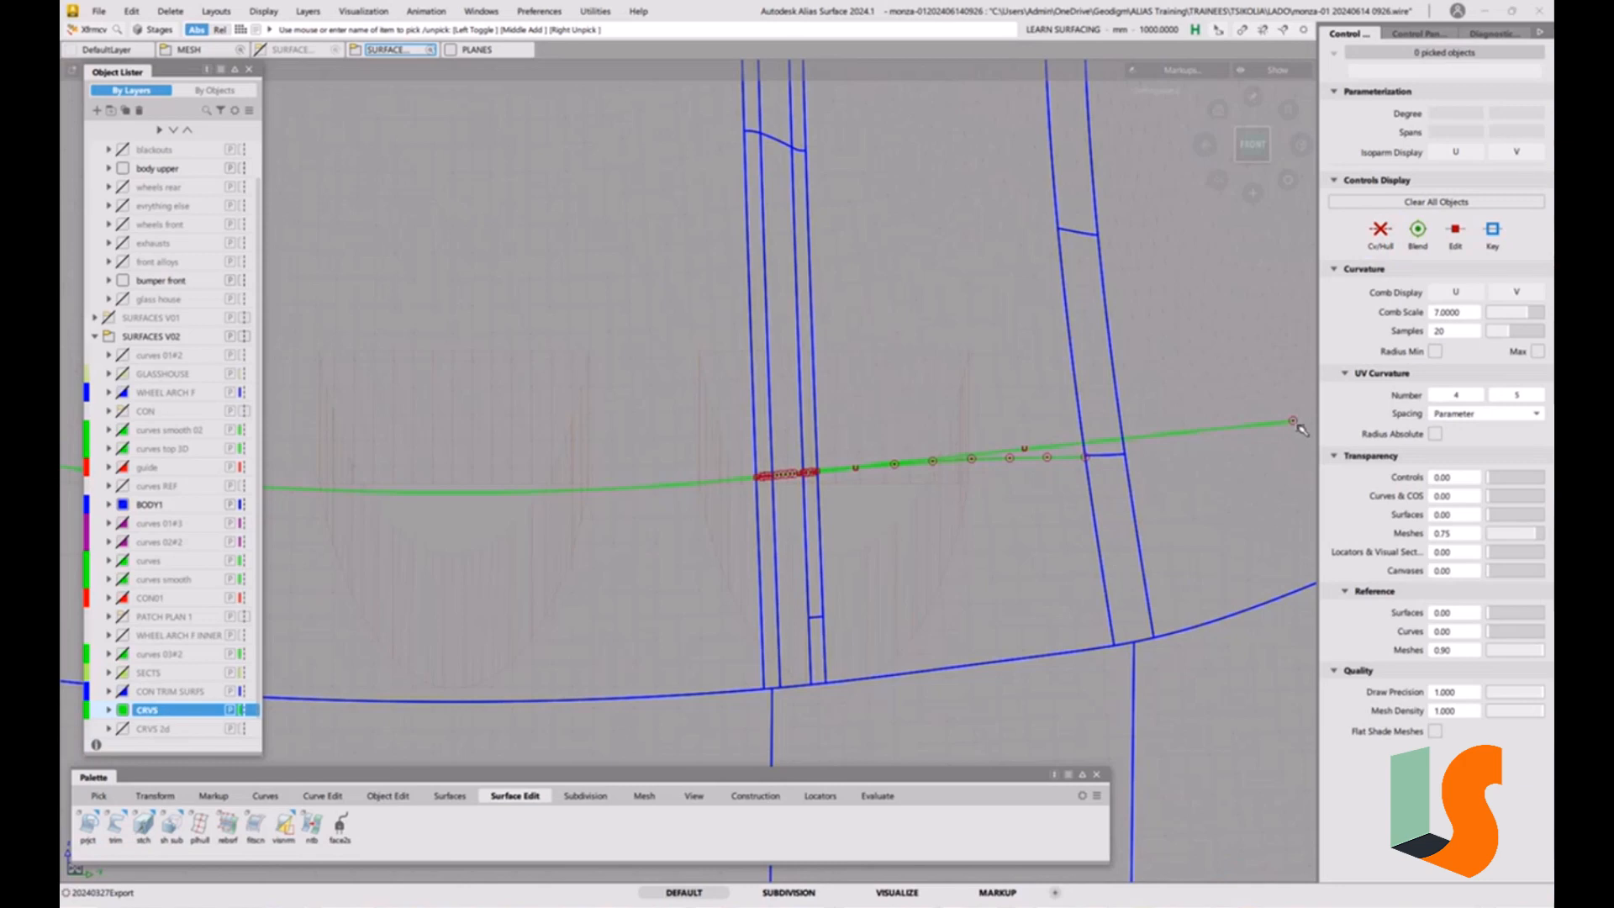
{"action": "left_click", "coordinate": [1295, 422]}
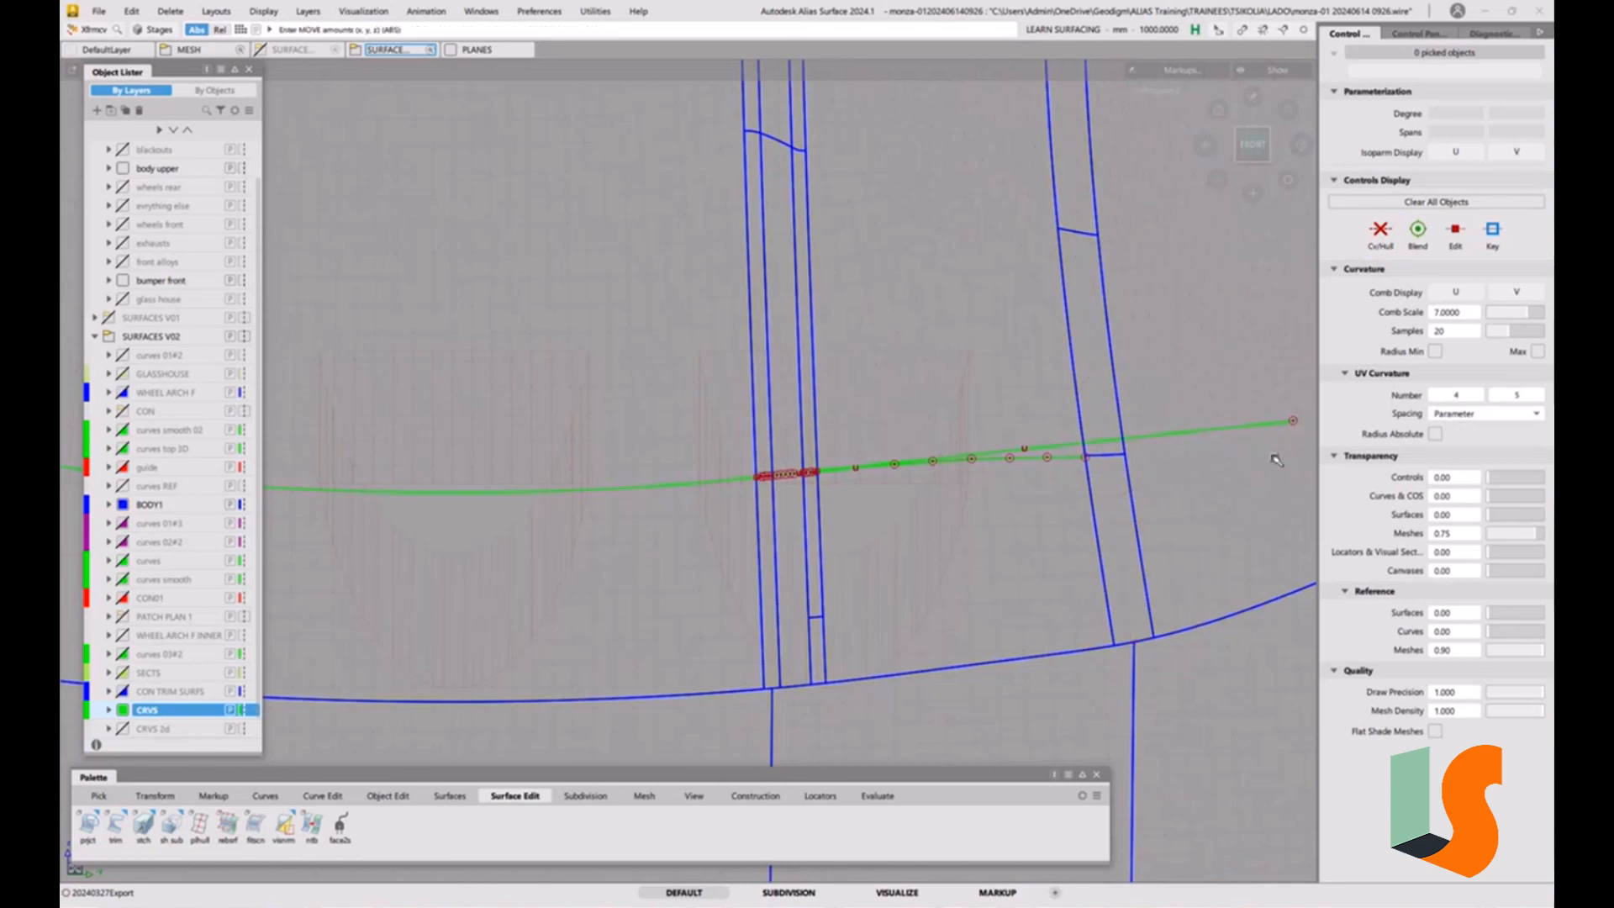
{"action": "key", "text": "alt+shift"}
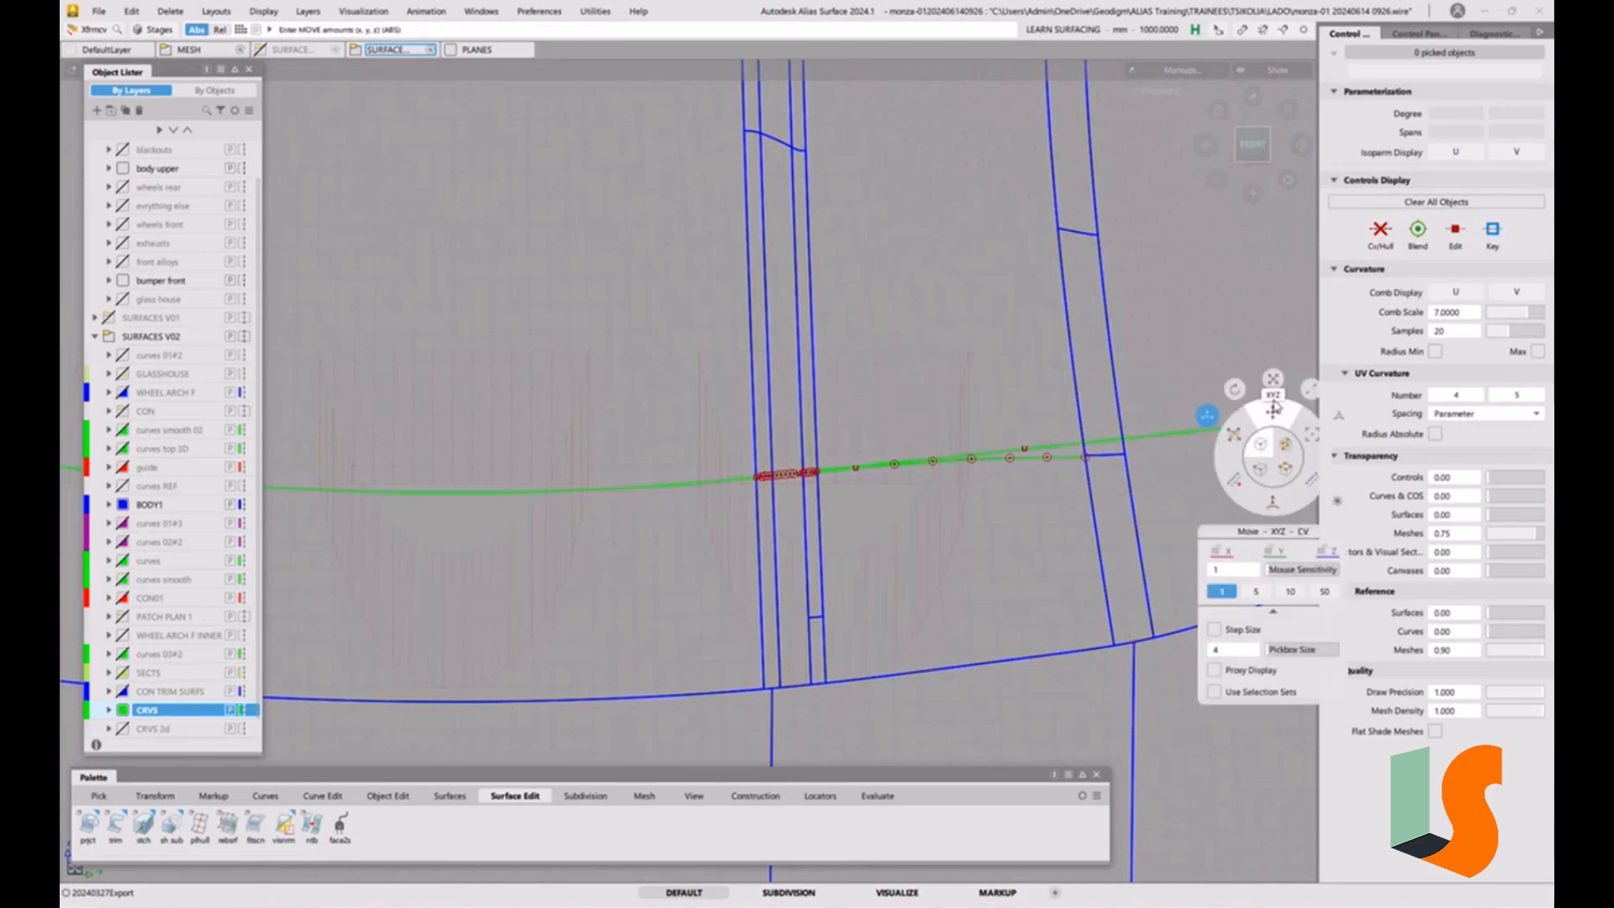
{"action": "left_click", "coordinate": [1295, 423]}
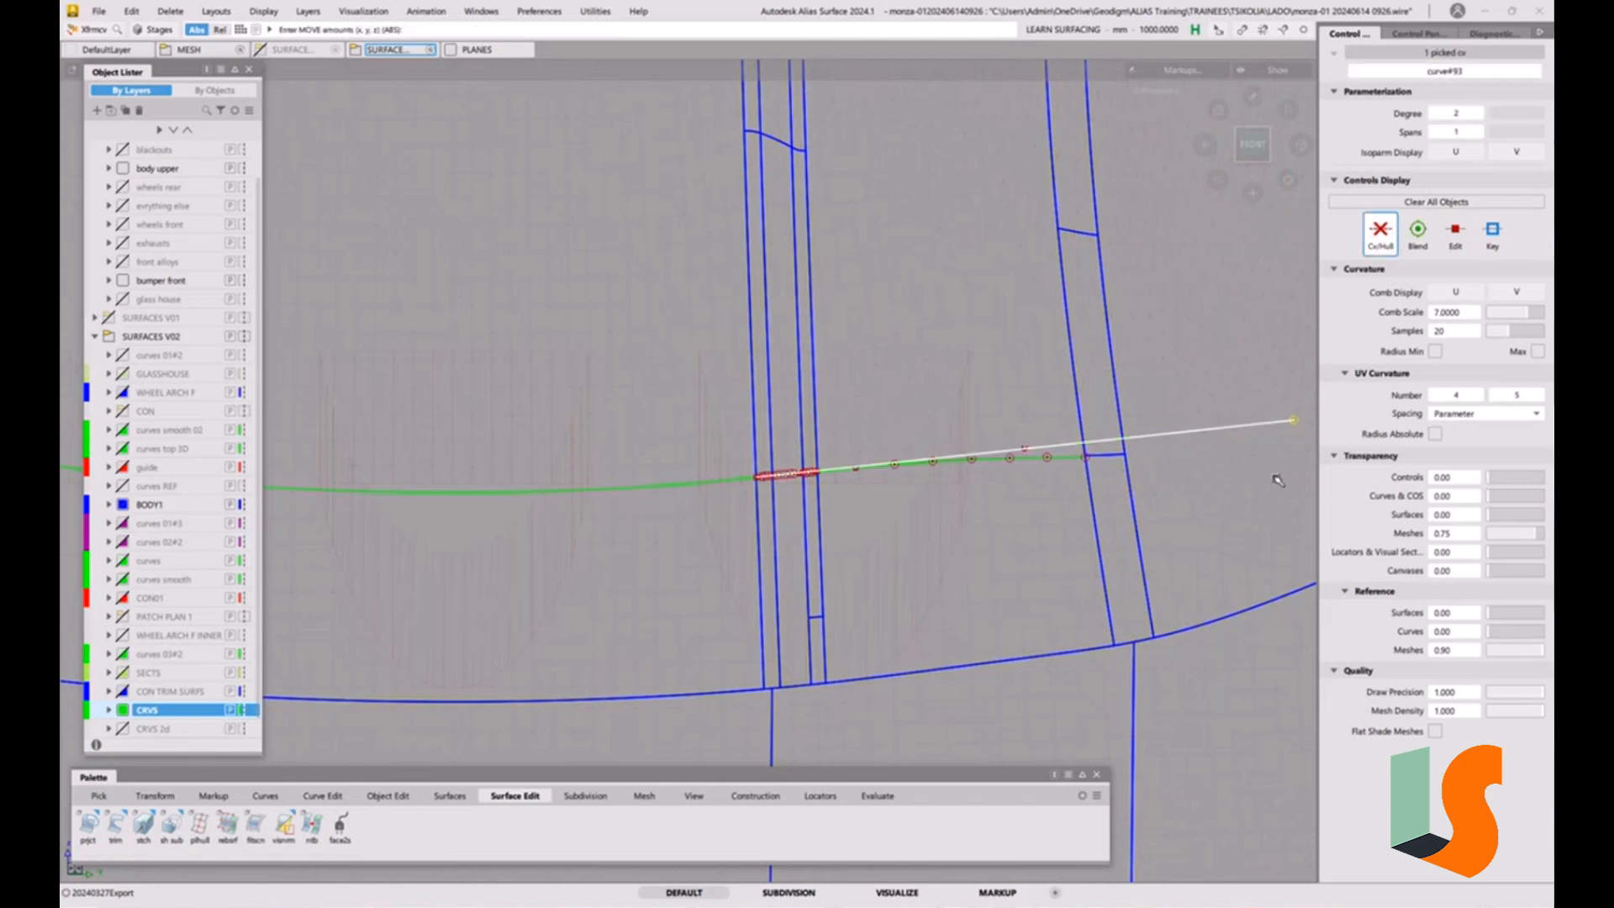
{"action": "right_click_drag", "start_coordinate": [1278, 480], "coordinate": [1278, 473]}
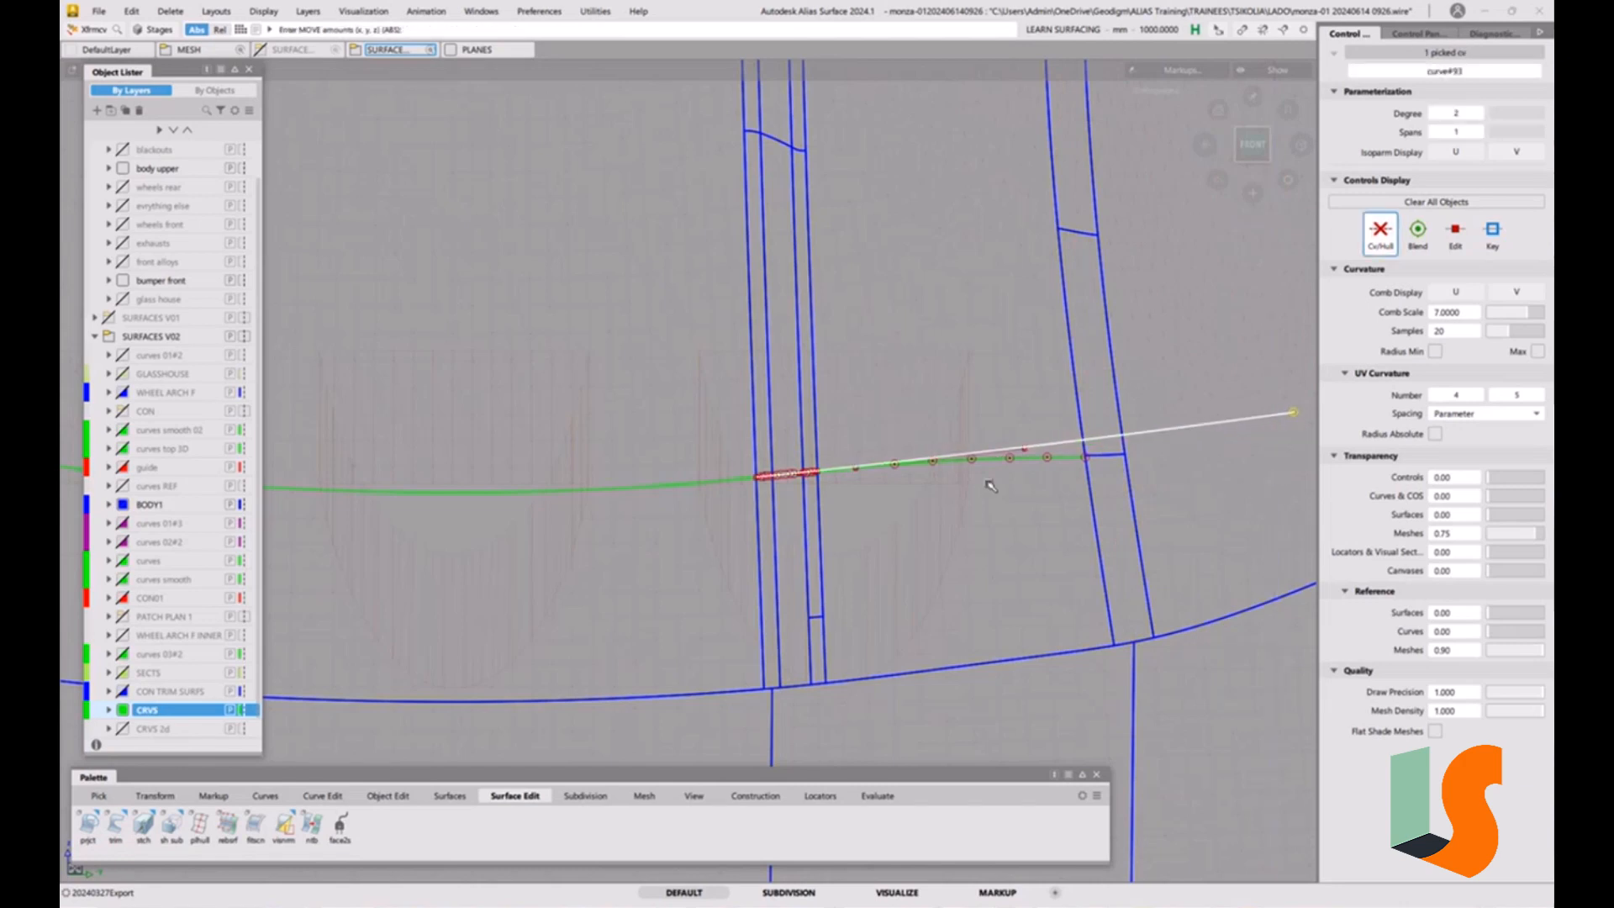
Delete the four degree-7 projected curves on the hood strips, keeping the linear extension.
{"action": "left_click", "coordinate": [894, 520]}
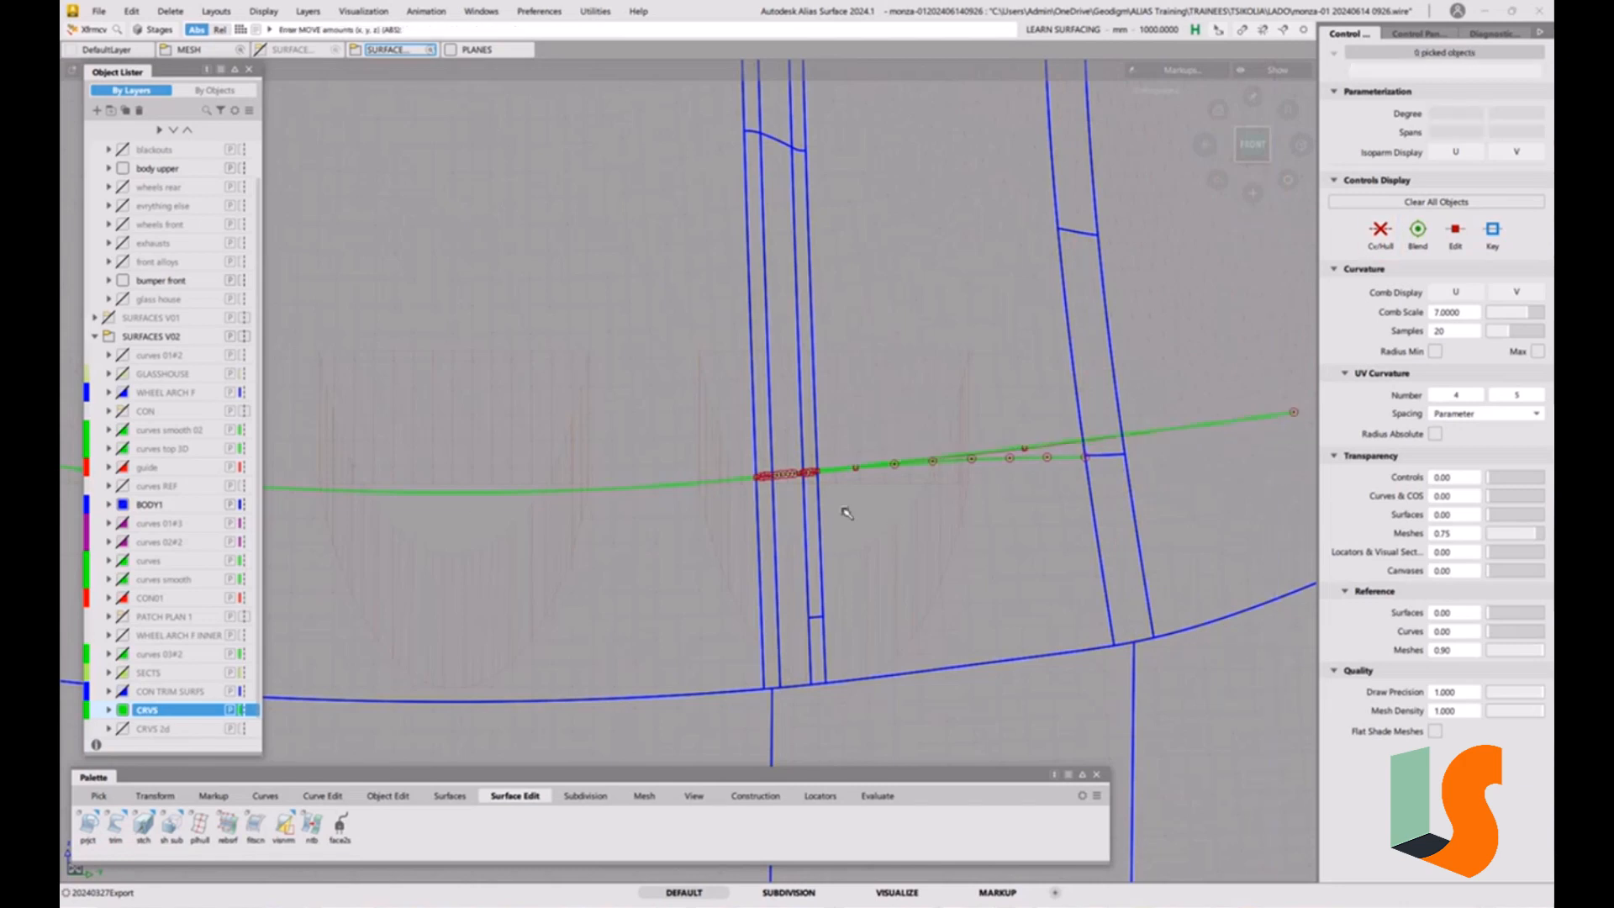
{"action": "left_click_drag", "start_coordinate": [872, 494], "coordinate": [1046, 438], "text": "ctrl+shift"}
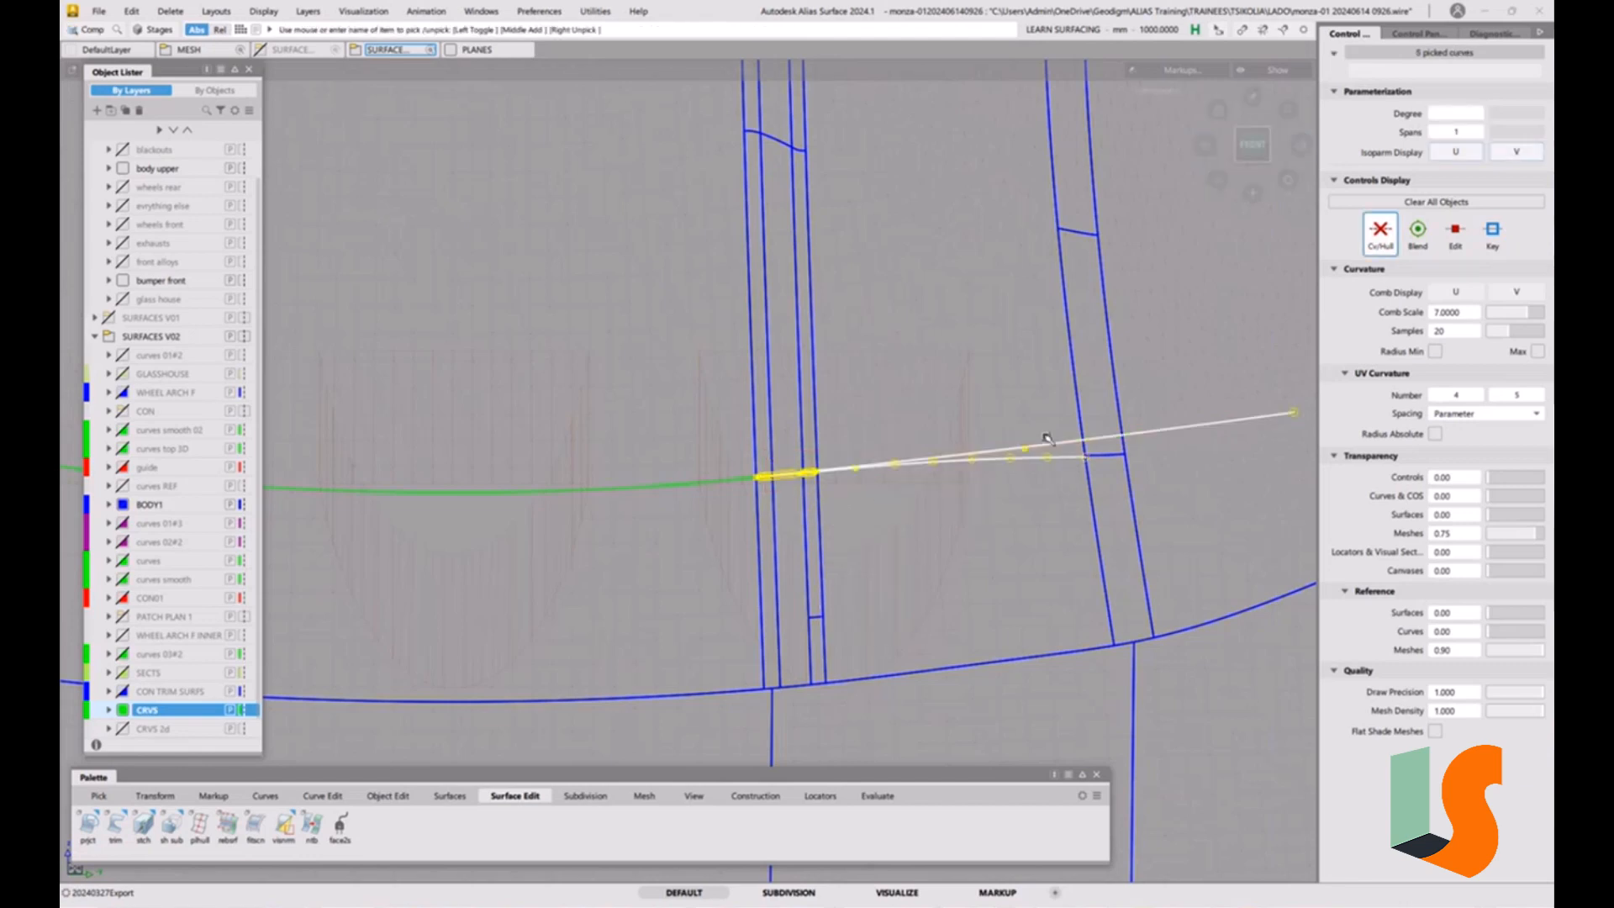
{"action": "left_click", "coordinate": [1048, 442]}
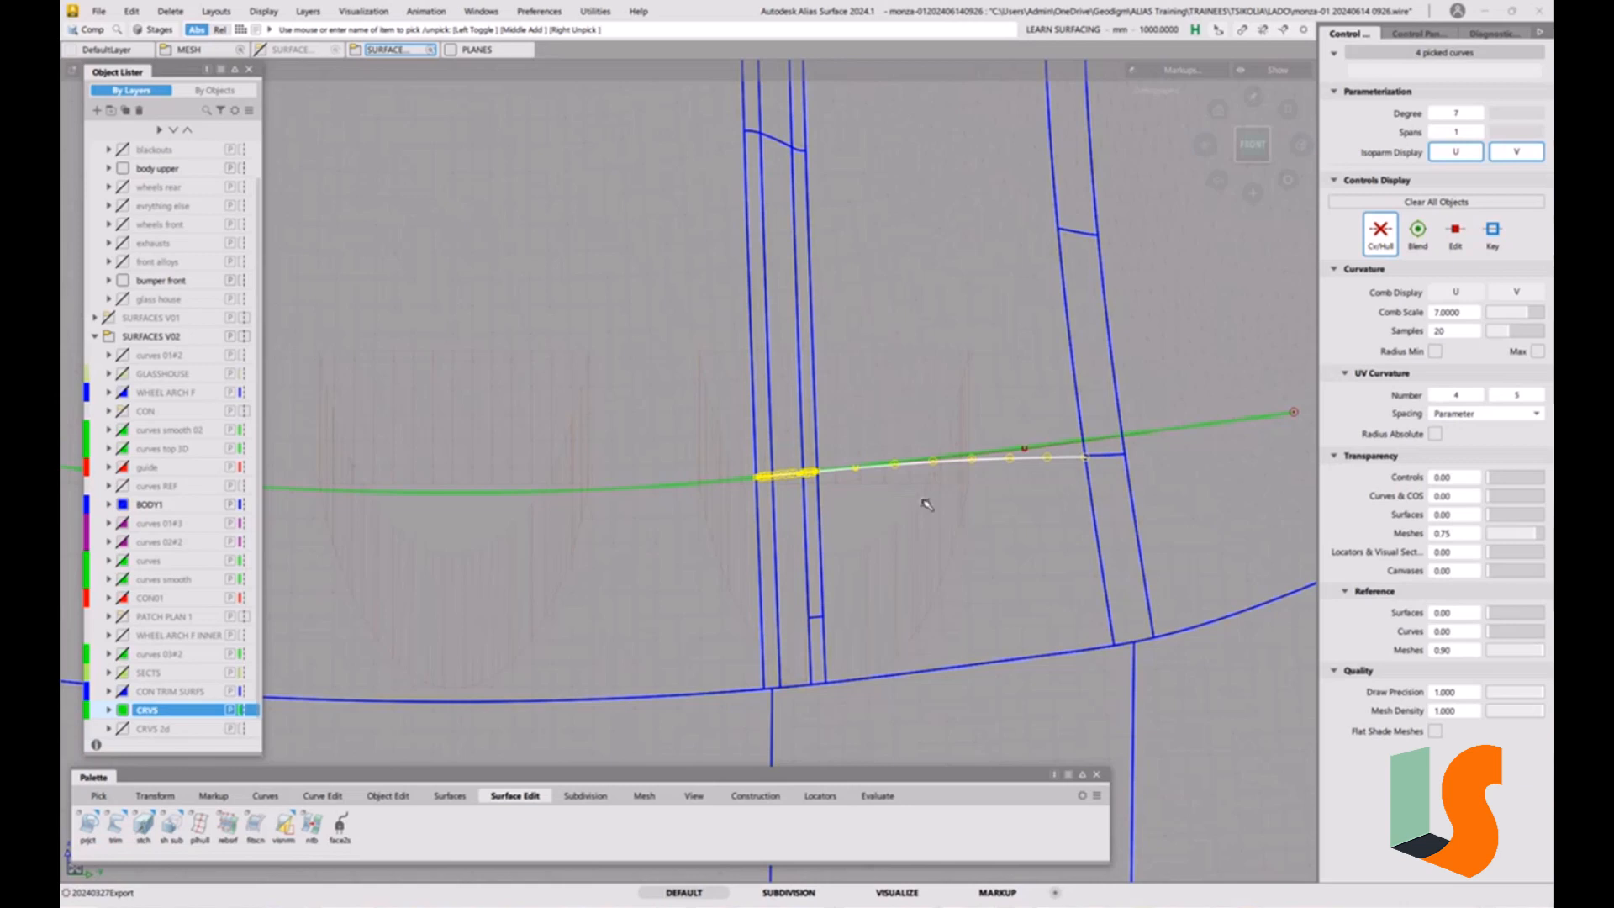
{"action": "key", "text": "Delete"}
{"action": "left_click", "coordinate": [766, 515]}
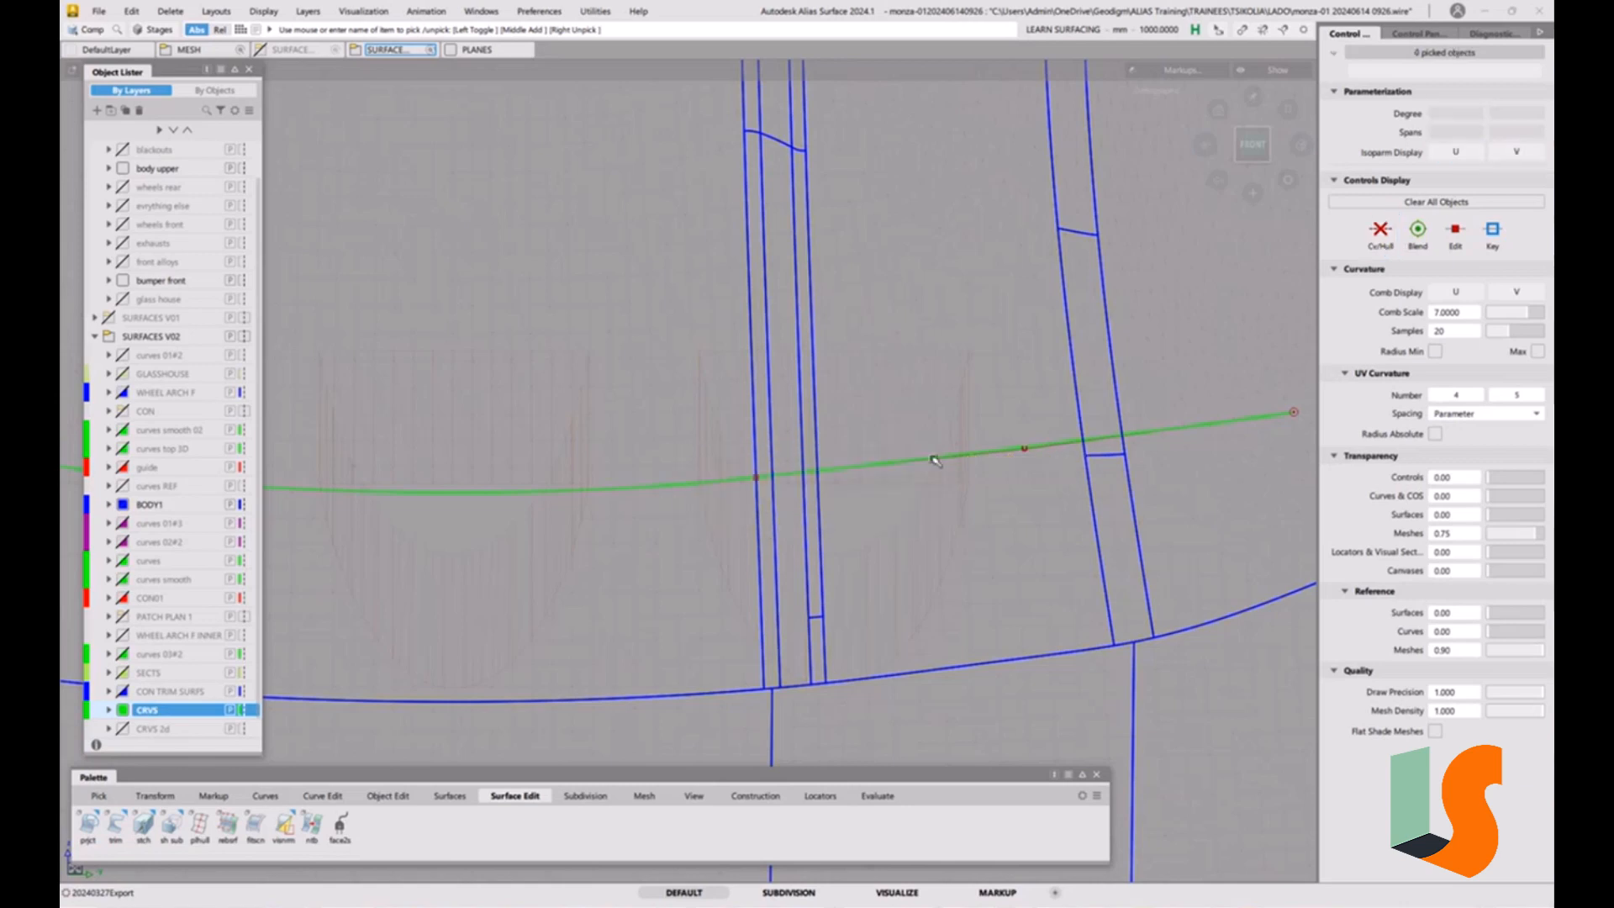
Project the reshaped extension onto the hood strips along the X axis as fitted curves.
{"action": "left_click", "coordinate": [89, 827]}
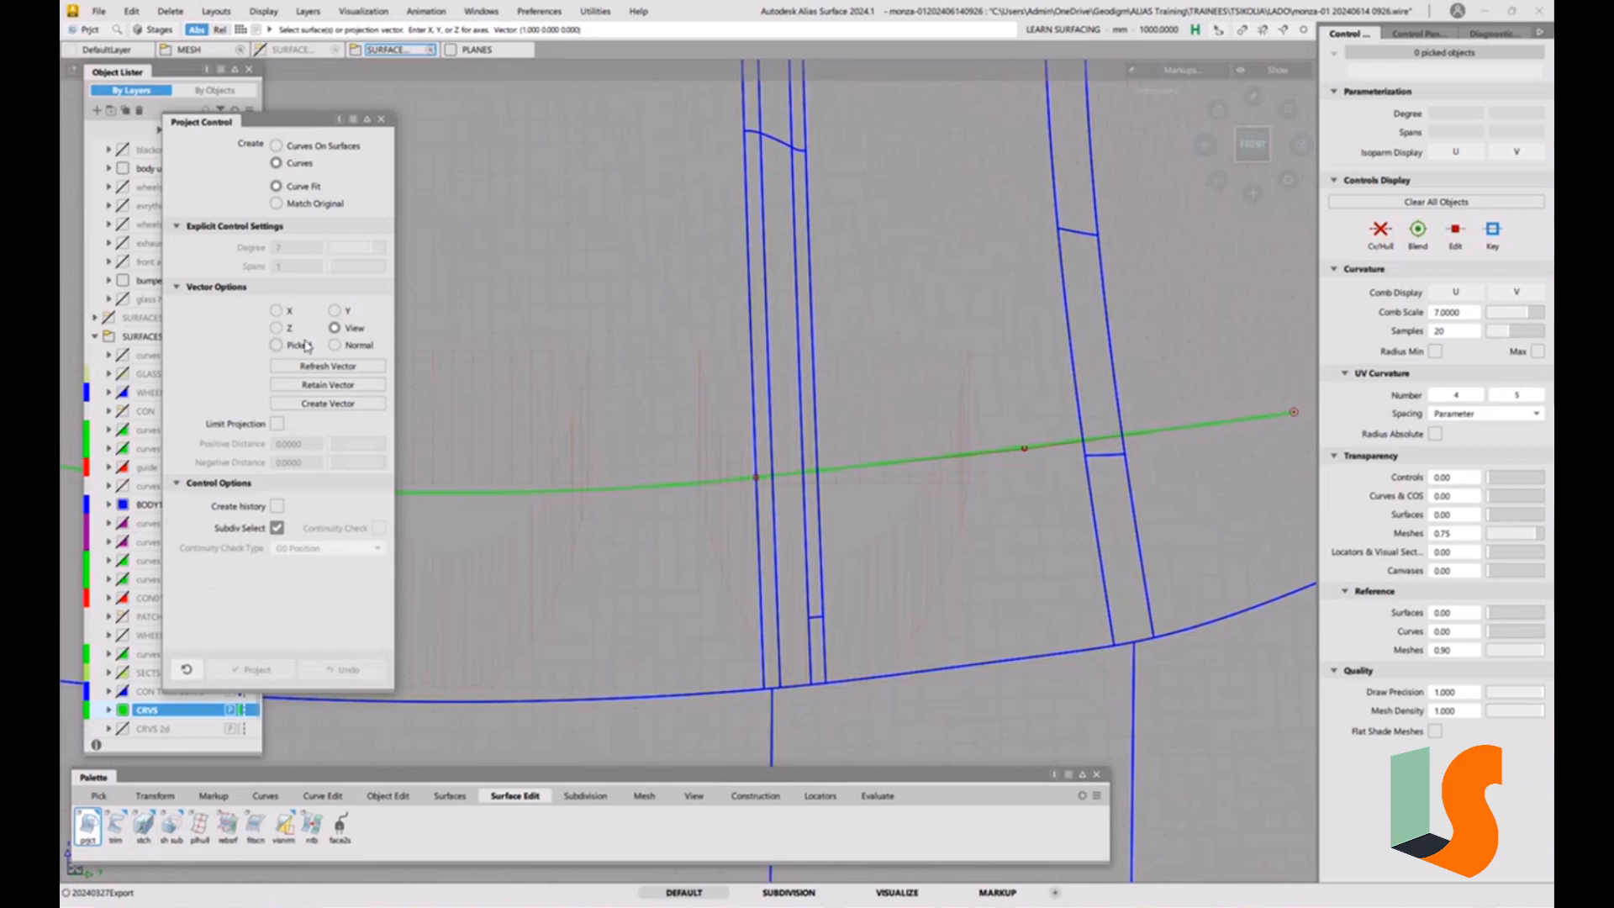
{"action": "left_click", "coordinate": [276, 311]}
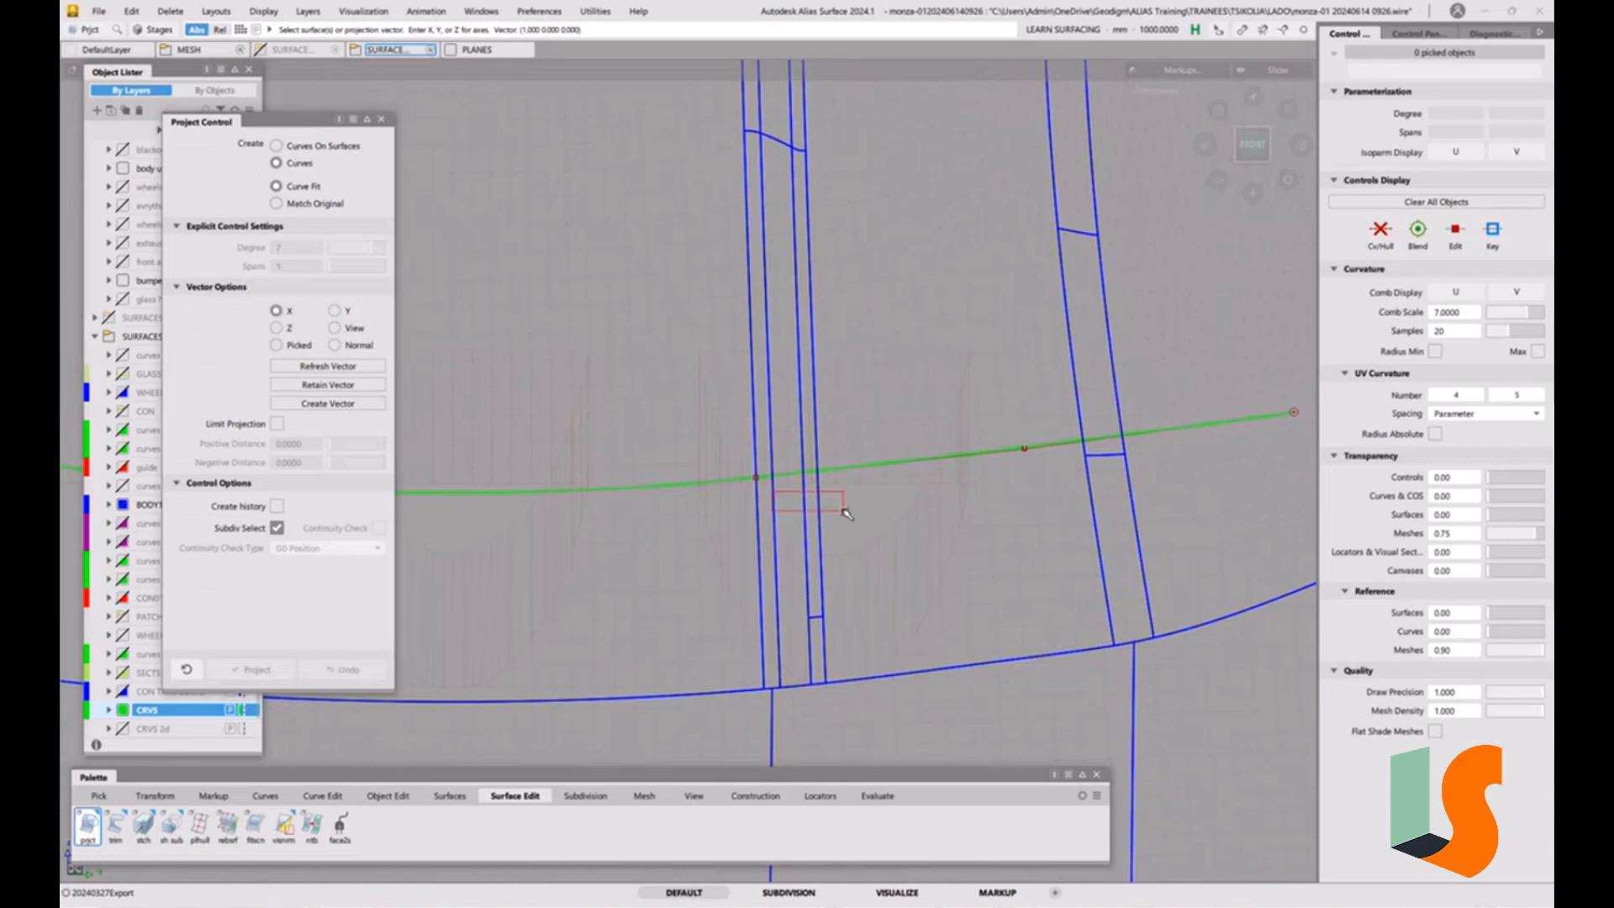
{"action": "left_click", "coordinate": [869, 469]}
{"action": "key", "text": "space"}
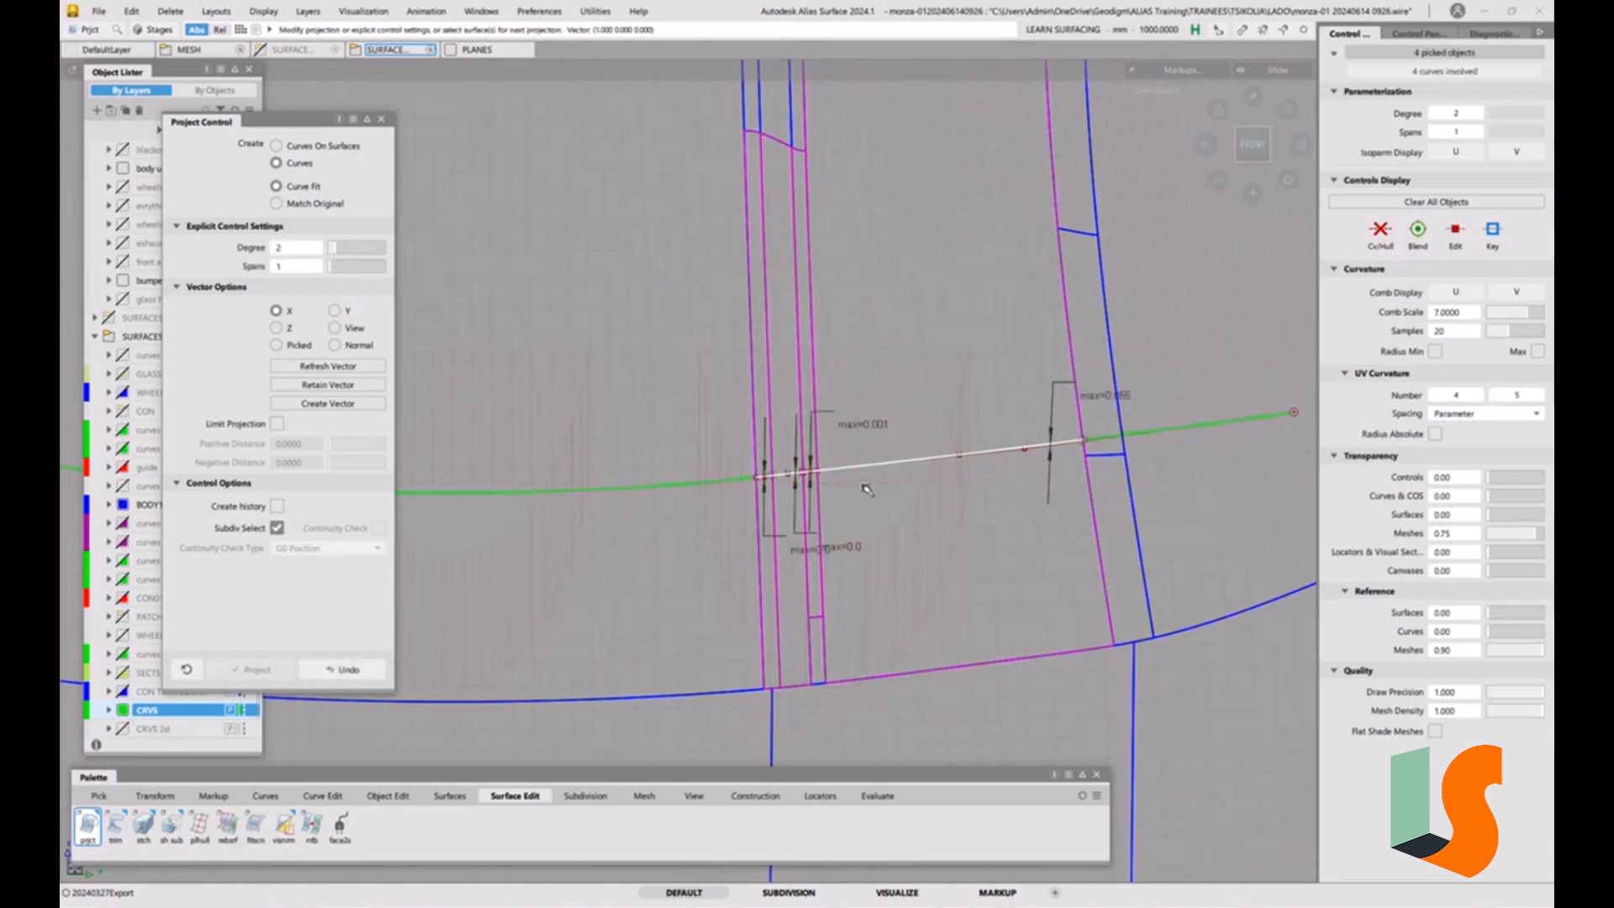
Raise the projected curves' degree to 5 with 1 span and finish the projection.
{"action": "right_click_drag", "start_coordinate": [1120, 432], "coordinate": [1179, 431], "text": "alt+shift"}
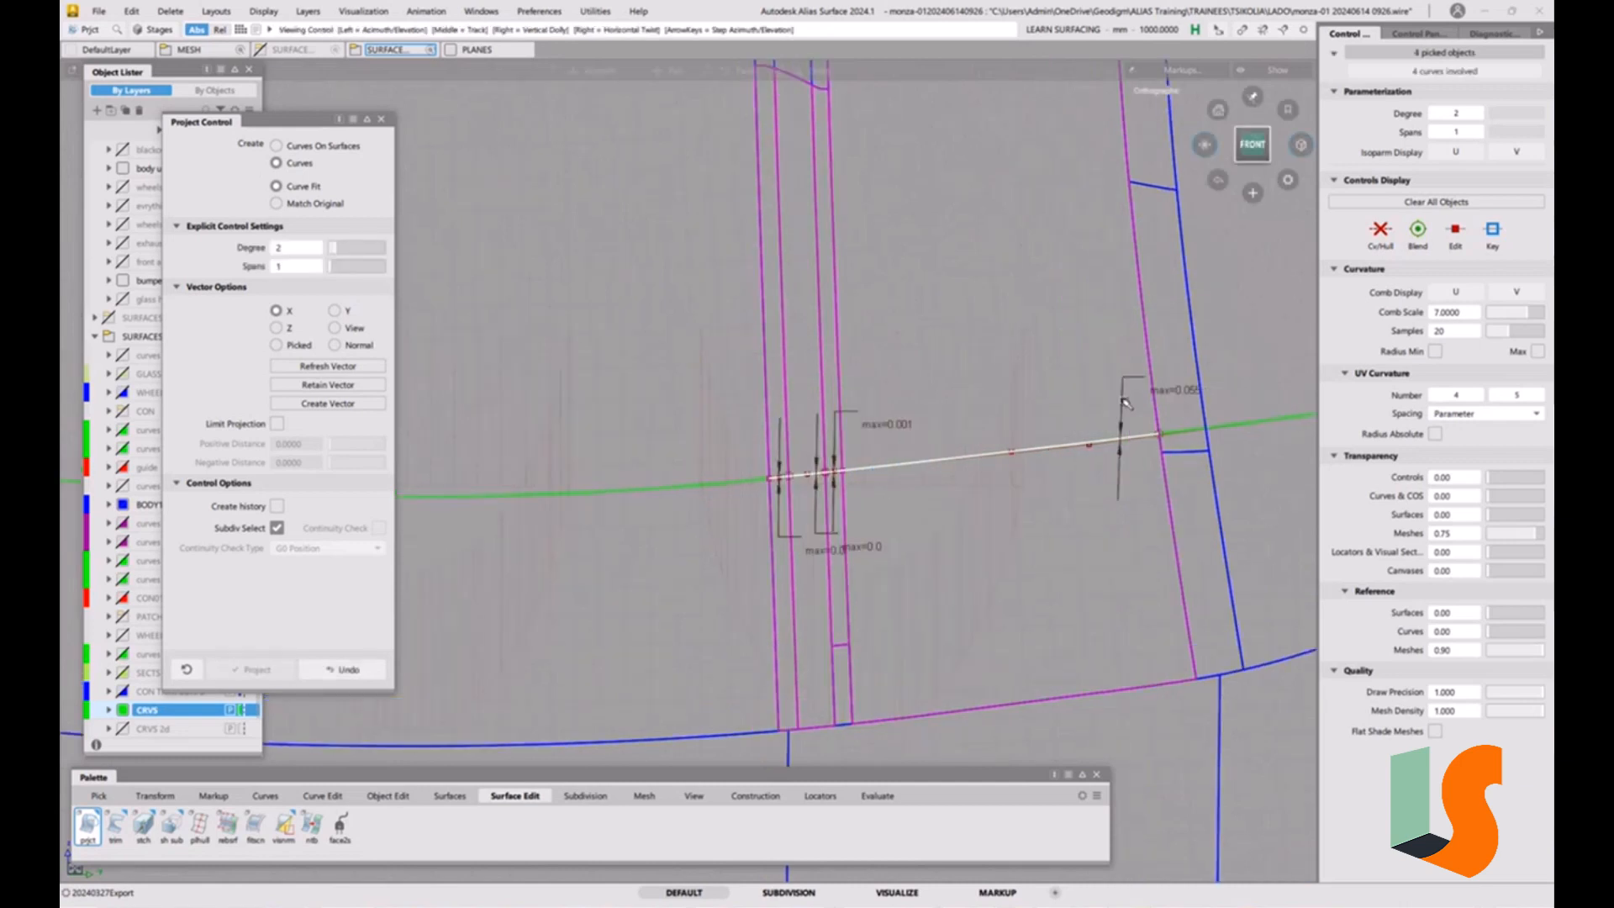
{"action": "middle_click_drag", "start_coordinate": [1180, 431], "coordinate": [1055, 447], "text": "alt+shift"}
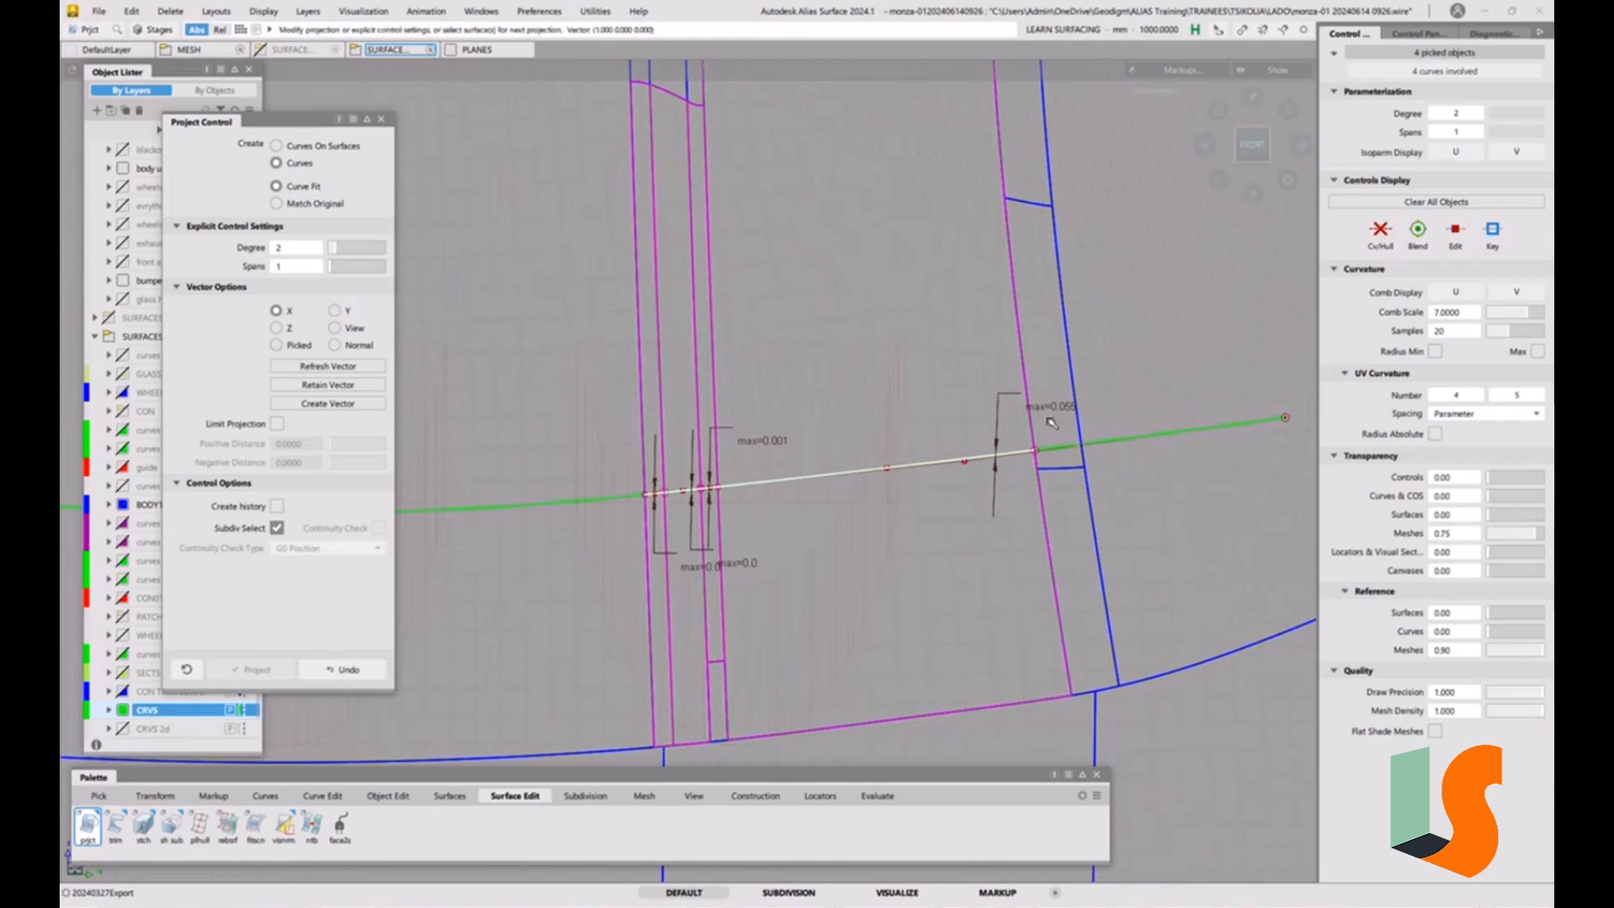
{"action": "left_click", "coordinate": [341, 249]}
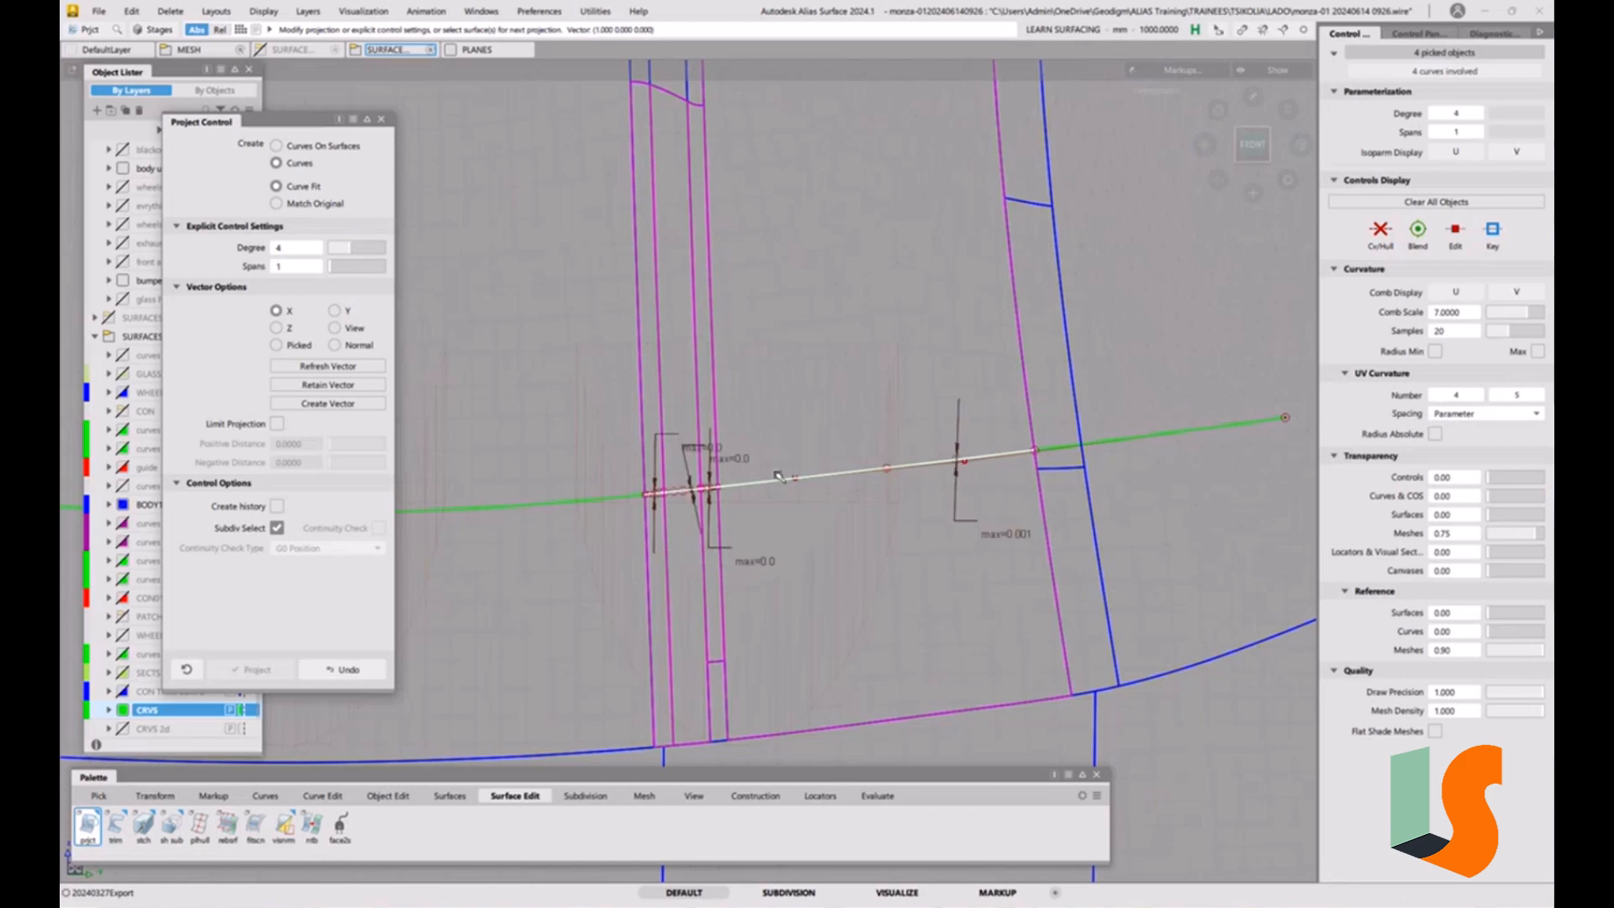
{"action": "left_click", "coordinate": [360, 247]}
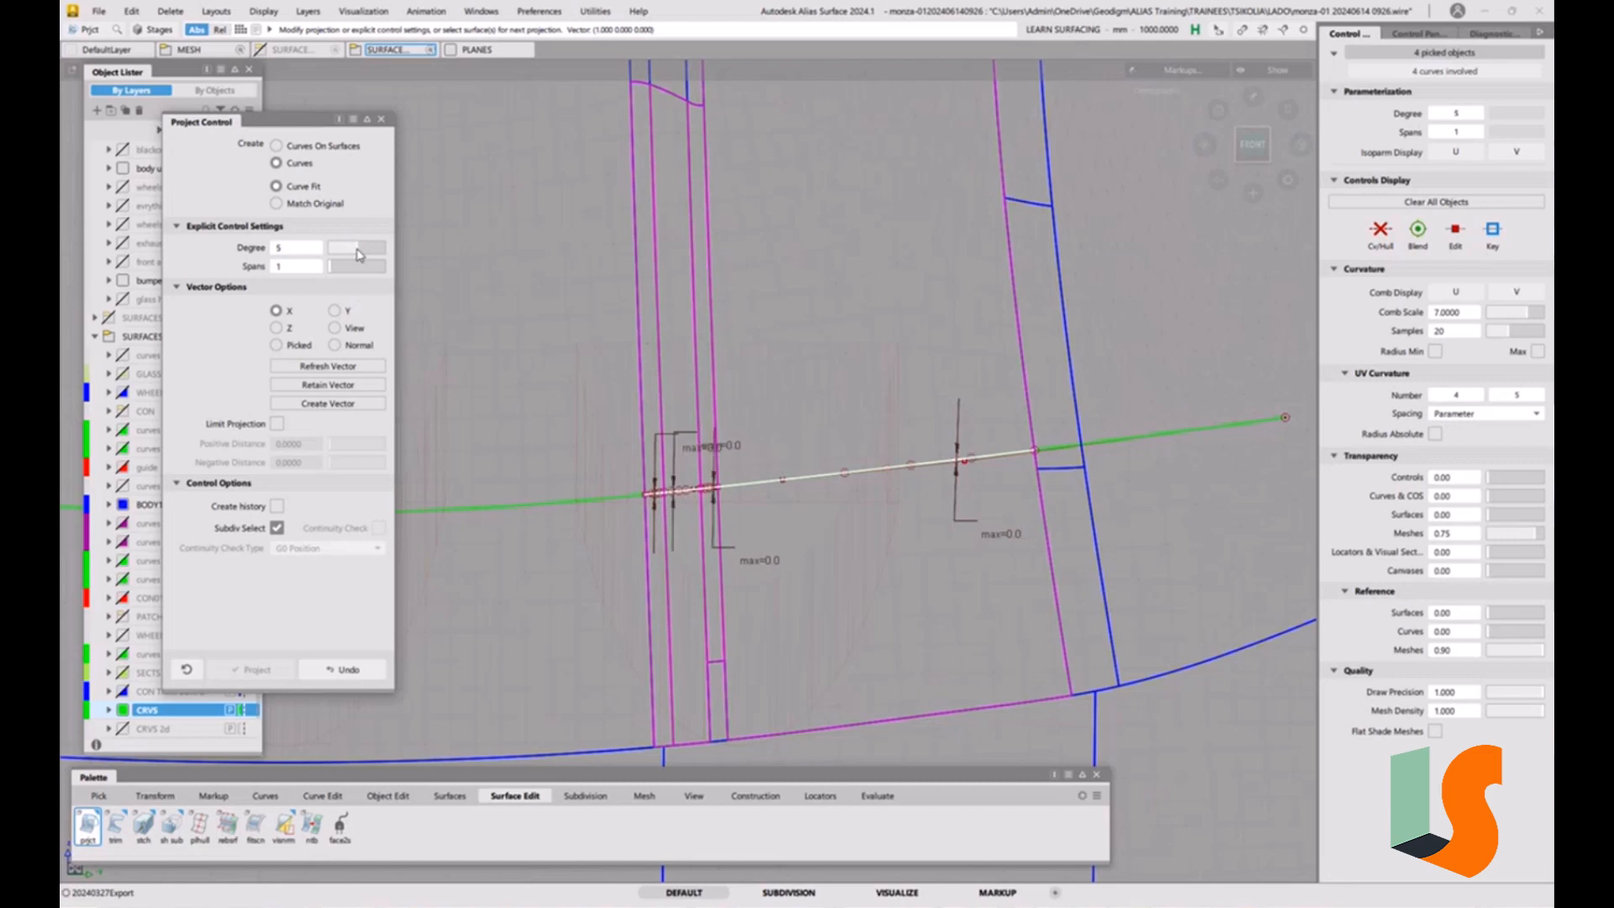
{"action": "left_click_drag", "start_coordinate": [899, 589], "coordinate": [896, 473], "text": "ctrl+shift"}
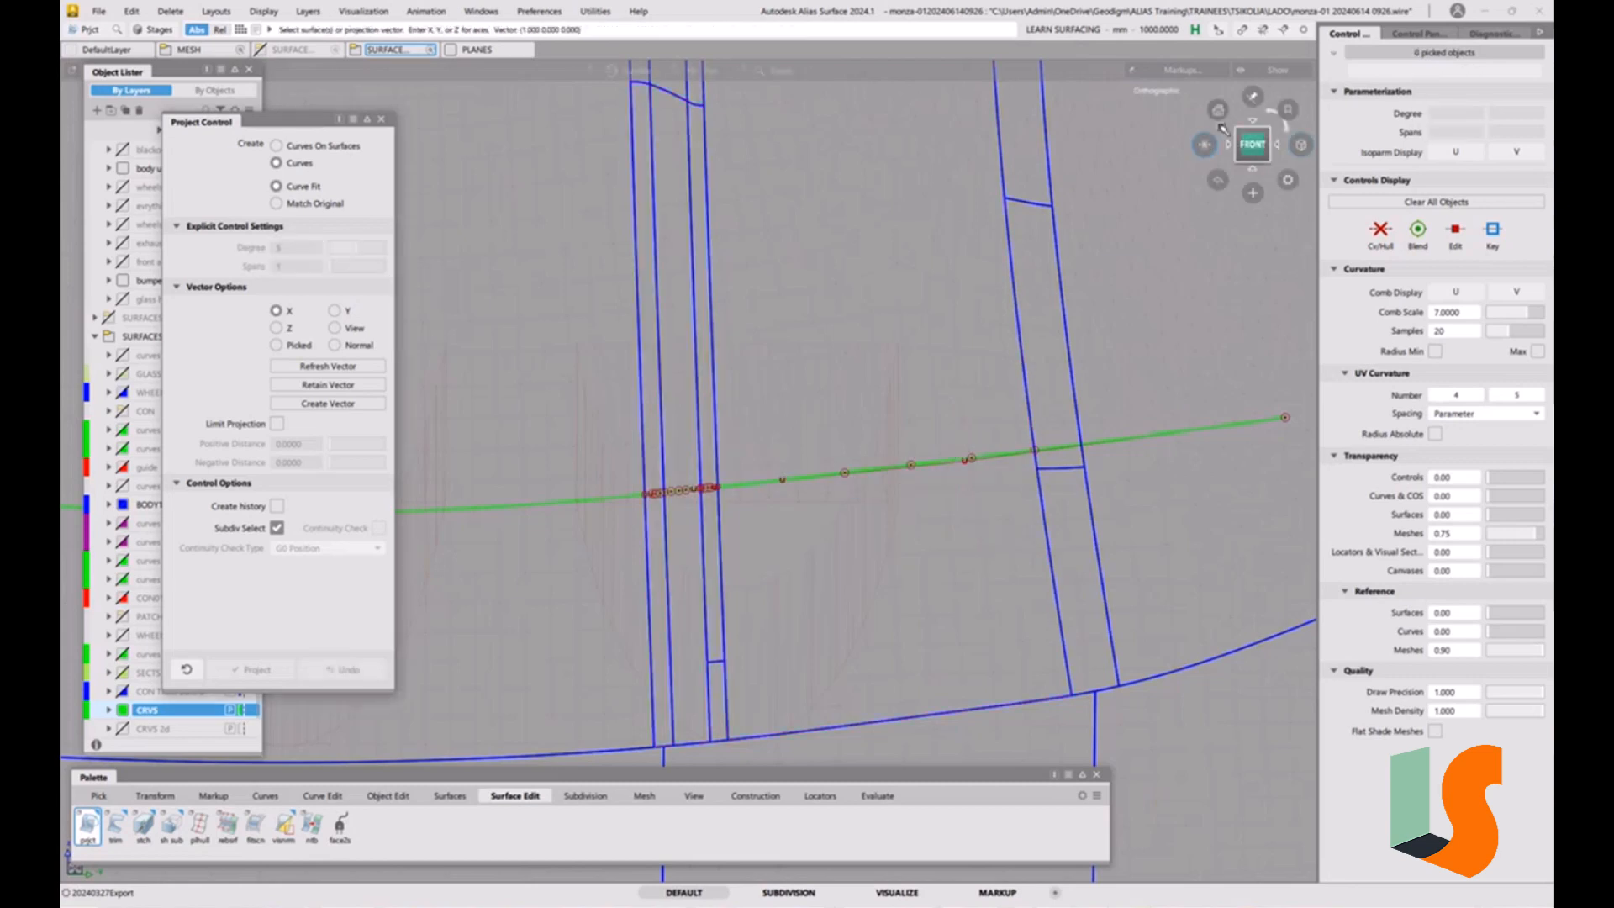
Compare the projected curves with the extension from several angles, using non-proportional view scaling to judge their flow.
{"action": "left_click", "coordinate": [1255, 120]}
{"action": "right_click_drag", "start_coordinate": [1000, 311], "coordinate": [882, 521], "text": "alt+shift"}
{"action": "middle_click_drag", "start_coordinate": [883, 521], "coordinate": [933, 169], "text": "alt+shift"}
{"action": "right_click_drag", "start_coordinate": [871, 550], "coordinate": [731, 489], "text": "alt+shift"}
{"action": "middle_click_drag", "start_coordinate": [731, 489], "coordinate": [913, 519], "text": "alt+shift"}
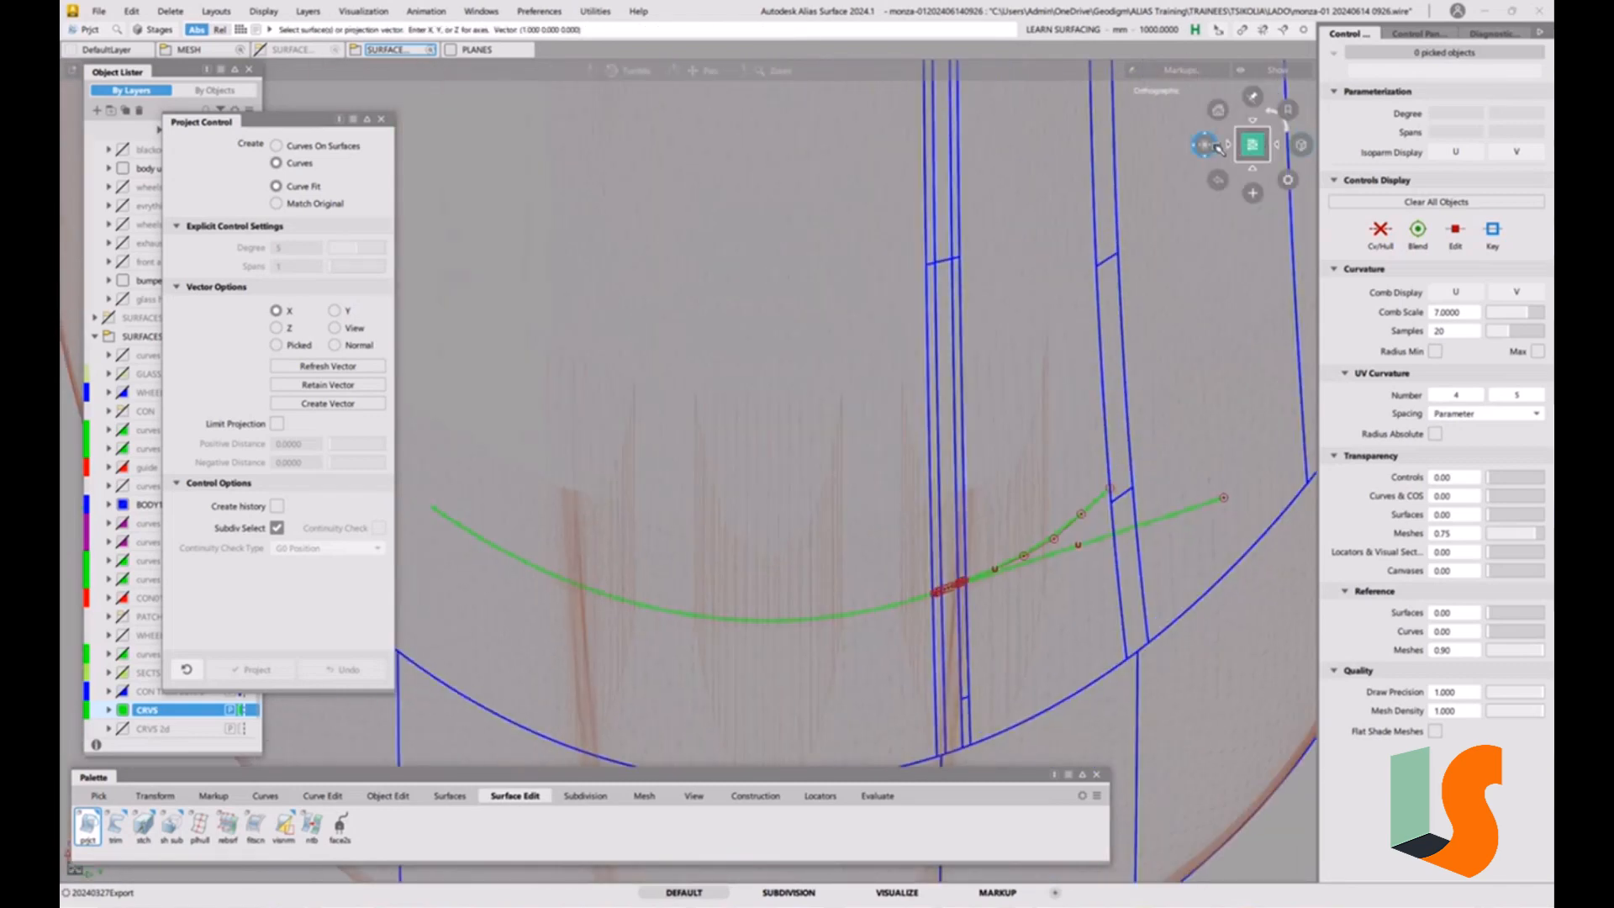
{"action": "left_click_drag", "start_coordinate": [1205, 144], "coordinate": [1207, 164]}
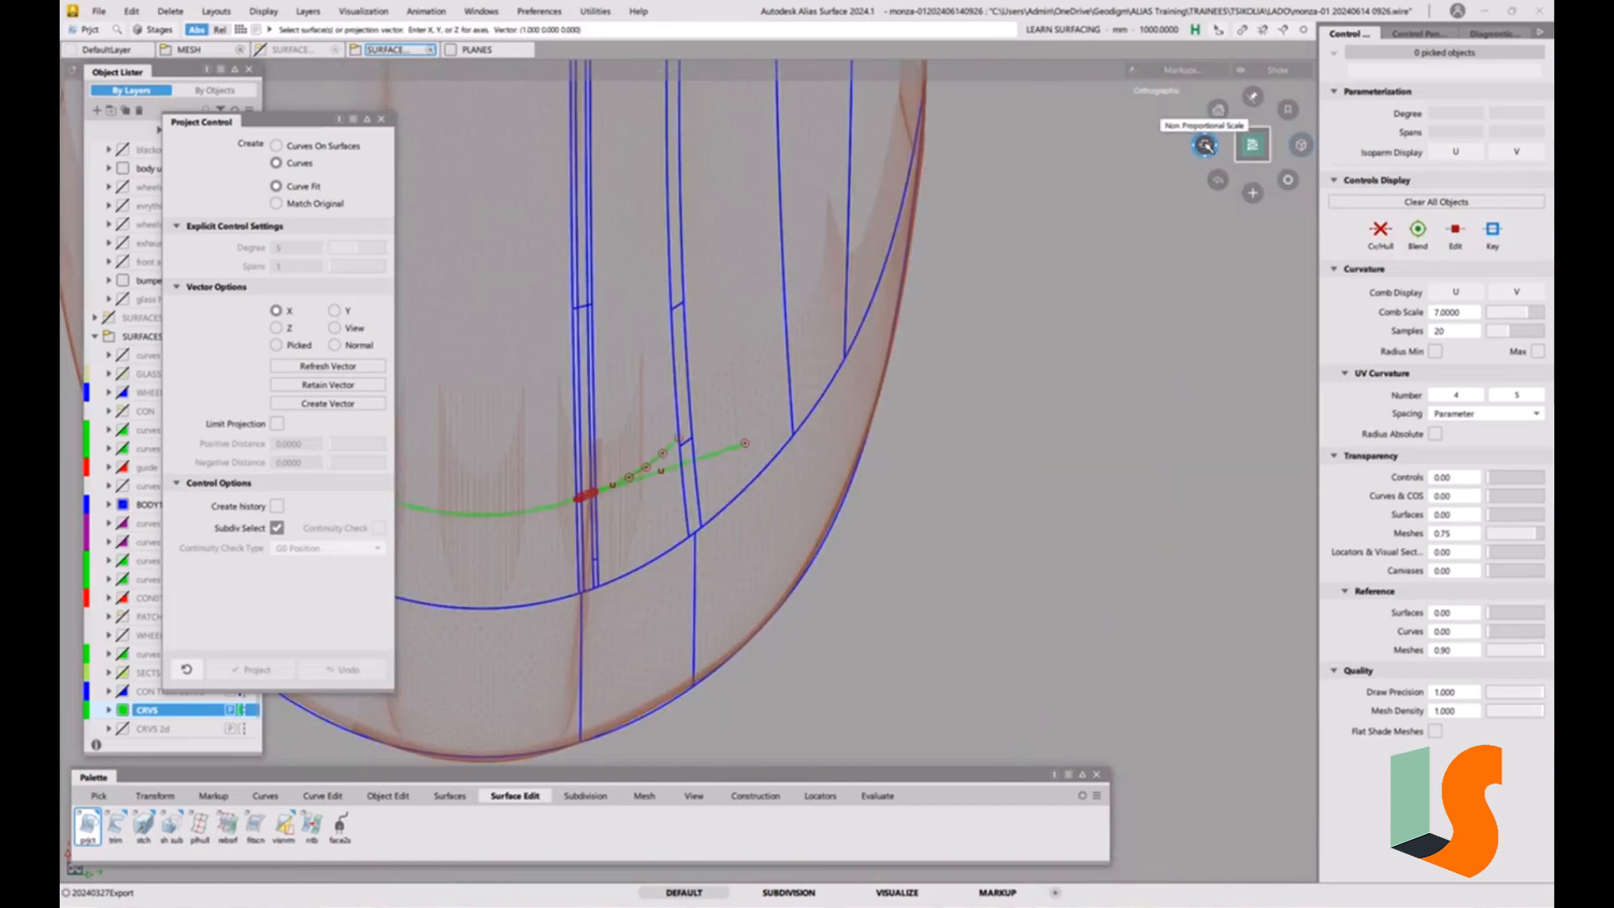
{"action": "left_click", "coordinate": [1203, 146]}
{"action": "middle_click_drag", "start_coordinate": [603, 469], "coordinate": [679, 473], "text": "alt+shift"}
{"action": "right_click_drag", "start_coordinate": [679, 474], "coordinate": [695, 383], "text": "alt+shift"}
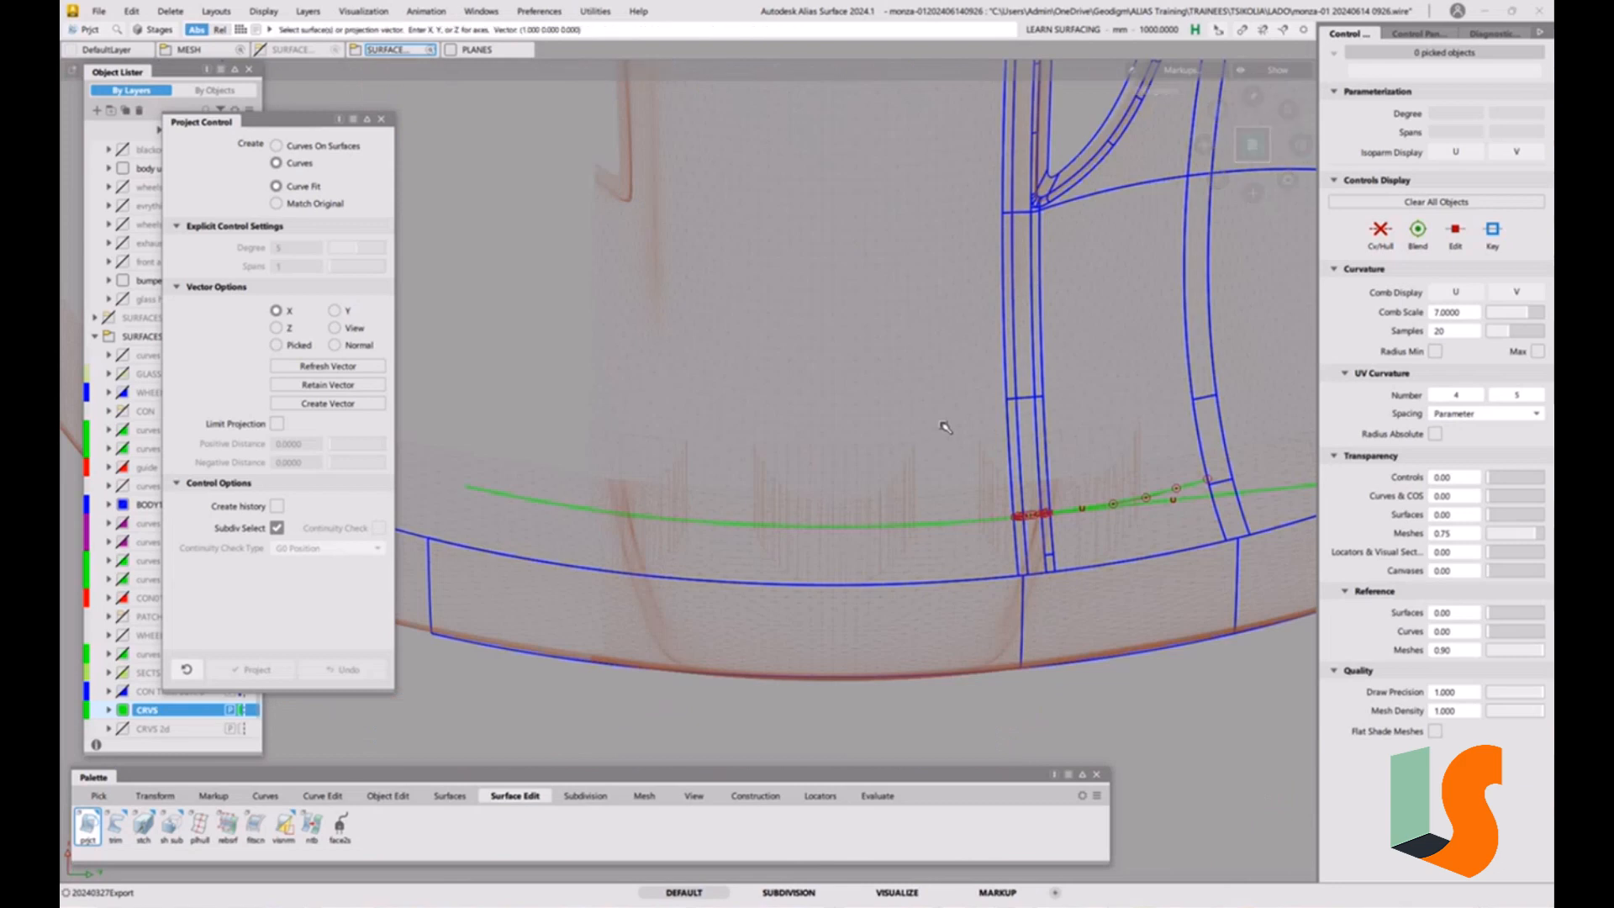
{"action": "middle_click_drag", "start_coordinate": [1122, 462], "coordinate": [988, 468], "text": "alt+shift"}
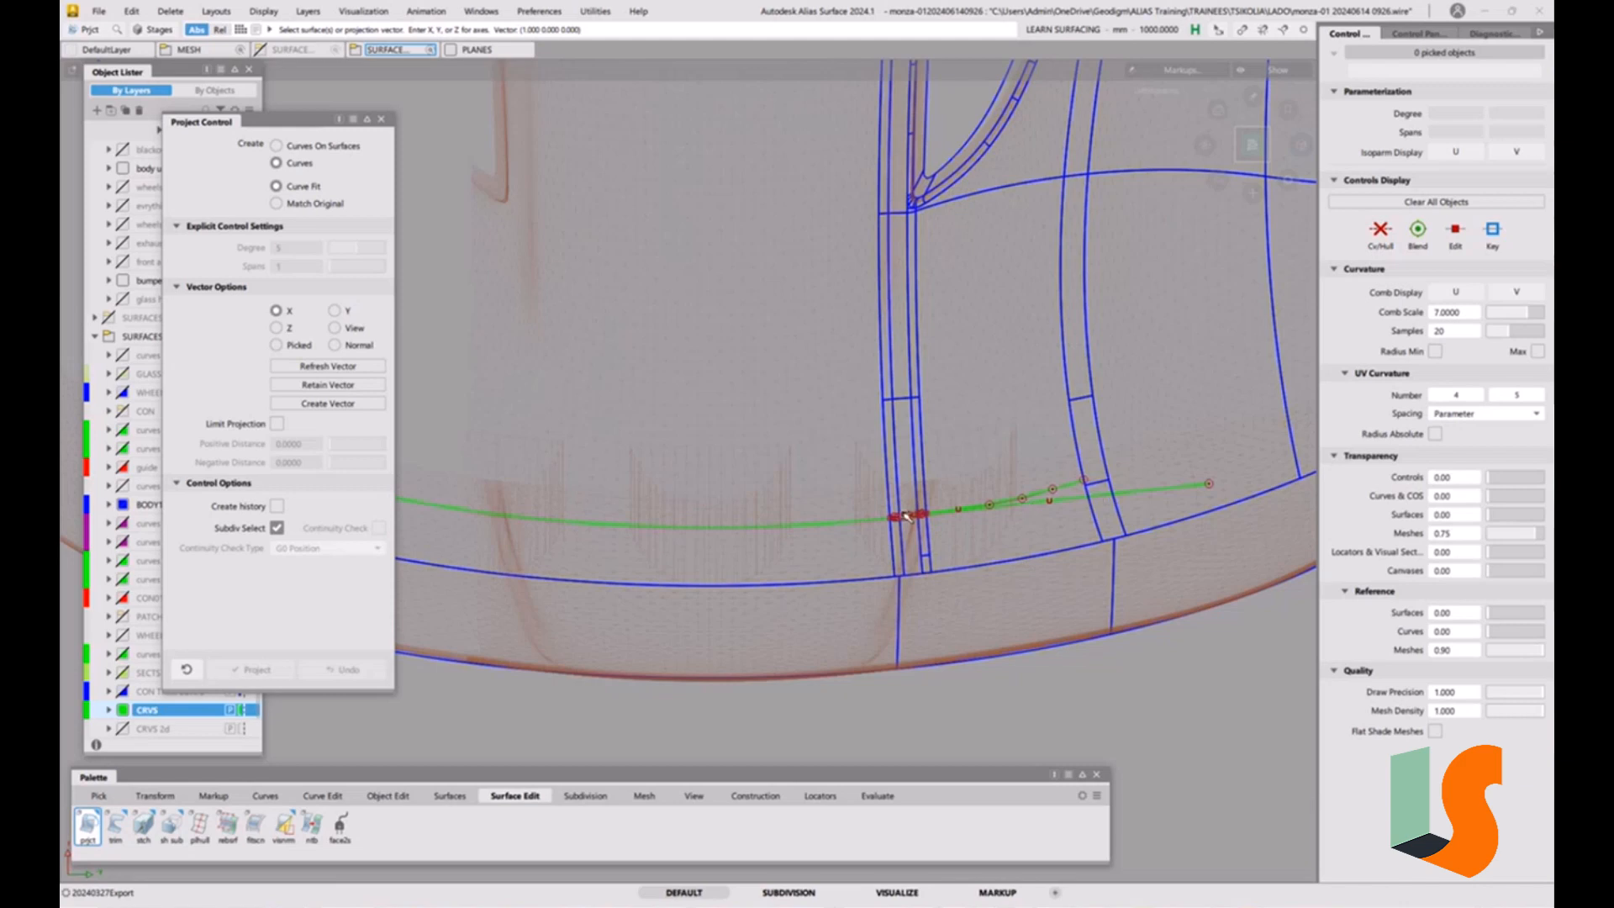
{"action": "scroll", "coordinate": [1027, 536], "scroll_direction": "up", "scroll_amount": 5}
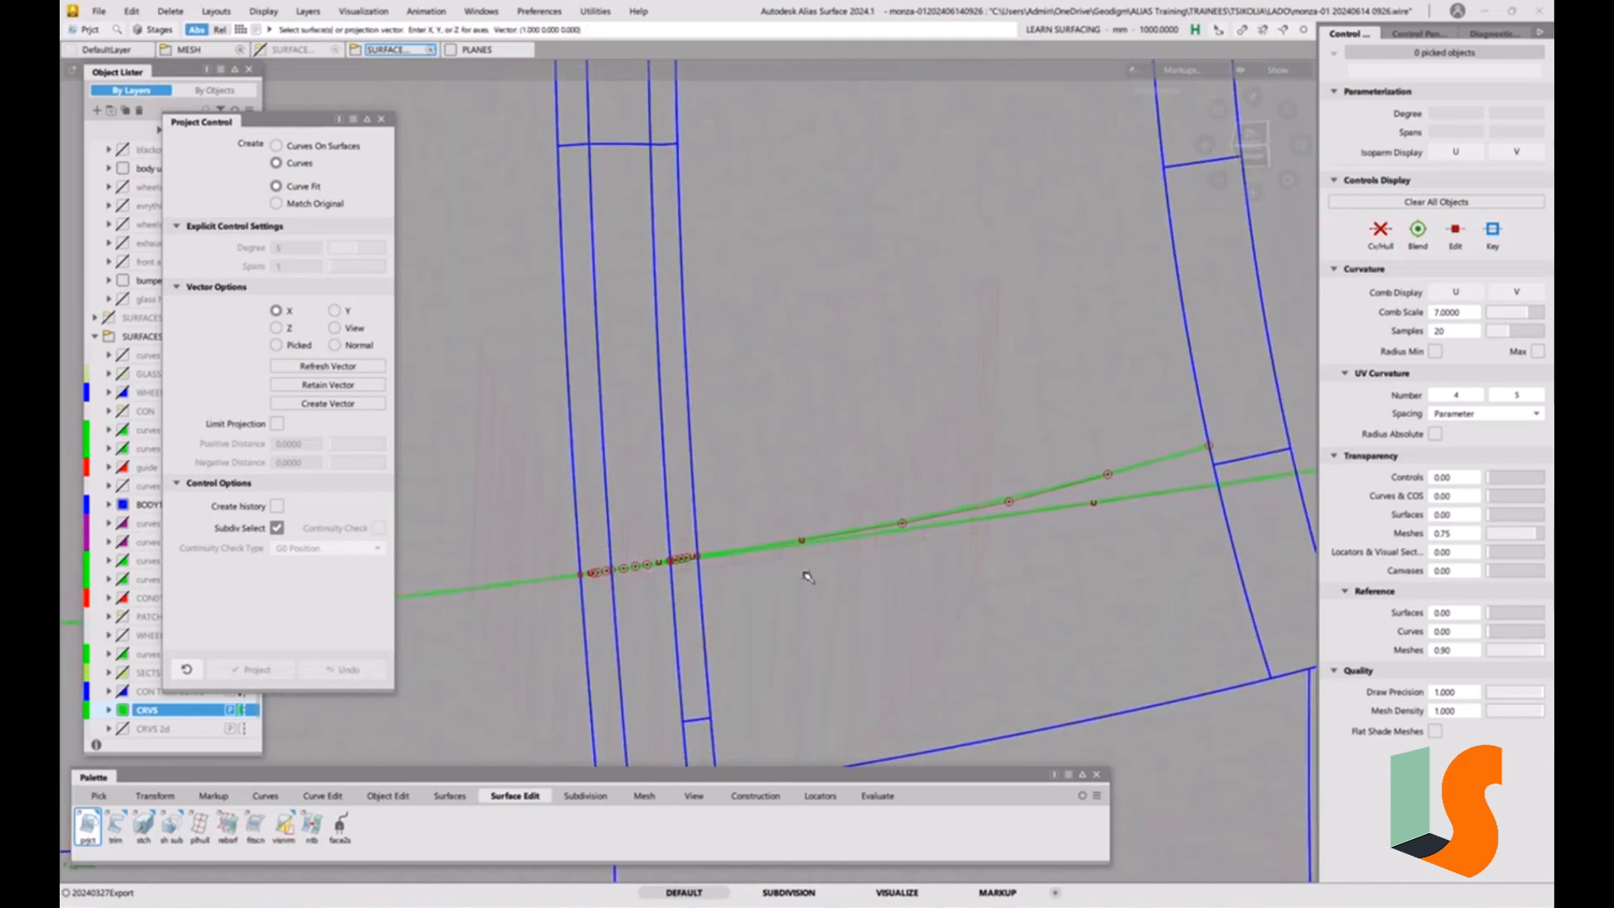
Delete the linear extension and hide the control vertices of the projected curves.
{"action": "left_click_drag", "start_coordinate": [775, 584], "coordinate": [809, 601], "text": "ctrl+shift"}
{"action": "left_click", "coordinate": [948, 527]}
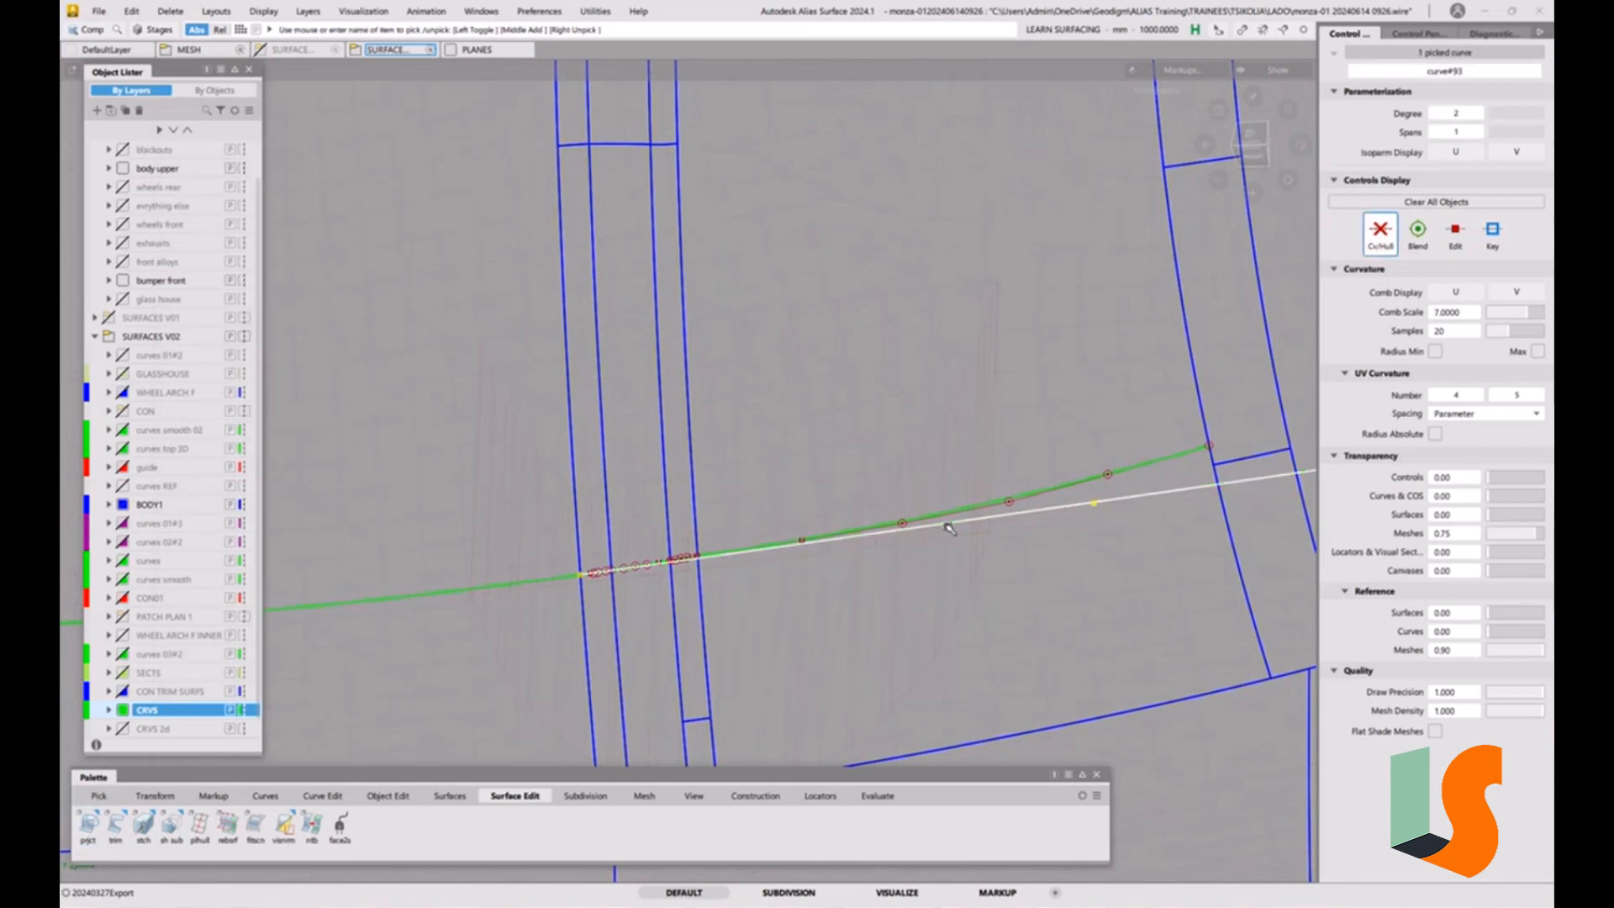
{"action": "key", "text": "Delete"}
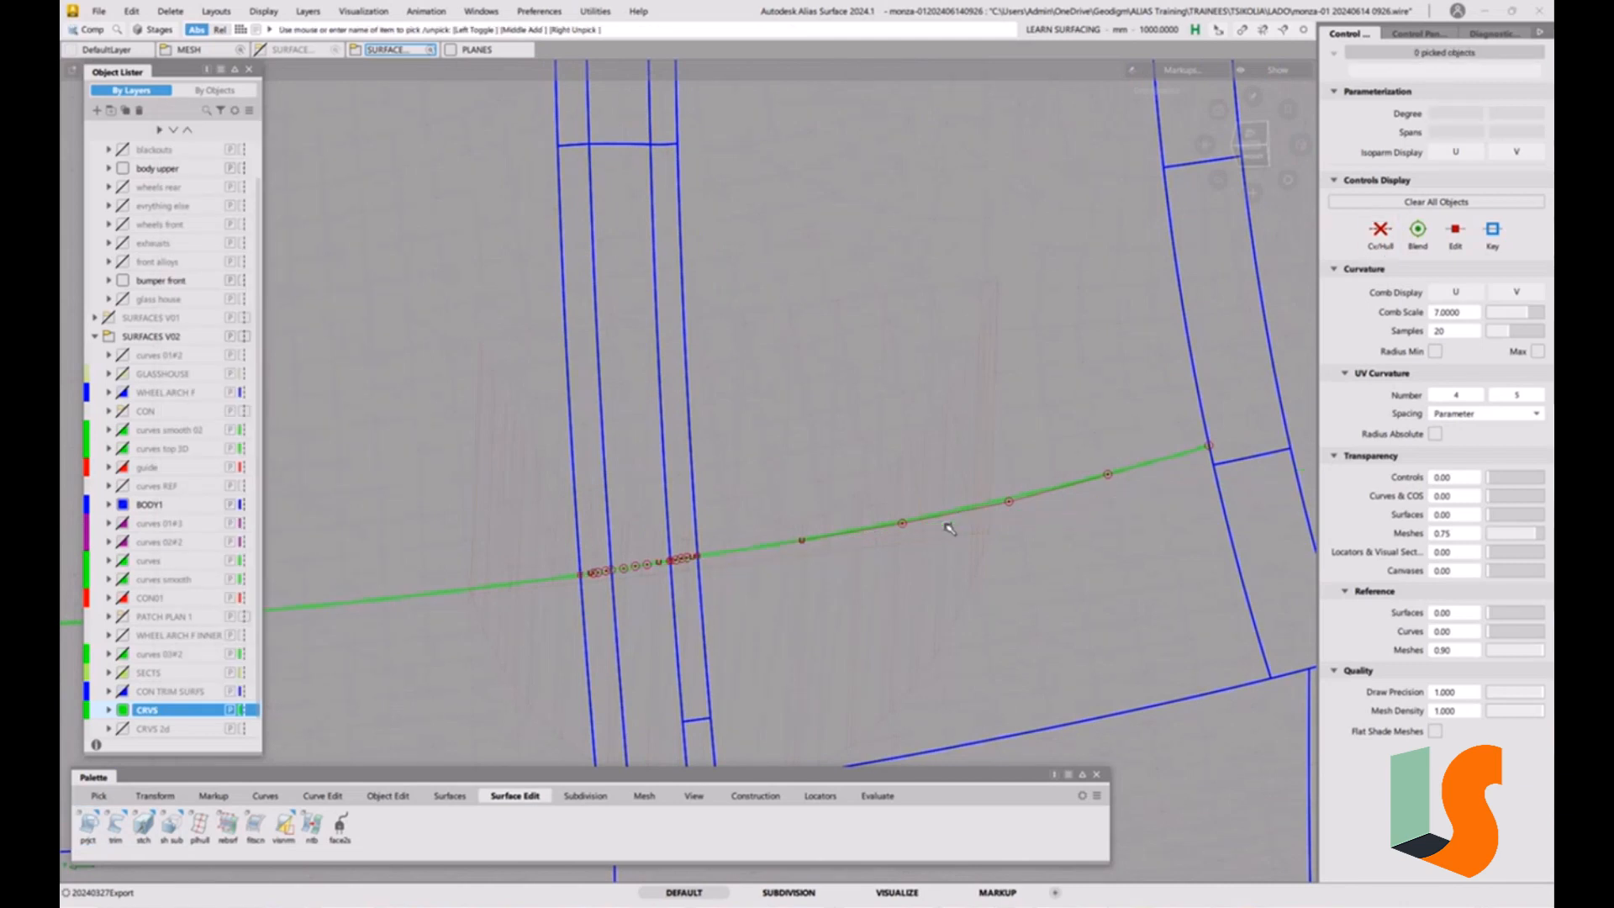
{"action": "left_click", "coordinate": [266, 15]}
{"action": "left_click", "coordinate": [277, 31]}
Examine the curve's flow across the hood strips from both sides and obliquely, using a non-proportionally scaled view.
{"action": "left_click_drag", "start_coordinate": [845, 502], "coordinate": [670, 556], "text": "alt+shift"}
{"action": "left_click_drag", "start_coordinate": [716, 457], "coordinate": [753, 499], "text": "alt+shift"}
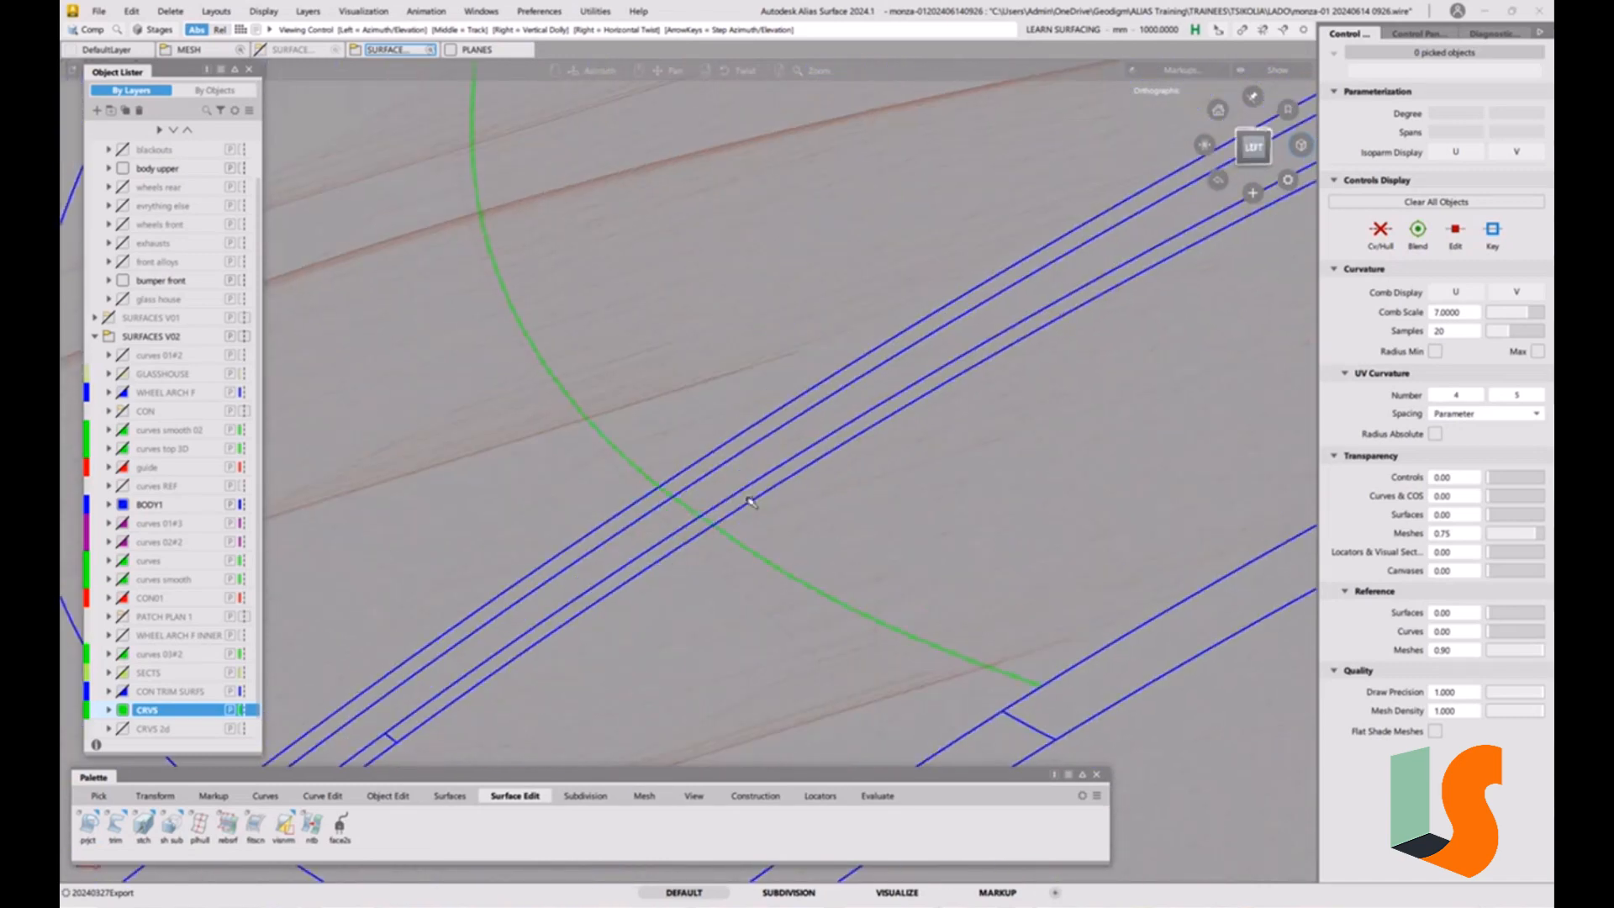
{"action": "left_click_drag", "start_coordinate": [1205, 145], "coordinate": [1204, 92]}
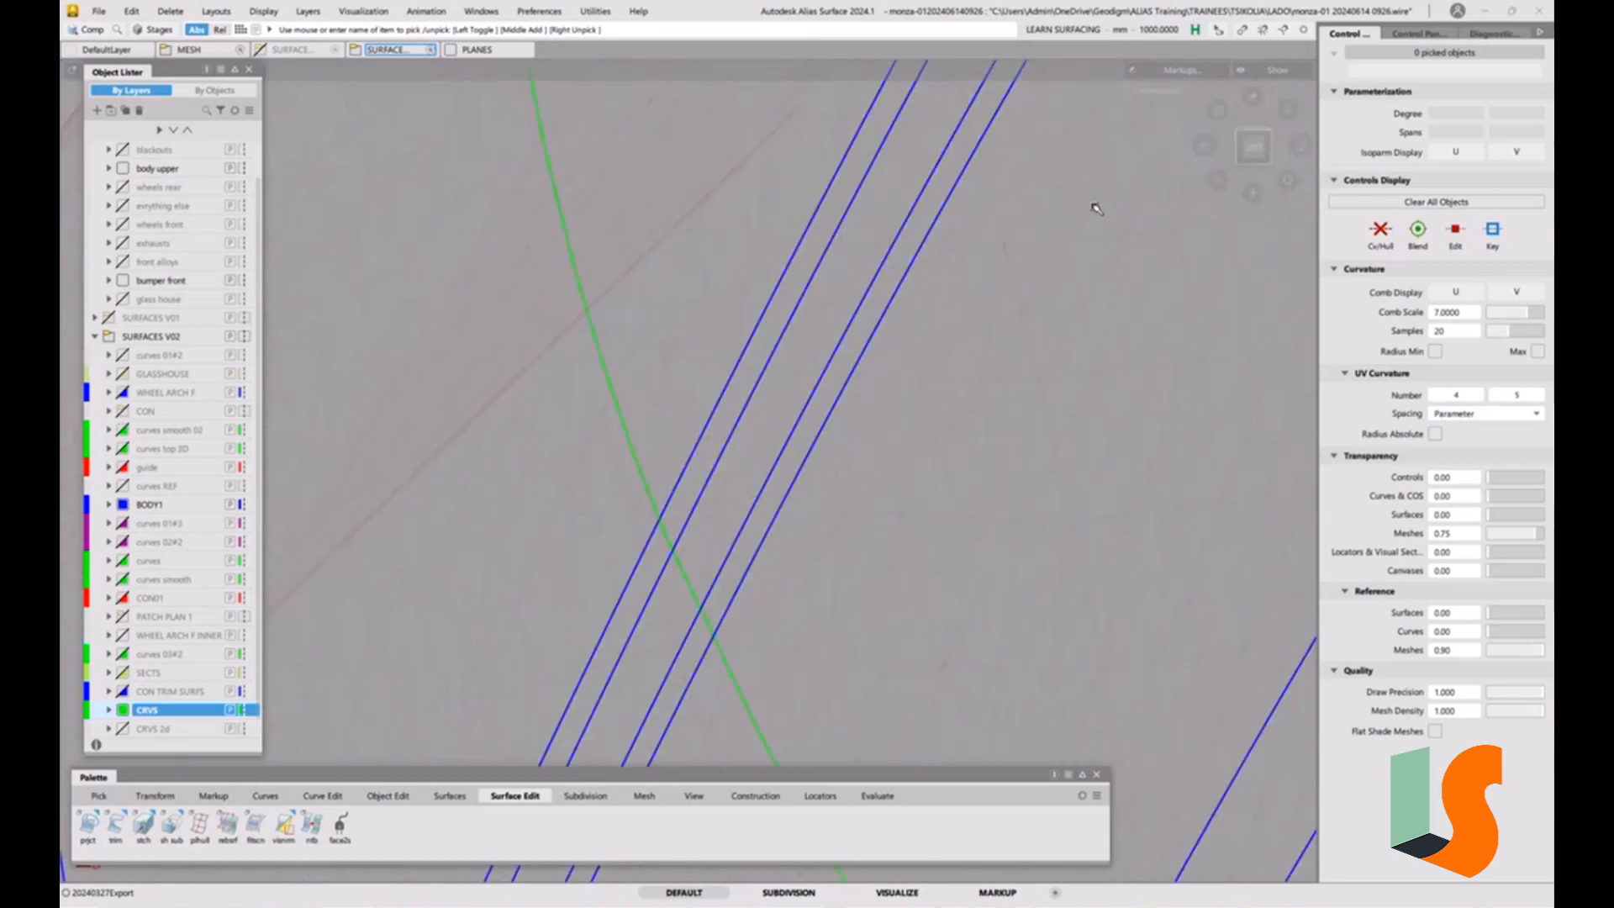
{"action": "left_click_drag", "start_coordinate": [778, 533], "coordinate": [717, 497], "text": "alt+shift"}
{"action": "mouse_move", "coordinate": [717, 497]}
{"action": "right_mouse_down", "text": "alt+shift"}
{"action": "mouse_move", "coordinate": [743, 464]}
{"action": "mouse_move", "coordinate": [720, 522]}
{"action": "right_mouse_up", "text": "alt+shift"}
{"action": "left_click_drag", "start_coordinate": [721, 522], "coordinate": [910, 498], "text": "alt+shift"}
{"action": "scroll", "coordinate": [815, 588], "scroll_direction": "up", "scroll_amount": 5}
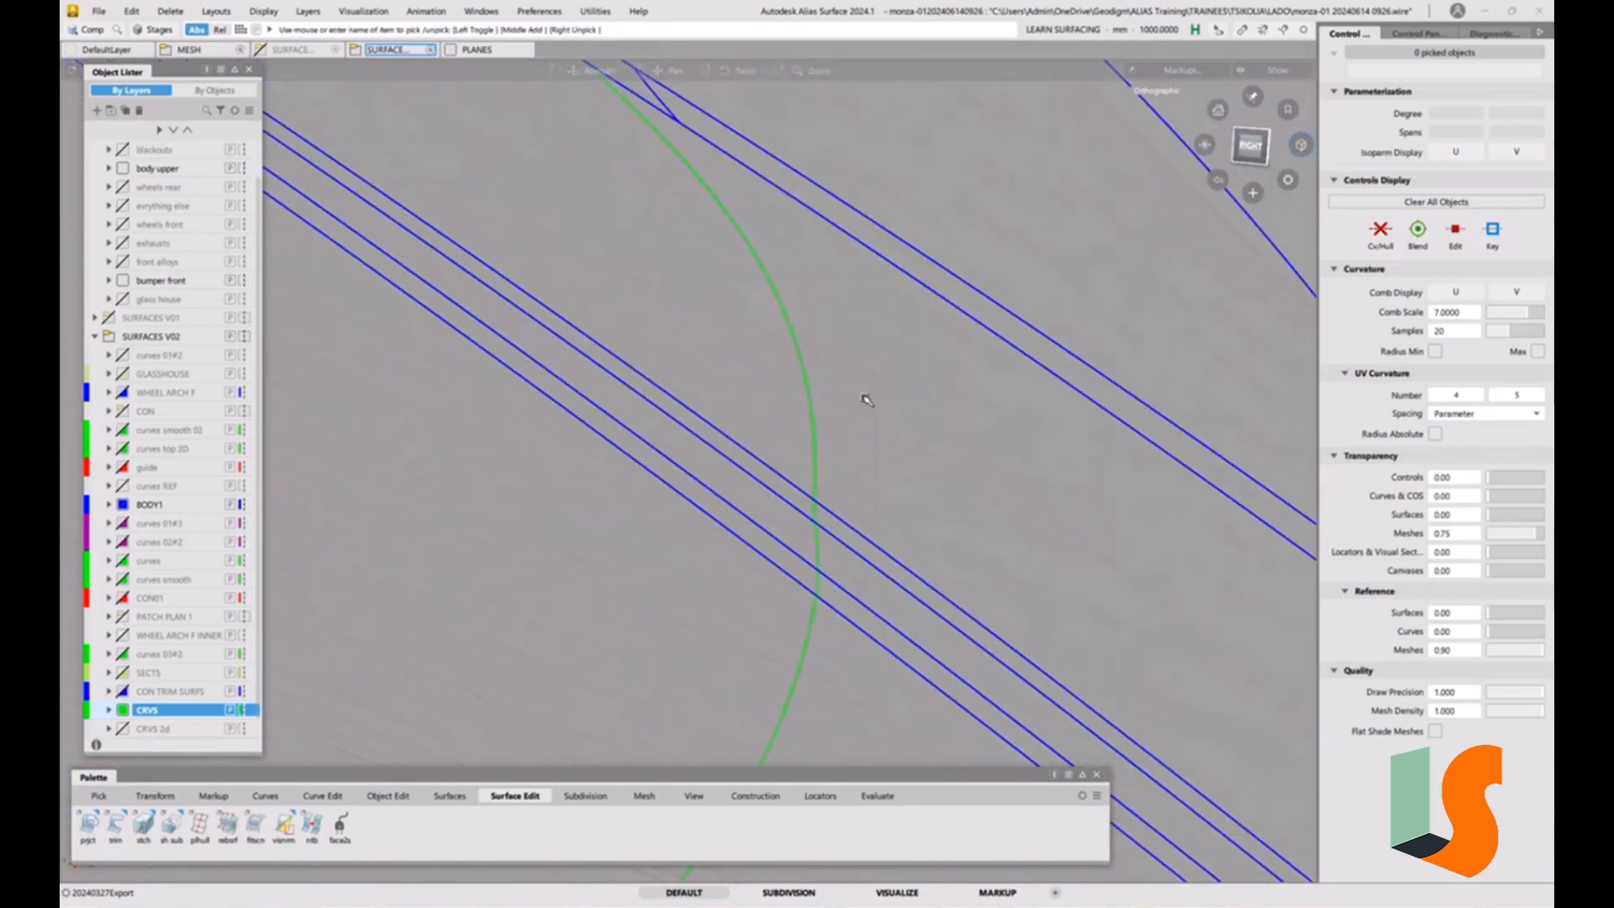
{"action": "key", "text": "alt+shift"}
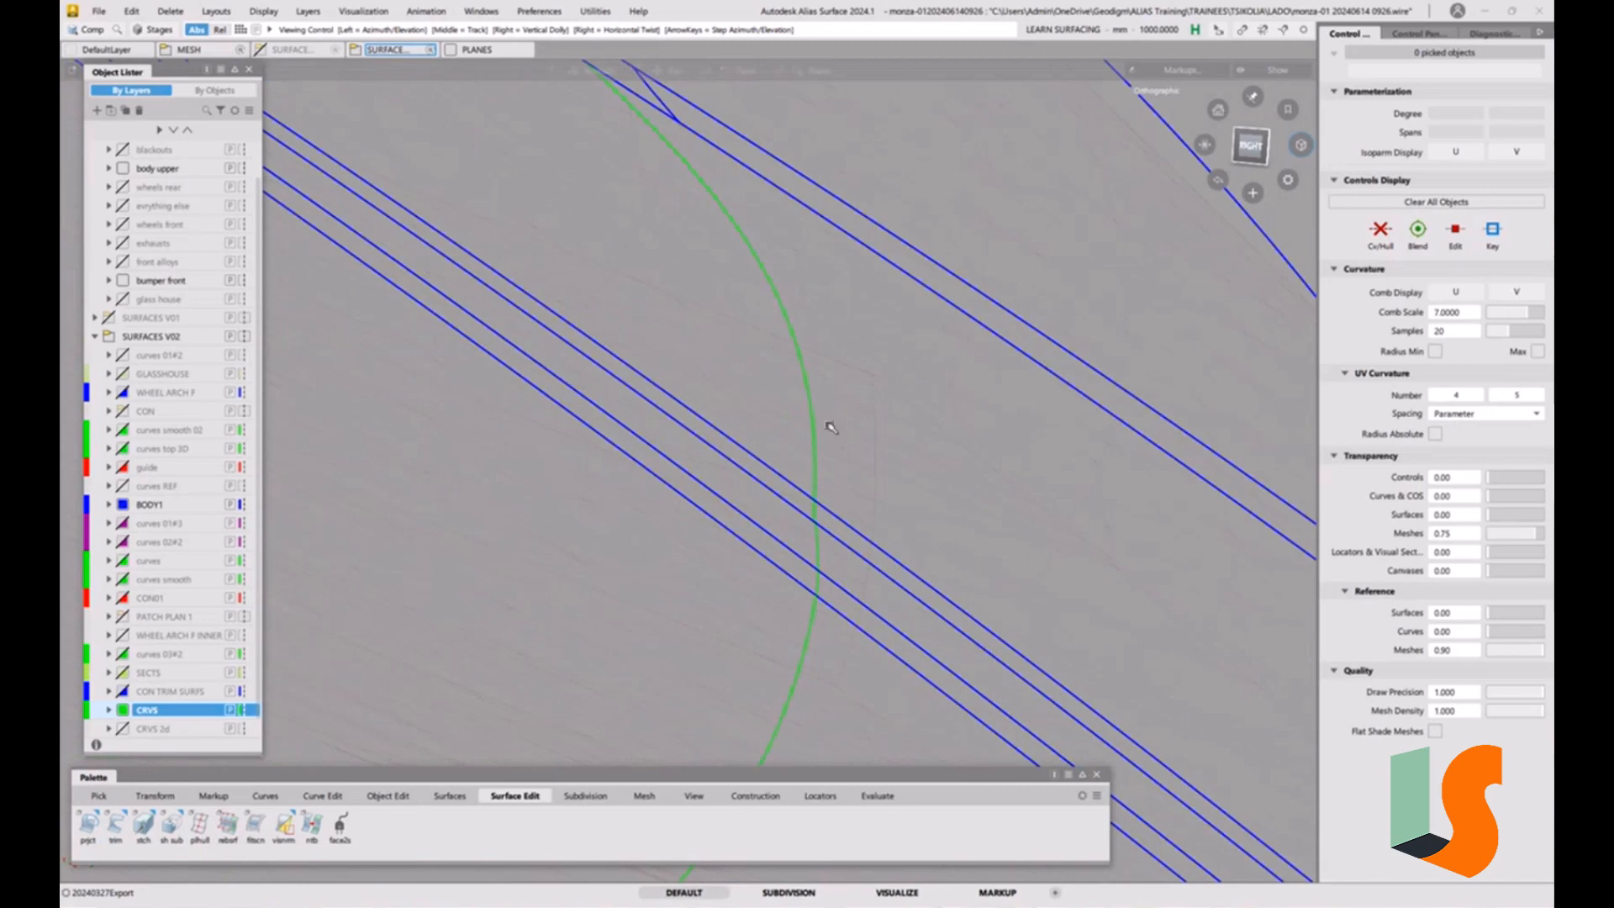
{"action": "left_click_drag", "start_coordinate": [831, 428], "coordinate": [859, 464], "text": "alt+shift"}
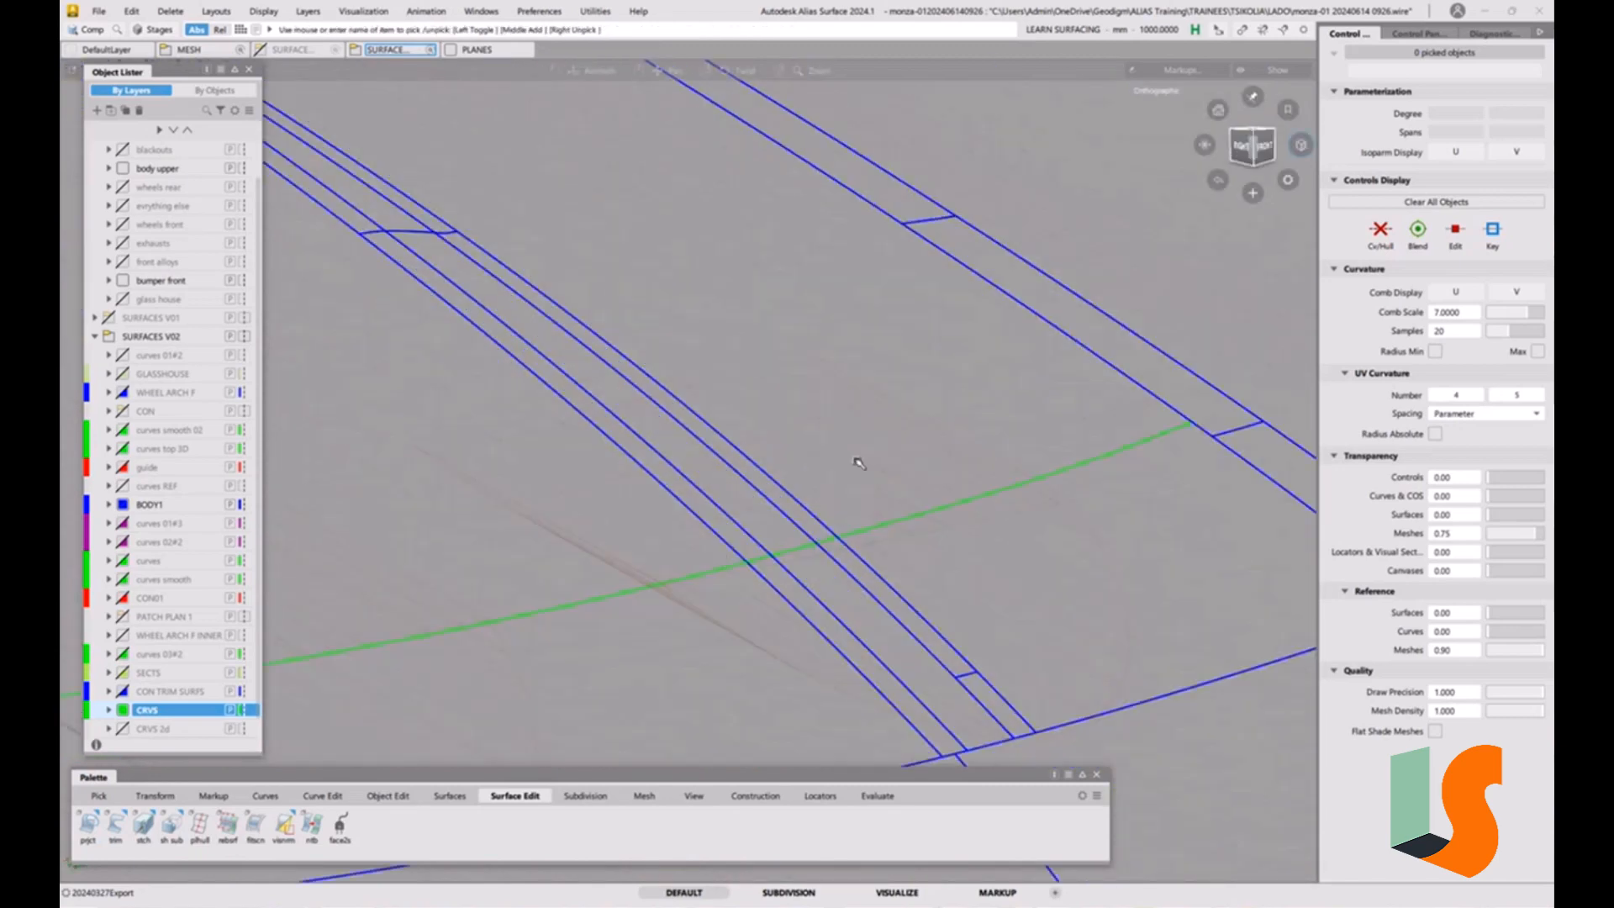
{"action": "right_click_drag", "start_coordinate": [859, 463], "coordinate": [911, 588], "text": "alt+shift"}
{"action": "left_click_drag", "start_coordinate": [912, 588], "coordinate": [638, 590], "text": "alt+shift"}
{"action": "left_click_drag", "start_coordinate": [933, 614], "coordinate": [745, 558], "text": "alt+shift"}
{"action": "mouse_move", "coordinate": [745, 558]}
{"action": "right_mouse_down", "text": "alt+shift"}
{"action": "mouse_move", "coordinate": [814, 479]}
{"action": "mouse_move", "coordinate": [756, 562]}
{"action": "right_mouse_up", "text": "alt+shift"}
{"action": "left_click_drag", "start_coordinate": [756, 561], "coordinate": [778, 624], "text": "alt+shift"}
{"action": "right_click_drag", "start_coordinate": [778, 624], "coordinate": [810, 497], "text": "alt+shift"}
{"action": "left_click_drag", "start_coordinate": [810, 497], "coordinate": [824, 547], "text": "alt+shift"}
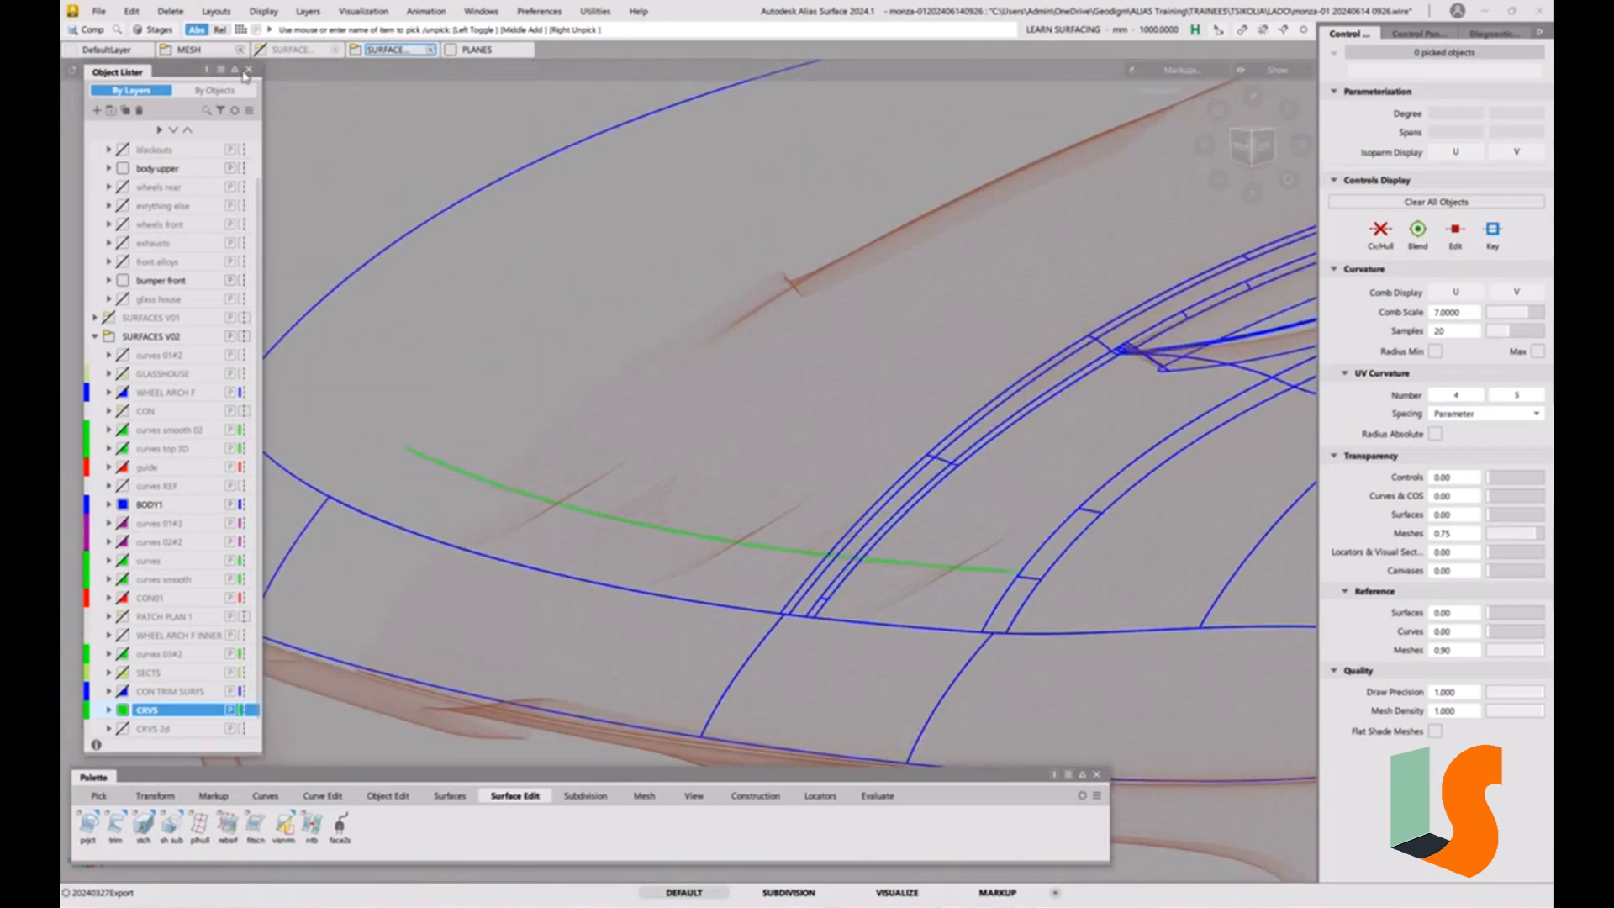
{"action": "left_click", "coordinate": [99, 11]}
{"action": "left_click", "coordinate": [135, 170]}
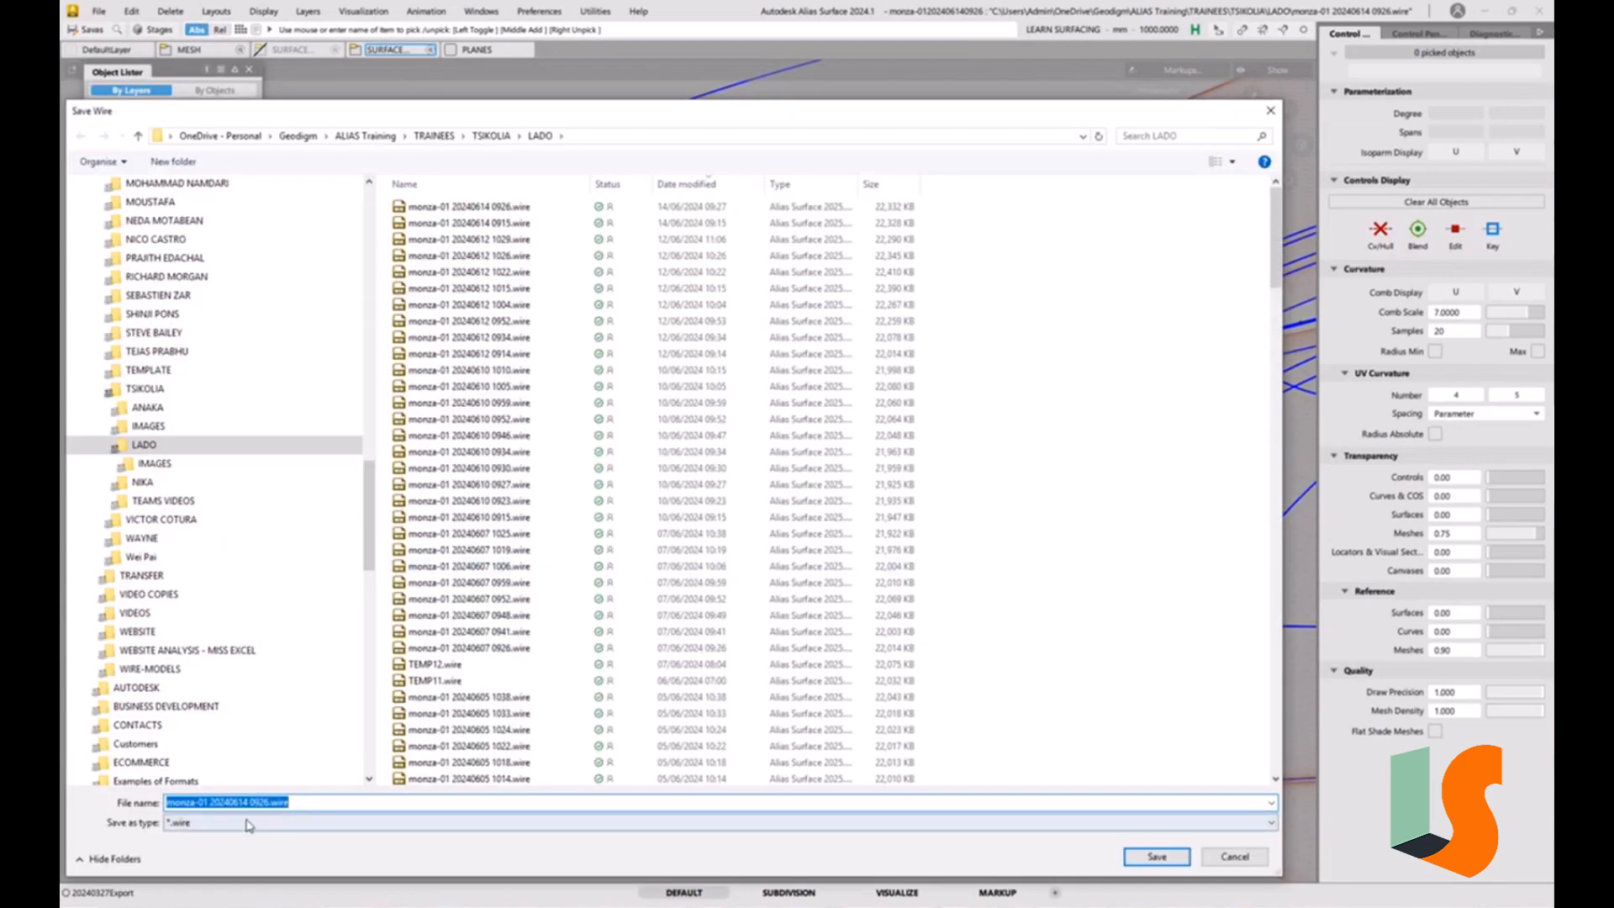
{"action": "left_click", "coordinate": [260, 804]}
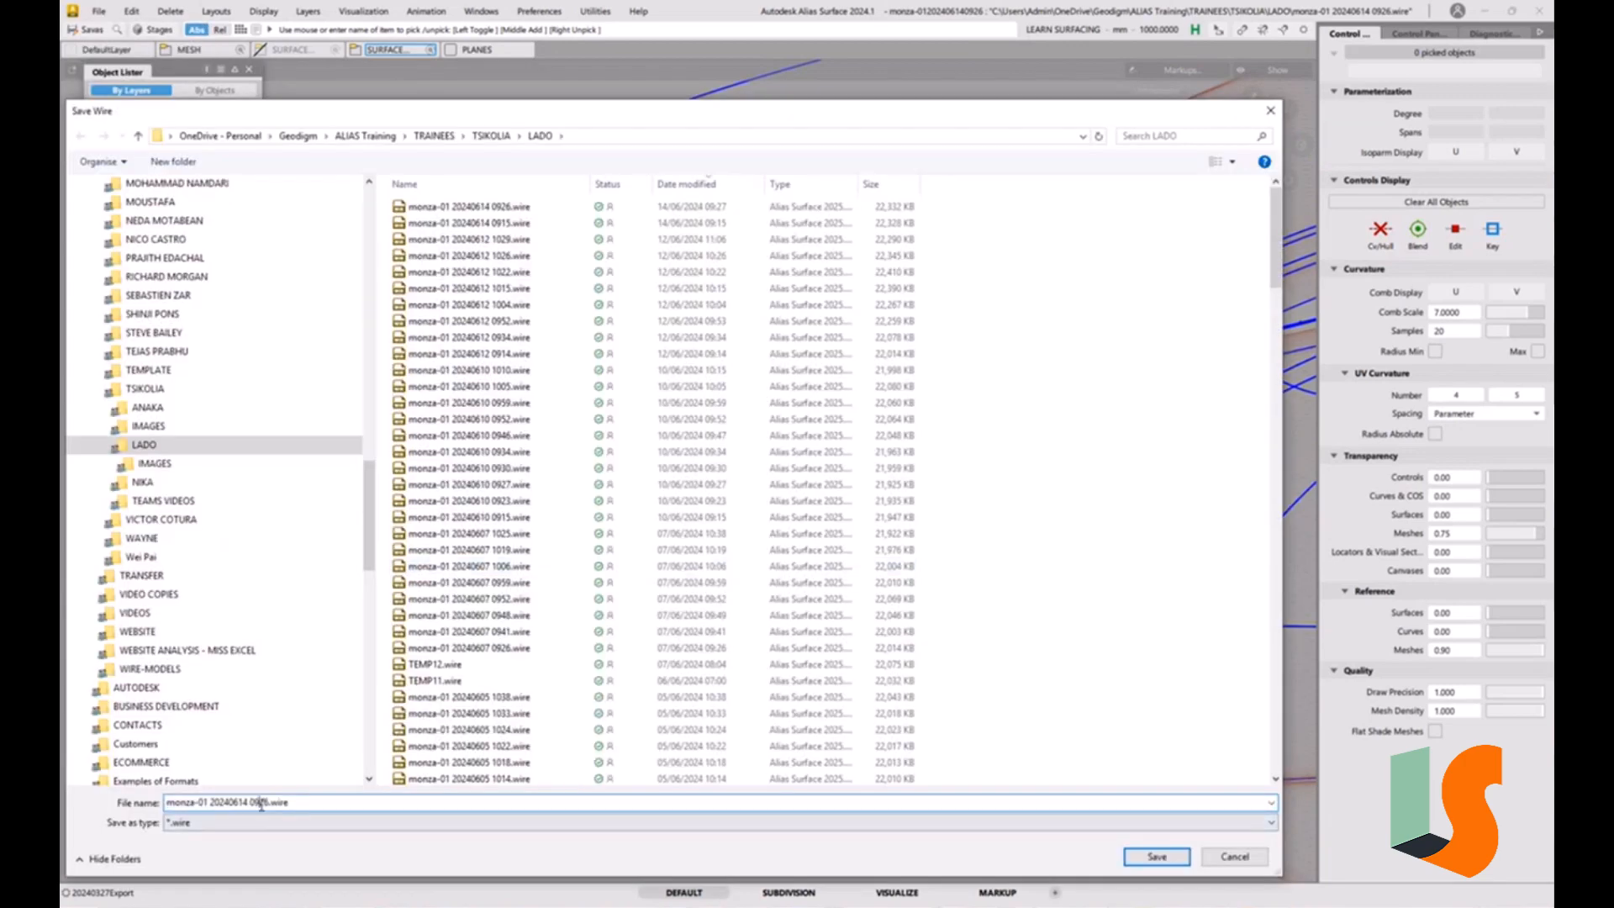
{"action": "left_click_drag", "start_coordinate": [260, 804], "coordinate": [360, 803]}
{"action": "type", "text": "34"}
{"action": "key", "text": "Return"}
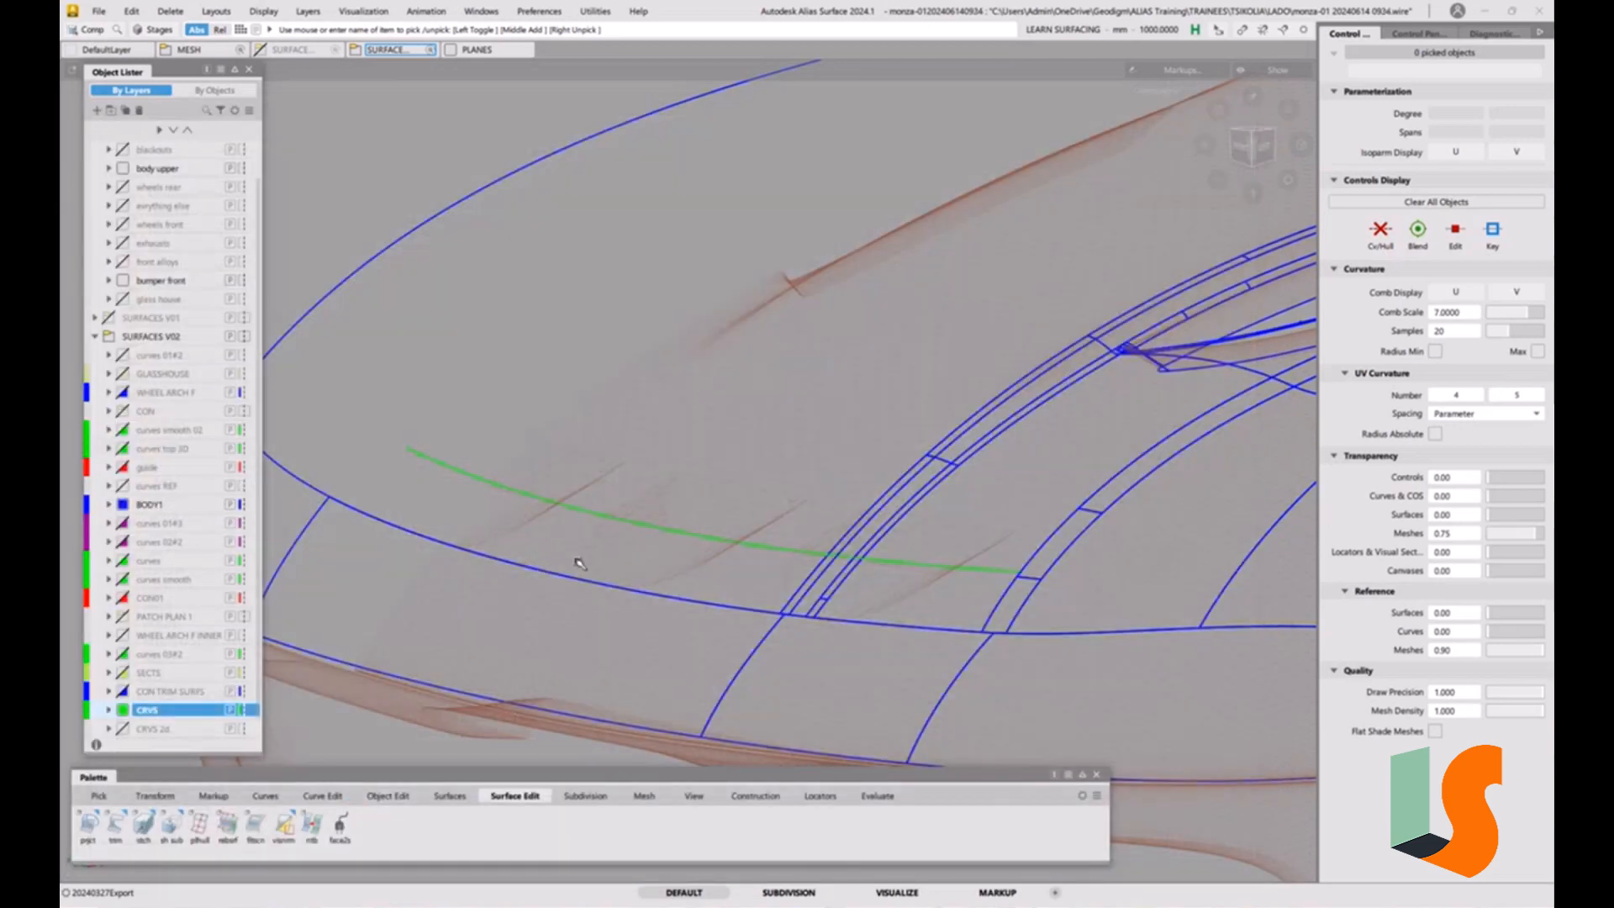
Display the grid in the front view to show the car's centreline against the hood's construction curve.
{"action": "left_click_drag", "start_coordinate": [655, 510], "coordinate": [703, 515], "text": "alt+shift"}
{"action": "right_click_drag", "start_coordinate": [702, 515], "coordinate": [652, 555], "text": "alt+shift"}
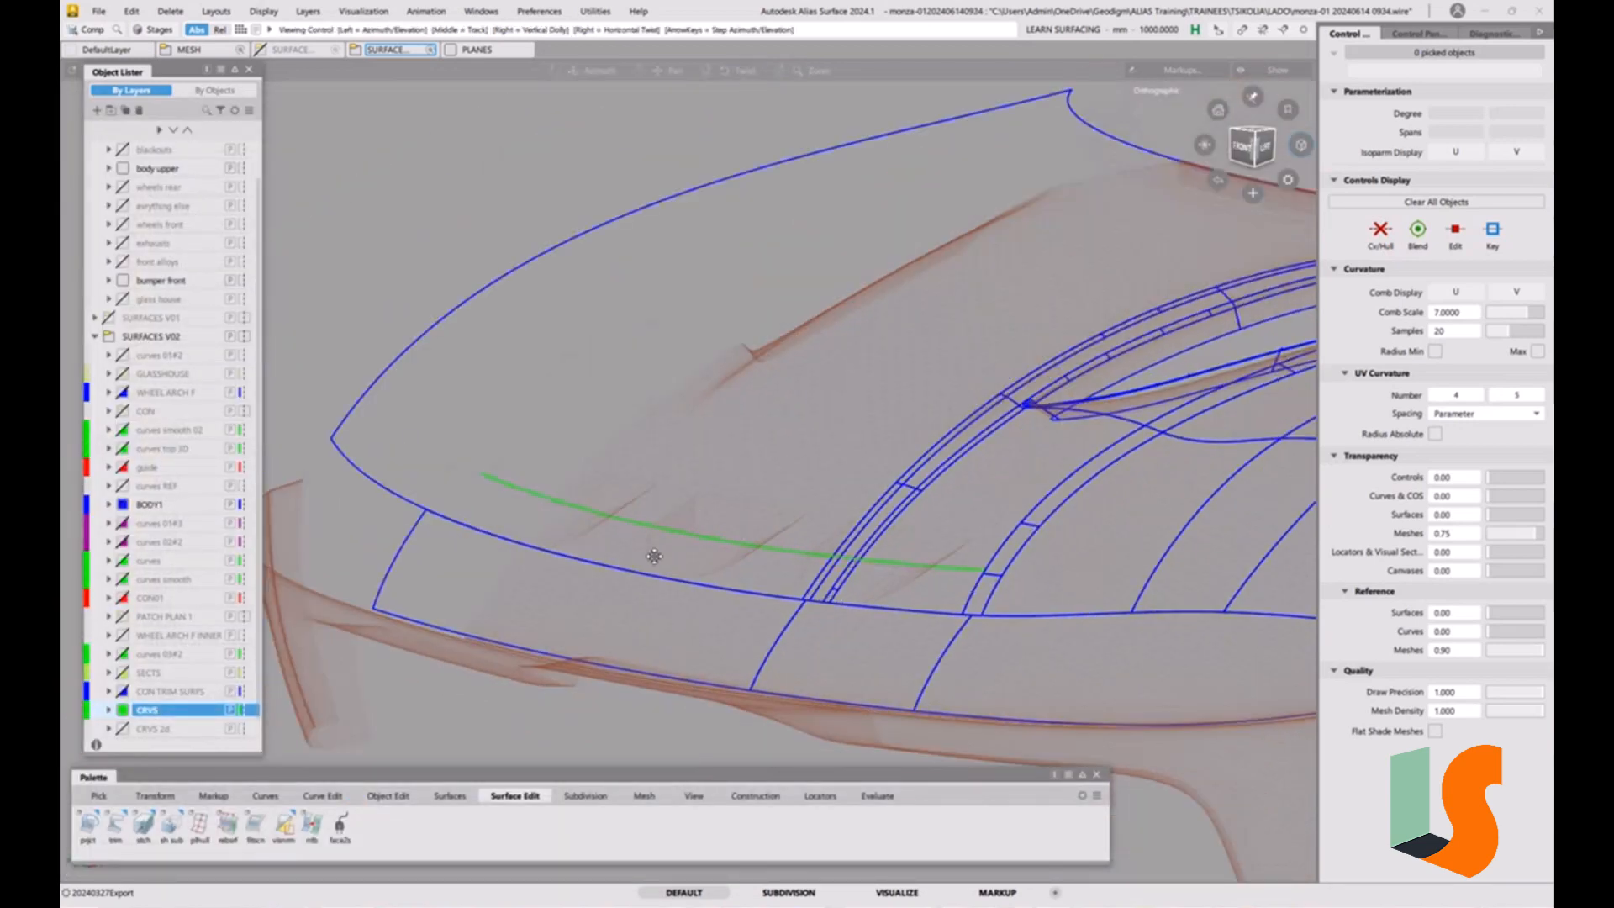
{"action": "left_click_drag", "start_coordinate": [652, 554], "coordinate": [689, 531], "text": "alt+shift"}
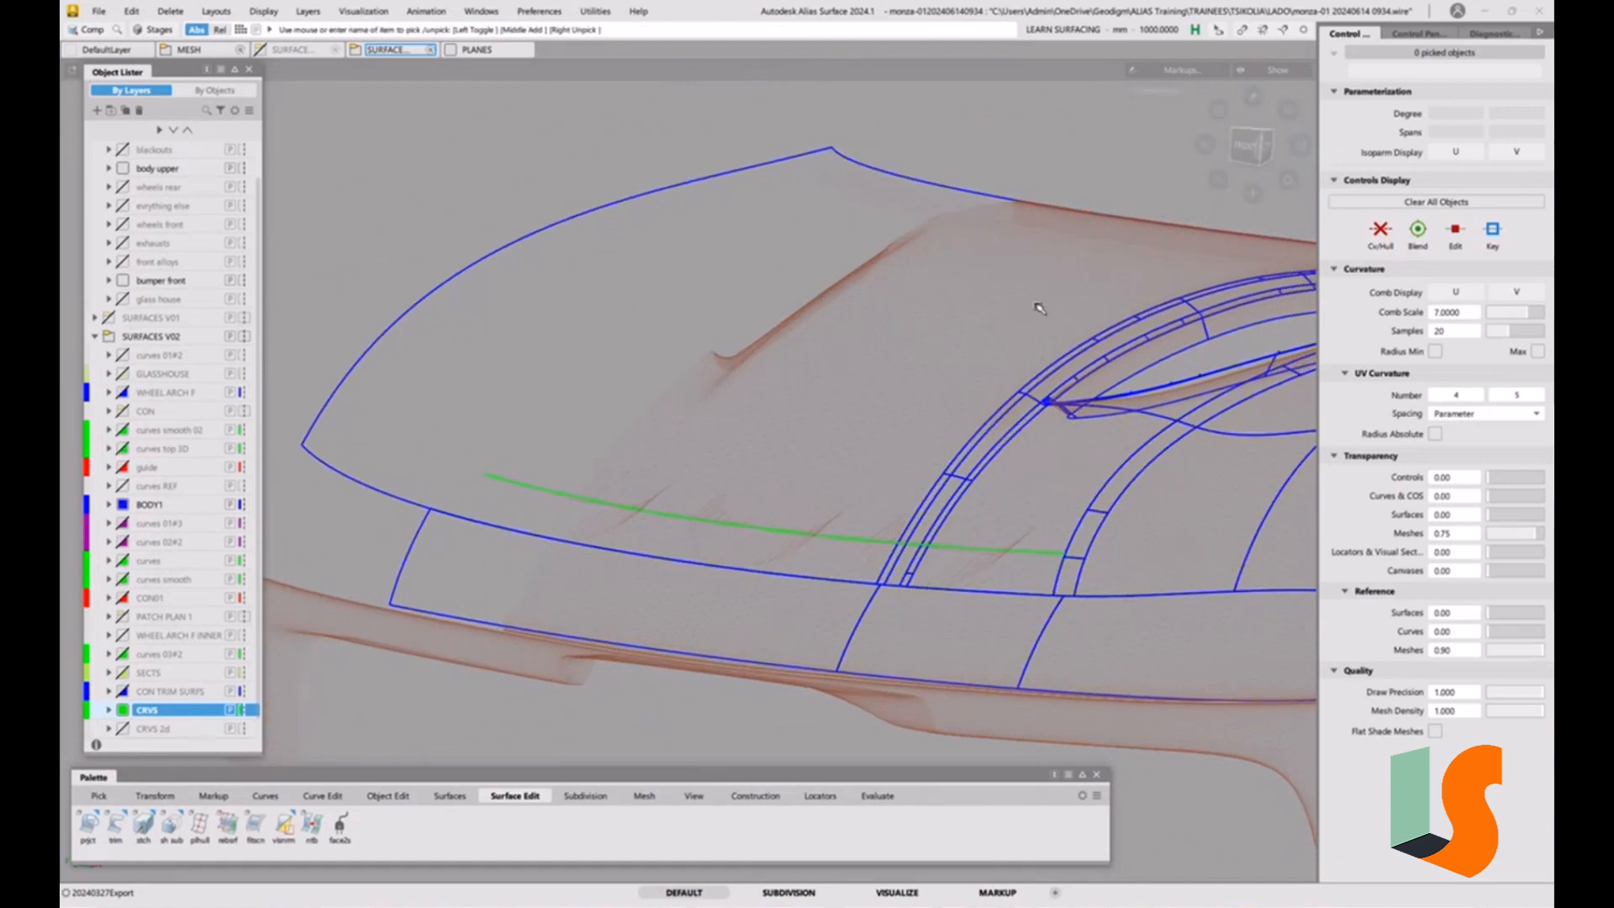
{"action": "left_click", "coordinate": [1249, 145]}
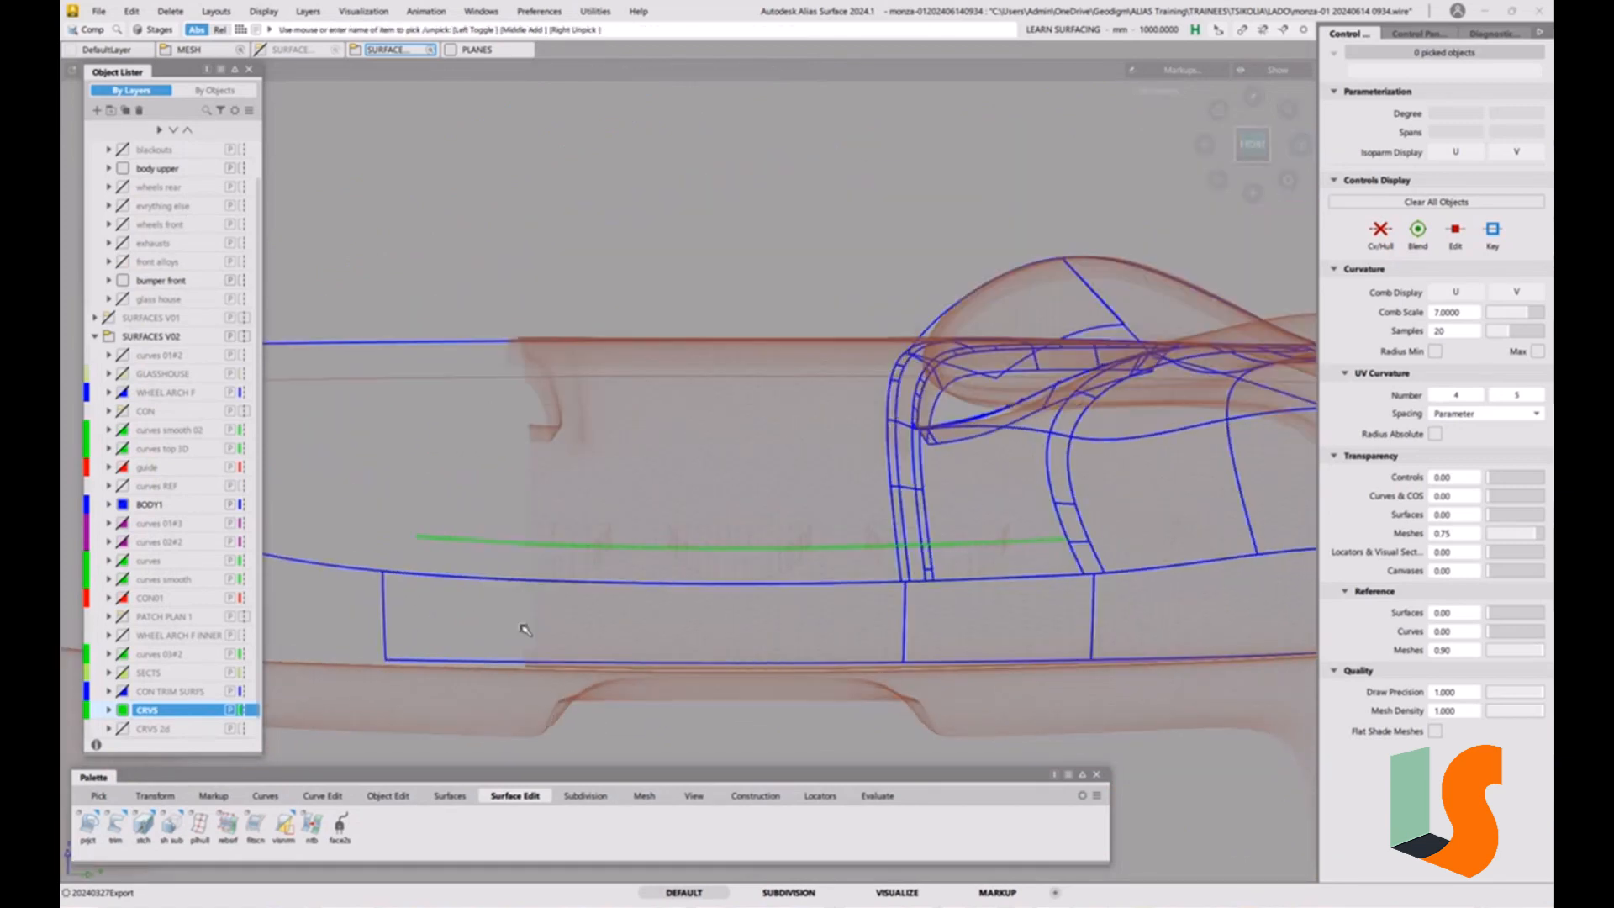
{"action": "scroll", "coordinate": [760, 541], "scroll_direction": "up", "scroll_amount": 5}
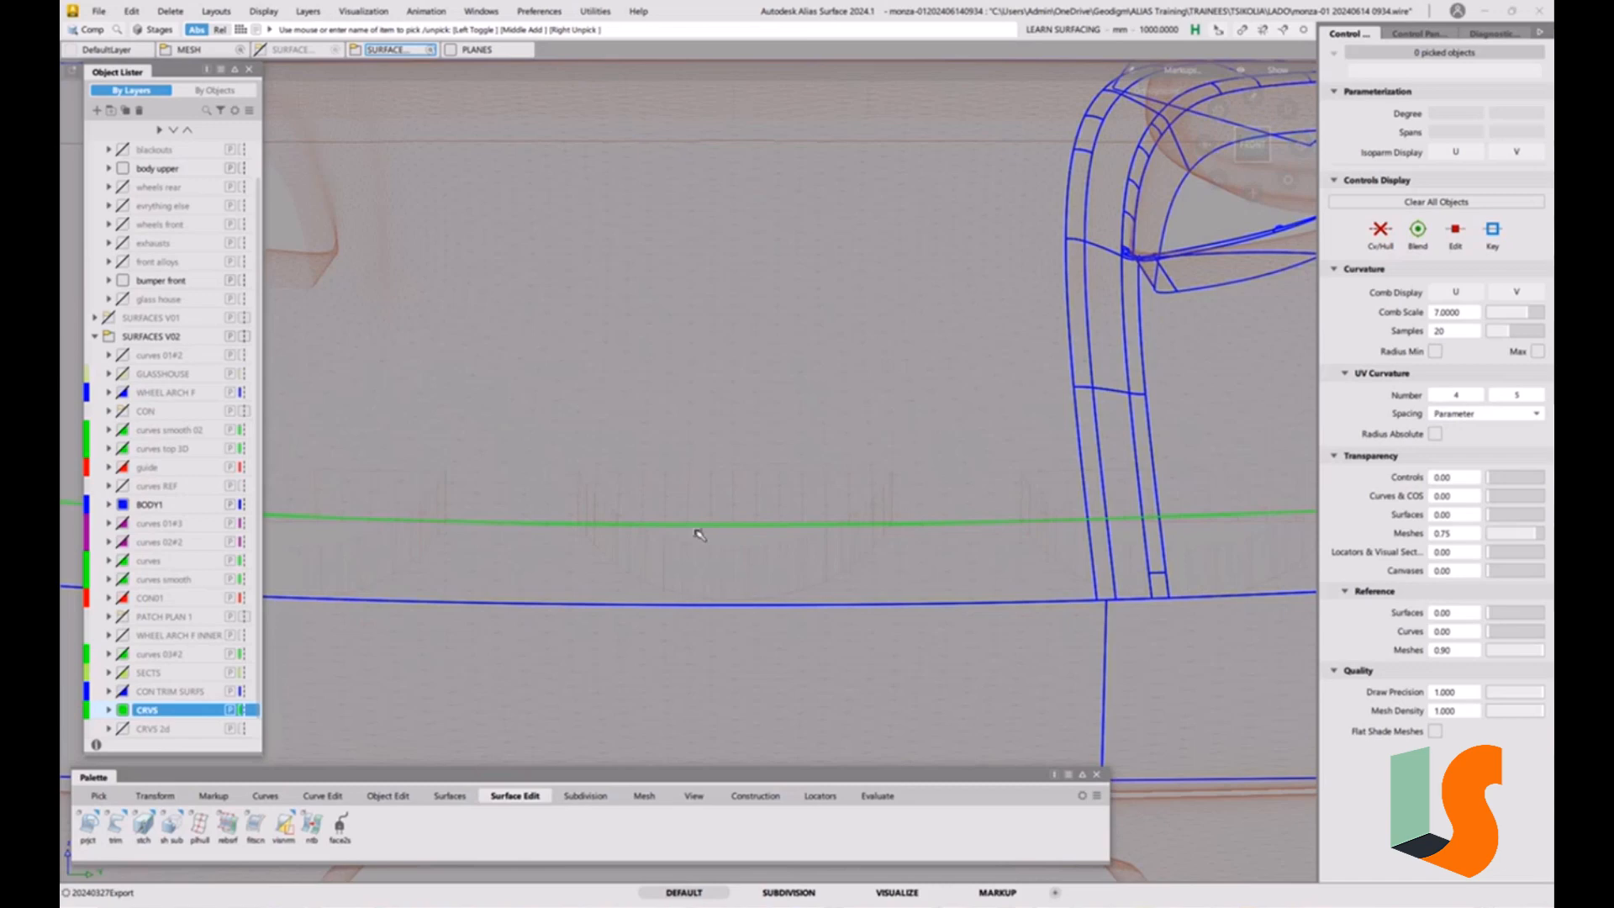
{"action": "key", "text": "g"}
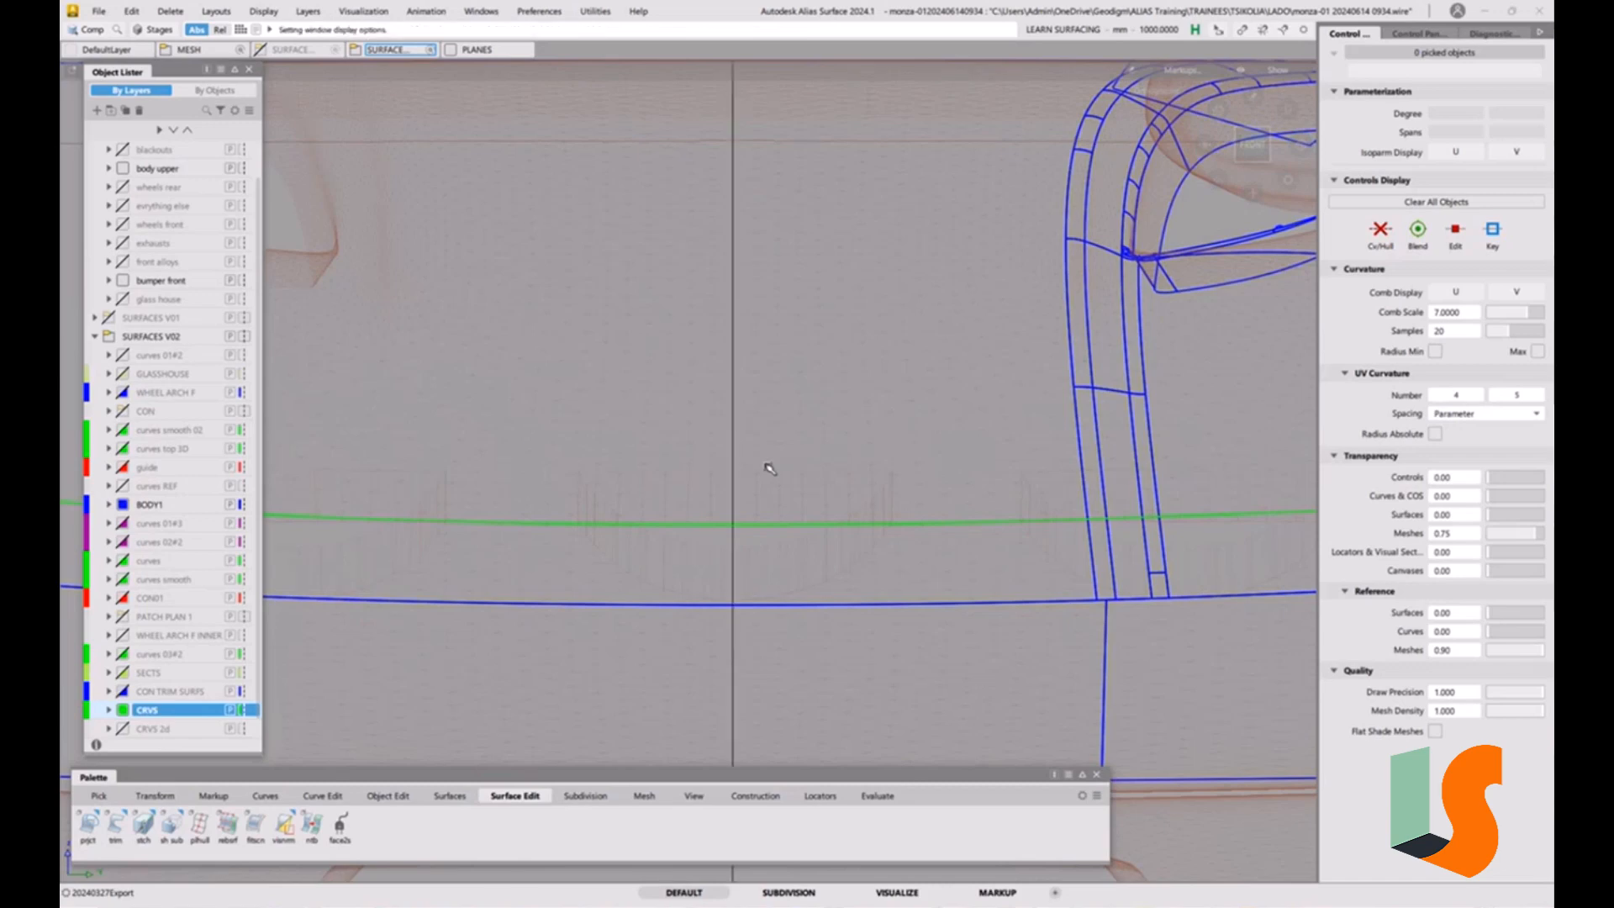
{"action": "right_click_drag", "start_coordinate": [768, 432], "coordinate": [670, 504], "text": "alt+shift"}
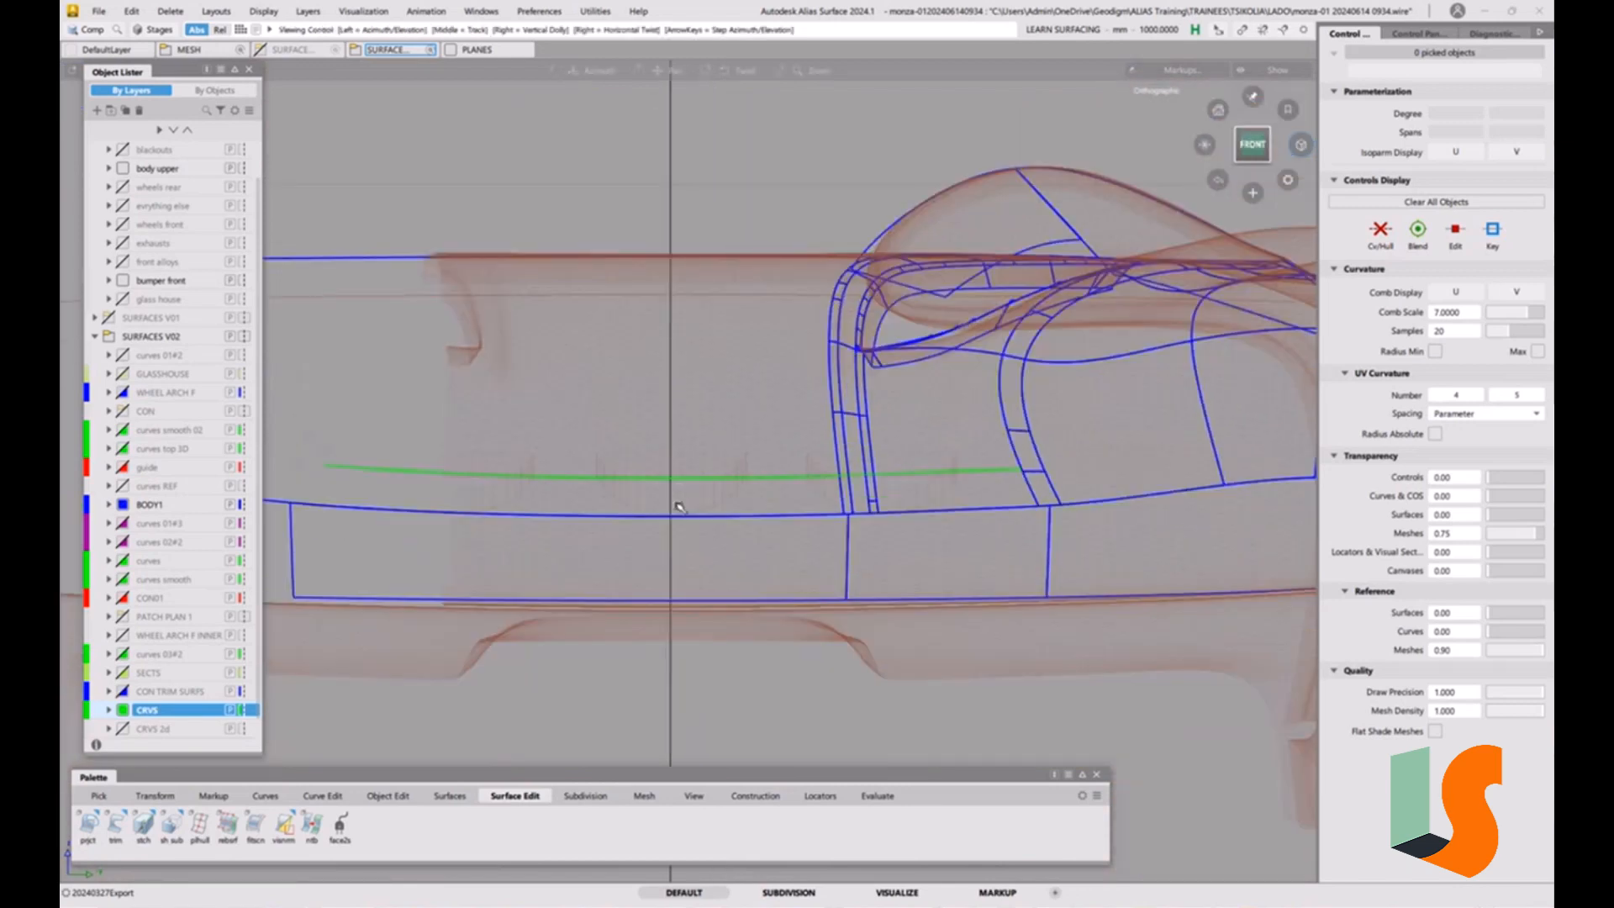
{"action": "left_click", "coordinate": [265, 795]}
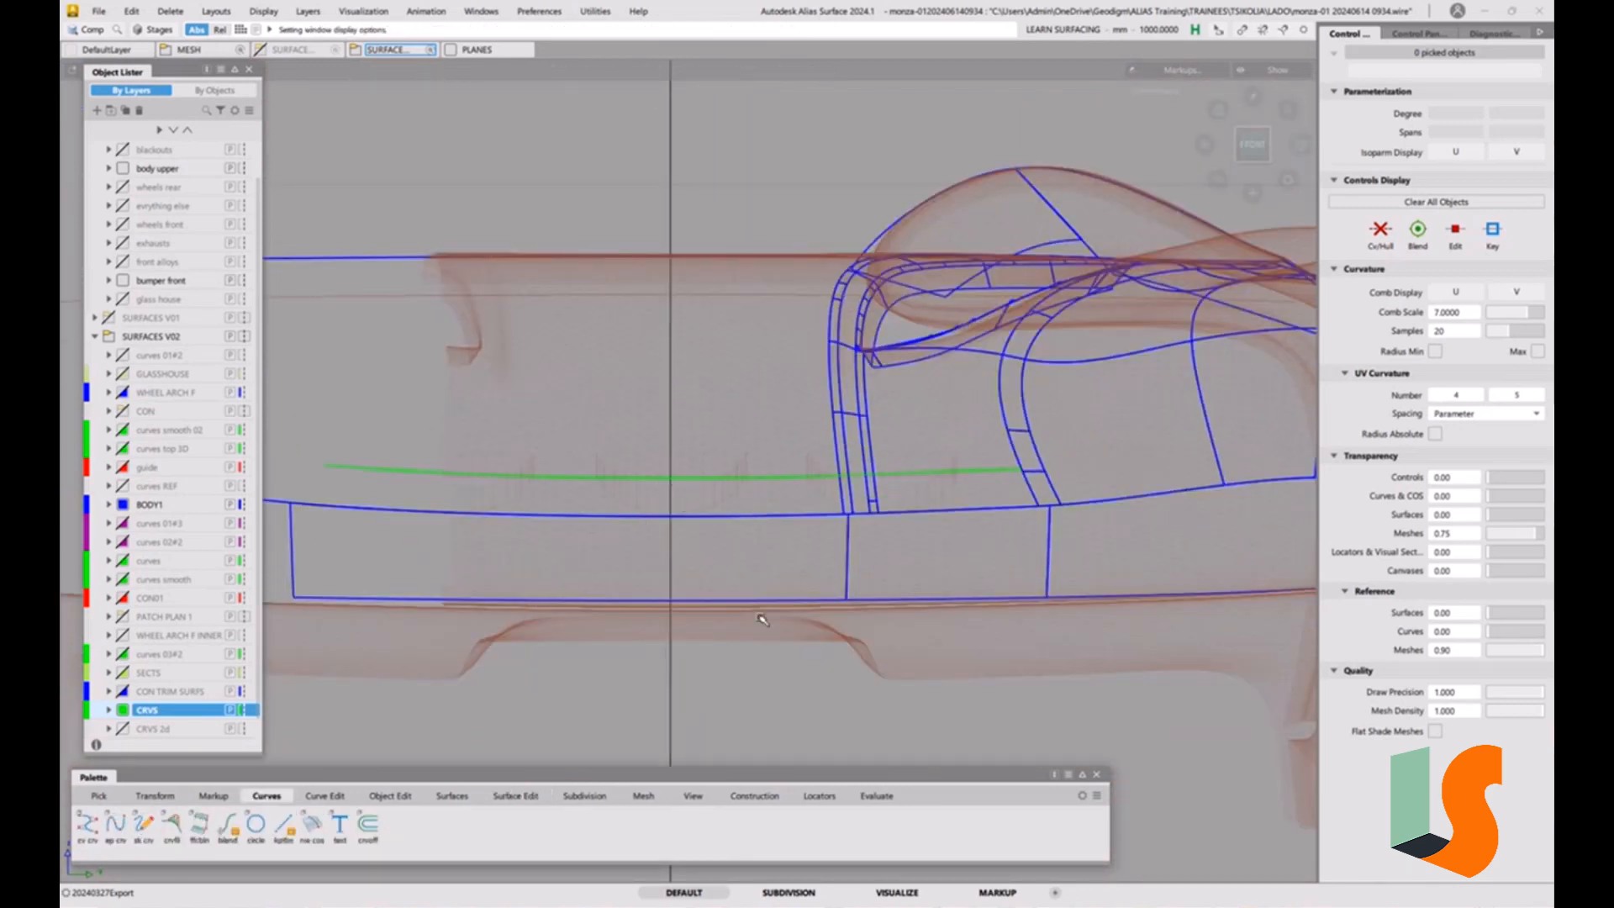
{"action": "left_click", "coordinate": [754, 796]}
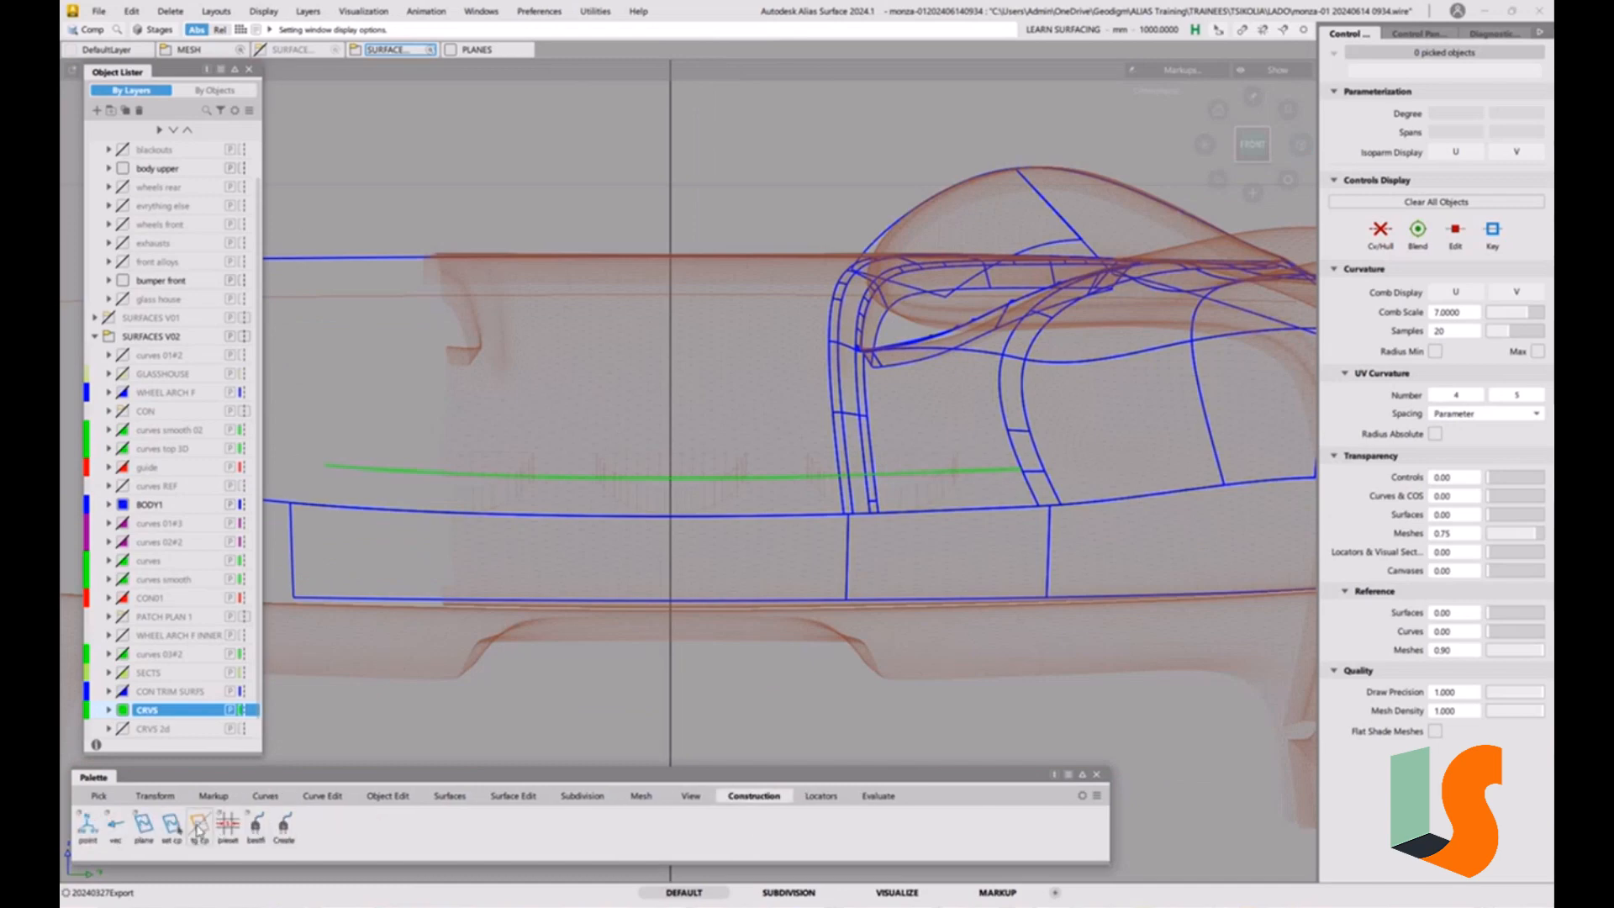
{"action": "left_click", "coordinate": [204, 825]}
{"action": "right_click_drag", "start_coordinate": [715, 451], "coordinate": [672, 248], "text": "alt+shift"}
{"action": "middle_click_drag", "start_coordinate": [764, 482], "coordinate": [745, 501], "text": "alt+shift"}
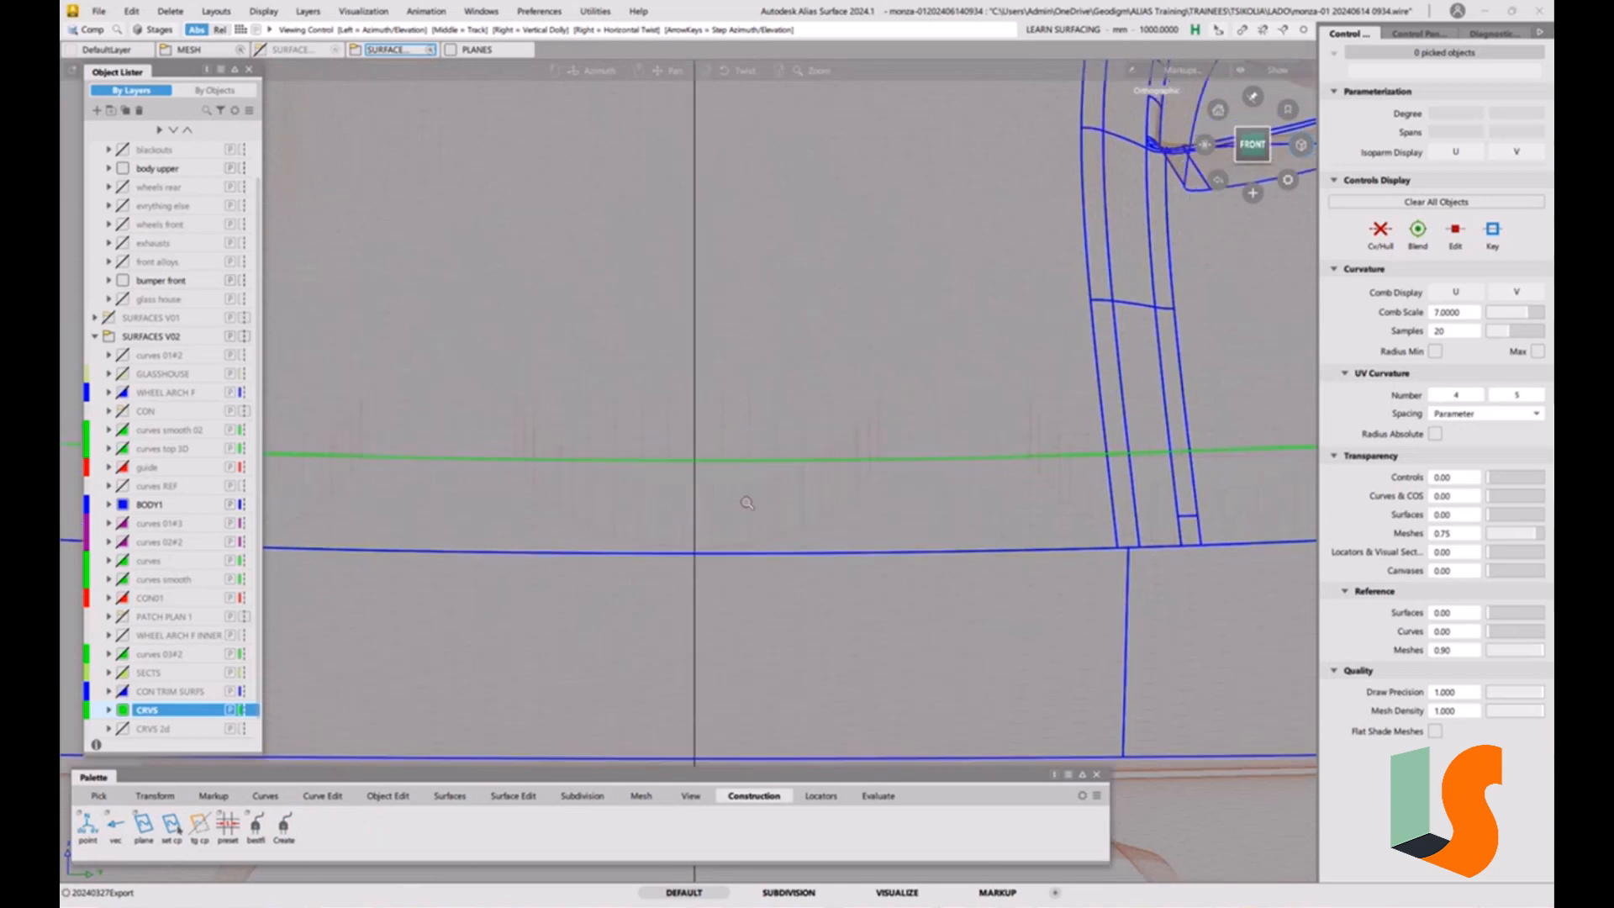
{"action": "right_click_drag", "start_coordinate": [747, 503], "coordinate": [691, 557], "text": "alt+shift"}
{"action": "right_click_drag", "start_coordinate": [691, 462], "coordinate": [655, 636], "text": "alt+shift"}
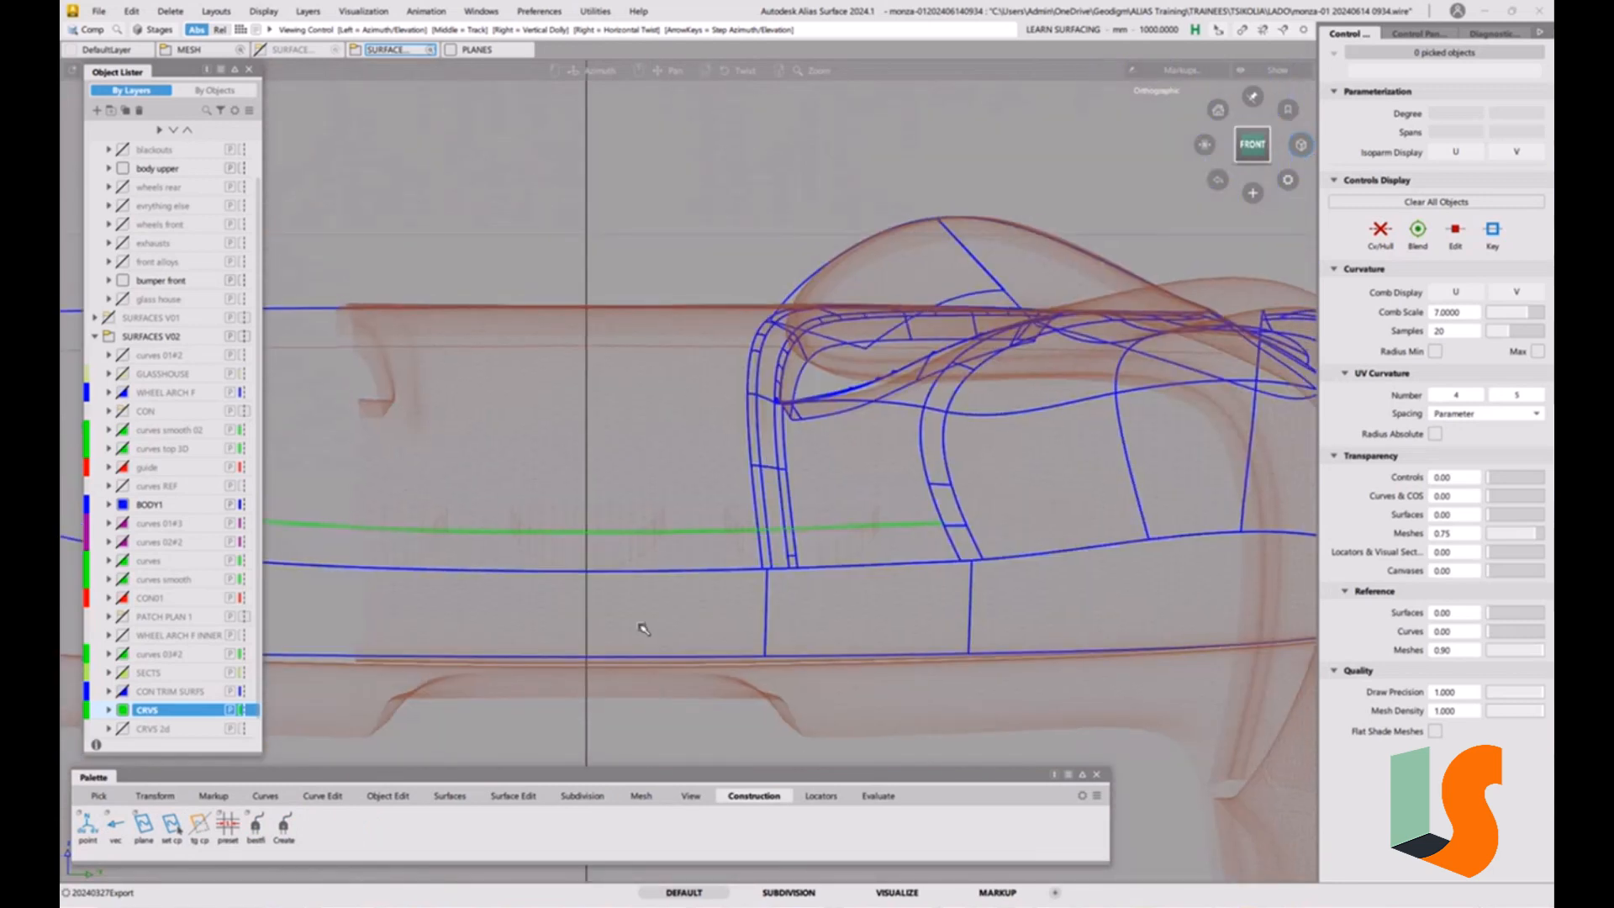
Create a 360-degree circle with four segments, degree 7 and one span, centred on the centreline above the hood.
{"action": "left_click", "coordinate": [265, 796]}
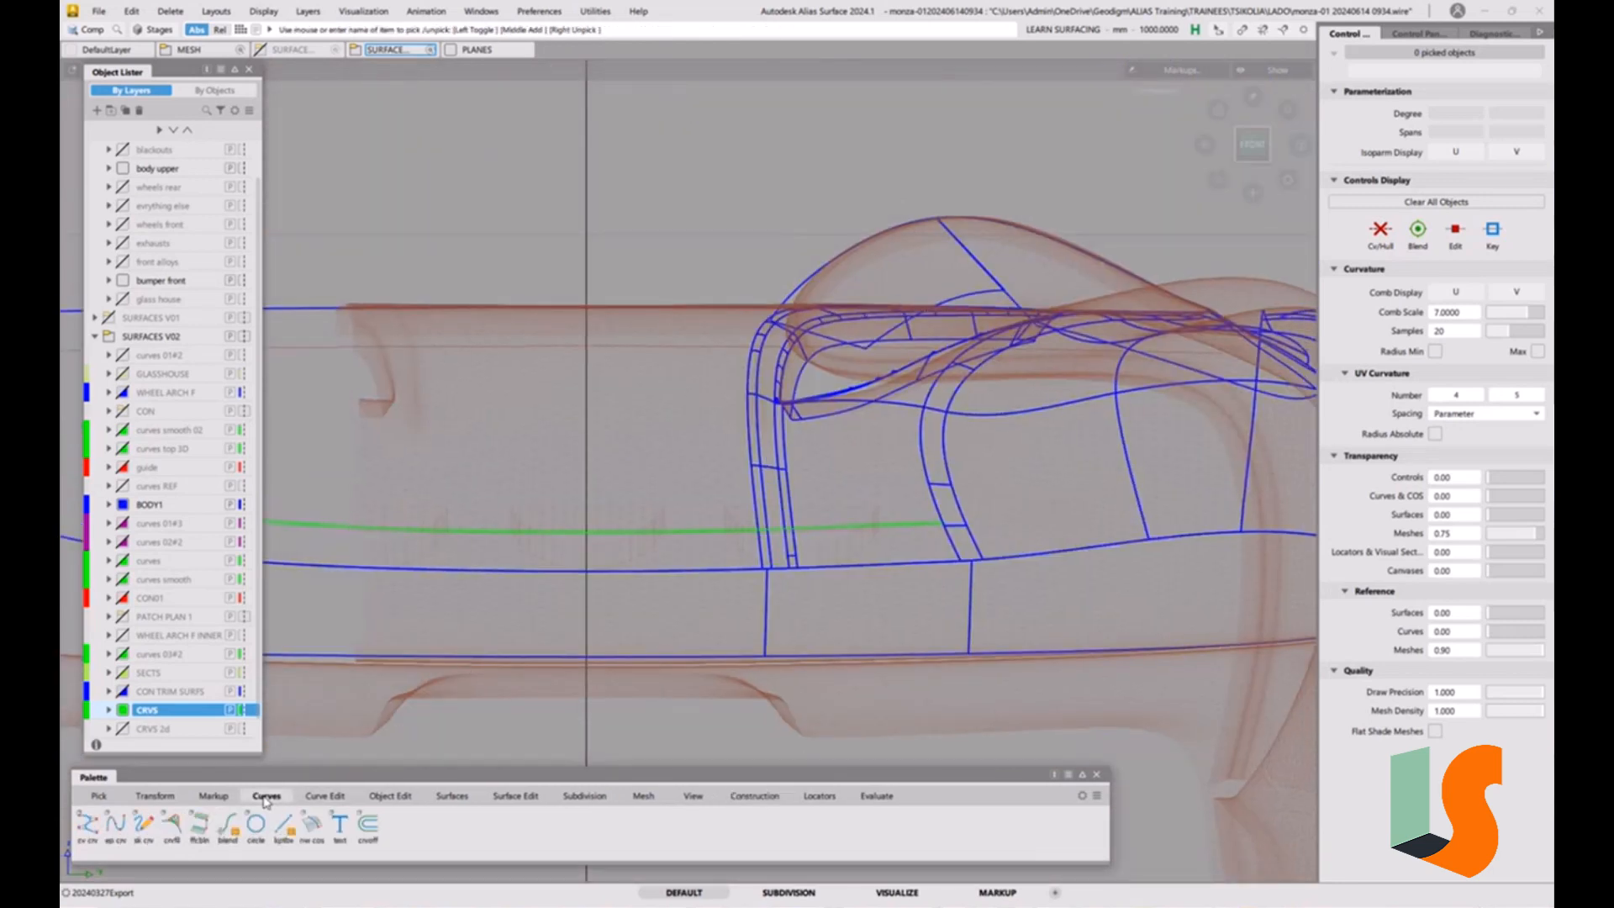
{"action": "double_click", "coordinate": [256, 824]}
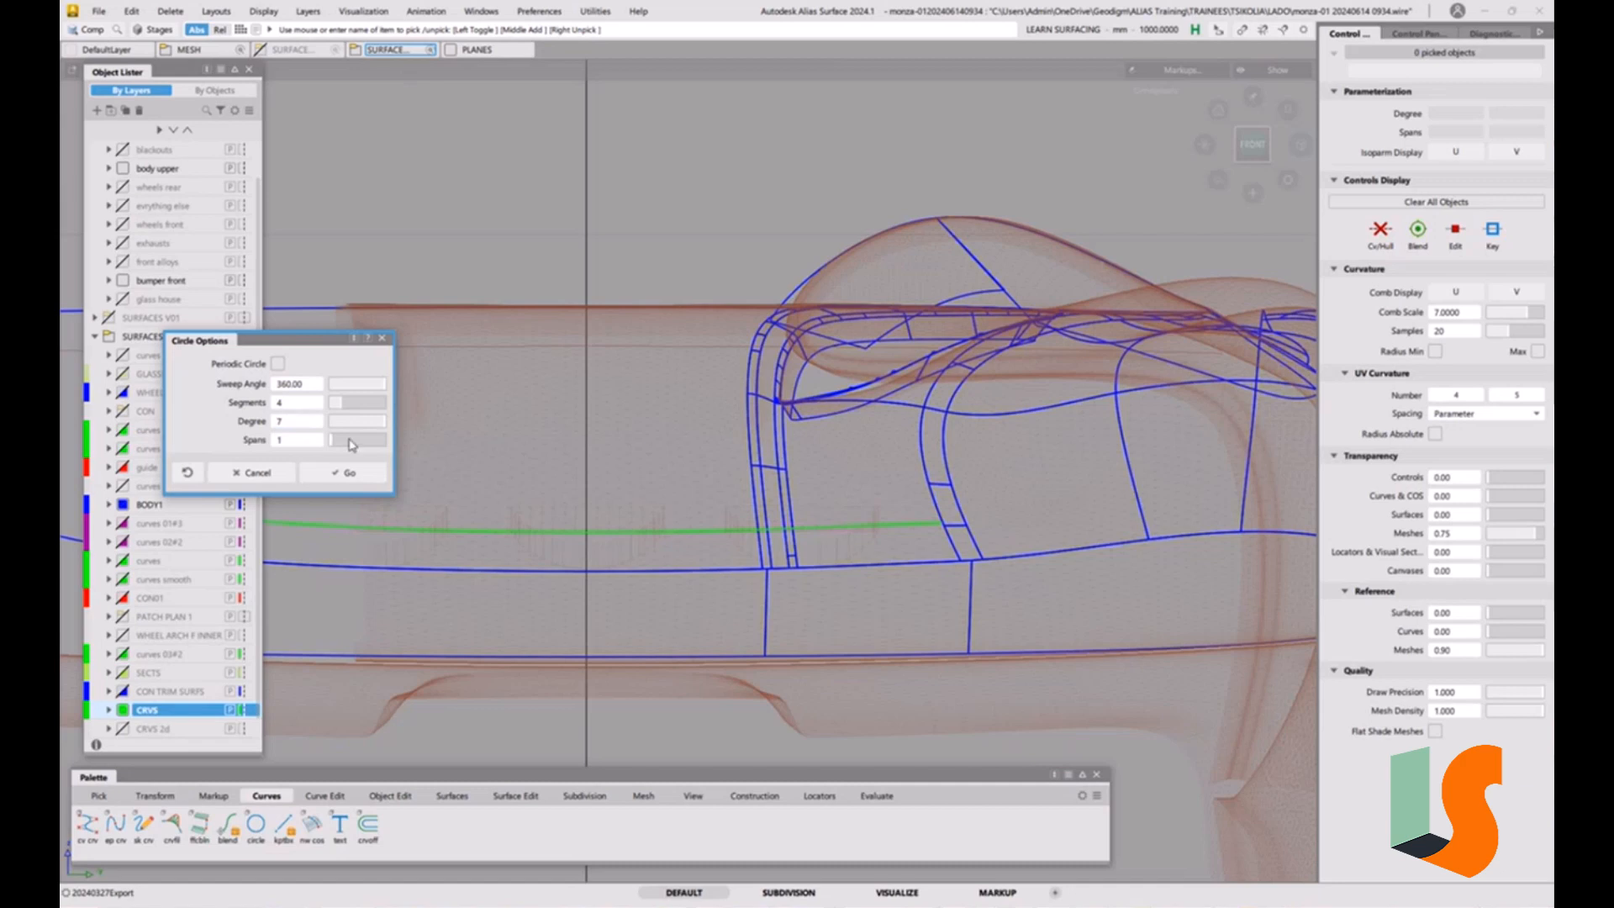
{"action": "left_click", "coordinate": [351, 475]}
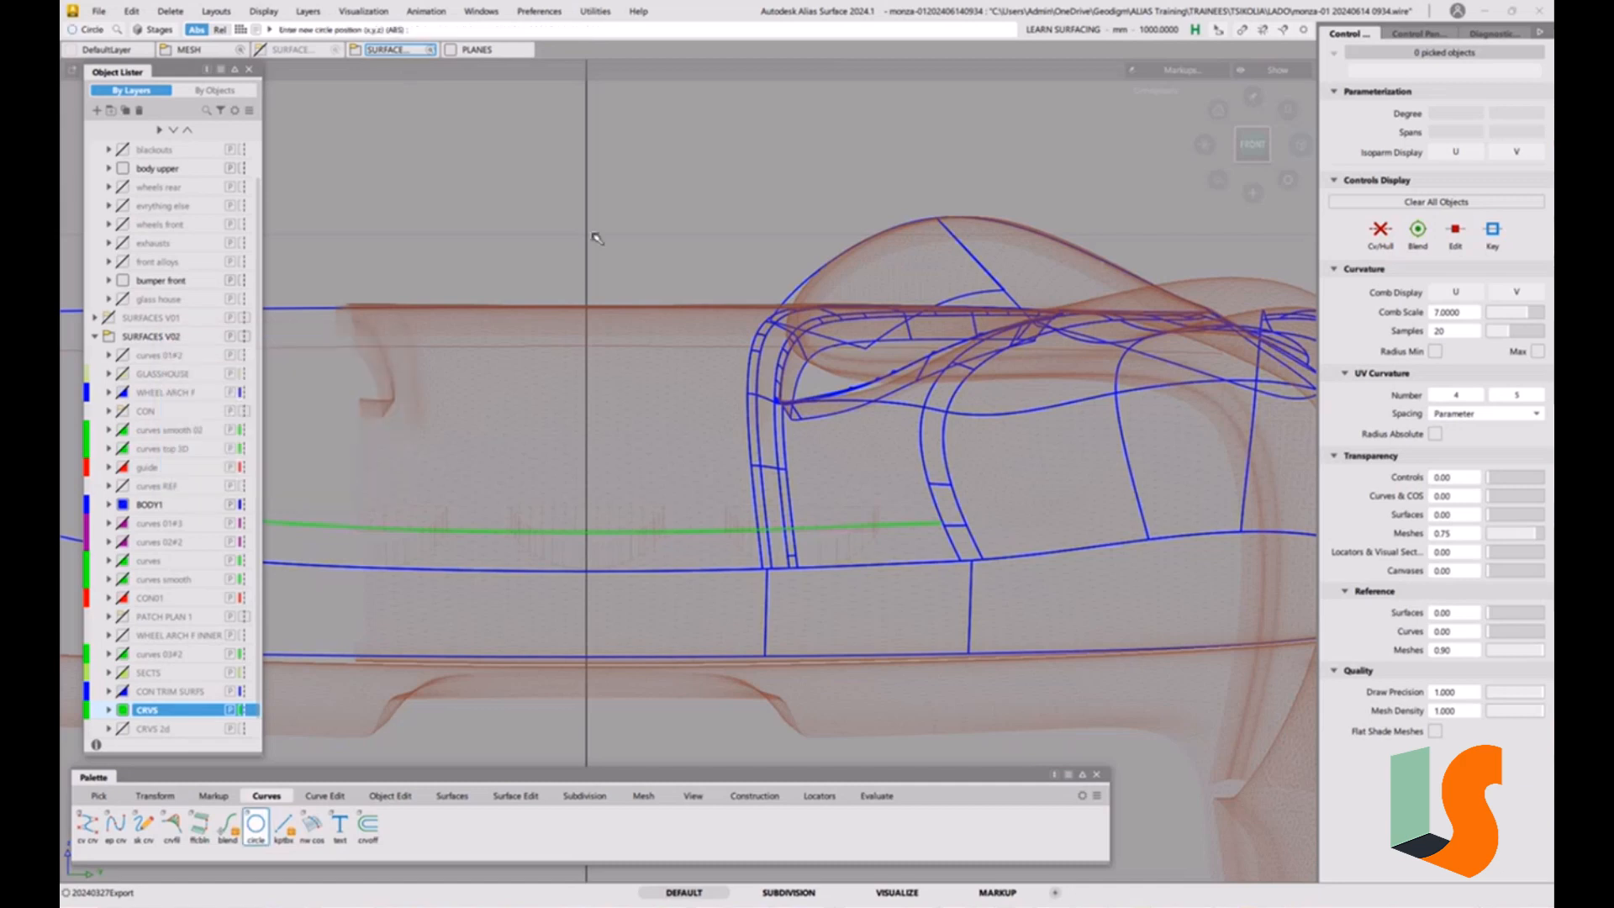
{"action": "left_click", "coordinate": [593, 240]}
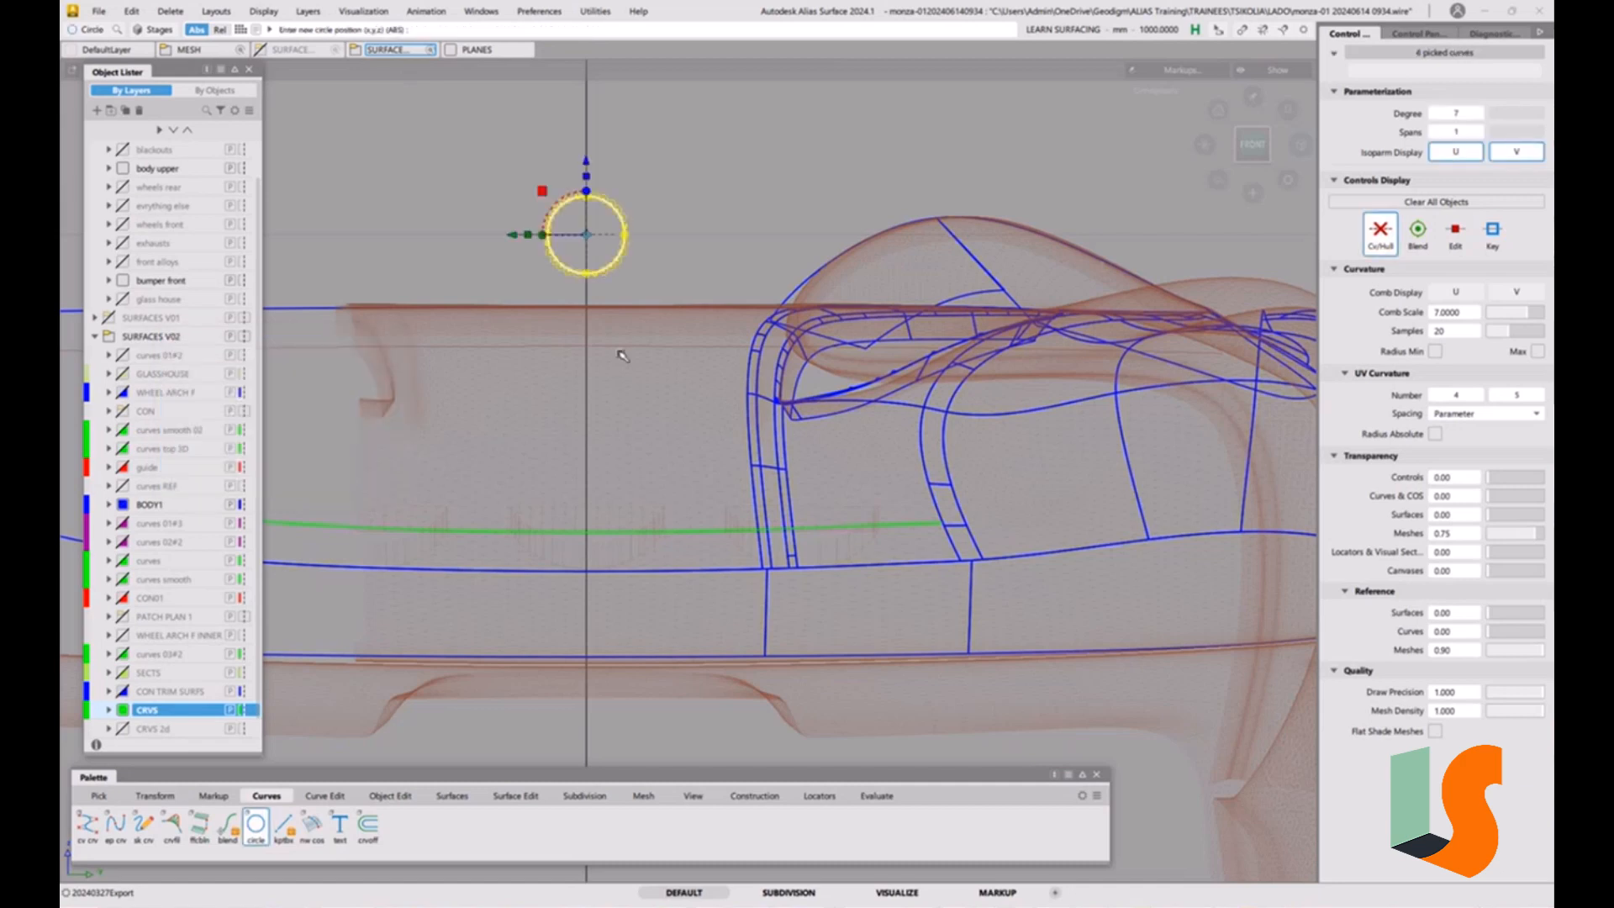
Delete the two upper segments of the circle, keeping its lower half.
{"action": "left_click_drag", "start_coordinate": [652, 273], "coordinate": [691, 294], "text": "ctrl+shift"}
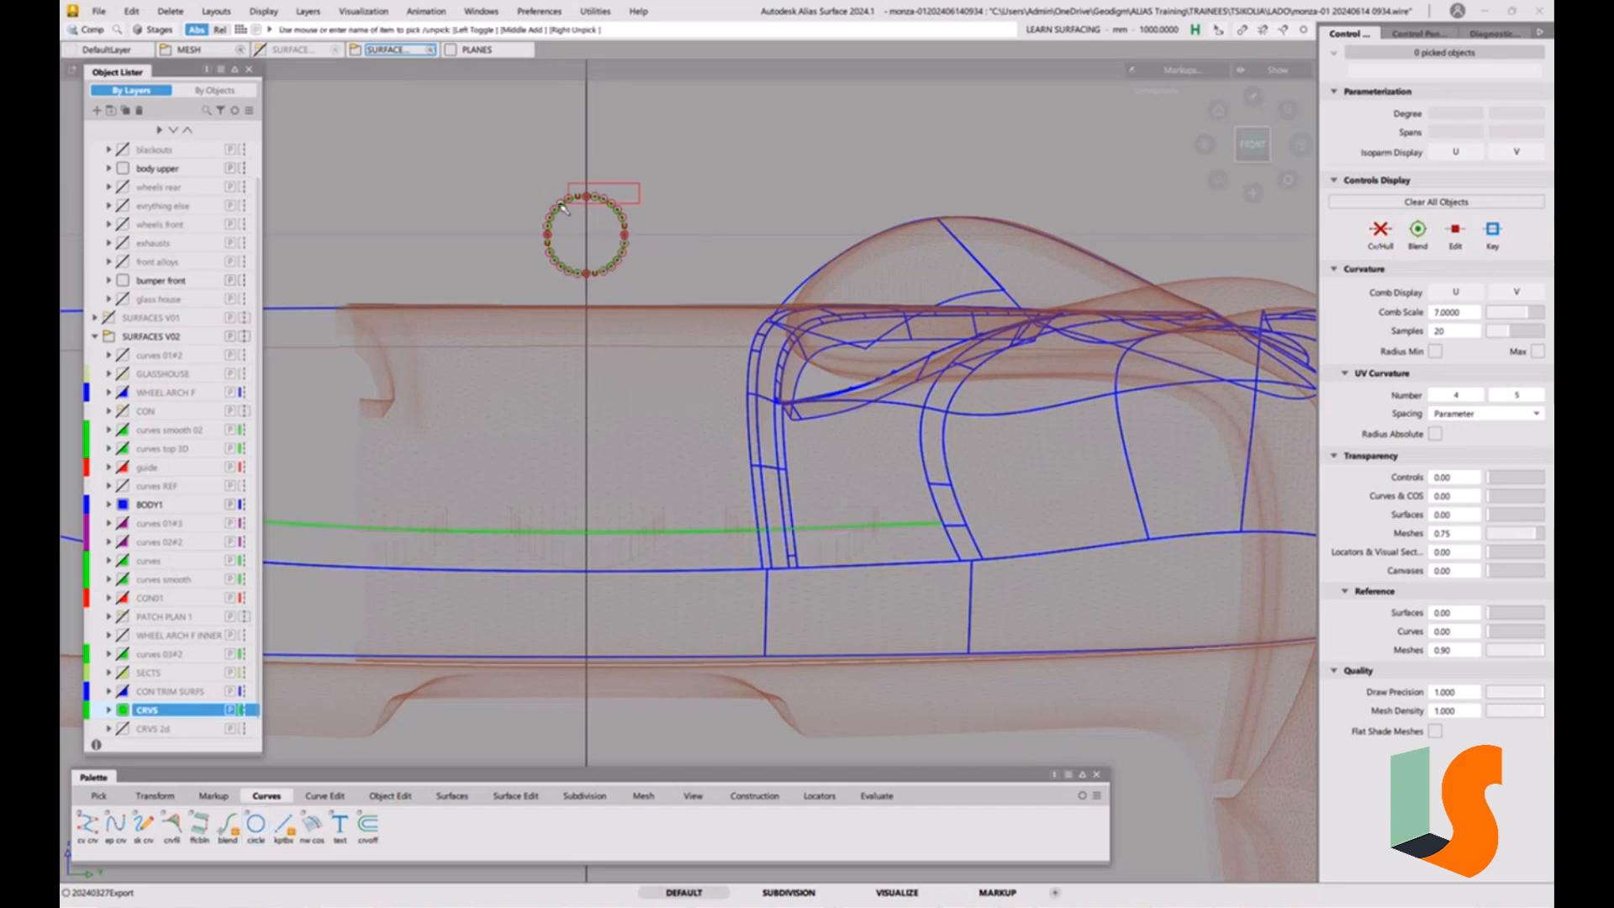
{"action": "left_click", "coordinate": [545, 210]}
{"action": "key", "text": "Delete"}
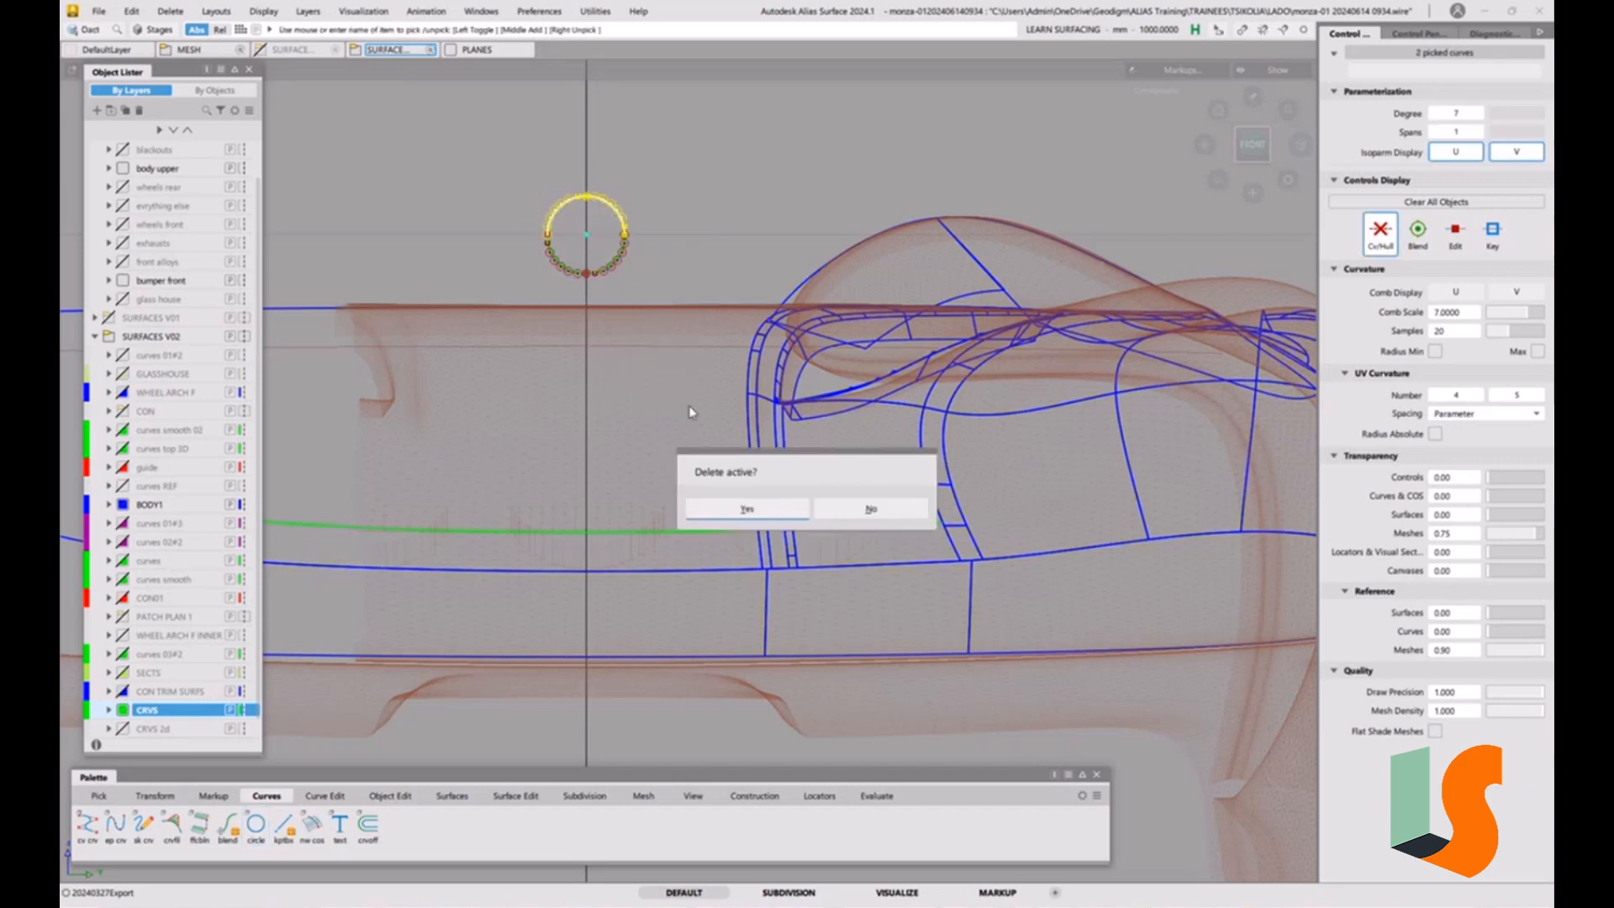
{"action": "left_click", "coordinate": [773, 506]}
Examine the half circle's position and size relative to the hood strips and car body from the front and obliquely.
{"action": "left_click_drag", "start_coordinate": [593, 324], "coordinate": [616, 310], "text": "alt+shift"}
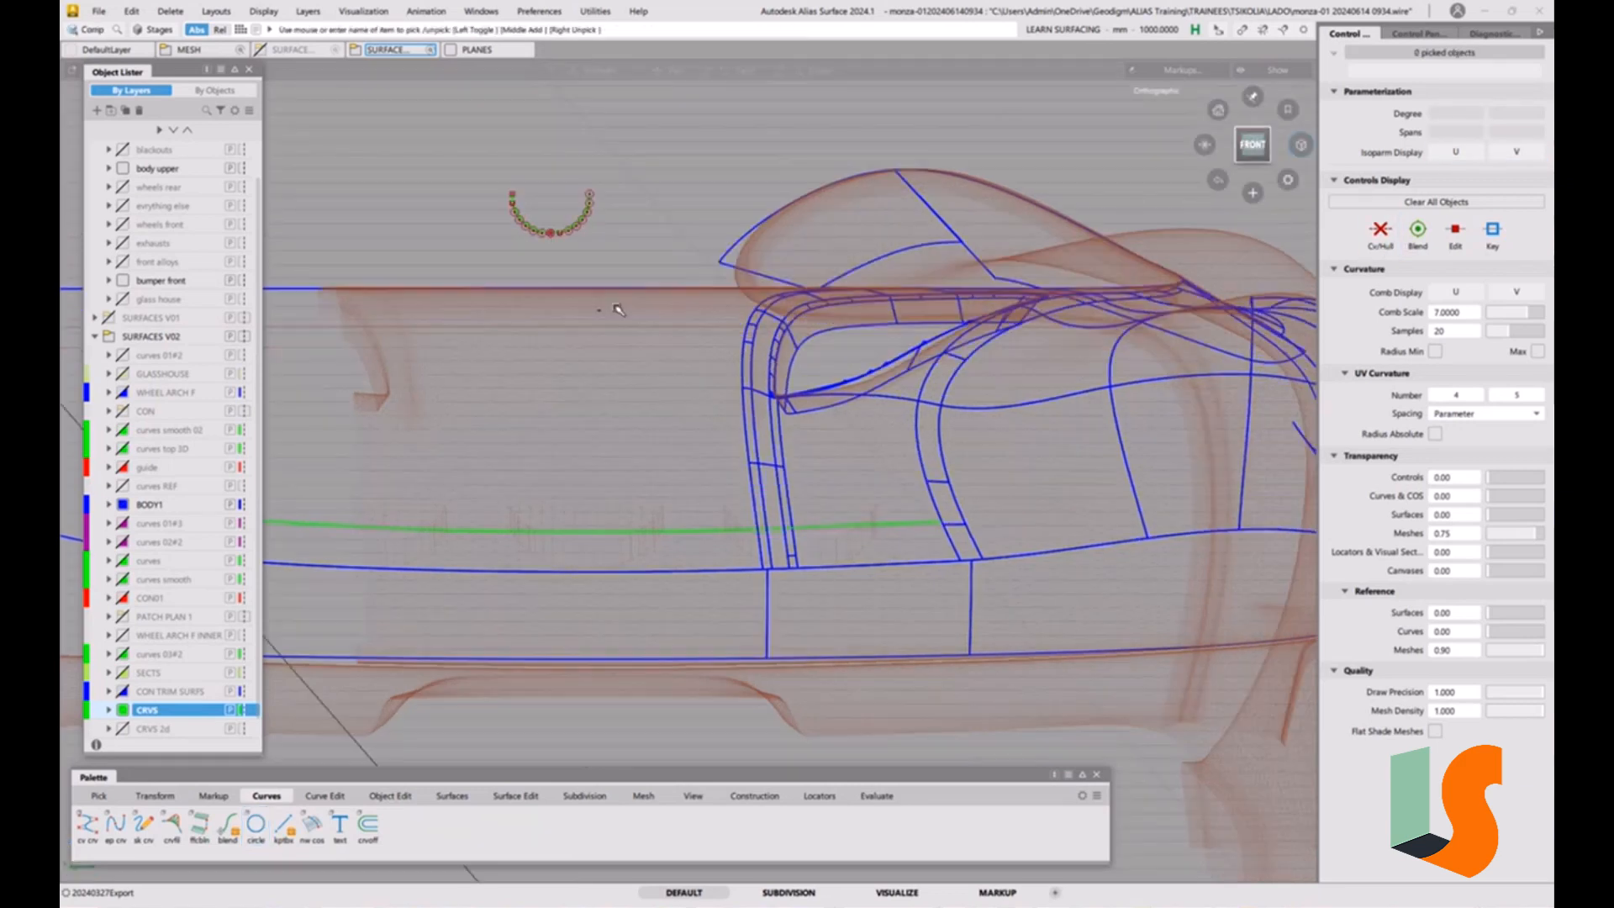
{"action": "right_click_drag", "start_coordinate": [616, 311], "coordinate": [675, 304], "text": "alt+shift"}
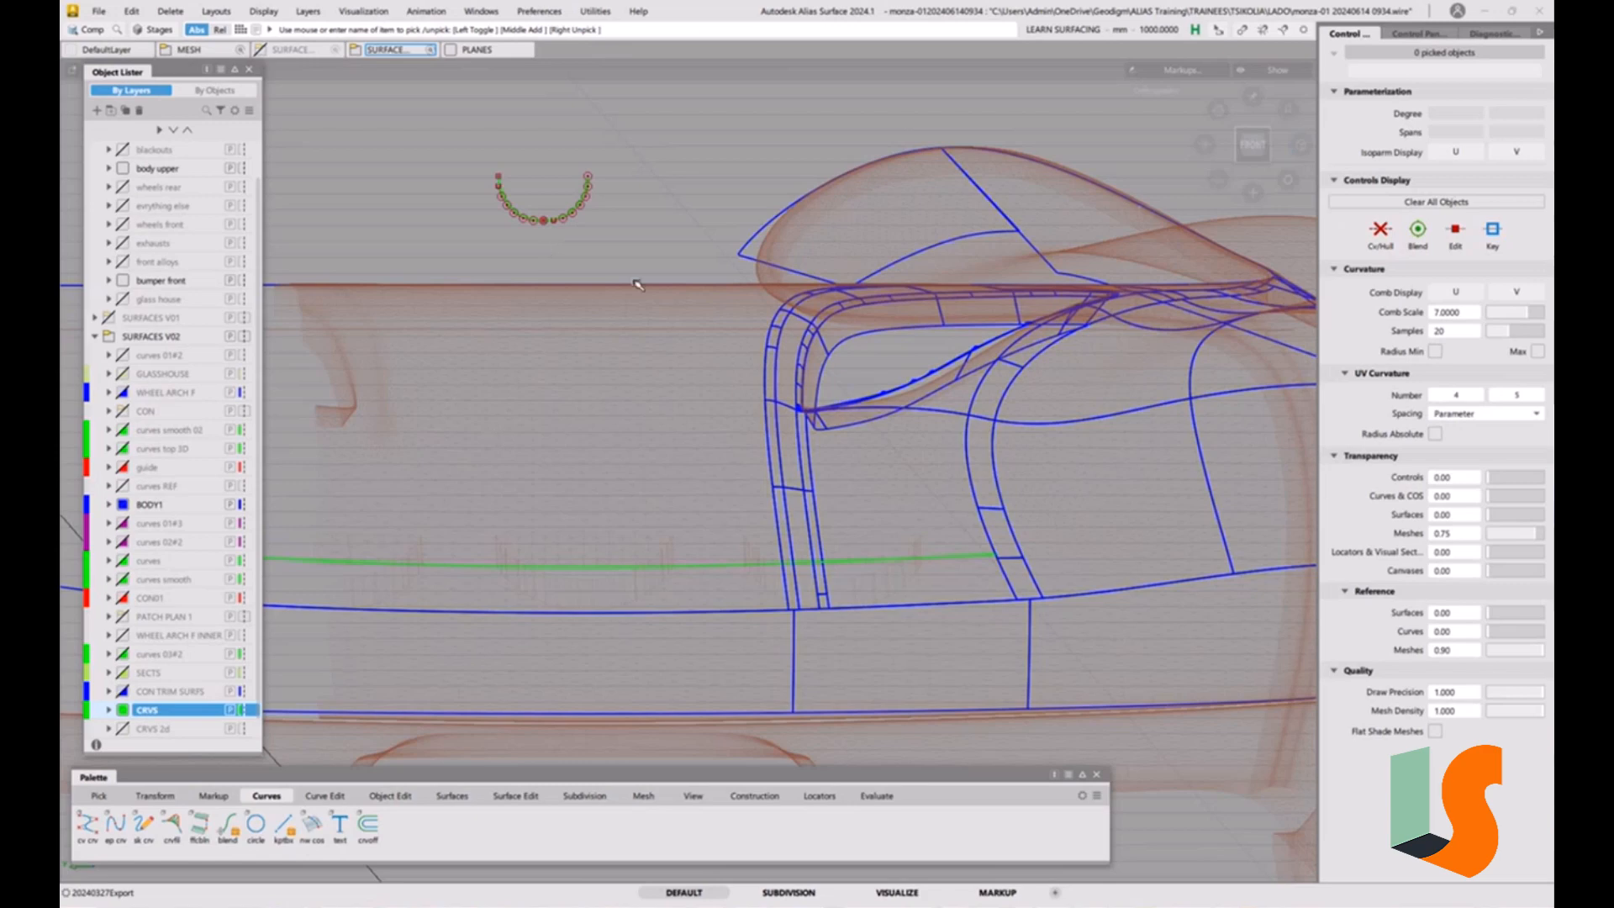
{"action": "left_click_drag", "start_coordinate": [703, 408], "coordinate": [703, 344], "text": "ctrl+shift"}
{"action": "right_click_drag", "start_coordinate": [710, 357], "coordinate": [689, 390], "text": "alt+shift"}
{"action": "left_click_drag", "start_coordinate": [691, 392], "coordinate": [580, 438], "text": "alt+shift"}
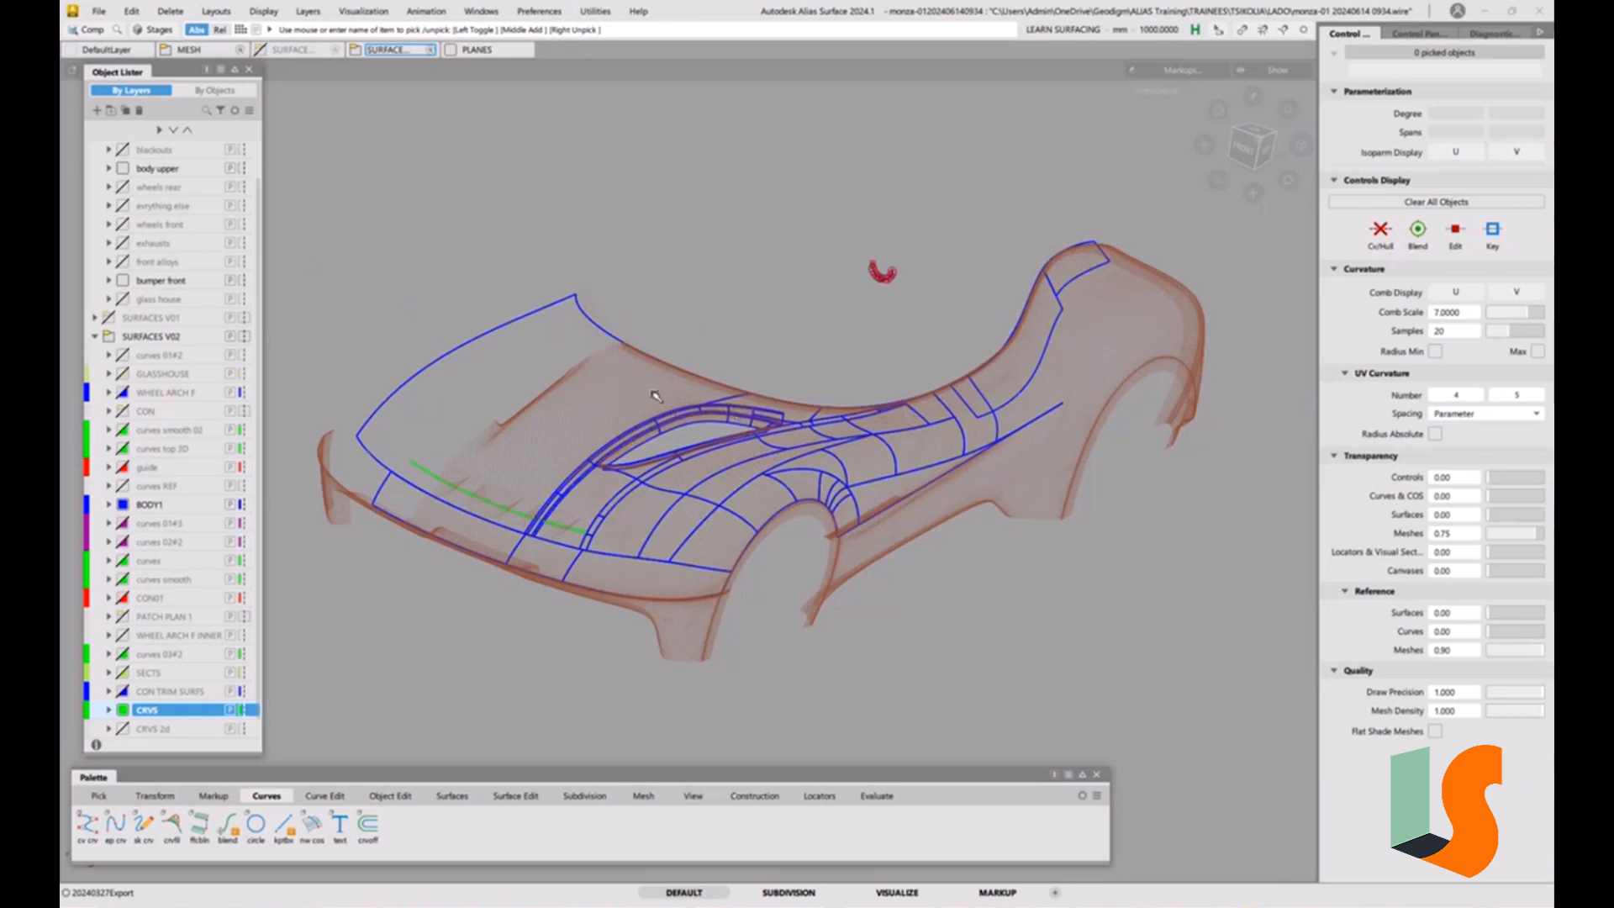
{"action": "left_click_drag", "start_coordinate": [608, 429], "coordinate": [595, 420], "text": "alt+shift"}
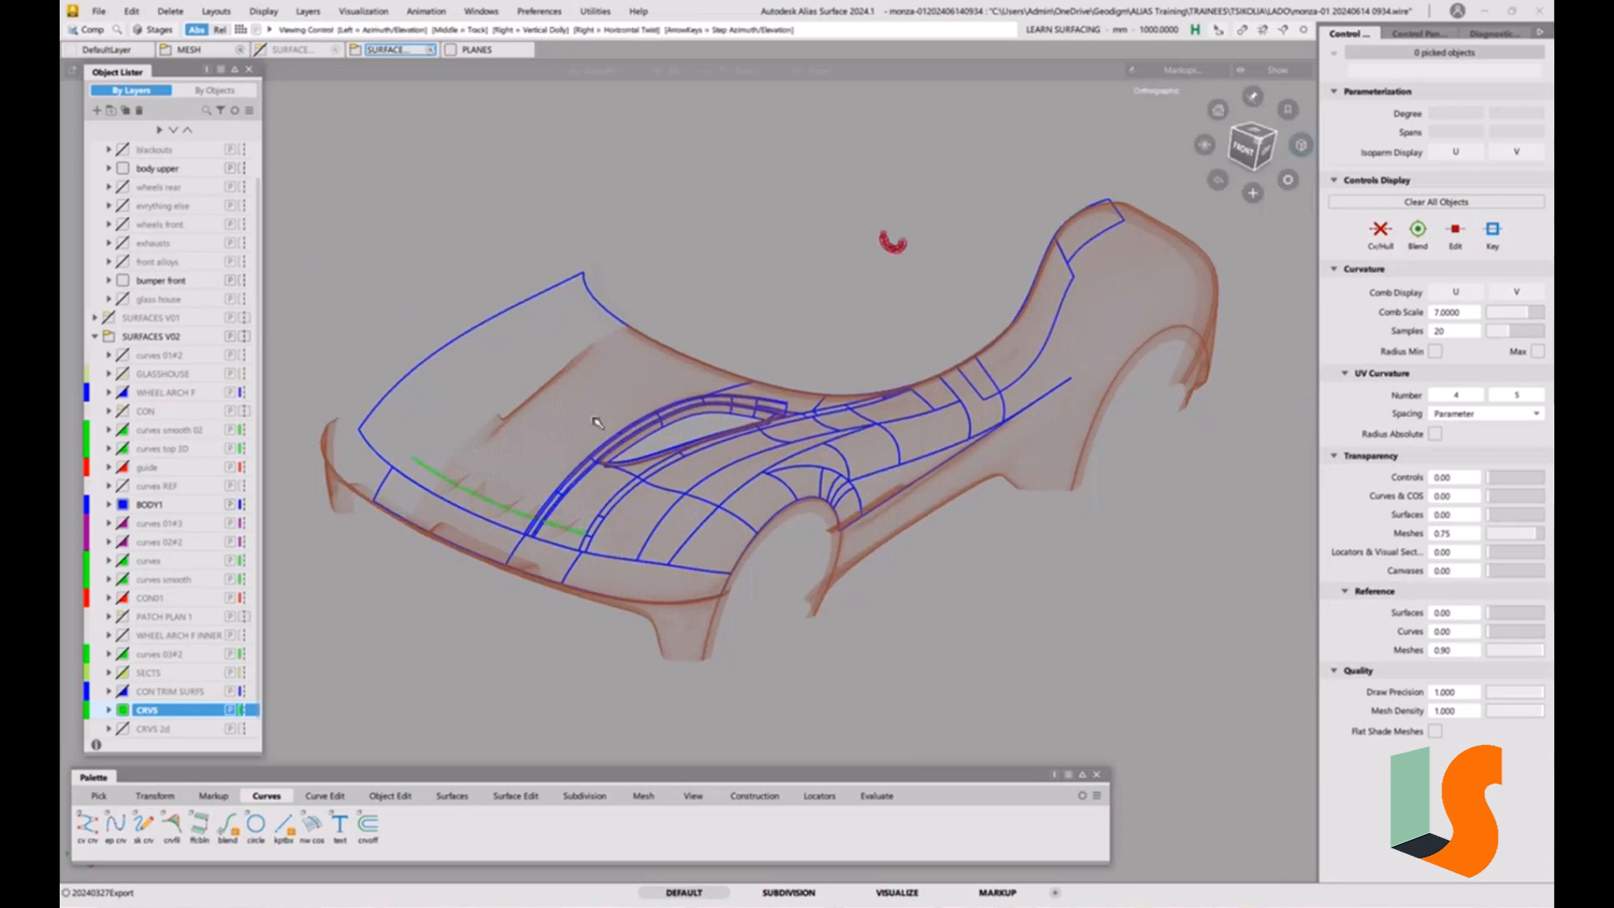
{"action": "right_click_drag", "start_coordinate": [595, 420], "coordinate": [607, 400], "text": "alt+shift"}
{"action": "middle_click_drag", "start_coordinate": [607, 400], "coordinate": [645, 438], "text": "alt+shift"}
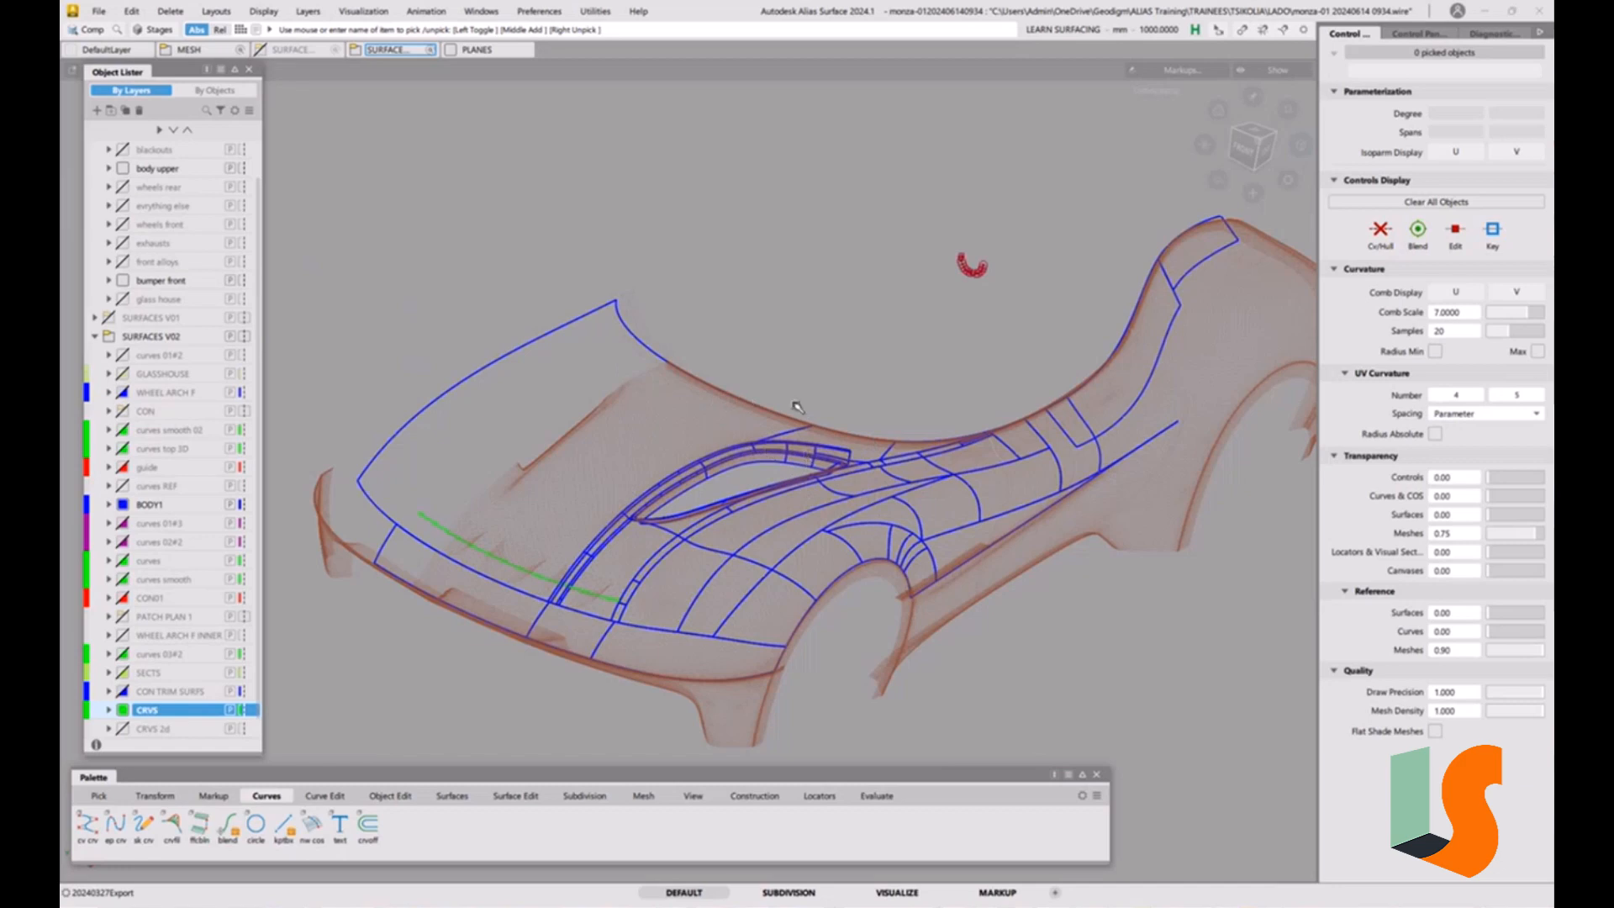
Isolate the large central hood surface and the narrow surface in front of it by hiding everything else.
{"action": "right_click_drag", "start_coordinate": [797, 405], "coordinate": [777, 397], "text": "alt+shift"}
{"action": "middle_click_drag", "start_coordinate": [777, 397], "coordinate": [865, 371], "text": "alt+shift"}
{"action": "left_click_drag", "start_coordinate": [790, 440], "coordinate": [604, 445], "text": "alt+shift"}
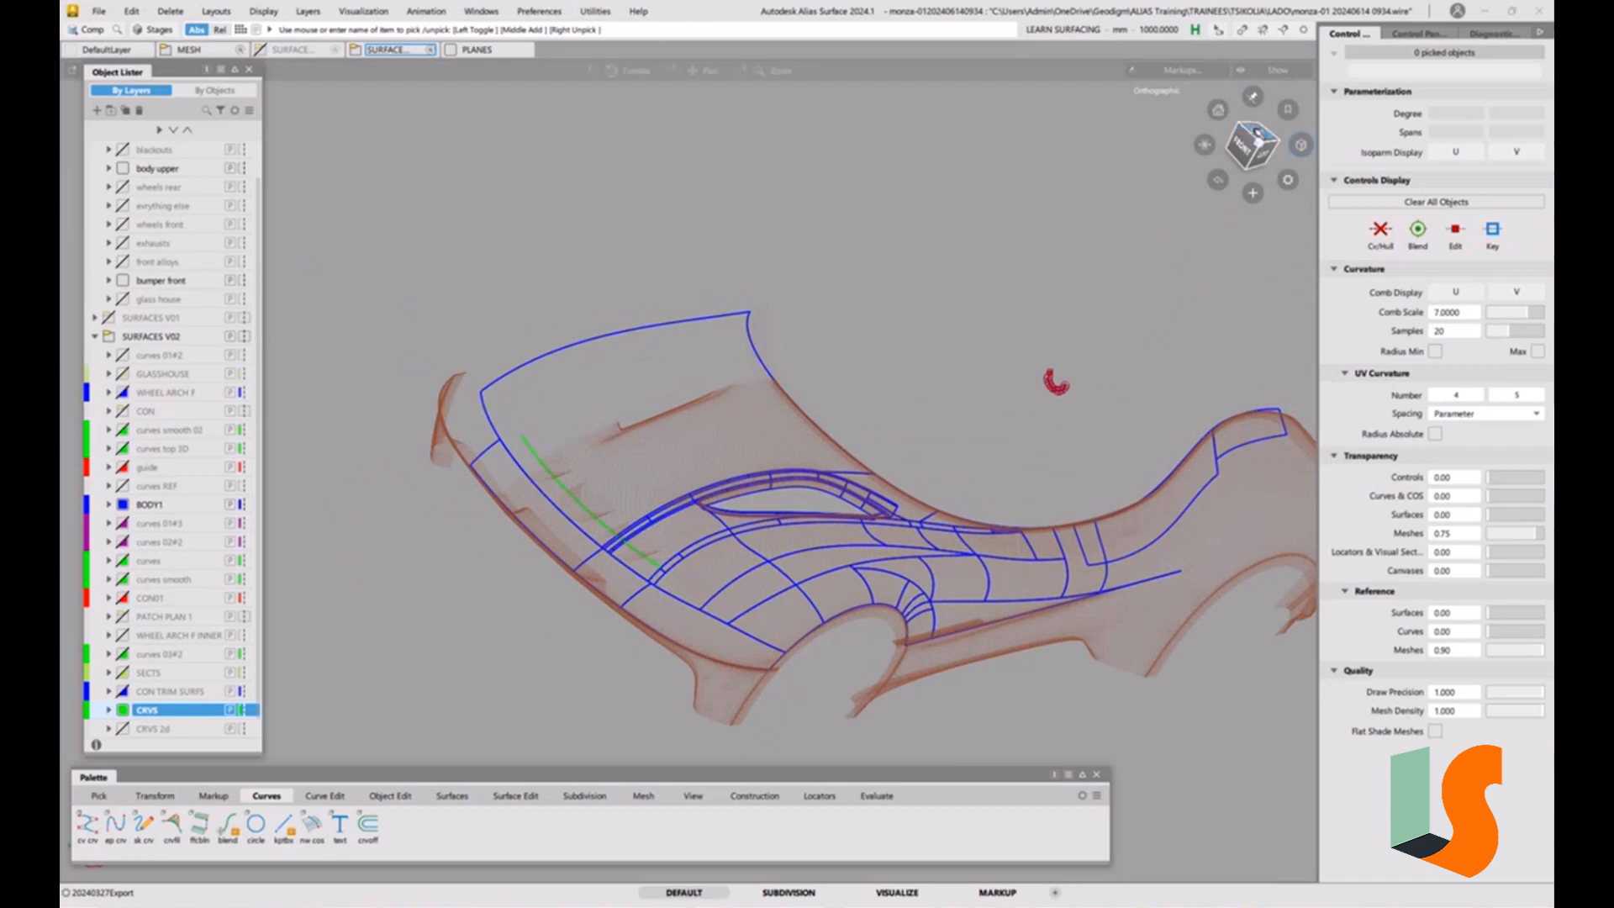
{"action": "left_click", "coordinate": [1258, 132]}
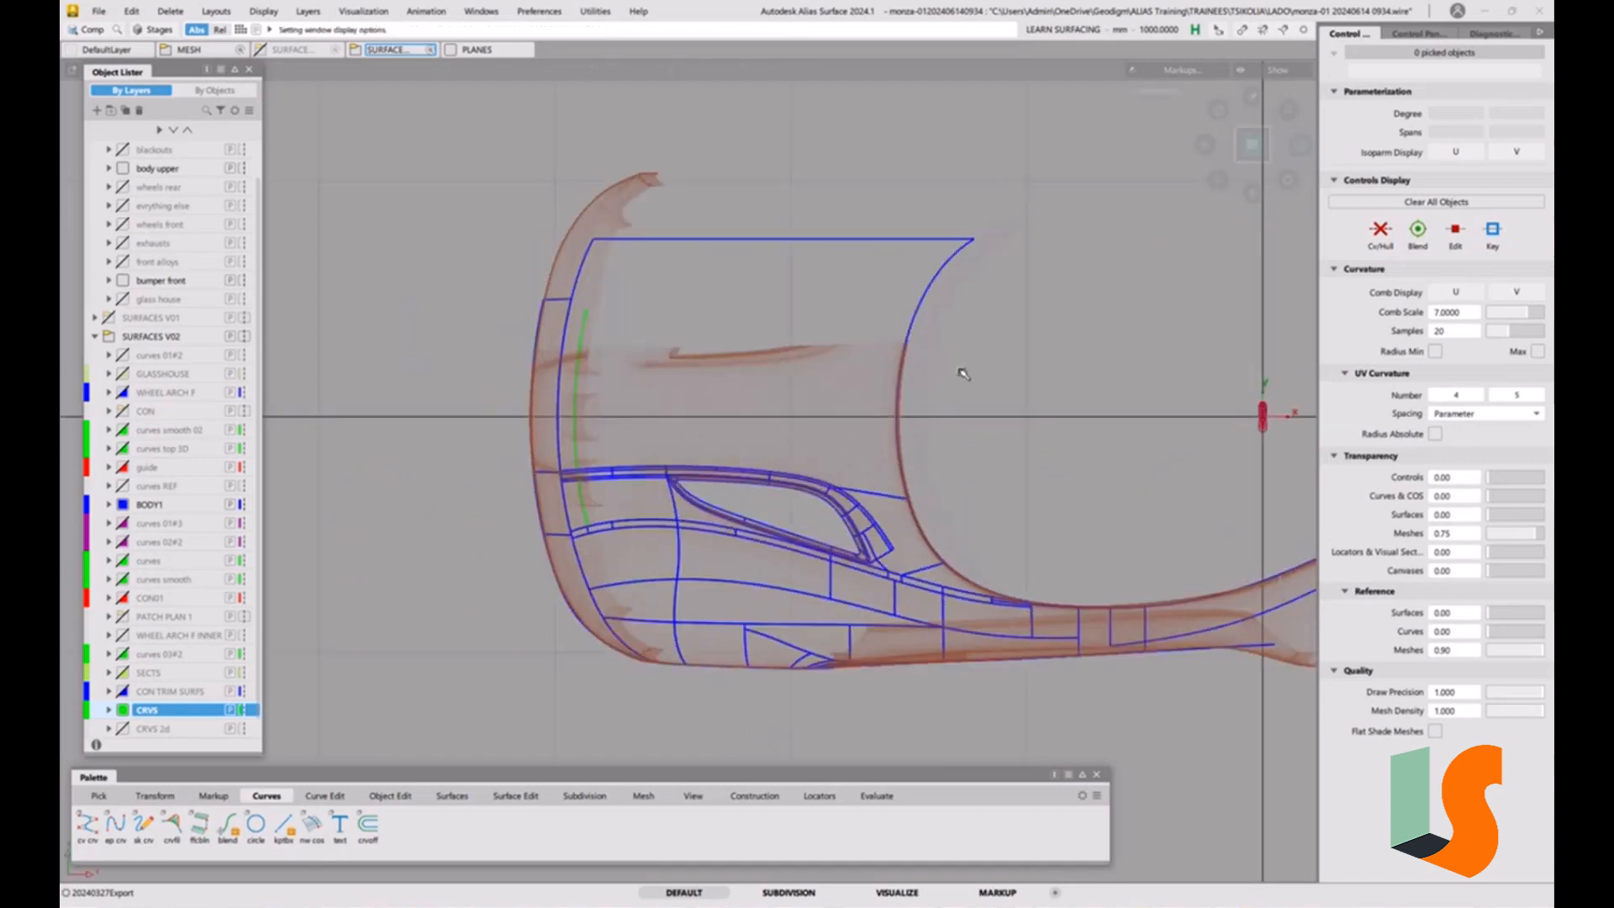
{"action": "left_click_drag", "start_coordinate": [963, 373], "coordinate": [789, 418], "text": "alt+shift"}
{"action": "left_click_drag", "start_coordinate": [596, 513], "coordinate": [577, 525], "text": "ctrl+shift"}
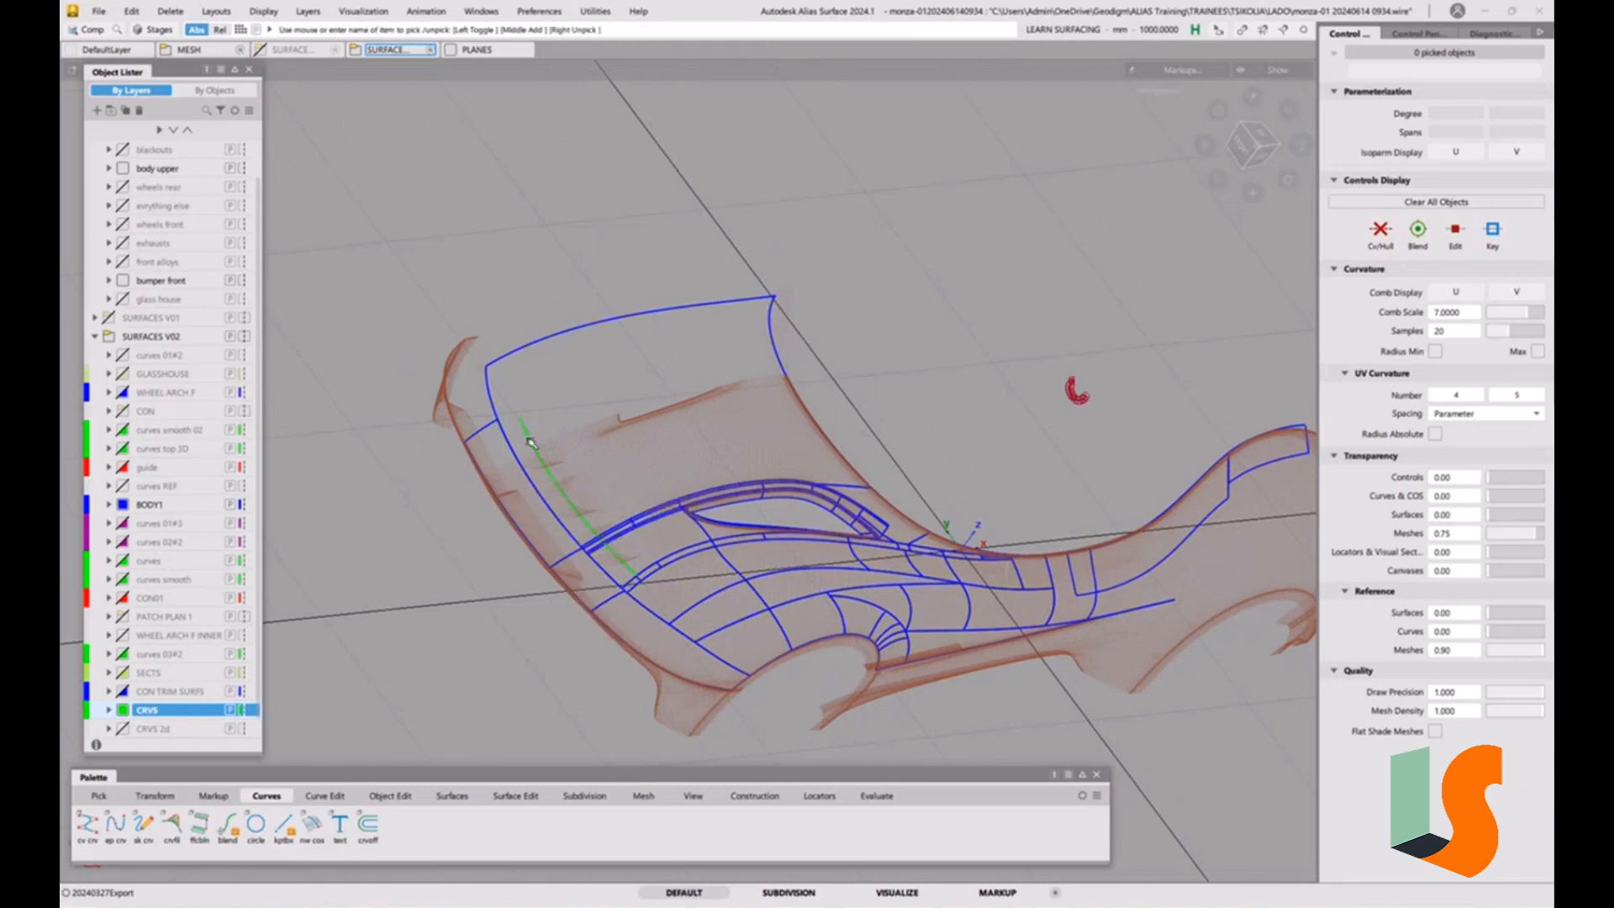
{"action": "left_click", "coordinate": [494, 454]}
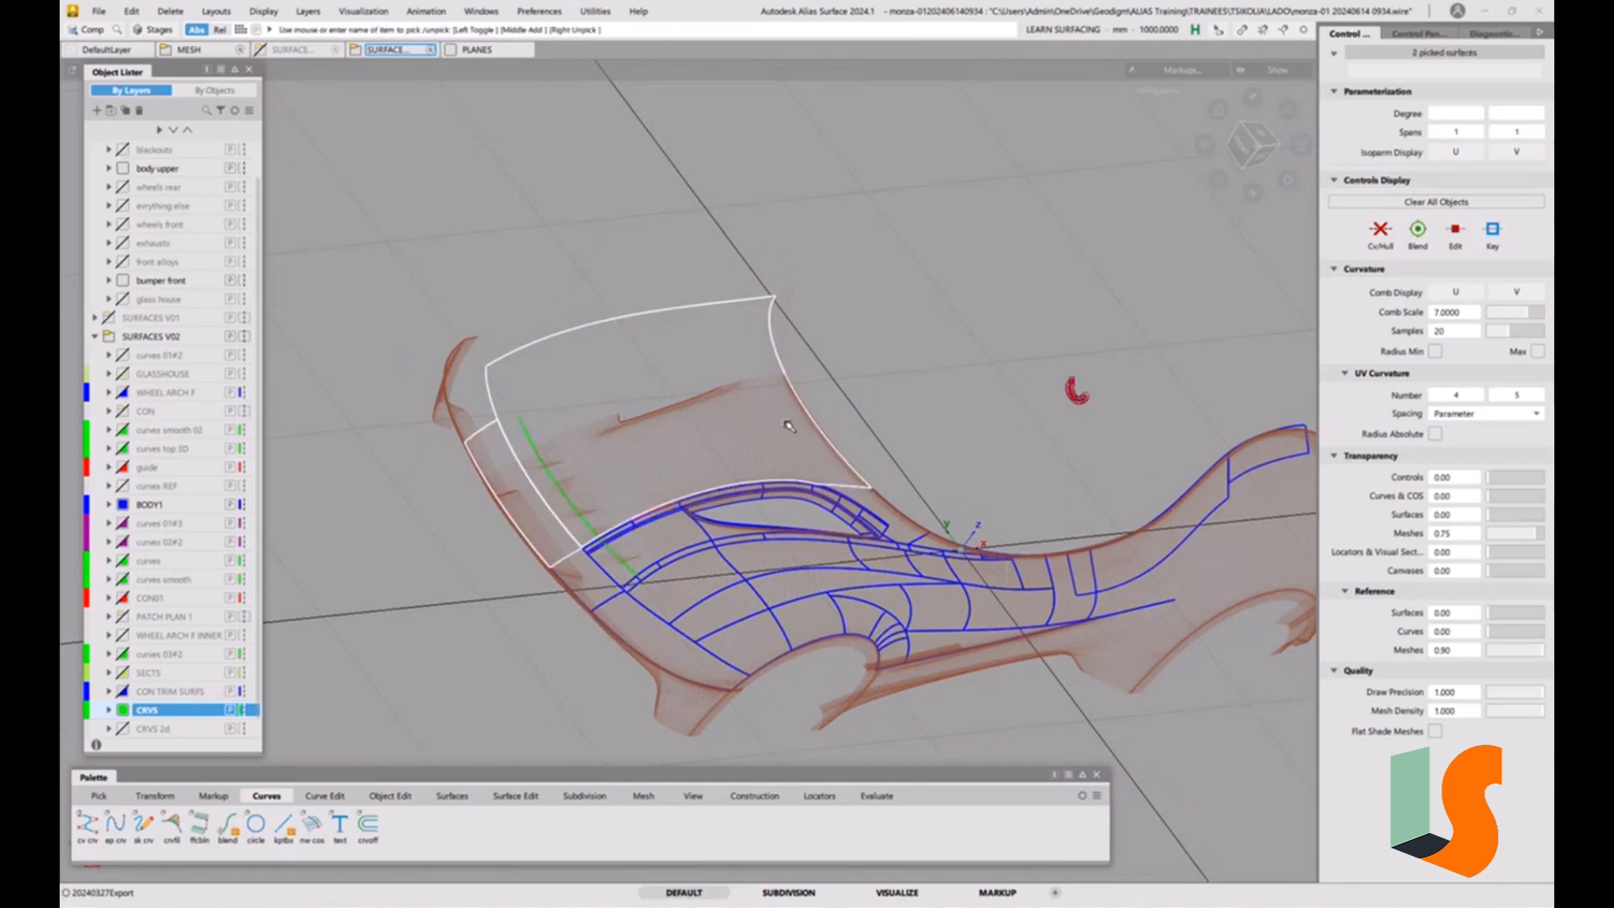
{"action": "key", "text": "alt+h"}
{"action": "left_click_drag", "start_coordinate": [804, 520], "coordinate": [751, 539], "text": "ctrl+shift"}
{"action": "left_click", "coordinate": [785, 559]}
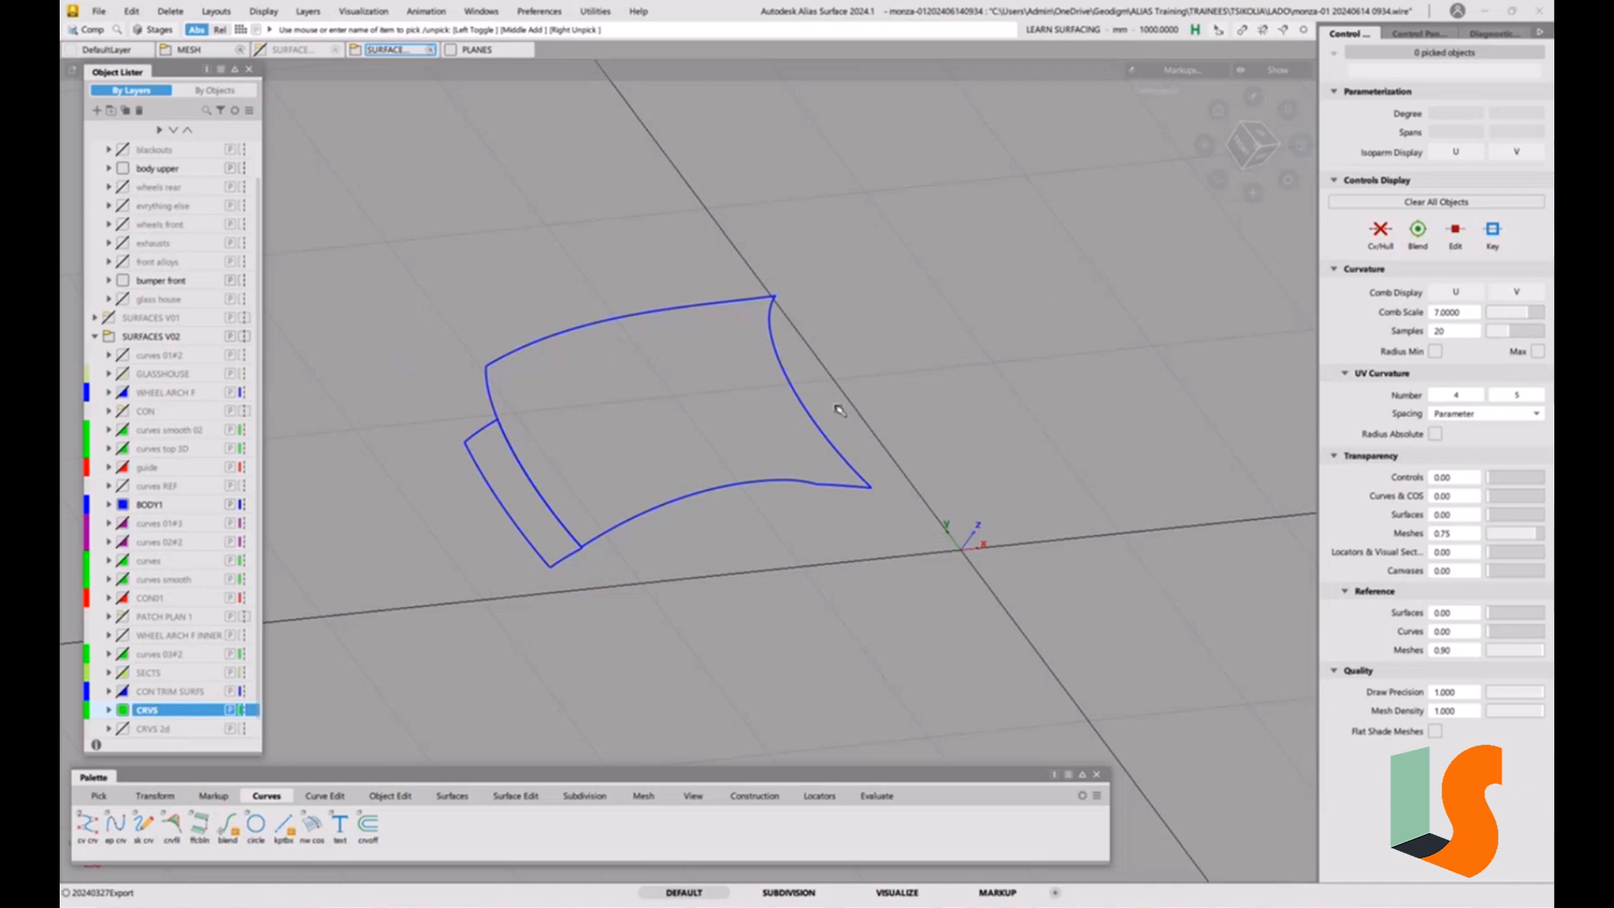
Show Y-axis-aligned cross sections on the two hood surfaces with a step of 1000 mm, leaving only the centreline section.
{"action": "left_click", "coordinate": [1496, 35]}
{"action": "left_click", "coordinate": [1419, 34]}
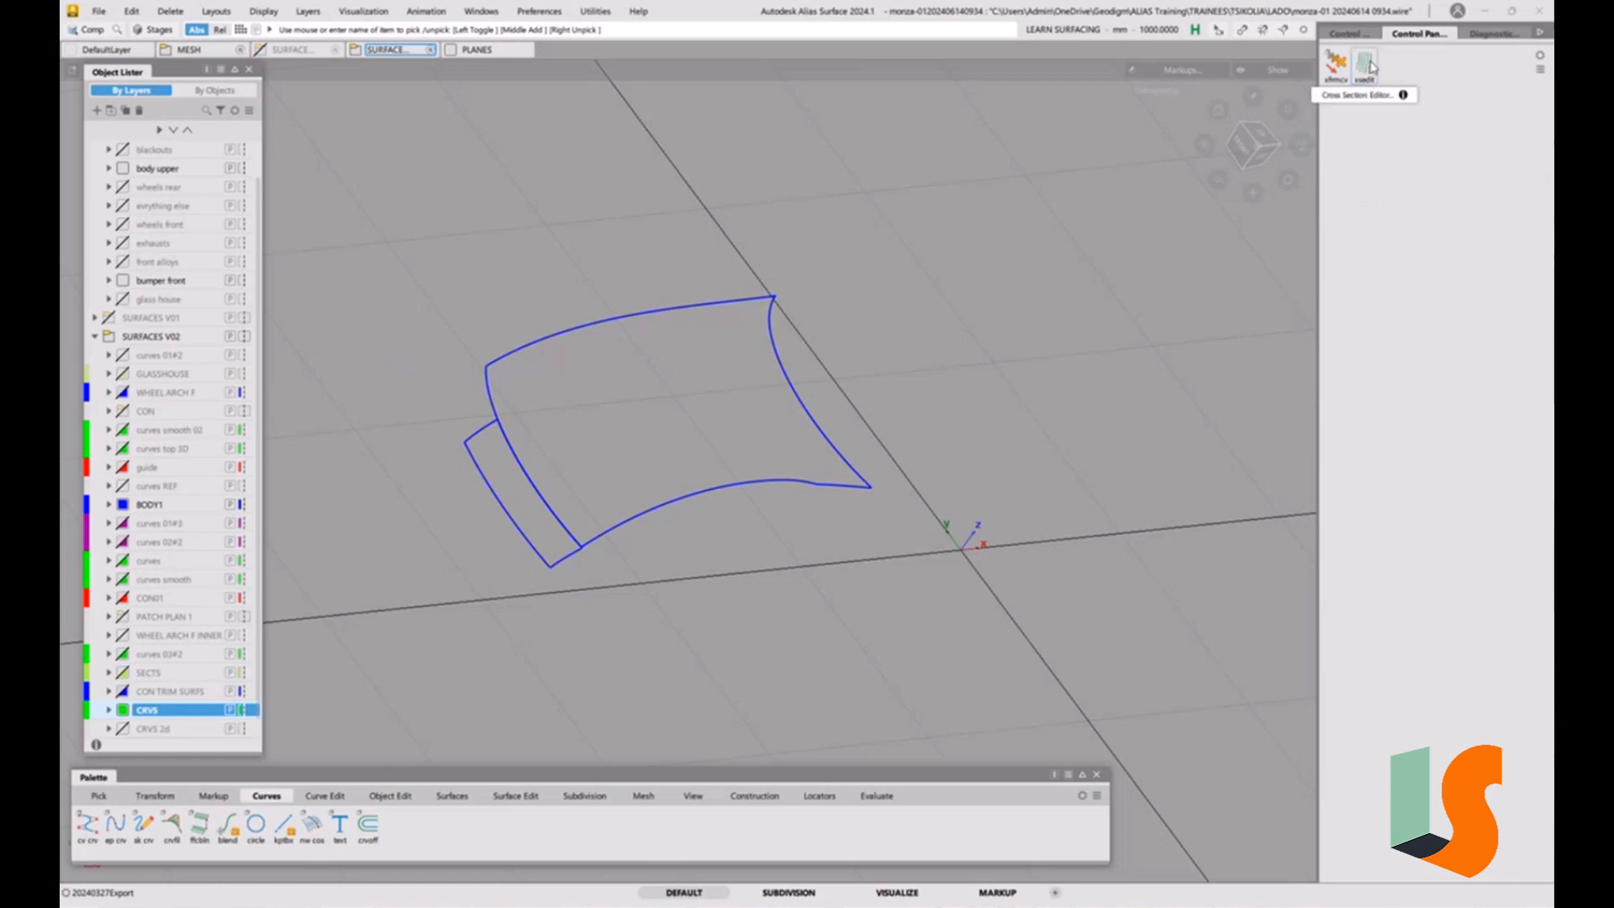
{"action": "left_click", "coordinate": [1371, 67]}
{"action": "left_click", "coordinate": [1116, 347]}
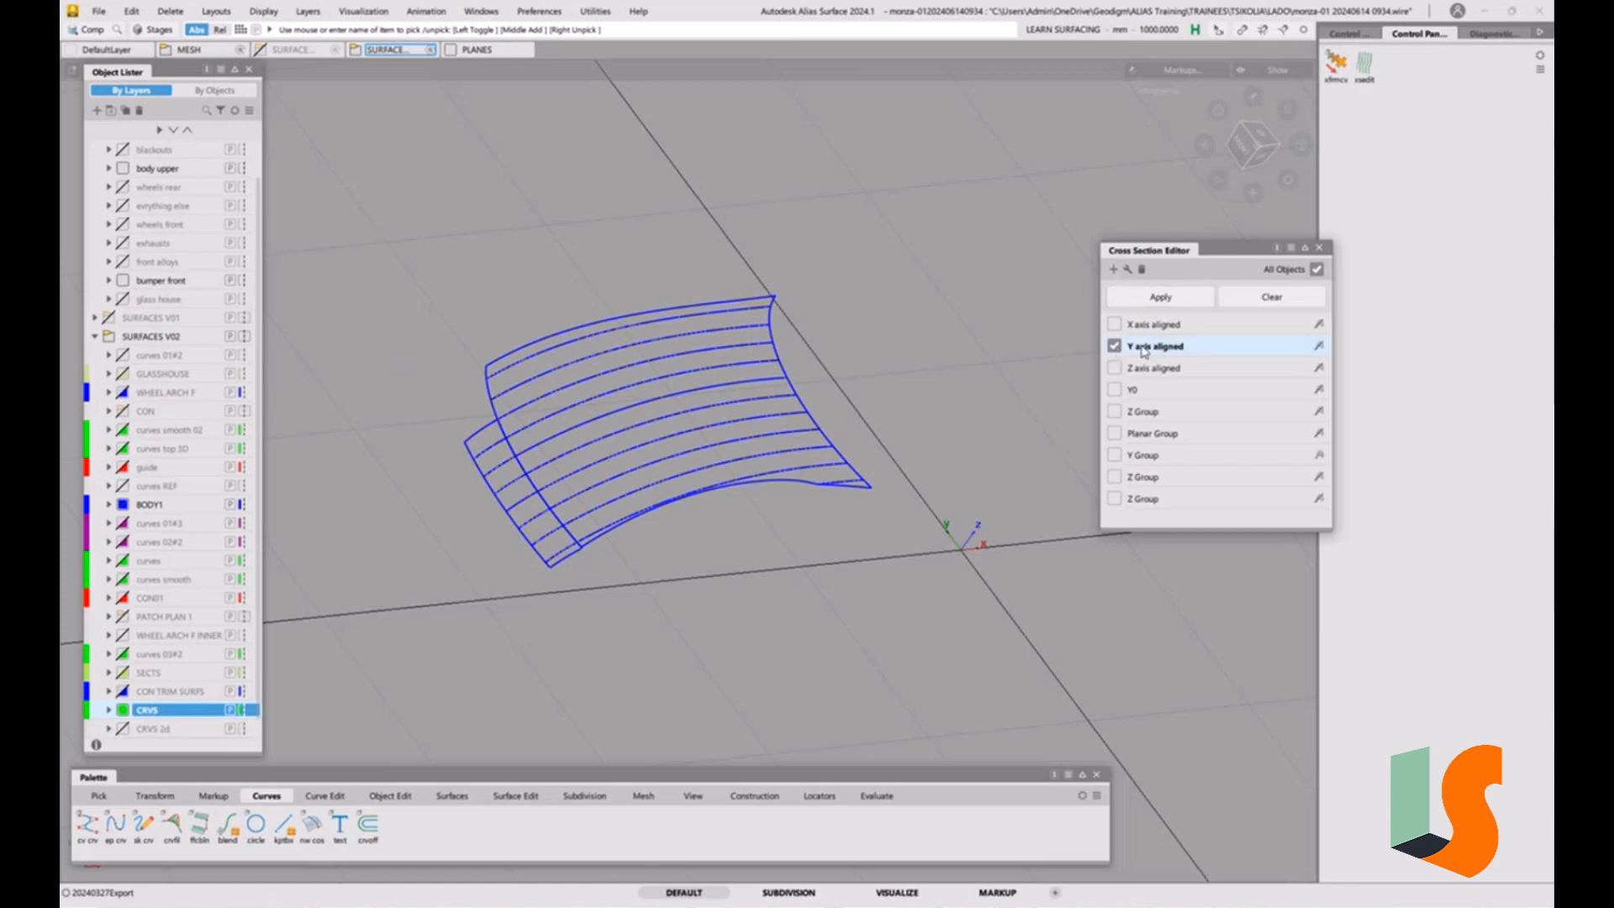
{"action": "double_click", "coordinate": [1144, 347]}
{"action": "left_click", "coordinate": [537, 525]}
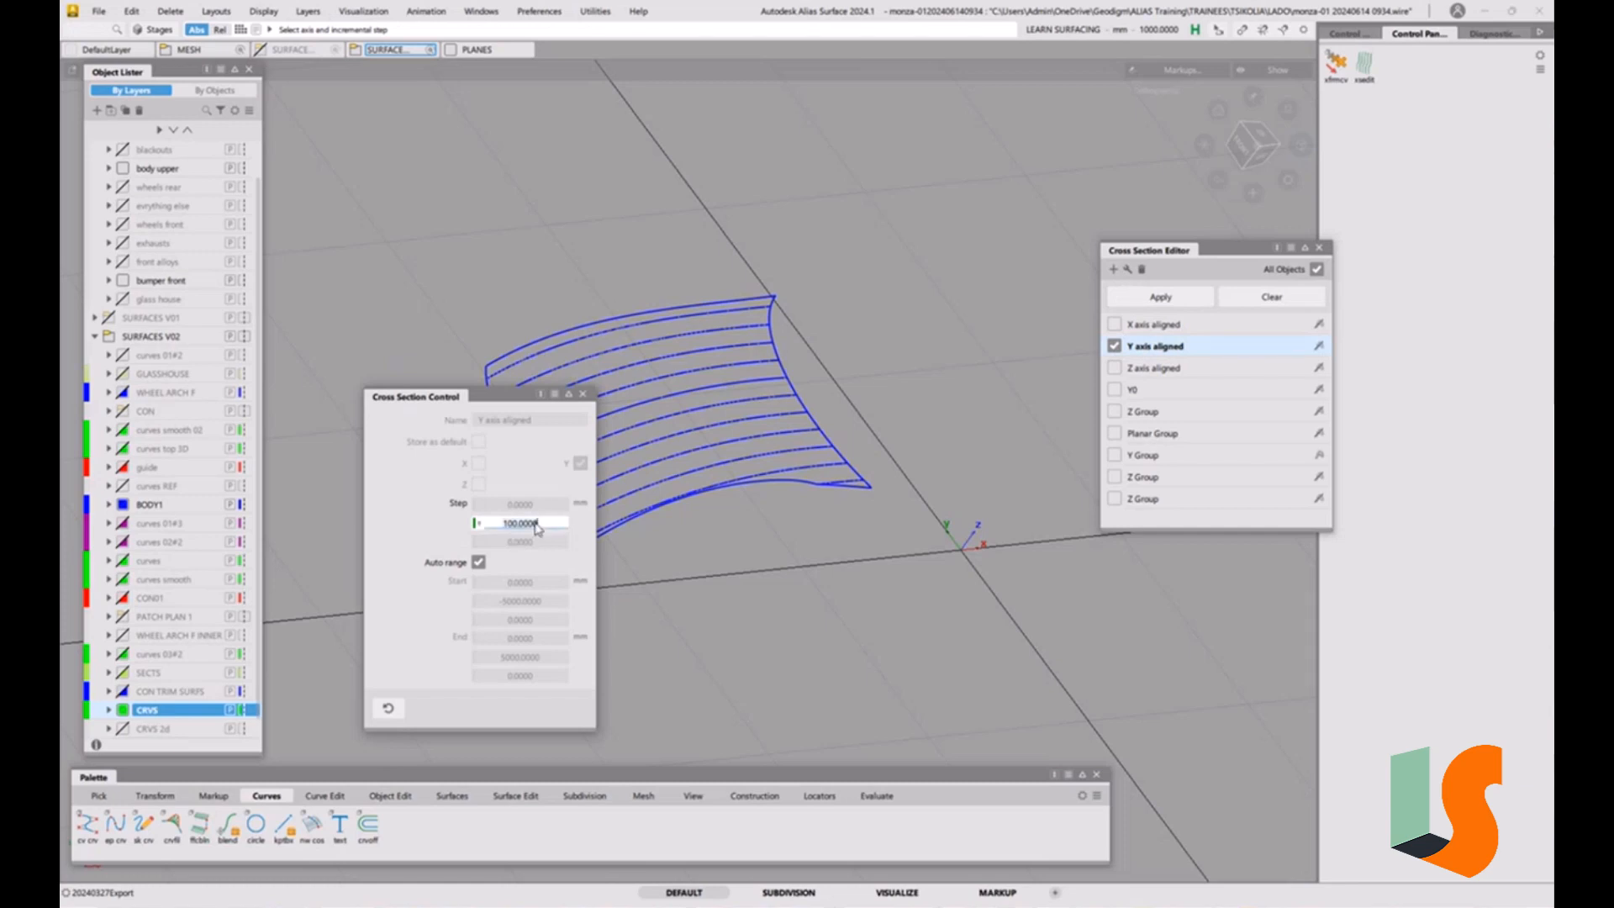
{"action": "type", "text": "1000"}
{"action": "key", "text": "Return"}
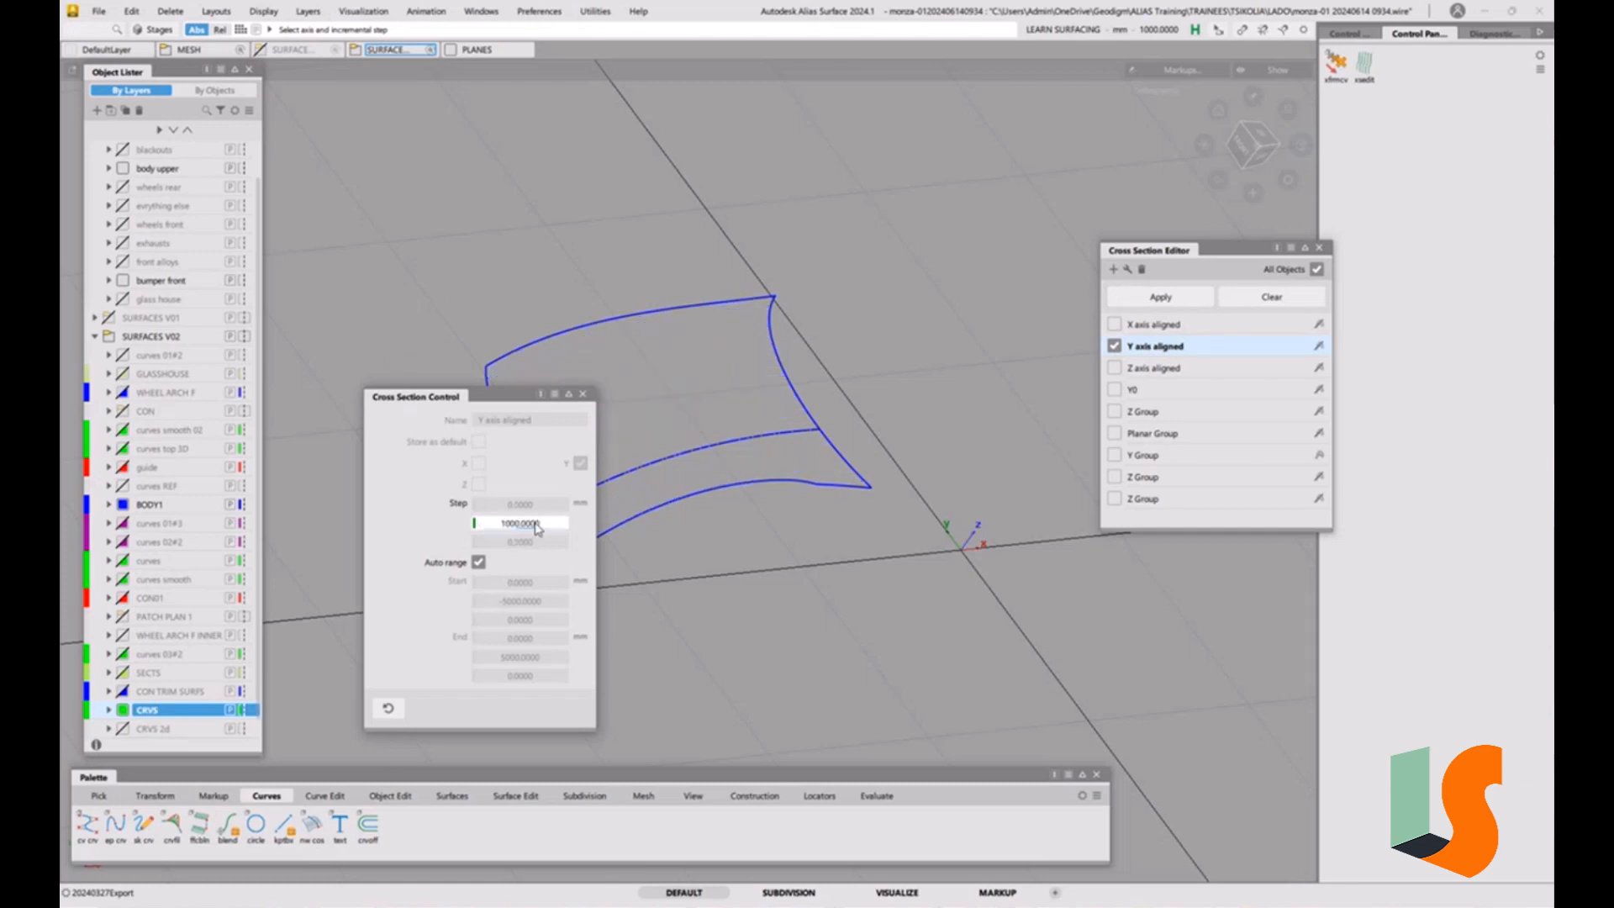
{"action": "left_click_drag", "start_coordinate": [536, 525], "coordinate": [879, 435], "text": "alt+shift"}
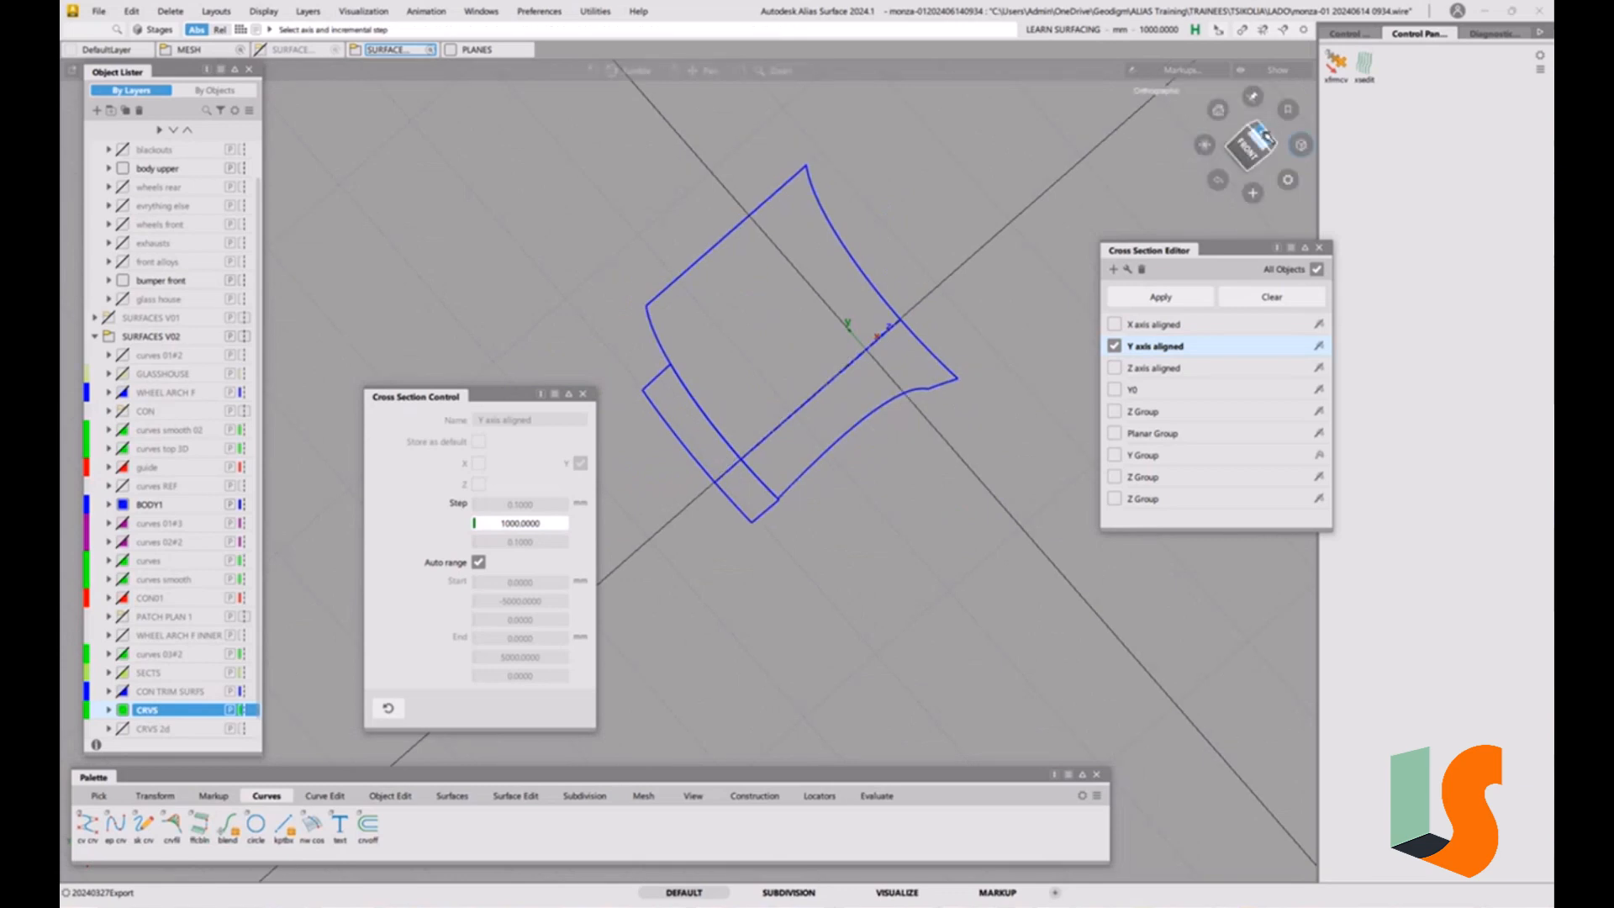
{"action": "left_click", "coordinate": [1300, 144]}
{"action": "left_click_drag", "start_coordinate": [763, 337], "coordinate": [856, 334], "text": "alt+shift"}
{"action": "left_click_drag", "start_coordinate": [774, 294], "coordinate": [747, 473], "text": "alt+shift"}
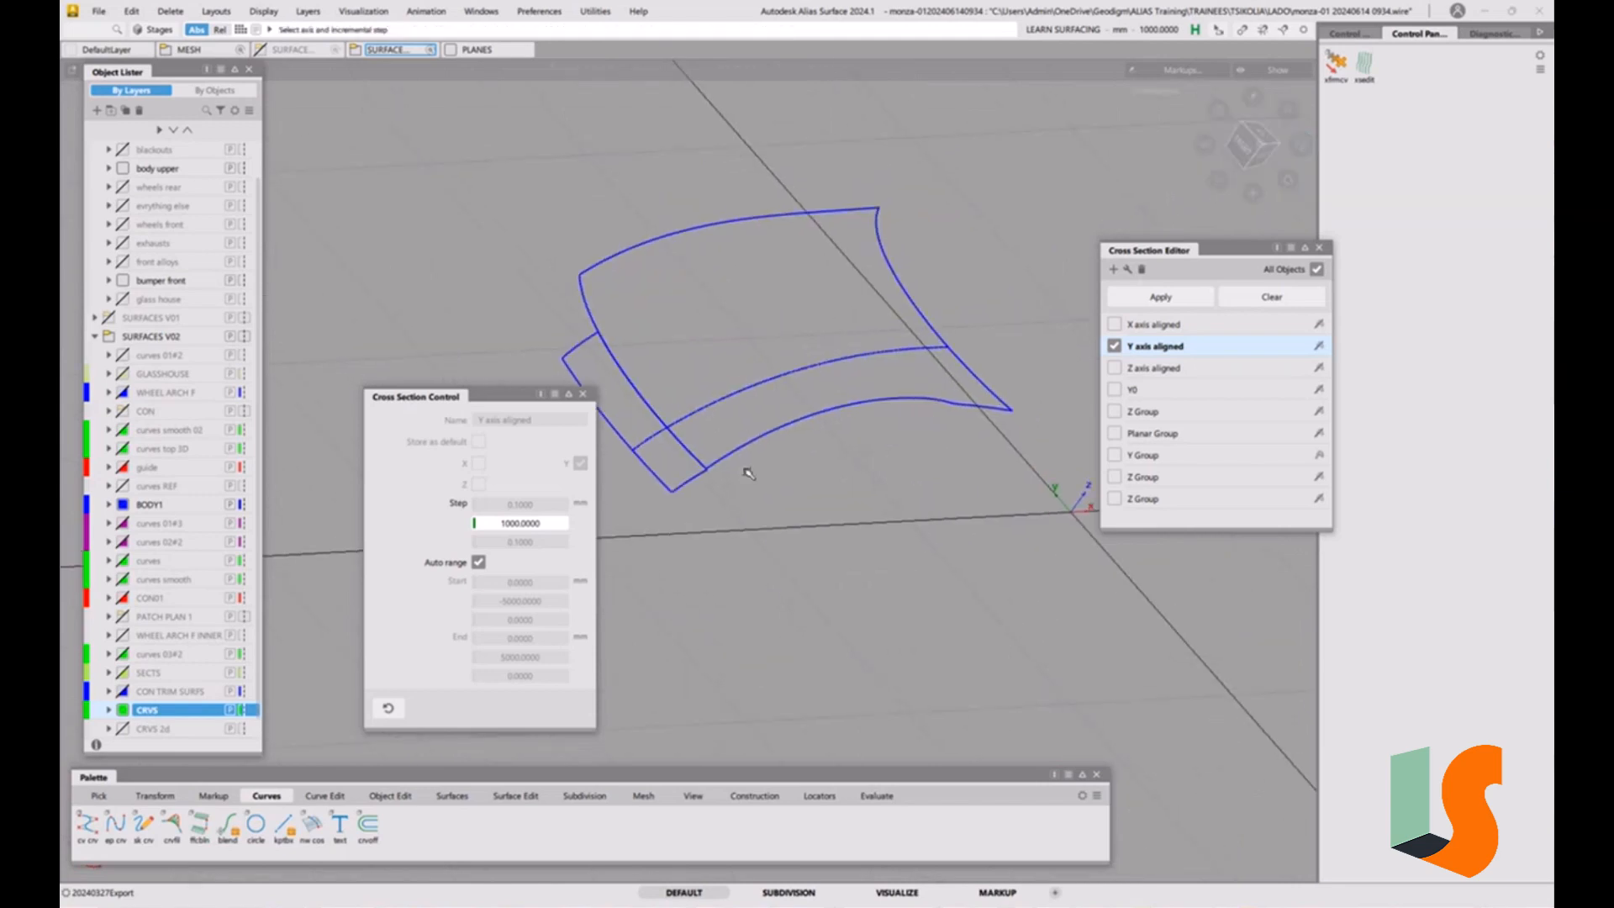
Trim the large hood surface at its centreline section, projecting along Z, and keep the part on the modelled half of the car.
{"action": "left_click", "coordinate": [452, 795]}
{"action": "left_click", "coordinate": [515, 795]}
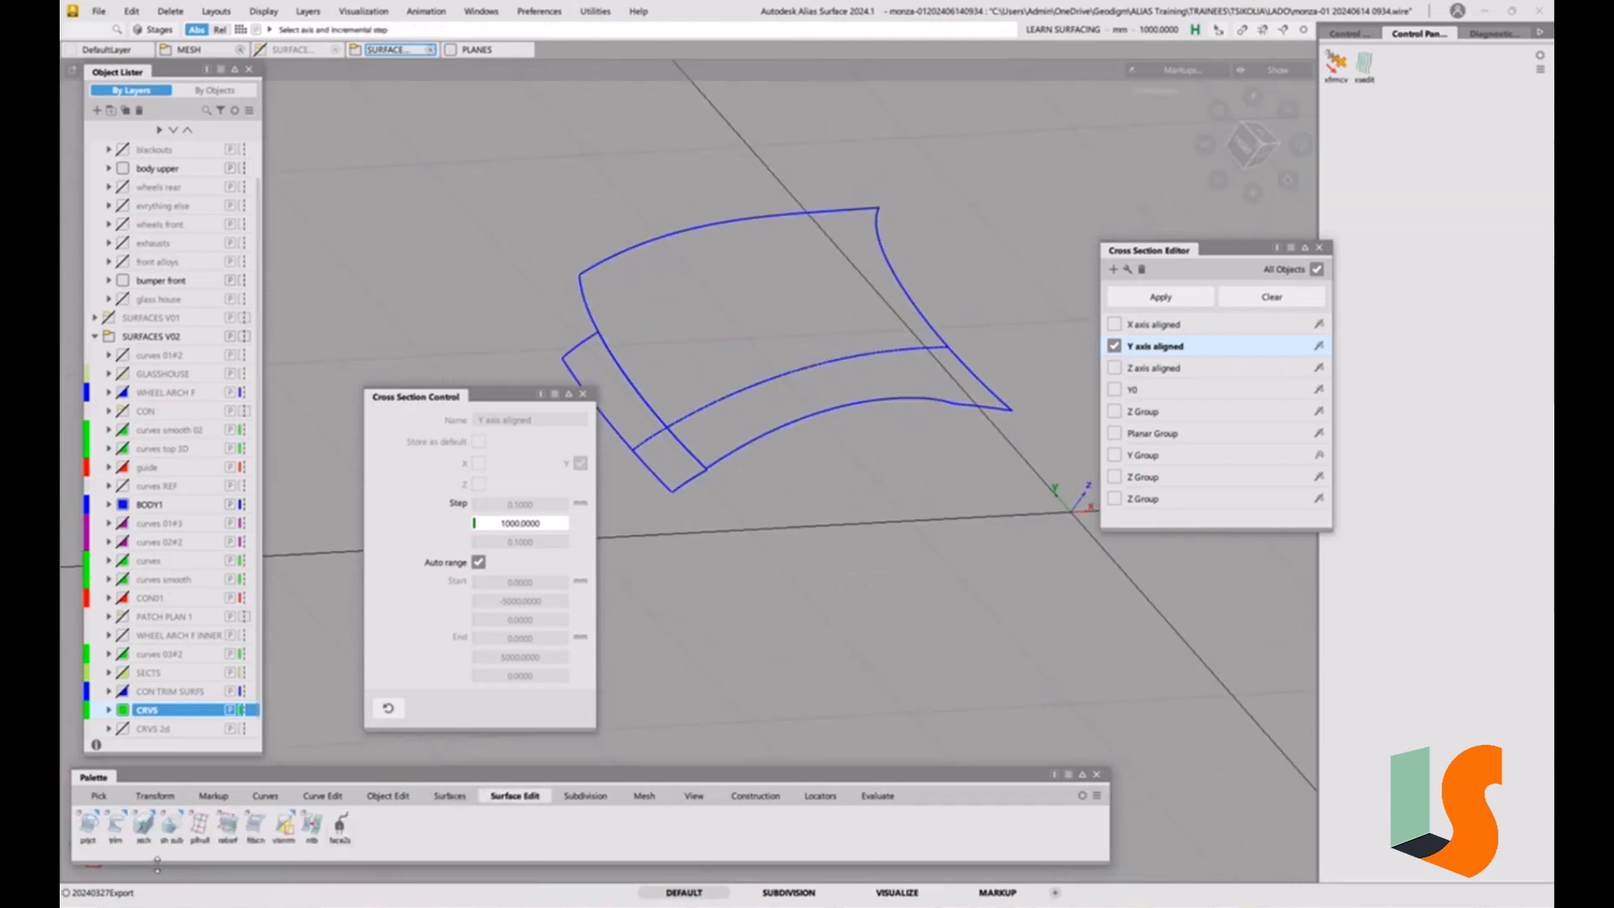
{"action": "left_click", "coordinate": [88, 823]}
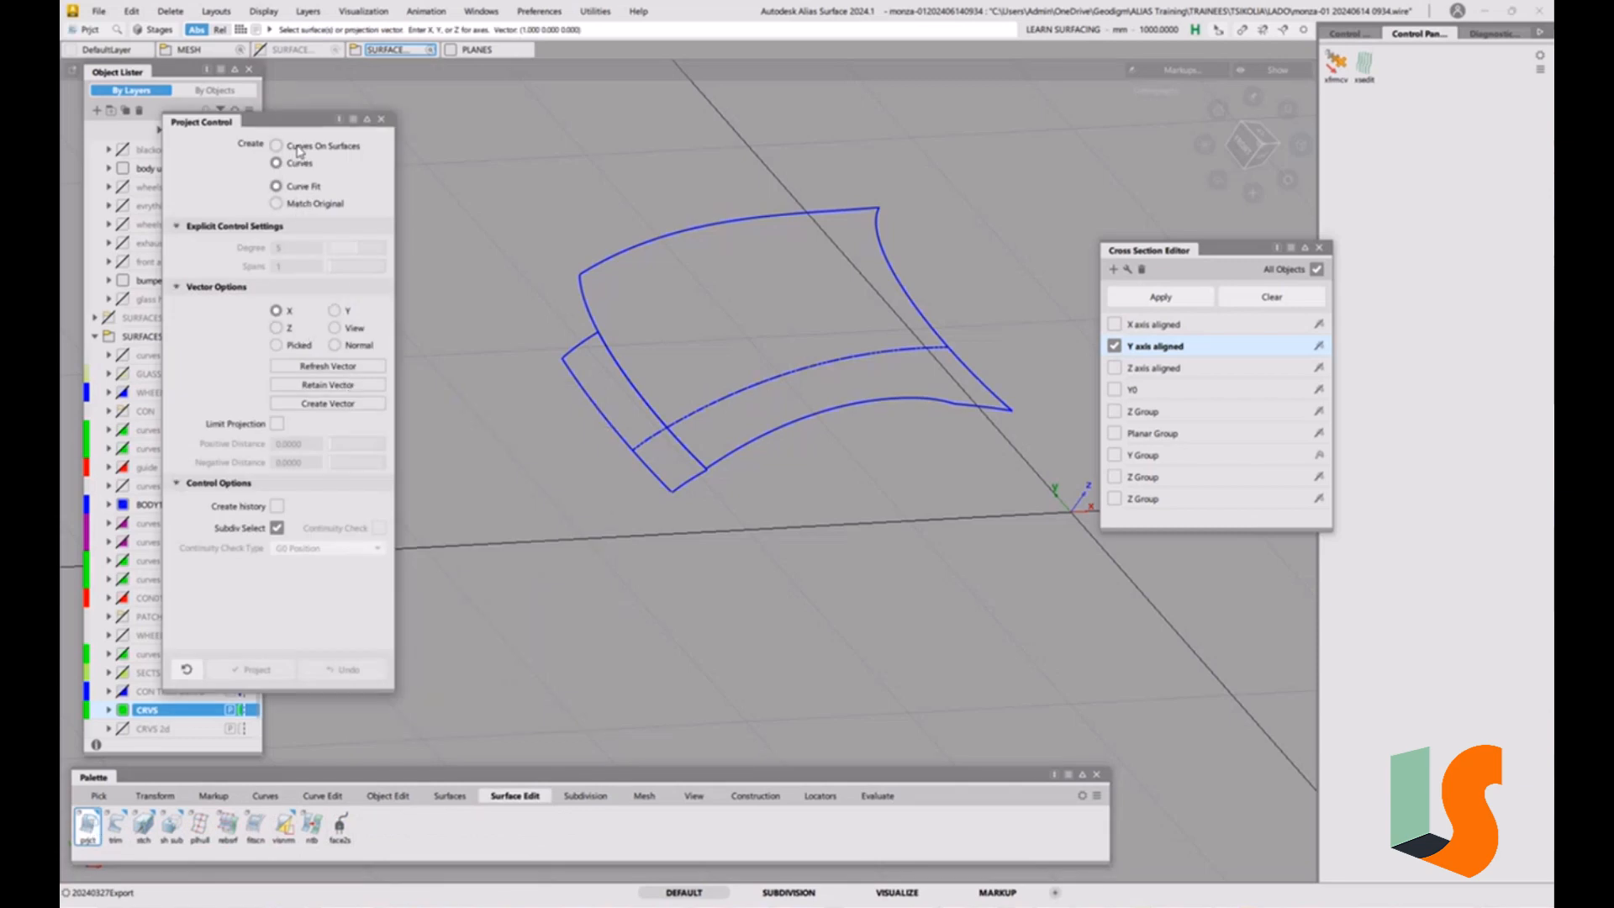
{"action": "left_click", "coordinate": [381, 118]}
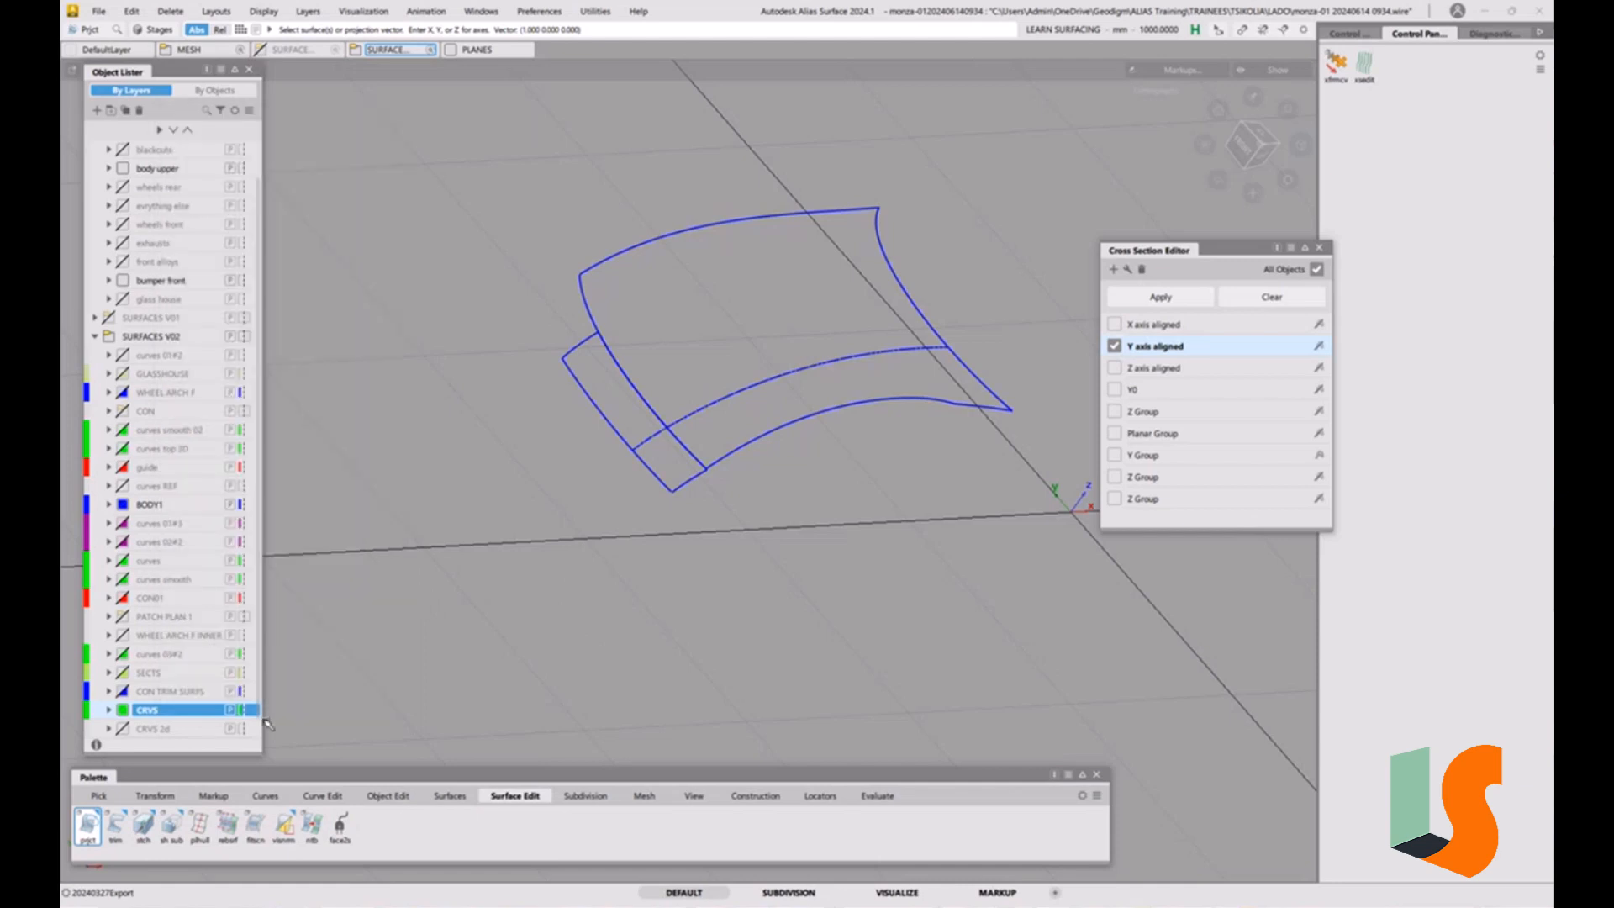
{"action": "left_click", "coordinate": [116, 825]}
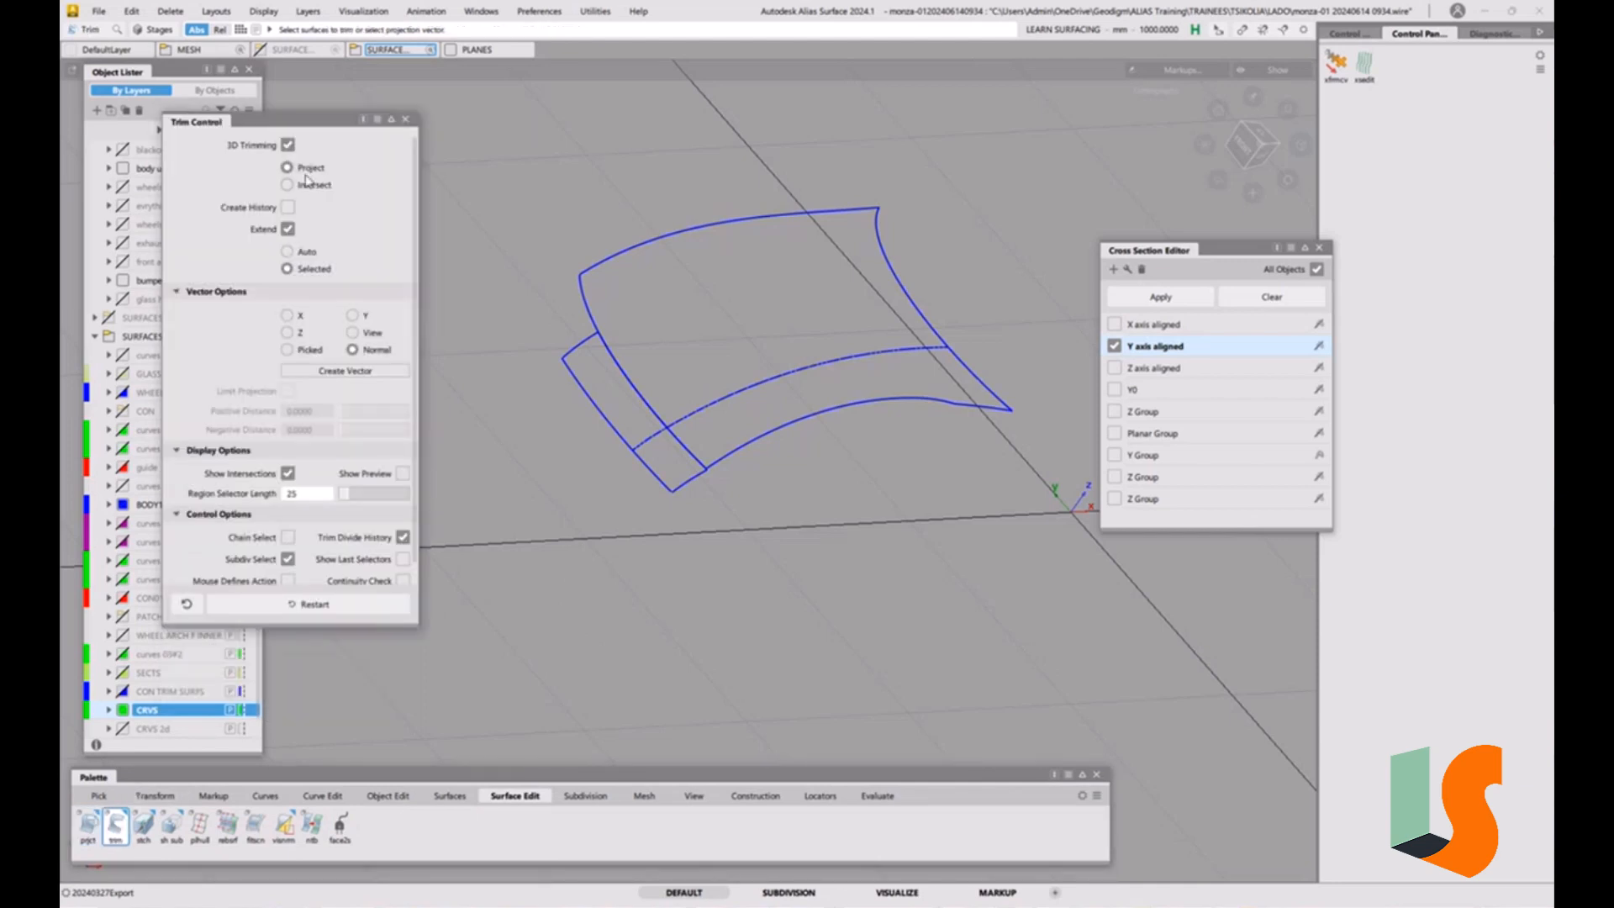
{"action": "left_click", "coordinate": [286, 332]}
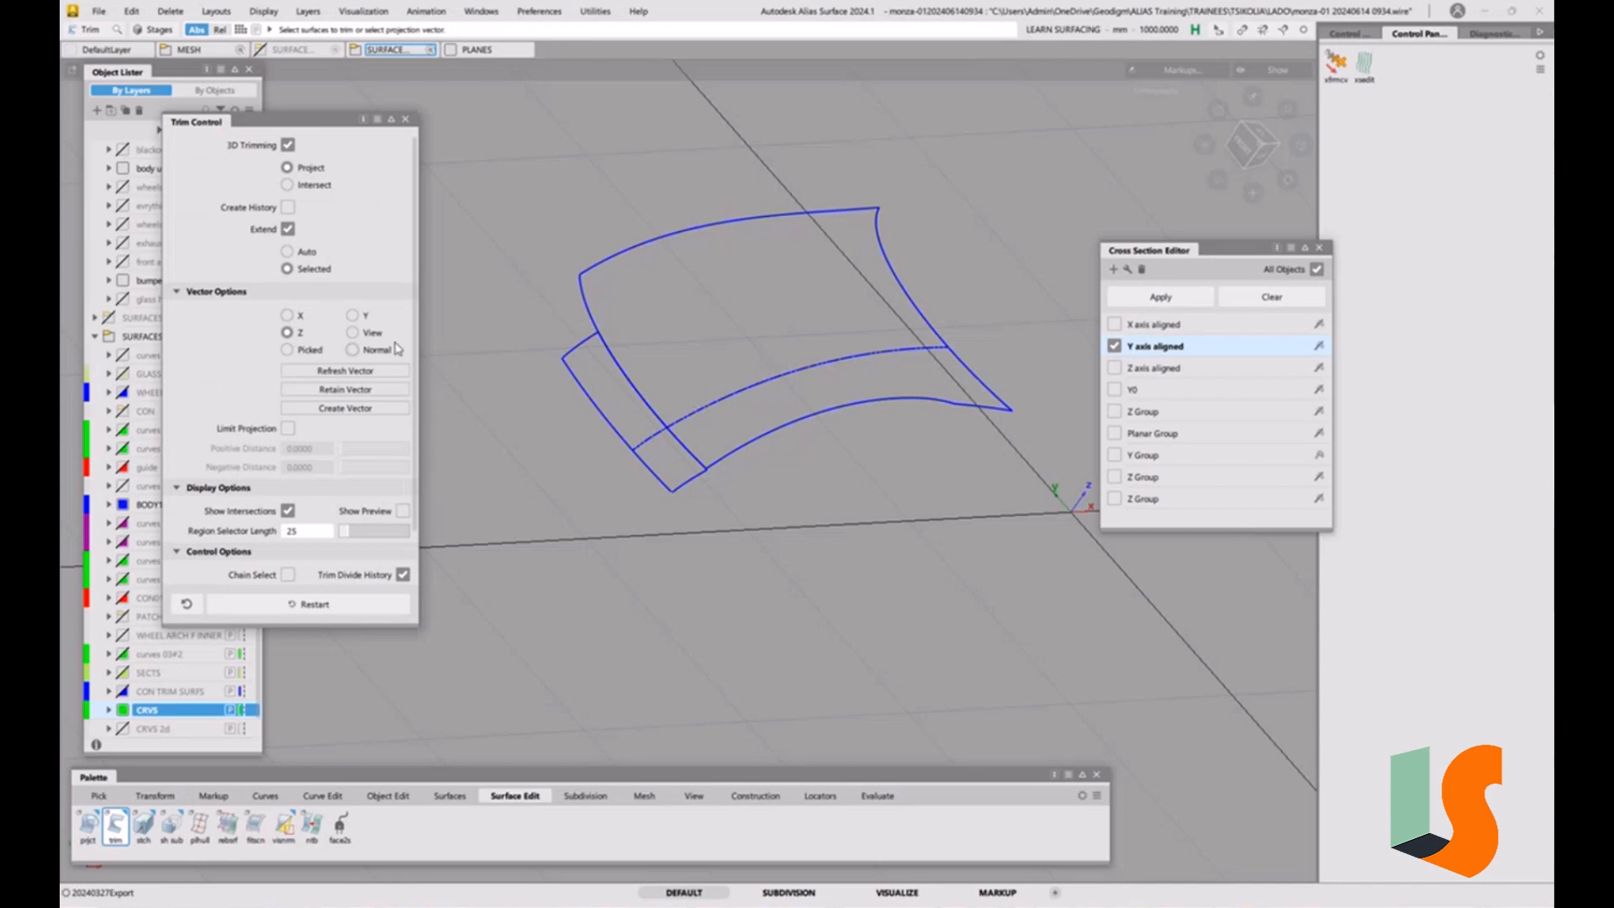
{"action": "left_click", "coordinate": [764, 438]}
{"action": "left_click", "coordinate": [755, 387]}
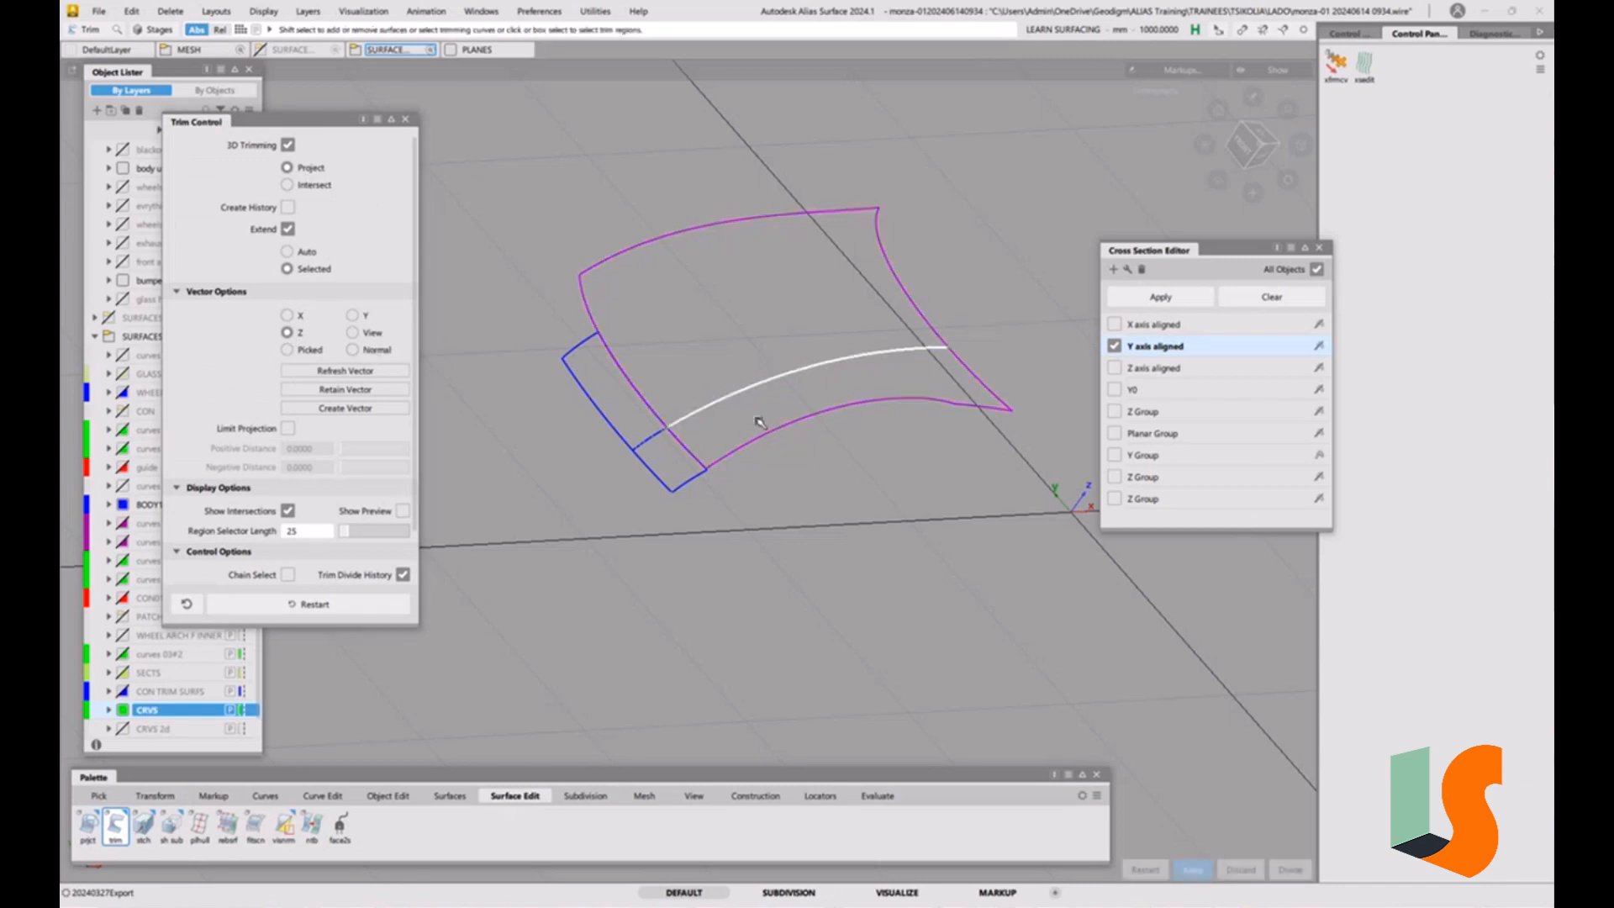
{"action": "left_click", "coordinate": [743, 438]}
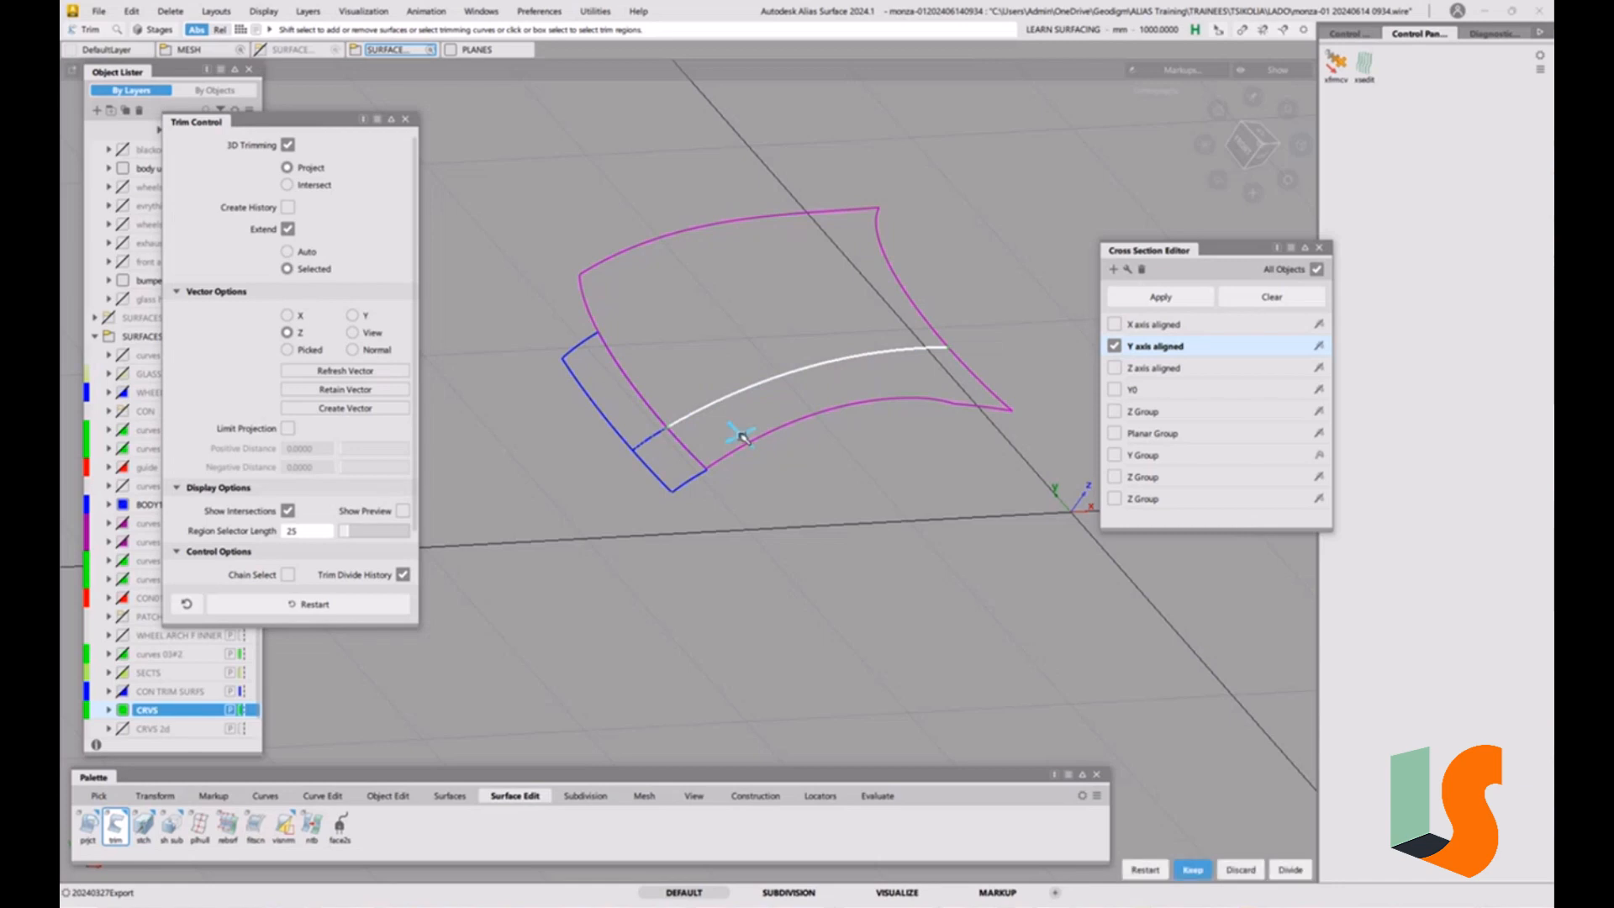
{"action": "key", "text": "space"}
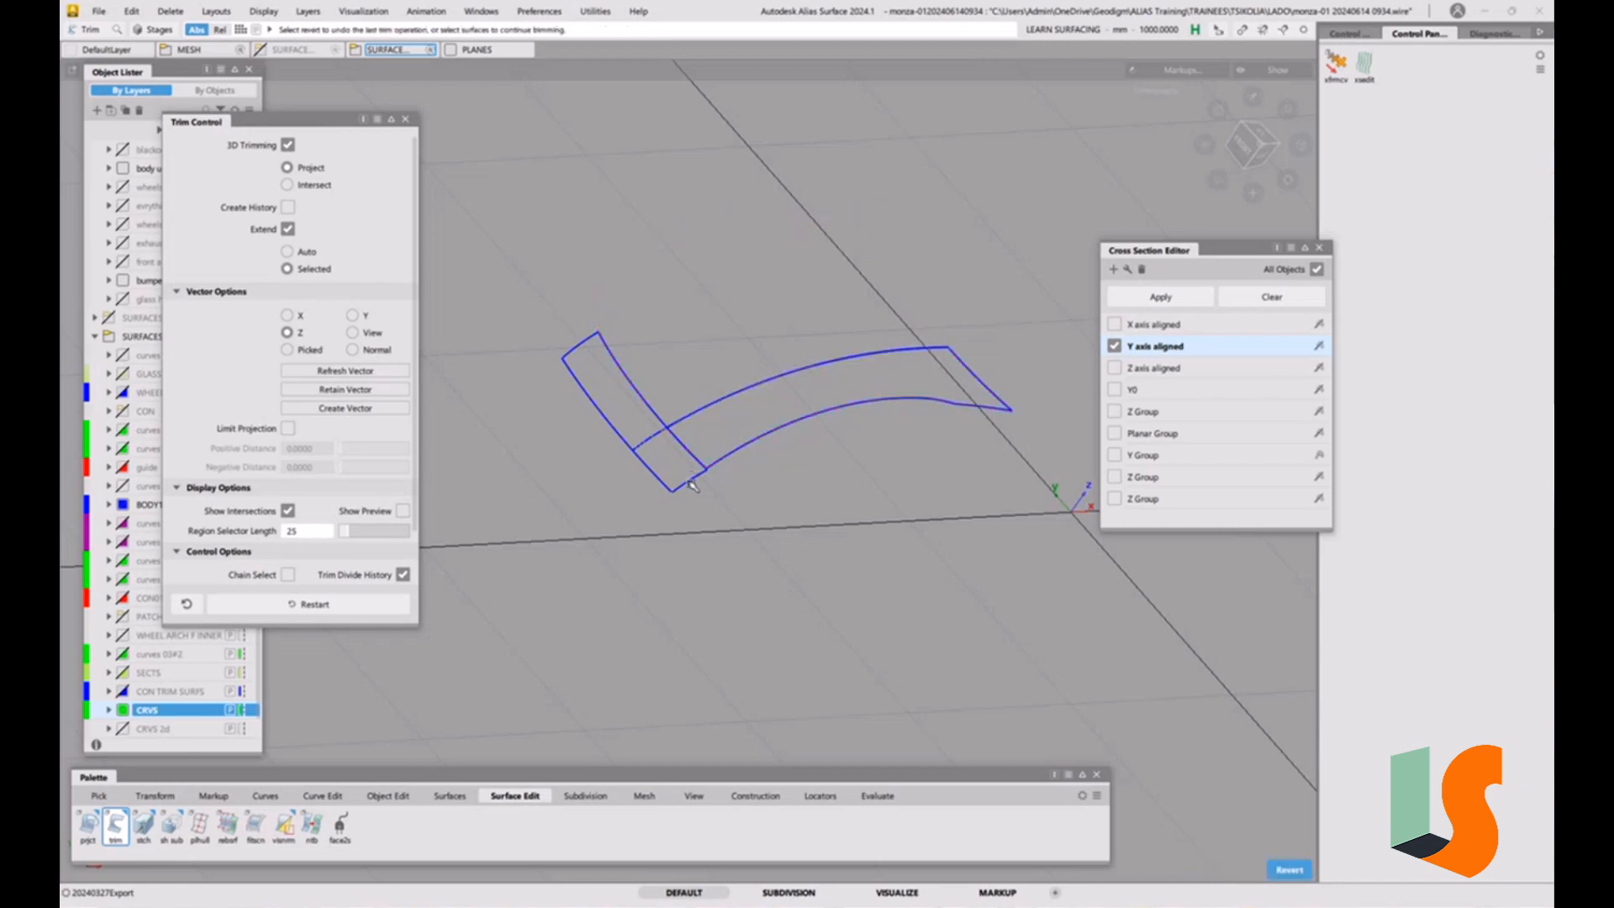
Trim the narrow front surface at its centreline section, keeping the same side, and close the cross-section and trim settings.
{"action": "left_click", "coordinate": [659, 452]}
{"action": "left_click", "coordinate": [649, 442]}
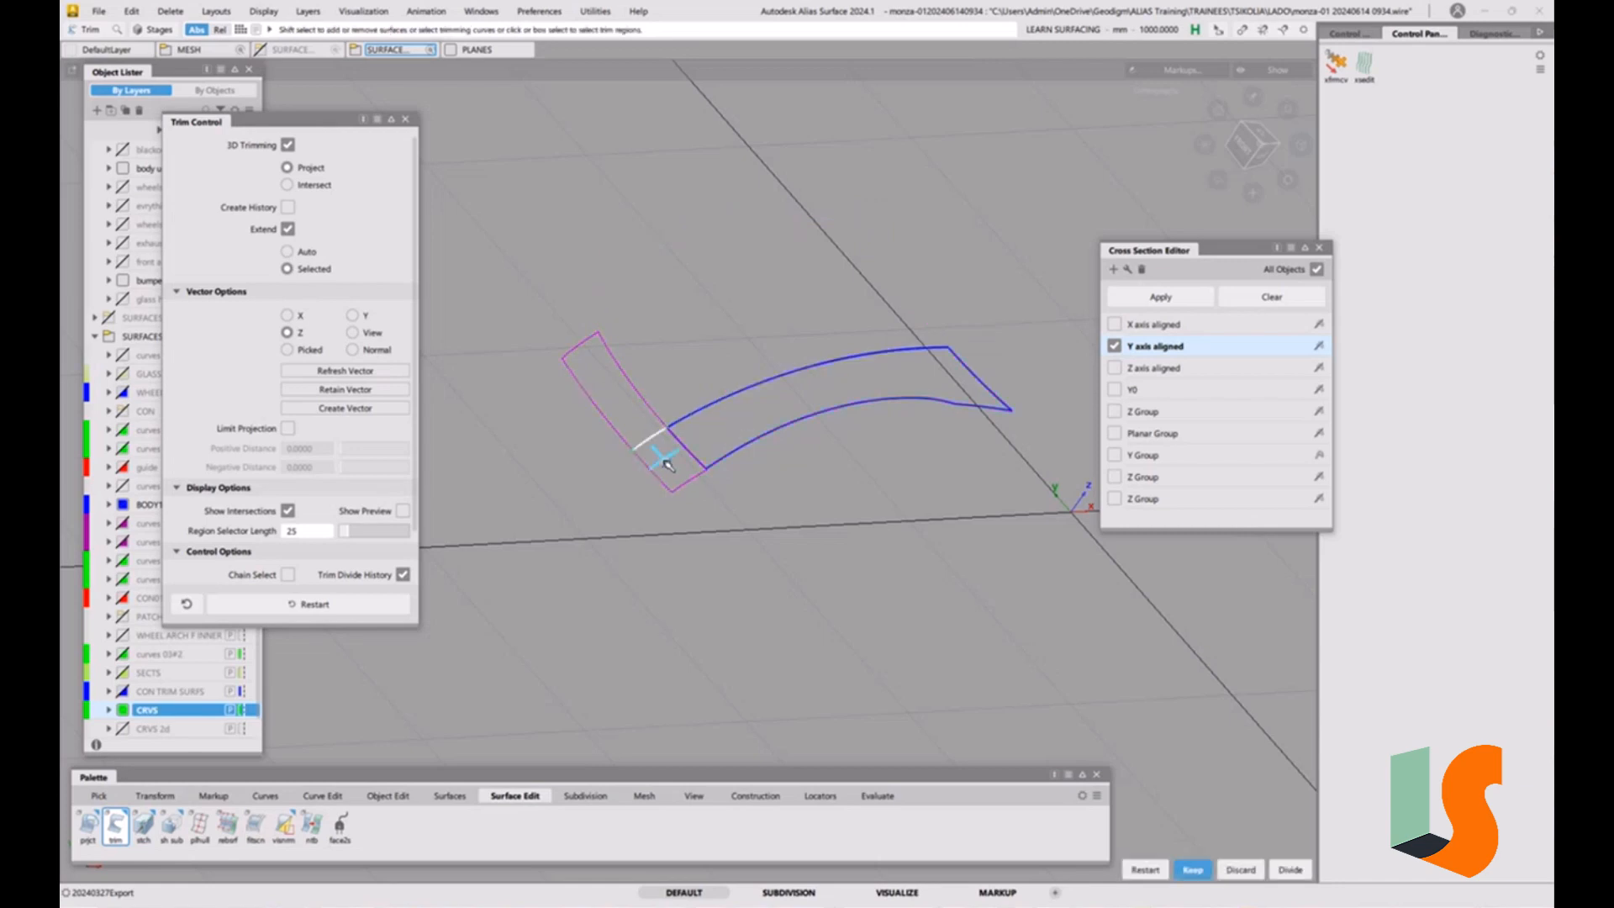
{"action": "key", "text": "space"}
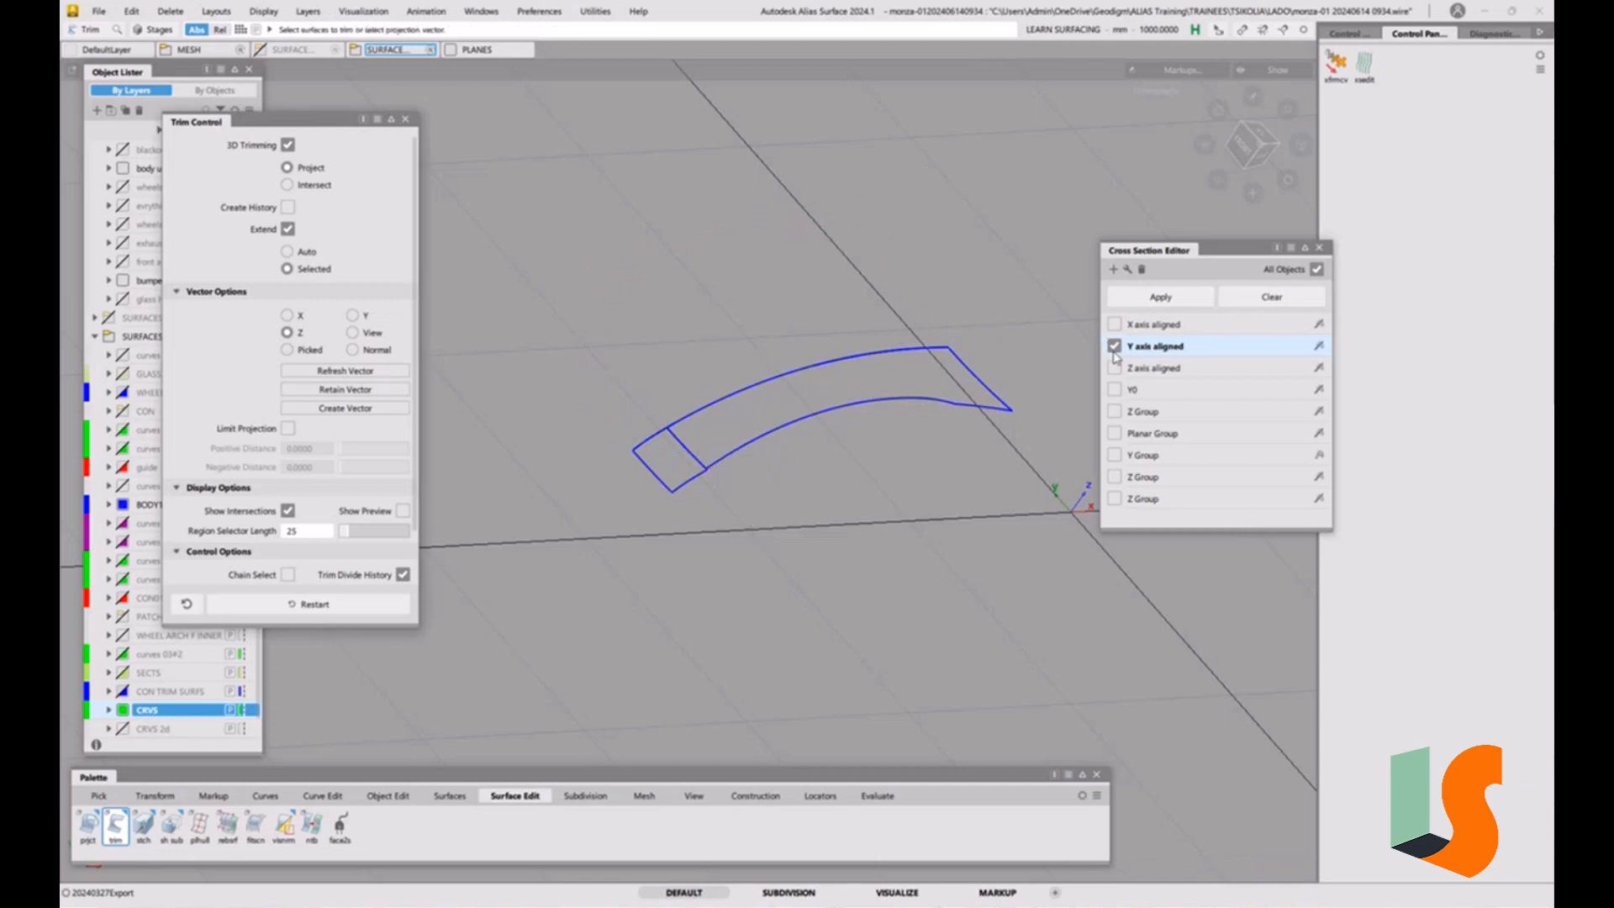
{"action": "left_click", "coordinate": [1318, 247]}
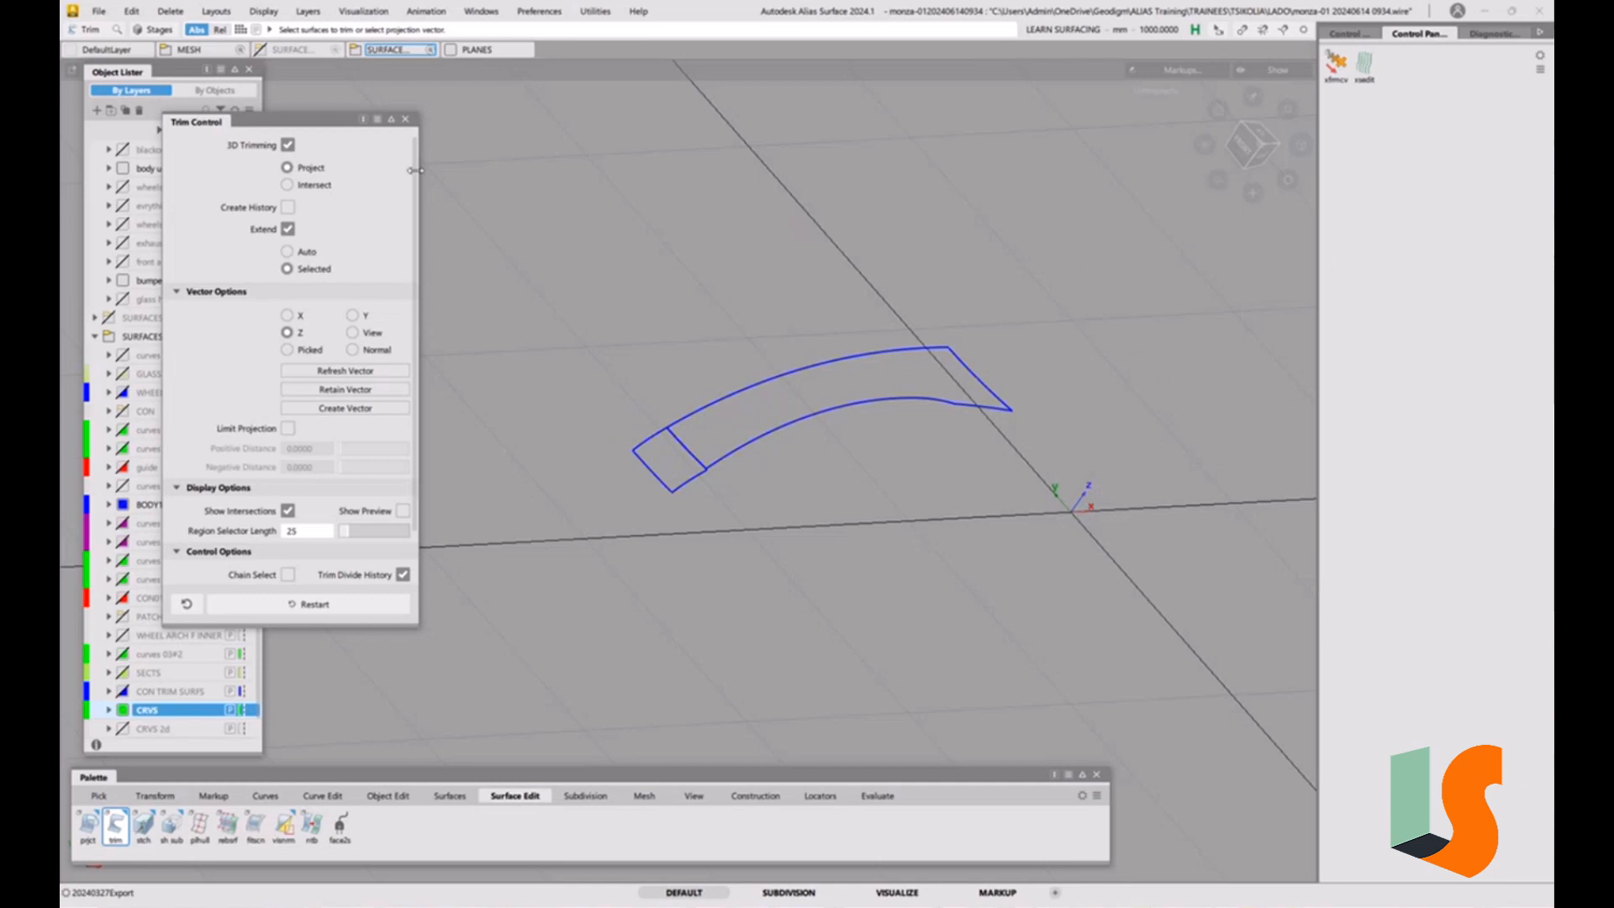
{"action": "left_click", "coordinate": [406, 124]}
Mirror both trimmed hood surfaces across the XZ plane as duplicates.
{"action": "left_click_drag", "start_coordinate": [686, 420], "coordinate": [689, 423], "text": "ctrl+shift"}
{"action": "left_click", "coordinate": [688, 422]}
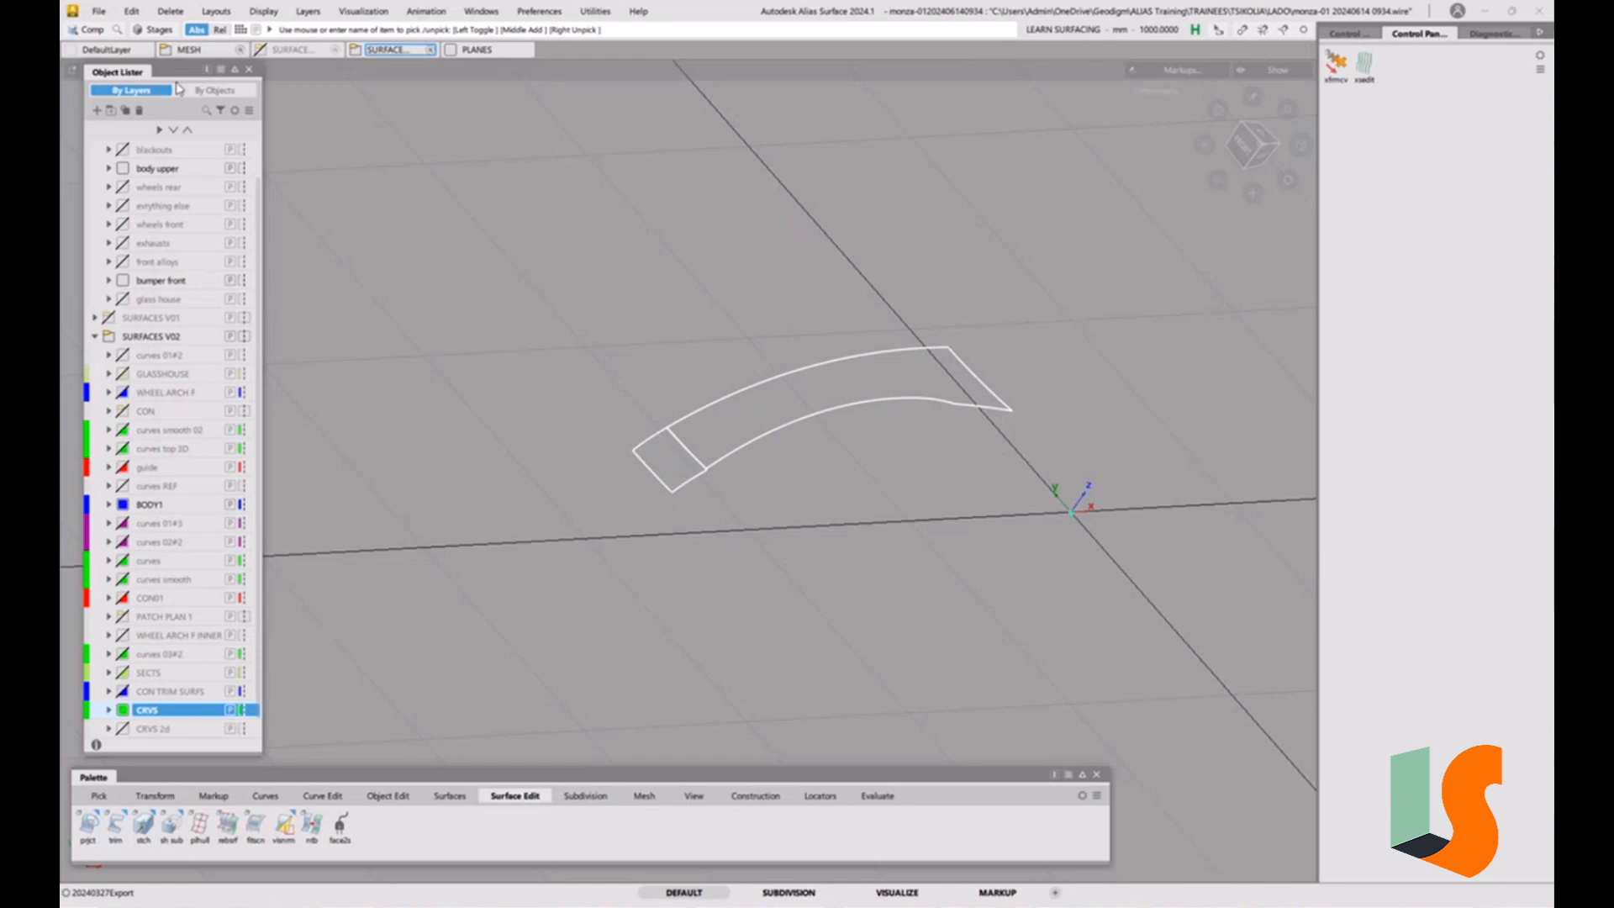
{"action": "left_click", "coordinate": [134, 12]}
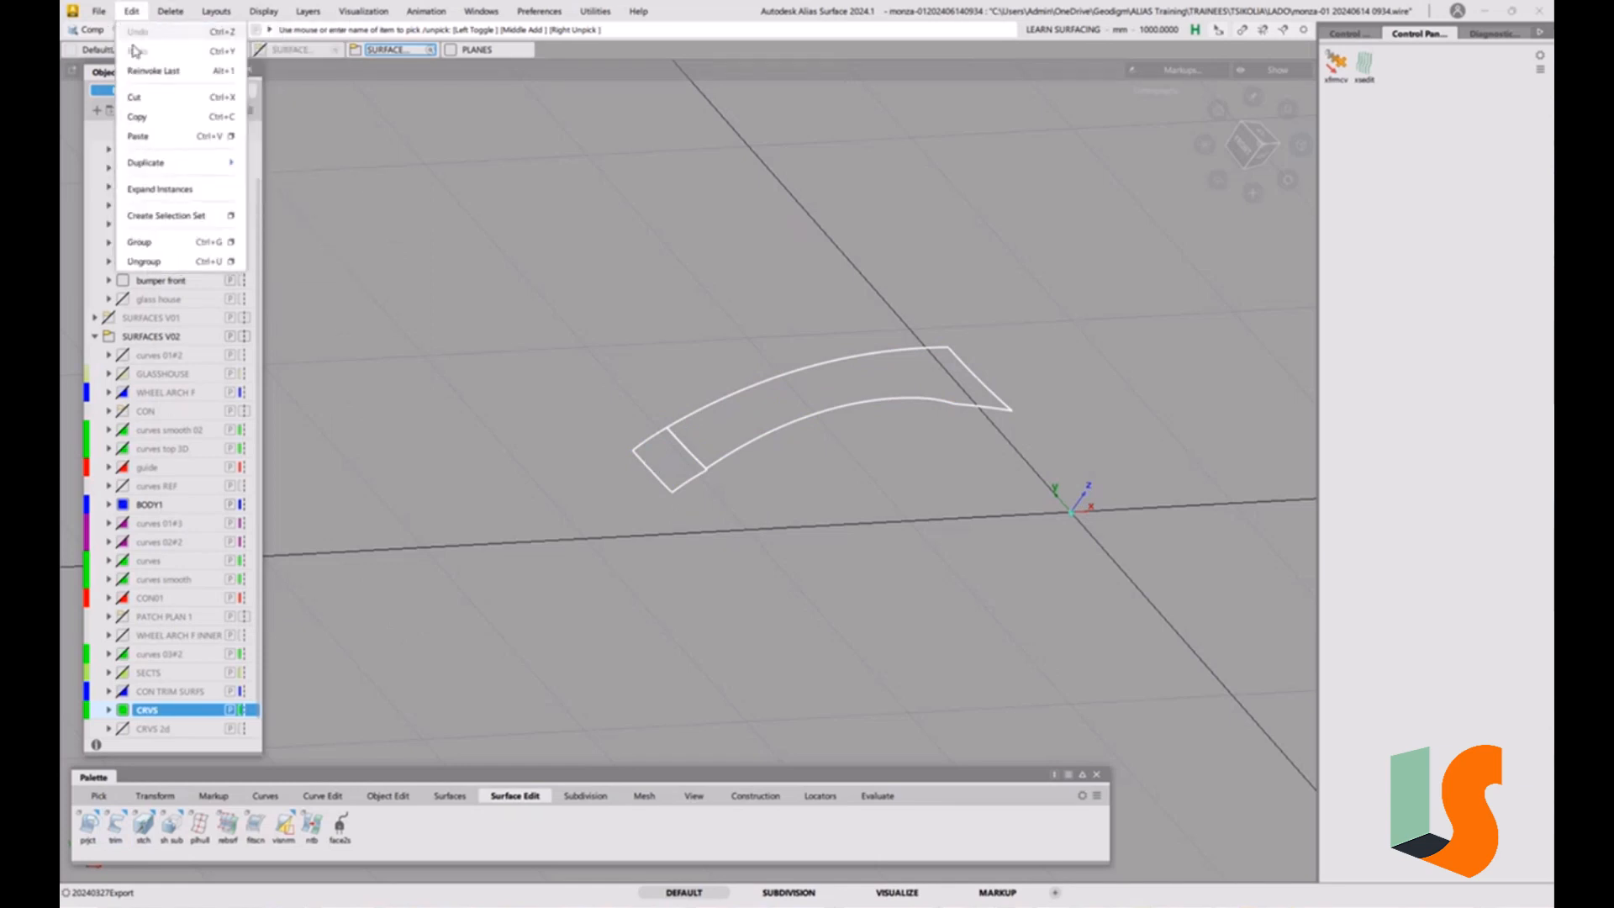
{"action": "mouse_move", "coordinate": [200, 167]}
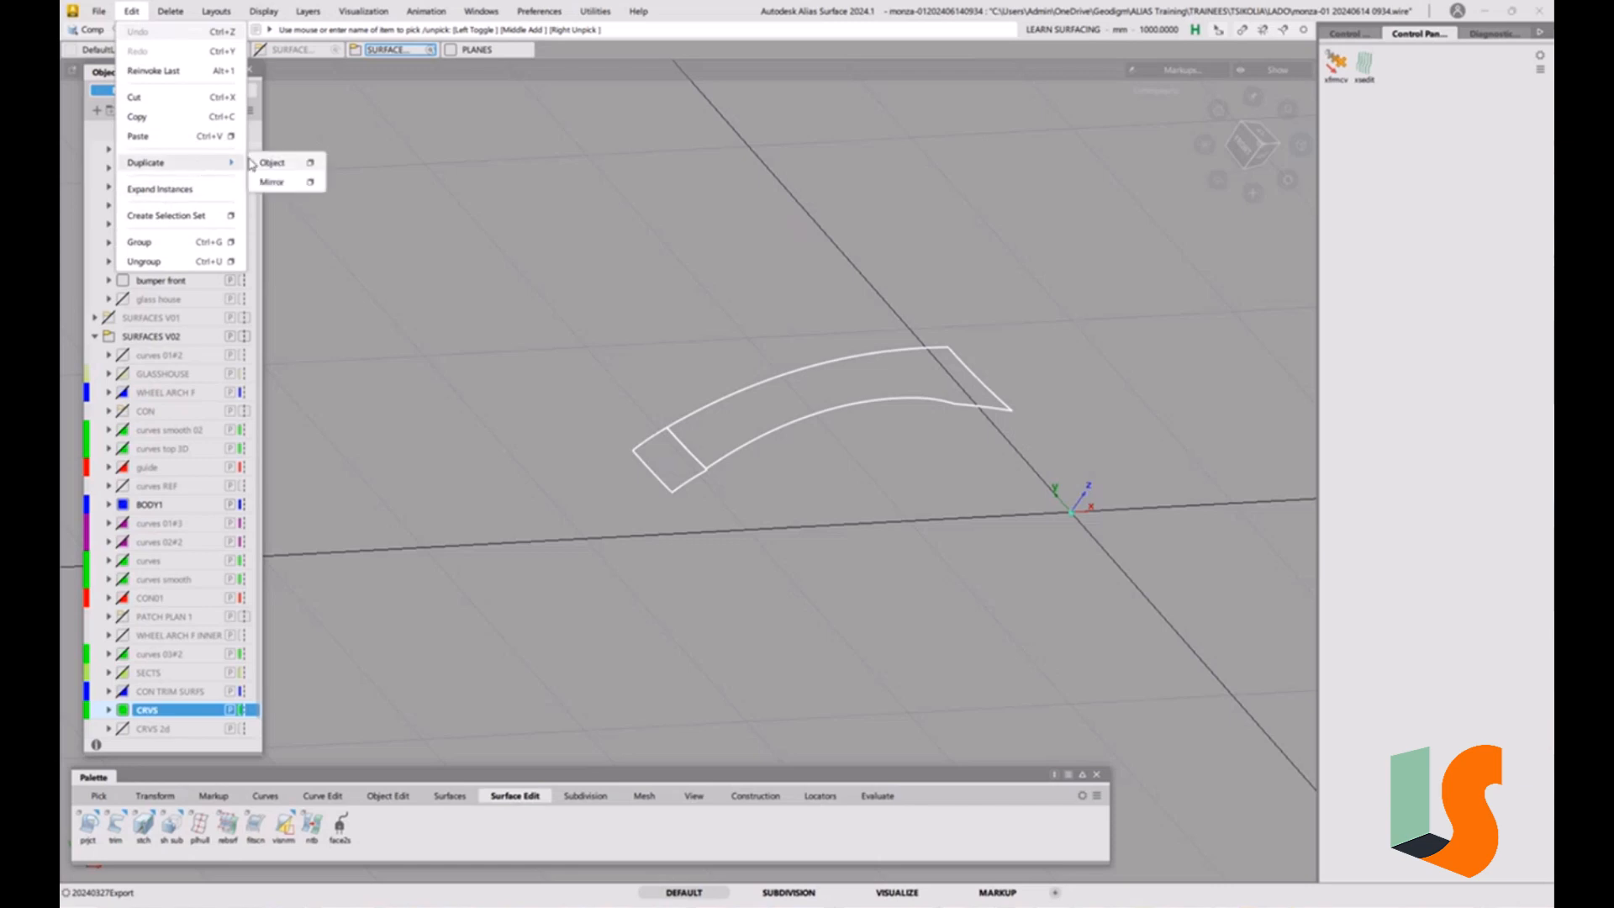
{"action": "left_click", "coordinate": [310, 183]}
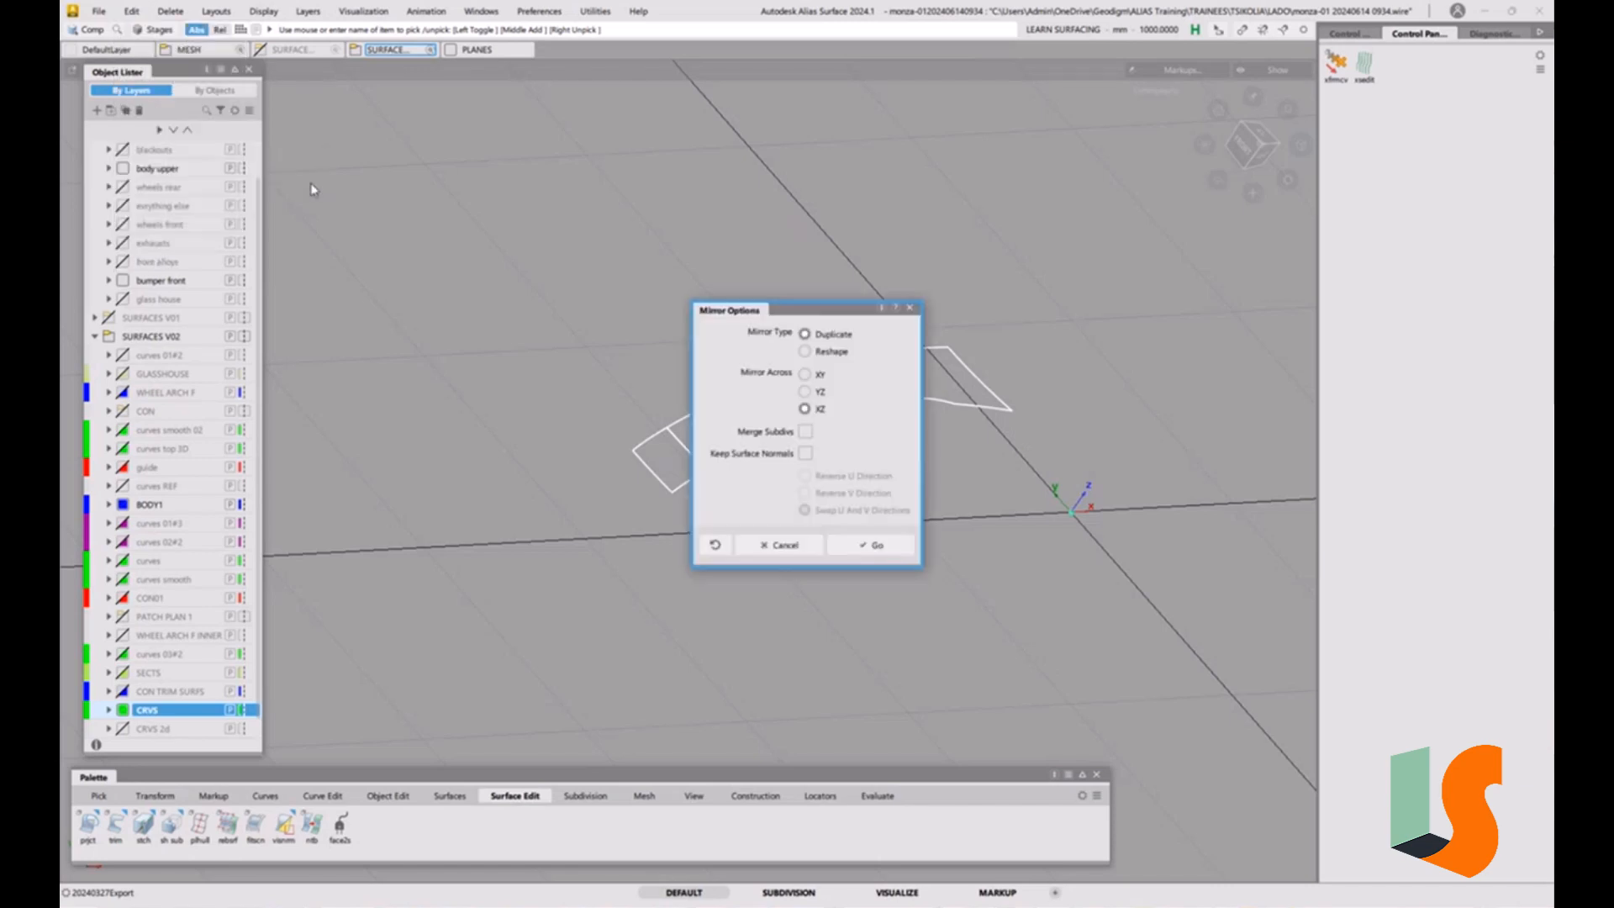
{"action": "left_click", "coordinate": [882, 553]}
{"action": "left_click_drag", "start_coordinate": [791, 542], "coordinate": [786, 441], "text": "ctrl+shift"}
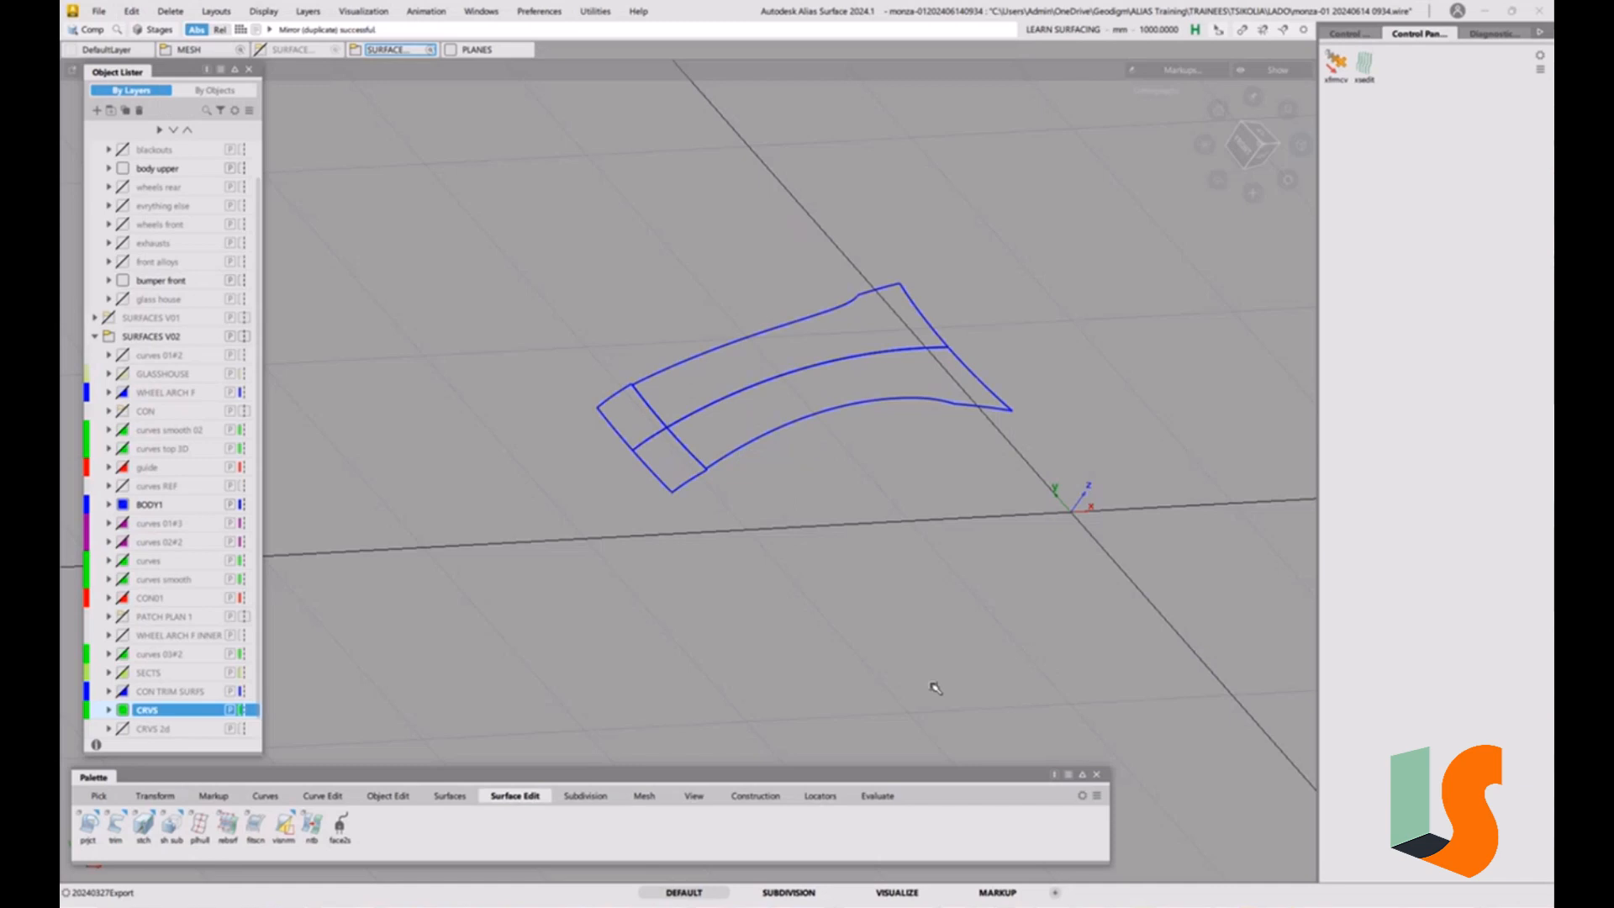
Check G2 curvature continuity along the centreline edges between both hood surfaces and their mirrored copies.
{"action": "left_click", "coordinate": [878, 796]}
{"action": "double_click", "coordinate": [96, 829]}
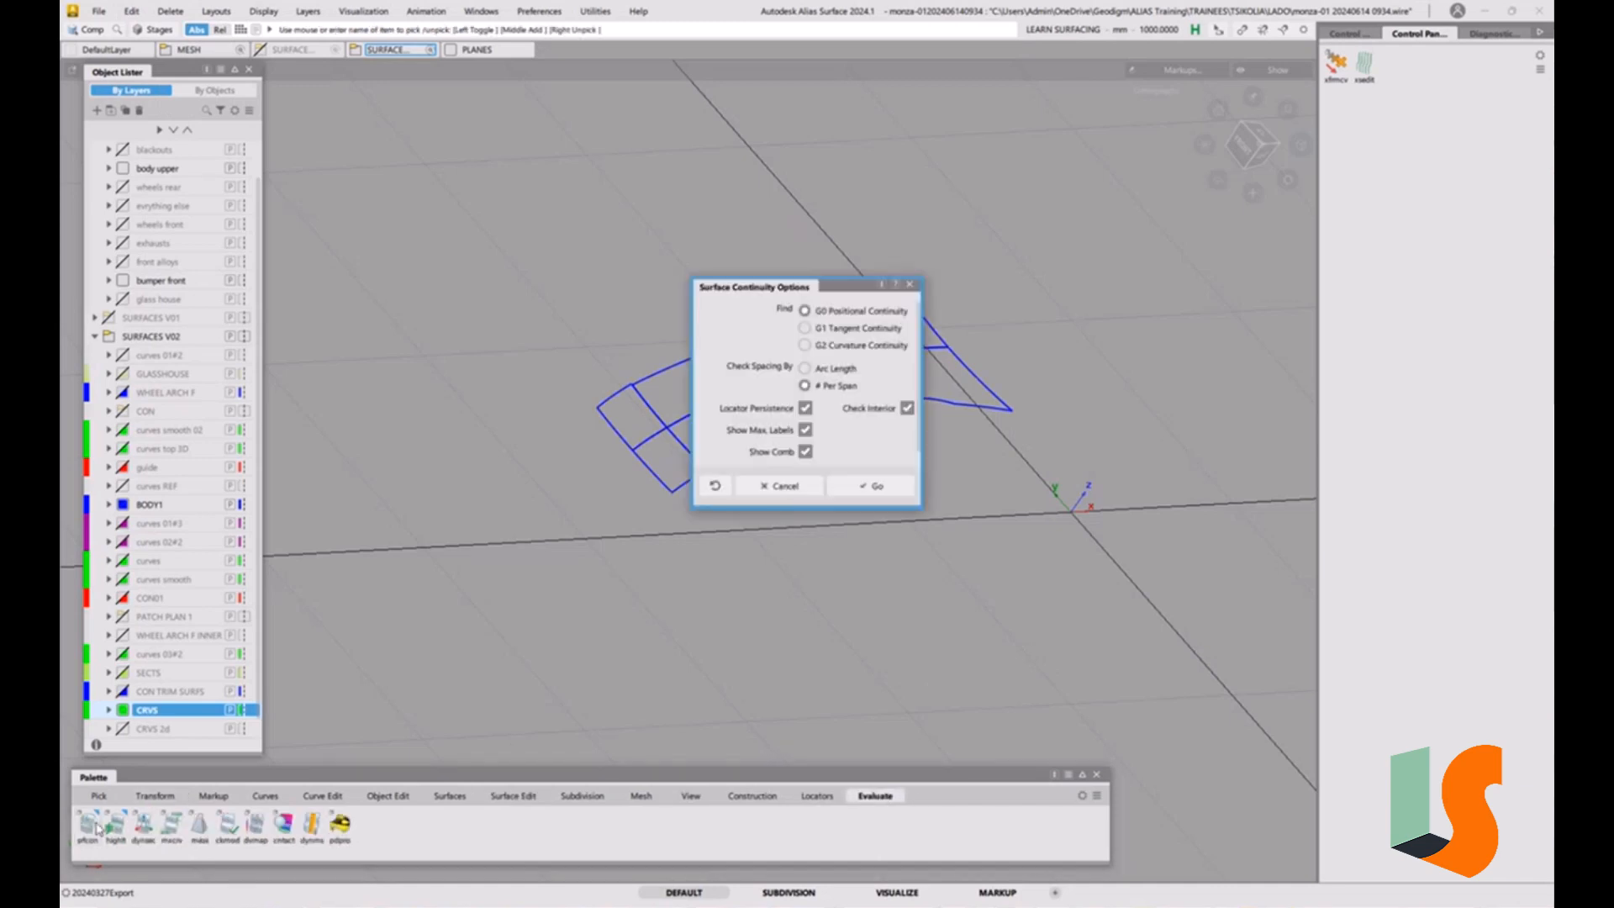
{"action": "left_click", "coordinate": [808, 345]}
{"action": "left_click", "coordinate": [874, 486]}
{"action": "left_click", "coordinate": [723, 400]}
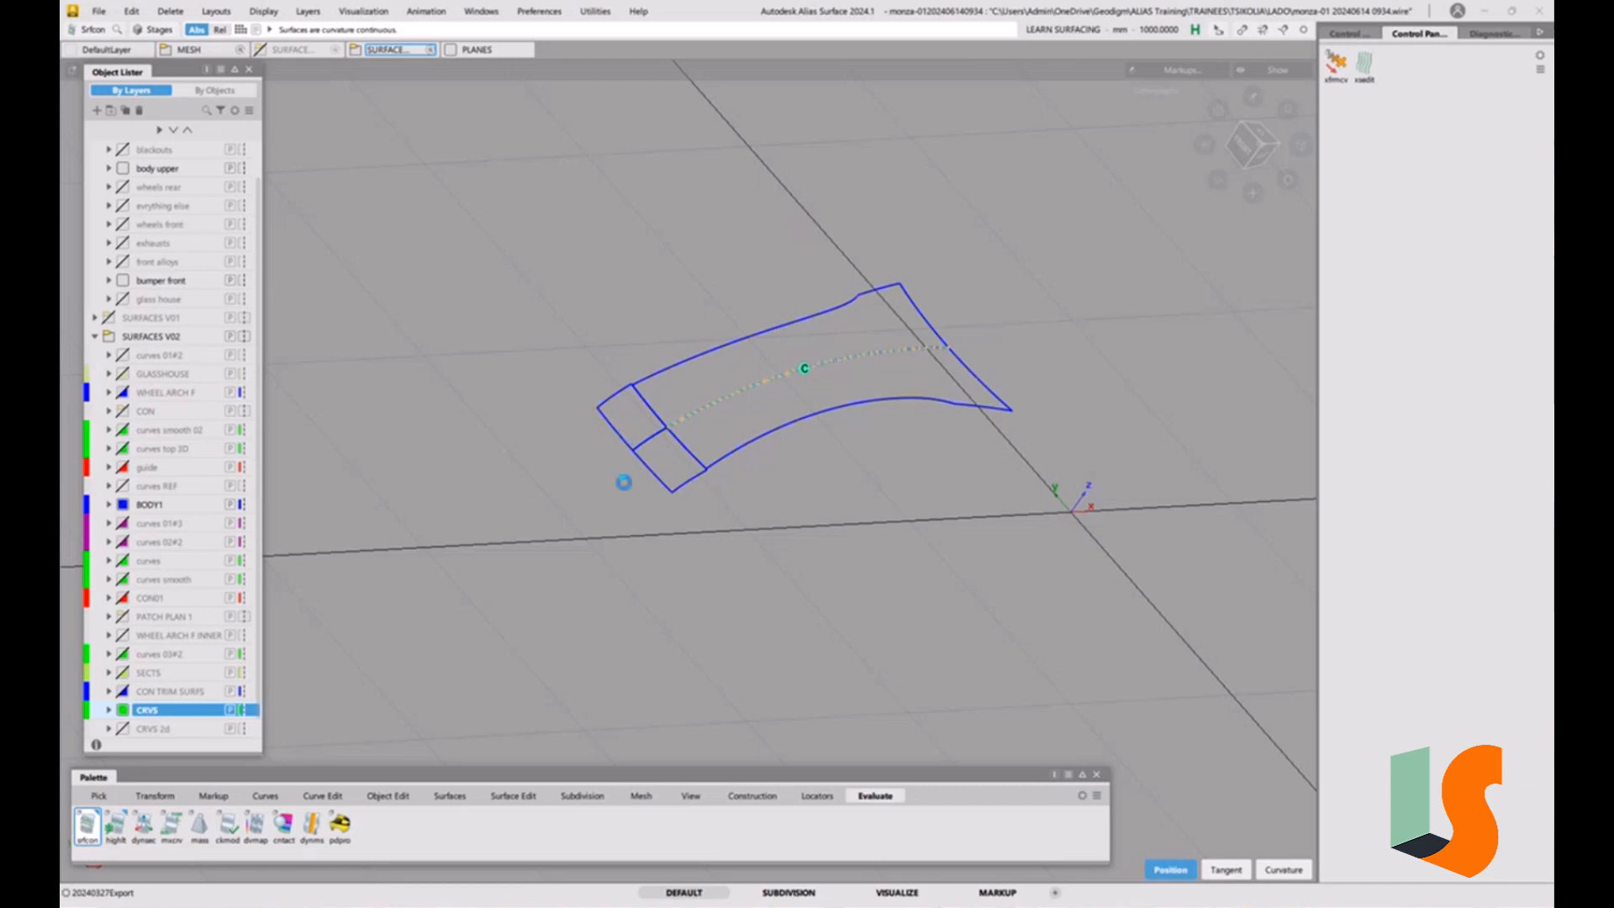
{"action": "left_click", "coordinate": [716, 460]}
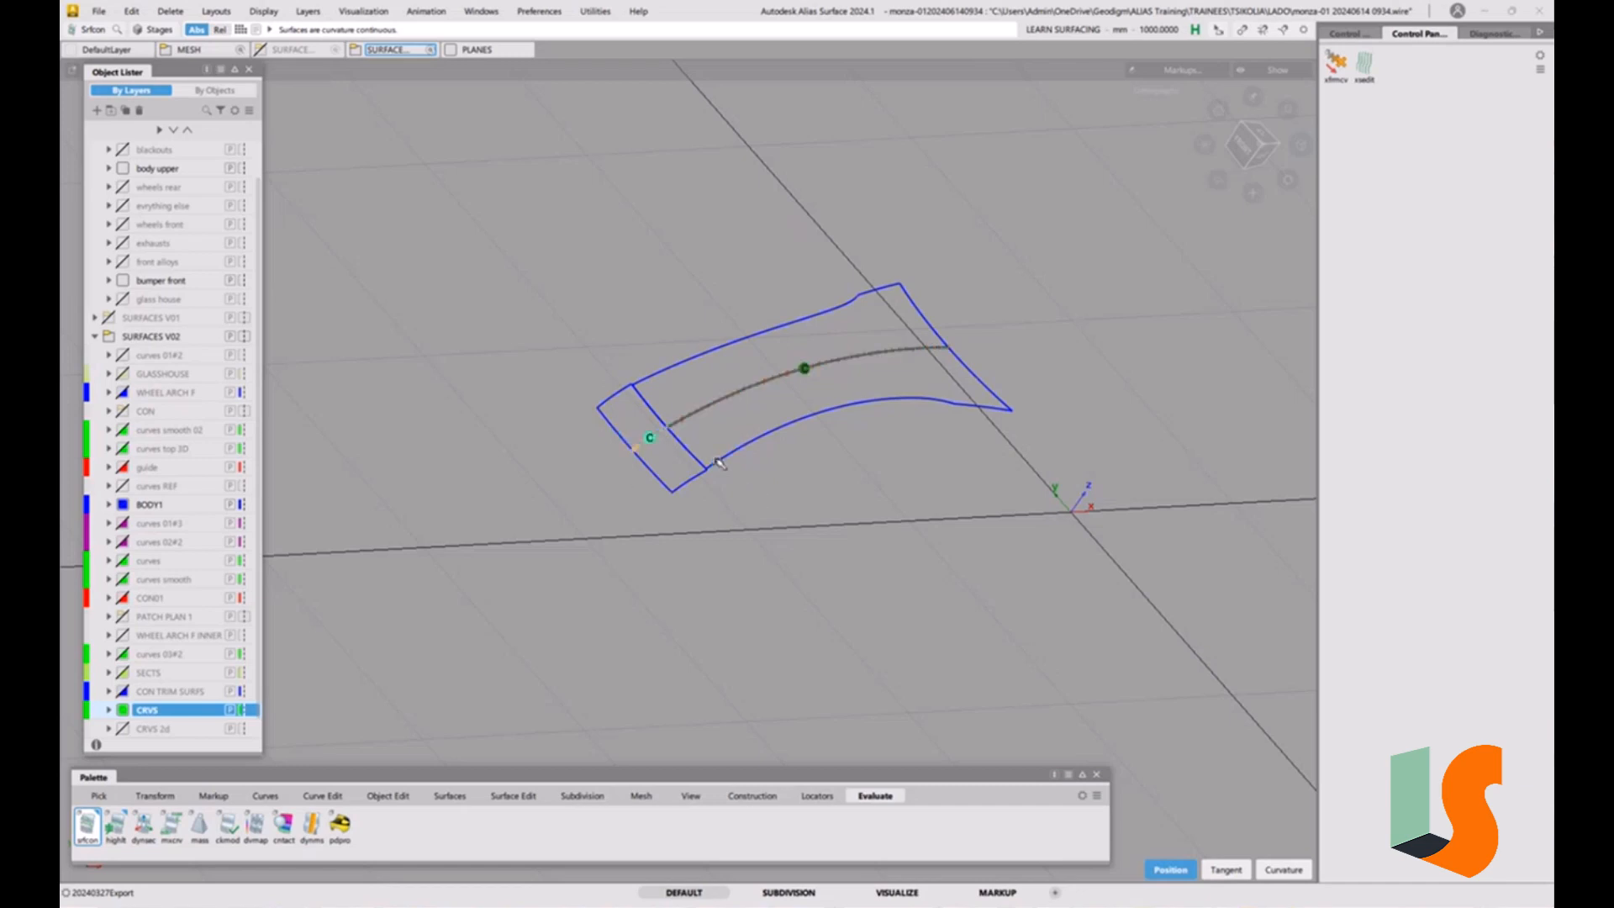
{"action": "left_click", "coordinate": [748, 489]}
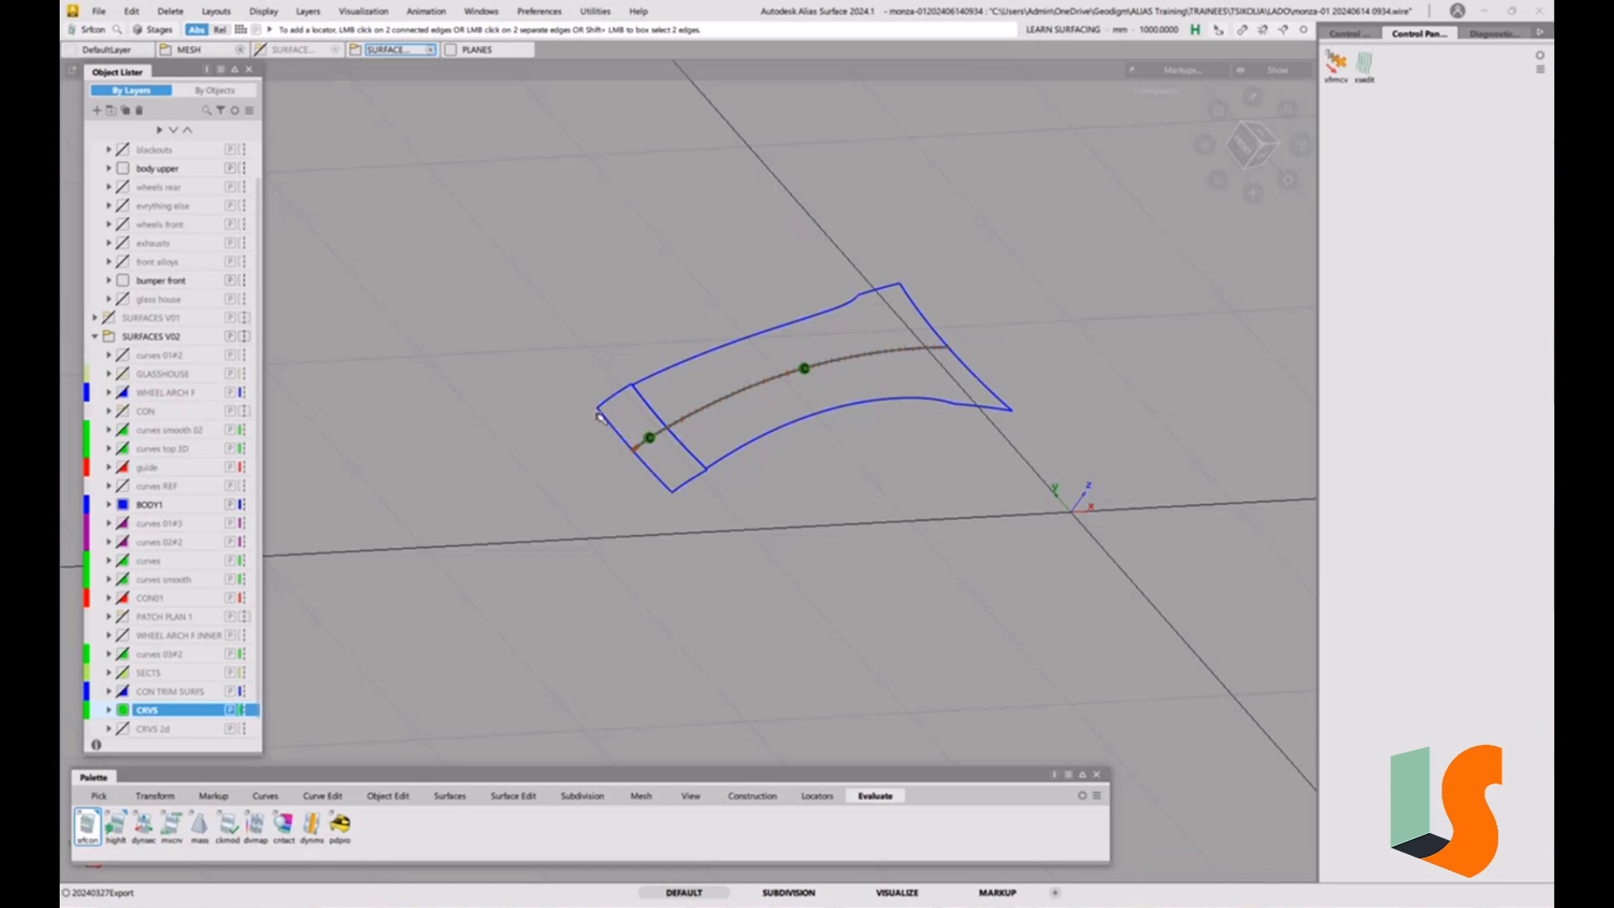
Delete the mirrored copies of the two hood surfaces.
{"action": "left_click_drag", "start_coordinate": [598, 415], "coordinate": [566, 432], "text": "ctrl+shift"}
{"action": "left_click", "coordinate": [624, 392]}
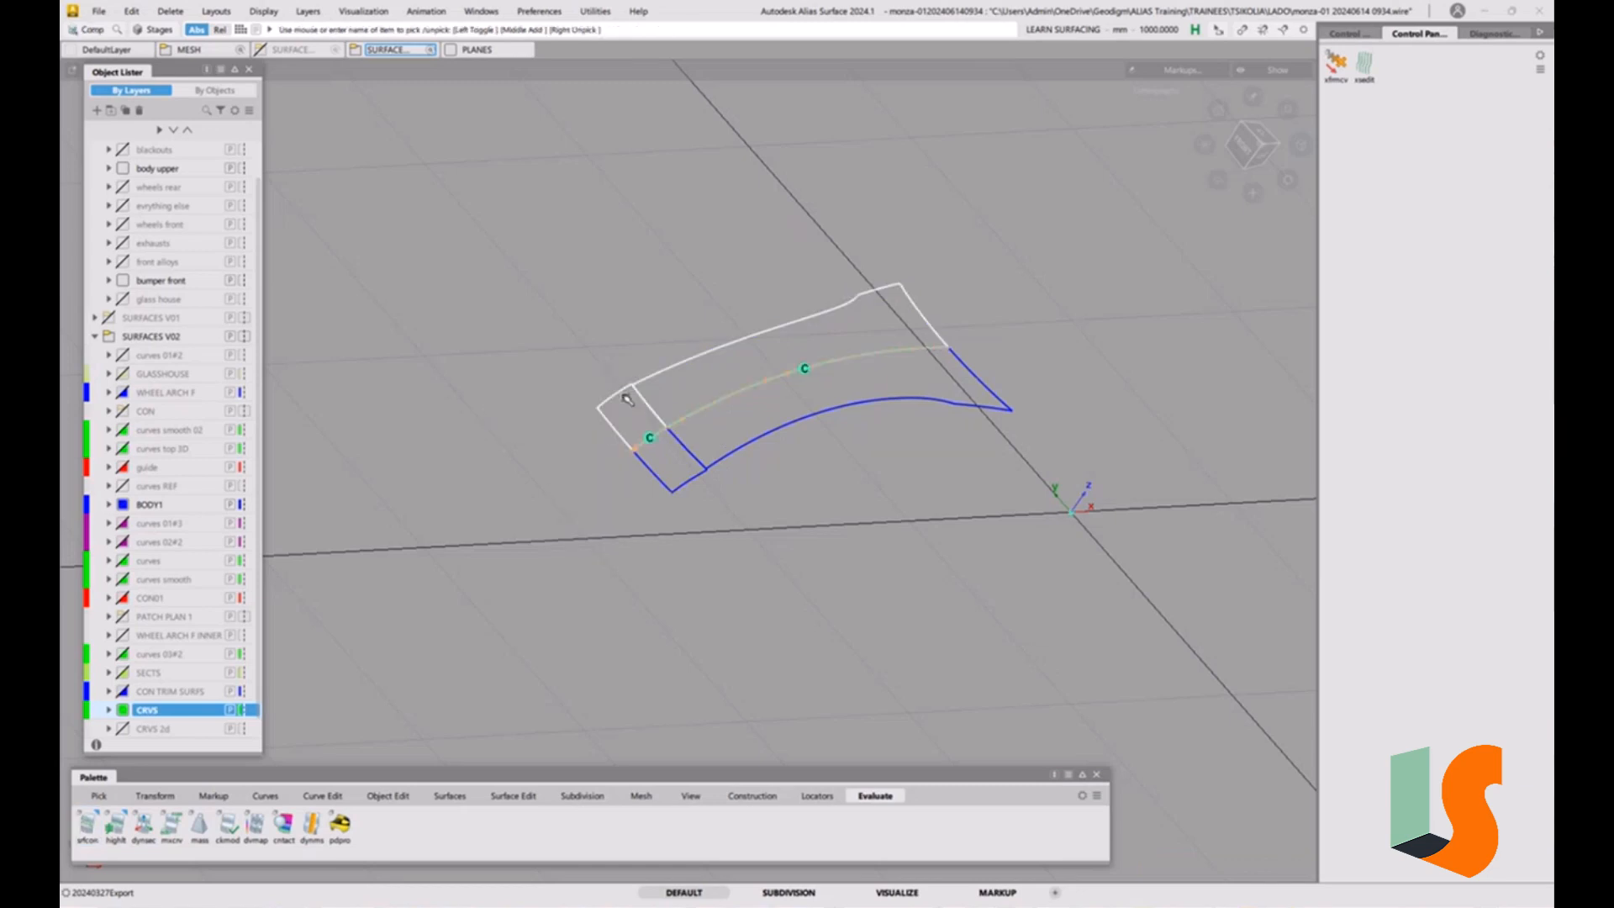
{"action": "key", "text": "Delete"}
Show the rest of the car model again around the trimmed hood surfaces and hide the grid.
{"action": "left_click", "coordinate": [746, 508]}
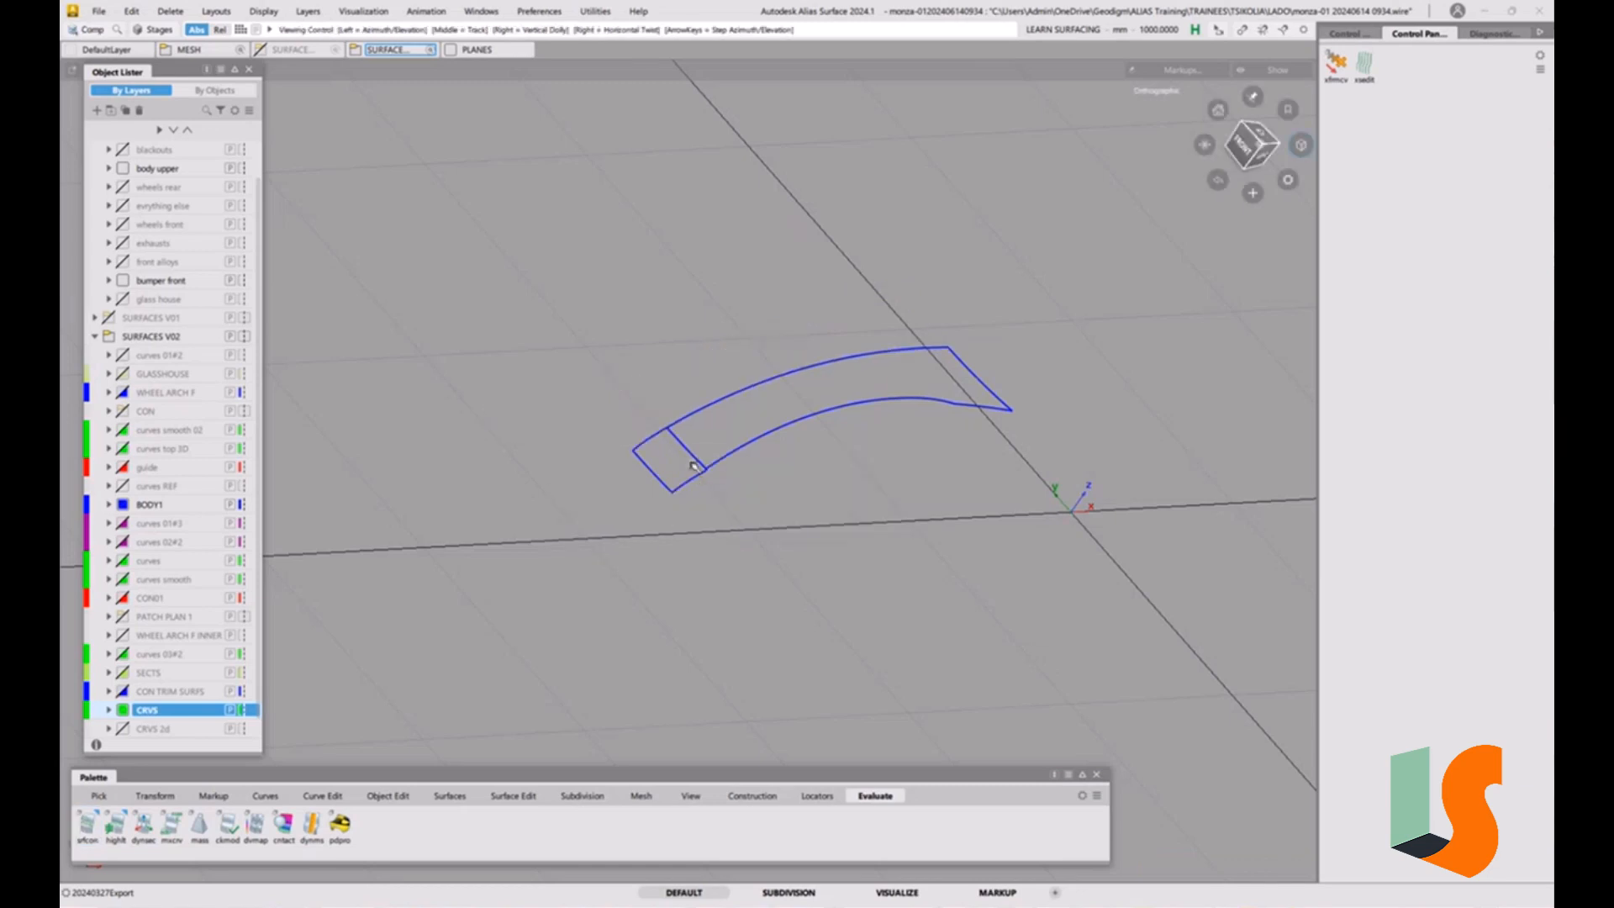
{"action": "left_click_drag", "start_coordinate": [693, 466], "coordinate": [714, 479], "text": "alt+shift"}
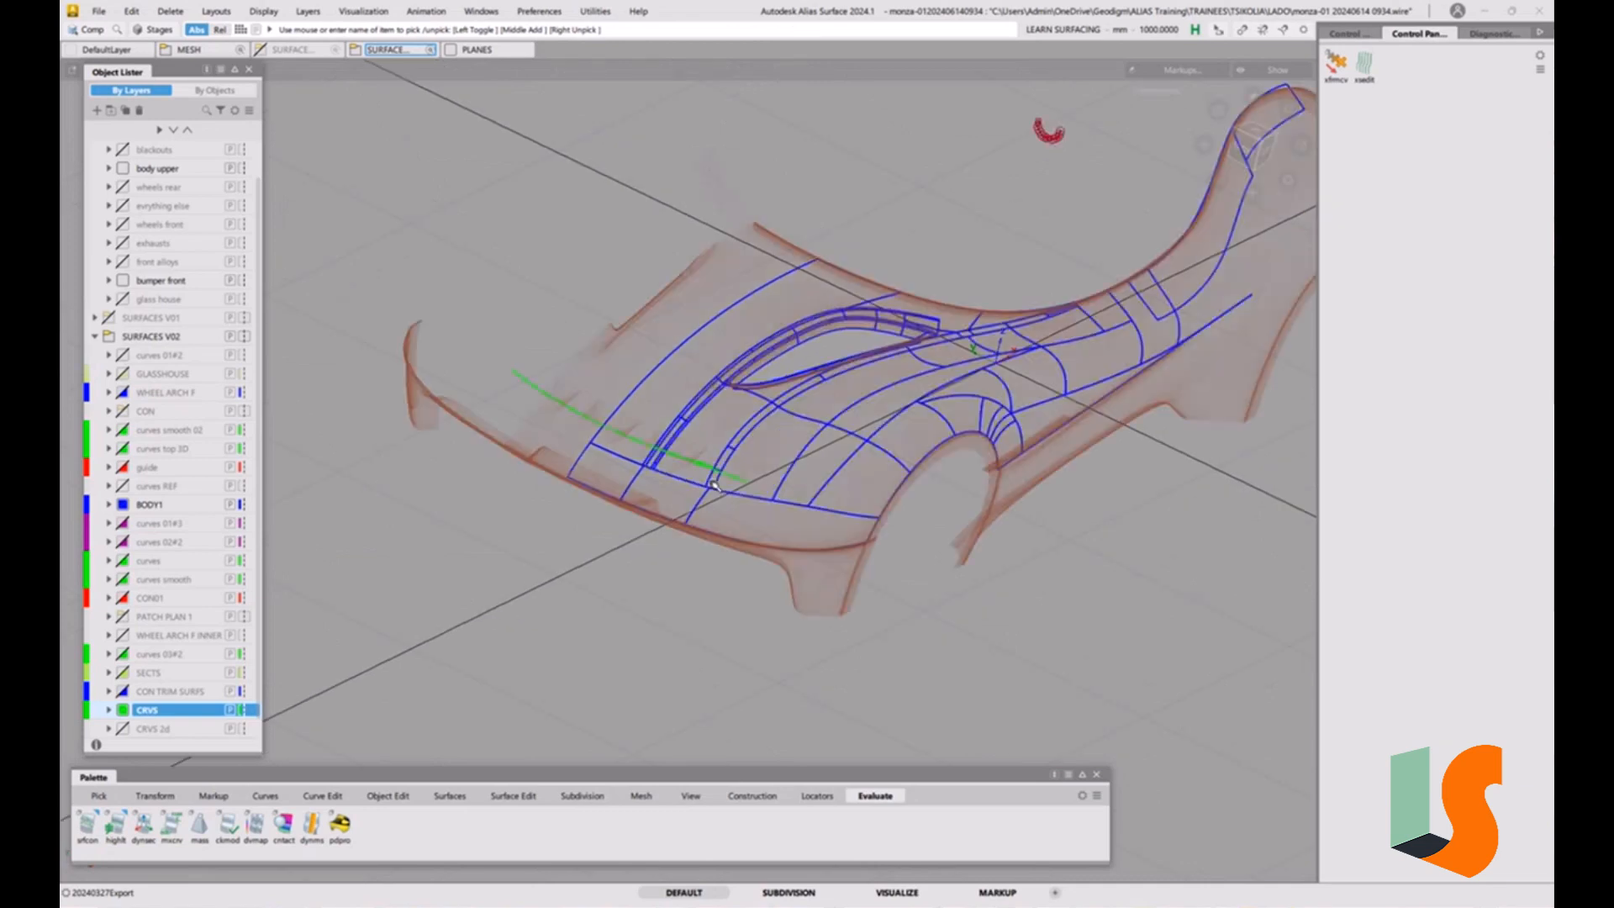
{"action": "key", "text": "ctrl+g"}
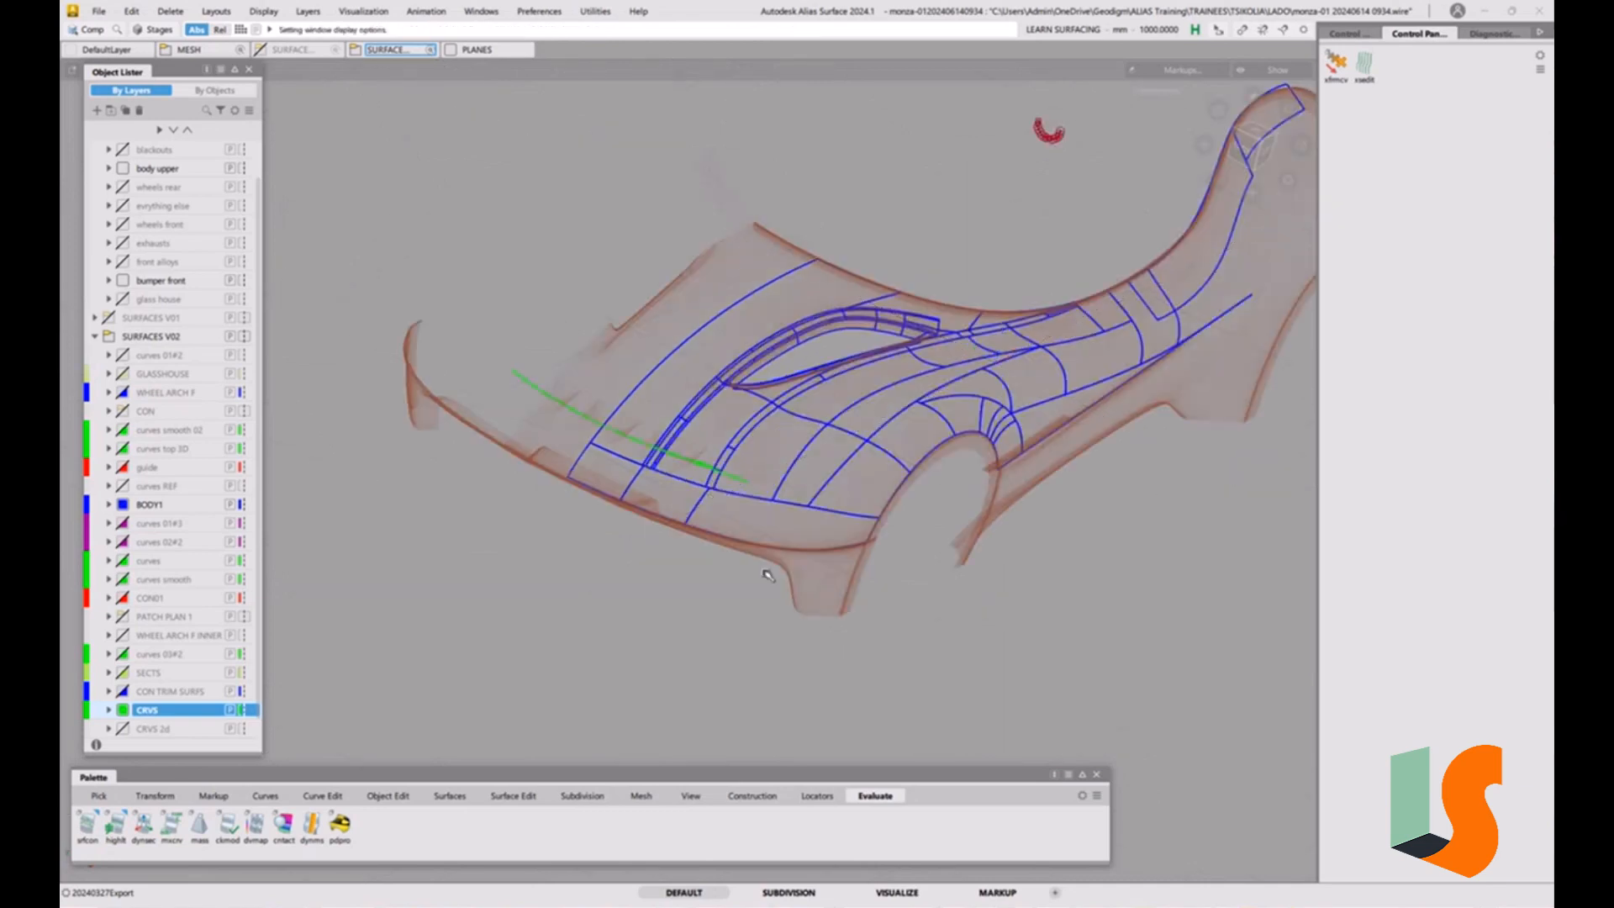
{"action": "left_click_drag", "start_coordinate": [788, 556], "coordinate": [688, 507], "text": "alt+shift"}
{"action": "right_click_drag", "start_coordinate": [690, 507], "coordinate": [771, 529], "text": "alt+shift"}
{"action": "middle_click_drag", "start_coordinate": [770, 528], "coordinate": [714, 551], "text": "alt+shift"}
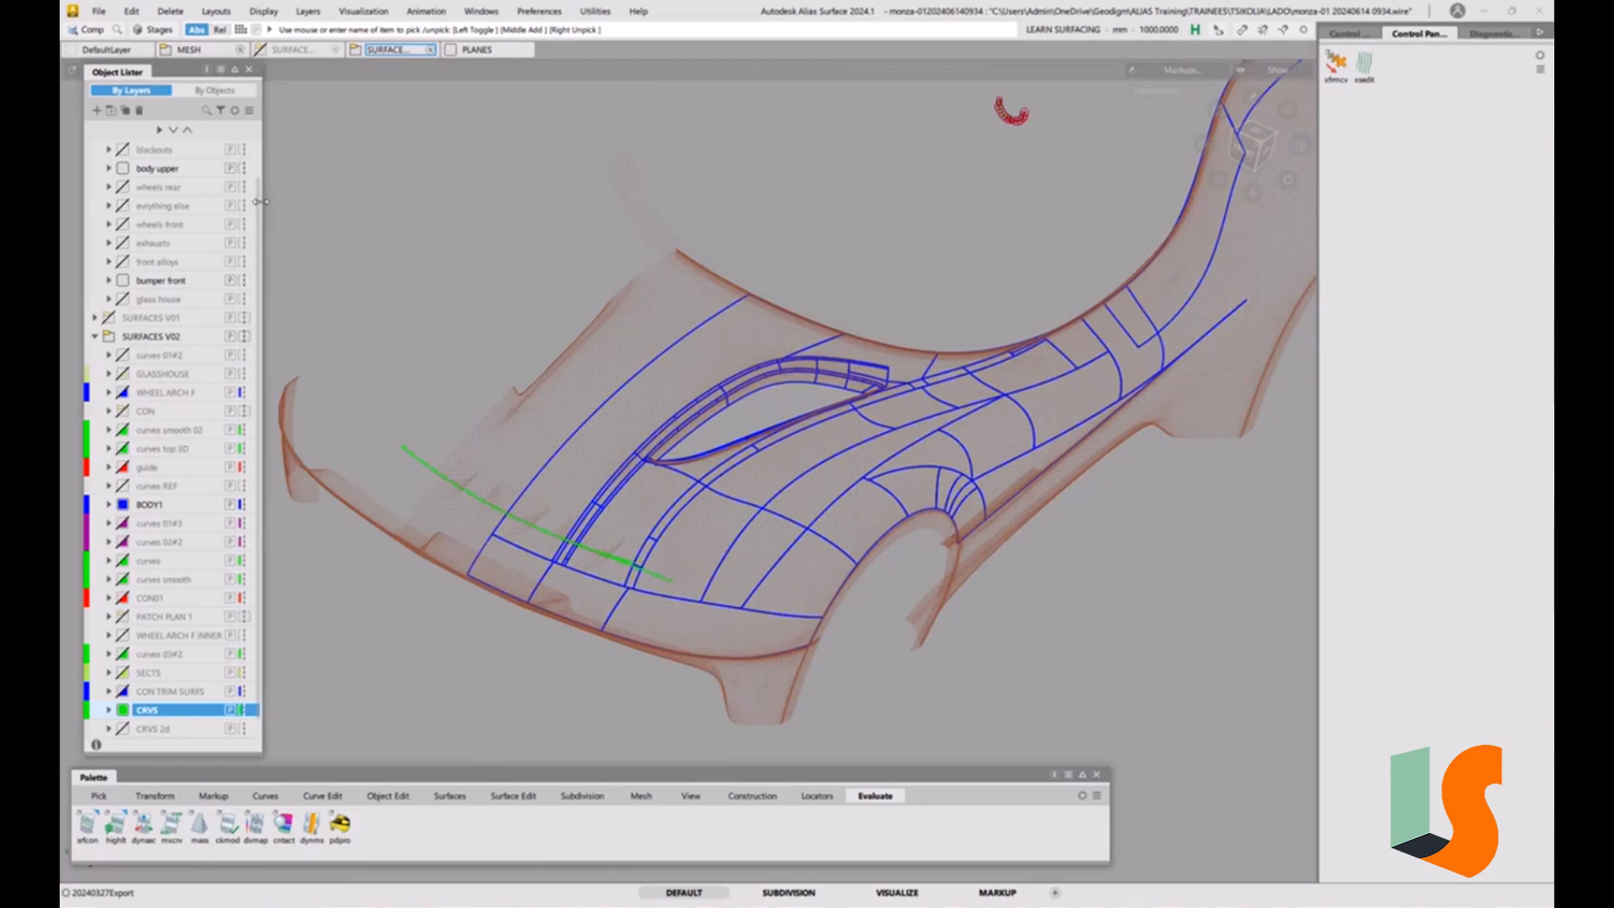
{"action": "scroll", "coordinate": [259, 208], "scroll_direction": "up", "scroll_amount": 2}
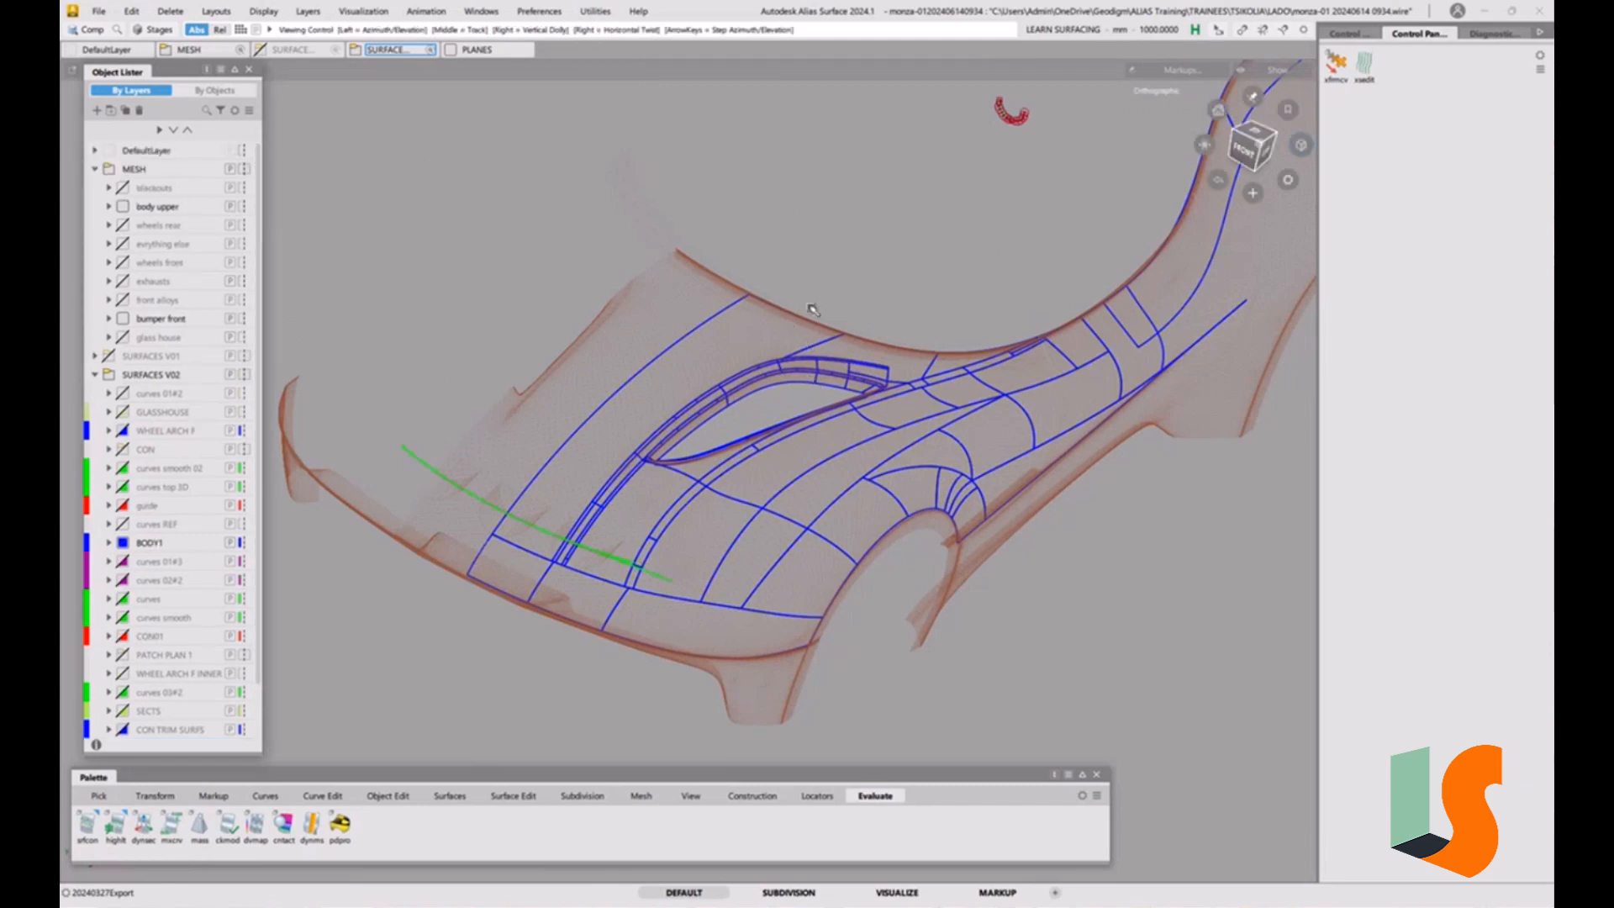
{"action": "scroll", "coordinate": [757, 386], "scroll_direction": "down", "scroll_amount": 3}
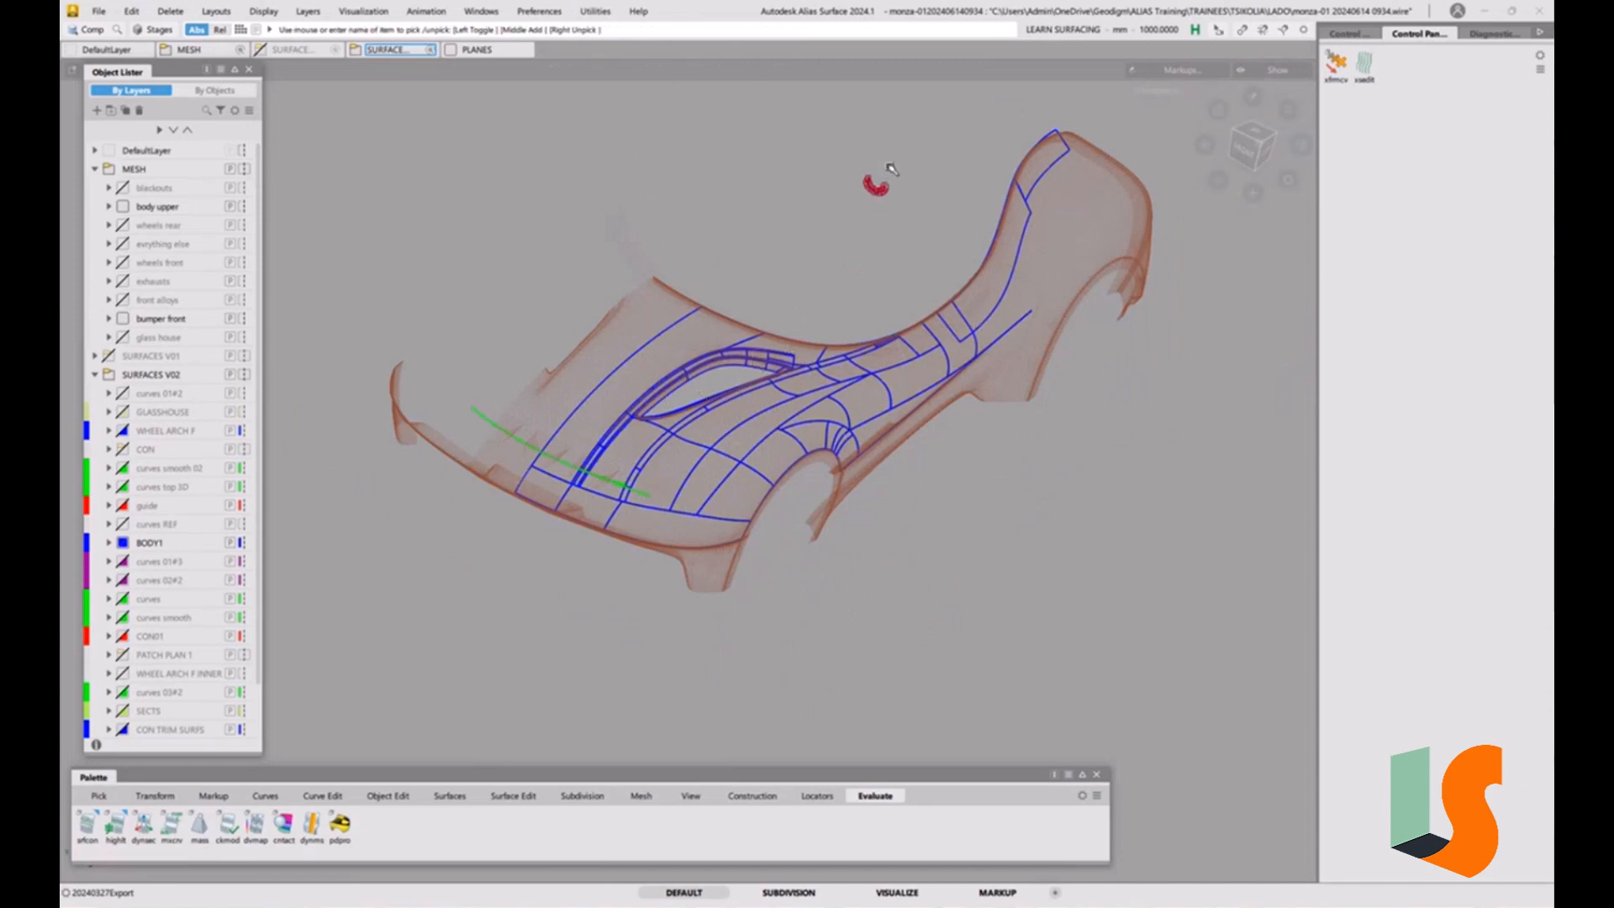
{"action": "left_click_drag", "start_coordinate": [934, 250], "coordinate": [936, 180], "text": "ctrl+shift"}
{"action": "right_click_drag", "start_coordinate": [895, 191], "coordinate": [933, 191], "text": "alt+shift"}
{"action": "middle_click_drag", "start_coordinate": [934, 191], "coordinate": [911, 241], "text": "alt+shift"}
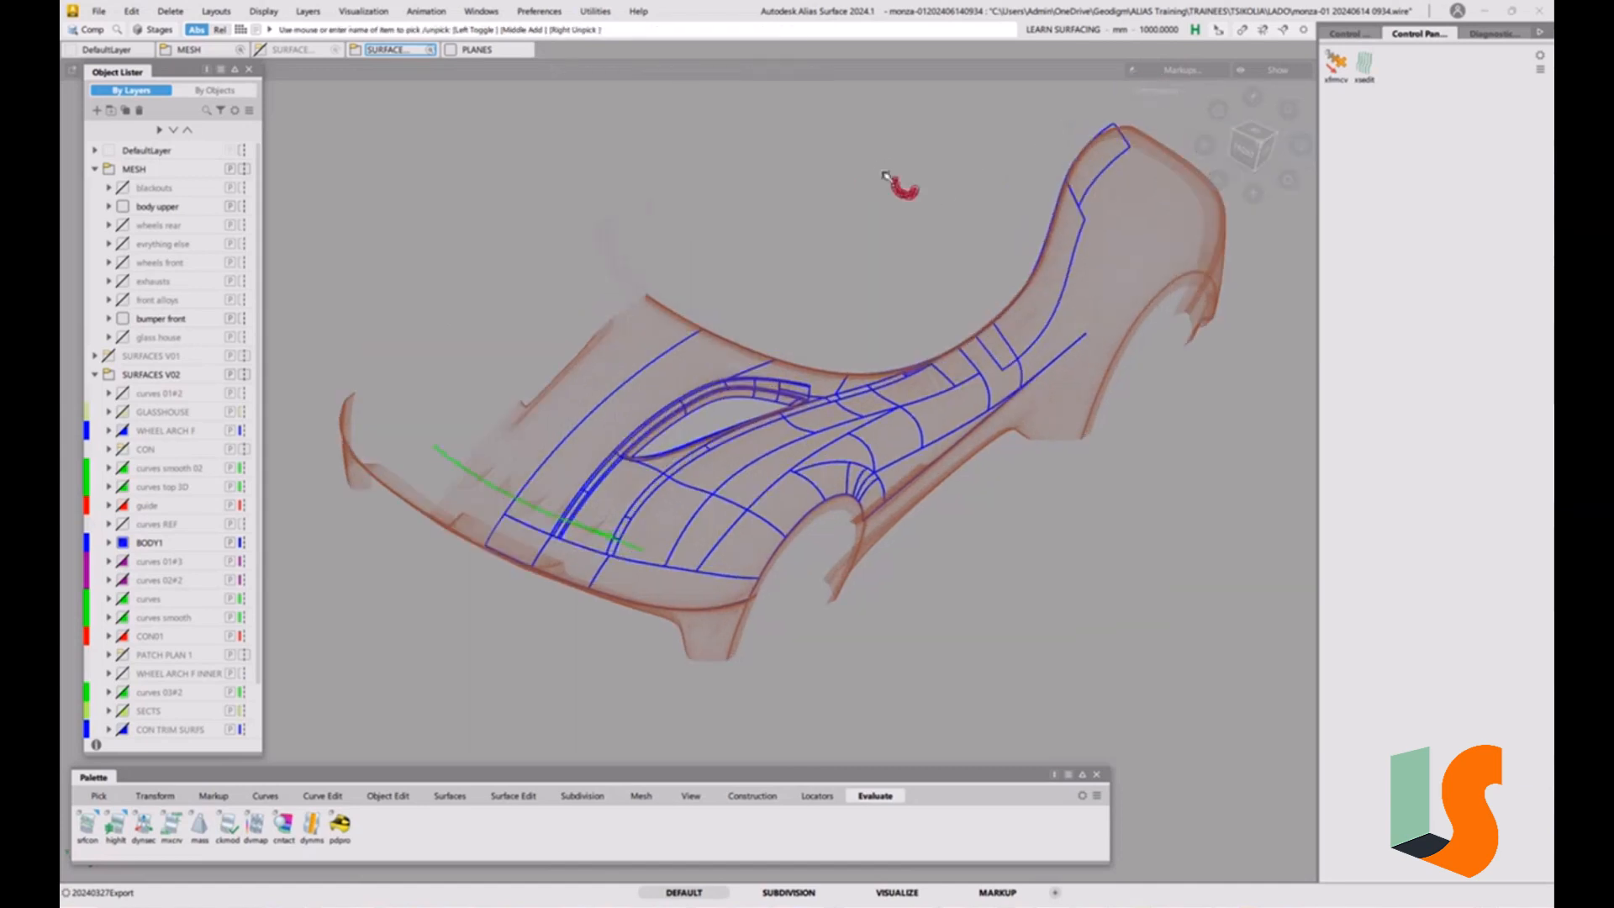
Delete the half of the half-circle profile lying on the mirrored, surface-free side of the car's centreline.
{"action": "left_click", "coordinate": [1245, 151]}
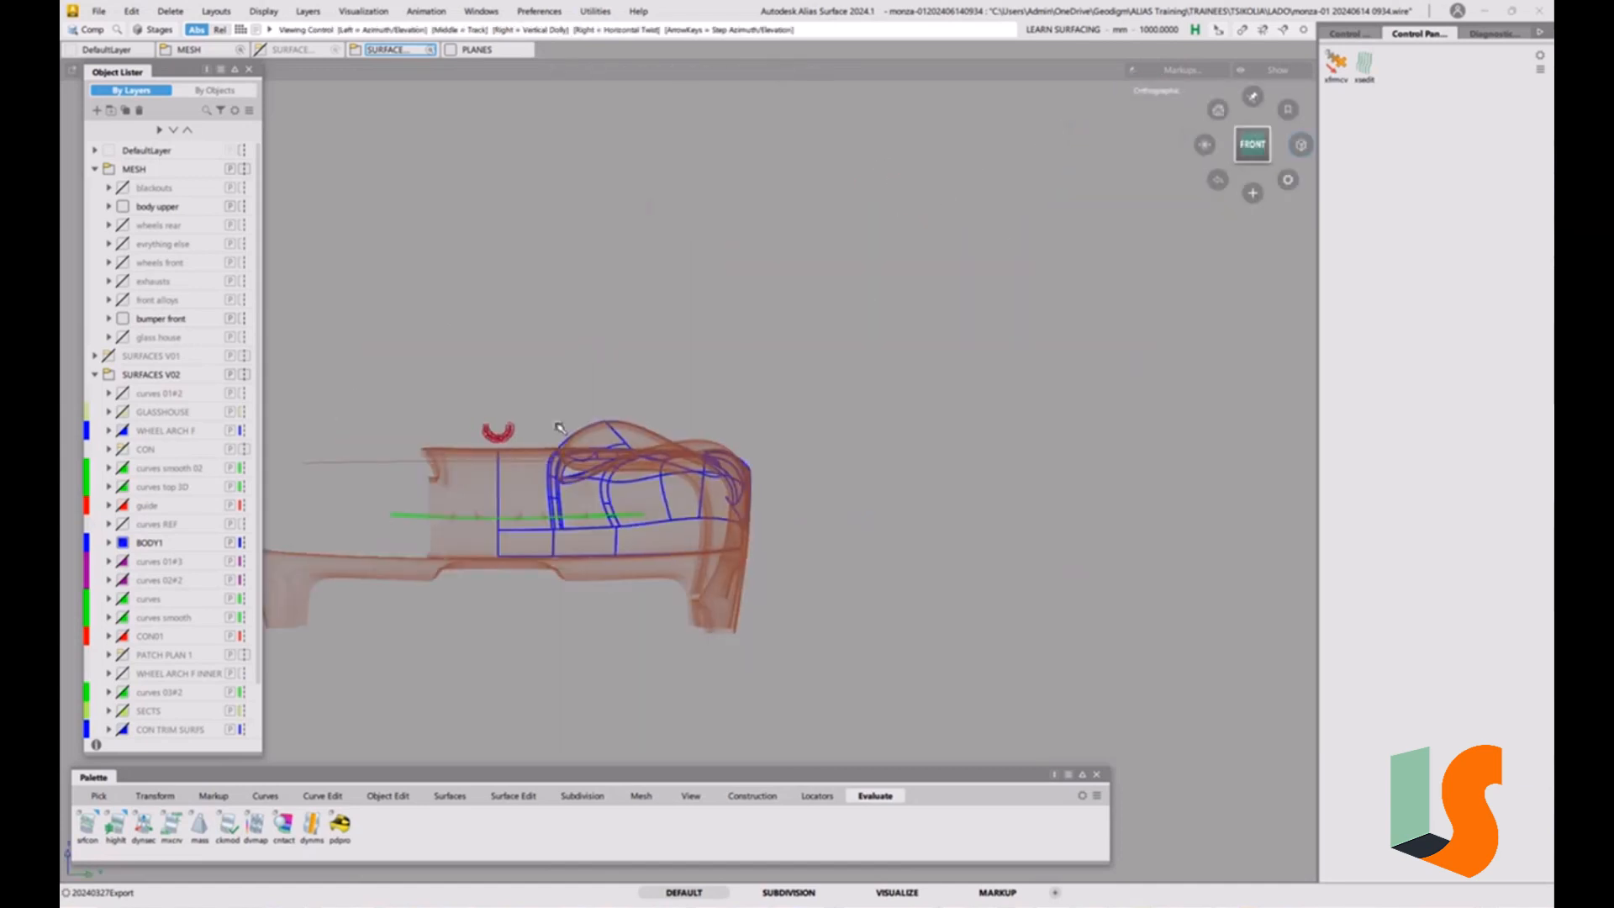
{"action": "scroll", "coordinate": [118, 462], "scroll_direction": "down", "scroll_amount": 1}
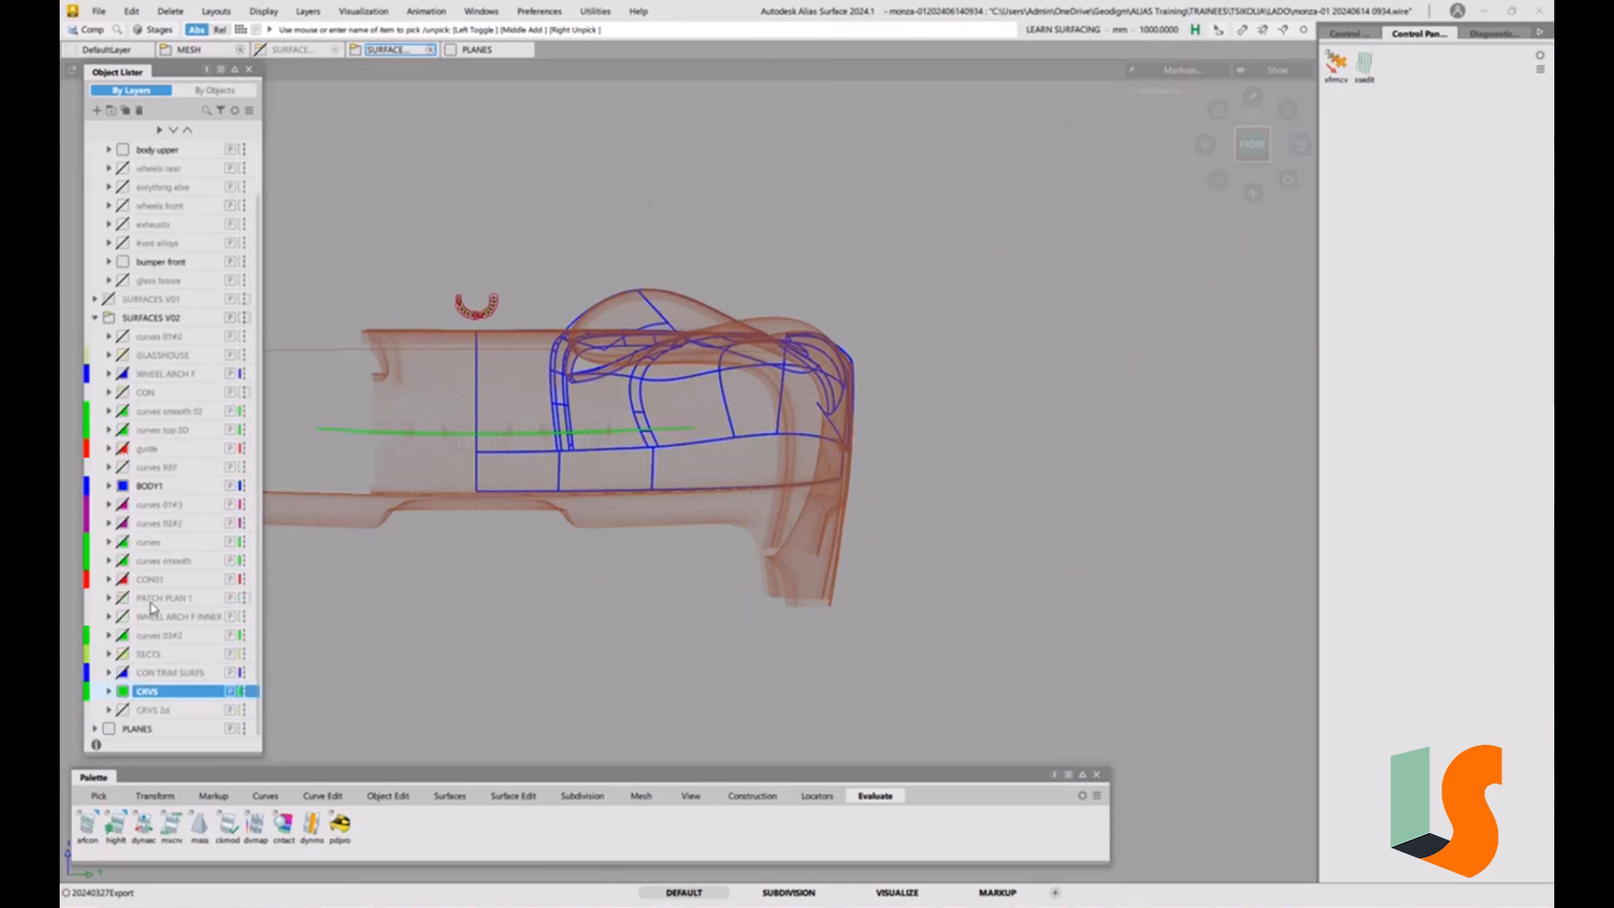
{"action": "right_click_drag", "start_coordinate": [508, 252], "coordinate": [623, 378], "text": "alt+shift"}
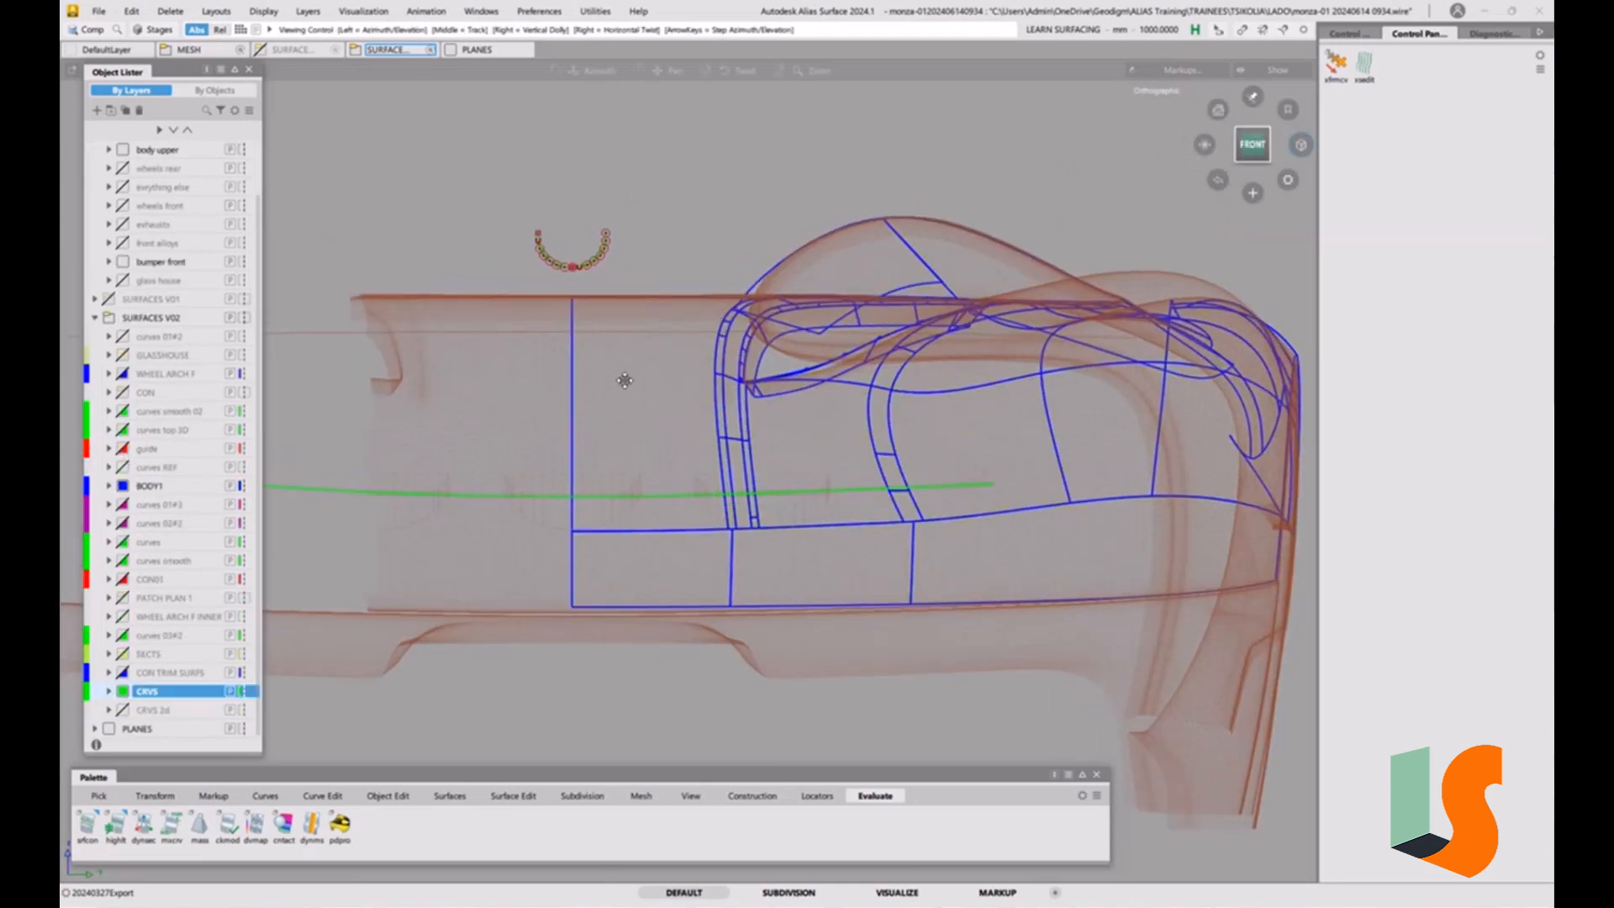
{"action": "middle_click_drag", "start_coordinate": [623, 378], "coordinate": [640, 403], "text": "alt+shift"}
{"action": "left_click", "coordinate": [595, 277], "text": "ctrl+shift"}
{"action": "left_click_drag", "start_coordinate": [596, 277], "coordinate": [538, 294], "text": "ctrl+shift"}
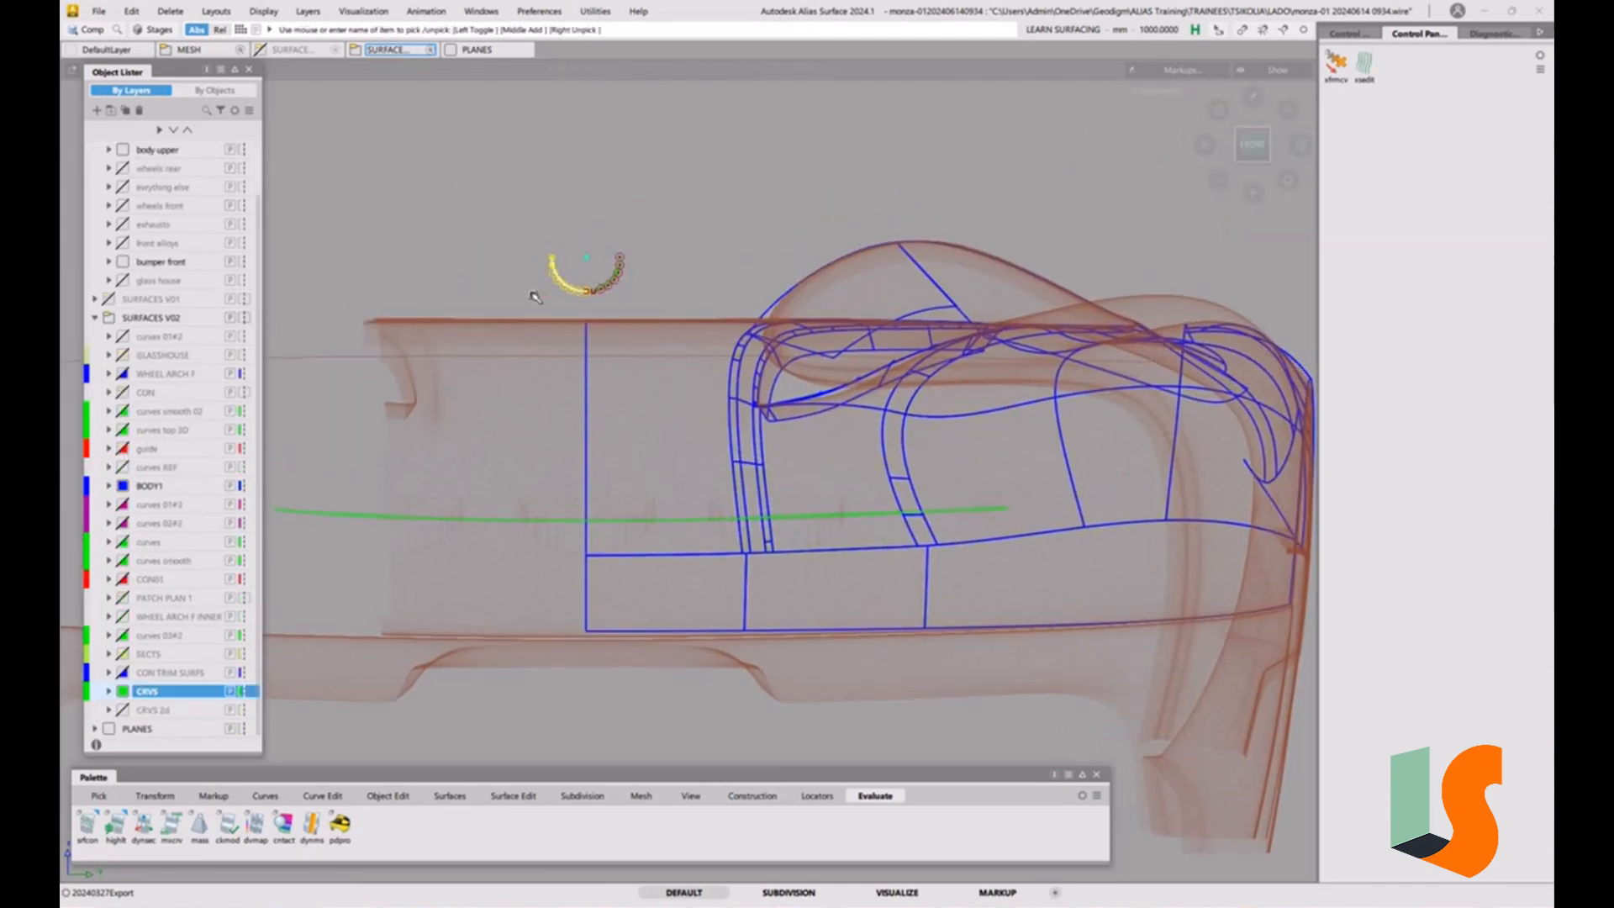
{"action": "key", "text": "Delete"}
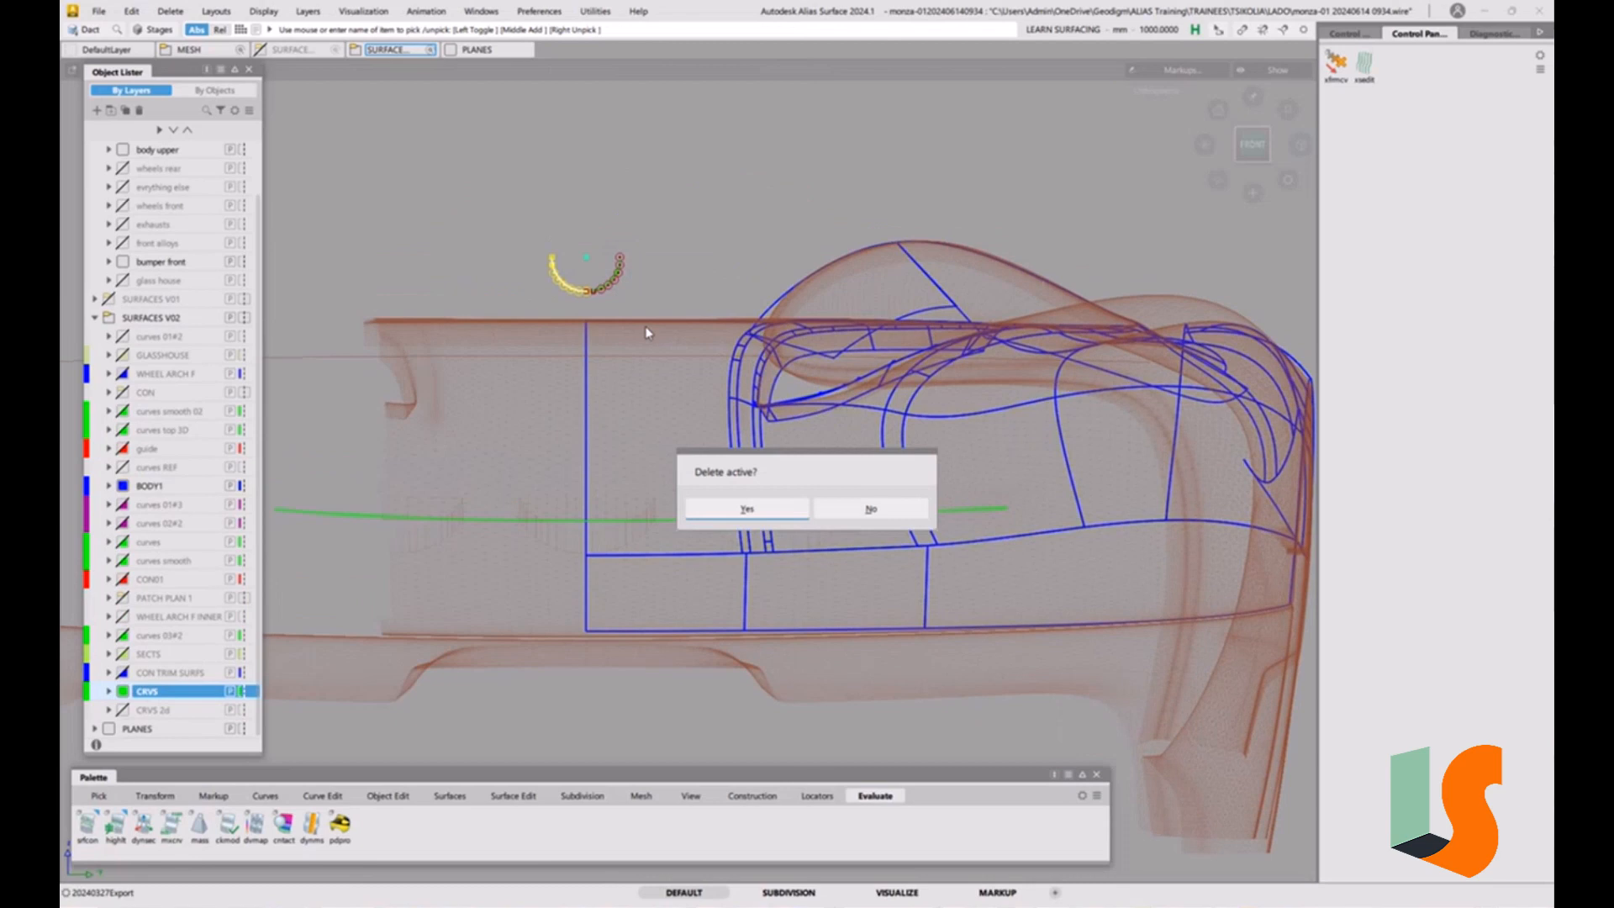
{"action": "left_click", "coordinate": [750, 505]}
Select the remaining quarter arc and move it down towards the hood's front seam.
{"action": "right_click_drag", "start_coordinate": [637, 533], "coordinate": [641, 486], "text": "alt+shift"}
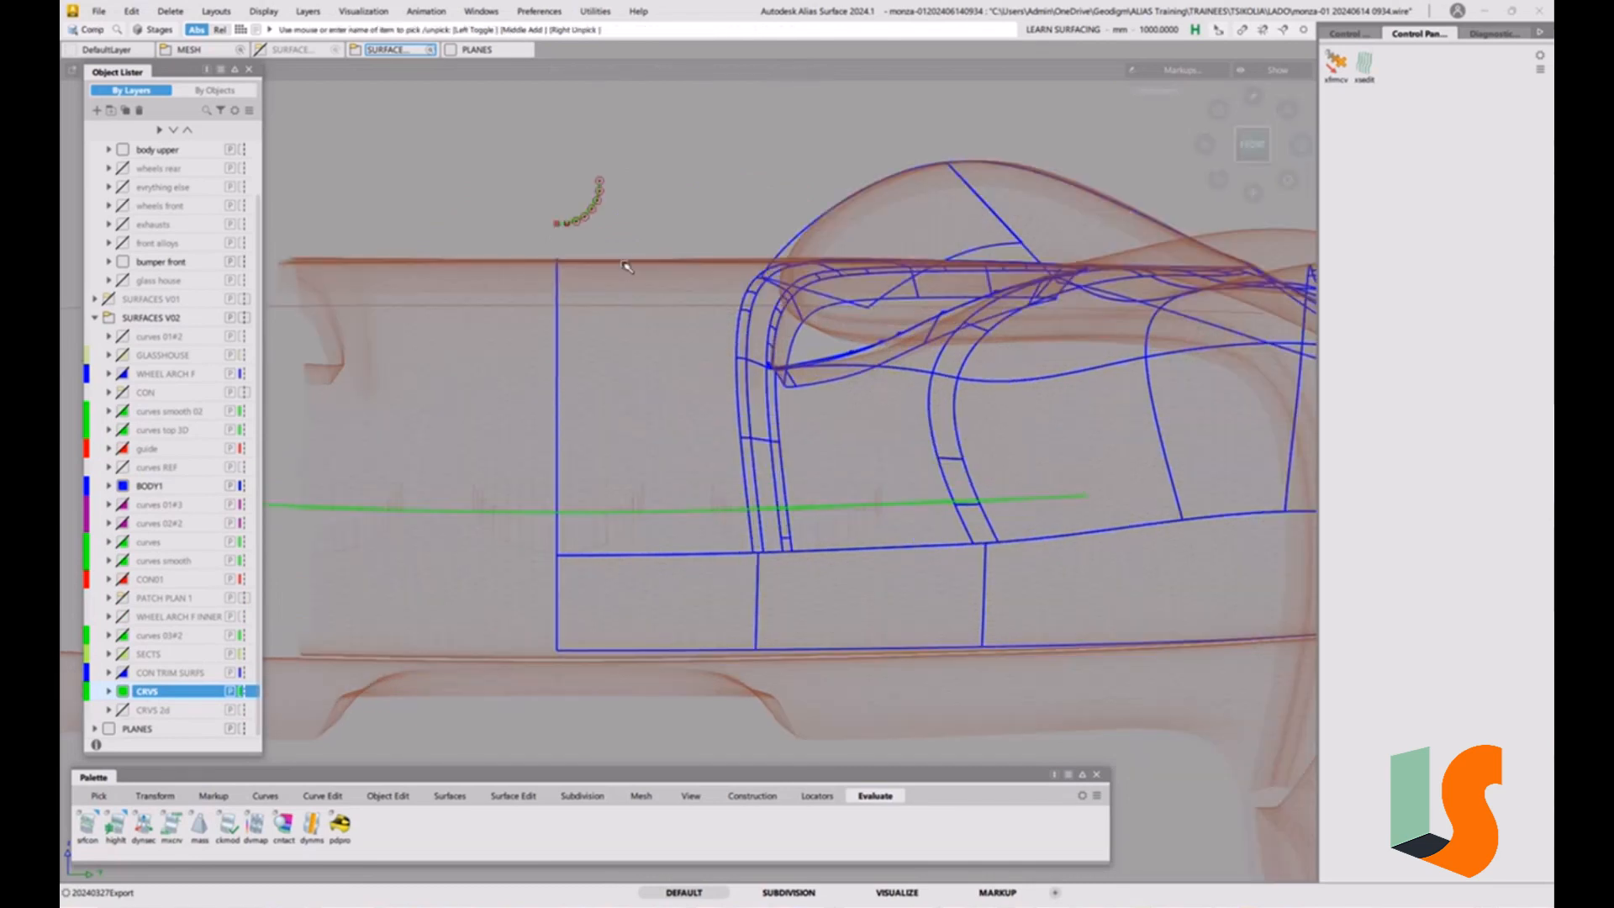
{"action": "left_click_drag", "start_coordinate": [626, 265], "coordinate": [646, 281], "text": "ctrl+shift"}
{"action": "left_click_drag", "start_coordinate": [616, 174], "coordinate": [592, 242]}
{"action": "middle_click_drag", "start_coordinate": [673, 223], "coordinate": [639, 171], "text": "ctrl+shift"}
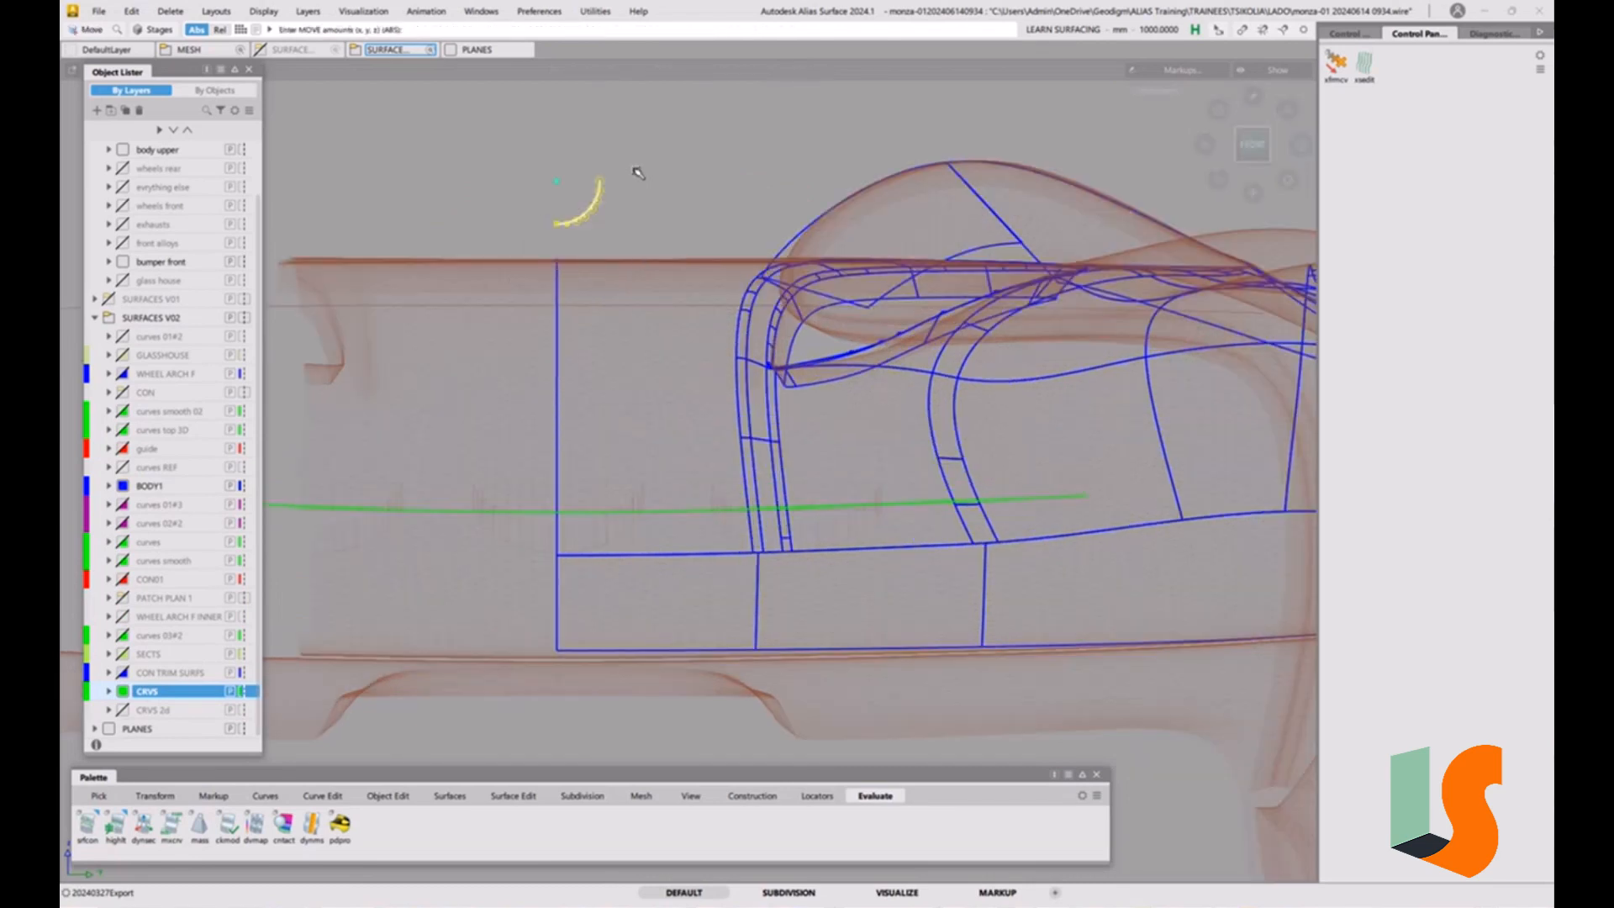
{"action": "right_click_drag", "start_coordinate": [634, 153], "coordinate": [621, 469]}
{"action": "right_click_drag", "start_coordinate": [642, 558], "coordinate": [629, 536], "text": "alt+shift"}
{"action": "middle_click_drag", "start_coordinate": [627, 535], "coordinate": [630, 399], "text": "alt+shift"}
Move the quarter arc forward so it stands clear in front of the car's nose.
{"action": "left_click_drag", "start_coordinate": [523, 443], "coordinate": [613, 280], "text": "alt+shift"}
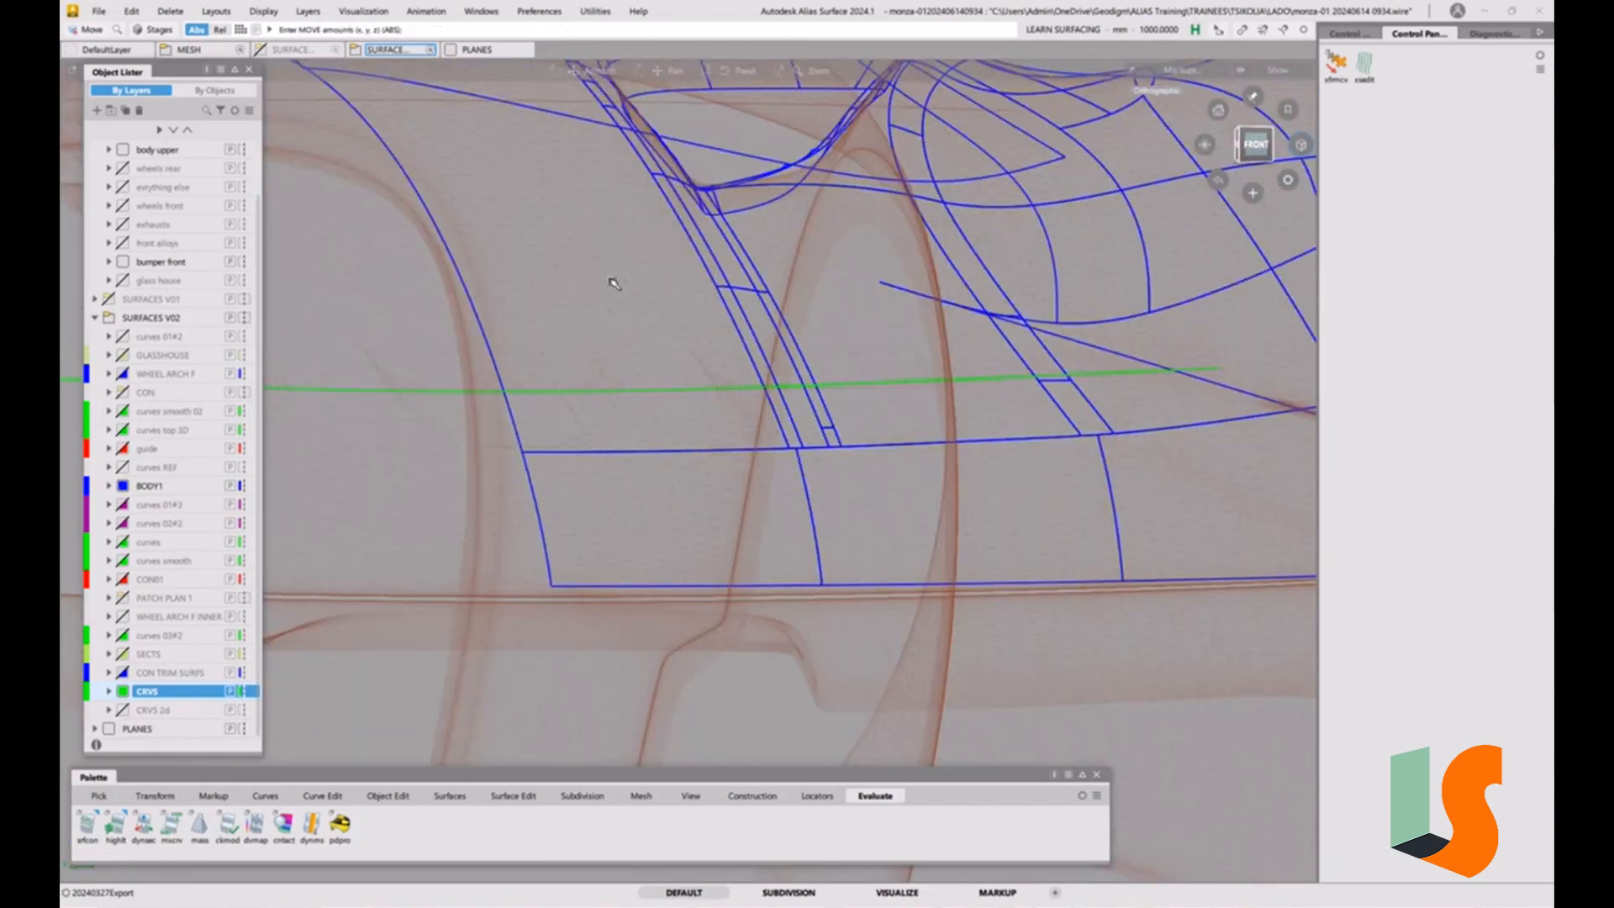
{"action": "right_click_drag", "start_coordinate": [613, 281], "coordinate": [561, 448], "text": "alt+shift"}
{"action": "left_click_drag", "start_coordinate": [562, 448], "coordinate": [669, 544], "text": "alt+shift"}
{"action": "middle_click_drag", "start_coordinate": [381, 313], "coordinate": [588, 378], "text": "alt+shift"}
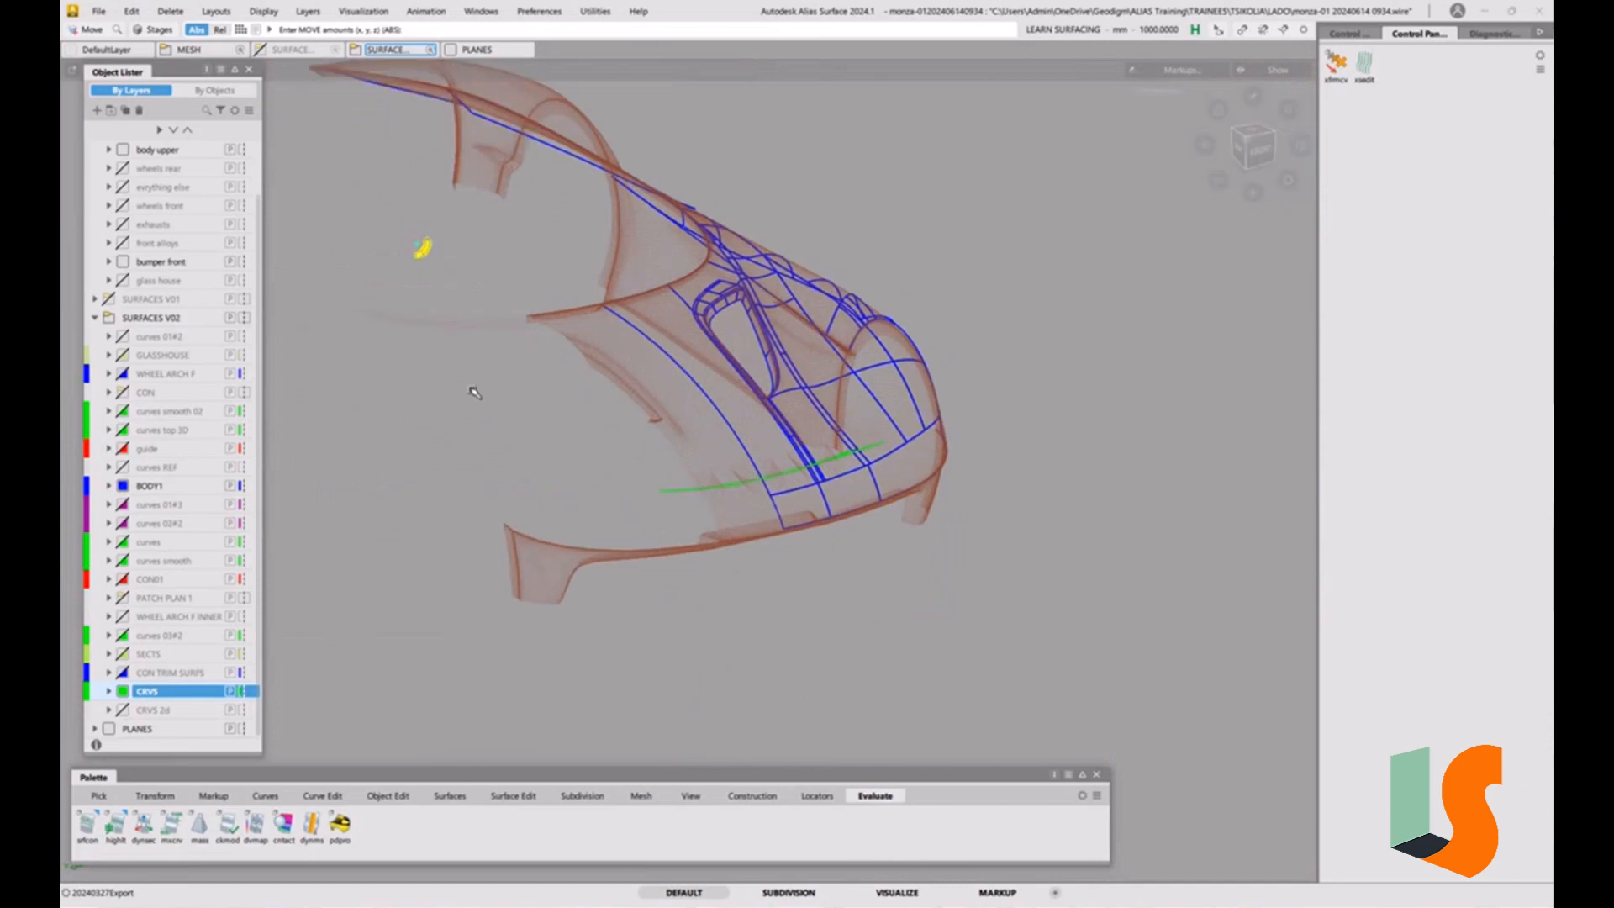
{"action": "middle_click_drag", "start_coordinate": [476, 391], "coordinate": [472, 362], "text": "ctrl+shift"}
{"action": "left_click_drag", "start_coordinate": [349, 262], "coordinate": [832, 523]}
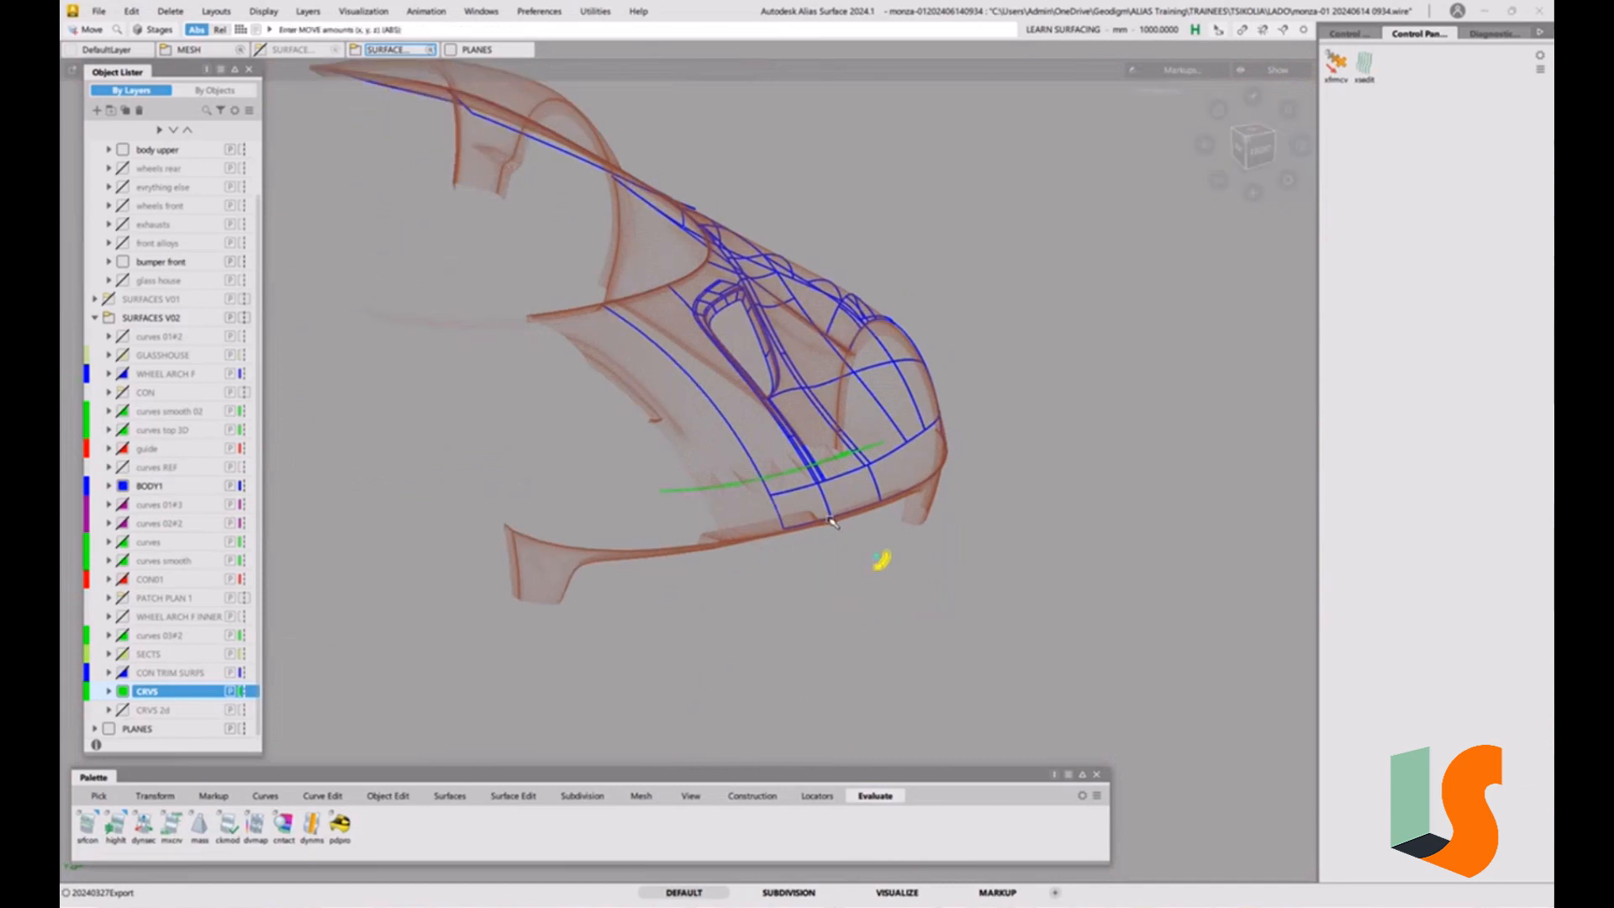
Widen the quarter arc with non-proportional scaling and place its lower end just above the hood's front seam at the centreline.
{"action": "left_click", "coordinate": [1253, 147]}
{"action": "right_click_drag", "start_coordinate": [775, 476], "coordinate": [811, 406], "text": "alt+shift"}
{"action": "right_click_drag", "start_coordinate": [760, 531], "coordinate": [805, 518], "text": "ctrl+shift"}
{"action": "middle_click_drag", "start_coordinate": [821, 508], "coordinate": [929, 501]}
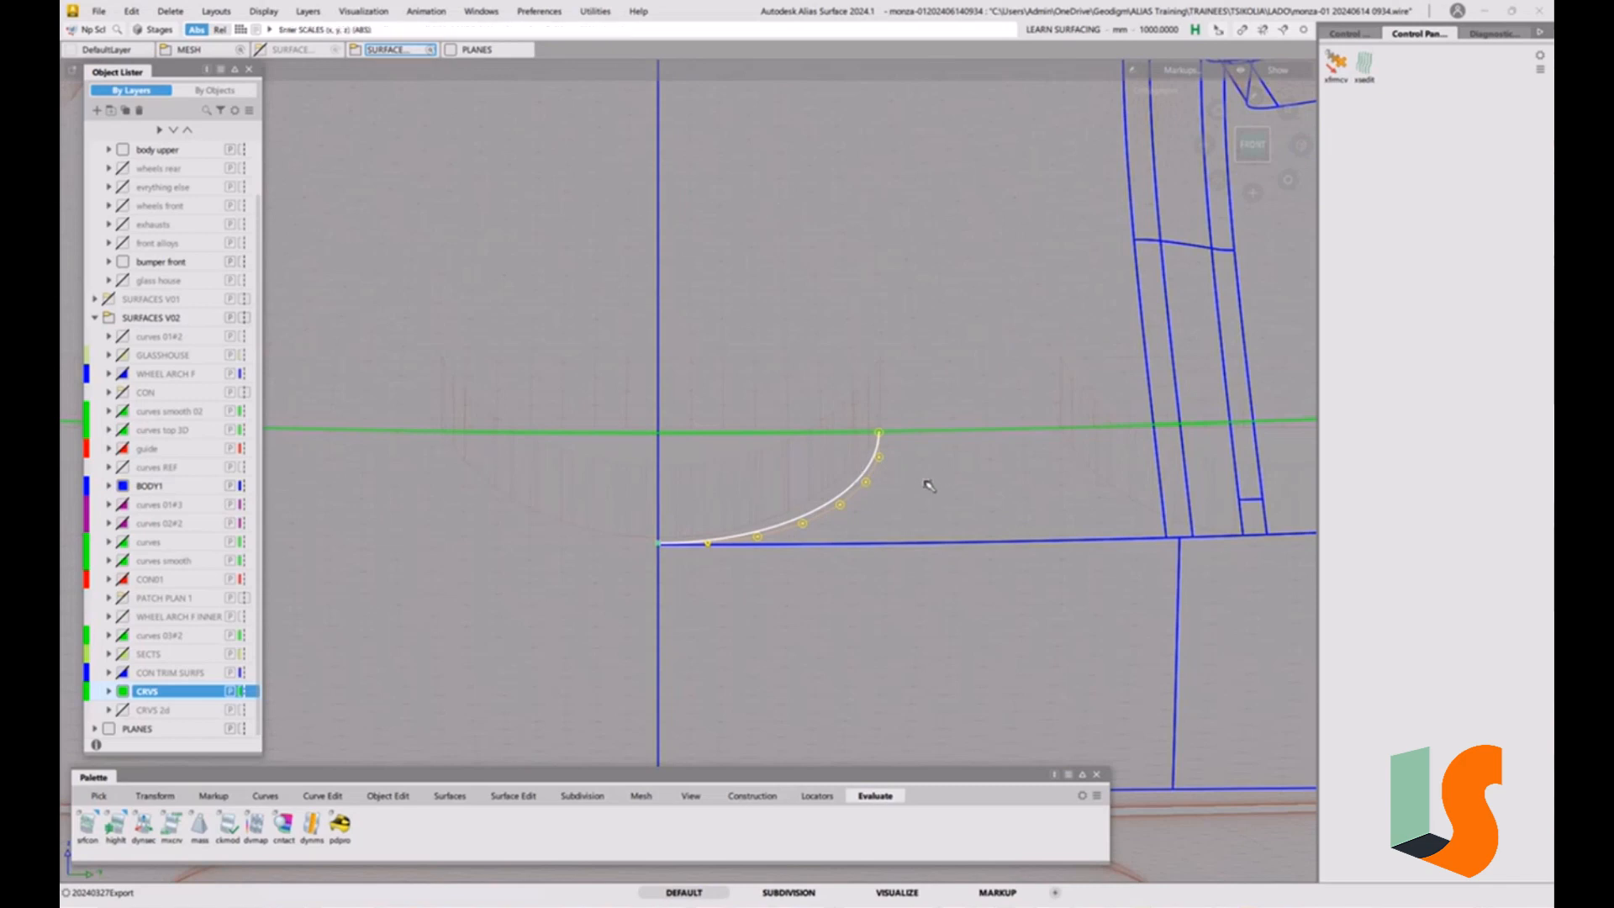
{"action": "mouse_move", "coordinate": [928, 485]}
{"action": "middle_mouse_down"}
{"action": "mouse_move", "coordinate": [953, 501]}
{"action": "mouse_move", "coordinate": [933, 497]}
{"action": "mouse_move", "coordinate": [937, 480]}
{"action": "middle_mouse_up"}
{"action": "right_click_drag", "start_coordinate": [946, 511], "coordinate": [946, 506]}
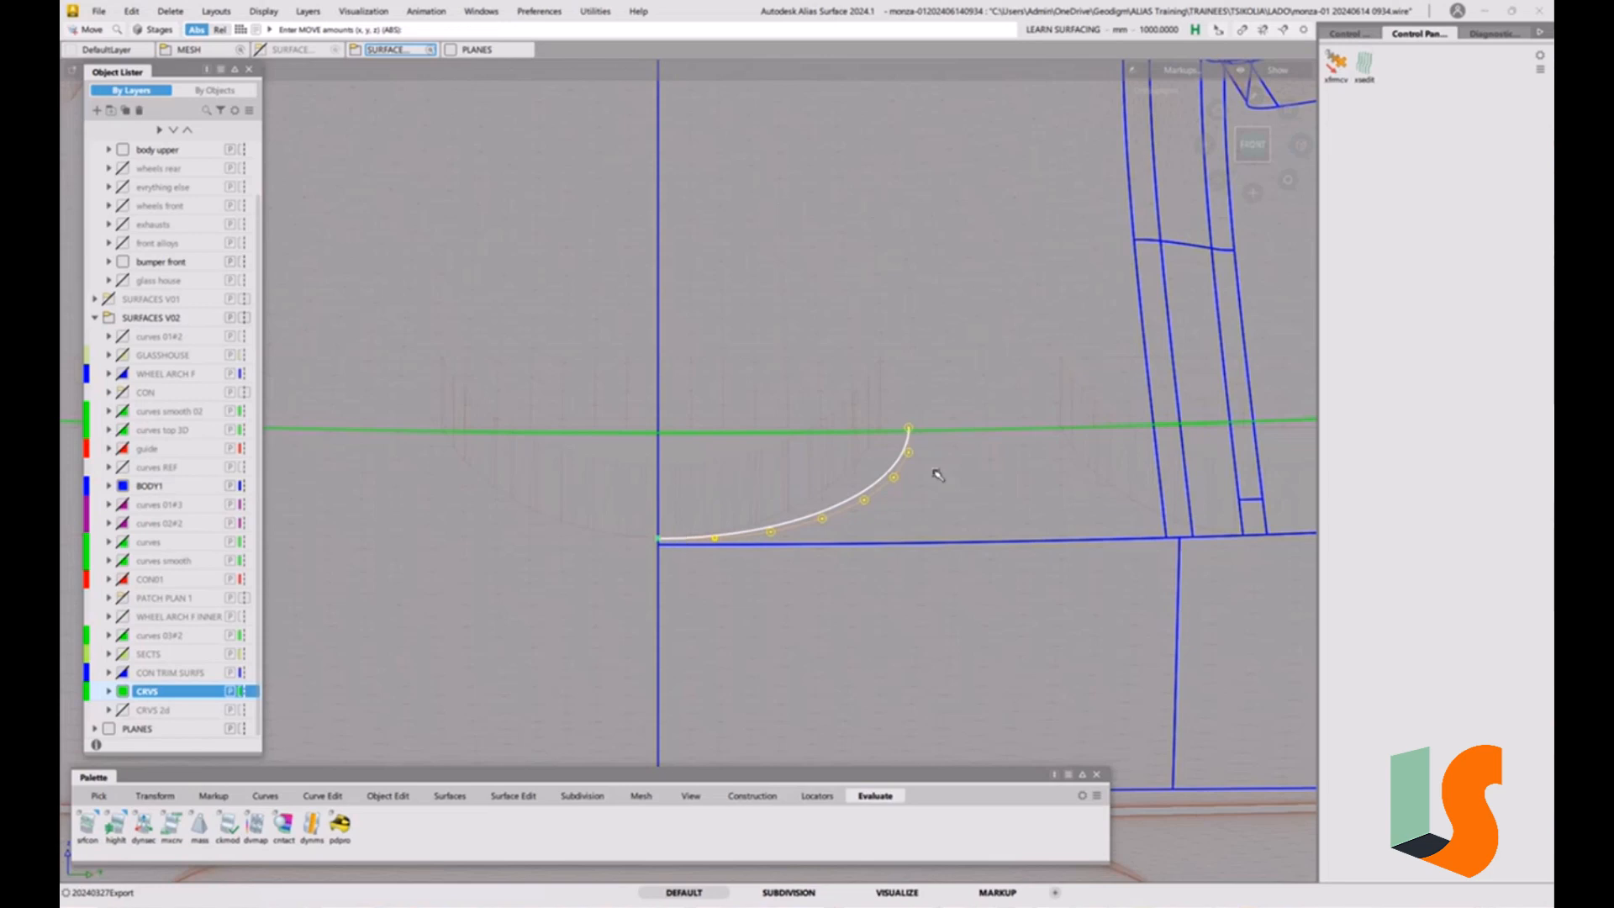
Scale the arc taller non-proportionally so its upper end extends past the green construction curve.
{"action": "middle_click_drag", "start_coordinate": [965, 476], "coordinate": [923, 490], "text": "ctrl+shift"}
{"action": "right_click_drag", "start_coordinate": [974, 504], "coordinate": [981, 368]}
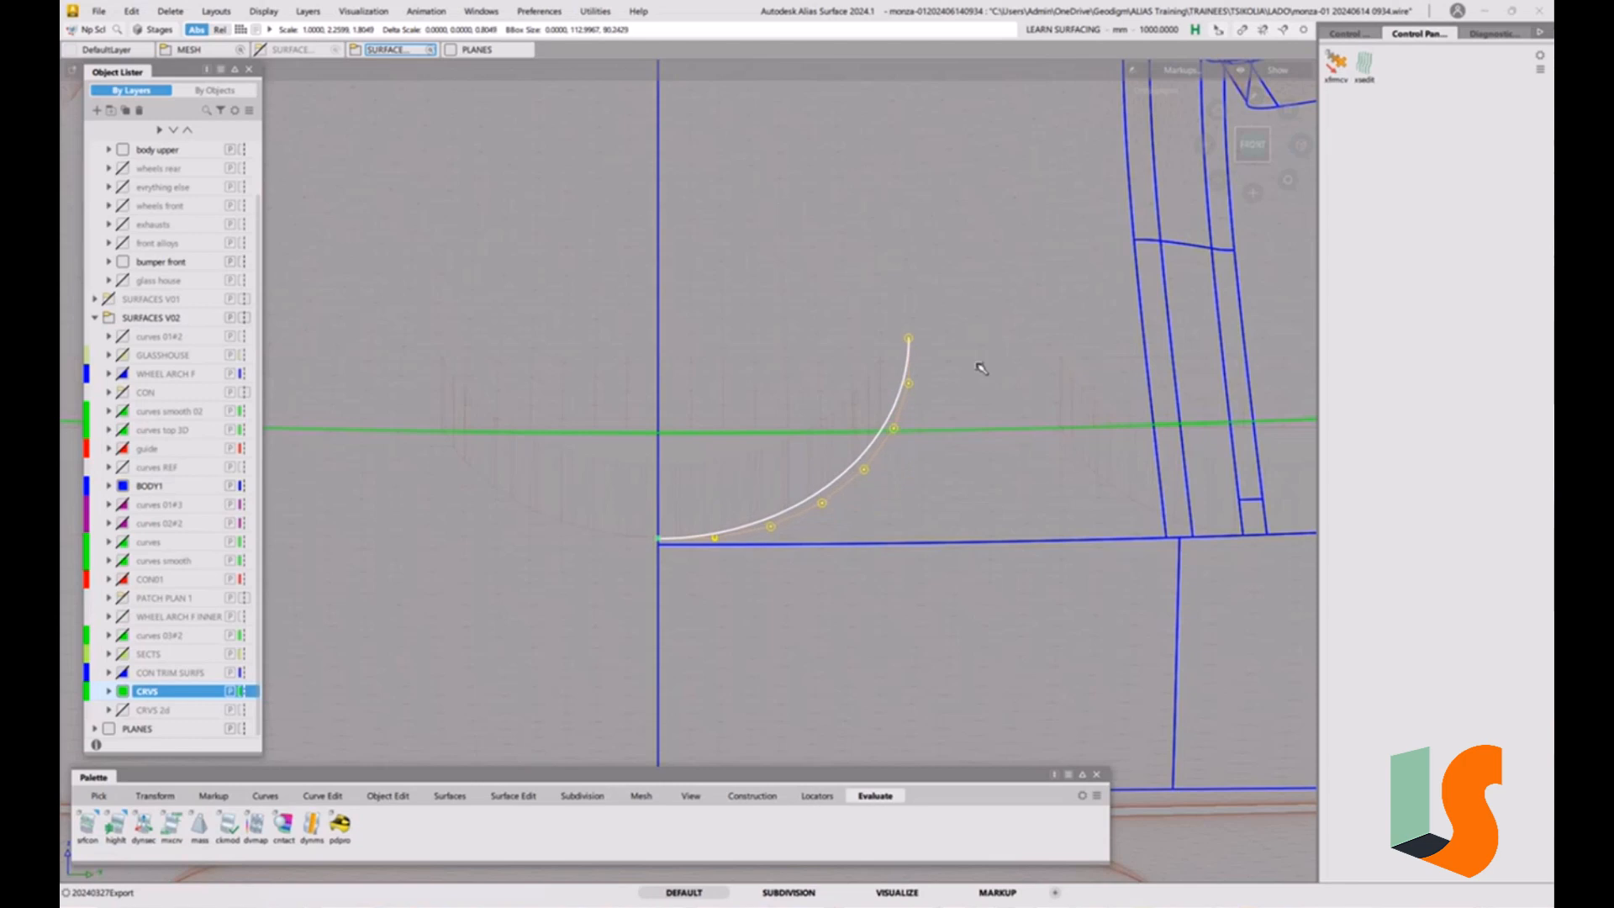
{"action": "right_click_drag", "start_coordinate": [948, 454], "coordinate": [1027, 461], "text": "alt+shift"}
{"action": "left_click_drag", "start_coordinate": [1026, 538], "coordinate": [1021, 442], "text": "ctrl+shift"}
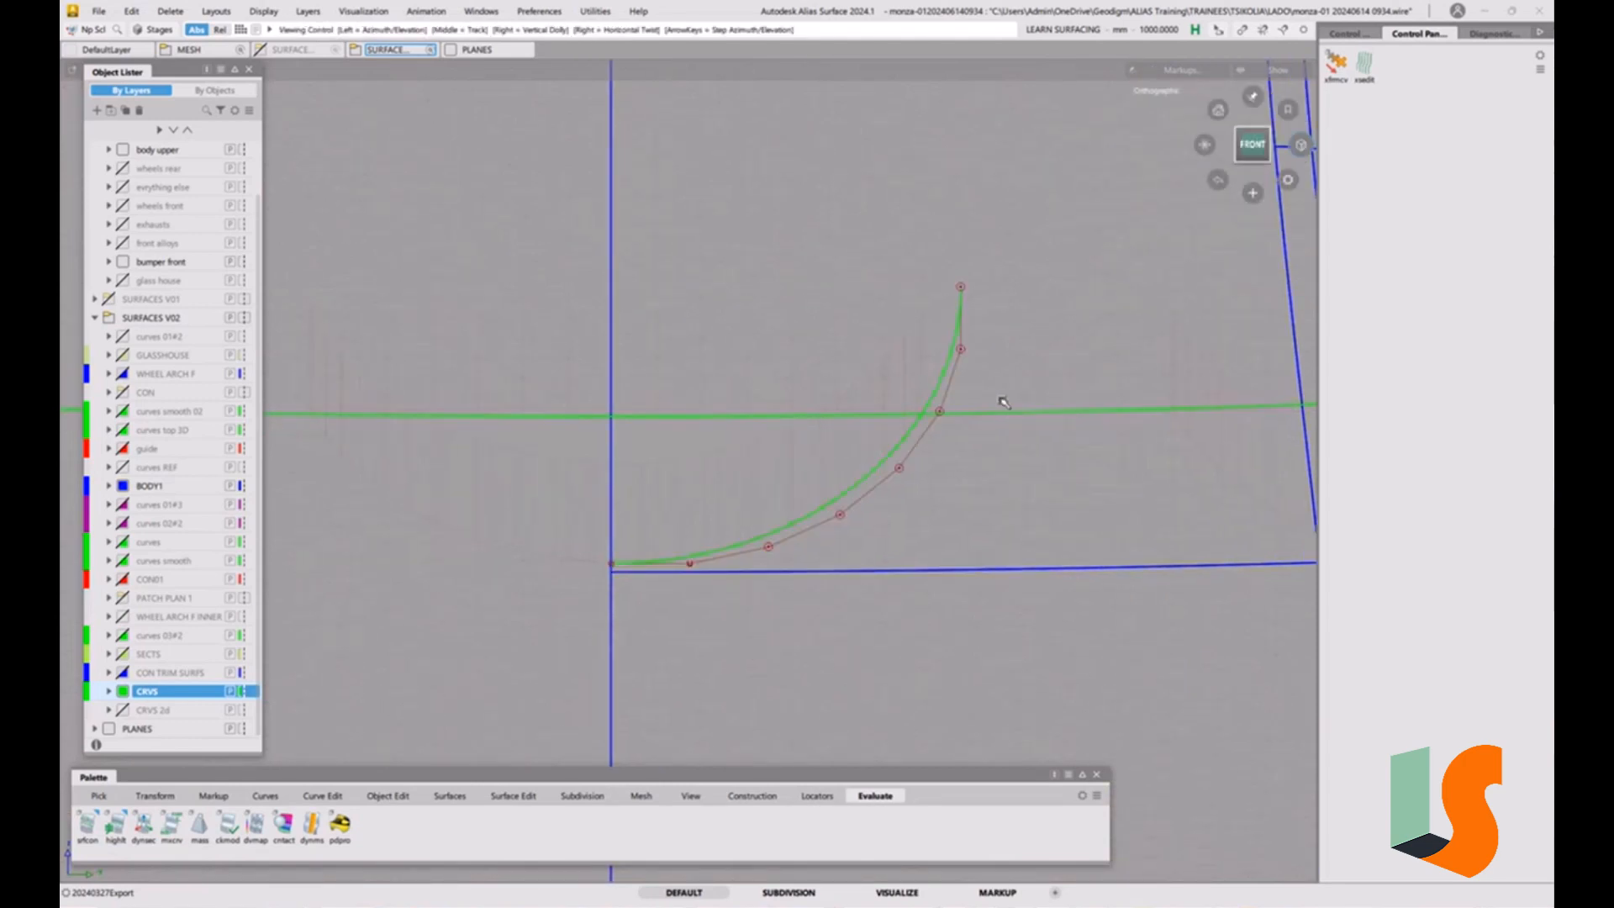
Project the scaled arc along the X vector onto the hood surface beside the centreline, creating a curve.
{"action": "right_click_drag", "start_coordinate": [1001, 400], "coordinate": [975, 592], "text": "alt+shift"}
{"action": "left_click_drag", "start_coordinate": [975, 592], "coordinate": [907, 390], "text": "alt+shift"}
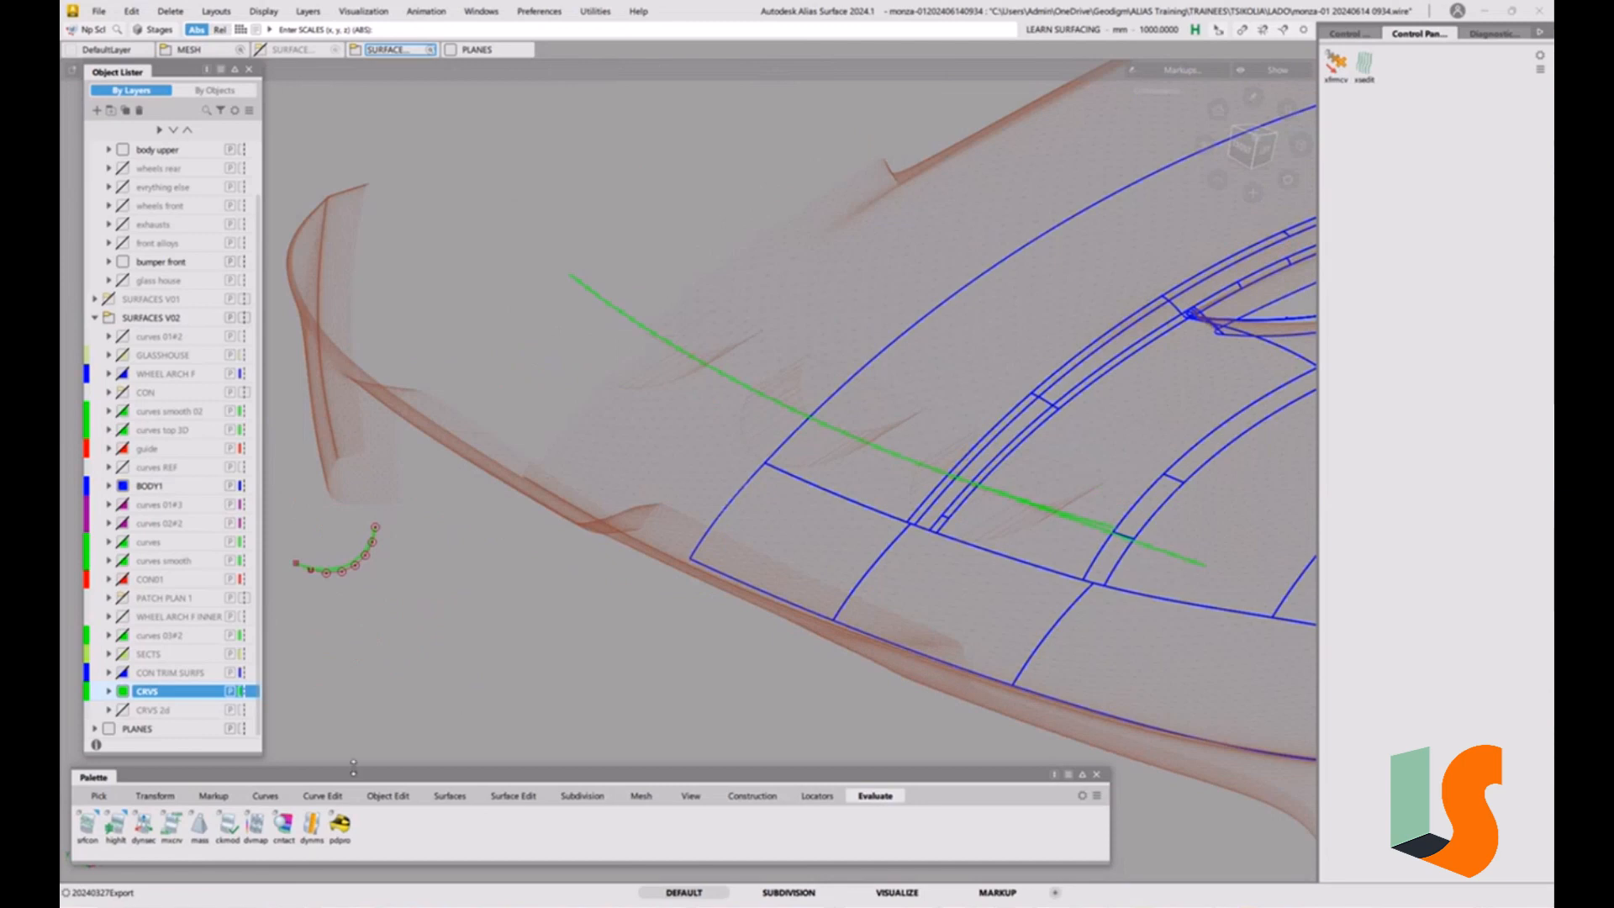
{"action": "left_click", "coordinate": [513, 795]}
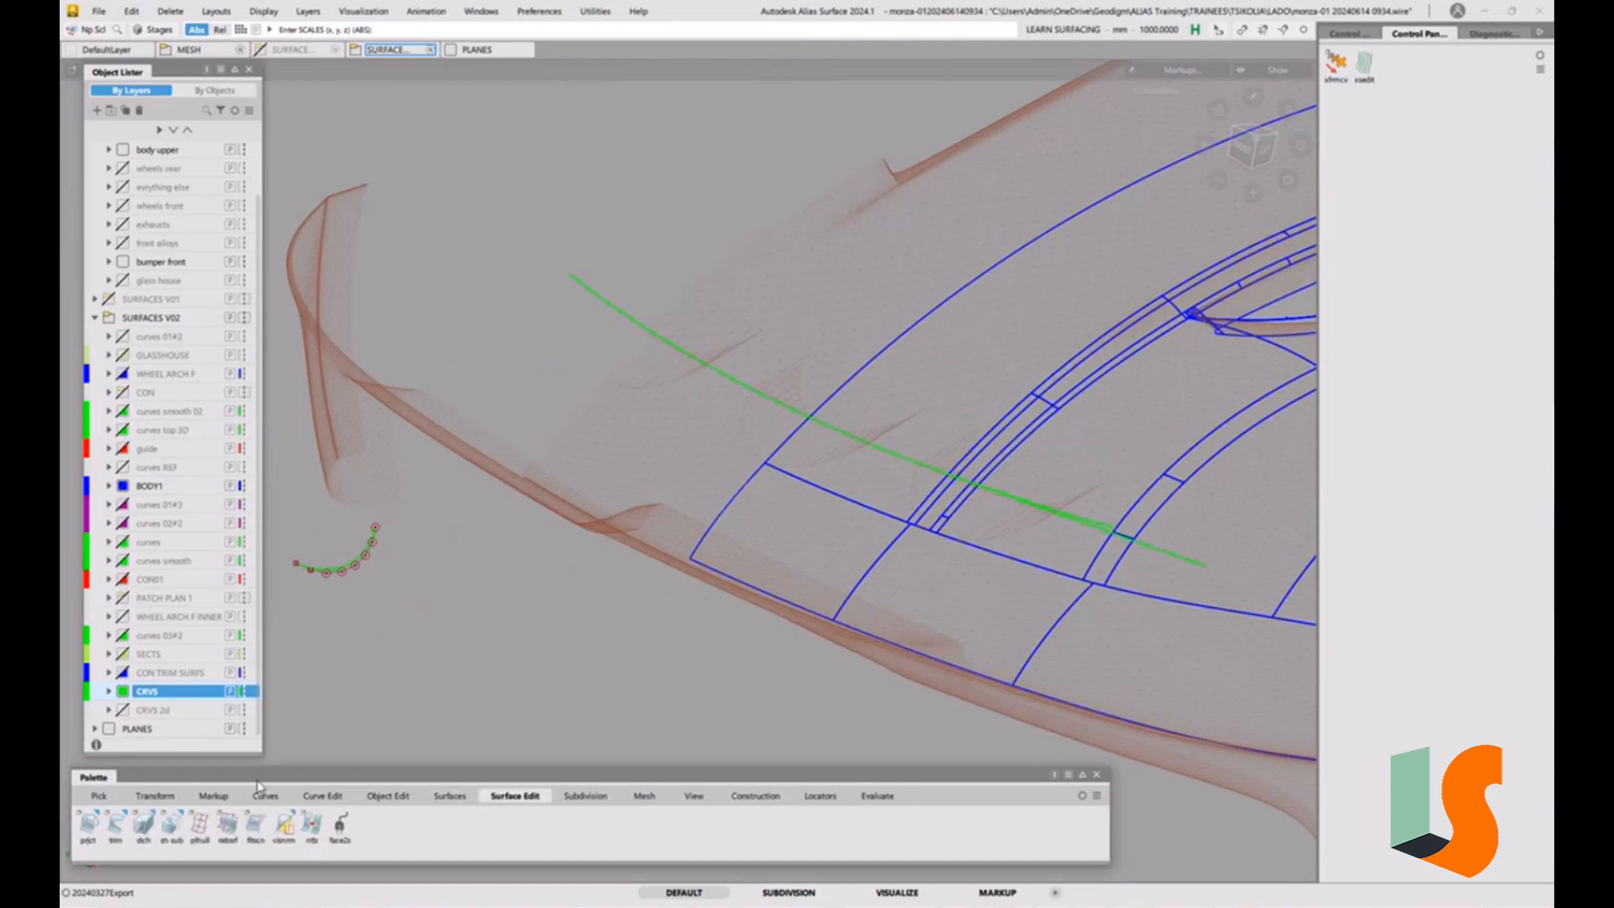
{"action": "left_click", "coordinate": [91, 829]}
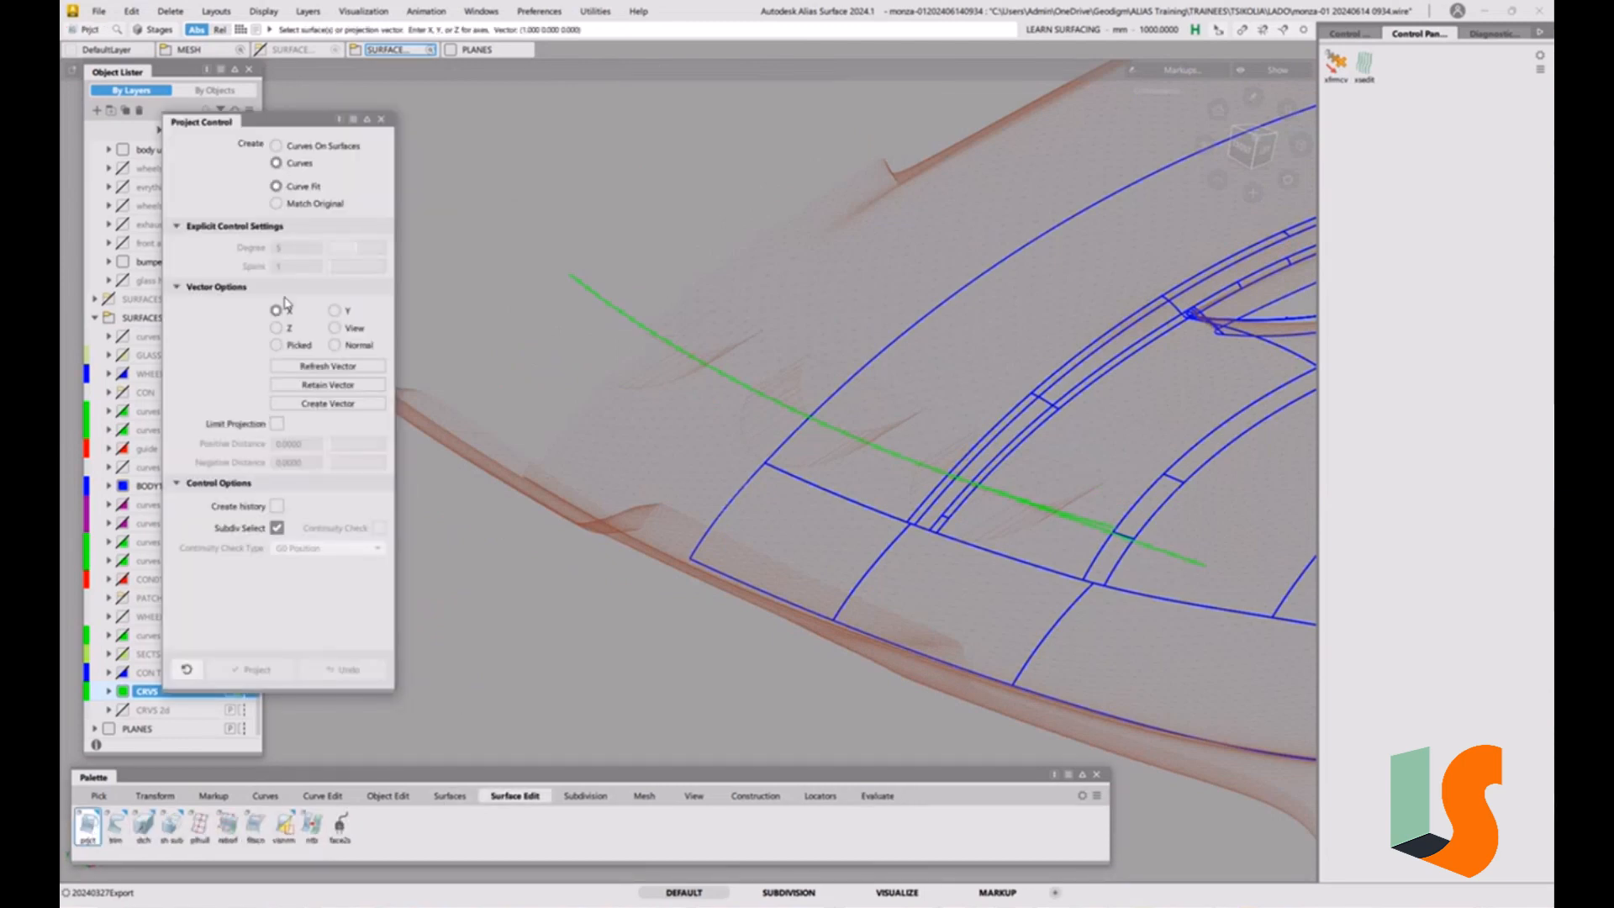
{"action": "left_click", "coordinate": [799, 437]}
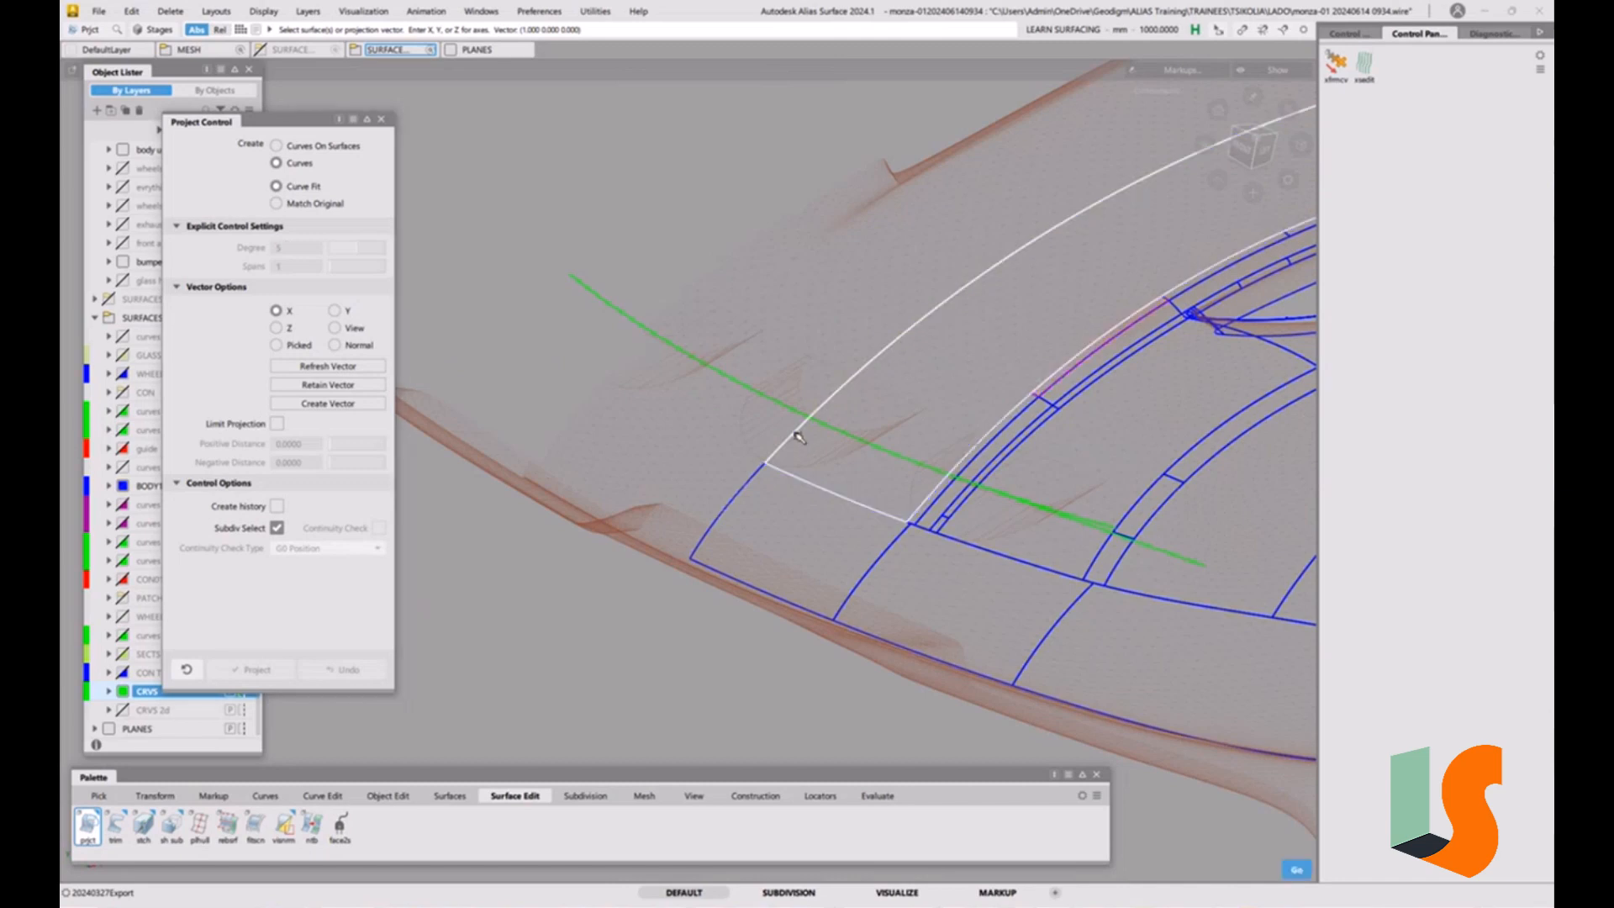
{"action": "left_click_drag", "start_coordinate": [798, 437], "coordinate": [989, 414], "text": "alt+shift"}
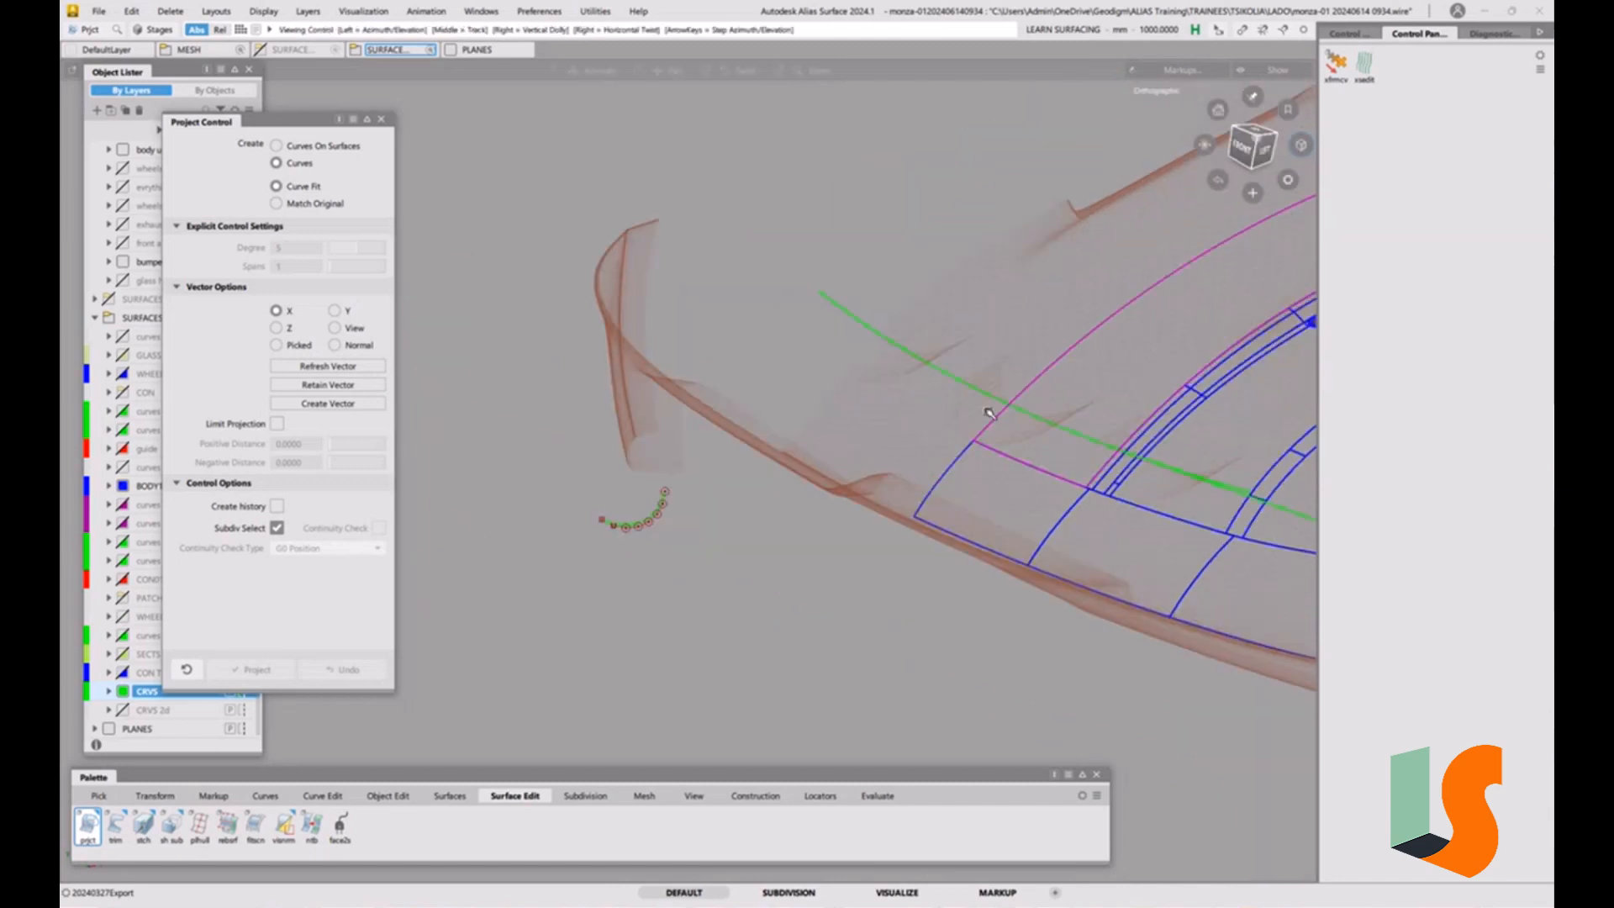
{"action": "left_click", "coordinate": [650, 522]}
{"action": "key", "text": "space"}
{"action": "right_click_drag", "start_coordinate": [1050, 458], "coordinate": [1087, 332], "text": "alt+shift"}
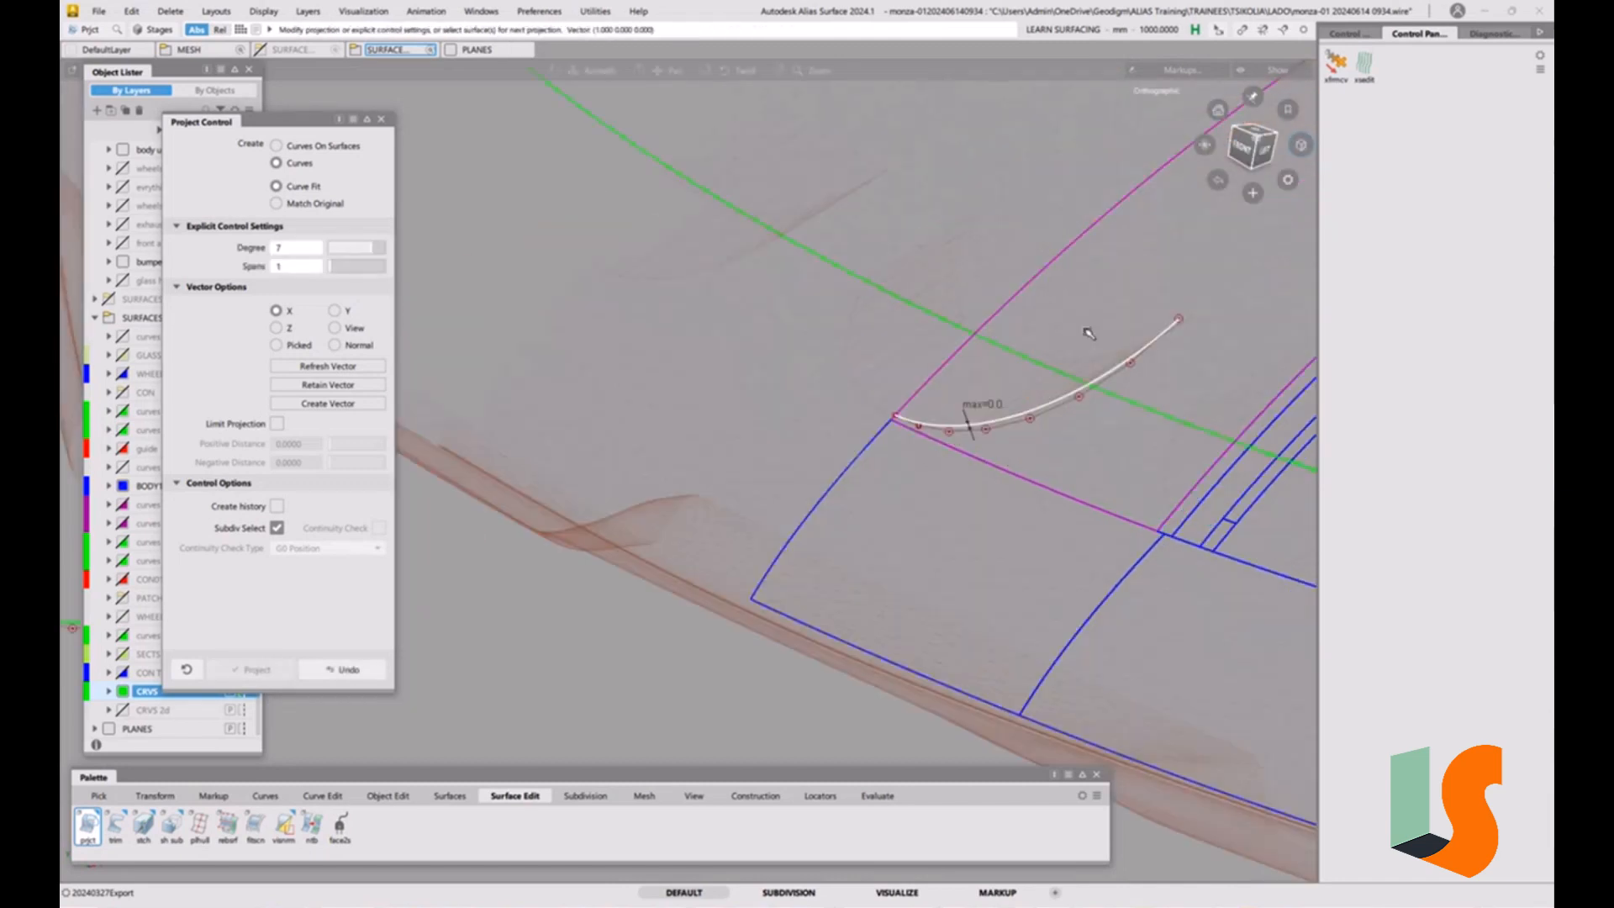
Examine how the projected curve runs across the hood from the centreline edge to the green construction curve.
{"action": "middle_click_drag", "start_coordinate": [1089, 334], "coordinate": [1000, 484], "text": "alt+shift"}
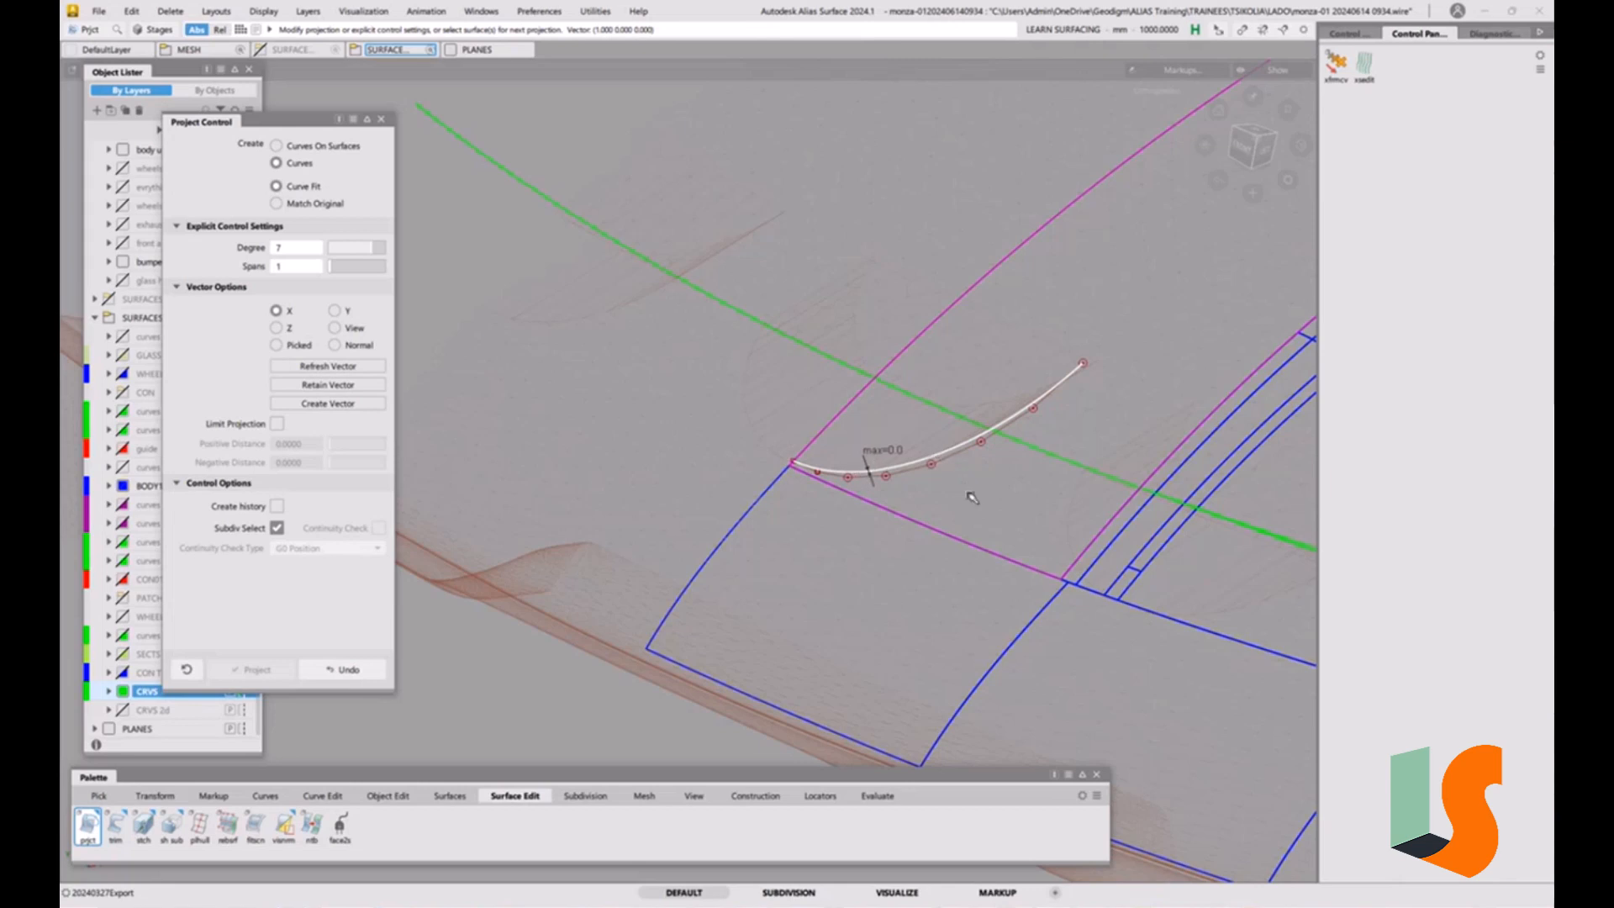
{"action": "left_click_drag", "start_coordinate": [948, 447], "coordinate": [851, 468], "text": "alt+shift"}
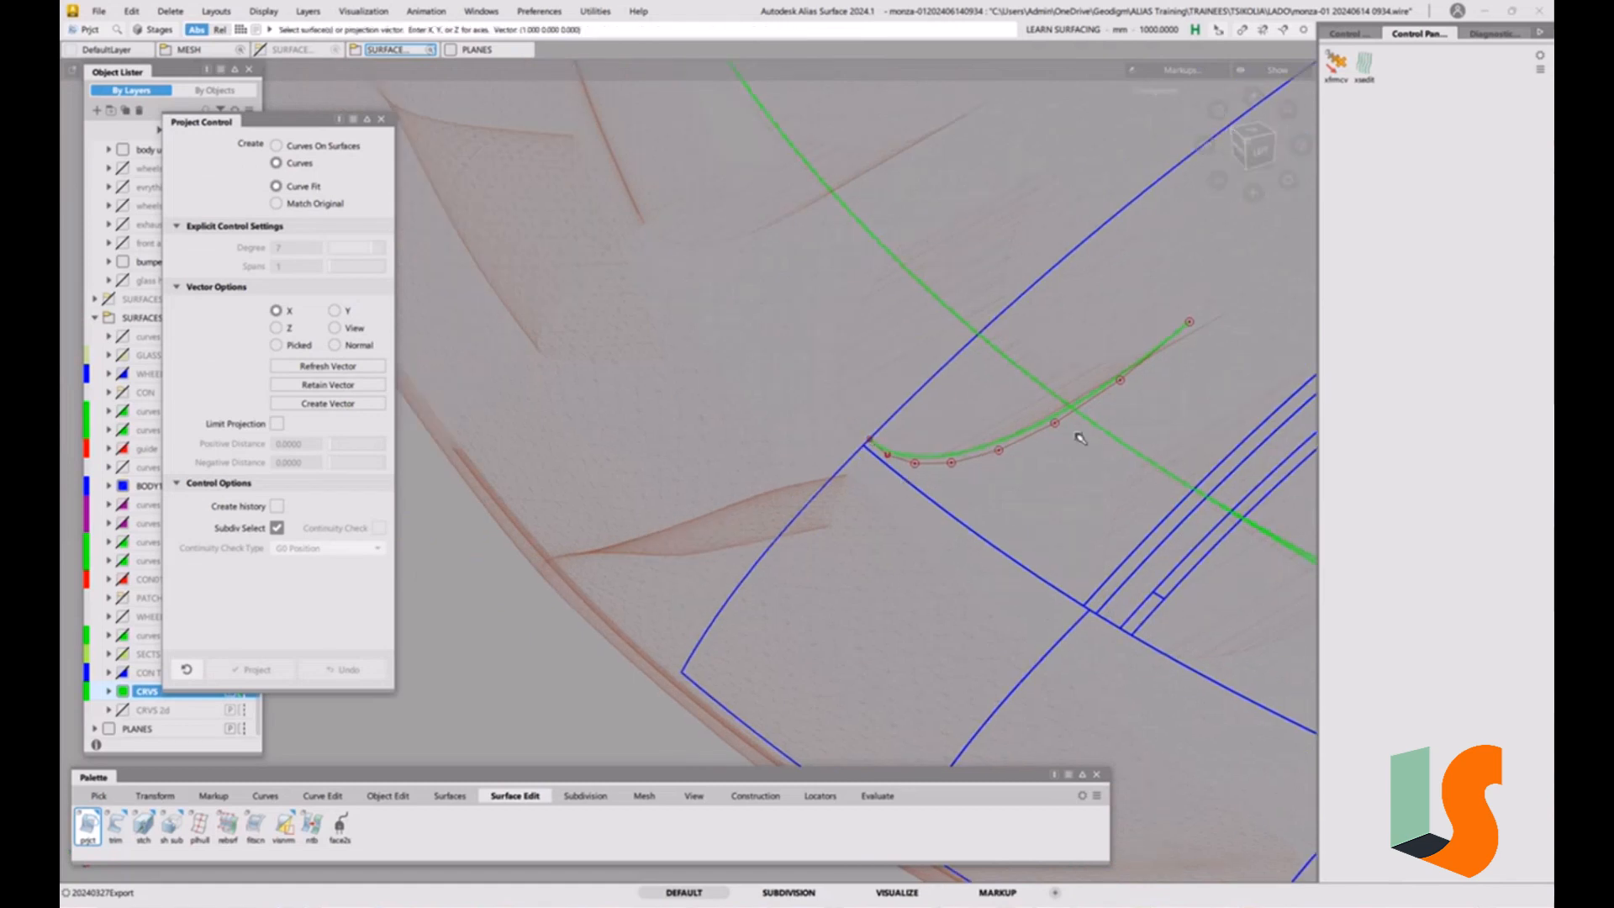
{"action": "left_click_drag", "start_coordinate": [1080, 437], "coordinate": [996, 451], "text": "alt+shift"}
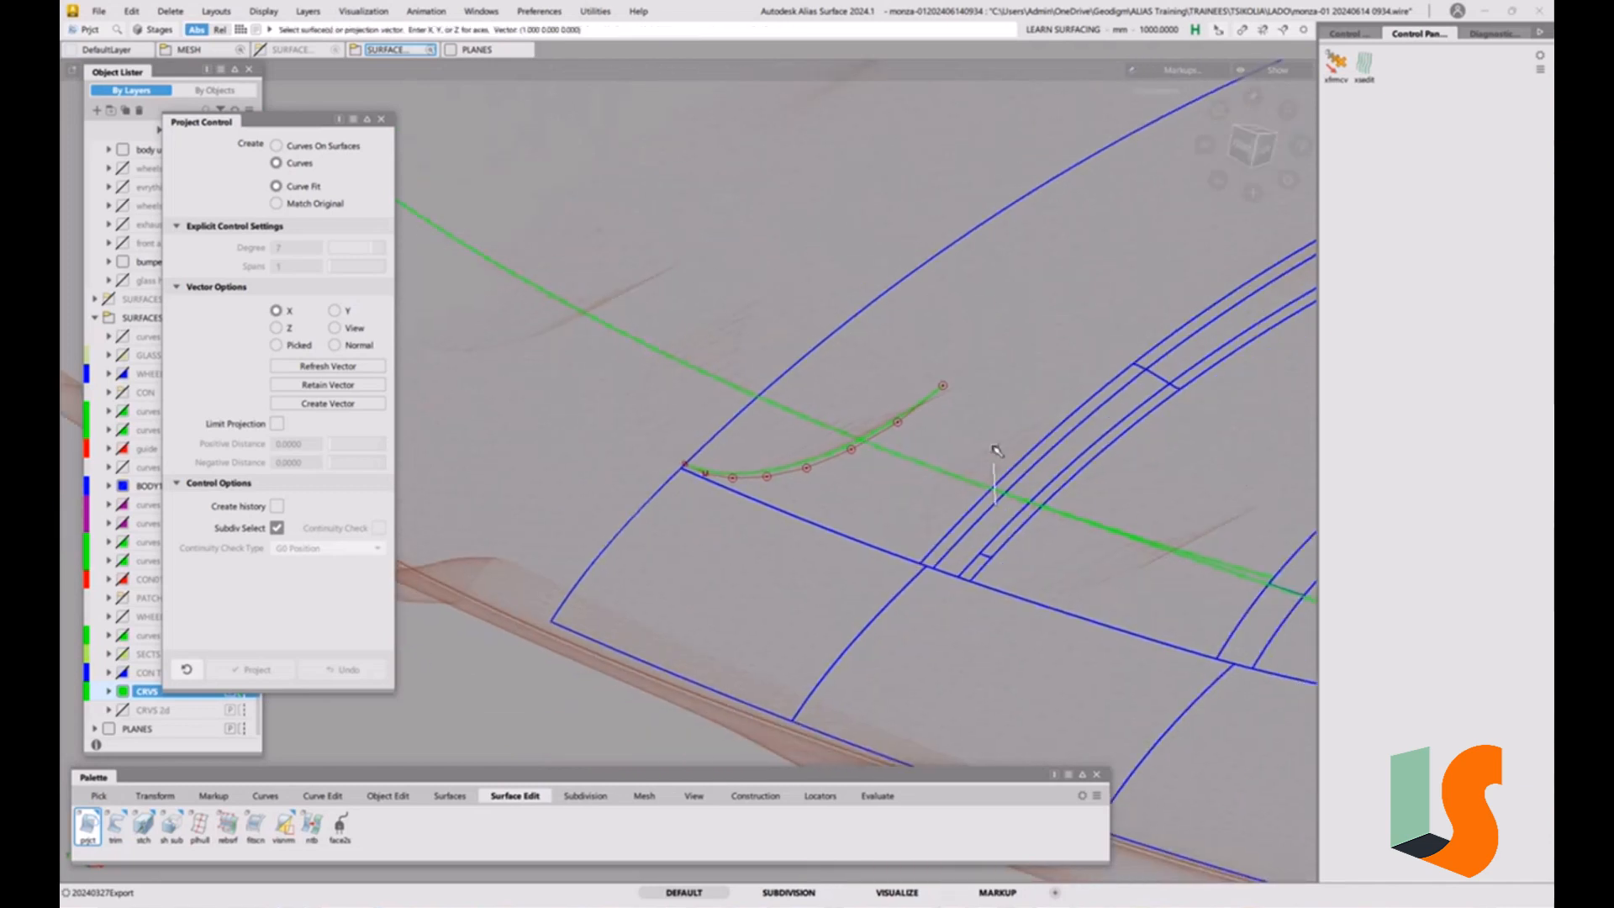
{"action": "left_click_drag", "start_coordinate": [934, 505], "coordinate": [810, 494], "text": "ctrl+shift"}
{"action": "left_click", "coordinate": [926, 465]}
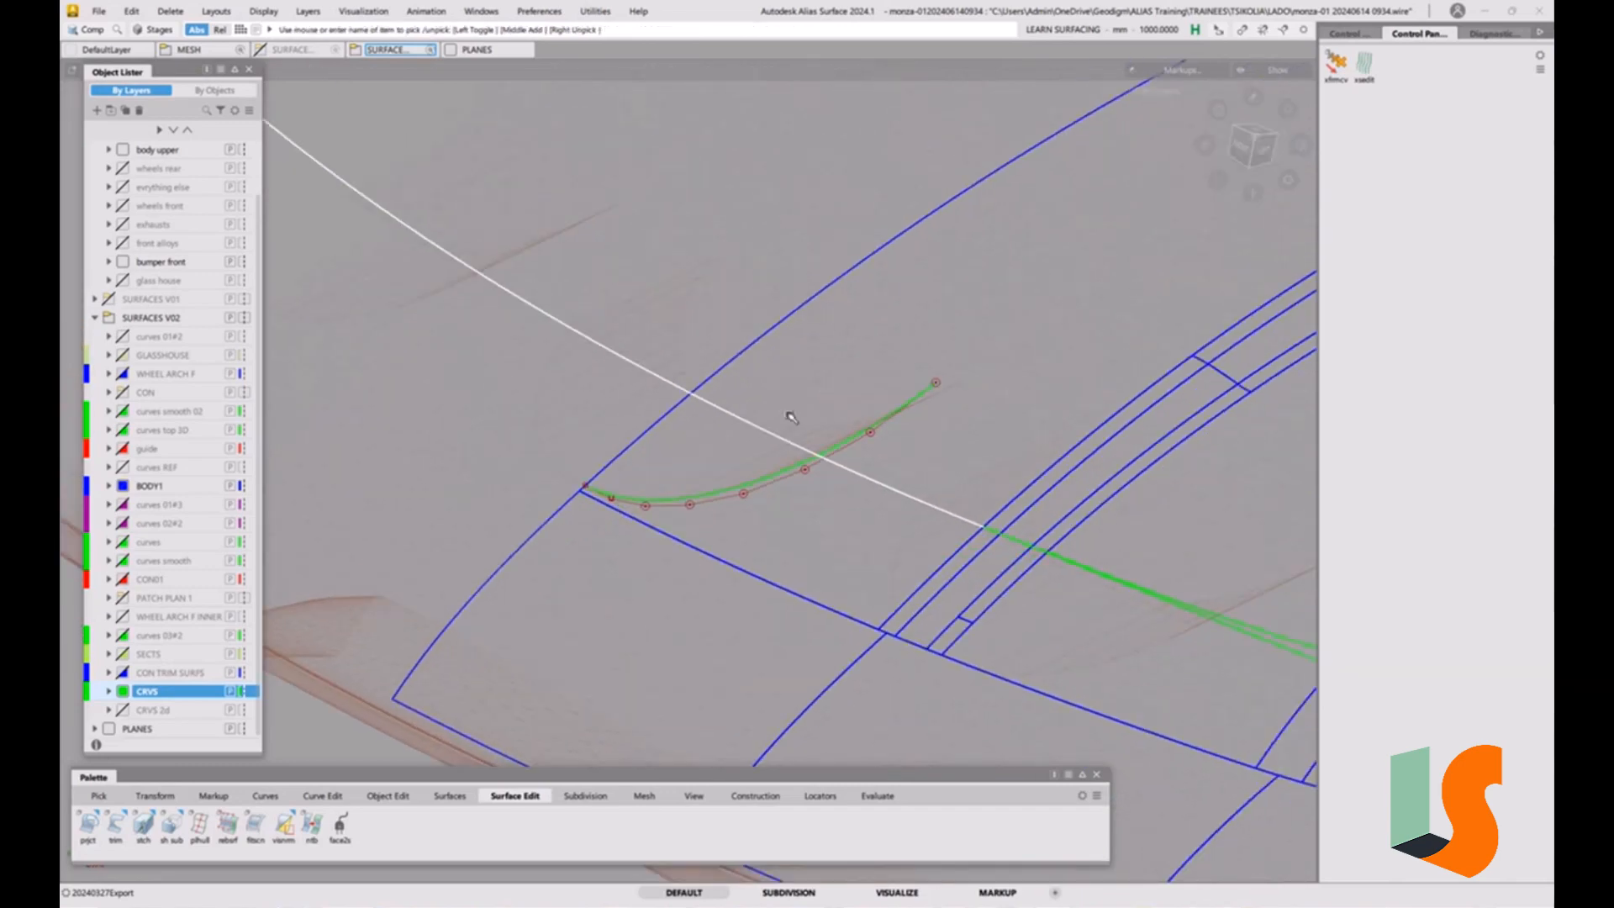
{"action": "left_click", "coordinate": [822, 441]}
{"action": "right_click_drag", "start_coordinate": [822, 442], "coordinate": [731, 471], "text": "alt+shift"}
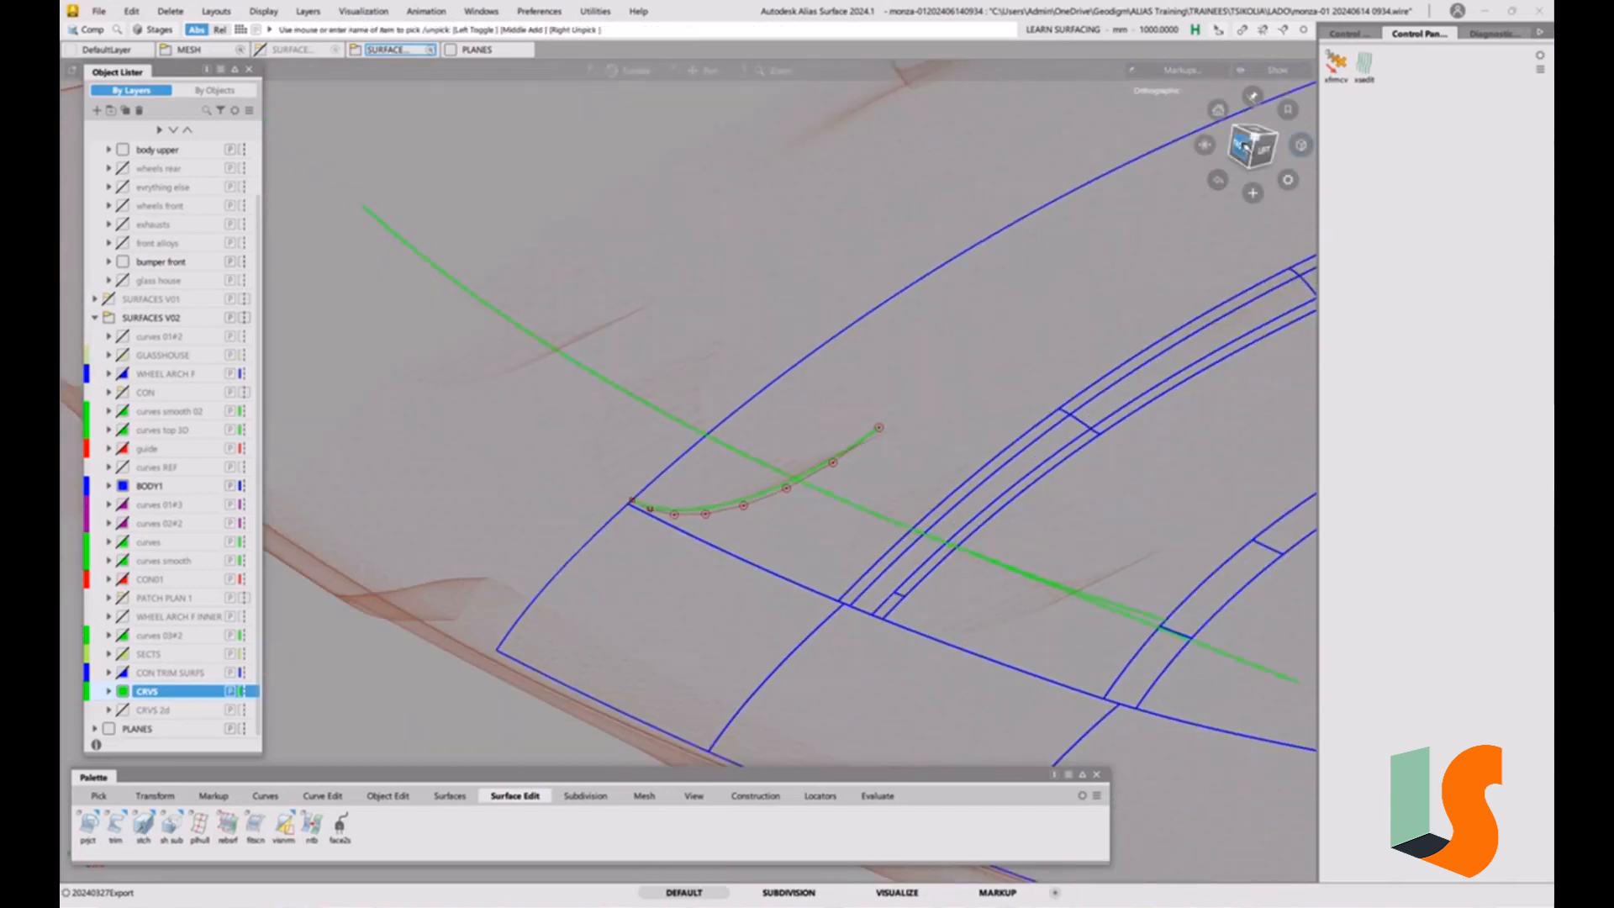
Trim the green construction curve at the hood's centreline edge with Curve Section, keeping the part over the hood surfaces.
{"action": "left_click", "coordinate": [1246, 147]}
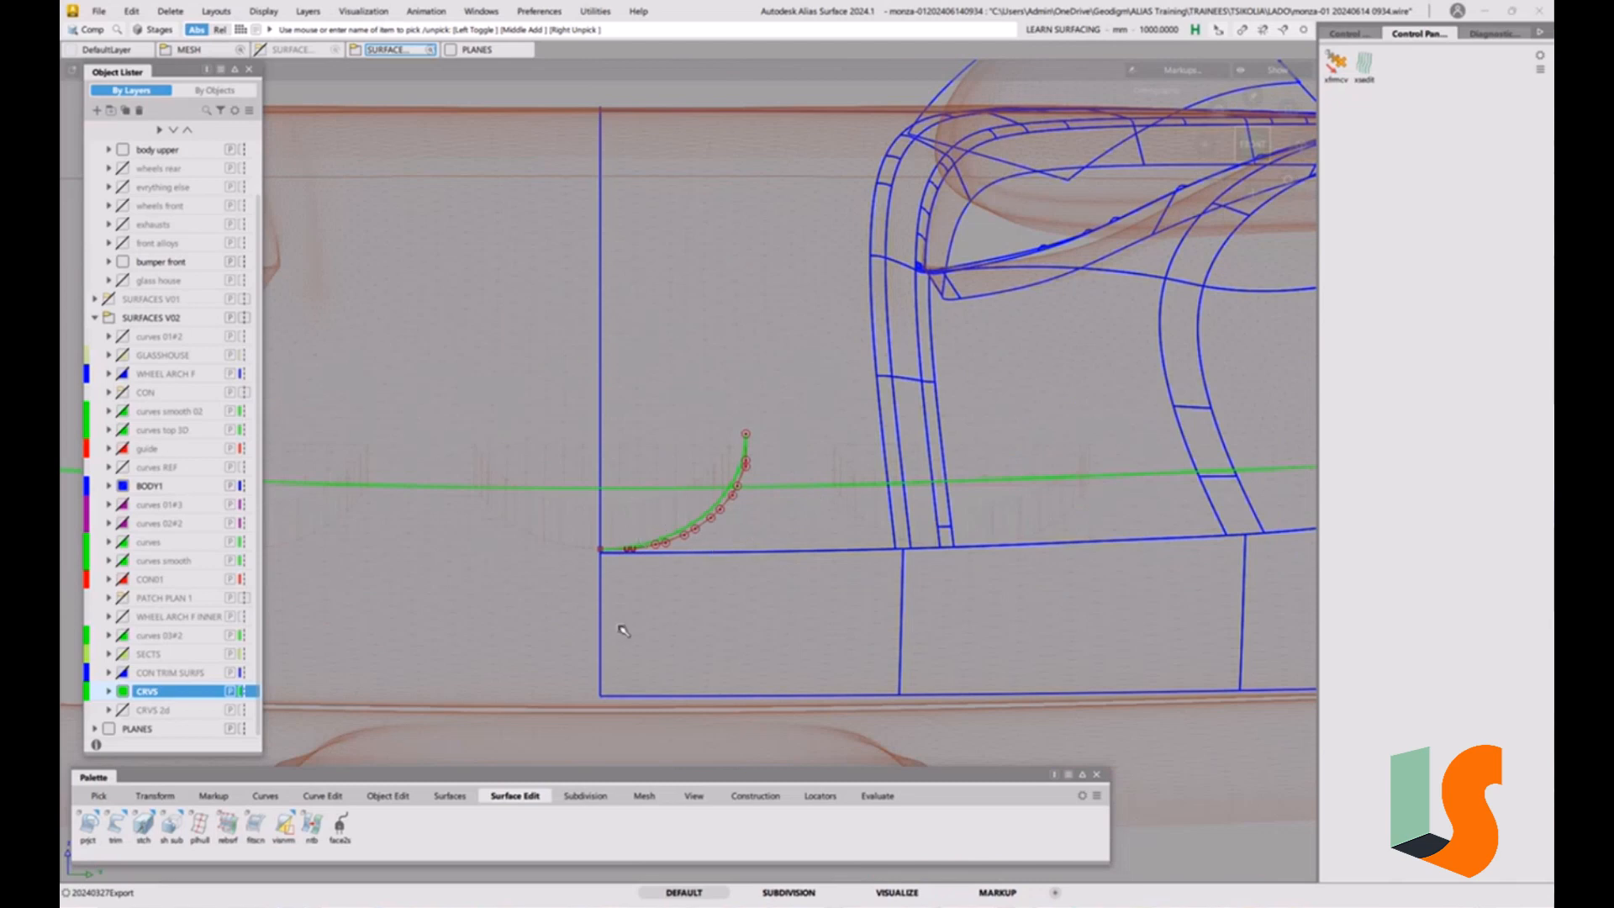
{"action": "left_click", "coordinate": [312, 796]}
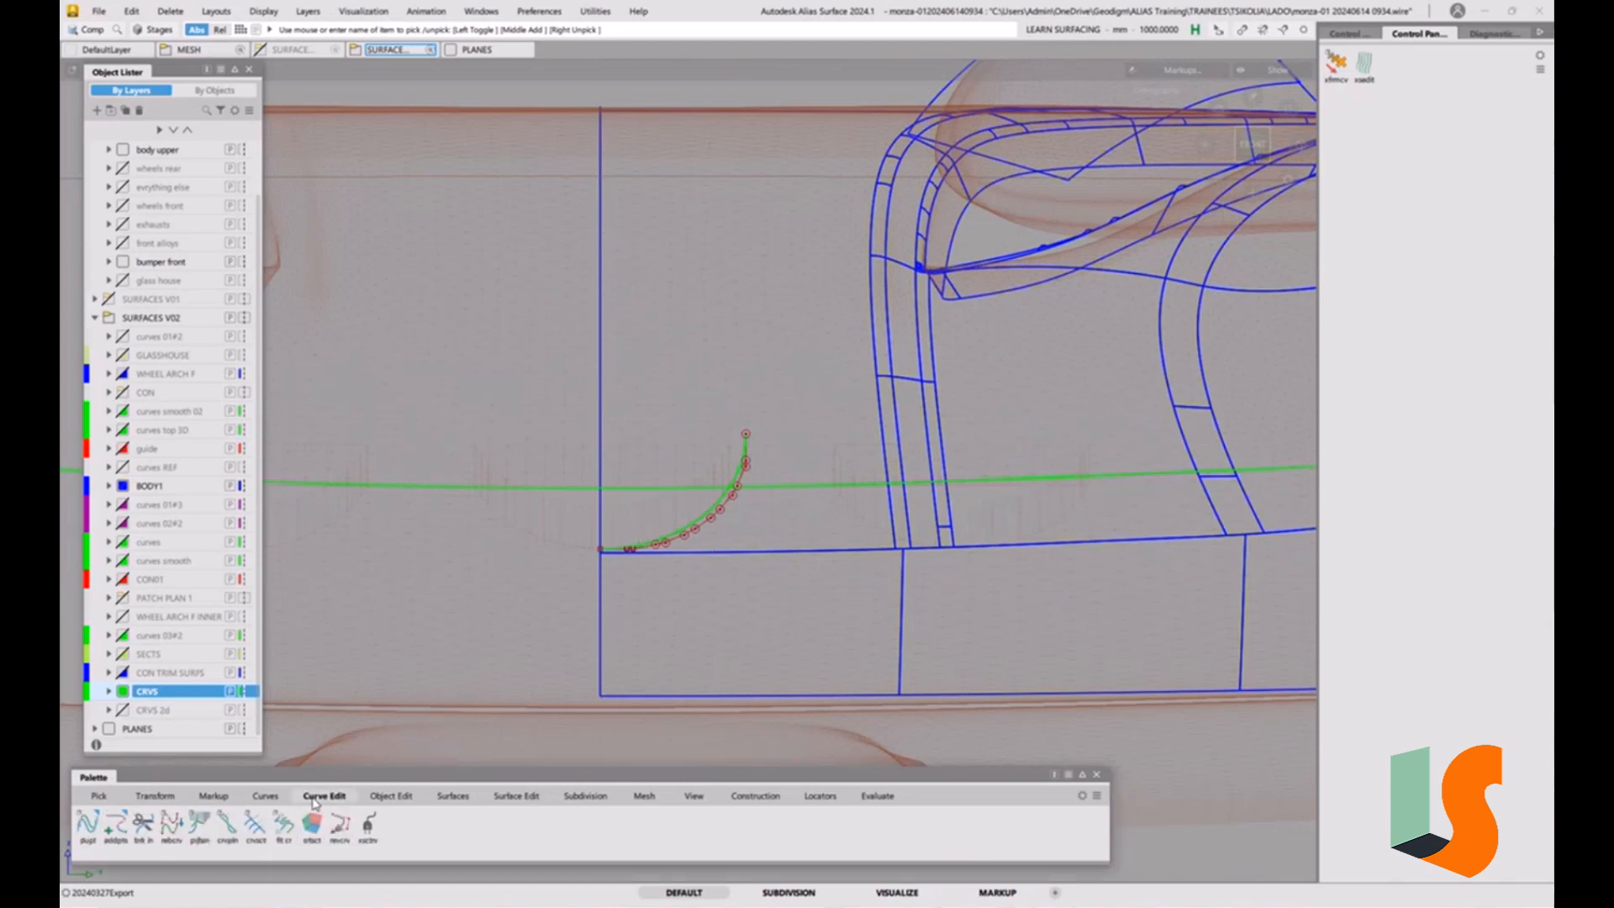
{"action": "left_click", "coordinate": [255, 824]}
{"action": "left_click", "coordinate": [643, 489]}
{"action": "key", "text": "space"}
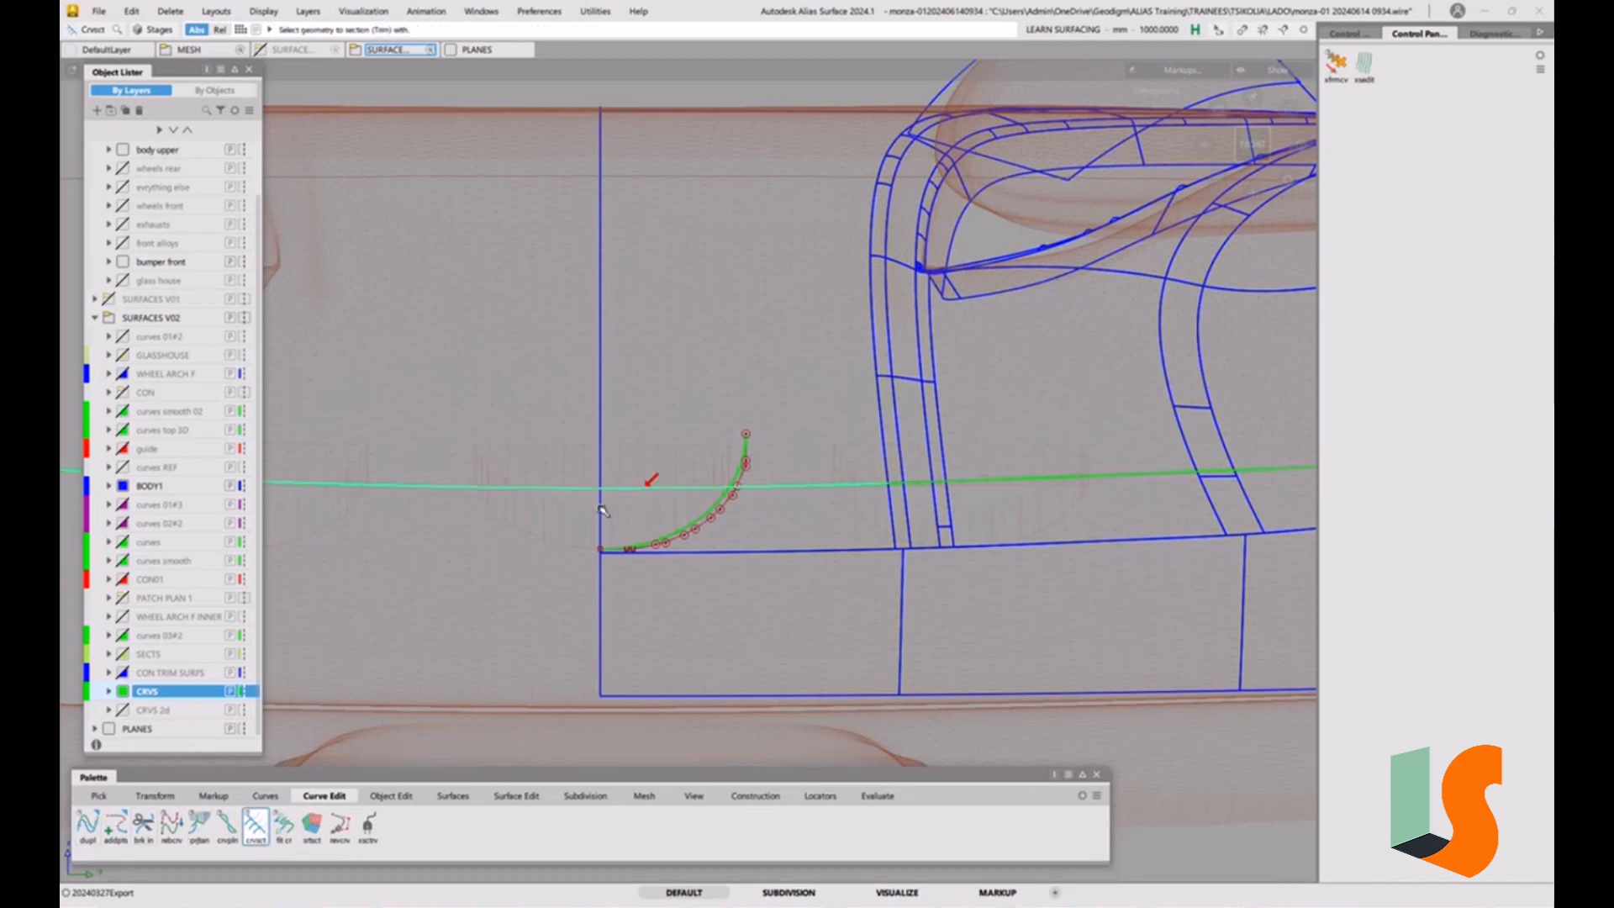
{"action": "left_click", "coordinate": [601, 506]}
Trim the projected arc at the green construction curve with Curve Section, keeping the part towards the centreline.
{"action": "left_click_drag", "start_coordinate": [684, 570], "coordinate": [688, 520], "text": "ctrl+shift"}
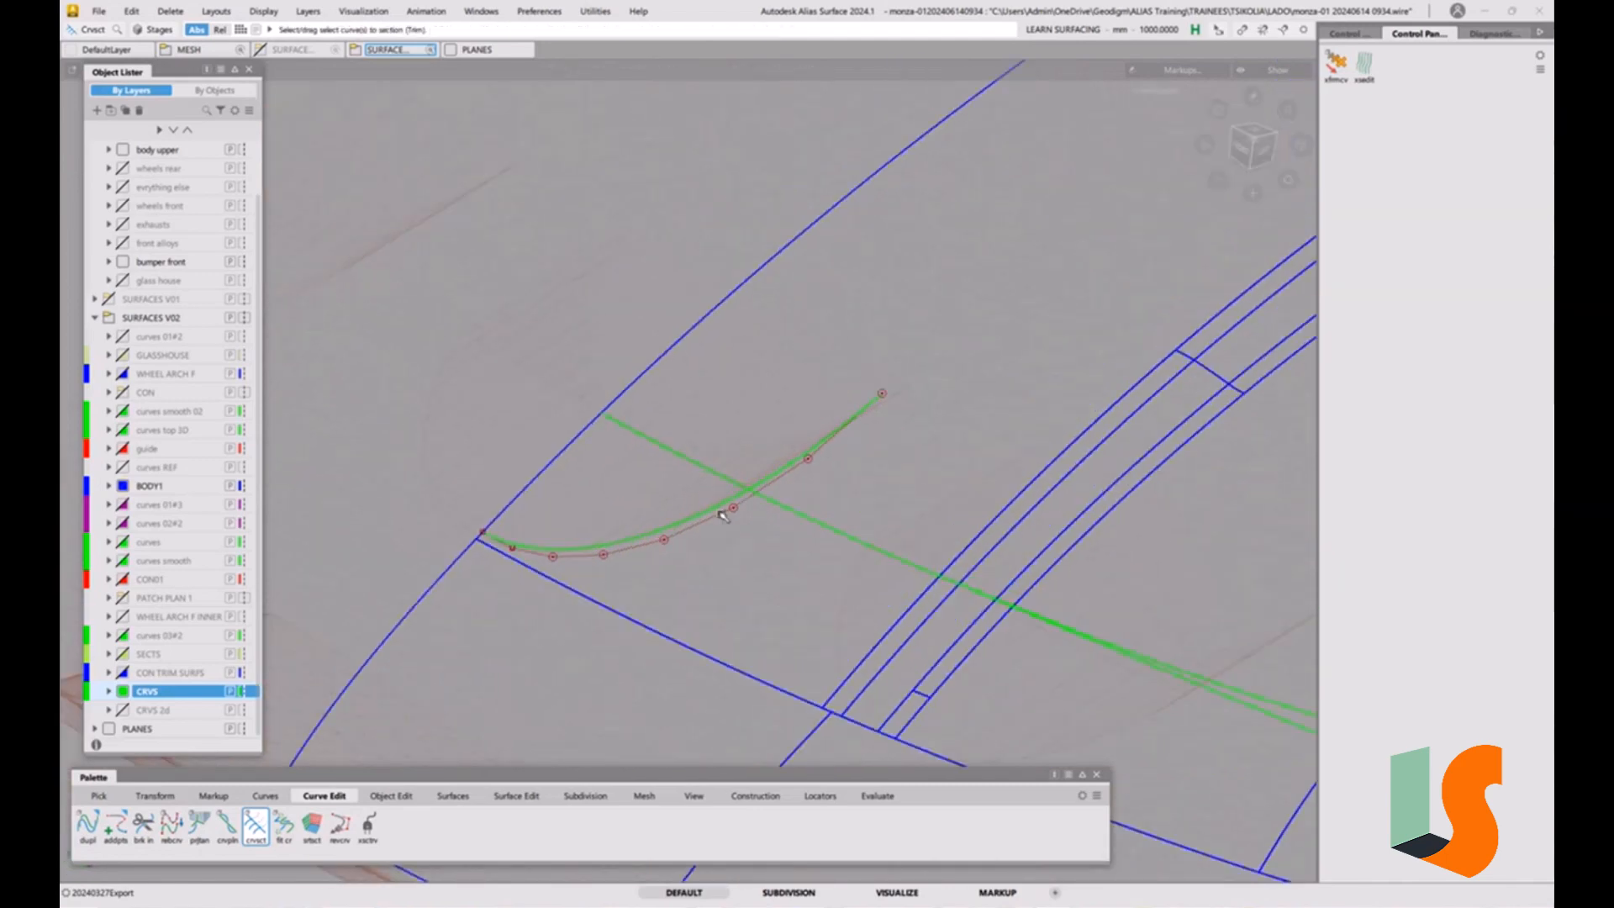
{"action": "left_click", "coordinate": [707, 511]}
{"action": "key", "text": "space"}
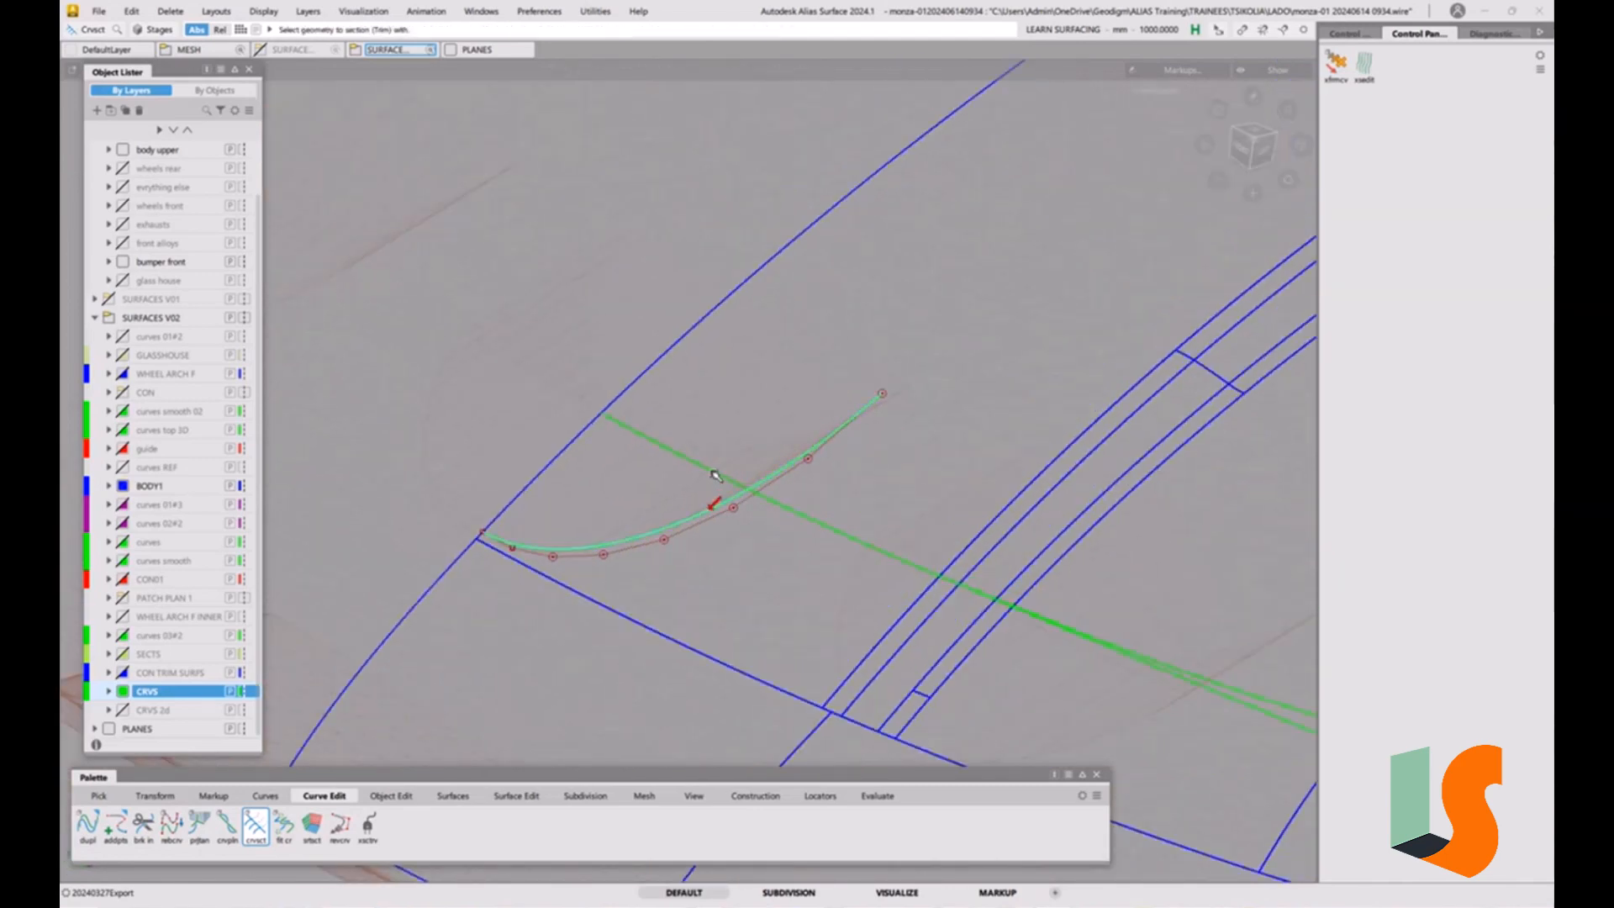
{"action": "left_click", "coordinate": [713, 472]}
{"action": "left_click_drag", "start_coordinate": [785, 547], "coordinate": [752, 444], "text": "alt+shift"}
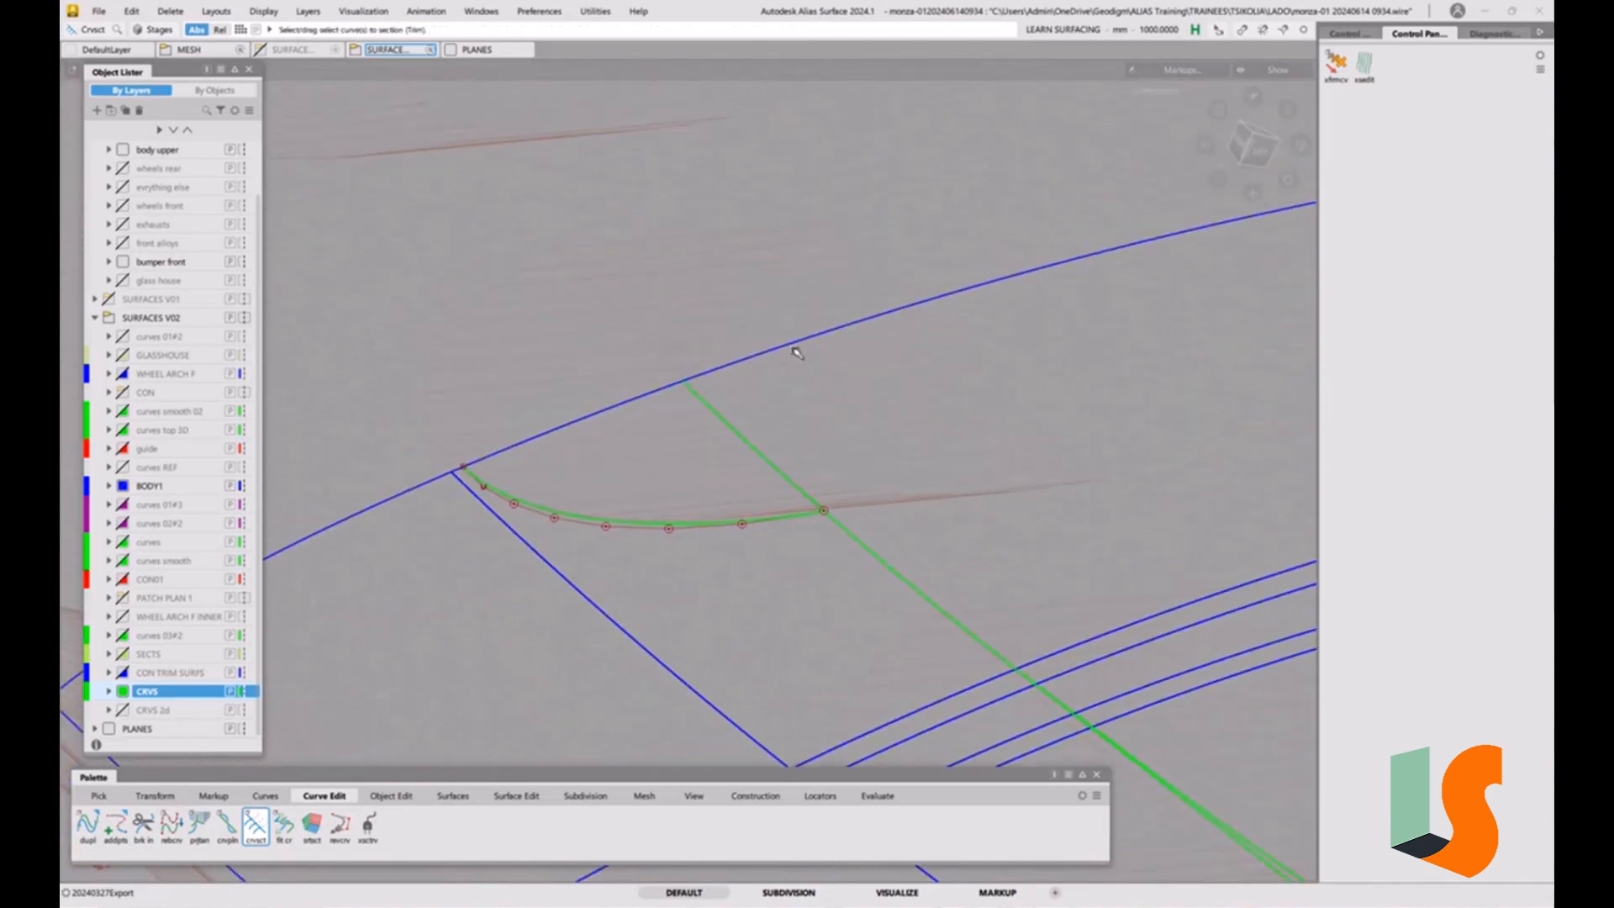
{"action": "left_click_drag", "start_coordinate": [634, 500], "coordinate": [652, 456], "text": "ctrl+shift"}
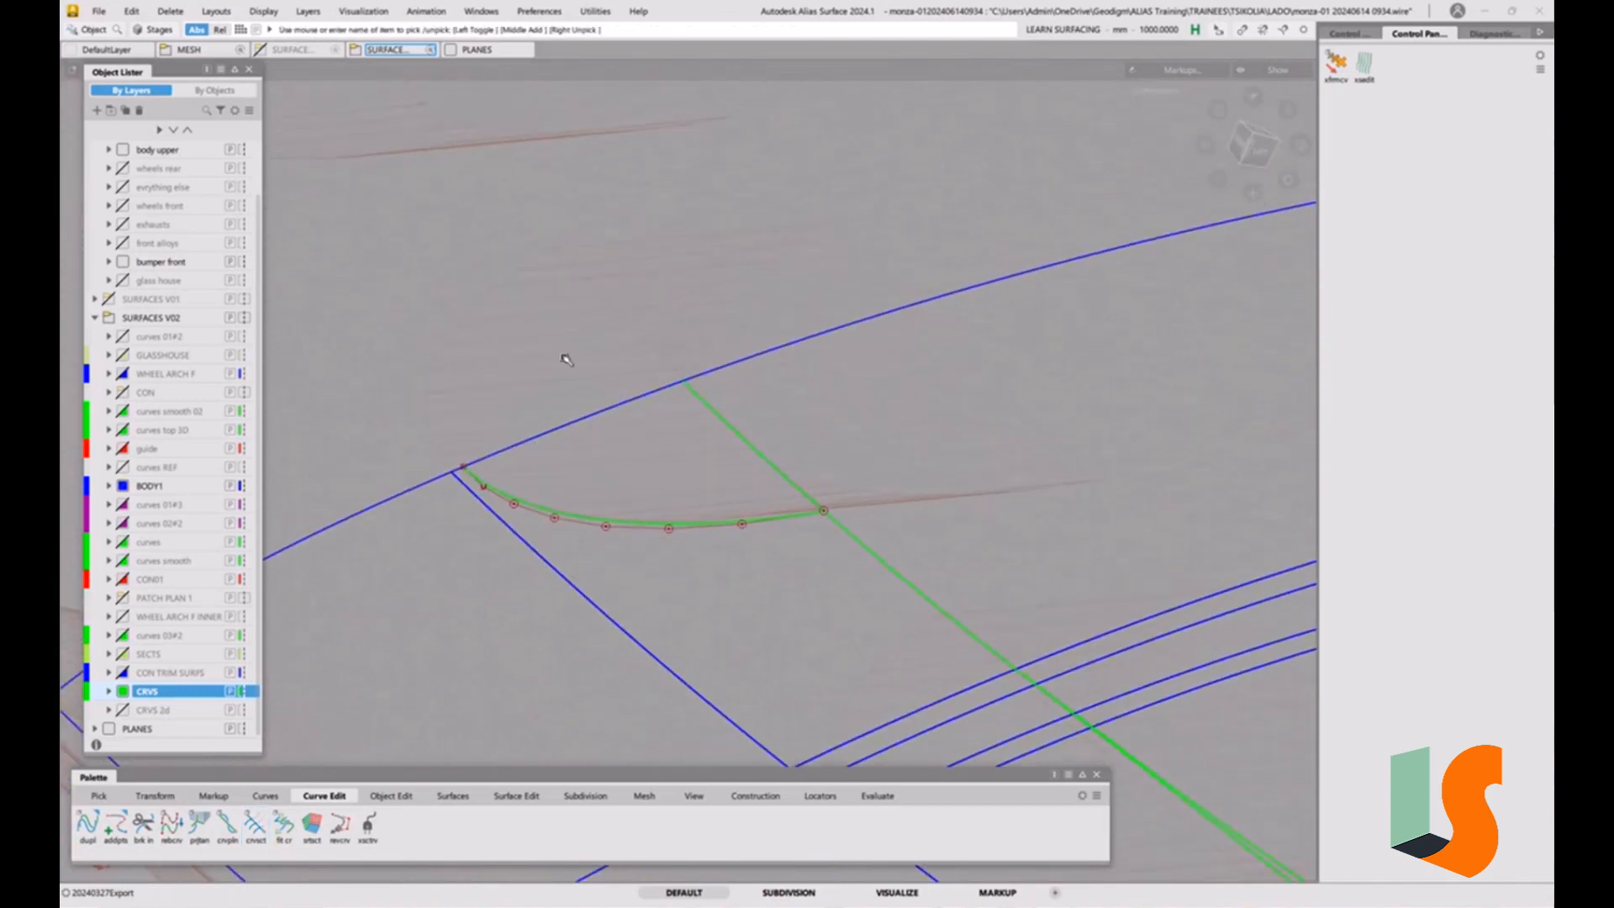
{"action": "left_click", "coordinate": [98, 11]}
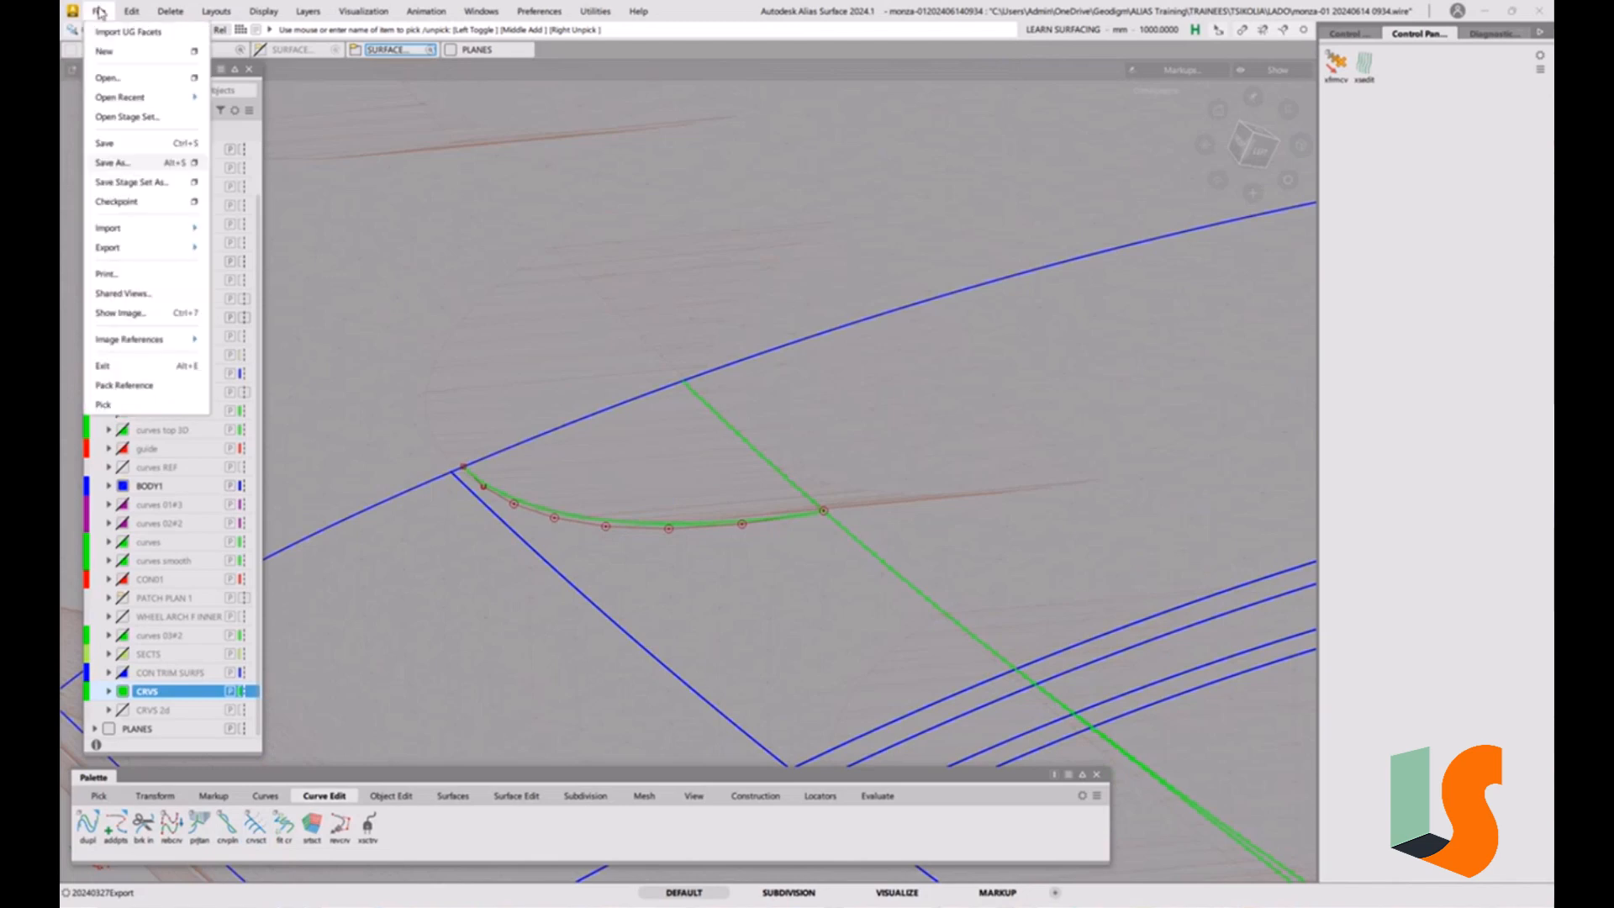
{"action": "left_click", "coordinate": [114, 162]}
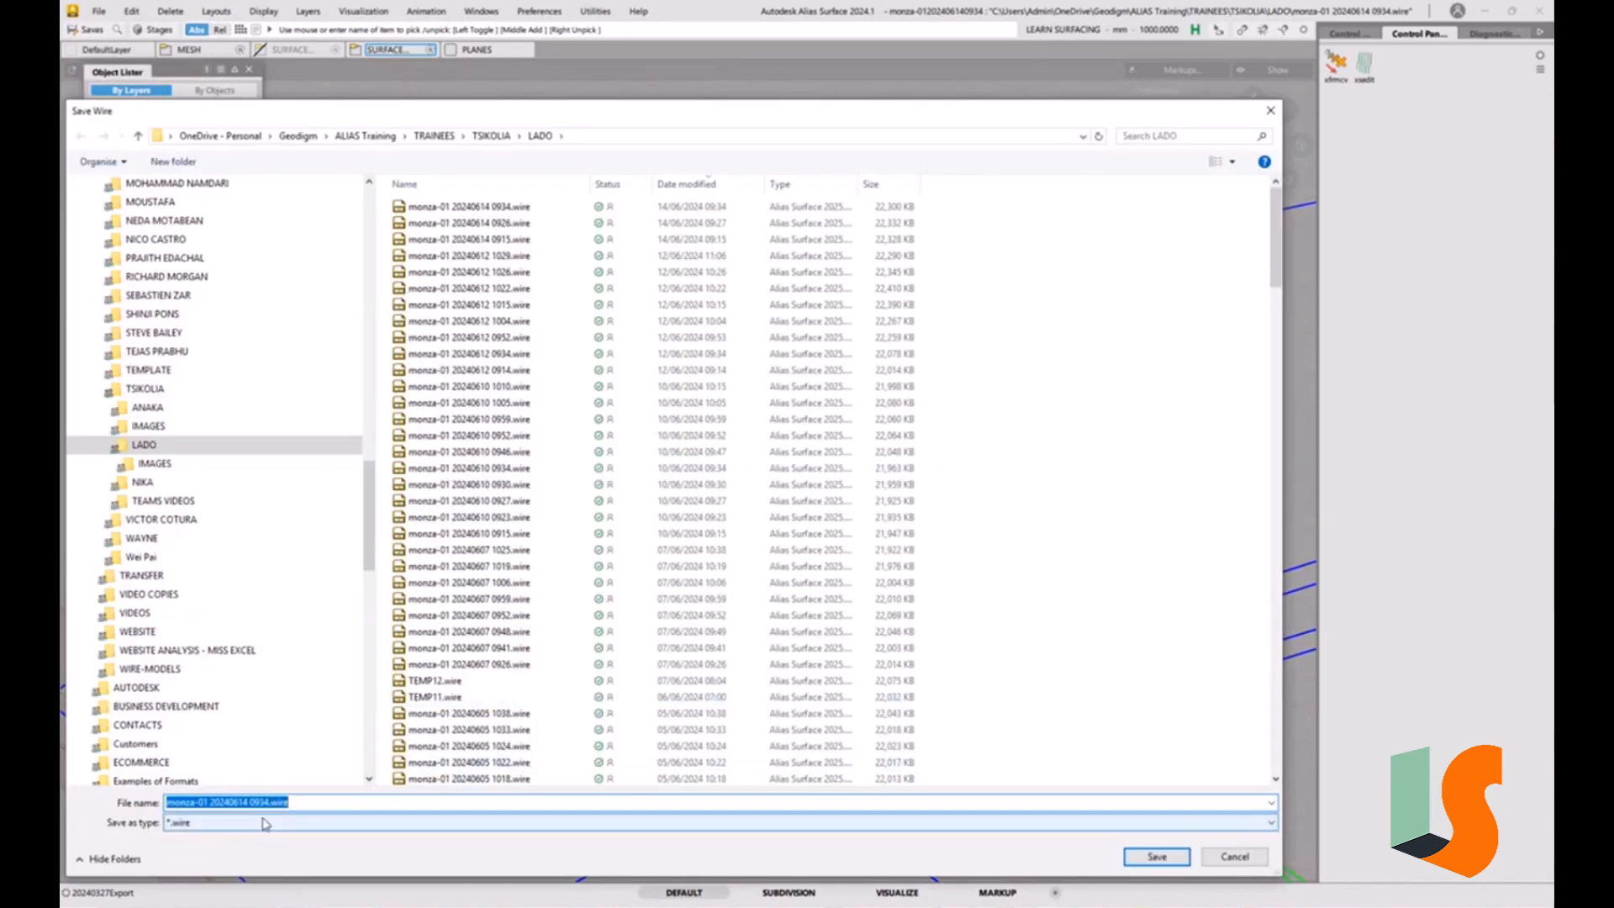
{"action": "left_click_drag", "start_coordinate": [260, 802], "coordinate": [308, 802]}
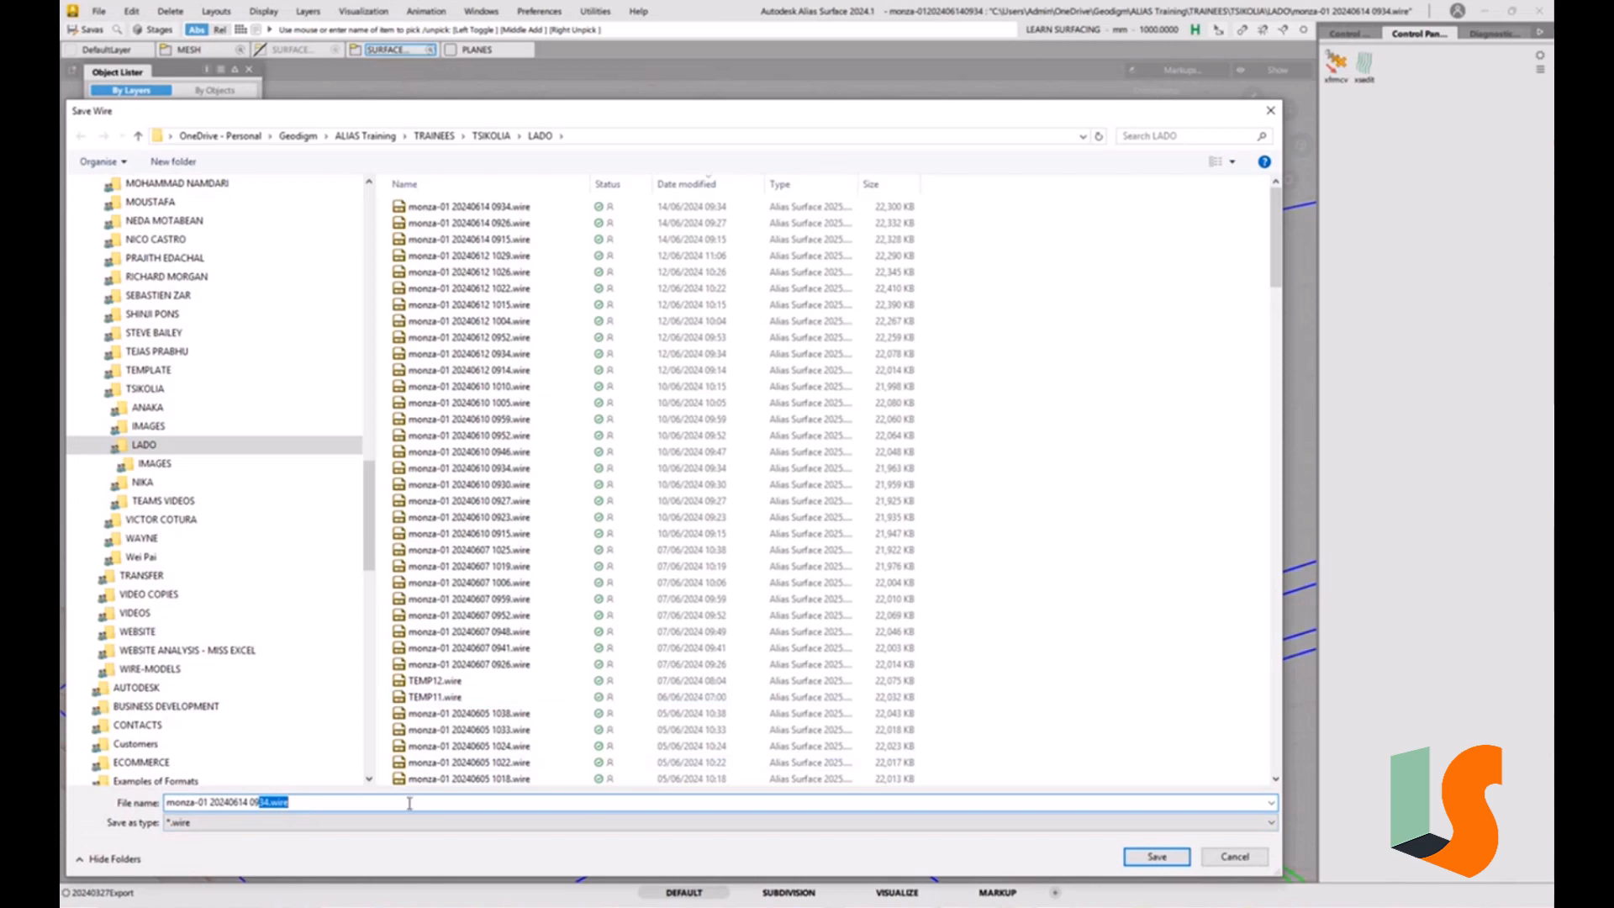
{"action": "type", "text": "41"}
{"action": "key", "text": "Return"}
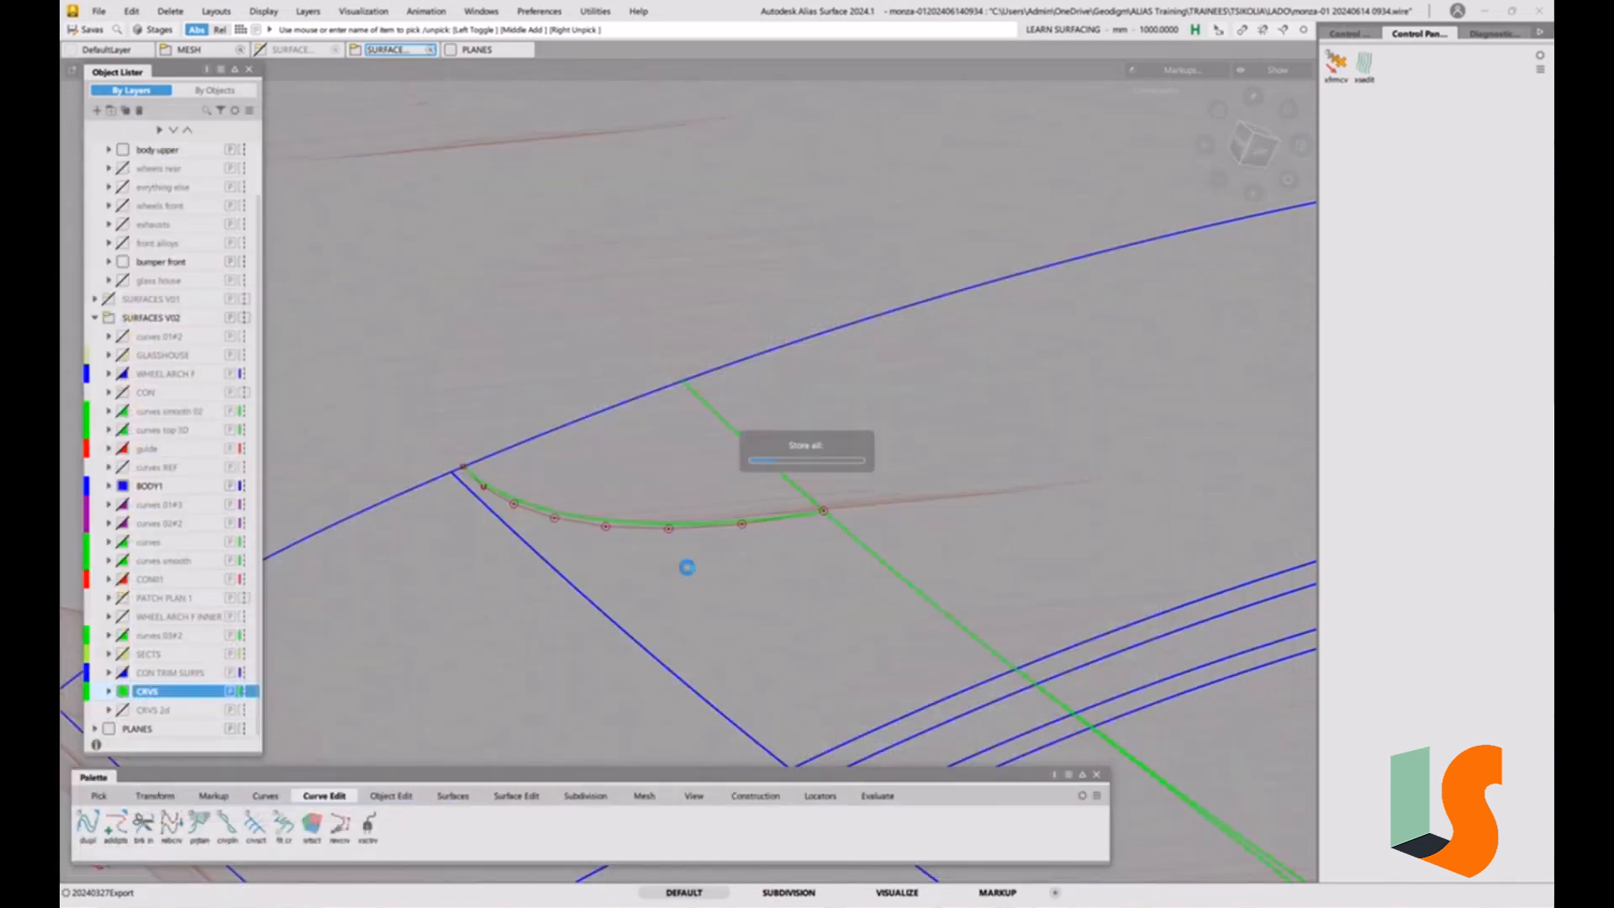
{"action": "left_click_drag", "start_coordinate": [696, 509], "coordinate": [694, 540], "text": "ctrl+shift"}
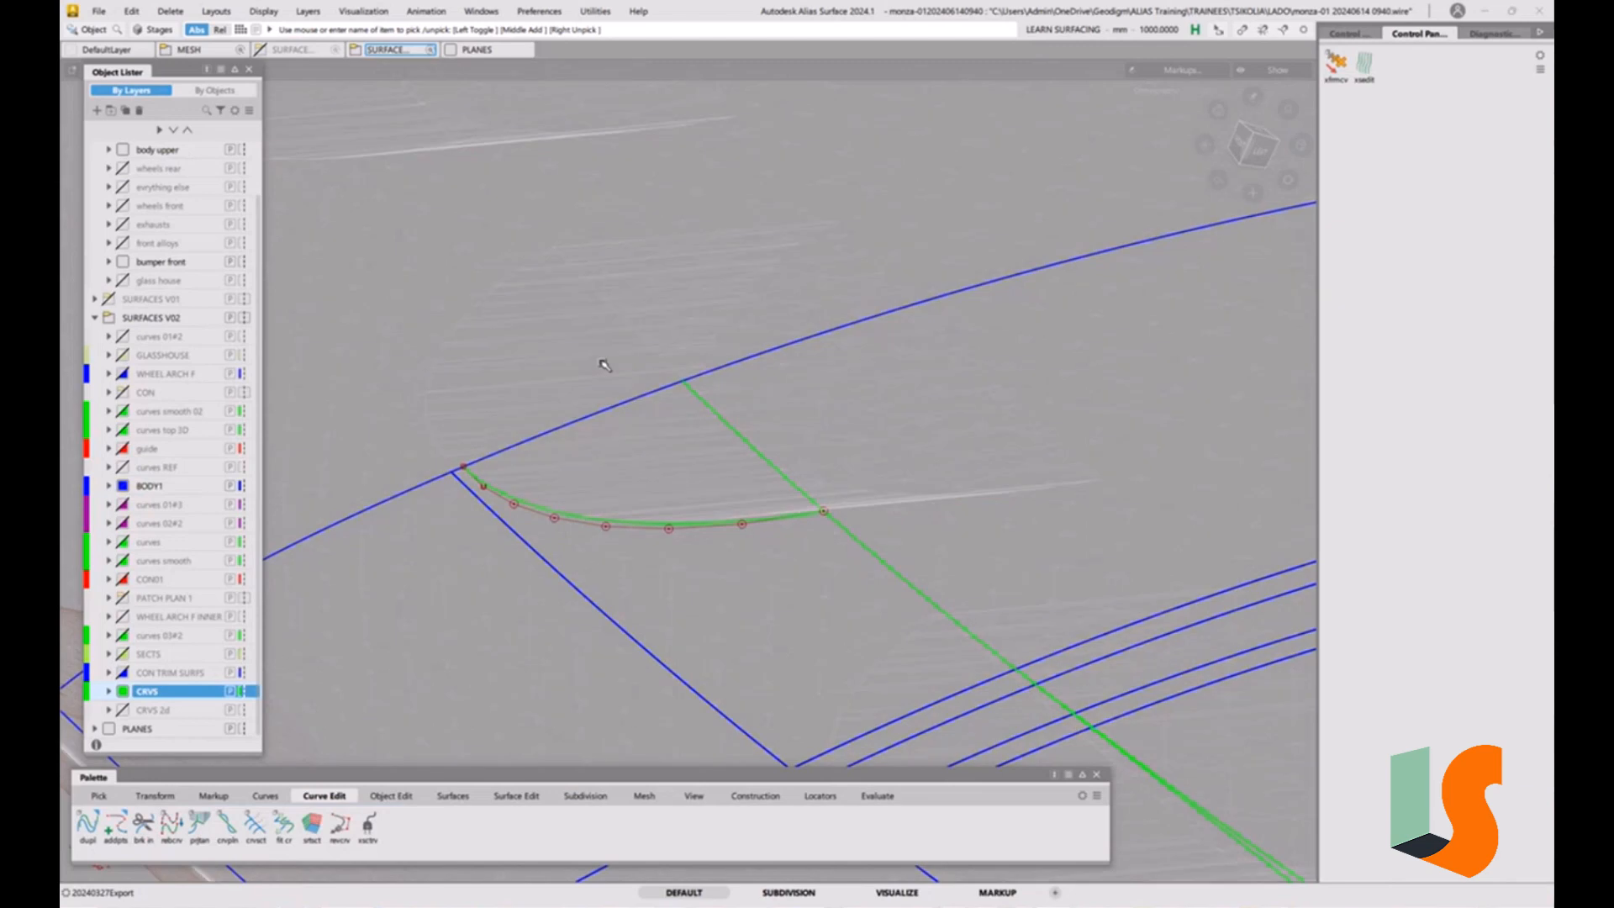
Examine the shaded scan mesh from several angles to study how the hood strips' recesses meet the hood surface.
{"action": "key", "text": "alt+m"}
{"action": "key", "text": "alt+s"}
{"action": "mouse_move", "coordinate": [580, 378]}
{"action": "left_mouse_down", "text": "alt+shift"}
{"action": "mouse_move", "coordinate": [732, 408]}
{"action": "mouse_move", "coordinate": [739, 289]}
{"action": "left_mouse_up", "text": "alt+shift"}
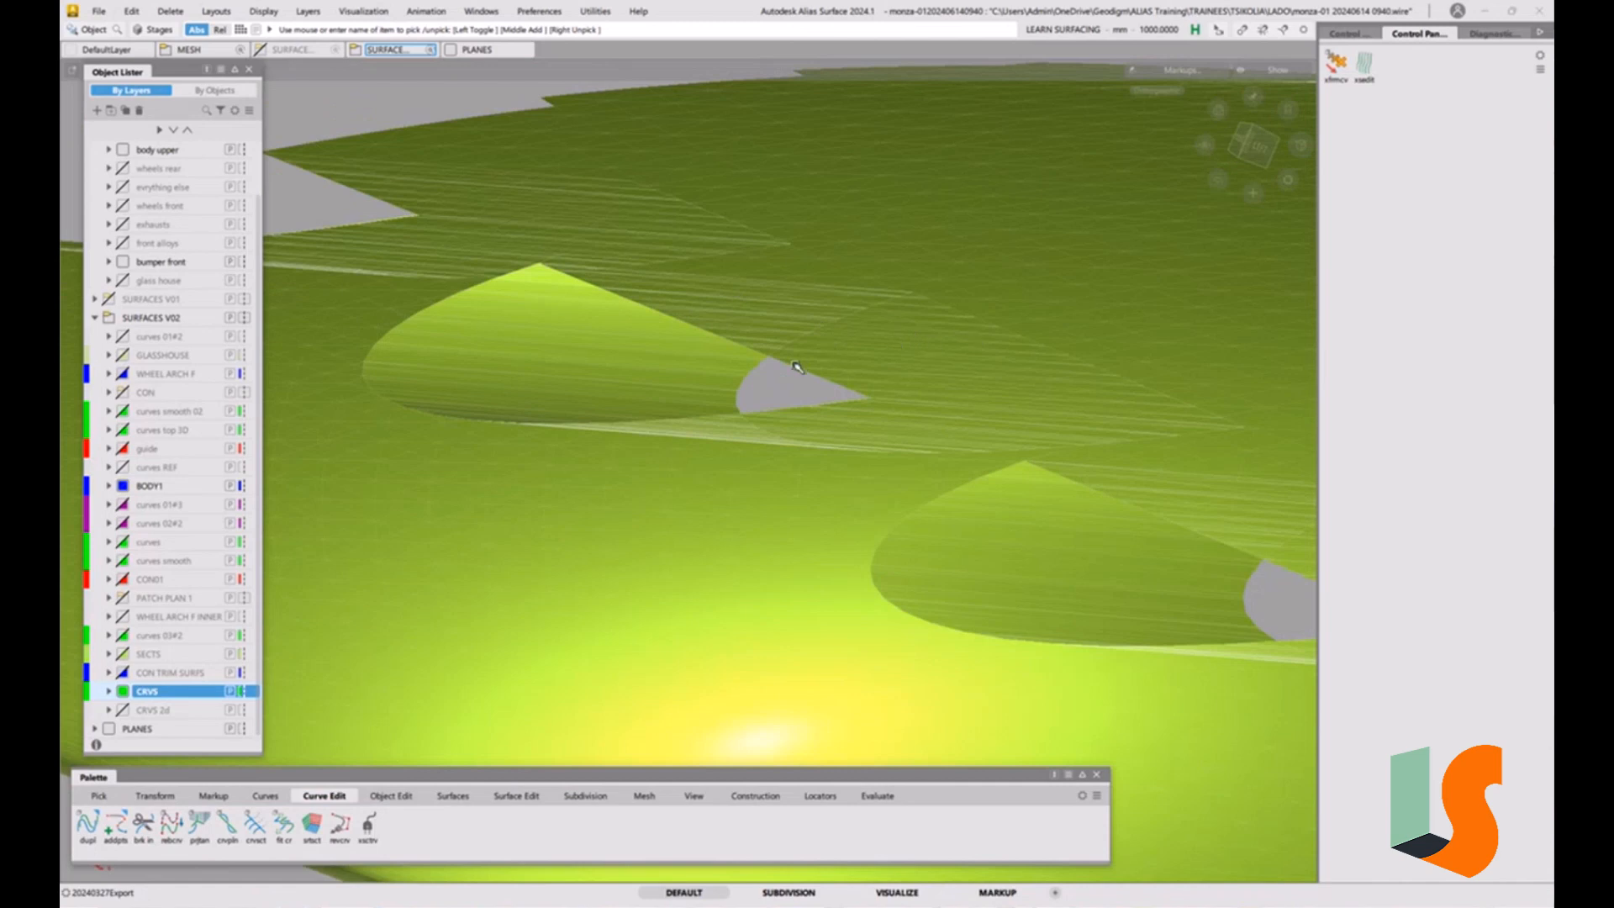
{"action": "left_click_drag", "start_coordinate": [963, 388], "coordinate": [890, 261], "text": "alt+shift"}
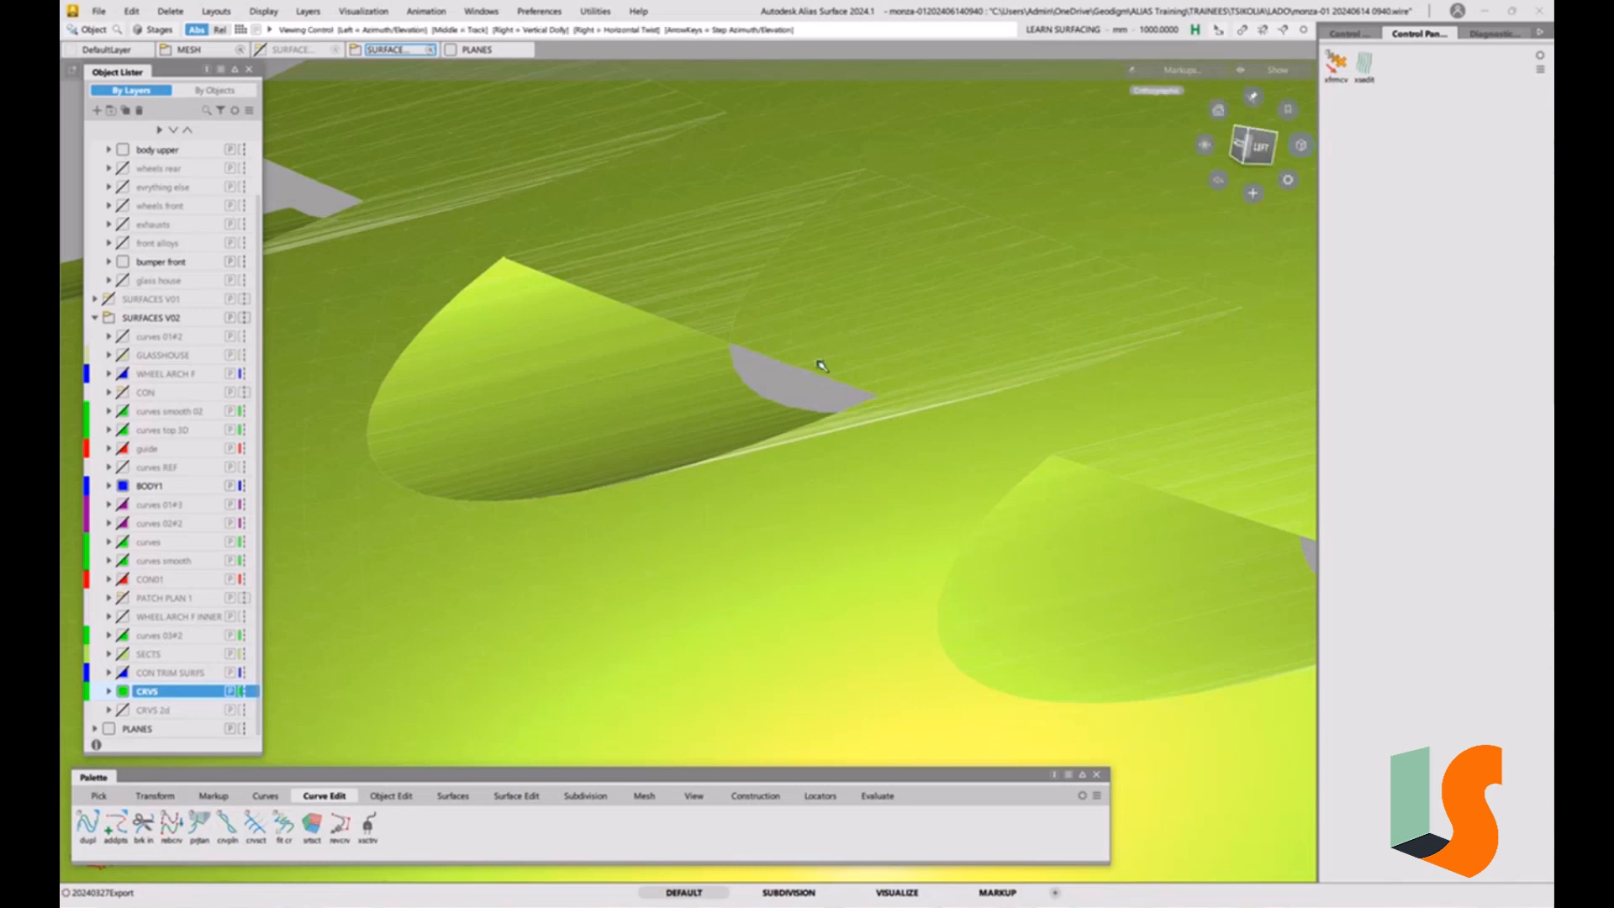
{"action": "left_click_drag", "start_coordinate": [821, 364], "coordinate": [861, 377], "text": "alt+shift"}
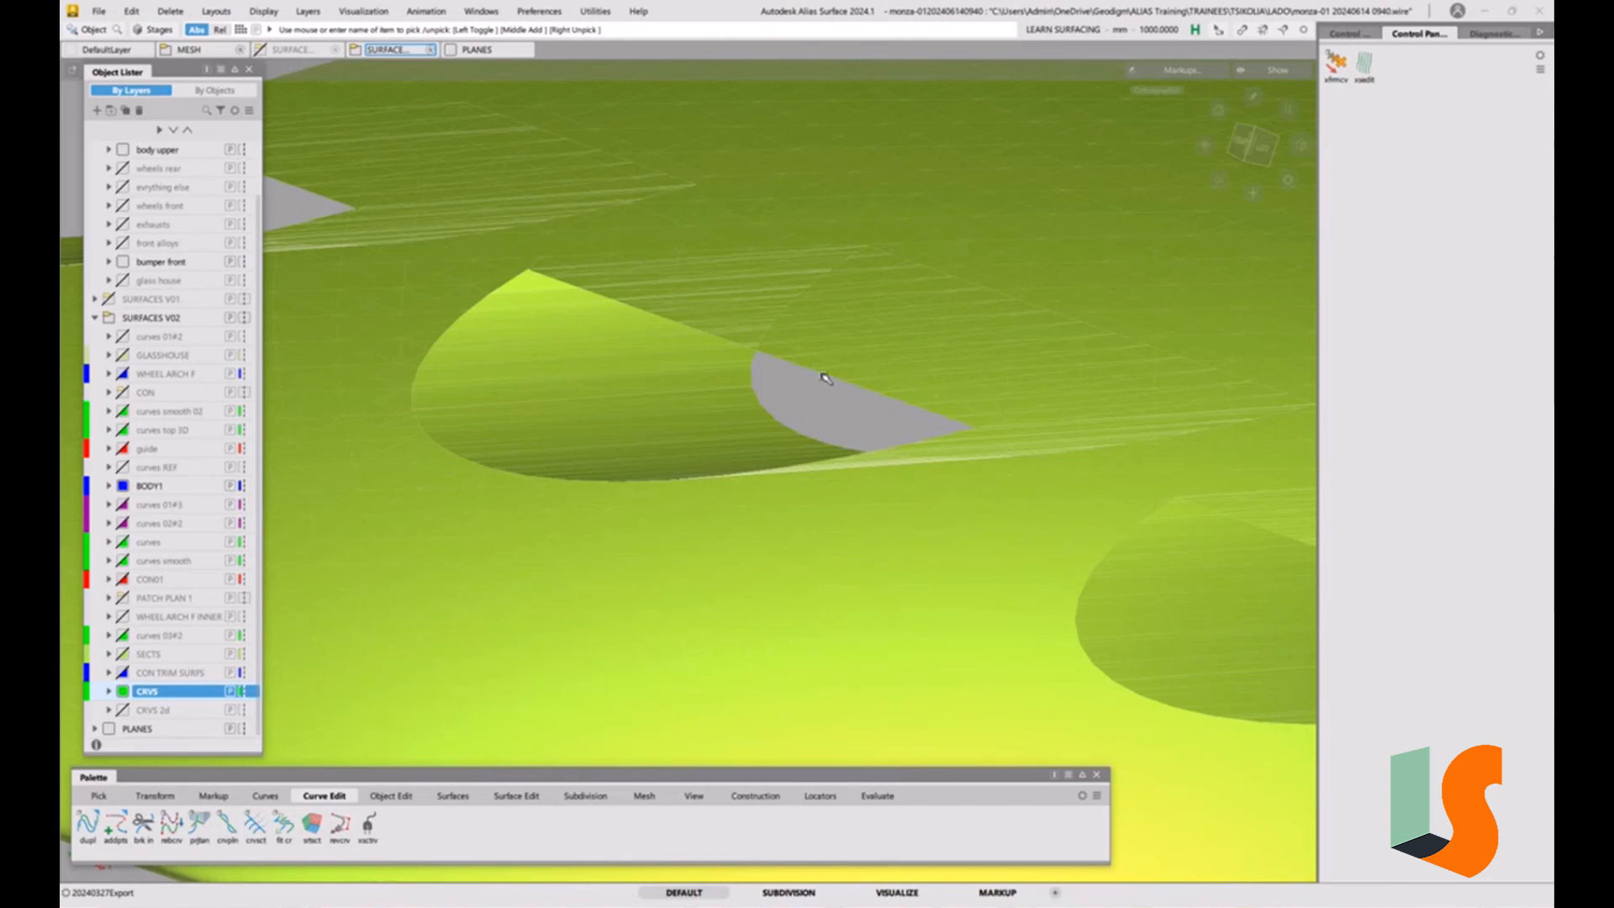
{"action": "left_click_drag", "start_coordinate": [842, 387], "coordinate": [929, 258], "text": "alt+shift"}
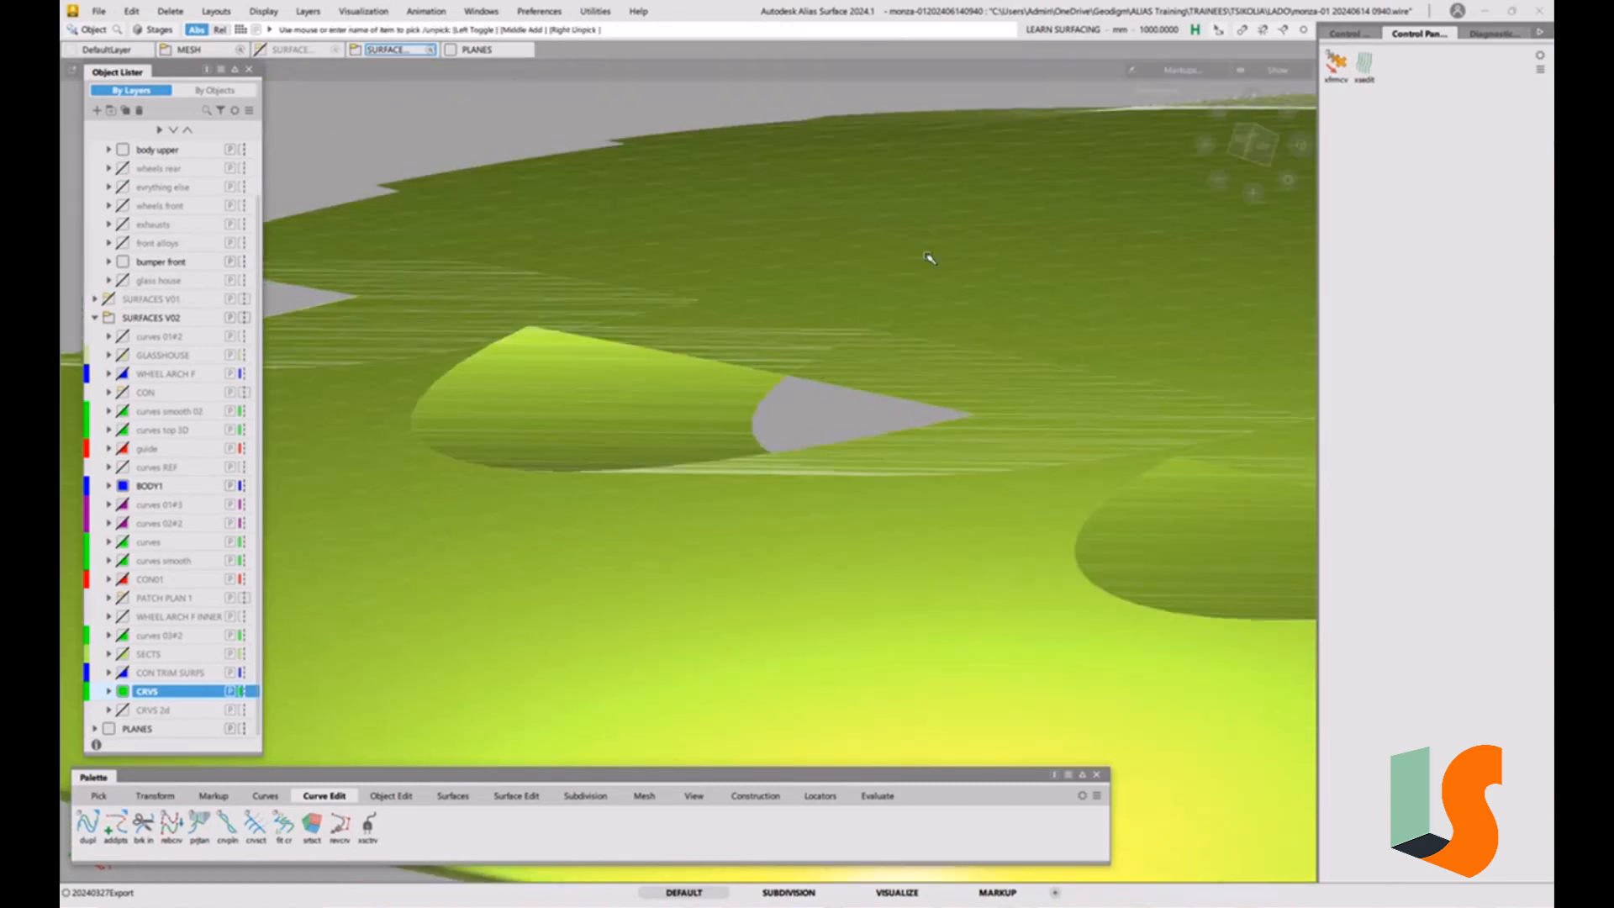
{"action": "left_click_drag", "start_coordinate": [826, 396], "coordinate": [648, 361], "text": "alt+shift"}
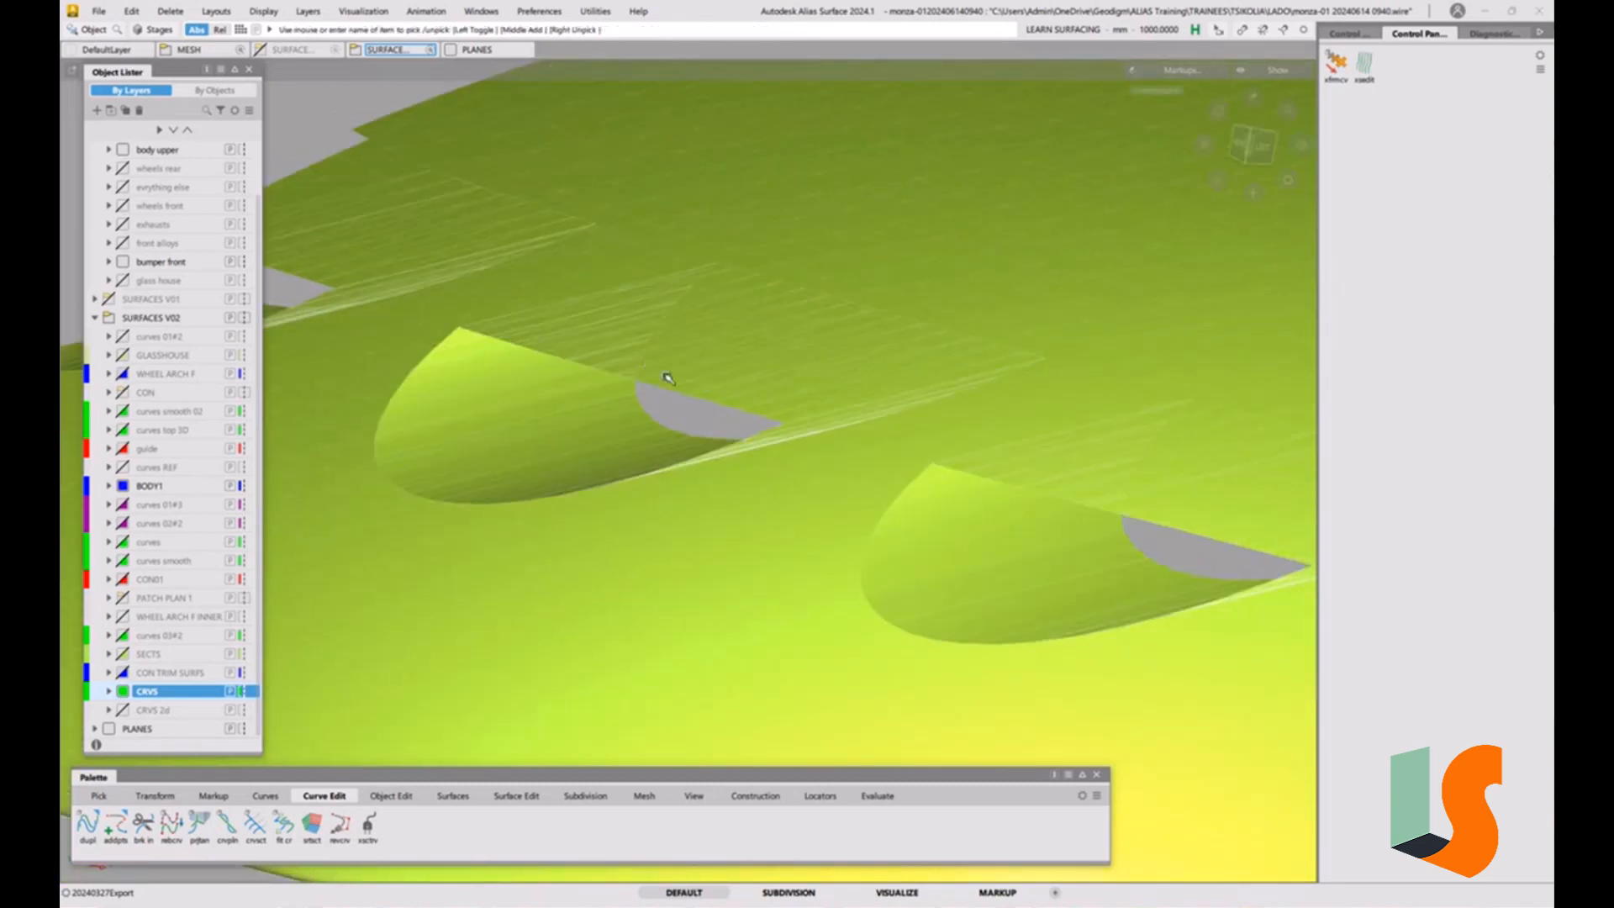
{"action": "left_click_drag", "start_coordinate": [651, 448], "coordinate": [701, 417], "text": "alt+shift"}
{"action": "left_click_drag", "start_coordinate": [559, 390], "coordinate": [631, 407], "text": "alt+shift"}
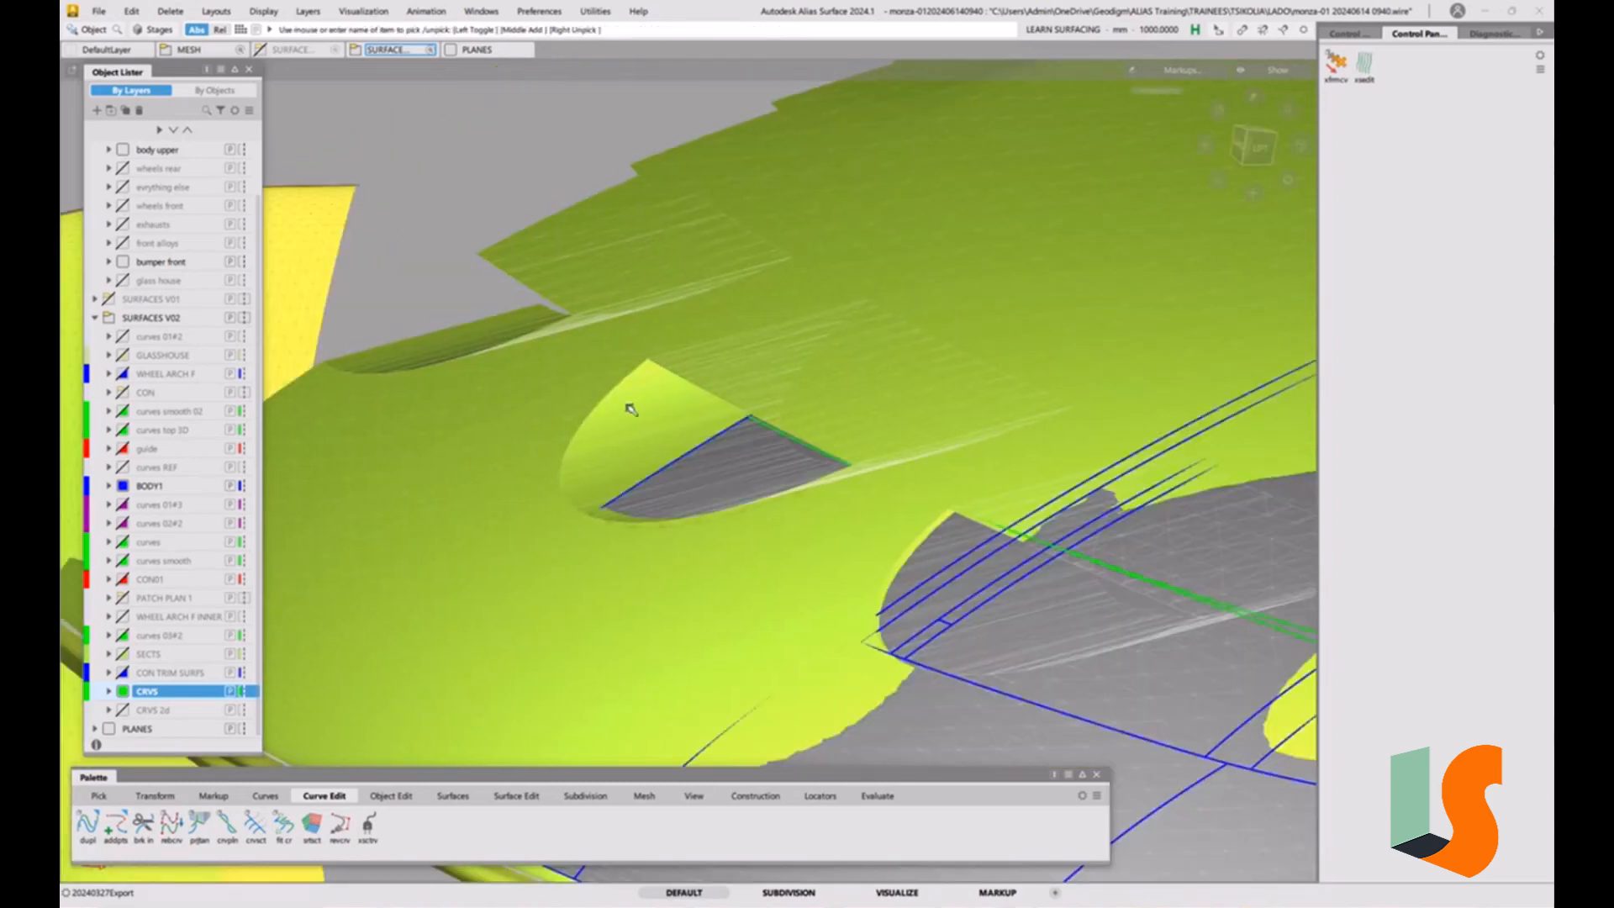
{"action": "mouse_move", "coordinate": [799, 457]}
{"action": "left_mouse_down", "text": "alt+shift"}
{"action": "mouse_move", "coordinate": [832, 386]}
{"action": "mouse_move", "coordinate": [832, 321]}
{"action": "mouse_move", "coordinate": [702, 443]}
{"action": "mouse_move", "coordinate": [799, 442]}
{"action": "left_mouse_up", "text": "alt+shift"}
Turn off the shaded display and hide the MESH layer folder so only the curves and surfaces remain.
{"action": "key", "text": "F2"}
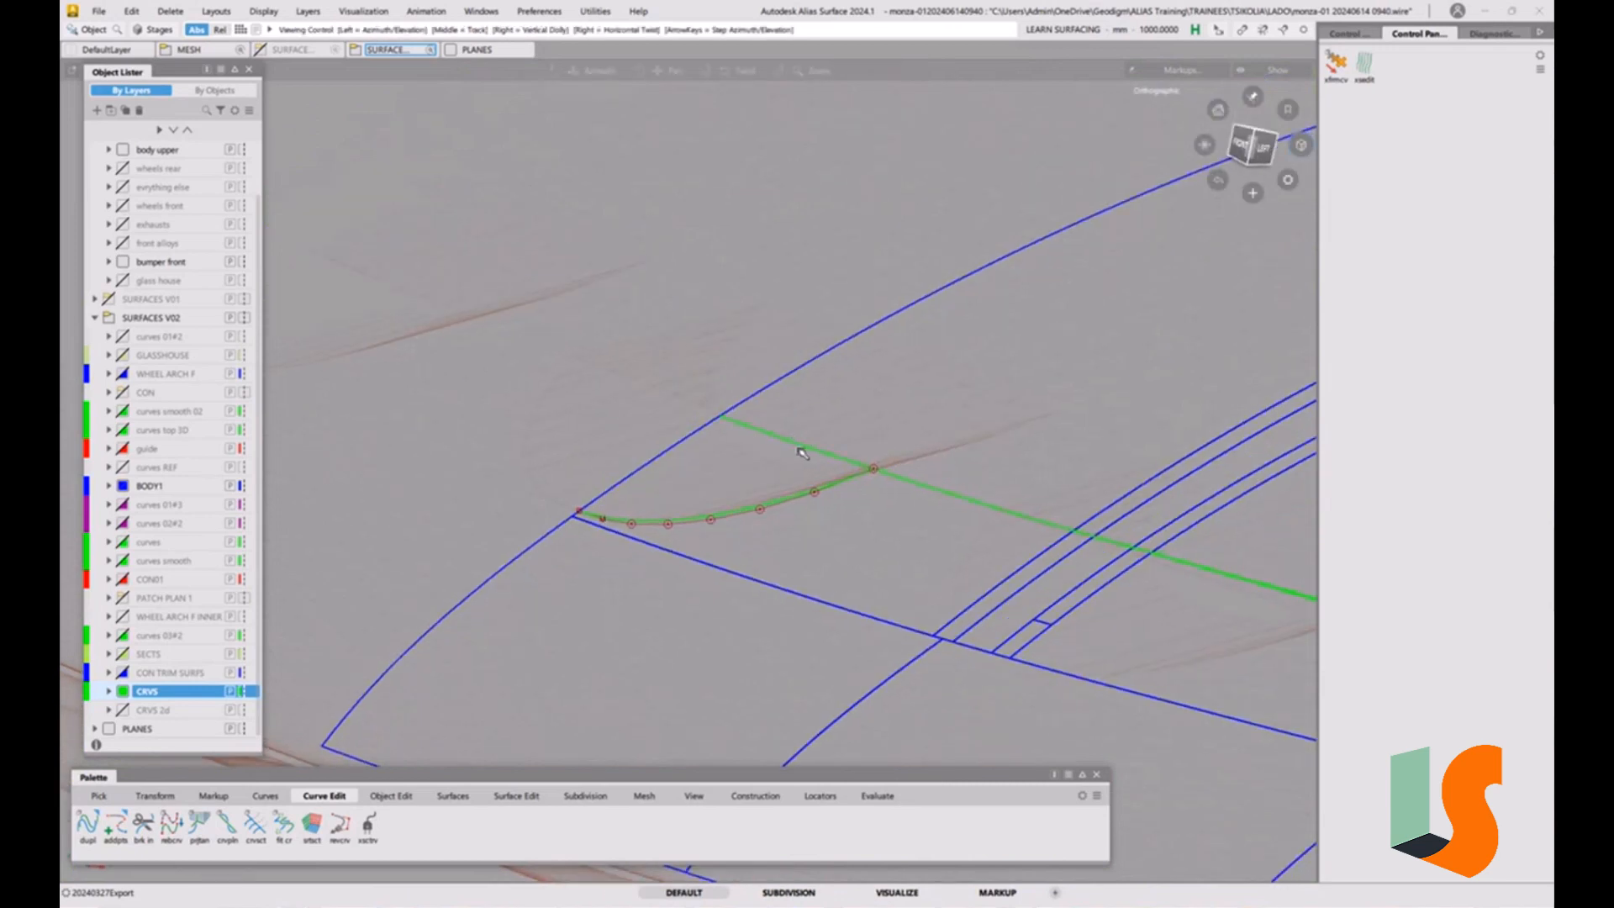
{"action": "scroll", "coordinate": [202, 233], "scroll_direction": "up", "scroll_amount": 3}
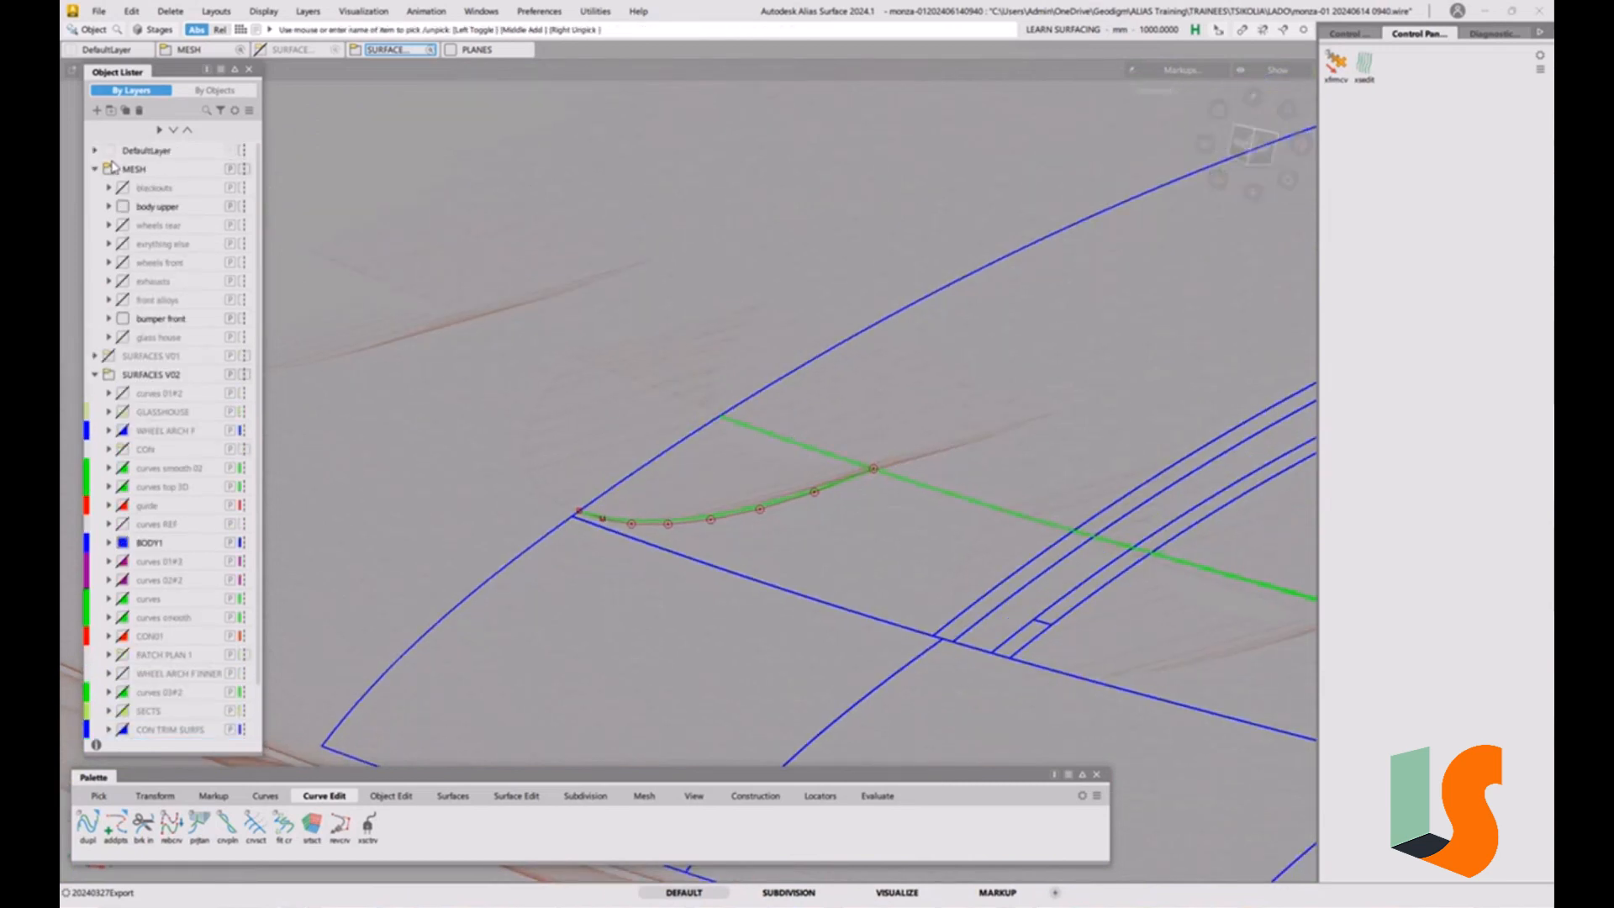
{"action": "left_click_drag", "start_coordinate": [760, 472], "coordinate": [809, 462], "text": "alt+shift"}
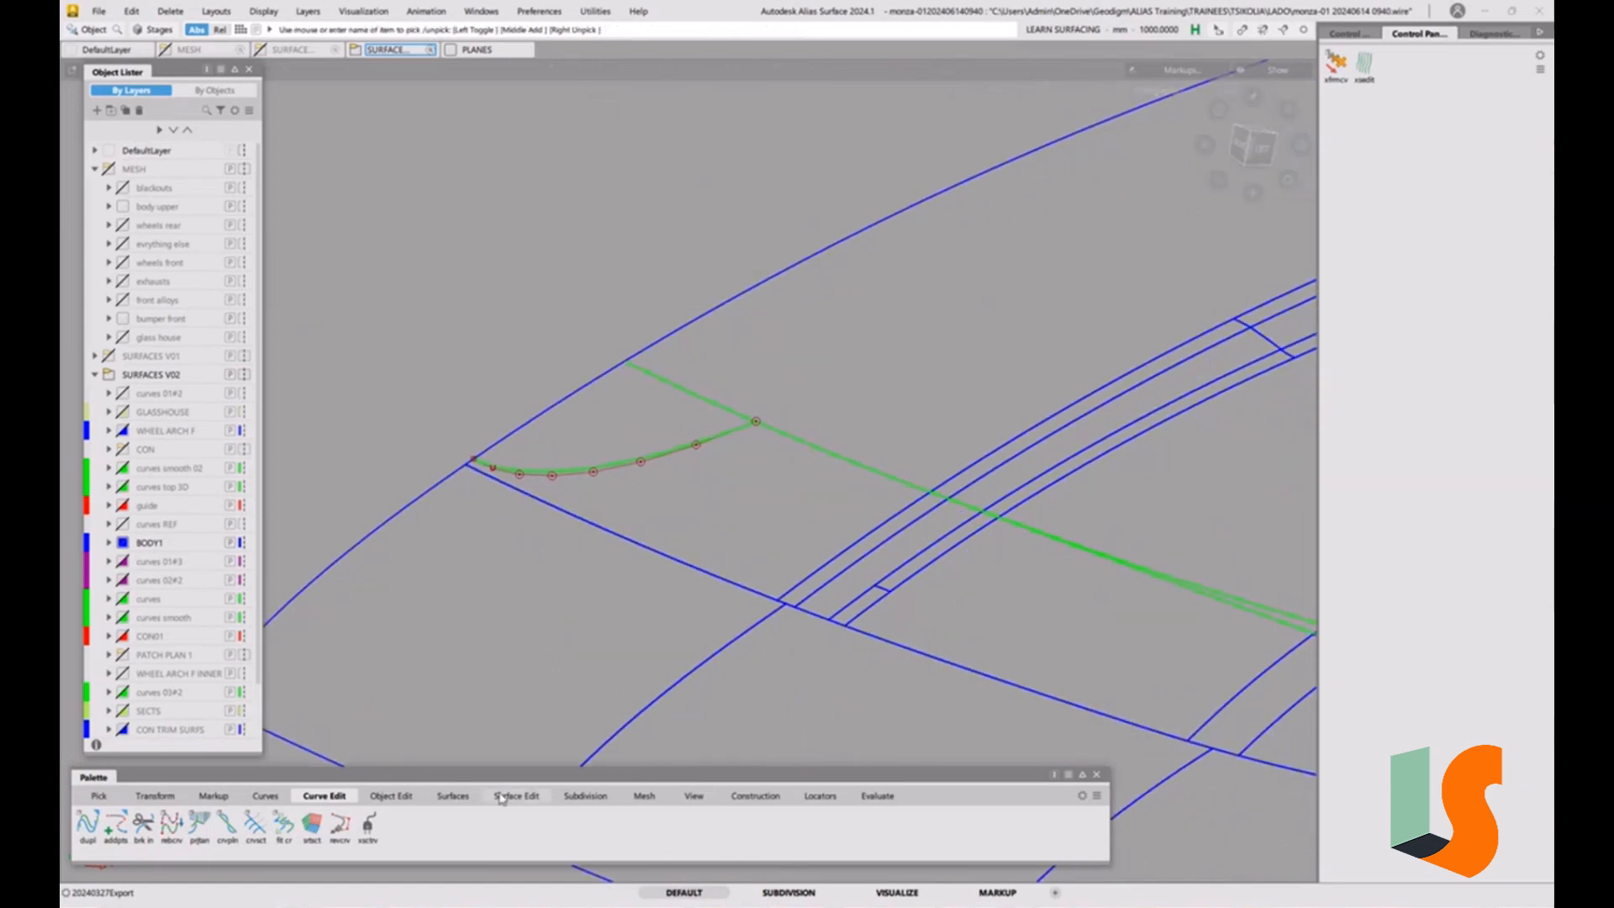
Start a Multi-Surface Draft from the trimmed projected arc along the X vector with a draft angle of 0.
{"action": "left_click", "coordinate": [454, 796]}
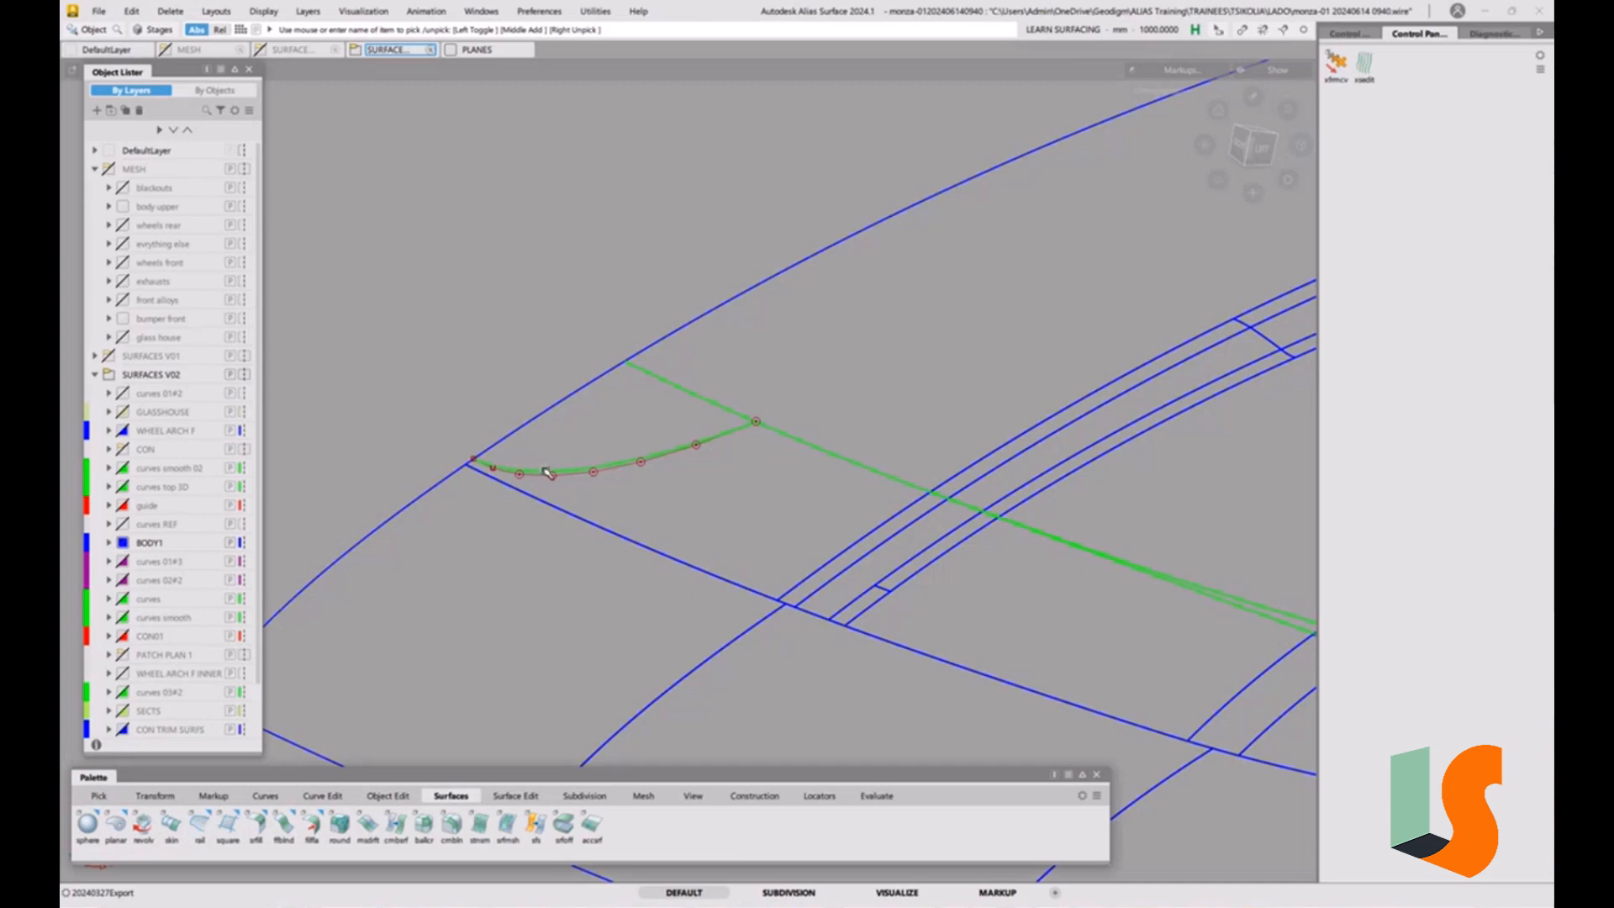
{"action": "right_click_drag", "start_coordinate": [601, 459], "coordinate": [588, 475], "text": "alt+shift"}
{"action": "middle_click_drag", "start_coordinate": [587, 476], "coordinate": [657, 521], "text": "alt+shift"}
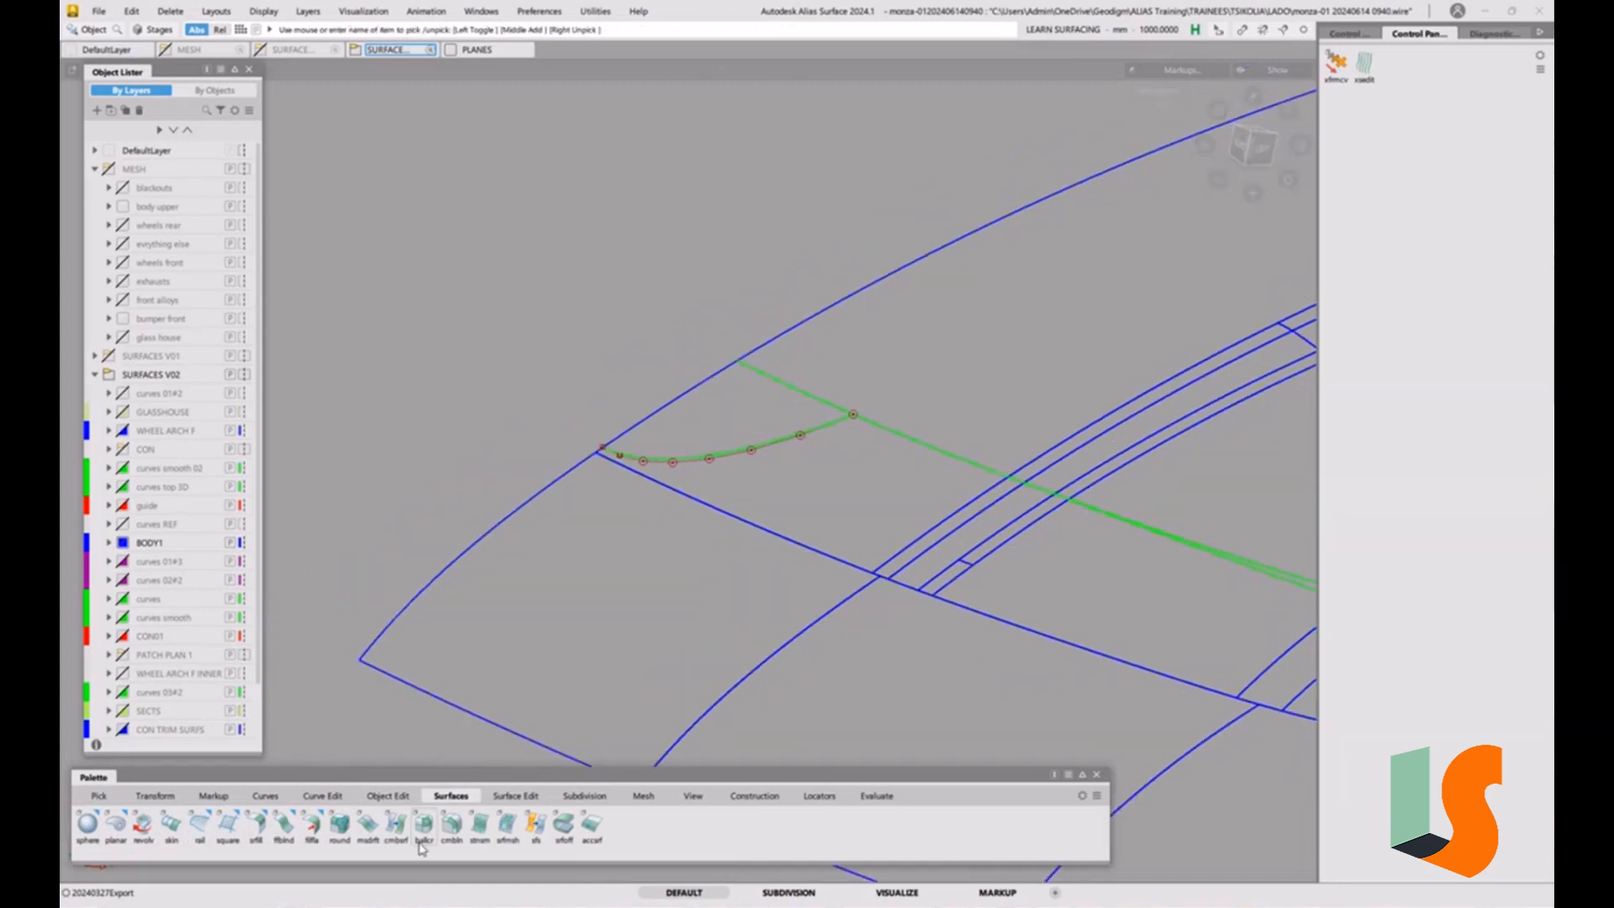
{"action": "left_click", "coordinate": [366, 826]}
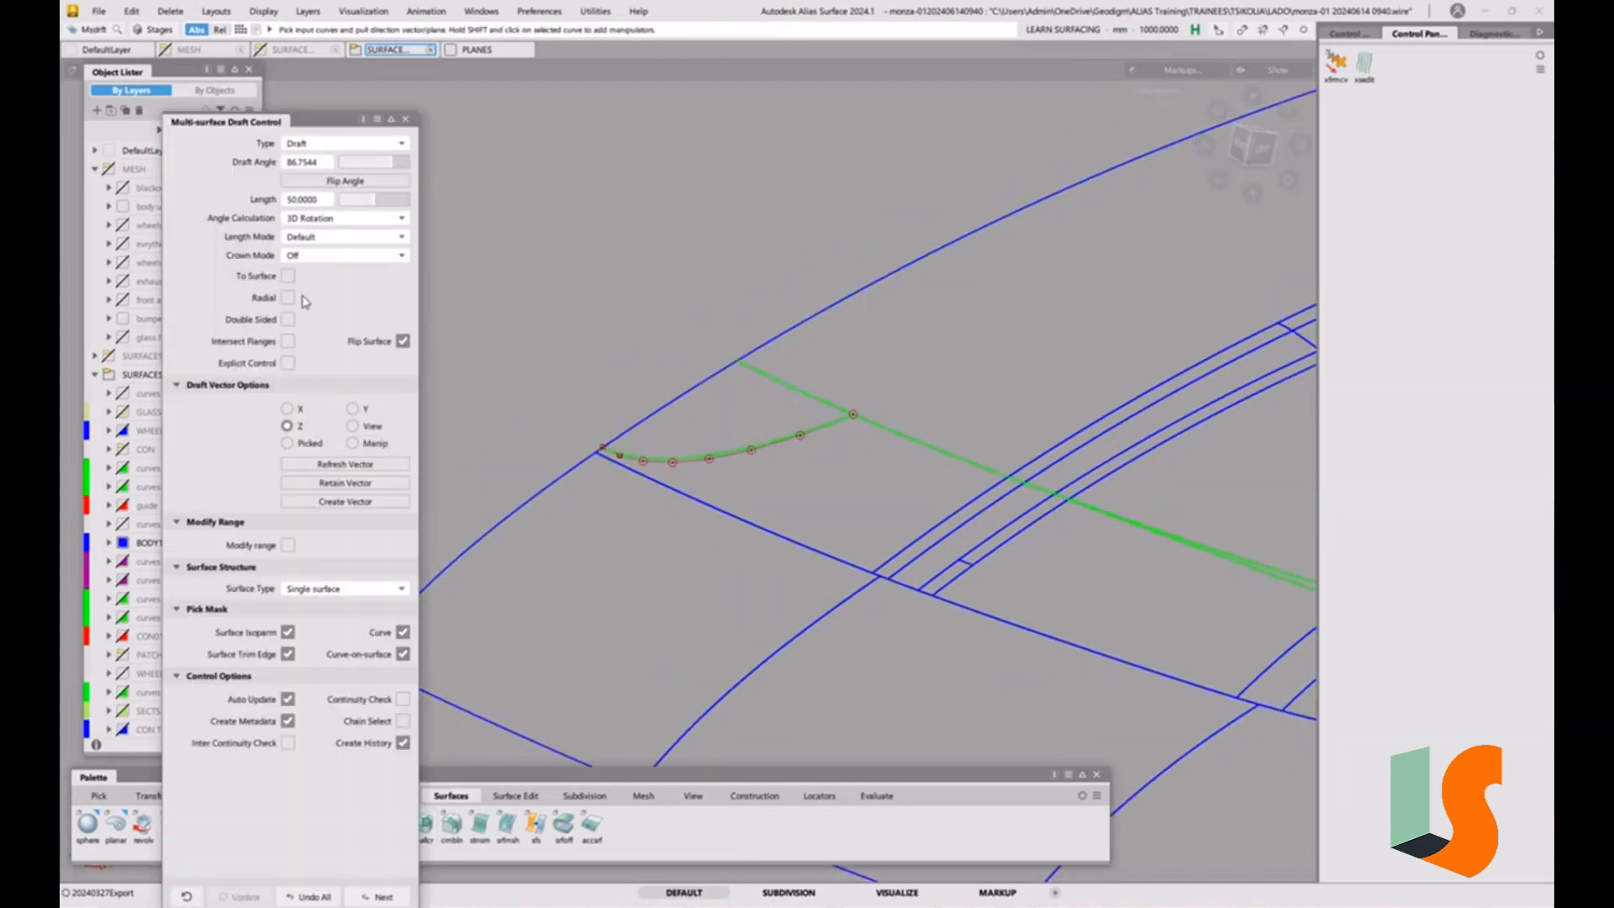
{"action": "left_click", "coordinate": [287, 409]}
{"action": "left_click", "coordinate": [709, 460]}
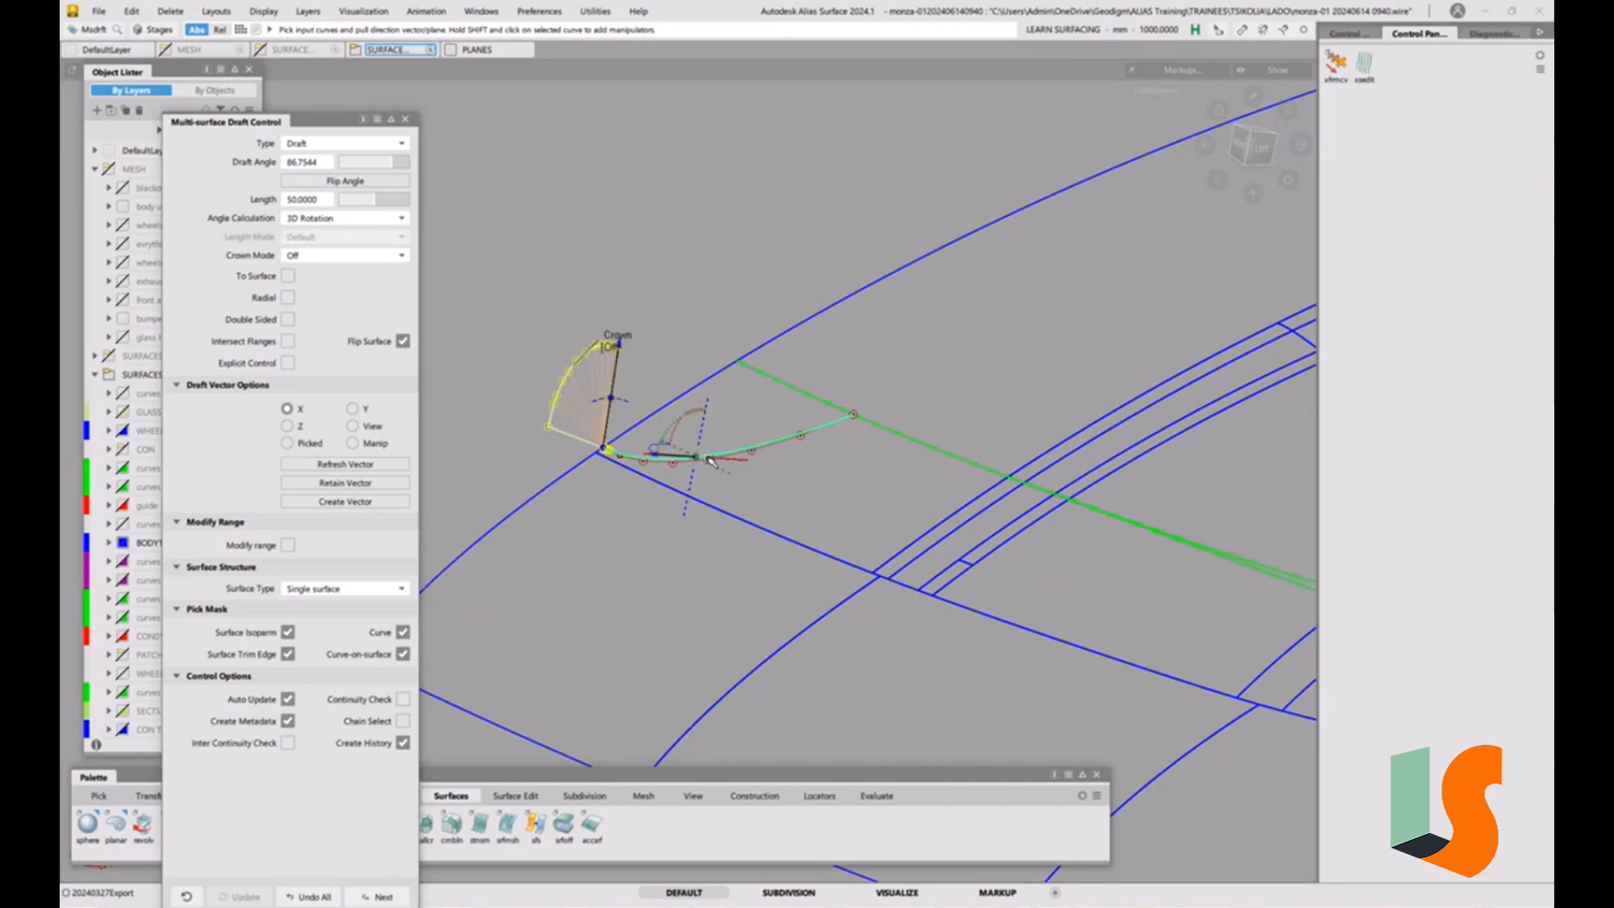
{"action": "double_click", "coordinate": [321, 167]}
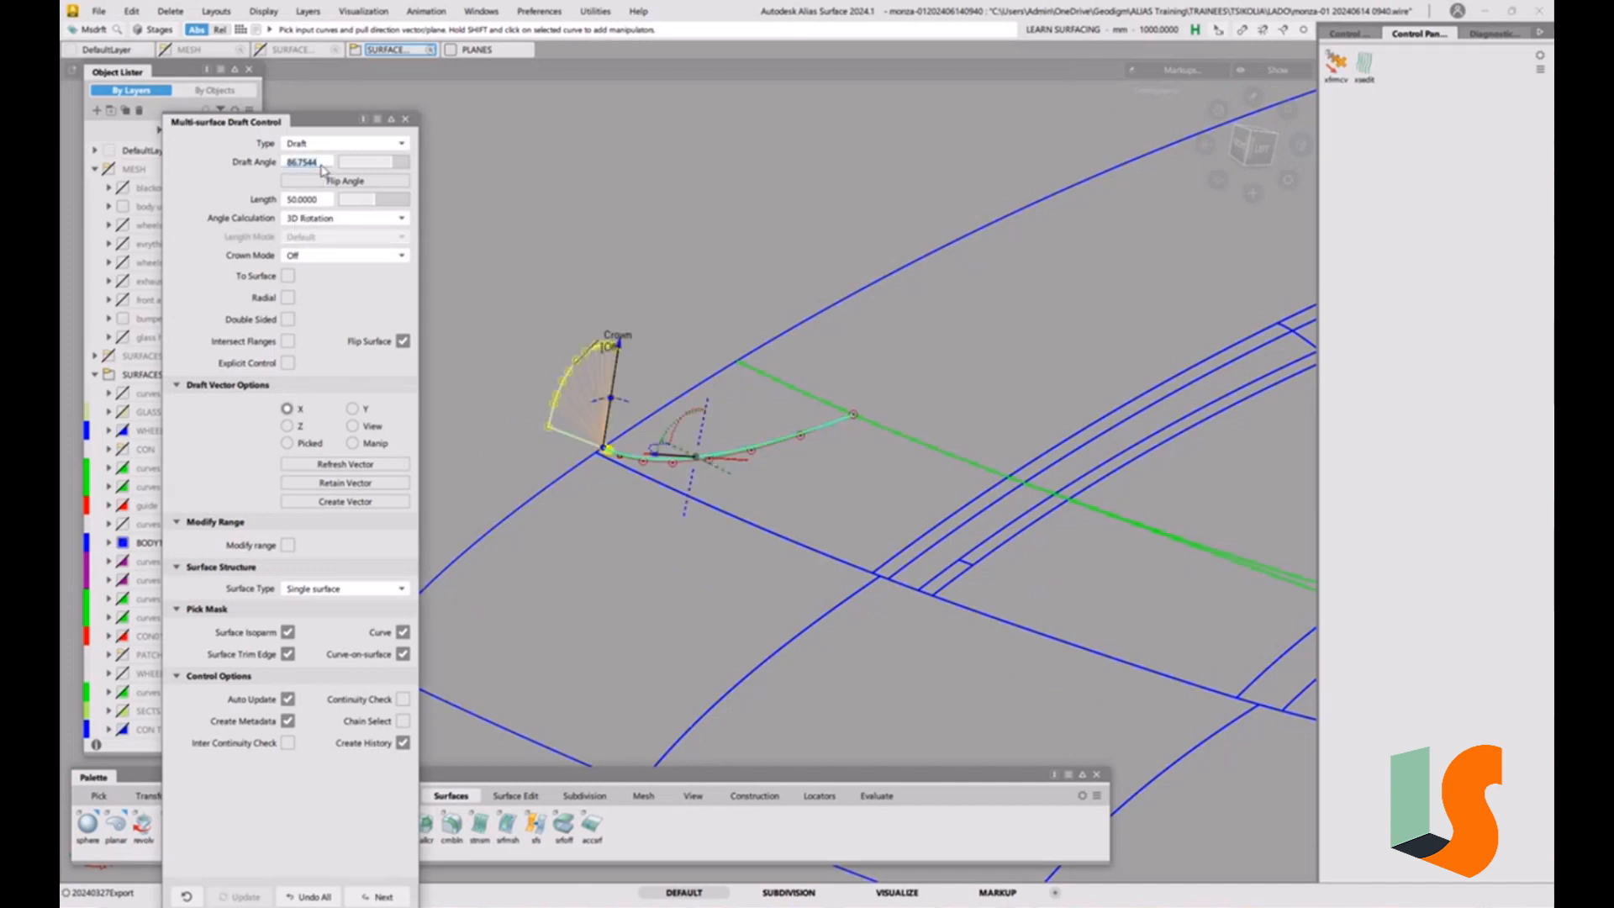
{"action": "type", "text": "0"}
{"action": "key", "text": "Return"}
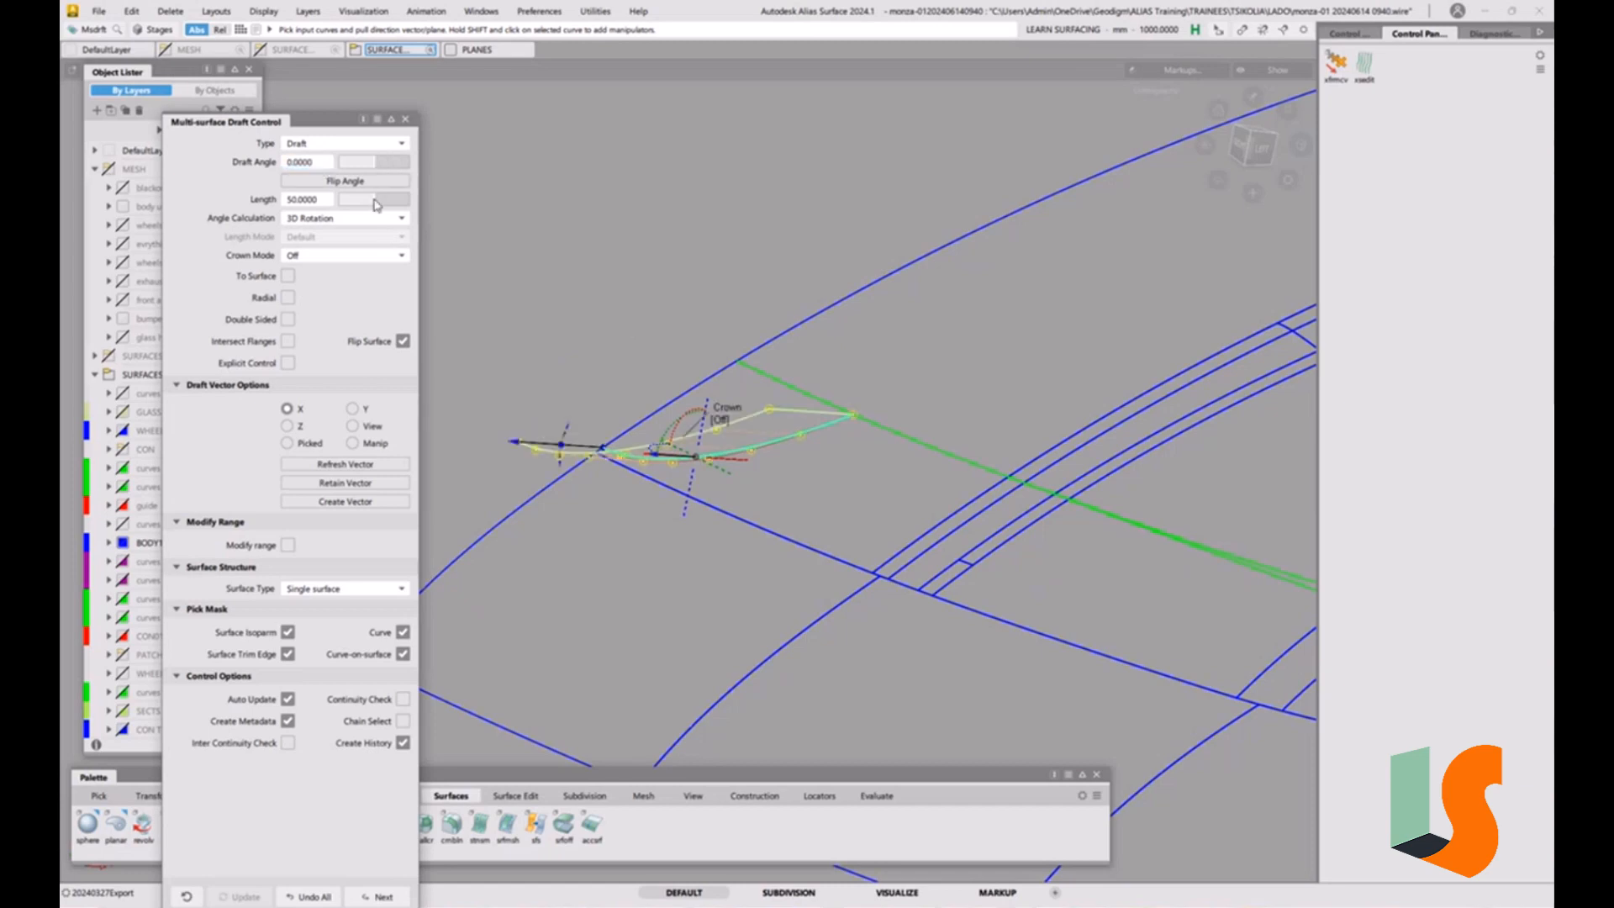
Flip the arc's draft surface to run rearwards over the hood and lengthen it to about 234 mm.
{"action": "left_click_drag", "start_coordinate": [637, 264], "coordinate": [627, 320], "text": "alt+shift"}
{"action": "middle_click_drag", "start_coordinate": [635, 309], "coordinate": [711, 261], "text": "alt+shift"}
{"action": "left_click_drag", "start_coordinate": [711, 261], "coordinate": [728, 231], "text": "alt+shift"}
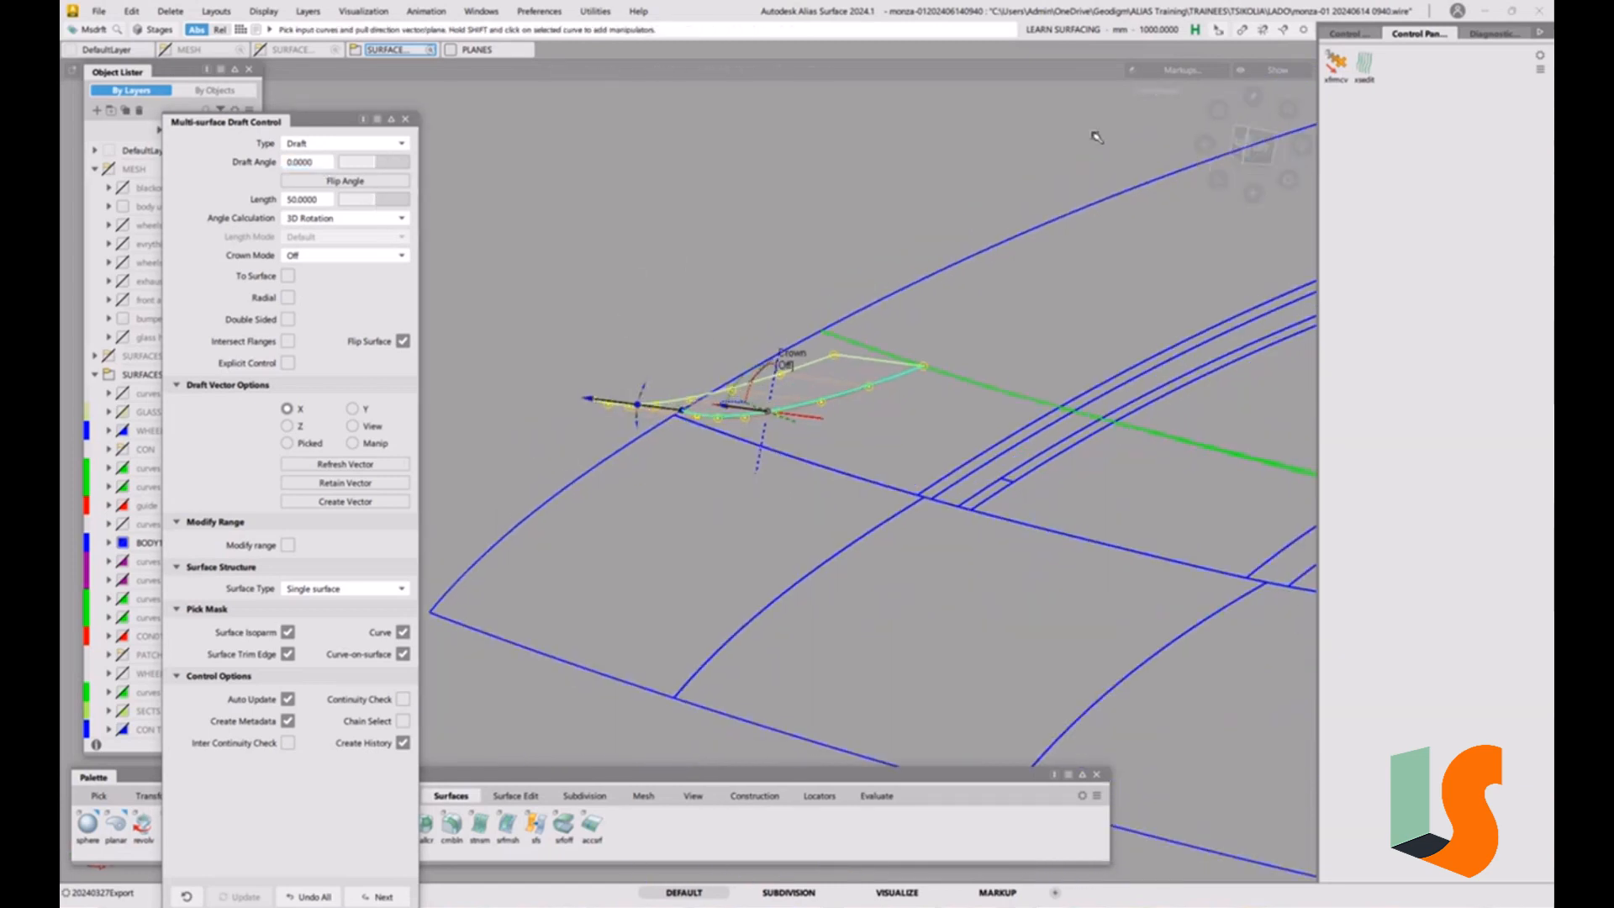
{"action": "left_click", "coordinate": [1259, 146]}
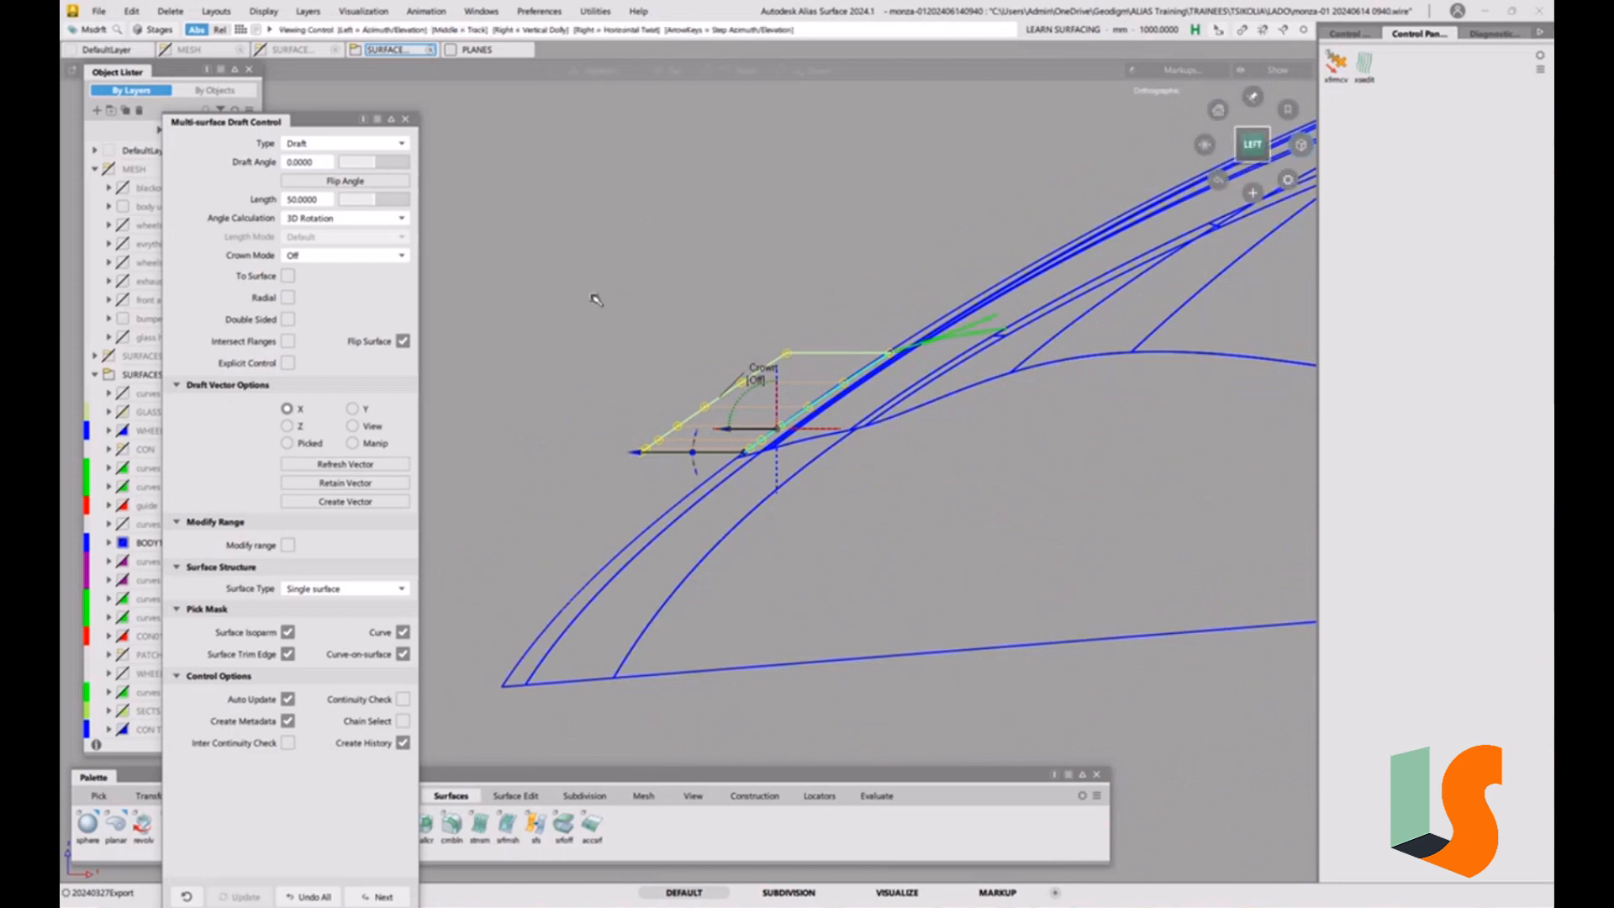
{"action": "left_click_drag", "start_coordinate": [594, 295], "coordinate": [985, 336], "text": "alt+shift"}
{"action": "left_click", "coordinate": [403, 340]}
{"action": "left_click_drag", "start_coordinate": [891, 387], "coordinate": [817, 446], "text": "alt+shift"}
{"action": "left_click", "coordinate": [709, 428]}
{"action": "left_click_drag", "start_coordinate": [709, 427], "coordinate": [606, 429], "text": "alt+shift"}
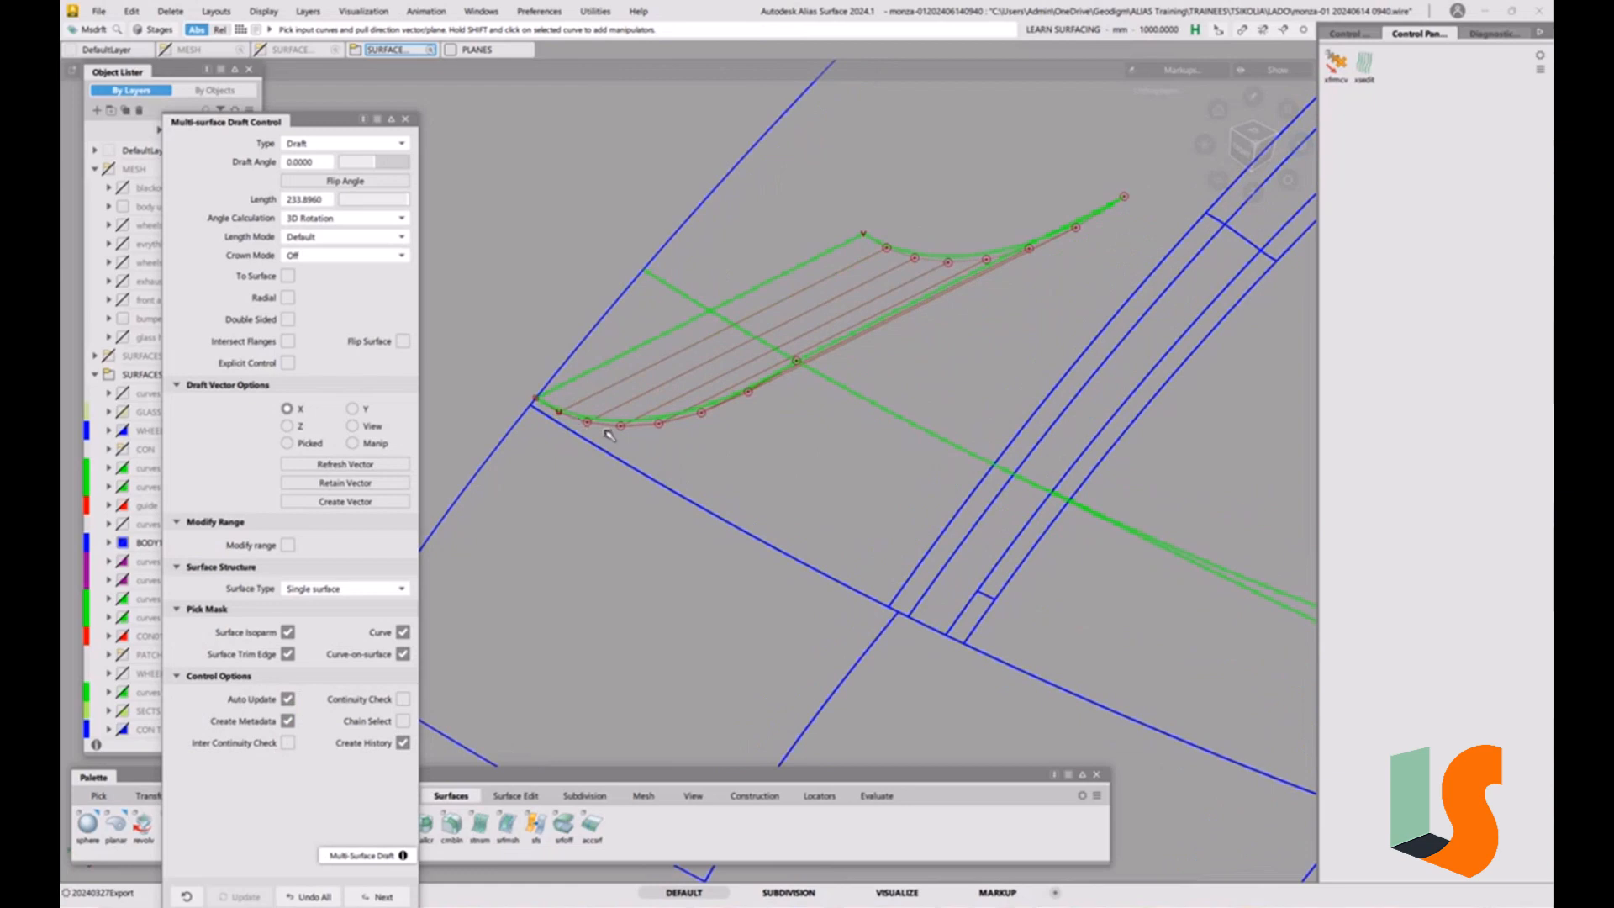
Add a second X-direction draft surface from the green construction curve, using the same length and 0 draft angle, and finish the draft.
{"action": "left_click_drag", "start_coordinate": [751, 415], "coordinate": [660, 434], "text": "alt+shift"}
{"action": "middle_click_drag", "start_coordinate": [686, 374], "coordinate": [682, 419], "text": "alt+shift"}
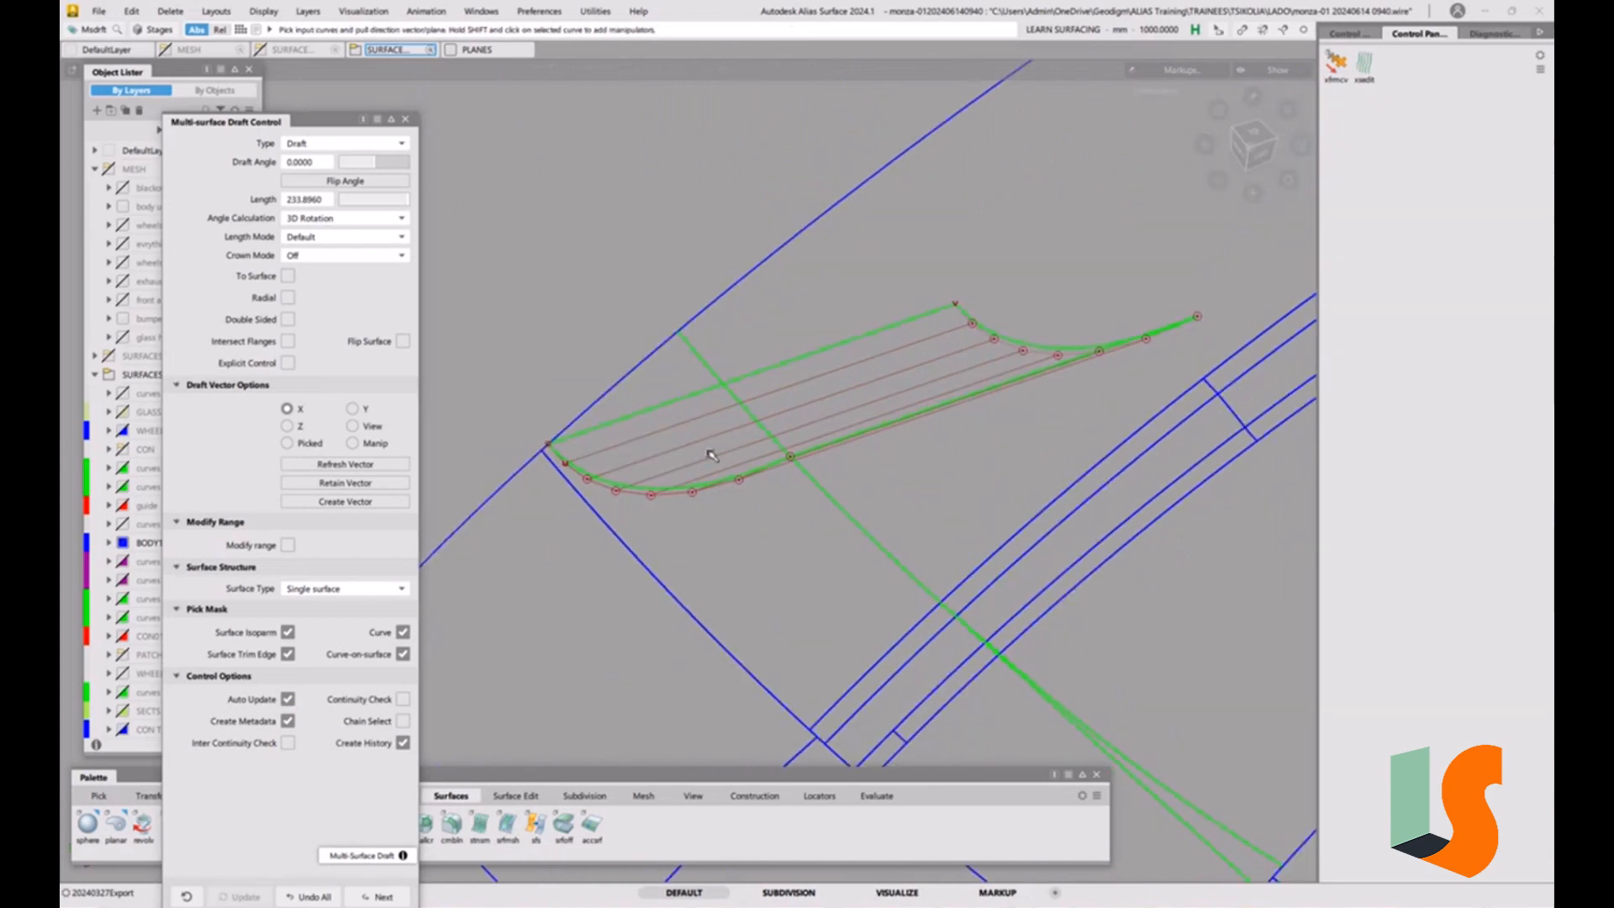
{"action": "left_click_drag", "start_coordinate": [711, 454], "coordinate": [717, 425], "text": "alt+shift"}
{"action": "middle_click_drag", "start_coordinate": [717, 425], "coordinate": [720, 397], "text": "alt+shift"}
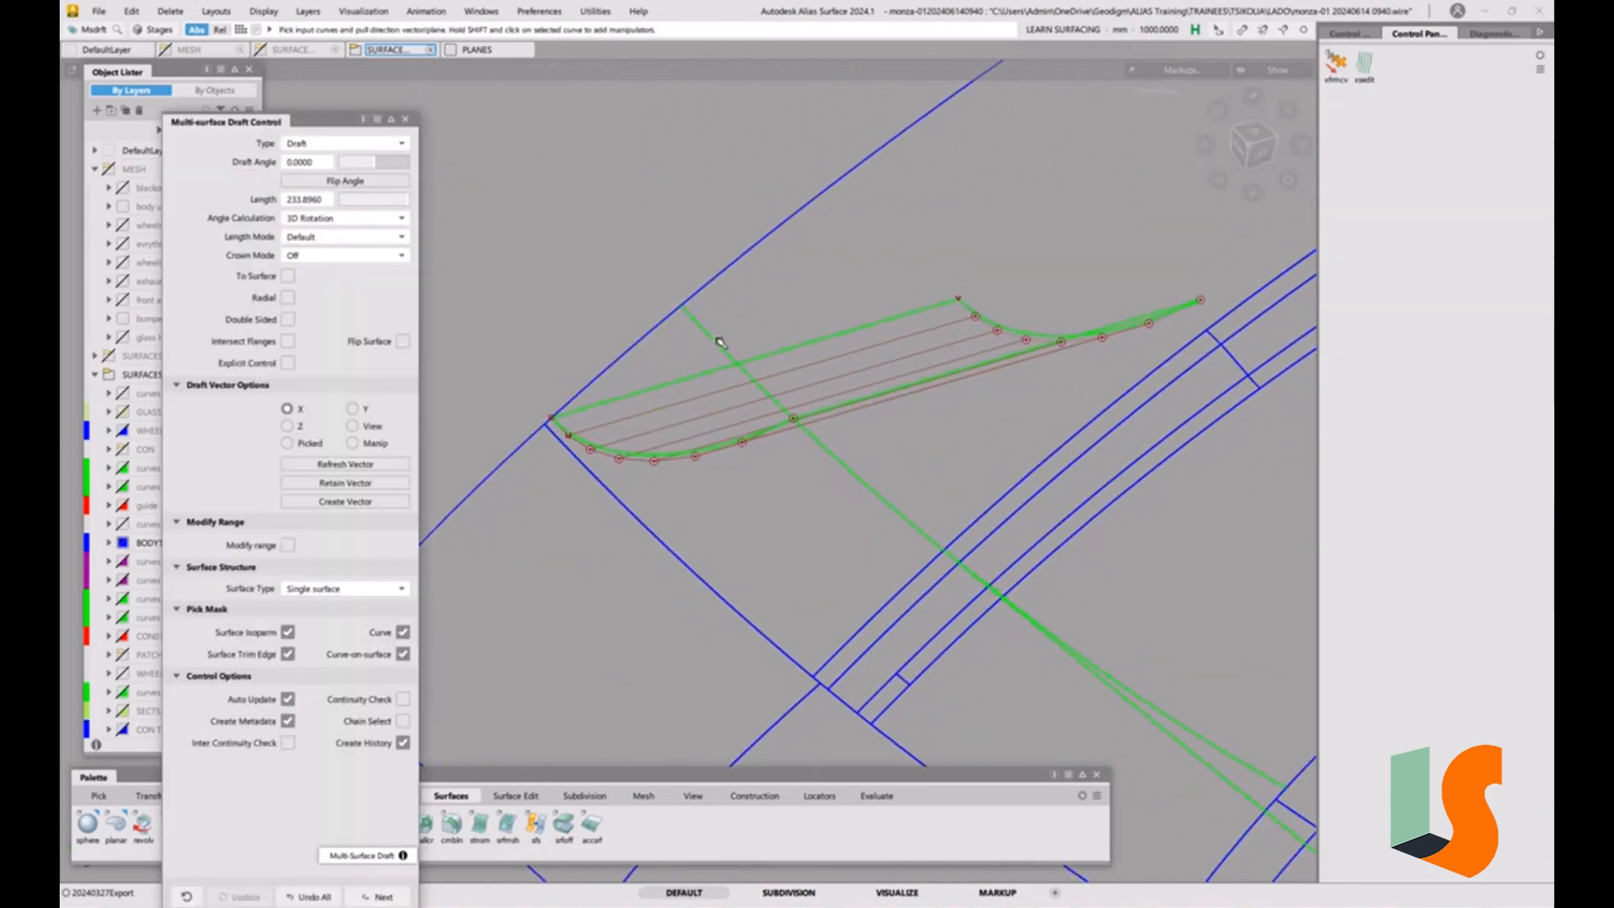
{"action": "left_click", "coordinate": [713, 338]}
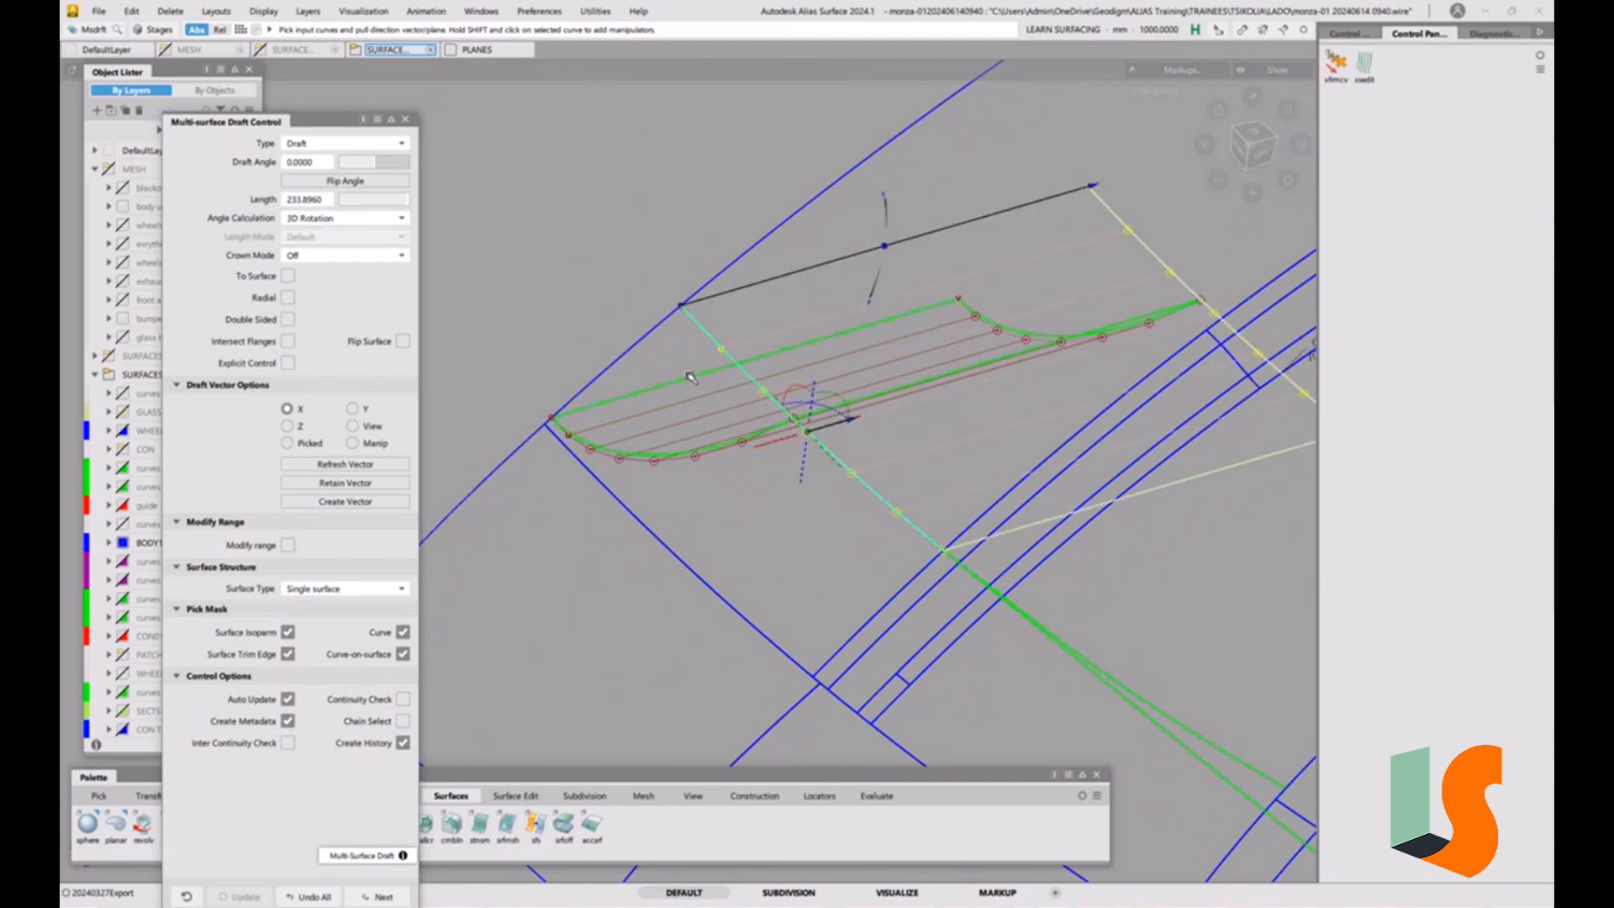
{"action": "mouse_move", "coordinate": [690, 377]}
{"action": "left_mouse_down", "text": "alt+shift"}
{"action": "mouse_move", "coordinate": [724, 332]}
{"action": "mouse_move", "coordinate": [682, 321]}
{"action": "mouse_move", "coordinate": [656, 388]}
{"action": "mouse_move", "coordinate": [664, 373]}
{"action": "left_mouse_up", "text": "alt+shift"}
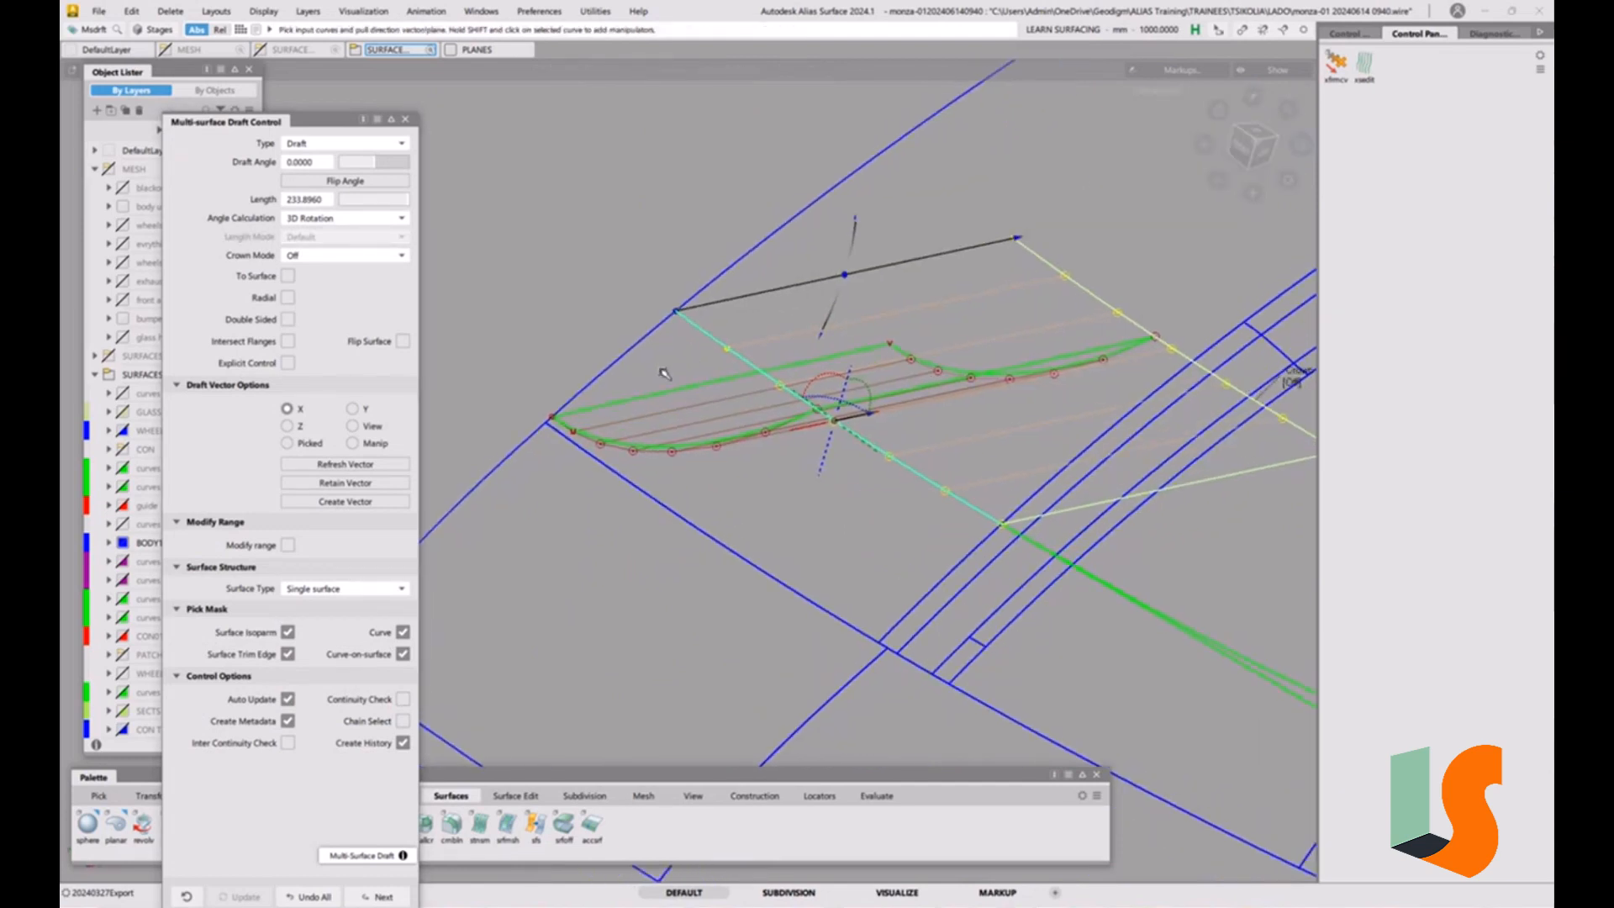
{"action": "left_click", "coordinate": [405, 121]}
Select both draft surfaces and turn off their CV and hull display.
{"action": "left_click_drag", "start_coordinate": [734, 390], "coordinate": [734, 481], "text": "ctrl+shift"}
{"action": "right_click_drag", "start_coordinate": [670, 399], "coordinate": [702, 386], "text": "alt+shift"}
{"action": "left_click_drag", "start_coordinate": [703, 385], "coordinate": [738, 432], "text": "alt+shift"}
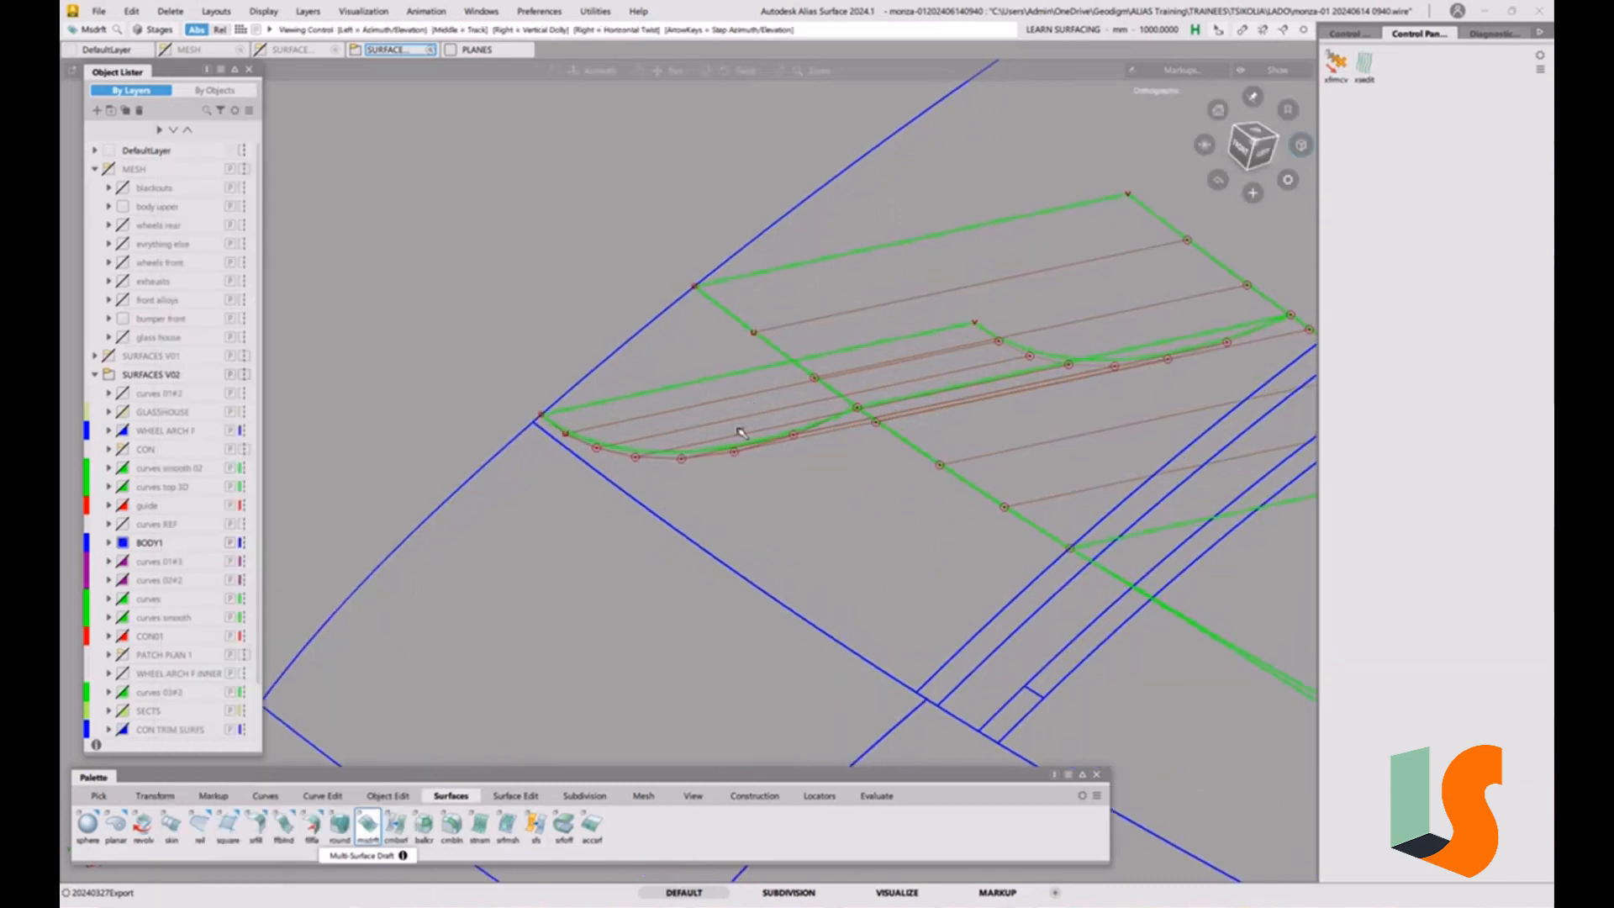
{"action": "middle_click_drag", "start_coordinate": [739, 432], "coordinate": [696, 416], "text": "alt+shift"}
{"action": "left_click_drag", "start_coordinate": [640, 355], "coordinate": [673, 350], "text": "ctrl+shift"}
{"action": "left_click_drag", "start_coordinate": [670, 407], "coordinate": [1023, 253]}
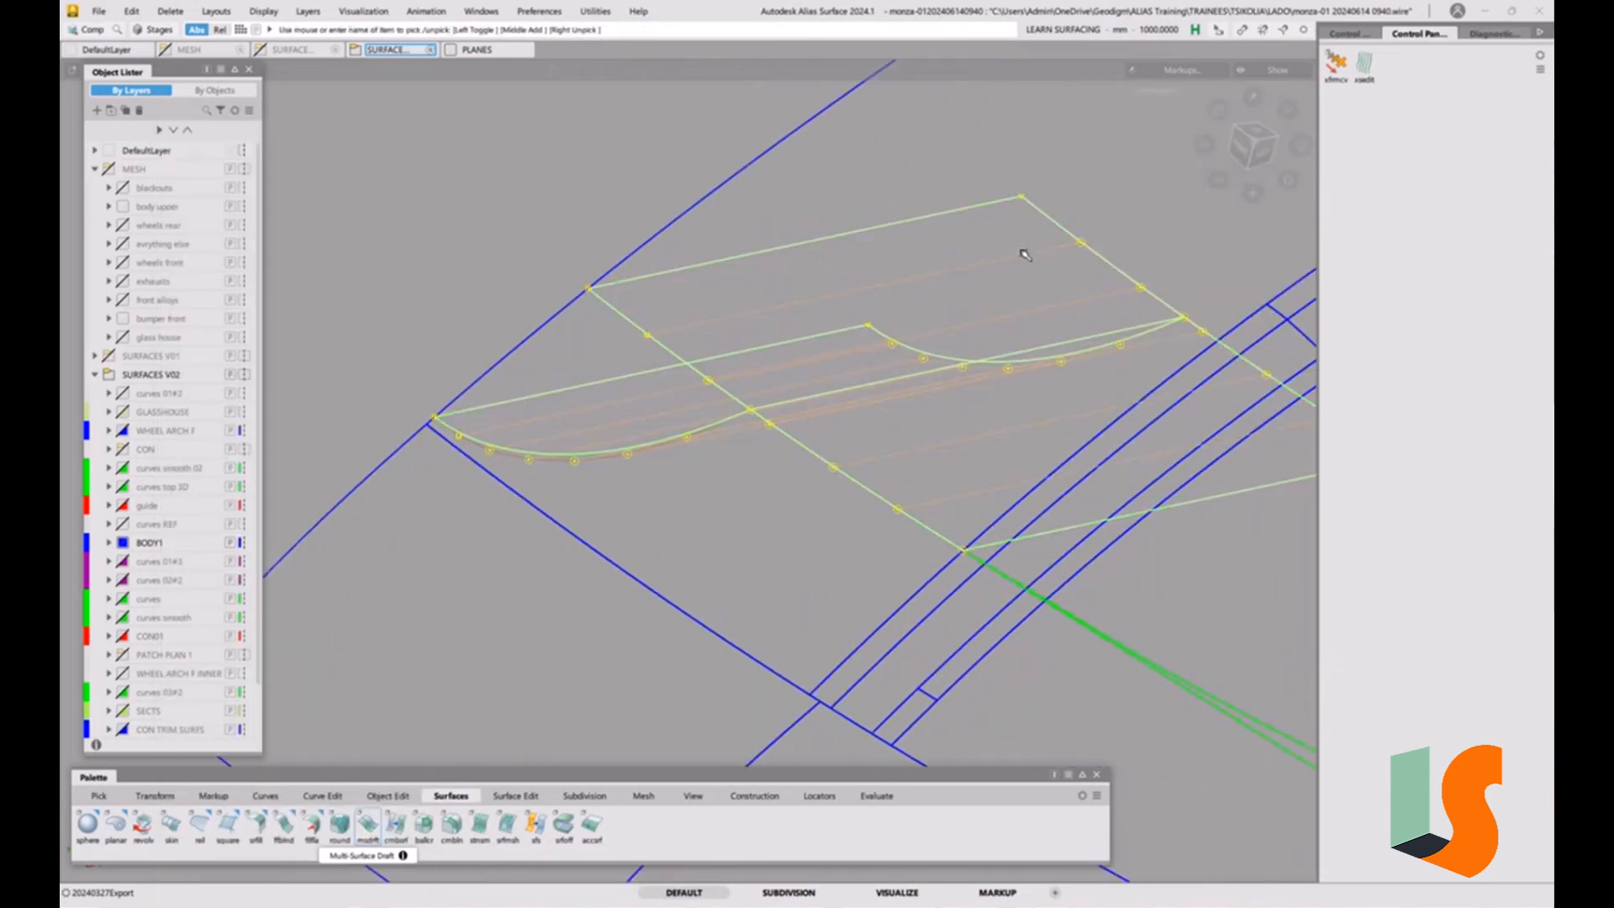
{"action": "left_click", "coordinate": [1339, 40]}
{"action": "left_click", "coordinate": [1382, 232]}
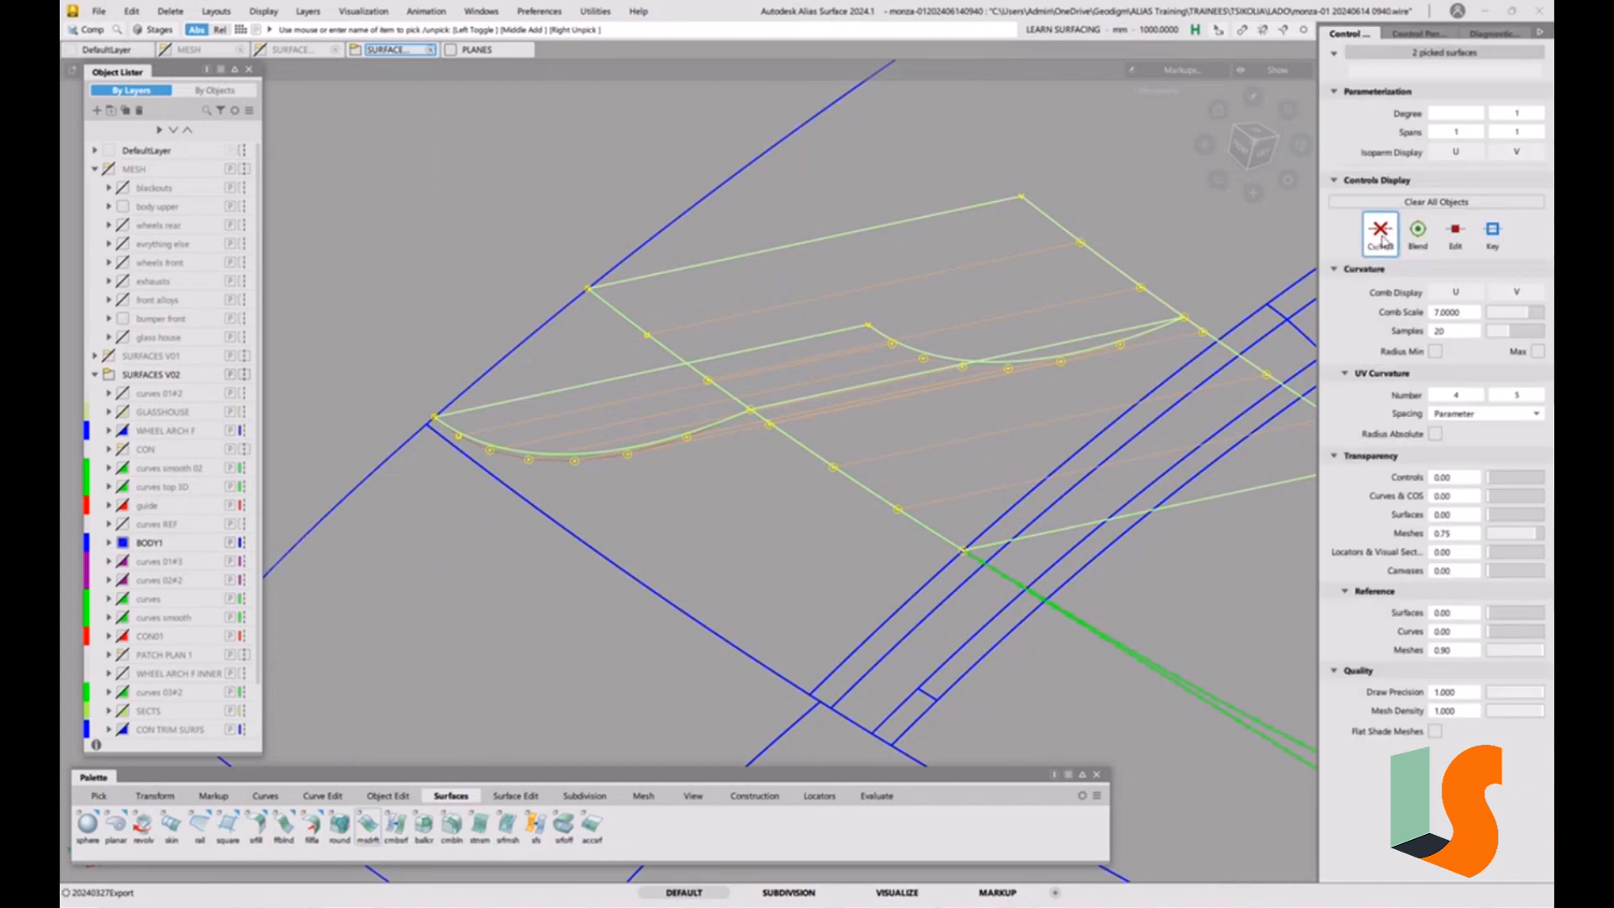
{"action": "left_click", "coordinate": [866, 527]}
{"action": "left_click_drag", "start_coordinate": [730, 394], "coordinate": [821, 425], "text": "alt+shift"}
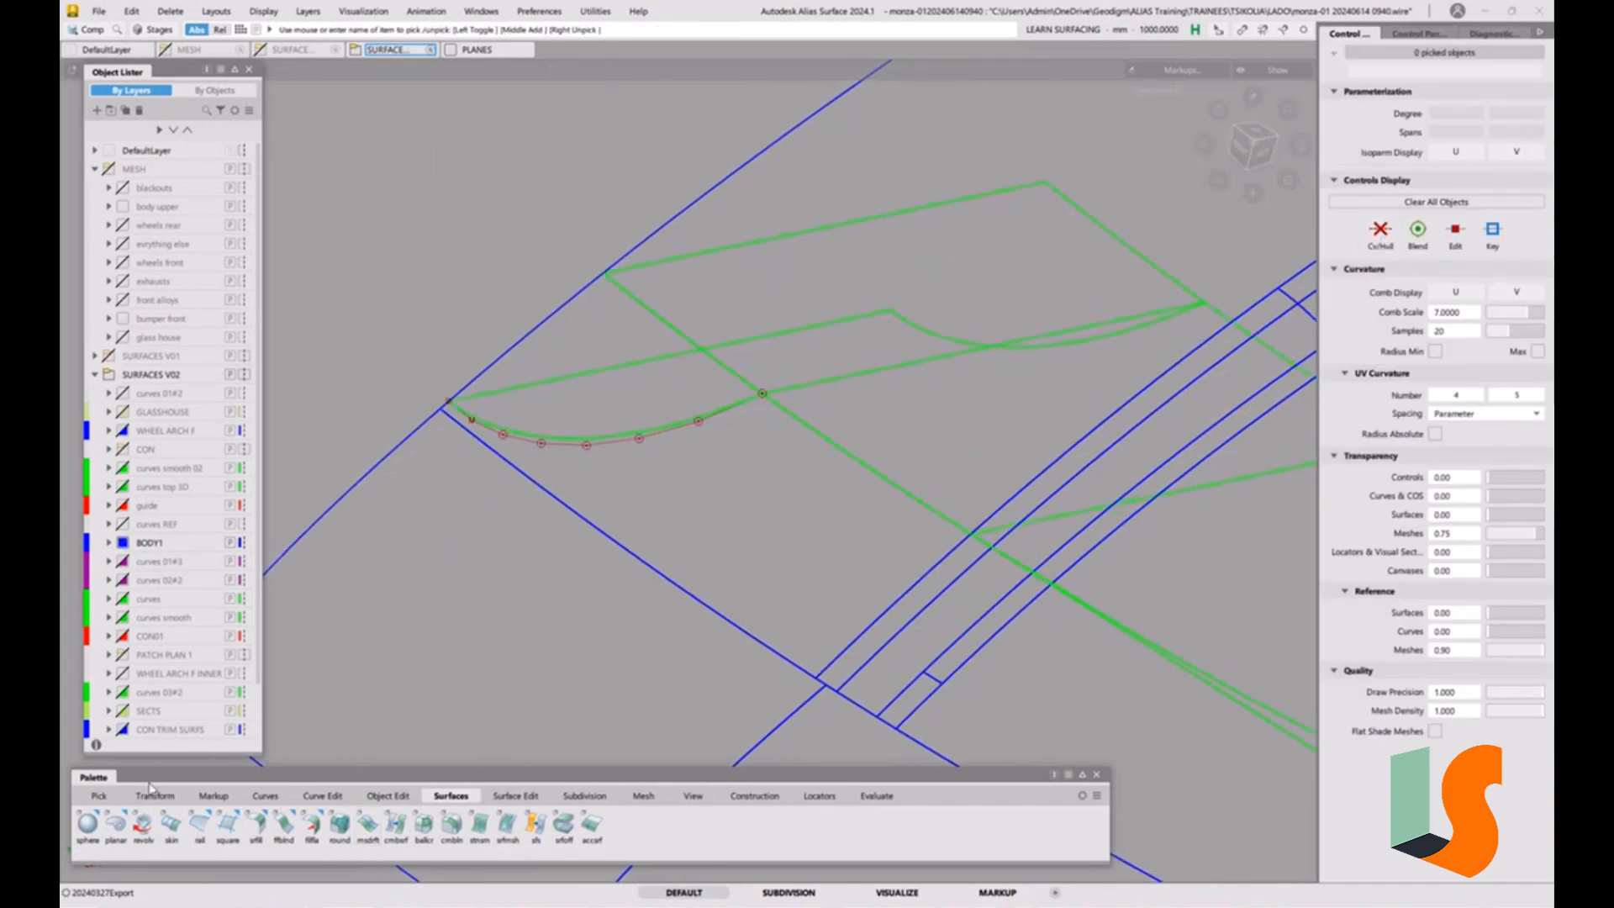
Start a Surface Fillet and set its section type to G1 Circular.
{"action": "left_click", "coordinate": [256, 827]}
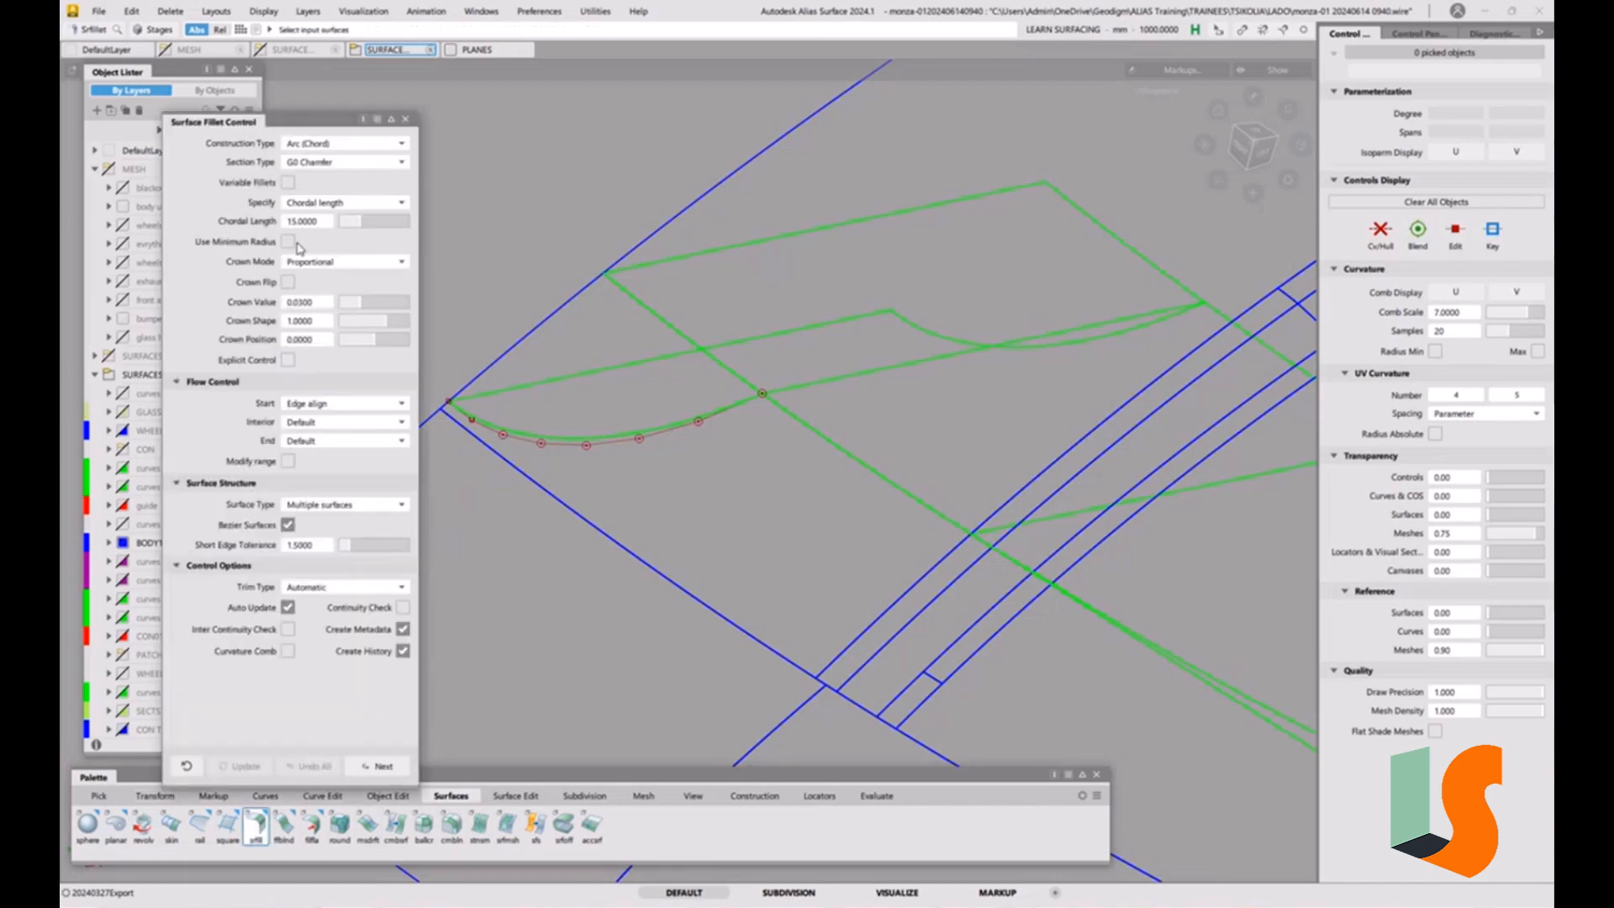
{"action": "left_click", "coordinate": [346, 163]}
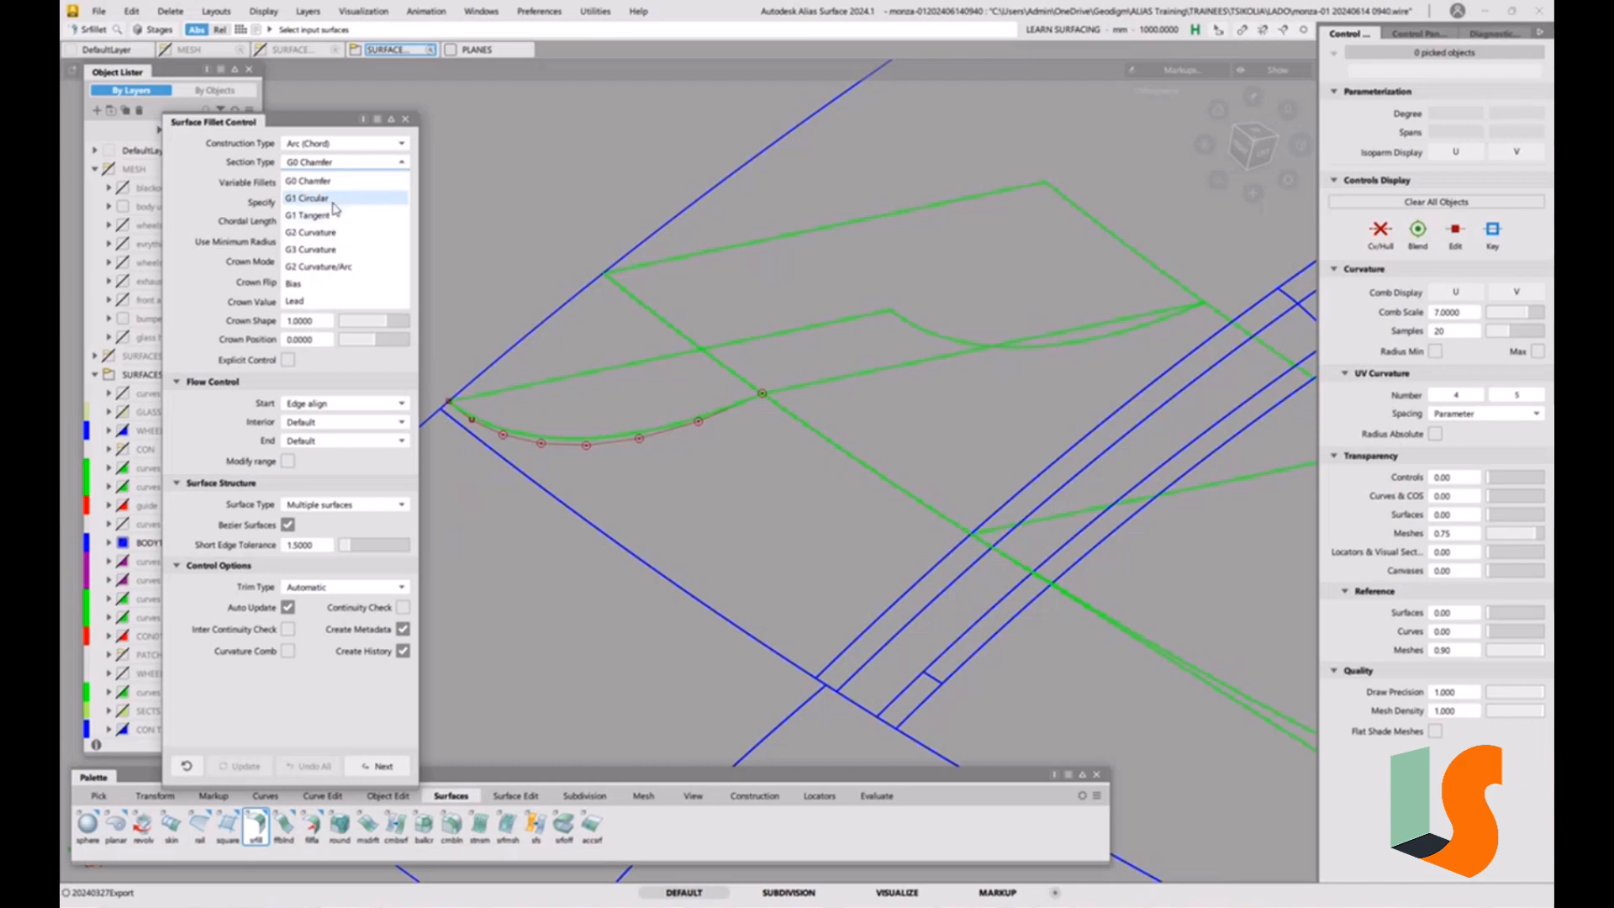
{"action": "left_click", "coordinate": [333, 200]}
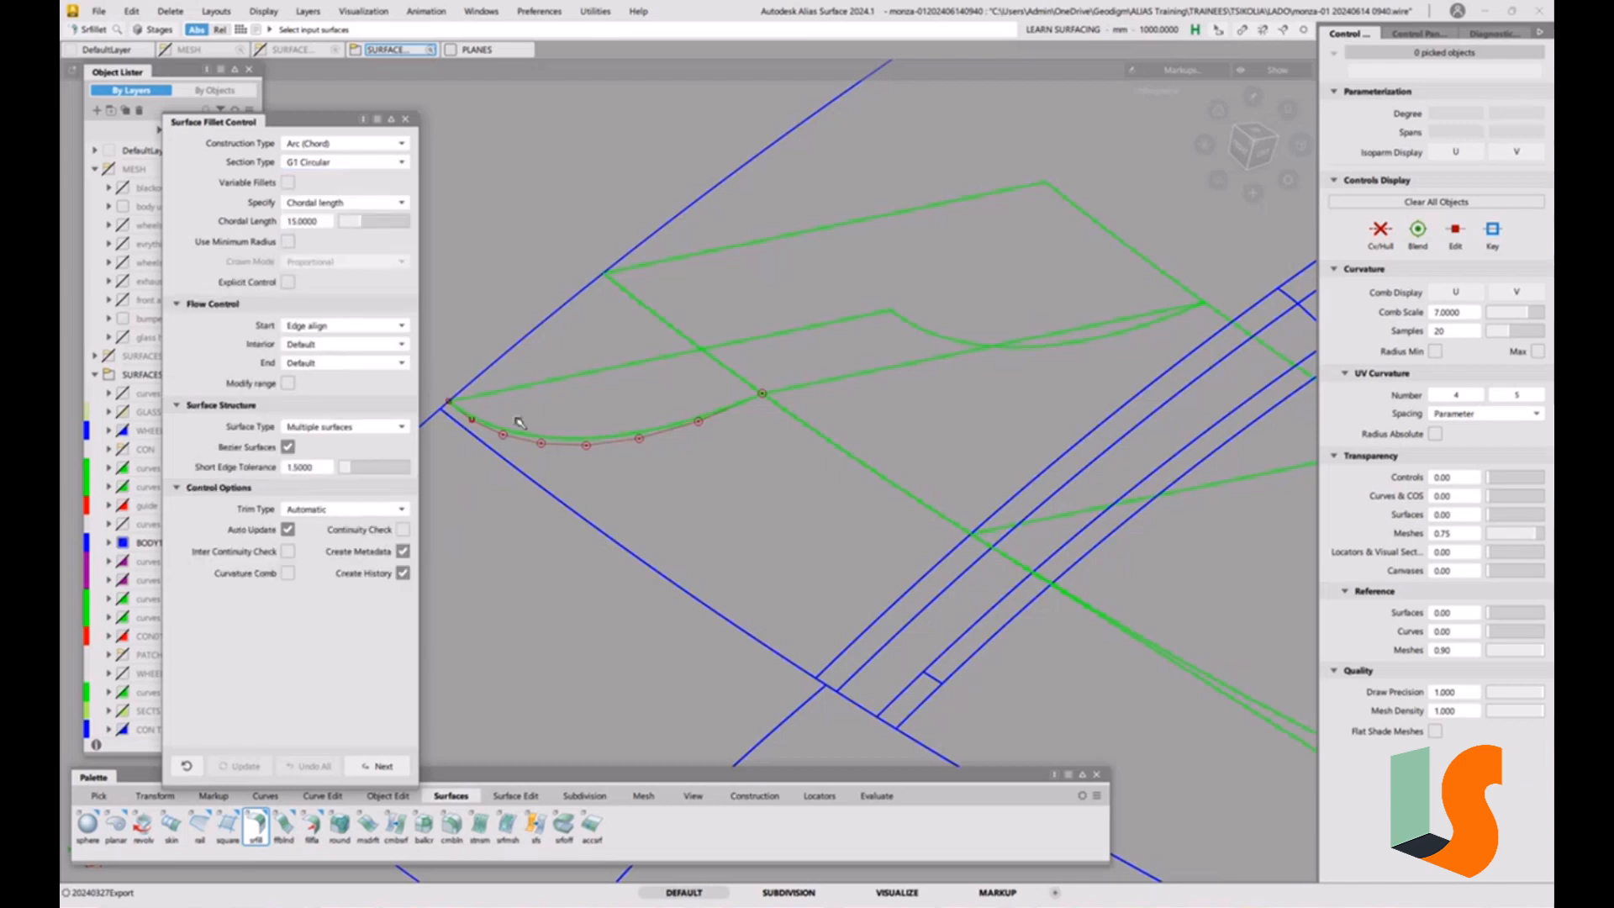
{"action": "key", "text": "alt+shift"}
{"action": "middle_click_drag", "start_coordinate": [495, 414], "coordinate": [636, 392], "text": "alt+shift"}
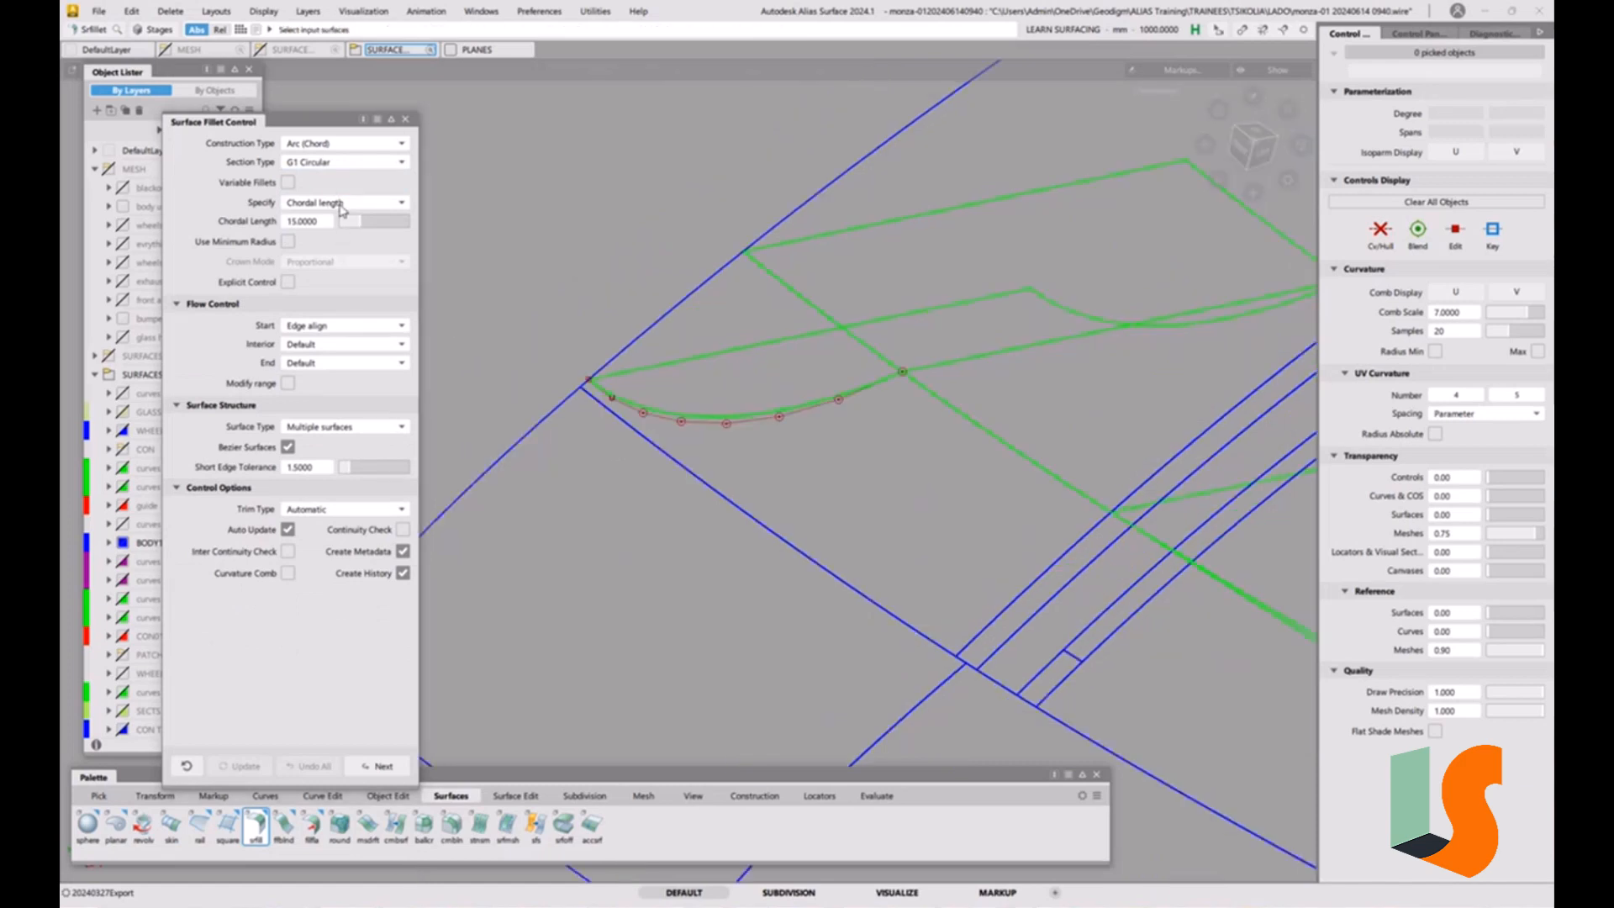
{"action": "left_click", "coordinate": [342, 204]}
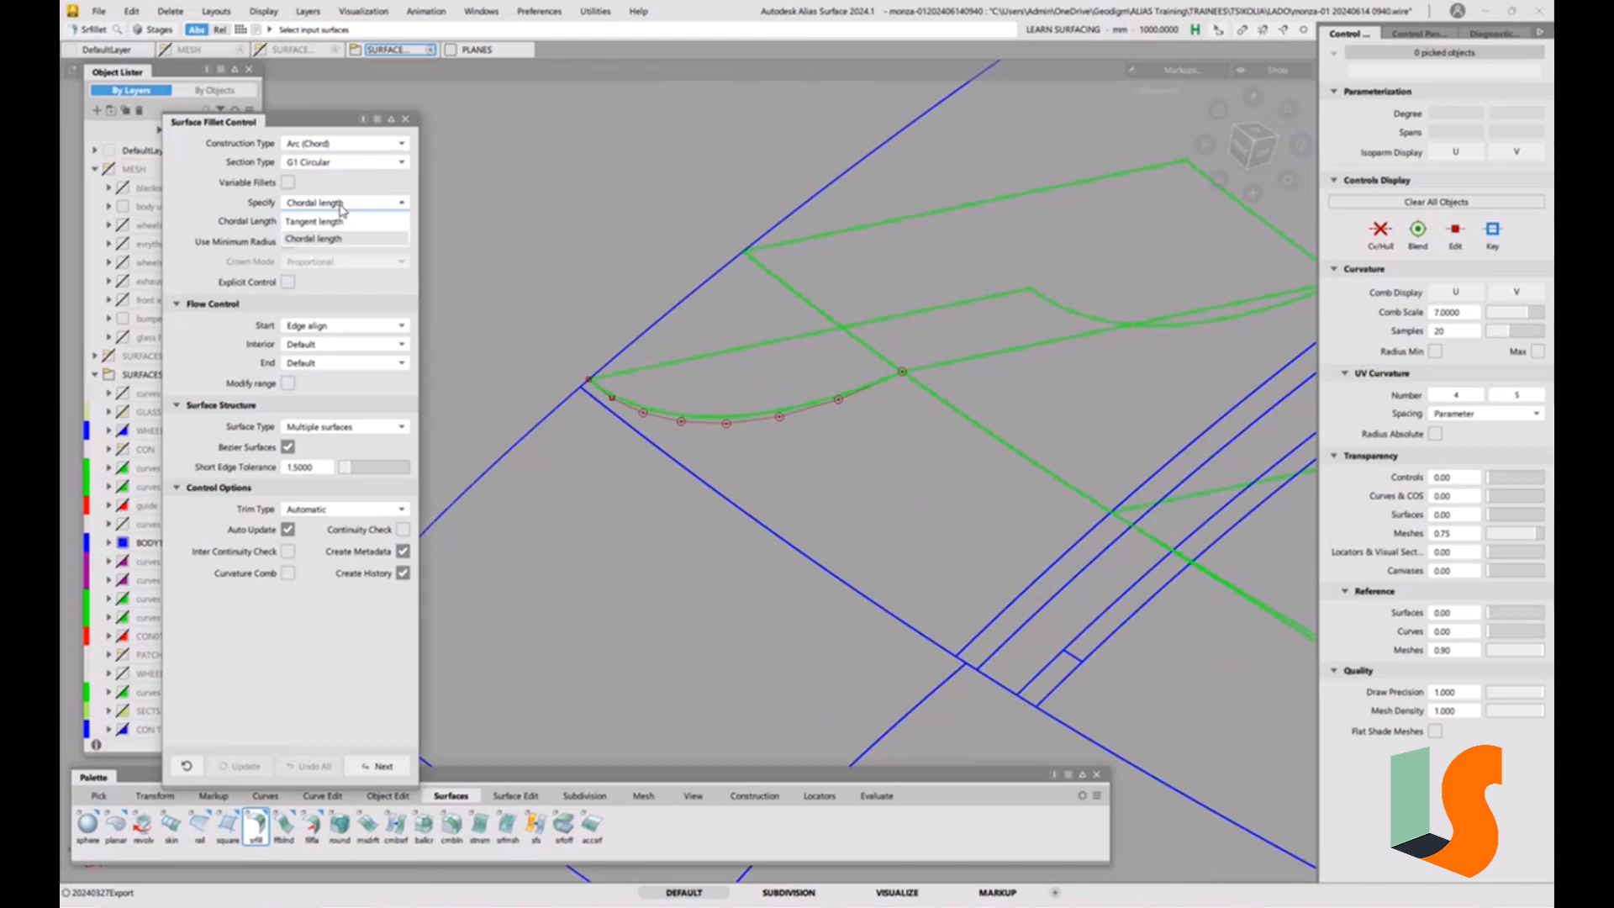
{"action": "left_click", "coordinate": [345, 205]}
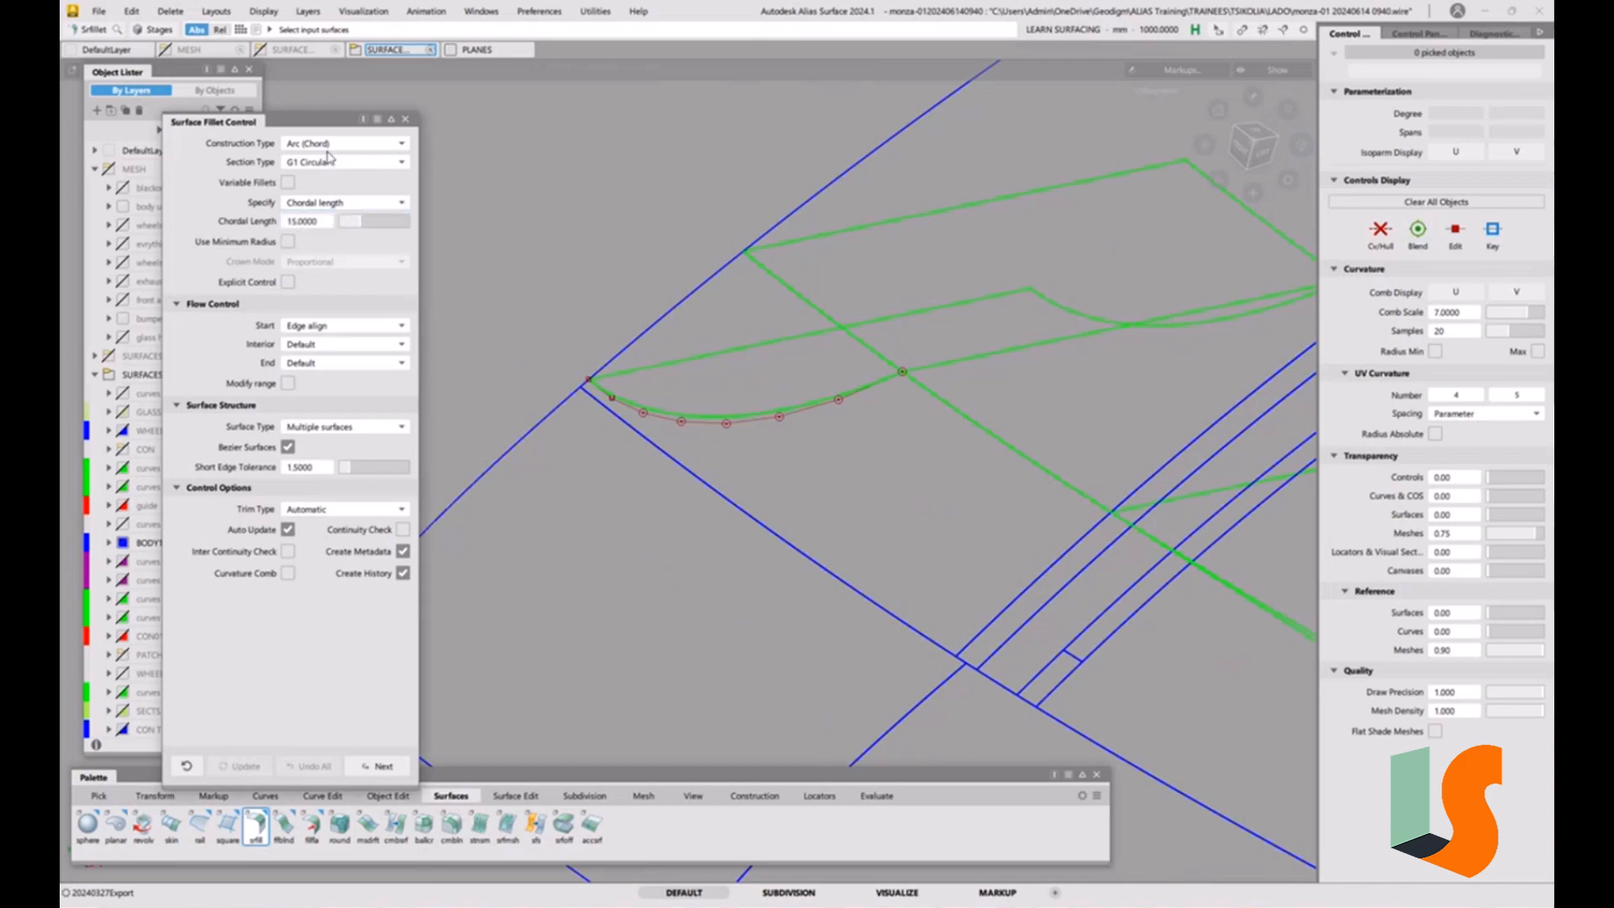
Set the fillet to Radius construction with a radius of 3, Default start flow, and the continuity check enabled.
{"action": "left_click", "coordinate": [337, 146]}
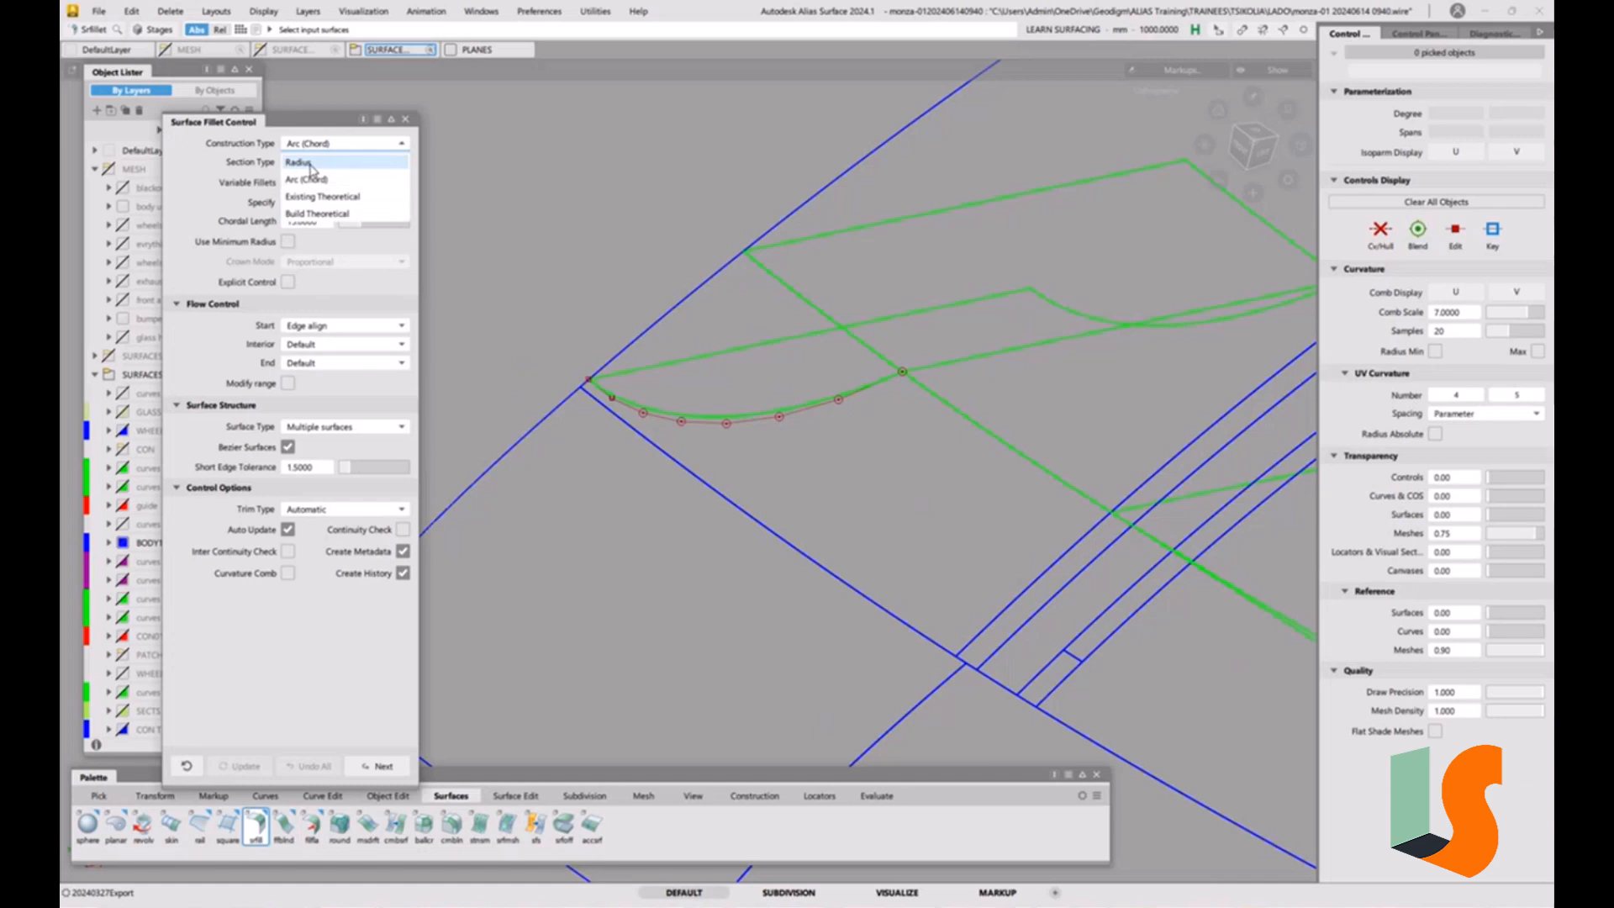
{"action": "left_click", "coordinate": [311, 164]}
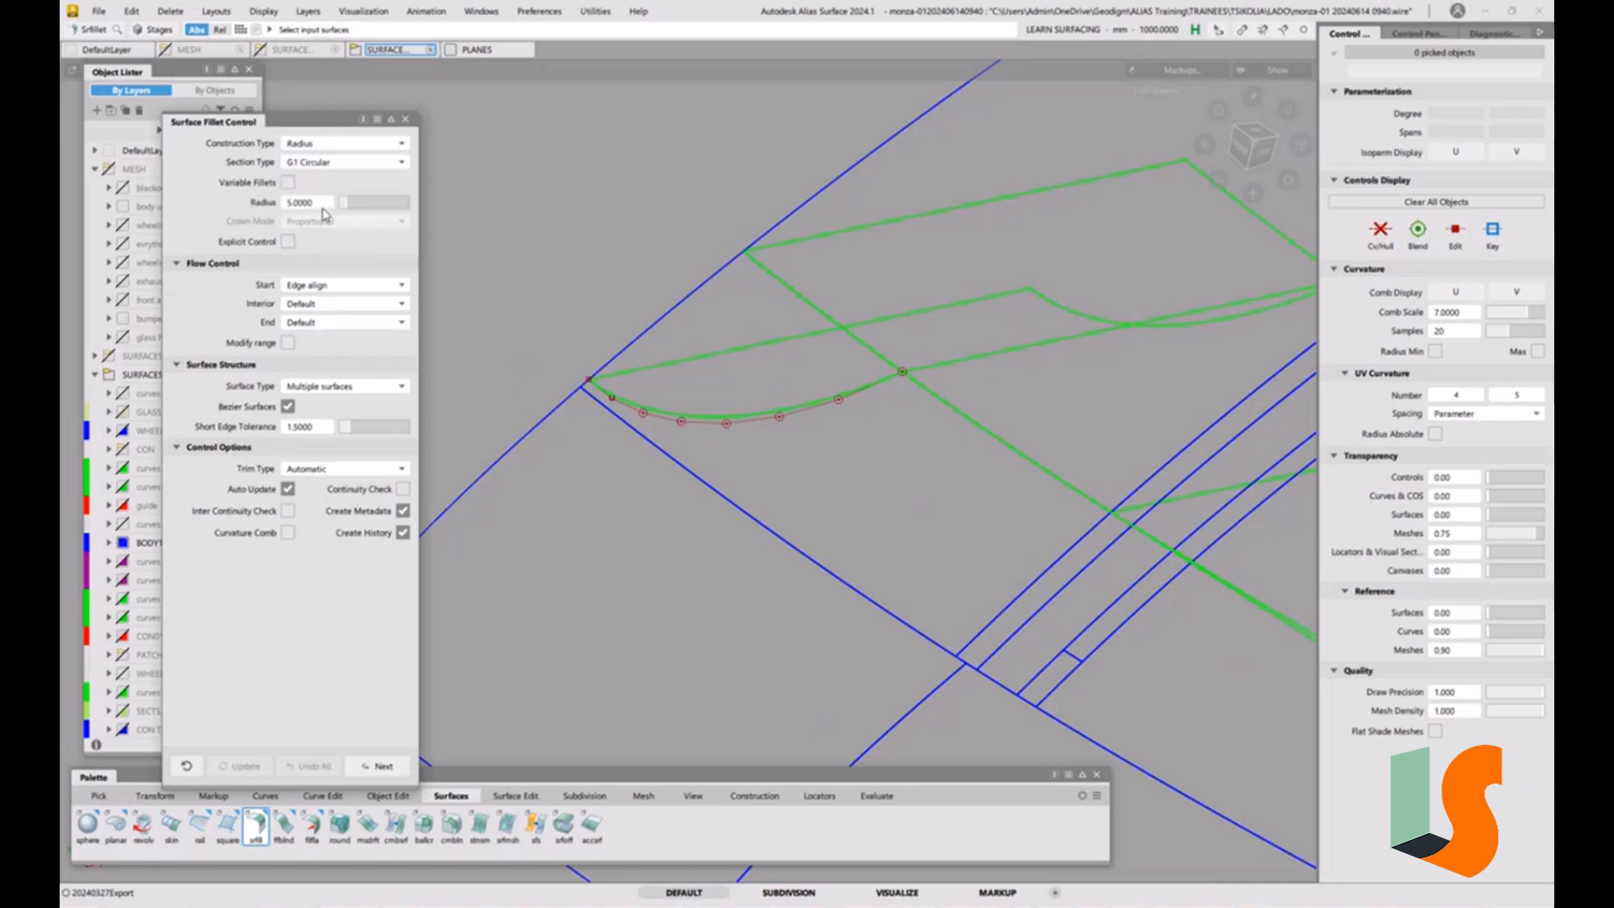
{"action": "left_click", "coordinate": [320, 207]}
{"action": "type", "text": "3"}
{"action": "key", "text": "Return"}
{"action": "left_click", "coordinate": [334, 286]}
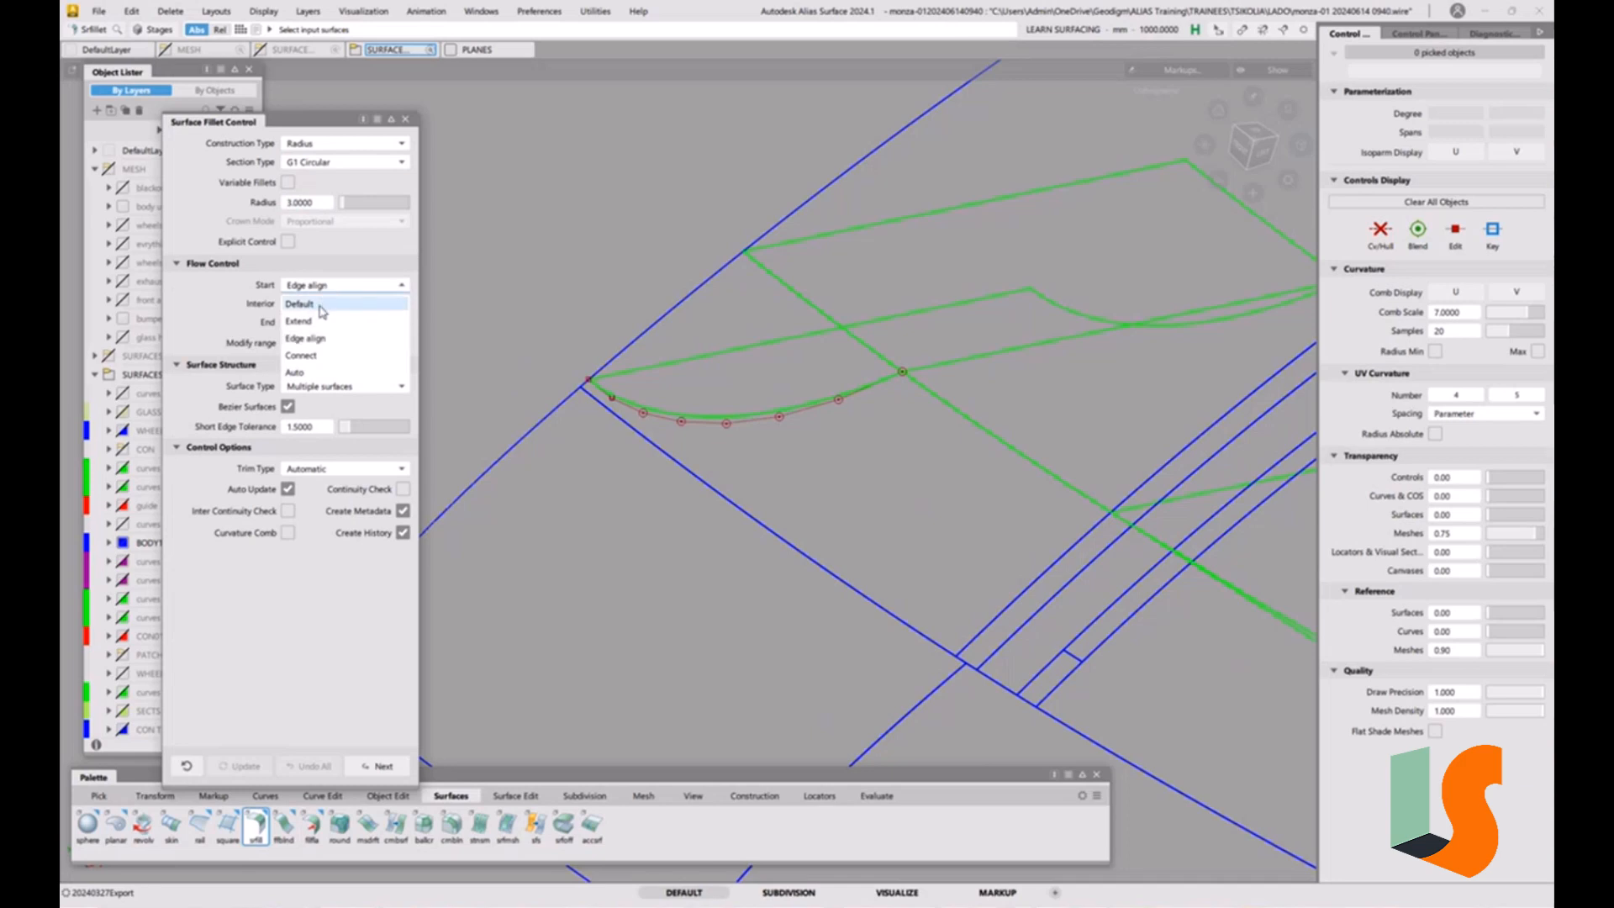
{"action": "left_click", "coordinate": [323, 305]}
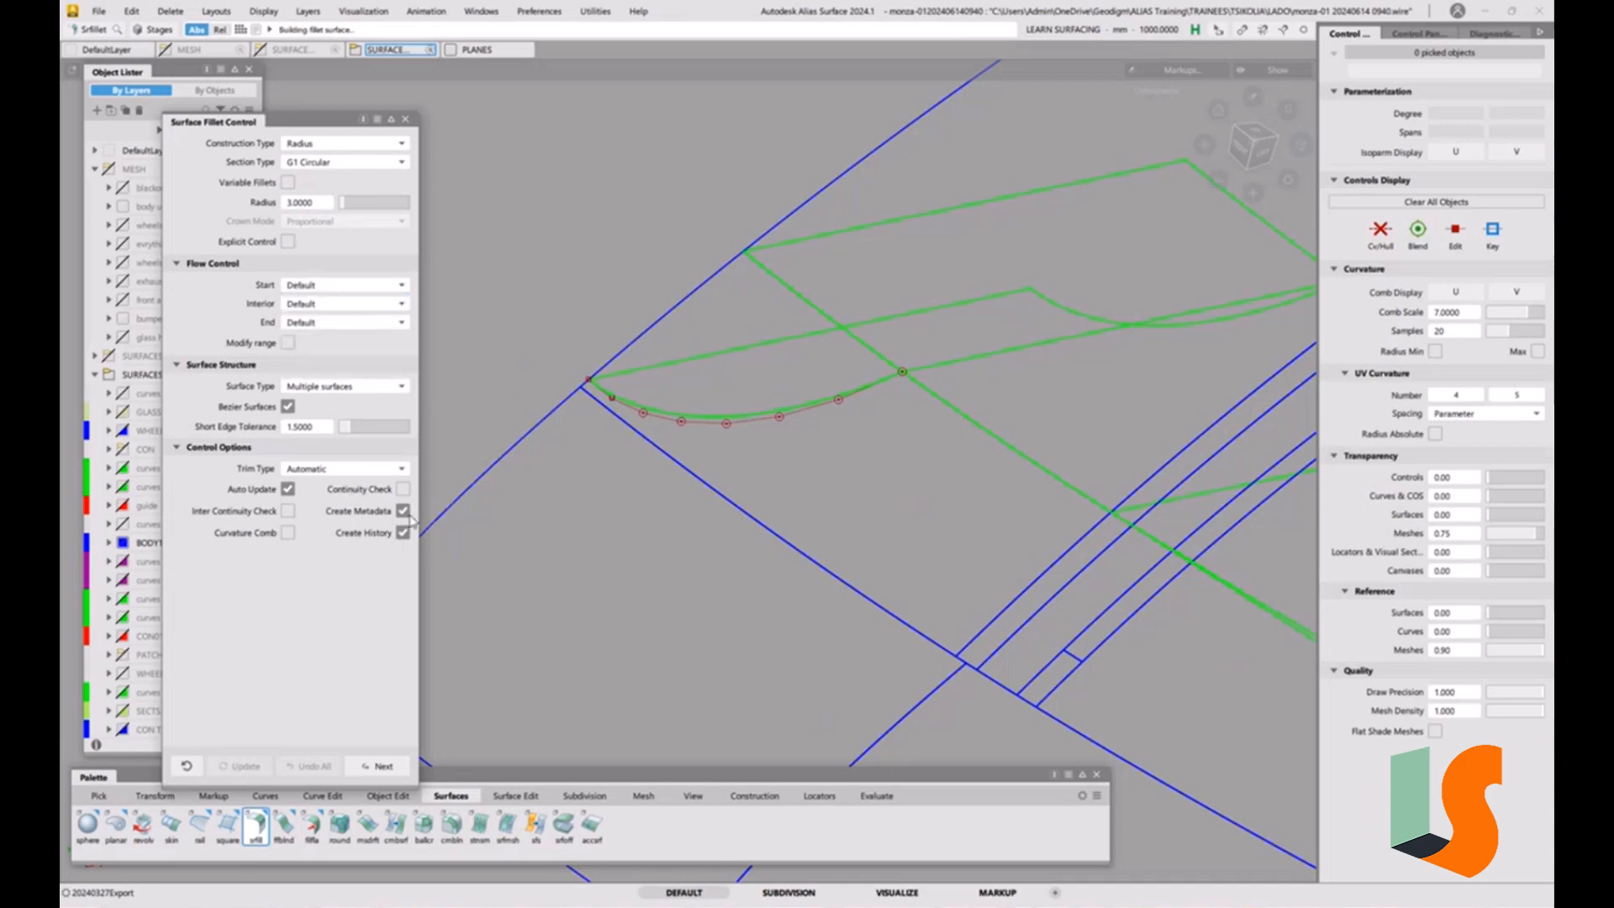
{"action": "left_click", "coordinate": [403, 488]}
Build the fillet between the curved green draft surface and the adjoining blue hood surface, flipping the draft surface's normal.
{"action": "right_click_drag", "start_coordinate": [616, 397], "coordinate": [675, 394], "text": "alt+shift"}
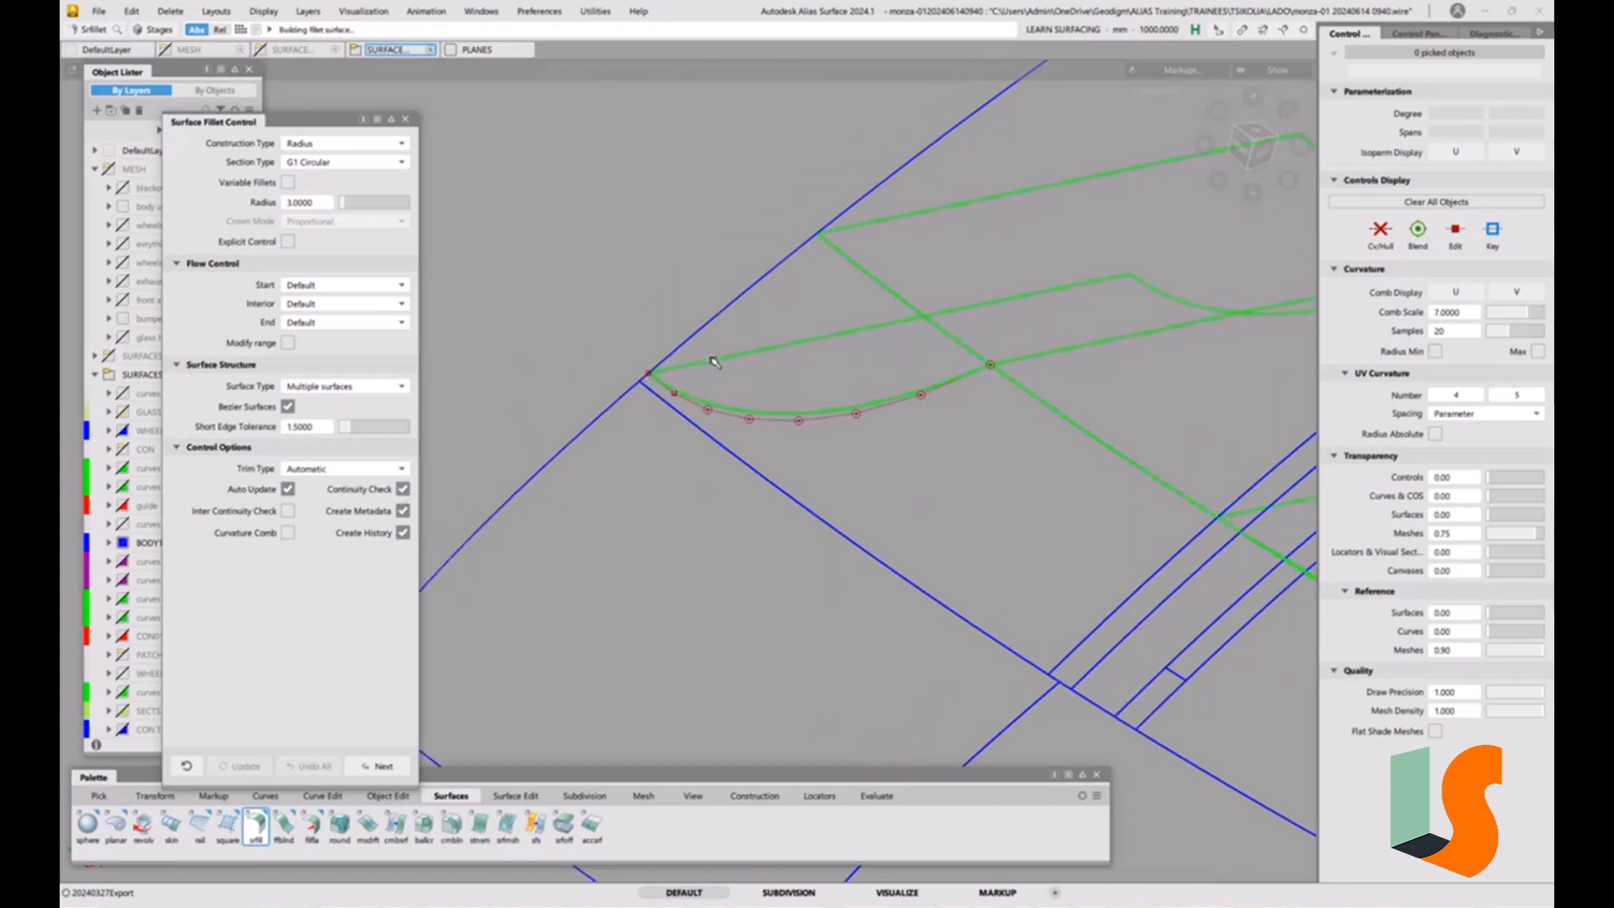
{"action": "left_click", "coordinate": [644, 383]}
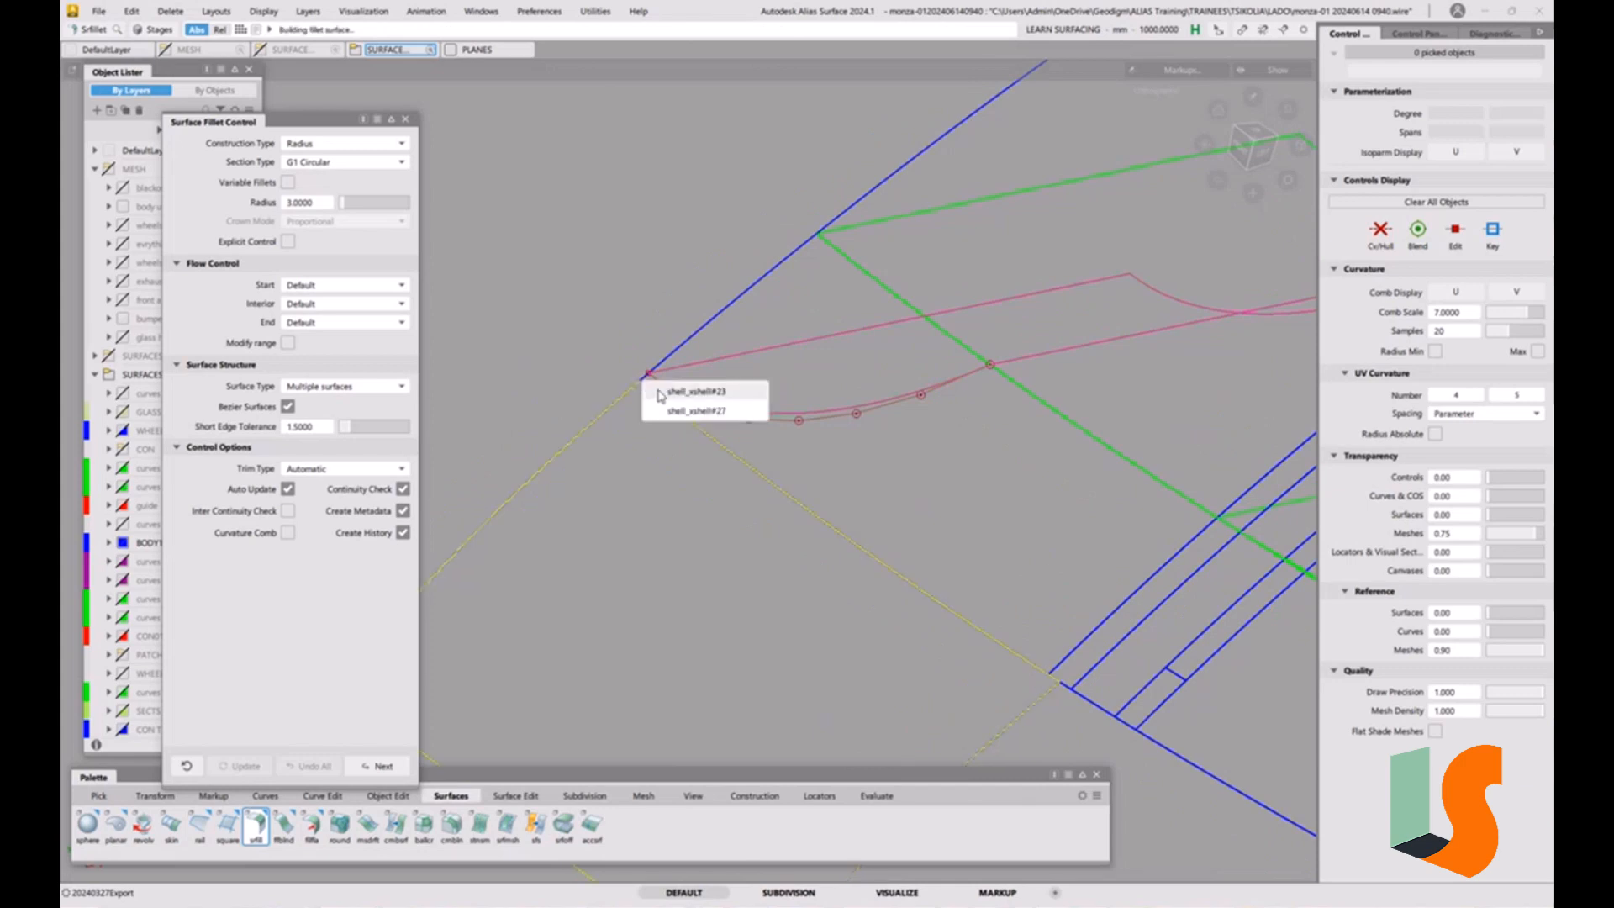
{"action": "left_click", "coordinate": [669, 410]}
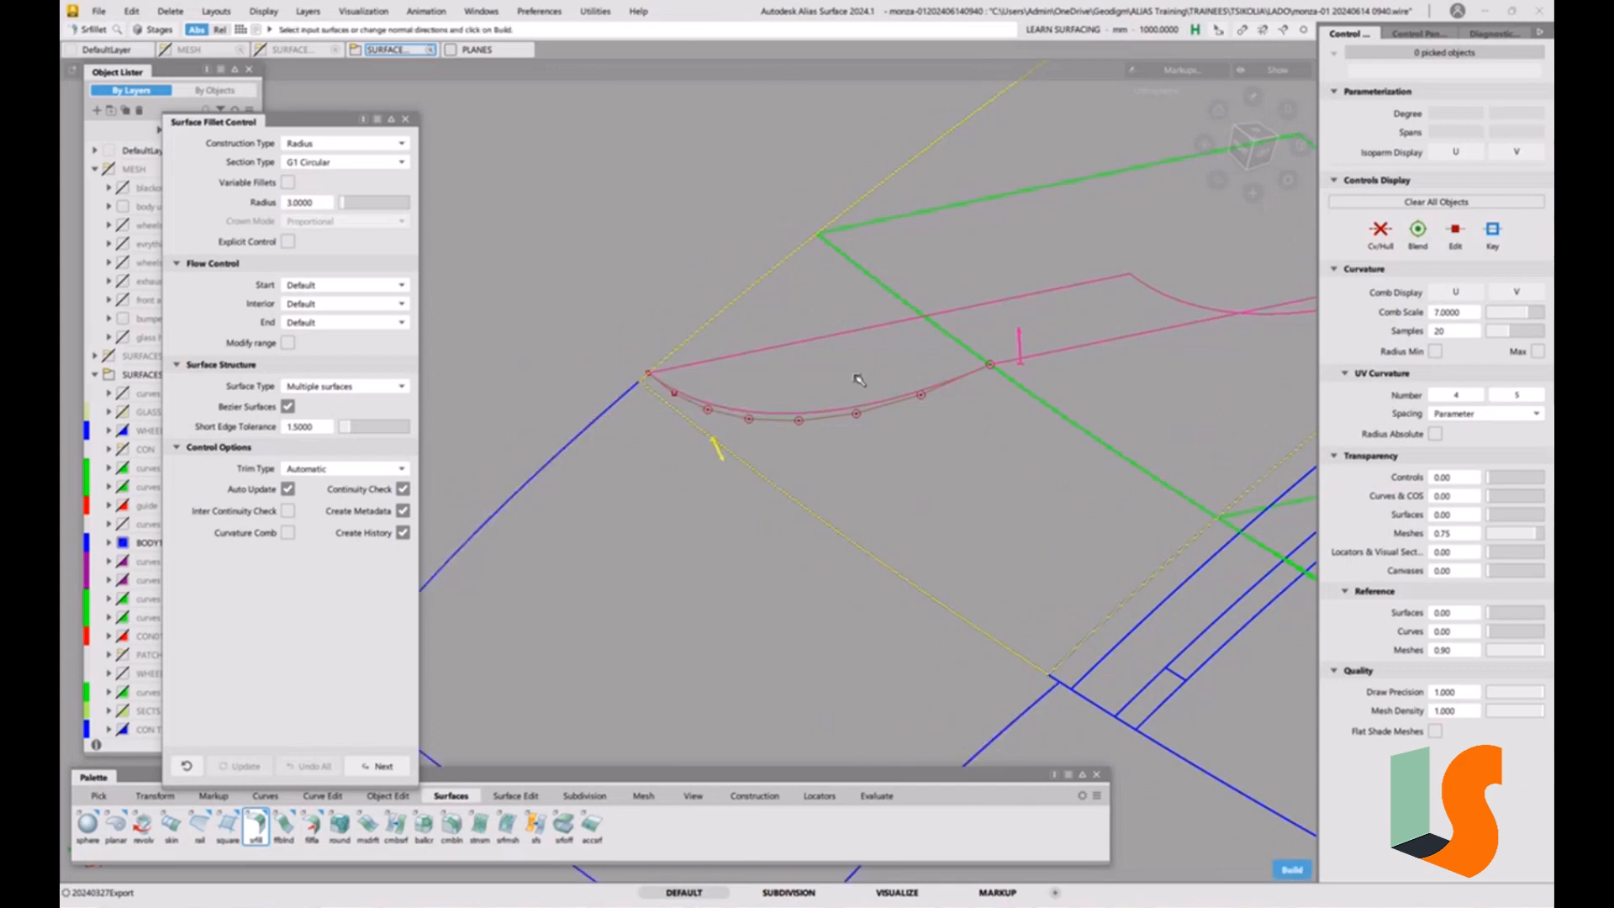
{"action": "left_click", "coordinate": [1015, 336]}
{"action": "left_click", "coordinate": [819, 377]}
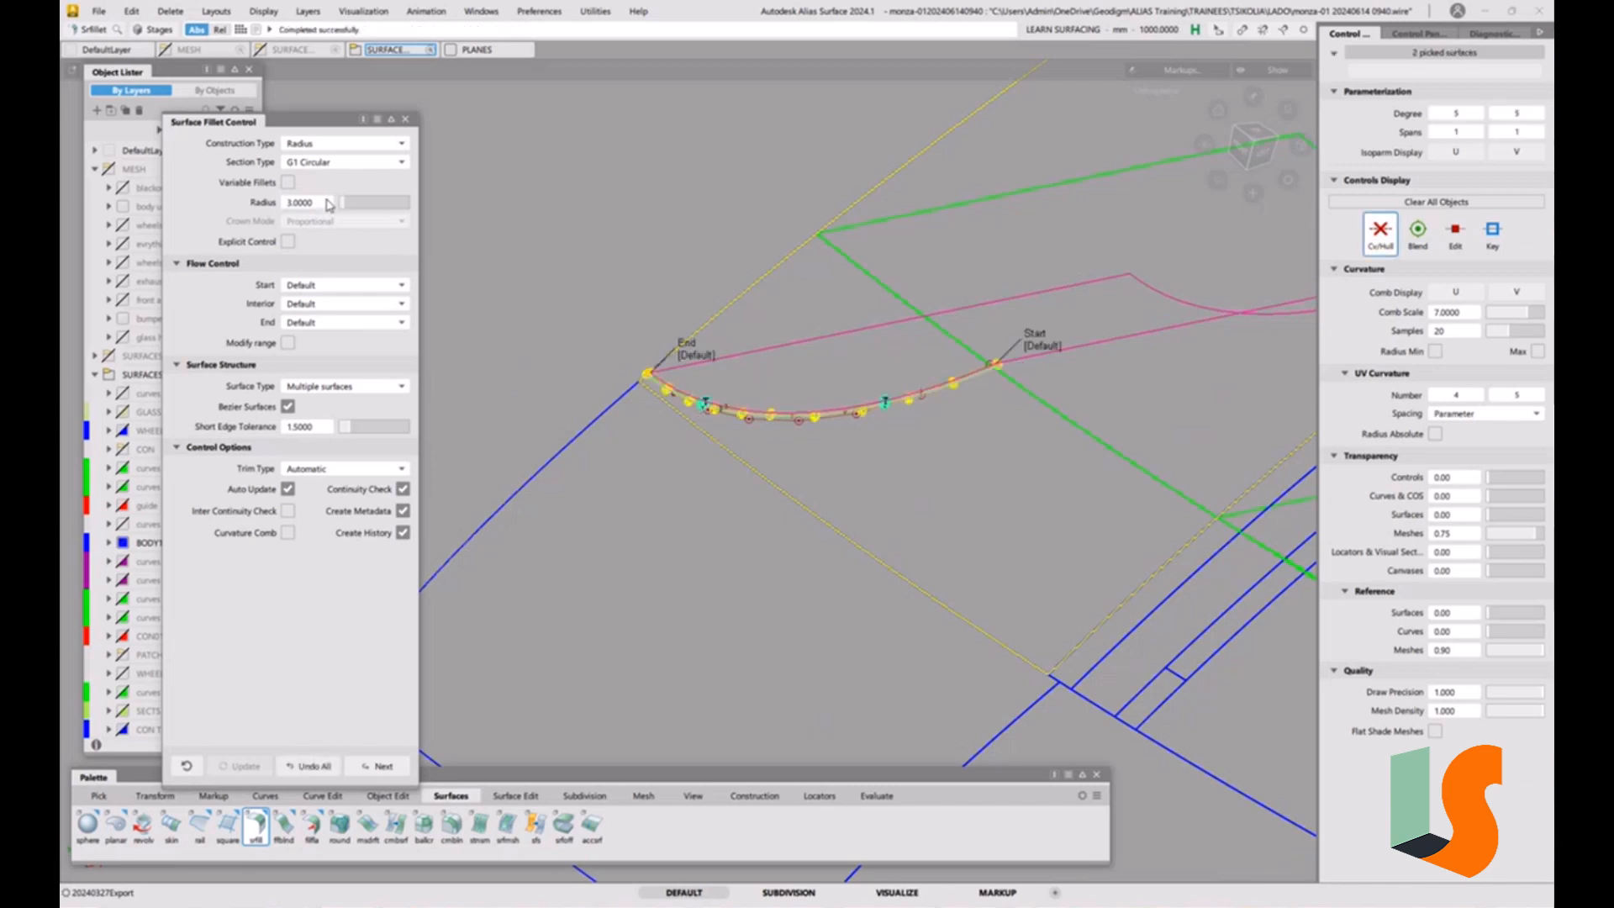
Set the fillet radius to 5 and finish the fillet.
{"action": "left_click_drag", "start_coordinate": [759, 340], "coordinate": [699, 336], "text": "alt+shift"}
{"action": "right_click_drag", "start_coordinate": [803, 362], "coordinate": [707, 349], "text": "alt+shift"}
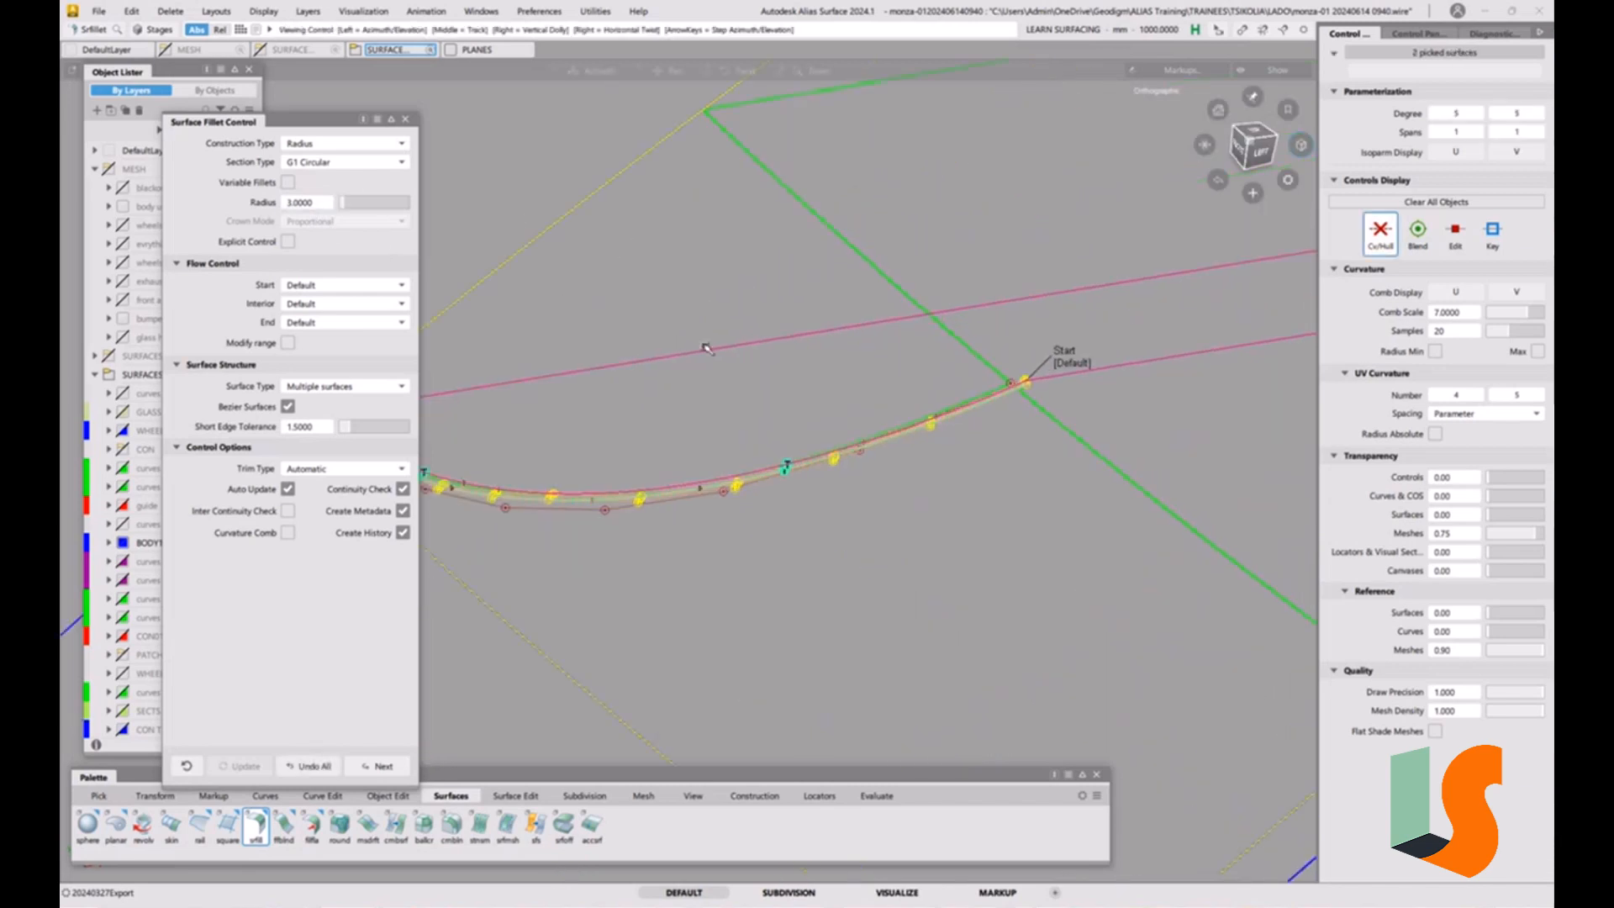
{"action": "middle_click_drag", "start_coordinate": [706, 350], "coordinate": [839, 378], "text": "alt+shift"}
{"action": "left_click_drag", "start_coordinate": [839, 377], "coordinate": [710, 355], "text": "alt+shift"}
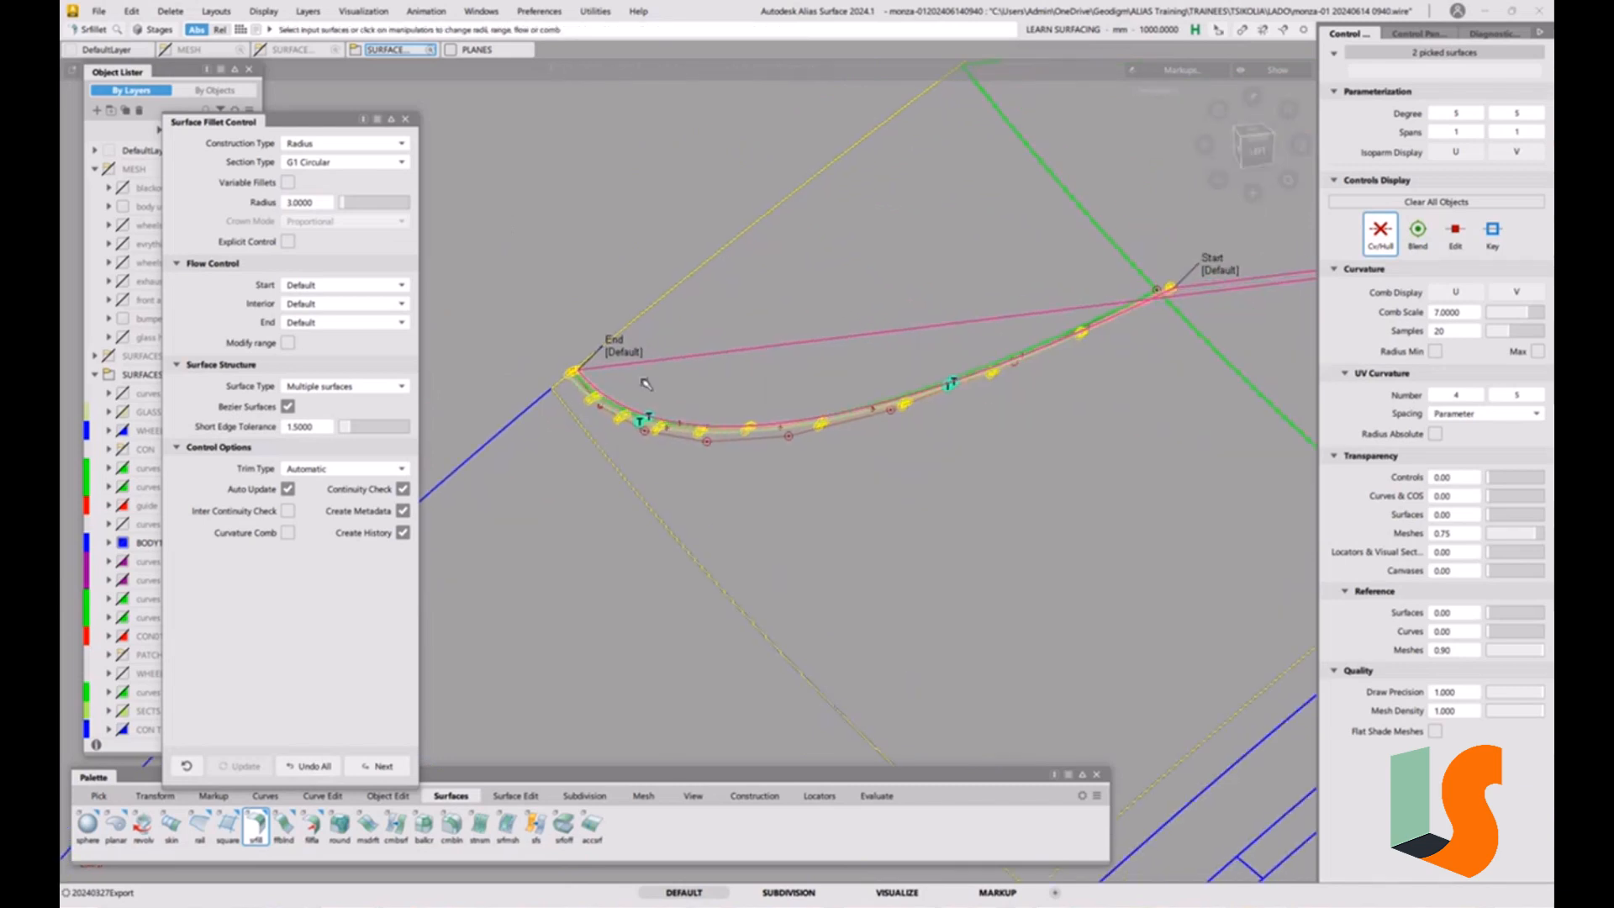
{"action": "right_click_drag", "start_coordinate": [645, 381], "coordinate": [640, 302], "text": "alt+shift"}
{"action": "middle_click_drag", "start_coordinate": [641, 302], "coordinate": [818, 295], "text": "alt+shift"}
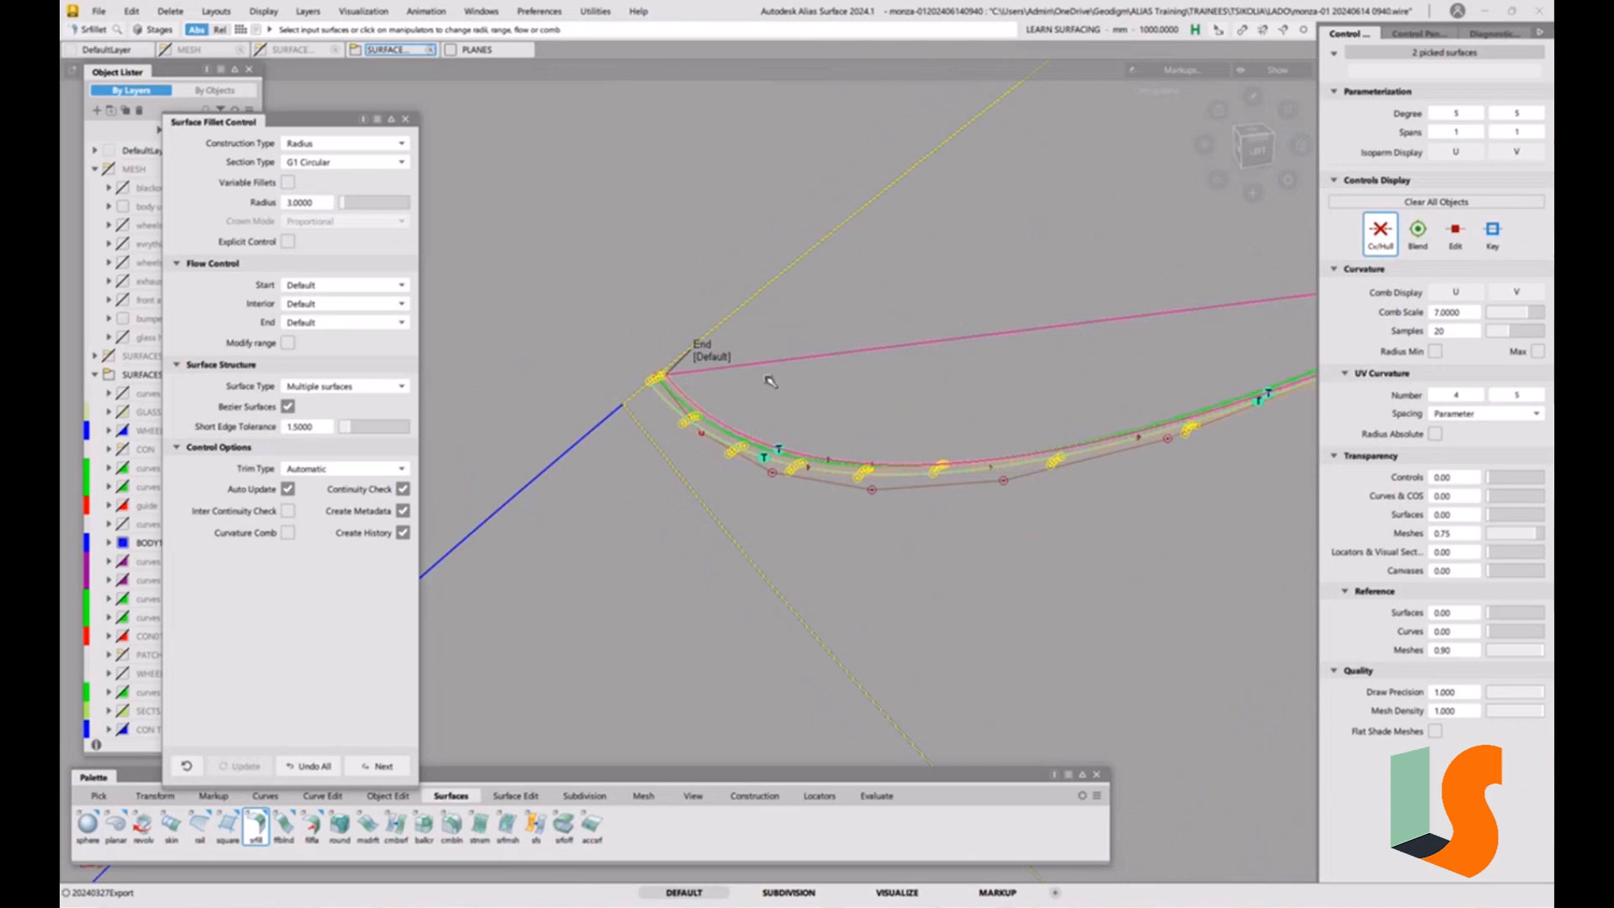
{"action": "right_click_drag", "start_coordinate": [768, 379], "coordinate": [460, 299], "text": "alt+shift"}
{"action": "left_click", "coordinate": [319, 203]}
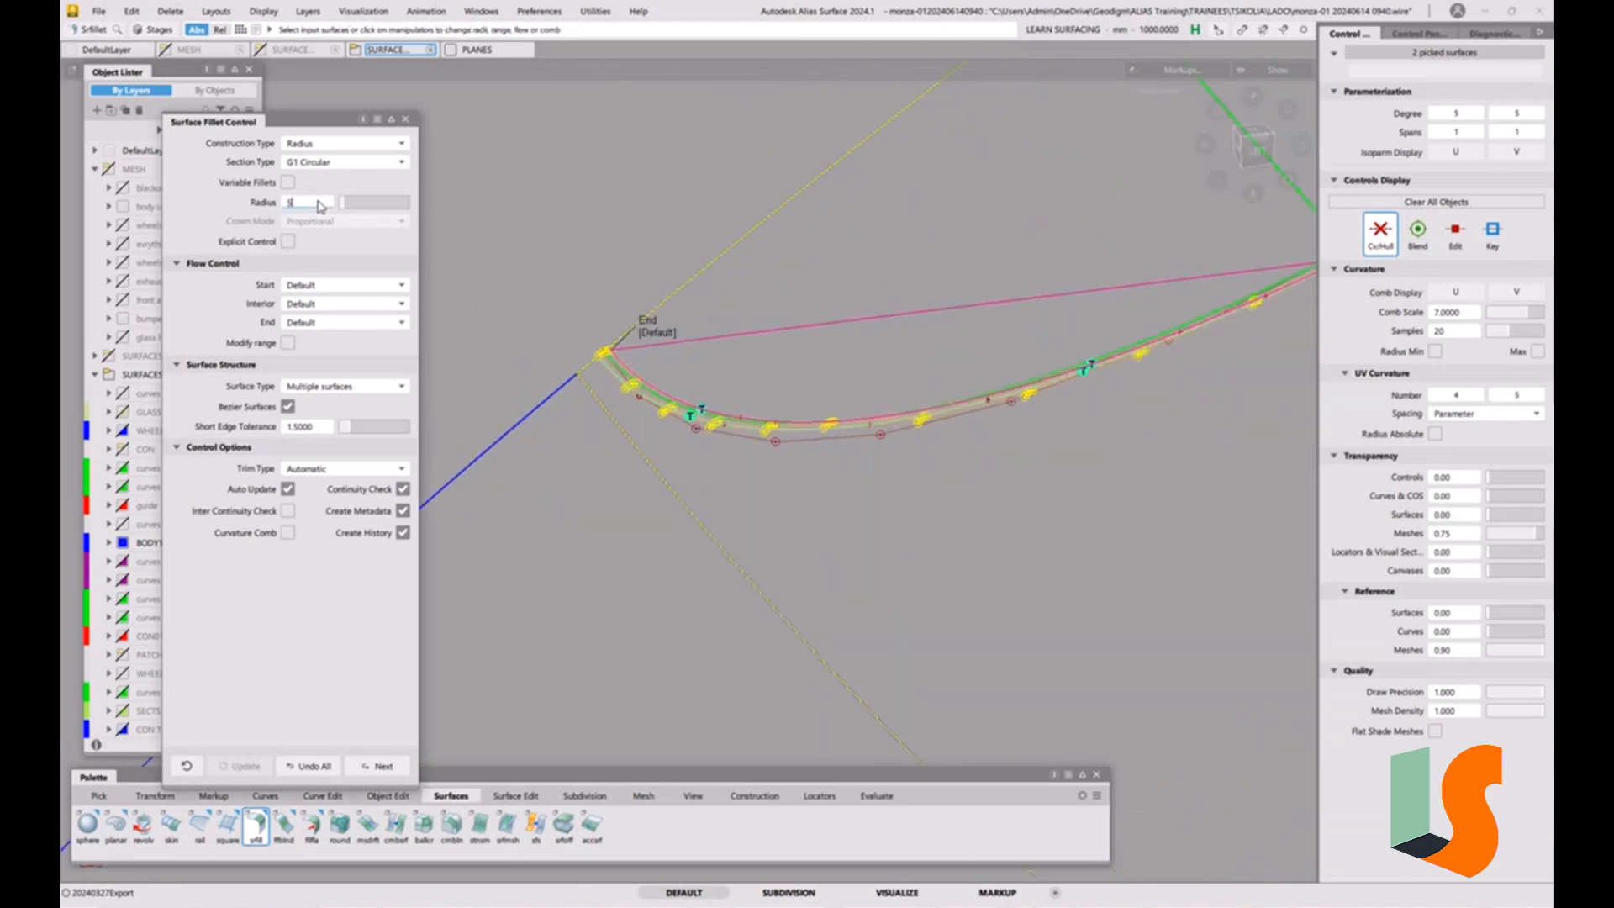
{"action": "type", "text": "5"}
{"action": "key", "text": "Return"}
{"action": "scroll", "coordinate": [658, 325], "scroll_direction": "up", "scroll_amount": 2}
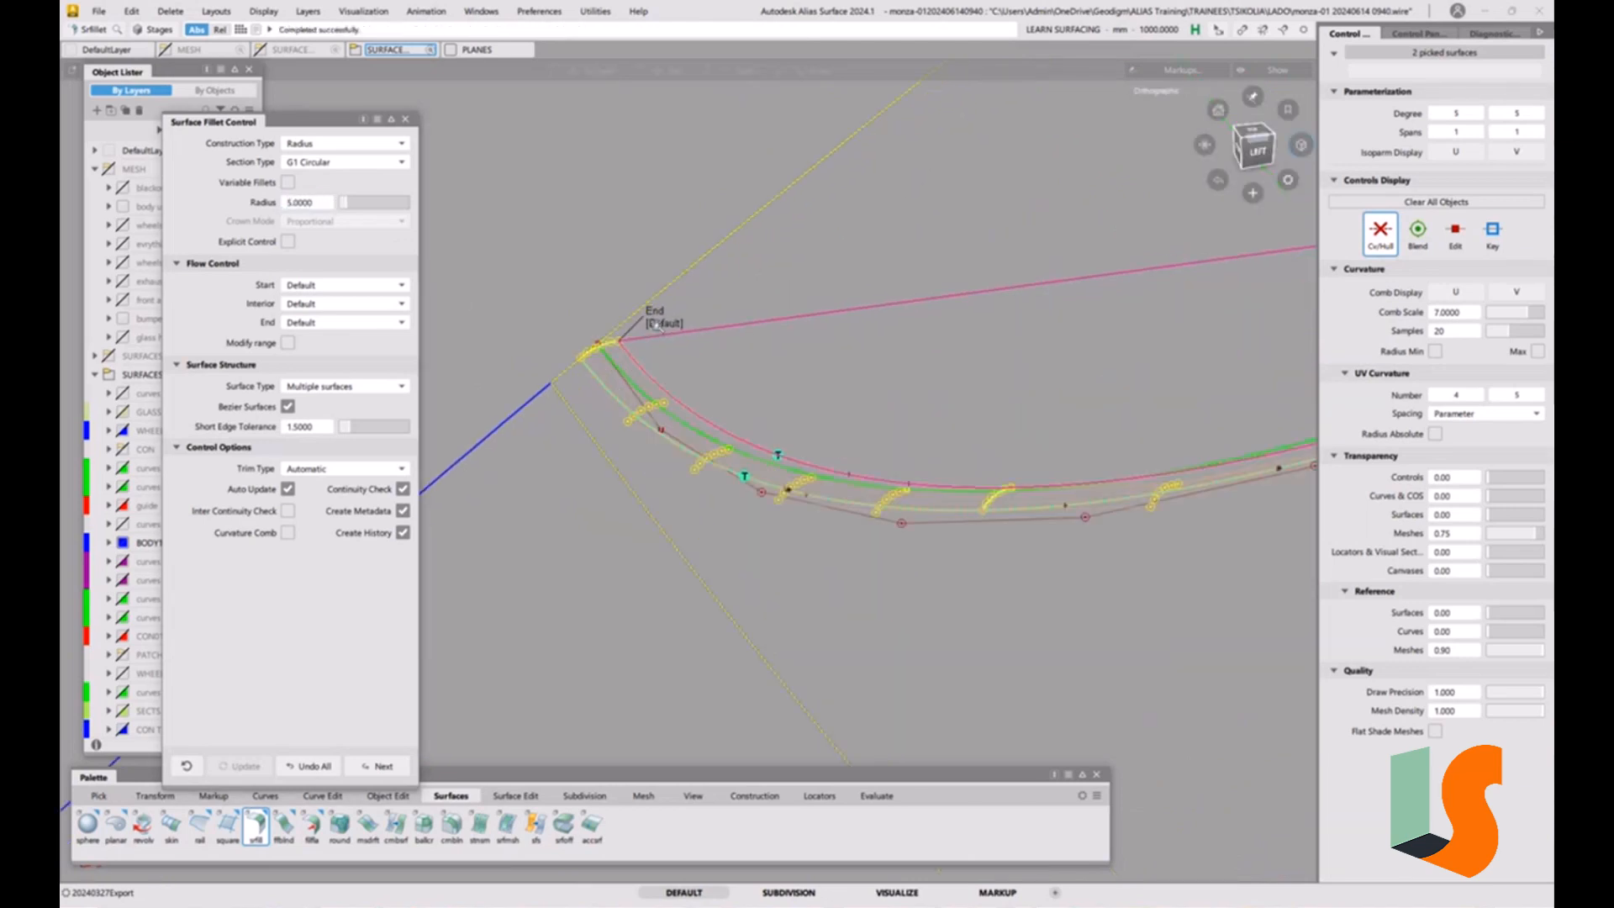
{"action": "scroll", "coordinate": [658, 325], "scroll_direction": "up", "scroll_amount": 1}
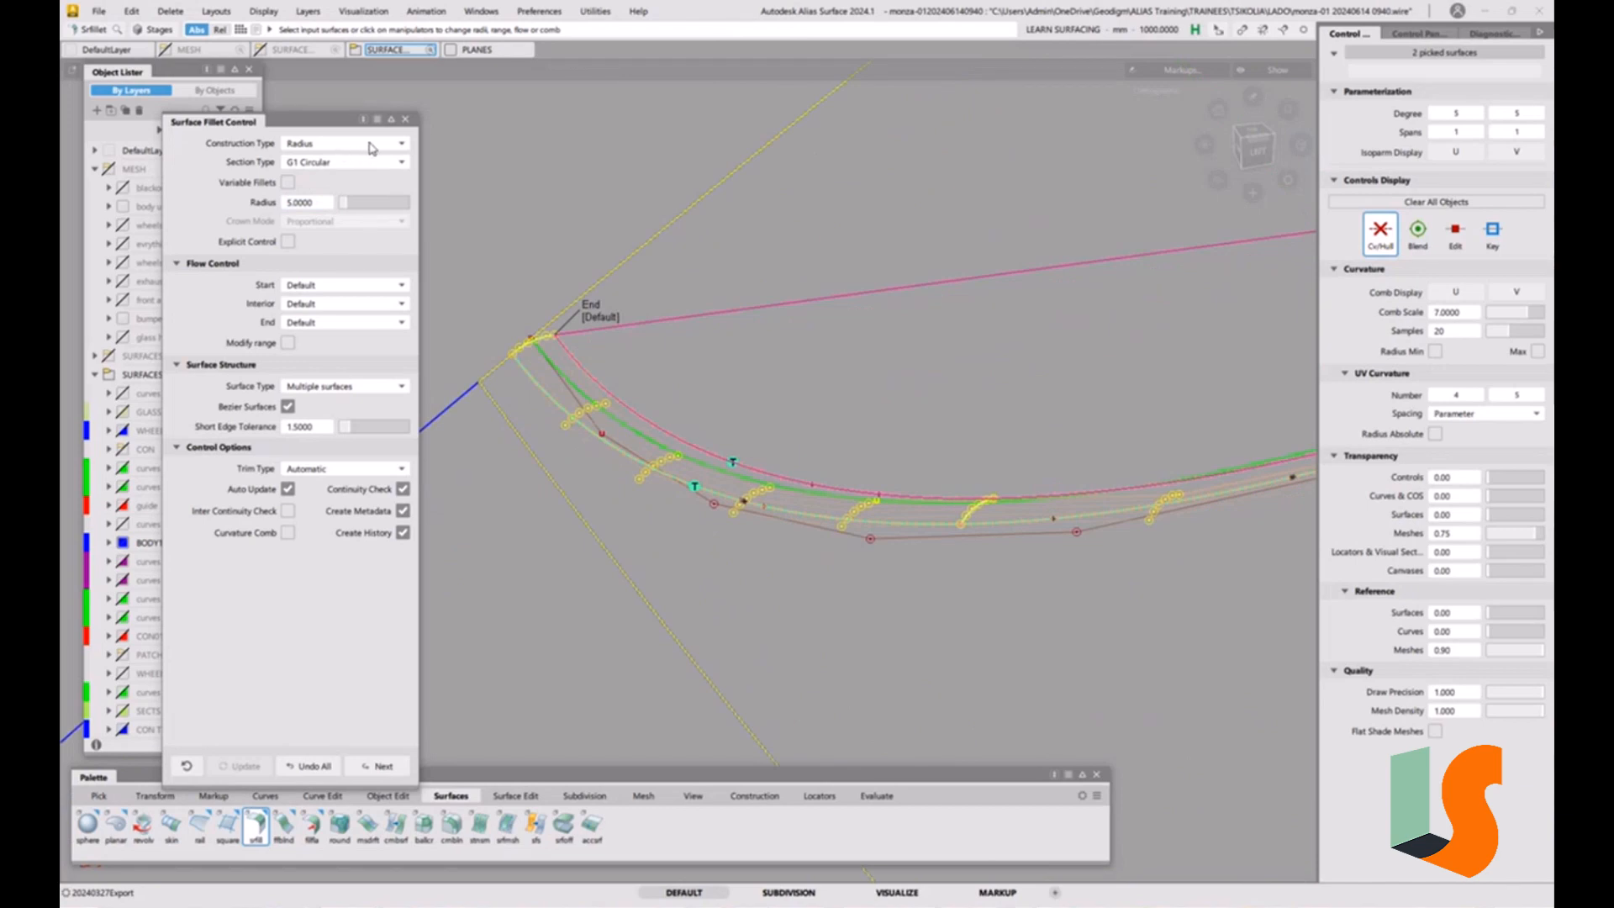
{"action": "left_click_drag", "start_coordinate": [666, 455], "coordinate": [648, 390], "text": "ctrl+shift"}
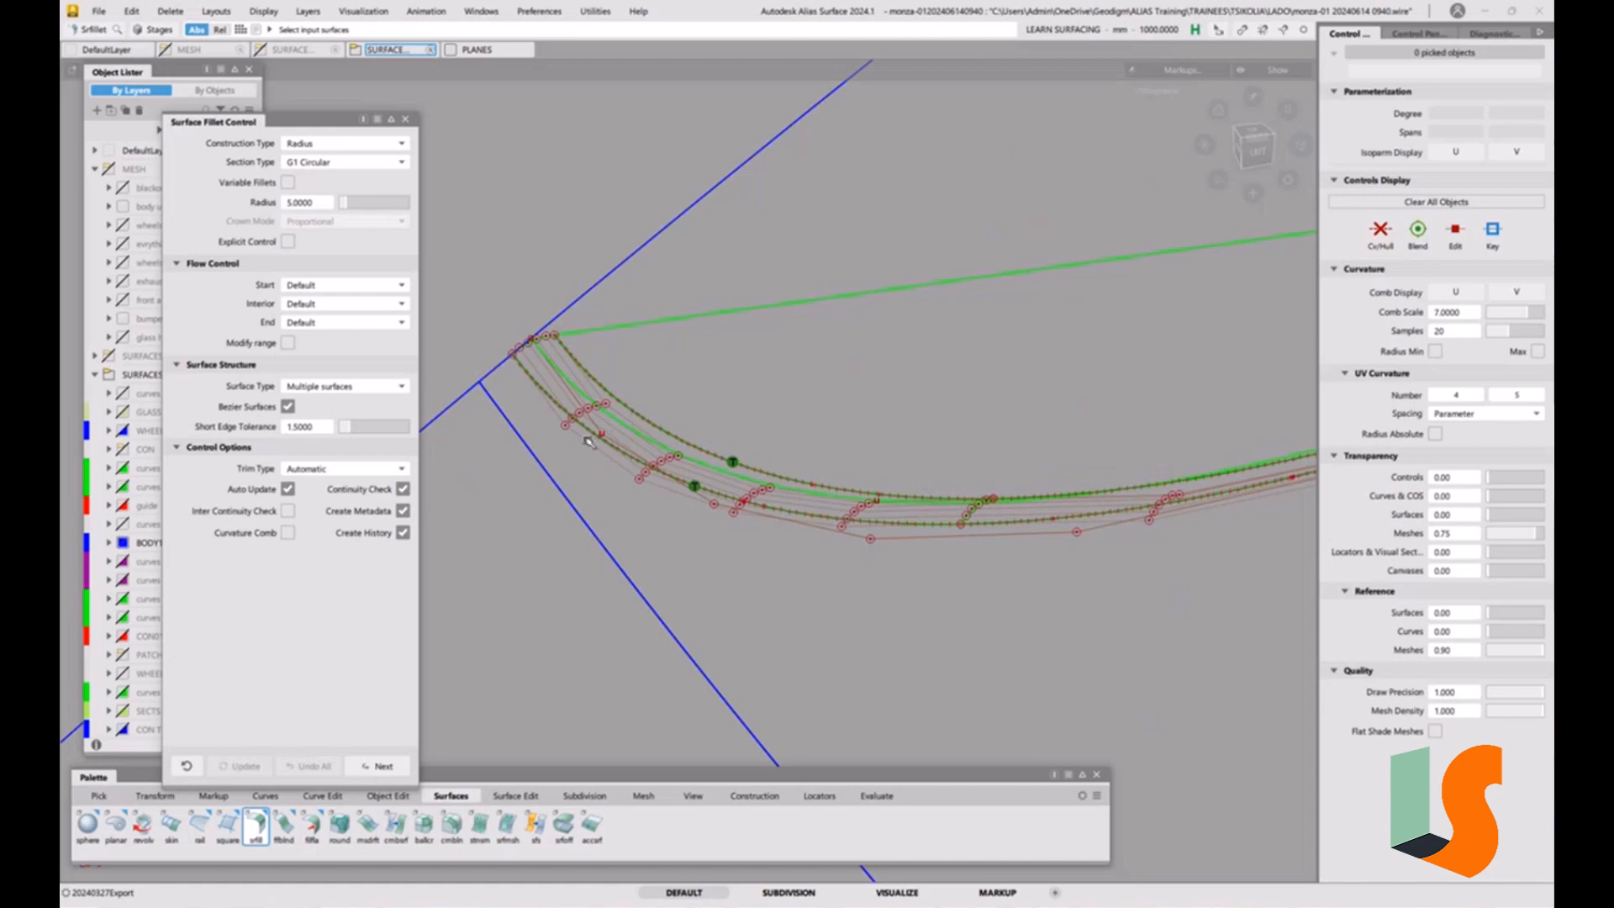
Show the U curvature comb on the fillet piece at the pointed end, with comb scale 1 and minimum and maximum radius labels.
{"action": "left_click_drag", "start_coordinate": [594, 427], "coordinate": [561, 440], "text": "ctrl+shift"}
{"action": "left_click", "coordinate": [525, 338]}
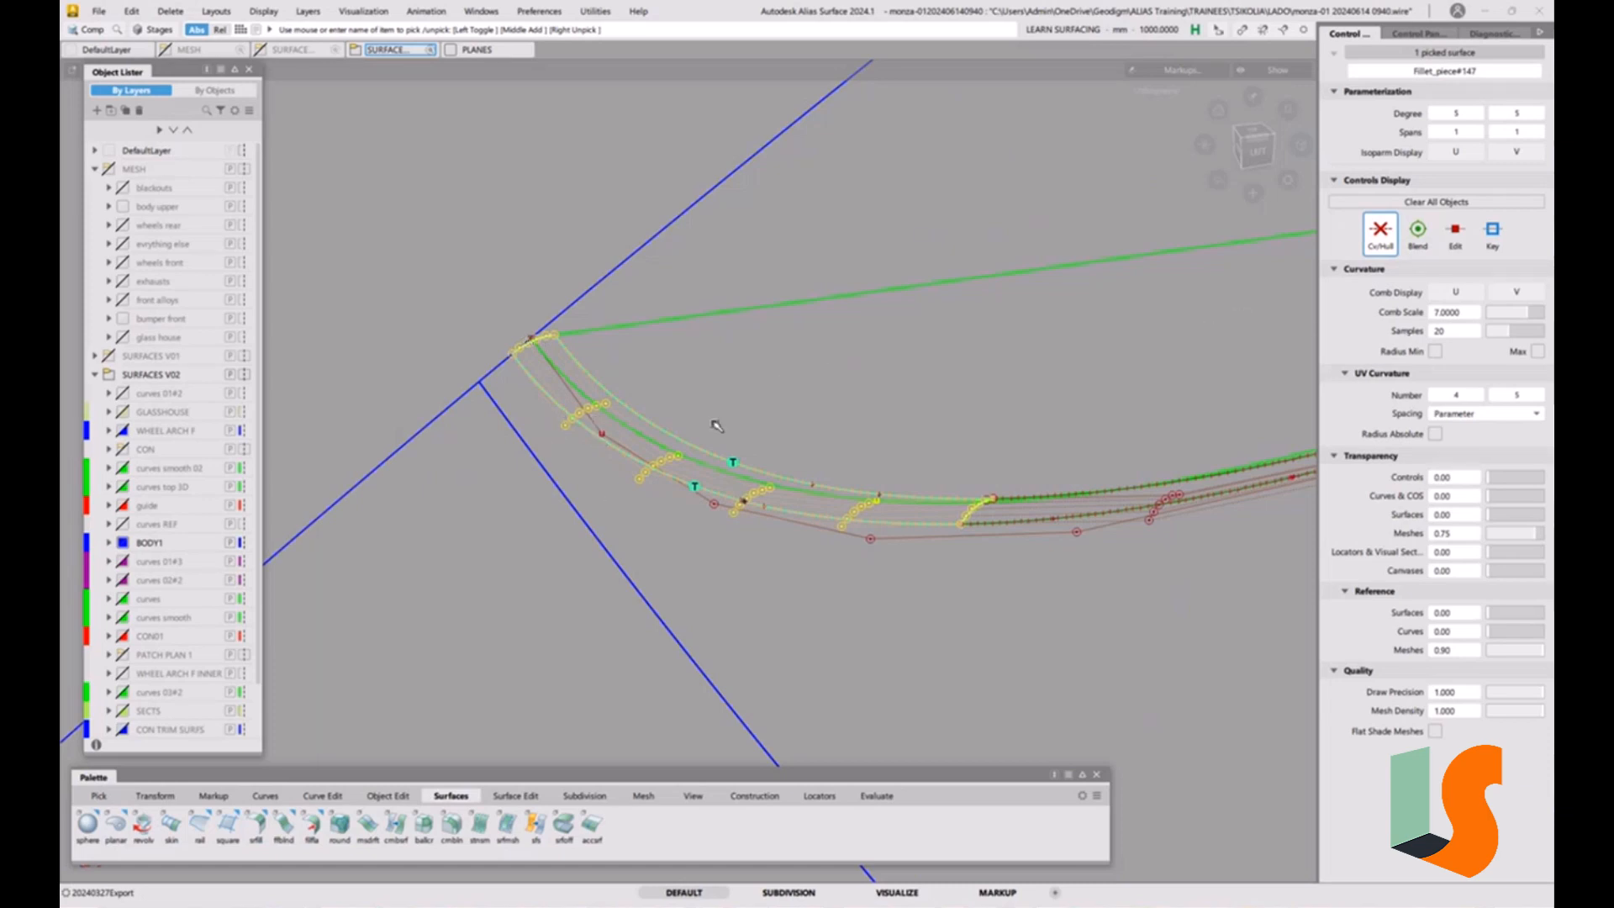
{"action": "left_click", "coordinate": [1456, 294]}
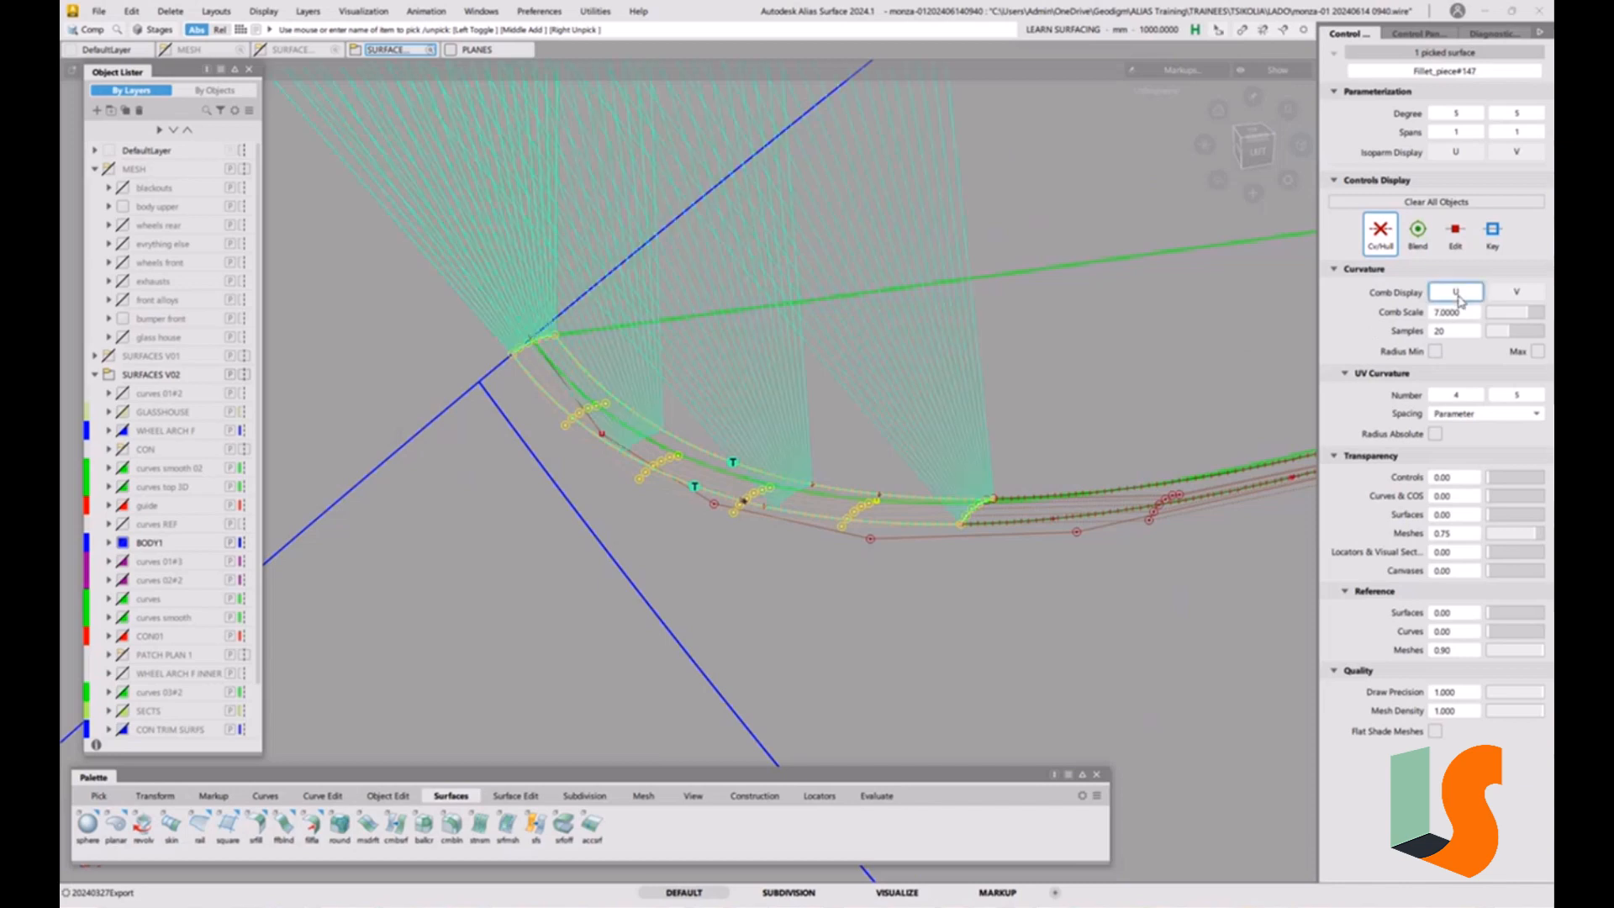
{"action": "left_click", "coordinate": [1513, 316]}
{"action": "left_click_drag", "start_coordinate": [1511, 319], "coordinate": [1495, 323]}
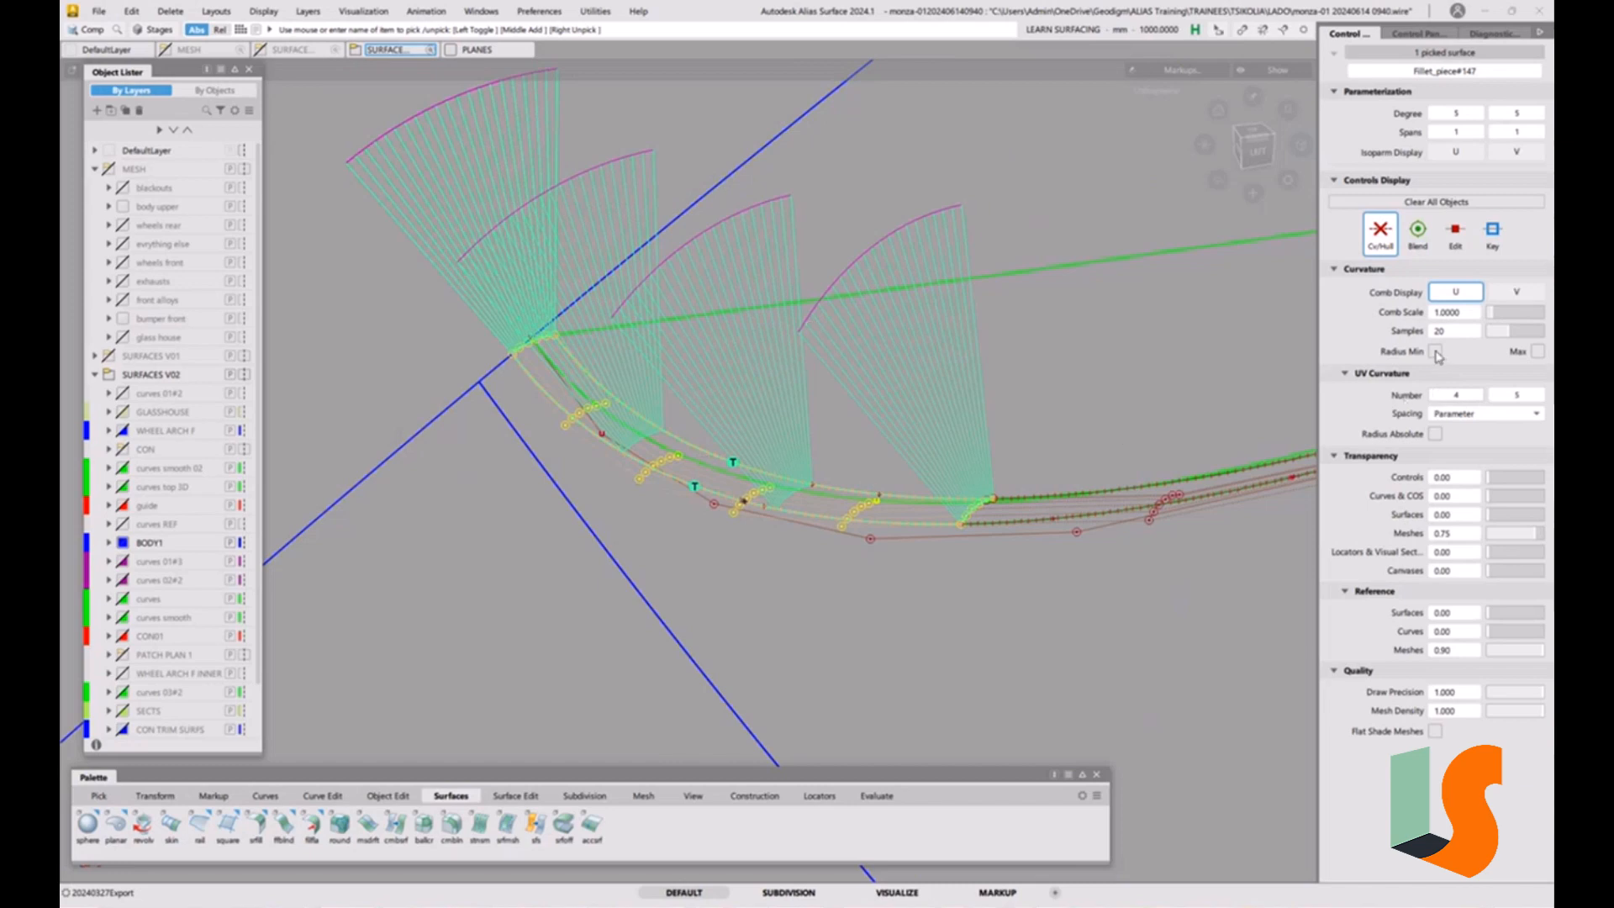
{"action": "left_click", "coordinate": [1435, 351]}
{"action": "left_click", "coordinate": [1537, 352]}
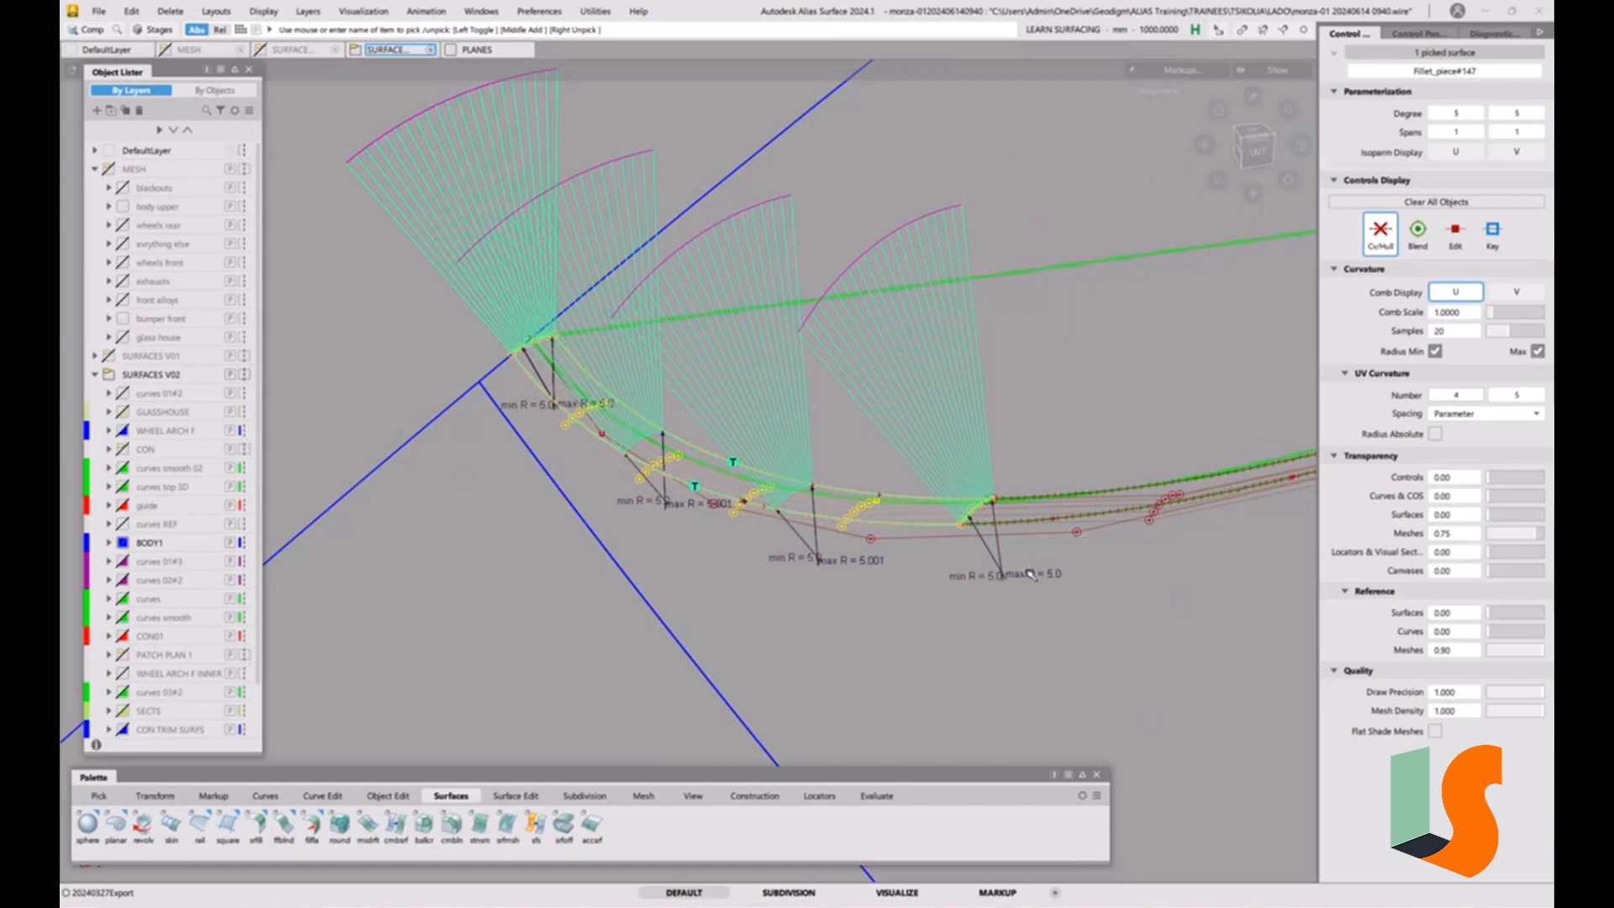
Query-edit the neighbouring fillet piece to reopen the fillet's construction settings.
{"action": "left_click_drag", "start_coordinate": [1027, 502], "coordinate": [897, 486], "text": "alt+shift"}
{"action": "right_click_drag", "start_coordinate": [896, 486], "coordinate": [833, 495], "text": "alt+shift"}
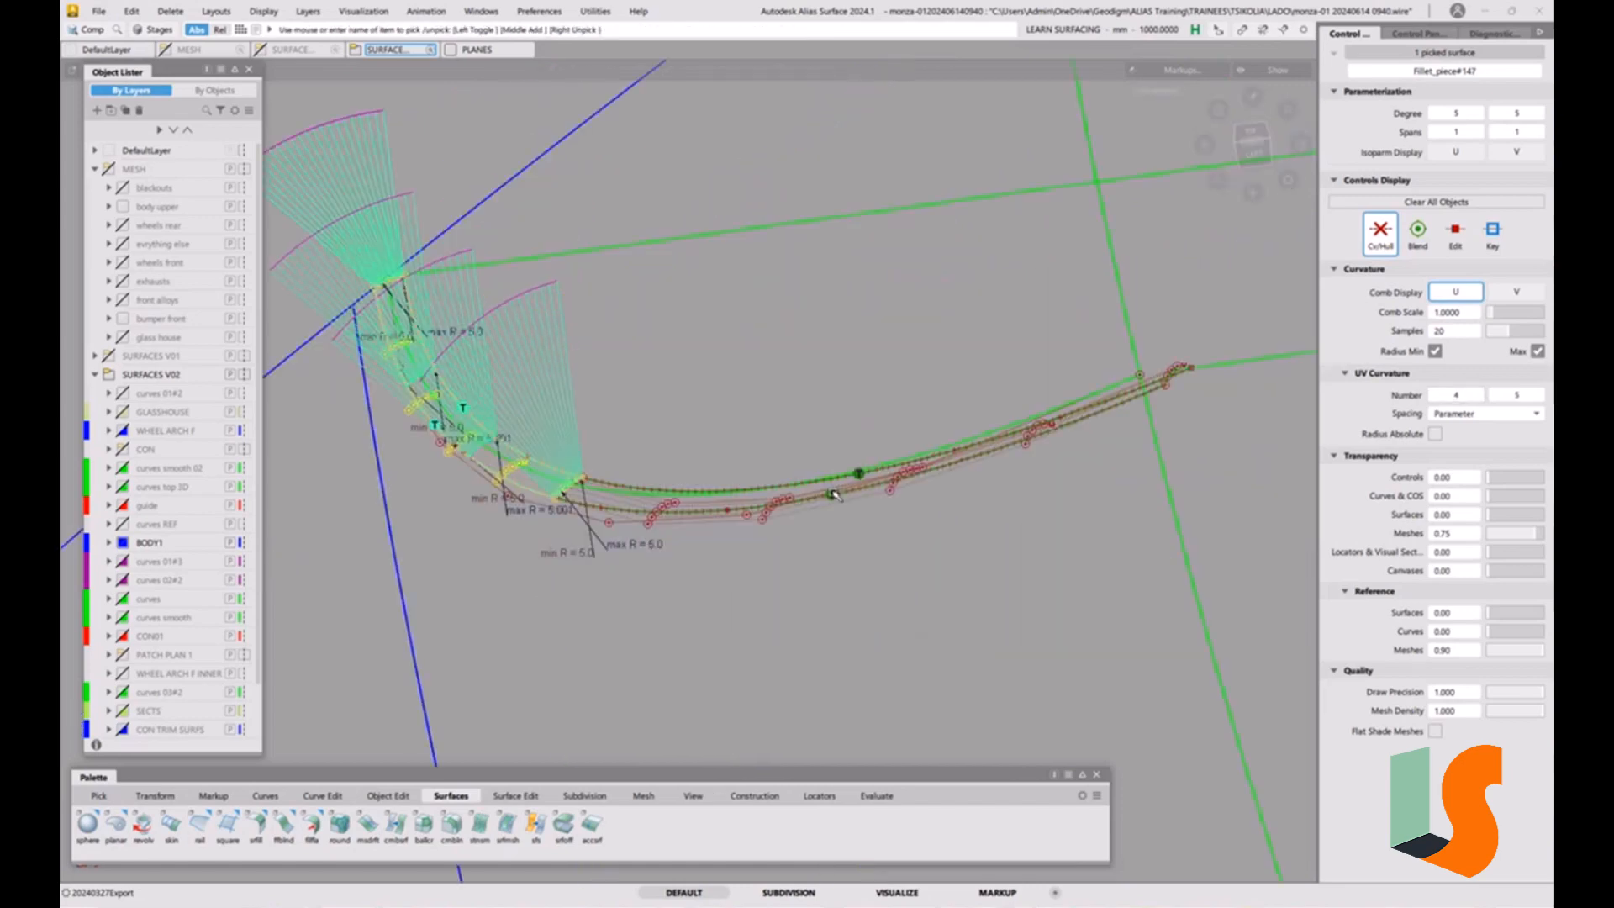
{"action": "left_click_drag", "start_coordinate": [833, 494], "coordinate": [943, 492], "text": "alt+shift"}
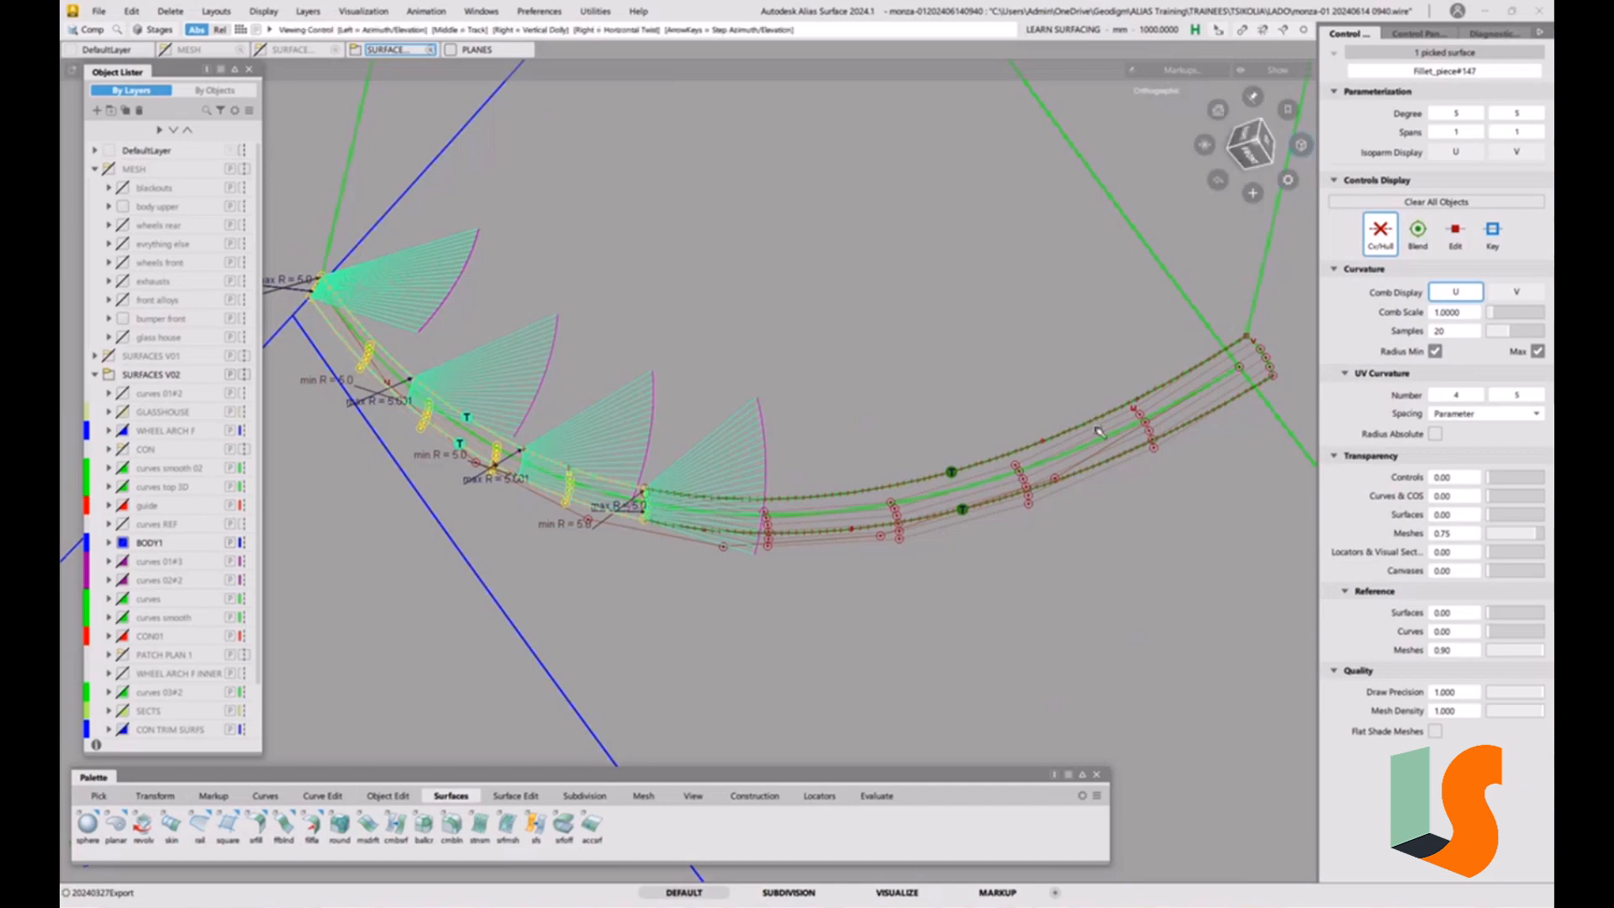
{"action": "left_click_drag", "start_coordinate": [1065, 446], "coordinate": [823, 472], "text": "alt+shift"}
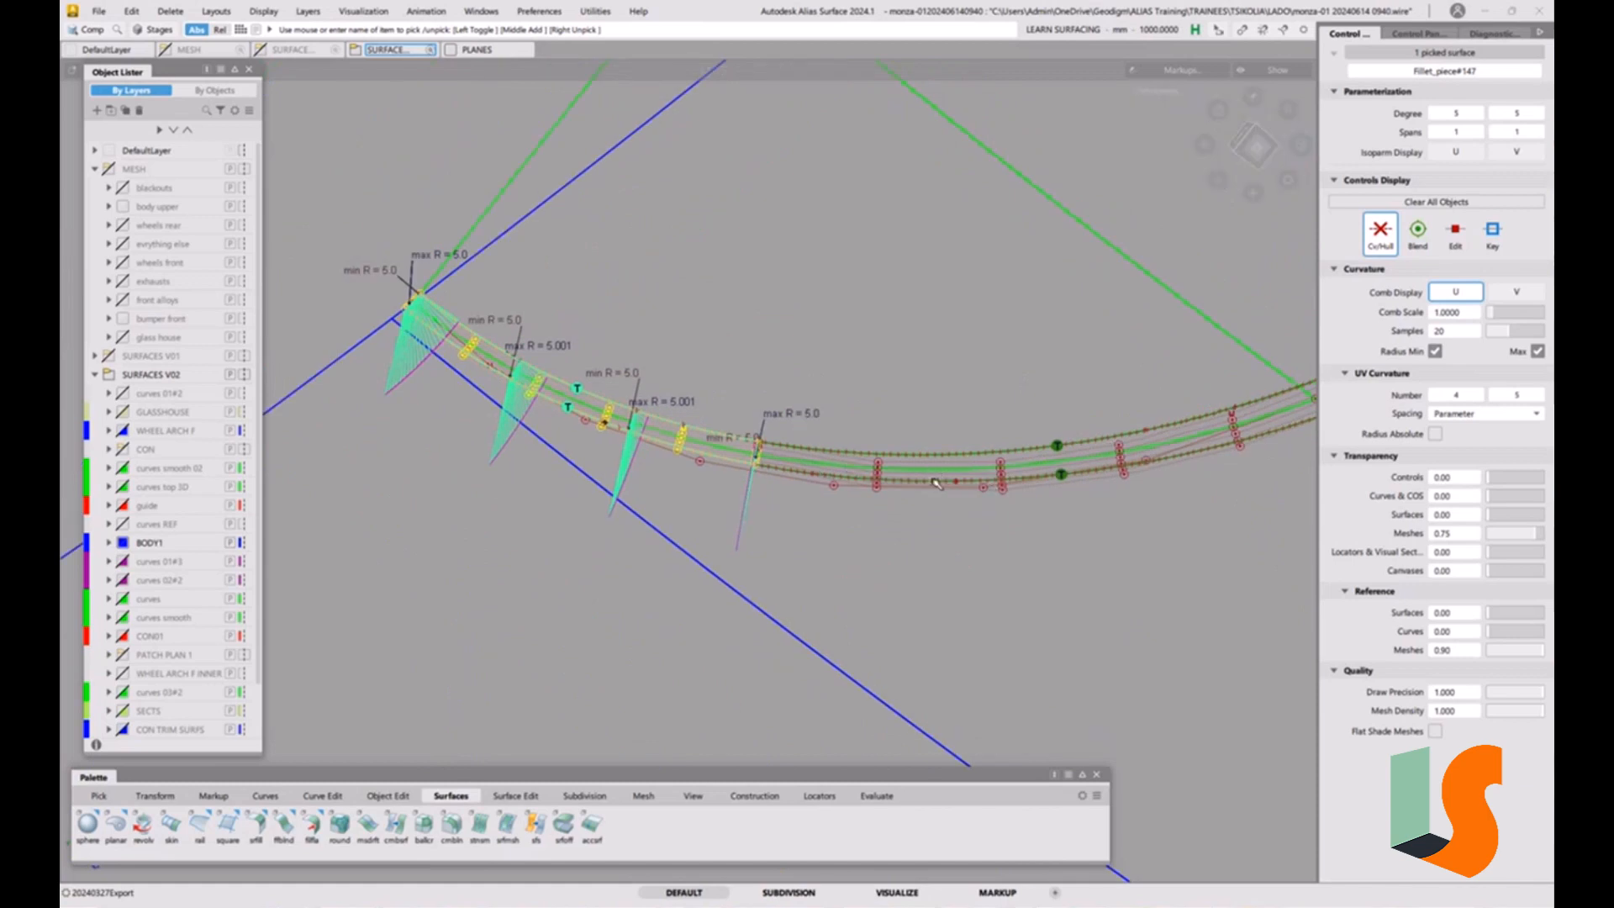
{"action": "left_click_drag", "start_coordinate": [923, 478], "coordinate": [922, 445], "text": "ctrl+shift"}
{"action": "left_click", "coordinate": [841, 457]}
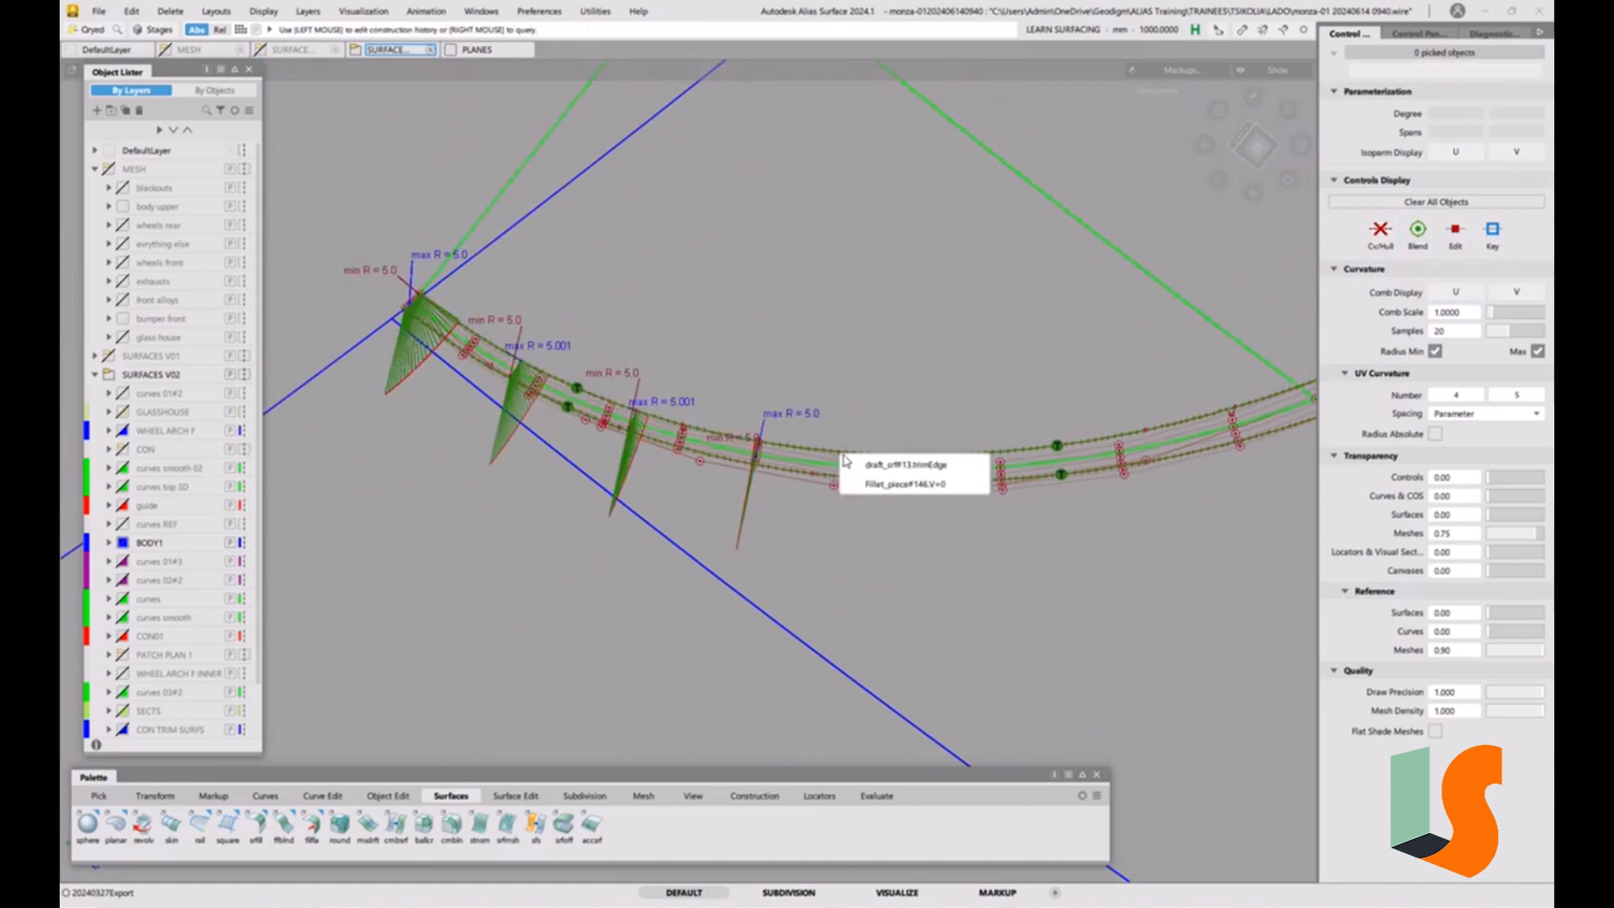
{"action": "left_click", "coordinate": [851, 487]}
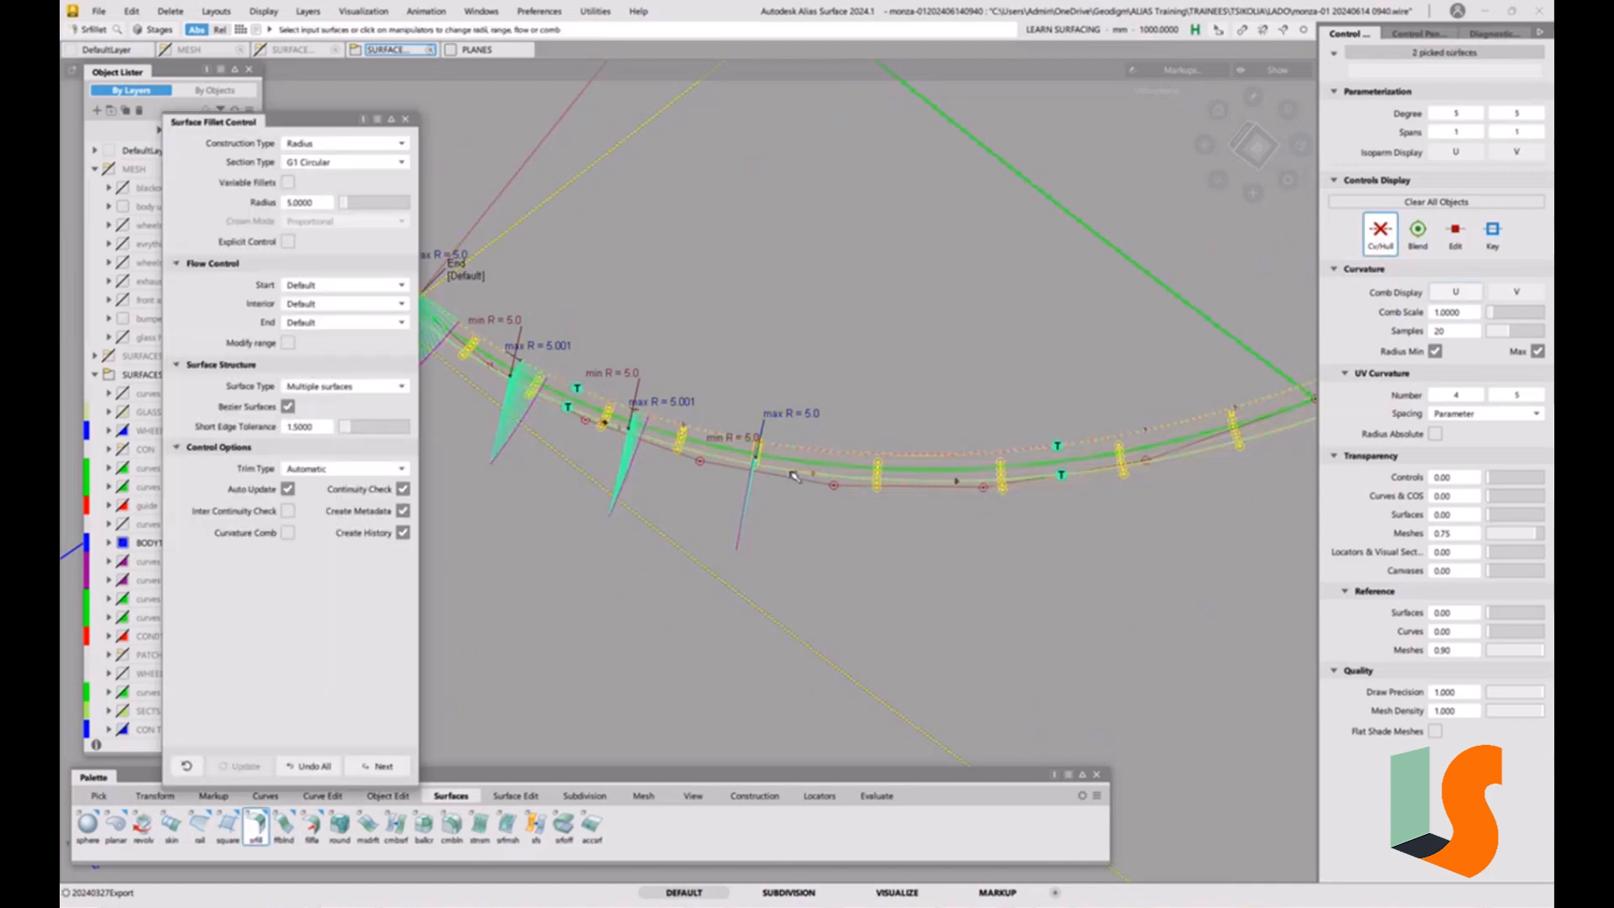
Change the fillet's construction type to Arc (Chord) and set the chordal length to 5.
{"action": "left_click", "coordinate": [337, 145]}
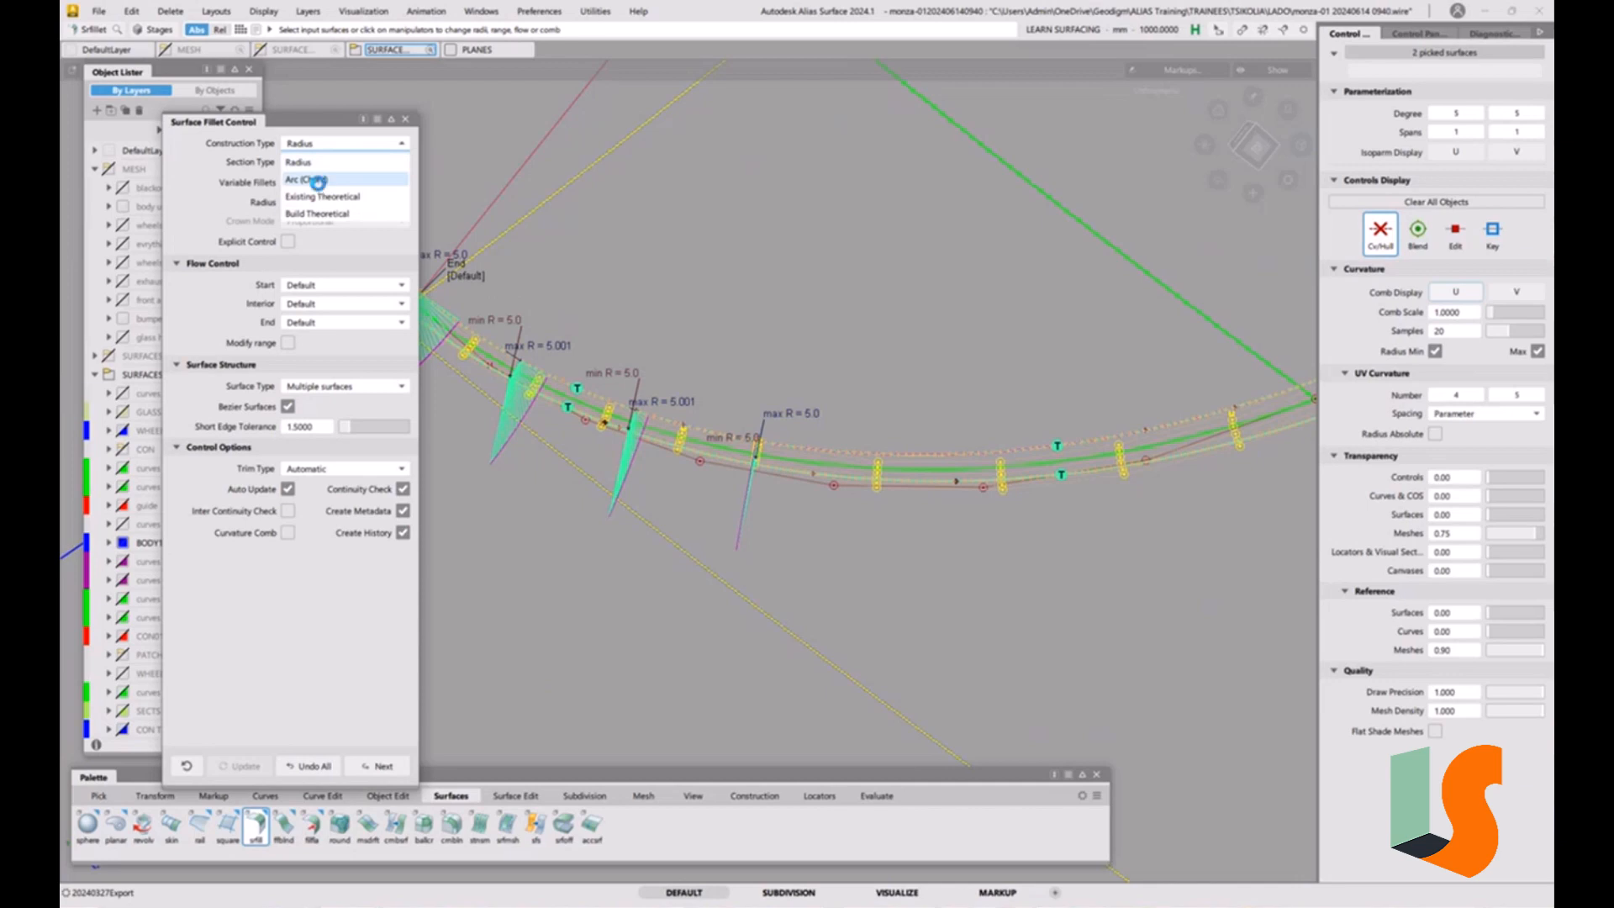
{"action": "left_click", "coordinate": [315, 179]}
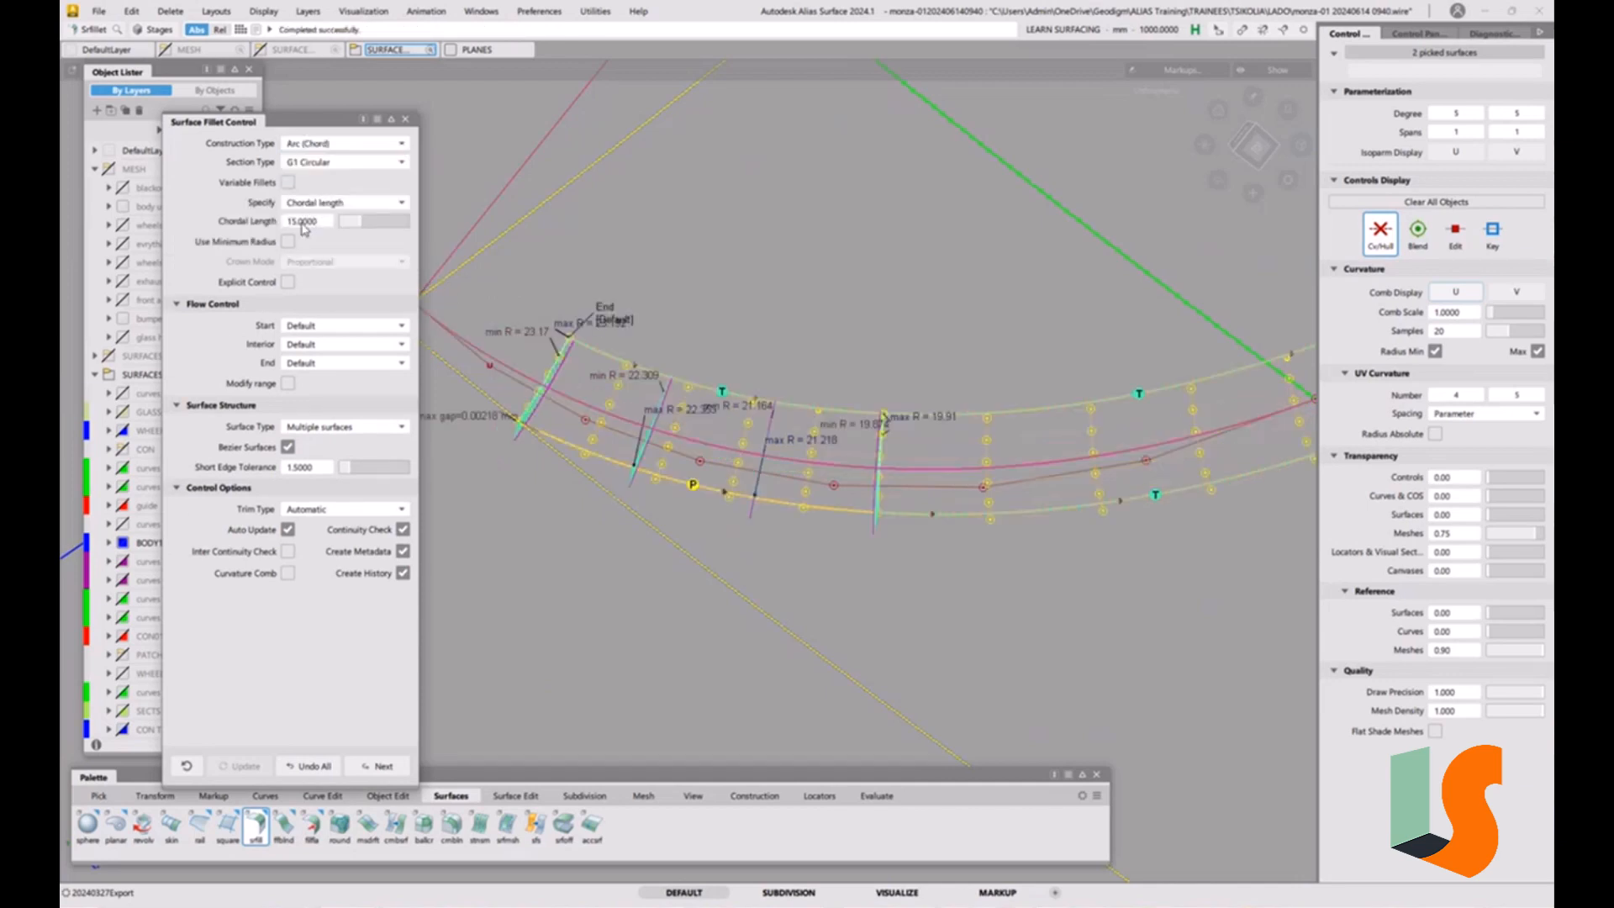
{"action": "left_click", "coordinate": [302, 223]}
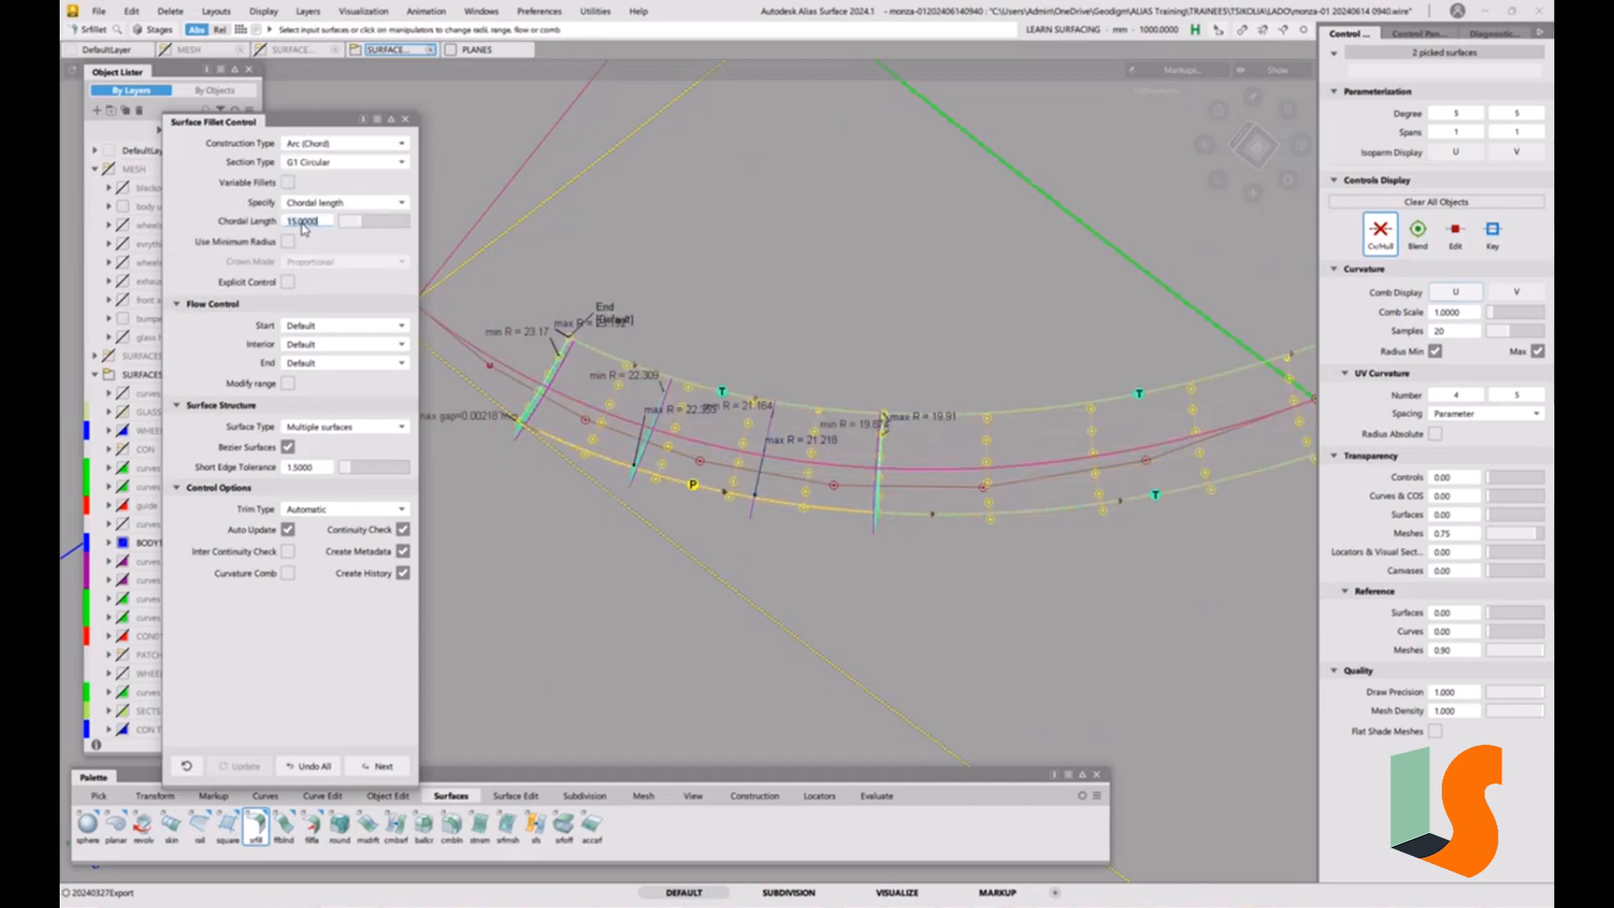
{"action": "type", "text": "5"}
{"action": "key", "text": "Return"}
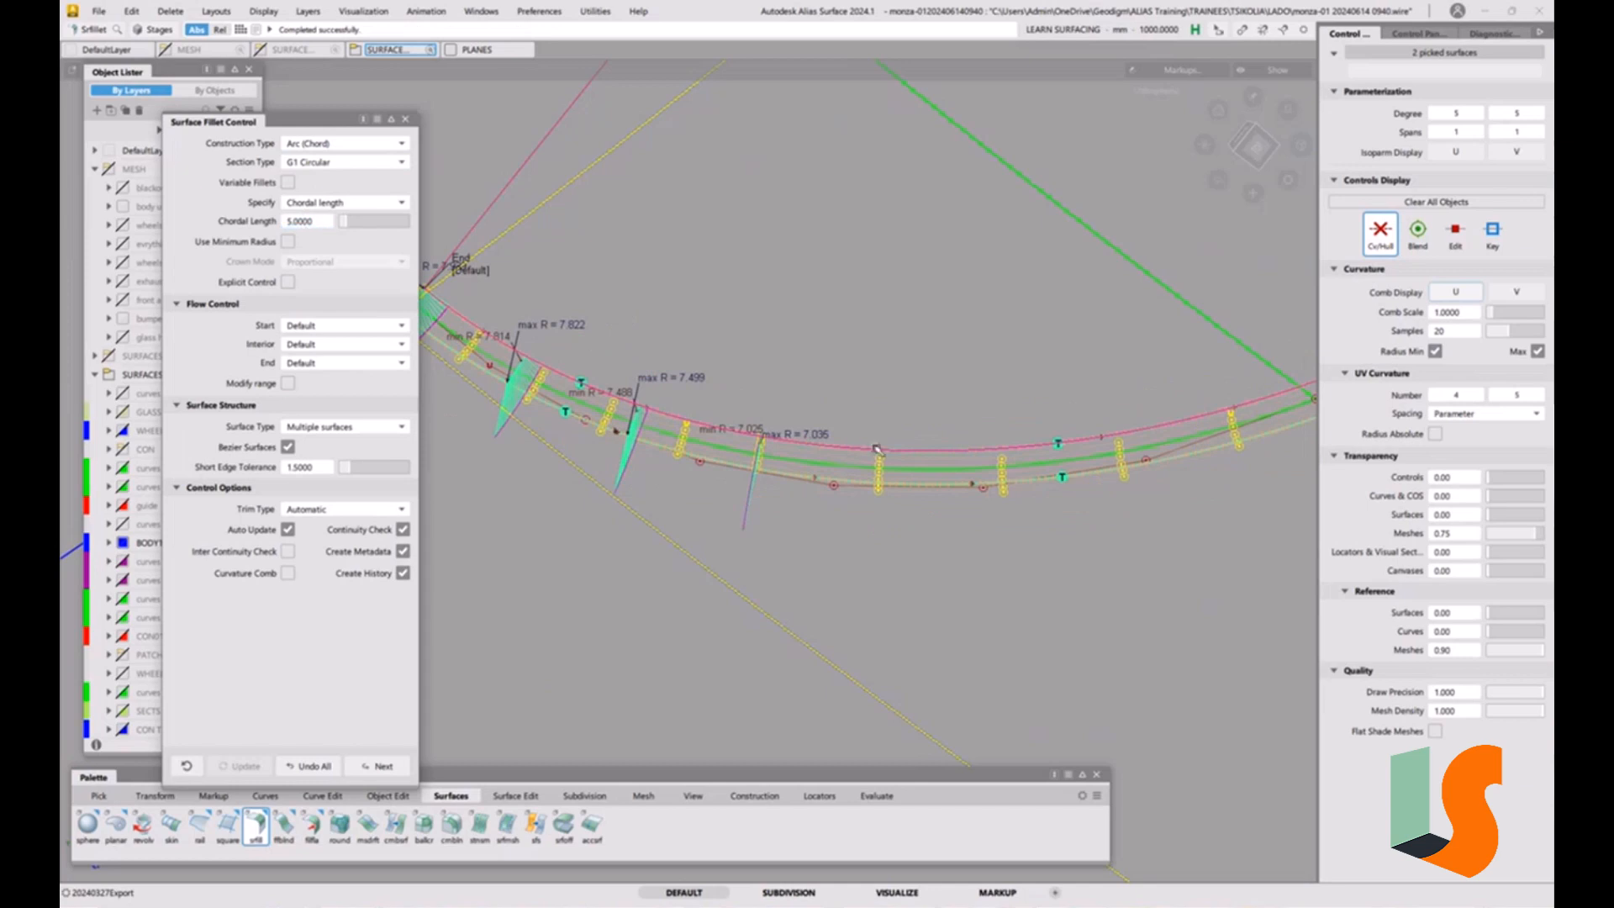
{"action": "left_click_drag", "start_coordinate": [970, 454], "coordinate": [806, 421], "text": "alt+shift"}
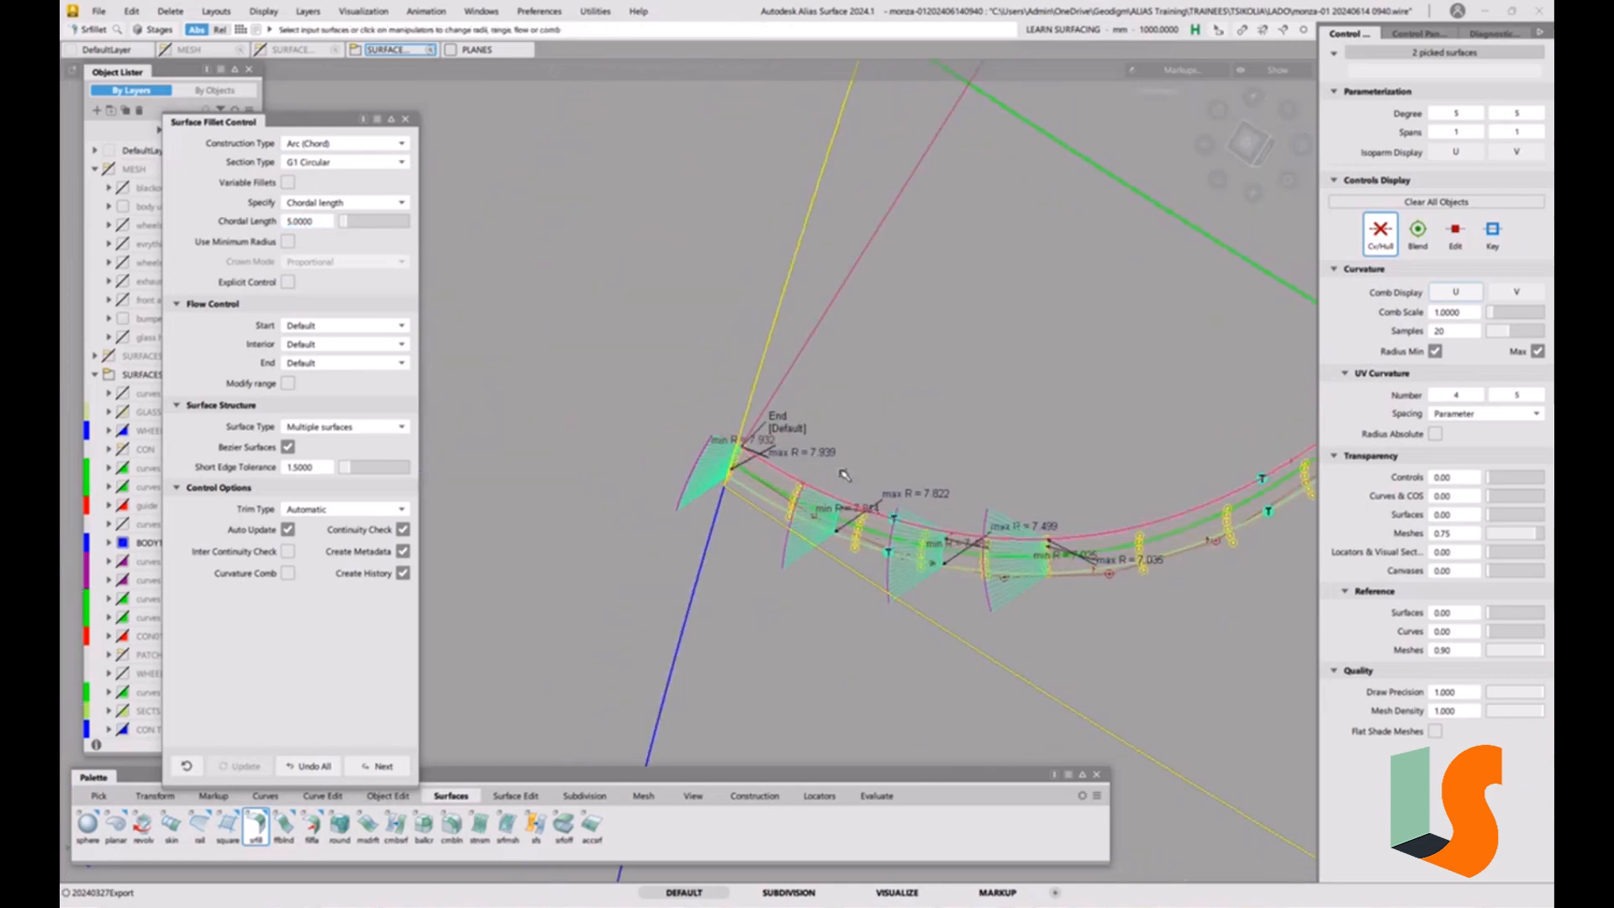
Switch the fillet's construction type back to Radius with the radius at 5.
{"action": "left_click_drag", "start_coordinate": [927, 516], "coordinate": [660, 370], "text": "alt+shift"}
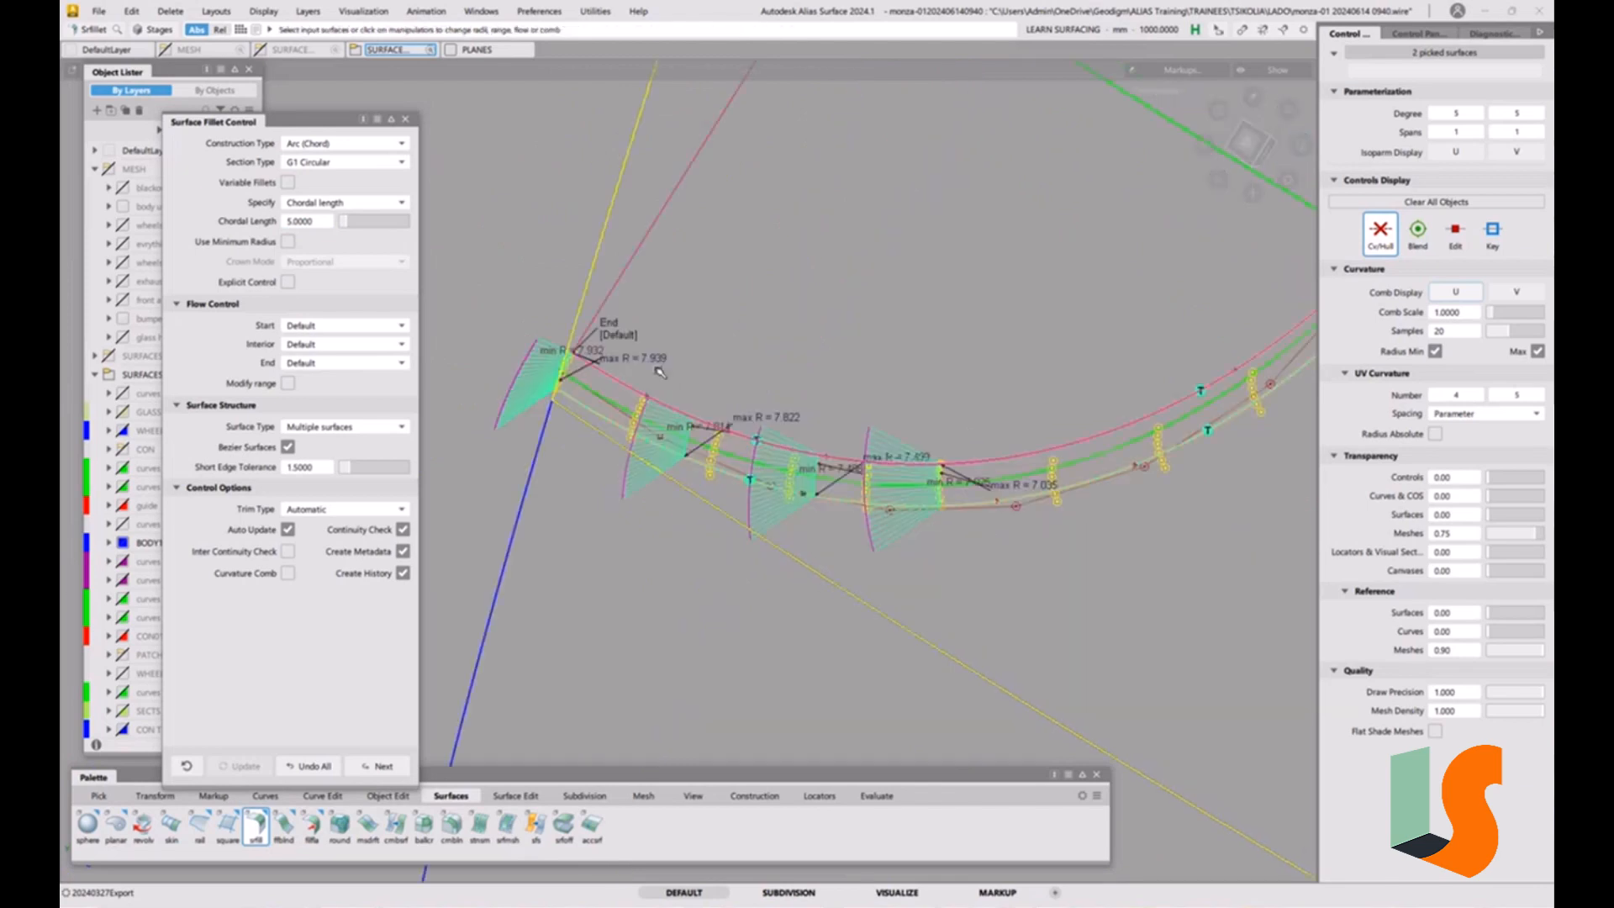
{"action": "left_click_drag", "start_coordinate": [810, 426], "coordinate": [979, 420], "text": "alt+shift"}
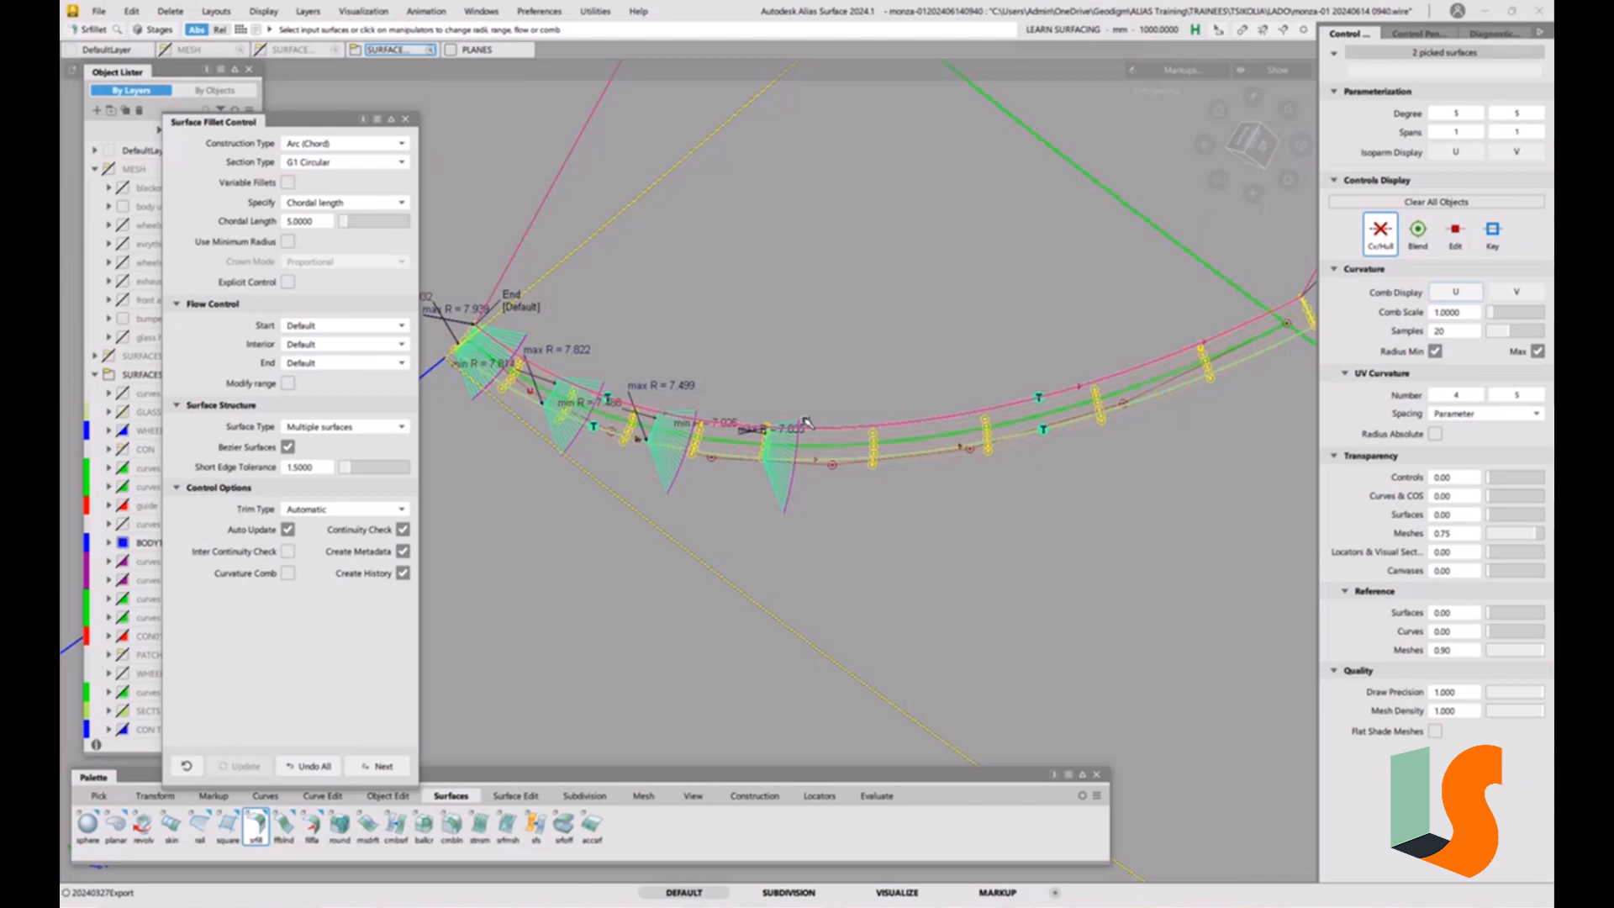
{"action": "left_click", "coordinate": [337, 146]}
{"action": "left_click", "coordinate": [320, 165]}
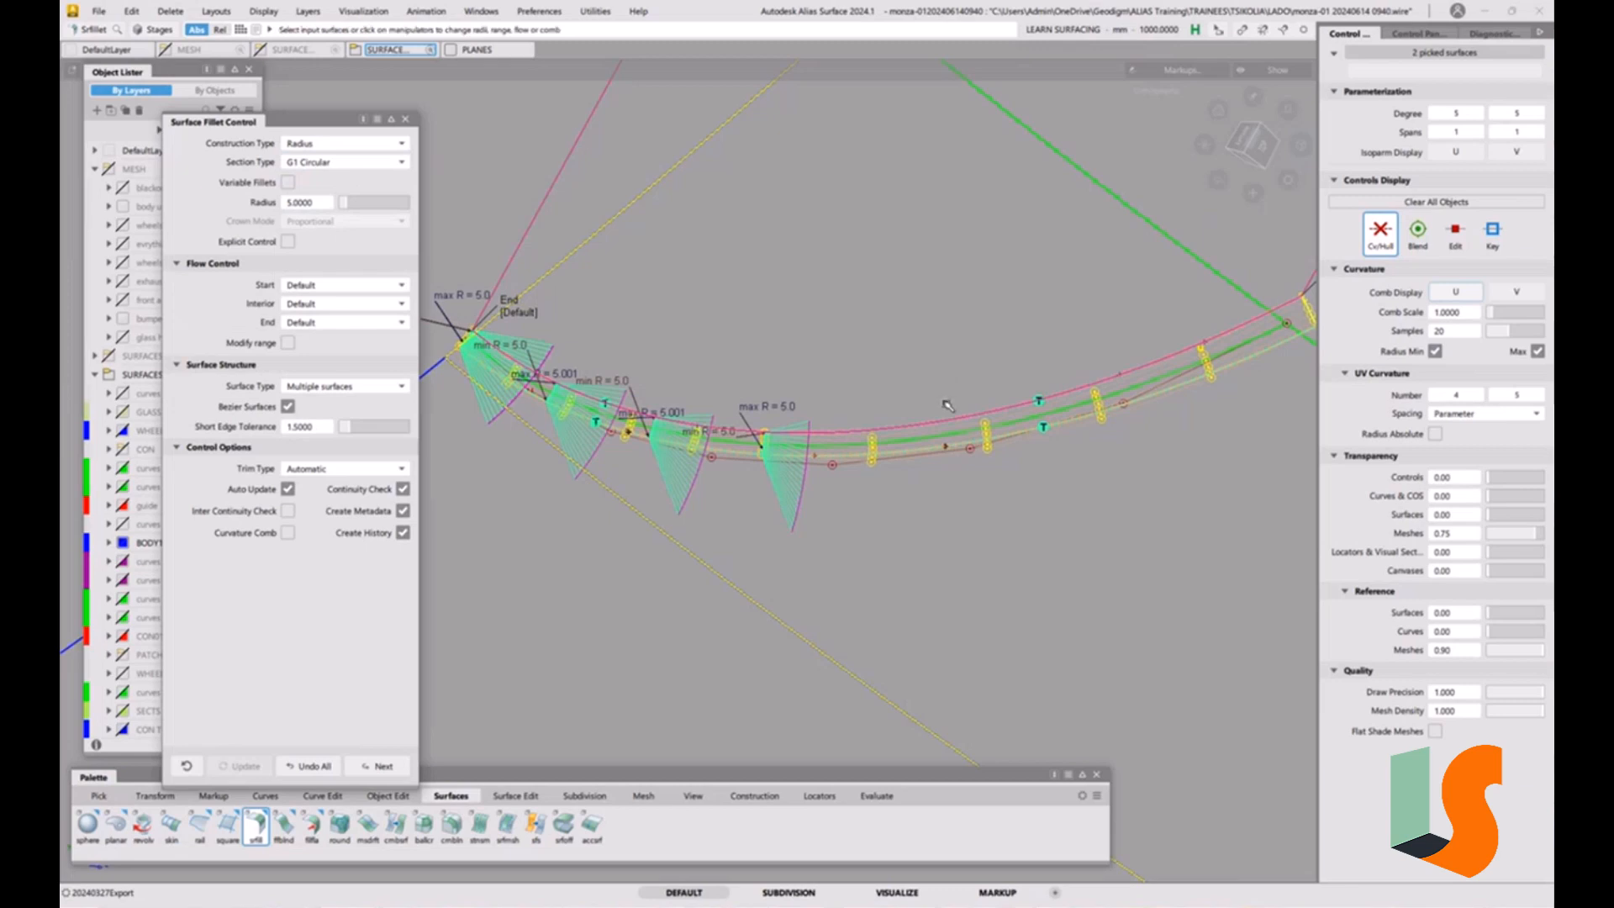
{"action": "left_click_drag", "start_coordinate": [990, 421], "coordinate": [930, 404], "text": "alt+shift"}
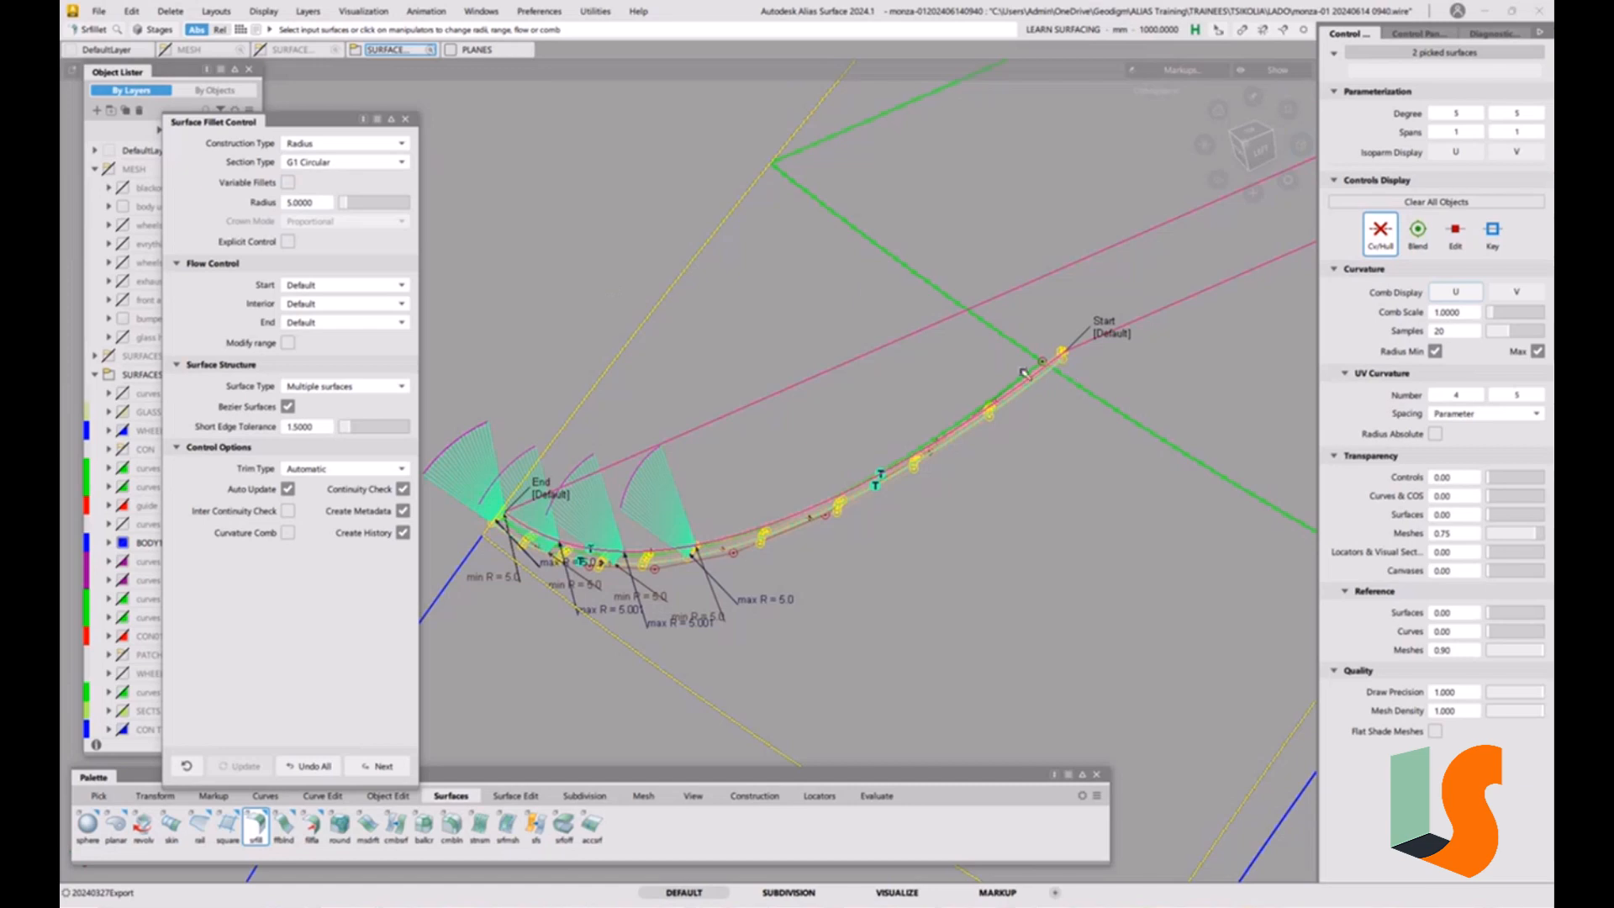
{"action": "left_click_drag", "start_coordinate": [935, 375], "coordinate": [991, 357], "text": "alt+shift"}
{"action": "left_click_drag", "start_coordinate": [918, 285], "coordinate": [871, 413], "text": "alt+shift"}
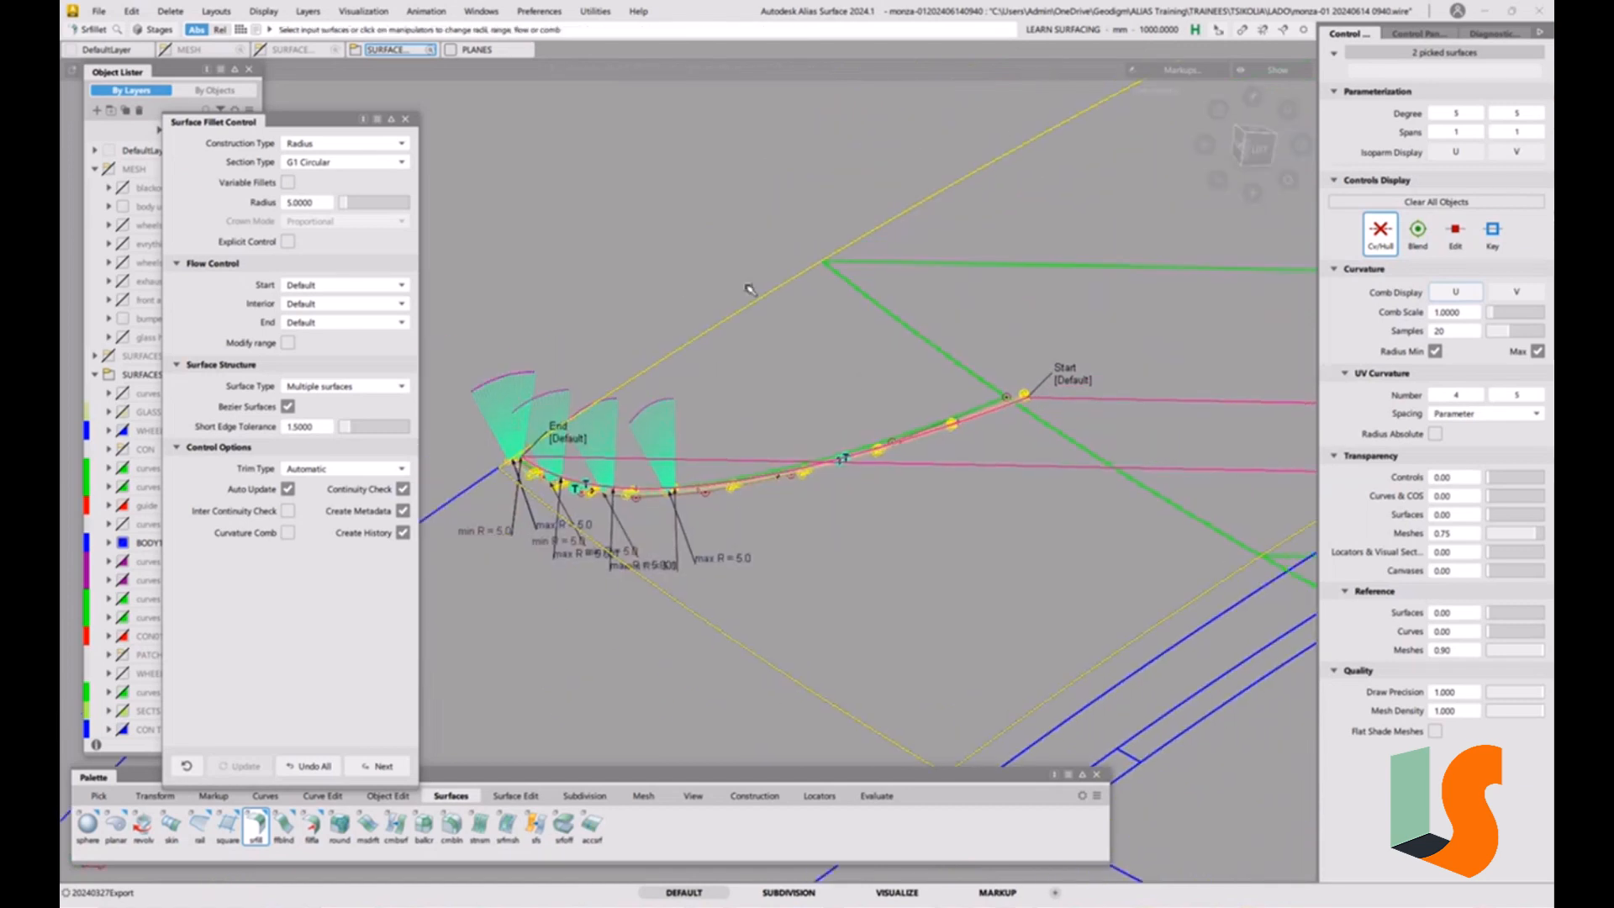
{"action": "left_click_drag", "start_coordinate": [926, 365], "coordinate": [849, 327], "text": "alt+shift"}
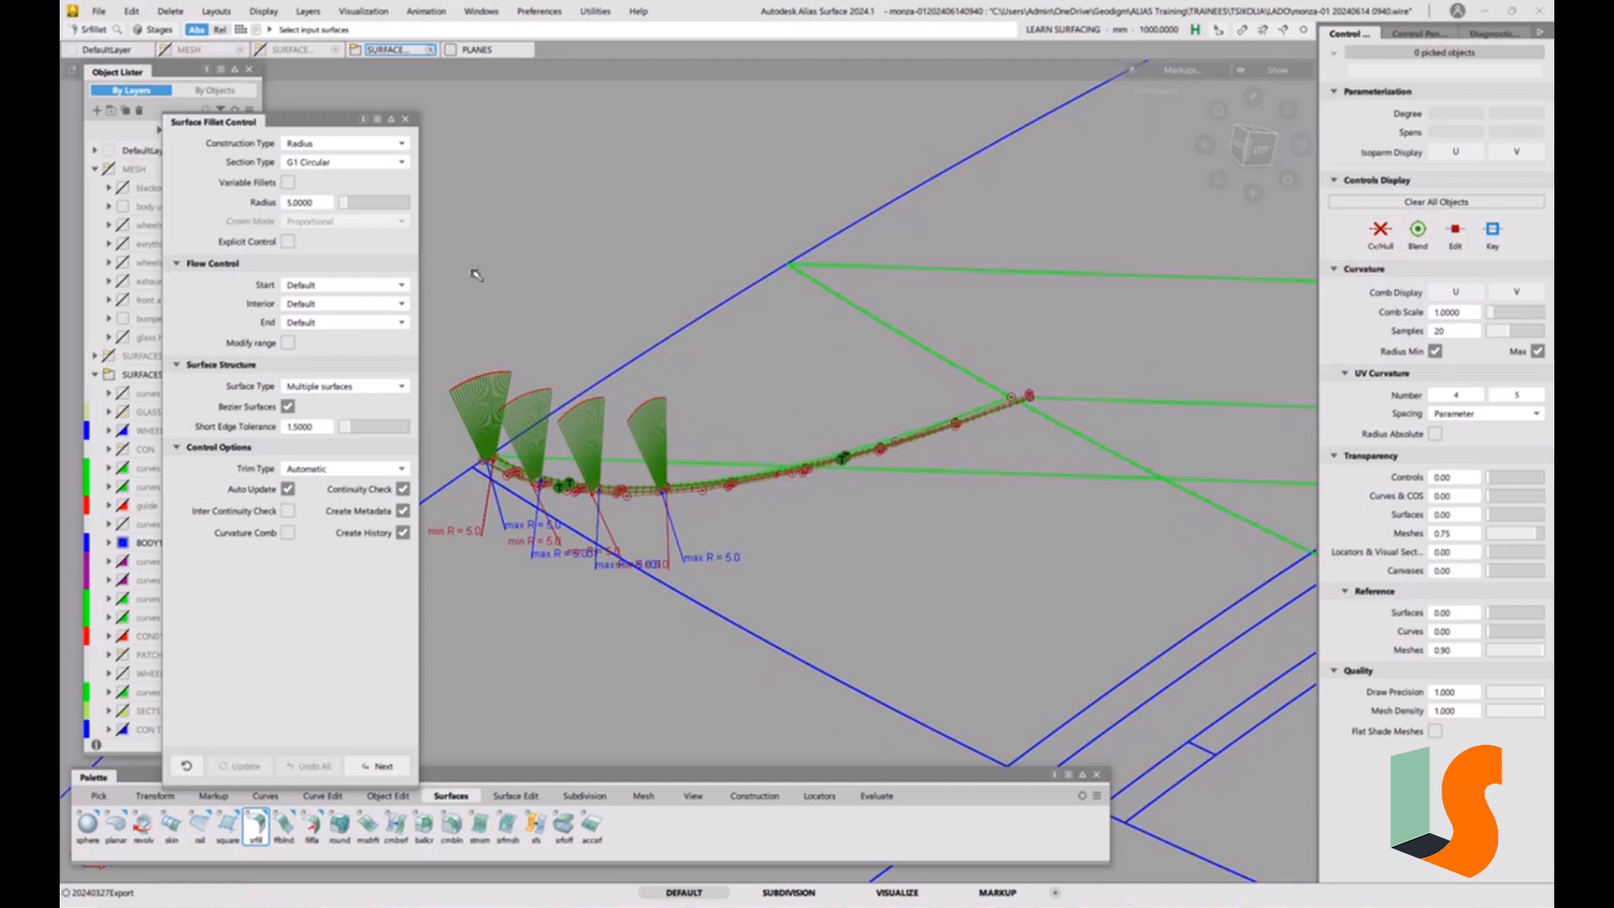
Build a radius 5 fillet between the hood surface and the adjoining draft surface at the far end of the strip fillet.
{"action": "left_click", "coordinate": [845, 269]}
{"action": "left_click", "coordinate": [832, 243]}
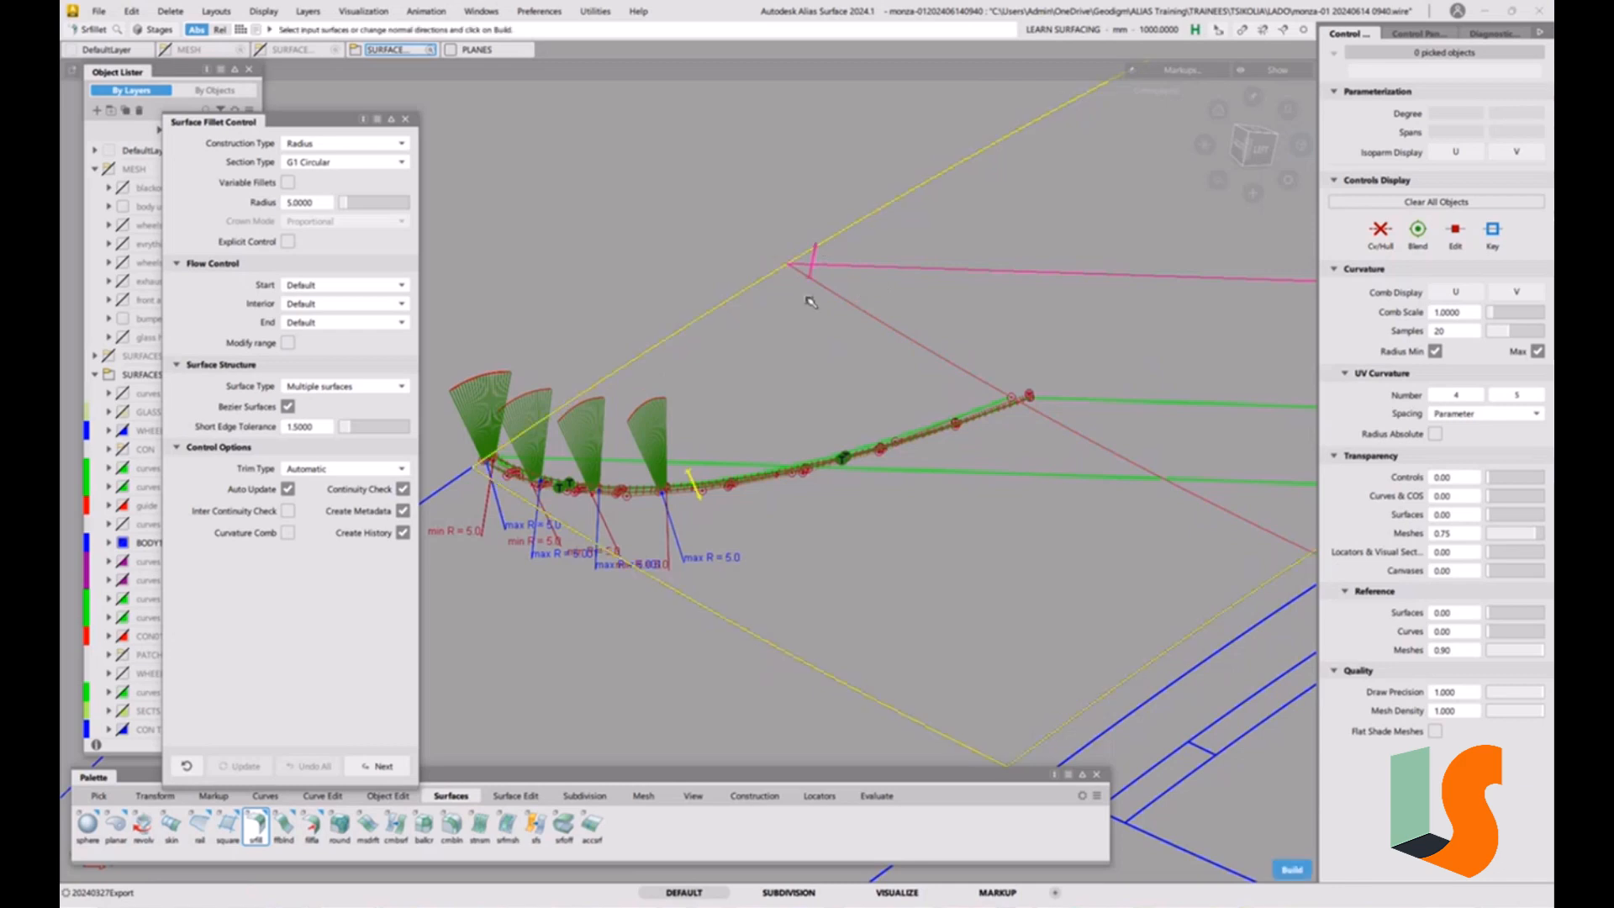
{"action": "key", "text": "space"}
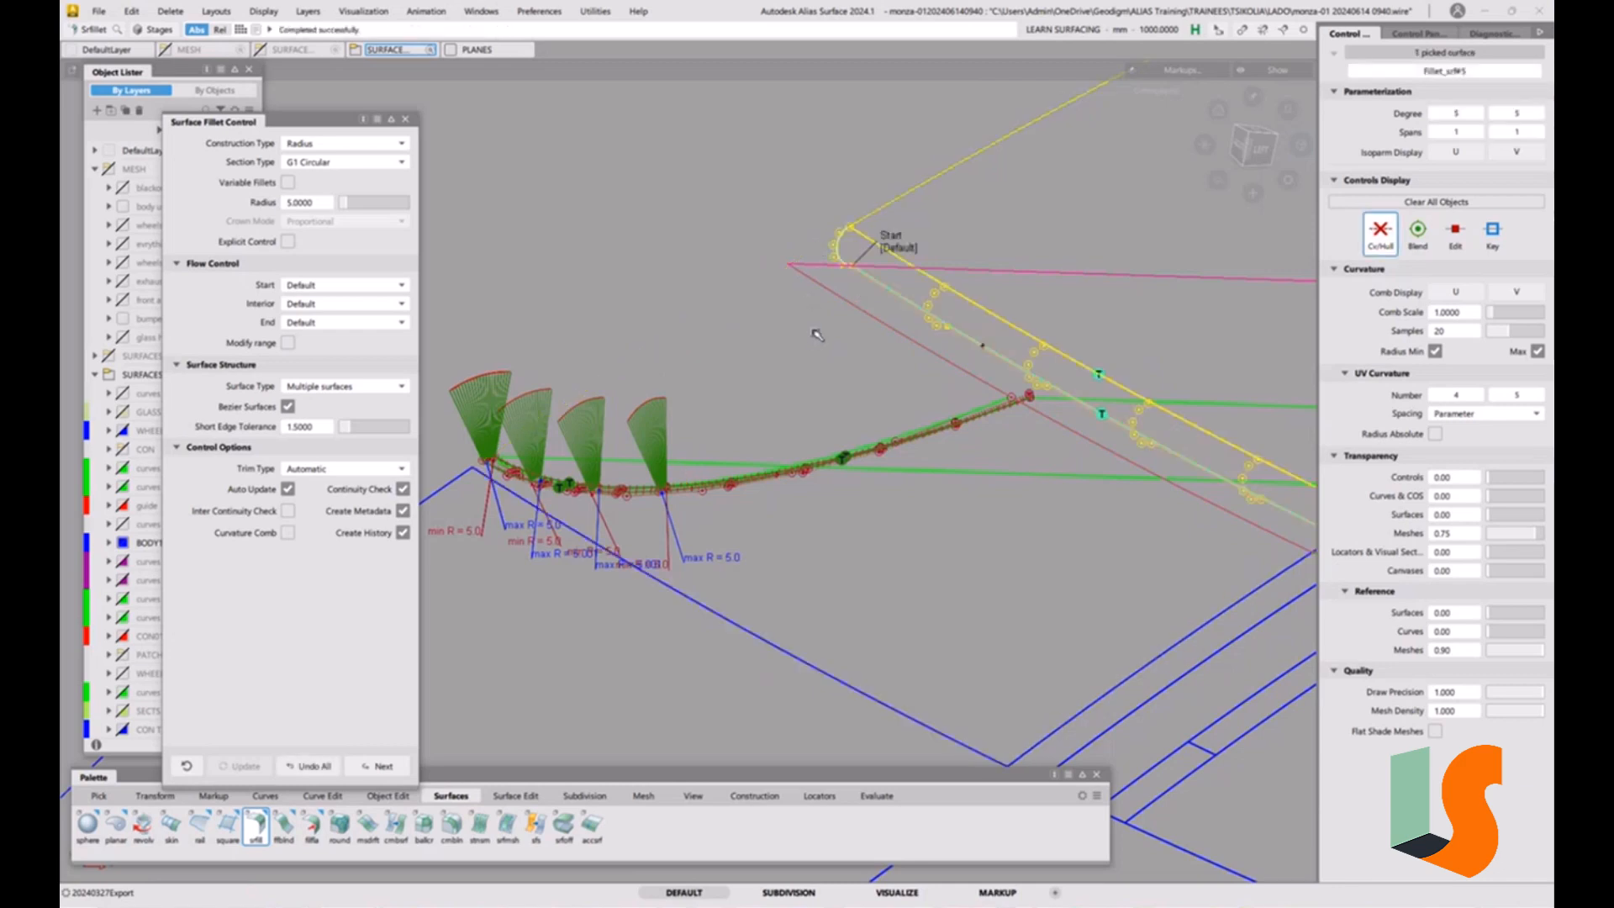
{"action": "left_click_drag", "start_coordinate": [874, 318], "coordinate": [803, 299], "text": "alt+shift"}
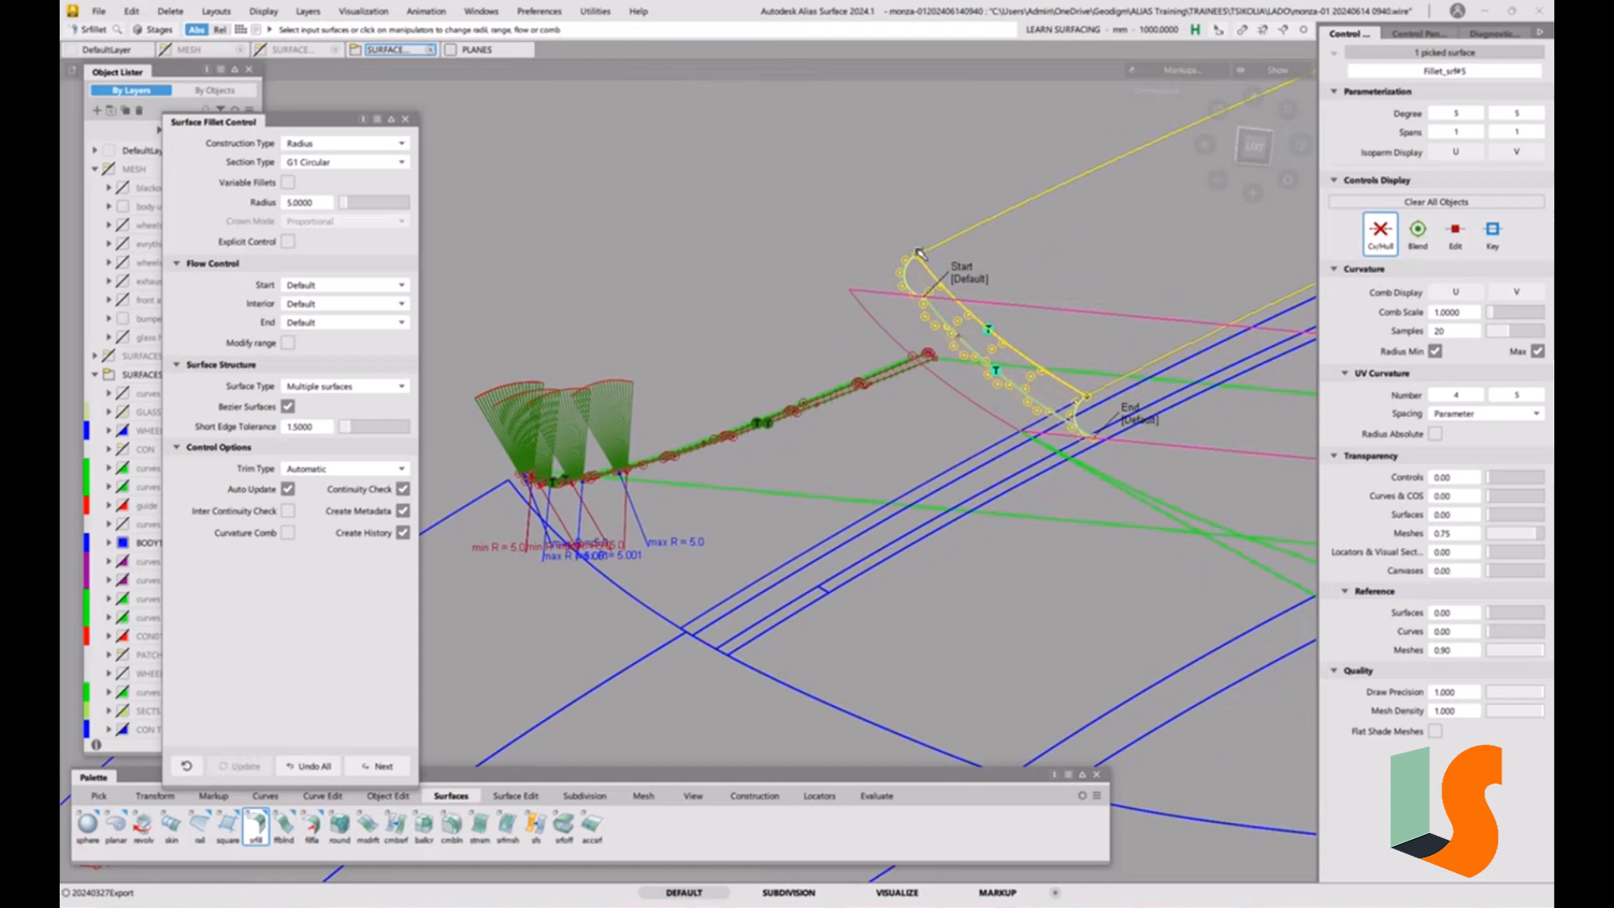
{"action": "left_click_drag", "start_coordinate": [920, 252], "coordinate": [975, 411], "text": "alt+shift"}
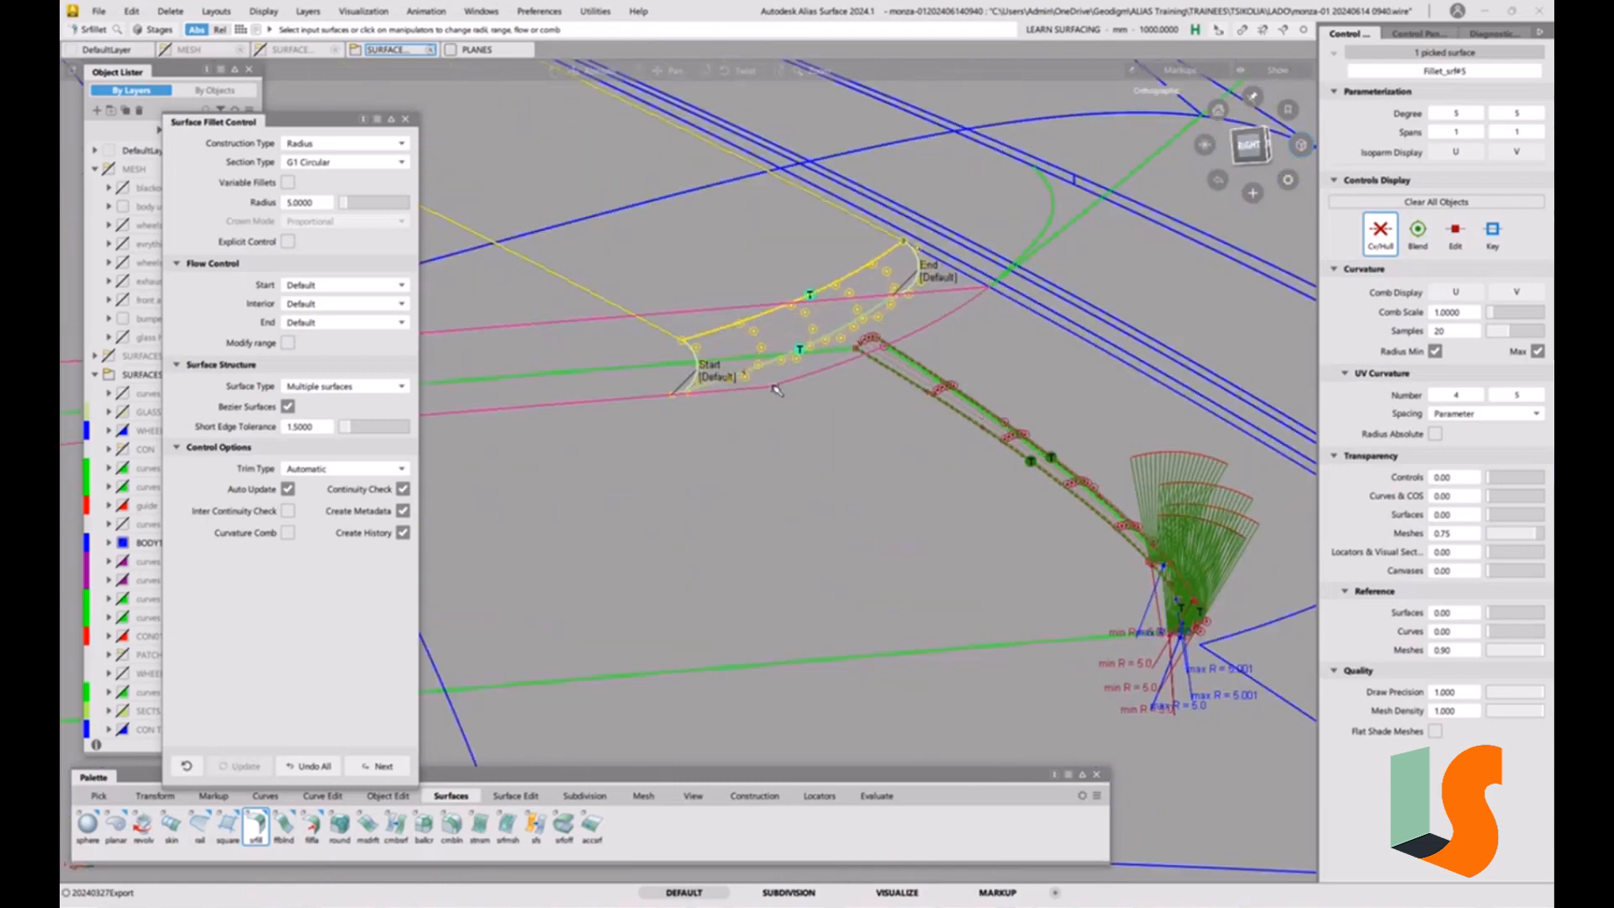
{"action": "right_click_drag", "start_coordinate": [775, 389], "coordinate": [710, 427], "text": "alt+shift"}
{"action": "key", "text": "space"}
{"action": "mouse_move", "coordinate": [709, 427]}
{"action": "left_mouse_down", "text": "ctrl+shift"}
{"action": "mouse_move", "coordinate": [681, 442]}
{"action": "mouse_move", "coordinate": [696, 430]}
{"action": "left_mouse_up", "text": "ctrl+shift"}
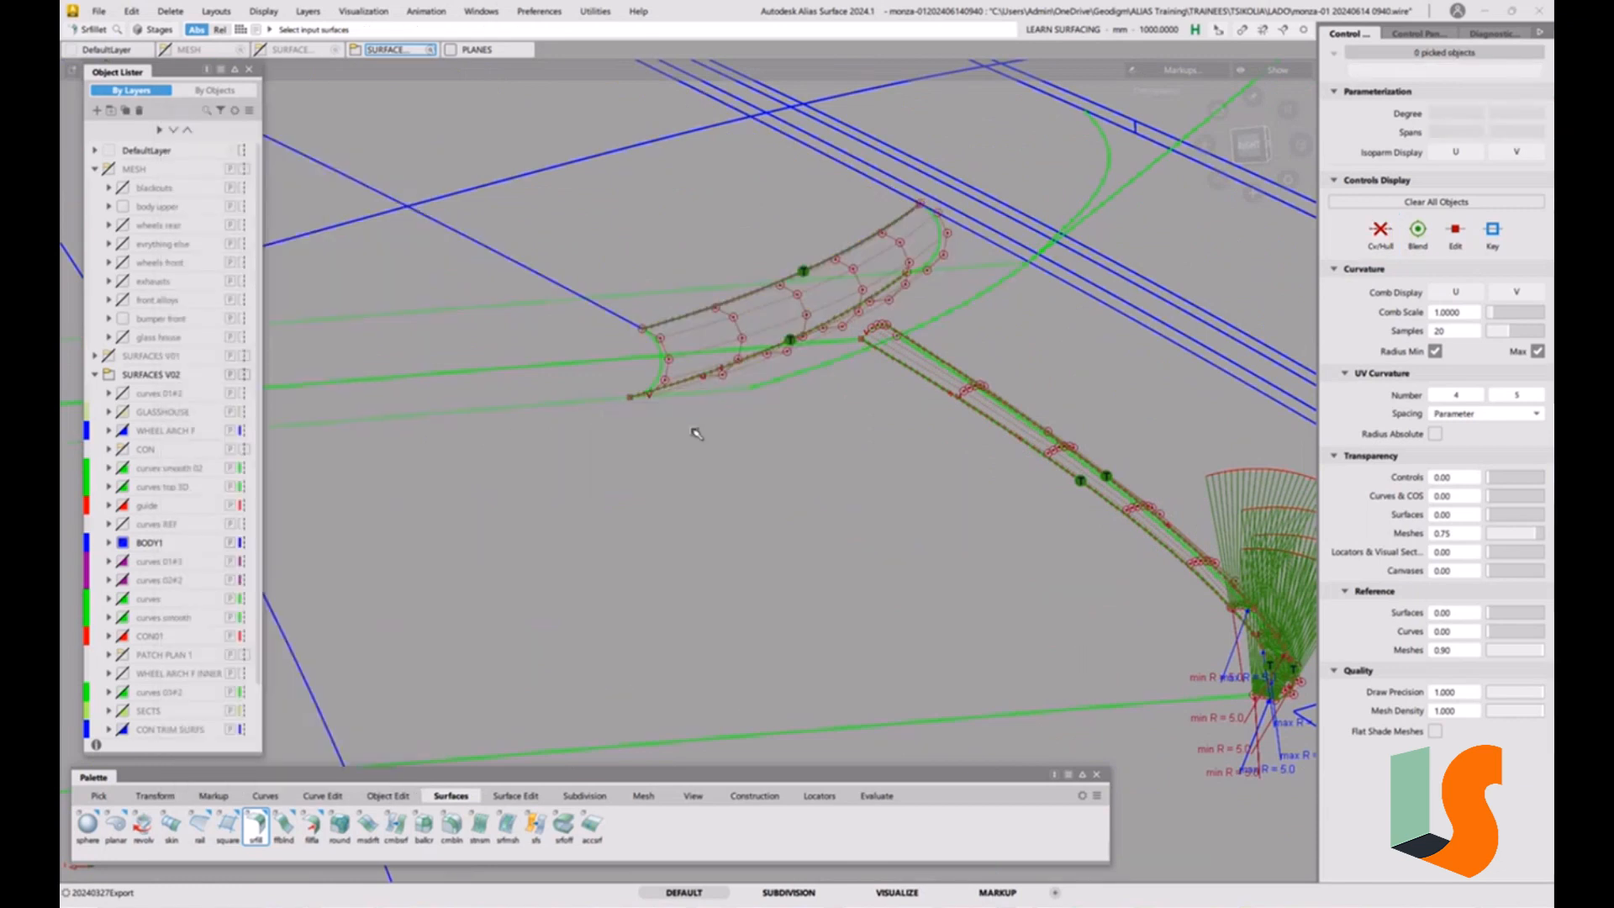
Show the U curvature comb on the new fillet to check its radius, and turn the comb off again.
{"action": "left_click", "coordinate": [741, 330]}
{"action": "left_click", "coordinate": [737, 337]}
{"action": "left_click", "coordinate": [1455, 292]}
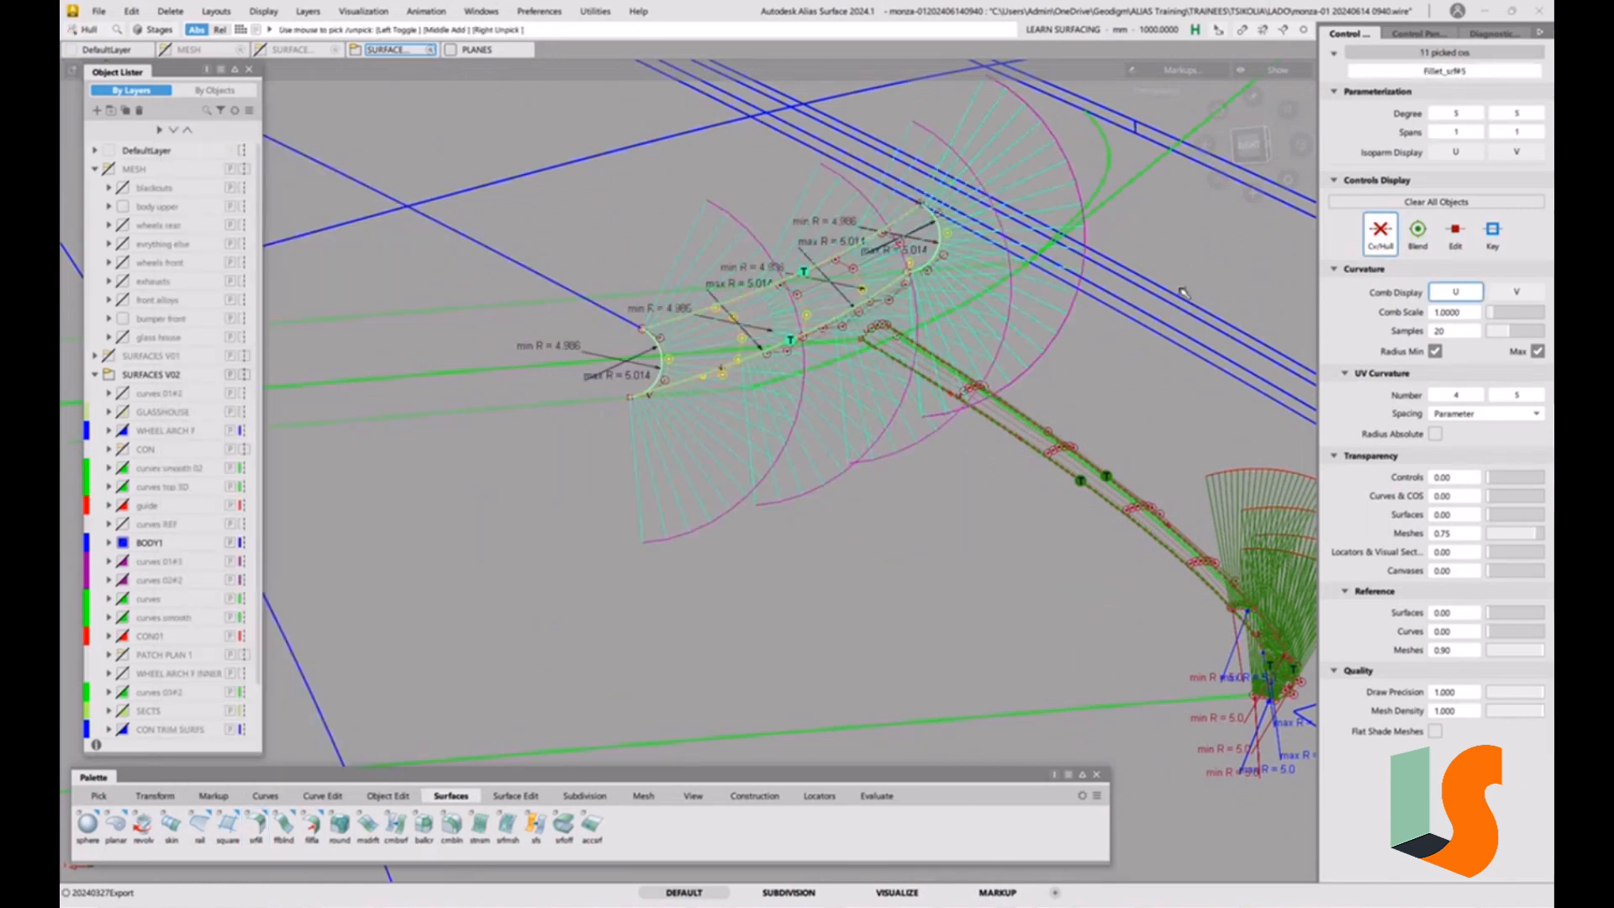
{"action": "right_click_drag", "start_coordinate": [785, 289], "coordinate": [995, 267], "text": "alt+shift"}
{"action": "left_click", "coordinate": [1449, 296]}
{"action": "left_click", "coordinate": [1049, 409]}
{"action": "left_click_drag", "start_coordinate": [1049, 409], "coordinate": [1066, 446], "text": "alt+shift"}
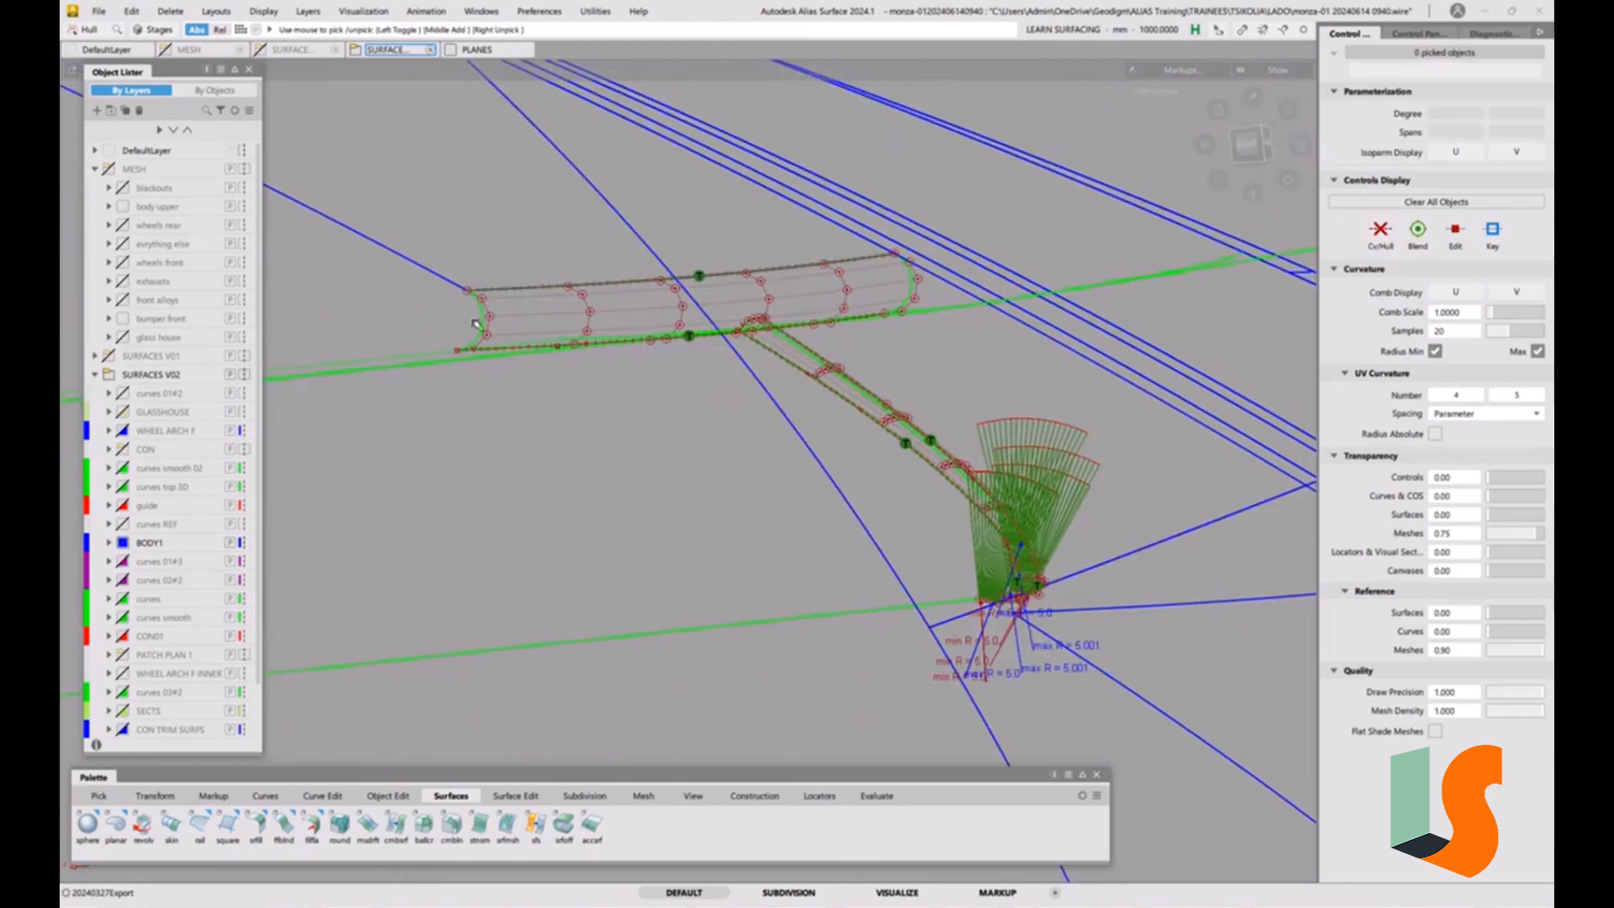
Query-edit the new fillet and set its radius to 3.
{"action": "left_click_drag", "start_coordinate": [509, 338], "coordinate": [487, 366], "text": "alt+shift"}
{"action": "middle_click_drag", "start_coordinate": [502, 395], "coordinate": [500, 458], "text": "alt+shift"}
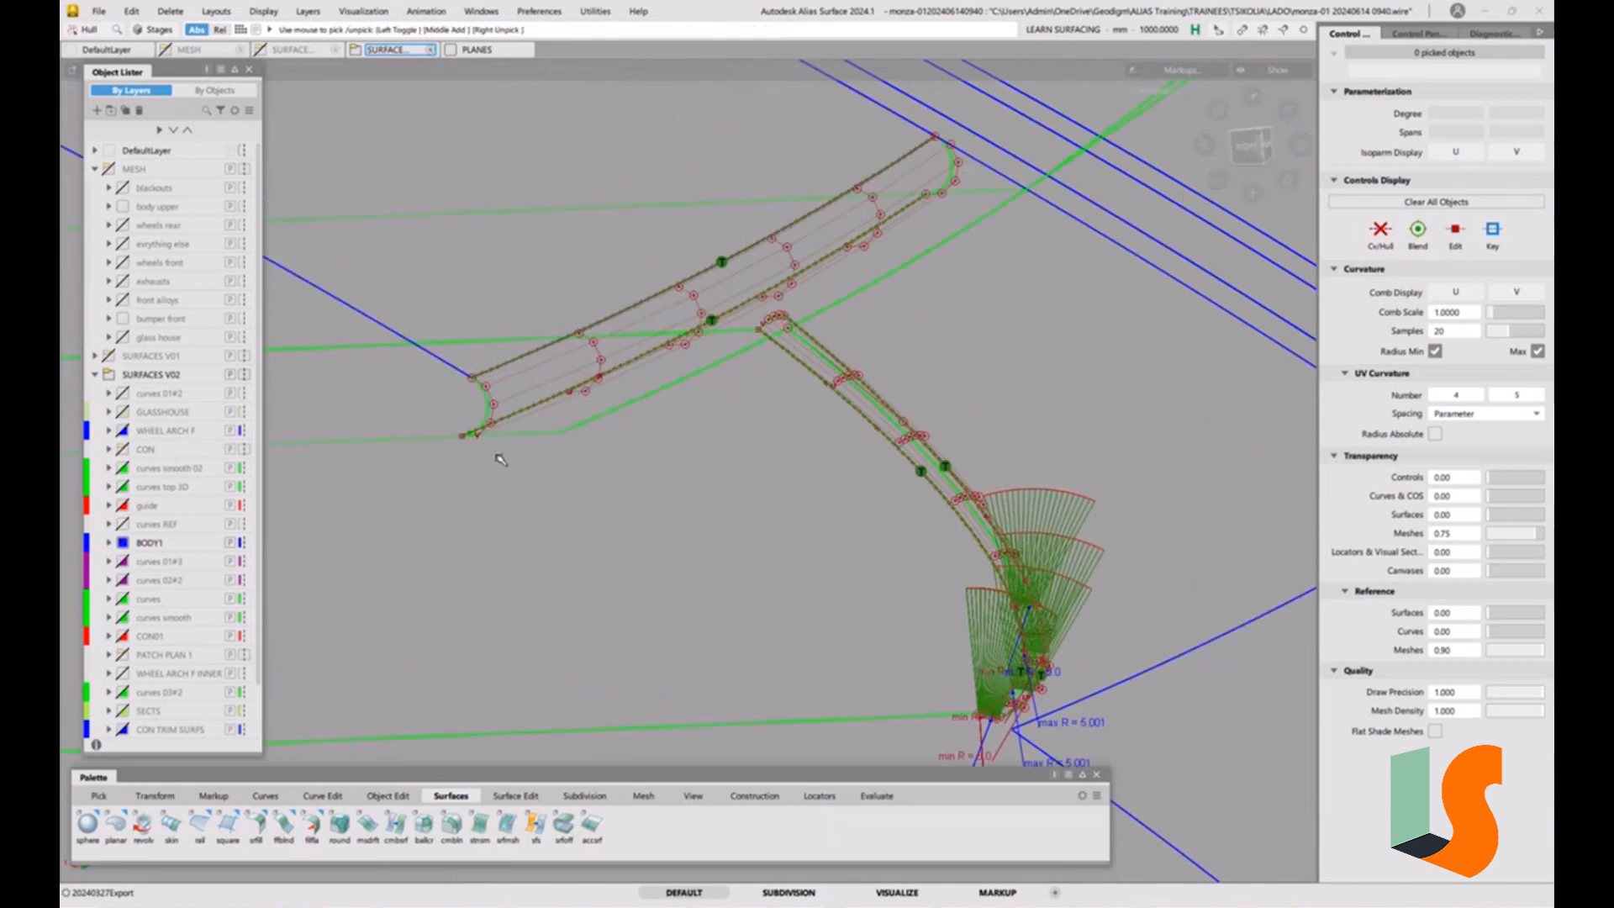
{"action": "key", "text": "ctrl+q"}
{"action": "left_click", "coordinate": [488, 402]}
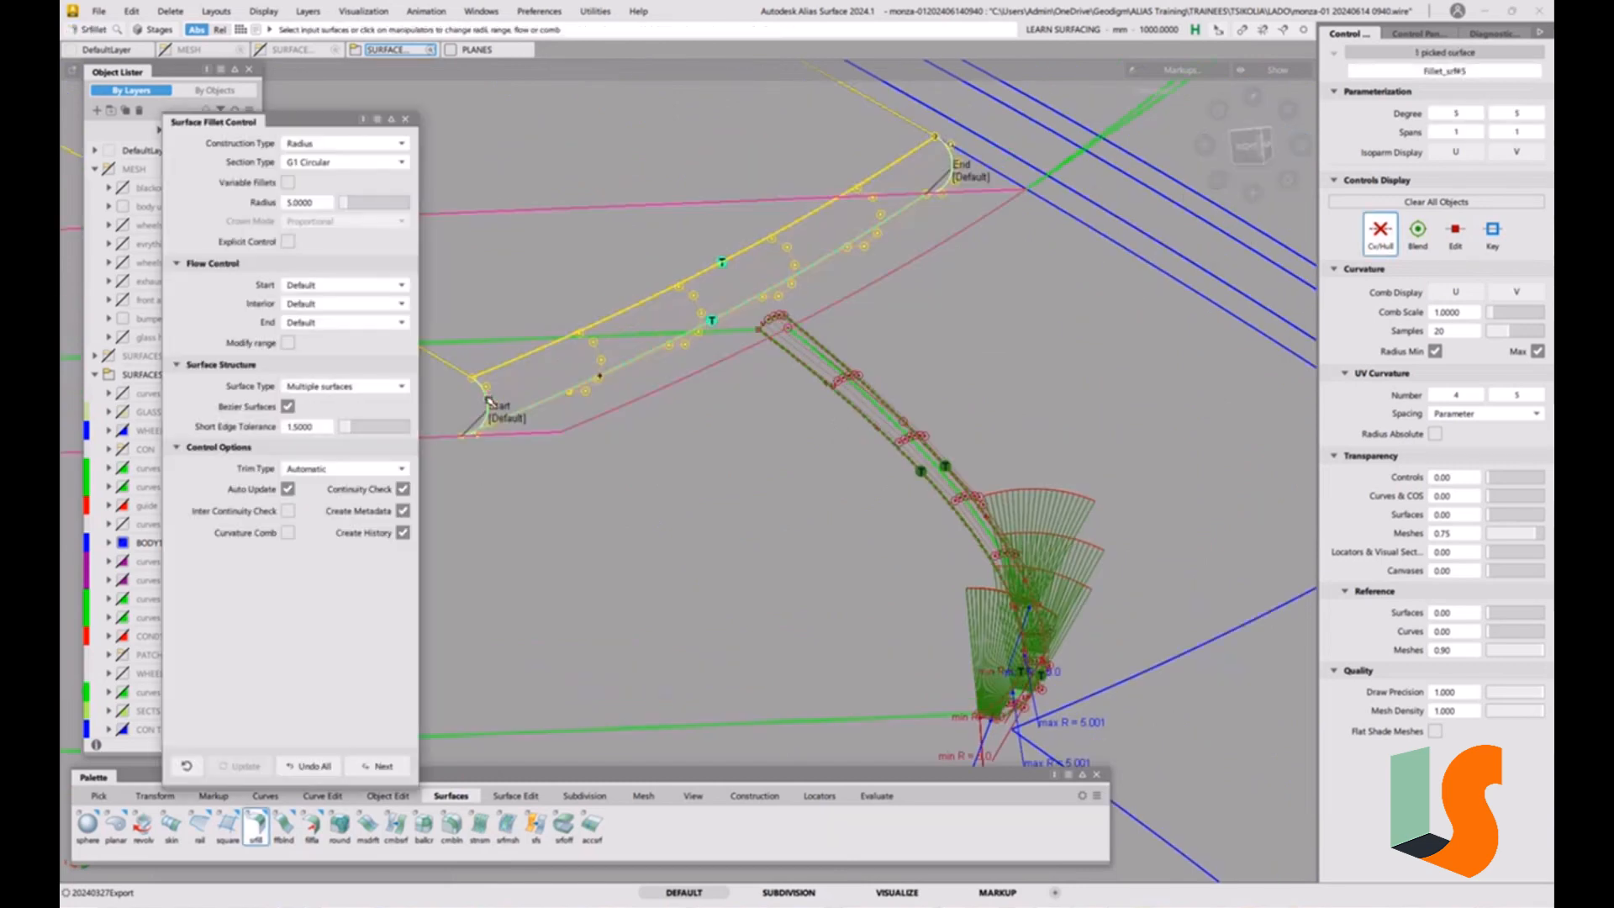
{"action": "left_click", "coordinate": [305, 203]}
{"action": "type", "text": "3"}
{"action": "key", "text": "Return"}
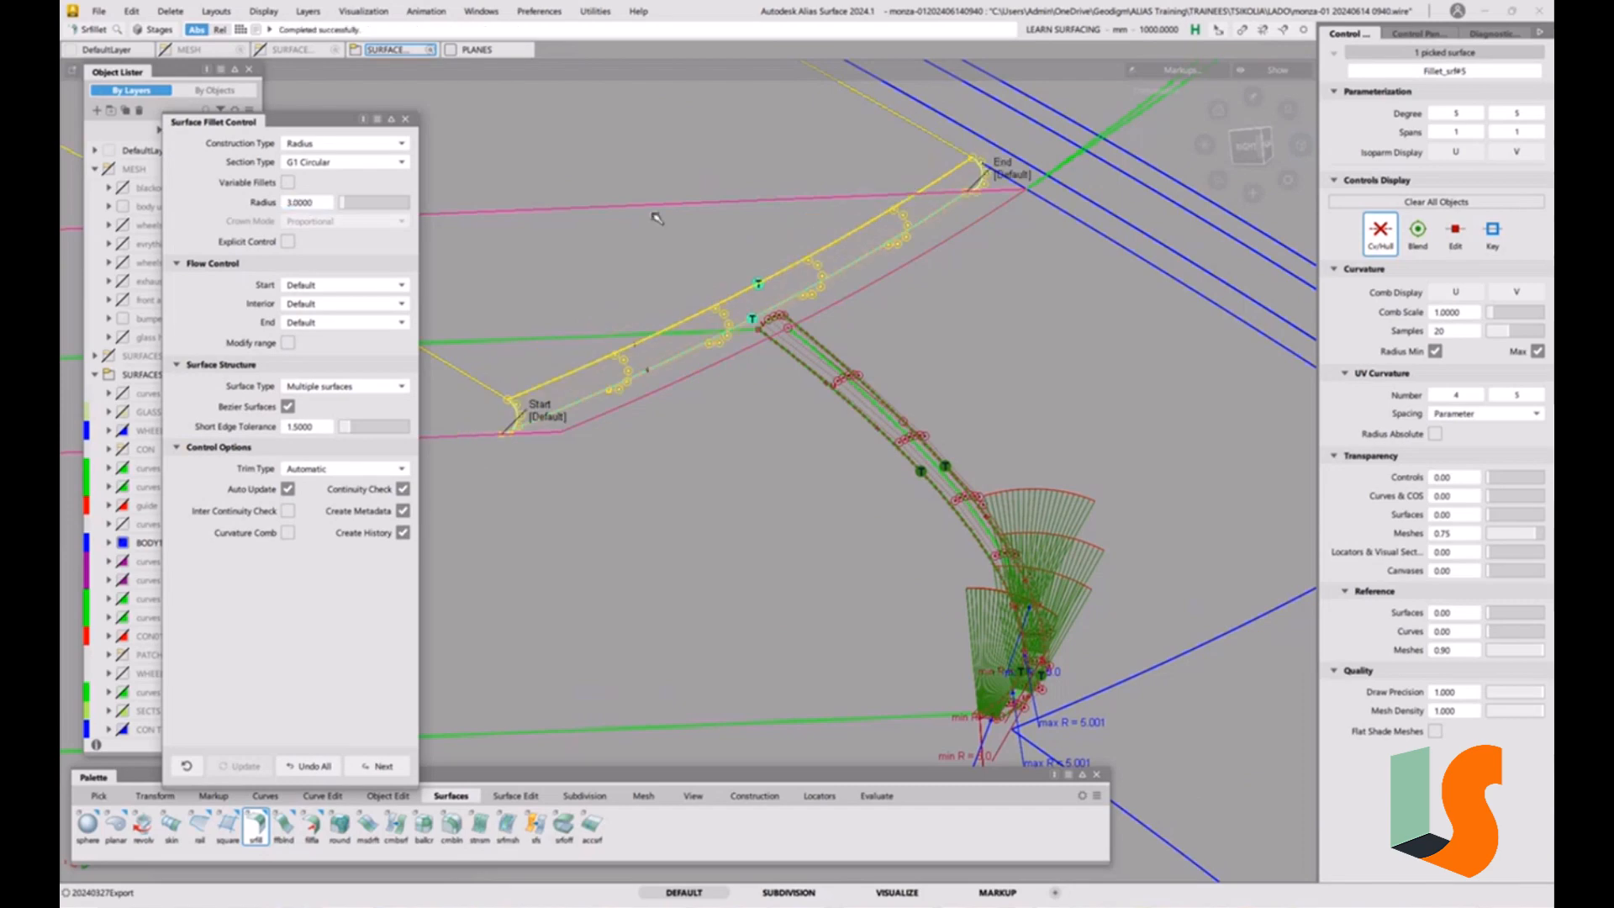
{"action": "left_click_drag", "start_coordinate": [751, 346], "coordinate": [845, 286], "text": "alt+shift"}
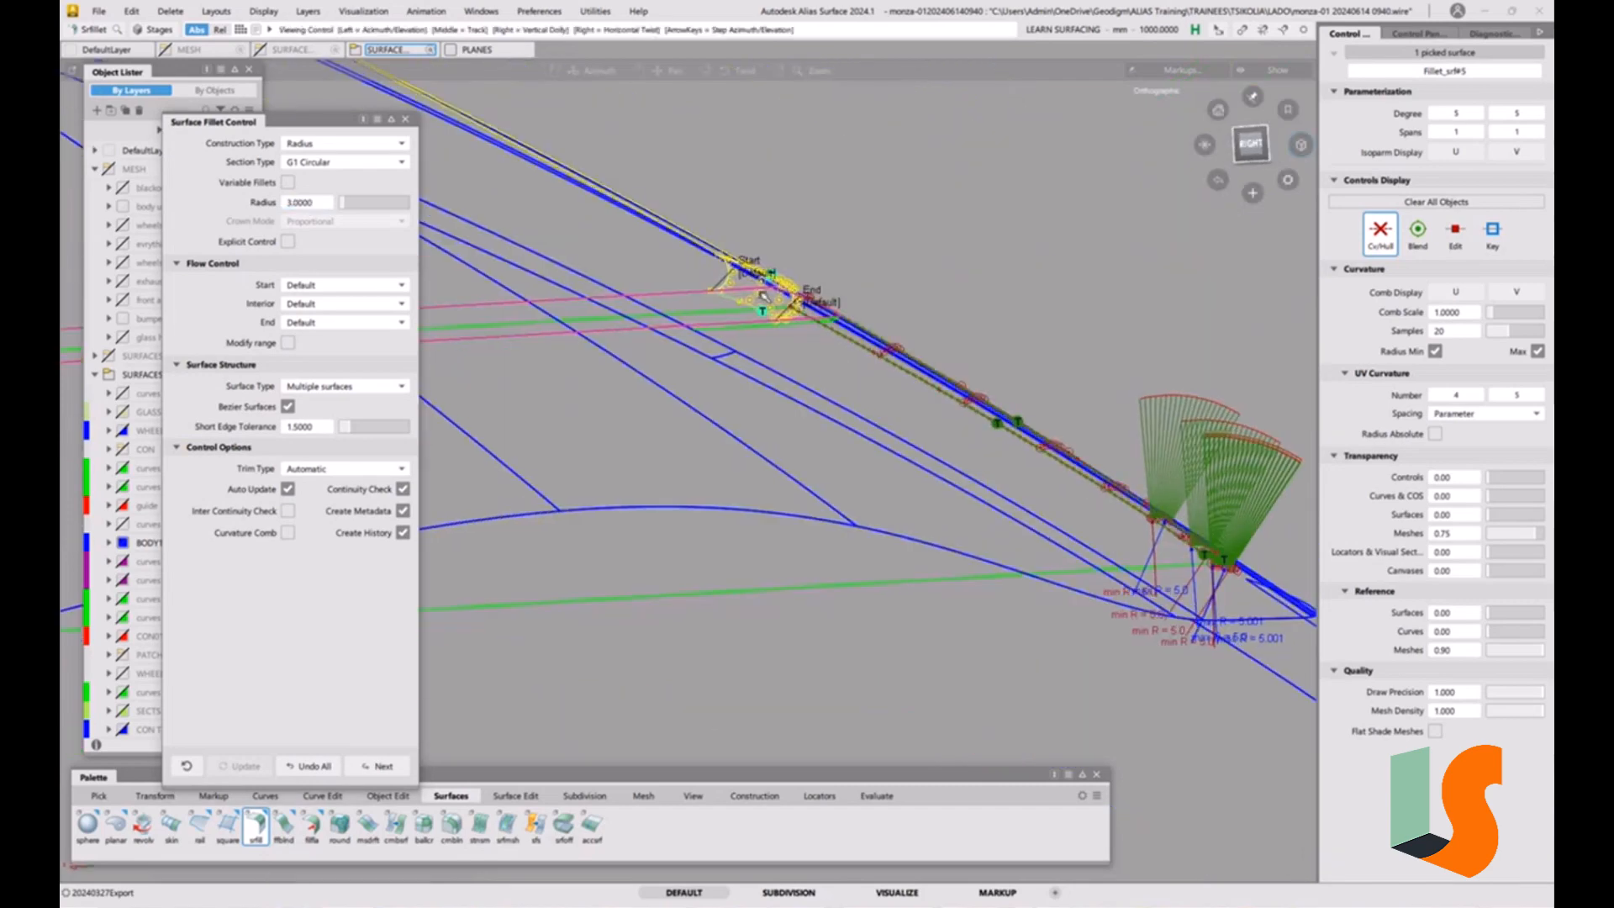
{"action": "right_click_drag", "start_coordinate": [845, 285], "coordinate": [857, 252], "text": "alt+shift"}
{"action": "left_click_drag", "start_coordinate": [858, 253], "coordinate": [852, 354], "text": "alt+shift"}
{"action": "scroll", "coordinate": [832, 343], "scroll_direction": "up", "scroll_amount": 5}
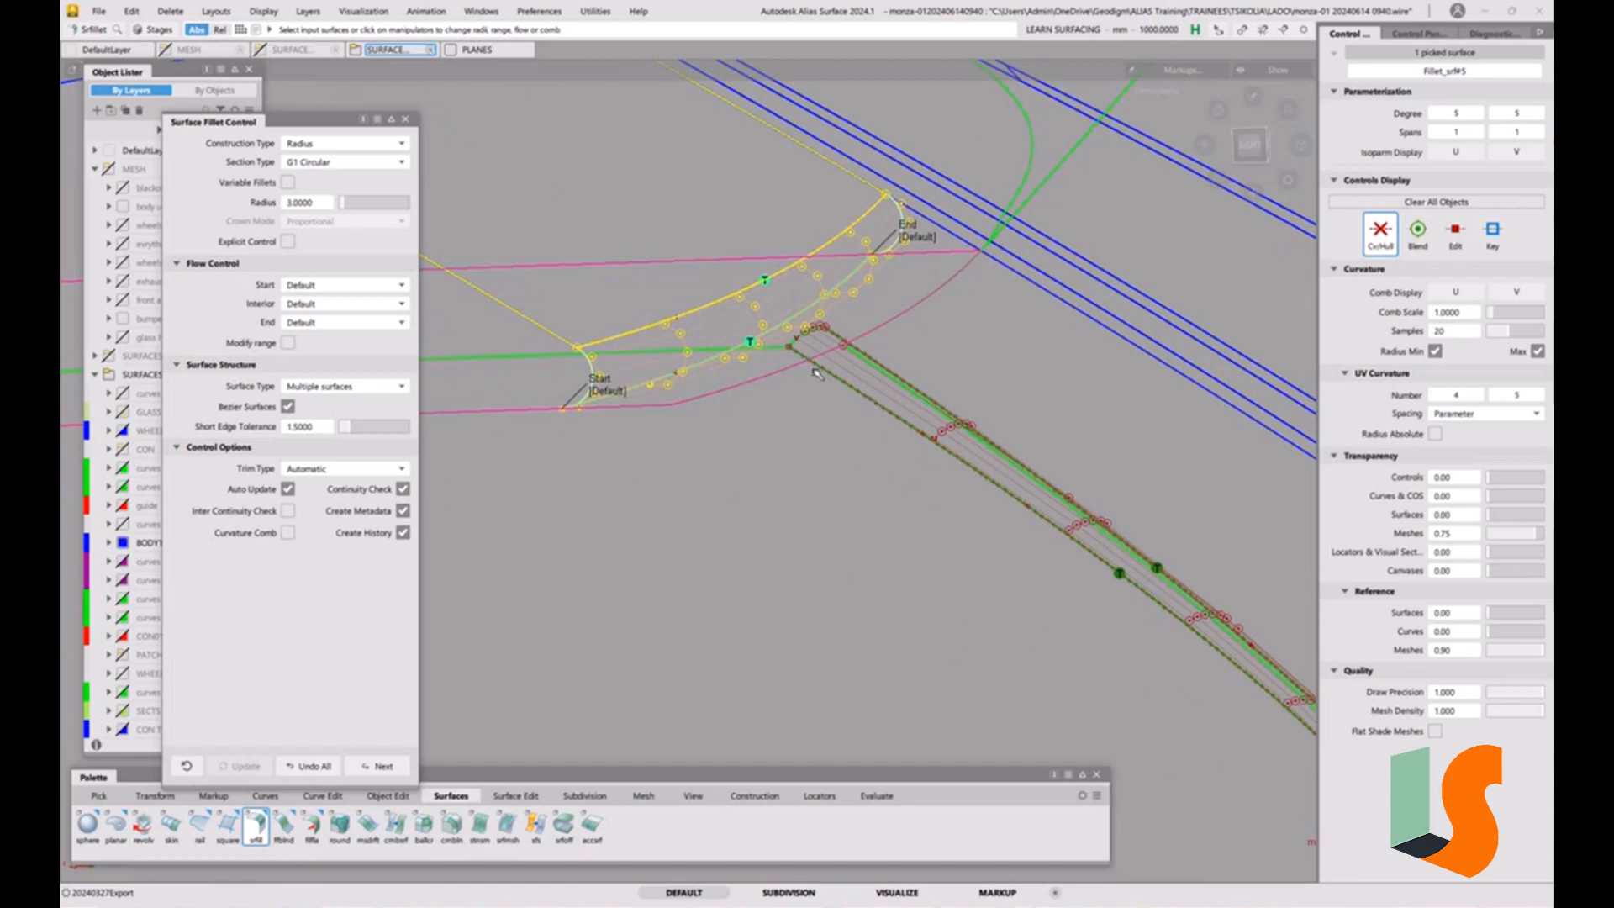
Shade the model, close the fillet settings, and examine where the radius 3 fillet meets the long strip fillet.
{"action": "right_click_drag", "start_coordinate": [717, 353], "coordinate": [723, 418], "text": "alt+shift"}
{"action": "key", "text": "5"}
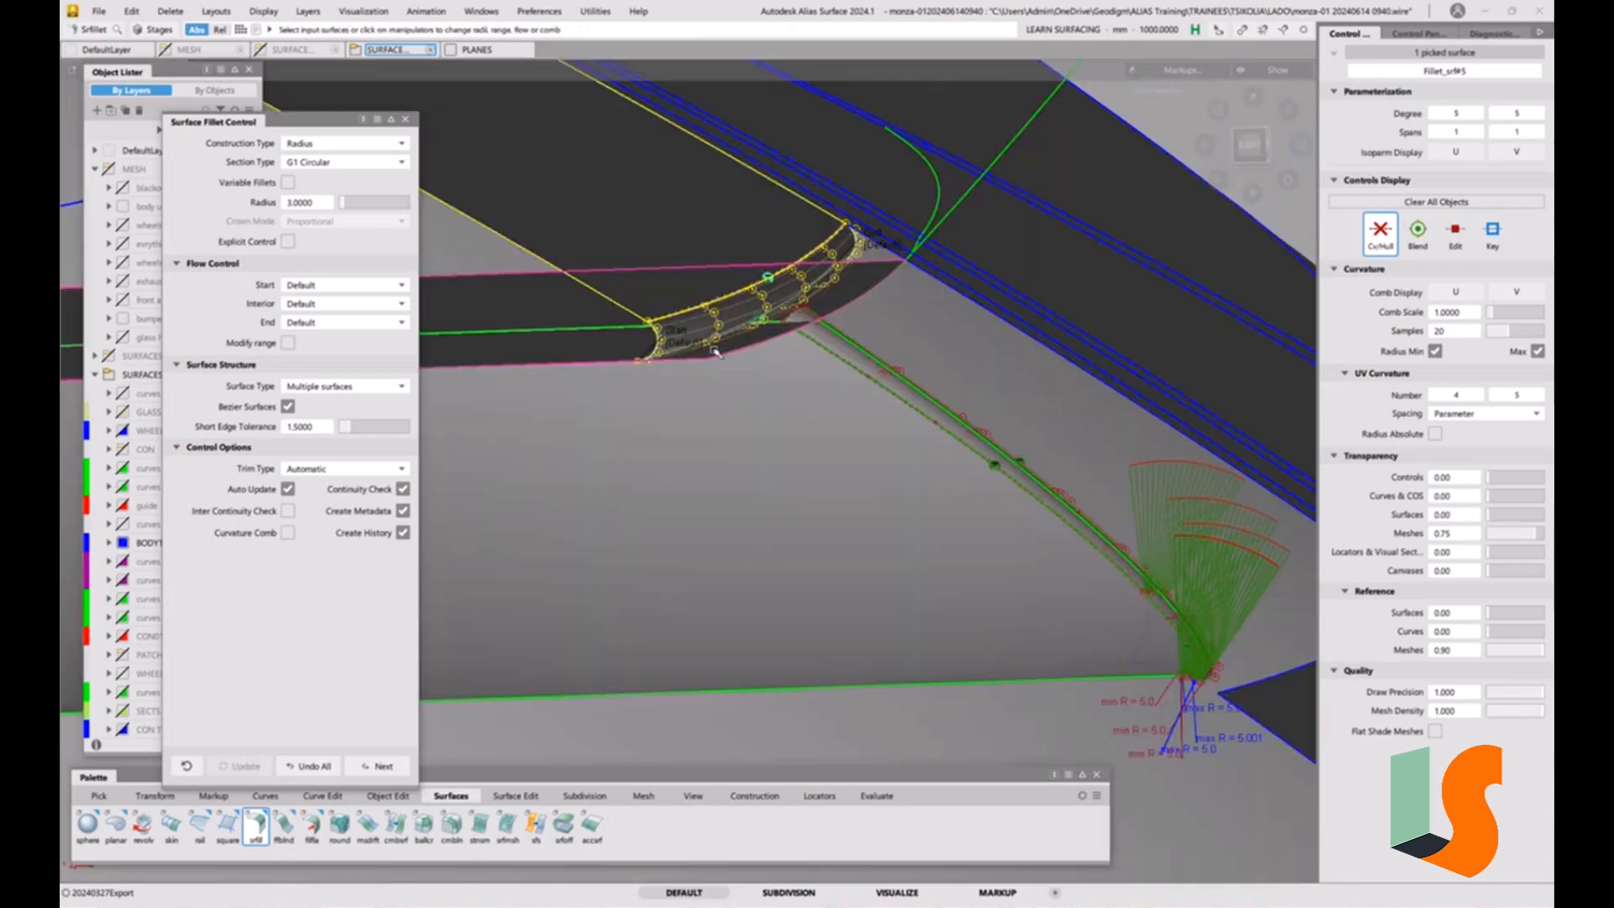
{"action": "left_click_drag", "start_coordinate": [770, 320], "coordinate": [823, 386], "text": "alt+shift"}
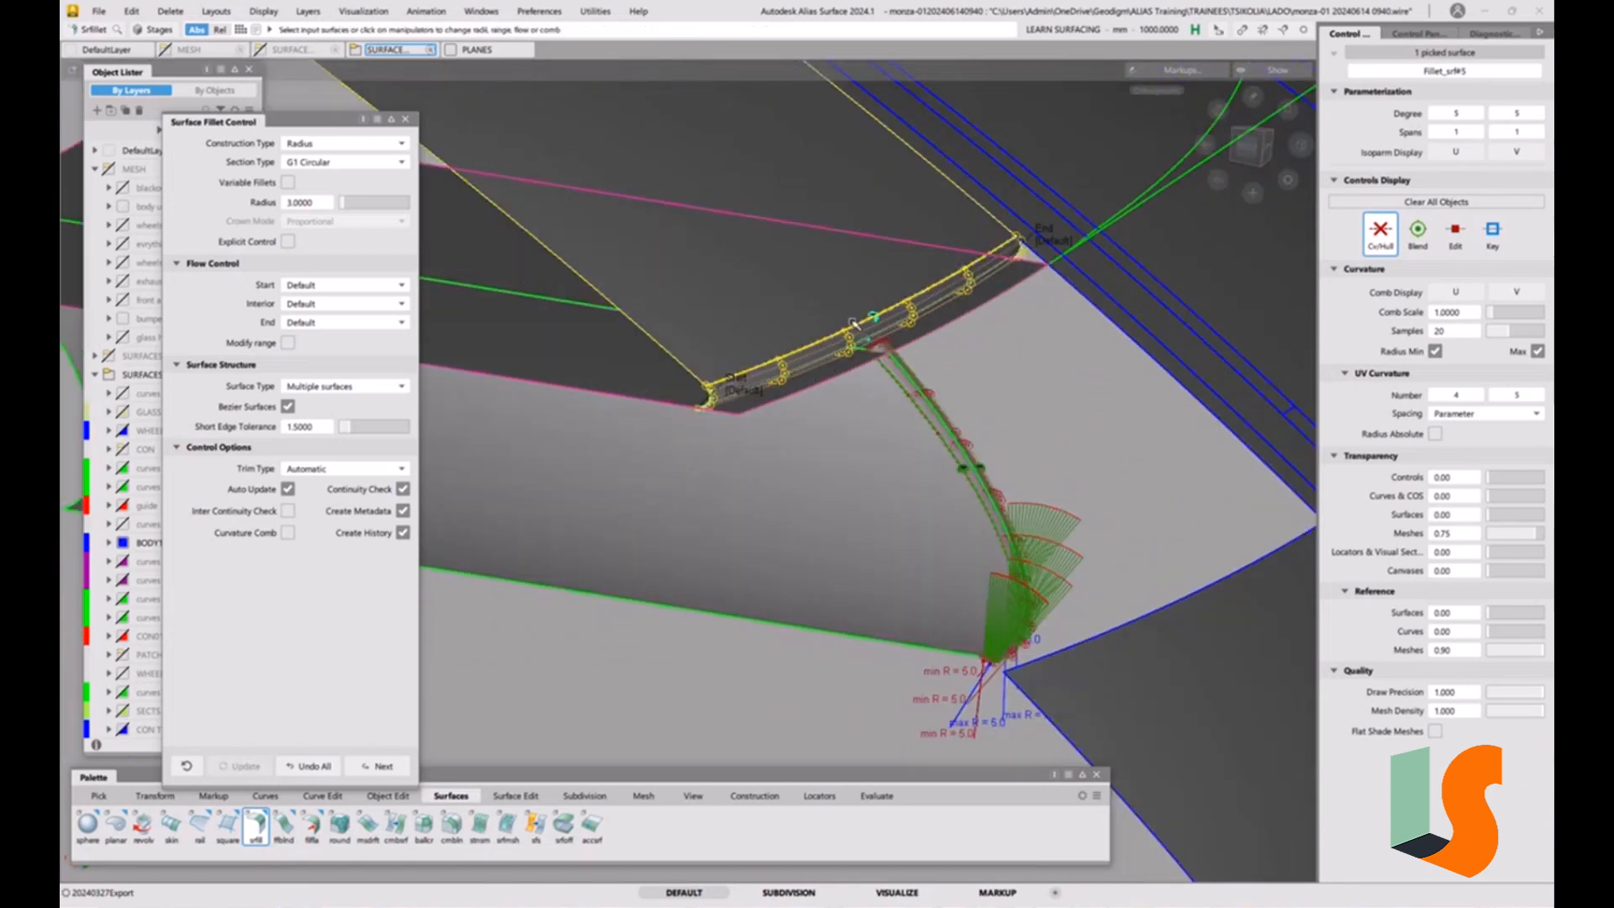
{"action": "left_click_drag", "start_coordinate": [853, 322], "coordinate": [829, 433], "text": "alt+shift"}
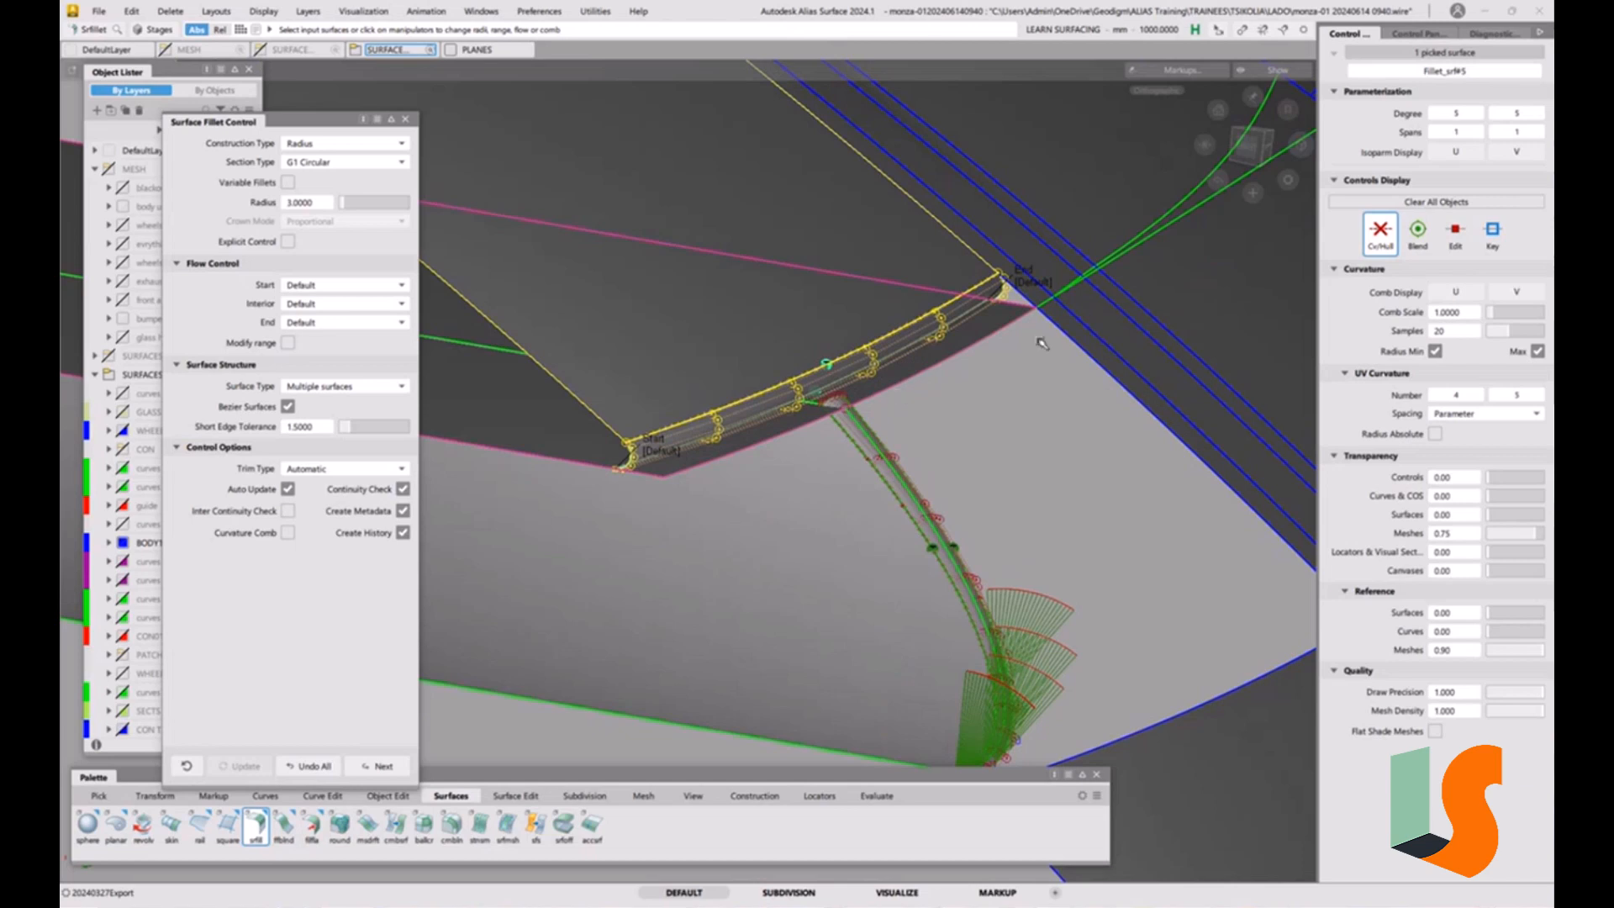
{"action": "left_click_drag", "start_coordinate": [993, 338], "coordinate": [883, 430], "text": "alt+shift"}
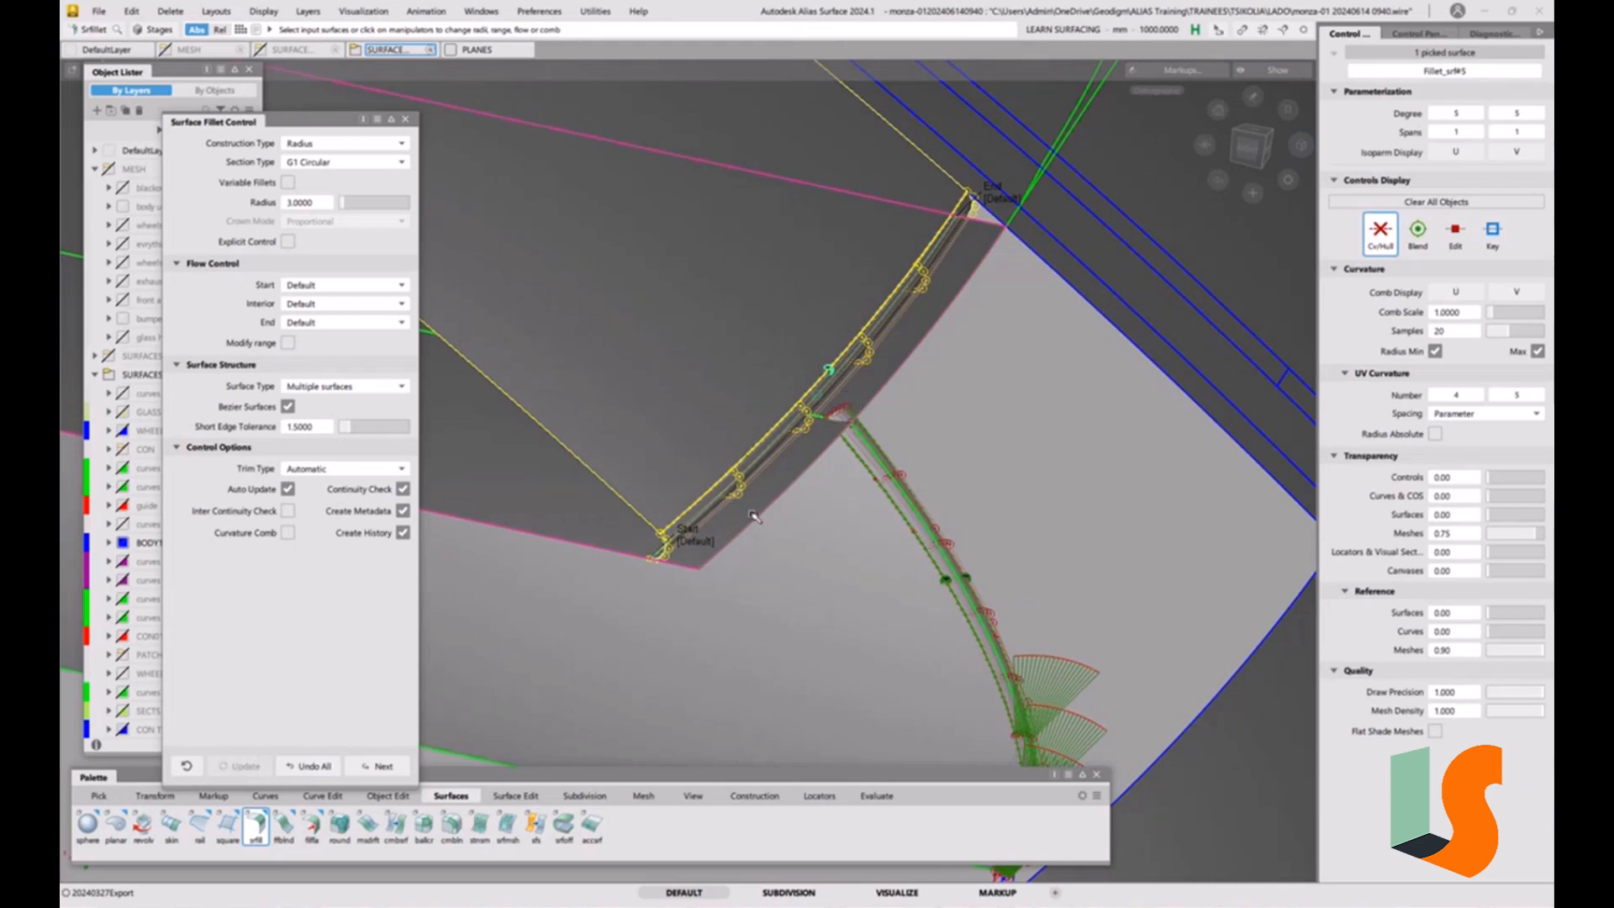
{"action": "left_click", "coordinate": [408, 120]}
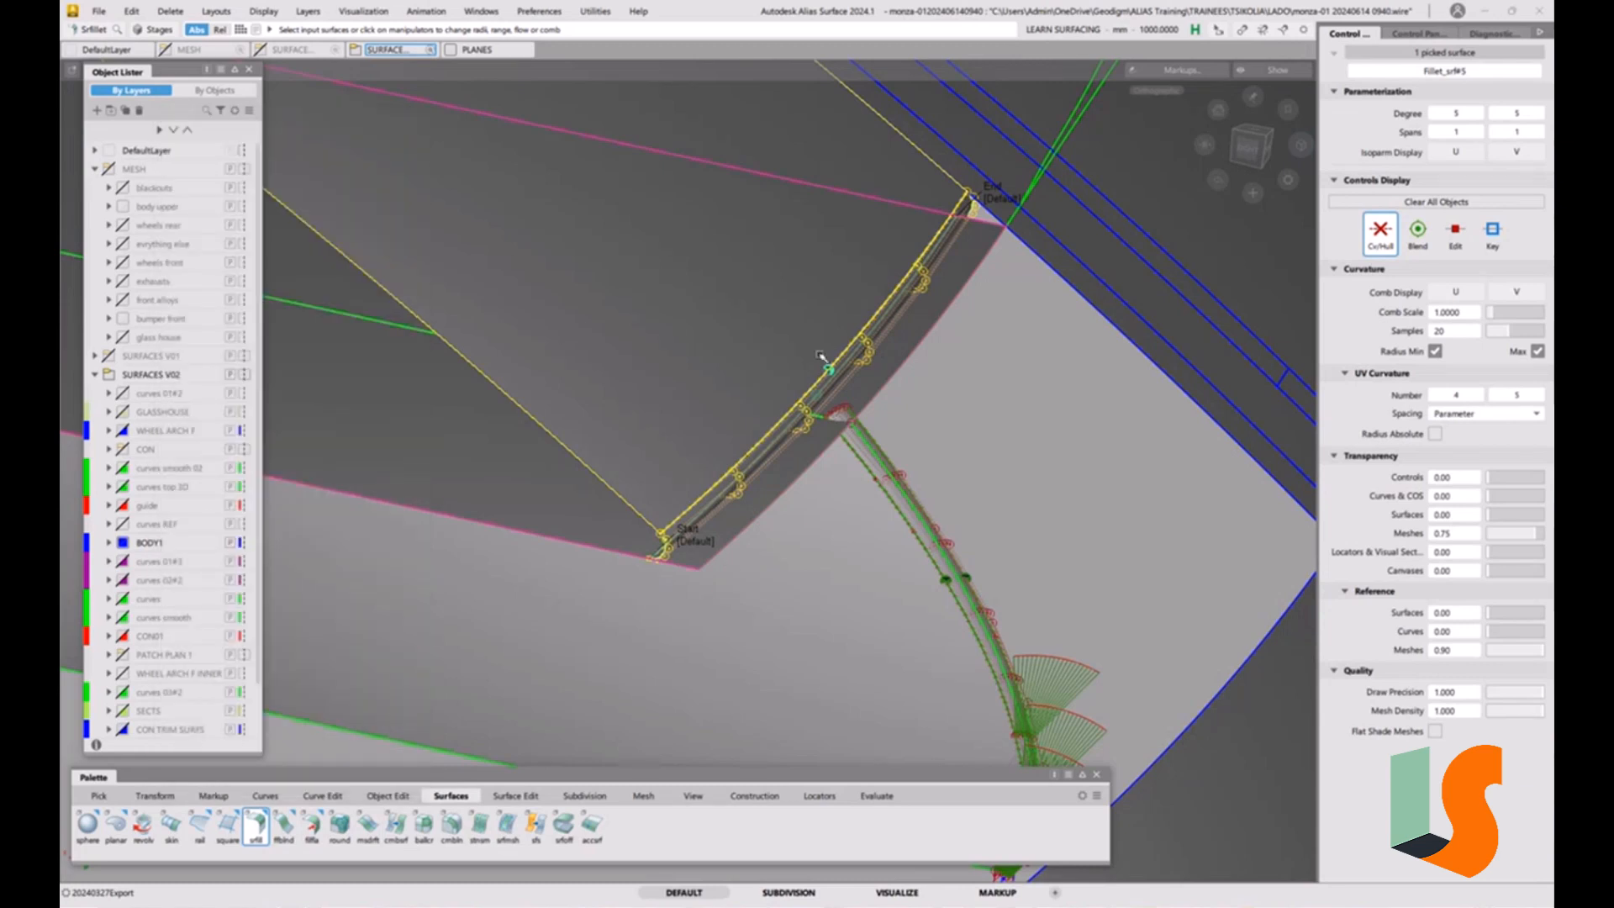
{"action": "left_click_drag", "start_coordinate": [837, 548], "coordinate": [832, 449], "text": "ctrl+shift"}
{"action": "right_click_drag", "start_coordinate": [832, 486], "coordinate": [842, 462], "text": "alt+shift"}
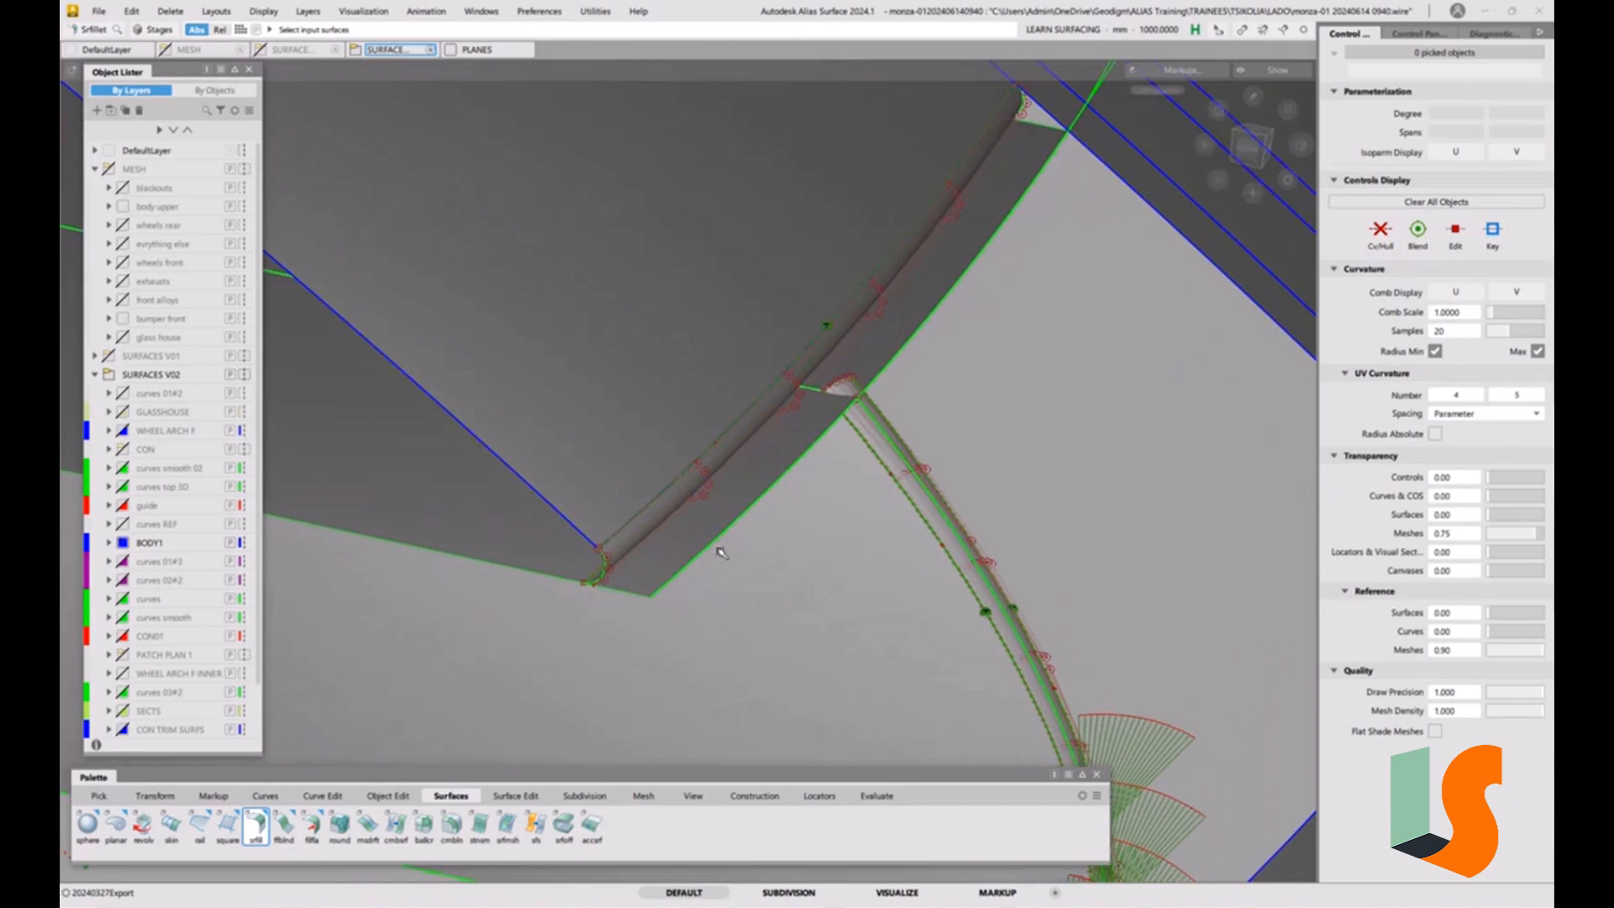
{"action": "left_click_drag", "start_coordinate": [725, 550], "coordinate": [768, 506], "text": "alt+shift"}
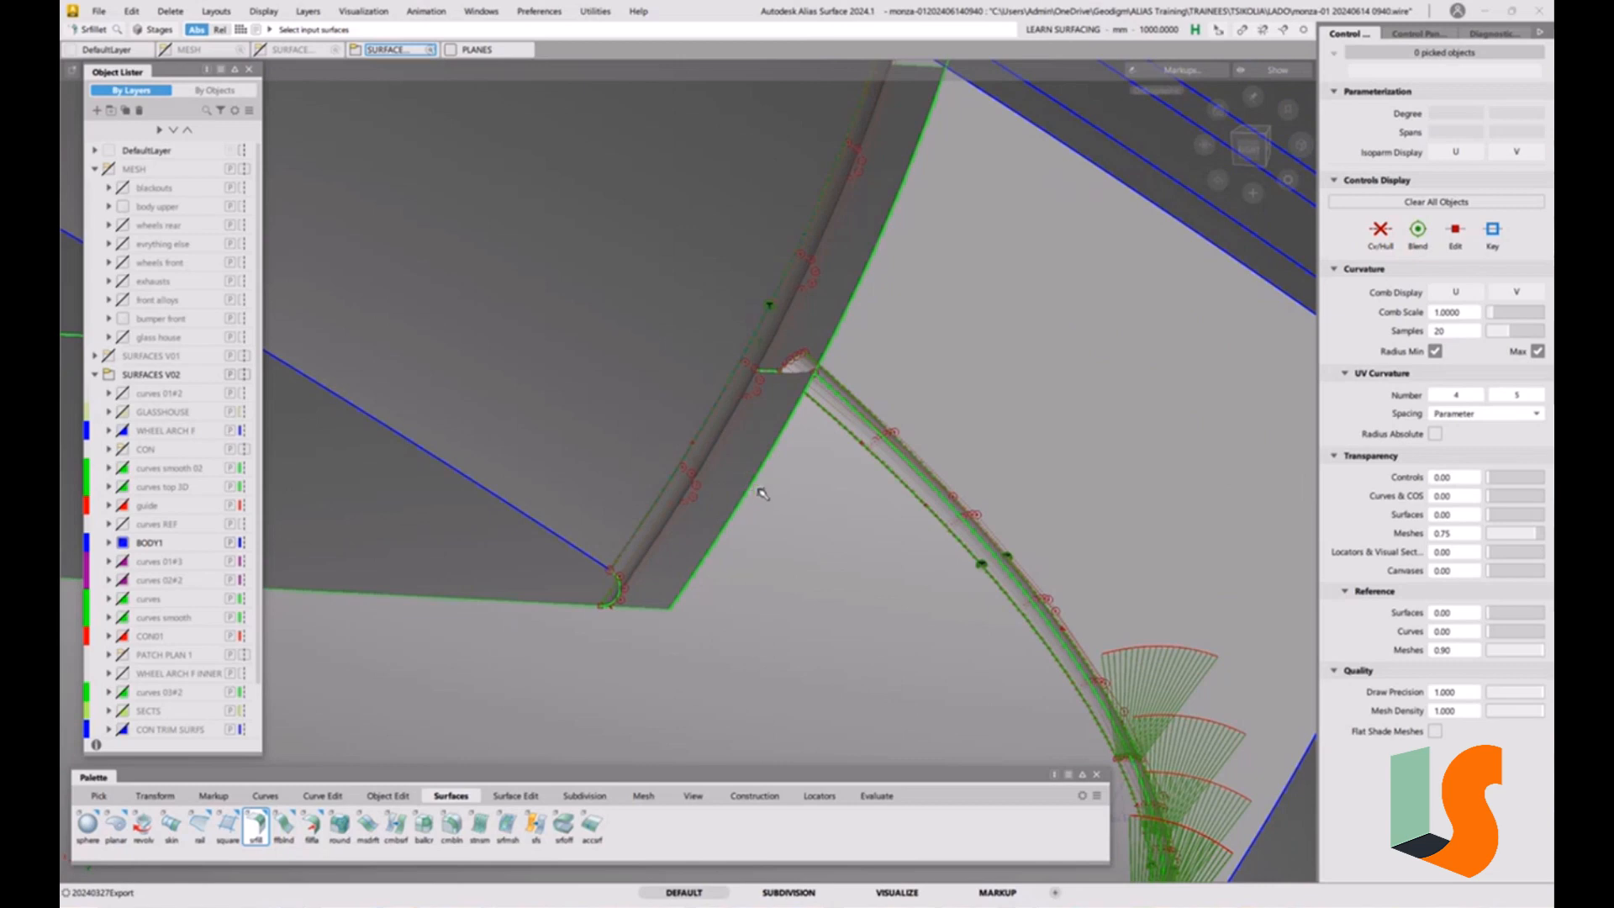
{"action": "left_click_drag", "start_coordinate": [797, 447], "coordinate": [695, 538], "text": "alt+shift"}
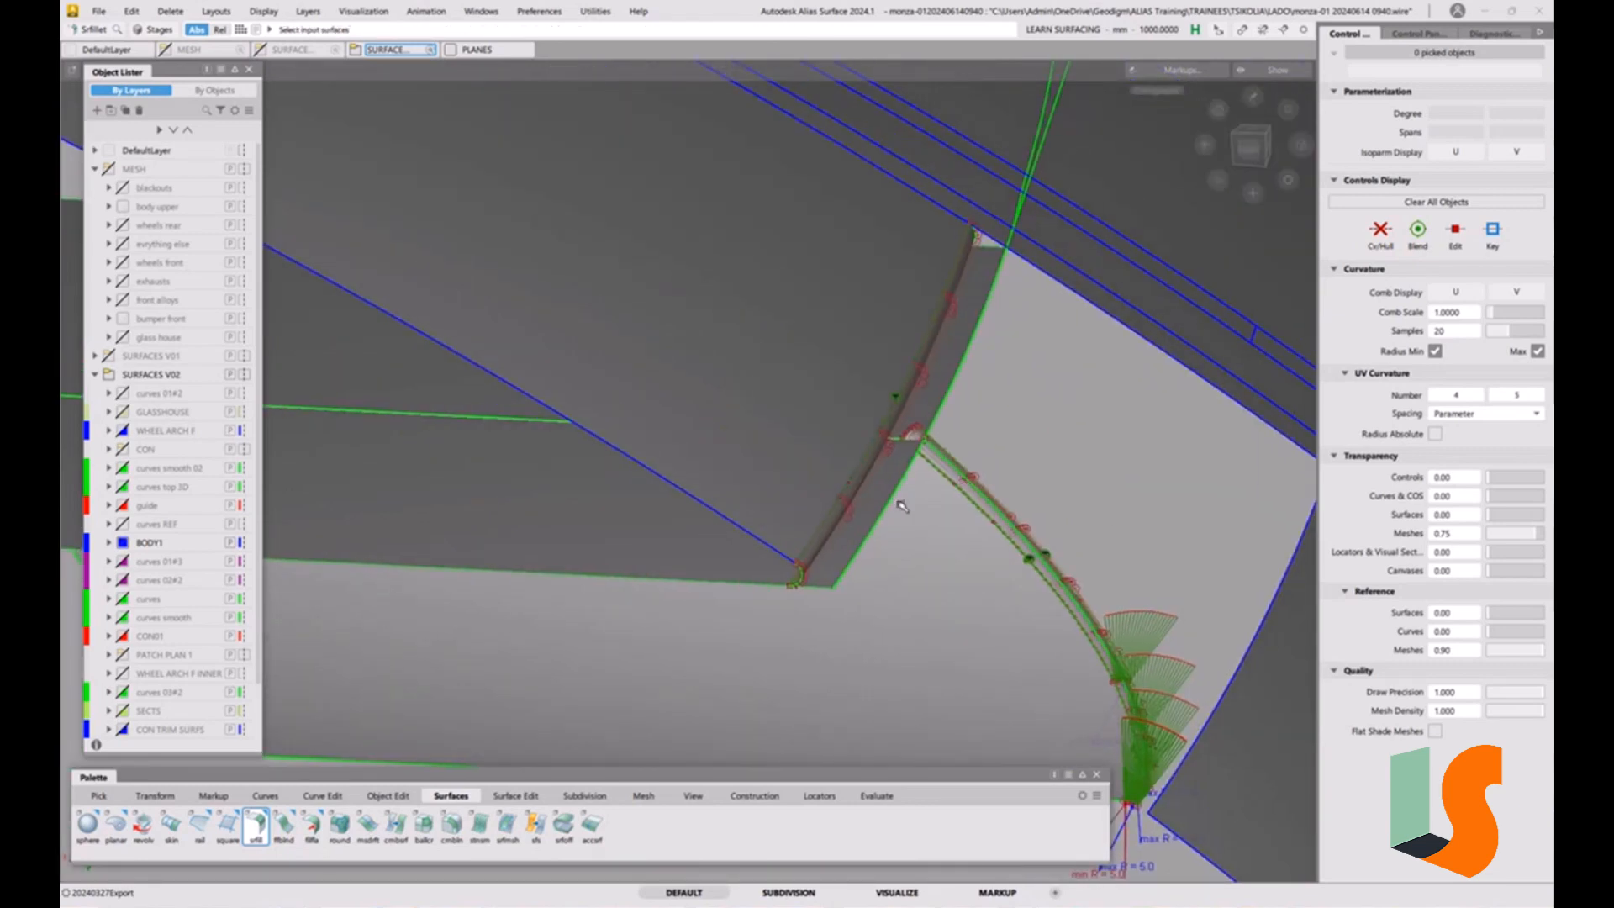
{"action": "left_click_drag", "start_coordinate": [901, 506], "coordinate": [864, 496], "text": "alt+shift"}
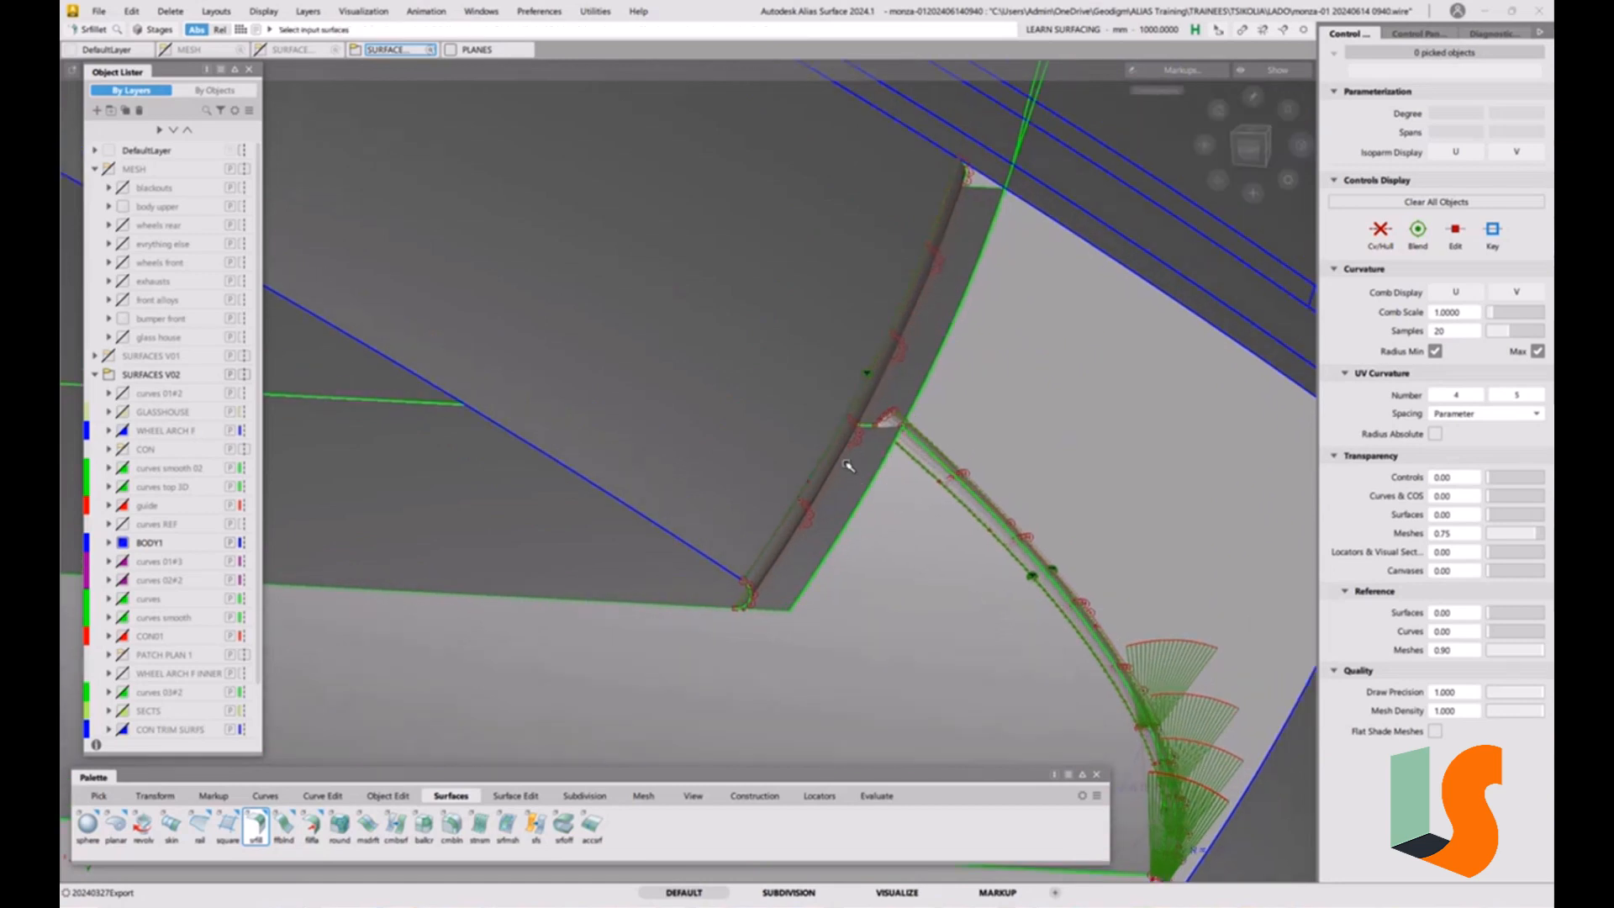
{"action": "left_click_drag", "start_coordinate": [849, 467], "coordinate": [884, 546], "text": "alt+shift"}
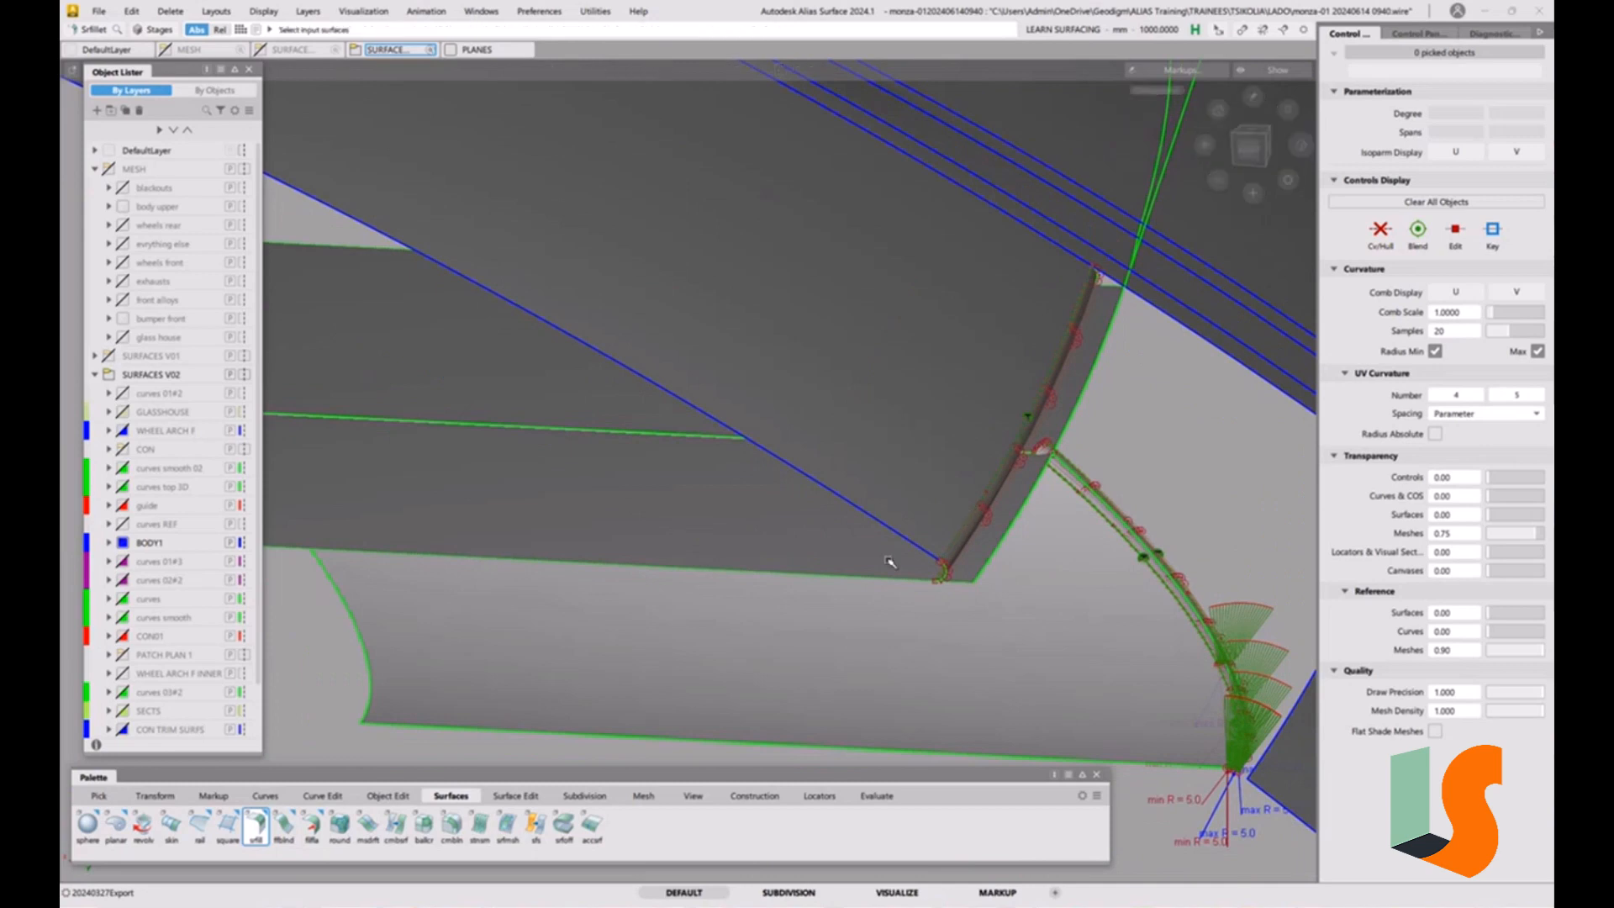
Query-edit the draft surface beside the radius 3 fillet and swing its draft angle to about 27.5 degrees.
{"action": "key", "text": "ctrl+q"}
{"action": "left_click", "coordinate": [837, 575]}
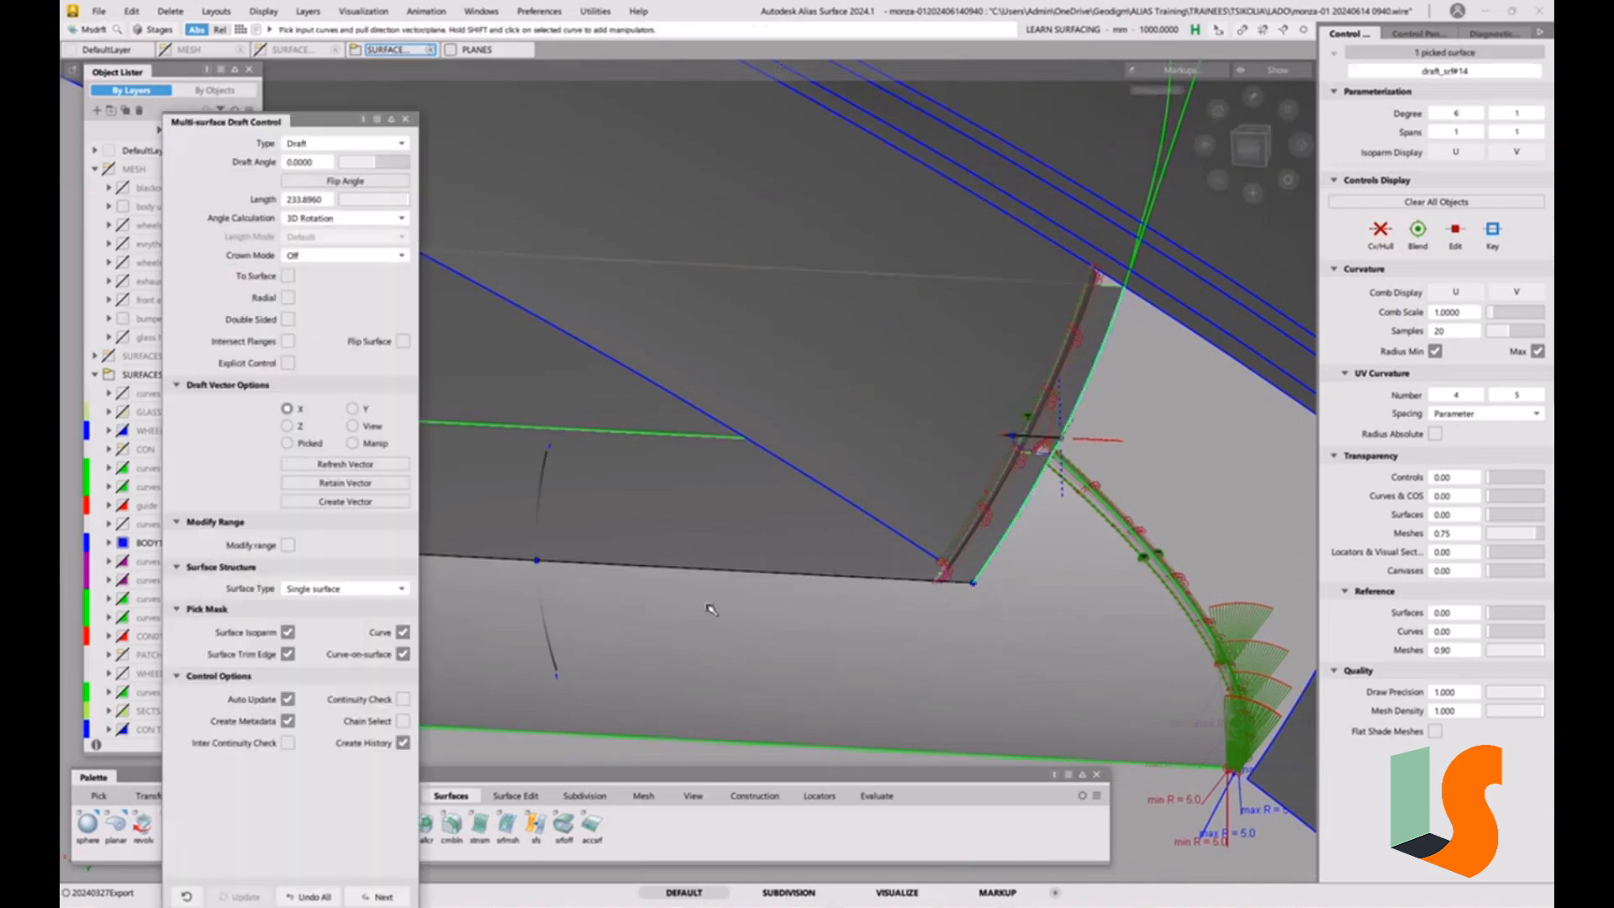
{"action": "mouse_move", "coordinate": [539, 559]}
{"action": "left_click_drag", "start_coordinate": [1032, 456], "coordinate": [999, 398], "text": "alt+shift"}
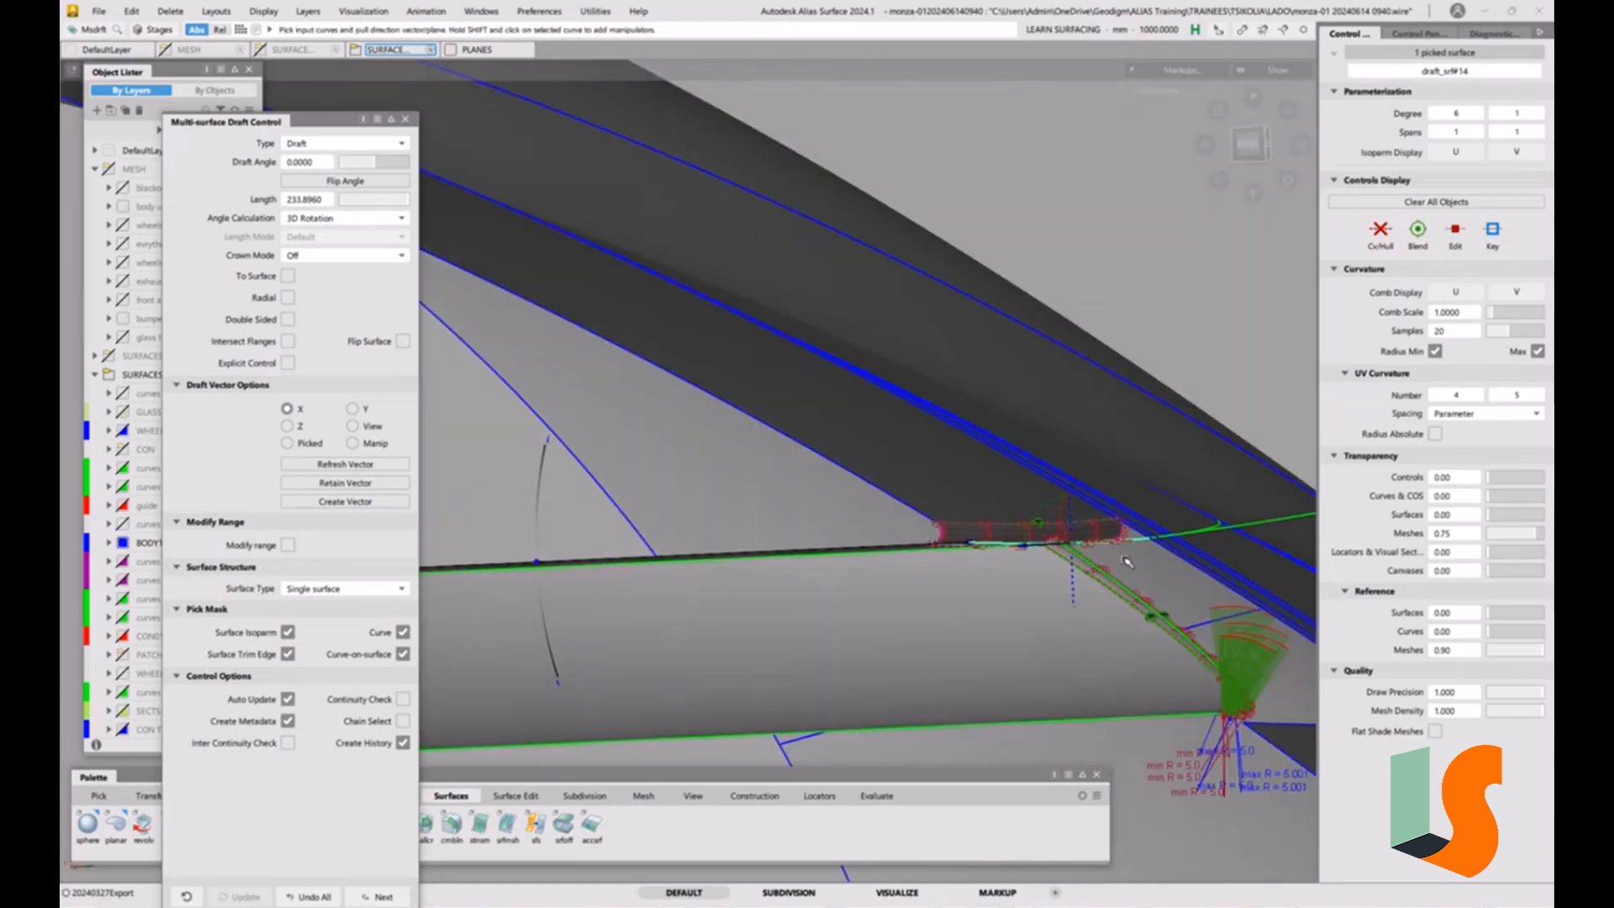
{"action": "left_click_drag", "start_coordinate": [1101, 588], "coordinate": [740, 512], "text": "alt+shift"}
{"action": "mouse_move", "coordinate": [583, 496]}
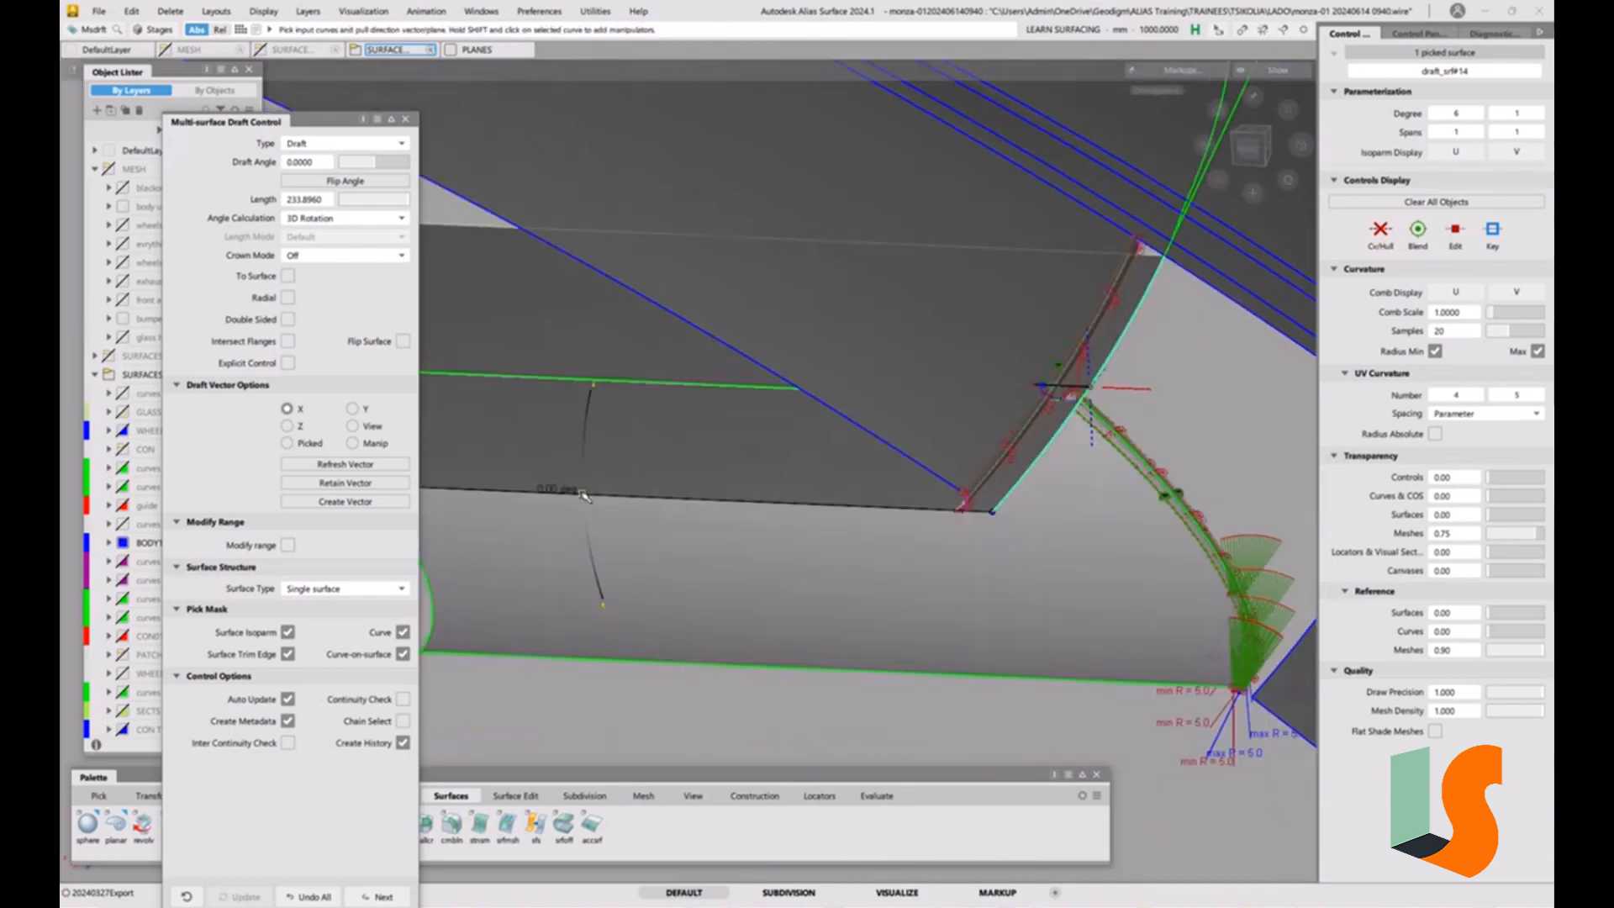
{"action": "left_click_drag", "start_coordinate": [582, 494], "coordinate": [647, 681]}
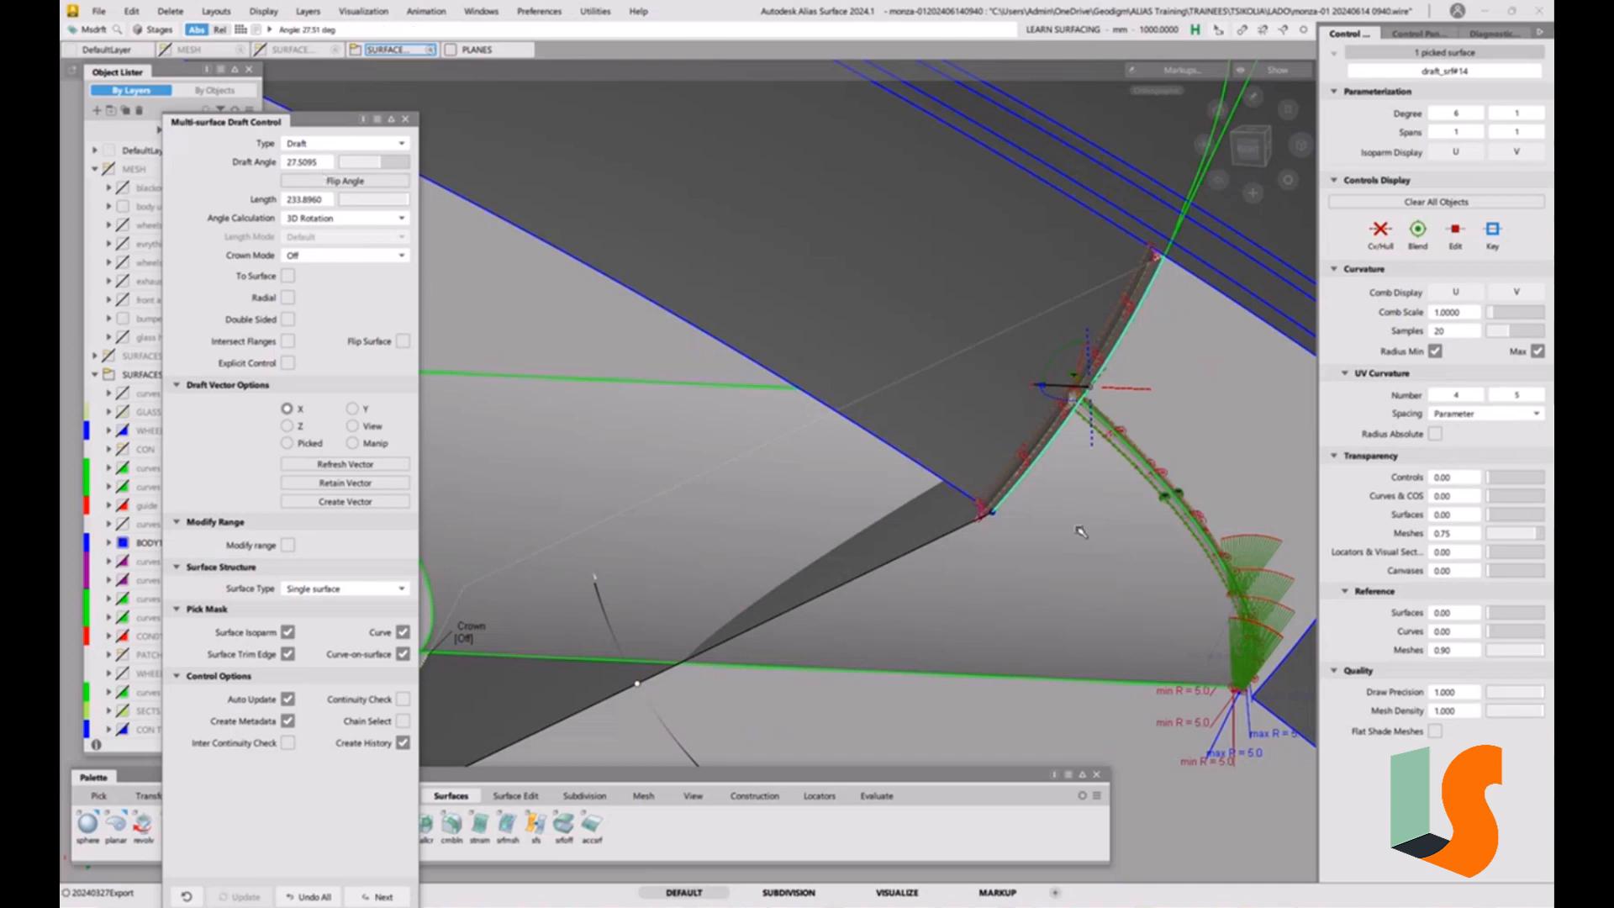
{"action": "key", "text": "ctrl+z"}
{"action": "right_click_drag", "start_coordinate": [1081, 446], "coordinate": [1092, 310], "text": "alt+shift"}
{"action": "middle_click_drag", "start_coordinate": [1091, 310], "coordinate": [987, 353], "text": "alt+shift"}
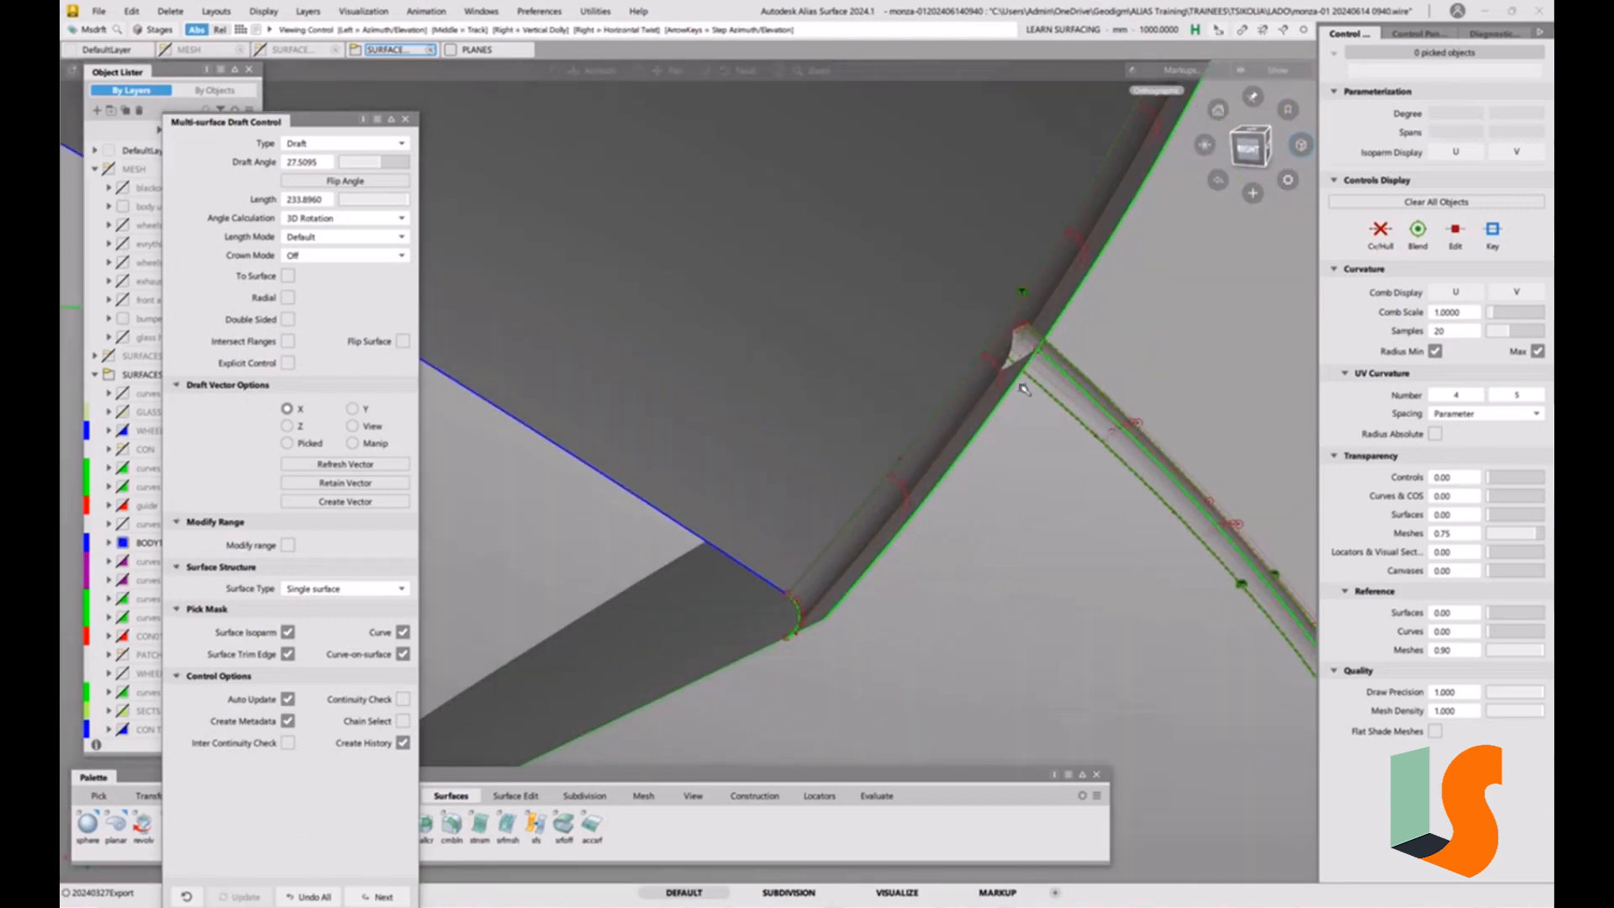
{"action": "left_click_drag", "start_coordinate": [988, 353], "coordinate": [1102, 333], "text": "alt+shift"}
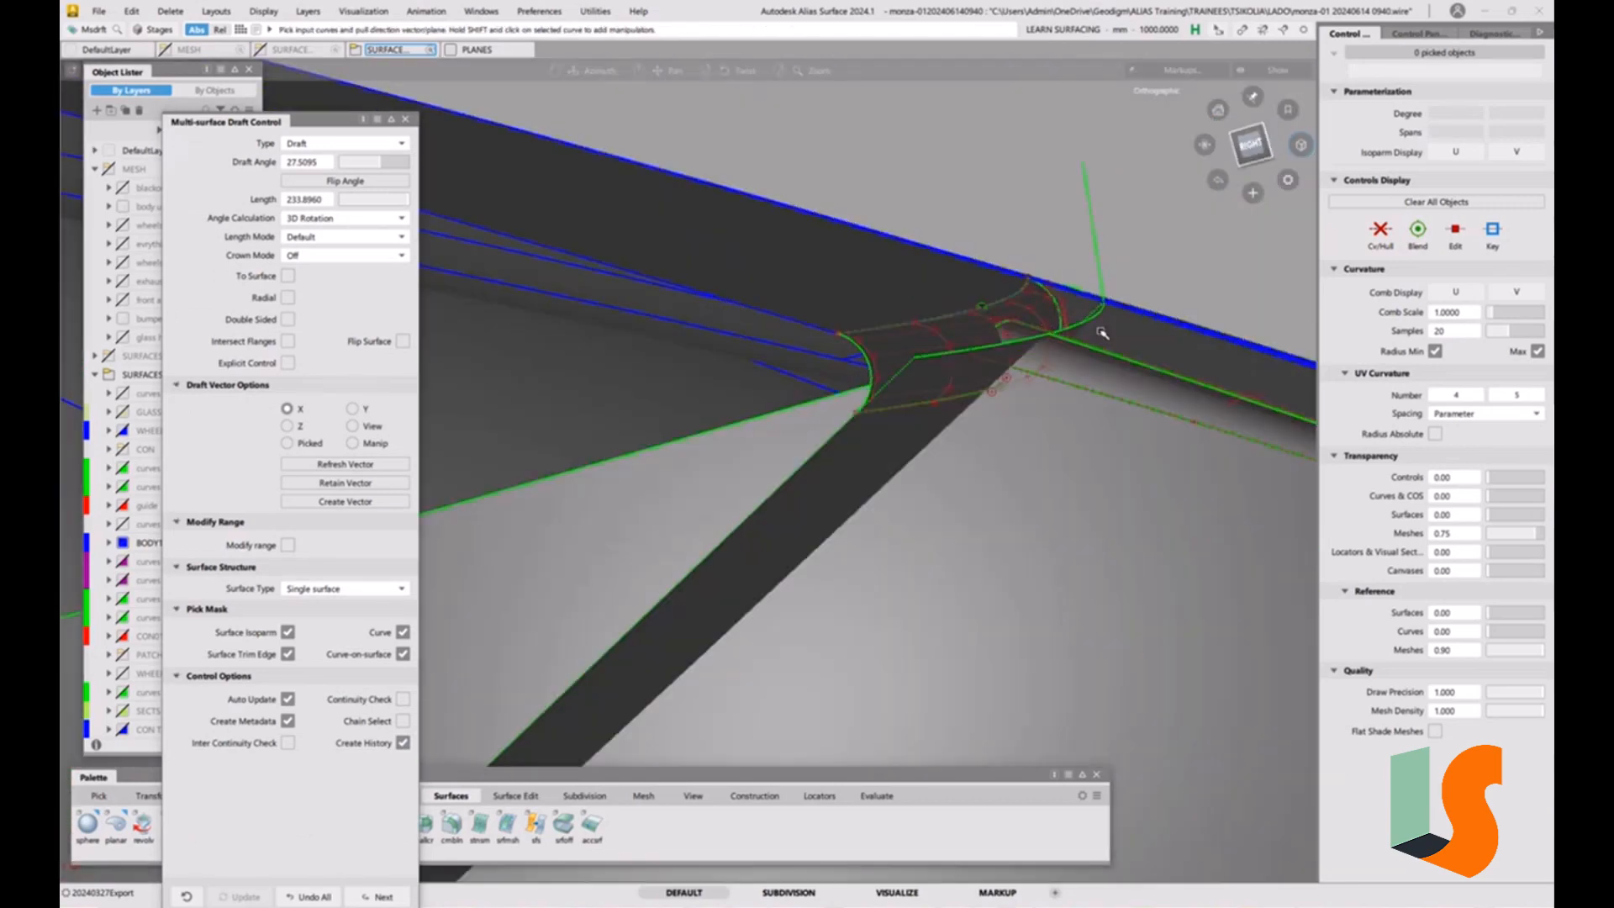
{"action": "middle_click_drag", "start_coordinate": [1102, 334], "coordinate": [976, 352], "text": "alt+shift"}
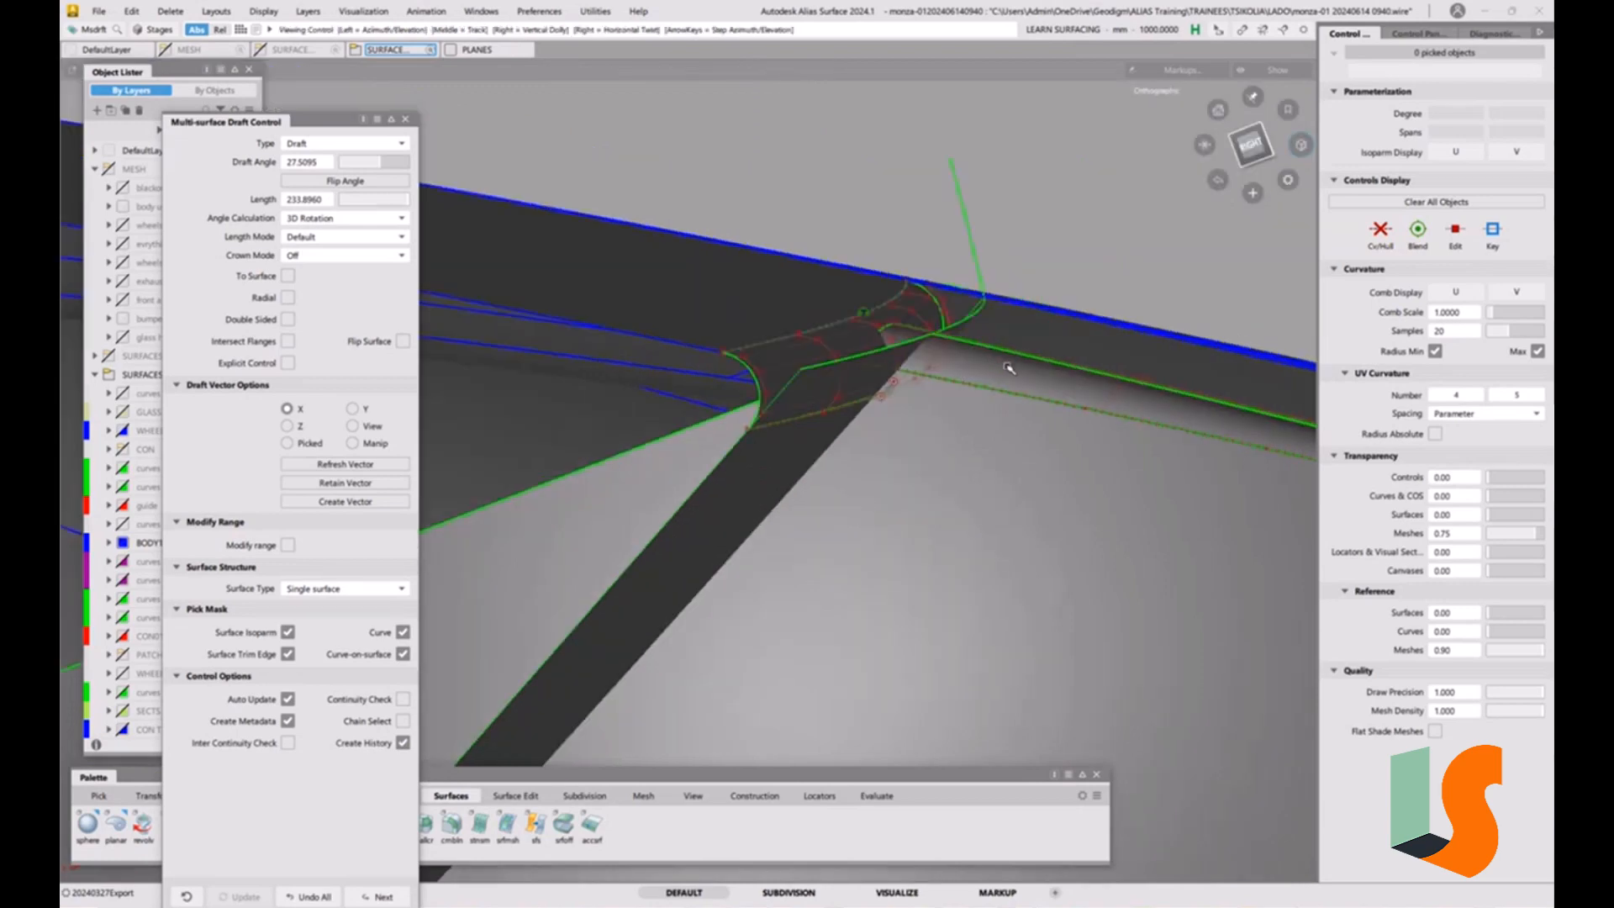
Query-edit the long strip fillet and set its radius to 6.
{"action": "left_click_drag", "start_coordinate": [1012, 368], "coordinate": [1003, 442], "text": "alt+shift"}
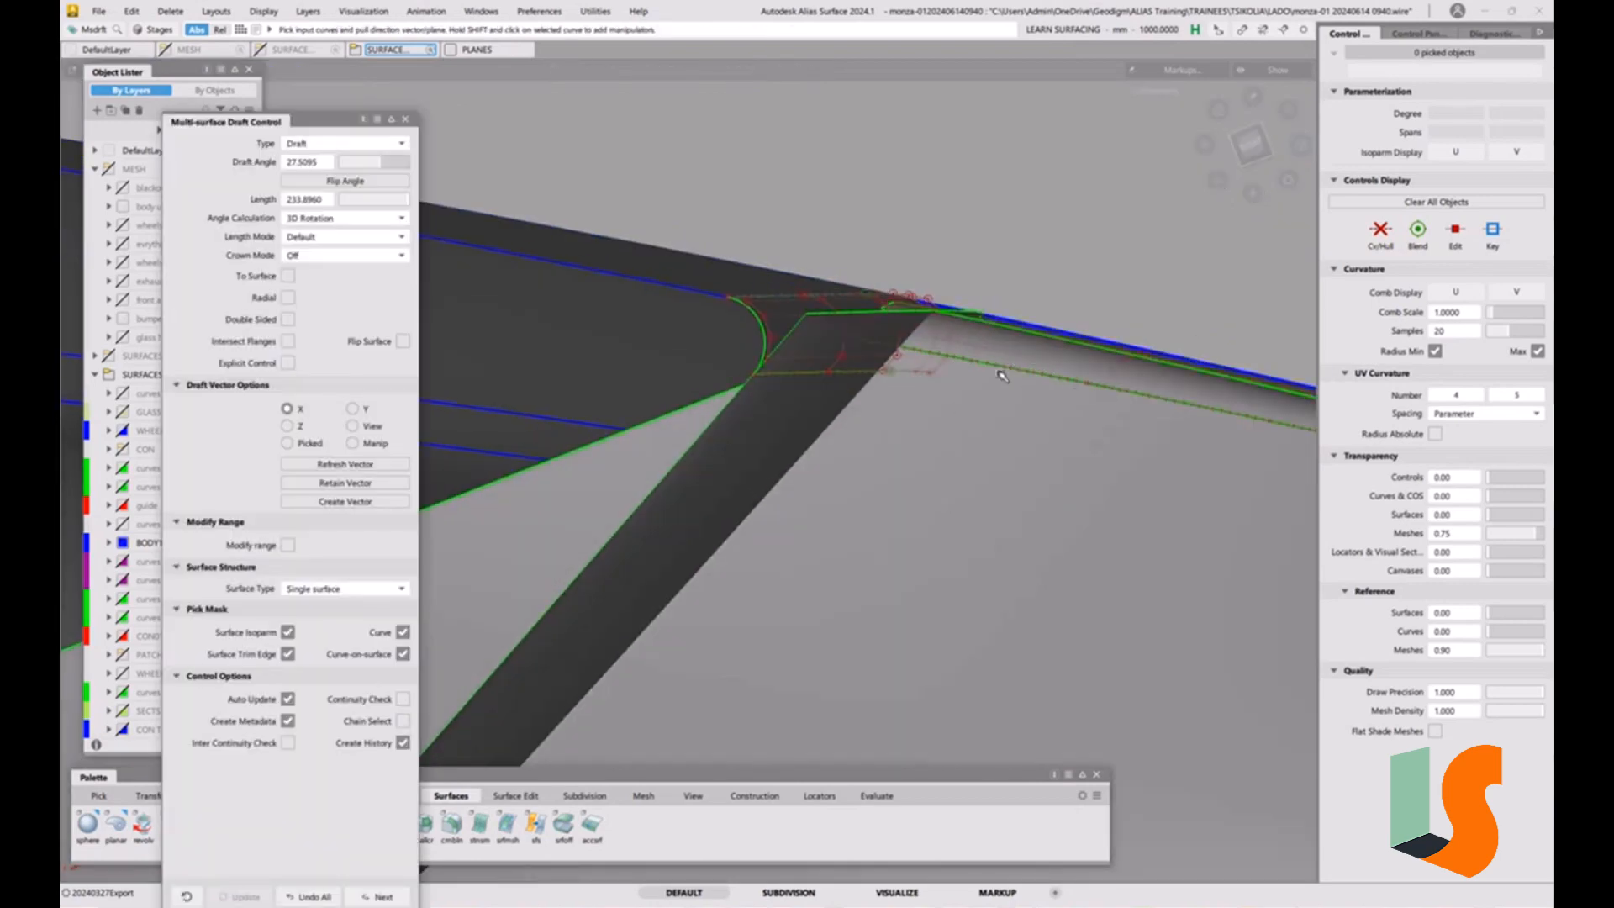
{"action": "left_click", "coordinate": [1018, 359]}
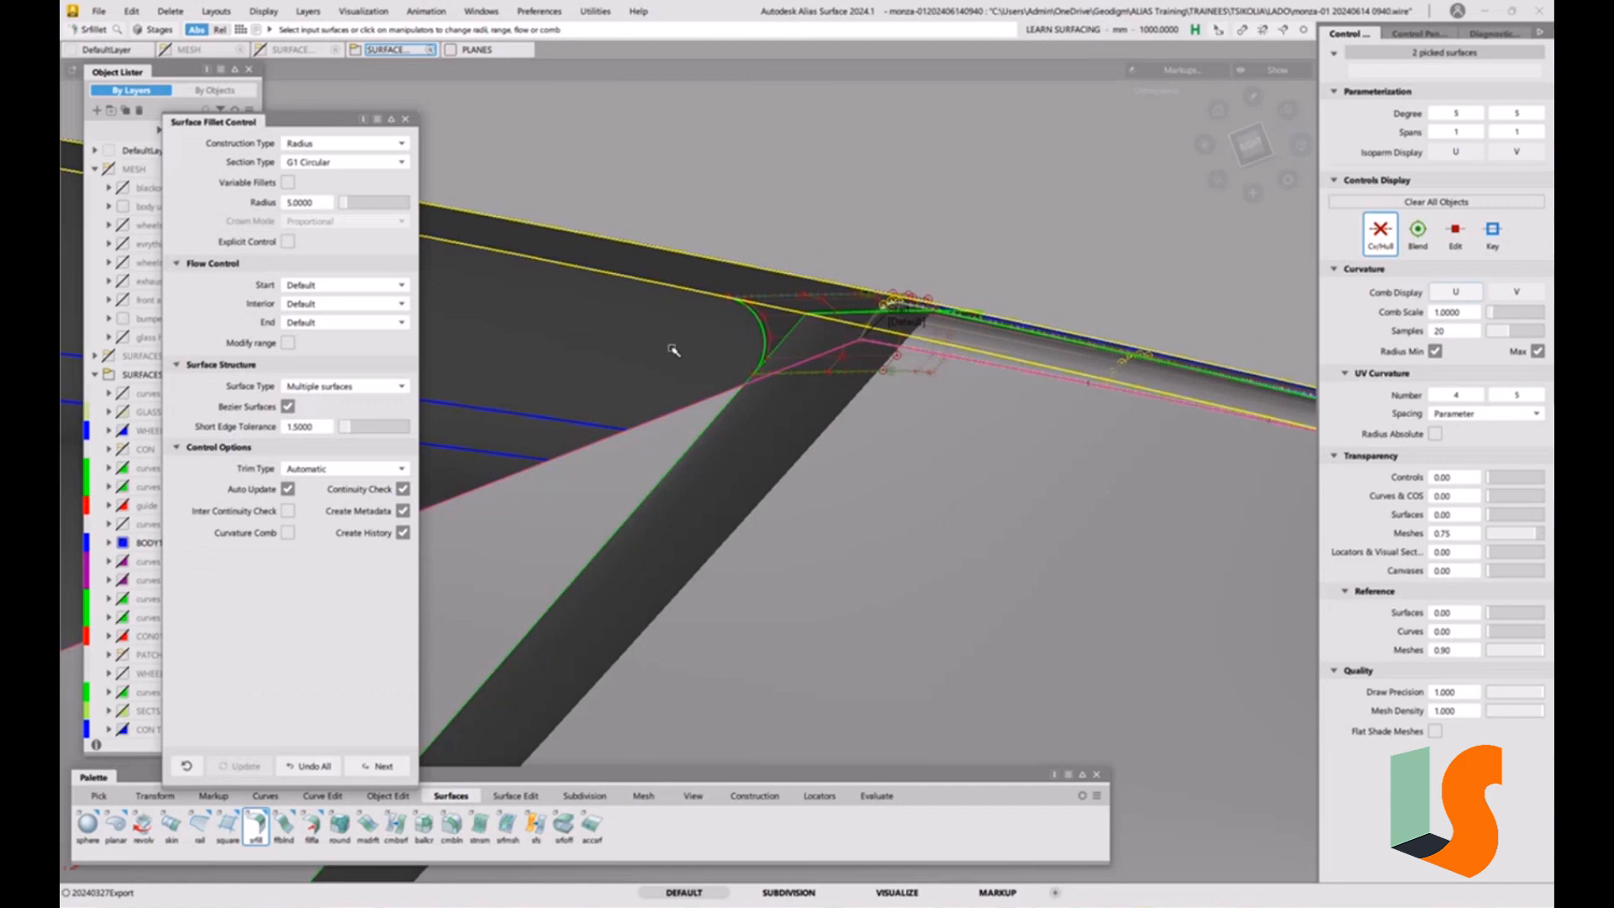
{"action": "left_click", "coordinate": [317, 205]}
{"action": "type", "text": "6"}
{"action": "key", "text": "Return"}
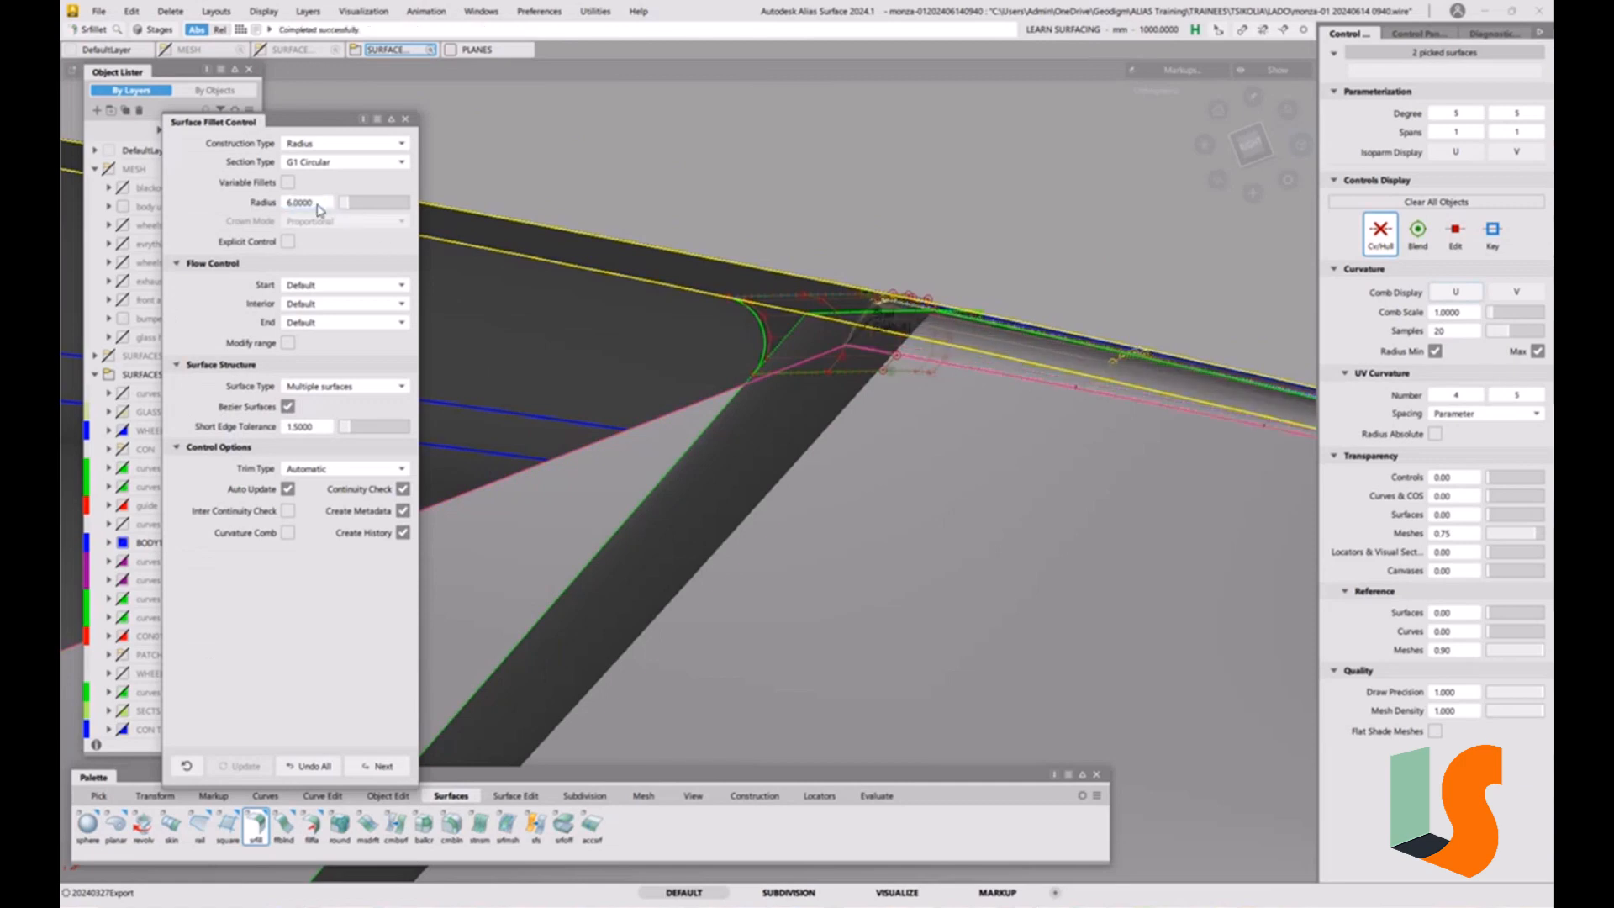
Increase the long strip fillet's radius to 7.
{"action": "left_click_drag", "start_coordinate": [828, 361], "coordinate": [950, 370], "text": "alt+shift"}
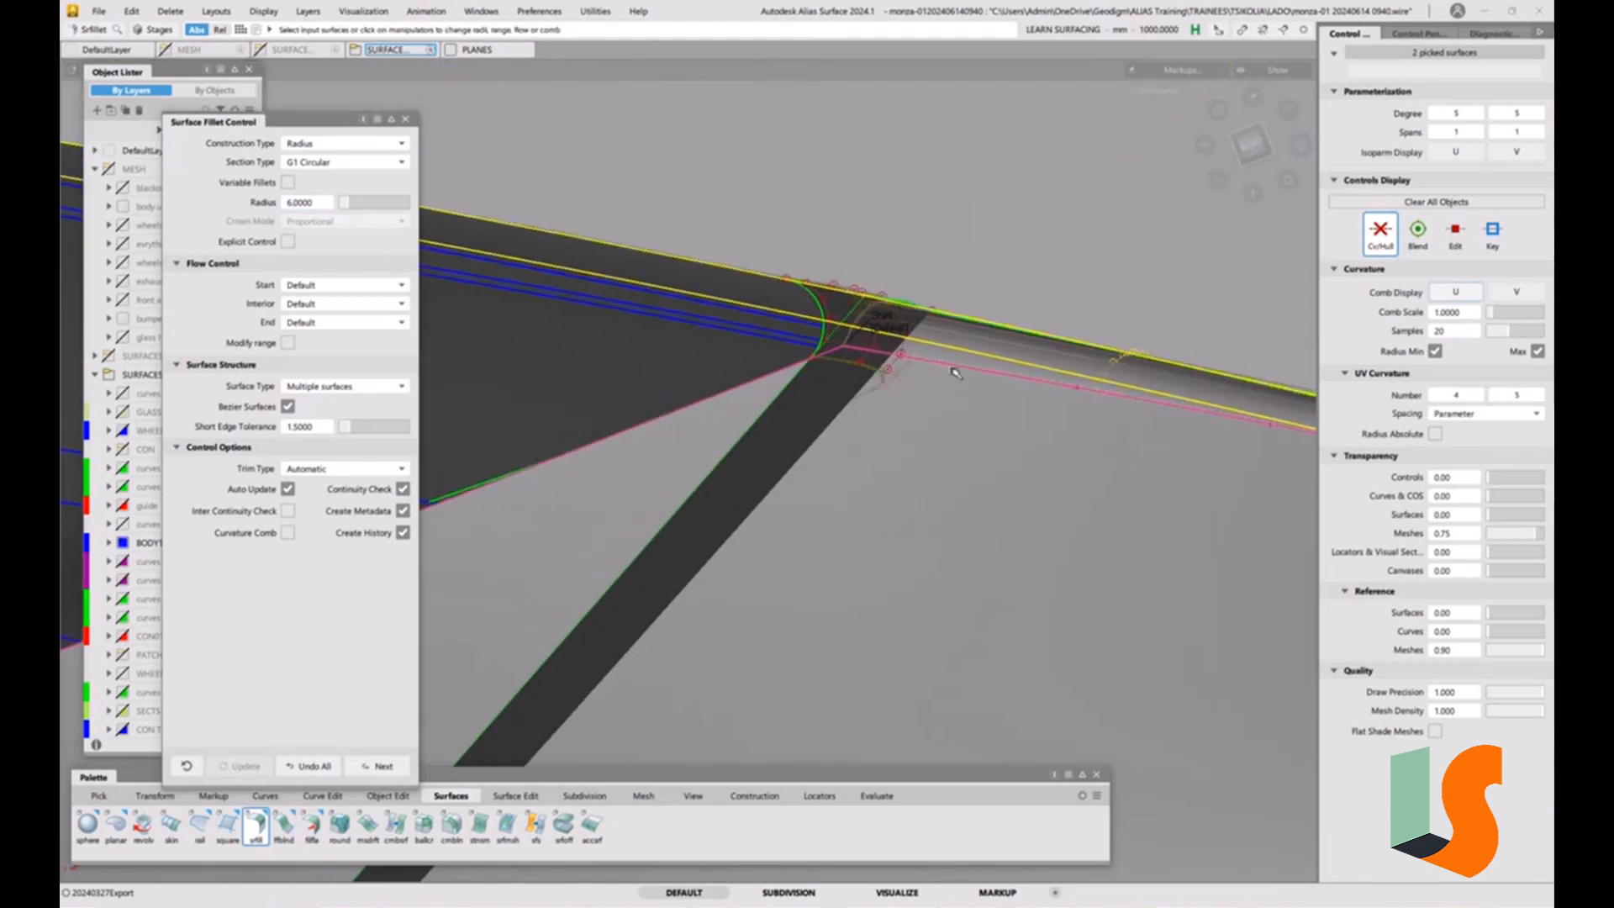
{"action": "left_click", "coordinate": [318, 208]}
{"action": "type", "text": "7"}
{"action": "key", "text": "Return"}
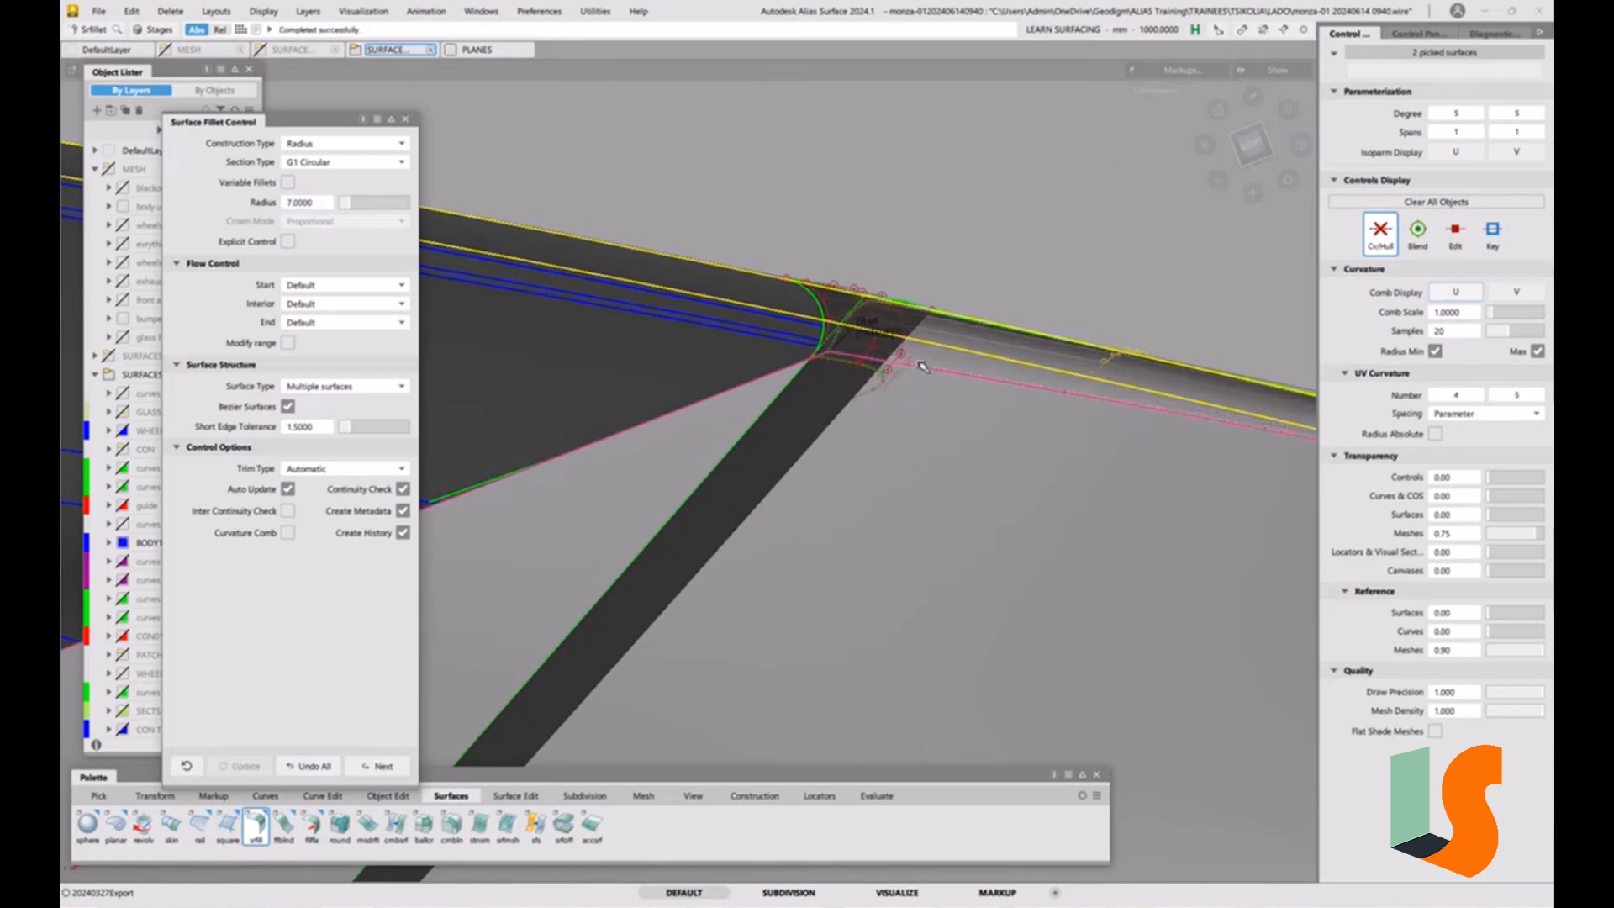
Set the long strip fillet's radius to 8 and examine its junction with the radius 3 fillet.
{"action": "left_click_drag", "start_coordinate": [958, 371], "coordinate": [967, 403], "text": "alt+shift"}
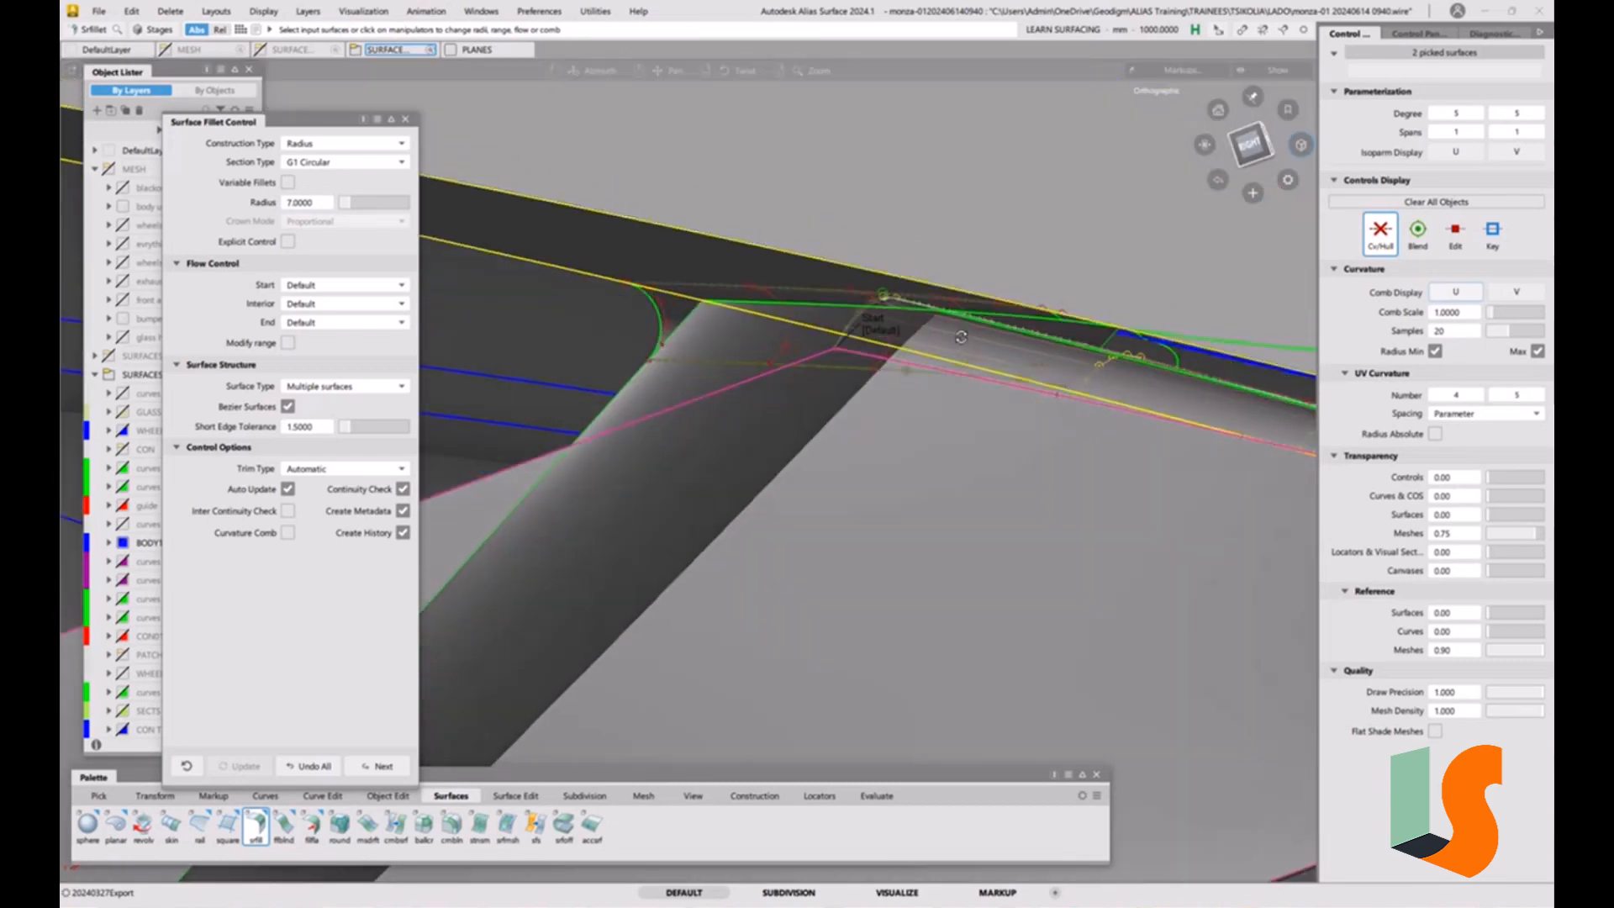
{"action": "left_click", "coordinate": [319, 205]}
{"action": "type", "text": "8"}
{"action": "key", "text": "Return"}
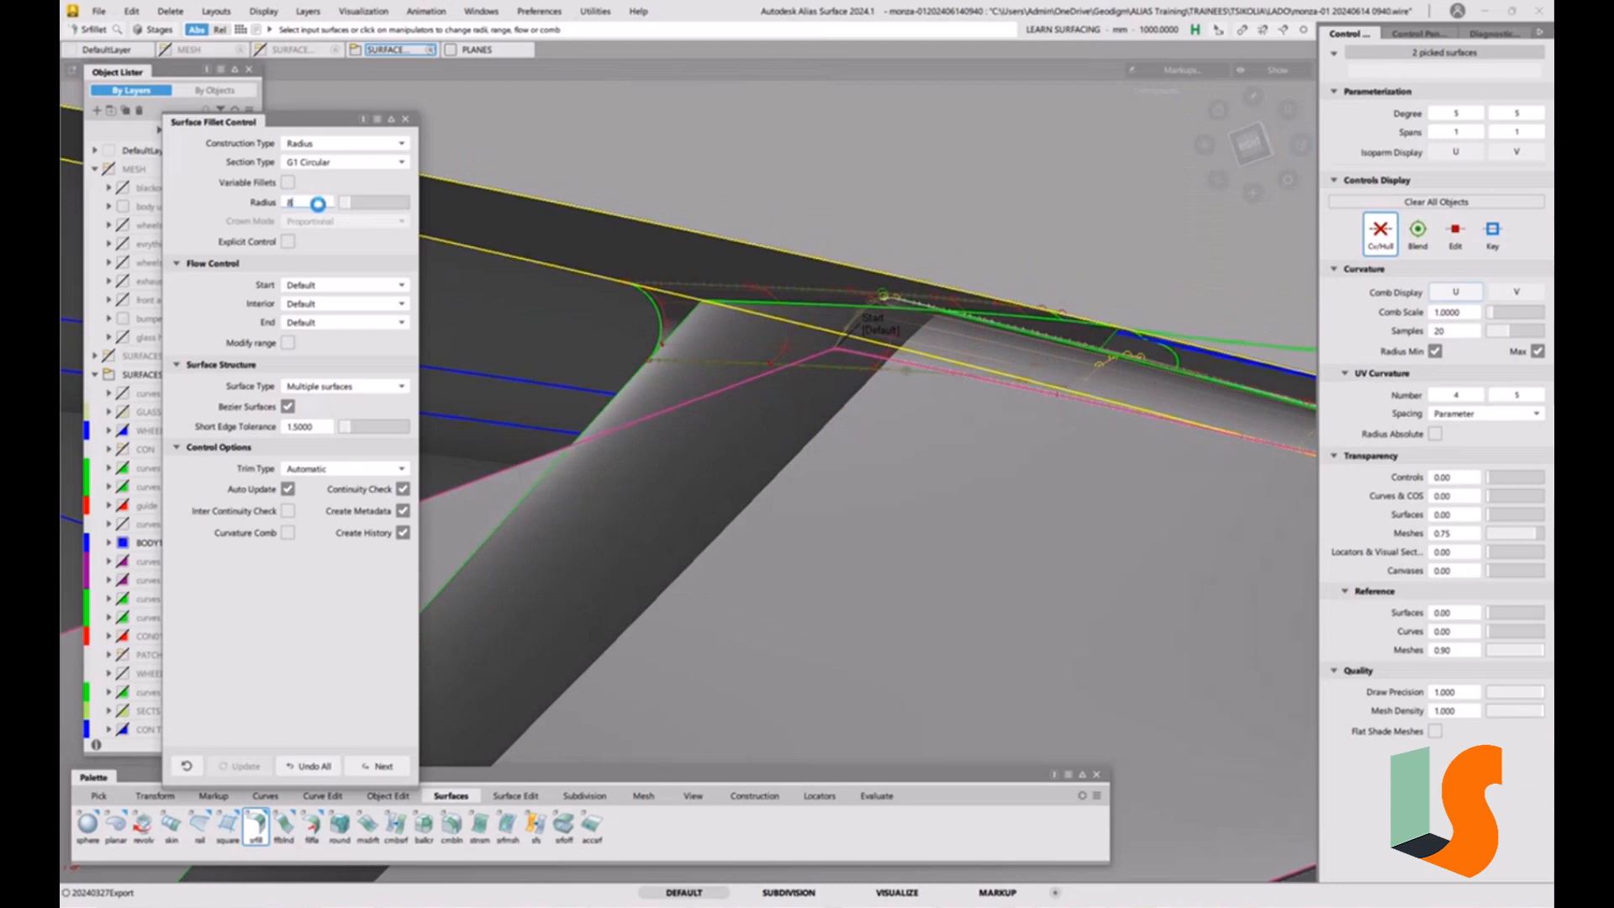
{"action": "left_click_drag", "start_coordinate": [825, 327], "coordinate": [911, 368], "text": "alt+shift"}
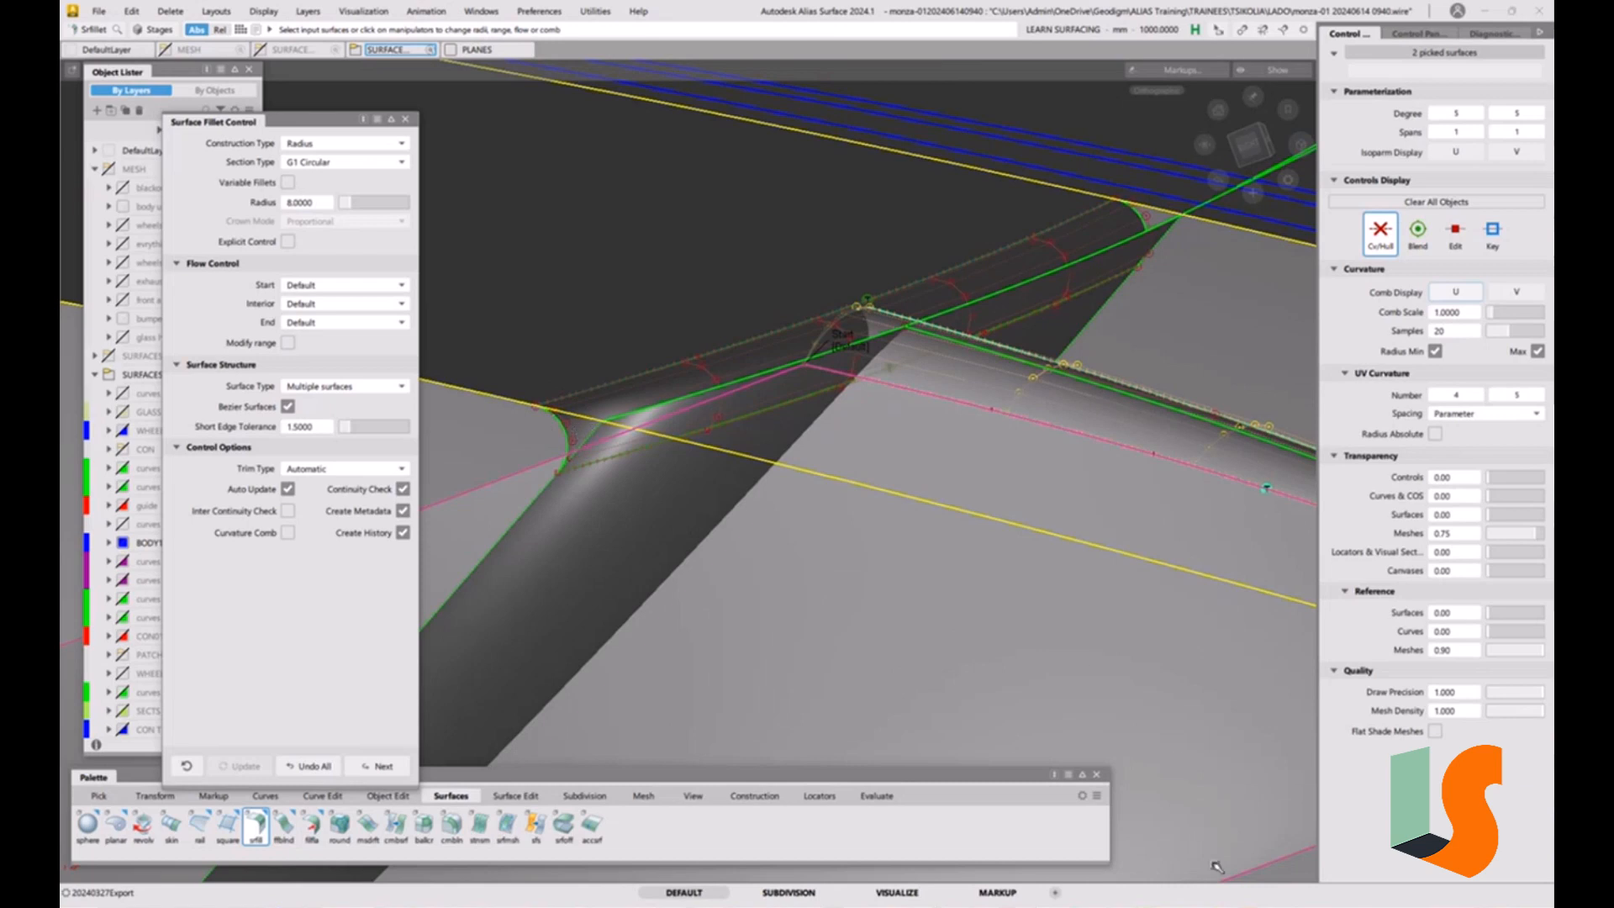
{"action": "left_click", "coordinate": [98, 12]}
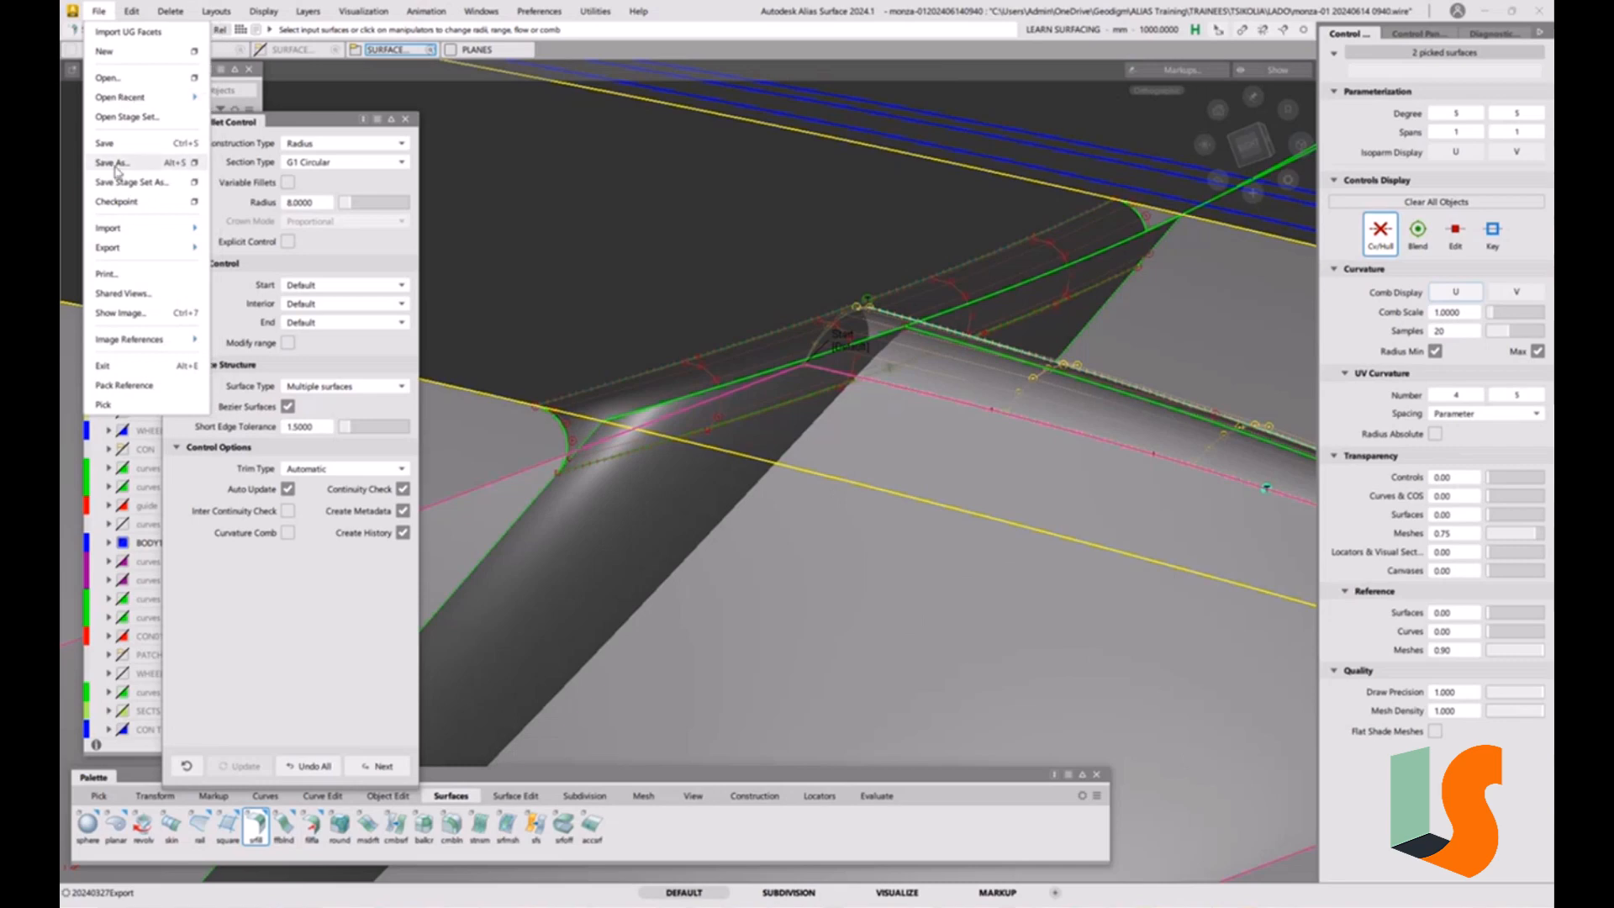
{"action": "left_click", "coordinate": [111, 162]}
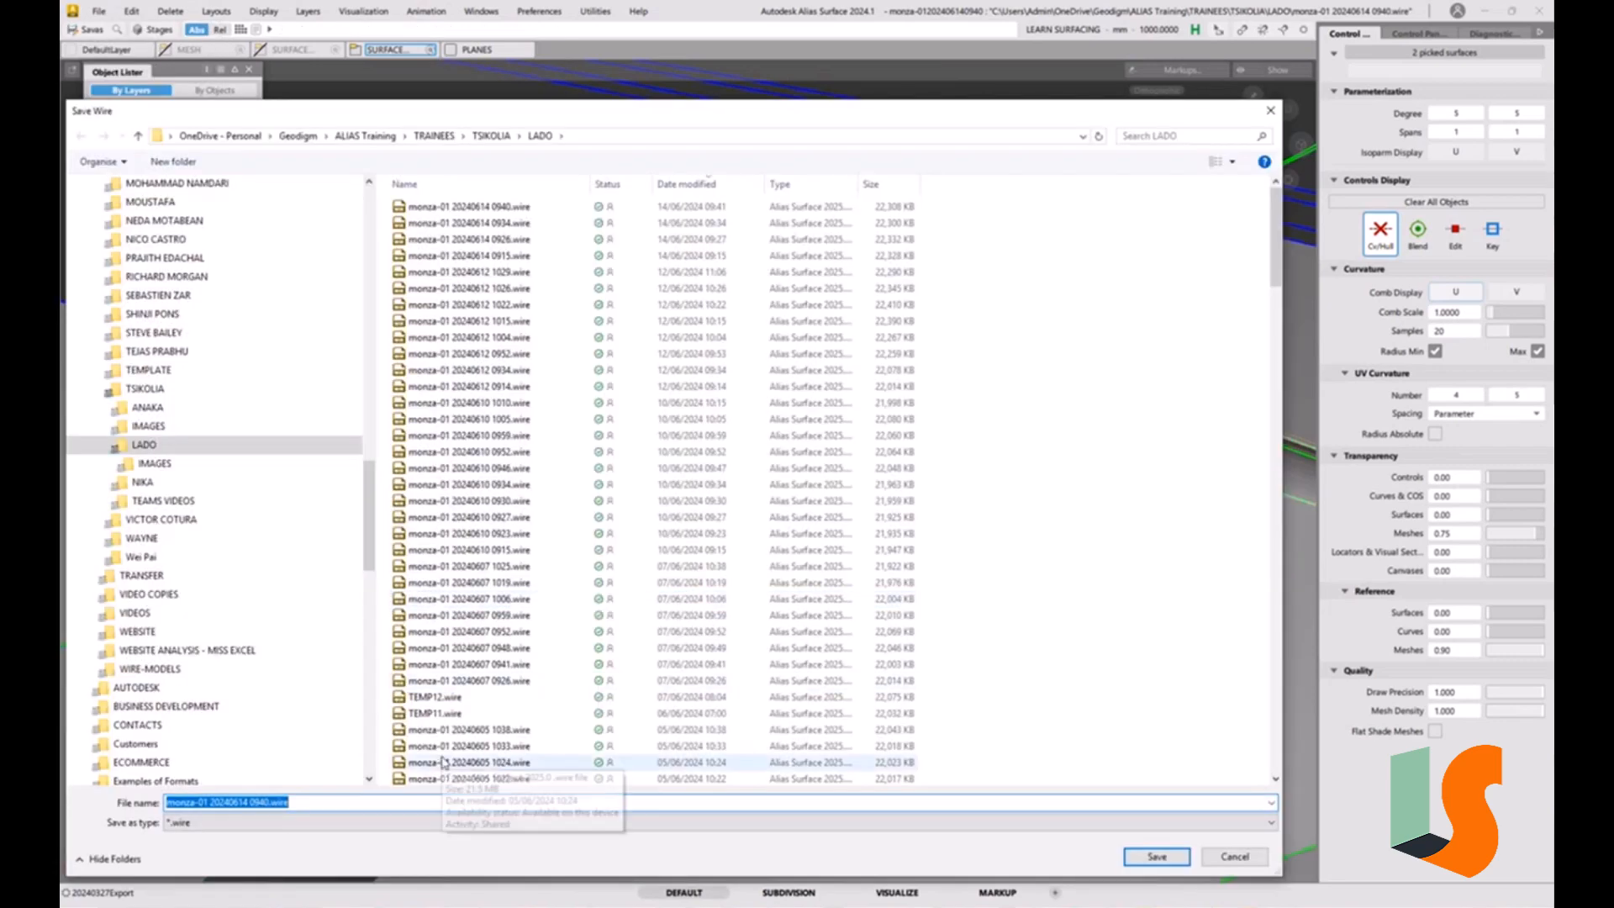
{"action": "left_click", "coordinate": [266, 802]}
{"action": "left_click_drag", "start_coordinate": [261, 805], "coordinate": [399, 802]}
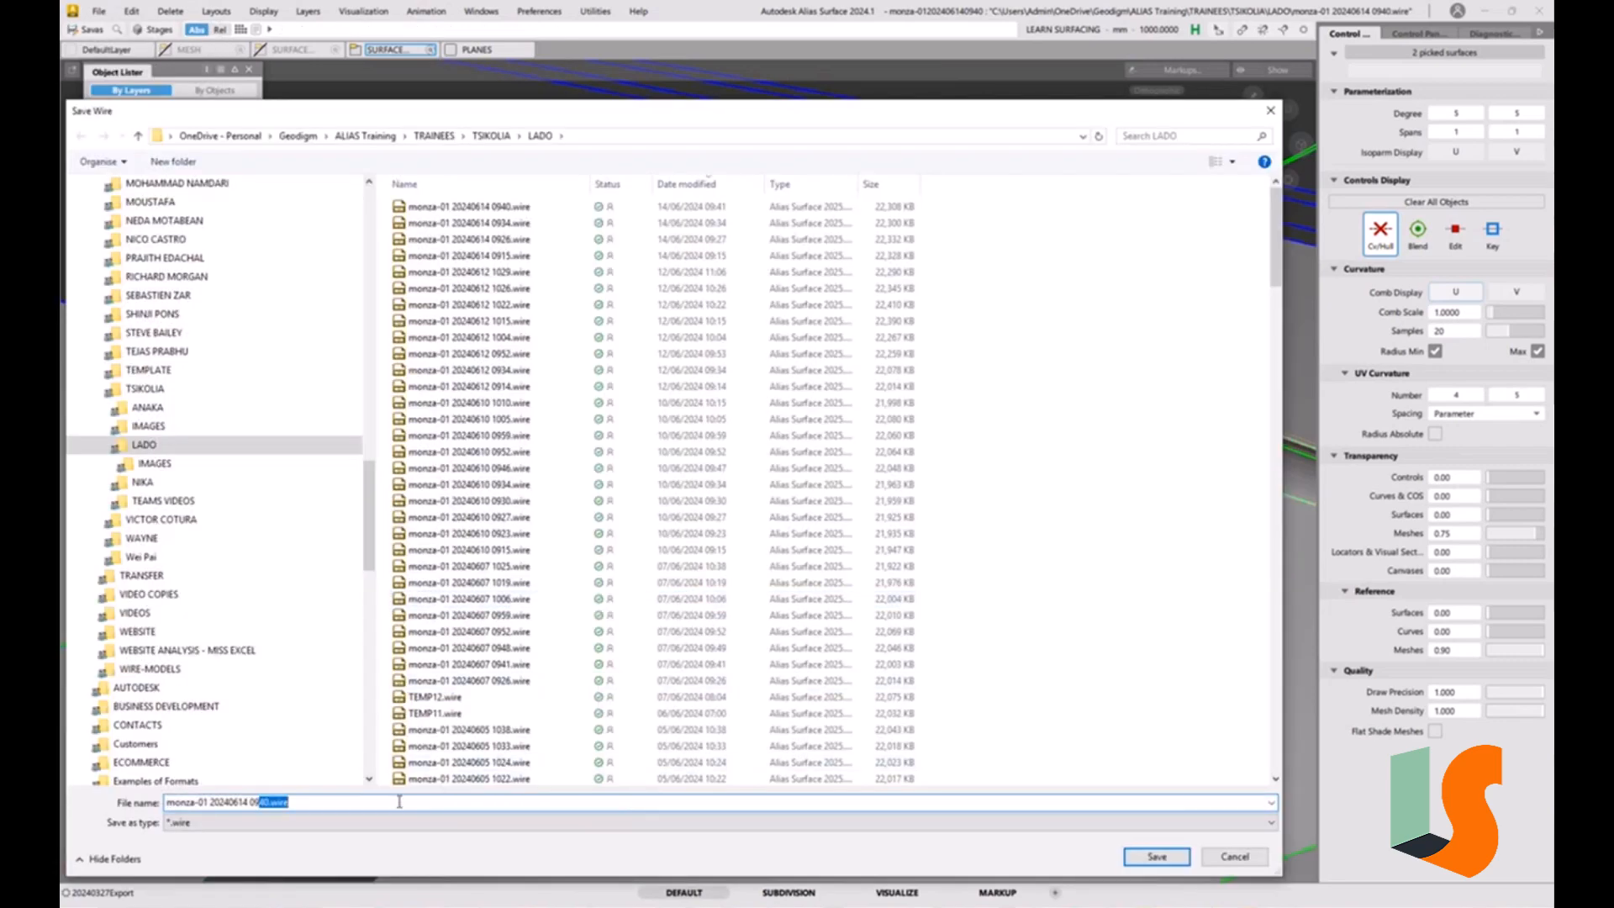
{"action": "type", "text": "48"}
{"action": "key", "text": "Return"}
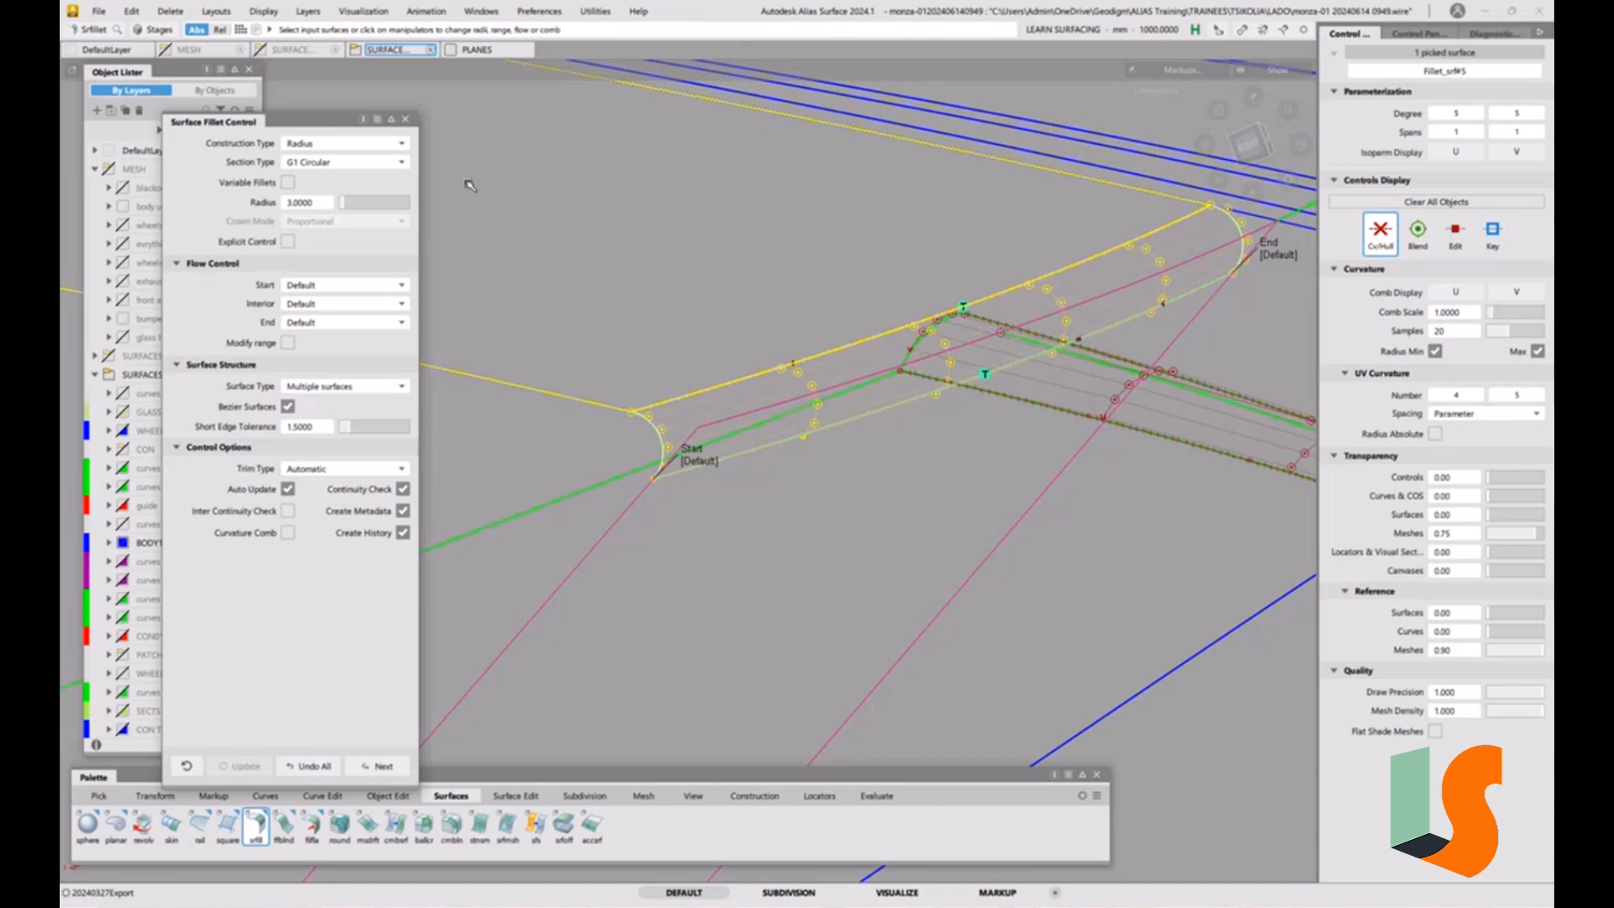
Change the radius 3 fillet to Arc (Chord) construction with a G2 Curvature section.
{"action": "left_click", "coordinate": [318, 145]}
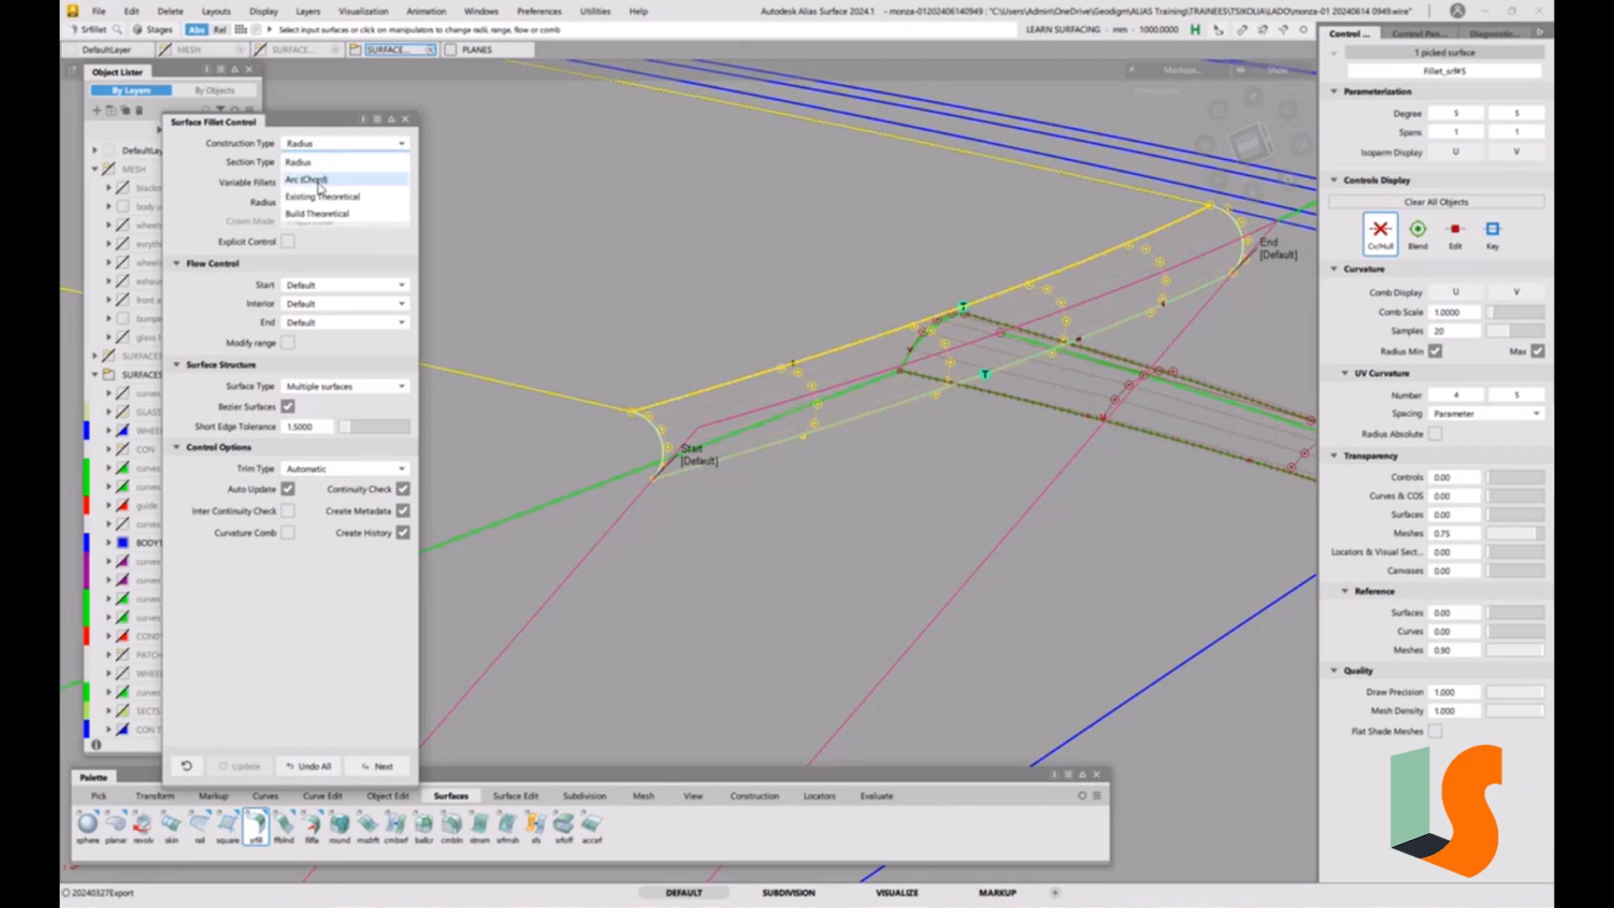
{"action": "left_click", "coordinate": [311, 179]}
{"action": "left_click", "coordinate": [335, 163]}
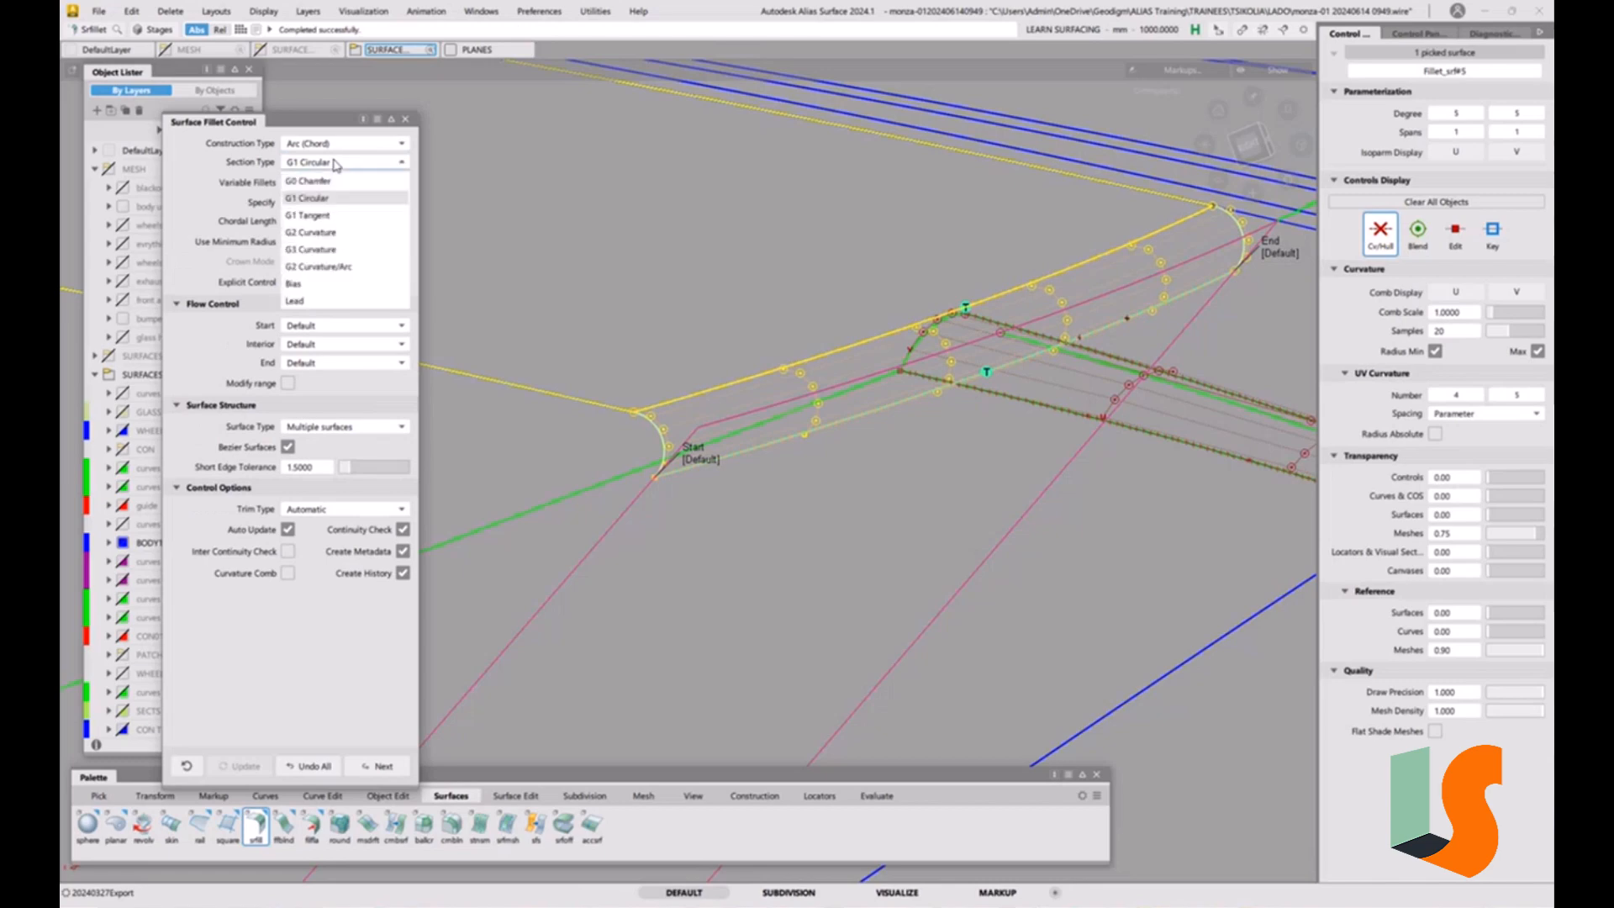
{"action": "left_click", "coordinate": [324, 232]}
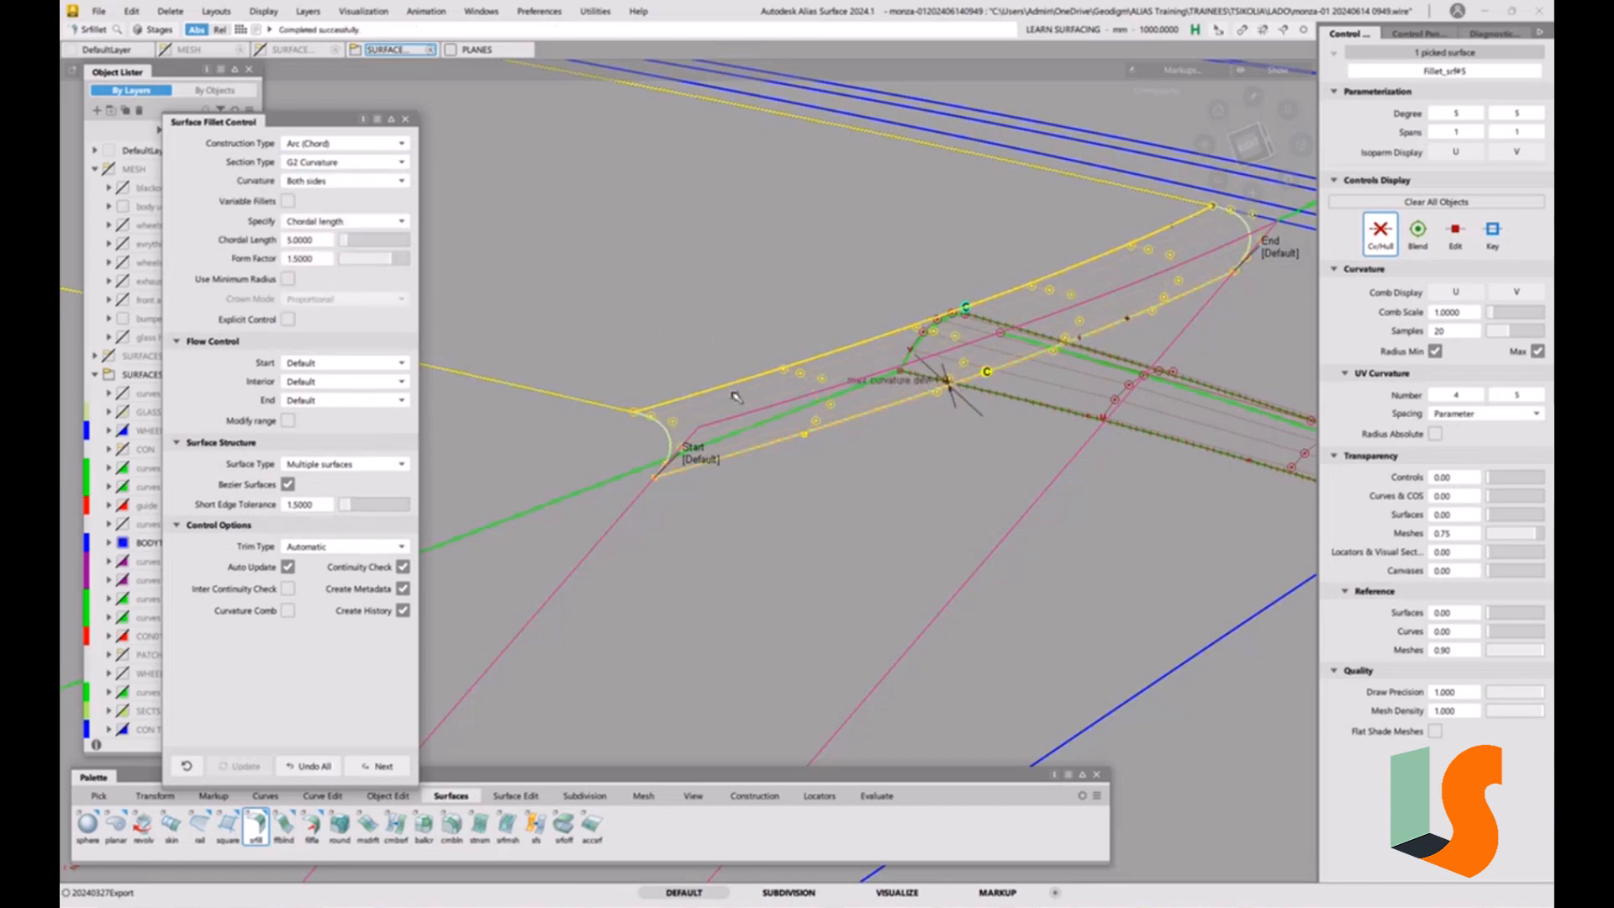
Pick the chord-built fillet and show its U curvature comb with radius values.
{"action": "key", "text": "5"}
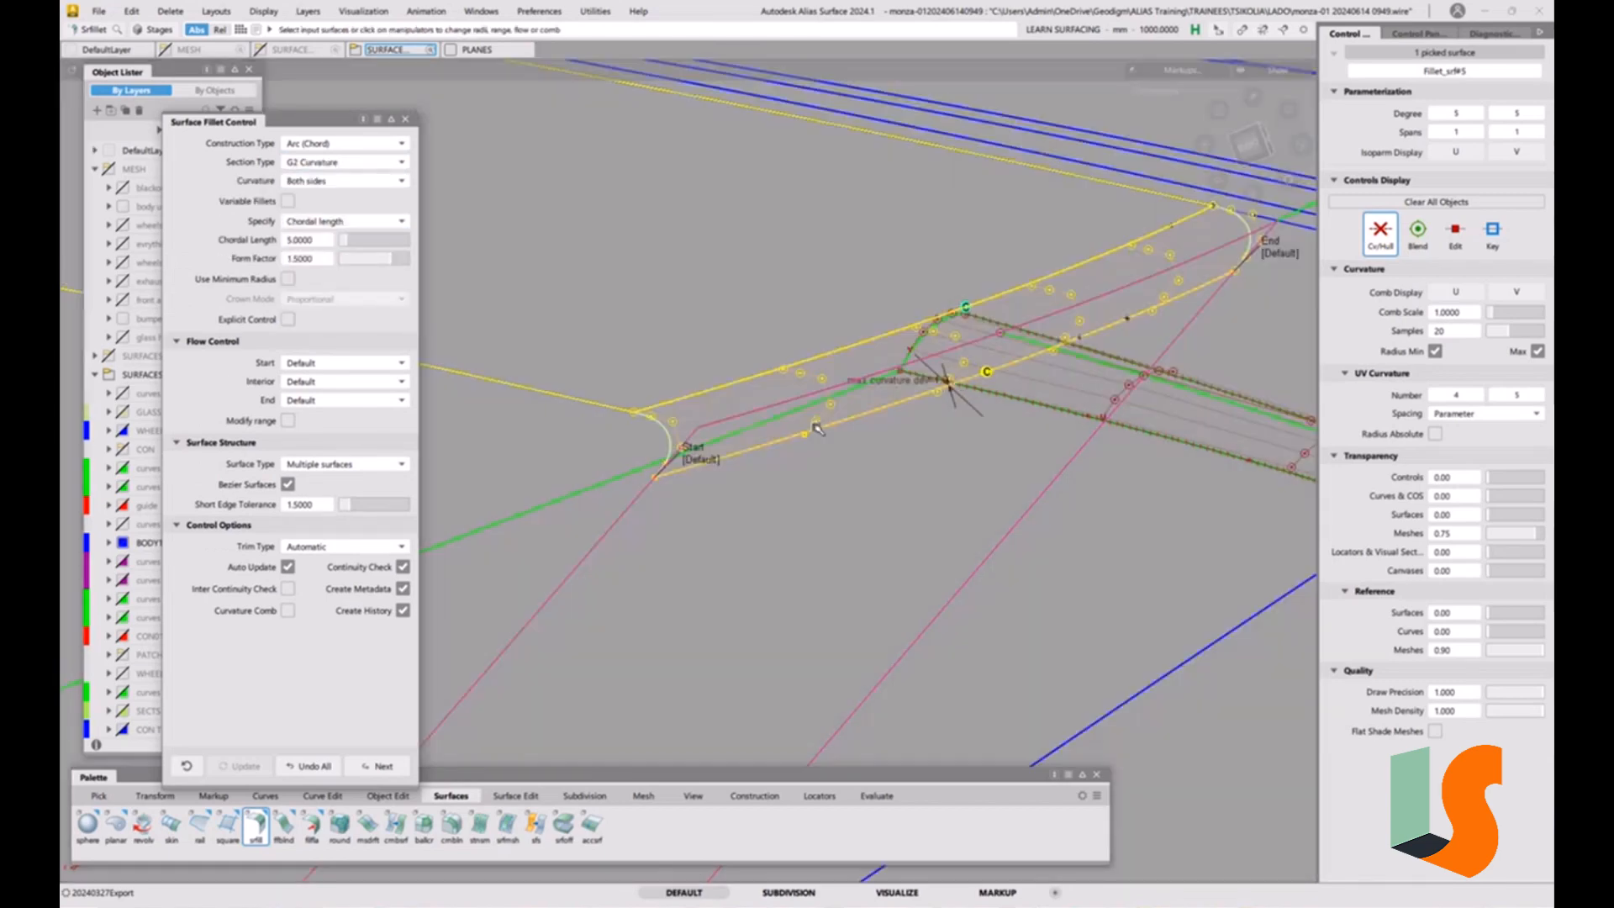
{"action": "mouse_move", "coordinate": [697, 488]}
{"action": "left_mouse_down", "text": "ctrl+shift"}
{"action": "mouse_move", "coordinate": [788, 429]}
{"action": "mouse_move", "coordinate": [687, 492]}
{"action": "left_mouse_up", "text": "ctrl+shift"}
{"action": "left_click", "coordinate": [672, 426]}
{"action": "left_click", "coordinate": [1455, 292]}
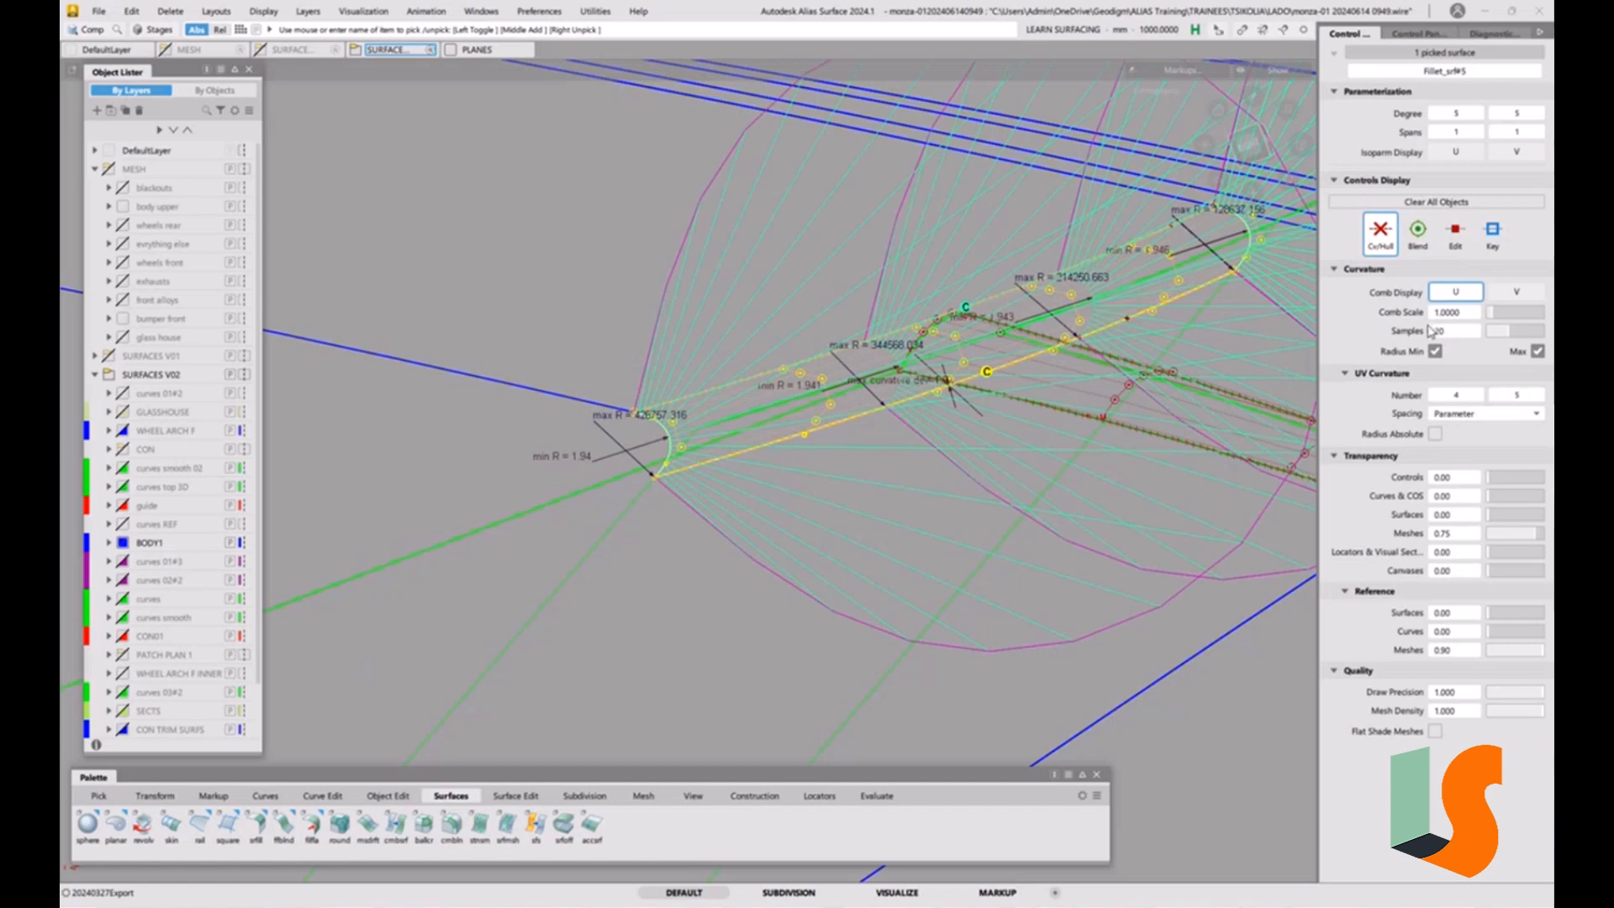
Query-edit the chord-built fillet and switch it to Radius construction with a G1 Circular section.
{"action": "key", "text": "ctrl+q"}
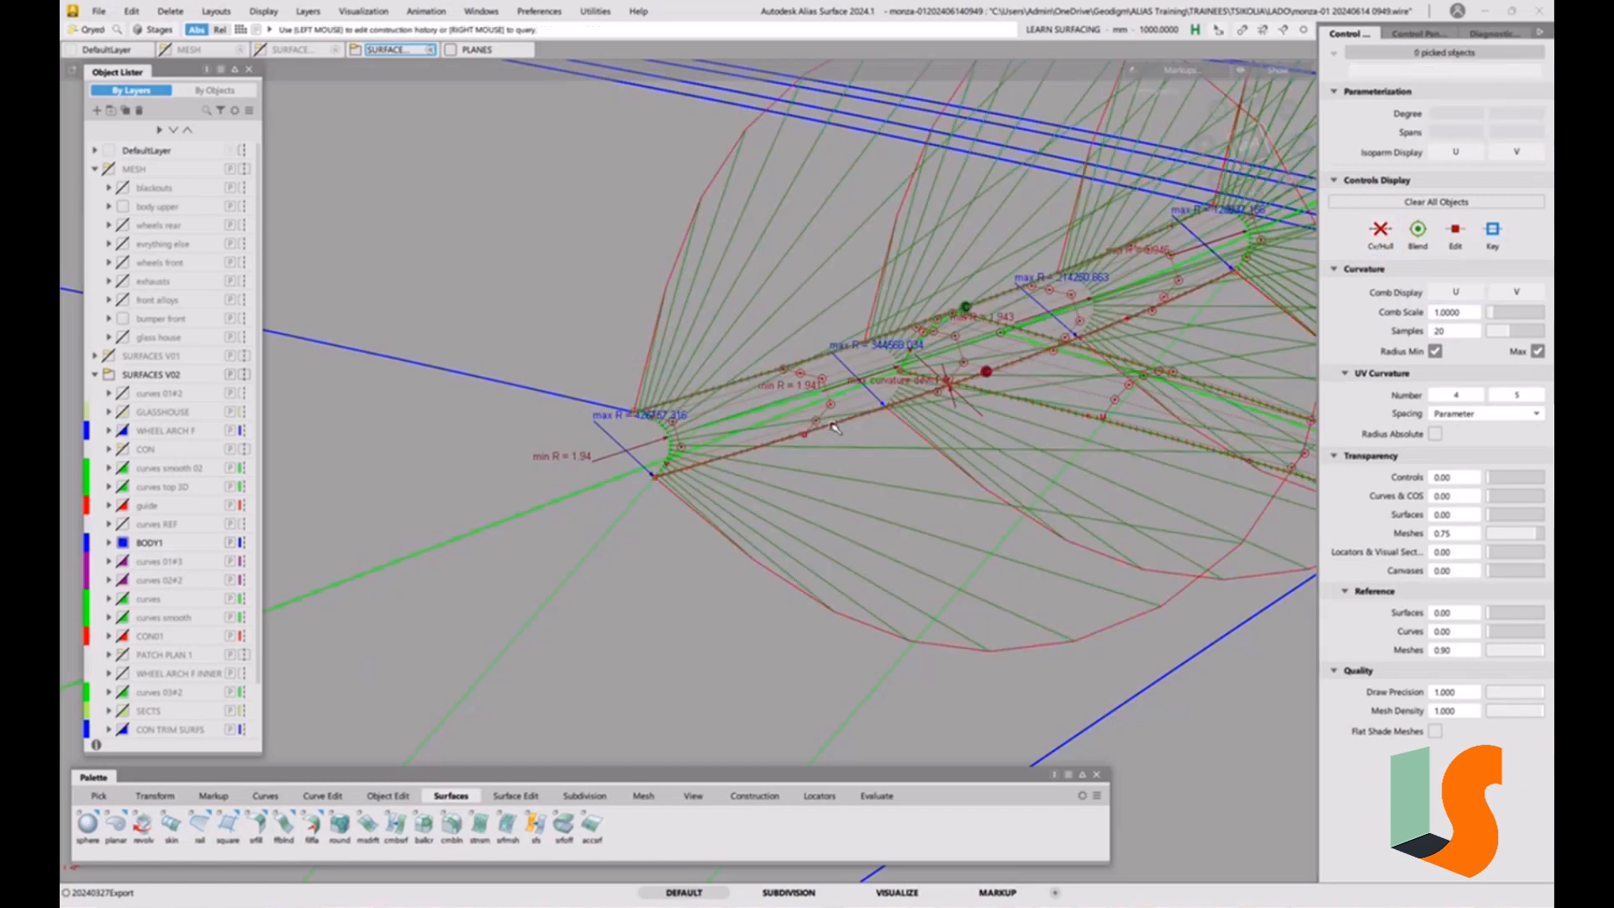
{"action": "left_click_drag", "start_coordinate": [734, 438], "coordinate": [691, 459], "text": "ctrl+shift"}
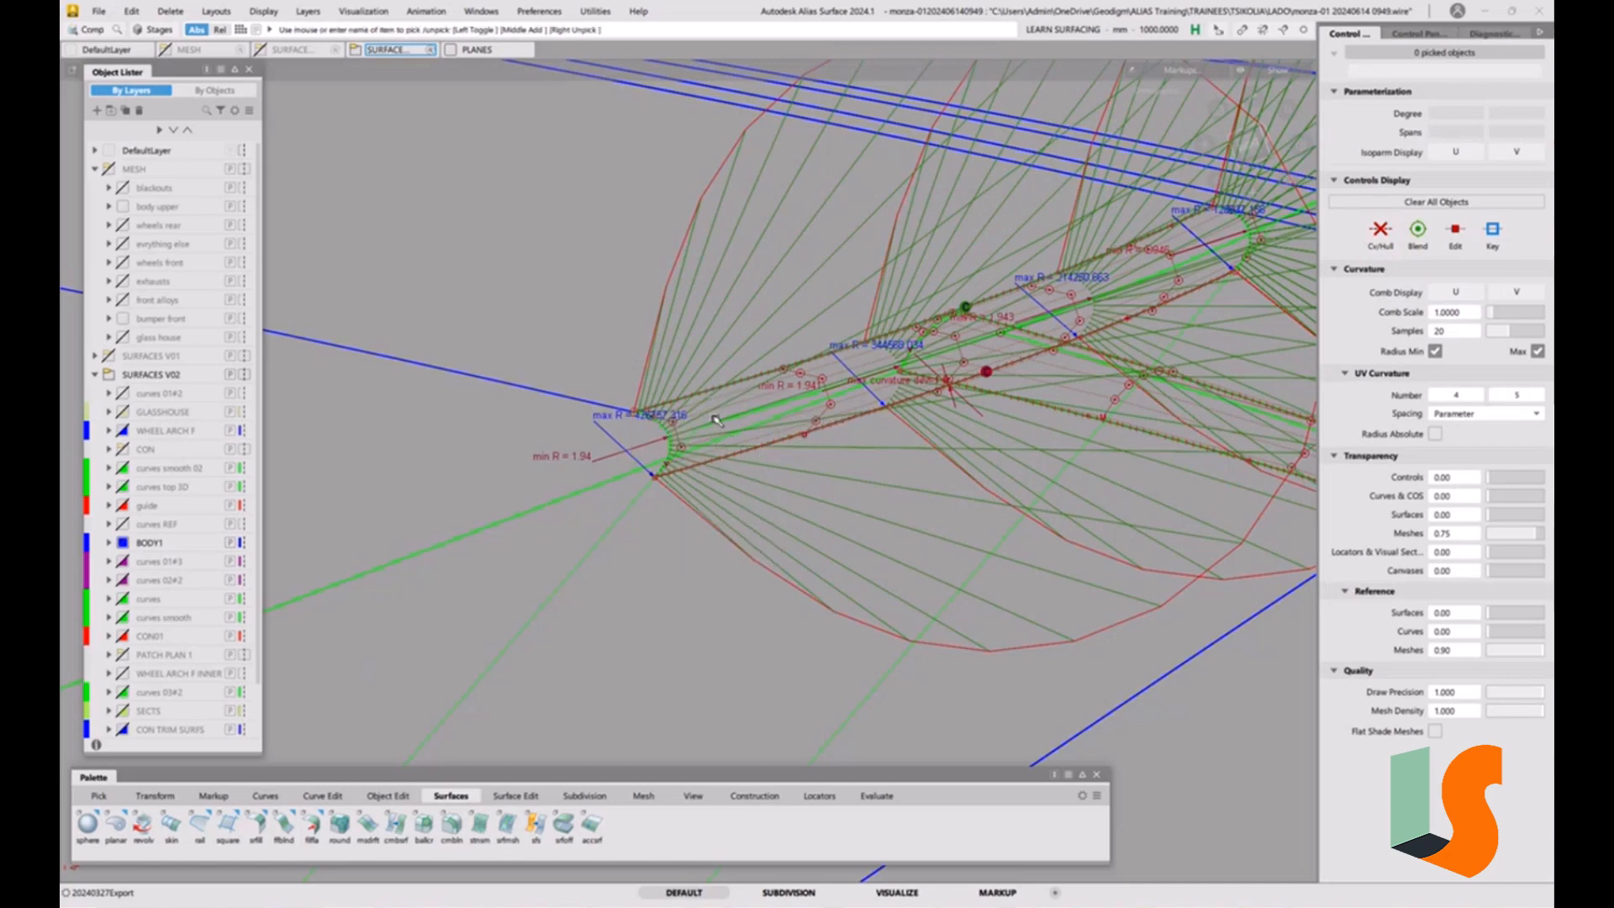
{"action": "left_click", "coordinate": [714, 413]}
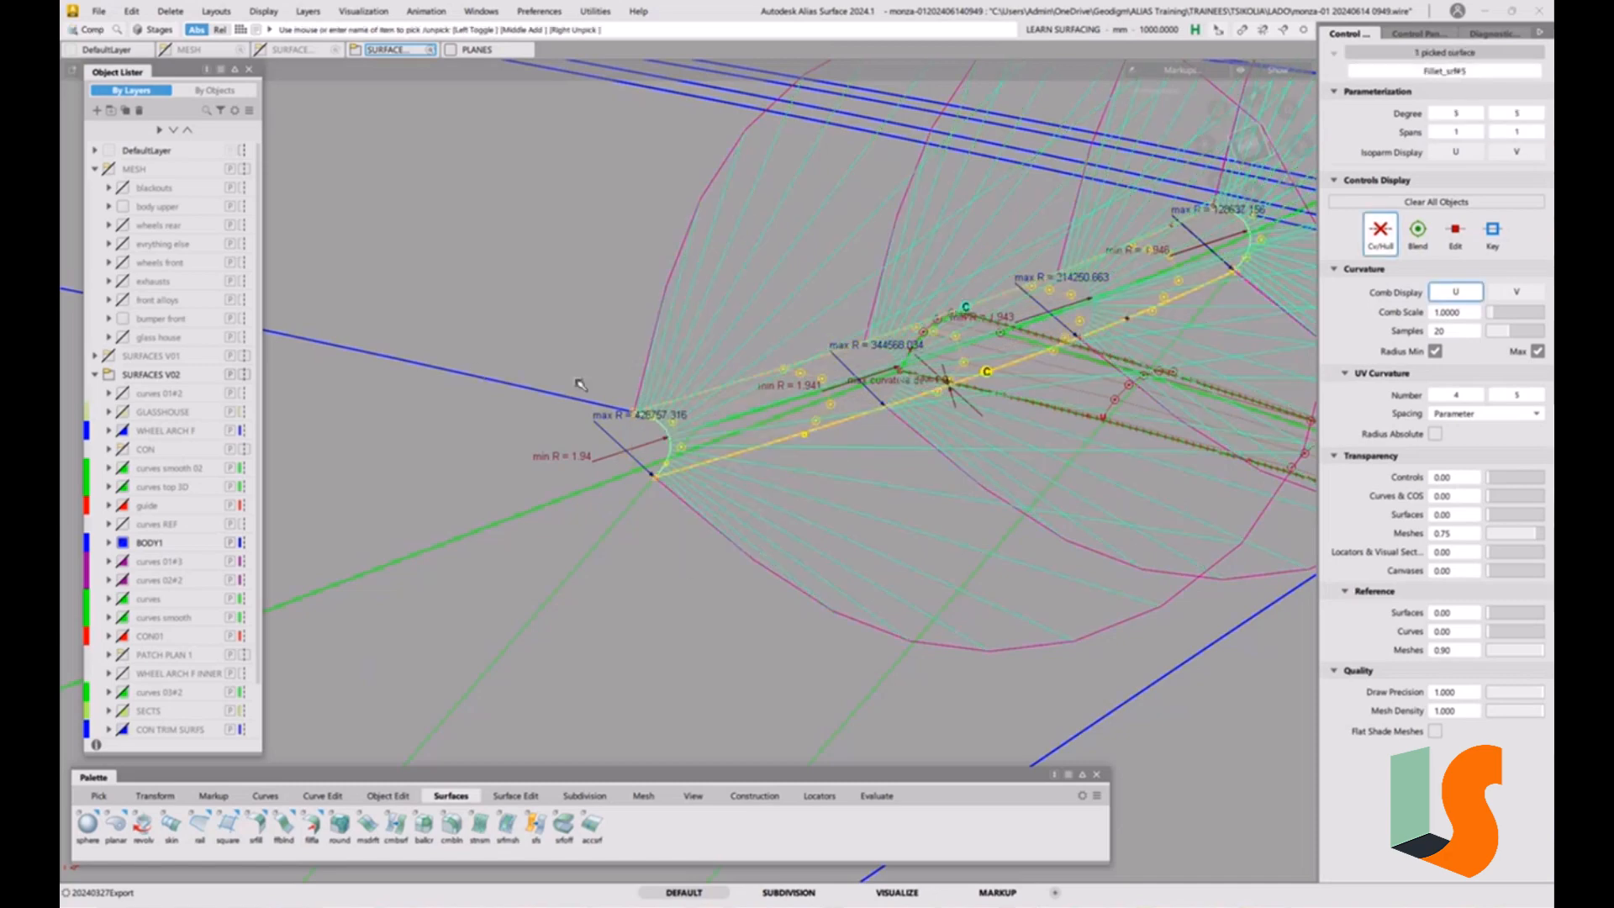
{"action": "key", "text": "ctrl+q"}
{"action": "left_click", "coordinate": [763, 399]}
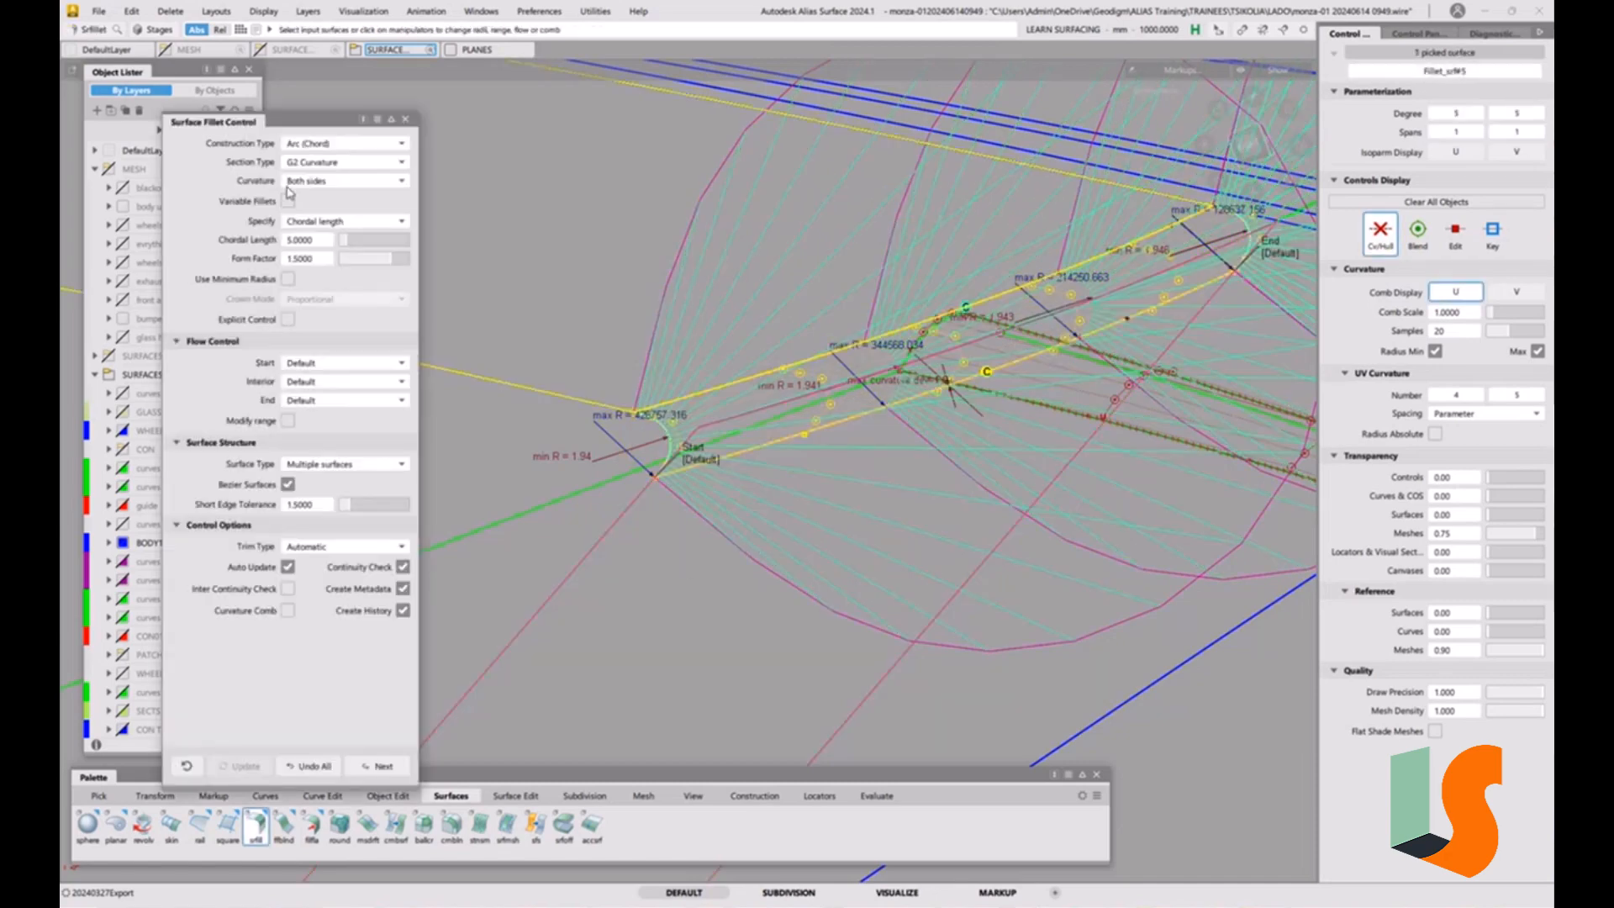
{"action": "left_click", "coordinate": [317, 152]}
{"action": "left_click", "coordinate": [319, 163]}
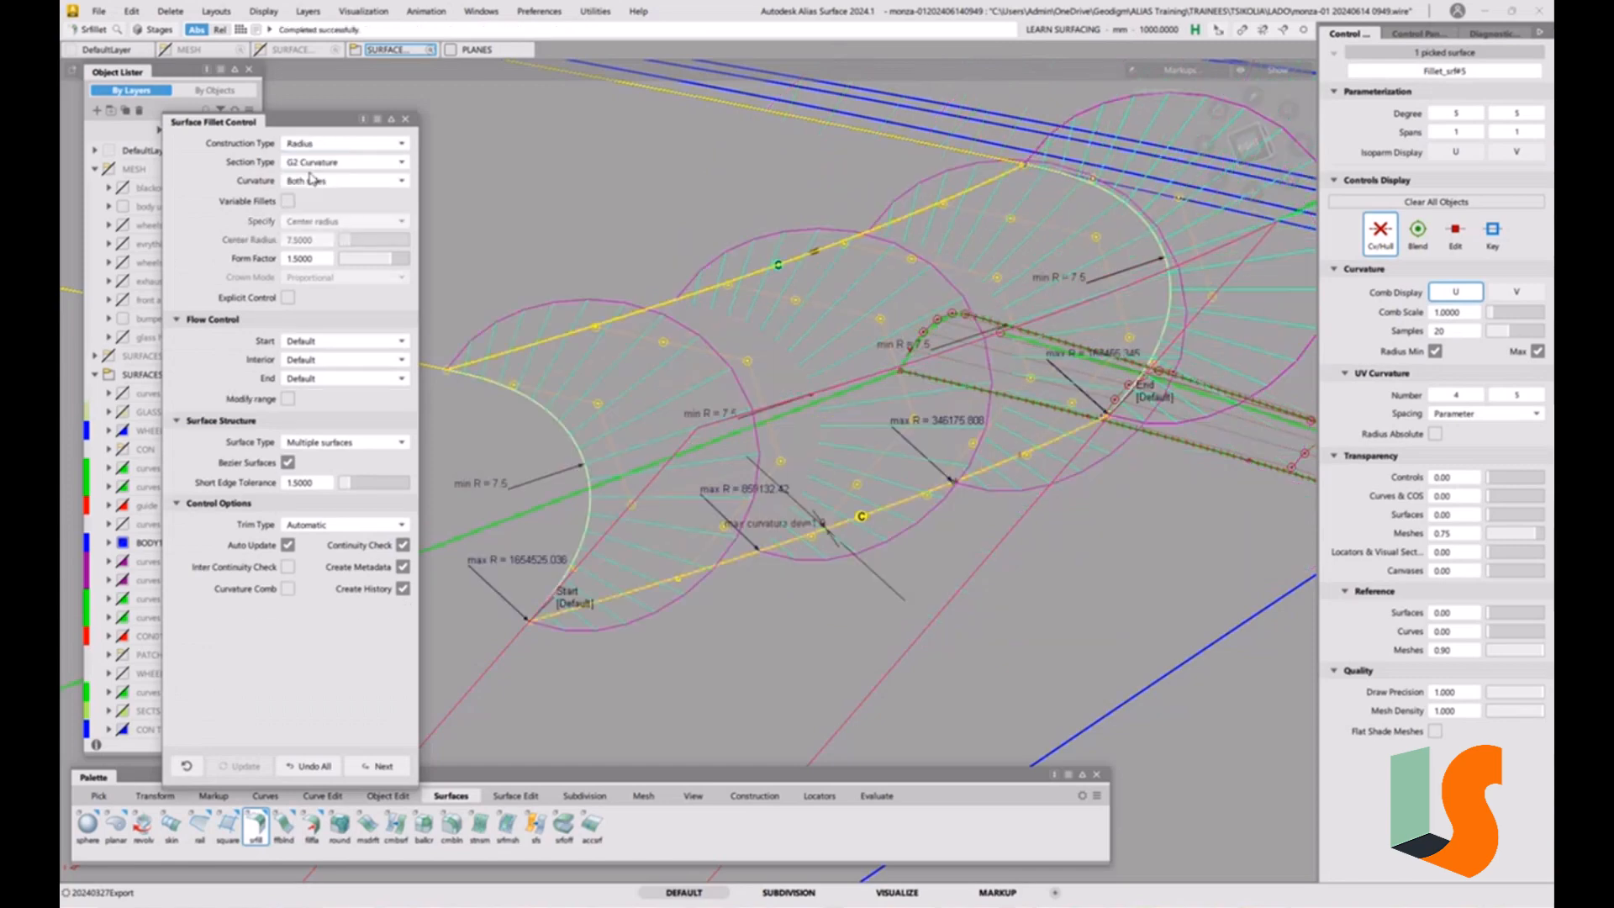
{"action": "left_click", "coordinate": [319, 166]}
{"action": "left_click", "coordinate": [317, 197]}
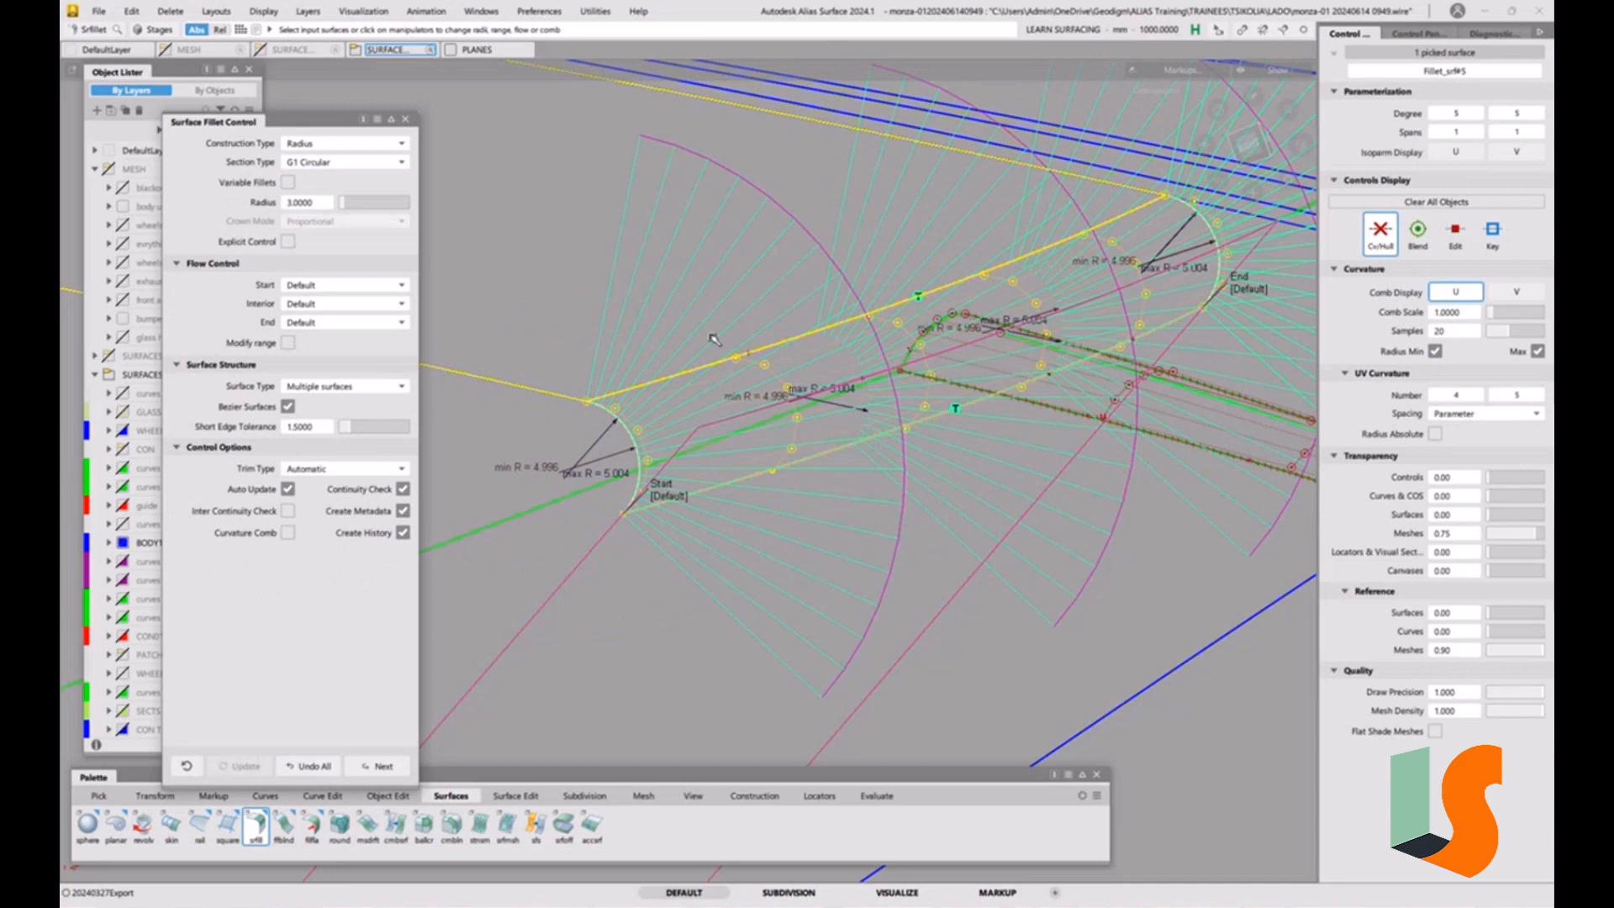
Set the G1 Circular fillet's radius to 3 and shade the model.
{"action": "left_click", "coordinate": [309, 203]}
{"action": "type", "text": "3"}
{"action": "key", "text": "Return"}
{"action": "mouse_move", "coordinate": [924, 398]}
{"action": "left_mouse_down", "text": "alt+shift"}
{"action": "mouse_move", "coordinate": [901, 372]}
{"action": "mouse_move", "coordinate": [908, 422]}
{"action": "mouse_move", "coordinate": [934, 345]}
{"action": "mouse_move", "coordinate": [948, 420]}
{"action": "mouse_move", "coordinate": [870, 450]}
{"action": "mouse_move", "coordinate": [877, 433]}
{"action": "mouse_move", "coordinate": [827, 397]}
{"action": "mouse_move", "coordinate": [875, 381]}
{"action": "mouse_move", "coordinate": [868, 364]}
{"action": "left_mouse_up", "text": "alt+shift"}
{"action": "key", "text": "5"}
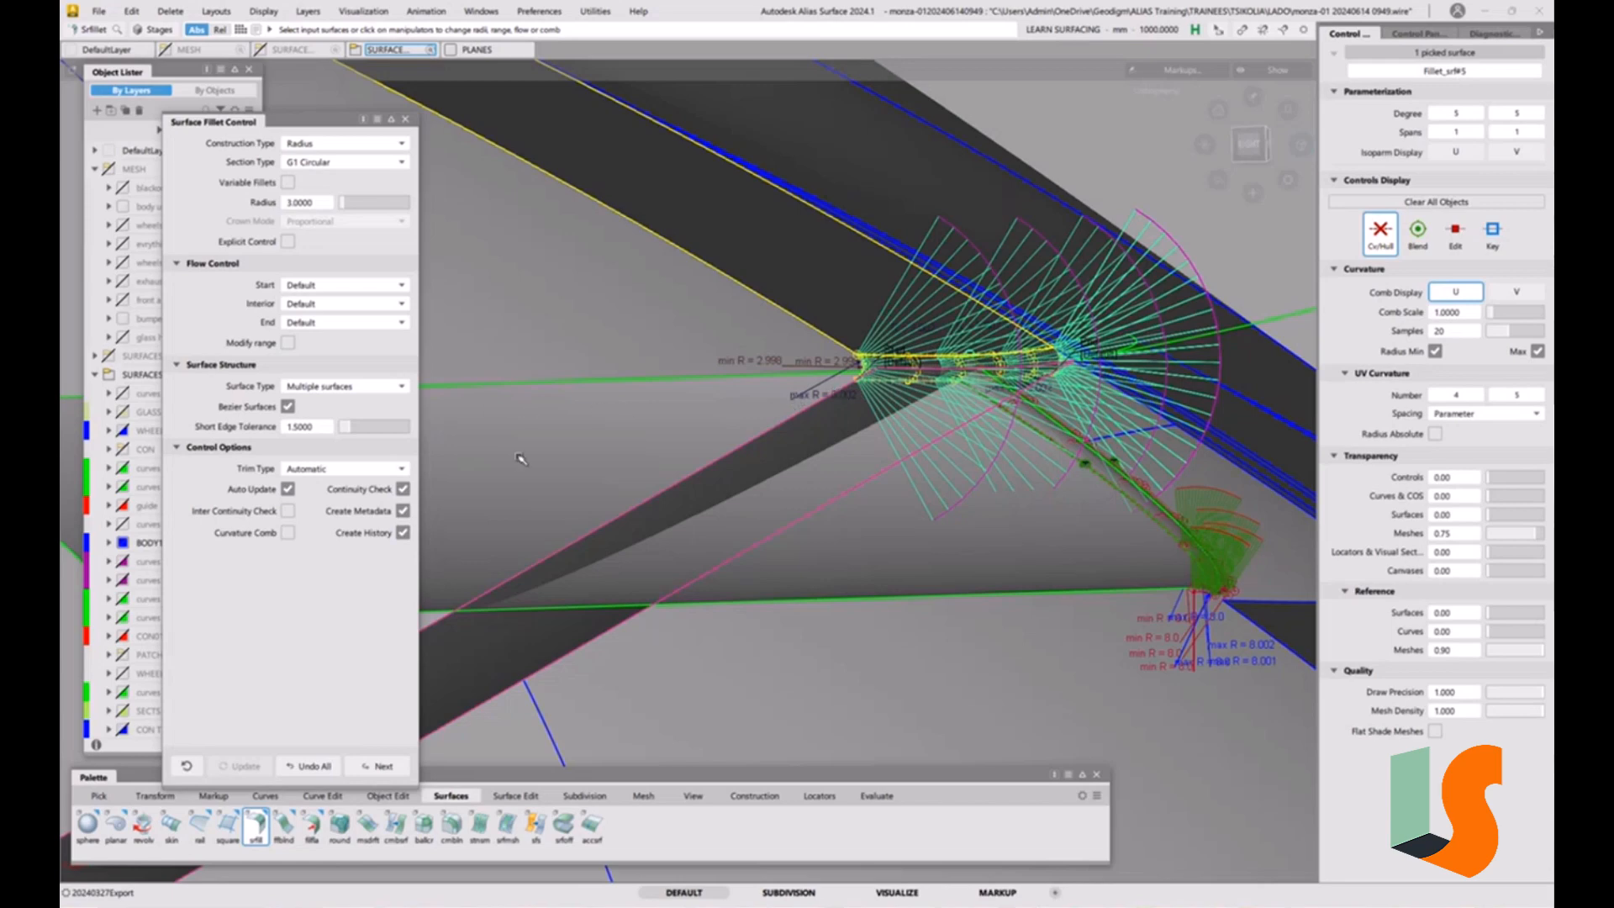
Deselect the fillet and examine from several angles where the radius 3 fillet meets the radius 8 strip fillet.
{"action": "key", "text": "space"}
{"action": "left_click_drag", "start_coordinate": [630, 426], "coordinate": [922, 369], "text": "alt+shift"}
{"action": "right_click_drag", "start_coordinate": [922, 369], "coordinate": [822, 421], "text": "alt+shift"}
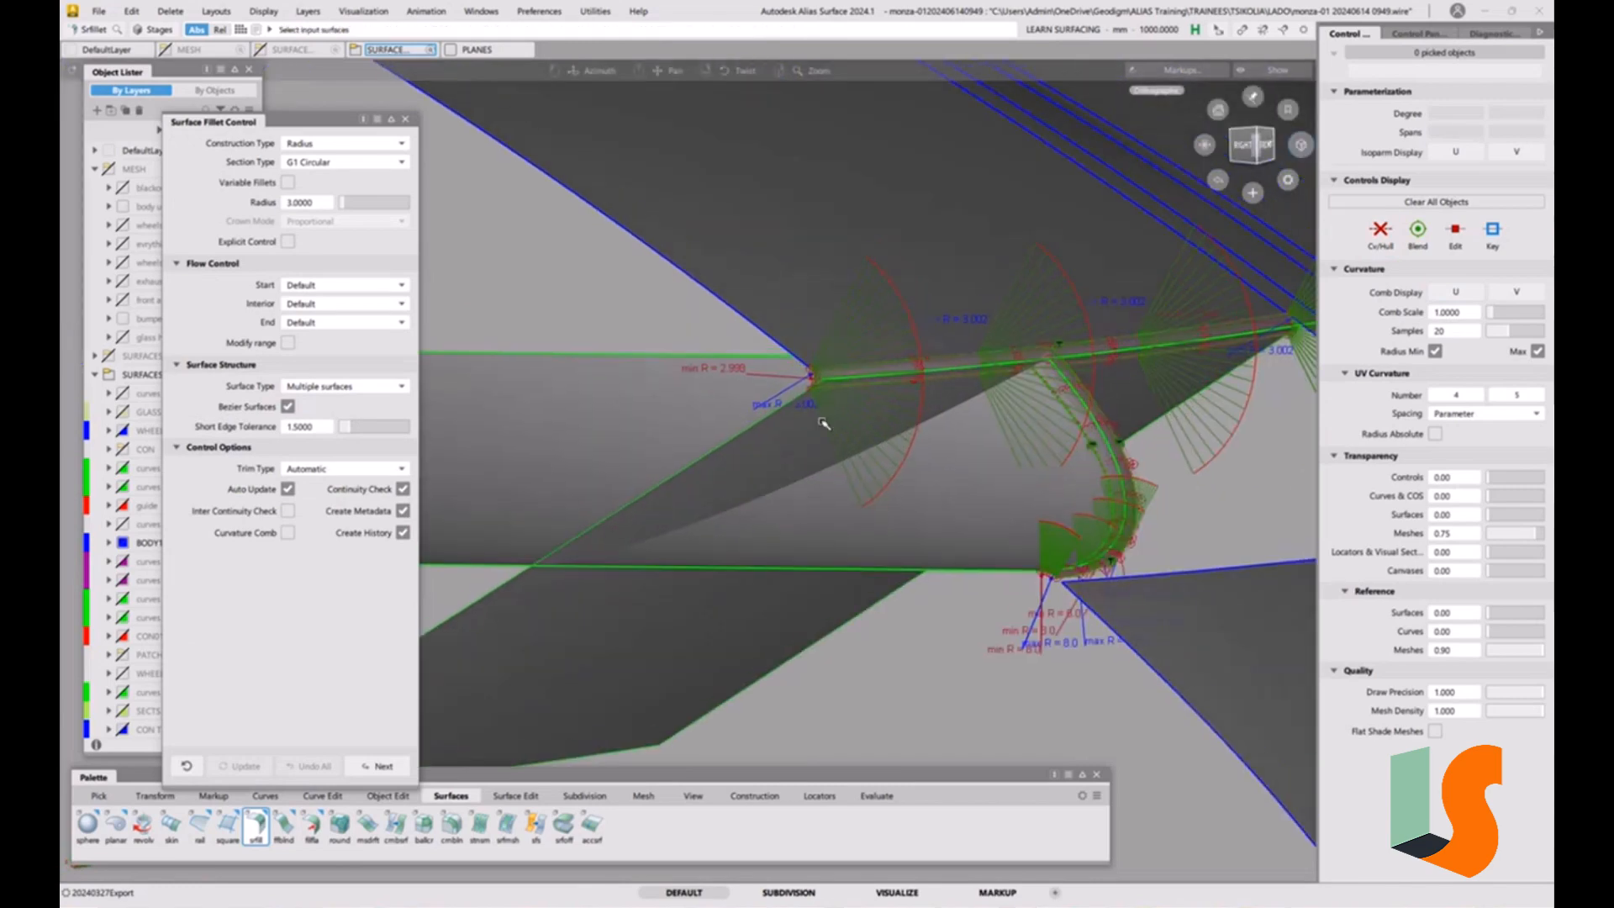
{"action": "left_click_drag", "start_coordinate": [822, 421], "coordinate": [858, 416], "text": "alt+shift"}
{"action": "right_click_drag", "start_coordinate": [858, 416], "coordinate": [776, 432], "text": "alt+shift"}
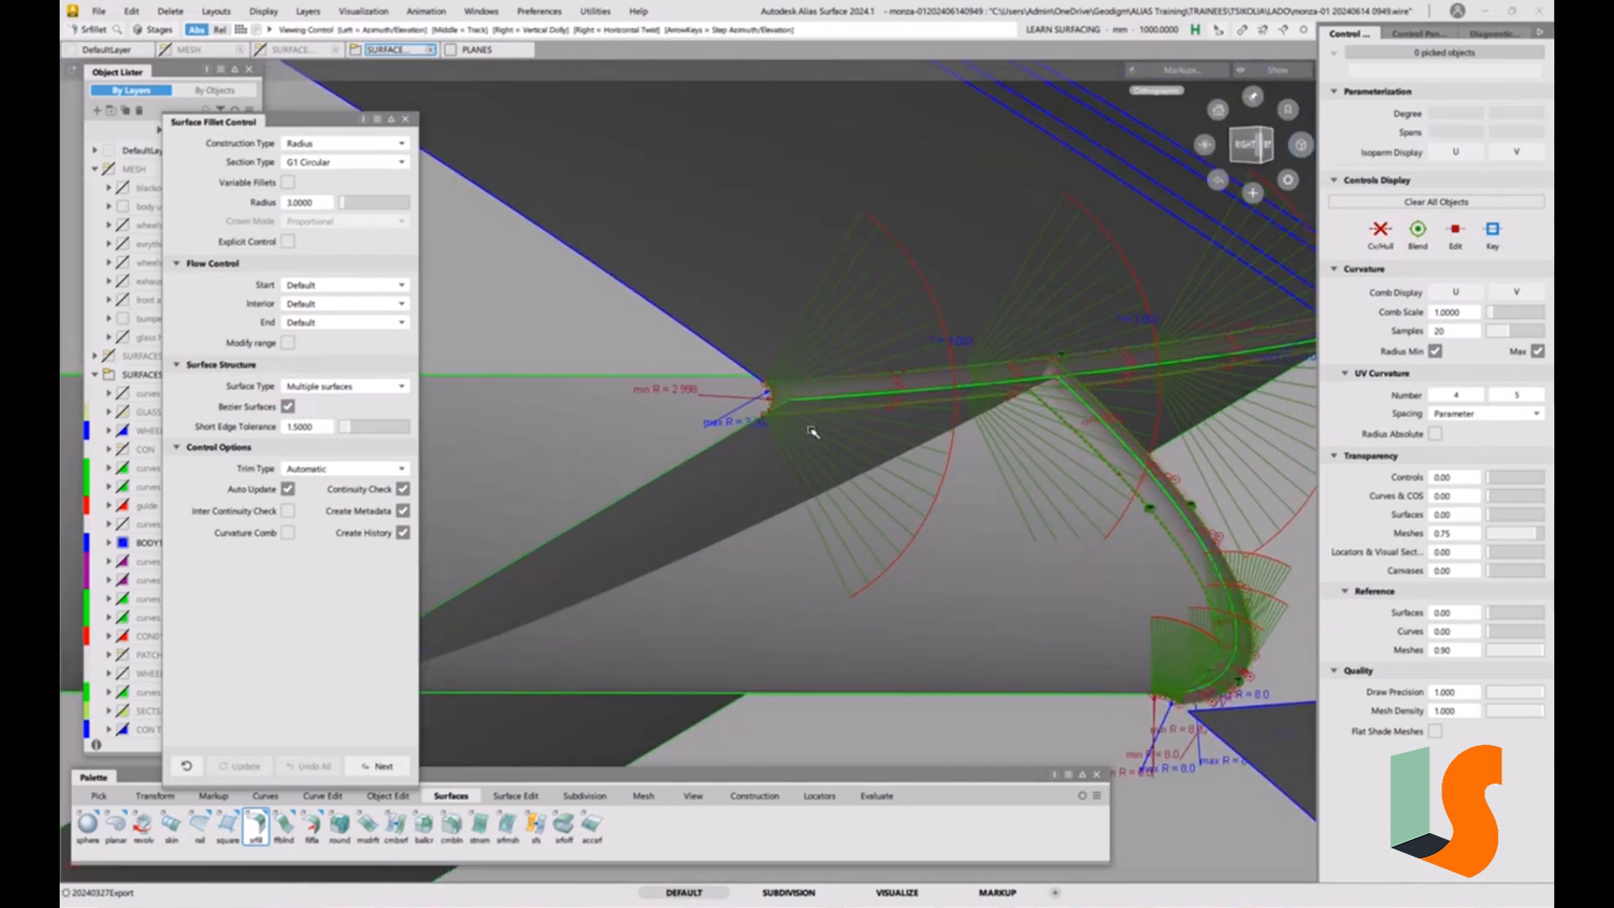
{"action": "left_click_drag", "start_coordinate": [810, 434], "coordinate": [851, 395], "text": "alt+shift"}
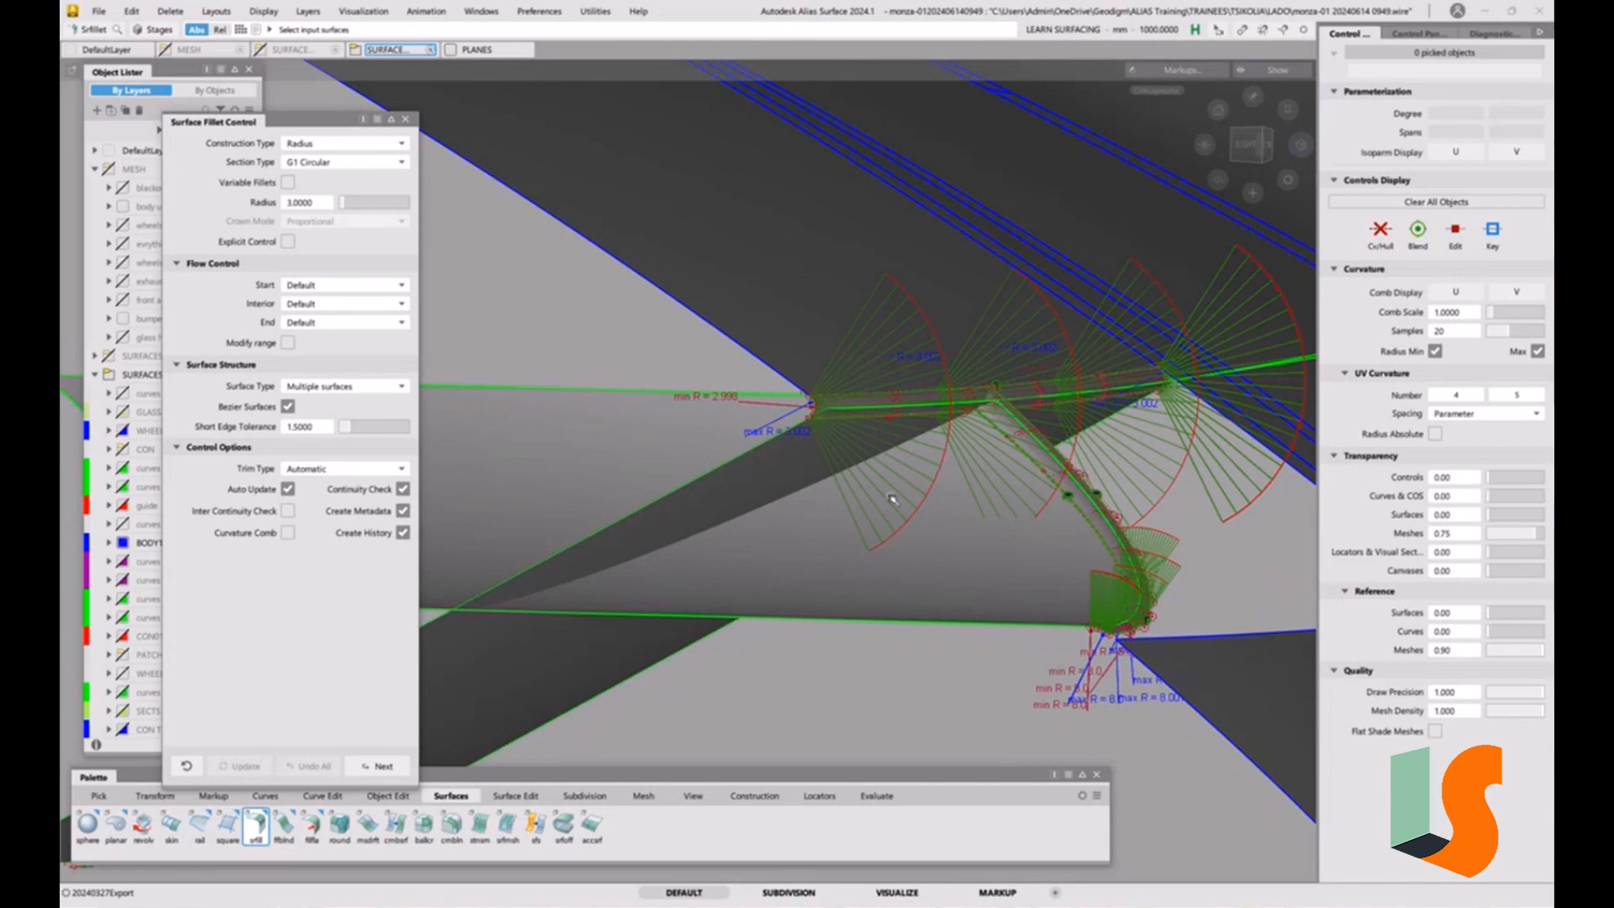
{"action": "key", "text": "shift+alt"}
{"action": "left_click_drag", "start_coordinate": [897, 457], "coordinate": [816, 449], "text": "alt+shift"}
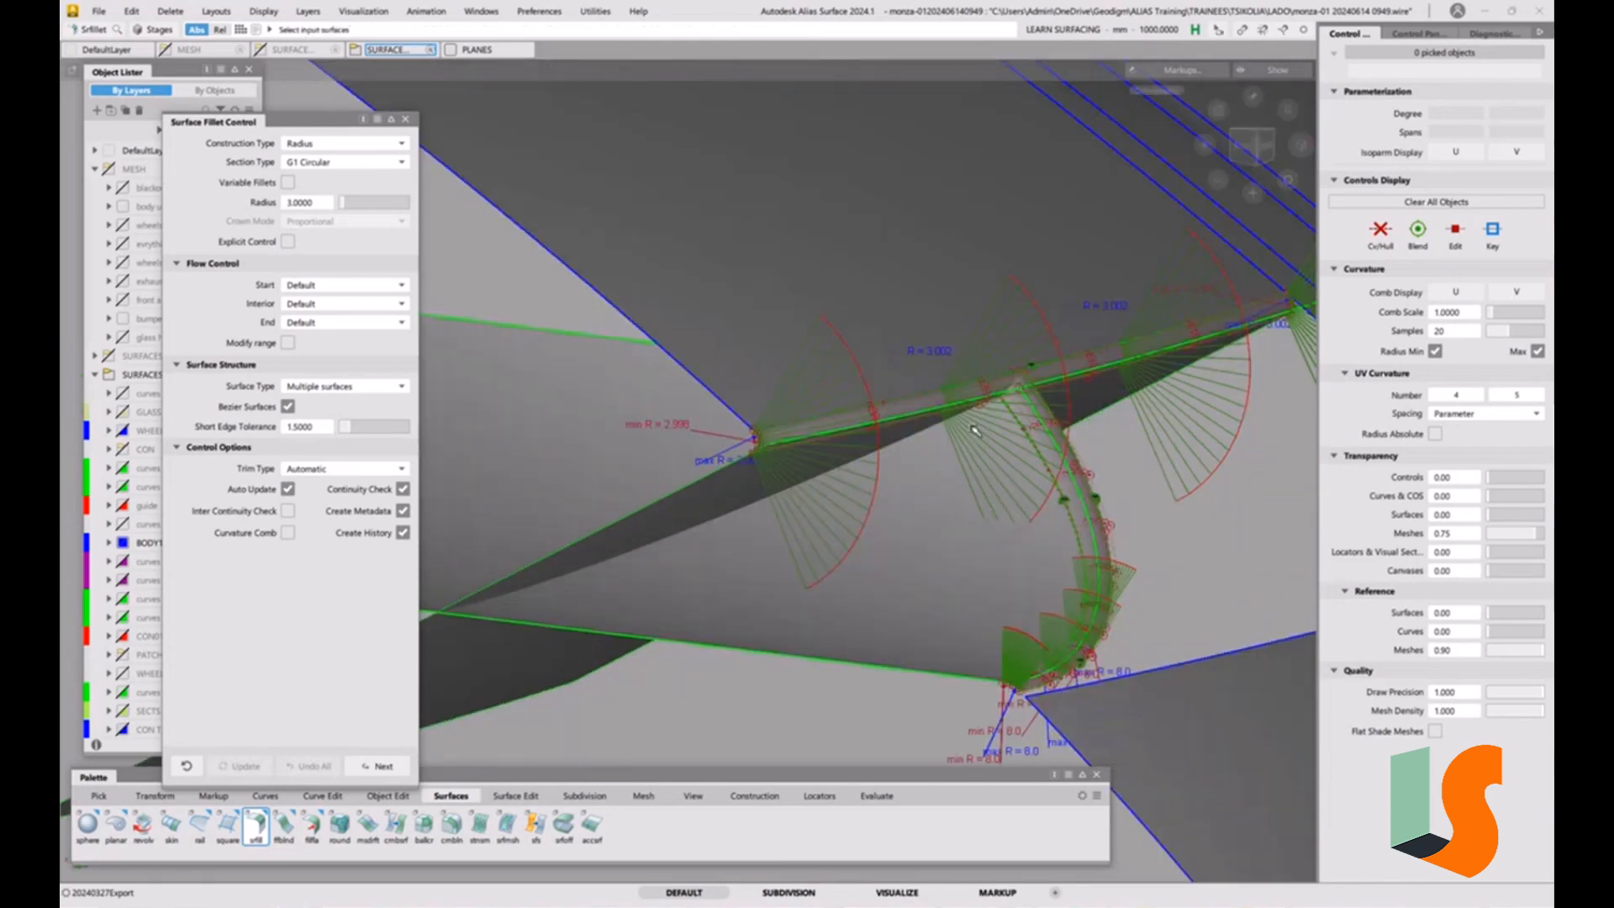
{"action": "left_click_drag", "start_coordinate": [973, 430], "coordinate": [796, 454], "text": "alt+shift"}
{"action": "right_click_drag", "start_coordinate": [796, 454], "coordinate": [787, 393], "text": "alt+shift"}
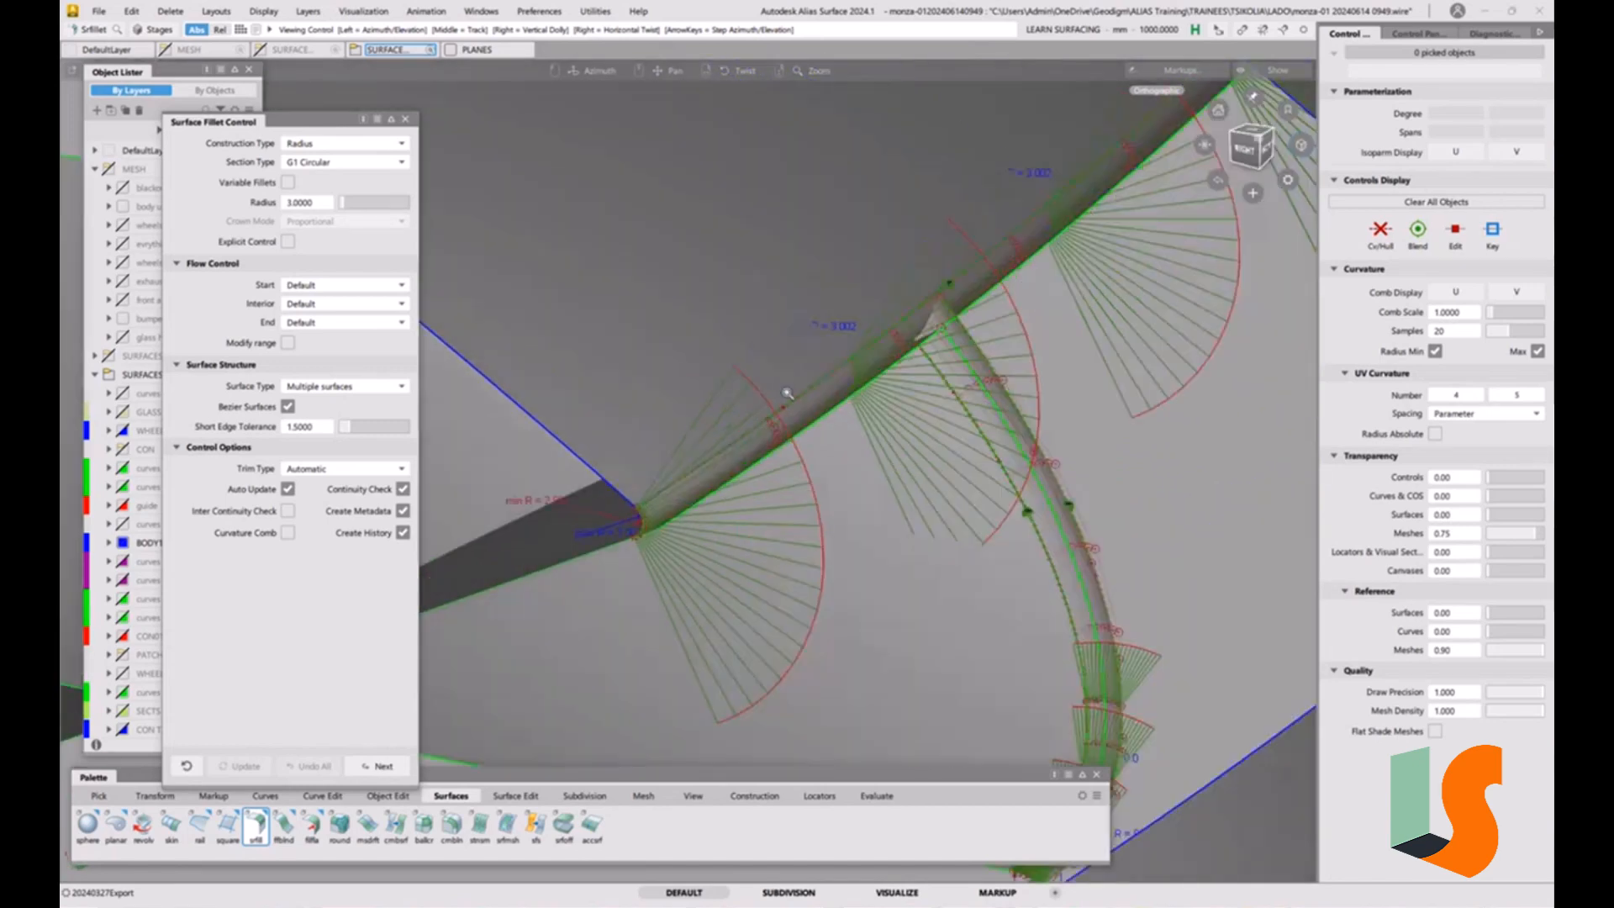
{"action": "mouse_move", "coordinate": [787, 392]}
{"action": "left_mouse_down", "text": "alt+shift"}
{"action": "mouse_move", "coordinate": [911, 439]}
{"action": "mouse_move", "coordinate": [807, 427]}
{"action": "mouse_move", "coordinate": [992, 446]}
{"action": "mouse_move", "coordinate": [915, 468]}
{"action": "mouse_move", "coordinate": [973, 437]}
{"action": "mouse_move", "coordinate": [912, 410]}
{"action": "left_mouse_up", "text": "alt+shift"}
{"action": "right_click_drag", "start_coordinate": [912, 410], "coordinate": [912, 419], "text": "alt+shift"}
Return to wireframe, query-edit the radius 8 strip fillet, and set its section type to G2 Curvature.
{"action": "key", "text": "4"}
{"action": "left_click_drag", "start_coordinate": [867, 442], "coordinate": [847, 459], "text": "ctrl+shift"}
{"action": "key", "text": "ctrl+q"}
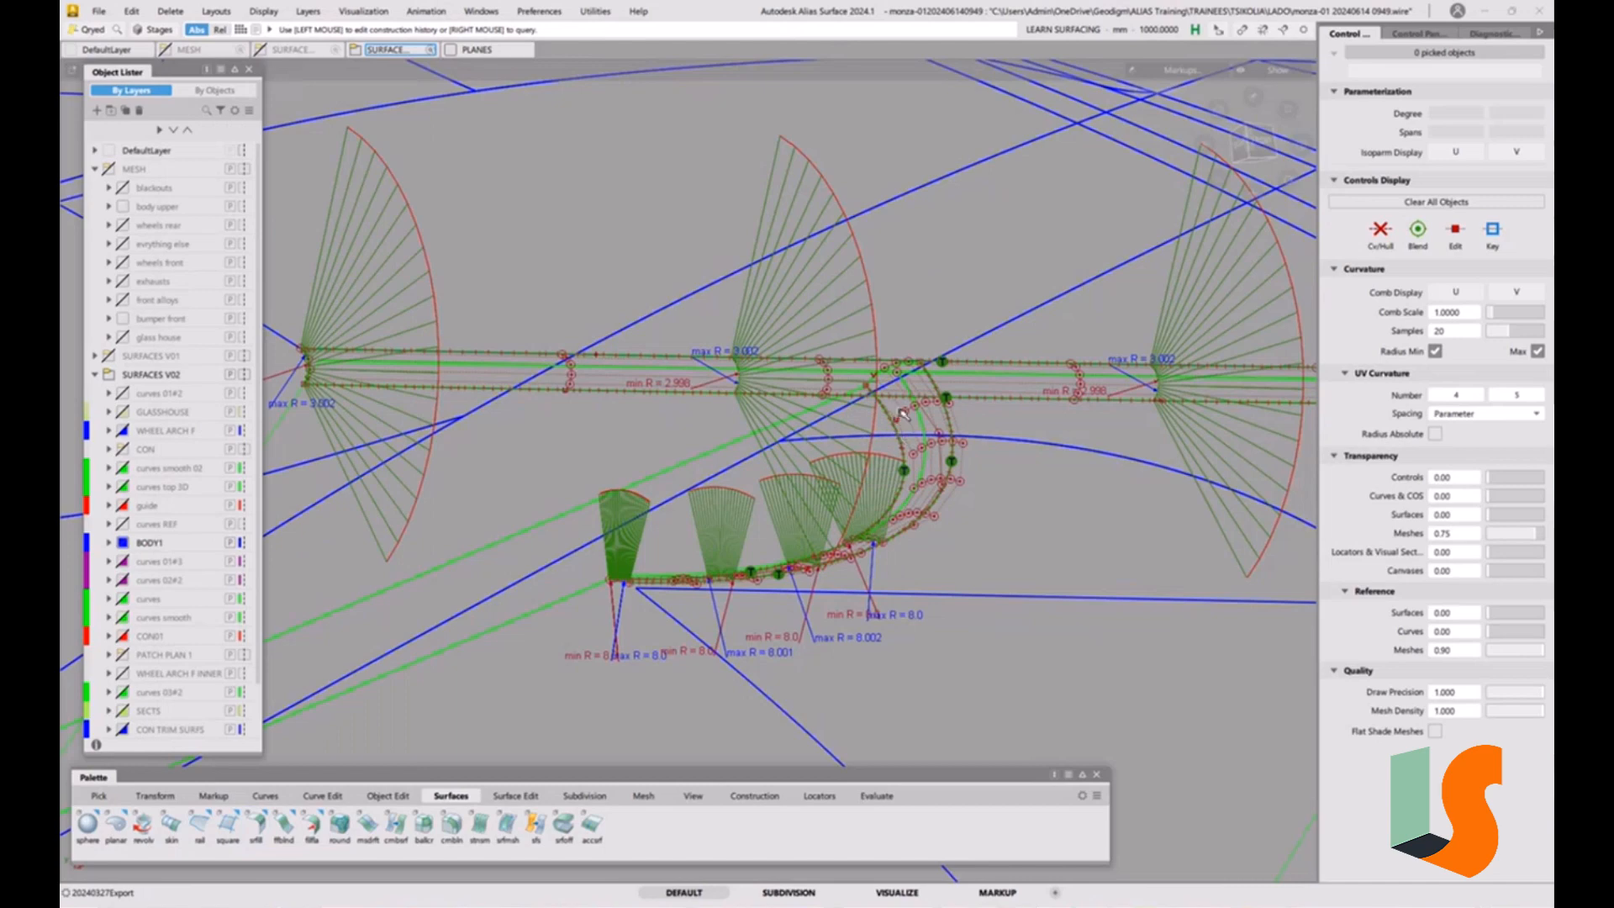
{"action": "left_click", "coordinate": [902, 415]}
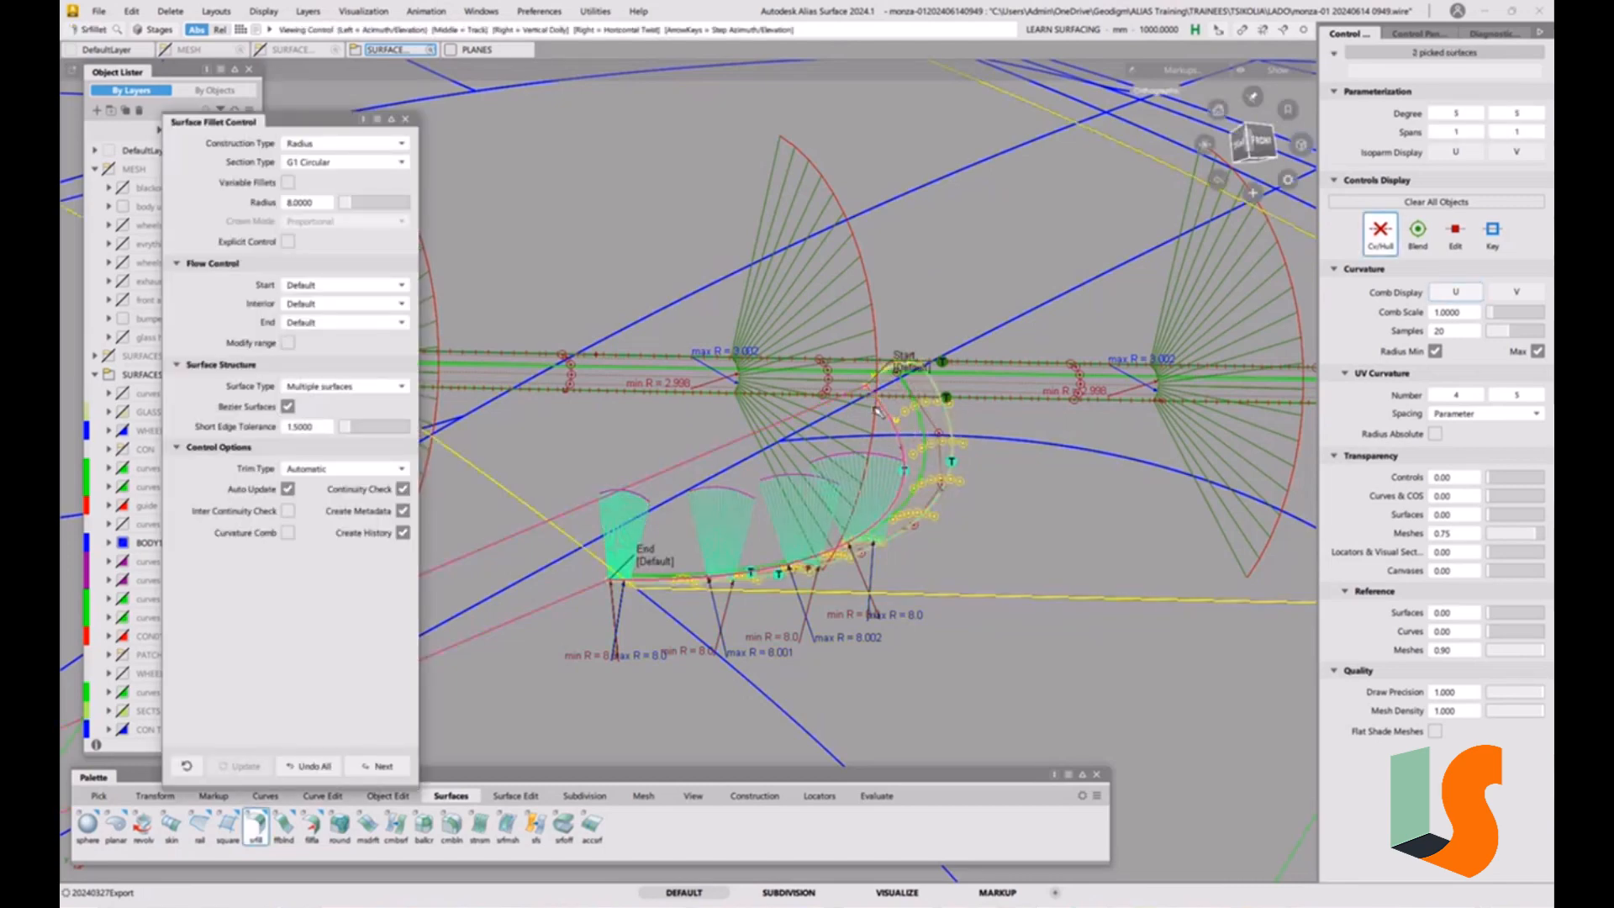
{"action": "left_click_drag", "start_coordinate": [912, 422], "coordinate": [966, 458], "text": "alt+shift"}
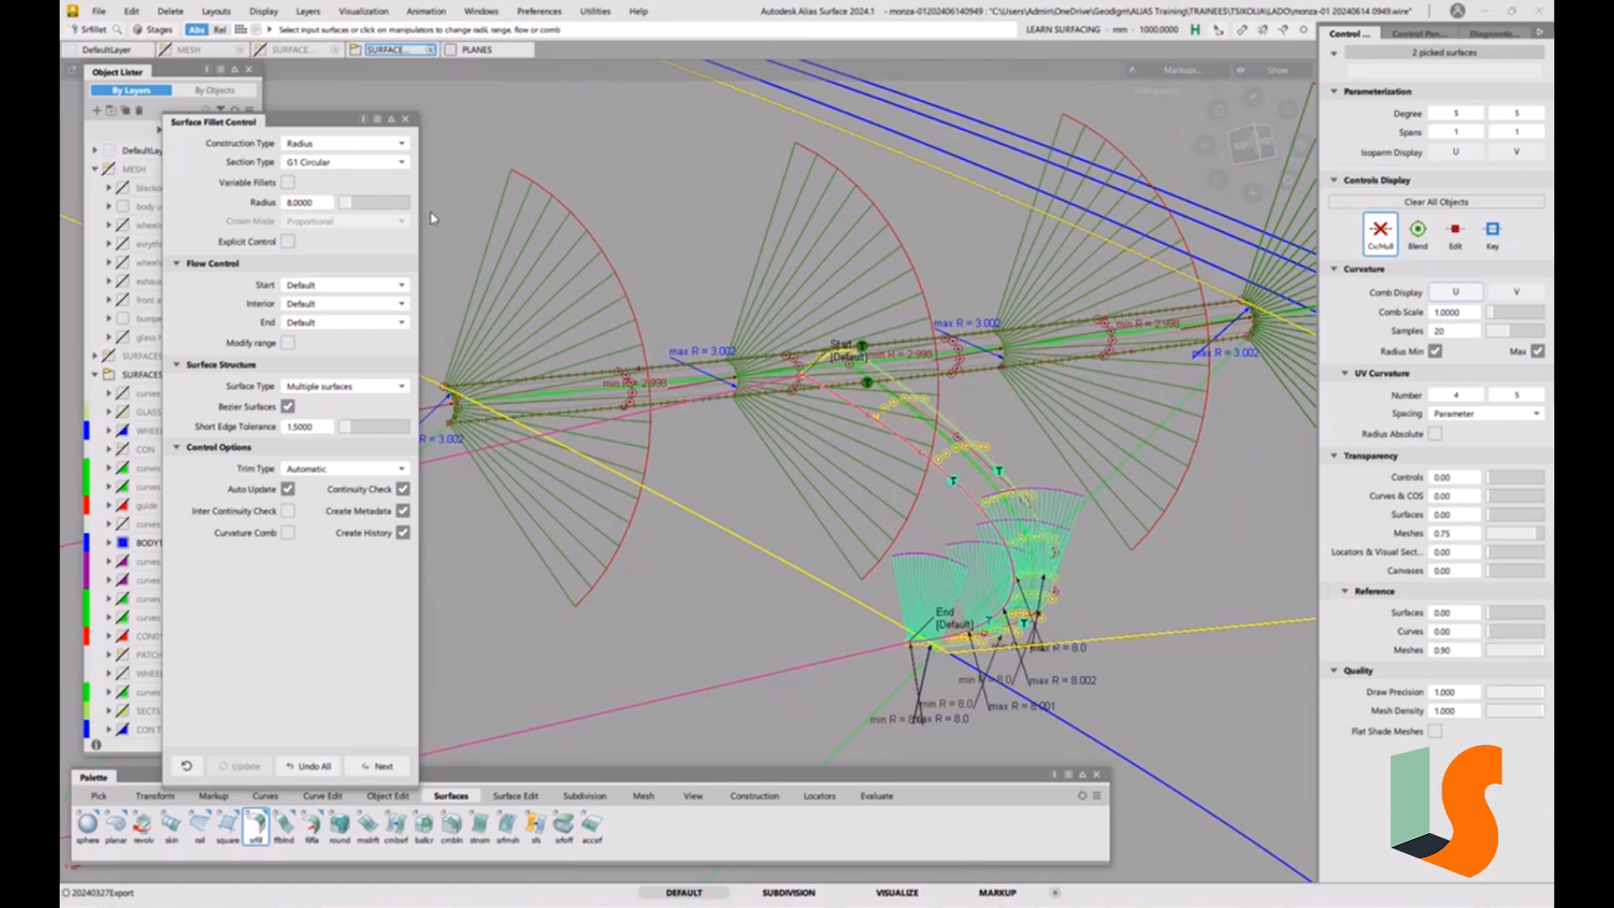
{"action": "scroll", "coordinate": [906, 452], "scroll_direction": "up", "scroll_amount": 3}
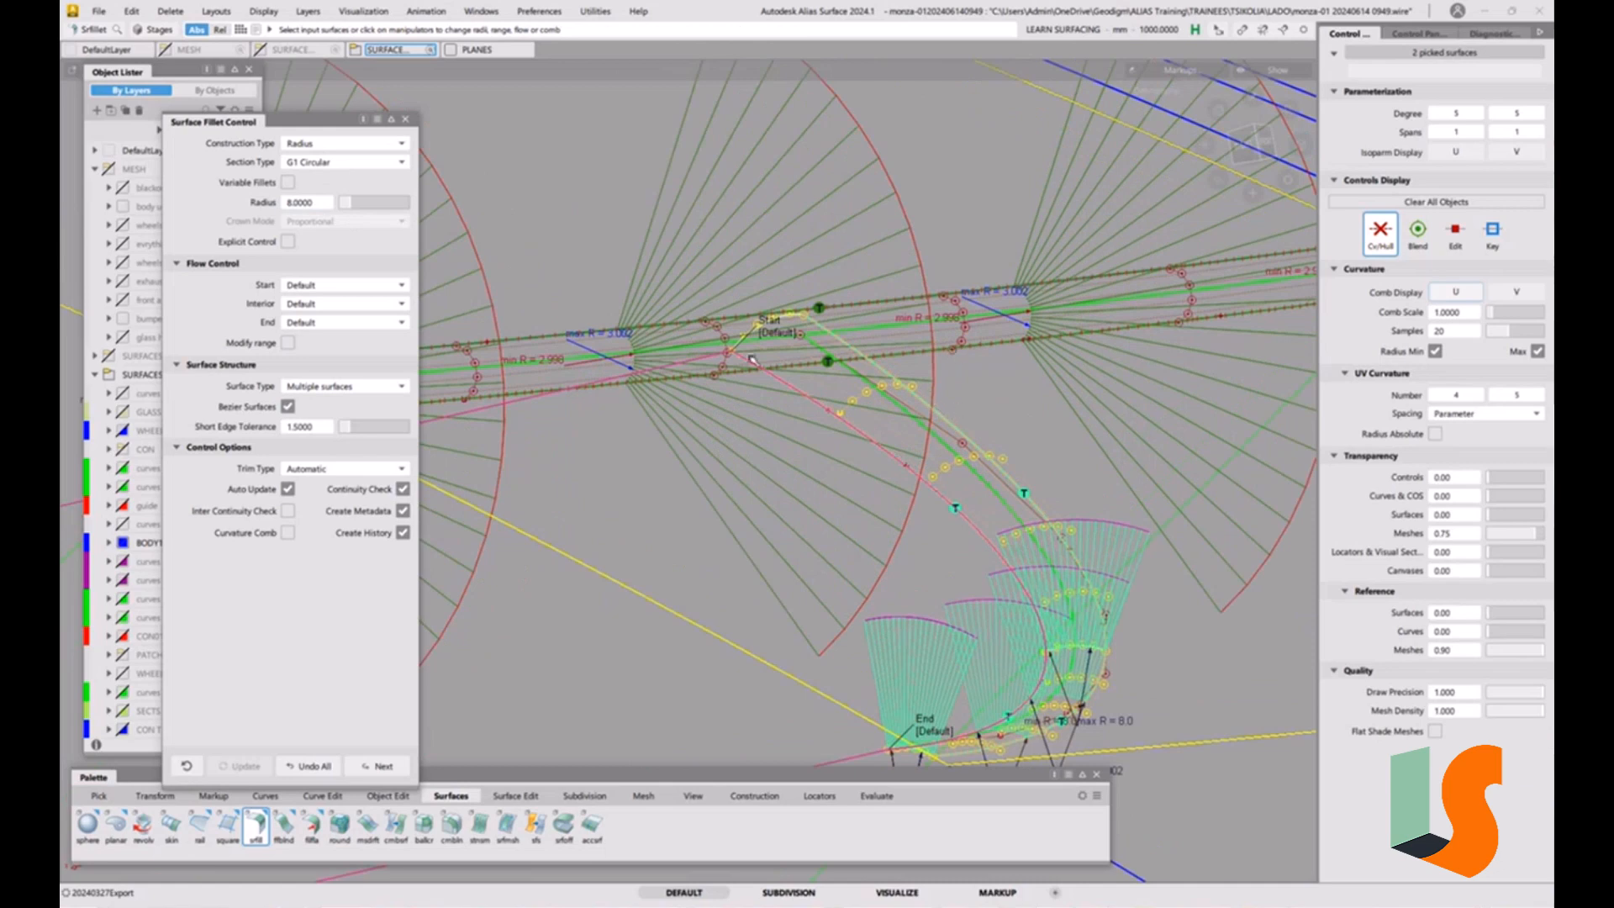
{"action": "left_click", "coordinate": [340, 162]}
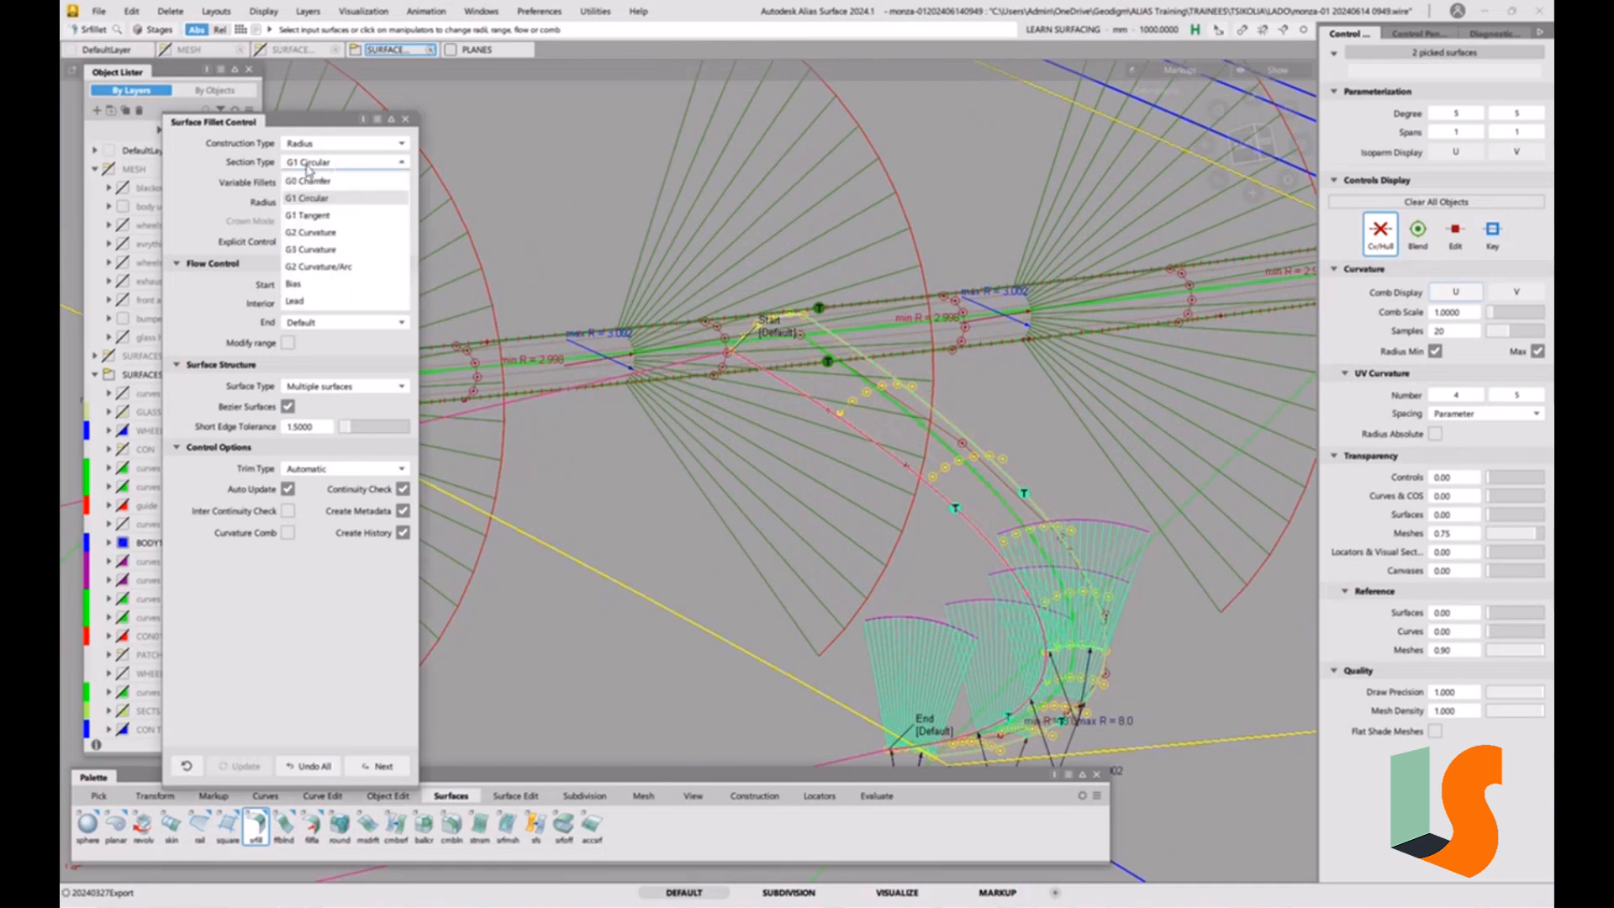
{"action": "left_click", "coordinate": [320, 233]}
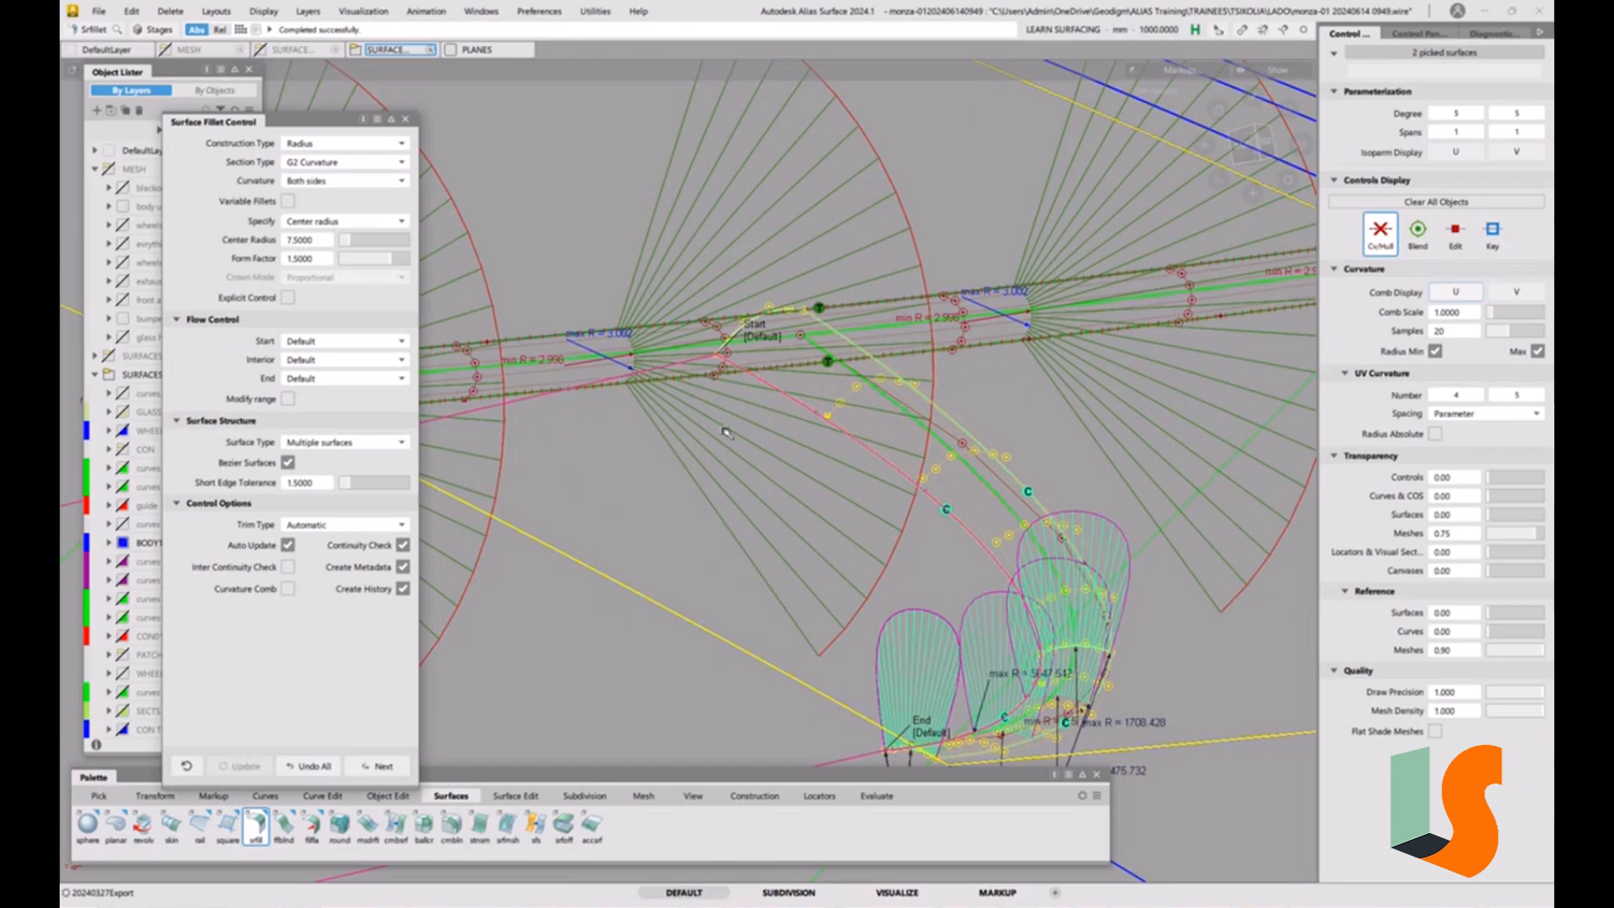
Set the G2 Curvature fillet's center radius to 3 and examine its curvature combs along the strip.
{"action": "left_click", "coordinate": [325, 222]}
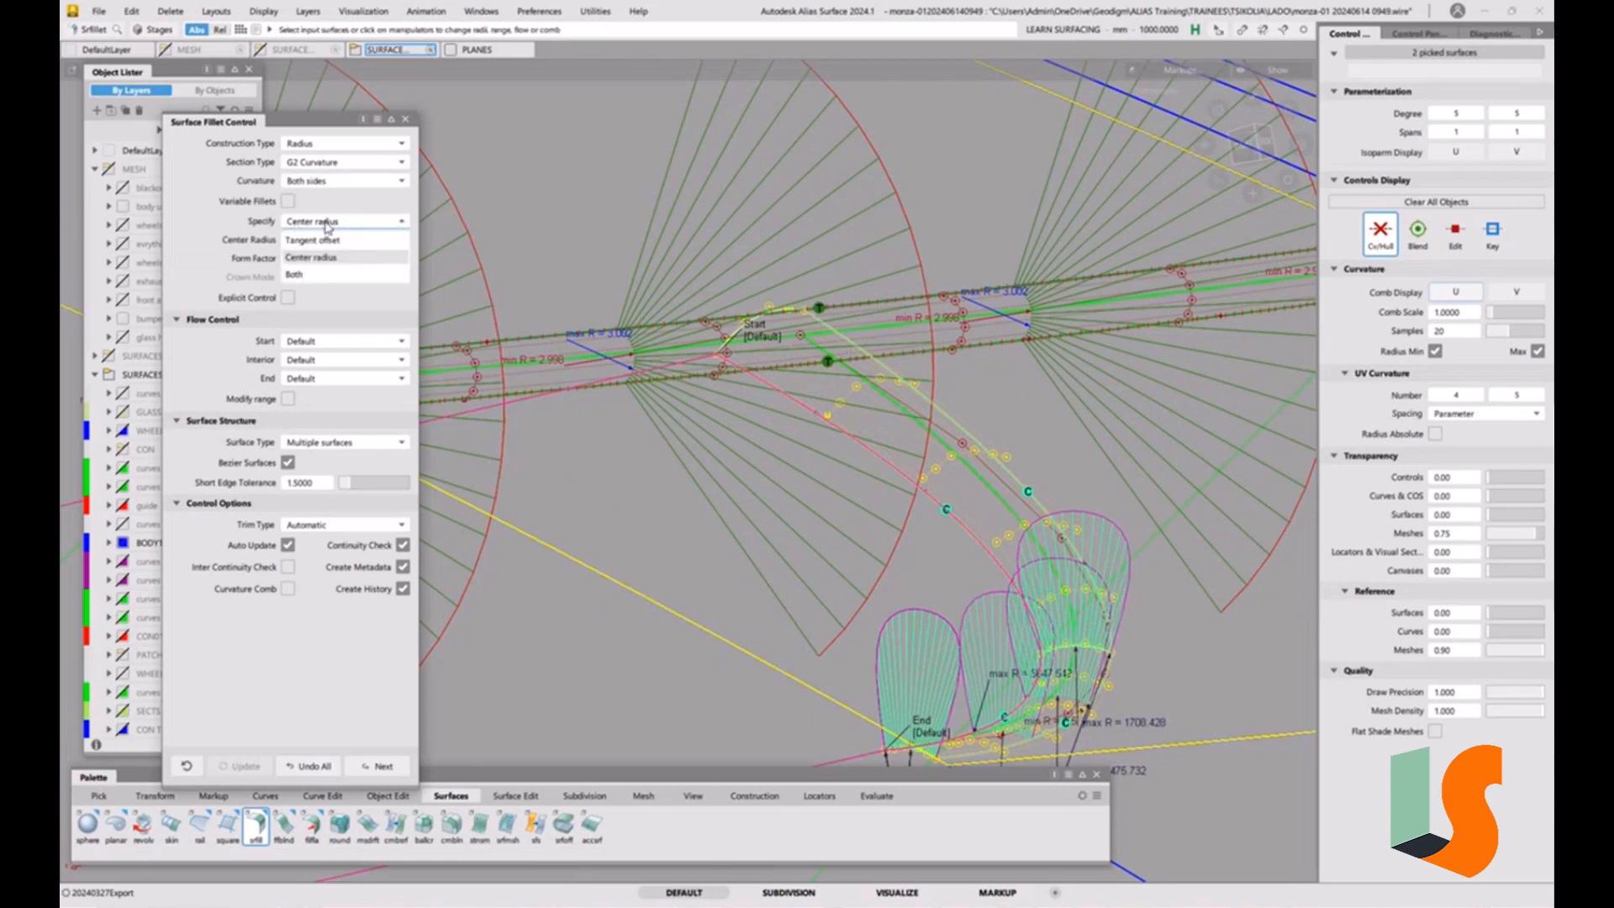
{"action": "left_click", "coordinate": [190, 190]}
{"action": "double_click", "coordinate": [316, 241]}
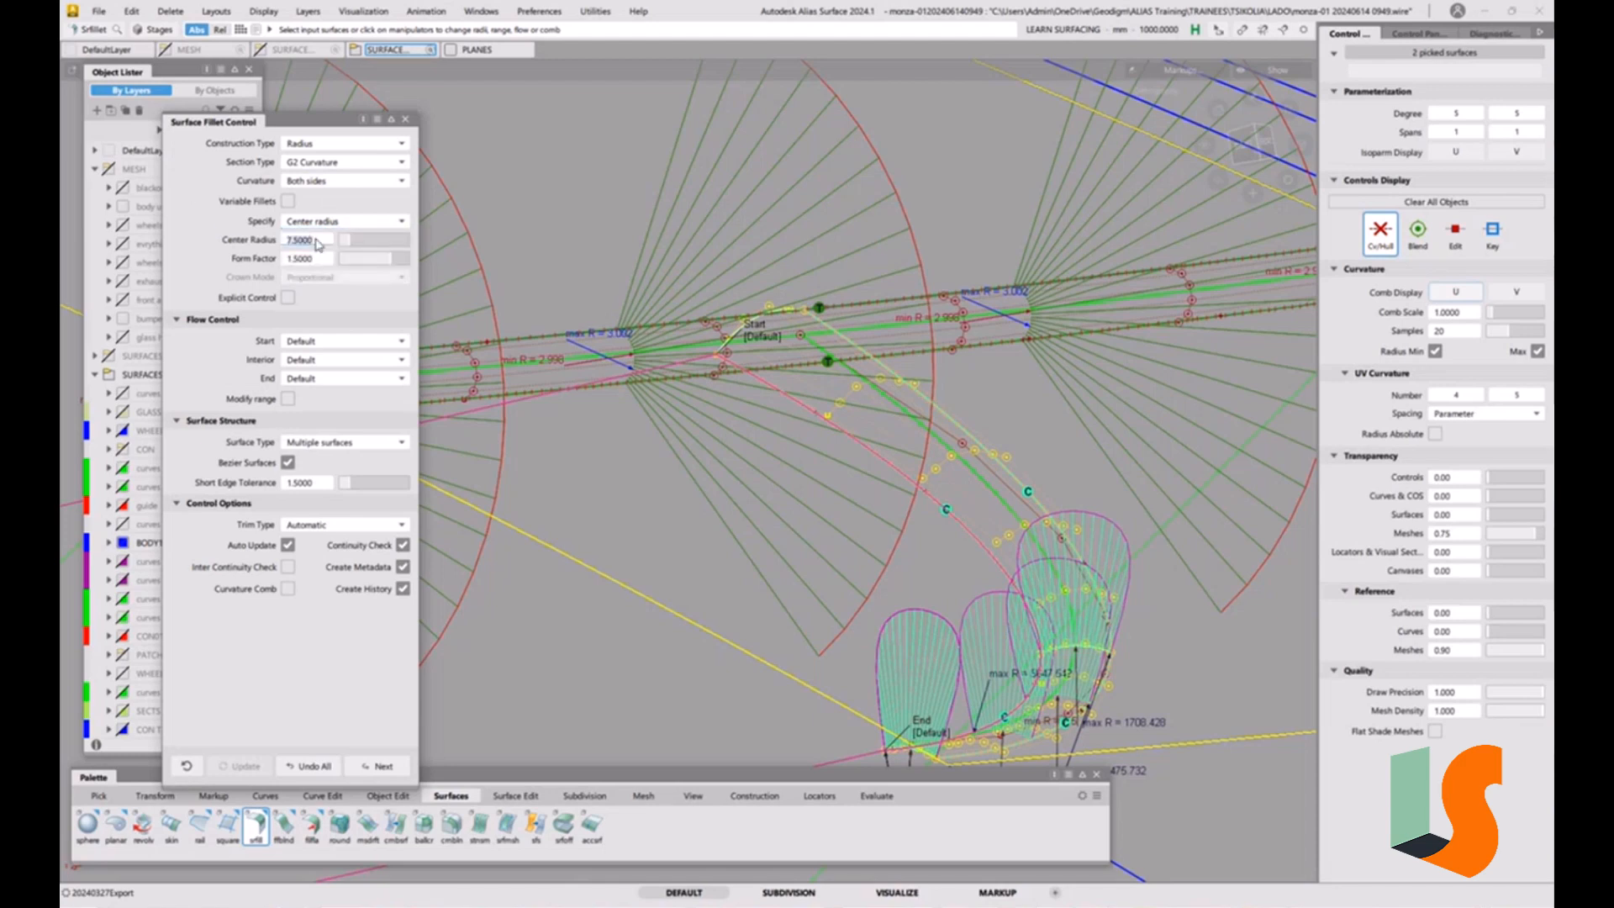
{"action": "type", "text": "3"}
{"action": "key", "text": "Return"}
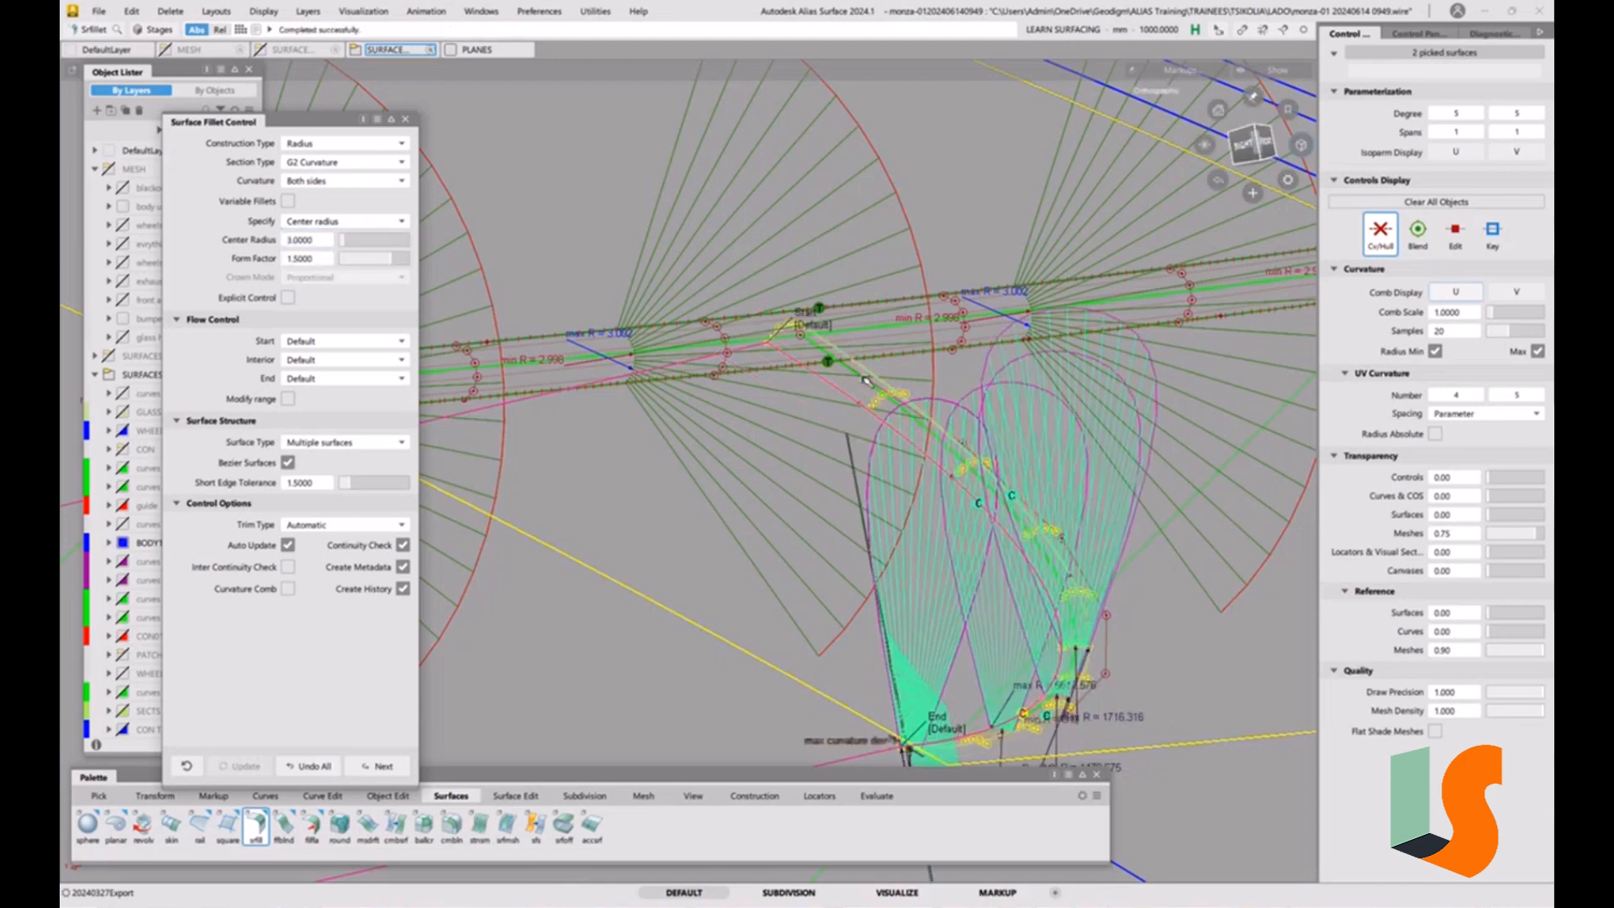
{"action": "left_click_drag", "start_coordinate": [871, 398], "coordinate": [918, 476], "text": "alt+shift"}
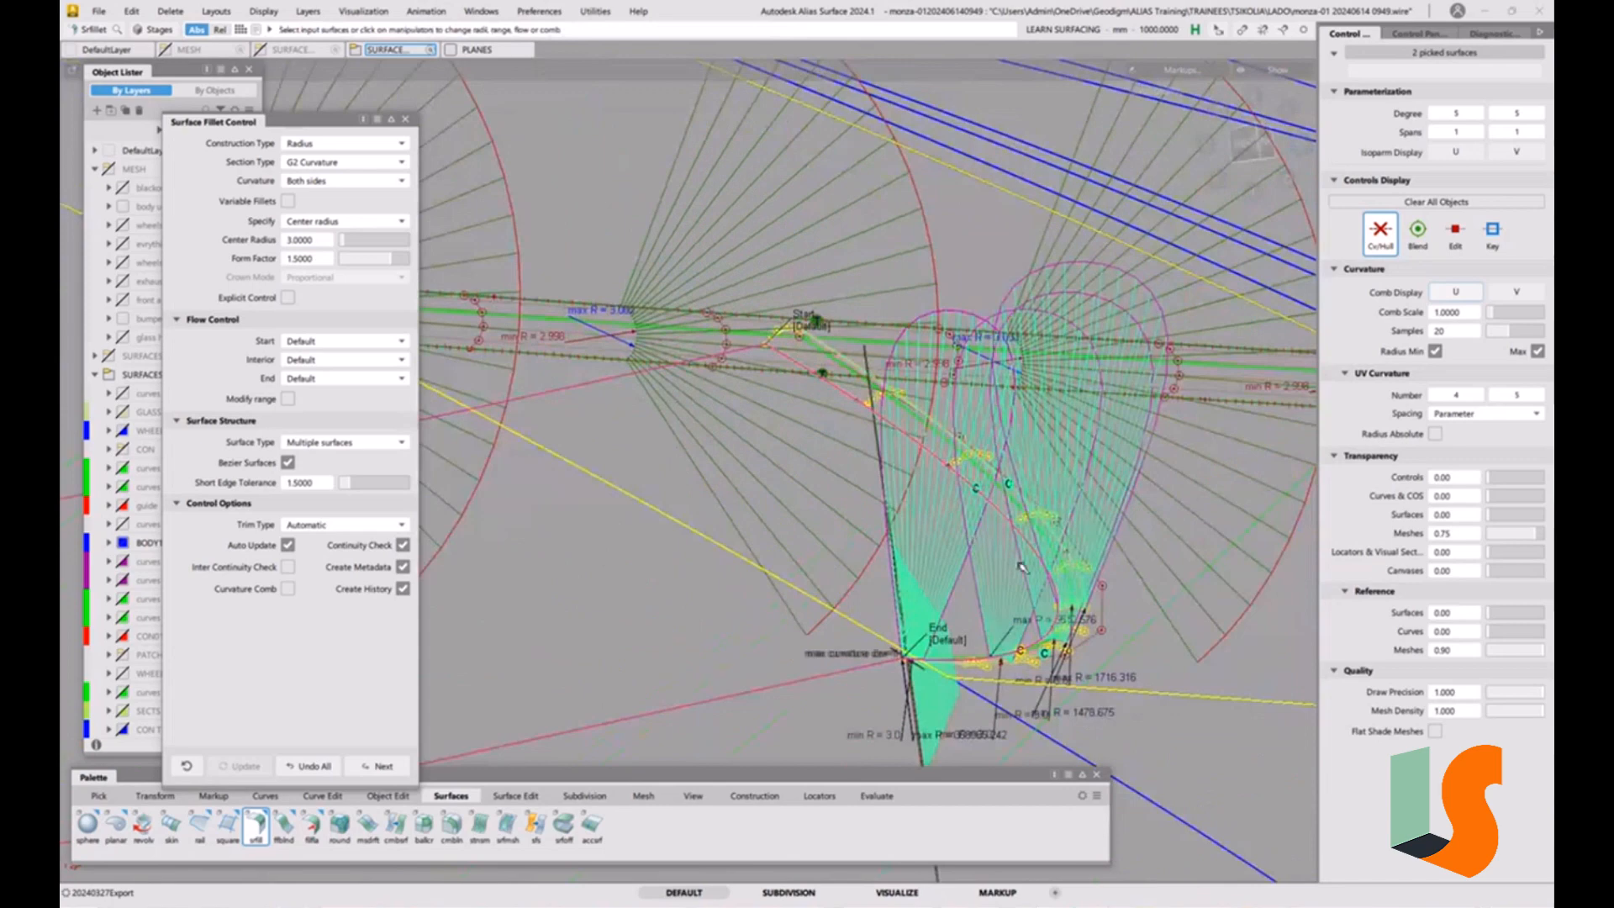
{"action": "left_click_drag", "start_coordinate": [1021, 568], "coordinate": [889, 662], "text": "alt+shift"}
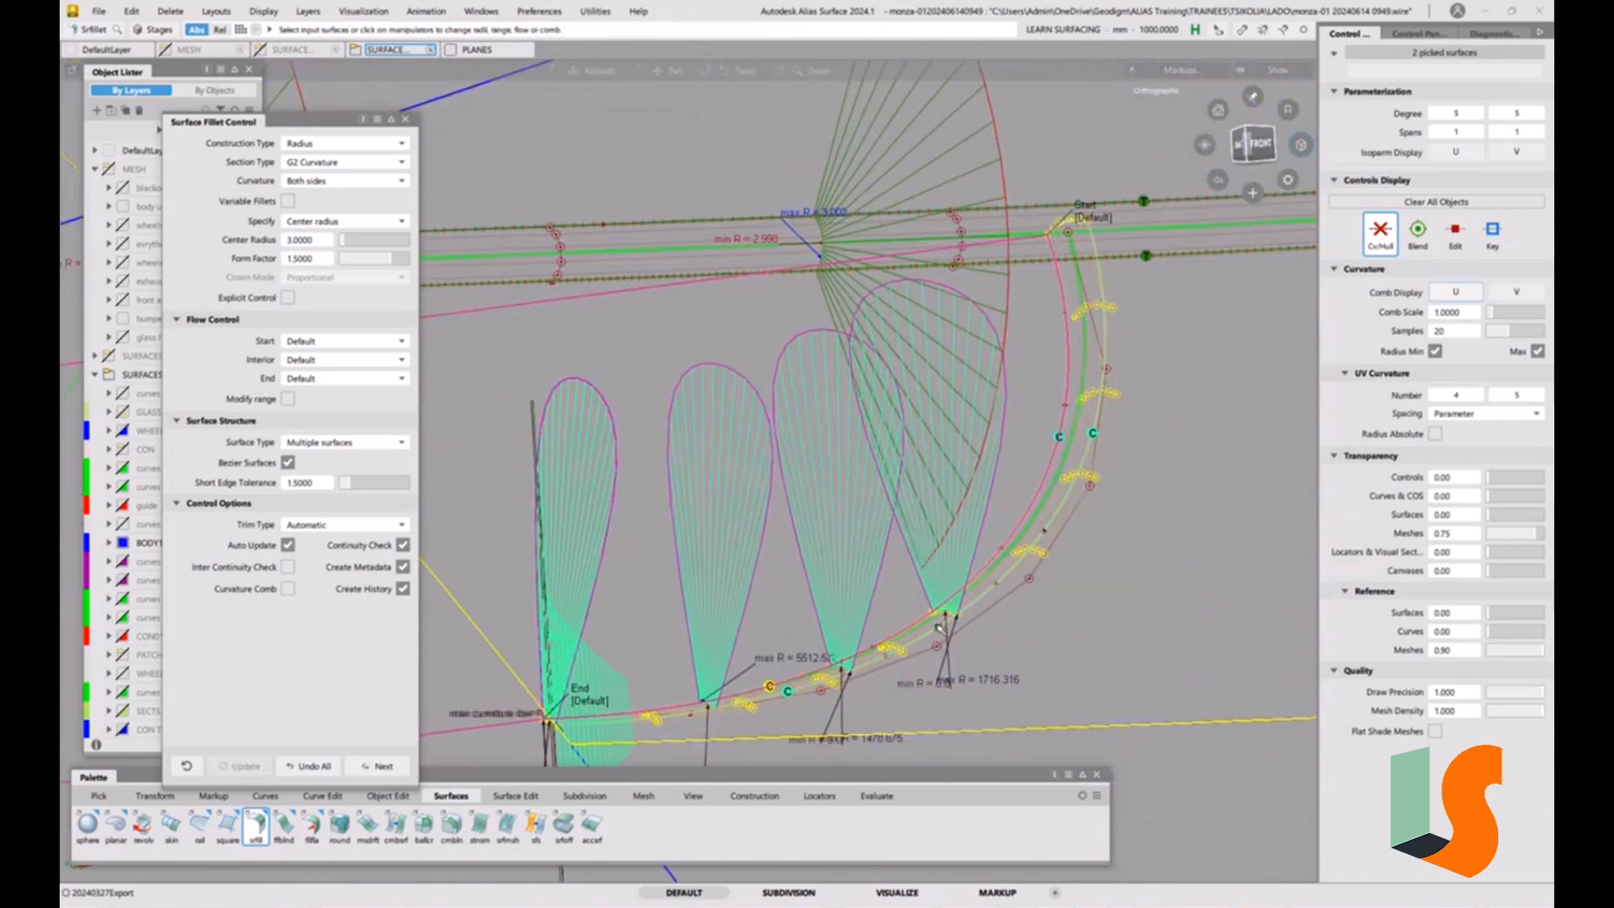
{"action": "right_click_drag", "start_coordinate": [930, 668], "coordinate": [998, 571], "text": "alt+shift"}
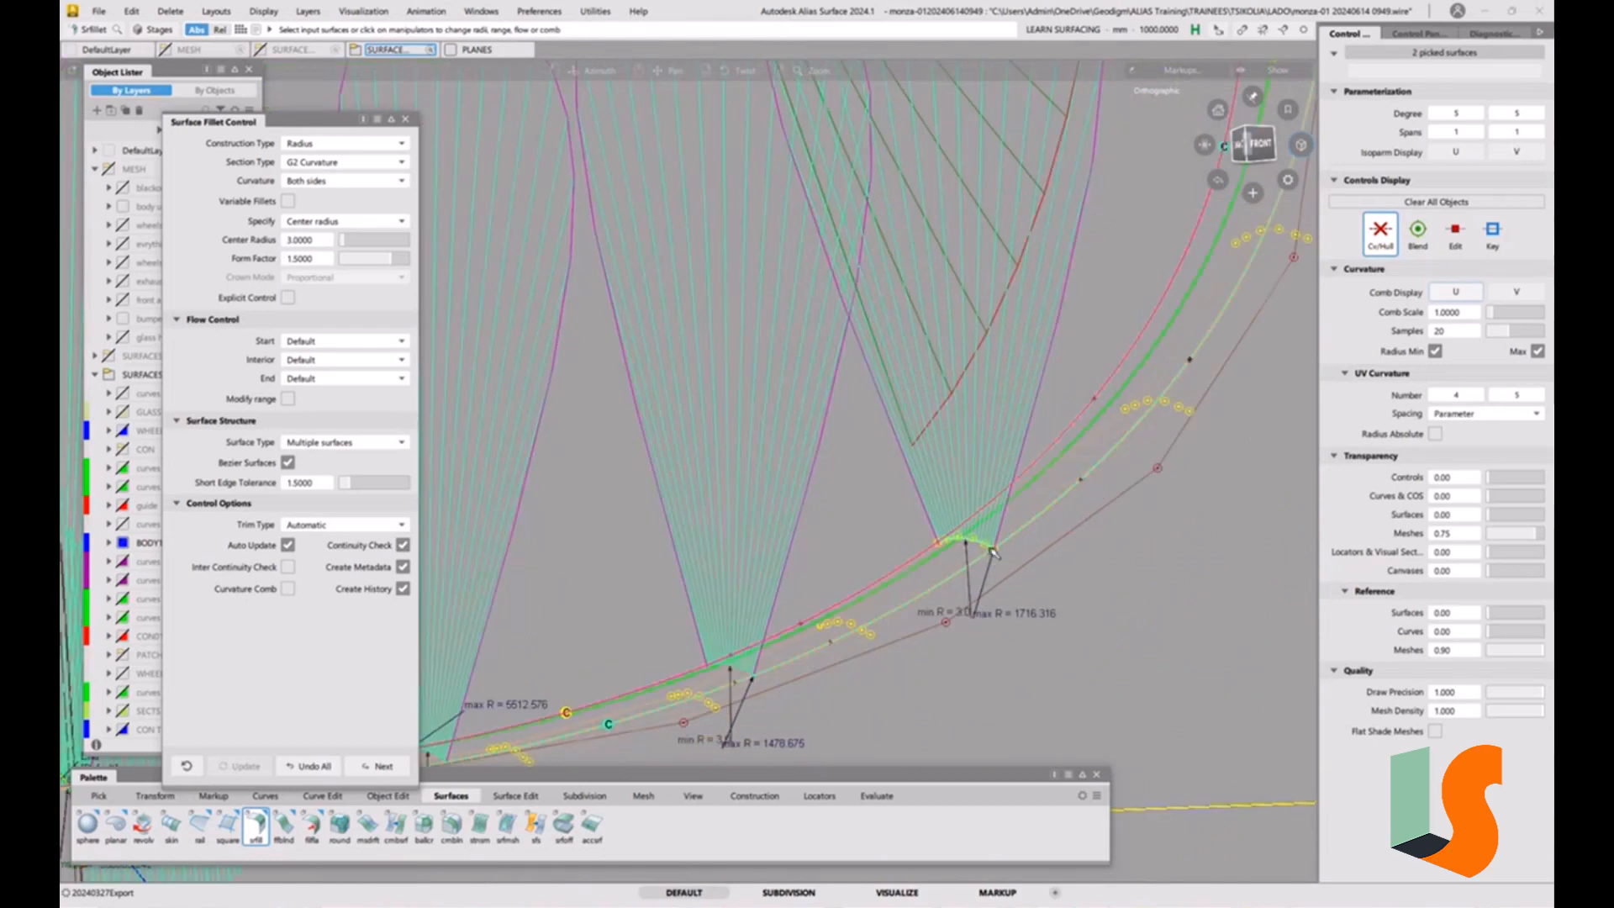
{"action": "left_click_drag", "start_coordinate": [964, 627], "coordinate": [626, 445], "text": "alt+shift"}
Try specifying the G2 fillet by Tangent offset and inspect the resulting curvature combs.
{"action": "left_click", "coordinate": [328, 223]}
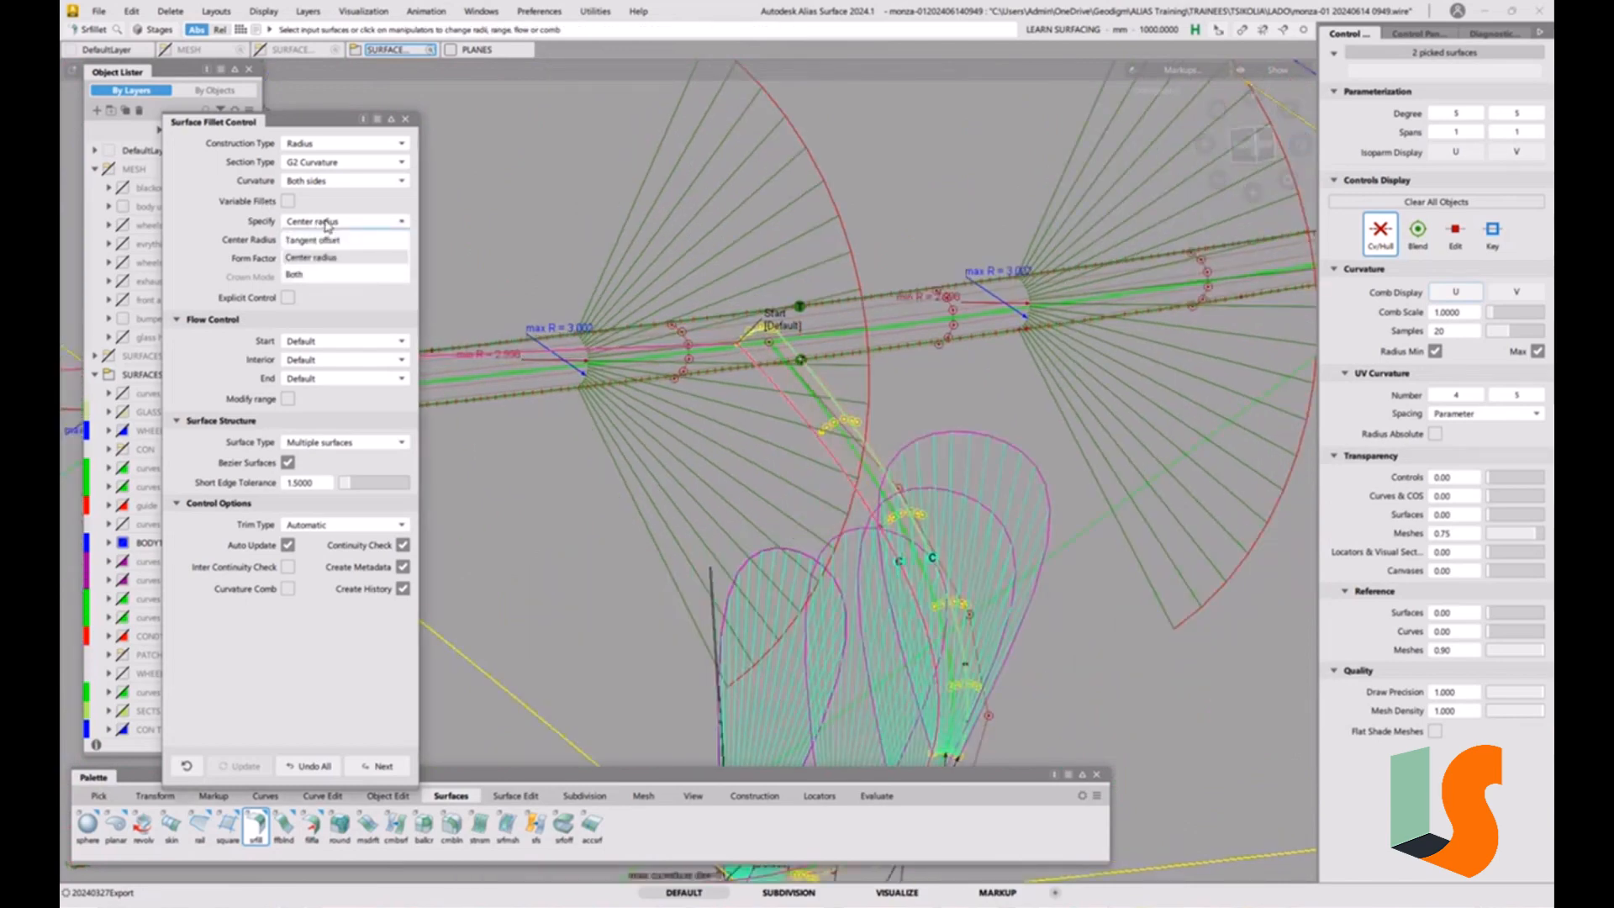
{"action": "left_click", "coordinate": [326, 241]}
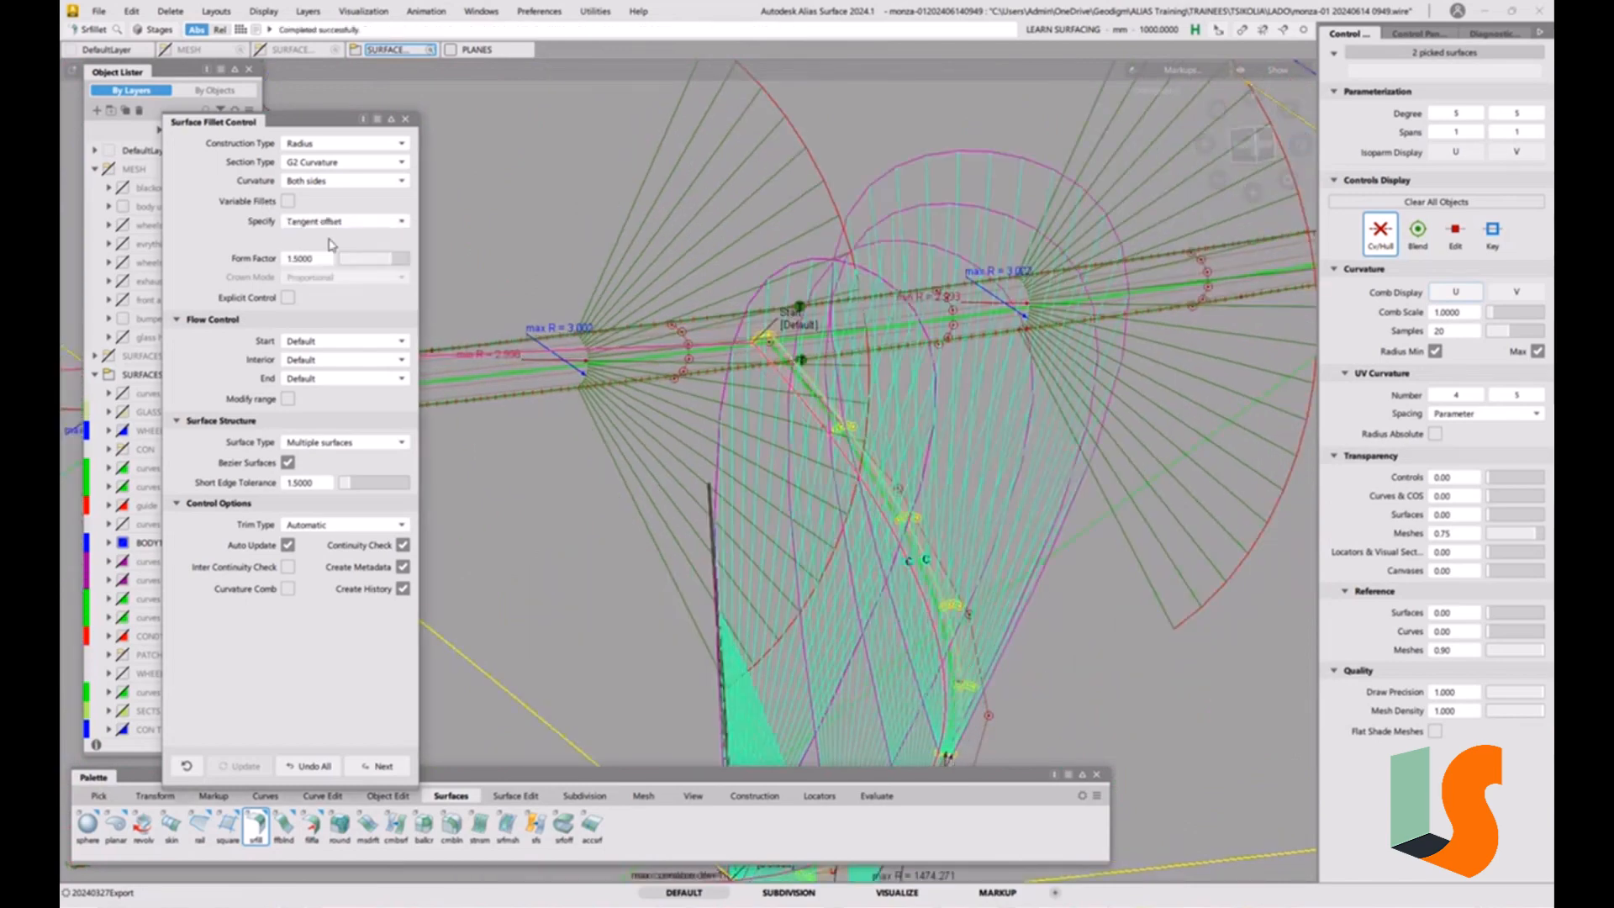
{"action": "left_click_drag", "start_coordinate": [792, 310], "coordinate": [413, 316], "text": "alt+shift"}
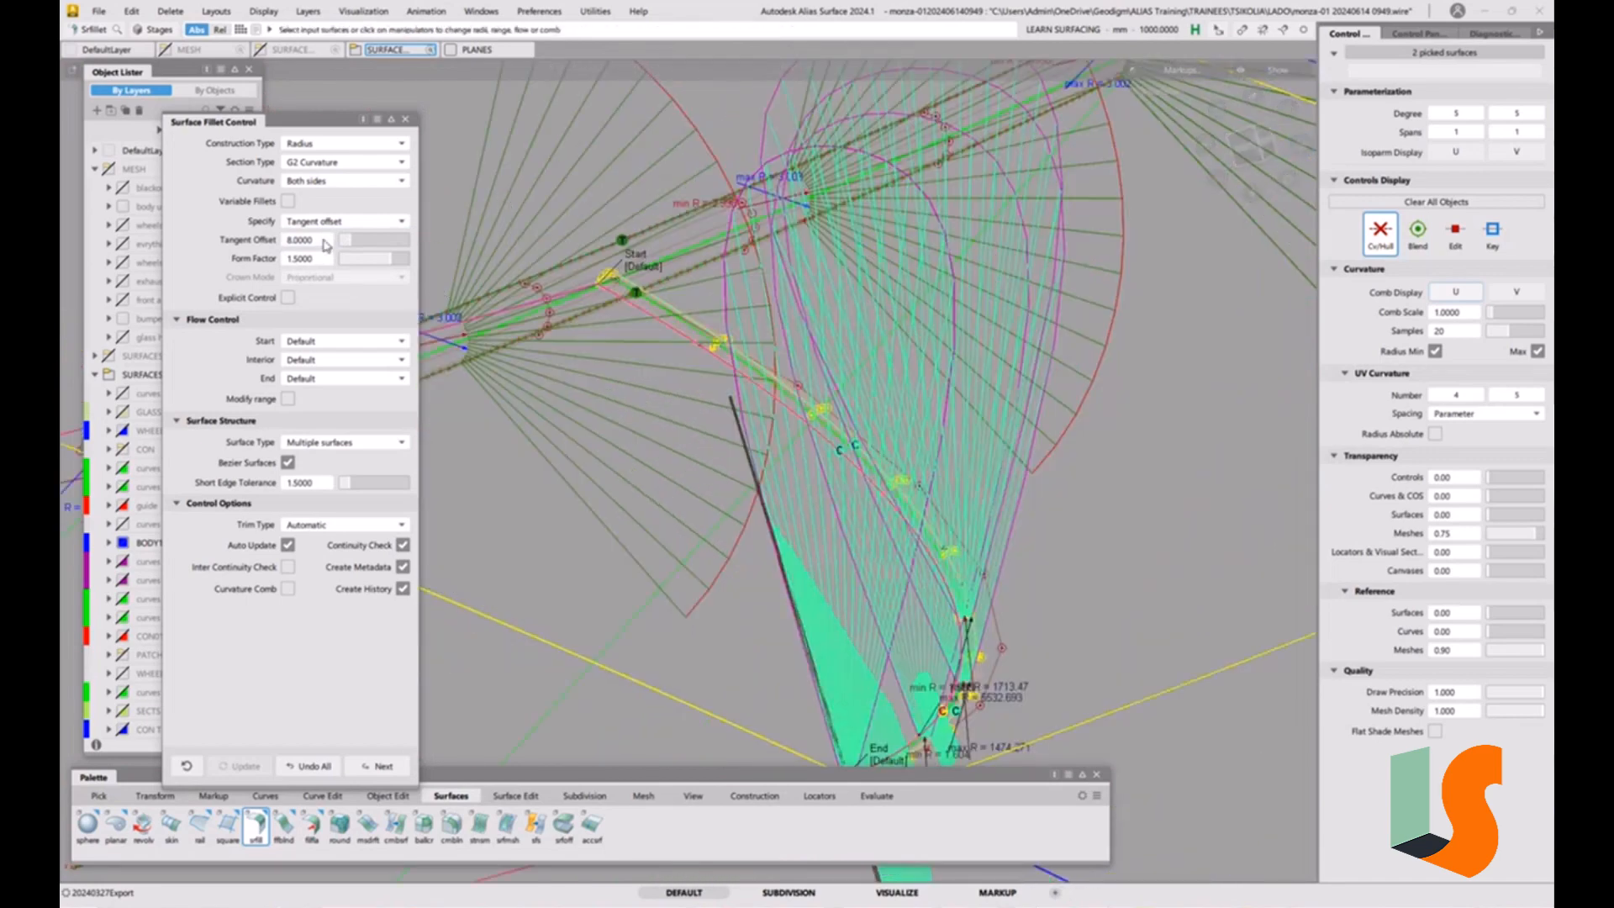
{"action": "left_click", "coordinate": [356, 225]}
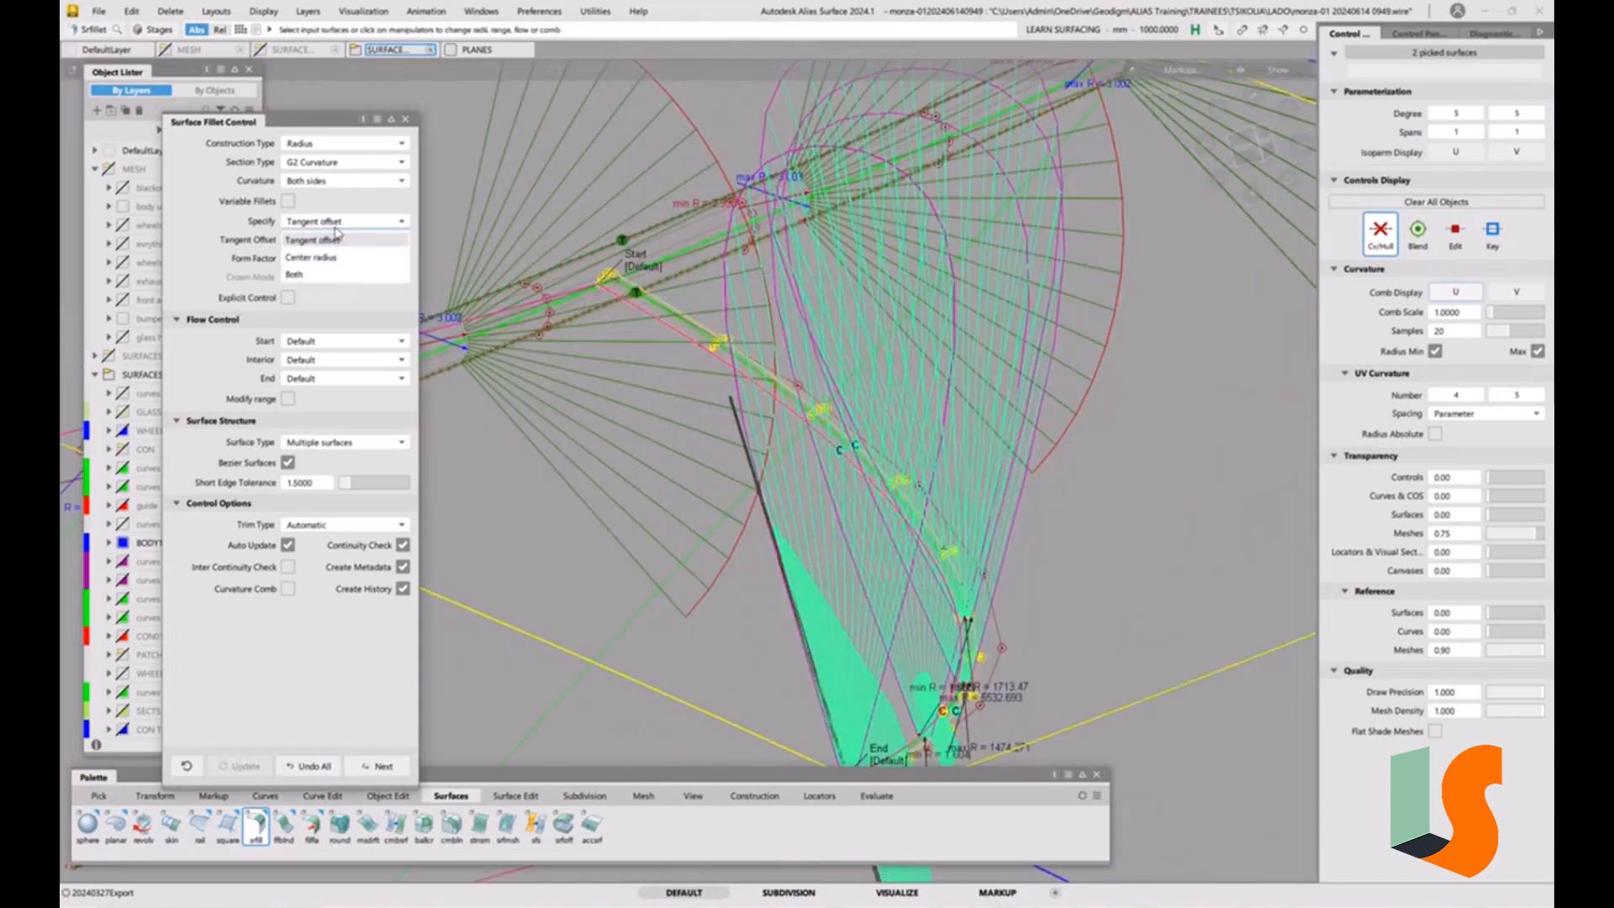
{"action": "left_click", "coordinate": [334, 212]}
Switch the G2 fillet to Arc (Chord) construction and set its form factor to 1.
{"action": "left_click", "coordinate": [343, 145]}
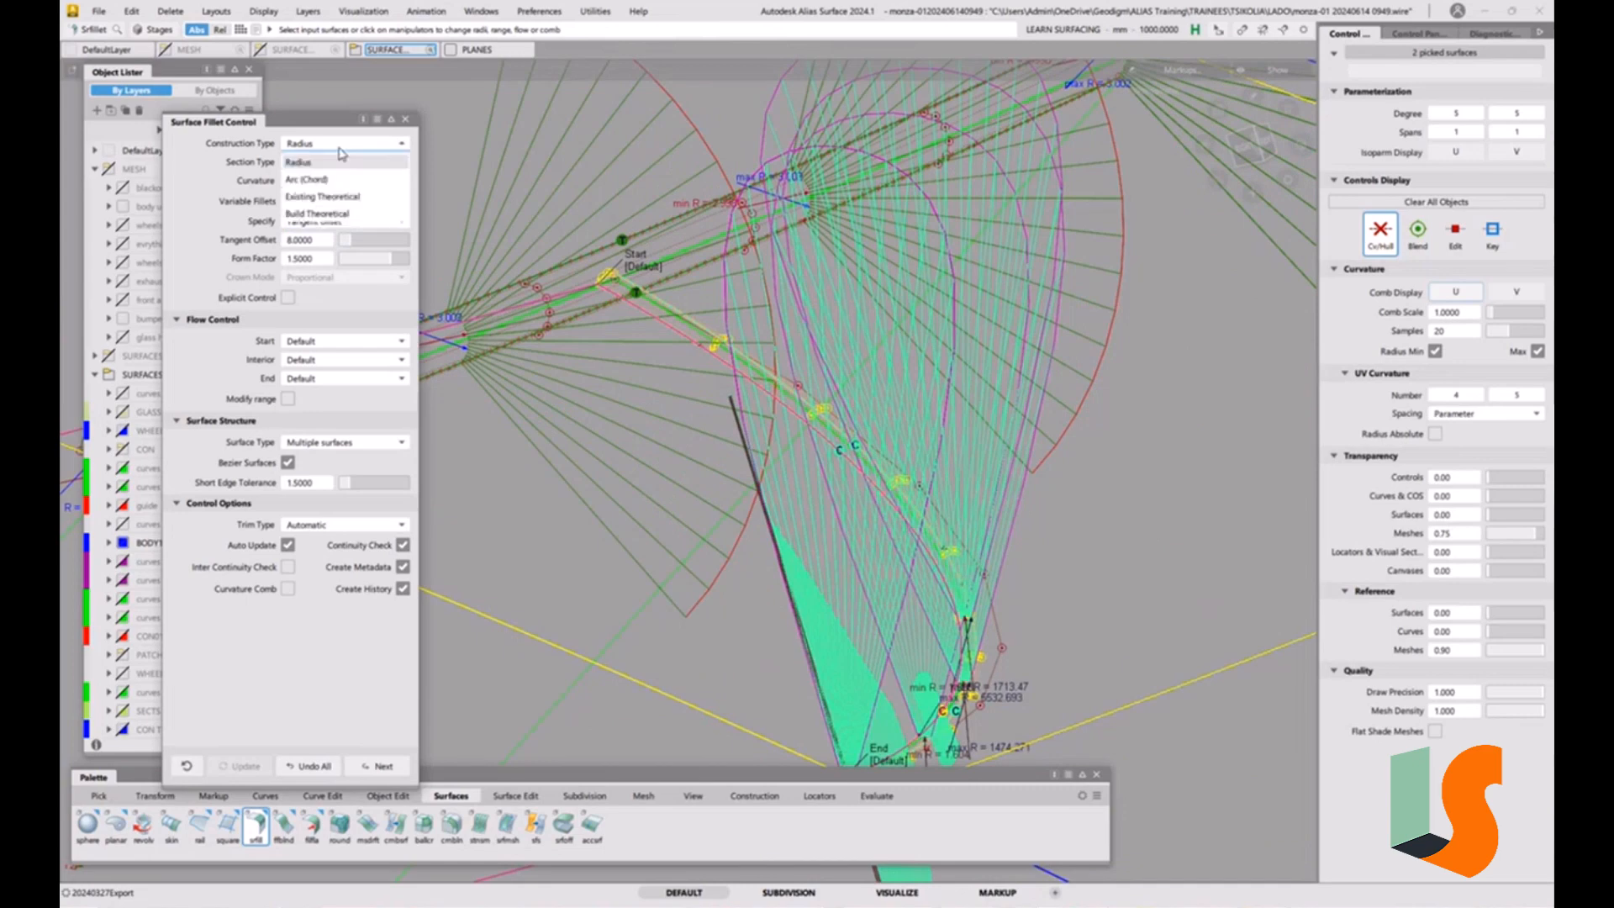
{"action": "left_click", "coordinate": [338, 181]}
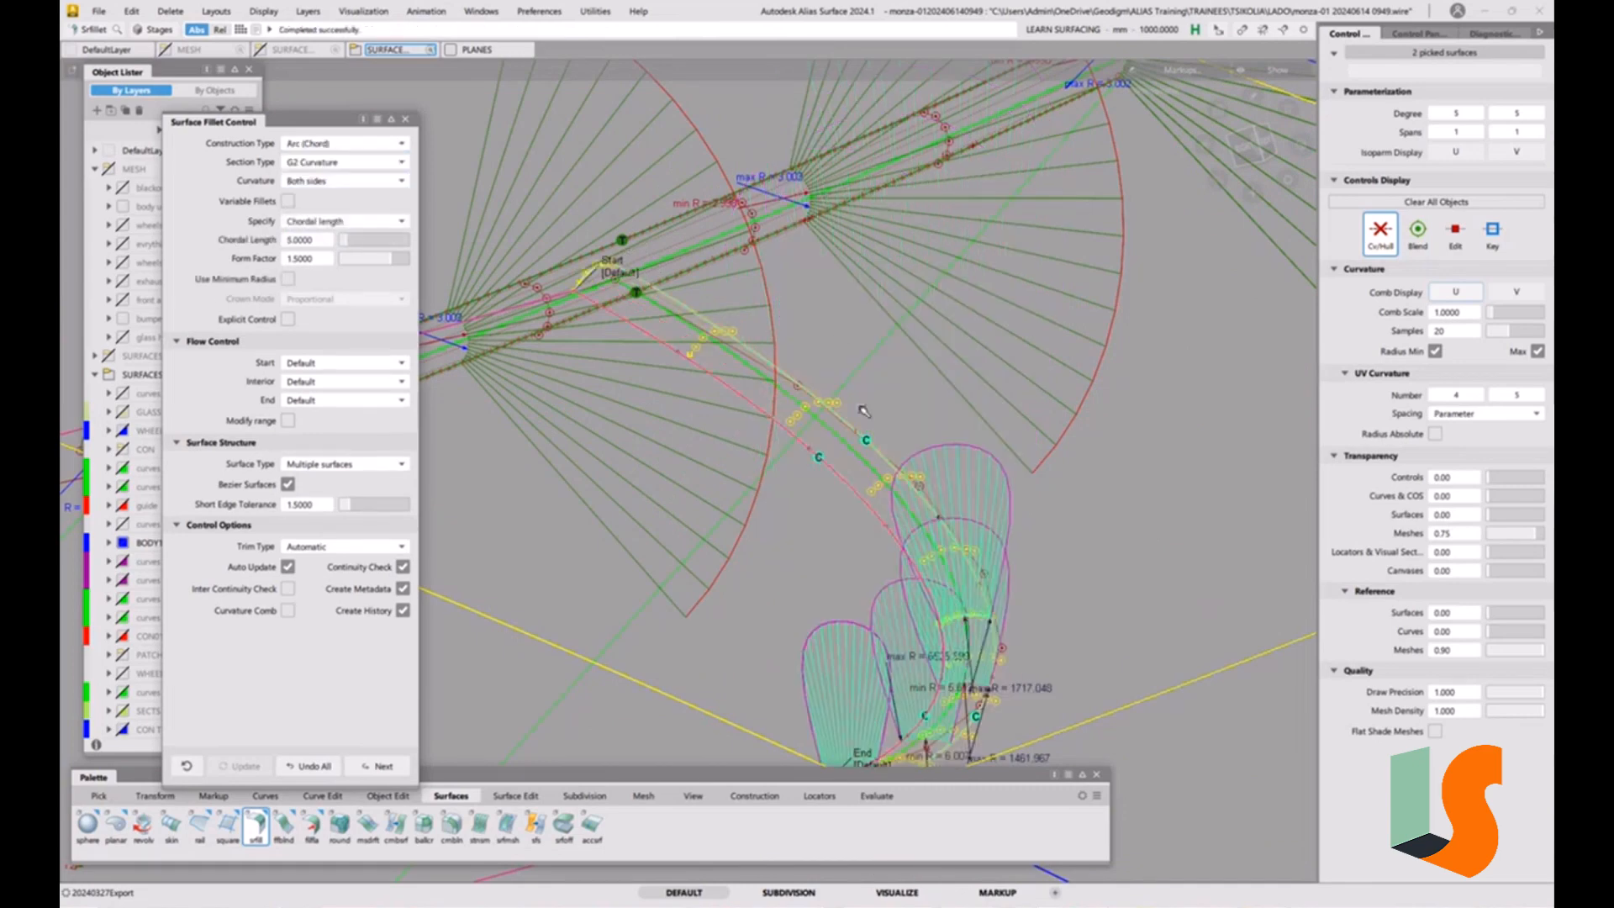
{"action": "left_click_drag", "start_coordinate": [454, 376], "coordinate": [463, 274], "text": "alt+shift"}
{"action": "left_click", "coordinate": [316, 262]}
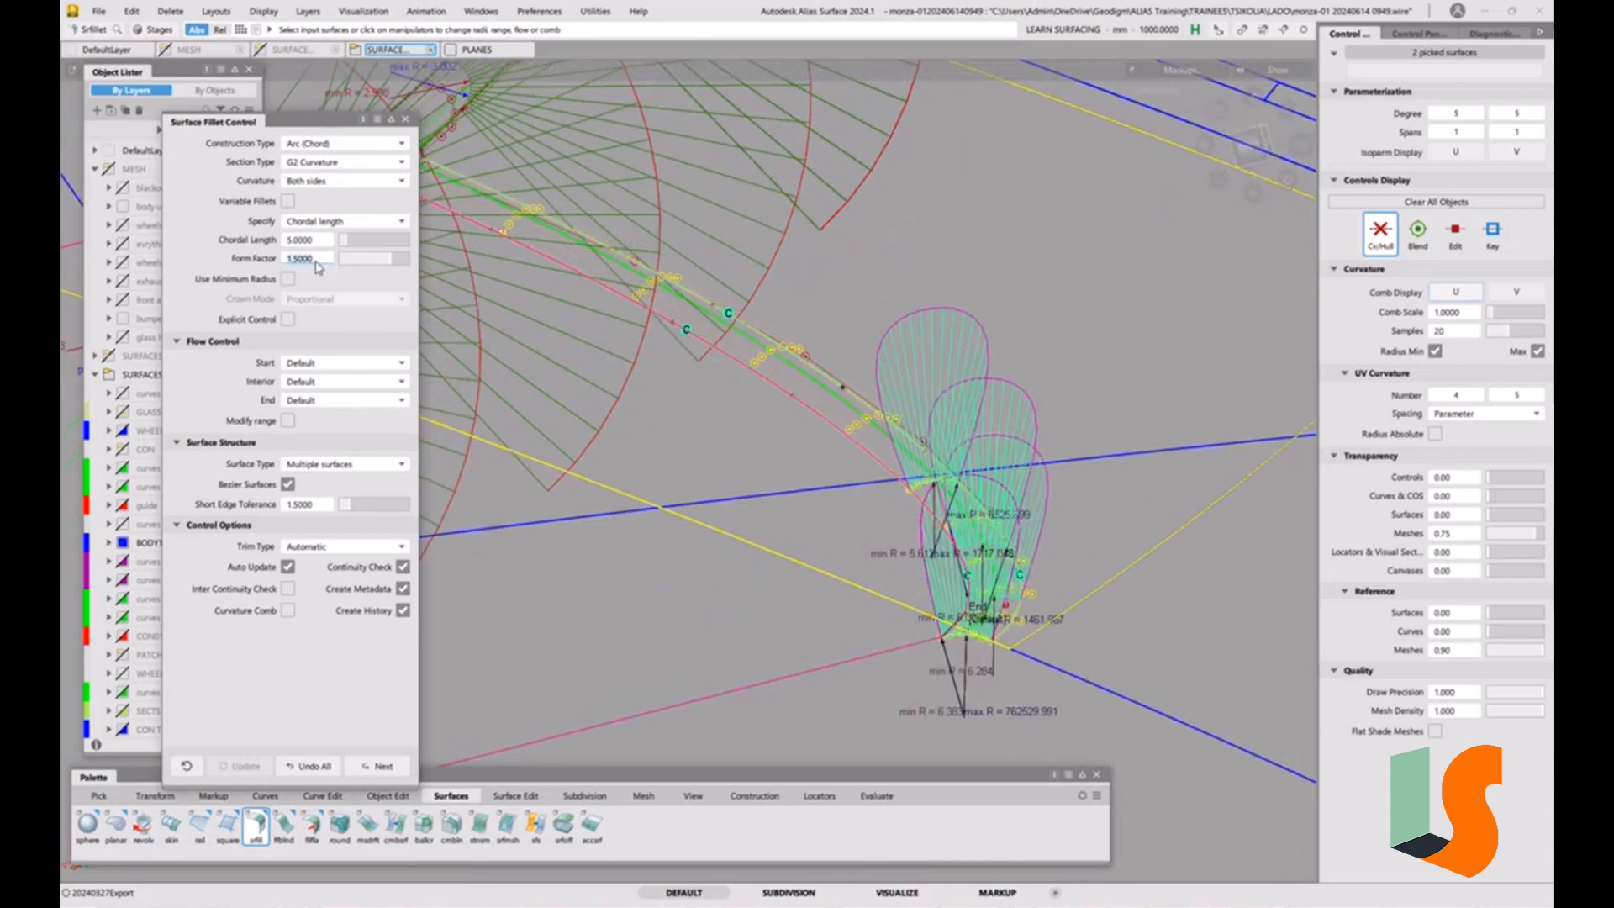
{"action": "type", "text": "1"}
{"action": "key", "text": "Return"}
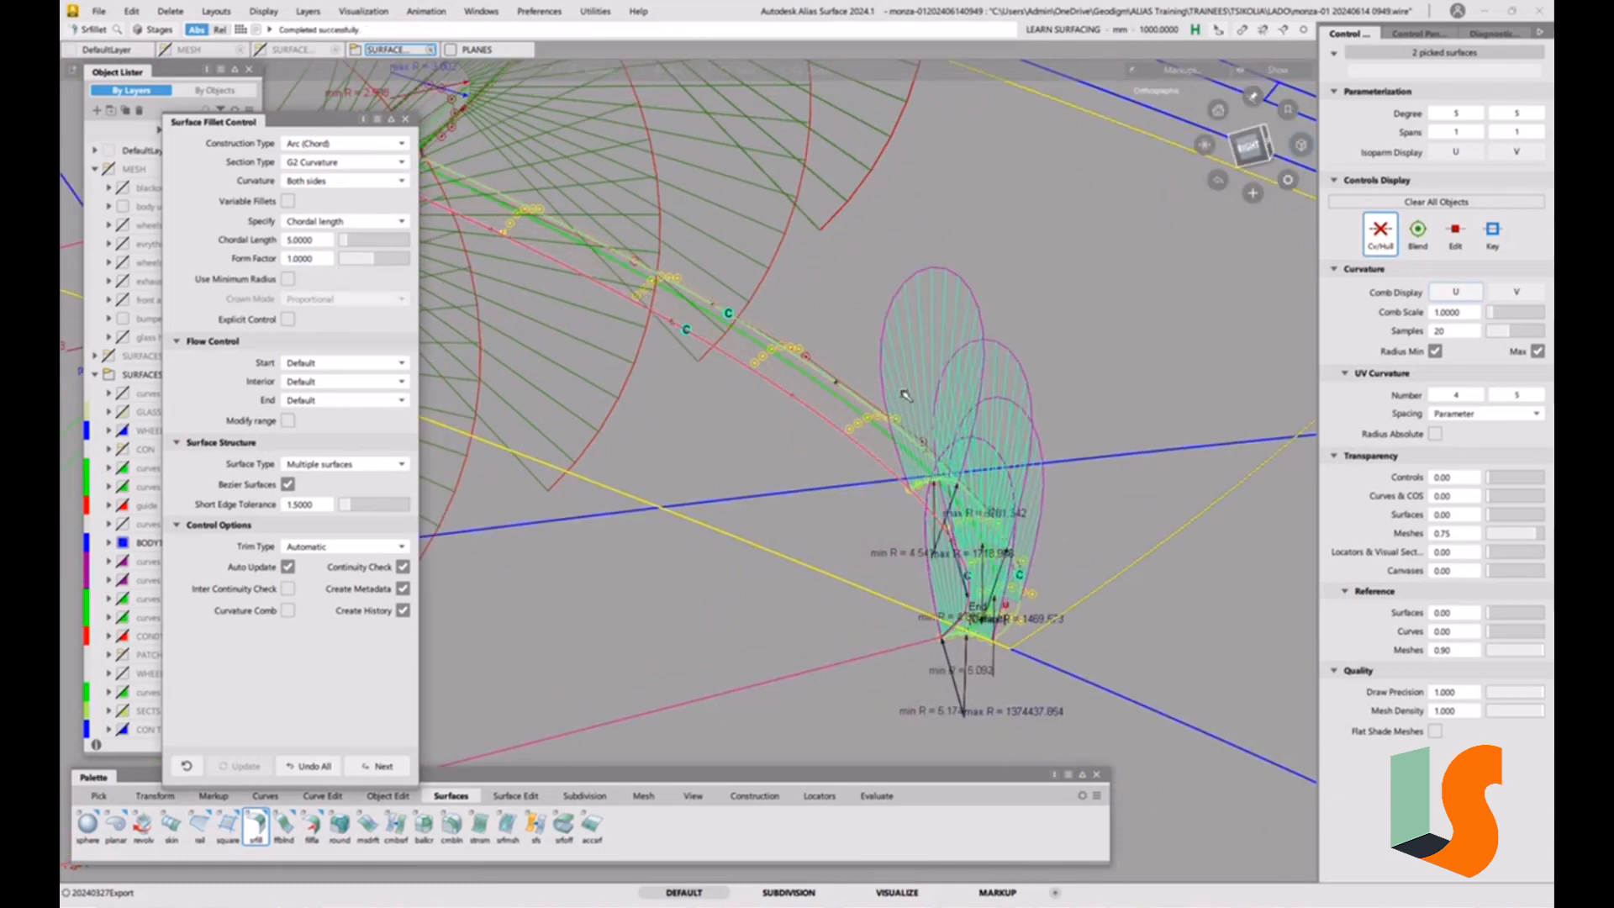
Set the fillet's chordal length to 8, checking its start edge against the adjoining radius 3 fillet.
{"action": "left_click_drag", "start_coordinate": [906, 395], "coordinate": [739, 265], "text": "alt+shift"}
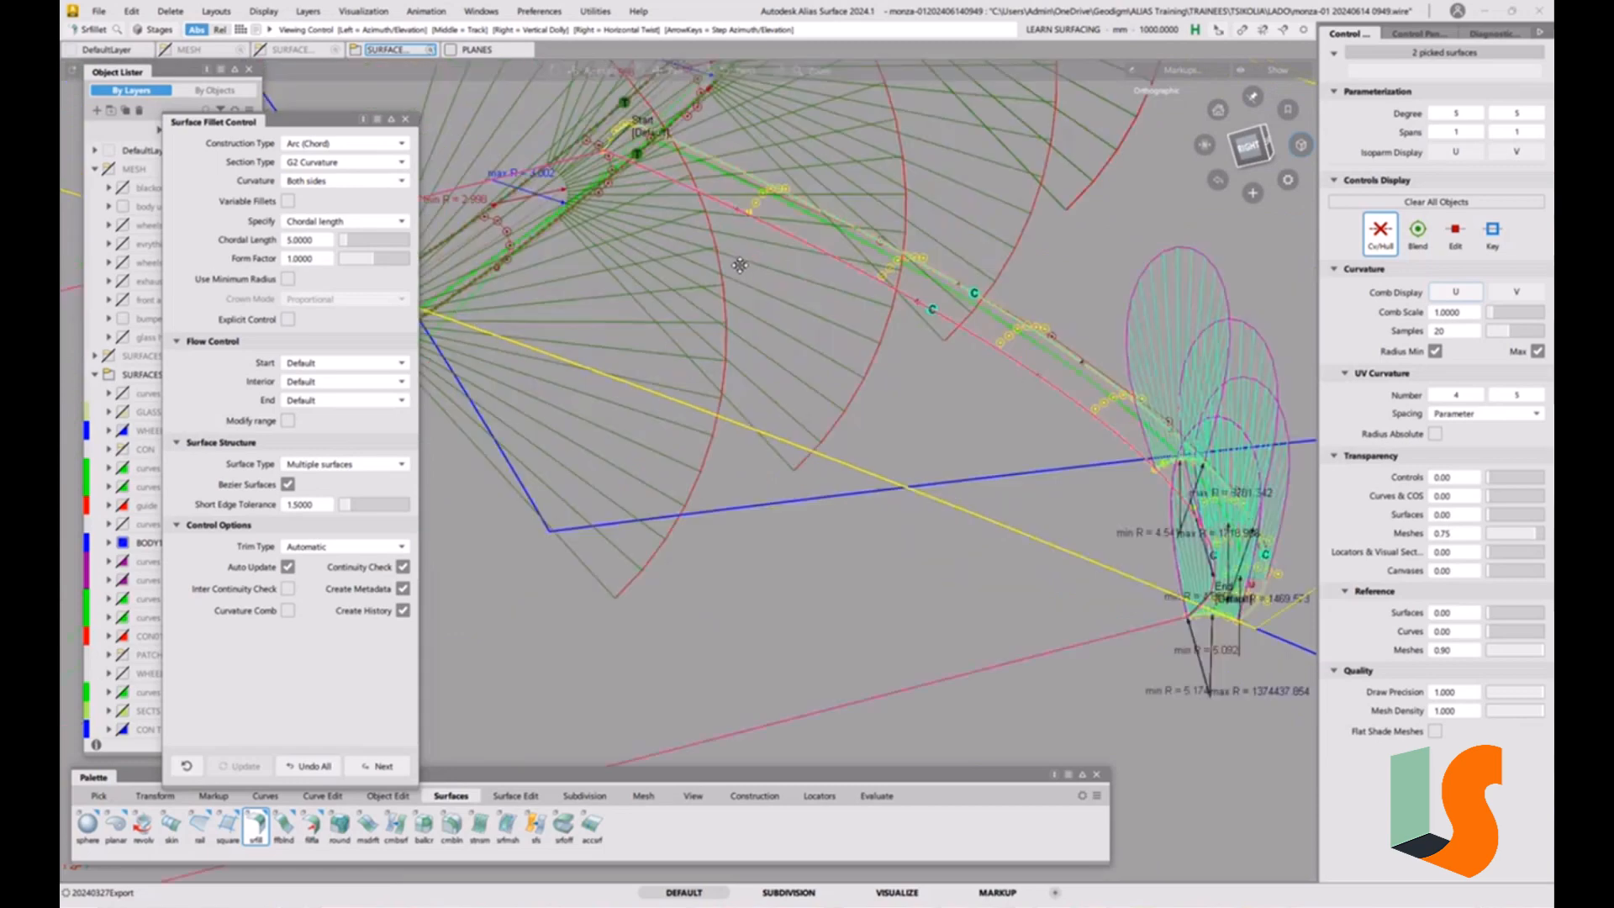
{"action": "middle_click_drag", "start_coordinate": [739, 266], "coordinate": [881, 390], "text": "alt+shift"}
{"action": "right_click_drag", "start_coordinate": [785, 244], "coordinate": [849, 252], "text": "alt+shift"}
{"action": "left_click_drag", "start_coordinate": [849, 252], "coordinate": [795, 231], "text": "alt+shift"}
{"action": "right_click_drag", "start_coordinate": [794, 231], "coordinate": [841, 240], "text": "alt+shift"}
{"action": "left_click_drag", "start_coordinate": [840, 240], "coordinate": [832, 330], "text": "alt+shift"}
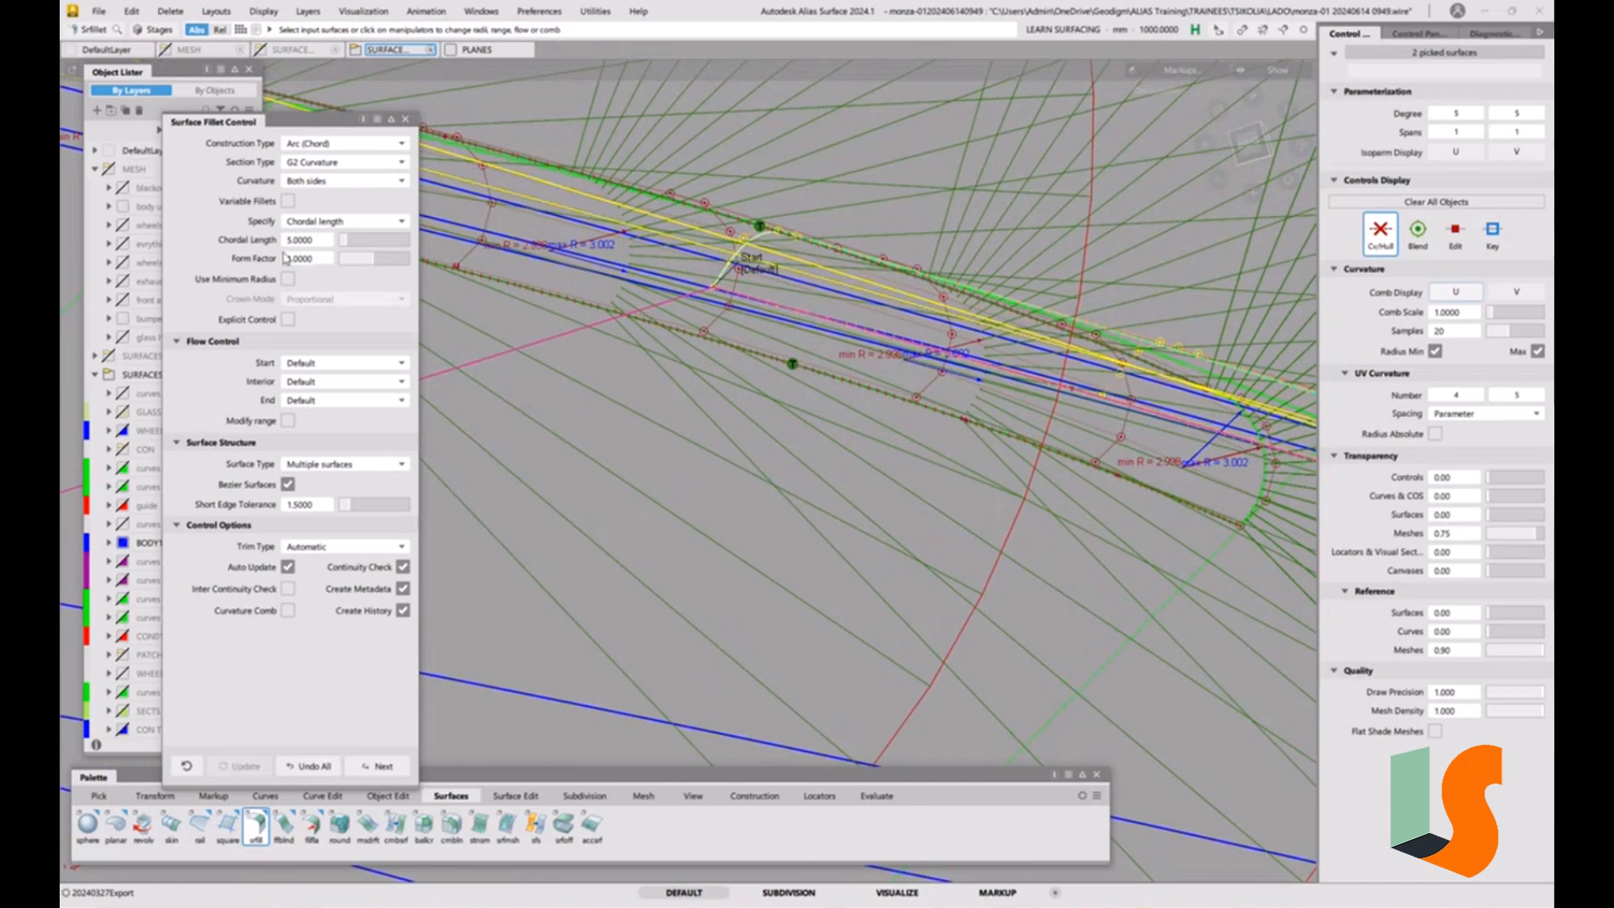
{"action": "left_click", "coordinate": [320, 242]}
{"action": "type", "text": "8"}
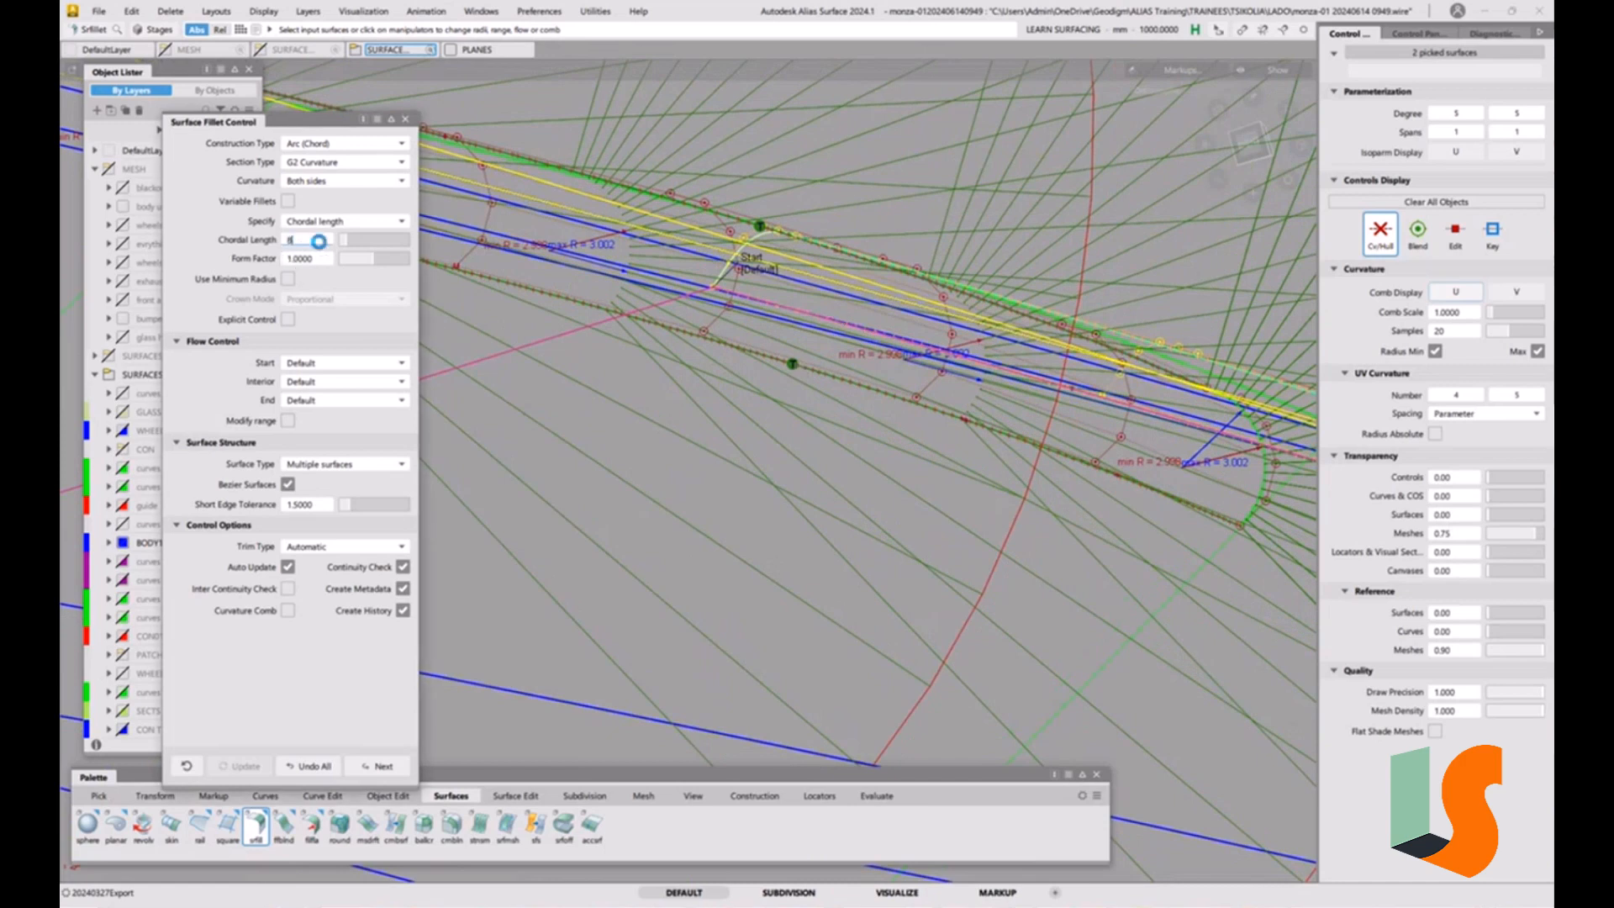
{"action": "key", "text": "Return"}
Try chordal lengths of 10 and 9 on the fillet and return it to 8.
{"action": "left_click", "coordinate": [320, 246]}
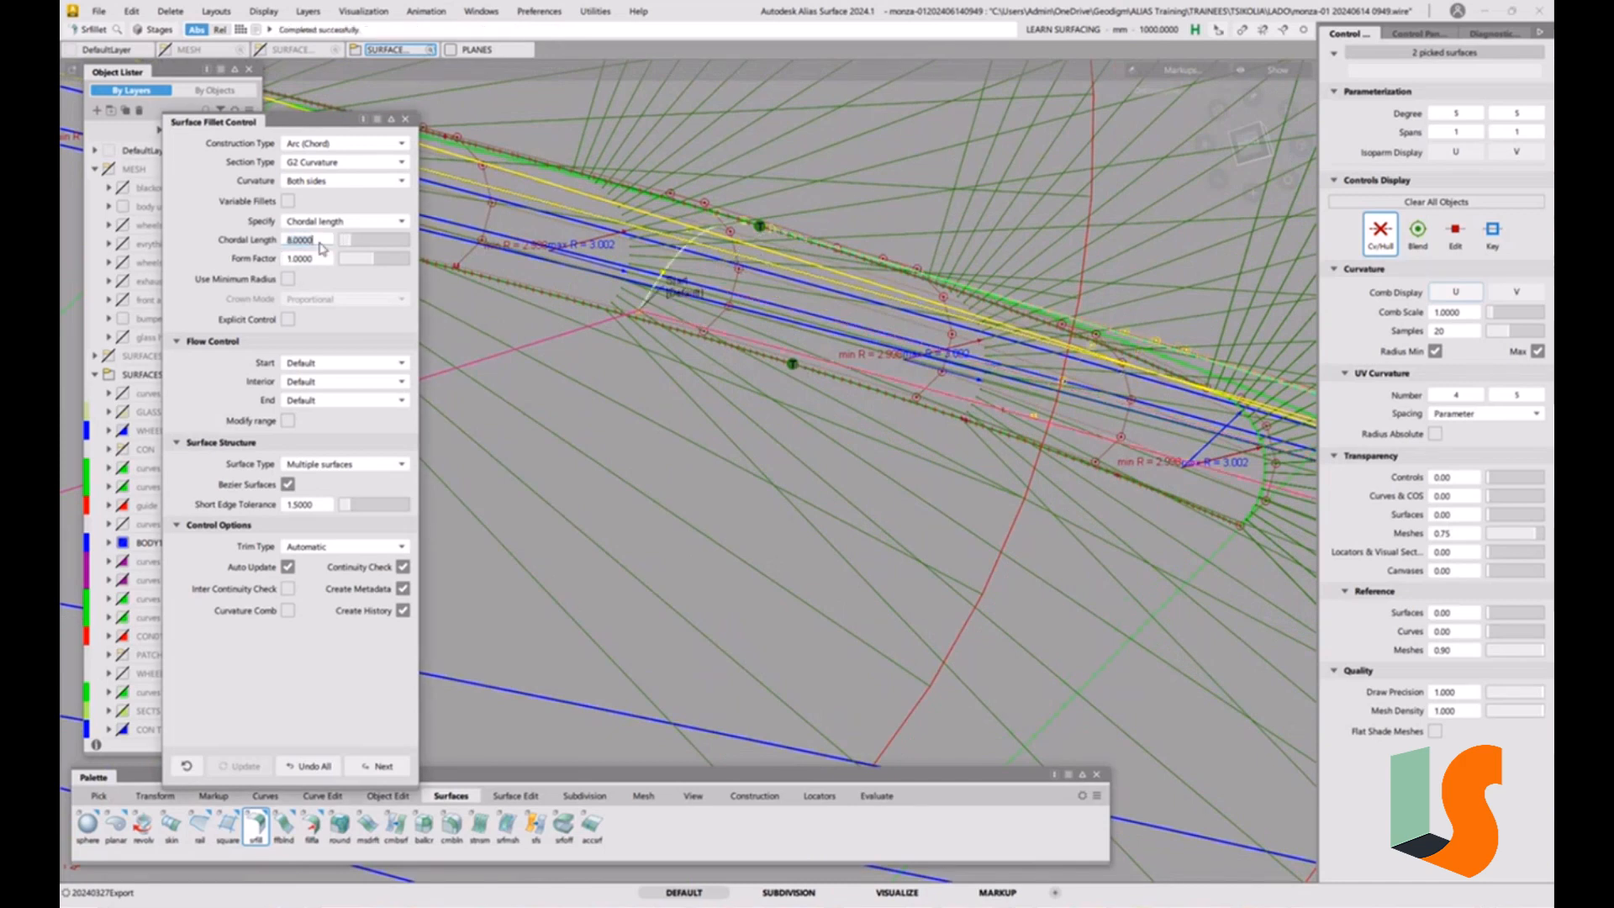
{"action": "type", "text": "10"}
{"action": "key", "text": "Return"}
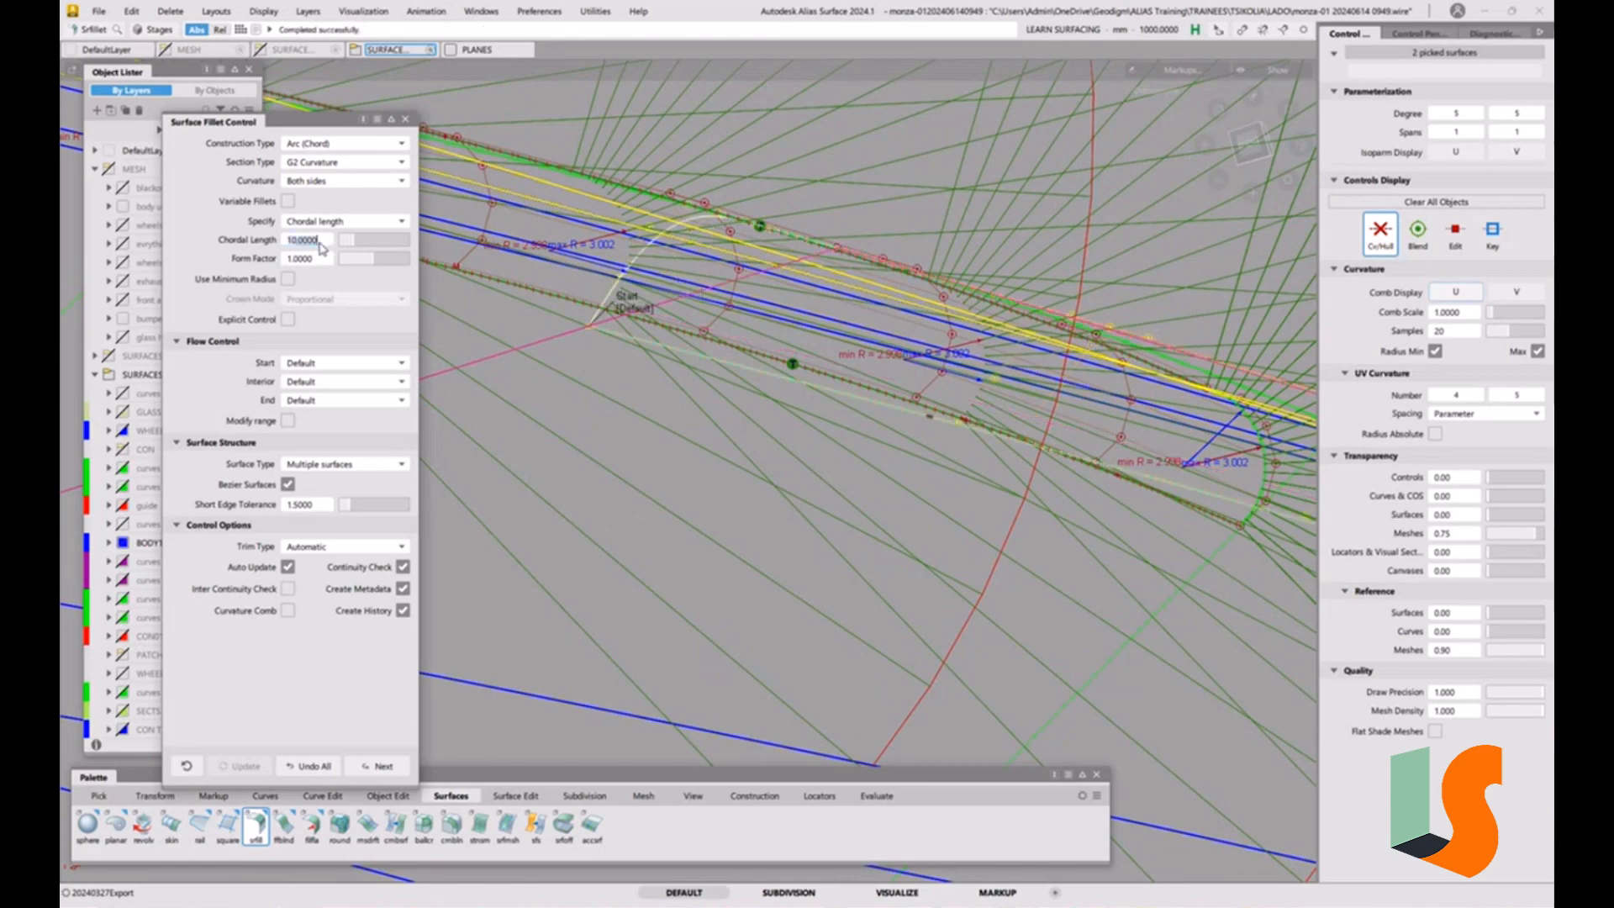
{"action": "type", "text": "9"}
{"action": "key", "text": "Return"}
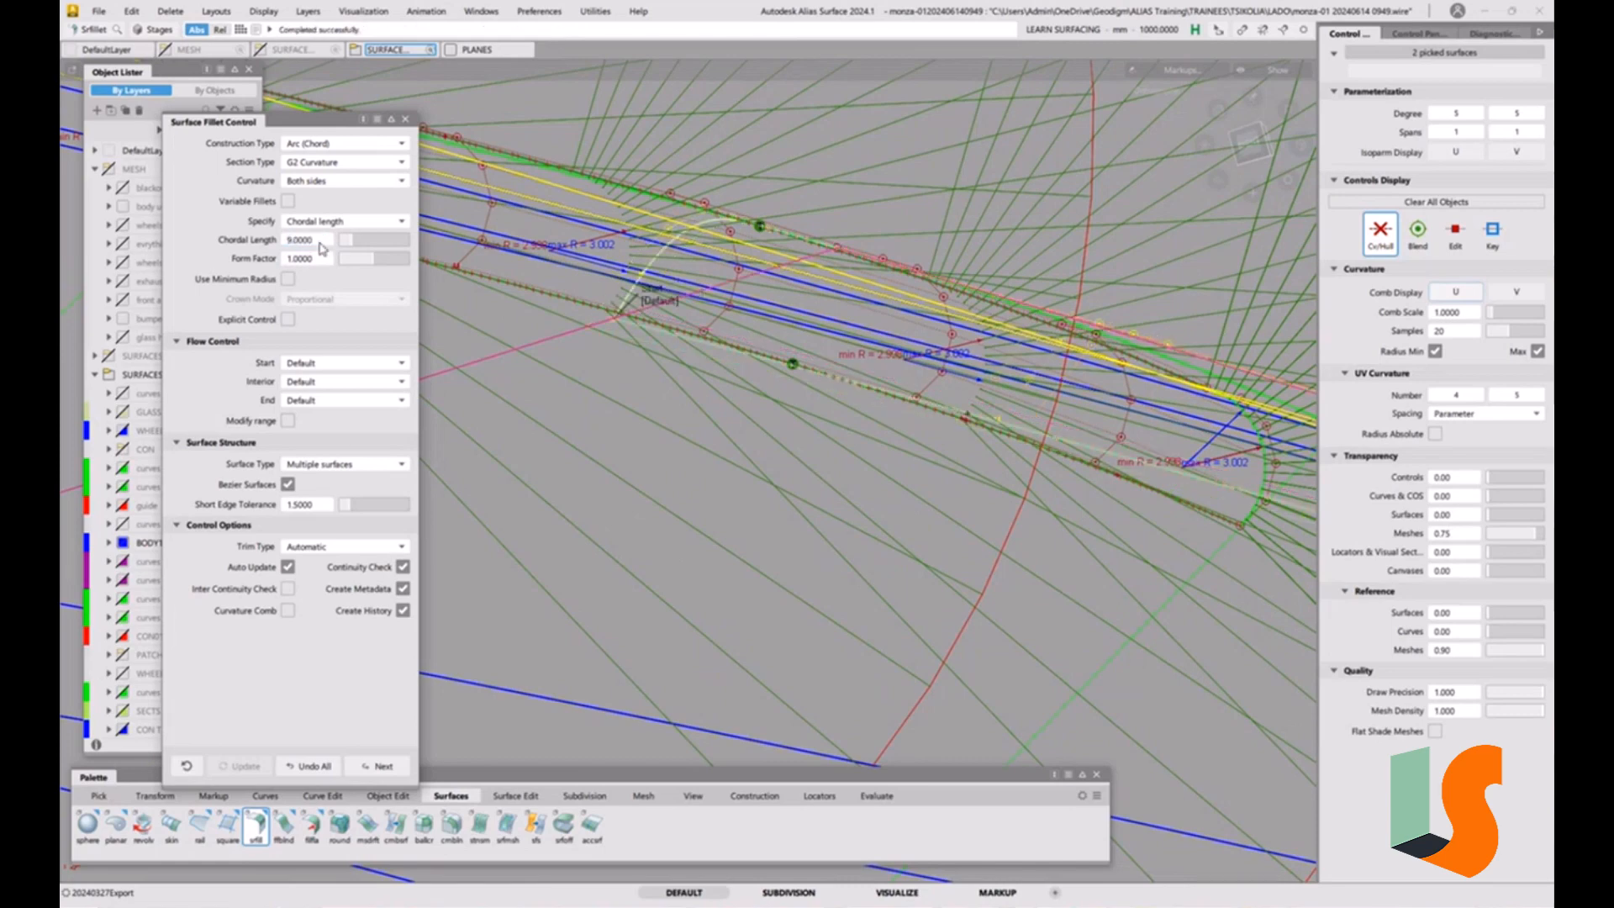
{"action": "double_click", "coordinate": [311, 242]}
{"action": "type", "text": "8"}
{"action": "key", "text": "Return"}
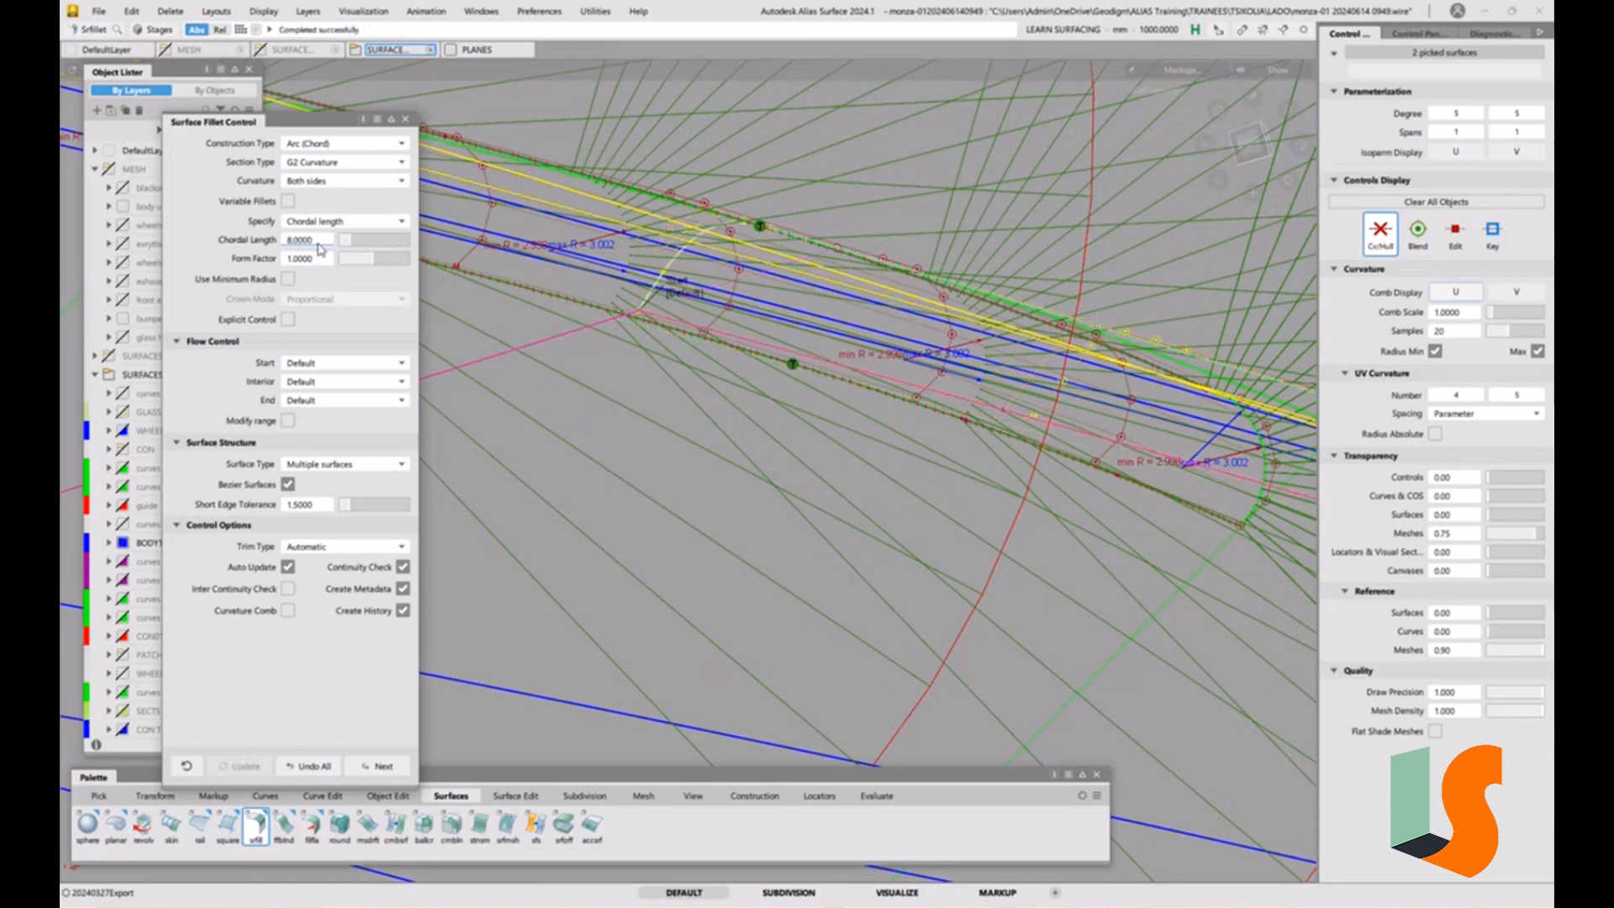
Examine the chord fillet's curvature combs and its meeting with the radius 3 fillet from several angles.
{"action": "left_click_drag", "start_coordinate": [638, 310], "coordinate": [707, 302], "text": "alt+shift"}
{"action": "middle_click_drag", "start_coordinate": [707, 302], "coordinate": [441, 111], "text": "alt+shift"}
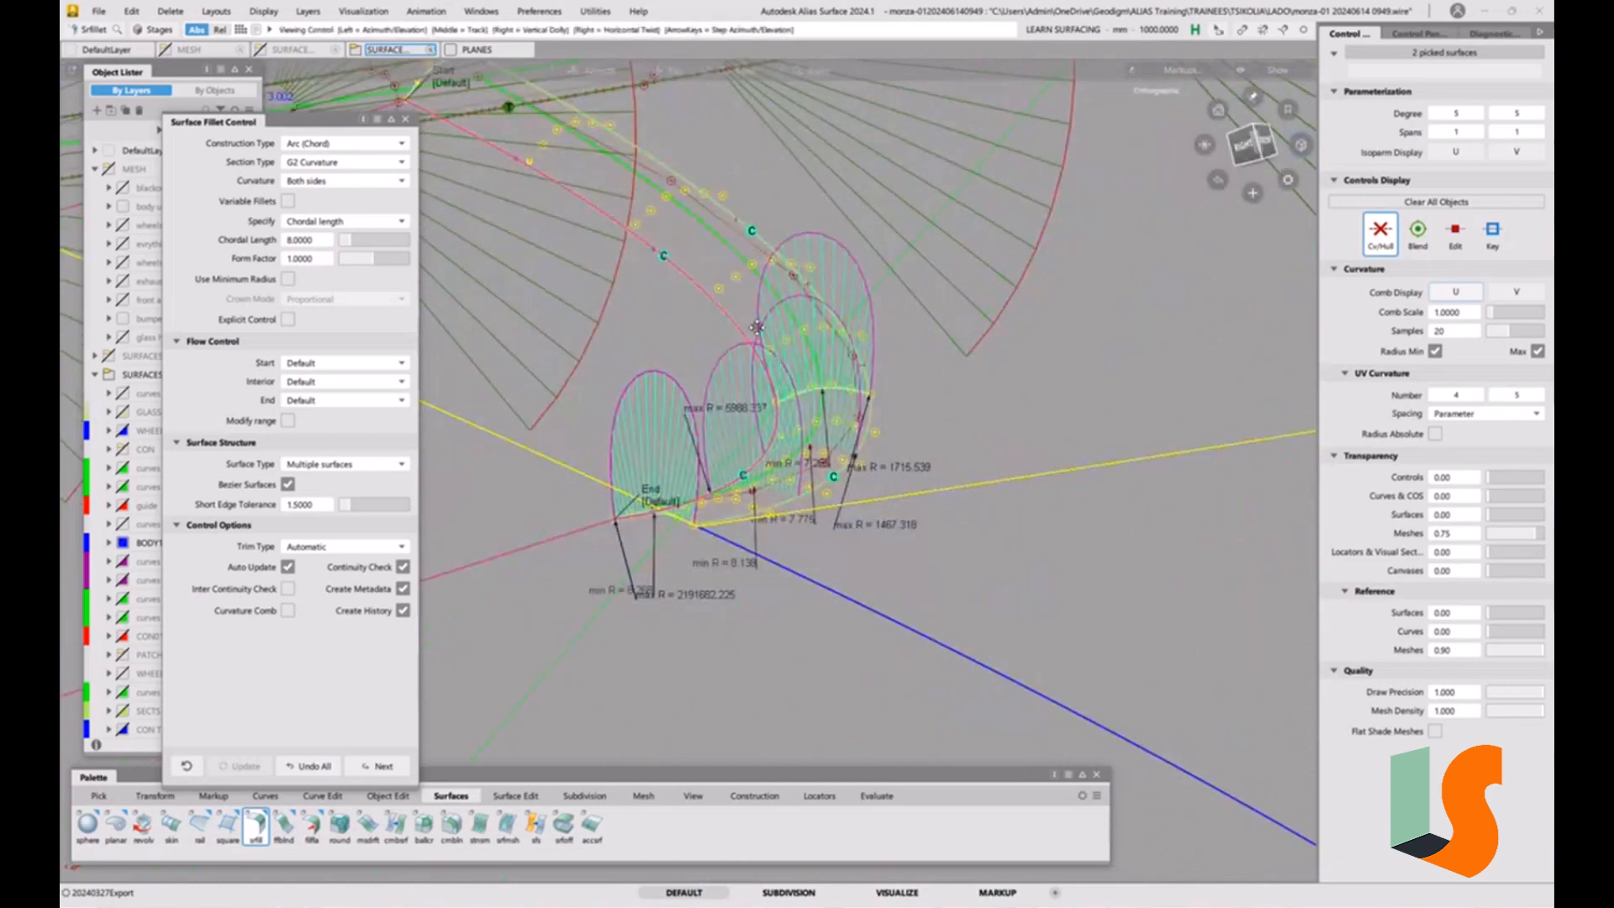
{"action": "middle_click_drag", "start_coordinate": [707, 345], "coordinate": [658, 281], "text": "alt+shift"}
{"action": "right_click_drag", "start_coordinate": [611, 507], "coordinate": [737, 412], "text": "alt+shift"}
{"action": "middle_click_drag", "start_coordinate": [784, 391], "coordinate": [844, 500], "text": "alt+shift"}
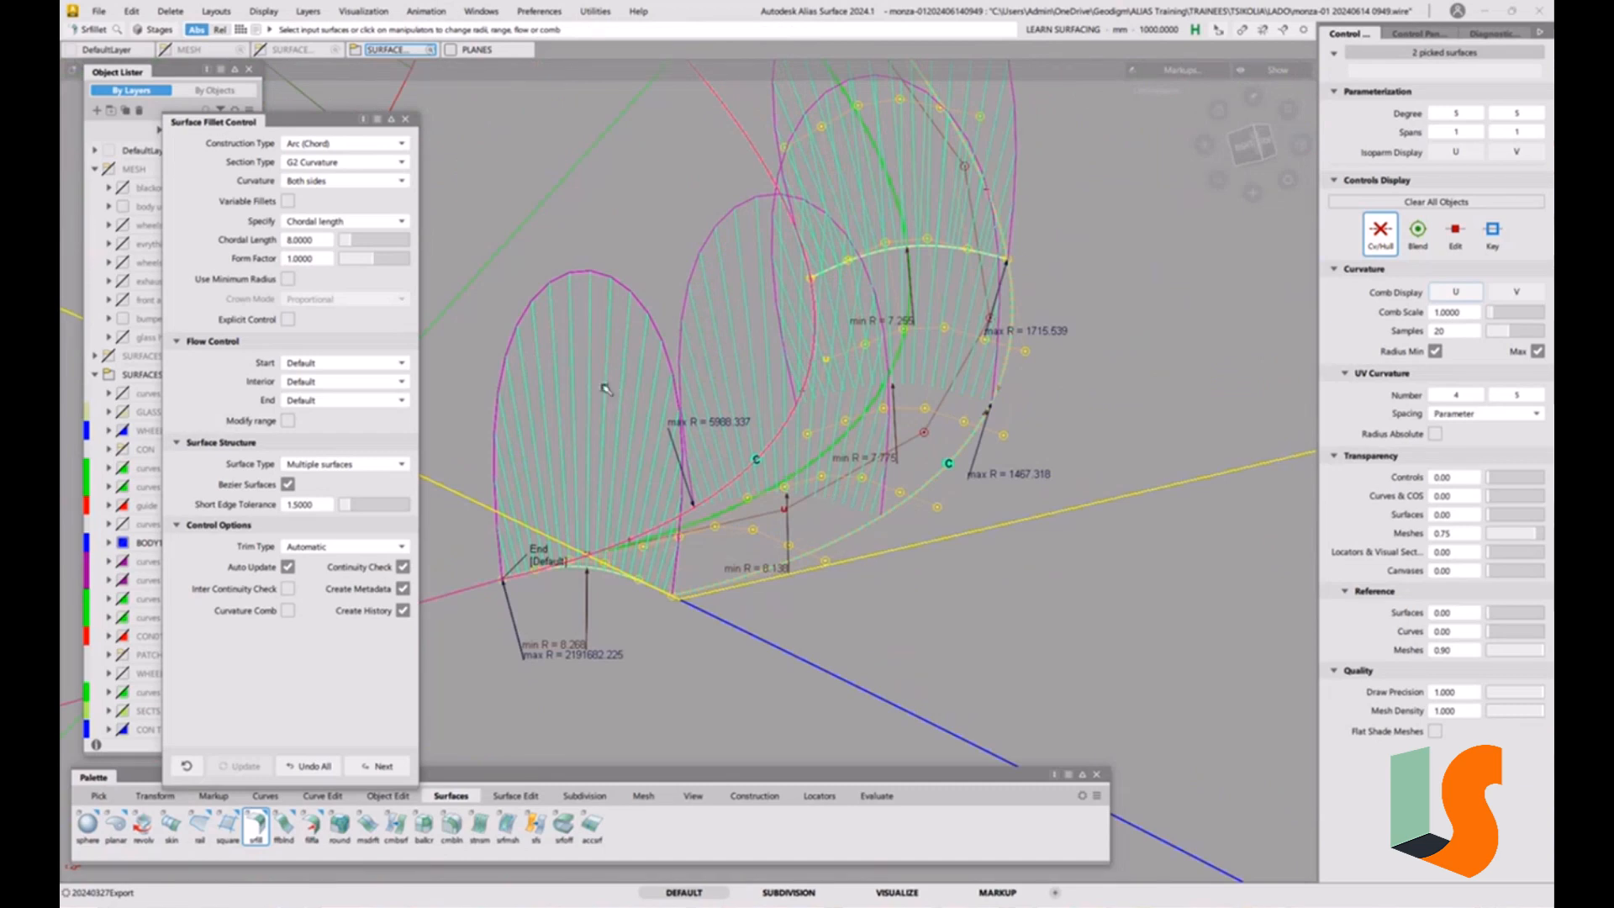
{"action": "left_click_drag", "start_coordinate": [820, 418], "coordinate": [744, 403], "text": "alt+shift"}
{"action": "right_click_drag", "start_coordinate": [744, 403], "coordinate": [872, 407], "text": "alt+shift"}
{"action": "middle_click_drag", "start_coordinate": [682, 256], "coordinate": [902, 372], "text": "alt+shift"}
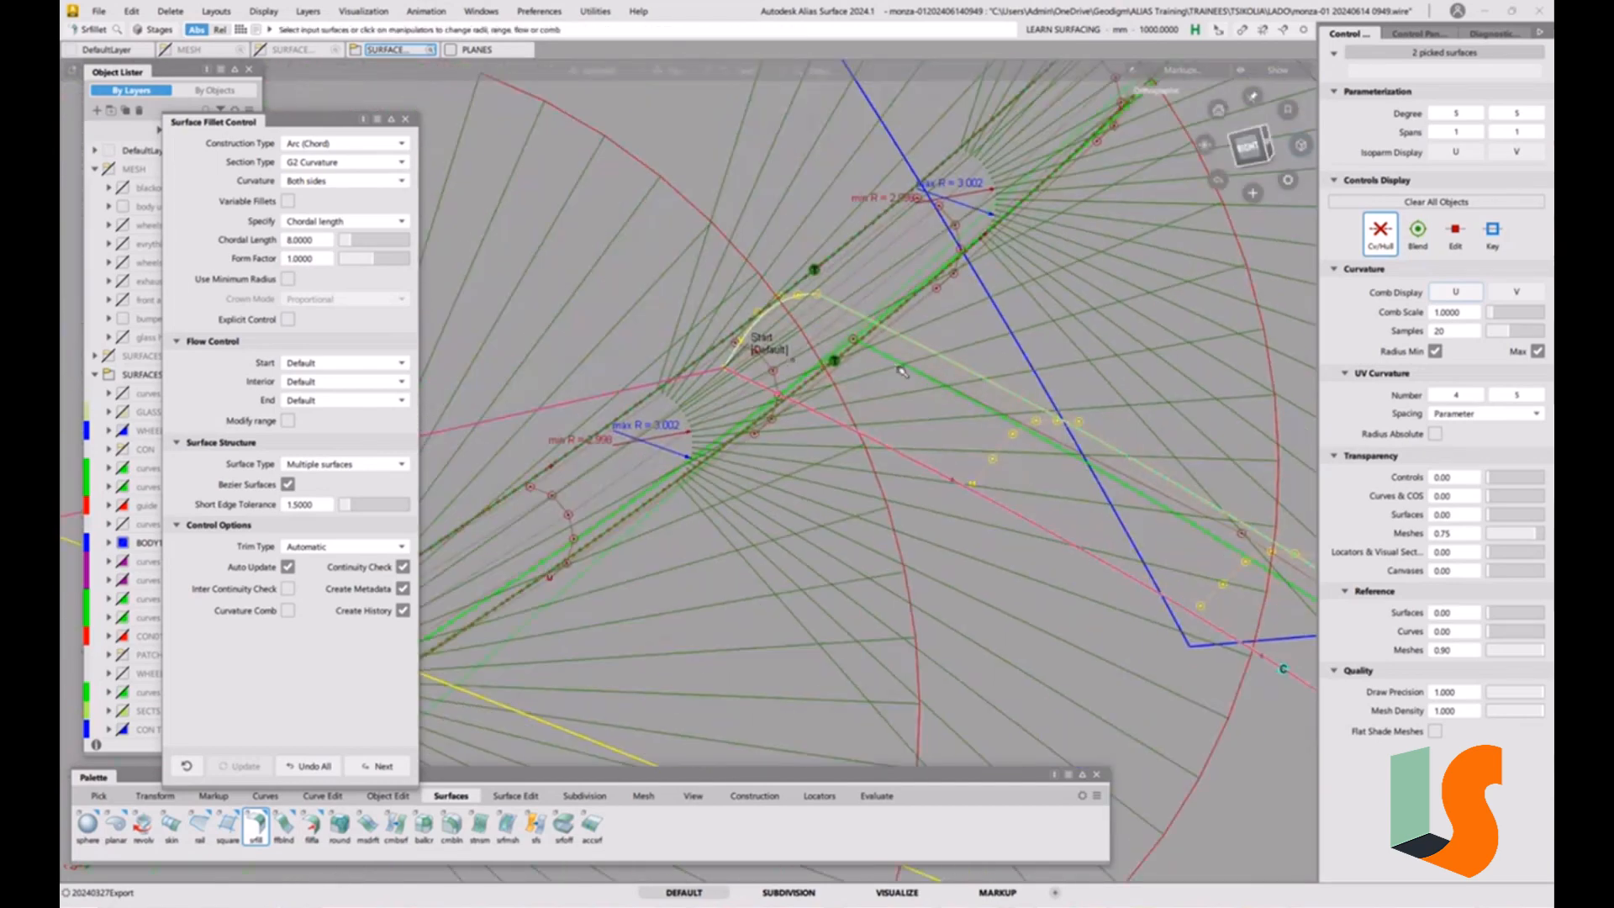
{"action": "left_click_drag", "start_coordinate": [901, 372], "coordinate": [973, 420], "text": "alt+shift"}
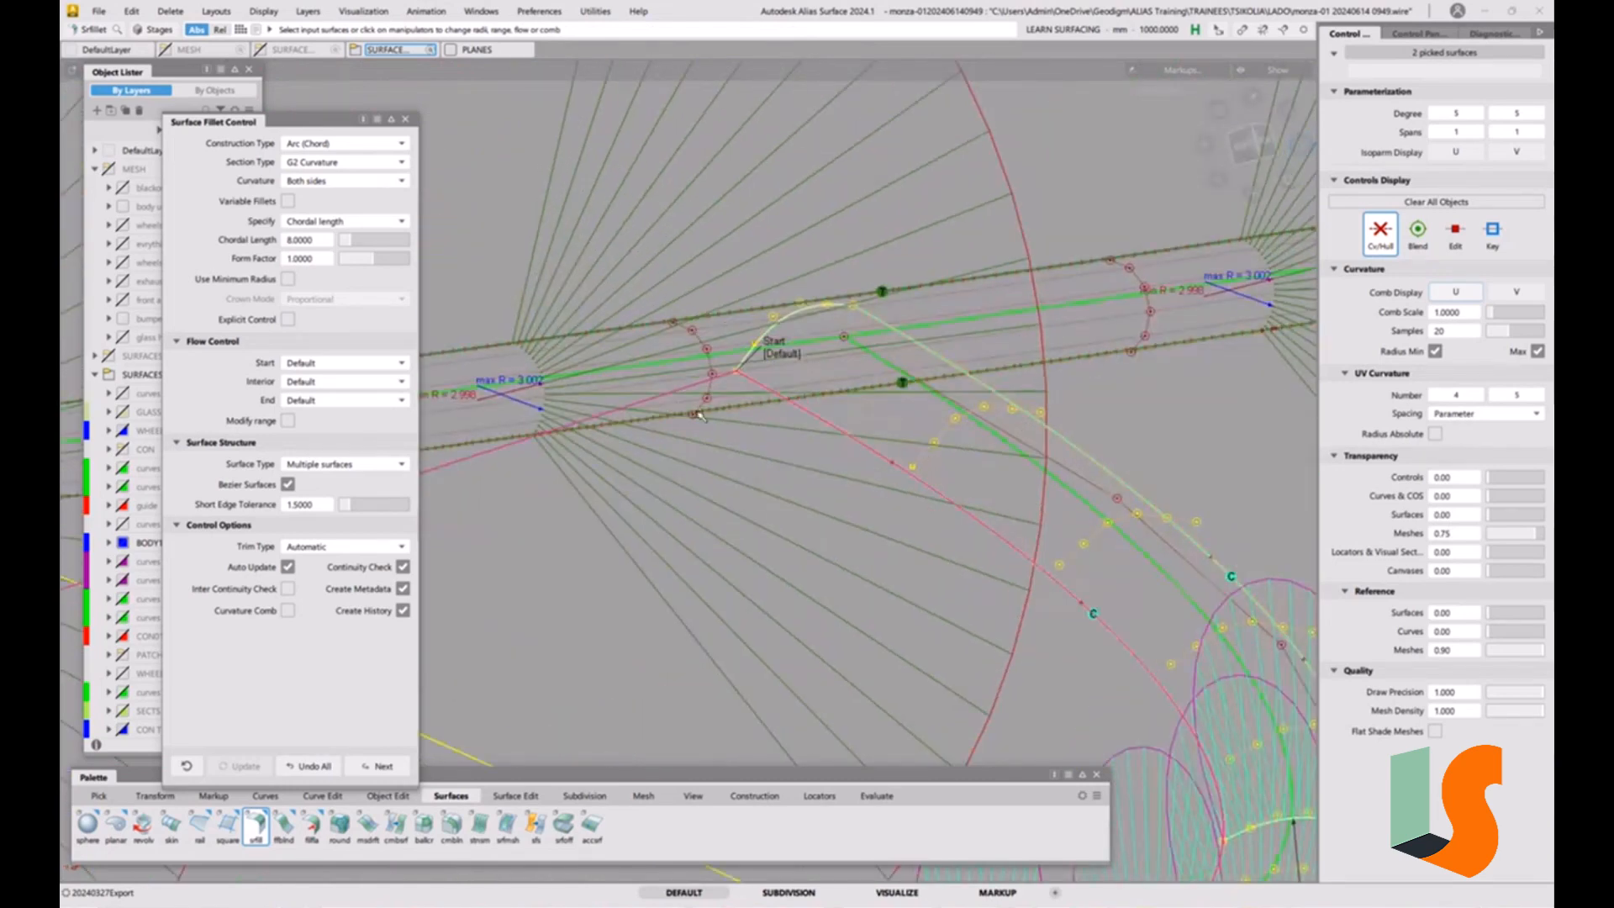
{"action": "right_click_drag", "start_coordinate": [915, 455], "coordinate": [647, 389], "text": "alt+shift"}
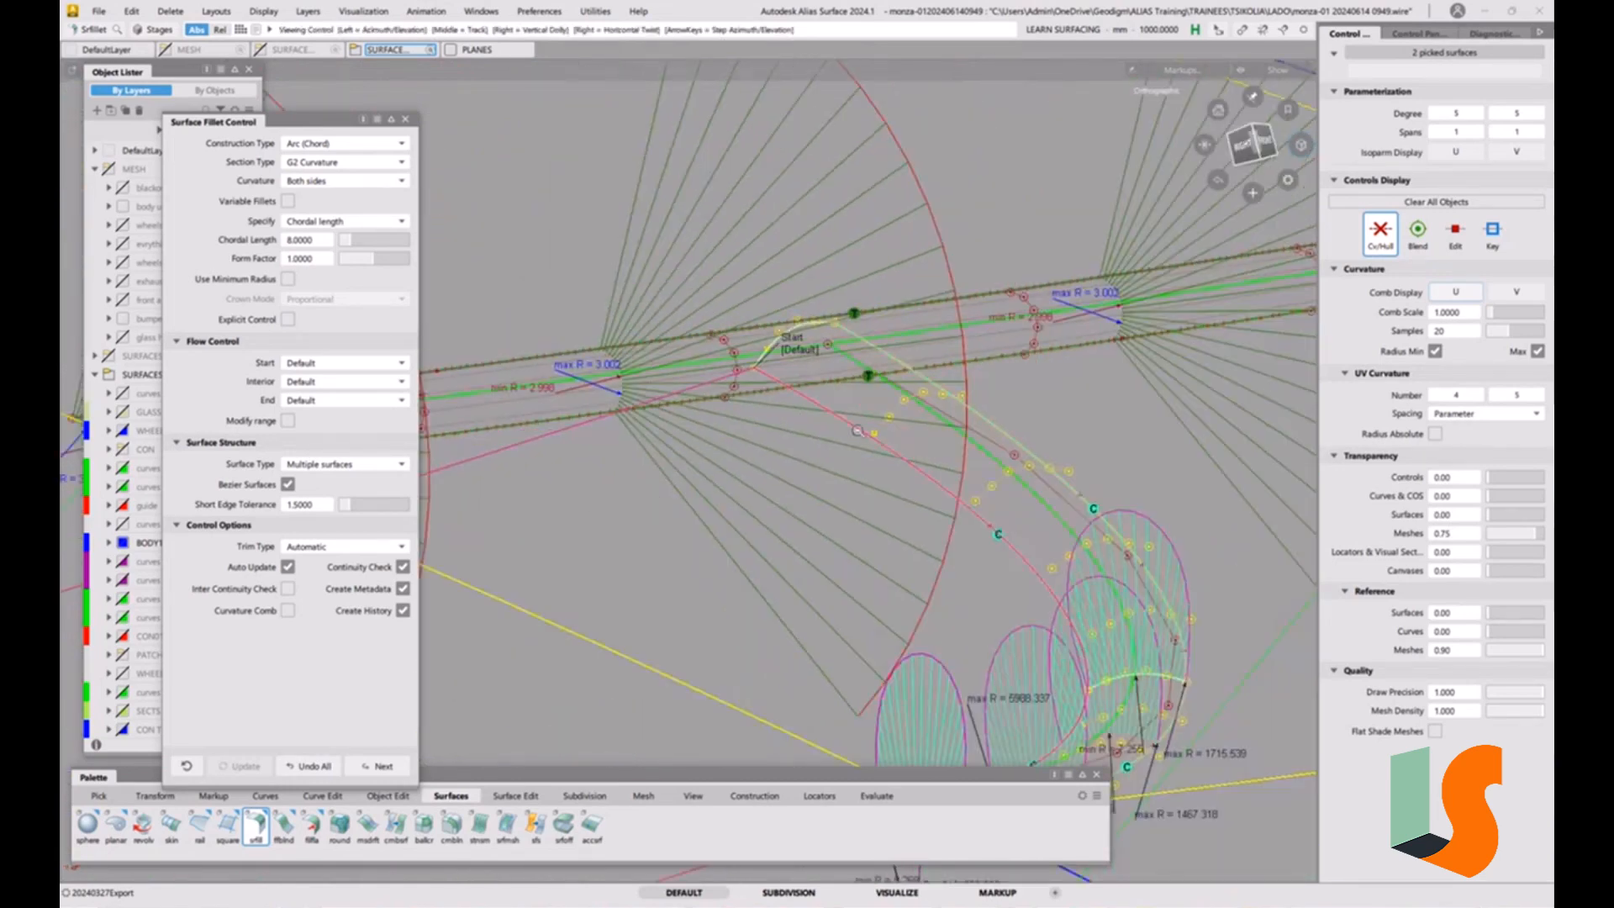
{"action": "middle_click_drag", "start_coordinate": [647, 389], "coordinate": [735, 337], "text": "alt+shift"}
{"action": "right_click_drag", "start_coordinate": [775, 331], "coordinate": [673, 361], "text": "alt+shift"}
{"action": "left_click_drag", "start_coordinate": [672, 361], "coordinate": [1012, 267], "text": "alt+shift"}
{"action": "right_click_drag", "start_coordinate": [1012, 267], "coordinate": [767, 438], "text": "alt+shift"}
{"action": "left_click_drag", "start_coordinate": [930, 396], "coordinate": [816, 358], "text": "alt+shift"}
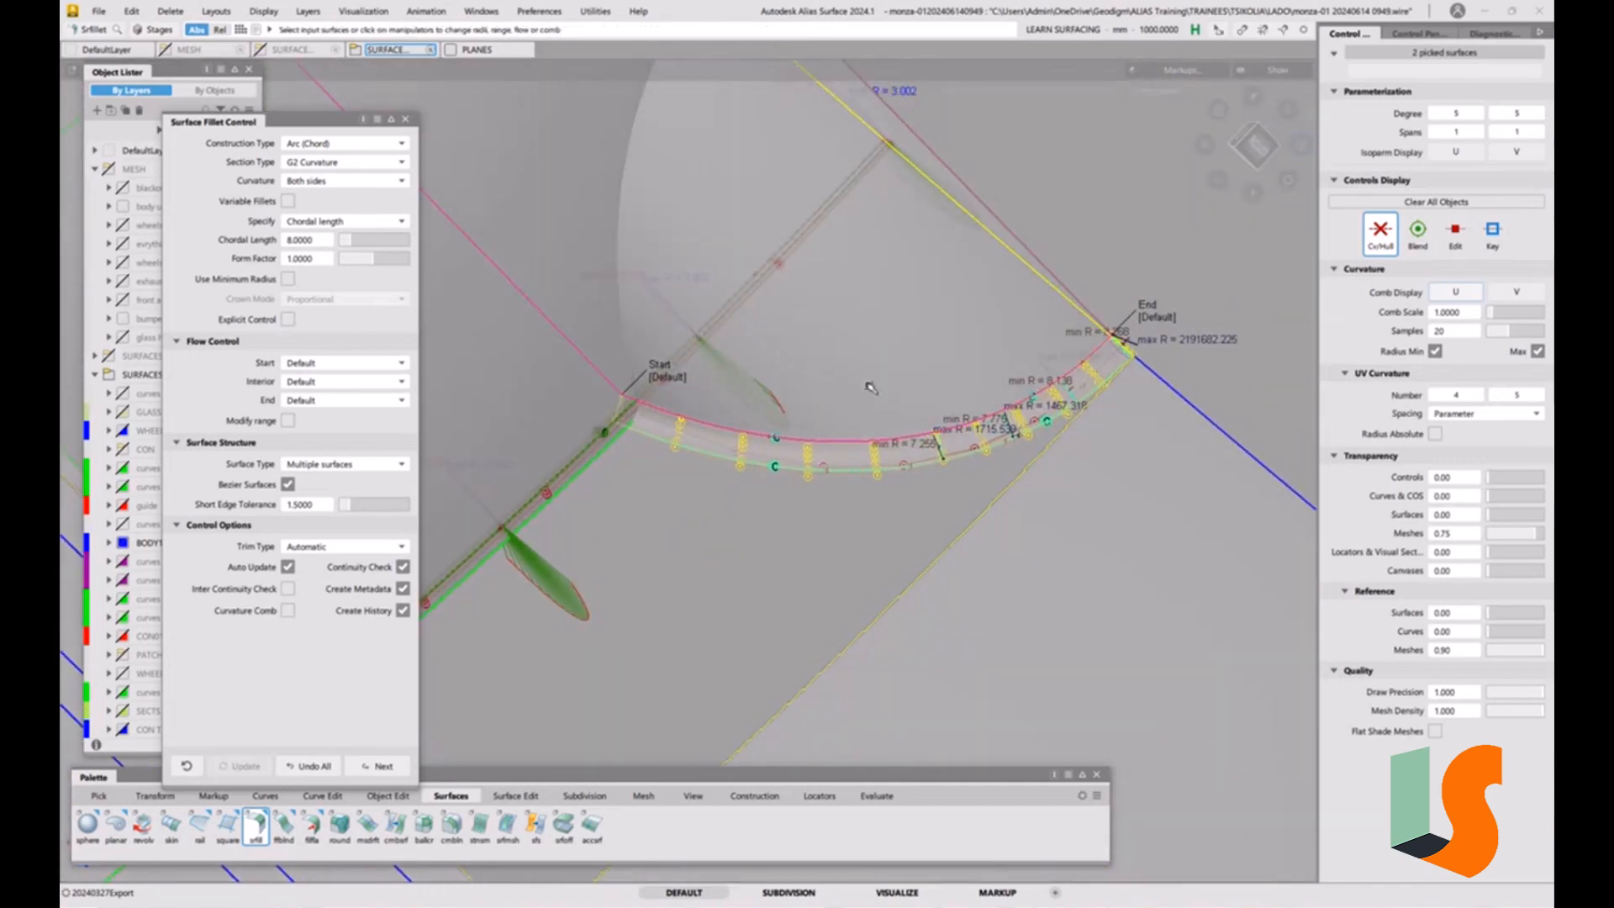
Shade the model and set the chord fillet's trim type to Curves on Surface.
{"action": "key", "text": "alt+m"}
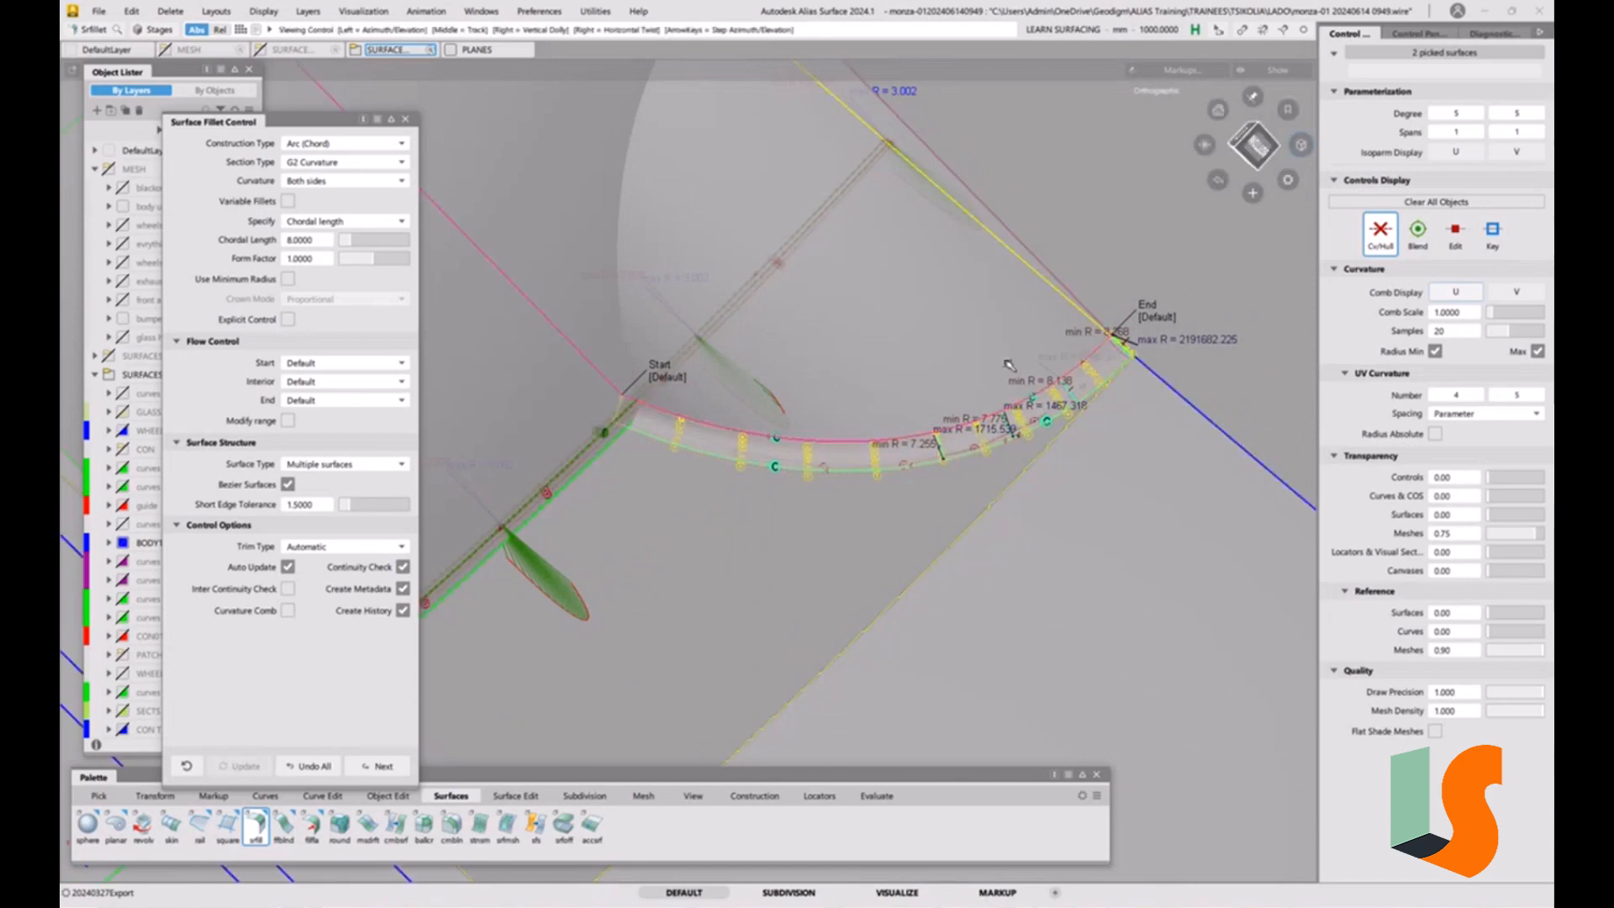
{"action": "left_click_drag", "start_coordinate": [868, 381], "coordinate": [597, 424], "text": "alt+shift"}
{"action": "left_click", "coordinate": [317, 548]}
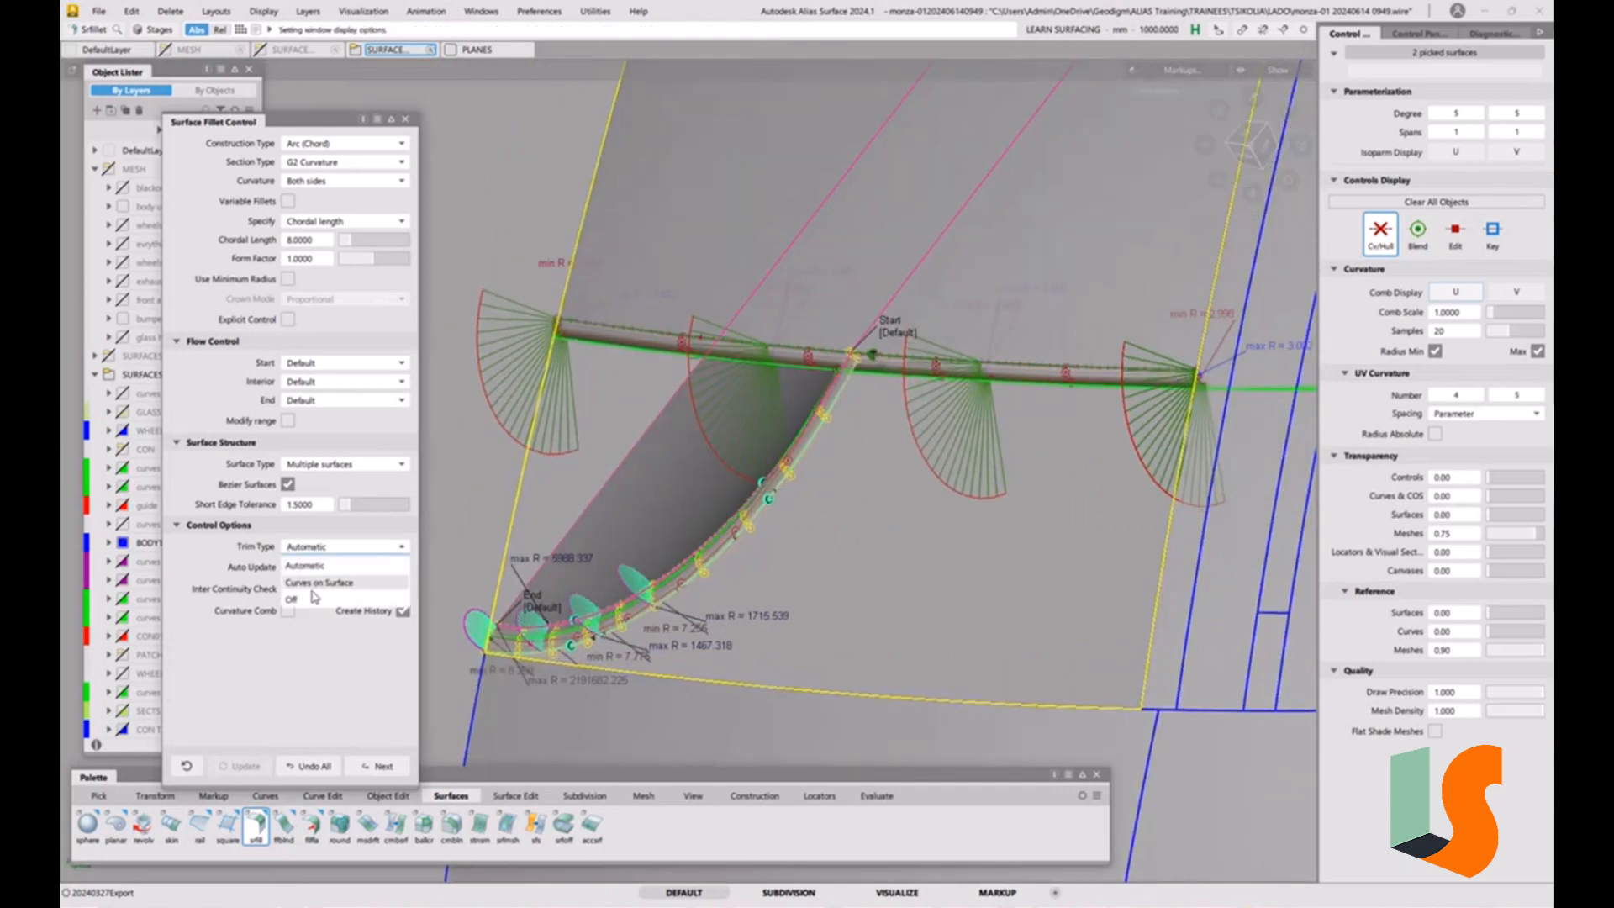
{"action": "left_click", "coordinate": [321, 583]}
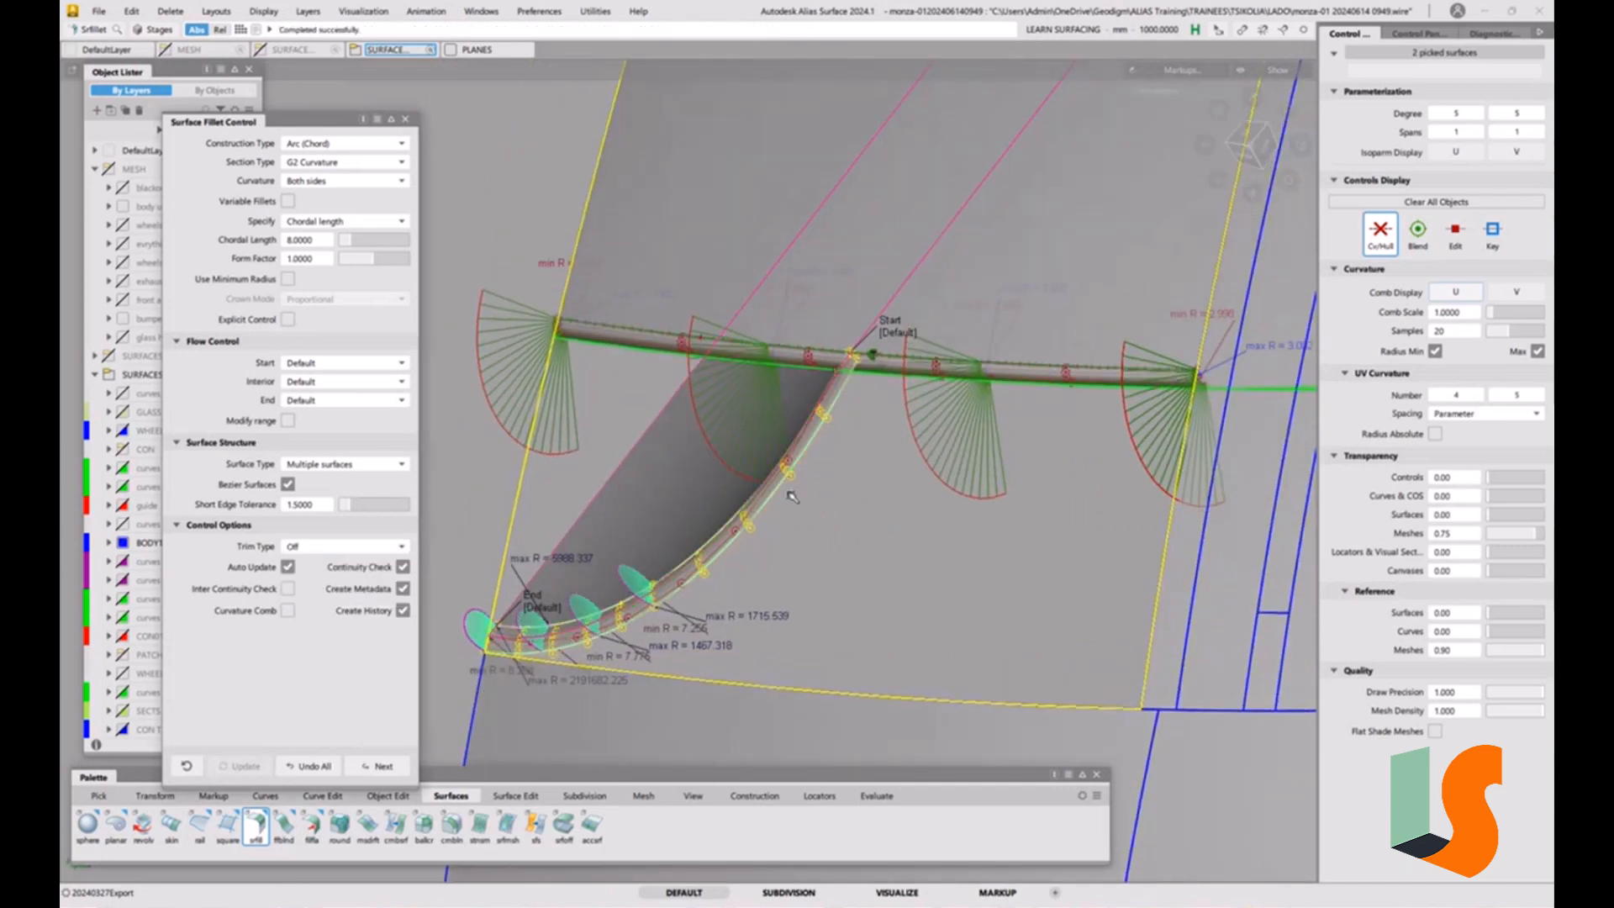
{"action": "left_click", "coordinate": [343, 550]}
{"action": "left_click", "coordinate": [319, 582]}
Query-edit the chord fillet again and turn off its continuity check.
{"action": "left_click_drag", "start_coordinate": [822, 552], "coordinate": [825, 606], "text": "ctrl+shift"}
{"action": "left_click_drag", "start_coordinate": [759, 454], "coordinate": [916, 539], "text": "alt+shift"}
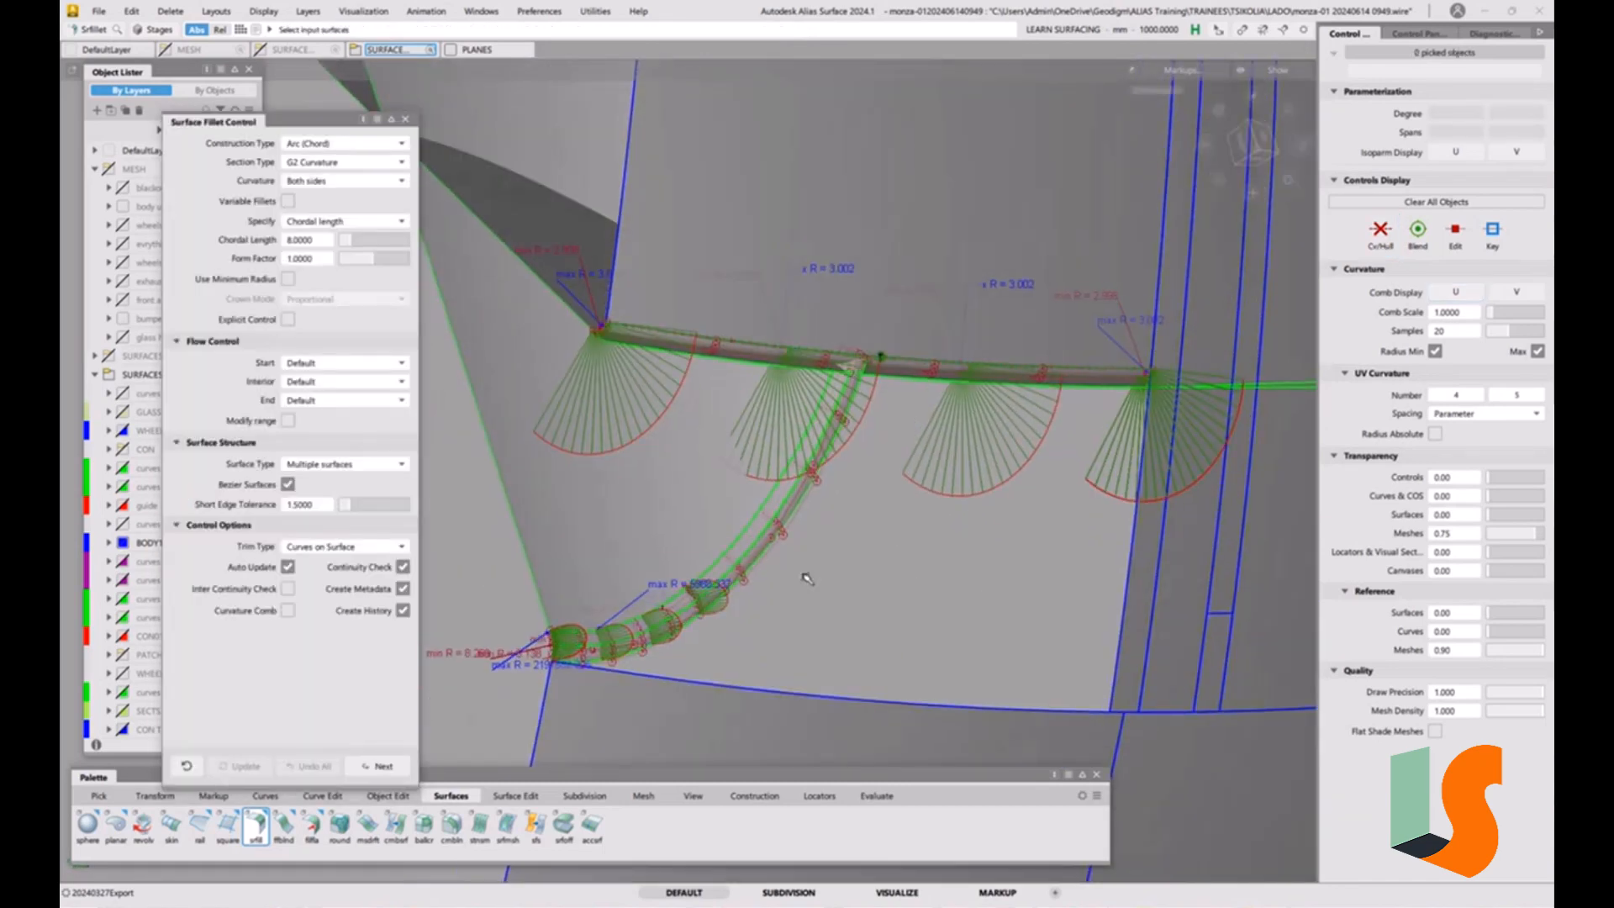
{"action": "left_click", "coordinate": [768, 548]}
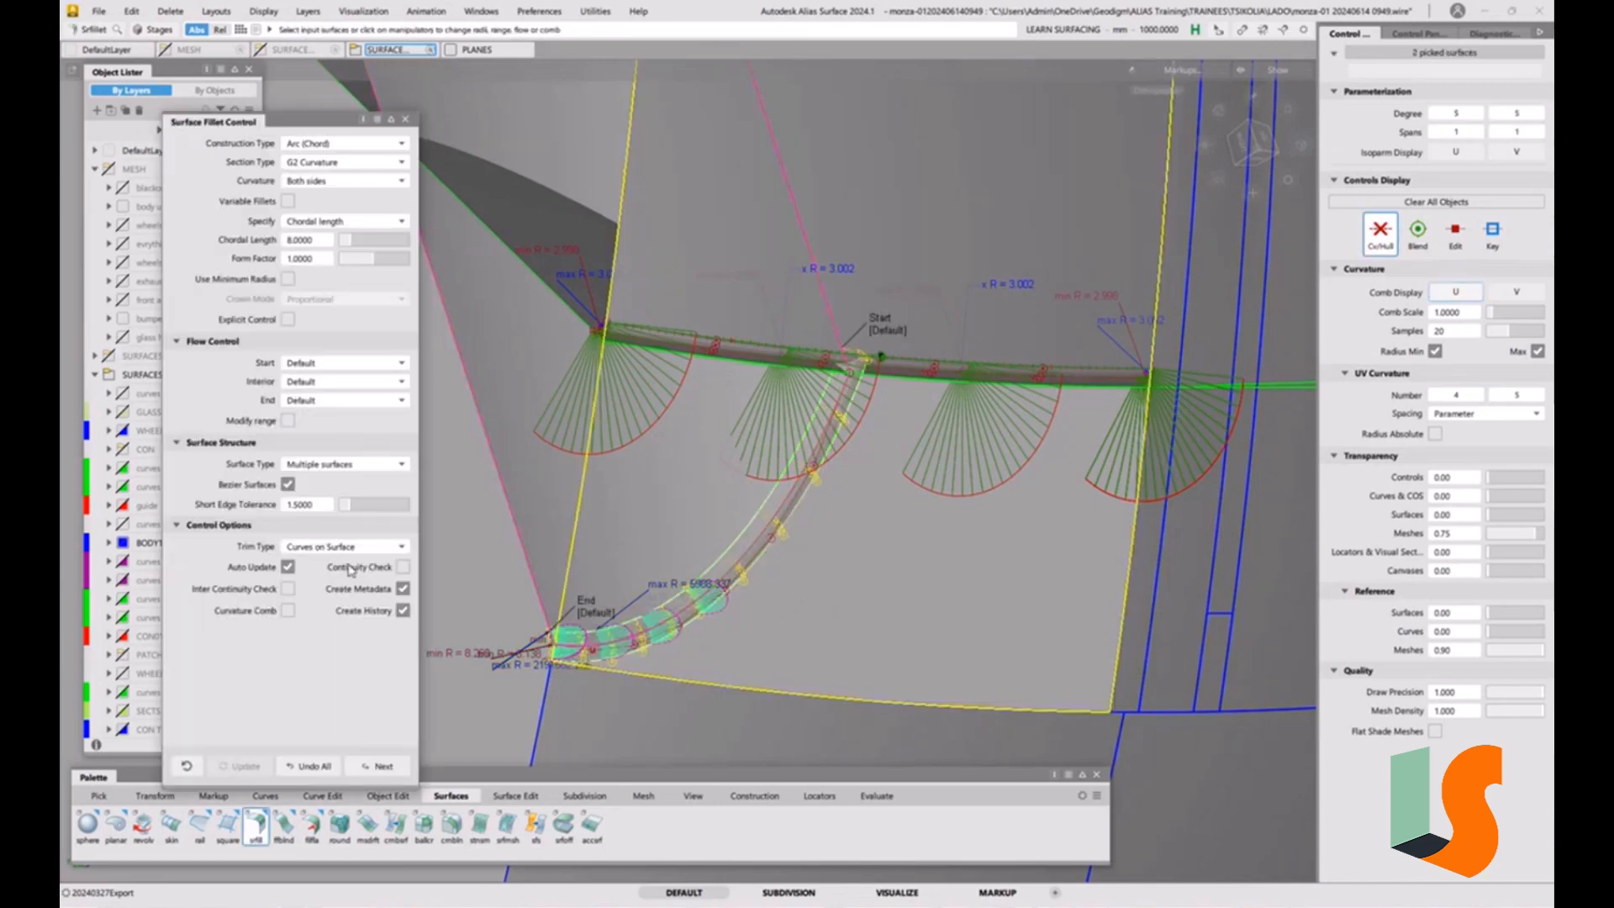
{"action": "left_click_drag", "start_coordinate": [843, 482], "coordinate": [658, 541], "text": "alt+shift"}
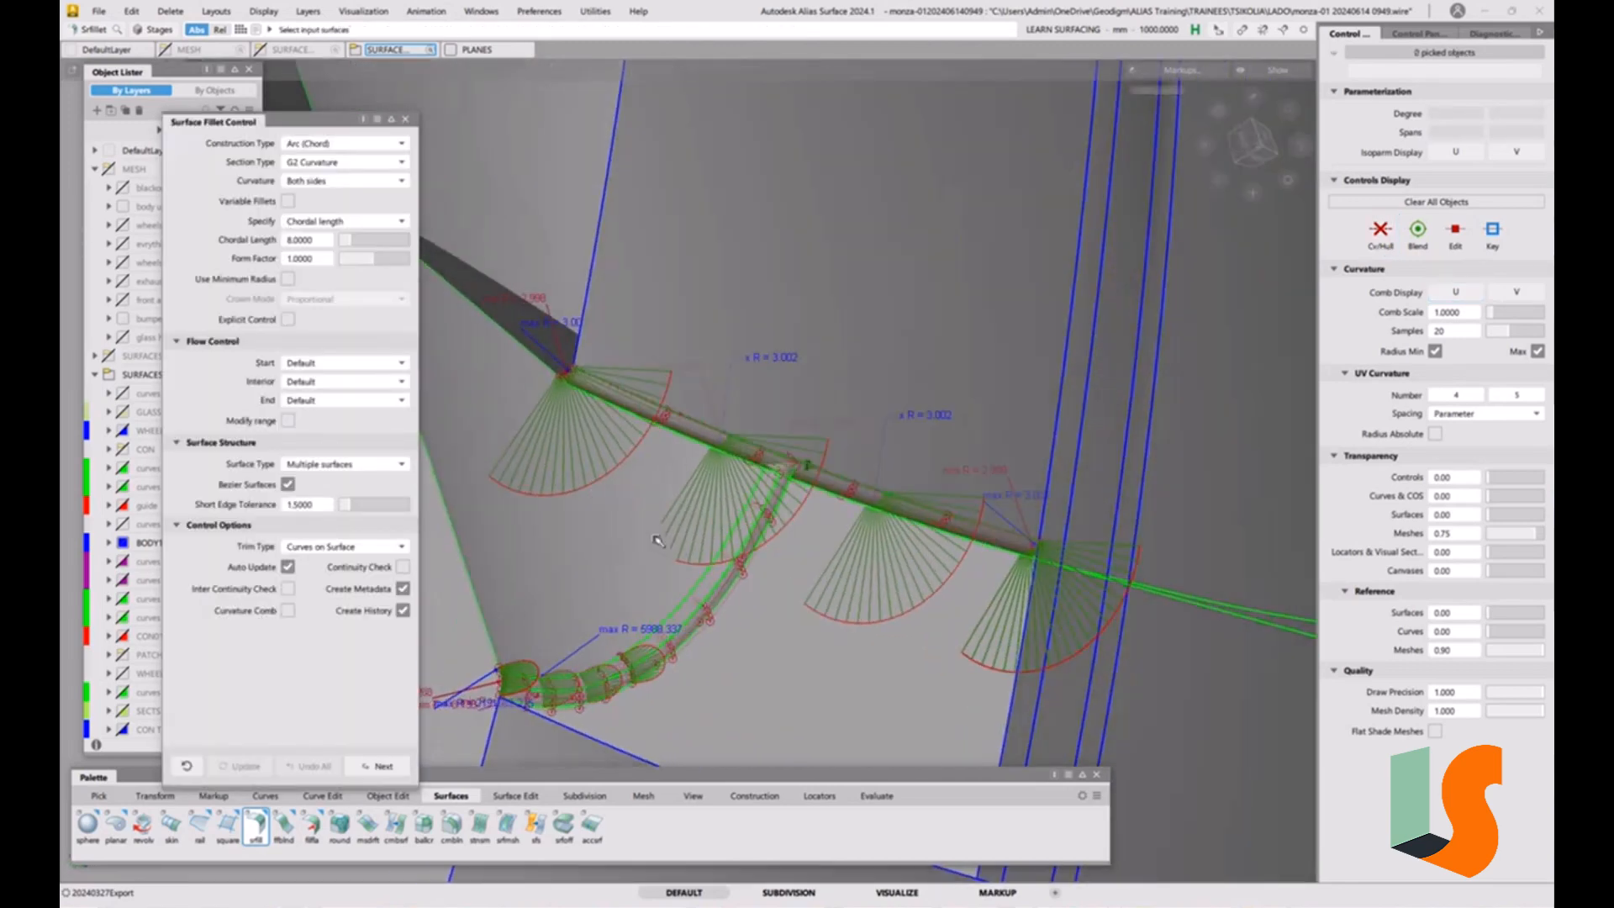
Reopen the chord fillet for editing and bring its junction with the radius 3 fillet into view.
{"action": "left_click", "coordinate": [689, 646]}
{"action": "right_click_drag", "start_coordinate": [746, 644], "coordinate": [717, 703], "text": "alt+shift"}
{"action": "left_click_drag", "start_coordinate": [717, 702], "coordinate": [647, 598], "text": "alt+shift"}
{"action": "right_click_drag", "start_coordinate": [980, 397], "coordinate": [852, 418], "text": "alt+shift"}
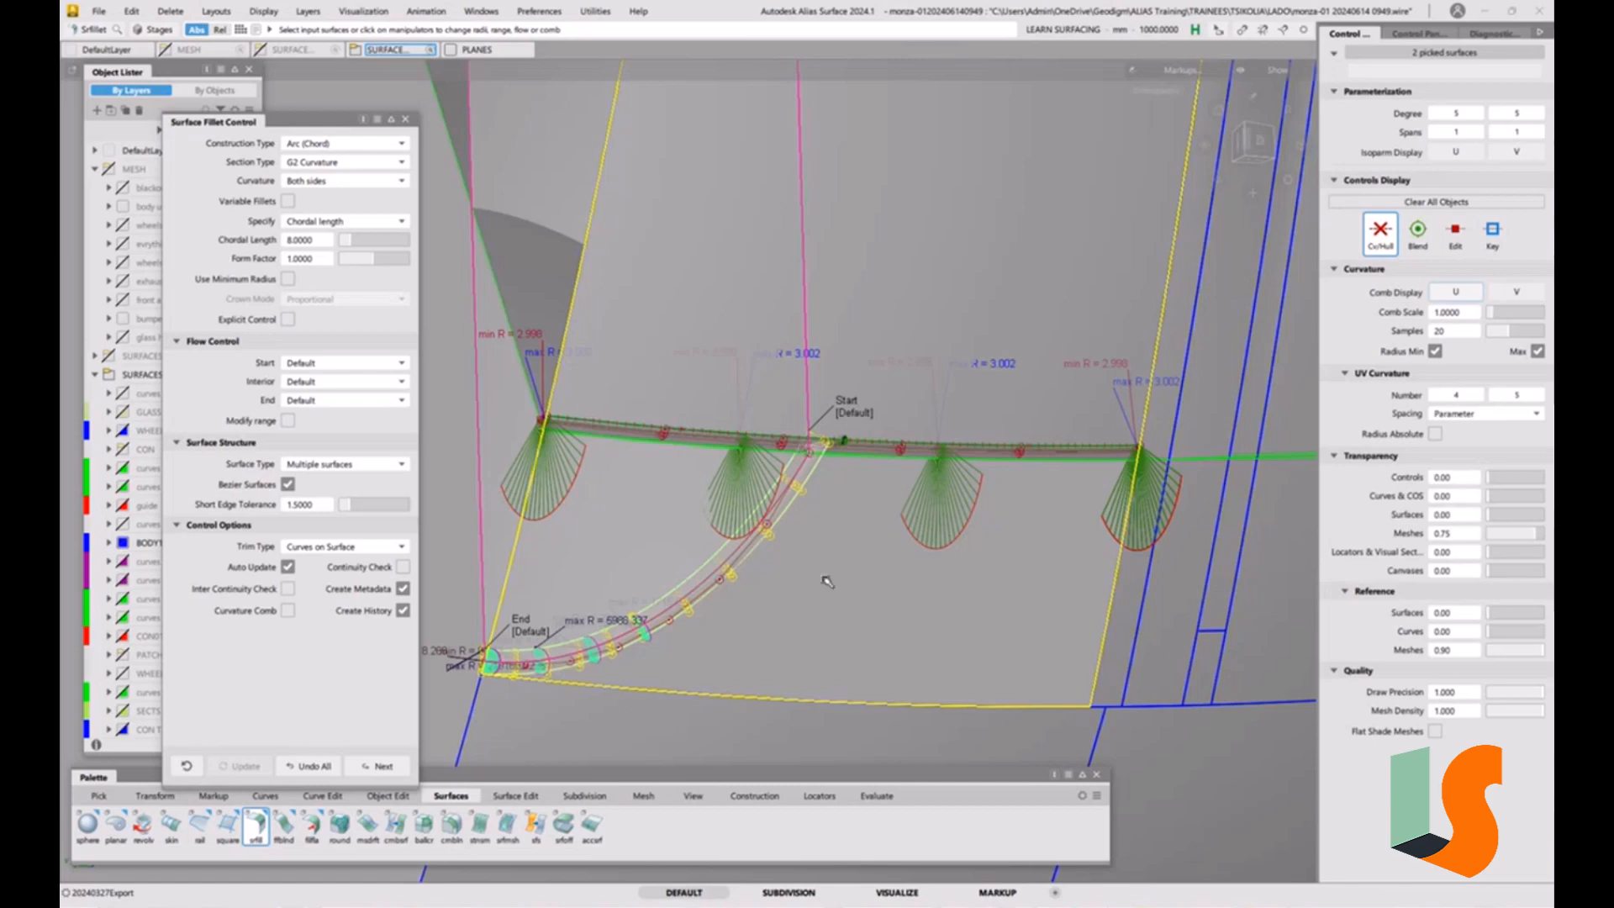
Query-edit the radius 3 fillet and set its trim type to Curves on Surface.
{"action": "left_click_drag", "start_coordinate": [874, 534], "coordinate": [790, 591], "text": "alt+shift"}
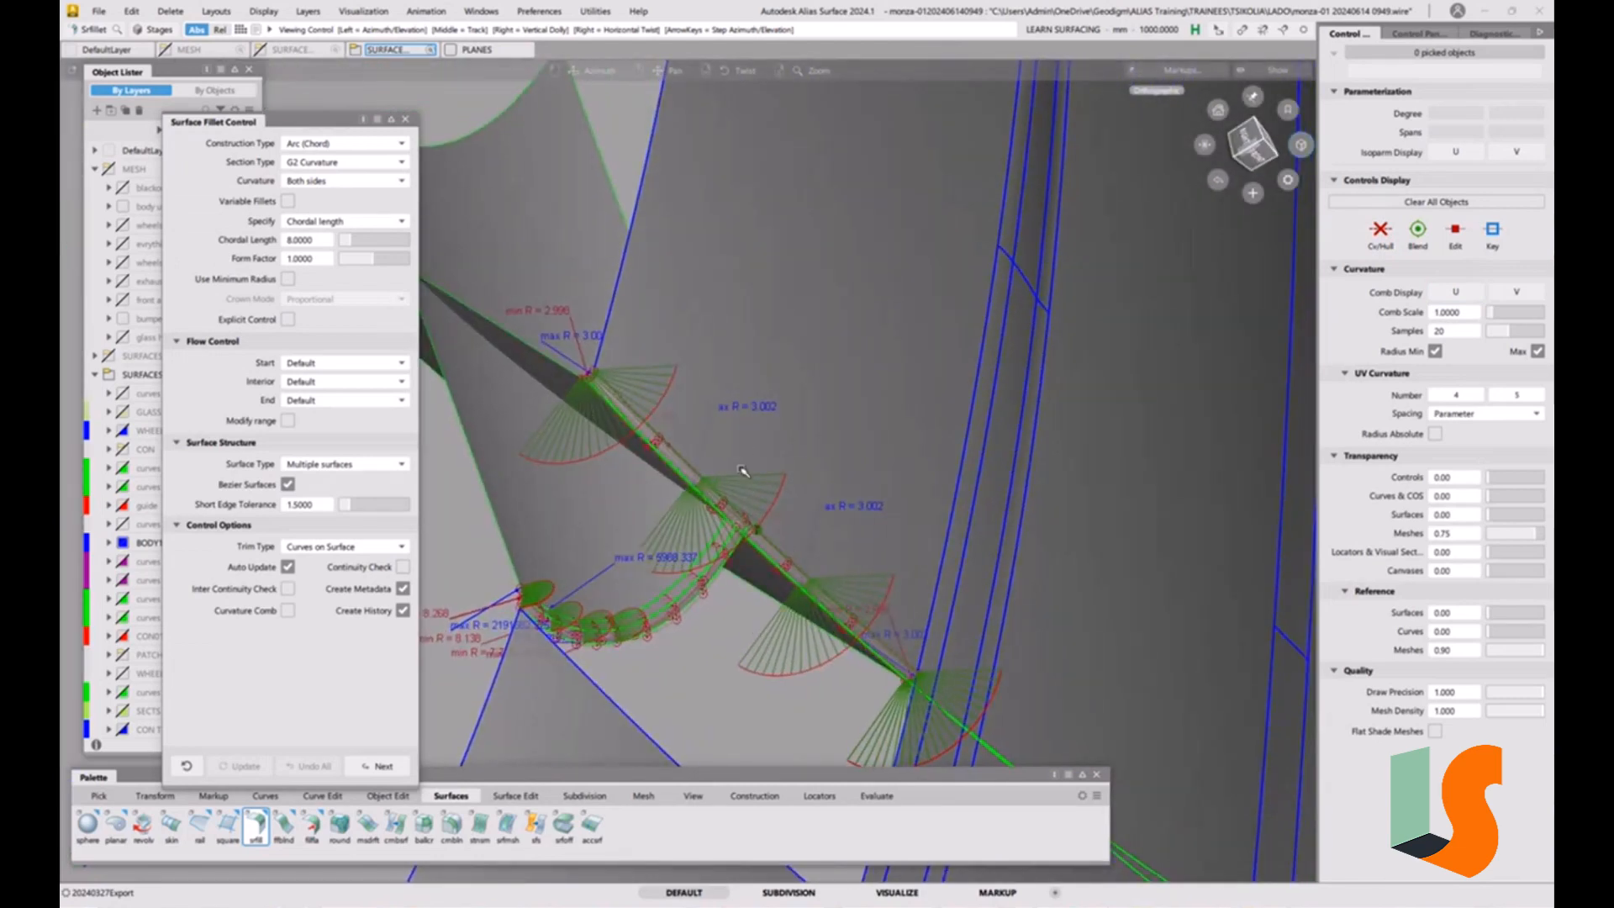
{"action": "key", "text": "ctrl+q"}
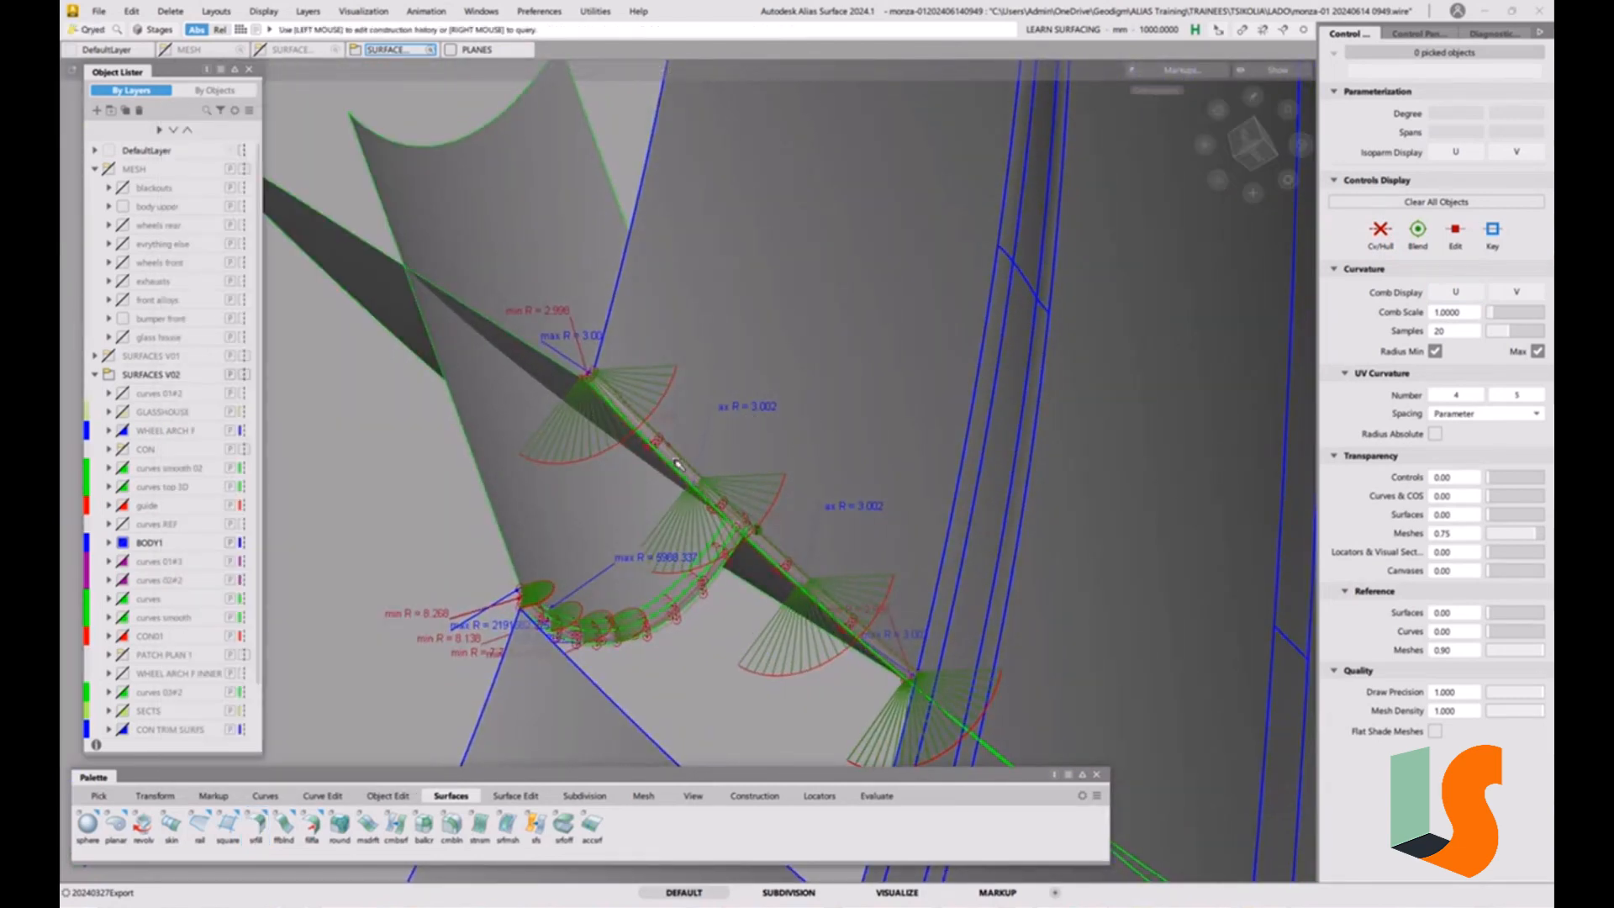
{"action": "left_click", "coordinate": [678, 464]}
{"action": "left_click", "coordinate": [329, 471]}
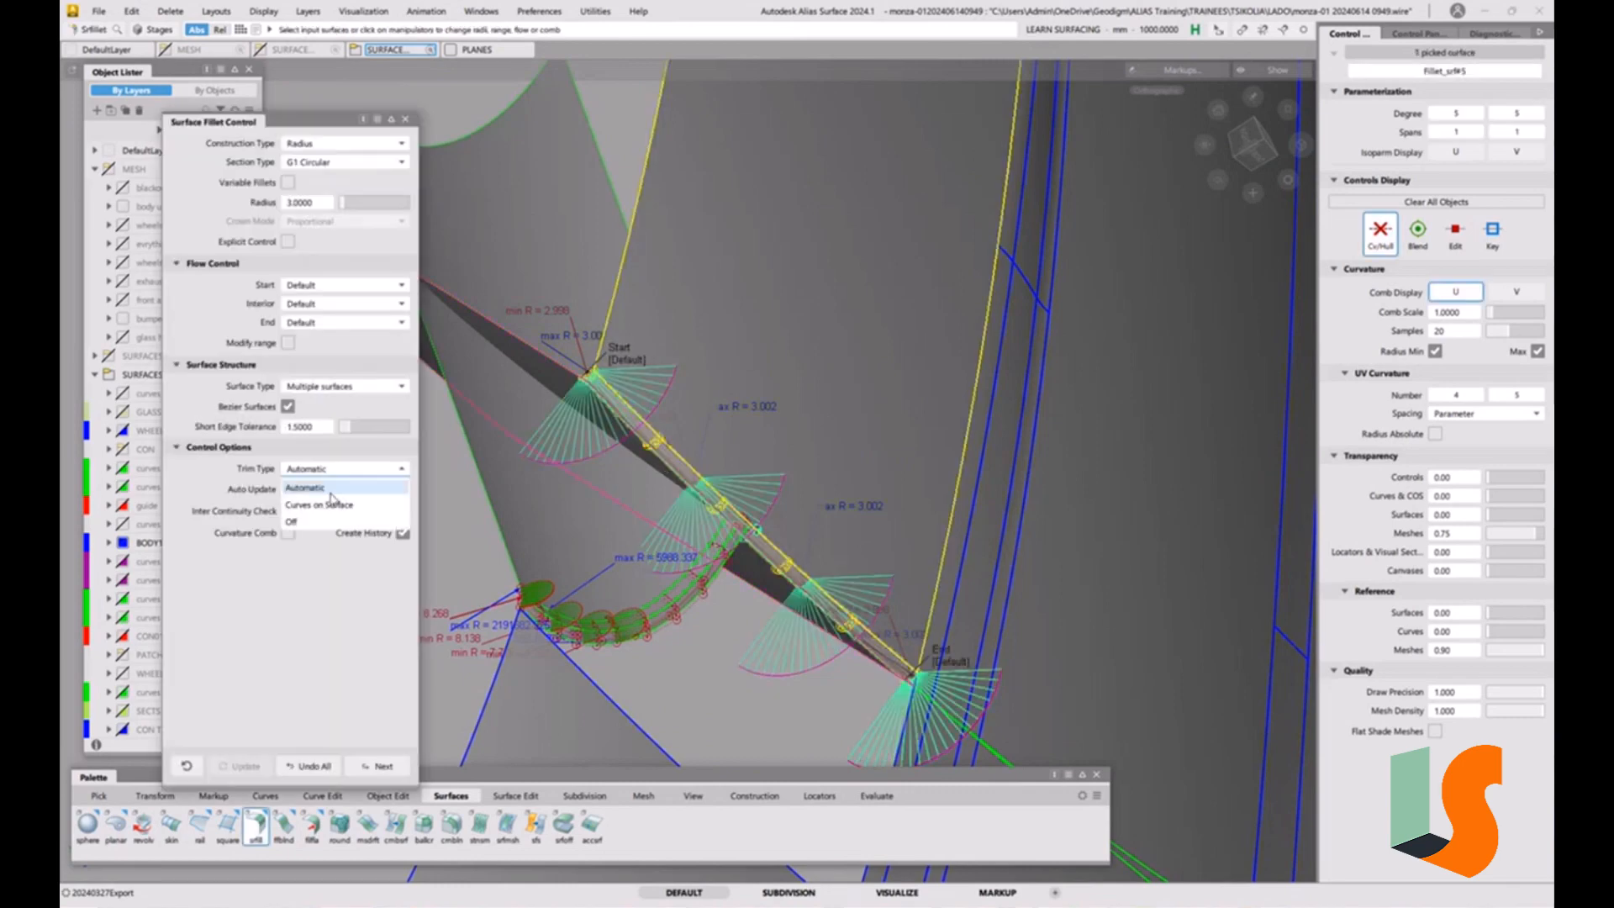
{"action": "left_click", "coordinate": [327, 503]}
{"action": "left_click_drag", "start_coordinate": [756, 548], "coordinate": [756, 538], "text": "ctrl+shift"}
{"action": "left_click_drag", "start_coordinate": [757, 542], "coordinate": [699, 555], "text": "alt+shift"}
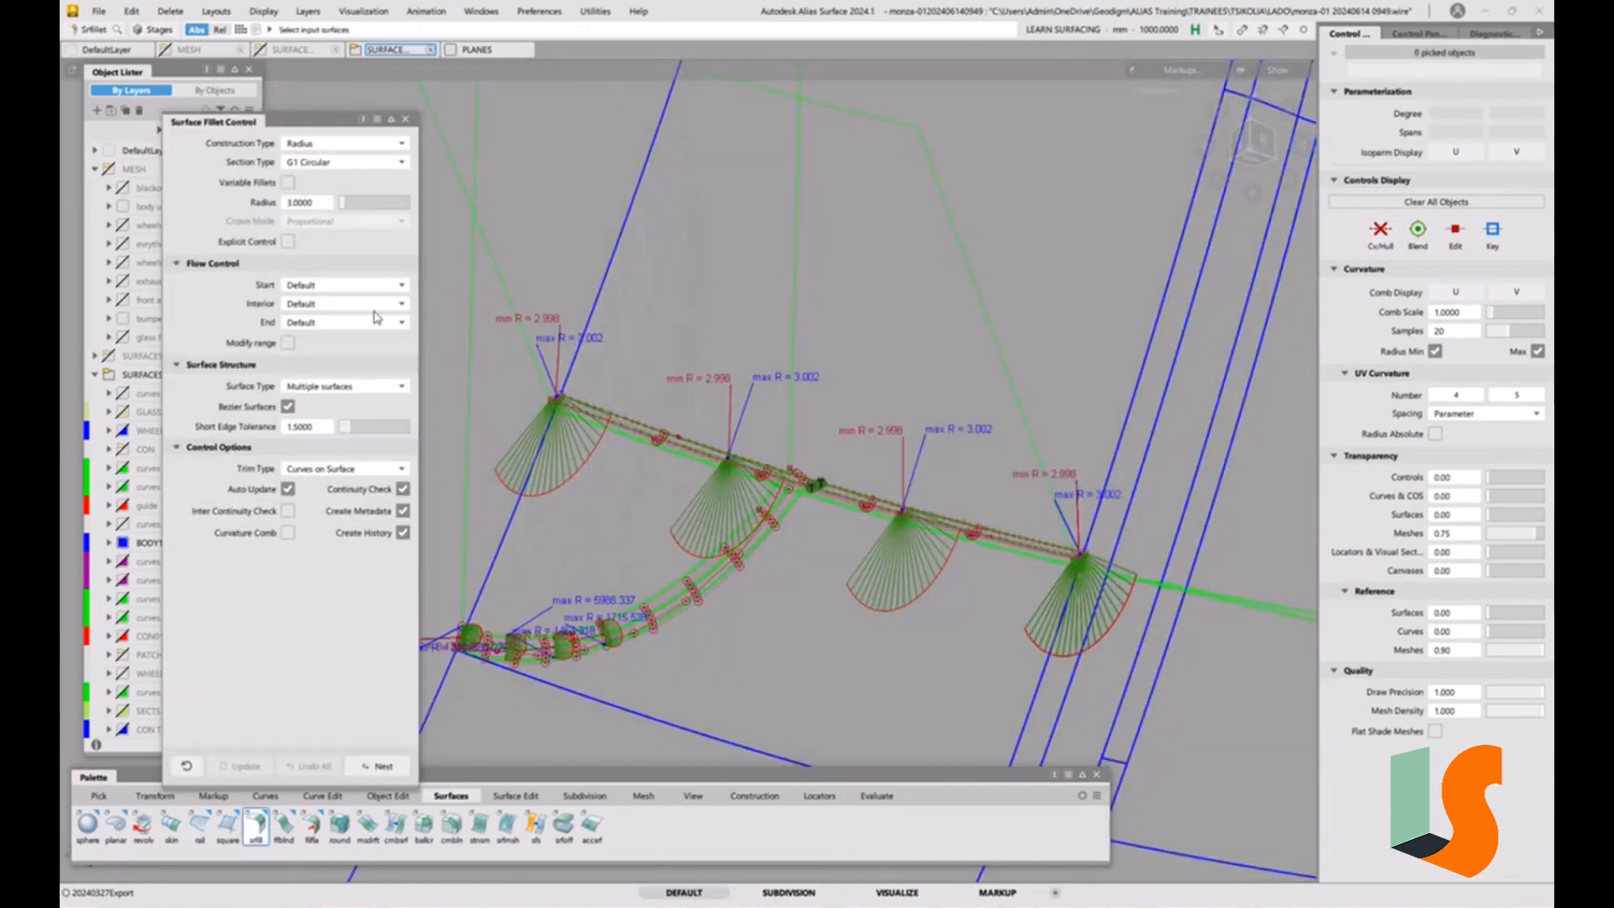
{"action": "left_click", "coordinate": [99, 11]}
{"action": "left_click", "coordinate": [119, 165]}
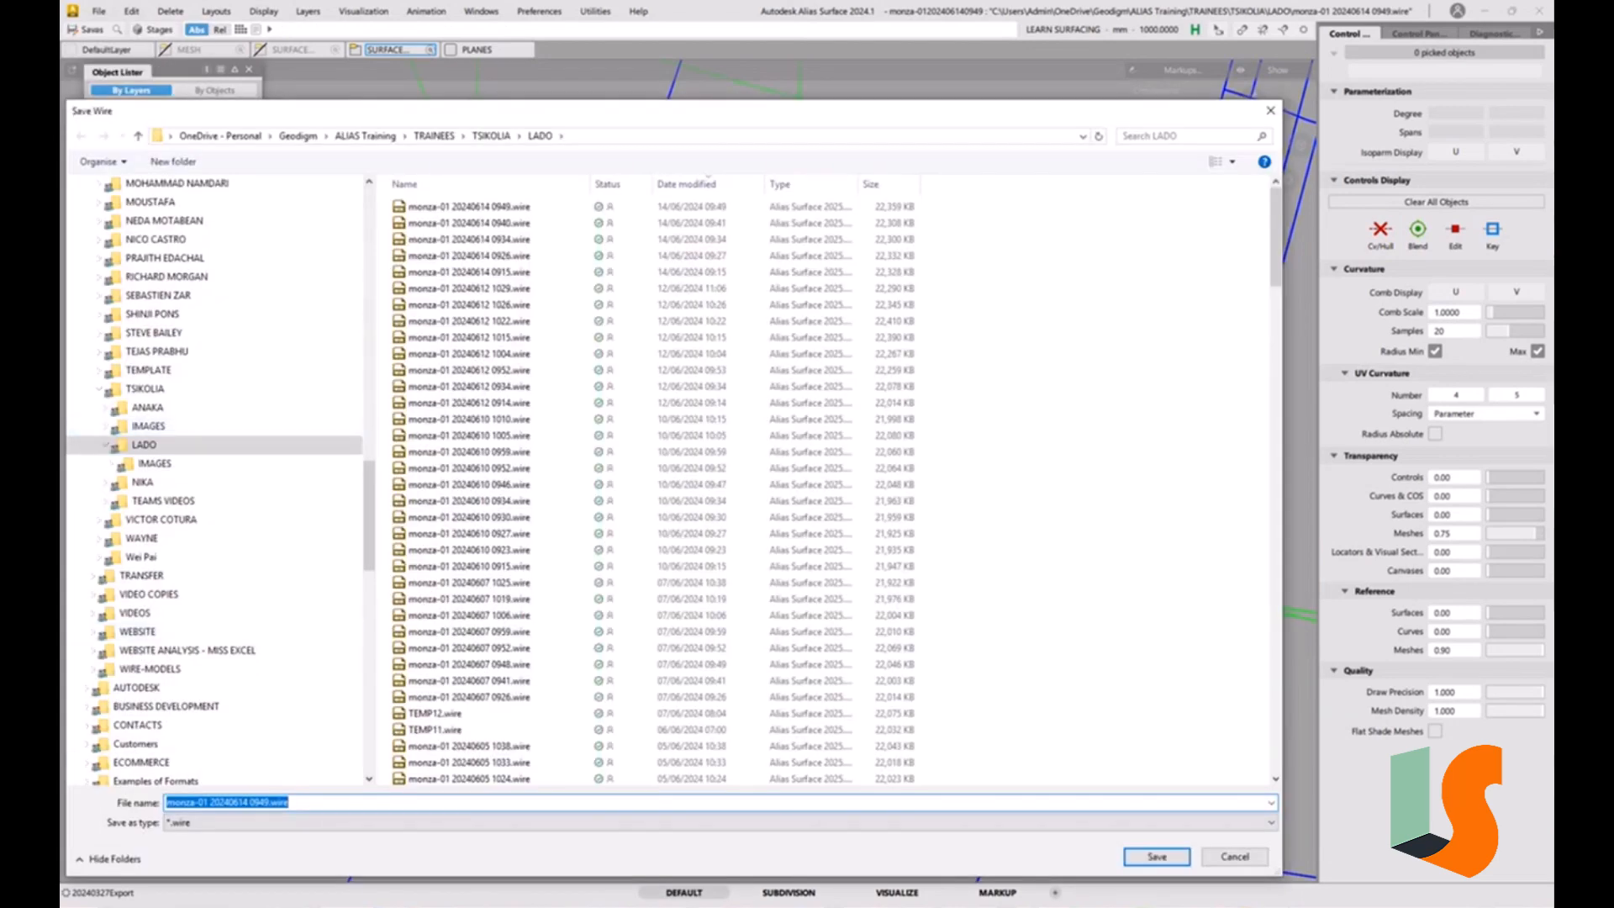
{"action": "left_click_drag", "start_coordinate": [260, 803], "coordinate": [357, 797]}
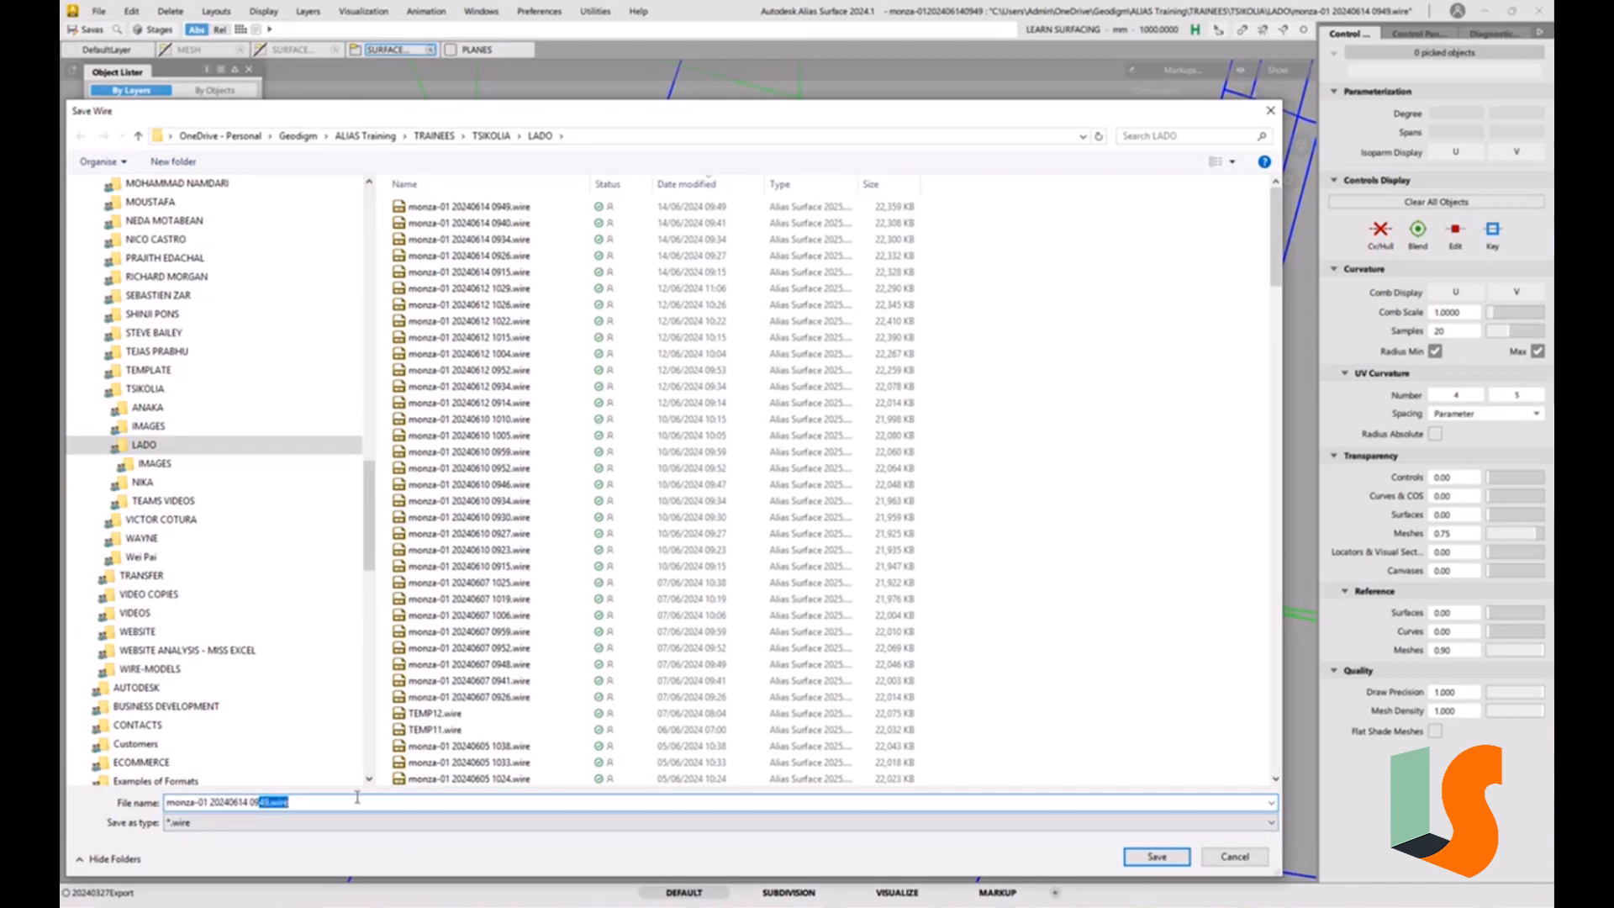
{"action": "type", "text": "50"}
{"action": "key", "text": "Return"}
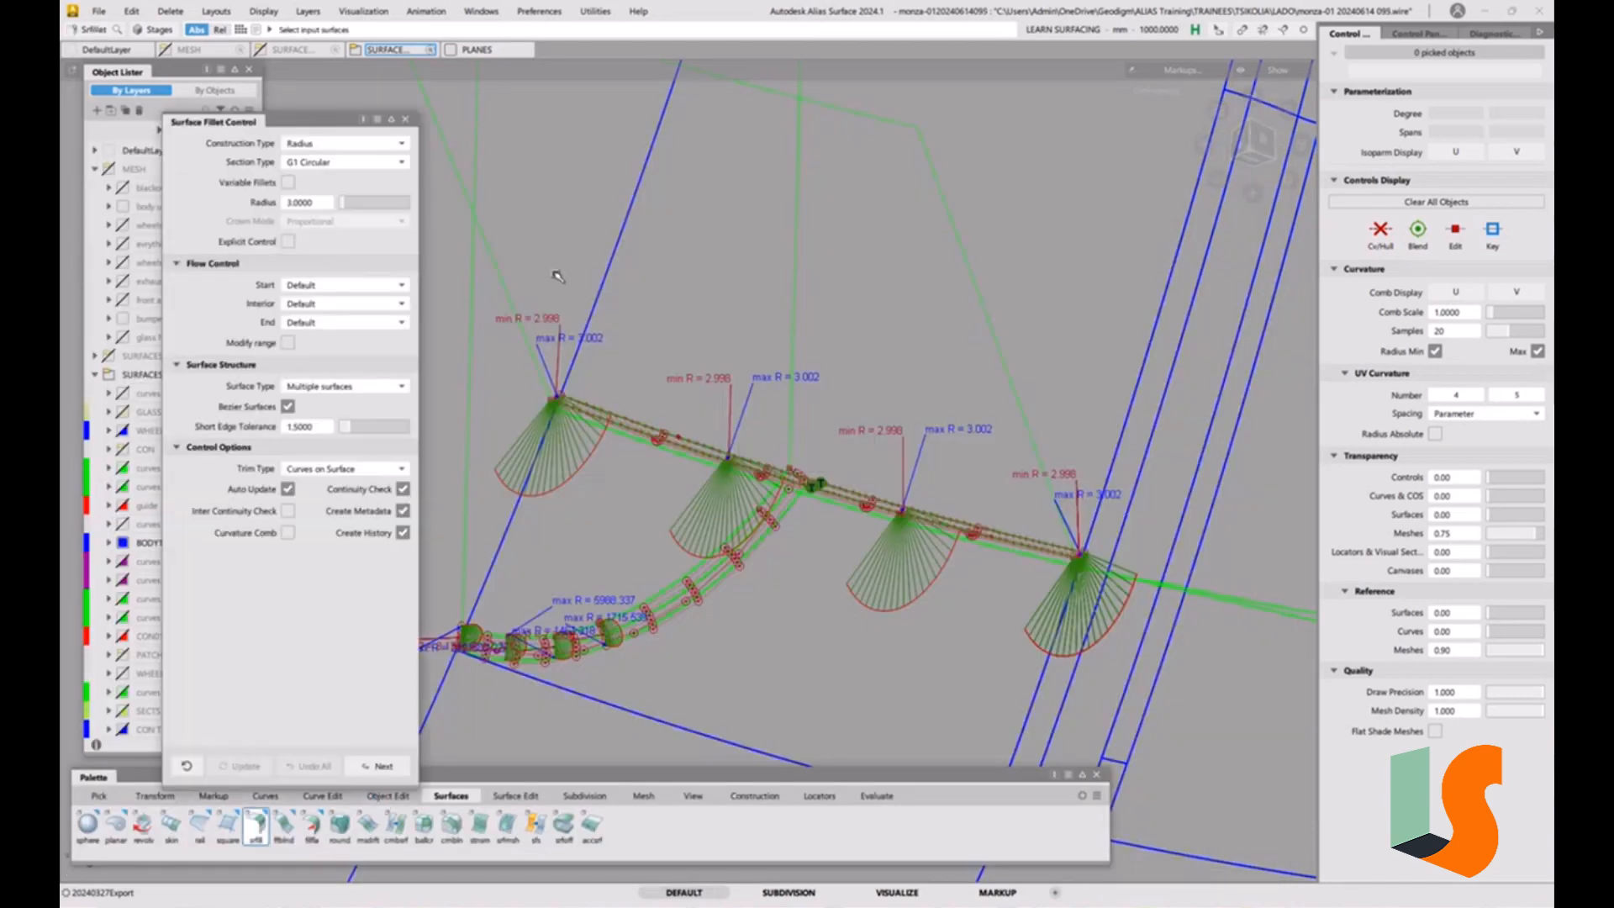
Close the fillet options and create a new layer named wip1 in the SURFACES V02 folder.
{"action": "left_click", "coordinate": [392, 121]}
{"action": "mouse_move", "coordinate": [716, 512]}
{"action": "left_mouse_down", "text": "alt+shift"}
{"action": "mouse_move", "coordinate": [739, 508]}
{"action": "mouse_move", "coordinate": [681, 511]}
{"action": "mouse_move", "coordinate": [735, 548]}
{"action": "mouse_move", "coordinate": [759, 482]}
{"action": "mouse_move", "coordinate": [613, 547]}
{"action": "left_mouse_up", "text": "alt+shift"}
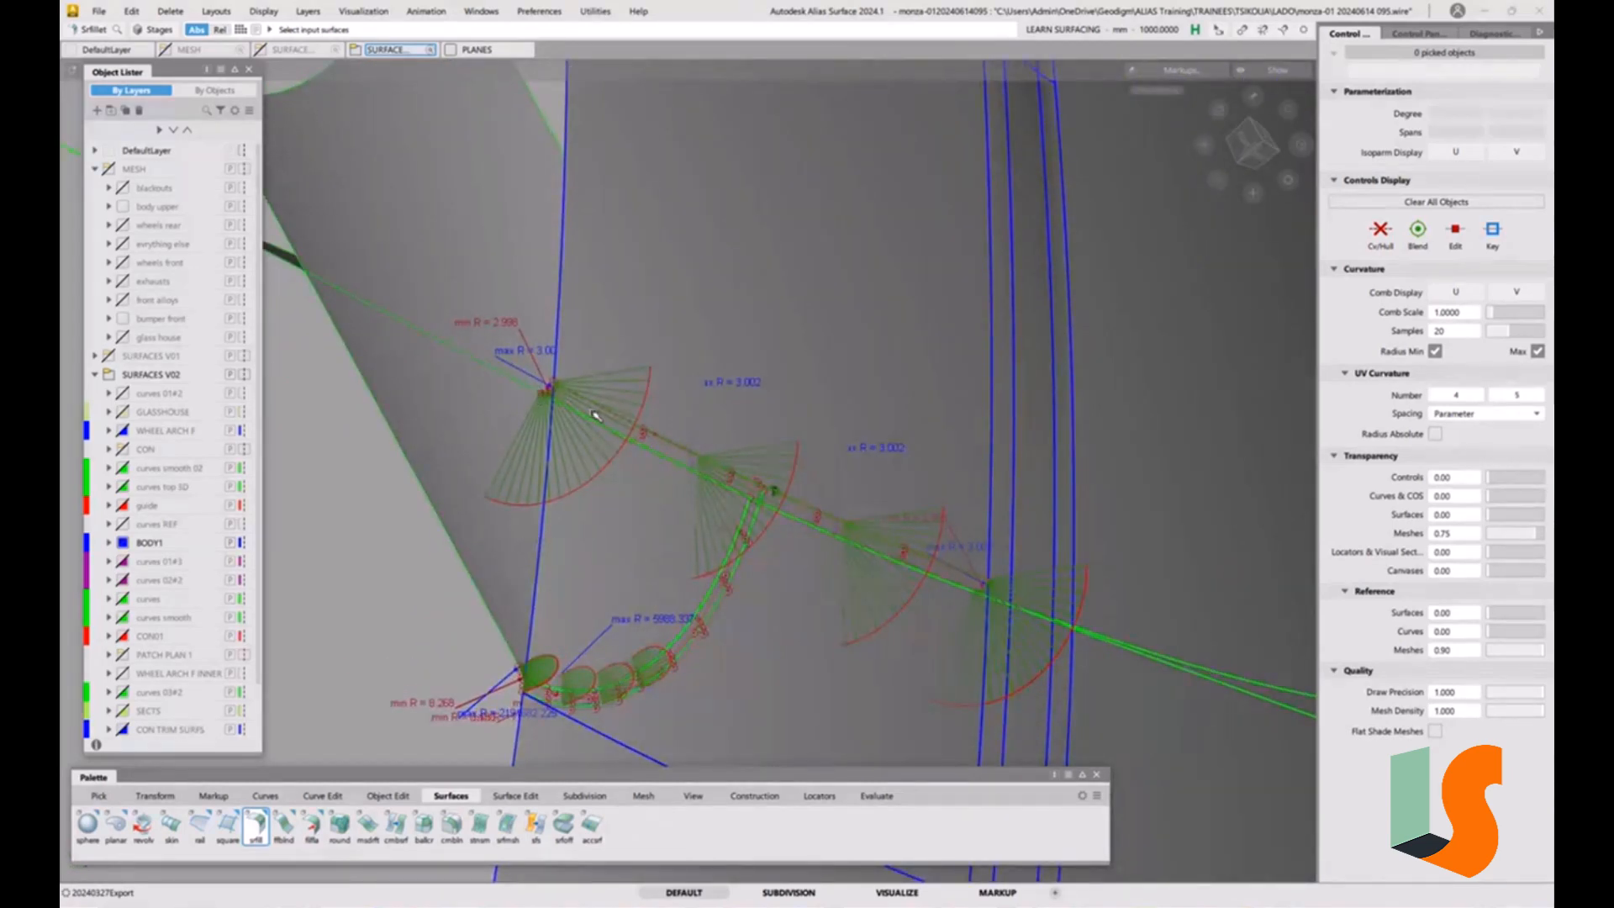
{"action": "left_click_drag", "start_coordinate": [678, 639], "coordinate": [736, 469], "text": "alt+shift"}
{"action": "right_click_drag", "start_coordinate": [736, 469], "coordinate": [418, 449], "text": "alt+shift"}
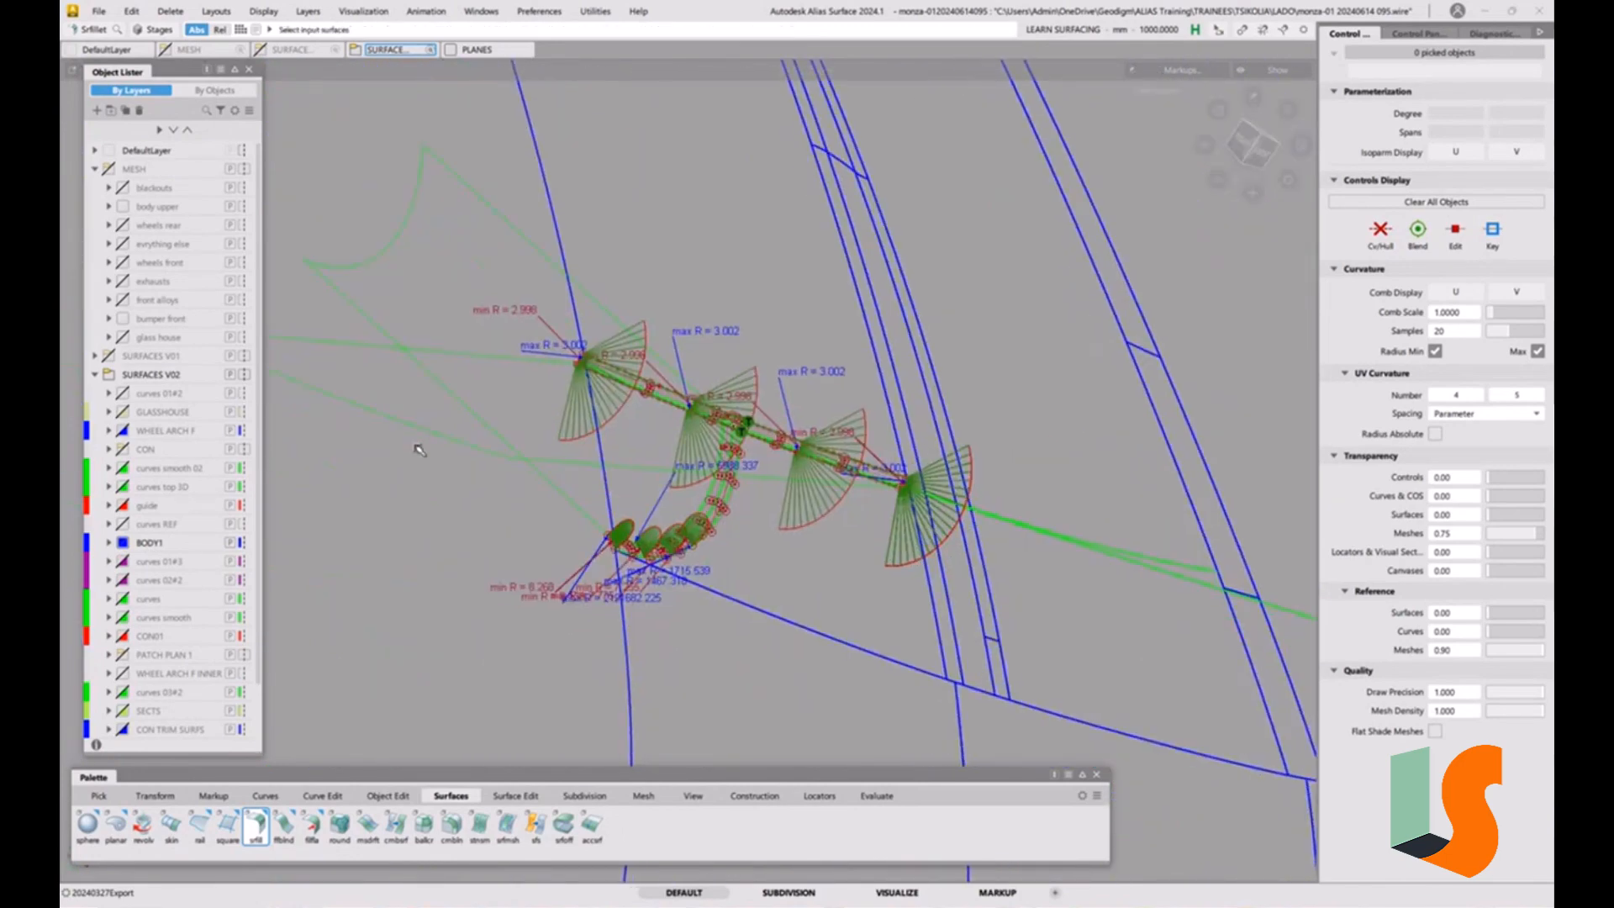
{"action": "scroll", "coordinate": [164, 454], "scroll_direction": "down", "scroll_amount": 3}
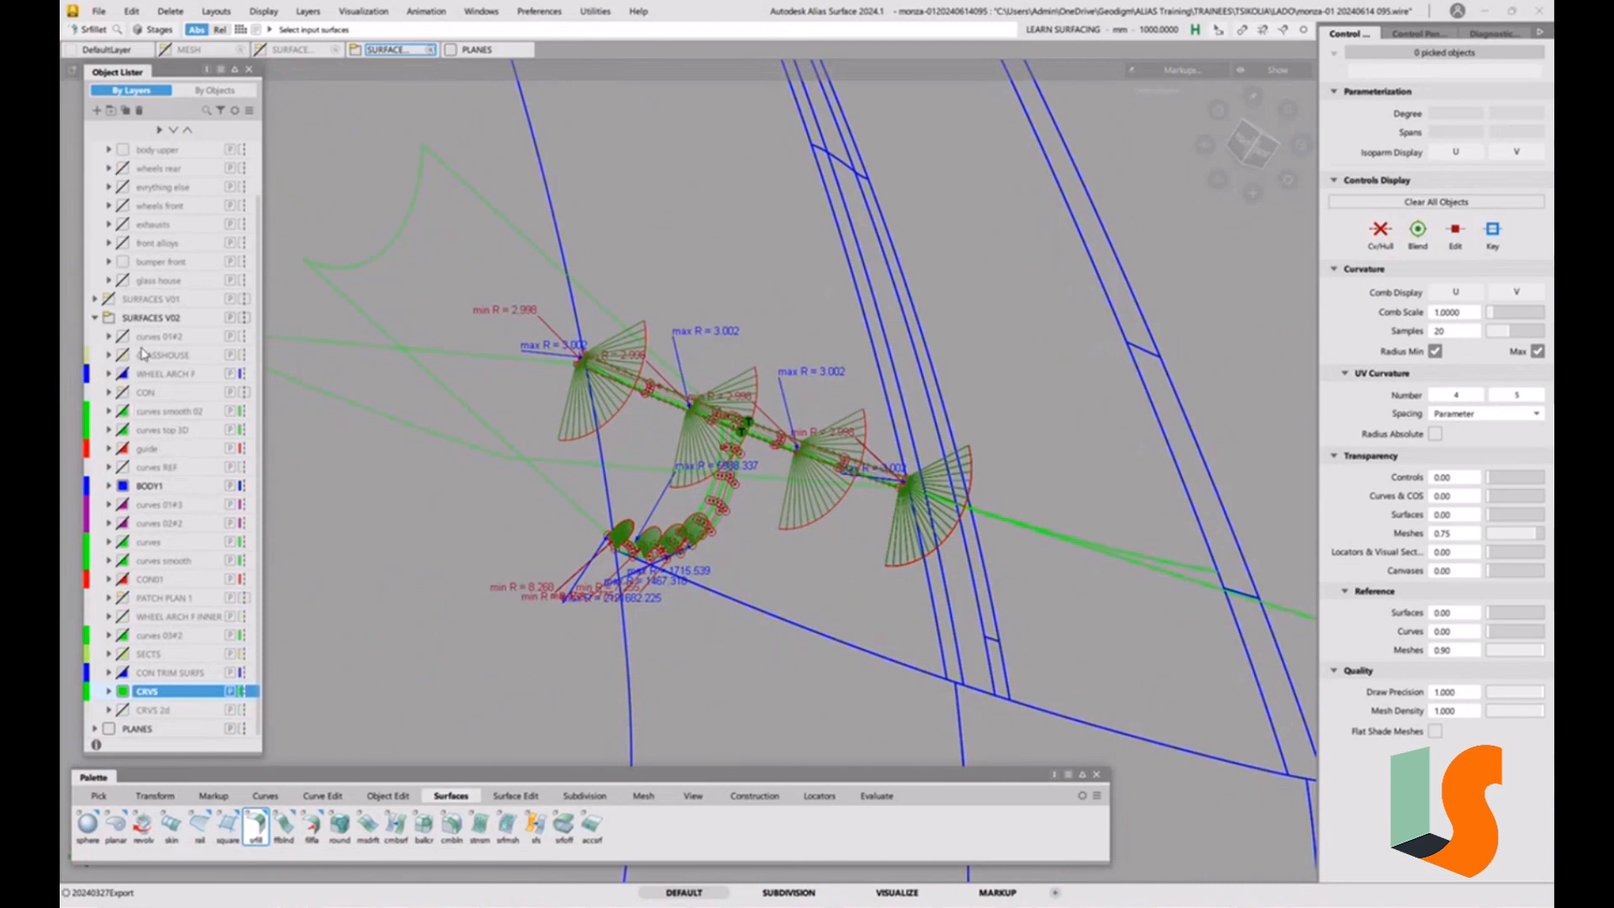
{"action": "right_click", "coordinate": [154, 326]}
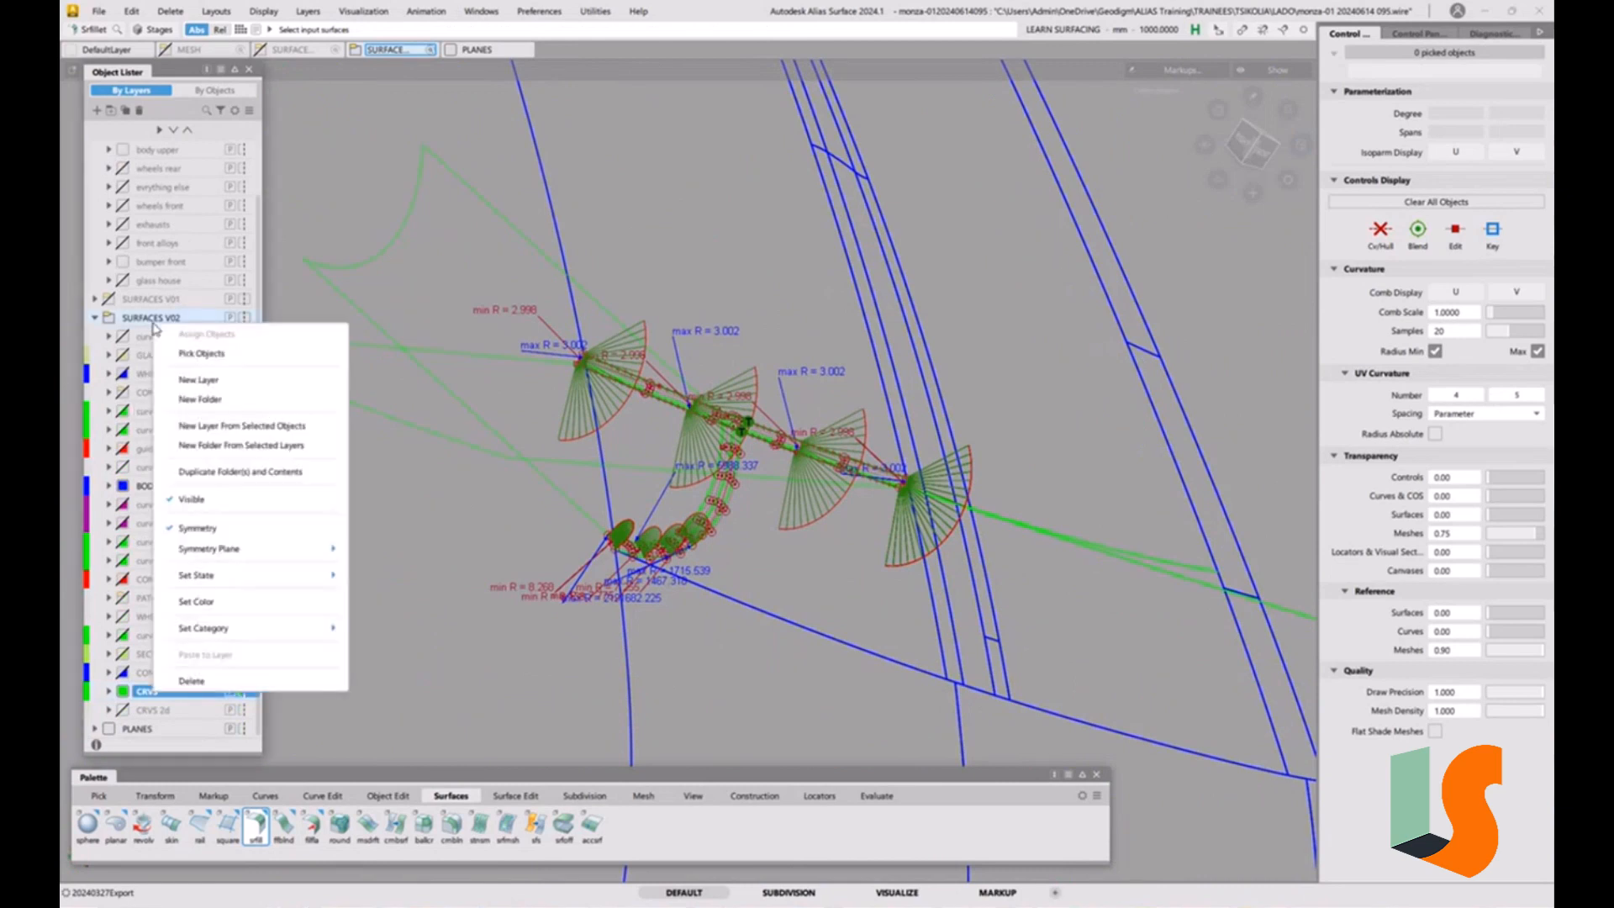
{"action": "left_click", "coordinate": [214, 380]}
{"action": "double_click", "coordinate": [161, 731]}
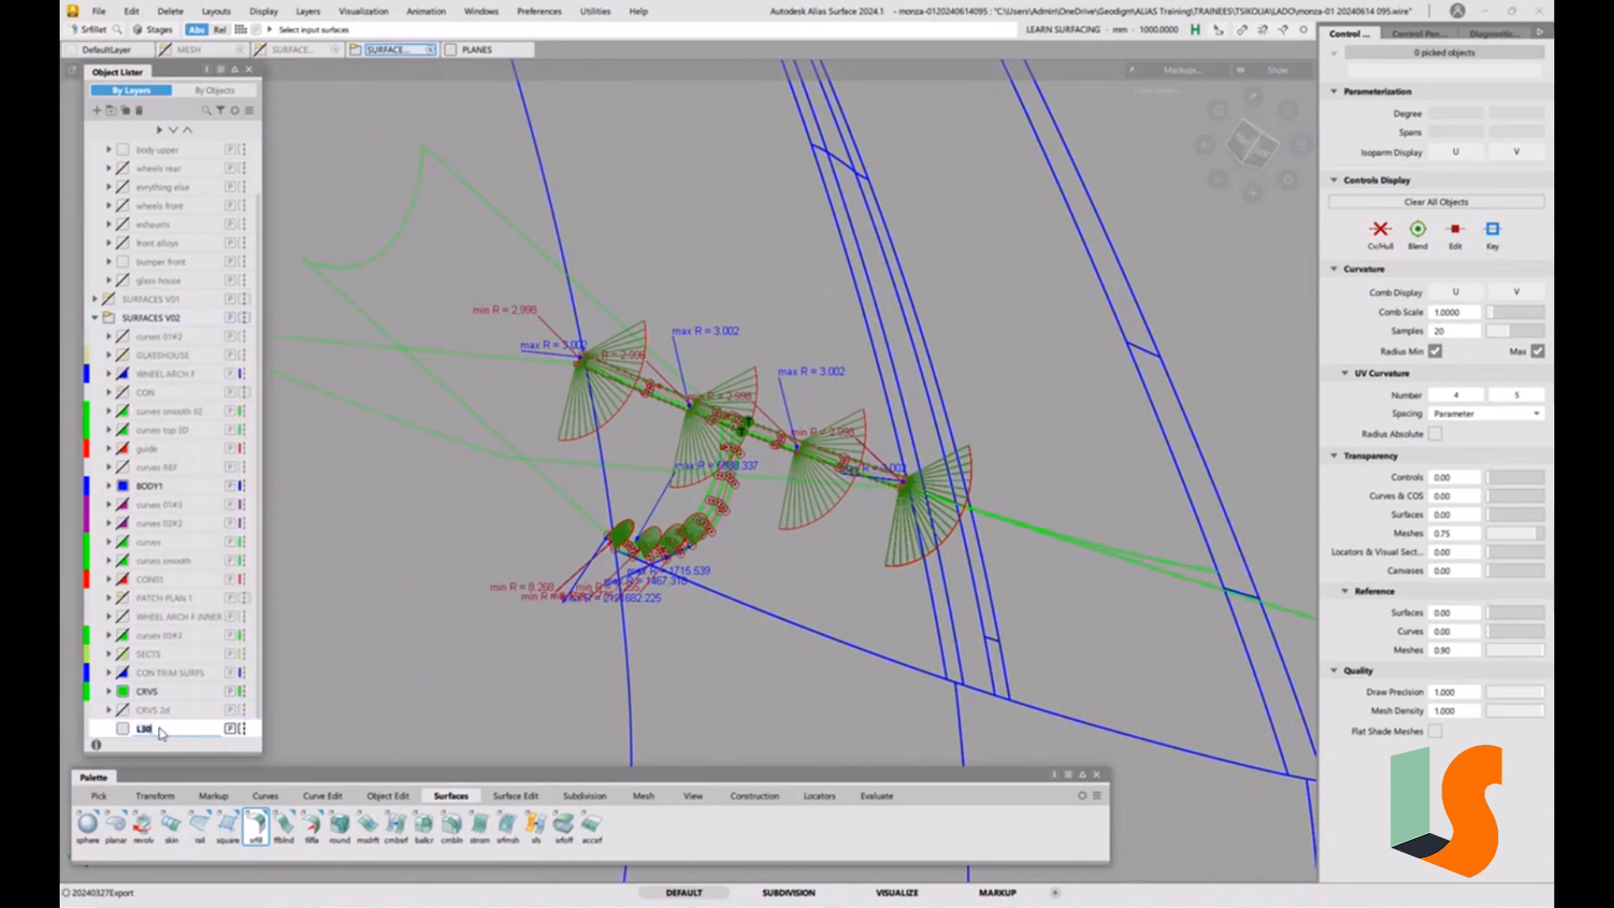
{"action": "key", "text": "Return"}
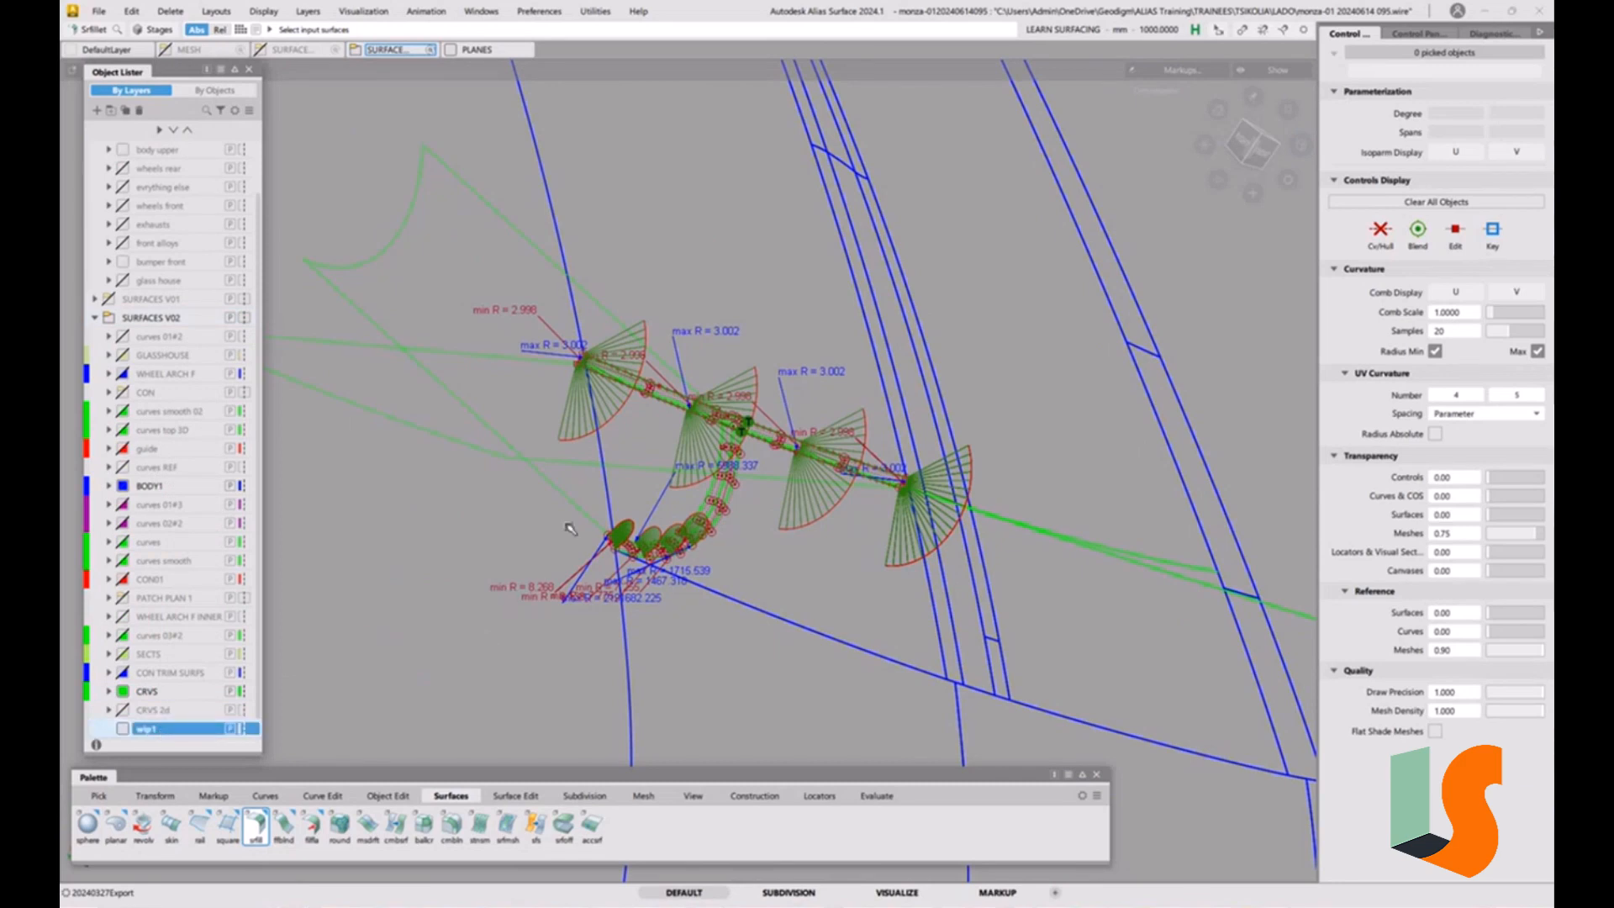
Pick the two fillets and their source surfaces, leave out the lower front surface, and assign them to the wip1 layer.
{"action": "left_click_drag", "start_coordinate": [533, 554], "coordinate": [497, 573], "text": "ctrl+shift"}
{"action": "right_click_drag", "start_coordinate": [500, 575], "coordinate": [609, 566], "text": "alt+shift"}
{"action": "left_click_drag", "start_coordinate": [608, 565], "coordinate": [727, 577], "text": "alt+shift"}
{"action": "left_click_drag", "start_coordinate": [592, 353], "coordinate": [720, 499]}
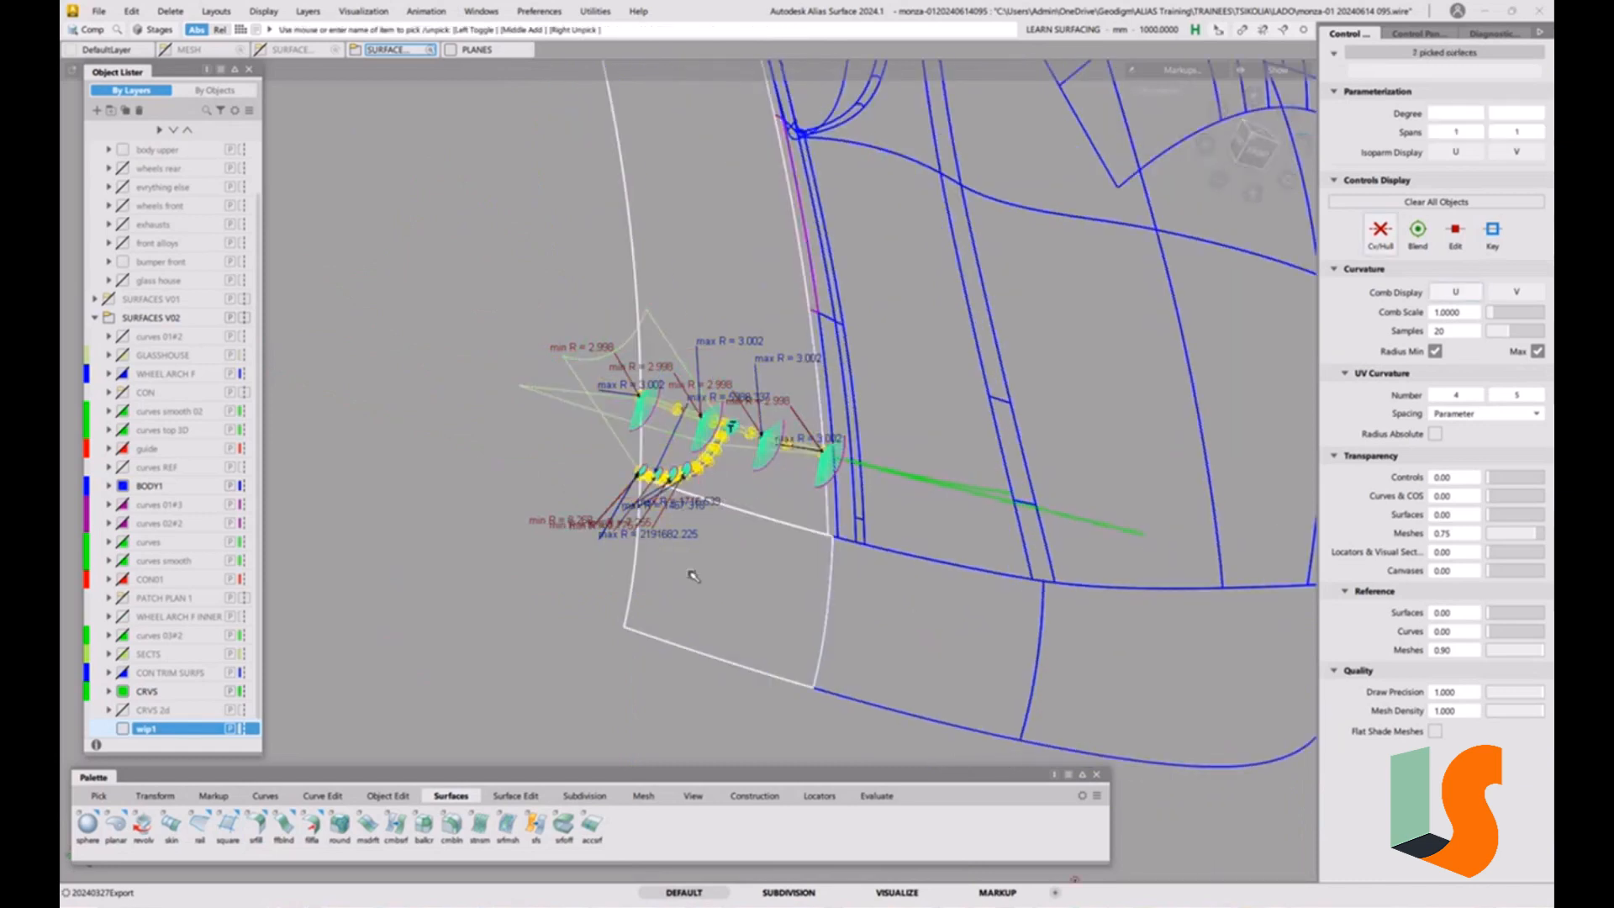
{"action": "left_click", "coordinate": [693, 575]}
{"action": "right_click", "coordinate": [164, 736]}
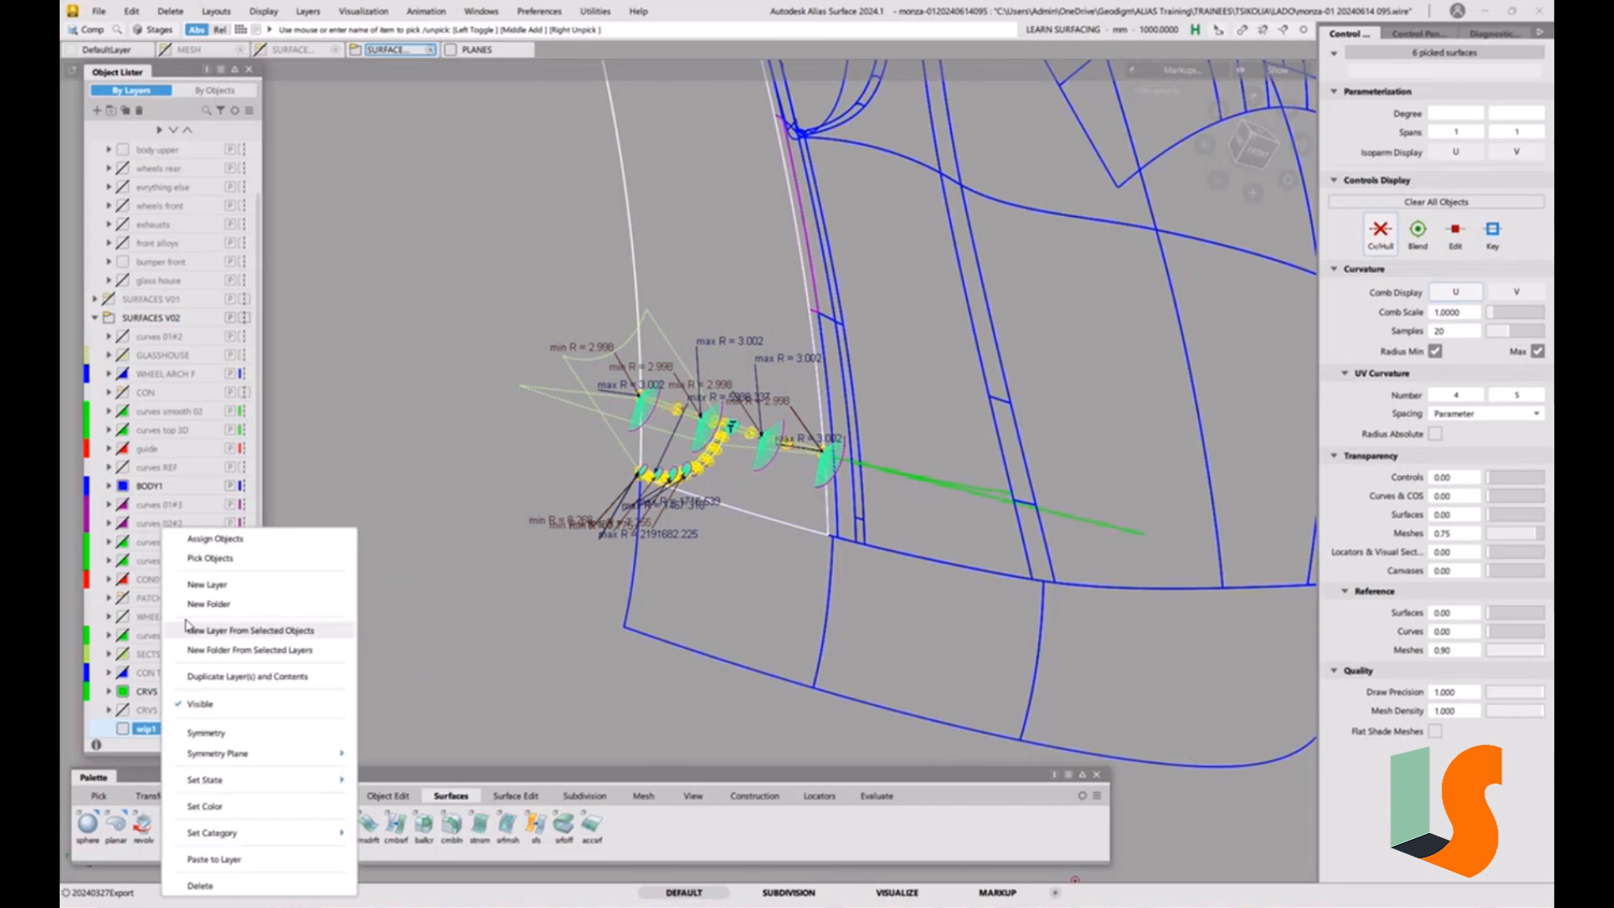
{"action": "left_click", "coordinate": [206, 538]}
Hide the BODY1 layer, clear the selection and set the wip1 layer's color to blue.
{"action": "left_click", "coordinate": [123, 486]}
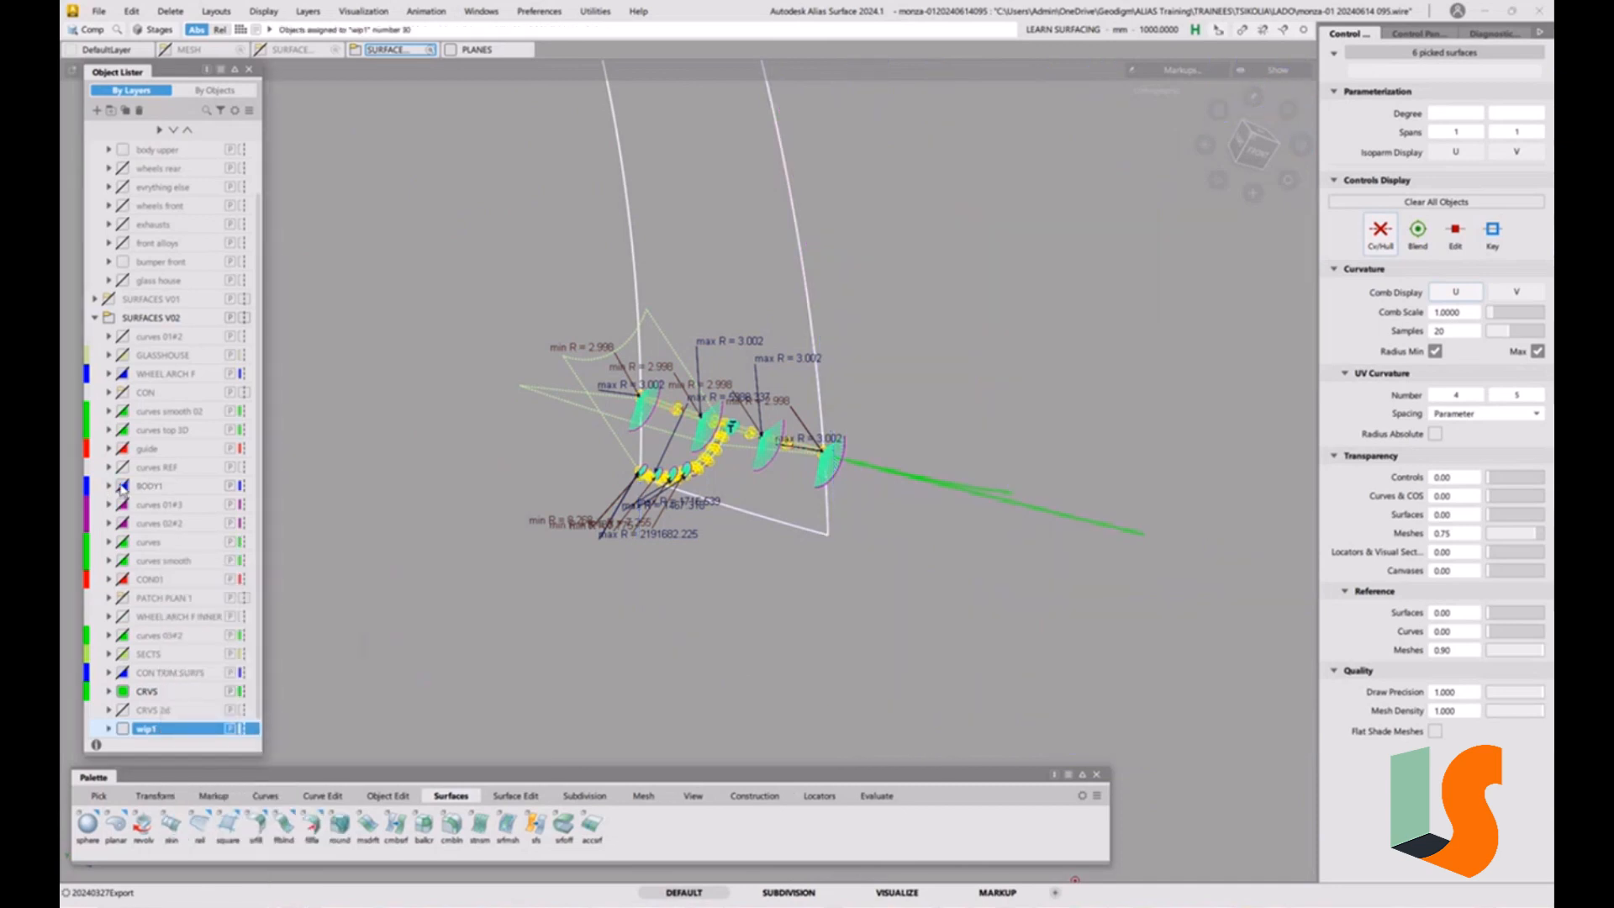
{"action": "left_click", "coordinate": [662, 576]}
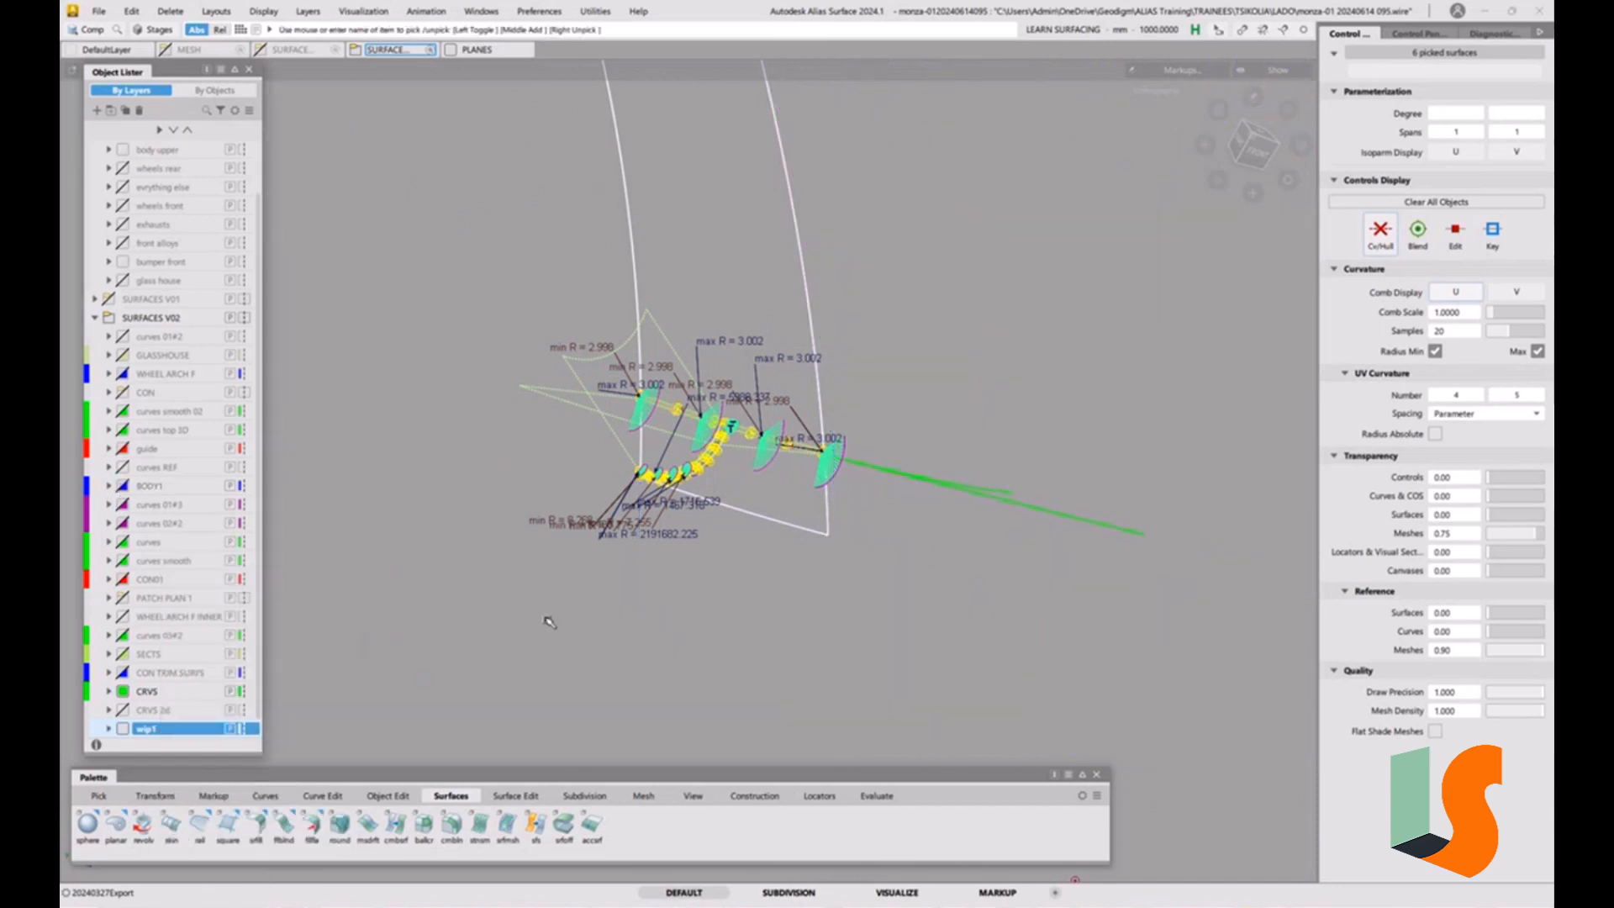
{"action": "right_click", "coordinate": [122, 730]}
{"action": "left_click", "coordinate": [222, 753]}
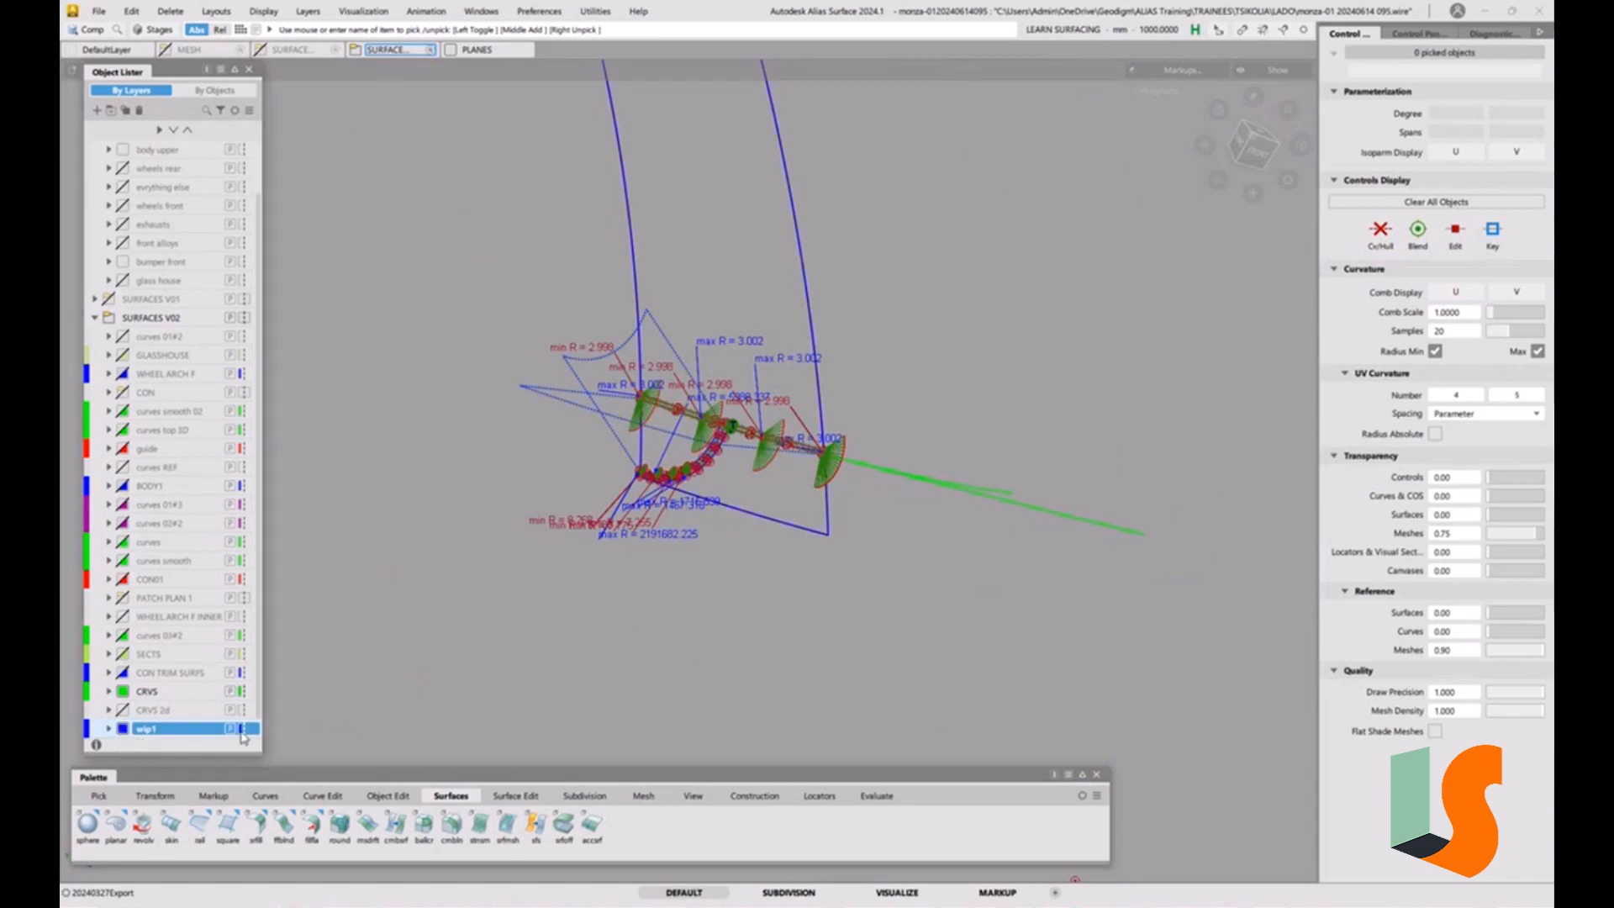
Delete all locators from the model and hide the CRVS layer.
{"action": "right_click_drag", "start_coordinate": [675, 439], "coordinate": [673, 202], "text": "alt+shift"}
{"action": "left_click_drag", "start_coordinate": [673, 201], "coordinate": [574, 127], "text": "alt+shift"}
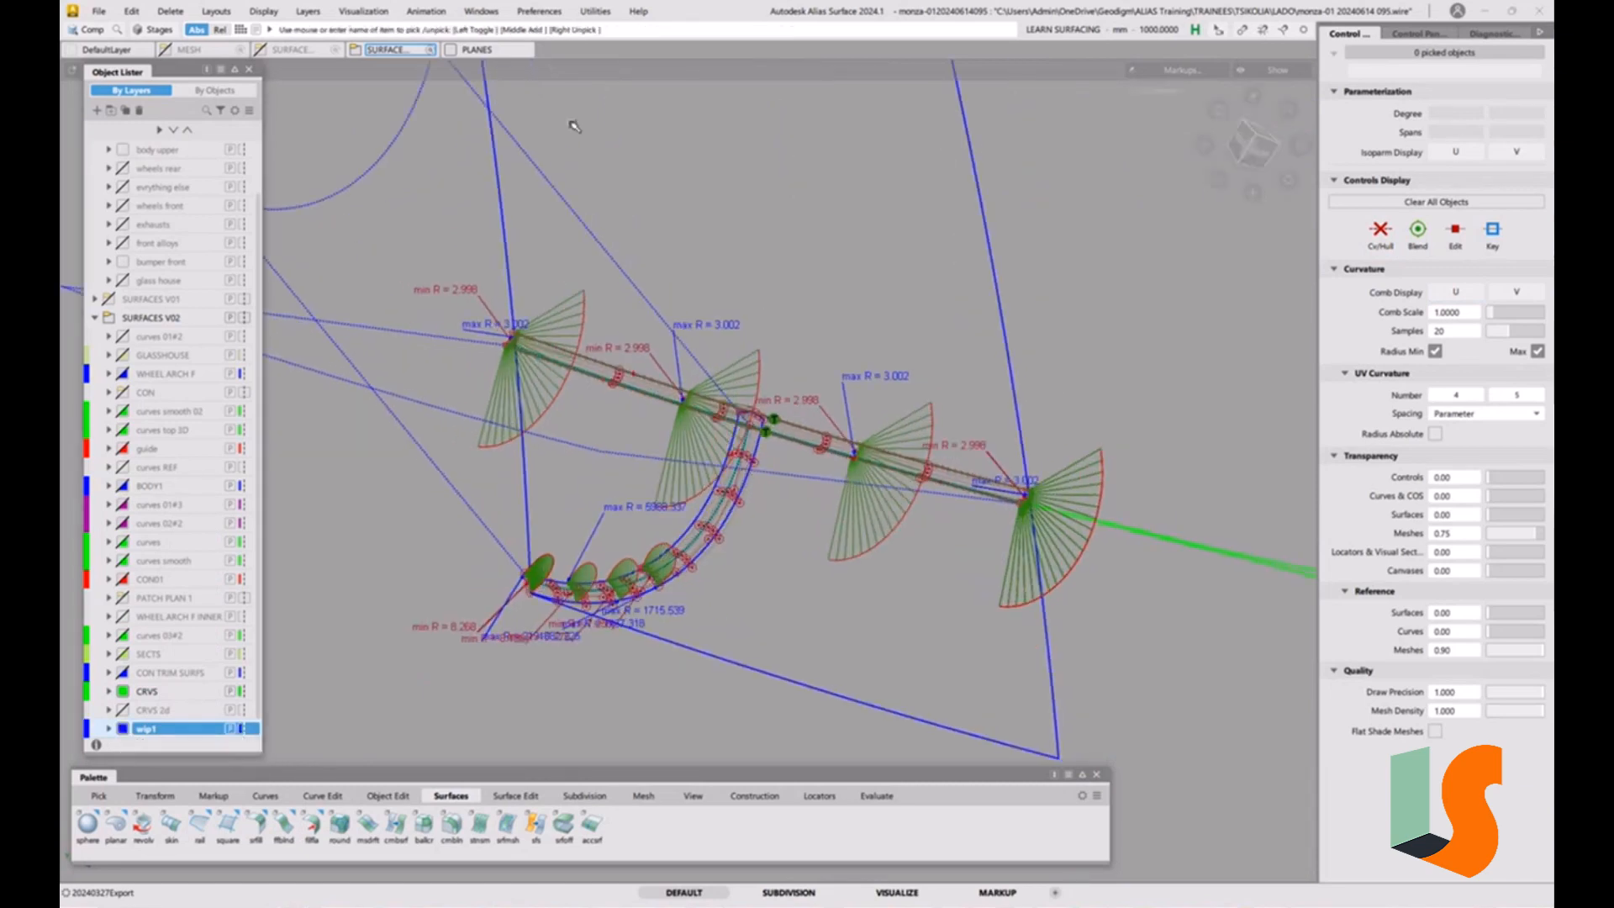
{"action": "left_click", "coordinate": [307, 11]}
{"action": "mouse_move", "coordinate": [169, 11]}
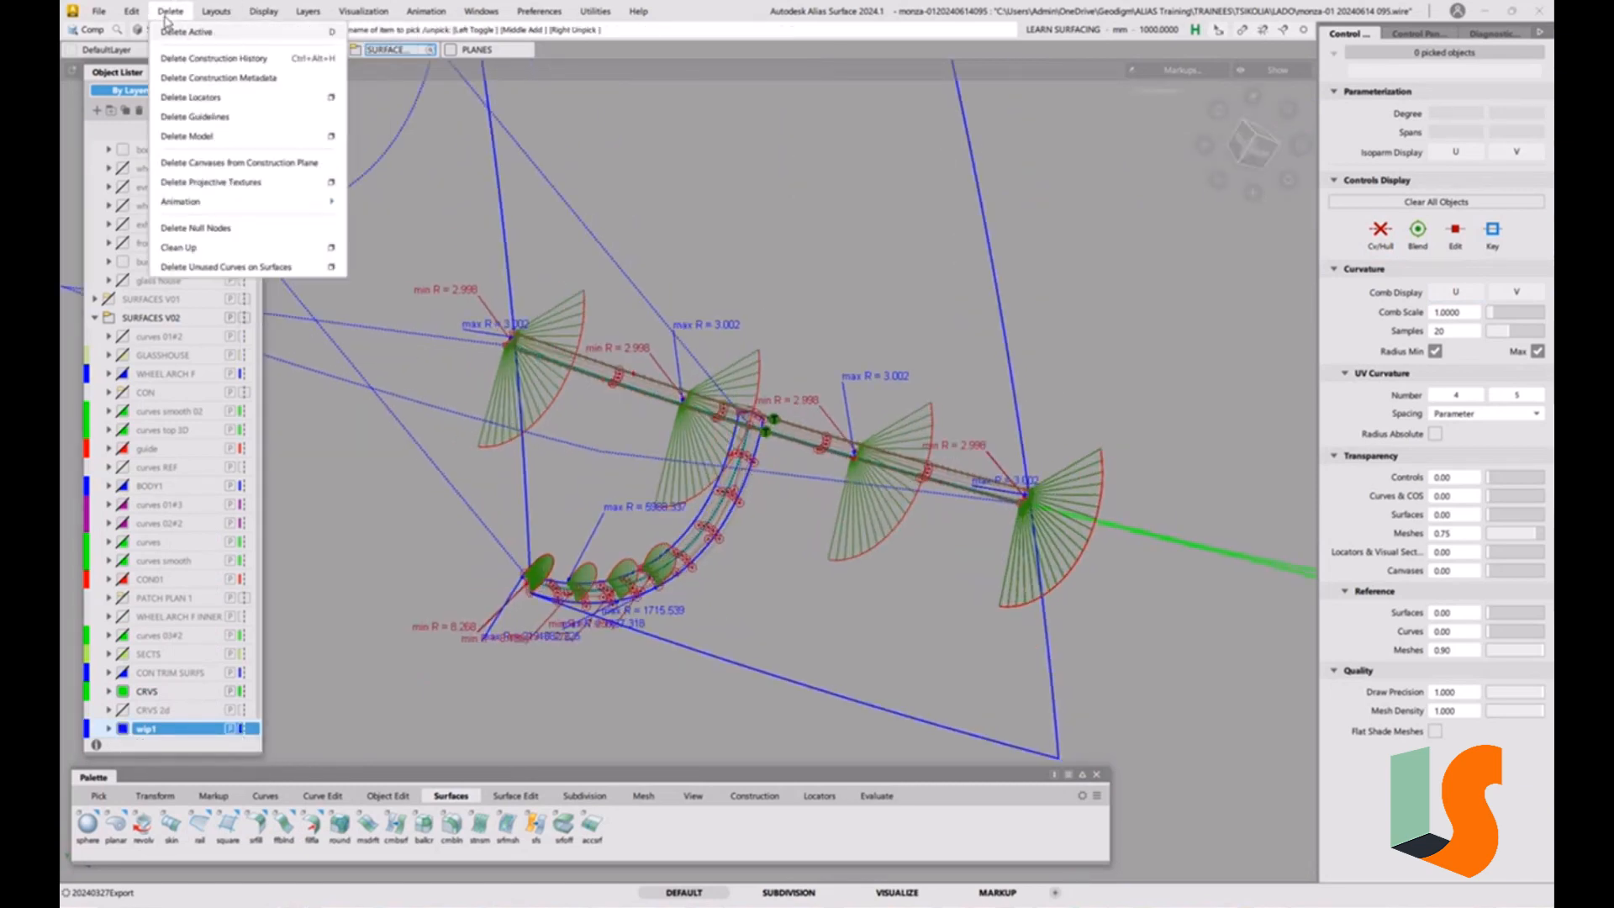
{"action": "left_click", "coordinate": [202, 98]}
{"action": "left_click_drag", "start_coordinate": [738, 433], "coordinate": [769, 471], "text": "alt+shift"}
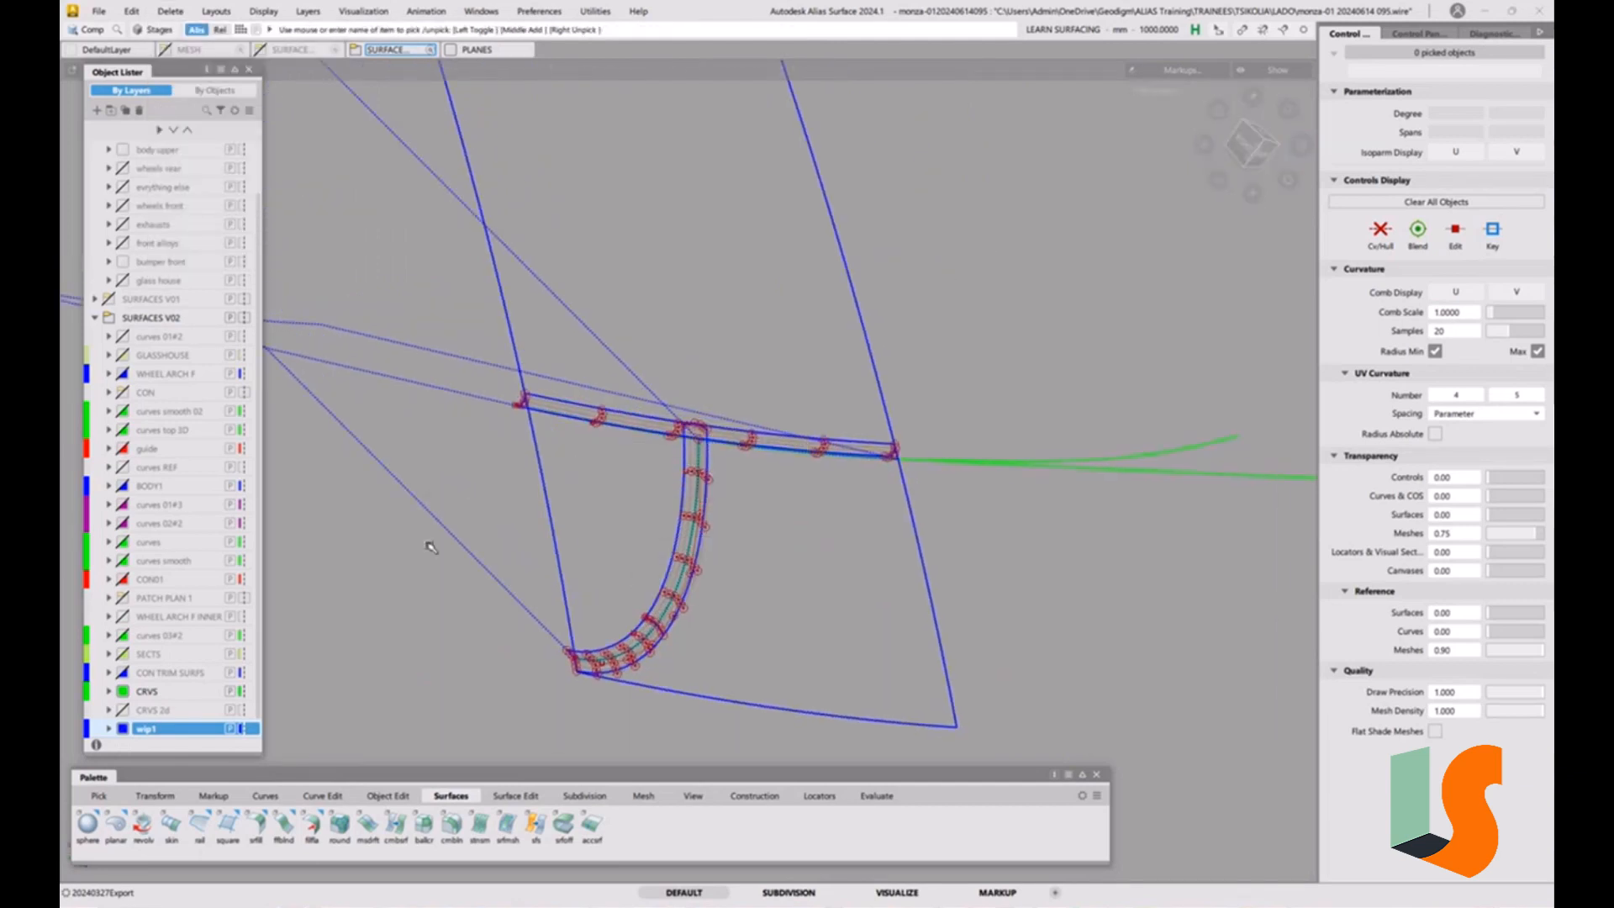
{"action": "left_click", "coordinate": [125, 691]}
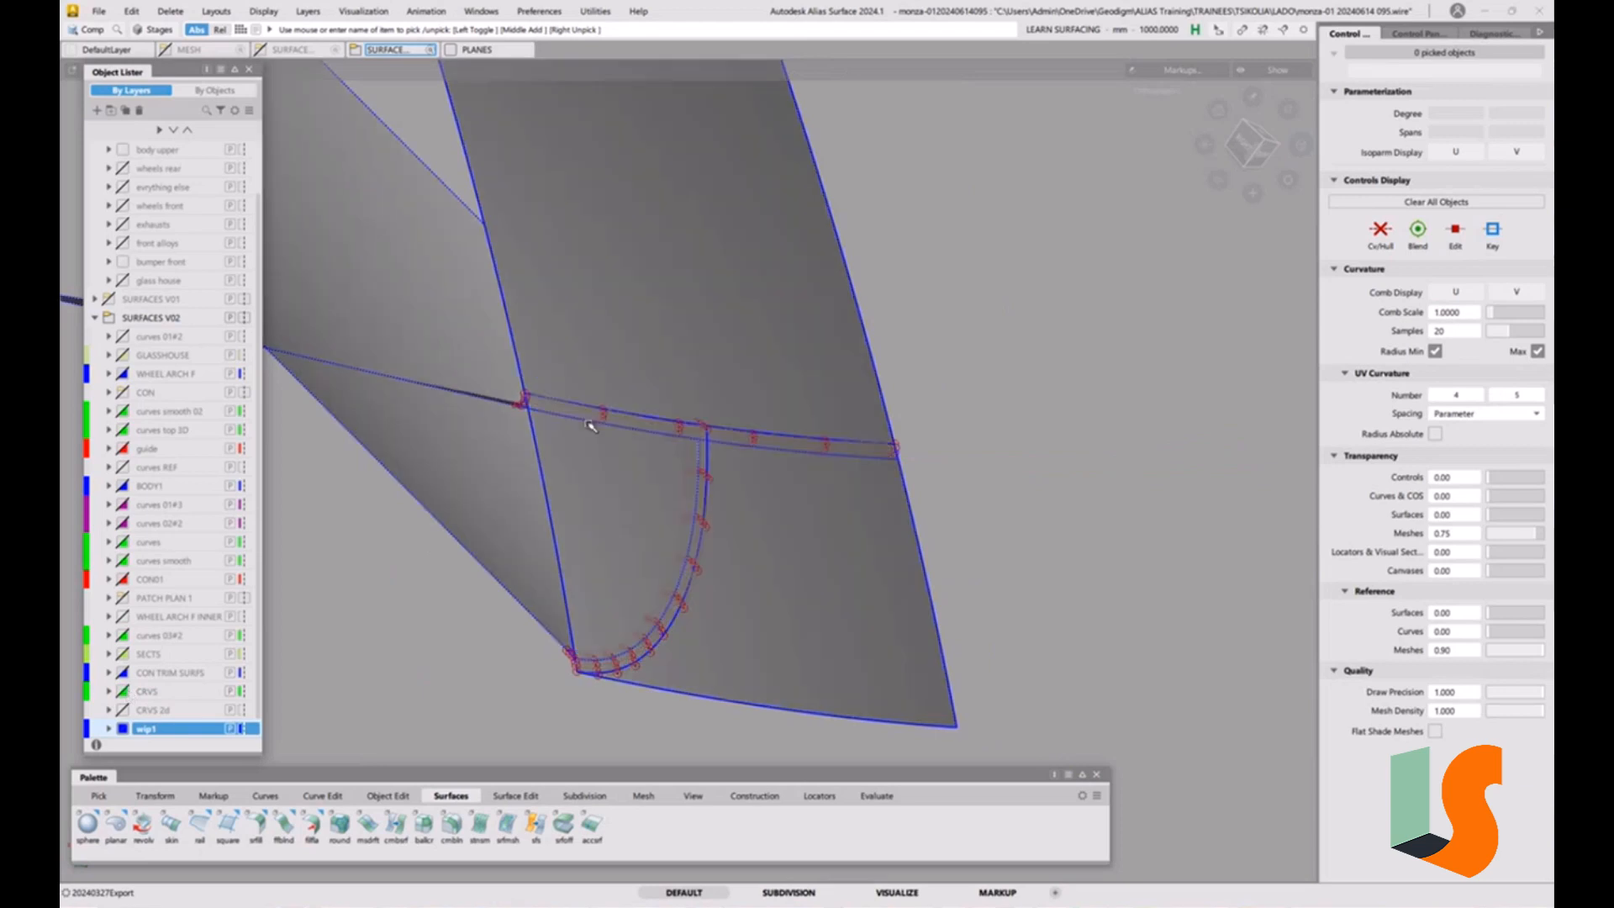
Examine the shaded fillets and their junction with the construction surfaces from several angles.
{"action": "left_click_drag", "start_coordinate": [713, 455], "coordinate": [761, 472], "text": "alt+shift"}
{"action": "right_click_drag", "start_coordinate": [760, 472], "coordinate": [726, 511], "text": "alt+shift"}
{"action": "key", "text": "F2"}
{"action": "mouse_move", "coordinate": [710, 498]}
{"action": "left_mouse_down", "text": "alt+shift"}
{"action": "mouse_move", "coordinate": [654, 488]}
{"action": "mouse_move", "coordinate": [869, 436]}
{"action": "mouse_move", "coordinate": [755, 529]}
{"action": "left_mouse_up", "text": "alt+shift"}
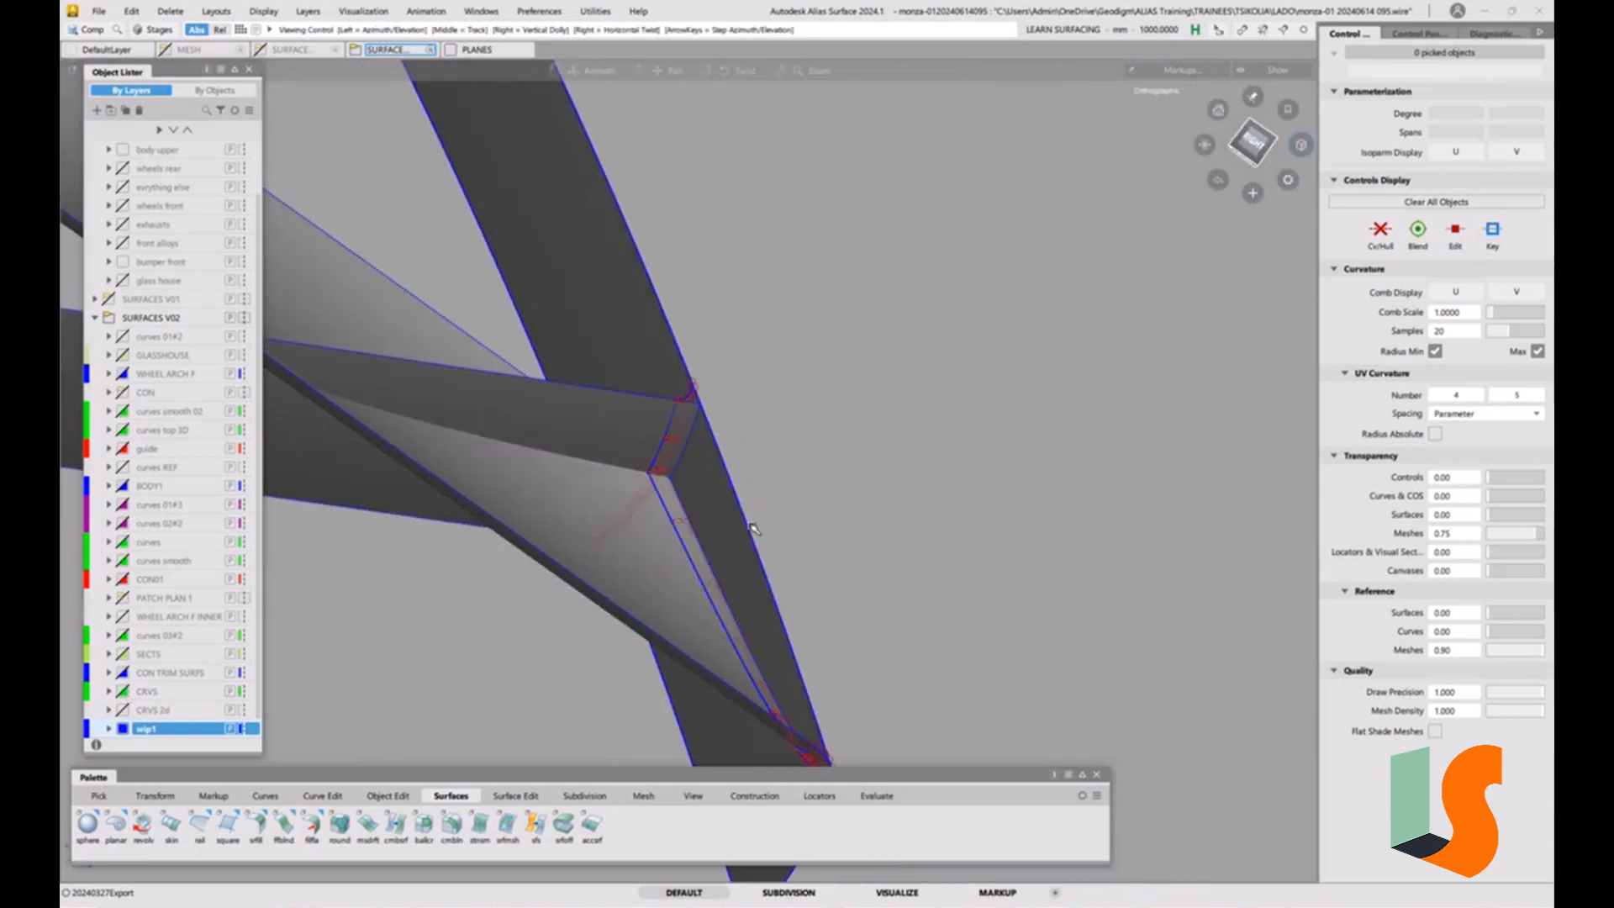
{"action": "mouse_move", "coordinate": [635, 486]}
{"action": "left_mouse_down", "text": "alt+shift"}
{"action": "mouse_move", "coordinate": [578, 498]}
{"action": "mouse_move", "coordinate": [576, 479]}
{"action": "mouse_move", "coordinate": [498, 536]}
{"action": "left_mouse_up", "text": "alt+shift"}
{"action": "key", "text": "F2"}
{"action": "left_click_drag", "start_coordinate": [687, 525], "coordinate": [702, 576], "text": "alt+shift"}
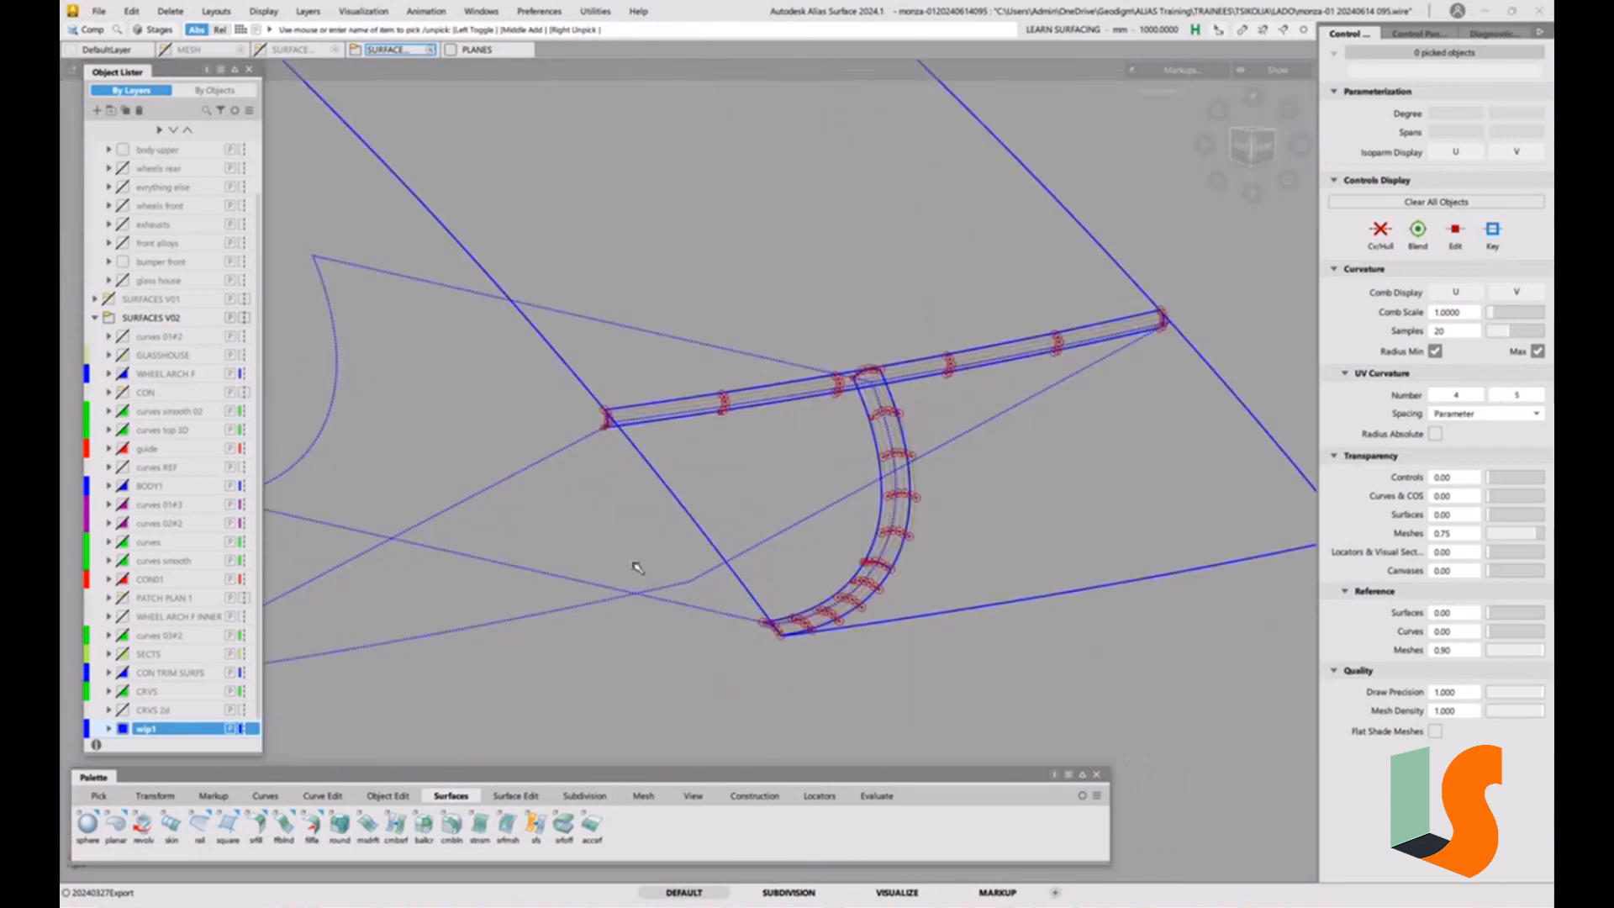
Build a G1 circular surface fillet of radius 3 between the two construction surfaces that cross the hood surface.
{"action": "double_click", "coordinate": [256, 828]}
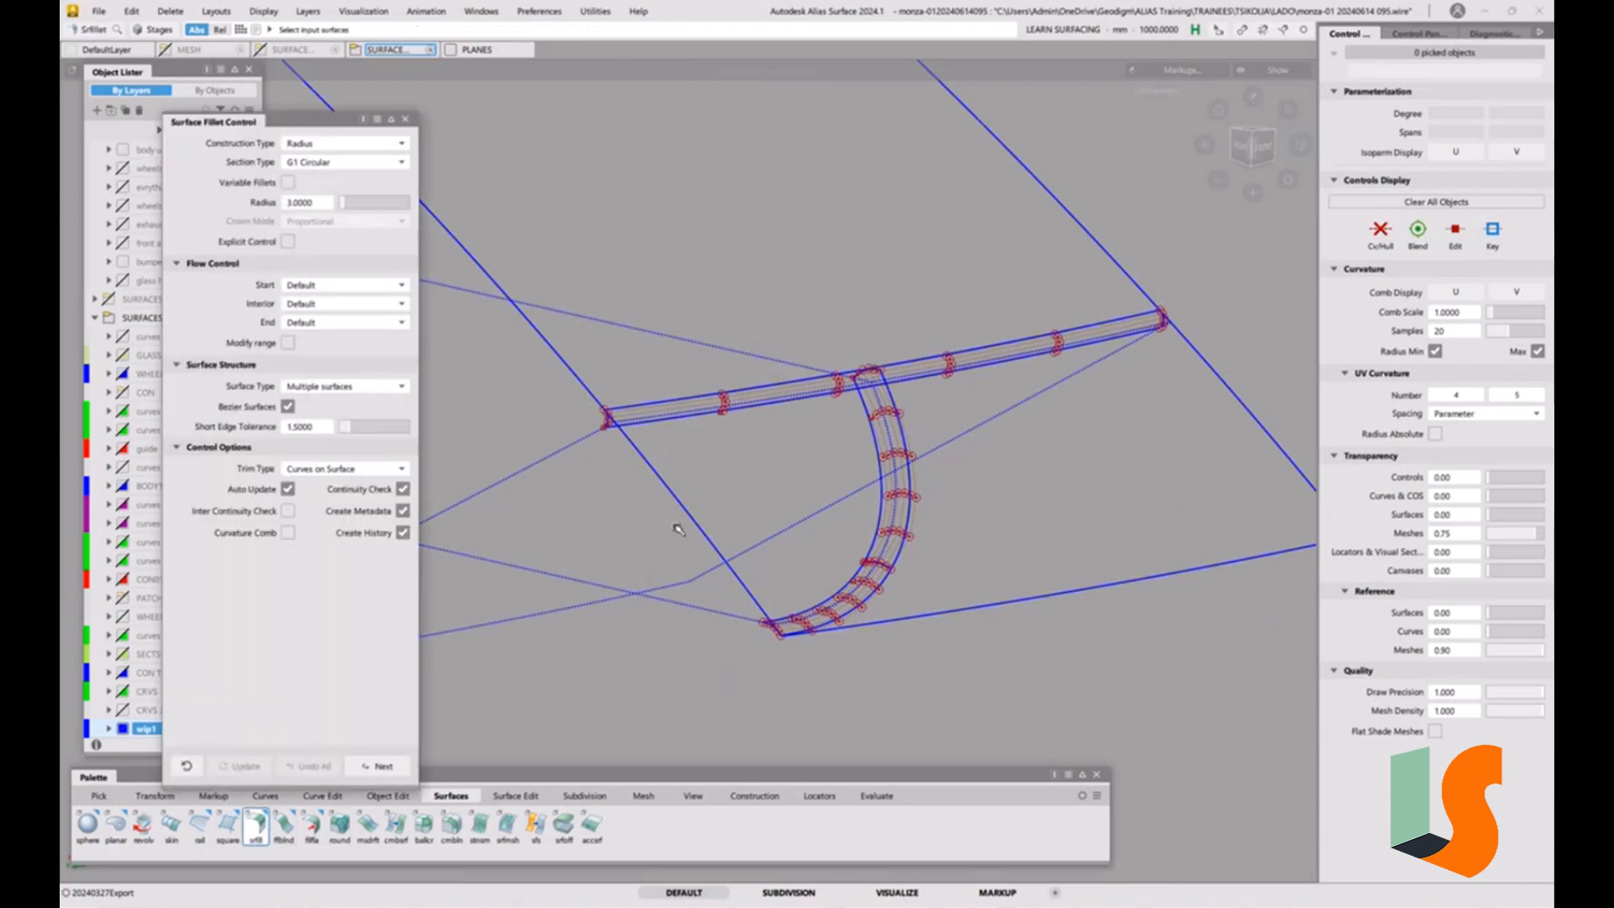
{"action": "left_click", "coordinate": [552, 459]}
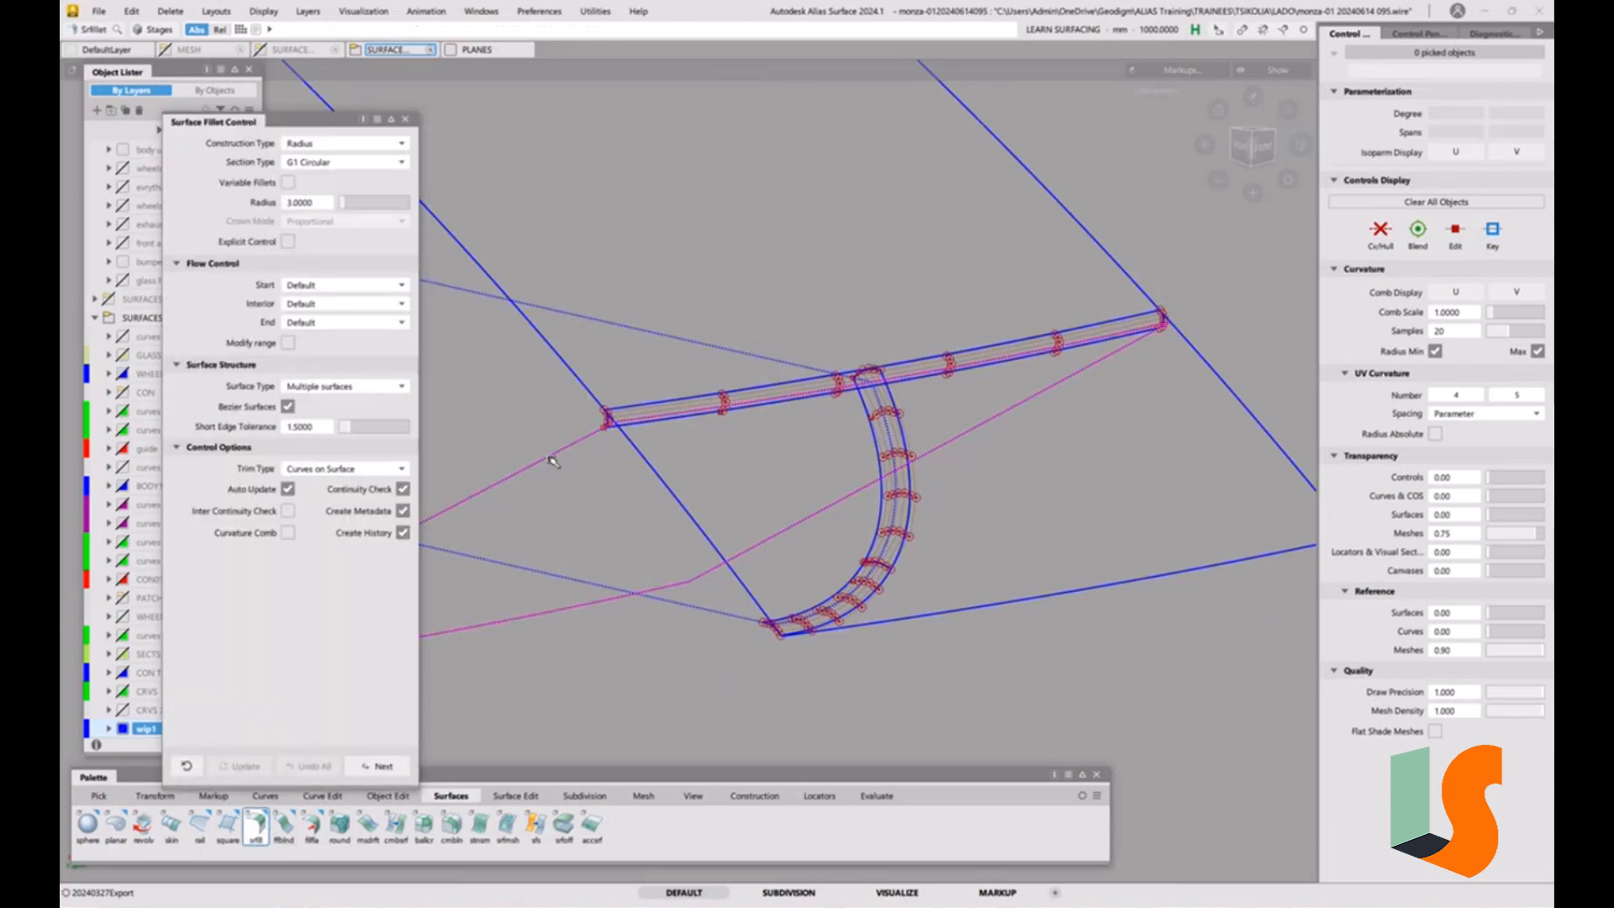
{"action": "left_click", "coordinate": [593, 583]}
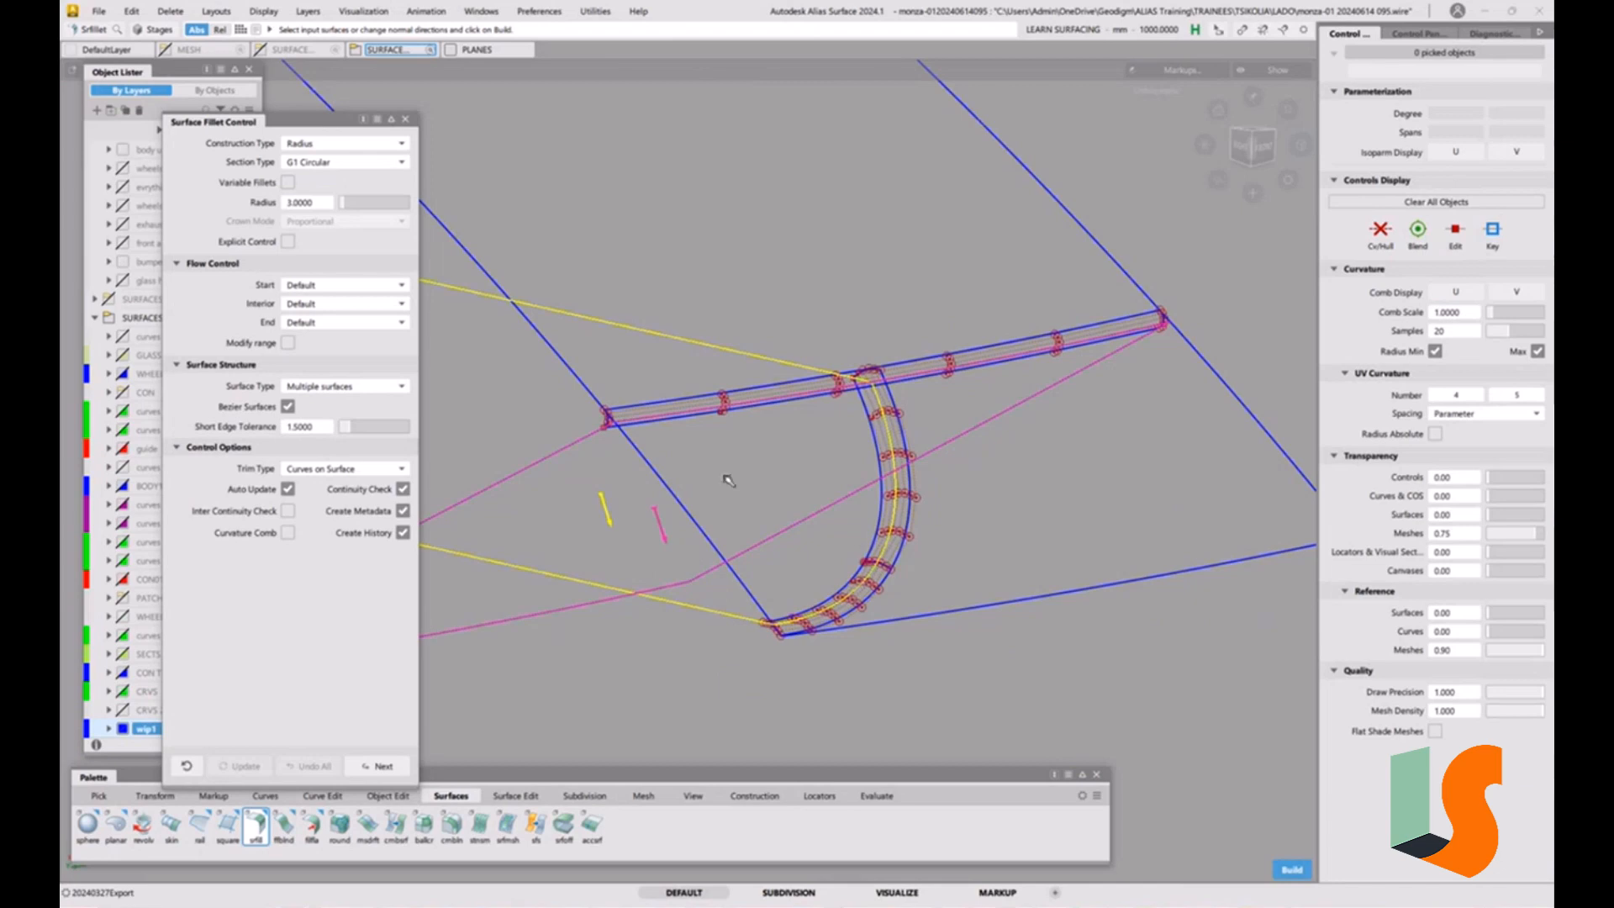
{"action": "left_click_drag", "start_coordinate": [728, 480], "coordinate": [545, 535], "text": "alt+shift"}
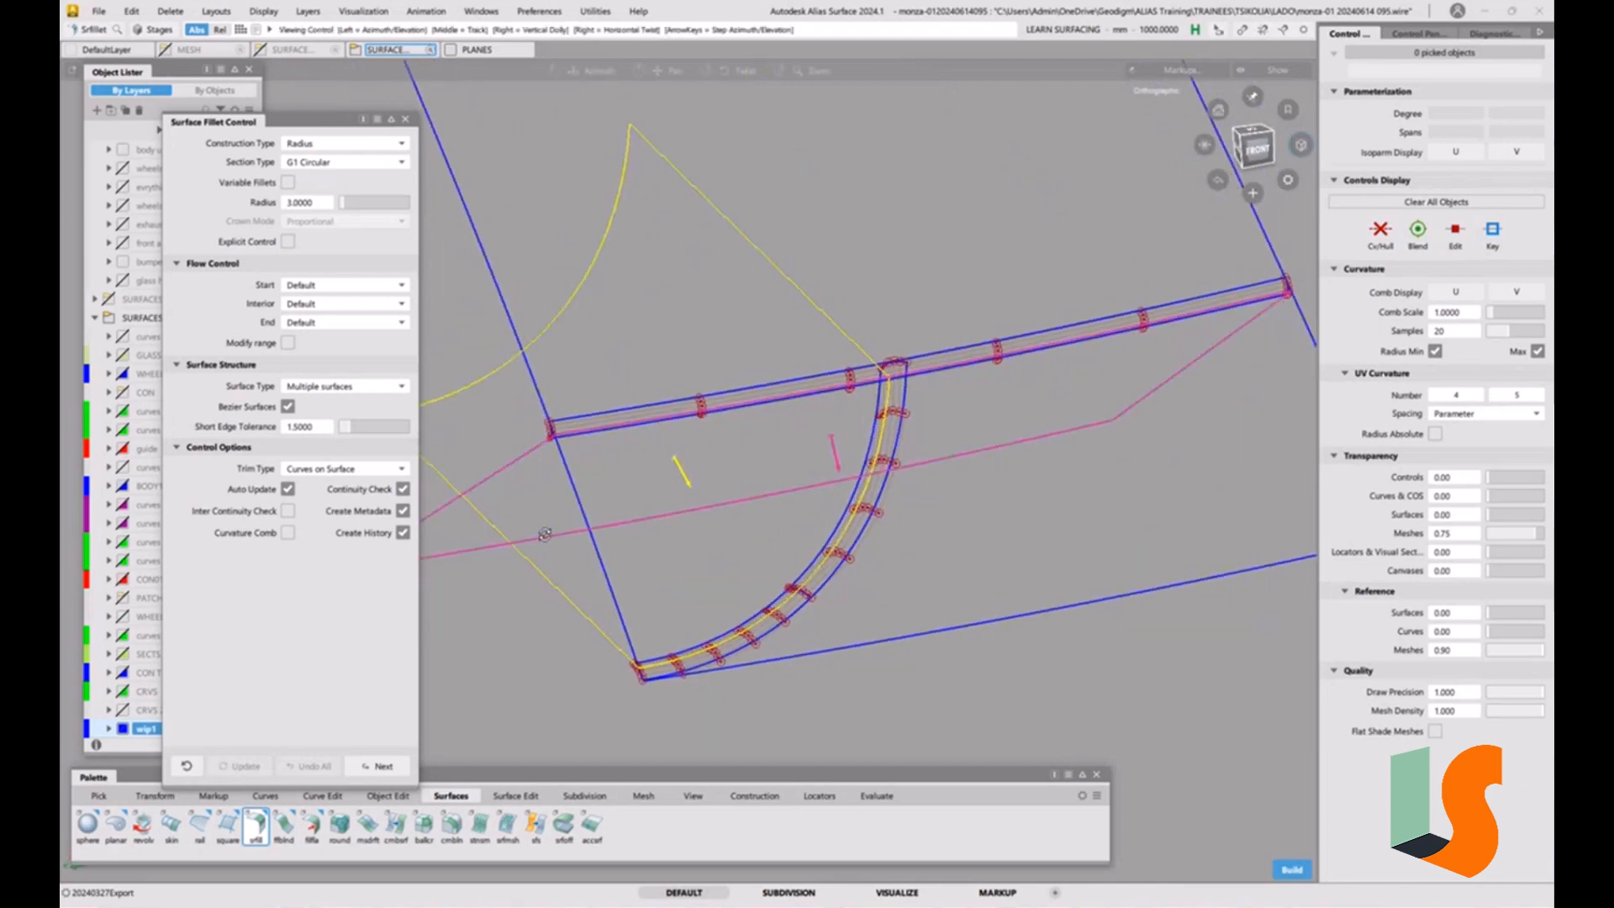
{"action": "left_click_drag", "start_coordinate": [728, 493], "coordinate": [891, 446], "text": "alt+shift"}
{"action": "key", "text": "space"}
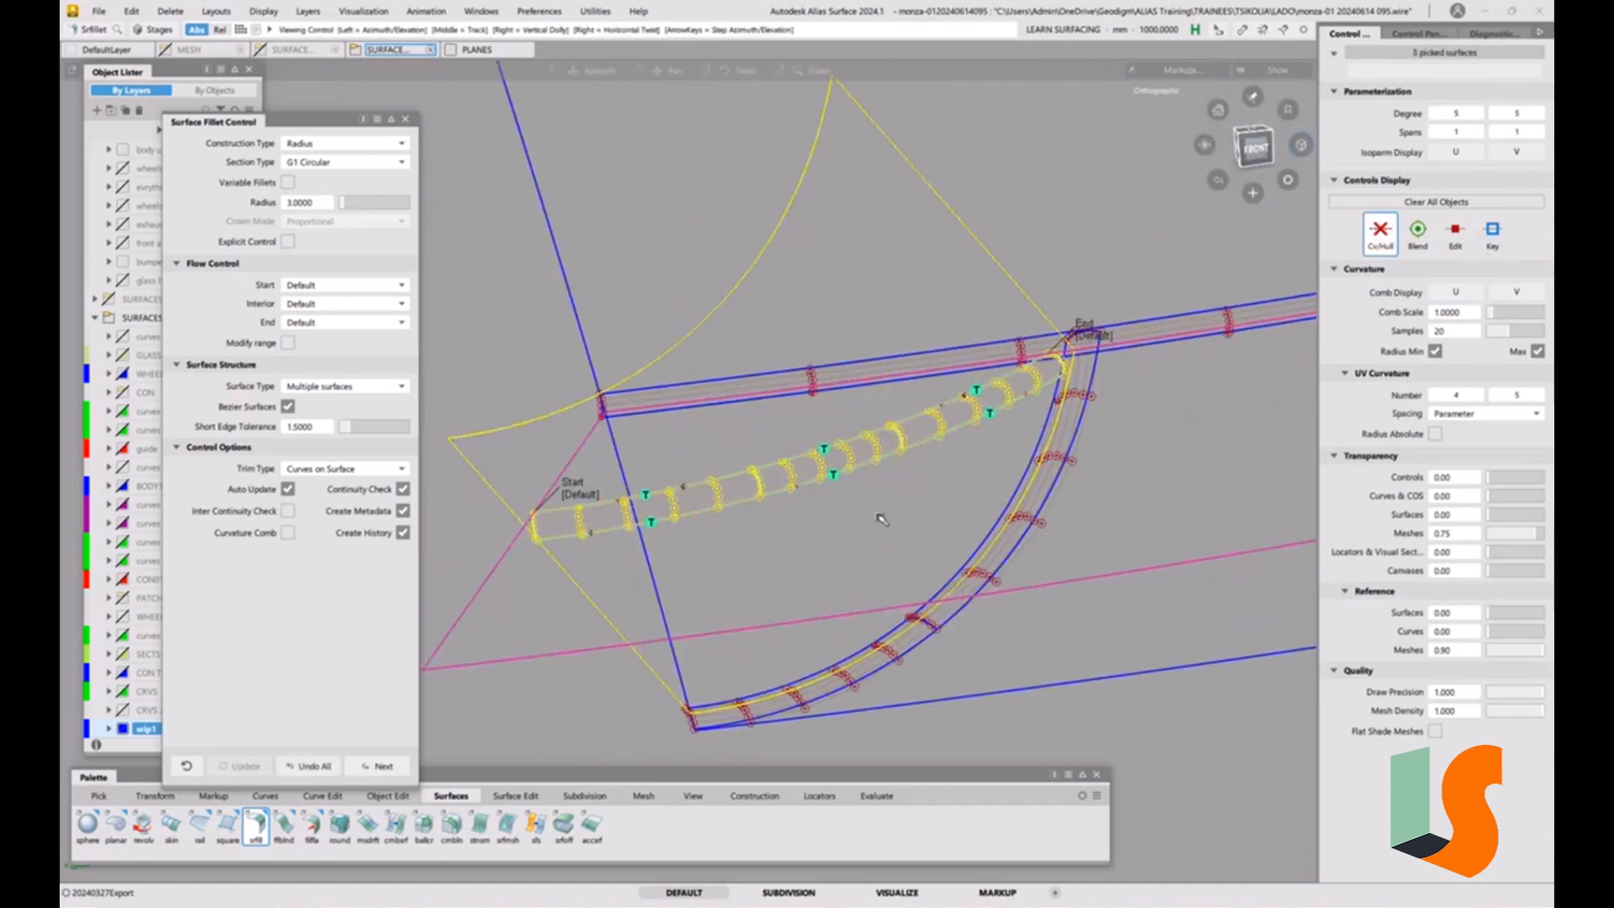
Change the new fillet to a G2 Curvature section with Arc (Chord) construction and shade the model.
{"action": "left_click_drag", "start_coordinate": [880, 518], "coordinate": [891, 489], "text": "alt+shift"}
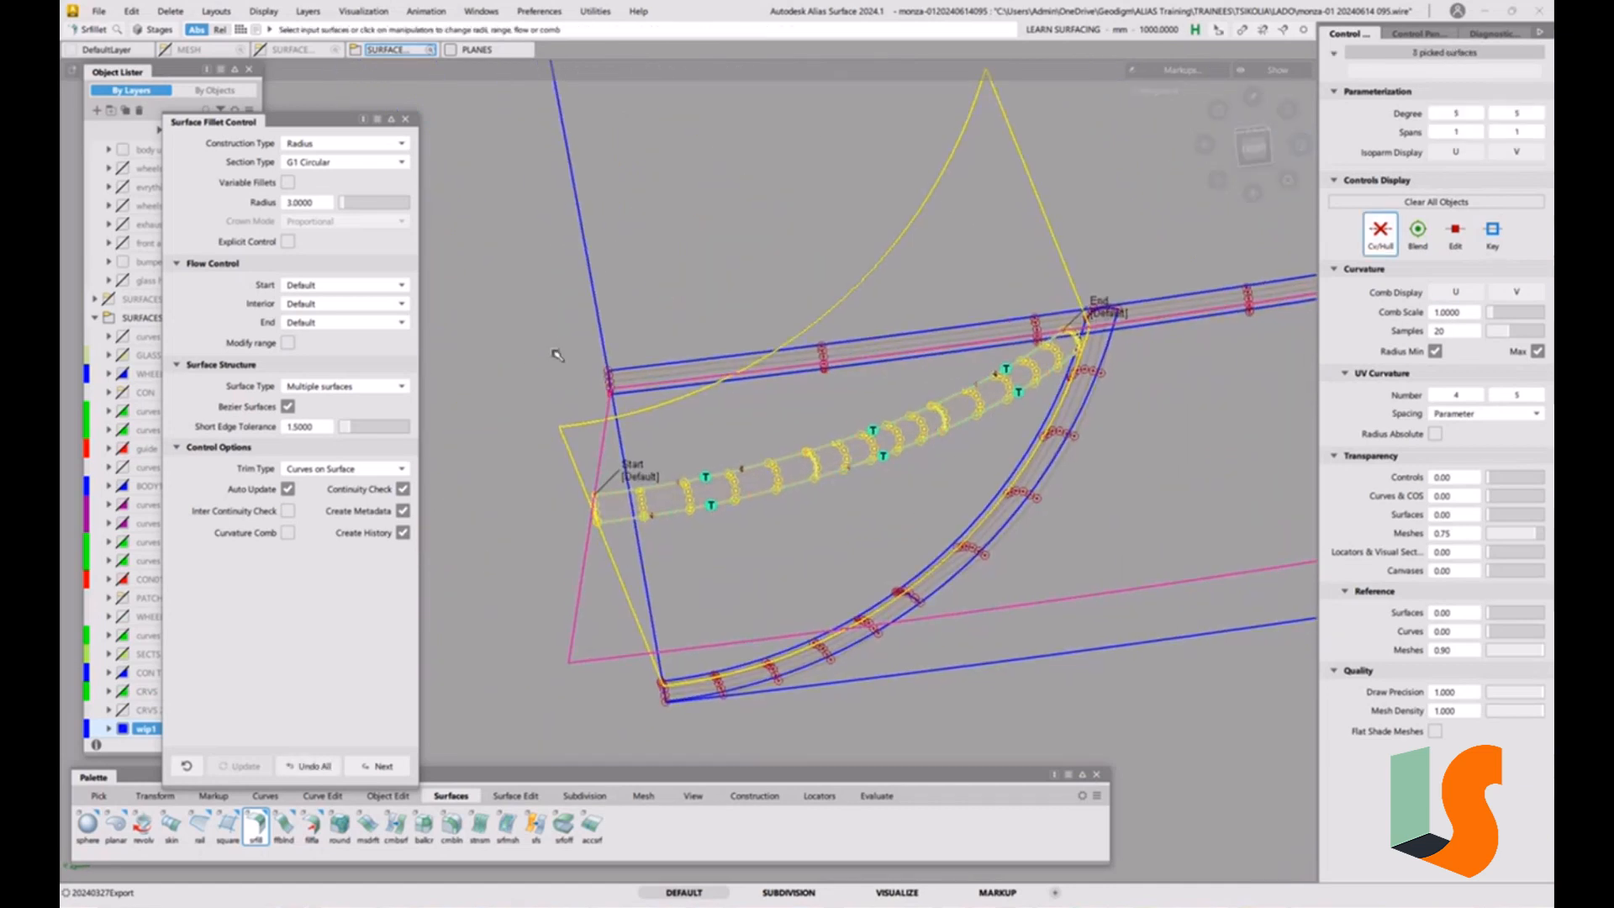
{"action": "left_click", "coordinate": [332, 164]}
{"action": "left_click", "coordinate": [325, 234]}
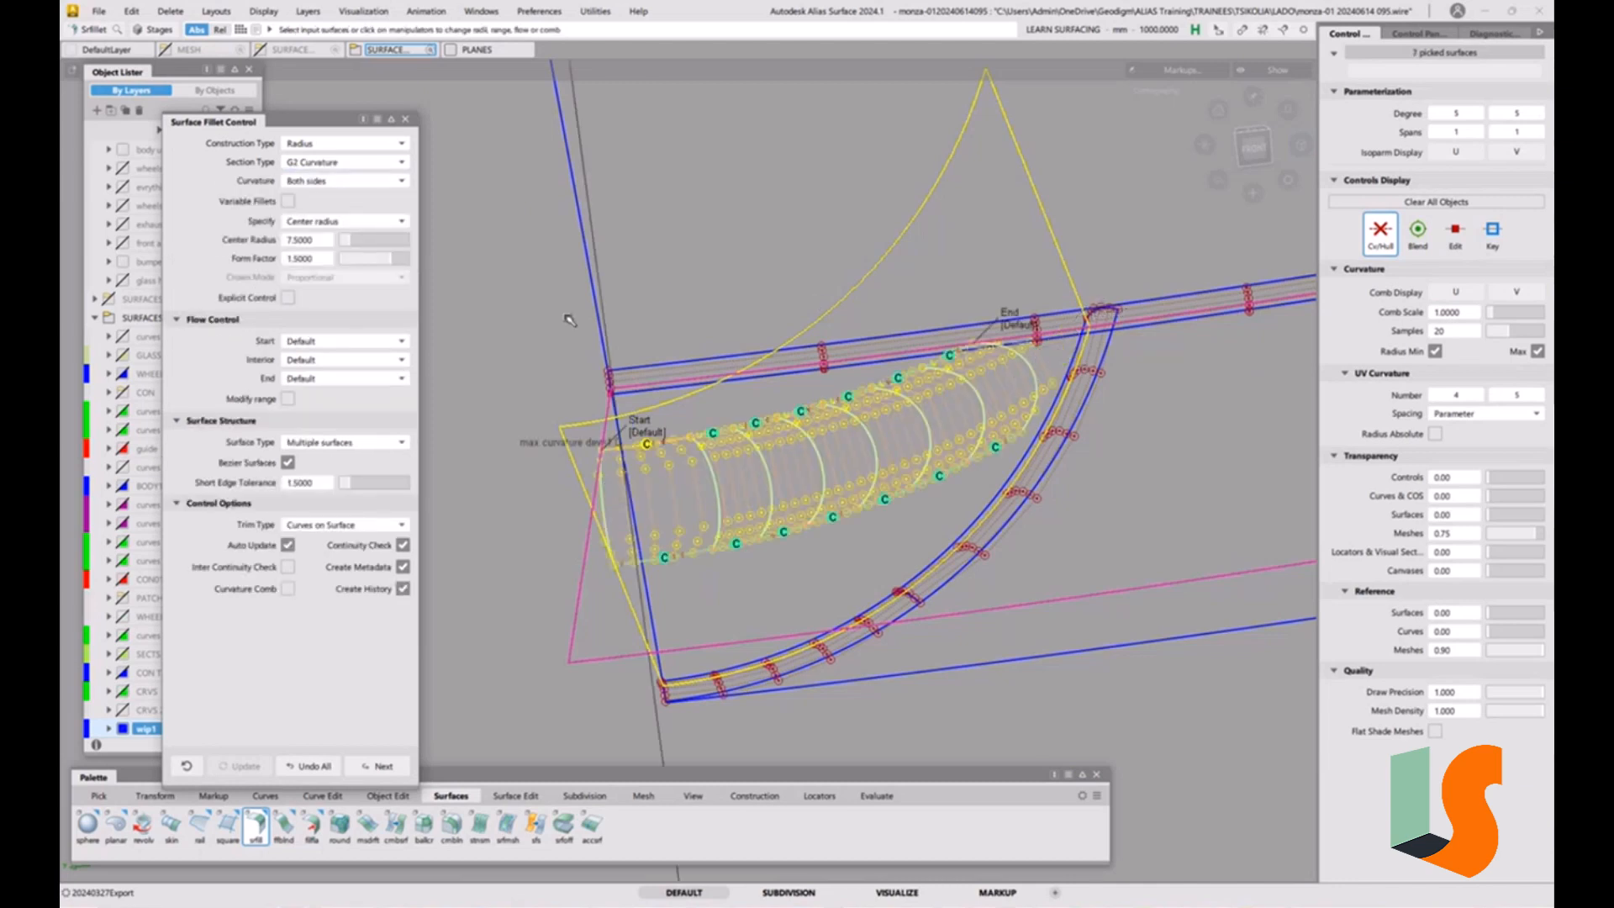
{"action": "left_click", "coordinate": [350, 154]}
{"action": "left_click", "coordinate": [330, 181]}
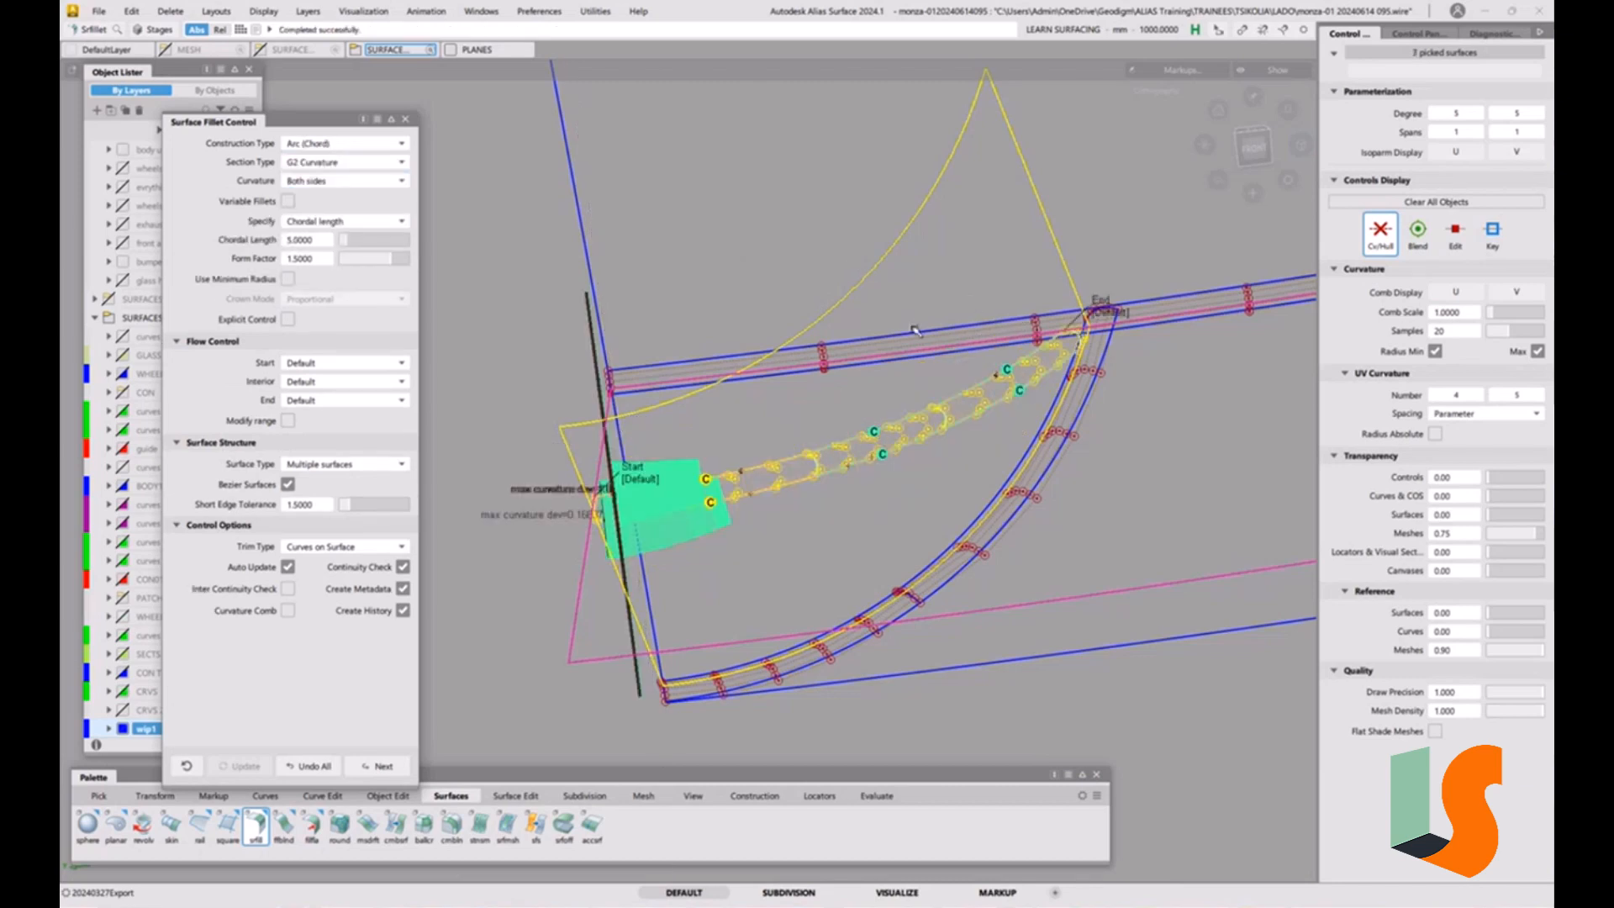
{"action": "right_click_drag", "start_coordinate": [1032, 421], "coordinate": [926, 381], "text": "alt+shift"}
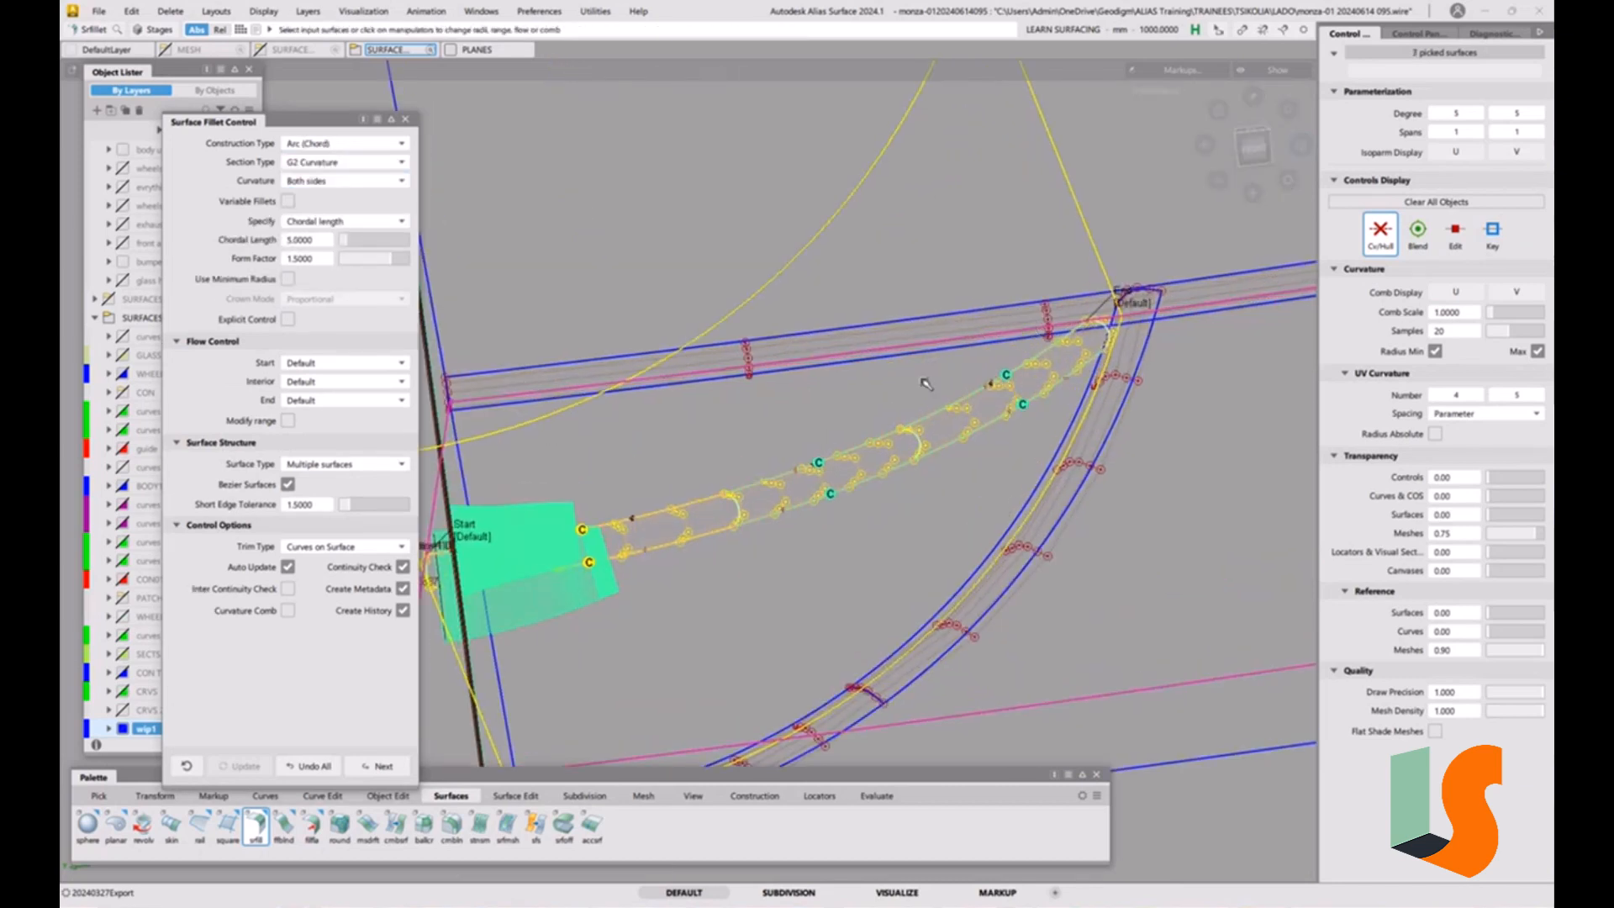
{"action": "left_click_drag", "start_coordinate": [925, 381], "coordinate": [844, 408], "text": "alt+shift"}
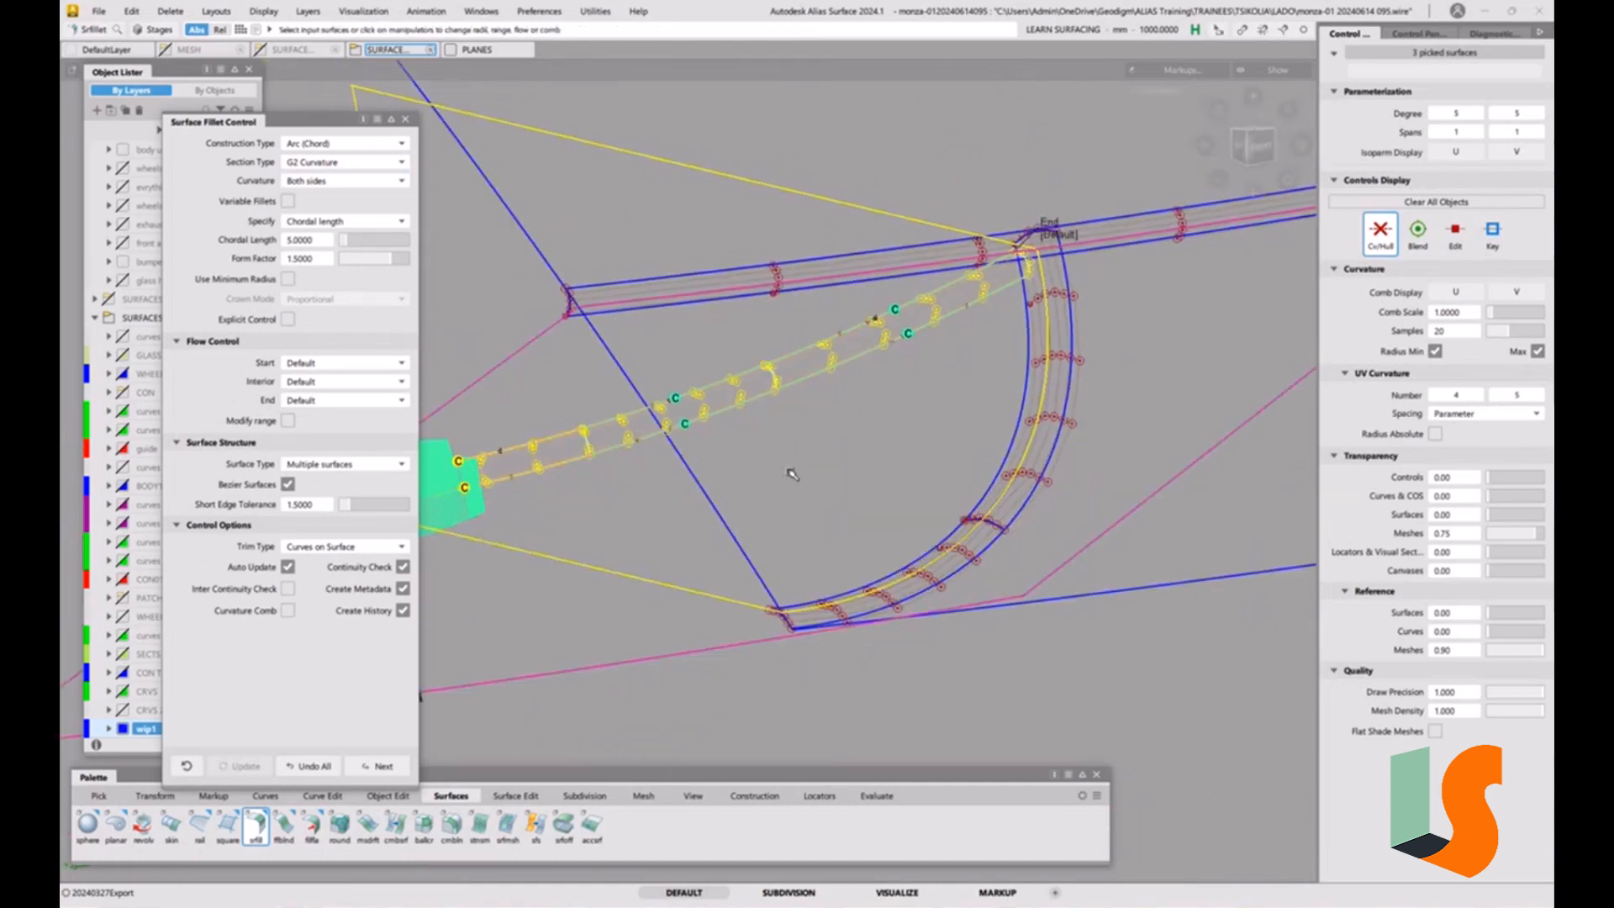
{"action": "left_click_drag", "start_coordinate": [674, 458], "coordinate": [714, 454], "text": "alt+shift"}
{"action": "key", "text": "F9"}
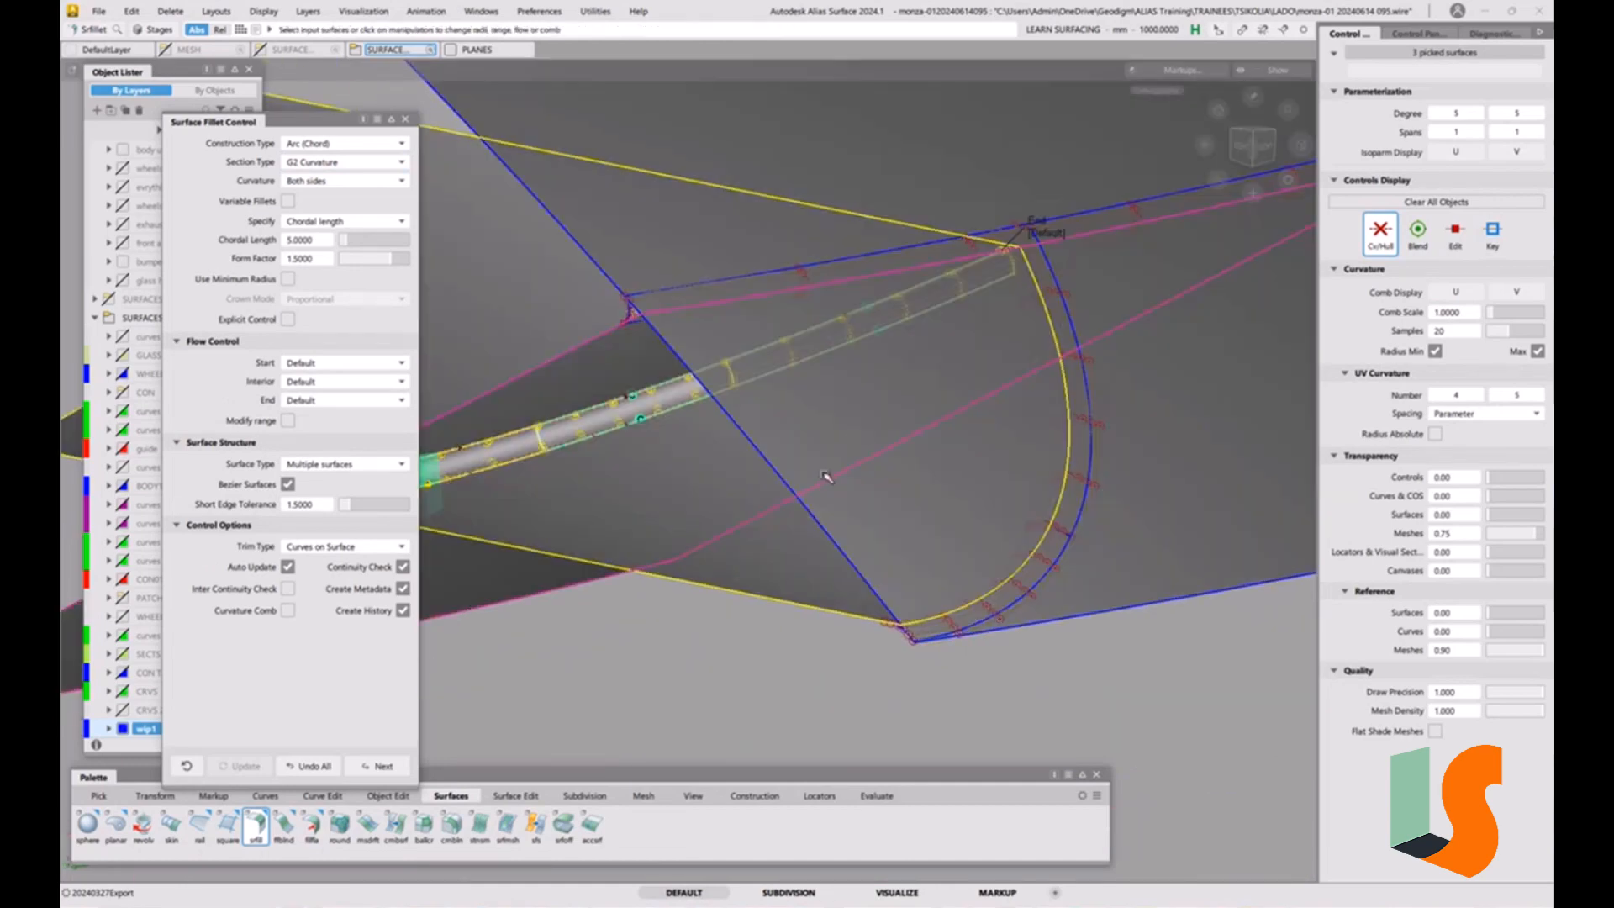
Set the crossing fillet's End flow control to Extend so it reaches the junction with the neighbouring fillets.
{"action": "key", "text": "F9"}
{"action": "mouse_move", "coordinate": [995, 341]}
{"action": "left_mouse_down", "text": "alt+shift"}
{"action": "mouse_move", "coordinate": [1039, 326]}
{"action": "mouse_move", "coordinate": [1009, 330]}
{"action": "mouse_move", "coordinate": [1004, 309]}
{"action": "left_mouse_up", "text": "alt+shift"}
{"action": "right_click_drag", "start_coordinate": [1007, 272], "coordinate": [1021, 243], "text": "alt+shift"}
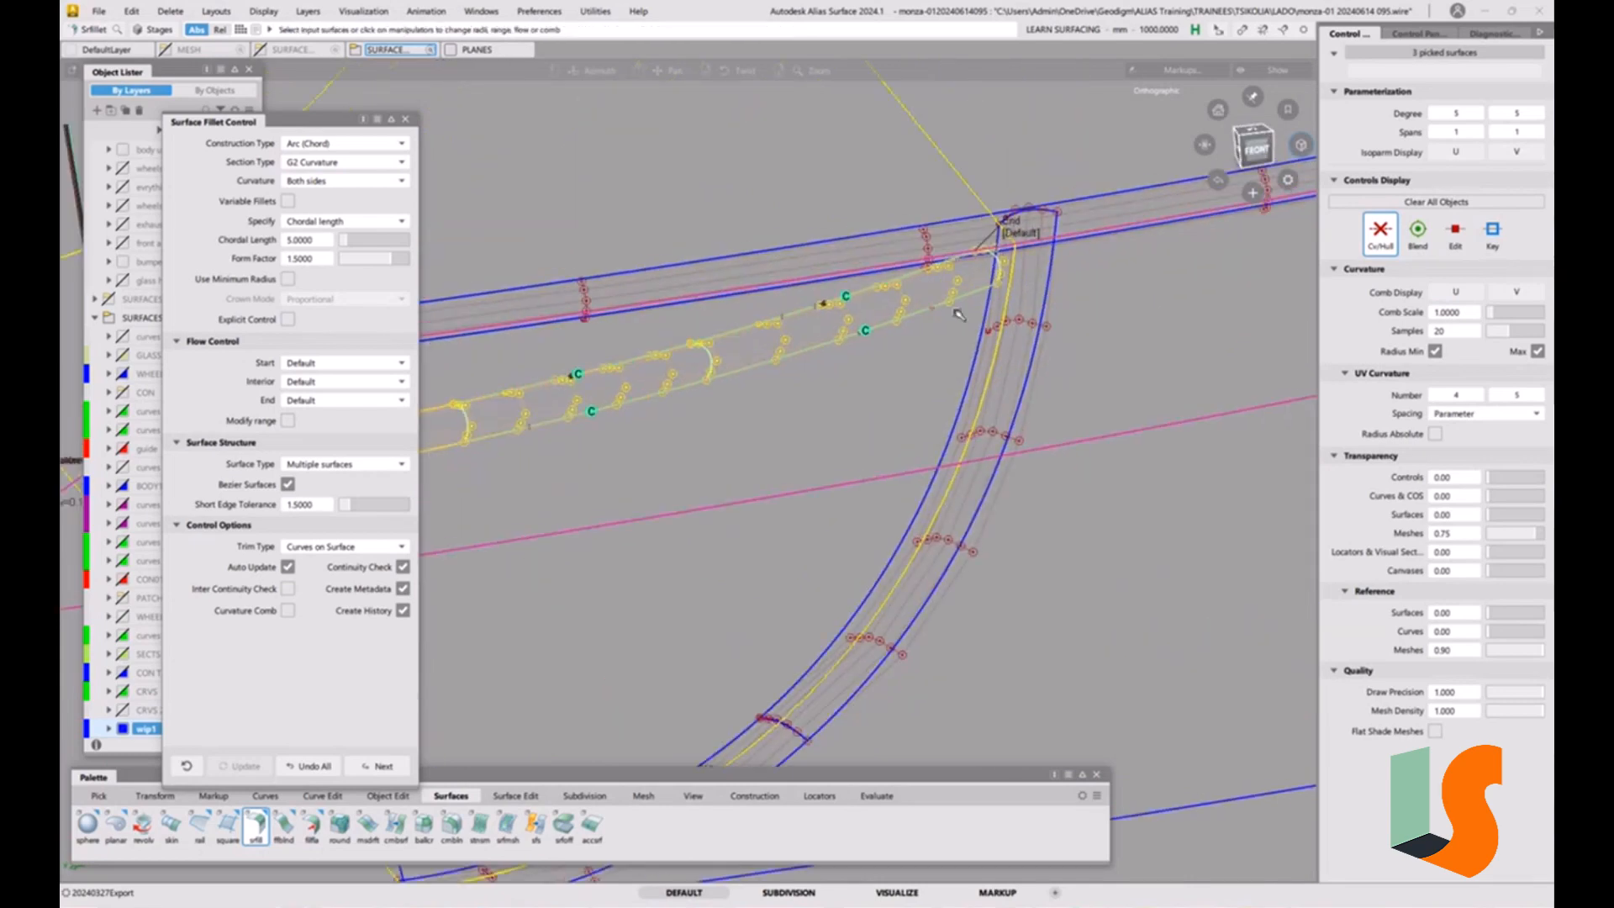
{"action": "left_click_drag", "start_coordinate": [979, 253], "coordinate": [1139, 282], "text": "alt+shift"}
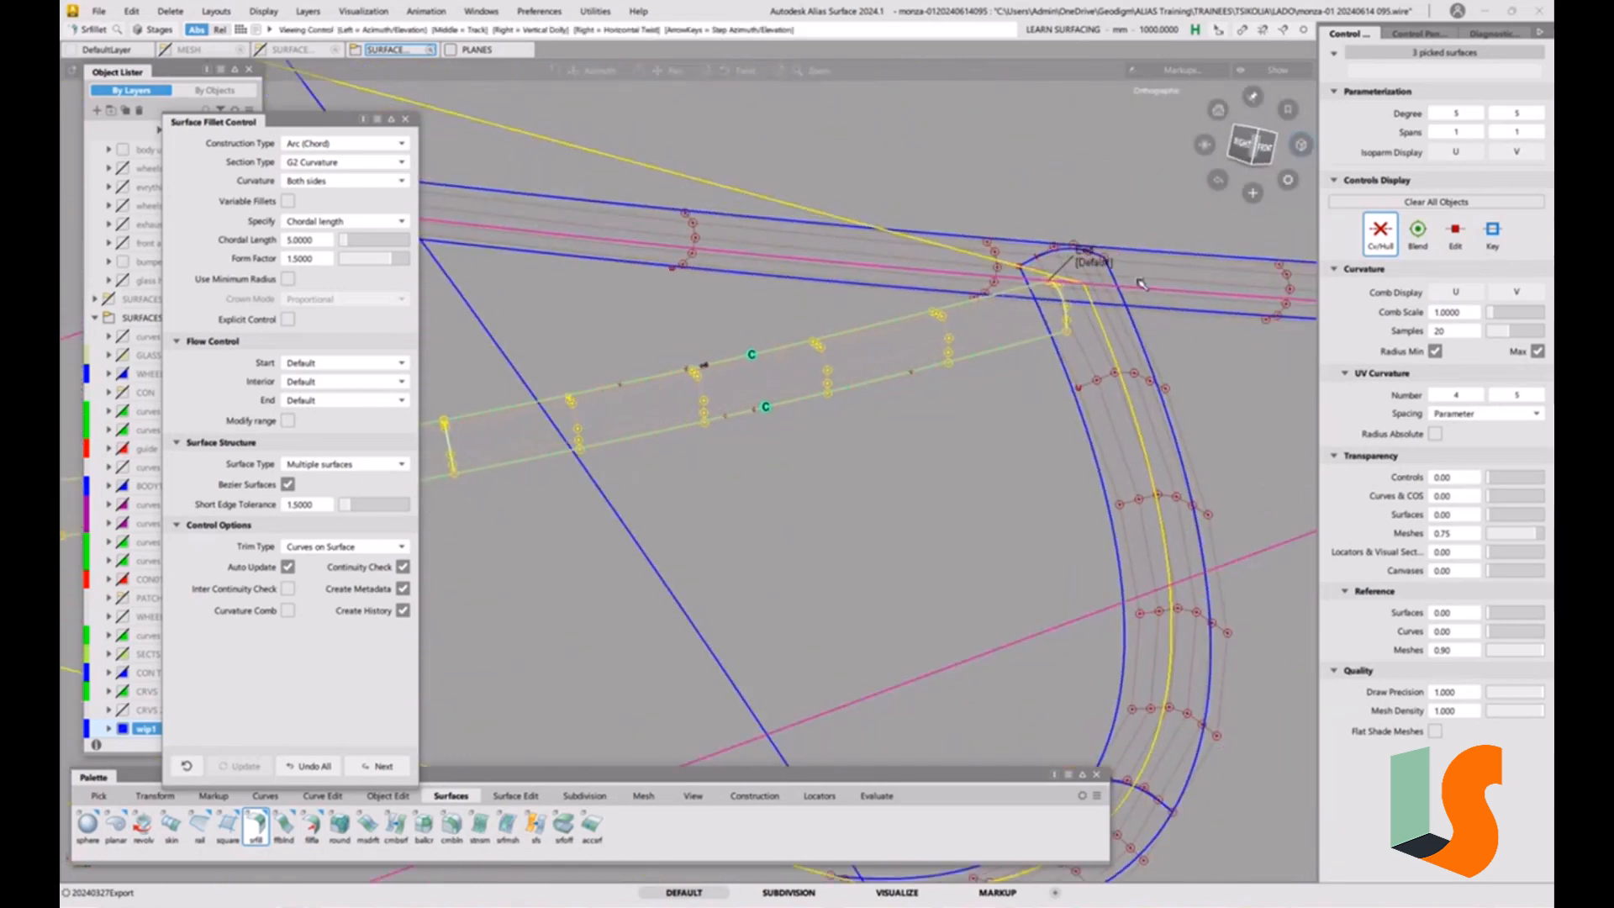
{"action": "left_click", "coordinate": [328, 402]}
{"action": "left_click", "coordinate": [326, 437]}
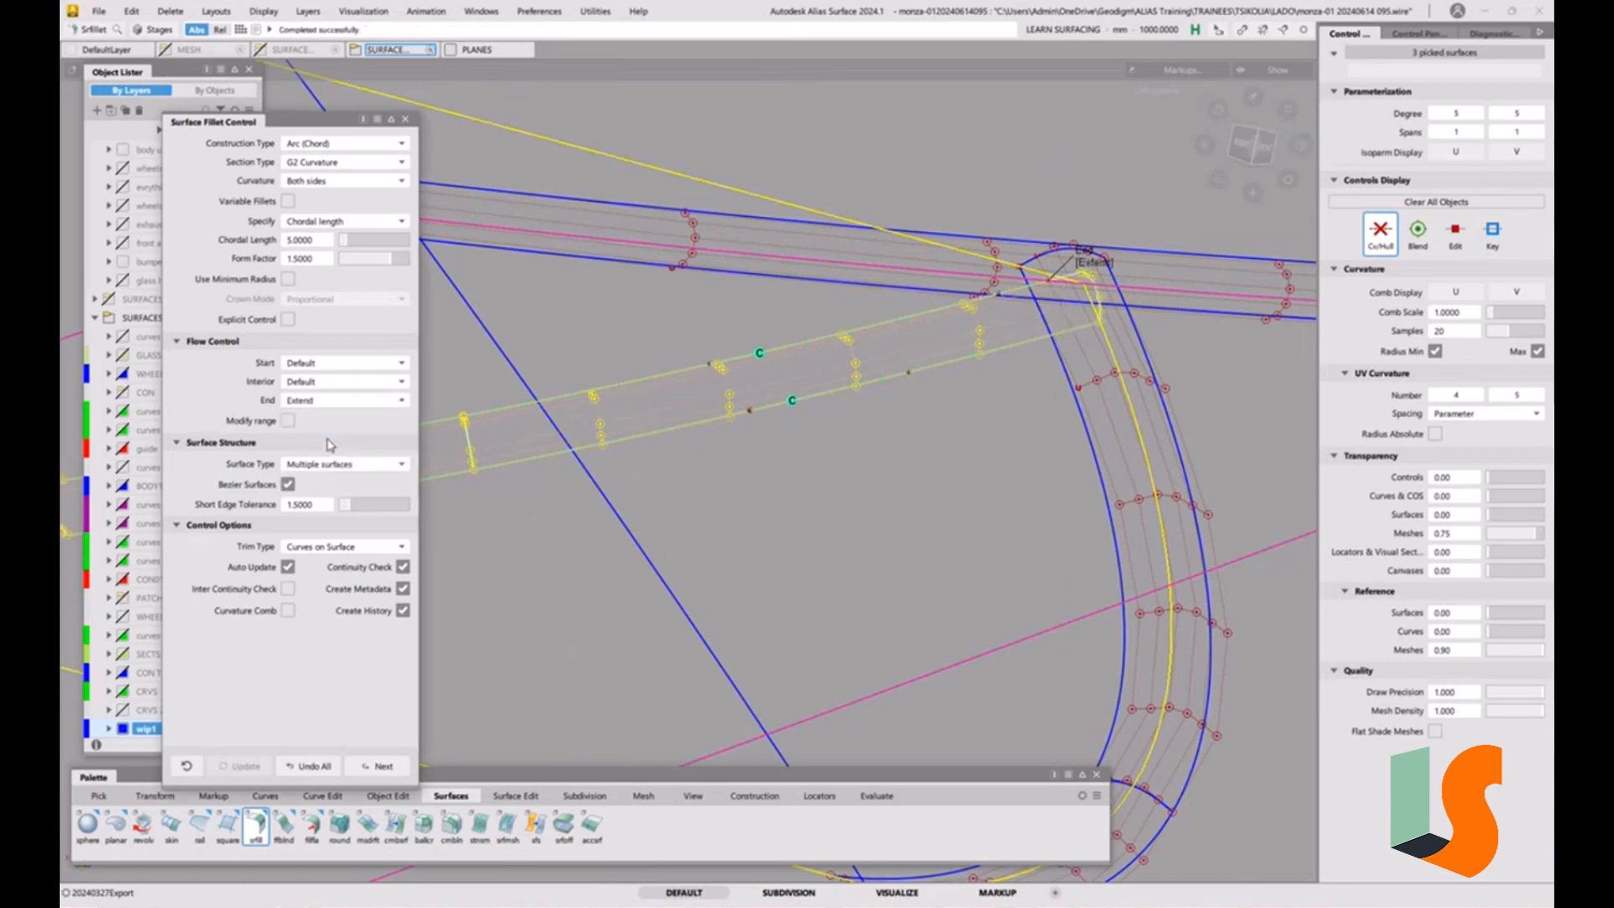
{"action": "left_click_drag", "start_coordinate": [928, 282], "coordinate": [1008, 358], "text": "alt+shift"}
{"action": "left_click_drag", "start_coordinate": [1038, 390], "coordinate": [944, 367], "text": "alt+shift"}
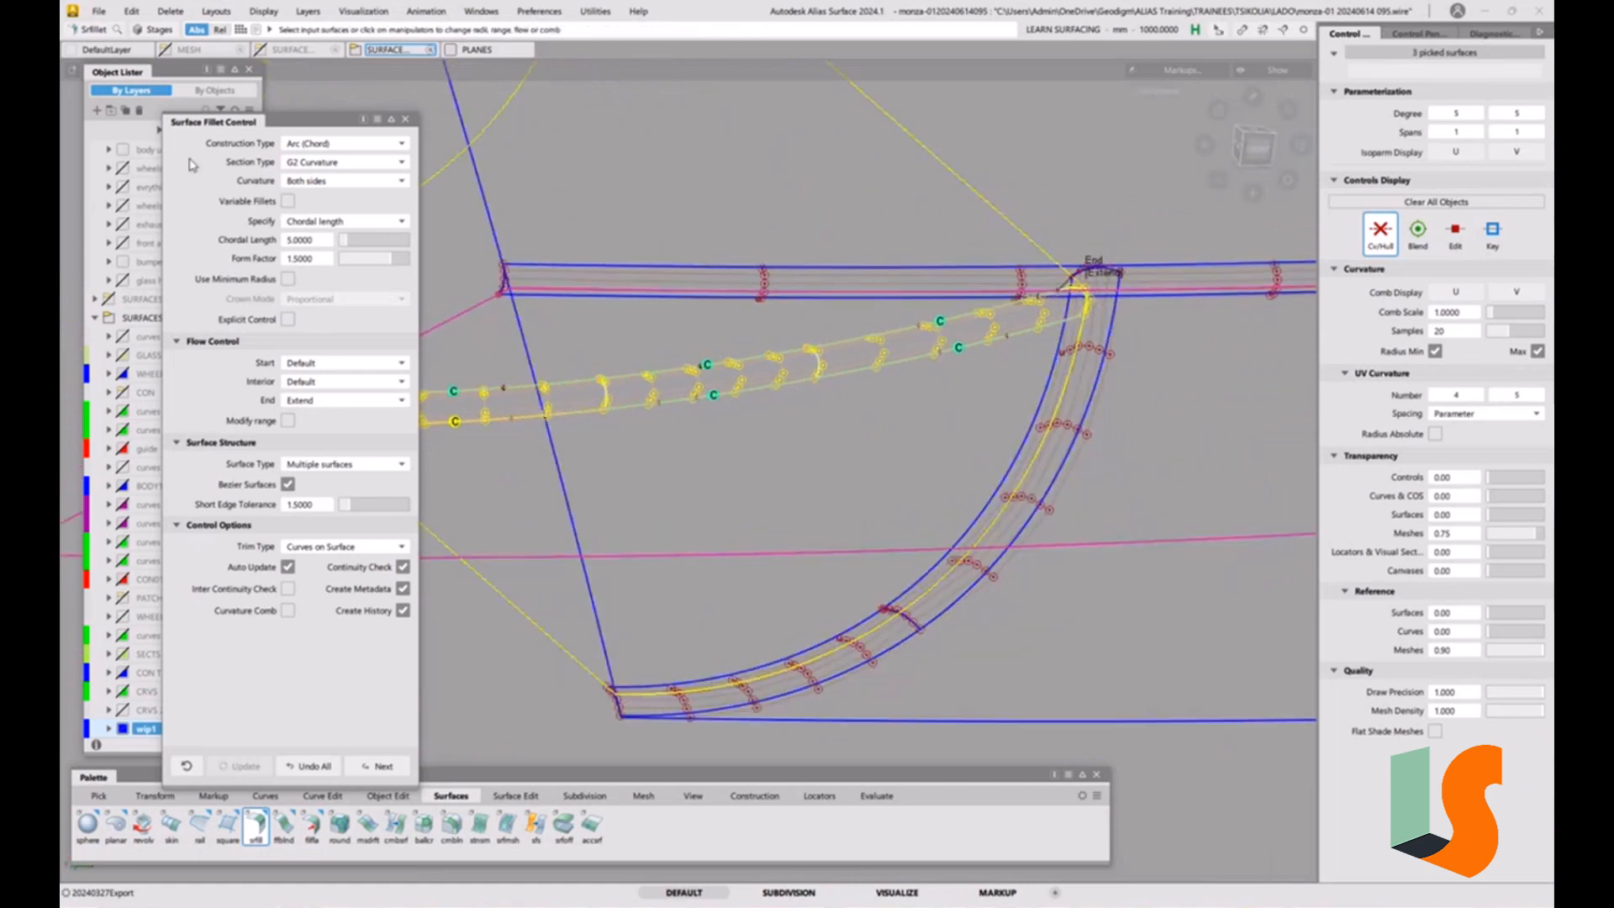
{"action": "left_click", "coordinate": [405, 119]}
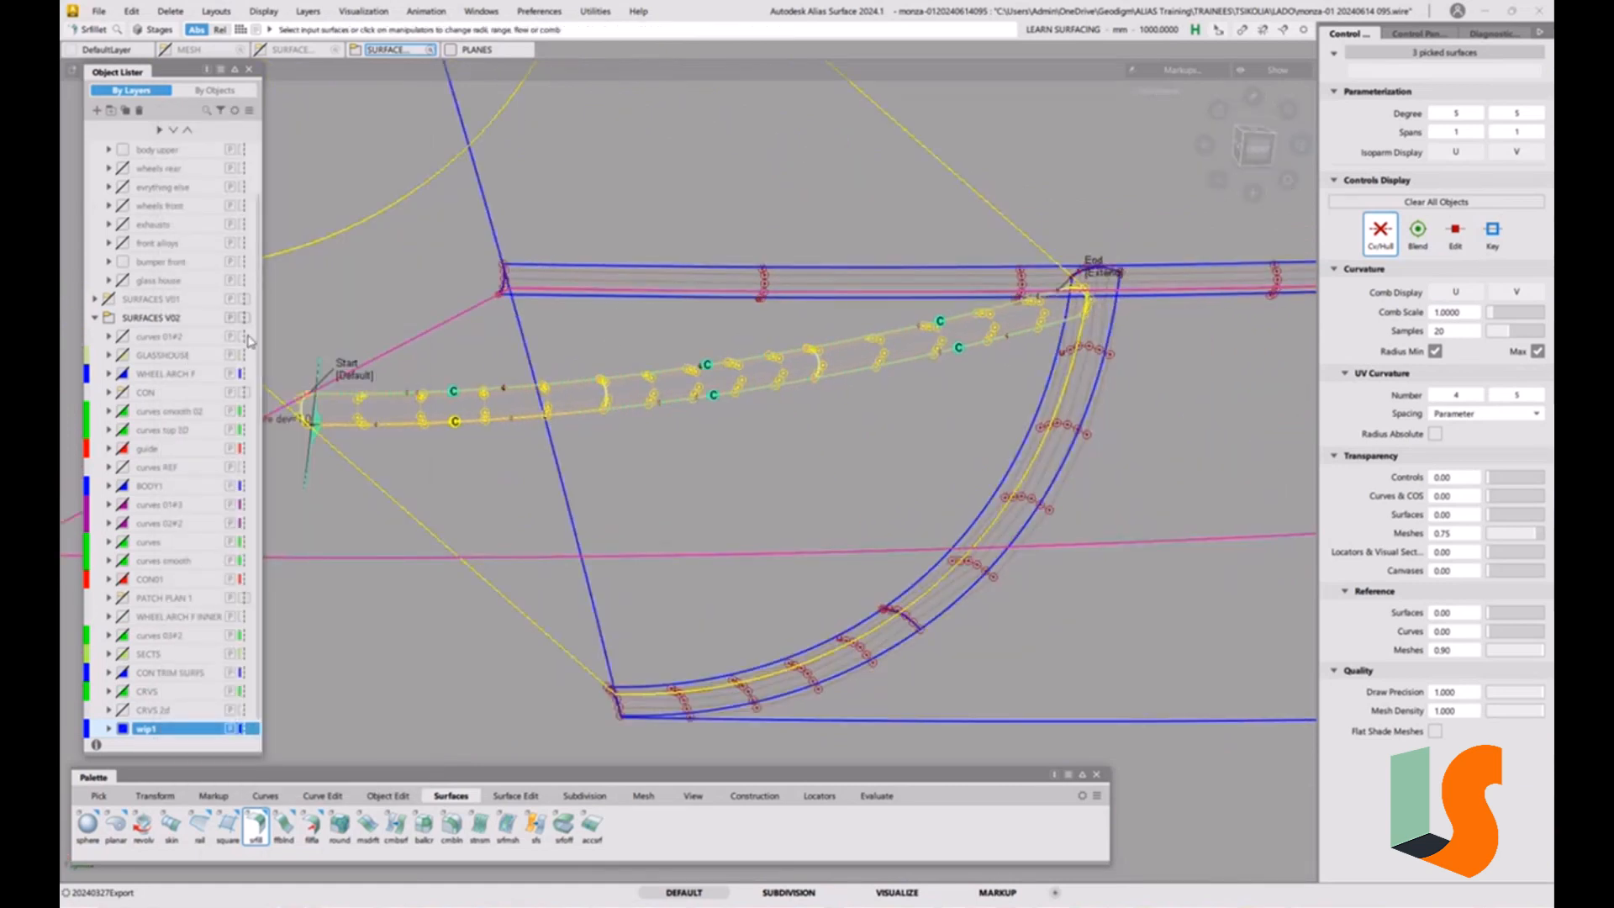
Display the MESH layer to compare the fillet with the scan mesh, and hide the layer again.
{"action": "scroll", "coordinate": [191, 324], "scroll_direction": "up", "scroll_amount": 2}
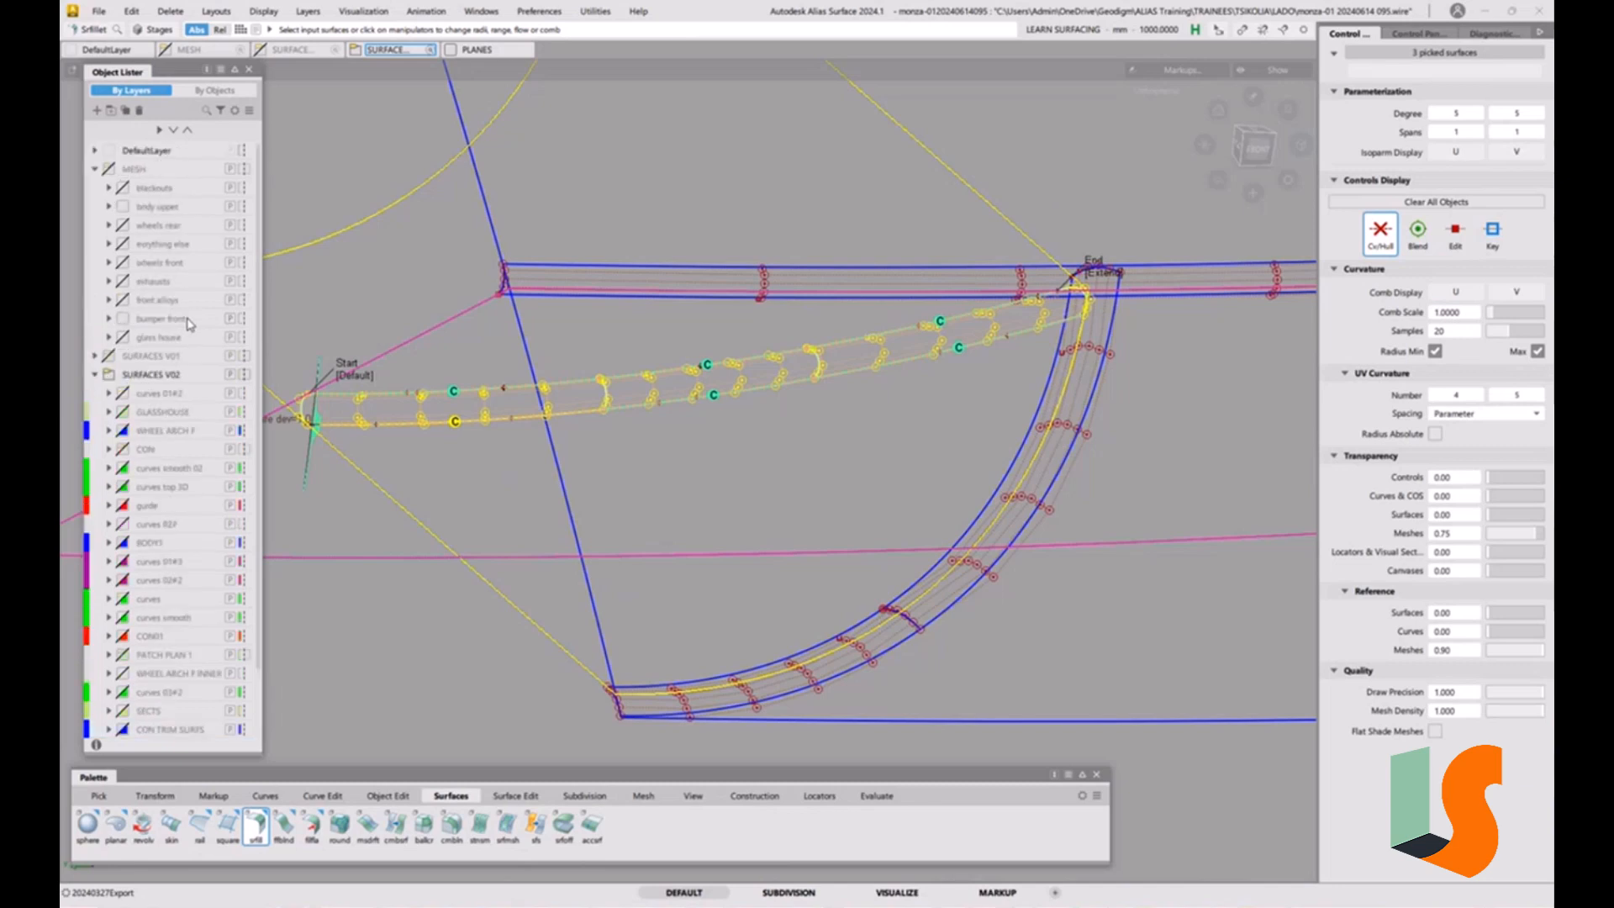
{"action": "left_click", "coordinate": [96, 168]}
{"action": "left_click", "coordinate": [108, 169]}
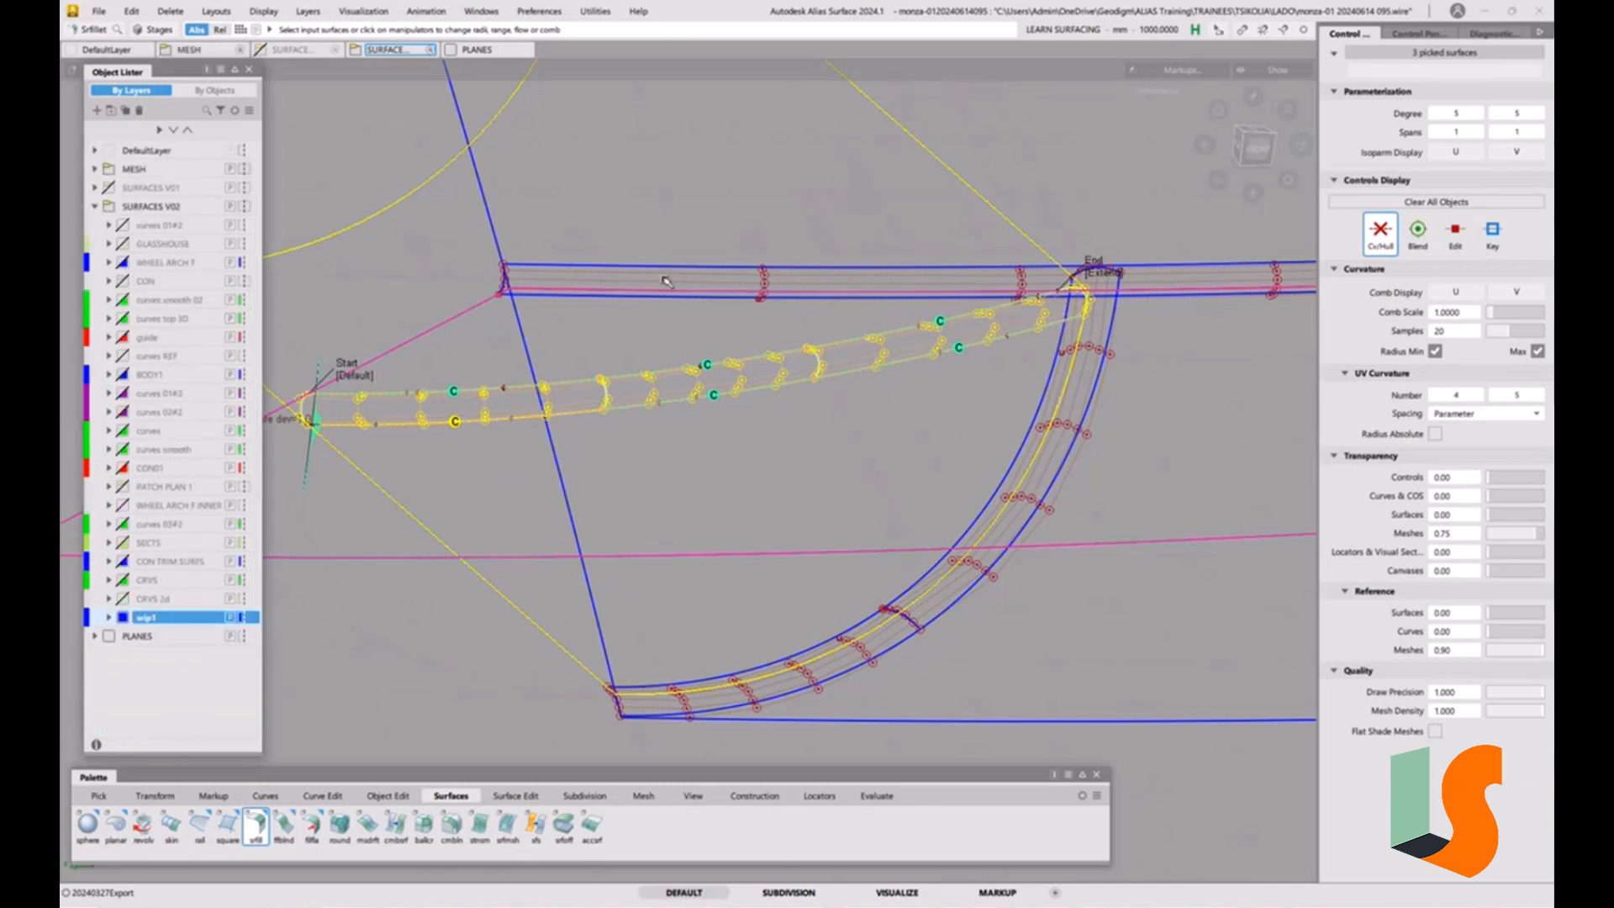
{"action": "left_click_drag", "start_coordinate": [824, 390], "coordinate": [822, 424], "text": "ctrl+shift"}
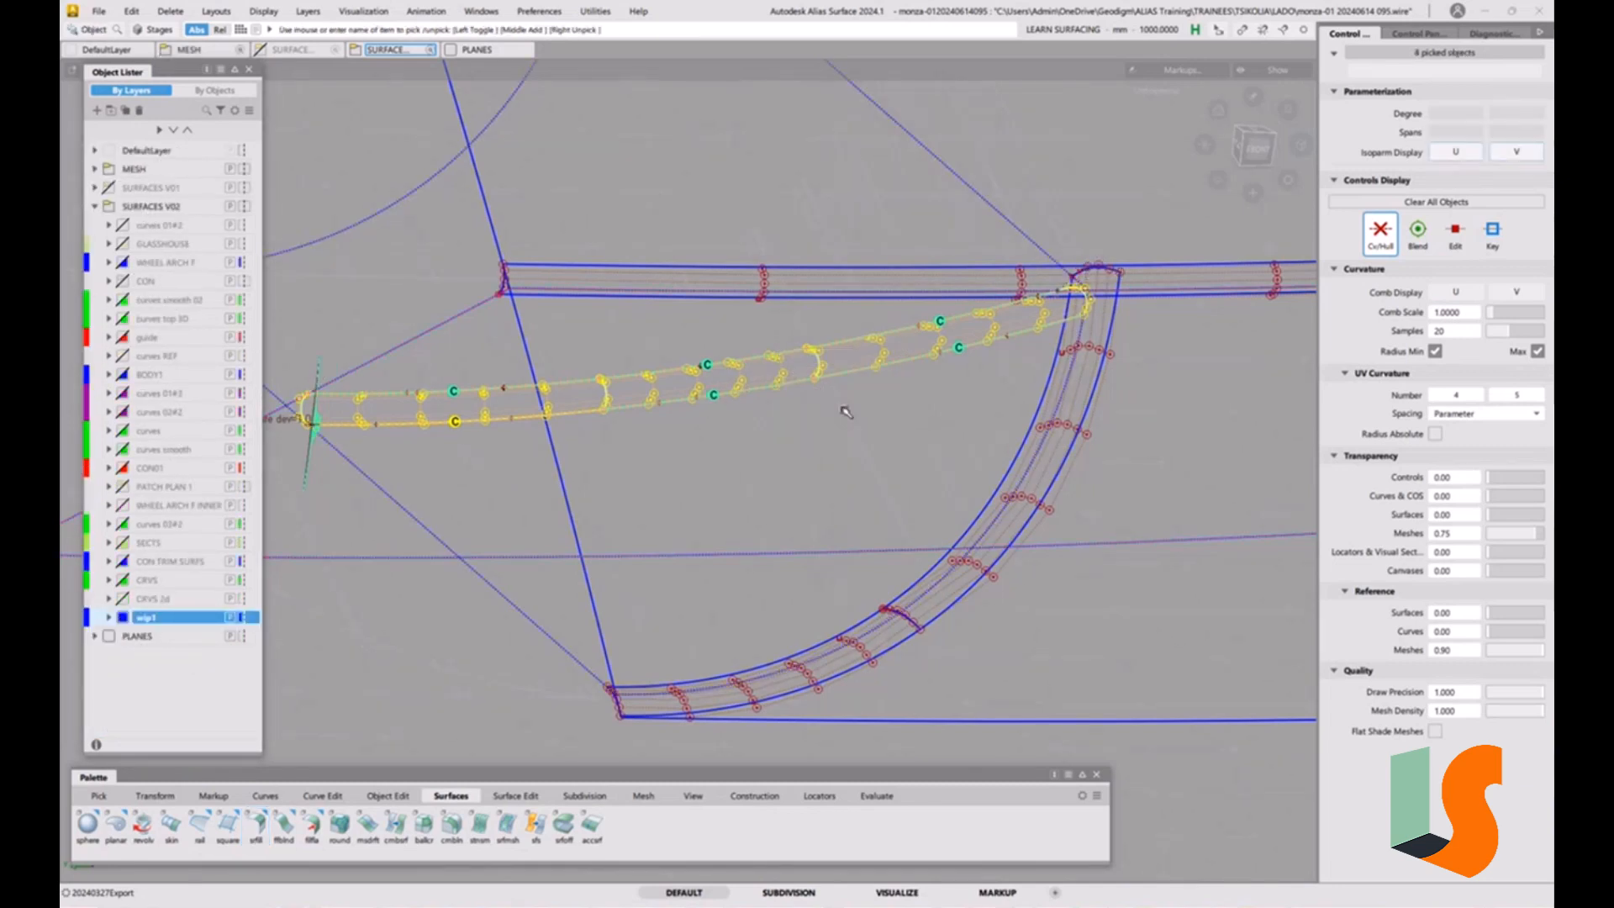
{"action": "key", "text": "5"}
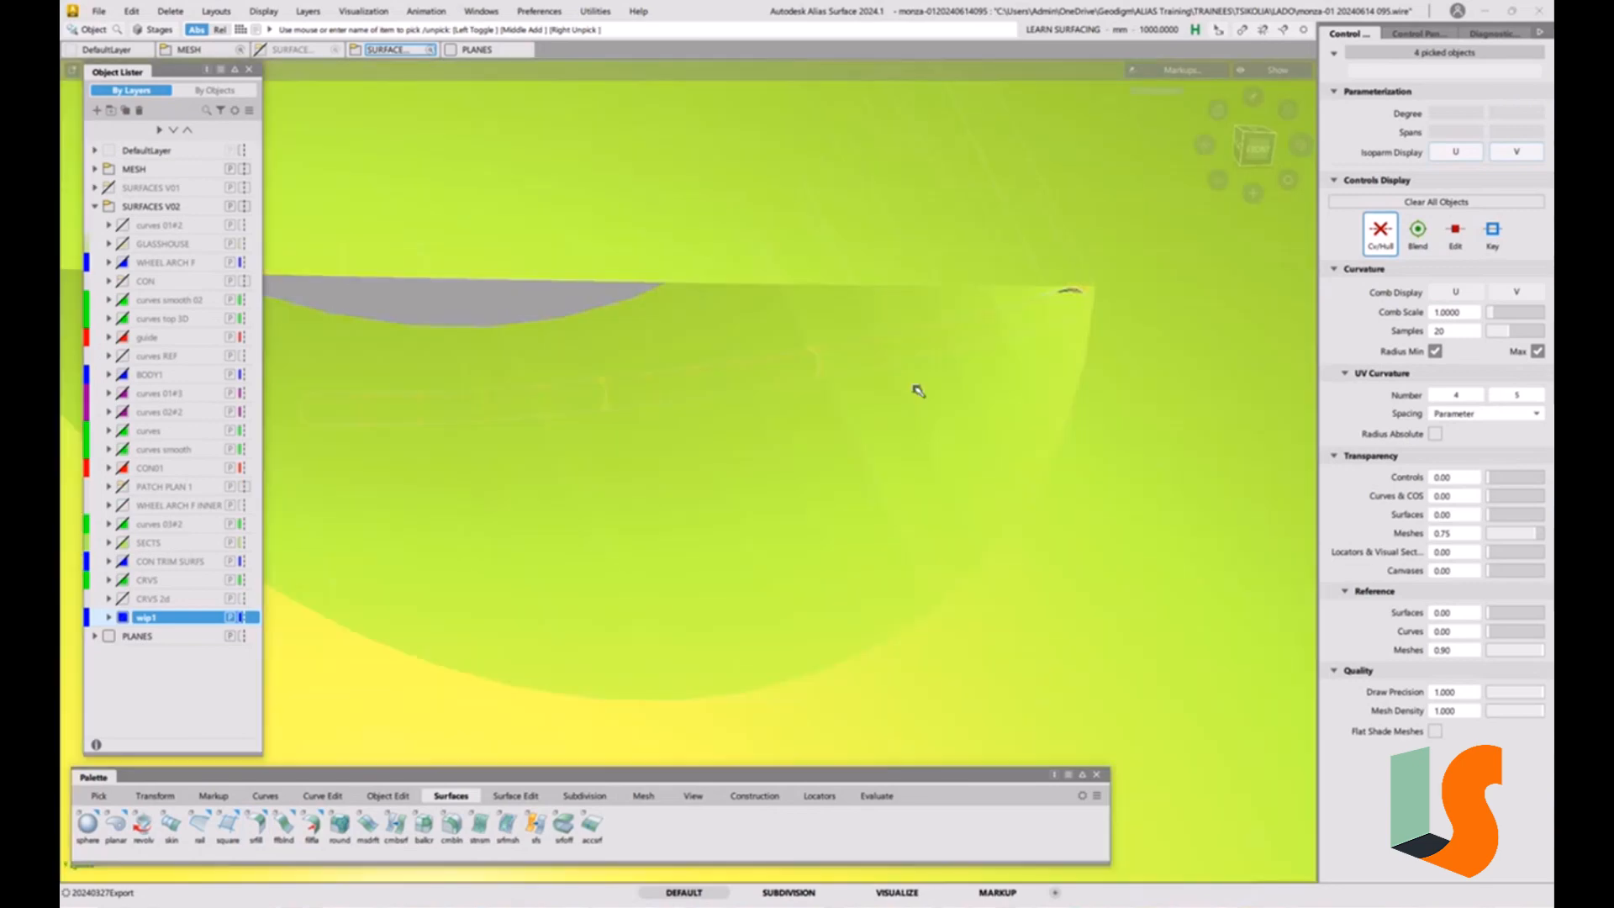
{"action": "mouse_move", "coordinate": [918, 391]}
{"action": "left_mouse_down", "text": "alt+shift"}
{"action": "mouse_move", "coordinate": [785, 386]}
{"action": "mouse_move", "coordinate": [944, 357]}
{"action": "mouse_move", "coordinate": [905, 377]}
{"action": "mouse_move", "coordinate": [936, 385]}
{"action": "mouse_move", "coordinate": [961, 450]}
{"action": "mouse_move", "coordinate": [916, 404]}
{"action": "left_mouse_up", "text": "alt+shift"}
{"action": "left_click", "coordinate": [109, 169]}
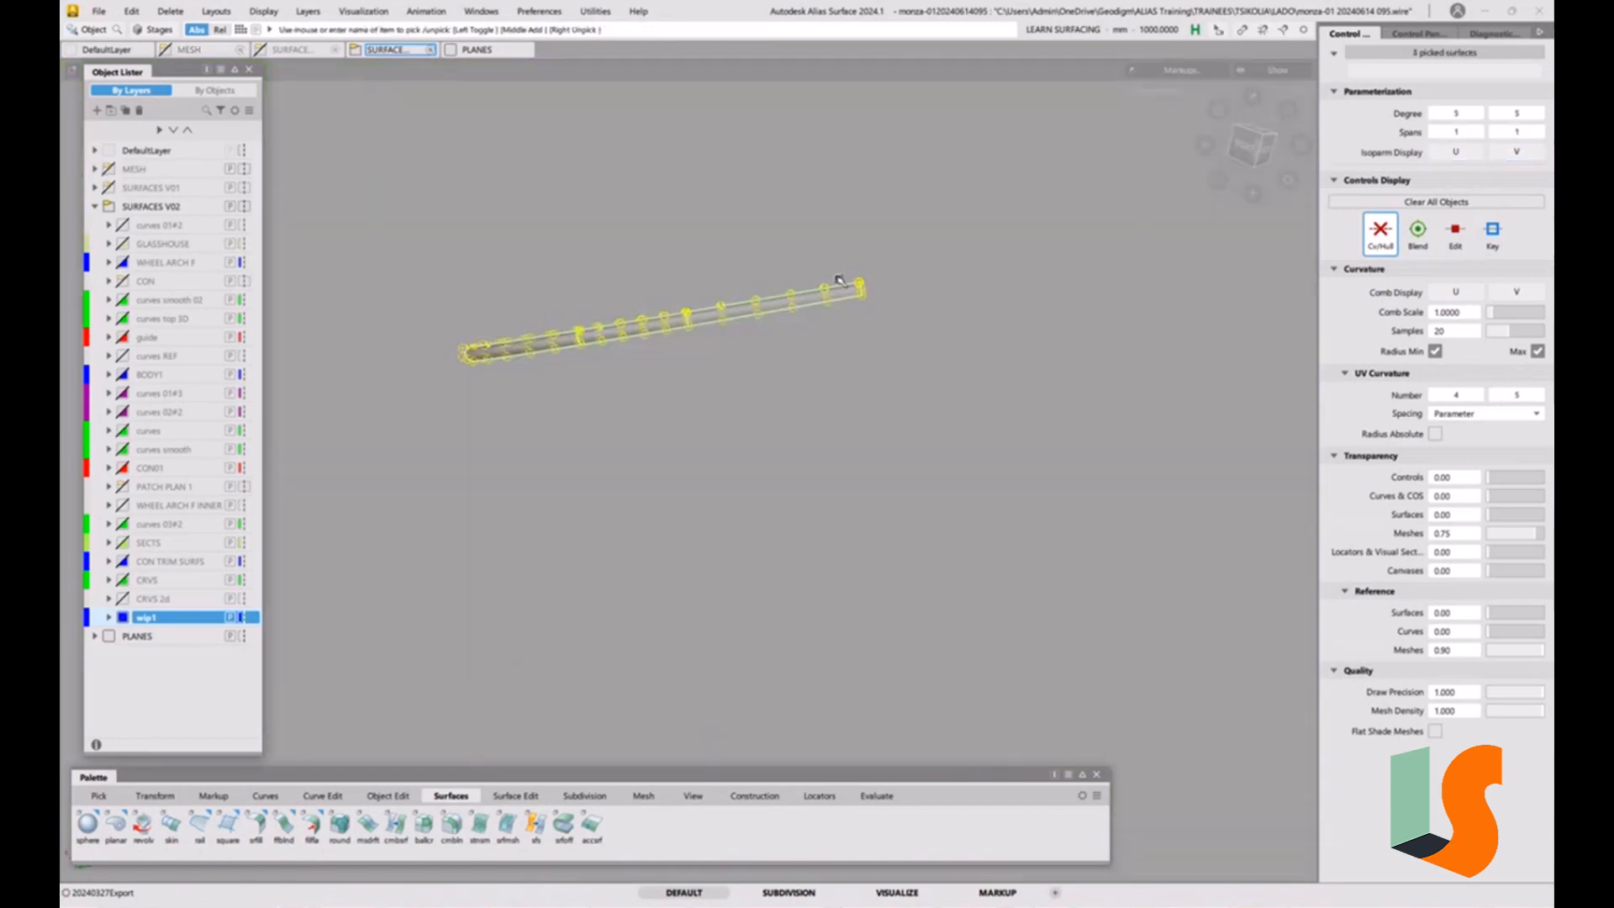
{"action": "key", "text": "alt+v"}
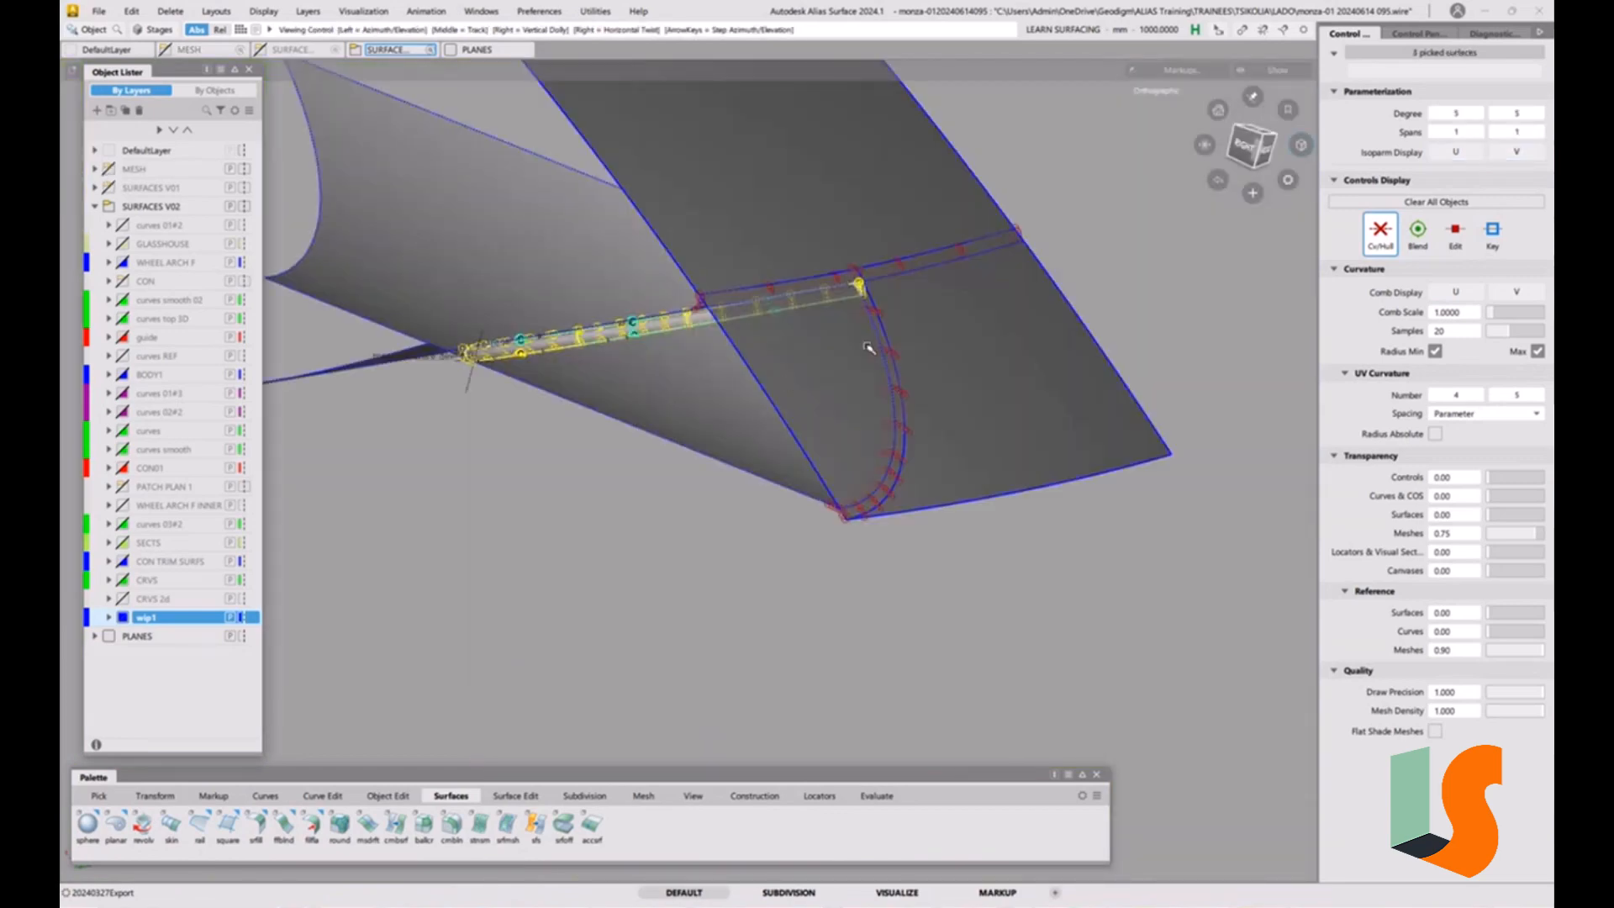
Inspect the end of the extended fillet at its junction with the other two fillets from several angles.
{"action": "left_click_drag", "start_coordinate": [868, 350], "coordinate": [849, 290], "text": "alt+shift"}
{"action": "right_click_drag", "start_coordinate": [850, 290], "coordinate": [774, 243], "text": "alt+shift"}
{"action": "key", "text": "grave"}
{"action": "mouse_move", "coordinate": [781, 252]}
{"action": "left_mouse_down", "text": "alt+shift"}
{"action": "mouse_move", "coordinate": [828, 327]}
{"action": "mouse_move", "coordinate": [838, 389]}
{"action": "left_mouse_up", "text": "alt+shift"}
{"action": "middle_click_drag", "start_coordinate": [838, 389], "coordinate": [945, 412], "text": "alt+shift"}
{"action": "left_click_drag", "start_coordinate": [946, 412], "coordinate": [941, 345], "text": "ctrl+shift"}
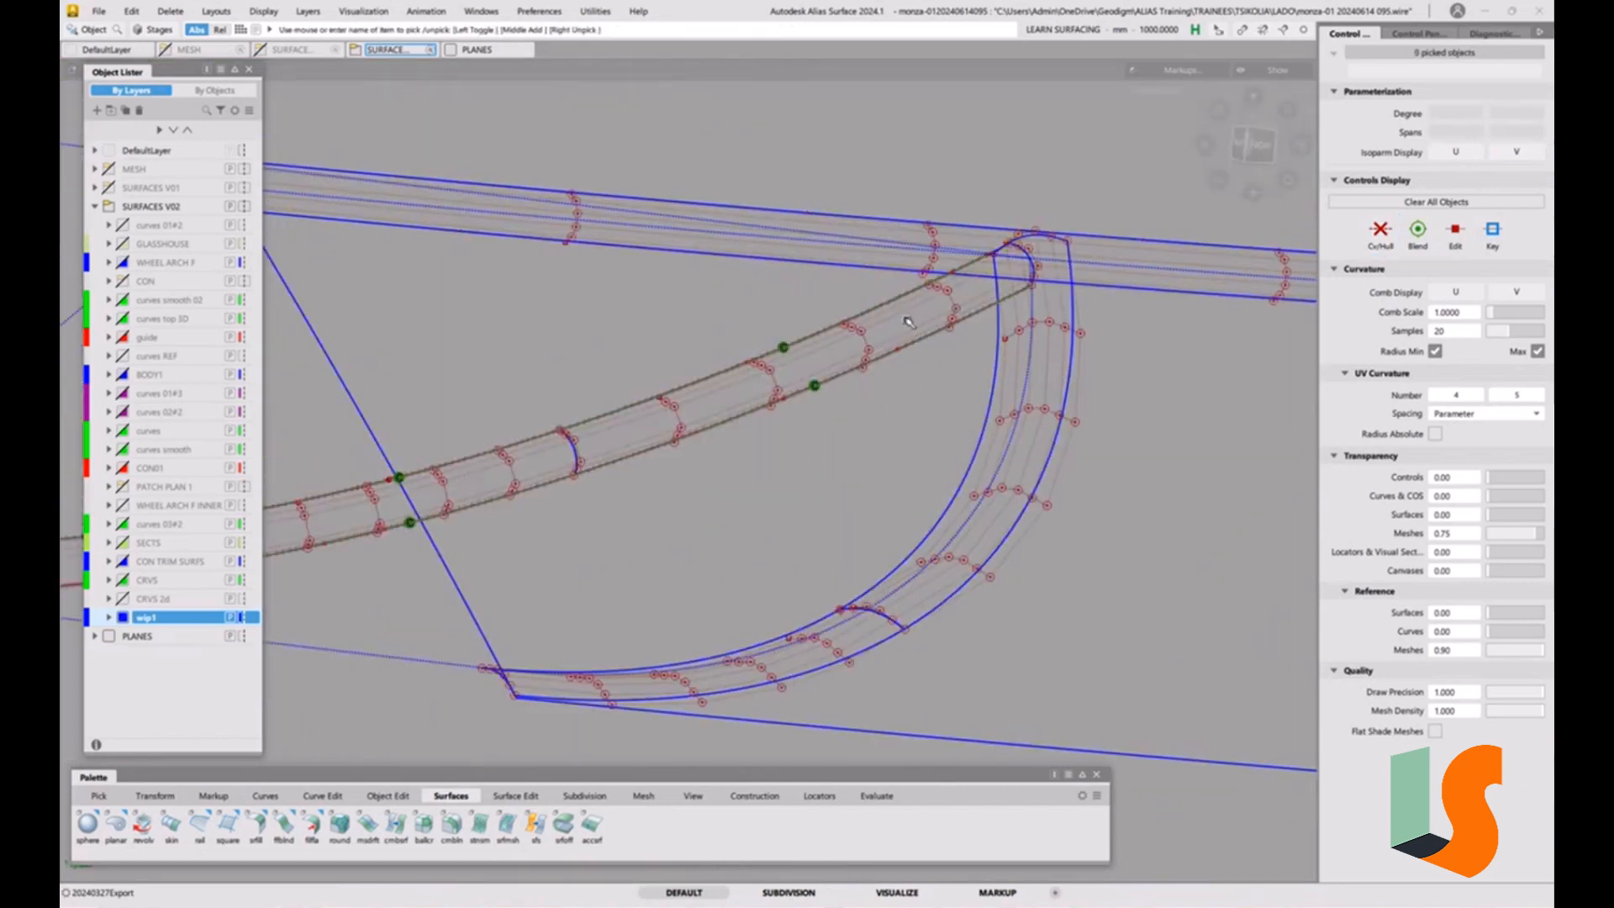
{"action": "right_click_drag", "start_coordinate": [940, 346], "coordinate": [906, 319], "text": "ctrl+shift"}
{"action": "right_click_drag", "start_coordinate": [880, 422], "coordinate": [769, 437], "text": "ctrl+shift"}
Edit the crossing fillet to a form factor of 1.0 and a chordal length of 8, and check the corner shaded.
{"action": "left_click", "coordinate": [574, 450]}
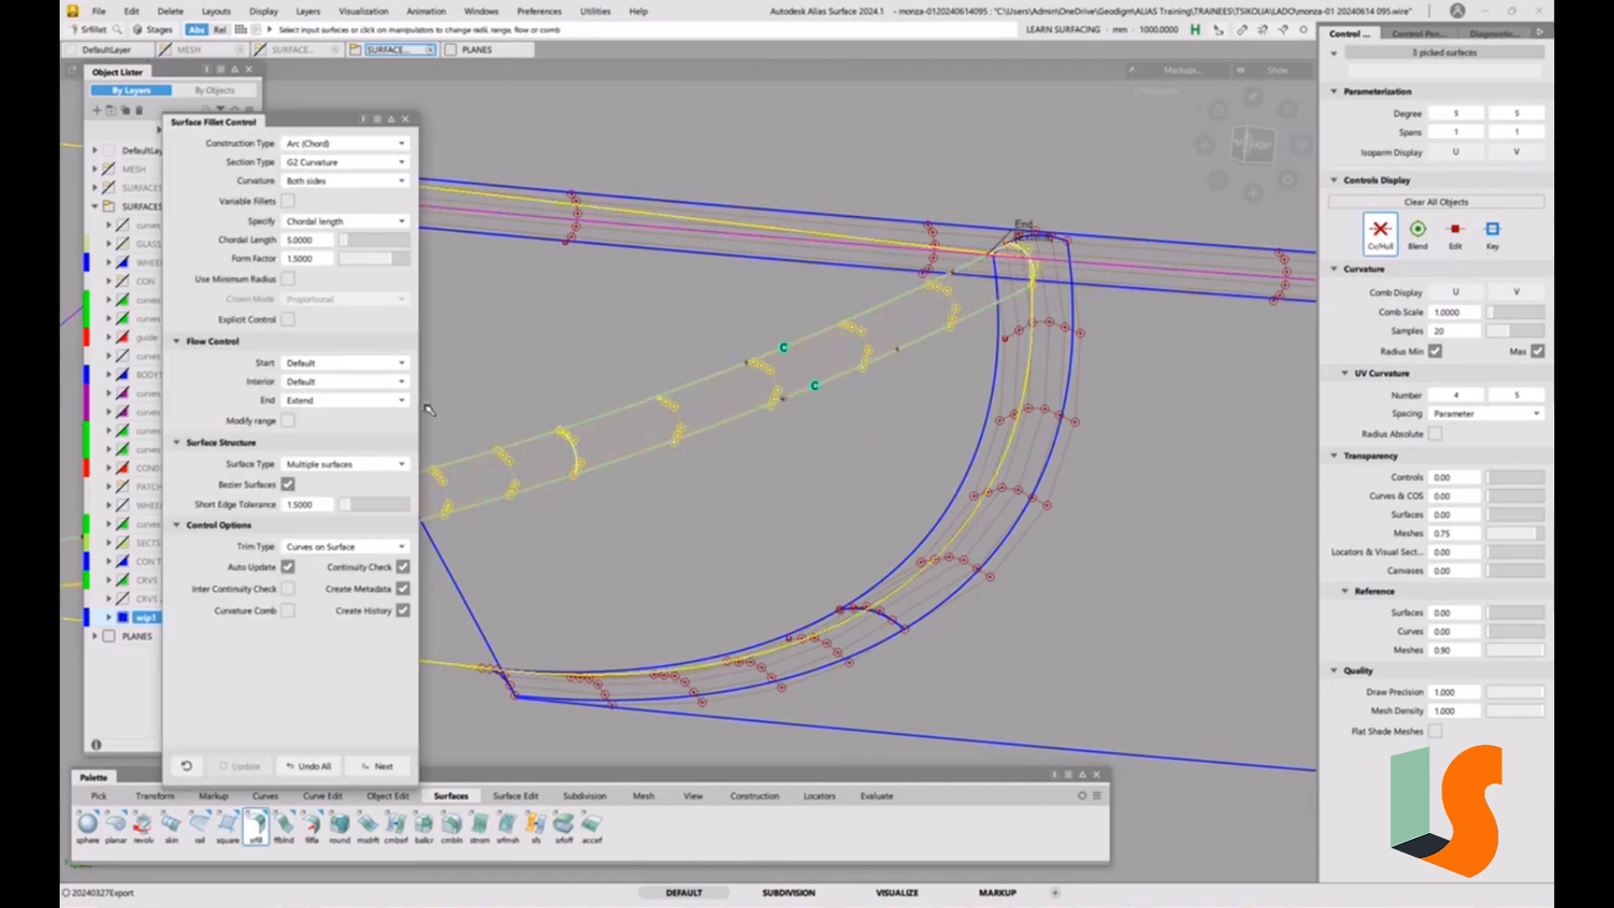
{"action": "right_click_drag", "start_coordinate": [565, 371], "coordinate": [594, 364], "text": "alt+shift"}
{"action": "middle_click_drag", "start_coordinate": [594, 364], "coordinate": [648, 325], "text": "alt+shift"}
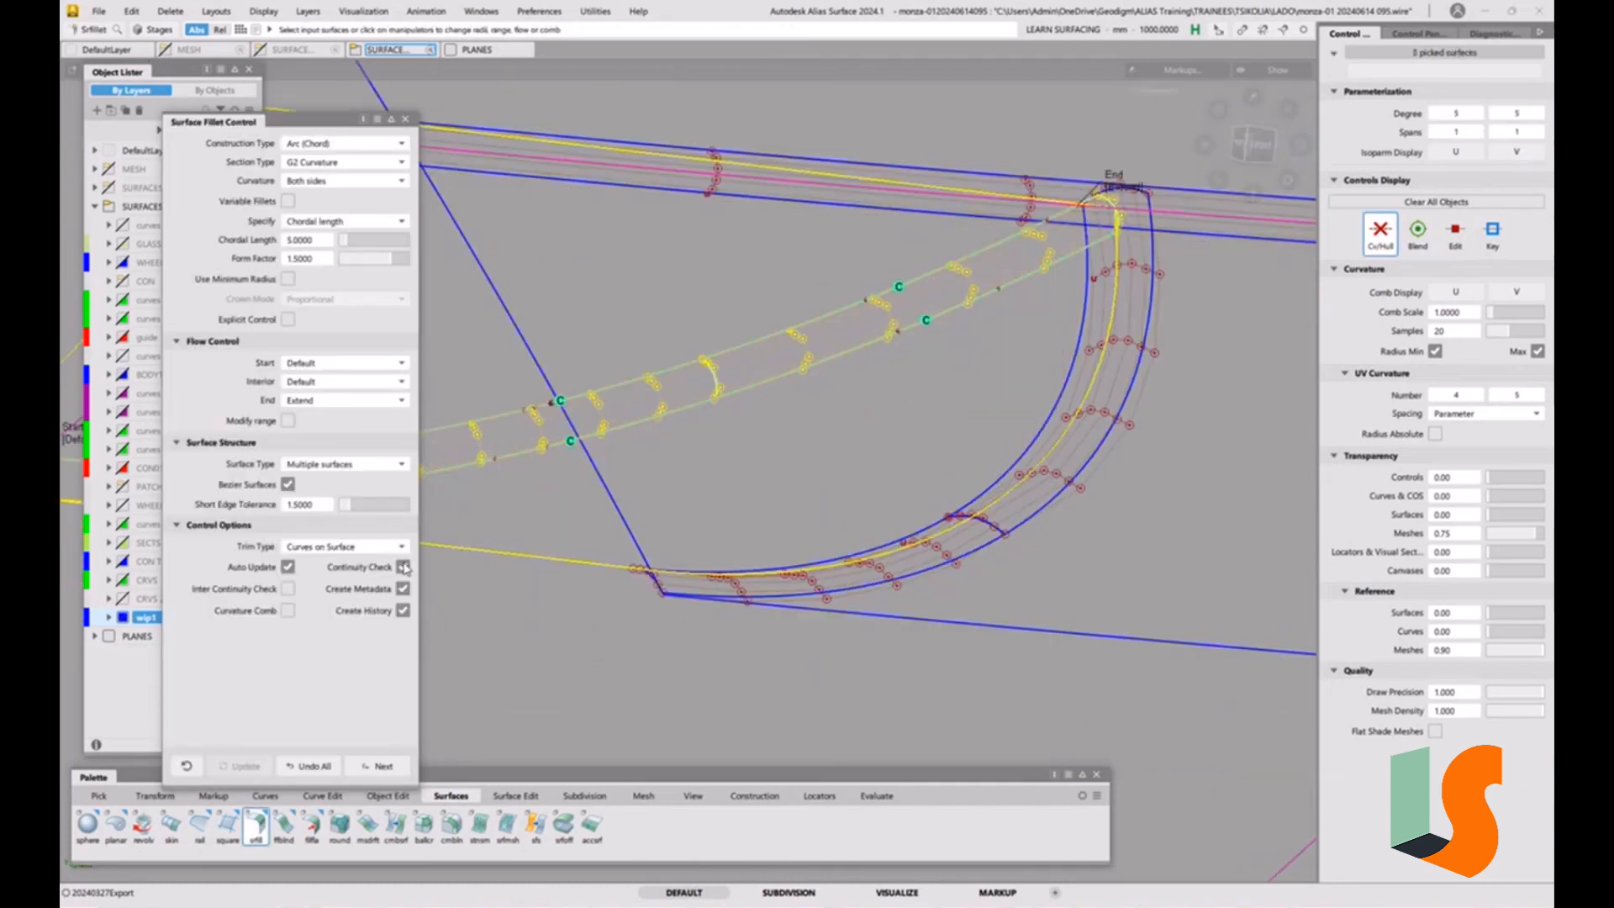
{"action": "left_click", "coordinate": [317, 263]}
{"action": "key", "text": "Return"}
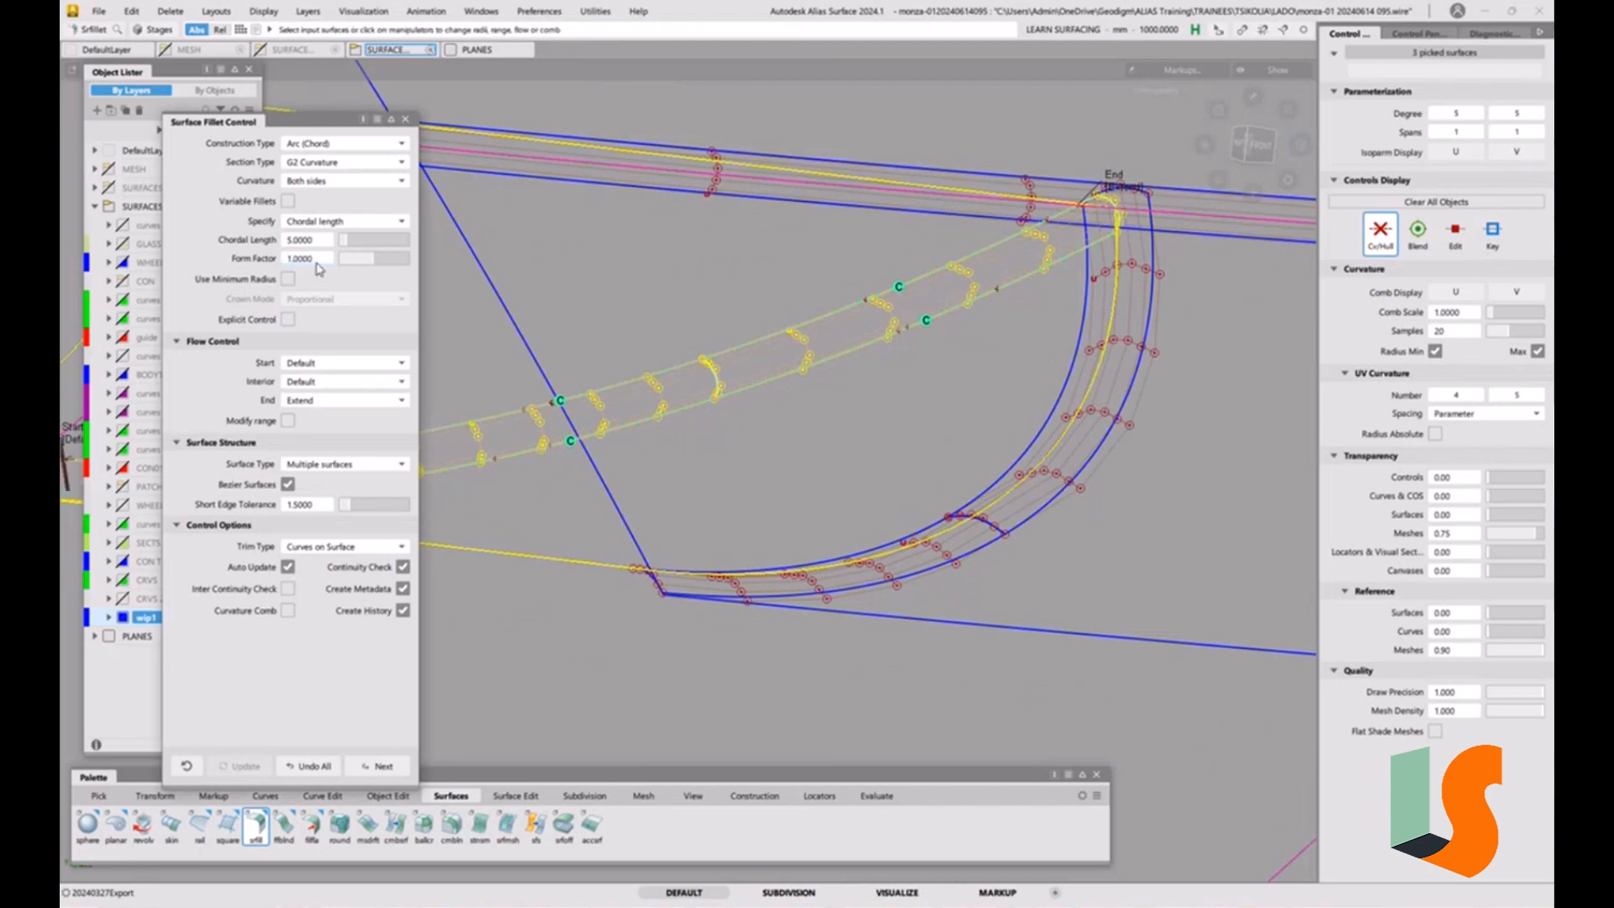
{"action": "left_click", "coordinate": [319, 242]}
{"action": "type", "text": "8"}
{"action": "key", "text": "Return"}
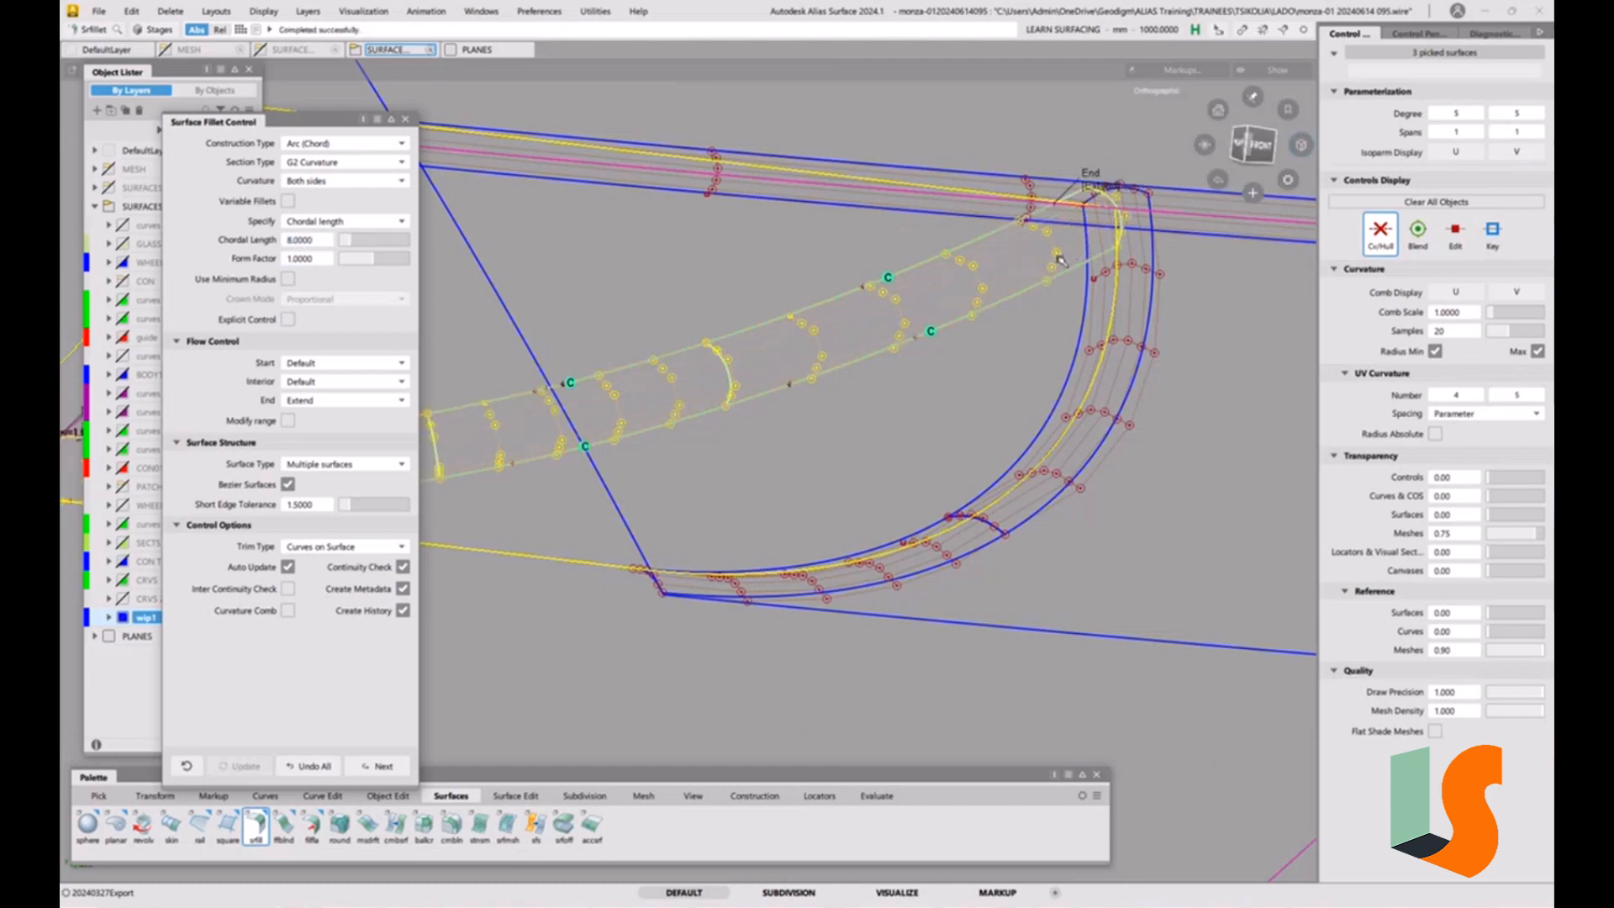
{"action": "left_click_drag", "start_coordinate": [1076, 257], "coordinate": [1017, 292], "text": "alt+shift"}
{"action": "middle_click_drag", "start_coordinate": [1017, 293], "coordinate": [937, 393], "text": "alt+shift"}
{"action": "mouse_move", "coordinate": [976, 361]}
{"action": "left_mouse_down", "text": "alt+shift"}
{"action": "mouse_move", "coordinate": [961, 408]}
{"action": "mouse_move", "coordinate": [1030, 372]}
{"action": "mouse_move", "coordinate": [1019, 312]}
{"action": "mouse_move", "coordinate": [949, 386]}
{"action": "mouse_move", "coordinate": [882, 381]}
{"action": "mouse_move", "coordinate": [853, 341]}
{"action": "mouse_move", "coordinate": [965, 333]}
{"action": "mouse_move", "coordinate": [925, 416]}
{"action": "mouse_move", "coordinate": [939, 414]}
{"action": "left_mouse_up", "text": "alt+shift"}
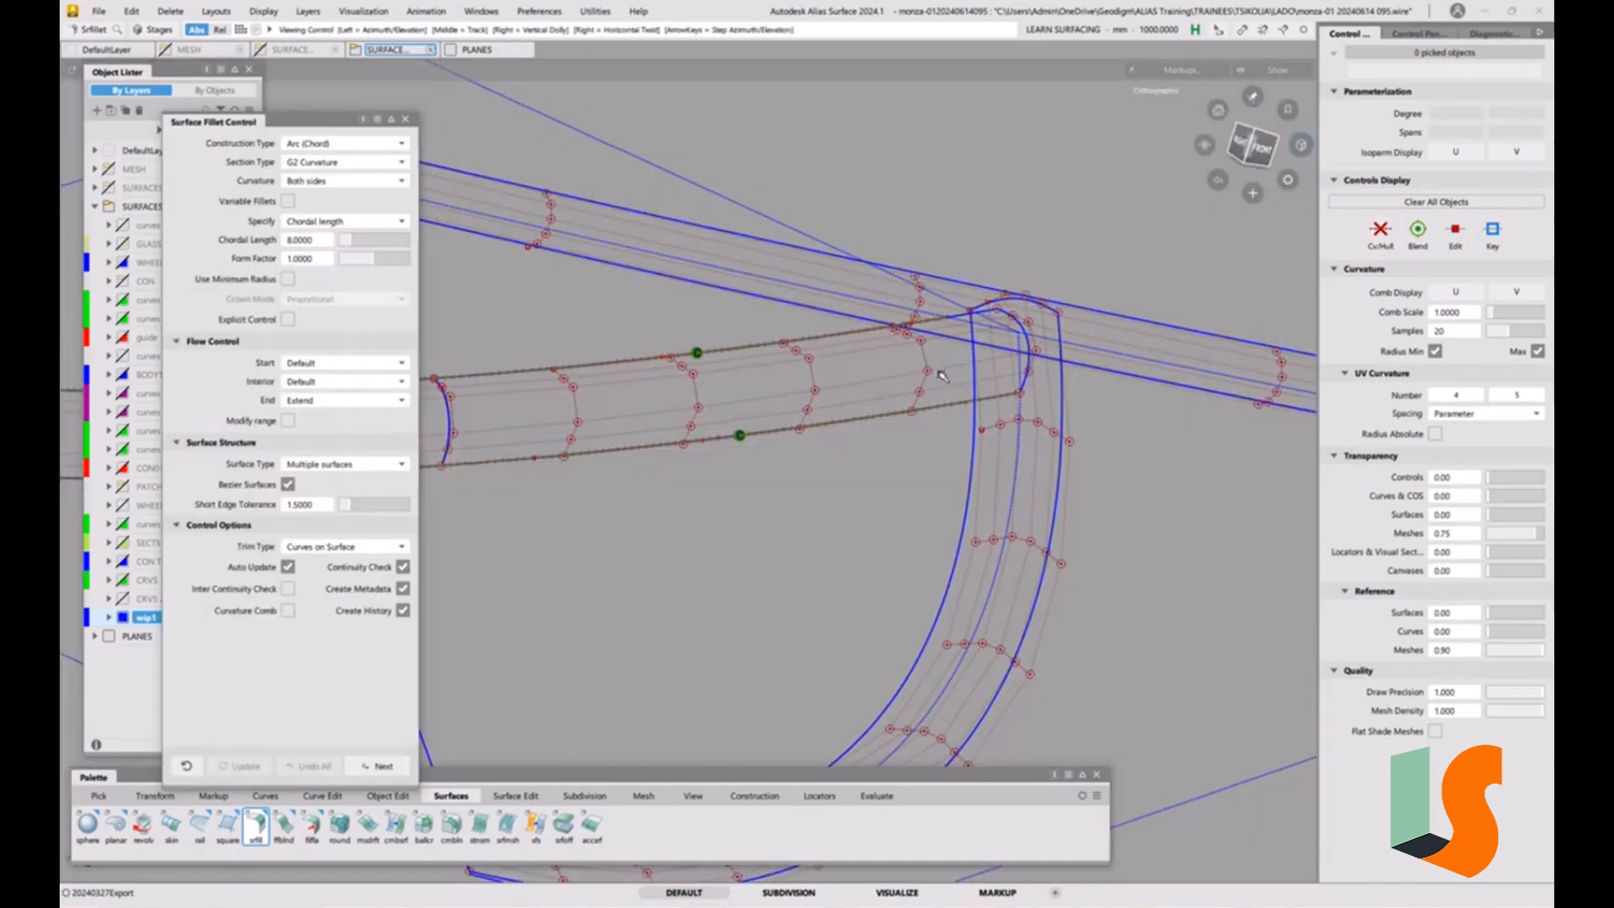
Draw a degree 5 edit point curve across the crossing fillet, linking the inner edges of the two adjoining fillets at the corner.
{"action": "left_click_drag", "start_coordinate": [962, 415], "coordinate": [934, 390], "text": "alt+shift"}
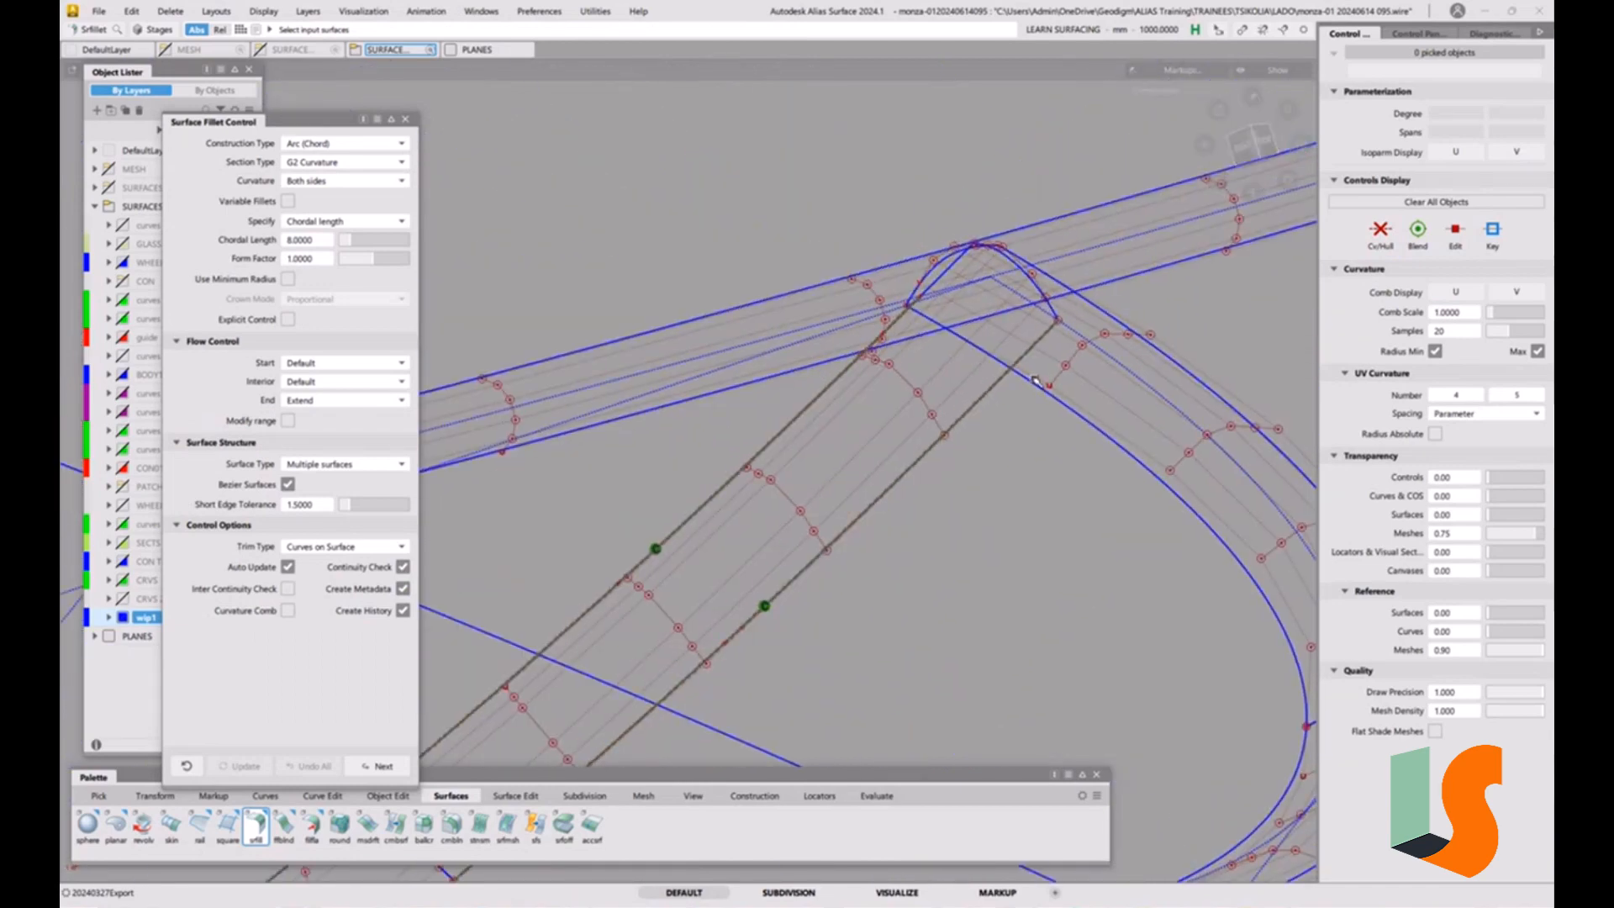
{"action": "right_click_drag", "start_coordinate": [933, 382], "coordinate": [1023, 320], "text": "alt+shift"}
{"action": "middle_click_drag", "start_coordinate": [1023, 320], "coordinate": [985, 374], "text": "alt+shift"}
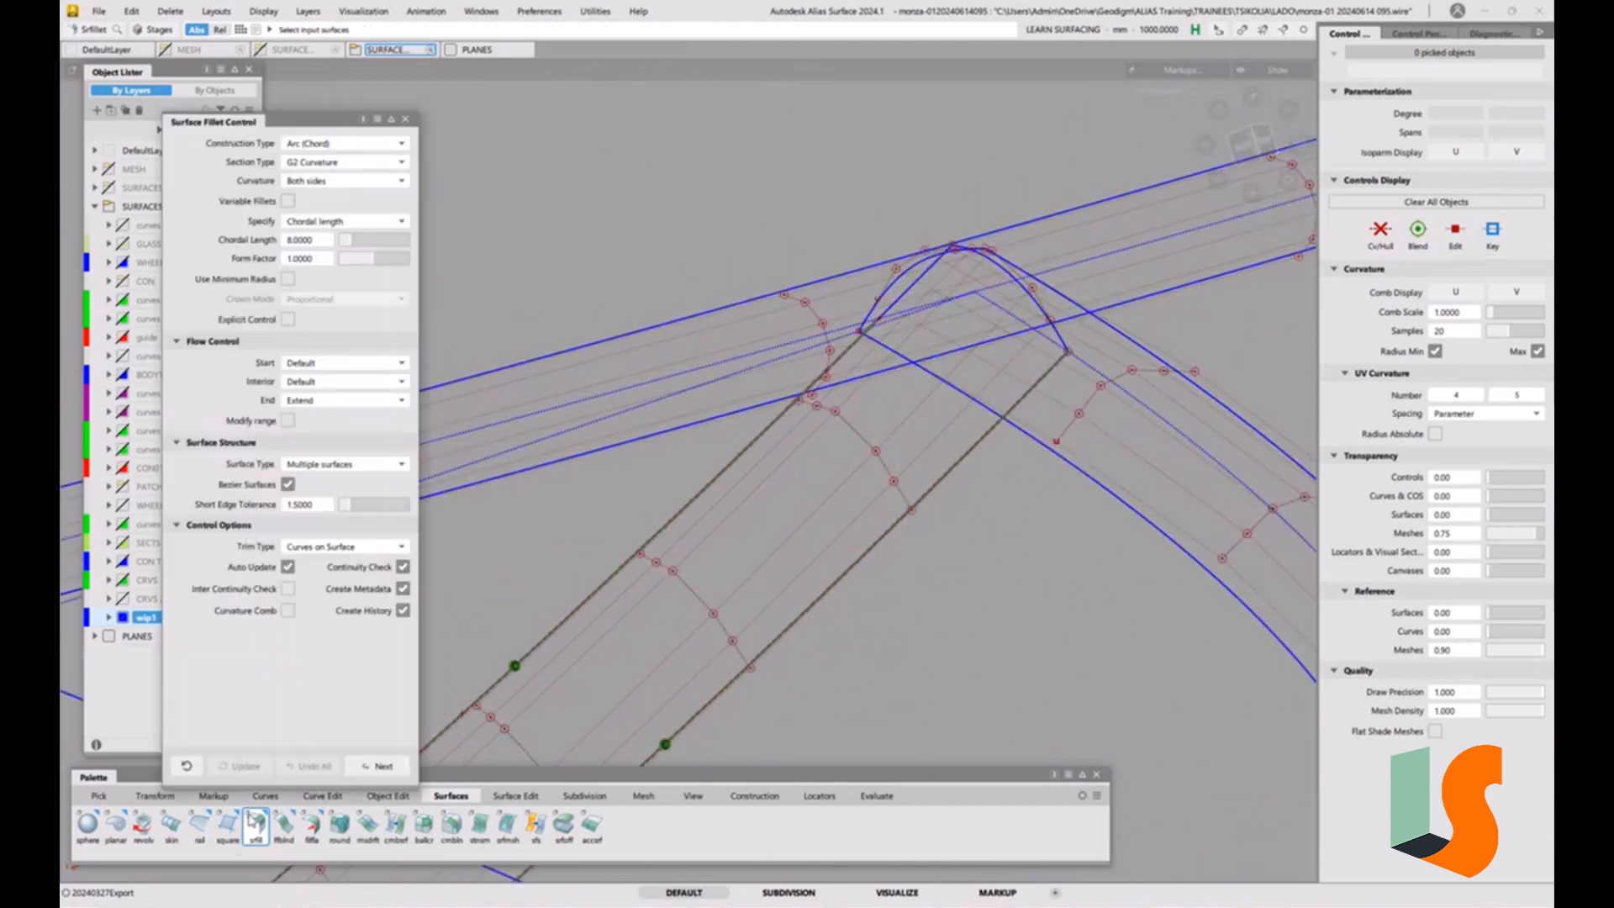
{"action": "left_click", "coordinate": [264, 795]}
{"action": "double_click", "coordinate": [115, 823]}
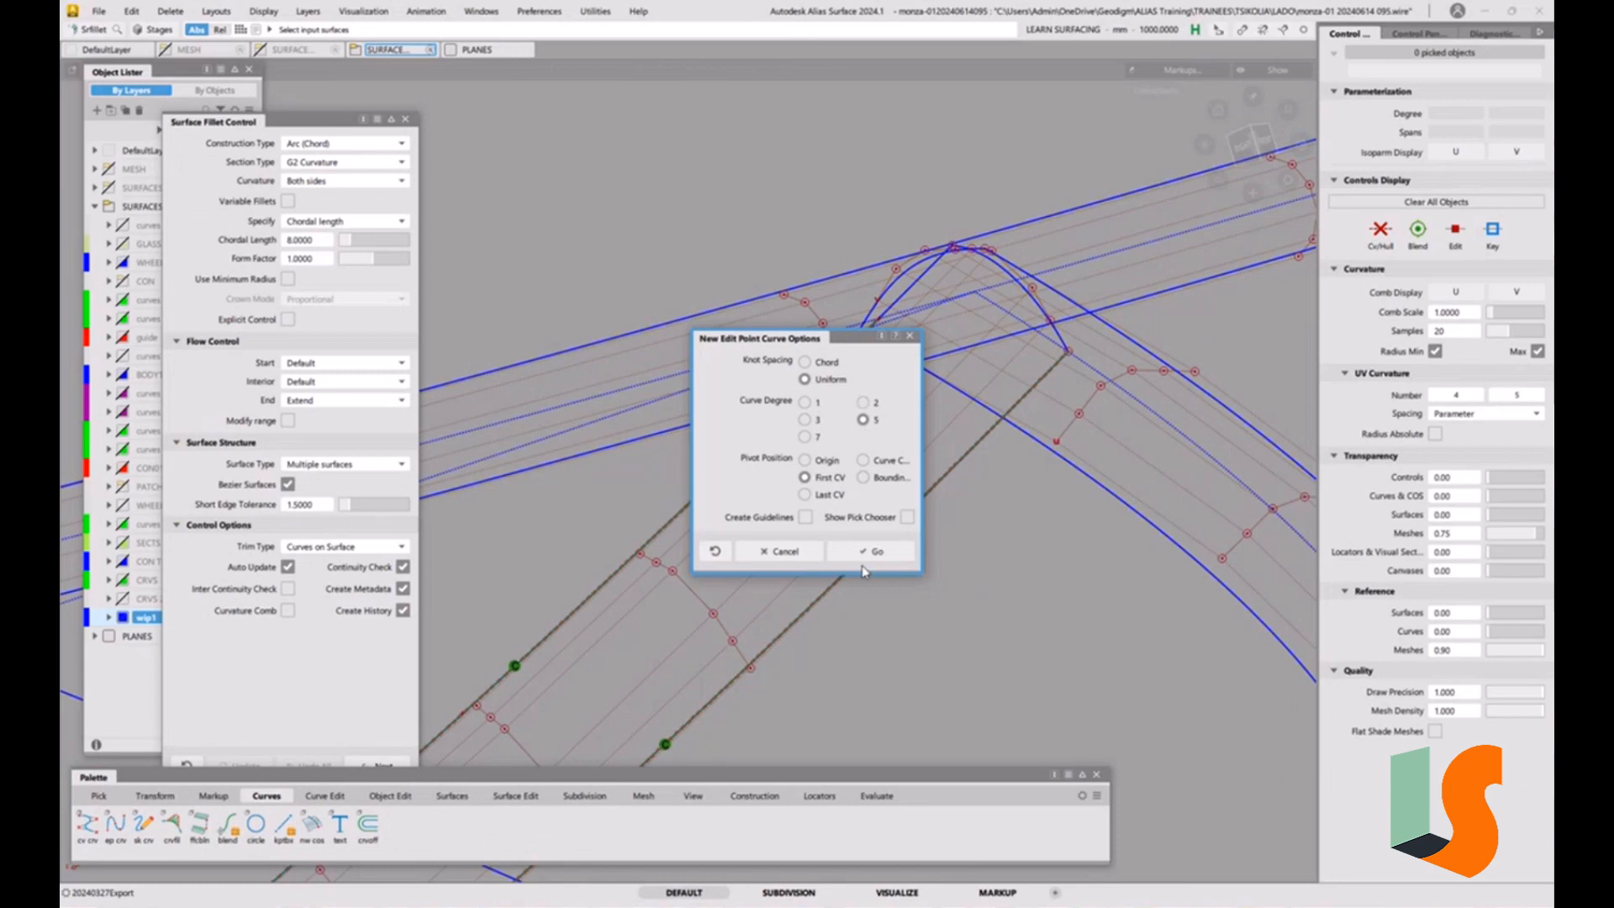
{"action": "left_click", "coordinate": [871, 551]}
{"action": "left_click", "coordinate": [799, 396]}
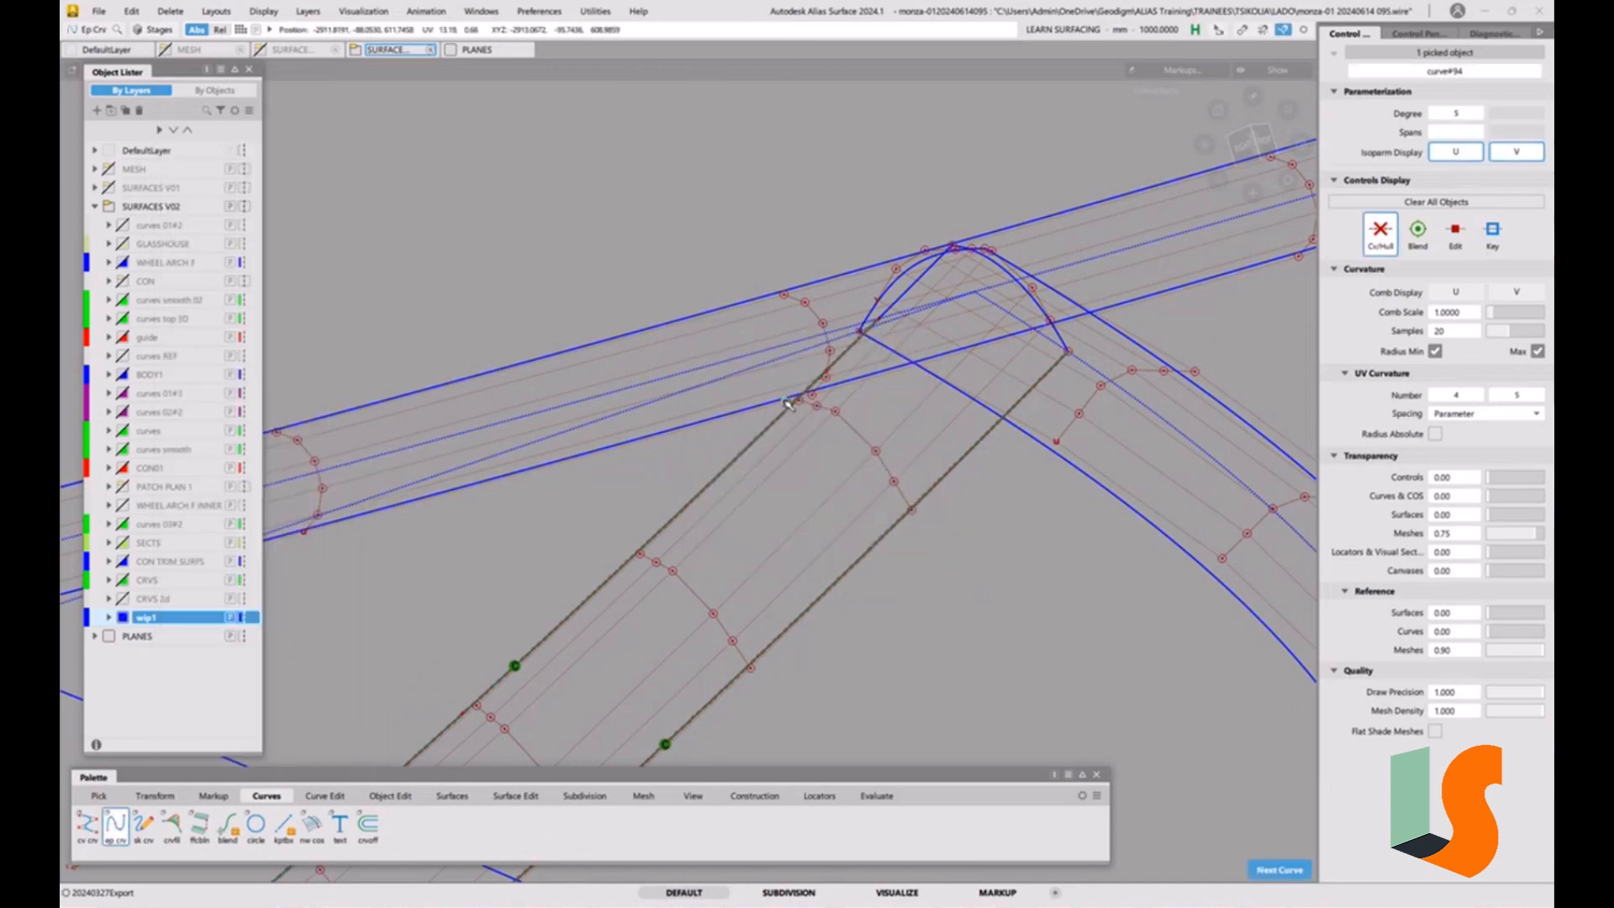
{"action": "left_click_drag", "start_coordinate": [1044, 442], "coordinate": [1005, 419]}
{"action": "left_click_drag", "start_coordinate": [967, 494], "coordinate": [952, 419], "text": "ctrl+shift"}
{"action": "left_click_drag", "start_coordinate": [952, 418], "coordinate": [926, 447], "text": "alt+shift"}
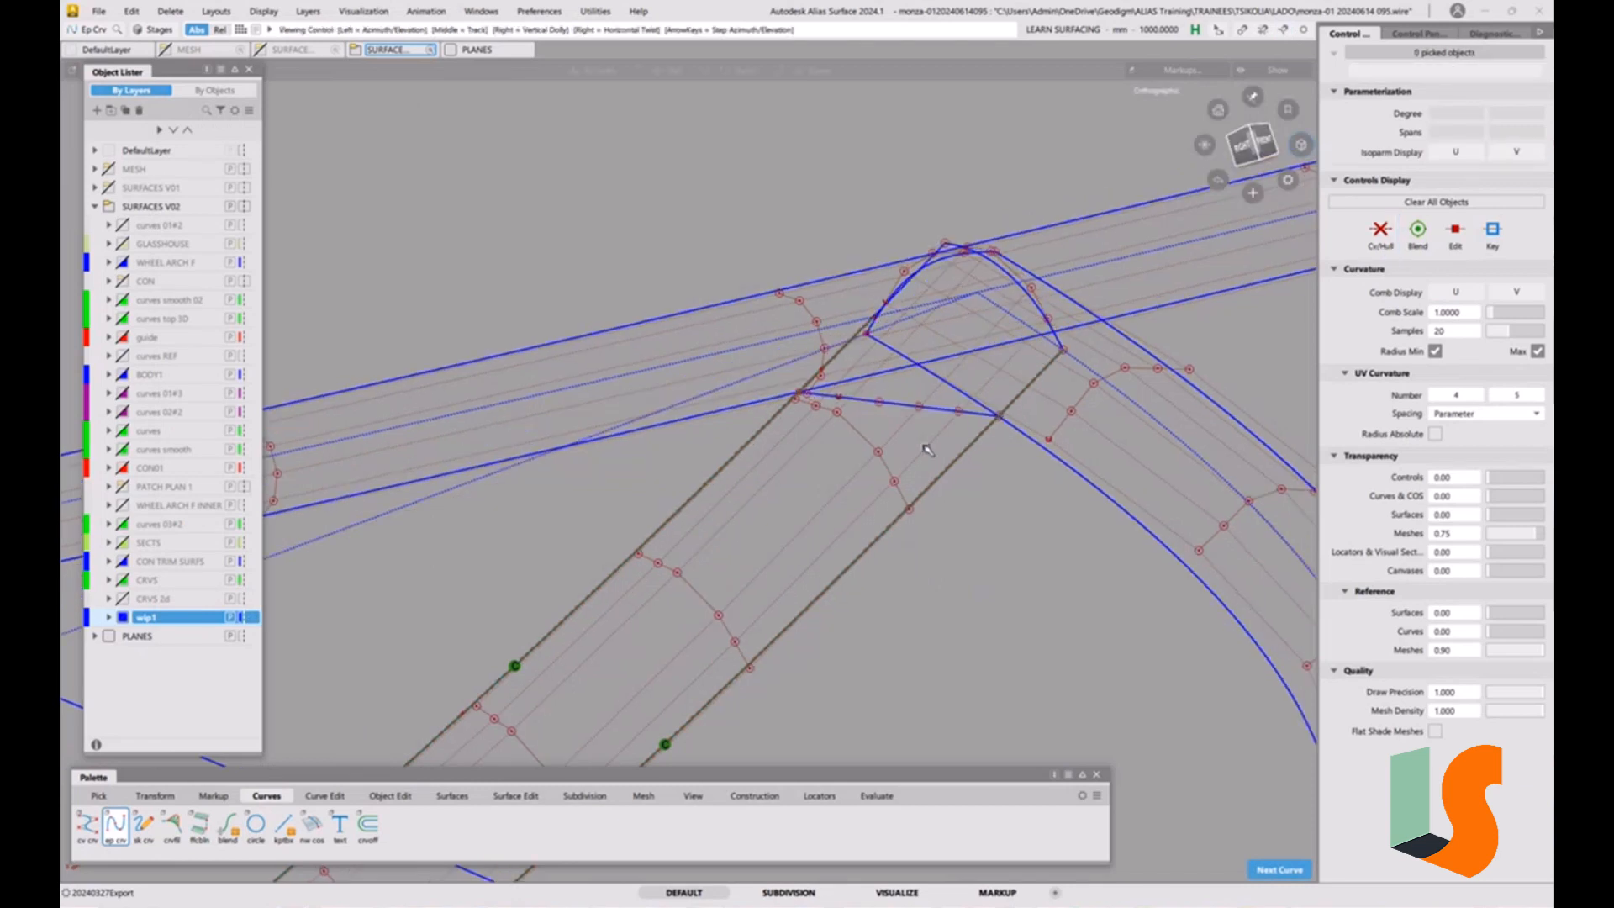
{"action": "right_click_drag", "start_coordinate": [926, 447], "coordinate": [900, 446], "text": "alt+shift"}
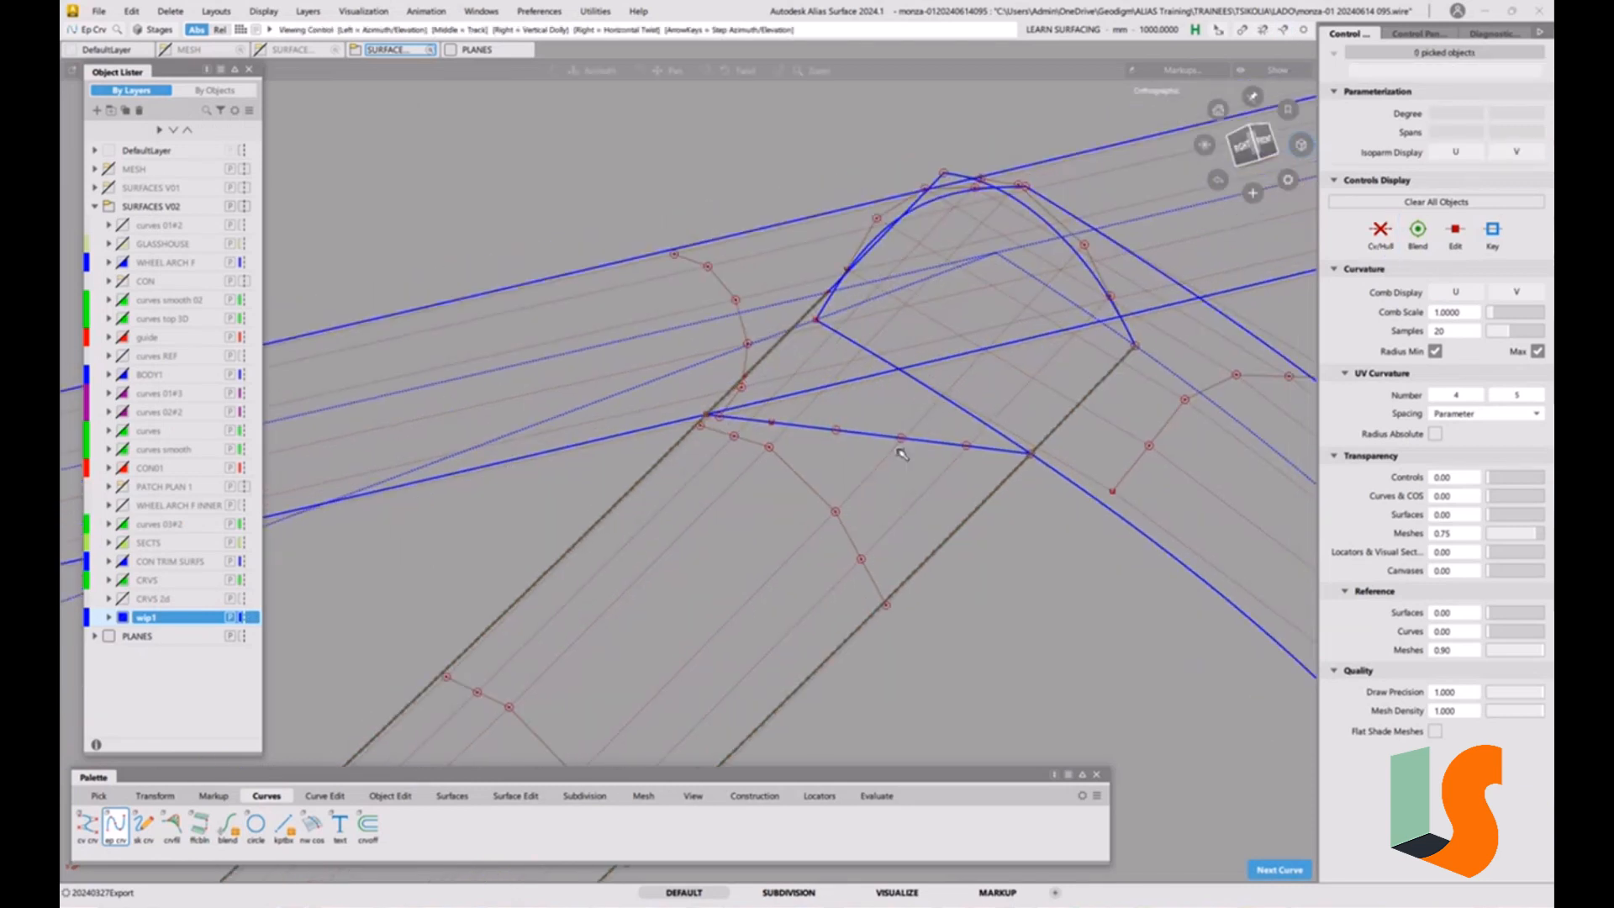
Align both ends of the new corner curve to the adjoining fillet edges with G2 continuity.
{"action": "left_click", "coordinate": [395, 796]}
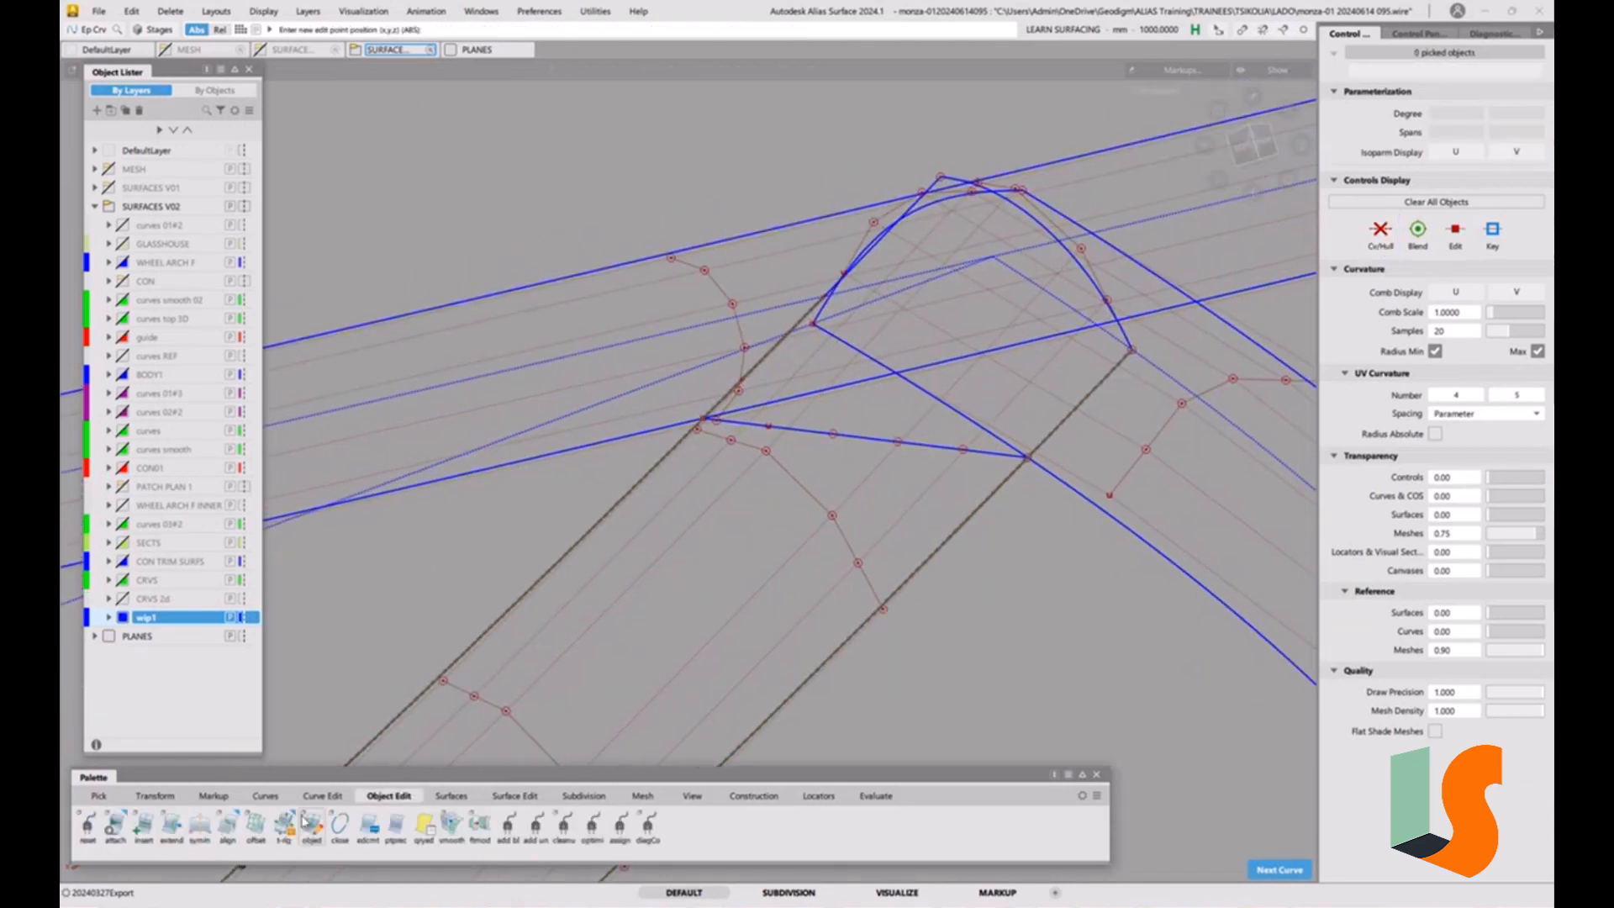
{"action": "double_click", "coordinate": [228, 823]}
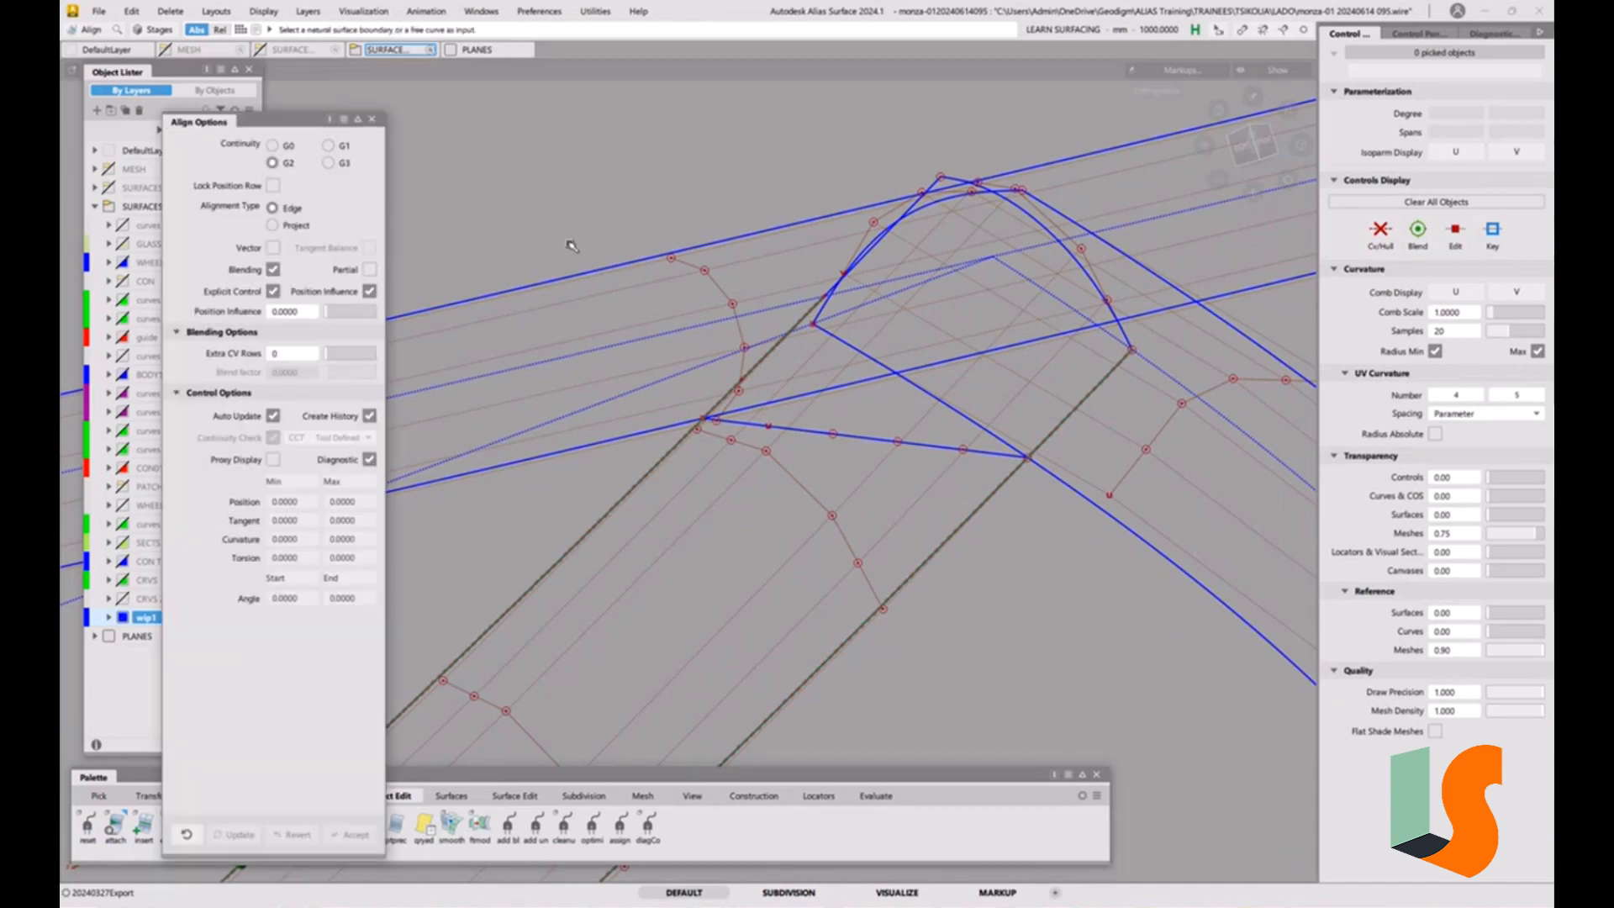
{"action": "left_click", "coordinate": [770, 429]}
{"action": "left_click", "coordinate": [680, 431]}
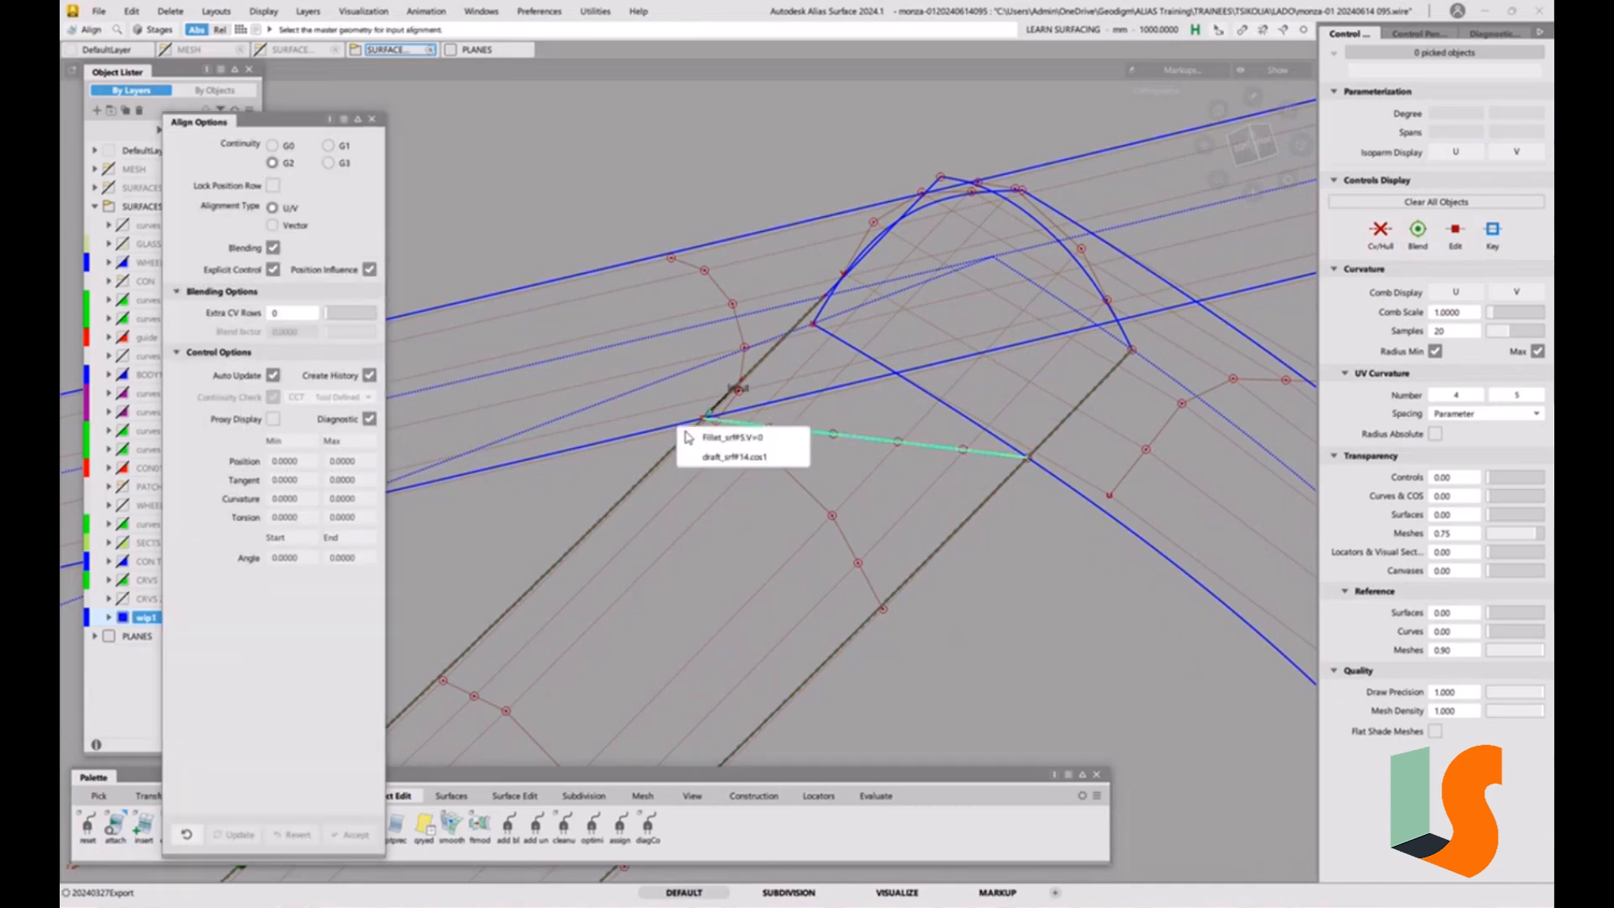
{"action": "left_click", "coordinate": [729, 441]}
{"action": "left_click", "coordinate": [984, 458]}
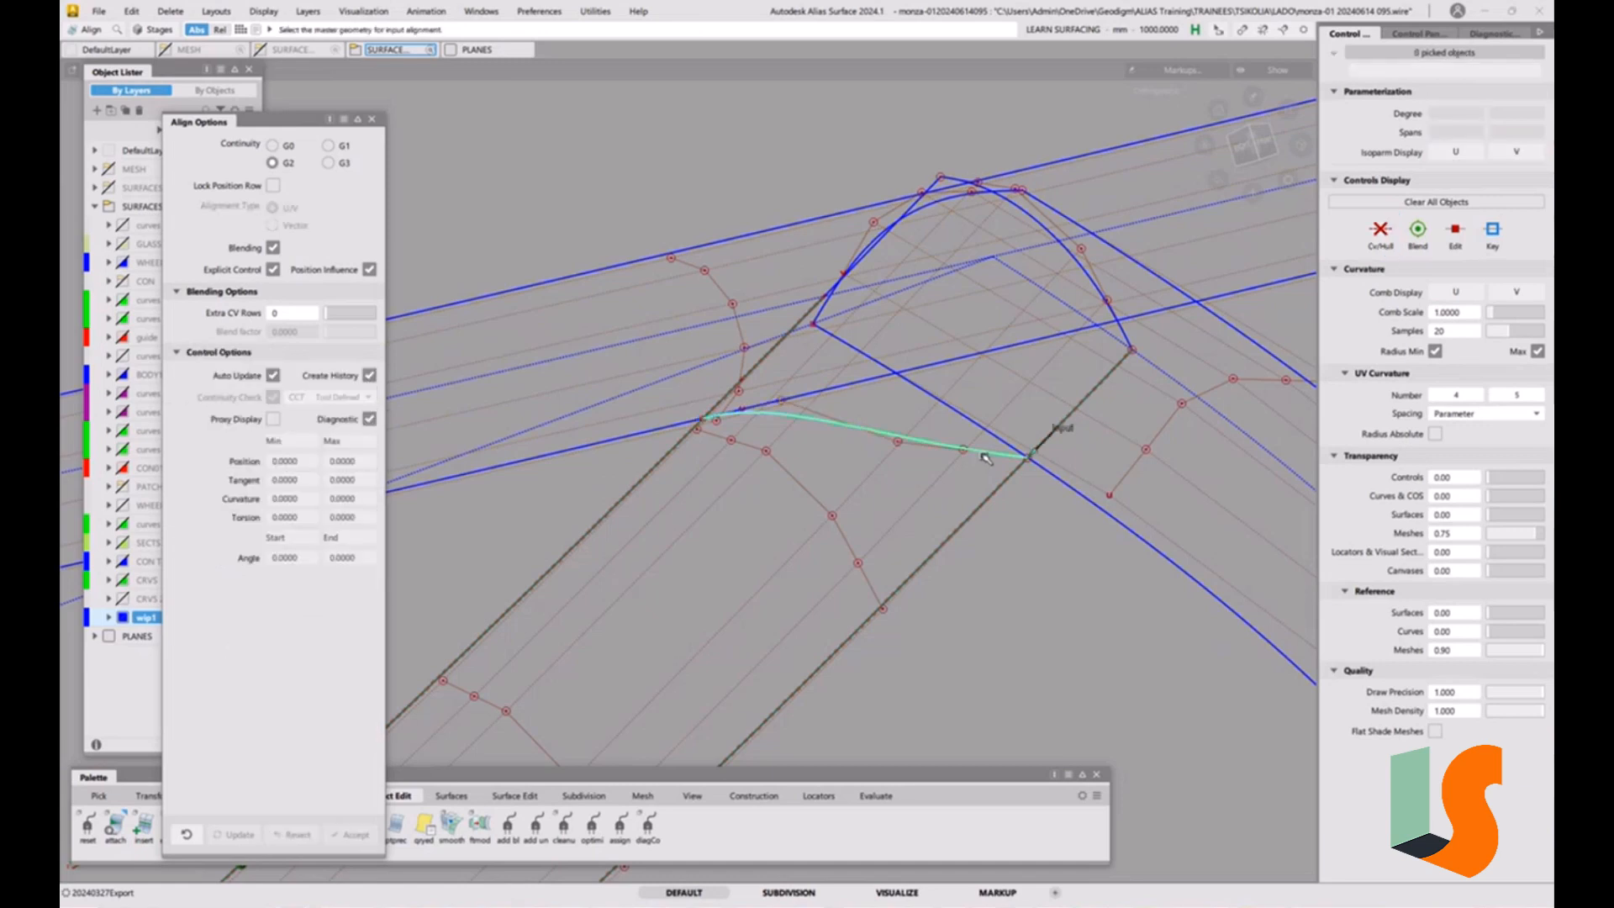
{"action": "left_click", "coordinate": [1060, 478]}
{"action": "left_click", "coordinate": [1065, 482]}
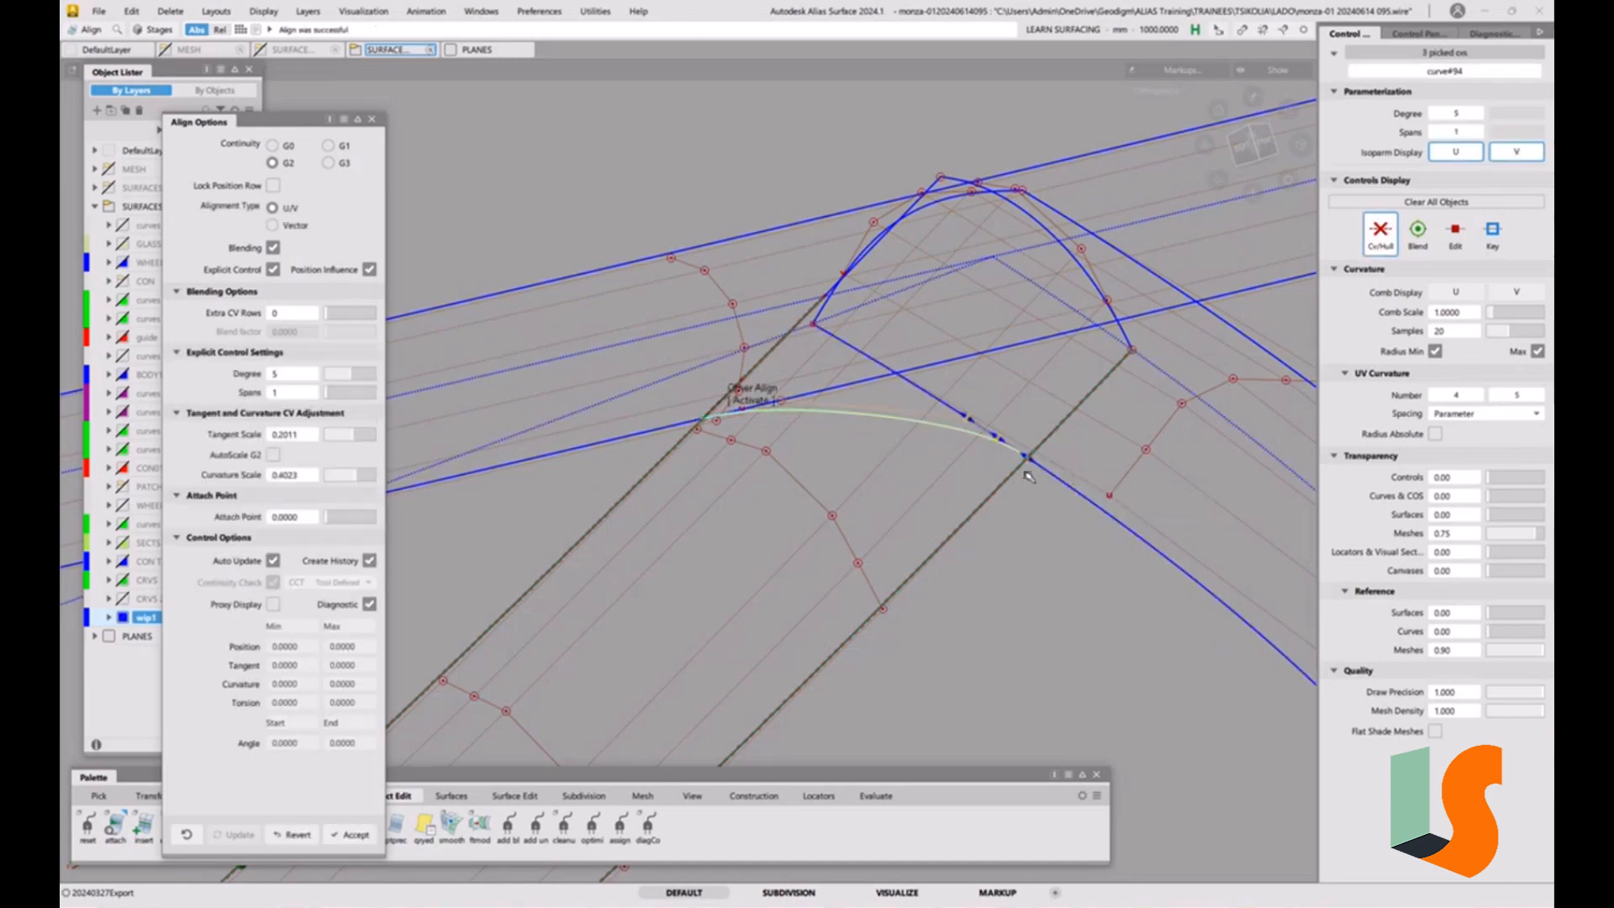
Adjust the curvature and tangent scales at the curve's end on the curved fillet's edge to round the corner.
{"action": "right_click_drag", "start_coordinate": [1036, 475], "coordinate": [1107, 465], "text": "alt+shift"}
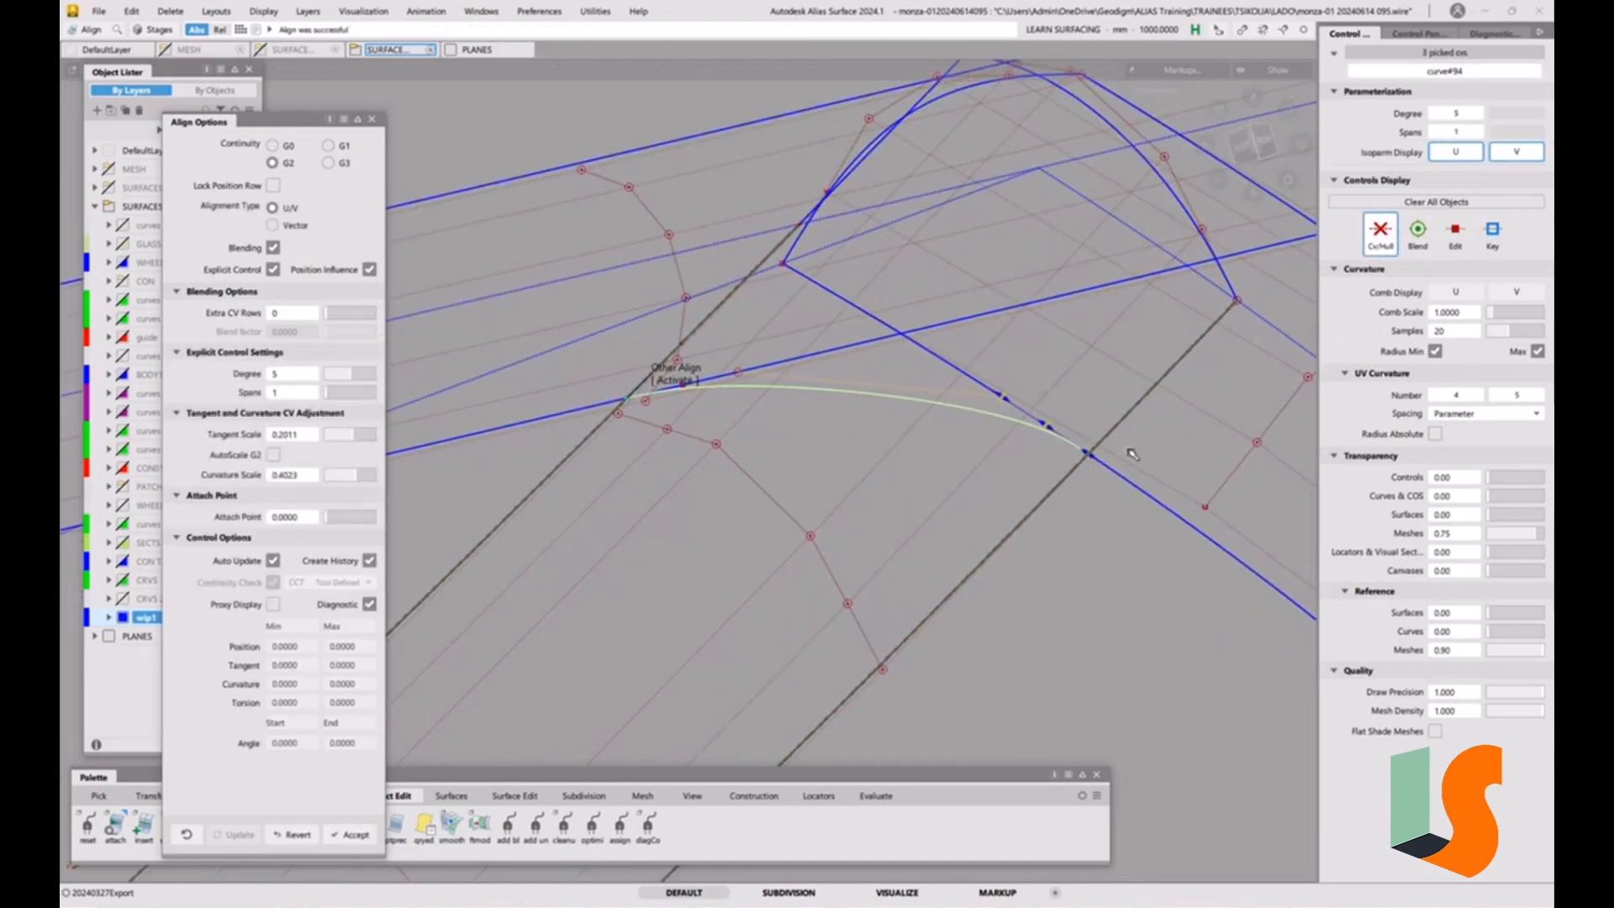
{"action": "left_click_drag", "start_coordinate": [1010, 472], "coordinate": [1023, 492], "text": "alt+shift"}
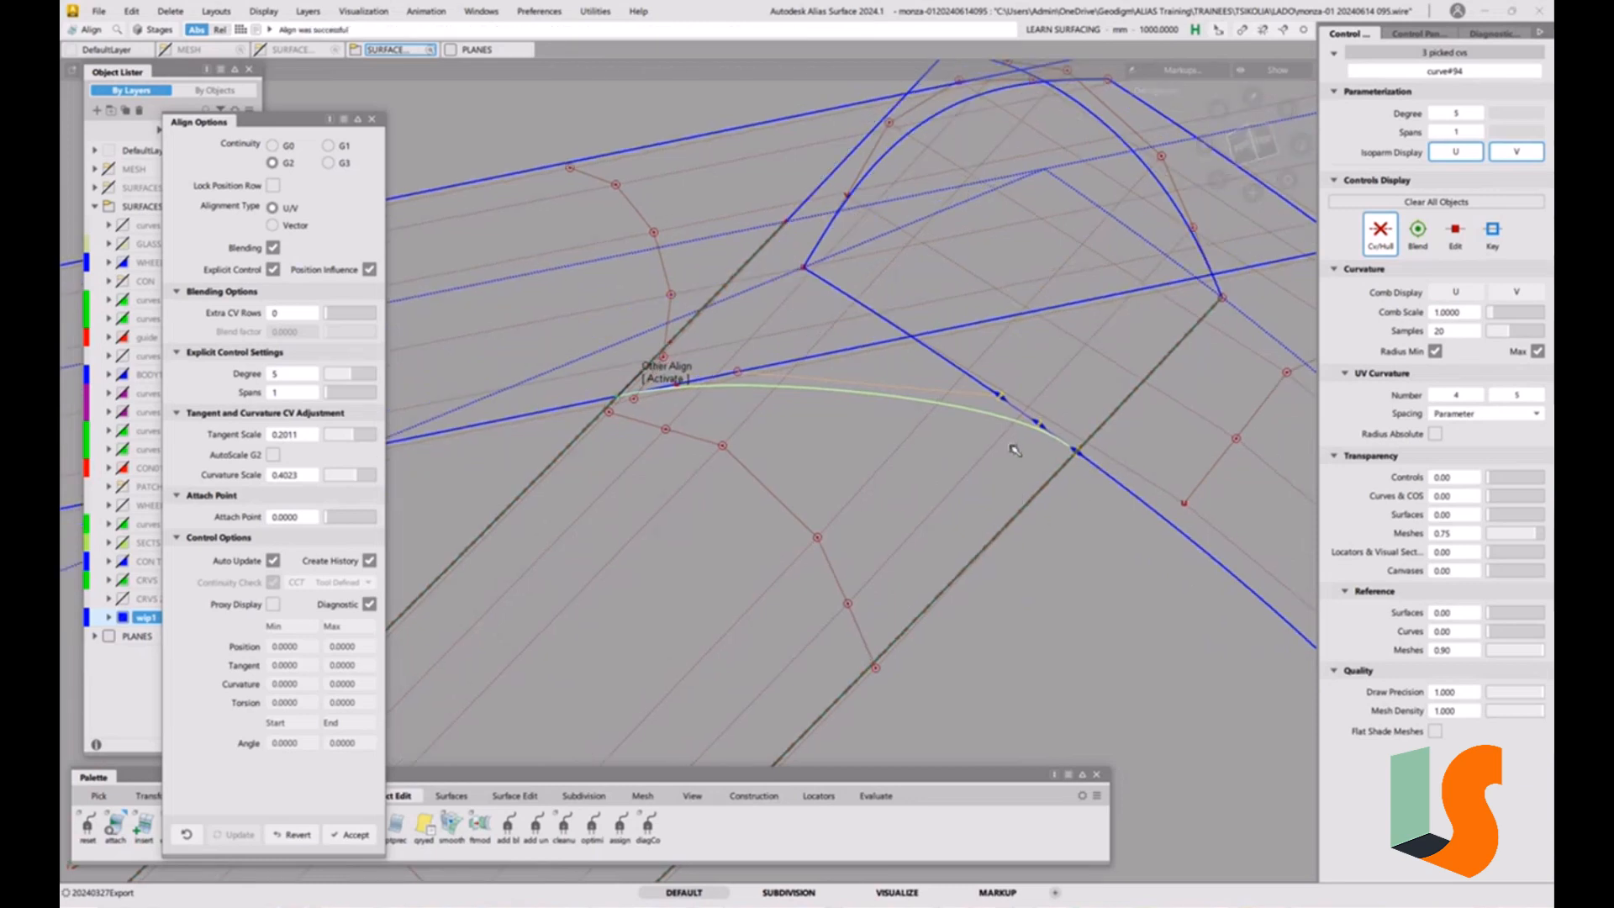
{"action": "left_click_drag", "start_coordinate": [1040, 425], "coordinate": [977, 363]}
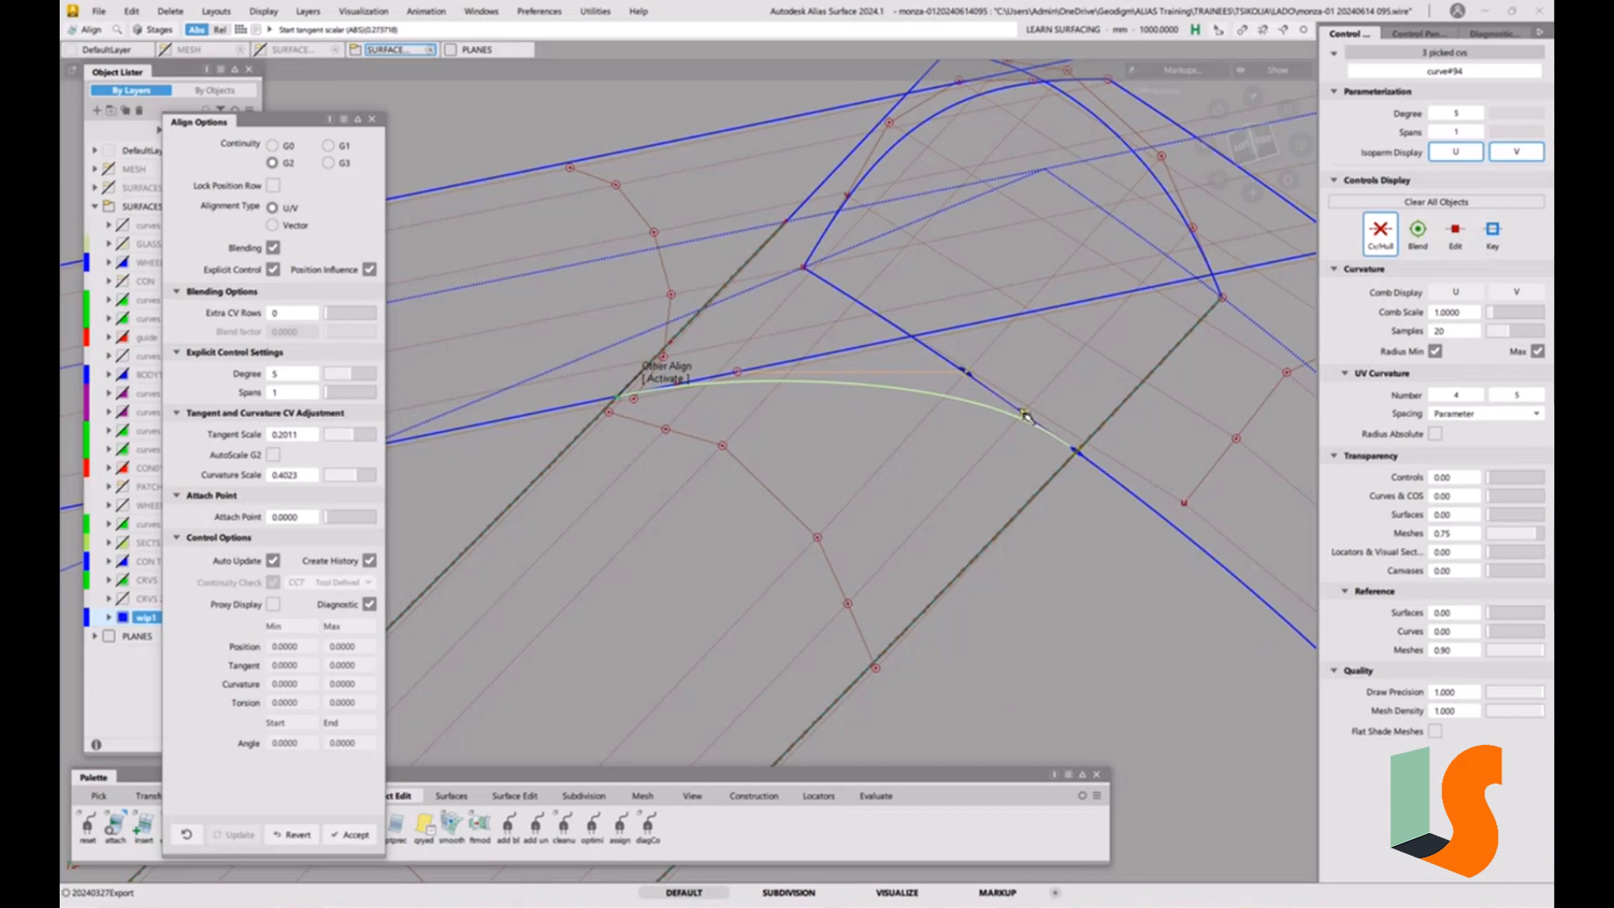
{"action": "left_click_drag", "start_coordinate": [1024, 415], "coordinate": [1049, 386]}
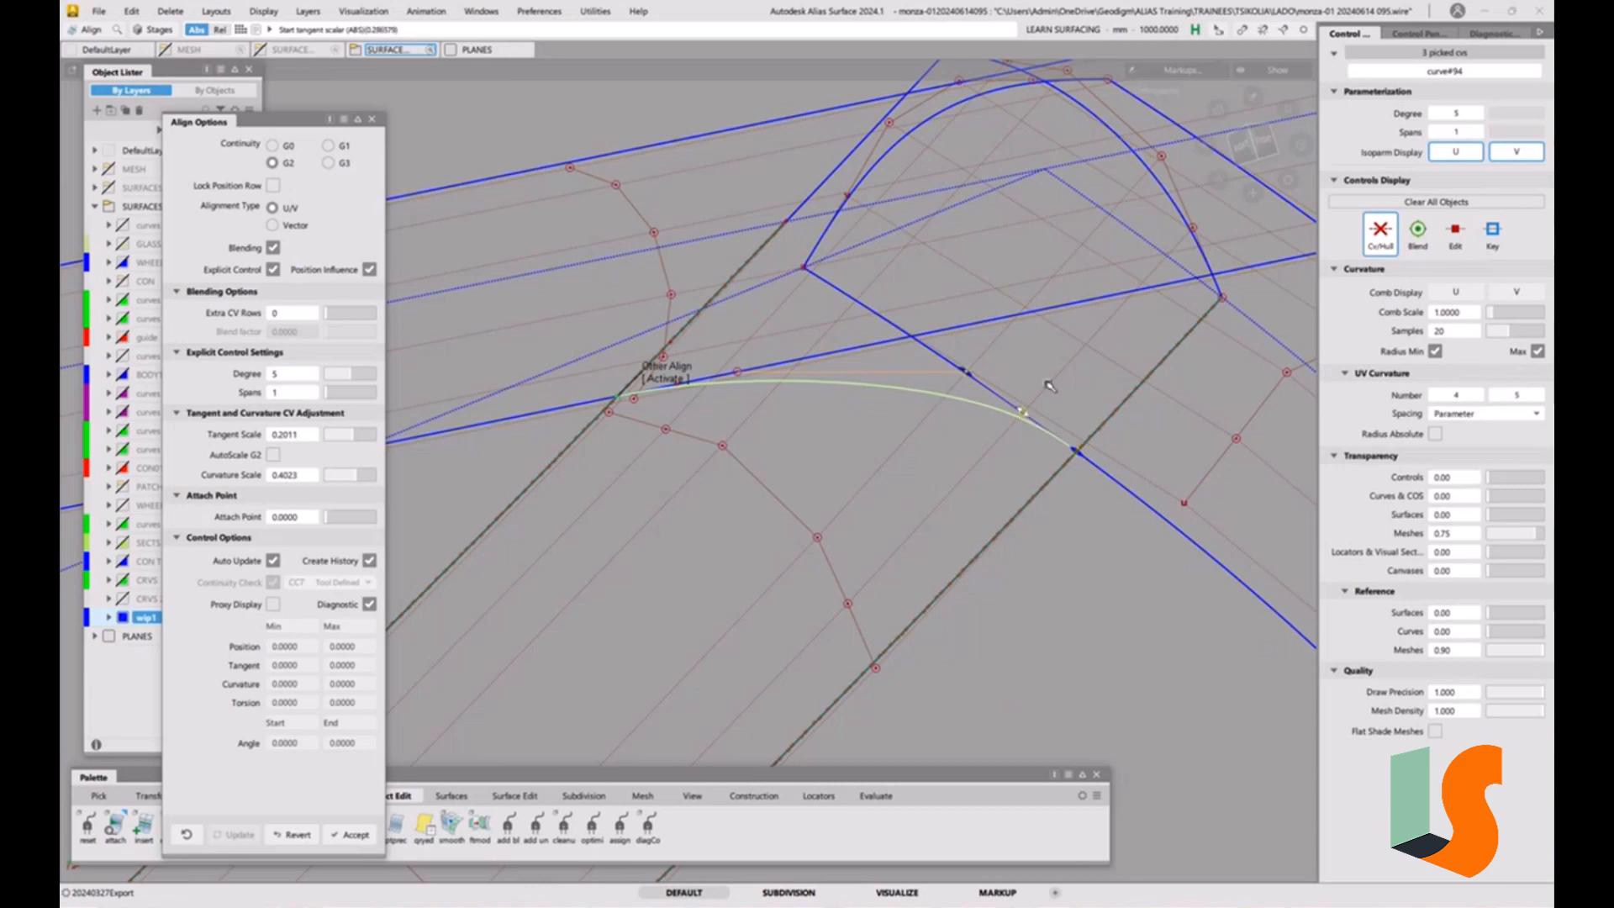
Activate the alignment at the curve's opposite end and adjust it to about 0.31 tangent scale and 0.60 curvature scale.
{"action": "left_click", "coordinate": [670, 379]}
{"action": "left_click_drag", "start_coordinate": [736, 376], "coordinate": [797, 362]}
{"action": "left_click_drag", "start_coordinate": [688, 384], "coordinate": [693, 383]}
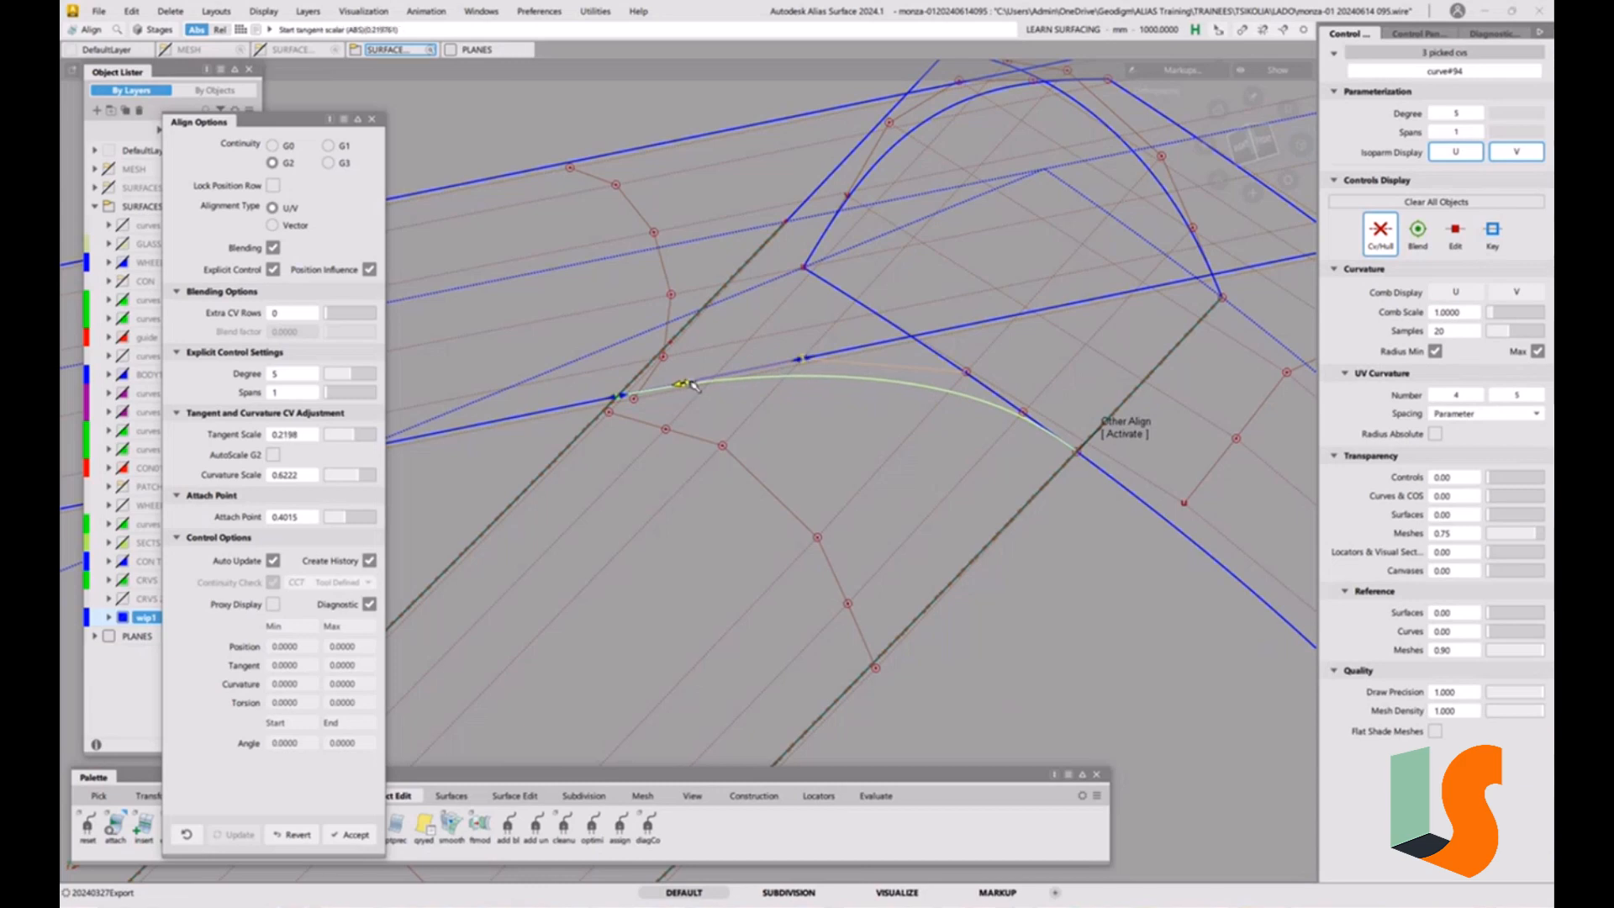
{"action": "right_click_drag", "start_coordinate": [760, 400], "coordinate": [925, 290], "text": "alt+shift"}
{"action": "middle_click_drag", "start_coordinate": [924, 291], "coordinate": [870, 397], "text": "alt+shift"}
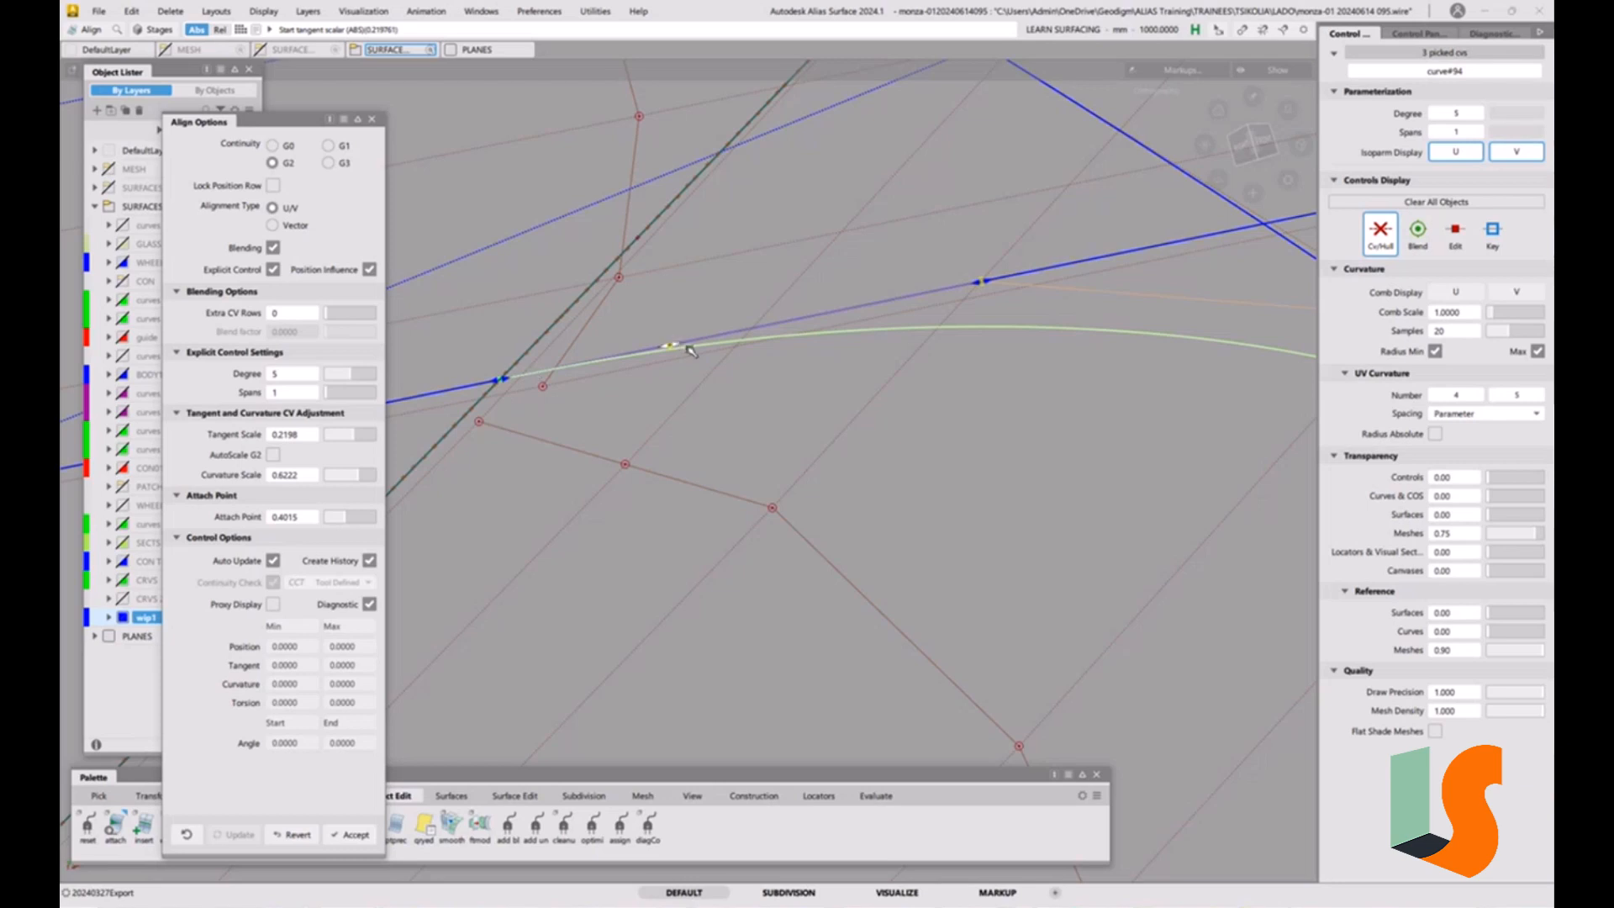
{"action": "left_click_drag", "start_coordinate": [672, 345], "coordinate": [747, 329]}
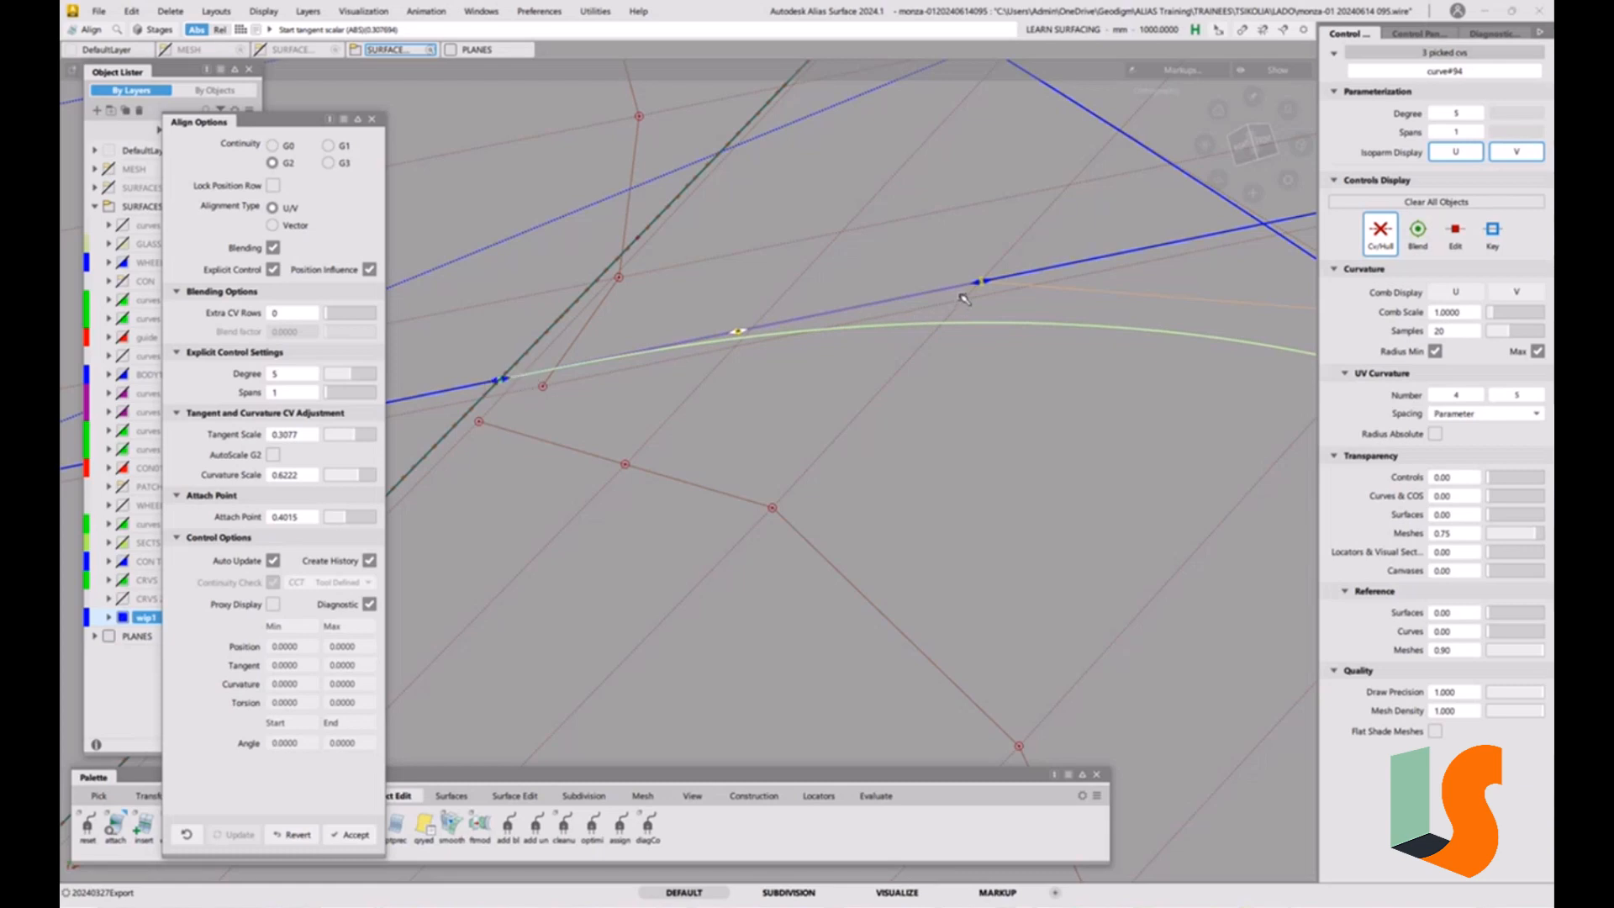
{"action": "left_click_drag", "start_coordinate": [975, 286], "coordinate": [962, 288]}
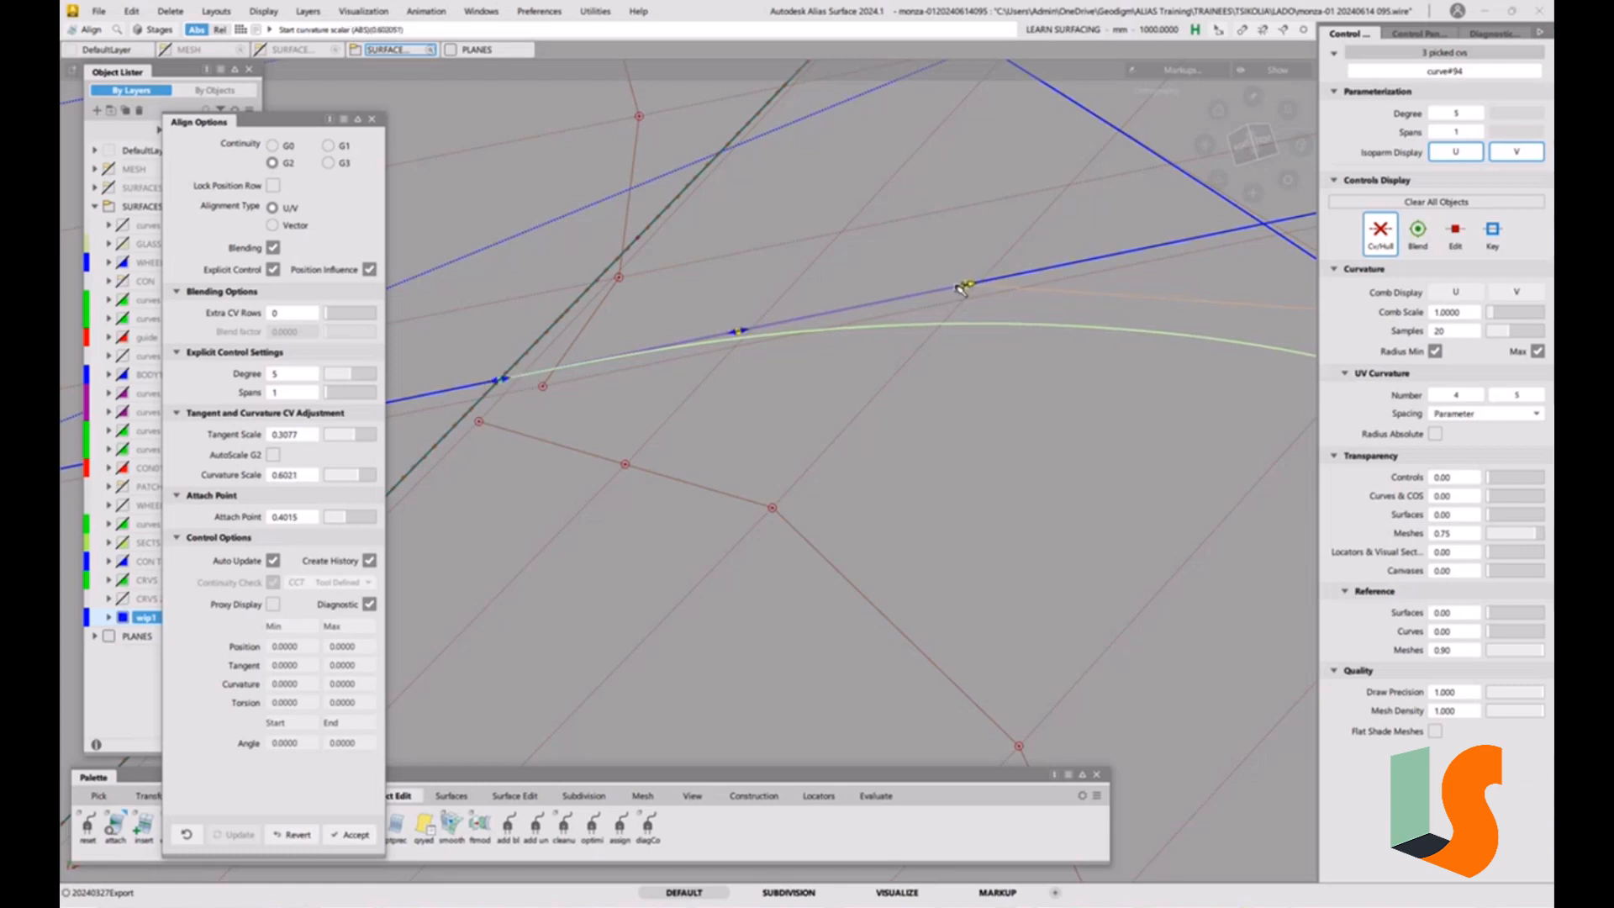
Measure the curve-to-surface deviation between the new corner curve and the crossing fillet surface.
{"action": "left_click_drag", "start_coordinate": [878, 338], "coordinate": [758, 384], "text": "alt+shift"}
{"action": "left_click", "coordinate": [912, 412]}
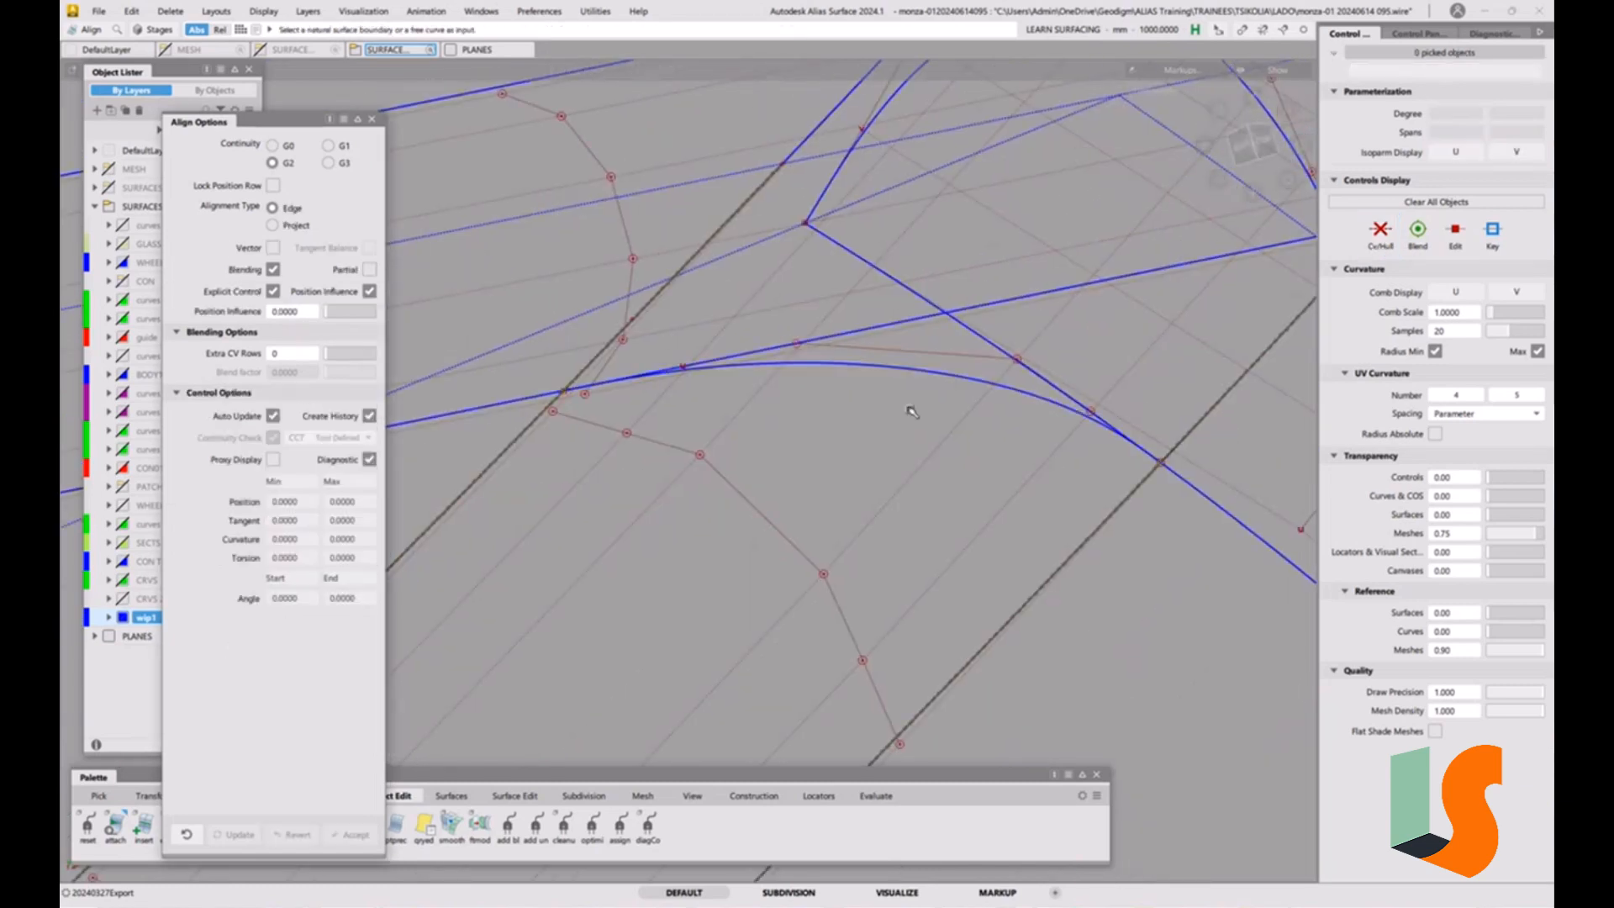
{"action": "left_click_drag", "start_coordinate": [1179, 467], "coordinate": [843, 454], "text": "alt+shift"}
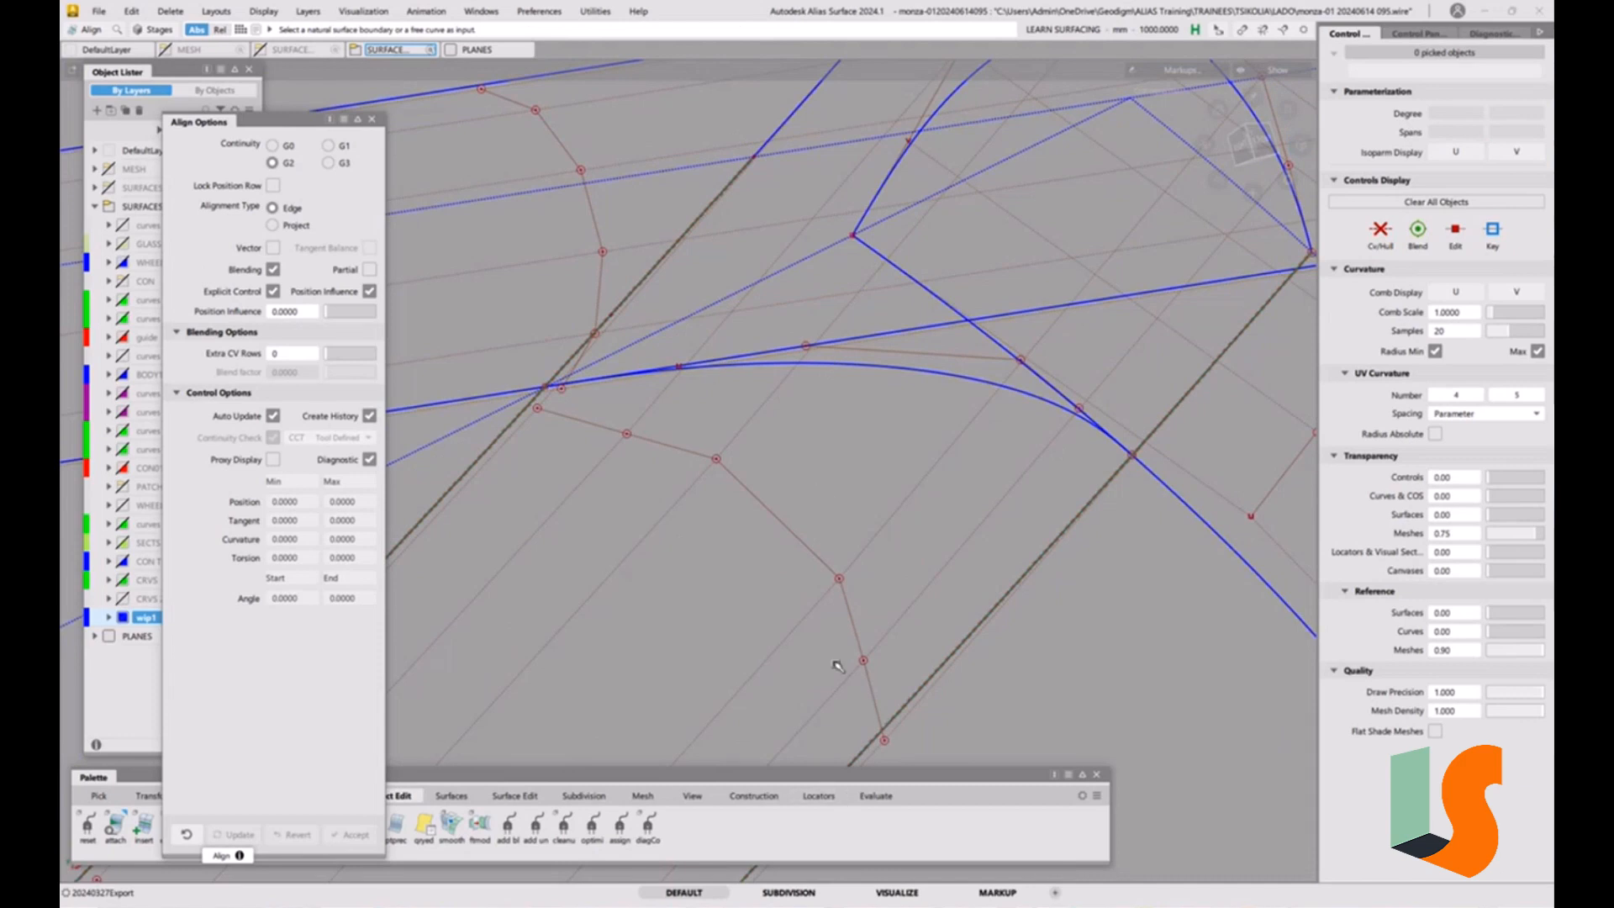
{"action": "left_click", "coordinate": [819, 796]}
{"action": "left_click_drag", "start_coordinate": [171, 838], "coordinate": [225, 850]}
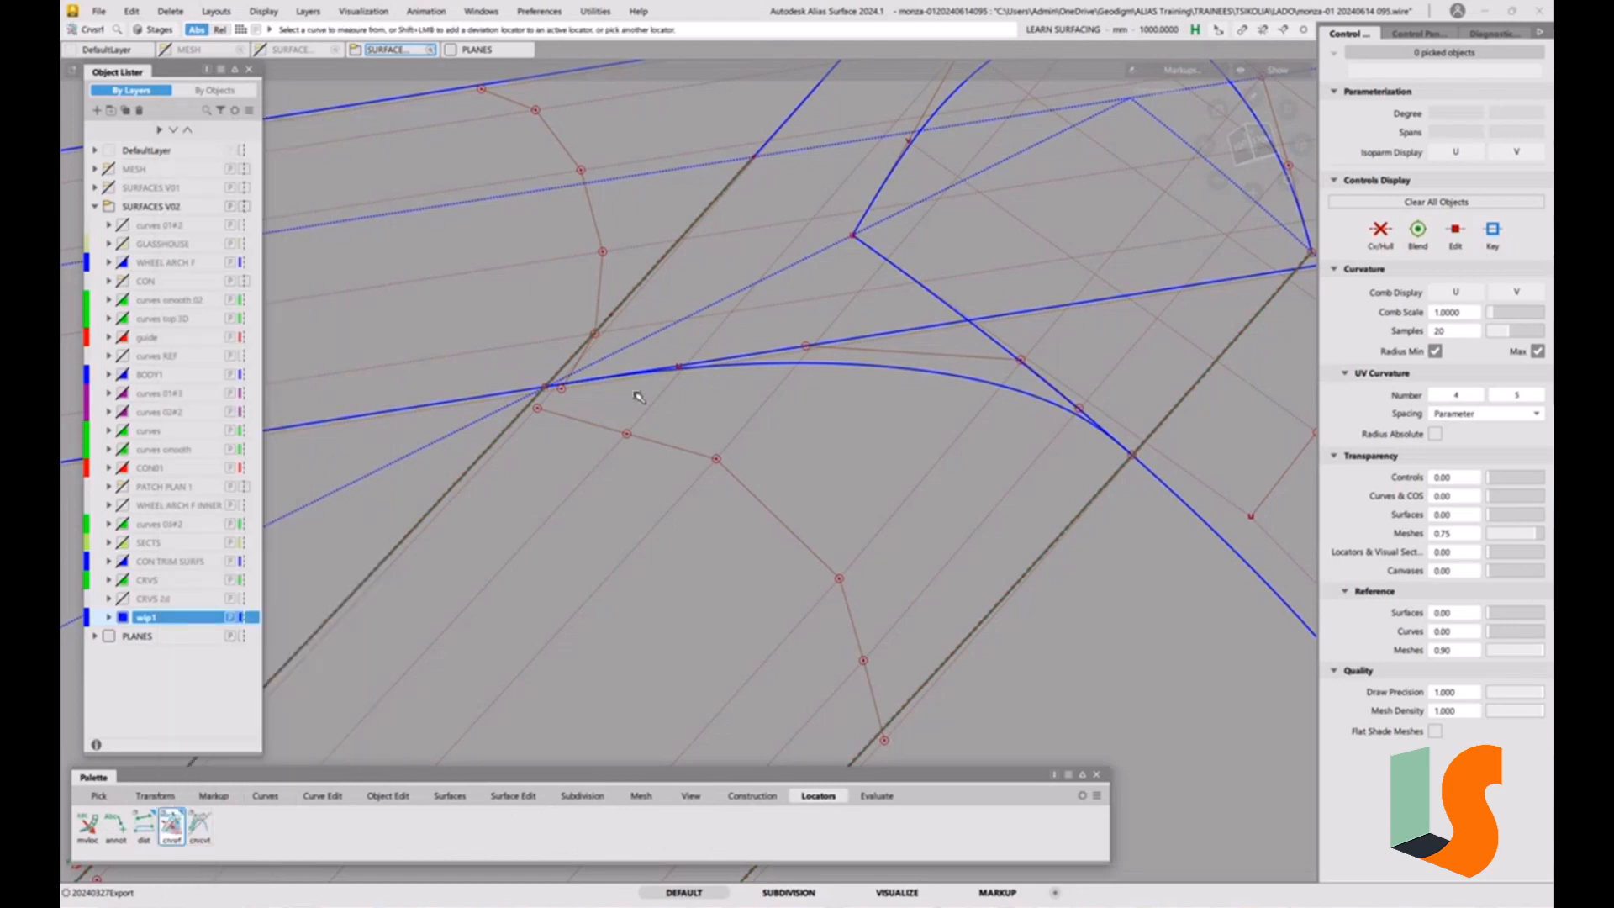
{"action": "left_click", "coordinate": [855, 367]}
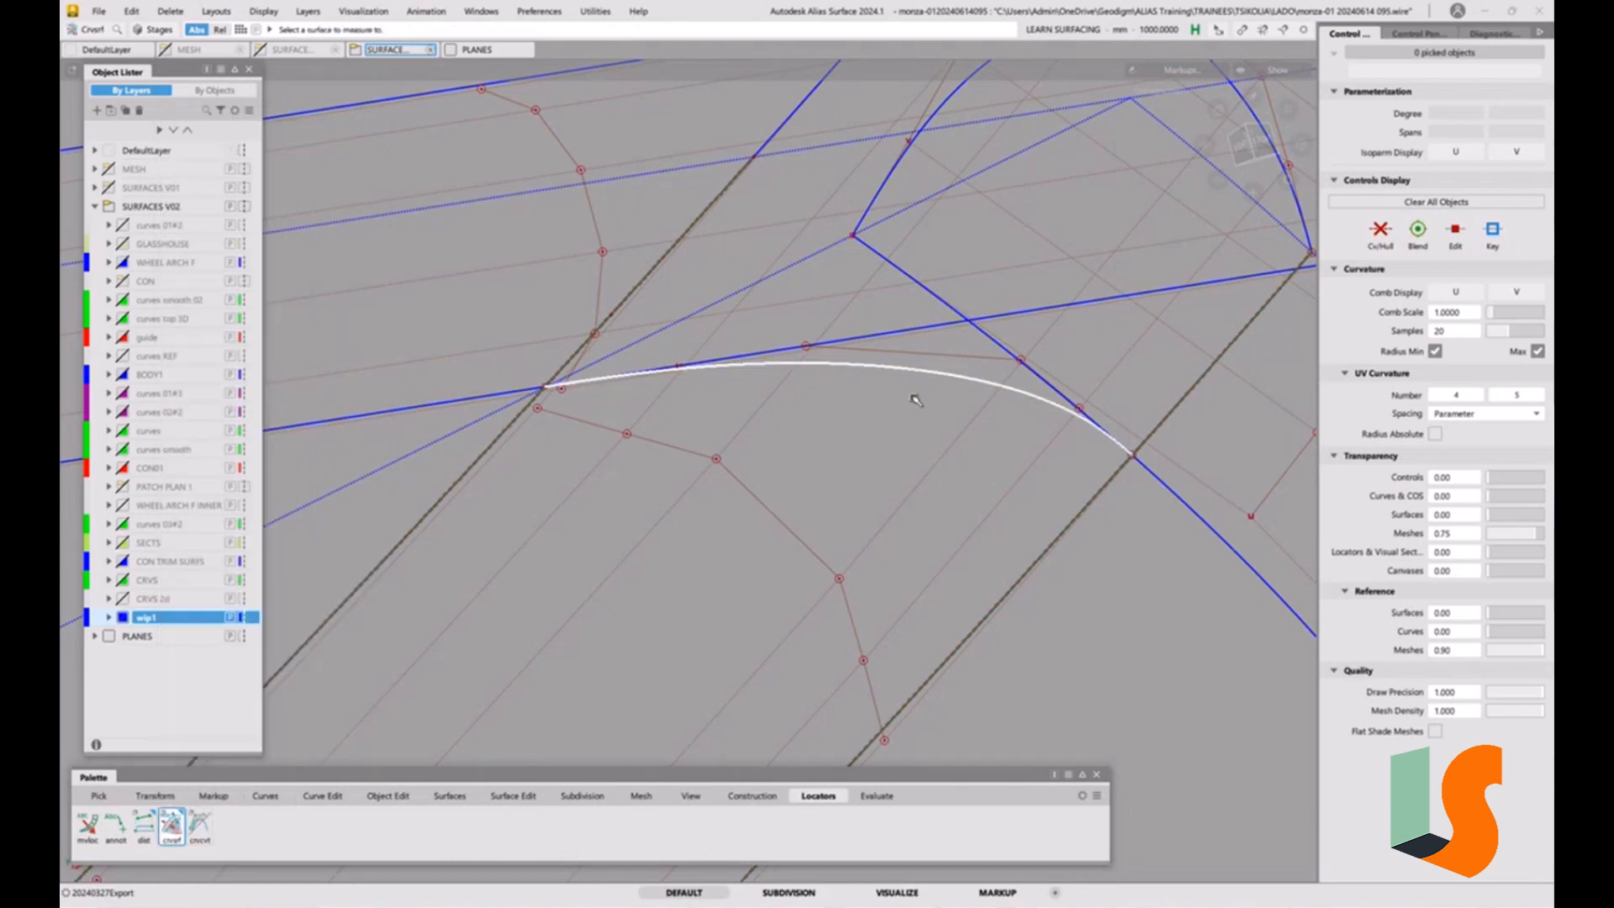
{"action": "left_click", "coordinate": [995, 491]}
{"action": "right_click_drag", "start_coordinate": [965, 440], "coordinate": [969, 367], "text": "alt+shift"}
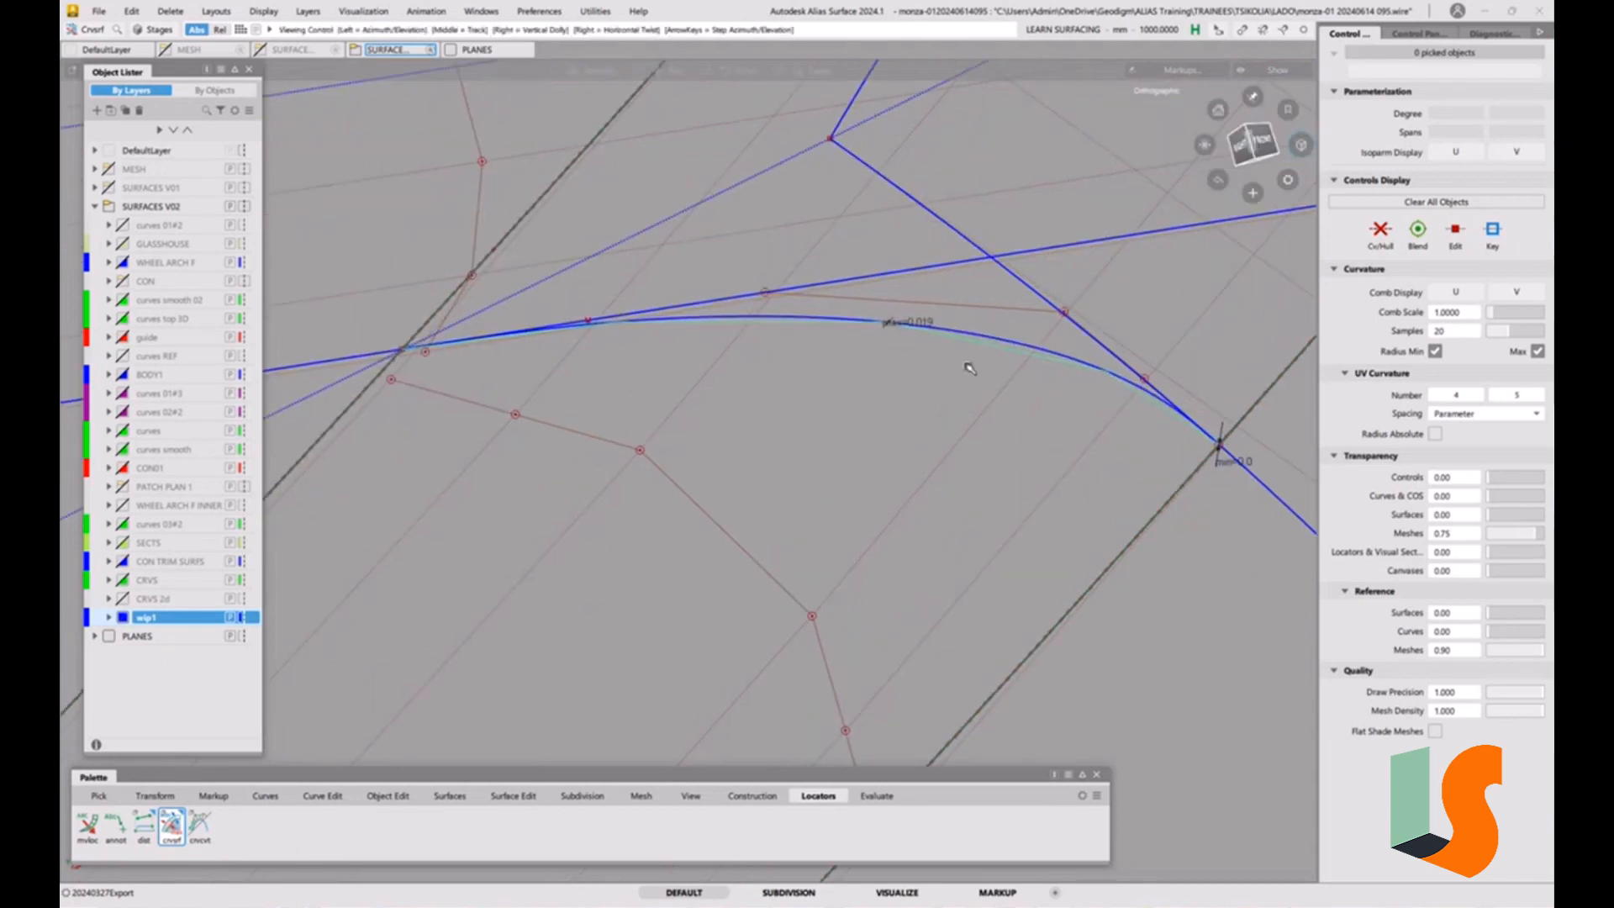
Refine the corner curve's alignment: 0.3117 tangent and 0.6051 curvature scale at the straight fillet end, 0.2907 tangent scale at the curved fillet end.
{"action": "middle_click_drag", "start_coordinate": [924, 413], "coordinate": [965, 459], "text": "alt+shift"}
{"action": "key", "text": "q"}
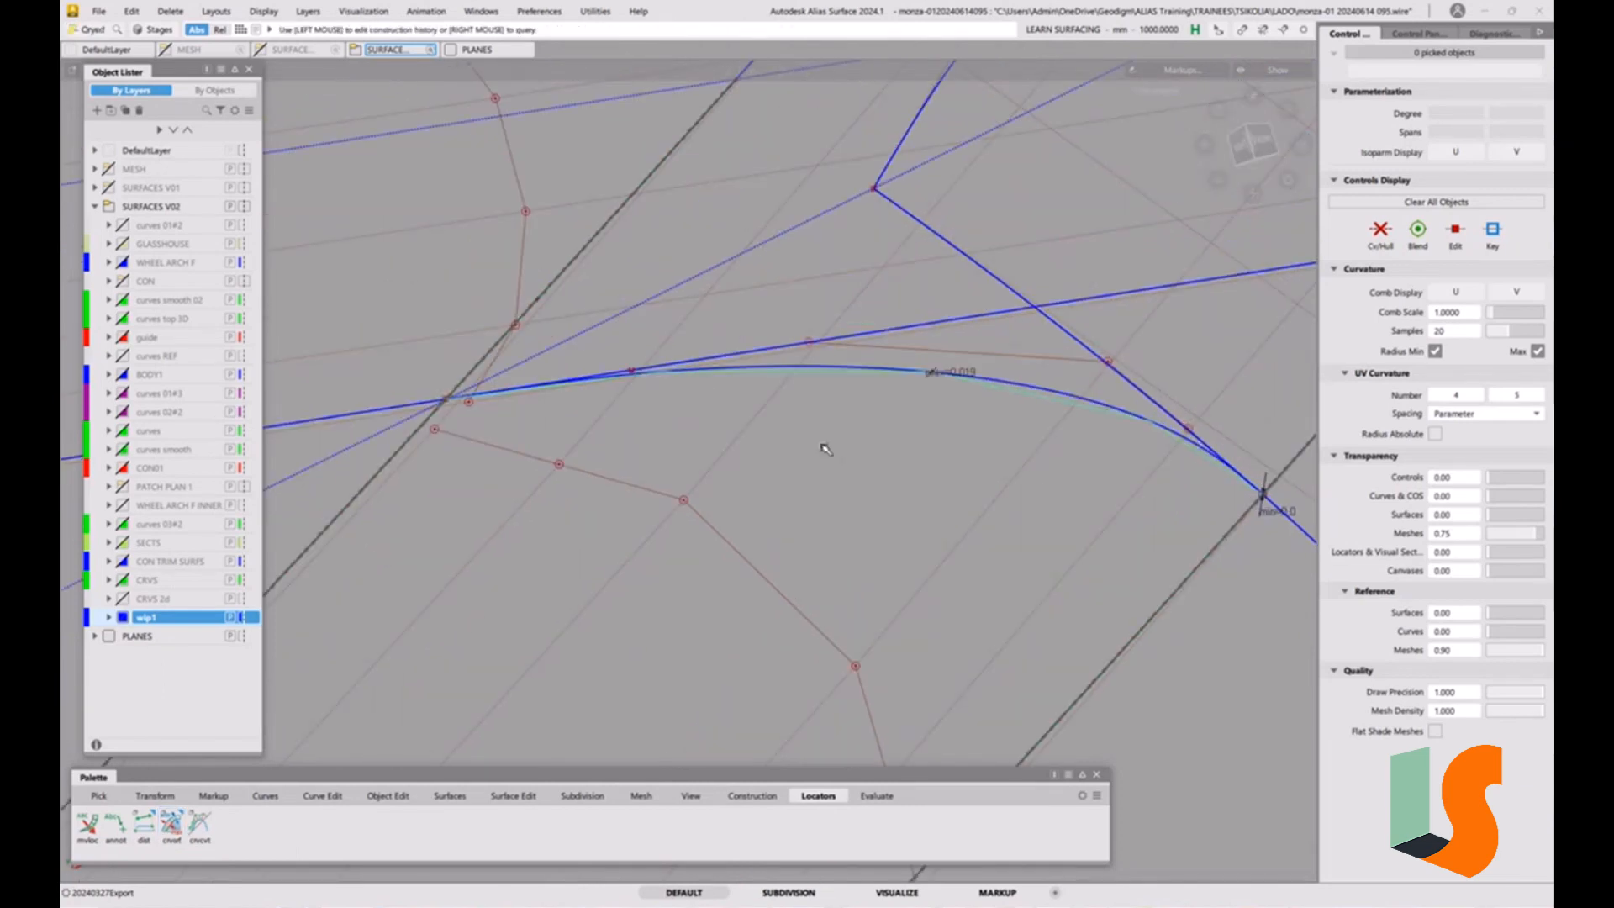
{"action": "left_click", "coordinate": [835, 367]}
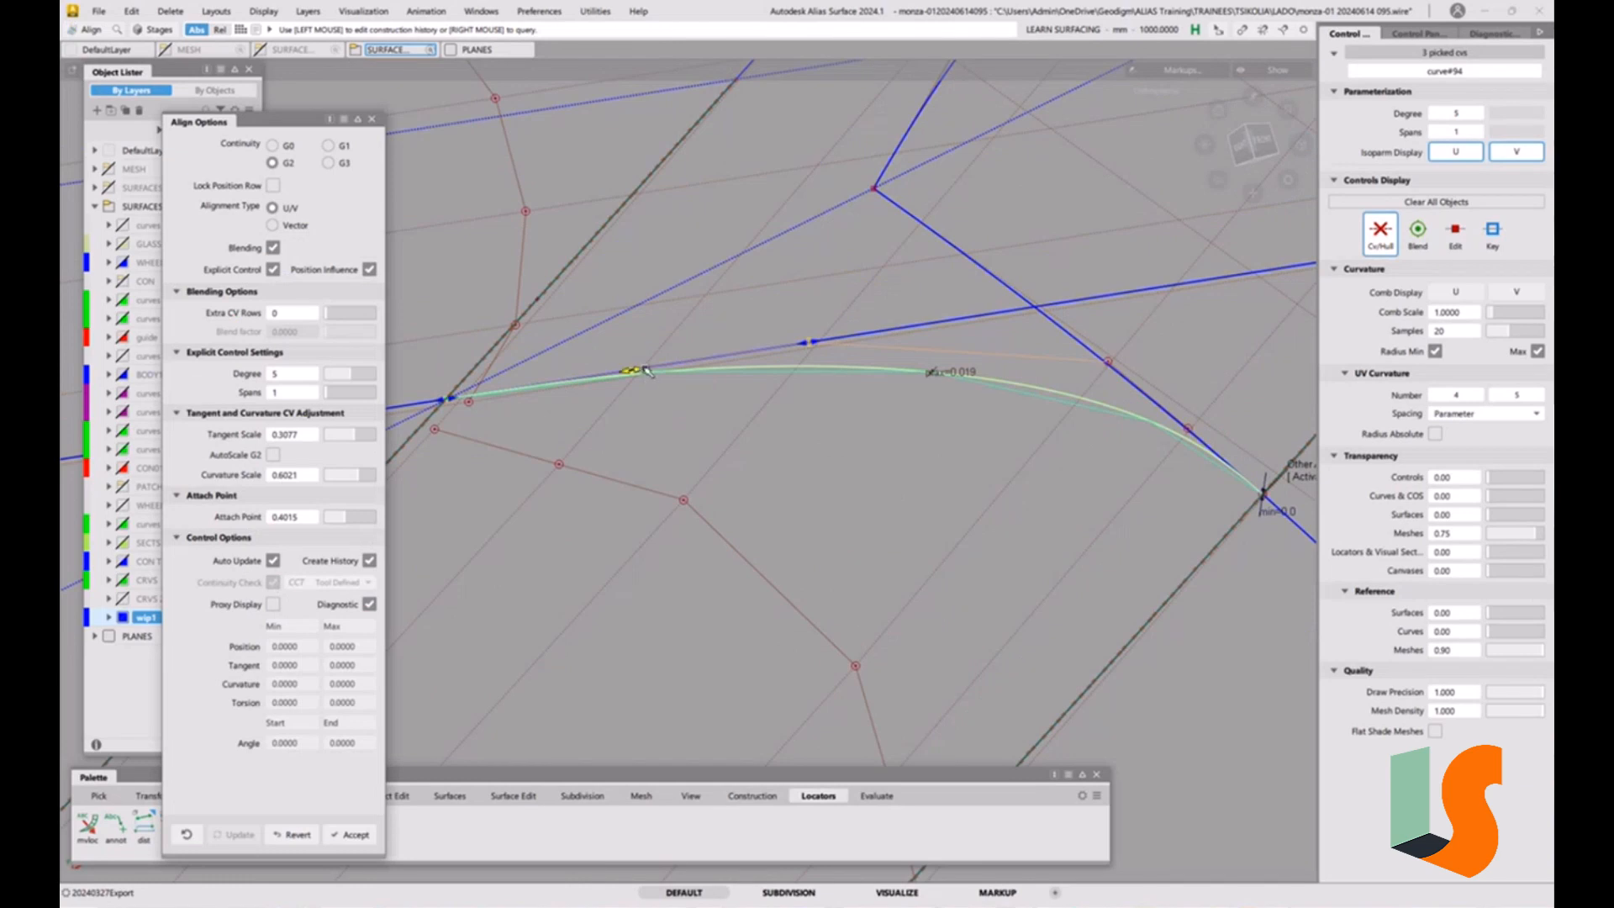
{"action": "left_click_drag", "start_coordinate": [642, 371], "coordinate": [645, 372]}
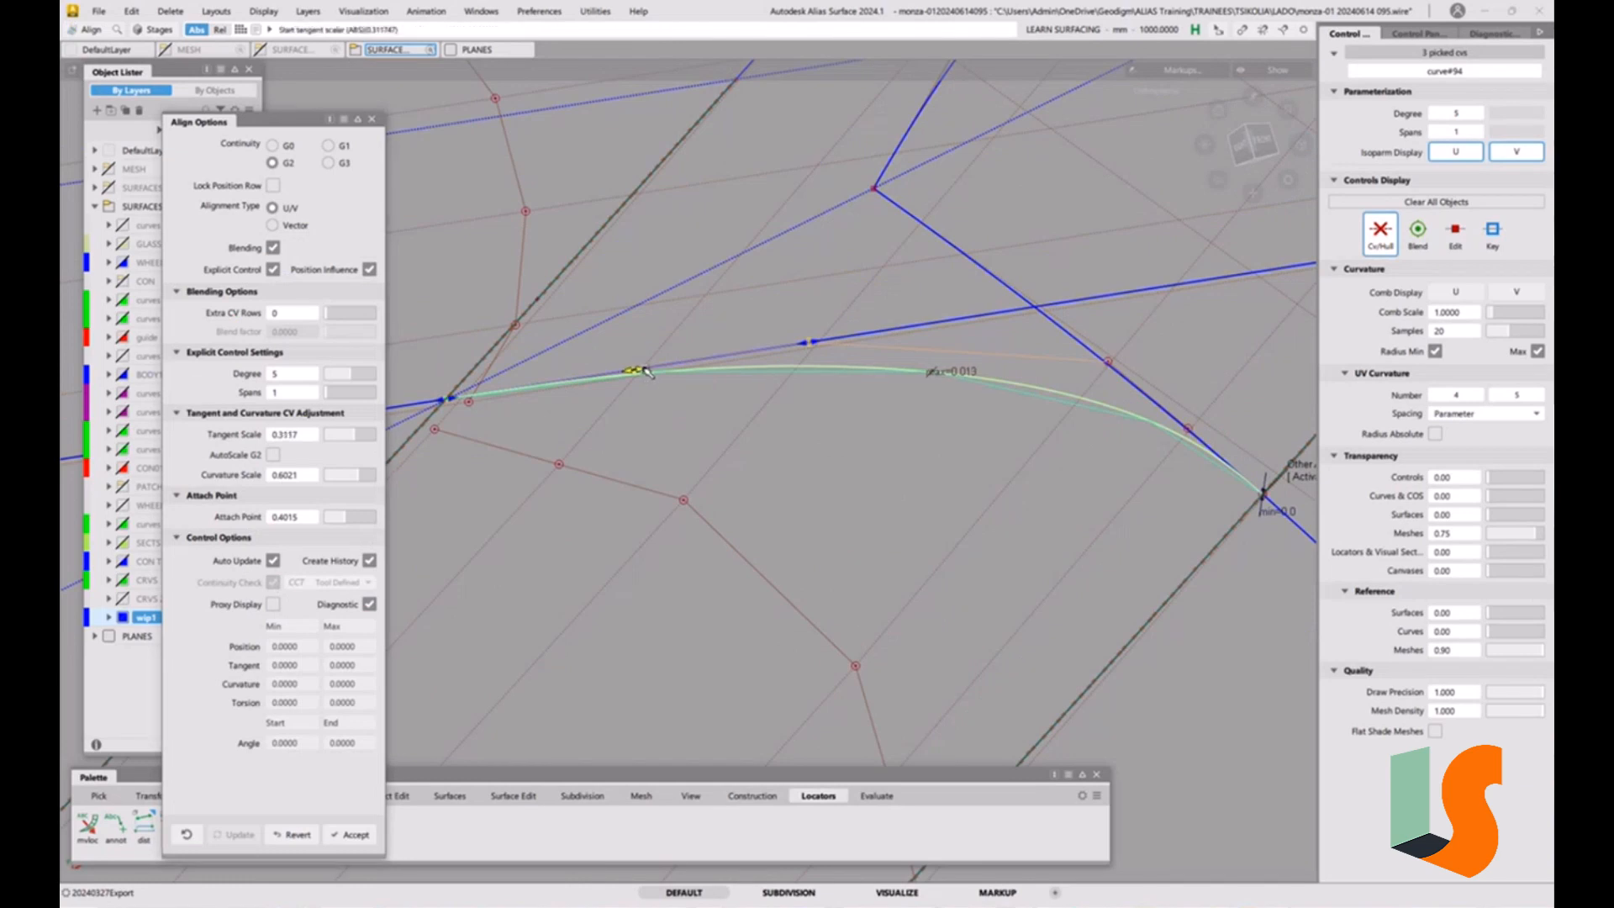
{"action": "left_click_drag", "start_coordinate": [811, 343], "coordinate": [807, 348]}
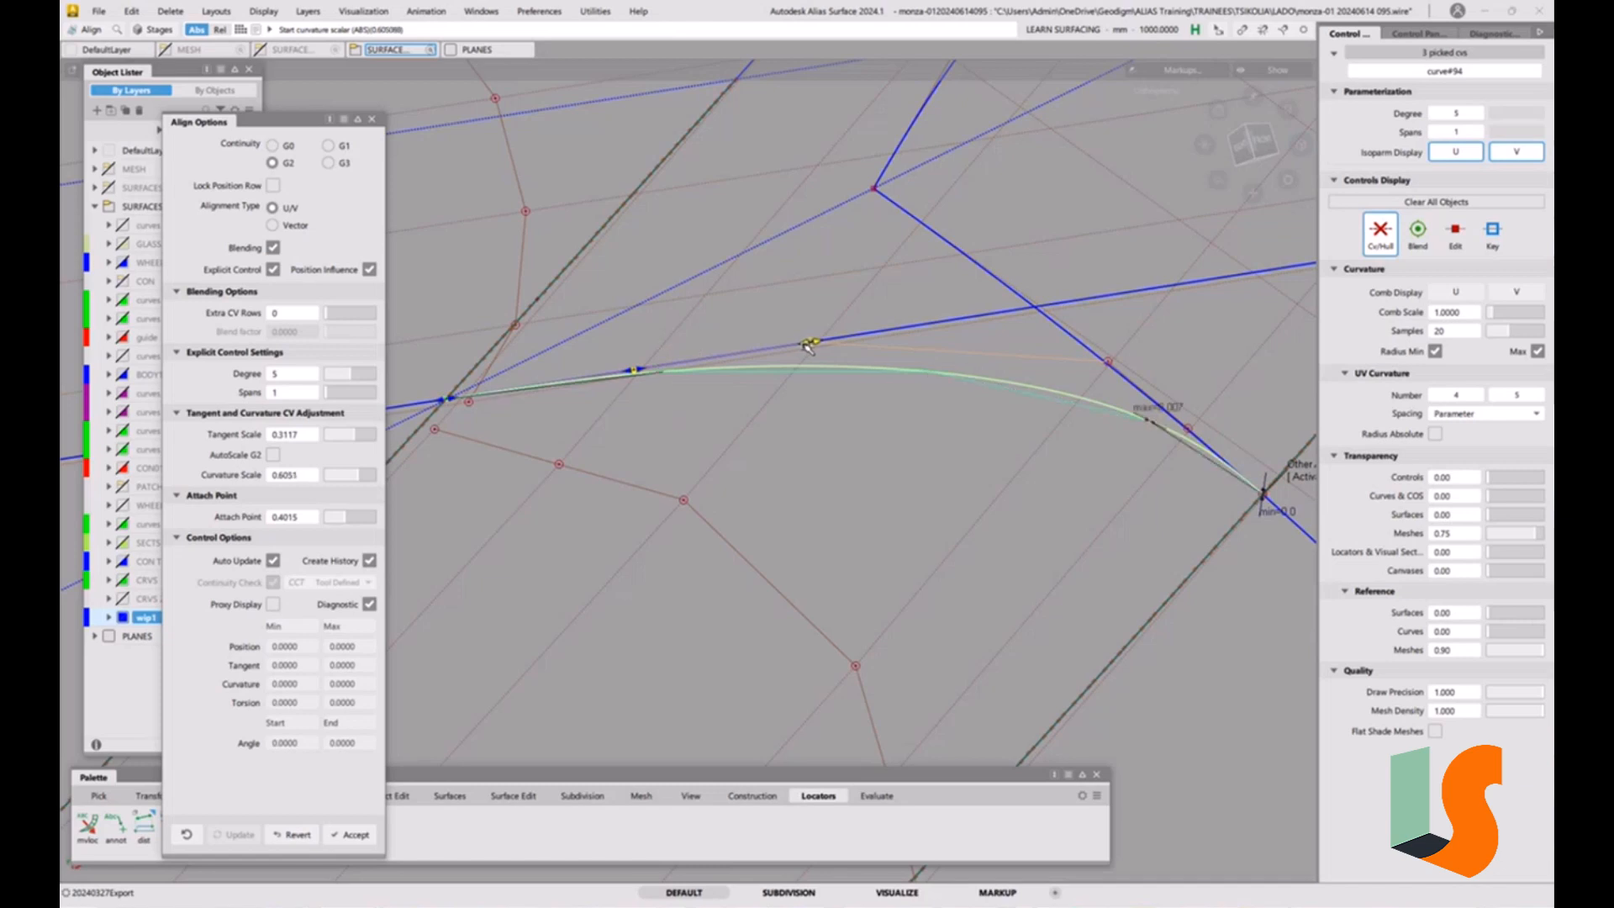
{"action": "left_click", "coordinate": [1311, 480]}
{"action": "left_click_drag", "start_coordinate": [1186, 429], "coordinate": [1185, 429]}
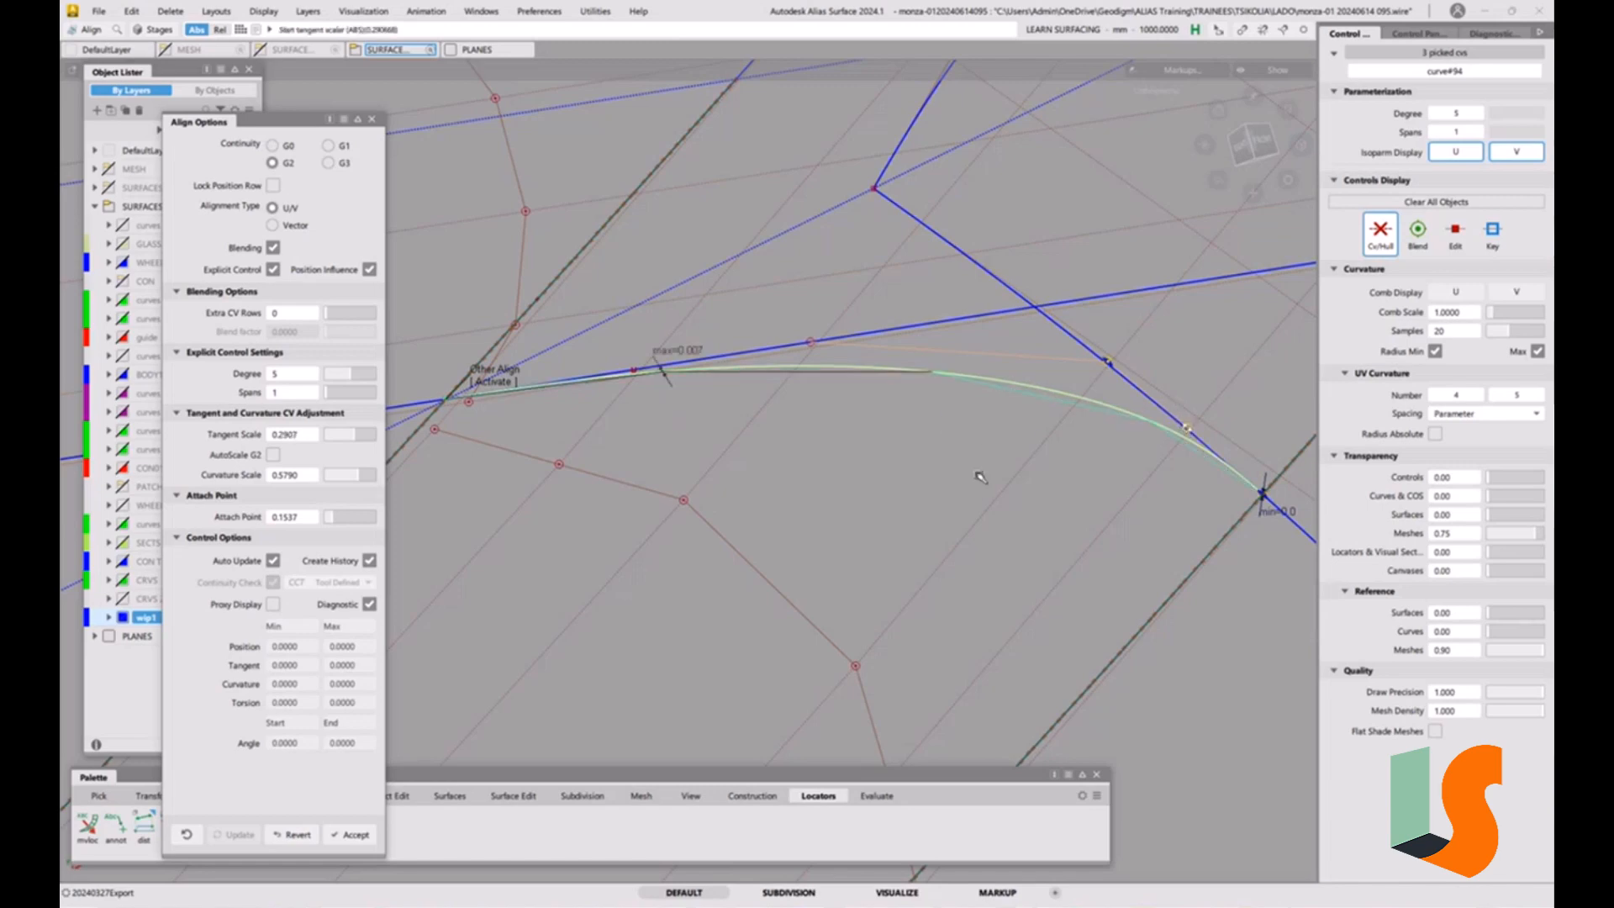
{"action": "left_click_drag", "start_coordinate": [981, 492], "coordinate": [973, 372], "text": "ctrl+shift"}
{"action": "right_click_drag", "start_coordinate": [973, 372], "coordinate": [940, 555], "text": "alt+shift"}
{"action": "middle_click_drag", "start_coordinate": [940, 555], "coordinate": [878, 382], "text": "alt+shift"}
{"action": "right_click_drag", "start_coordinate": [897, 407], "coordinate": [911, 451], "text": "alt+shift"}
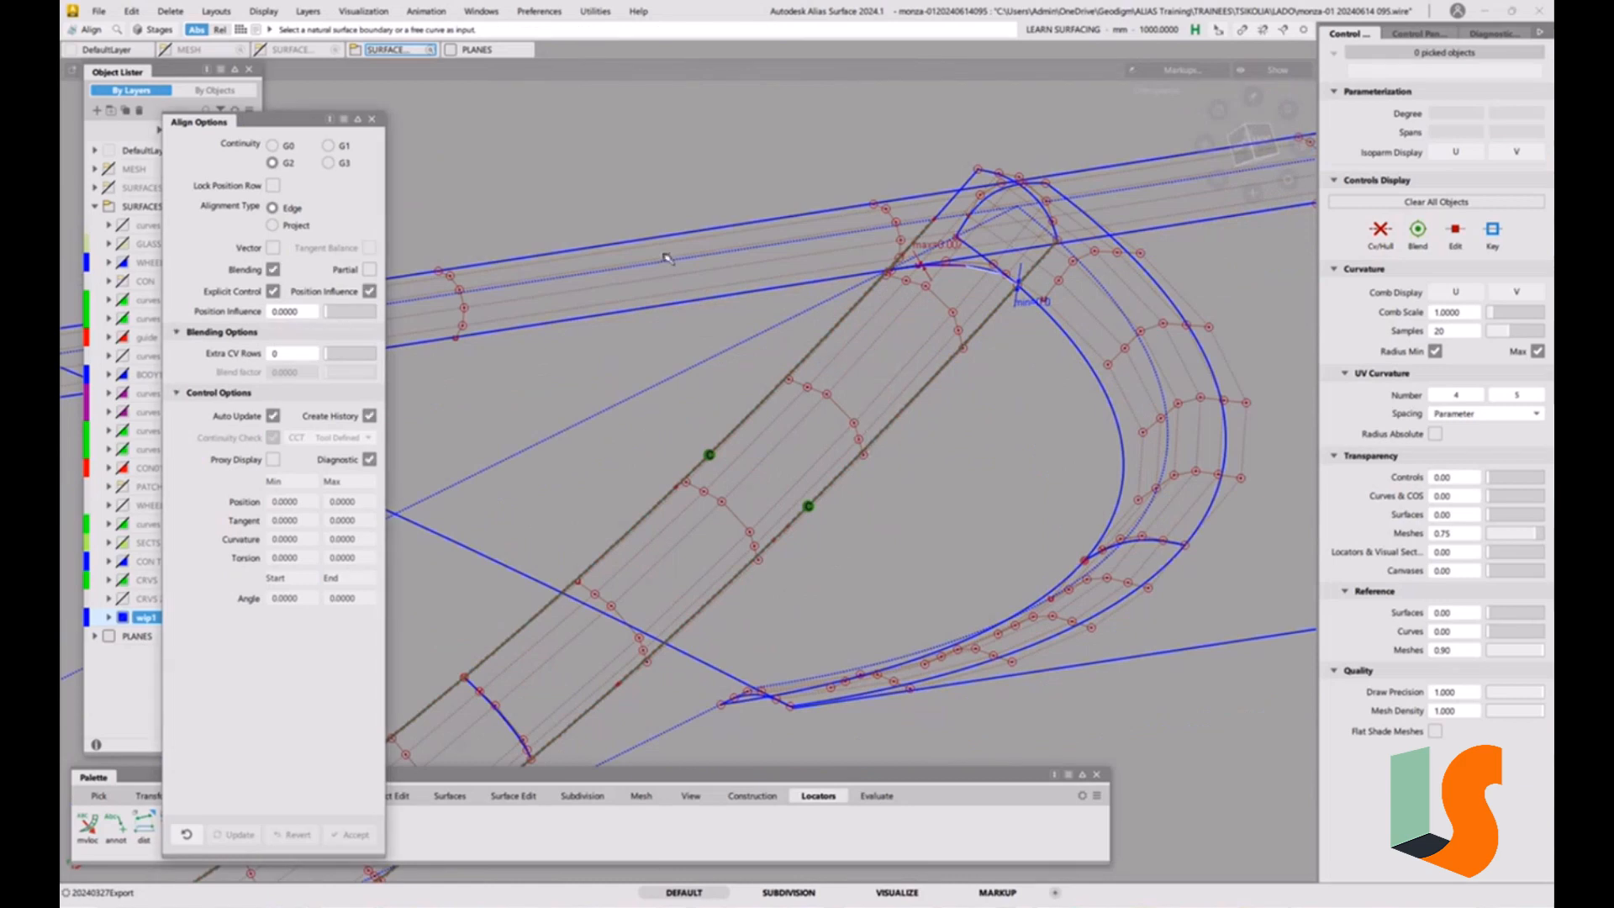
{"action": "left_click", "coordinate": [372, 120]}
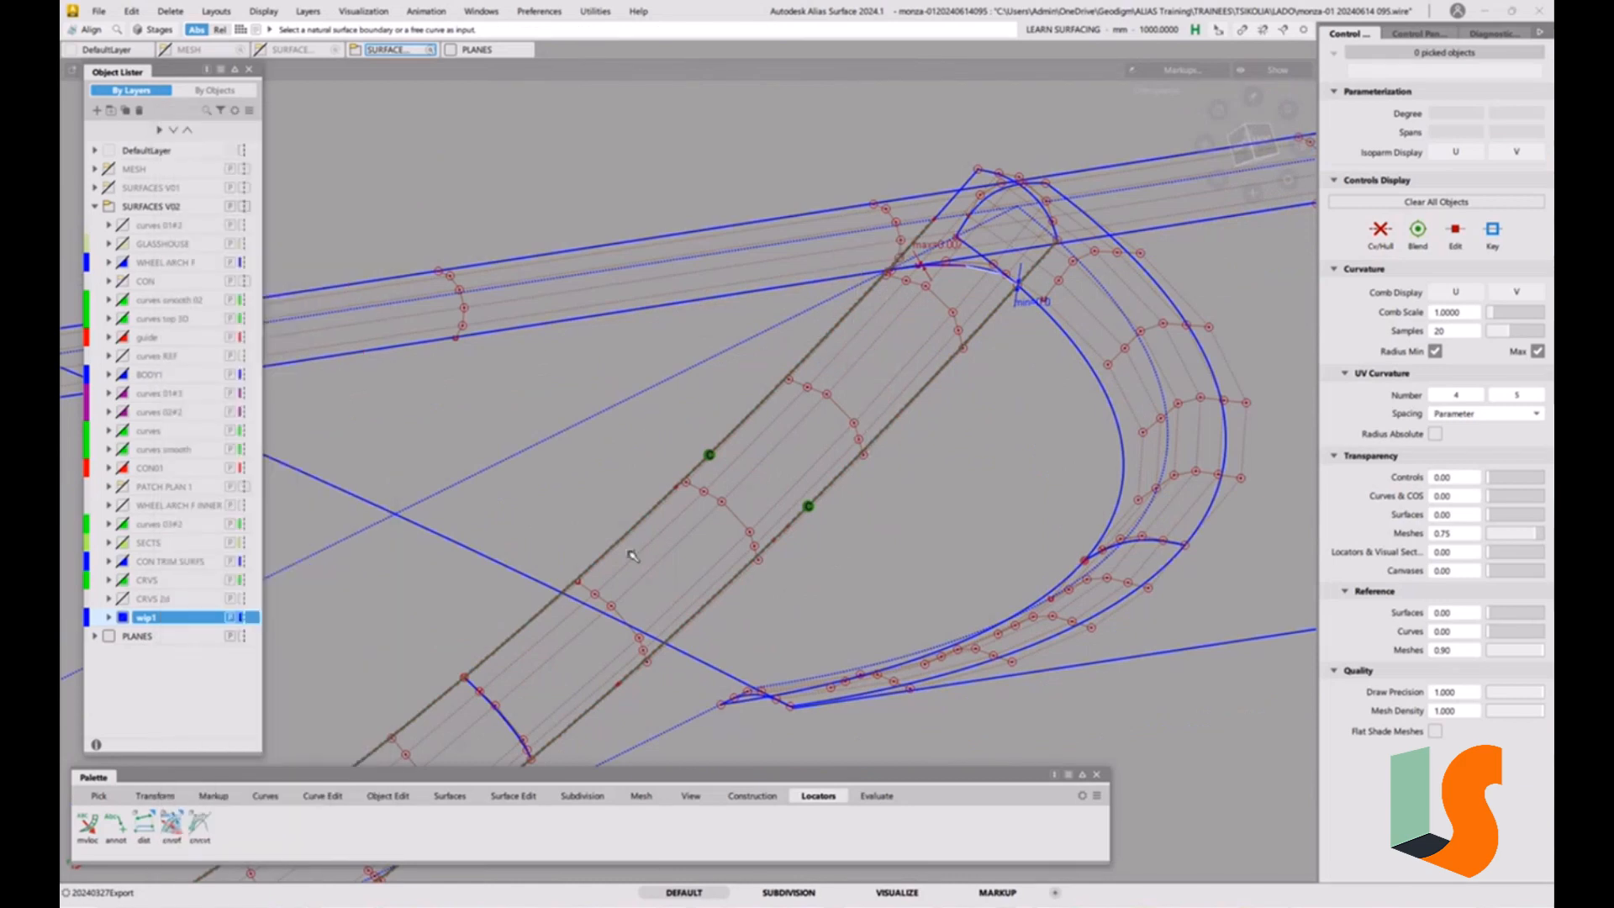
Trim convert the crossing fillet at the corner curve, projecting along the View vector with degree 5 and one span in U and V.
{"action": "left_click", "coordinate": [513, 795]}
{"action": "left_click", "coordinate": [122, 835]}
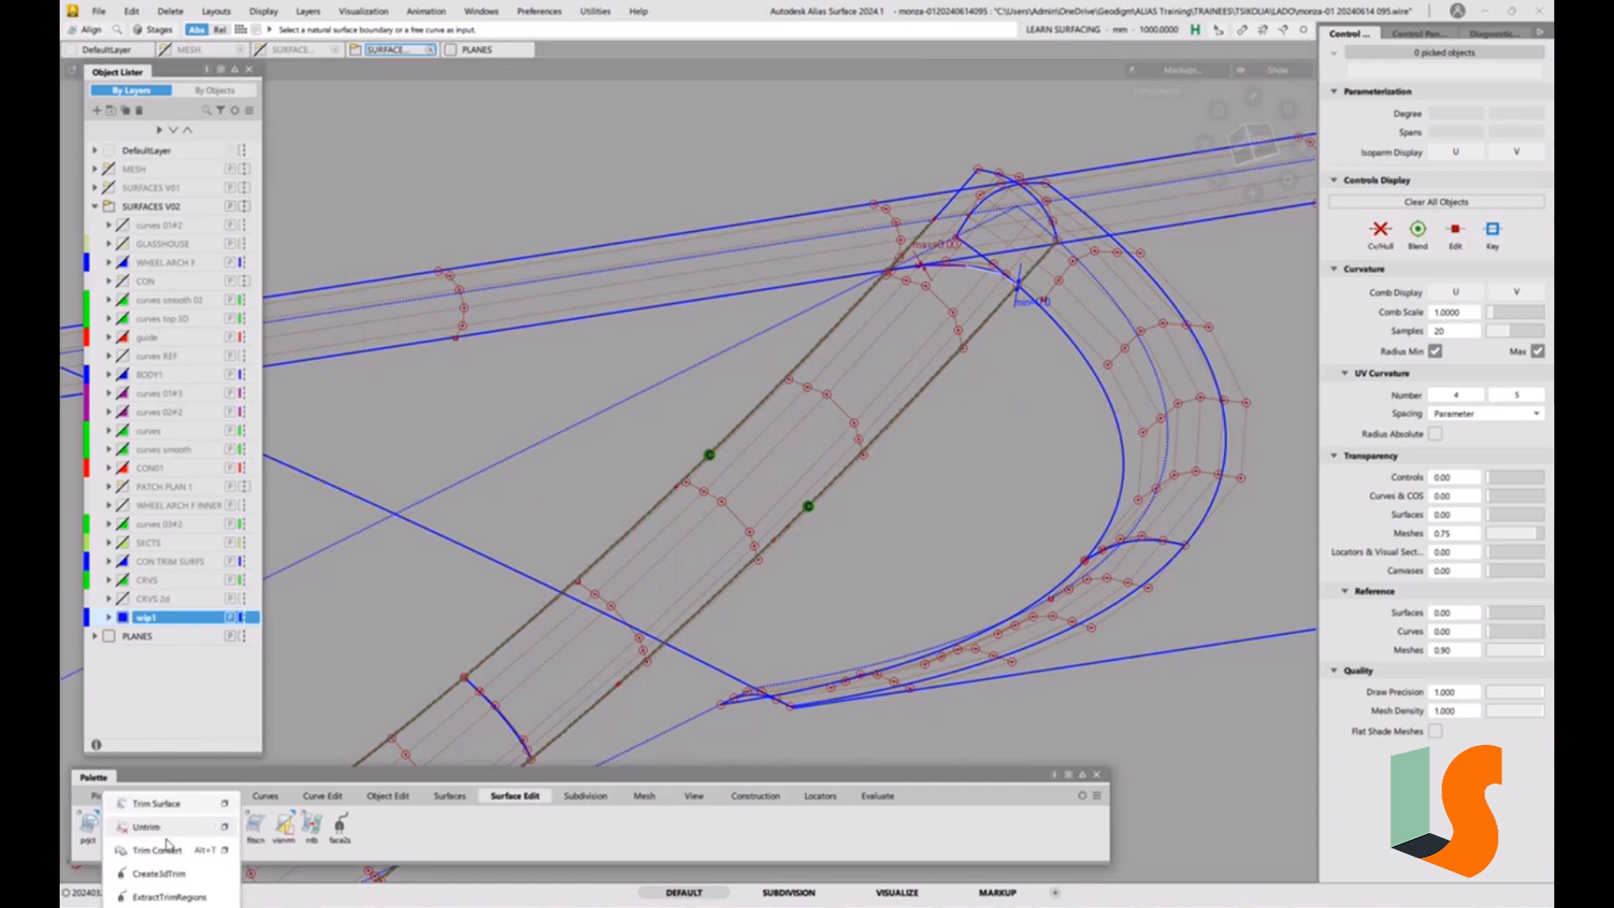
{"action": "left_click", "coordinate": [222, 852]}
{"action": "left_click", "coordinate": [871, 349]}
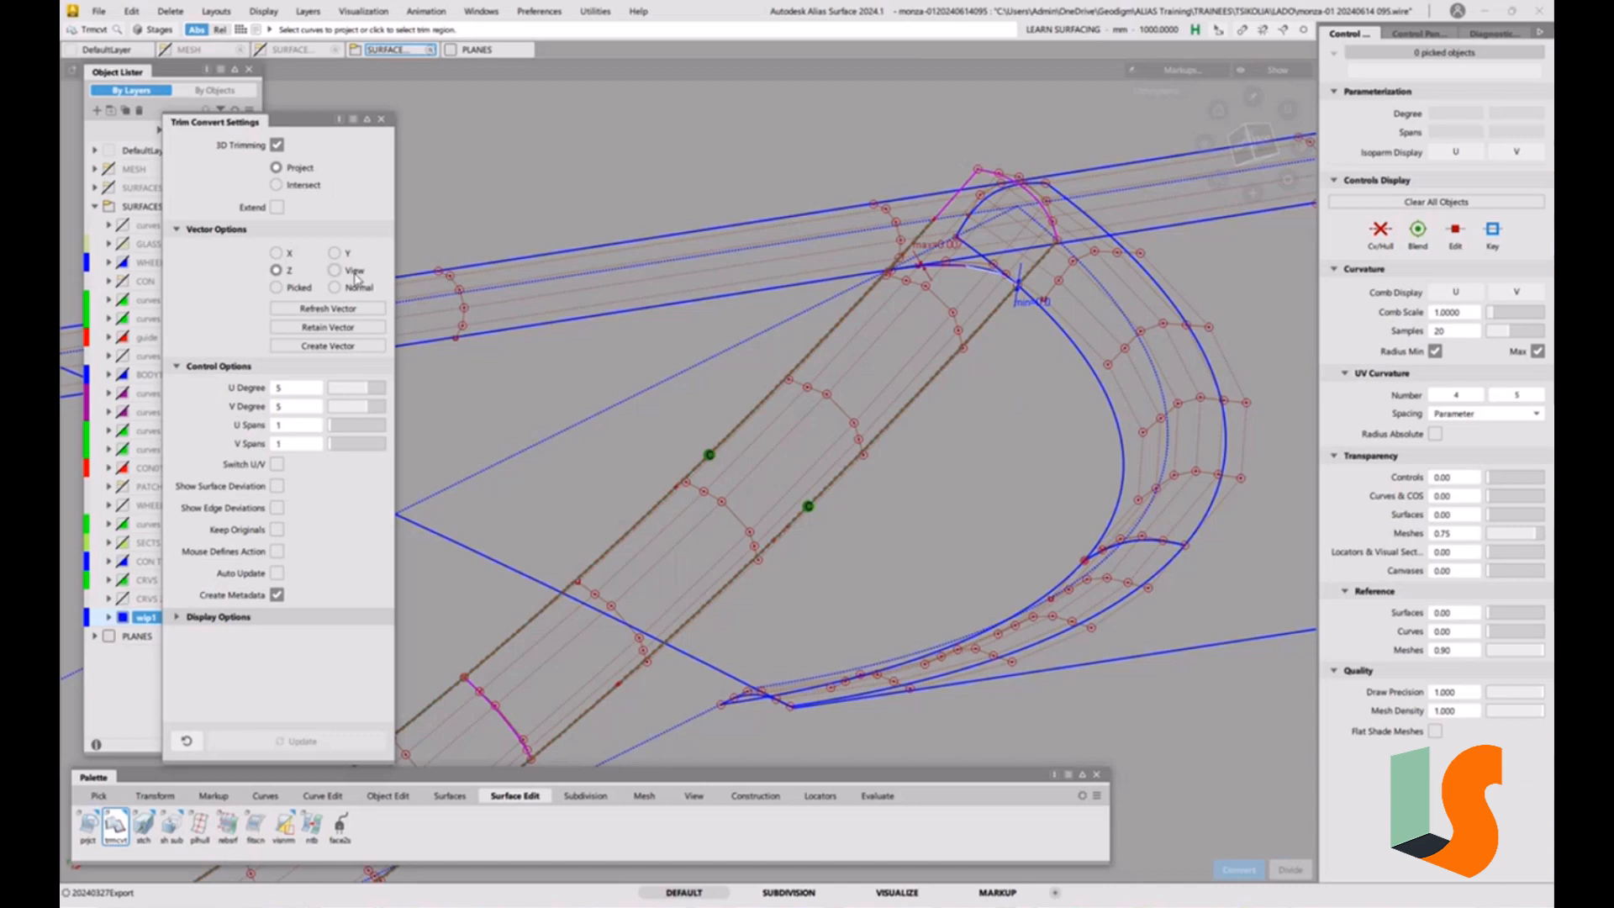
{"action": "left_click", "coordinate": [354, 271]}
{"action": "left_click", "coordinate": [982, 275]}
{"action": "left_click", "coordinate": [974, 321]}
{"action": "key", "text": "space"}
{"action": "key", "text": "space"}
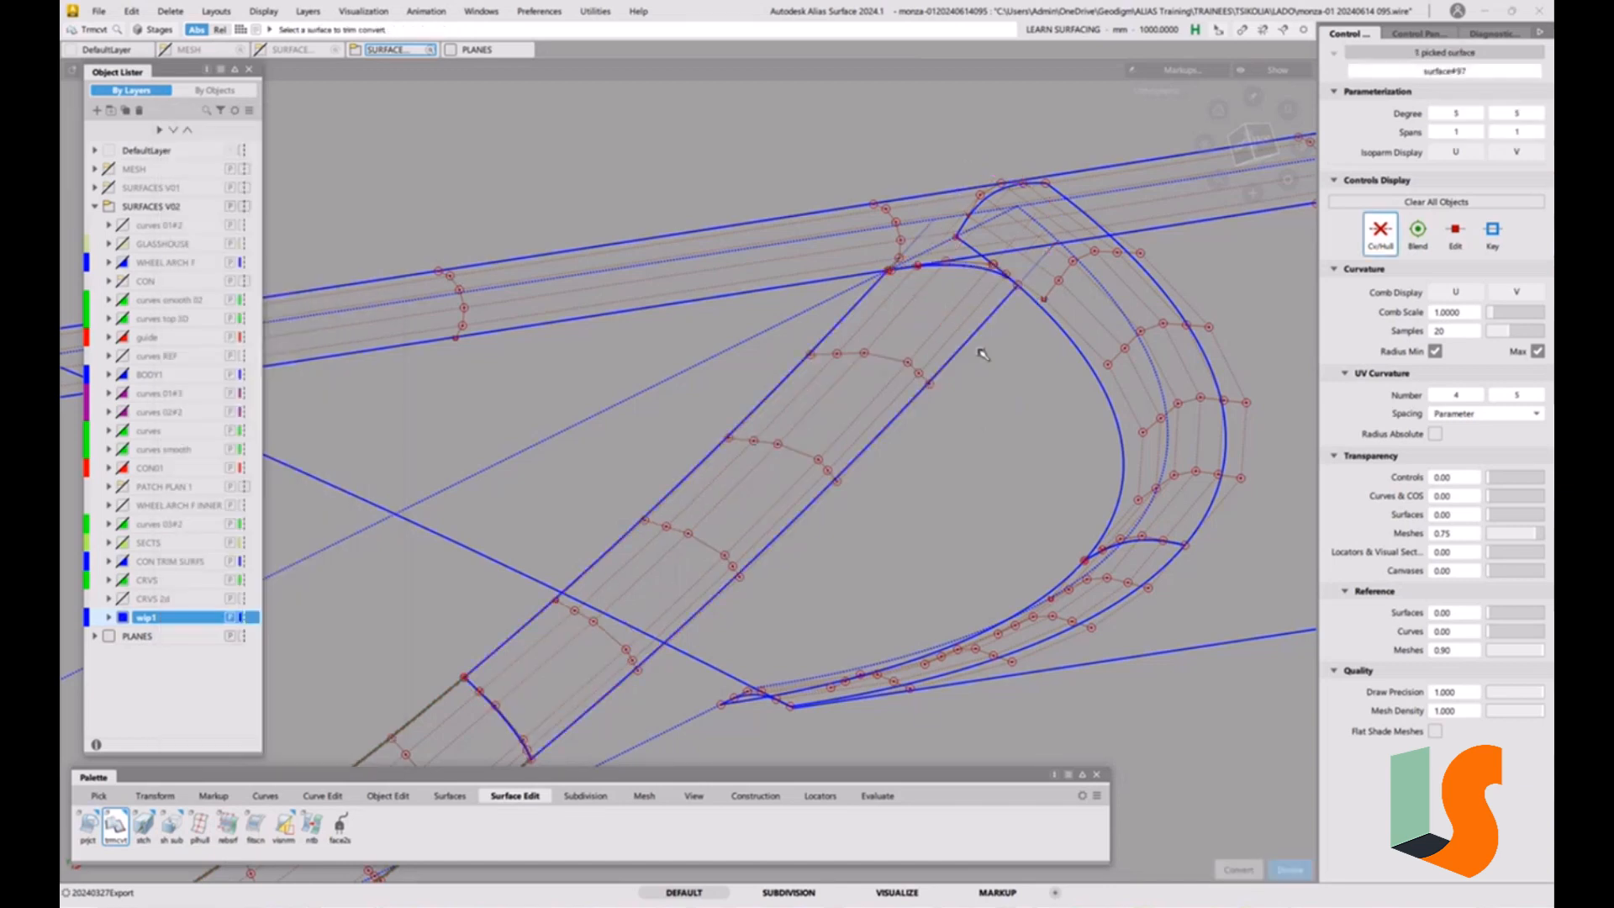
Align the converted fillet's long edge nearest the curved fillet with G2 continuity, enabling Partial and setting End Align to Edge Align.
{"action": "left_click_drag", "start_coordinate": [967, 314], "coordinate": [948, 397], "text": "alt+shift"}
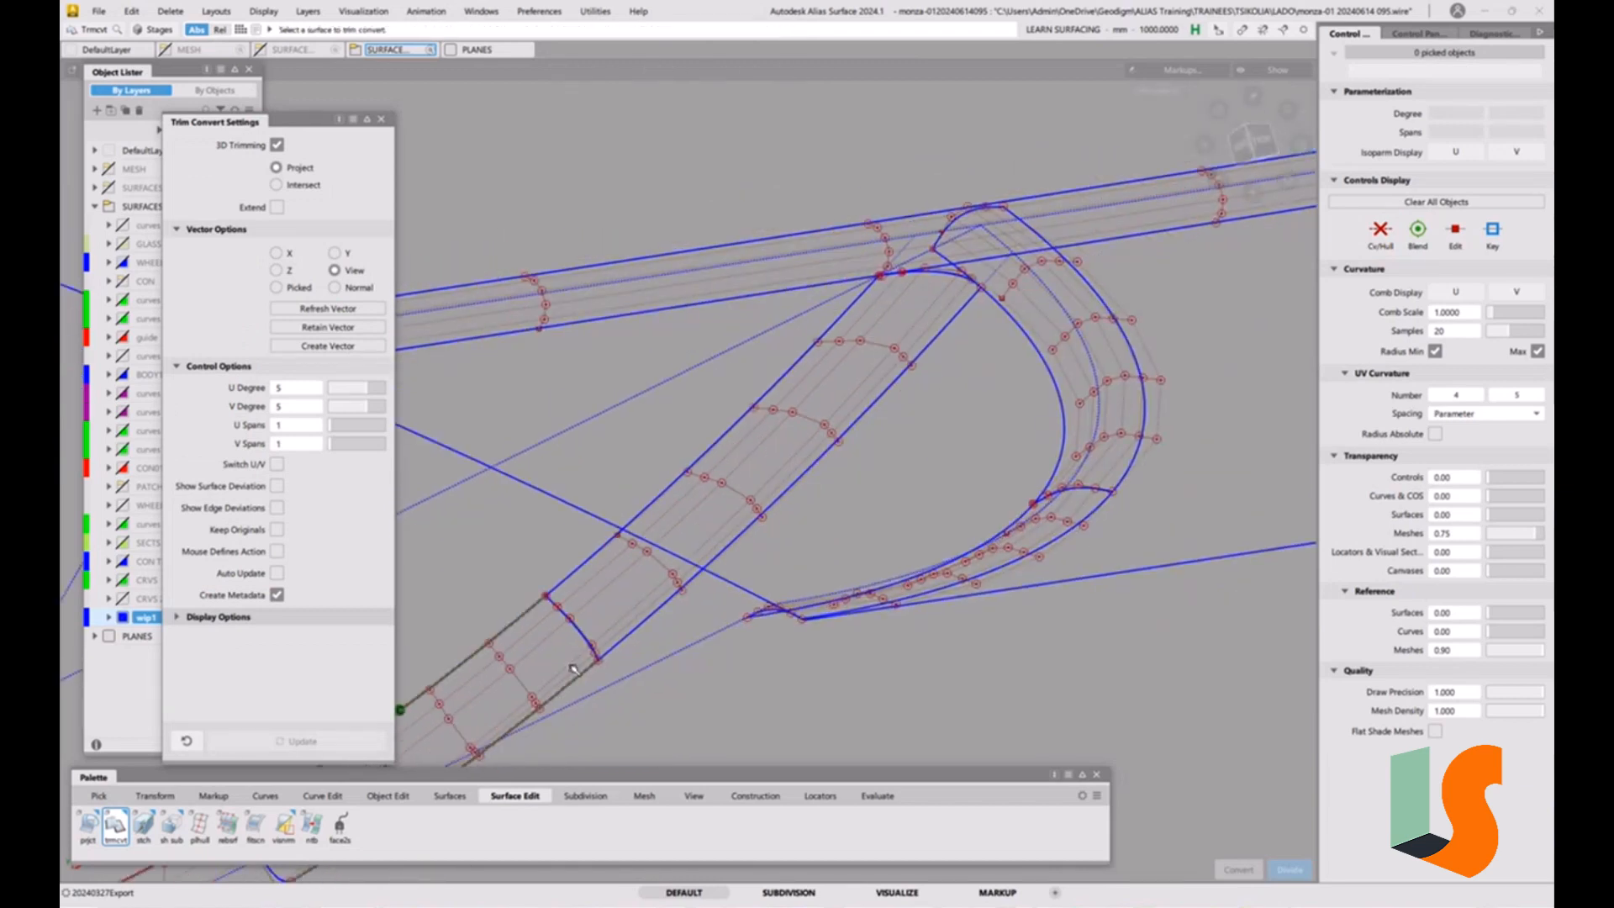
{"action": "left_click", "coordinate": [388, 796]}
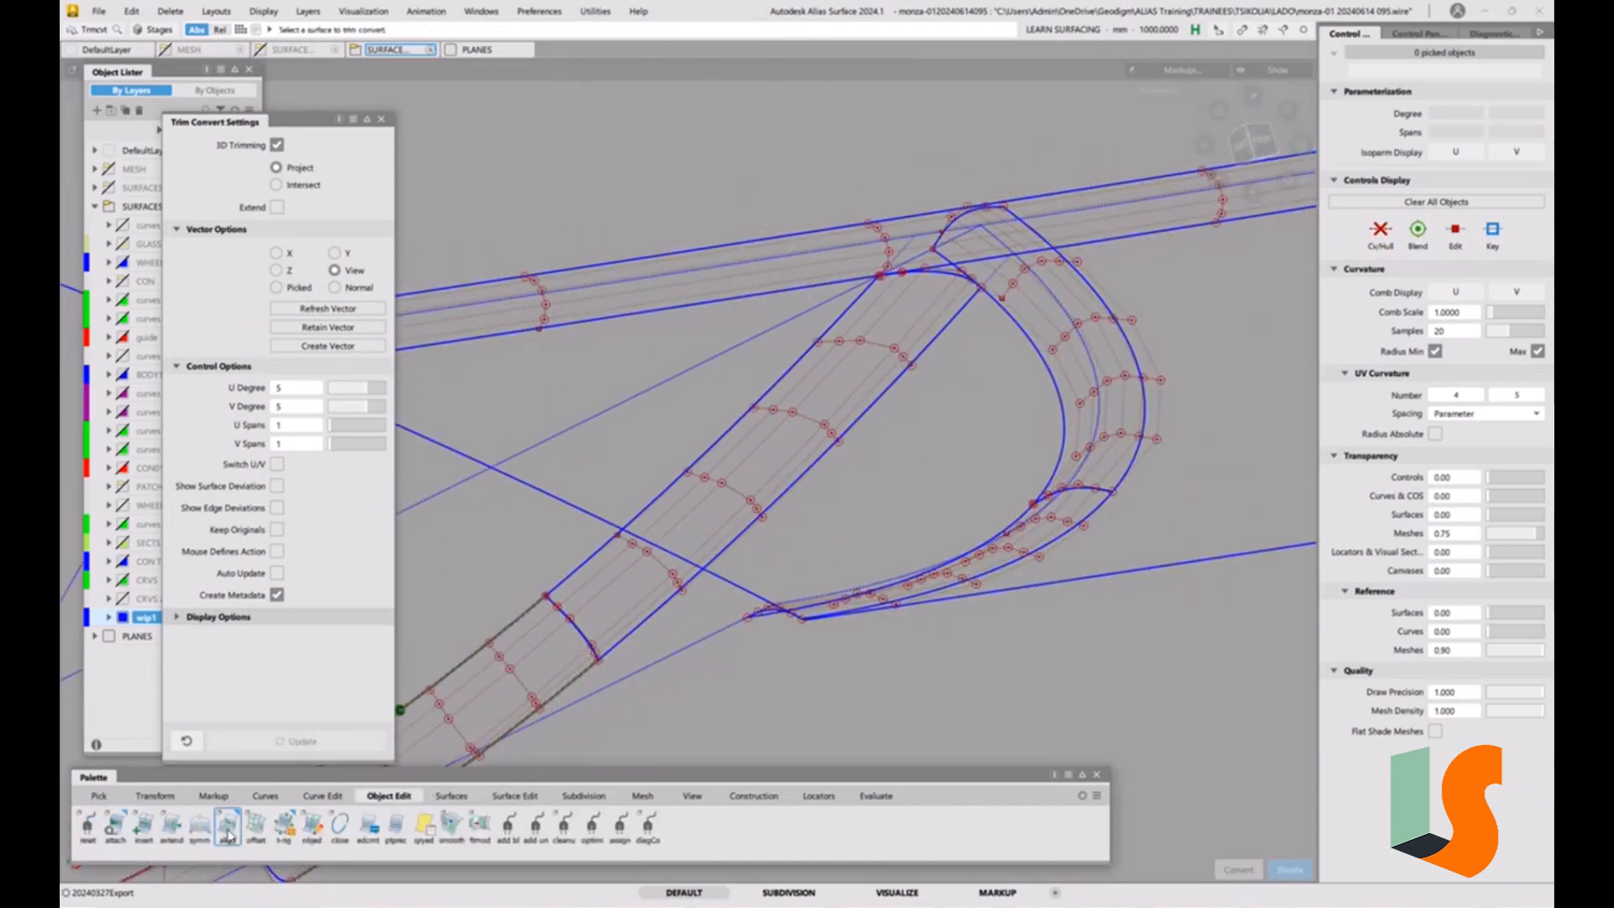
{"action": "left_click", "coordinate": [228, 825]}
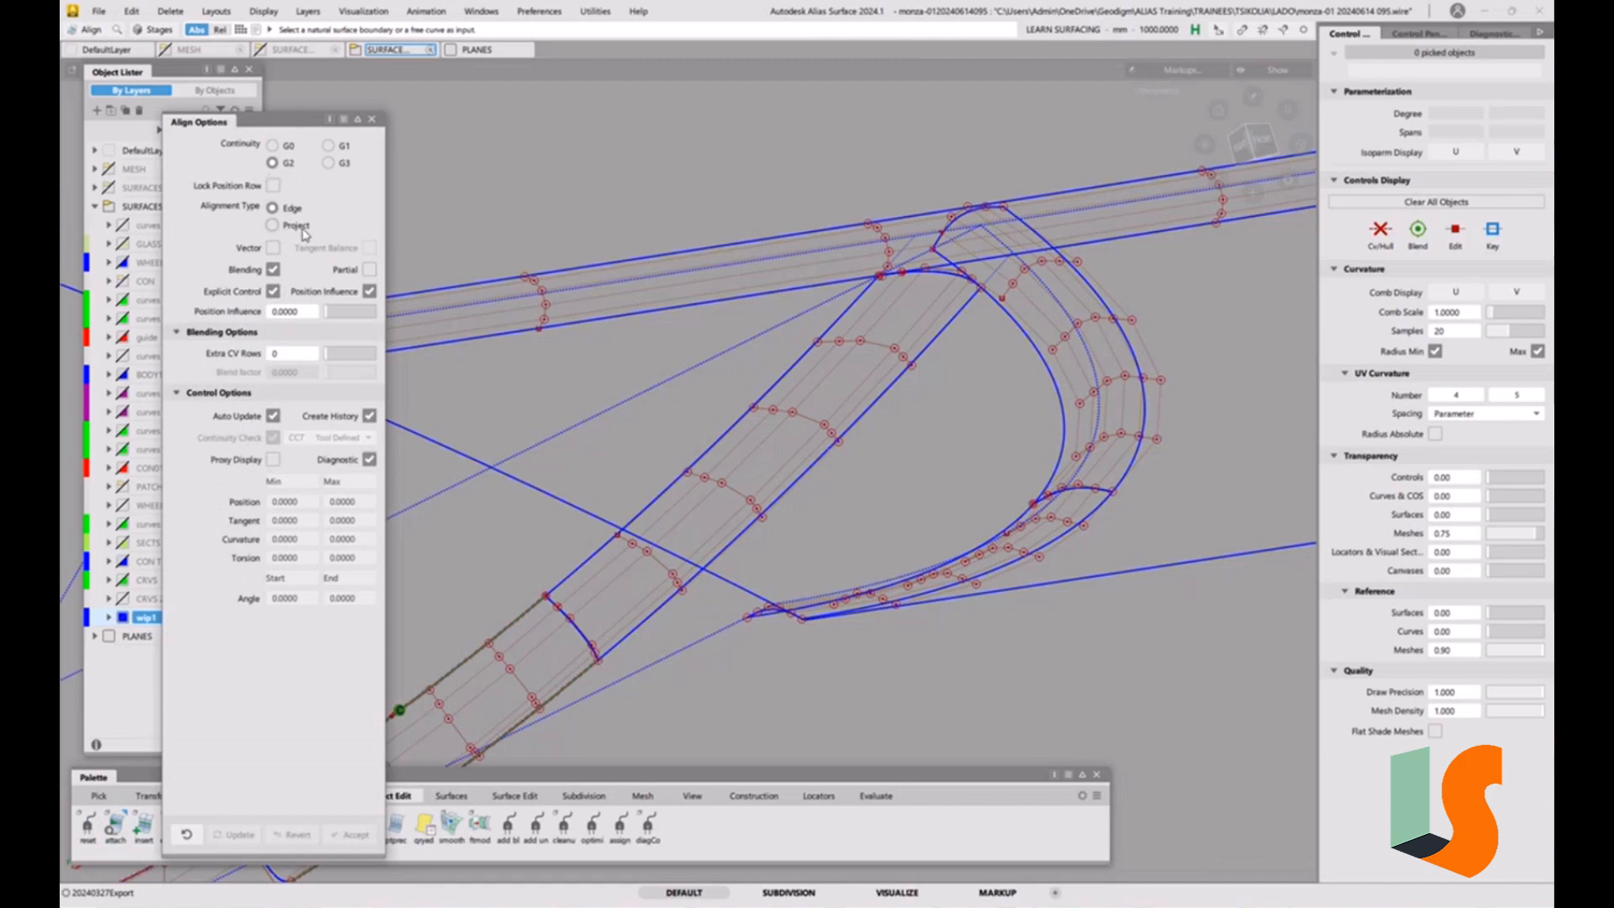
{"action": "left_click", "coordinate": [918, 362]}
{"action": "left_click", "coordinate": [921, 355]}
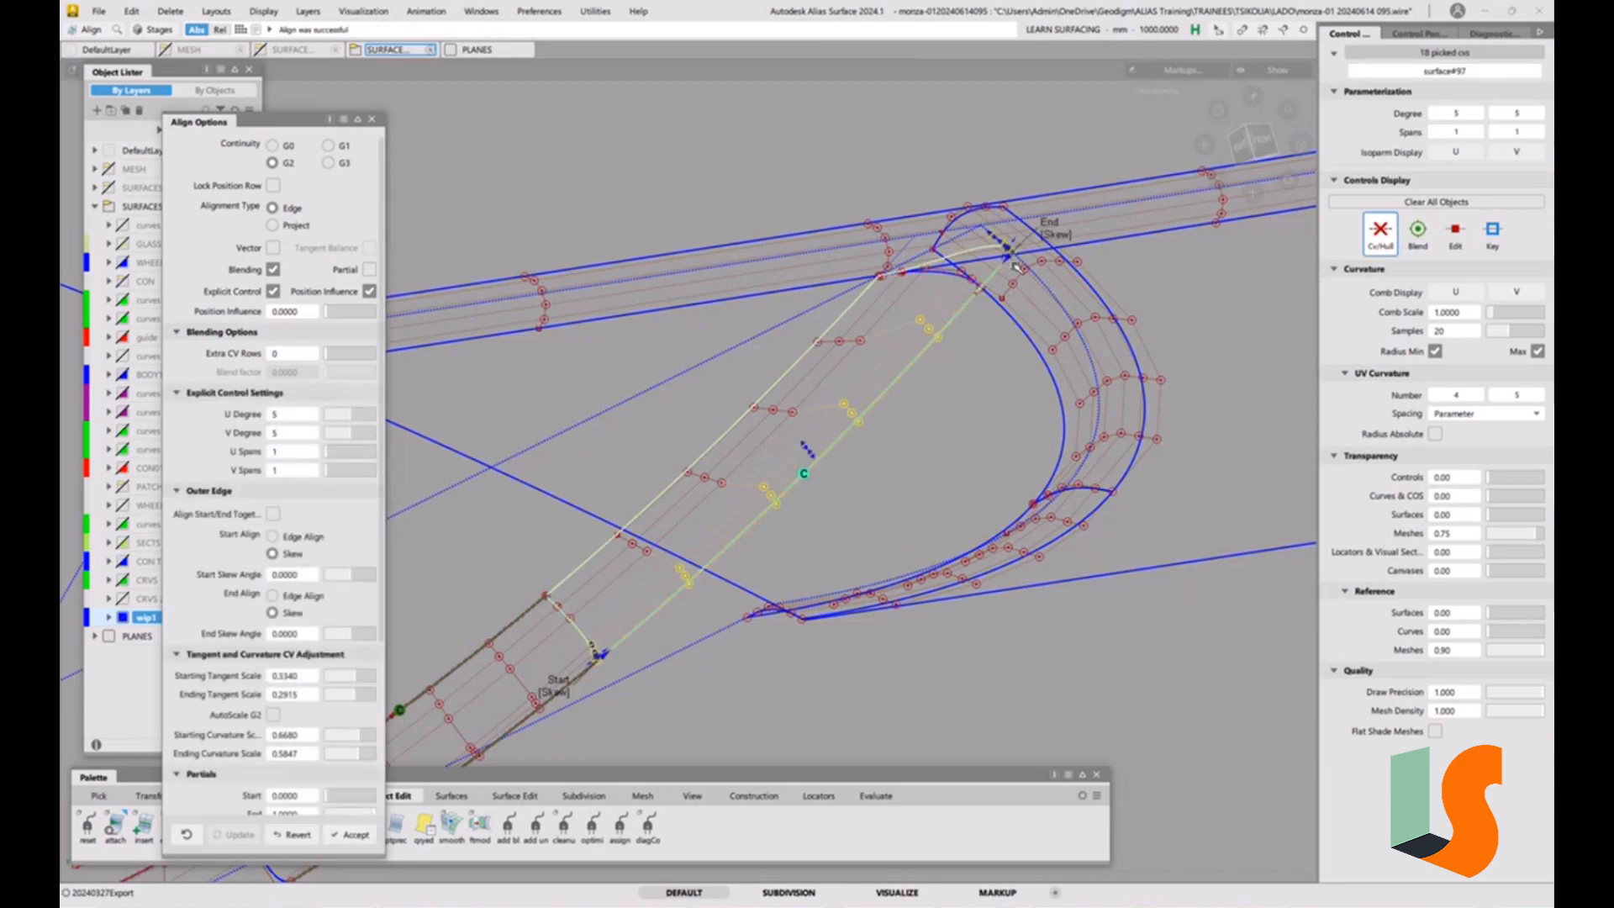
{"action": "left_click", "coordinate": [369, 270]}
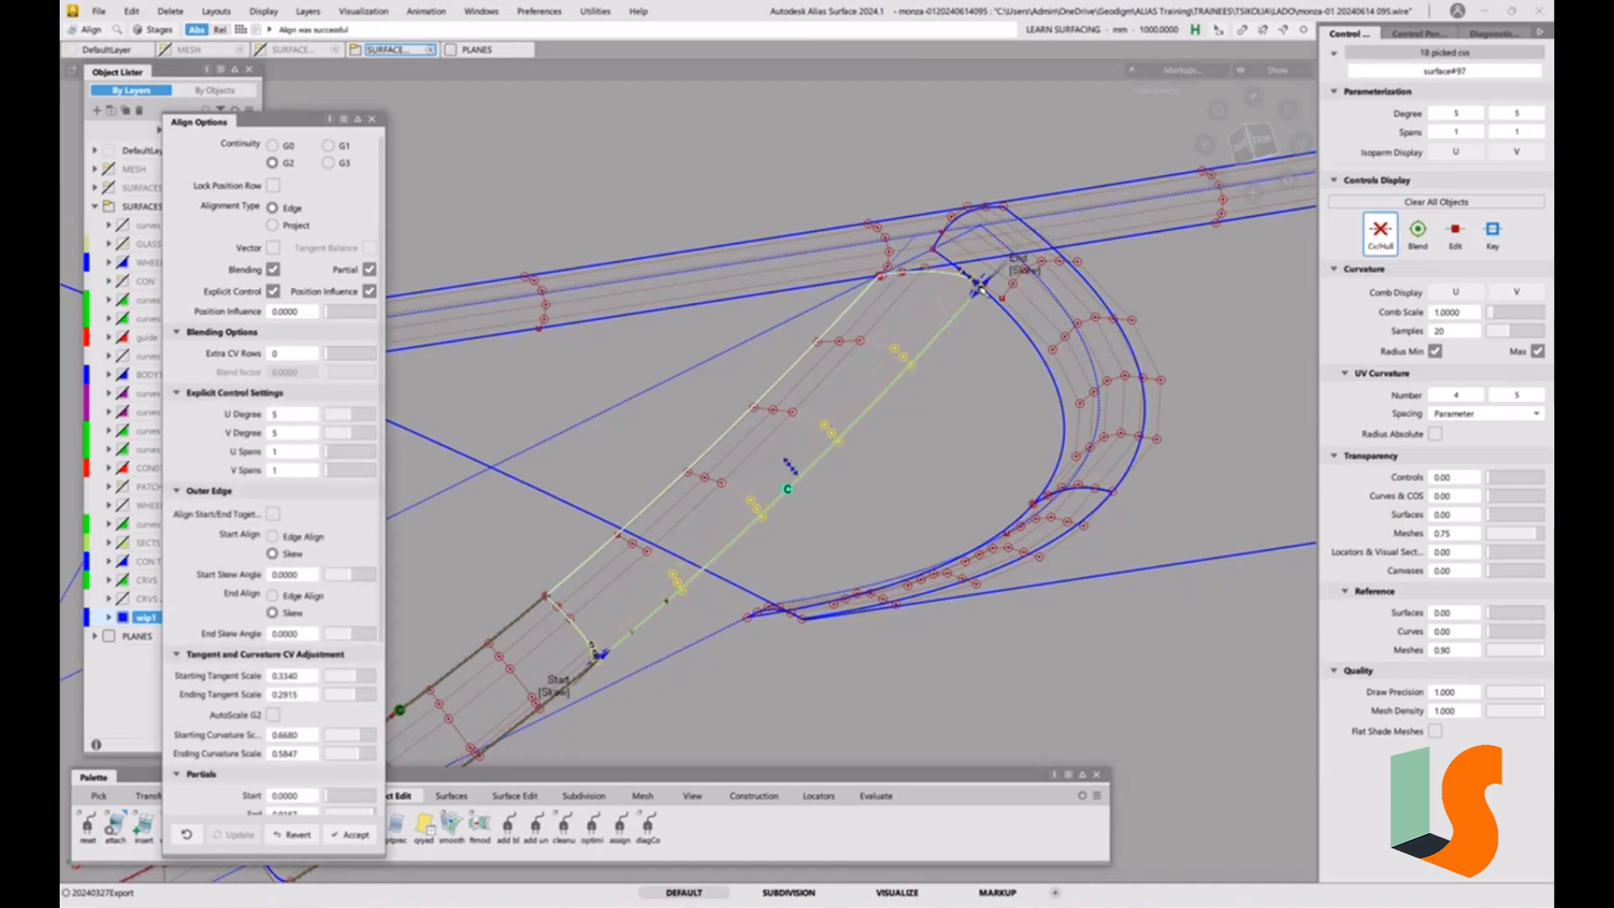
{"action": "right_click_drag", "start_coordinate": [1009, 267], "coordinate": [870, 301], "text": "alt+shift"}
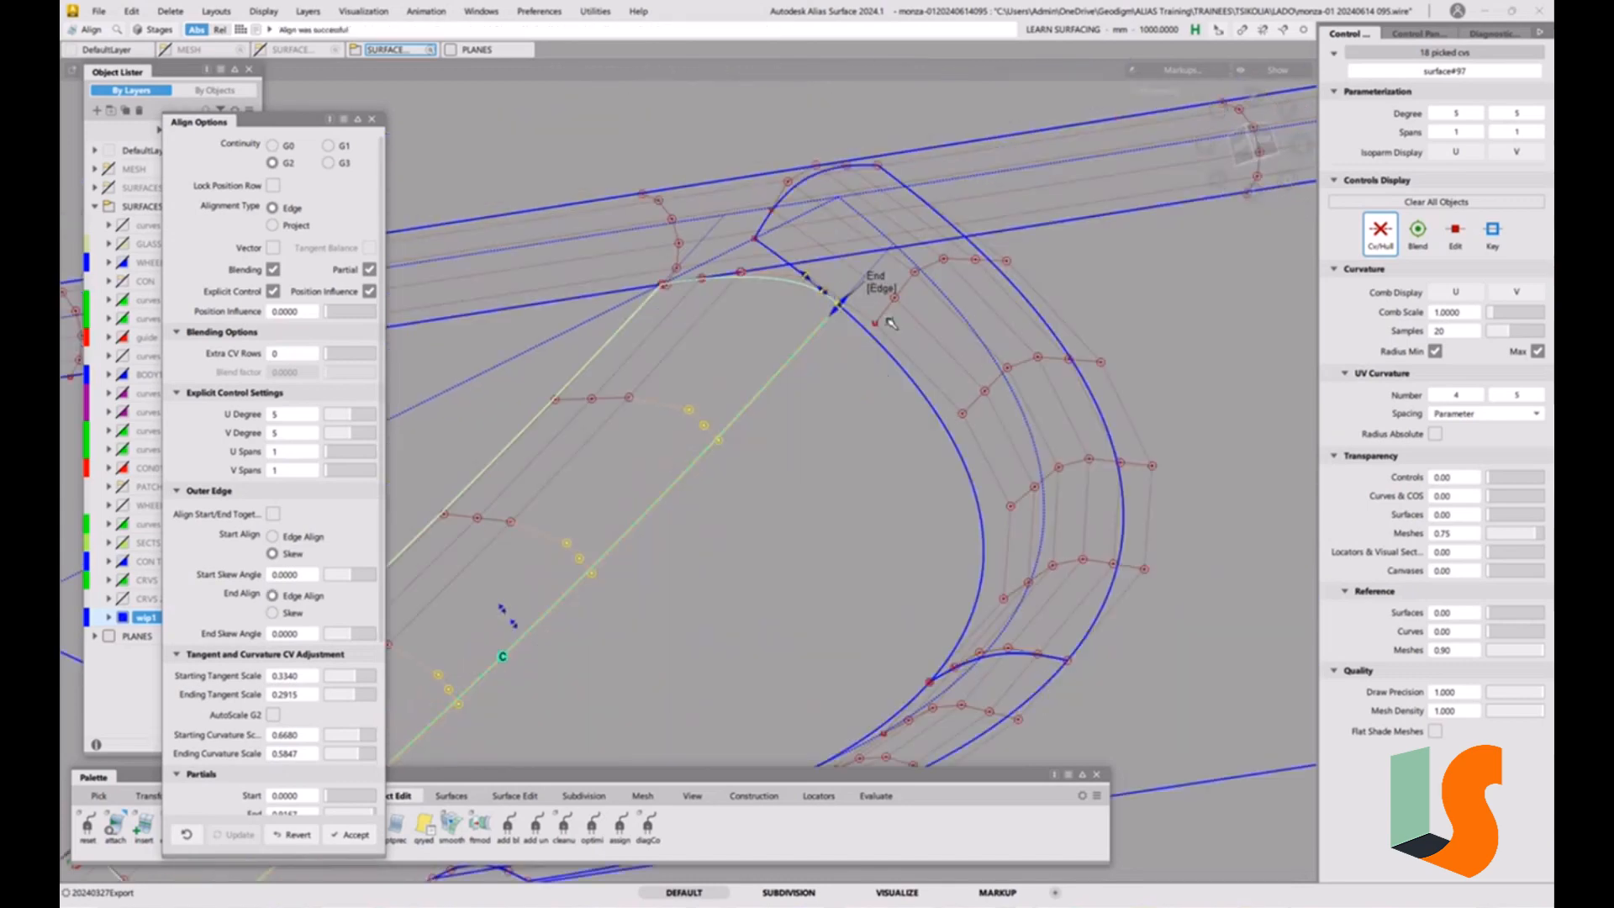
{"action": "middle_click_drag", "start_coordinate": [799, 365], "coordinate": [933, 375], "text": "alt+shift"}
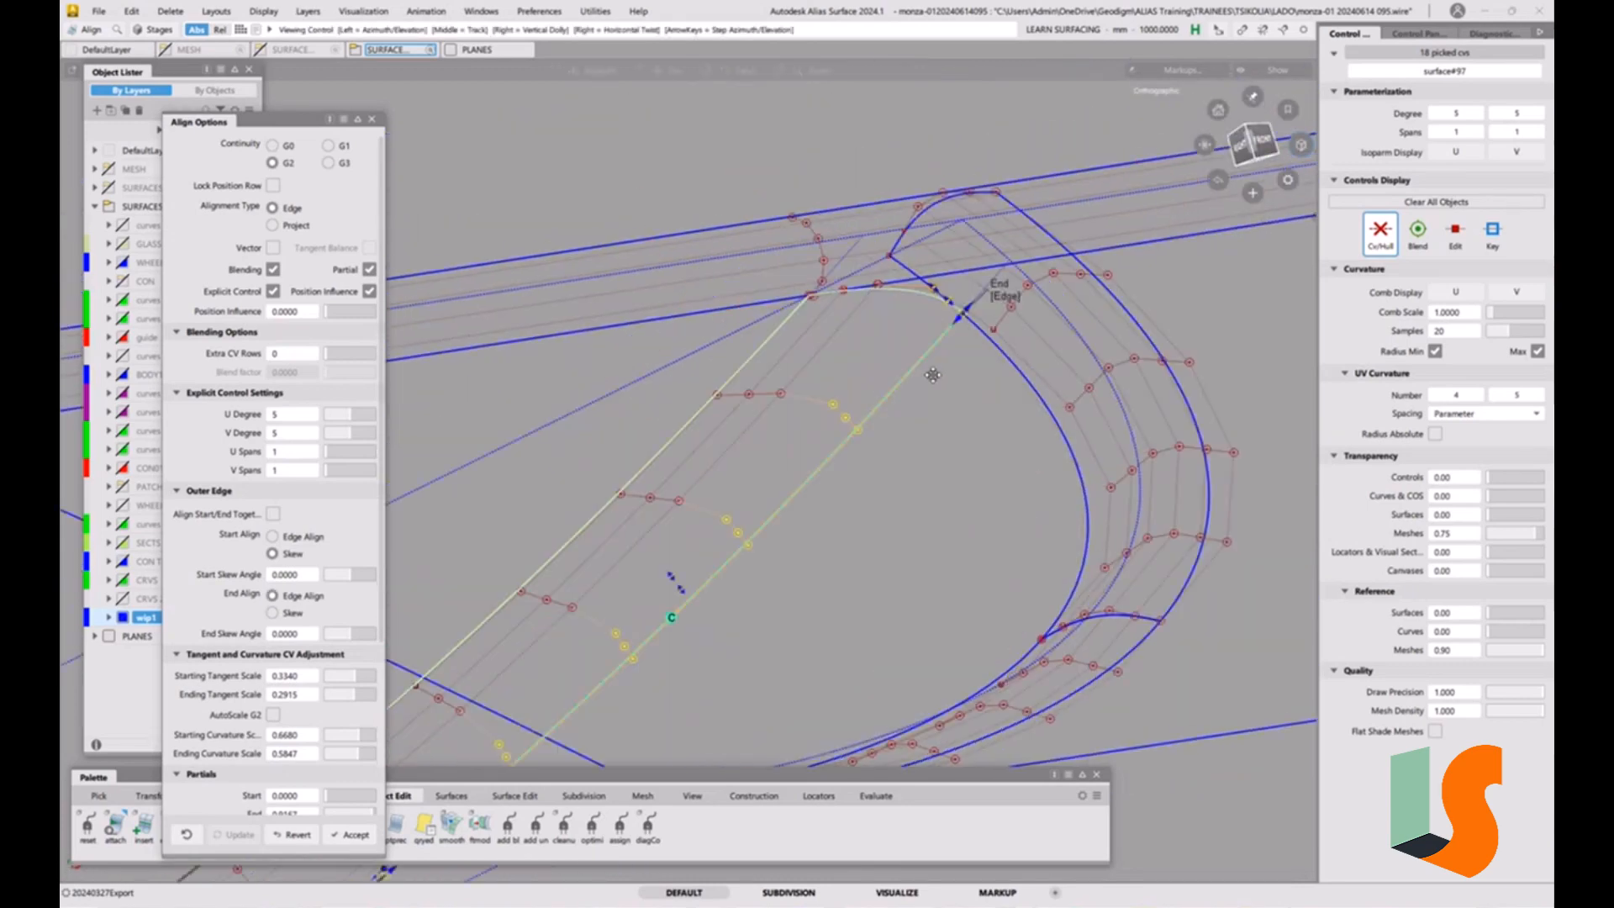
{"action": "right_click_drag", "start_coordinate": [933, 375], "coordinate": [833, 437], "text": "alt+shift"}
{"action": "middle_click_drag", "start_coordinate": [832, 437], "coordinate": [929, 404], "text": "alt+shift"}
{"action": "right_click_drag", "start_coordinate": [930, 403], "coordinate": [764, 299], "text": "alt+shift"}
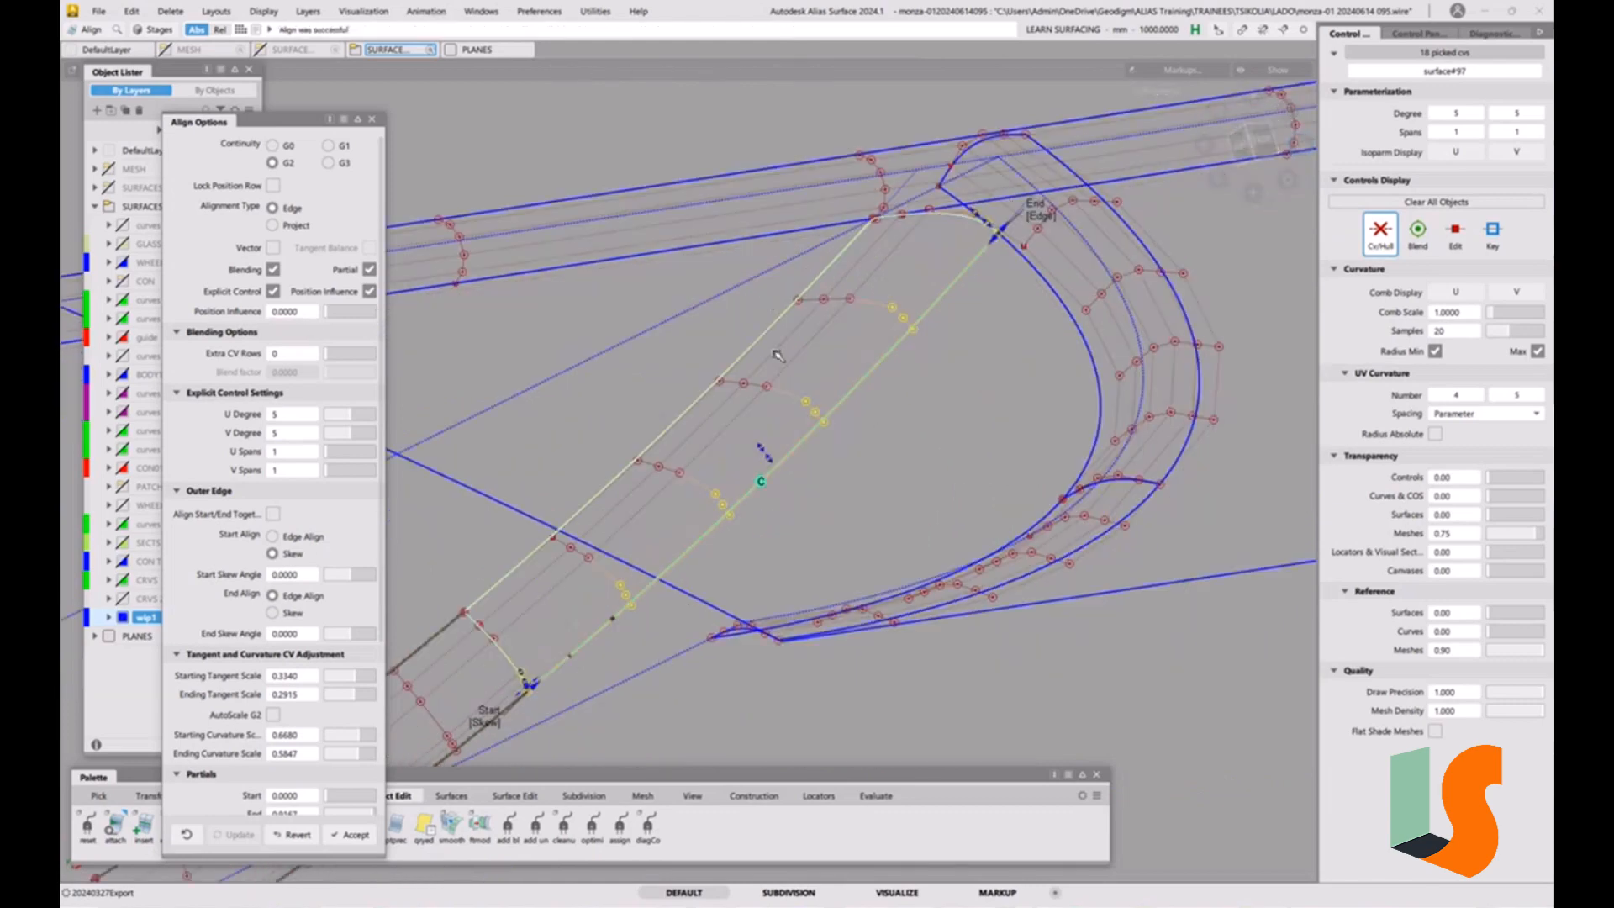
Align the converted fillet's opposite long edge with G2 continuity and set its End Align to Edge Align.
{"action": "left_click", "coordinate": [775, 331]}
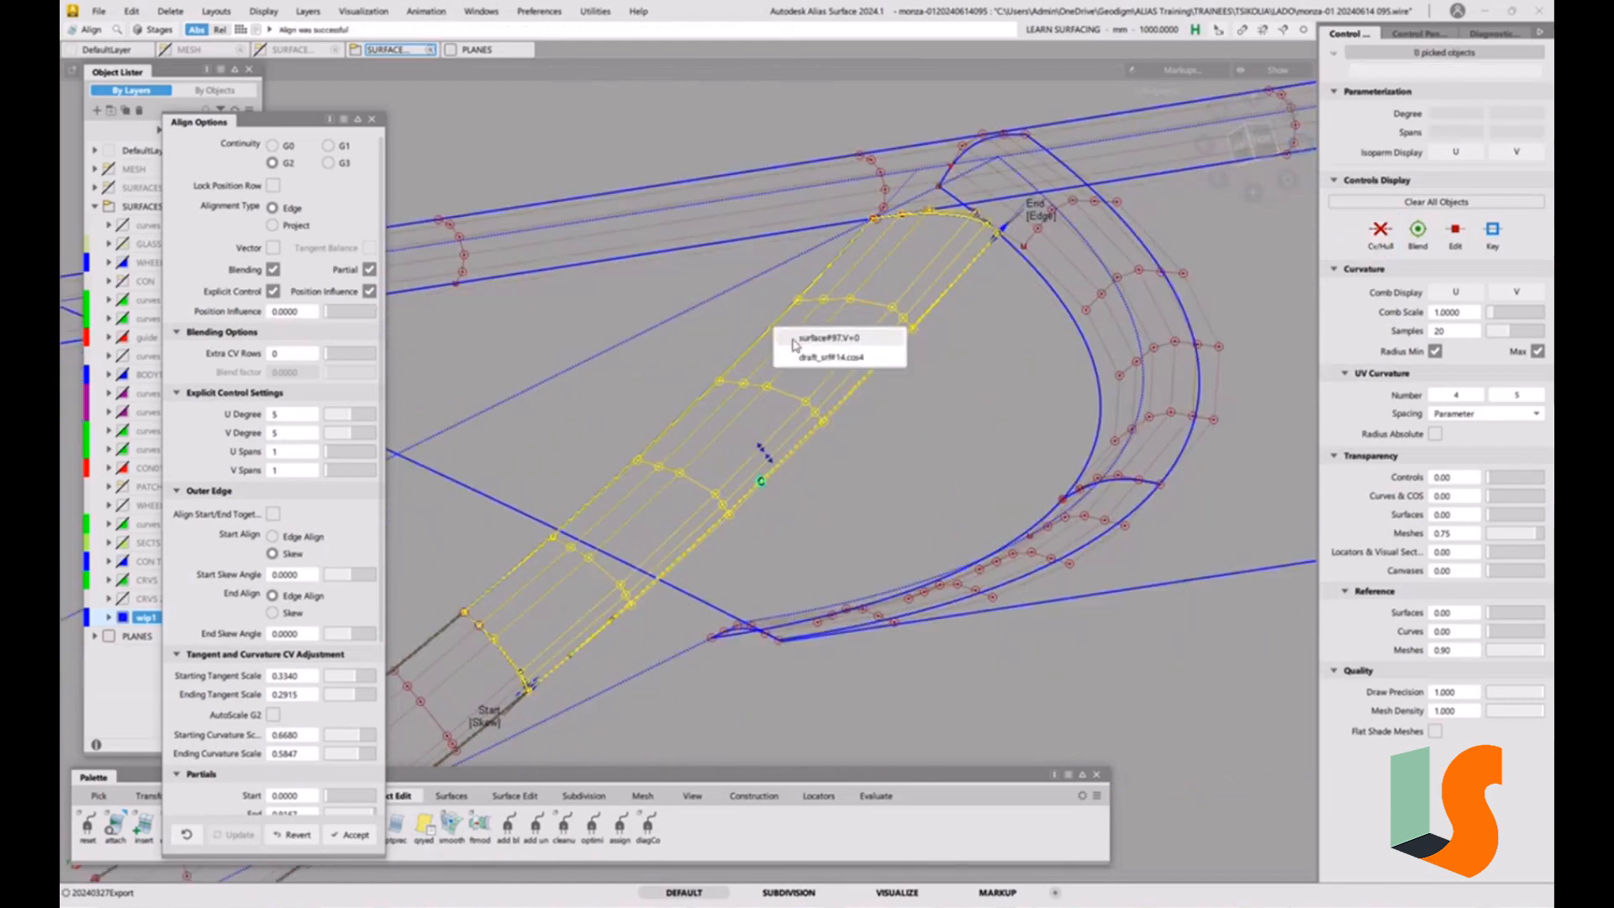
{"action": "left_click", "coordinate": [782, 337]}
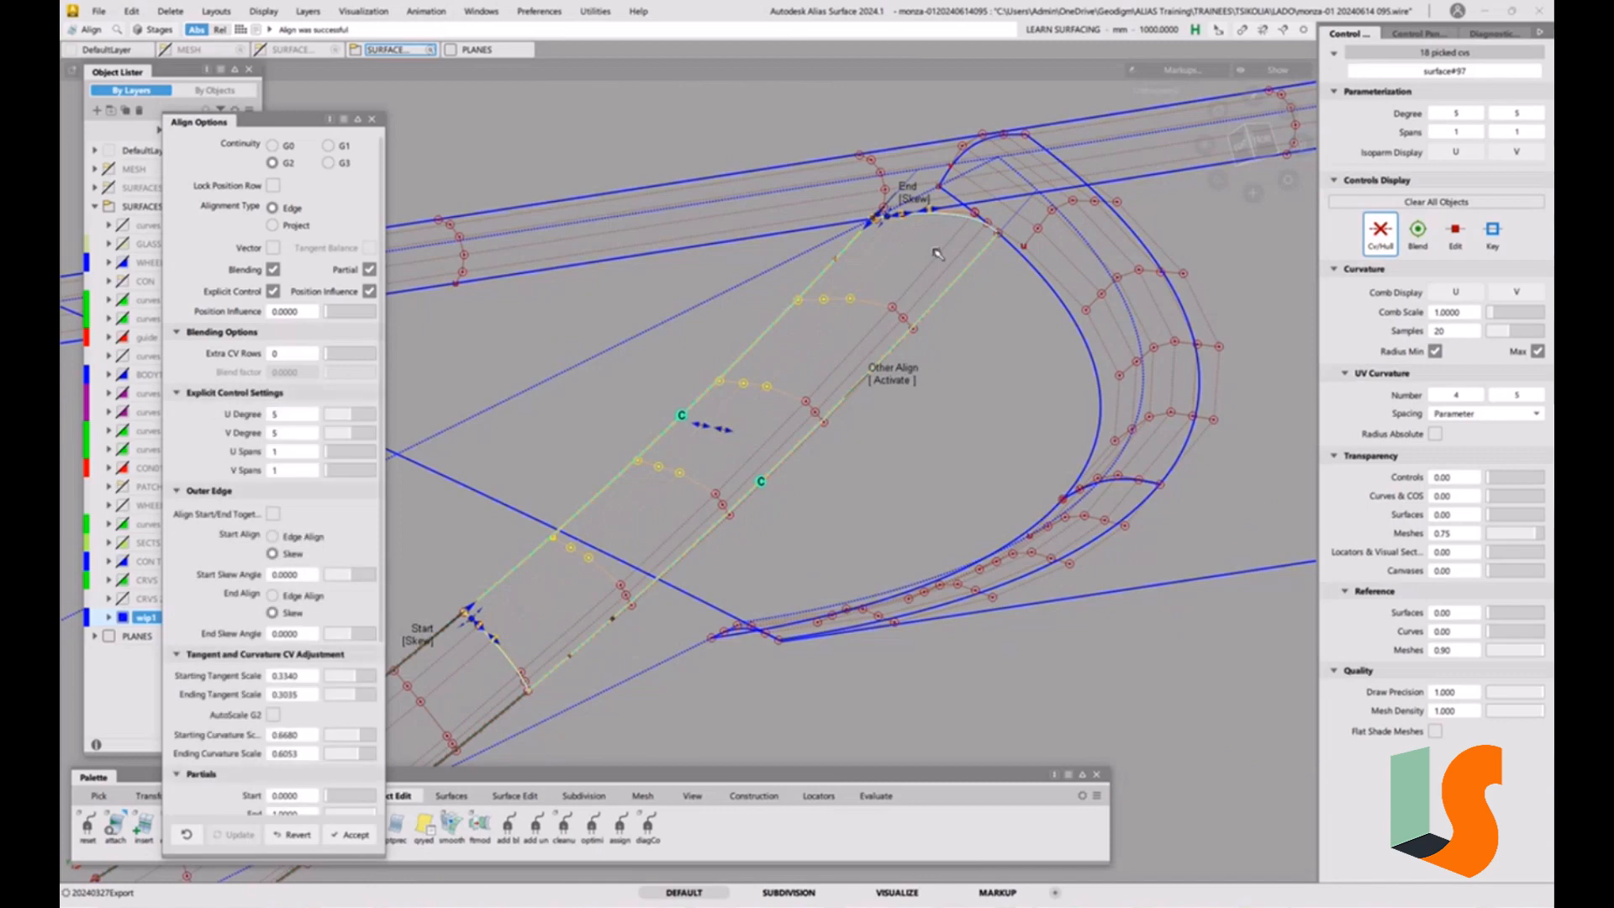
{"action": "left_click", "coordinate": [920, 198]}
{"action": "scroll", "coordinate": [859, 284], "scroll_direction": "up", "scroll_amount": 5}
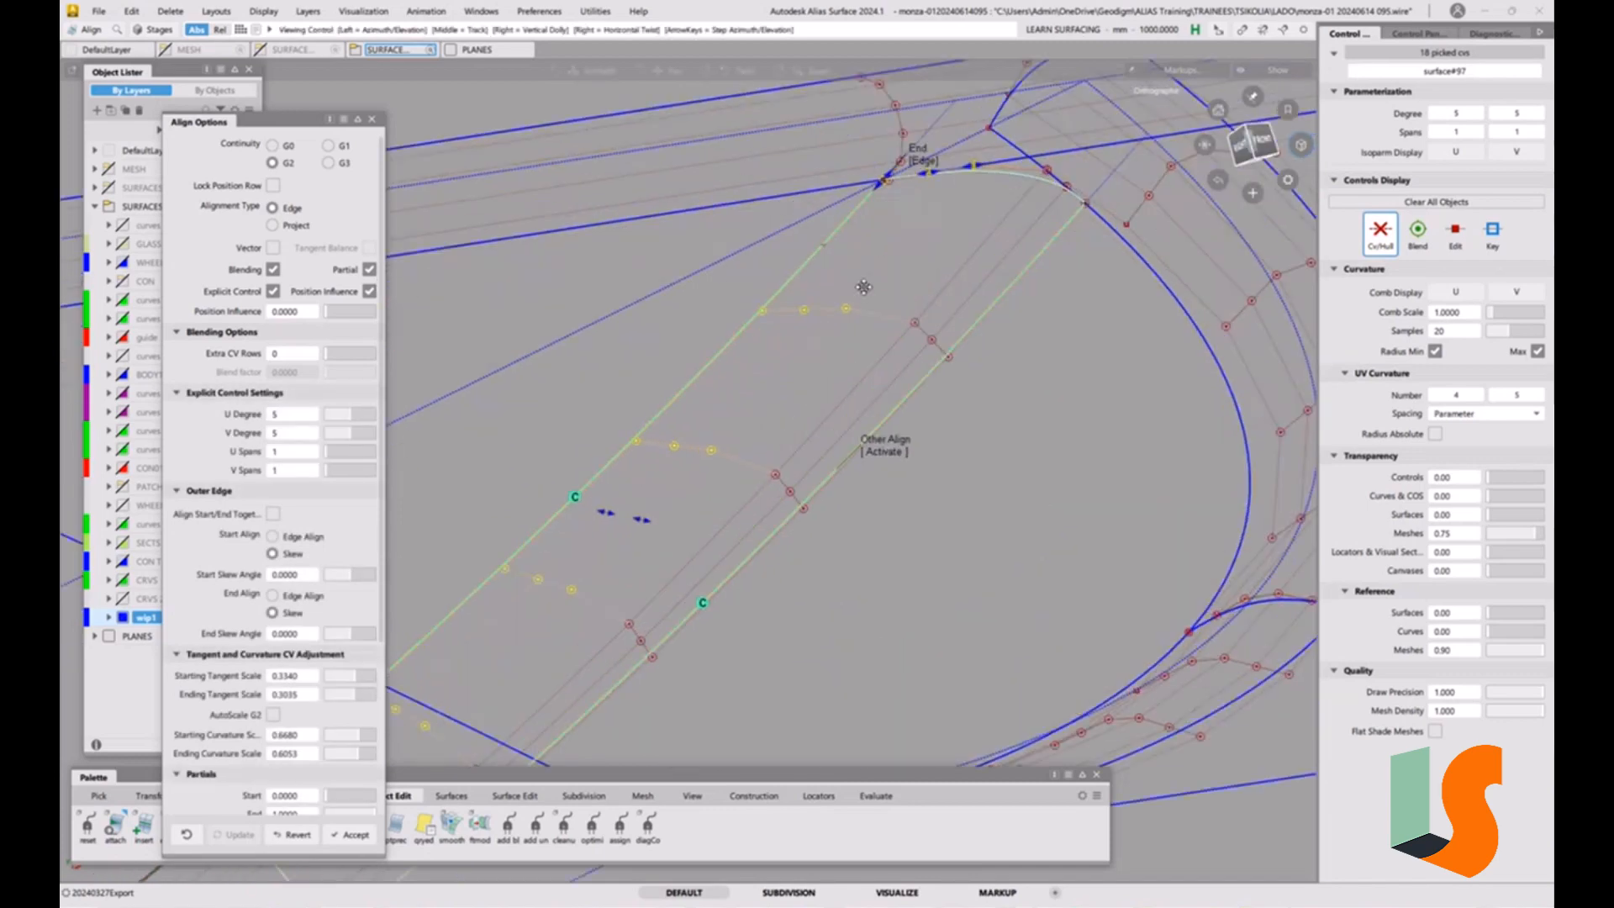
{"action": "middle_click_drag", "start_coordinate": [861, 285], "coordinate": [738, 422], "text": "alt+shift"}
{"action": "left_click_drag", "start_coordinate": [939, 423], "coordinate": [942, 353], "text": "ctrl+shift"}
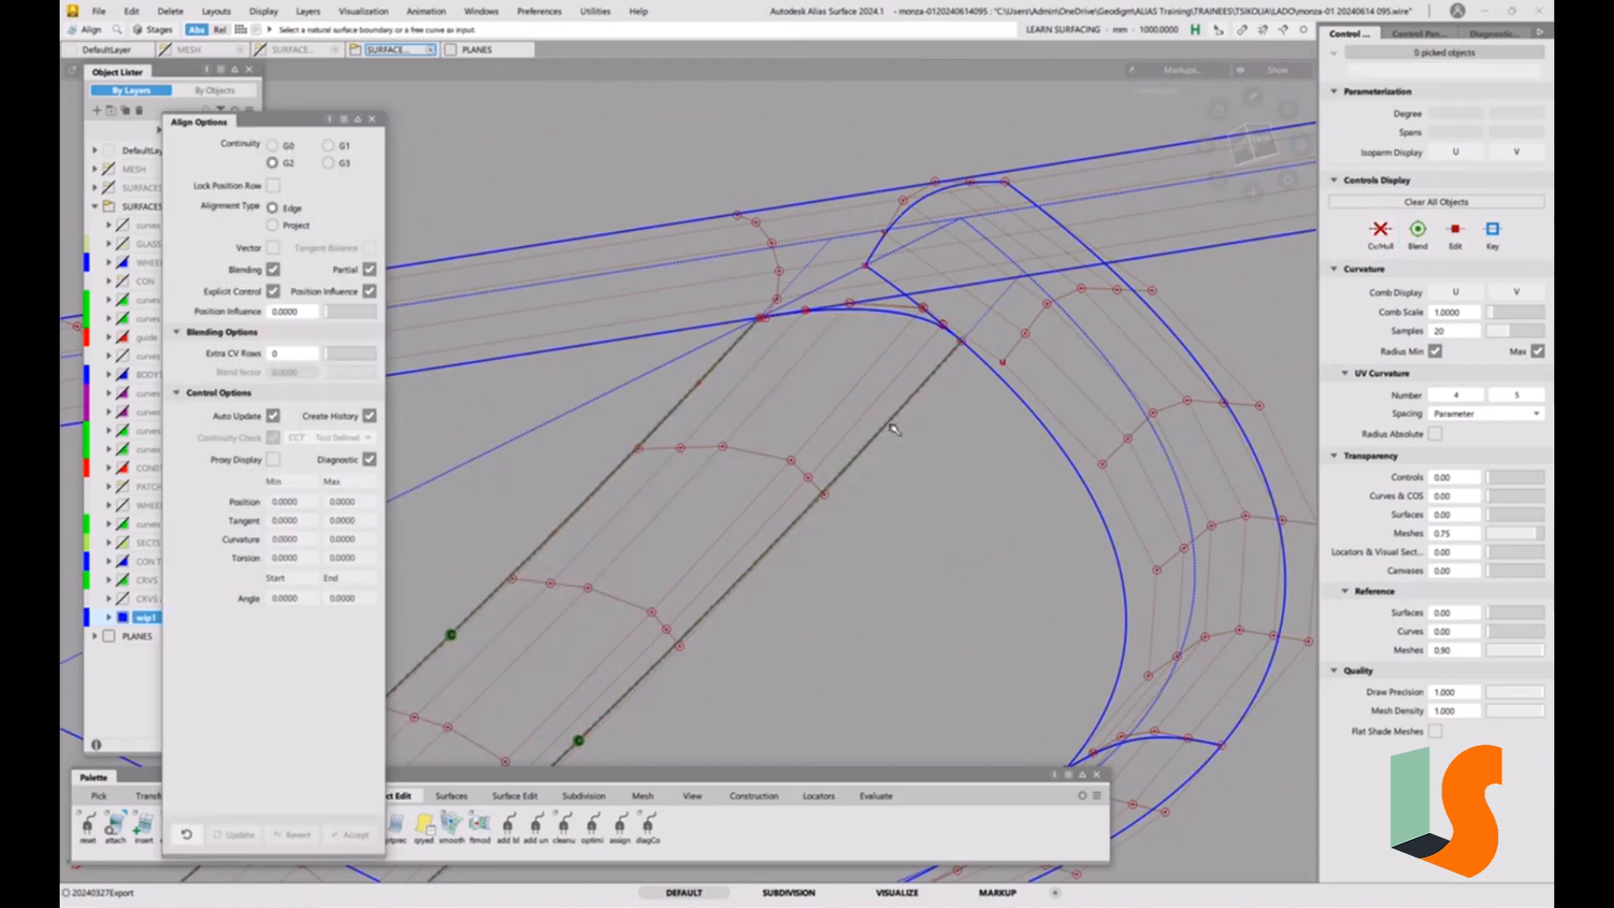
{"action": "right_click_drag", "start_coordinate": [892, 427], "coordinate": [845, 400], "text": "alt+shift"}
{"action": "middle_click_drag", "start_coordinate": [841, 396], "coordinate": [917, 322], "text": "alt+shift"}
{"action": "right_click_drag", "start_coordinate": [917, 322], "coordinate": [882, 385], "text": "alt+shift"}
{"action": "middle_click_drag", "start_coordinate": [882, 384], "coordinate": [944, 355], "text": "alt+shift"}
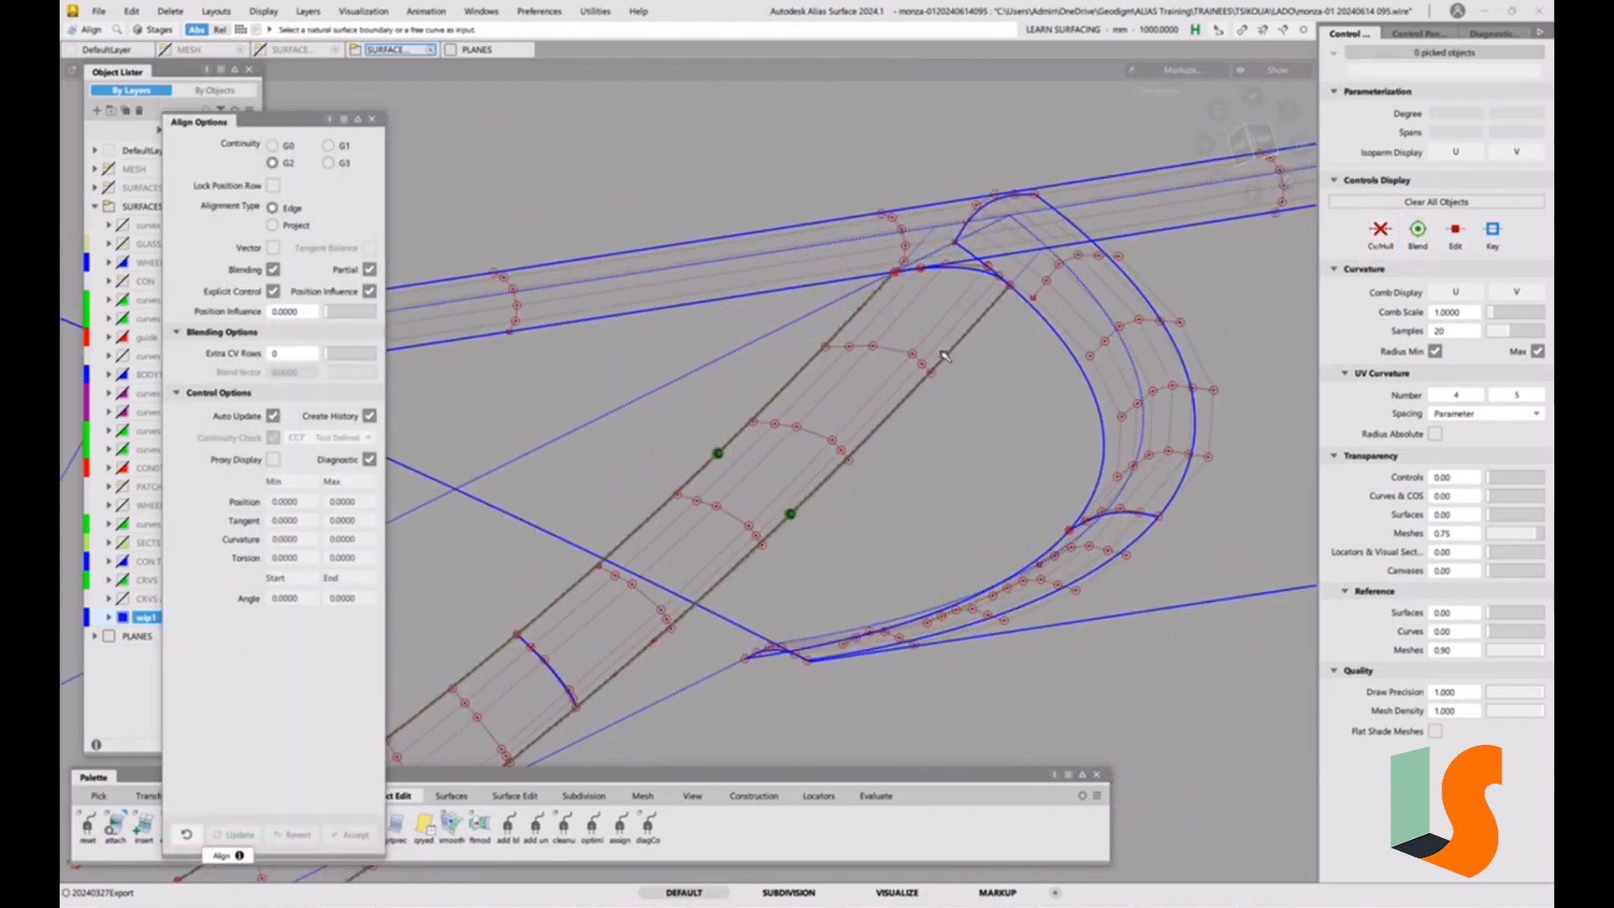
Trim the two construction surfaces beside the crossing fillet, keeping the picked region on each.
{"action": "right_click_drag", "start_coordinate": [924, 379], "coordinate": [889, 407], "text": "alt+shift"}
{"action": "middle_click_drag", "start_coordinate": [757, 446], "coordinate": [840, 408], "text": "alt+shift"}
{"action": "mouse_move", "coordinate": [840, 408]}
{"action": "left_mouse_down", "text": "alt+shift"}
{"action": "mouse_move", "coordinate": [858, 407]}
{"action": "mouse_move", "coordinate": [834, 415]}
{"action": "left_mouse_up", "text": "alt+shift"}
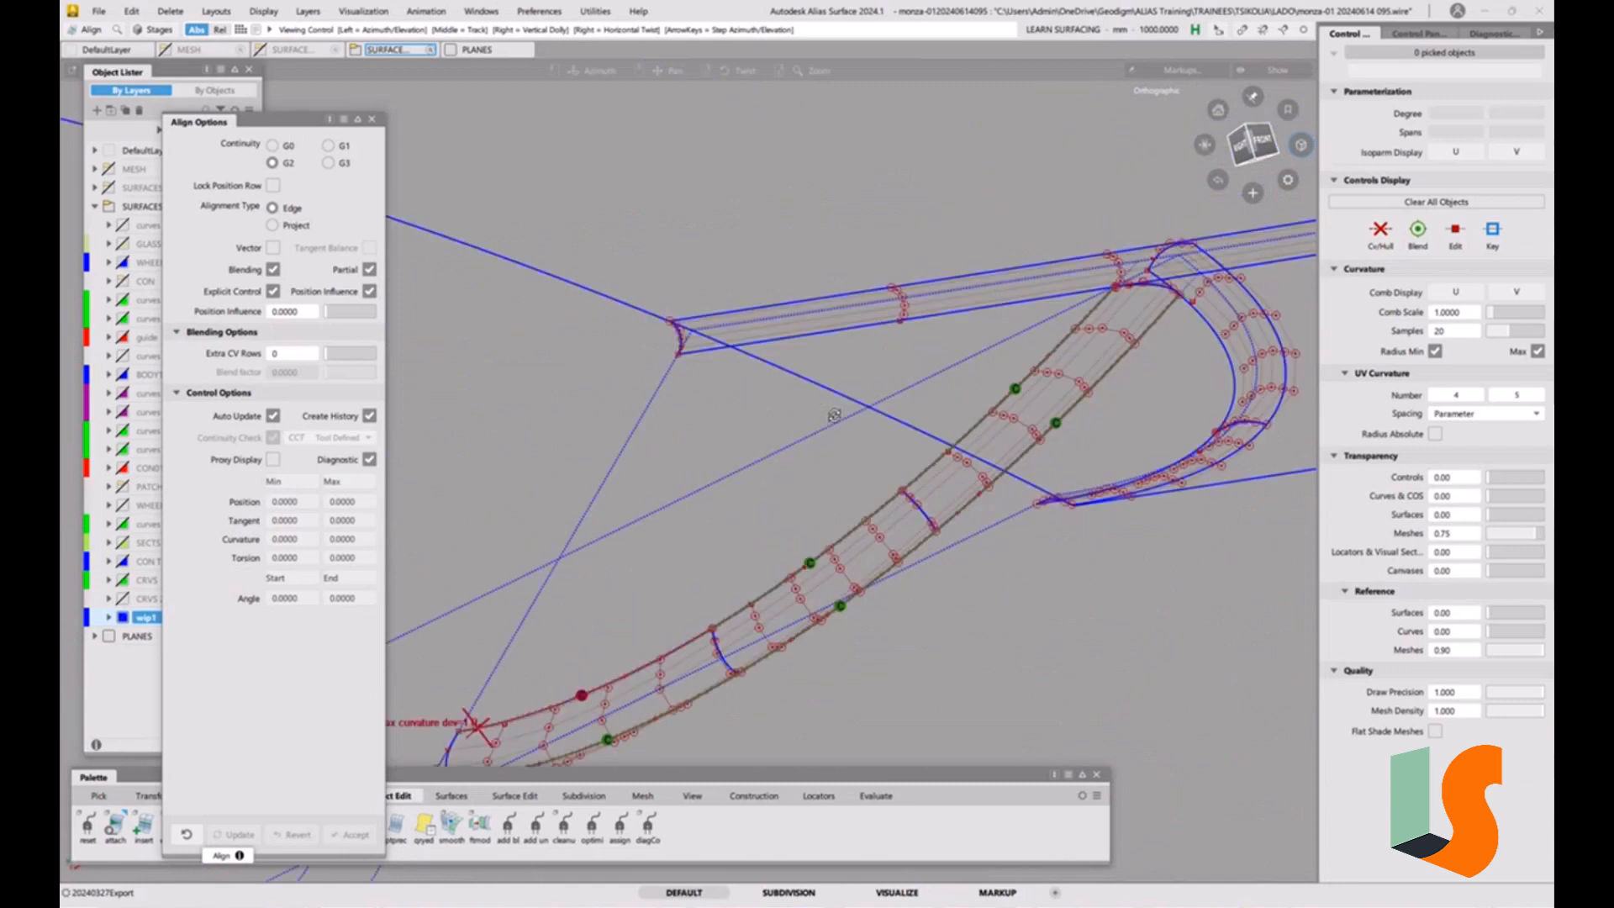
{"action": "key", "text": "t"}
{"action": "left_click", "coordinate": [653, 401]}
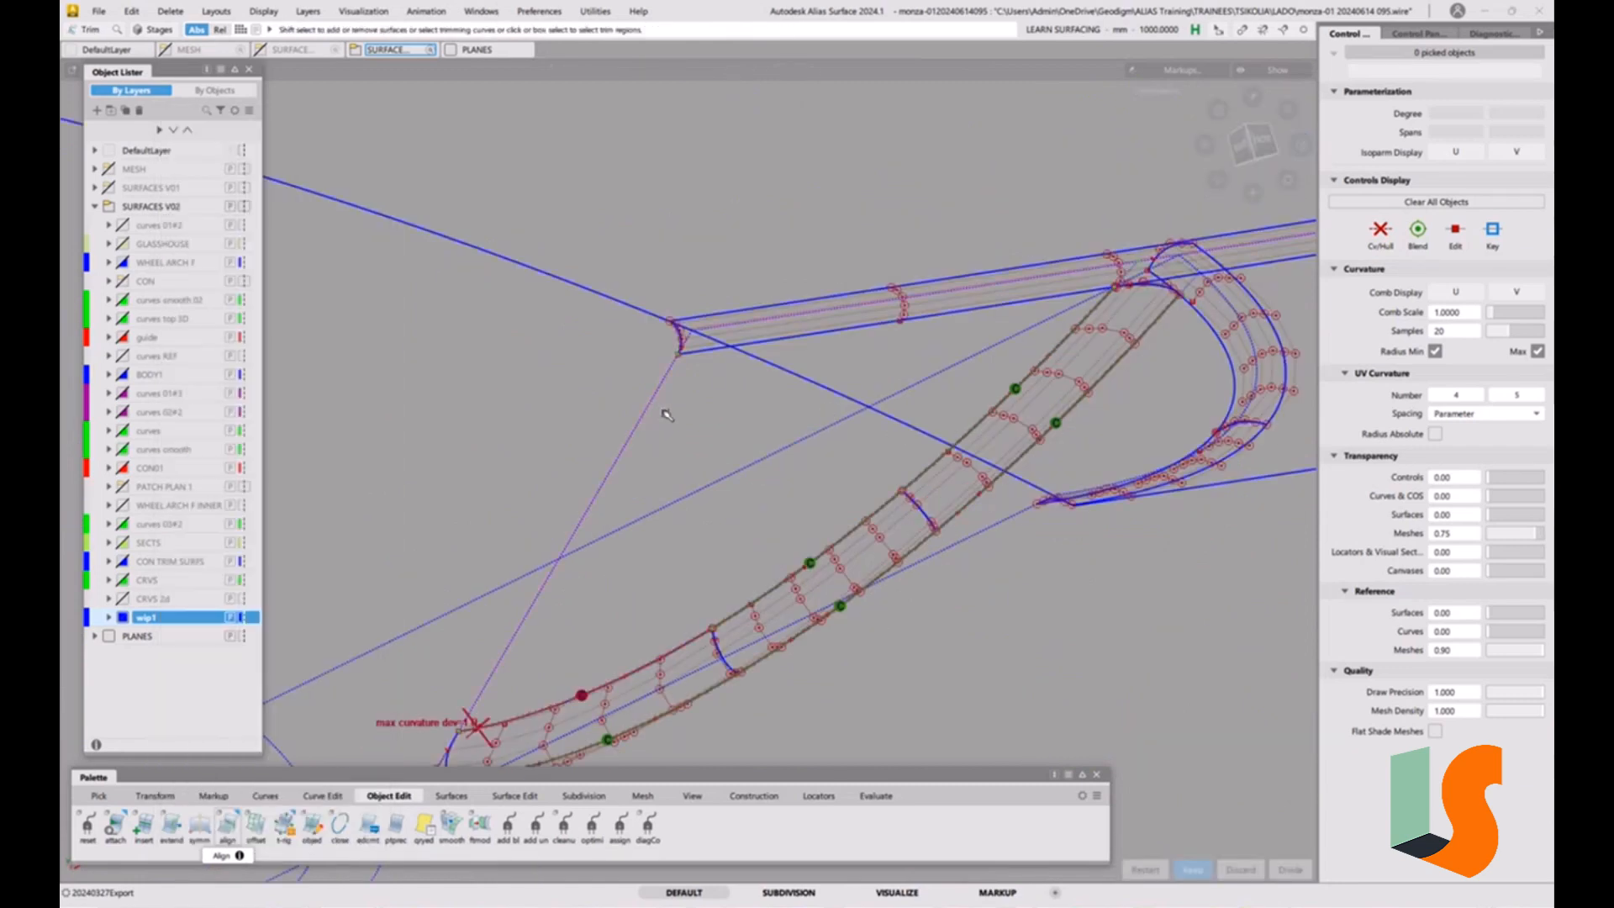
{"action": "left_click", "coordinate": [664, 410]}
{"action": "key", "text": "space"}
{"action": "left_click_drag", "start_coordinate": [1051, 399], "coordinate": [831, 515], "text": "alt+shift"}
{"action": "left_click", "coordinate": [836, 504]}
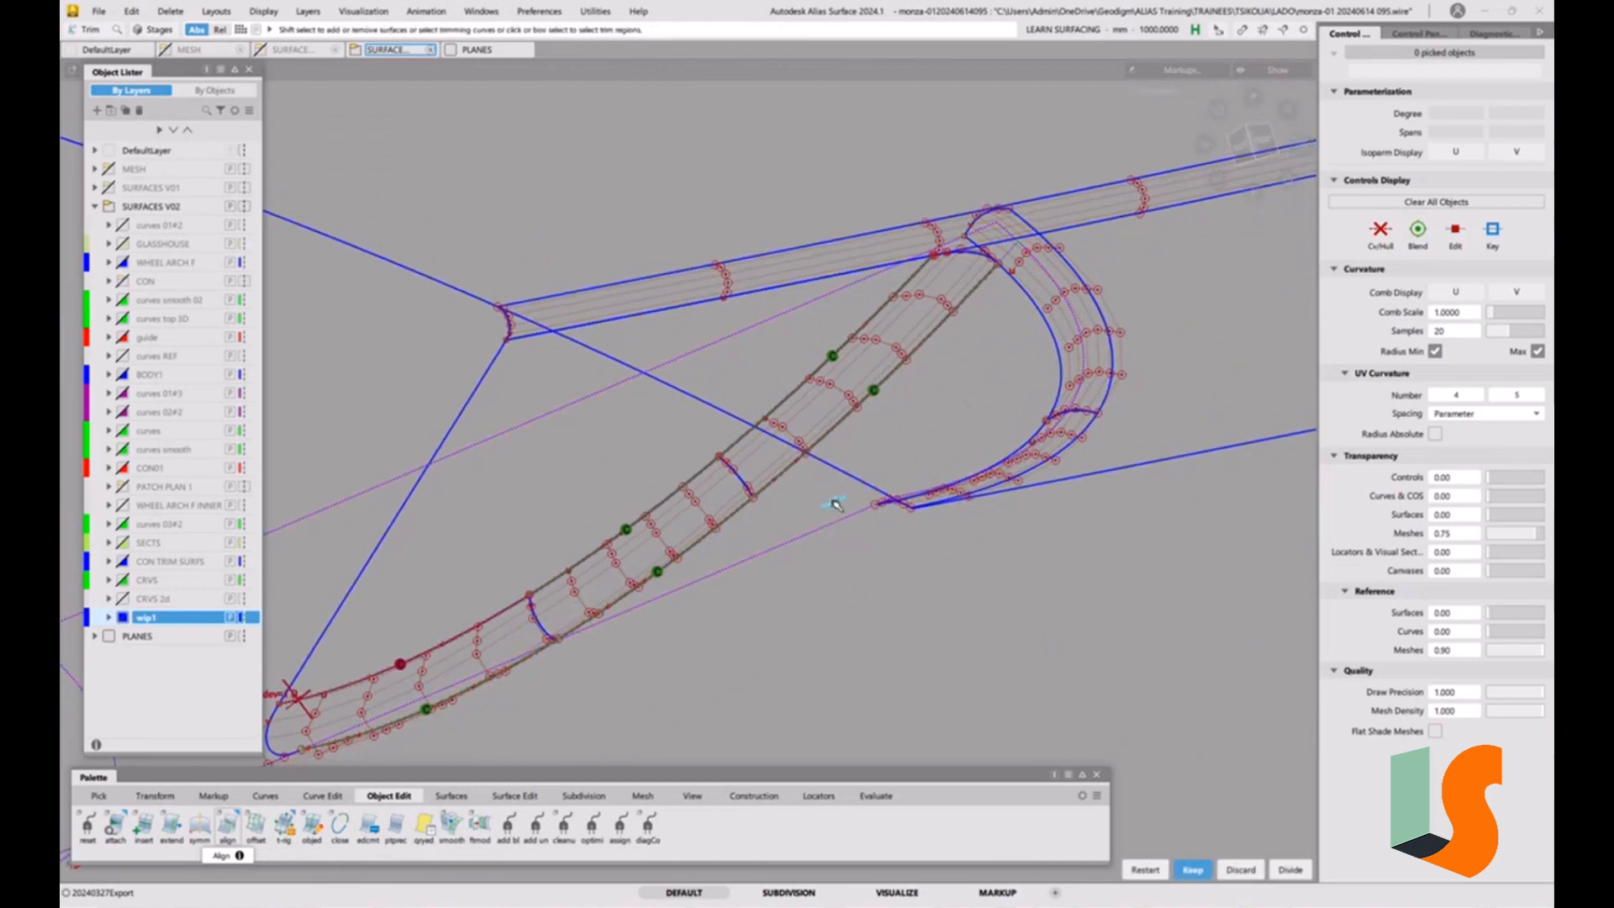
{"action": "key", "text": "space"}
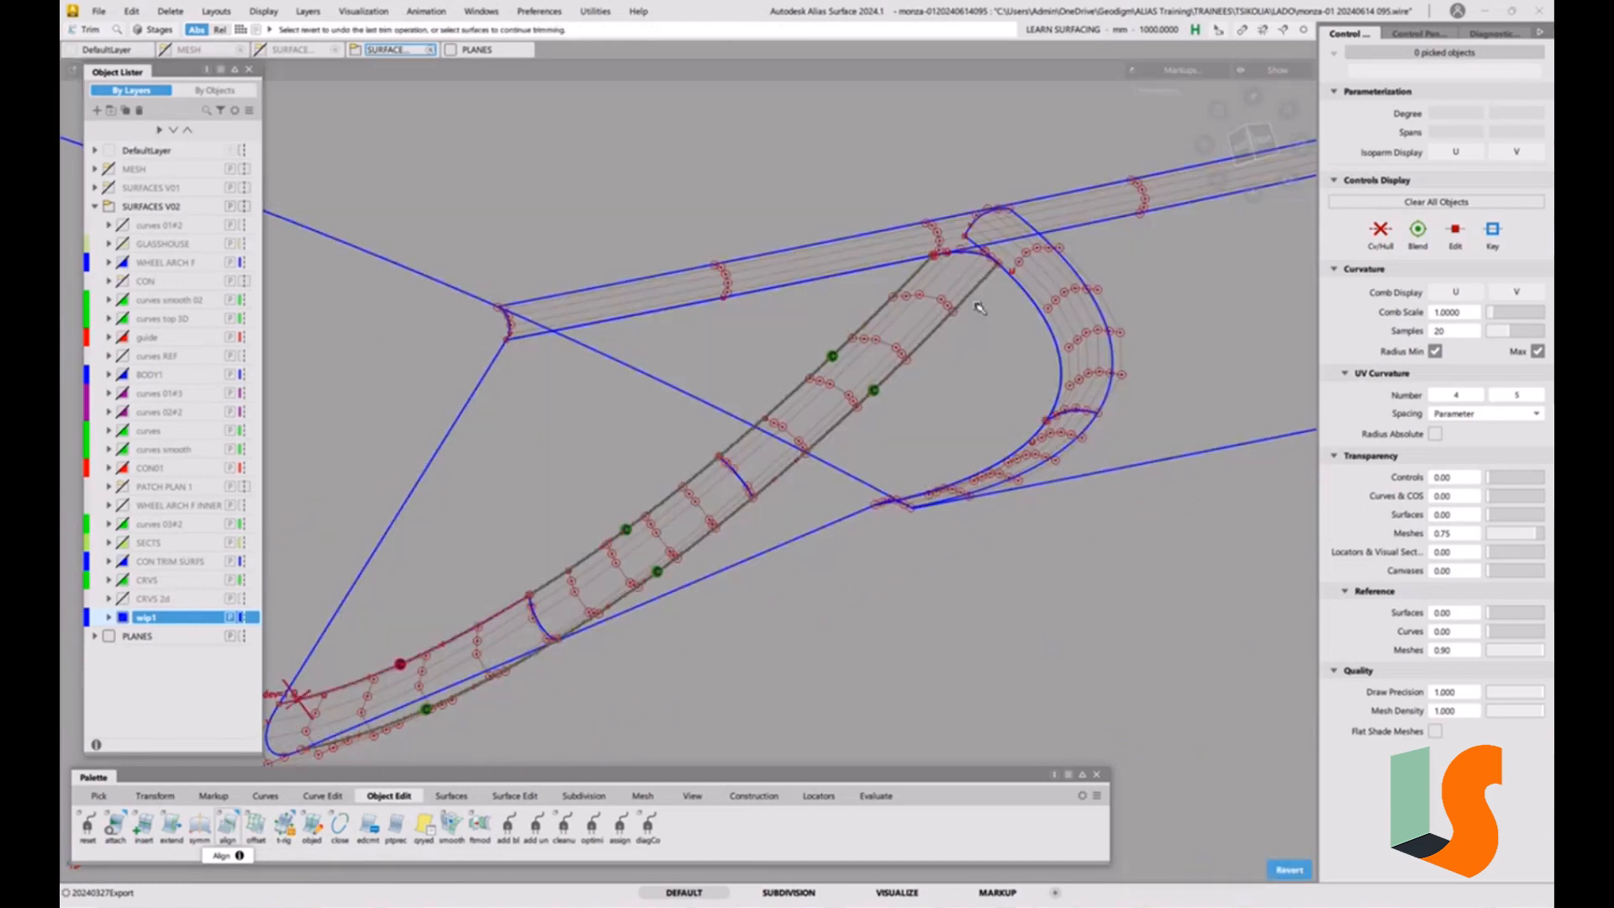
Inspect the fillet corner in shaded and wireframe display.
{"action": "mouse_move", "coordinate": [980, 308]}
{"action": "left_mouse_down", "text": "alt+shift"}
{"action": "mouse_move", "coordinate": [725, 416]}
{"action": "mouse_move", "coordinate": [1001, 256]}
{"action": "mouse_move", "coordinate": [1009, 269]}
{"action": "mouse_move", "coordinate": [588, 310]}
{"action": "mouse_move", "coordinate": [812, 221]}
{"action": "mouse_move", "coordinate": [875, 259]}
{"action": "left_mouse_up", "text": "alt+shift"}
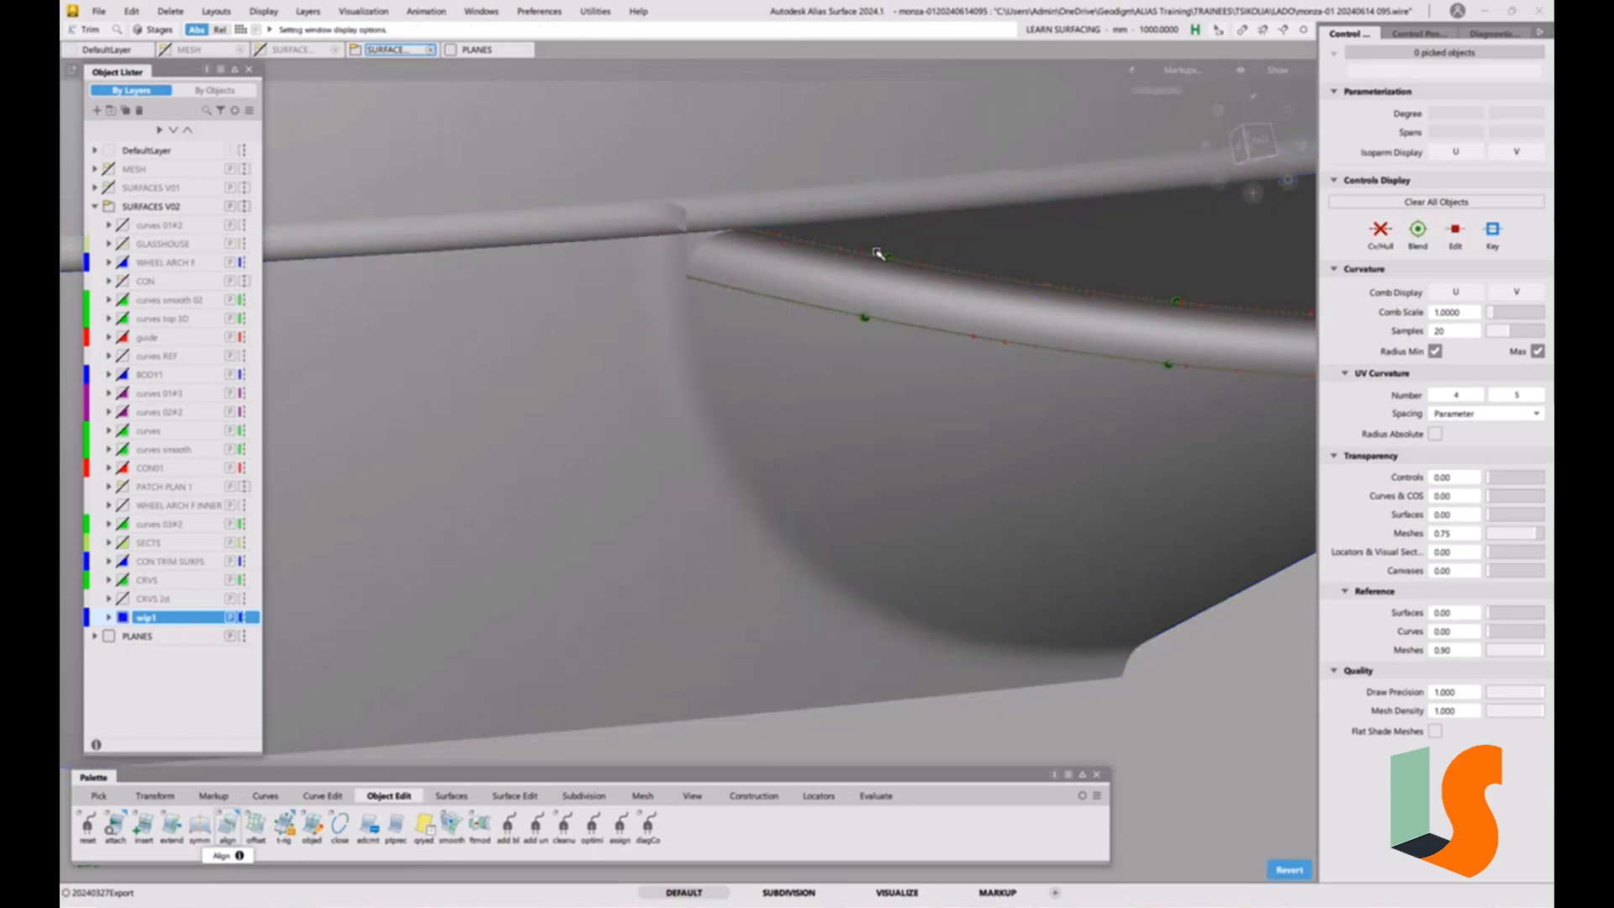
{"action": "key", "text": "alt+t"}
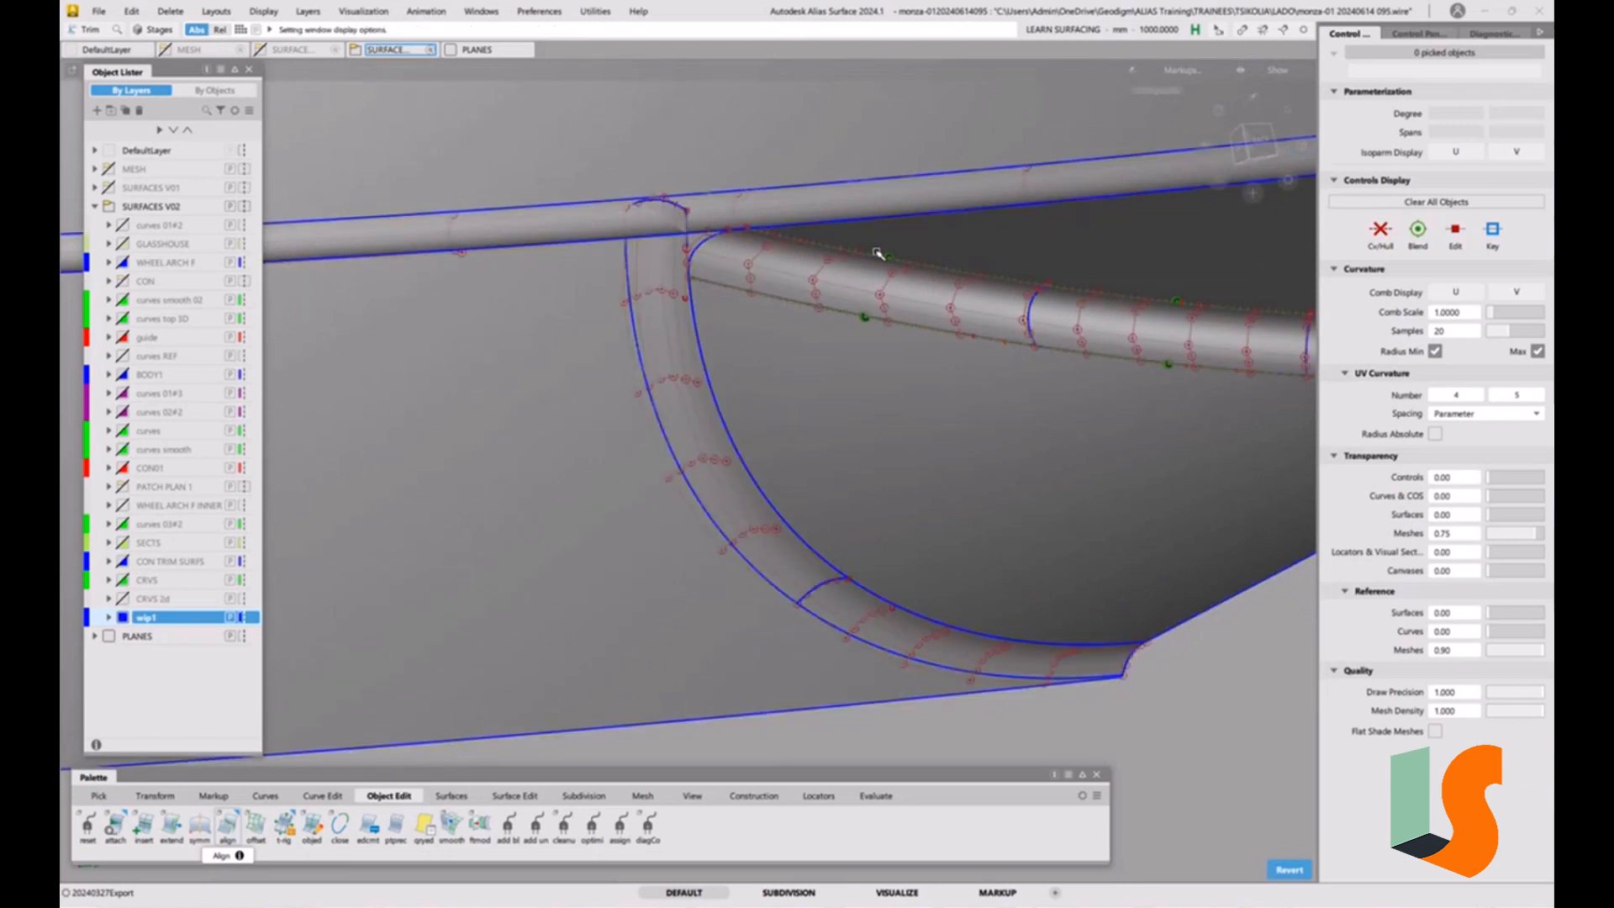
{"action": "mouse_move", "coordinate": [871, 250]}
{"action": "left_mouse_down", "text": "alt+shift"}
{"action": "mouse_move", "coordinate": [922, 280]}
{"action": "mouse_move", "coordinate": [670, 295]}
{"action": "mouse_move", "coordinate": [812, 303]}
{"action": "mouse_move", "coordinate": [1074, 263]}
{"action": "mouse_move", "coordinate": [785, 209]}
{"action": "mouse_move", "coordinate": [835, 341]}
{"action": "mouse_move", "coordinate": [781, 302]}
{"action": "left_mouse_up", "text": "alt+shift"}
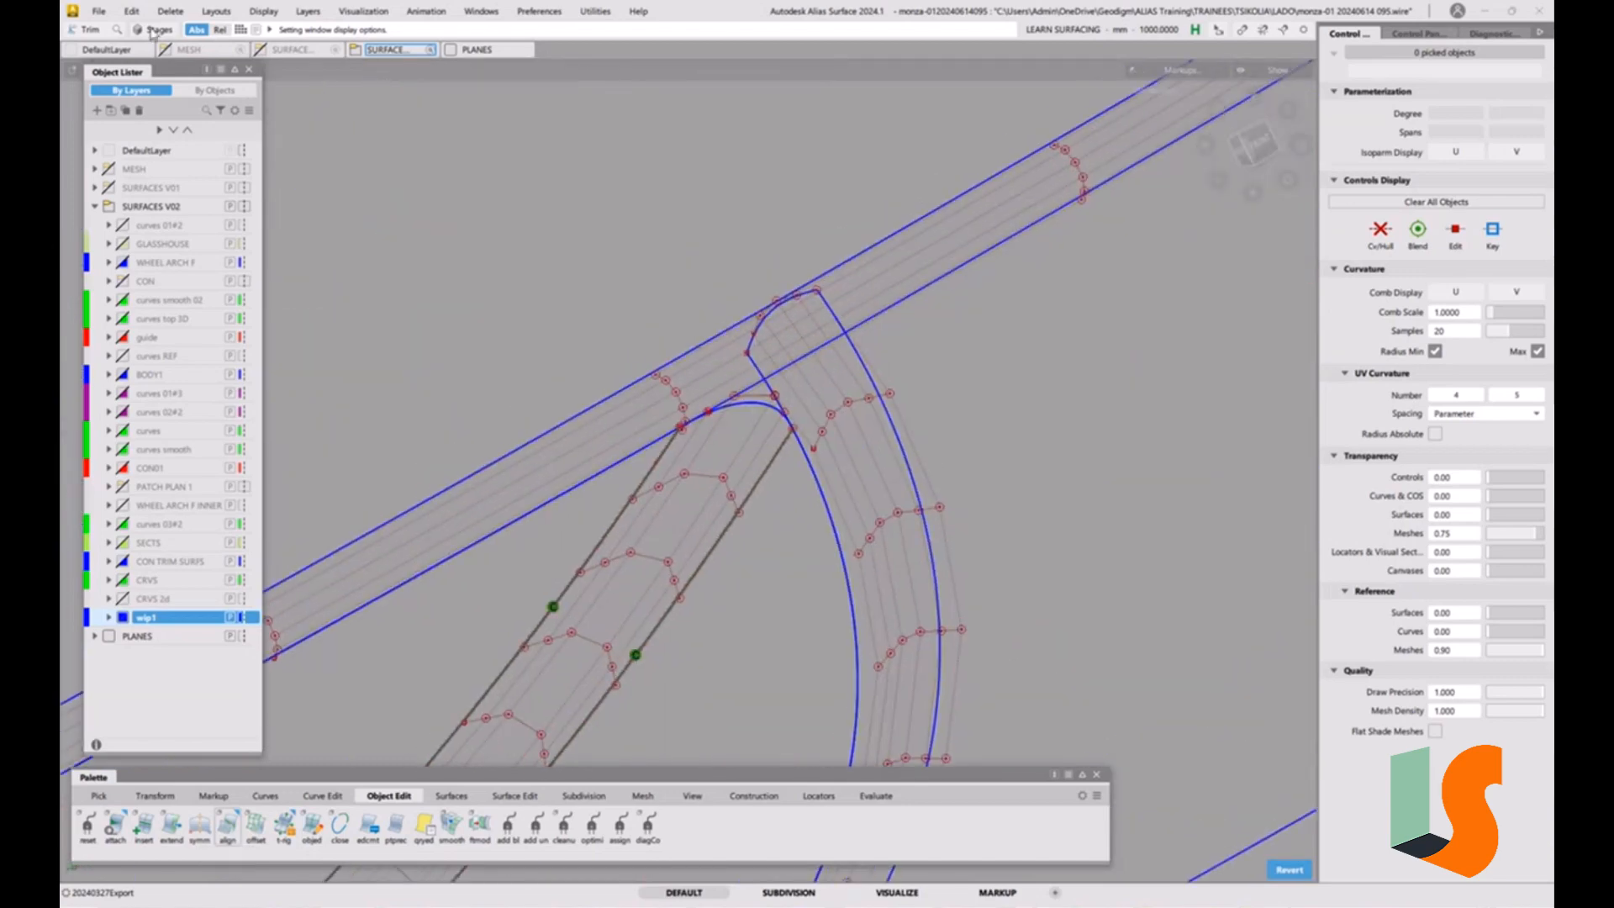
{"action": "left_click", "coordinate": [98, 11]}
{"action": "left_click", "coordinate": [118, 162]}
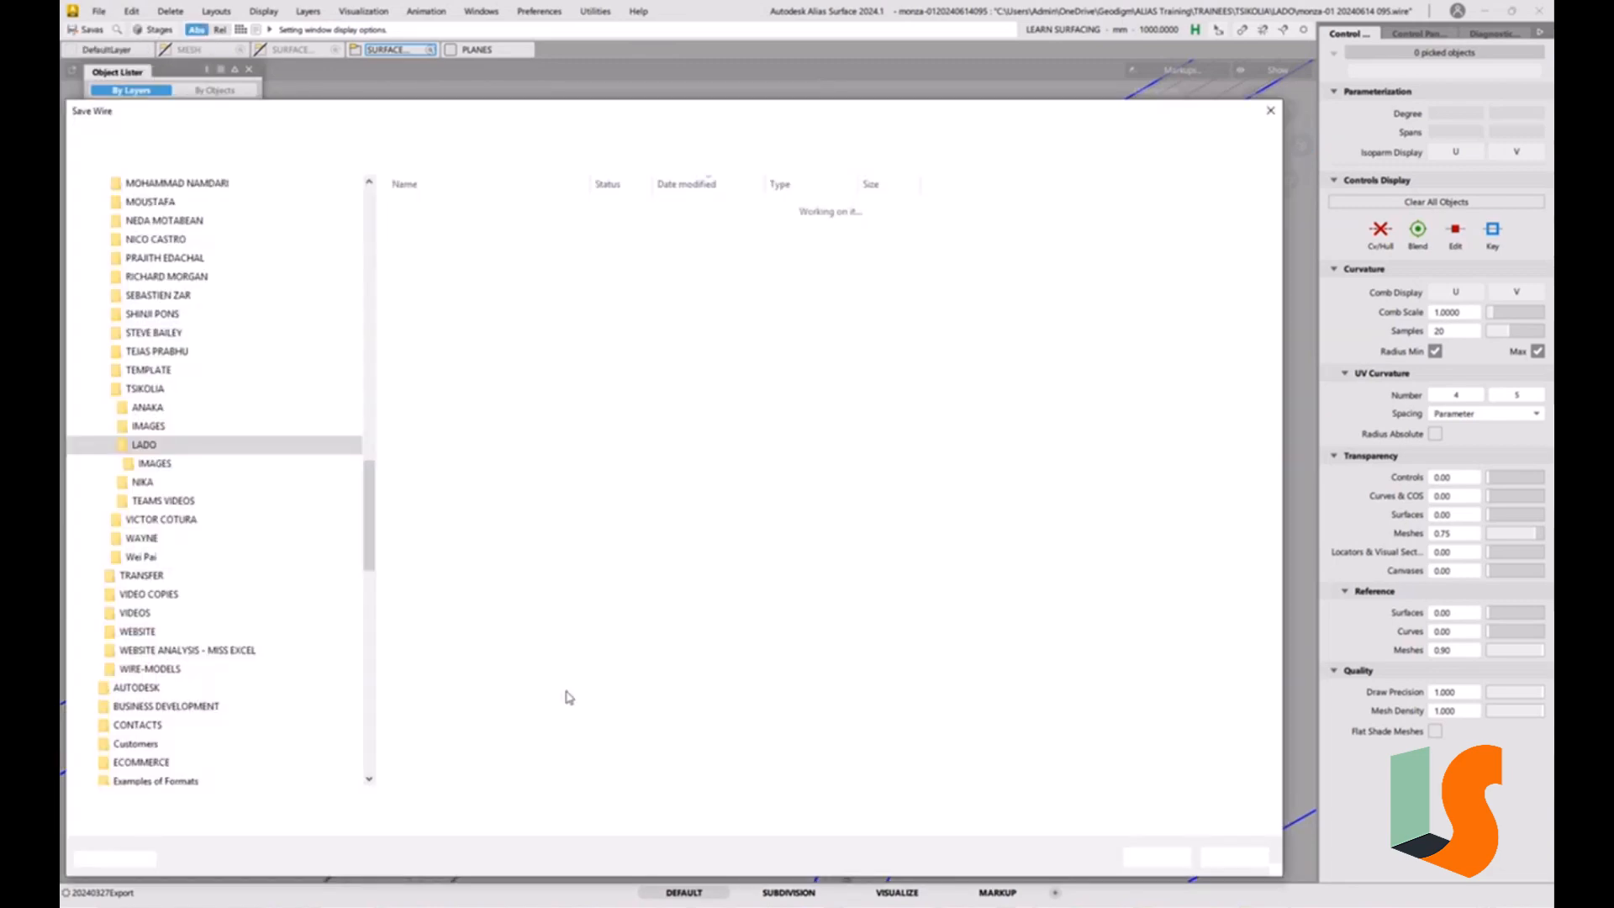
{"action": "left_click_drag", "start_coordinate": [250, 803], "coordinate": [364, 803]}
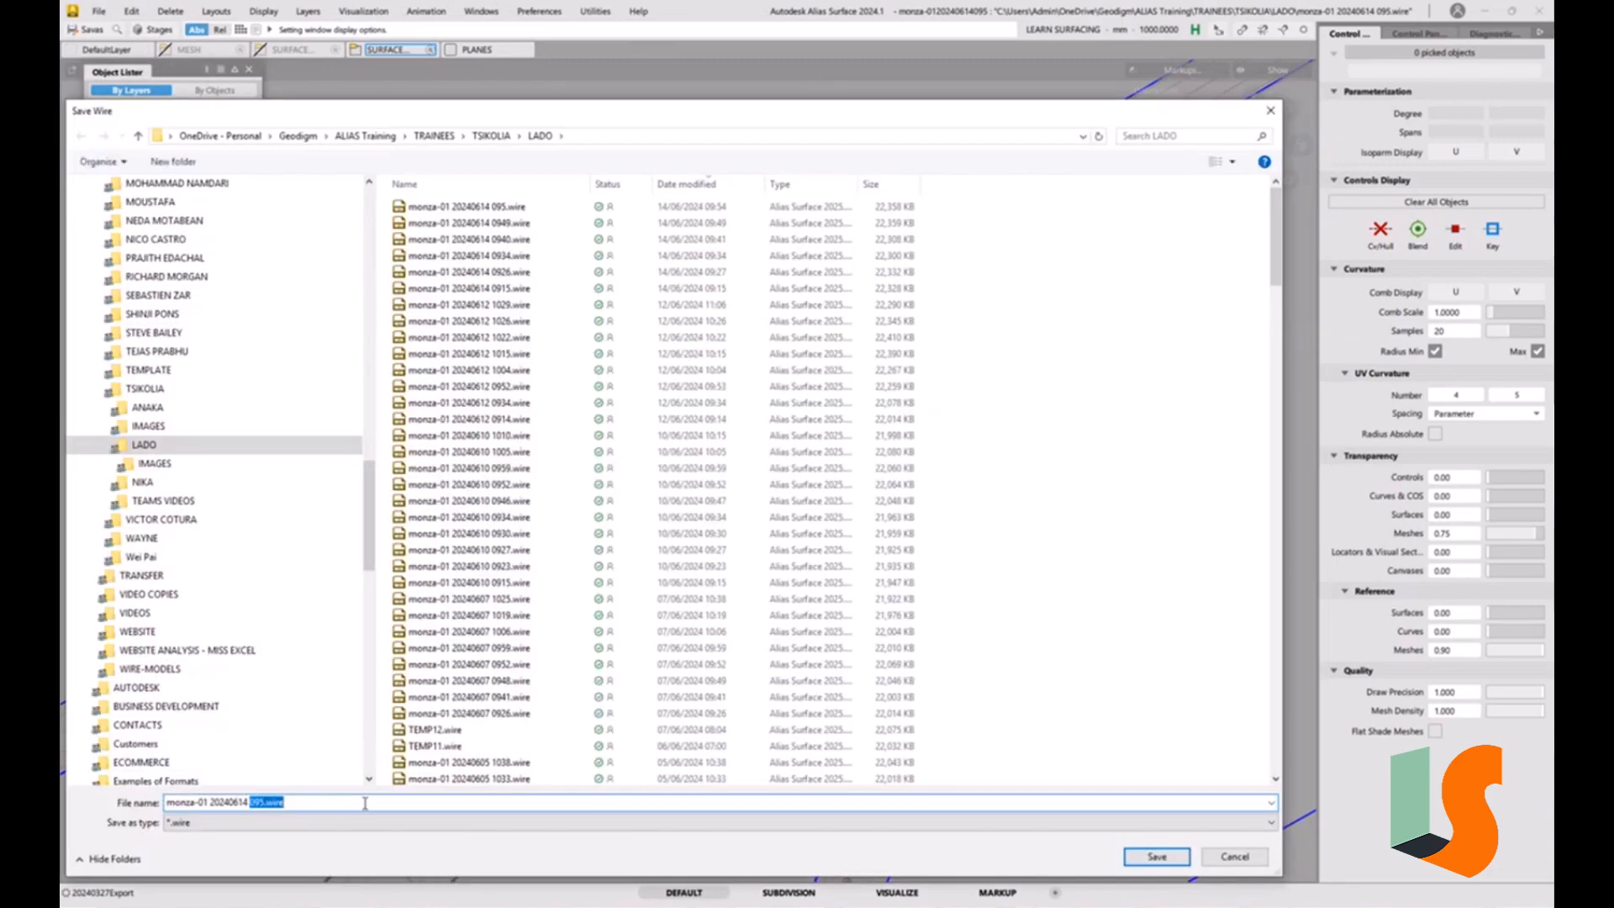
{"action": "type", "text": "1000"}
{"action": "key", "text": "Return"}
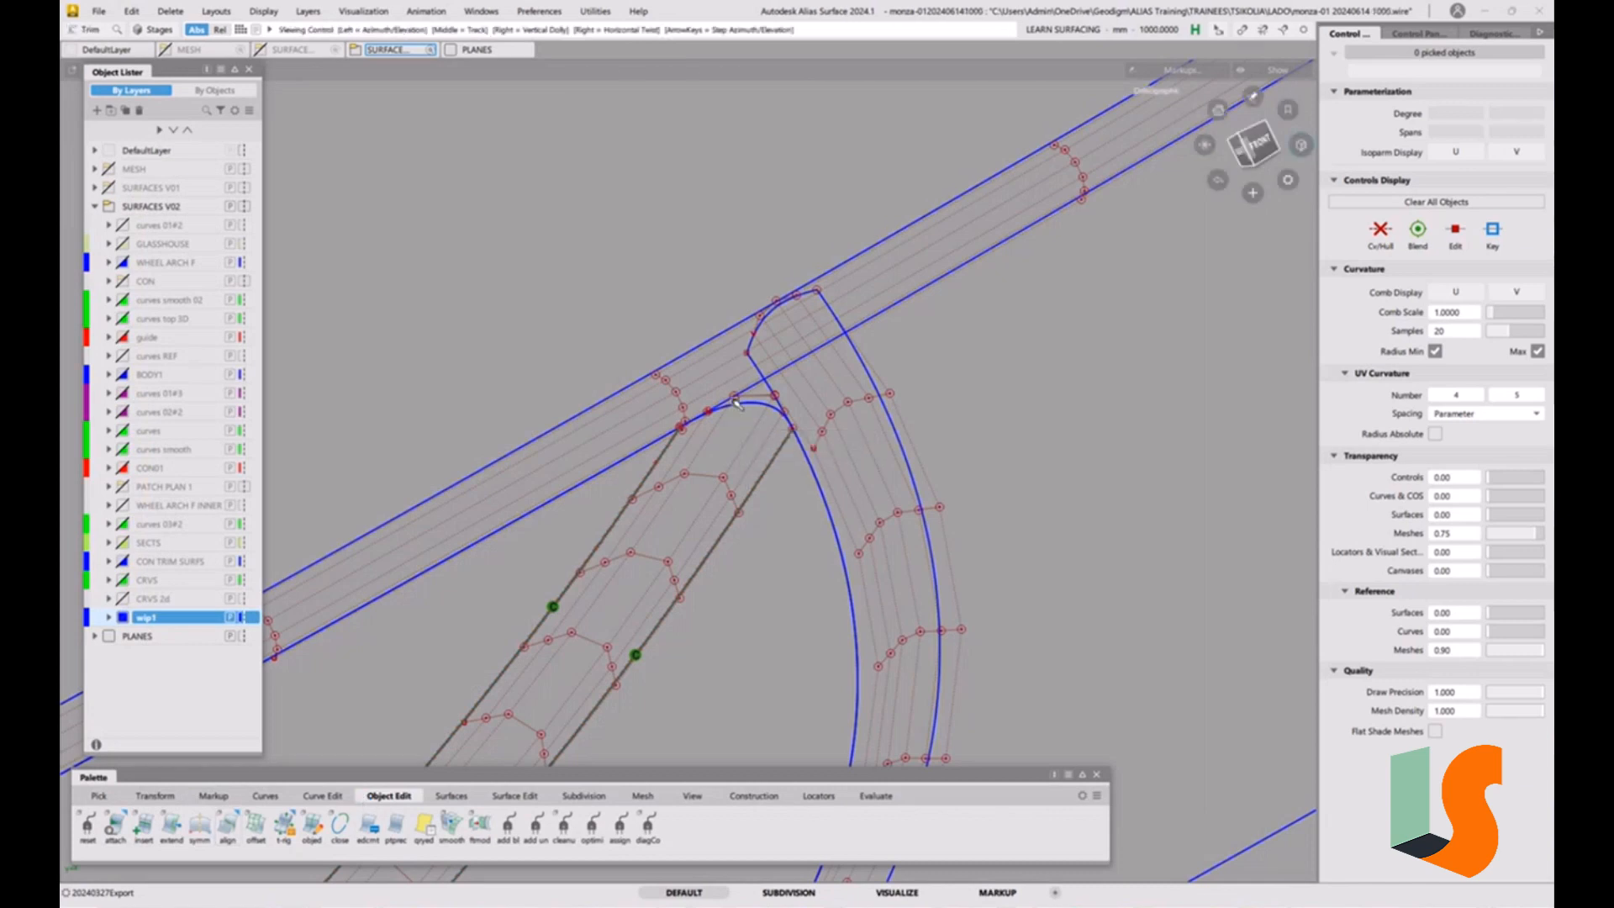
Pick the blend curve at the inner fillet corner and delete its construction history.
{"action": "right_click_drag", "start_coordinate": [731, 410], "coordinate": [765, 458], "text": "alt+shift"}
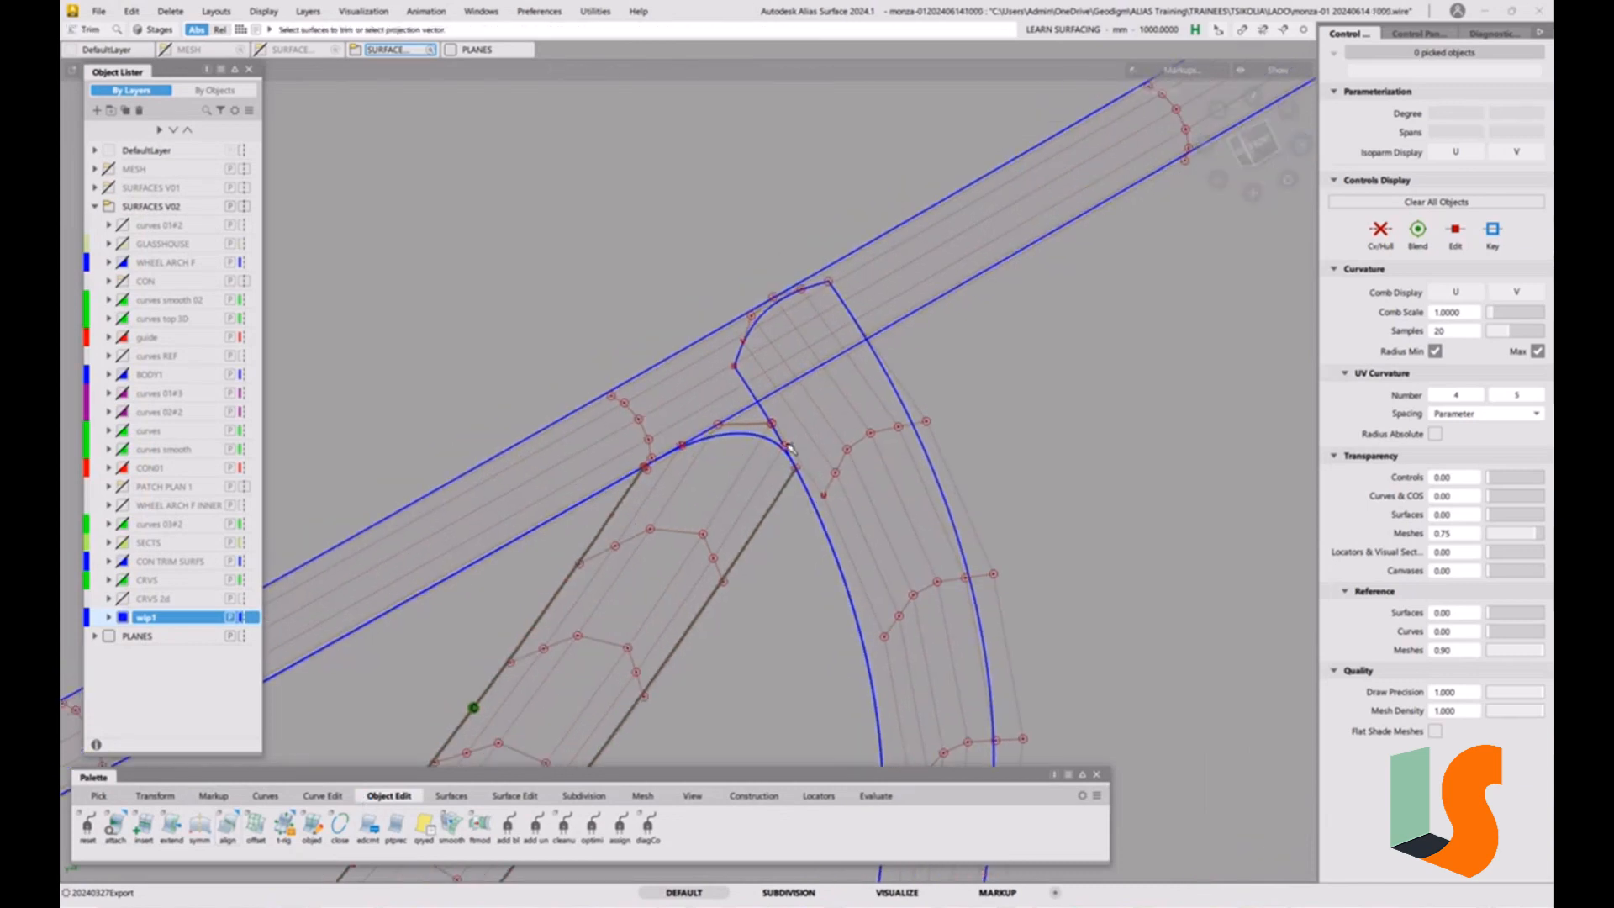
{"action": "middle_click_drag", "start_coordinate": [749, 432], "coordinate": [740, 405], "text": "alt+shift"}
{"action": "left_click_drag", "start_coordinate": [719, 405], "coordinate": [704, 359], "text": "alt+shift"}
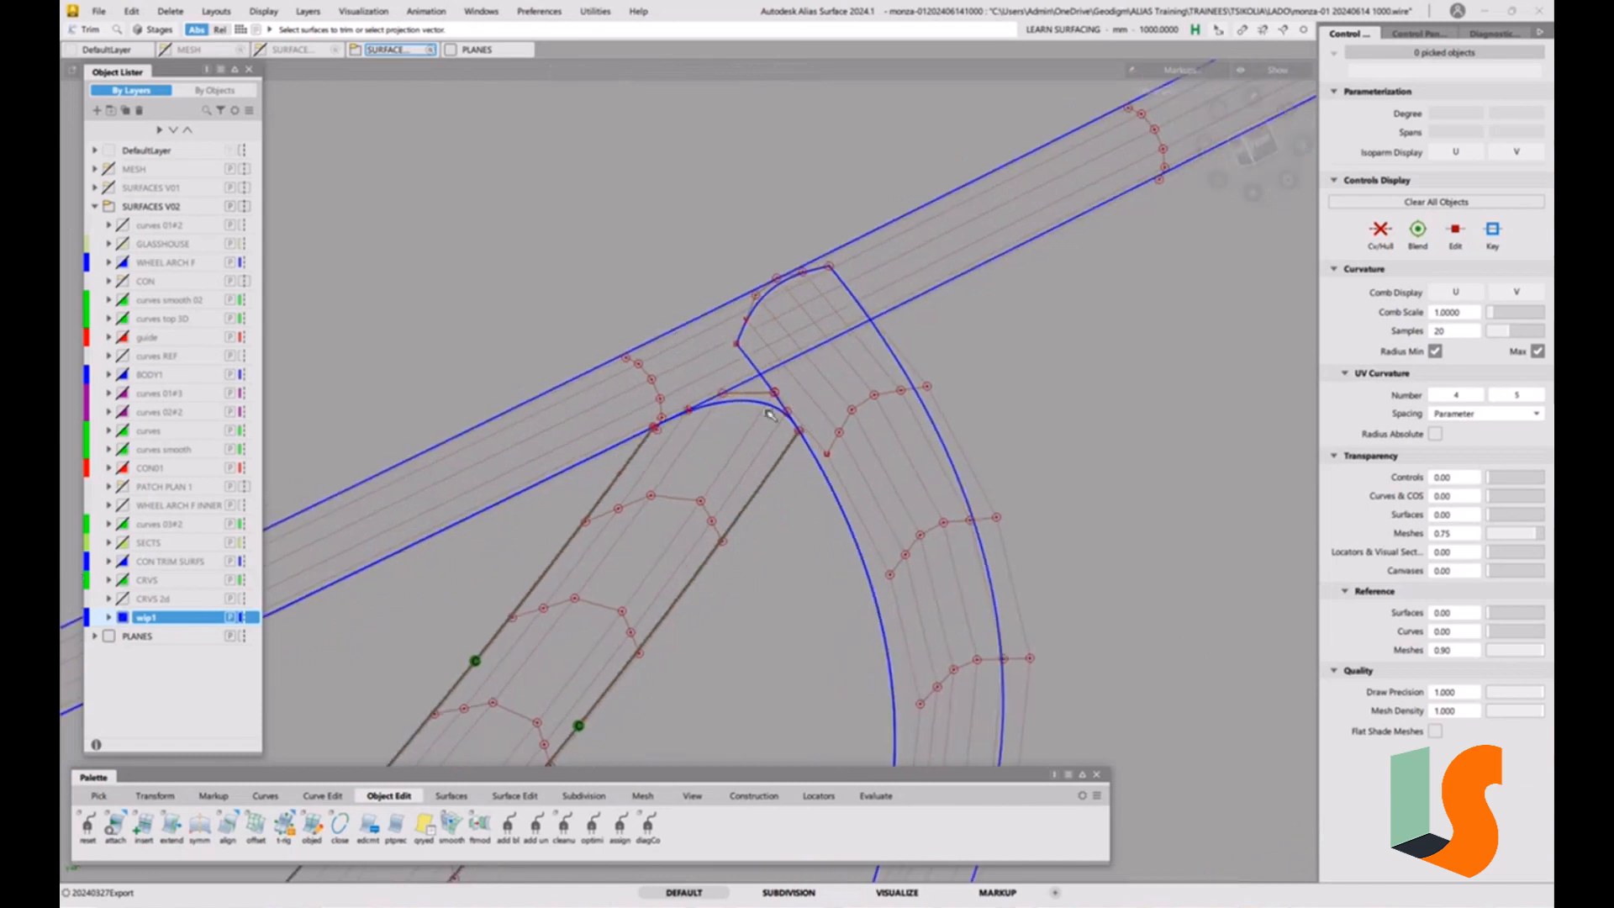
{"action": "left_click_drag", "start_coordinate": [766, 410], "coordinate": [776, 403], "text": "ctrl+shift"}
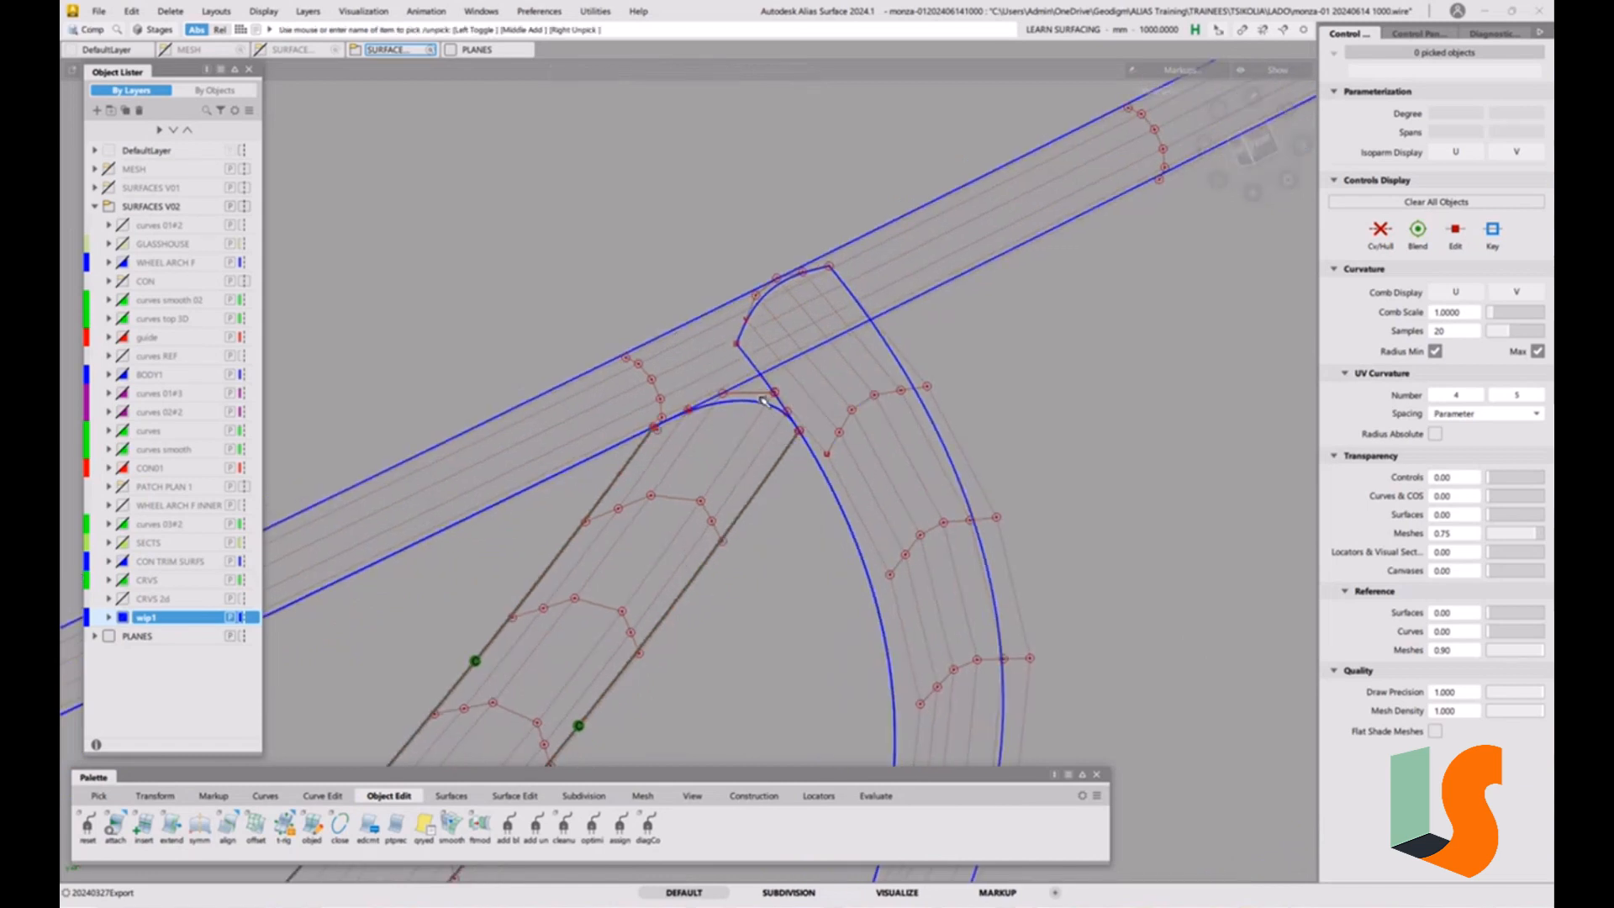
{"action": "left_click", "coordinate": [764, 402]}
{"action": "left_click_drag", "start_coordinate": [797, 493], "coordinate": [843, 413], "text": "ctrl+shift"}
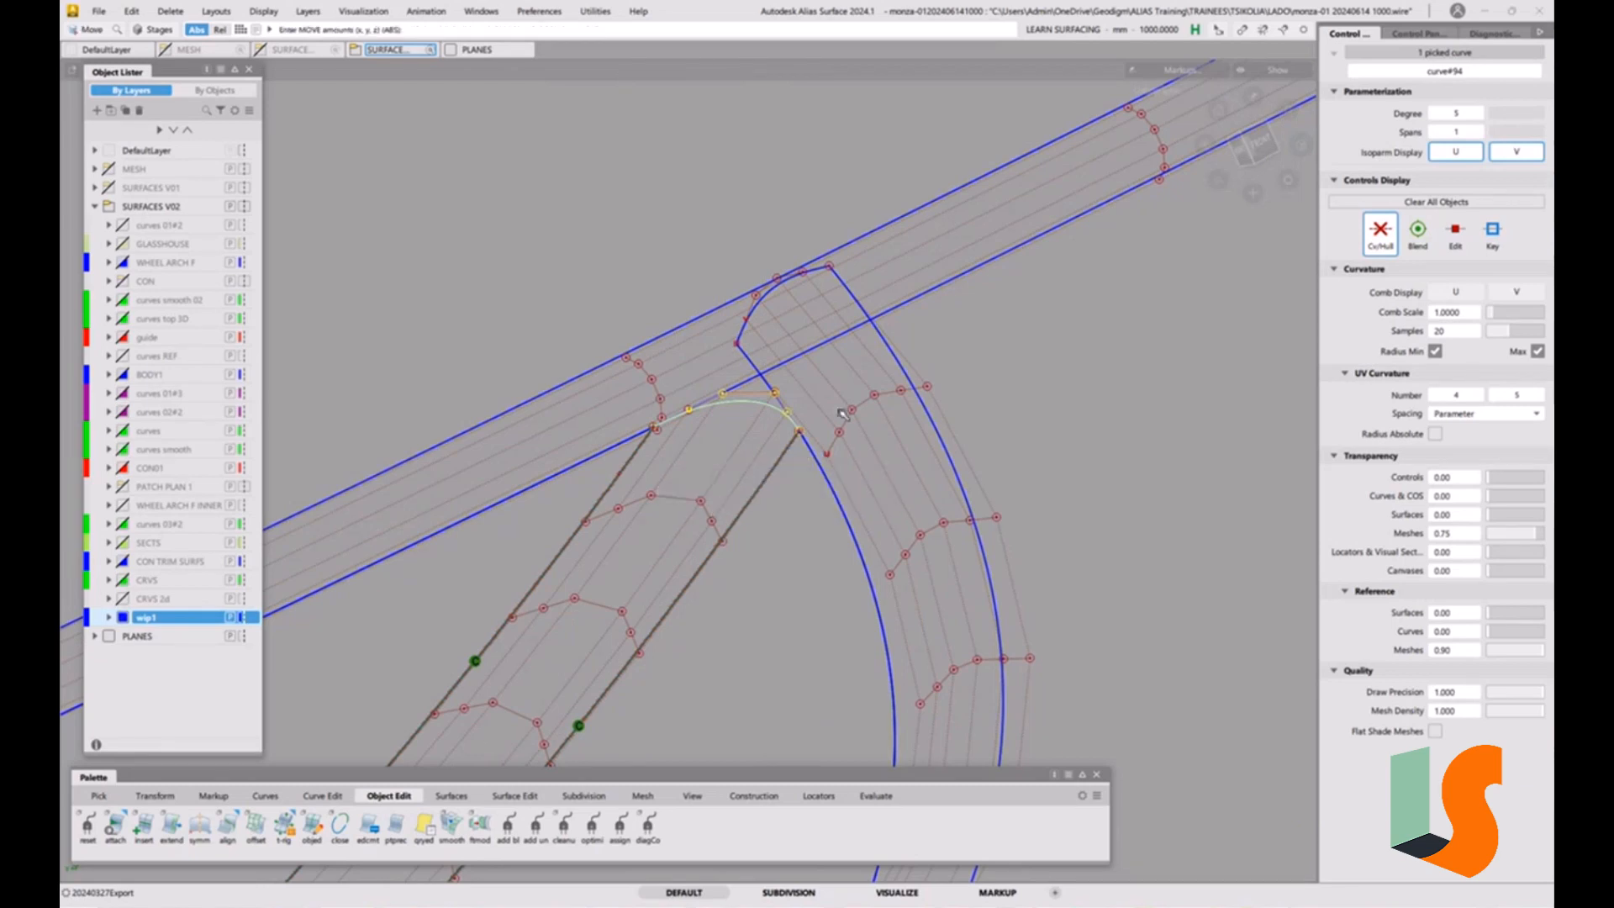
{"action": "middle_click_drag", "start_coordinate": [971, 398], "coordinate": [1124, 312], "text": "ctrl+shift"}
{"action": "key", "text": "ctrl+z"}
{"action": "key", "text": "ctrl+h"}
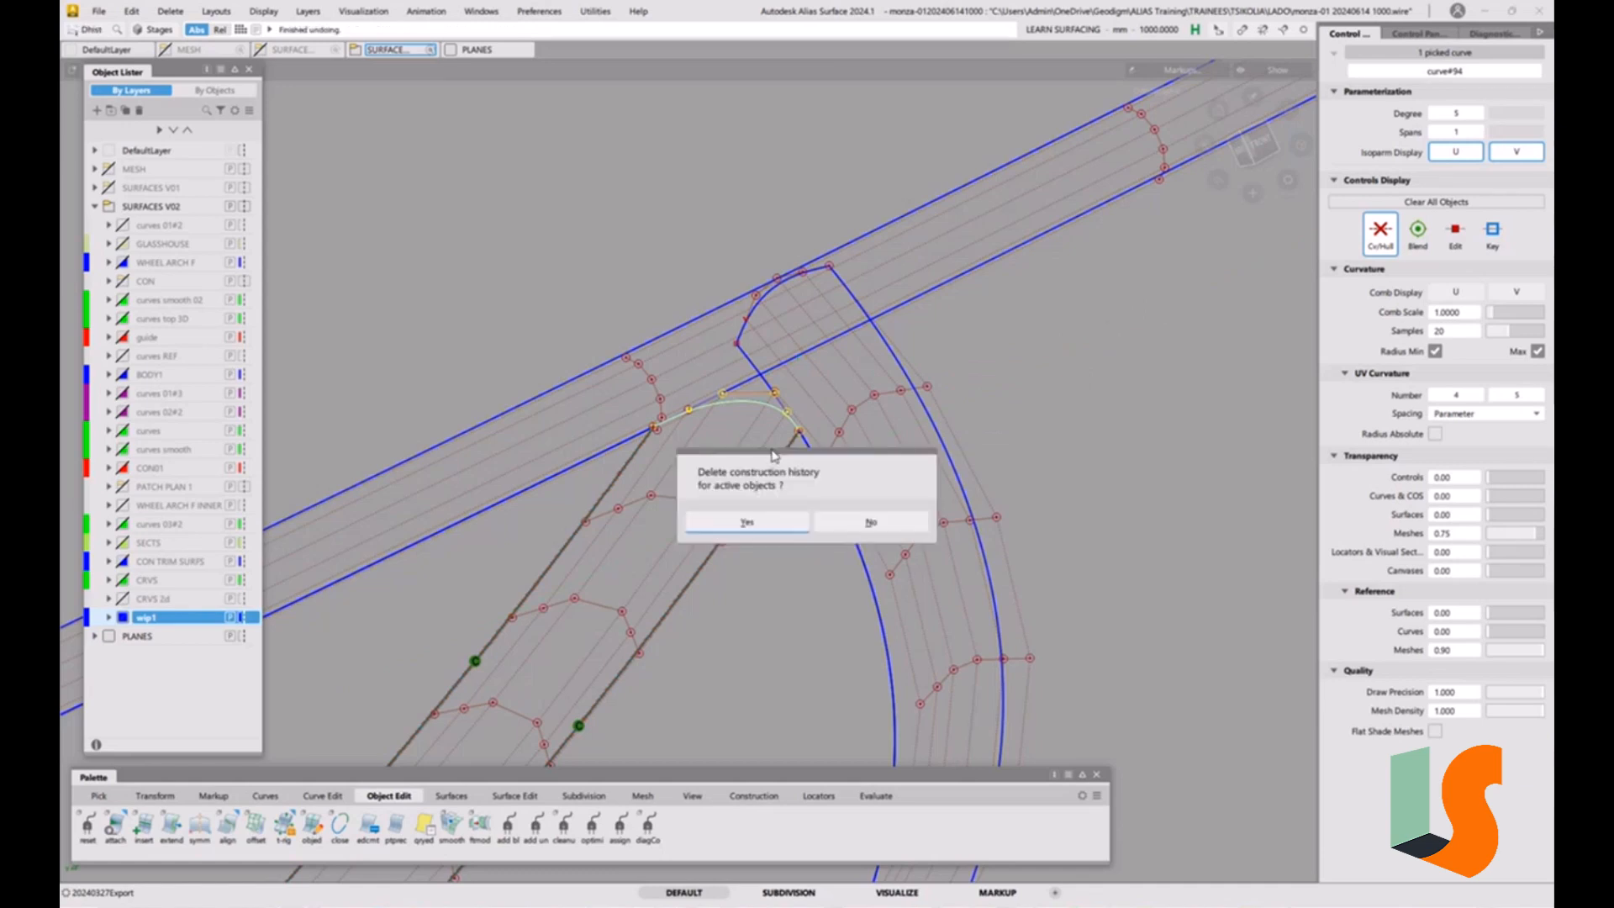
{"action": "left_click", "coordinate": [761, 523]}
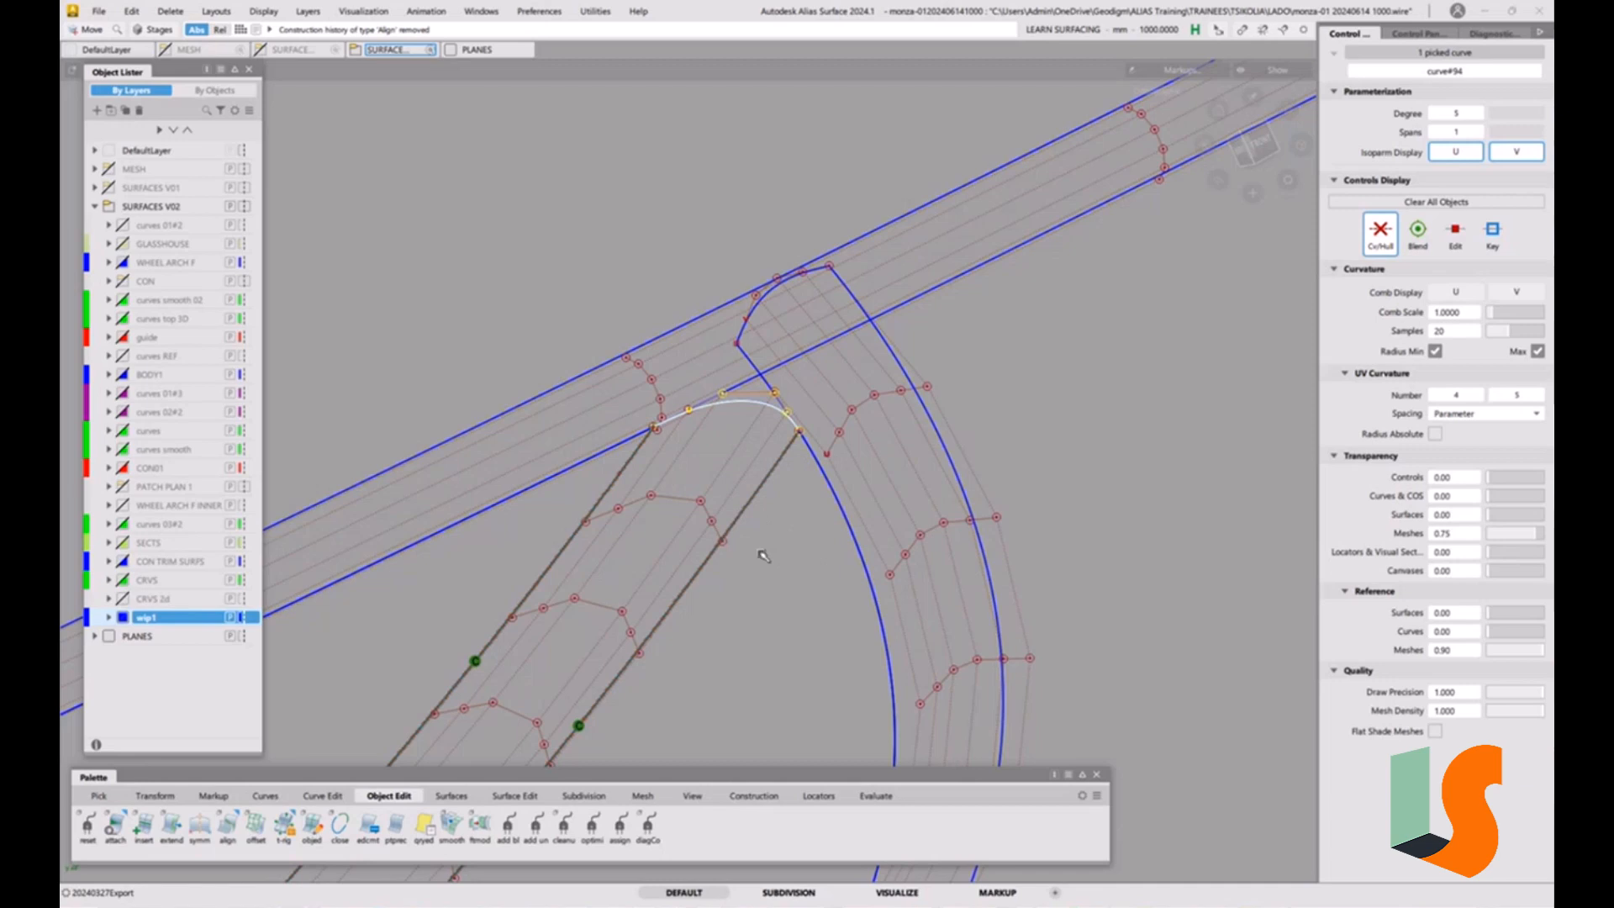
Move a copy of the corner curve to the outer corner, snapping its end onto the curved fillet's outer edge.
{"action": "left_click_drag", "start_coordinate": [760, 554], "coordinate": [1025, 432]}
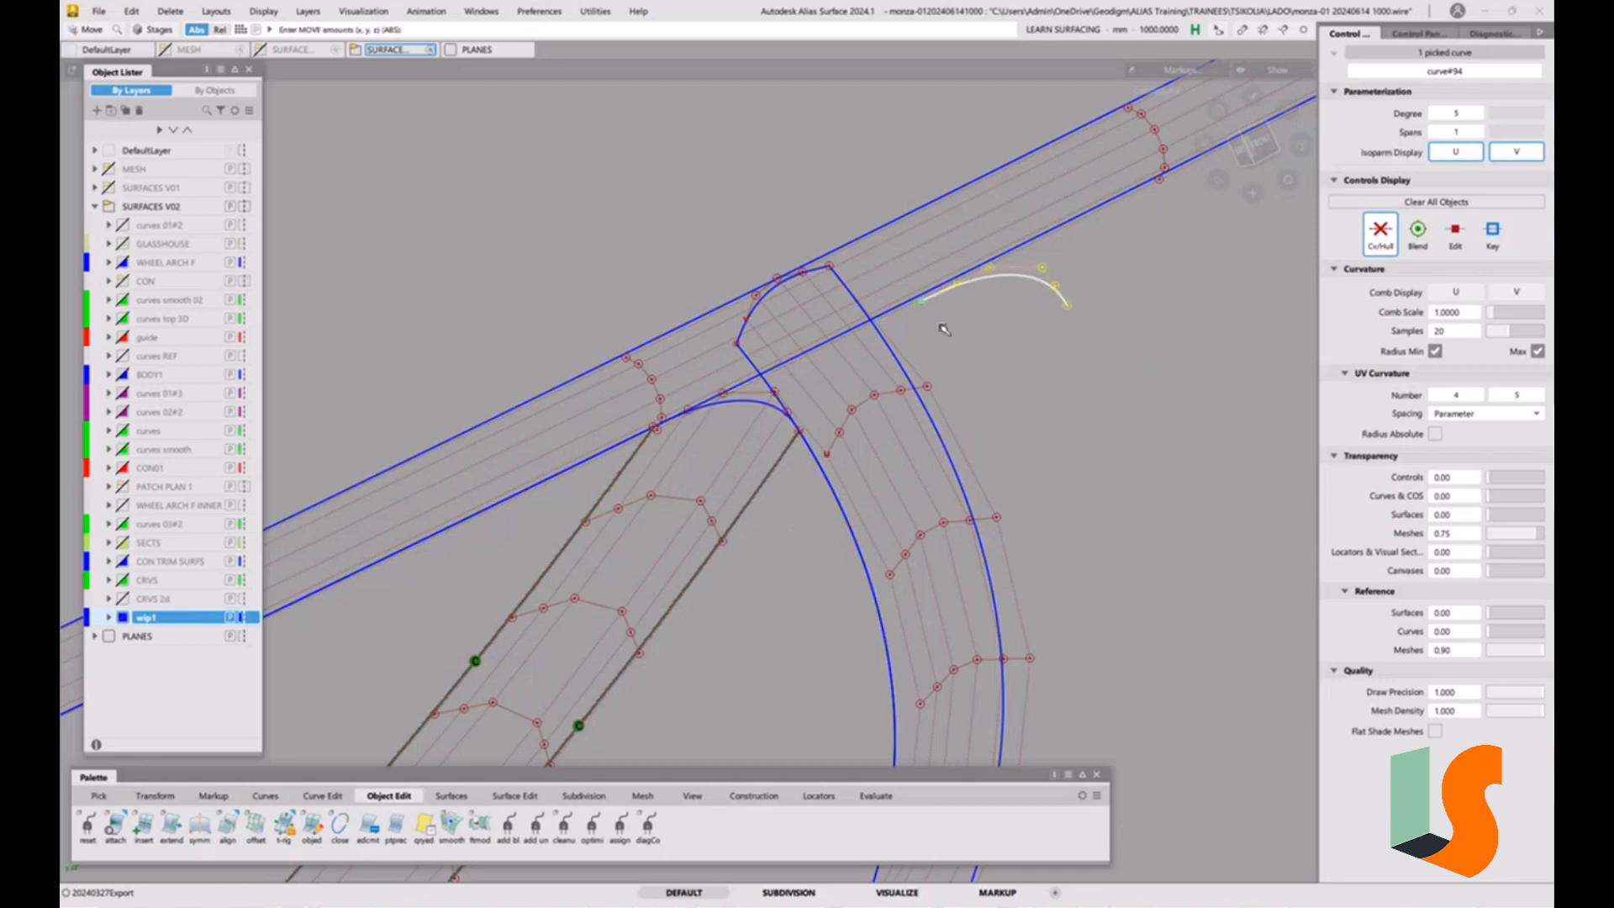
{"action": "left_click_drag", "start_coordinate": [1022, 359], "coordinate": [1048, 350], "text": "ctrl+shift"}
{"action": "left_click_drag", "start_coordinate": [955, 375], "coordinate": [871, 316], "text": "ctrl+shift"}
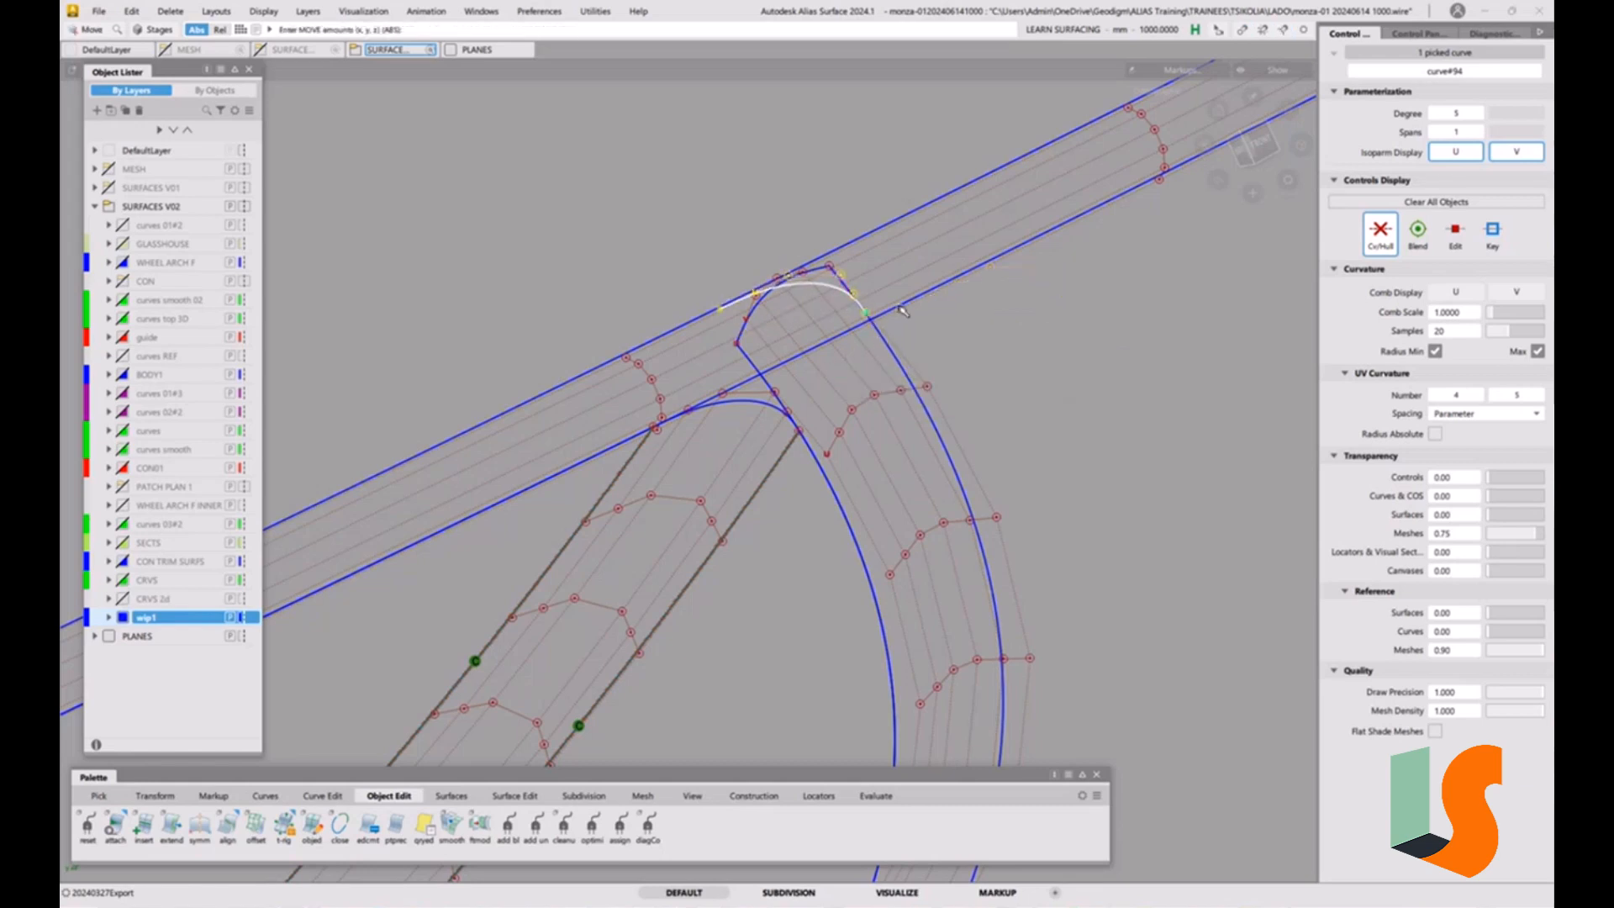
{"action": "left_click", "coordinate": [1260, 144]}
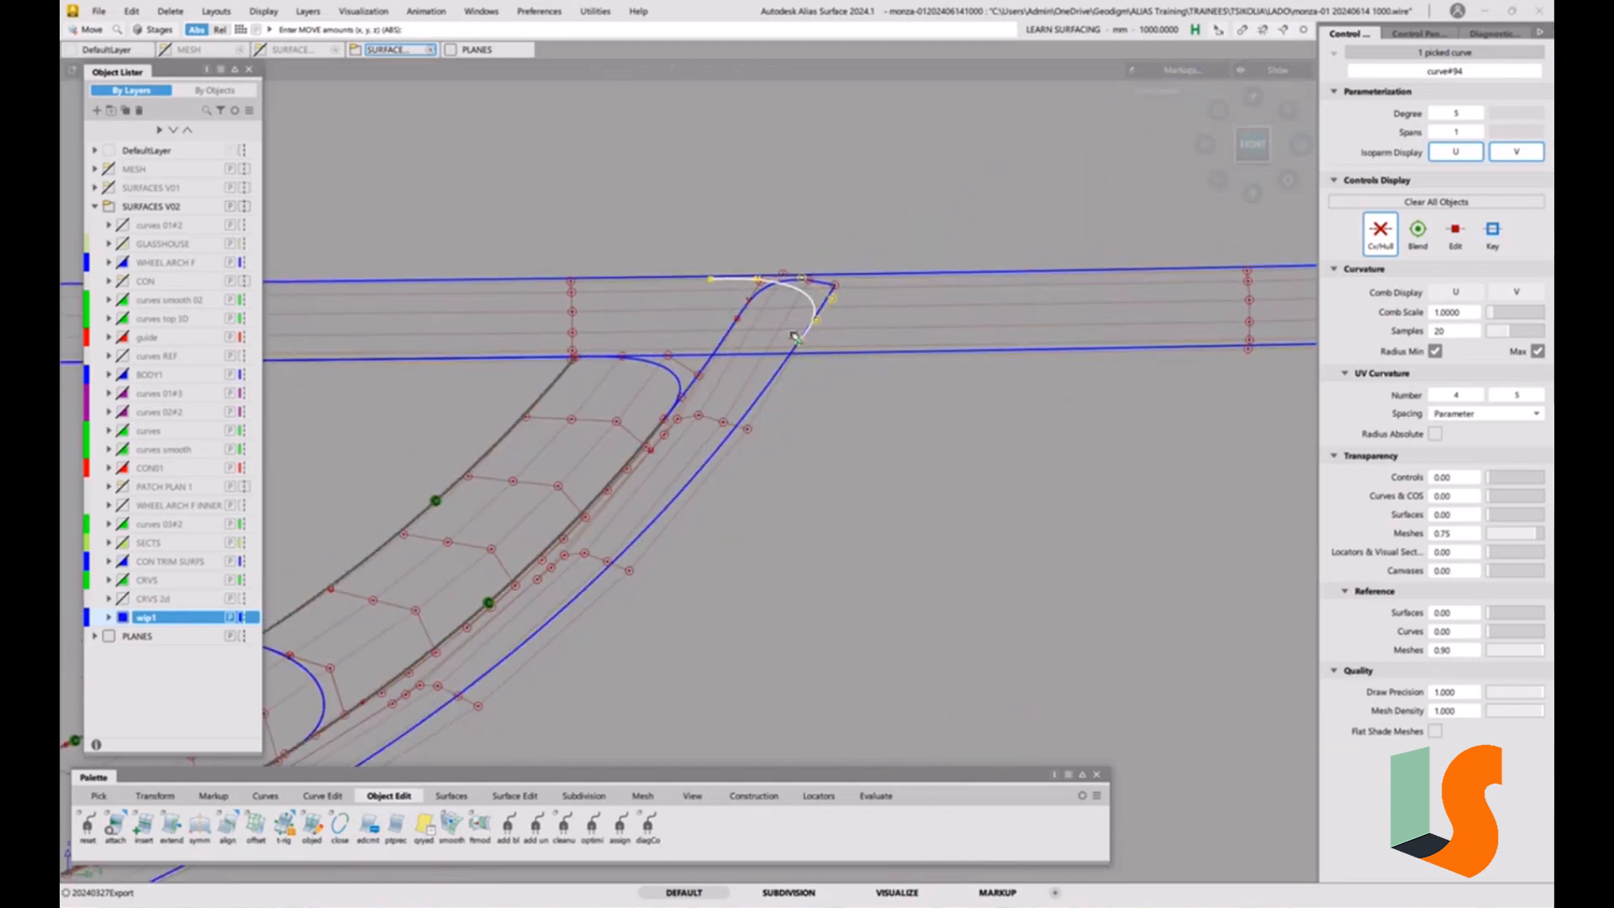
{"action": "left_click_drag", "start_coordinate": [772, 335], "coordinate": [727, 464], "text": "alt+shift"}
{"action": "middle_click_drag", "start_coordinate": [728, 464], "coordinate": [735, 540], "text": "alt+shift"}
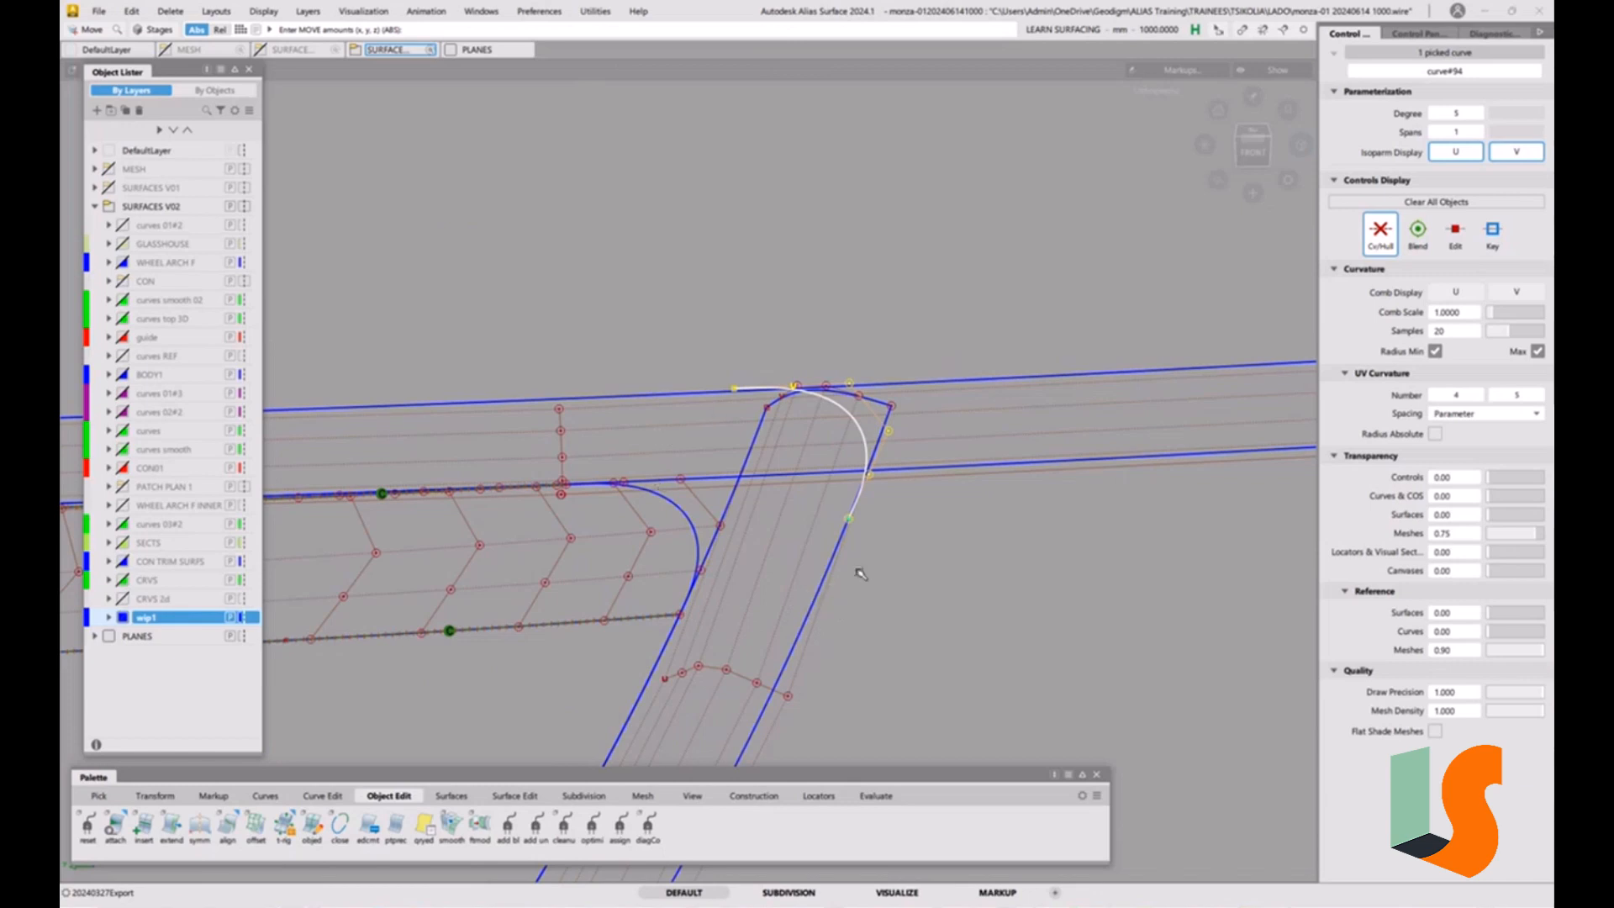
{"action": "right_click_drag", "start_coordinate": [890, 562], "coordinate": [889, 533], "text": "ctrl+shift"}
{"action": "left_click_drag", "start_coordinate": [893, 538], "coordinate": [621, 508], "text": "alt+shift"}
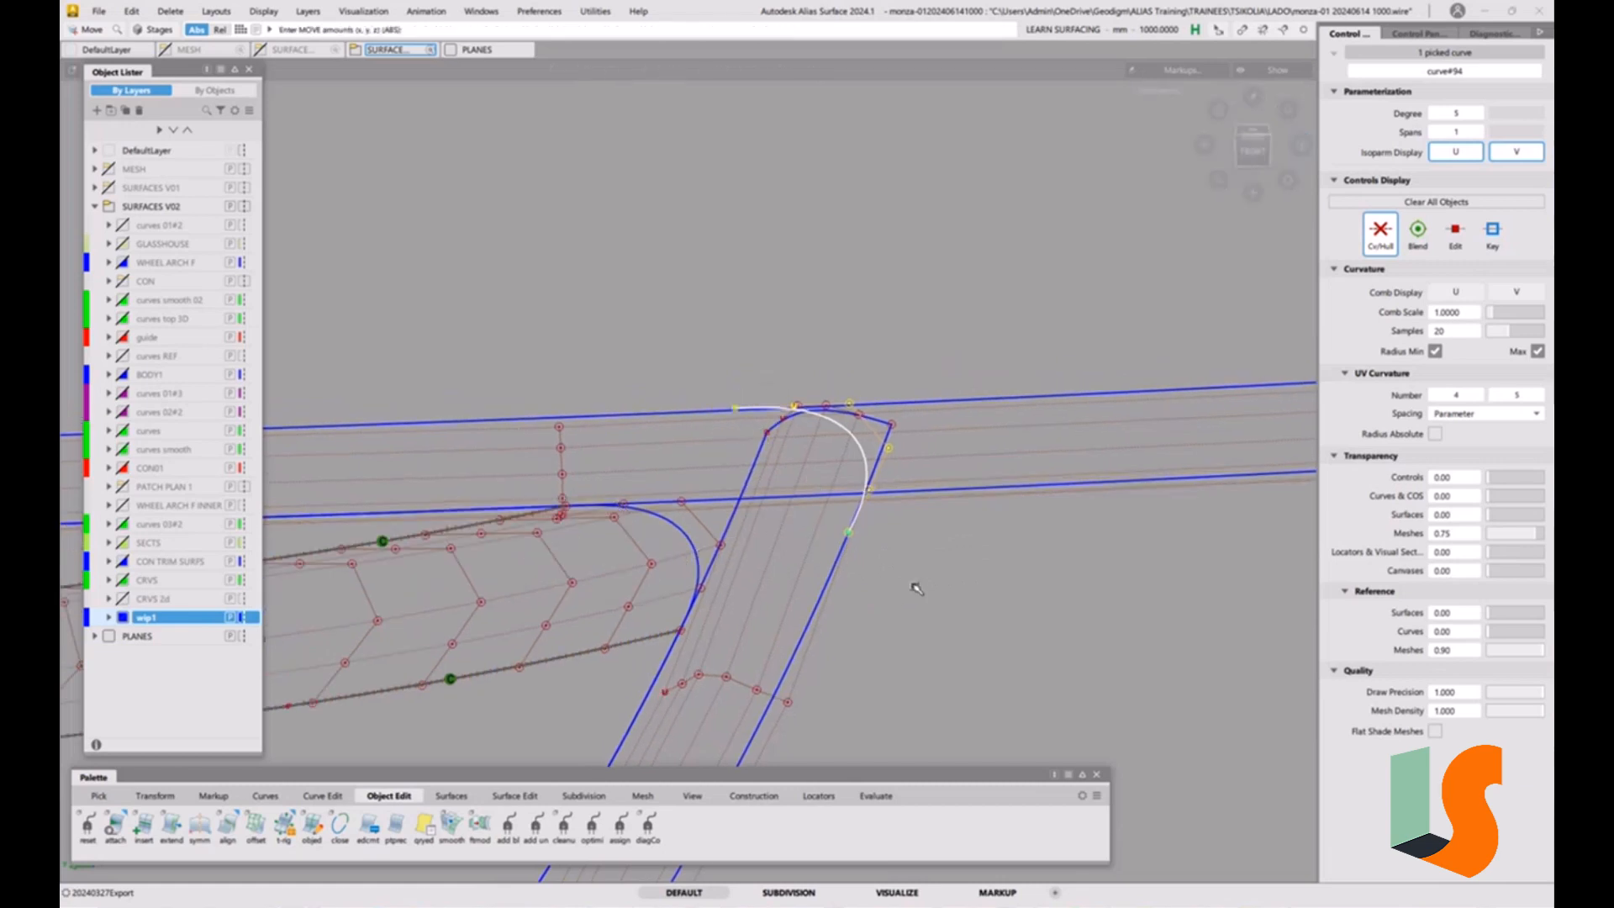
{"action": "right_click_drag", "start_coordinate": [916, 588], "coordinate": [662, 586], "text": "ctrl+shift"}
{"action": "left_click_drag", "start_coordinate": [838, 562], "coordinate": [817, 623]}
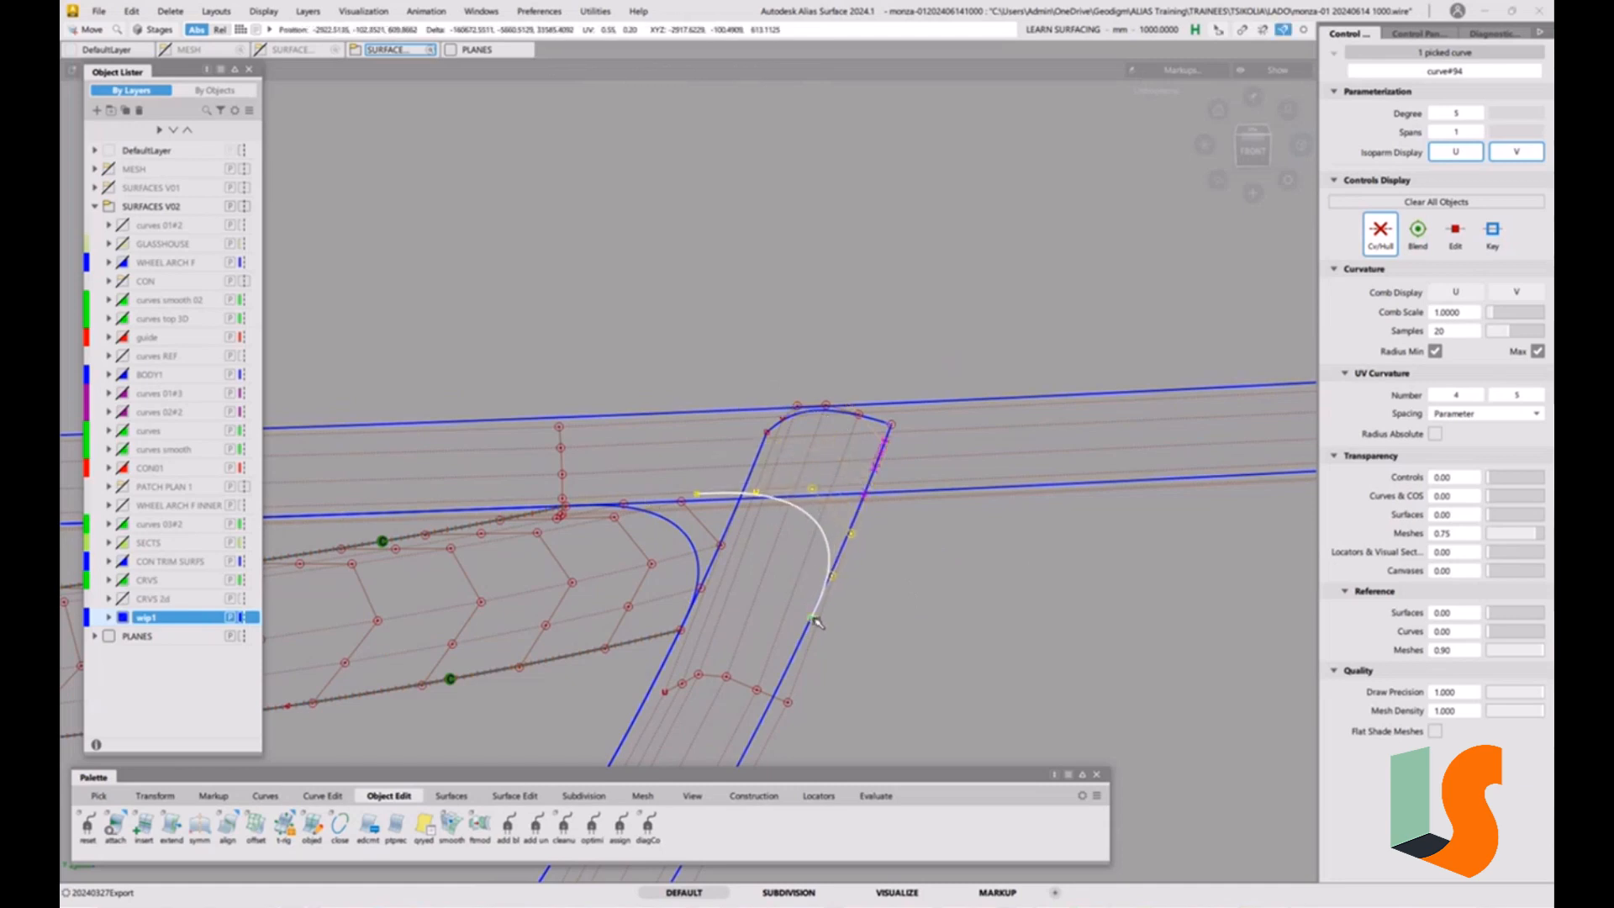
Scale the copied curve up freehand about its end on the curved fillet's outer edge.
{"action": "right_click_drag", "start_coordinate": [944, 604], "coordinate": [1004, 606], "text": "ctrl+shift"}
{"action": "mouse_move", "coordinate": [908, 654]}
{"action": "left_mouse_down"}
{"action": "mouse_move", "coordinate": [924, 629]}
{"action": "mouse_move", "coordinate": [908, 641]}
{"action": "left_mouse_up"}
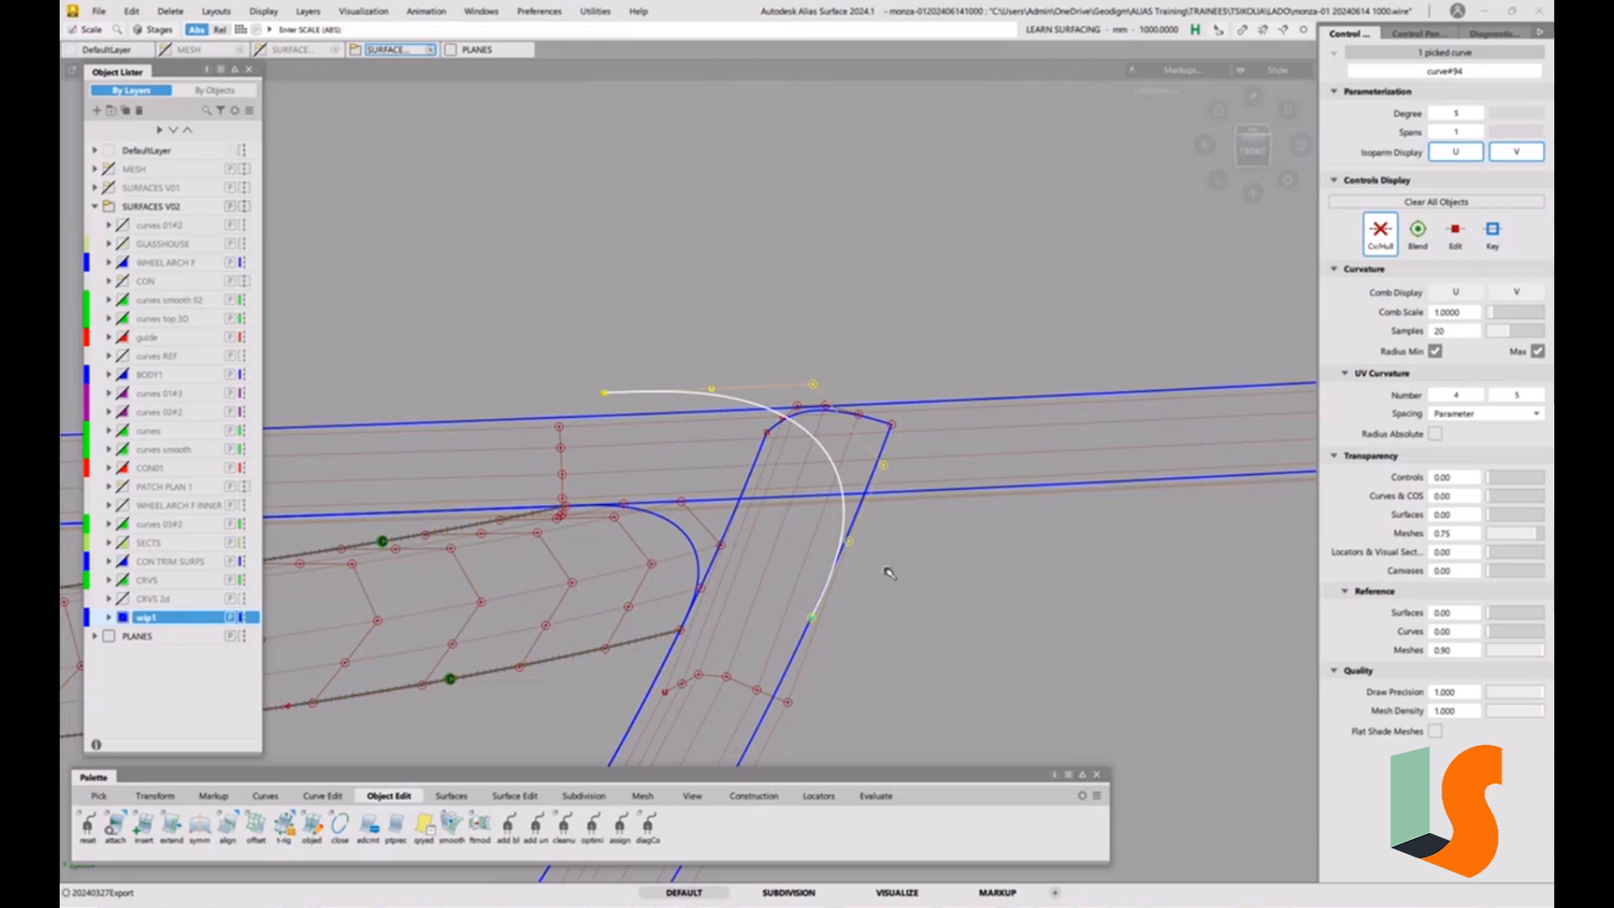
{"action": "right_click_drag", "start_coordinate": [887, 570], "coordinate": [875, 511], "text": "ctrl+shift"}
{"action": "mouse_move", "coordinate": [909, 538]}
{"action": "left_mouse_down", "text": "alt+shift"}
{"action": "mouse_move", "coordinate": [845, 514]}
{"action": "mouse_move", "coordinate": [886, 553]}
{"action": "left_mouse_up", "text": "alt+shift"}
{"action": "right_click", "coordinate": [918, 614], "text": "ctrl+shift"}
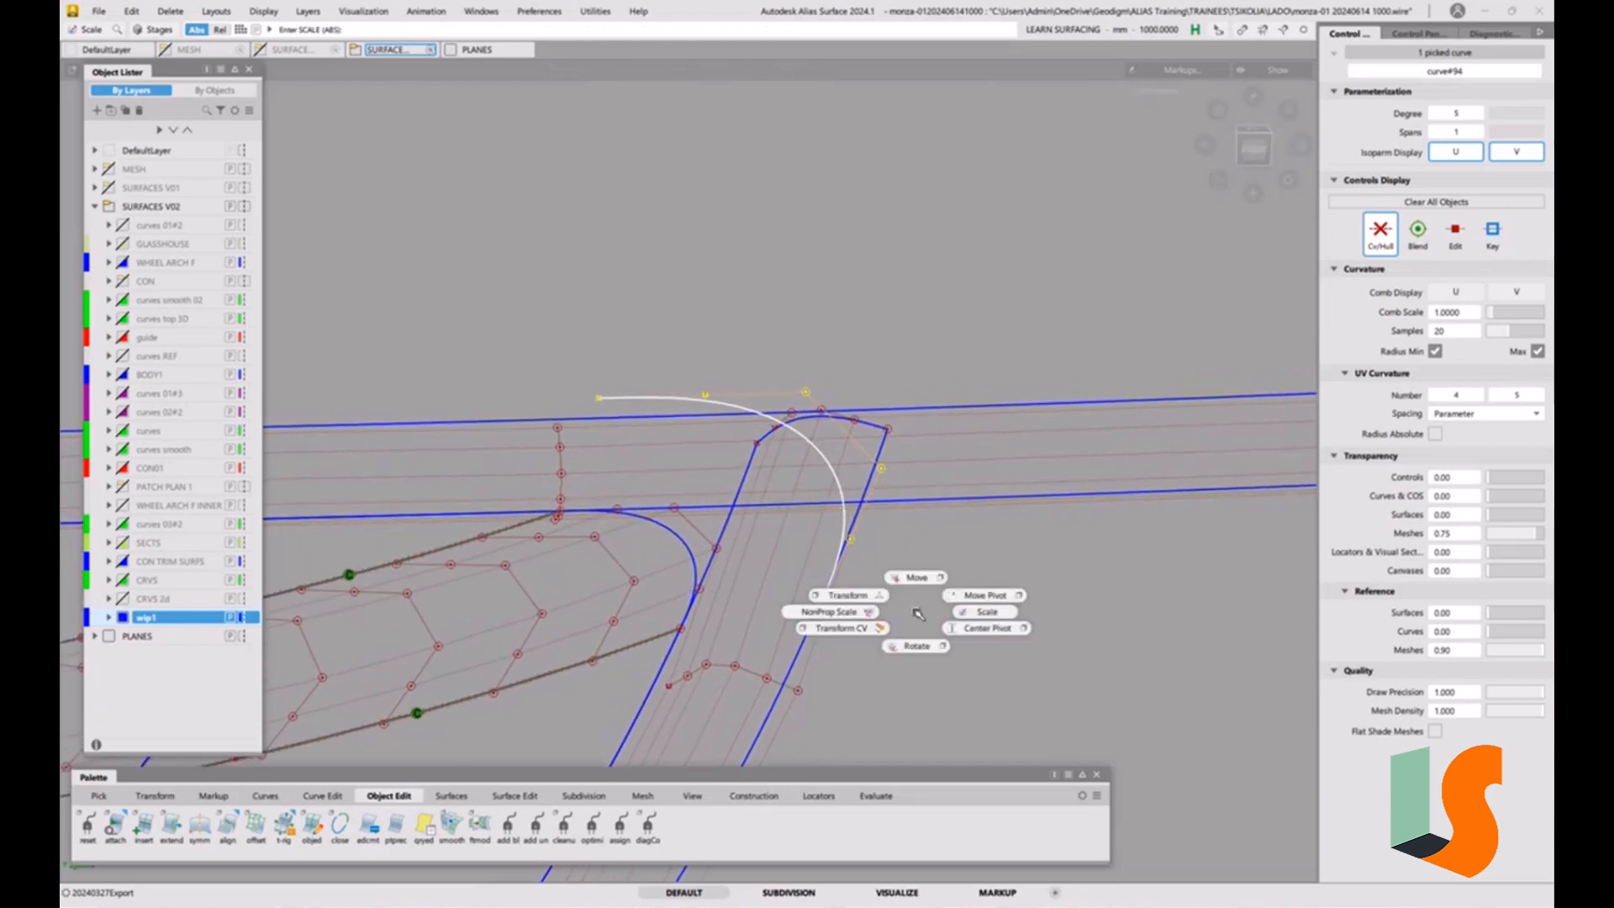
{"action": "right_click_drag", "start_coordinate": [945, 609], "coordinate": [947, 611], "text": "ctrl+shift"}
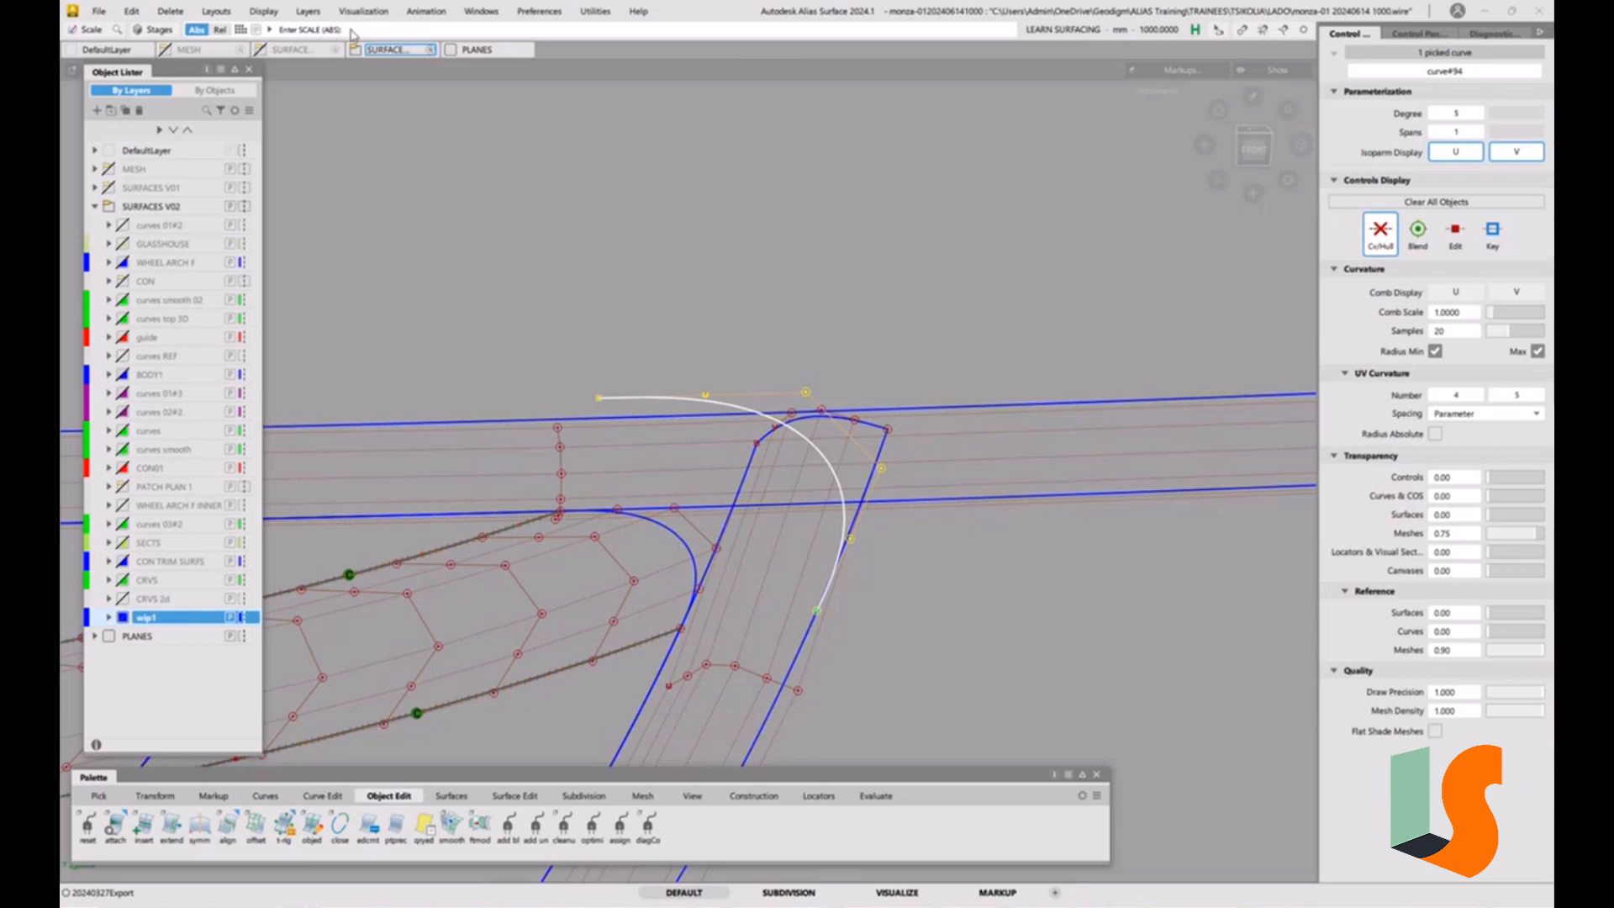
Reset the copied curve's scale numerically and enlarge it with an absolute scale value about the same end.
{"action": "left_click", "coordinate": [348, 31]}
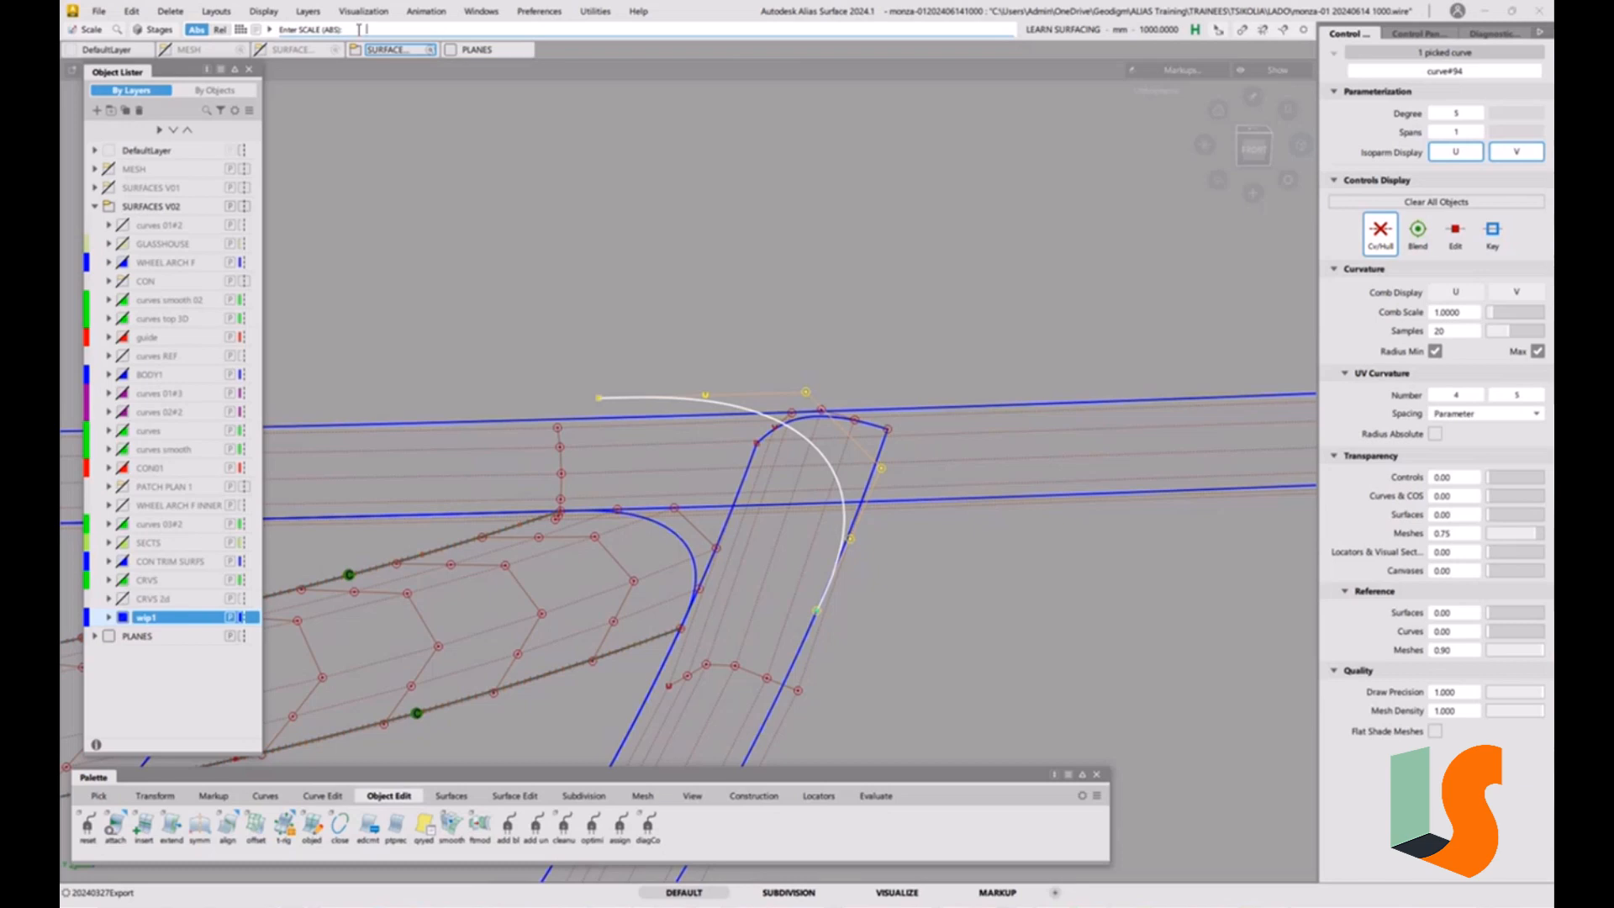
{"action": "key", "text": "Return"}
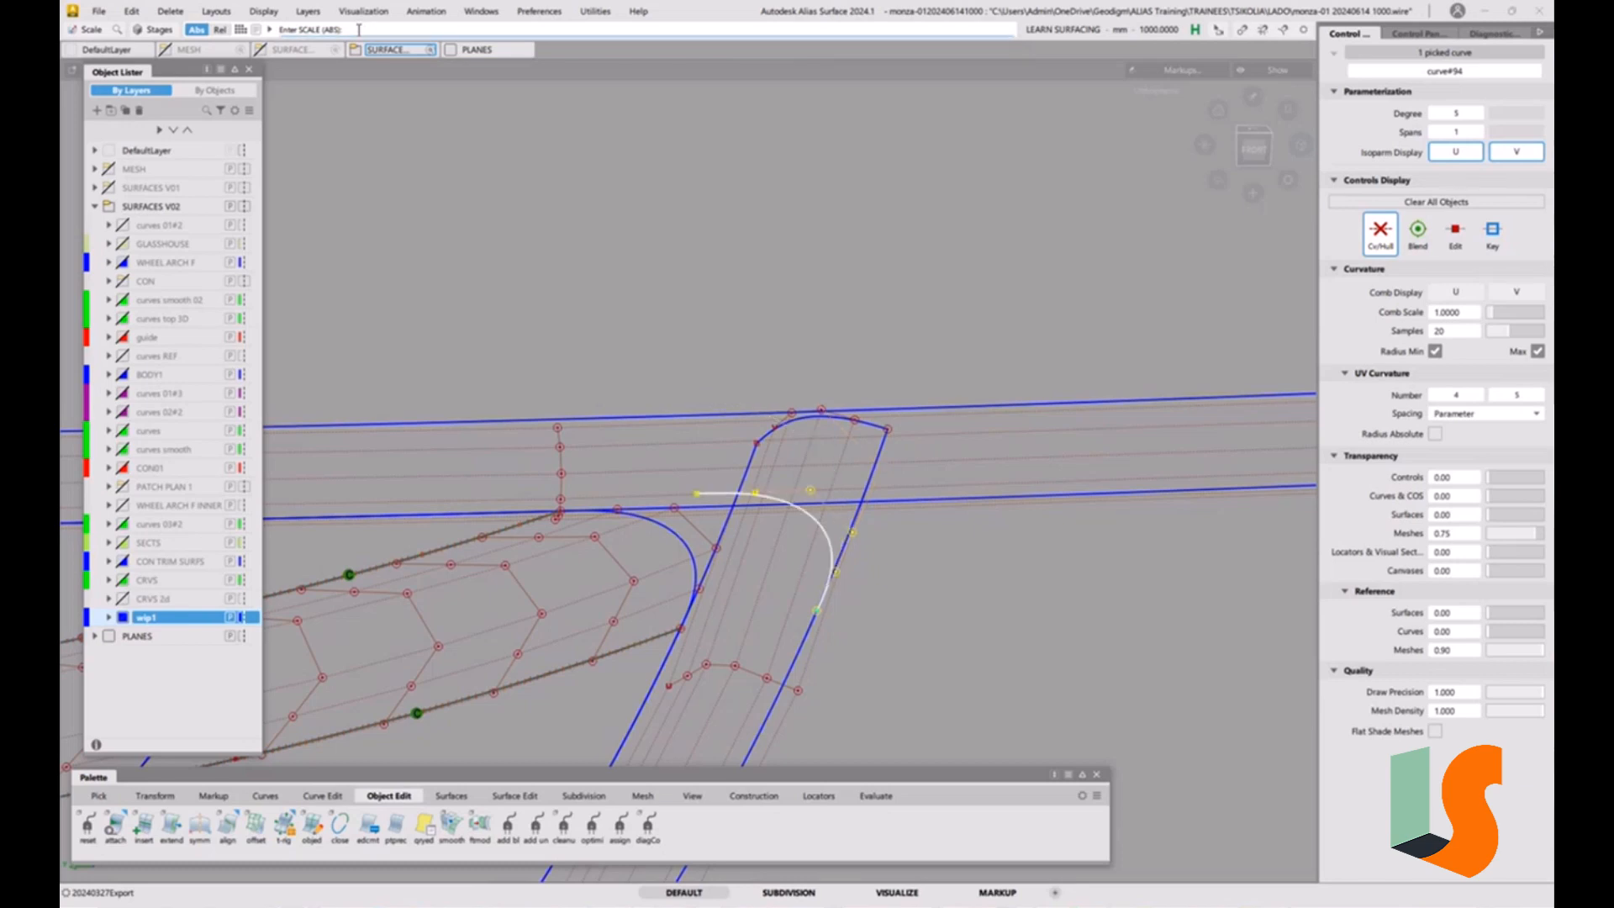
{"action": "key", "text": "Return"}
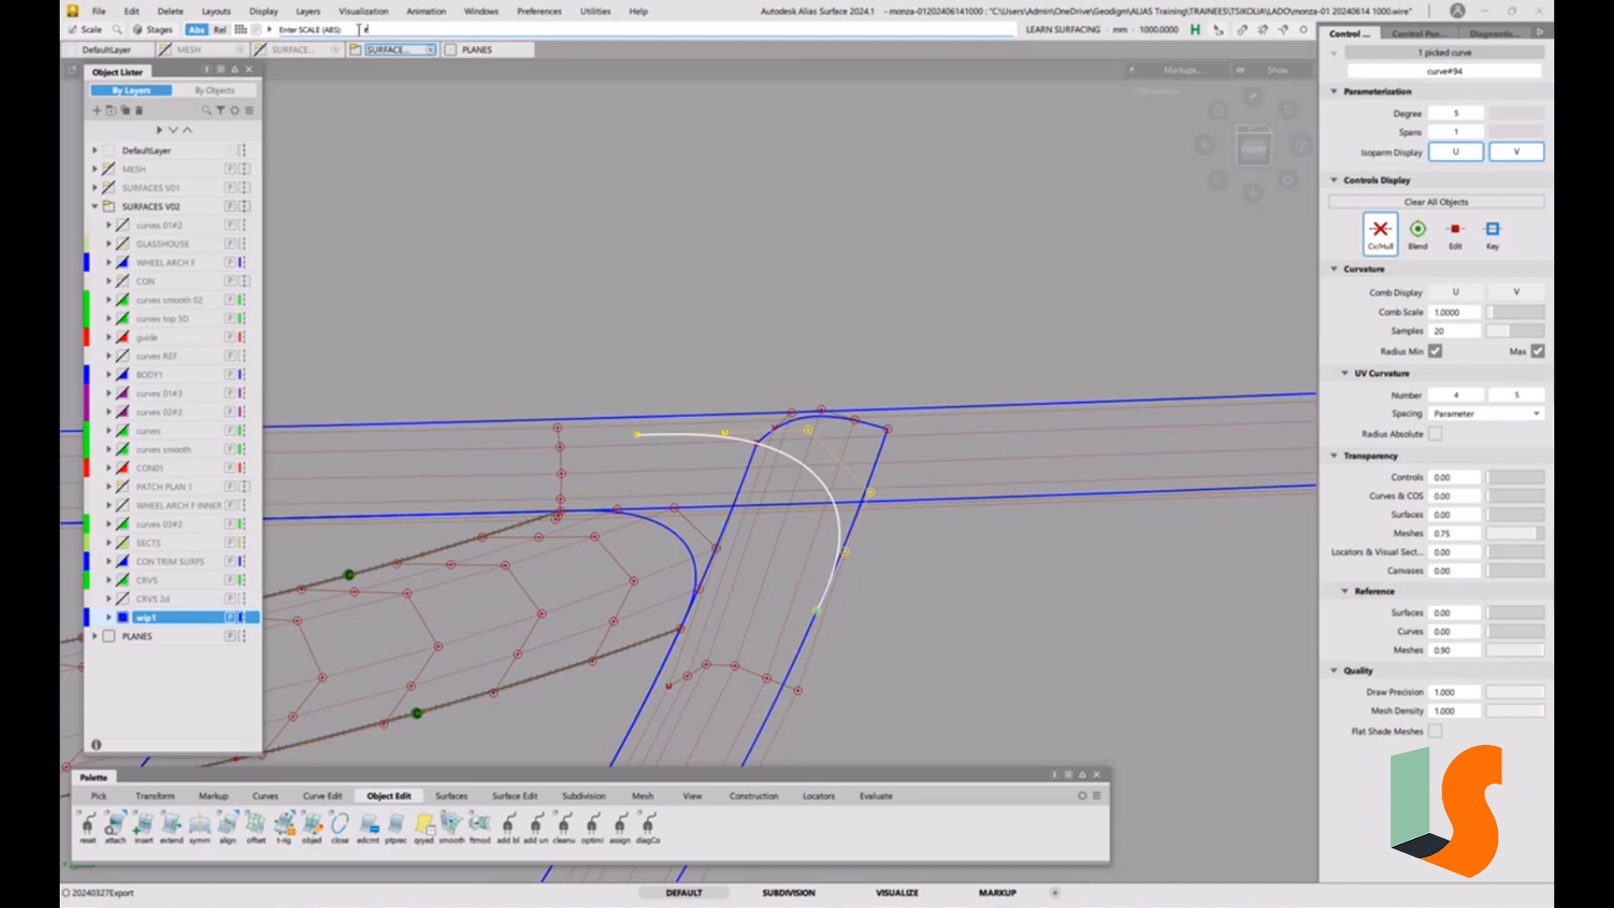
Switch to relative entry, scale the copied curve by 1.1 and unpick it.
{"action": "key", "text": "Return"}
{"action": "key", "text": "Return"}
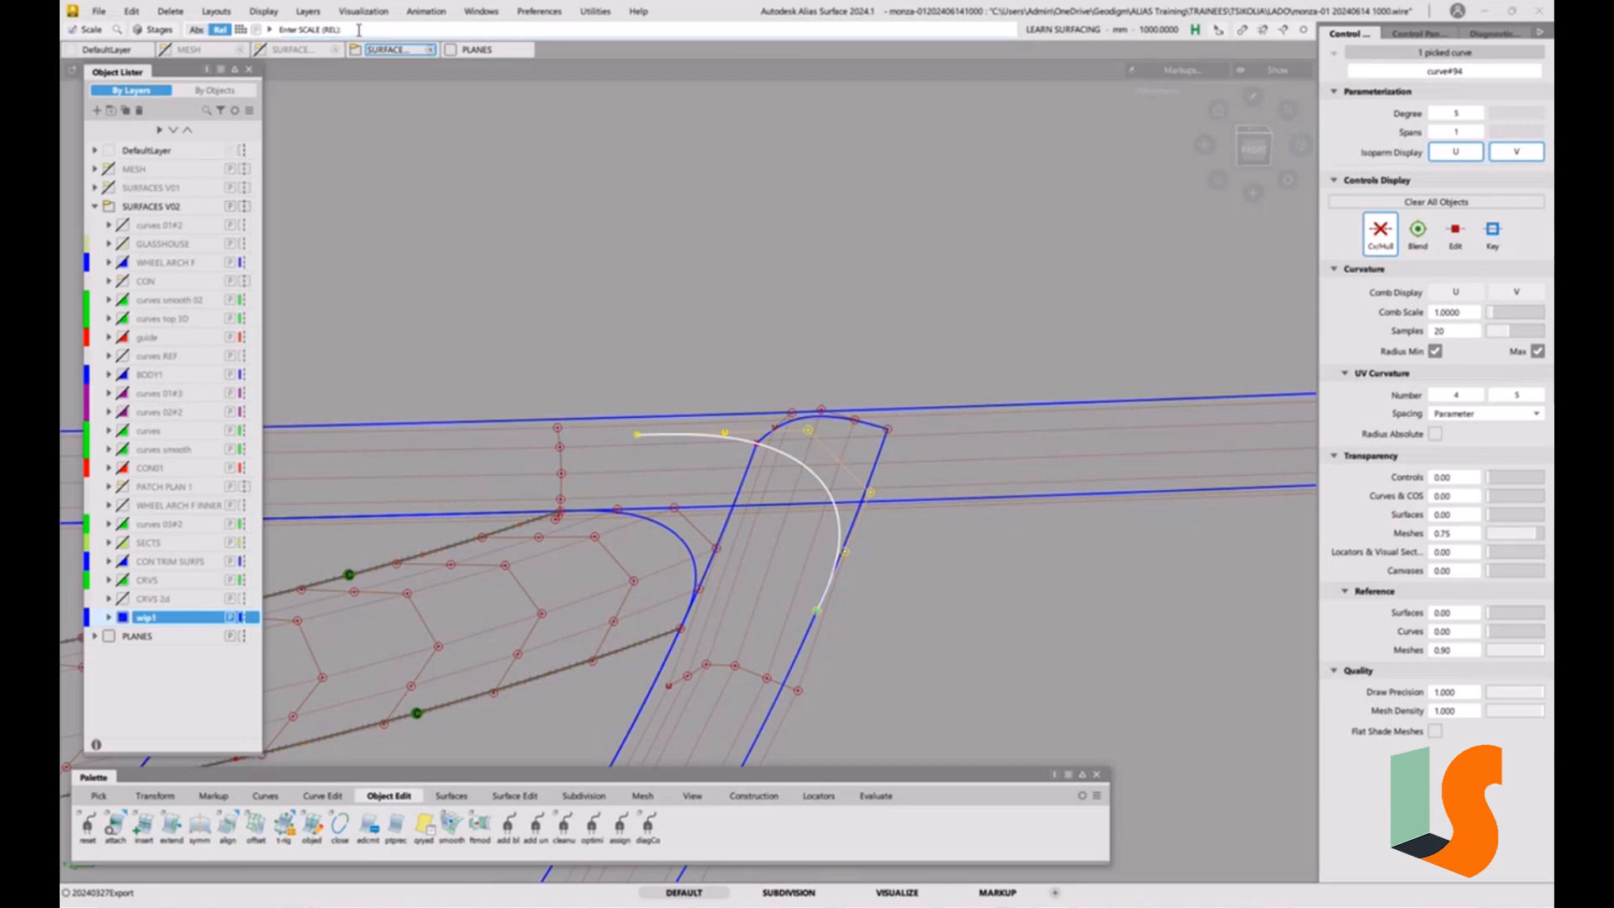
{"action": "type", "text": "1.1"}
{"action": "key", "text": "Return"}
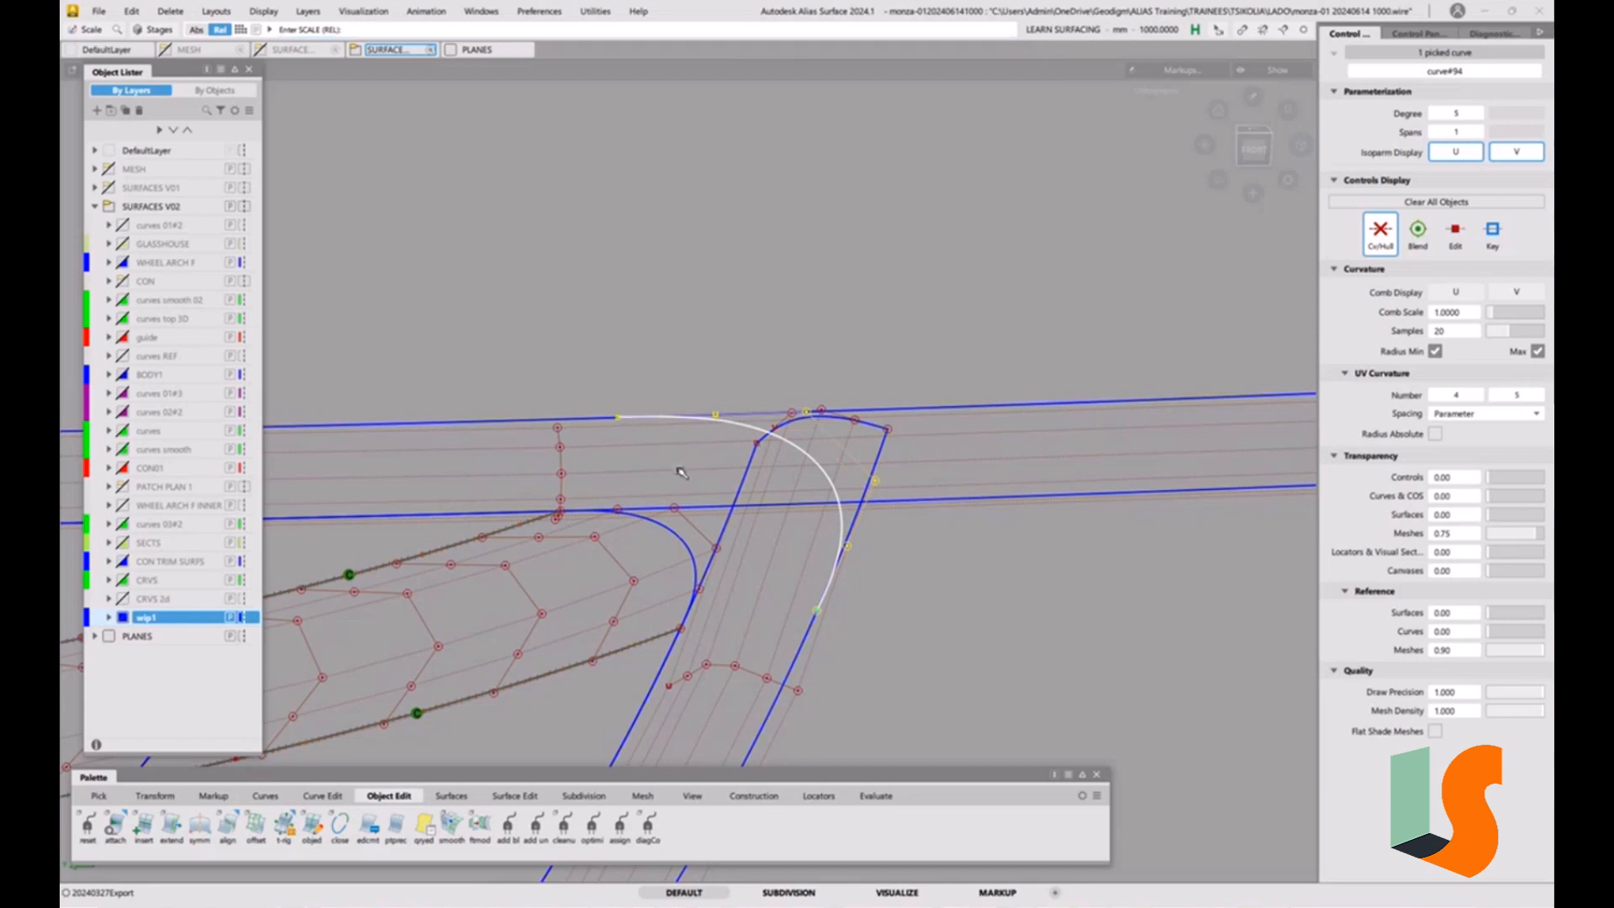
{"action": "left_click_drag", "start_coordinate": [699, 508], "coordinate": [708, 458], "text": "ctrl+shift"}
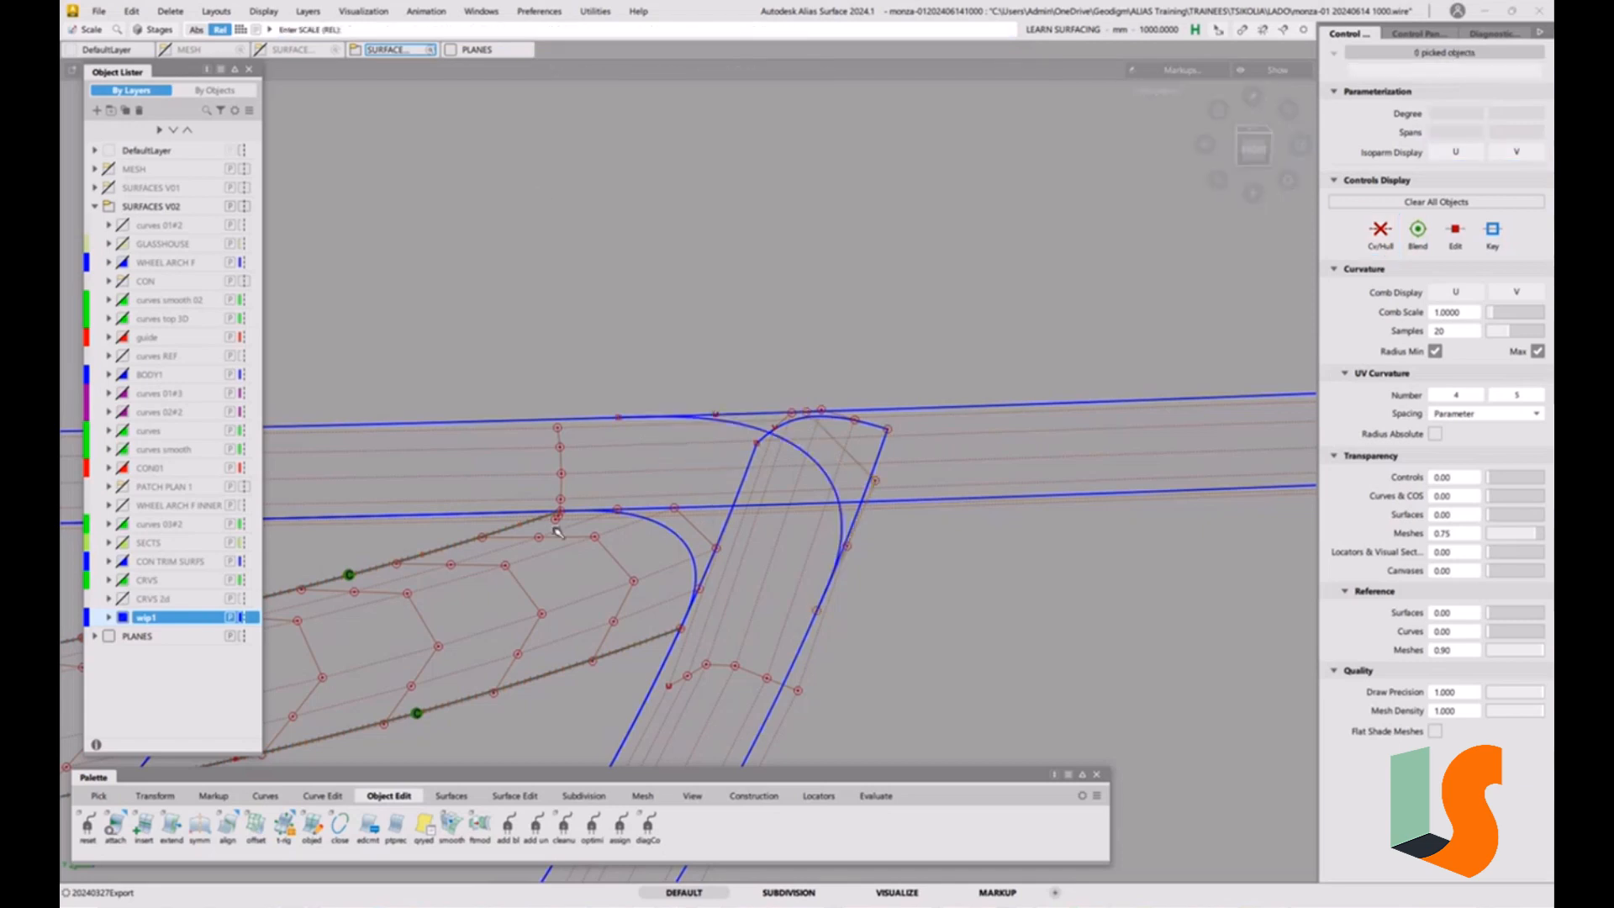
Align the copied curve's free end to the long strip's outer edge with G2 continuity and Blending and Explicit Control enabled.
{"action": "double_click", "coordinate": [228, 823]}
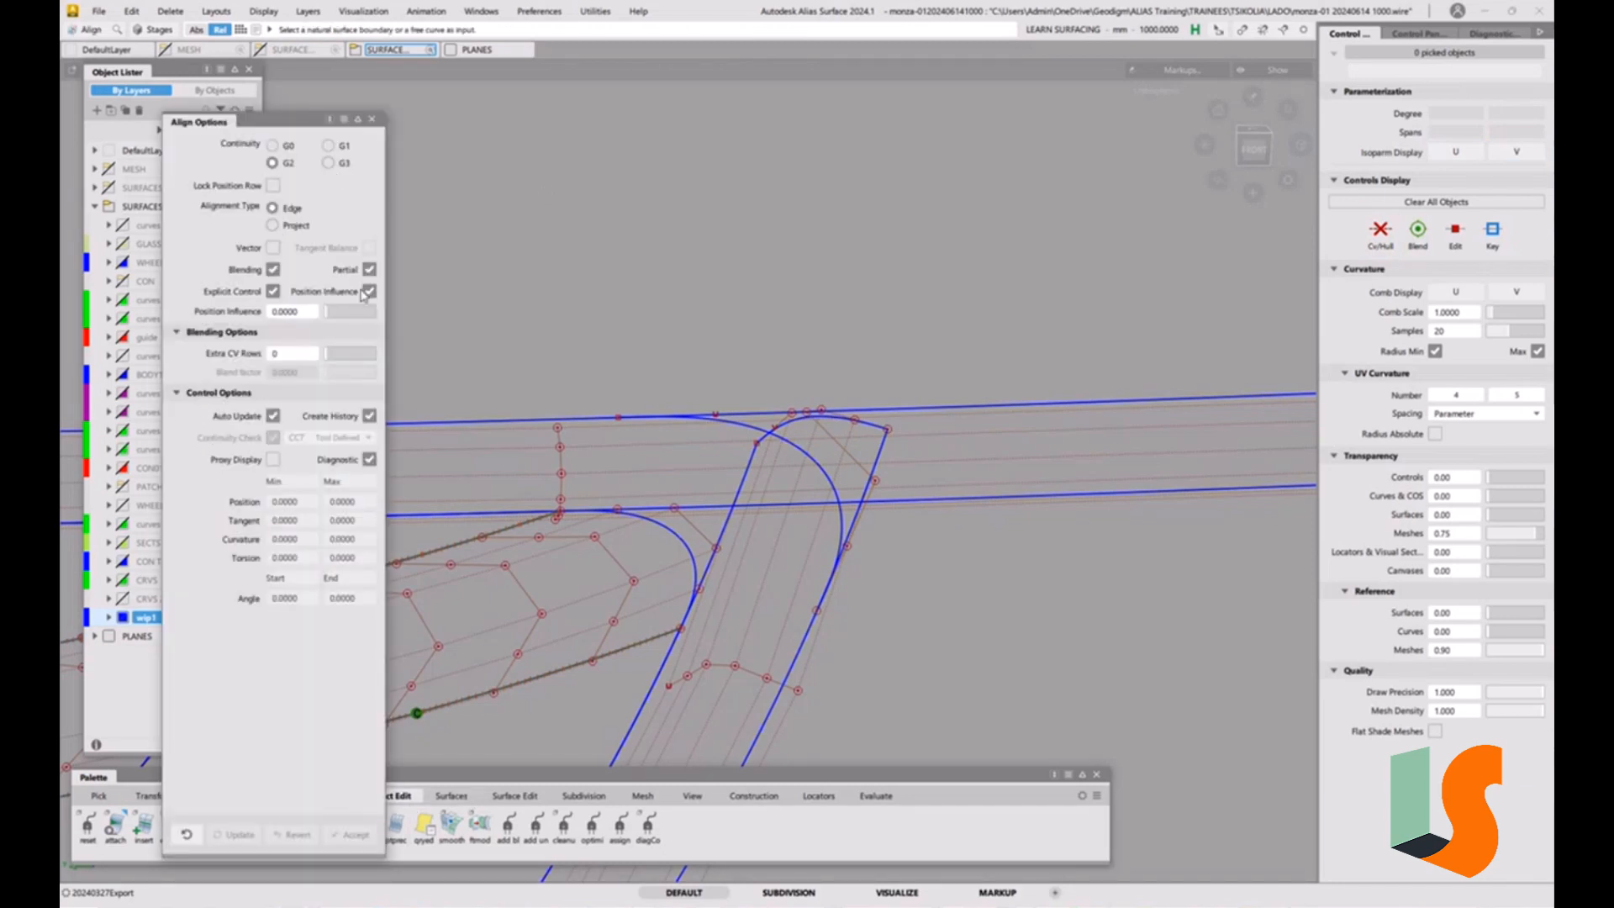
{"action": "left_click", "coordinate": [677, 429]}
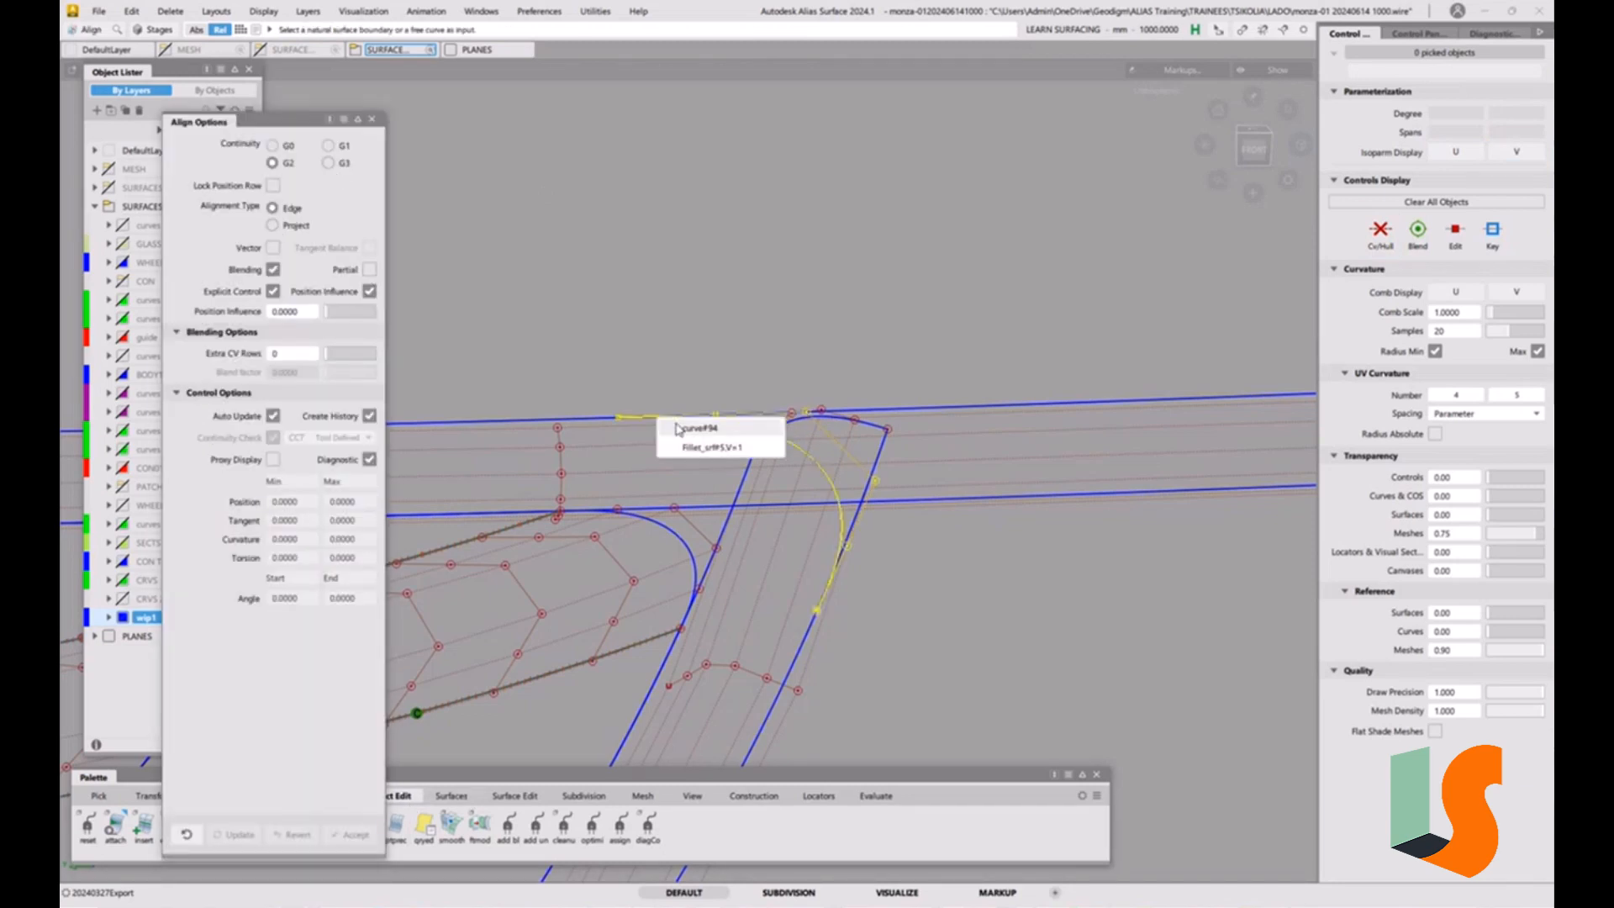
{"action": "left_click", "coordinate": [699, 428]}
{"action": "left_click", "coordinate": [600, 422]}
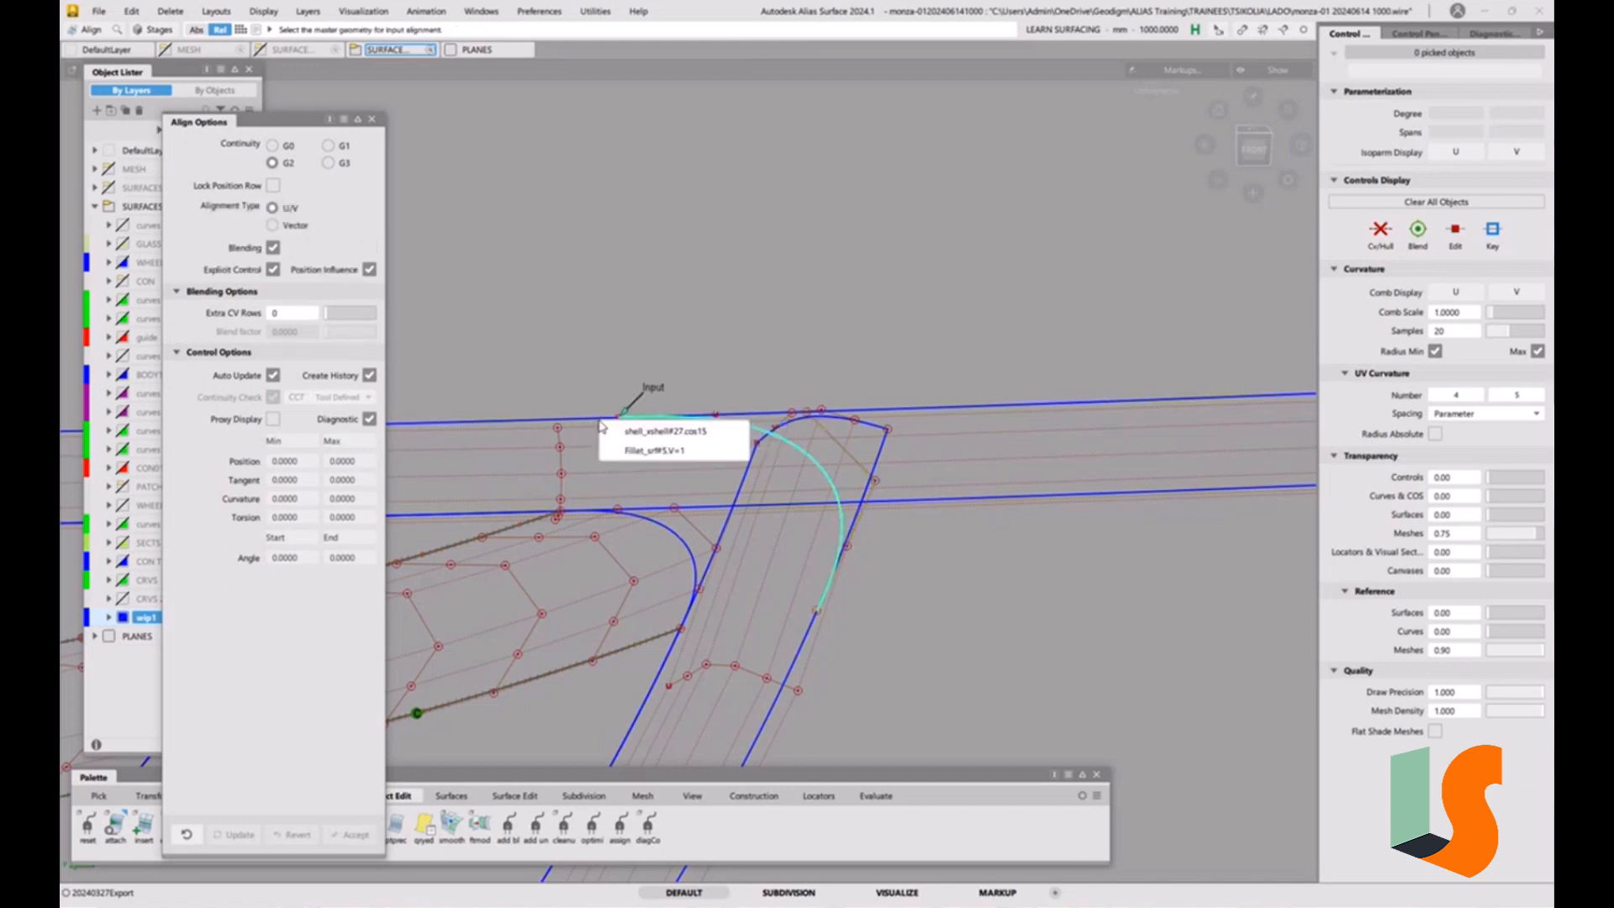
{"action": "left_click", "coordinate": [629, 439]}
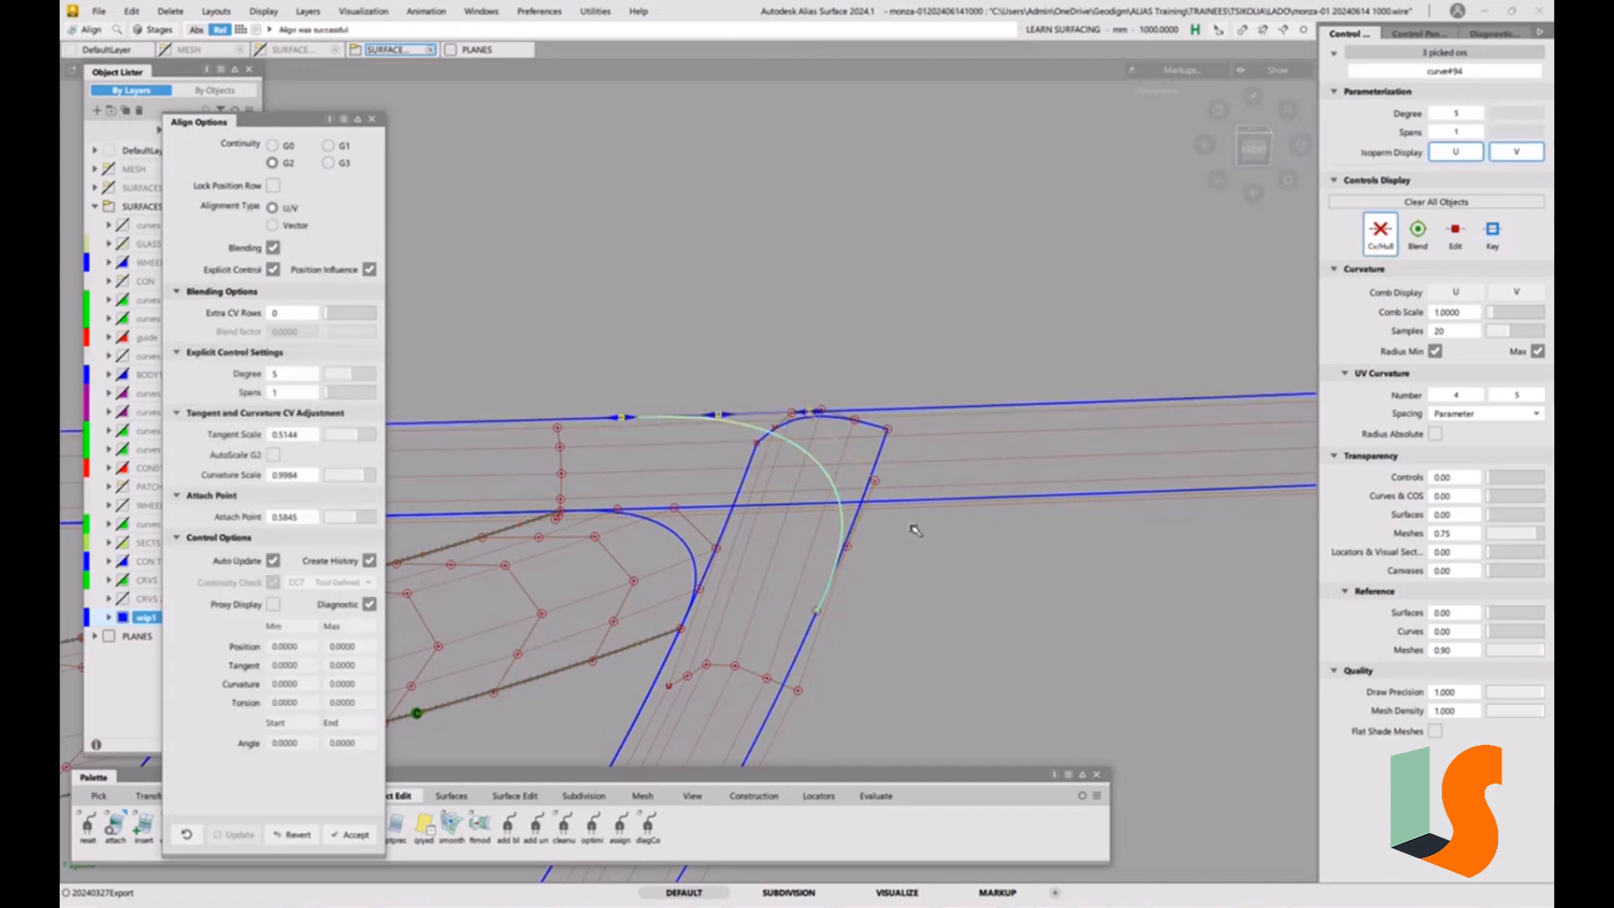
Align the copied curve's other end to the curved fillet's outer edge with G2 continuity and check the resulting corner.
{"action": "left_click", "coordinate": [828, 584]}
{"action": "left_click", "coordinate": [857, 595]}
{"action": "left_click", "coordinate": [809, 639]}
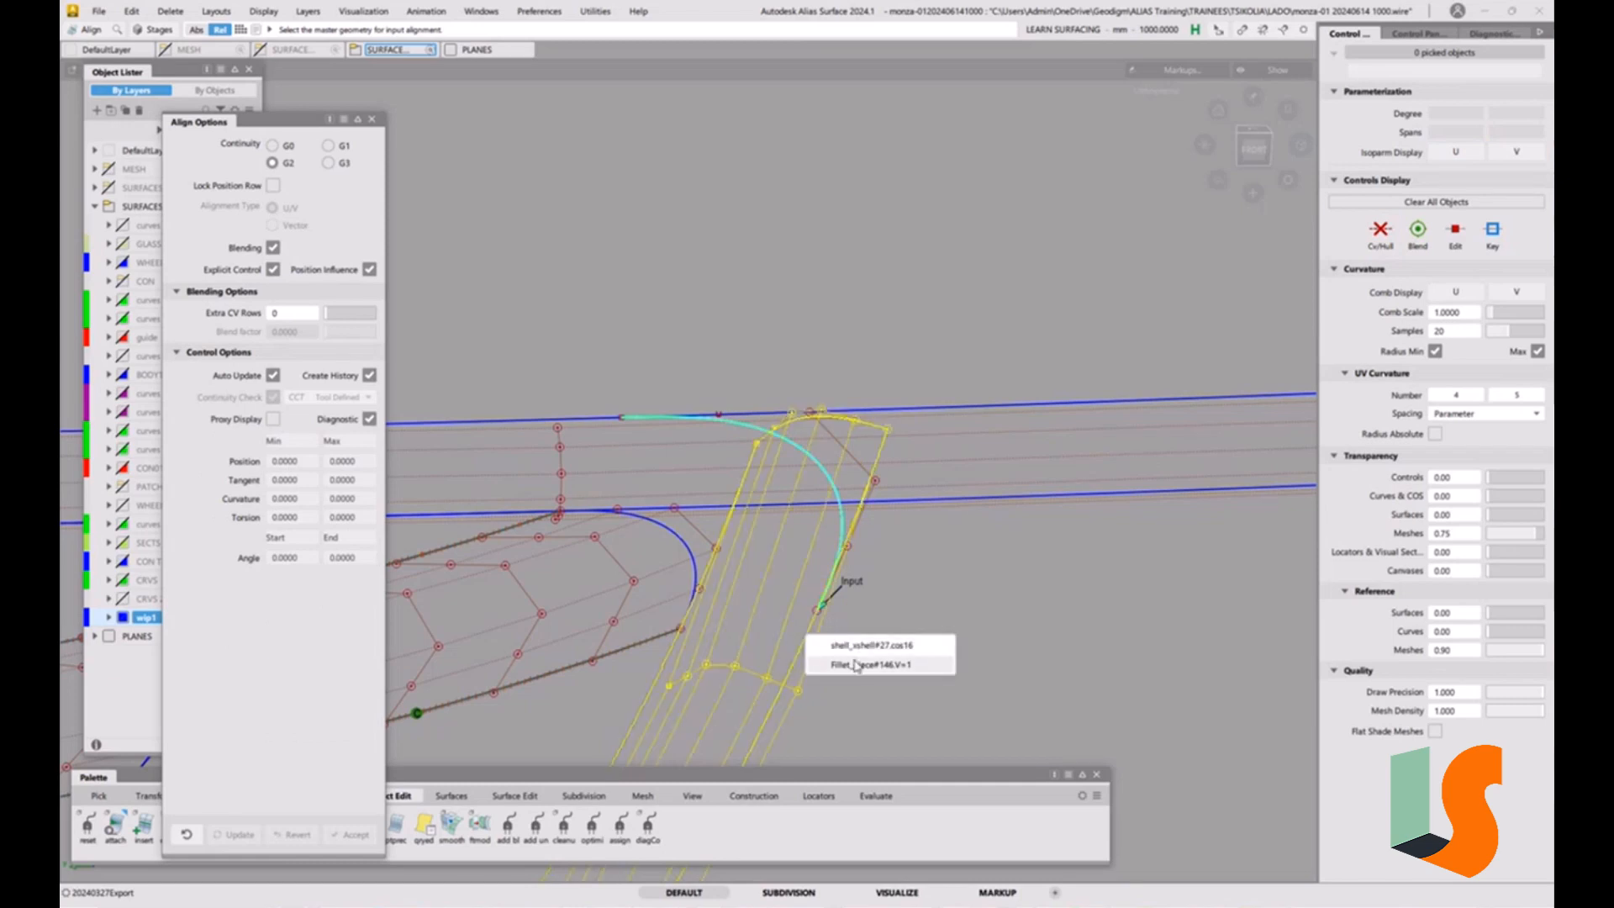
{"action": "left_click", "coordinate": [853, 665]}
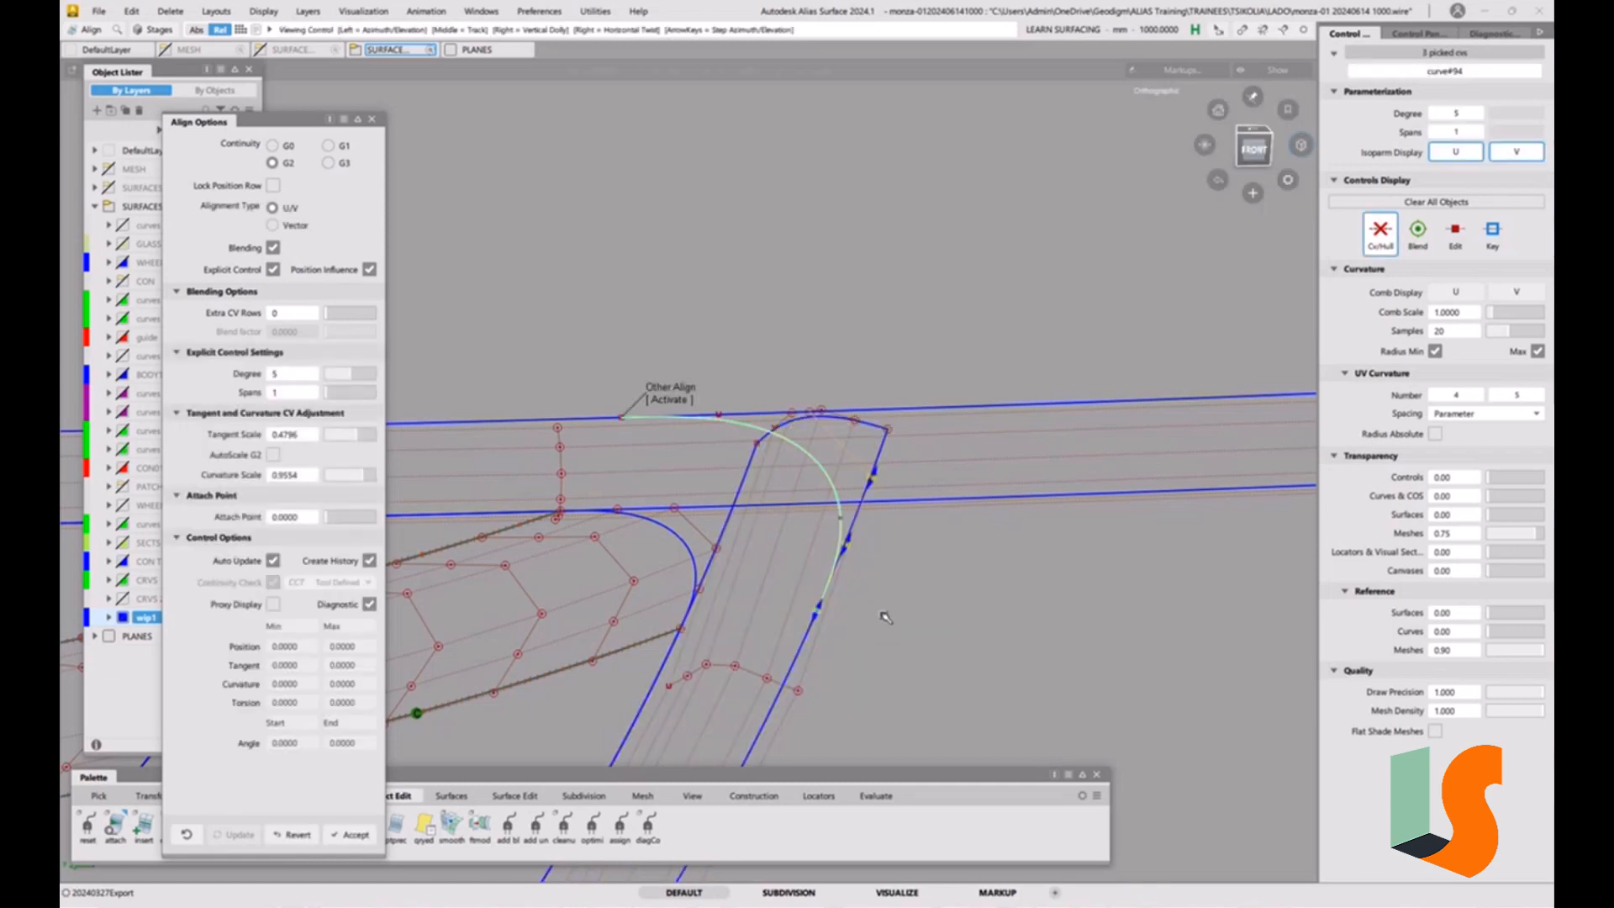
{"action": "left_click", "coordinate": [779, 516]}
{"action": "left_click_drag", "start_coordinate": [778, 516], "coordinate": [753, 487], "text": "alt+shift"}
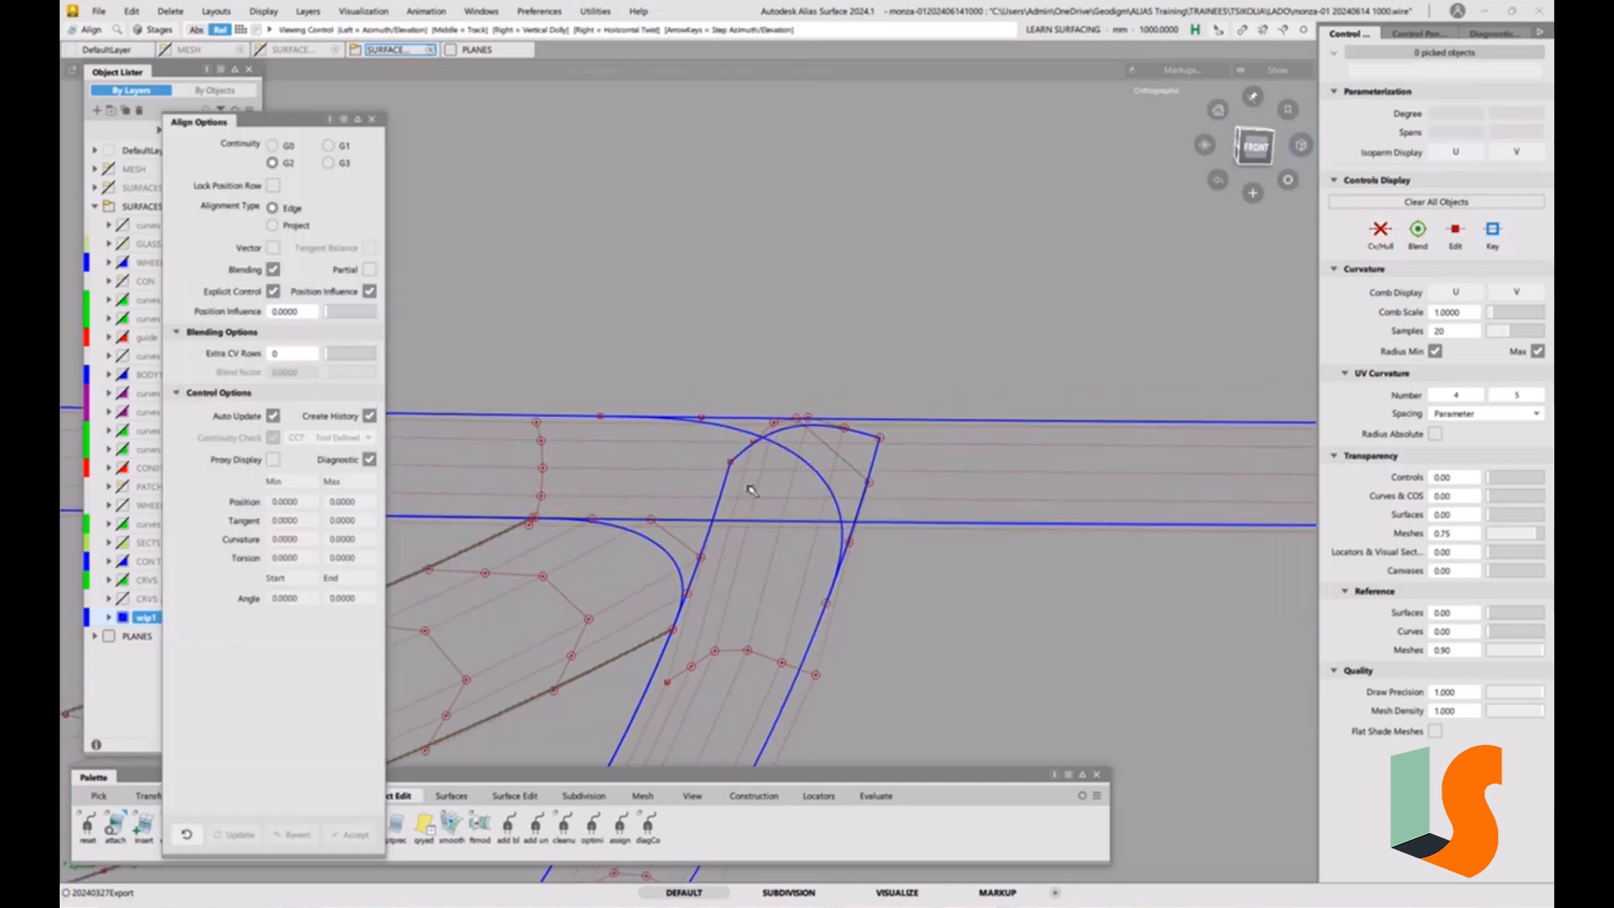
{"action": "middle_click_drag", "start_coordinate": [753, 486], "coordinate": [933, 428], "text": "alt+shift"}
{"action": "left_click_drag", "start_coordinate": [933, 429], "coordinate": [847, 488], "text": "alt+shift"}
{"action": "left_click", "coordinate": [824, 573]}
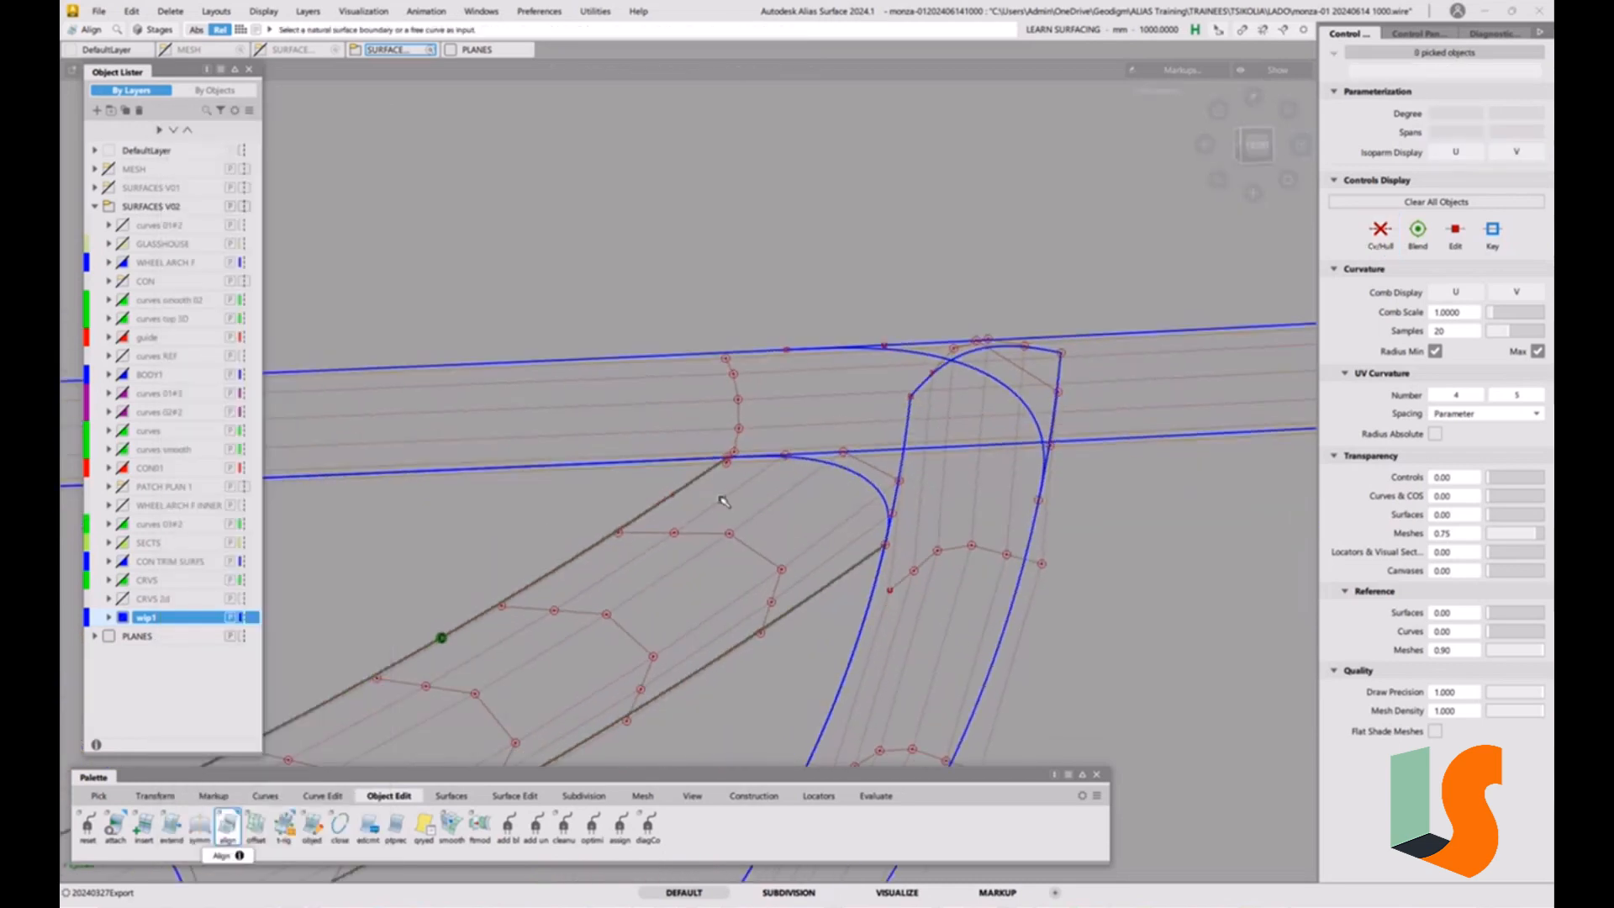
Hide the CVs and hulls of the long strip surface and the curved fillet surface.
{"action": "left_click_drag", "start_coordinate": [724, 501], "coordinate": [700, 516], "text": "ctrl+shift"}
{"action": "left_click", "coordinate": [733, 408]}
{"action": "left_click", "coordinate": [942, 548]}
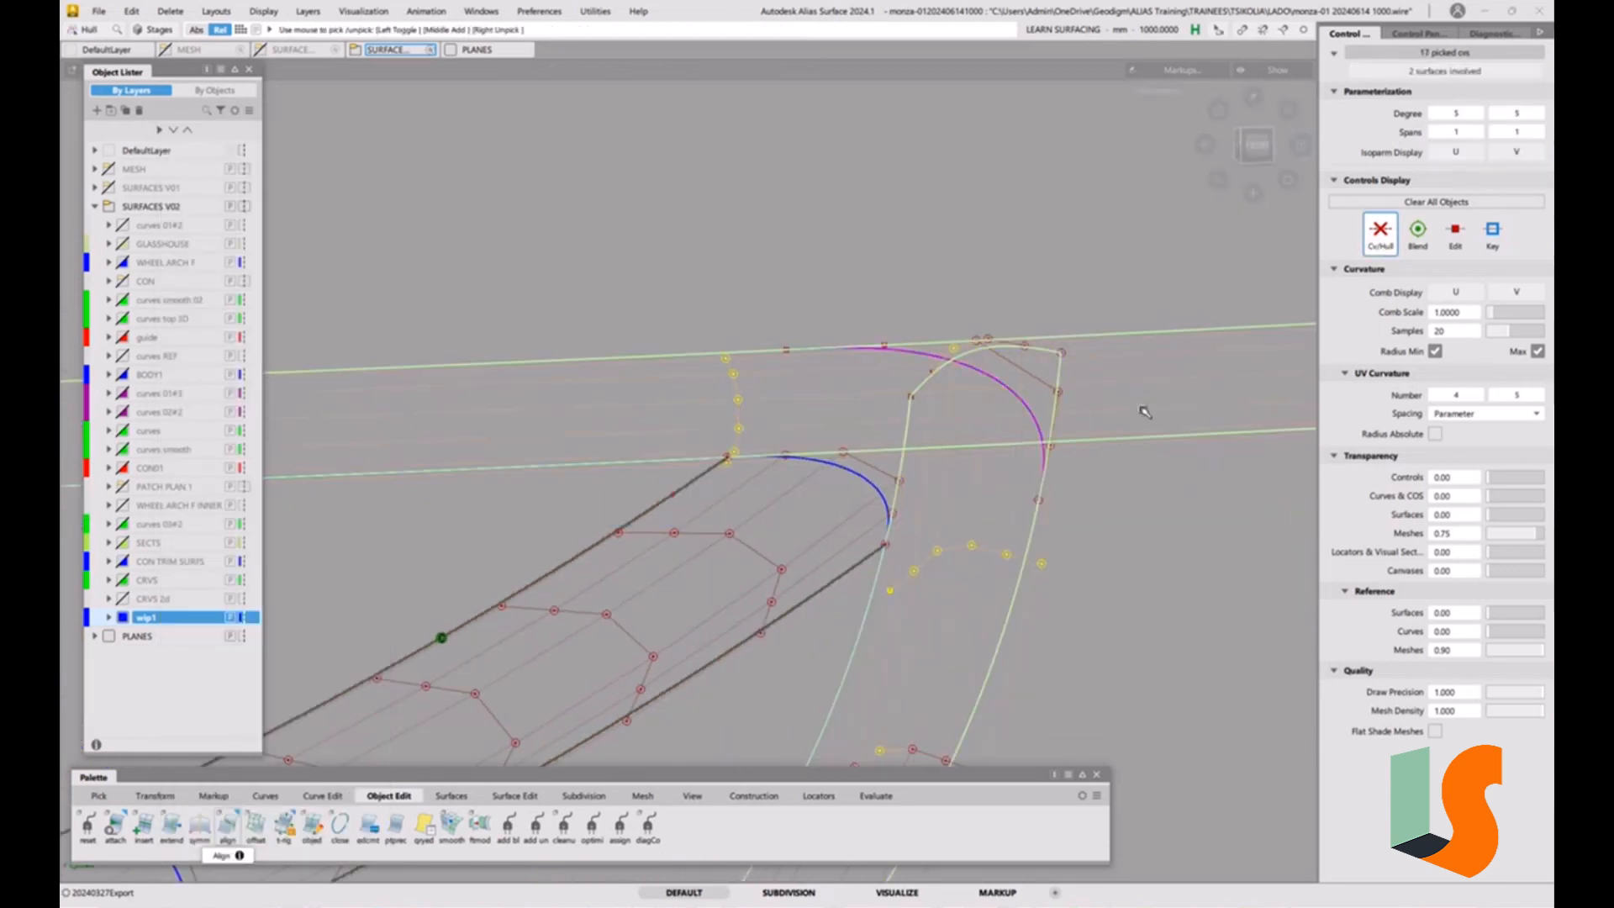
{"action": "left_click", "coordinate": [1057, 496]}
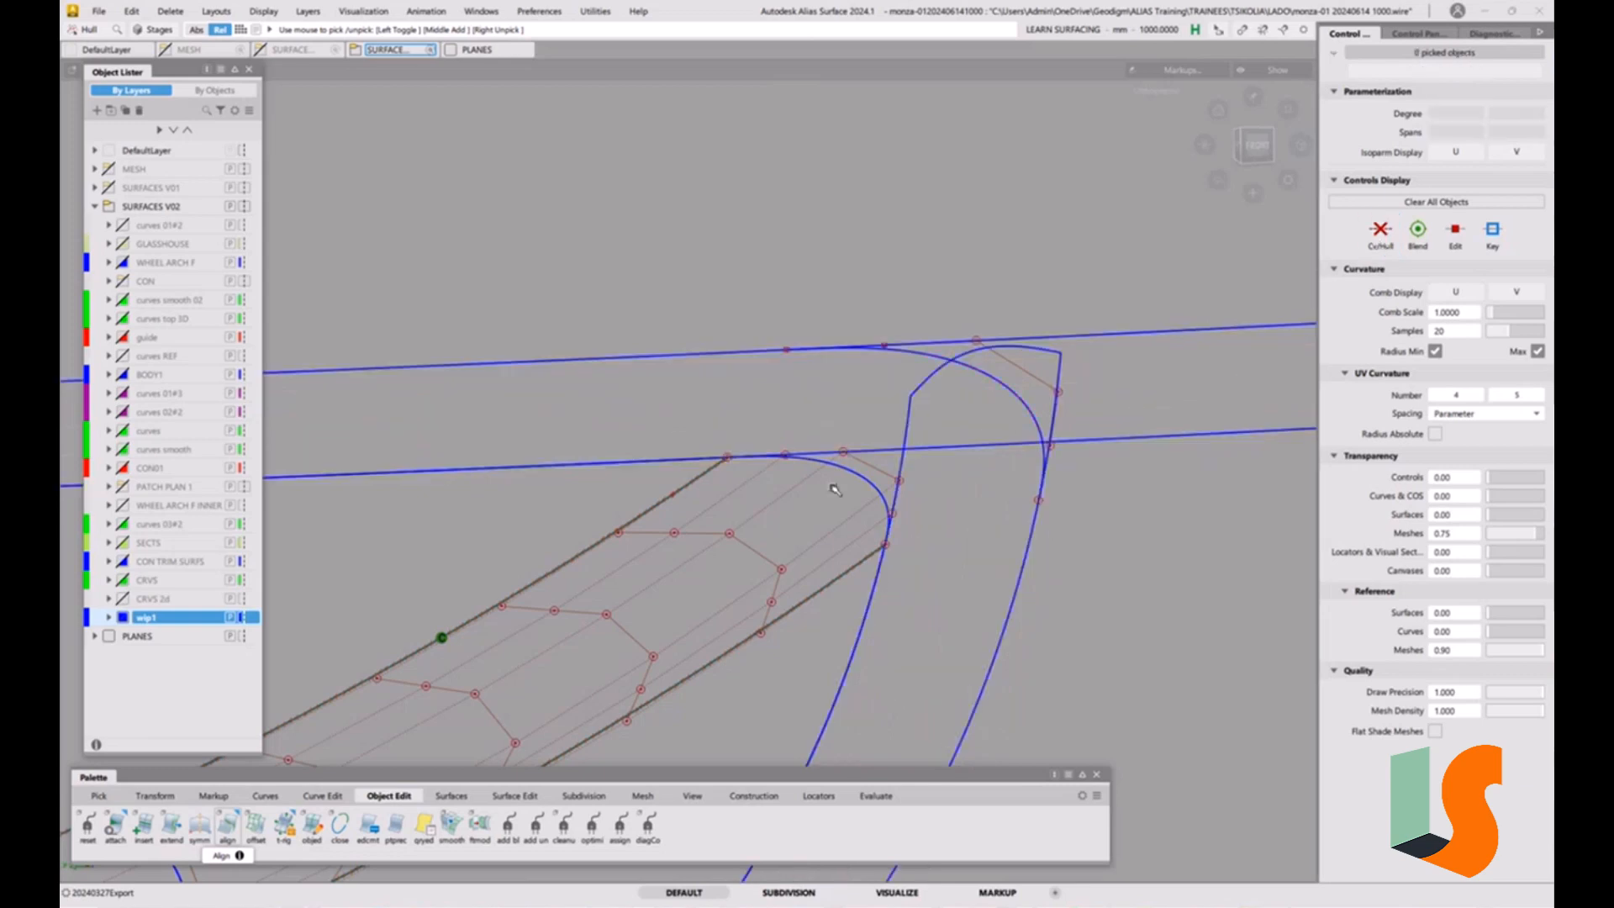
Create a three-point reference plane centred at the inner corner curve's long-strip end, through the lower surface's next edge CV and the outer curve's end.
{"action": "left_click_drag", "start_coordinate": [832, 486], "coordinate": [790, 541], "text": "ctrl+shift"}
{"action": "left_click", "coordinate": [730, 796]}
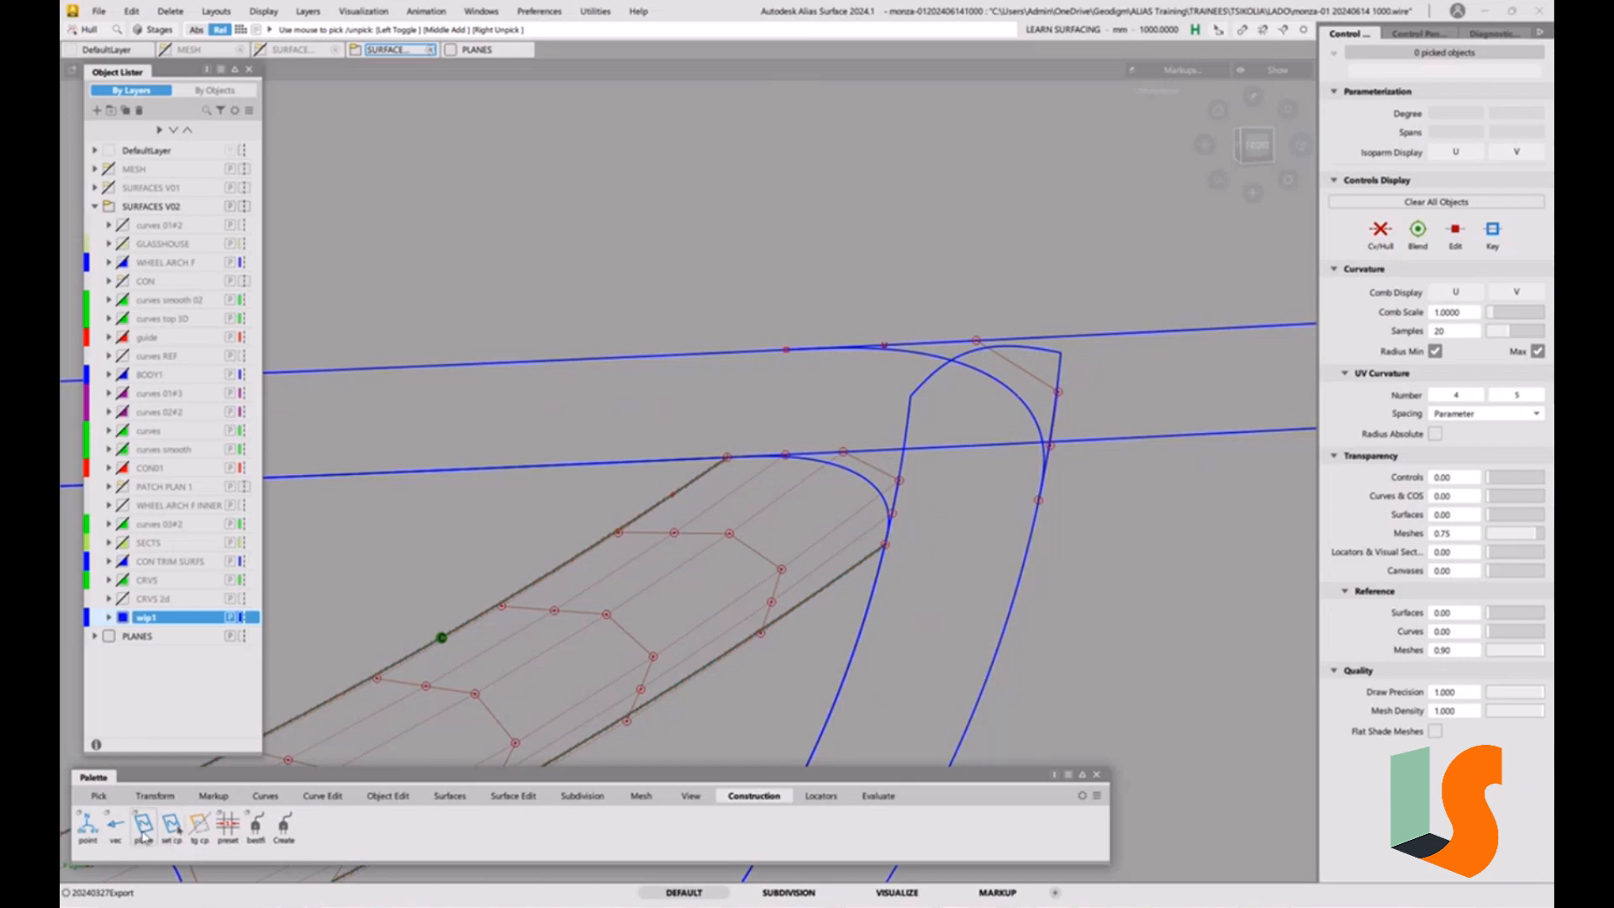
{"action": "double_click", "coordinate": [144, 824]}
{"action": "left_click", "coordinate": [874, 542]}
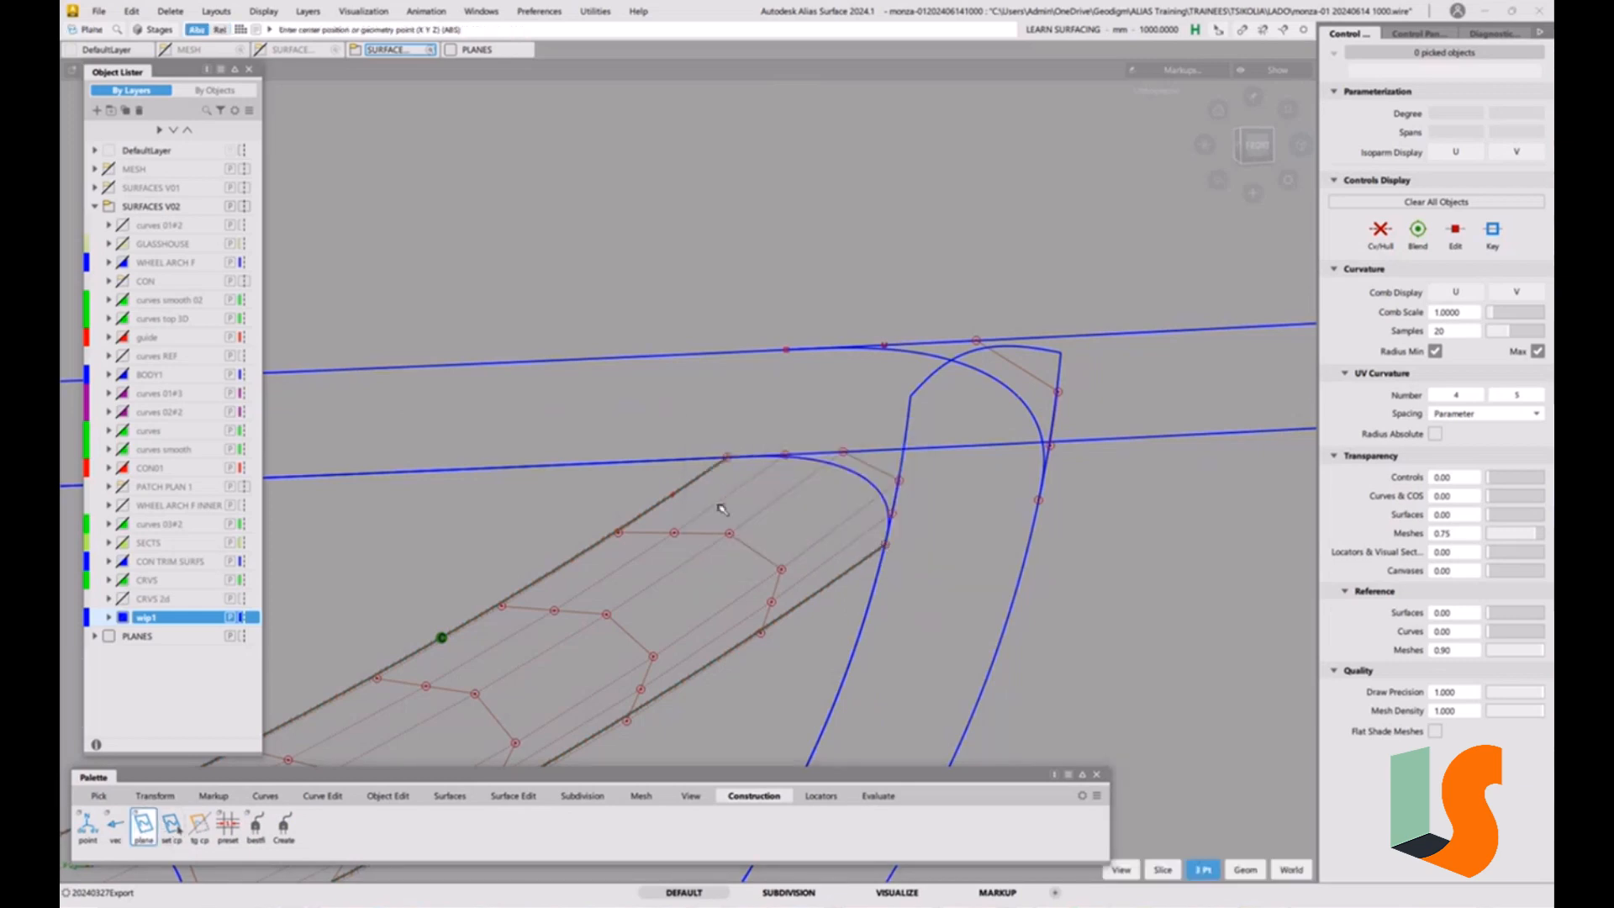
{"action": "left_click", "coordinate": [715, 444]}
{"action": "left_click", "coordinate": [618, 532]}
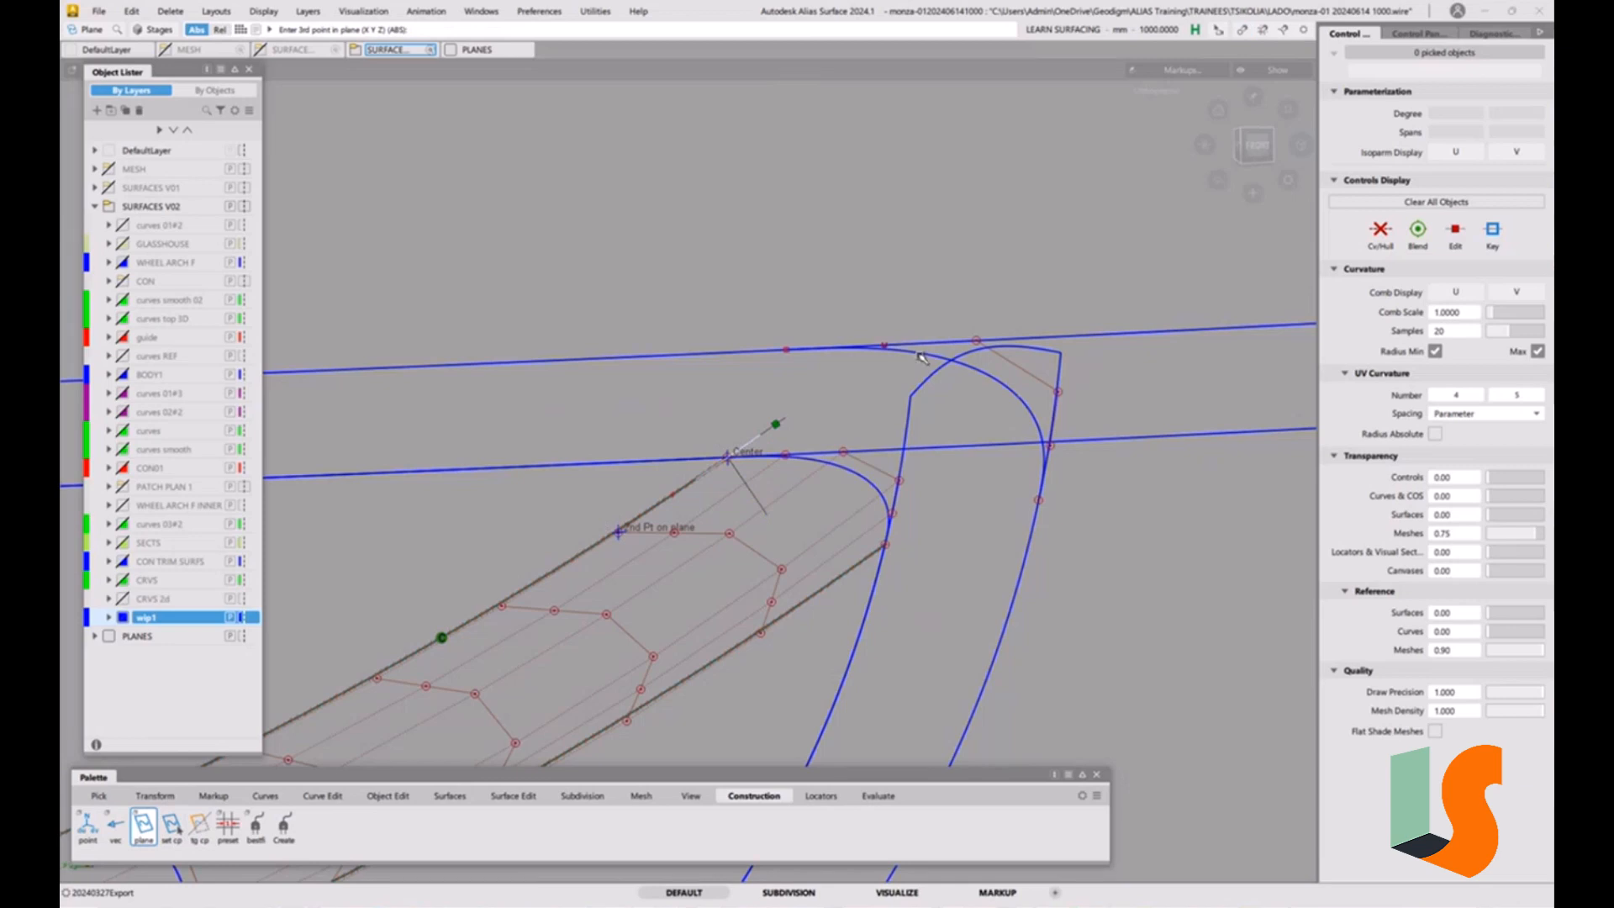
{"action": "left_click", "coordinate": [785, 349]}
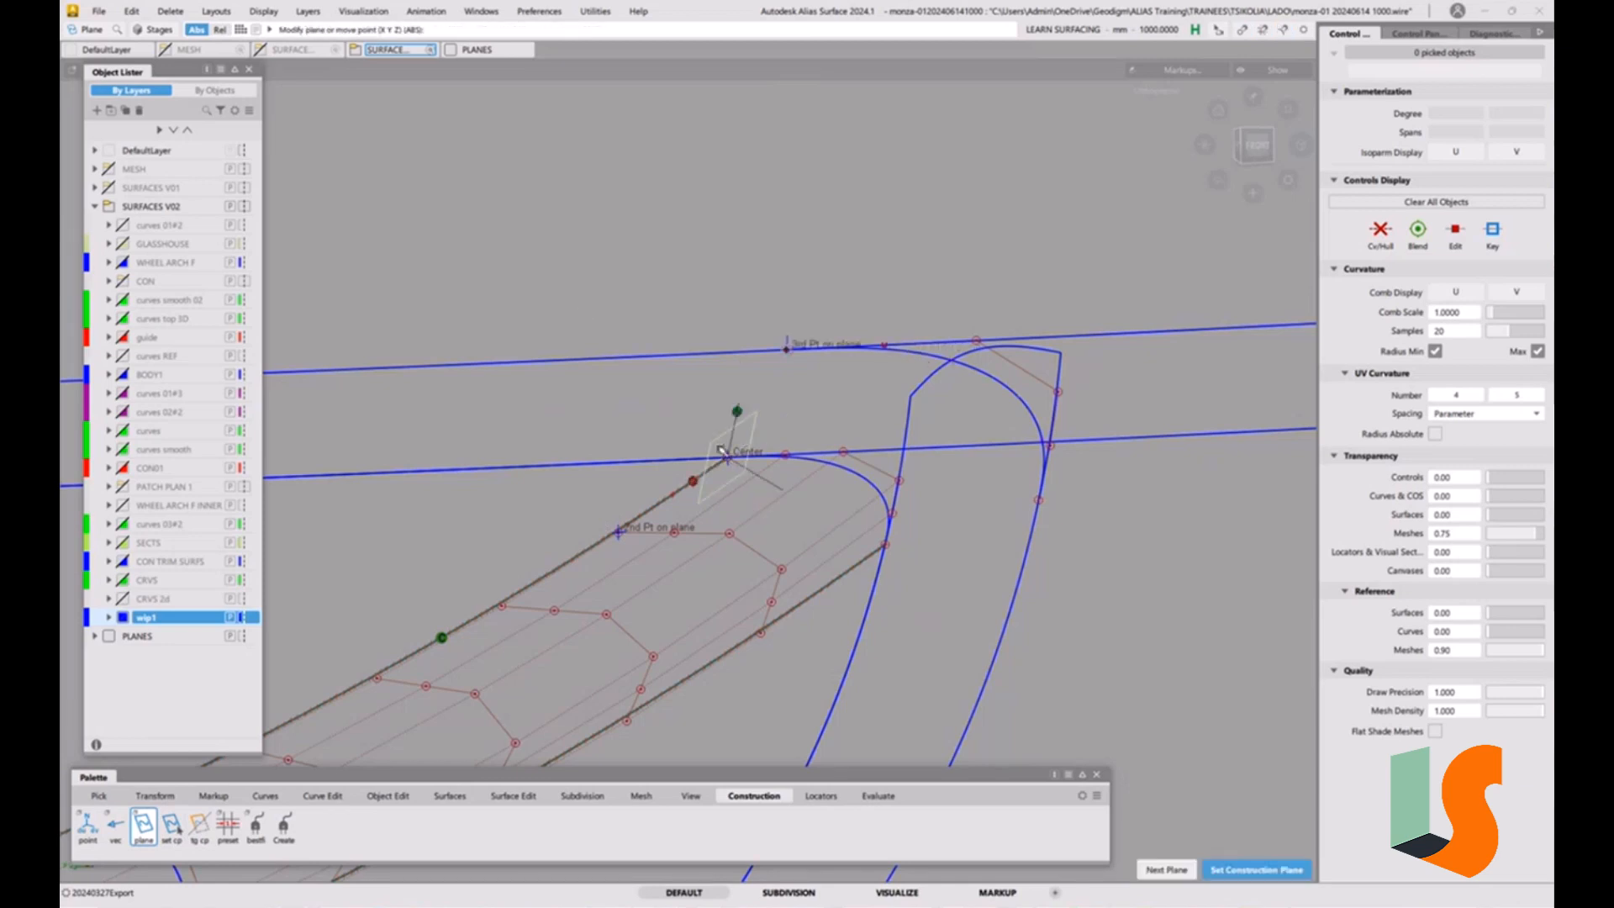
{"action": "key", "text": "space"}
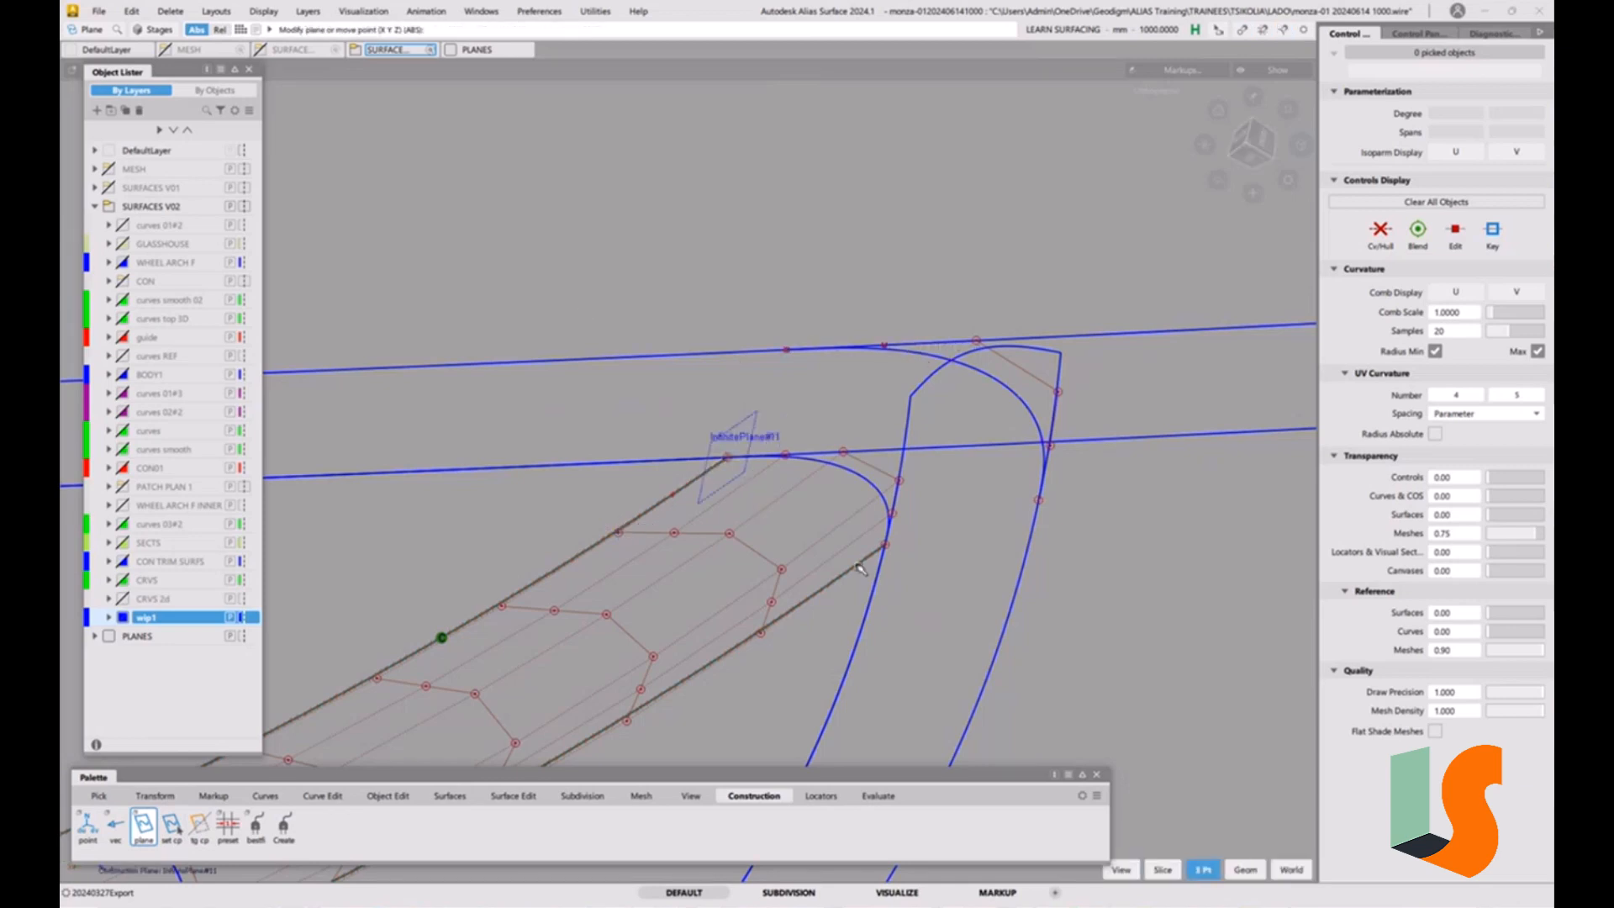
Create a second three-point reference plane at the corner curves' curved-fillet ends, using the lower surface's other edge CV as the second point.
{"action": "left_click", "coordinate": [899, 557]}
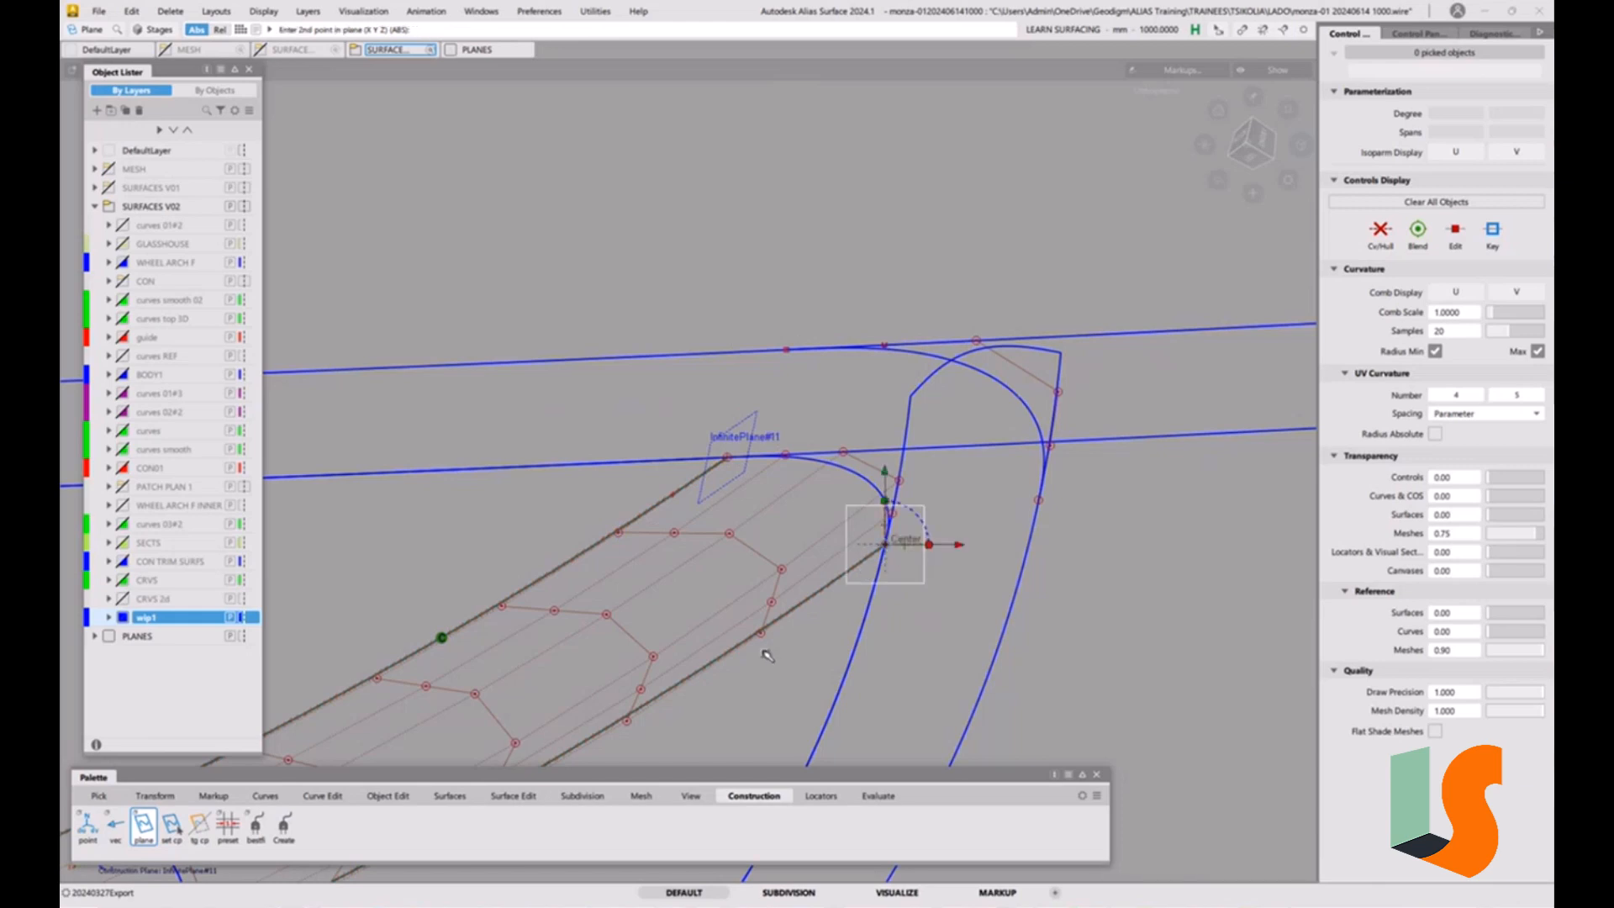
{"action": "left_click", "coordinate": [767, 653]}
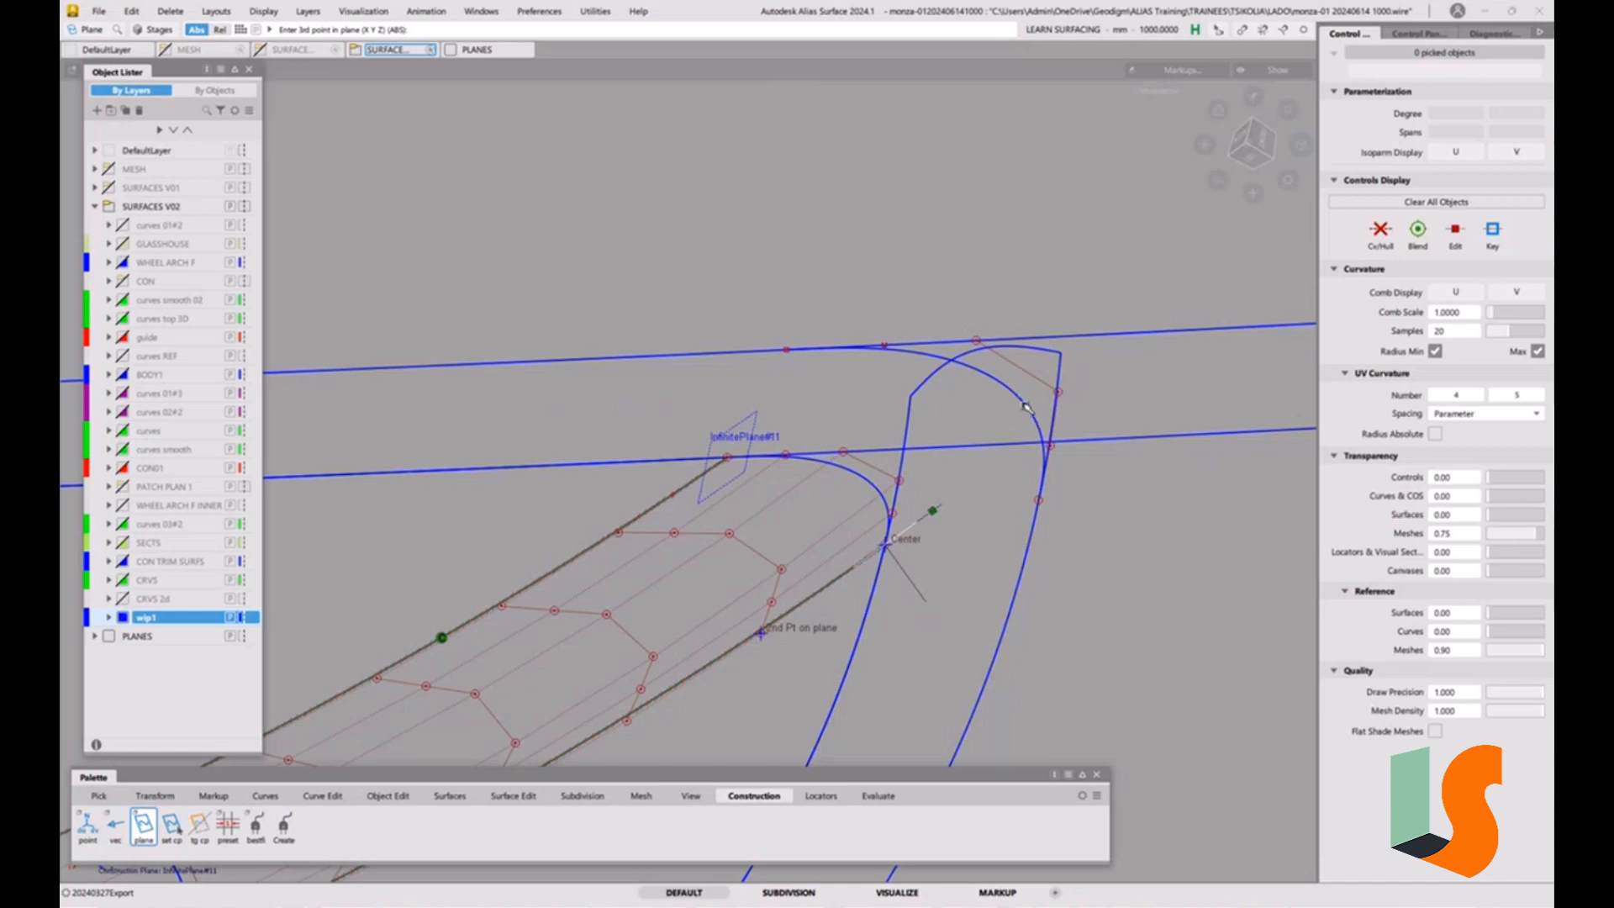
{"action": "left_click", "coordinate": [1039, 501]}
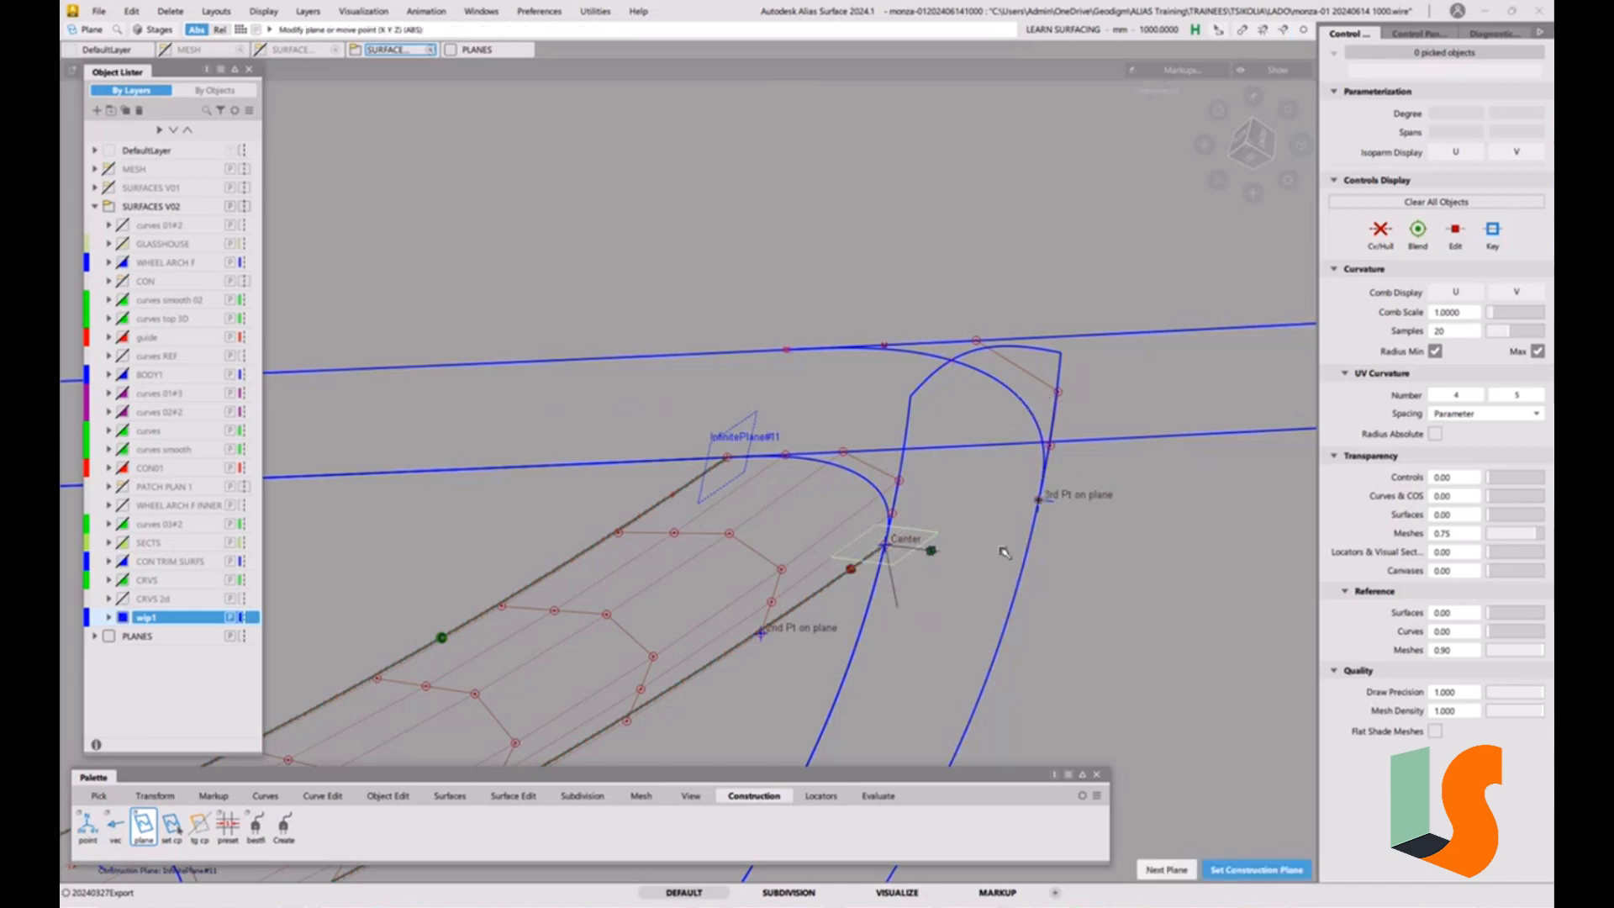
{"action": "key", "text": "space"}
{"action": "left_click_drag", "start_coordinate": [1043, 611], "coordinate": [916, 493], "text": "ctrl+shift"}
{"action": "middle_click_drag", "start_coordinate": [916, 493], "coordinate": [879, 415], "text": "alt+shift"}
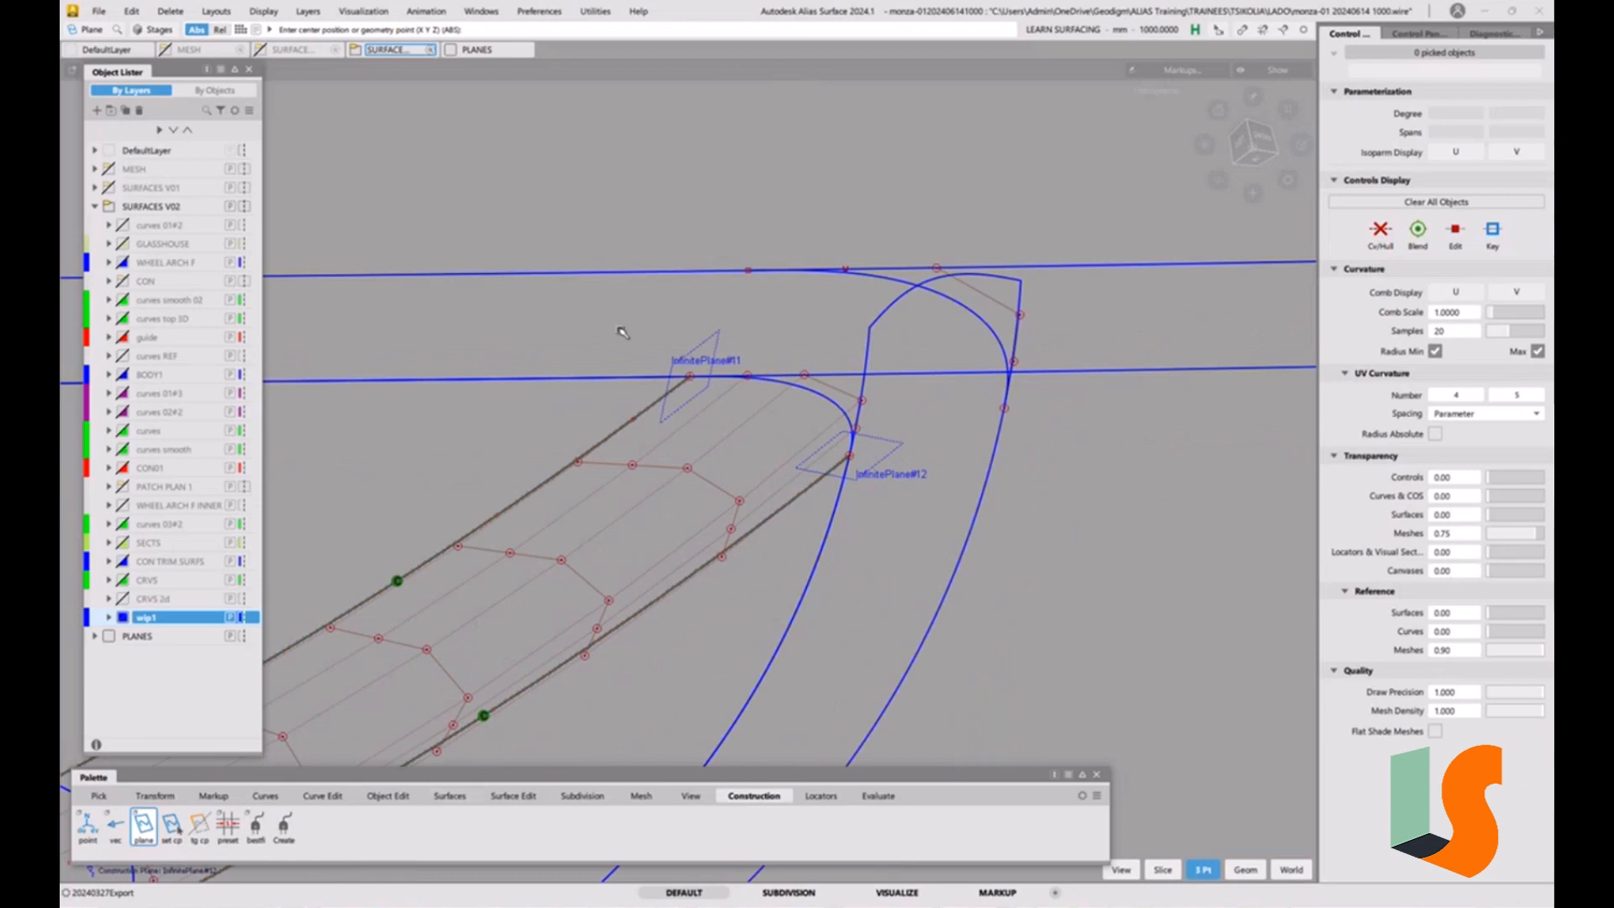
Intersect the long strip and the curved fillet with their reference planes, creating curves on the first surface only with history.
{"action": "left_click", "coordinate": [510, 796]}
{"action": "left_click_drag", "start_coordinate": [88, 838], "coordinate": [228, 879]}
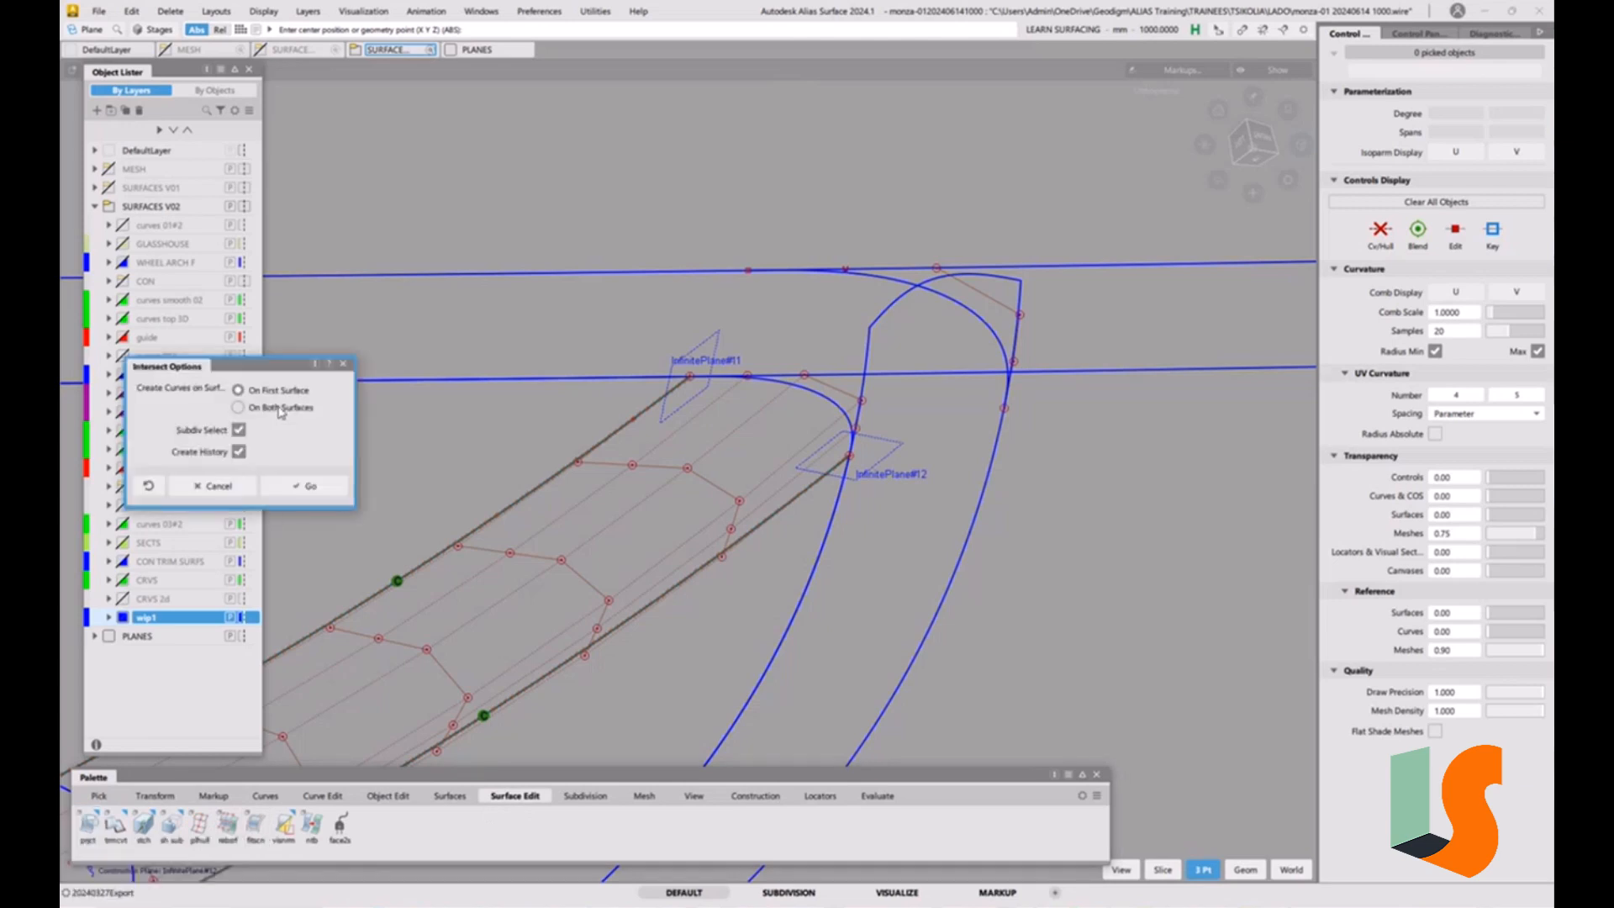
{"action": "left_click", "coordinate": [308, 488]}
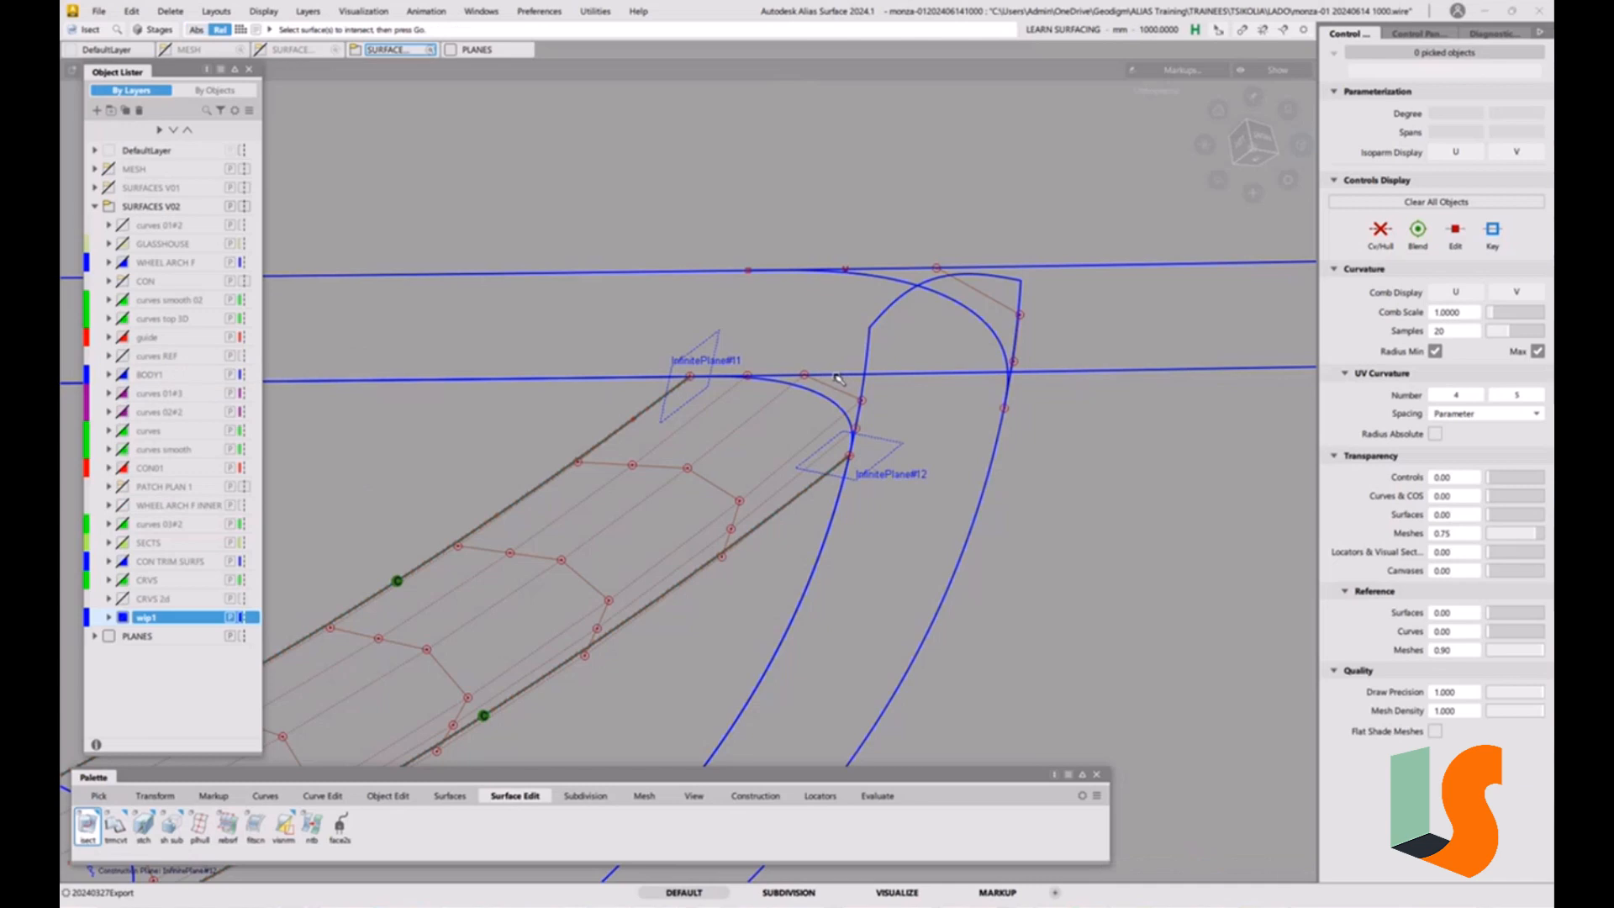
{"action": "left_click", "coordinate": [838, 379]}
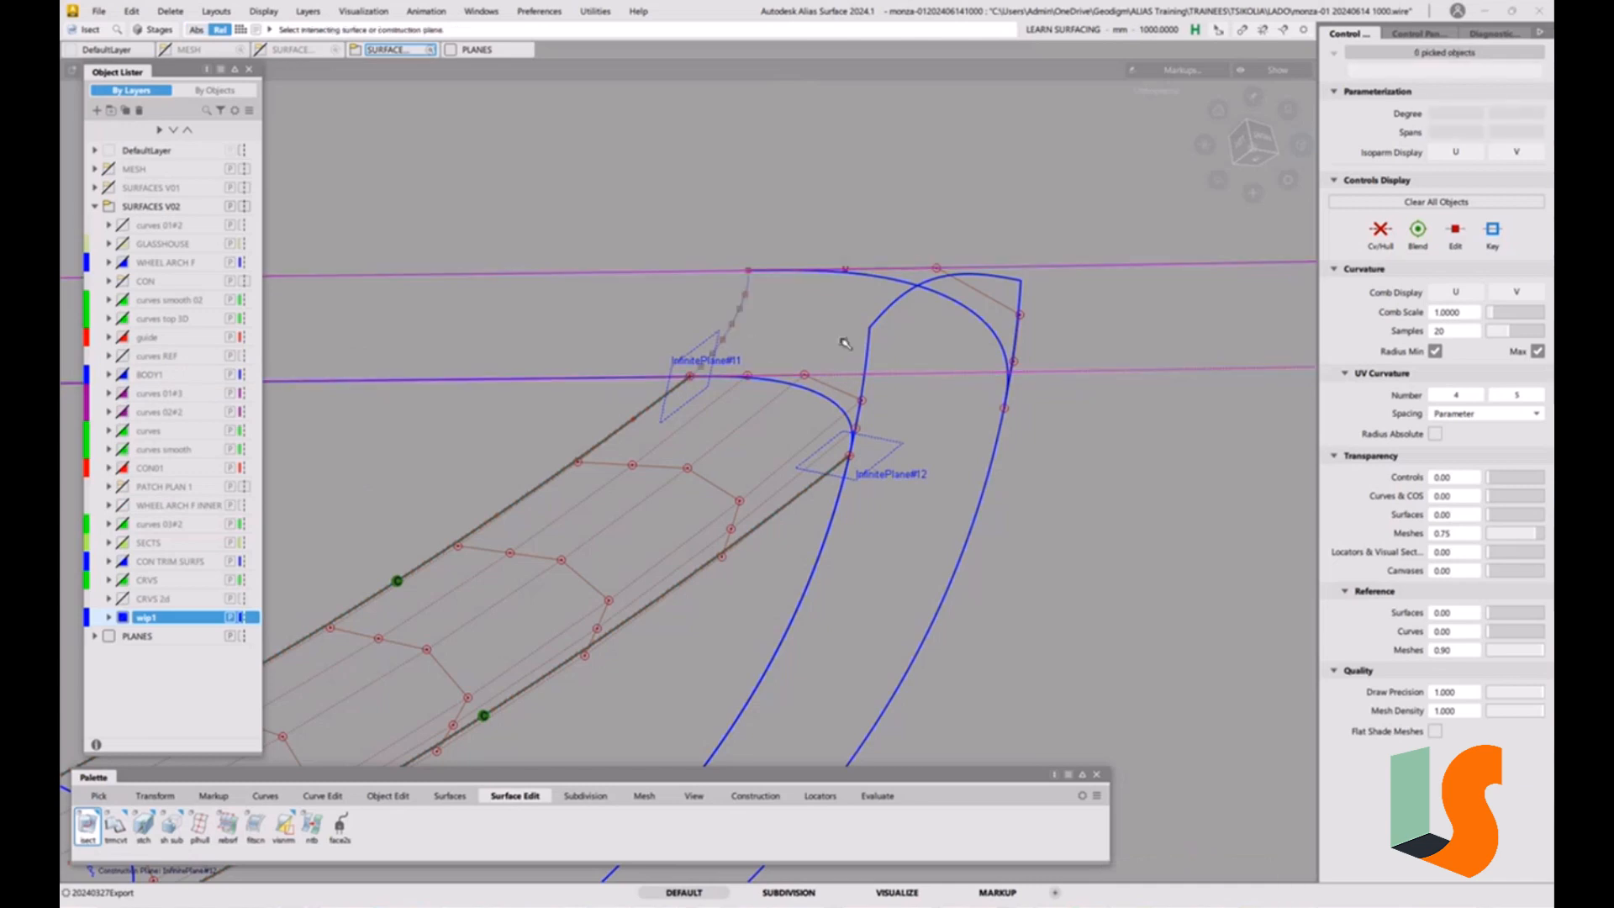
{"action": "left_click", "coordinate": [816, 466]}
{"action": "left_click", "coordinate": [876, 325]}
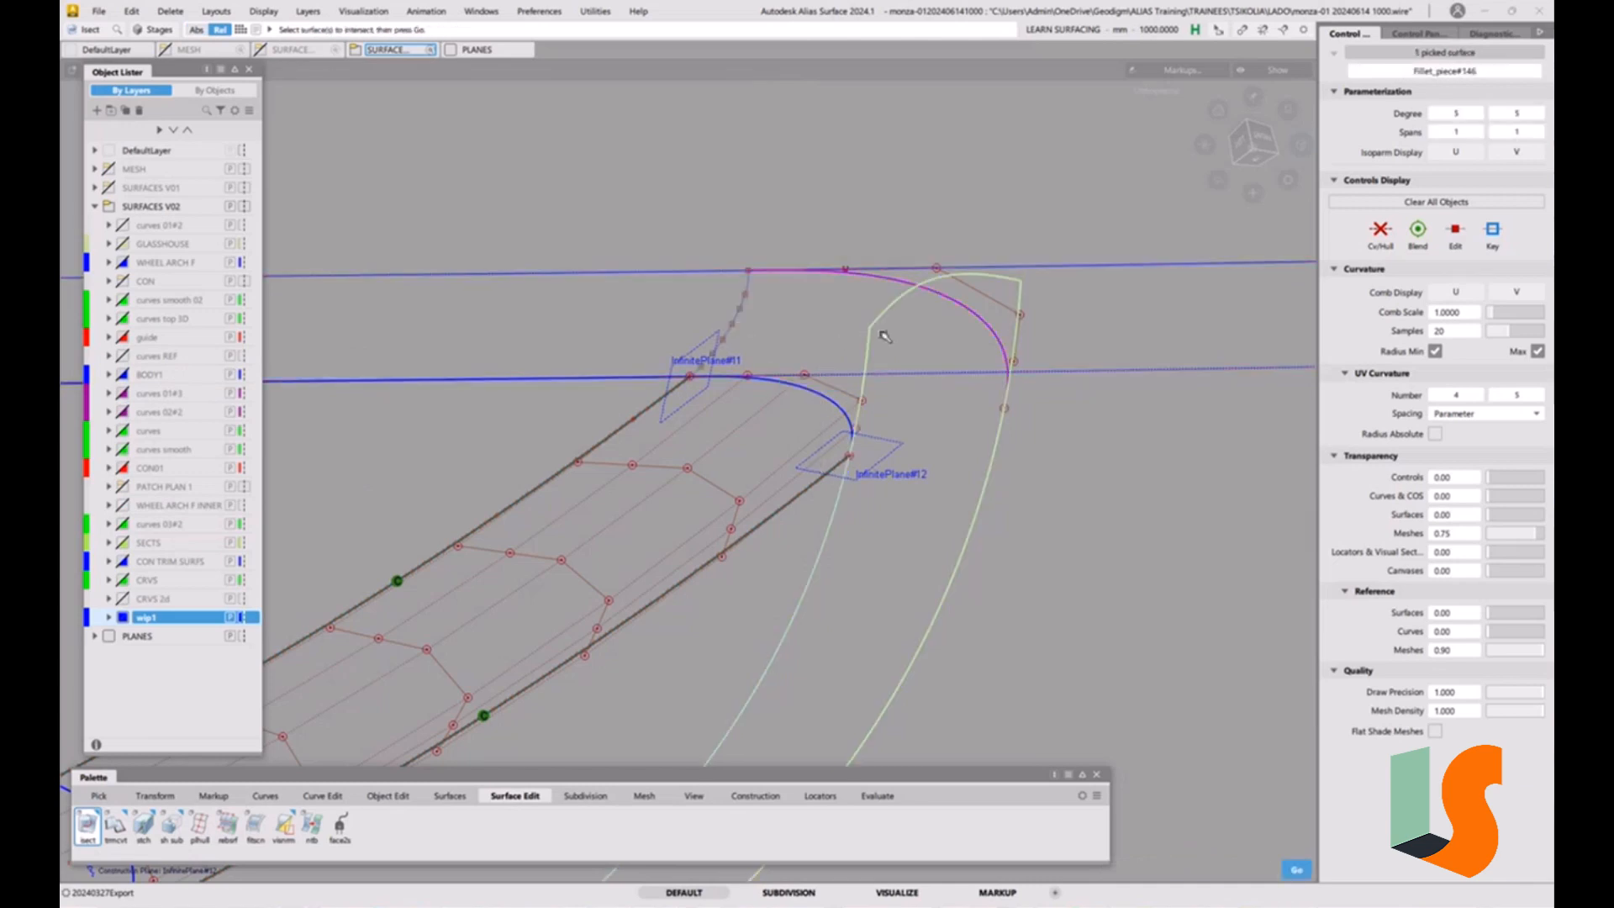
{"action": "left_click", "coordinate": [848, 461]}
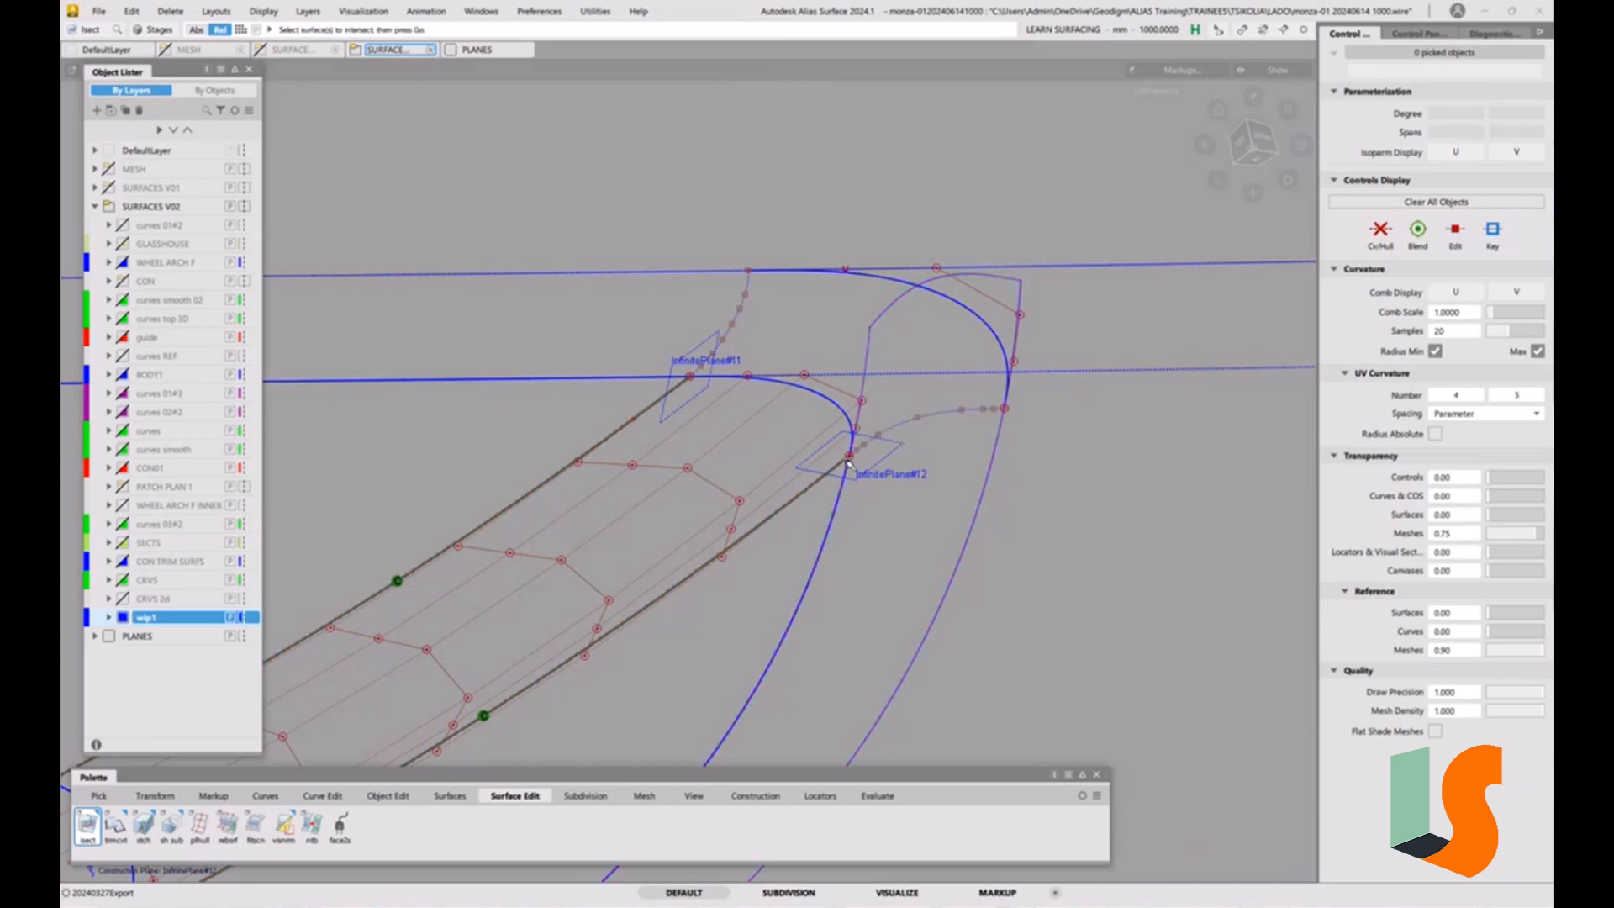
Reopen the outer corner curve's alignment and slide its curved-fillet end along the edge to an attach point of about 0.16.
{"action": "left_click_drag", "start_coordinate": [899, 428], "coordinate": [697, 332], "text": "alt+shift"}
{"action": "right_click_drag", "start_coordinate": [697, 332], "coordinate": [793, 238], "text": "alt+shift"}
{"action": "left_click_drag", "start_coordinate": [726, 222], "coordinate": [915, 446], "text": "alt+shift"}
{"action": "left_click_drag", "start_coordinate": [968, 513], "coordinate": [927, 499], "text": "alt+shift"}
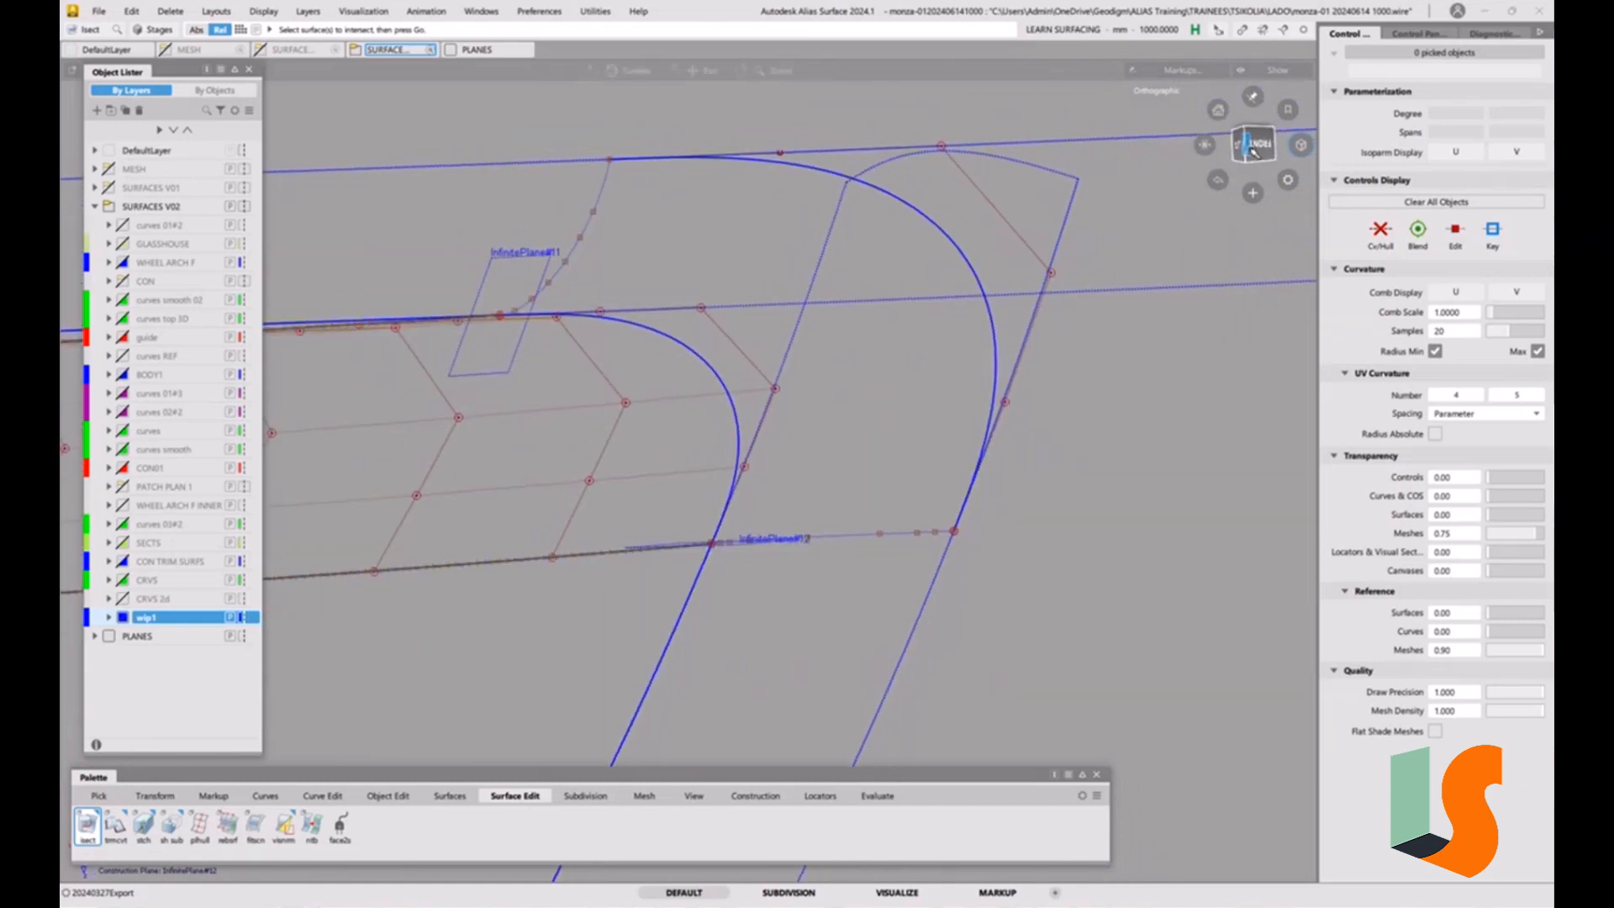
{"action": "left_click_drag", "start_coordinate": [977, 443], "coordinate": [905, 451], "text": "alt+shift"}
{"action": "key", "text": "ctrl+q"}
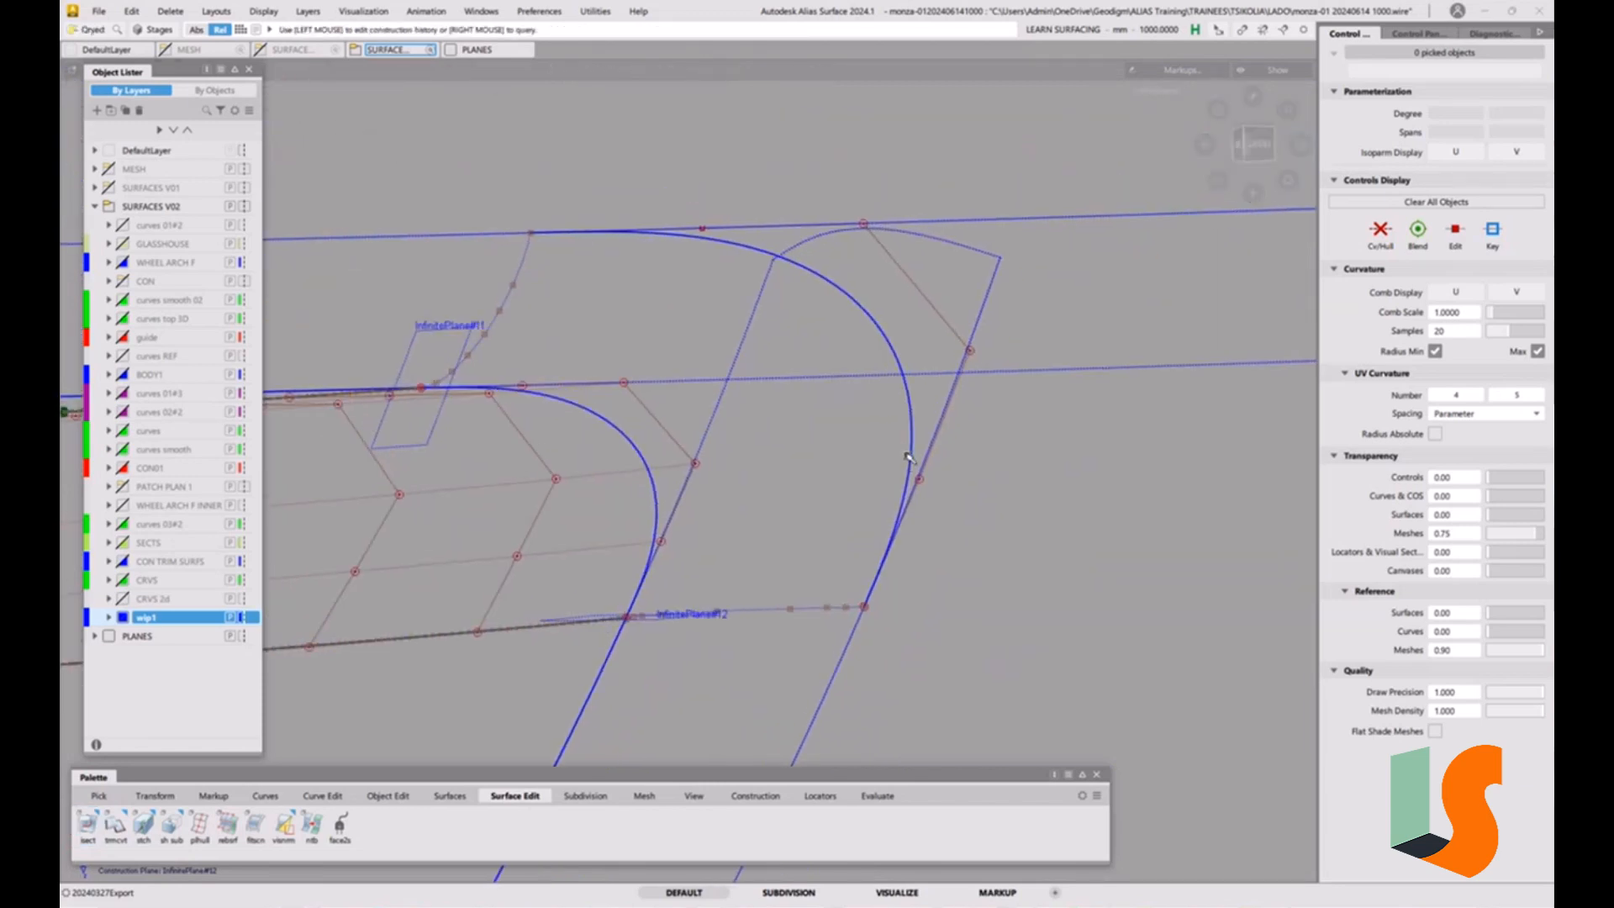
{"action": "left_click", "coordinate": [909, 460]}
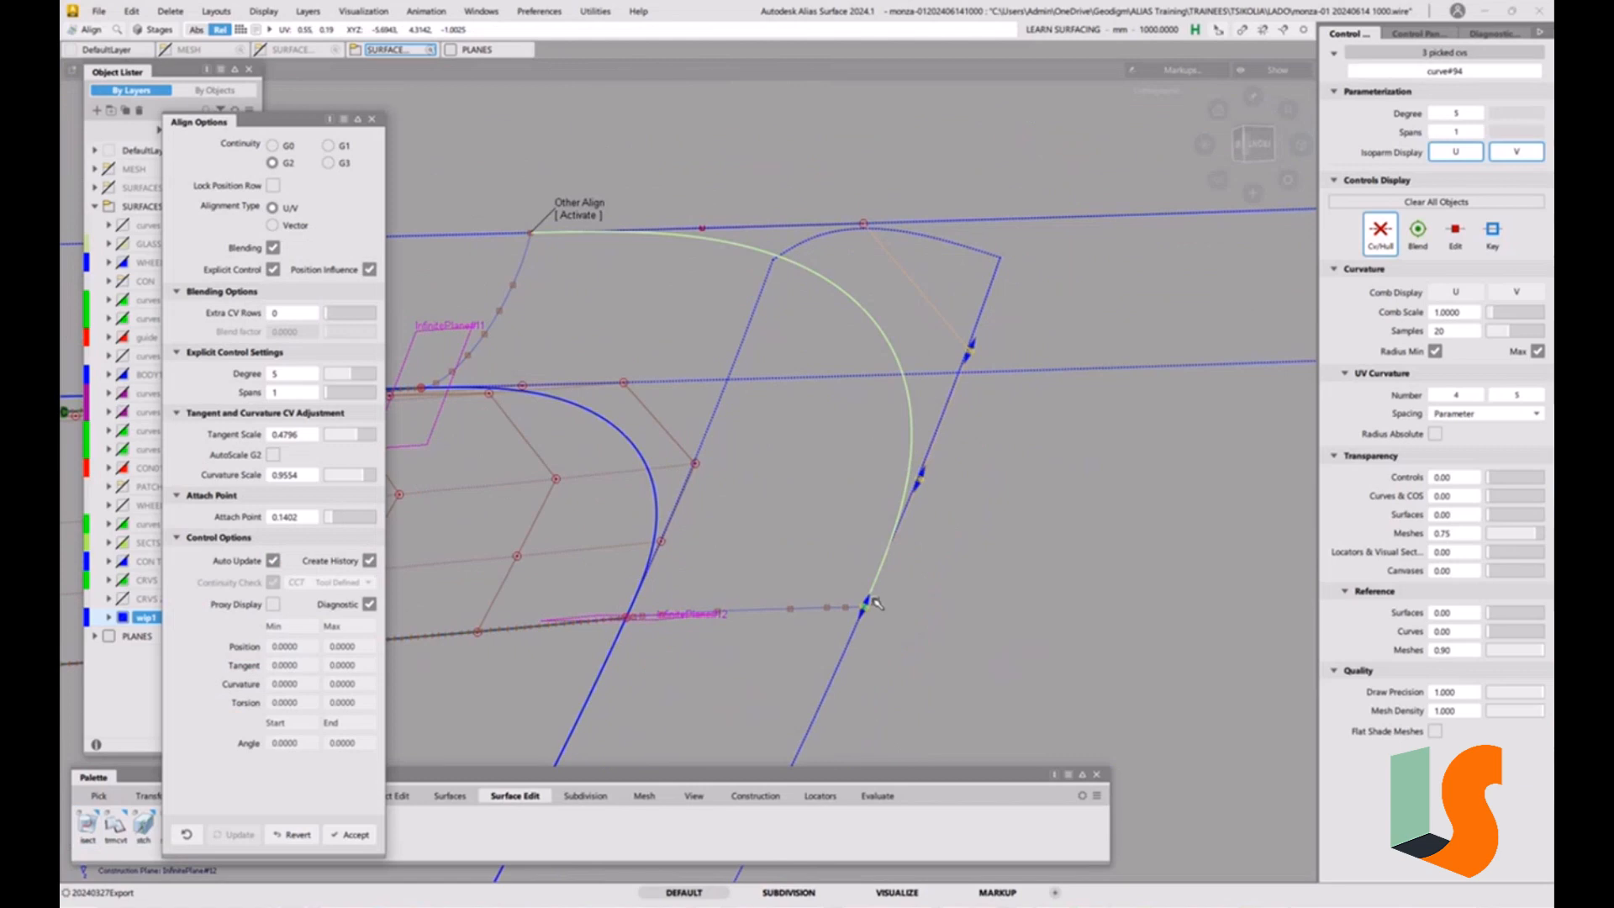
{"action": "left_click_drag", "start_coordinate": [874, 602], "coordinate": [852, 645]}
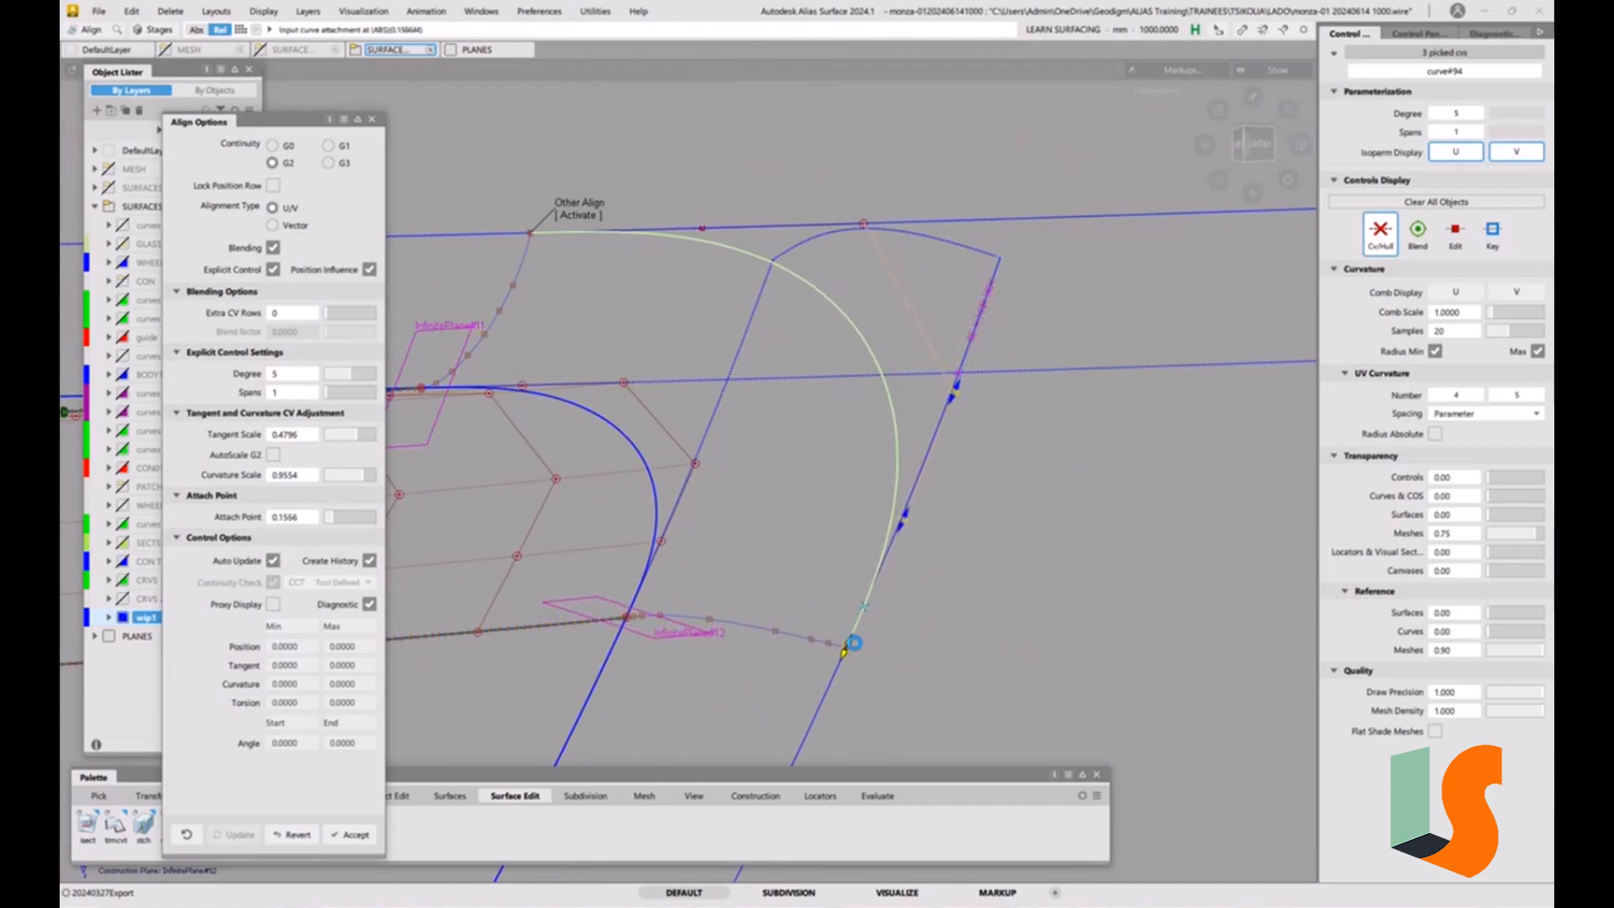
{"action": "left_click_drag", "start_coordinate": [779, 552], "coordinate": [788, 594], "text": "alt+shift"}
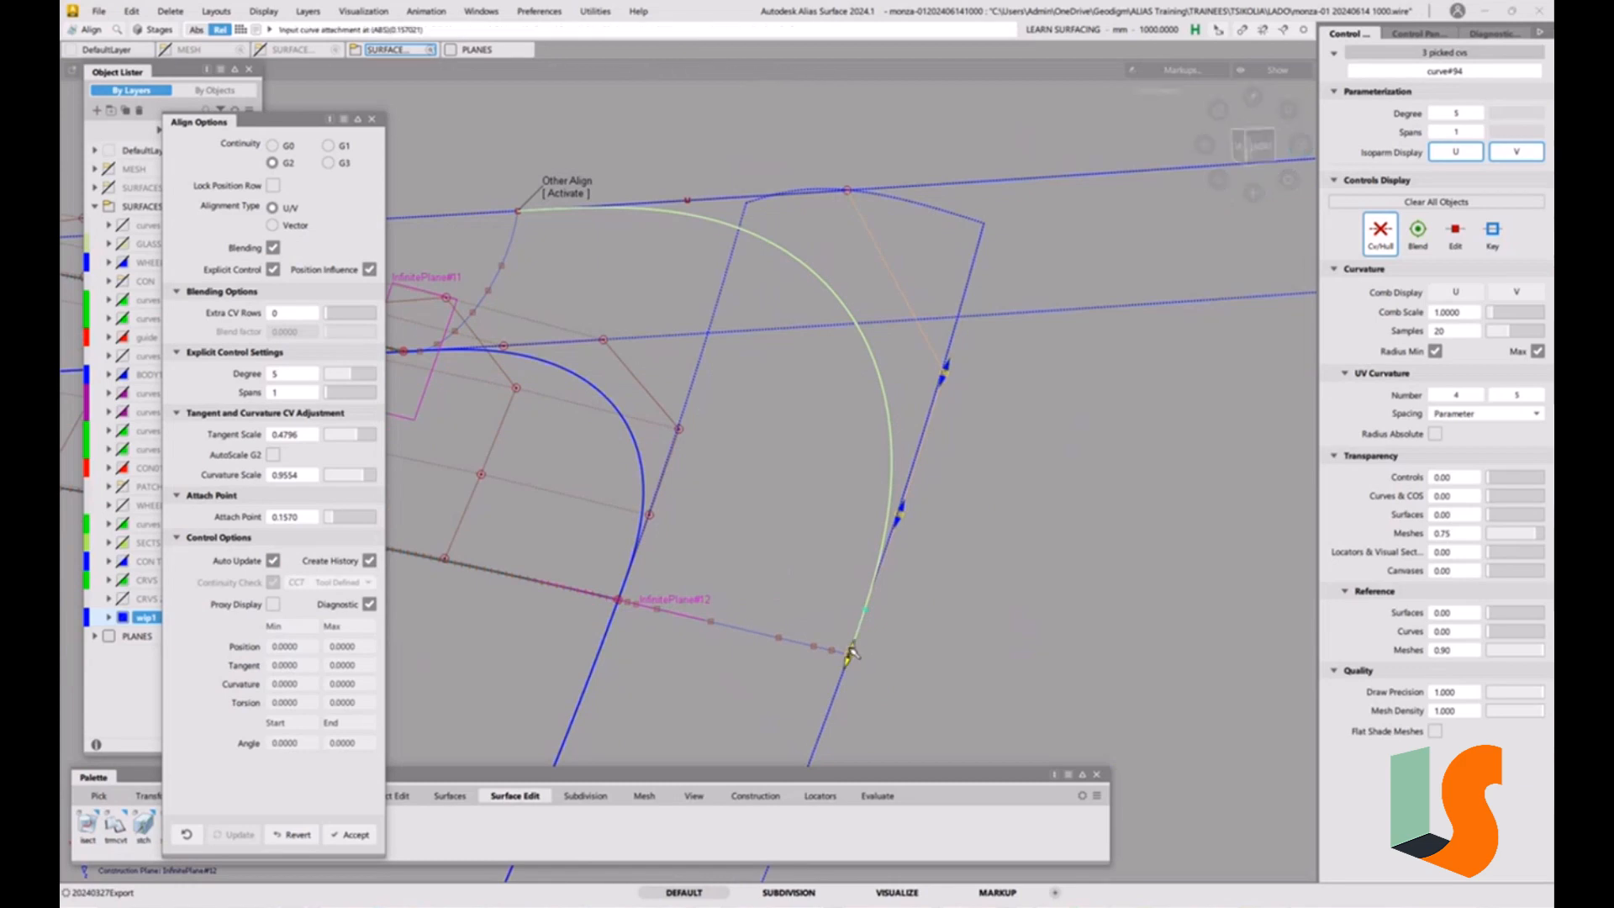
{"action": "left_click_drag", "start_coordinate": [851, 647], "coordinate": [848, 653]}
Refine the outer corner curve's handles at both ends, setting the fillet end's tangent scale to about 0.51 and curvature scale to about 1.06.
{"action": "left_click_drag", "start_coordinate": [841, 598], "coordinate": [713, 372], "text": "alt+shift"}
{"action": "left_click", "coordinate": [780, 254]}
{"action": "left_click_drag", "start_coordinate": [866, 409], "coordinate": [814, 454], "text": "alt+shift"}
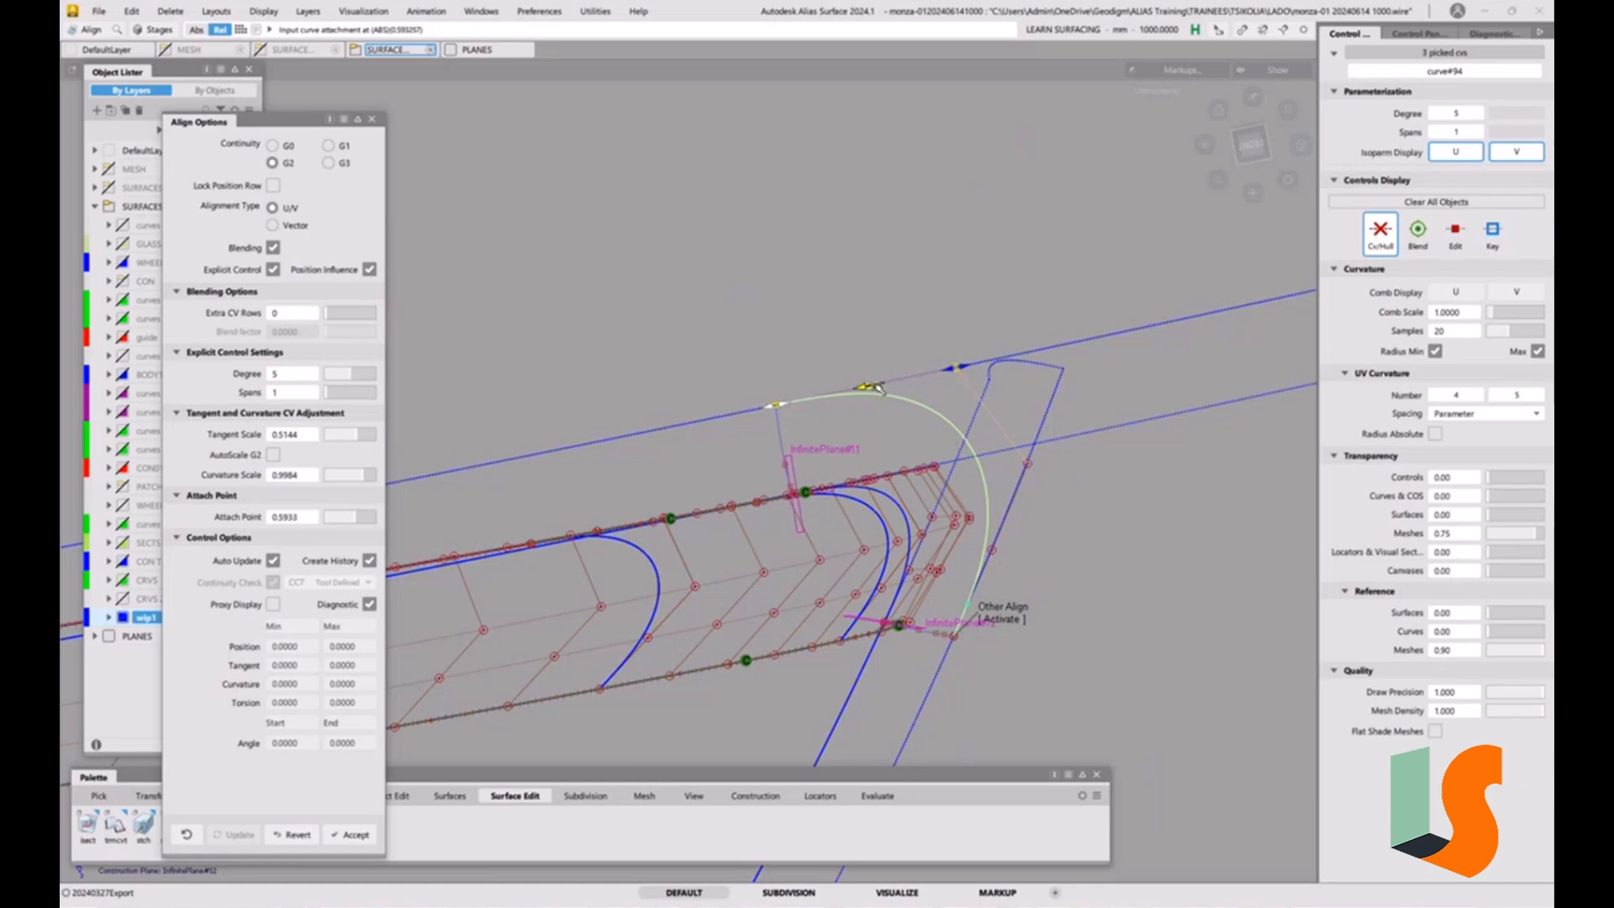
{"action": "left_click_drag", "start_coordinate": [866, 386], "coordinate": [954, 367]}
{"action": "left_click", "coordinate": [1000, 617]}
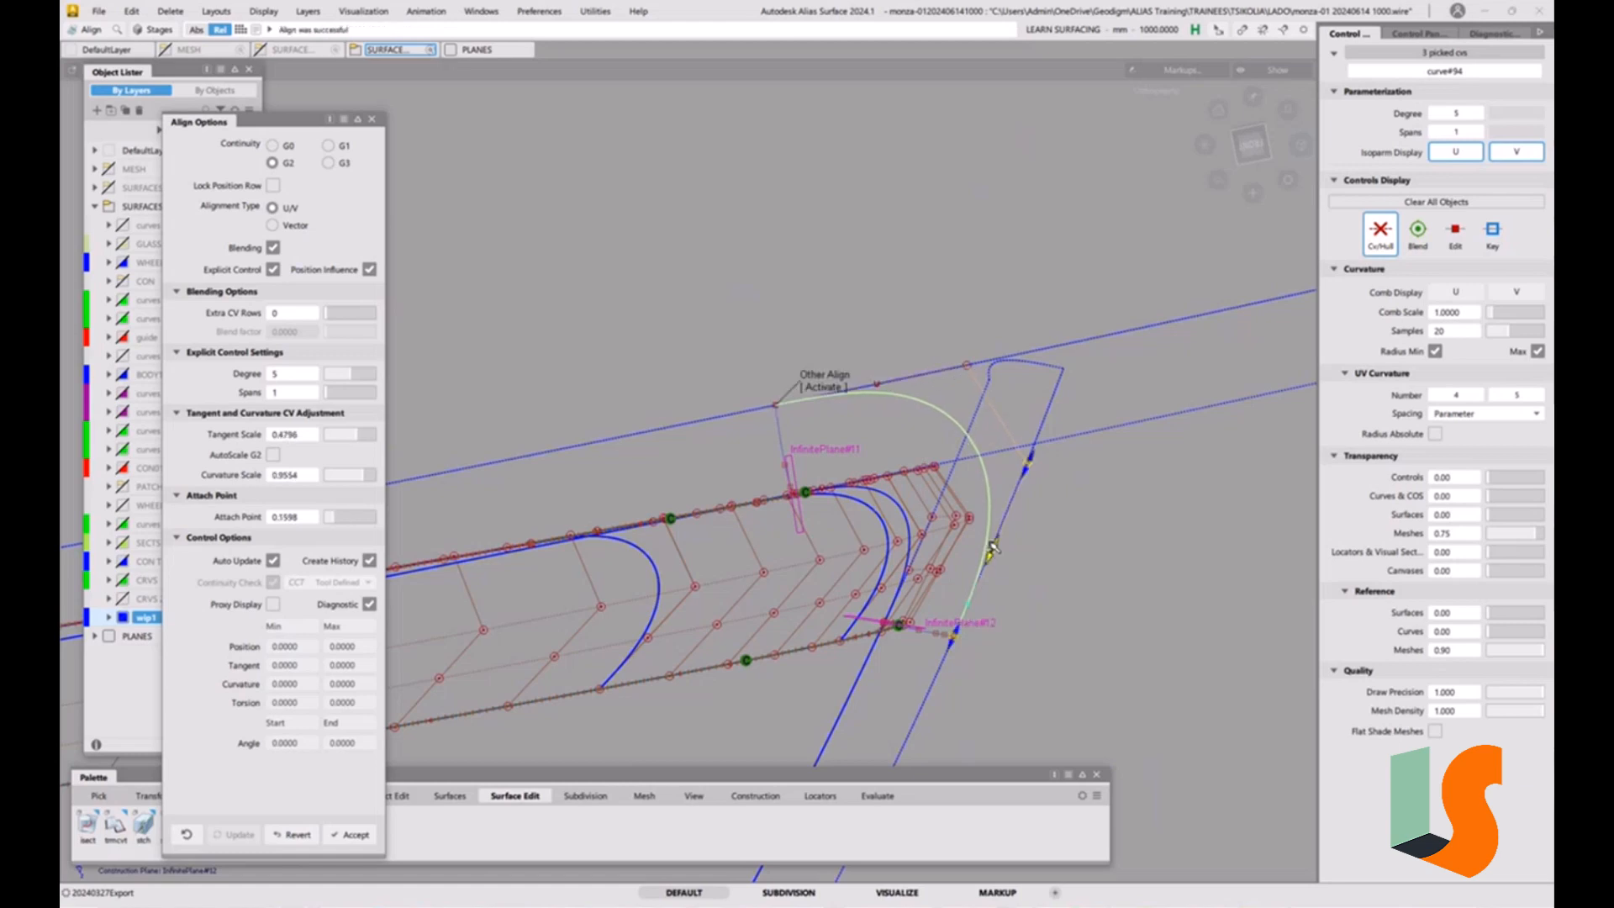
{"action": "left_click_drag", "start_coordinate": [1027, 461], "coordinate": [755, 452]}
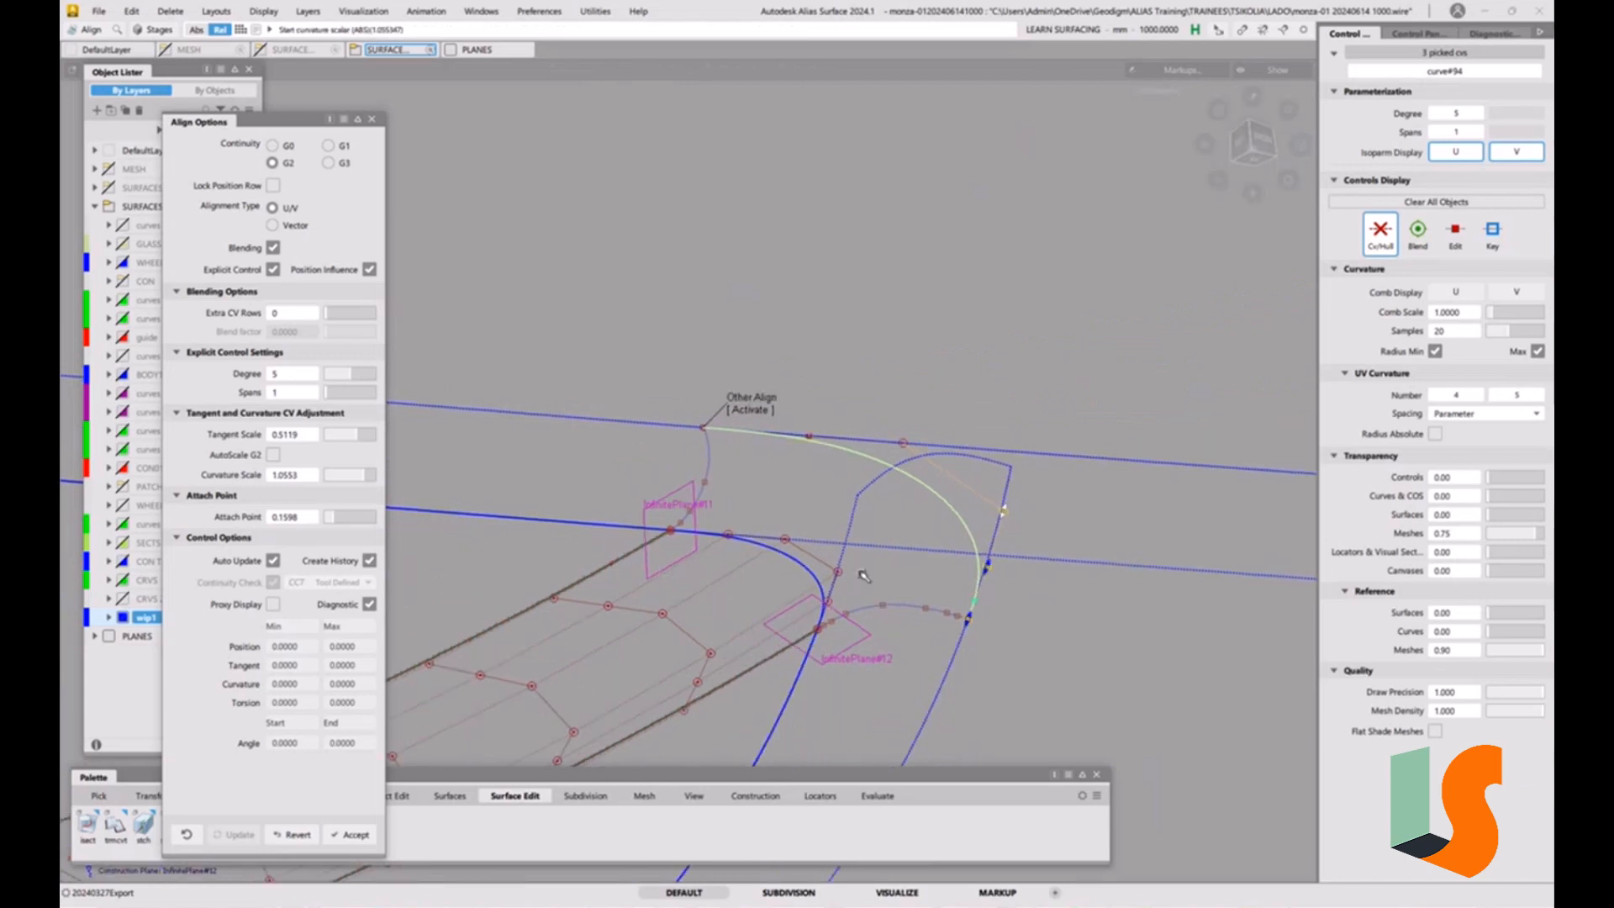
{"action": "left_click", "coordinate": [865, 576]}
{"action": "left_click_drag", "start_coordinate": [846, 504], "coordinate": [952, 578], "text": "alt+shift"}
{"action": "right_click_drag", "start_coordinate": [951, 578], "coordinate": [976, 623], "text": "alt+shift"}
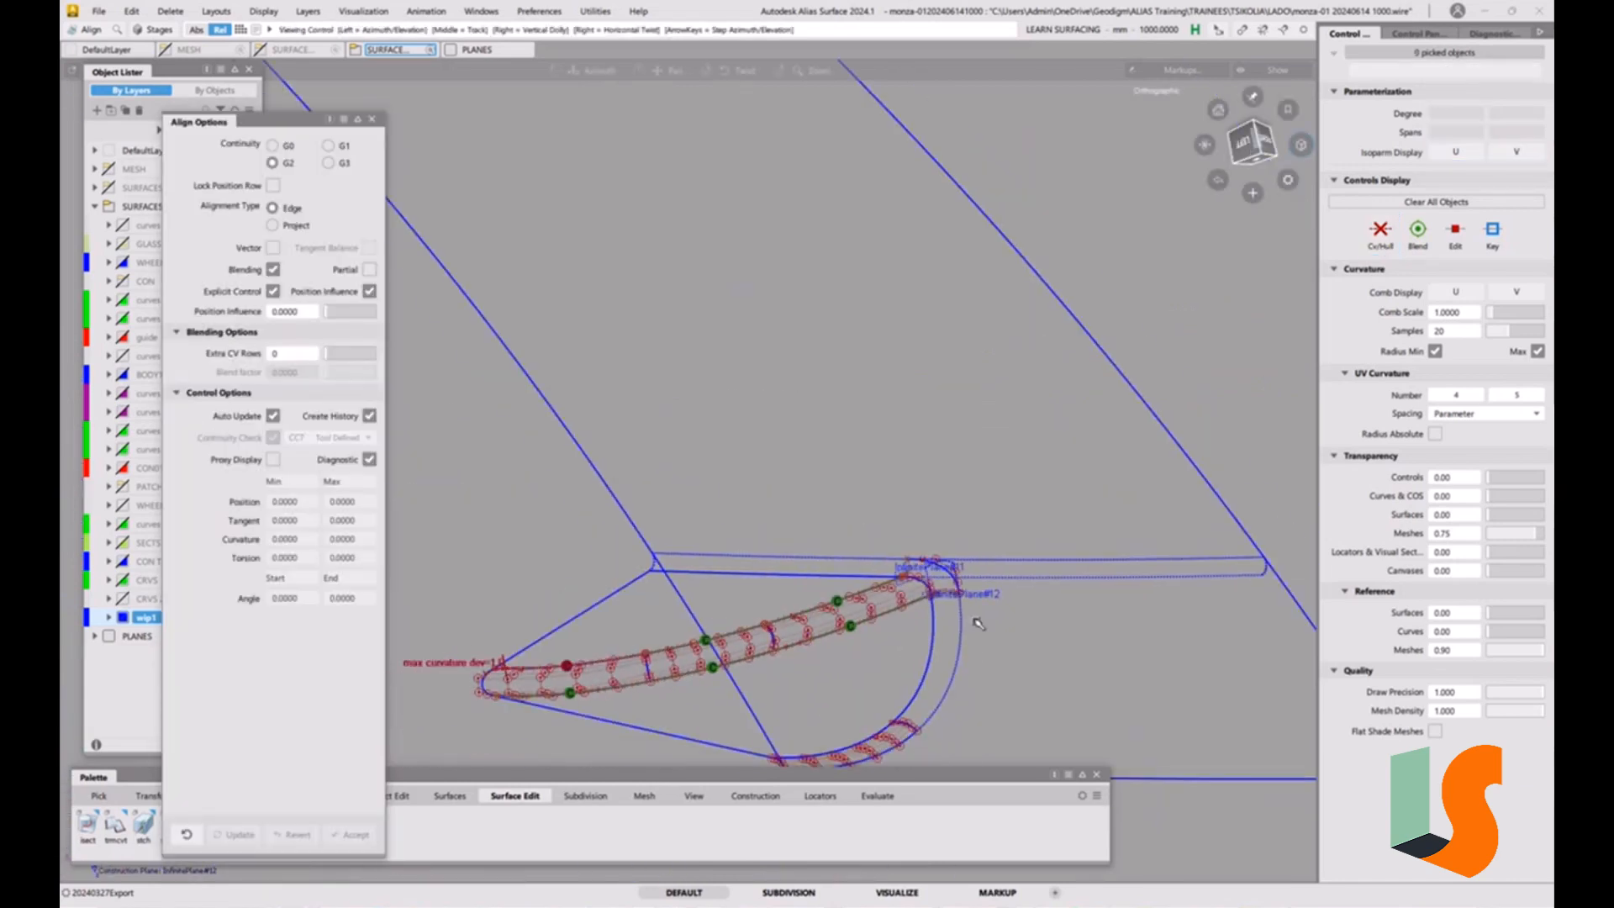
{"action": "middle_click_drag", "start_coordinate": [976, 623], "coordinate": [874, 566], "text": "alt+shift"}
{"action": "right_click_drag", "start_coordinate": [875, 566], "coordinate": [871, 518], "text": "alt+shift"}
{"action": "left_click", "coordinate": [865, 507]}
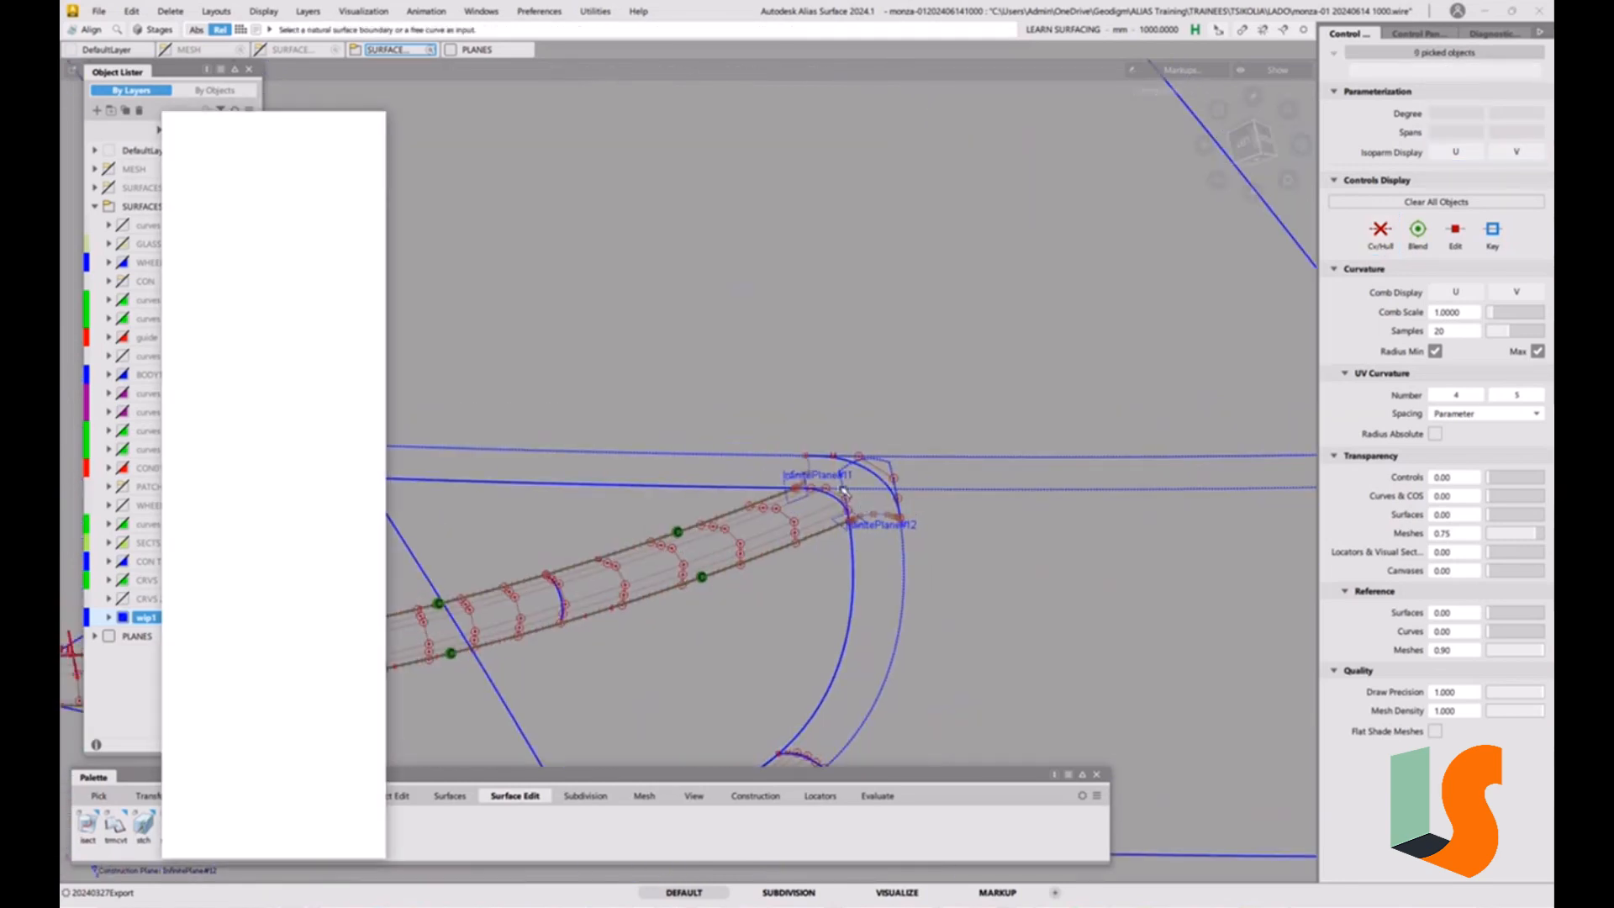
{"action": "left_click_drag", "start_coordinate": [865, 506], "coordinate": [891, 513], "text": "alt+shift"}
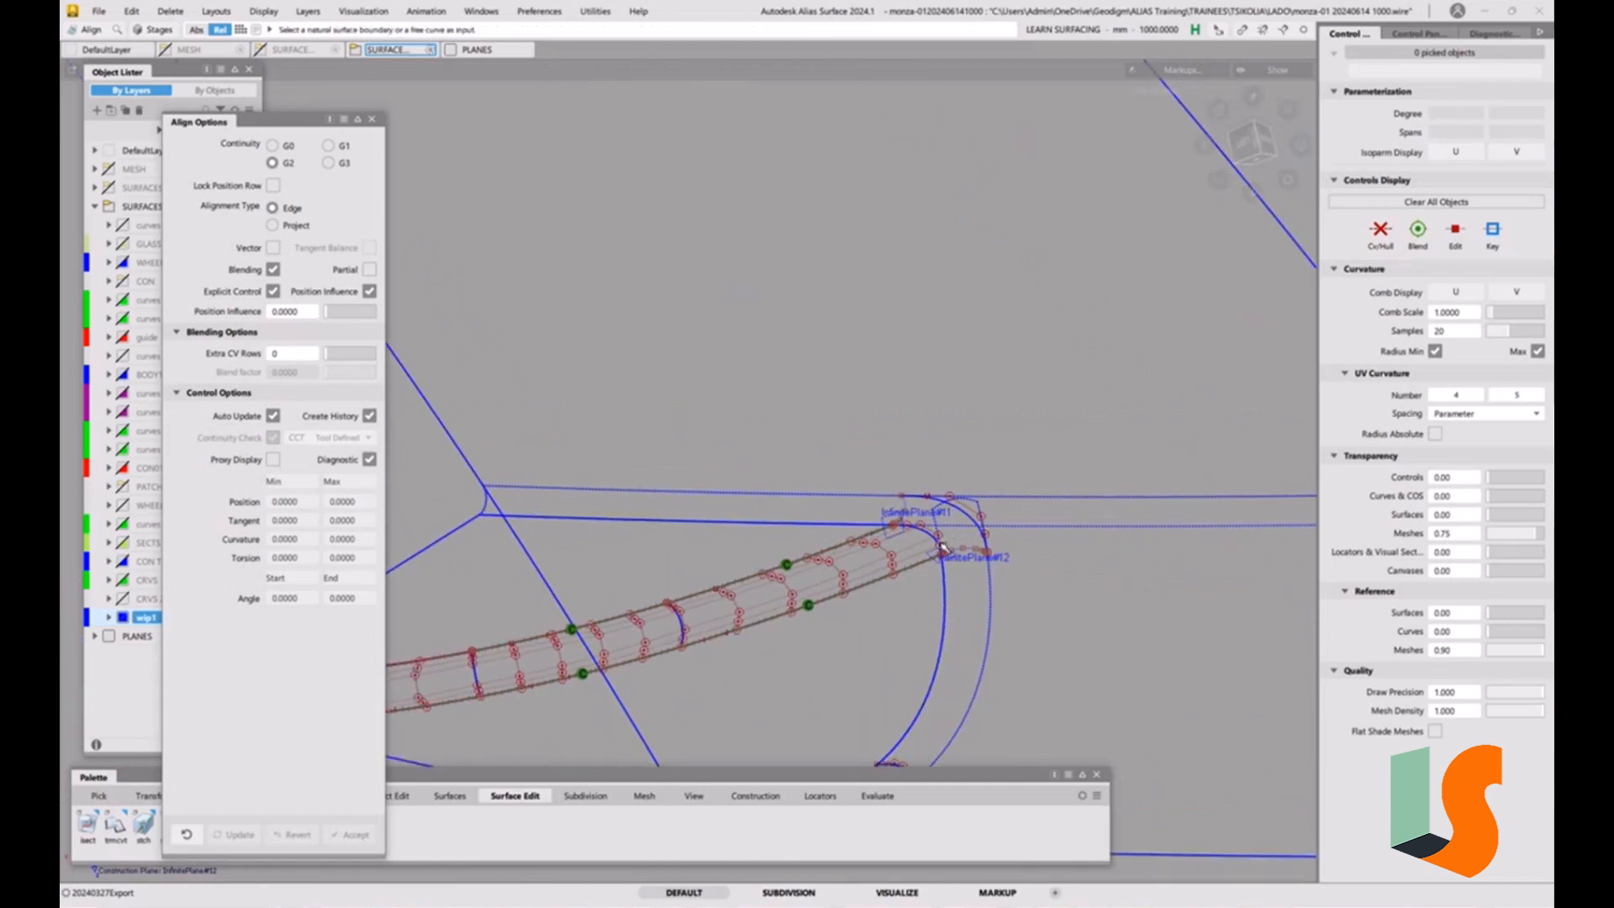
{"action": "left_click", "coordinate": [371, 119]}
{"action": "left_click", "coordinate": [99, 10]}
{"action": "left_click", "coordinate": [117, 162]}
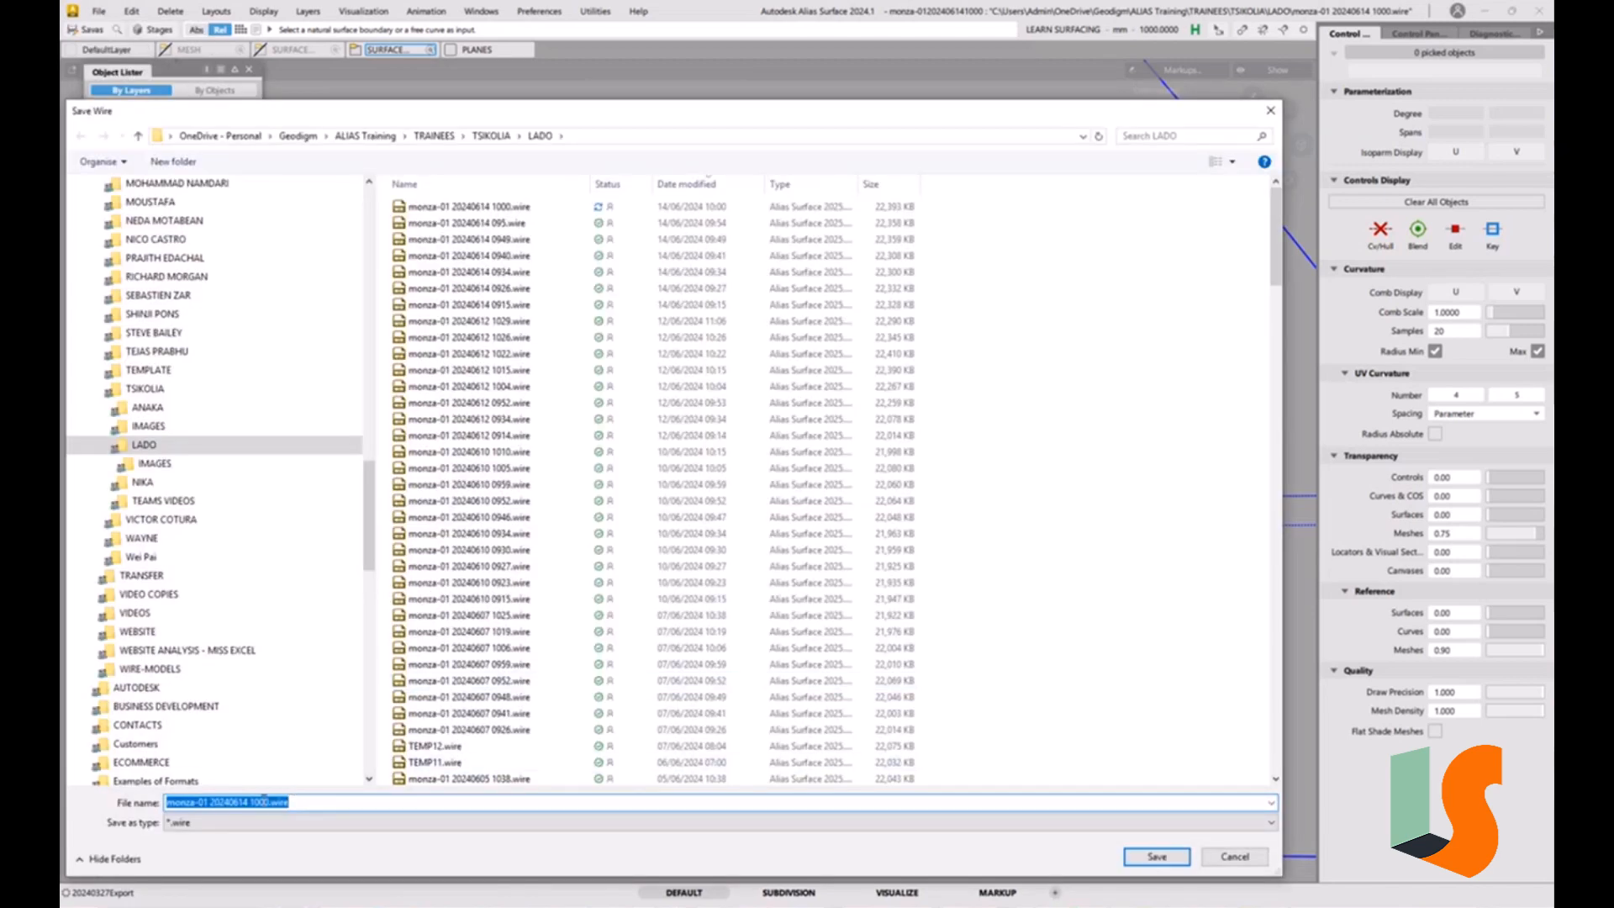
{"action": "left_click_drag", "start_coordinate": [264, 802], "coordinate": [397, 799]}
{"action": "key", "text": "BackSpace"}
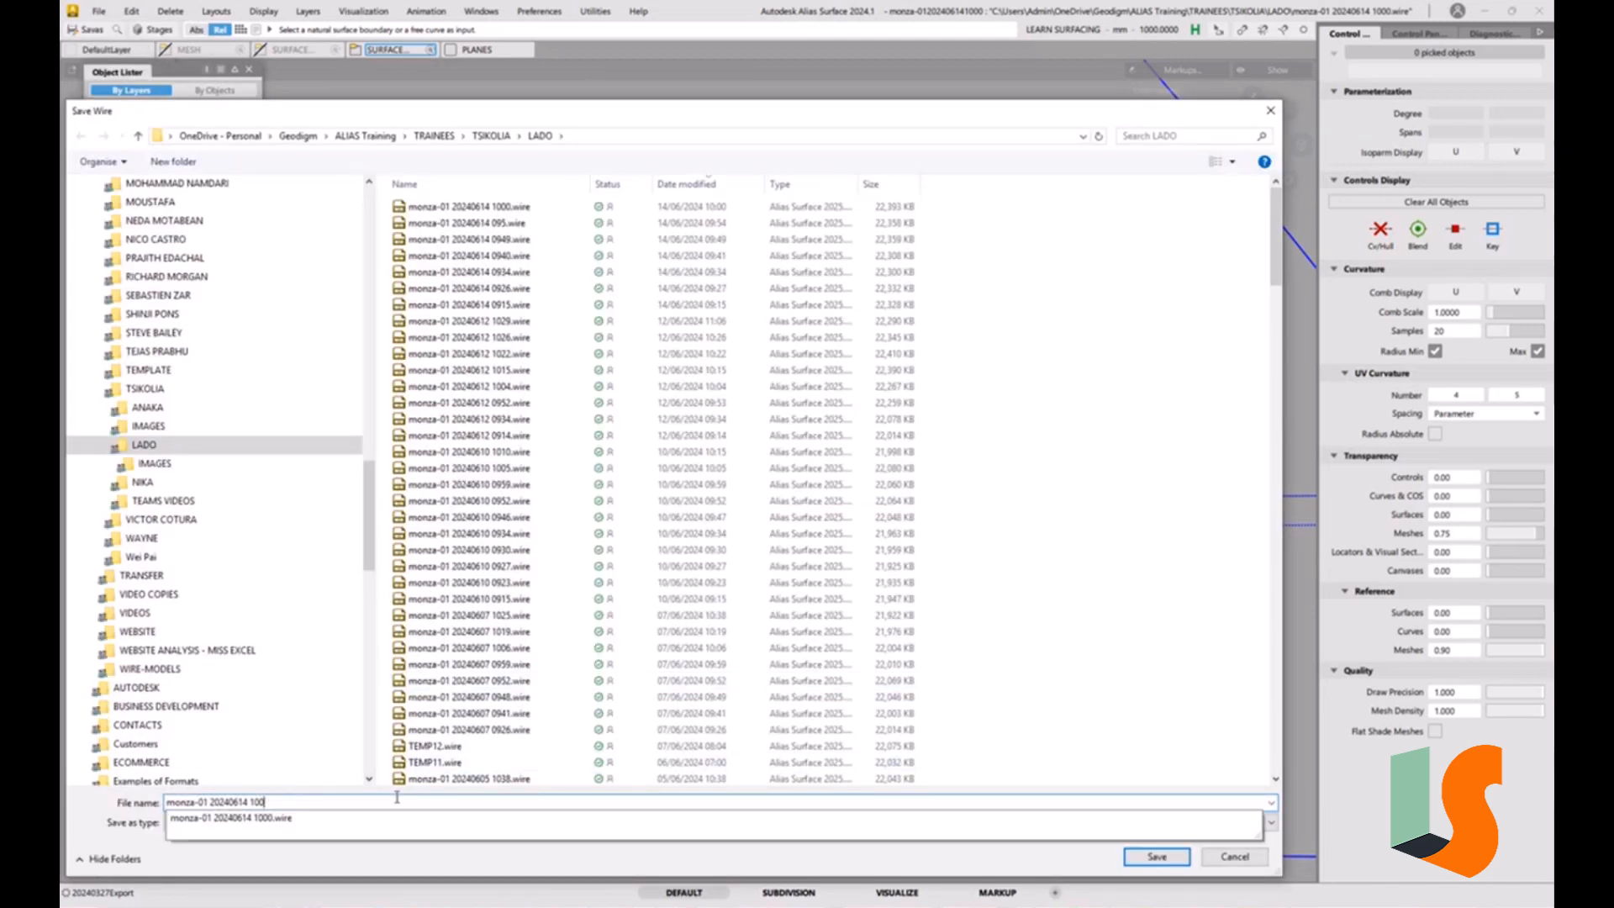
{"action": "type", "text": "8"}
{"action": "key", "text": "Return"}
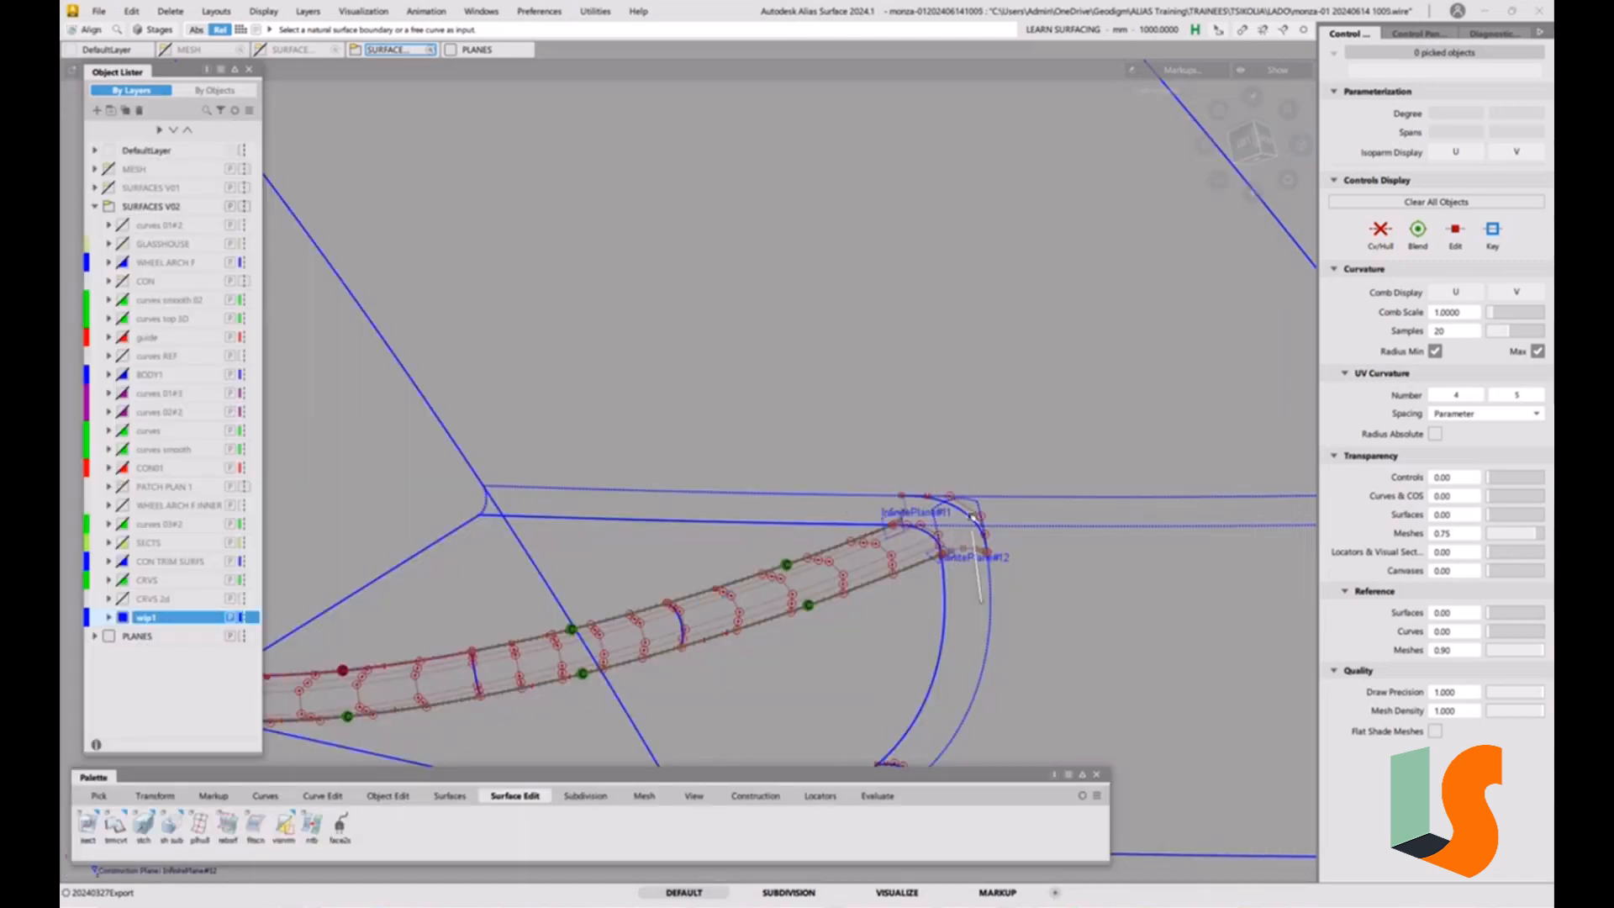
Trim-convert the long strip surface at its plane intersection curve with 3D Trimming off, removing the portion beyond the corner.
{"action": "scroll", "coordinate": [979, 464], "scroll_direction": "up", "scroll_amount": 3}
{"action": "middle_click_drag", "start_coordinate": [979, 464], "coordinate": [889, 365], "text": "alt+shift"}
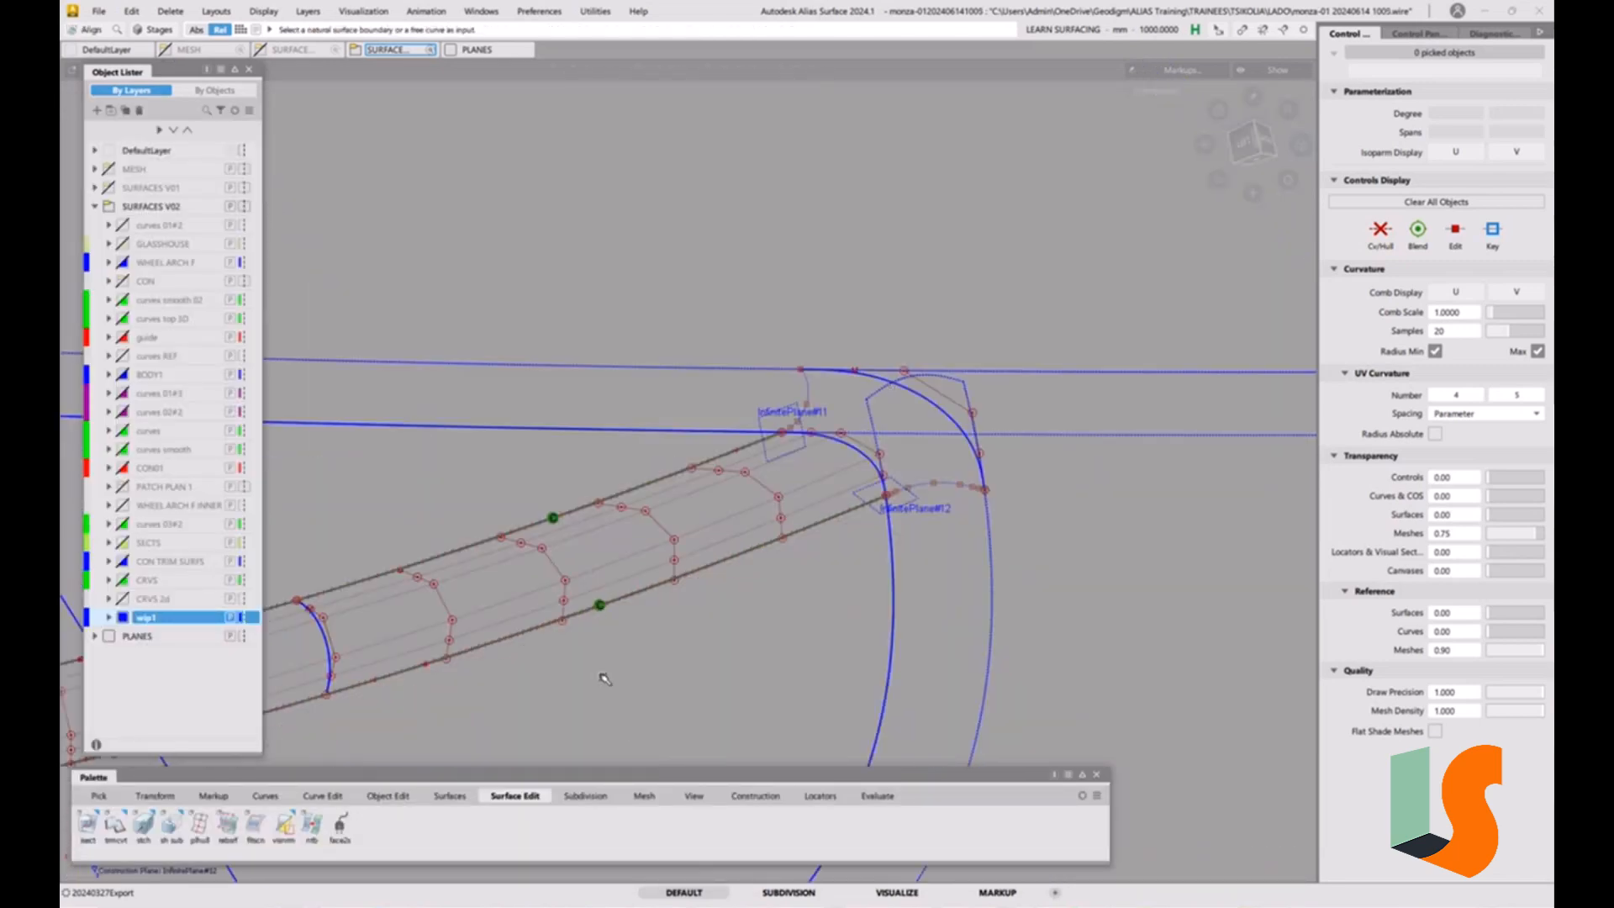
{"action": "double_click", "coordinate": [116, 827]}
{"action": "left_click", "coordinate": [277, 145]}
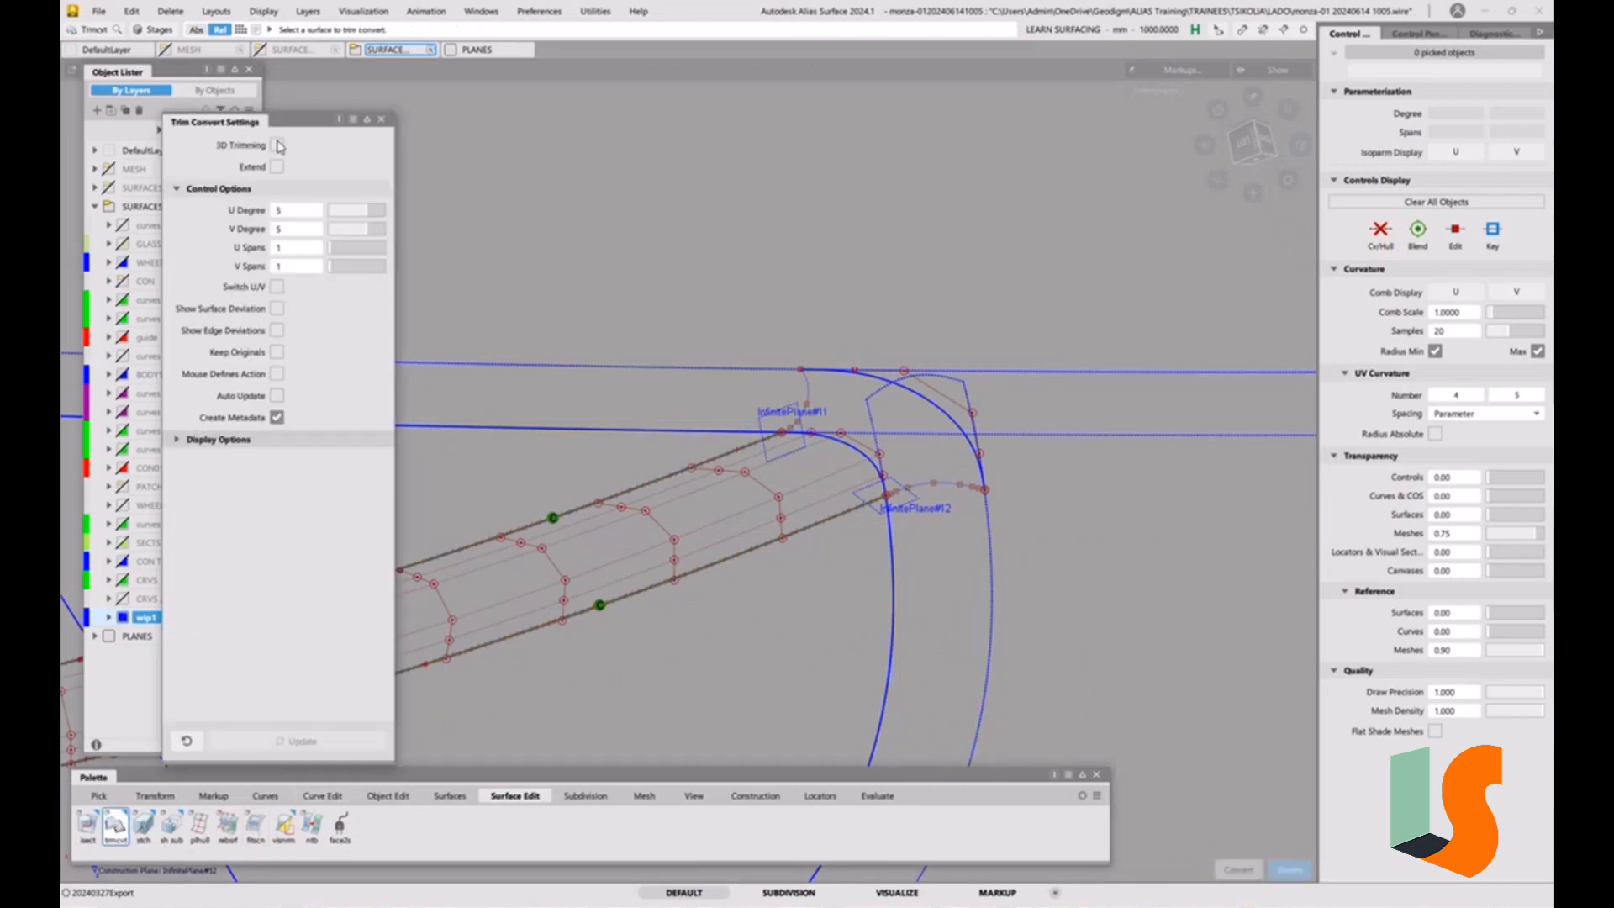
{"action": "left_click", "coordinate": [805, 391]}
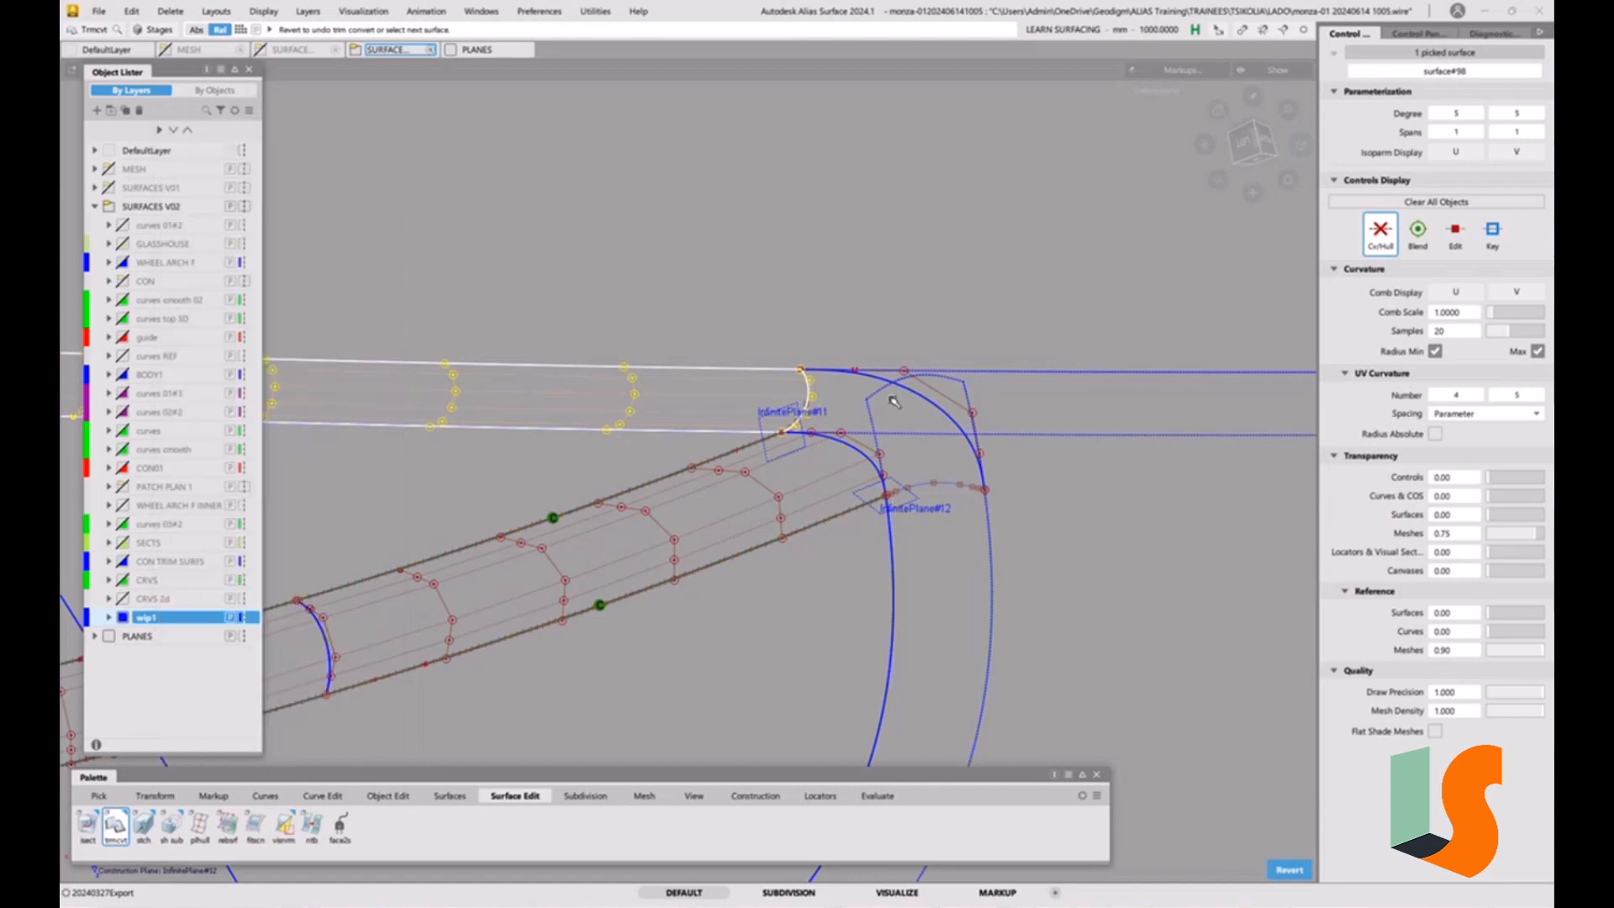
Trim-convert the curved fillet surface at its plane intersection curve, removing the corner end, and check the open corner.
{"action": "left_click", "coordinate": [878, 401]}
{"action": "left_click", "coordinate": [968, 520]}
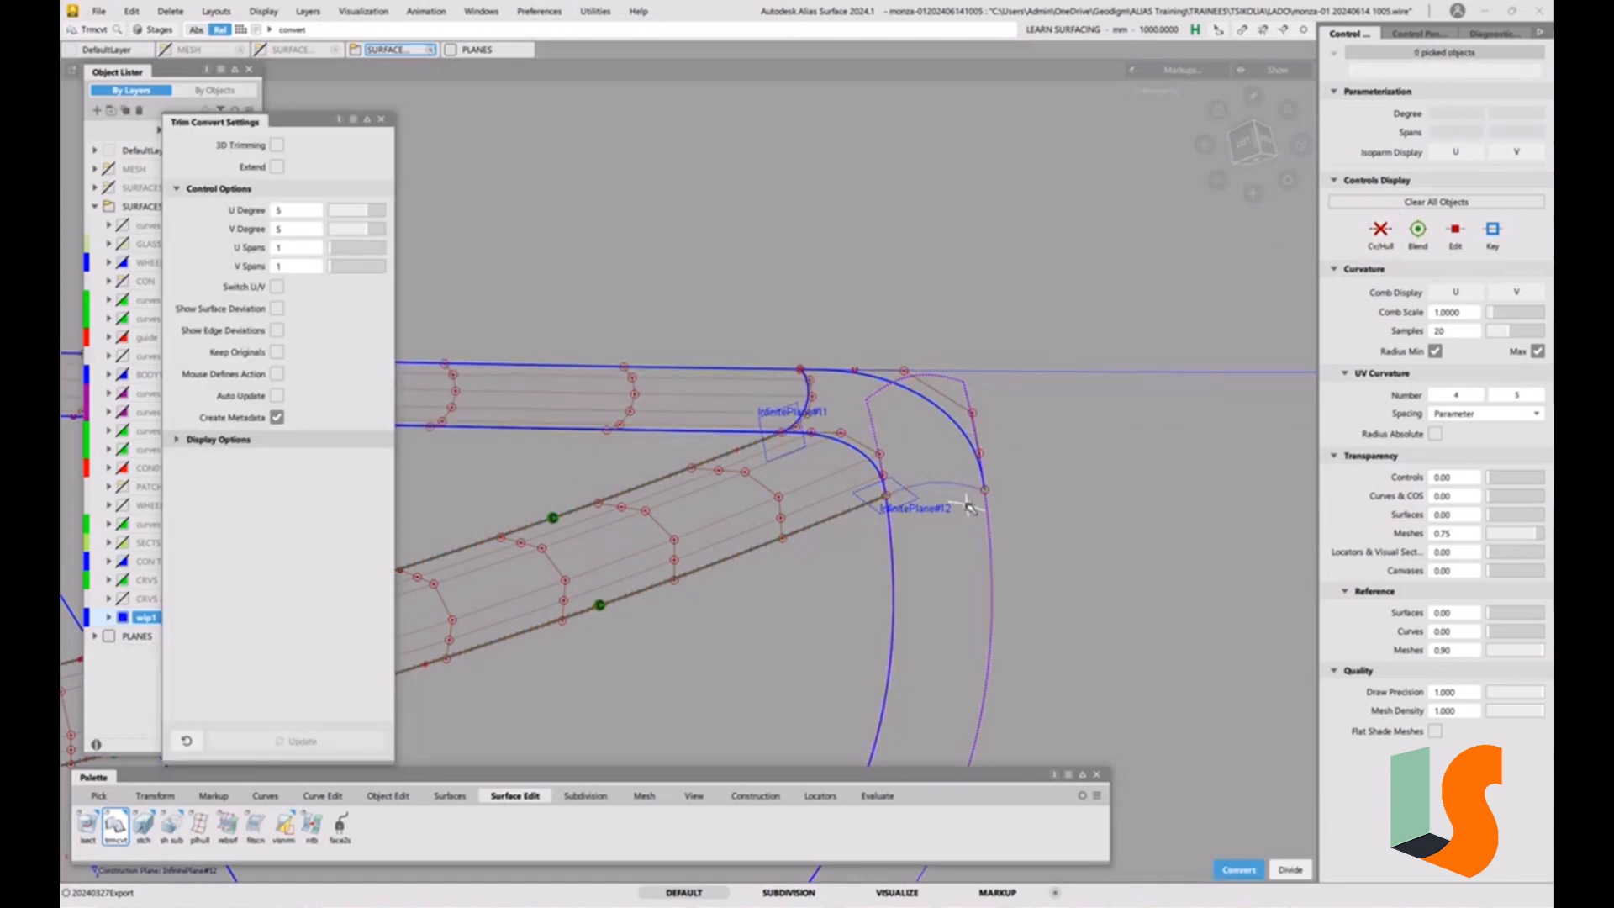
{"action": "left_click_drag", "start_coordinate": [969, 530], "coordinate": [915, 488], "text": "alt+shift"}
{"action": "middle_click_drag", "start_coordinate": [914, 488], "coordinate": [1020, 511], "text": "alt+shift"}
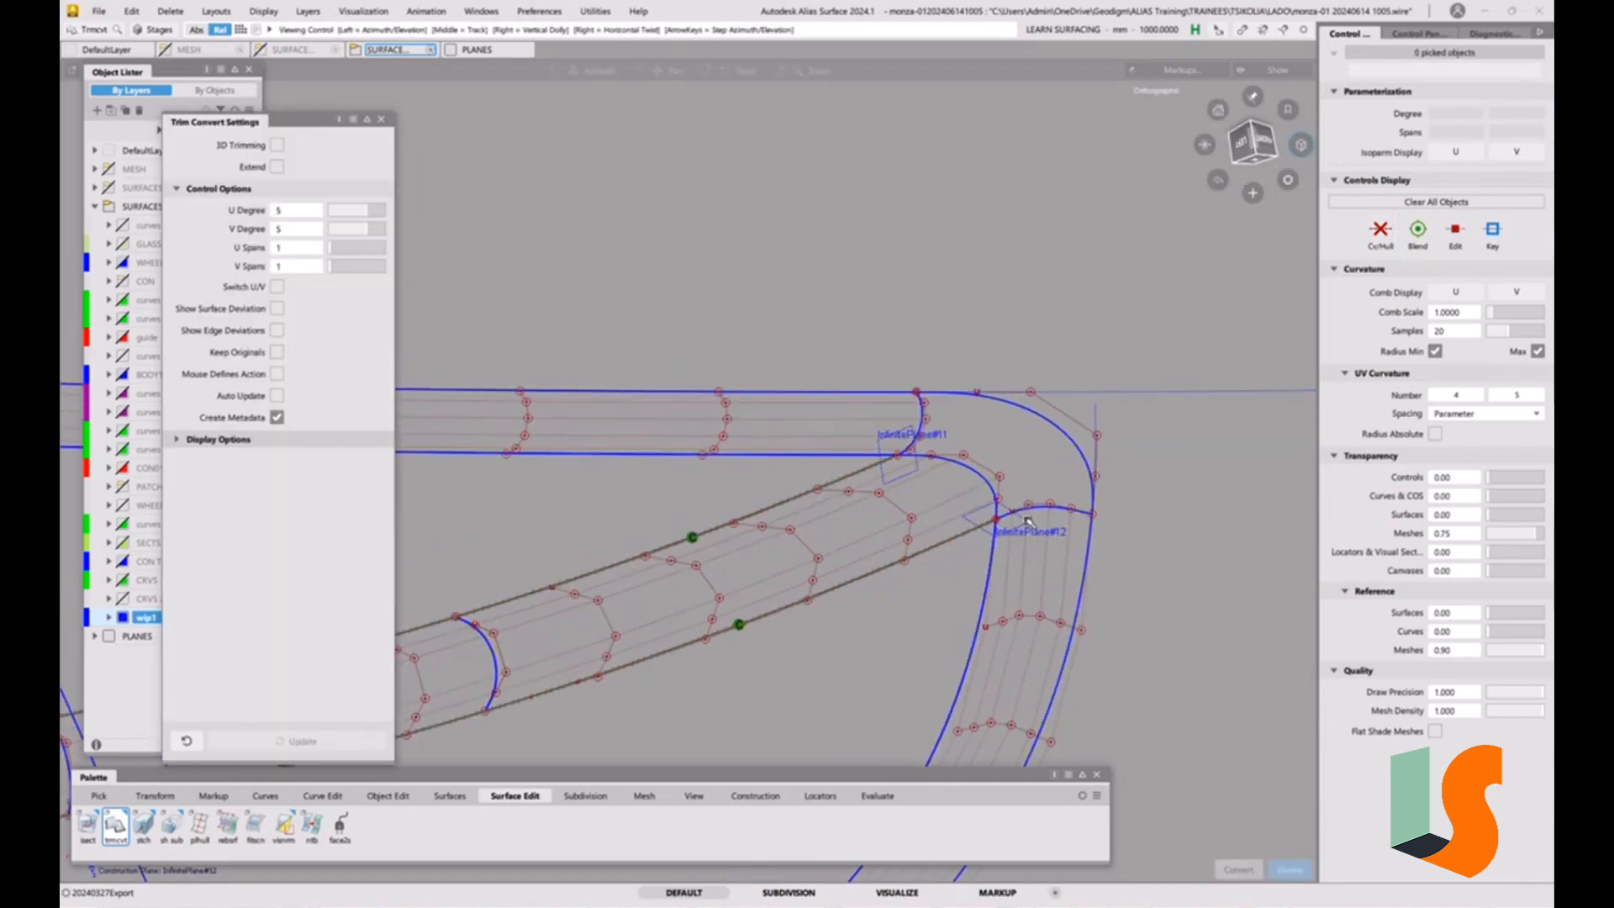
{"action": "left_click_drag", "start_coordinate": [1020, 510], "coordinate": [1009, 538], "text": "alt+shift"}
{"action": "right_click_drag", "start_coordinate": [1008, 538], "coordinate": [966, 504], "text": "alt+shift"}
{"action": "left_click_drag", "start_coordinate": [966, 504], "coordinate": [1003, 454], "text": "alt+shift"}
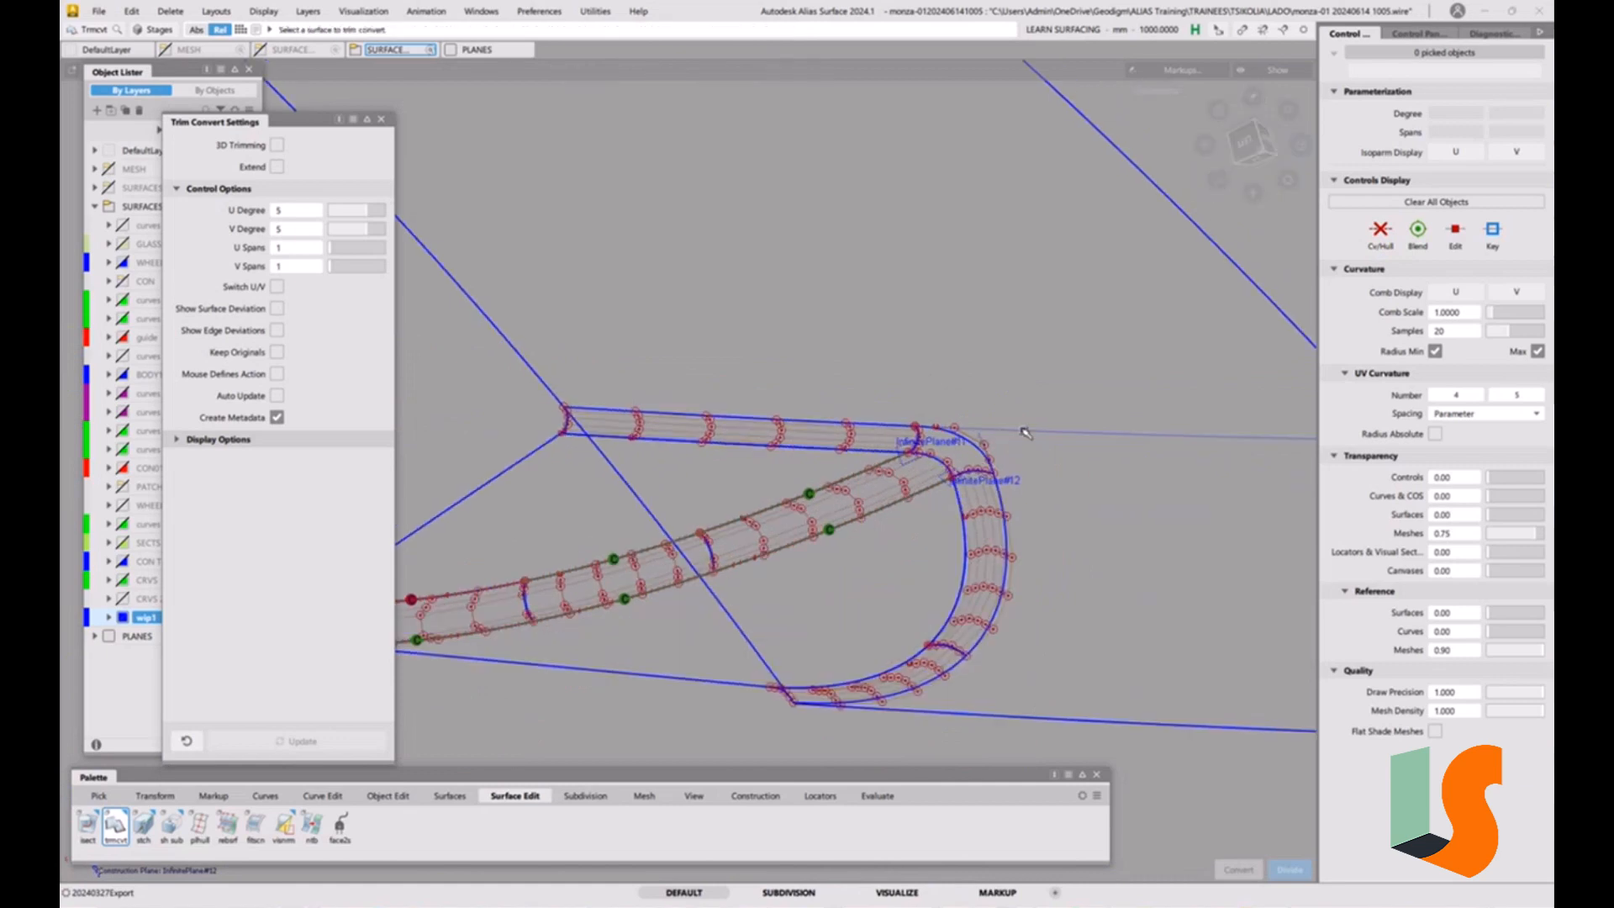
{"action": "left_click_drag", "start_coordinate": [1054, 524], "coordinate": [1000, 503], "text": "ctrl+shift"}
{"action": "right_click_drag", "start_coordinate": [938, 433], "coordinate": [992, 365], "text": "alt+shift"}
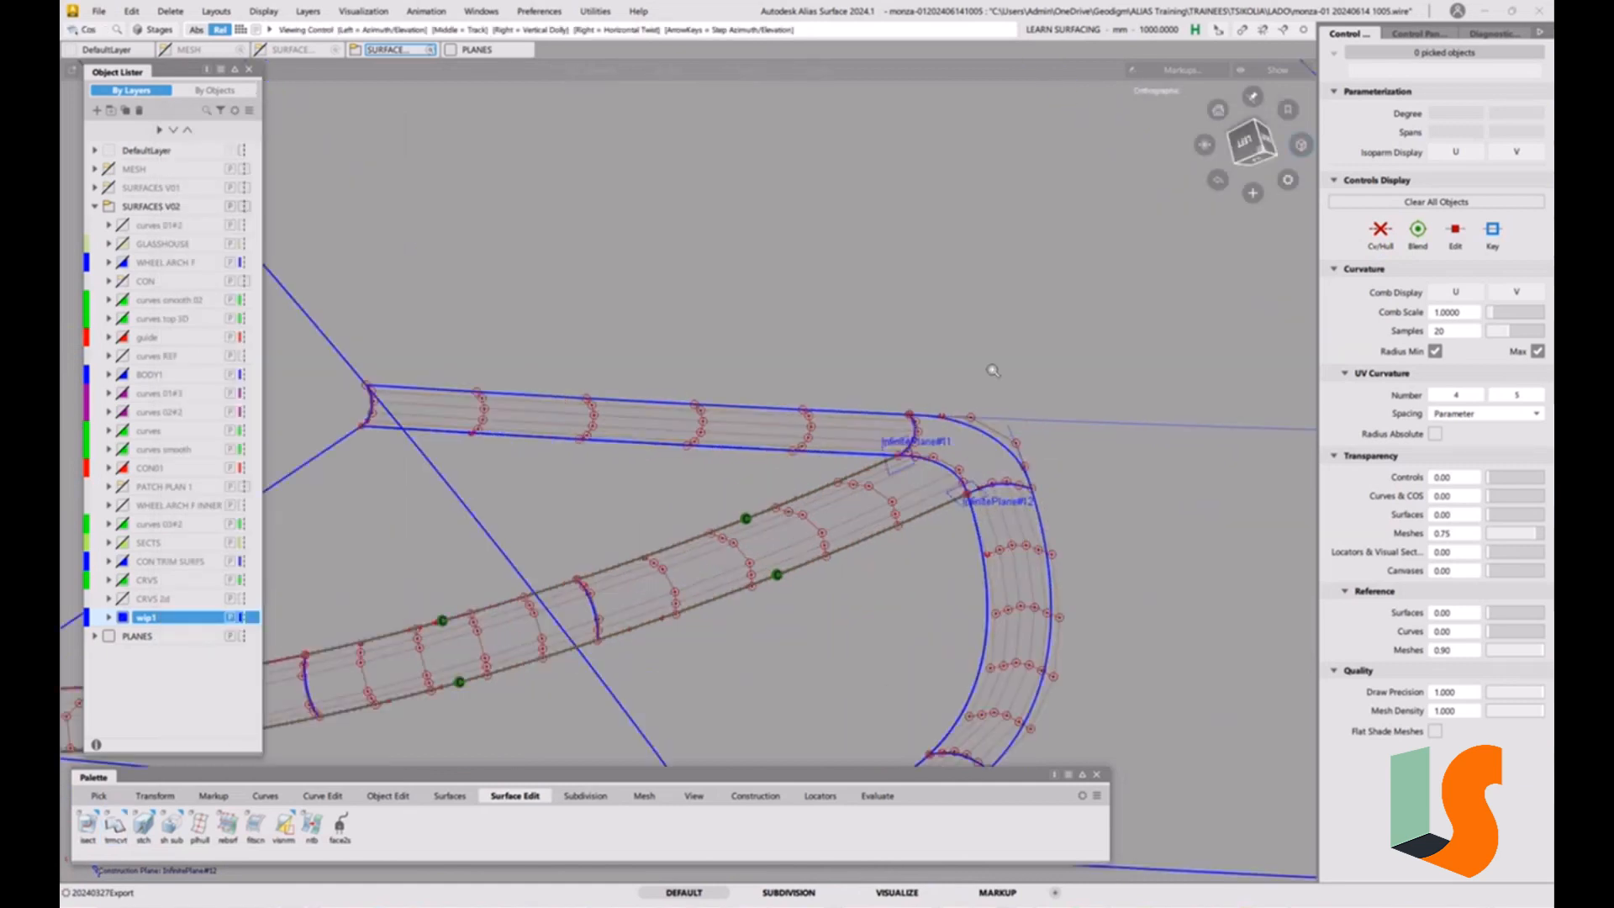
Delete the leftover curves-on-surface extending beyond the rounded corner and check the trimmed strips.
{"action": "left_click_drag", "start_coordinate": [1003, 418], "coordinate": [1033, 445]}
{"action": "key", "text": "Delete"}
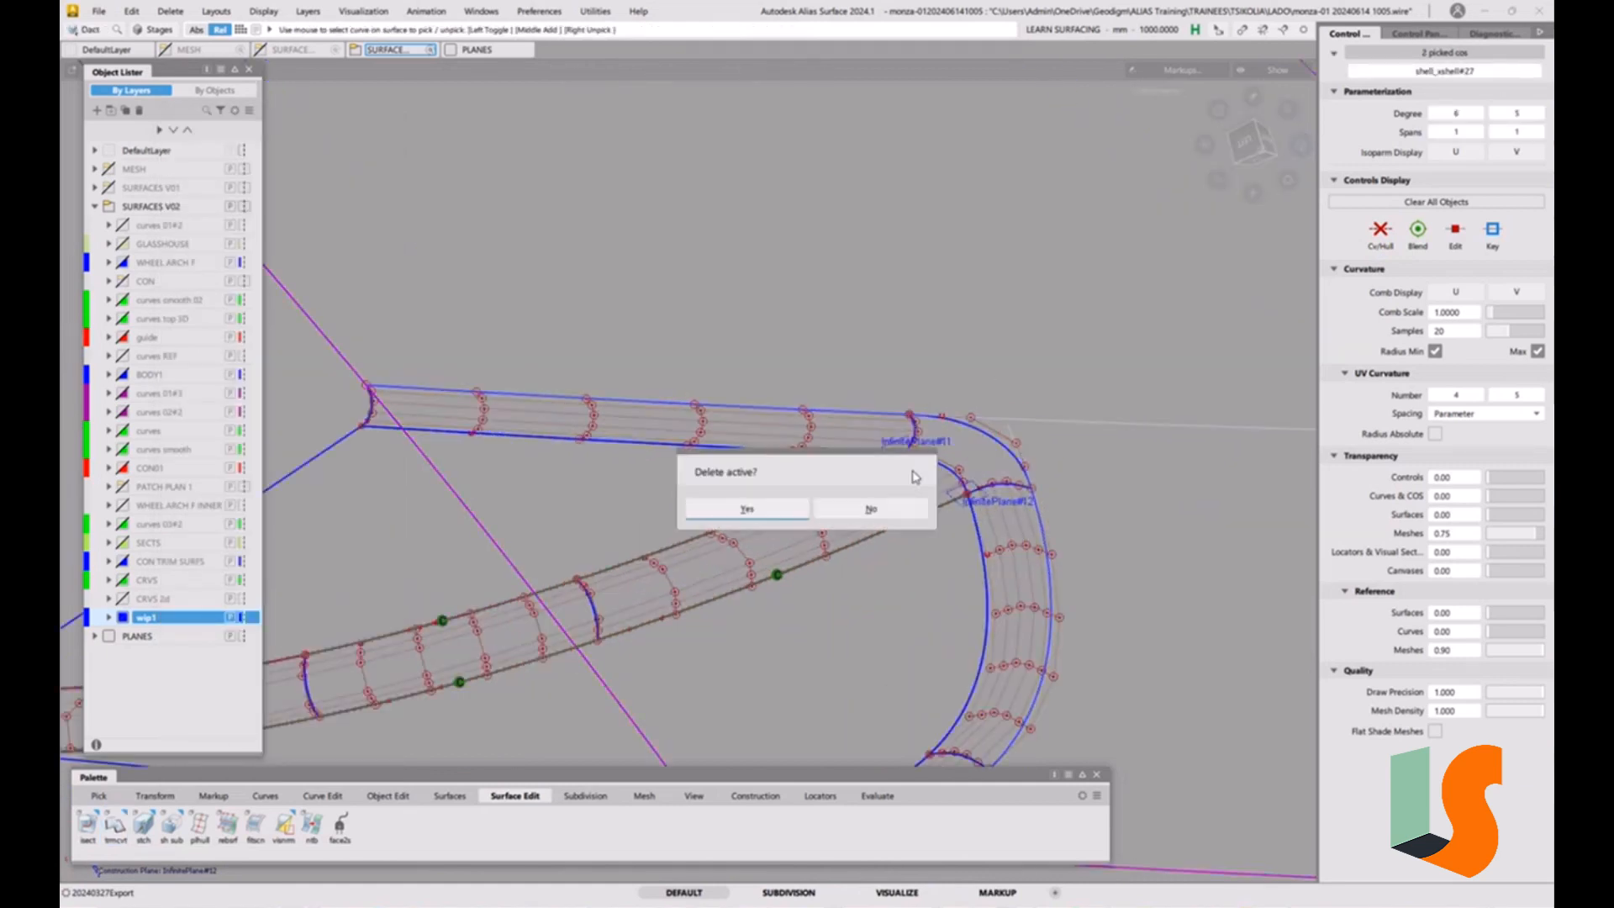
{"action": "left_click", "coordinate": [748, 507]}
{"action": "left_click_drag", "start_coordinate": [748, 507], "coordinate": [874, 354], "text": "alt+shift"}
{"action": "middle_click_drag", "start_coordinate": [874, 355], "coordinate": [822, 306], "text": "alt+shift"}
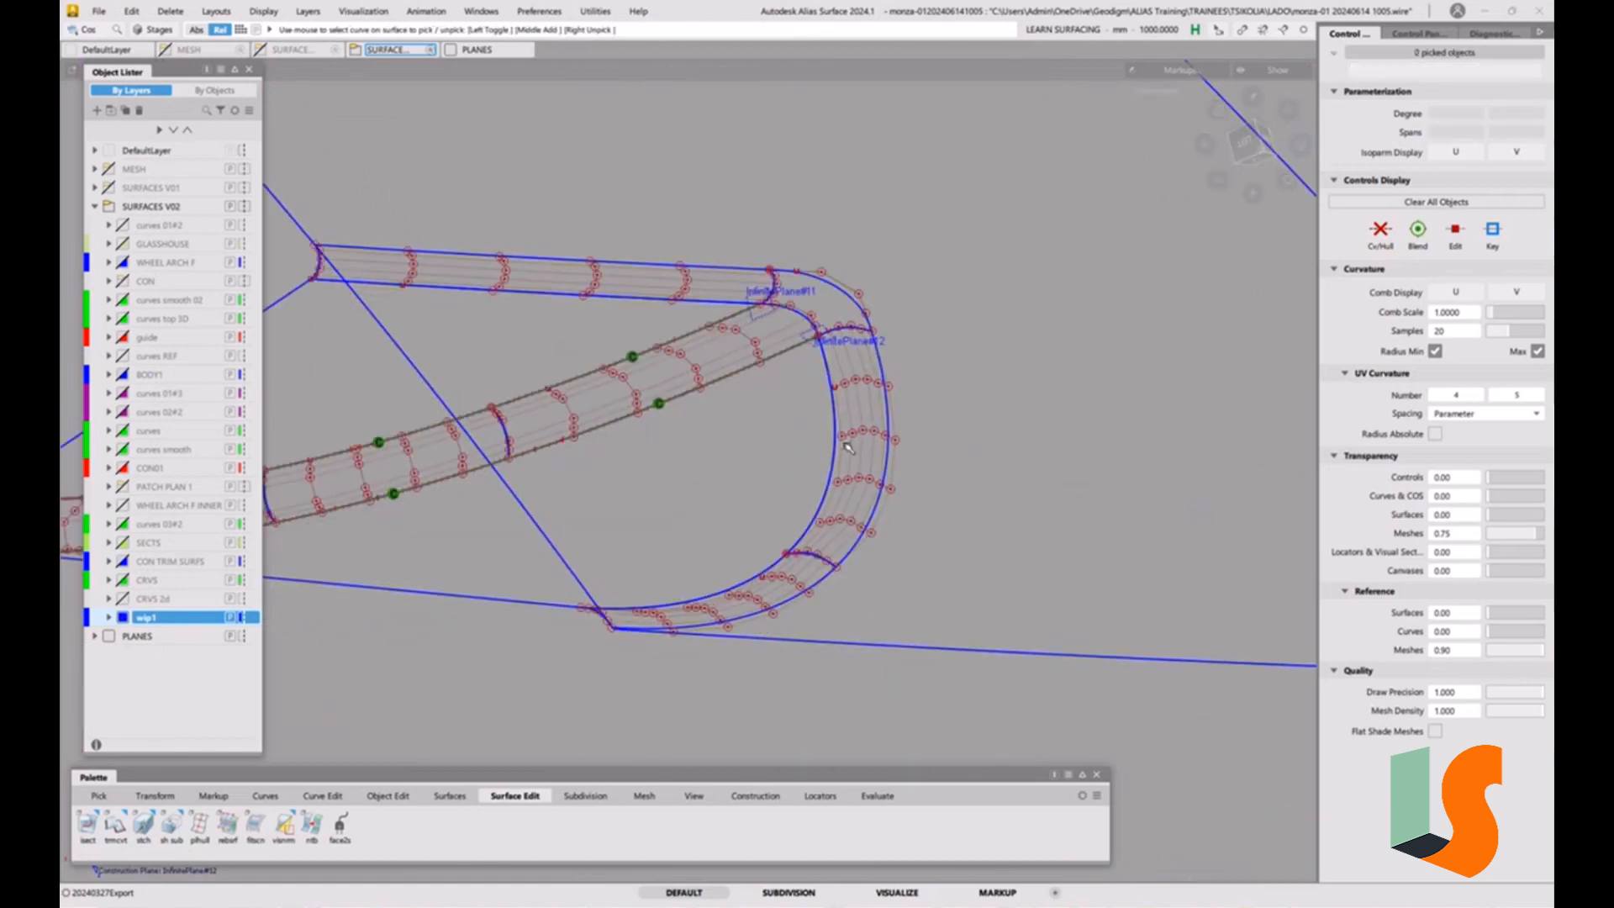
{"action": "left_click_drag", "start_coordinate": [834, 514], "coordinate": [903, 443], "text": "alt+shift"}
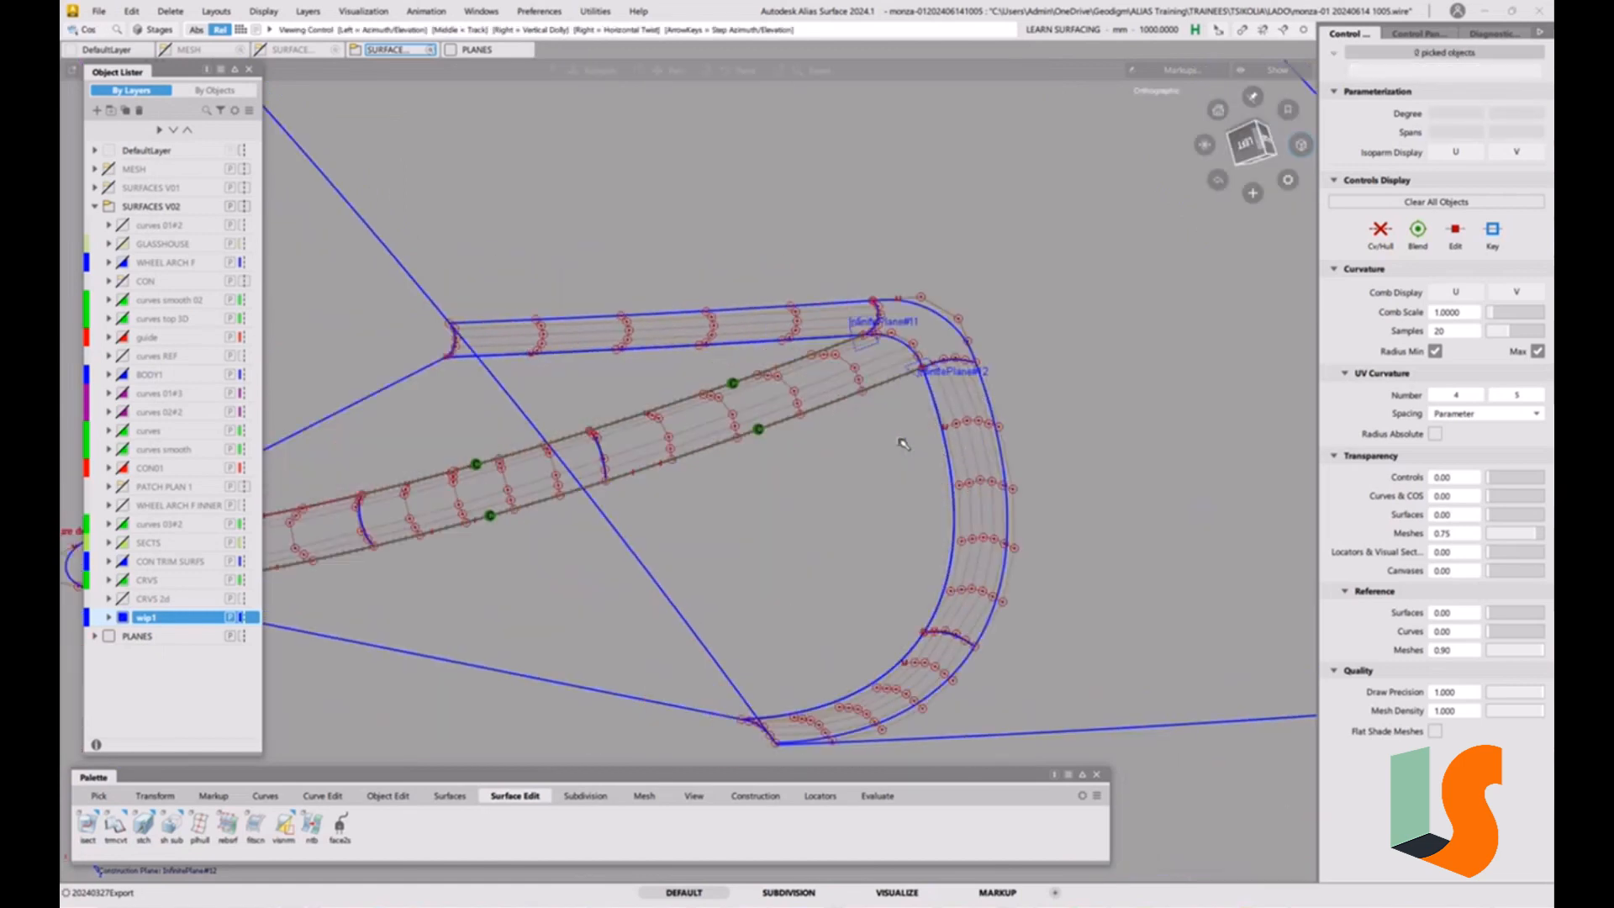
{"action": "left_click_drag", "start_coordinate": [731, 361], "coordinate": [773, 384], "text": "alt+shift"}
{"action": "left_click_drag", "start_coordinate": [877, 339], "coordinate": [806, 349], "text": "alt+shift"}
{"action": "middle_click_drag", "start_coordinate": [747, 361], "coordinate": [817, 385], "text": "alt+shift"}
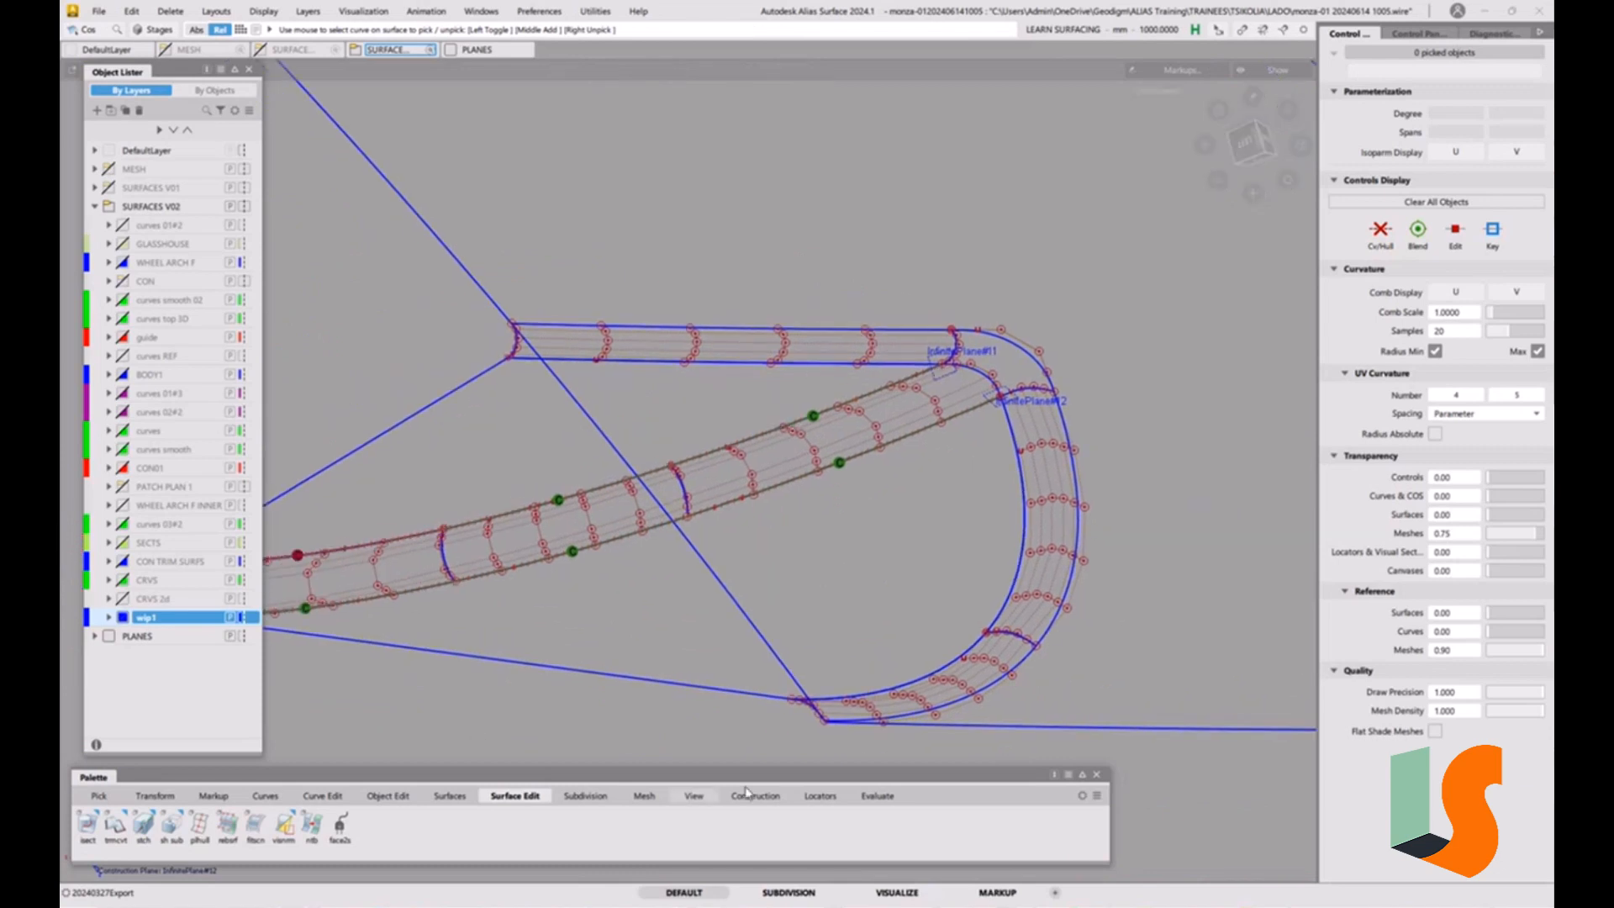
Check surface continuity along the long strip's lower edge and the curved fillet's inner edge.
{"action": "left_click", "coordinate": [875, 795]}
{"action": "double_click", "coordinate": [95, 835]}
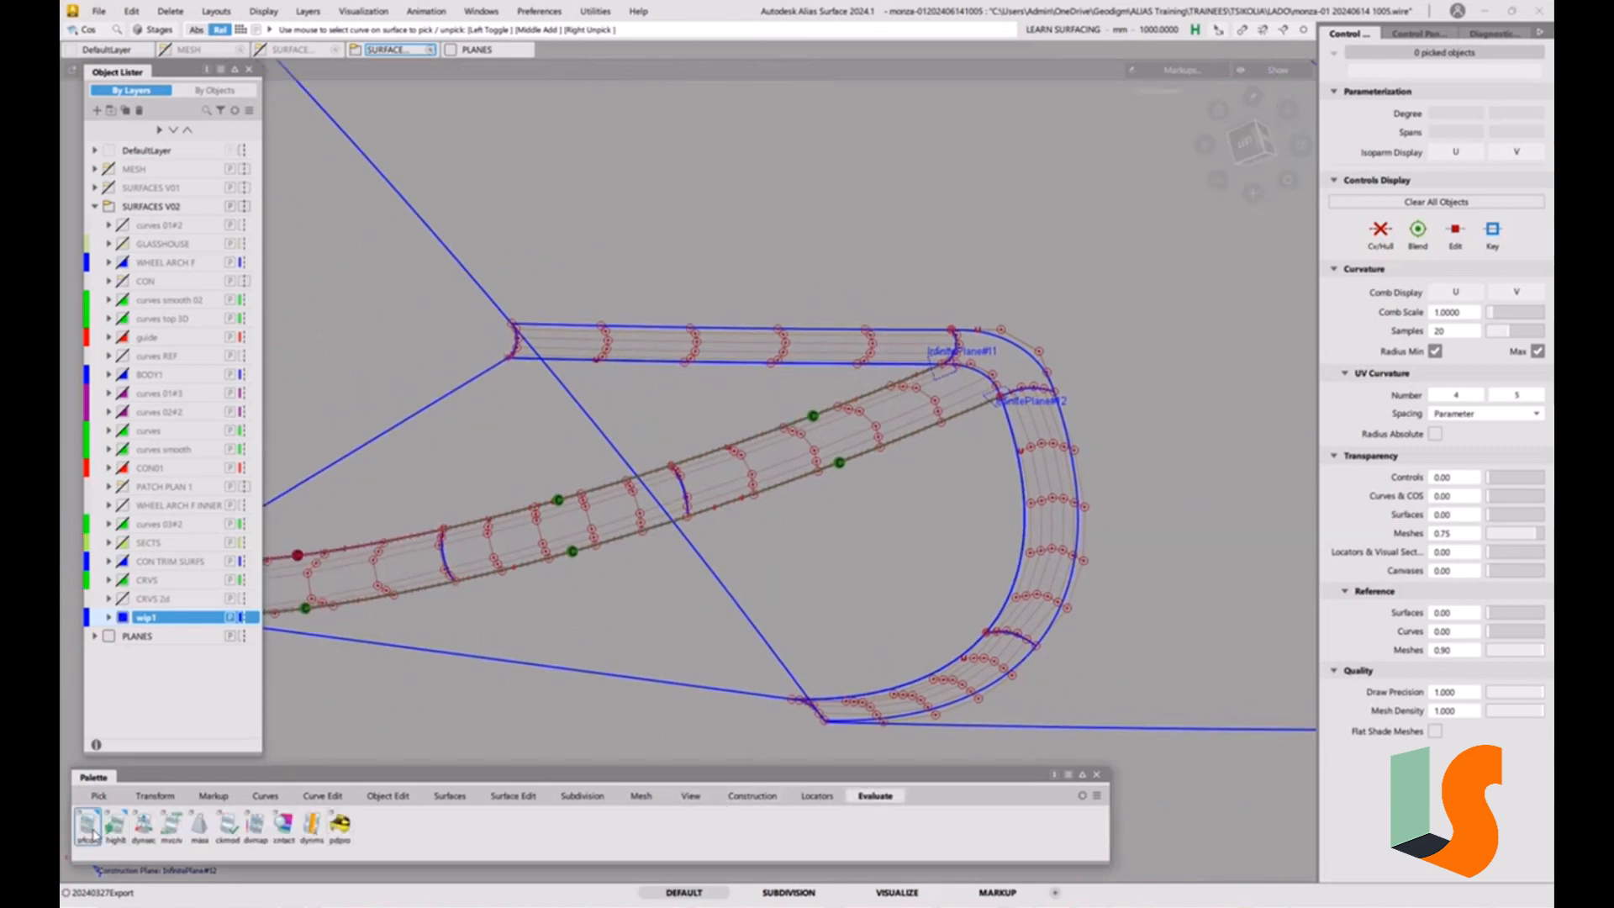
{"action": "left_click", "coordinate": [888, 478]}
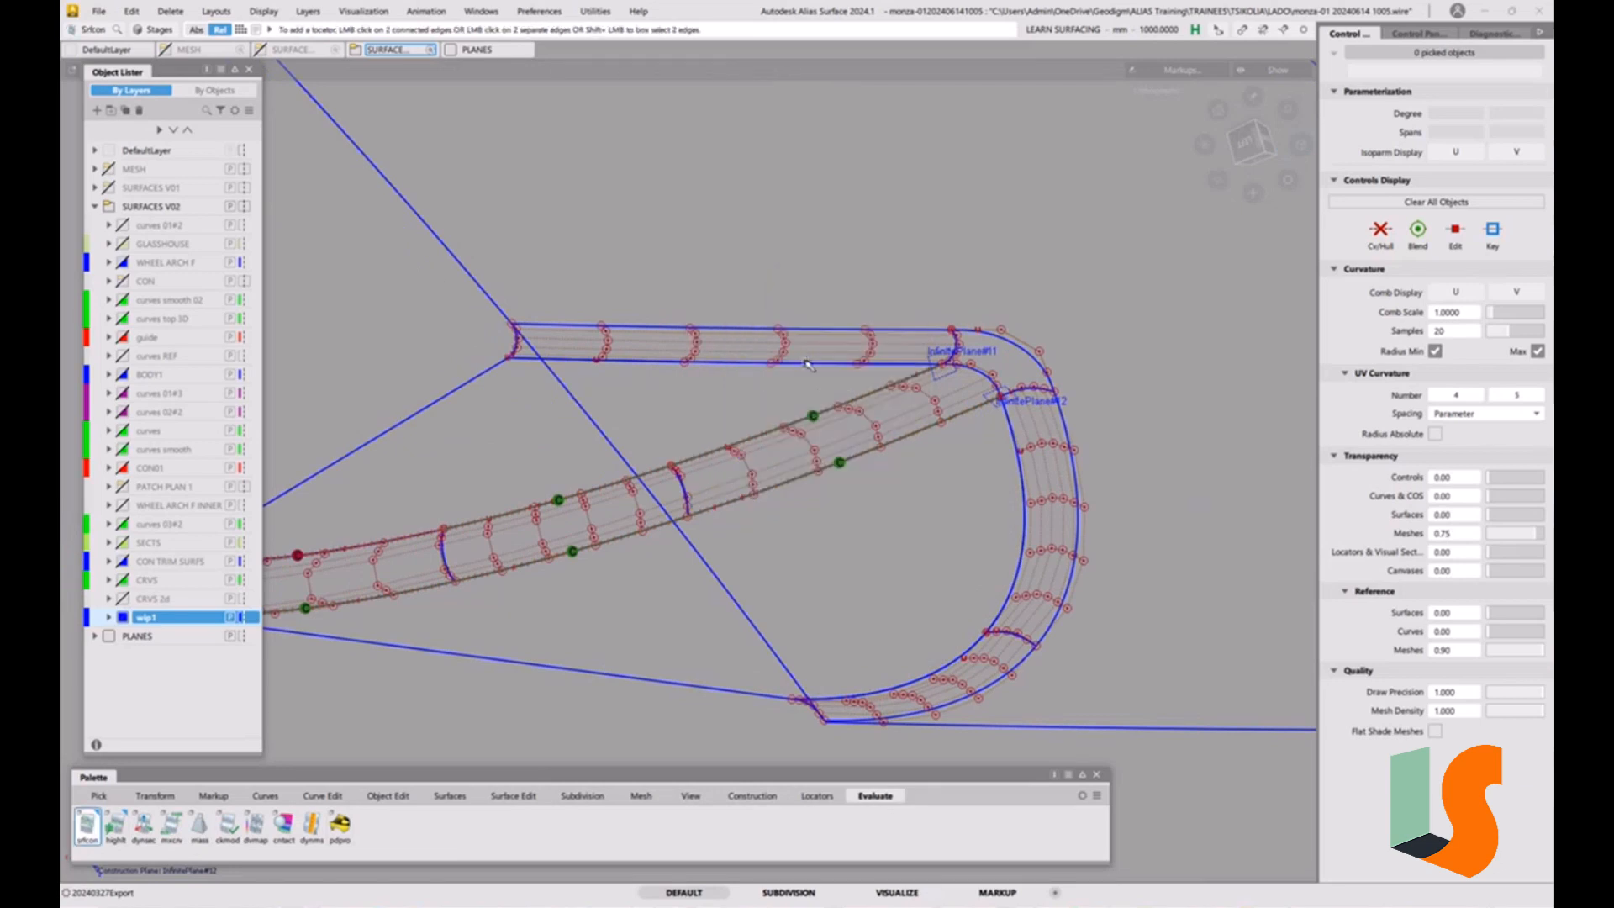
{"action": "left_click", "coordinate": [807, 364]}
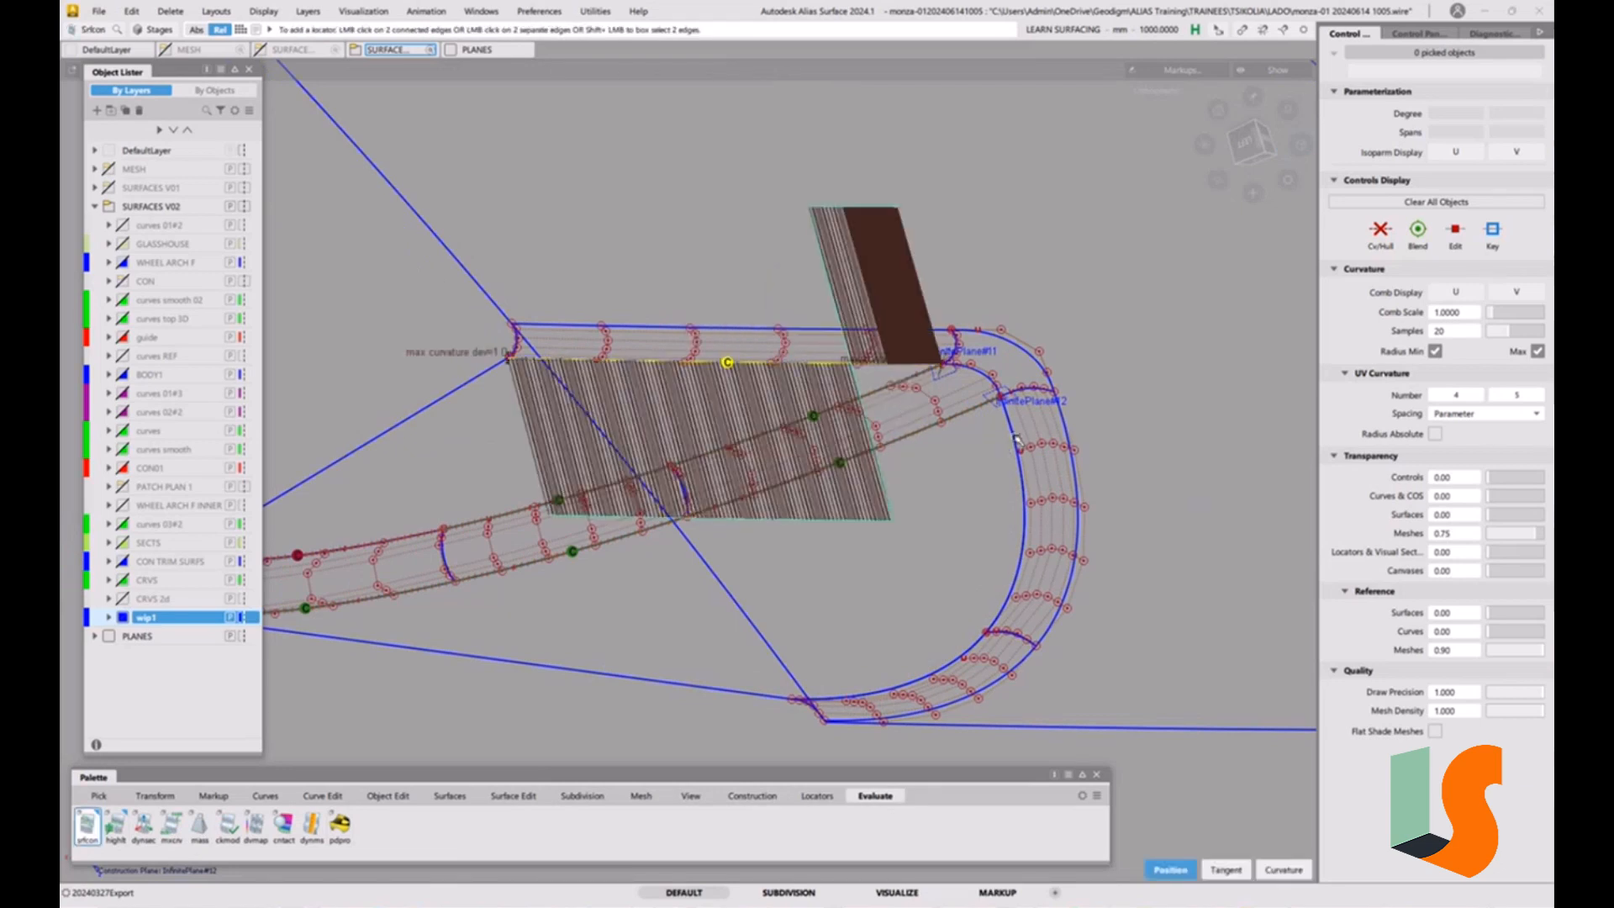
{"action": "left_click", "coordinate": [1016, 439]}
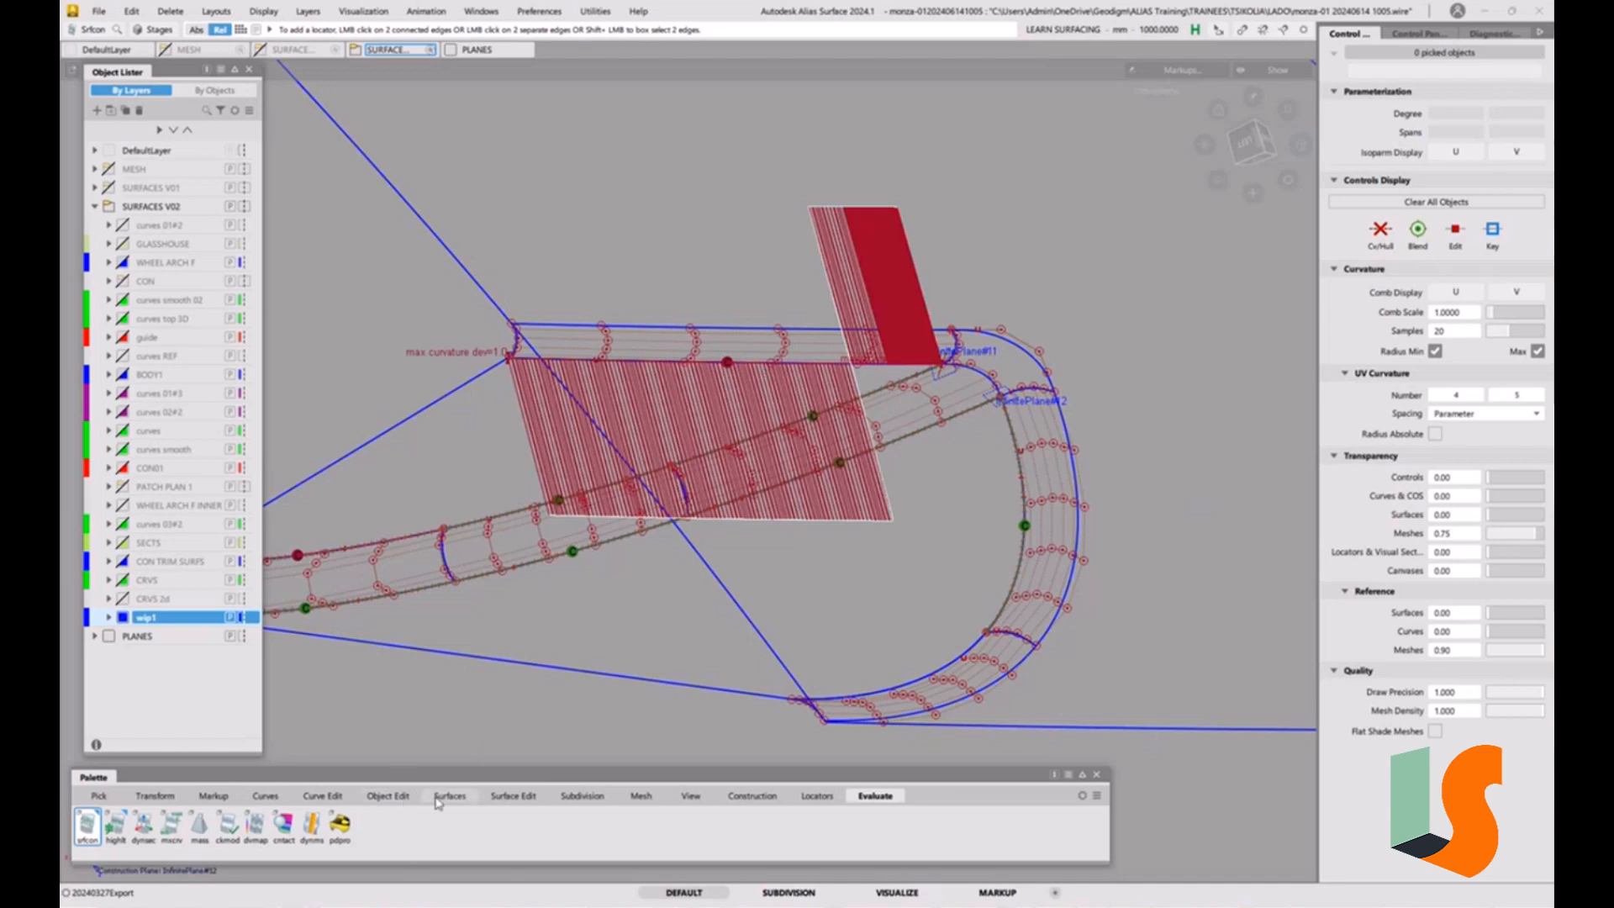
Align the long strip's lower edge to the adjoining draft surface with G2 continuity, Edge alignment and Blending off.
{"action": "left_click", "coordinate": [388, 795]}
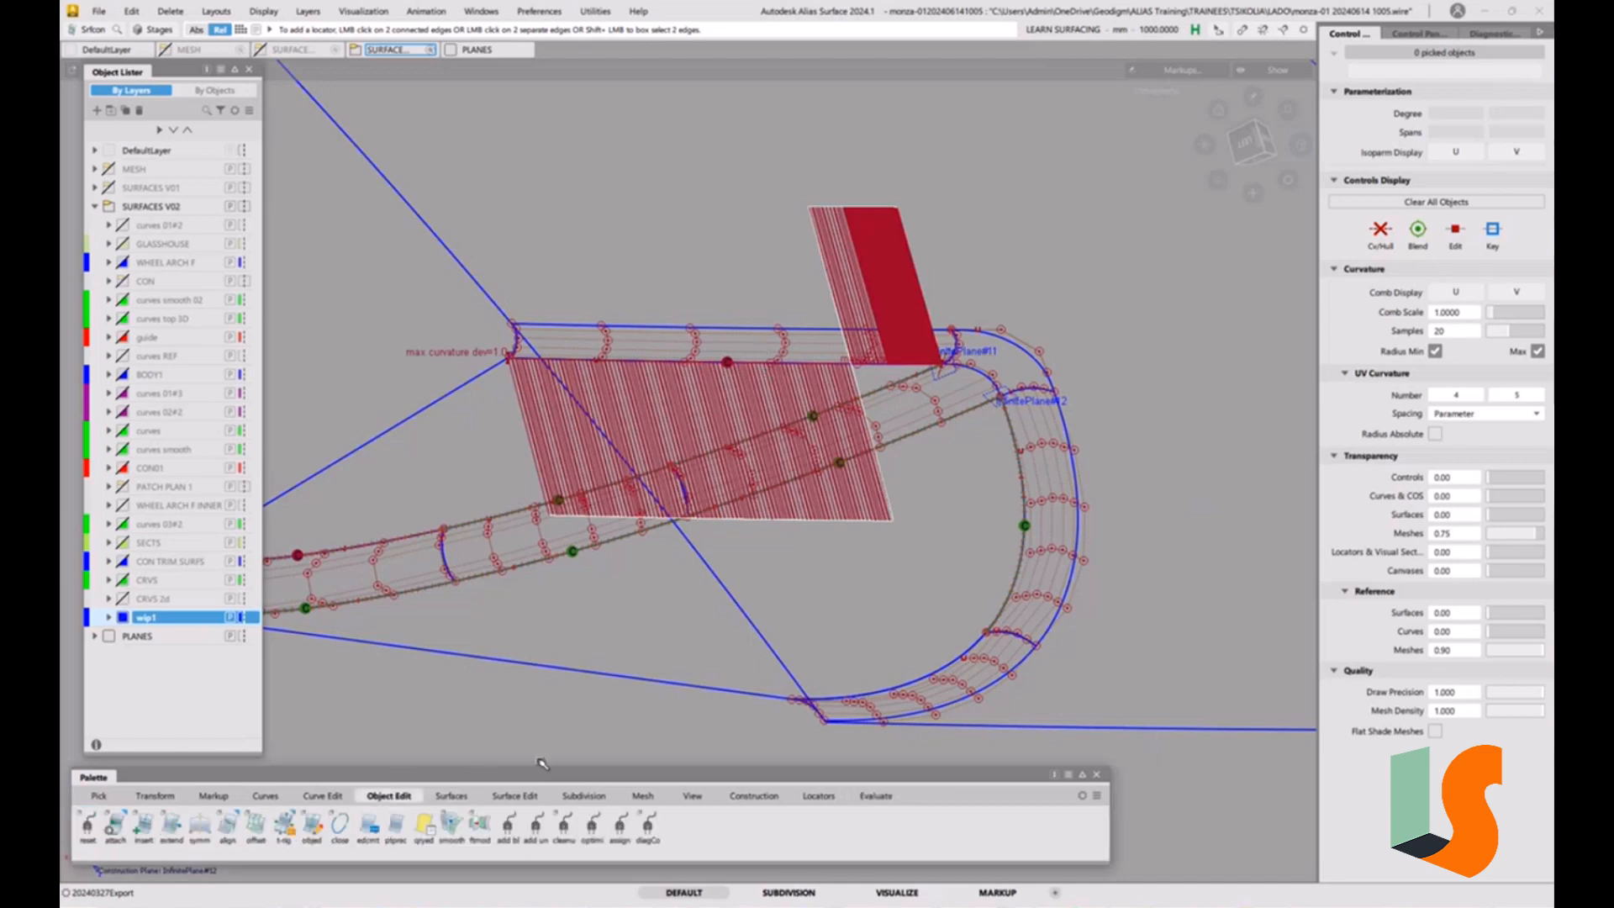
{"action": "double_click", "coordinate": [225, 825]}
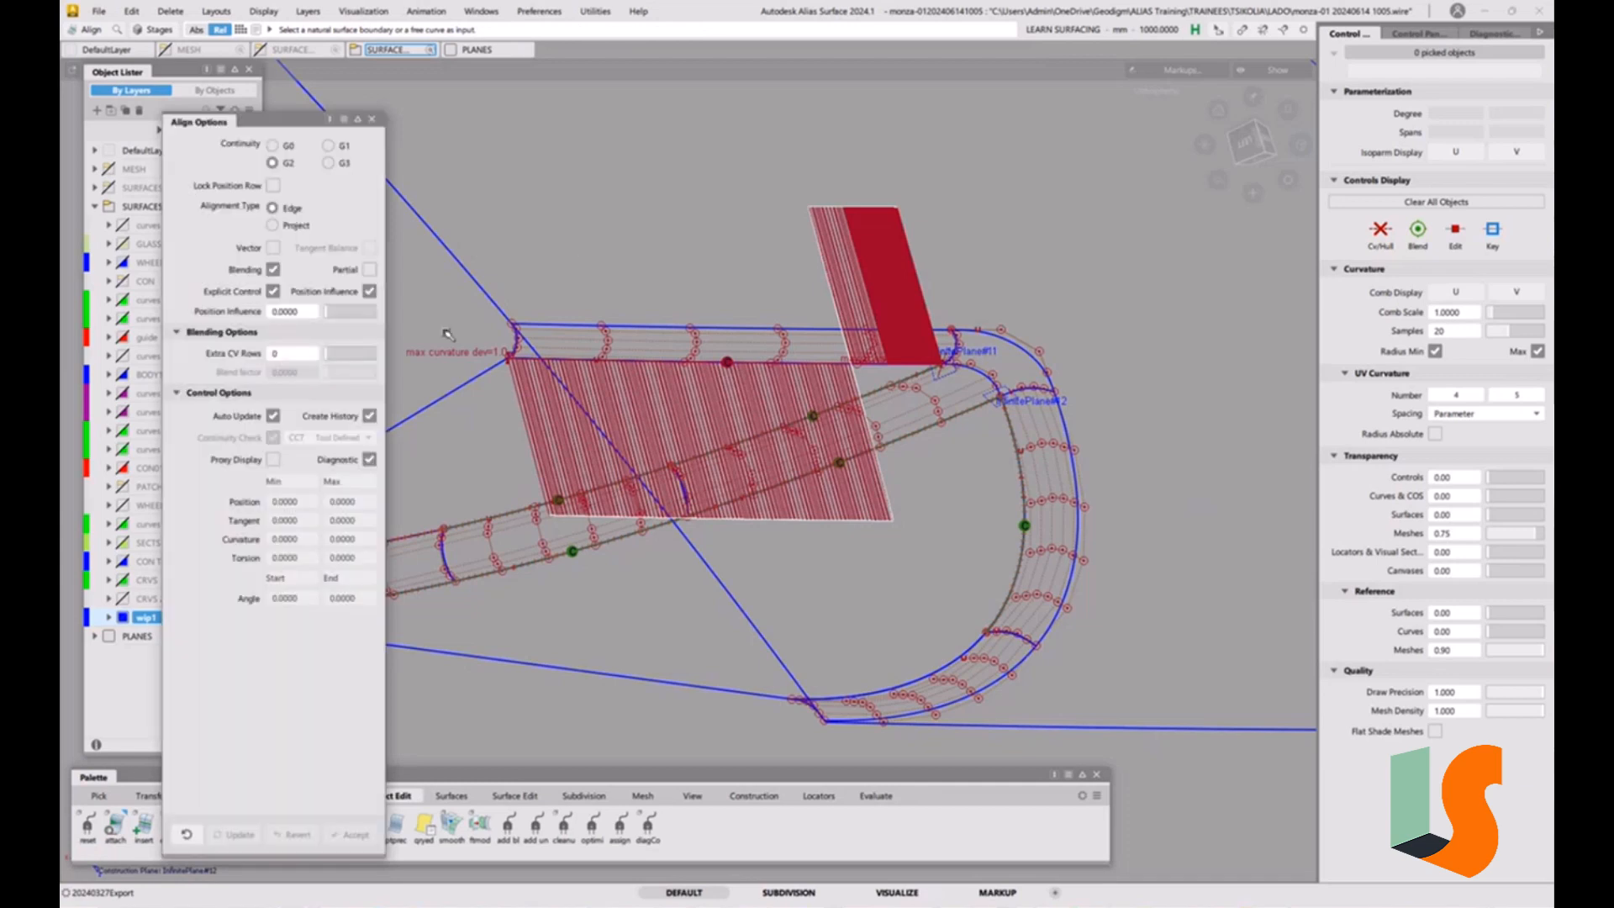
{"action": "left_click", "coordinate": [273, 269]}
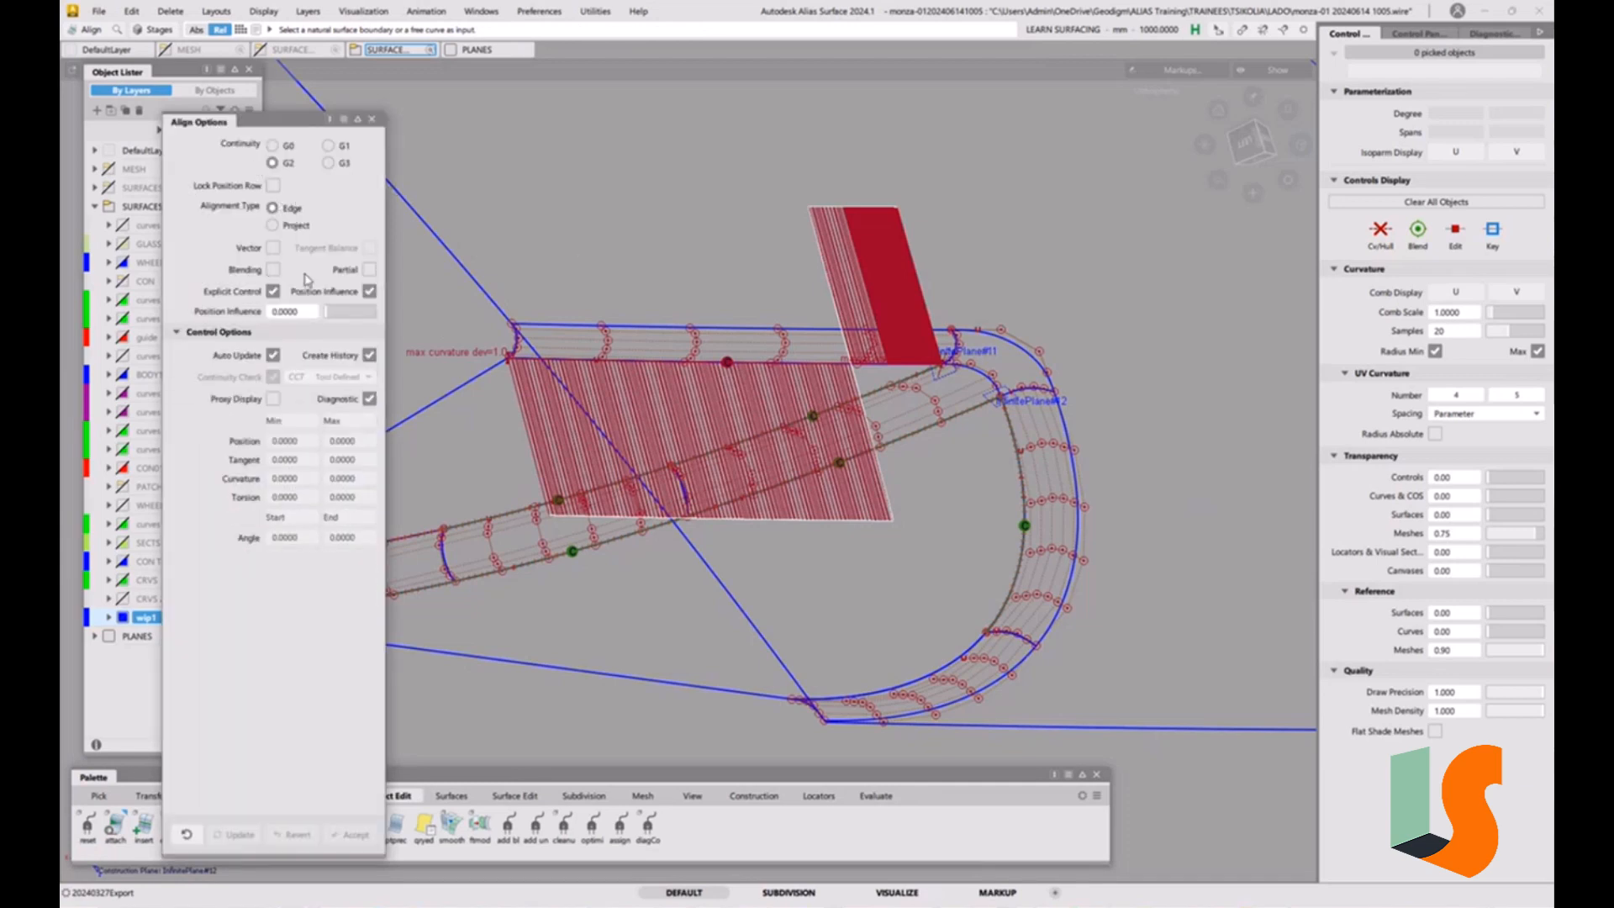
{"action": "left_click", "coordinate": [616, 360]}
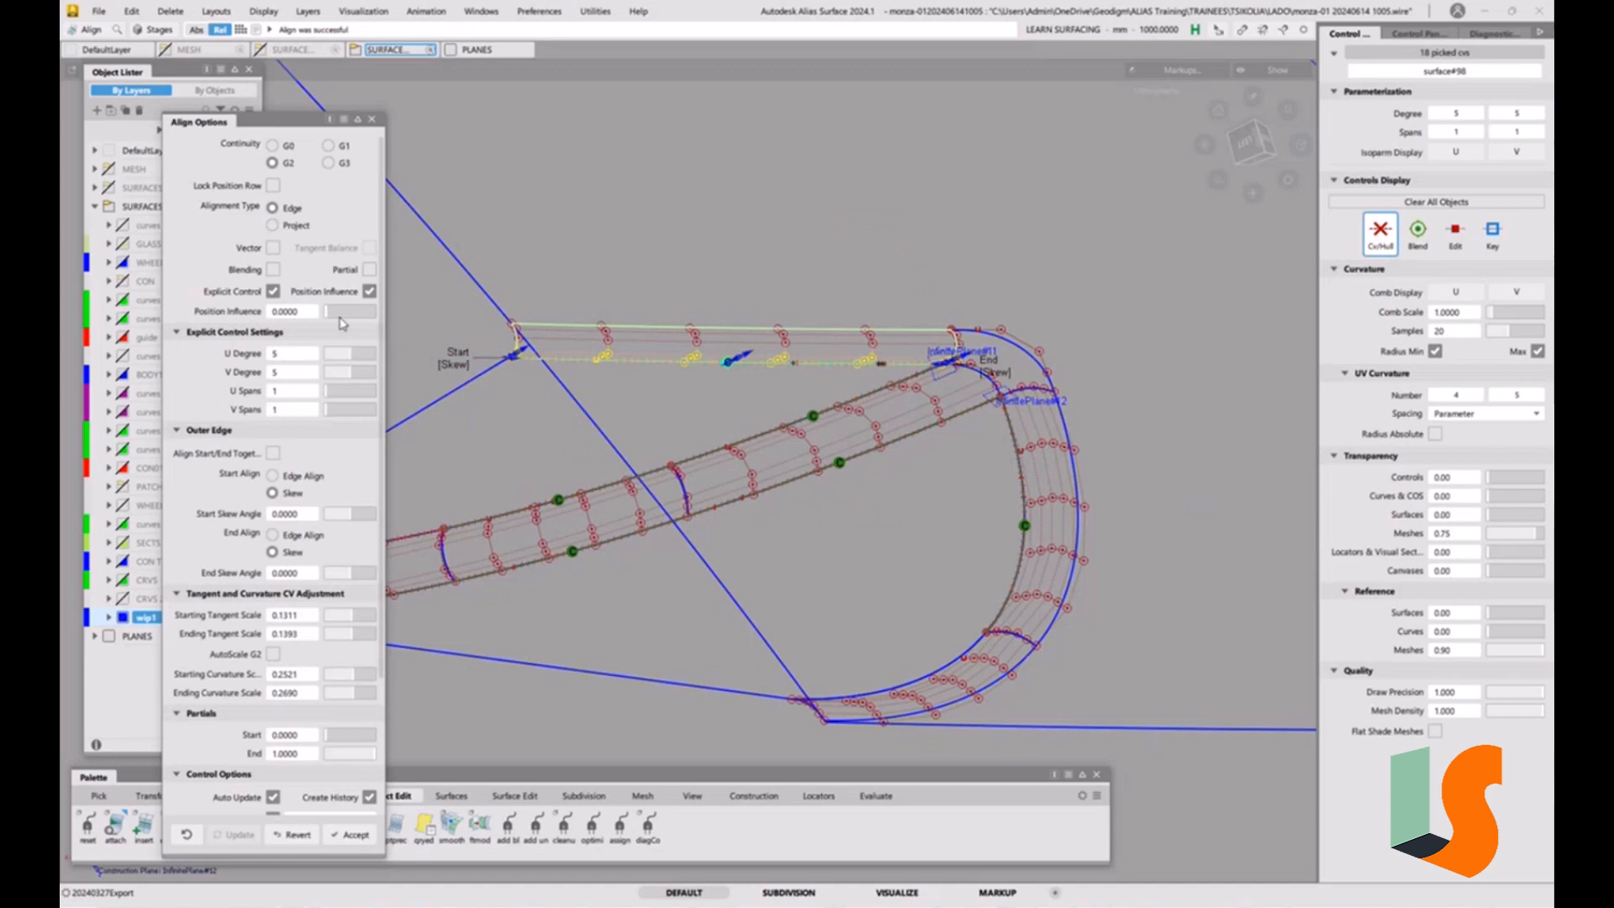
{"action": "scroll", "coordinate": [782, 374], "scroll_direction": "up", "scroll_amount": 2, "text": "alt+shift"}
{"action": "middle_click_drag", "start_coordinate": [781, 375], "coordinate": [846, 400], "text": "alt+shift"}
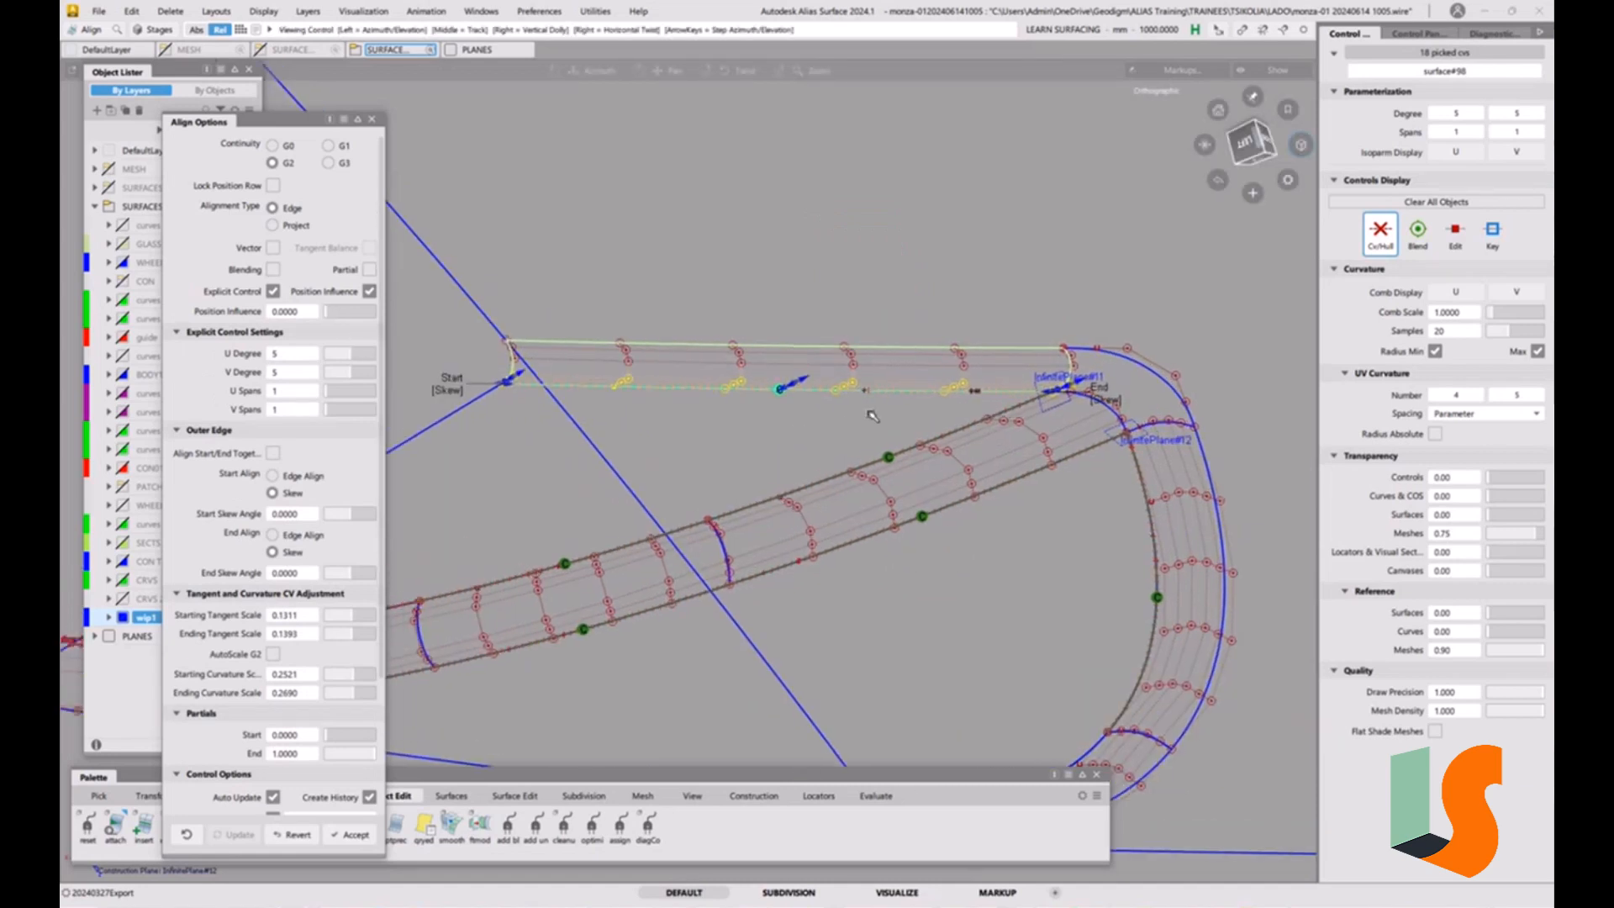
Align the long strip's upper edge to the neighbouring surface with G2 Project alignment and the Normal vector, and close the align options.
{"action": "left_click", "coordinate": [788, 345]}
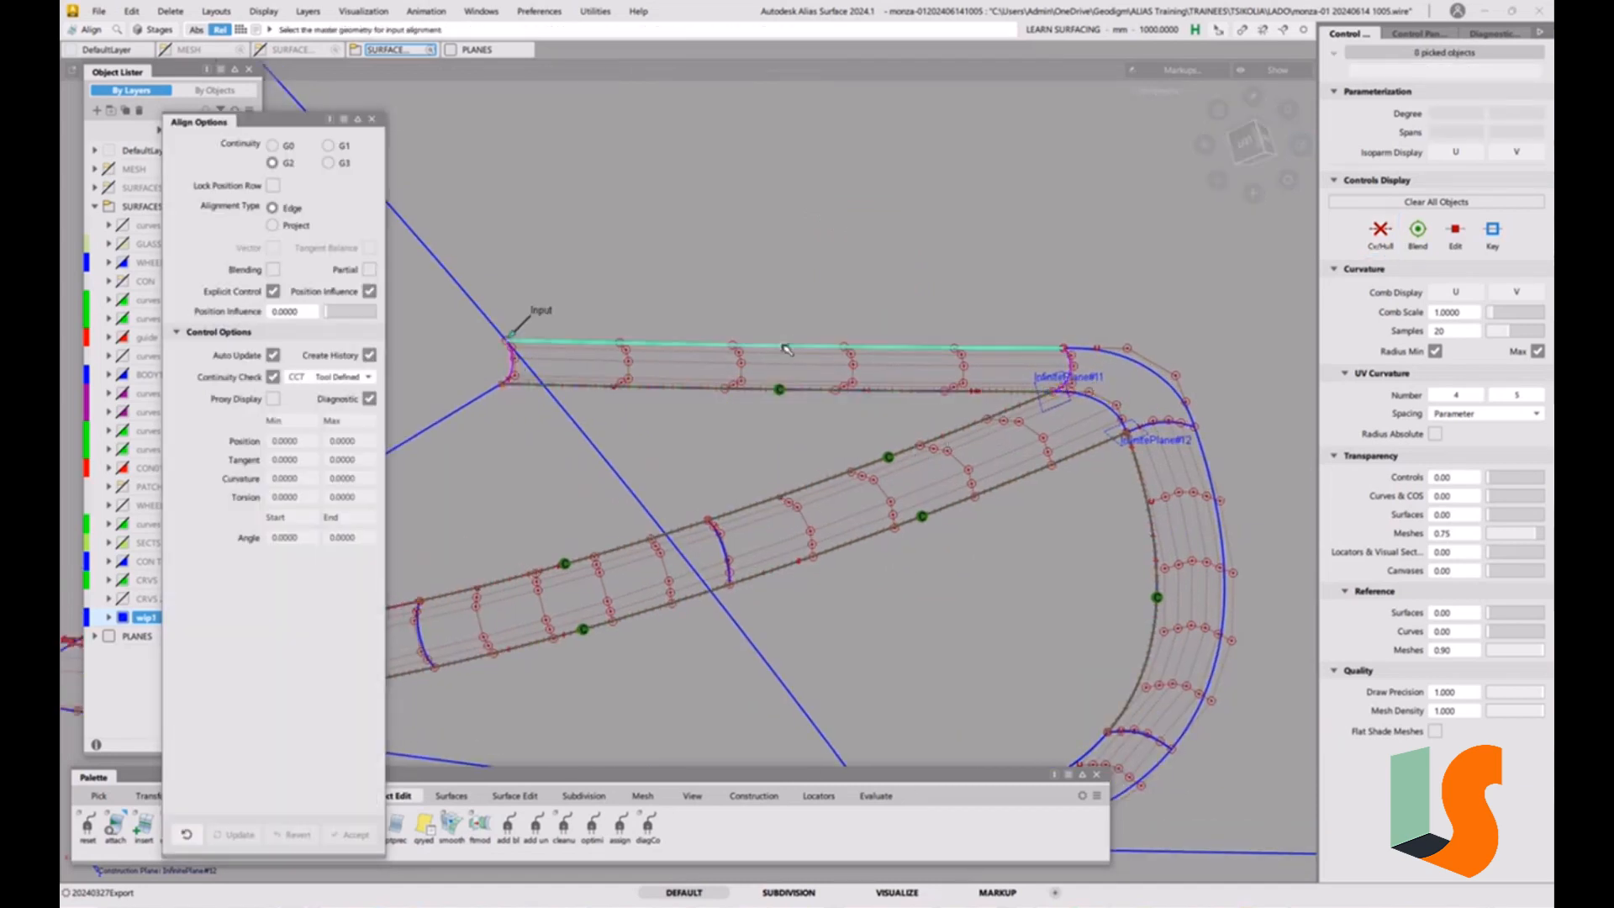
{"action": "left_click", "coordinate": [272, 225]}
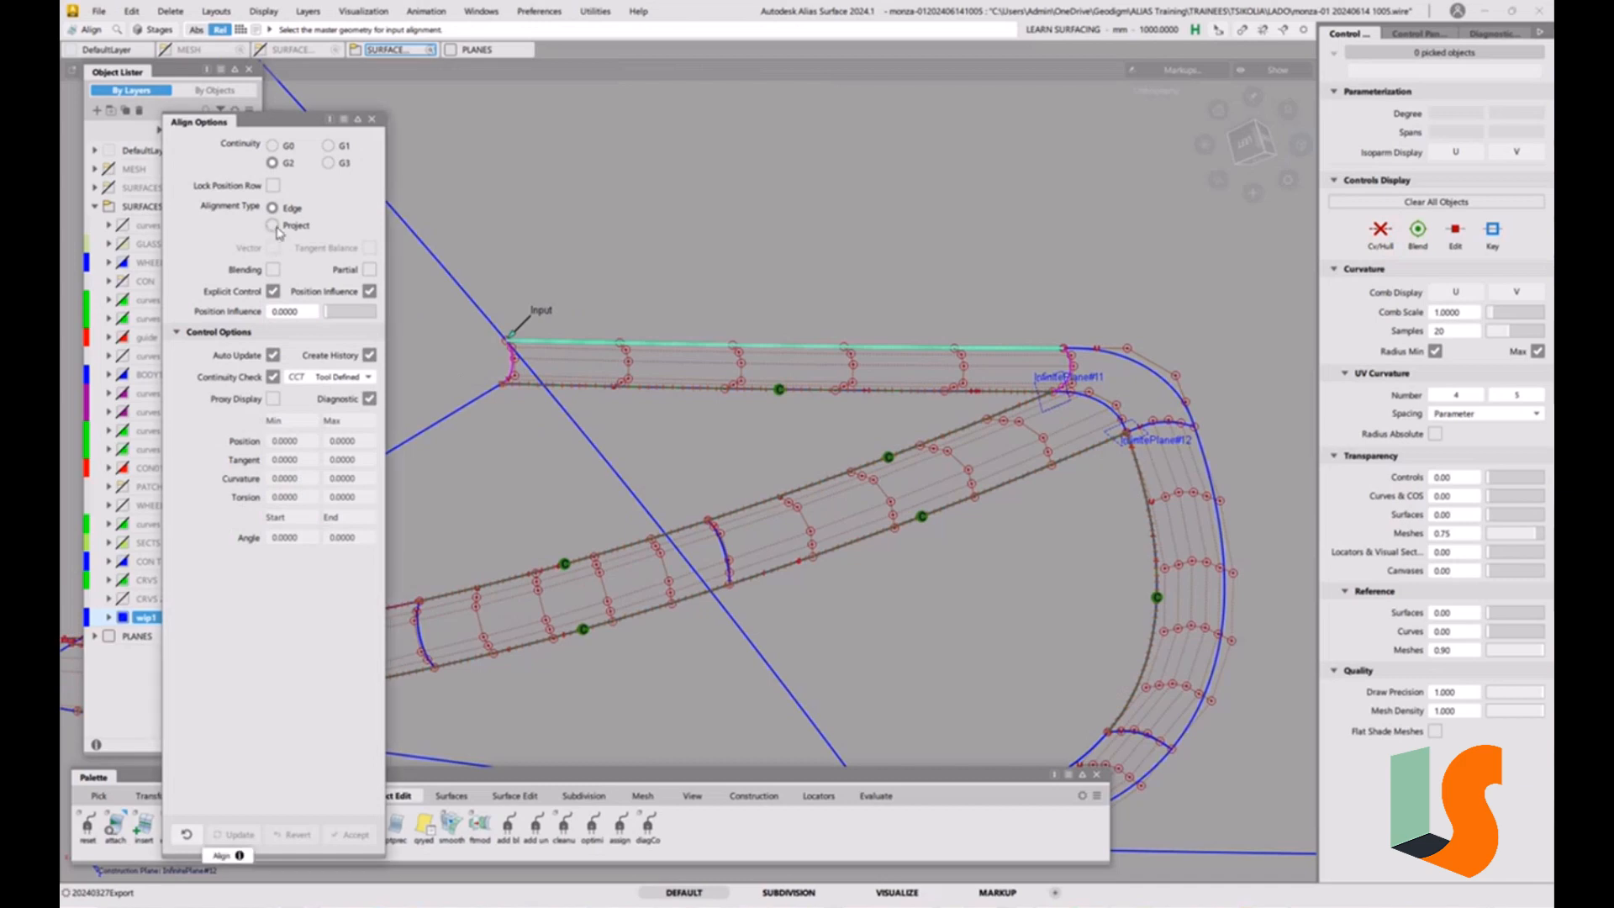
{"action": "left_click", "coordinate": [448, 273]}
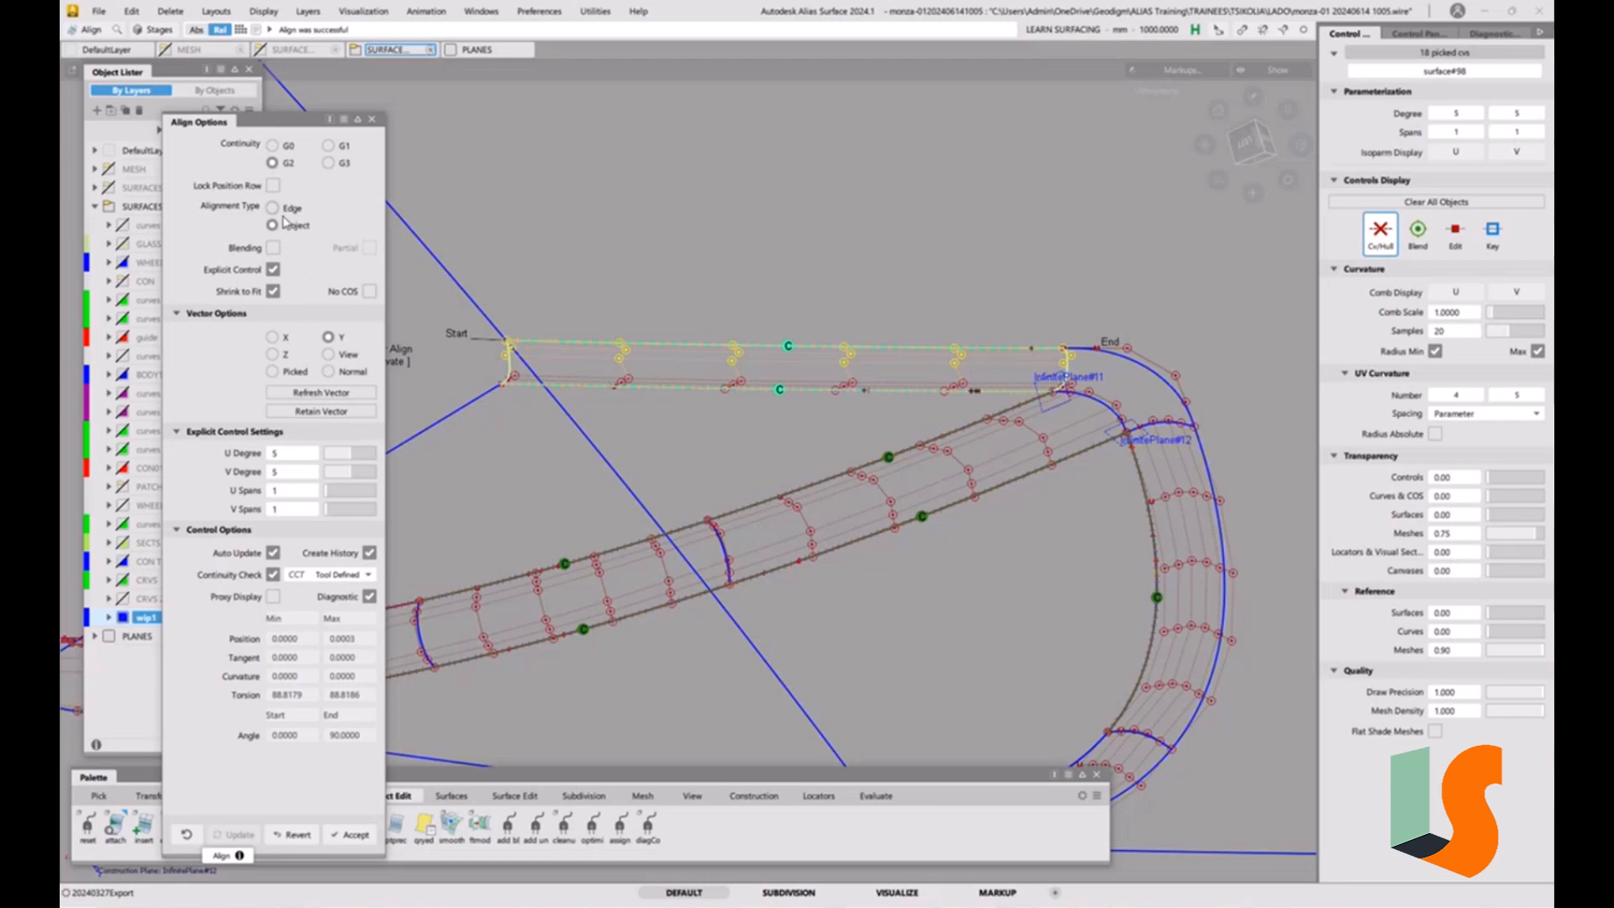
{"action": "left_click", "coordinate": [330, 371]}
{"action": "left_click_drag", "start_coordinate": [938, 265], "coordinate": [782, 244], "text": "alt+shift"}
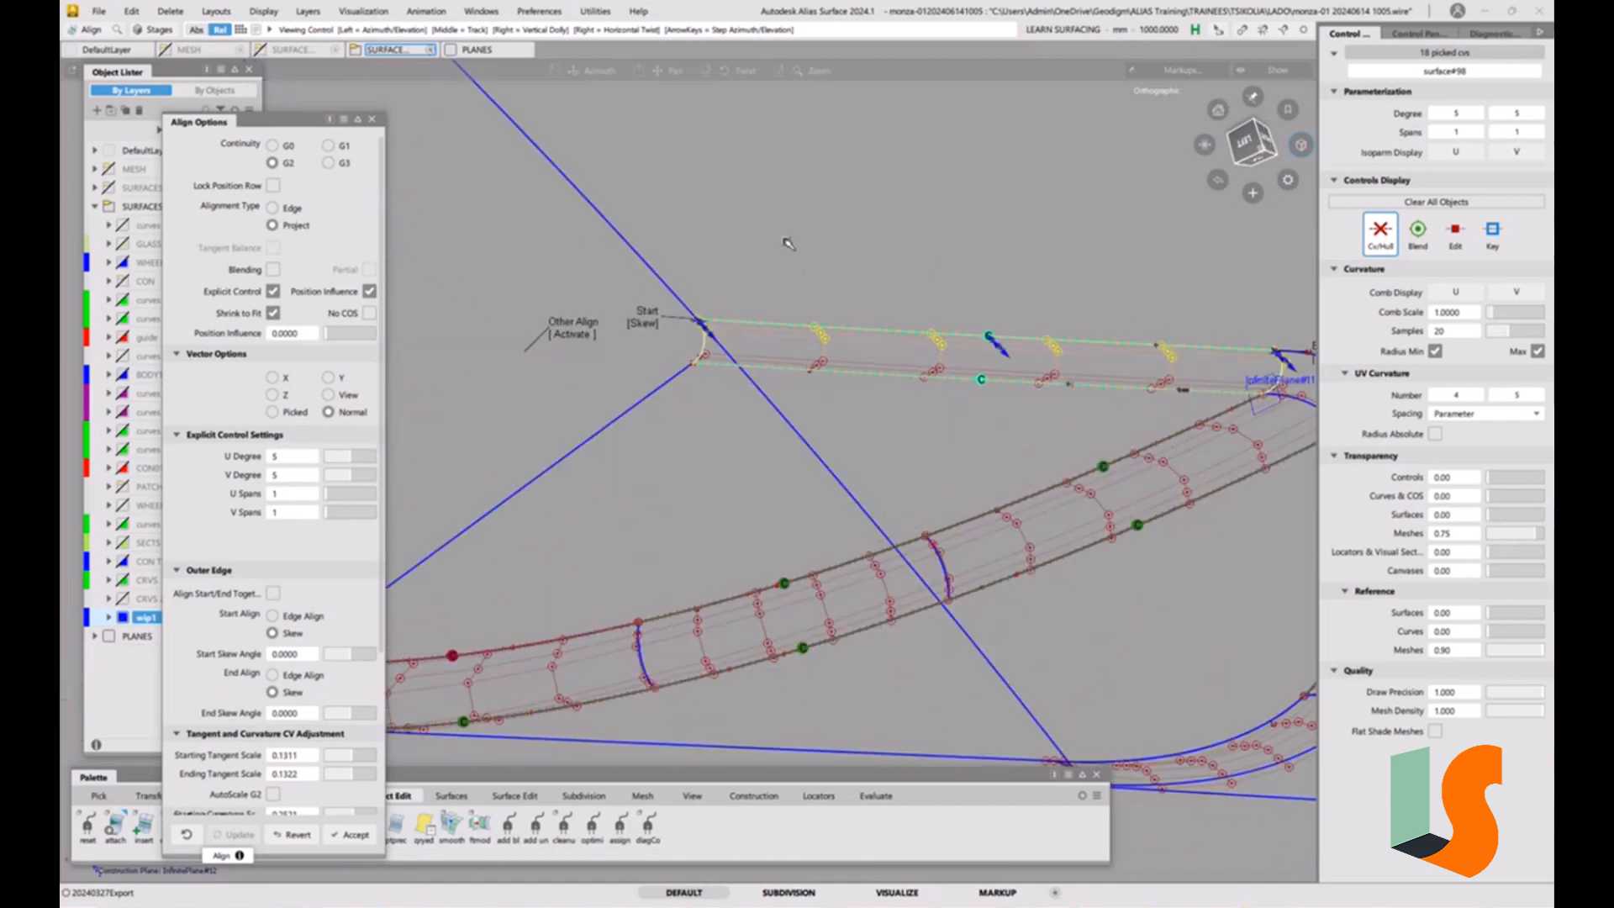
{"action": "key", "text": "space"}
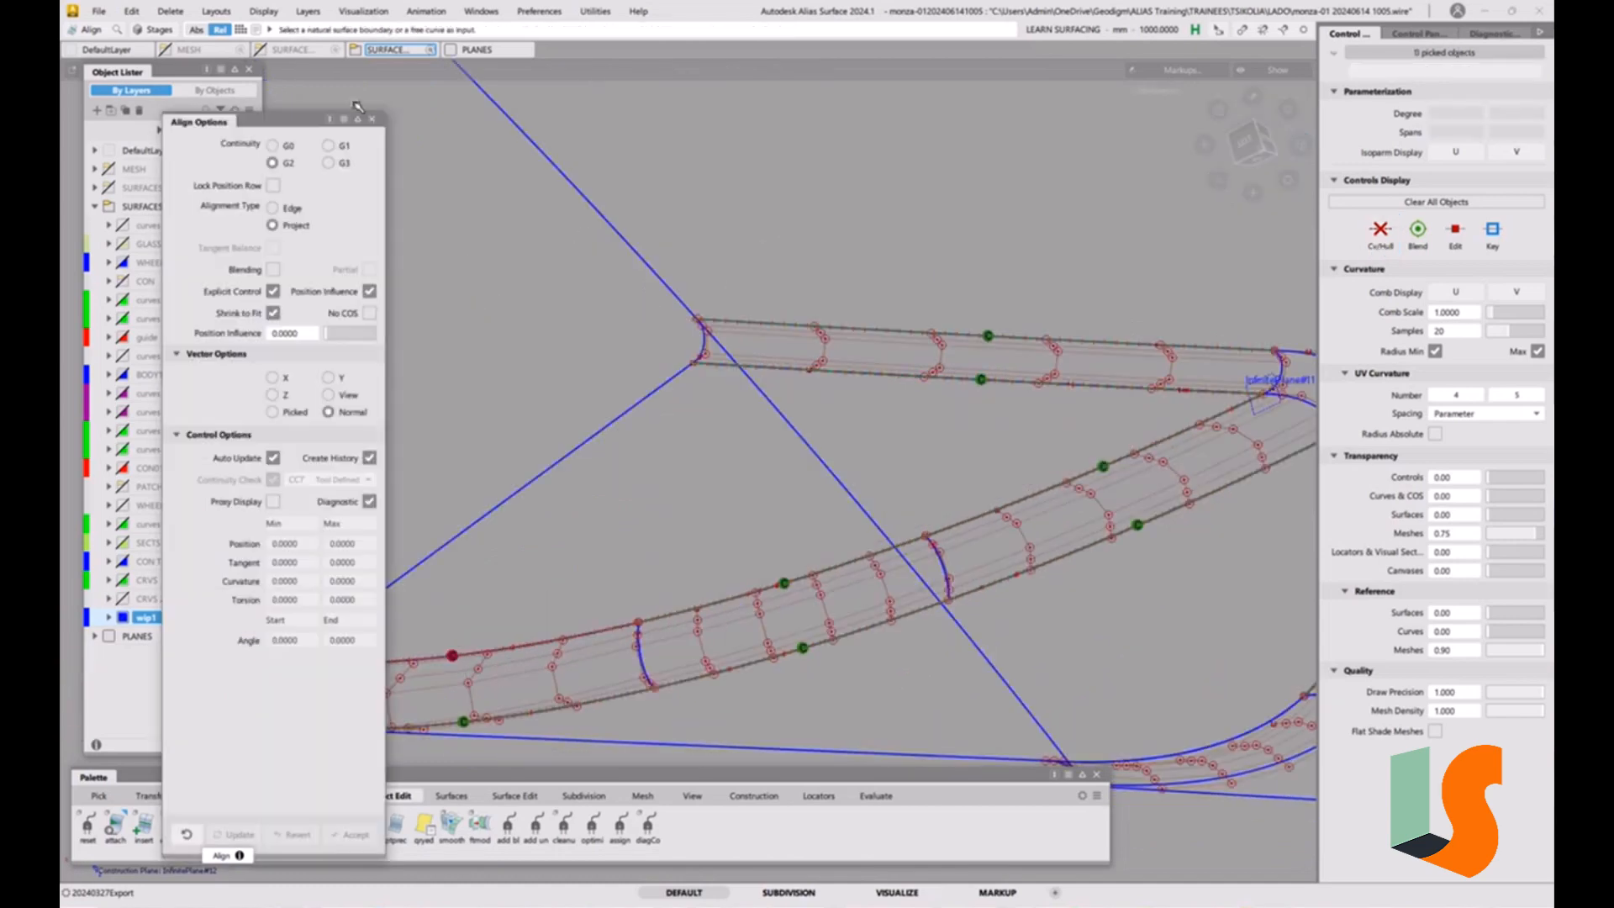
{"action": "left_click", "coordinate": [373, 119]}
{"action": "left_click_drag", "start_coordinate": [768, 252], "coordinate": [697, 433], "text": "alt+shift"}
{"action": "left_click_drag", "start_coordinate": [606, 389], "coordinate": [566, 409], "text": "ctrl+shift"}
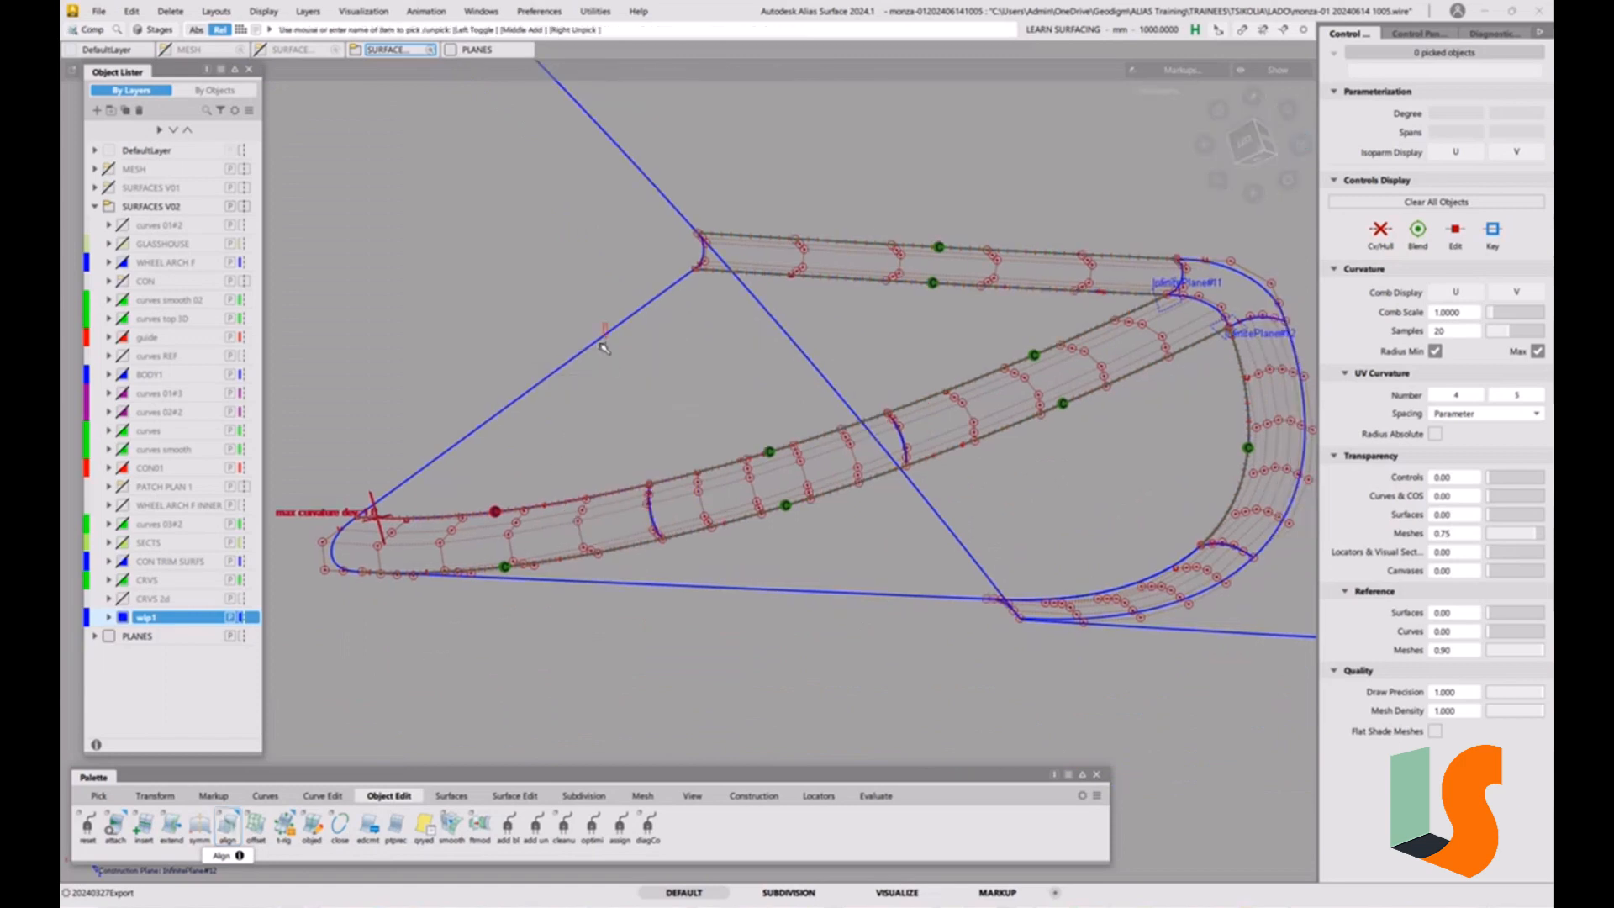
{"action": "left_click", "coordinate": [599, 342]}
{"action": "left_click_drag", "start_coordinate": [596, 342], "coordinate": [744, 456], "text": "alt+shift"}
{"action": "left_click", "coordinate": [799, 544]}
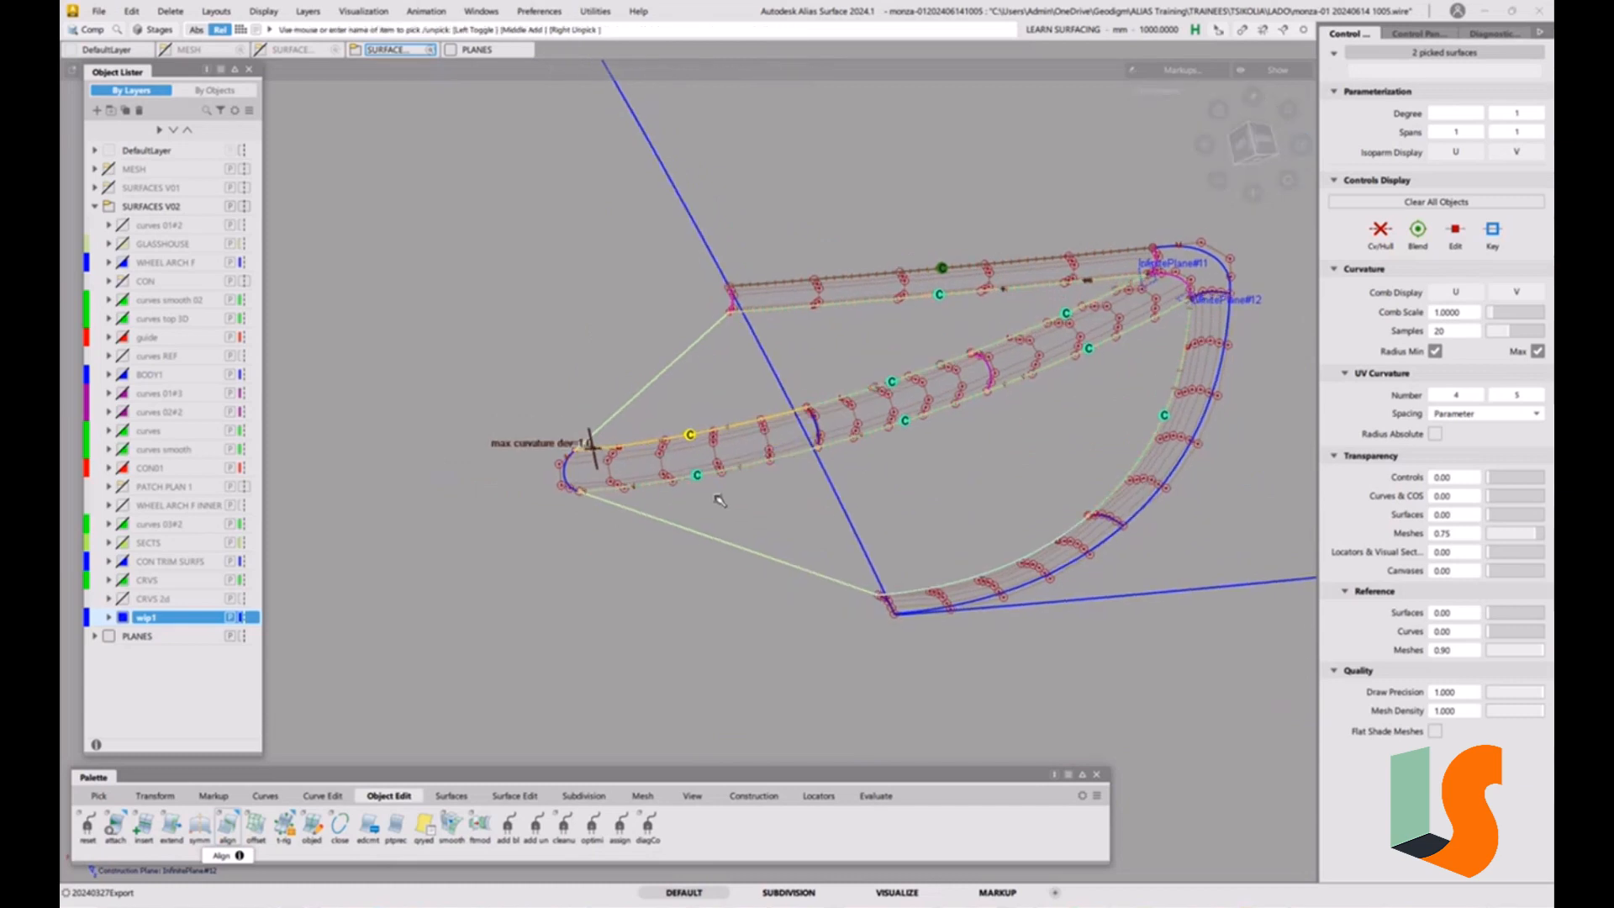
{"action": "left_click_drag", "start_coordinate": [781, 580], "coordinate": [785, 492], "text": "ctrl+shift"}
{"action": "middle_click_drag", "start_coordinate": [899, 512], "coordinate": [829, 493], "text": "alt+shift"}
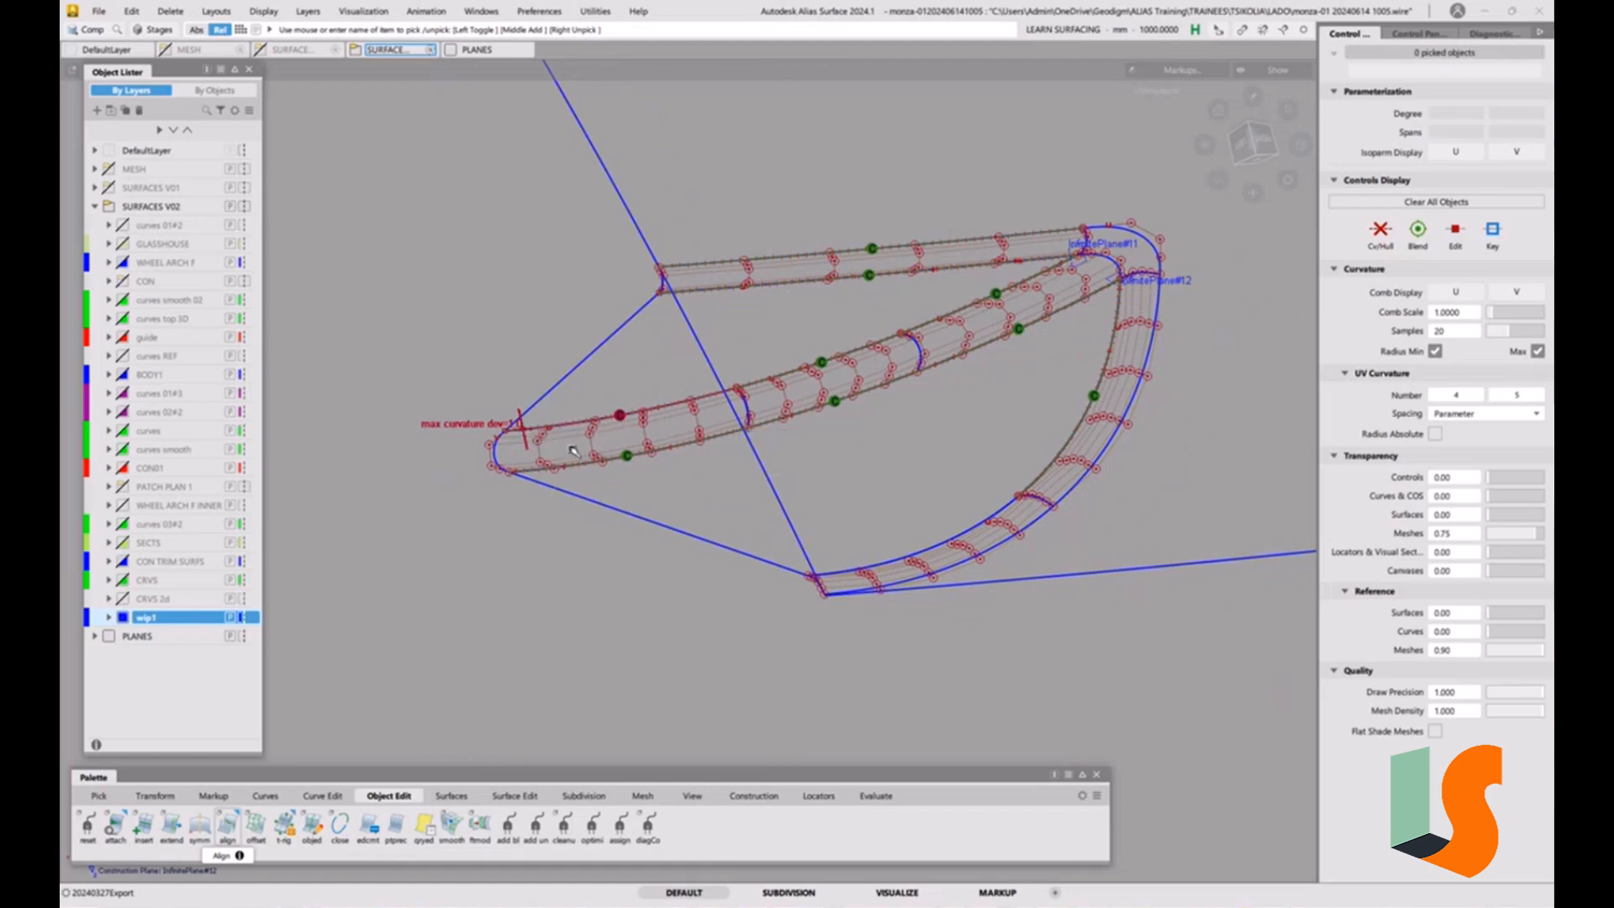
Try to mirror-duplicate the two draft surfaces beside the central strip with the custom construction plane active, and delete the copies.
{"action": "left_click_drag", "start_coordinate": [571, 451], "coordinate": [540, 464], "text": "ctrl+shift"}
{"action": "left_click", "coordinate": [556, 385]}
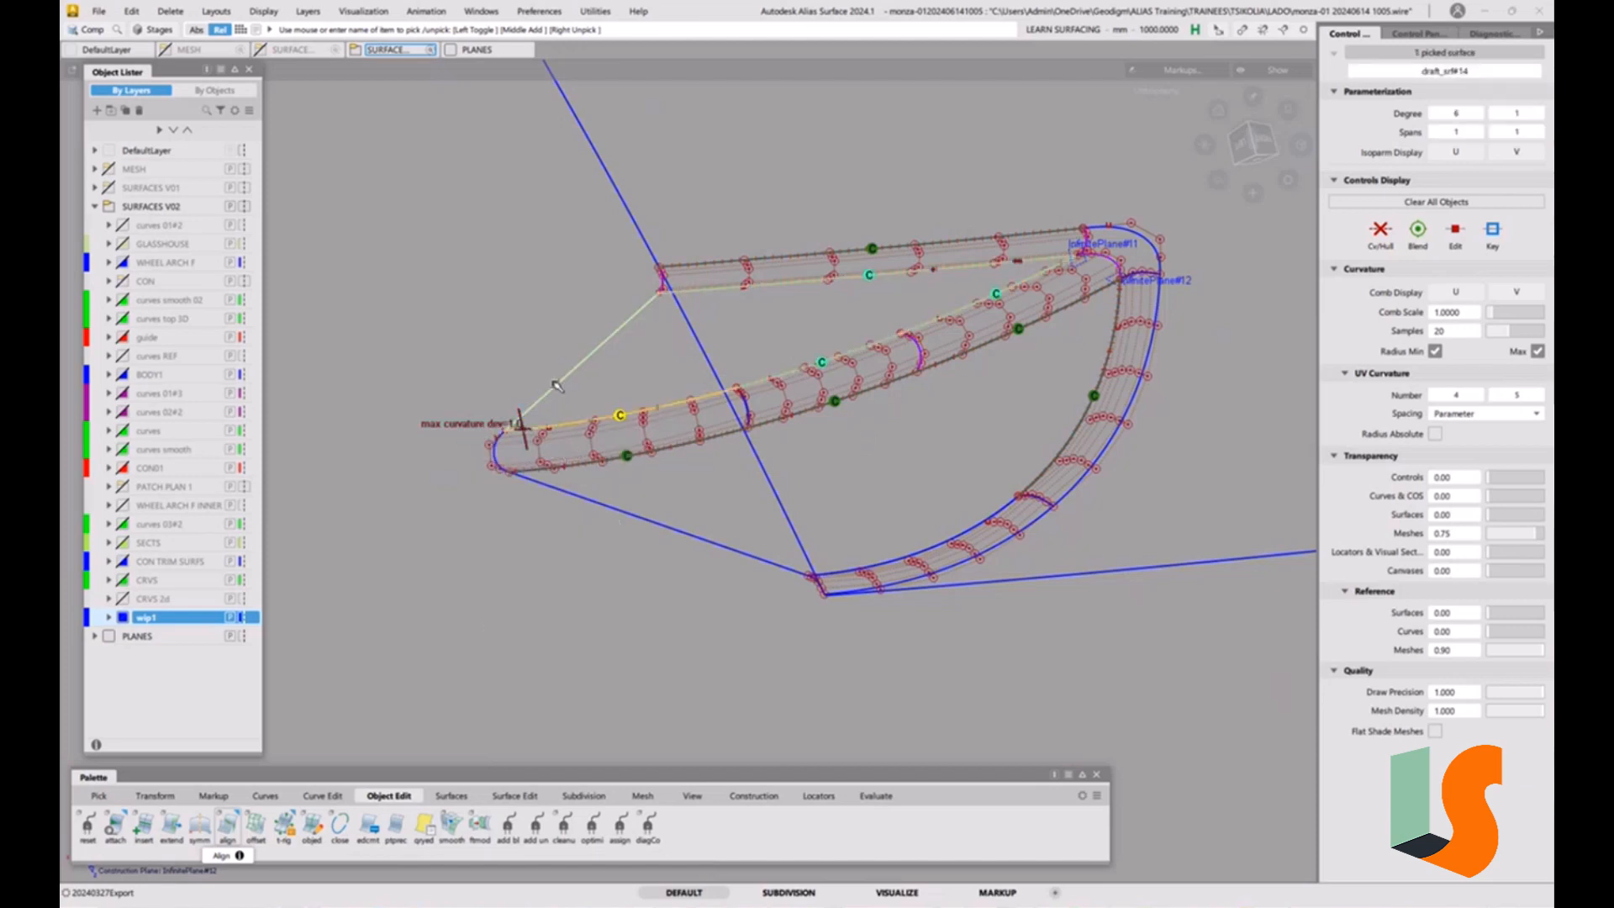
{"action": "left_click", "coordinate": [608, 551]}
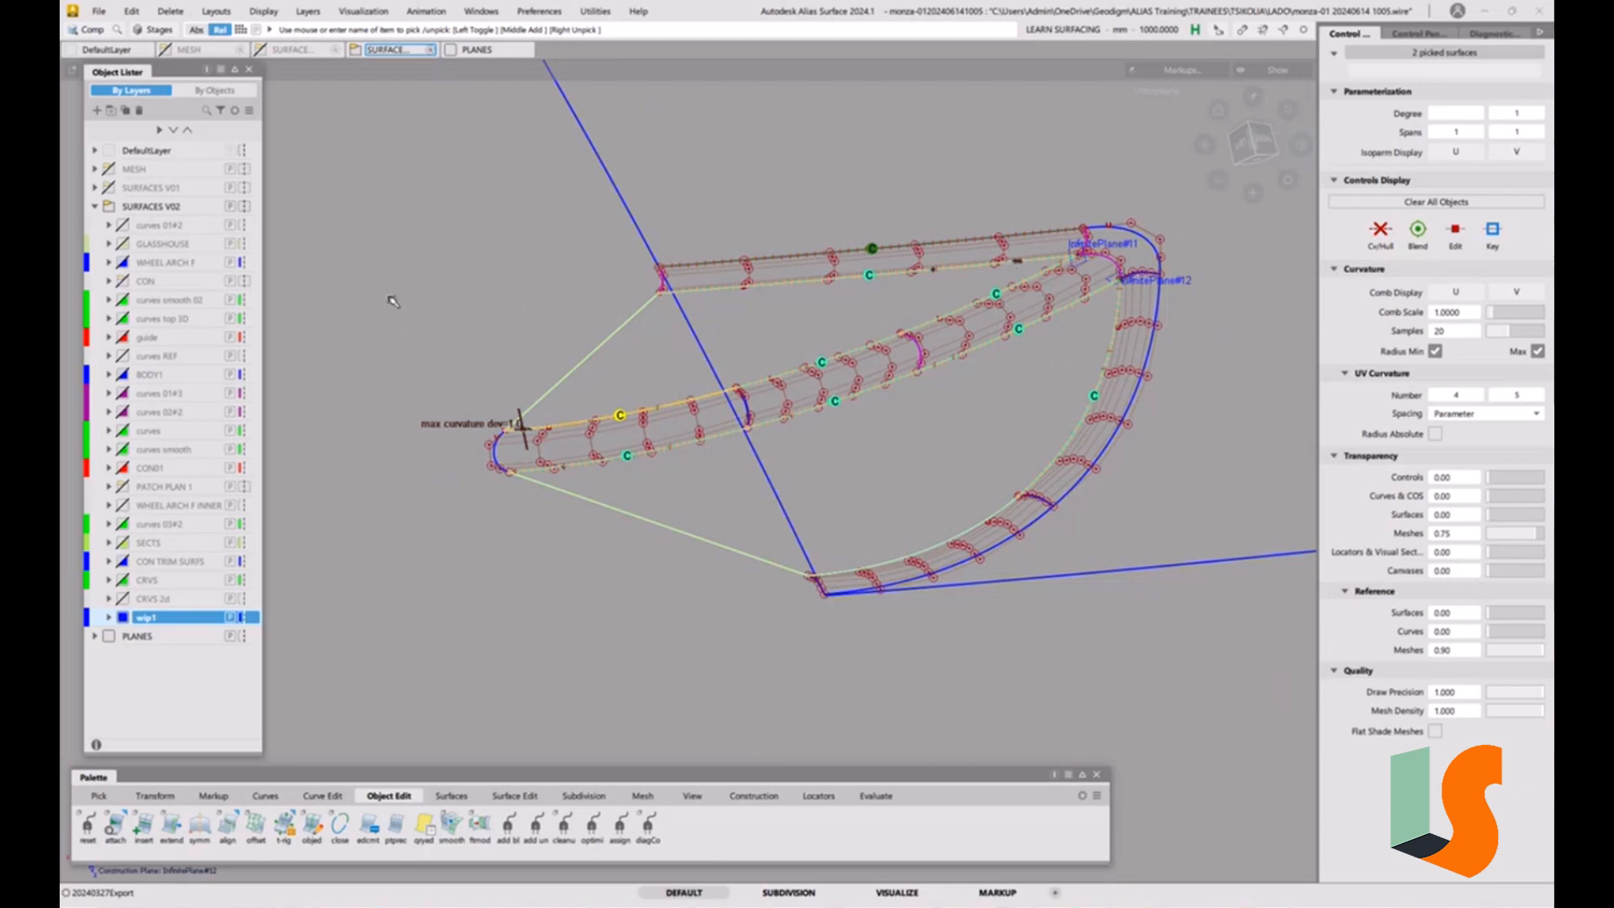
{"action": "left_click", "coordinate": [137, 11]}
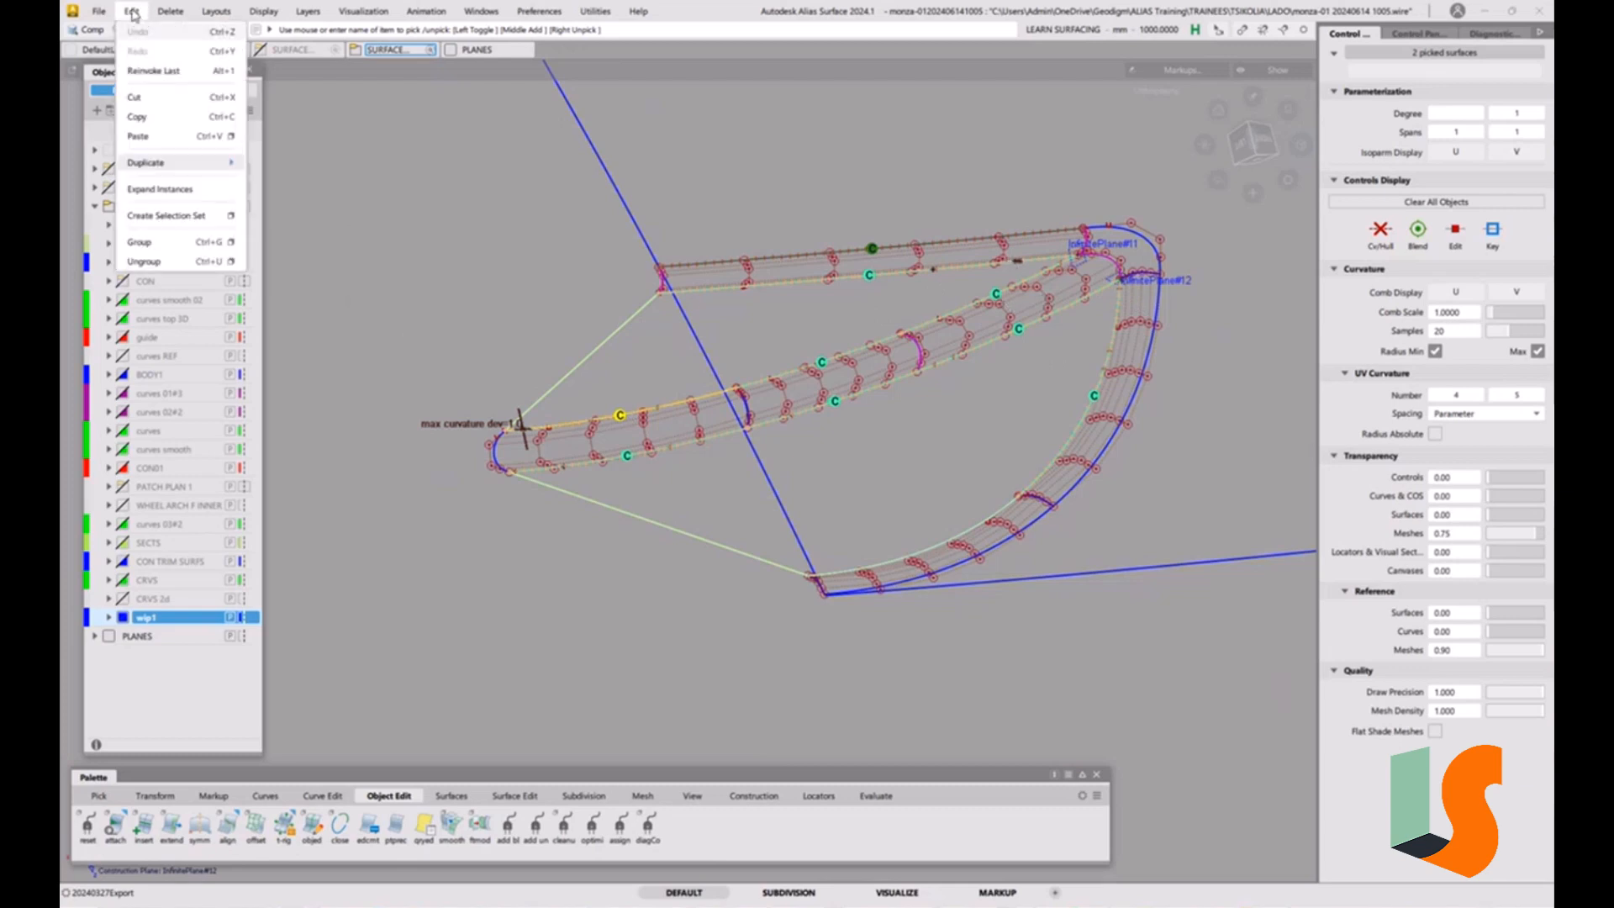
{"action": "mouse_move", "coordinate": [163, 164]}
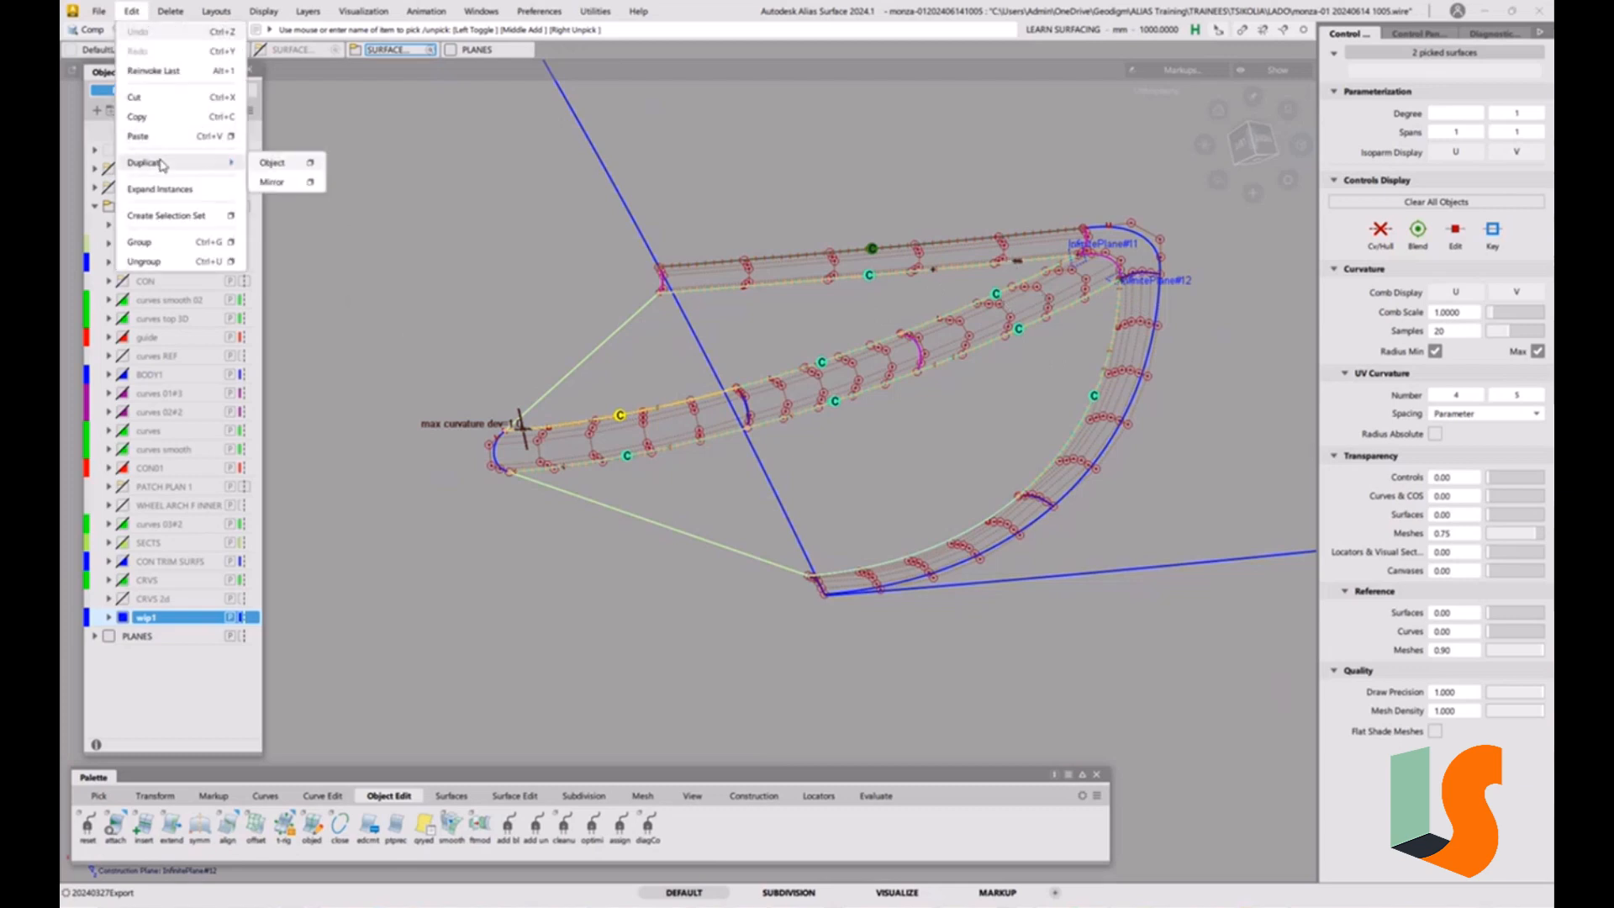
{"action": "left_click", "coordinate": [273, 183]}
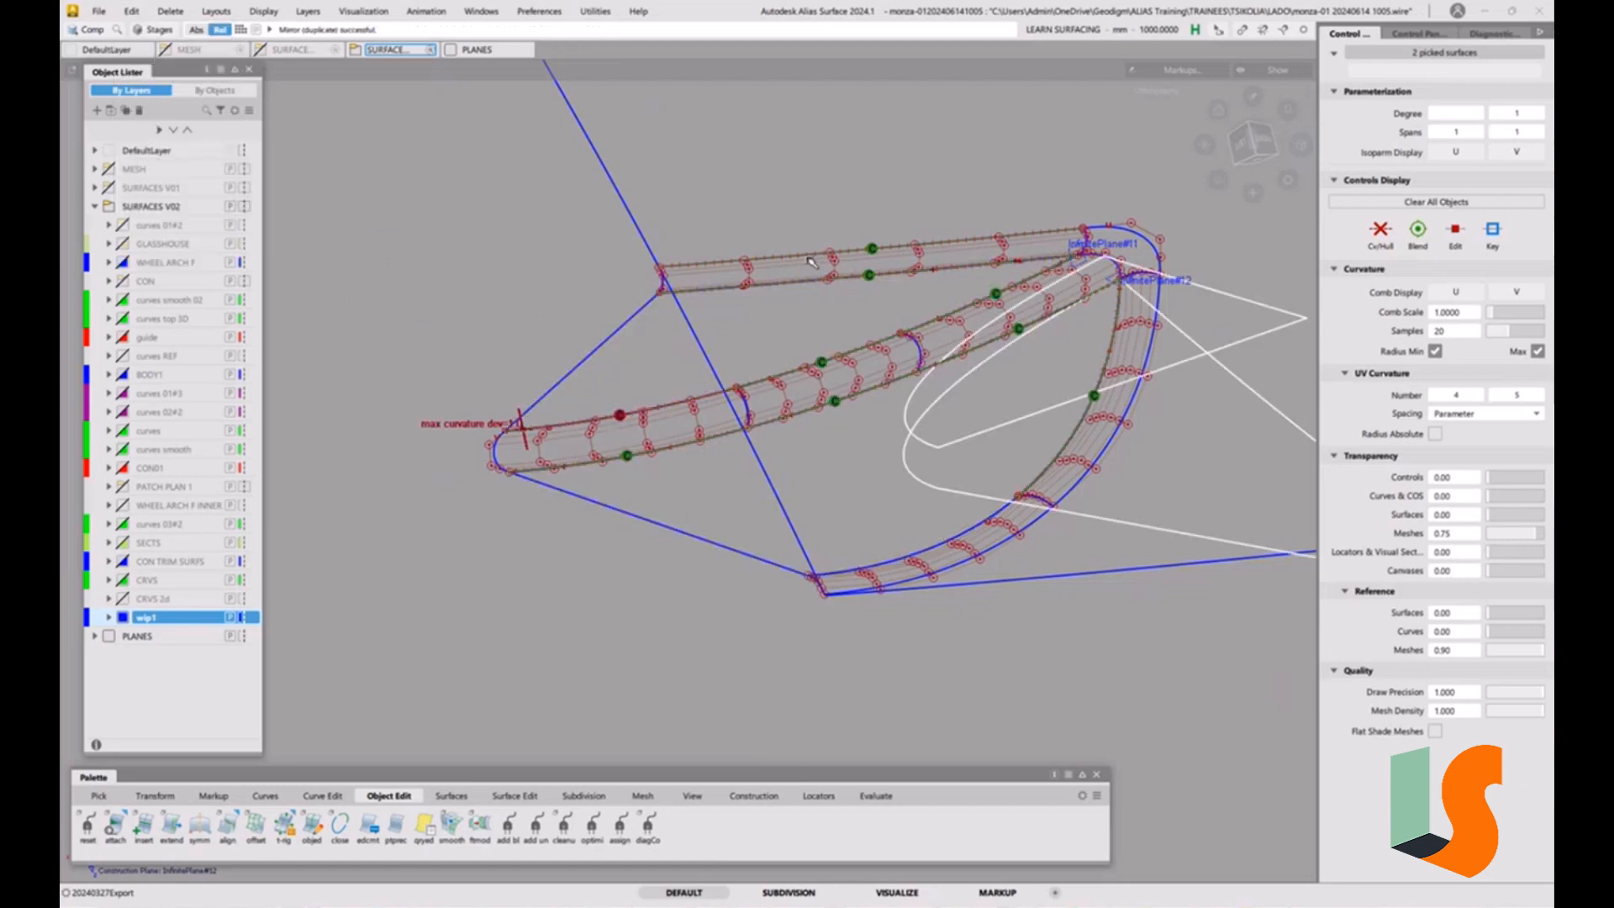
{"action": "key", "text": "Delete"}
{"action": "left_click", "coordinate": [750, 508]}
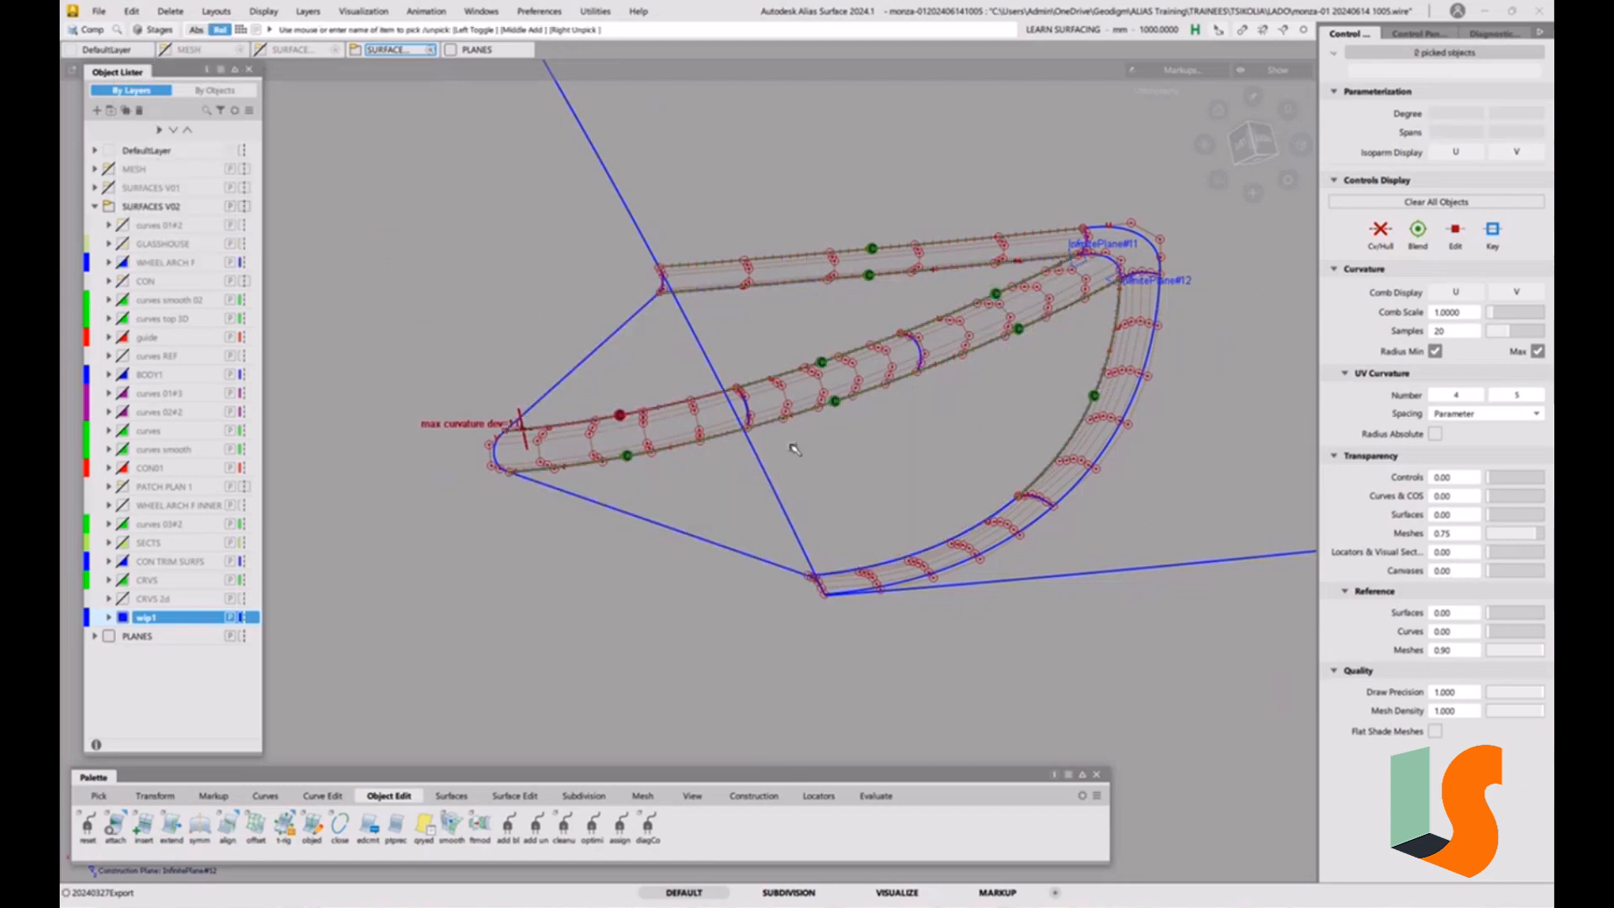
Show the grid and toggle off the custom construction plane to return to the world modelling axes.
{"action": "key", "text": "ctrl+g"}
{"action": "right_click_drag", "start_coordinate": [800, 358], "coordinate": [899, 436], "text": "alt+shift"}
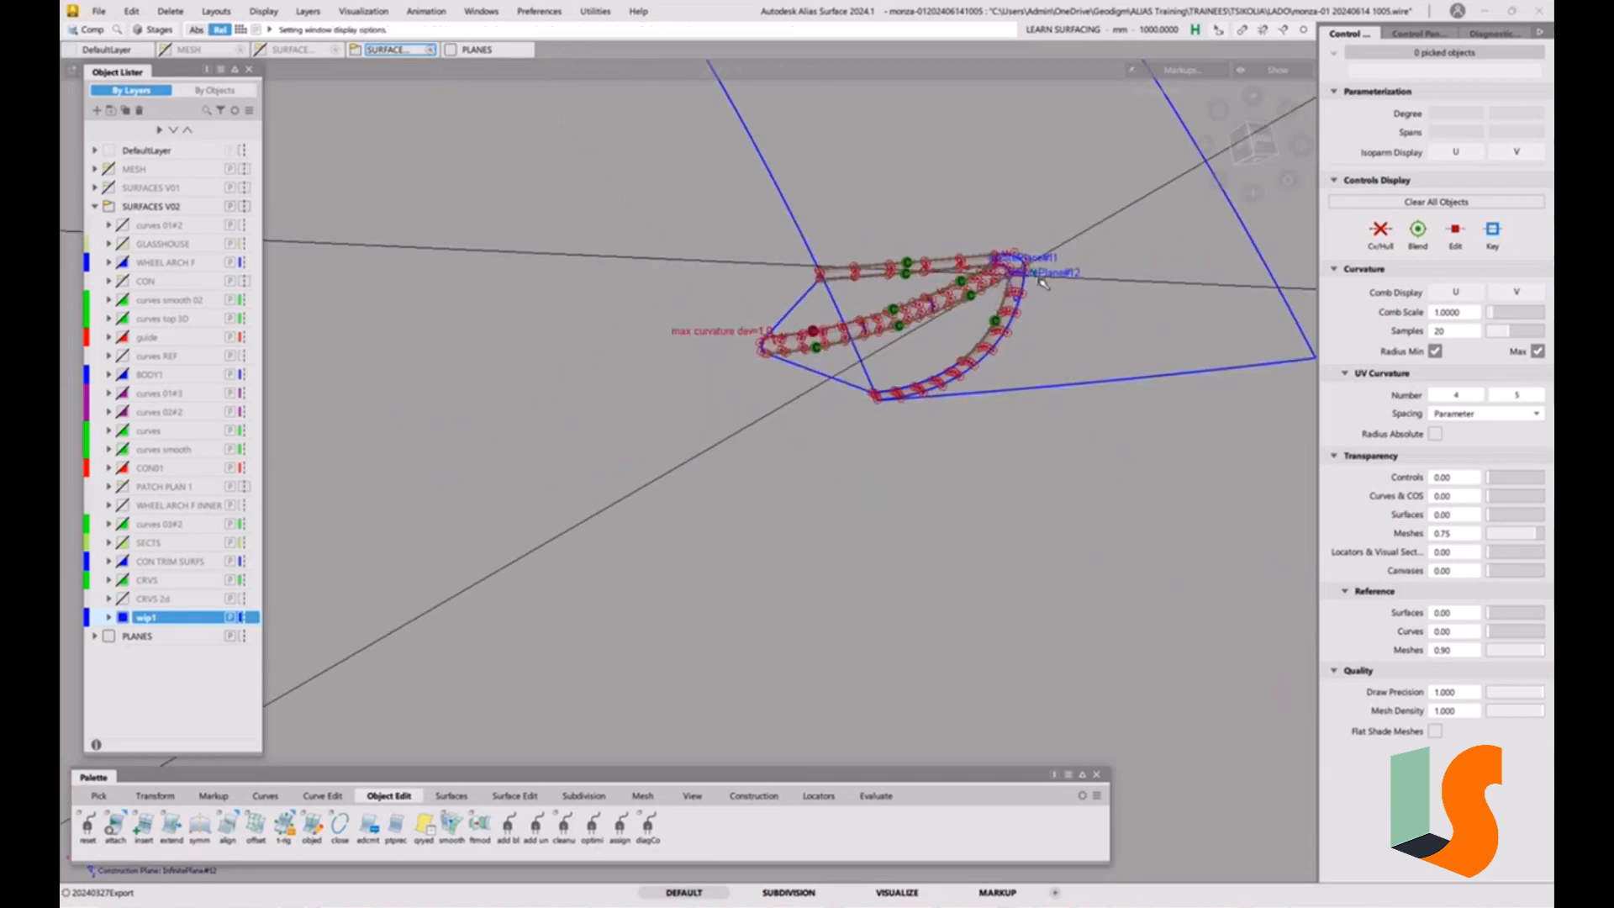
{"action": "right_click_drag", "start_coordinate": [1040, 285], "coordinate": [1056, 278], "text": "alt+shift"}
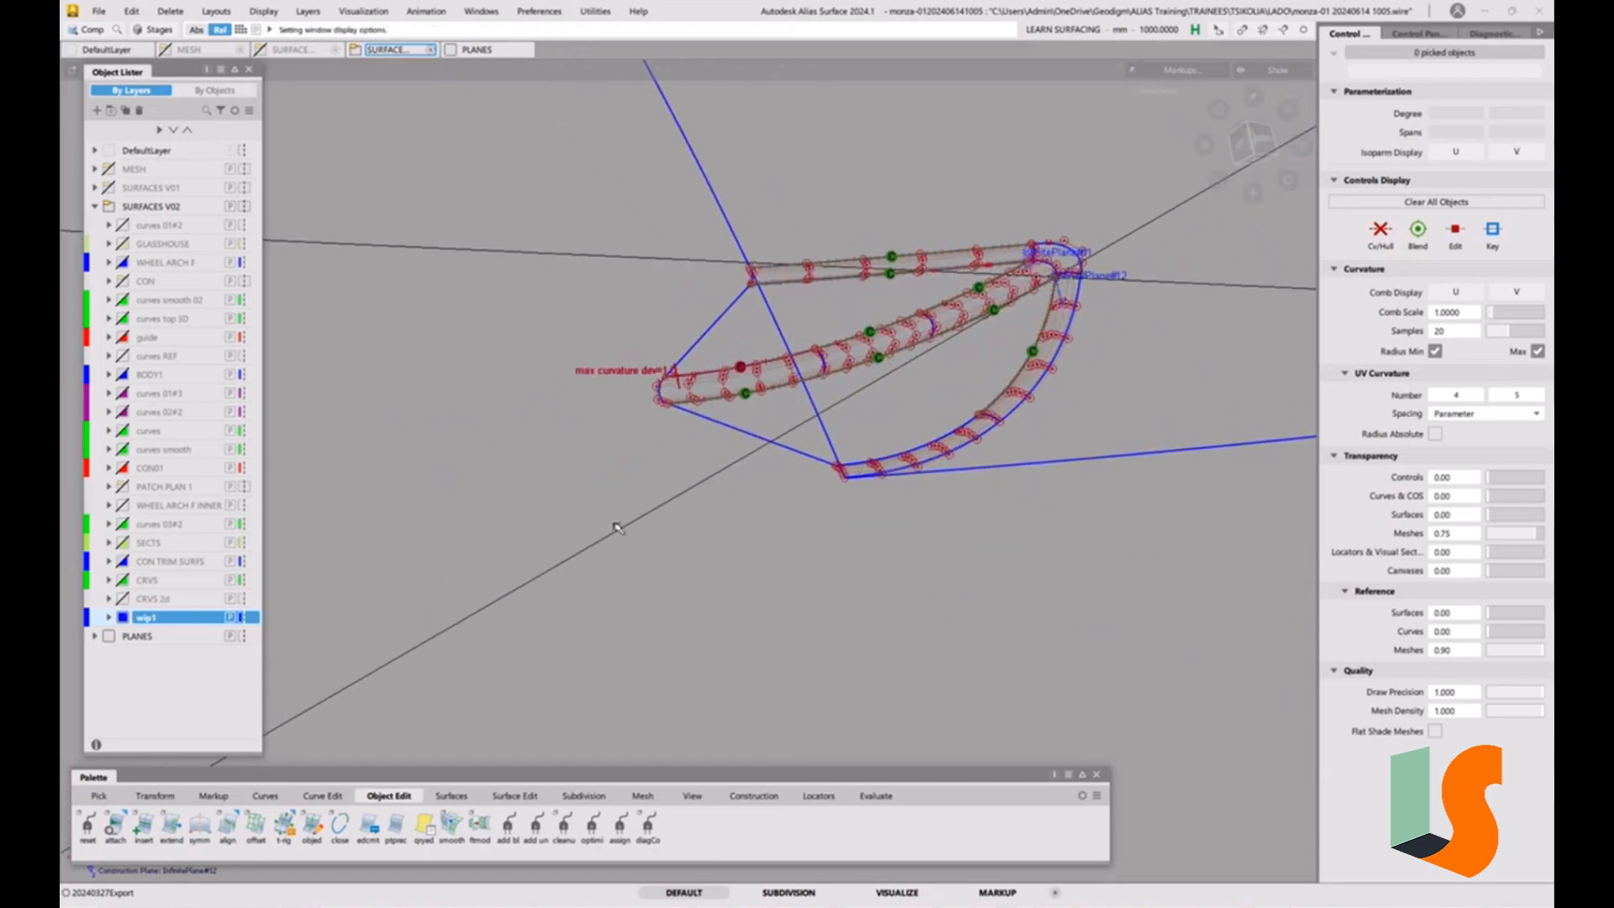
{"action": "left_click", "coordinate": [754, 795]}
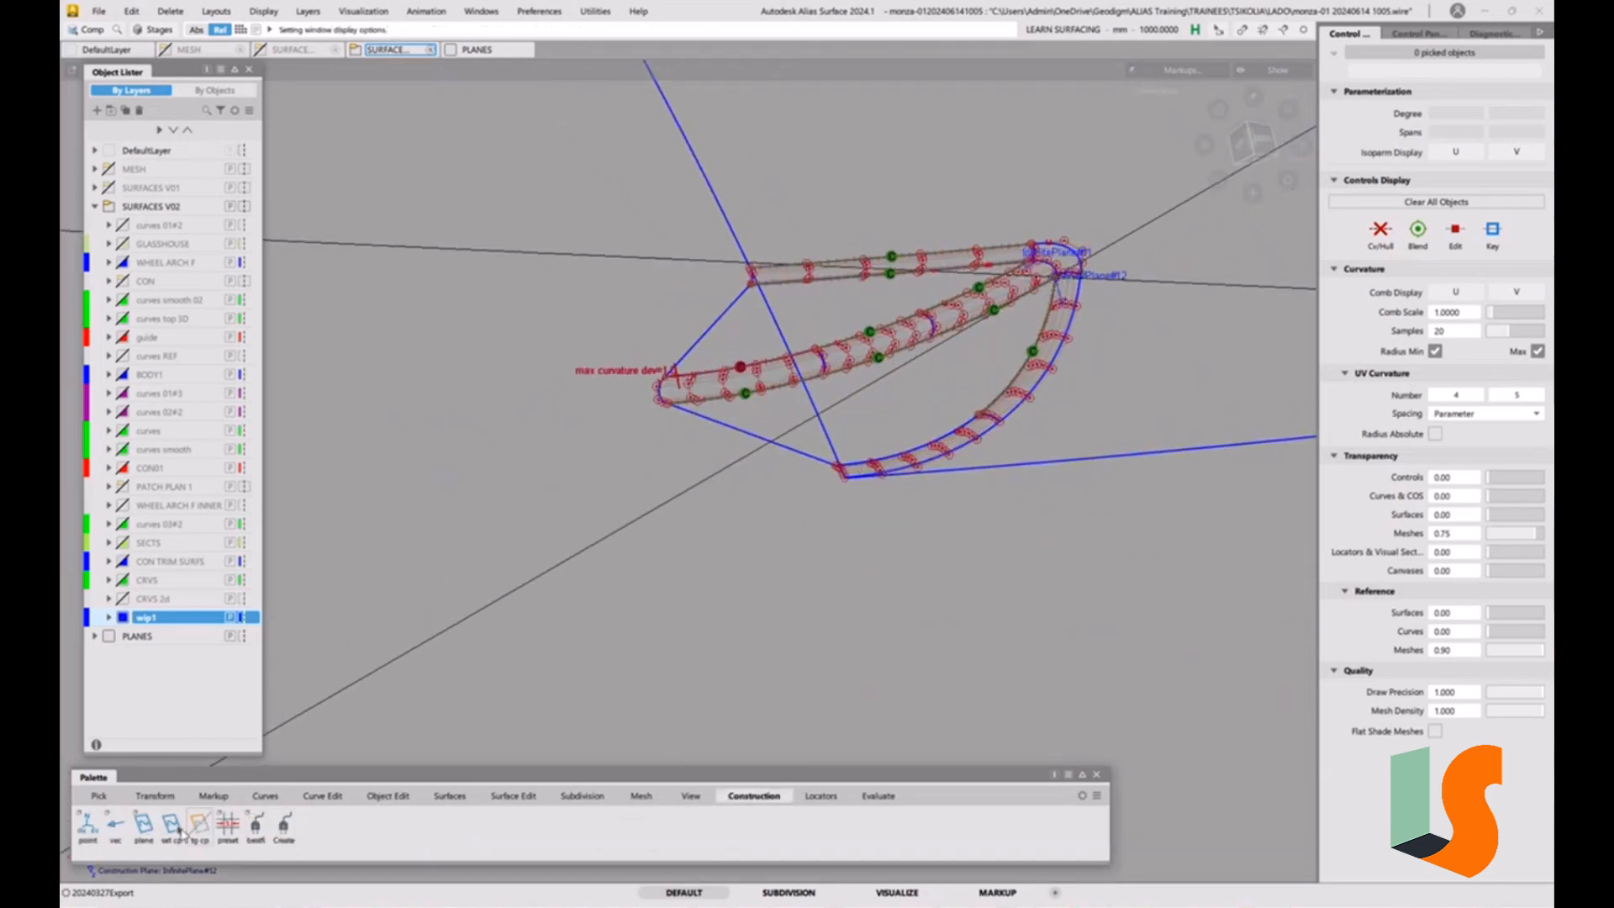
{"action": "left_click", "coordinate": [202, 825]}
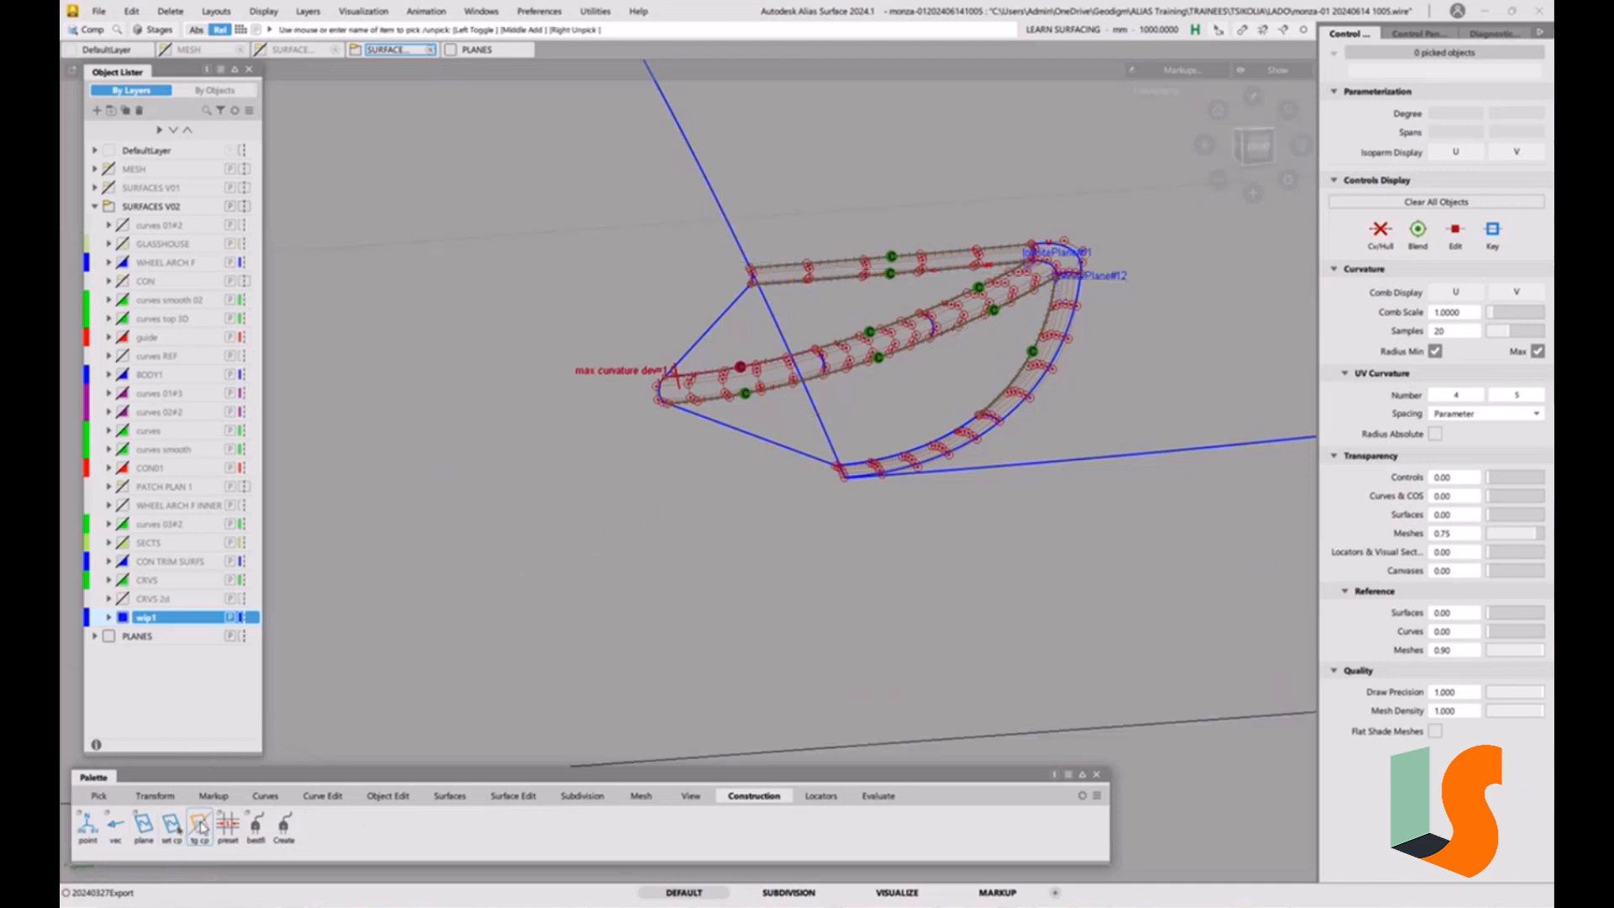
{"action": "right_click_drag", "start_coordinate": [593, 419], "coordinate": [732, 422], "text": "alt+shift"}
{"action": "middle_click_drag", "start_coordinate": [732, 422], "coordinate": [710, 558], "text": "alt+shift"}
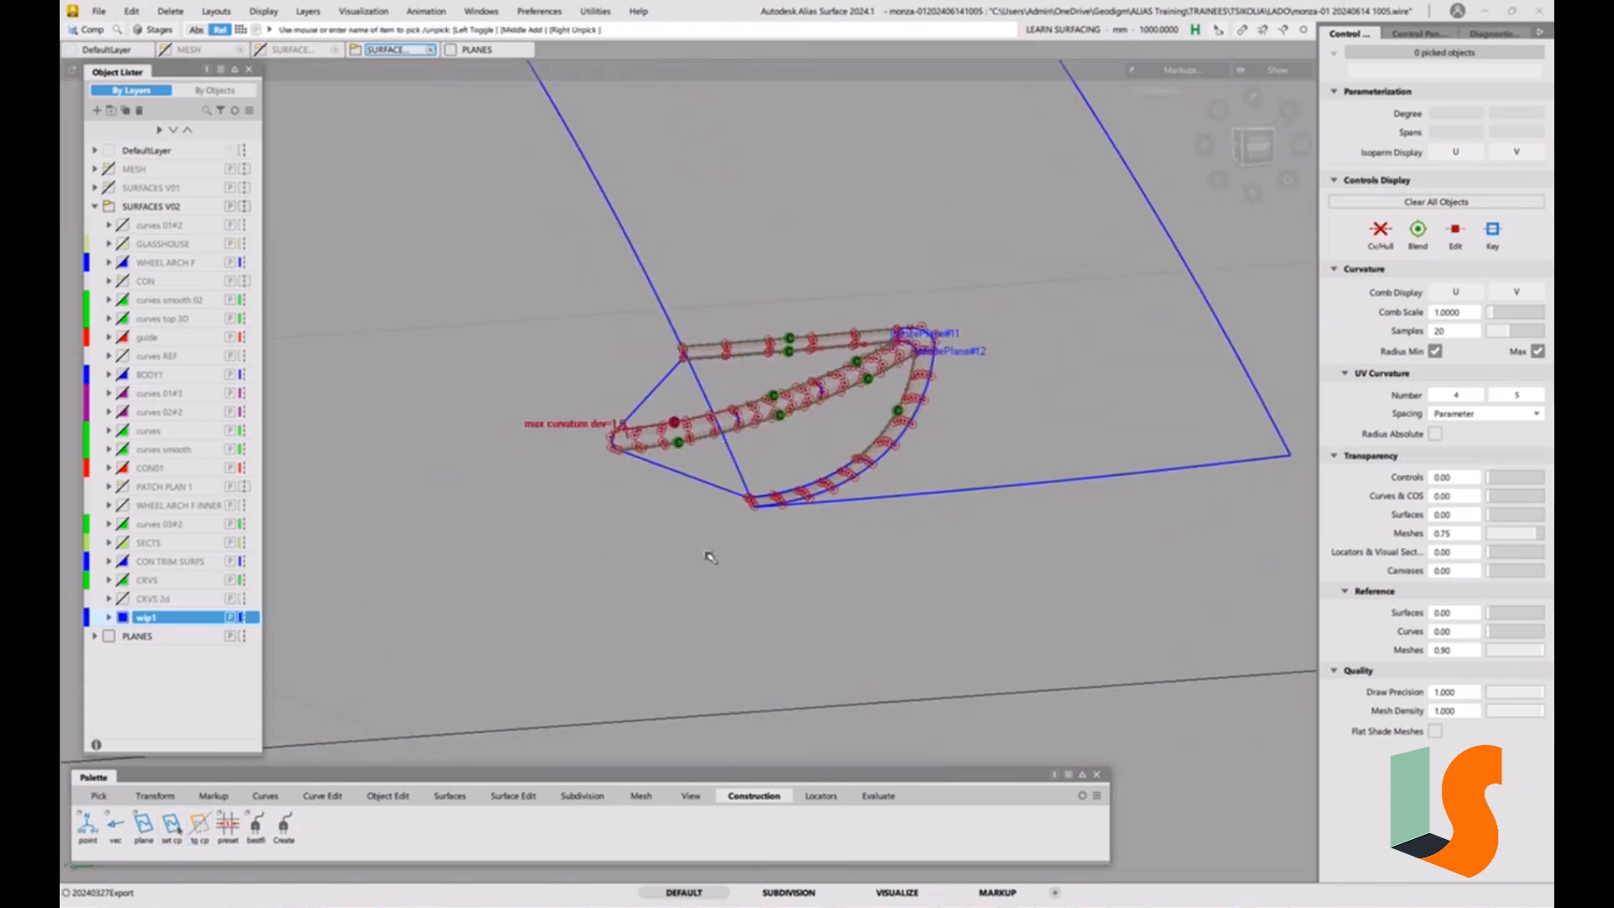
Mirror-duplicate the two draft surfaces adjoining the central strip across the world axis.
{"action": "left_click", "coordinate": [132, 11]}
{"action": "left_click_drag", "start_coordinate": [482, 310], "coordinate": [470, 342], "text": "ctrl+shift"}
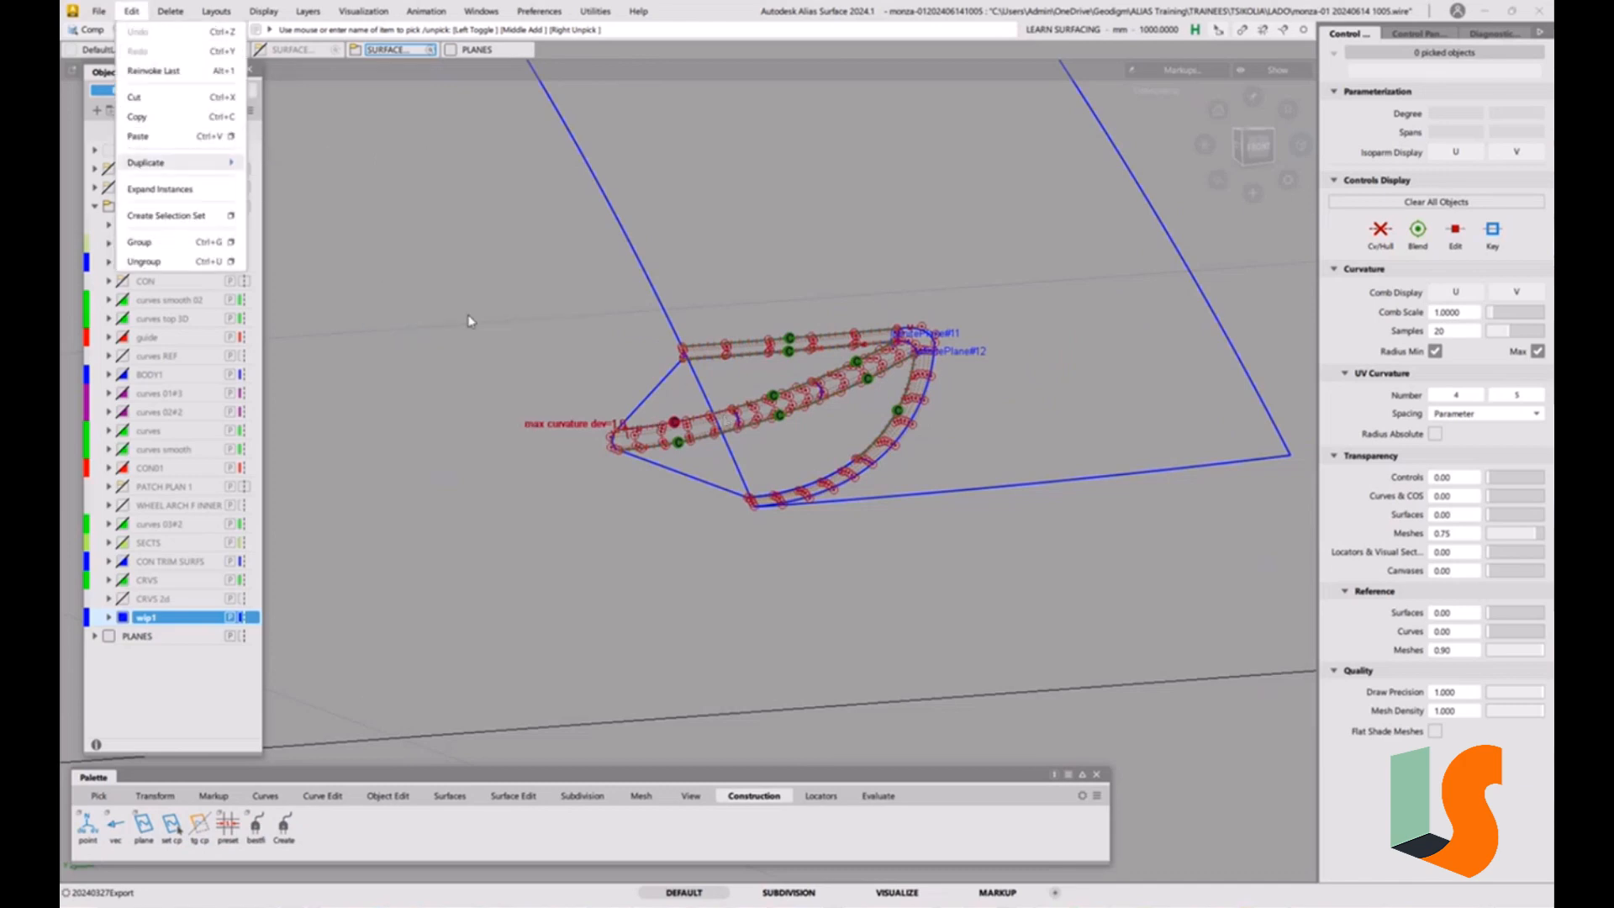
{"action": "left_click", "coordinate": [432, 294]}
{"action": "left_click", "coordinate": [652, 413]}
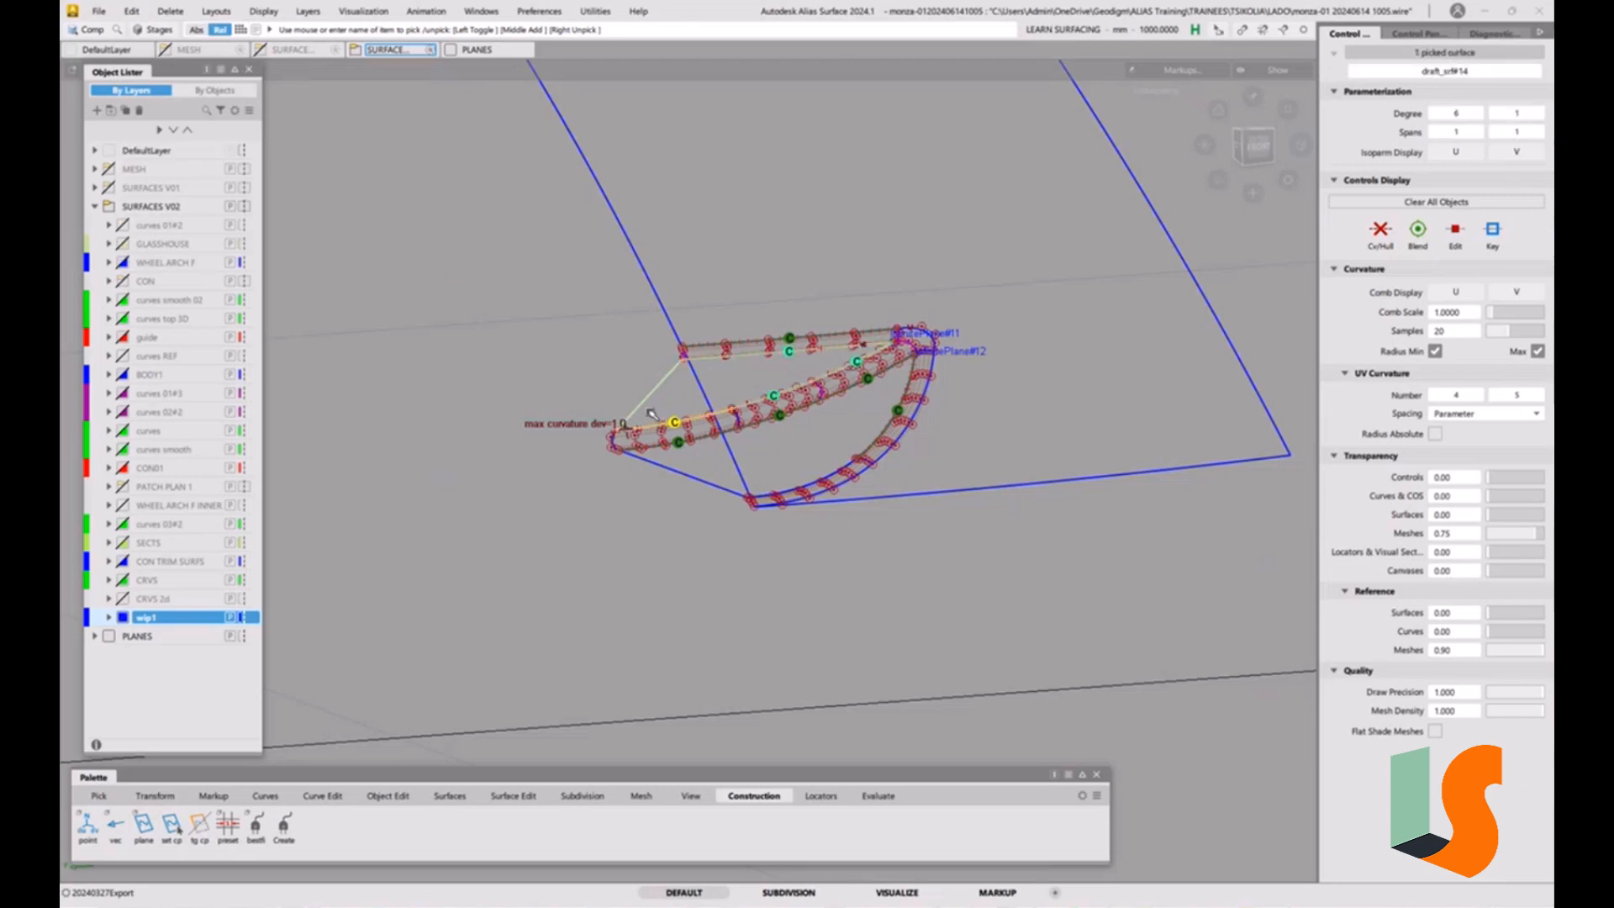
{"action": "left_click", "coordinate": [693, 468]}
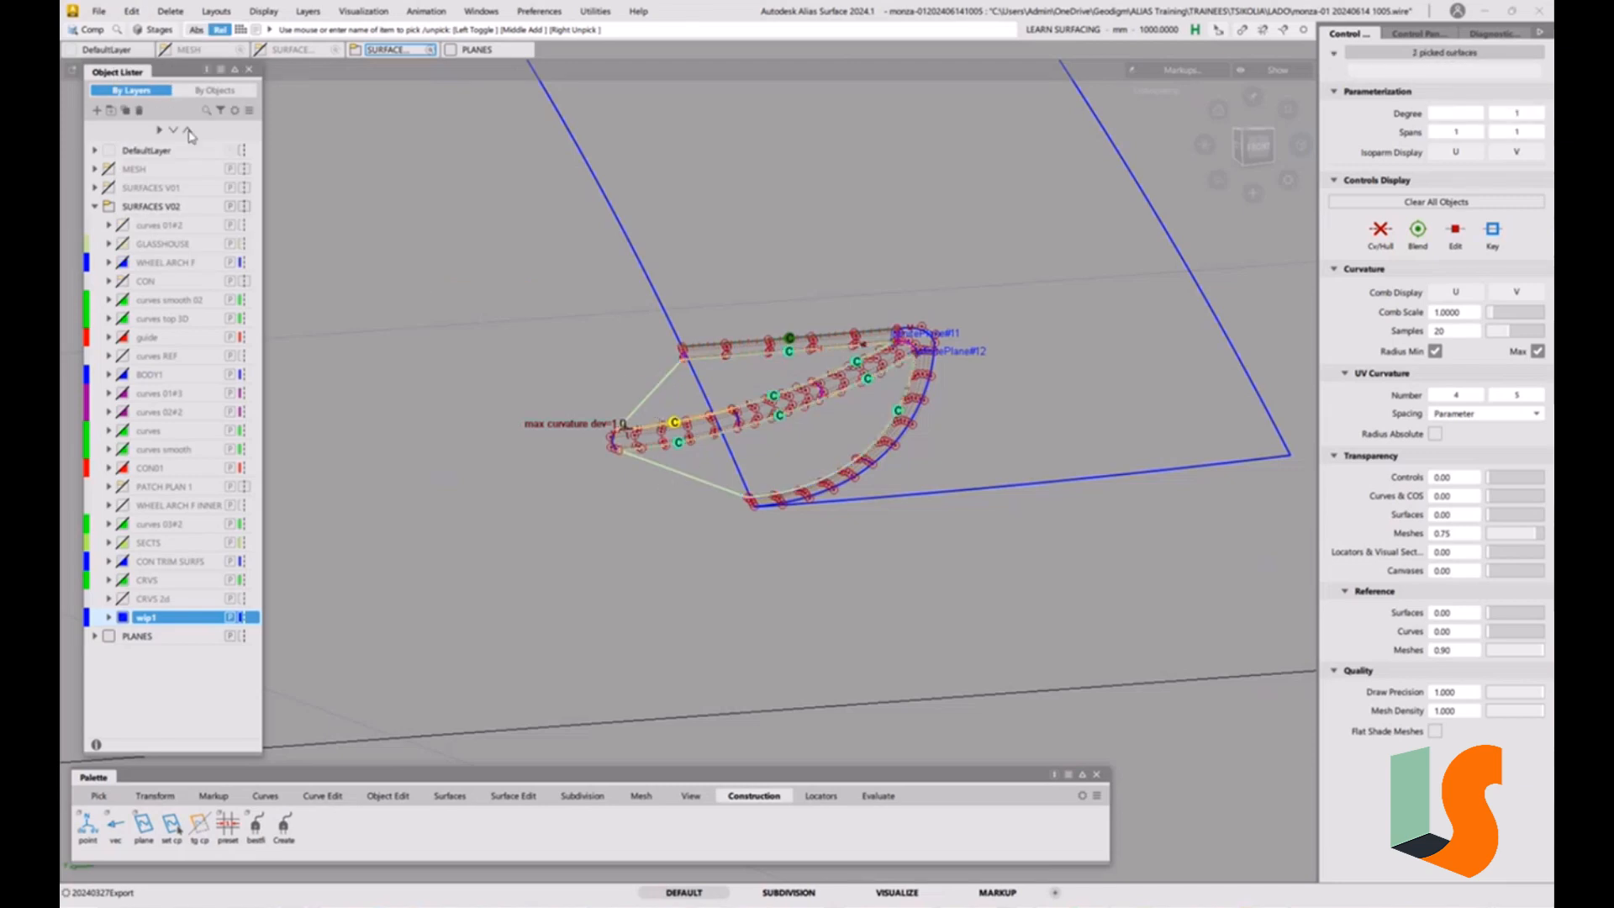
{"action": "left_click", "coordinate": [131, 11]}
{"action": "mouse_move", "coordinate": [232, 168]}
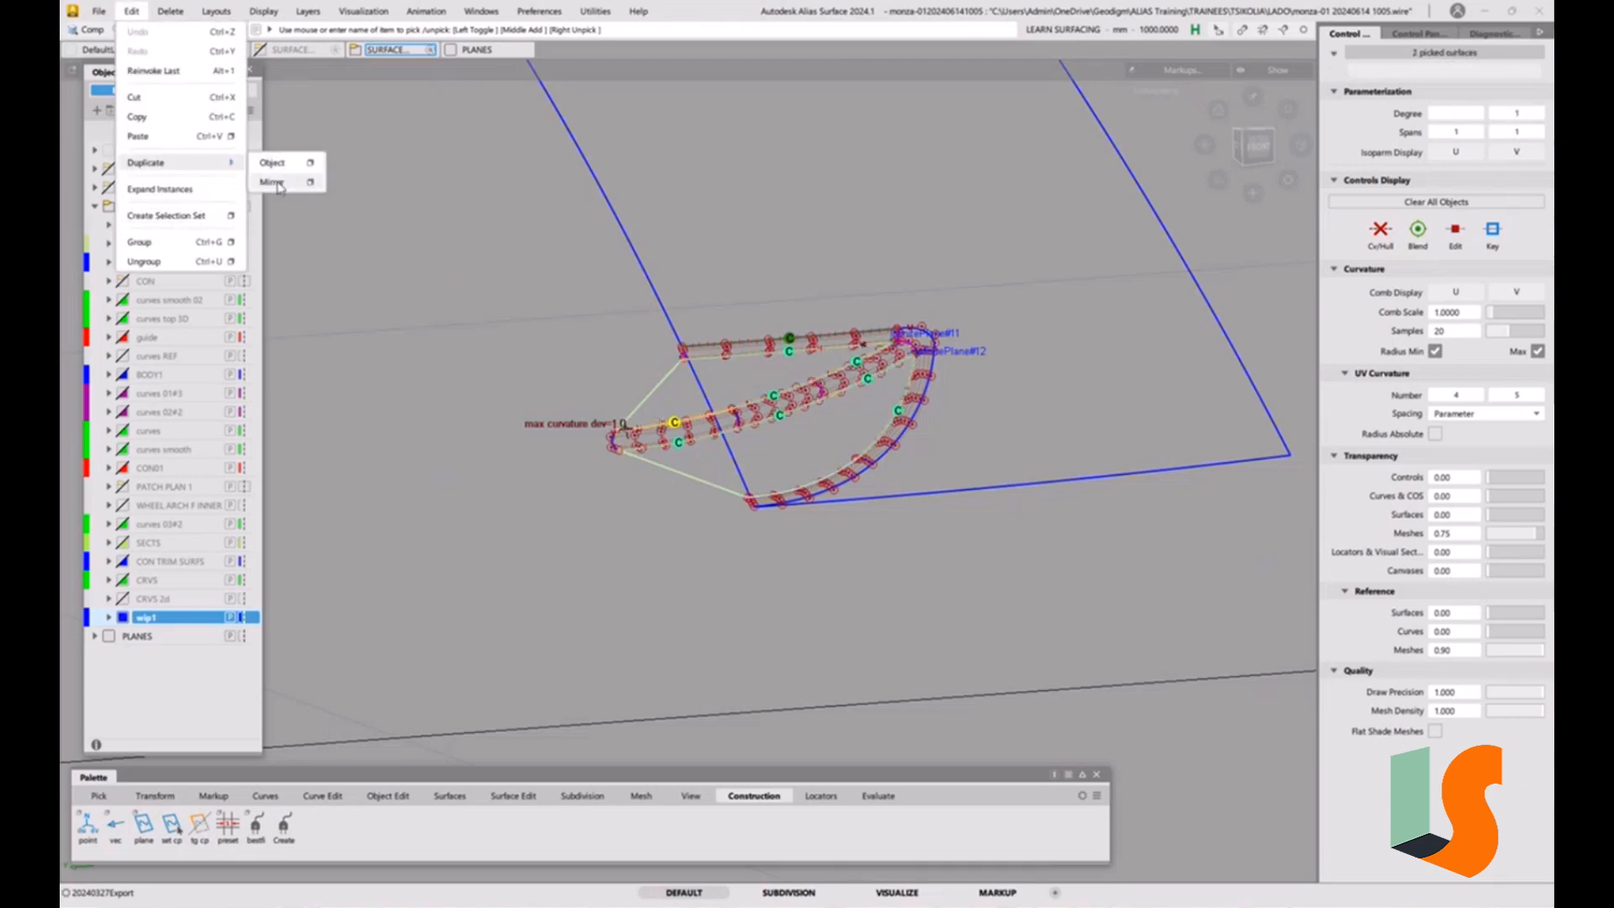
{"action": "left_click", "coordinate": [283, 186]}
{"action": "left_click_drag", "start_coordinate": [625, 415], "coordinate": [643, 368], "text": "ctrl+shift"}
{"action": "right_click_drag", "start_coordinate": [637, 395], "coordinate": [653, 358], "text": "alt+shift"}
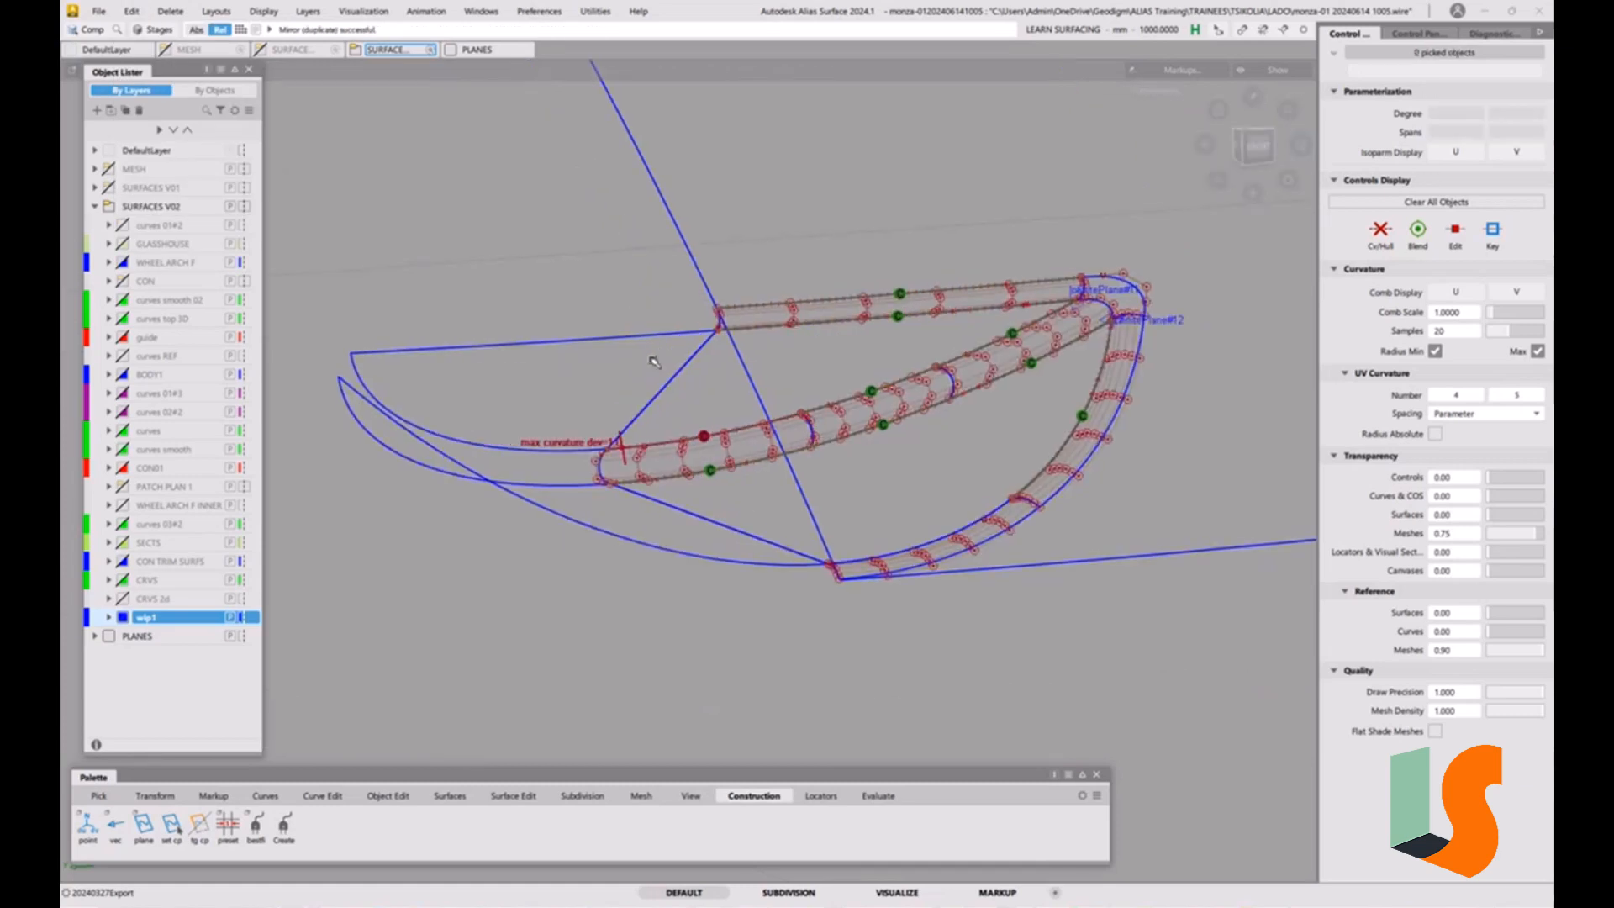
Check surface continuity along the two centreline seams between the draft surfaces and their mirrored copies.
{"action": "left_click", "coordinate": [878, 796]}
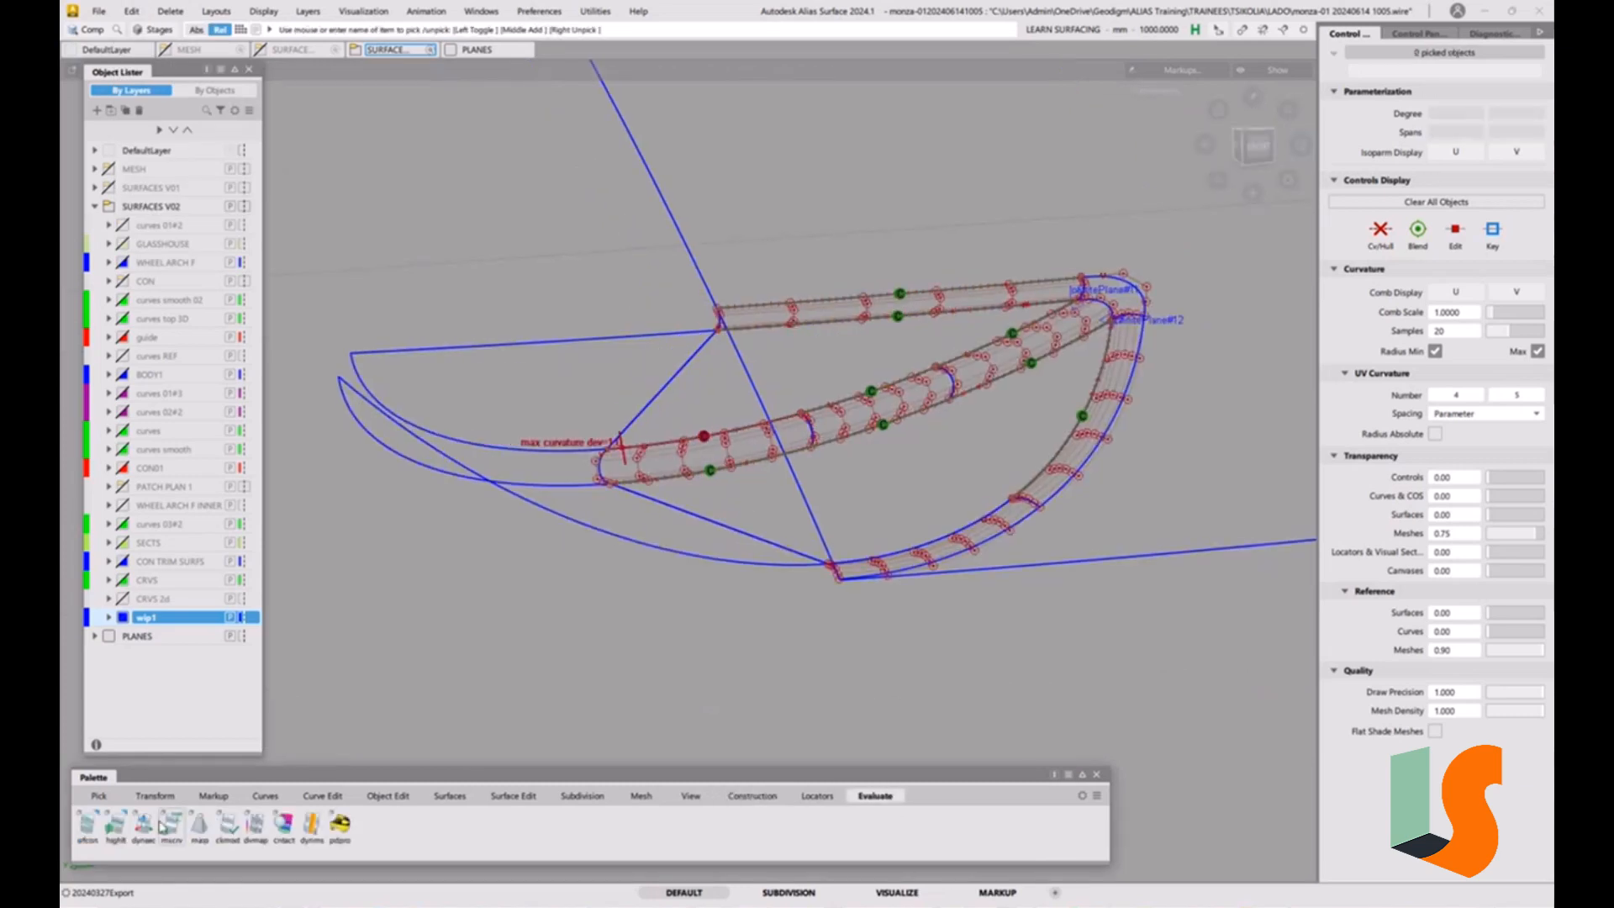
{"action": "double_click", "coordinate": [85, 828]}
{"action": "left_click", "coordinate": [876, 485]}
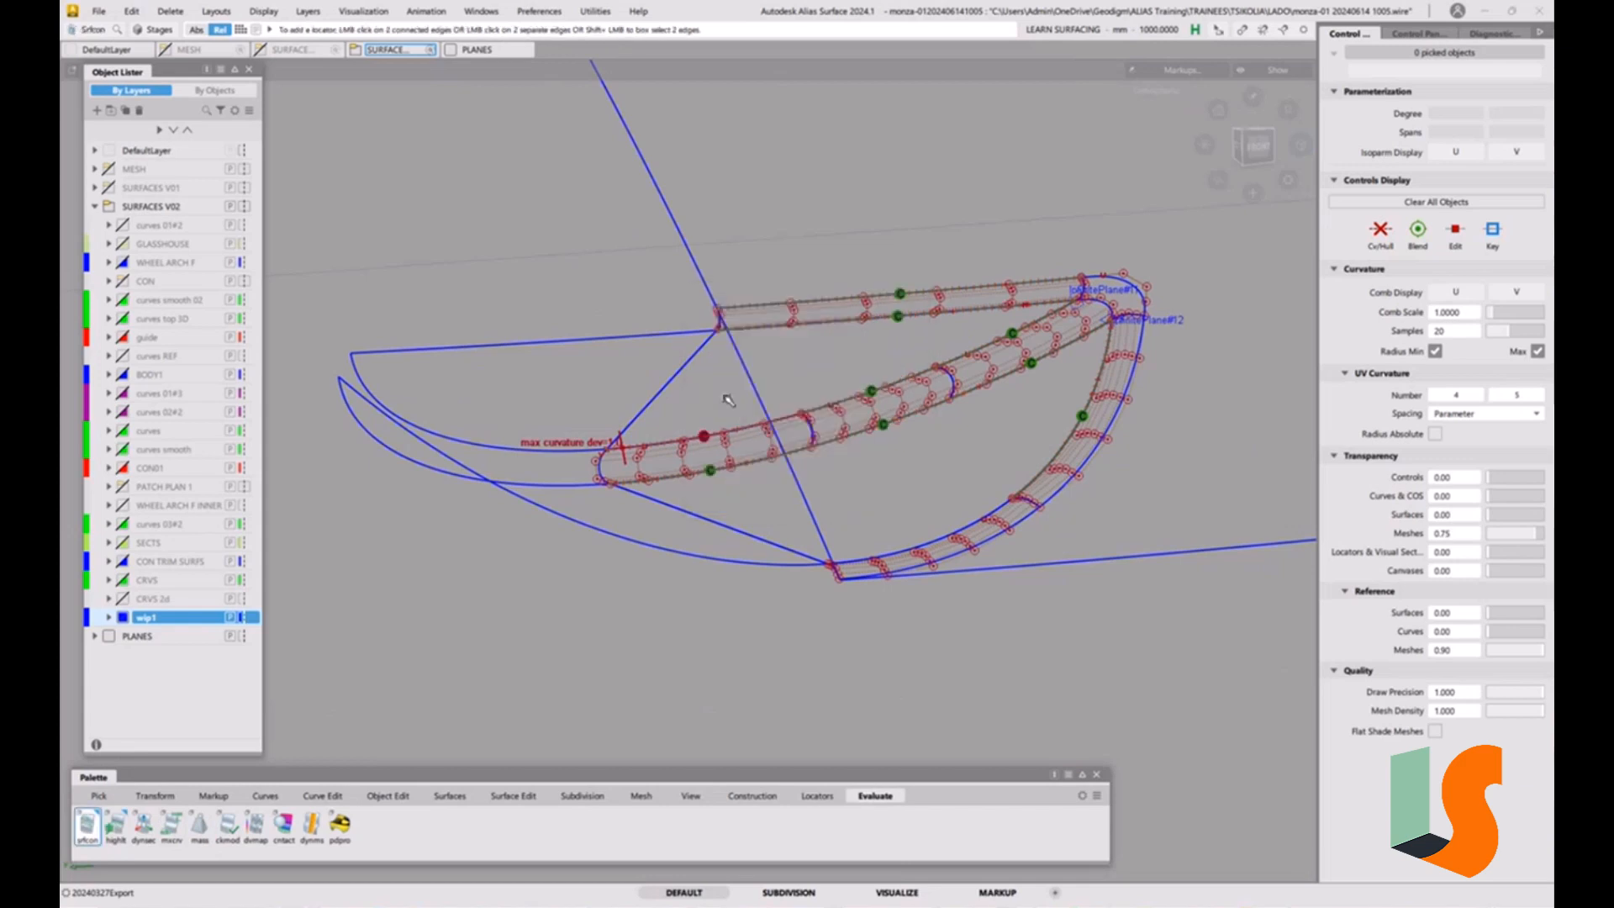
{"action": "left_click", "coordinate": [695, 368]}
{"action": "left_click", "coordinate": [743, 532]}
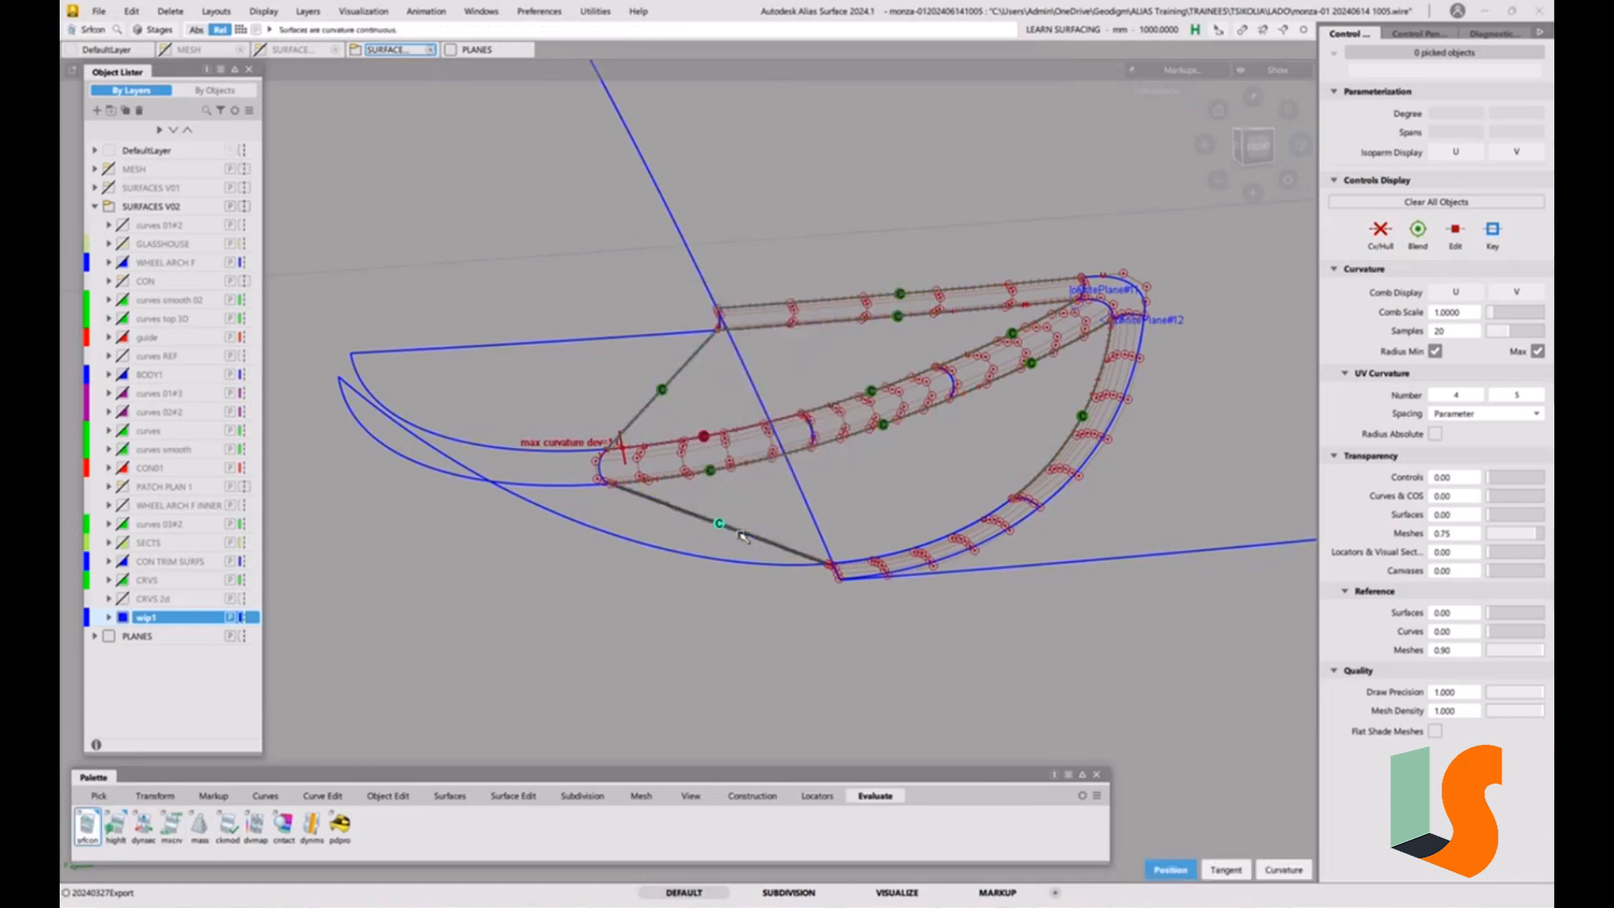
{"action": "left_click_drag", "start_coordinate": [649, 488], "coordinate": [654, 504], "text": "alt+shift"}
{"action": "right_click_drag", "start_coordinate": [654, 505], "coordinate": [688, 492], "text": "alt+shift"}
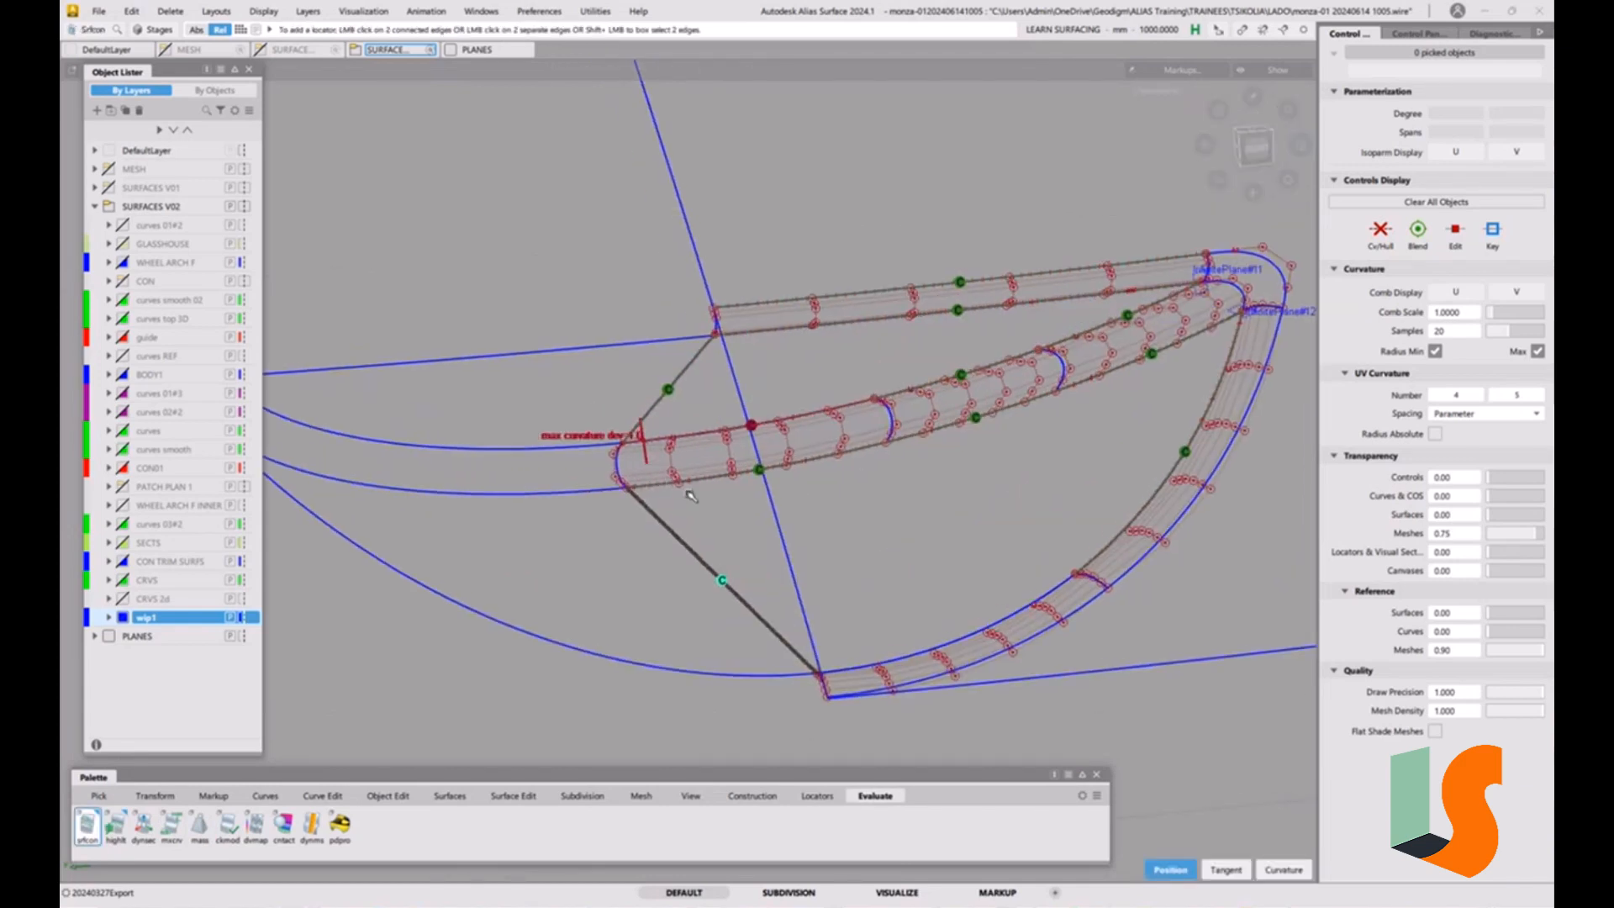
{"action": "left_click_drag", "start_coordinate": [713, 553], "coordinate": [713, 520], "text": "ctrl+shift"}
Delete the two mirrored copies of the draft surfaces.
{"action": "left_click", "coordinate": [581, 546], "text": "ctrl+shift"}
{"action": "left_click_drag", "start_coordinate": [581, 546], "coordinate": [541, 564], "text": "ctrl+shift"}
{"action": "left_click_drag", "start_coordinate": [508, 449], "coordinate": [514, 542]}
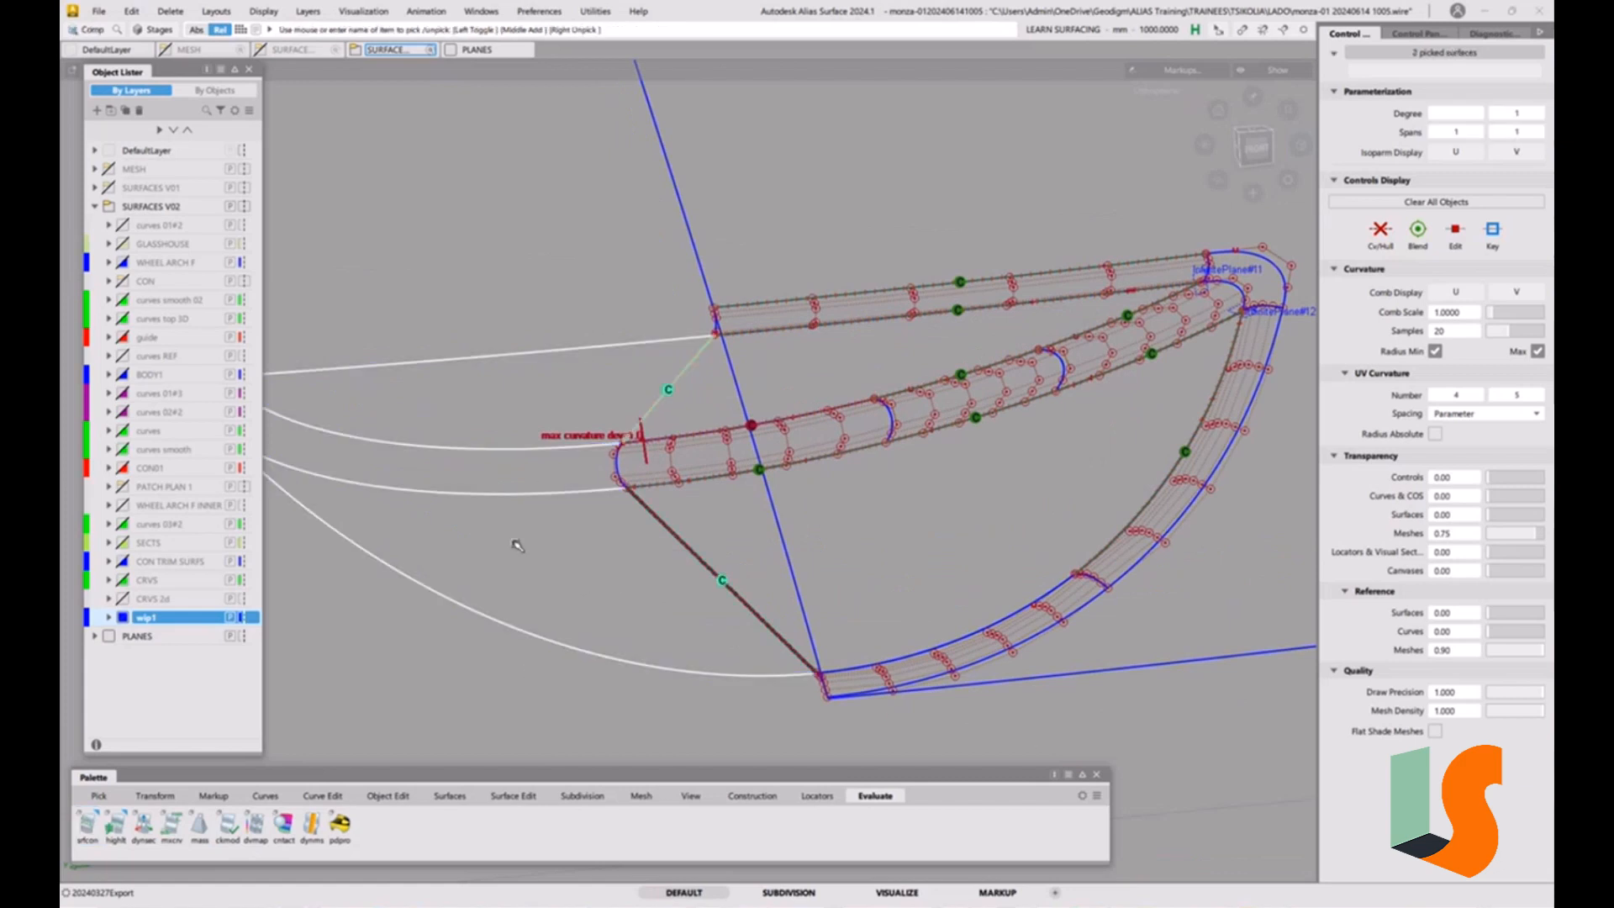
{"action": "key", "text": "Delete"}
{"action": "left_click", "coordinate": [752, 513]}
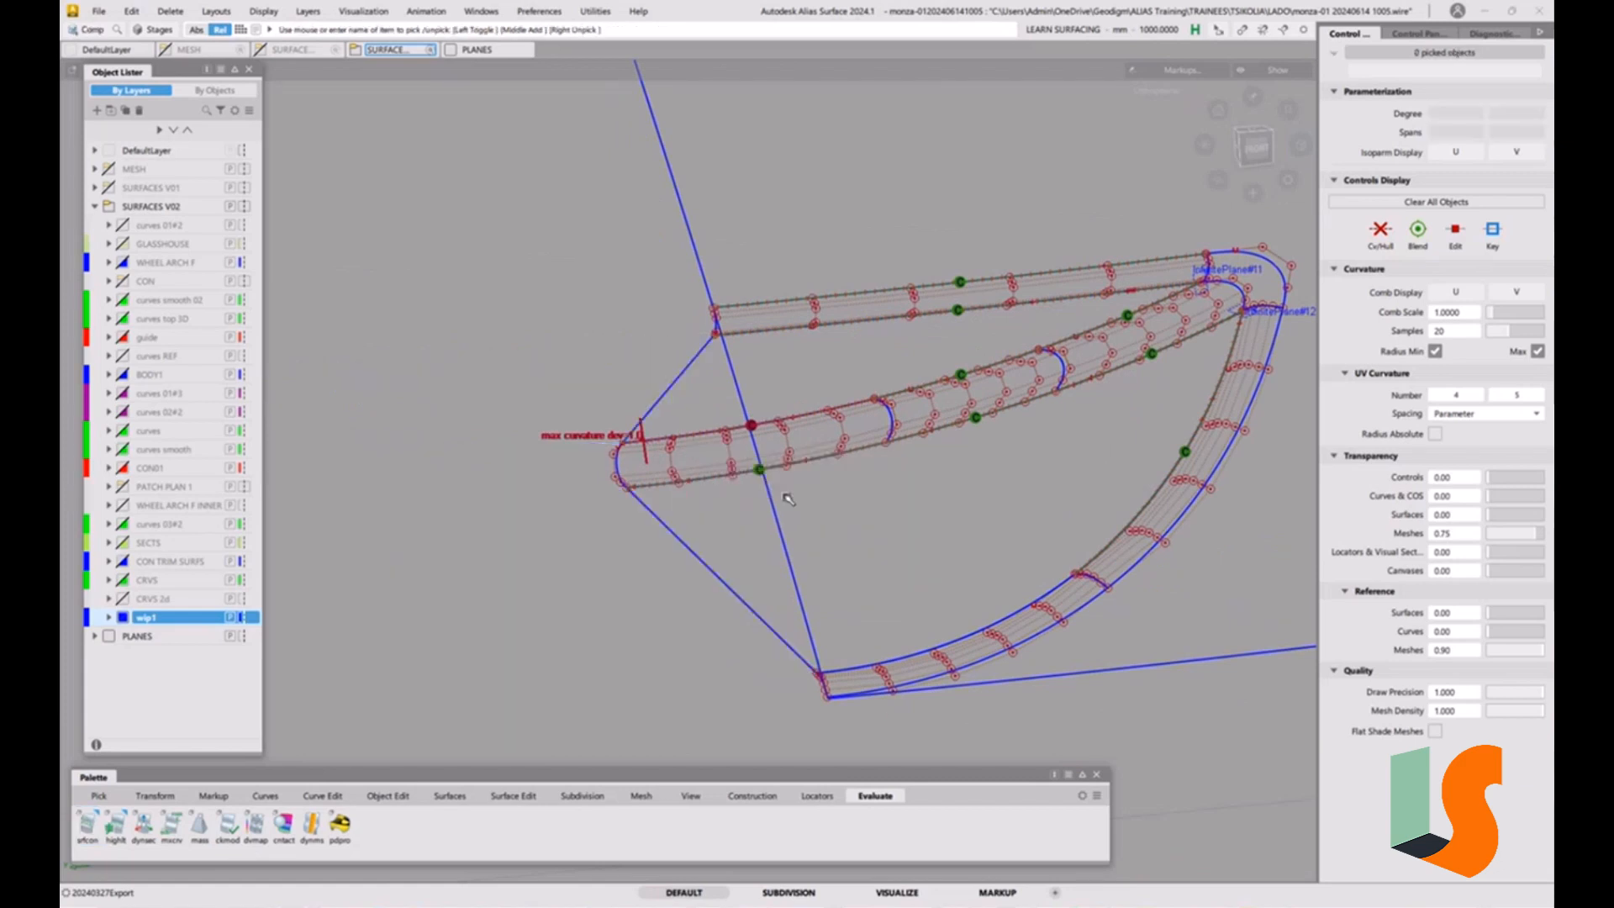
Examine the three trimmed strips, their centreline ends and the open corner joining the upper and curved outer strips.
{"action": "left_click_drag", "start_coordinate": [787, 496], "coordinate": [824, 510], "text": "alt+shift"}
{"action": "key", "text": "f"}
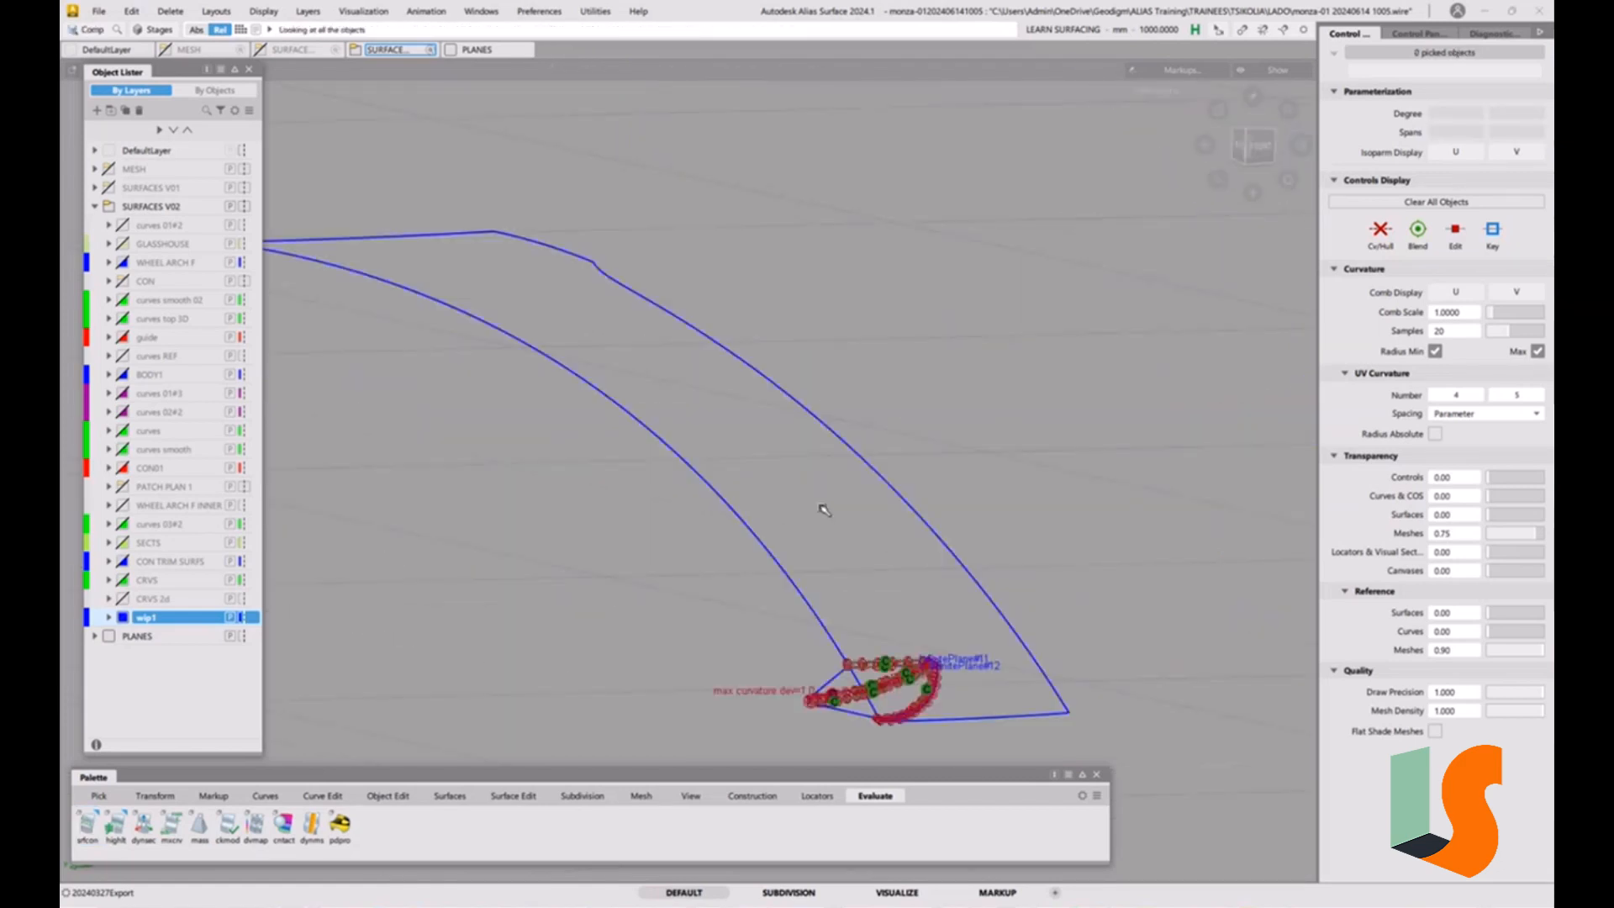
{"action": "middle_click_drag", "start_coordinate": [902, 660], "coordinate": [765, 488], "text": "alt+shift"}
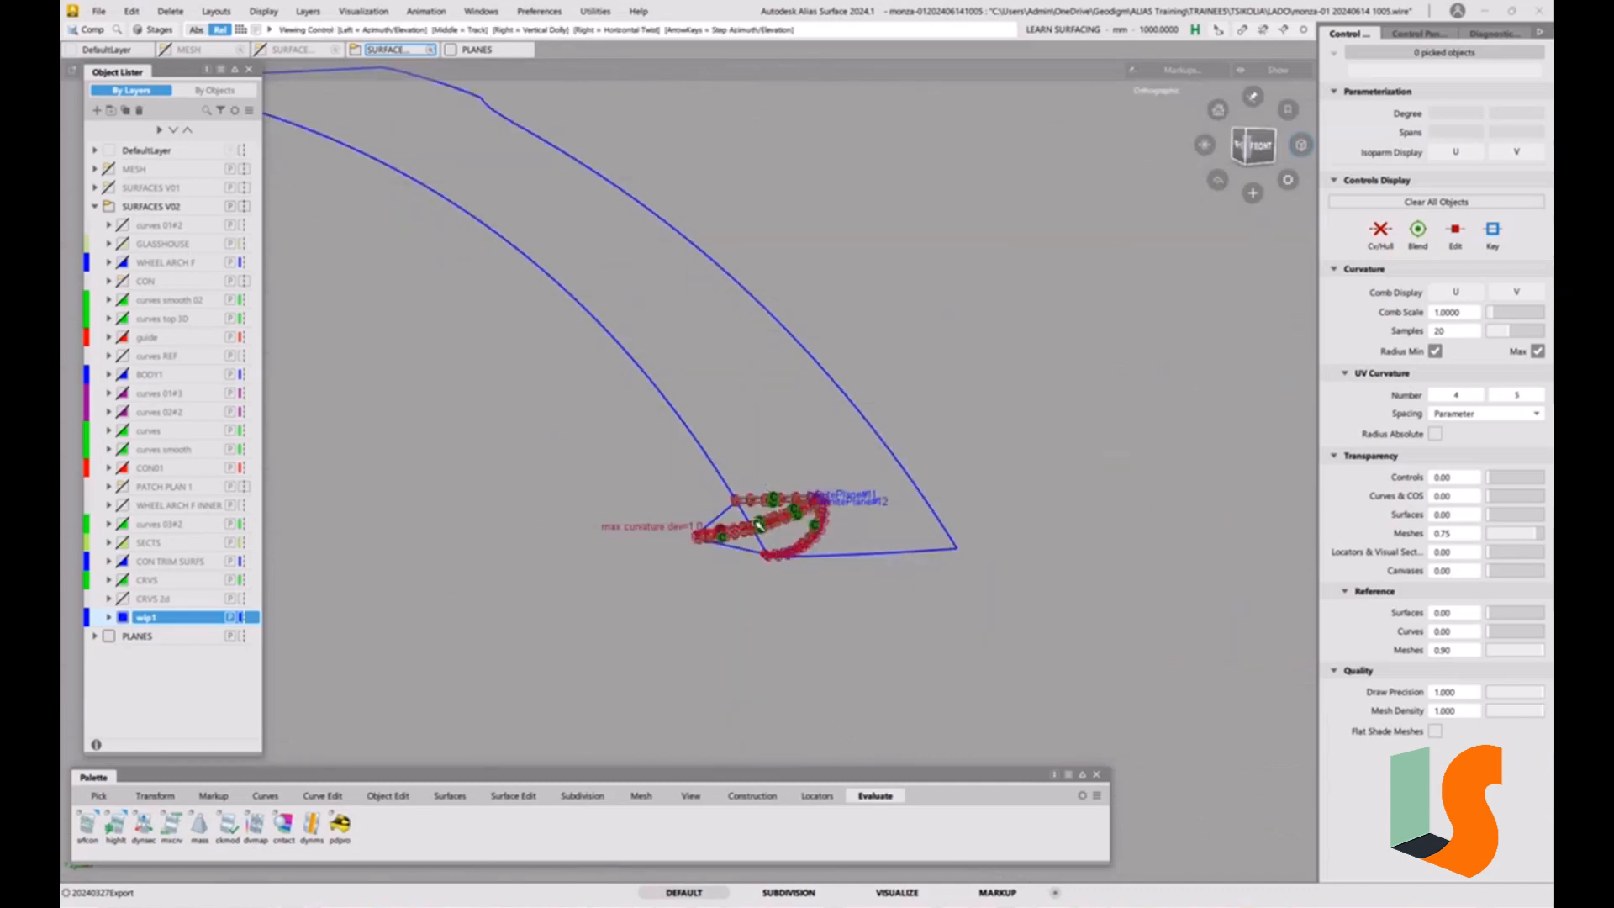
{"action": "right_click_drag", "start_coordinate": [755, 521], "coordinate": [808, 313], "text": "alt+shift"}
{"action": "left_click_drag", "start_coordinate": [818, 346], "coordinate": [797, 348], "text": "alt+shift"}
{"action": "middle_click_drag", "start_coordinate": [797, 348], "coordinate": [699, 370], "text": "alt+shift"}
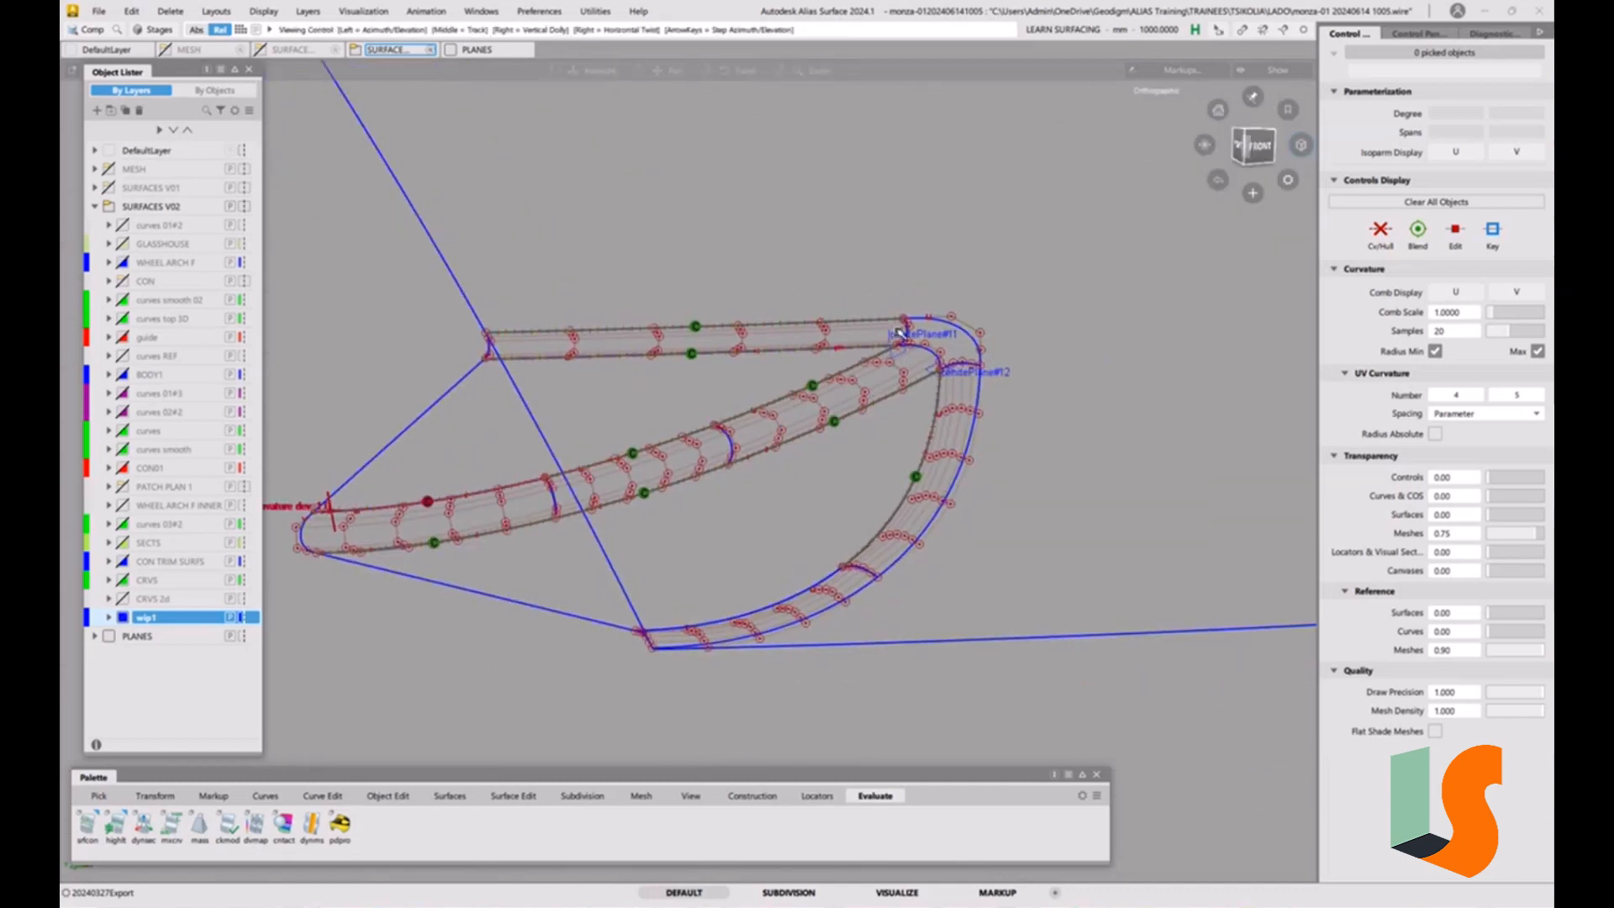
{"action": "right_click_drag", "start_coordinate": [714, 370], "coordinate": [924, 353], "text": "alt+shift"}
{"action": "middle_click_drag", "start_coordinate": [925, 353], "coordinate": [923, 331], "text": "alt+shift"}
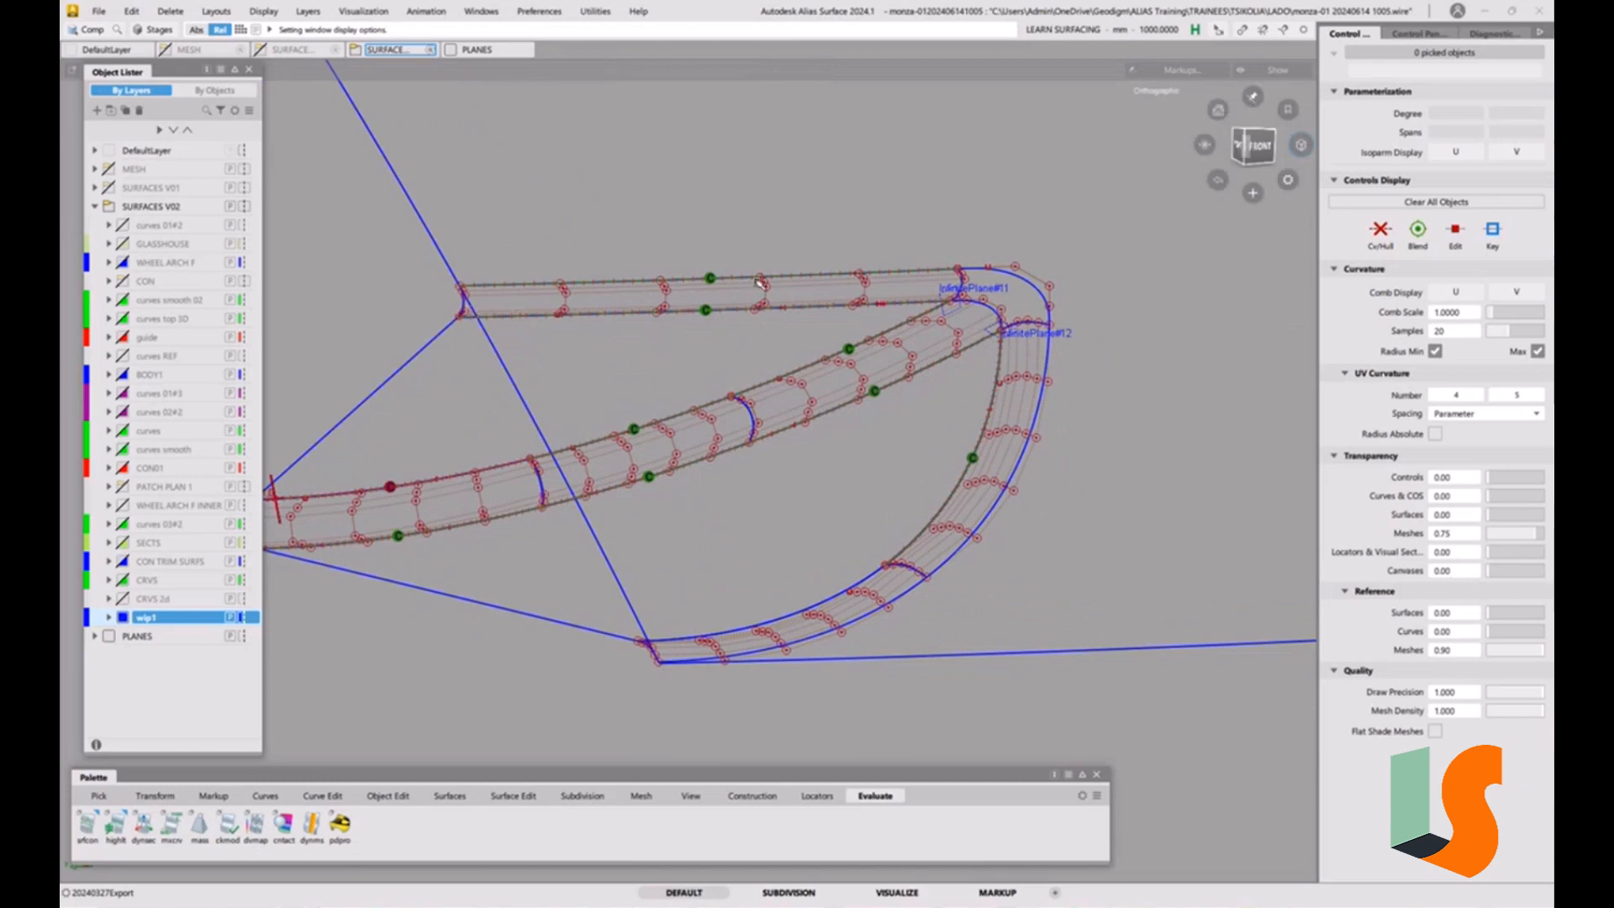
{"action": "left_click_drag", "start_coordinate": [680, 288], "coordinate": [616, 195], "text": "alt+shift"}
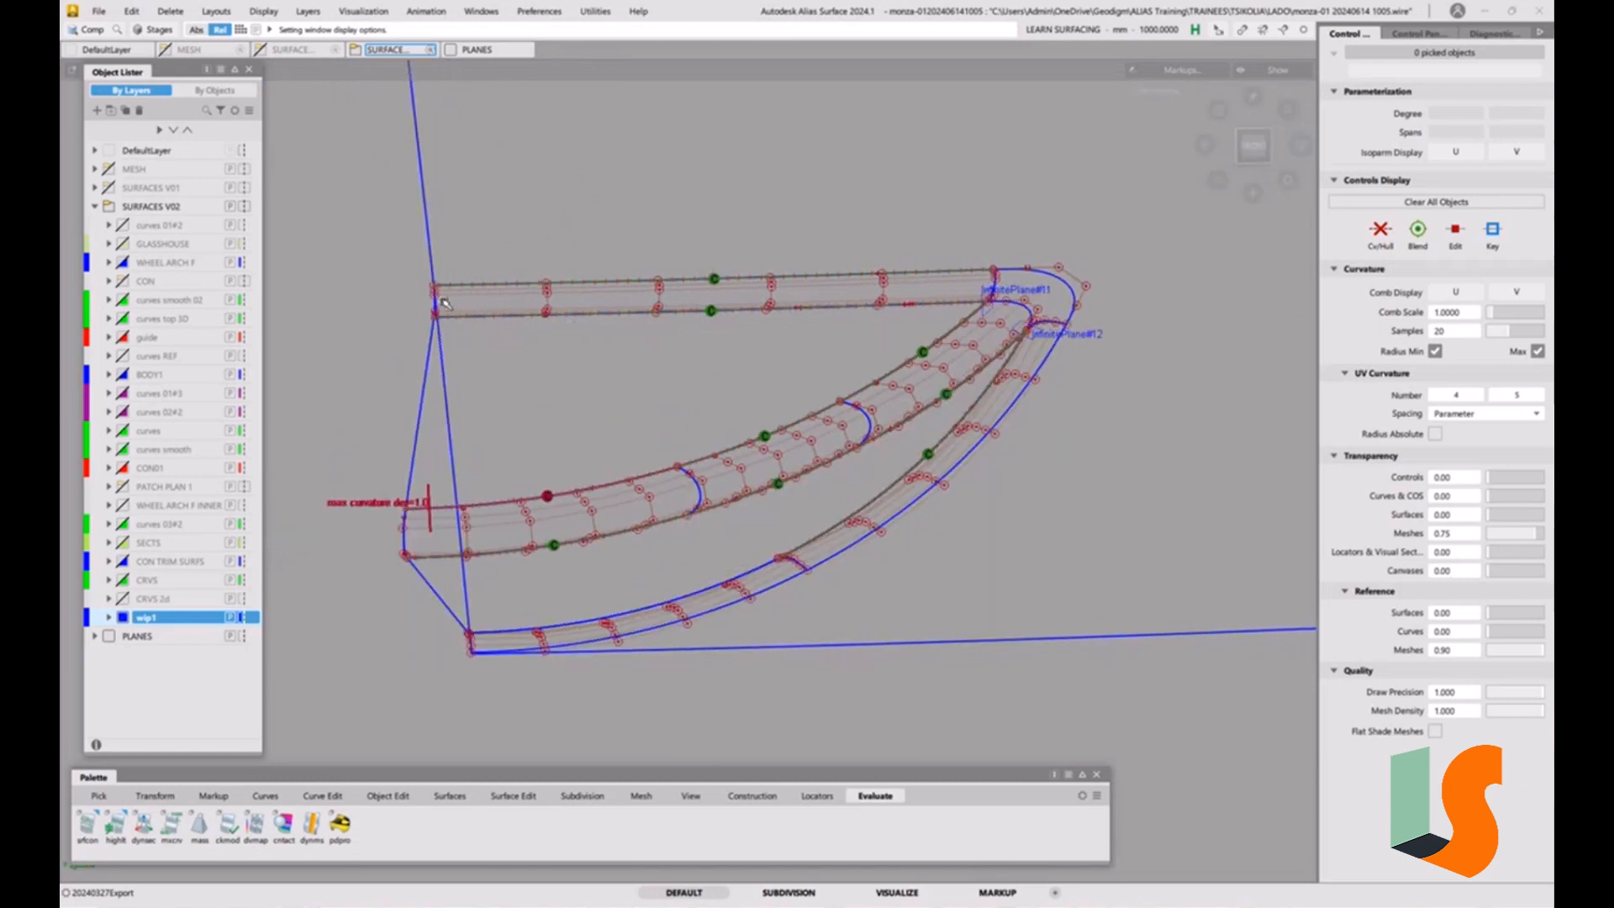
{"action": "right_click_drag", "start_coordinate": [450, 306], "coordinate": [436, 194], "text": "alt+shift"}
{"action": "middle_click_drag", "start_coordinate": [512, 256], "coordinate": [982, 262], "text": "alt+shift"}
{"action": "left_click_drag", "start_coordinate": [493, 327], "coordinate": [601, 325], "text": "alt+shift"}
{"action": "right_click_drag", "start_coordinate": [601, 325], "coordinate": [533, 454], "text": "alt+shift"}
{"action": "middle_click_drag", "start_coordinate": [533, 454], "coordinate": [480, 353], "text": "alt+shift"}
{"action": "left_click_drag", "start_coordinate": [564, 403], "coordinate": [600, 495], "text": "alt+shift"}
{"action": "middle_click_drag", "start_coordinate": [602, 499], "coordinate": [471, 480], "text": "alt+shift"}
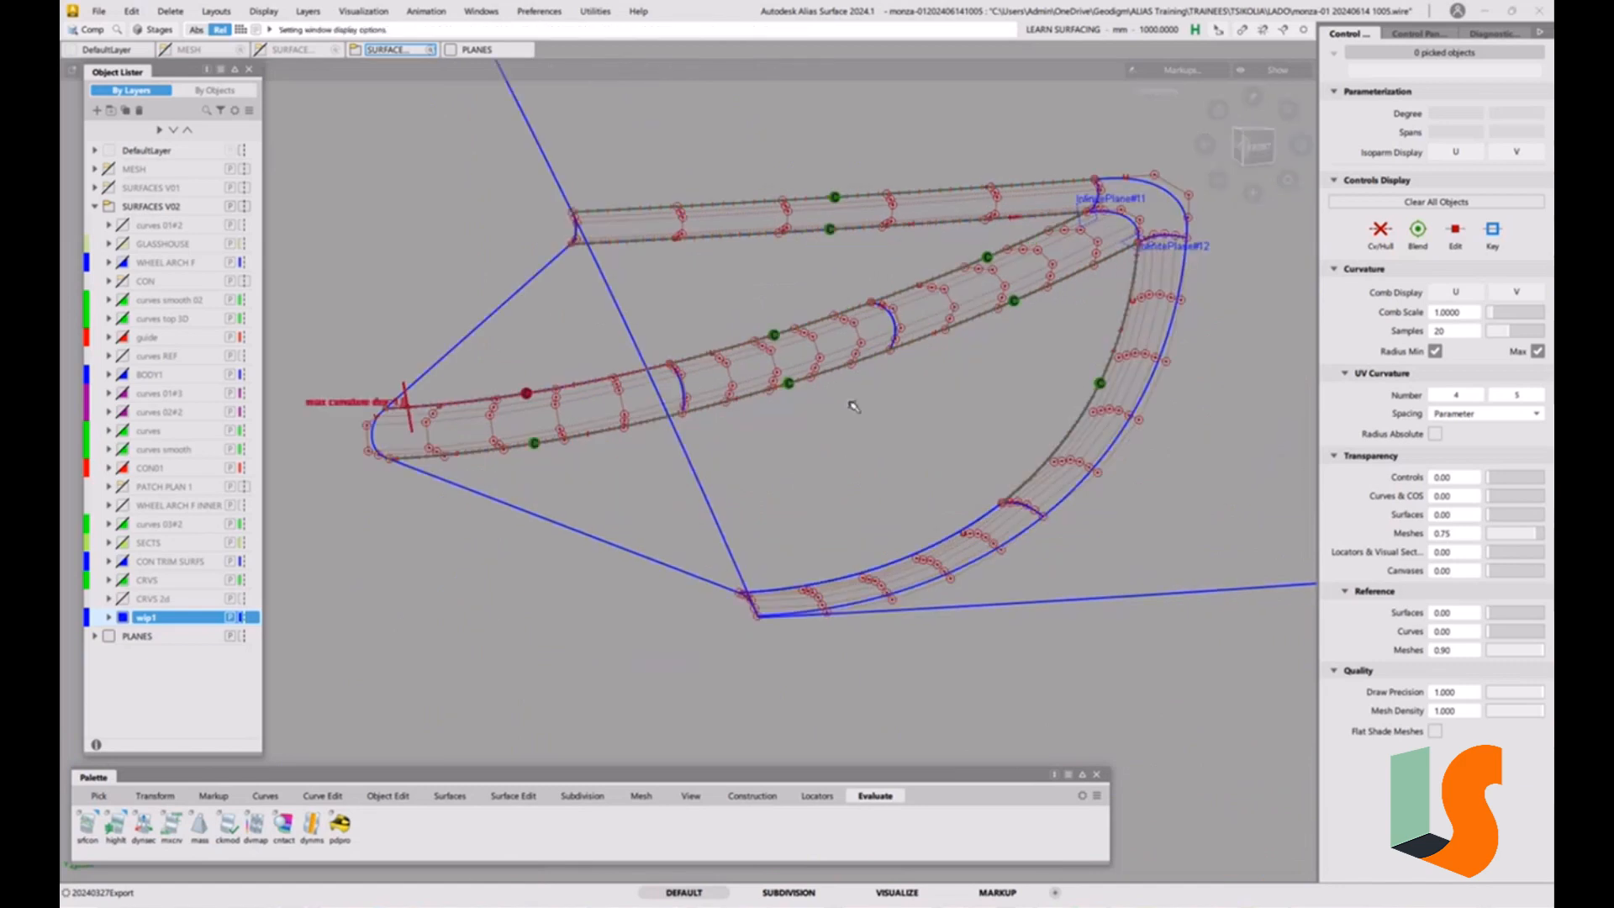
{"action": "middle_click_drag", "start_coordinate": [1084, 312], "coordinate": [854, 414], "text": "alt+shift"}
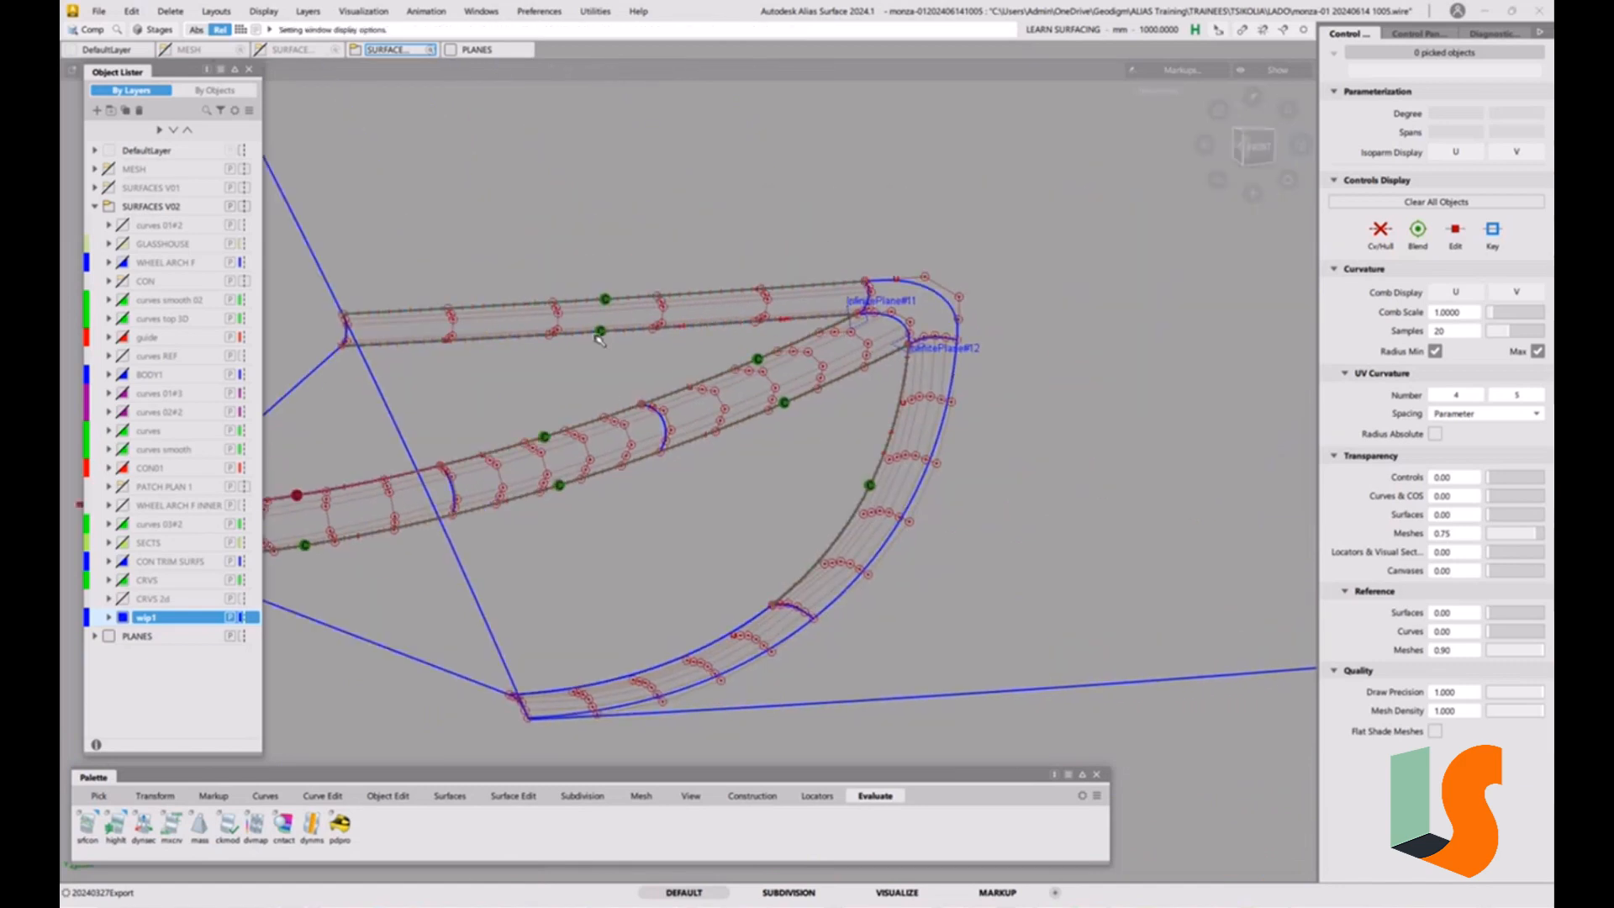
{"action": "right_click_drag", "start_coordinate": [900, 353], "coordinate": [1092, 319], "text": "alt+shift"}
{"action": "middle_click_drag", "start_coordinate": [1093, 319], "coordinate": [864, 363], "text": "alt+shift"}
{"action": "right_click_drag", "start_coordinate": [864, 363], "coordinate": [866, 414], "text": "alt+shift"}
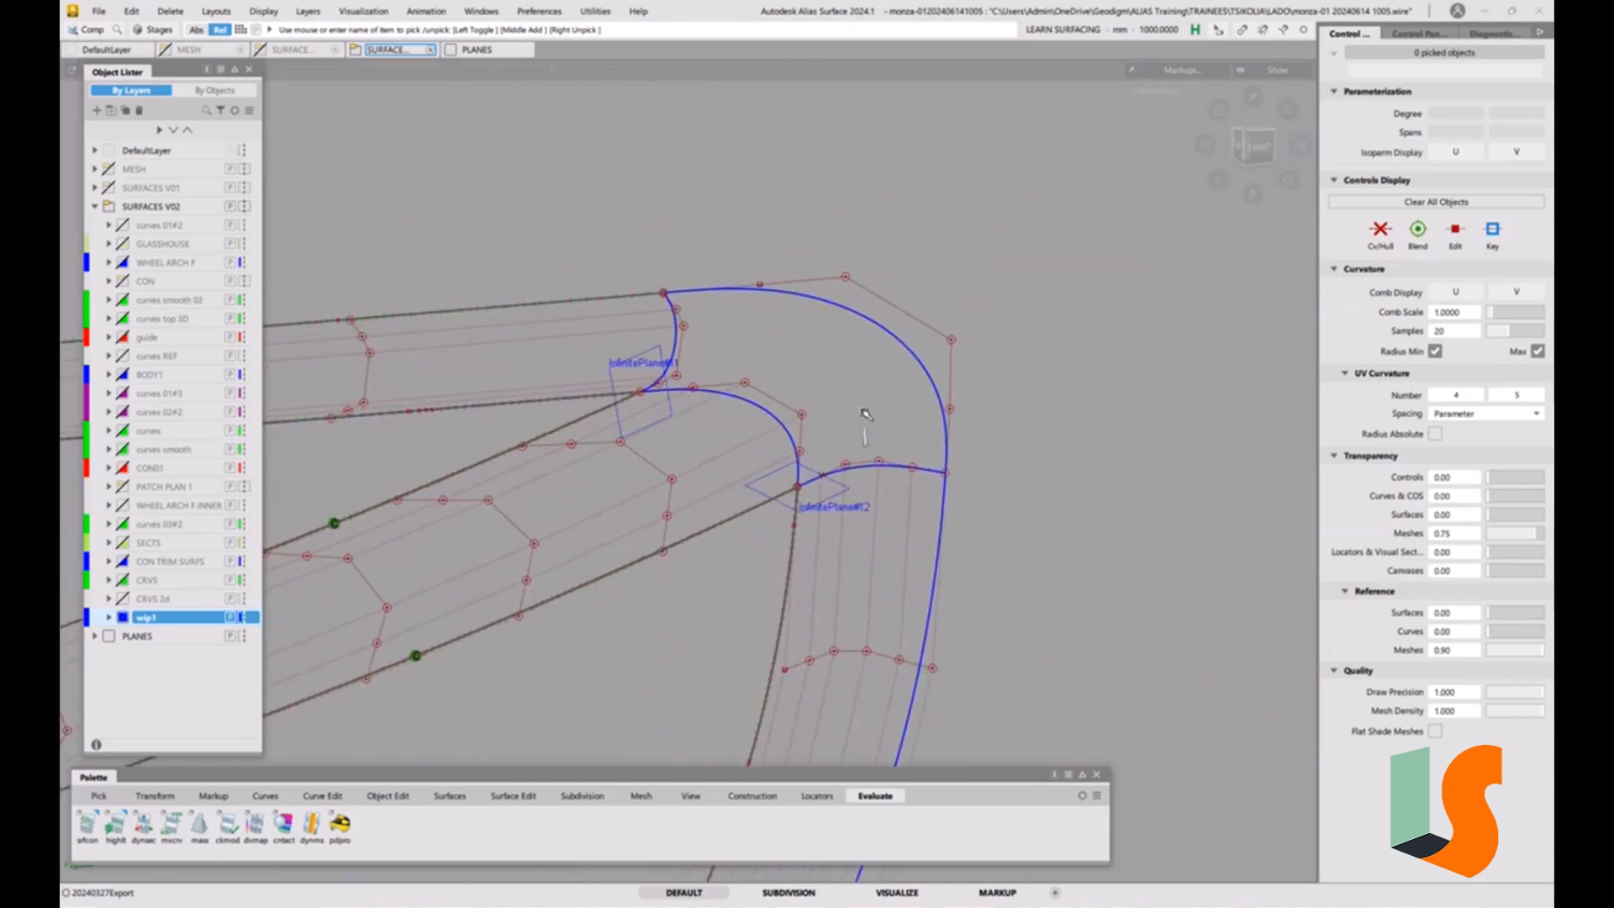
Delete the two infinite reference planes at the corner ends of the upper and outer strips.
{"action": "left_click_drag", "start_coordinate": [662, 469], "coordinate": [664, 498], "text": "ctrl+shift"}
{"action": "left_click", "coordinate": [673, 410]}
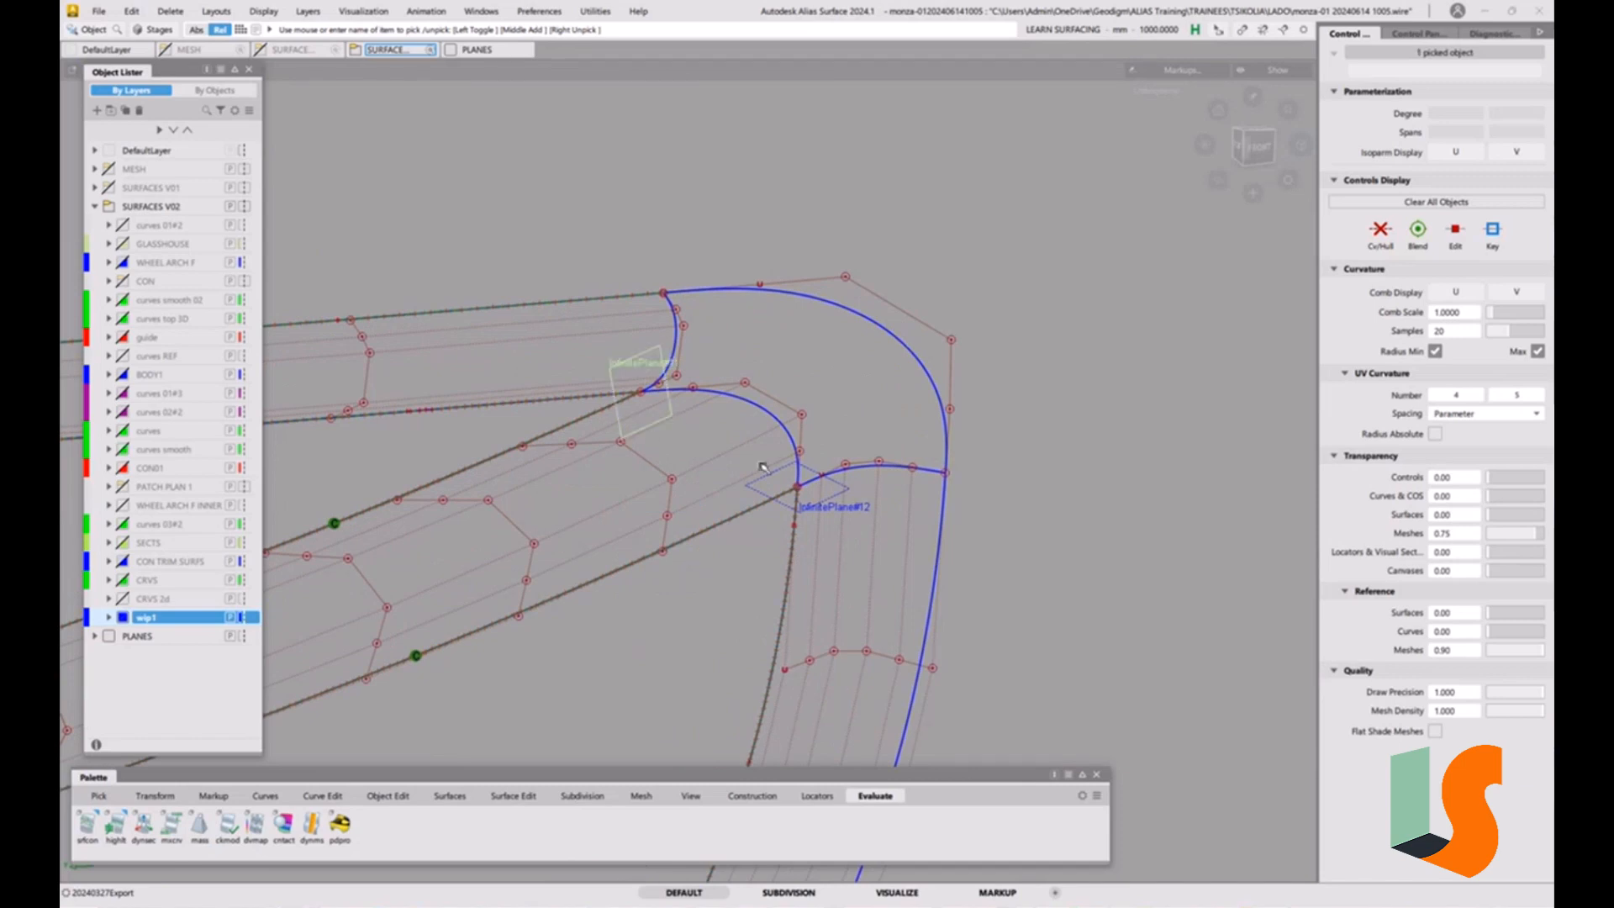
{"action": "left_click", "coordinate": [772, 475]}
{"action": "key", "text": "Delete"}
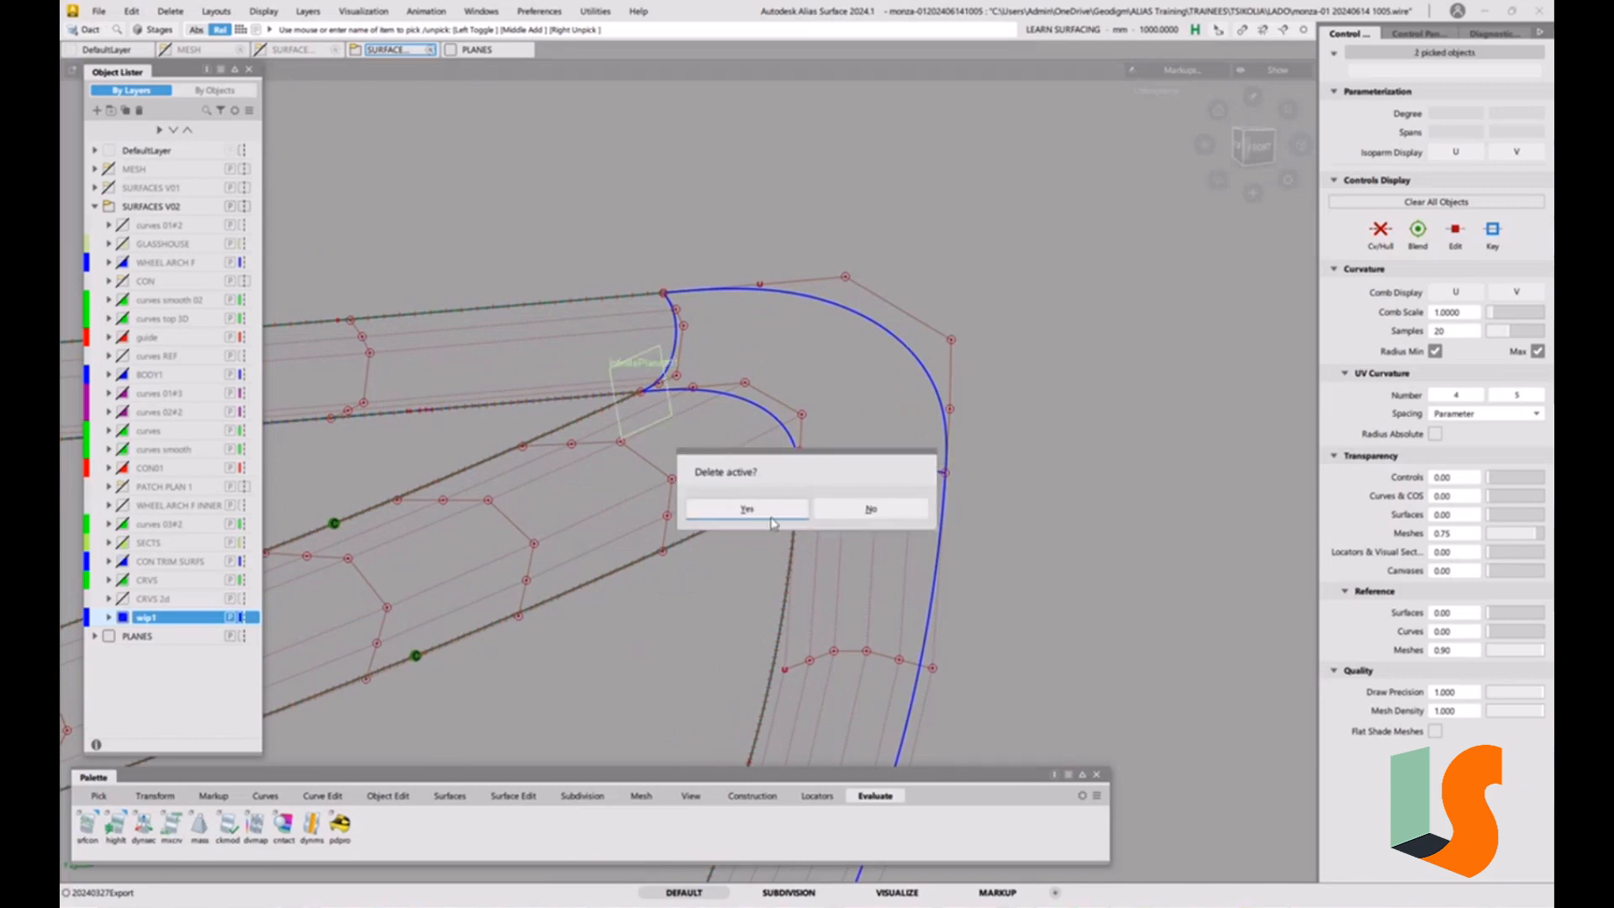
{"action": "key", "text": "Return"}
Examine how the upper strip's corner end lines up with the long strip's edge and the corner curves from several angles.
{"action": "left_click_drag", "start_coordinate": [720, 451], "coordinate": [506, 387], "text": "alt+shift"}
{"action": "right_click_drag", "start_coordinate": [693, 334], "coordinate": [759, 142], "text": "alt+shift"}
{"action": "left_click_drag", "start_coordinate": [691, 331], "coordinate": [598, 304], "text": "alt+shift"}
{"action": "left_click_drag", "start_coordinate": [670, 470], "coordinate": [664, 473], "text": "alt+shift"}
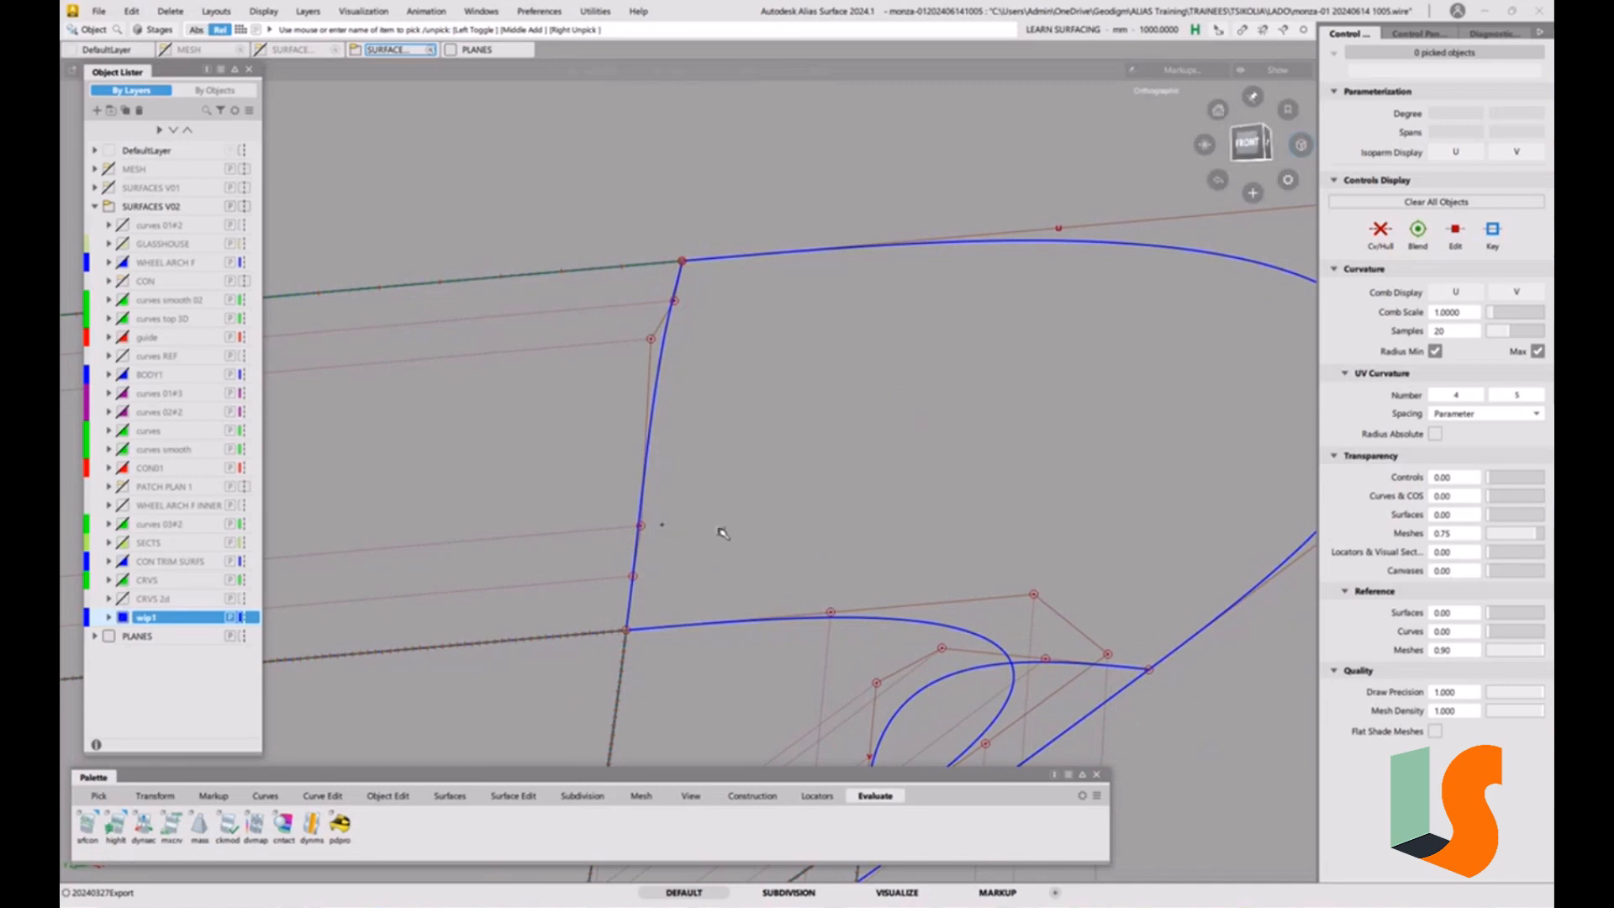
{"action": "left_click_drag", "start_coordinate": [721, 533], "coordinate": [621, 485], "text": "alt+shift"}
{"action": "right_click_drag", "start_coordinate": [621, 485], "coordinate": [640, 514], "text": "alt+shift"}
{"action": "middle_click_drag", "start_coordinate": [782, 501], "coordinate": [742, 440], "text": "alt+shift"}
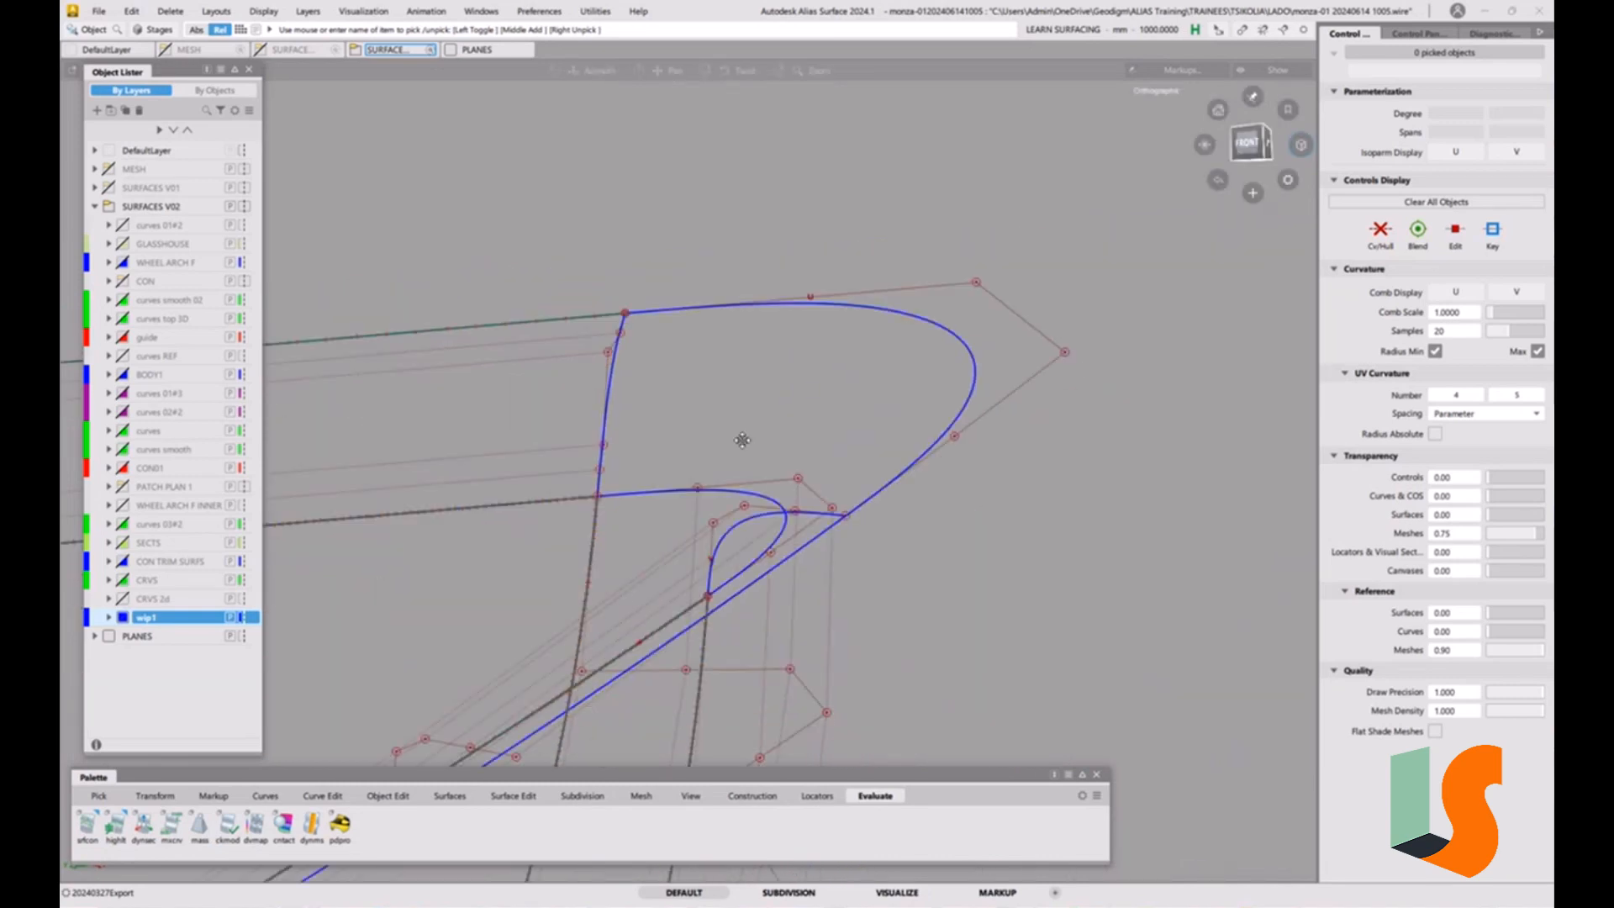
{"action": "left_click_drag", "start_coordinate": [742, 440], "coordinate": [919, 512], "text": "alt+shift"}
{"action": "right_click_drag", "start_coordinate": [918, 512], "coordinate": [946, 521], "text": "alt+shift"}
{"action": "left_click_drag", "start_coordinate": [672, 433], "coordinate": [721, 505], "text": "alt+shift"}
{"action": "middle_click_drag", "start_coordinate": [622, 388], "coordinate": [871, 465], "text": "alt+shift"}
{"action": "left_click_drag", "start_coordinate": [871, 465], "coordinate": [651, 318], "text": "alt+shift"}
{"action": "right_click_drag", "start_coordinate": [679, 347], "coordinate": [685, 348], "text": "alt+shift"}
{"action": "middle_click_drag", "start_coordinate": [639, 290], "coordinate": [763, 375], "text": "alt+shift"}
{"action": "left_click_drag", "start_coordinate": [763, 375], "coordinate": [822, 426], "text": "alt+shift"}
{"action": "middle_click_drag", "start_coordinate": [801, 413], "coordinate": [776, 473], "text": "alt+shift"}
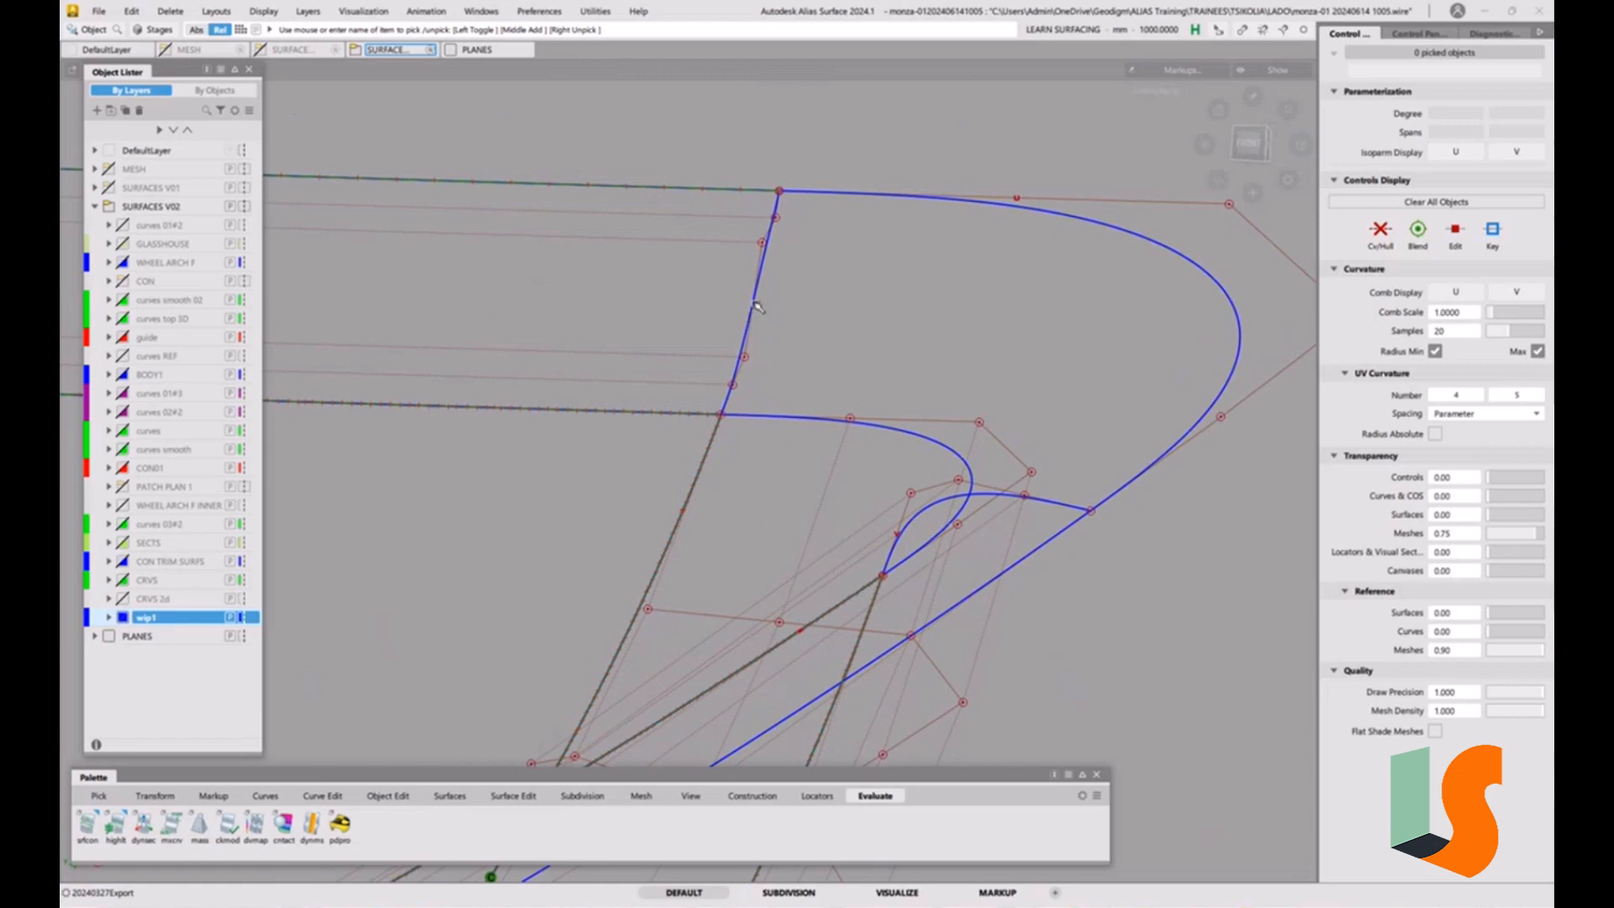
Create a three-point reference plane from the upper strip's inner end corner, a control vertex on the long strip's edge and the strip's outer end corner.
{"action": "left_click", "coordinate": [754, 795]}
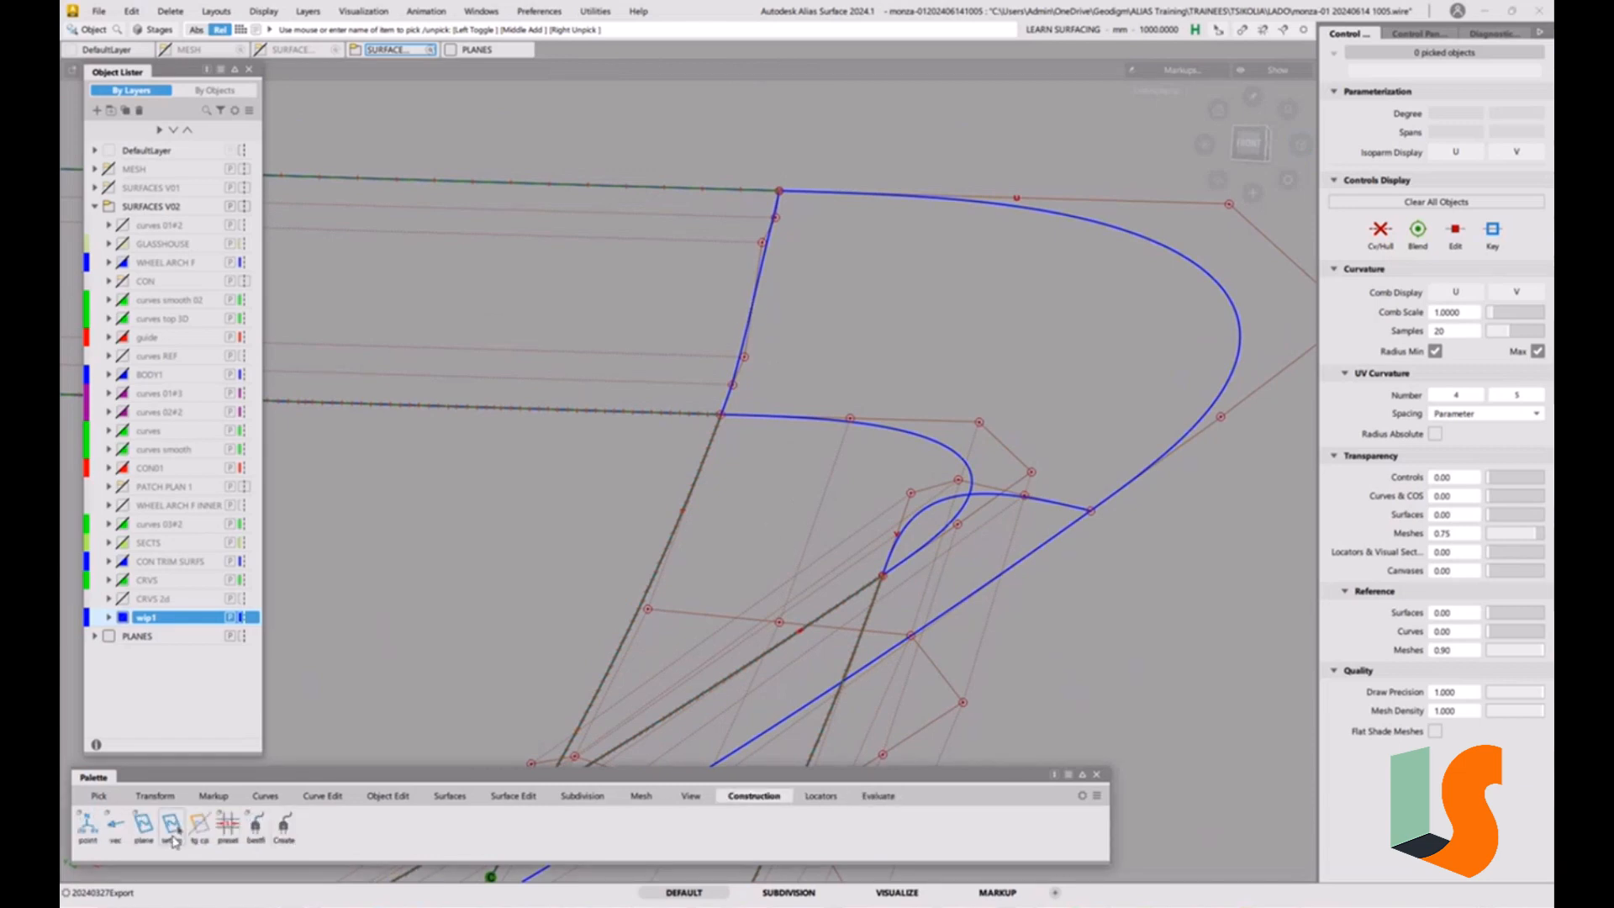
{"action": "double_click", "coordinate": [143, 826]}
{"action": "left_click", "coordinate": [912, 539]}
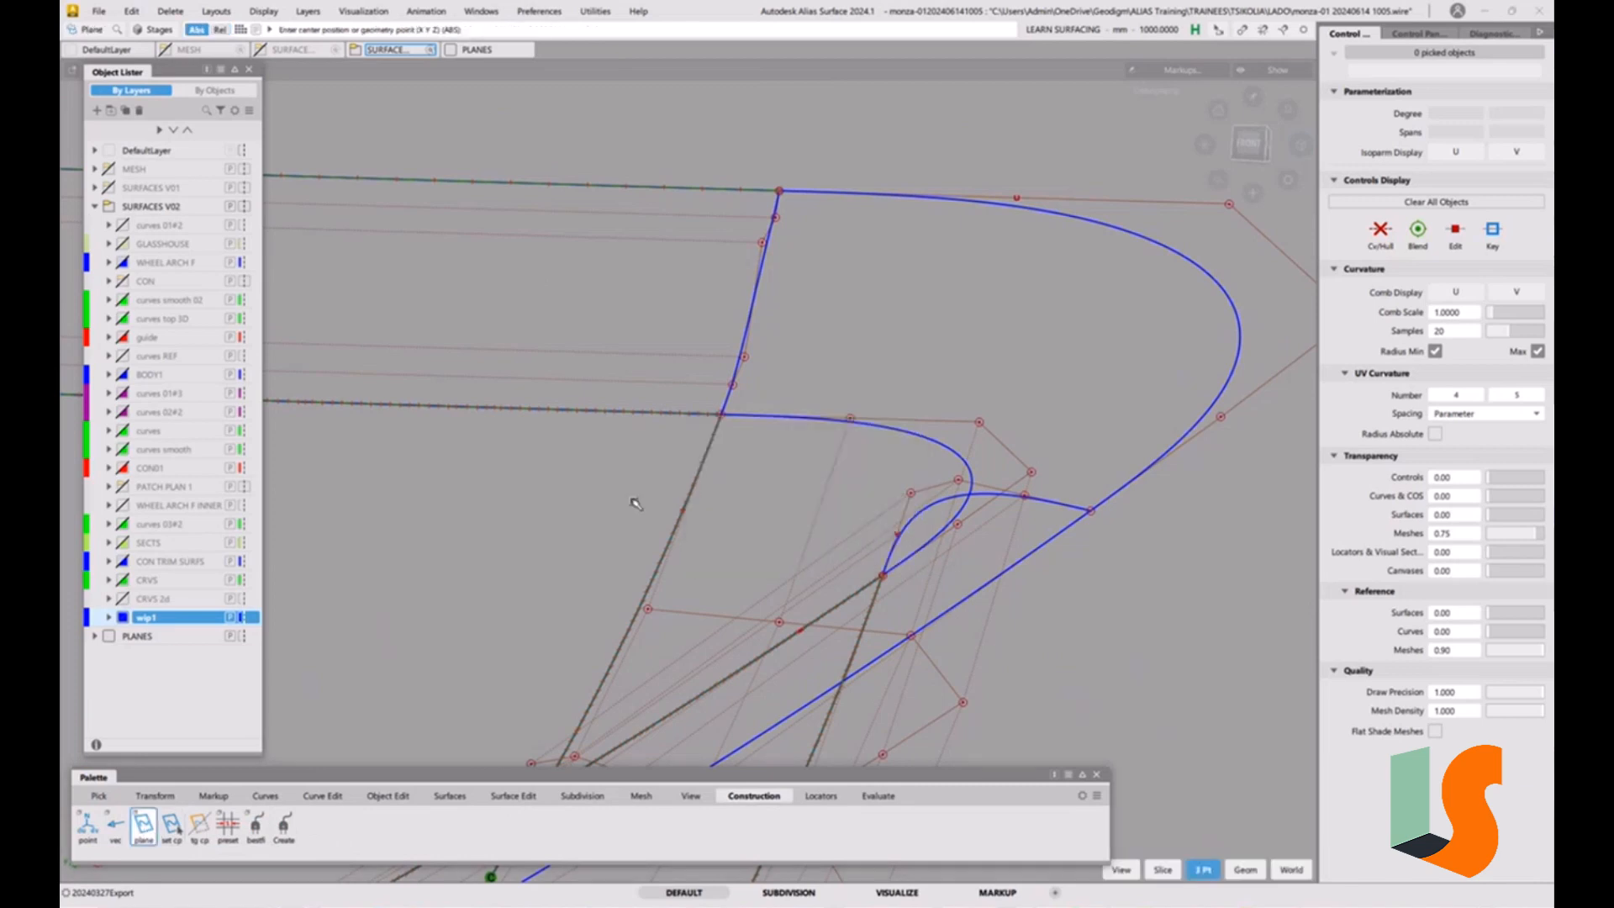
{"action": "left_click", "coordinate": [705, 434]}
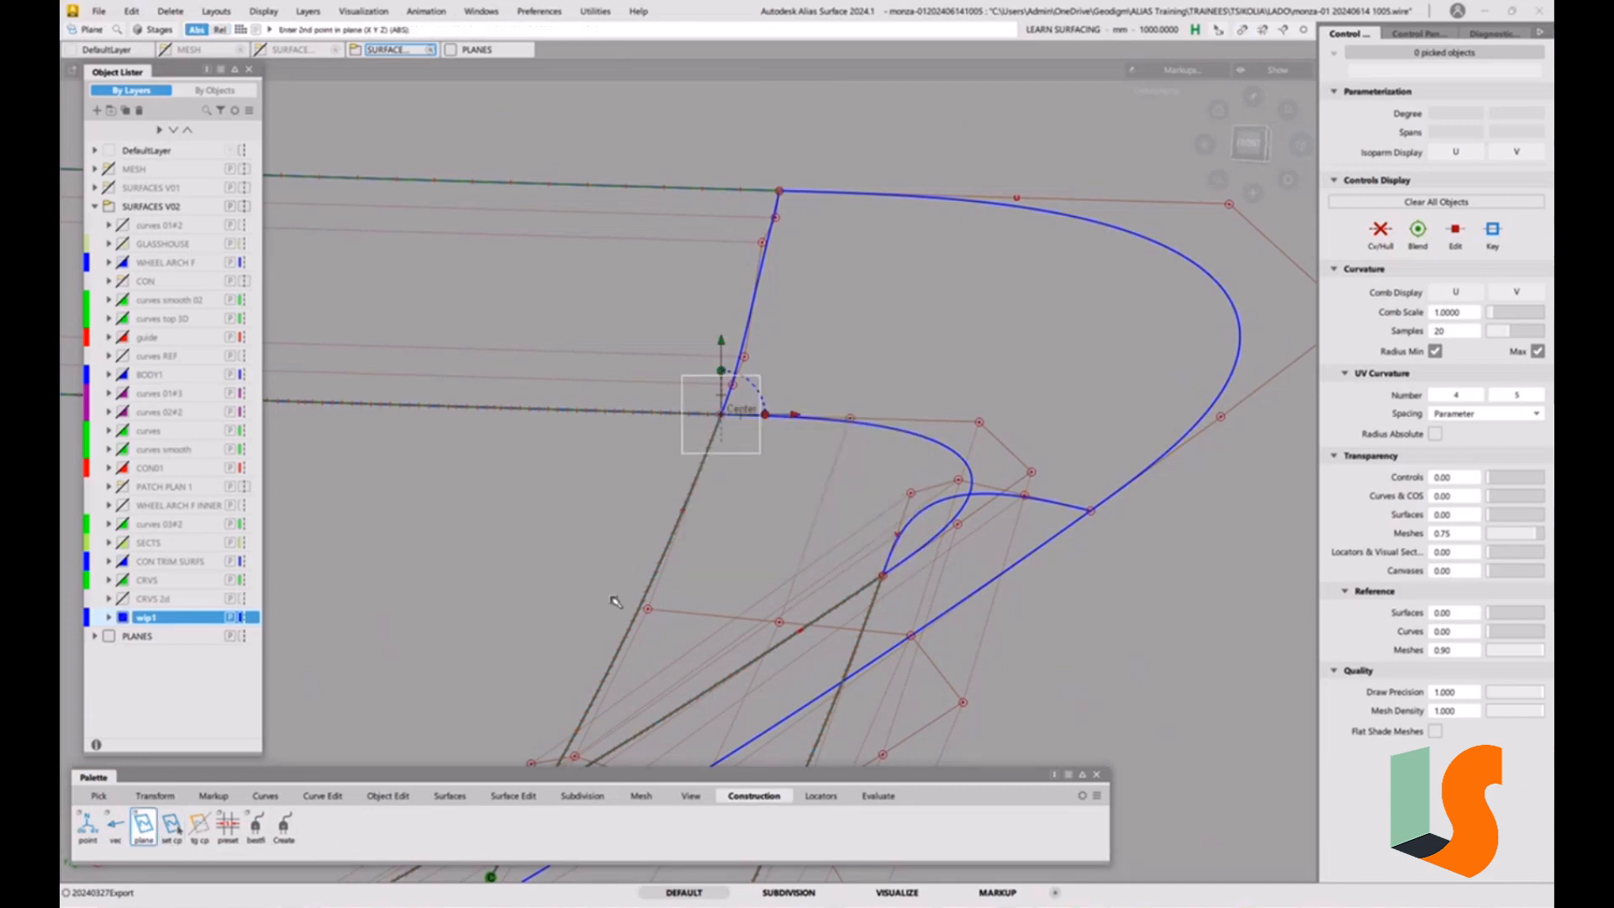
{"action": "left_click", "coordinate": [647, 608]}
{"action": "left_click", "coordinate": [780, 190]}
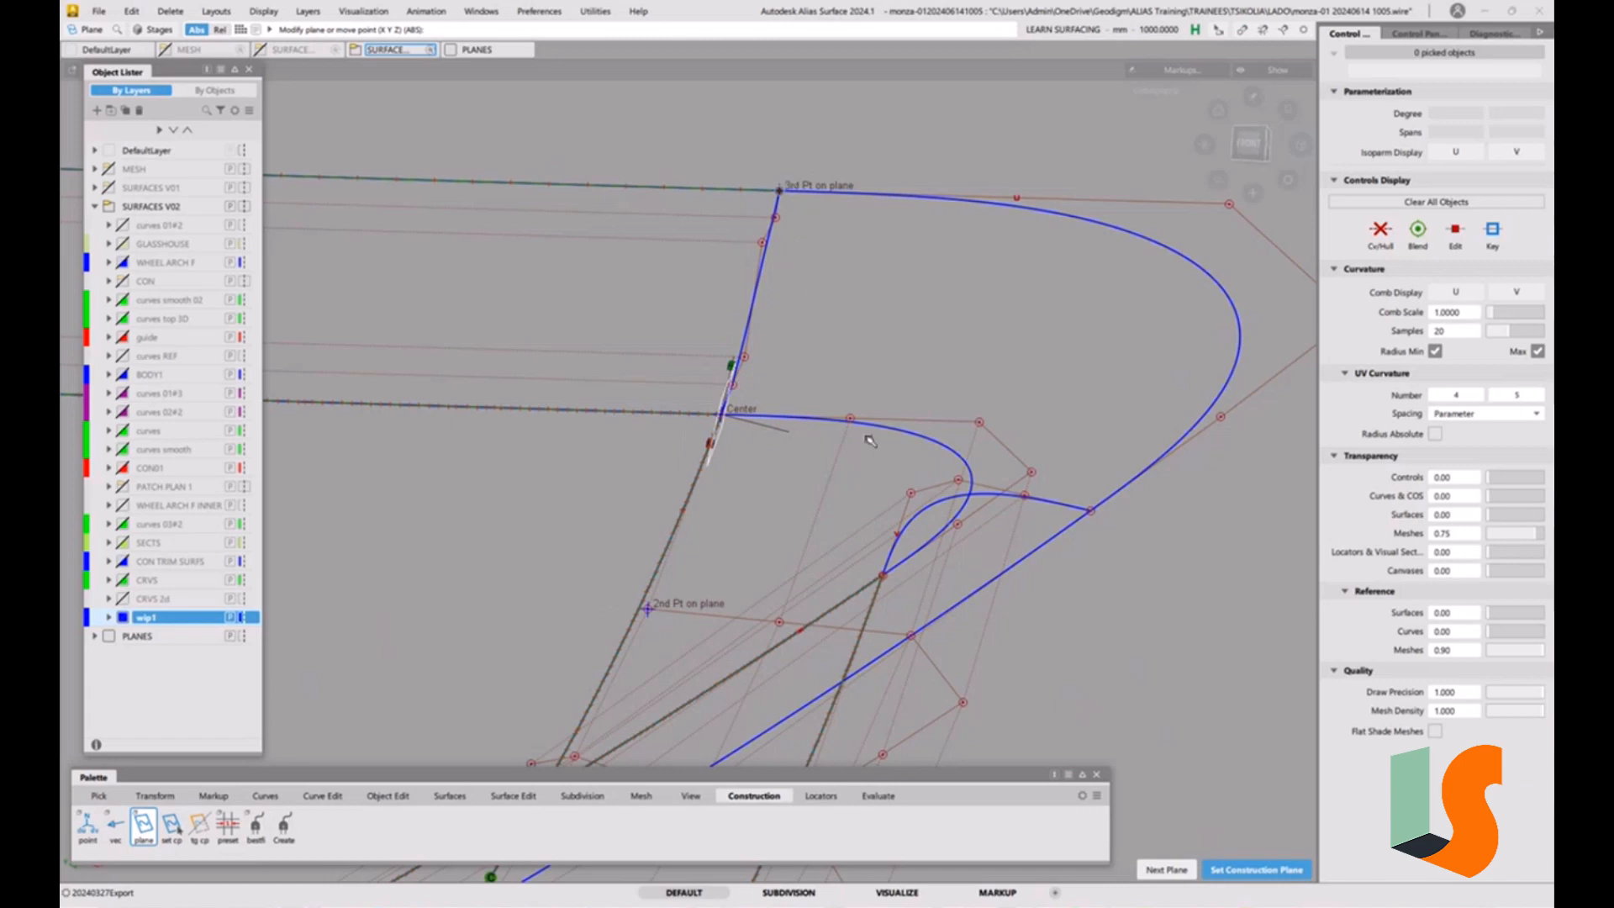
Extend the upper strip's corner end about 0.5 mm past the reference plane.
{"action": "key", "text": "ctrl+e"}
{"action": "left_click_drag", "start_coordinate": [753, 304], "coordinate": [831, 315]}
{"action": "left_click", "coordinate": [828, 561]}
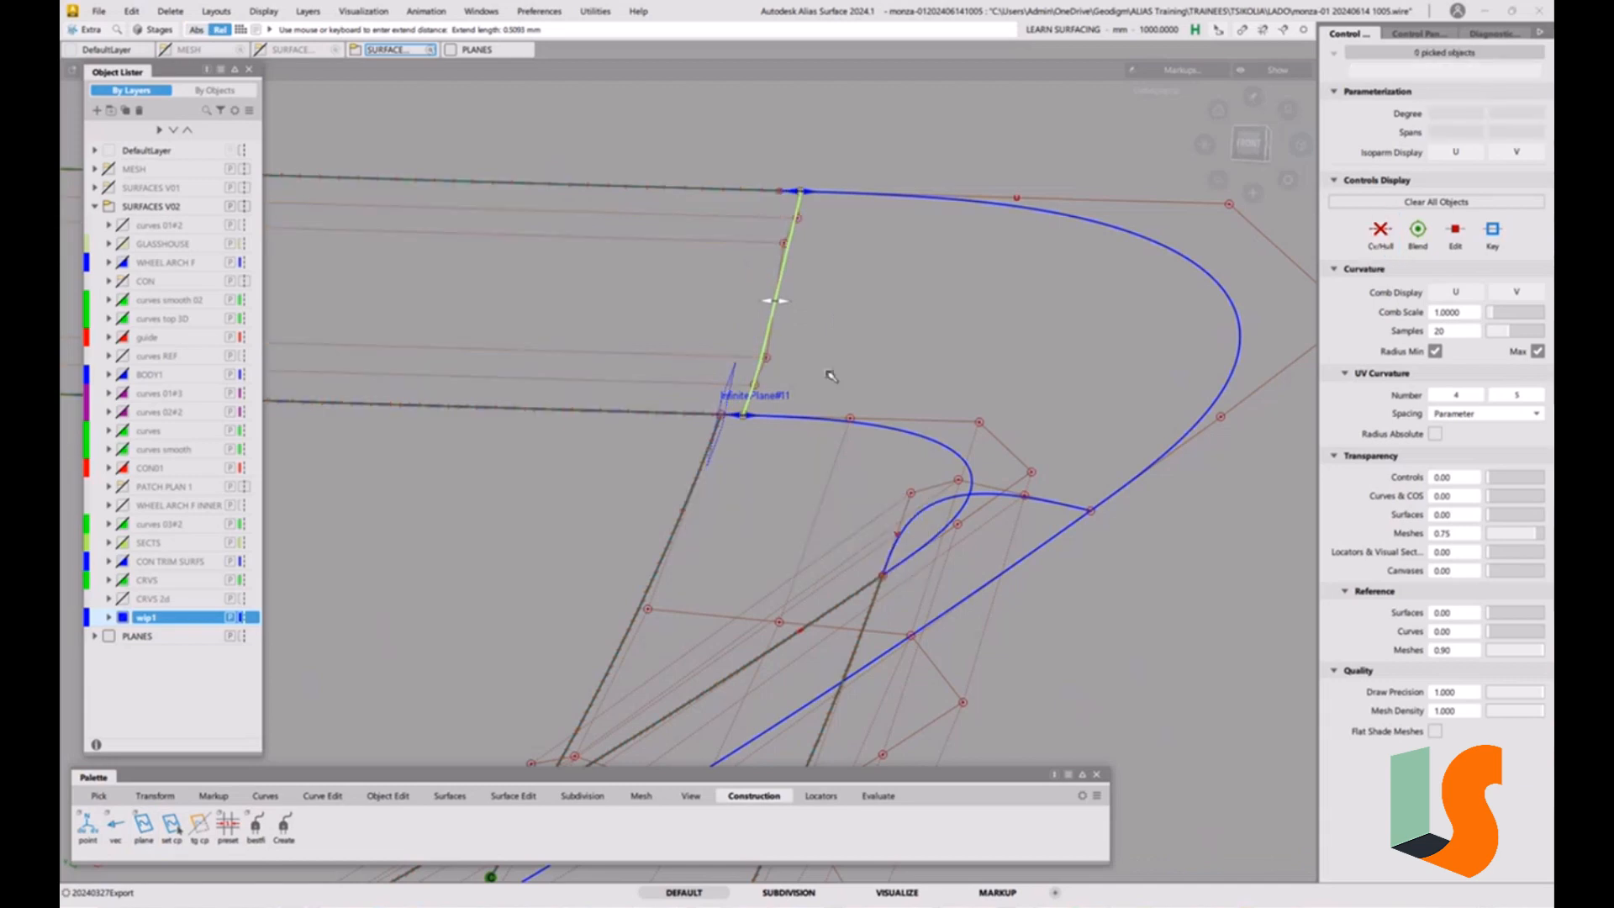
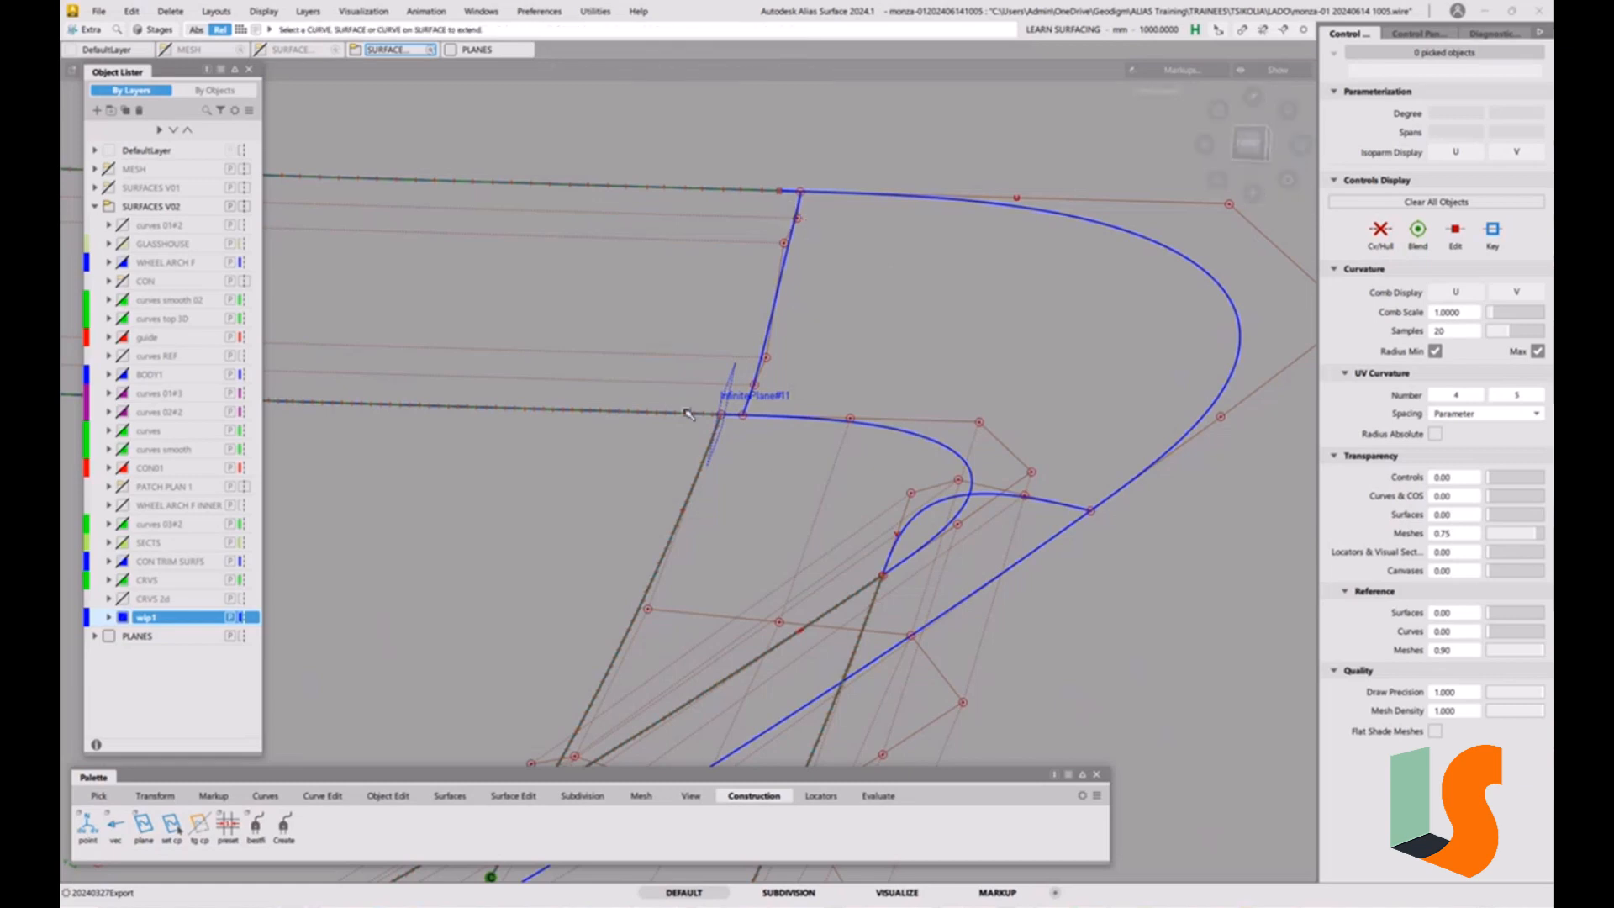
Set up Trim Convert with 3D Trimming in Intersect mode for the straight upper strip surface.
{"action": "left_click_drag", "start_coordinate": [687, 412], "coordinate": [716, 379], "text": "ctrl+shift"}
{"action": "left_click_drag", "start_coordinate": [761, 245], "coordinate": [794, 267]}
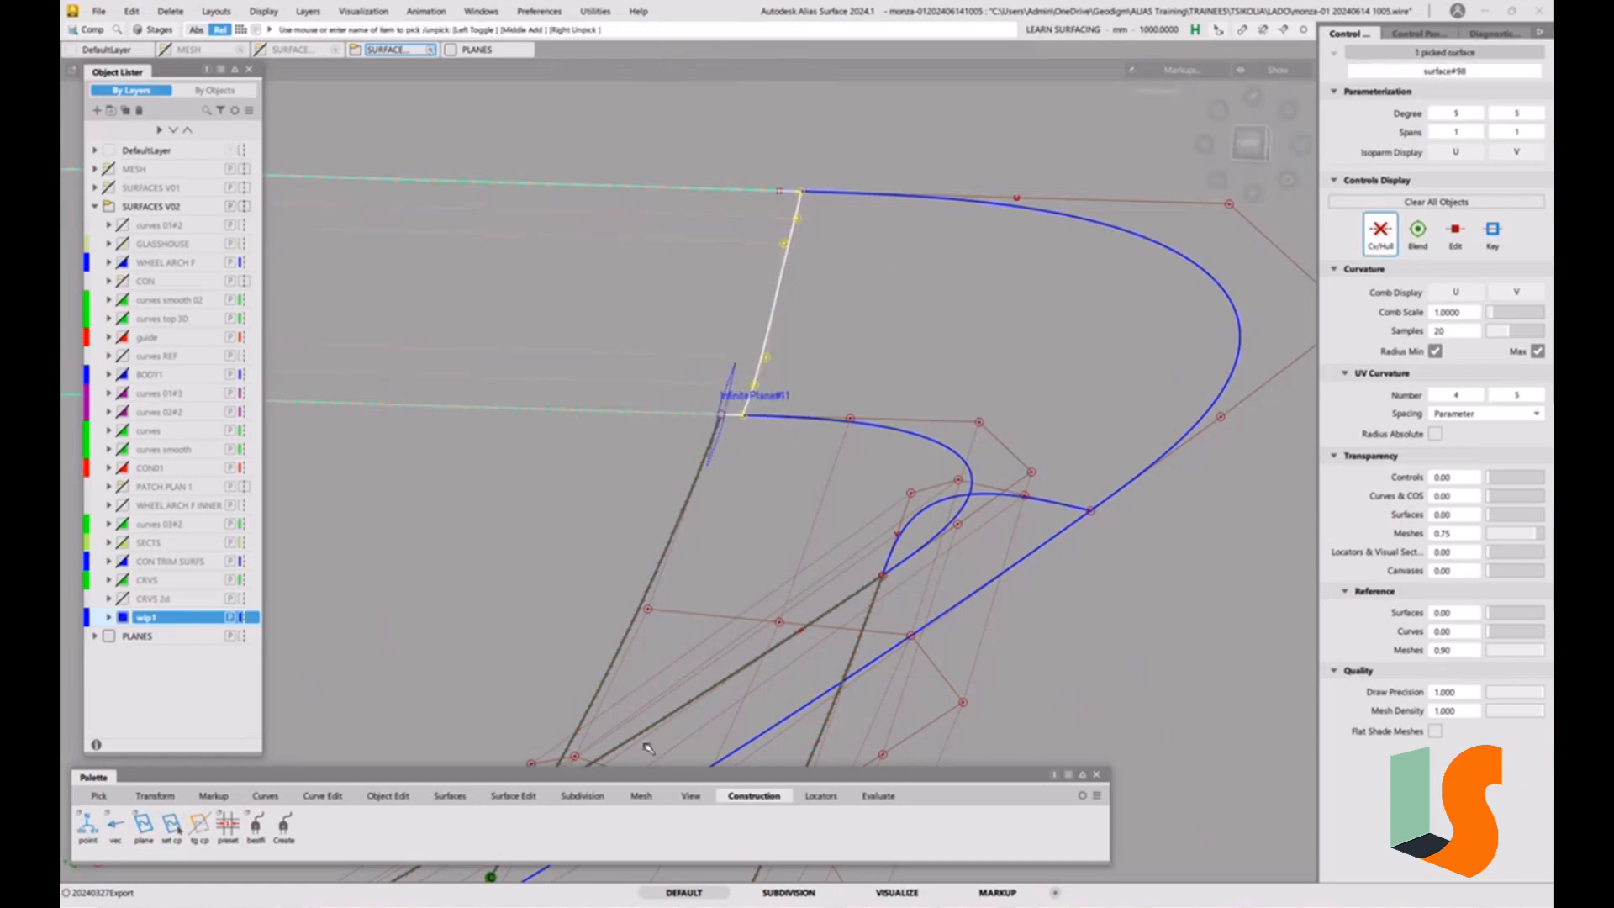
{"action": "left_click_drag", "start_coordinate": [710, 419], "coordinate": [743, 398], "text": "alt+shift"}
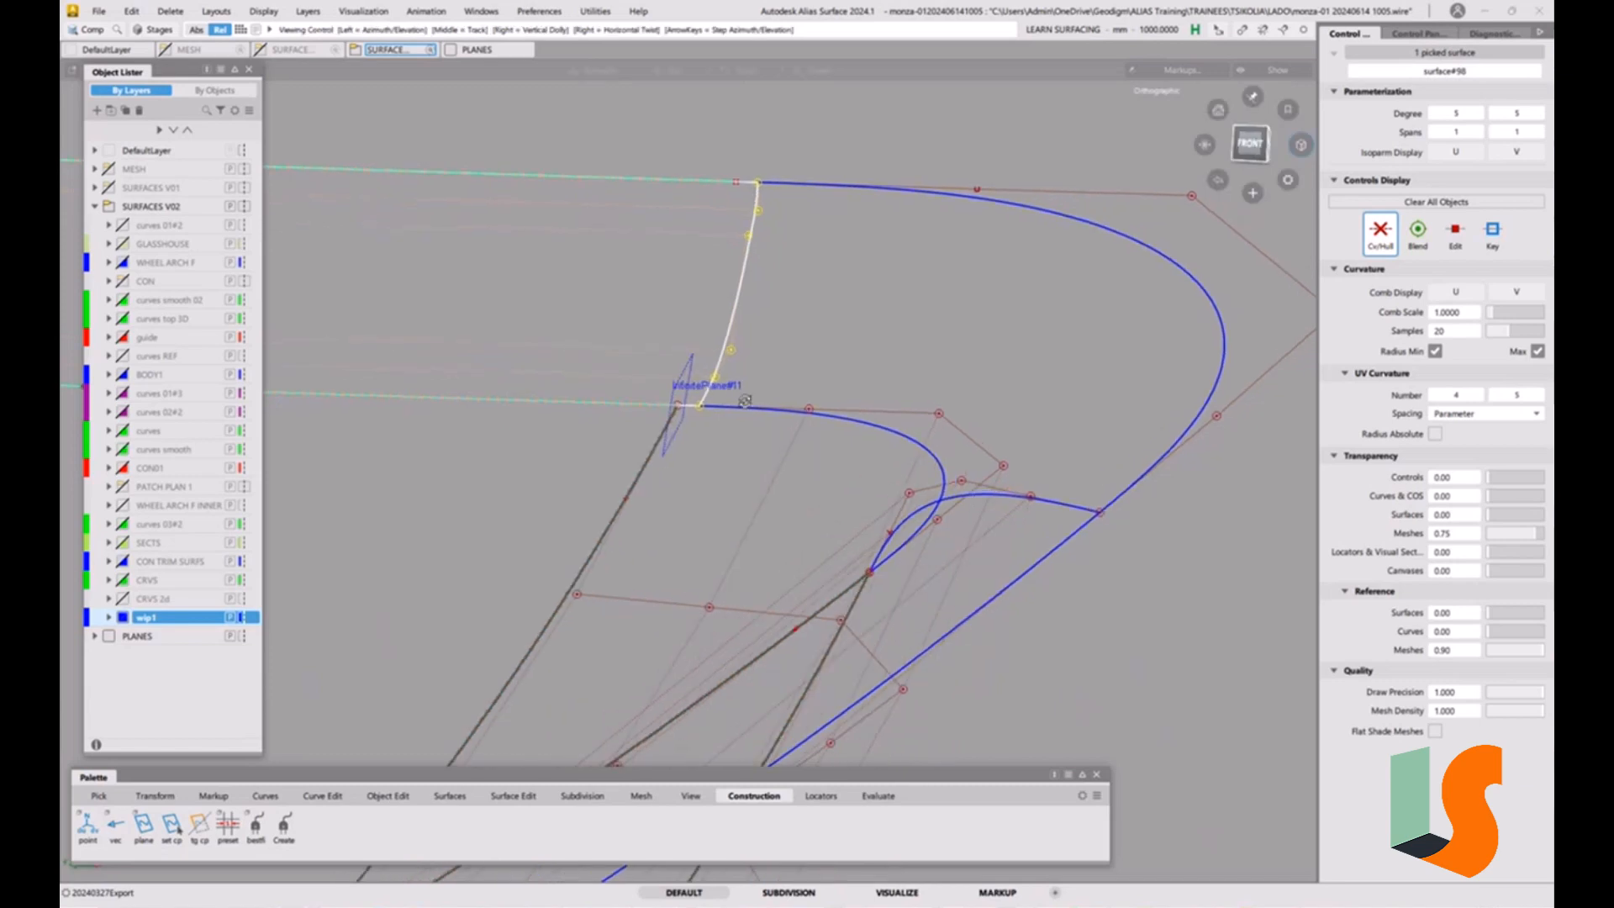
{"action": "left_click", "coordinate": [510, 795]}
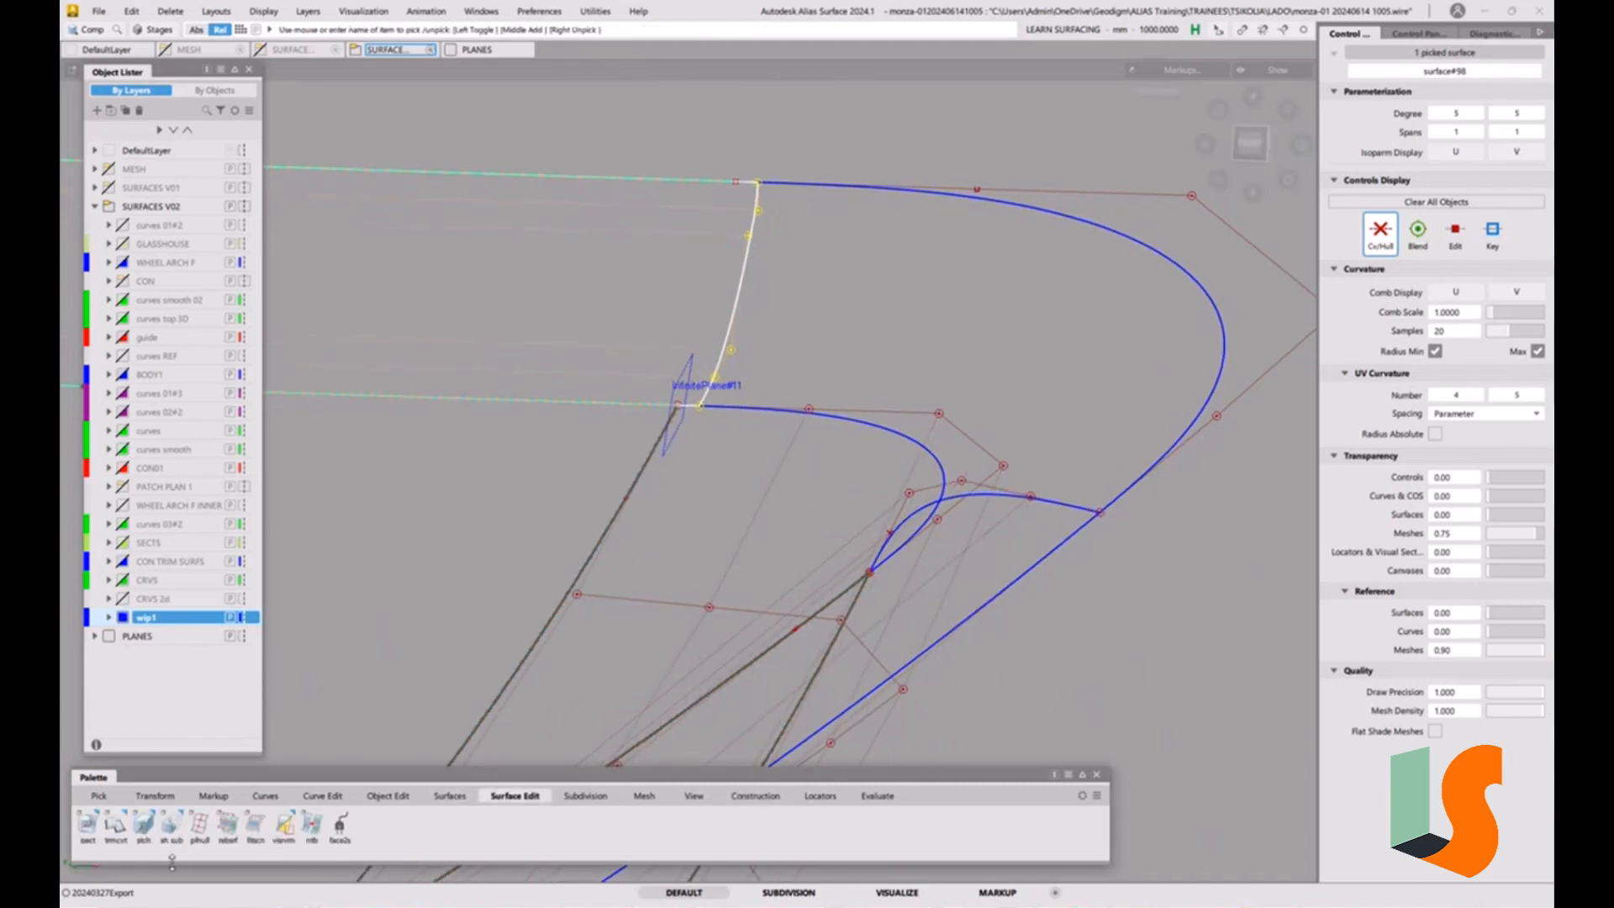
{"action": "double_click", "coordinate": [116, 827]}
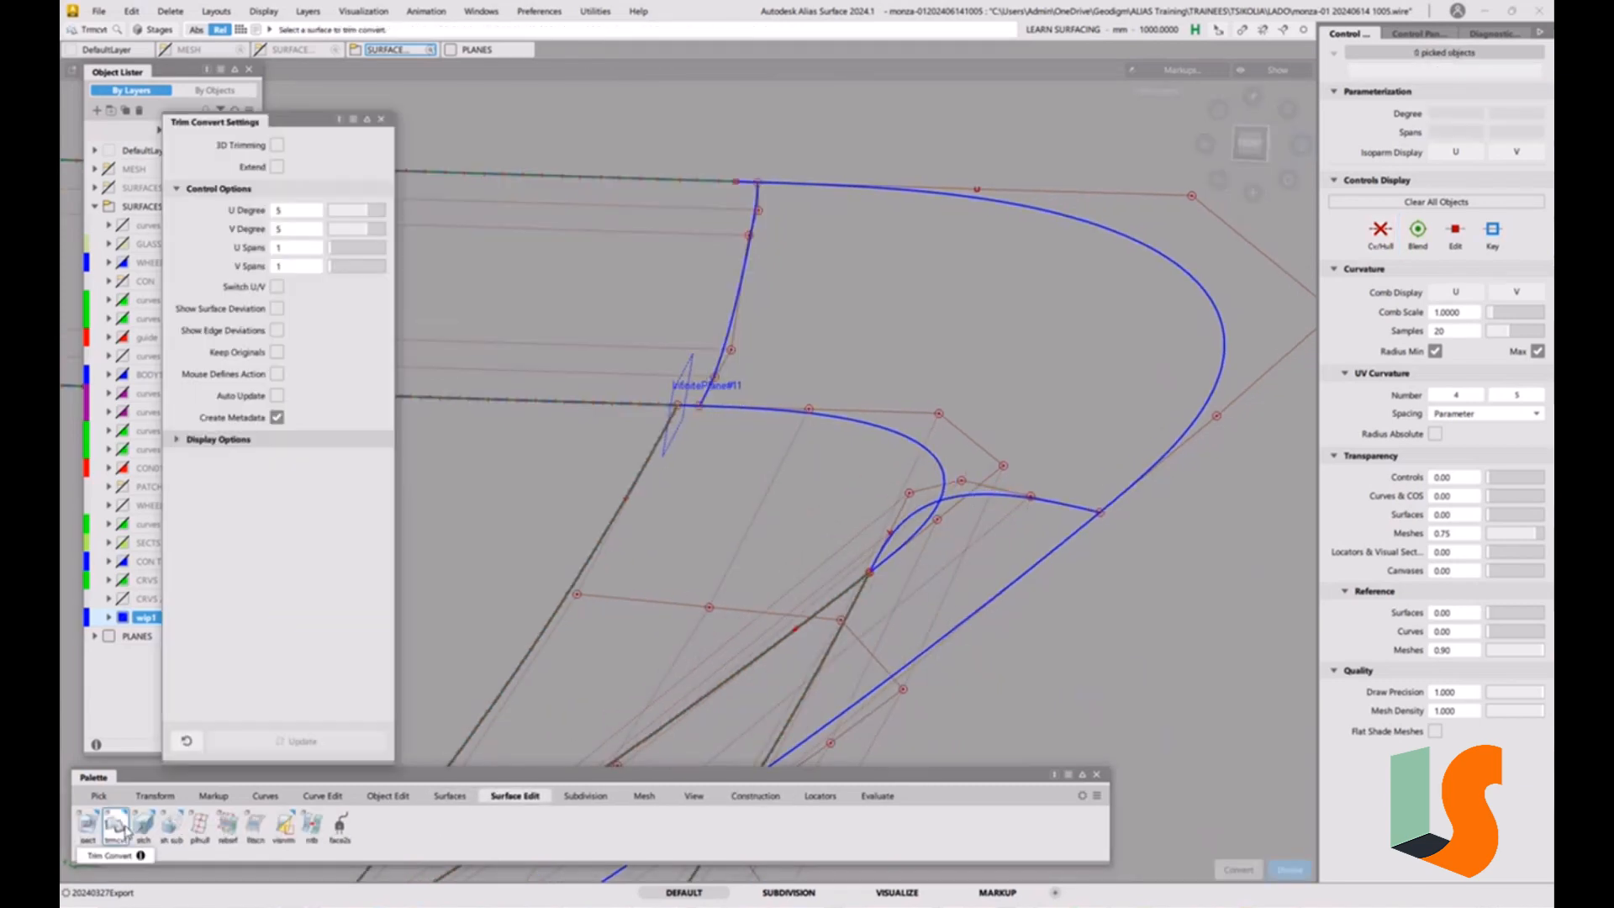
{"action": "left_click", "coordinate": [277, 145]}
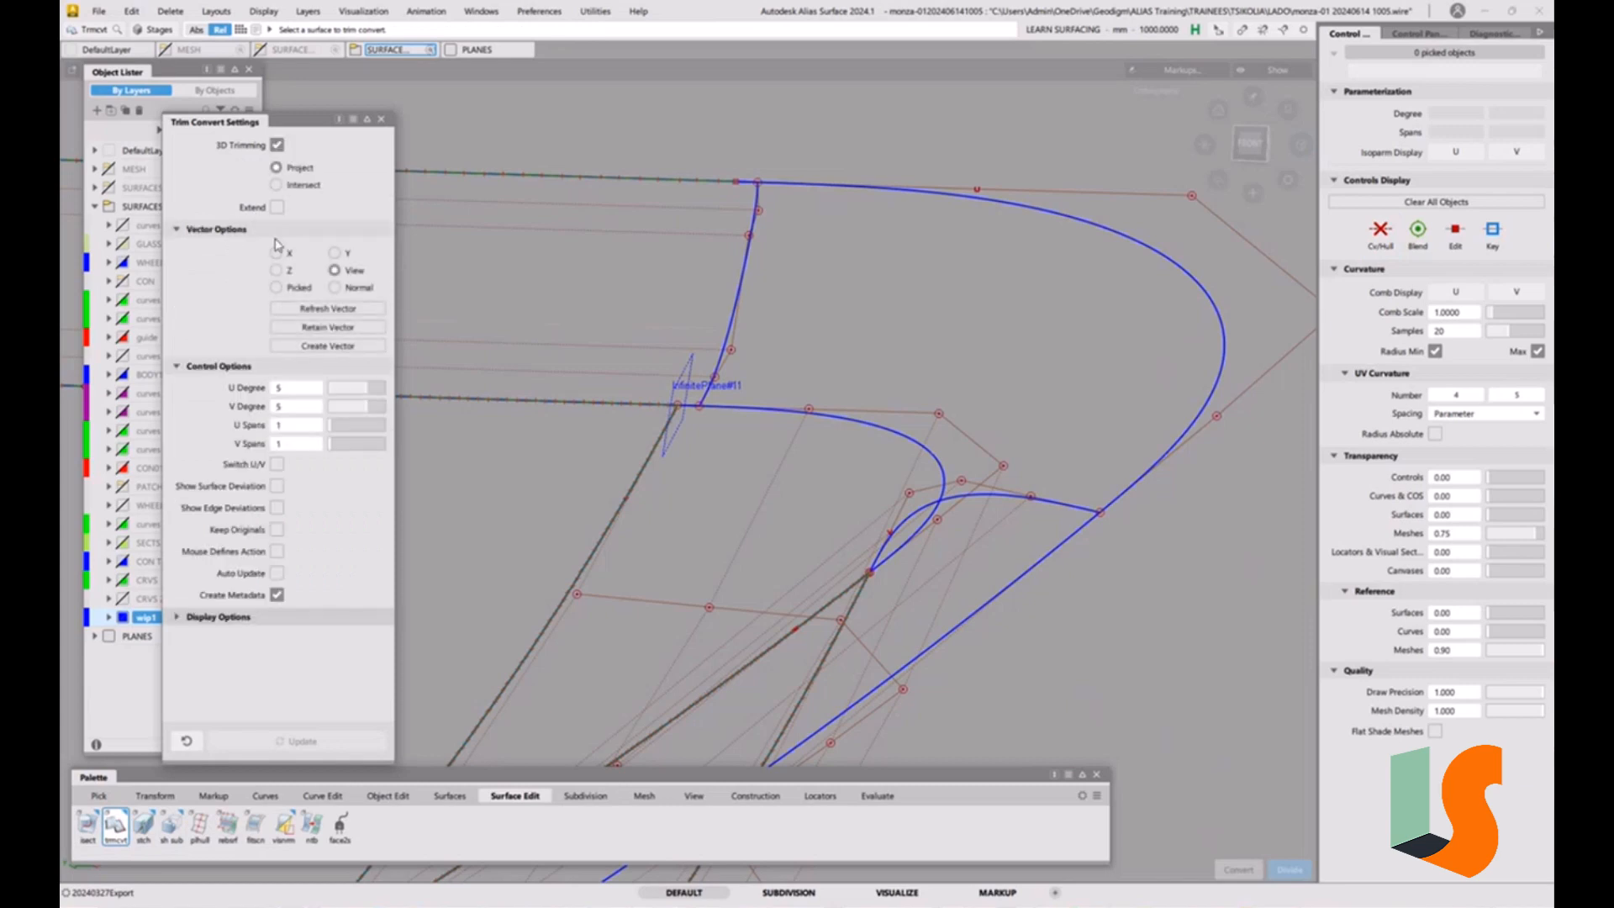
{"action": "left_click", "coordinate": [295, 188]}
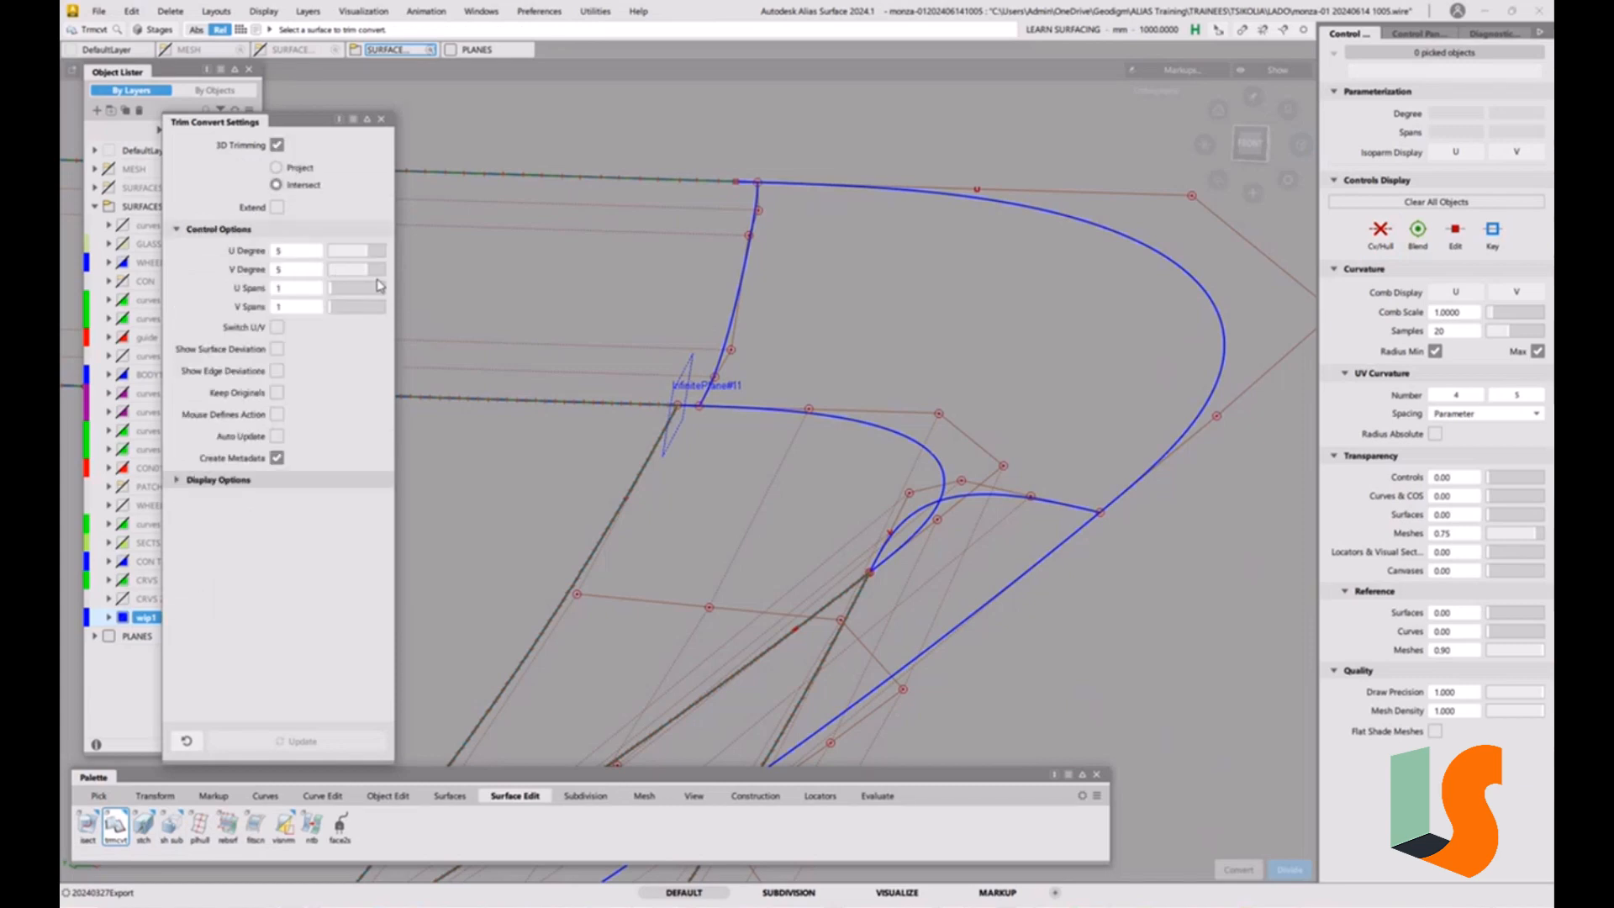
Trim-convert the straight upper strip where the infinite plane near the corner intersects it, keeping its long portion.
{"action": "left_click", "coordinate": [704, 352]}
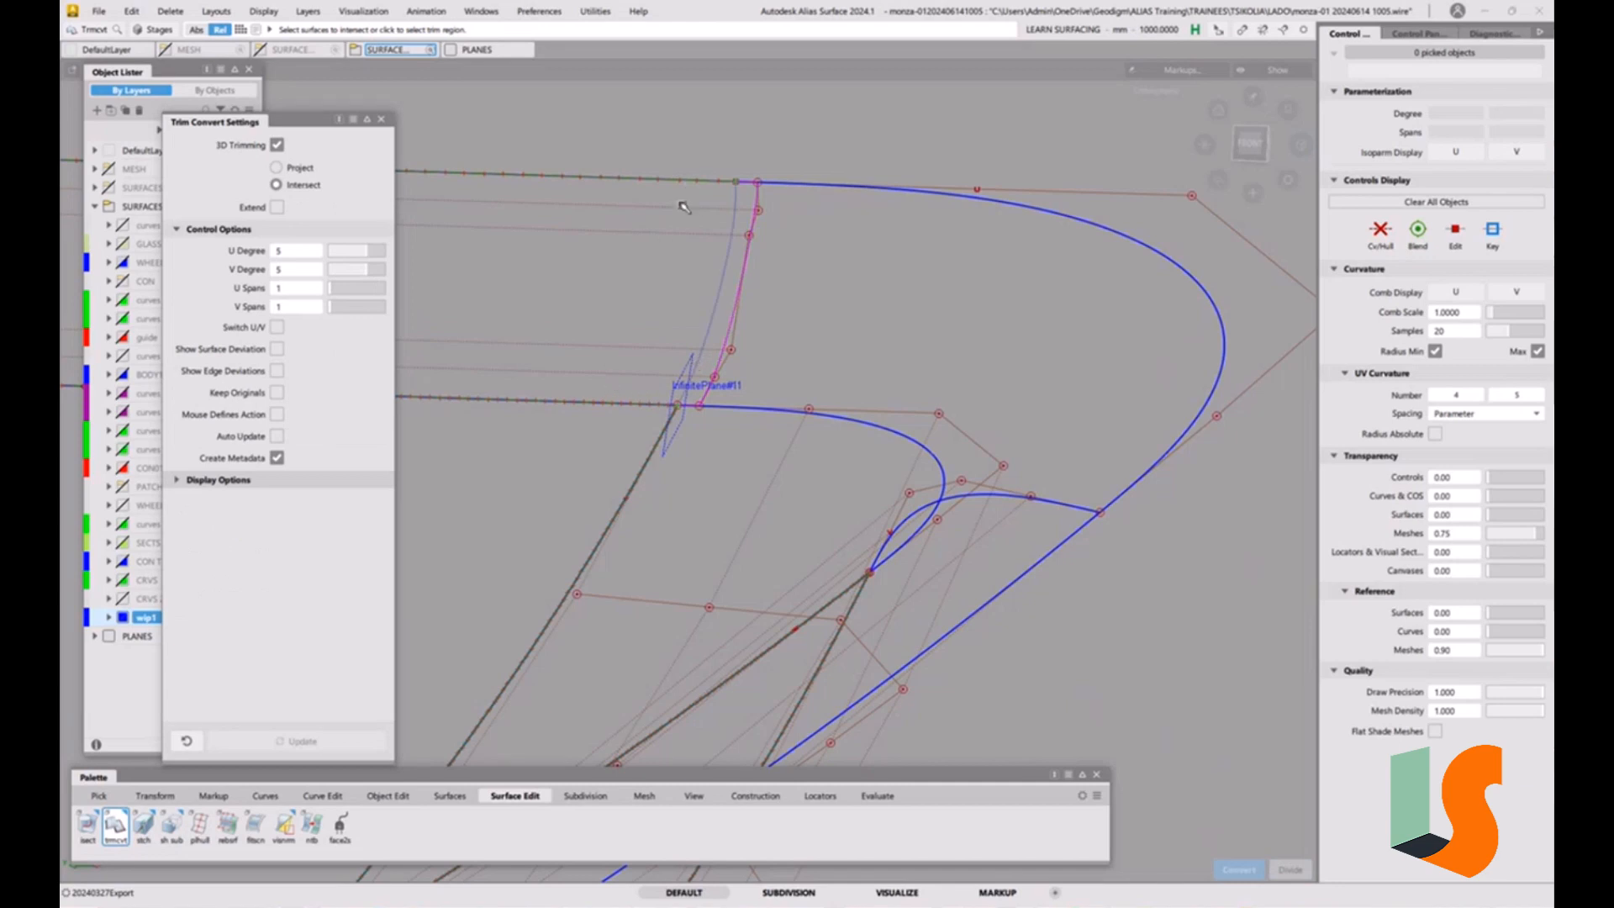
{"action": "left_click_drag", "start_coordinate": [643, 179], "coordinate": [779, 424], "text": "alt+shift"}
{"action": "right_click_drag", "start_coordinate": [780, 424], "coordinate": [722, 417], "text": "alt+shift"}
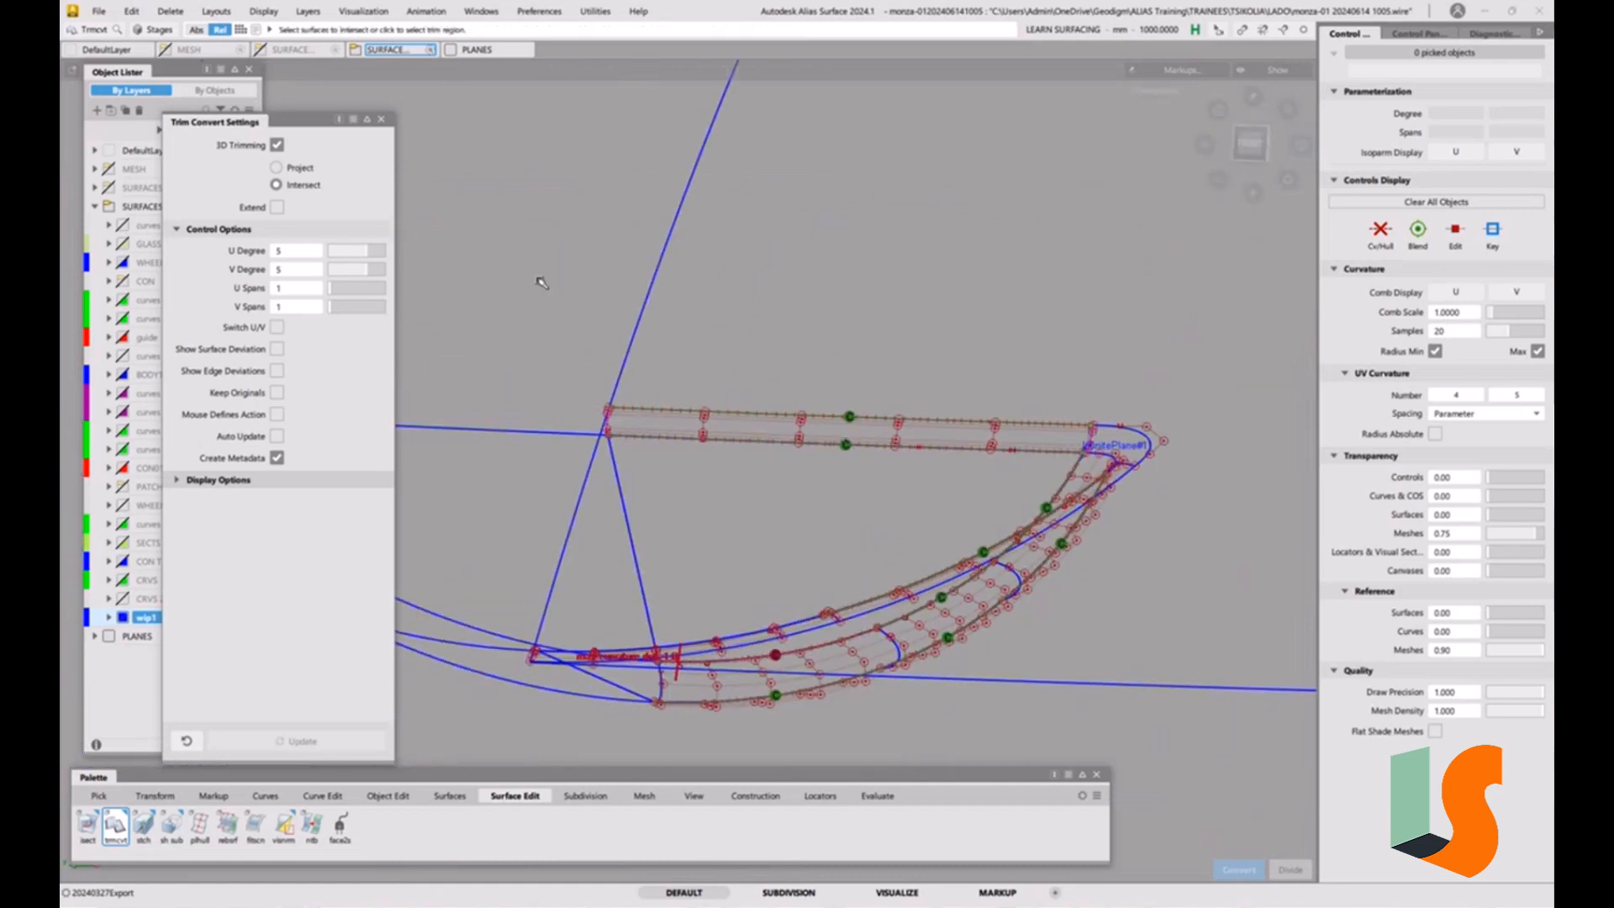
{"action": "left_click_drag", "start_coordinate": [843, 420], "coordinate": [769, 402], "text": "alt+shift"}
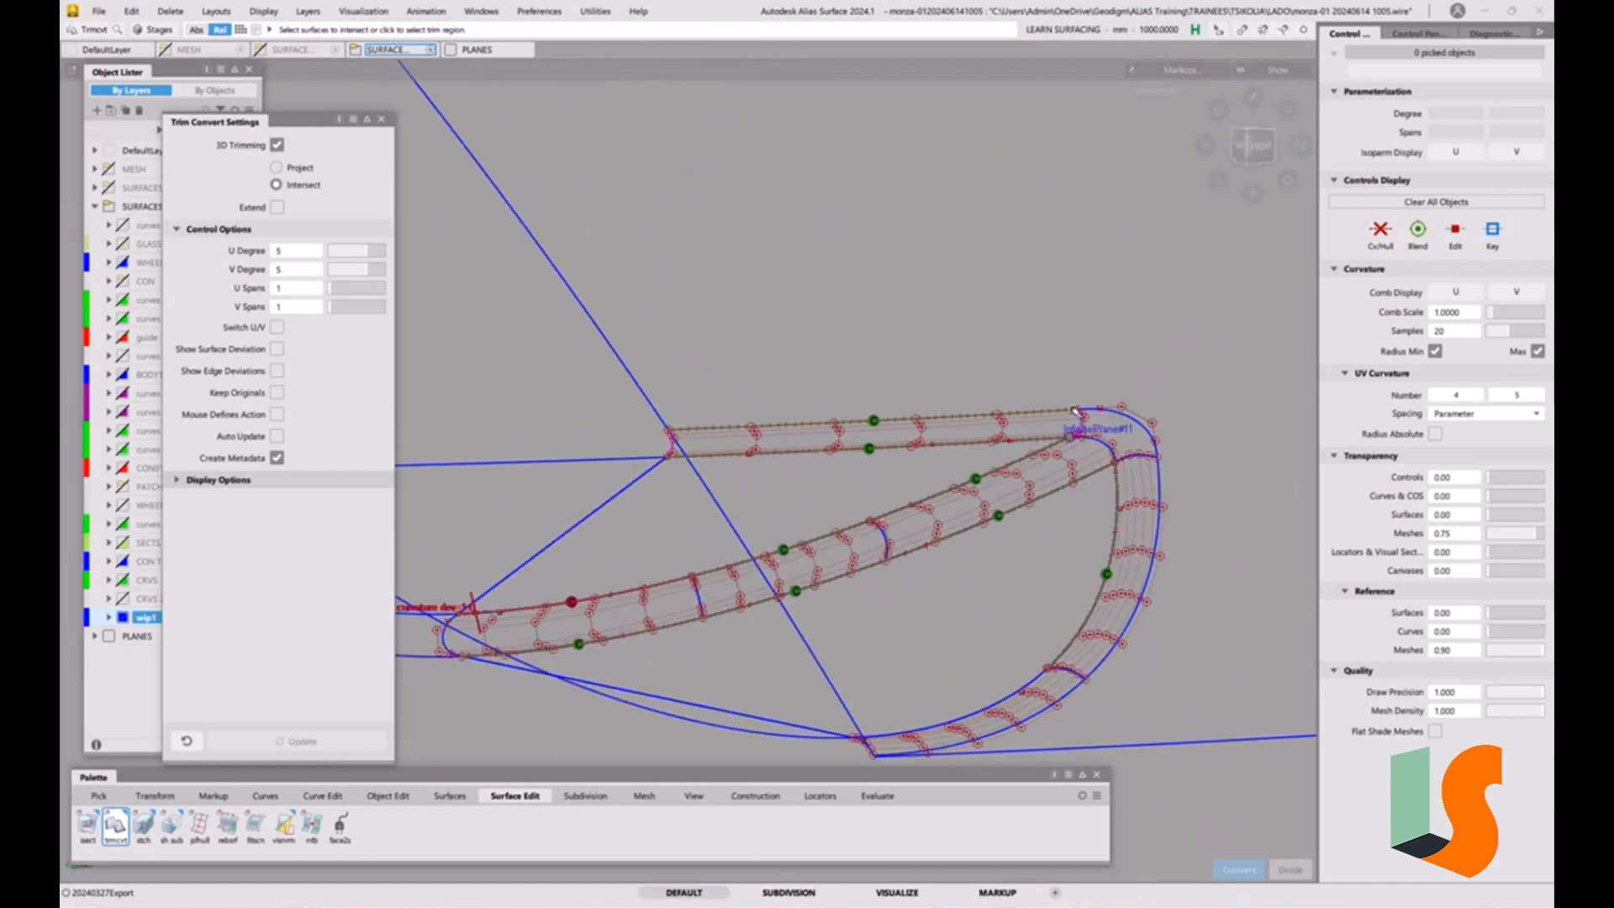
{"action": "mouse_move", "coordinate": [1113, 412]}
{"action": "left_mouse_down", "text": "alt+shift"}
{"action": "mouse_move", "coordinate": [1092, 387]}
{"action": "mouse_move", "coordinate": [1136, 434]}
{"action": "left_mouse_up", "text": "alt+shift"}
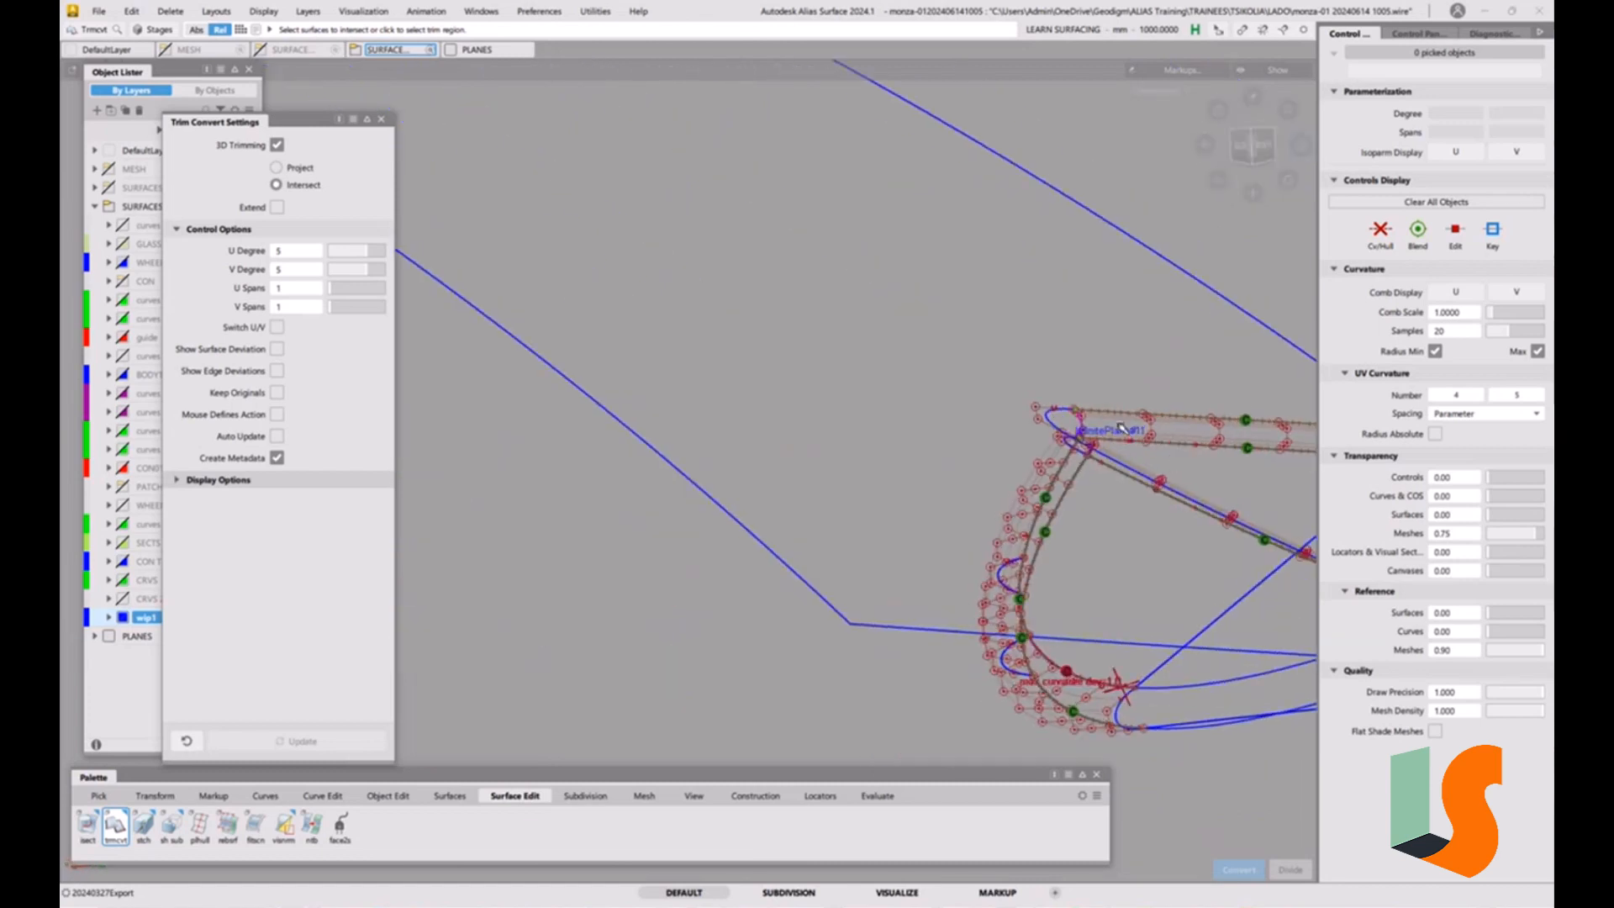
{"action": "left_click", "coordinate": [1120, 427]}
{"action": "left_click", "coordinate": [1130, 481]}
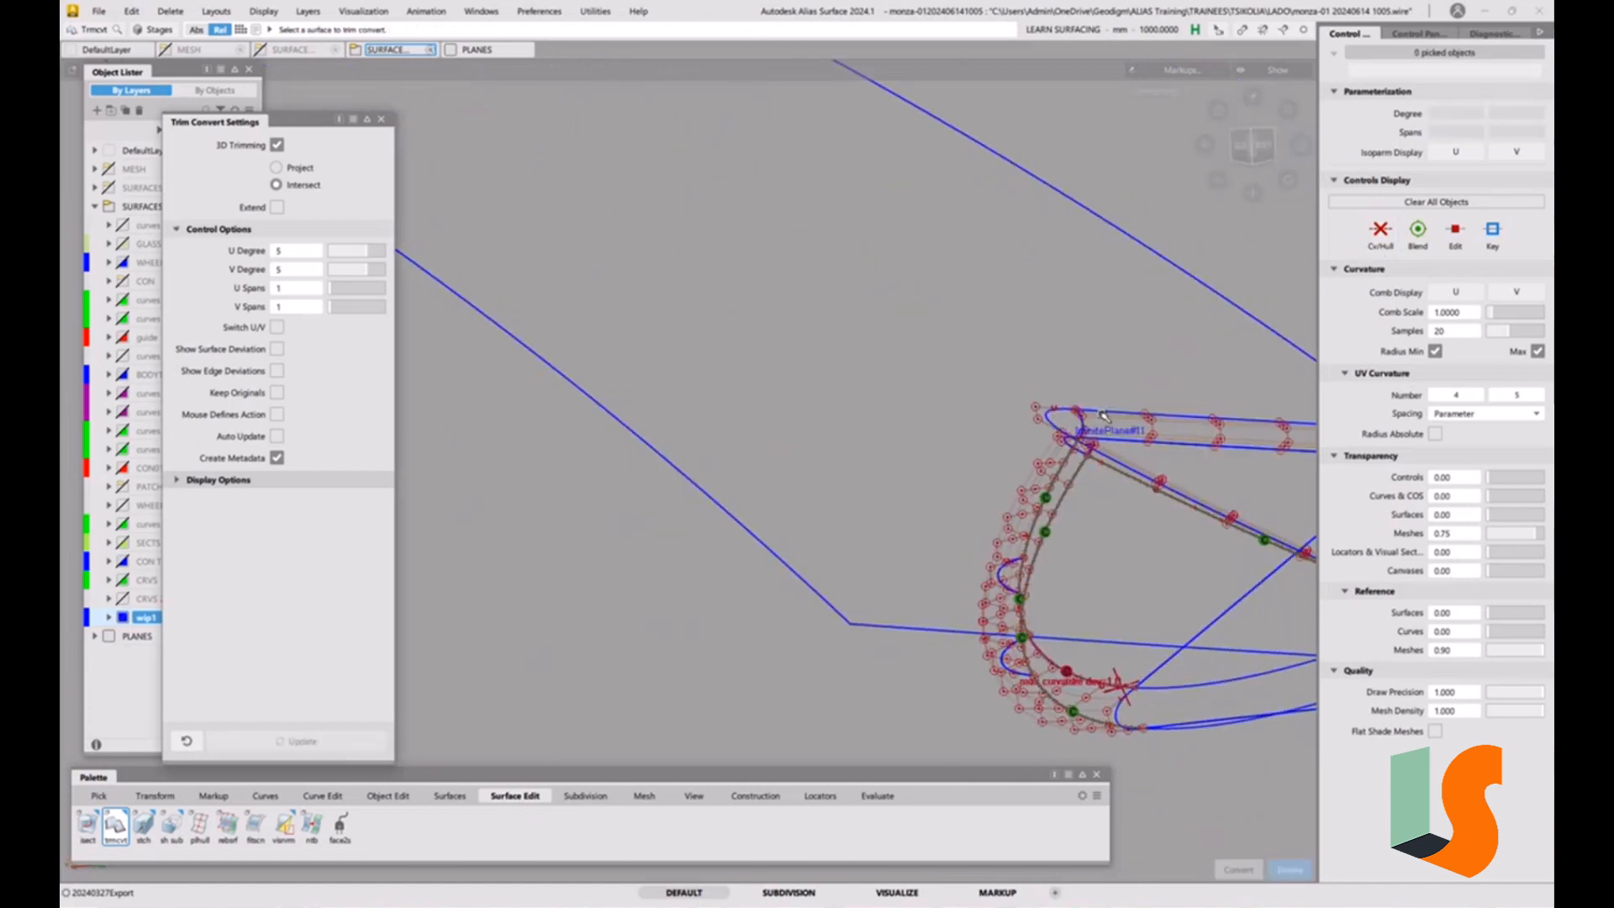
Check G2 curvature continuity along the lower edge of the trimmed upper strip, using the number-per-span spacing.
{"action": "right_click_drag", "start_coordinate": [1059, 336], "coordinate": [1114, 313], "text": "alt+shift"}
{"action": "left_click_drag", "start_coordinate": [1084, 357], "coordinate": [992, 424], "text": "alt+shift"}
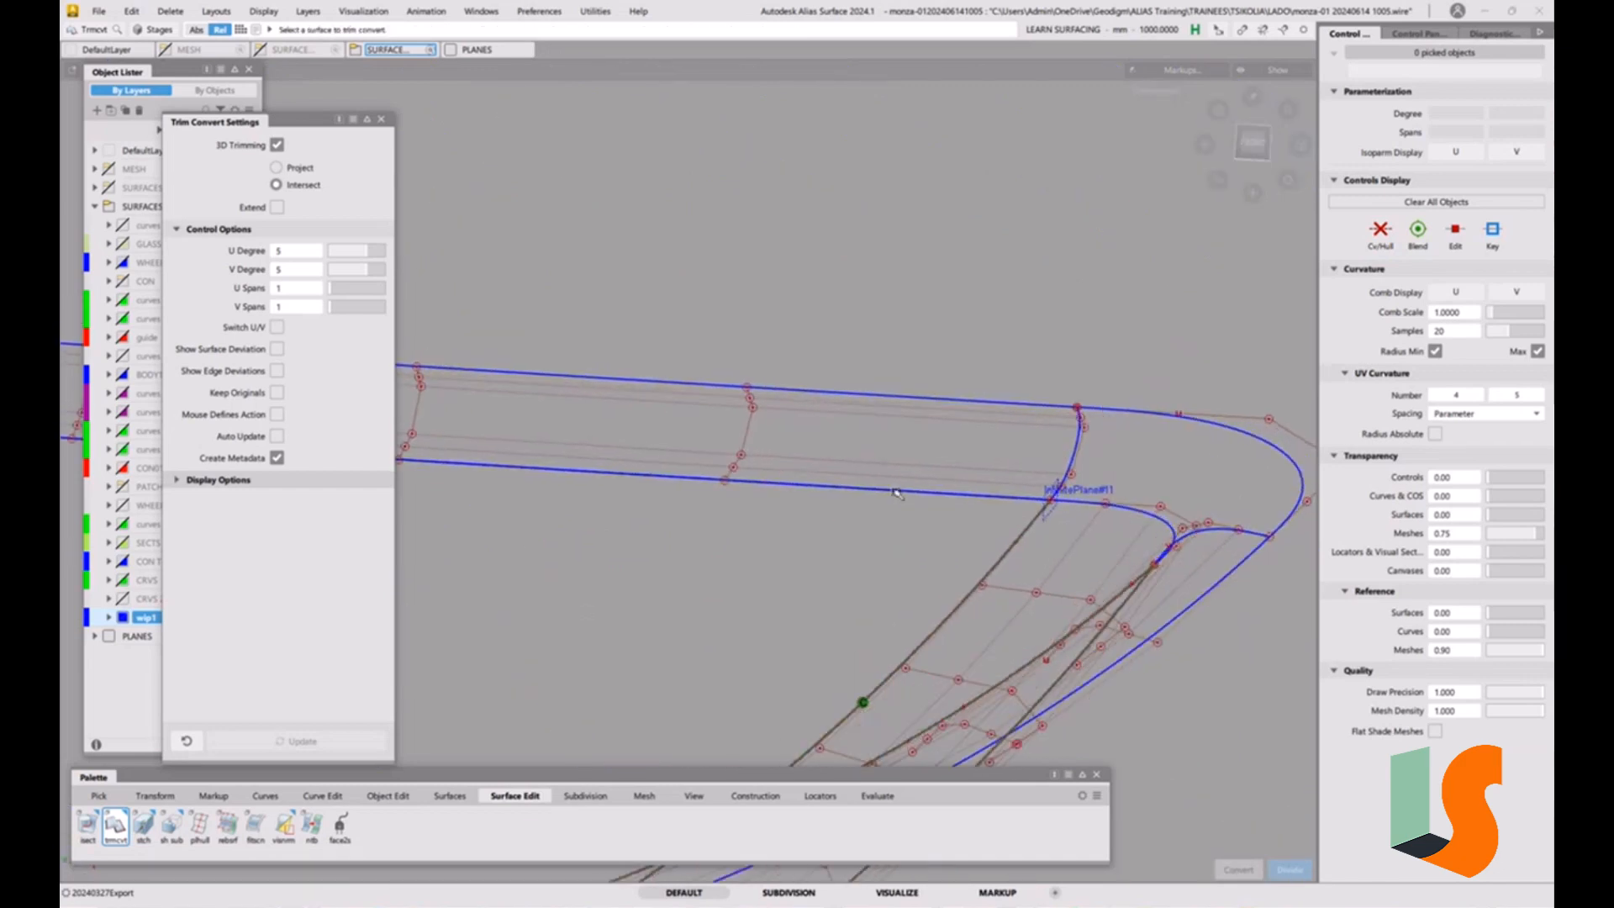
{"action": "left_click", "coordinate": [877, 795]}
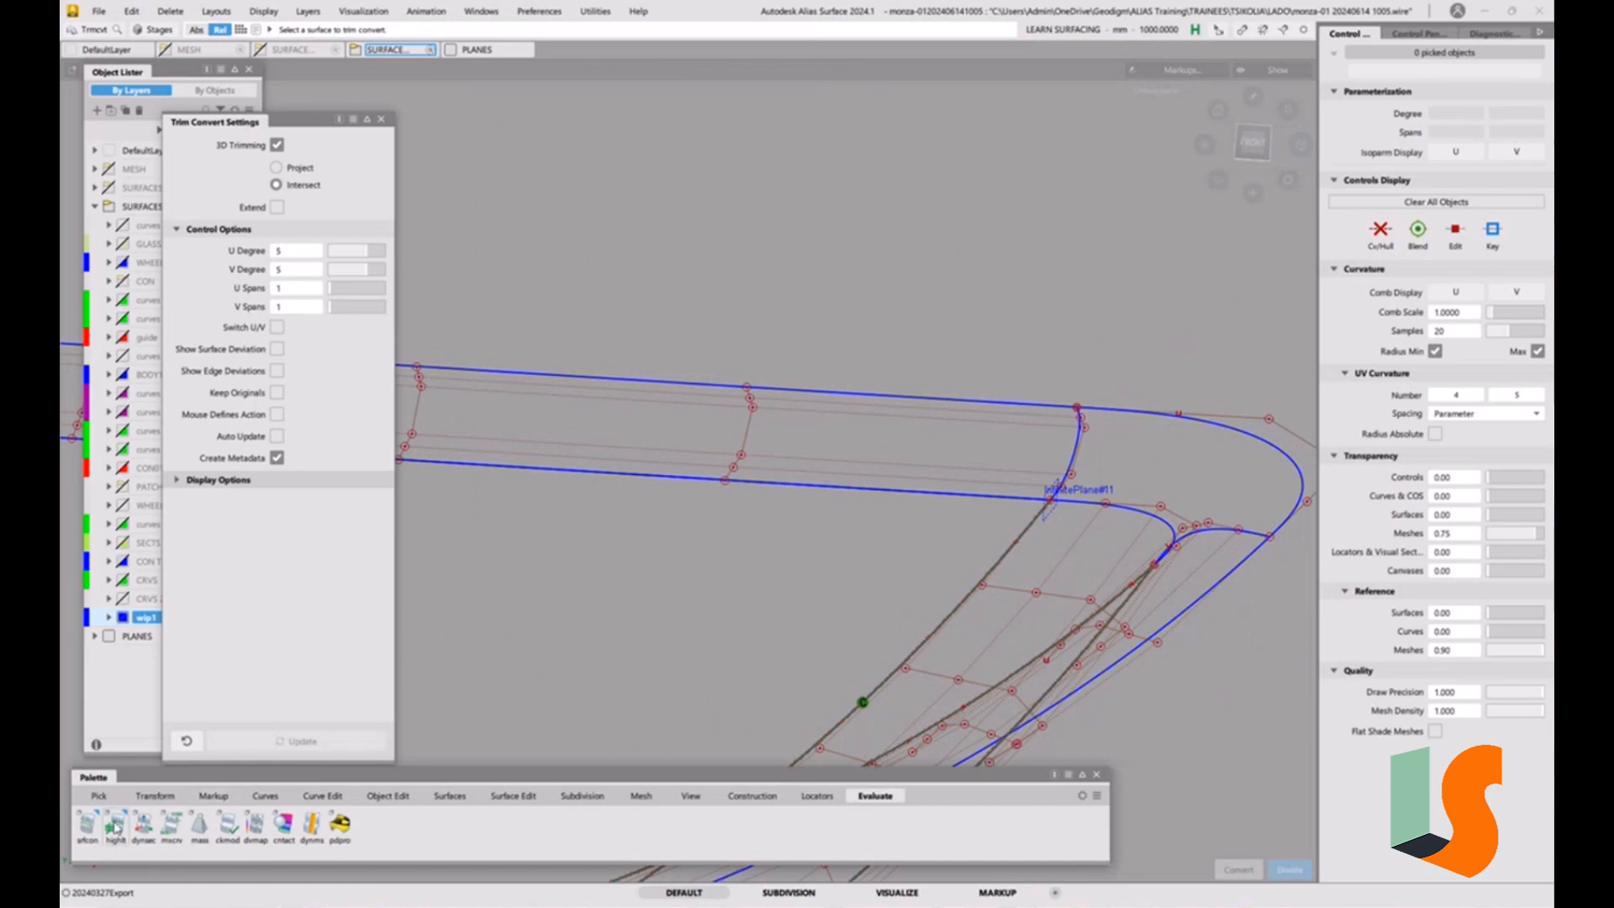
{"action": "double_click", "coordinate": [89, 826]}
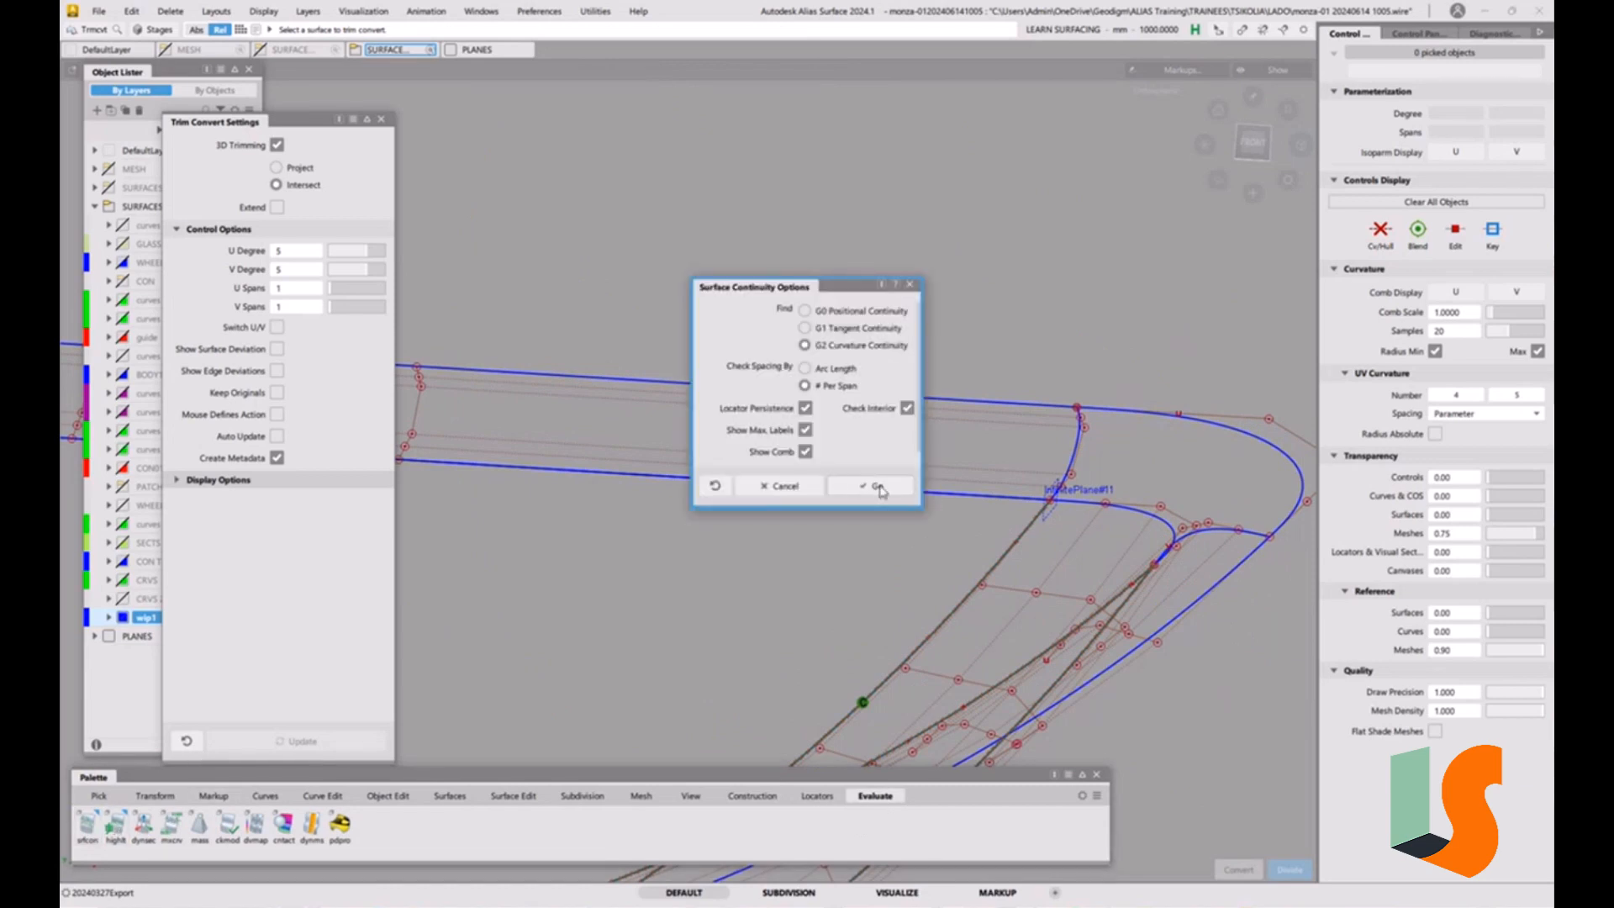
{"action": "left_click", "coordinate": [874, 487]}
{"action": "left_click", "coordinate": [867, 487]}
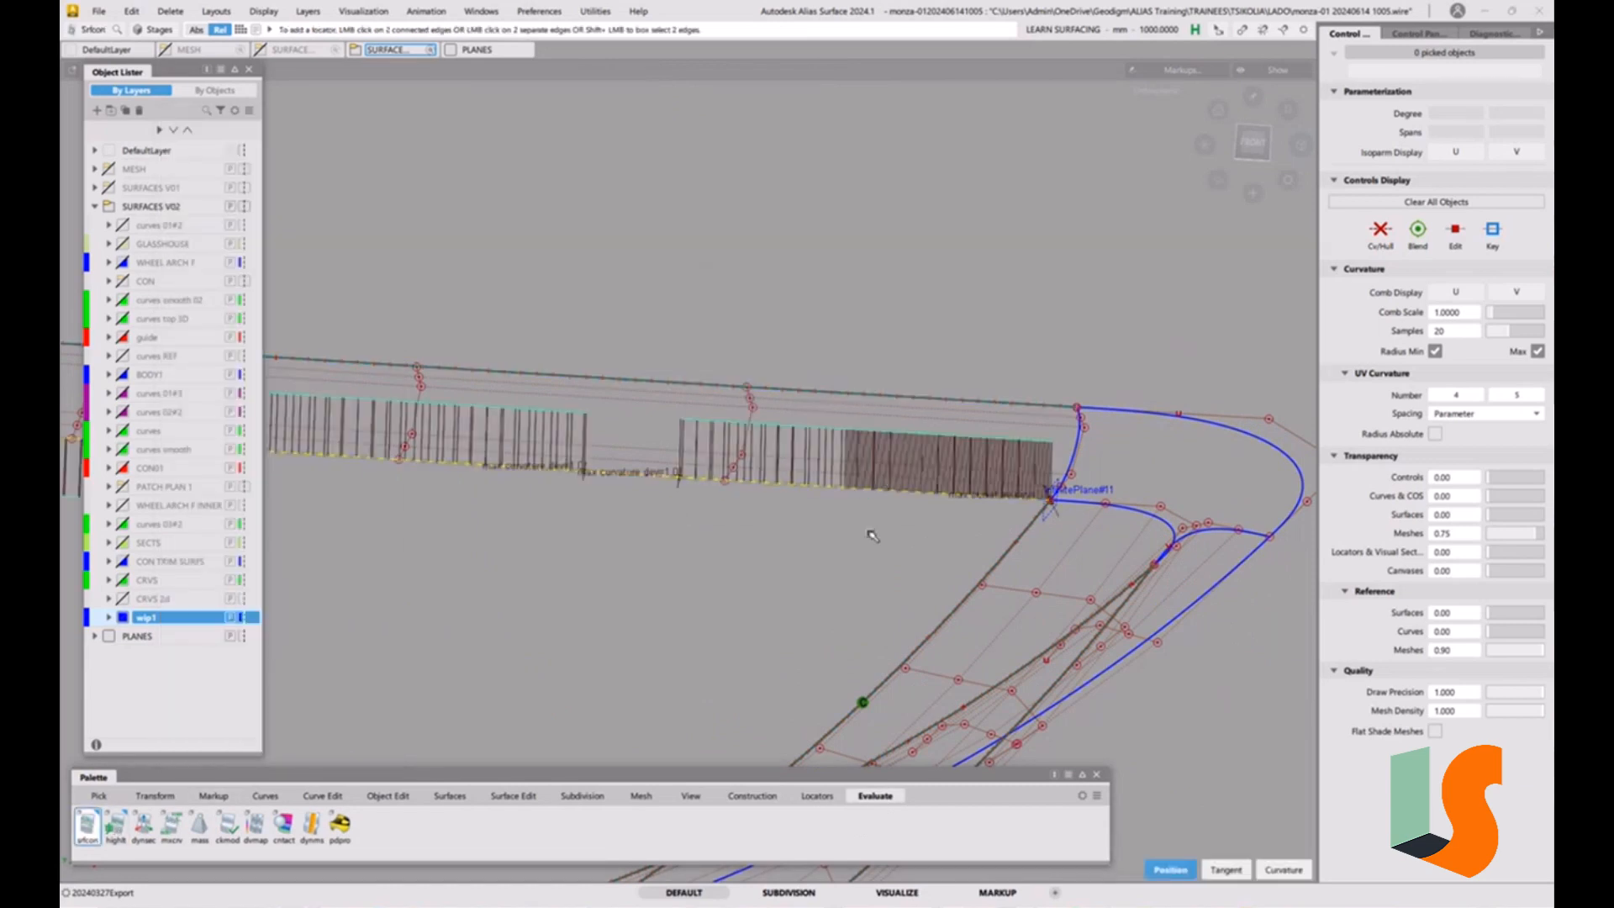
{"action": "left_click_drag", "start_coordinate": [772, 515], "coordinate": [924, 467], "text": "alt+shift"}
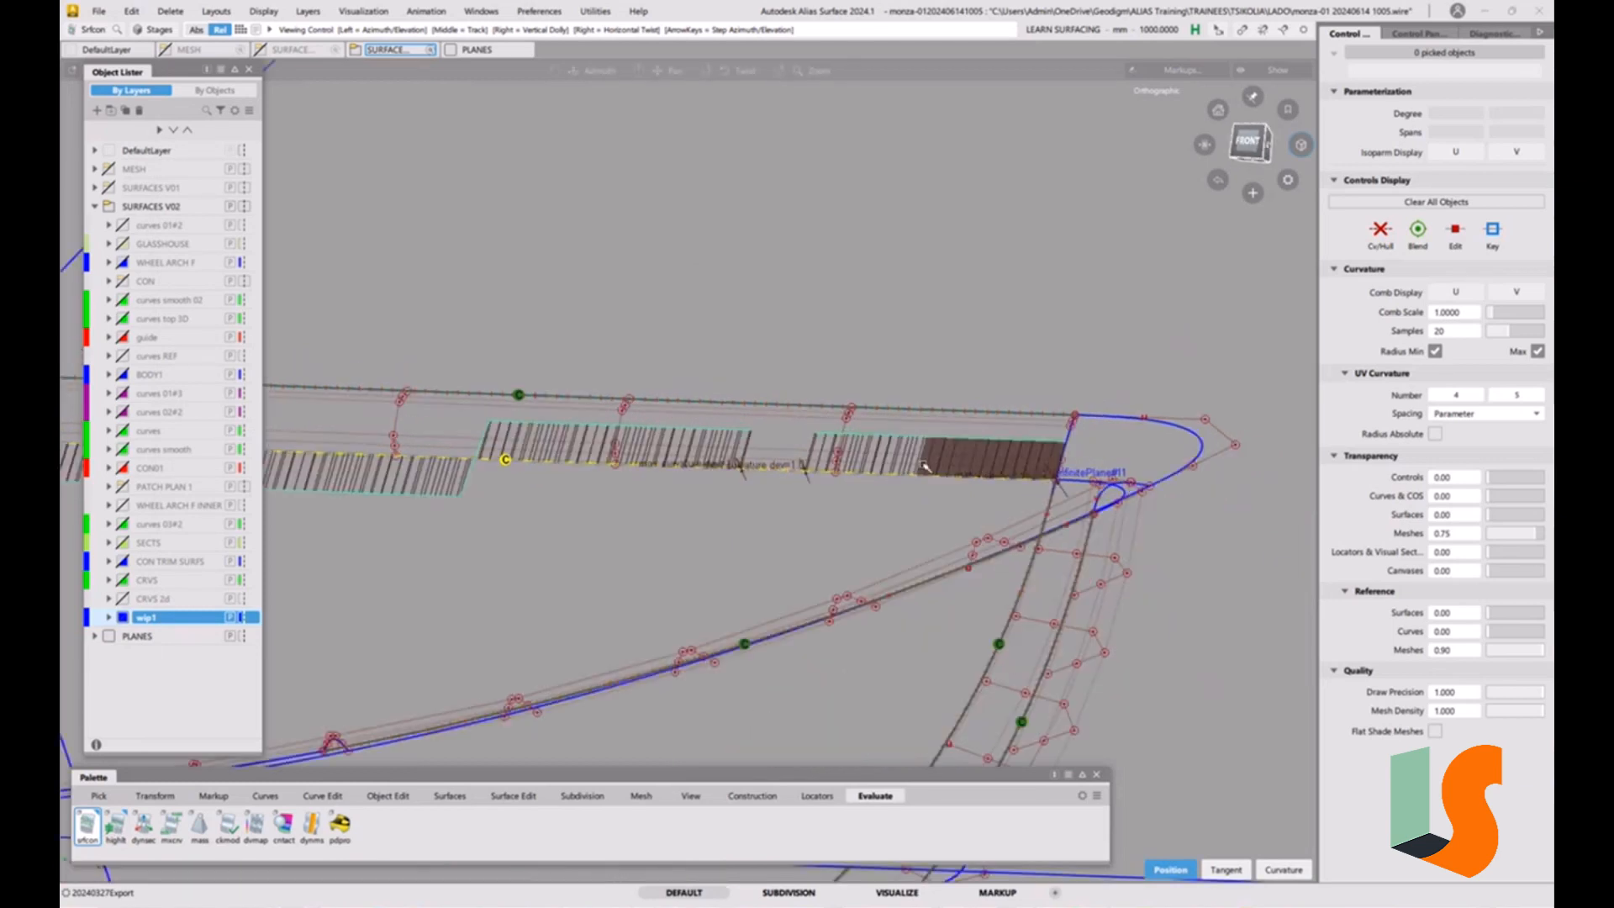
Align the upper strip's lower edge to the adjoining surface with G2 continuity and the Edge alignment type.
{"action": "left_click", "coordinate": [389, 795]}
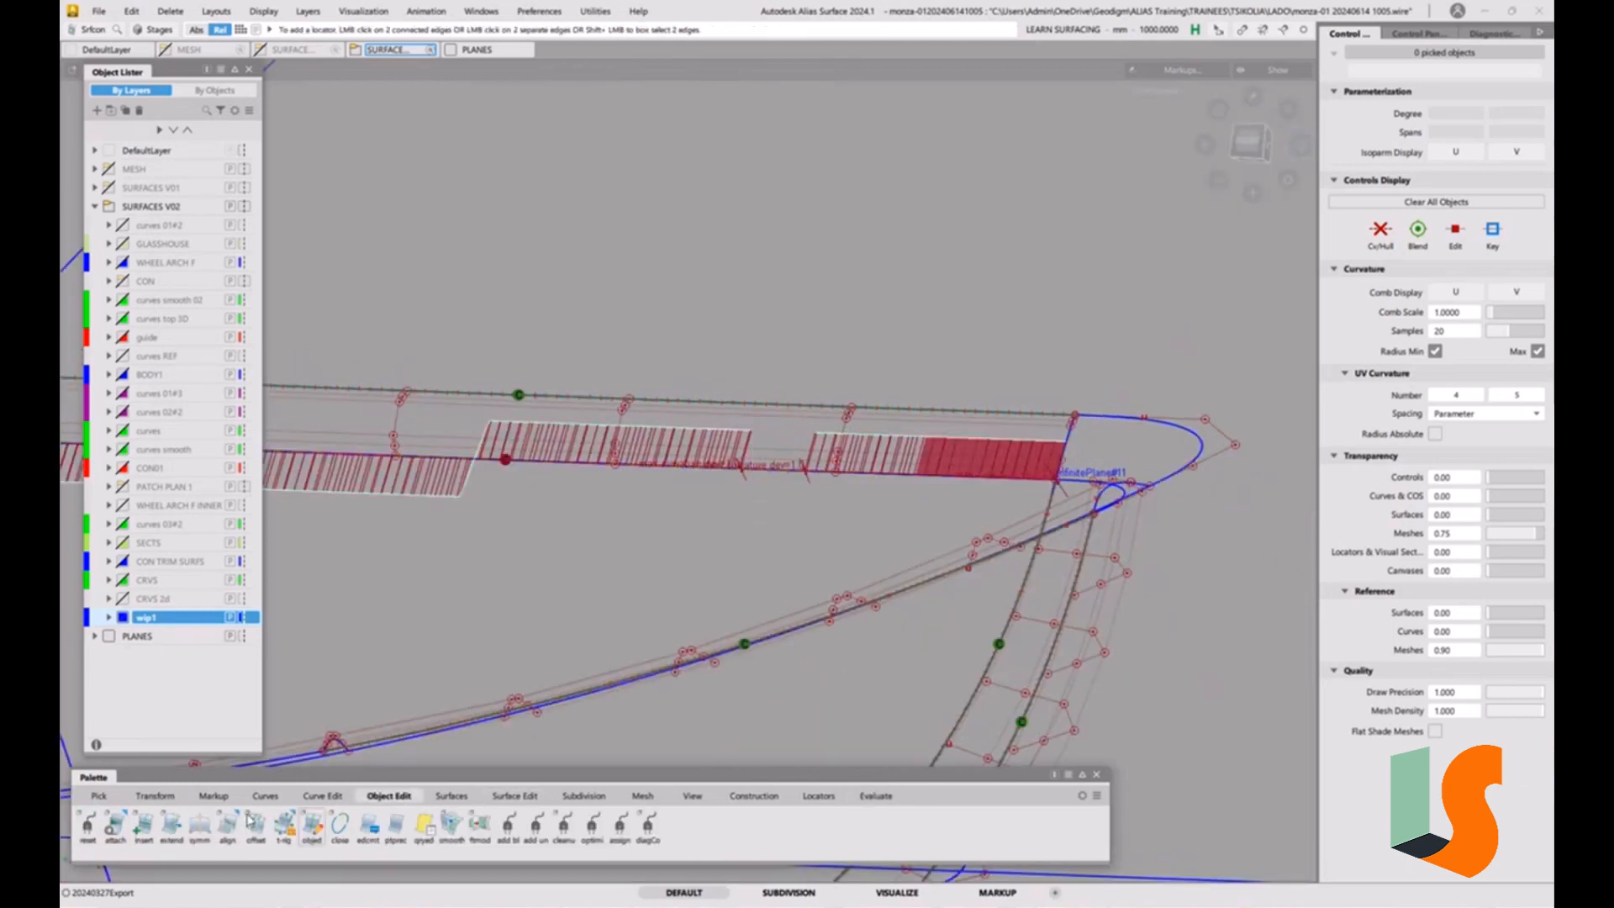
{"action": "double_click", "coordinate": [227, 823]}
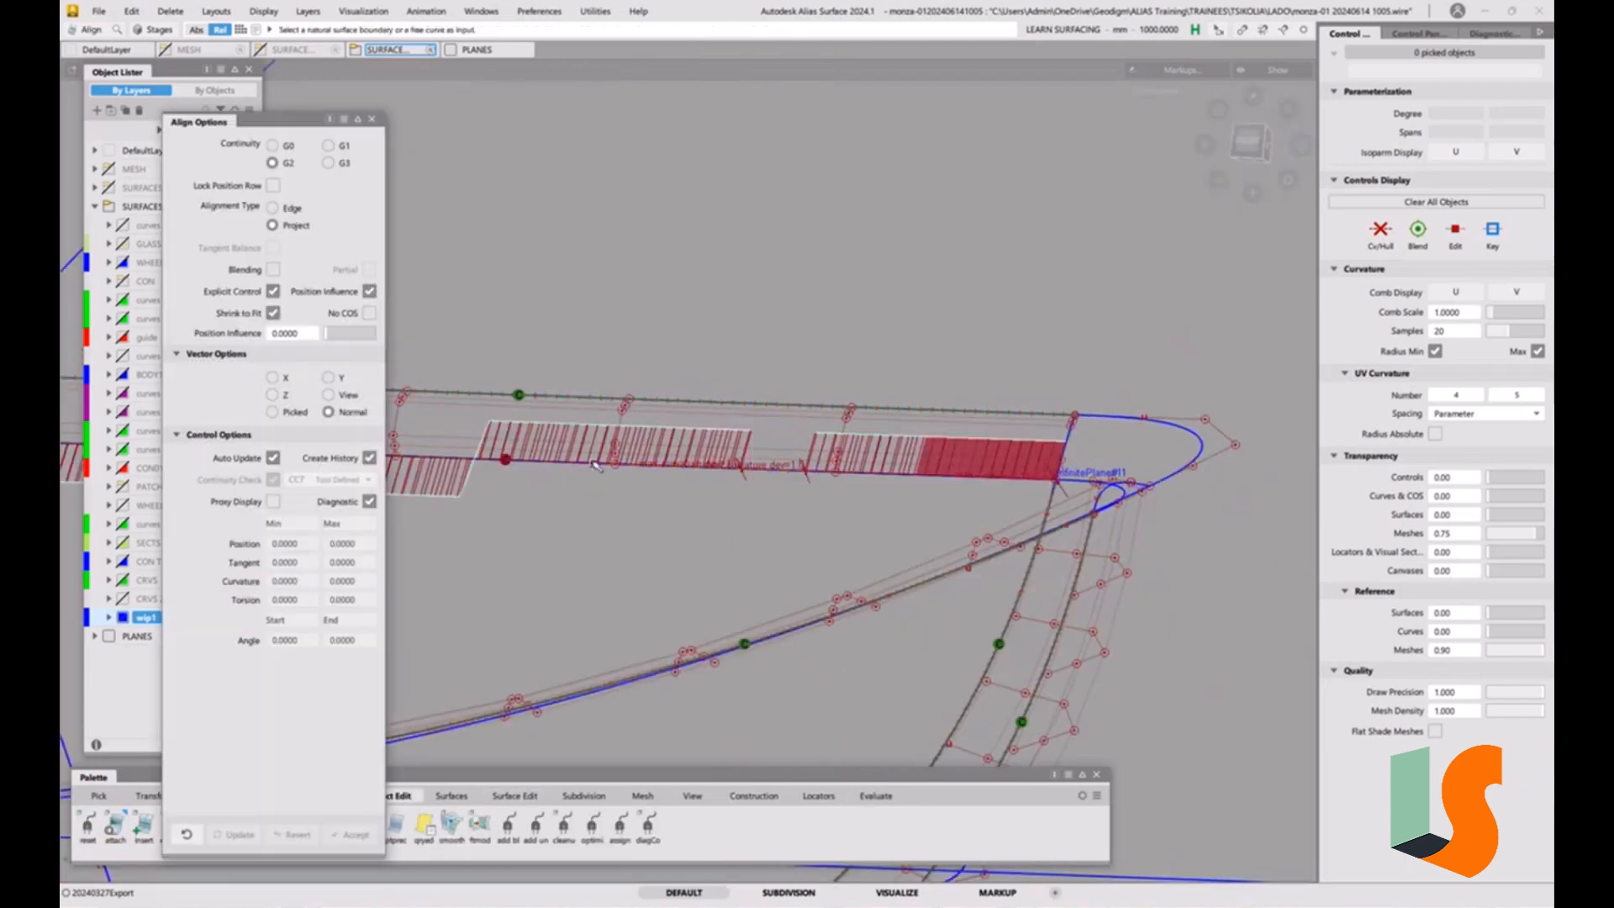
{"action": "middle_click_drag", "start_coordinate": [593, 464], "coordinate": [678, 490], "text": "alt+shift"}
{"action": "left_click", "coordinate": [273, 207]}
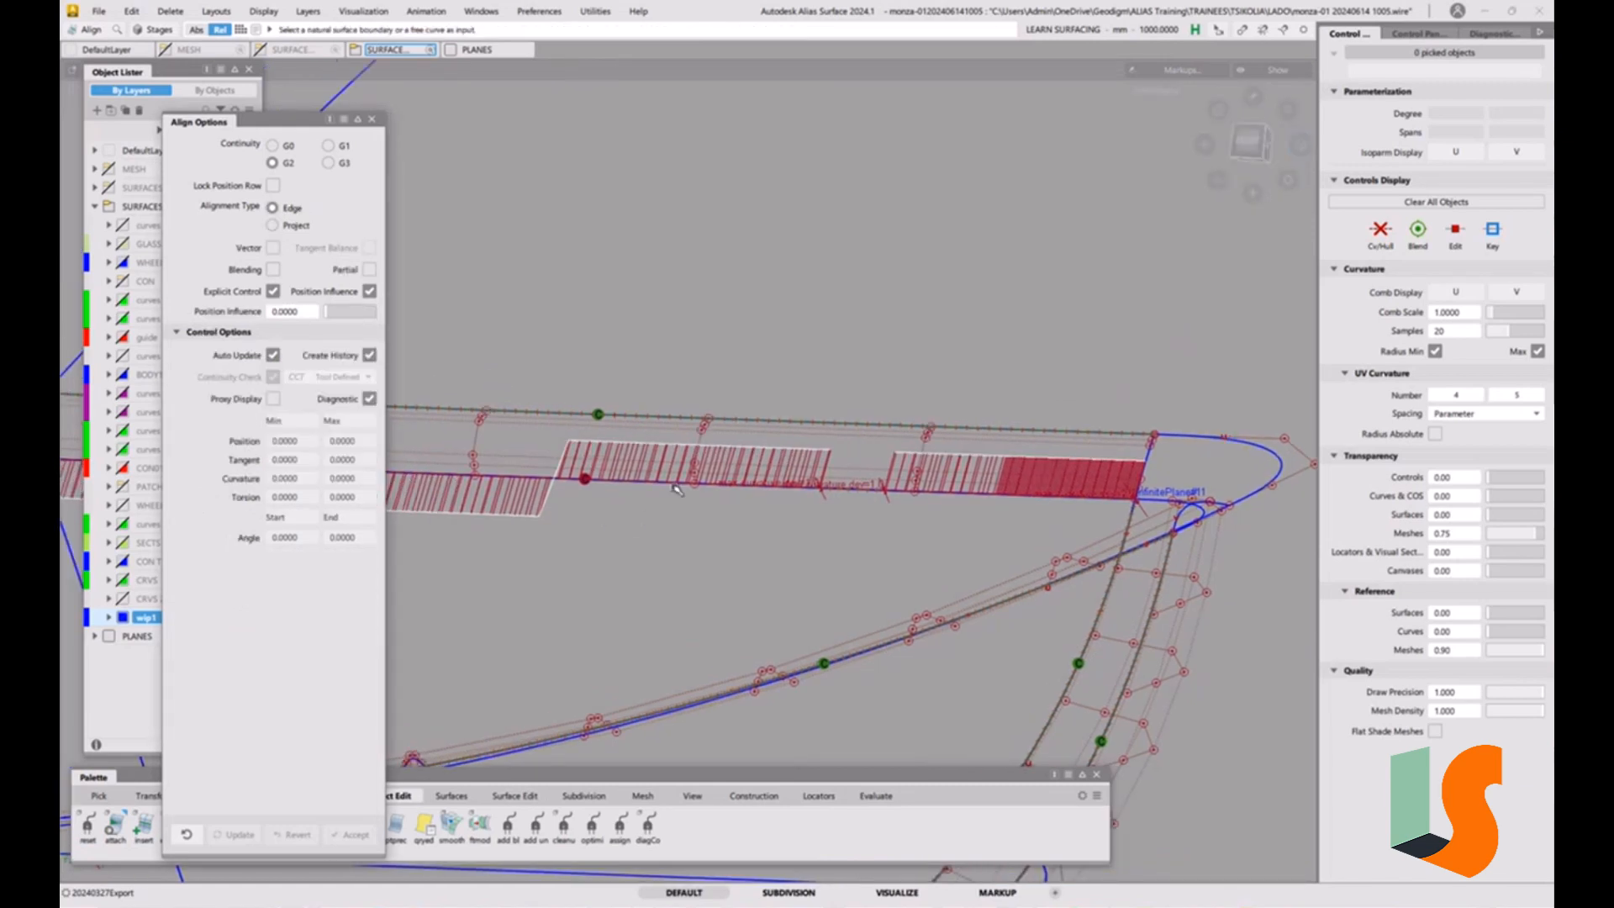
{"action": "left_click", "coordinate": [722, 483]}
{"action": "left_click", "coordinate": [726, 484]}
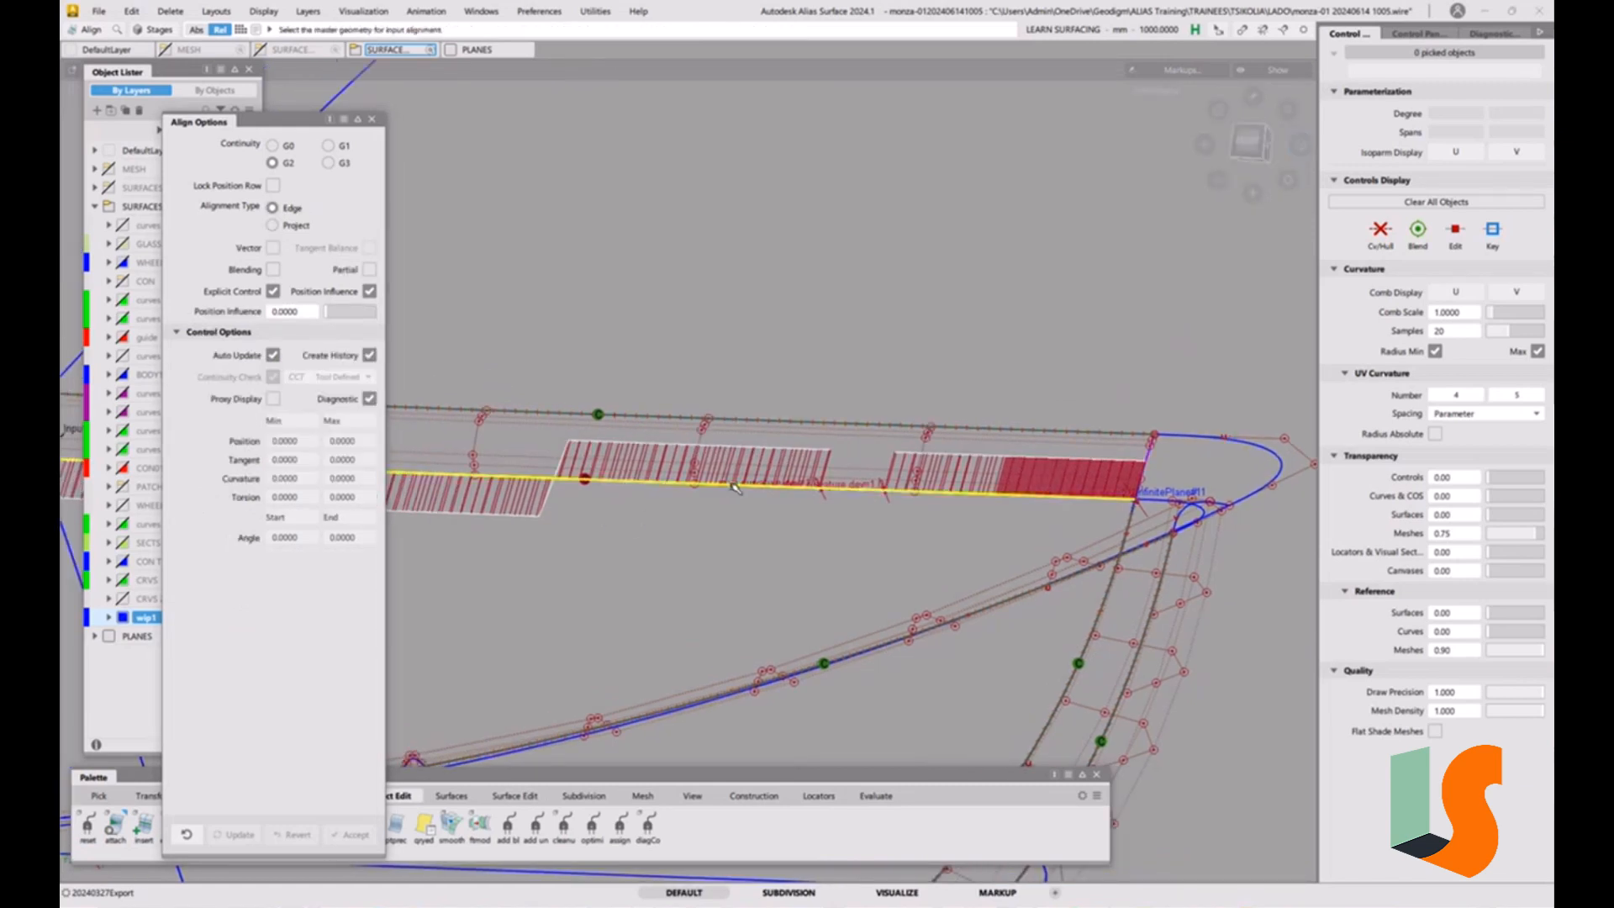
{"action": "left_click_drag", "start_coordinate": [712, 482], "coordinate": [790, 494], "text": "alt+shift"}
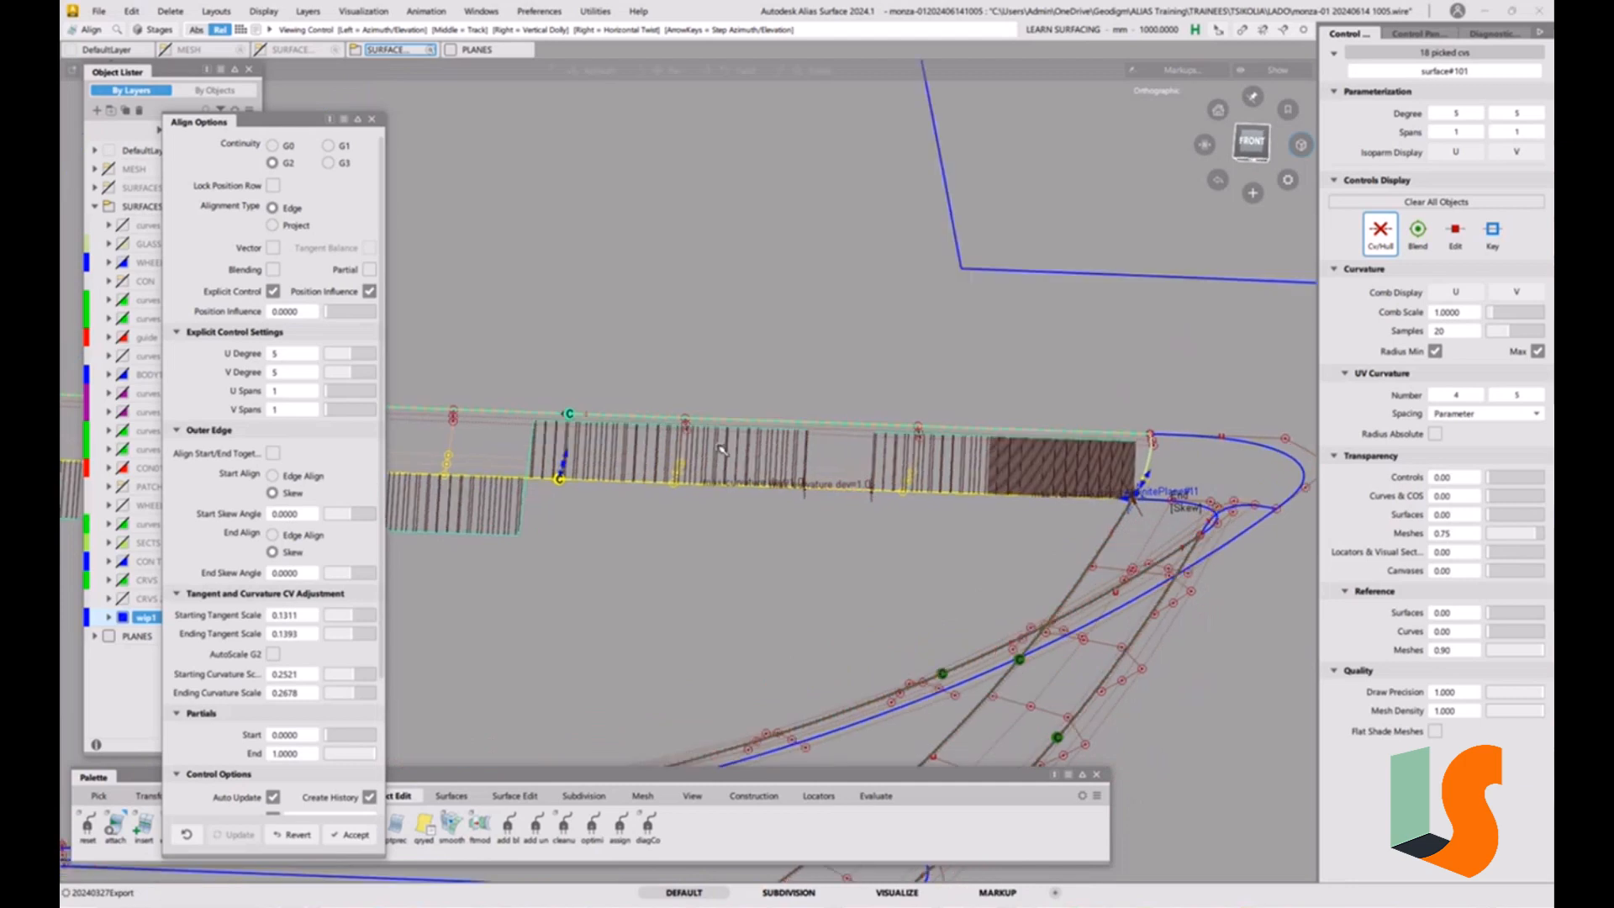
Set the aligned upper strip's U Degree to 6 in the explicit control settings.
{"action": "right_click_drag", "start_coordinate": [790, 494], "coordinate": [618, 529], "text": "alt+shift"}
{"action": "middle_click_drag", "start_coordinate": [618, 530], "coordinate": [882, 530], "text": "alt+shift"}
{"action": "left_click_drag", "start_coordinate": [699, 489], "coordinate": [636, 493], "text": "alt+shift"}
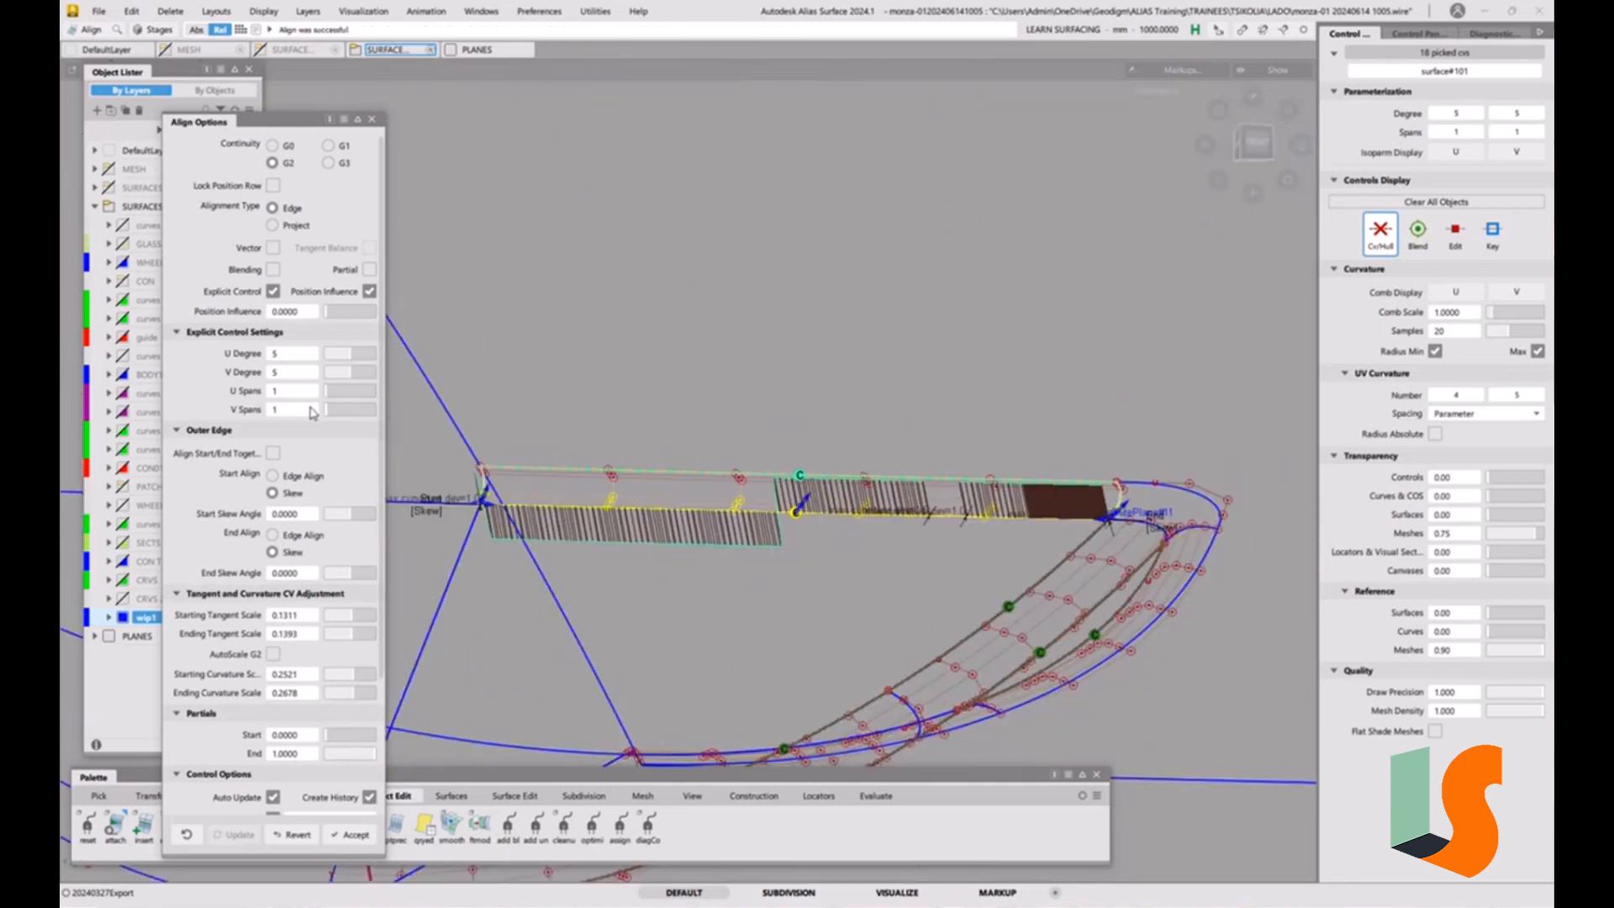
{"action": "left_click", "coordinate": [358, 358]}
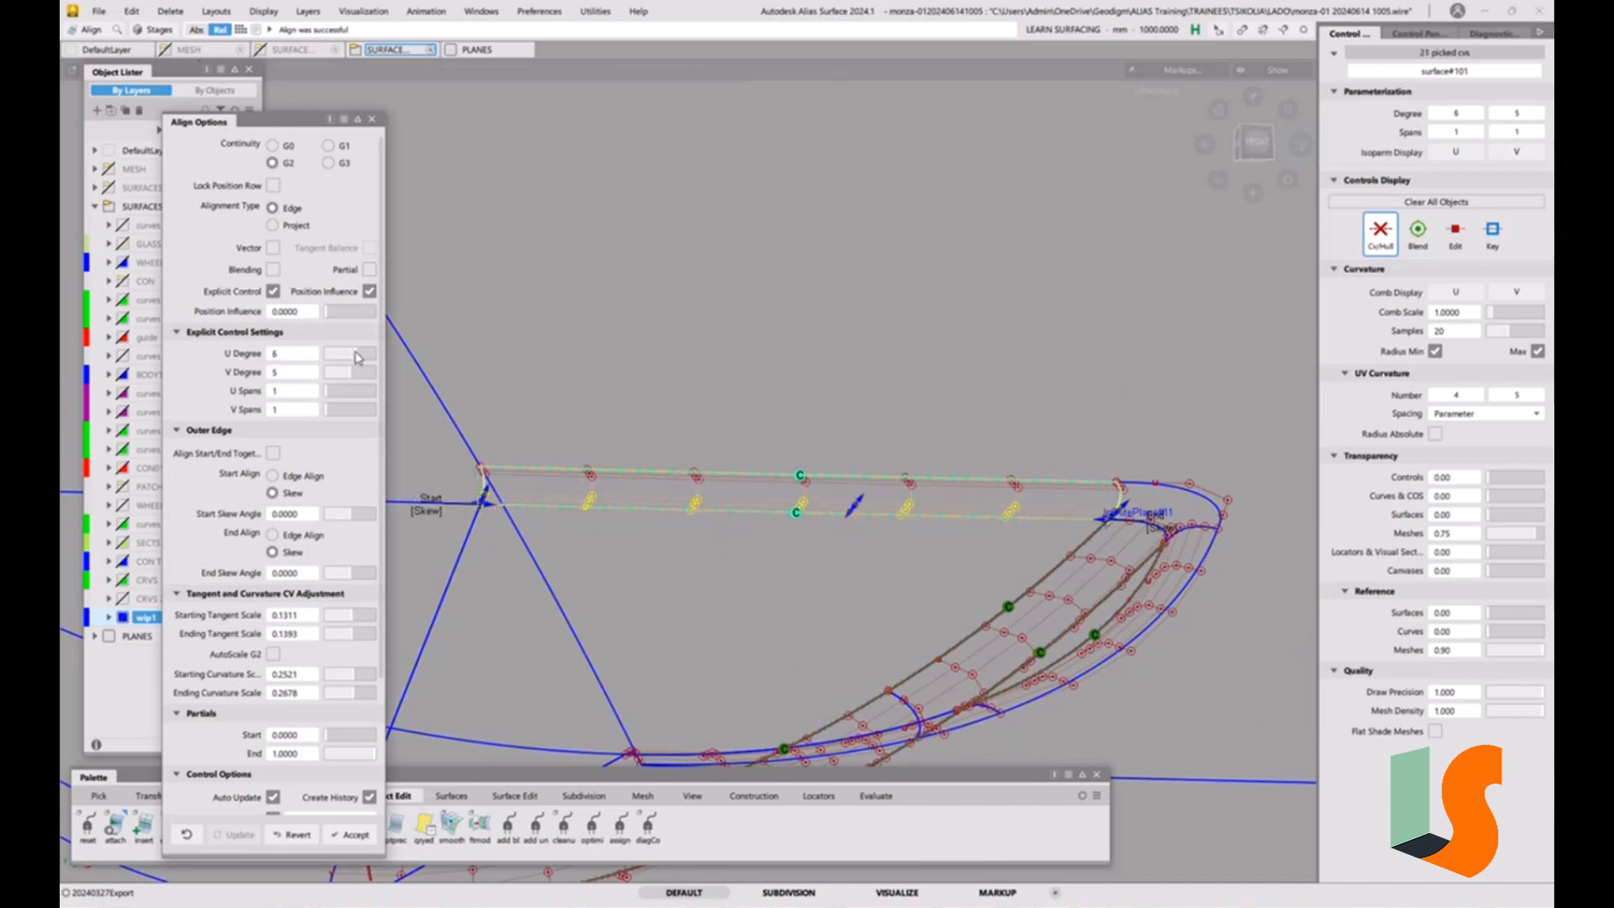
Switch the alignment's End at the corner from Skew to Edge Align and close the Align options.
{"action": "middle_click_drag", "start_coordinate": [1104, 540], "coordinate": [855, 480], "text": "alt+shift"}
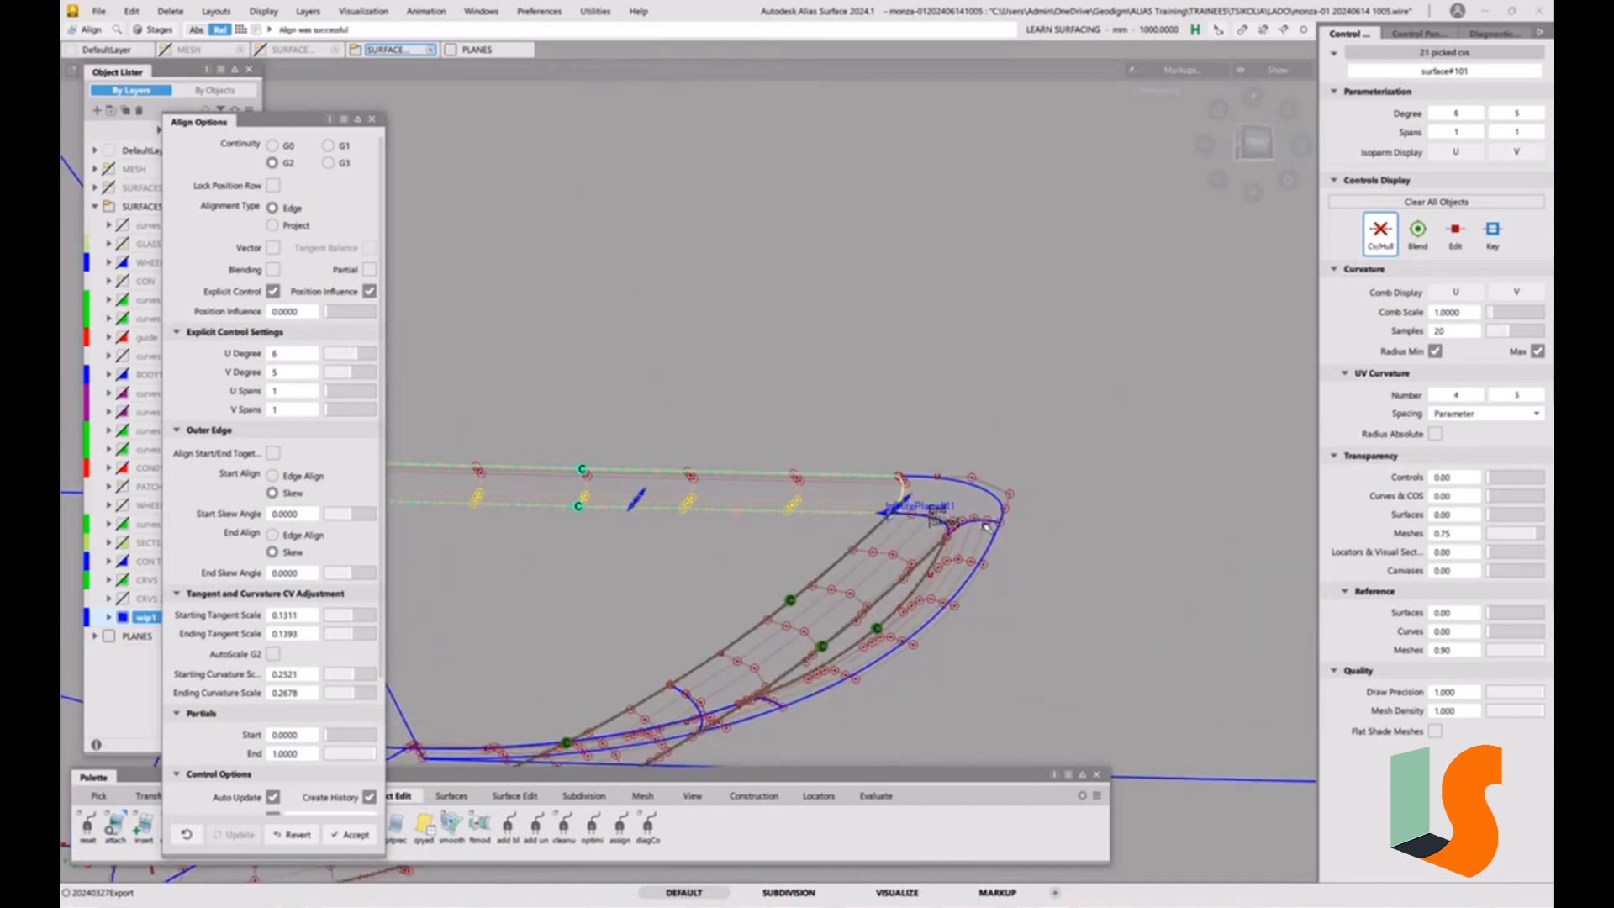
{"action": "right_click_drag", "start_coordinate": [856, 479], "coordinate": [610, 341], "text": "alt+shift"}
{"action": "middle_click_drag", "start_coordinate": [610, 340], "coordinate": [851, 405], "text": "alt+shift"}
{"action": "left_click_drag", "start_coordinate": [852, 406], "coordinate": [735, 327], "text": "alt+shift"}
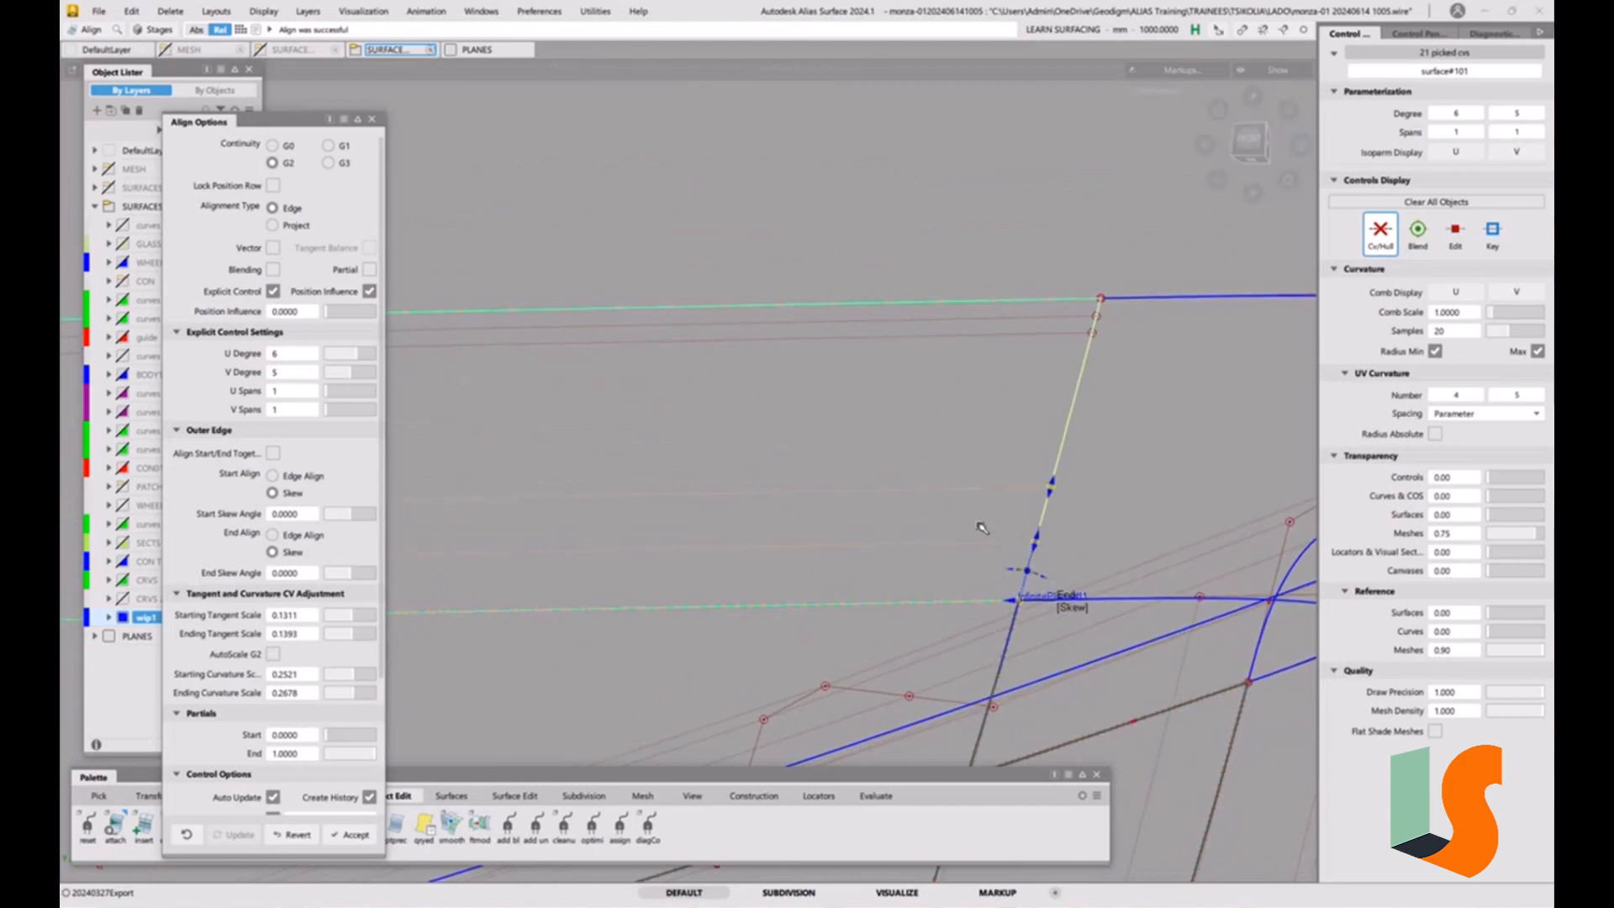
{"action": "left_click", "coordinate": [1068, 609]}
{"action": "key", "text": "Escape"}
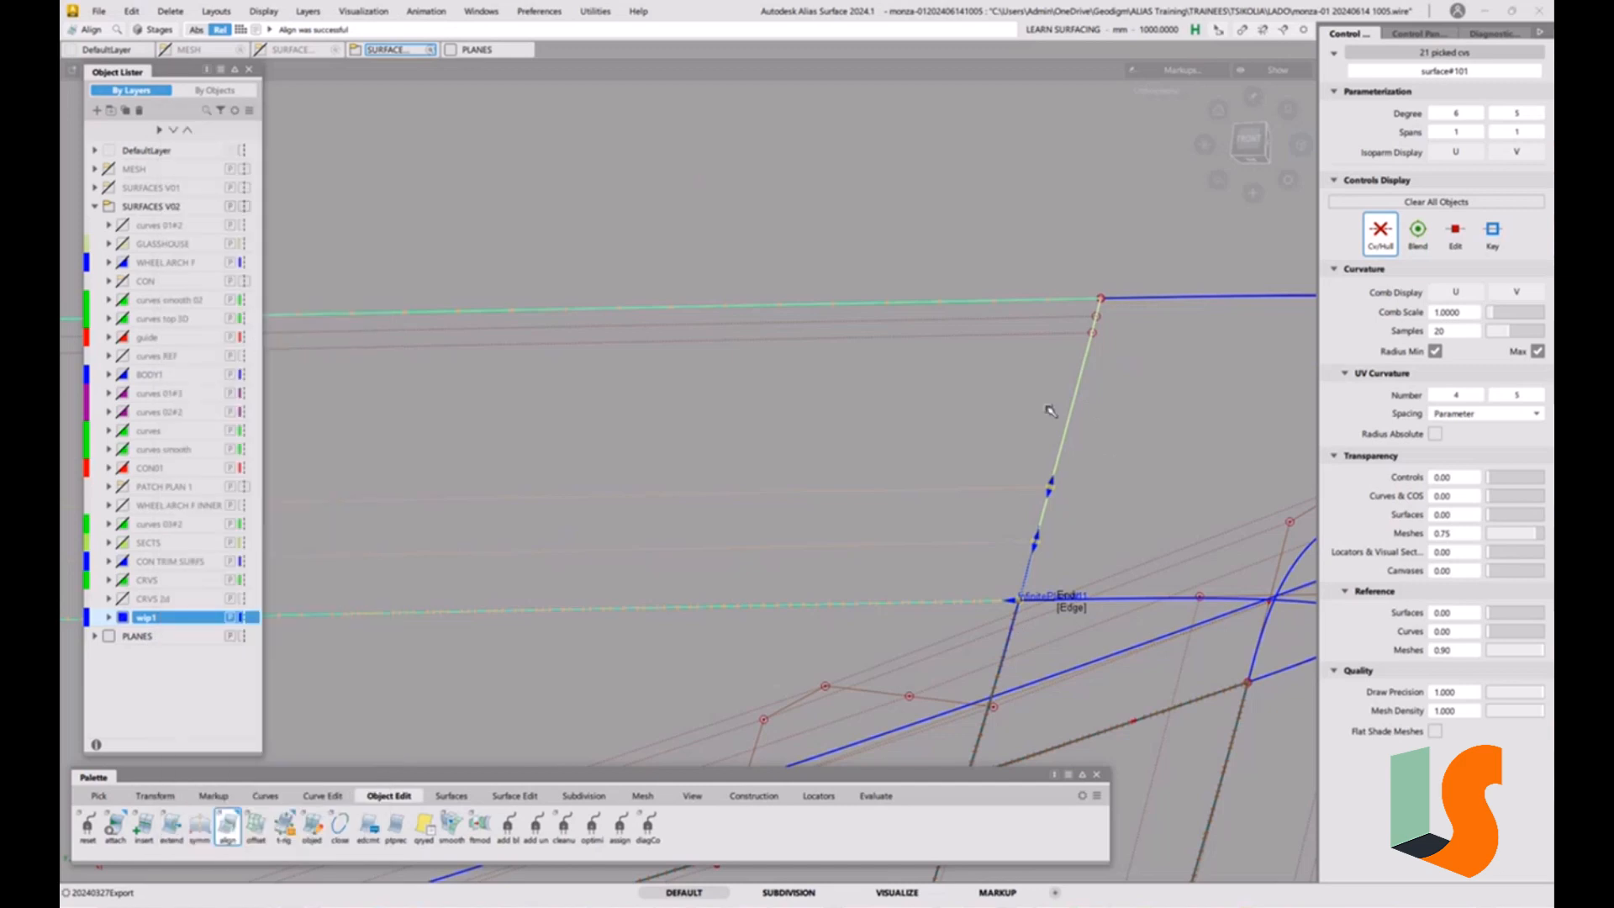
{"action": "right_click_drag", "start_coordinate": [853, 403], "coordinate": [1010, 539], "text": "alt+shift"}
{"action": "left_click_drag", "start_coordinate": [1009, 539], "coordinate": [866, 516], "text": "alt+shift"}
{"action": "middle_click_drag", "start_coordinate": [866, 515], "coordinate": [842, 507], "text": "alt+shift"}
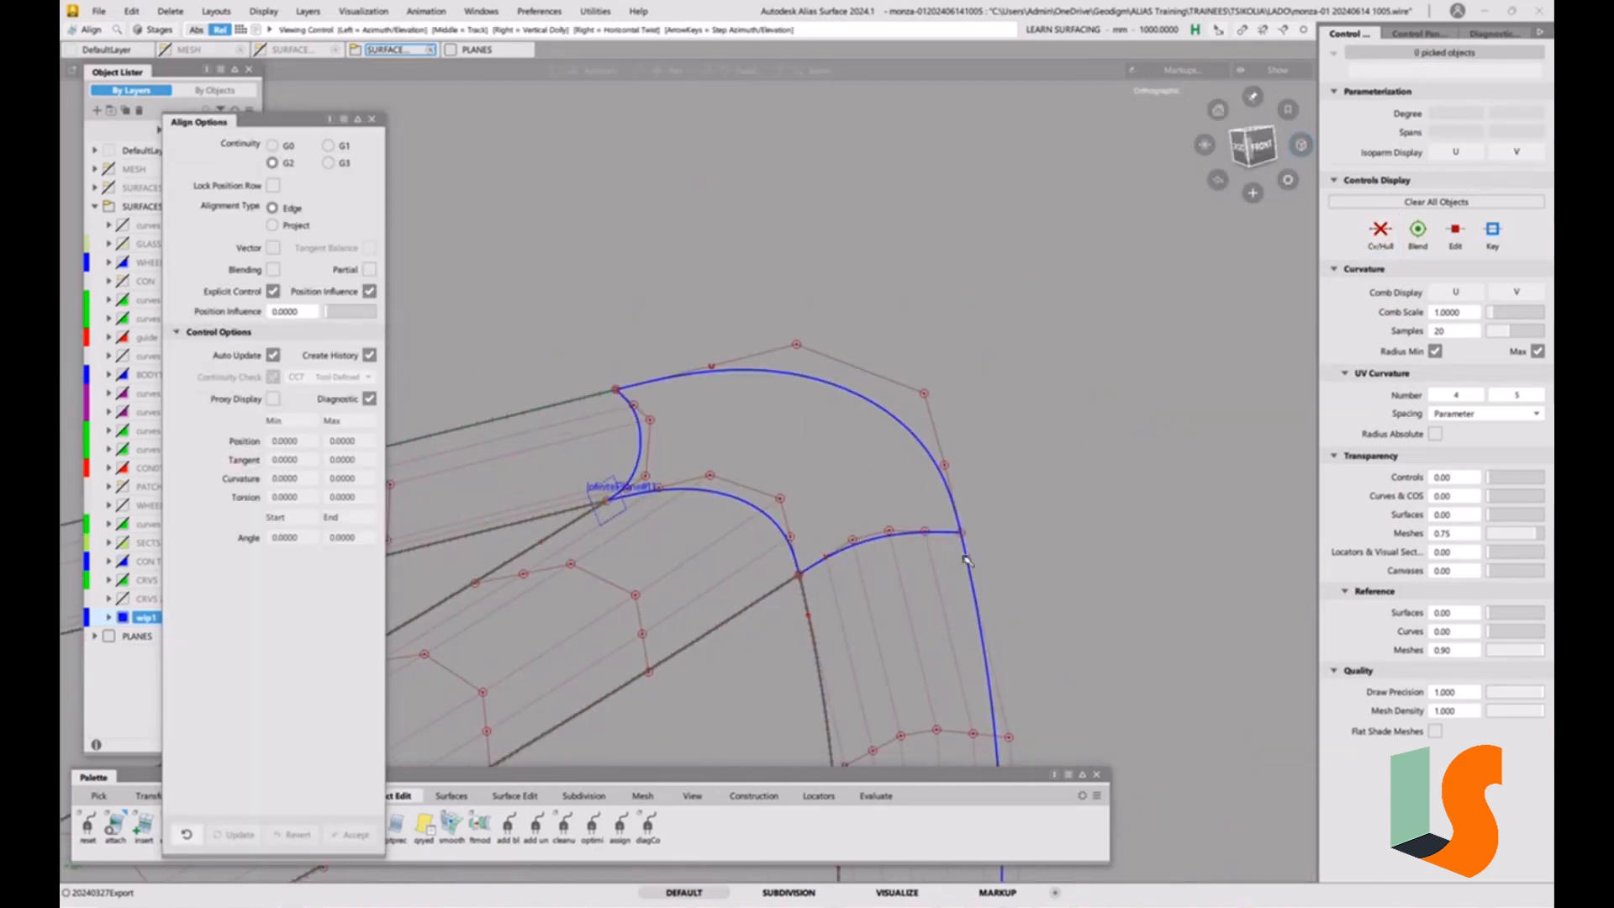
{"action": "middle_click_drag", "start_coordinate": [966, 558], "coordinate": [943, 475], "text": "alt+shift"}
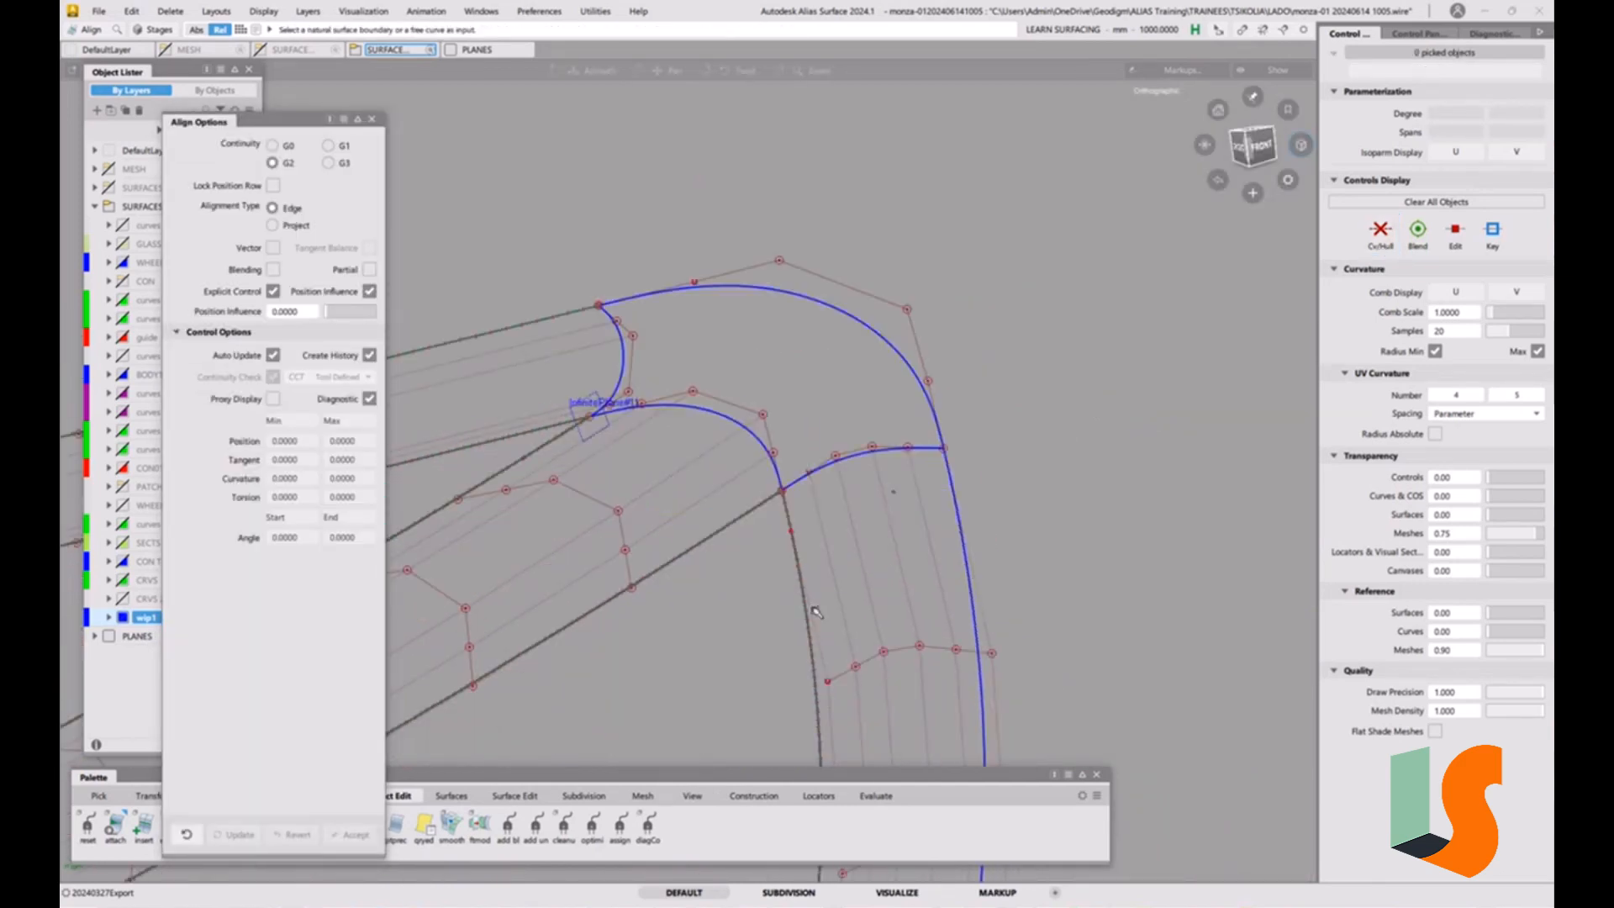
{"action": "left_click", "coordinate": [371, 119]}
Check surface continuity along the lower curved strip's inner and outer edges and across its seam with the upper curved strip.
{"action": "right_click_drag", "start_coordinate": [946, 484], "coordinate": [835, 705], "text": "alt+shift"}
{"action": "middle_click_drag", "start_coordinate": [835, 705], "coordinate": [939, 425], "text": "alt+shift"}
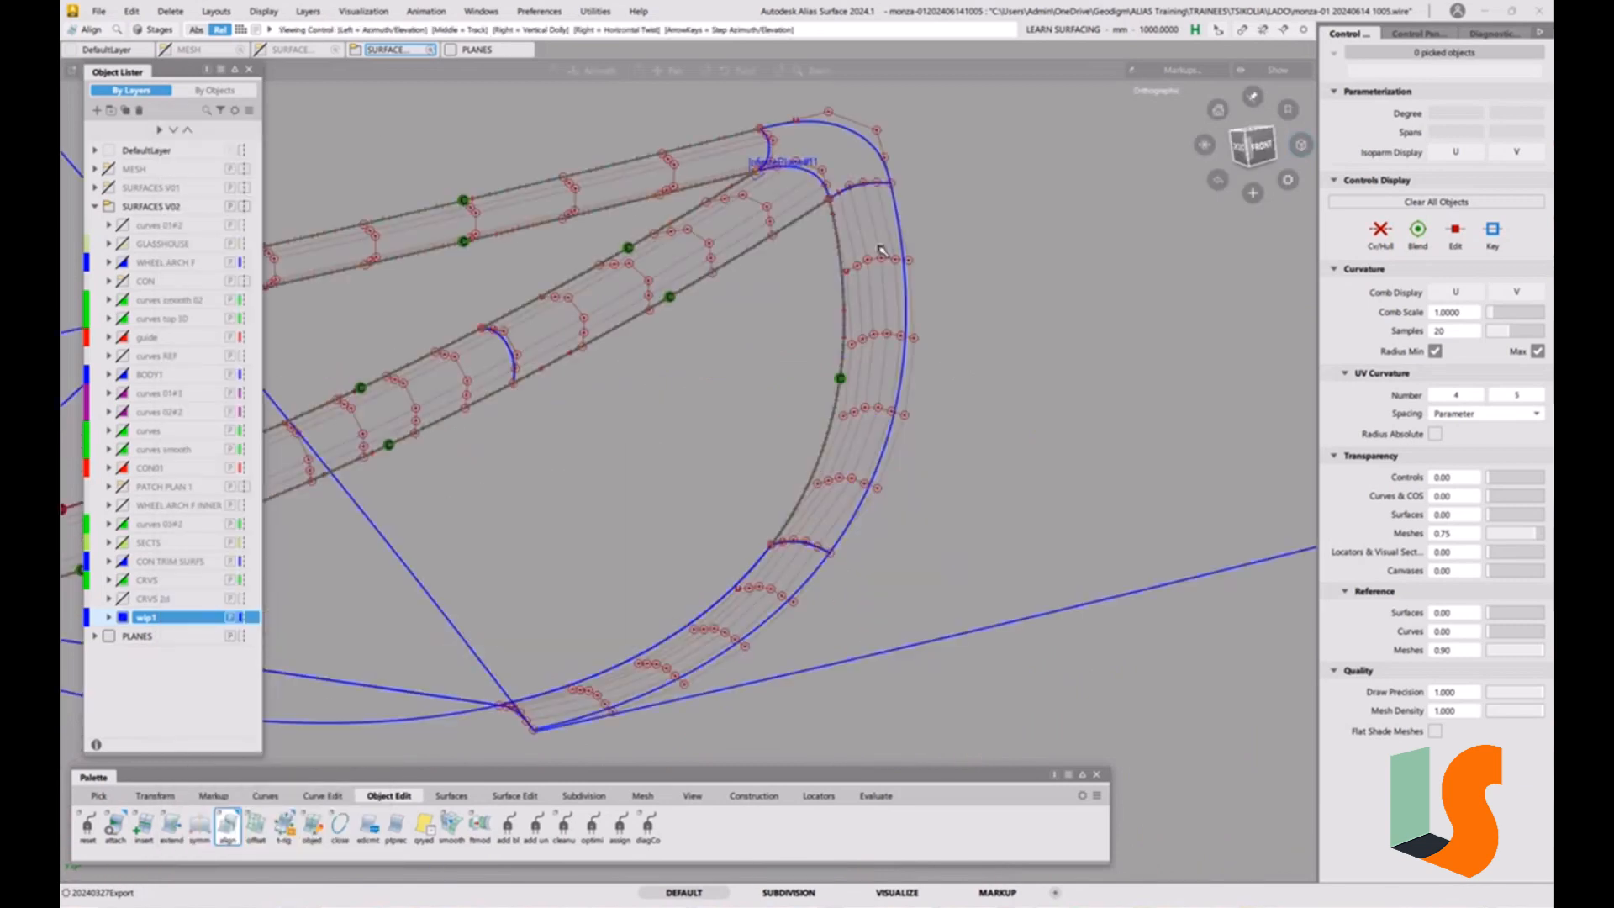
{"action": "left_click_drag", "start_coordinate": [924, 462], "coordinate": [875, 419], "text": "ctrl+shift"}
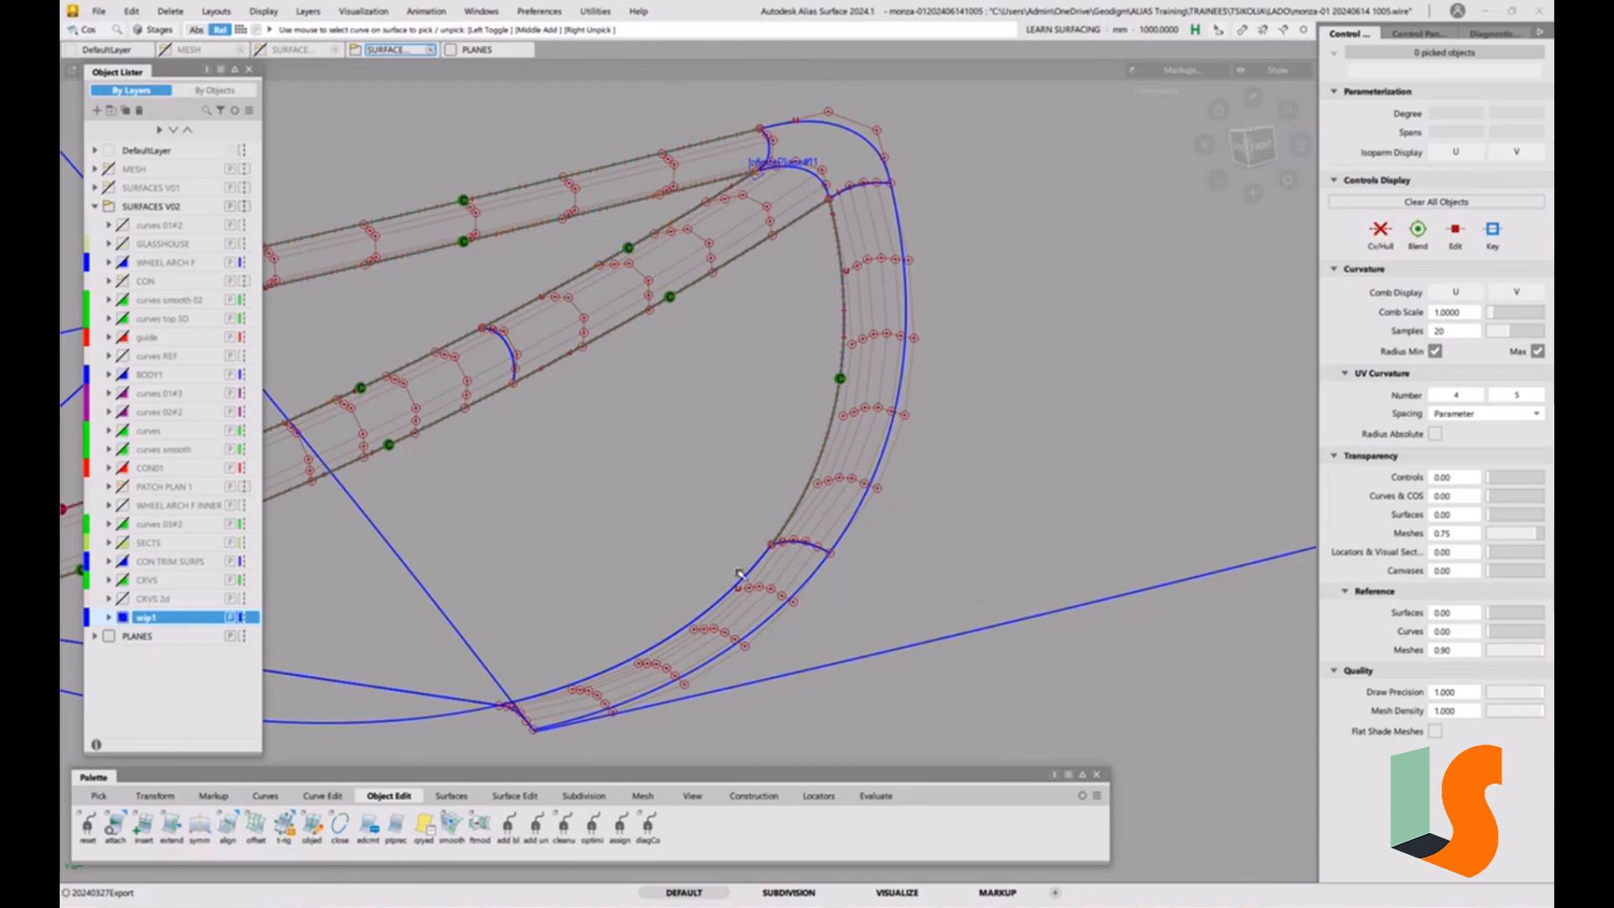
{"action": "left_click", "coordinate": [875, 795]}
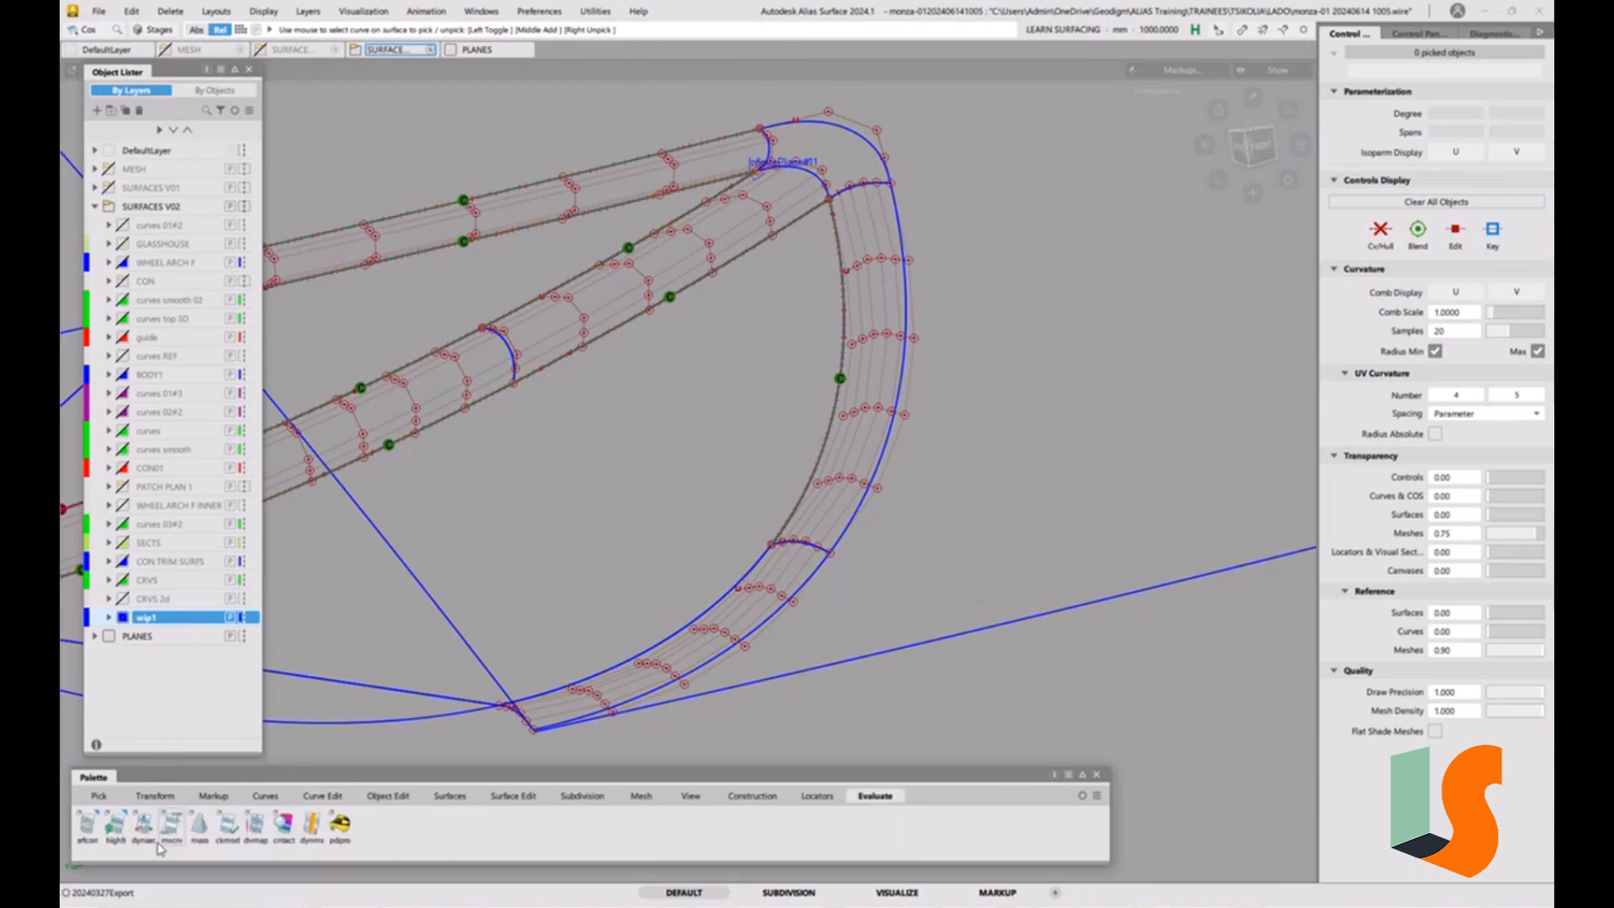
{"action": "left_click", "coordinate": [89, 828]}
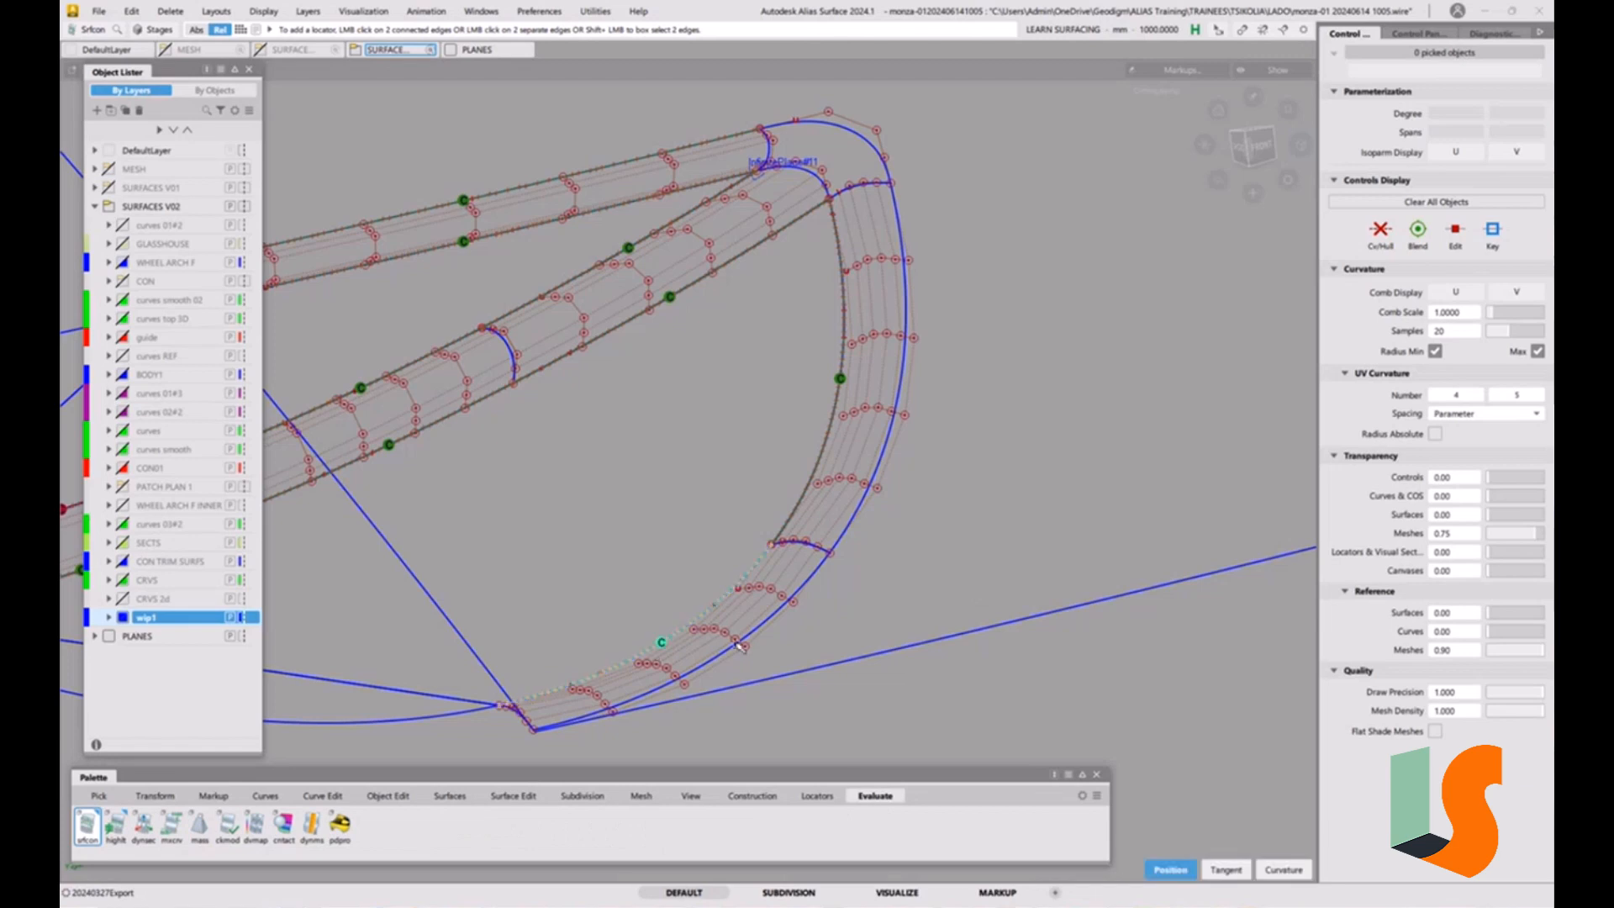
{"action": "left_click", "coordinate": [808, 548]}
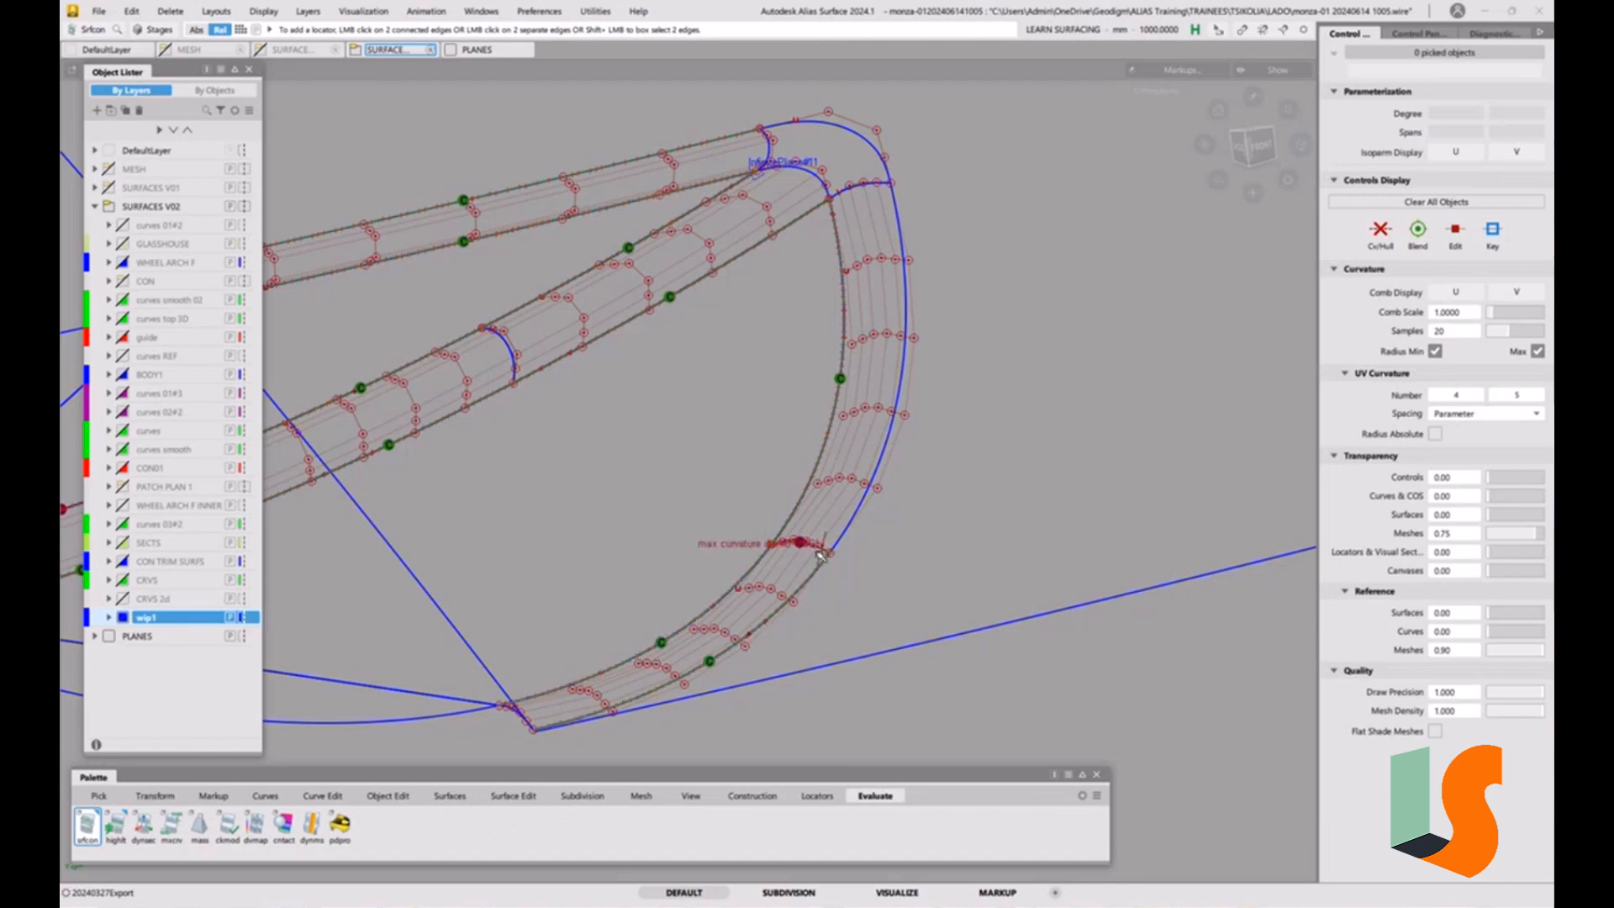
Align the lower curved strip's outer edge to the adjoining surface with G2 continuity and the Project alignment type.
{"action": "left_click", "coordinate": [395, 797]}
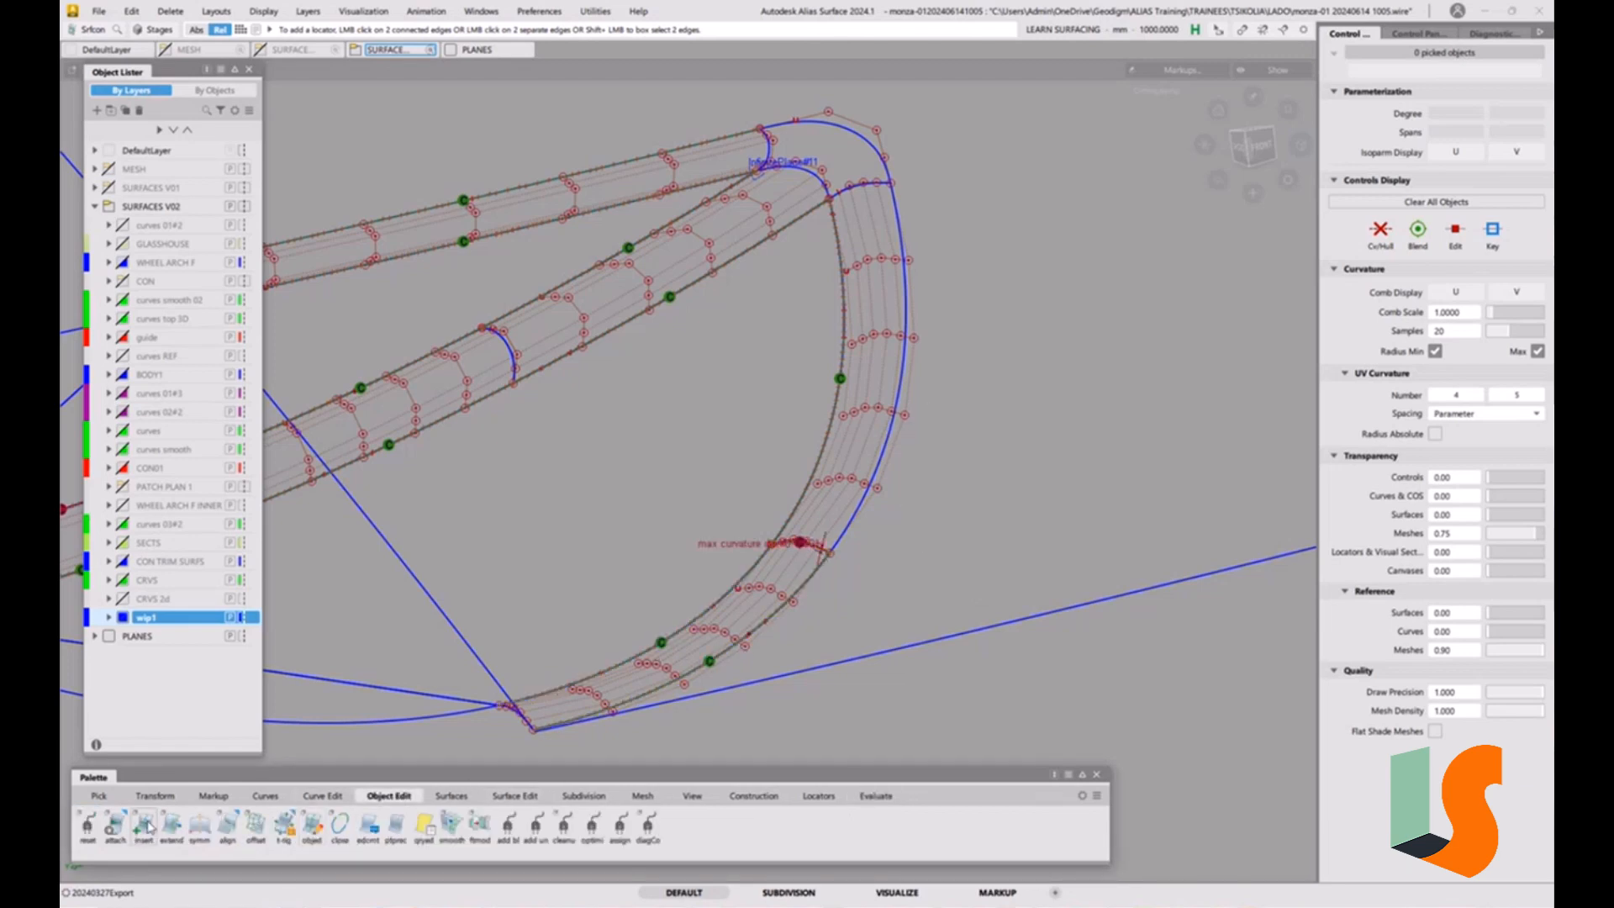
{"action": "double_click", "coordinate": [227, 828]}
{"action": "left_click", "coordinate": [299, 227]}
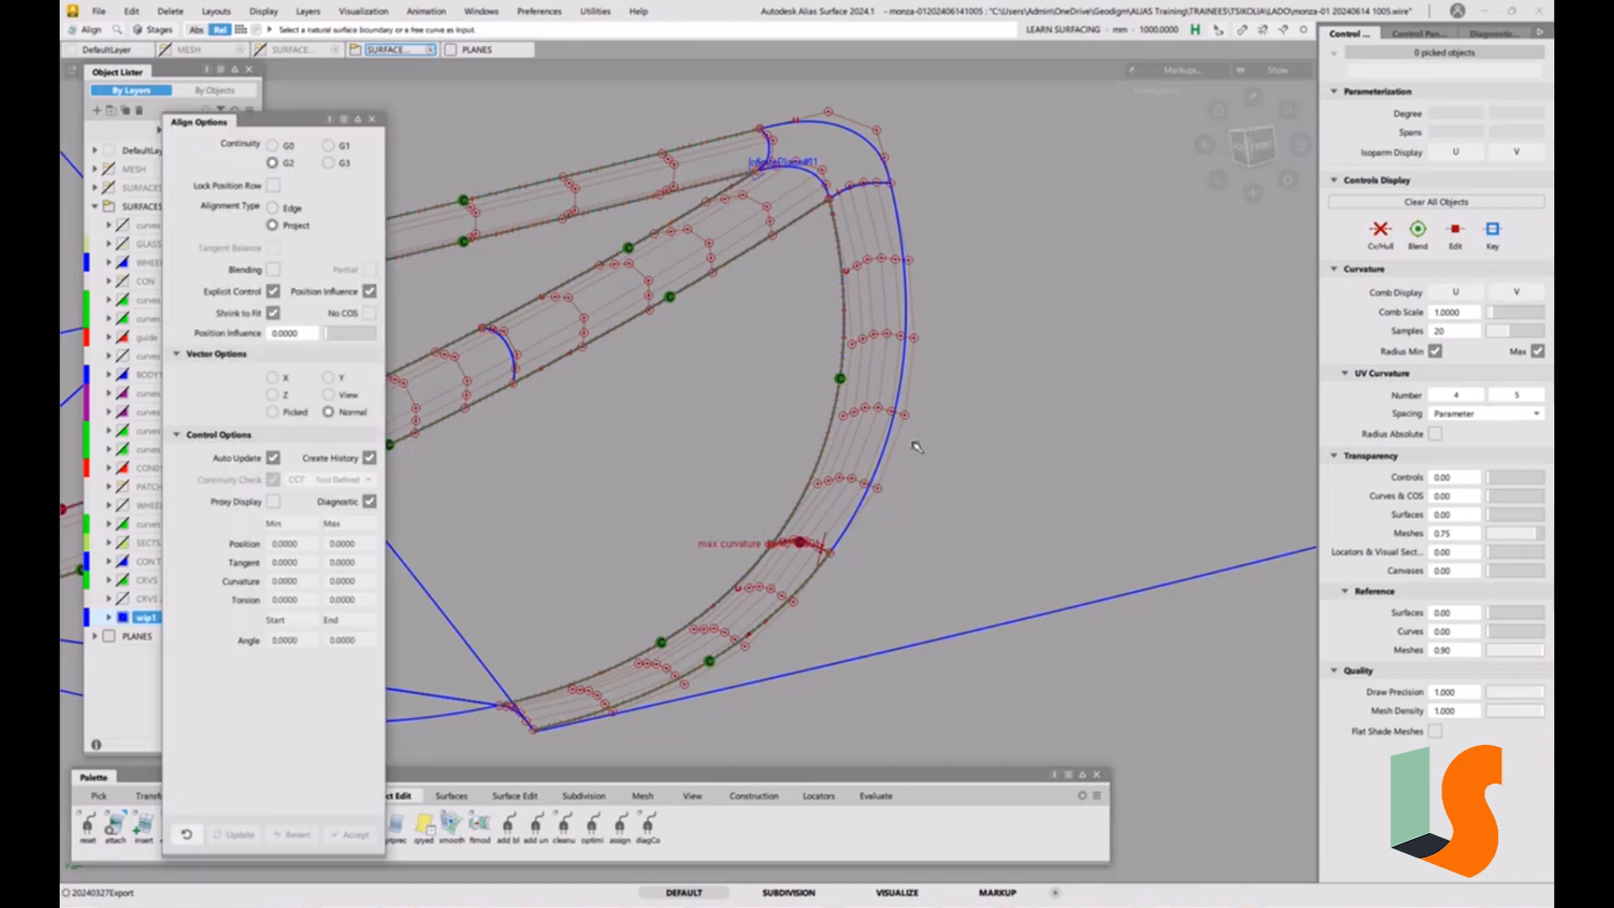
{"action": "left_click", "coordinate": [902, 394]}
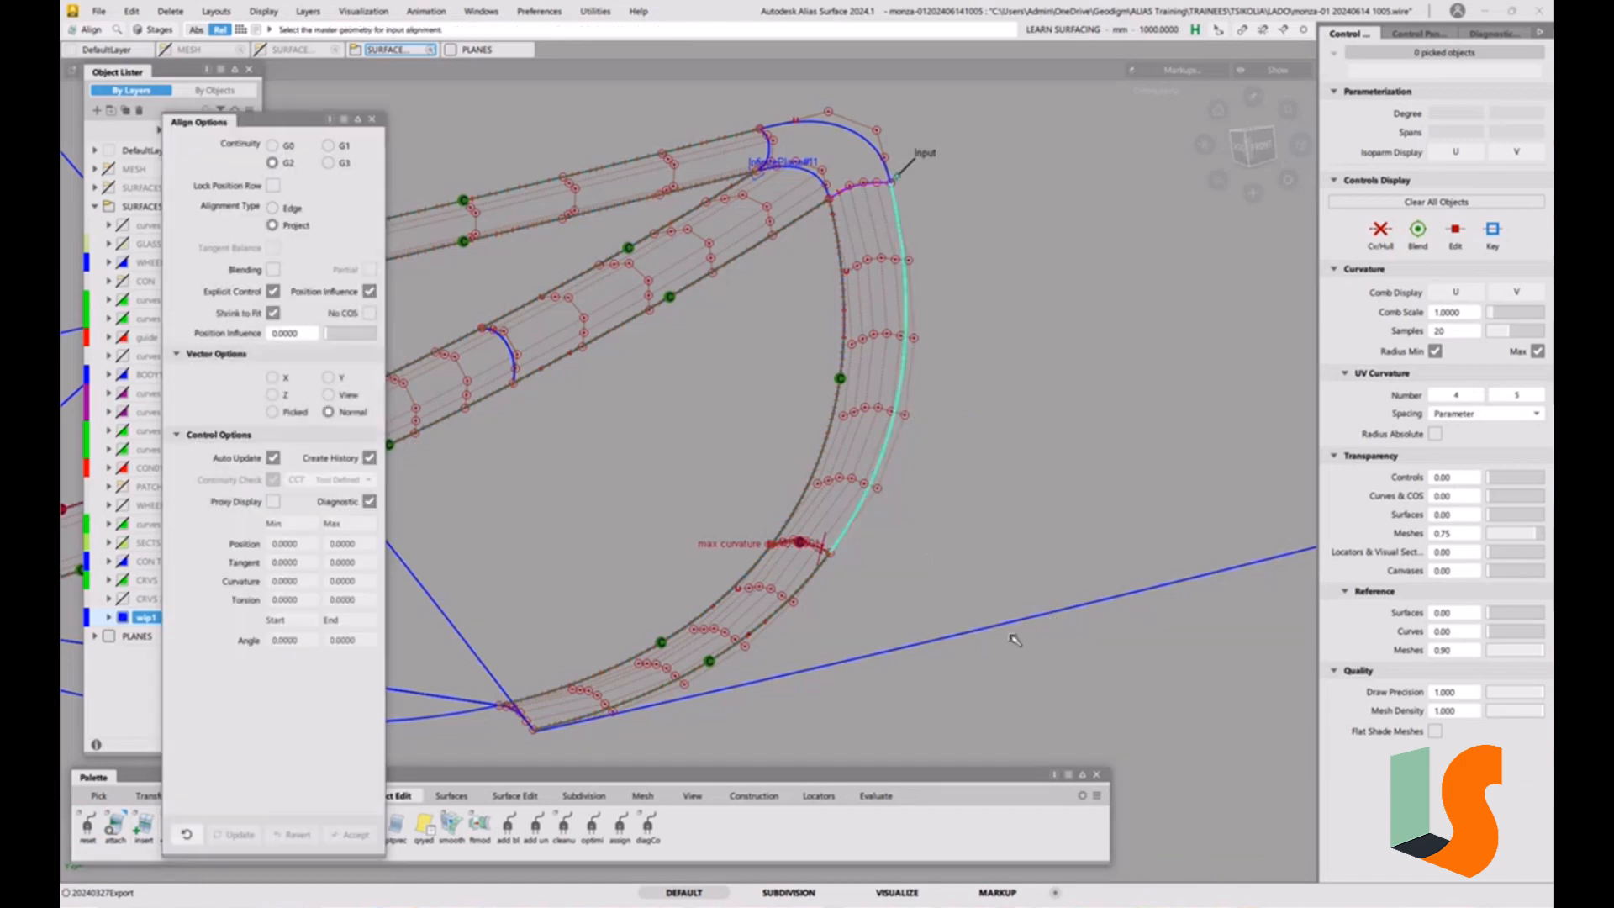
{"action": "left_click", "coordinate": [1011, 629]}
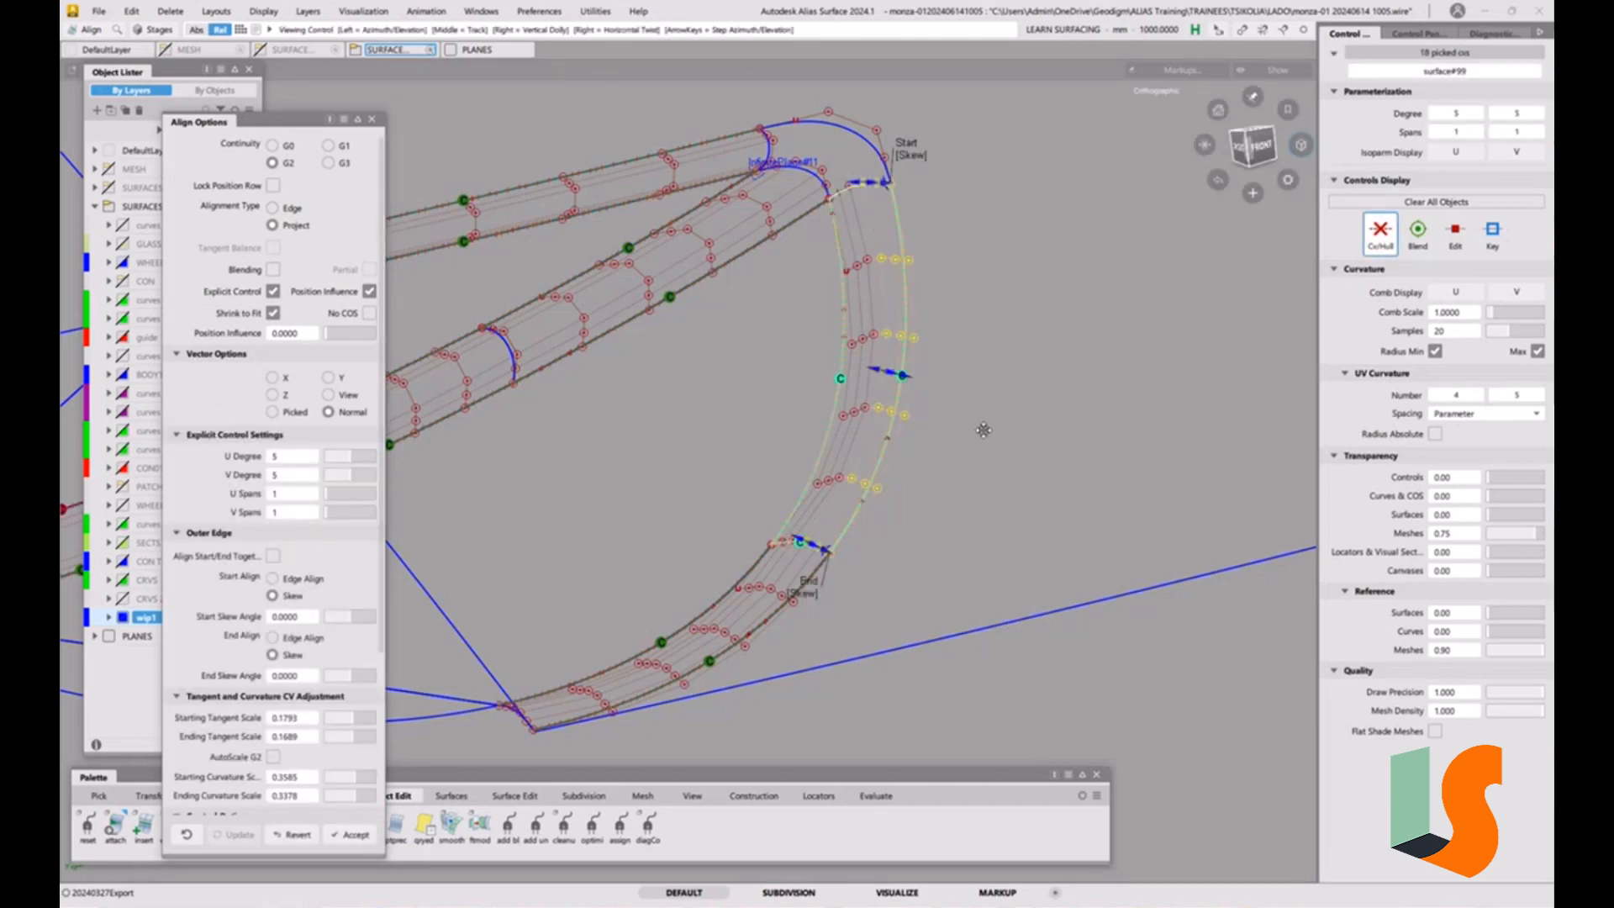
Examine the aligned curved strip and the open rounded corner where the strips meet.
{"action": "right_click_drag", "start_coordinate": [986, 413], "coordinate": [966, 399], "text": "alt+shift"}
{"action": "left_click_drag", "start_coordinate": [908, 318], "coordinate": [888, 332], "text": "alt+shift"}
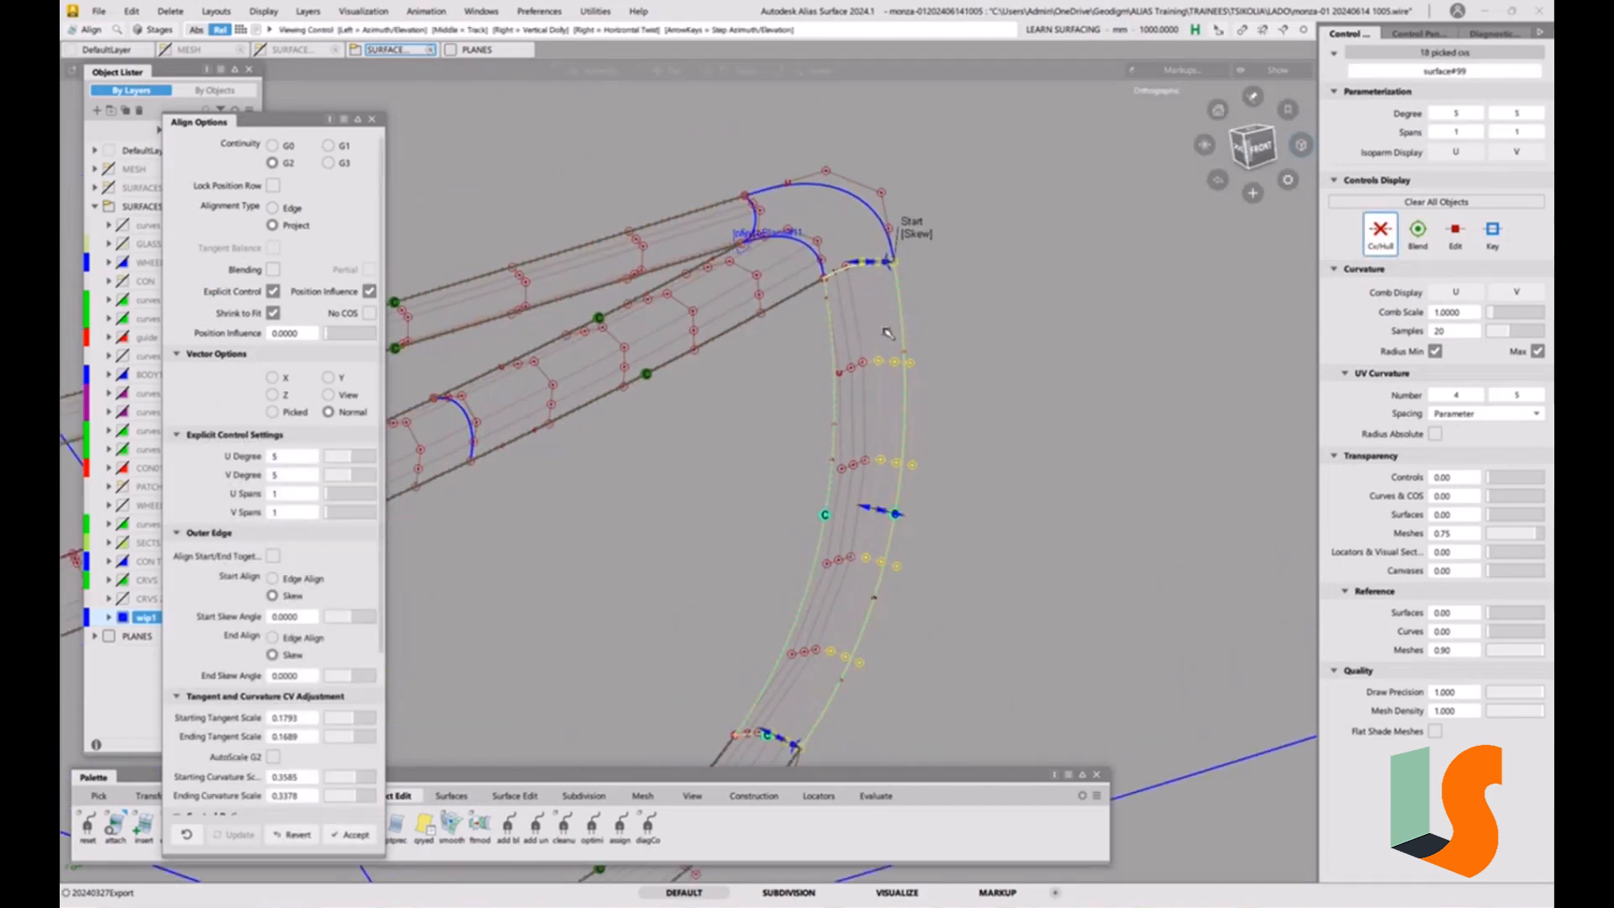
{"action": "right_click_drag", "start_coordinate": [923, 310], "coordinate": [939, 164], "text": "alt+shift"}
{"action": "middle_click_drag", "start_coordinate": [939, 165], "coordinate": [843, 321], "text": "alt+shift"}
{"action": "left_click_drag", "start_coordinate": [843, 321], "coordinate": [861, 407], "text": "alt+shift"}
{"action": "right_click_drag", "start_coordinate": [861, 407], "coordinate": [794, 195], "text": "alt+shift"}
{"action": "left_click_drag", "start_coordinate": [794, 195], "coordinate": [832, 315], "text": "alt+shift"}
{"action": "left_click_drag", "start_coordinate": [843, 323], "coordinate": [838, 445], "text": "ctrl+shift"}
{"action": "right_click_drag", "start_coordinate": [851, 400], "coordinate": [770, 455], "text": "alt+shift"}
{"action": "left_click_drag", "start_coordinate": [770, 454], "coordinate": [756, 418], "text": "alt+shift"}
{"action": "middle_click_drag", "start_coordinate": [756, 418], "coordinate": [924, 370], "text": "alt+shift"}
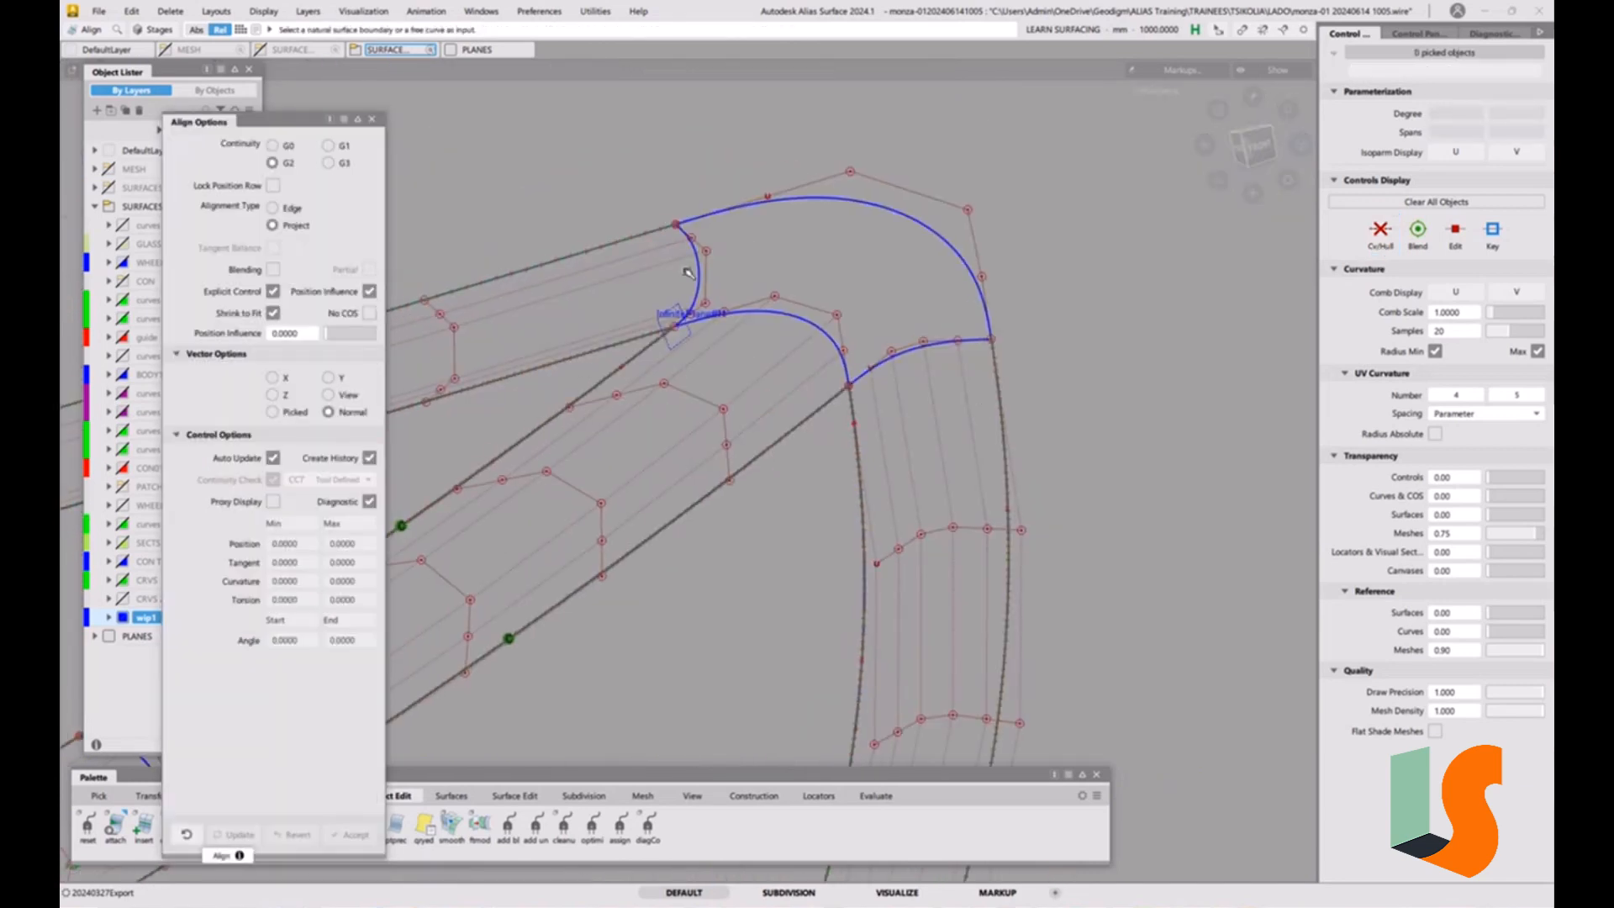
{"action": "left_click_drag", "start_coordinate": [764, 320], "coordinate": [764, 262], "text": "alt+shift"}
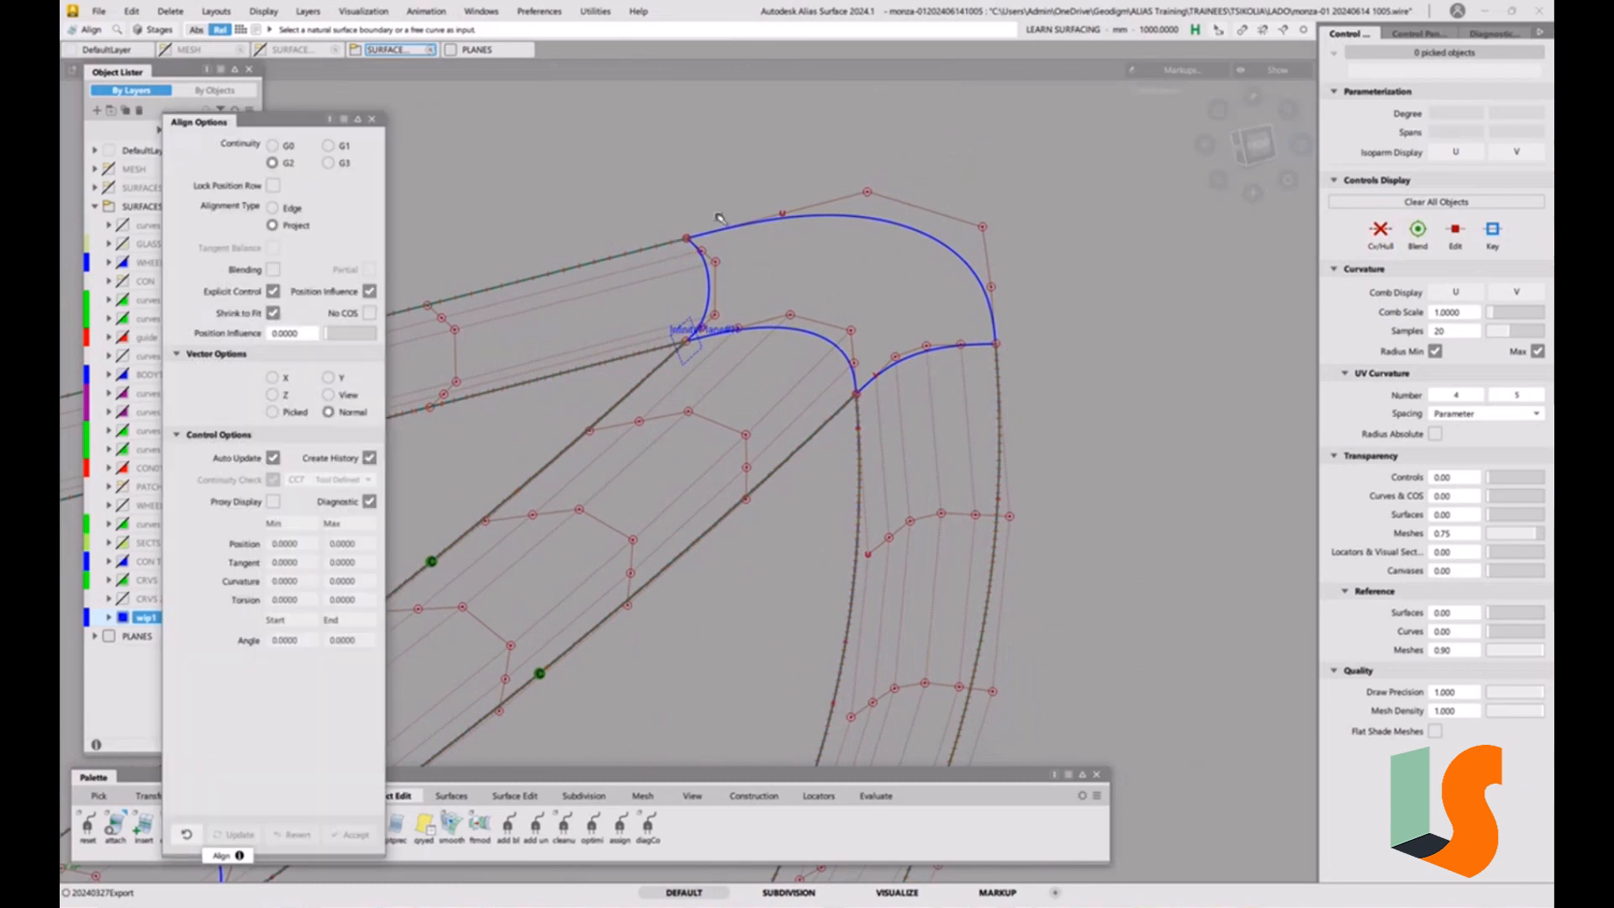
{"action": "left_click", "coordinate": [98, 11]}
{"action": "left_click", "coordinate": [119, 164]}
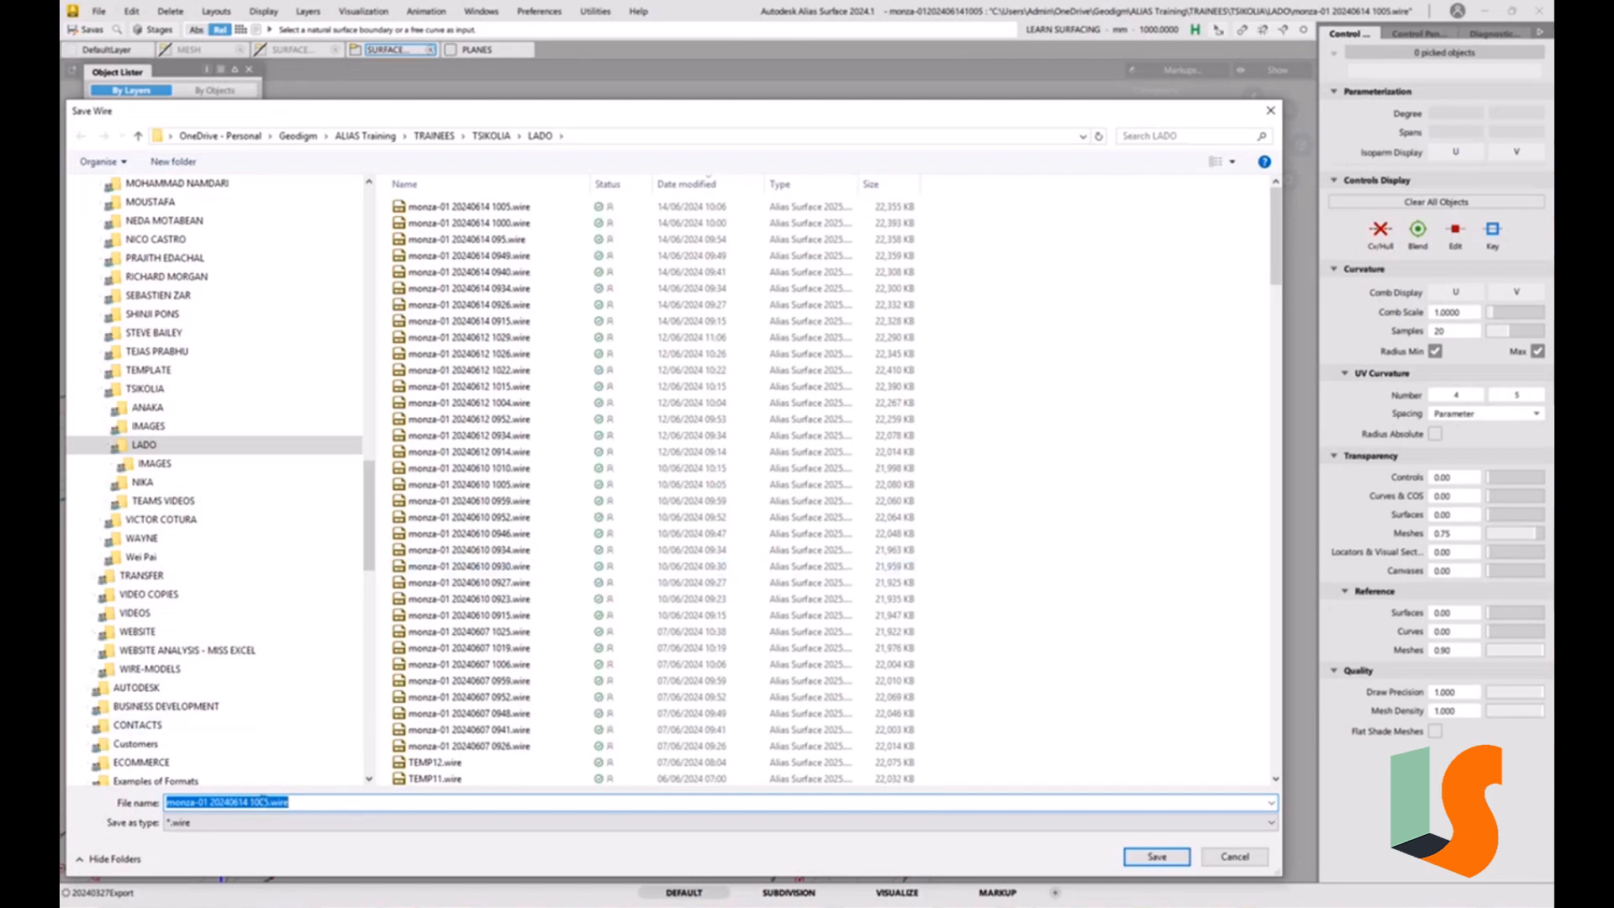
{"action": "left_click_drag", "start_coordinate": [263, 801], "coordinate": [362, 802]}
{"action": "key", "text": "BackSpace"}
{"action": "key", "text": "BackSpace"}
{"action": "type", "text": "10"}
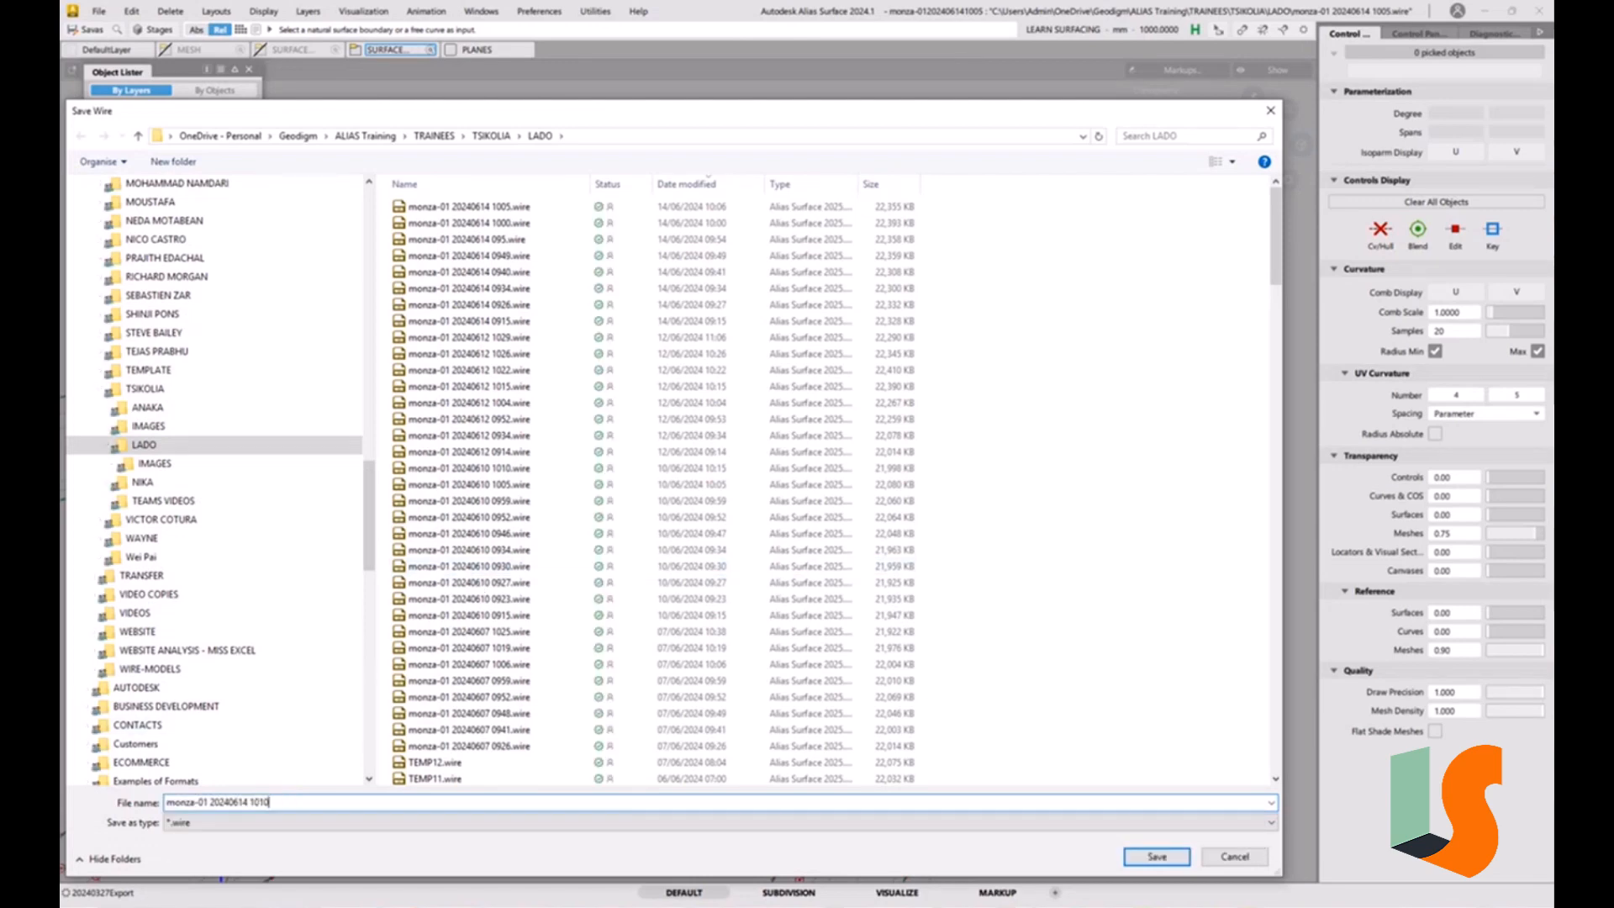
{"action": "key", "text": "Return"}
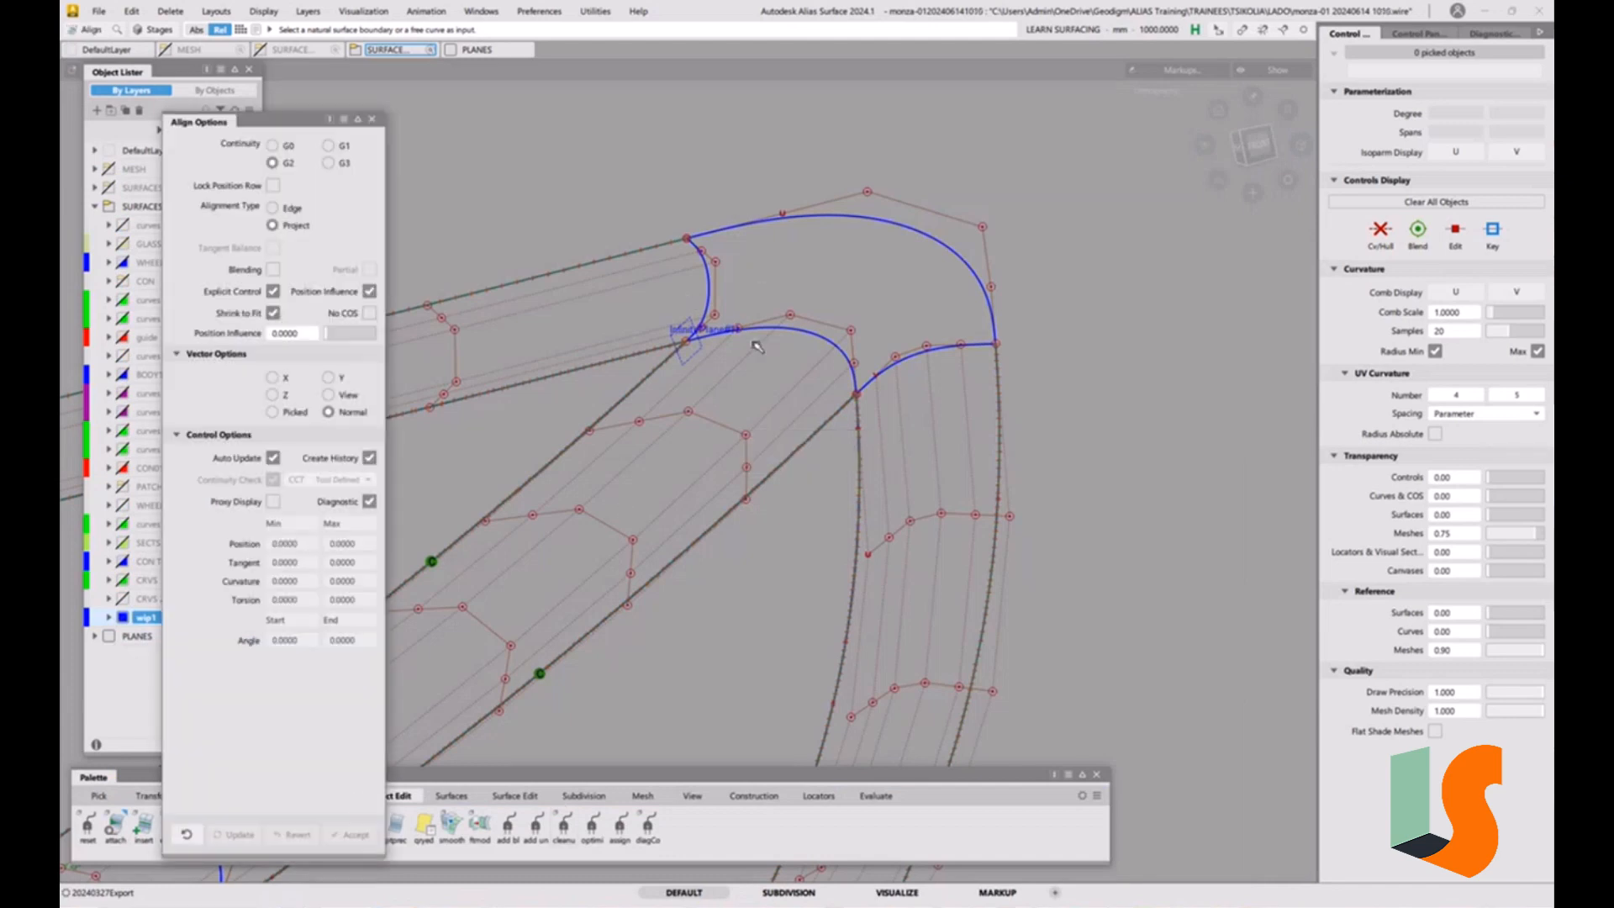
Close the Align options and start a Square surface with its first boundary's continuity set to G0 Position.
{"action": "left_click_drag", "start_coordinate": [863, 331], "coordinate": [812, 334], "text": "alt+shift"}
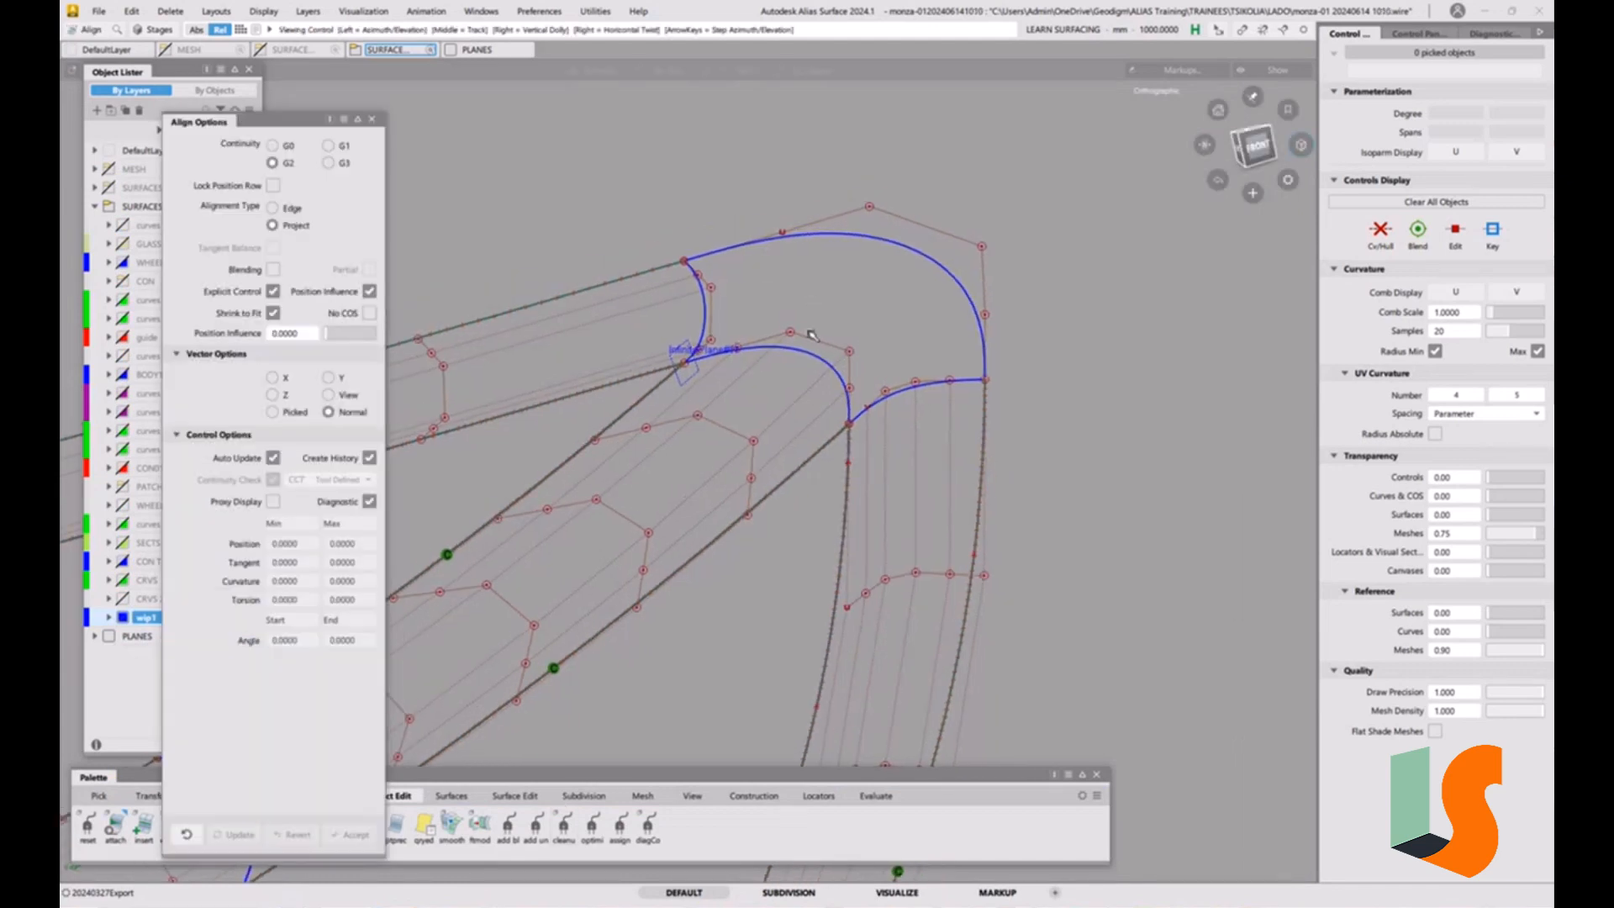
{"action": "right_click_drag", "start_coordinate": [812, 334], "coordinate": [532, 261], "text": "alt+shift"}
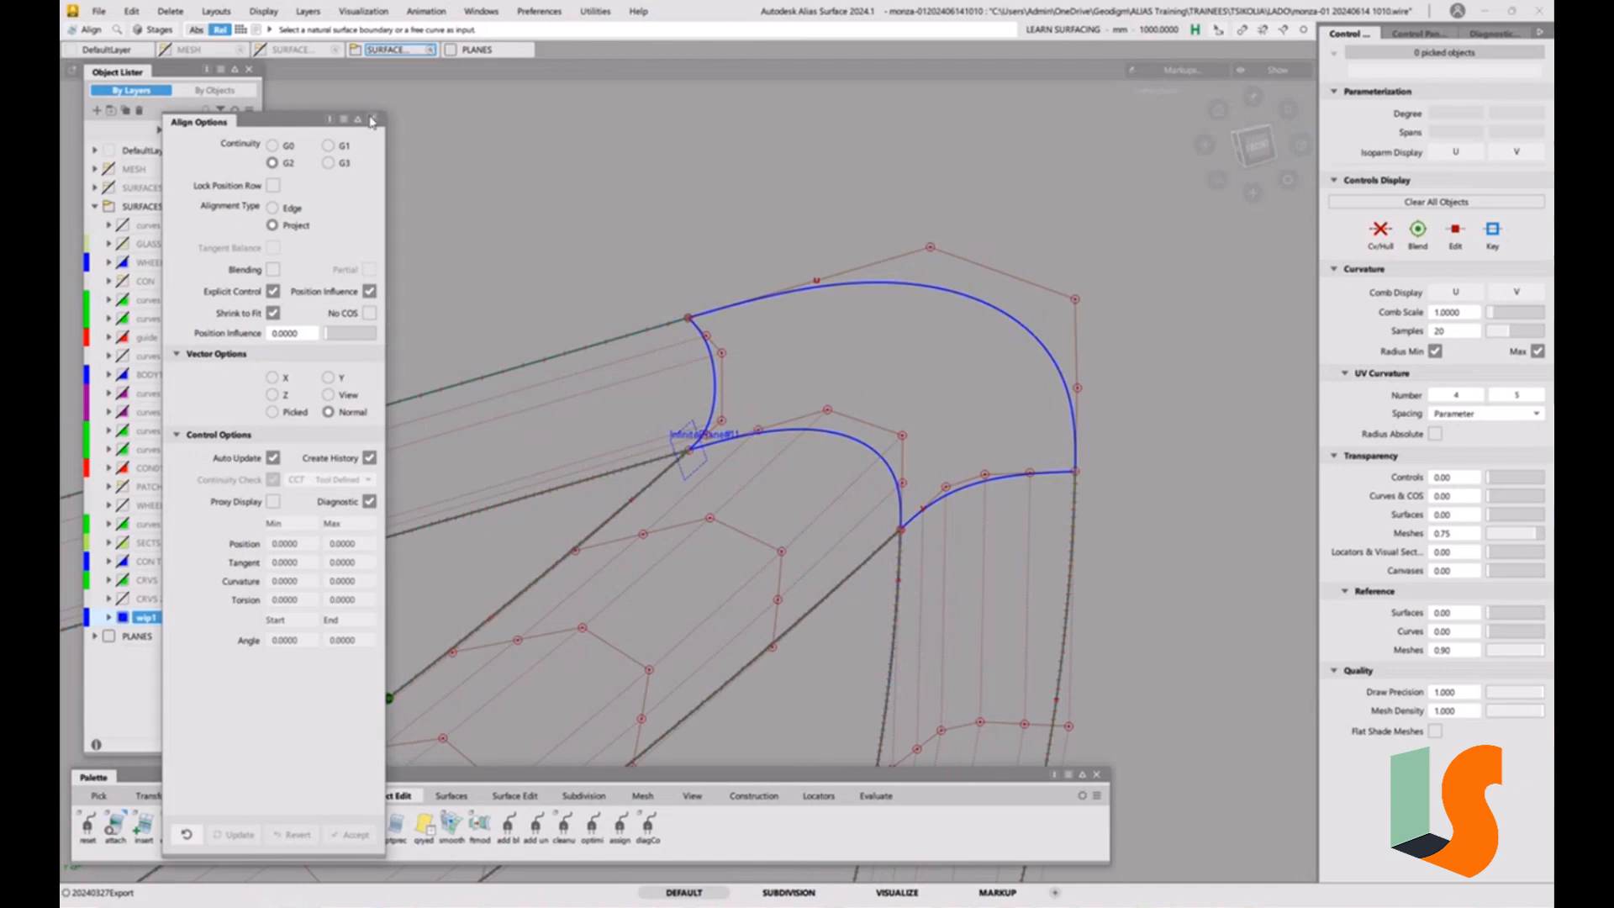
{"action": "left_click", "coordinate": [372, 119]}
{"action": "middle_click_drag", "start_coordinate": [853, 340], "coordinate": [769, 262], "text": "alt+shift"}
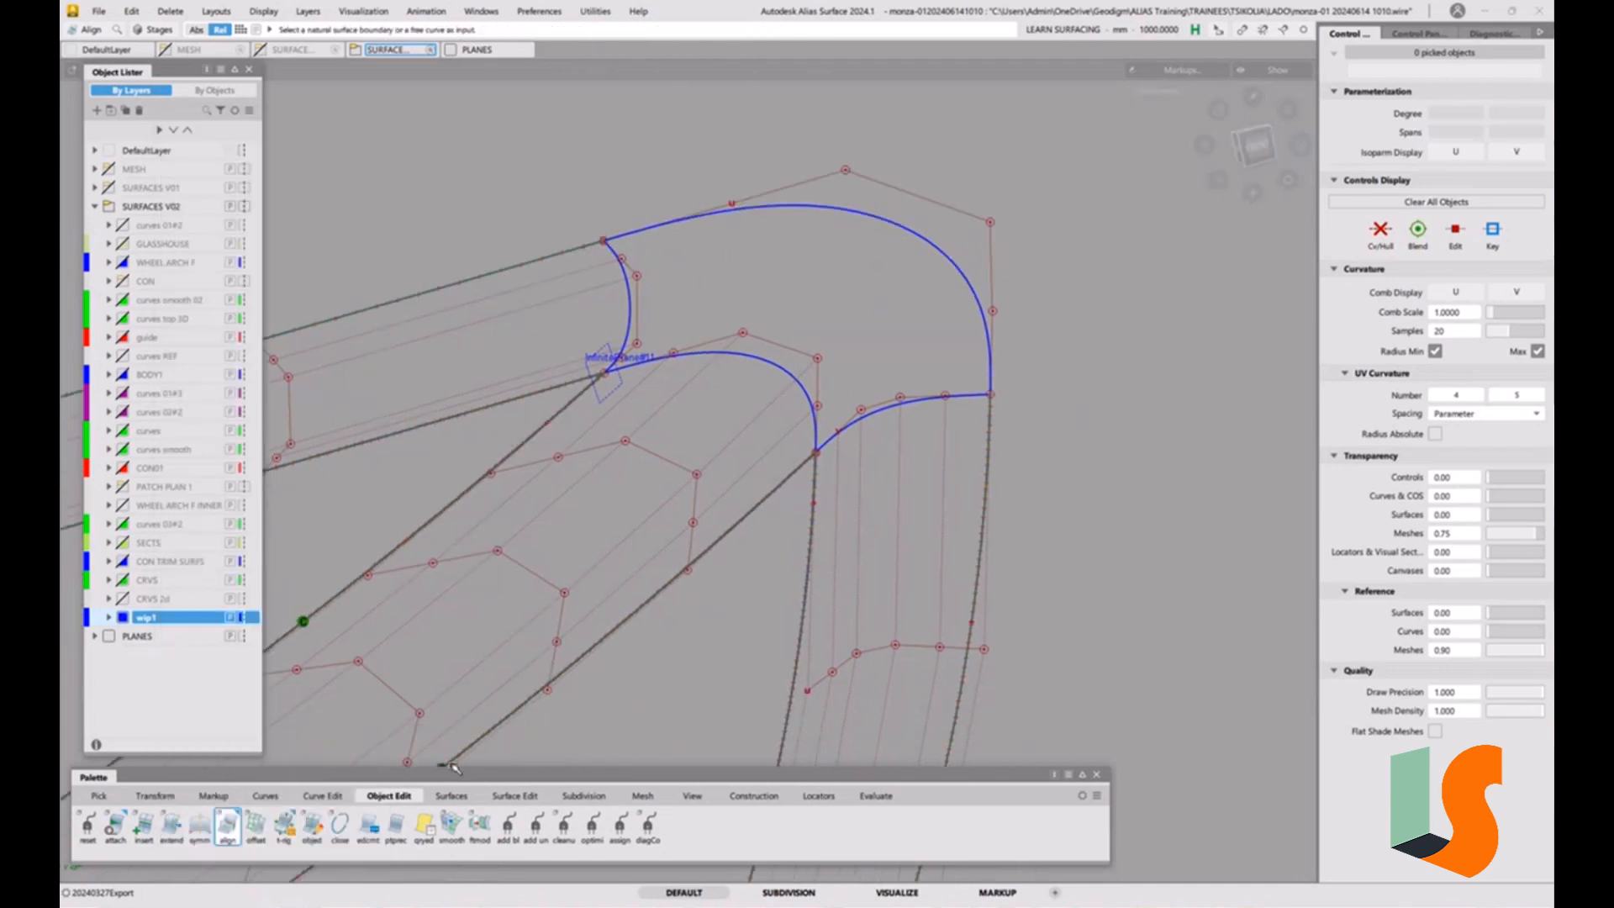
{"action": "left_click", "coordinate": [451, 795]}
{"action": "left_click", "coordinate": [228, 826]}
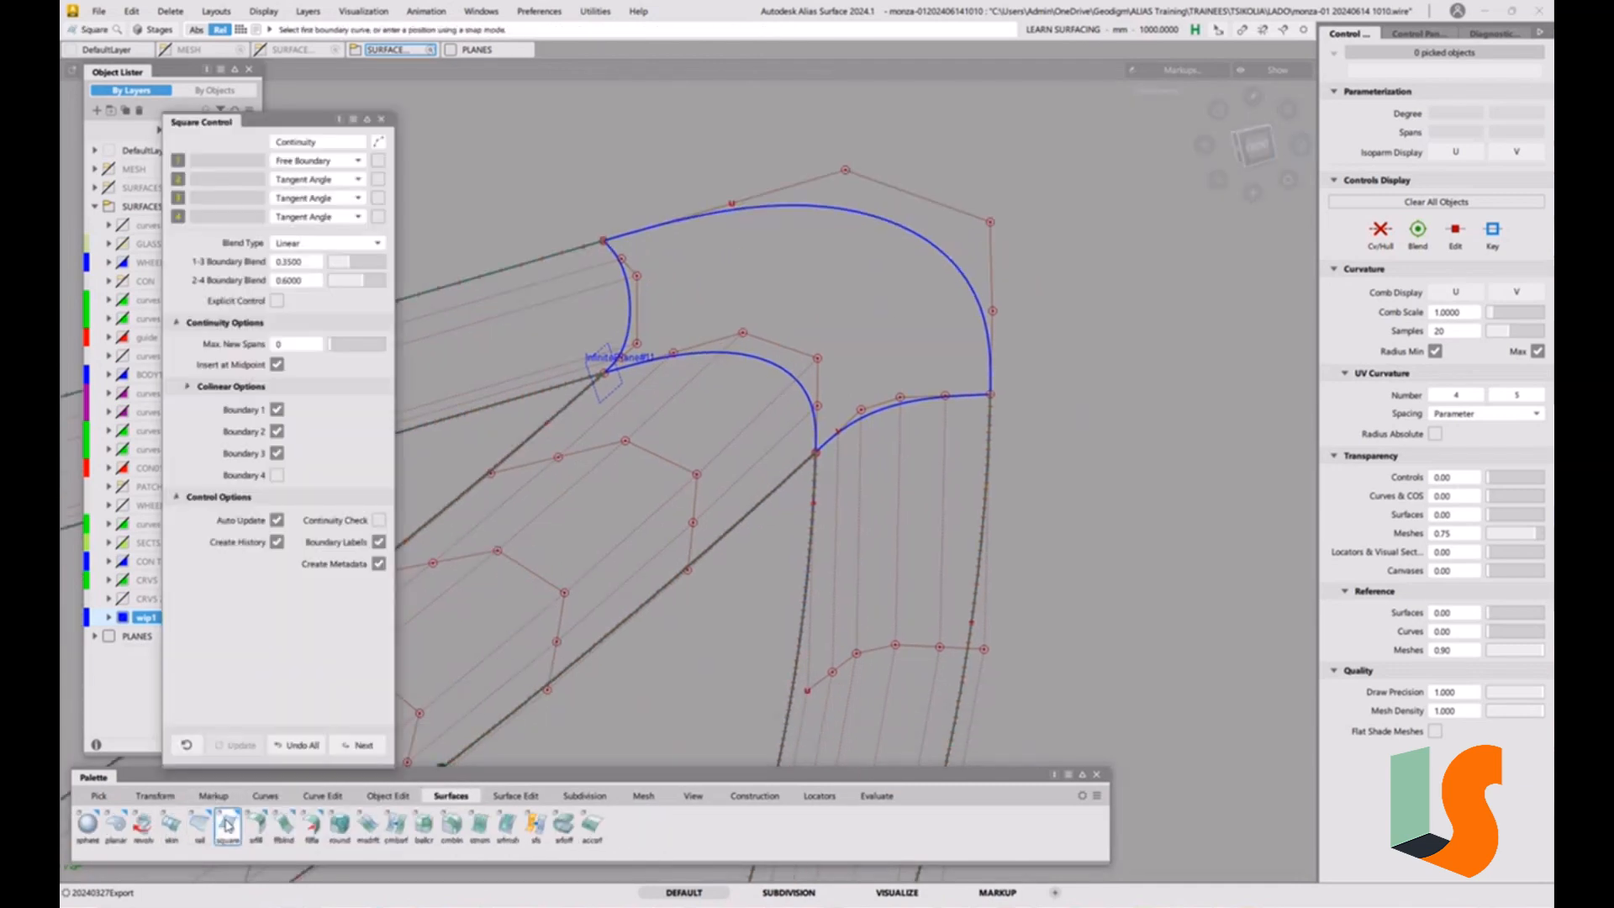
{"action": "left_click", "coordinate": [319, 160]}
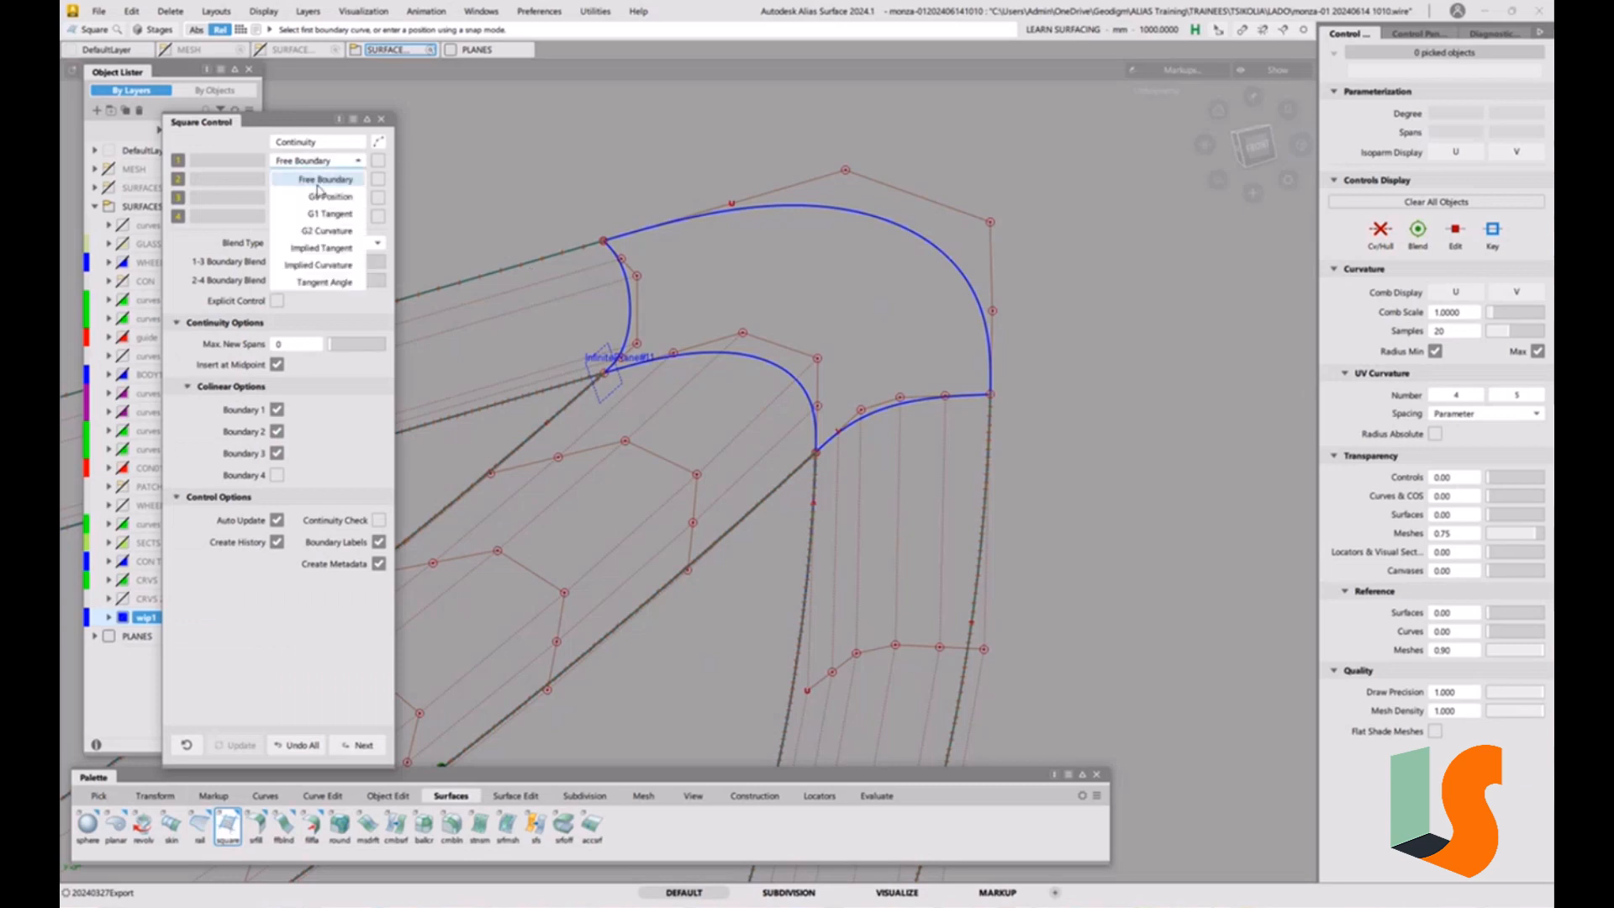
{"action": "left_click", "coordinate": [320, 196]}
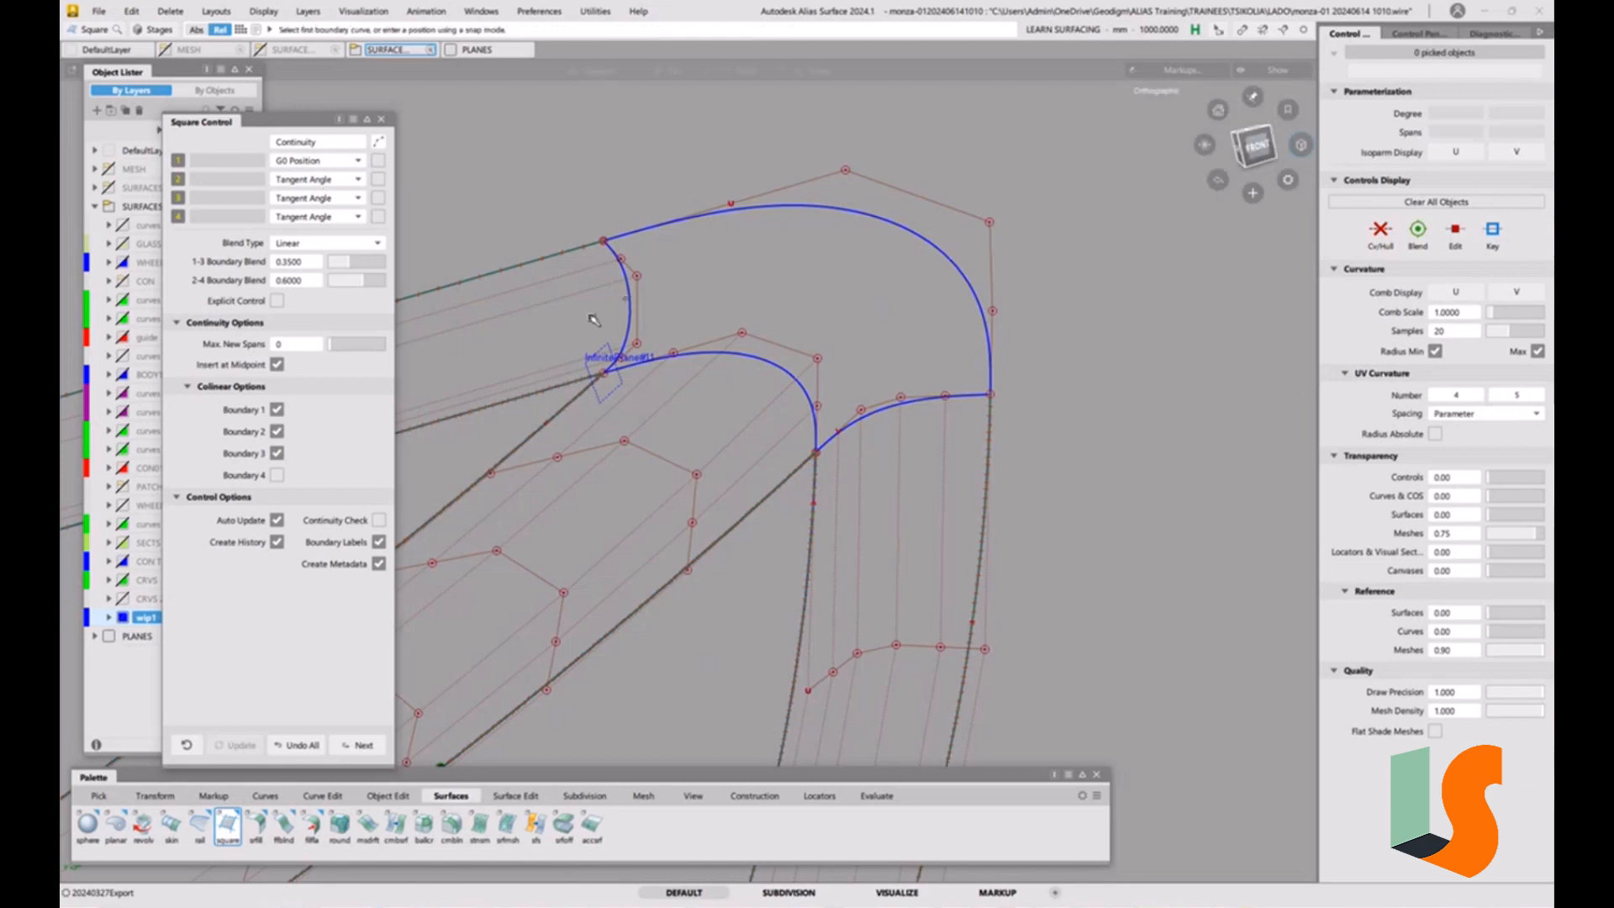
Examine the upper strip's control points and its end at the rounded corner.
{"action": "left_click_drag", "start_coordinate": [594, 317], "coordinate": [904, 274], "text": "alt+shift"}
{"action": "right_click_drag", "start_coordinate": [723, 267], "coordinate": [702, 545], "text": "alt+shift"}
{"action": "middle_click_drag", "start_coordinate": [580, 362], "coordinate": [742, 391], "text": "alt+shift"}
{"action": "right_click_drag", "start_coordinate": [717, 437], "coordinate": [687, 324], "text": "alt+shift"}
{"action": "left_click_drag", "start_coordinate": [687, 323], "coordinate": [728, 404], "text": "alt+shift"}
{"action": "right_click_drag", "start_coordinate": [728, 403], "coordinate": [748, 358], "text": "alt+shift"}
{"action": "middle_click_drag", "start_coordinate": [748, 362], "coordinate": [857, 366], "text": "alt+shift"}
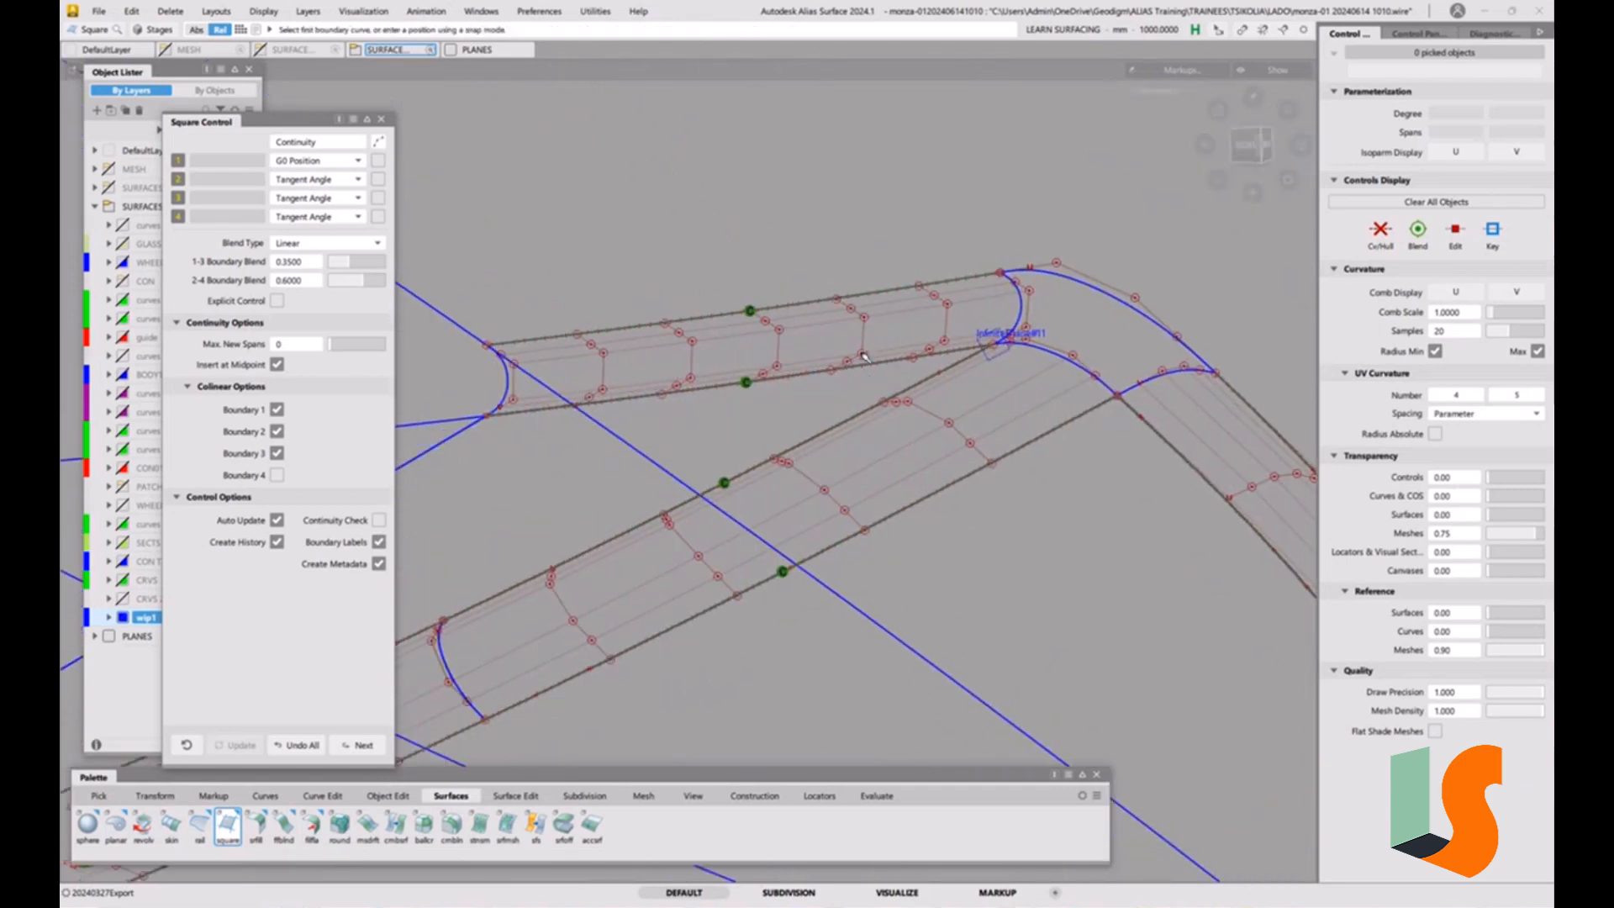
{"action": "left_click_drag", "start_coordinate": [835, 337], "coordinate": [817, 334], "text": "ctrl+shift"}
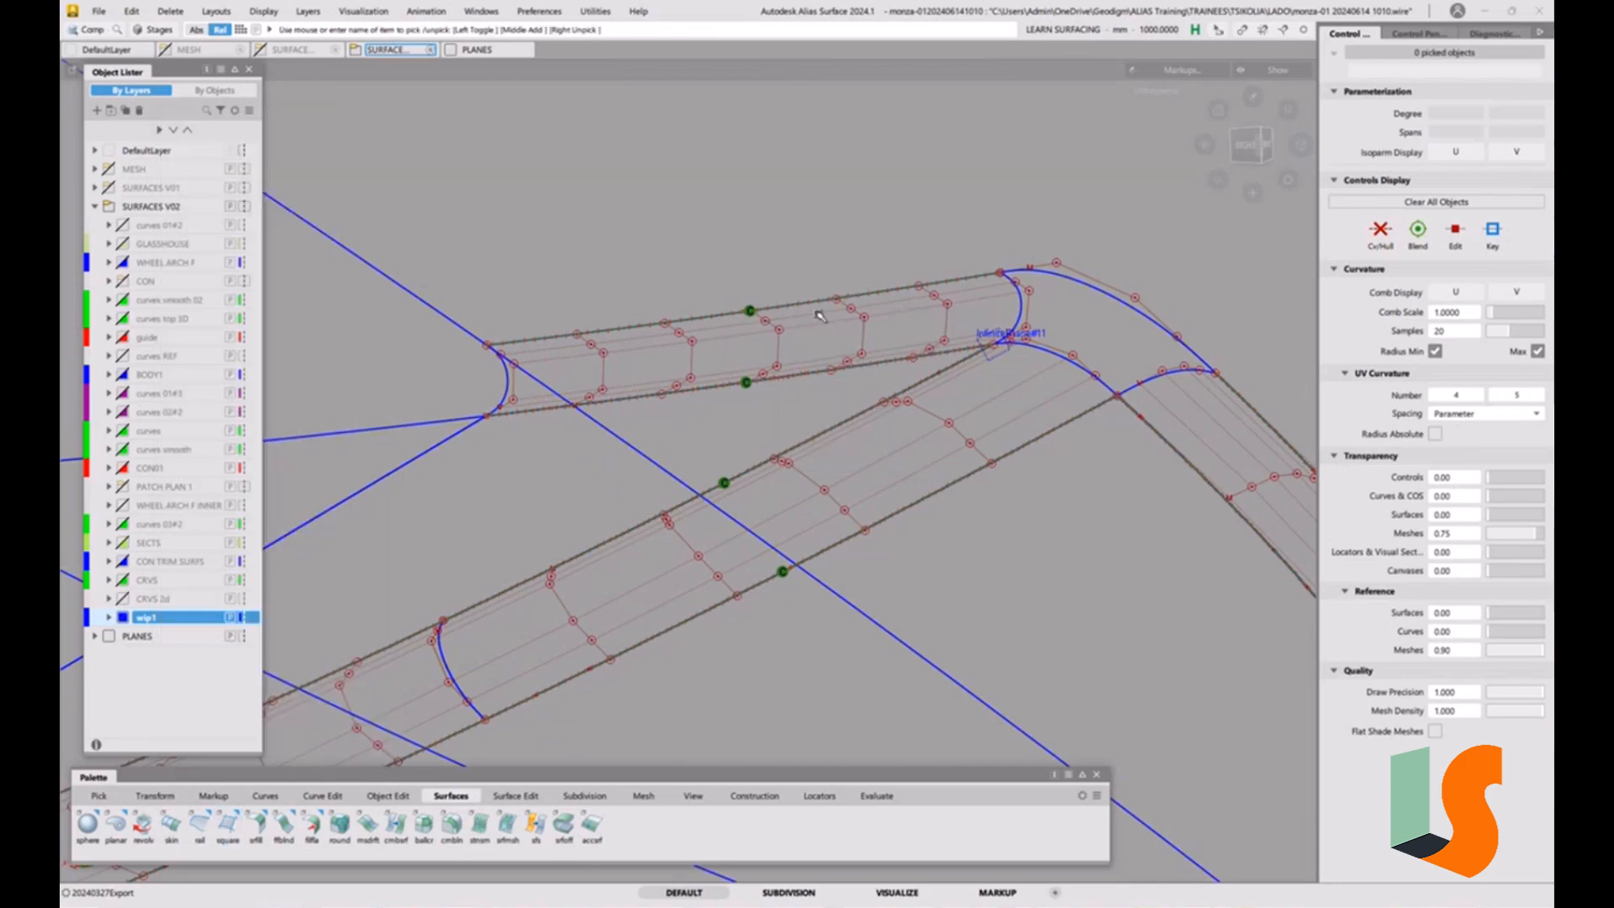
Inspect the upper strip's curvature with its U comb, and hide its control vertices and the comb.
{"action": "left_click", "coordinate": [819, 316]}
{"action": "left_click", "coordinate": [1456, 292]}
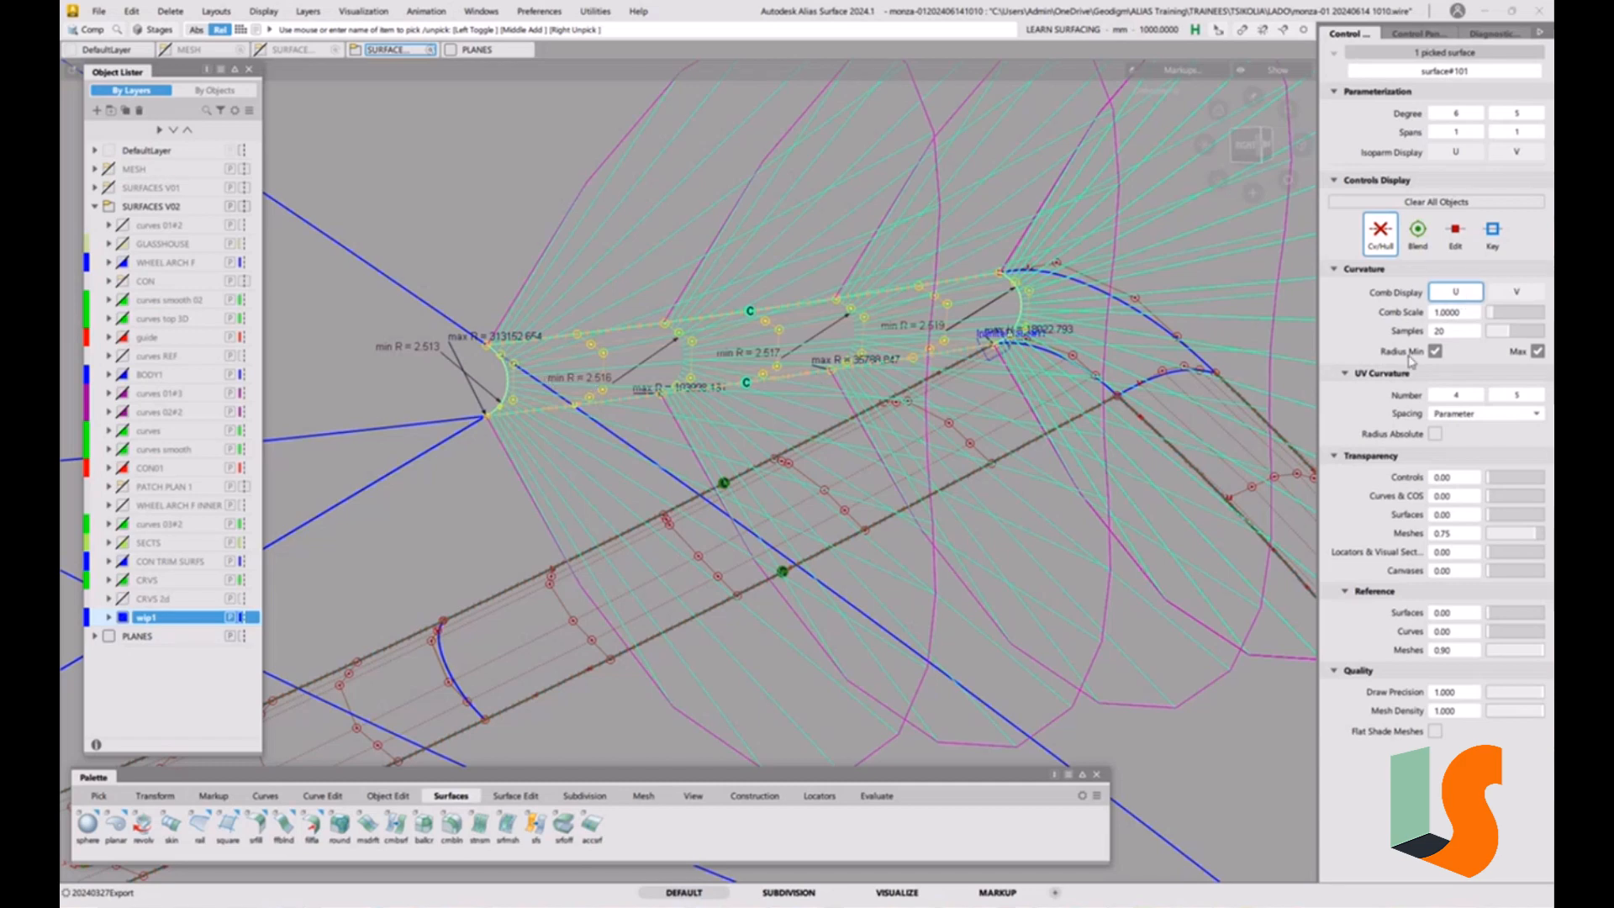
{"action": "left_click", "coordinate": [1377, 234]}
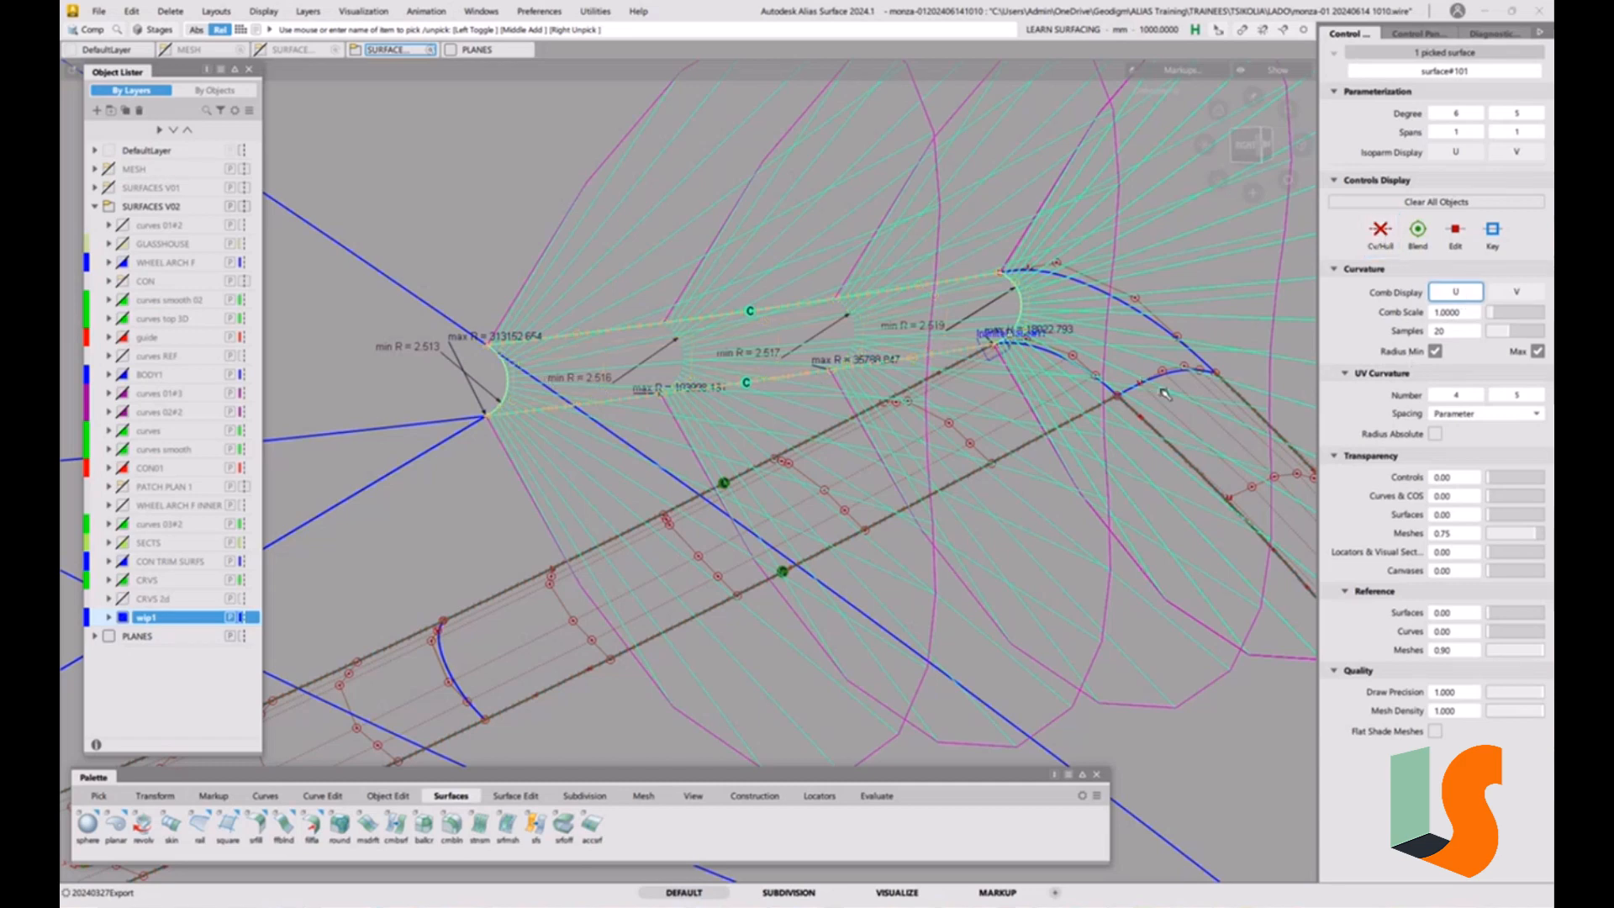
{"action": "left_click", "coordinate": [1457, 293]}
{"action": "left_click", "coordinate": [1043, 326]}
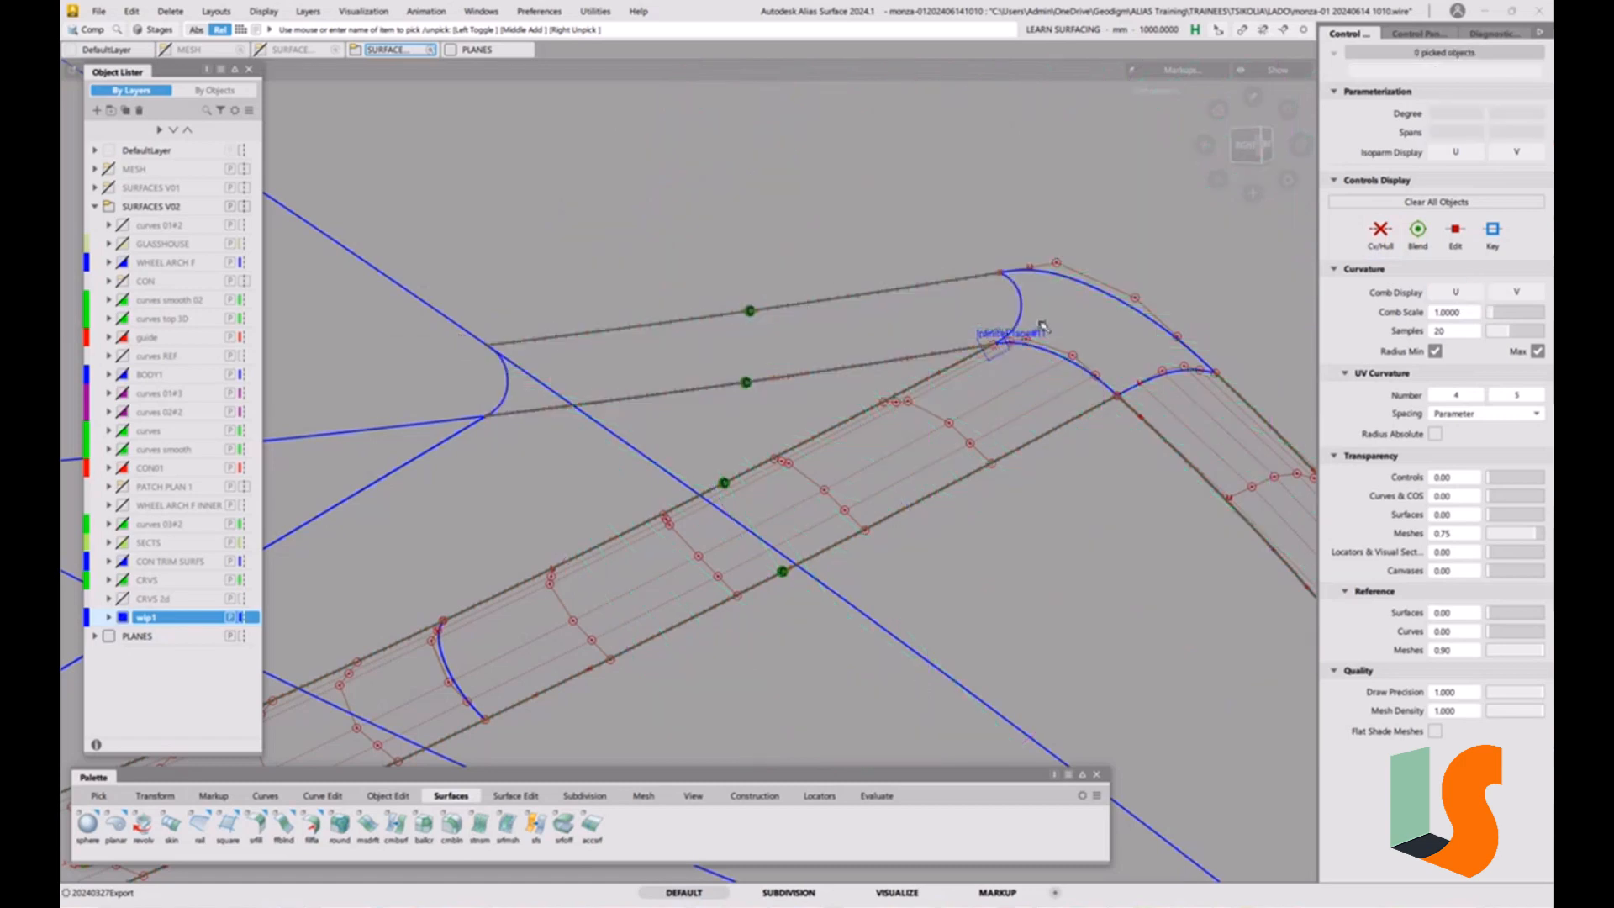
Display the upper strip's control vertices and delete the strip's construction history.
{"action": "left_click_drag", "start_coordinate": [1042, 326], "coordinate": [1032, 306], "text": "alt+shift"}
{"action": "middle_click_drag", "start_coordinate": [998, 312], "coordinate": [947, 336], "text": "alt+shift"}
{"action": "left_click_drag", "start_coordinate": [948, 336], "coordinate": [892, 341], "text": "alt+shift"}
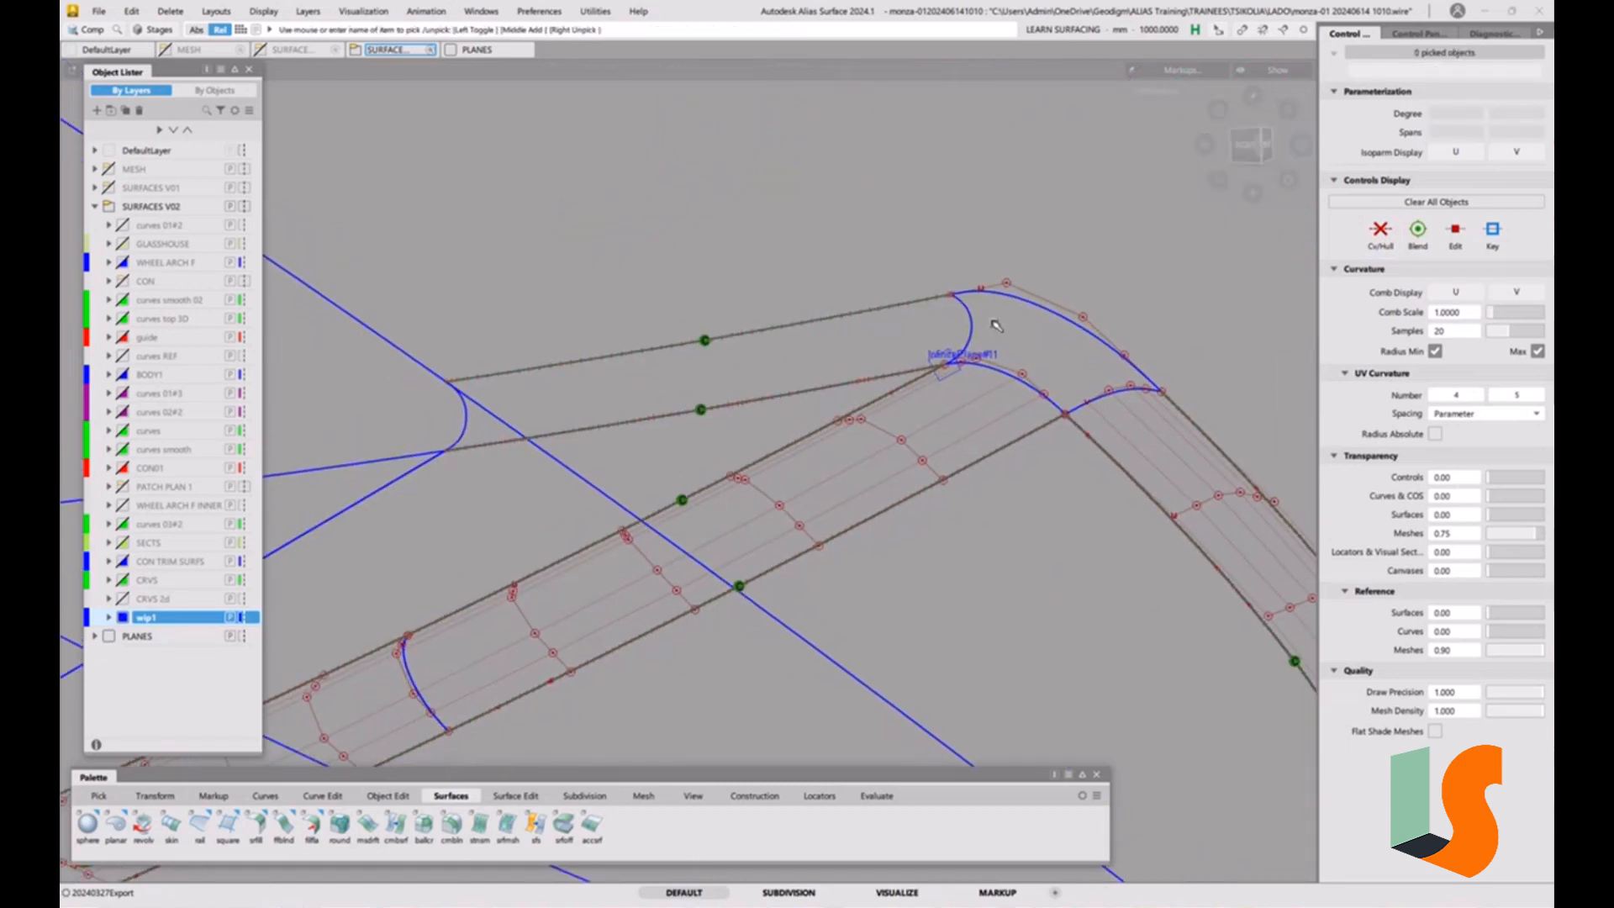
{"action": "left_click_drag", "start_coordinate": [639, 445], "coordinate": [602, 456], "text": "ctrl+shift"}
{"action": "left_click", "coordinate": [500, 406]}
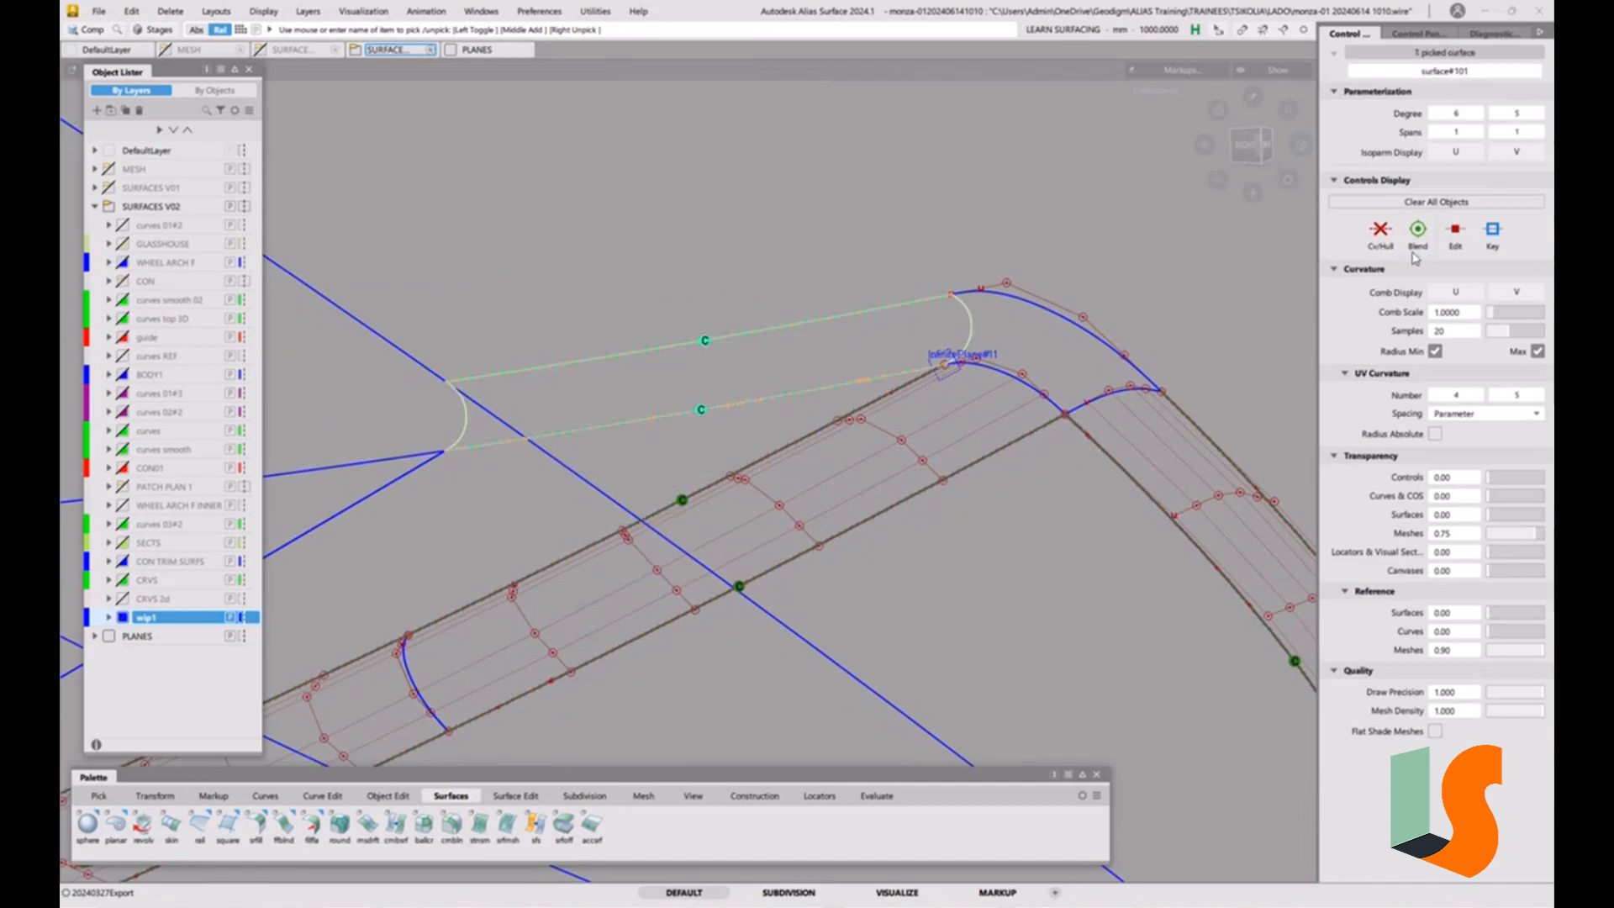
{"action": "left_click", "coordinate": [1389, 238]}
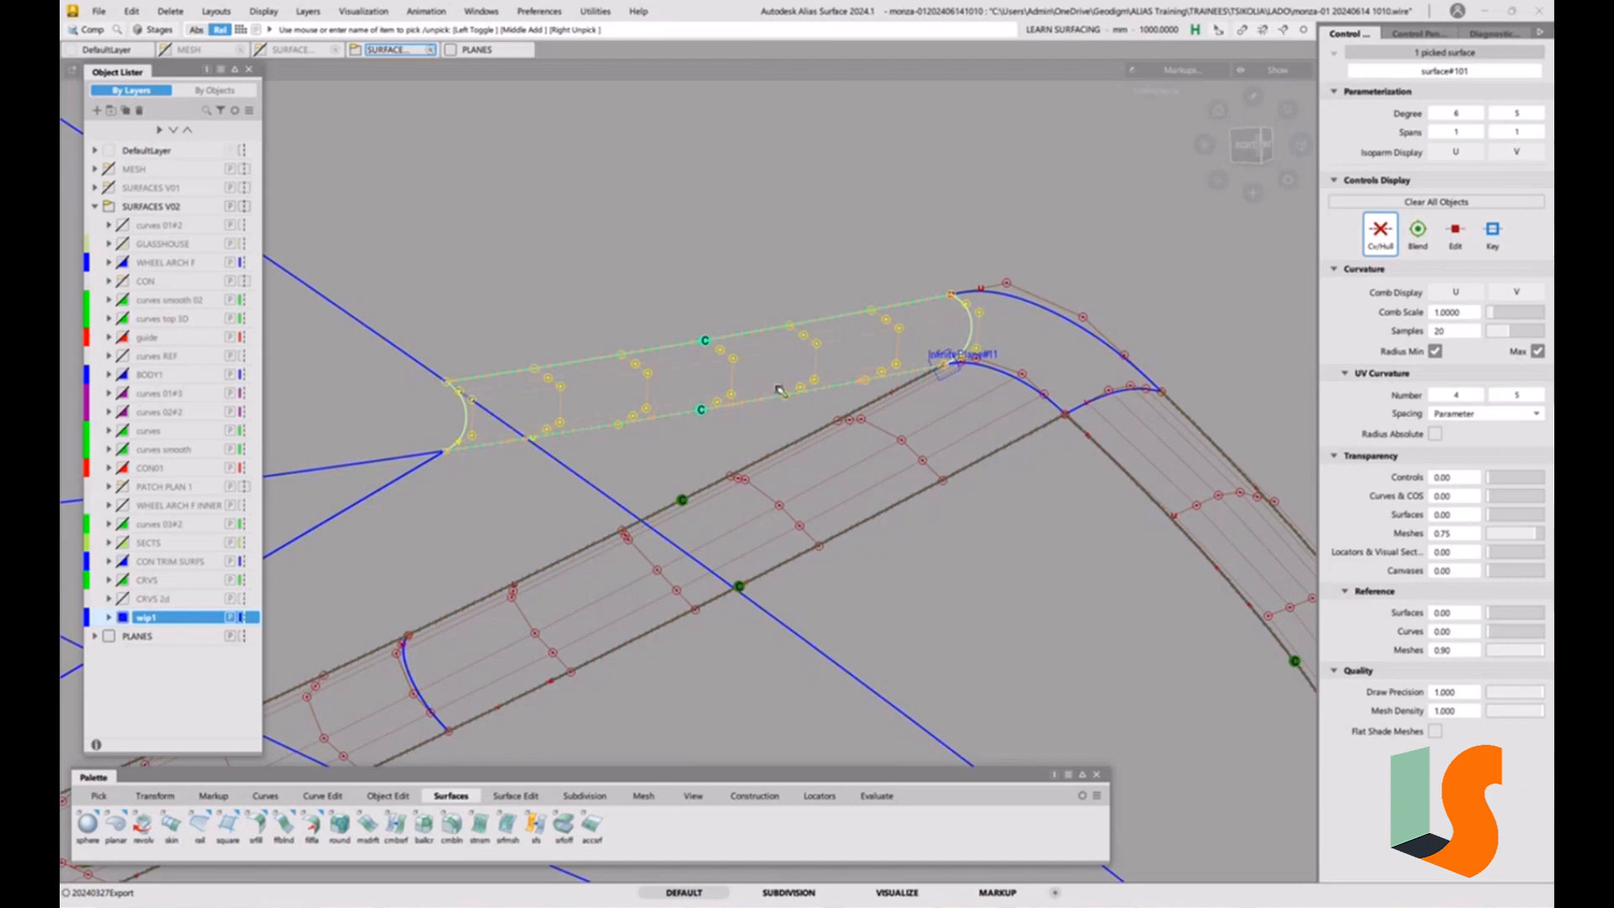
{"action": "key", "text": "ctrl+h"}
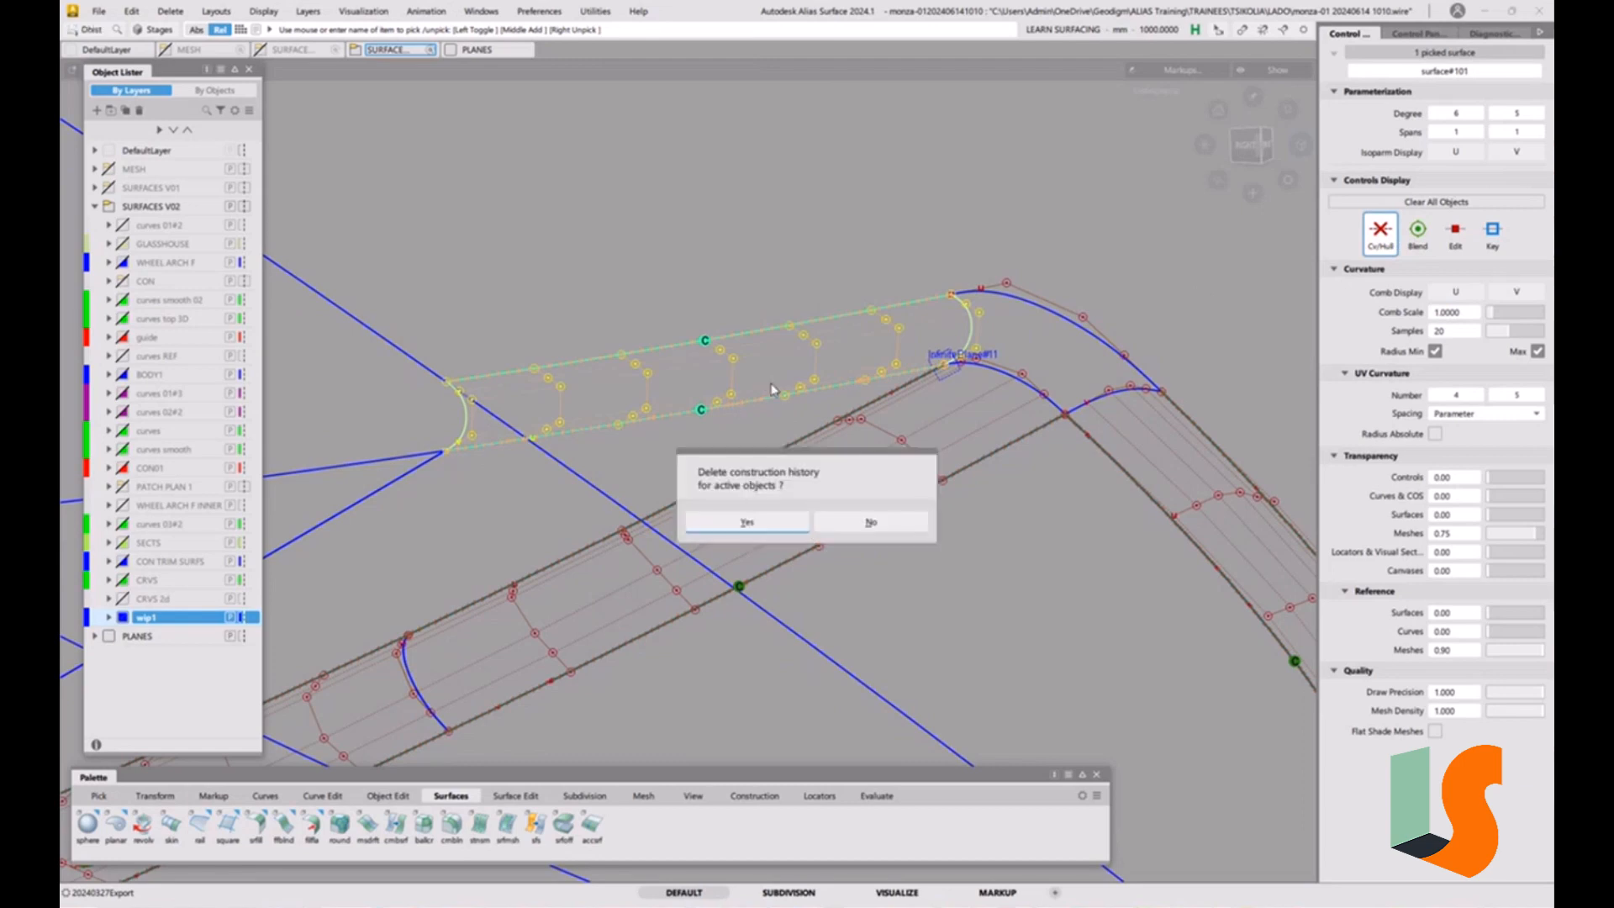
{"action": "left_click", "coordinate": [771, 523]}
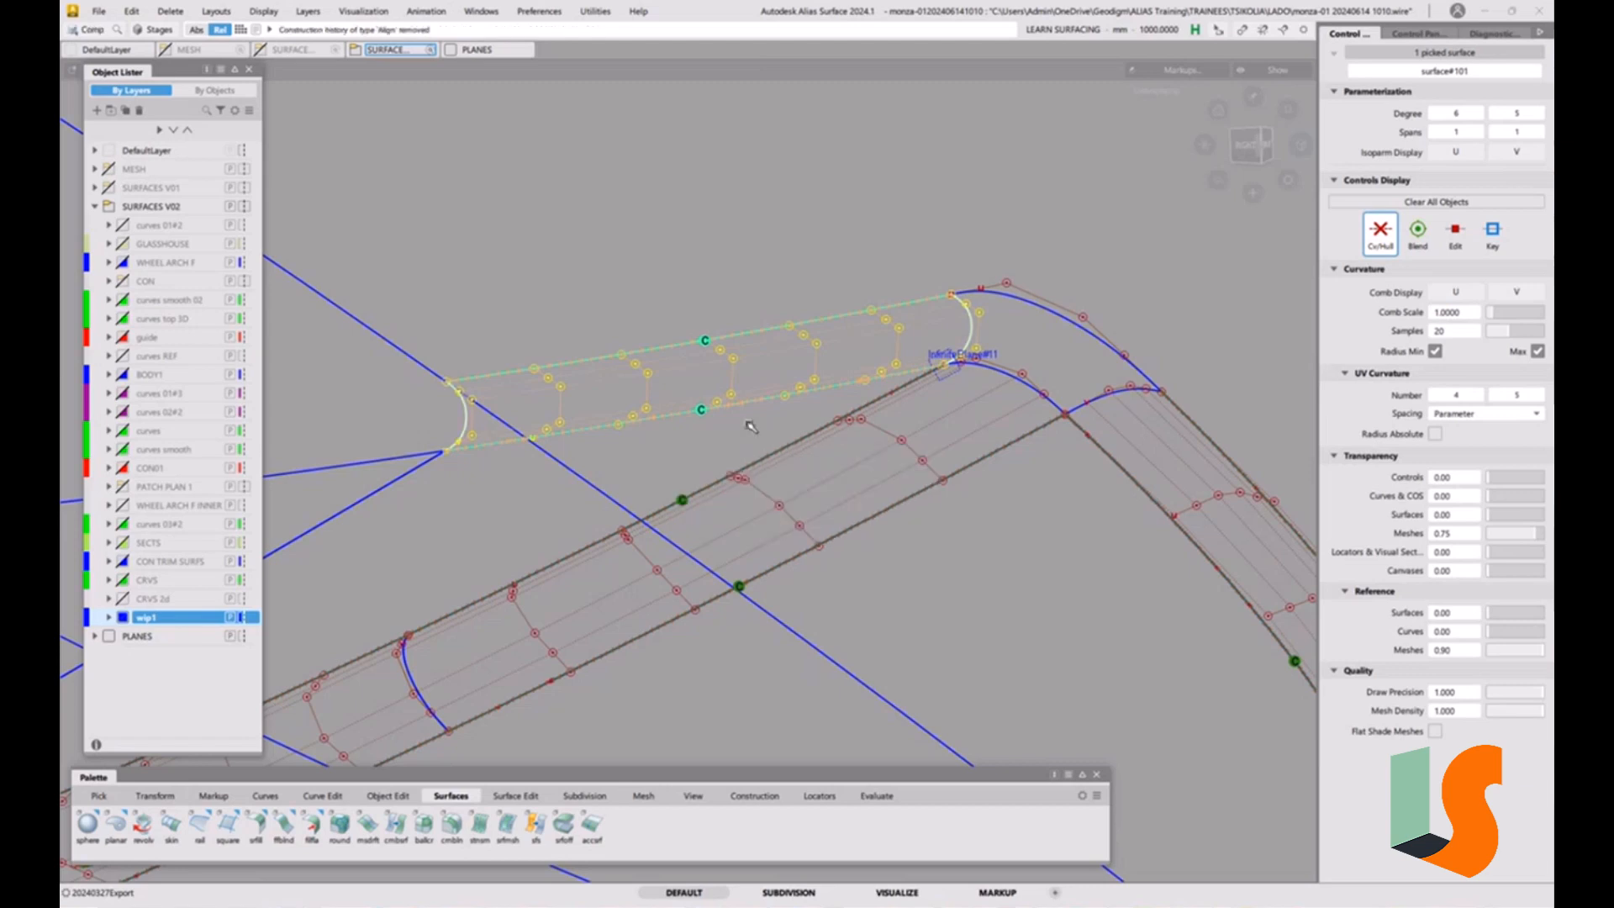
Reduce the upper strip's V Degree to 3 with 1 span and display its control vertices.
{"action": "key", "text": "ctrl+p"}
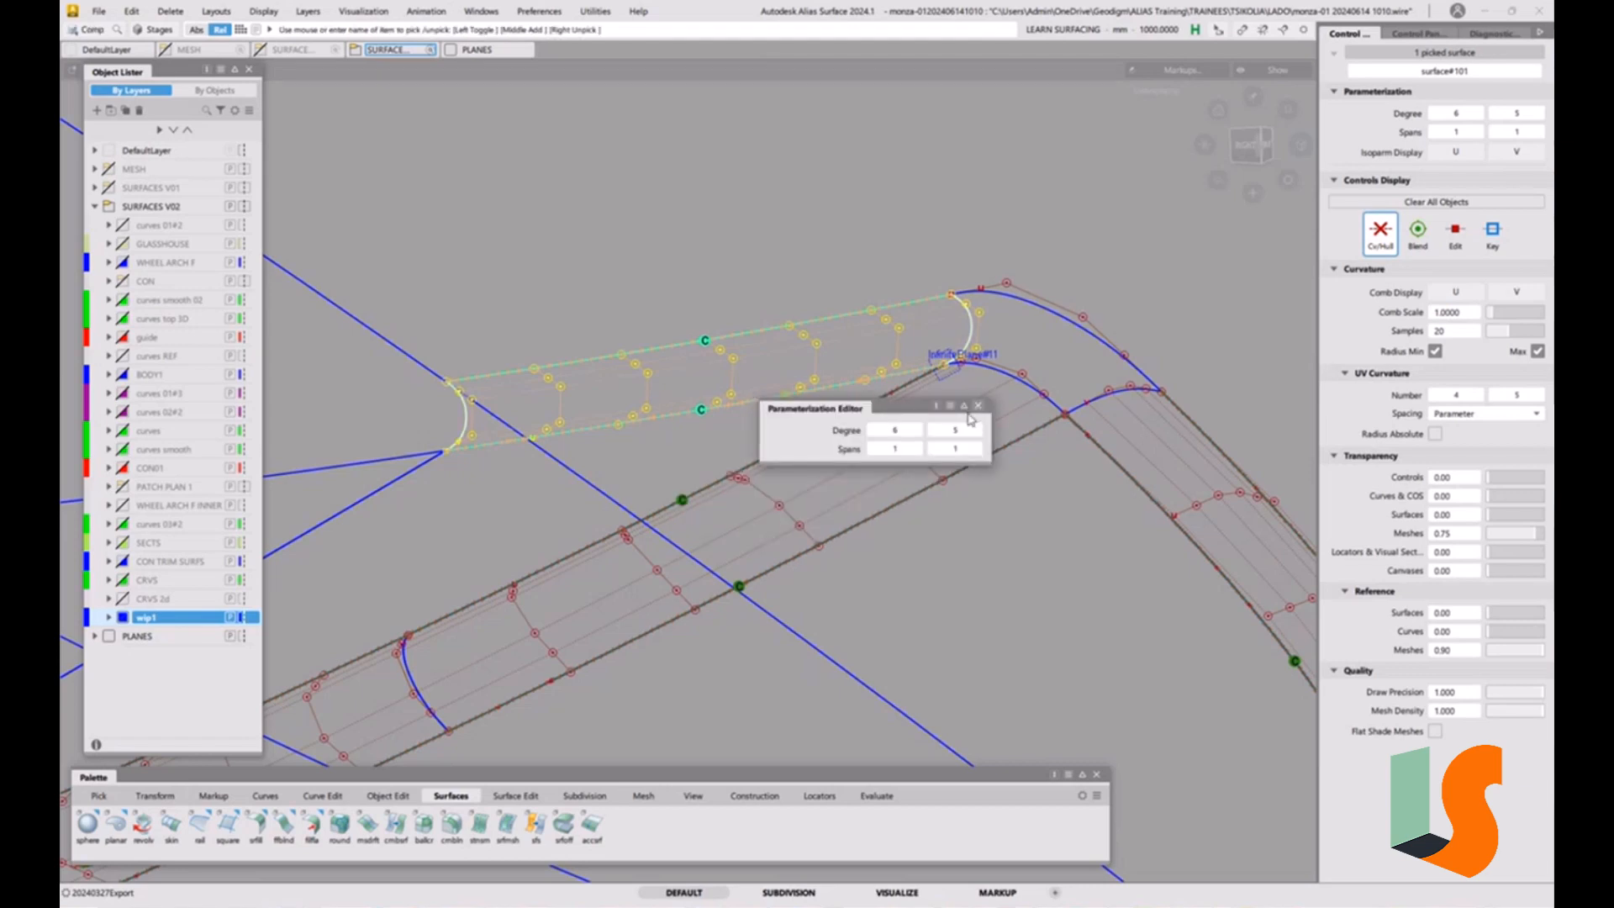
{"action": "left_click", "coordinate": [936, 431]}
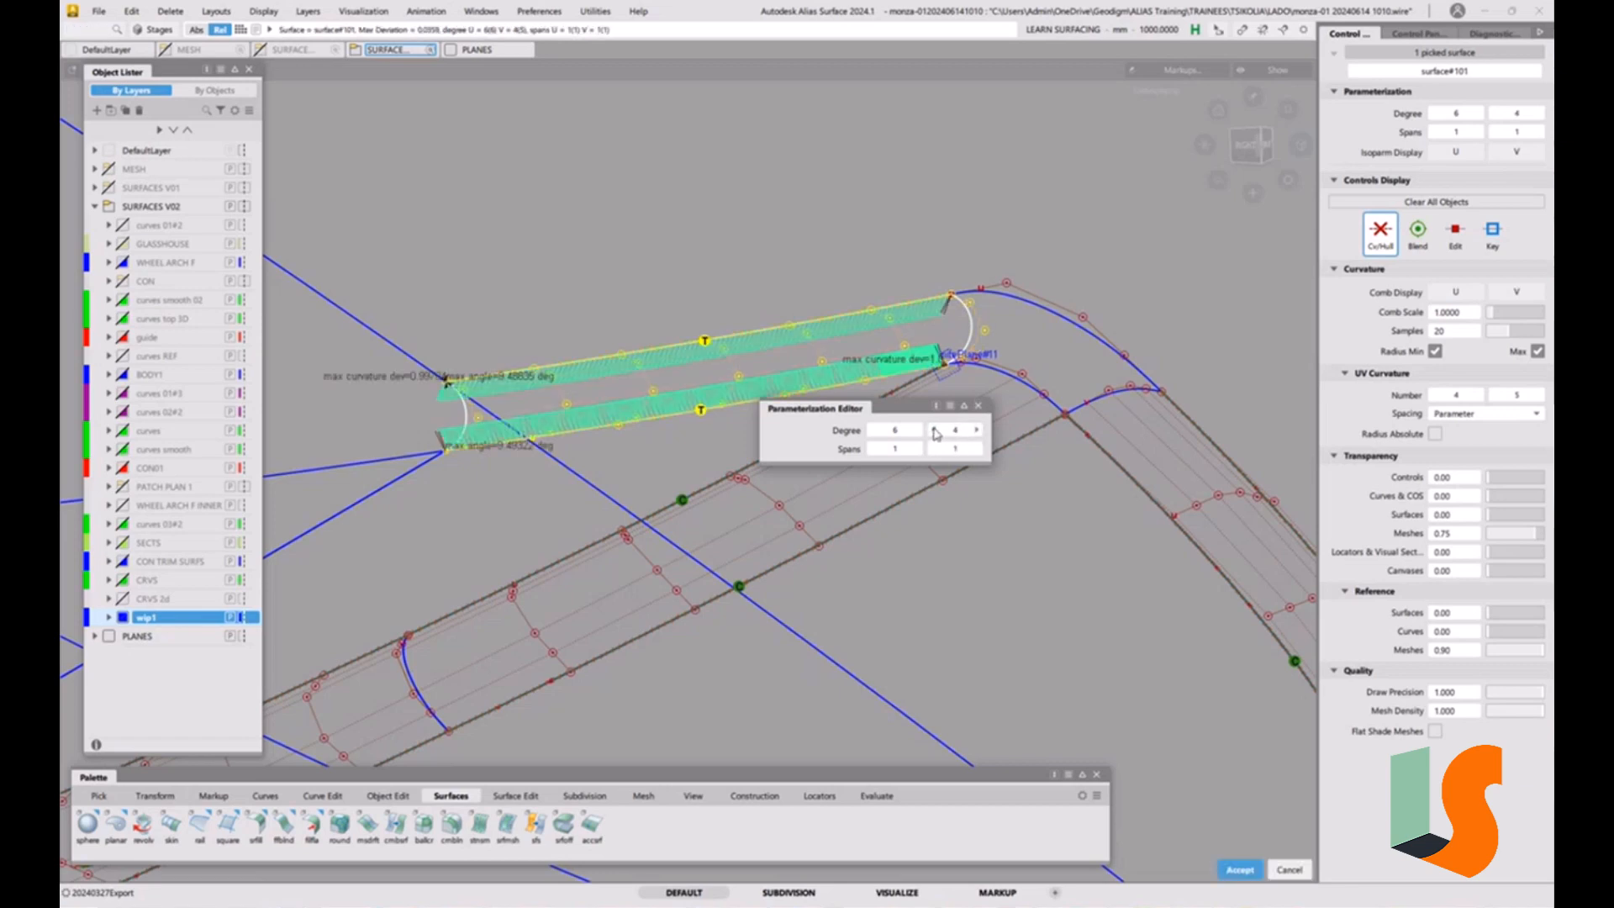
{"action": "left_click", "coordinate": [936, 431]}
{"action": "left_click_drag", "start_coordinate": [810, 411], "coordinate": [809, 409], "text": "ctrl+shift"}
{"action": "left_click_drag", "start_coordinate": [679, 408], "coordinate": [648, 423], "text": "ctrl+shift"}
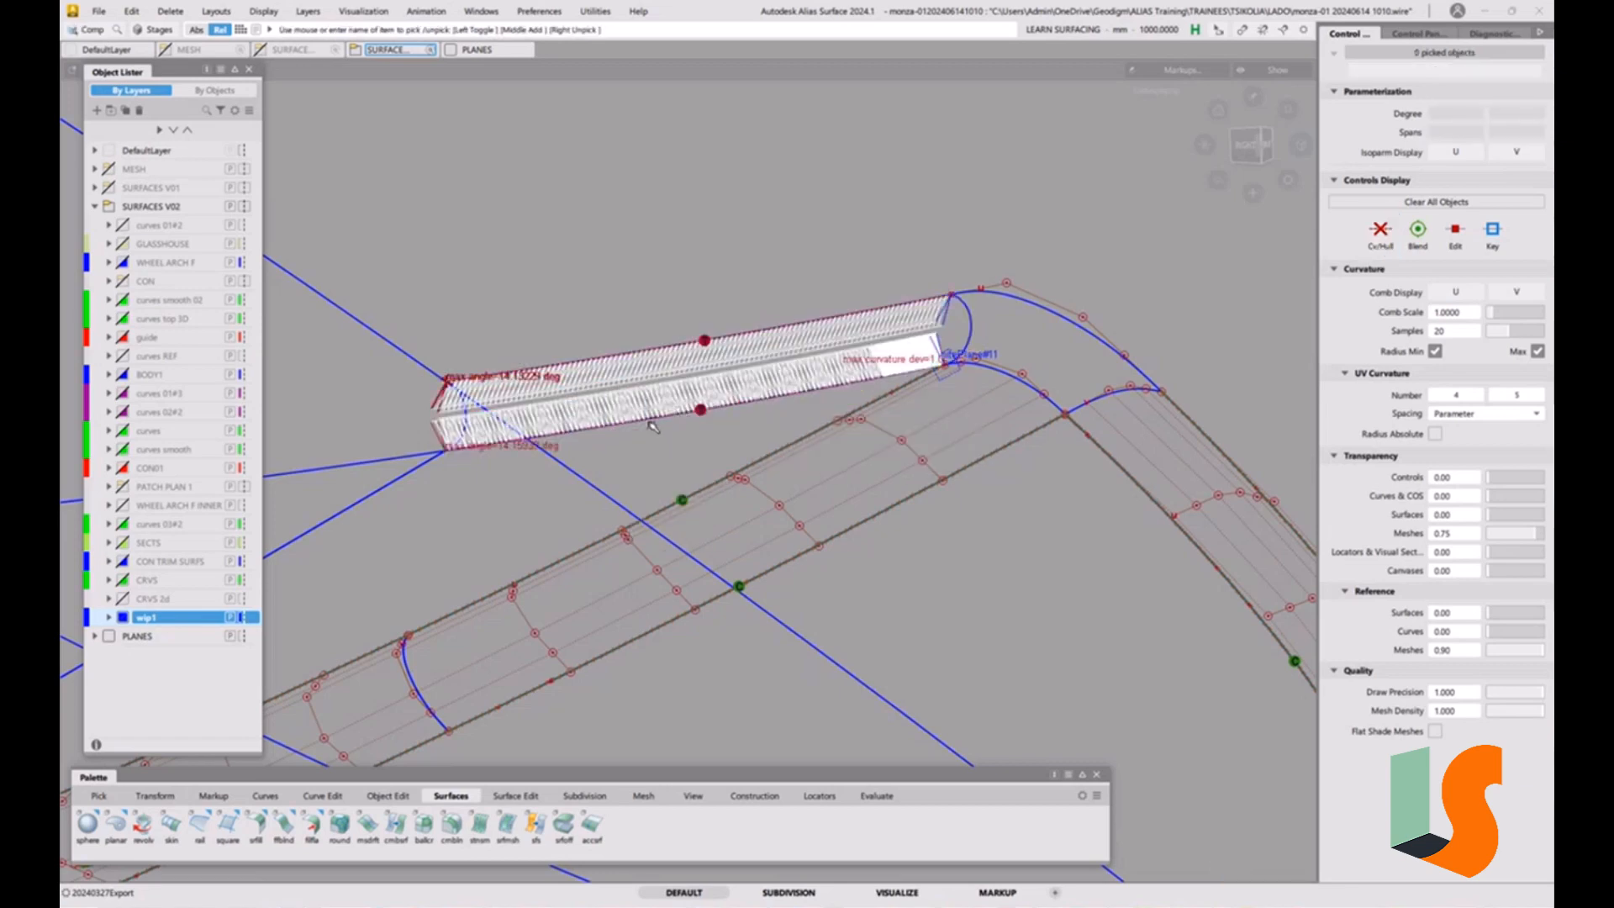
{"action": "left_click", "coordinate": [466, 416]}
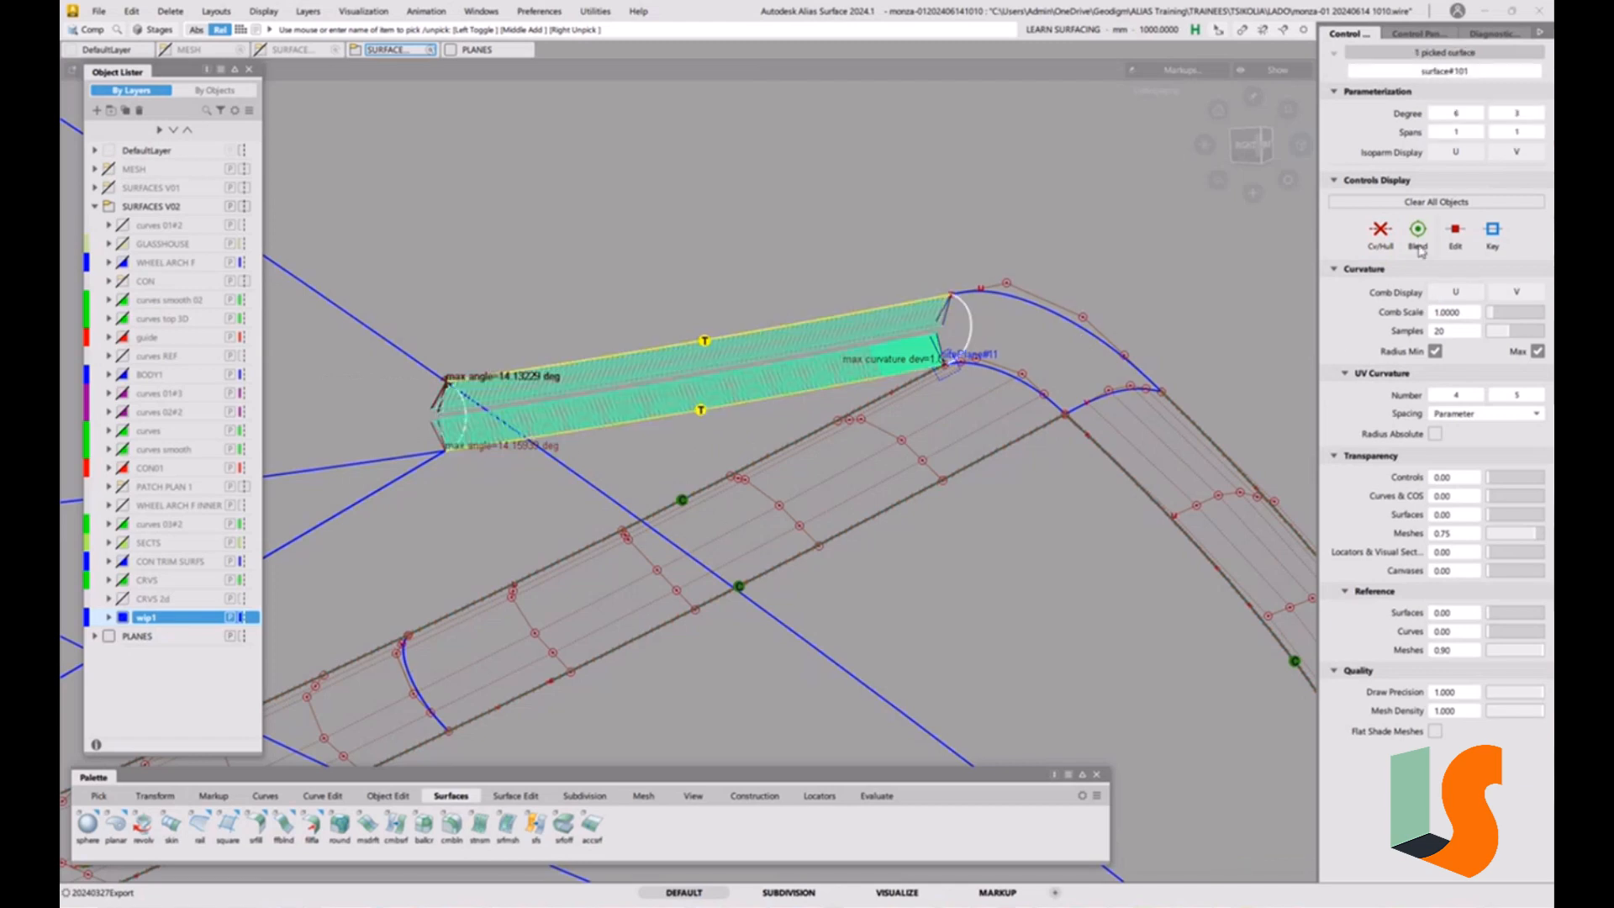
{"action": "left_click", "coordinate": [1382, 237]}
{"action": "left_click", "coordinate": [774, 321]}
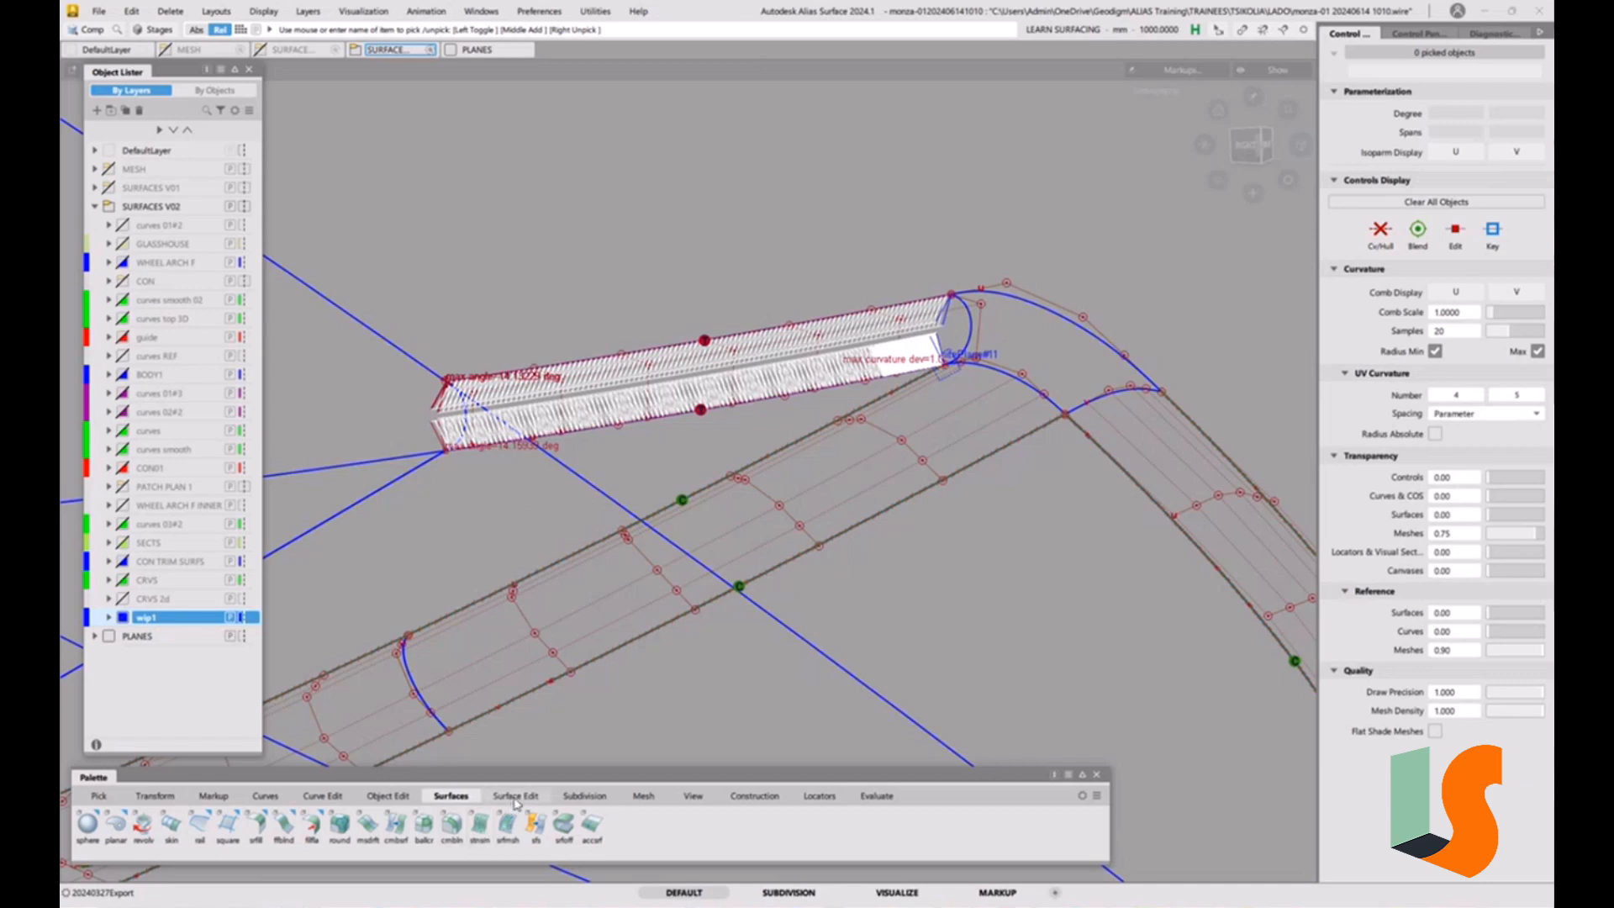
Align the upper strip's upper edge to the adjoining surface with G1 continuity and the Project alignment type.
{"action": "left_click", "coordinate": [388, 796]}
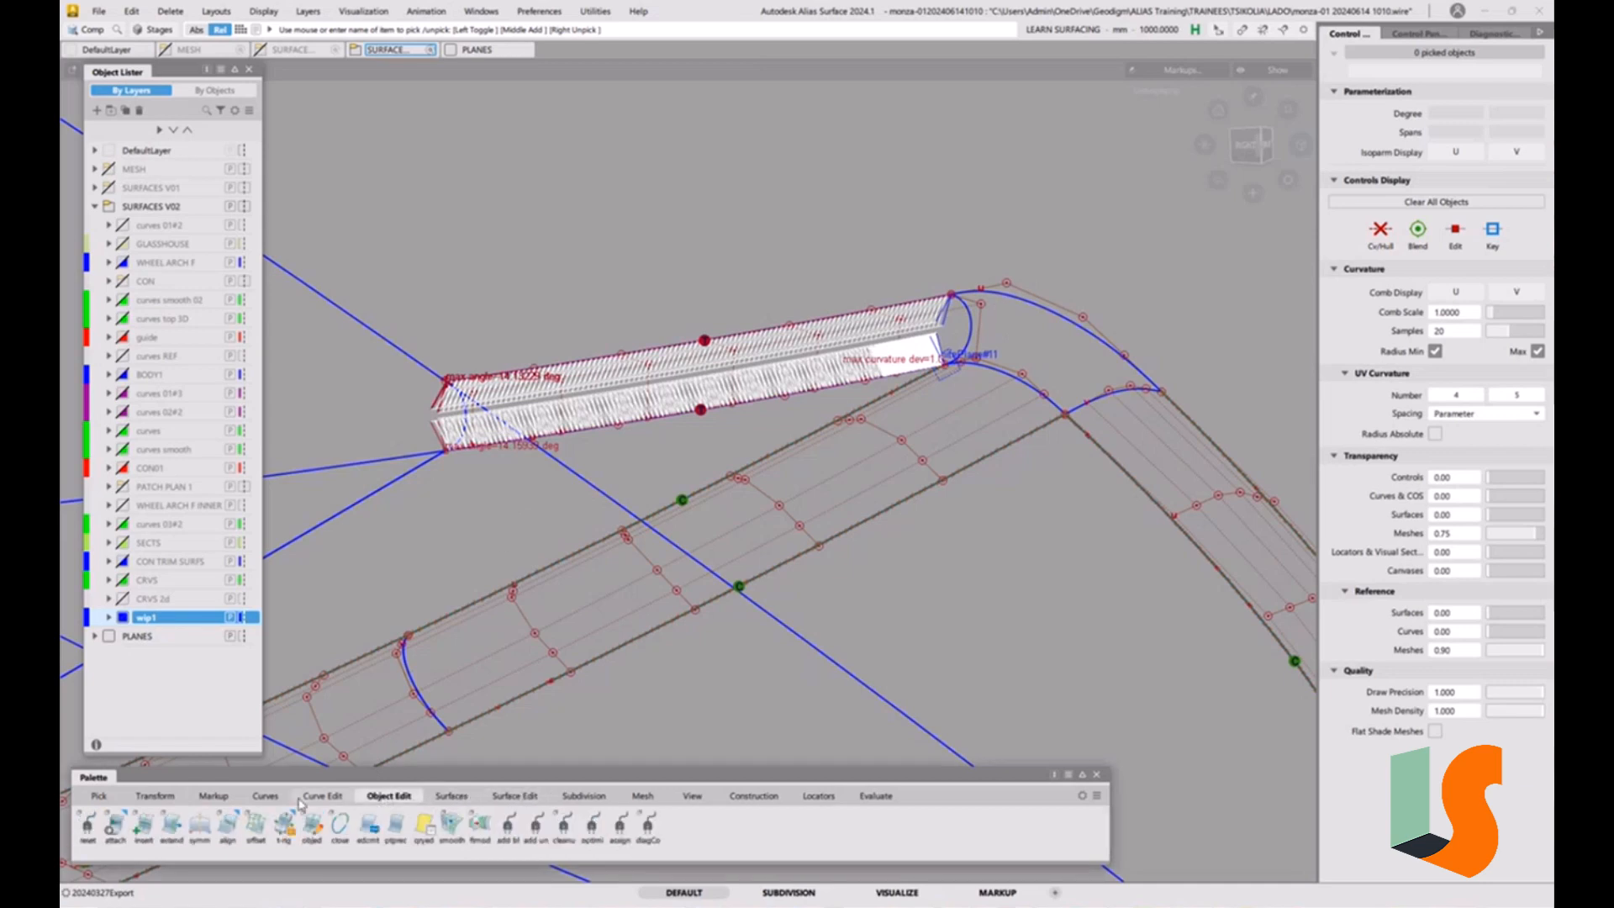
{"action": "double_click", "coordinate": [227, 826]}
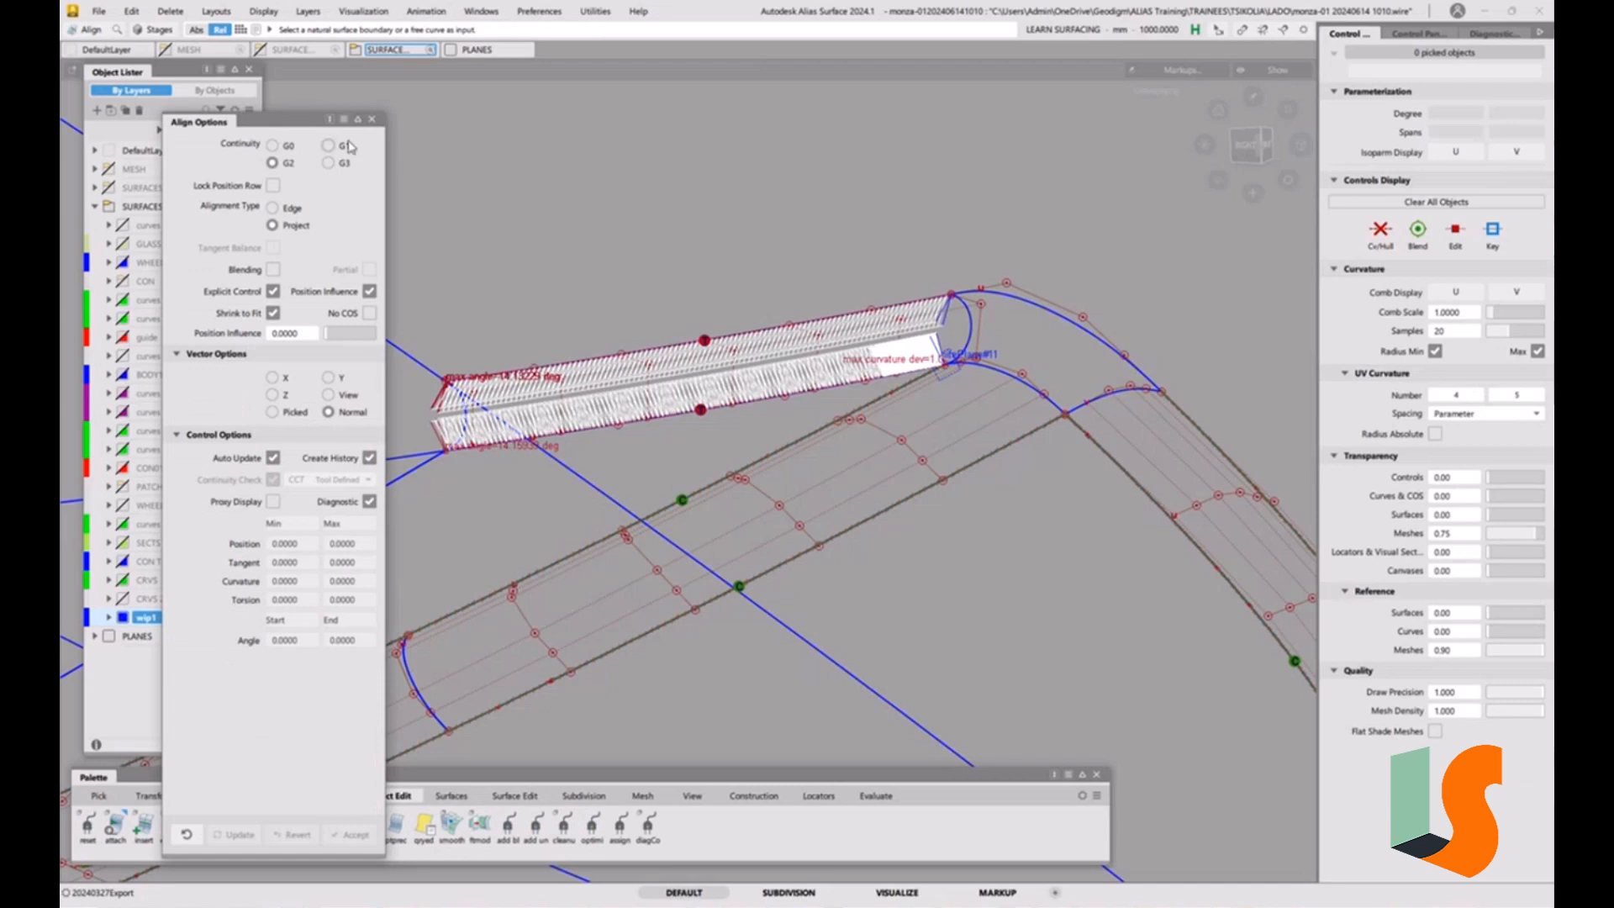
{"action": "left_click", "coordinate": [344, 147]}
{"action": "left_click", "coordinate": [554, 368]}
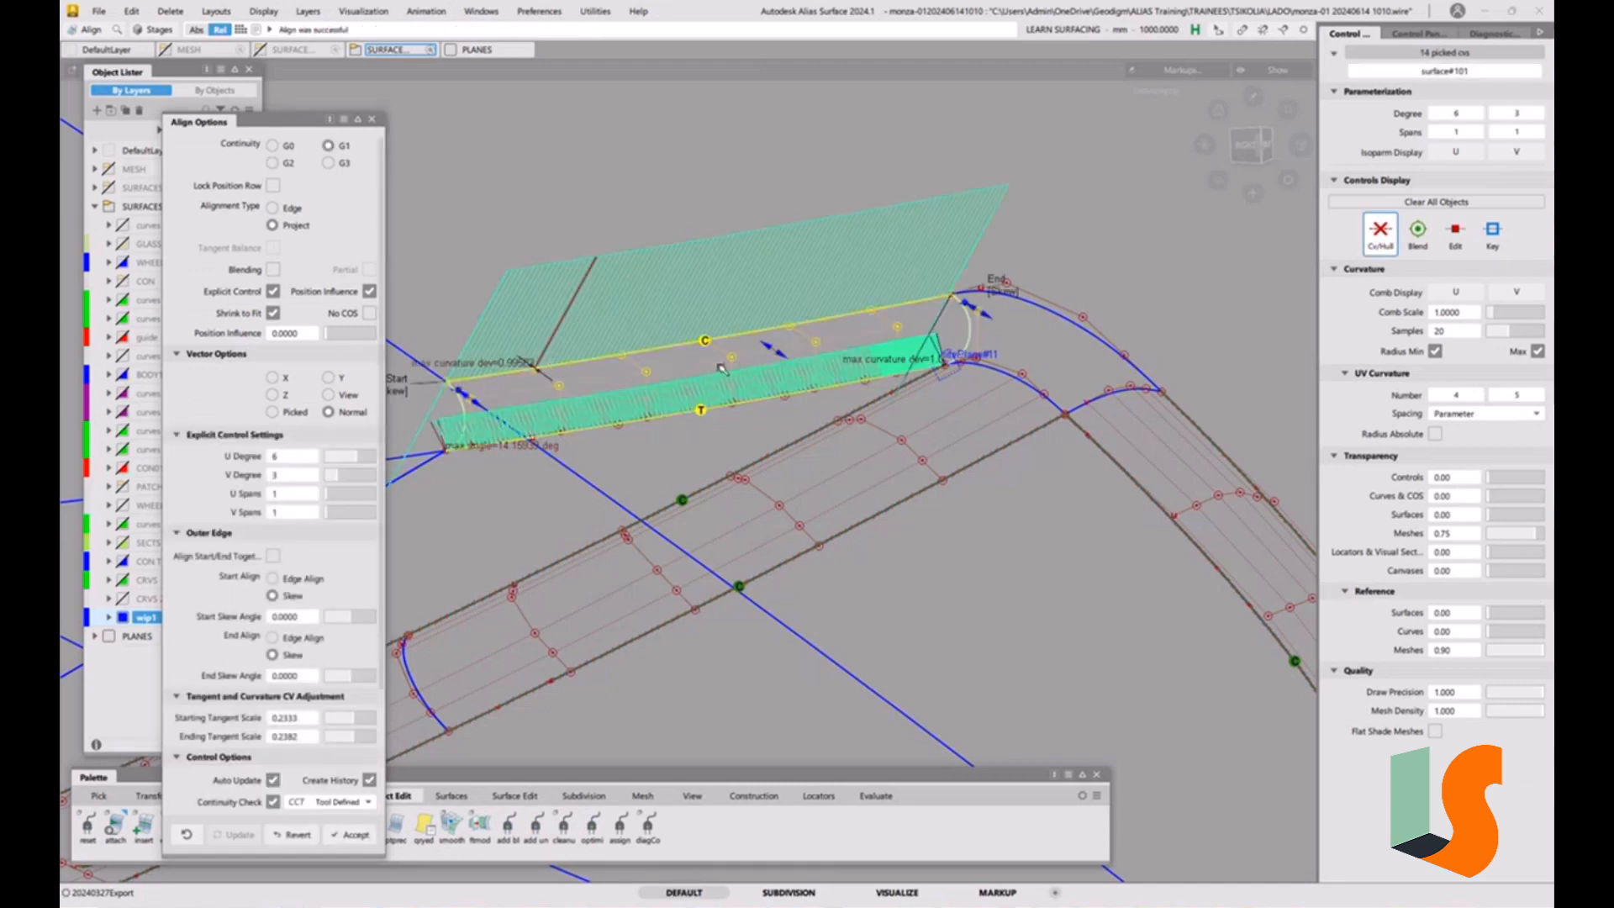
Switch the continuity check type for the upper strip's alignment to G1 Tangent.
{"action": "middle_click_drag", "start_coordinate": [721, 368], "coordinate": [842, 372], "text": "alt+shift"}
{"action": "left_click", "coordinate": [359, 805]}
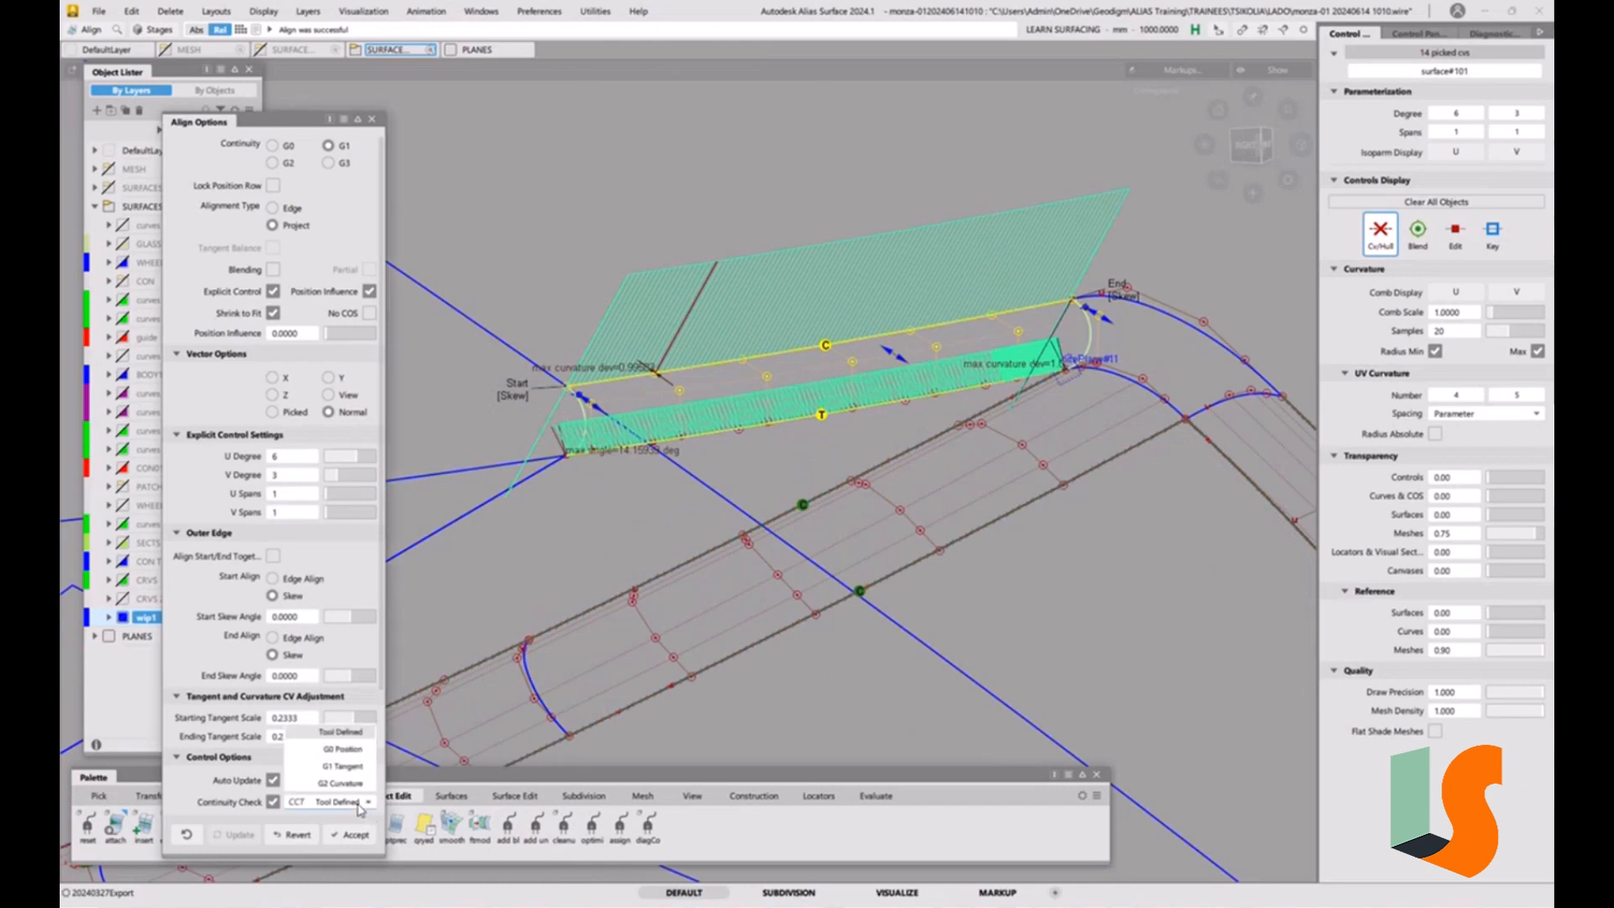
{"action": "left_click", "coordinate": [347, 779]}
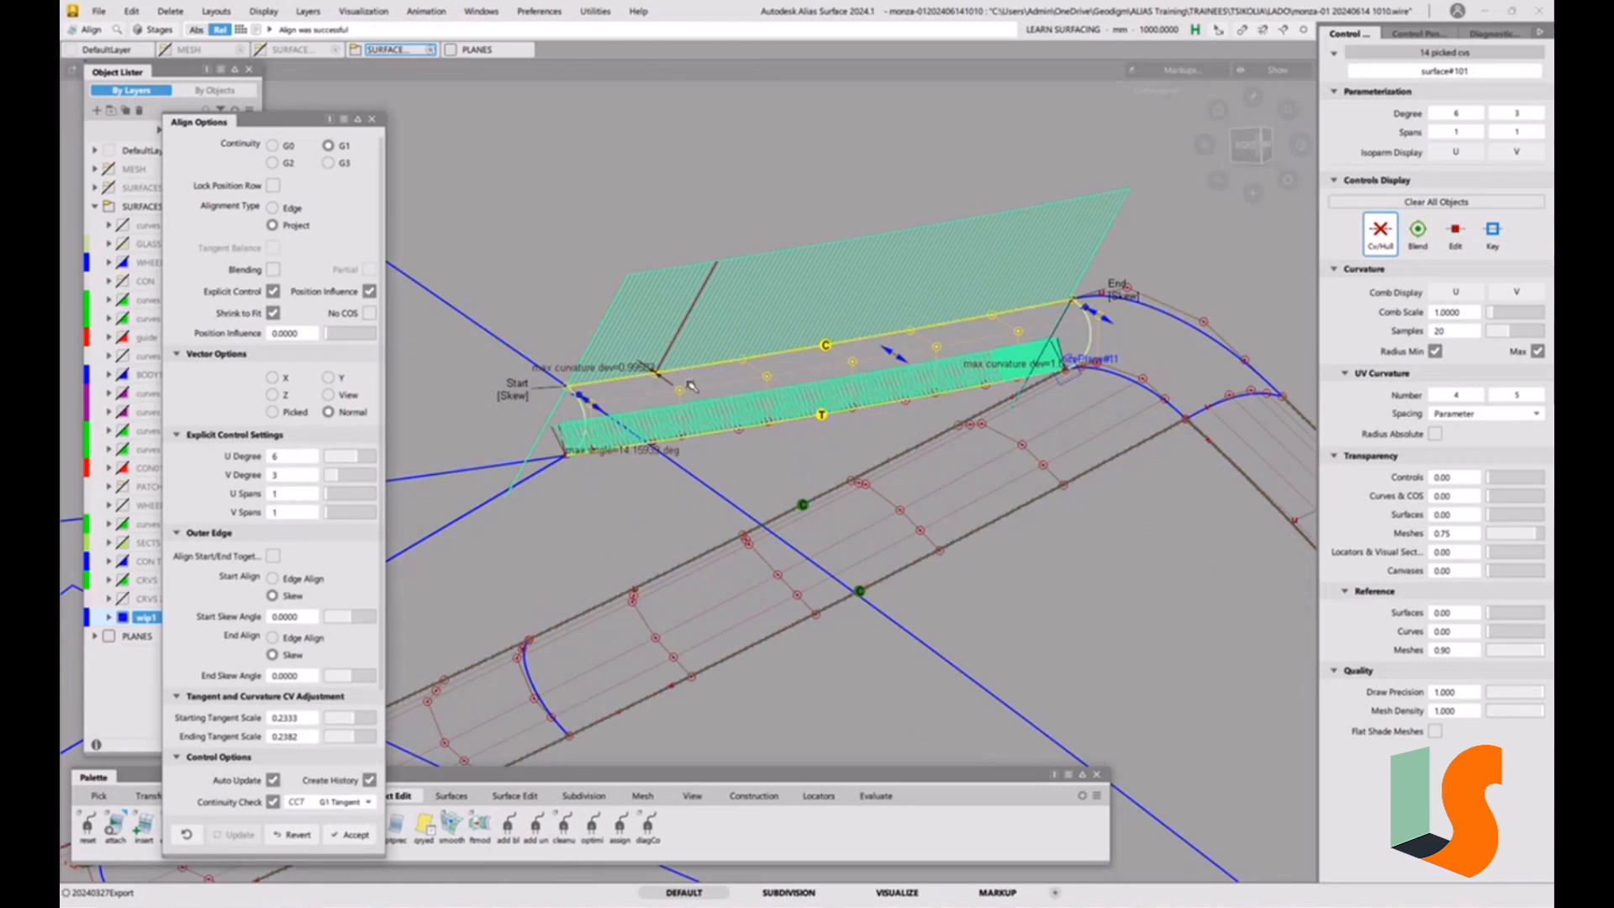
Delete the continuity check display from the upper strip and turn off Continuity Check for its upper-edge alignment.
{"action": "left_click_drag", "start_coordinate": [863, 456], "coordinate": [865, 389], "text": "ctrl+shift"}
{"action": "left_click_drag", "start_coordinate": [786, 439], "coordinate": [790, 549], "text": "ctrl+shift"}
{"action": "key", "text": "Delete"}
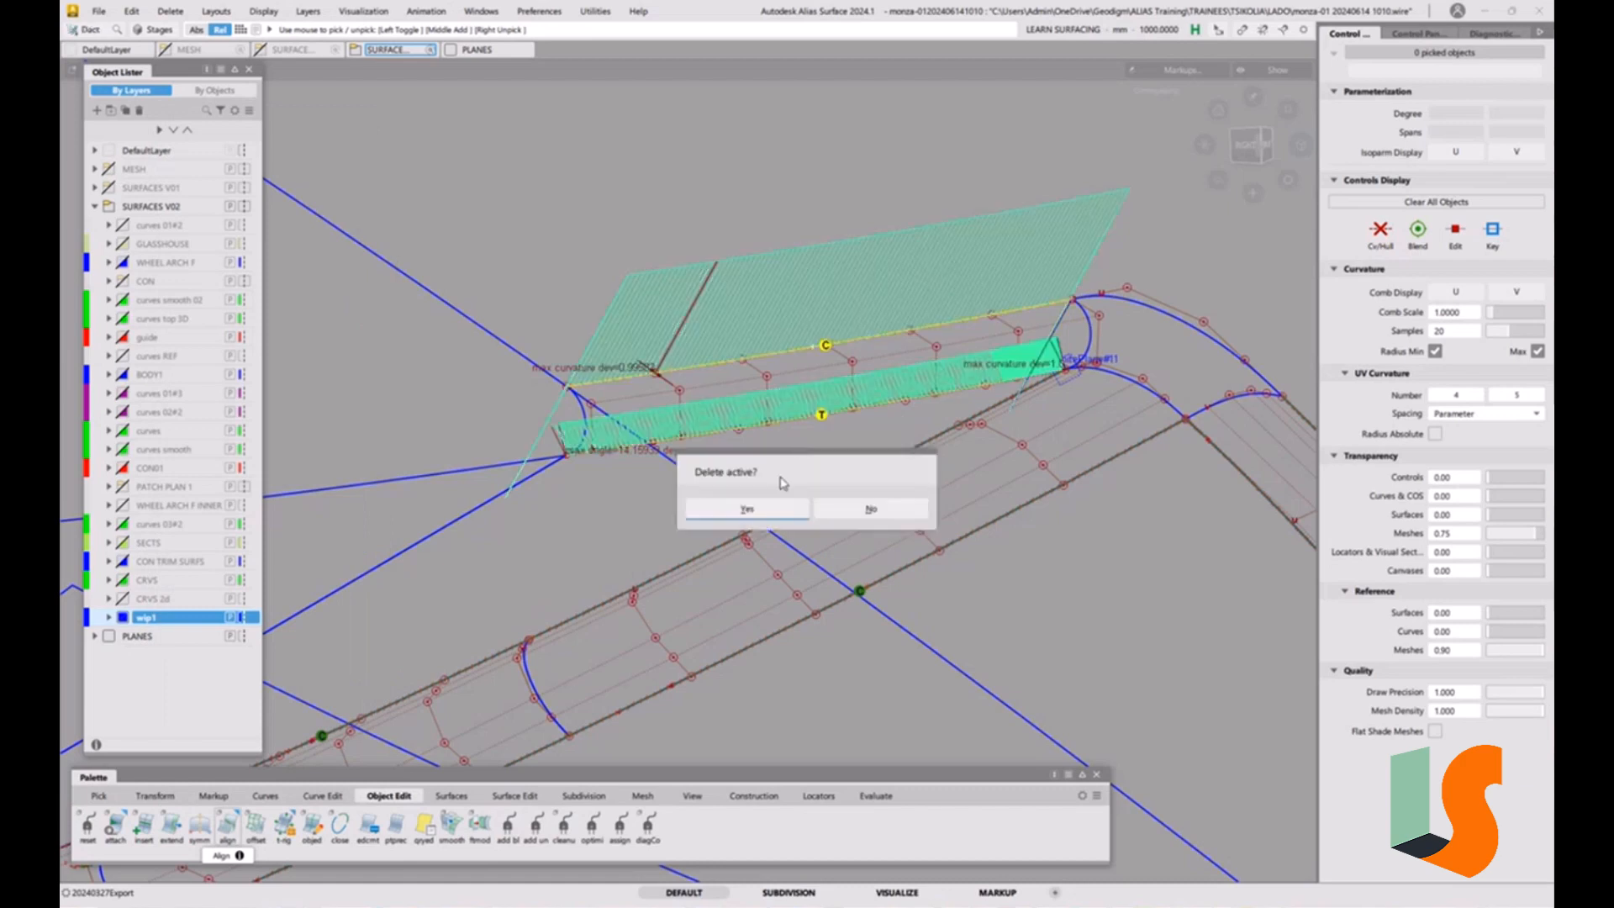
{"action": "left_click", "coordinate": [769, 509]}
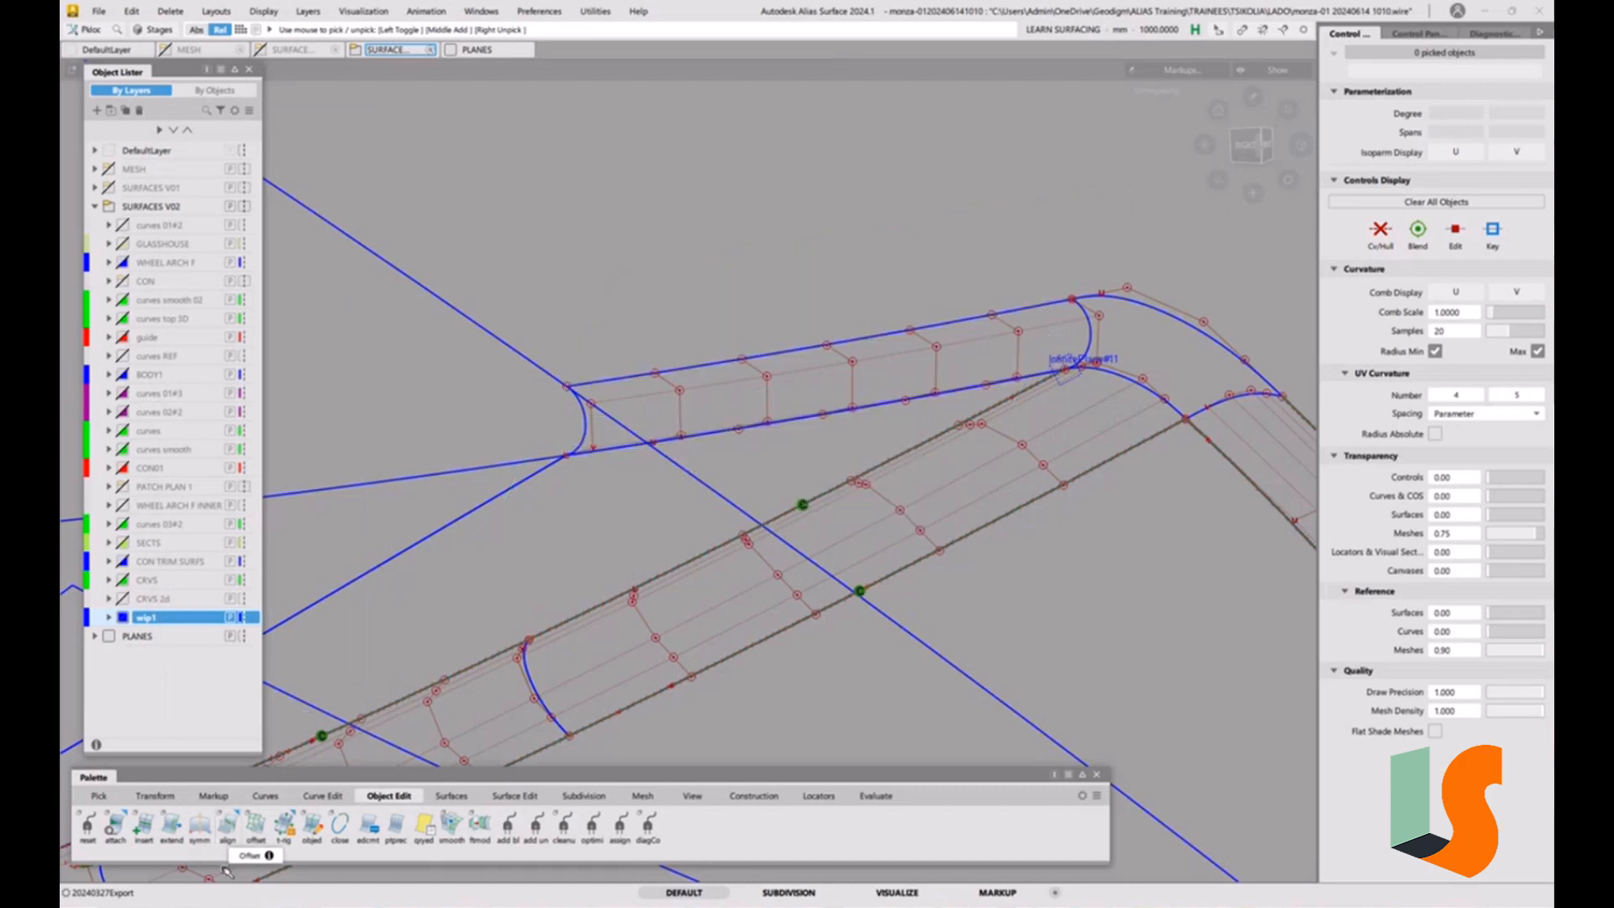
{"action": "double_click", "coordinate": [227, 824]}
{"action": "left_click", "coordinate": [669, 372]}
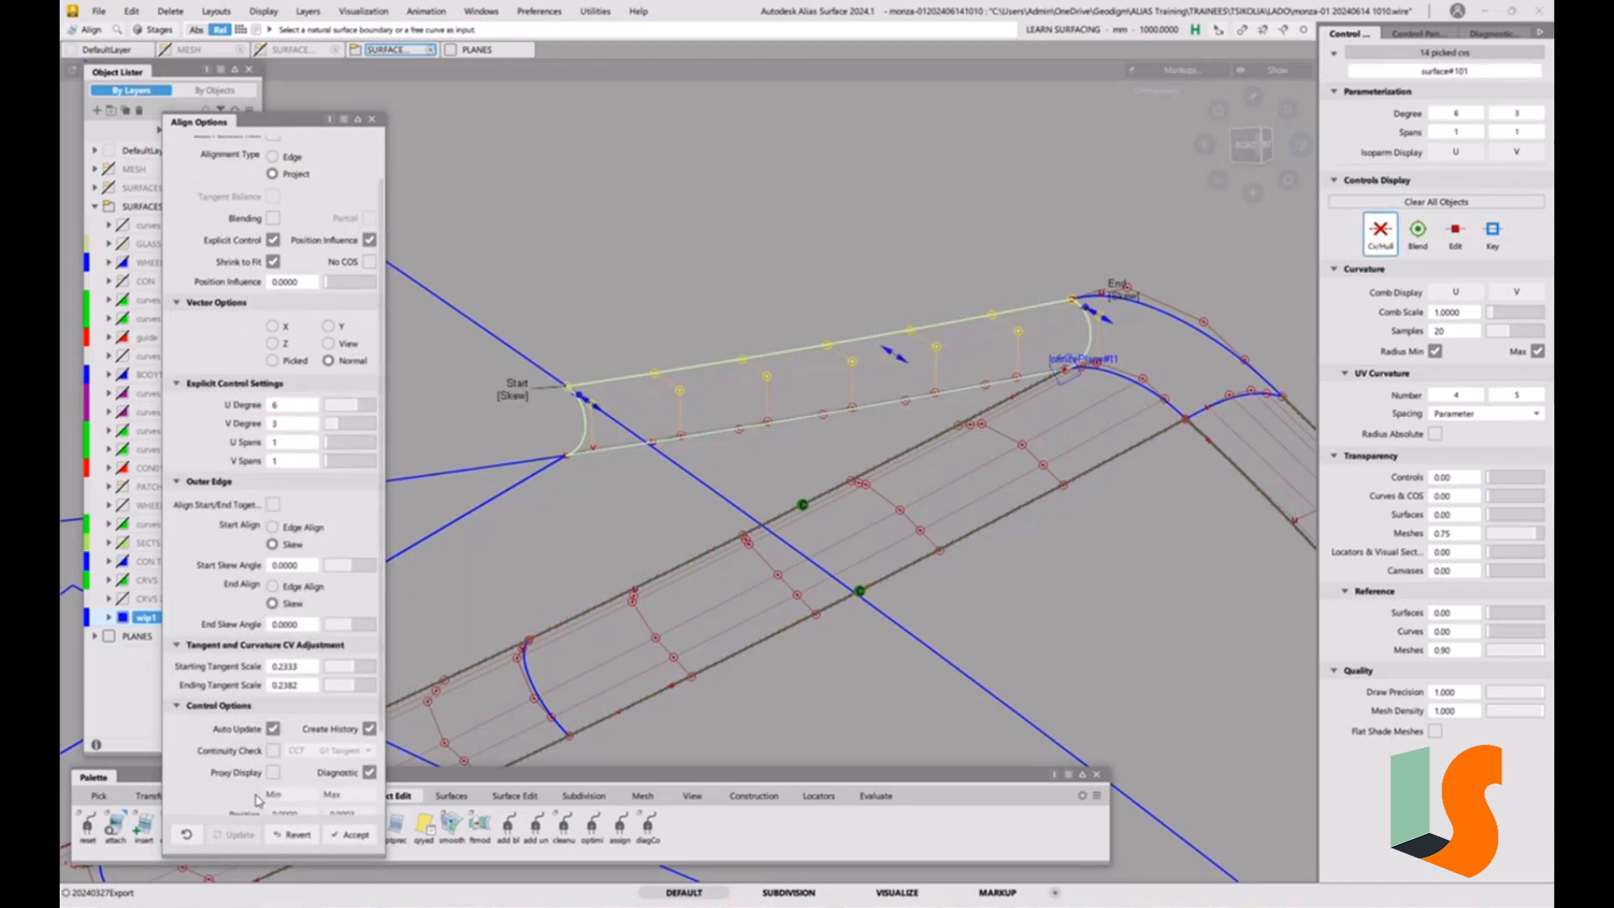
{"action": "left_click", "coordinate": [273, 750]}
Align the upper strip's lower edge to the adjoining surface with G1 continuity, using Edge Align at both start and end.
{"action": "mouse_move", "coordinate": [795, 424]}
{"action": "left_mouse_down", "text": "ctrl+shift"}
{"action": "mouse_move", "coordinate": [796, 493]}
{"action": "mouse_move", "coordinate": [839, 339]}
{"action": "mouse_move", "coordinate": [775, 355]}
{"action": "mouse_move", "coordinate": [759, 420]}
{"action": "left_mouse_up", "text": "ctrl+shift"}
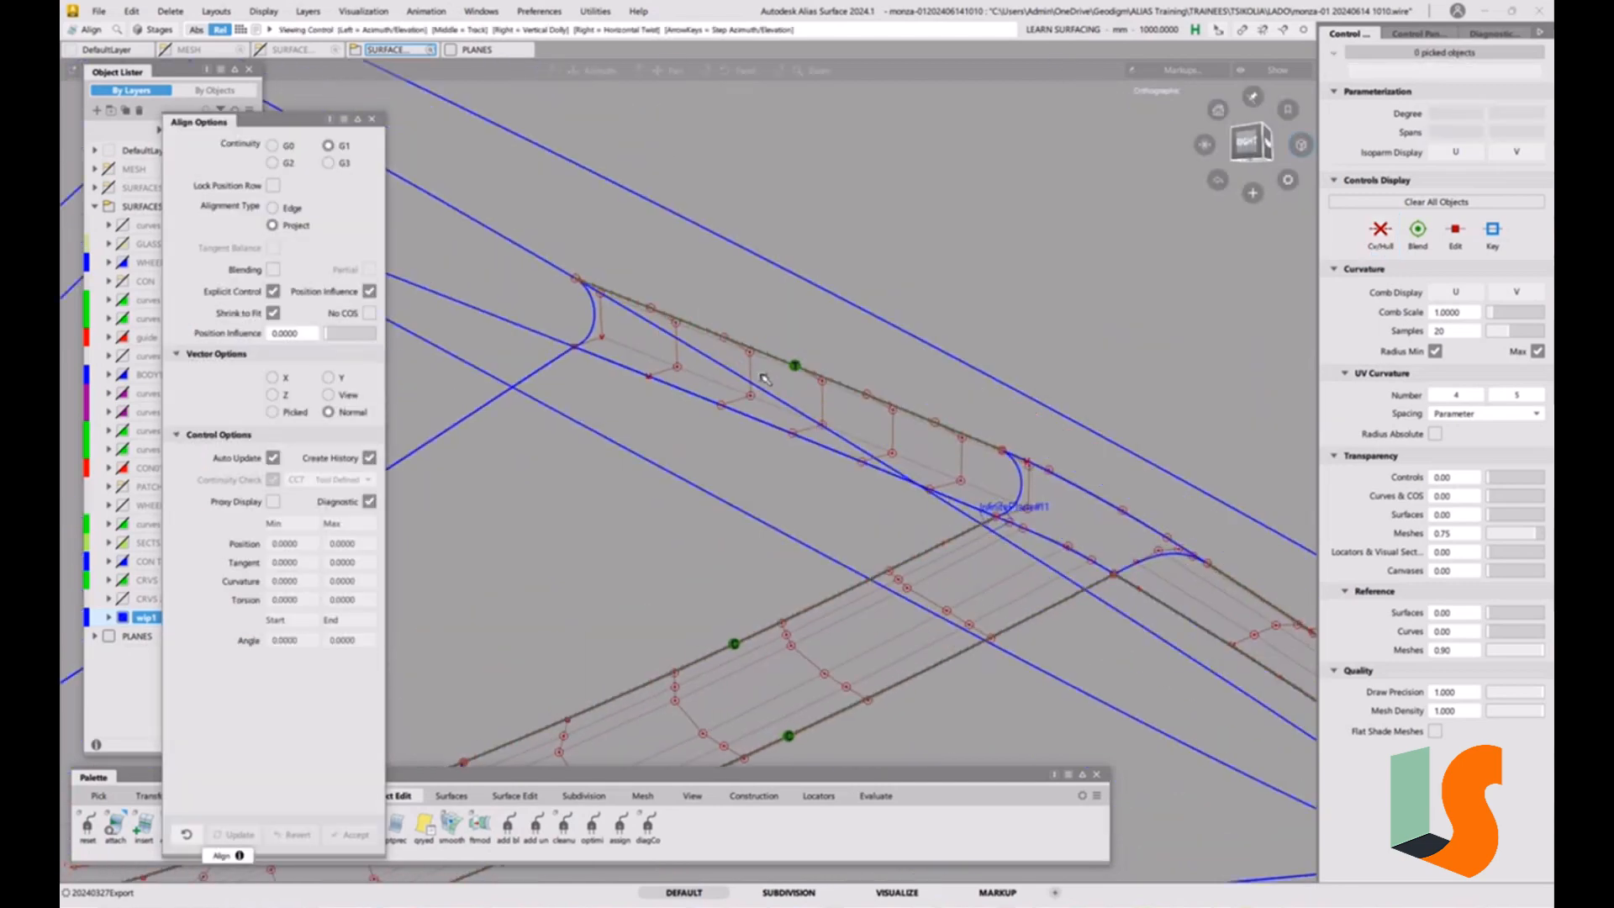
{"action": "left_click", "coordinate": [758, 421]}
{"action": "left_click", "coordinate": [759, 421]}
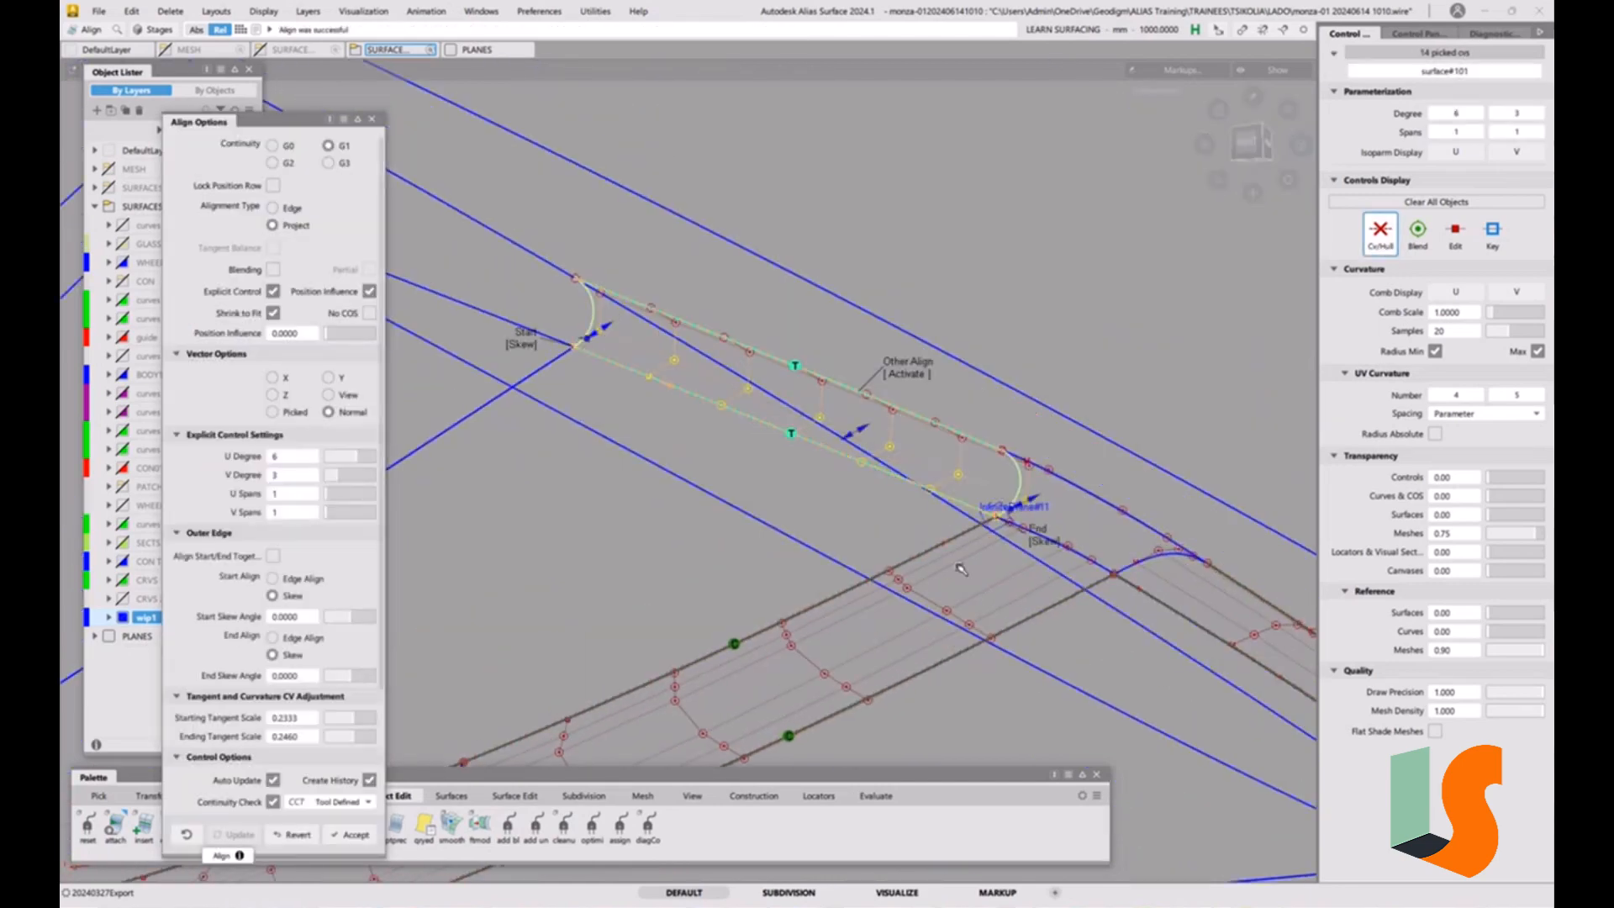
{"action": "left_click", "coordinate": [1037, 544]}
{"action": "left_click", "coordinate": [552, 347]}
{"action": "left_click_drag", "start_coordinate": [860, 496], "coordinate": [871, 542], "text": "alt+shift"}
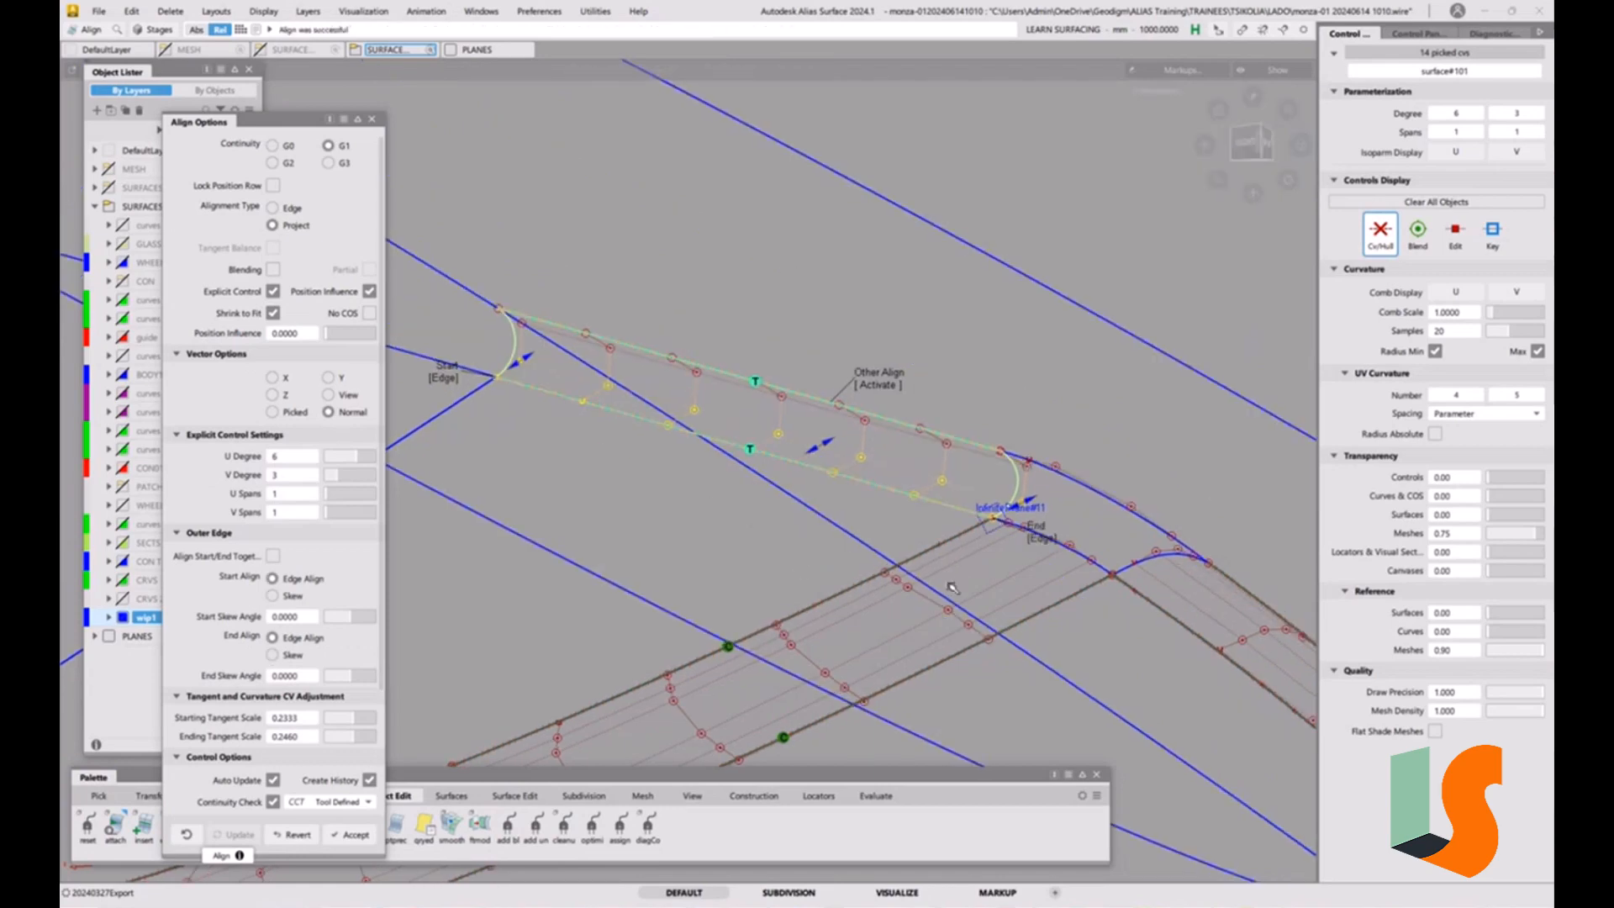
{"action": "key", "text": "space"}
Nudge the upper inner control vertex at the upper strip's corner end sideways, into line with that end's edge.
{"action": "left_click_drag", "start_coordinate": [952, 588], "coordinate": [1093, 500], "text": "alt+shift"}
{"action": "right_click_drag", "start_coordinate": [1093, 501], "coordinate": [1038, 376], "text": "alt+shift"}
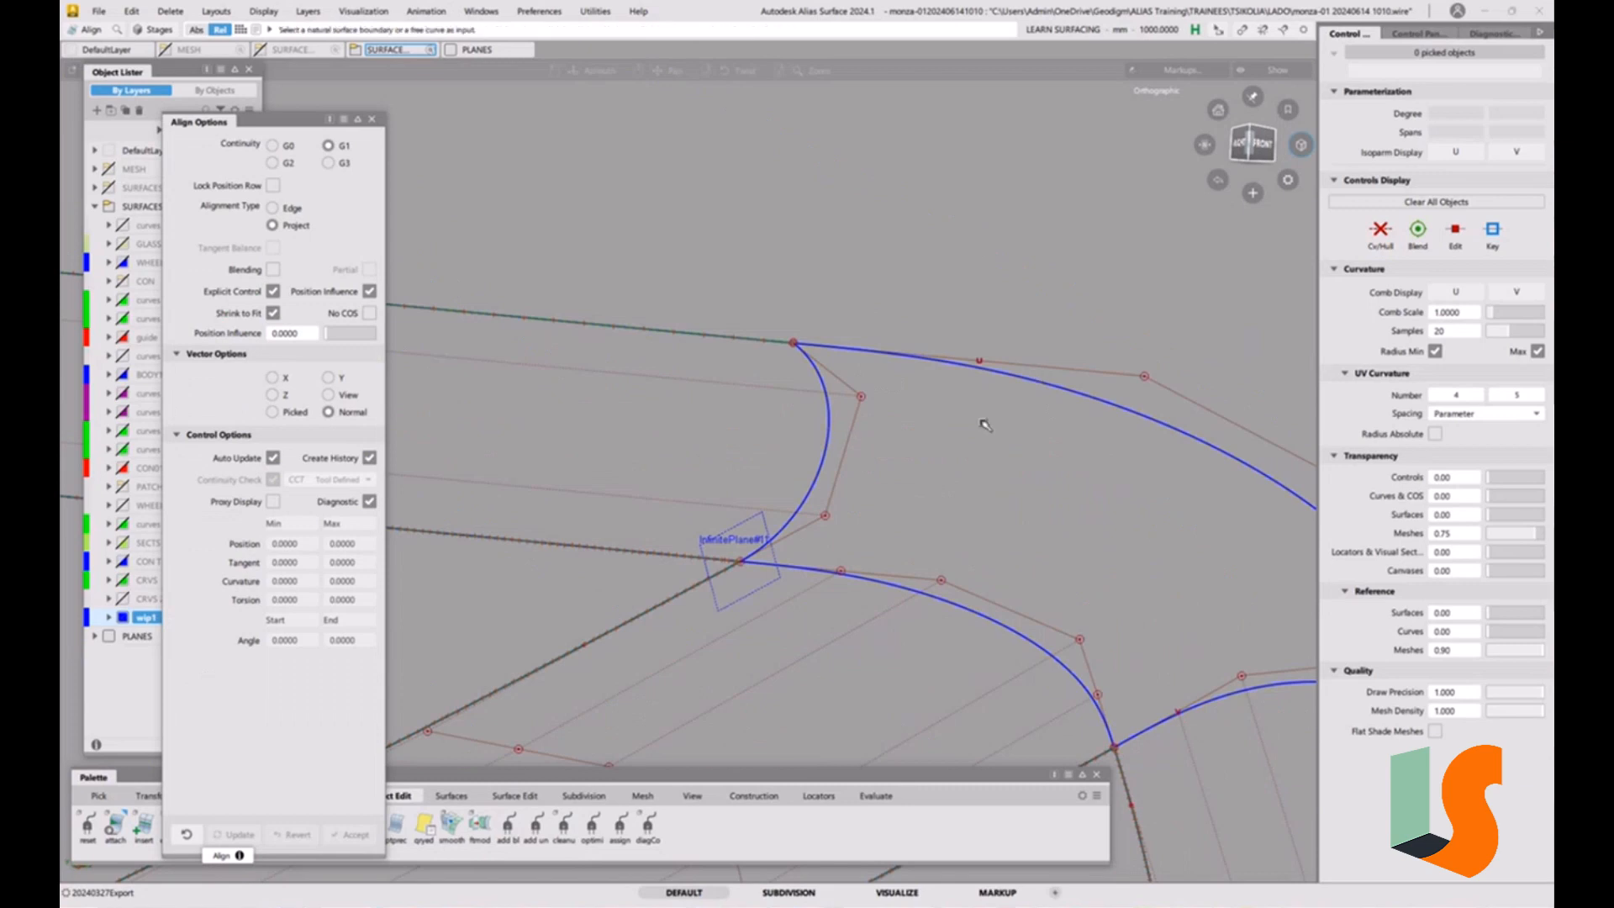
{"action": "left_click_drag", "start_coordinate": [980, 421], "coordinate": [583, 392], "text": "alt+shift"}
{"action": "left_click_drag", "start_coordinate": [805, 419], "coordinate": [800, 421], "text": "alt+shift"}
{"action": "right_click_drag", "start_coordinate": [800, 422], "coordinate": [819, 449], "text": "alt+shift"}
{"action": "middle_click_drag", "start_coordinate": [820, 450], "coordinate": [823, 463], "text": "alt+shift"}
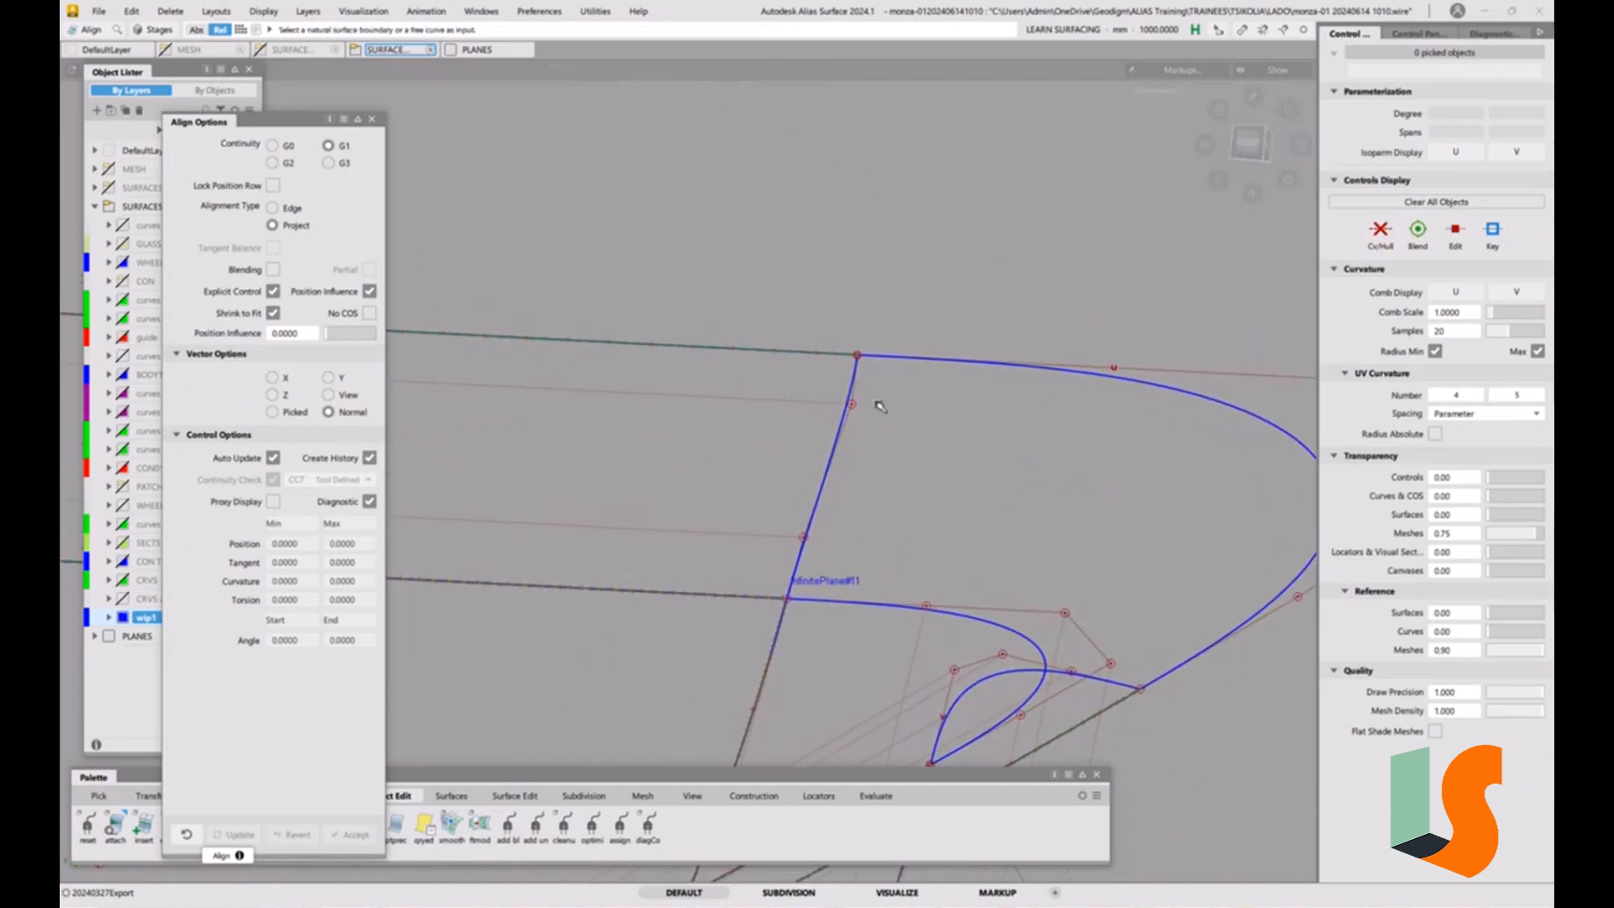
{"action": "left_click_drag", "start_coordinate": [868, 376], "coordinate": [885, 417], "text": "ctrl+shift"}
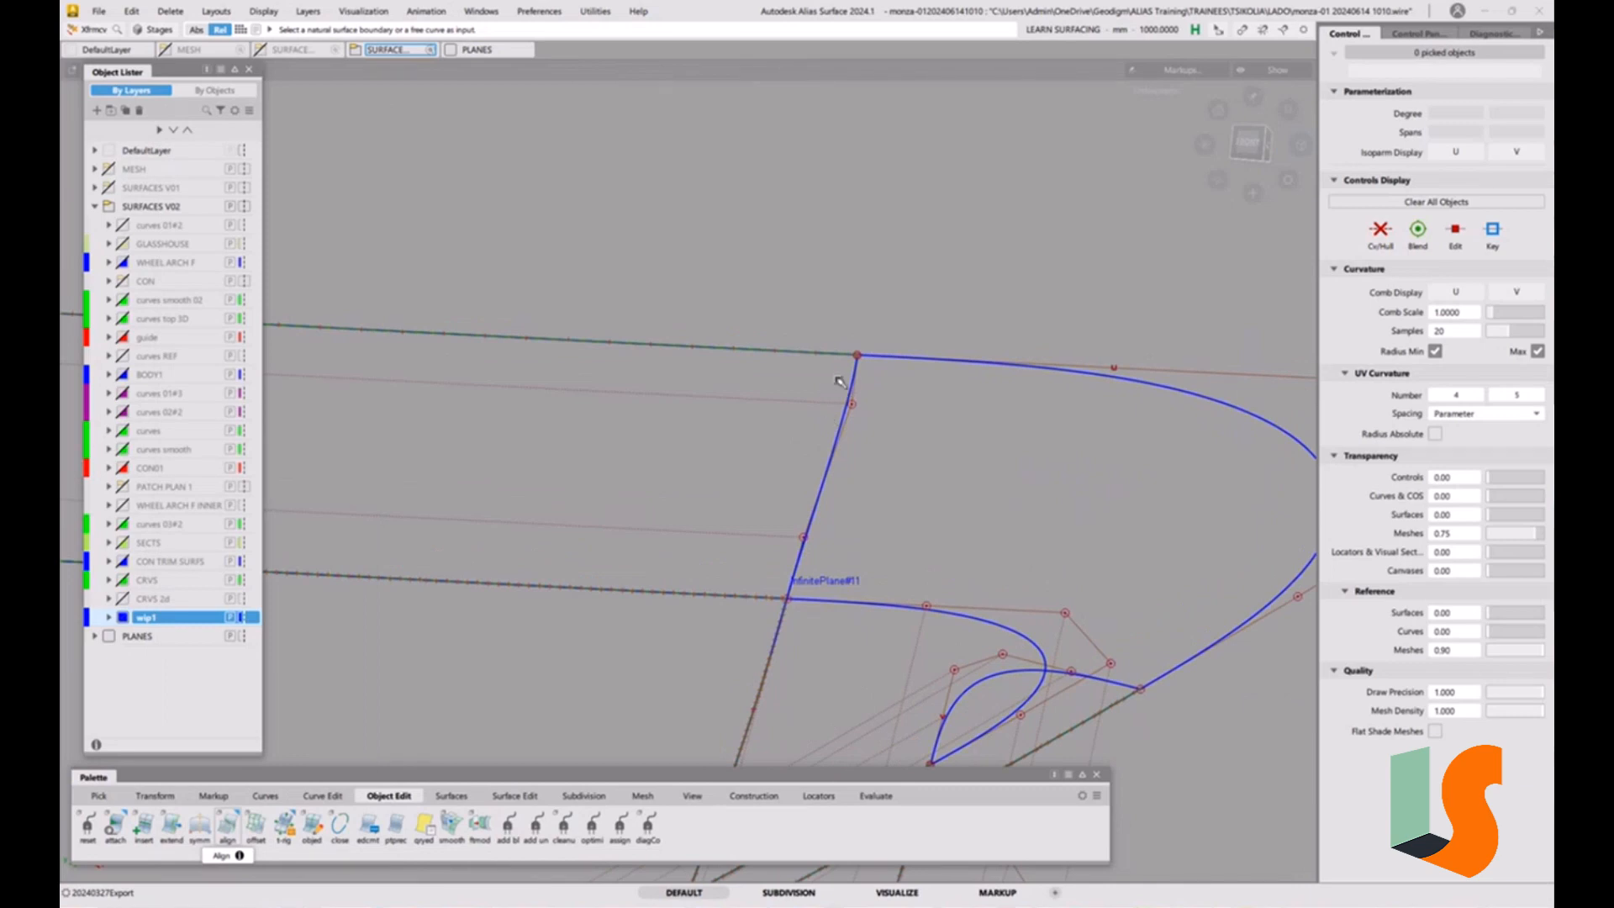
{"action": "key", "text": "space"}
{"action": "left_click", "coordinate": [794, 368]}
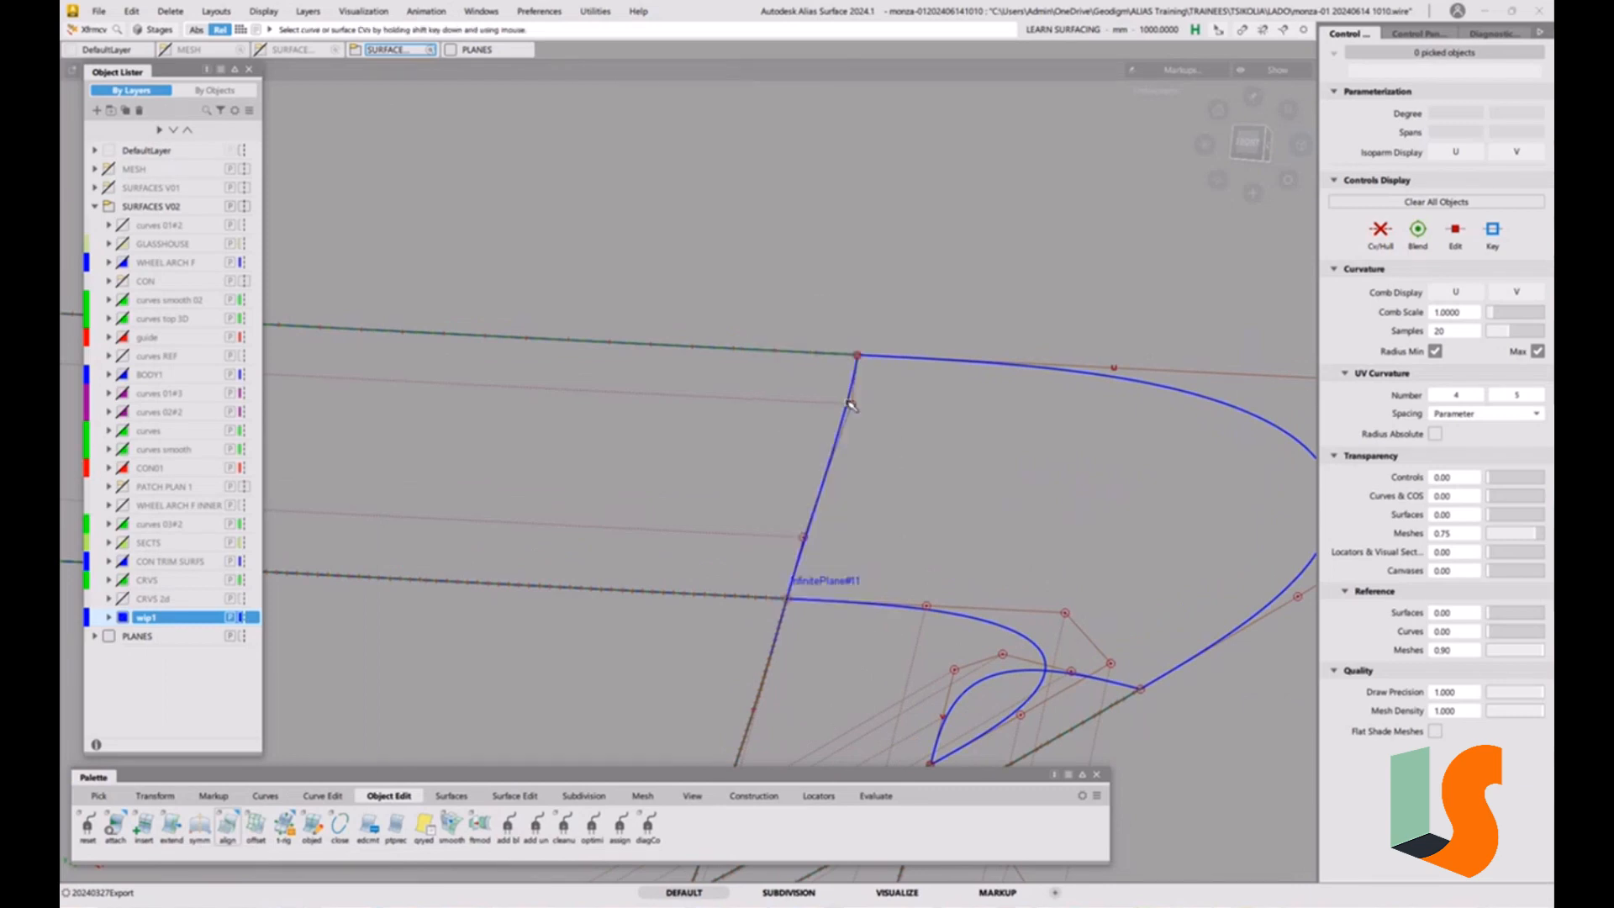
{"action": "left_click", "coordinate": [851, 404]}
{"action": "left_click_drag", "start_coordinate": [835, 406], "coordinate": [826, 407]}
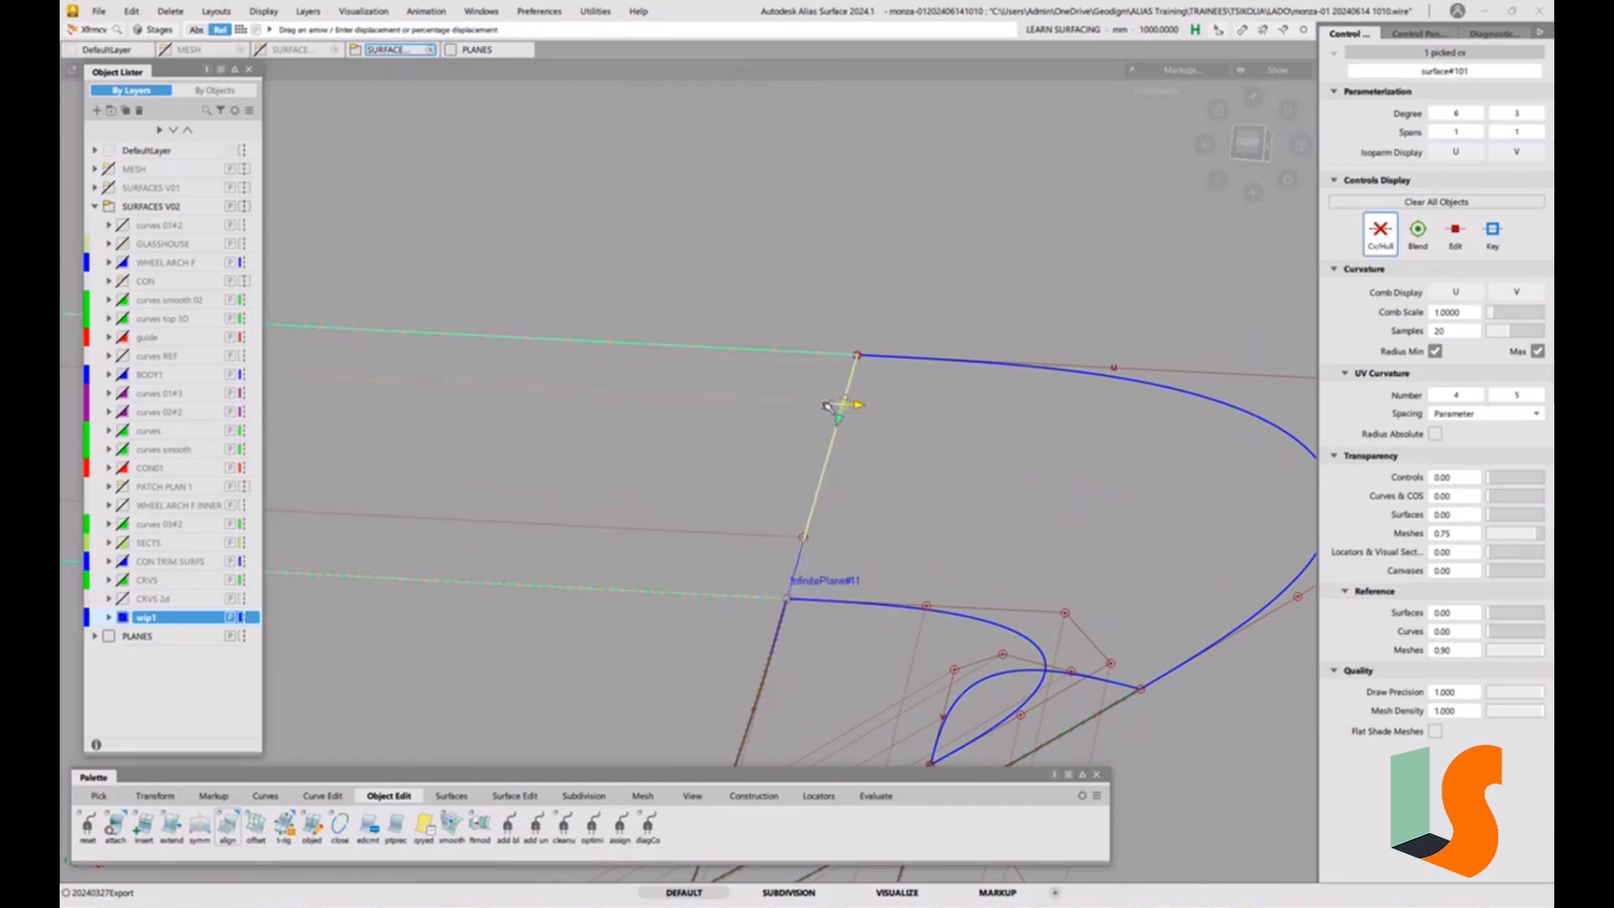
{"action": "left_click", "coordinate": [854, 560]}
{"action": "left_click_drag", "start_coordinate": [855, 561], "coordinate": [885, 516], "text": "alt+shift"}
{"action": "right_click_drag", "start_coordinate": [886, 516], "coordinate": [955, 540], "text": "alt+shift"}
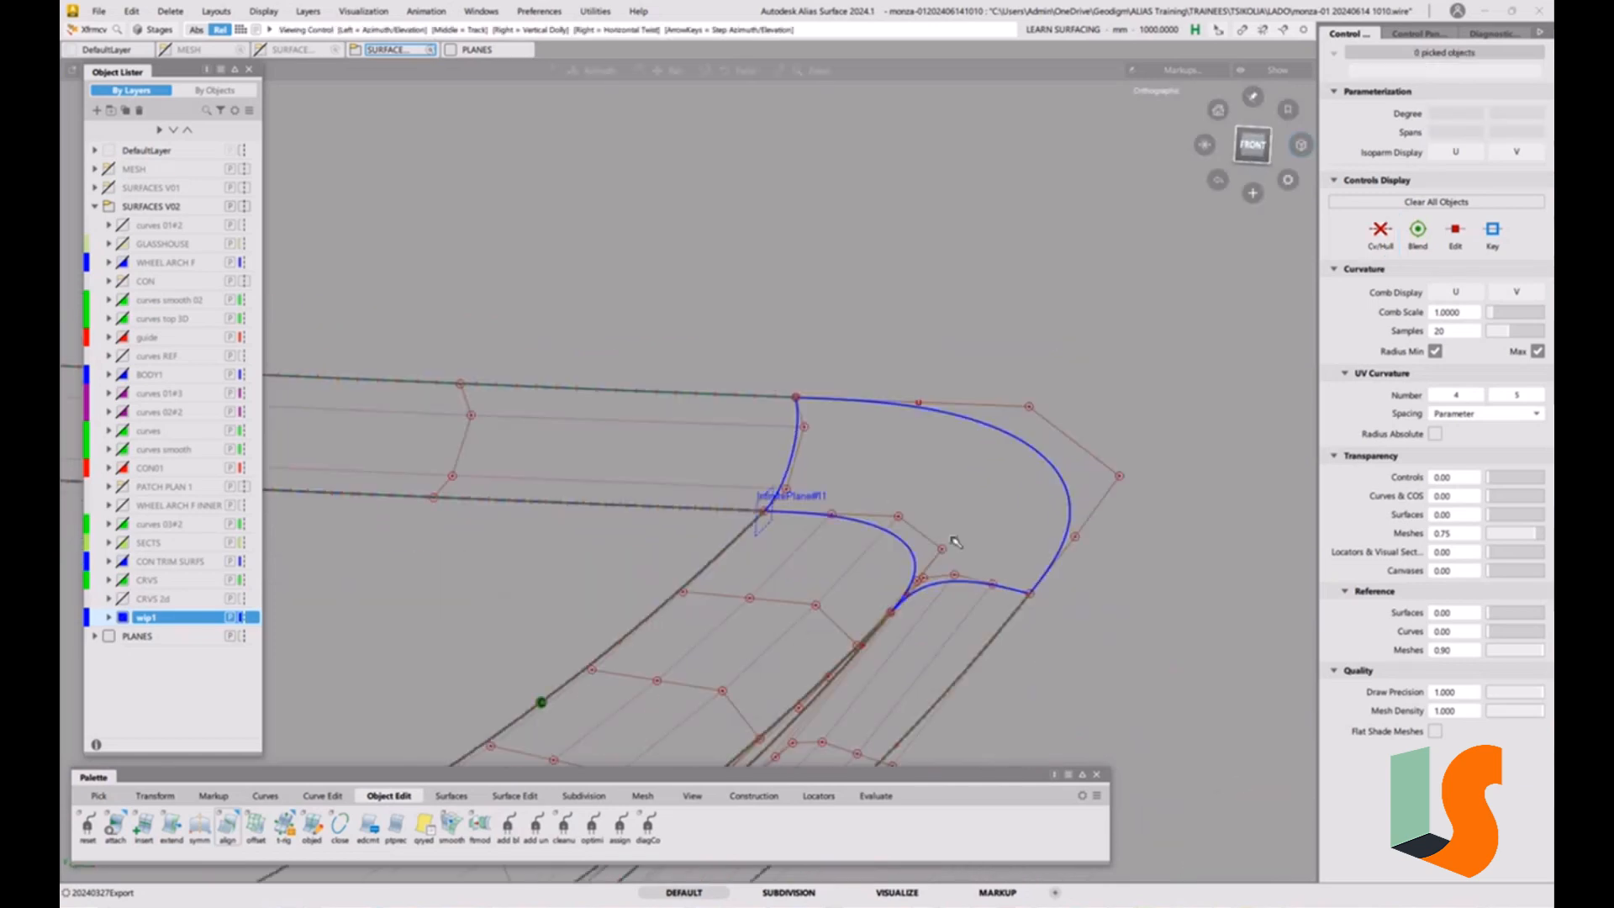
{"action": "middle_click_drag", "start_coordinate": [954, 541], "coordinate": [782, 449], "text": "alt+shift"}
{"action": "left_click_drag", "start_coordinate": [782, 450], "coordinate": [684, 463], "text": "alt+shift"}
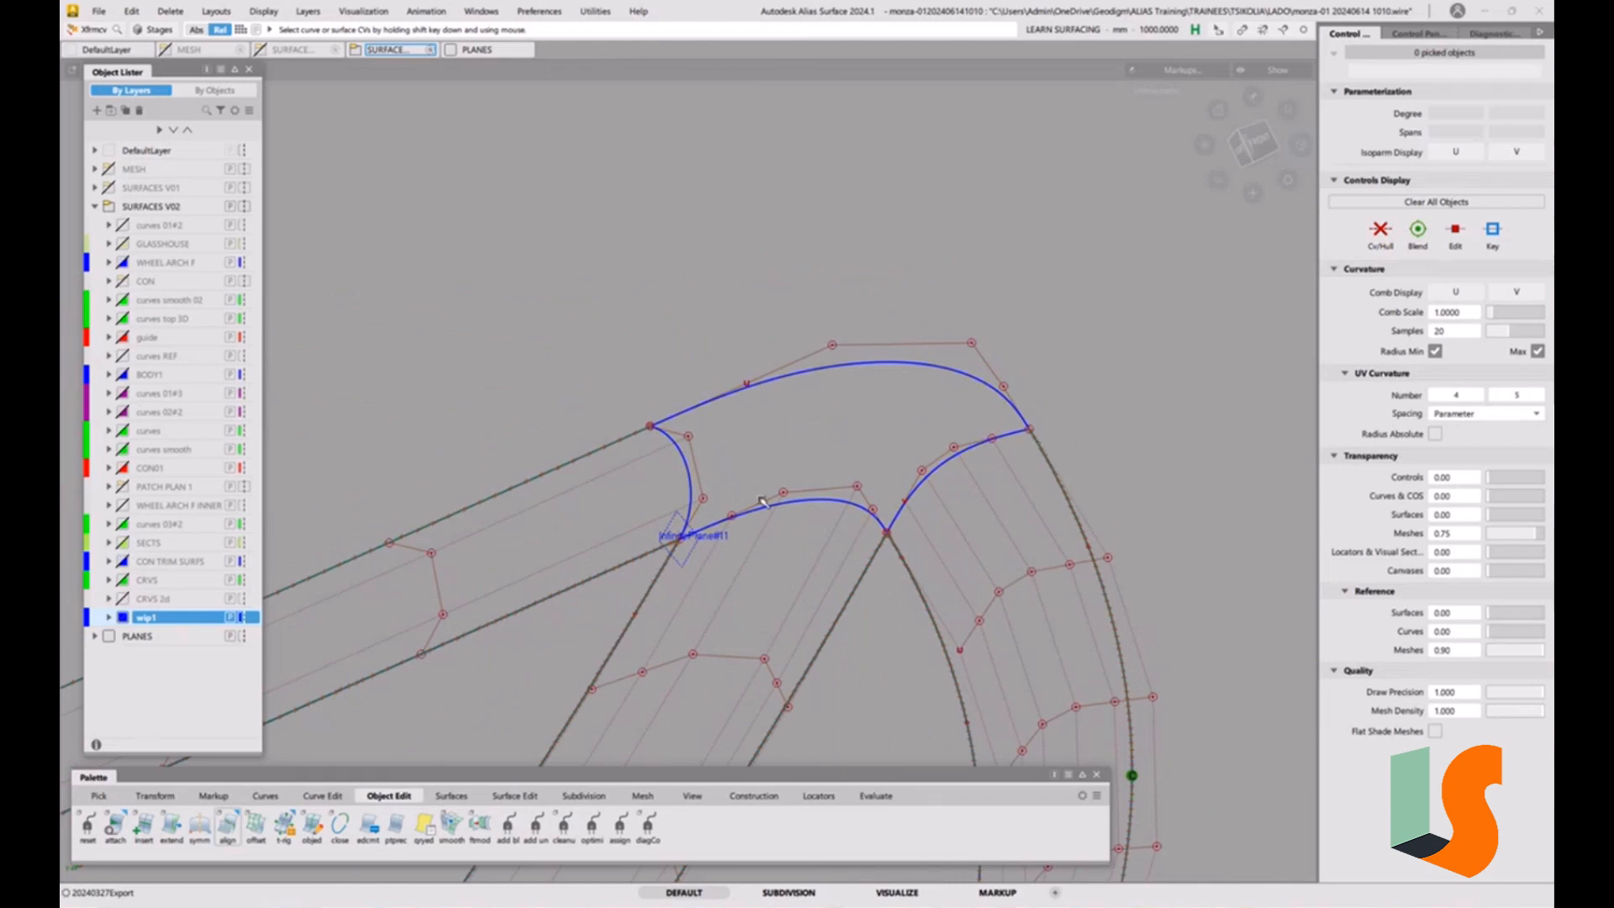
{"action": "right_click_drag", "start_coordinate": [762, 502], "coordinate": [780, 439], "text": "alt+shift"}
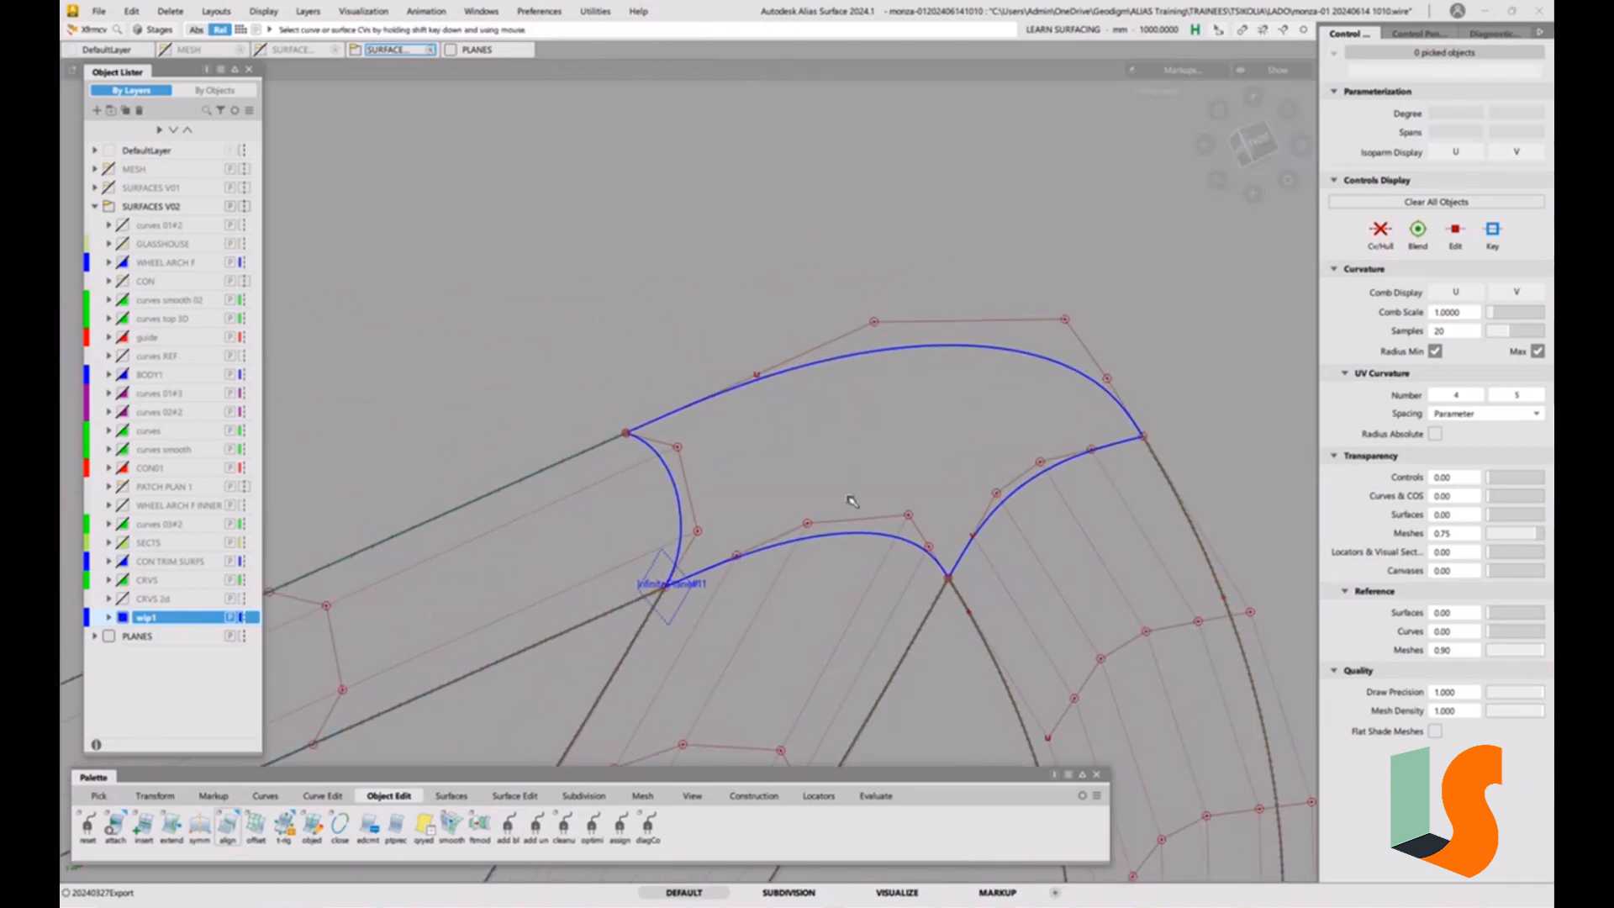
{"action": "left_click_drag", "start_coordinate": [852, 501], "coordinate": [789, 579], "text": "alt+shift"}
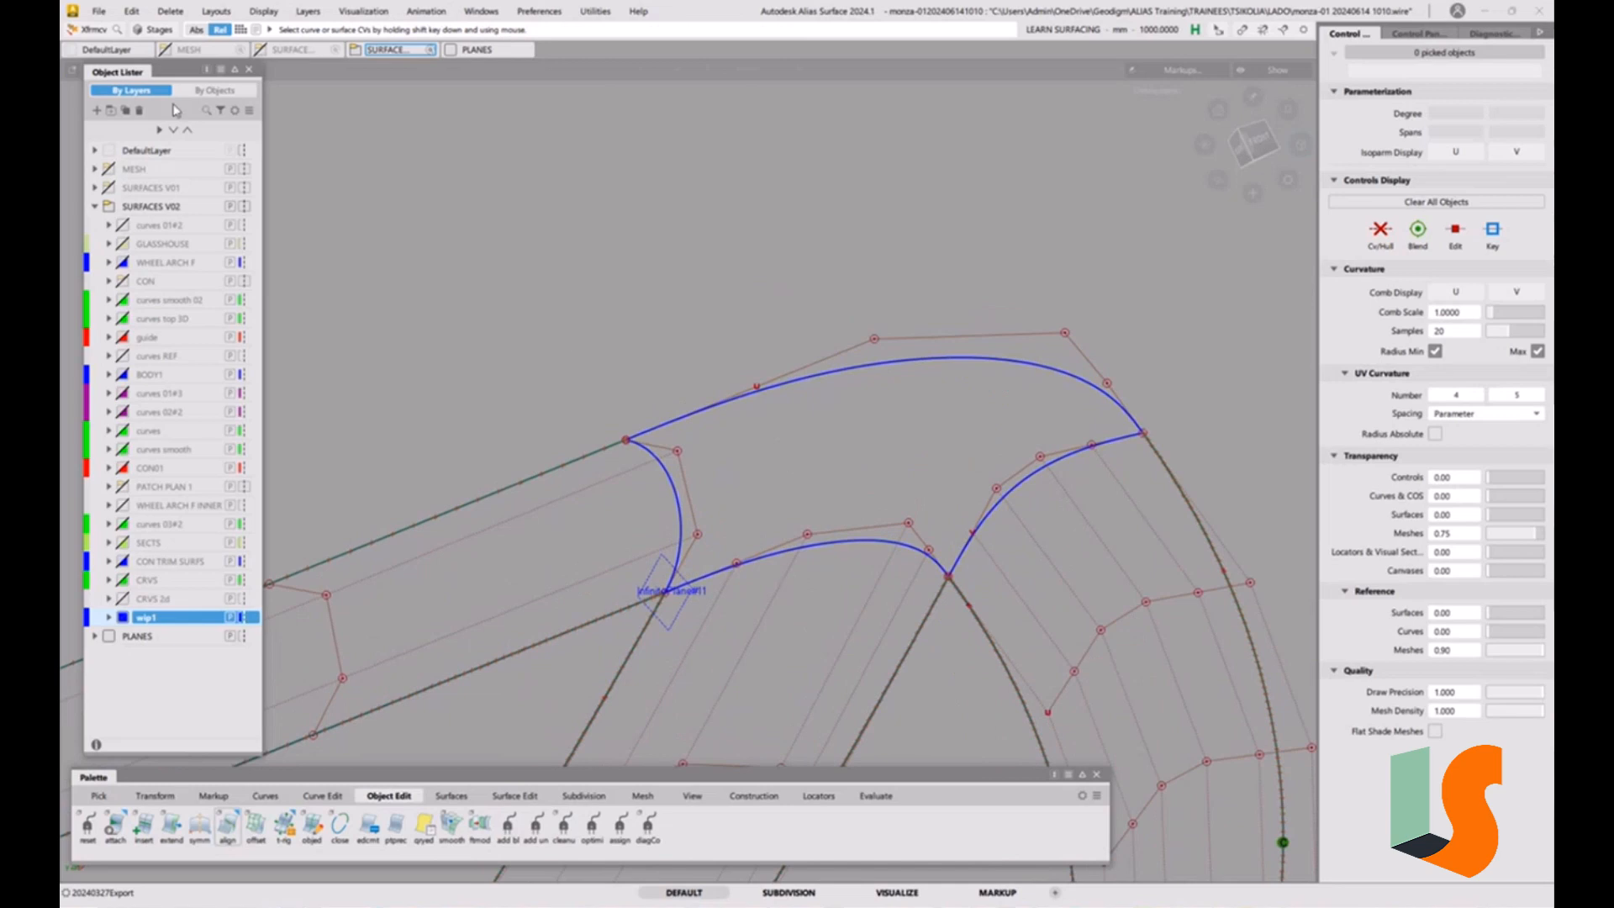
{"action": "left_click", "coordinate": [100, 12]}
{"action": "left_click", "coordinate": [118, 168]}
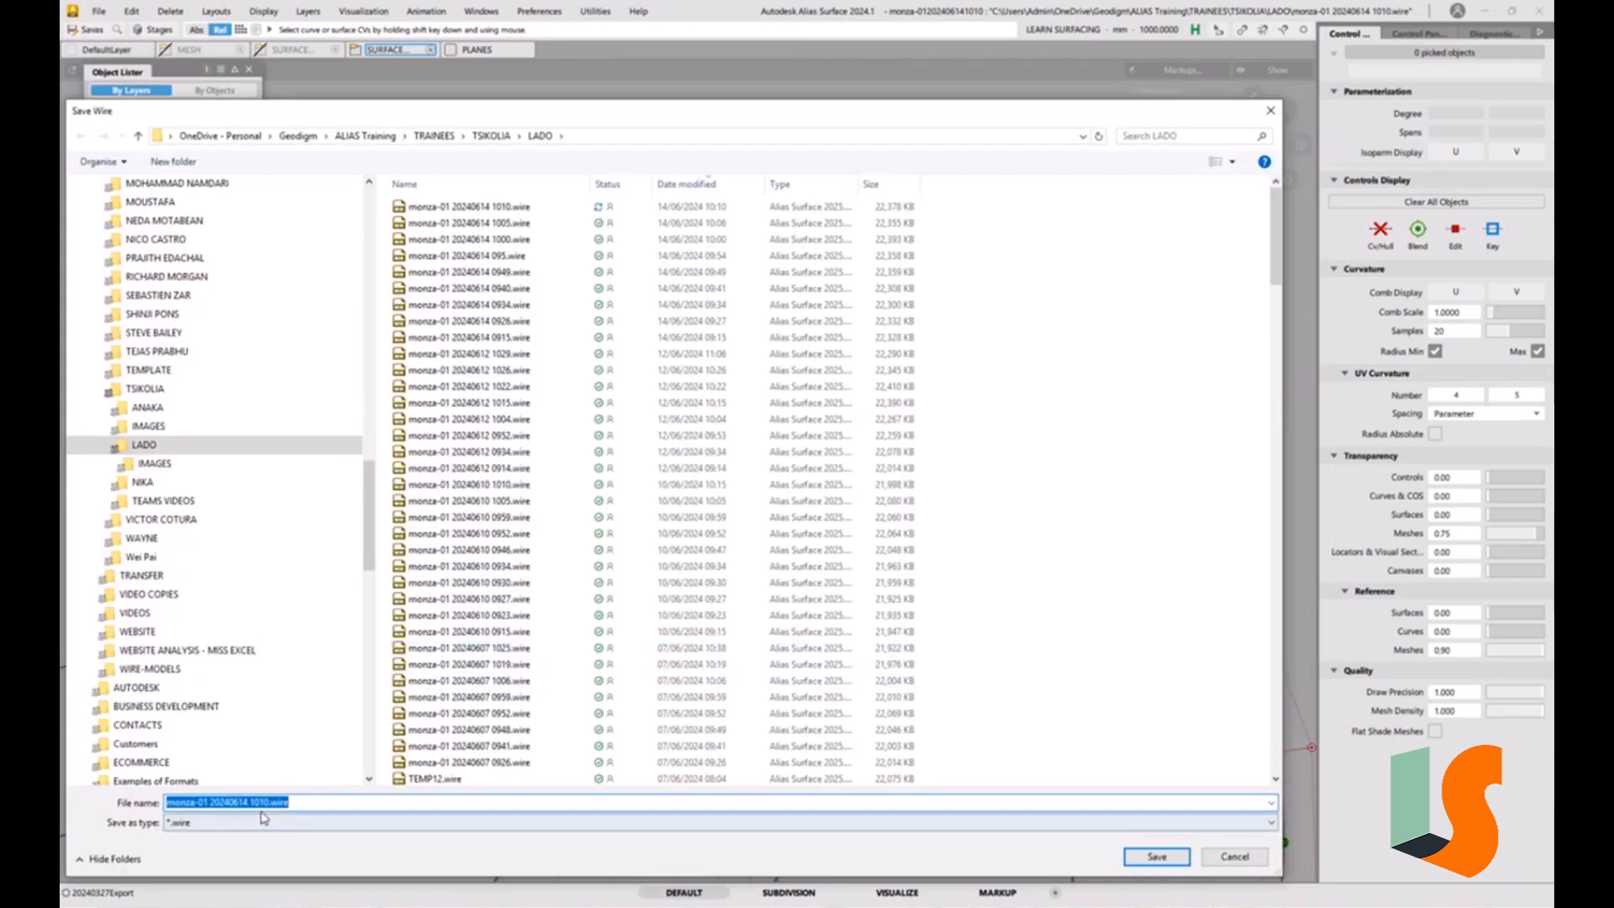
{"action": "left_click_drag", "start_coordinate": [267, 802], "coordinate": [359, 805]}
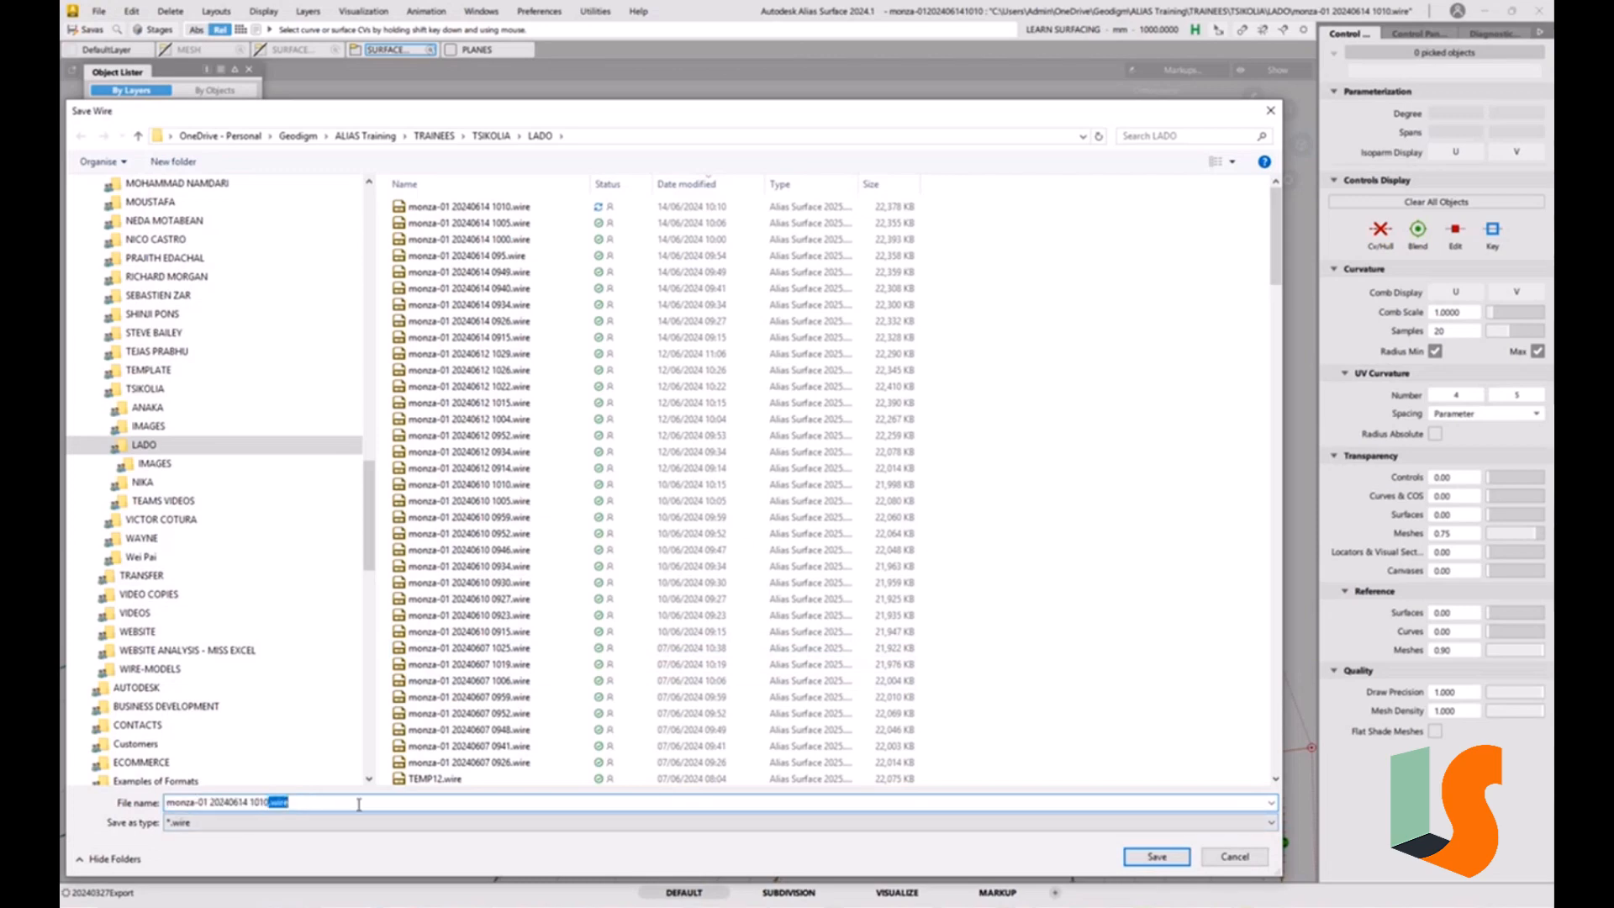
{"action": "key", "text": "Return"}
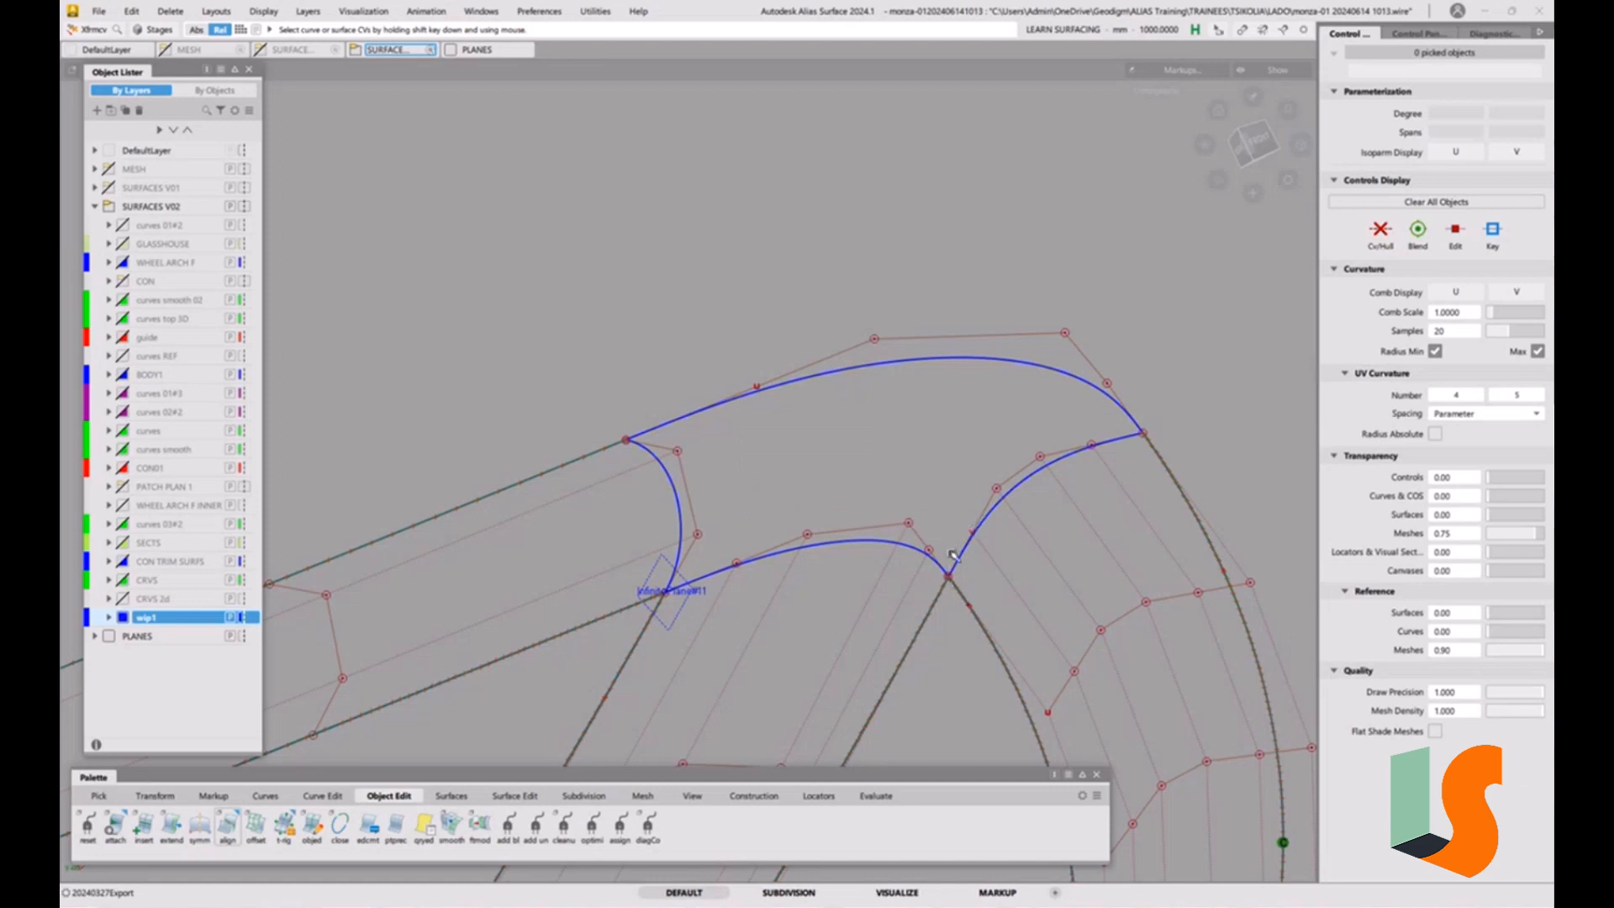
Start the Square tool and set continuity to G2 Curvature on boundaries 2 and 4 and G1 Tangent on boundary 3.
{"action": "right_click_drag", "start_coordinate": [787, 530], "coordinate": [911, 530], "text": "alt+shift"}
{"action": "middle_click_drag", "start_coordinate": [857, 500], "coordinate": [820, 444], "text": "alt+shift"}
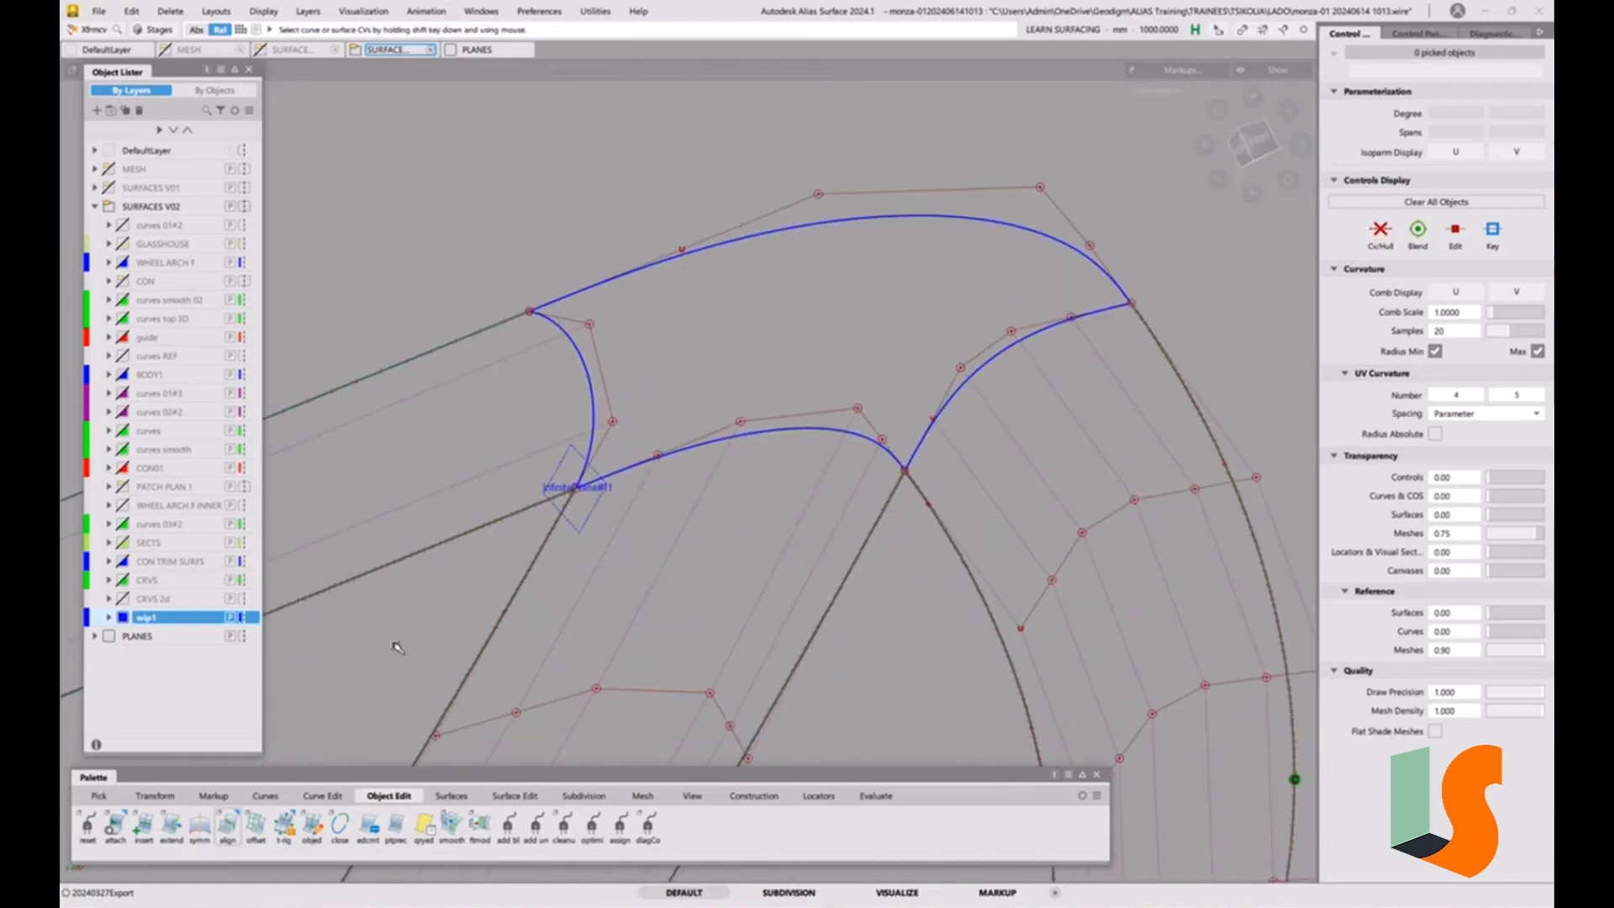
{"action": "left_click", "coordinate": [451, 796]}
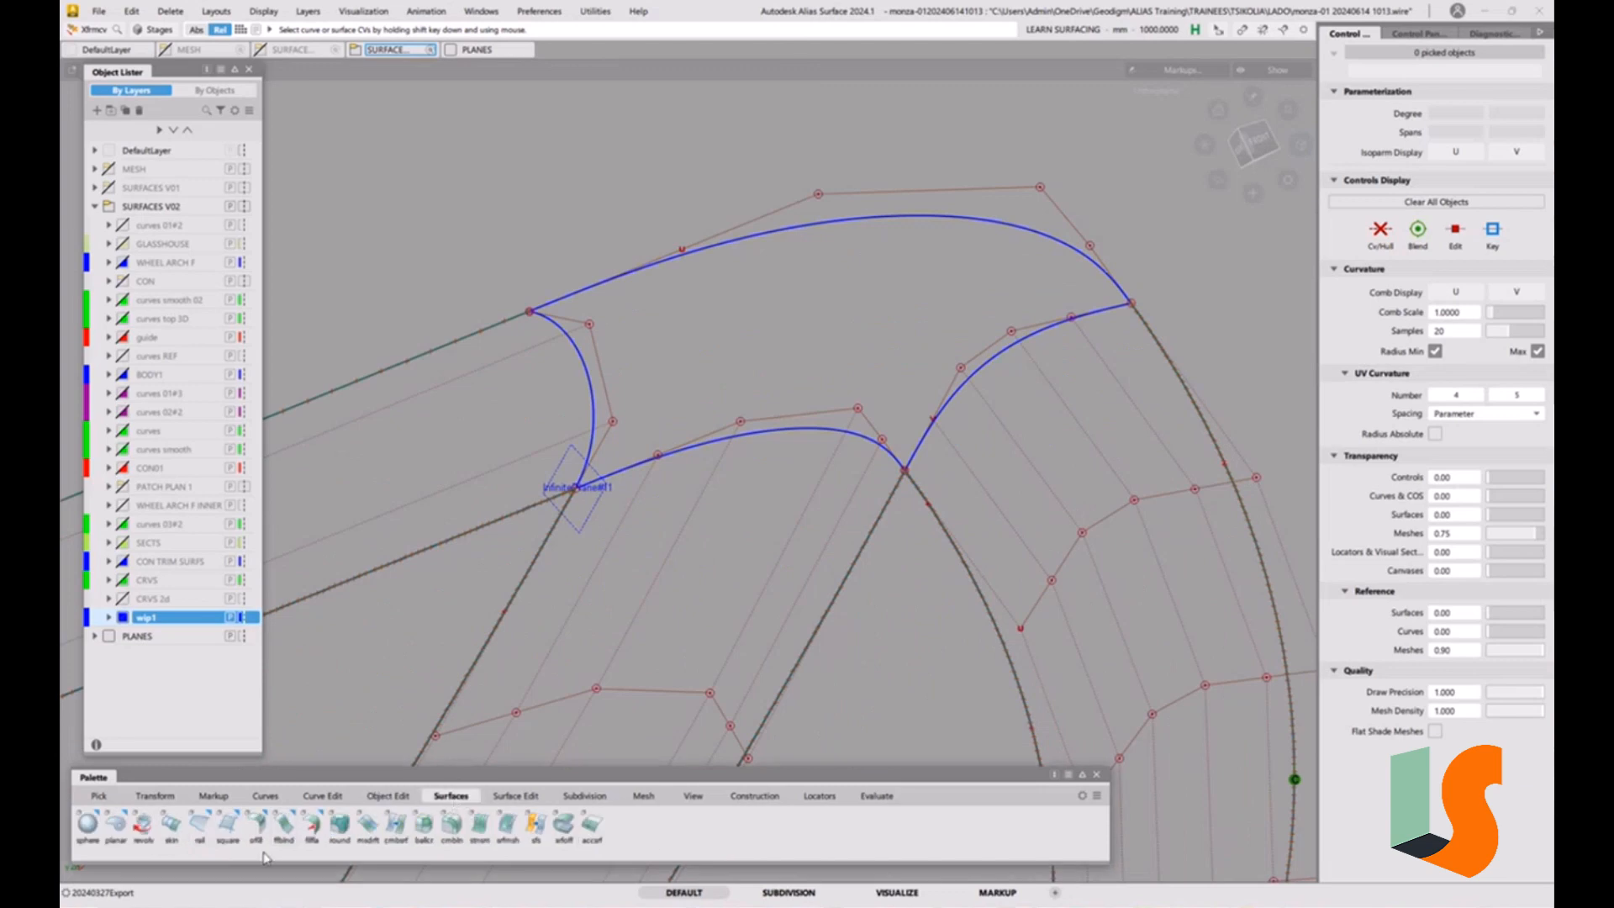
{"action": "left_click", "coordinate": [227, 826]}
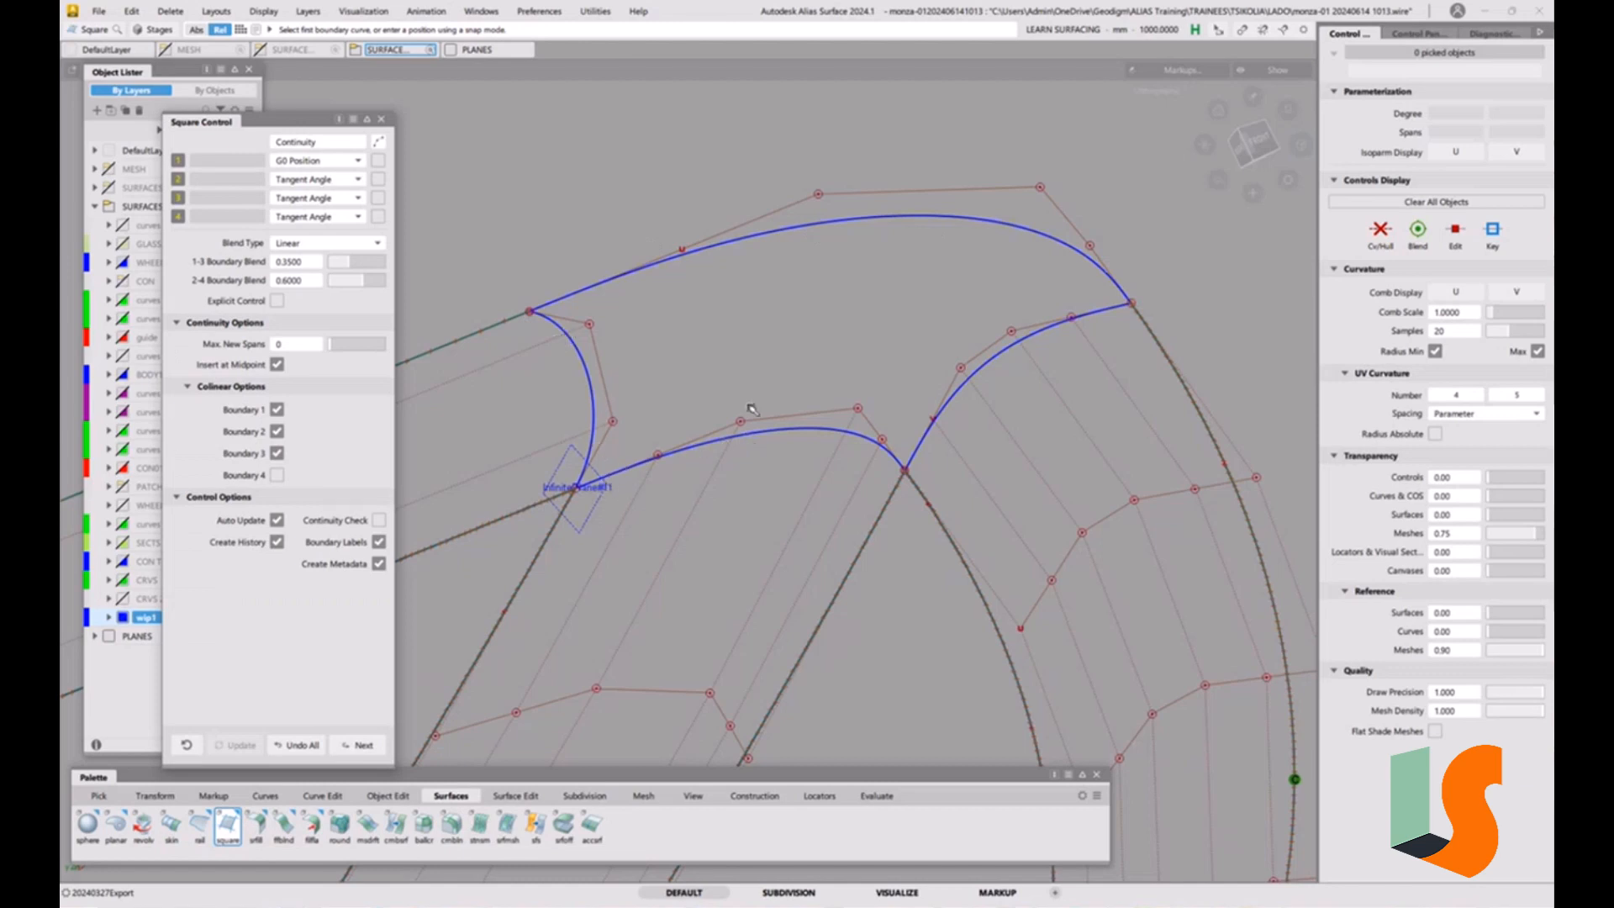
{"action": "left_click", "coordinate": [351, 179]}
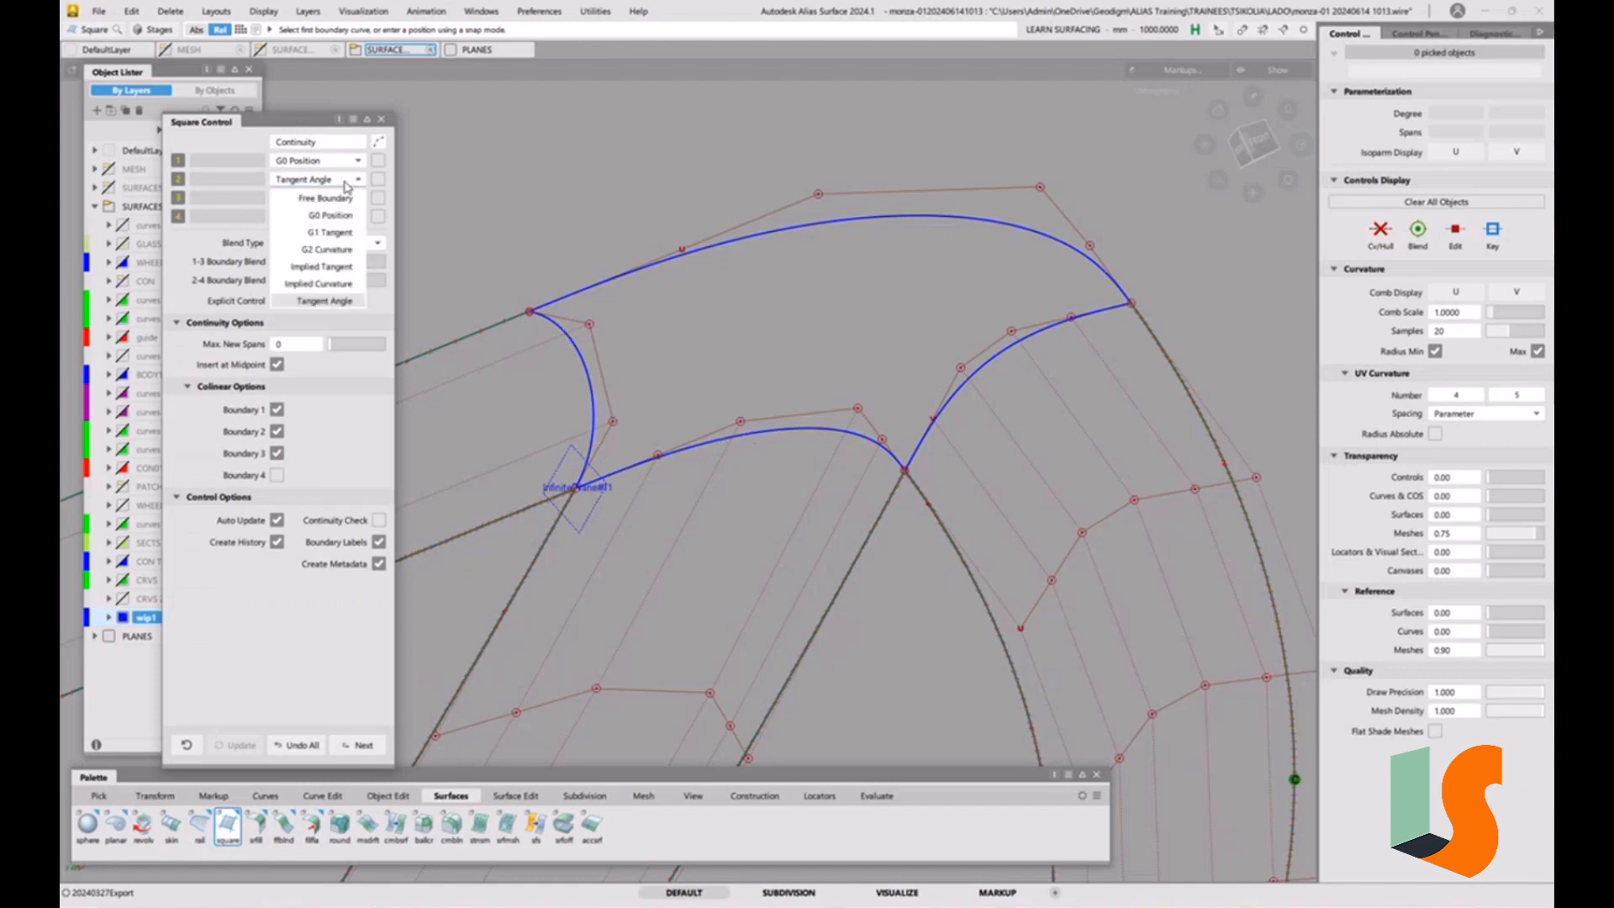
{"action": "left_click", "coordinate": [338, 250]}
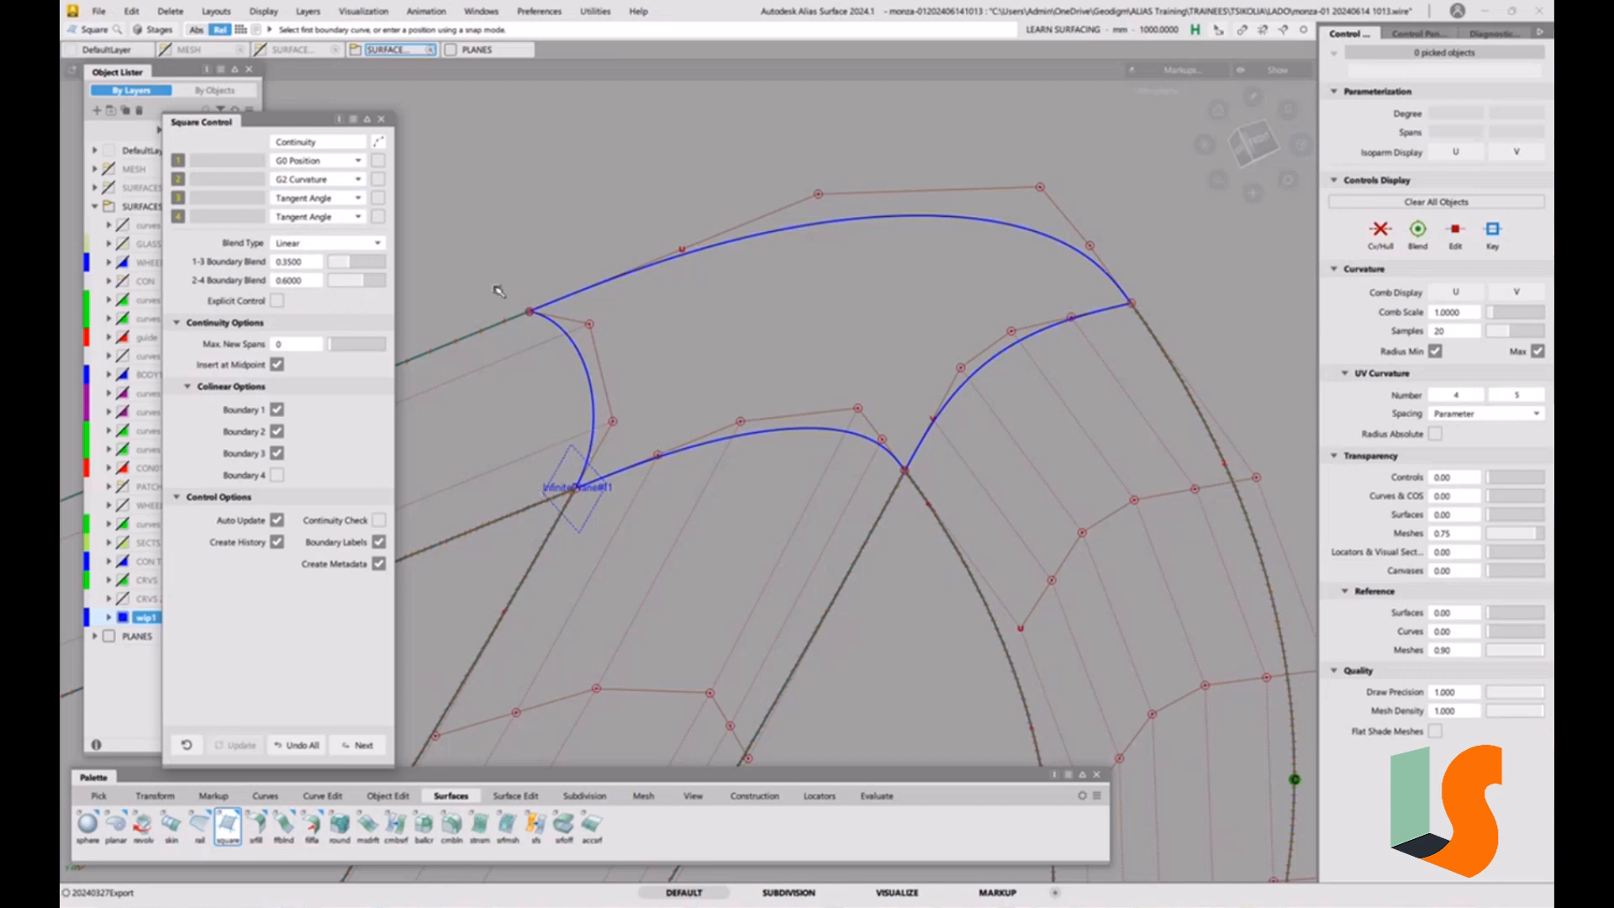
{"action": "left_click", "coordinate": [320, 203]}
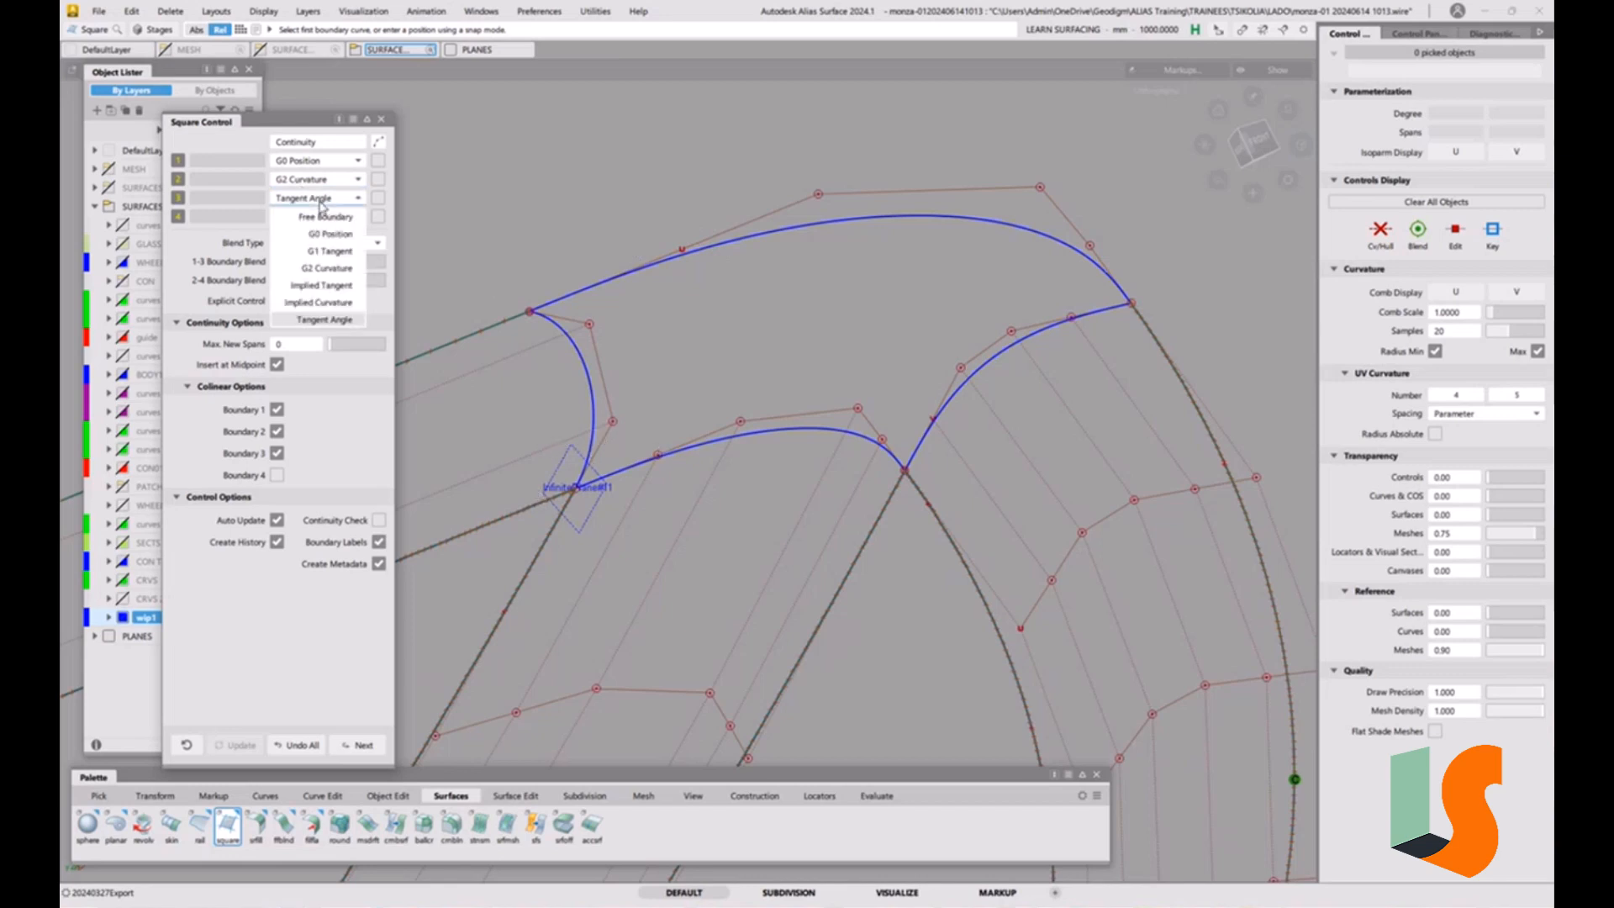
{"action": "left_click", "coordinate": [327, 253]}
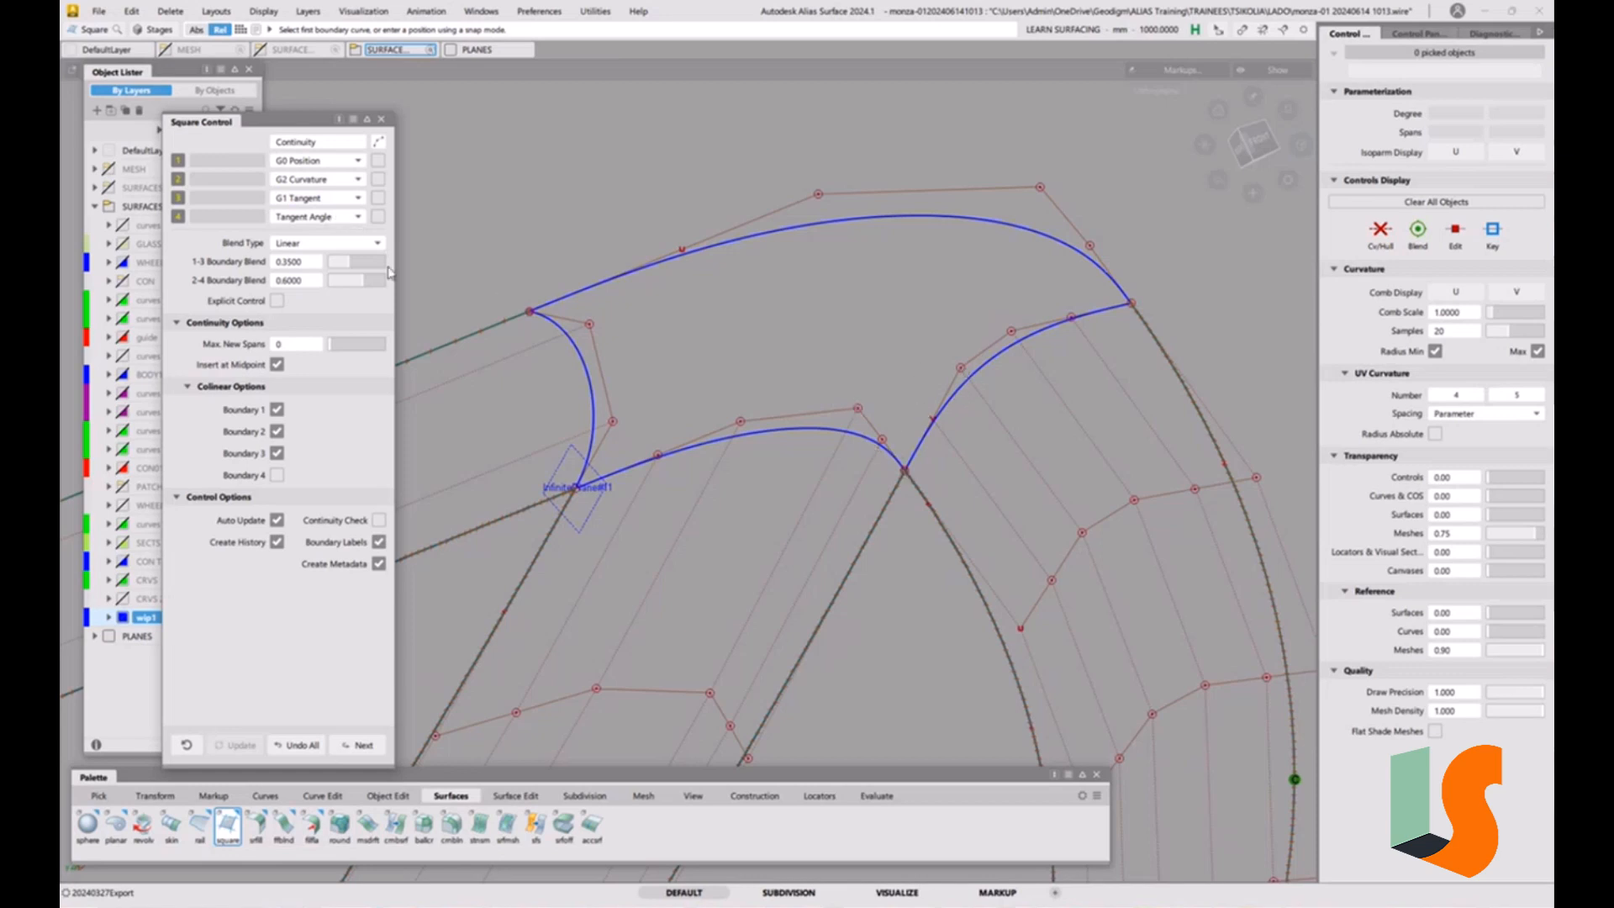
{"action": "left_click", "coordinate": [292, 220]}
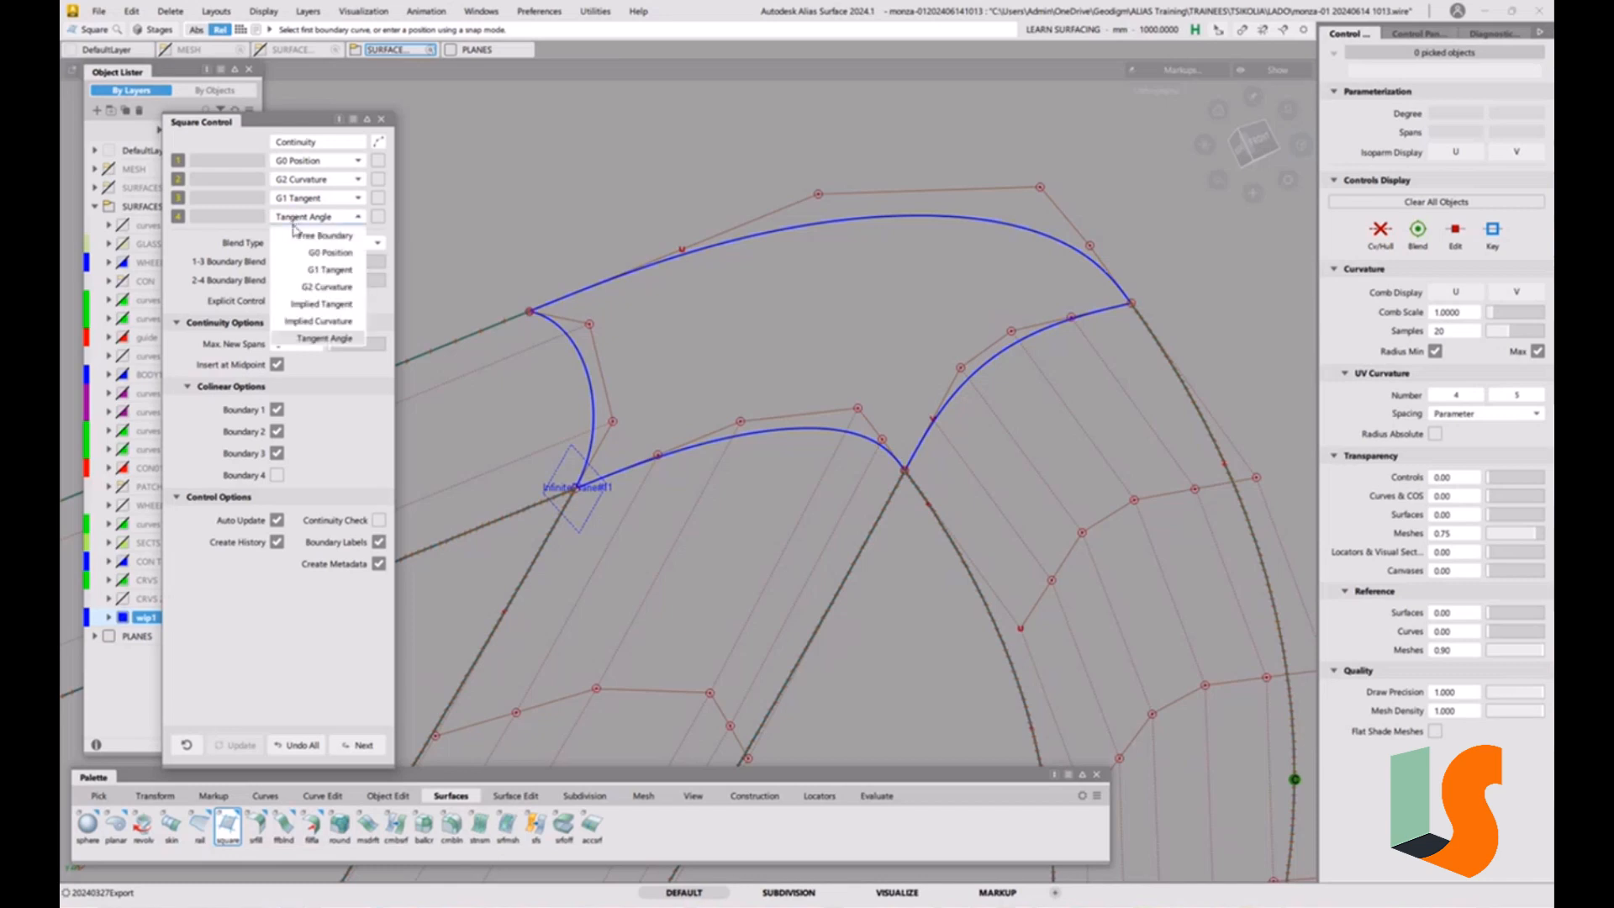
{"action": "left_click", "coordinate": [318, 292]}
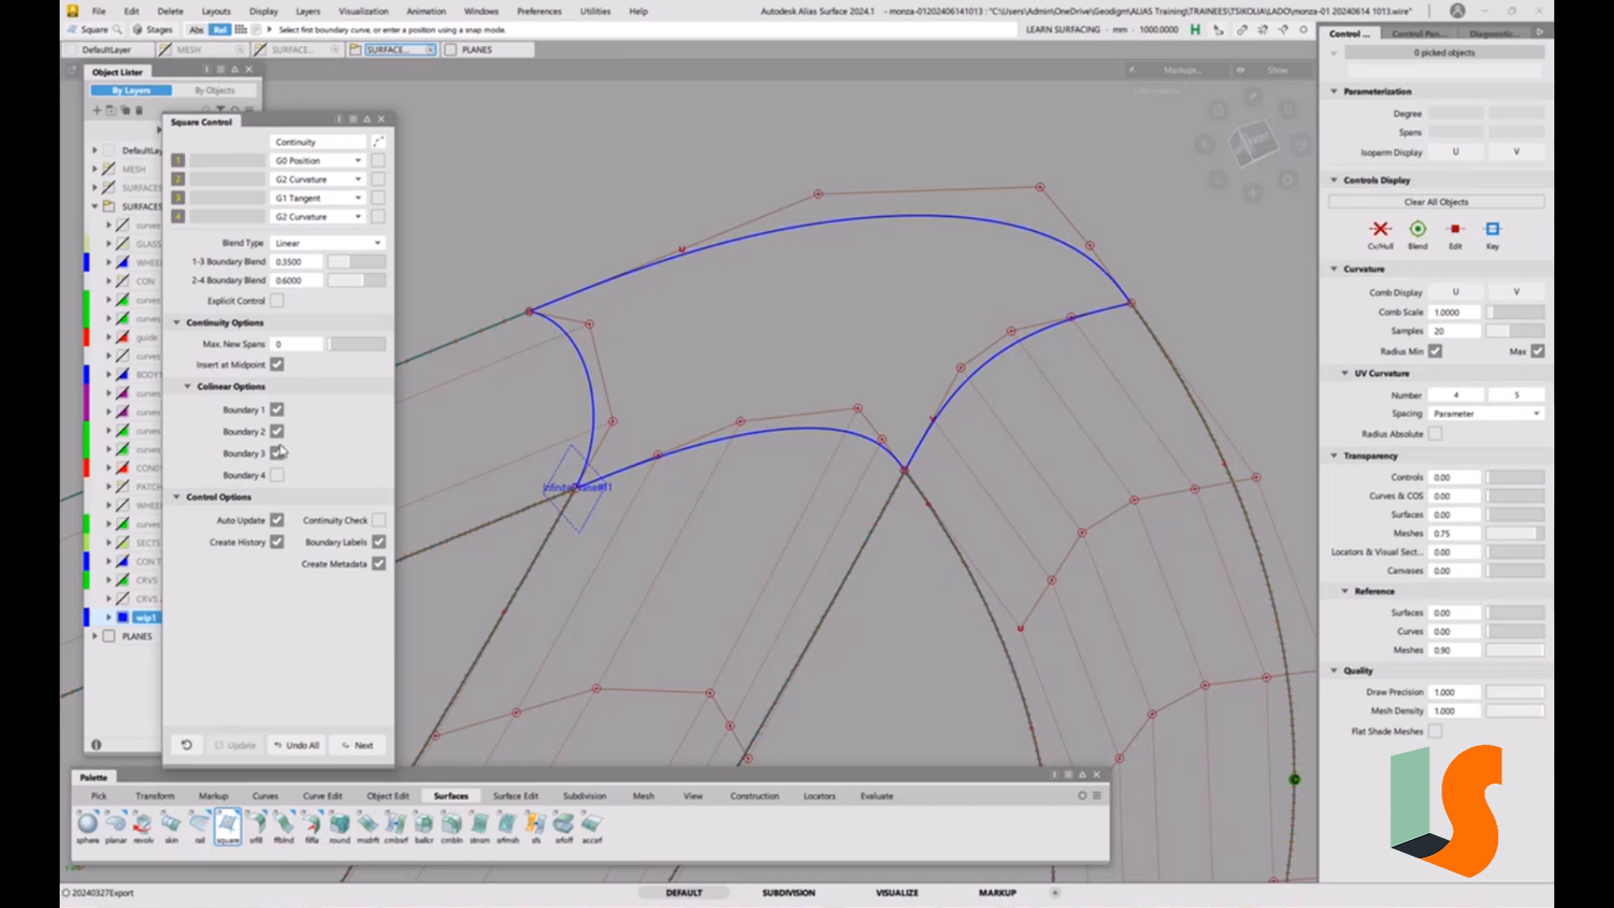
Enable colinearity on boundary 4, disable it on boundary 1, and build the square surface from the corner's upper curve and three strip edges.
{"action": "left_click", "coordinate": [276, 474]}
{"action": "left_click", "coordinate": [276, 409]}
{"action": "left_click", "coordinate": [779, 234]}
{"action": "left_click", "coordinate": [593, 375]}
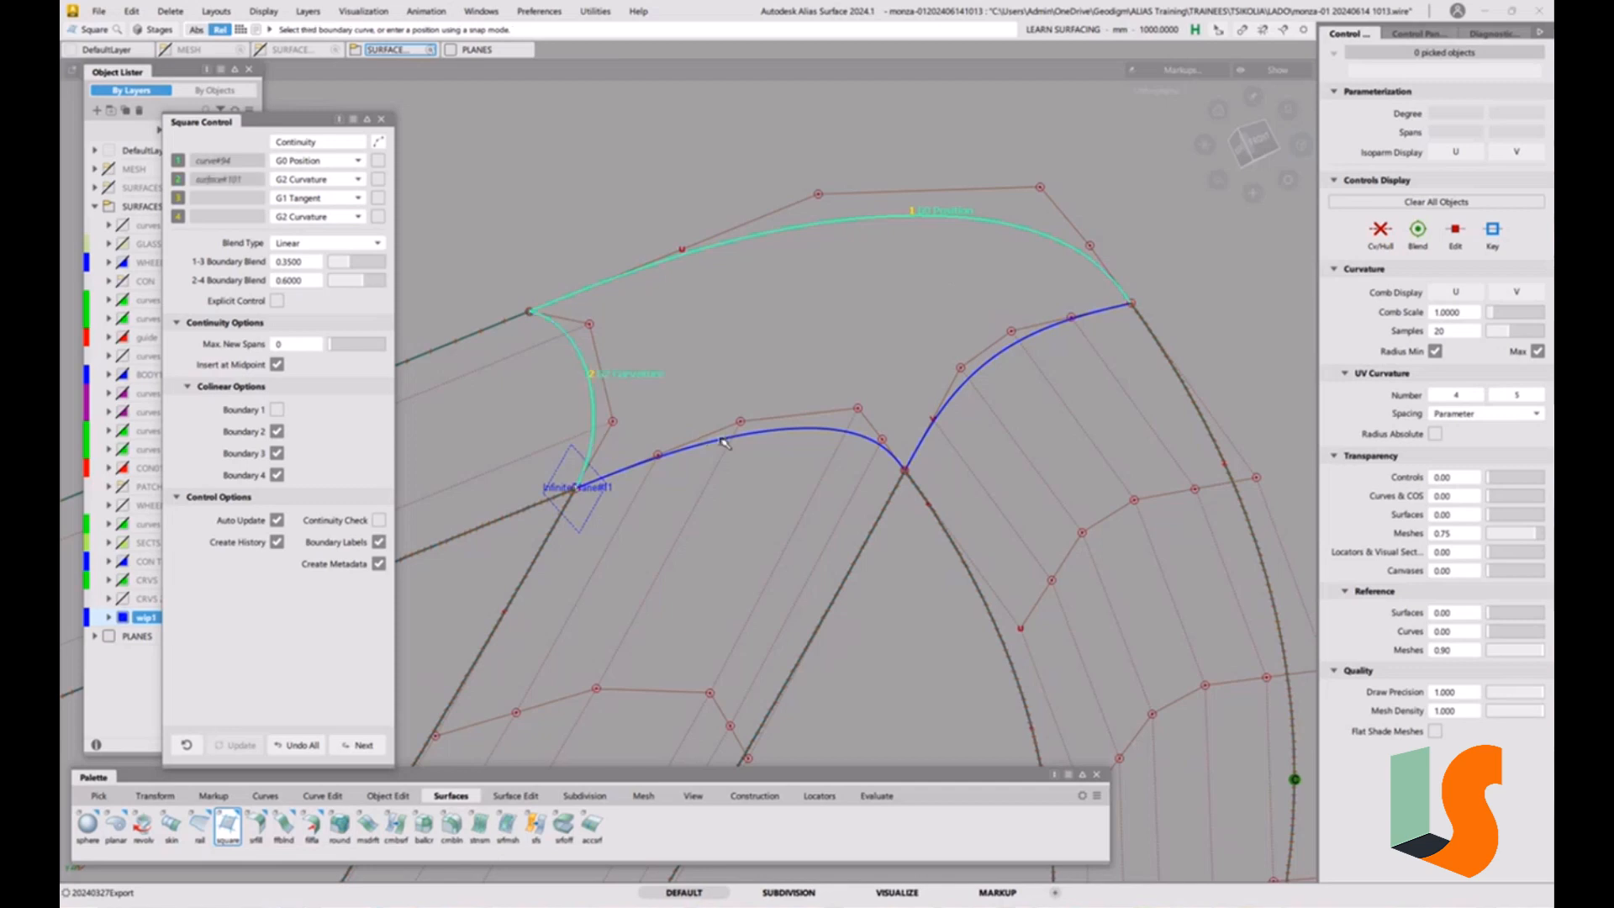
{"action": "left_click", "coordinate": [722, 441]}
{"action": "left_click", "coordinate": [979, 367]}
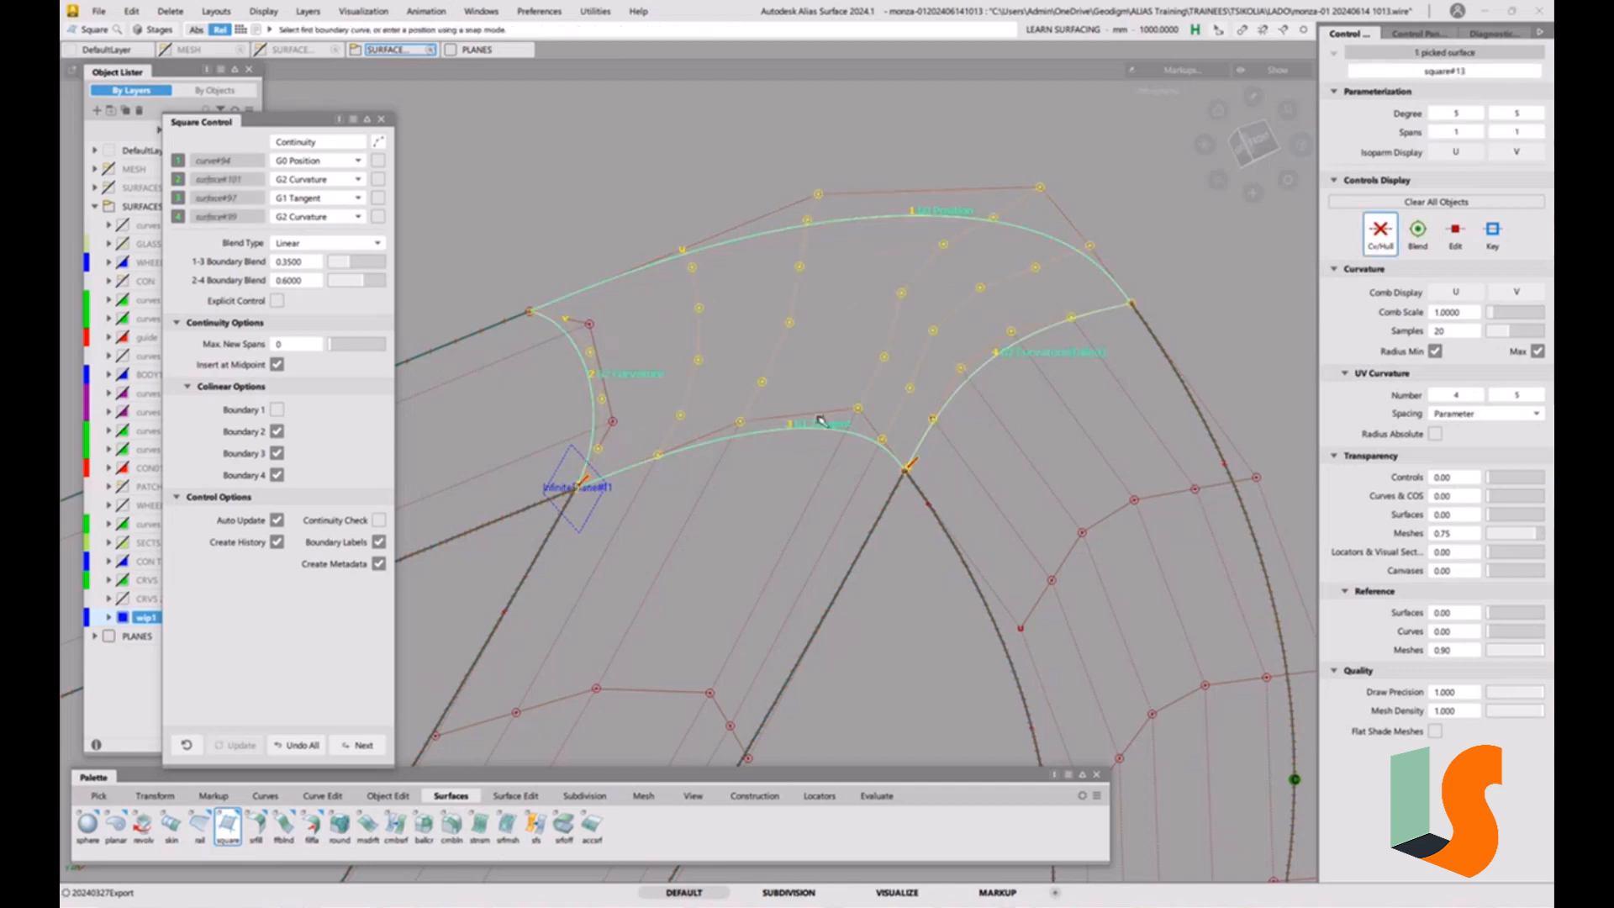
Try G2 Curvature continuity on the corner surface's third boundary, and restore G1 Tangent.
{"action": "left_click", "coordinate": [357, 197]}
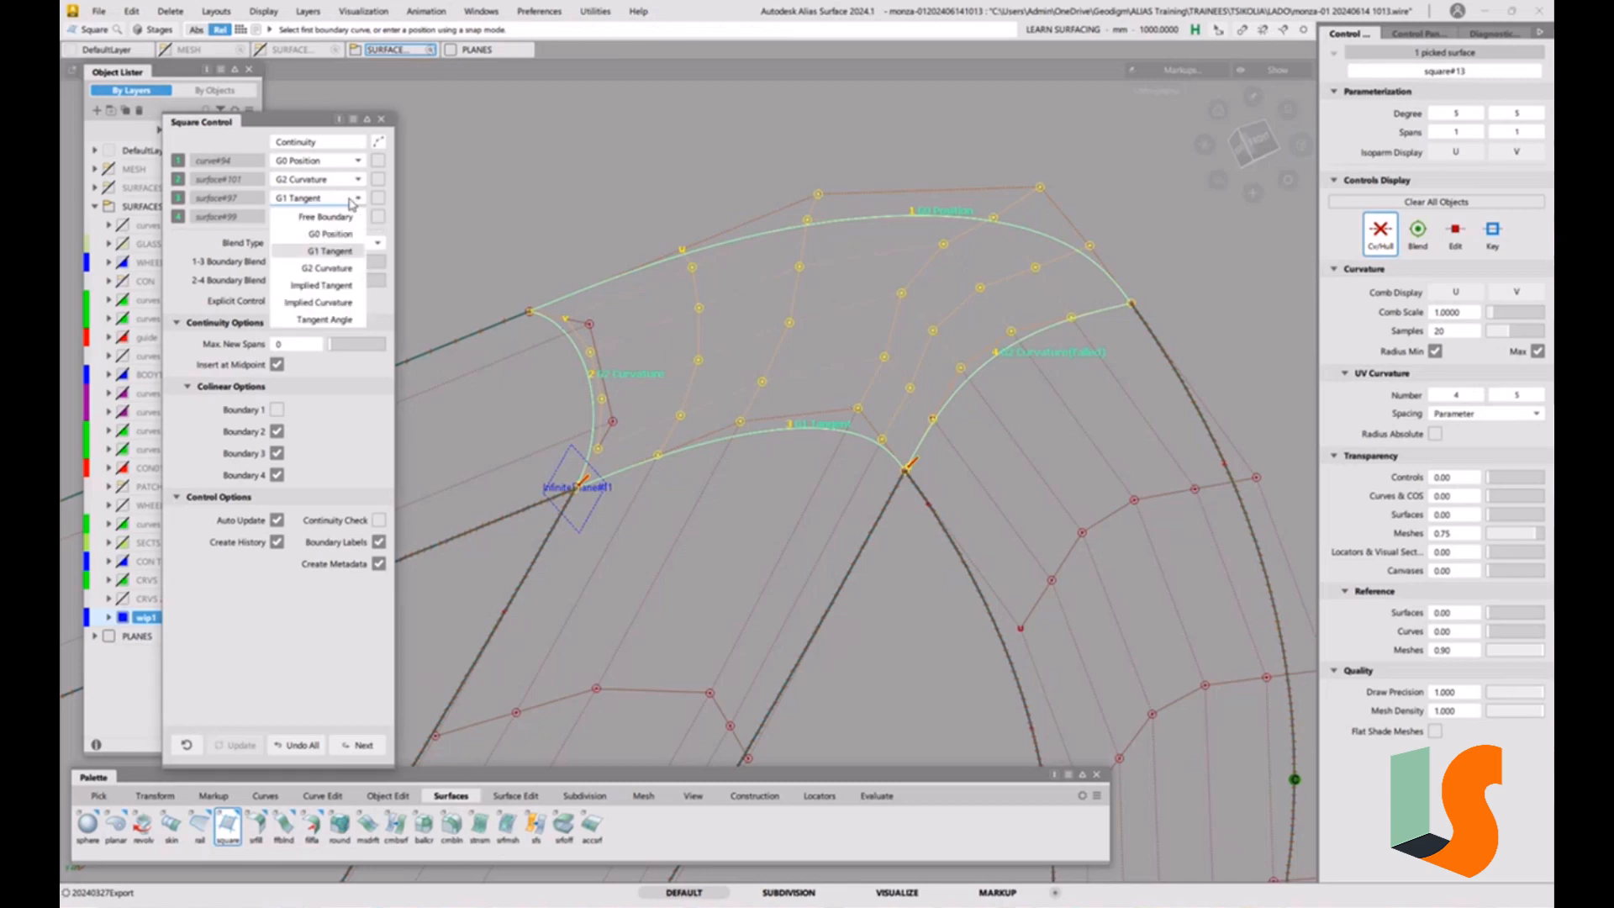
{"action": "left_click", "coordinate": [327, 267]}
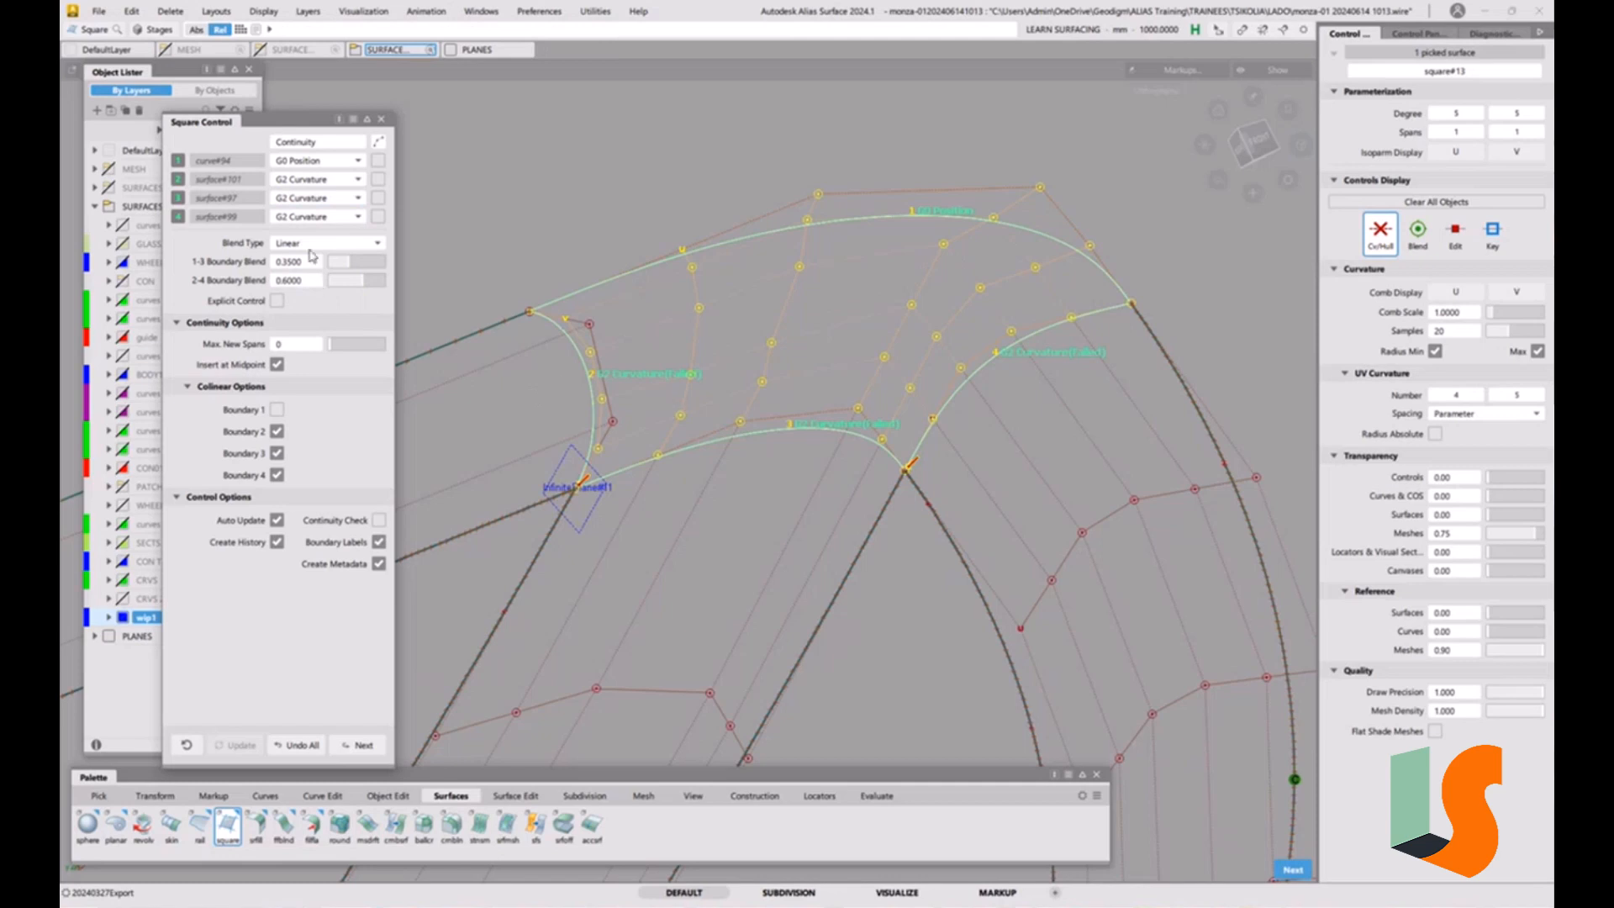
{"action": "left_click", "coordinate": [319, 200]}
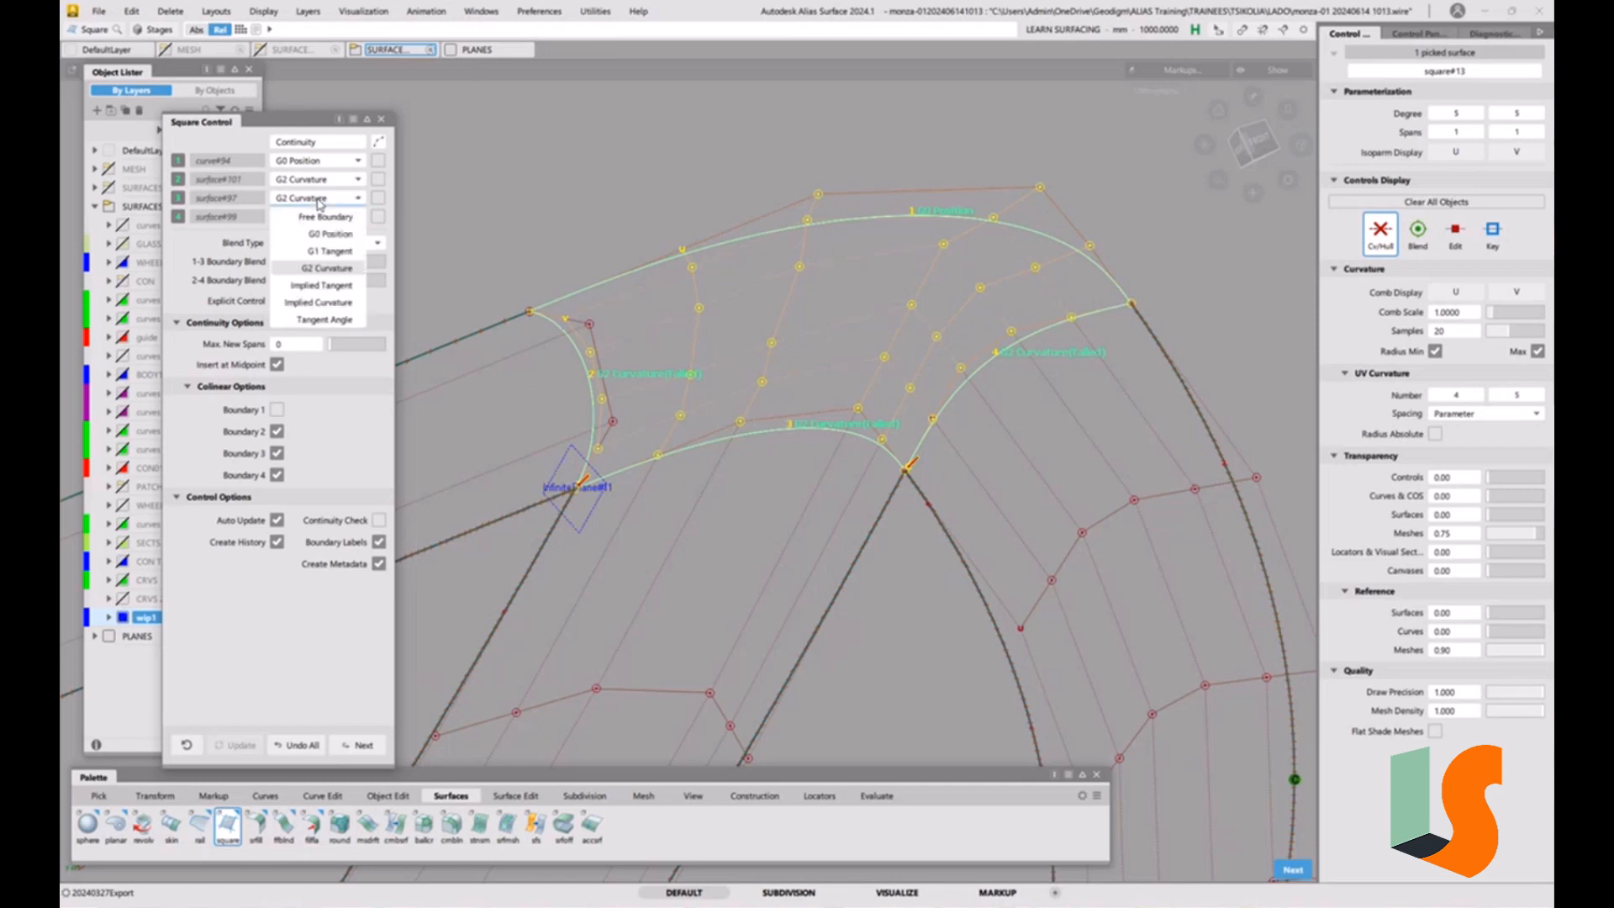
{"action": "left_click", "coordinate": [329, 252]}
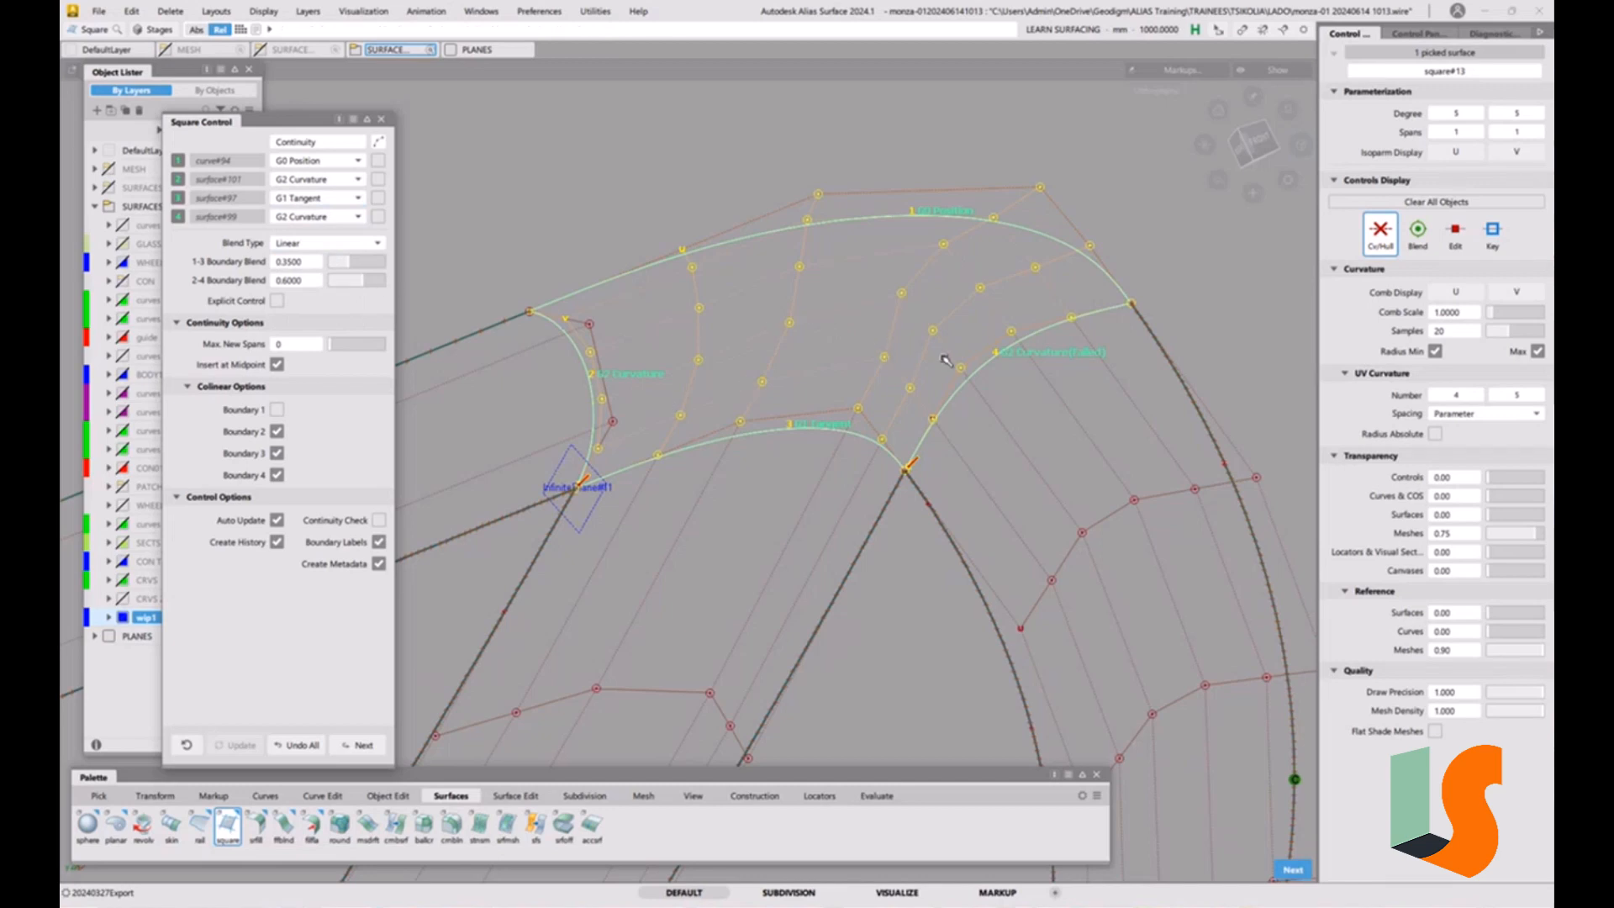
Turn on Continuity Check for the square corner surface, and leave the Square tool with nothing picked.
{"action": "left_click_drag", "start_coordinate": [855, 424], "coordinate": [904, 435], "text": "alt+shift"}
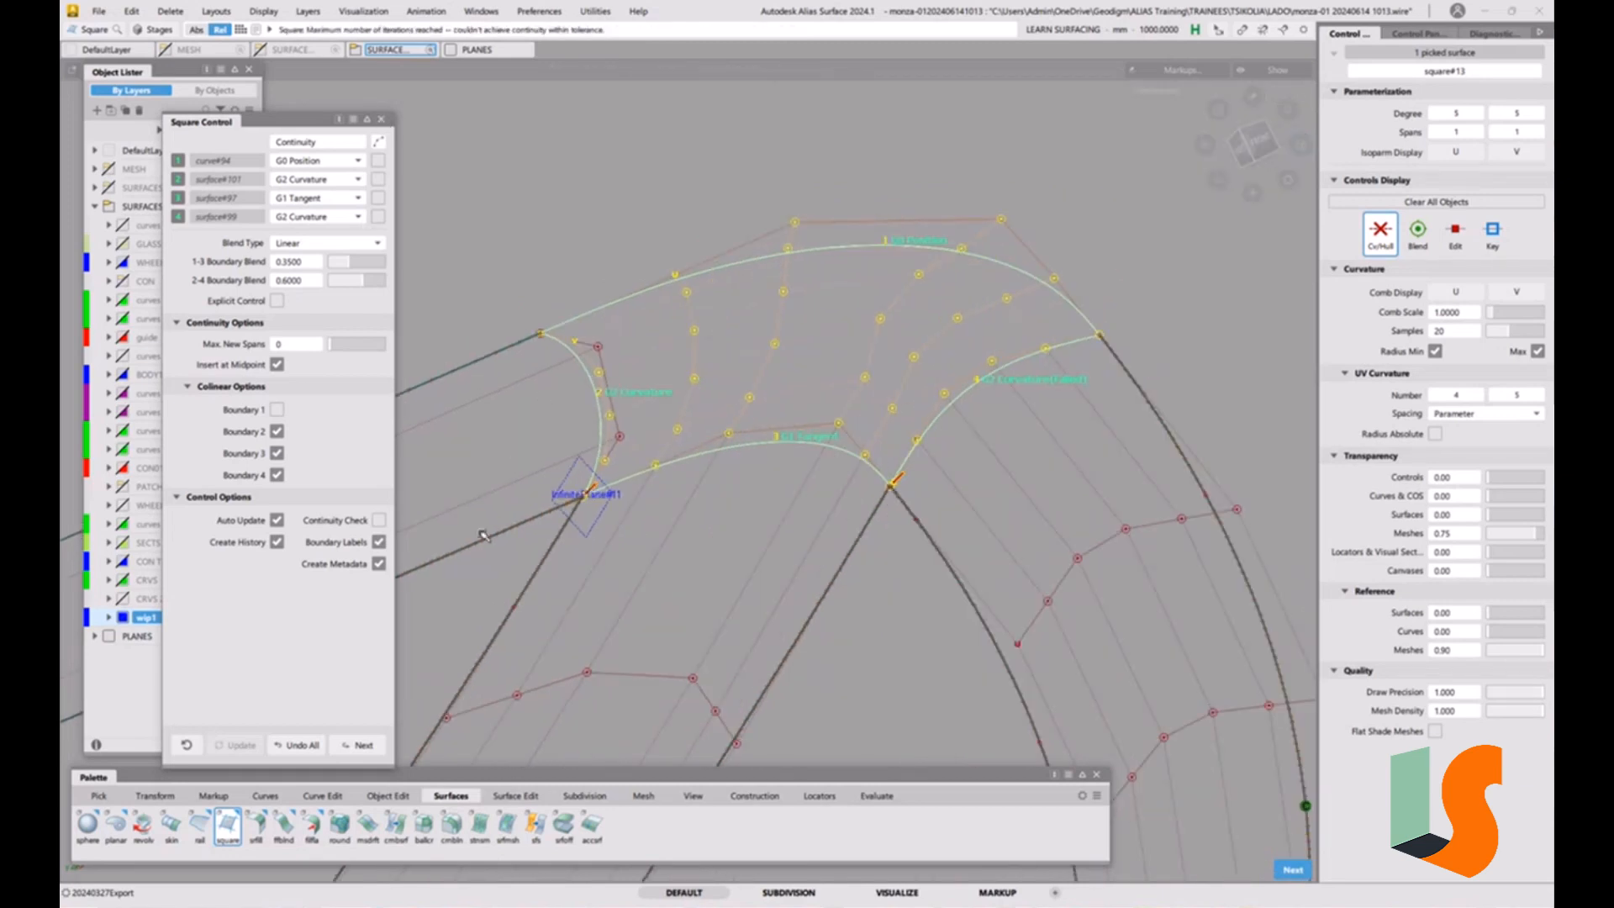
{"action": "left_click", "coordinate": [379, 520]}
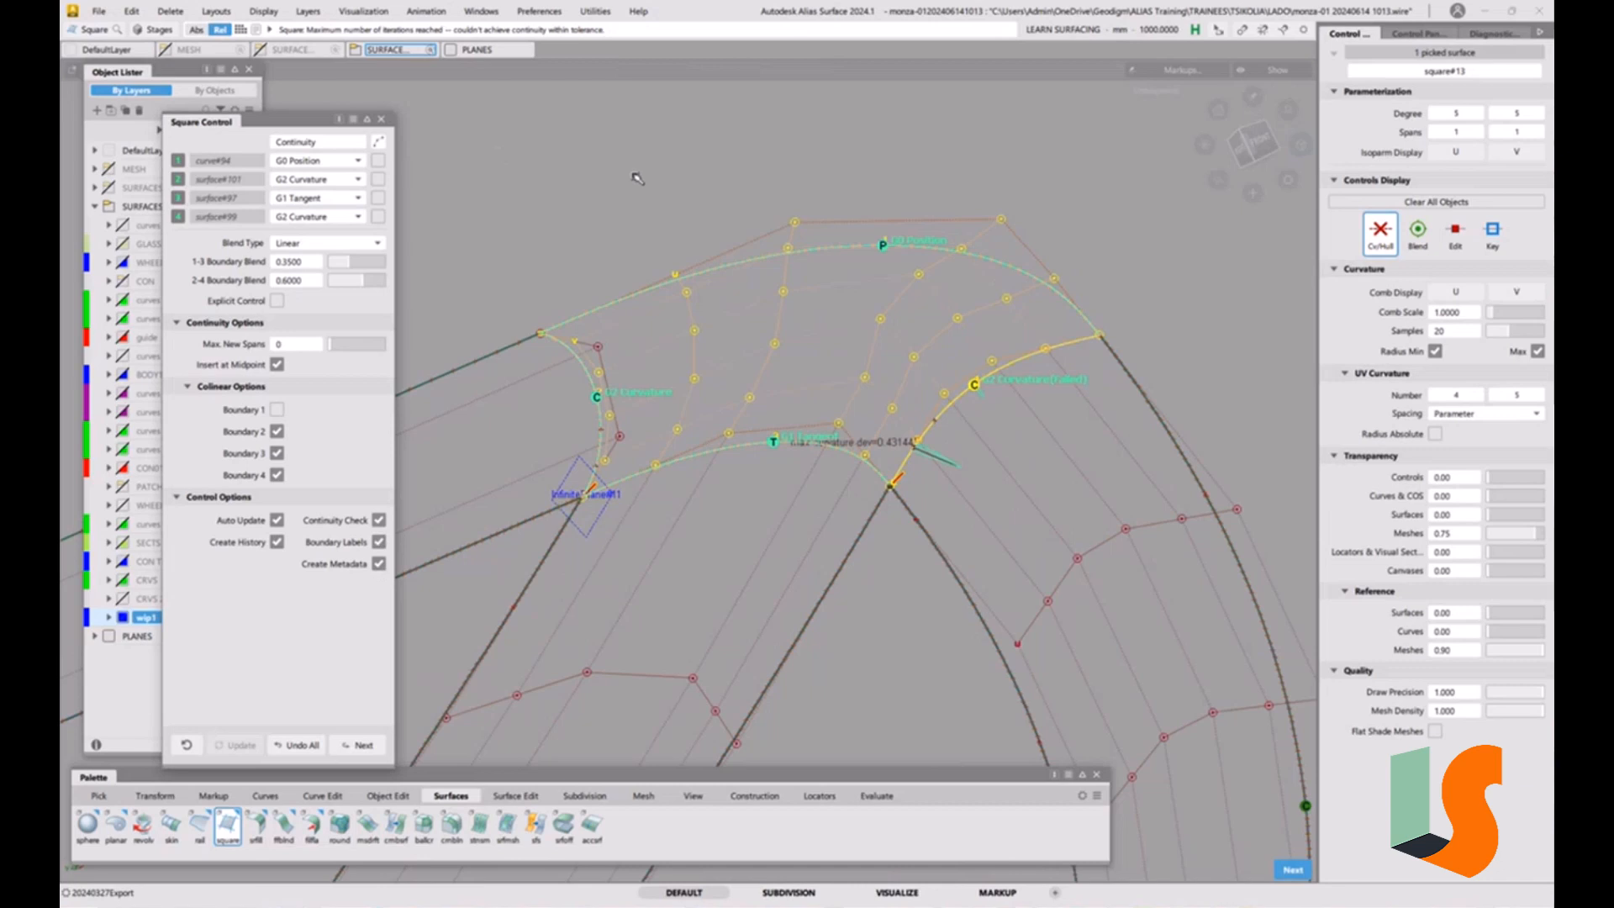
{"action": "left_click", "coordinate": [381, 120]}
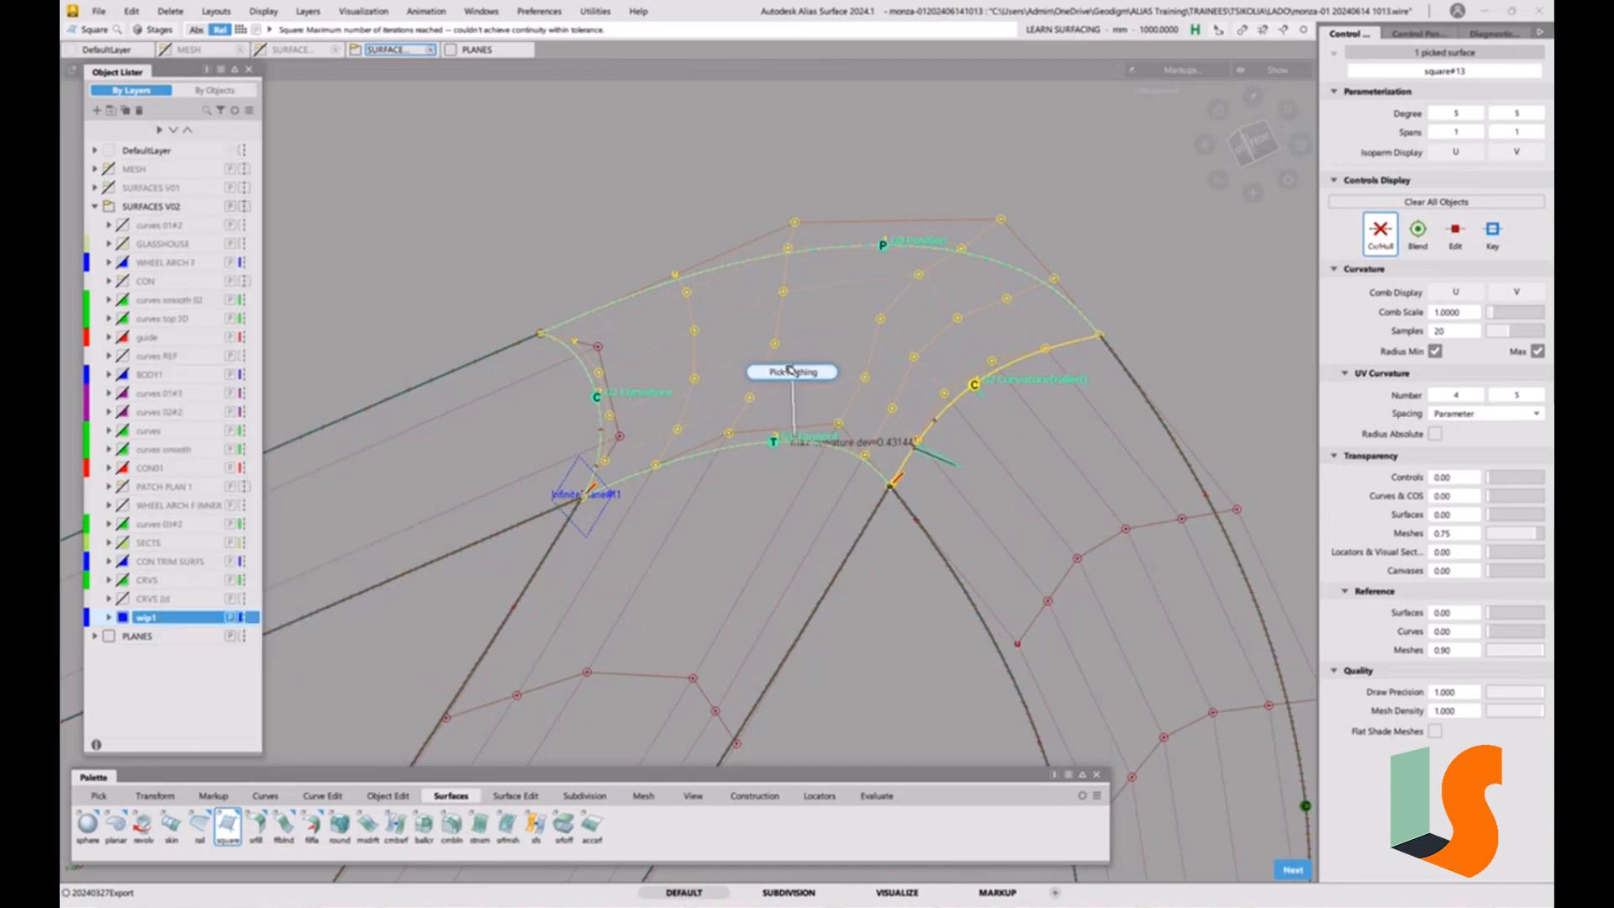
{"action": "left_click_drag", "start_coordinate": [801, 392], "coordinate": [882, 428], "text": "alt+shift"}
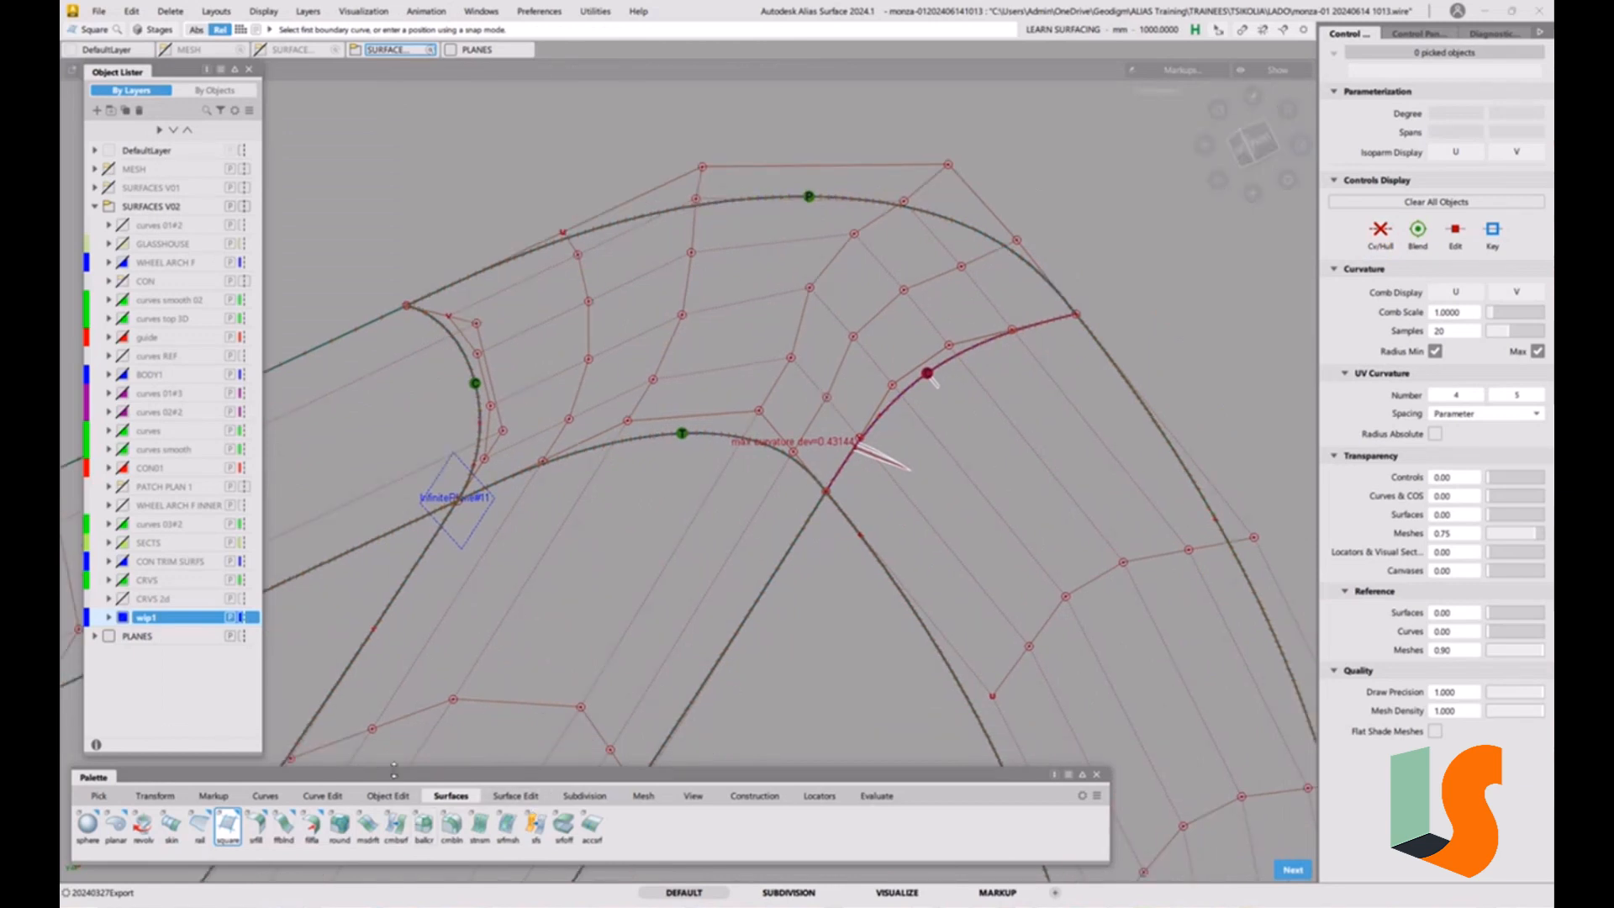
Align the corner surface's lower edge to the strip below with G1 Project alignment, removing its construction history and turning Create History off.
{"action": "left_click", "coordinate": [388, 795]}
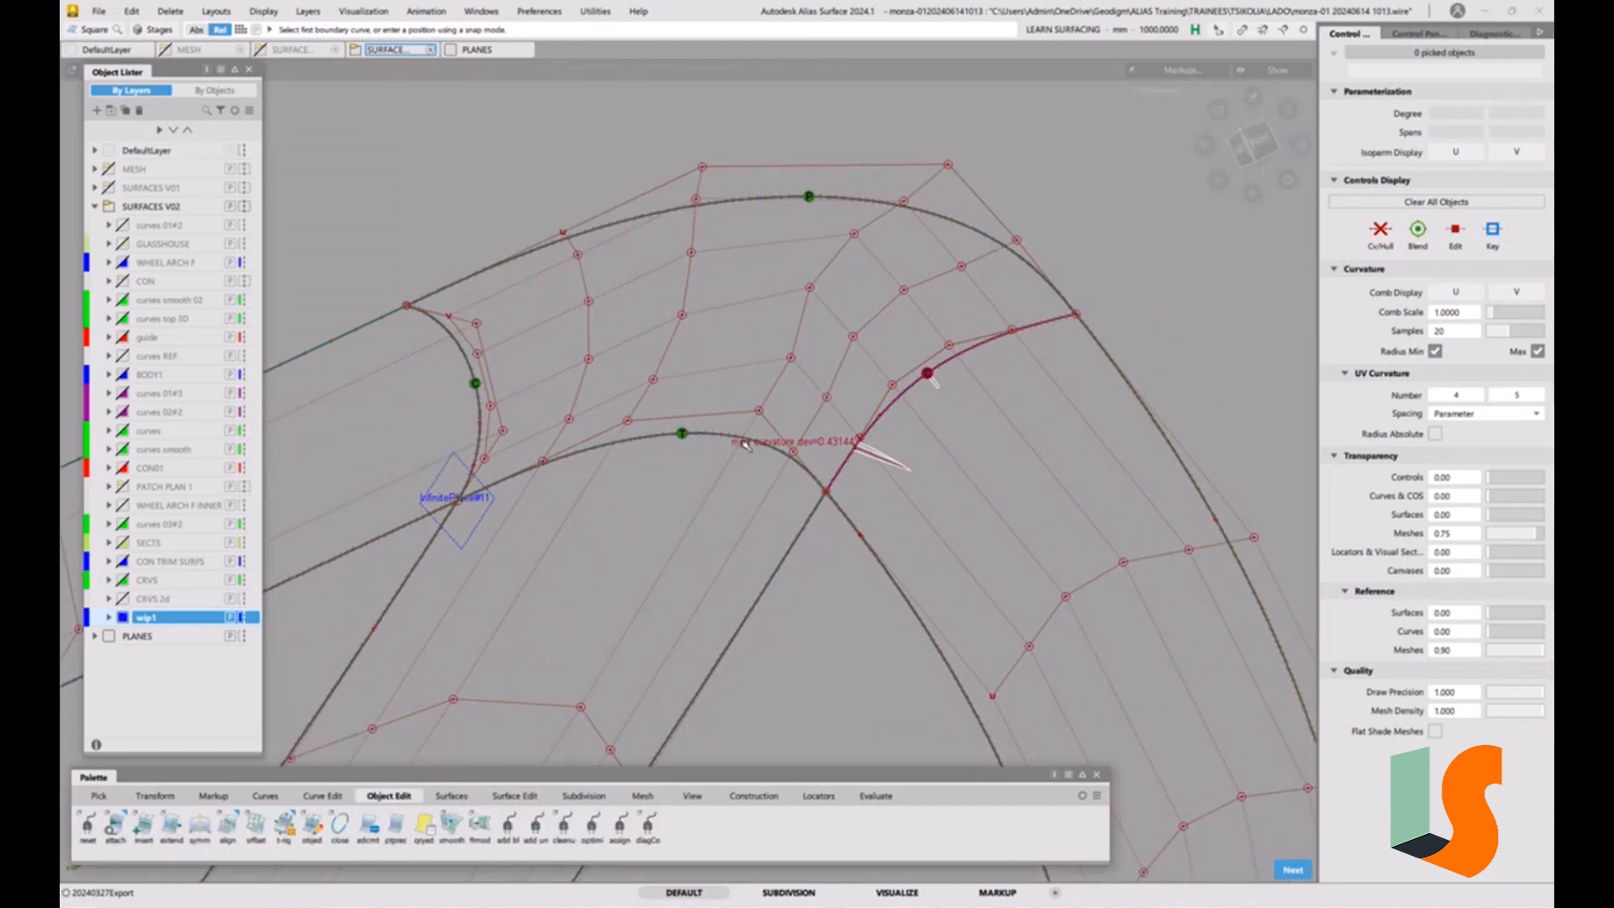
{"action": "double_click", "coordinate": [235, 829]}
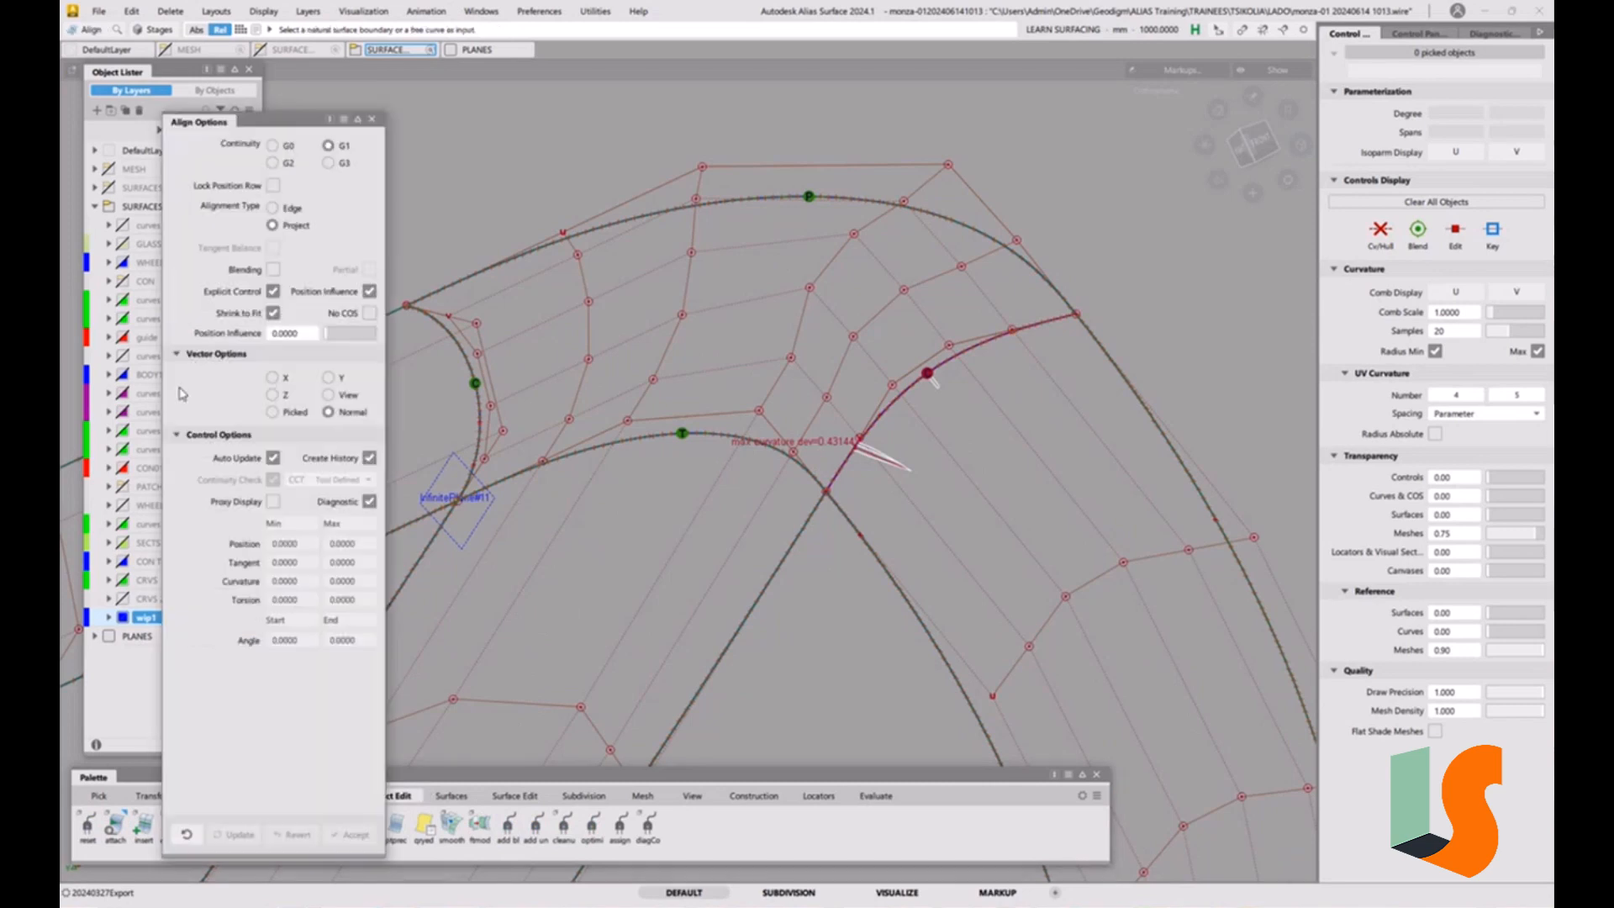
{"action": "left_click", "coordinate": [604, 455]}
{"action": "left_click", "coordinate": [645, 479]}
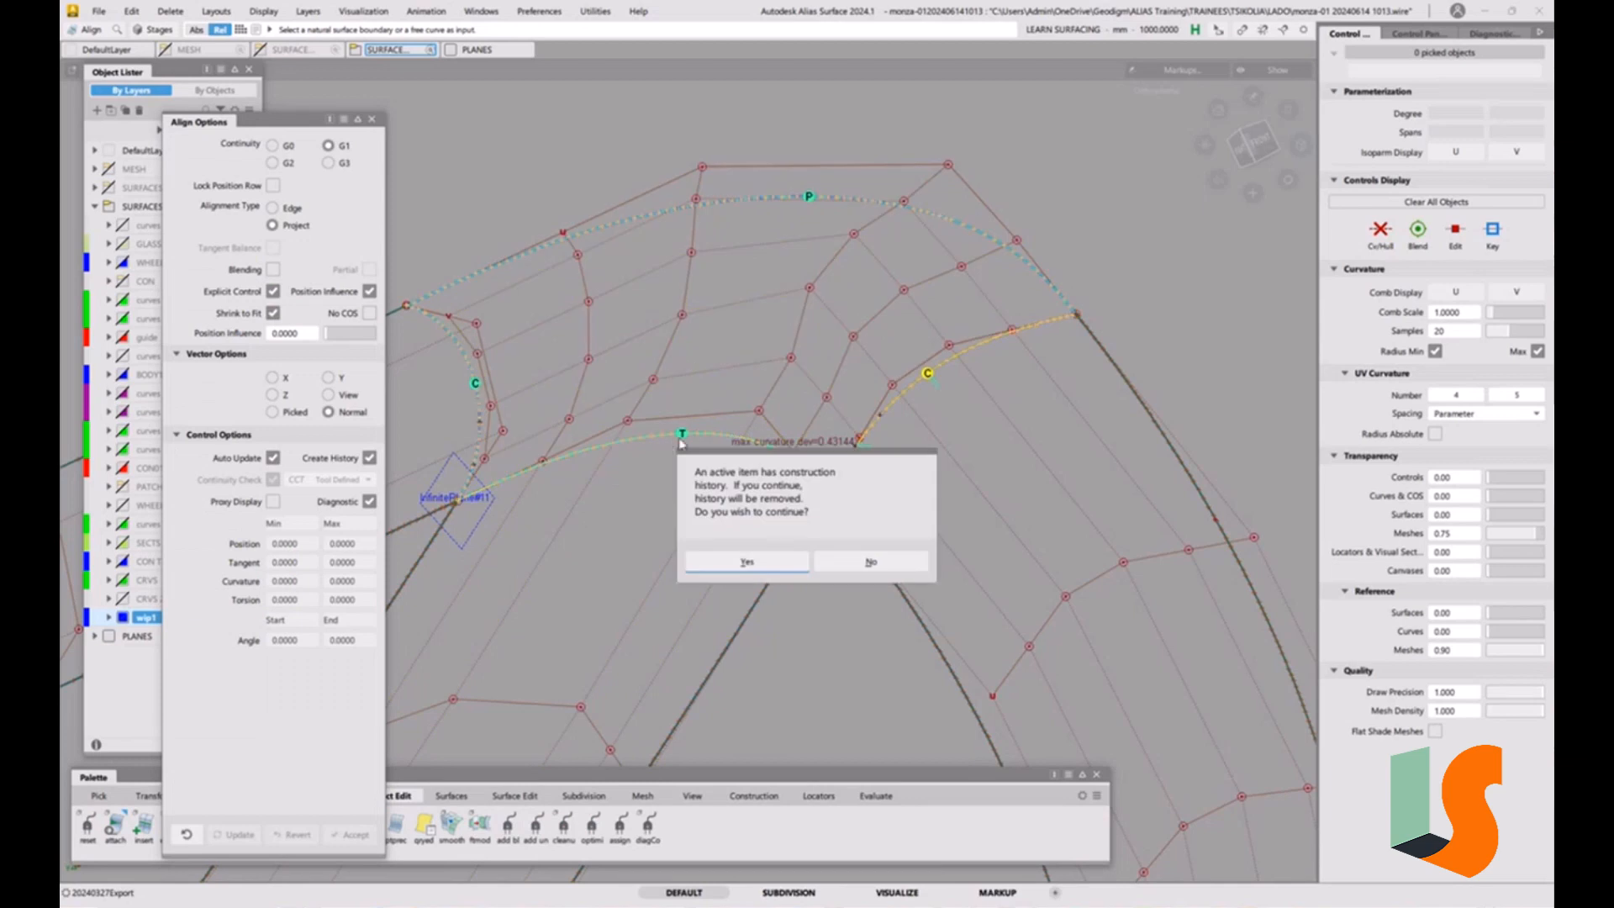
{"action": "left_click", "coordinate": [767, 560]}
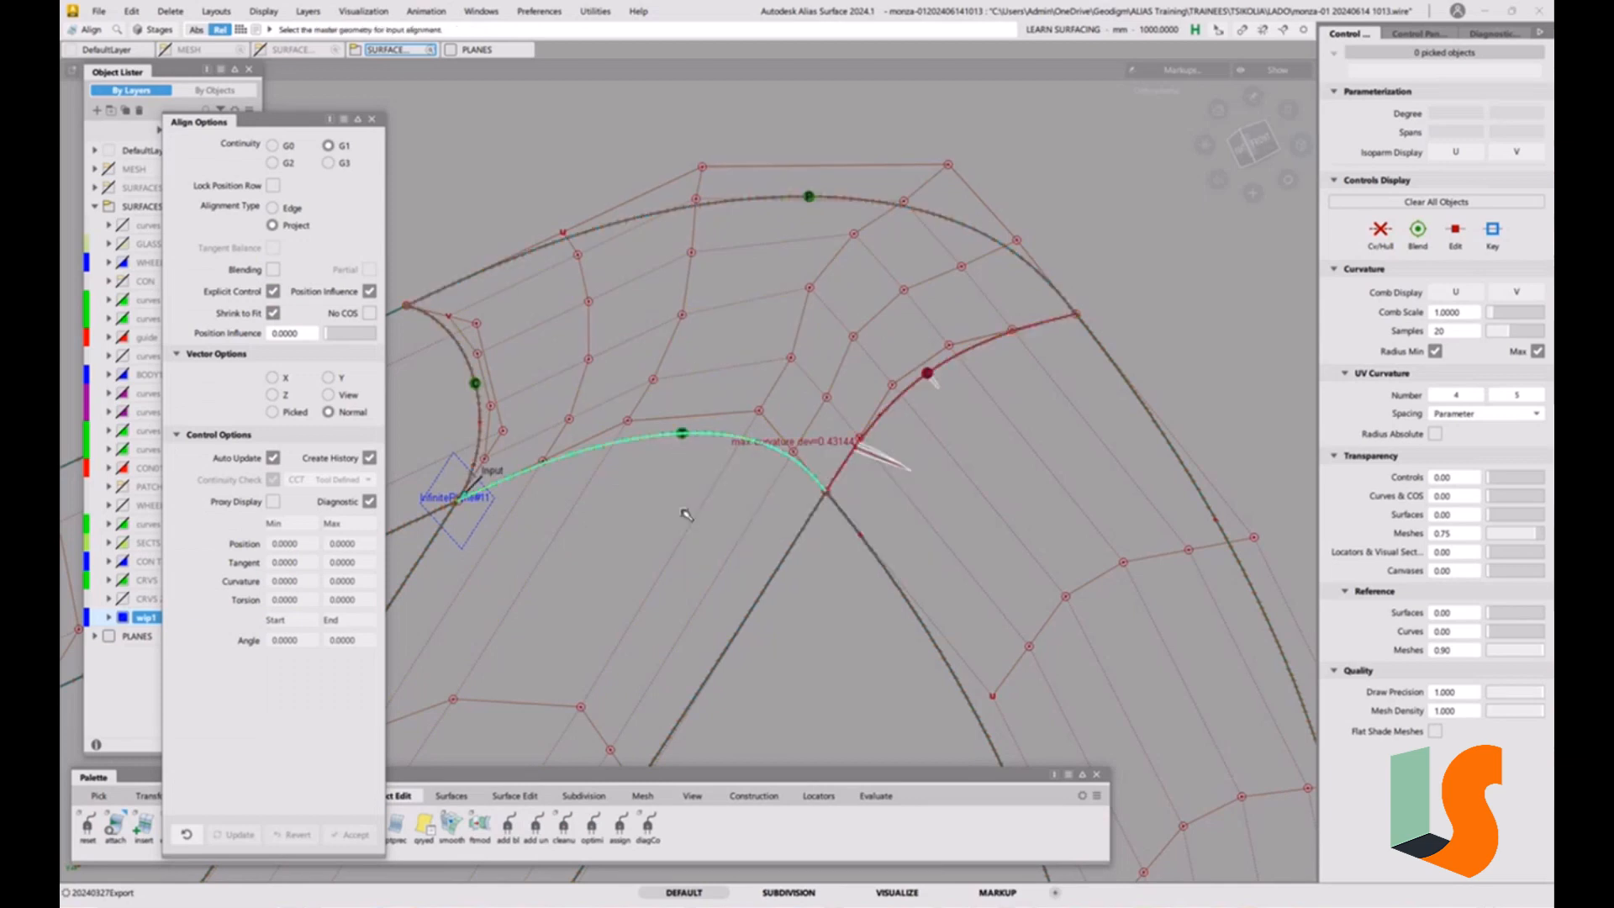
{"action": "left_click", "coordinate": [370, 458]}
{"action": "left_click", "coordinate": [660, 444]}
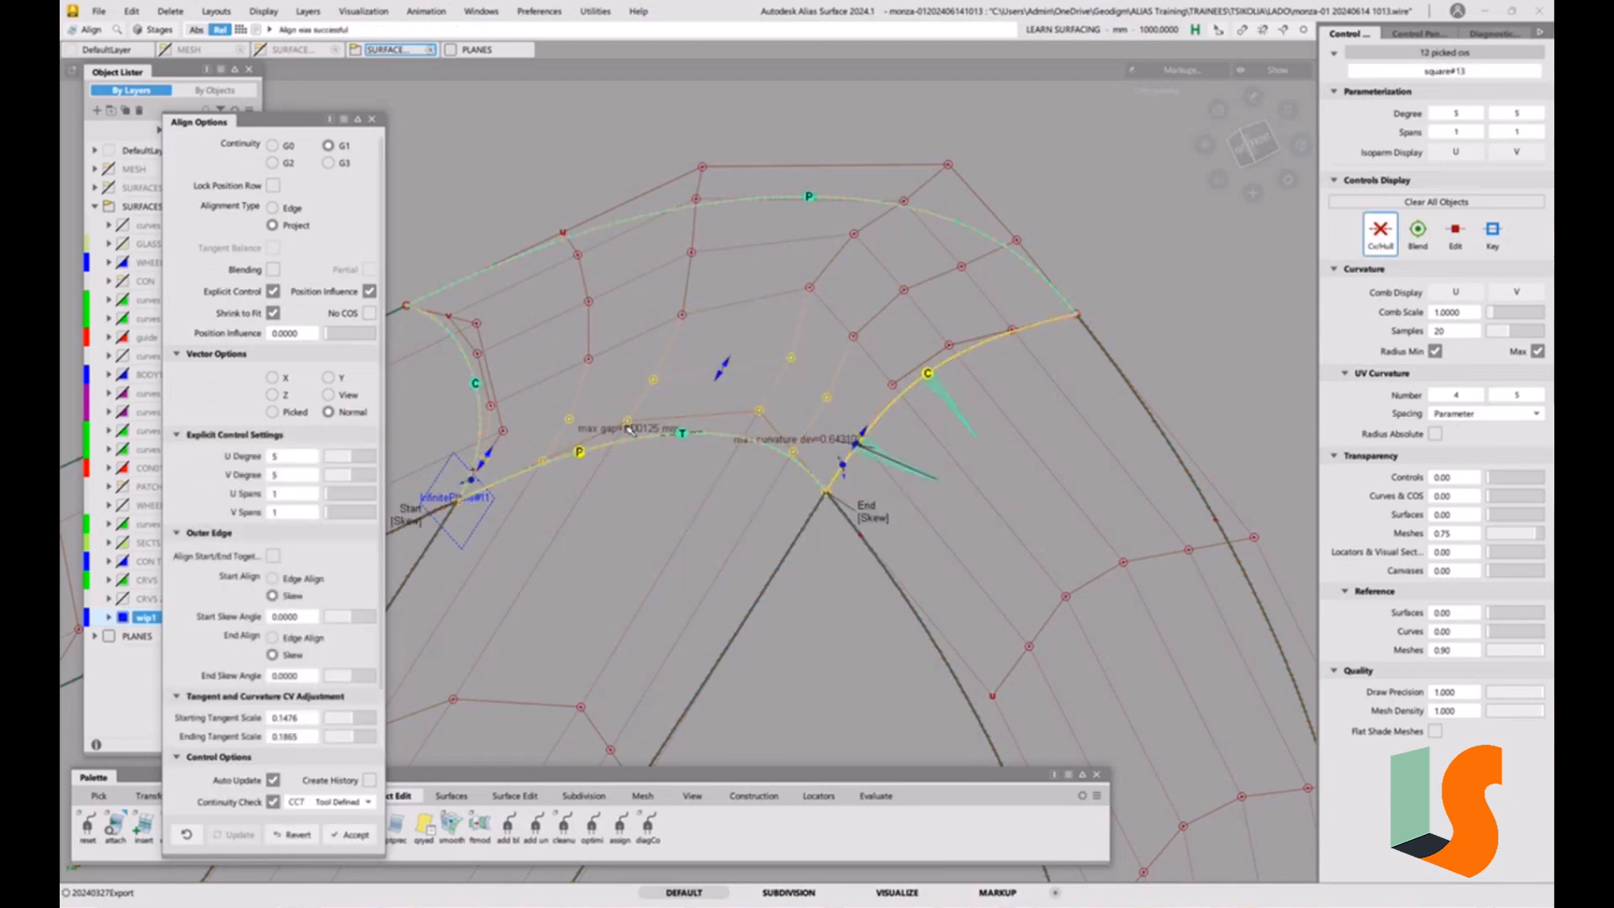
Set the alignment's Position Influence to 1.0000 and finish with nothing picked.
{"action": "left_click_drag", "start_coordinate": [331, 334], "coordinate": [377, 328]}
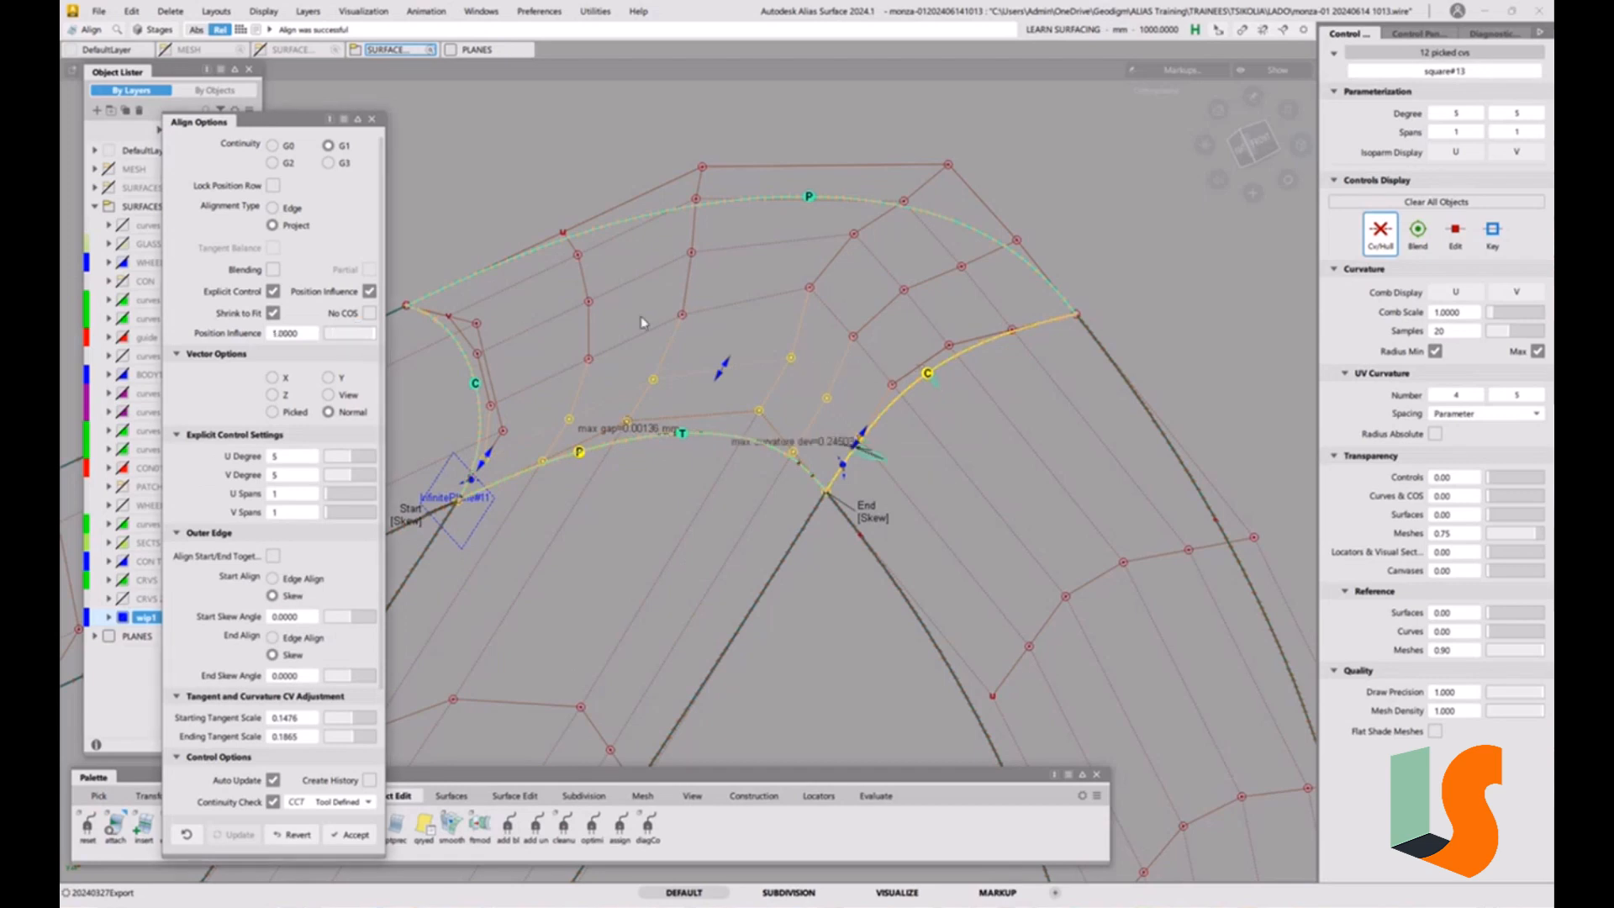
{"action": "left_click_drag", "start_coordinate": [721, 461], "coordinate": [657, 459], "text": "alt+shift"}
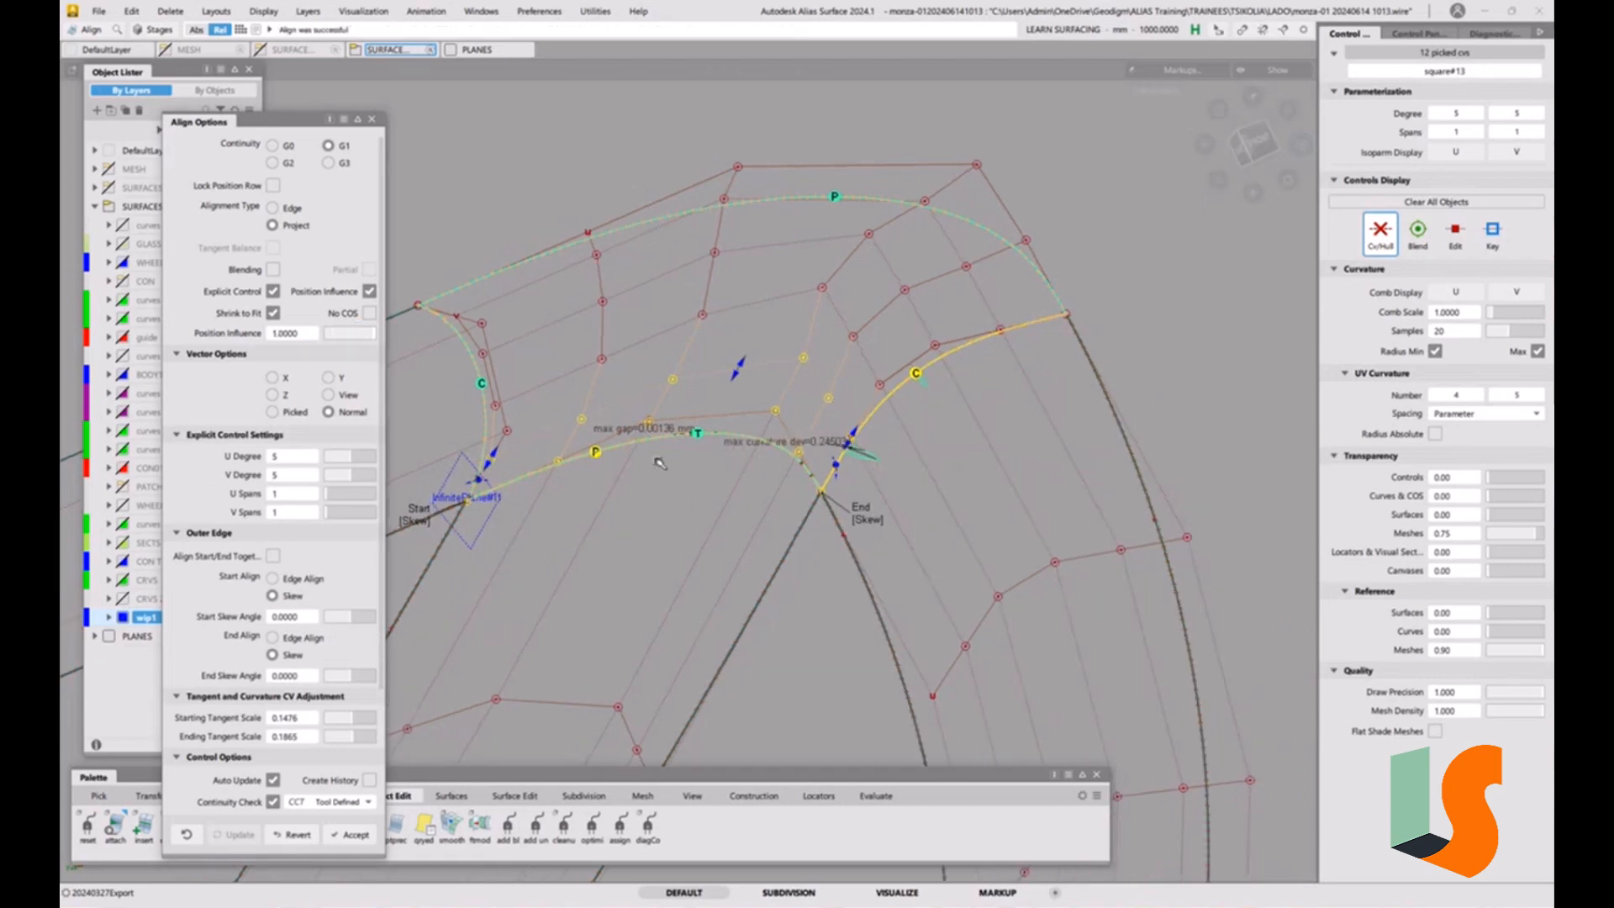
{"action": "right_click_drag", "start_coordinate": [656, 459], "coordinate": [600, 467], "text": "alt+shift"}
{"action": "middle_click_drag", "start_coordinate": [600, 466], "coordinate": [800, 433], "text": "alt+shift"}
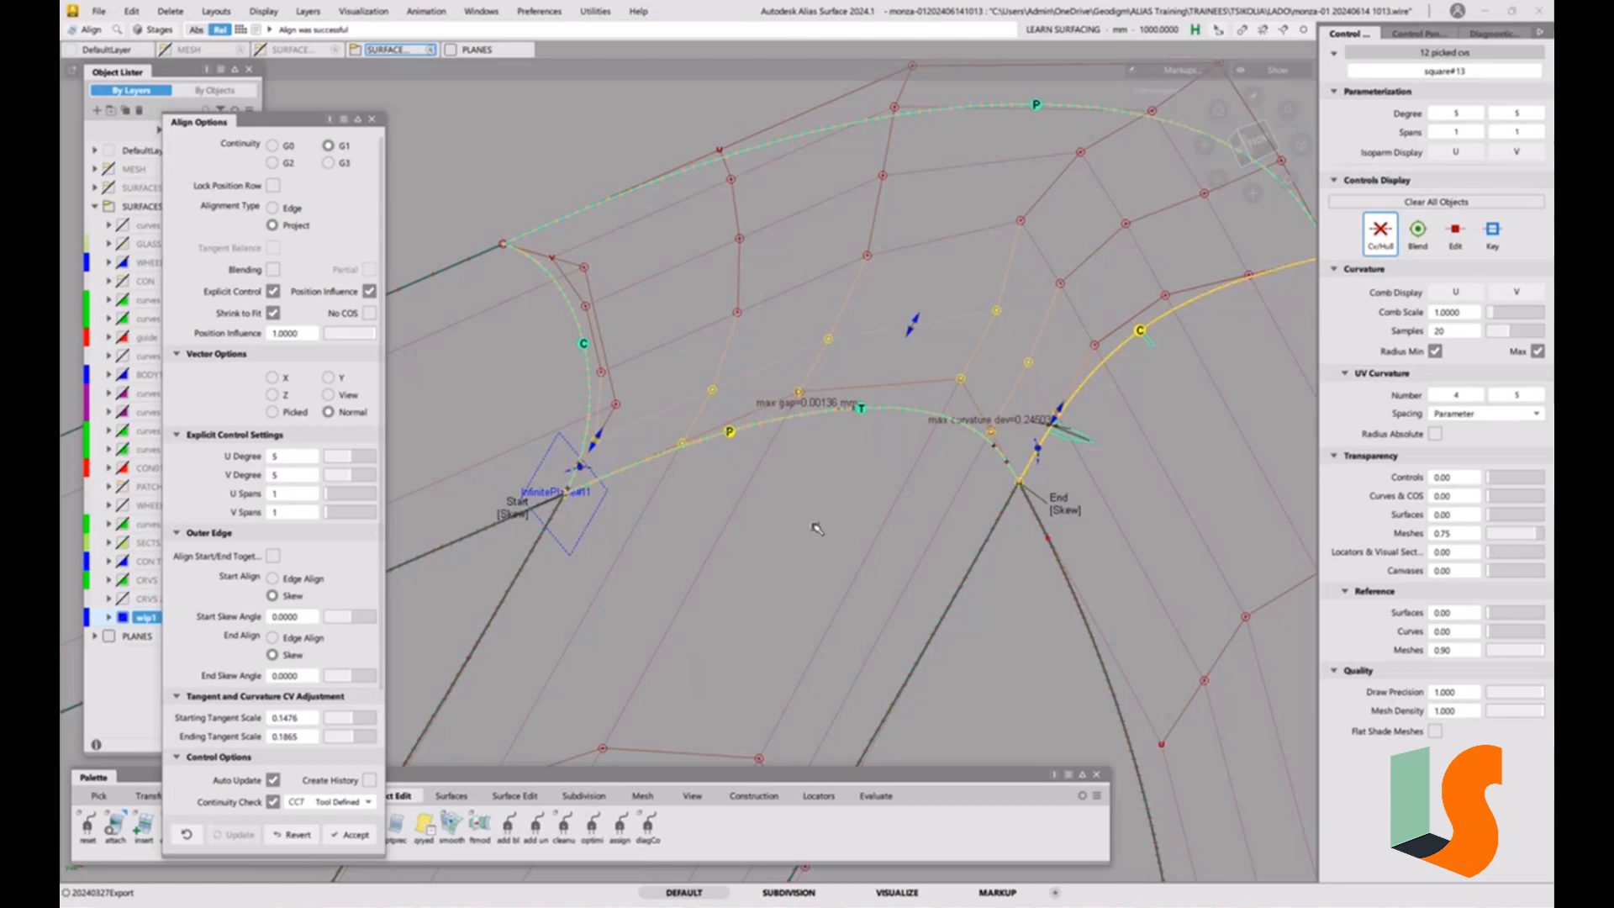
{"action": "left_click_drag", "start_coordinate": [740, 473], "coordinate": [760, 578], "text": "ctrl+shift"}
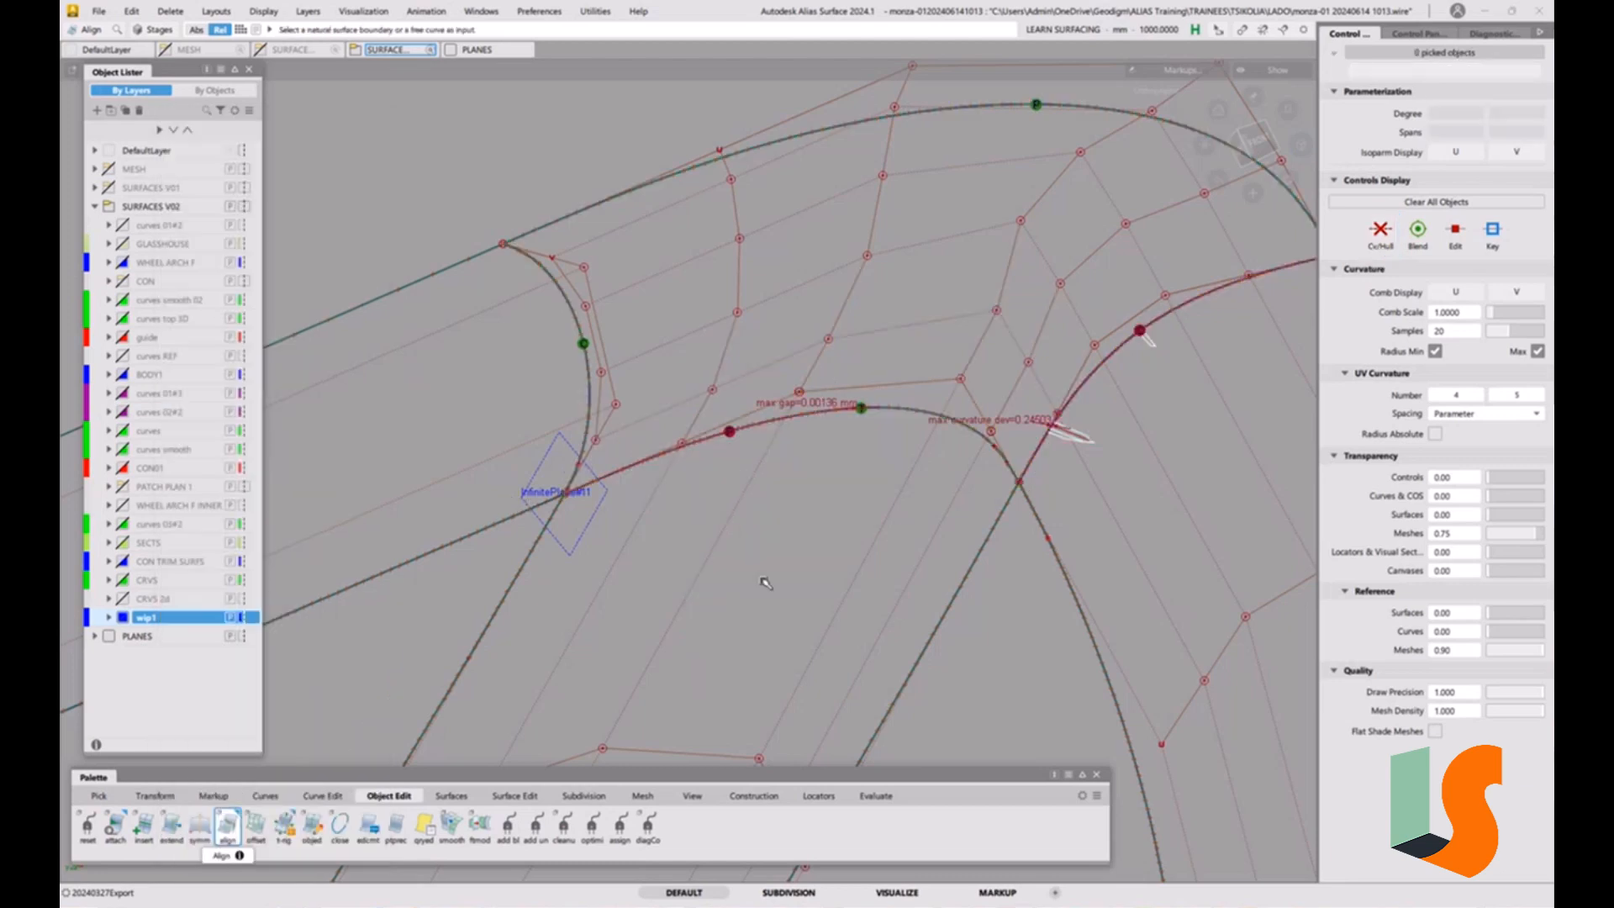
Delete the continuity check locators along the corner surface's lower edge.
{"action": "left_click", "coordinate": [729, 434]}
{"action": "key", "text": "Delete"}
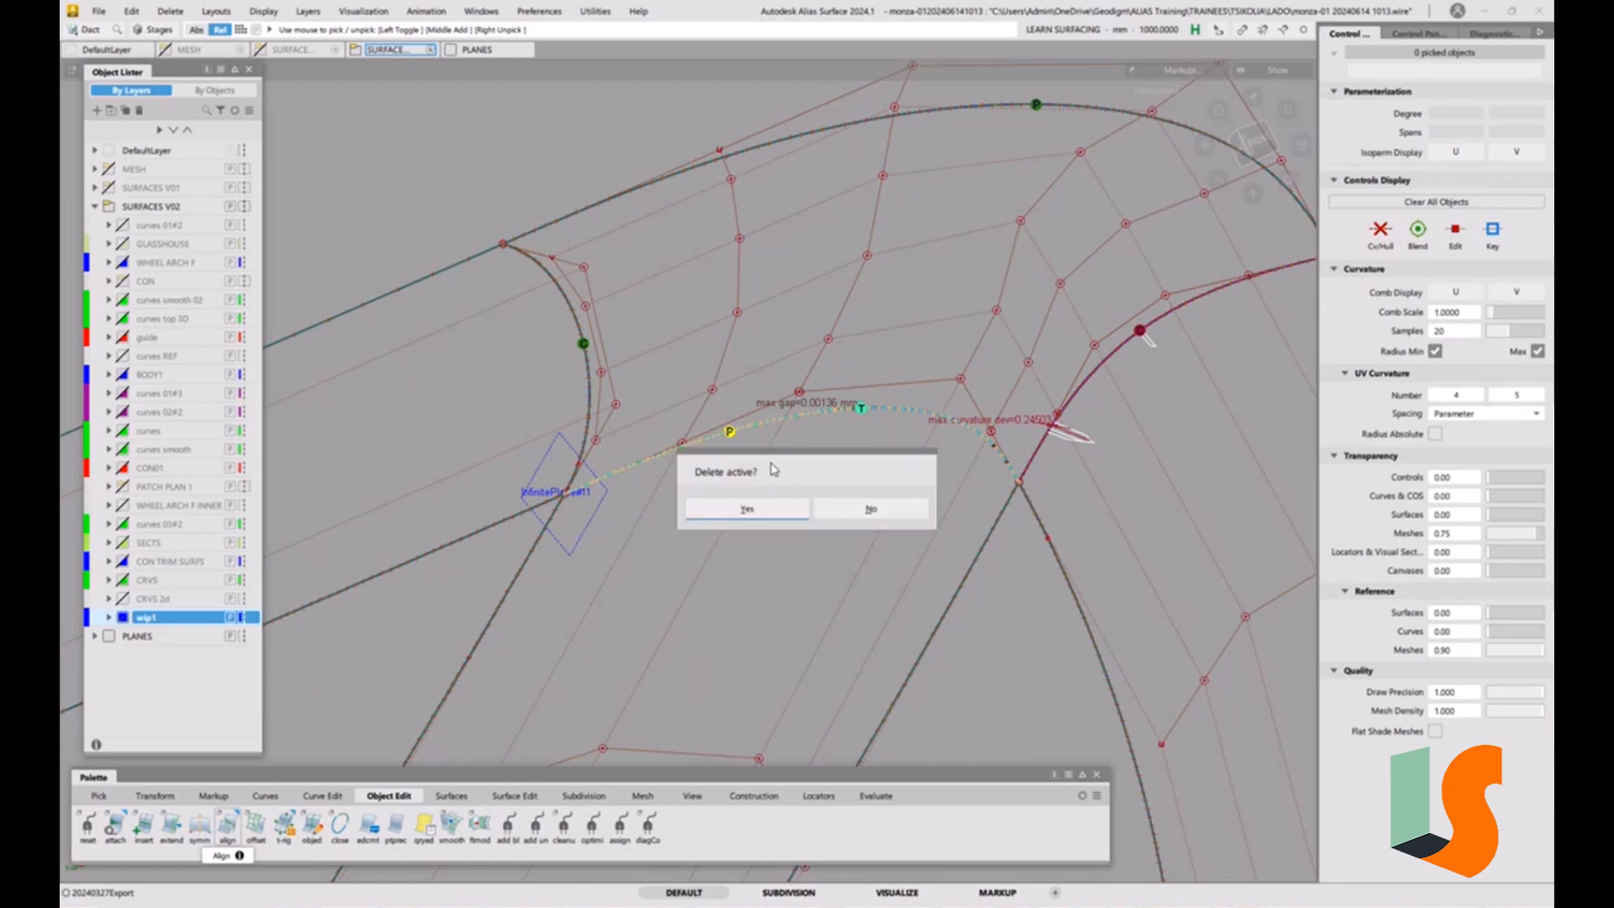
{"action": "left_click", "coordinate": [766, 509]}
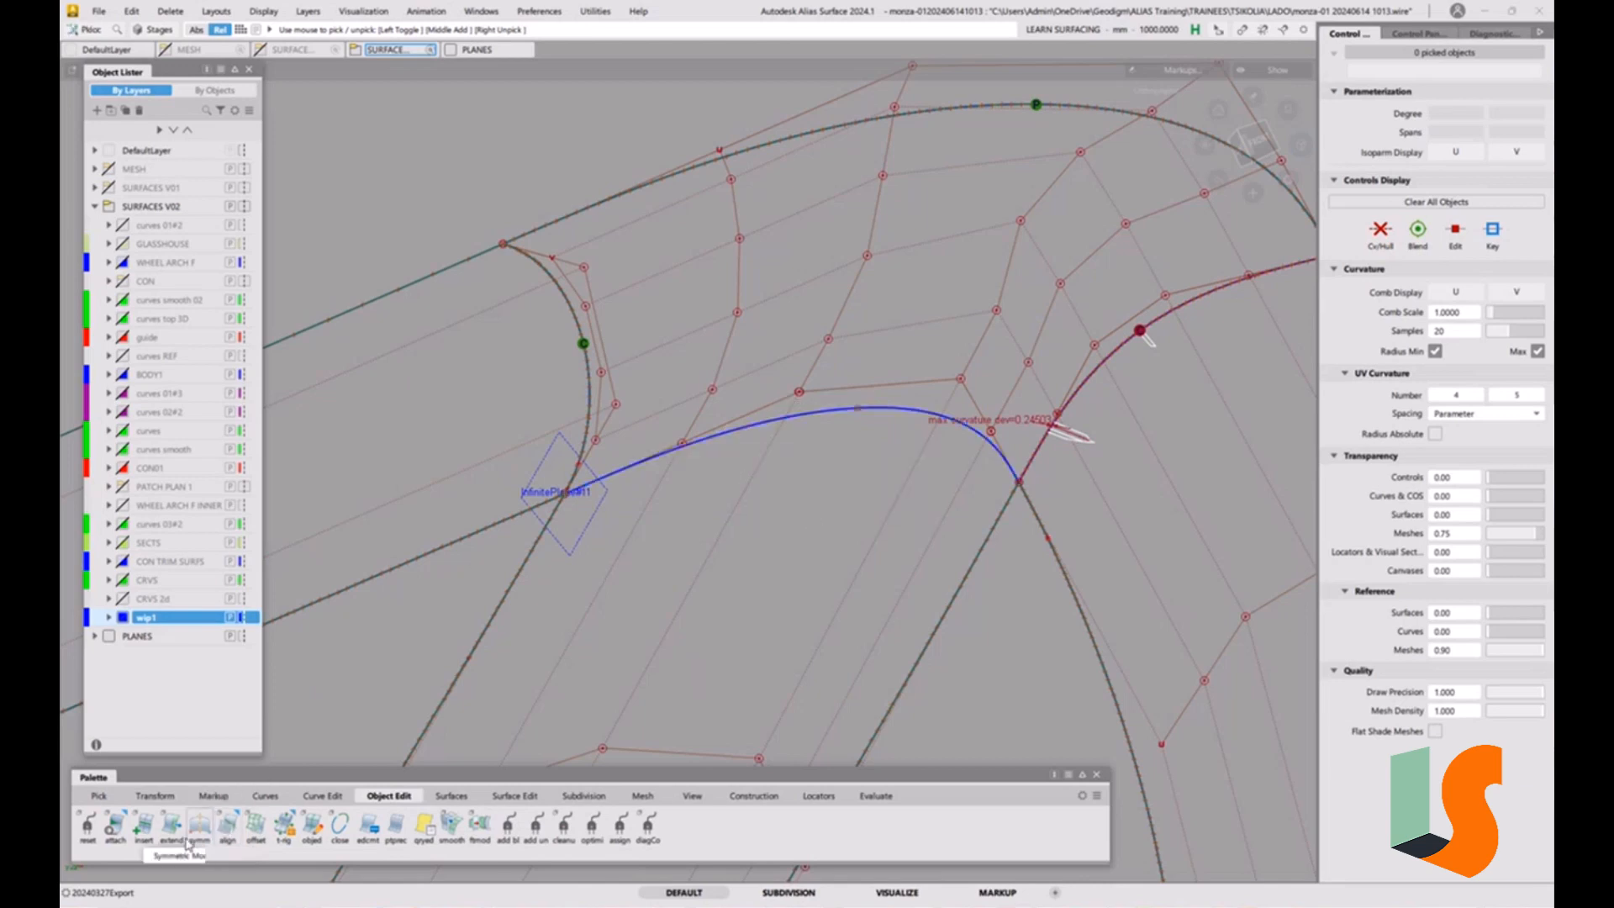
Try aligning the corner surface's lower edge to curve-on-surface surface#97.cos1 with G1 Project, try the Edge alignment type, and revert the alignment.
{"action": "double_click", "coordinate": [227, 822]}
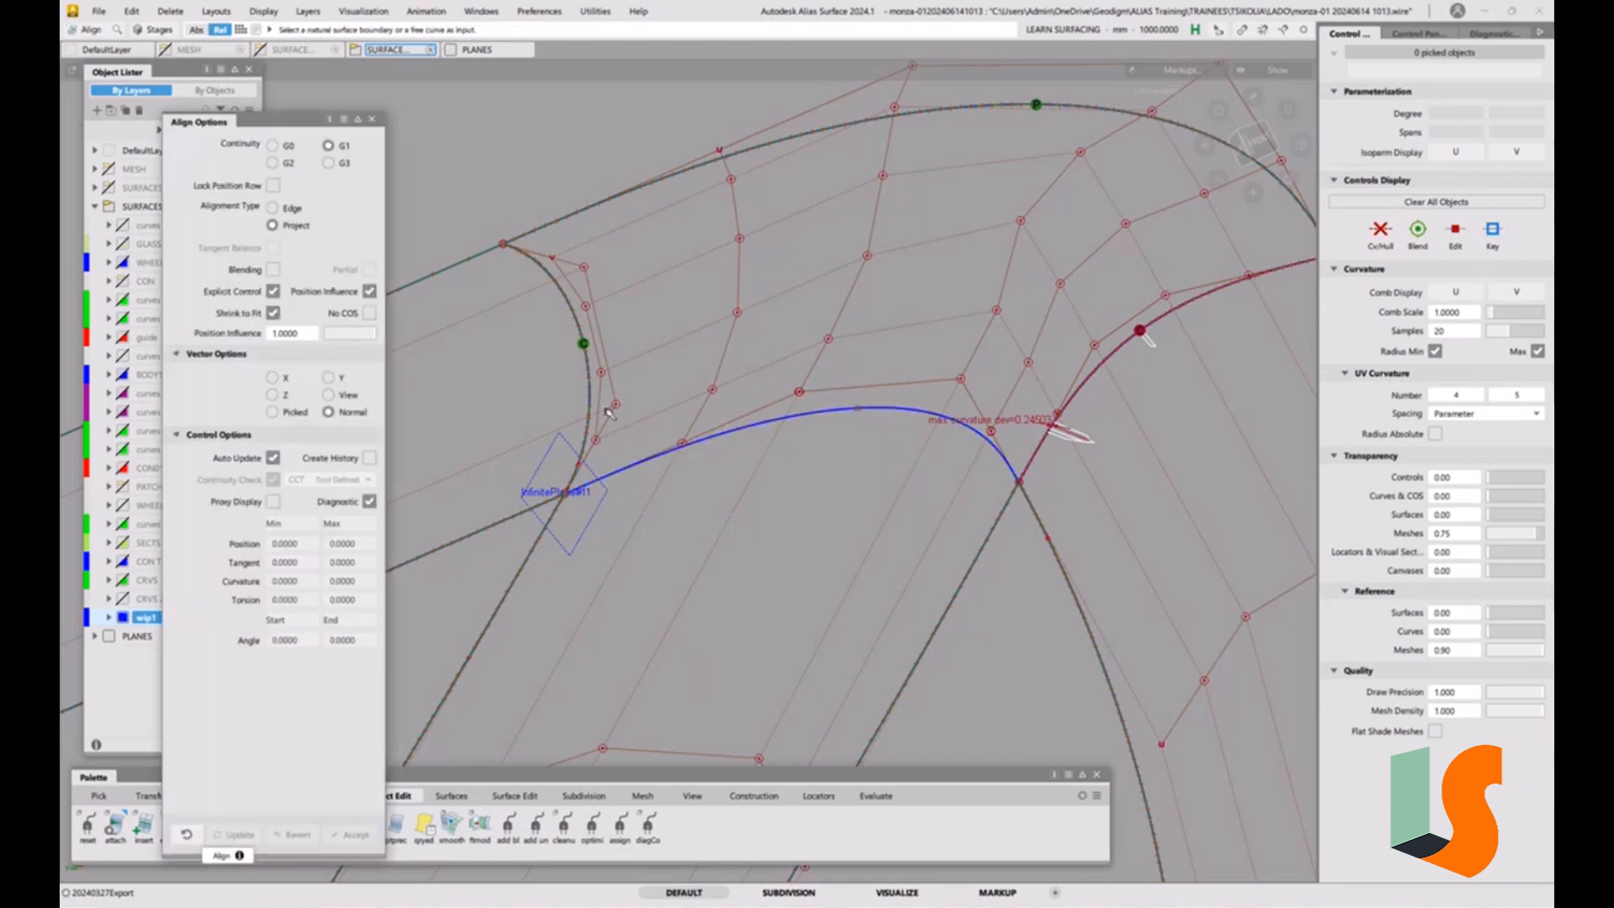
{"action": "left_click", "coordinate": [731, 432]}
{"action": "left_click", "coordinate": [763, 464]}
{"action": "left_click", "coordinate": [772, 420]}
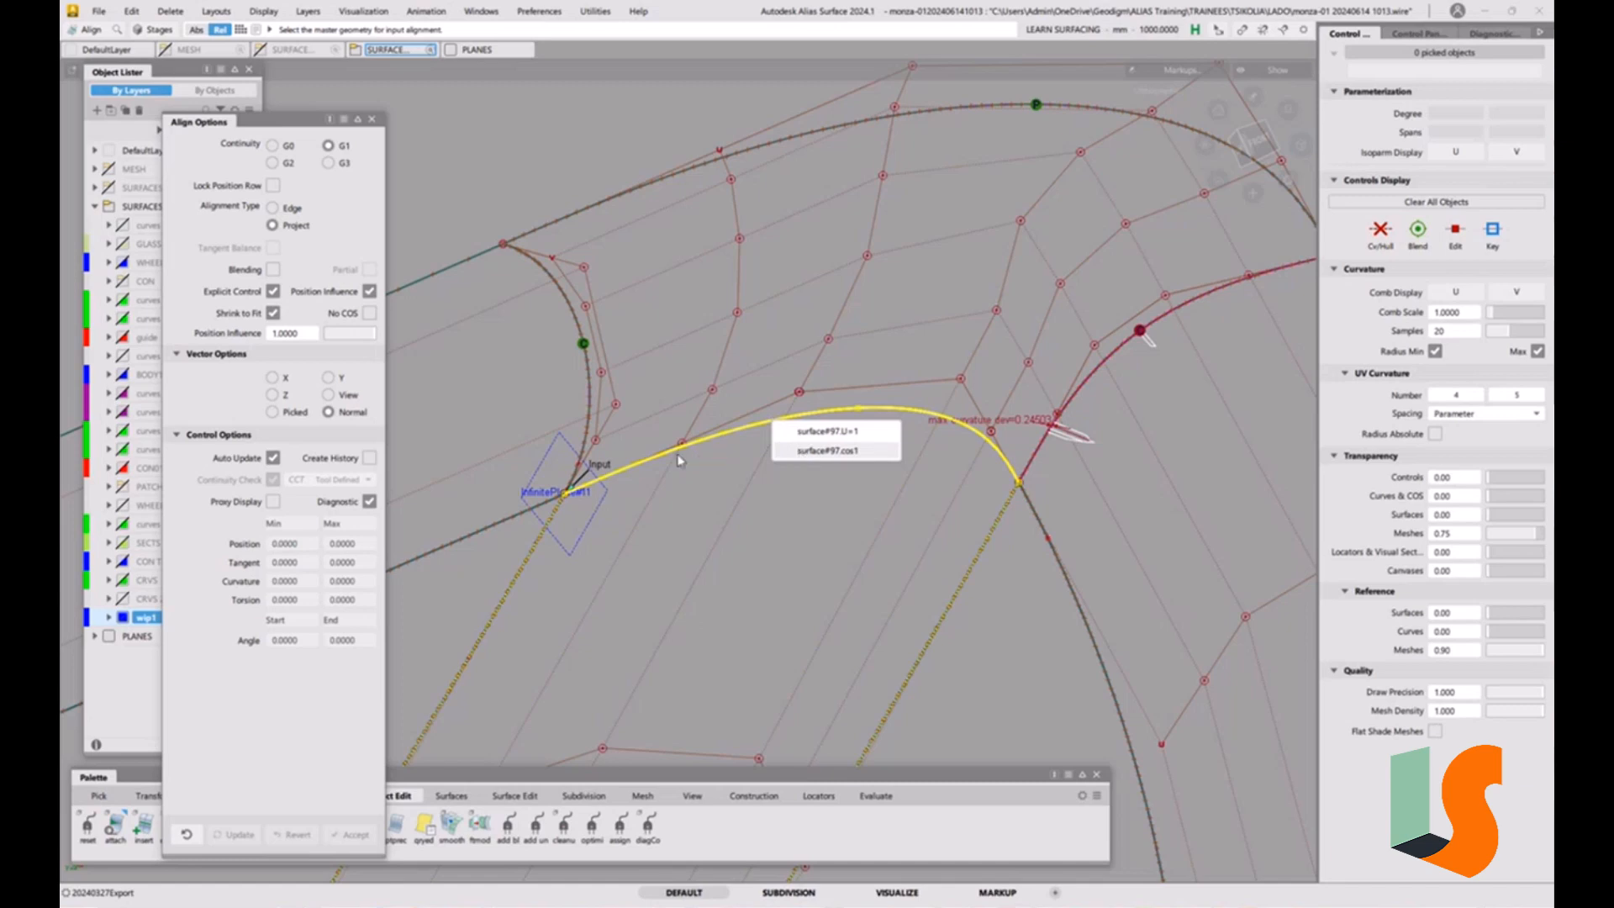
{"action": "left_click", "coordinate": [828, 451]}
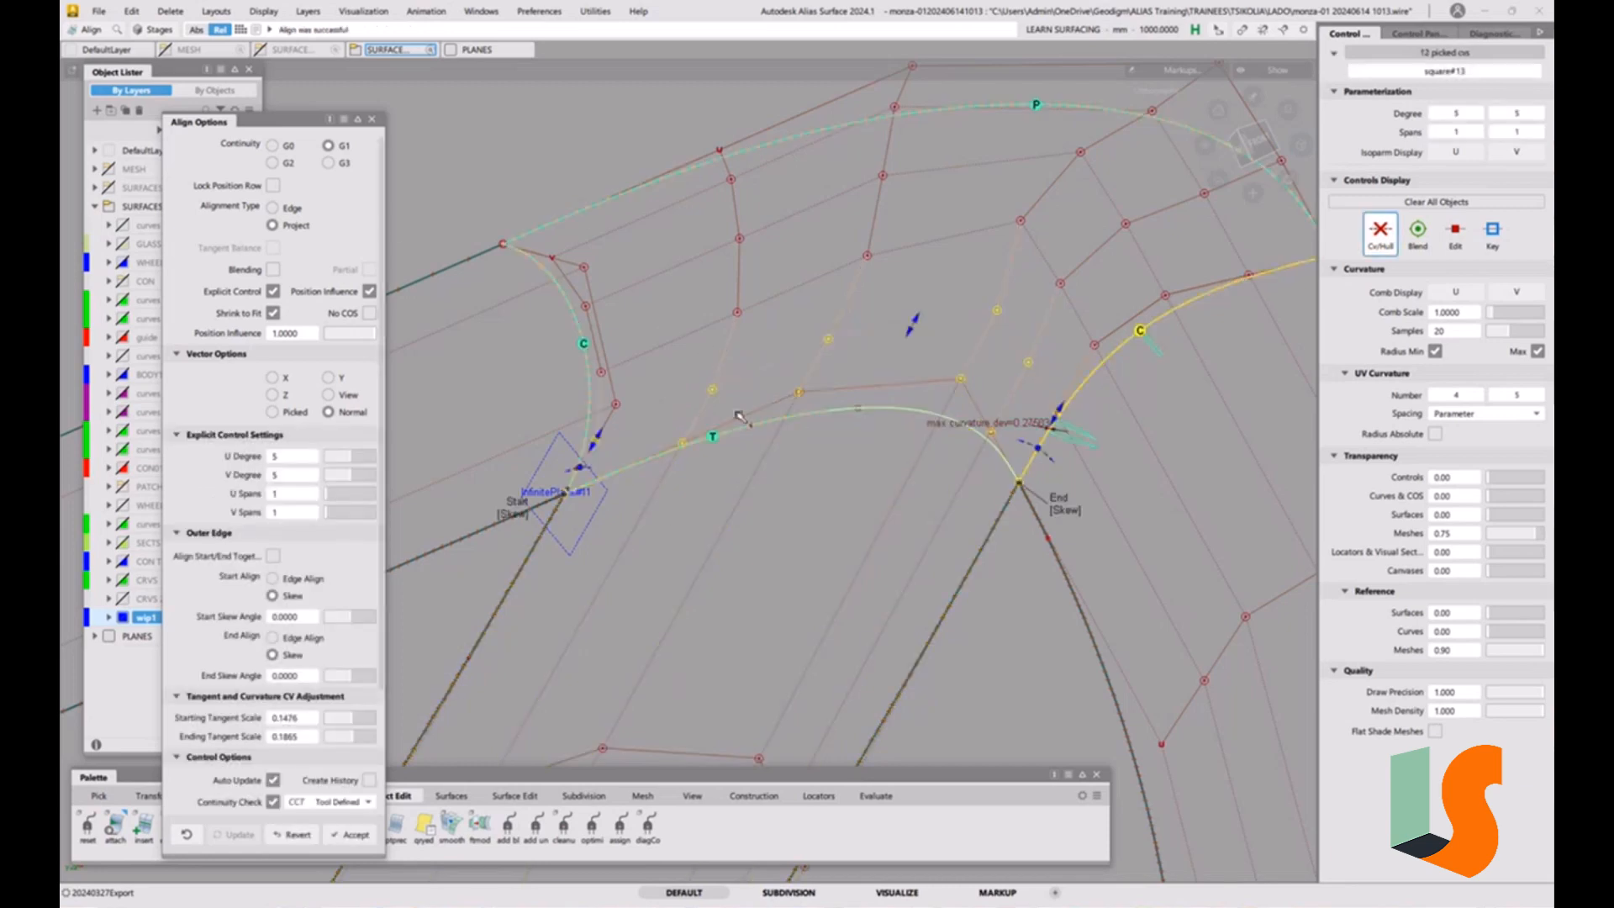
{"action": "left_click", "coordinate": [286, 209]}
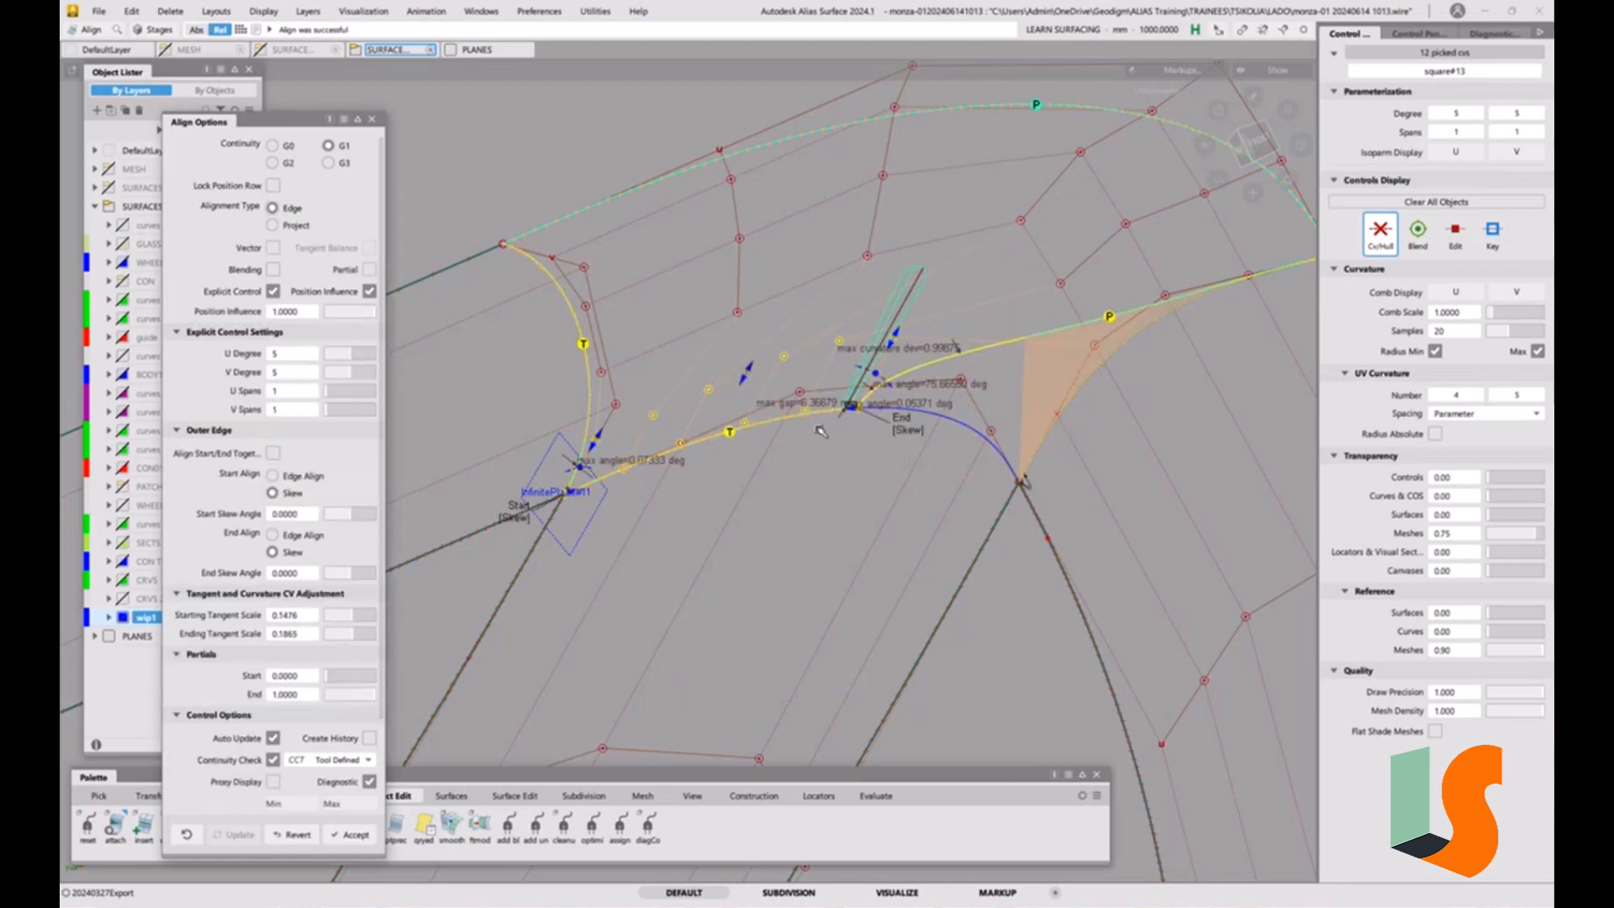
{"action": "left_click", "coordinate": [307, 832]}
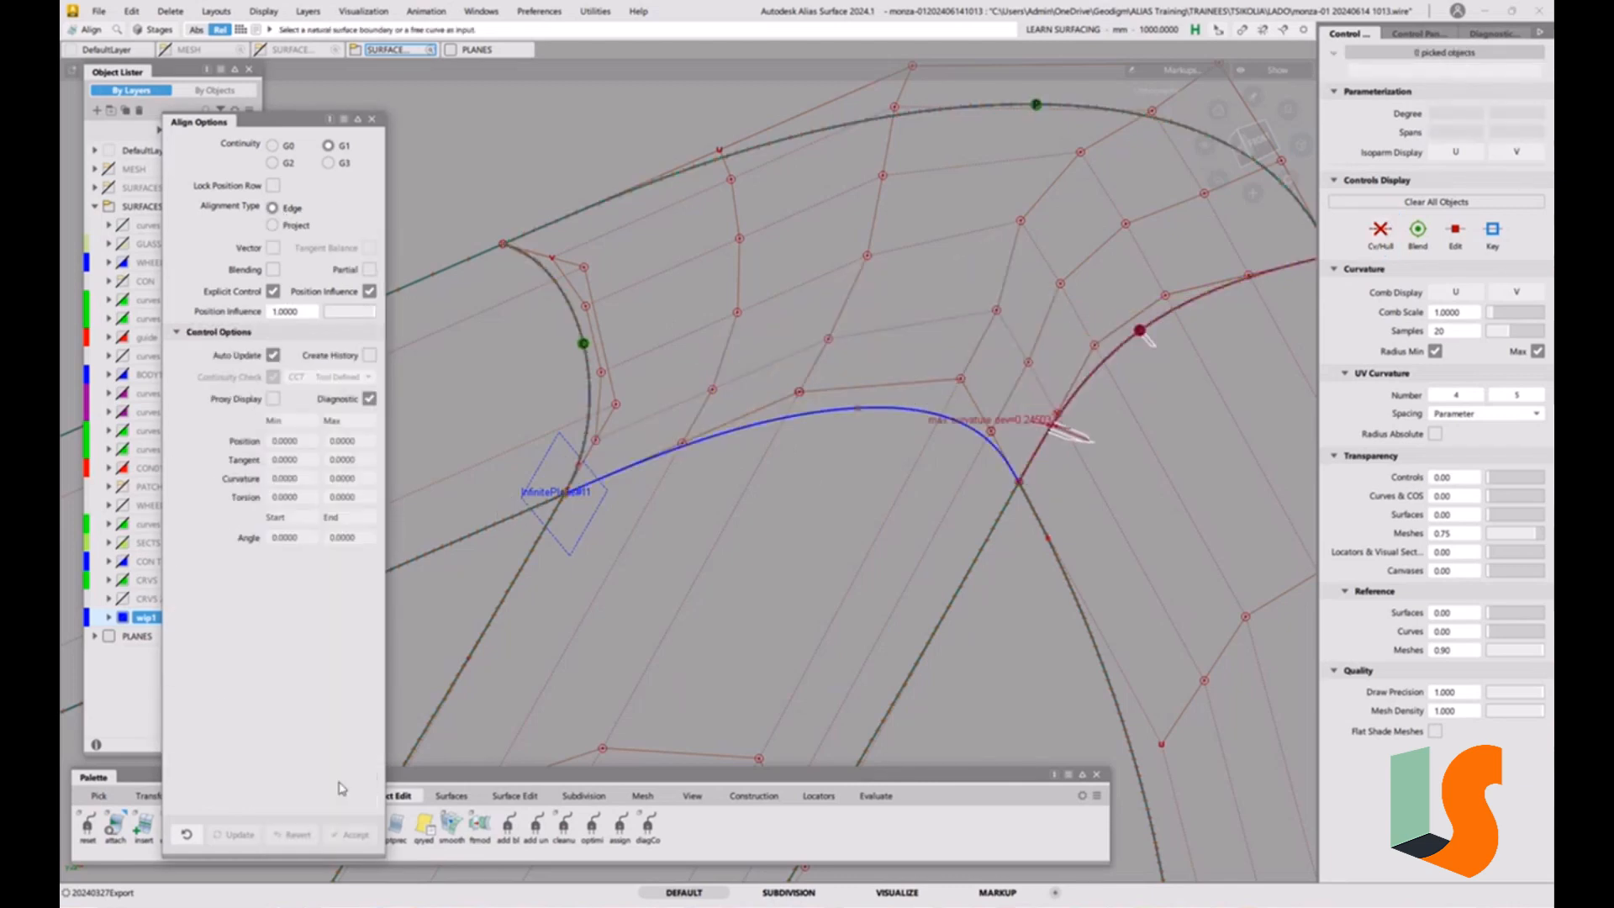
Delete the curve-on-surface lying on the shared edge of the strip below the corner.
{"action": "left_click_drag", "start_coordinate": [793, 450], "coordinate": [761, 435], "text": "ctrl+shift"}
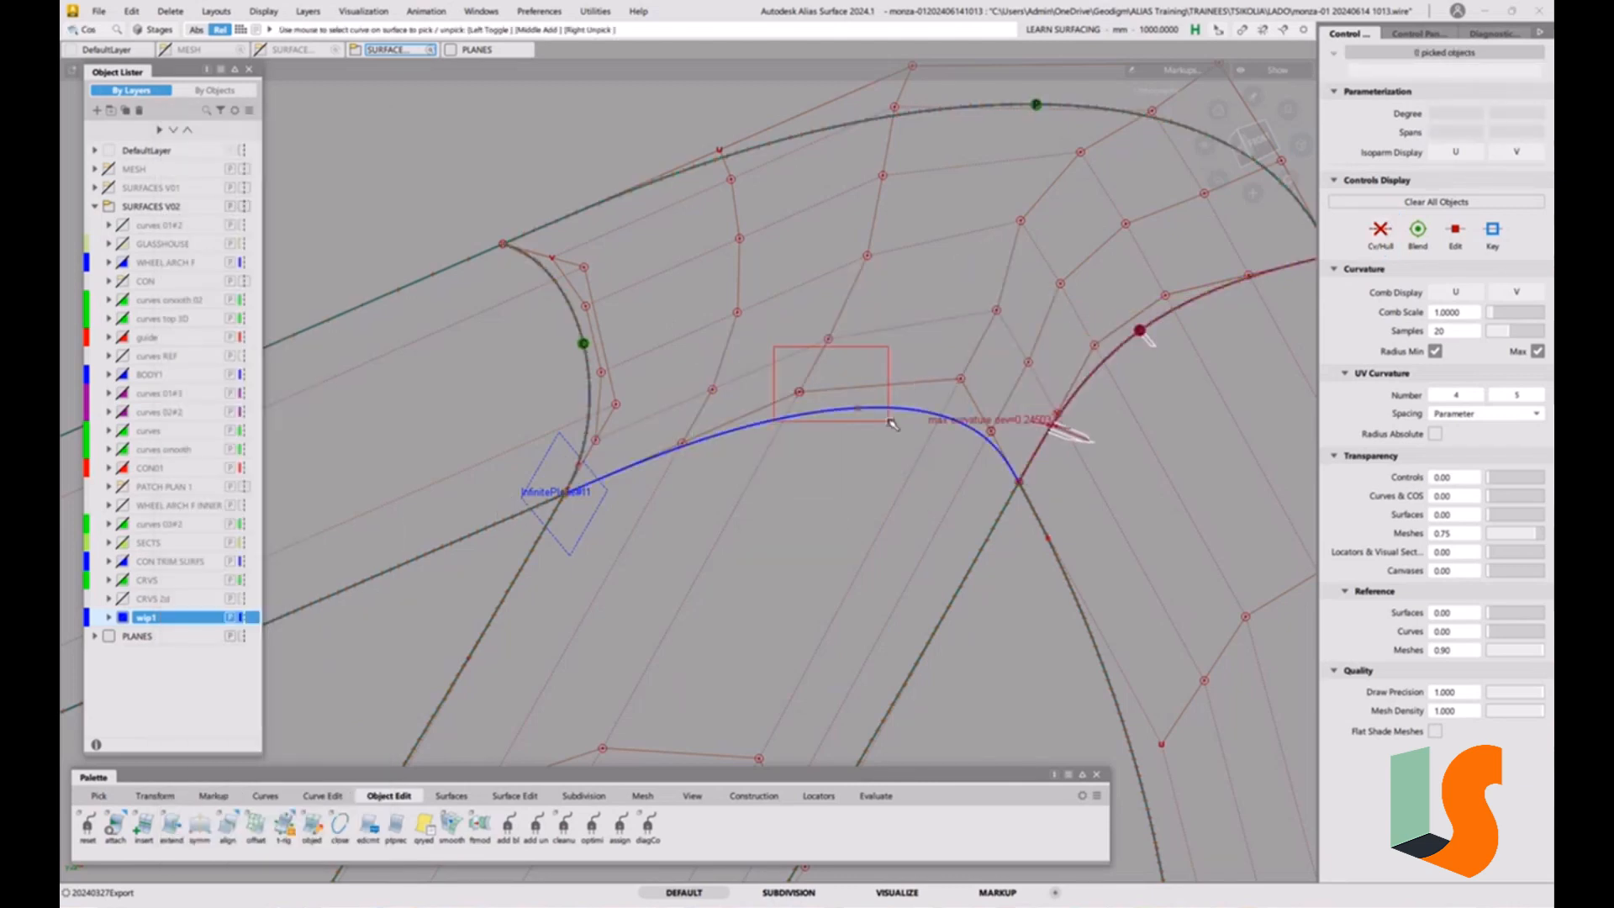
{"action": "left_click", "coordinate": [897, 436]}
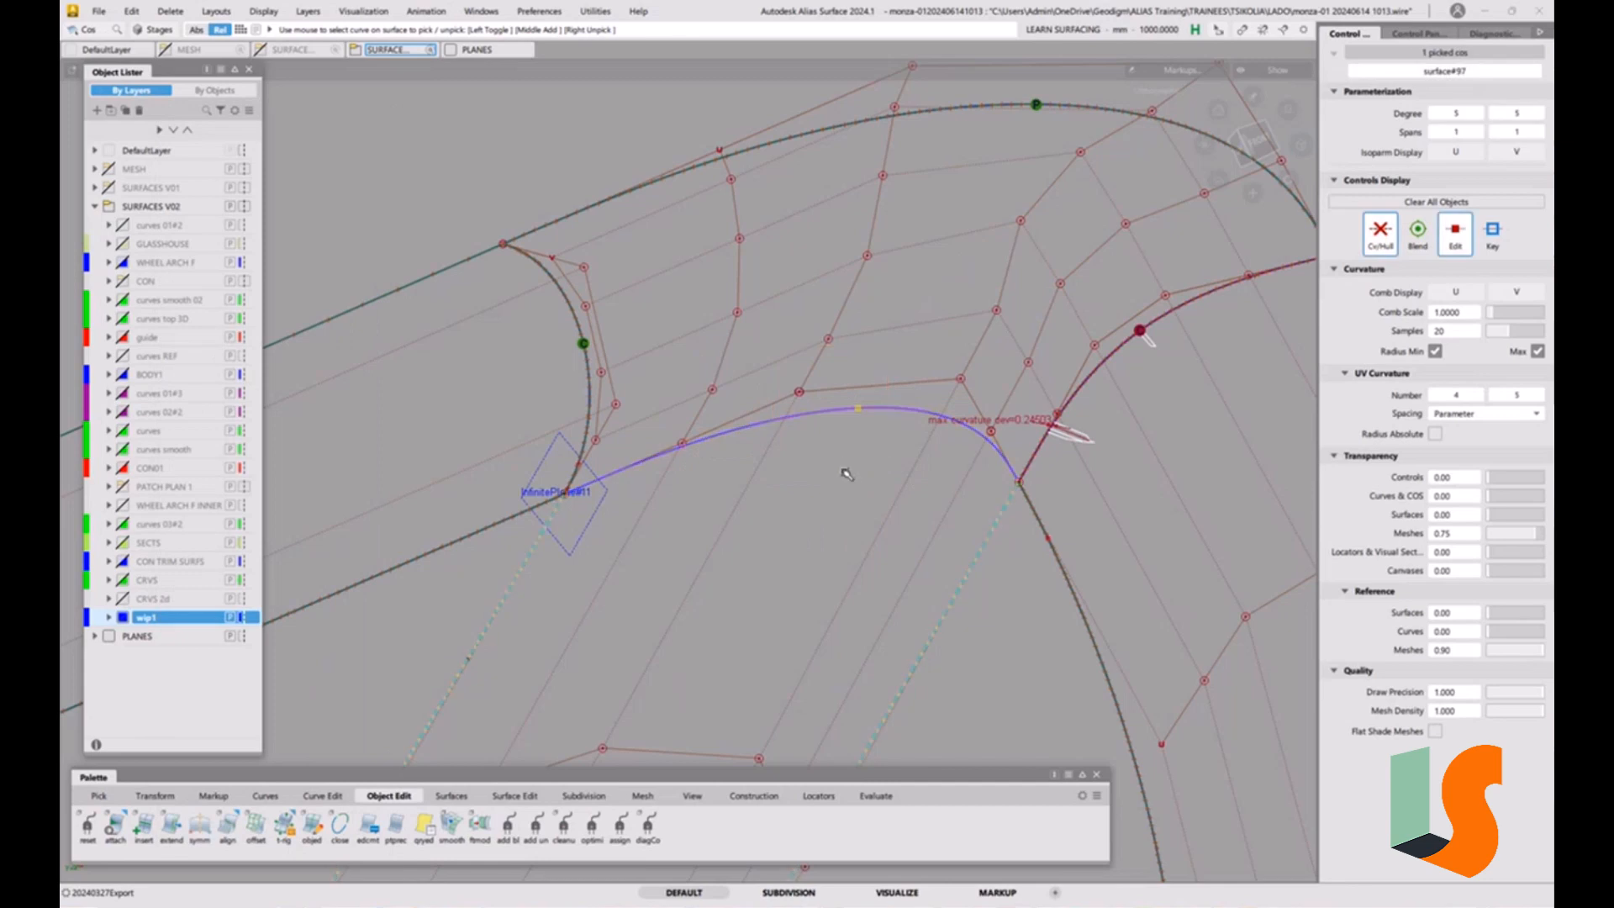
{"action": "key", "text": "Delete"}
{"action": "left_click", "coordinate": [787, 497]}
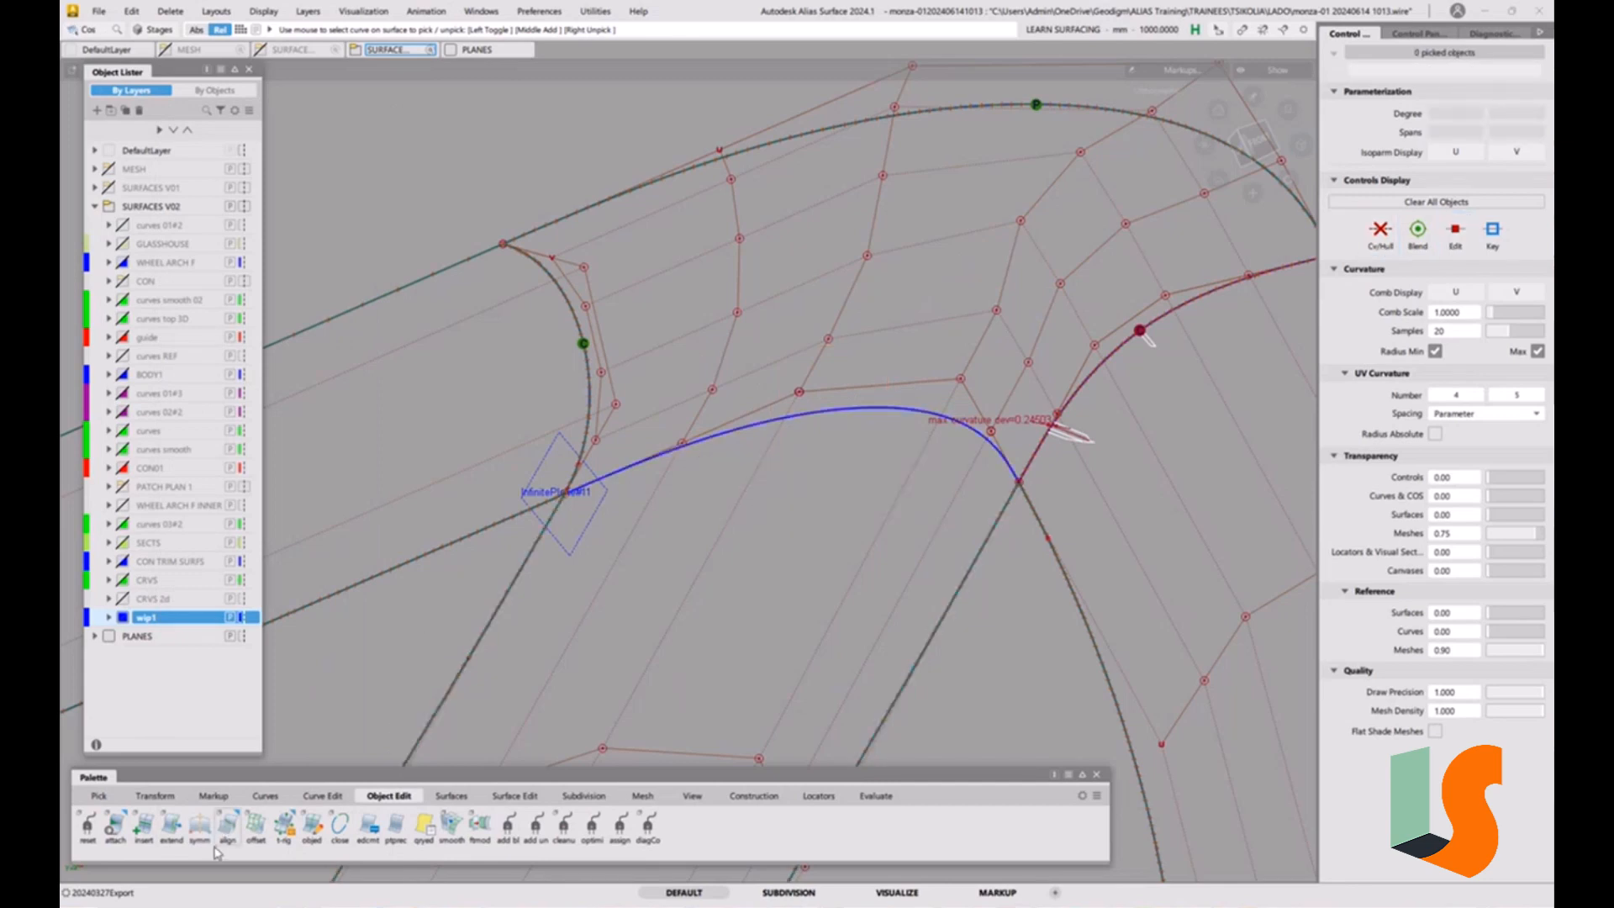
Align the corner surface's lower edge to the strip's natural edge with G1 continuity and Edge alignment.
{"action": "double_click", "coordinate": [227, 823]}
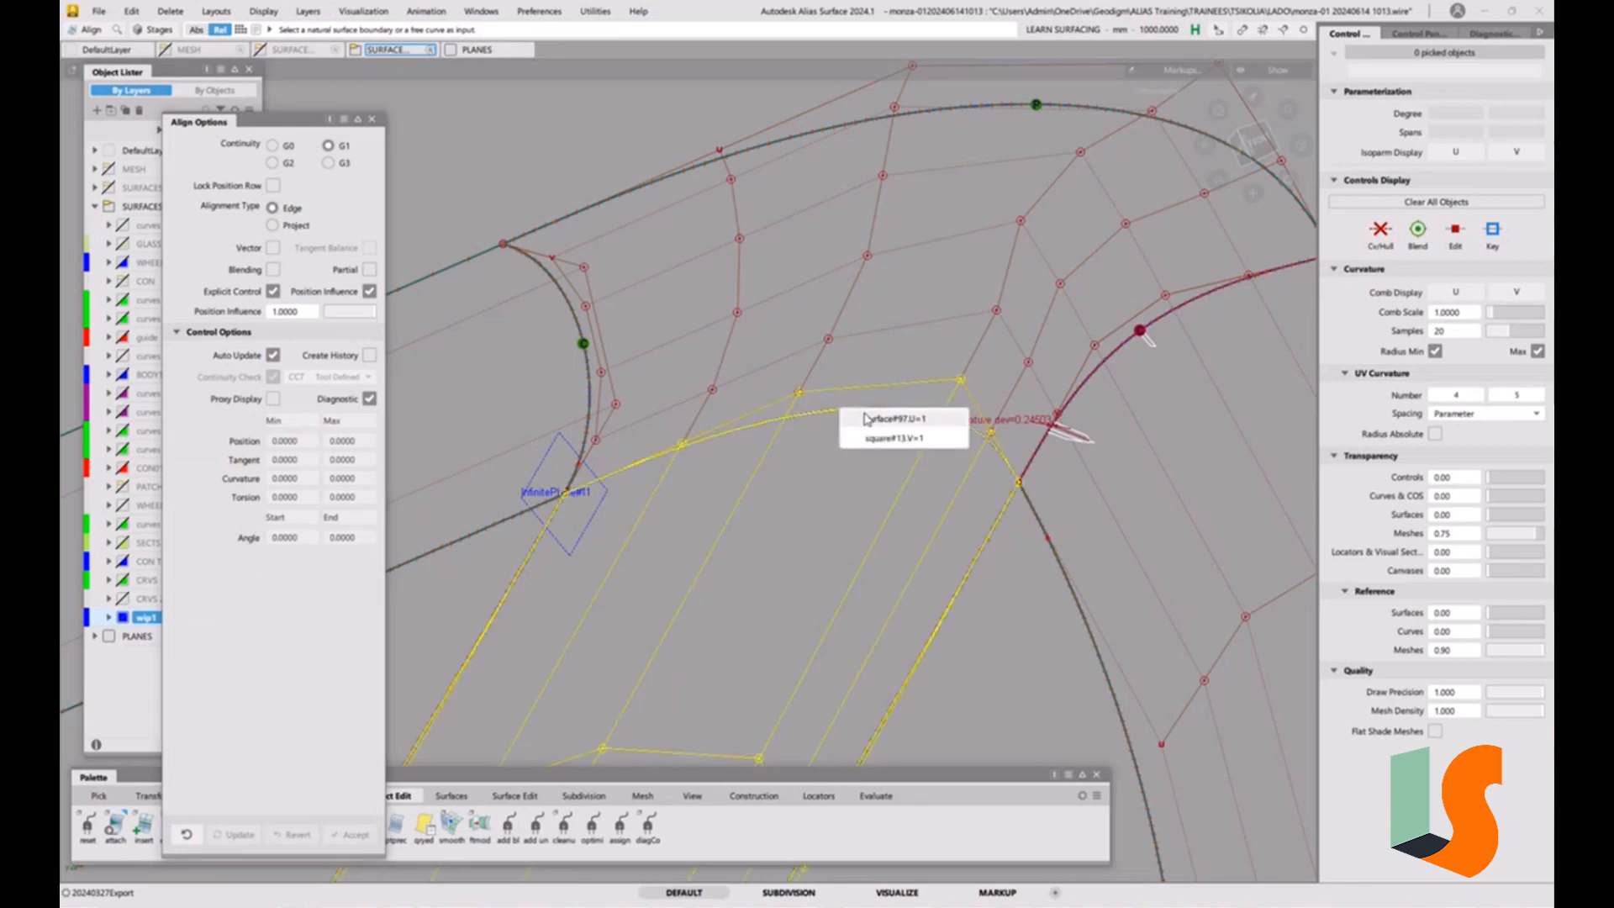
{"action": "left_click", "coordinate": [870, 425]}
{"action": "left_click", "coordinate": [870, 412]}
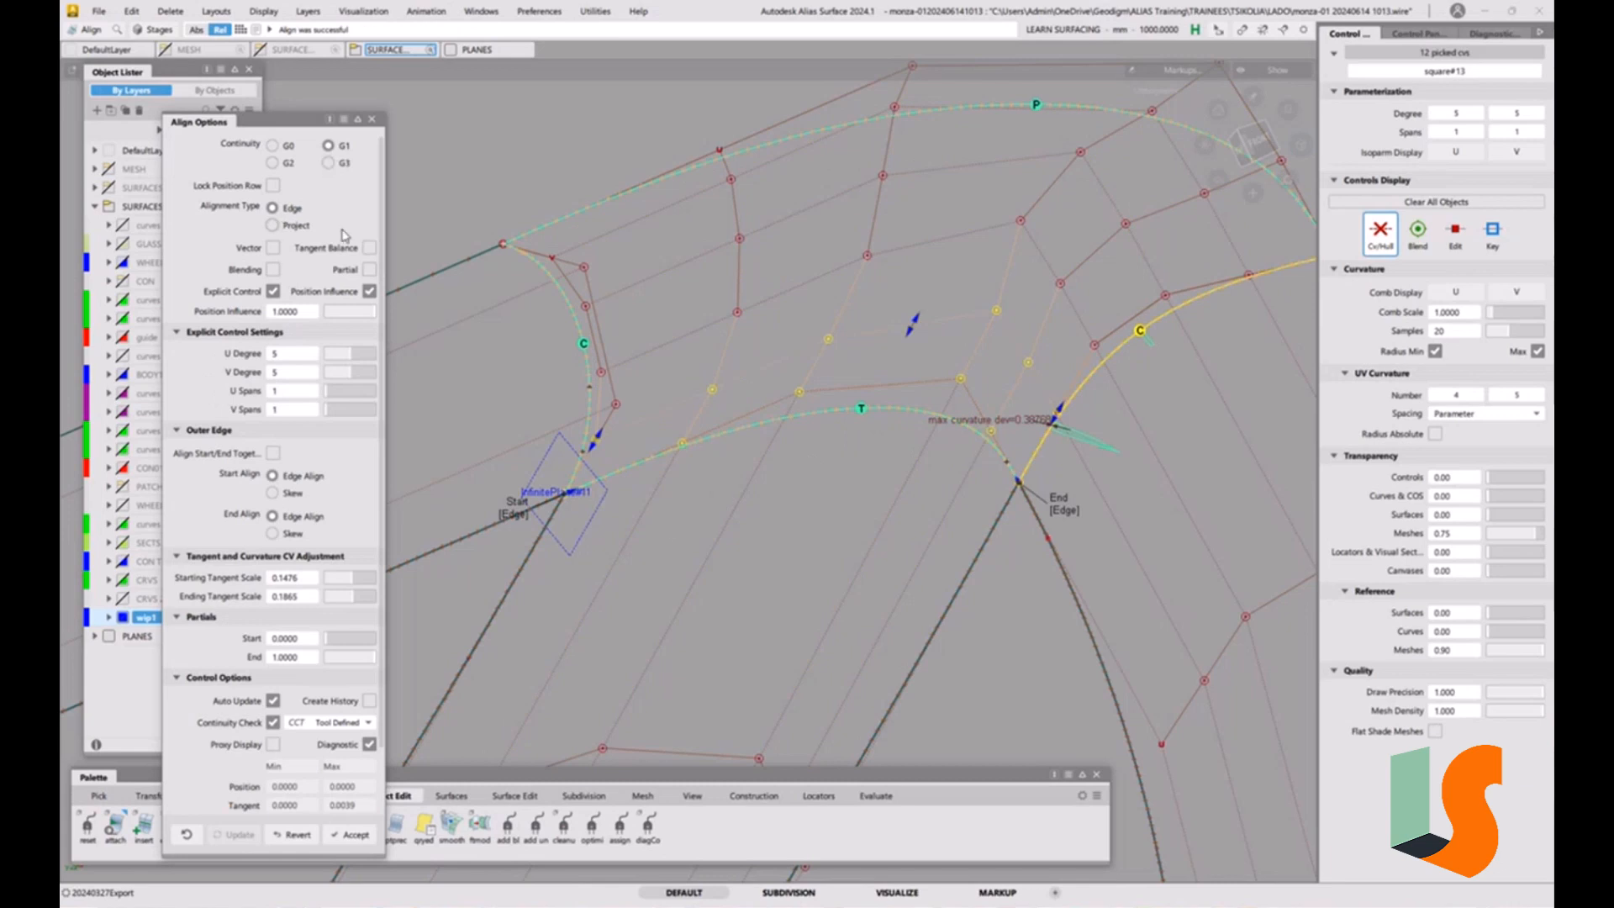
{"action": "left_click_drag", "start_coordinate": [1067, 390], "coordinate": [948, 436], "text": "alt+shift"}
{"action": "right_click_drag", "start_coordinate": [948, 436], "coordinate": [899, 435], "text": "alt+shift"}
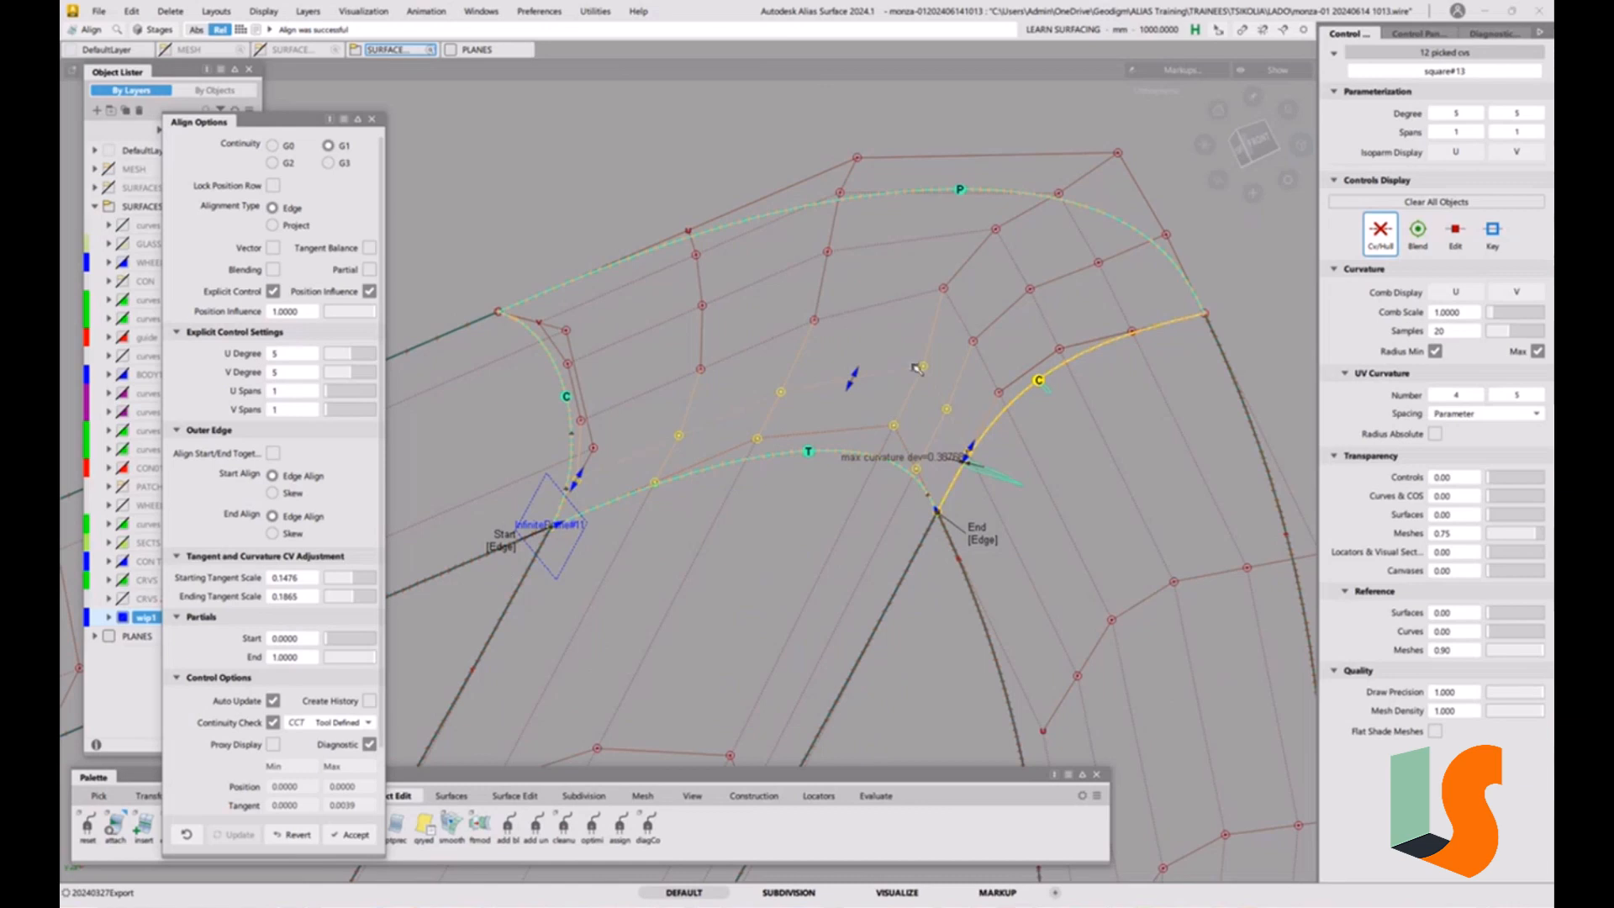
{"action": "left_click_drag", "start_coordinate": [962, 457], "coordinate": [855, 364], "text": "ctrl+shift"}
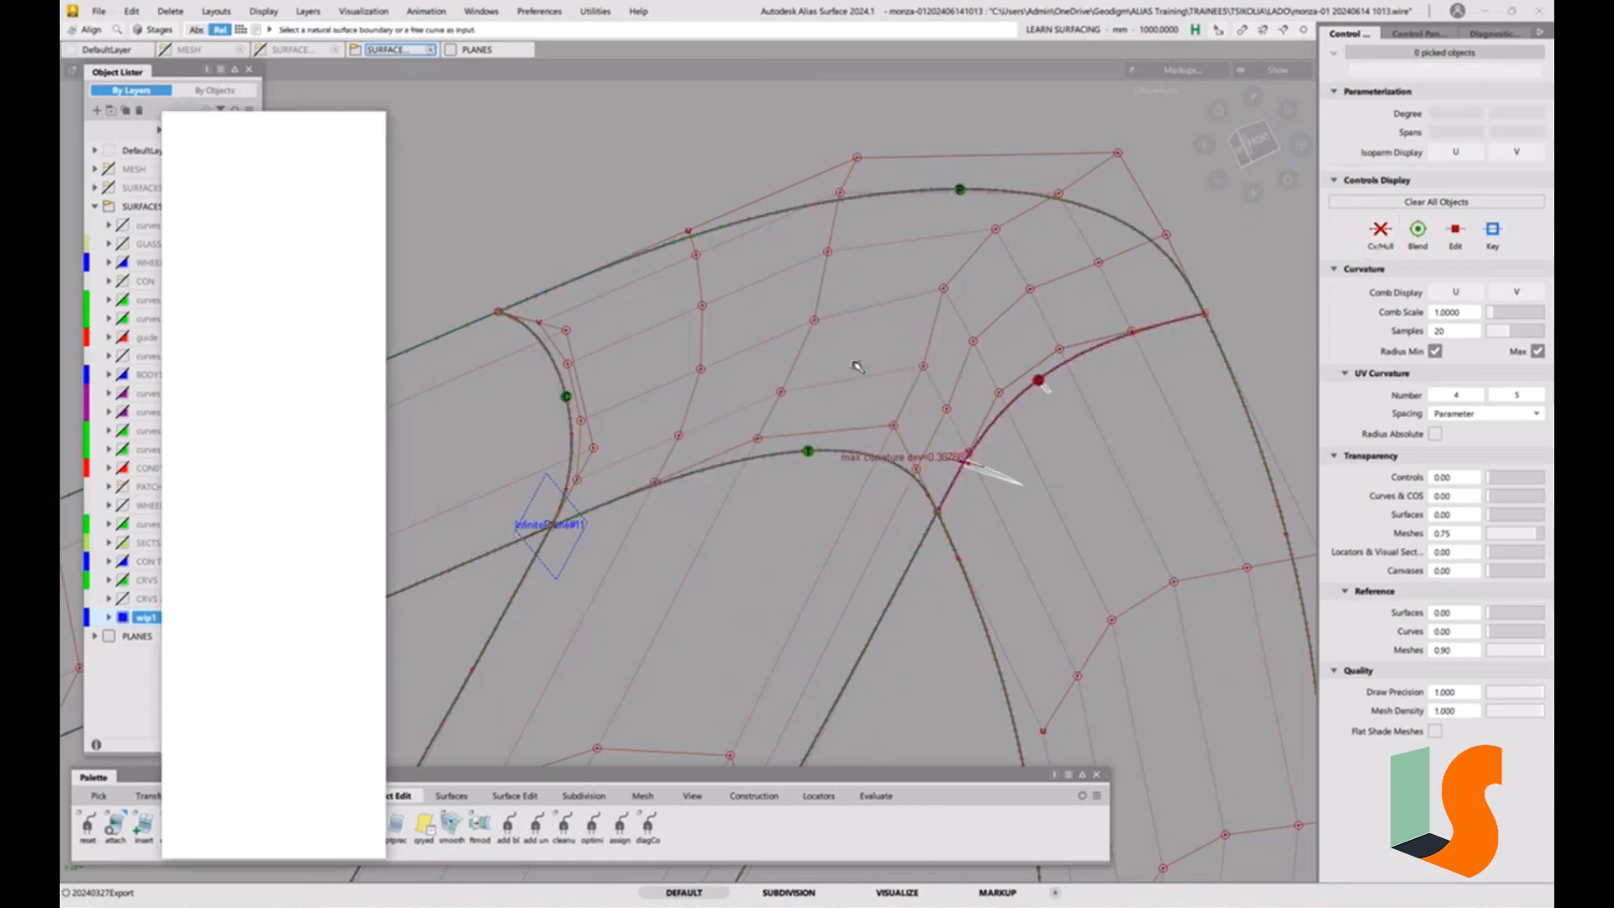
Isolate the corner surface by hiding all other geometry, and leave it unpicked.
{"action": "right_click_drag", "start_coordinate": [856, 364], "coordinate": [871, 453], "text": "alt+shift"}
{"action": "left_click_drag", "start_coordinate": [843, 410], "coordinate": [807, 434], "text": "ctrl+shift"}
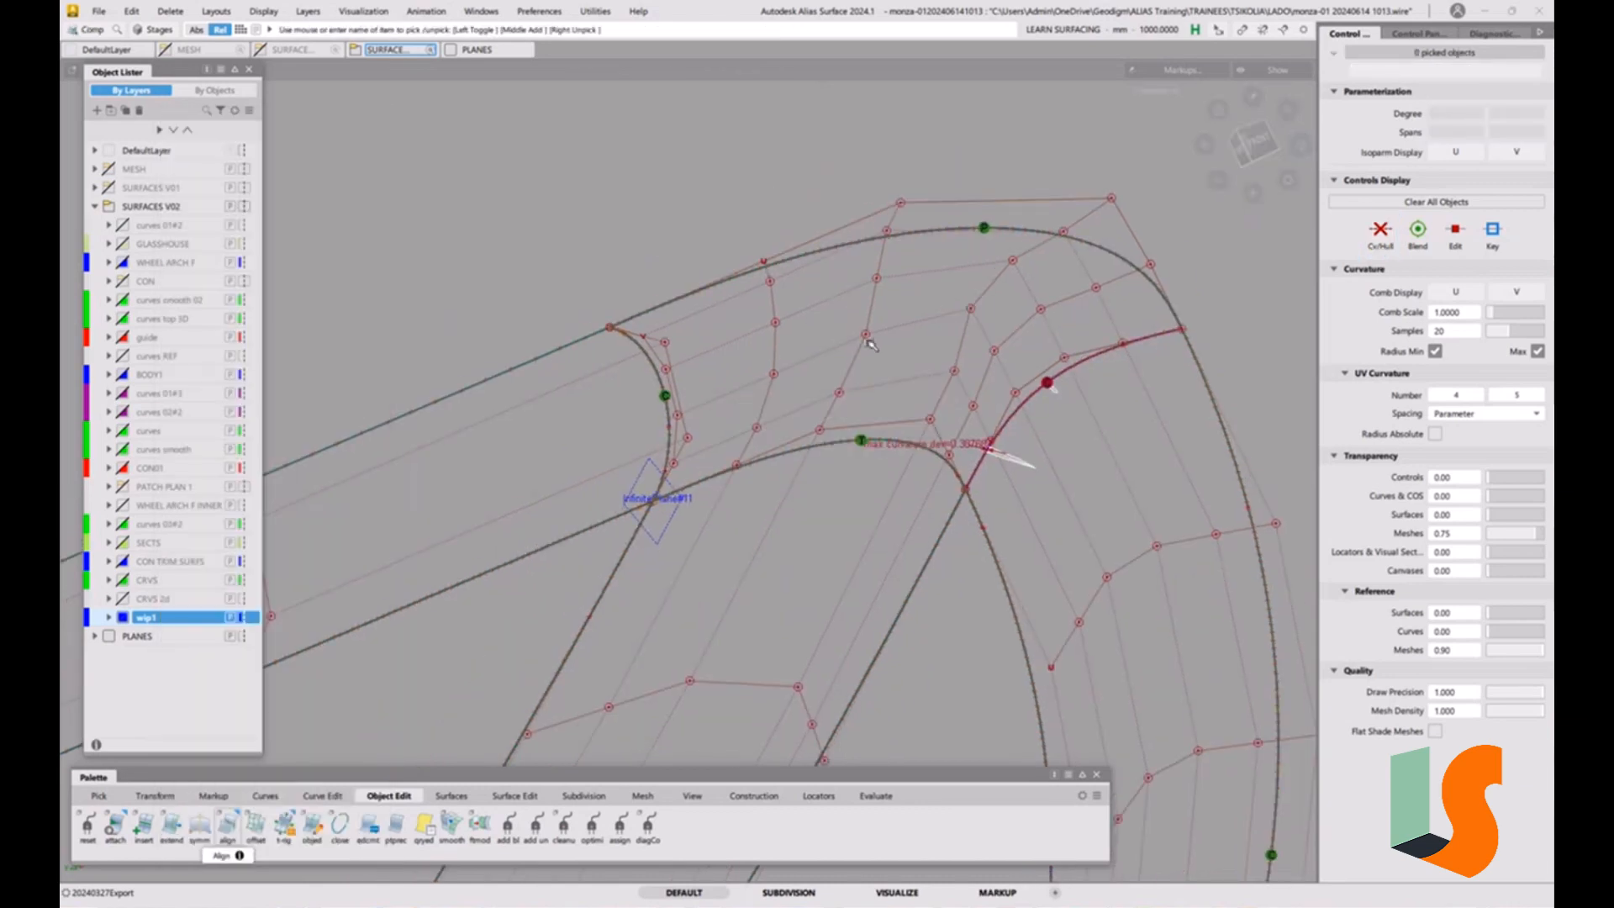
{"action": "left_click", "coordinate": [827, 370]}
{"action": "key", "text": "alt+h"}
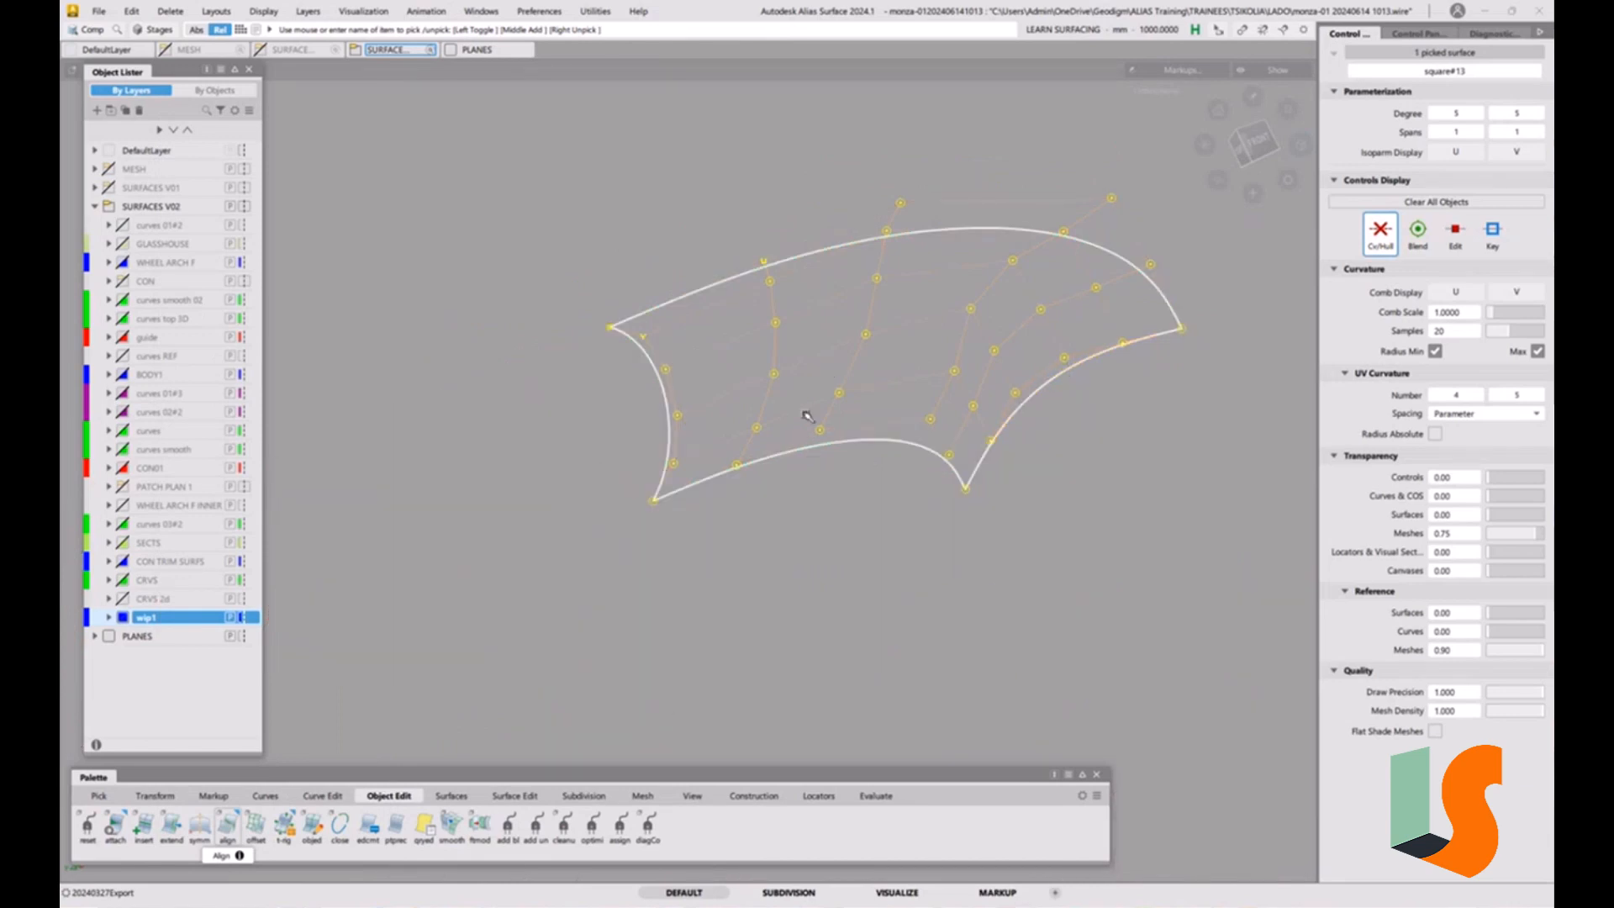
{"action": "left_click_drag", "start_coordinate": [1054, 318], "coordinate": [880, 354], "text": "alt+shift"}
{"action": "left_click", "coordinate": [788, 470]}
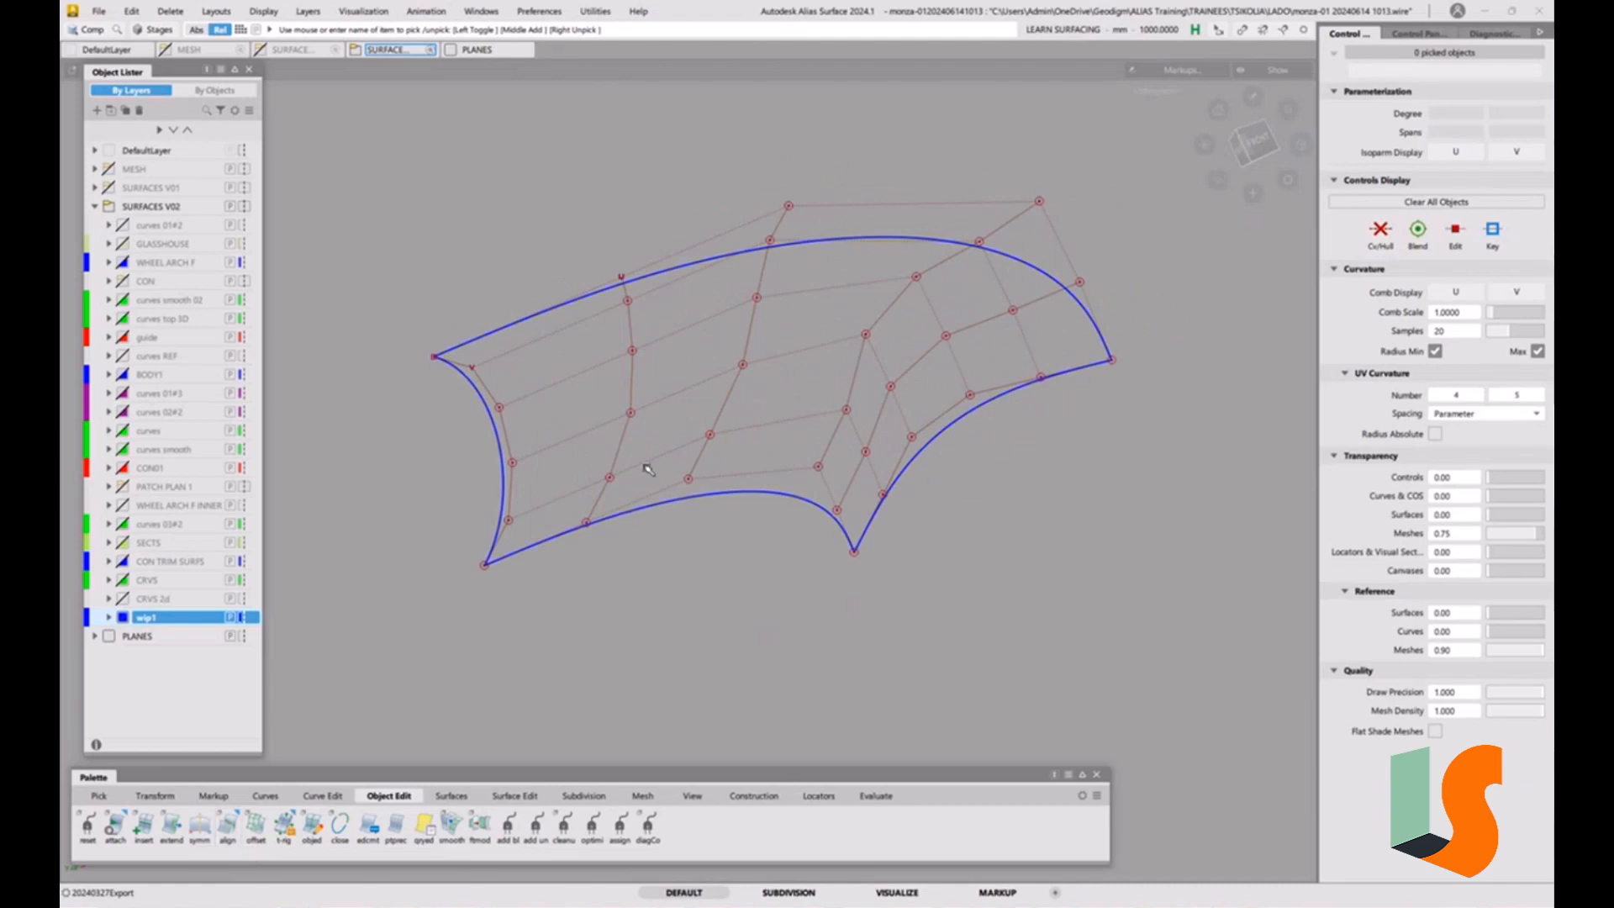
Create a 3 Pt construction plane through the second cross hull from the surface's left end, using its two lowest CVs and its topmost CV.
{"action": "left_click", "coordinate": [754, 795]}
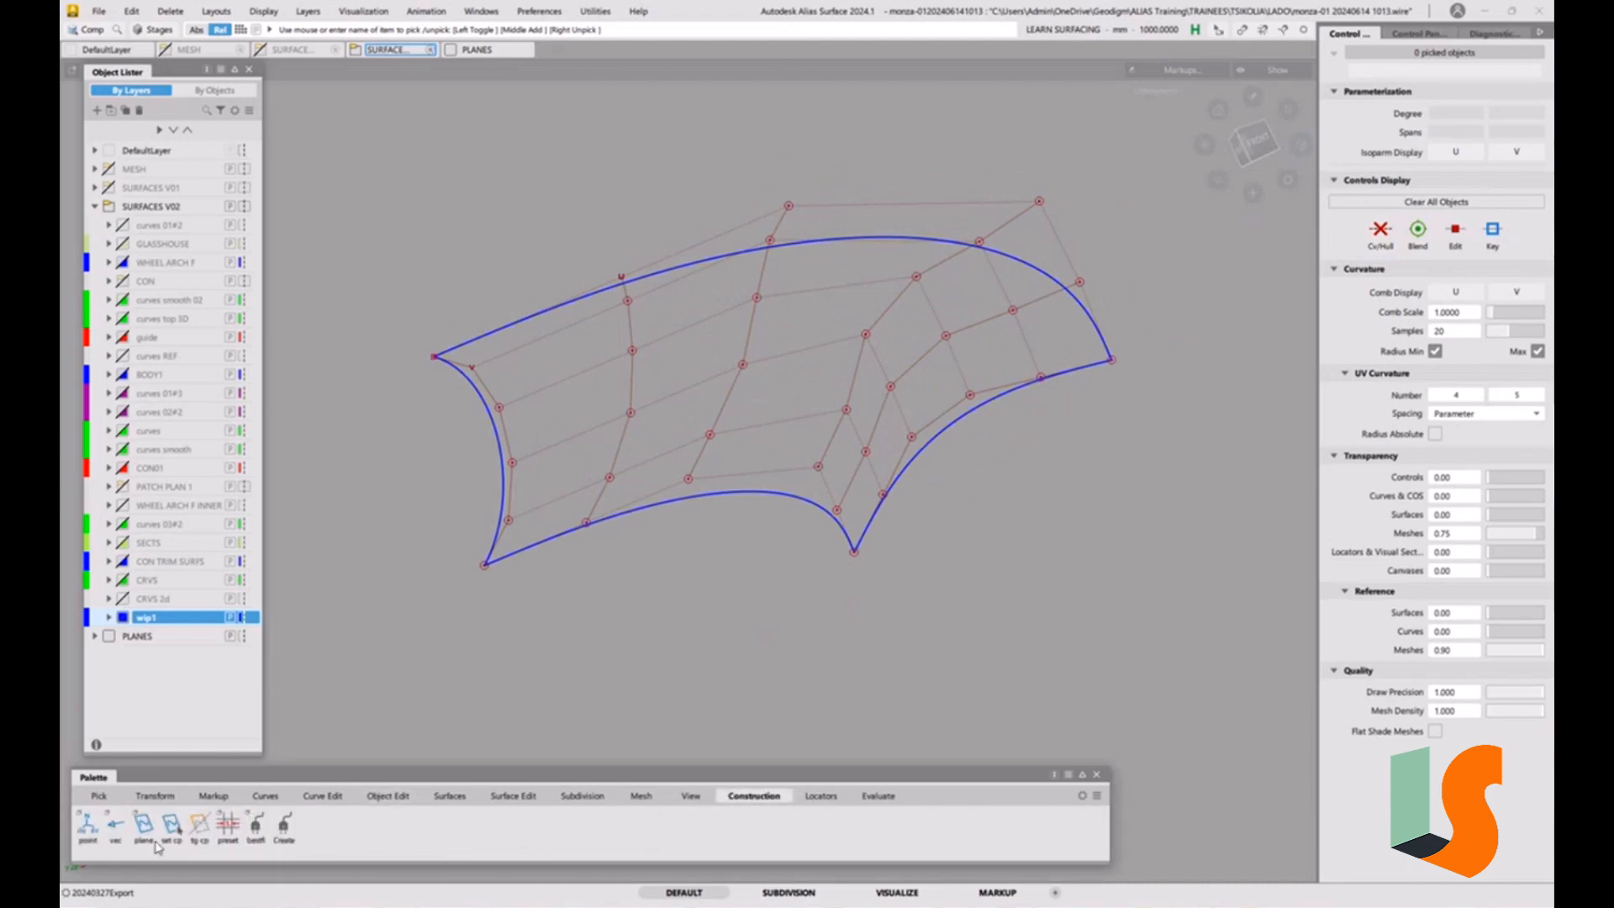
{"action": "double_click", "coordinate": [146, 825]}
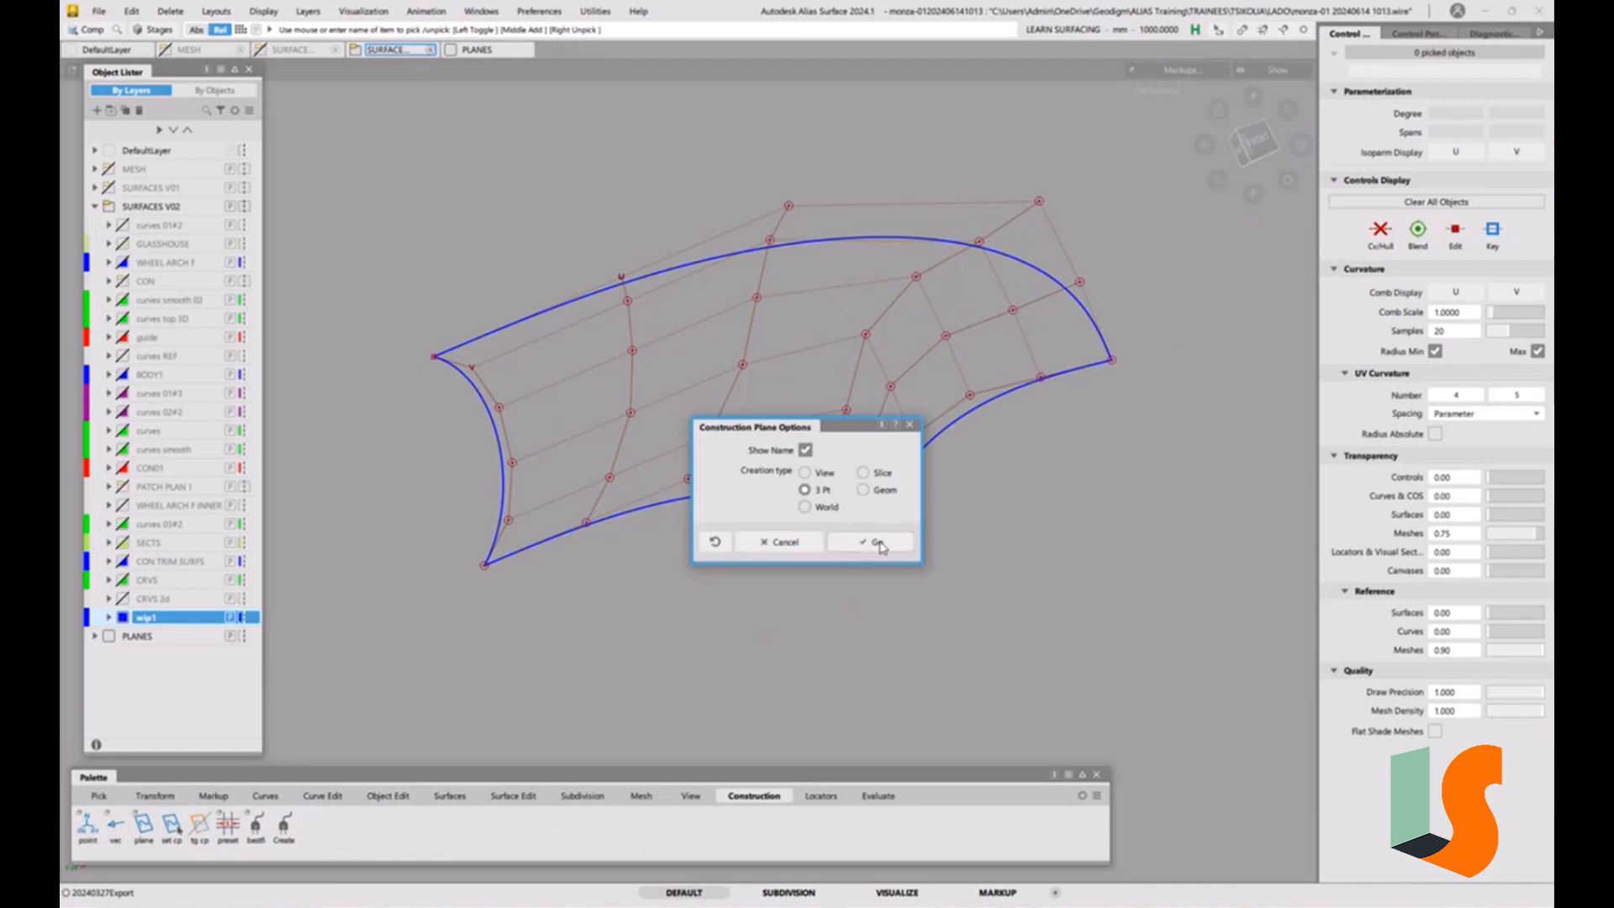
{"action": "left_click", "coordinate": [874, 542]}
{"action": "left_click", "coordinate": [586, 515]}
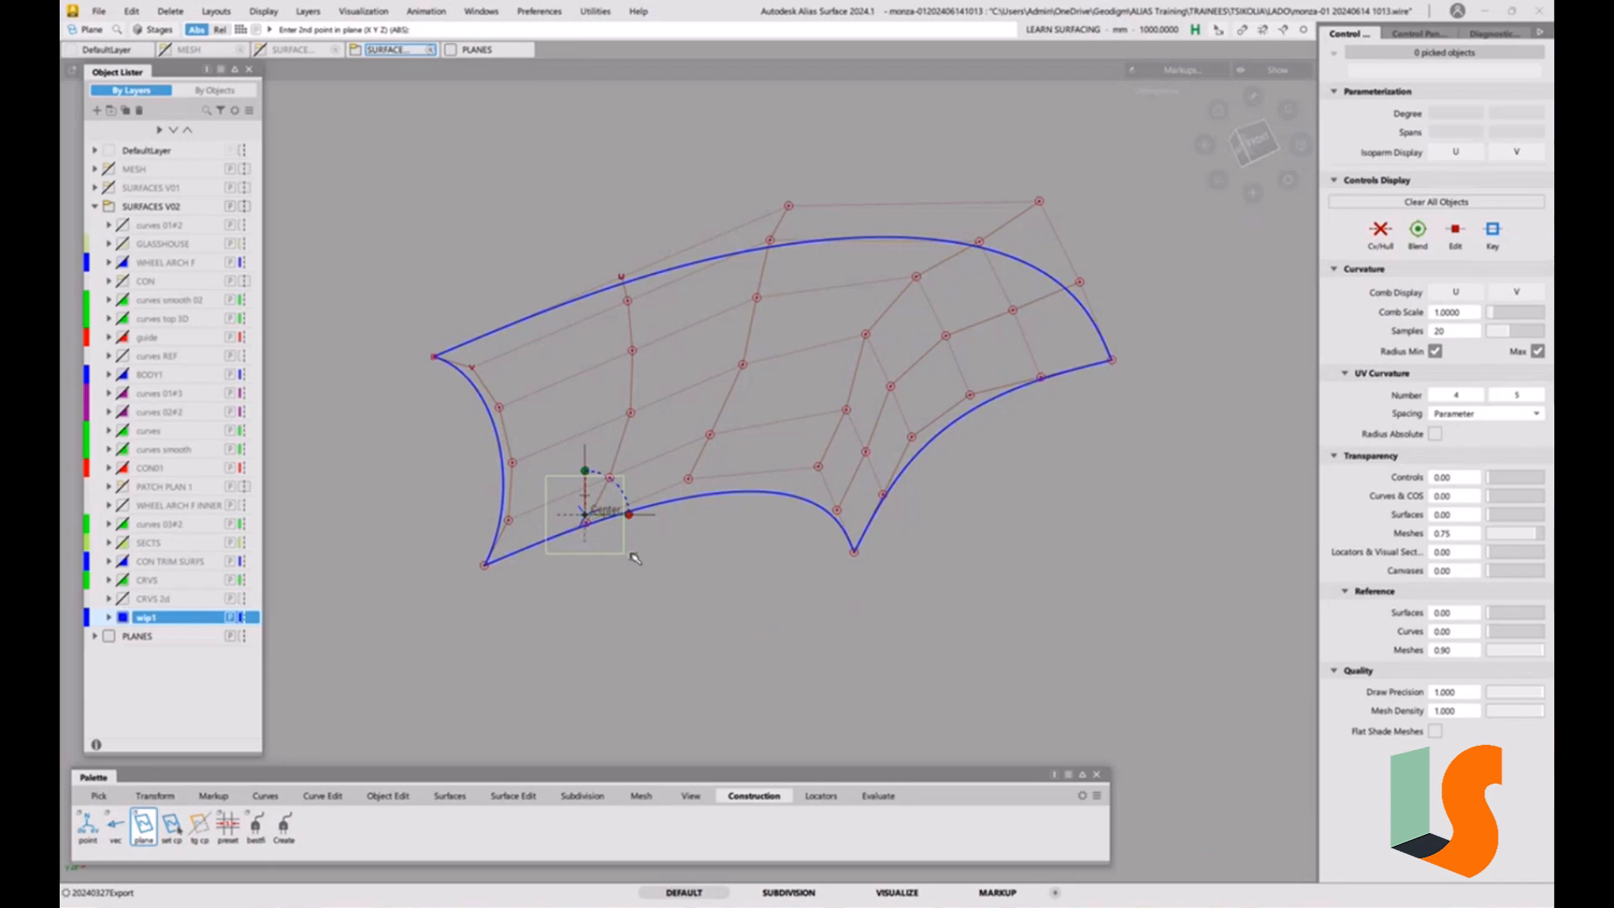
{"action": "key", "text": "Delete"}
{"action": "left_click", "coordinate": [745, 512]}
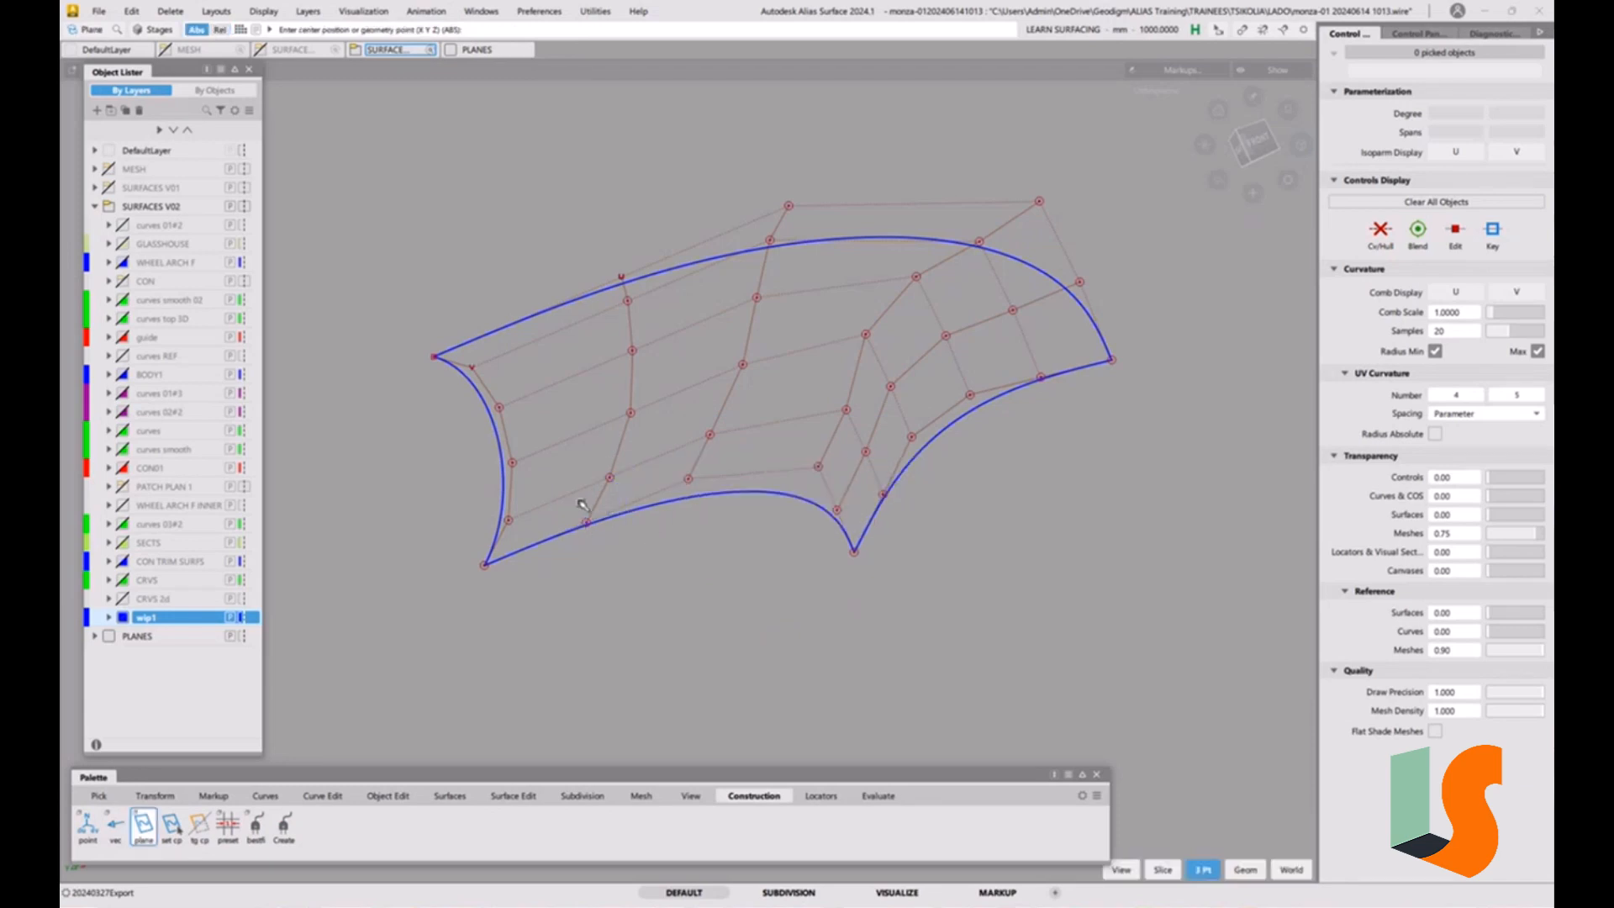
{"action": "left_click", "coordinate": [611, 469]}
{"action": "left_click_drag", "start_coordinate": [625, 514], "coordinate": [586, 571]}
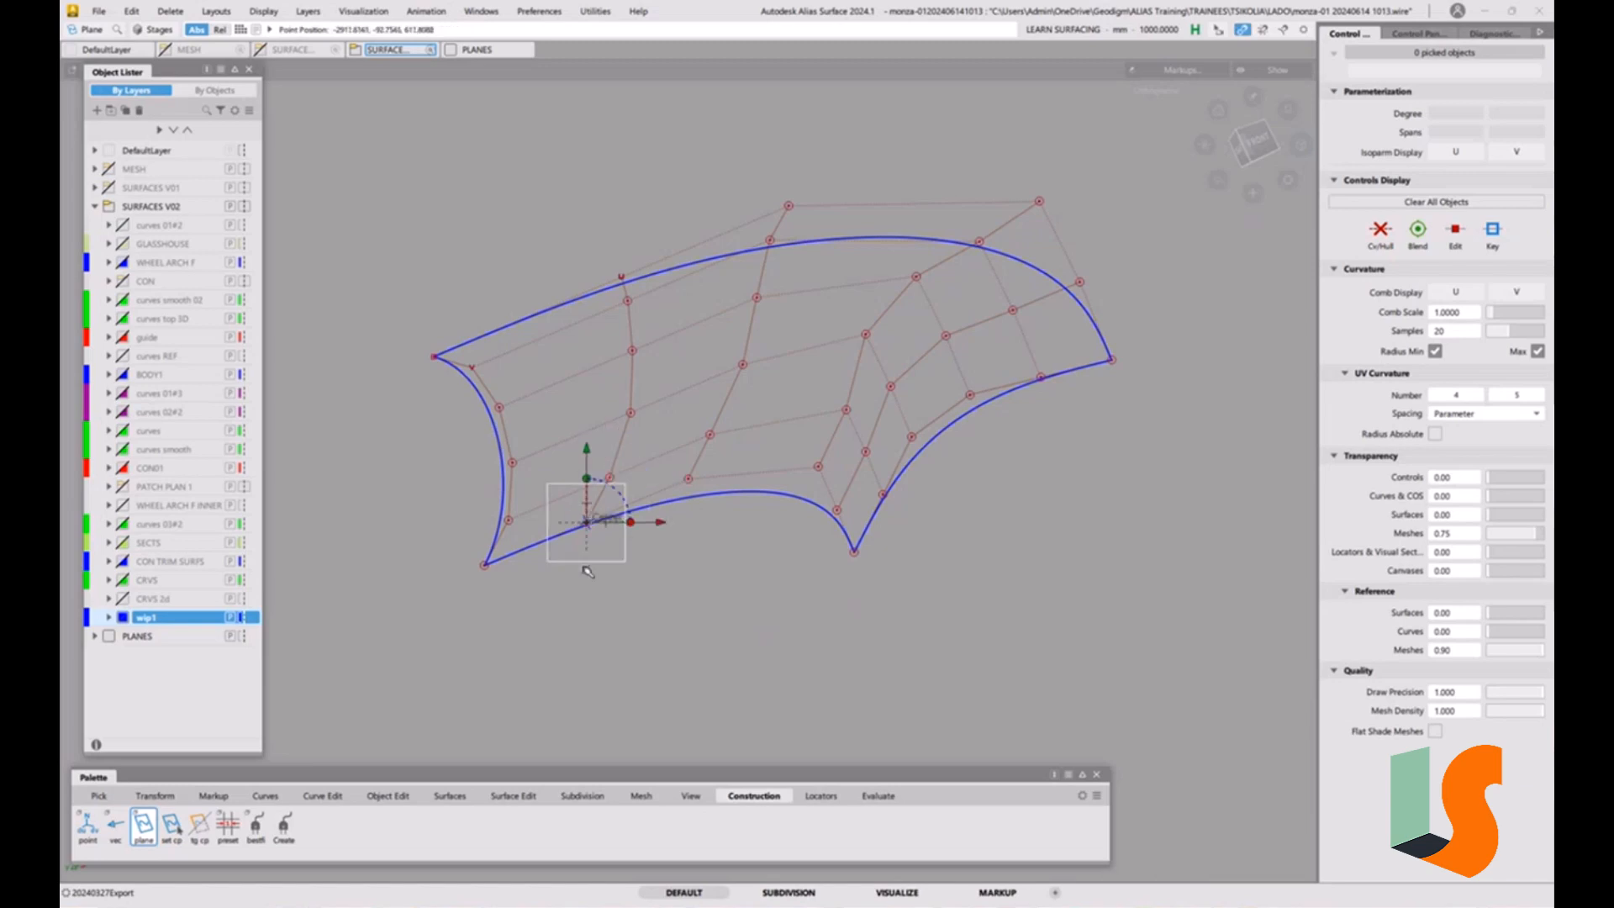
{"action": "left_click", "coordinate": [632, 459]}
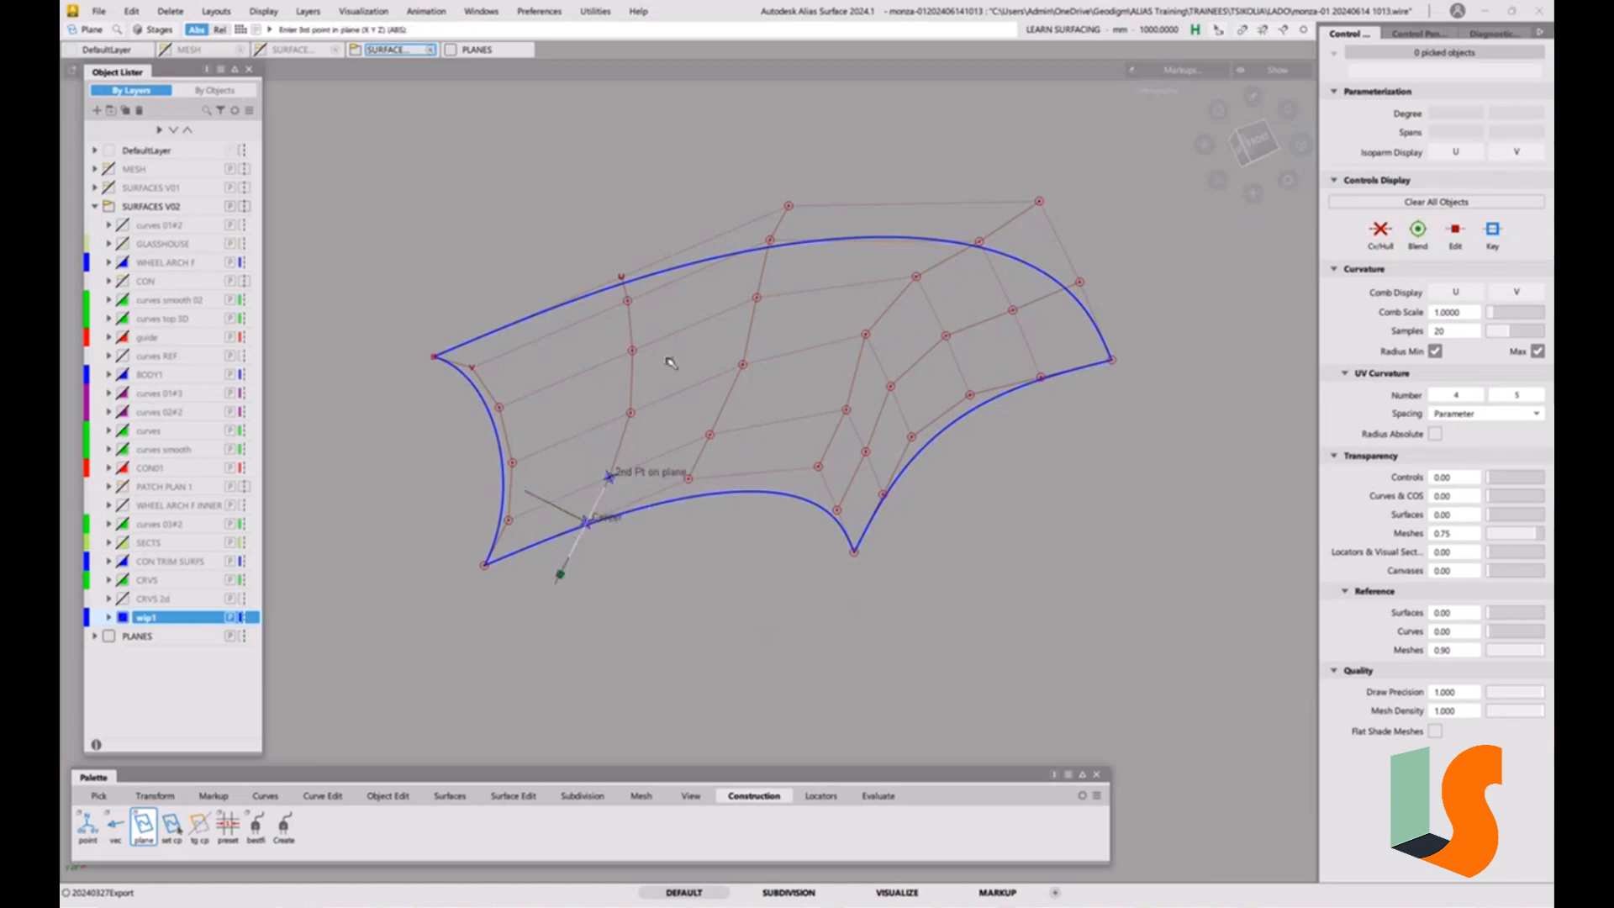
{"action": "left_click", "coordinate": [611, 475]}
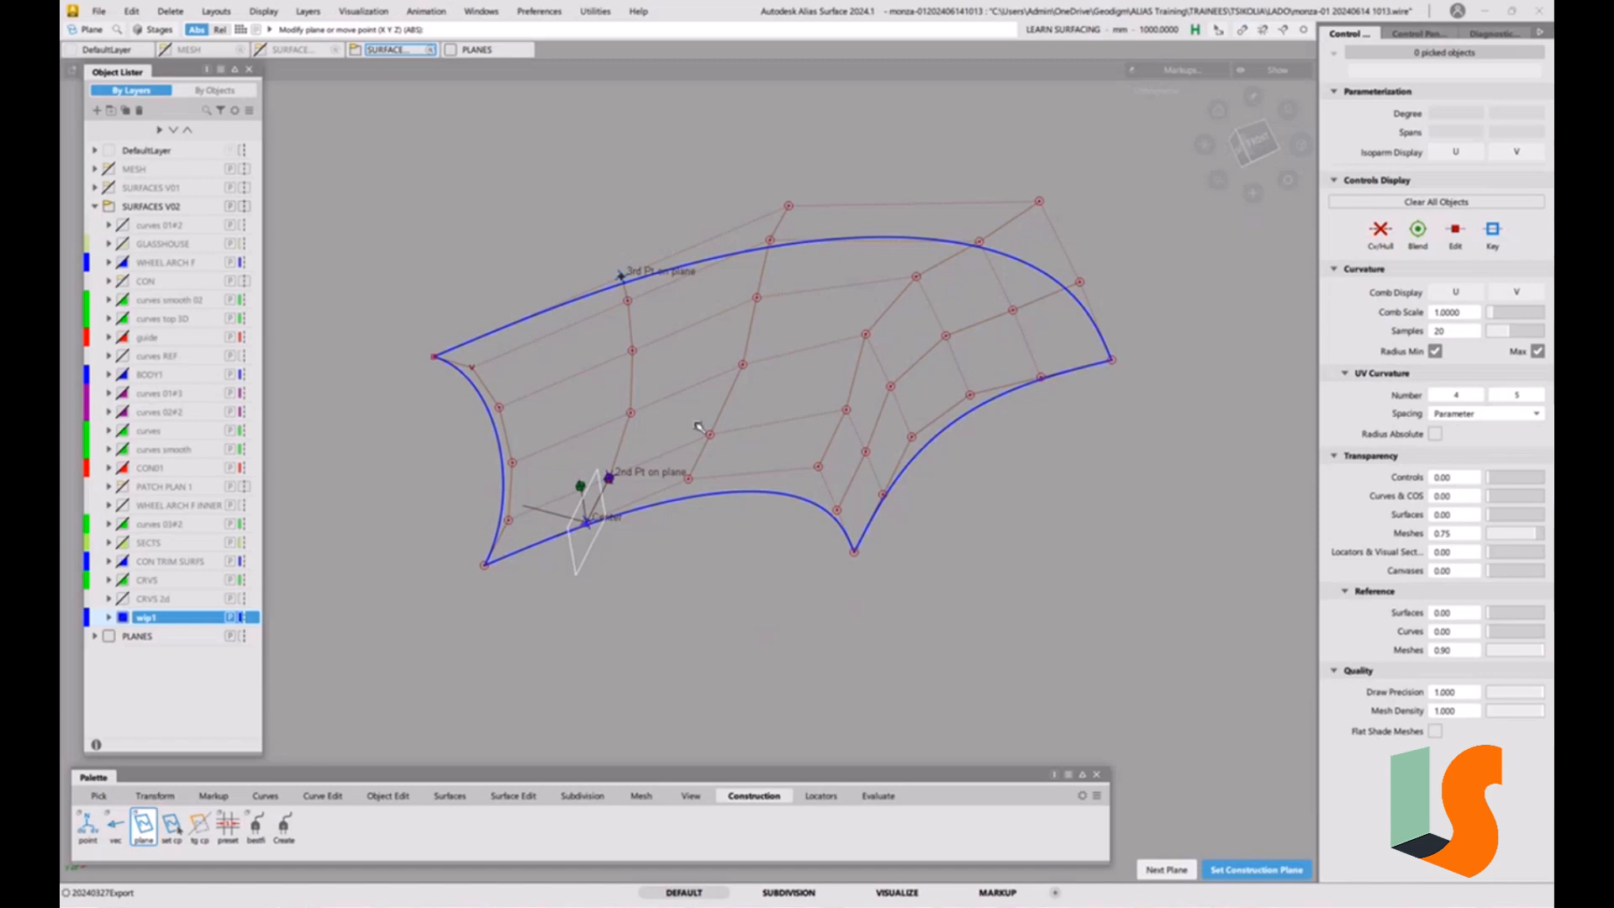
{"action": "key", "text": "space"}
Create another three-point construction plane on the third cross hull, through its two lowest CVs and its topmost CV.
{"action": "left_click_drag", "start_coordinate": [693, 426], "coordinate": [689, 476], "text": "ctrl"}
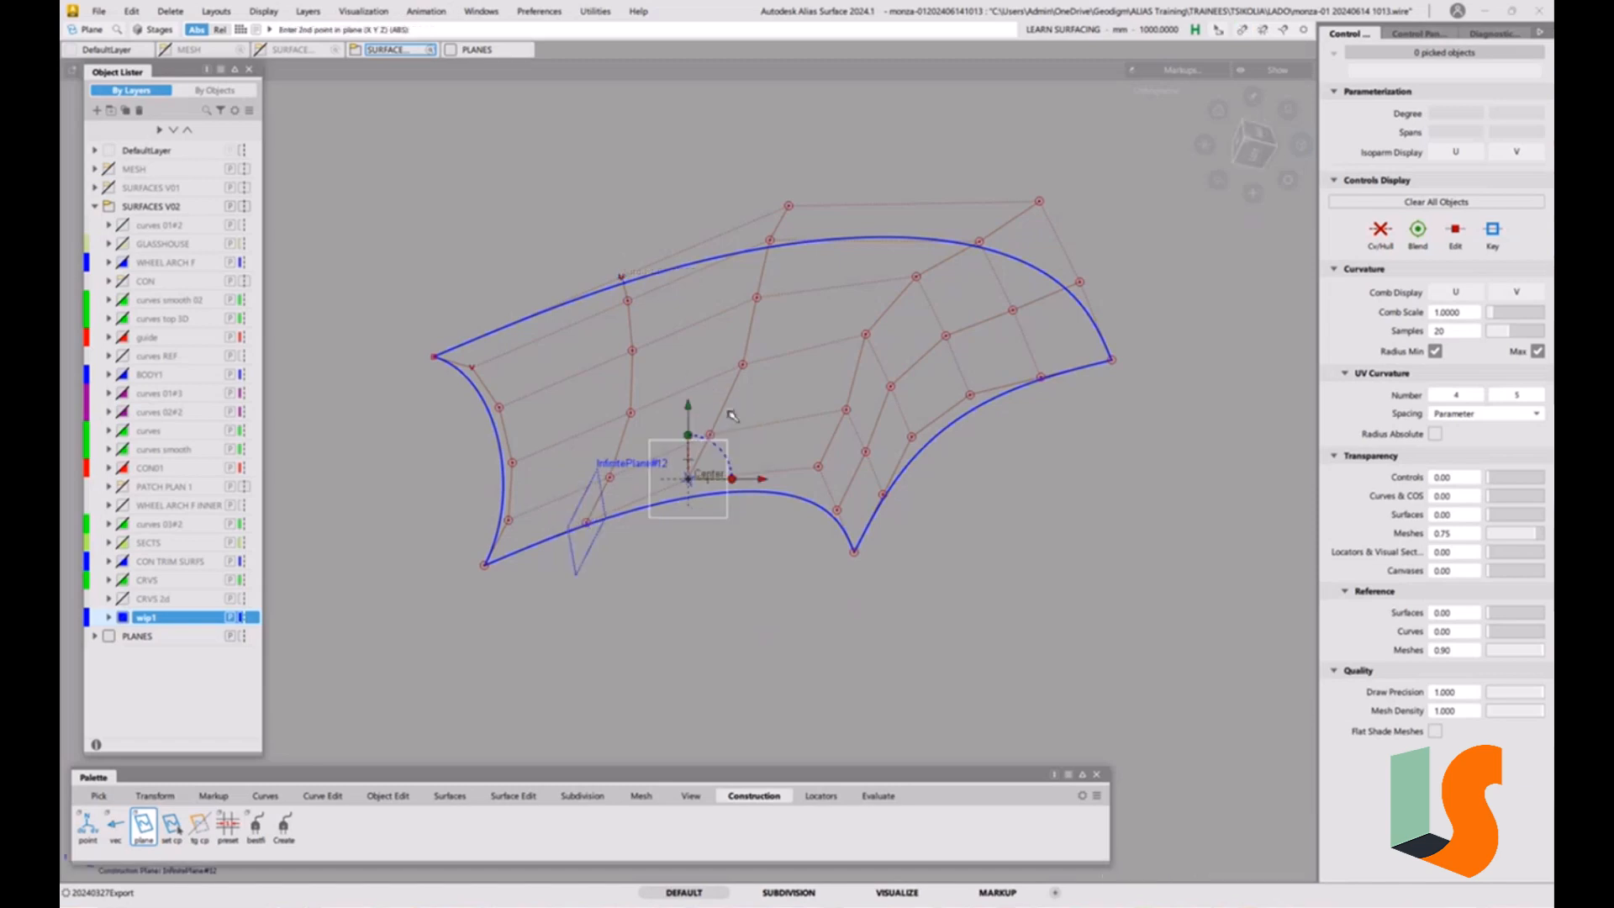
{"action": "left_click", "coordinate": [710, 434]}
{"action": "left_click", "coordinate": [789, 205]}
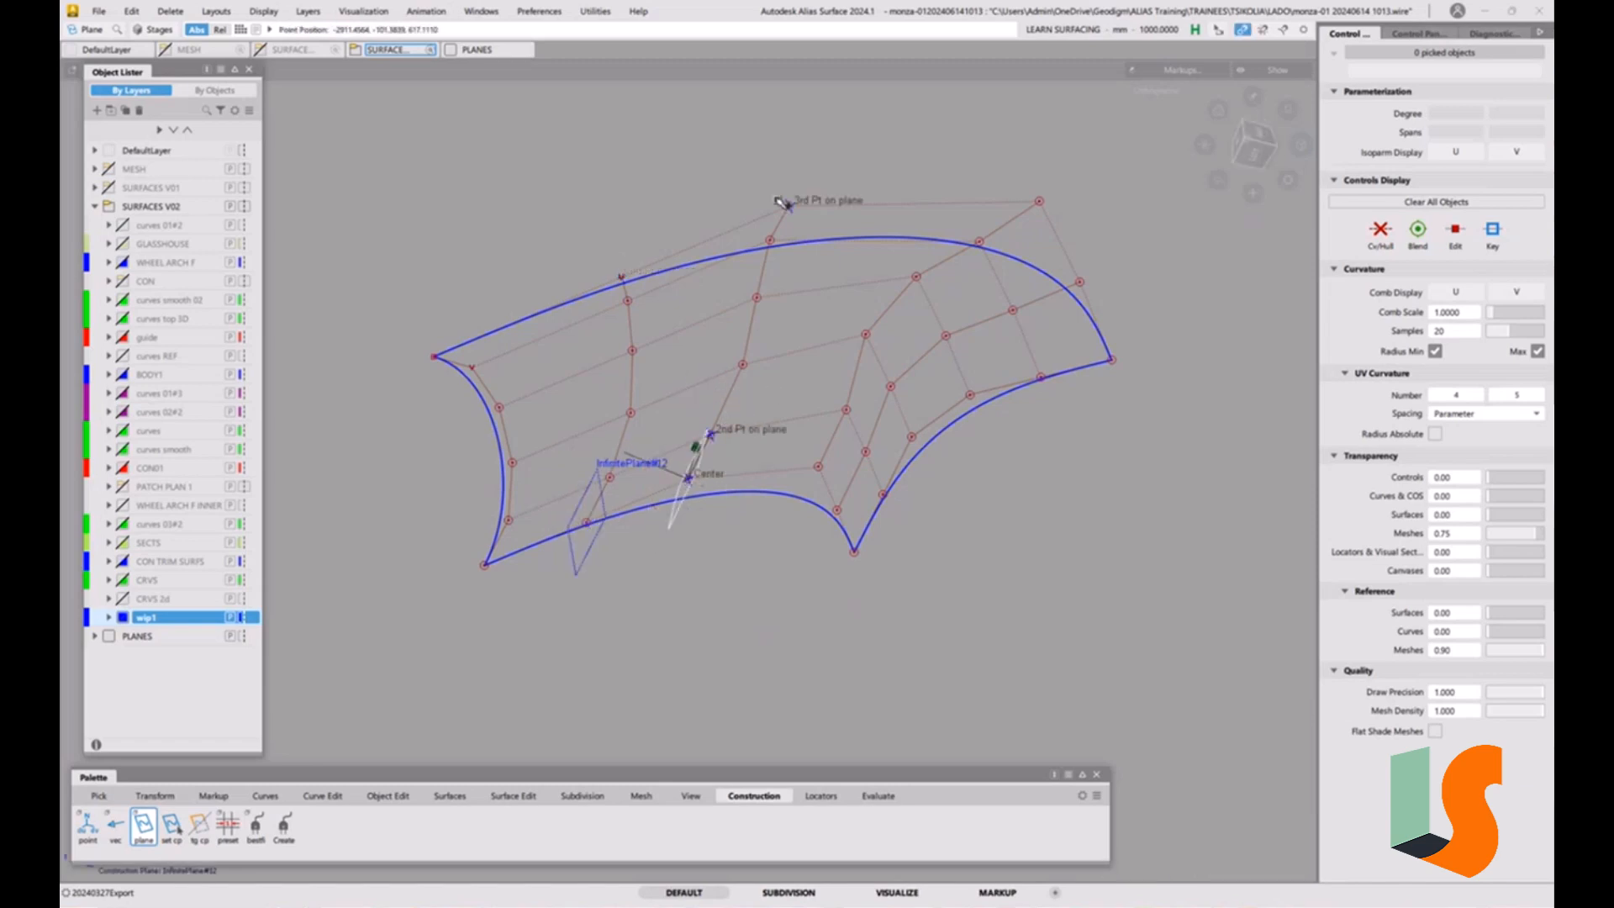
{"action": "key", "text": "space"}
Create a three-point construction plane on the fourth cross hull, through its two lowest CVs and the topmost CV at the upper right.
{"action": "left_click_drag", "start_coordinate": [808, 362], "coordinate": [808, 429], "text": "ctrl"}
{"action": "left_click", "coordinate": [847, 409]}
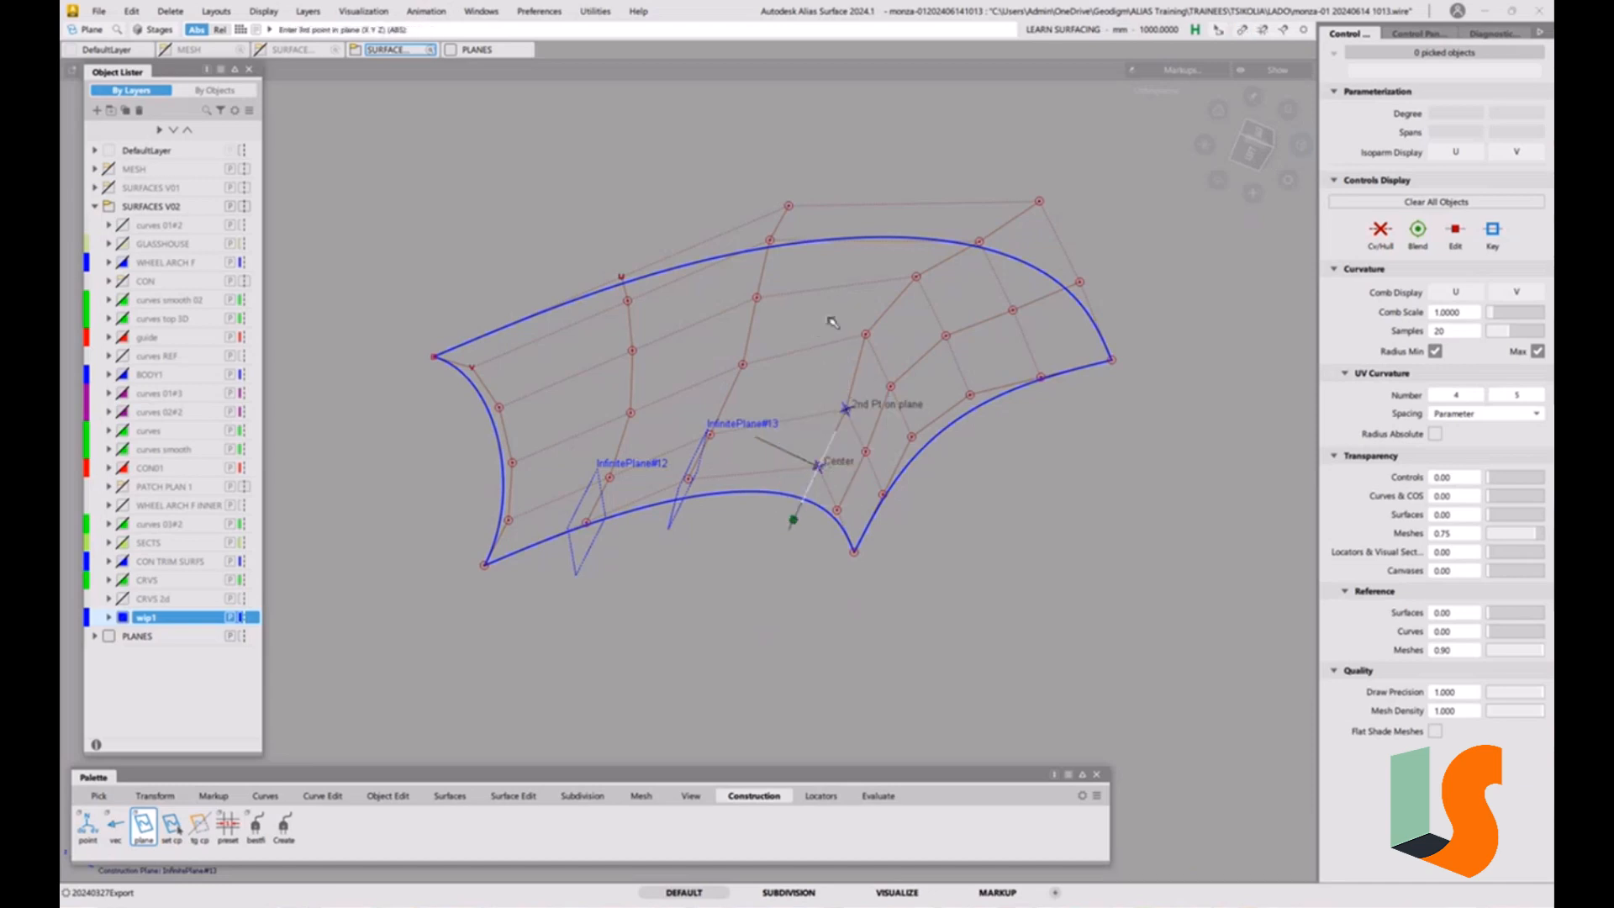
{"action": "left_click", "coordinate": [1039, 202]}
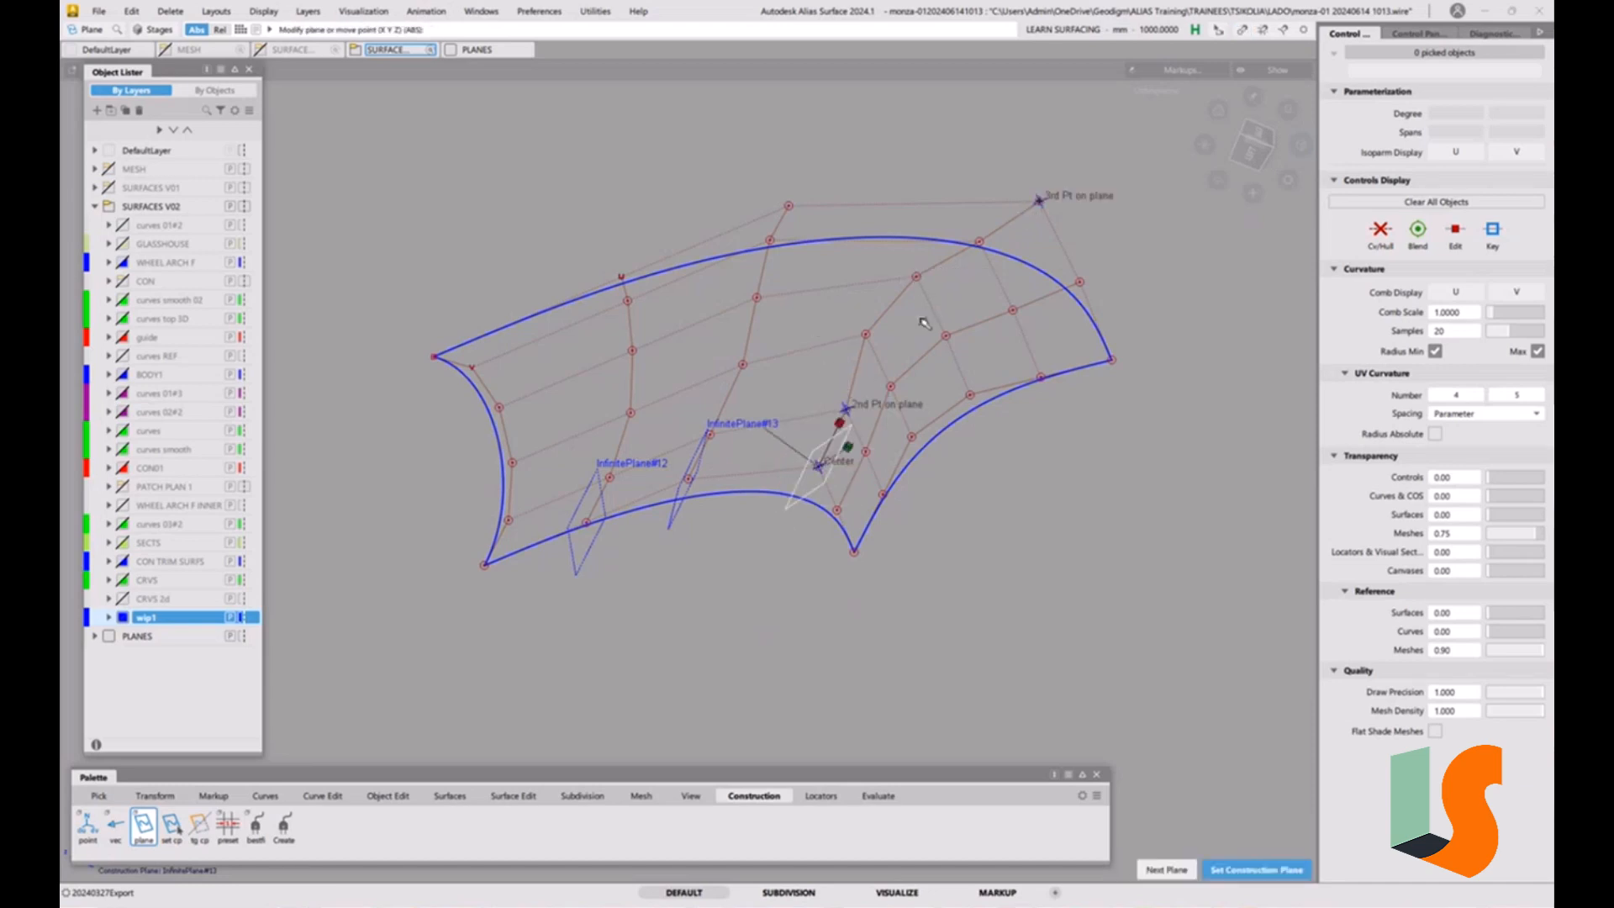
{"action": "key", "text": "space"}
Create a three-point construction plane on the fifth cross hull, next to the surface's right end, through its two lowest and topmost CVs.
{"action": "left_click_drag", "start_coordinate": [907, 333], "coordinate": [840, 505], "text": "ctrl"}
{"action": "left_click_drag", "start_coordinate": [839, 326], "coordinate": [869, 459], "text": "ctrl"}
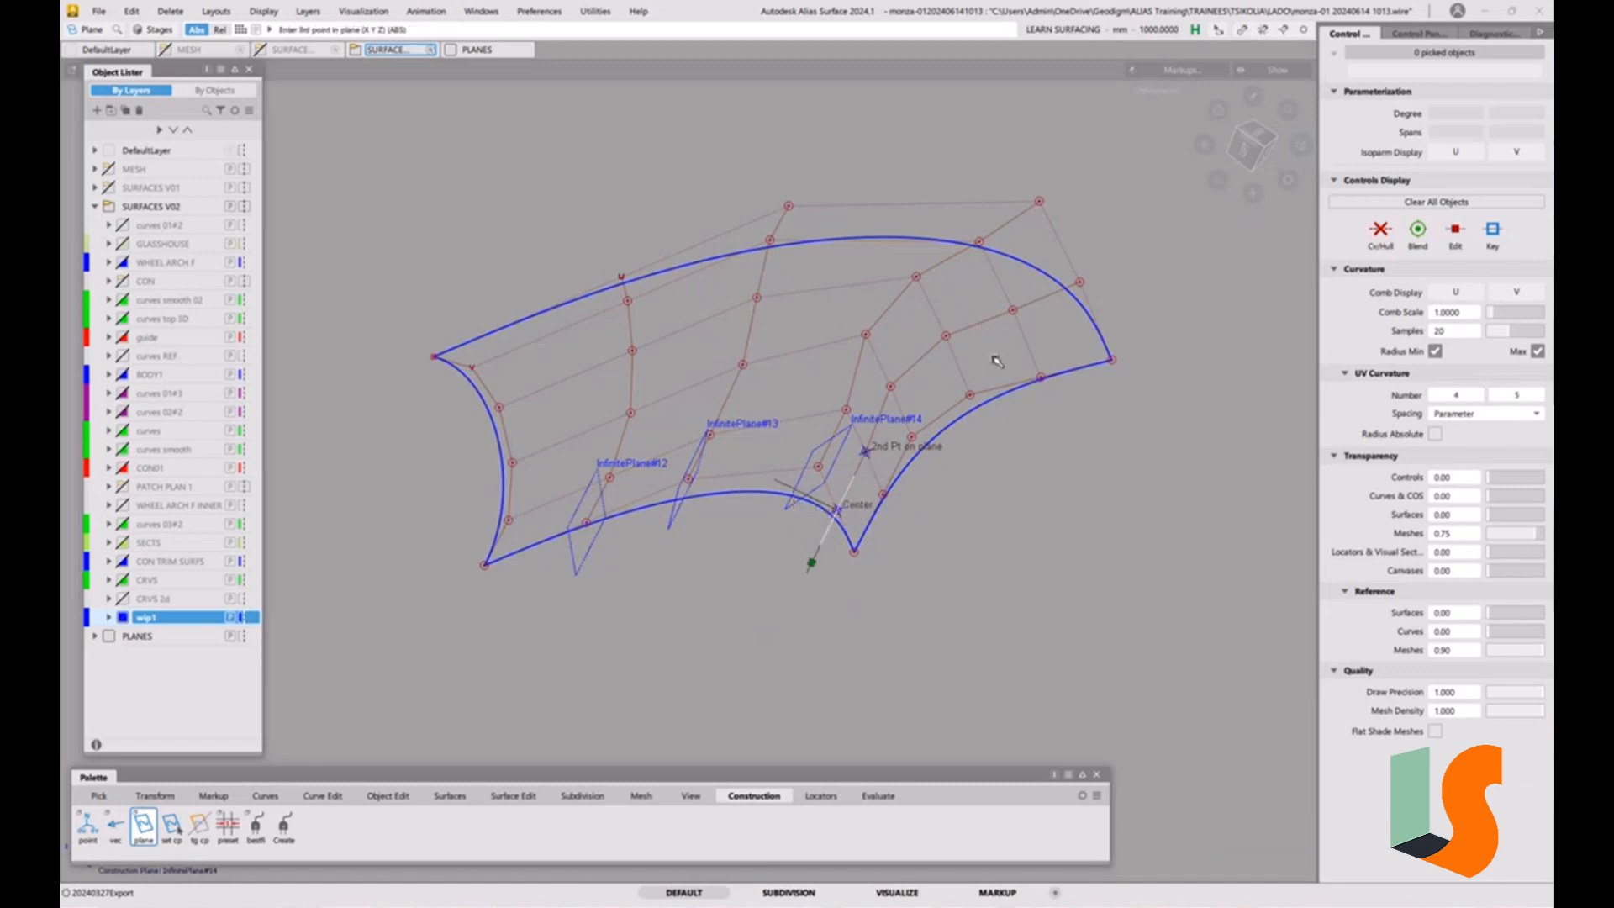
{"action": "left_click", "coordinate": [1079, 283], "text": "ctrl"}
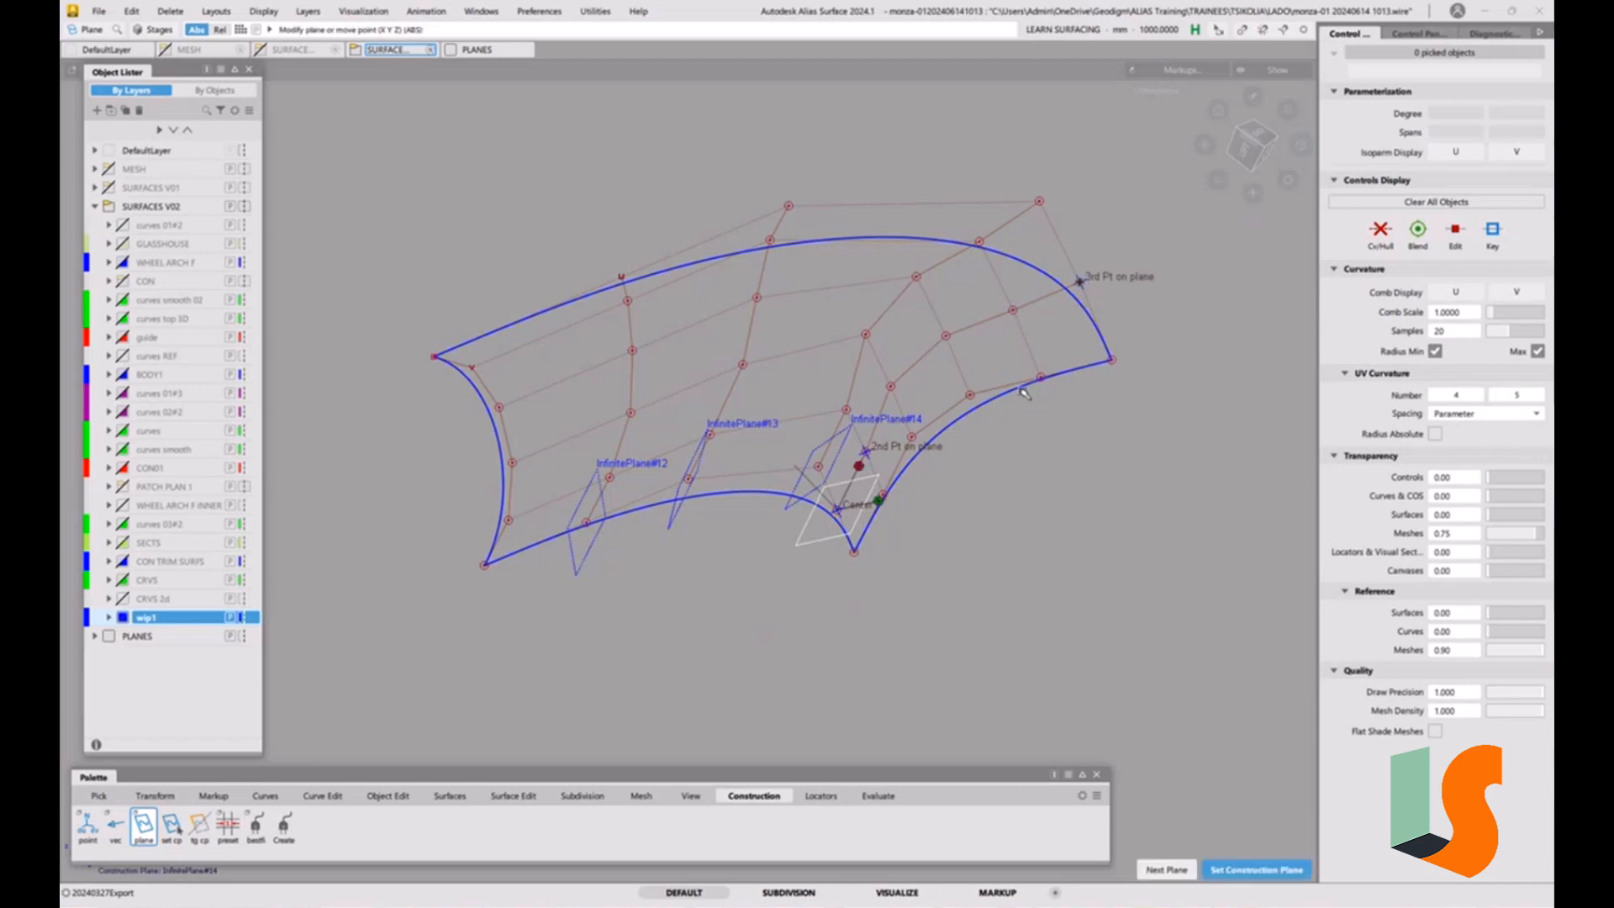
{"action": "key", "text": "space"}
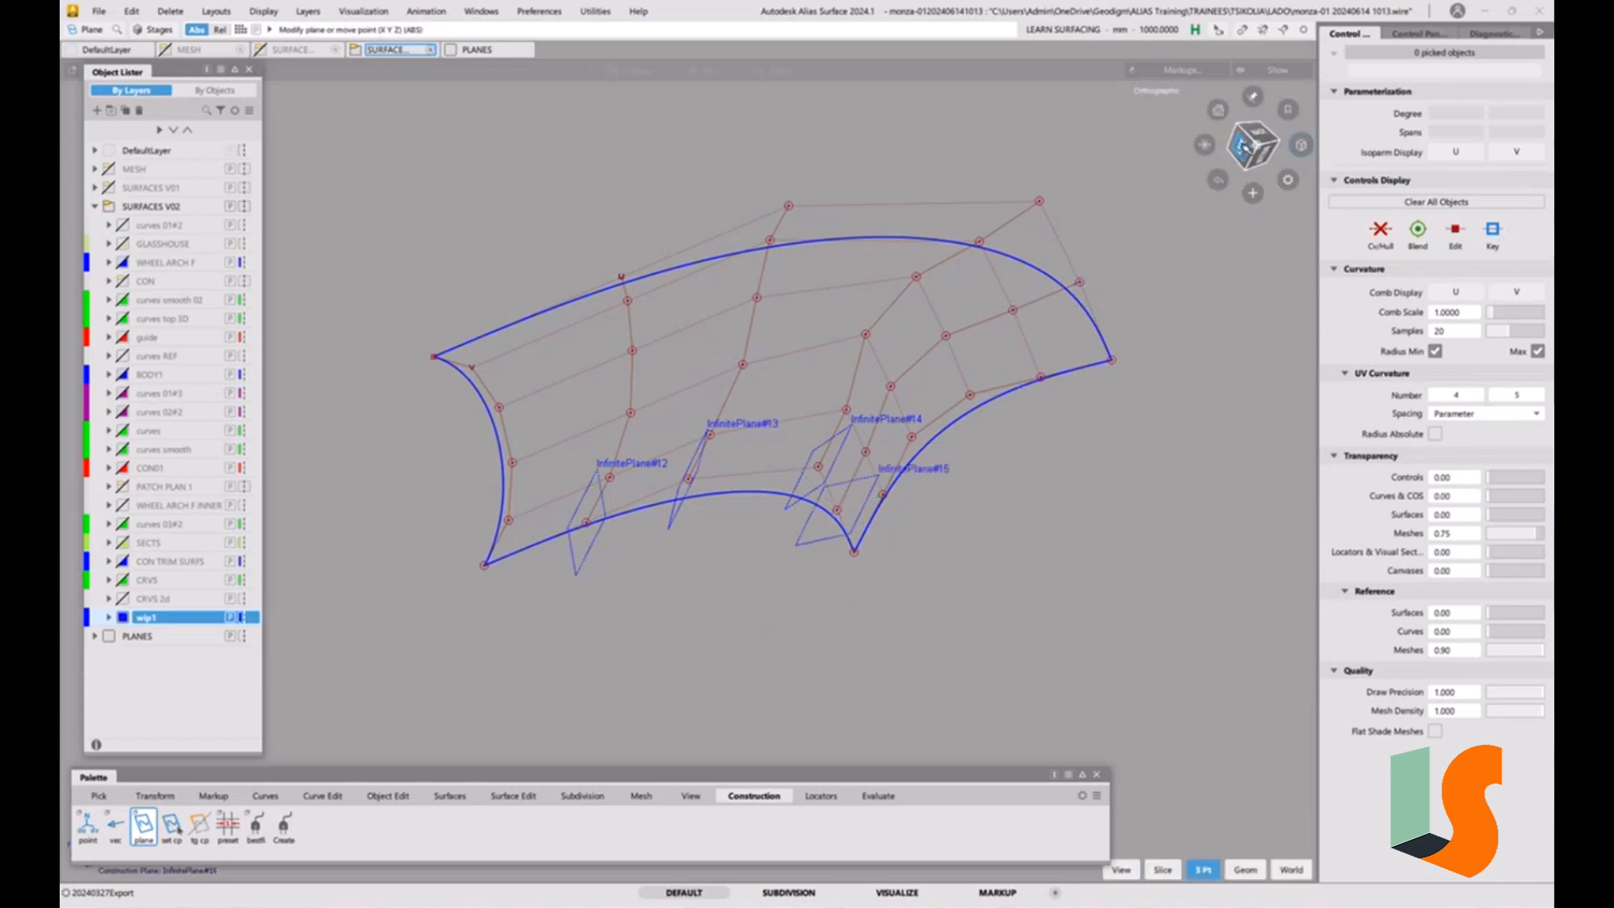
Planarize the fifth cross hull onto InfinitePlane#15 with a single view-based Hull Planarize in the plane's Left view.
{"action": "left_click", "coordinate": [1242, 145]}
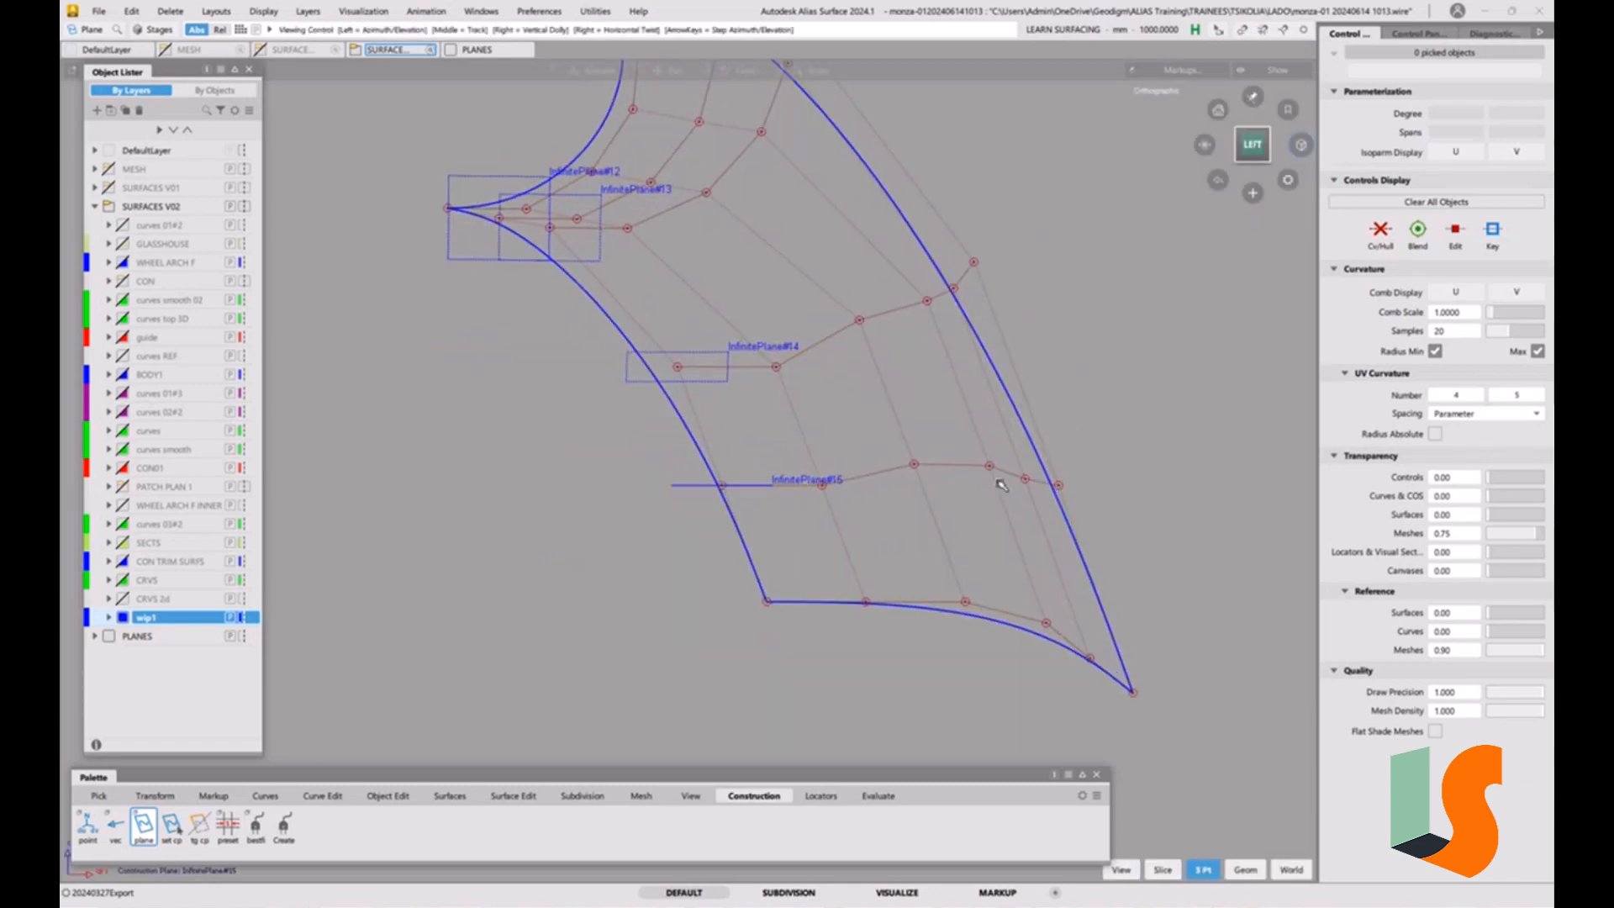
{"action": "left_click", "coordinate": [514, 795]}
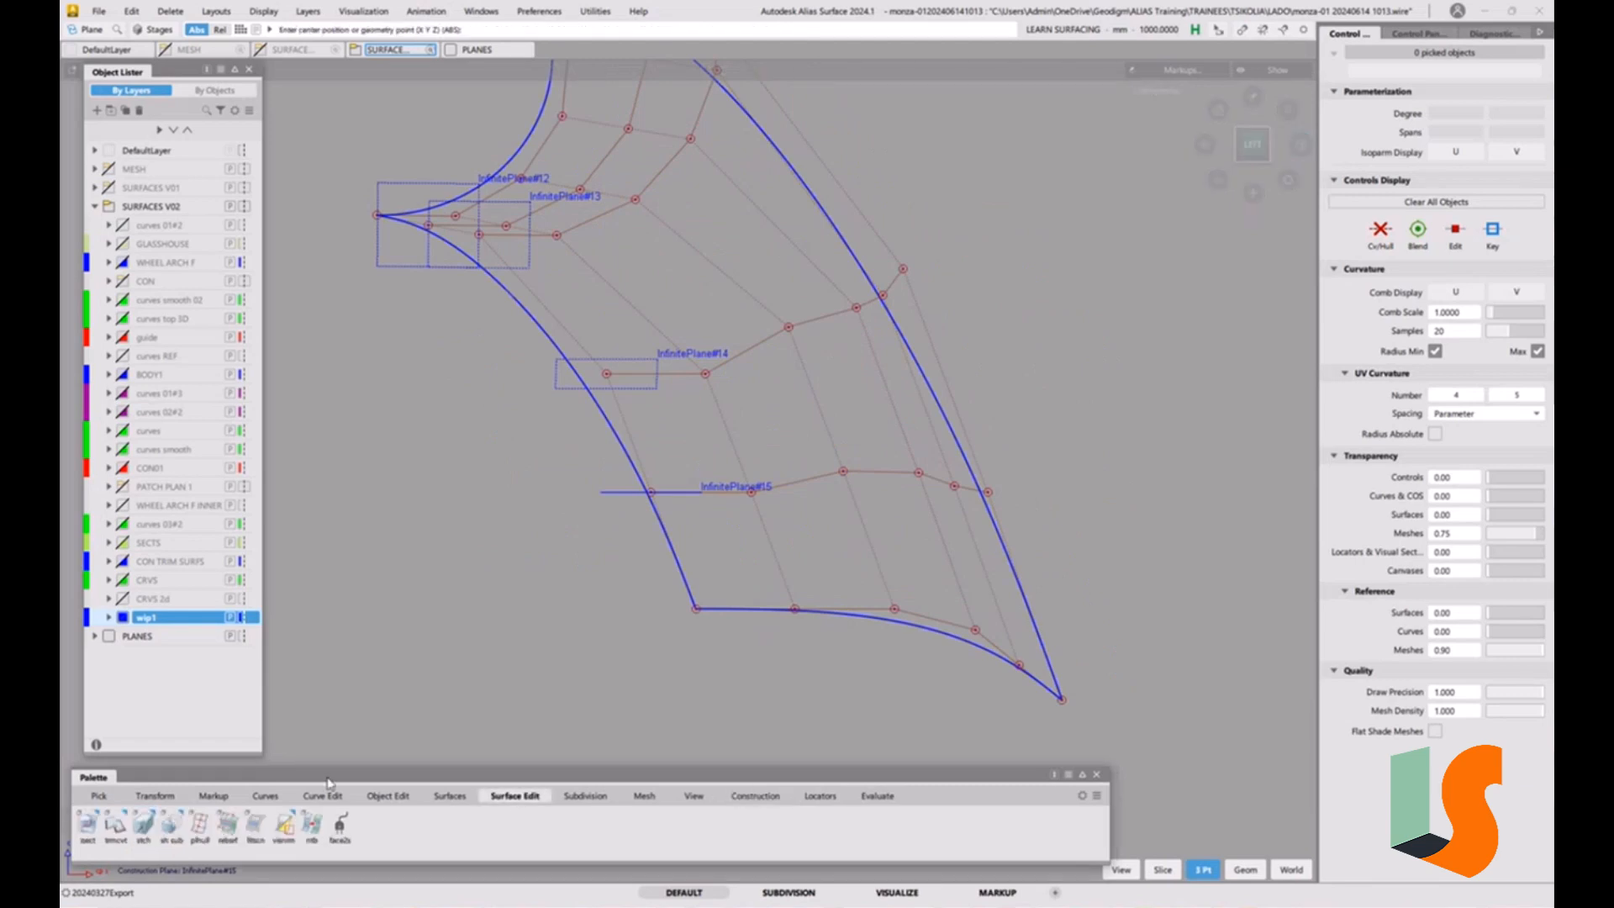
{"action": "left_click", "coordinate": [200, 827]}
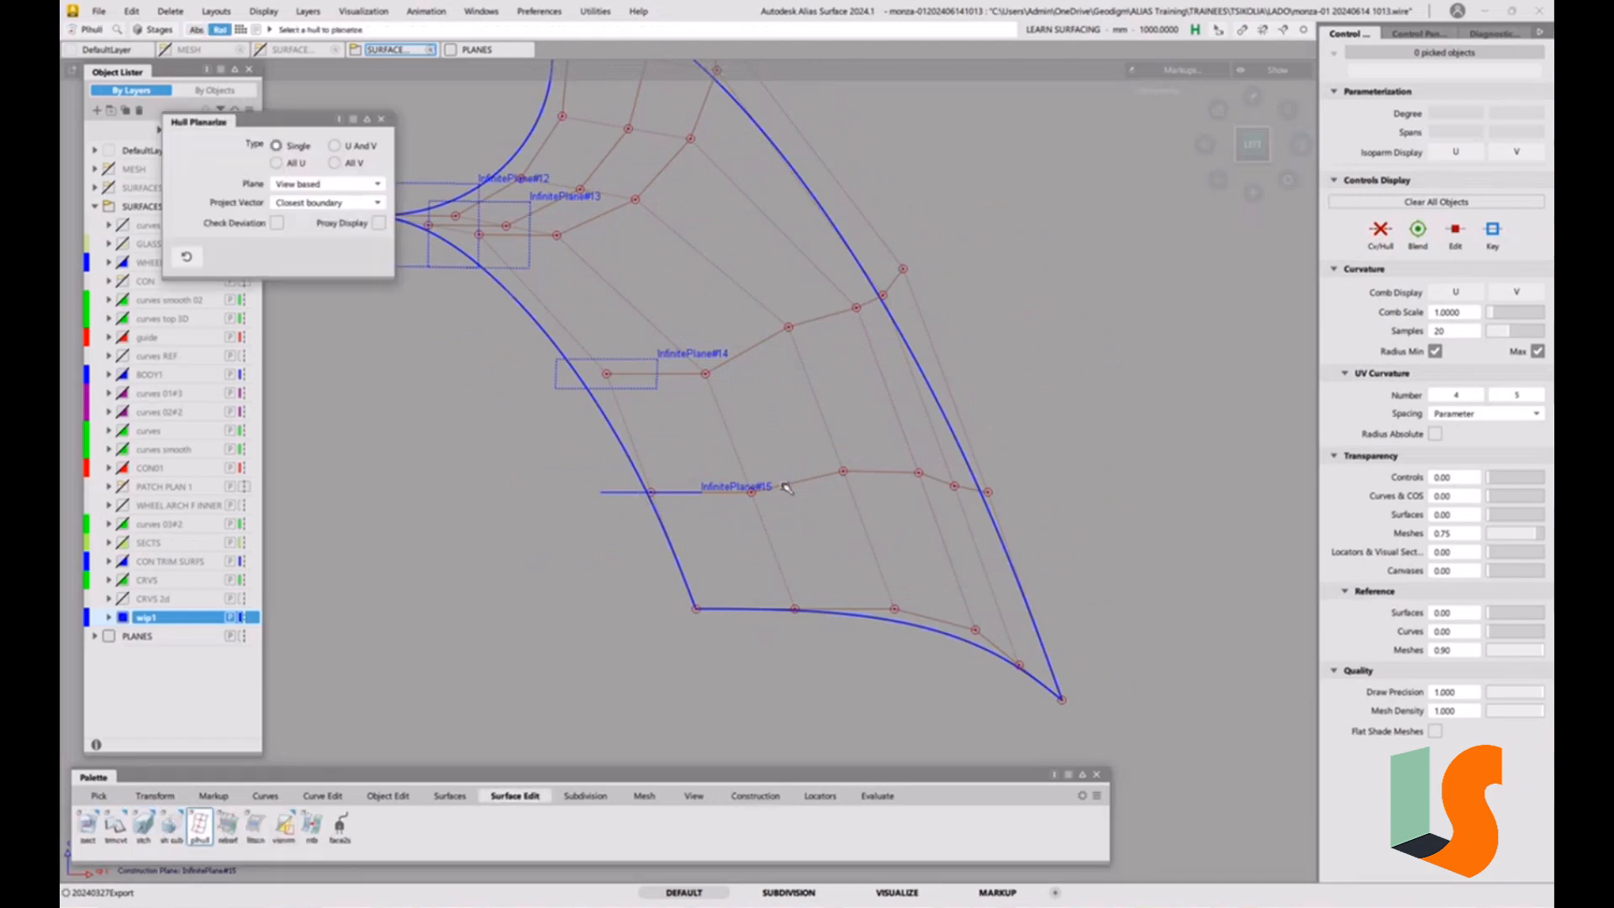
{"action": "left_click", "coordinate": [840, 475]}
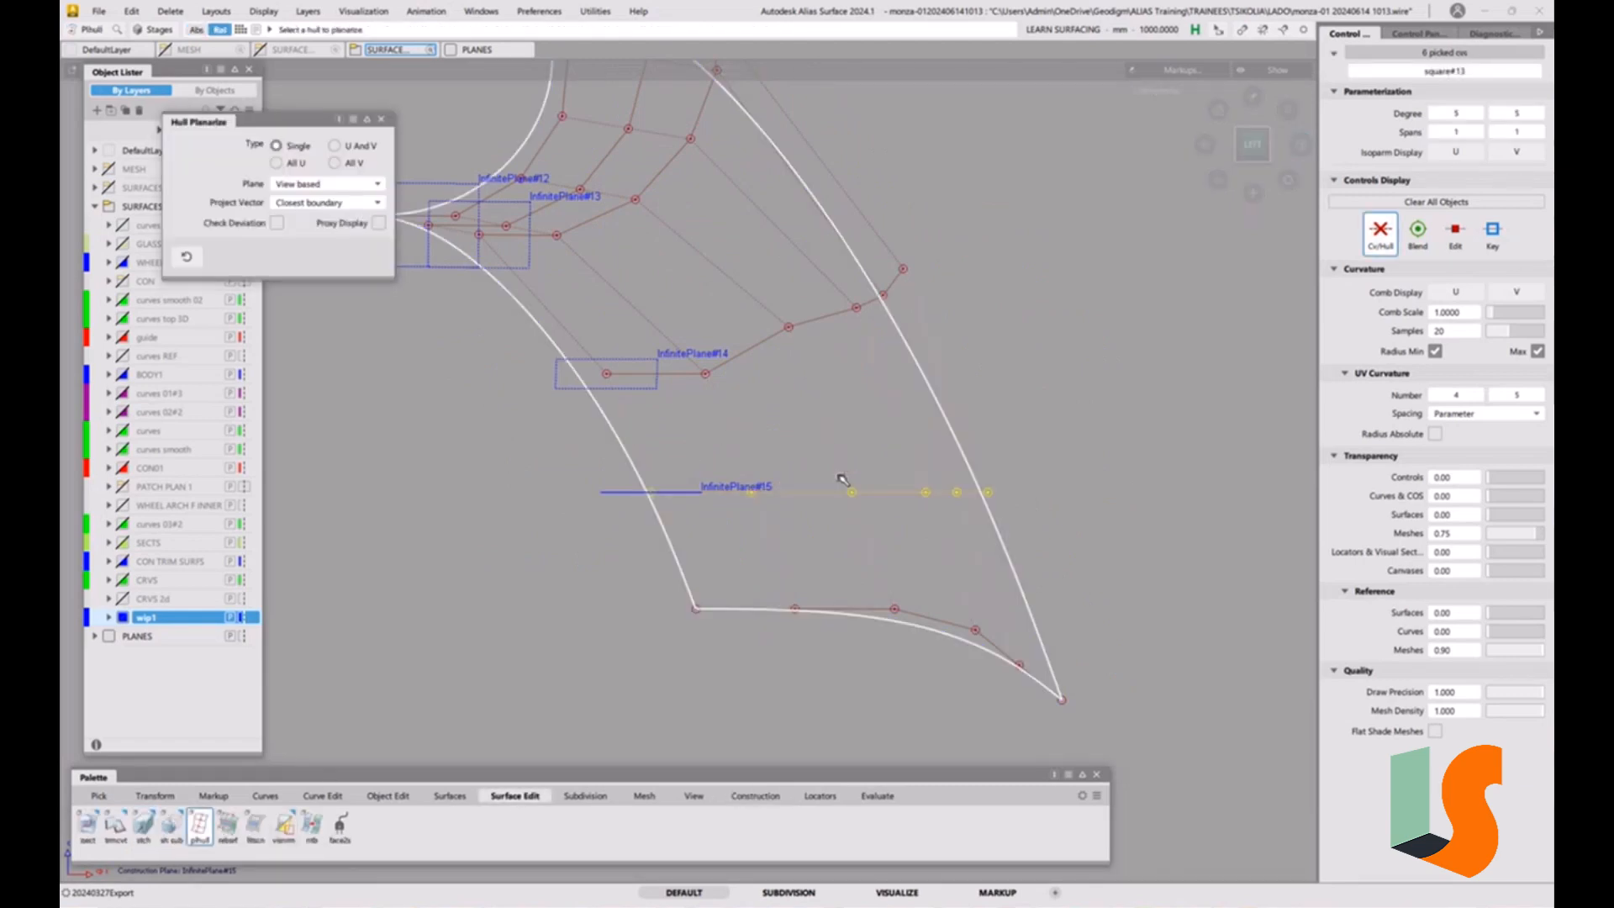
{"action": "middle_click", "coordinate": [671, 376], "text": "ctrl+shift"}
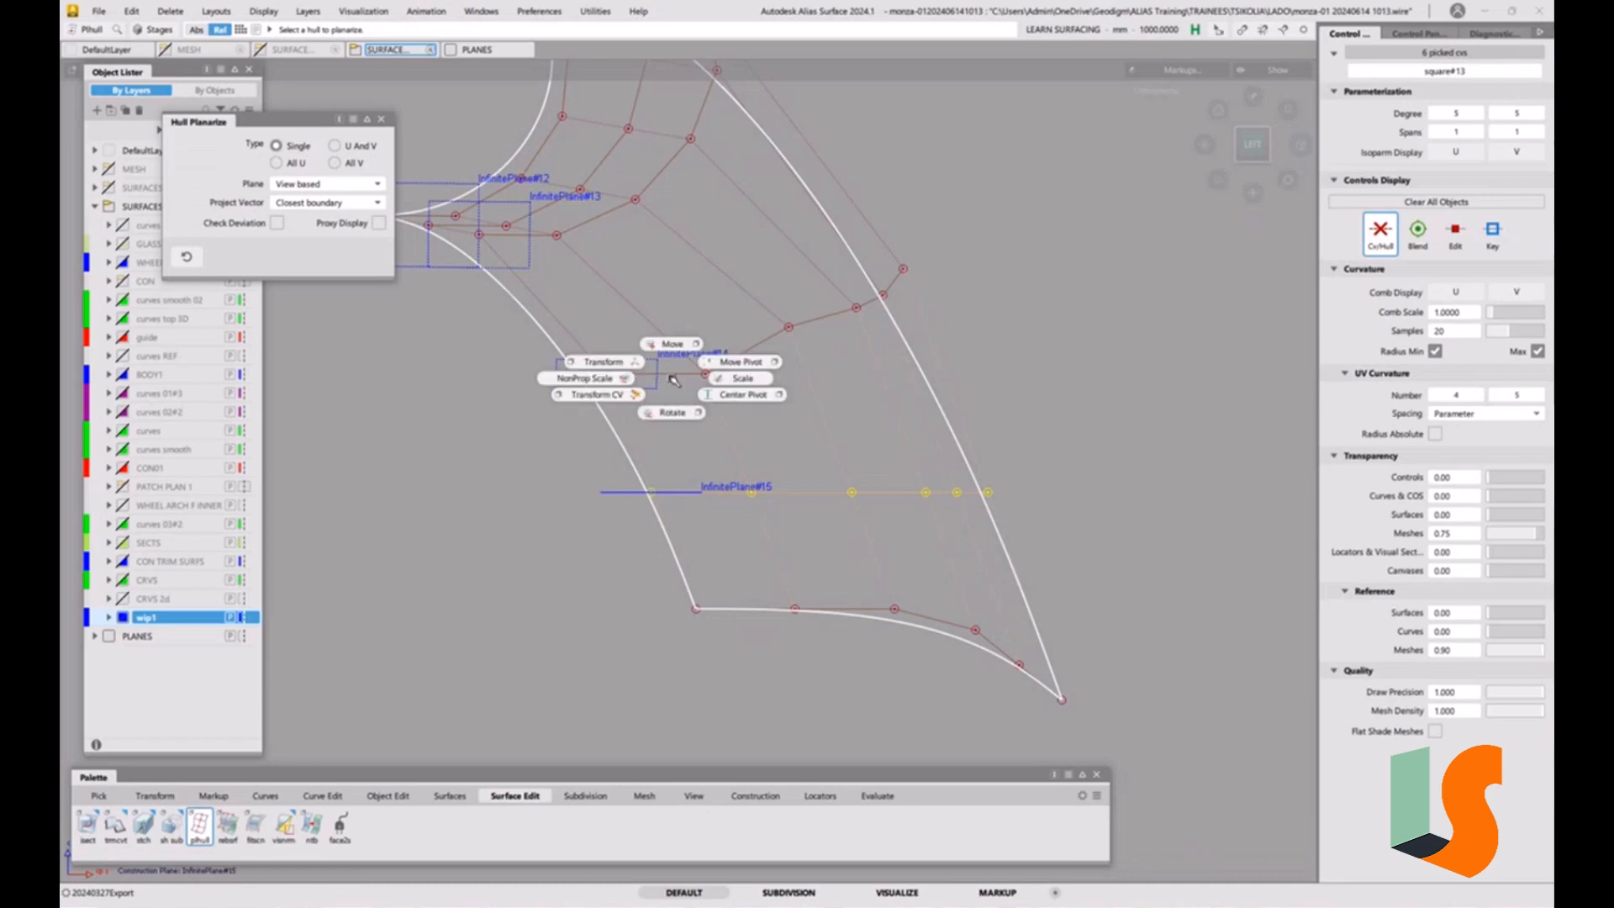
Set InfinitePlane#14 as the construction plane and planarize the fourth cross hull against it in the Left view.
{"action": "left_click", "coordinate": [752, 798]}
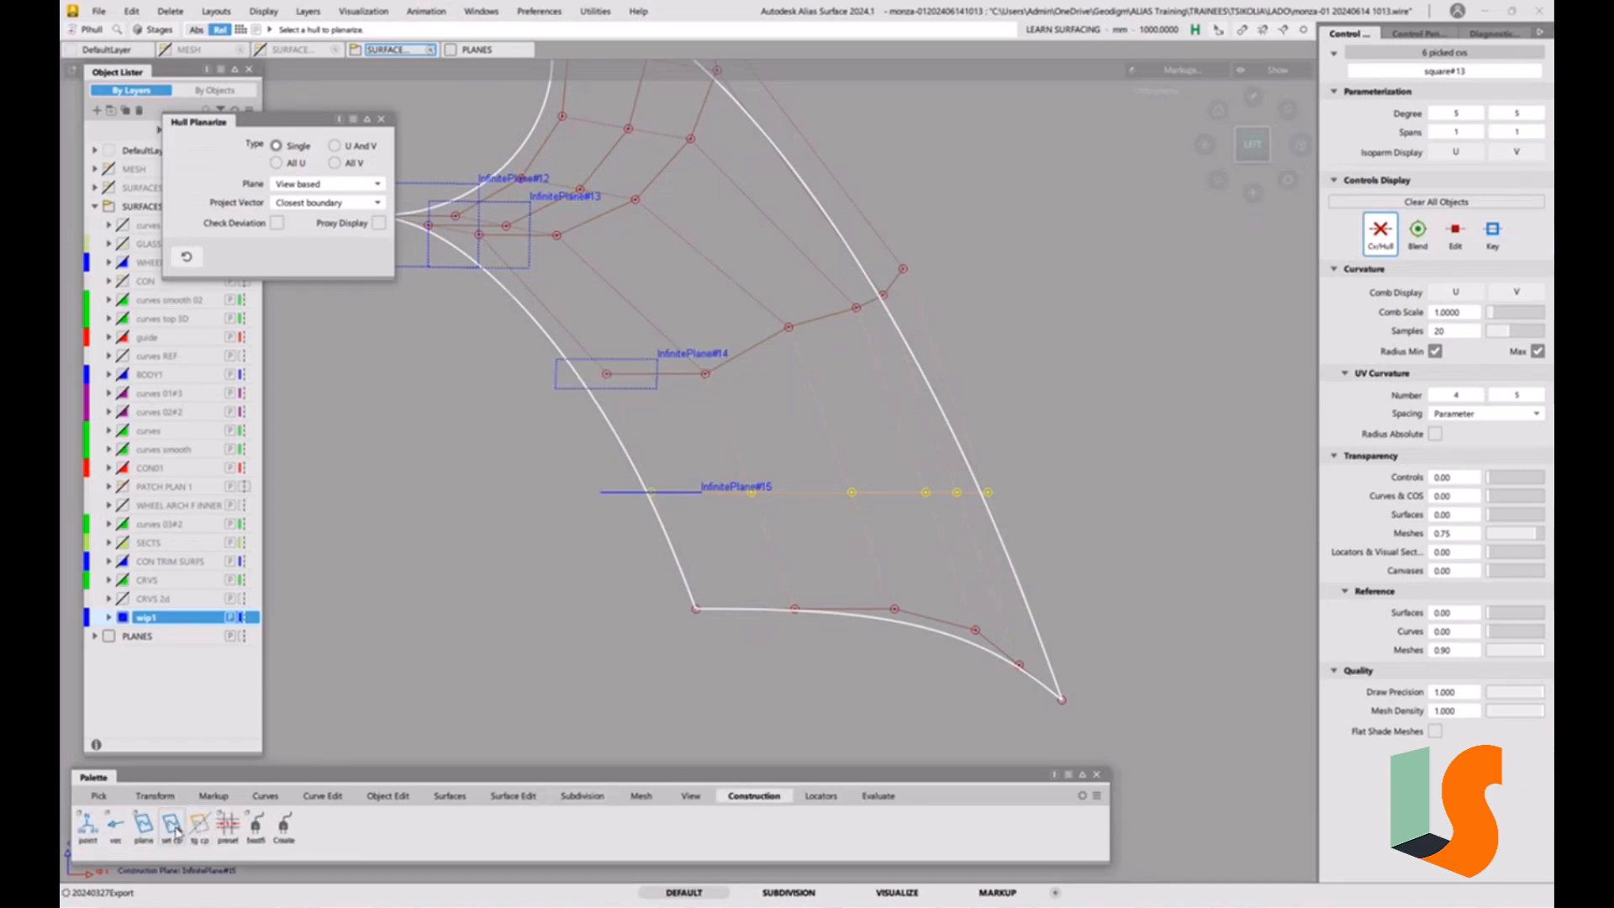
{"action": "left_click", "coordinate": [172, 825]}
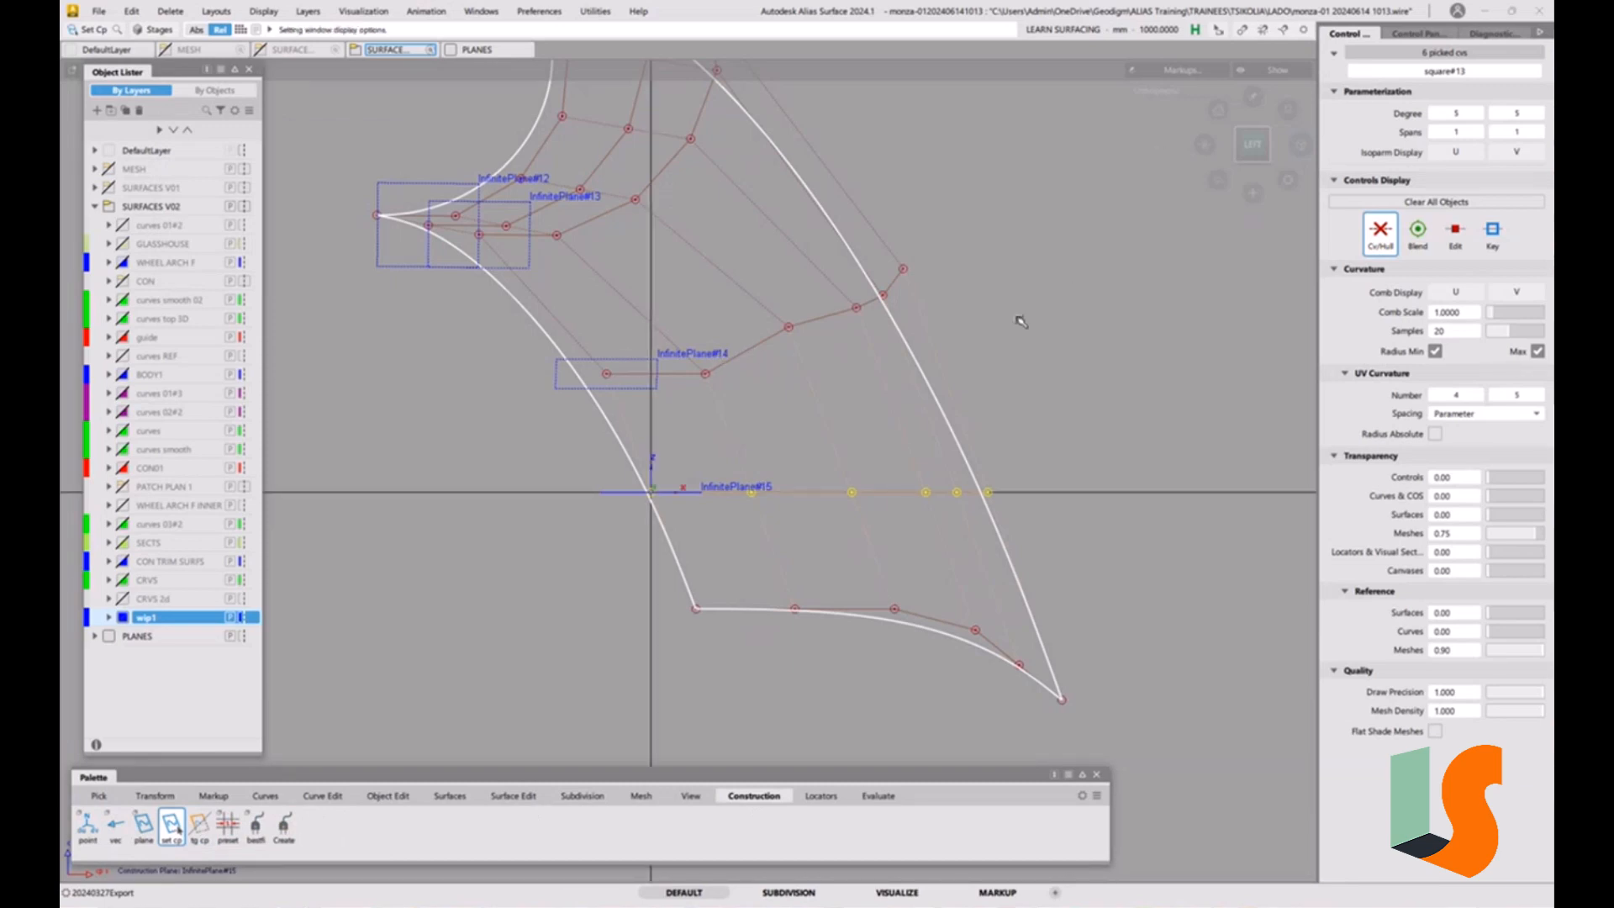
{"action": "left_click", "coordinate": [634, 360]}
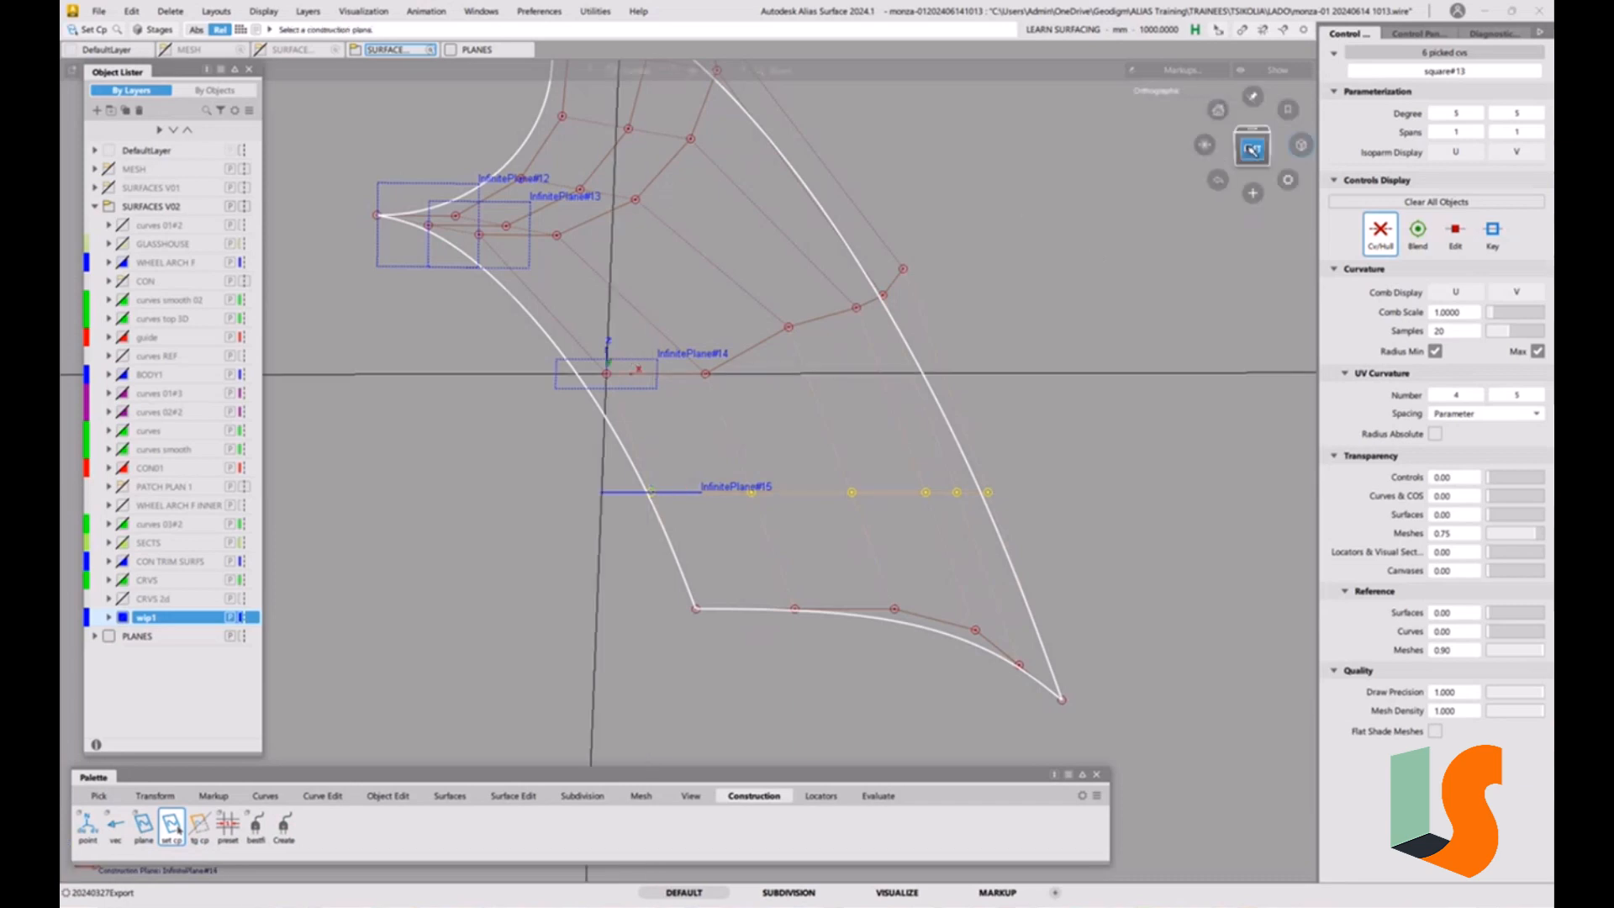
{"action": "left_click", "coordinate": [1252, 146]}
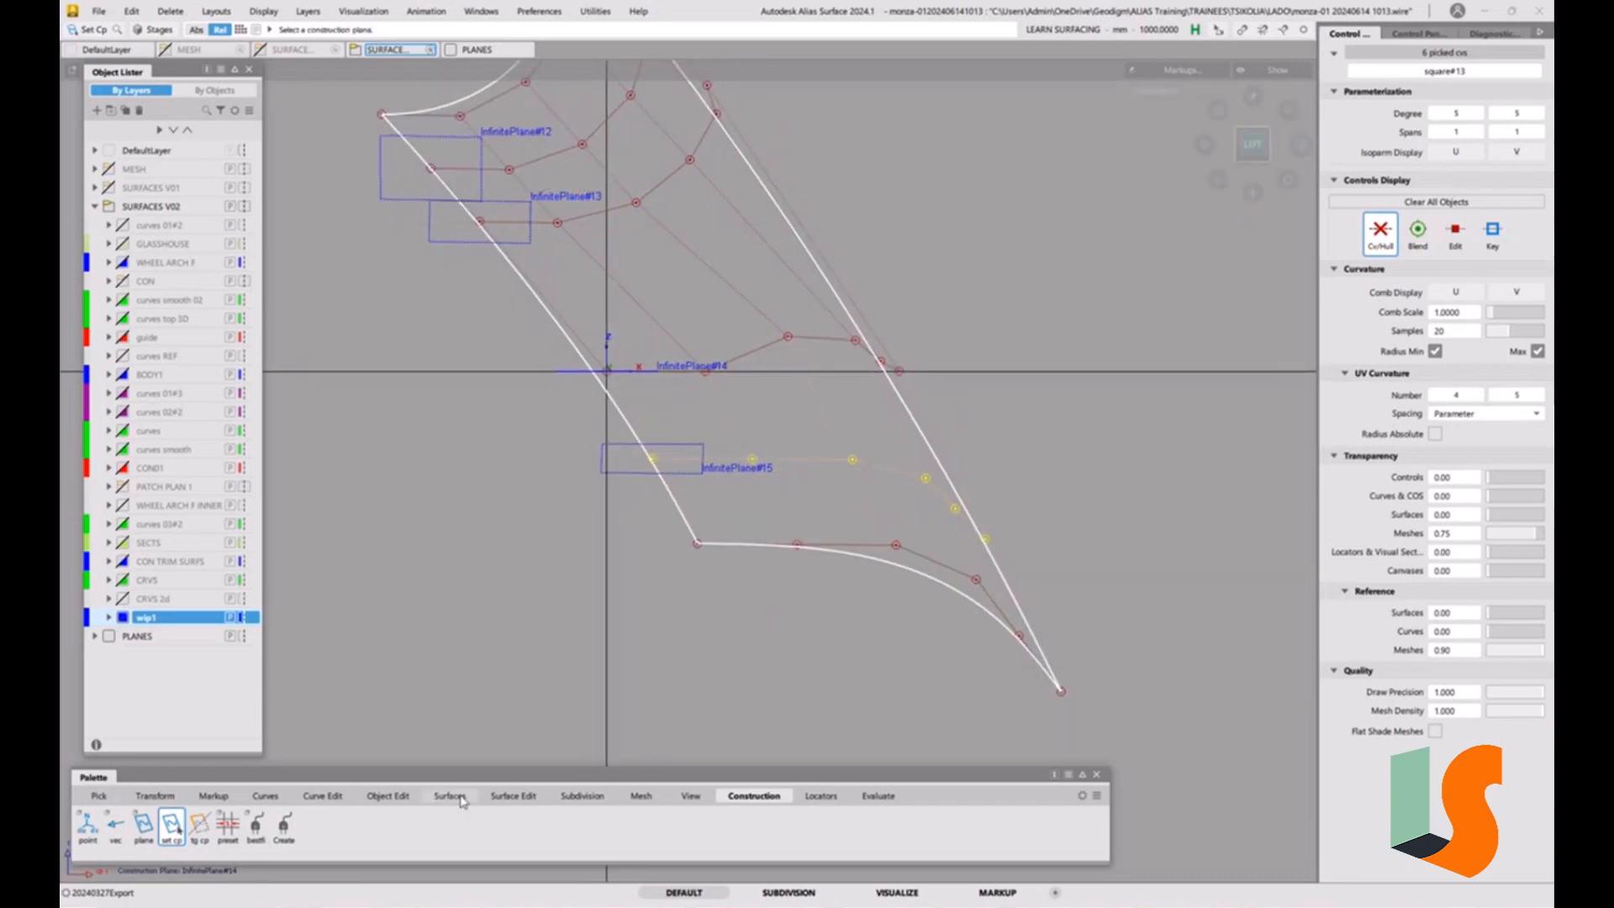
{"action": "left_click", "coordinate": [507, 796]}
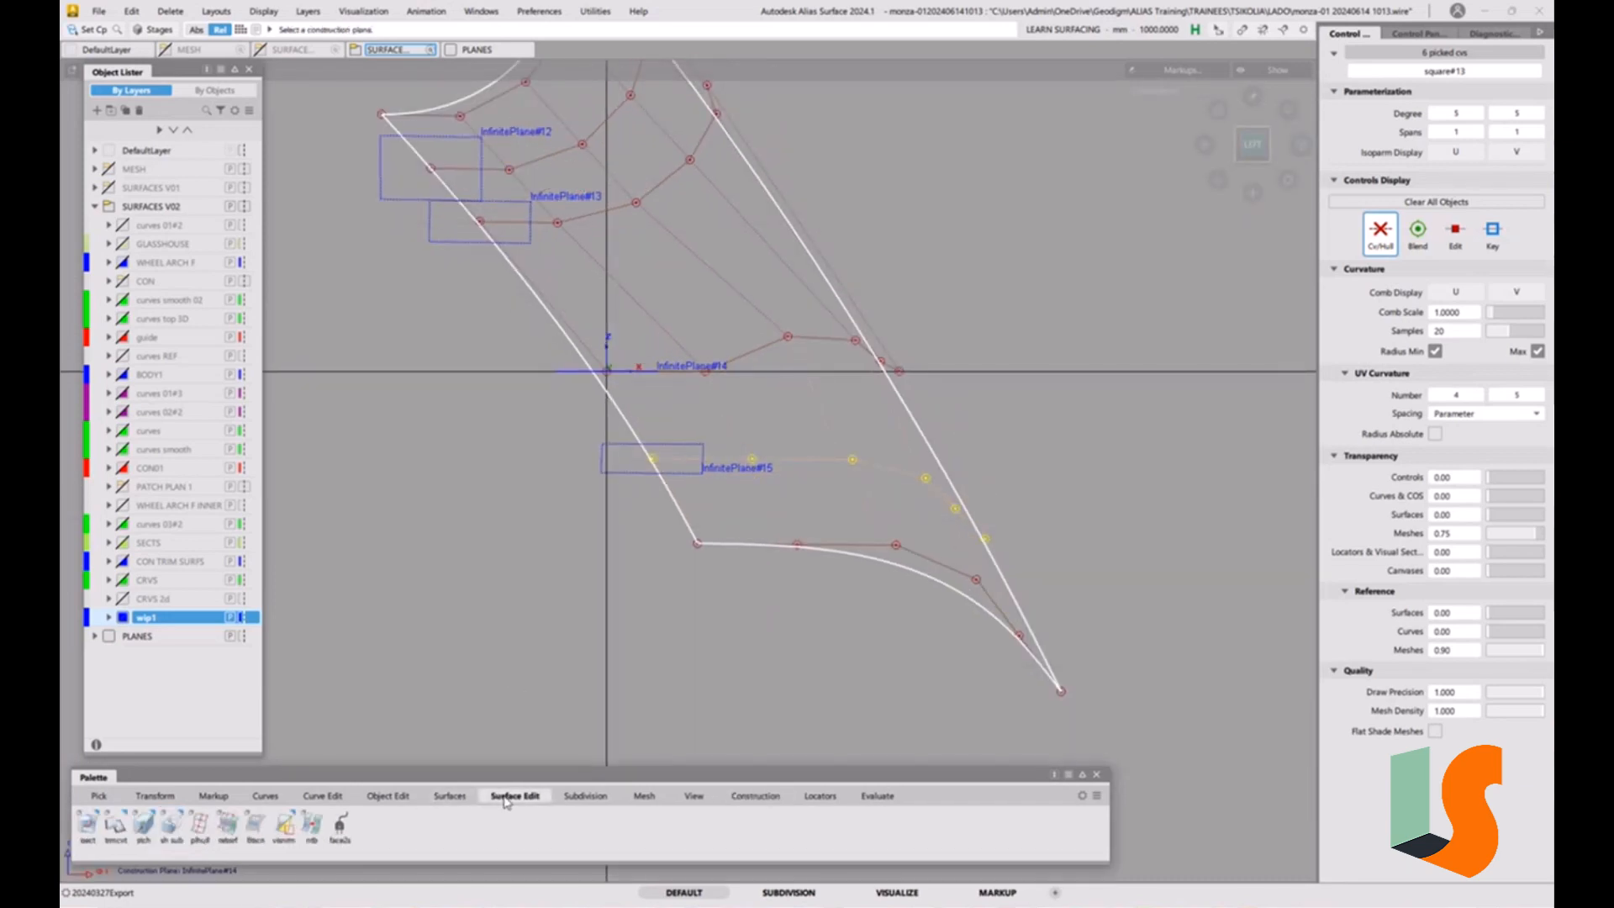
{"action": "left_click", "coordinate": [200, 834]}
{"action": "left_click", "coordinate": [805, 343]}
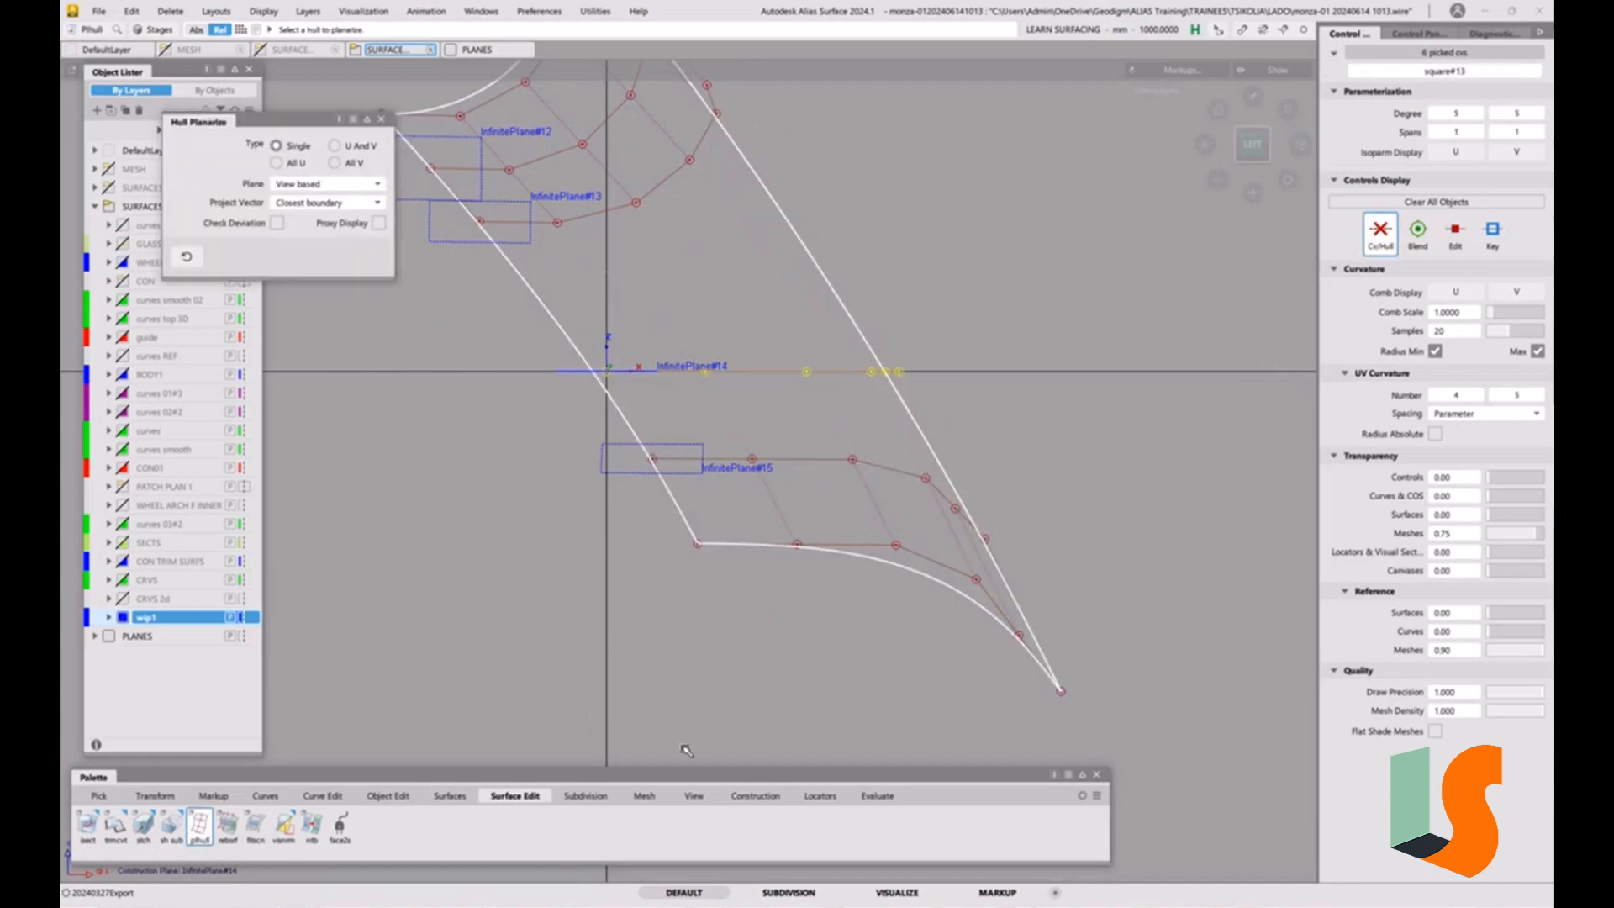
Set InfinitePlane#13 as the construction plane and planarize the third cross hull against it in the Left view.
{"action": "left_click", "coordinate": [754, 795]}
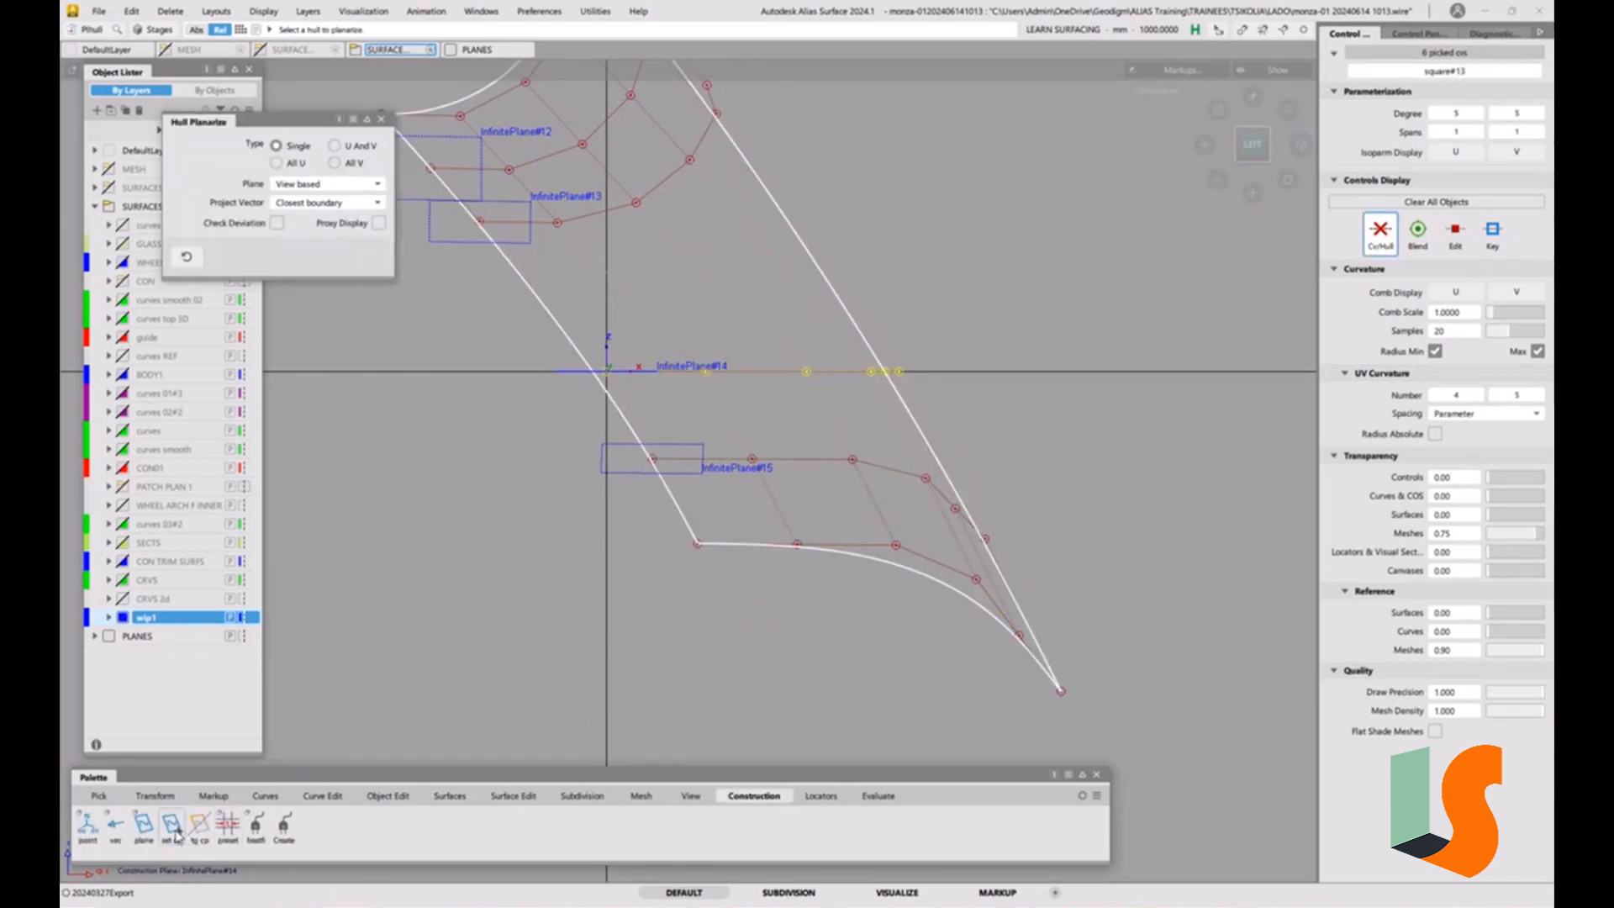
{"action": "left_click", "coordinate": [172, 828]}
{"action": "left_click", "coordinate": [531, 243]}
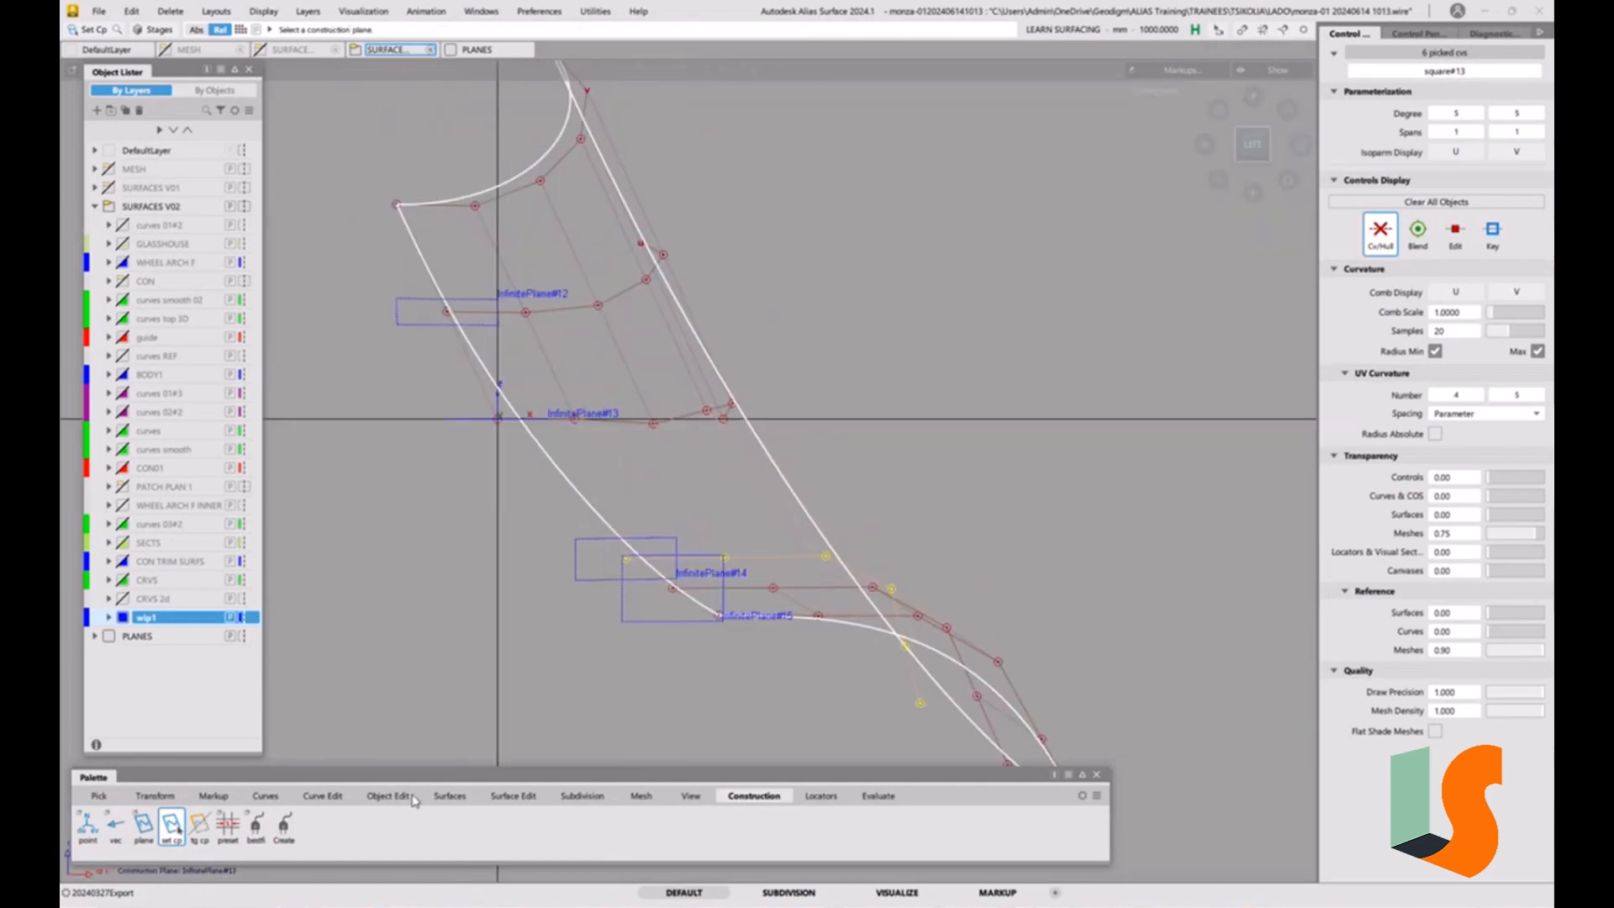
{"action": "left_click", "coordinate": [513, 795]}
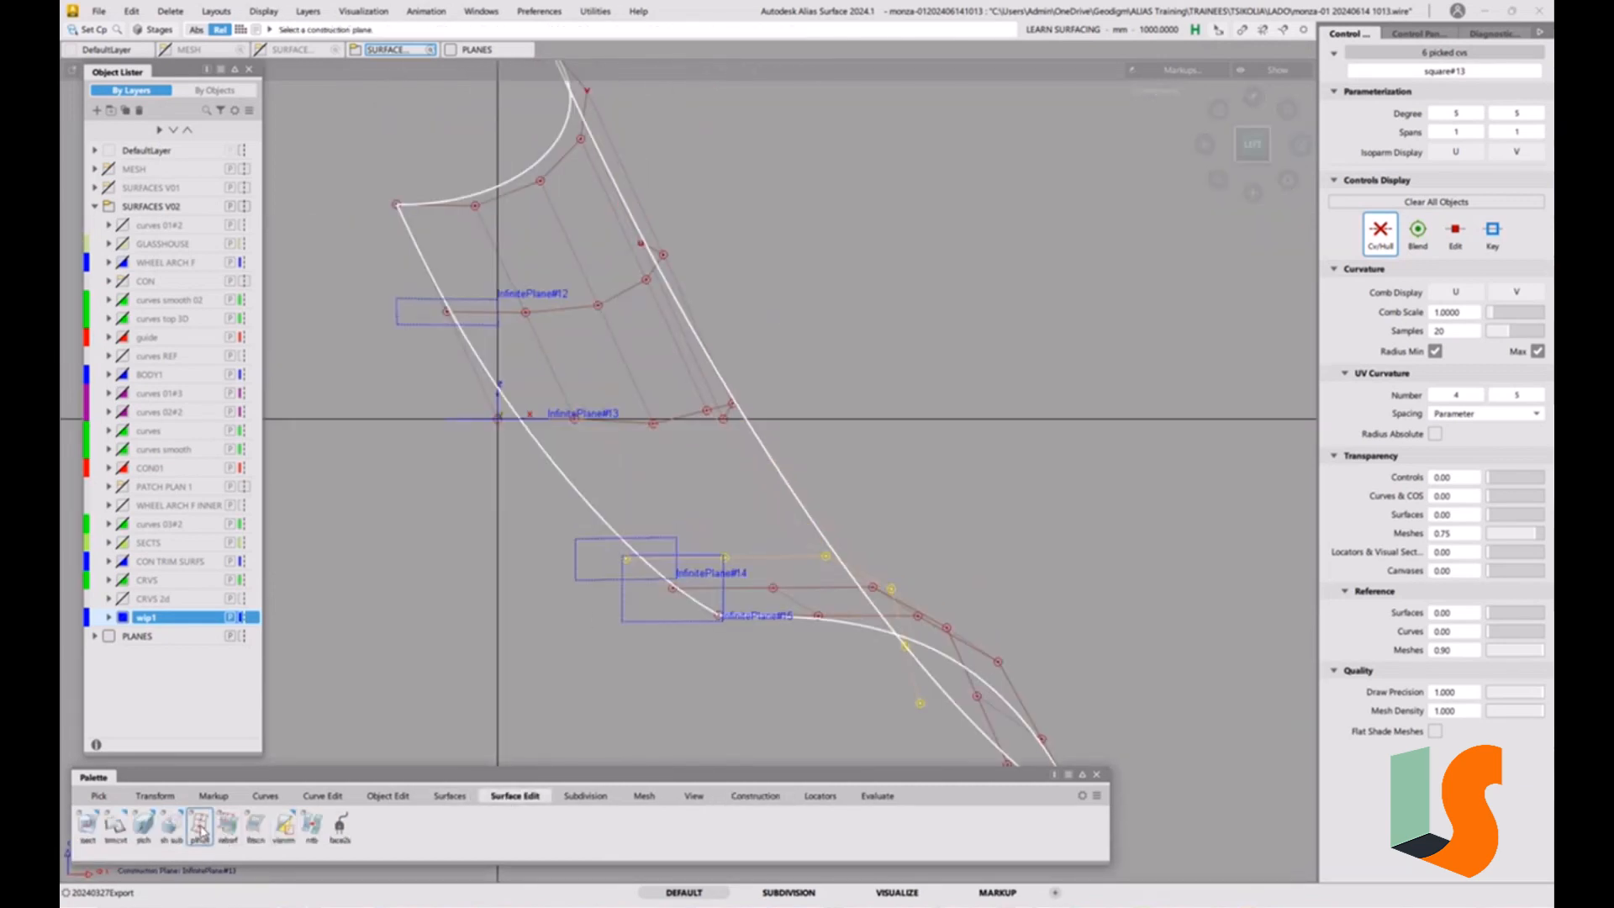
{"action": "left_click", "coordinate": [199, 824]}
{"action": "left_click", "coordinate": [699, 416]}
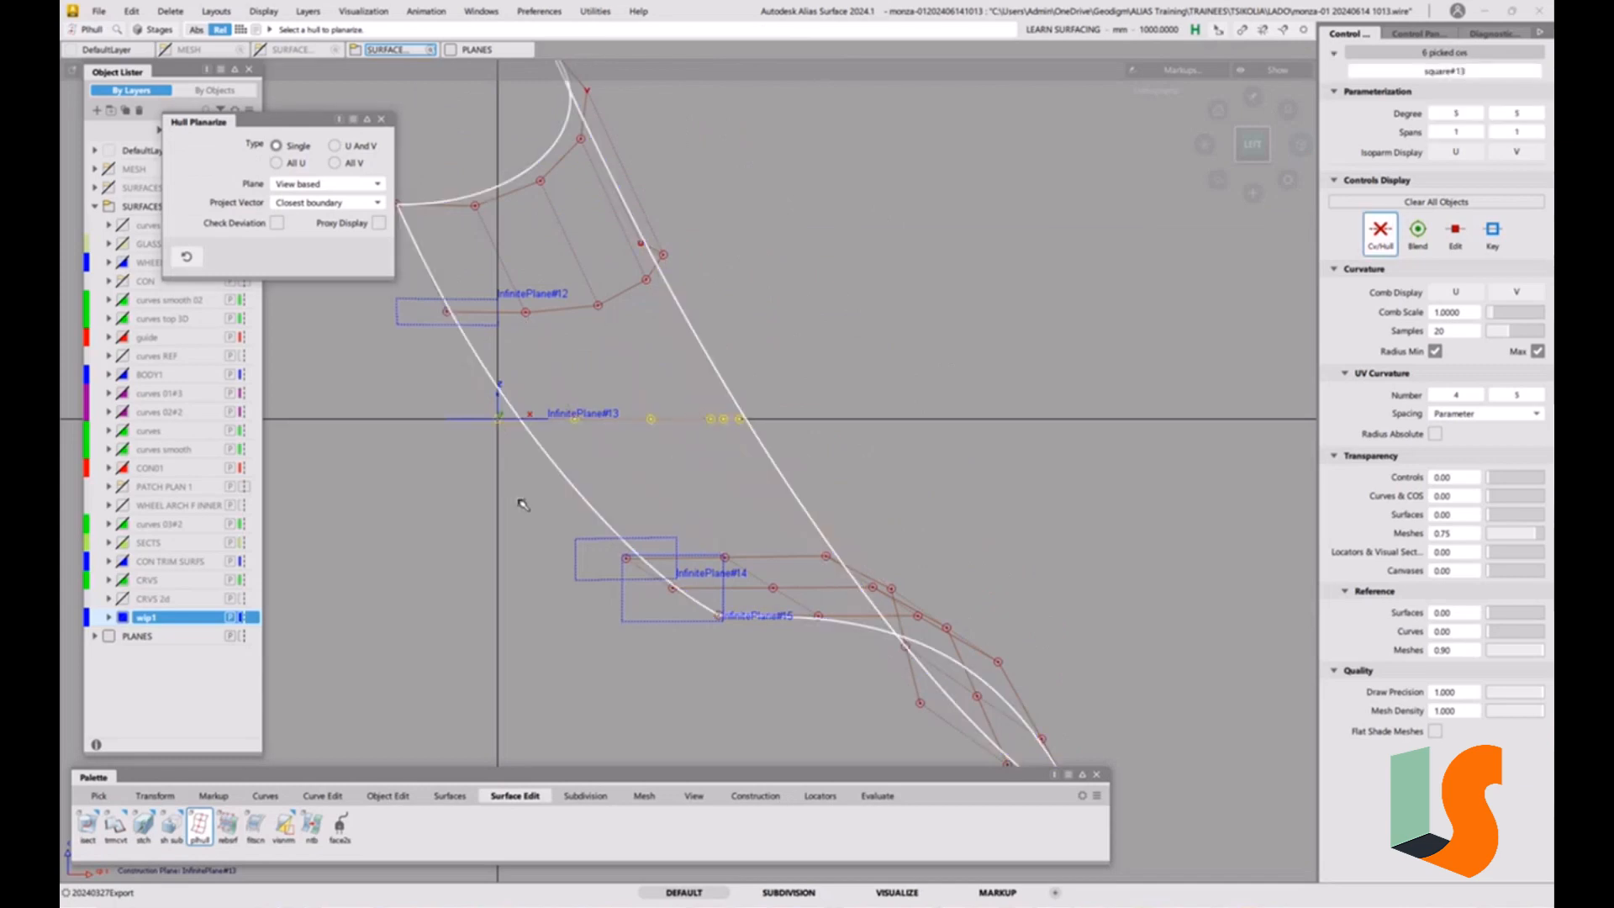
Set InfinitePlane#12 as the construction plane and planarize the second cross hull against it in the Left view.
{"action": "left_click", "coordinate": [754, 795]}
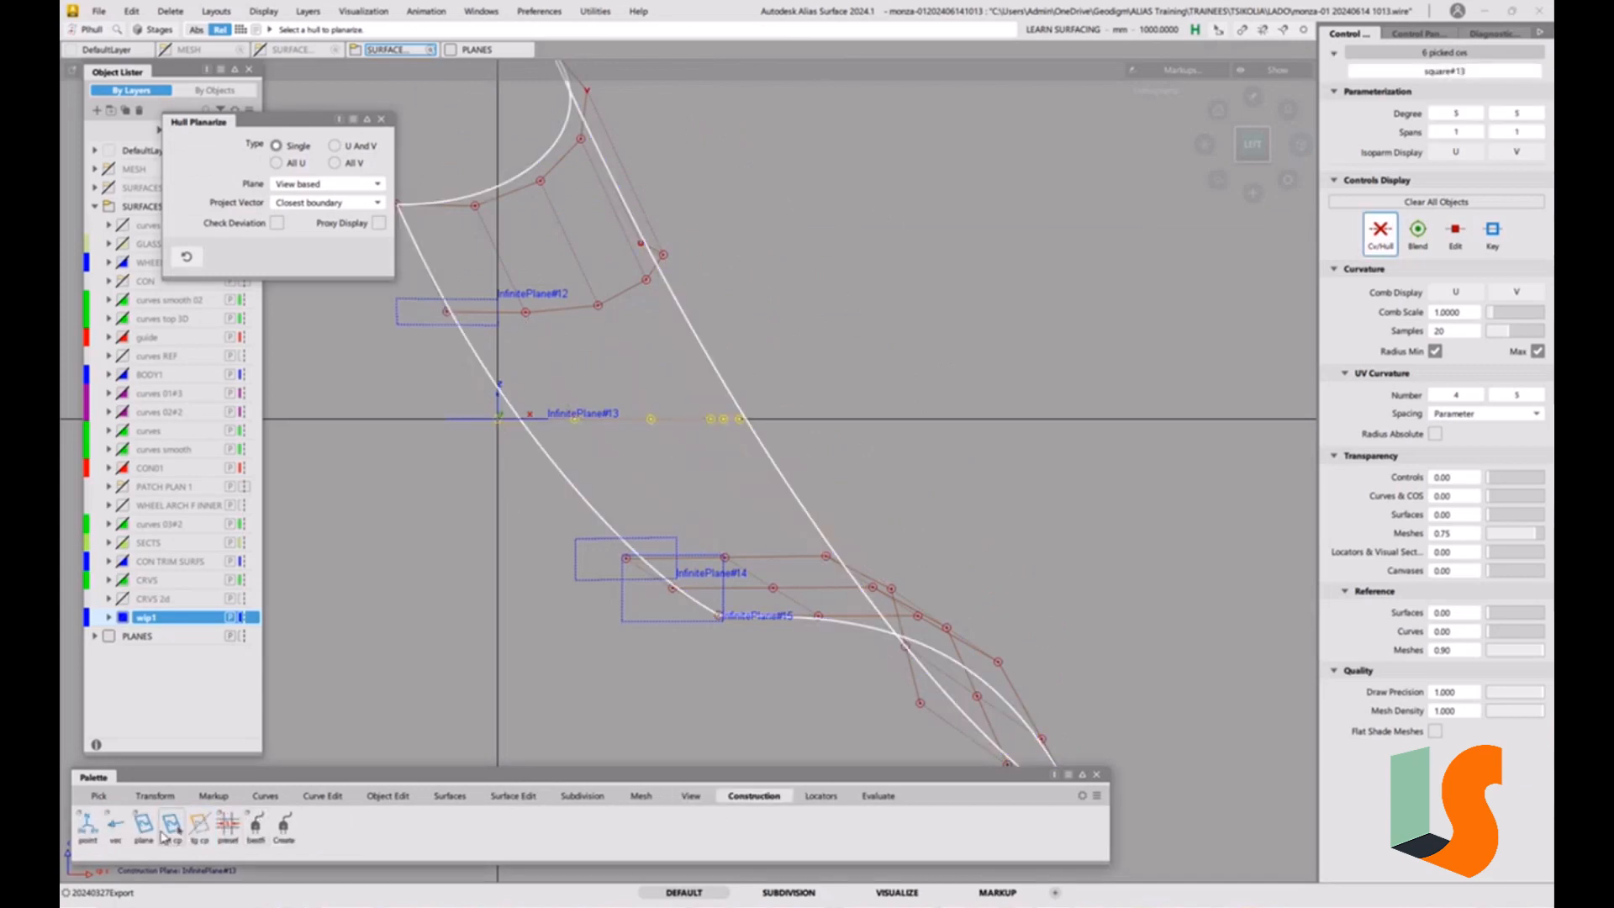
{"action": "left_click", "coordinate": [170, 826]}
{"action": "left_click", "coordinate": [484, 299]}
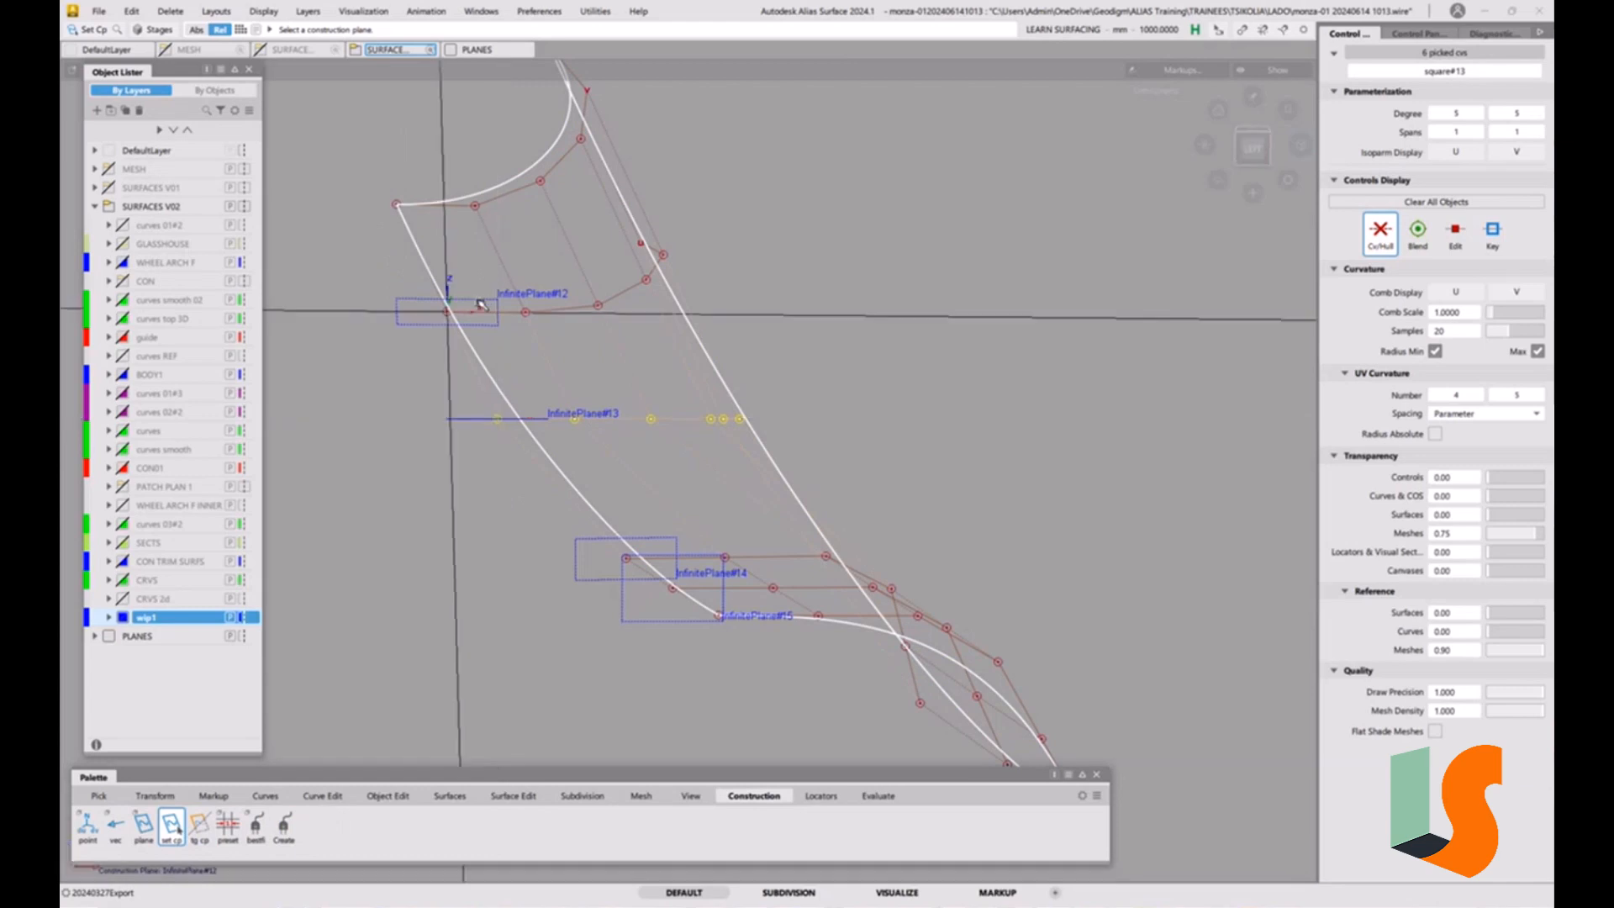
{"action": "left_click", "coordinate": [1252, 147]}
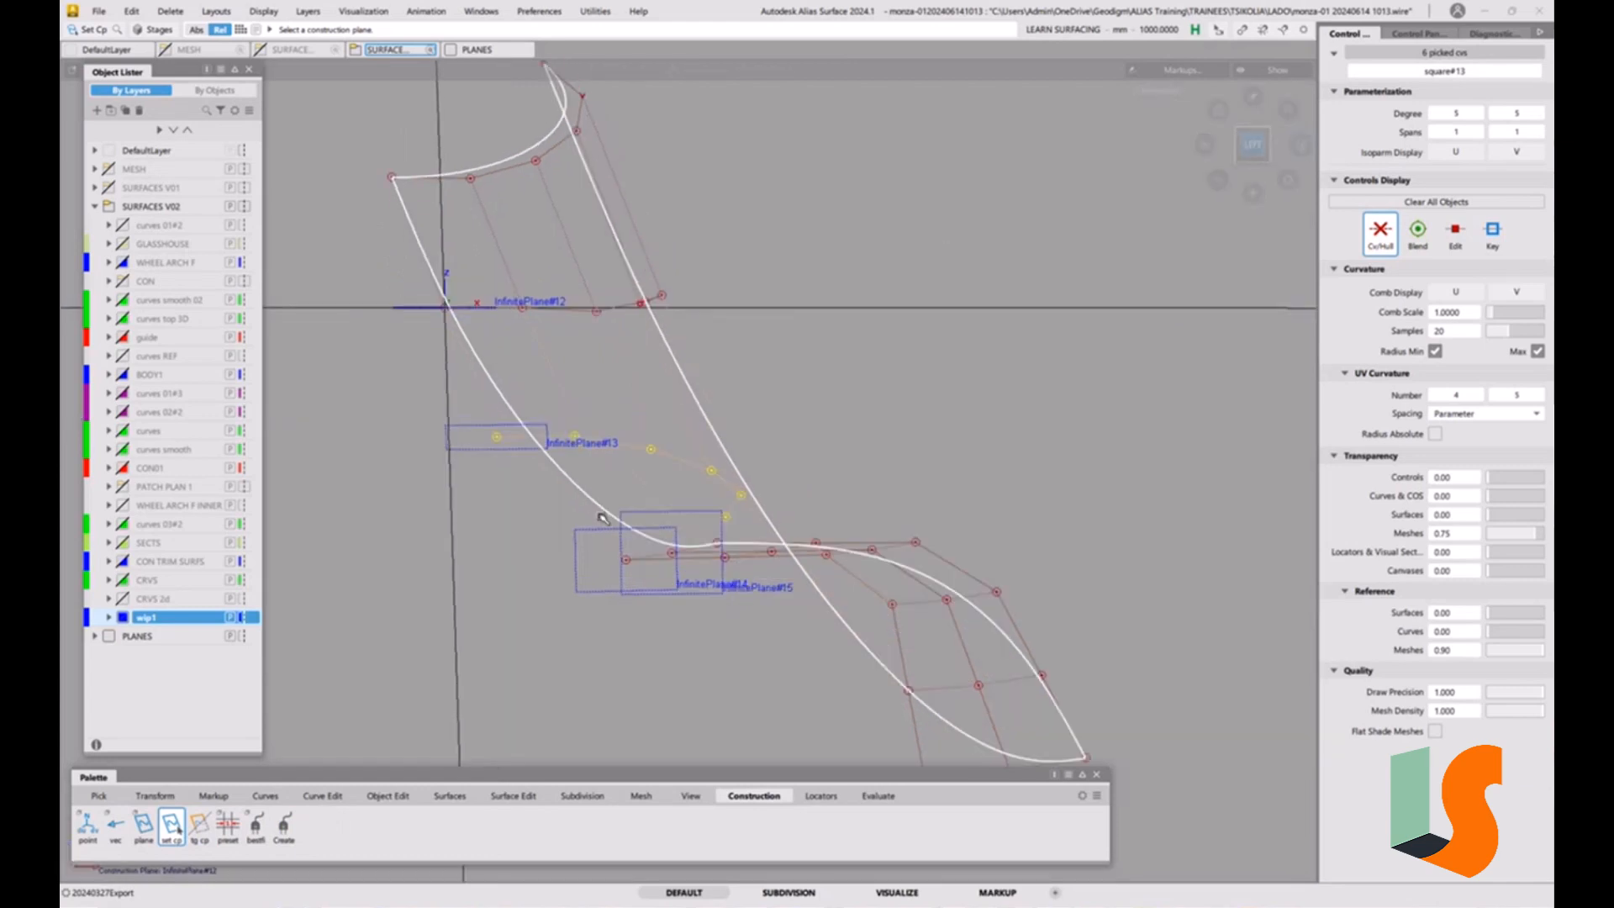
{"action": "left_click", "coordinate": [514, 795]}
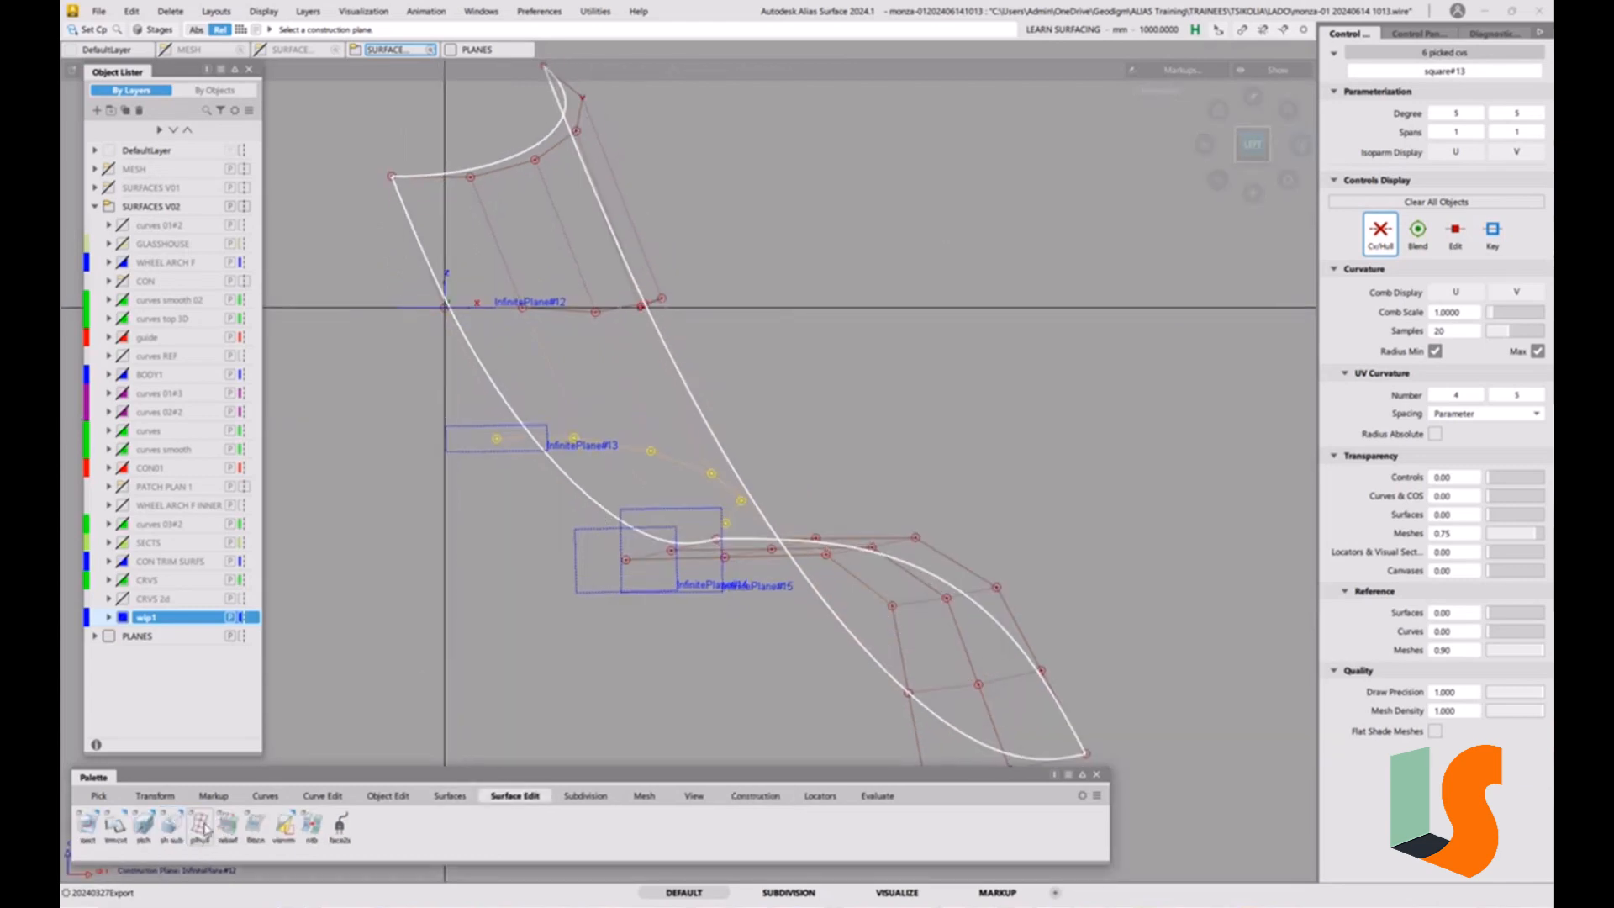
{"action": "left_click", "coordinate": [200, 827]}
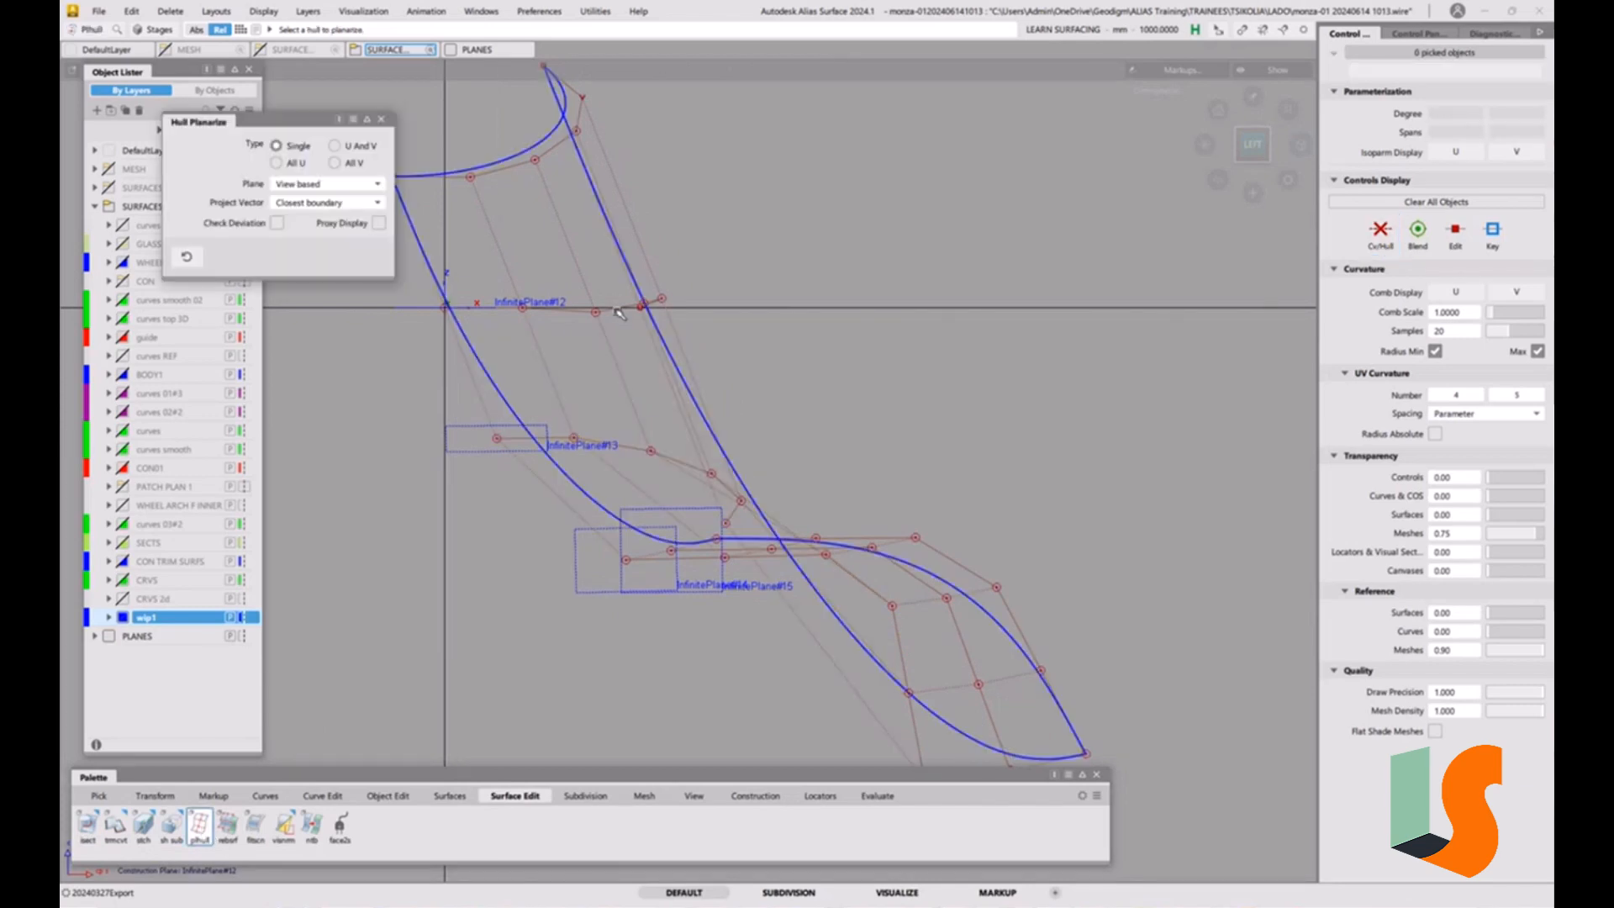
Bring the hidden neighbouring surfaces and continuity checks back into view around the corner surface.
{"action": "left_click_drag", "start_coordinate": [915, 354], "coordinate": [576, 565], "text": "alt+shift"}
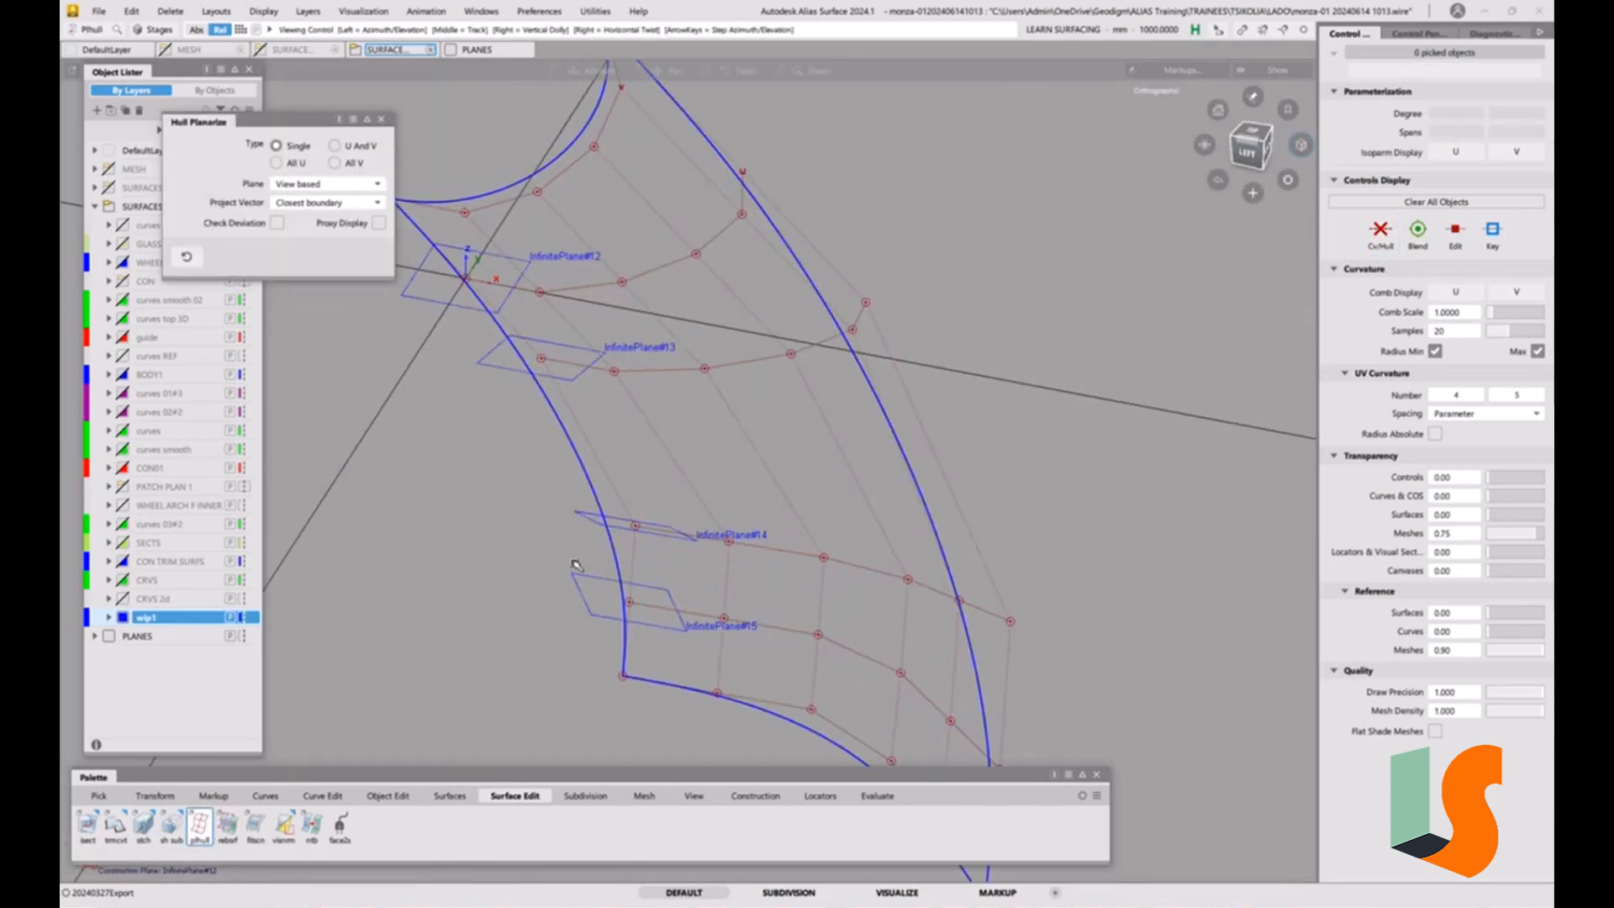
{"action": "key", "text": "ctrl+z"}
{"action": "left_click_drag", "start_coordinate": [695, 421], "coordinate": [790, 283], "text": "alt+shift"}
{"action": "left_click_drag", "start_coordinate": [764, 360], "coordinate": [787, 402], "text": "alt+shift"}
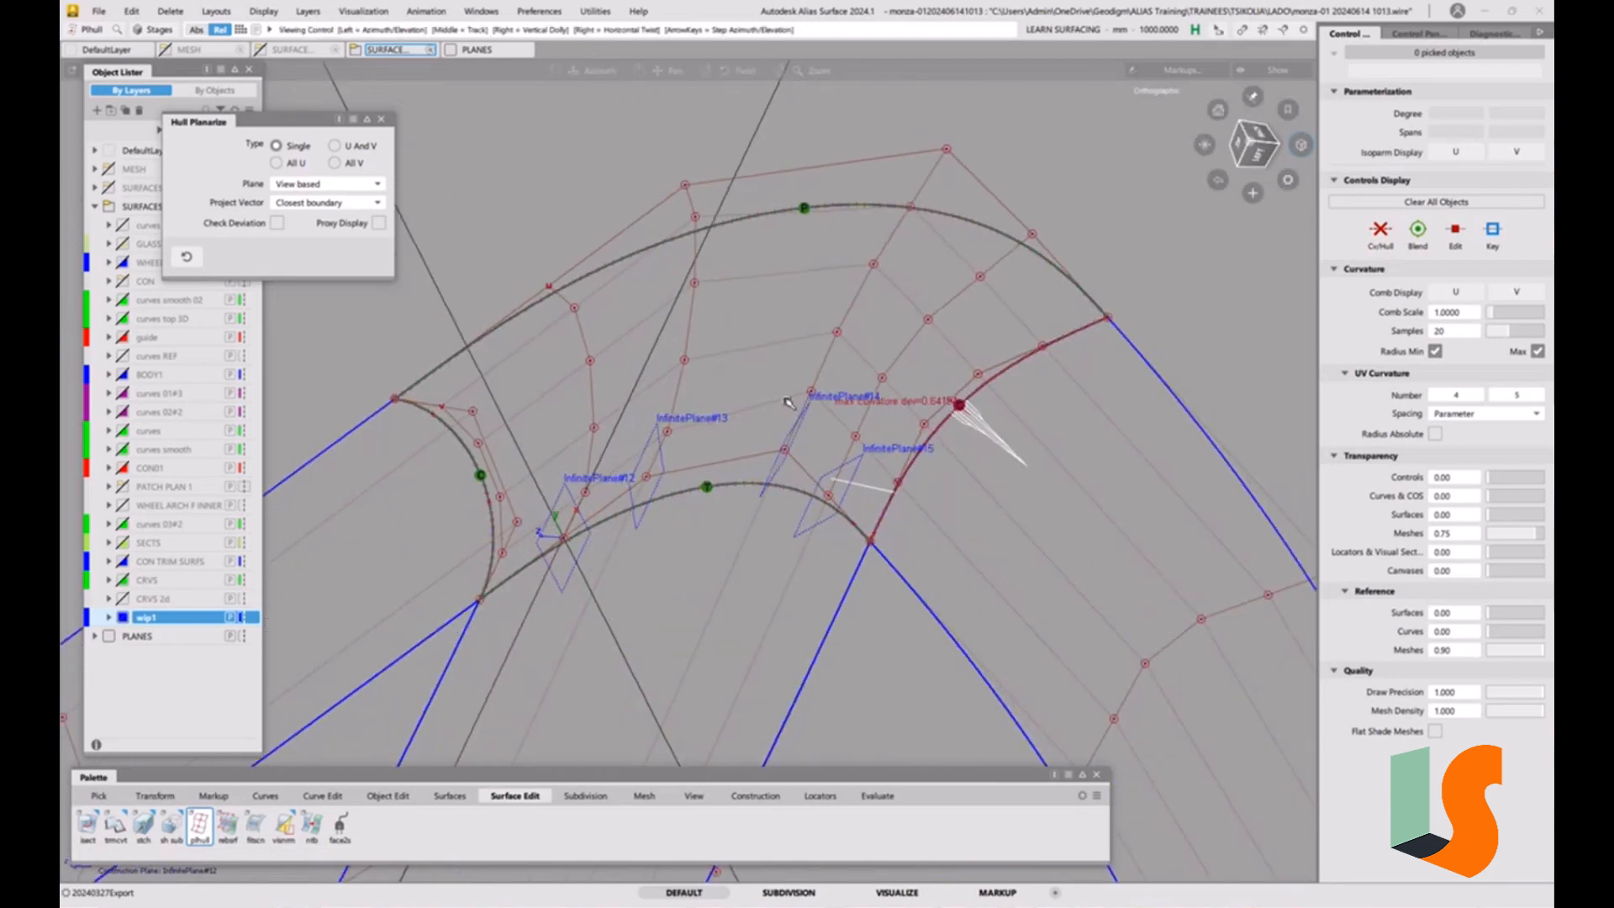
Check G2 curvature continuity along both edges of the strip running left from the corner, and delete those checks.
{"action": "right_click_drag", "start_coordinate": [787, 402], "coordinate": [815, 593], "text": "alt+shift"}
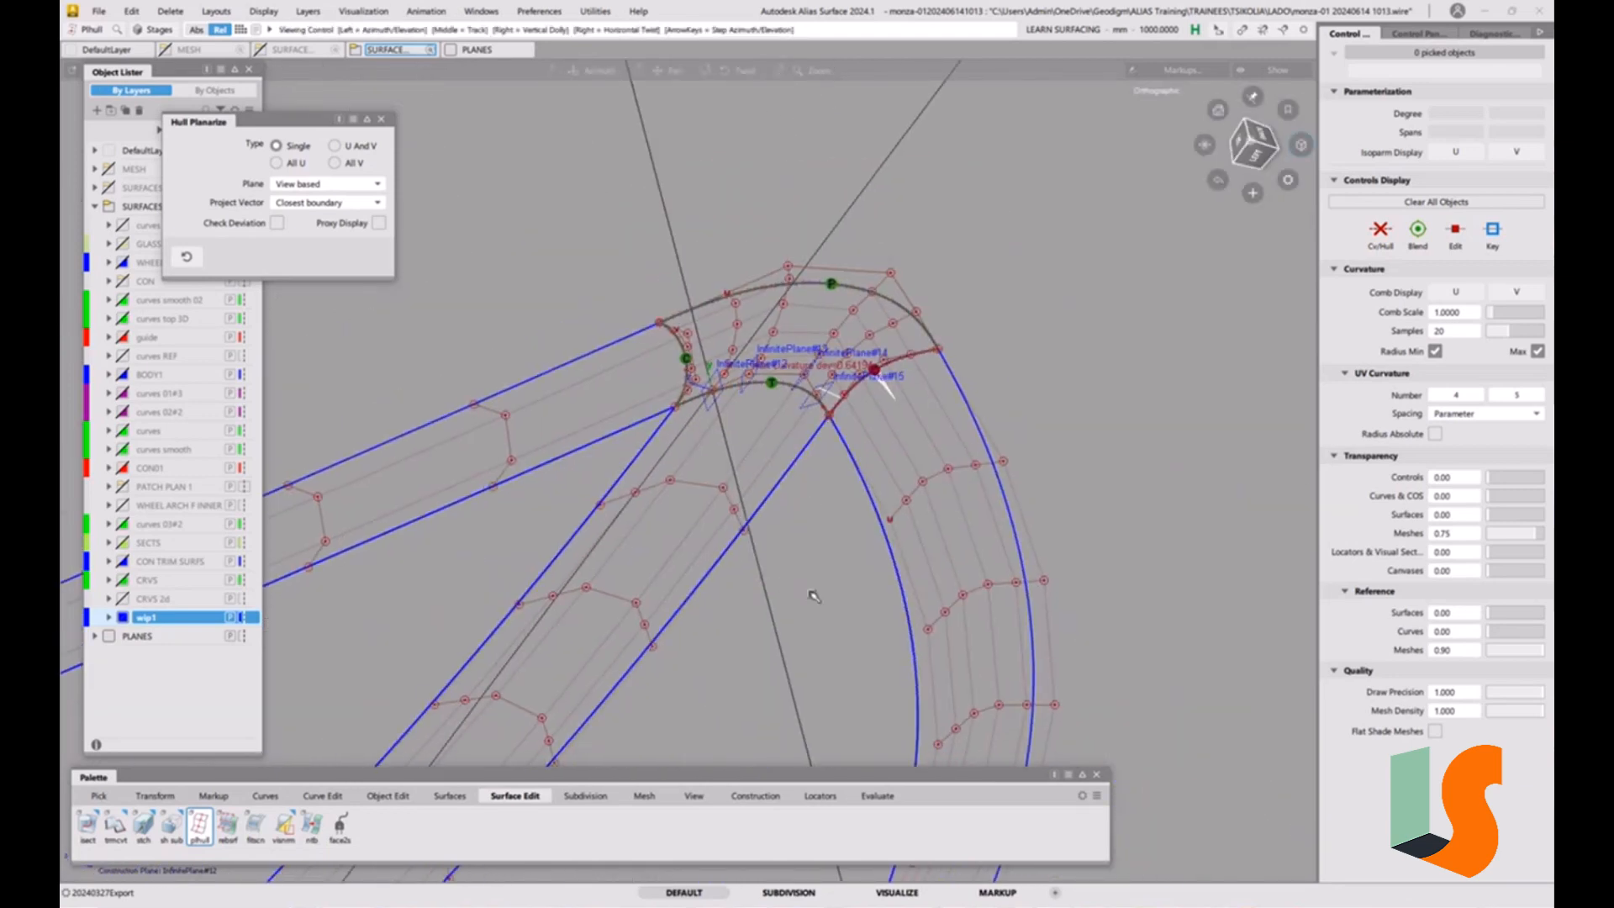
{"action": "left_click", "coordinate": [383, 120]}
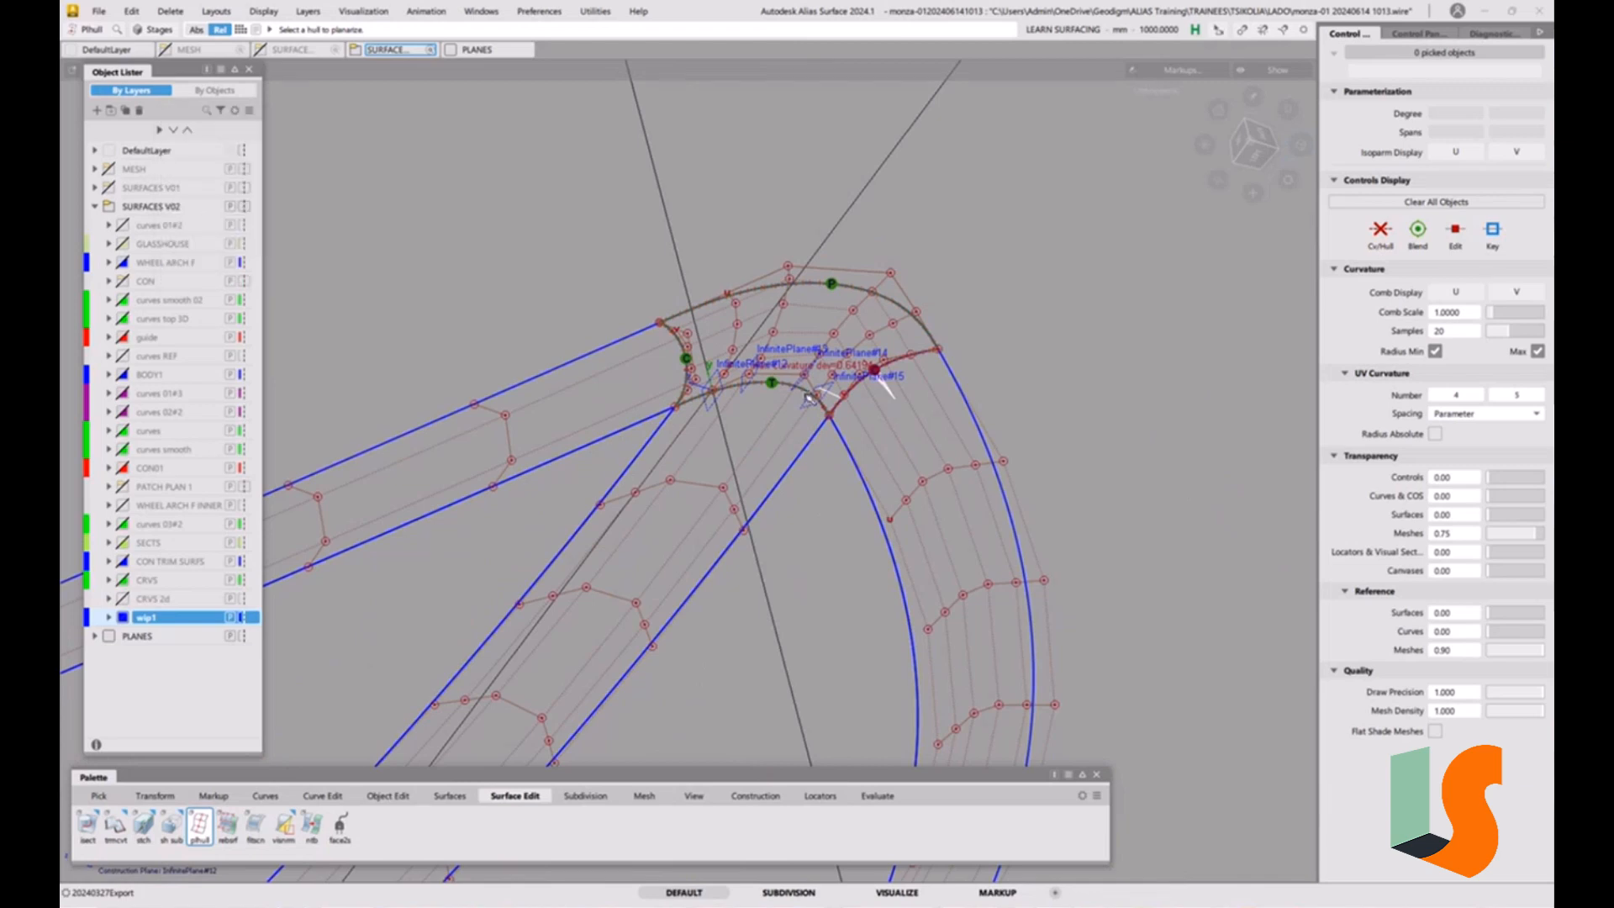
{"action": "left_click_drag", "start_coordinate": [809, 398], "coordinate": [679, 582], "text": "alt+shift"}
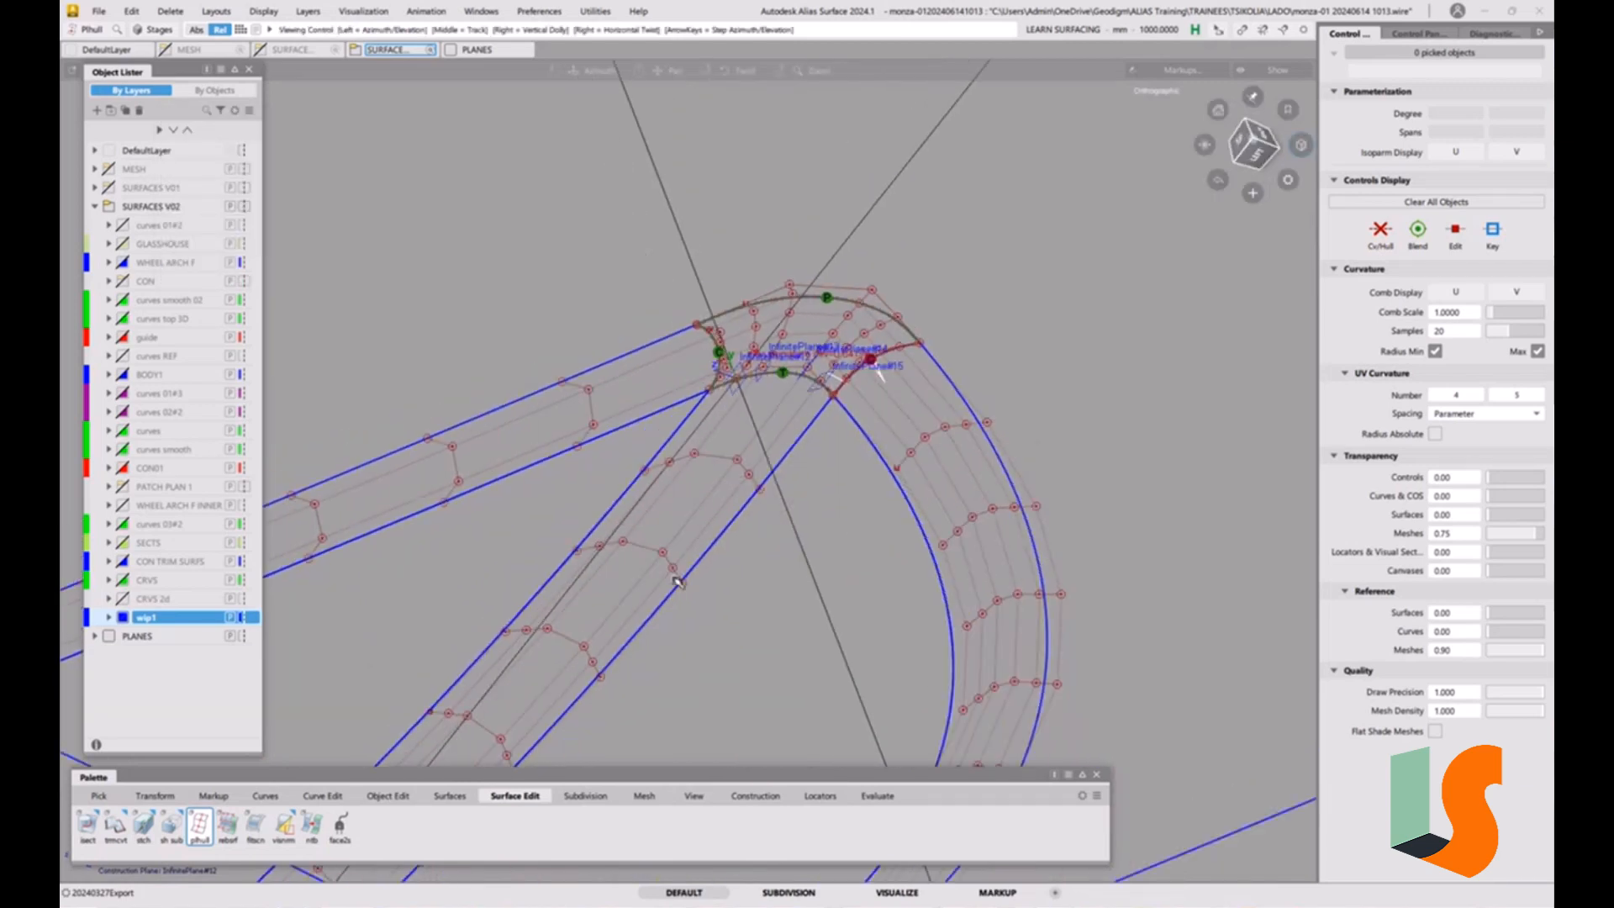
{"action": "left_click", "coordinate": [875, 796]}
{"action": "double_click", "coordinate": [89, 839]}
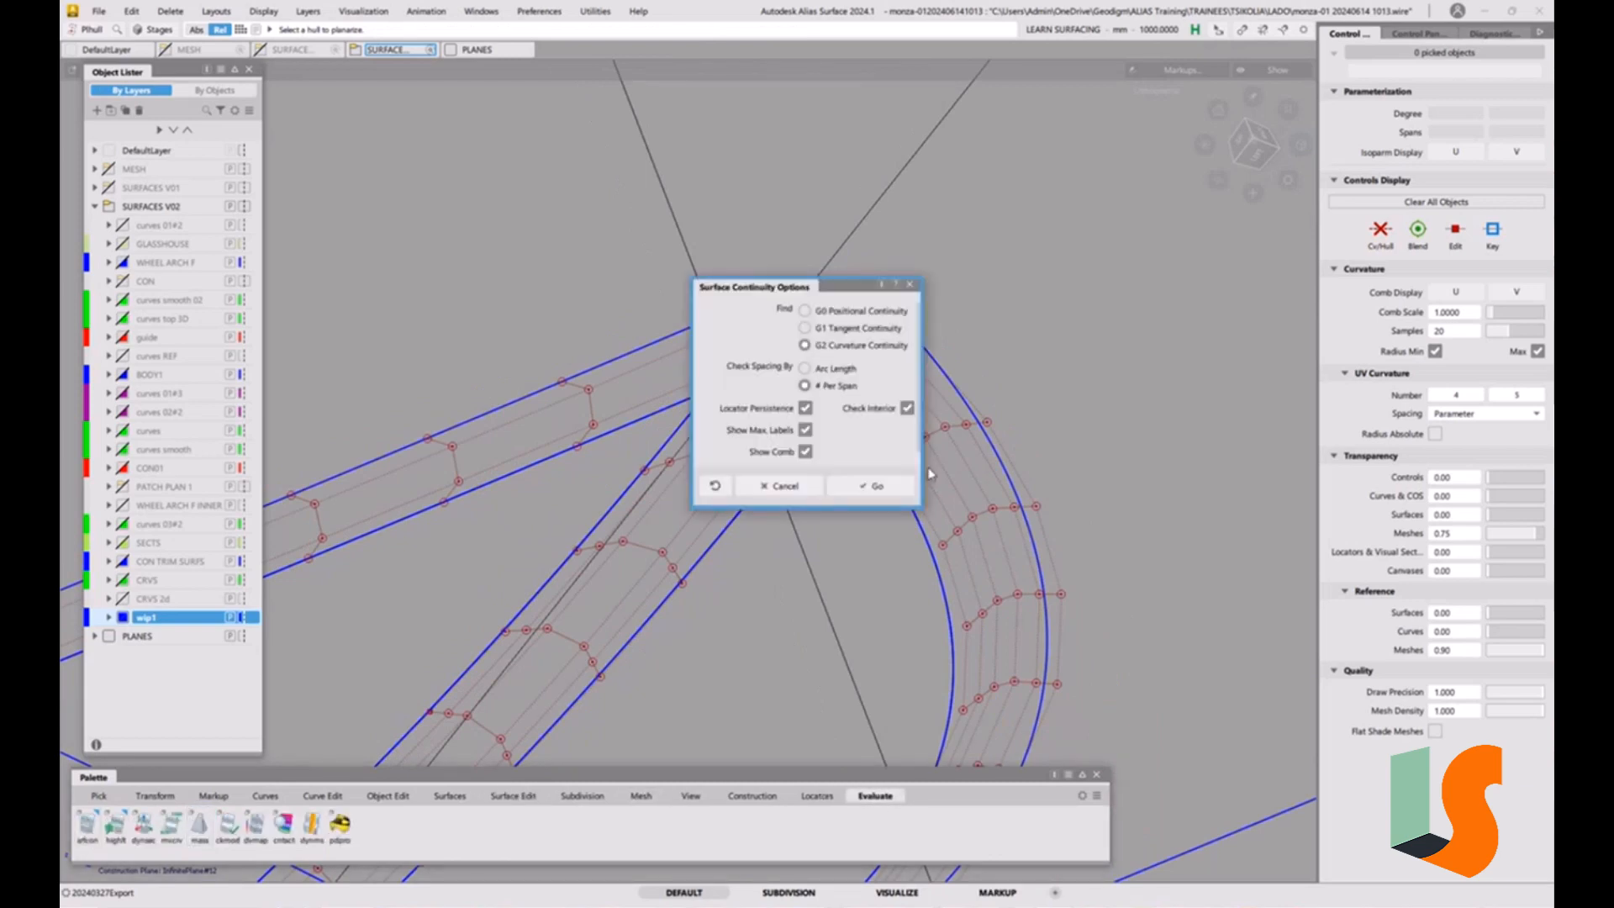
{"action": "left_click", "coordinate": [873, 486]}
{"action": "left_click", "coordinate": [612, 368]}
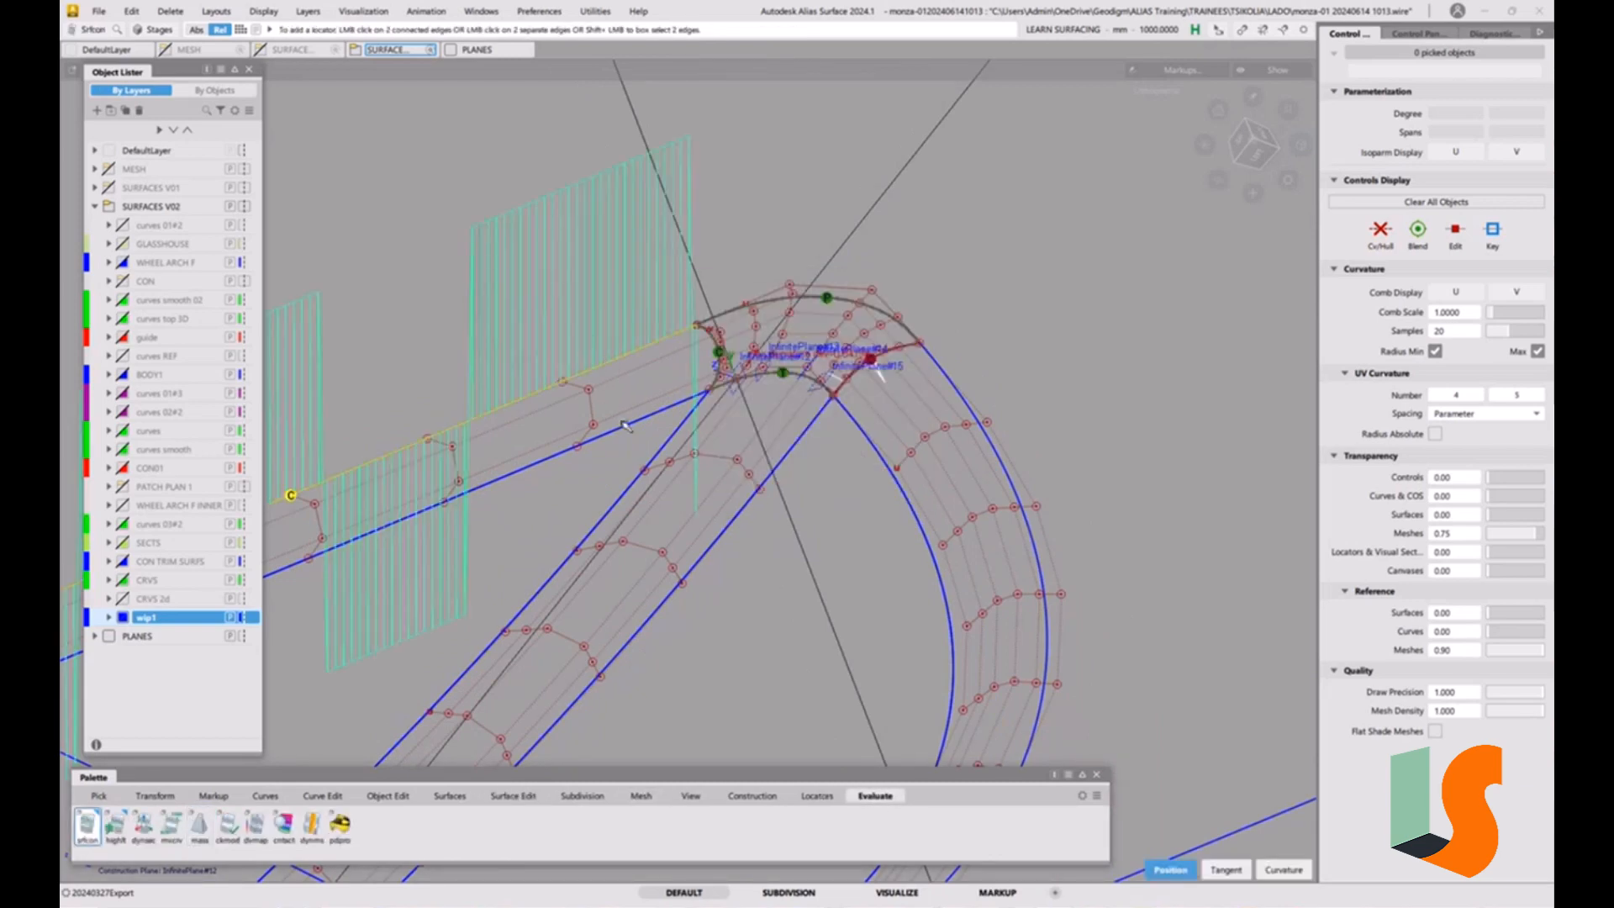
{"action": "left_click", "coordinate": [625, 426]}
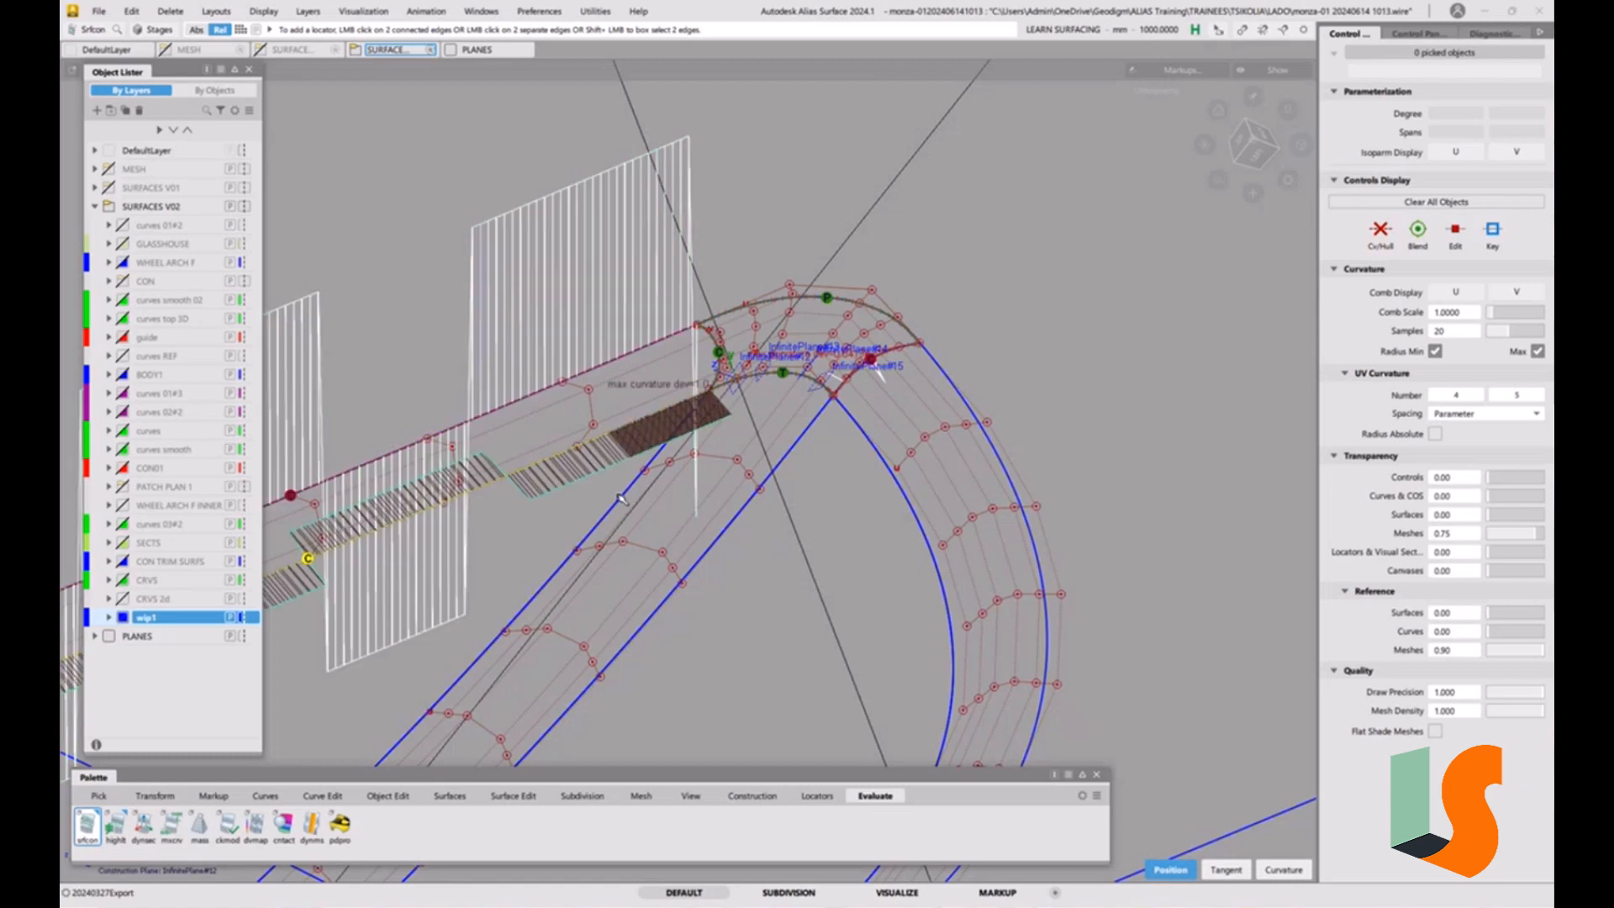
{"action": "key", "text": "Delete"}
{"action": "left_click", "coordinate": [625, 351]}
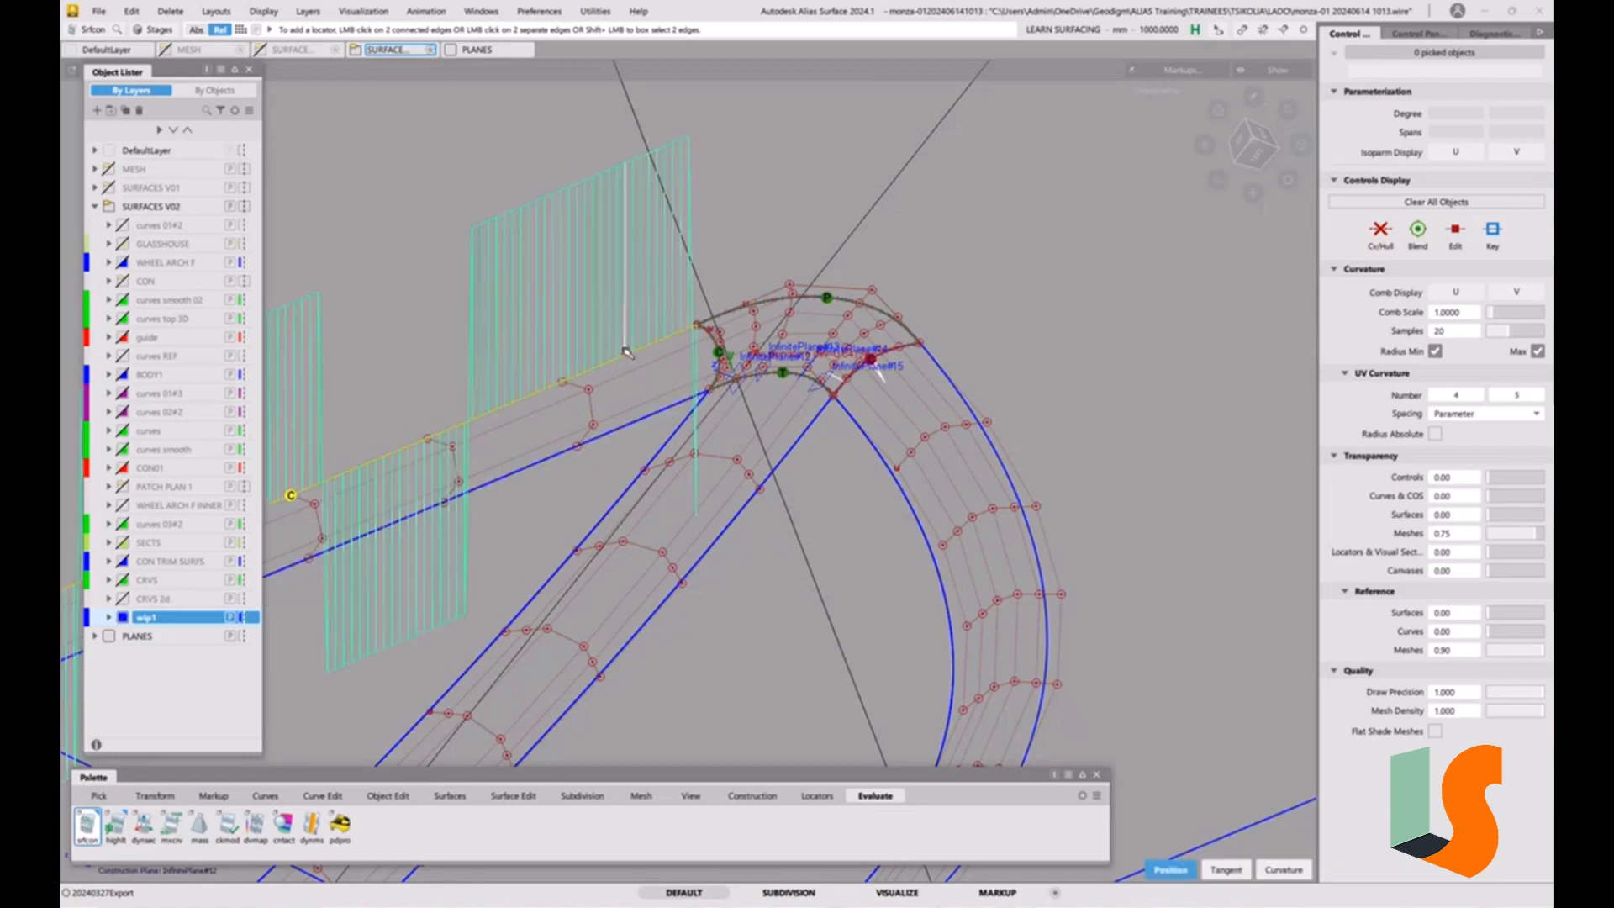
{"action": "key", "text": "Delete"}
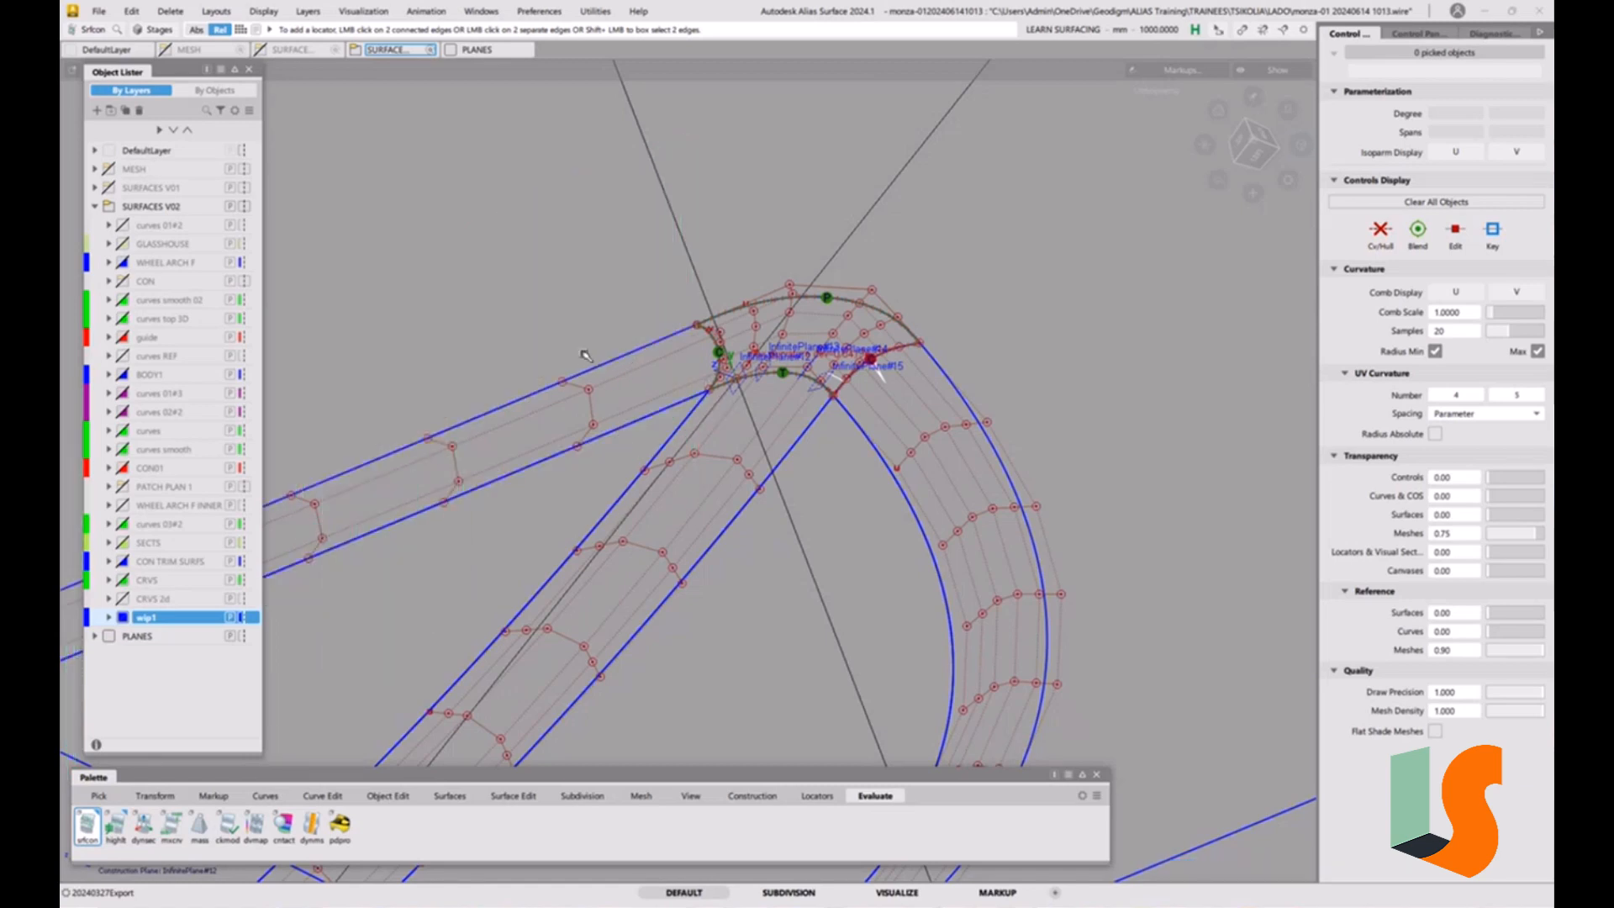
Add curvature continuity checks to both edges of the right and middle strips, and tangent checks to both edges of the left strip.
{"action": "left_click", "coordinate": [879, 448]}
{"action": "left_click", "coordinate": [950, 388]}
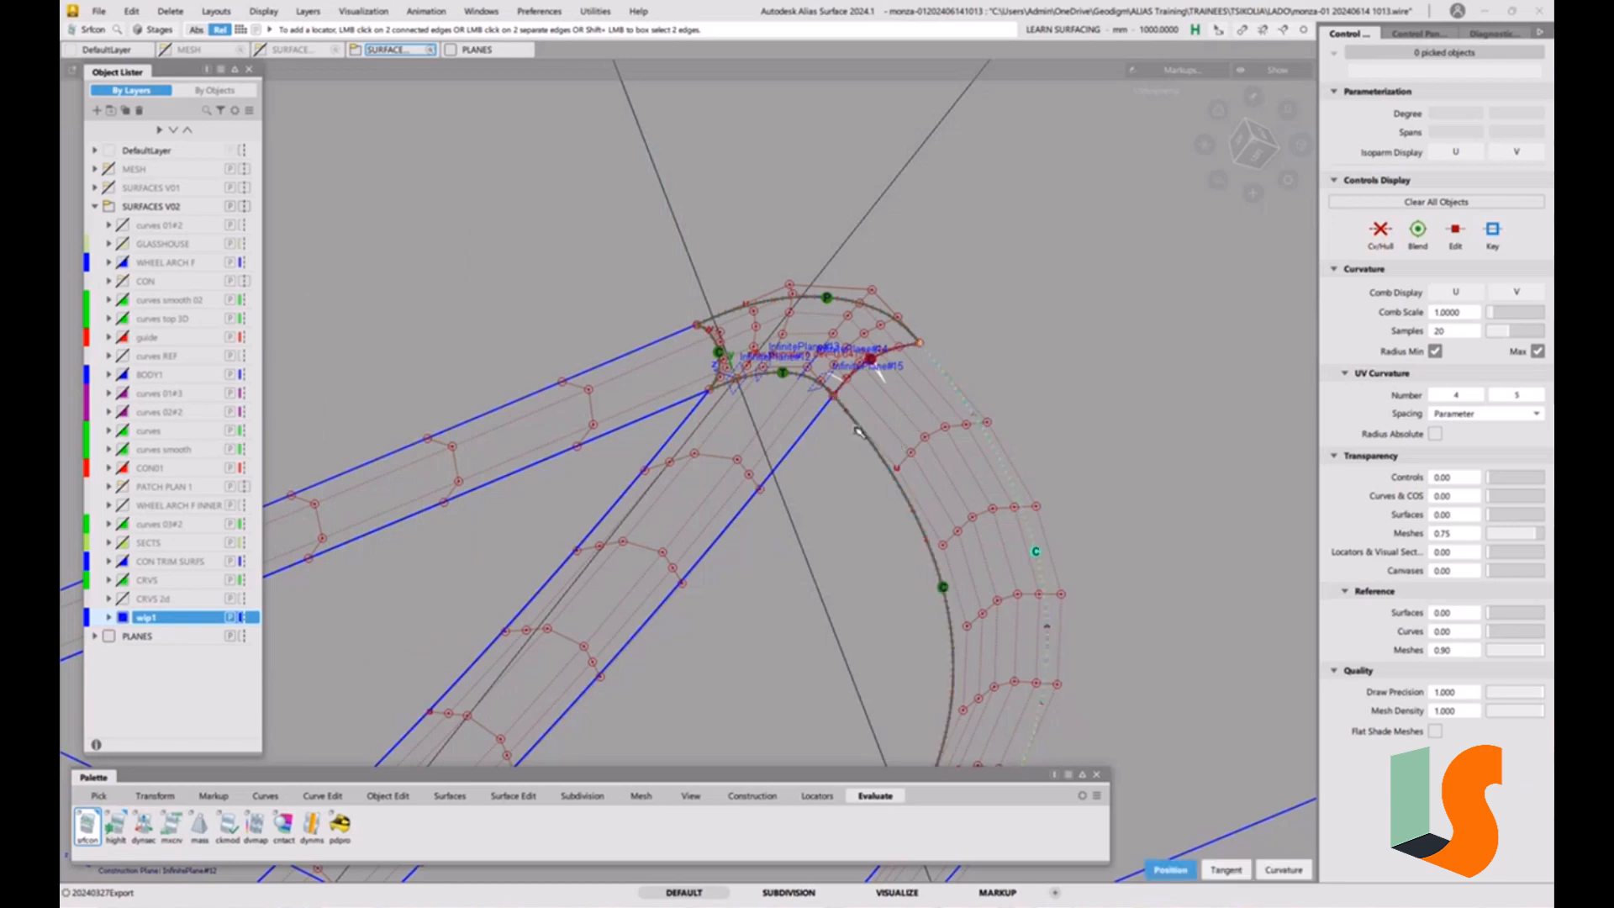
{"action": "left_click", "coordinate": [795, 439]}
{"action": "left_click", "coordinate": [677, 434]}
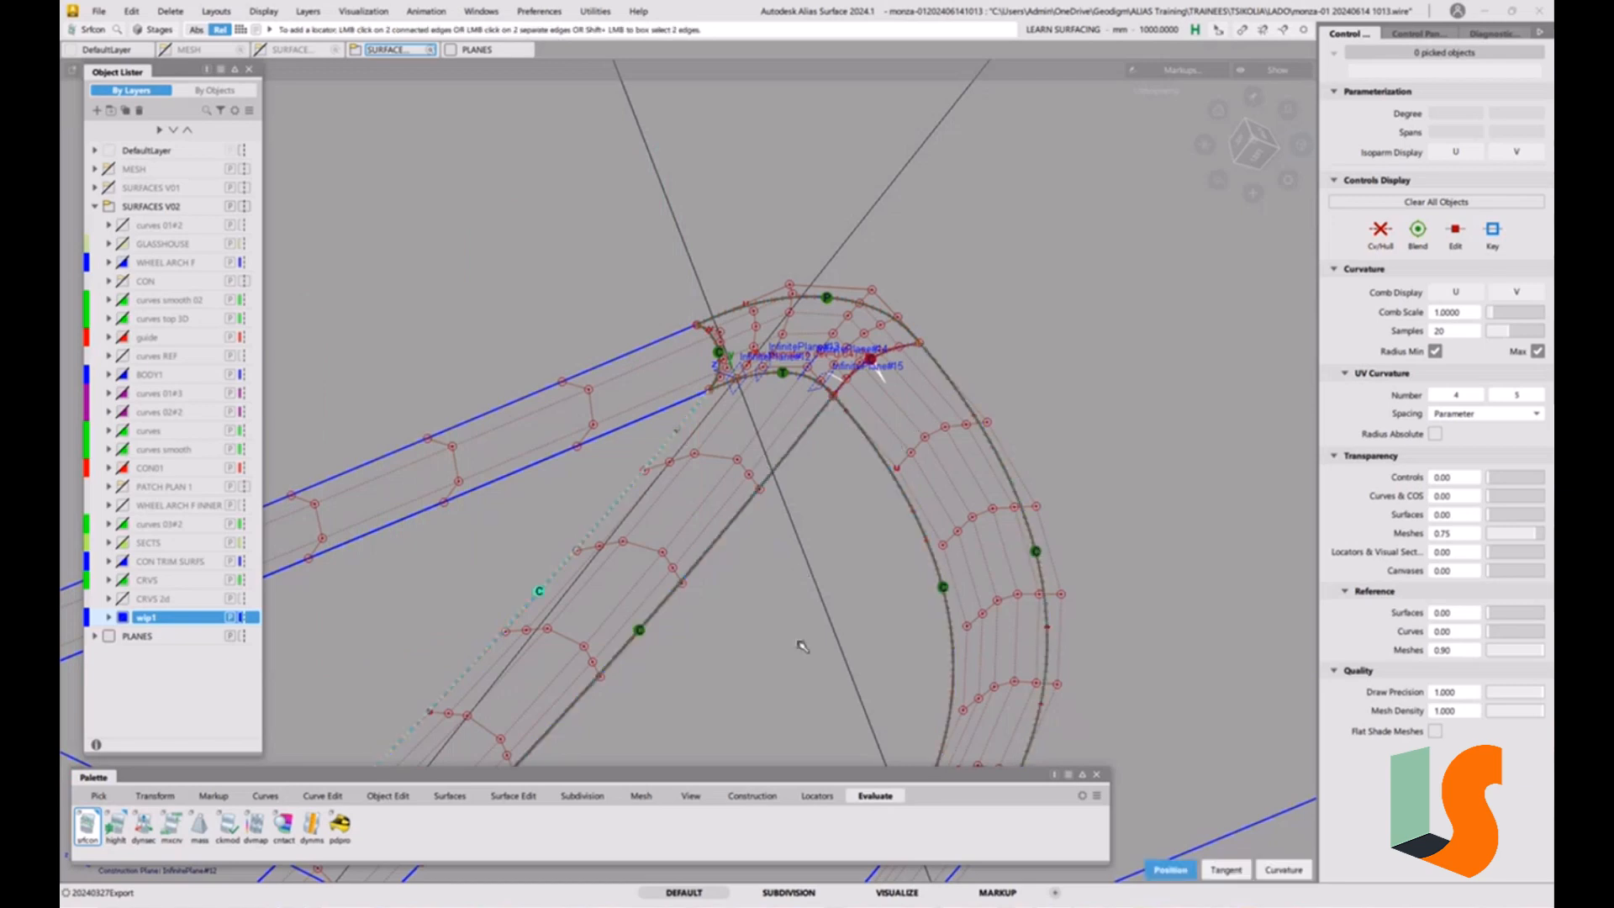
{"action": "left_click", "coordinate": [623, 425]}
{"action": "left_click", "coordinate": [1226, 870]}
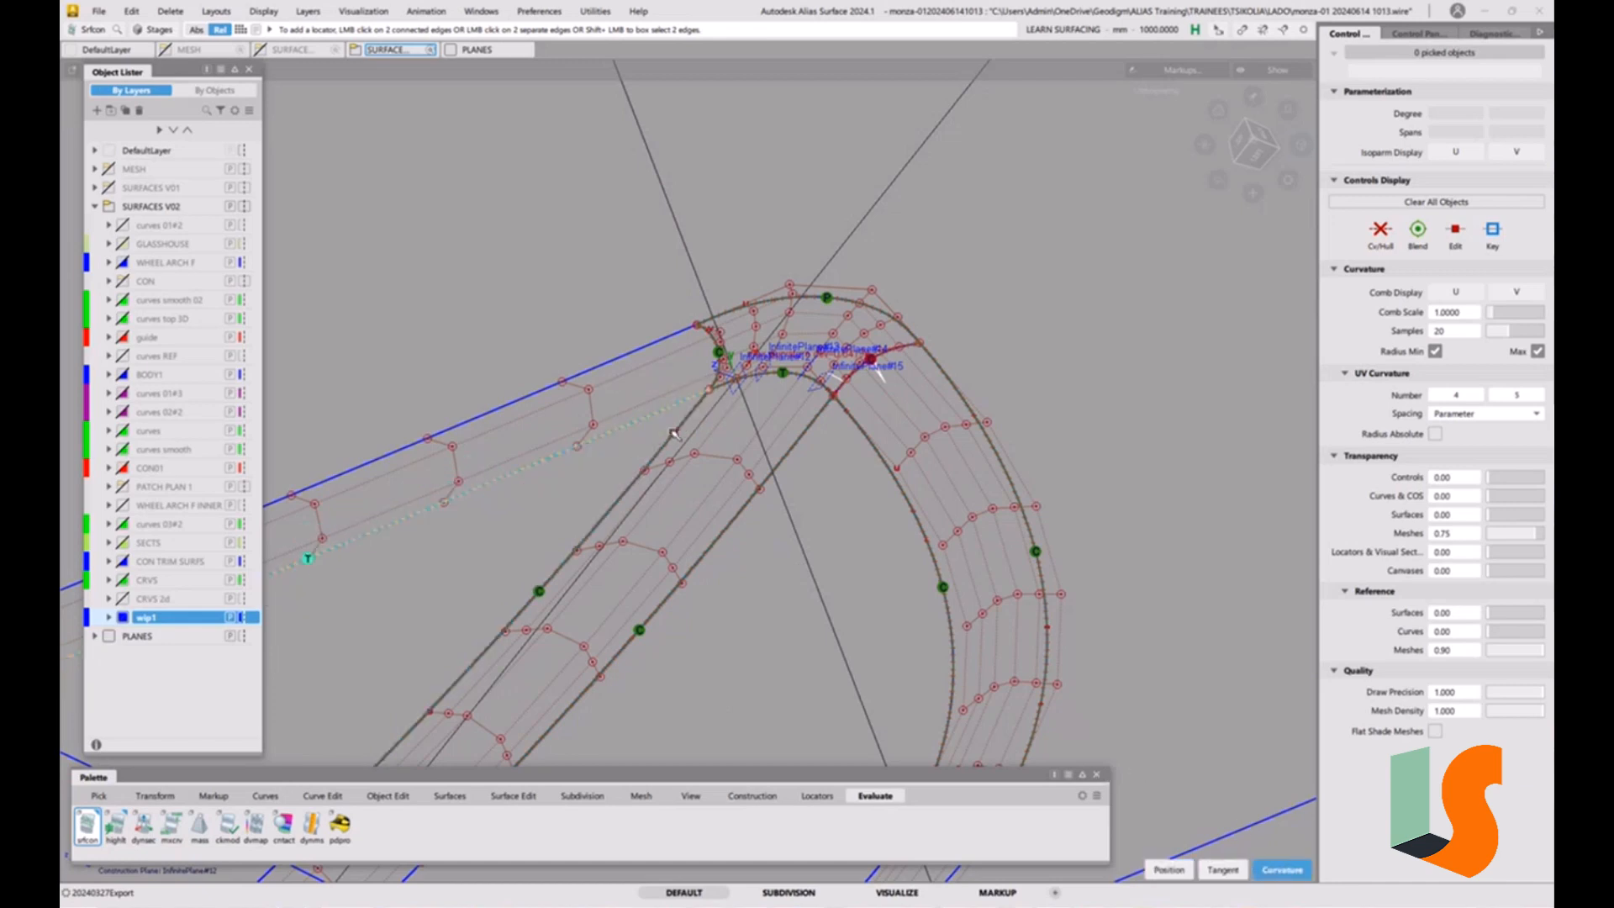
{"action": "left_click", "coordinate": [636, 351]}
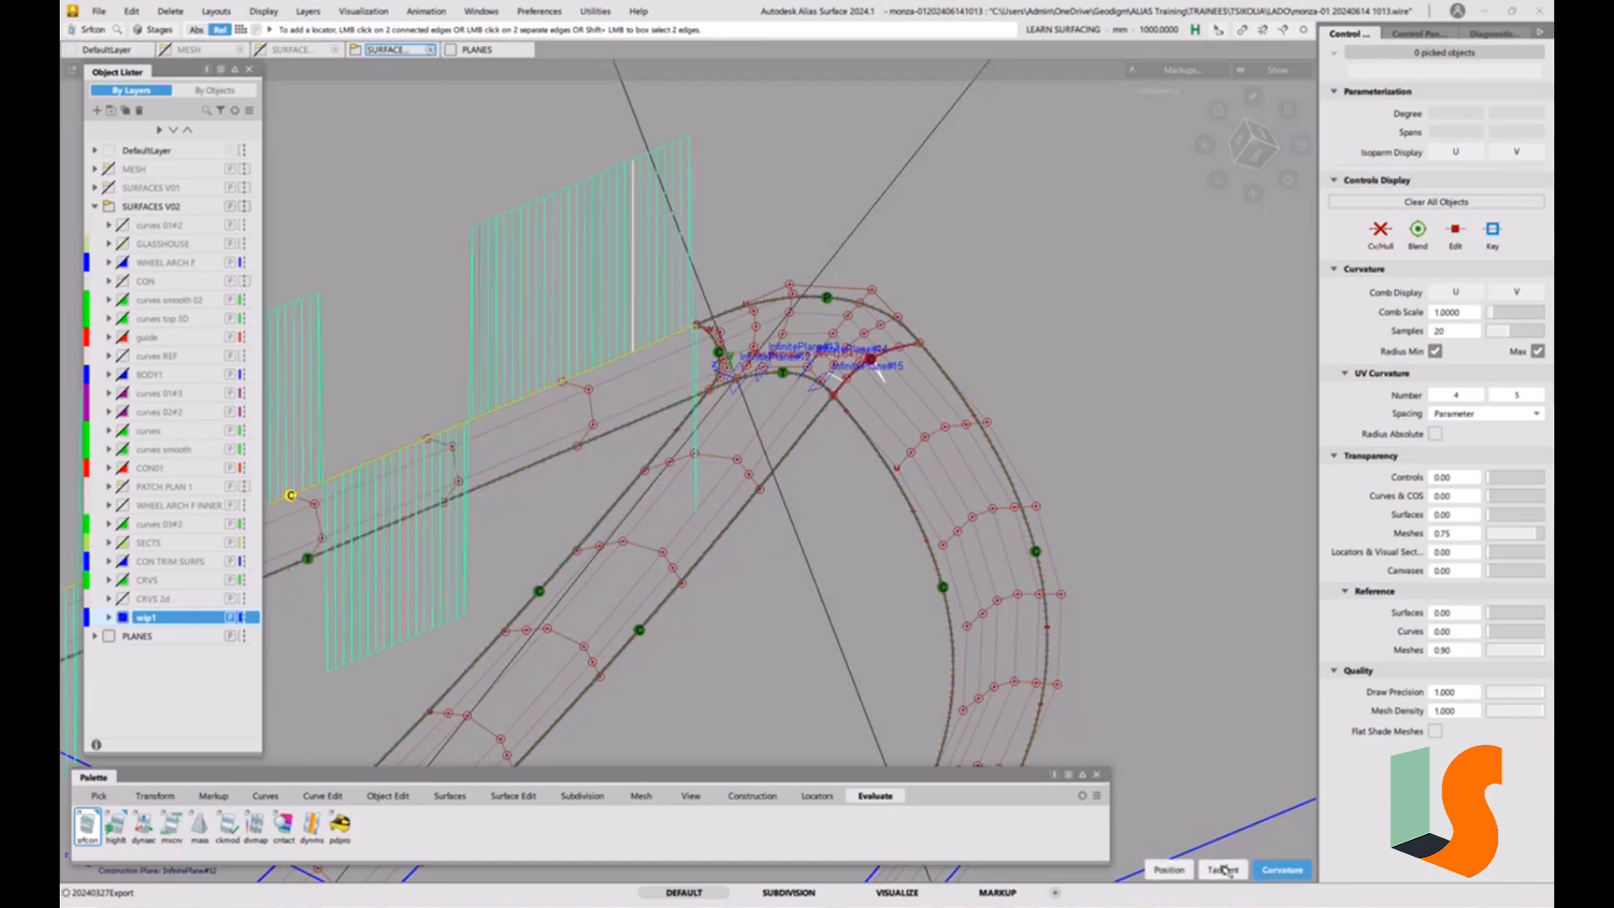
Delete the continuity check on the corner surface's outer arched edge.
{"action": "left_click_drag", "start_coordinate": [868, 468], "coordinate": [788, 333], "text": "alt+shift"}
{"action": "middle_click_drag", "start_coordinate": [787, 333], "coordinate": [760, 347], "text": "alt+shift"}
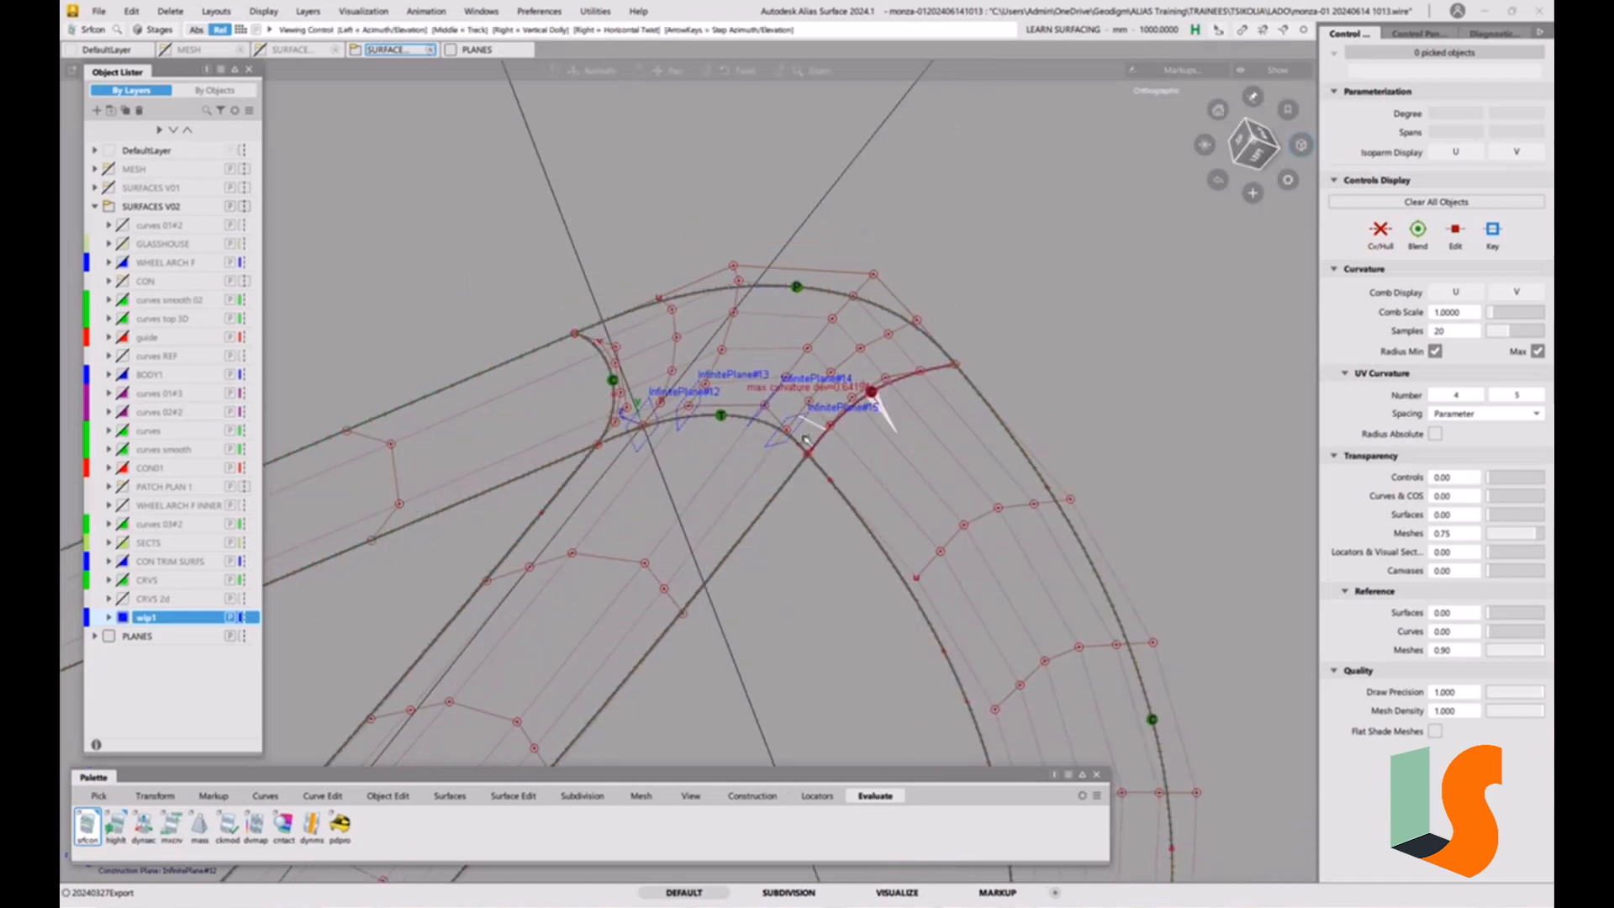
{"action": "right_click_drag", "start_coordinate": [806, 440], "coordinate": [888, 431], "text": "alt+shift"}
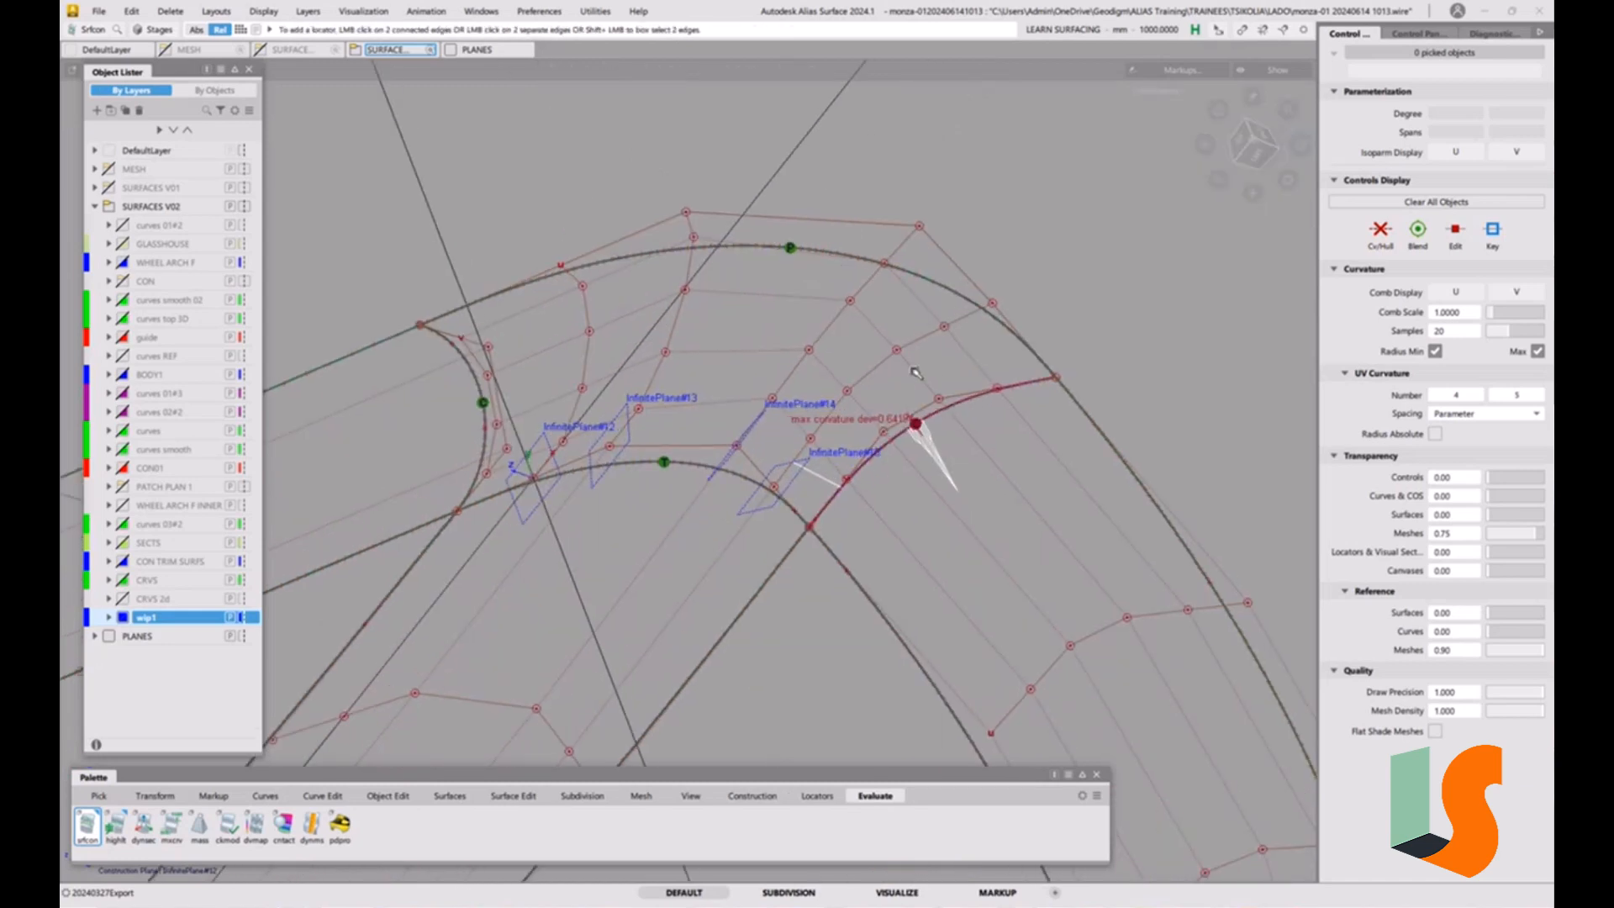
{"action": "mouse_move", "coordinate": [835, 302]}
{"action": "left_mouse_down", "text": "ctrl+shift"}
{"action": "mouse_move", "coordinate": [780, 267]}
{"action": "mouse_move", "coordinate": [849, 308]}
{"action": "left_mouse_up", "text": "ctrl+shift"}
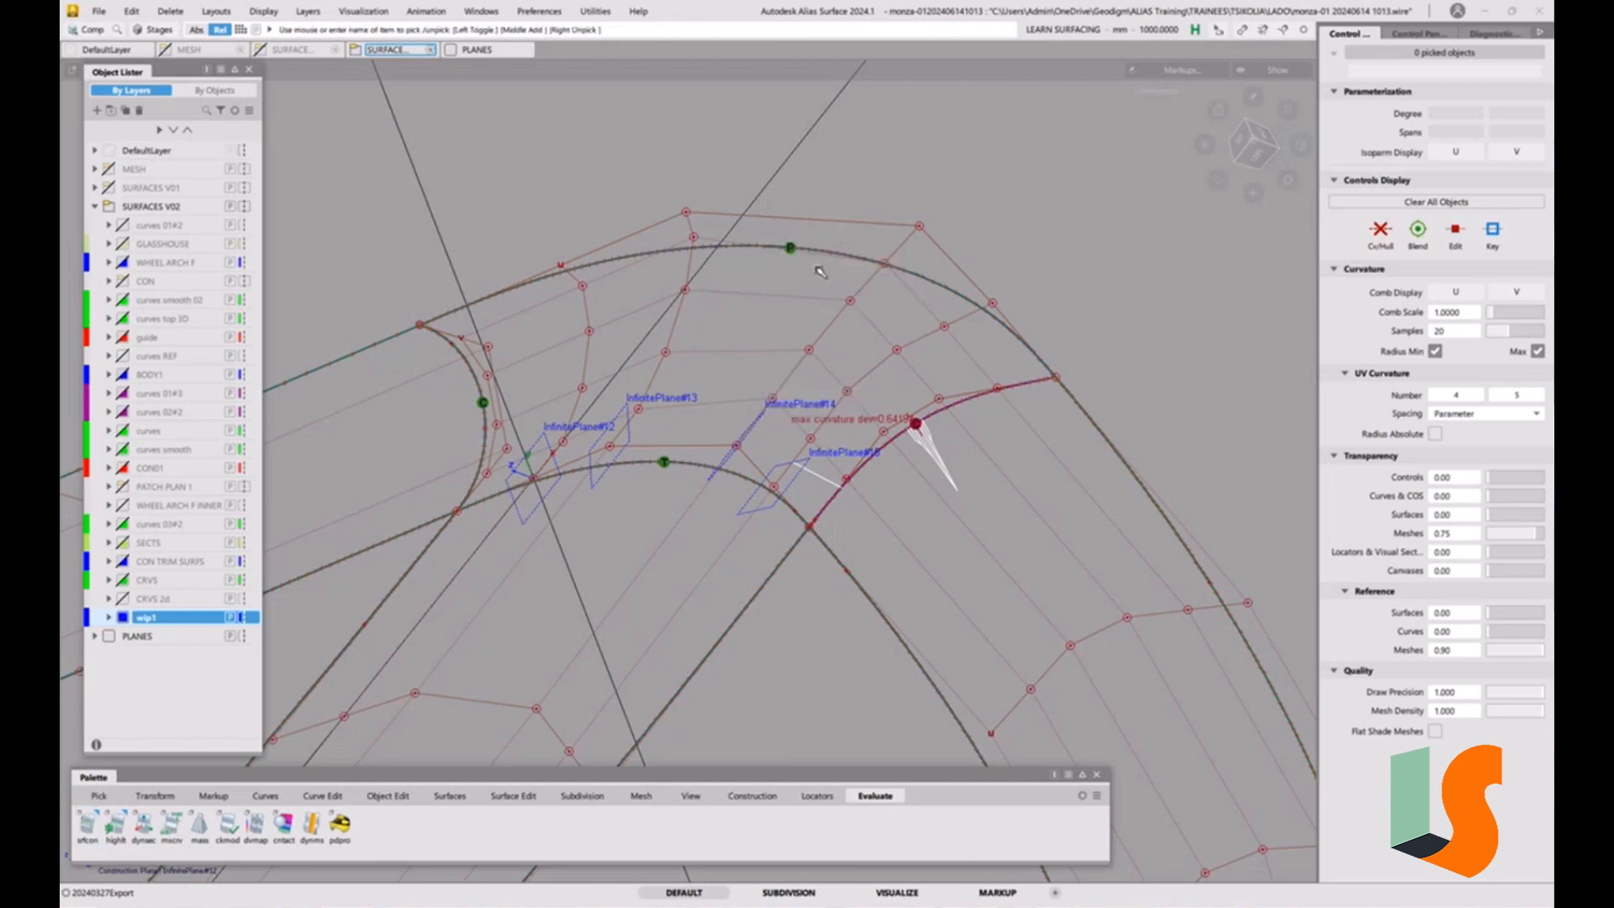
{"action": "left_click", "coordinate": [821, 271]}
{"action": "key", "text": "Delete"}
{"action": "left_click_drag", "start_coordinate": [904, 386], "coordinate": [906, 385], "text": "alt+shift"}
{"action": "middle_click_drag", "start_coordinate": [906, 385], "coordinate": [980, 331], "text": "alt+shift"}
{"action": "left_click", "coordinate": [98, 11]}
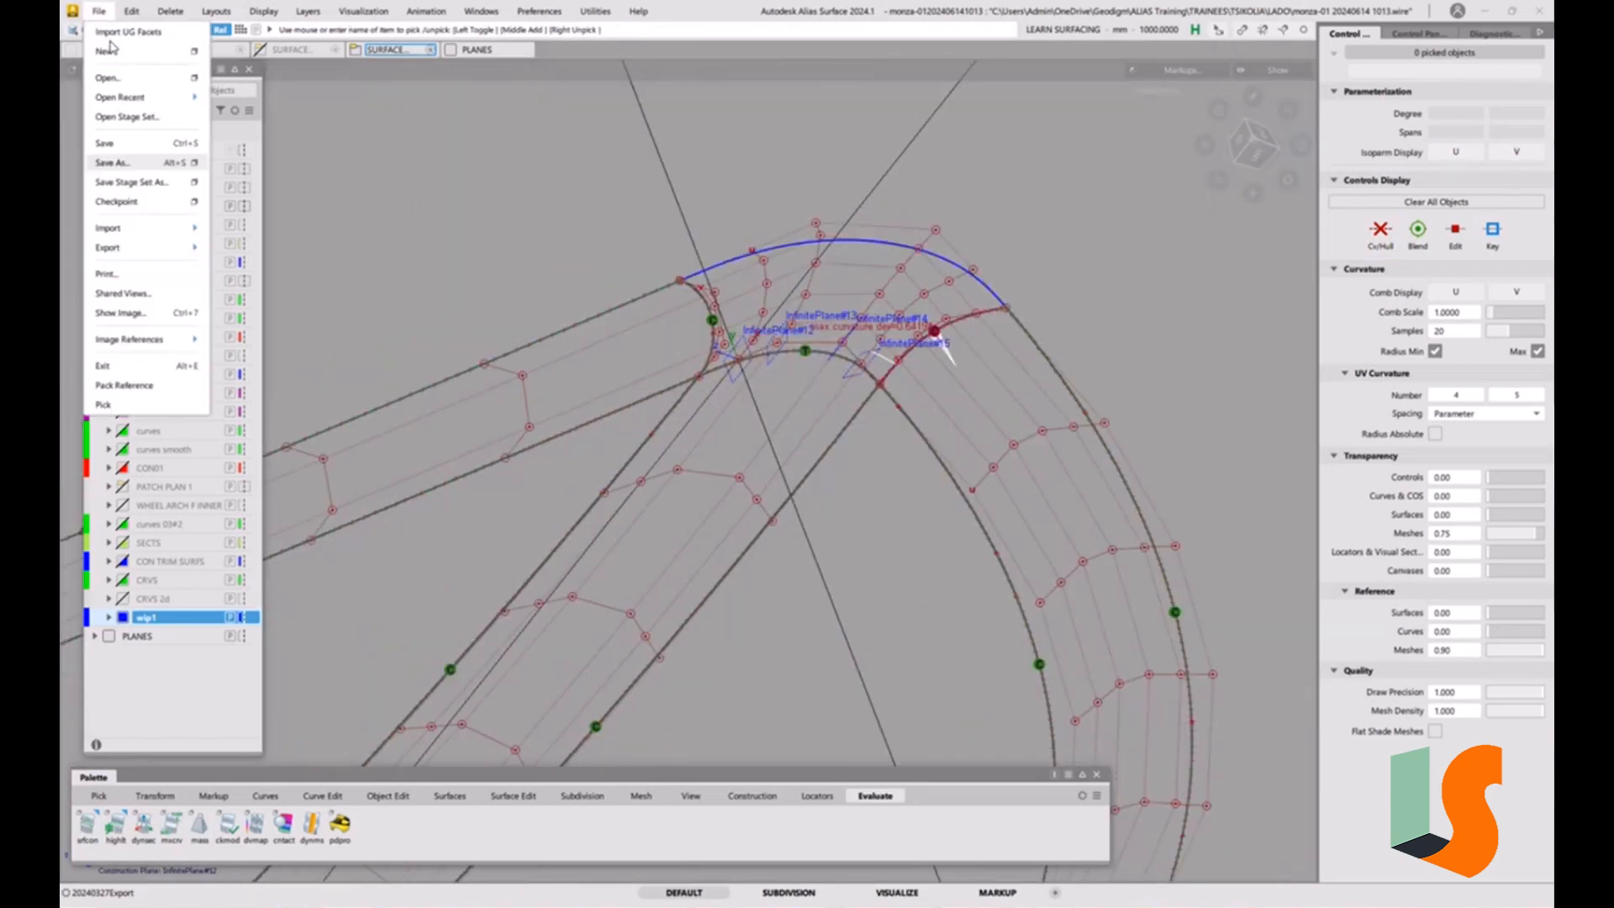
{"action": "left_click", "coordinate": [123, 162]}
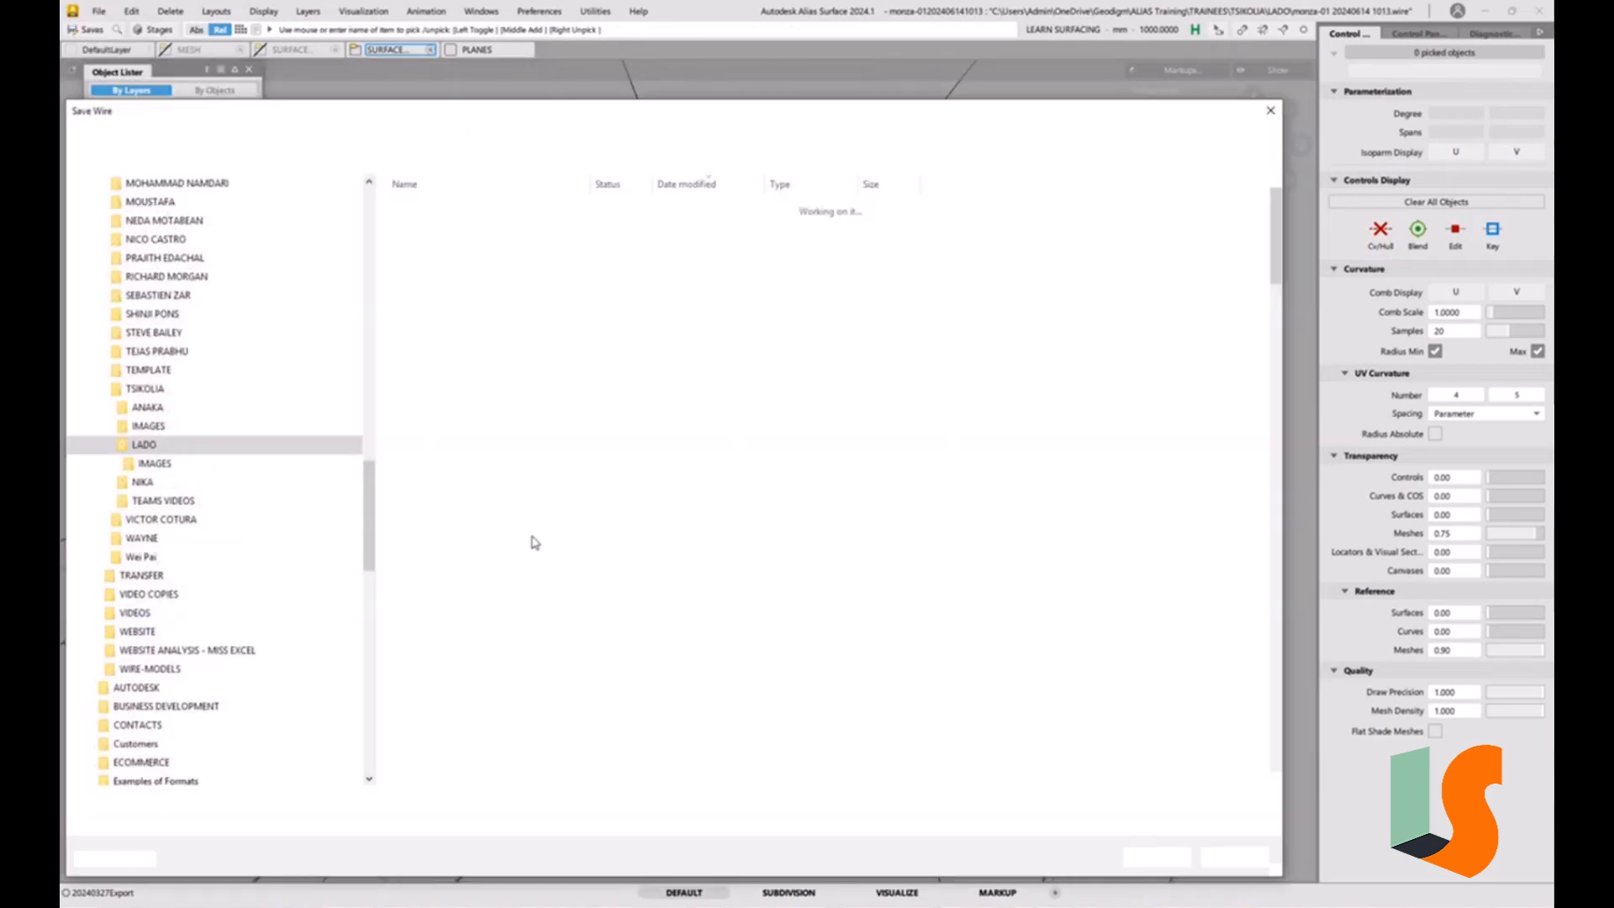
{"action": "left_click_drag", "start_coordinate": [268, 801], "coordinate": [365, 802]}
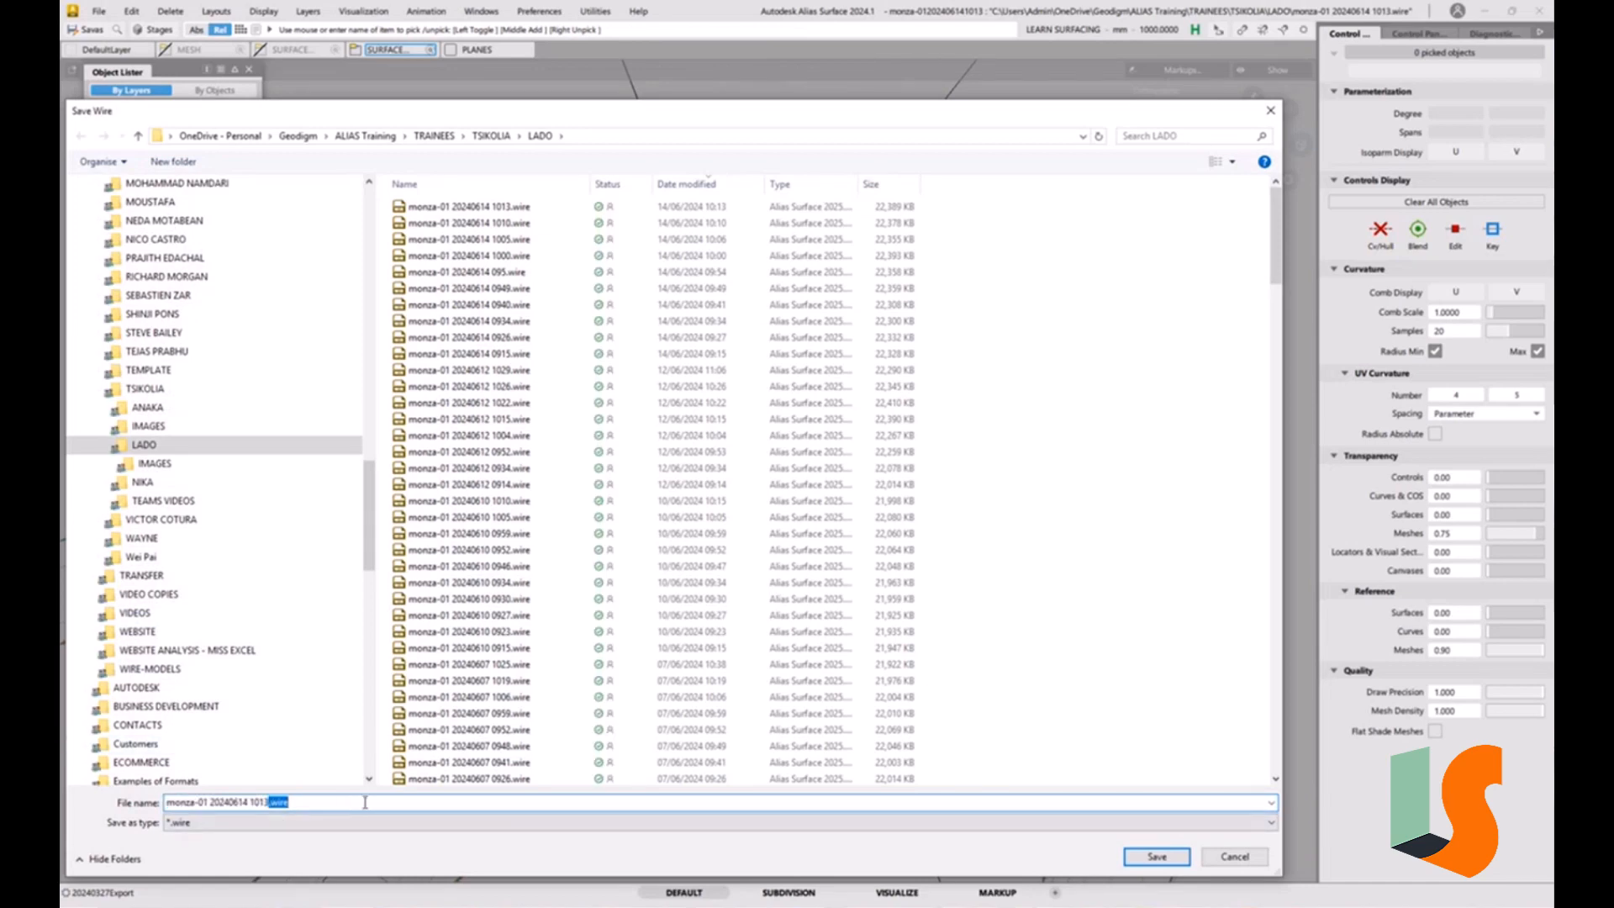
{"action": "key", "text": "Return"}
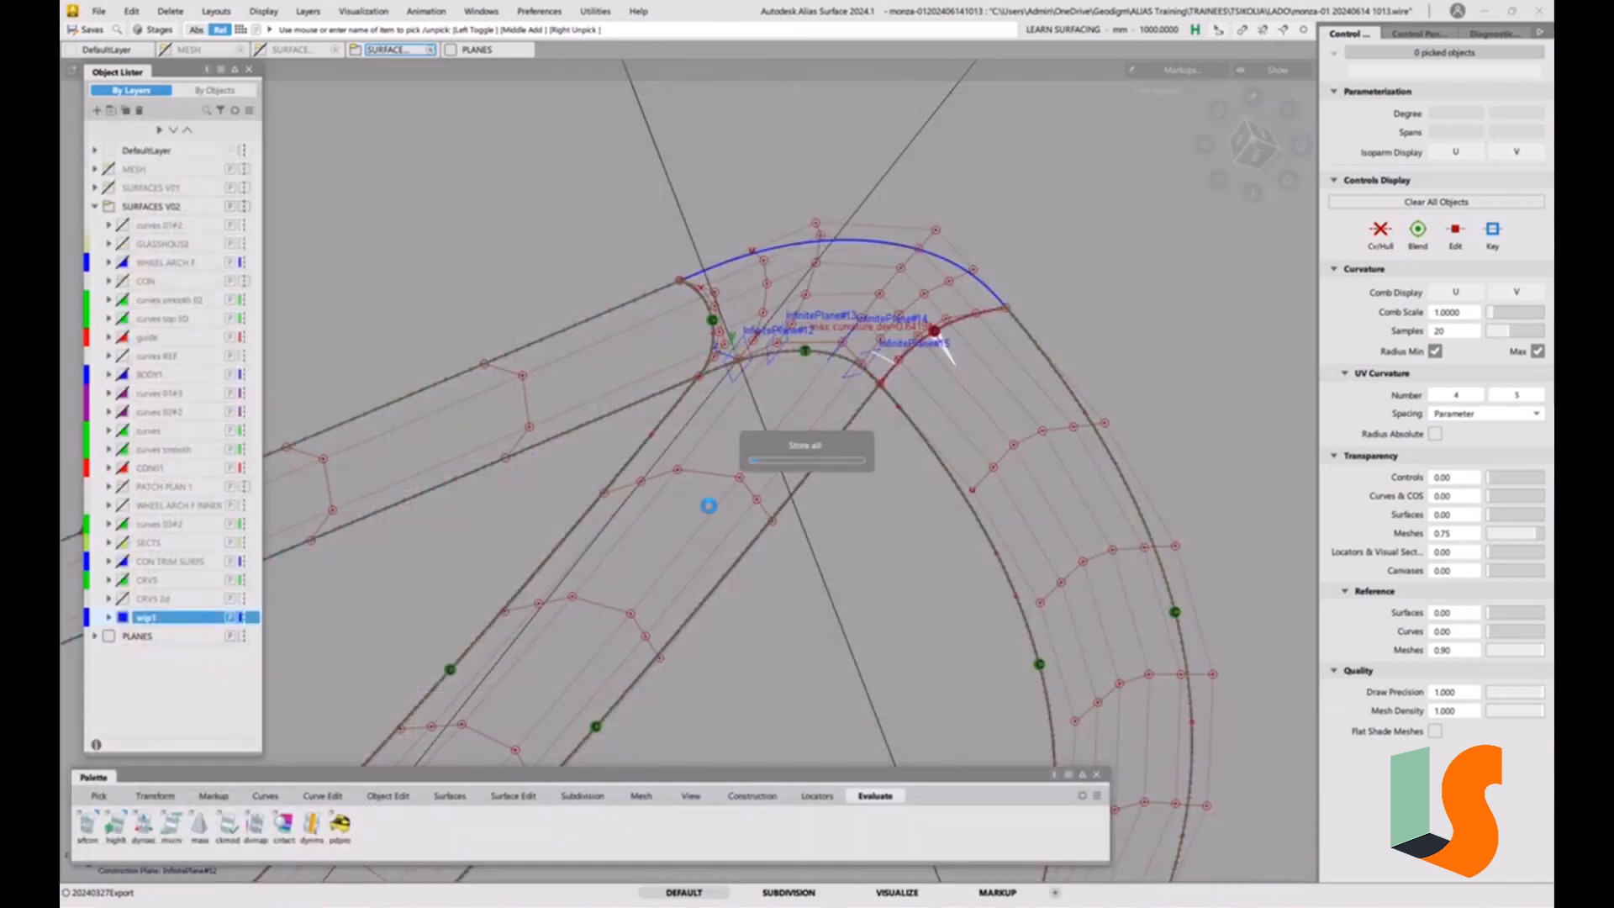
Align the corner surface's boundary to the right strip using Edge alignment with G2 continuity.
{"action": "left_click_drag", "start_coordinate": [935, 473], "coordinate": [940, 375], "text": "ctrl+shift"}
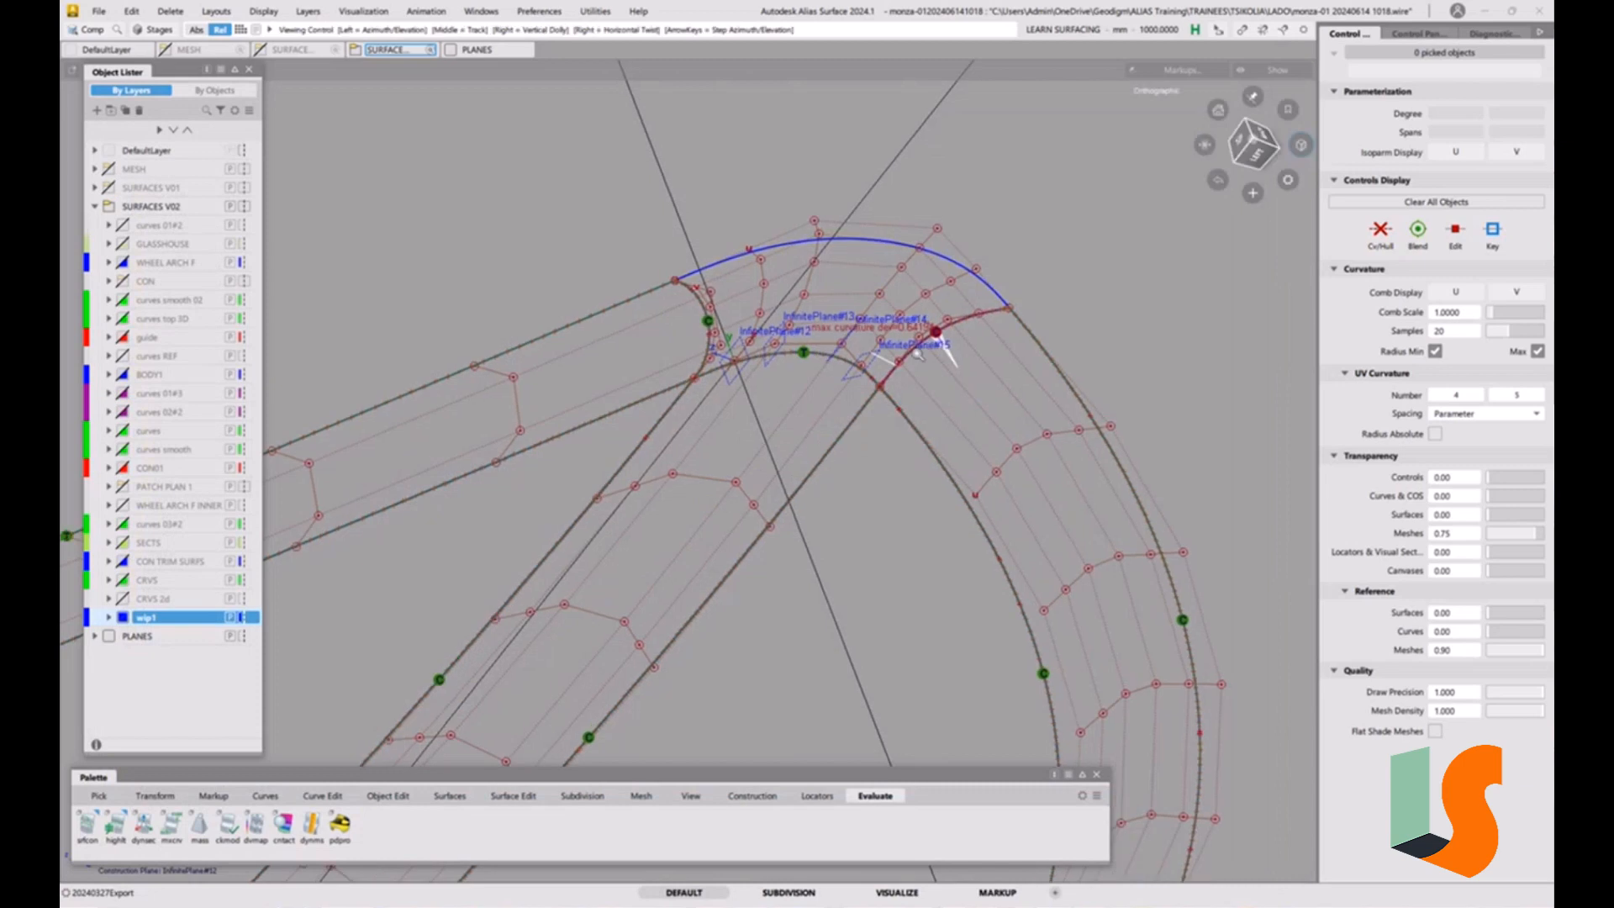
{"action": "right_click_drag", "start_coordinate": [939, 379], "coordinate": [923, 461], "text": "alt+shift"}
{"action": "left_click", "coordinate": [514, 795]}
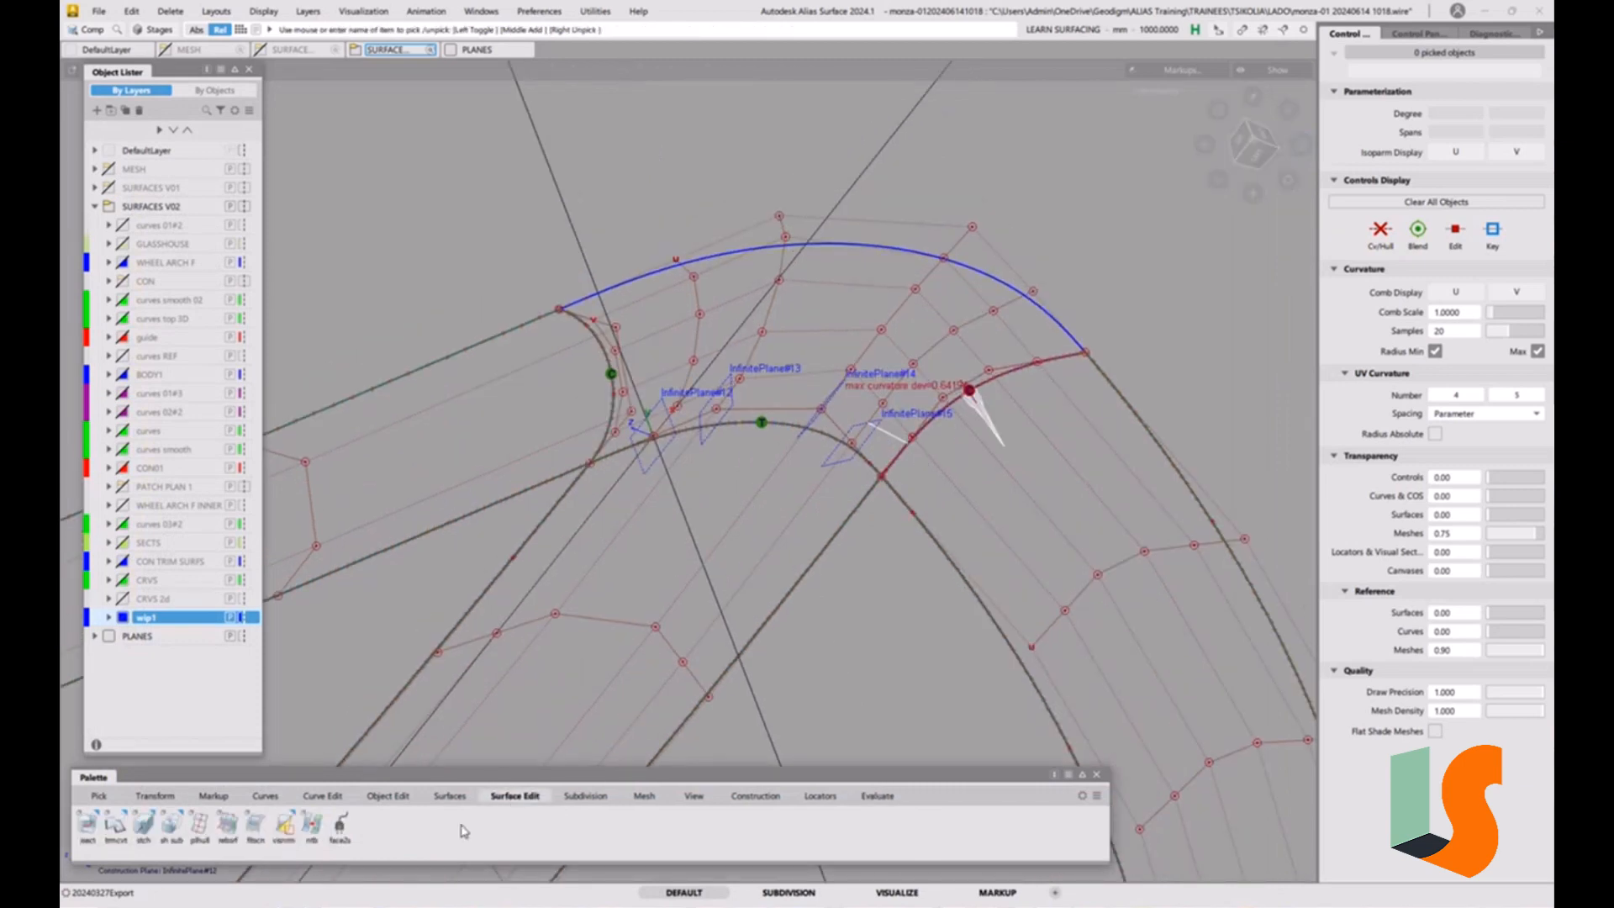
{"action": "left_click", "coordinate": [387, 795]}
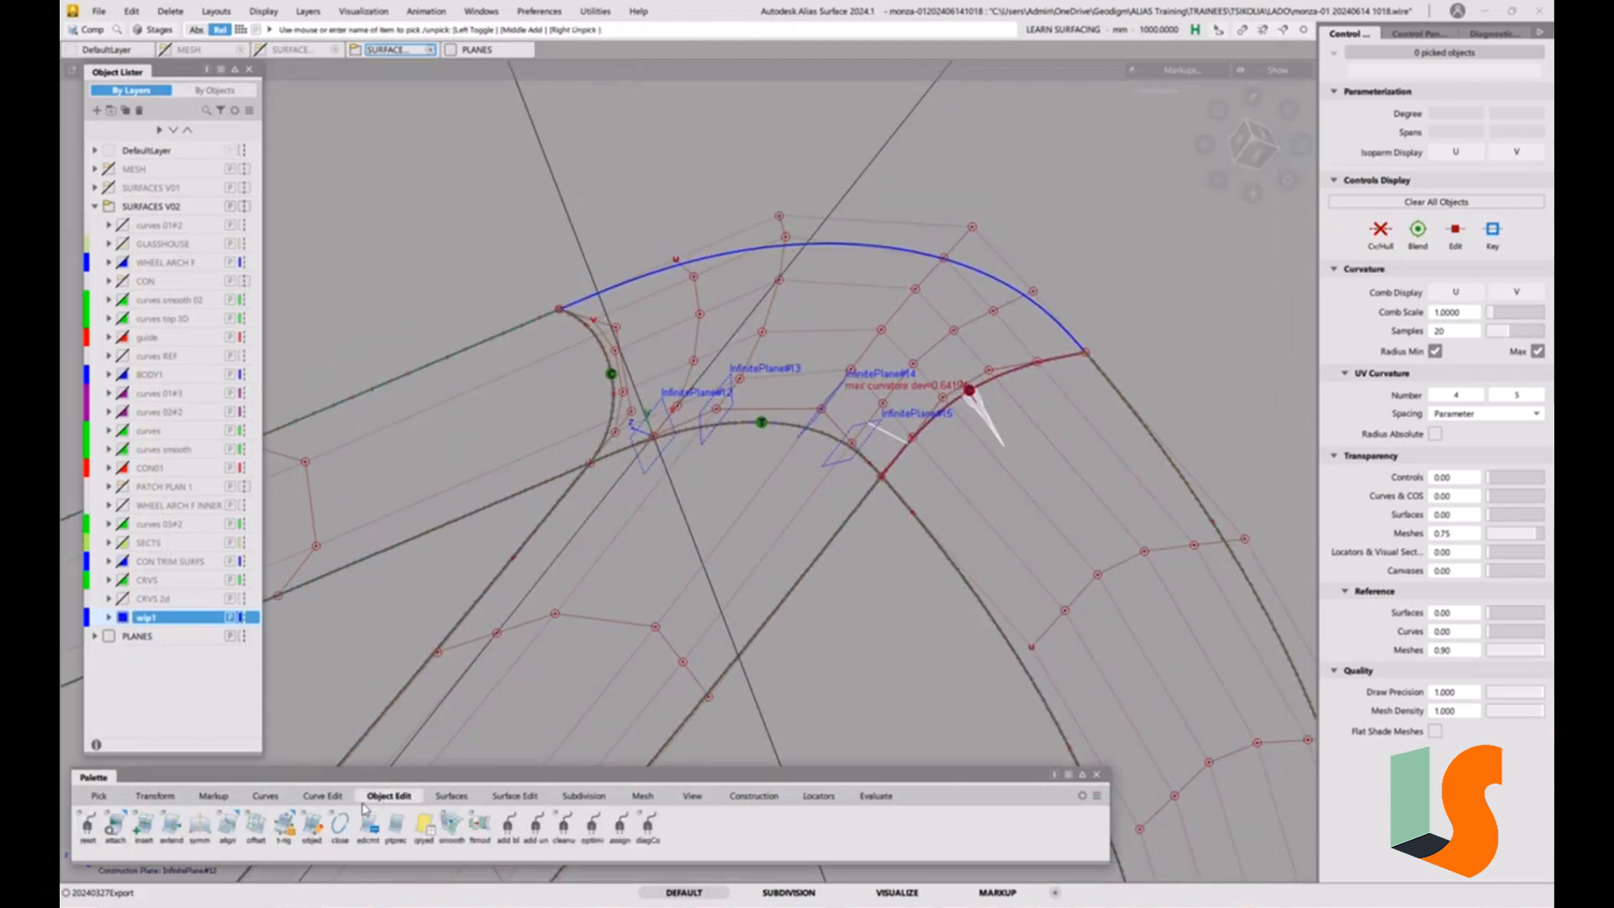
{"action": "double_click", "coordinate": [229, 827]}
{"action": "left_click", "coordinate": [272, 162]}
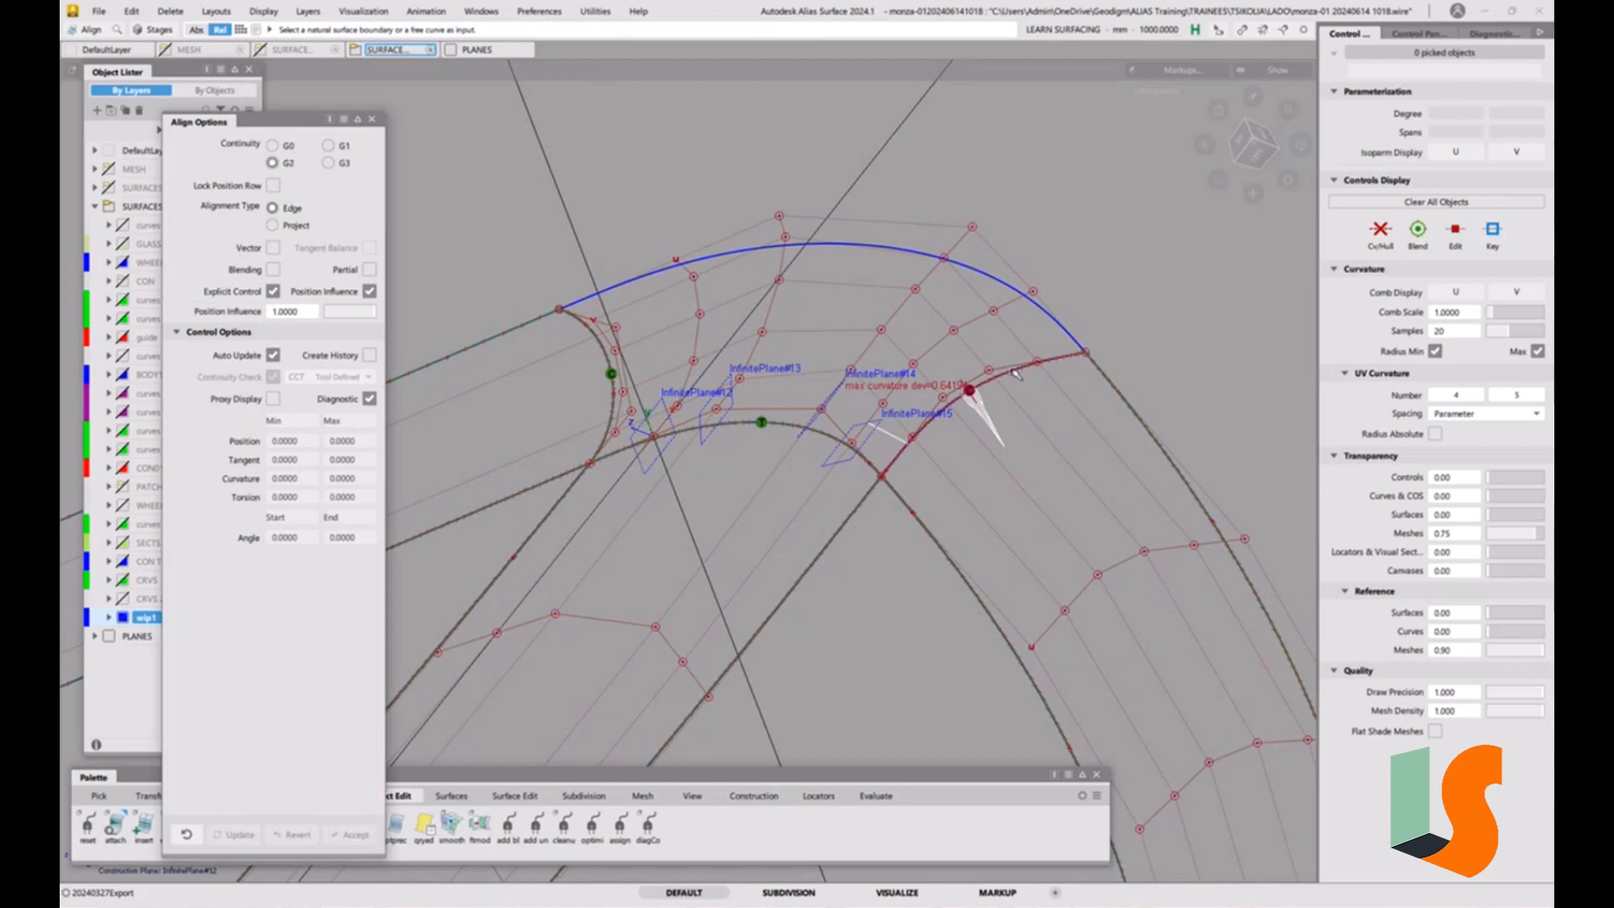
{"action": "left_click", "coordinate": [1033, 385]}
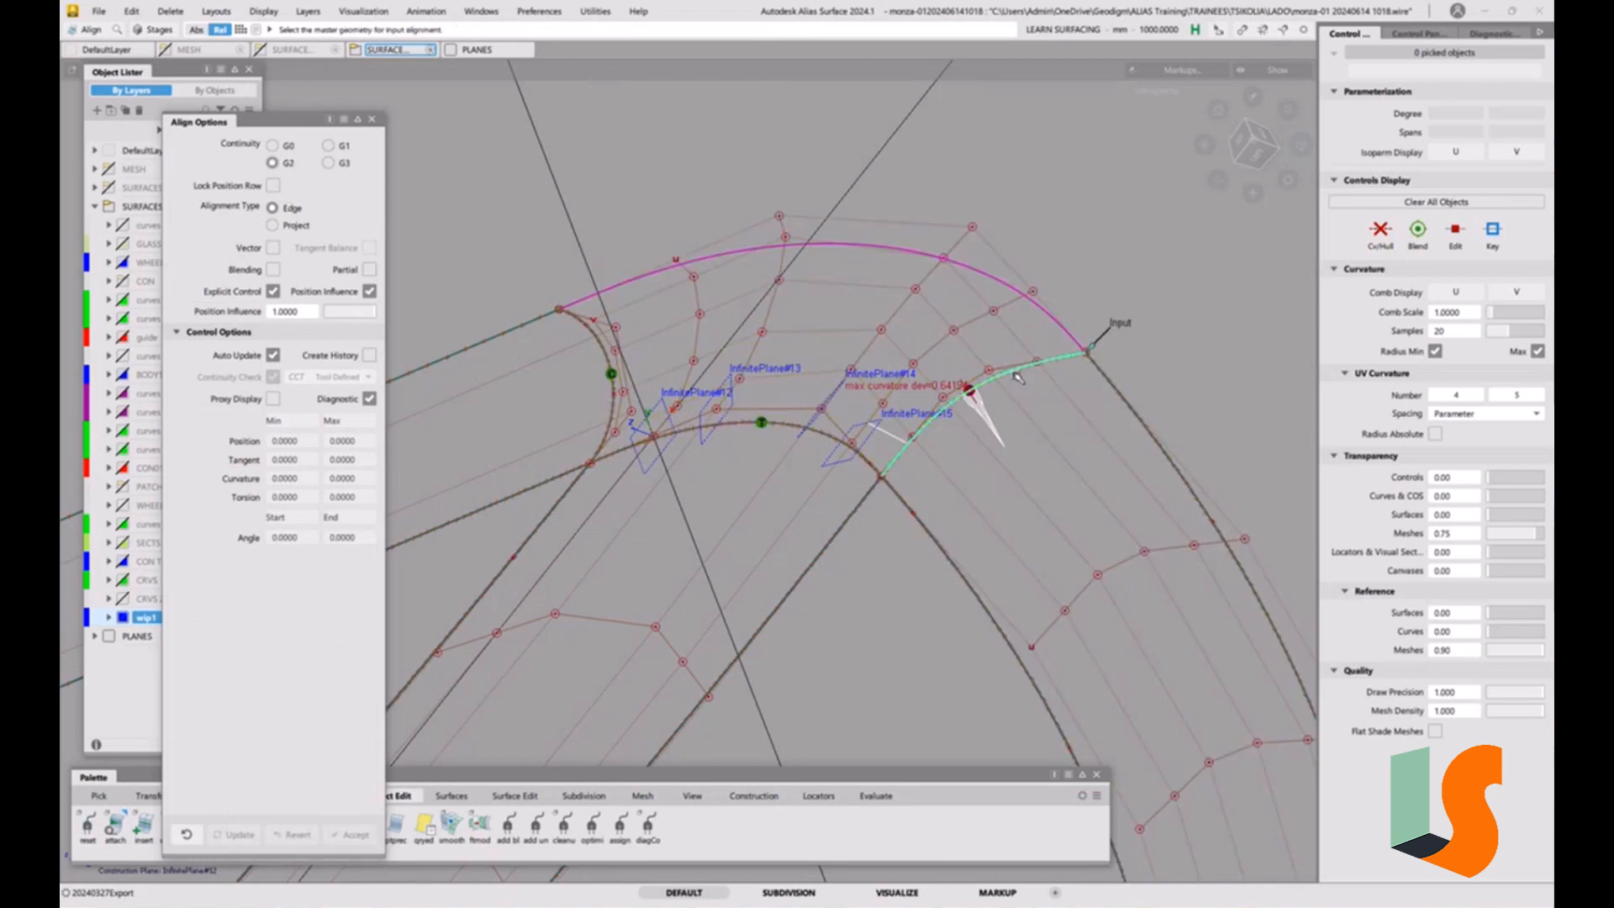
{"action": "left_click", "coordinate": [1018, 377]}
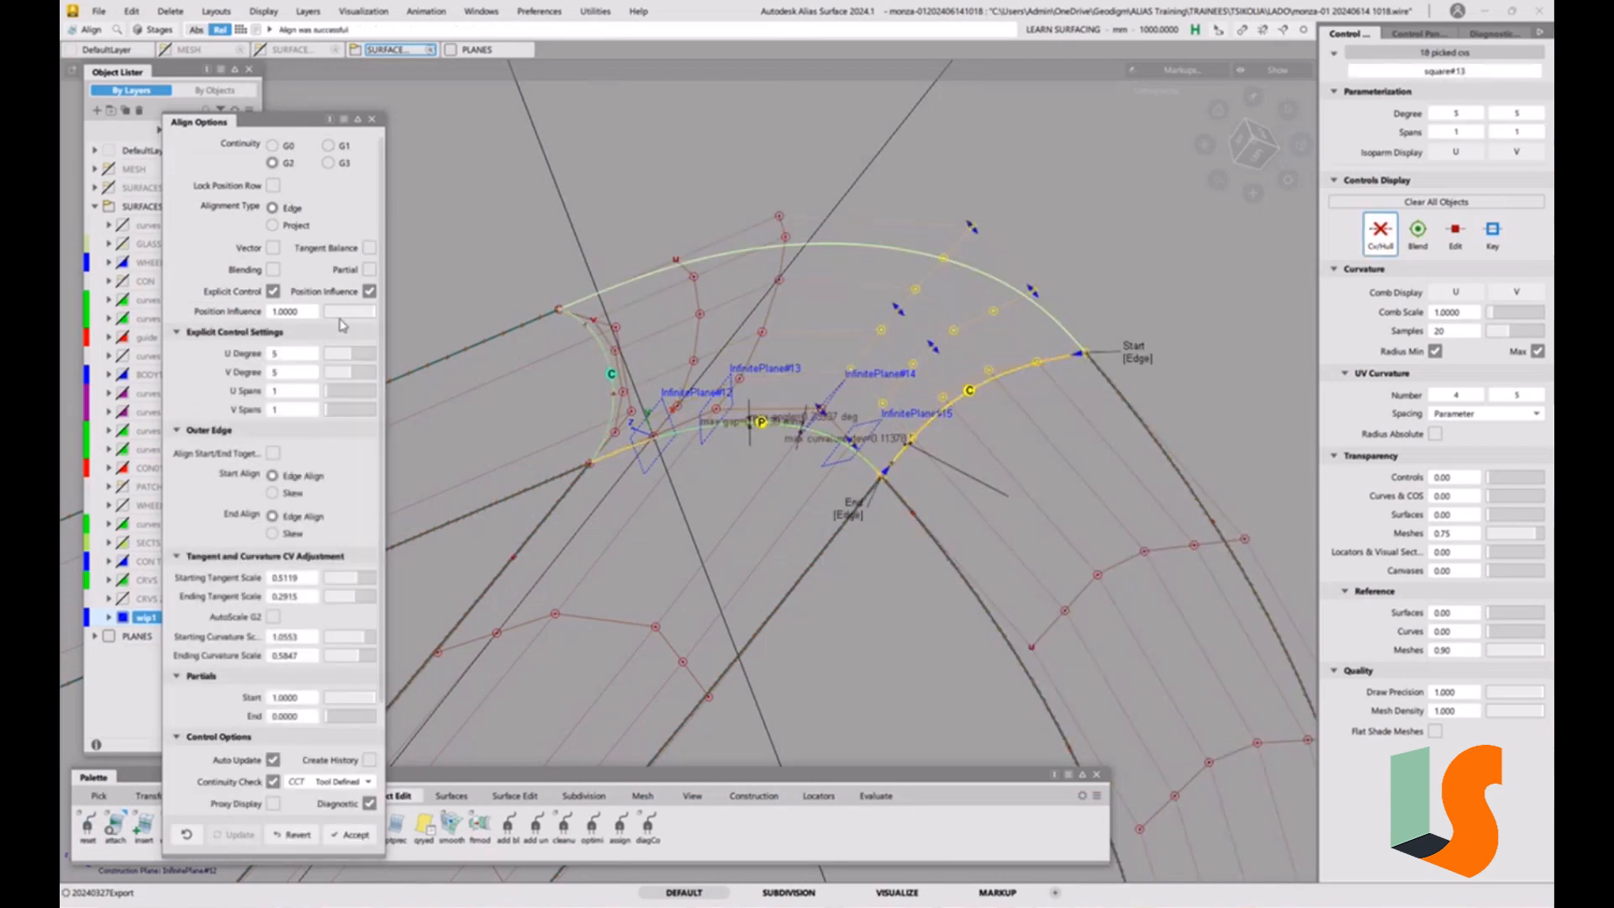
Switch the alignment to G1, set its continuity check to G2 Curvature, and accept the result.
{"action": "right_click_drag", "start_coordinate": [968, 459], "coordinate": [1085, 446], "text": "alt+shift"}
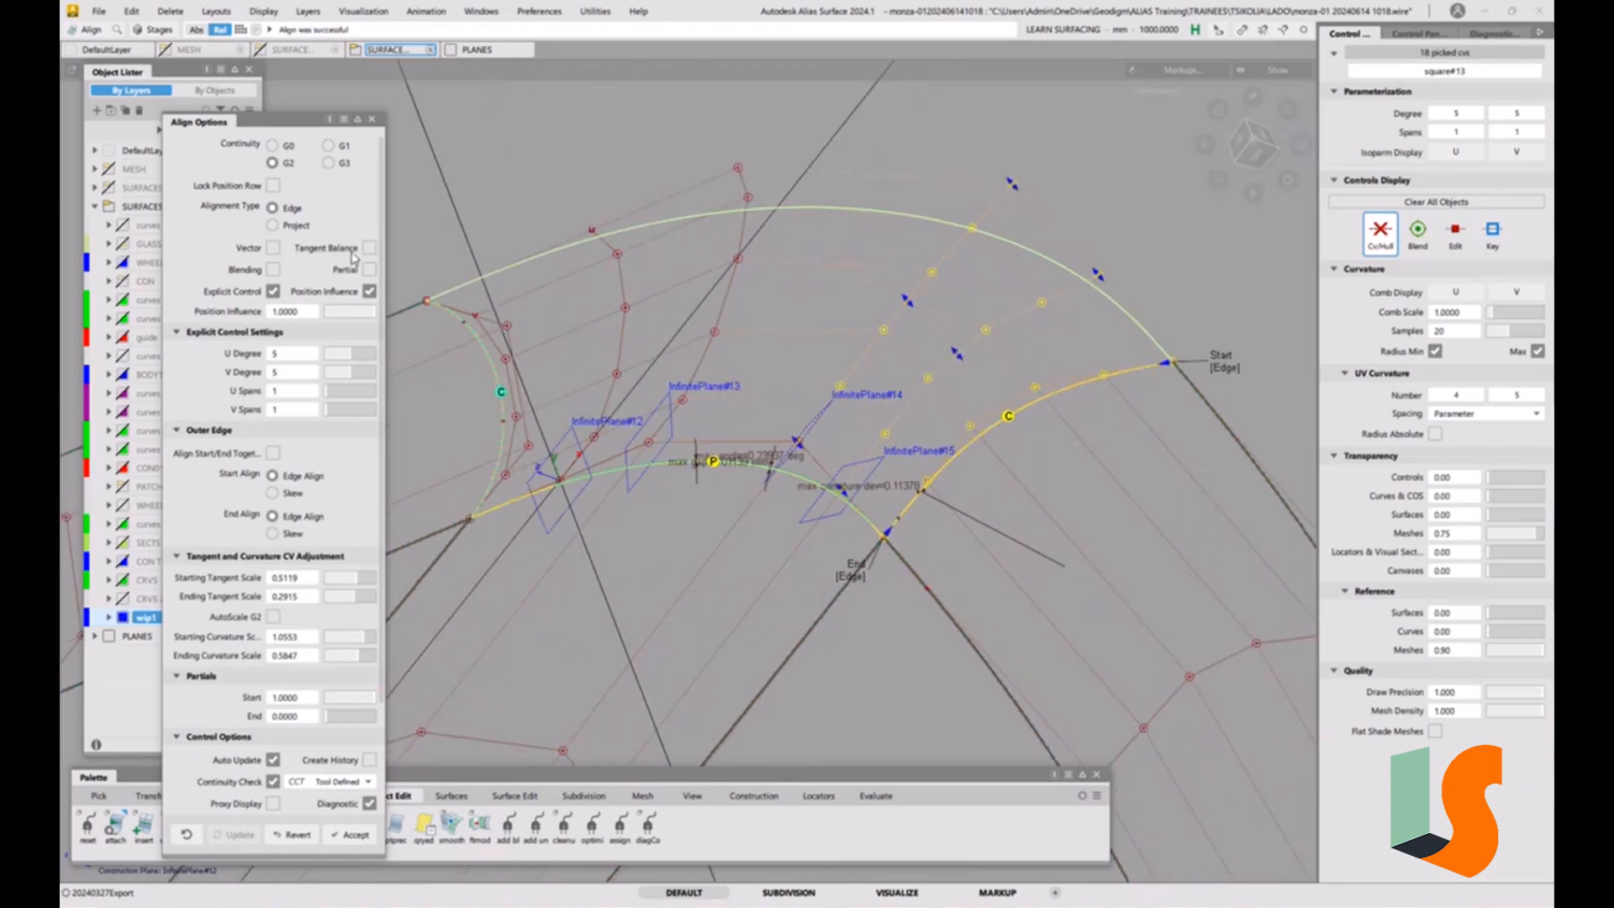
{"action": "left_click", "coordinate": [330, 147]}
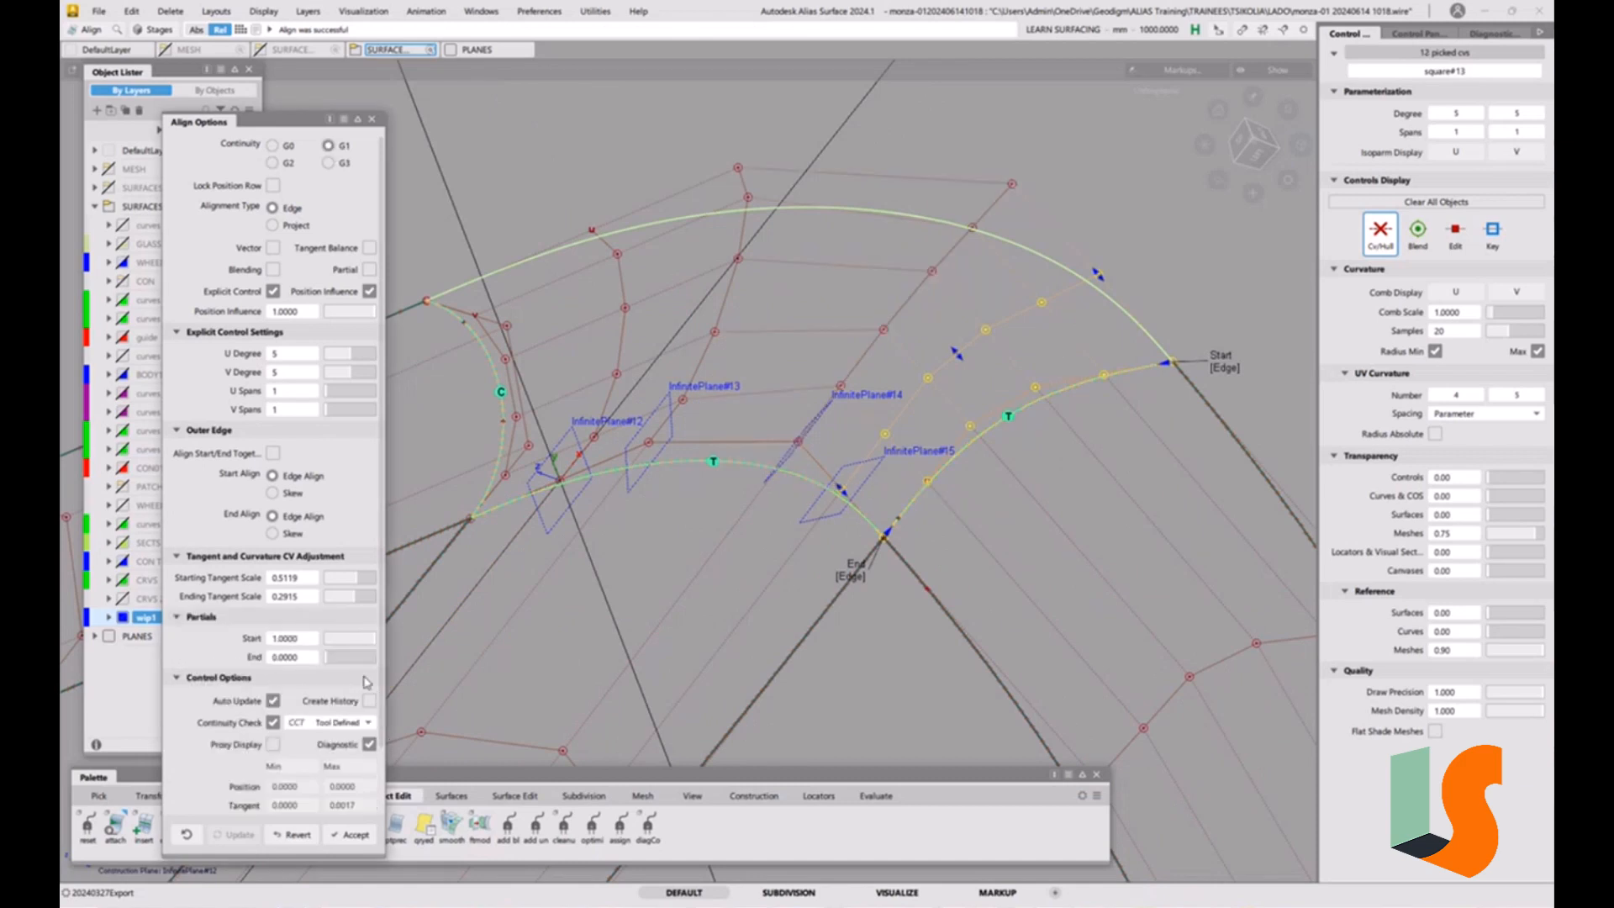
{"action": "left_click", "coordinate": [338, 723]}
{"action": "left_click", "coordinate": [332, 792]}
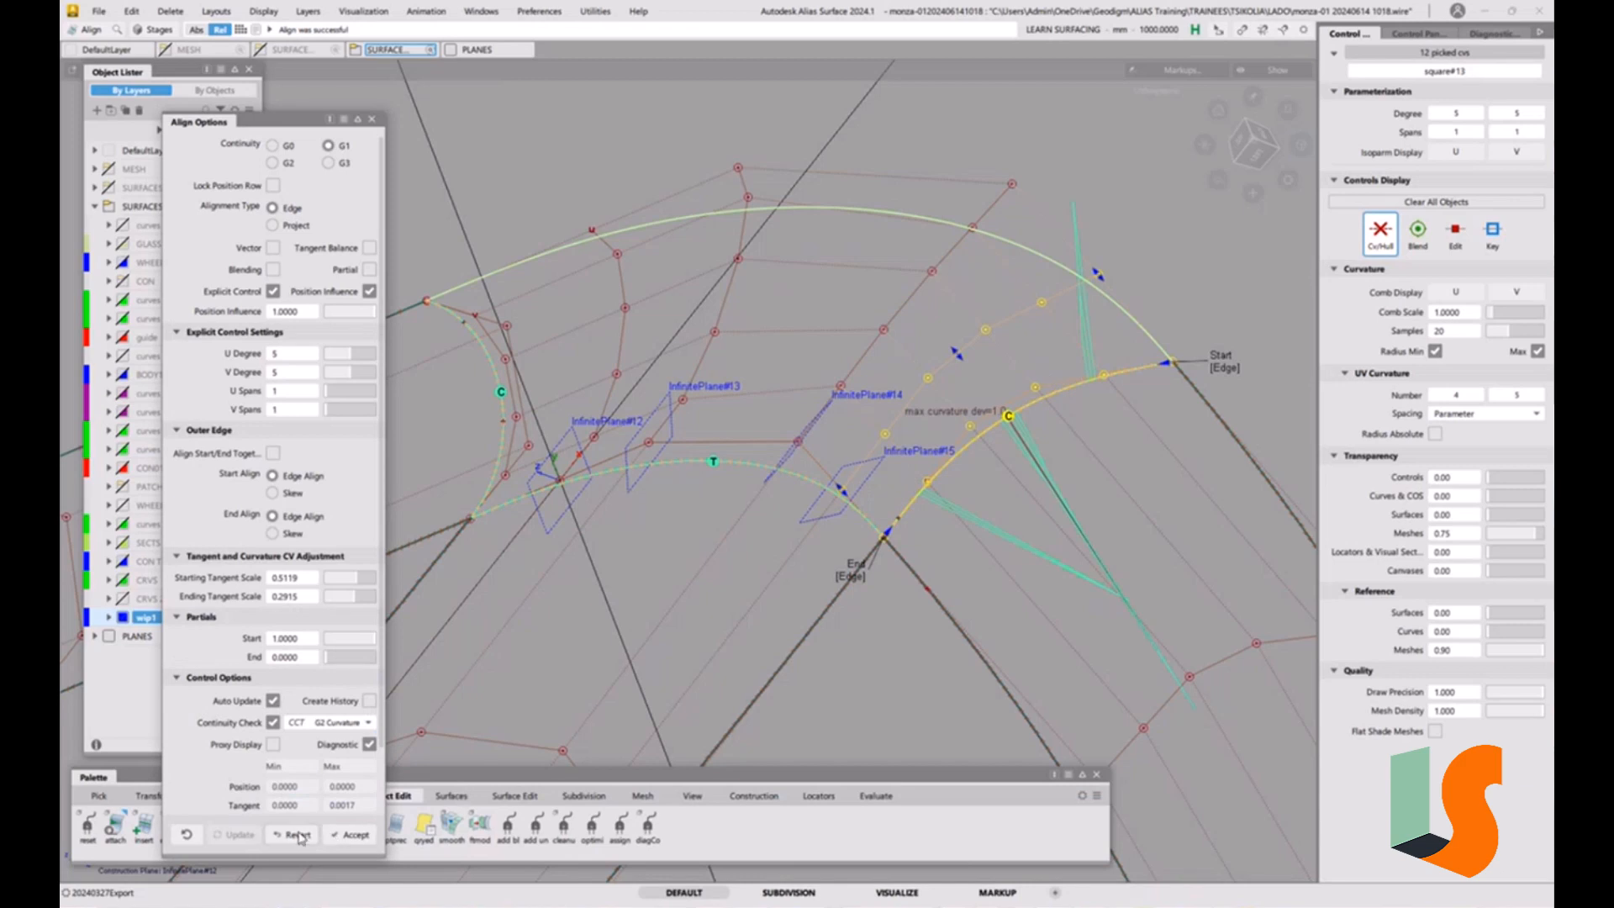
{"action": "left_click", "coordinate": [351, 834]}
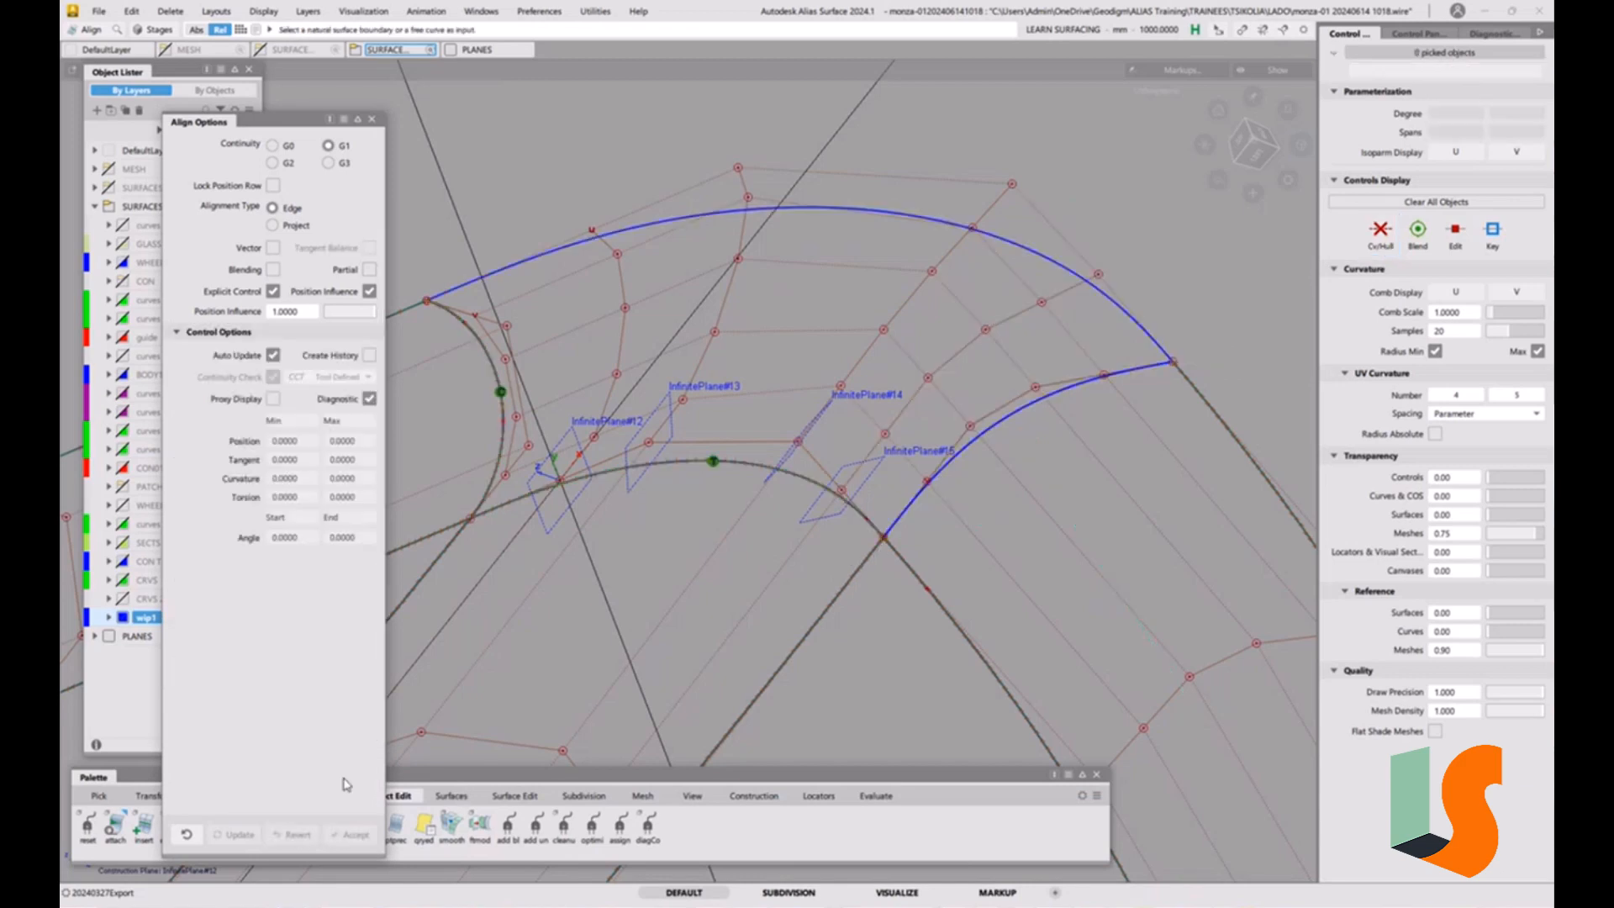
Place a curvature continuity check on the boundary between the corner surface and the right strip.
{"action": "left_click", "coordinate": [875, 795]}
{"action": "left_click", "coordinate": [88, 824]}
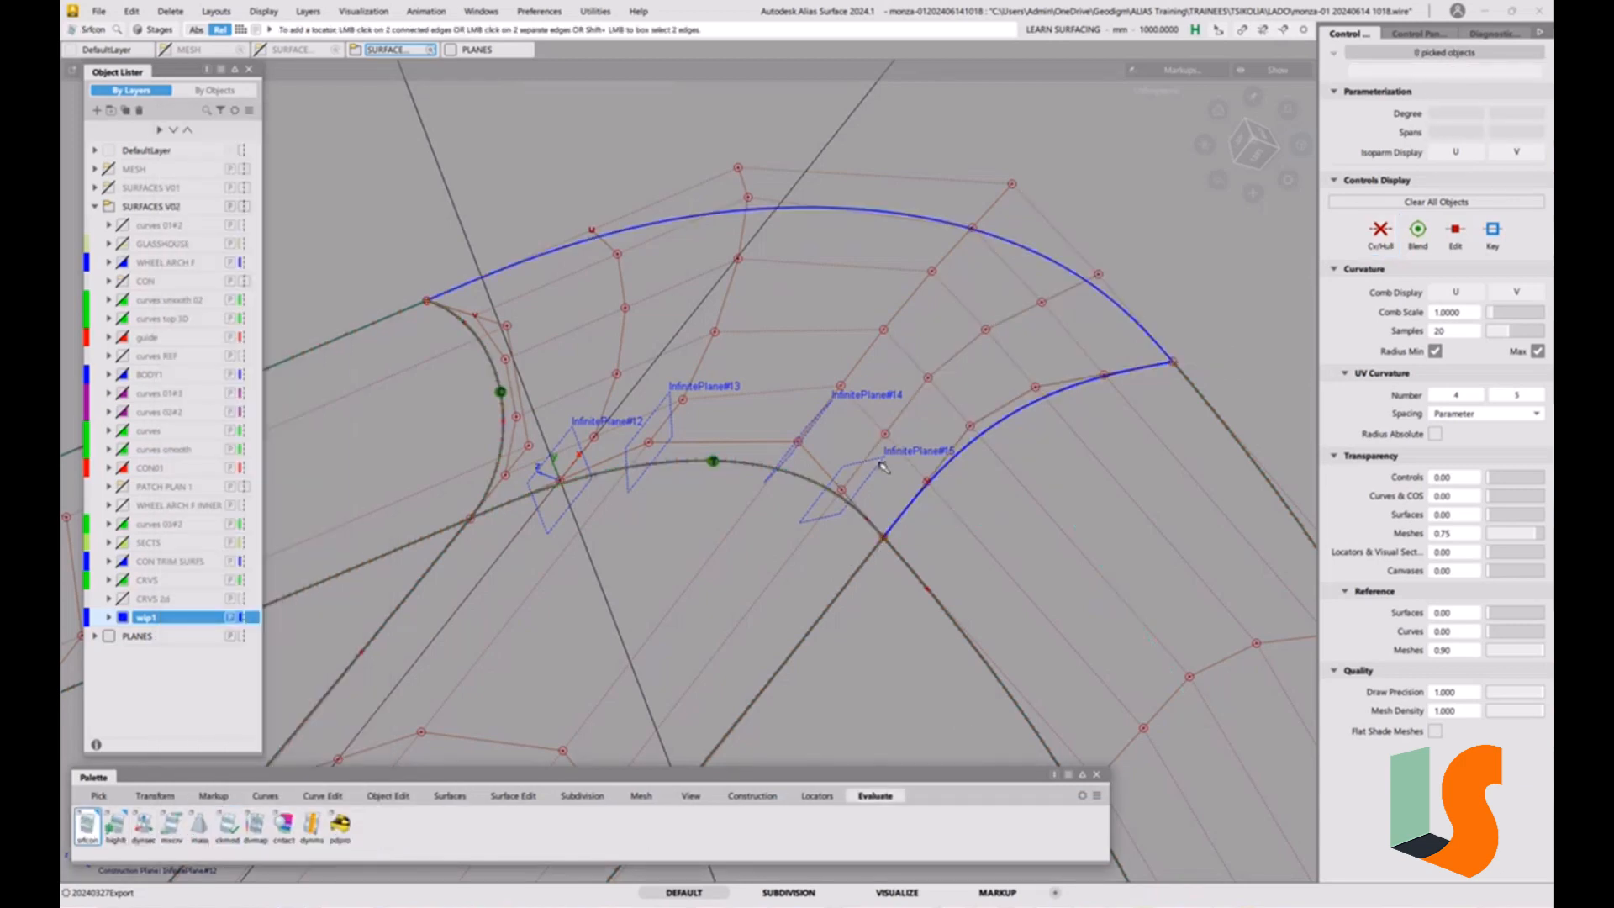
{"action": "left_click", "coordinate": [971, 443]}
{"action": "middle_click_drag", "start_coordinate": [1291, 879], "coordinate": [1244, 800]}
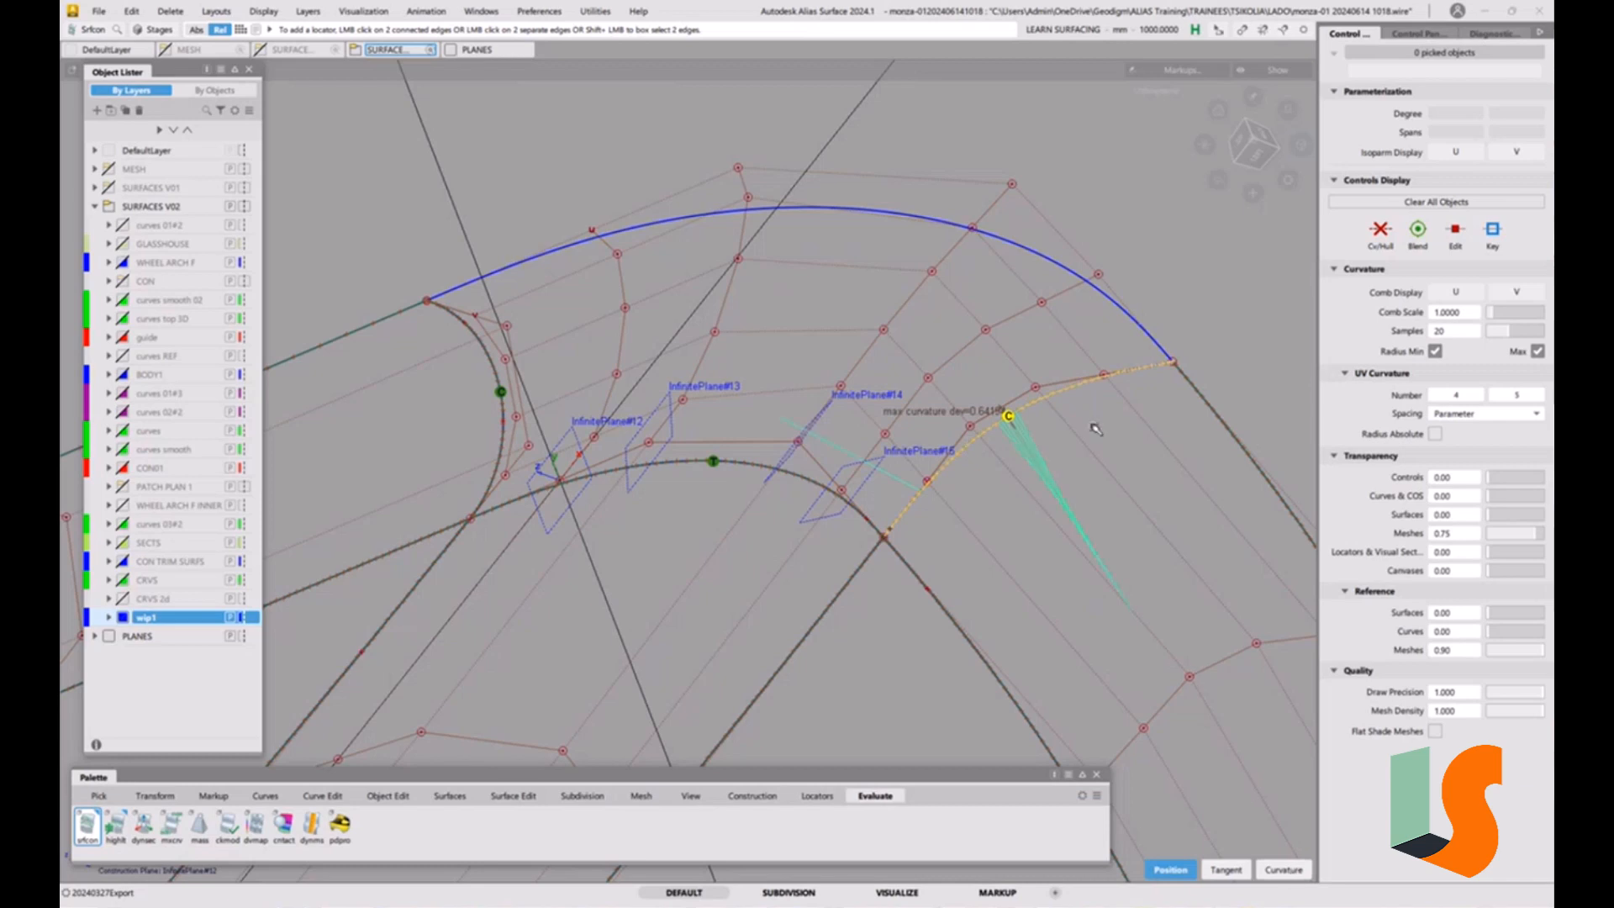
{"action": "left_click_drag", "start_coordinate": [1095, 428], "coordinate": [1009, 429], "text": "alt+shift"}
{"action": "right_click_drag", "start_coordinate": [972, 370], "coordinate": [1016, 354], "text": "alt+shift"}
{"action": "middle_click_drag", "start_coordinate": [1064, 473], "coordinate": [997, 389], "text": "alt+shift"}
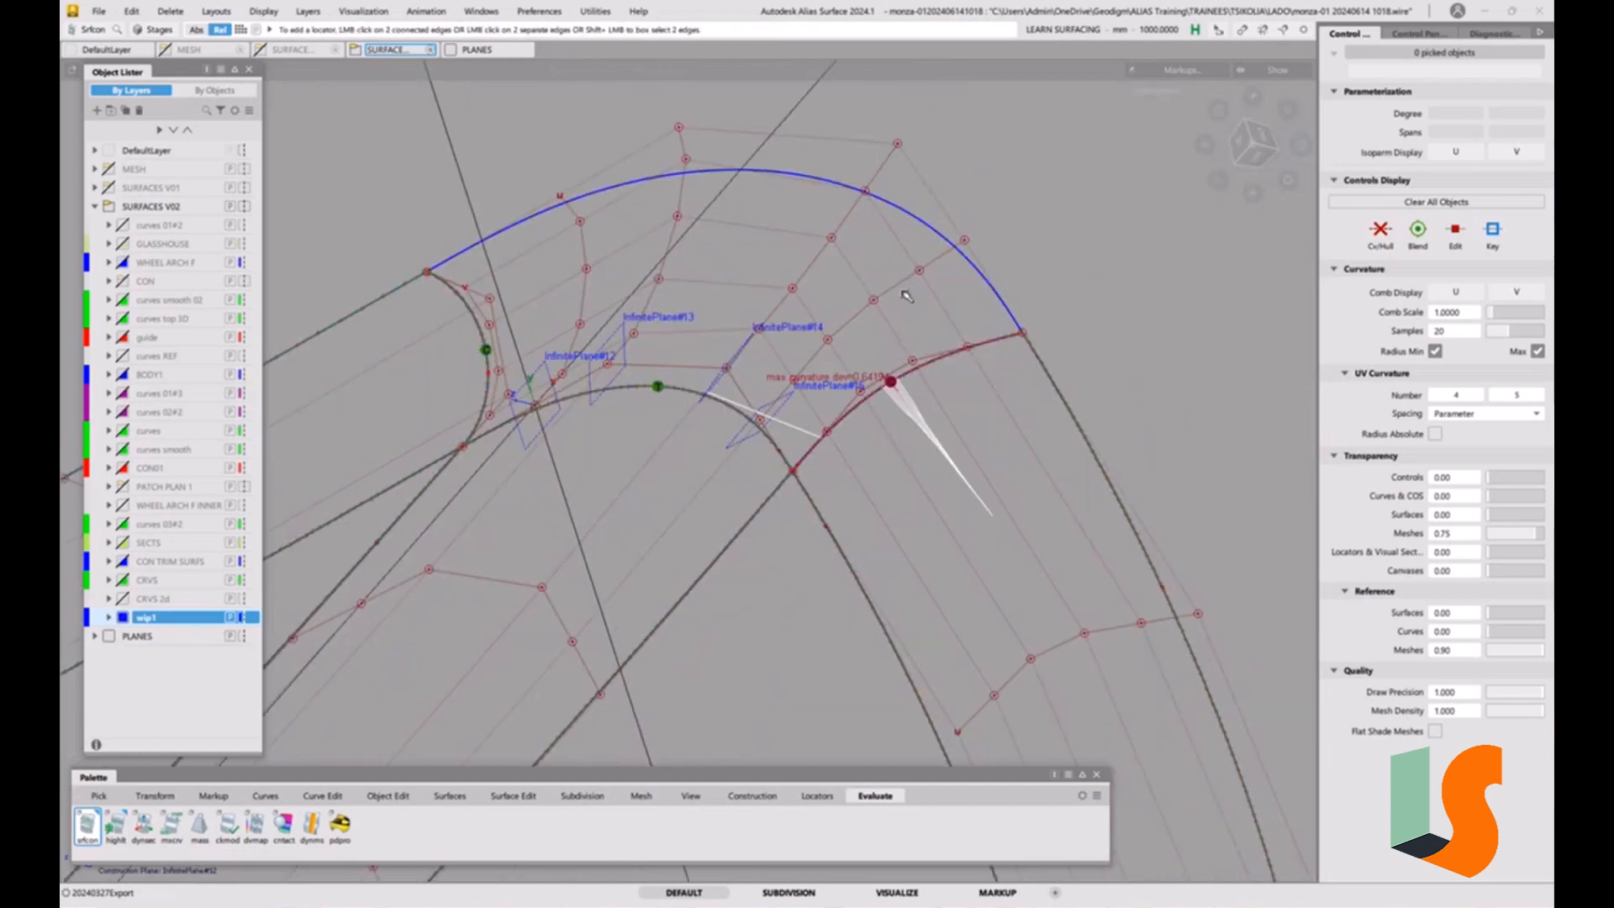
Set the Transform CV tool to NUV movement with a mouse sensitivity of 500.
{"action": "left_click_drag", "start_coordinate": [906, 296], "coordinate": [889, 425], "text": "alt+shift"}
{"action": "key", "text": "t"}
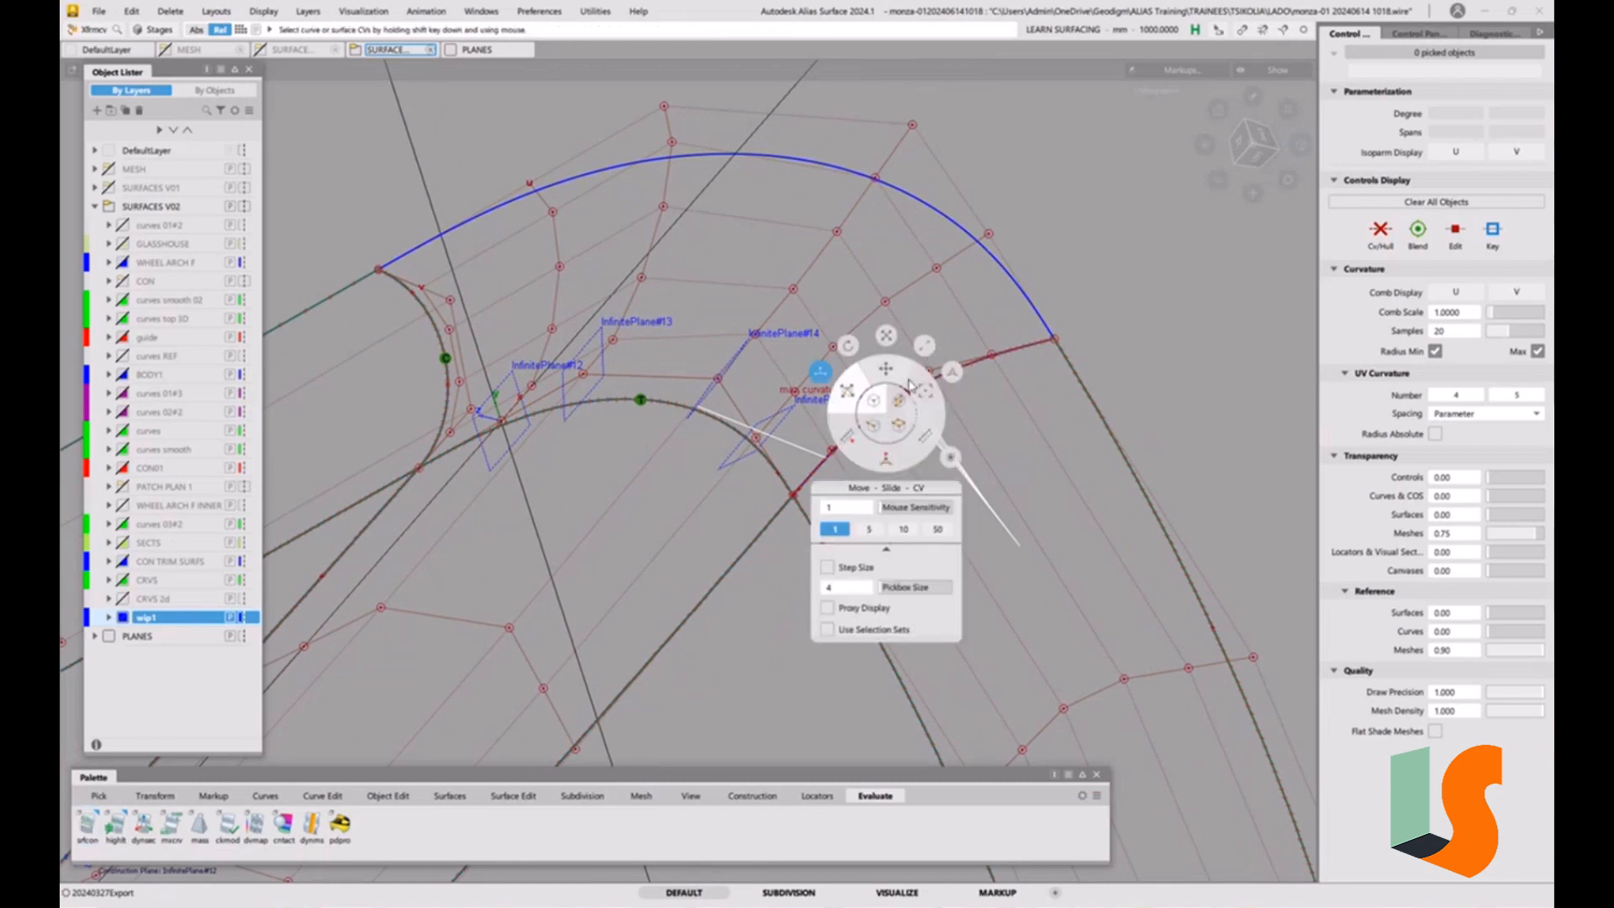
{"action": "left_click", "coordinate": [887, 462]}
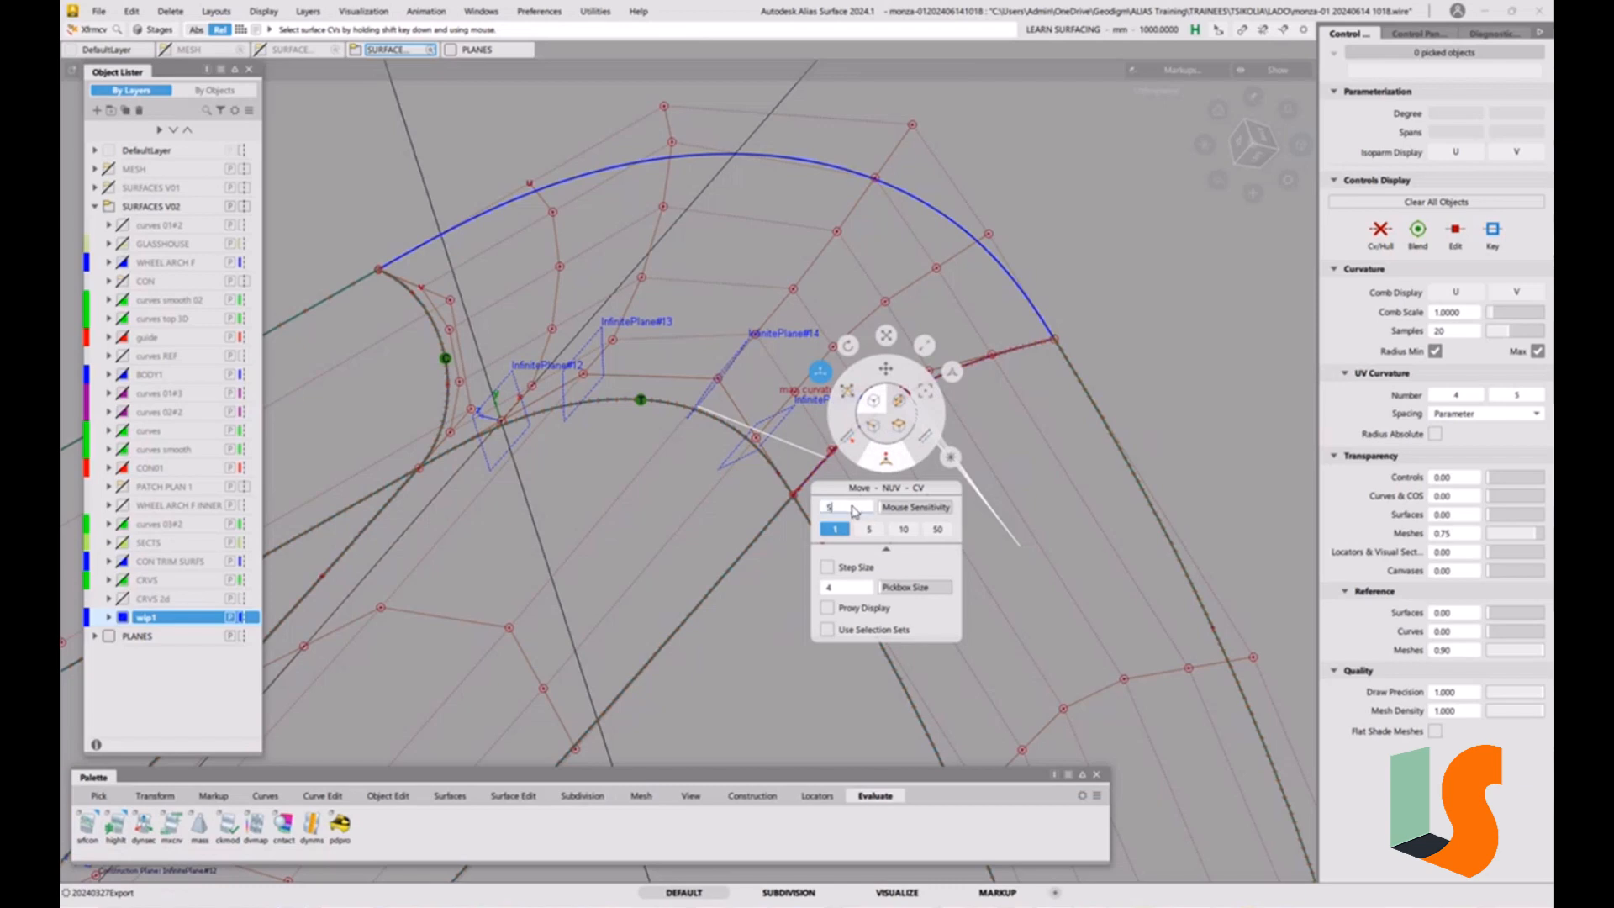
{"action": "key", "text": "Return"}
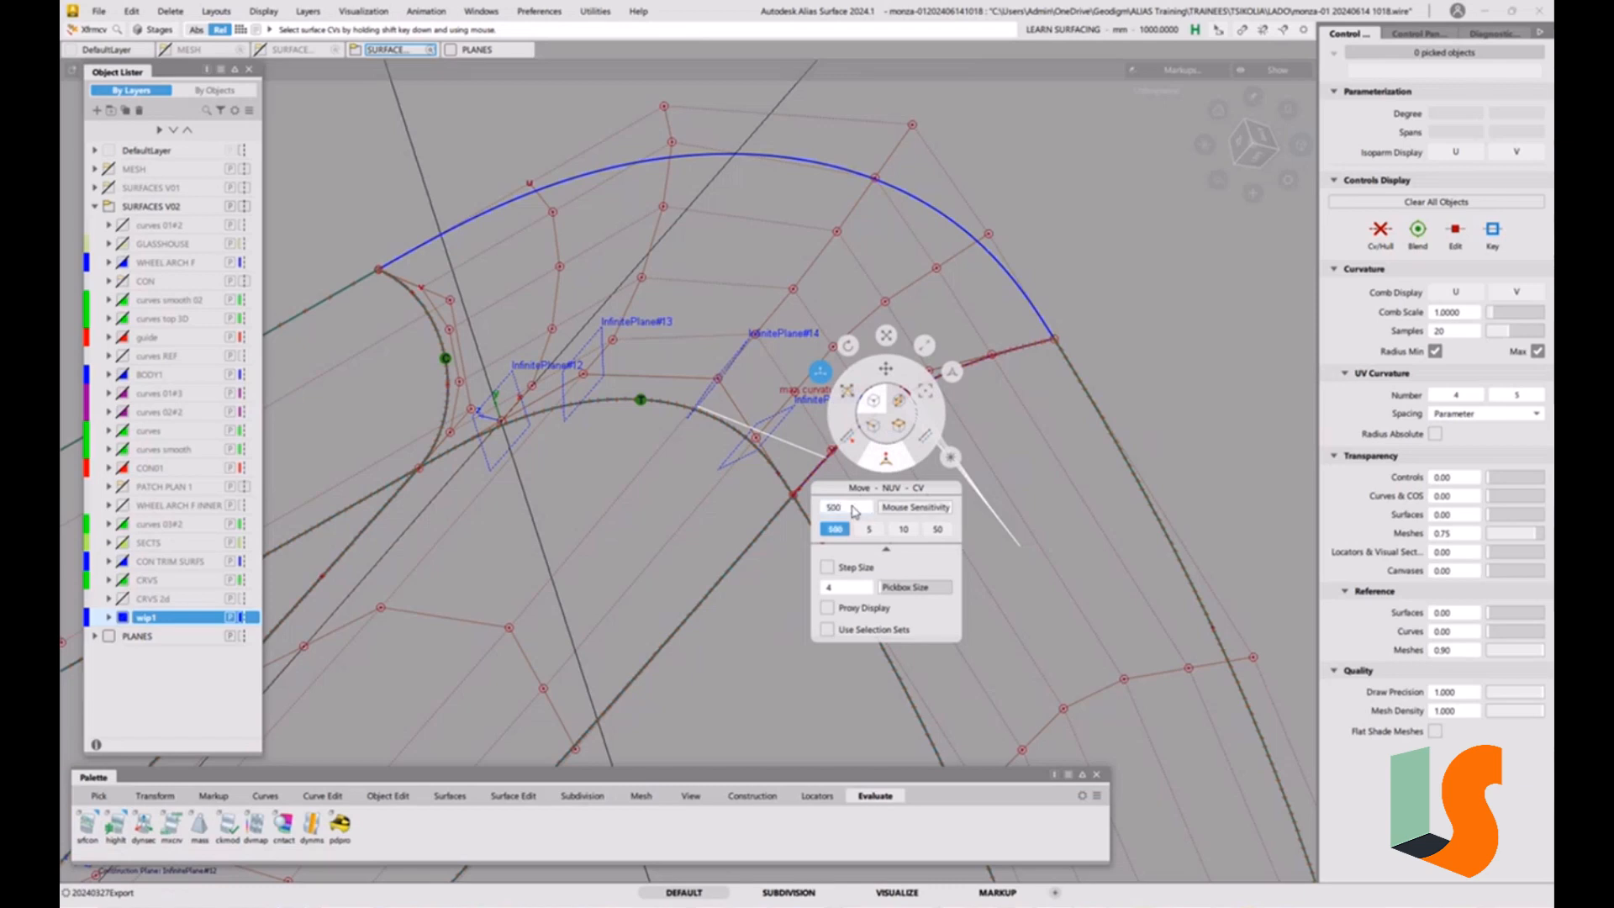
Nudge the lower interior CV in the third hull row from the right-strip boundary to reduce the curvature deviation.
{"action": "key", "text": "space"}
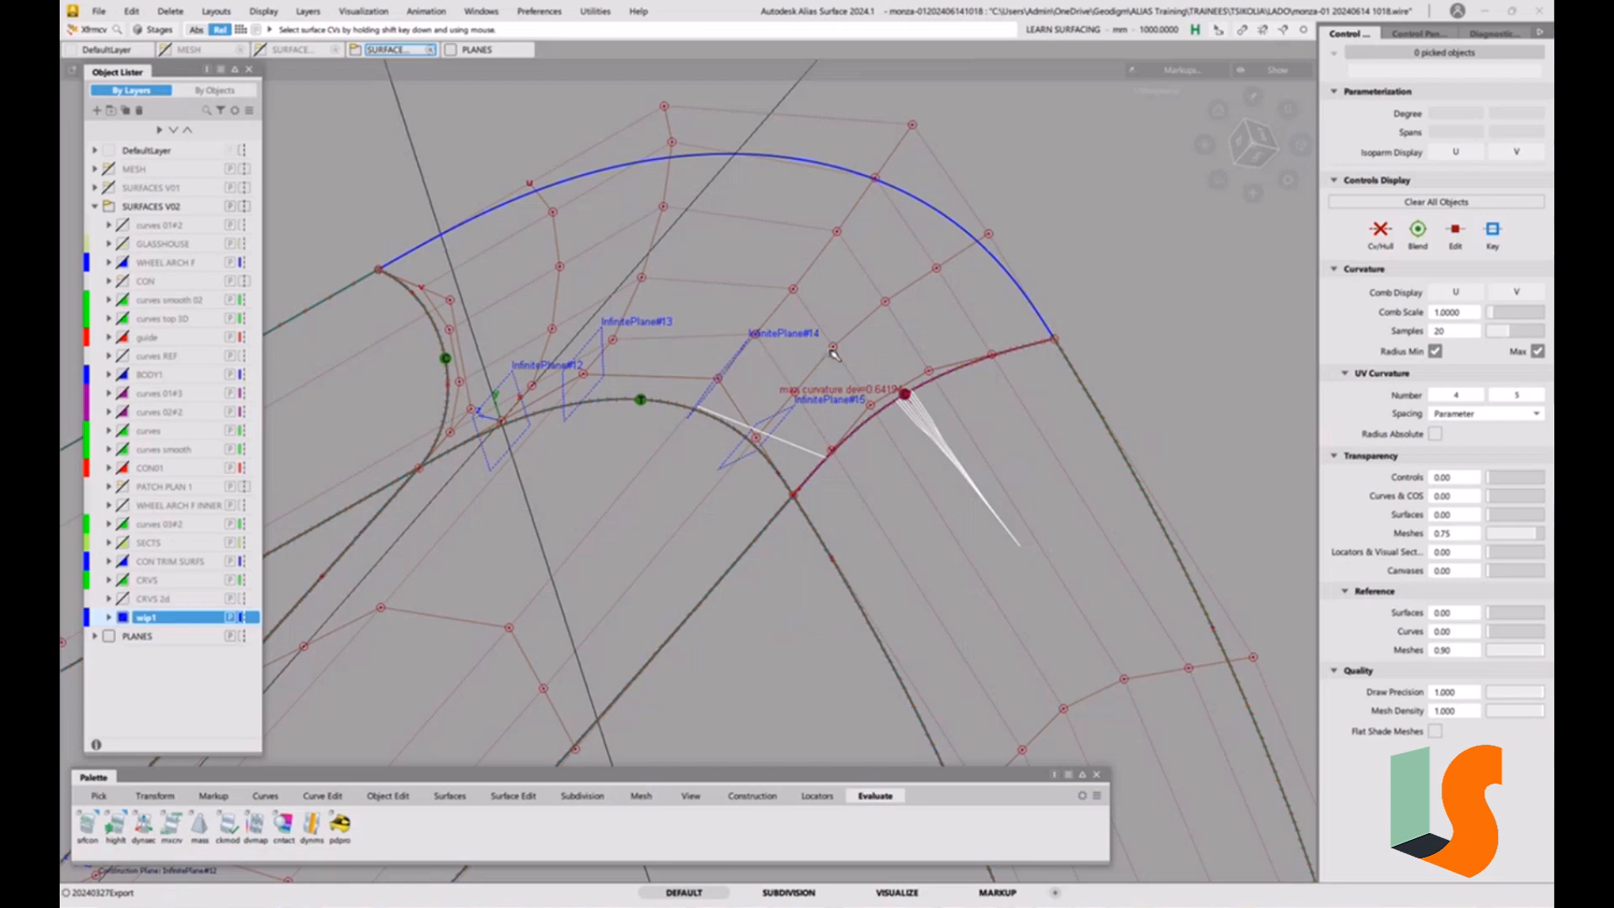
{"action": "left_click_drag", "start_coordinate": [817, 317], "coordinate": [796, 294], "text": "alt+shift"}
{"action": "left_click", "coordinate": [795, 291]}
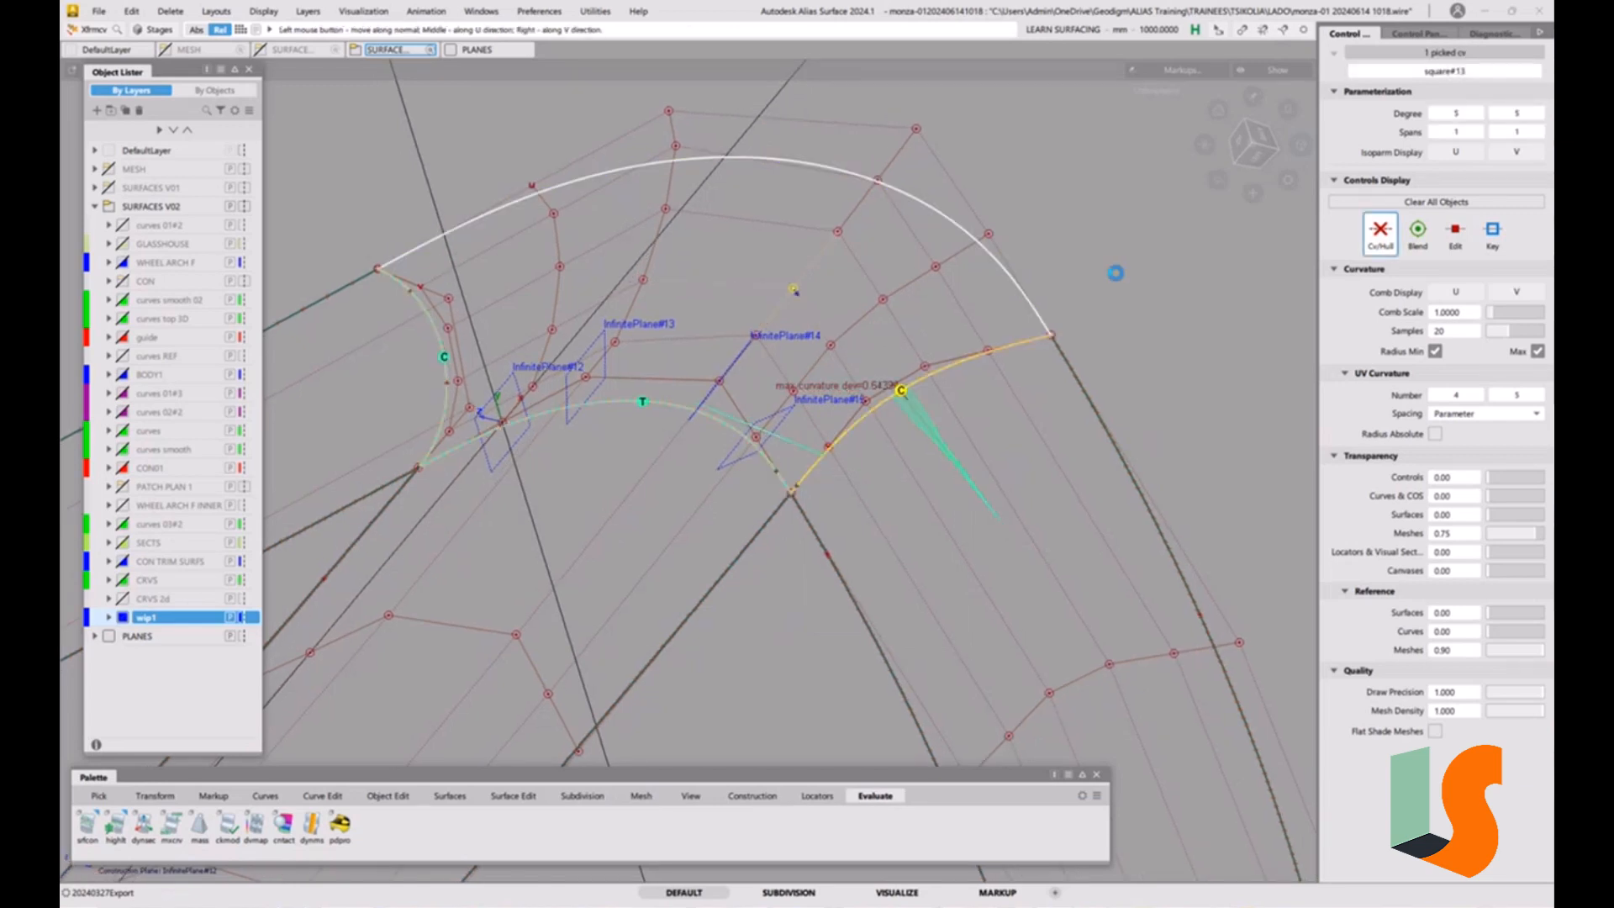
{"action": "left_click_drag", "start_coordinate": [1114, 272], "coordinate": [1082, 280]}
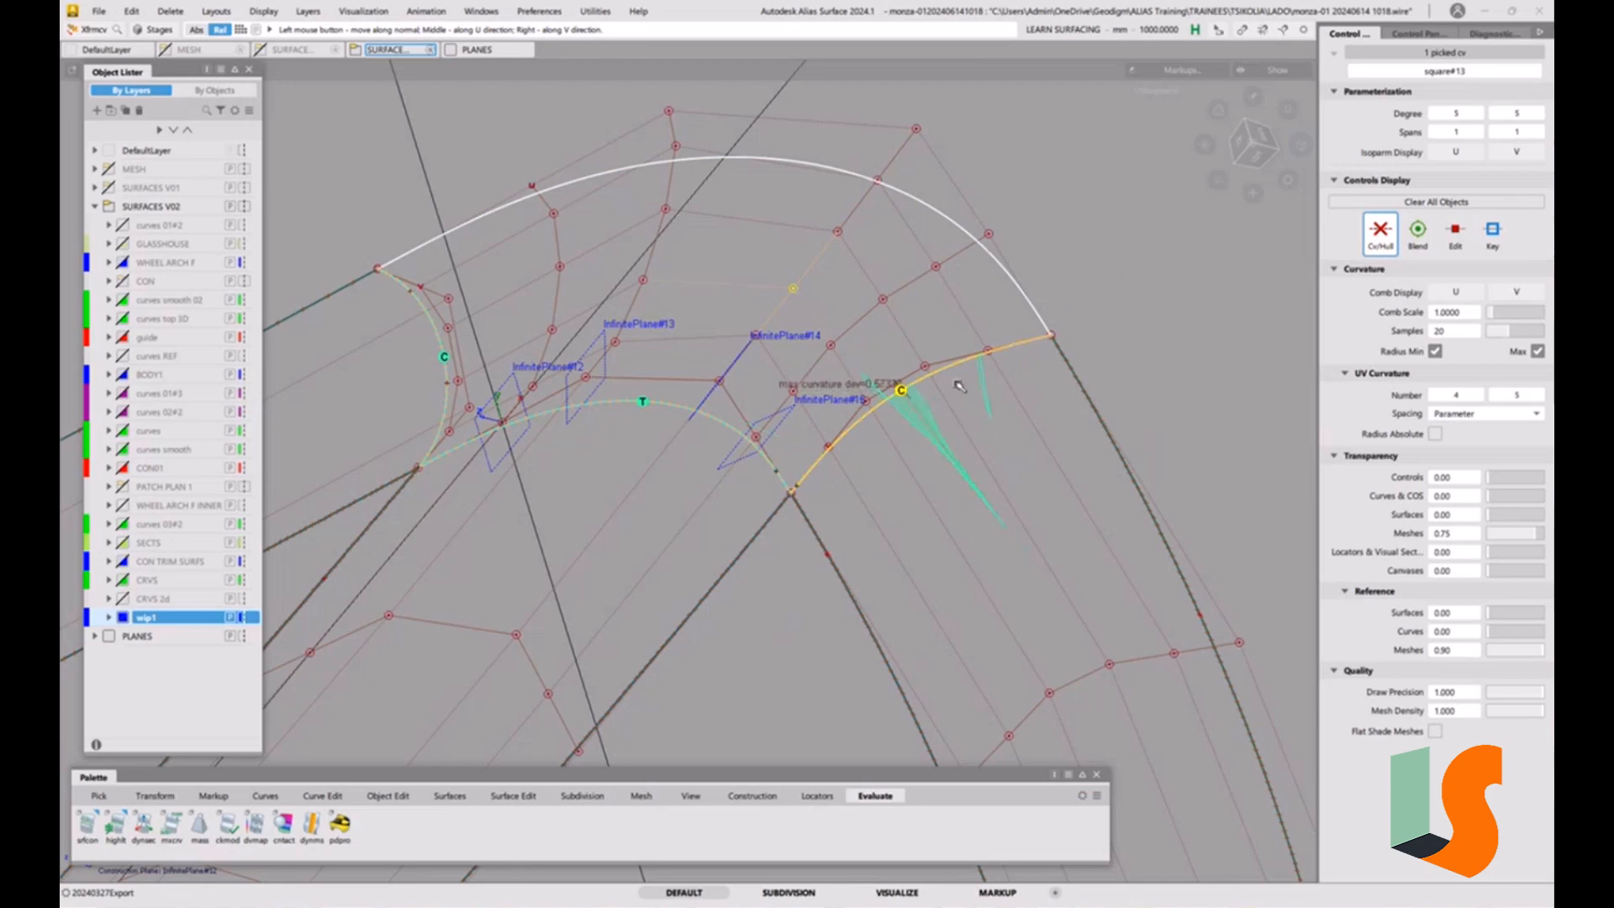
Adjust the neighbouring upper CV in the same third hull row to even out the curvature comb along the right boundary.
{"action": "left_click", "coordinate": [838, 232]}
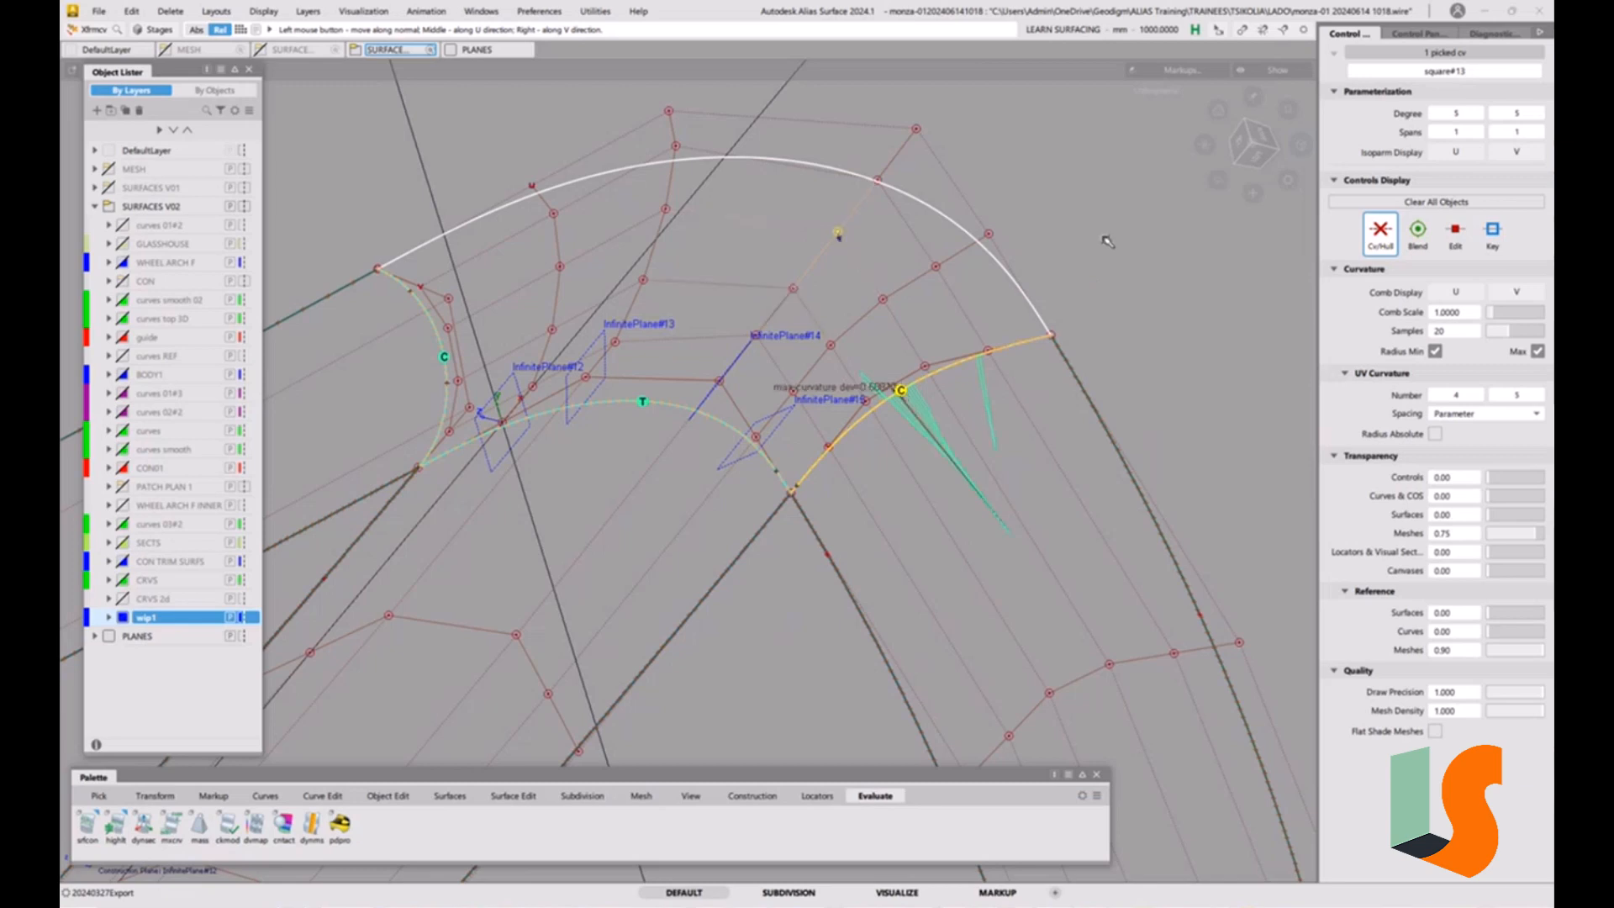
{"action": "left_click_drag", "start_coordinate": [1111, 254], "coordinate": [973, 222]}
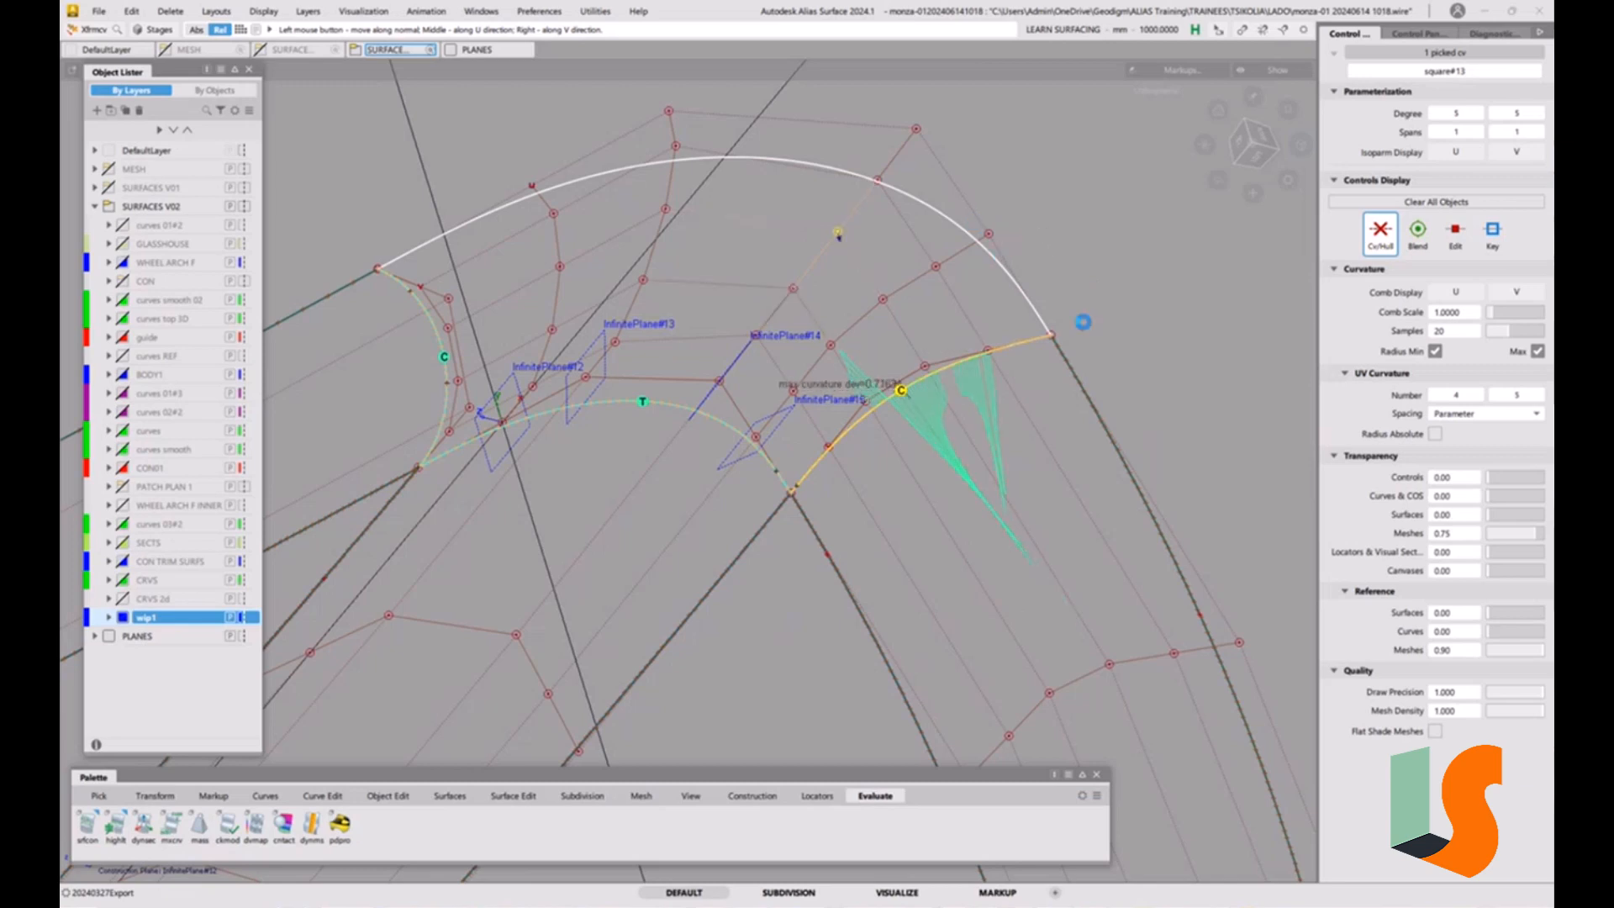
{"action": "left_click_drag", "start_coordinate": [1171, 462], "coordinate": [1106, 326]}
{"action": "left_click_drag", "start_coordinate": [874, 154], "coordinate": [1015, 155]}
Reselect the lower interior CV of that hull row, fine-tune it against the curvature check, and clear the selection.
{"action": "left_click", "coordinate": [794, 288]}
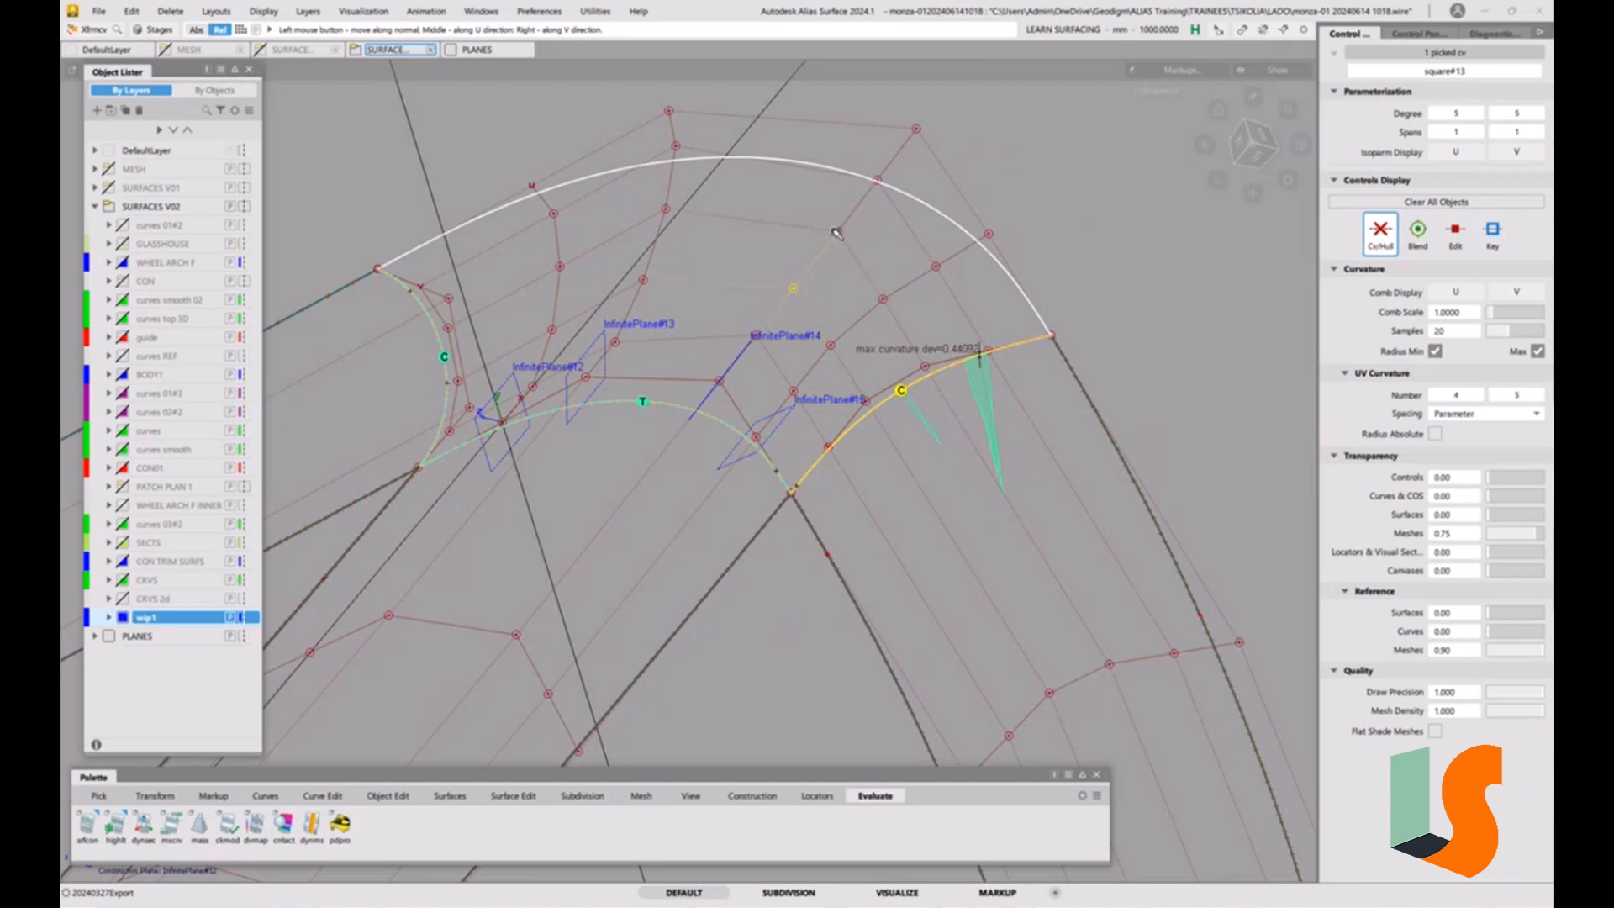
{"action": "left_click_drag", "start_coordinate": [837, 233], "coordinate": [855, 233]}
{"action": "left_click_drag", "start_coordinate": [970, 446], "coordinate": [966, 383], "text": "ctrl+shift"}
{"action": "middle_click_drag", "start_coordinate": [966, 380], "coordinate": [974, 468], "text": "alt+shift"}
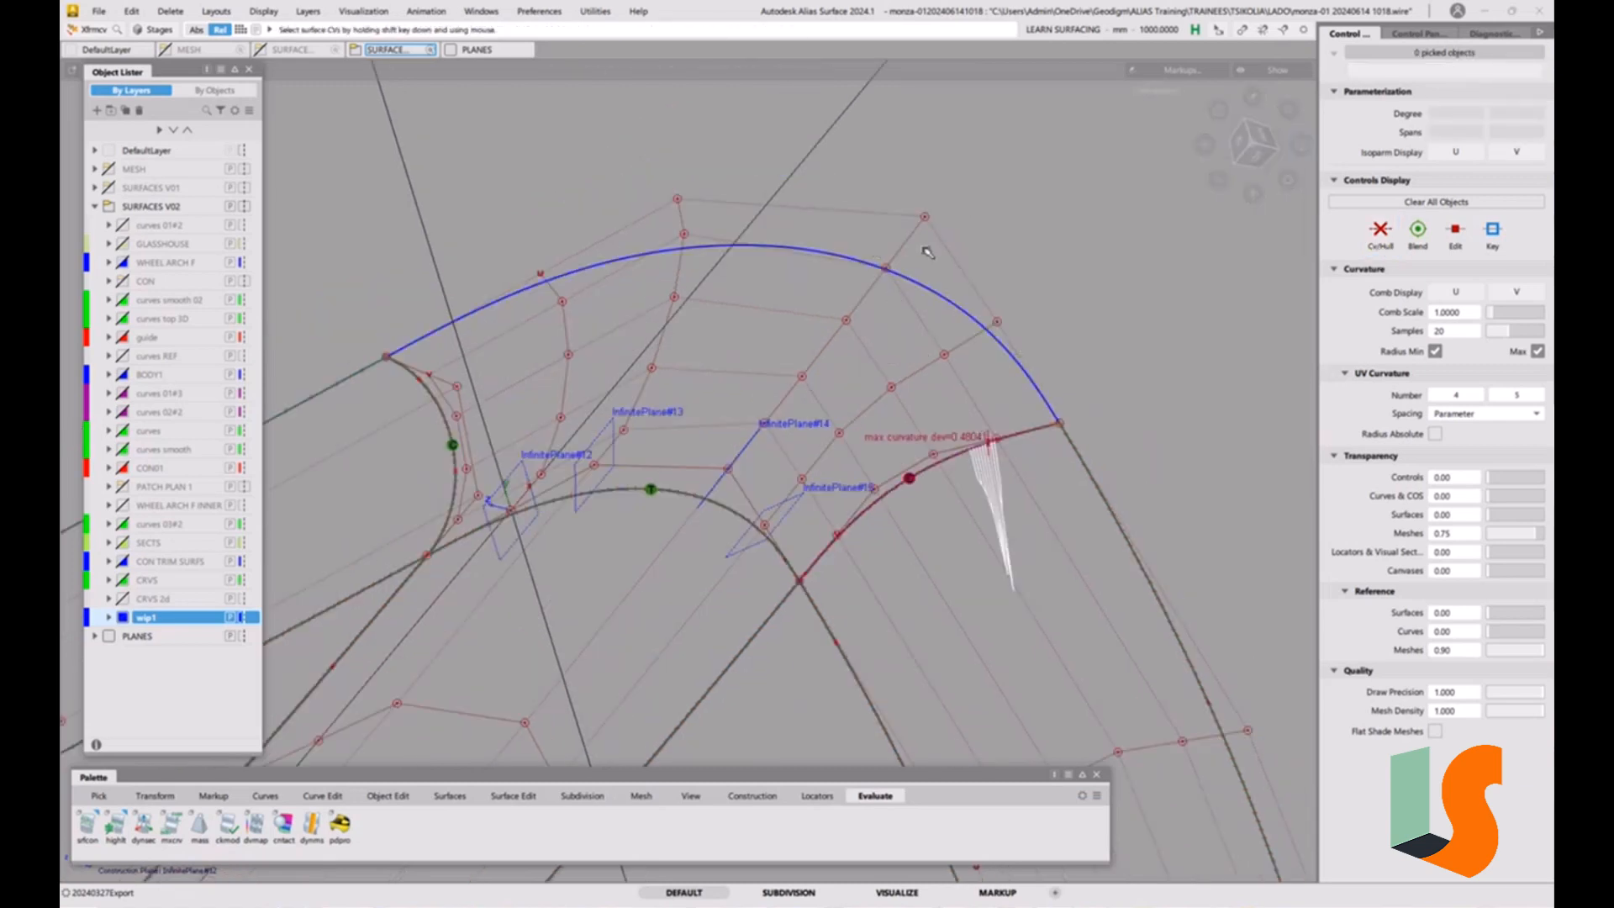
Toggle the active InfinitePlane#12 construction plane off to return to the world coordinate system.
{"action": "left_click_drag", "start_coordinate": [987, 385], "coordinate": [972, 411], "text": "alt+shift"}
{"action": "right_click_drag", "start_coordinate": [972, 412], "coordinate": [916, 420], "text": "alt+shift"}
{"action": "left_click_drag", "start_coordinate": [916, 420], "coordinate": [891, 393], "text": "alt+shift"}
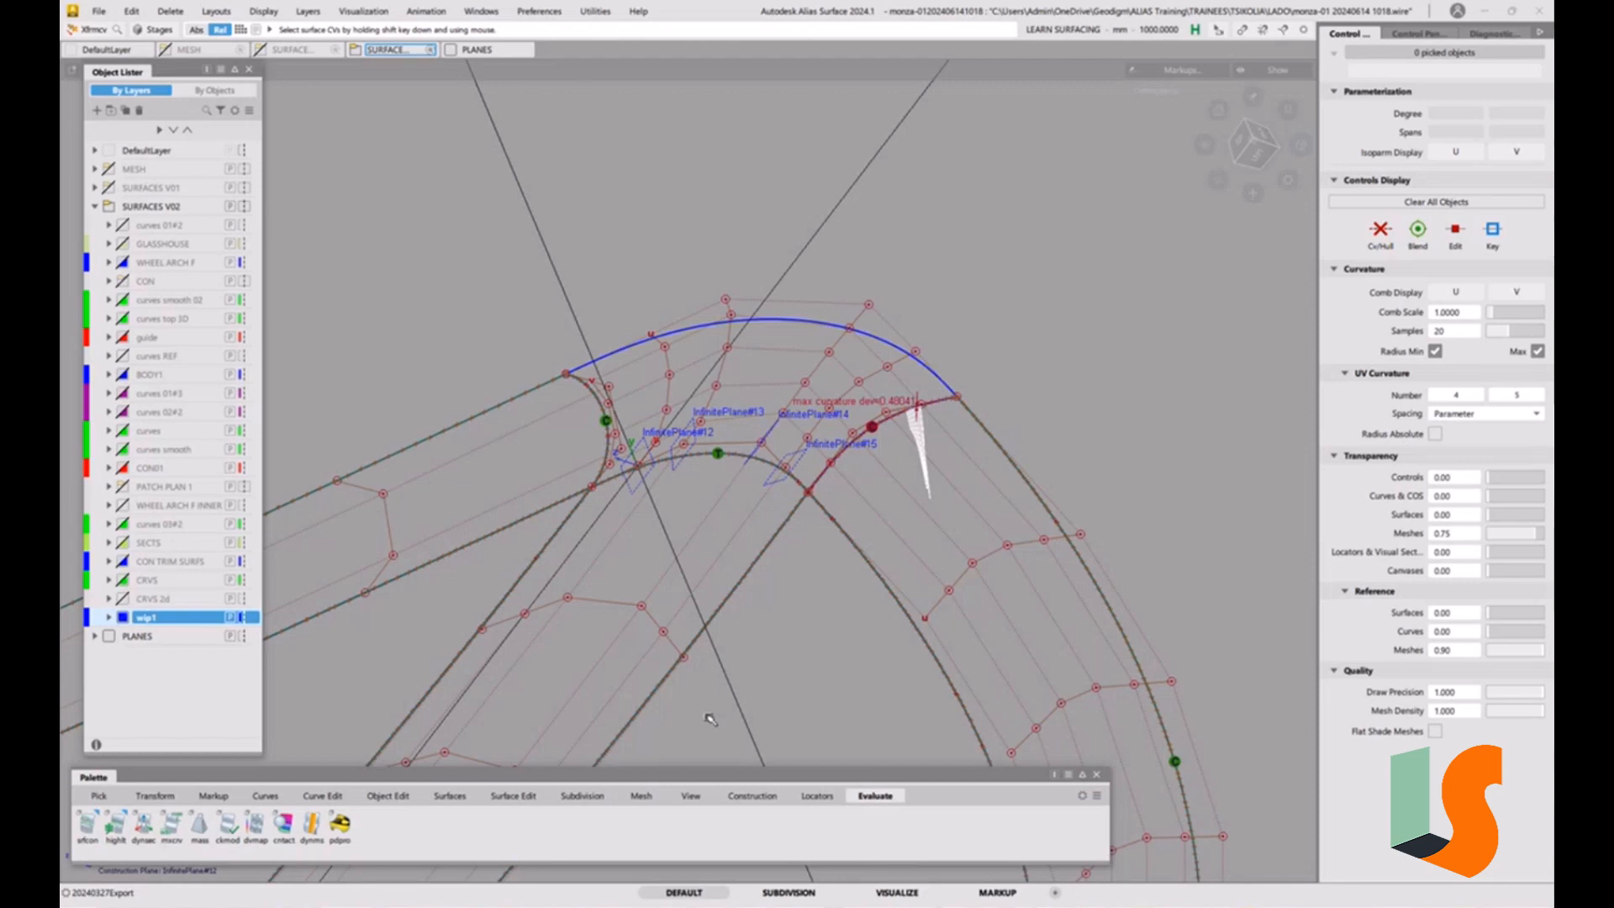
{"action": "left_click", "coordinate": [757, 796]}
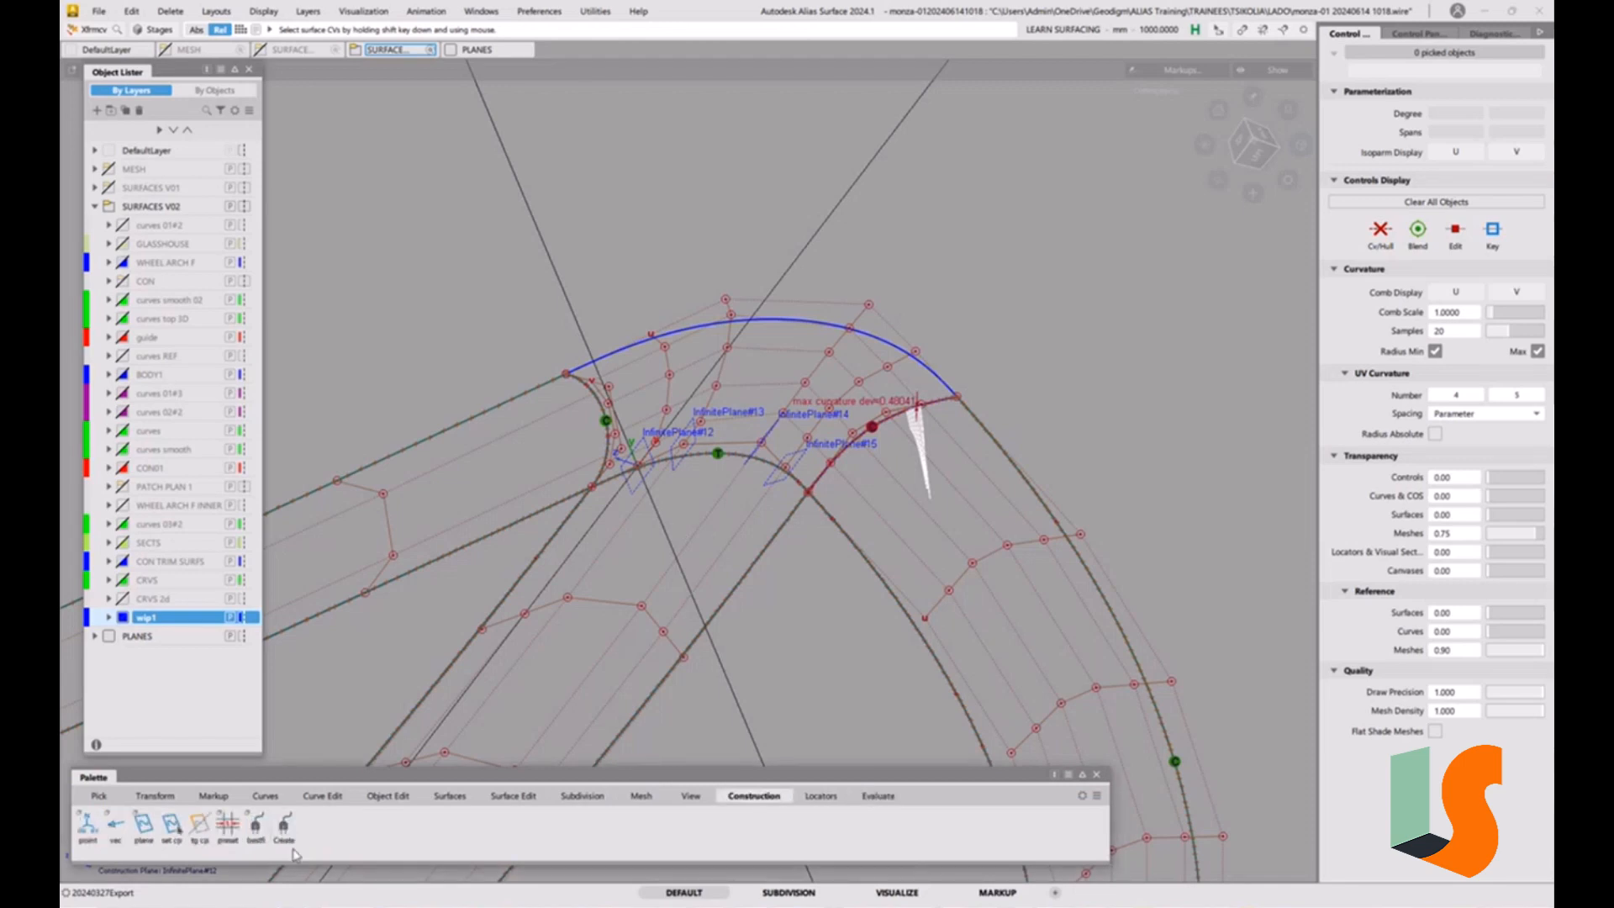
{"action": "left_click", "coordinate": [198, 830]}
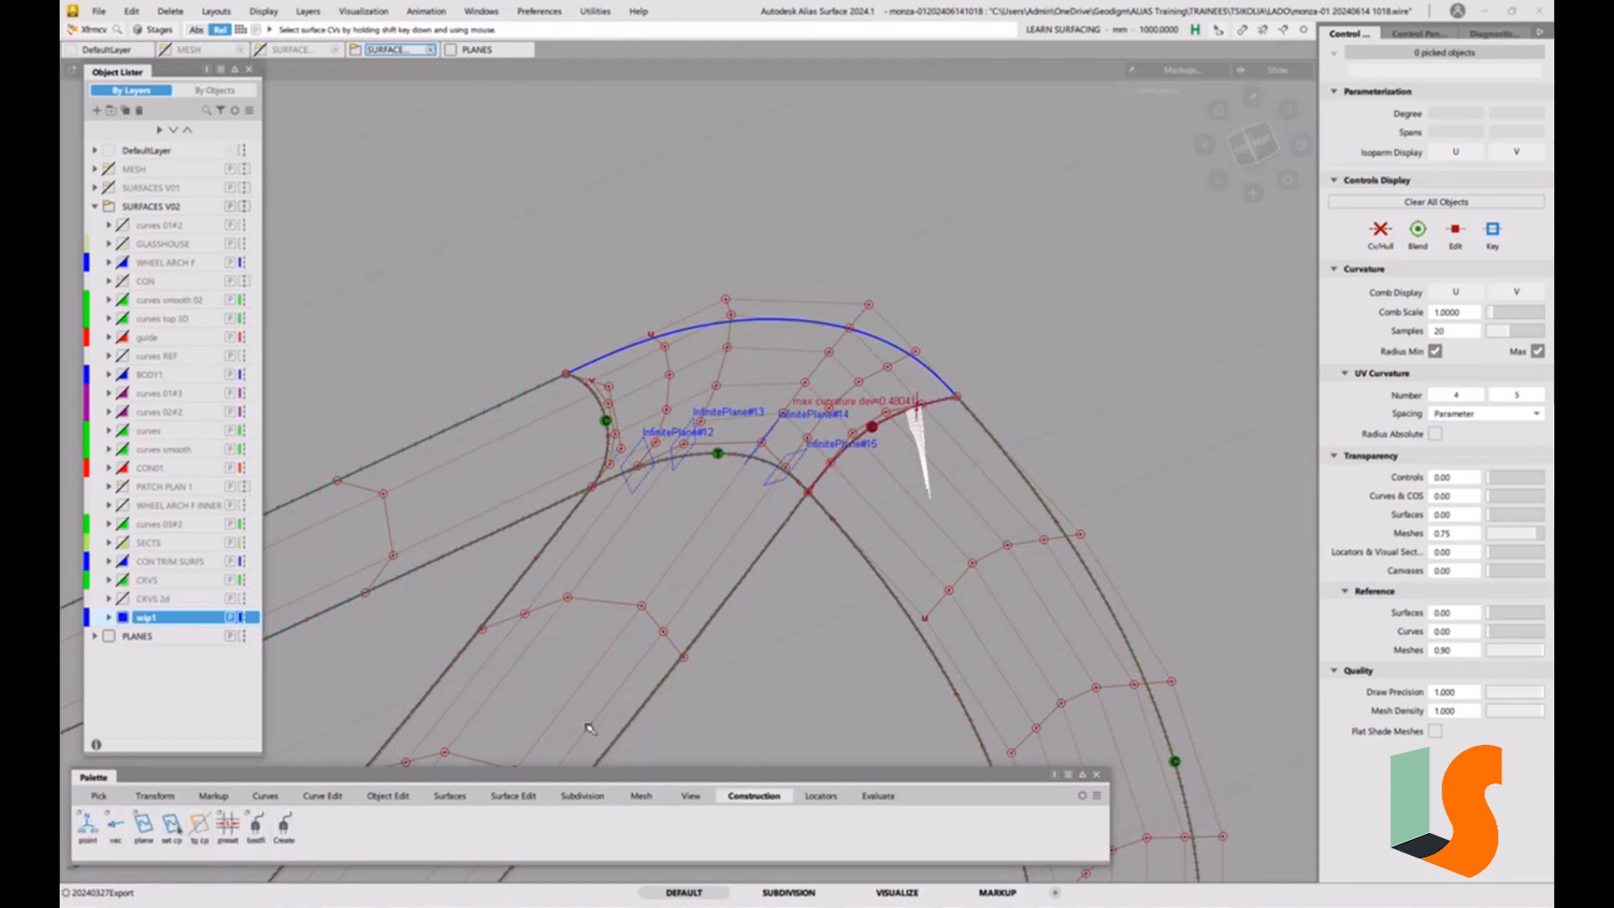
Align the corner surface's outer boundary to the large body surface using Project alignment with G2 continuity and the Normal vector.
{"action": "left_click", "coordinate": [388, 796]}
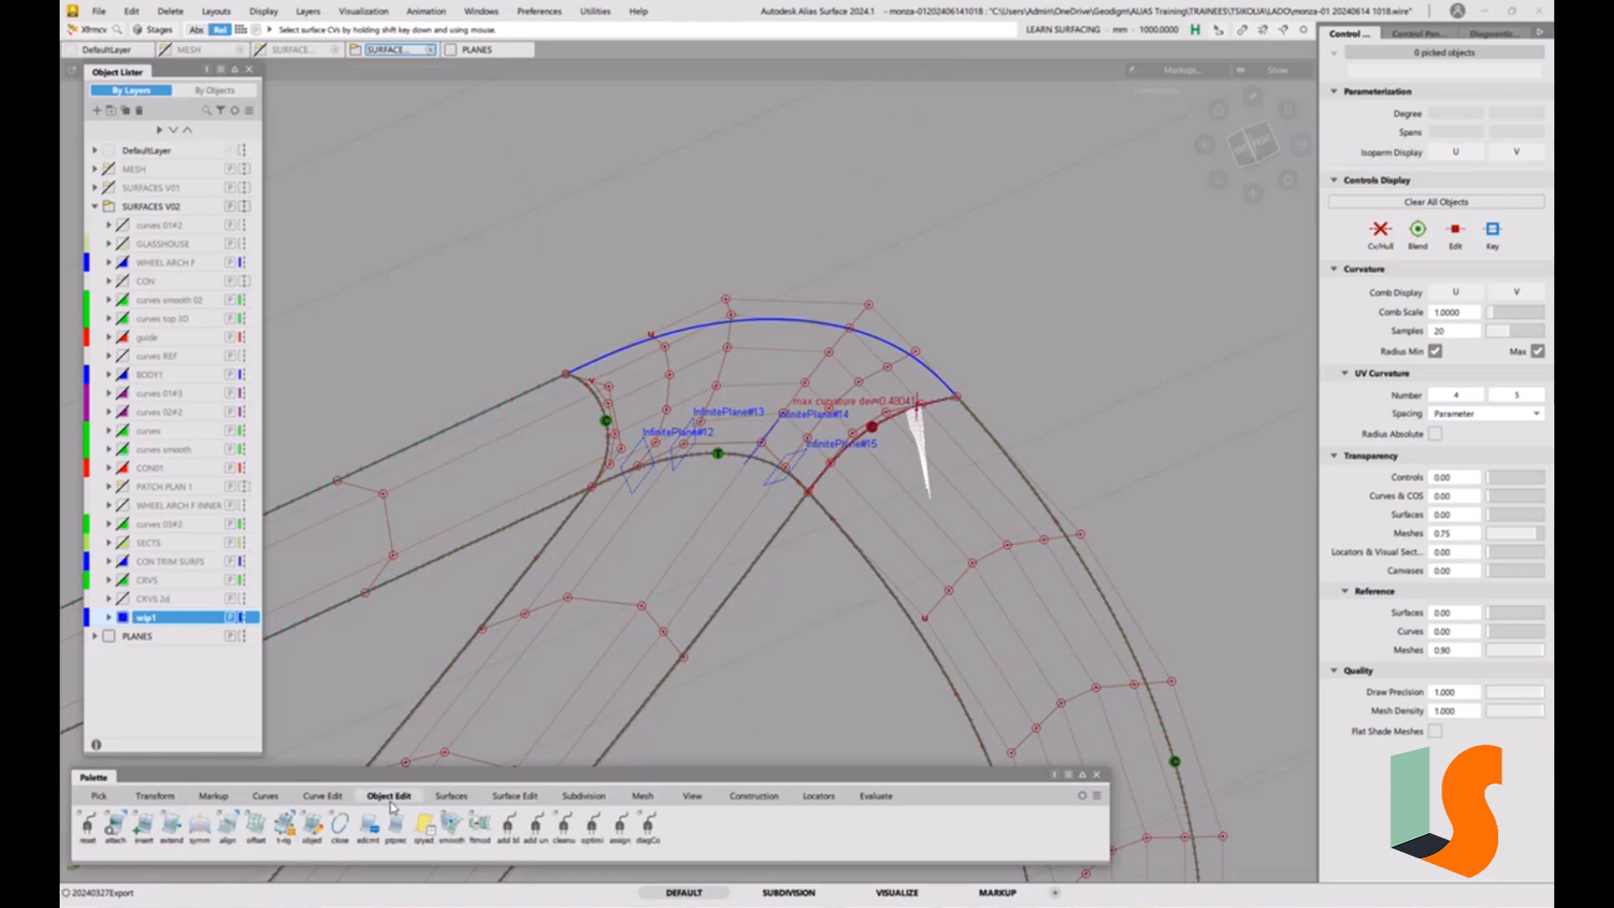
{"action": "double_click", "coordinate": [227, 827]}
{"action": "left_click", "coordinate": [290, 164]}
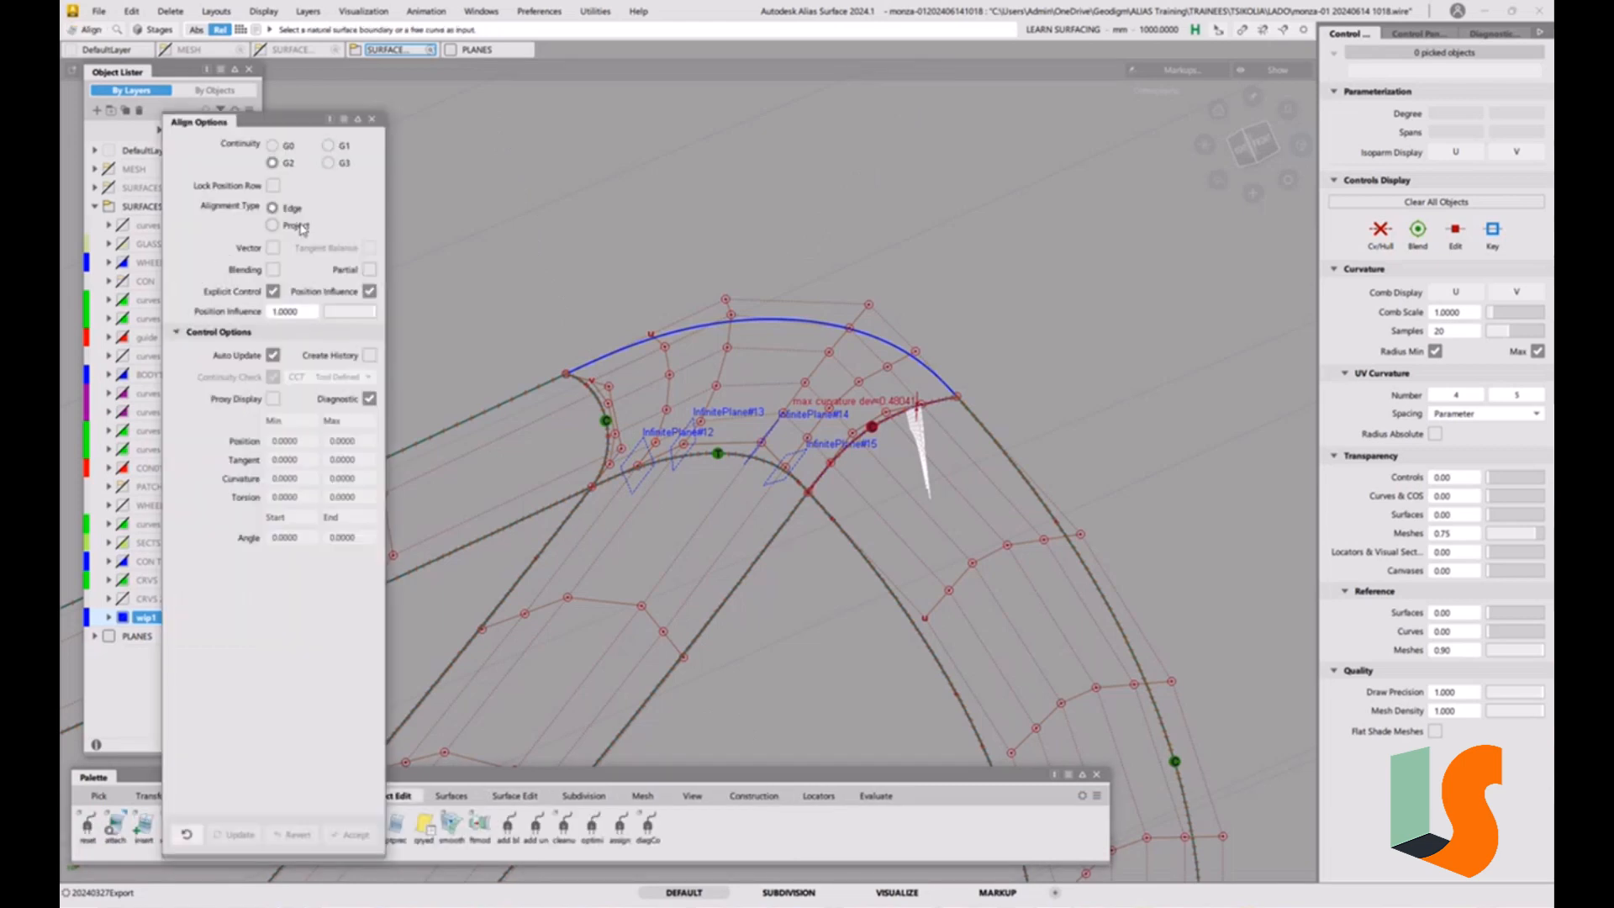
{"action": "left_click", "coordinate": [296, 226]}
{"action": "left_click", "coordinate": [792, 322]}
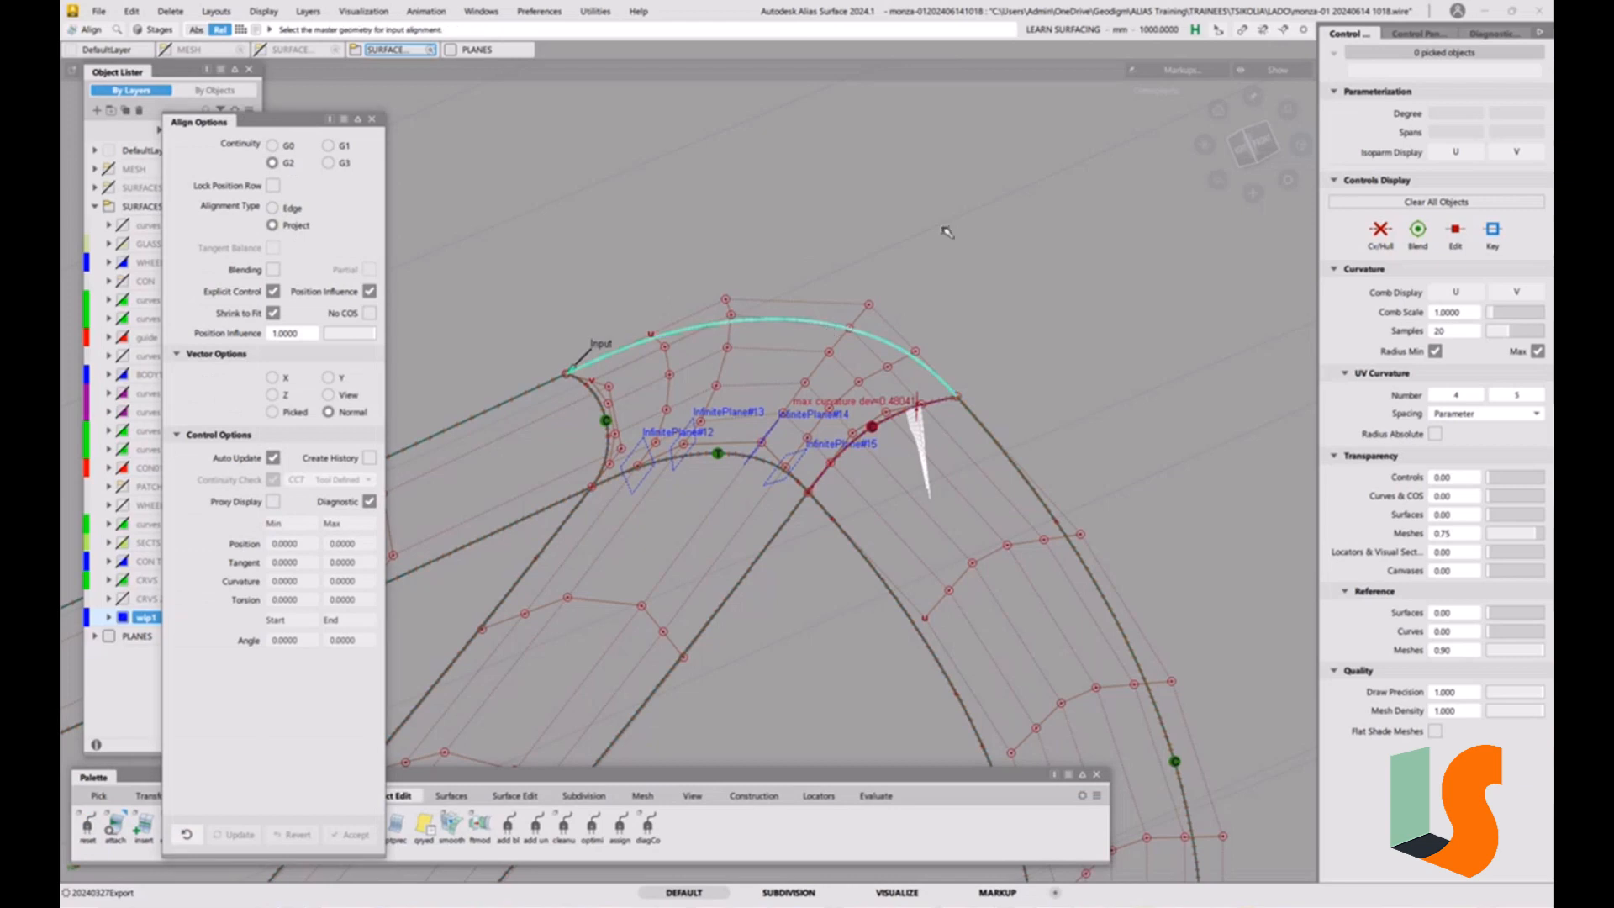
{"action": "right_click_drag", "start_coordinate": [945, 229], "coordinate": [391, 435], "text": "alt+shift"}
{"action": "right_click_drag", "start_coordinate": [614, 367], "coordinate": [861, 480], "text": "alt+shift"}
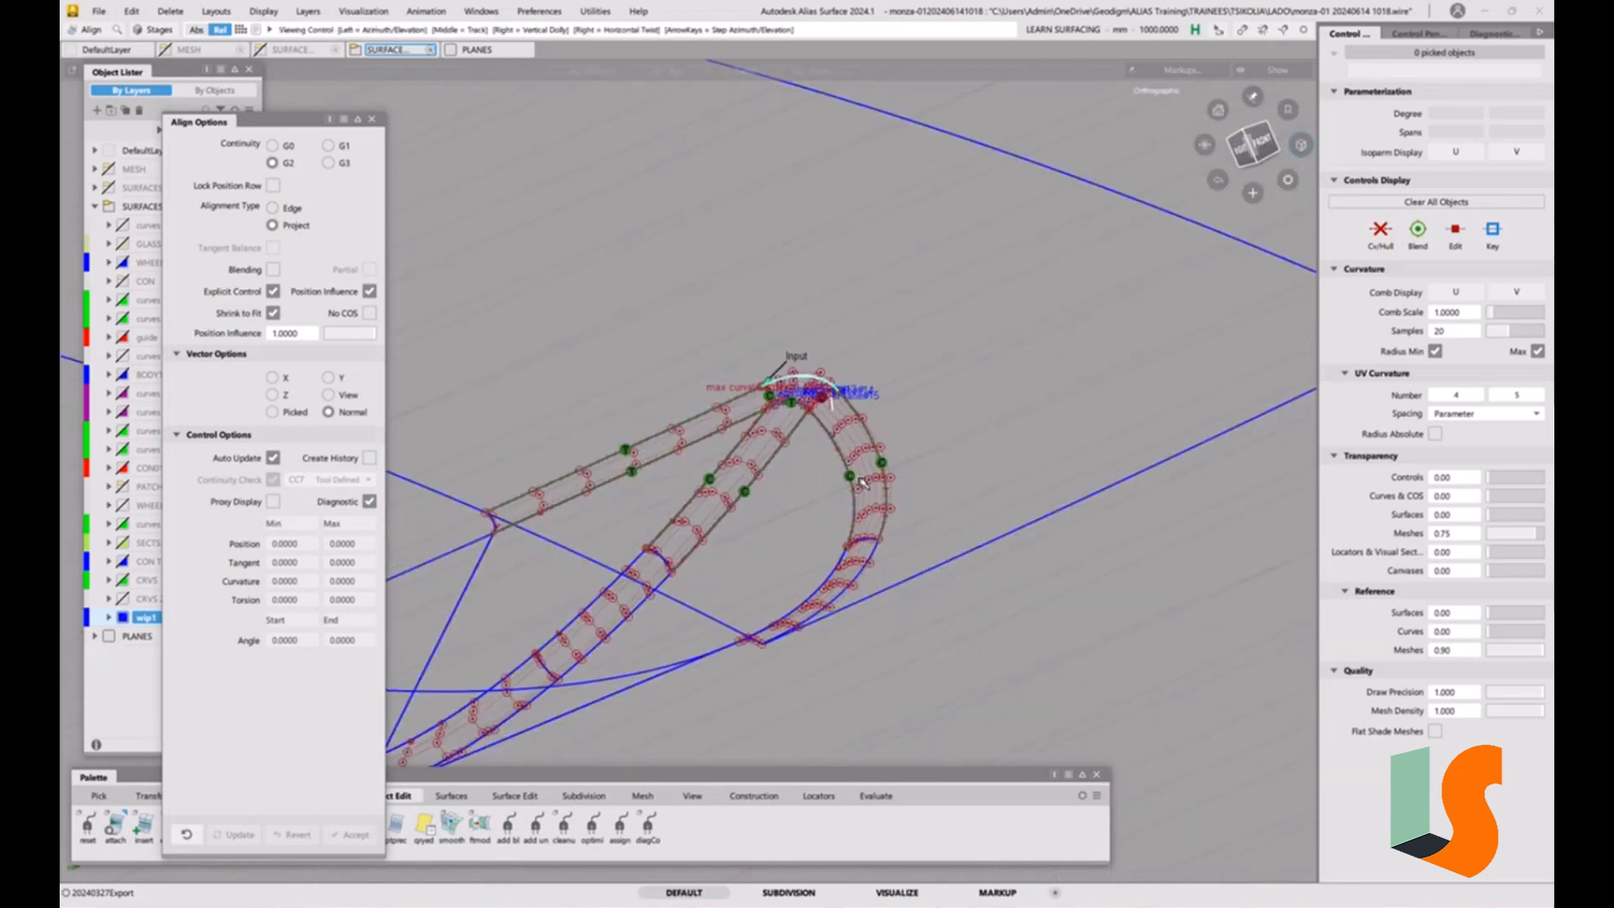
{"action": "left_click", "coordinate": [977, 538]}
{"action": "right_click_drag", "start_coordinate": [810, 389], "coordinate": [894, 234], "text": "alt+shift"}
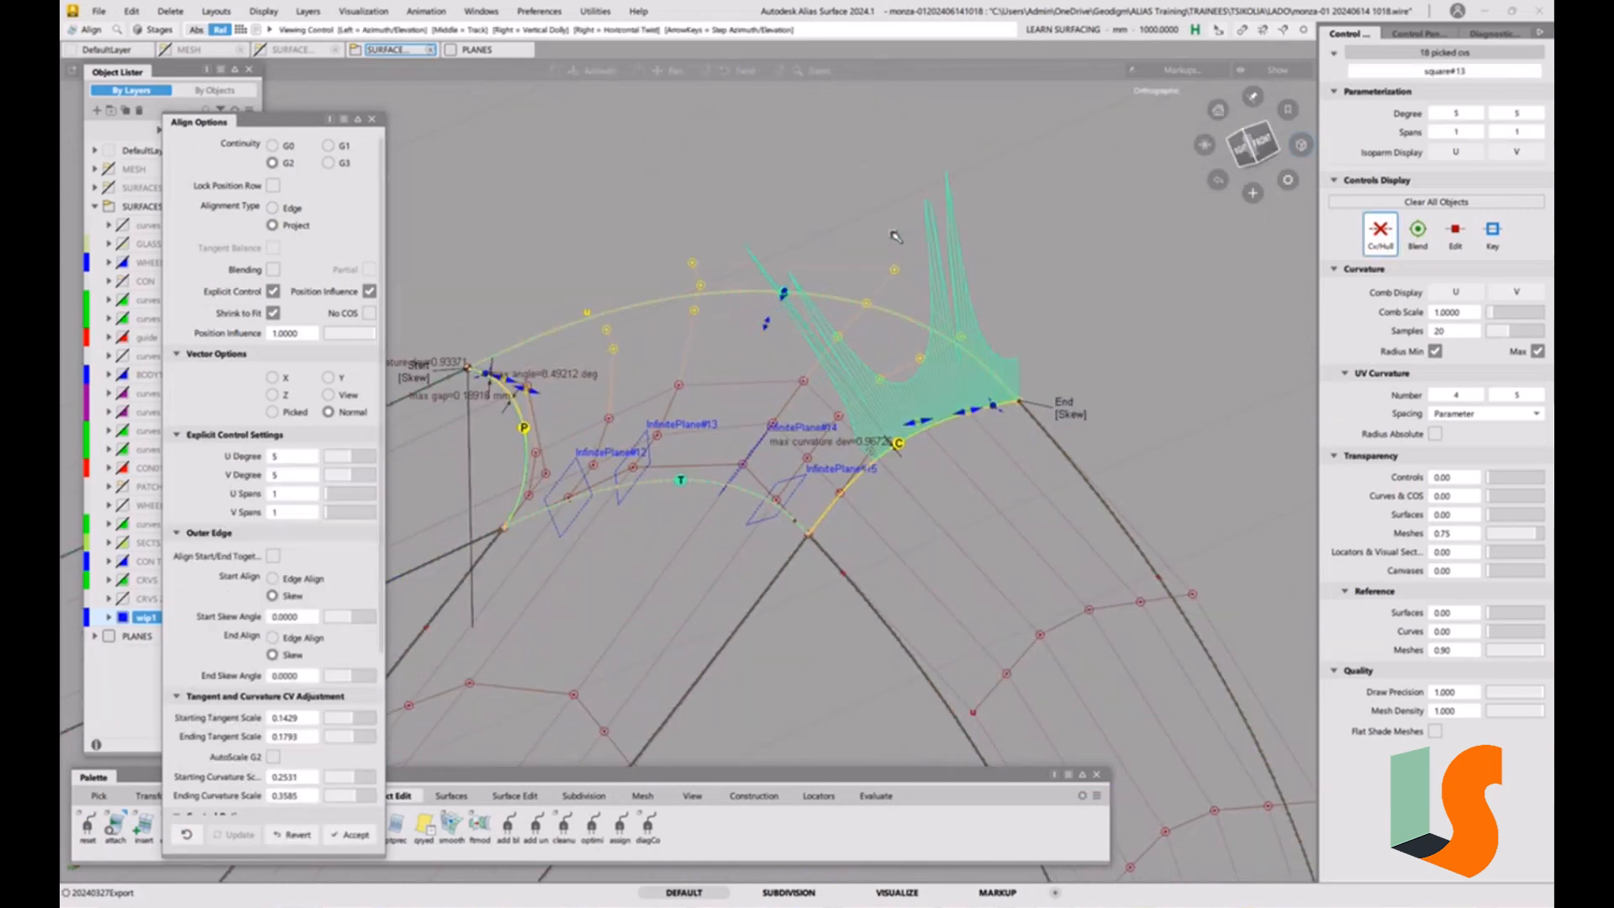
{"action": "left_click_drag", "start_coordinate": [894, 235], "coordinate": [973, 347], "text": "alt+shift"}
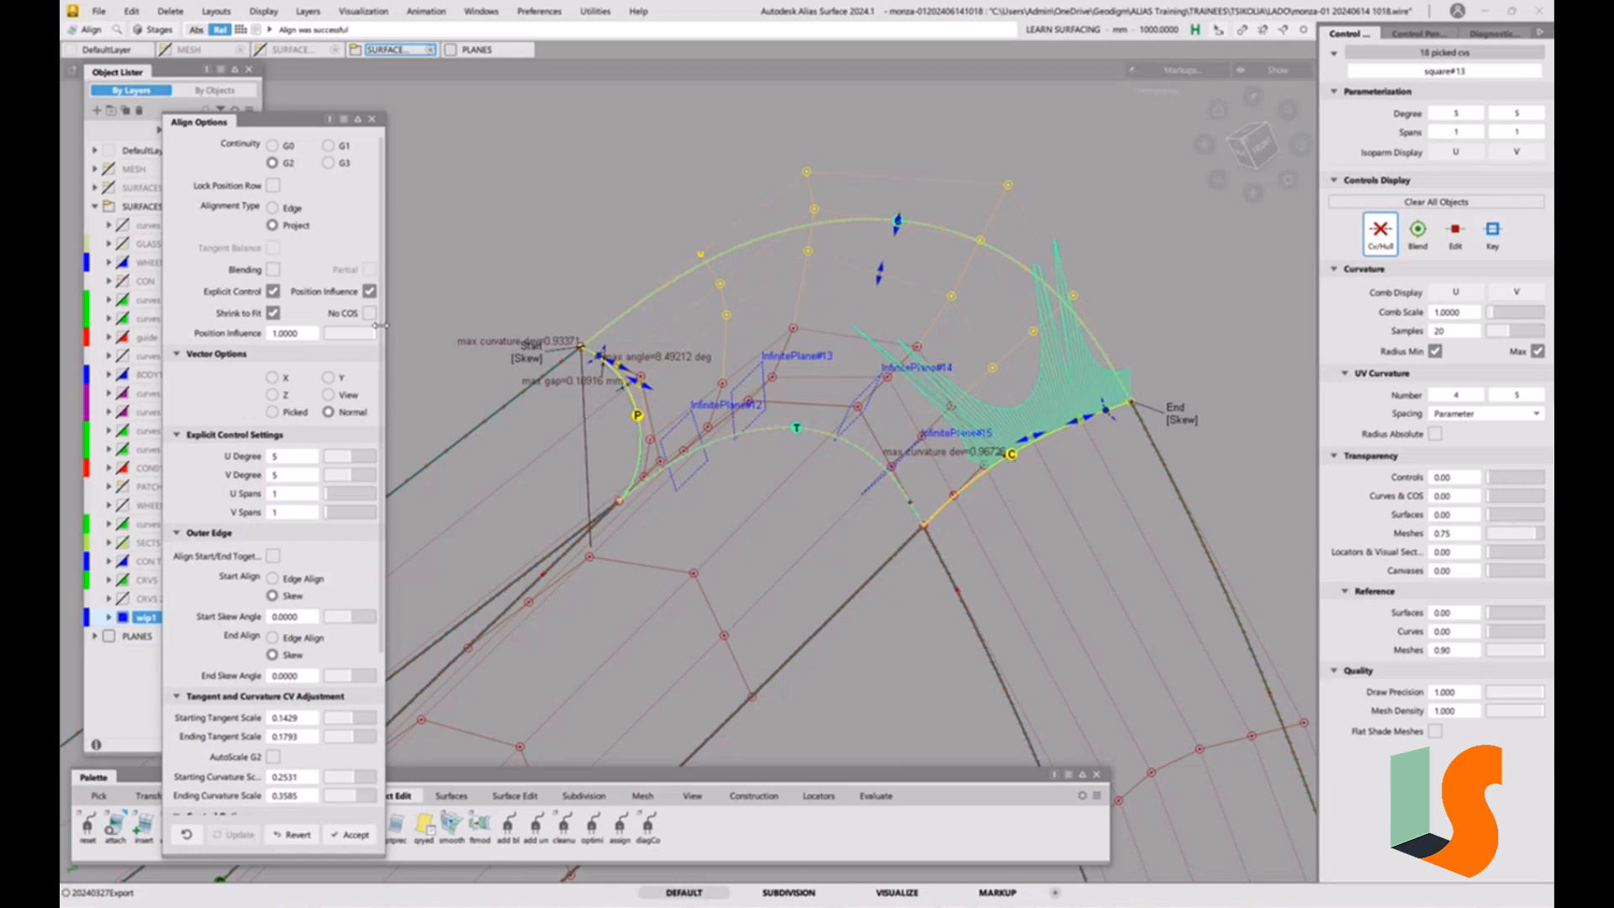
Change the corner surface's Project alignment to the large body surface to G1 continuity and clear the selection.
{"action": "left_click", "coordinate": [327, 145]}
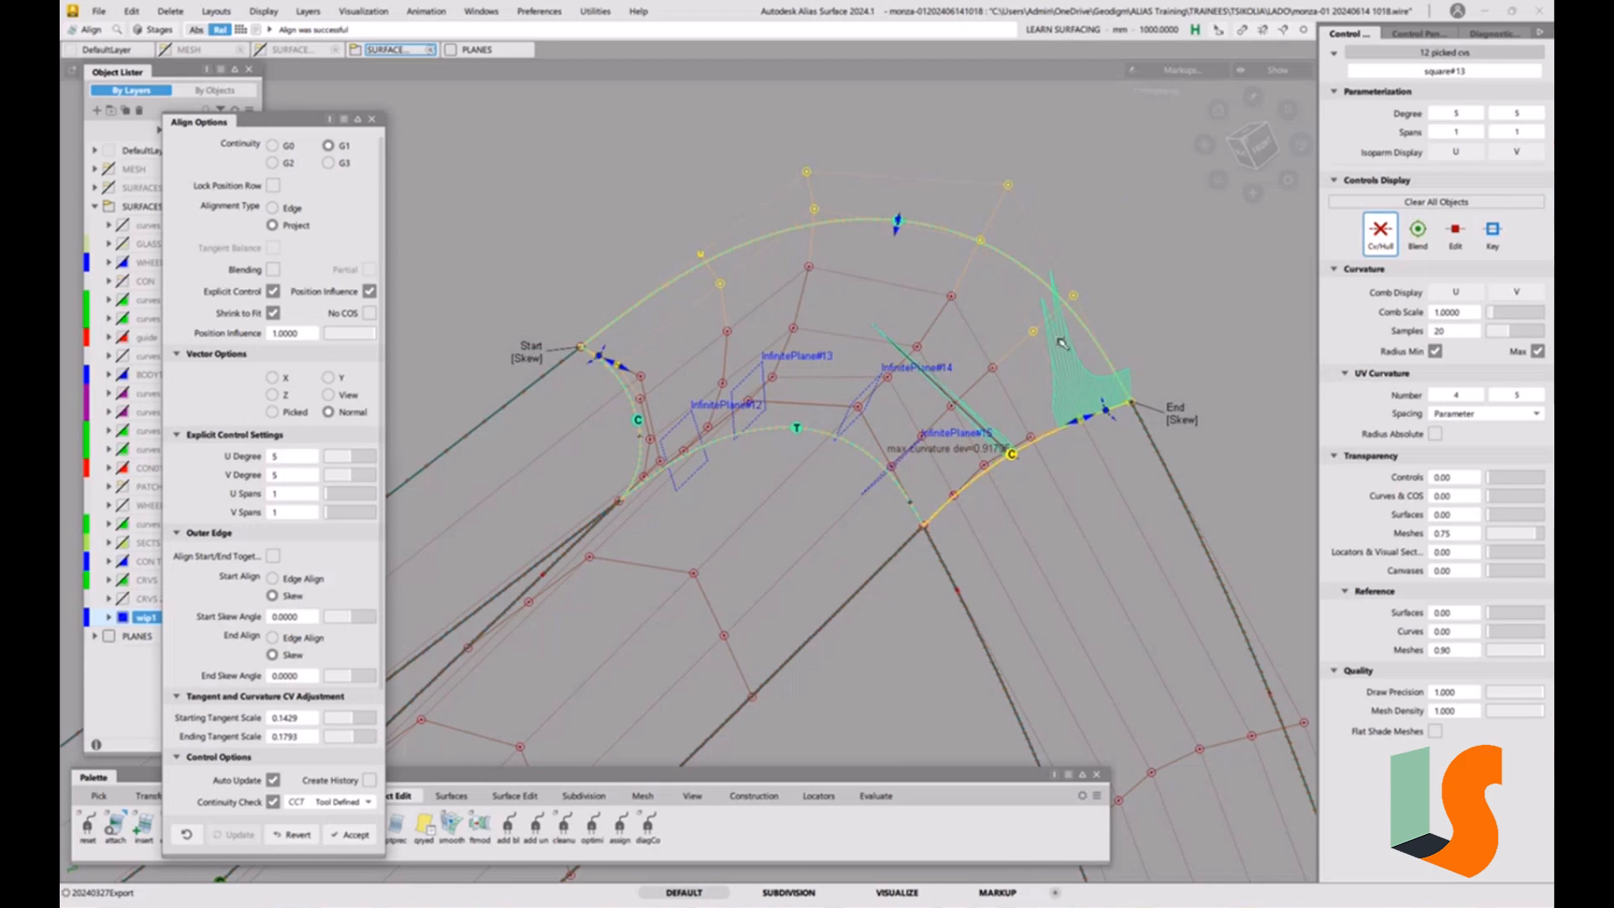
{"action": "left_click_drag", "start_coordinate": [1093, 363], "coordinate": [1004, 363], "text": "alt+shift"}
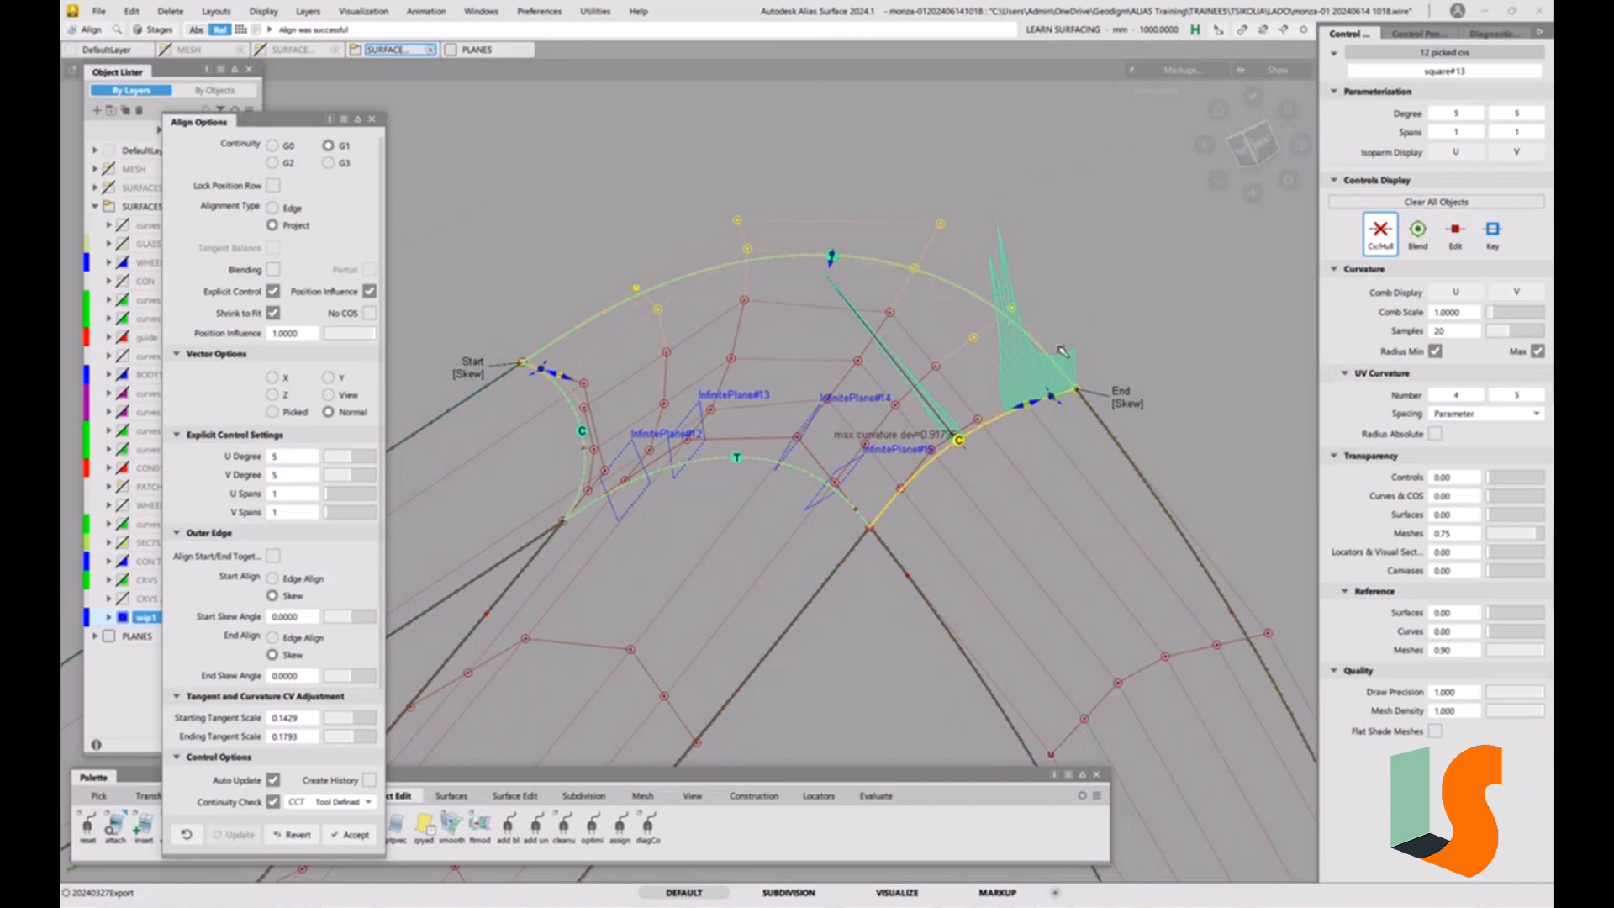
{"action": "left_click_drag", "start_coordinate": [1020, 456], "coordinate": [1027, 404], "text": "ctrl+shift"}
{"action": "right_click_drag", "start_coordinate": [1028, 403], "coordinate": [1041, 363], "text": "alt+shift"}
{"action": "left_click_drag", "start_coordinate": [1041, 363], "coordinate": [1053, 382], "text": "alt+shift"}
{"action": "middle_click_drag", "start_coordinate": [1053, 383], "coordinate": [999, 366], "text": "alt+shift"}
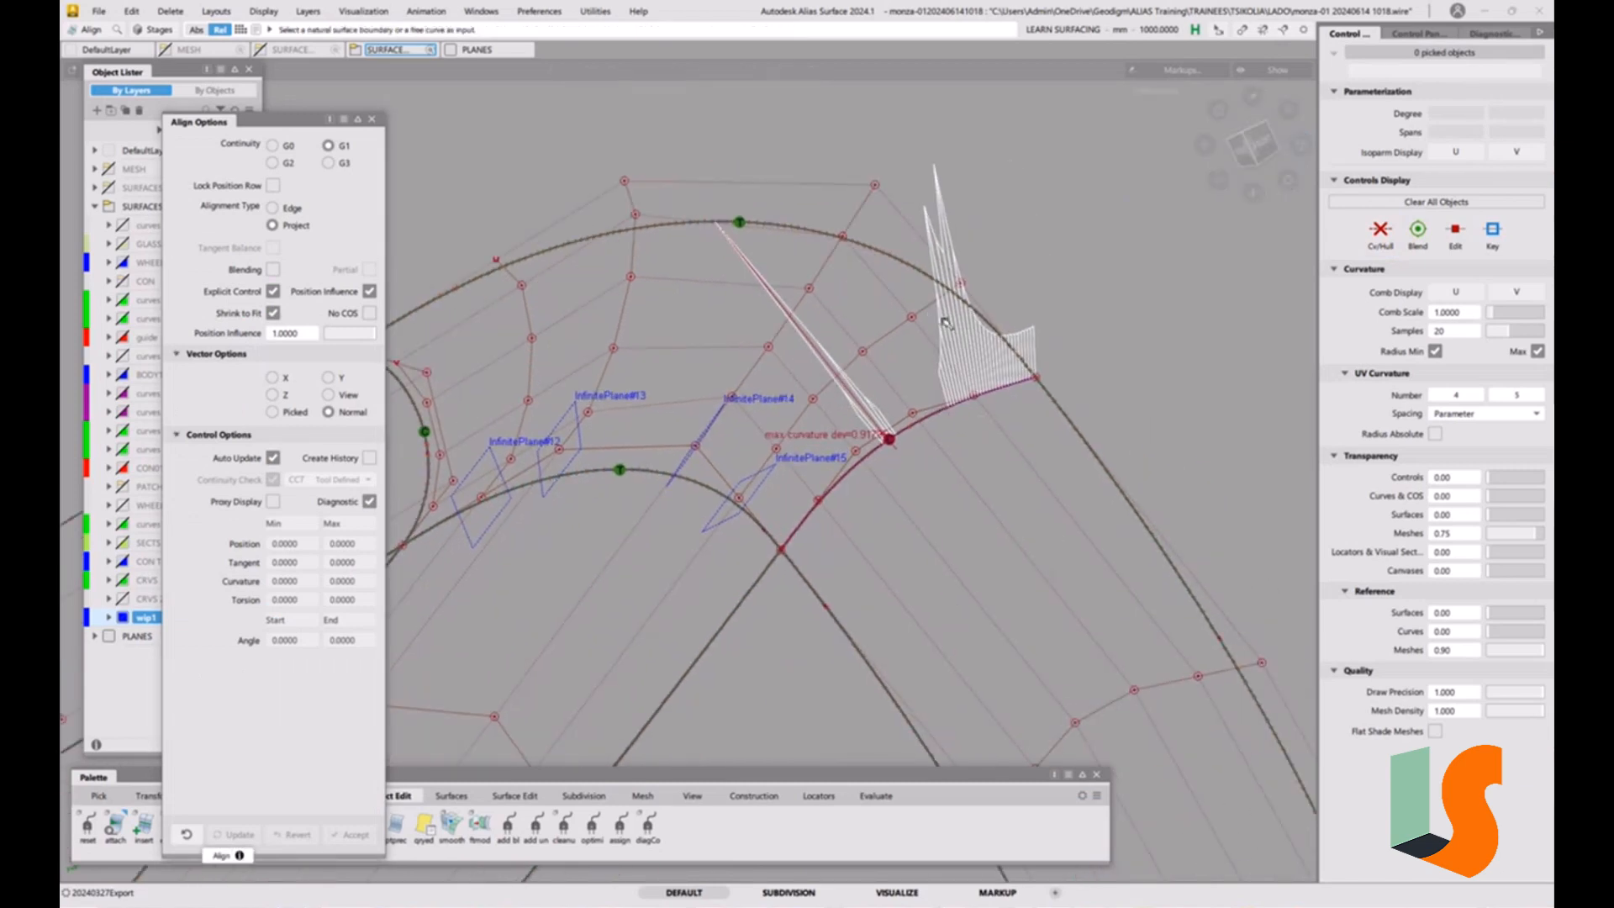
Move the second and third CVs from the outer boundary in the middle hull row with NUV Move to reduce the right boundary's curvature spikes.
{"action": "key", "text": "t"}
{"action": "key", "text": "space"}
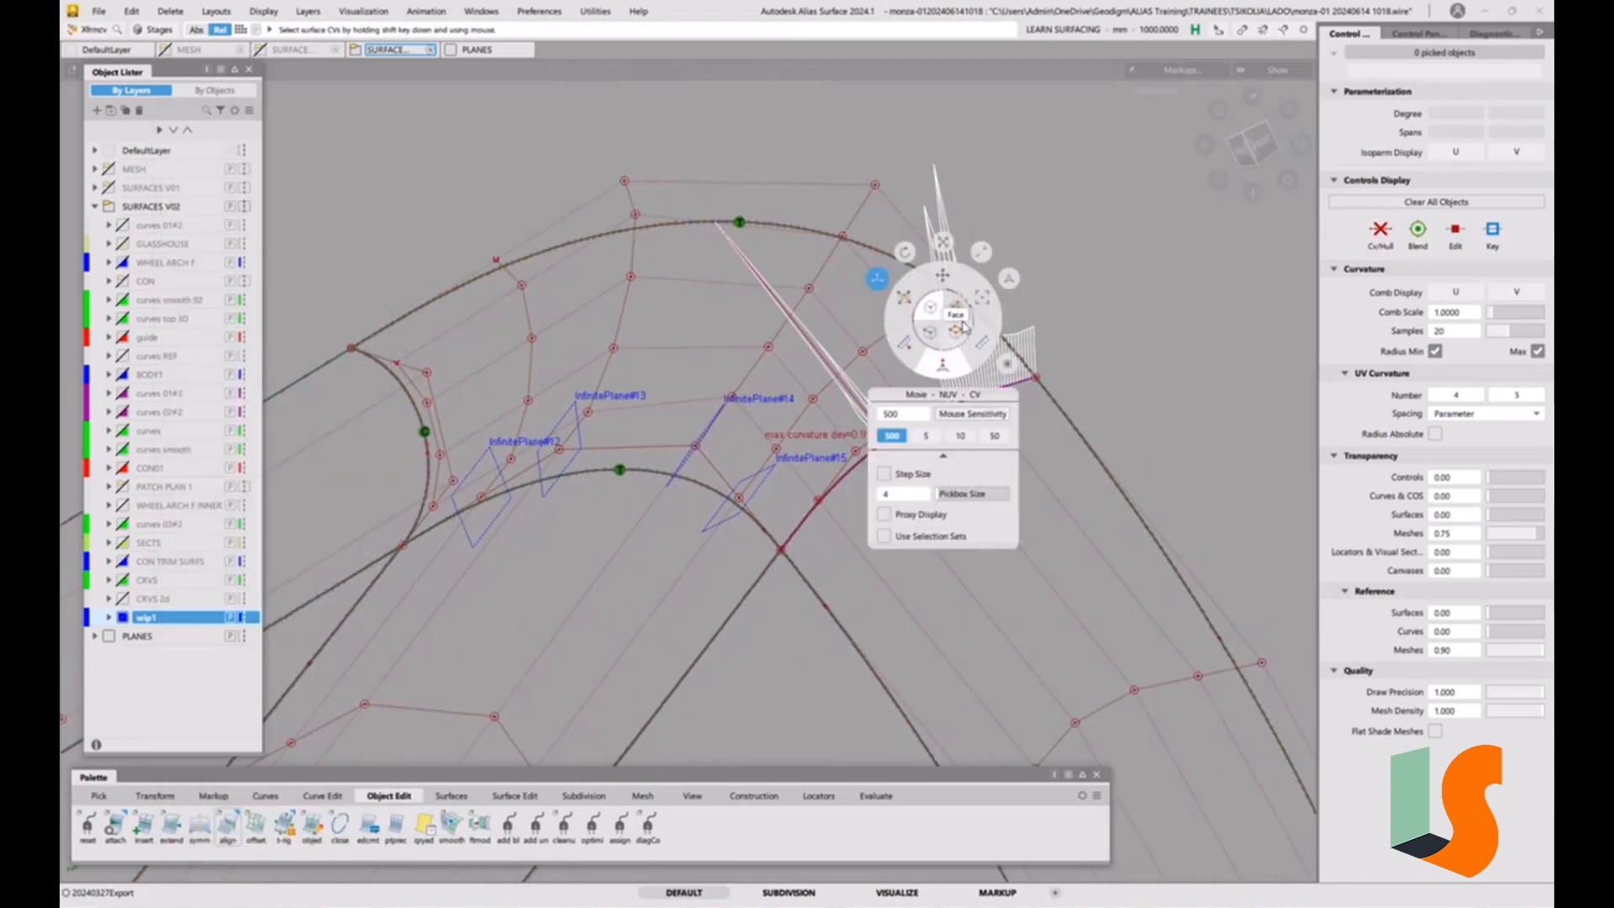
{"action": "left_click", "coordinate": [941, 371]}
{"action": "left_click", "coordinate": [840, 236]}
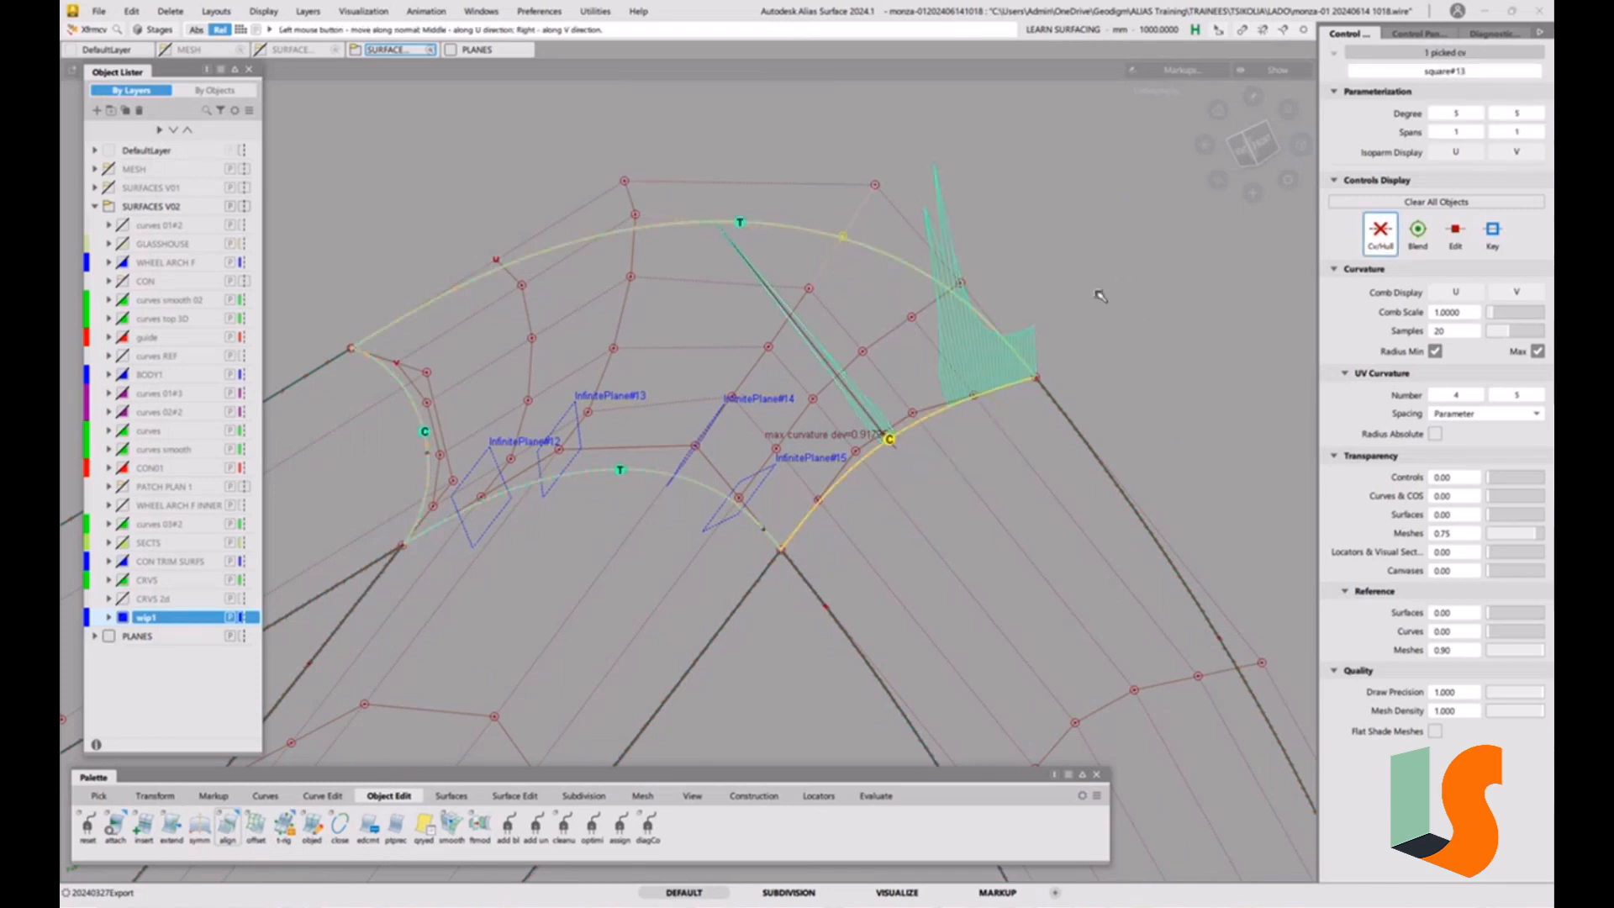
{"action": "left_click_drag", "start_coordinate": [1178, 308], "coordinate": [1158, 222]}
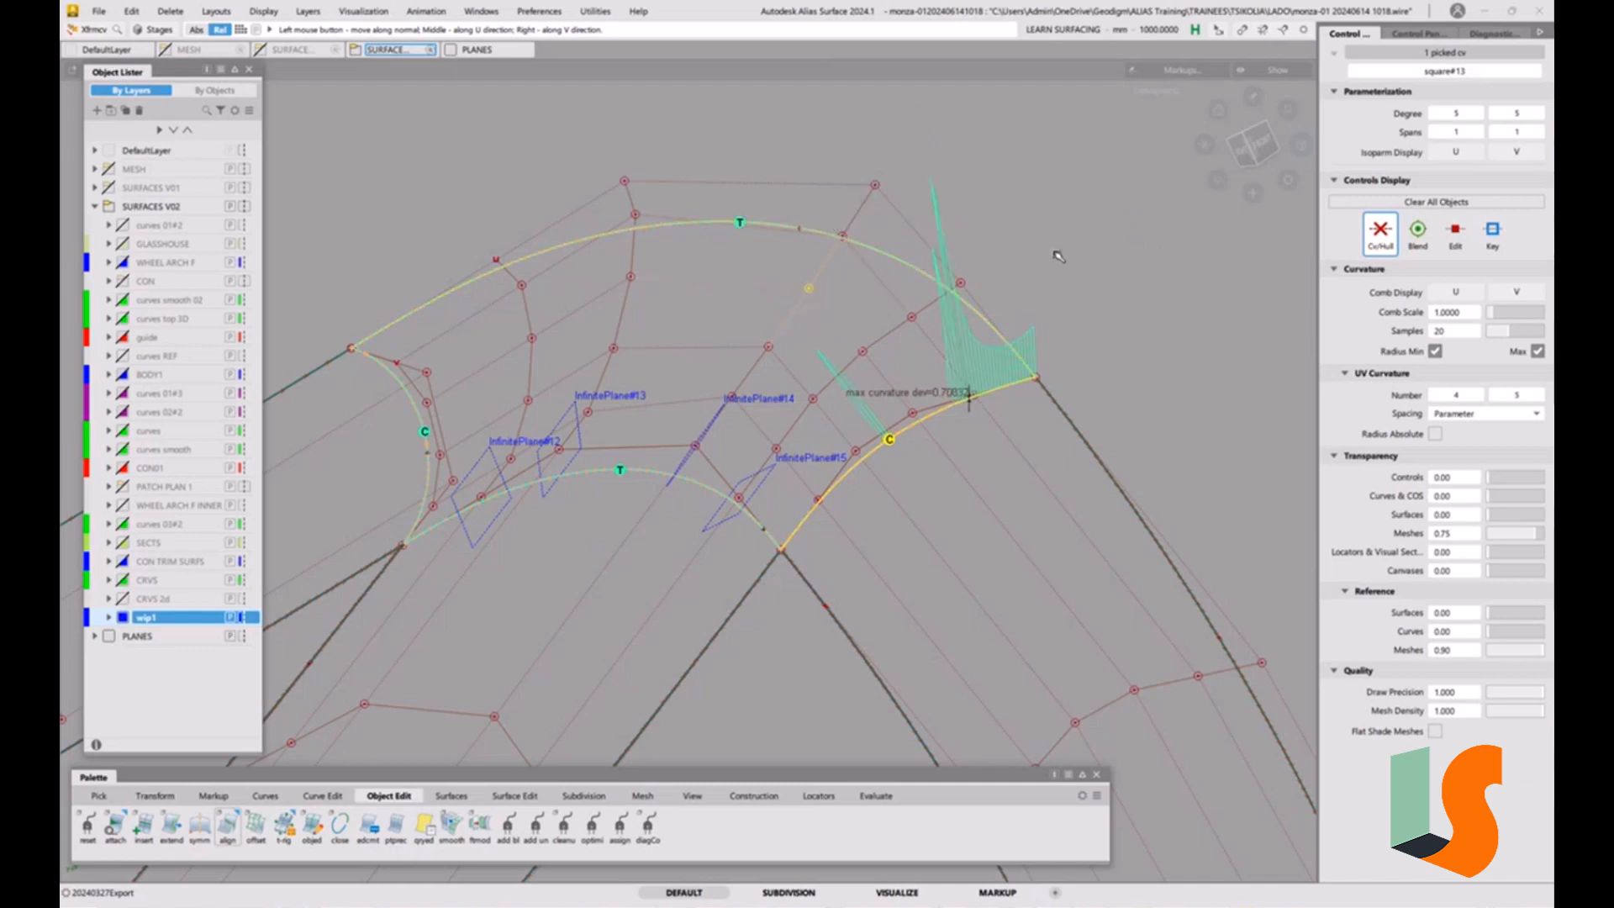
{"action": "left_click_drag", "start_coordinate": [1081, 256], "coordinate": [1148, 278]}
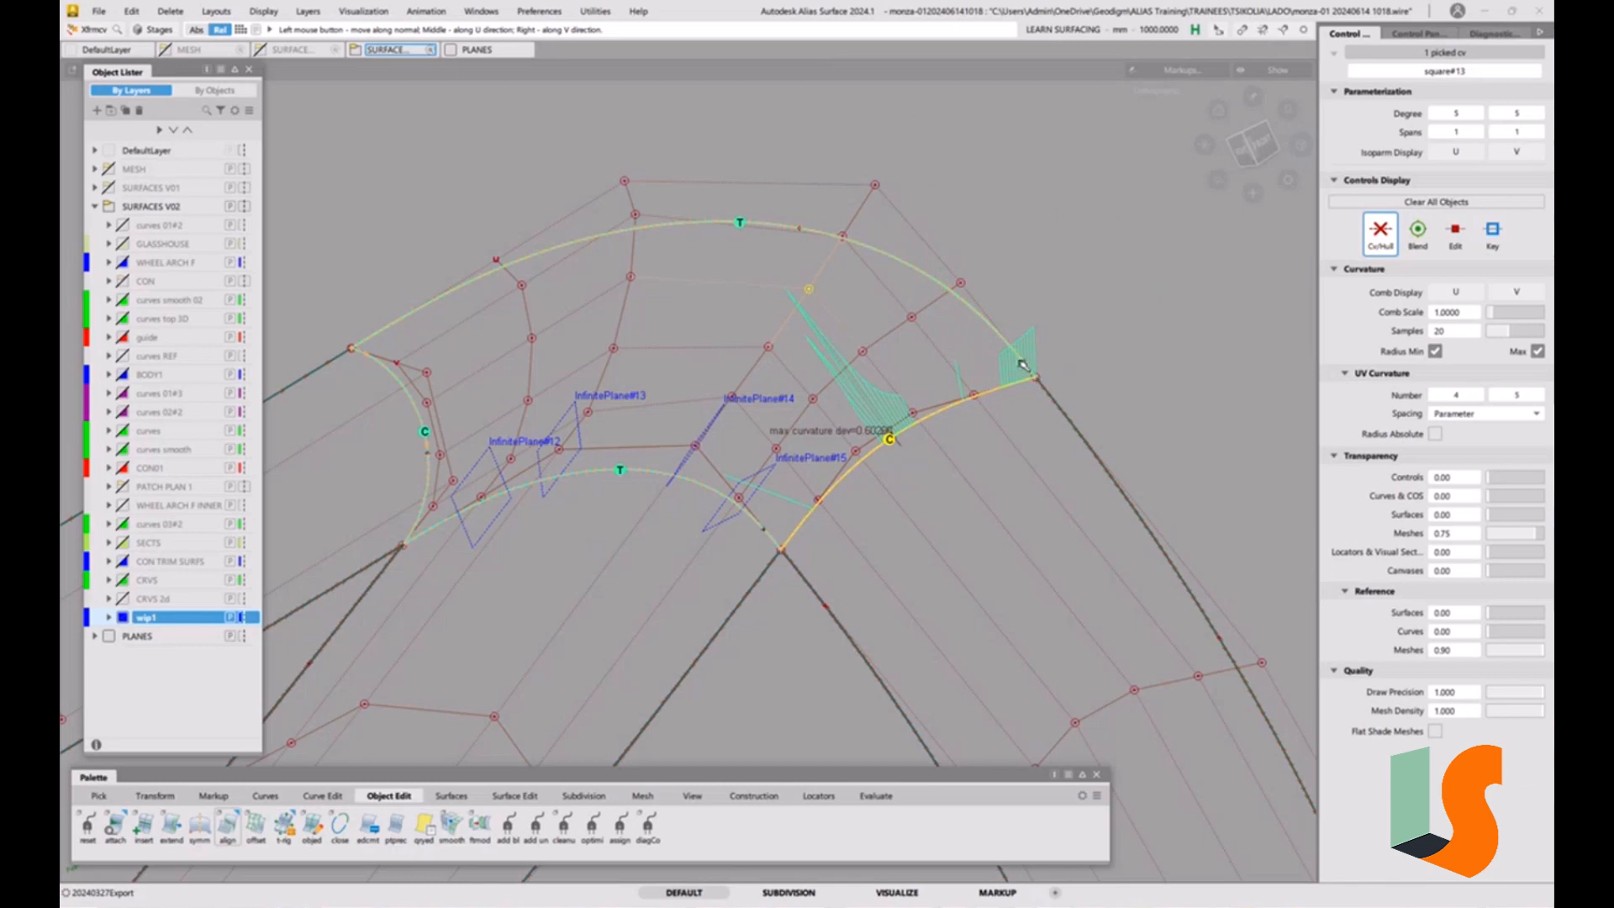
Fine-tune the fourth CV down that hull row along the surface directions against the curvature check, then clear the selection.
{"action": "left_click", "coordinate": [769, 347]}
{"action": "left_click_drag", "start_coordinate": [1095, 277], "coordinate": [942, 205]}
{"action": "left_click_drag", "start_coordinate": [947, 283], "coordinate": [1055, 291]}
{"action": "left_click_drag", "start_coordinate": [958, 456], "coordinate": [978, 479], "text": "ctrl+shift"}
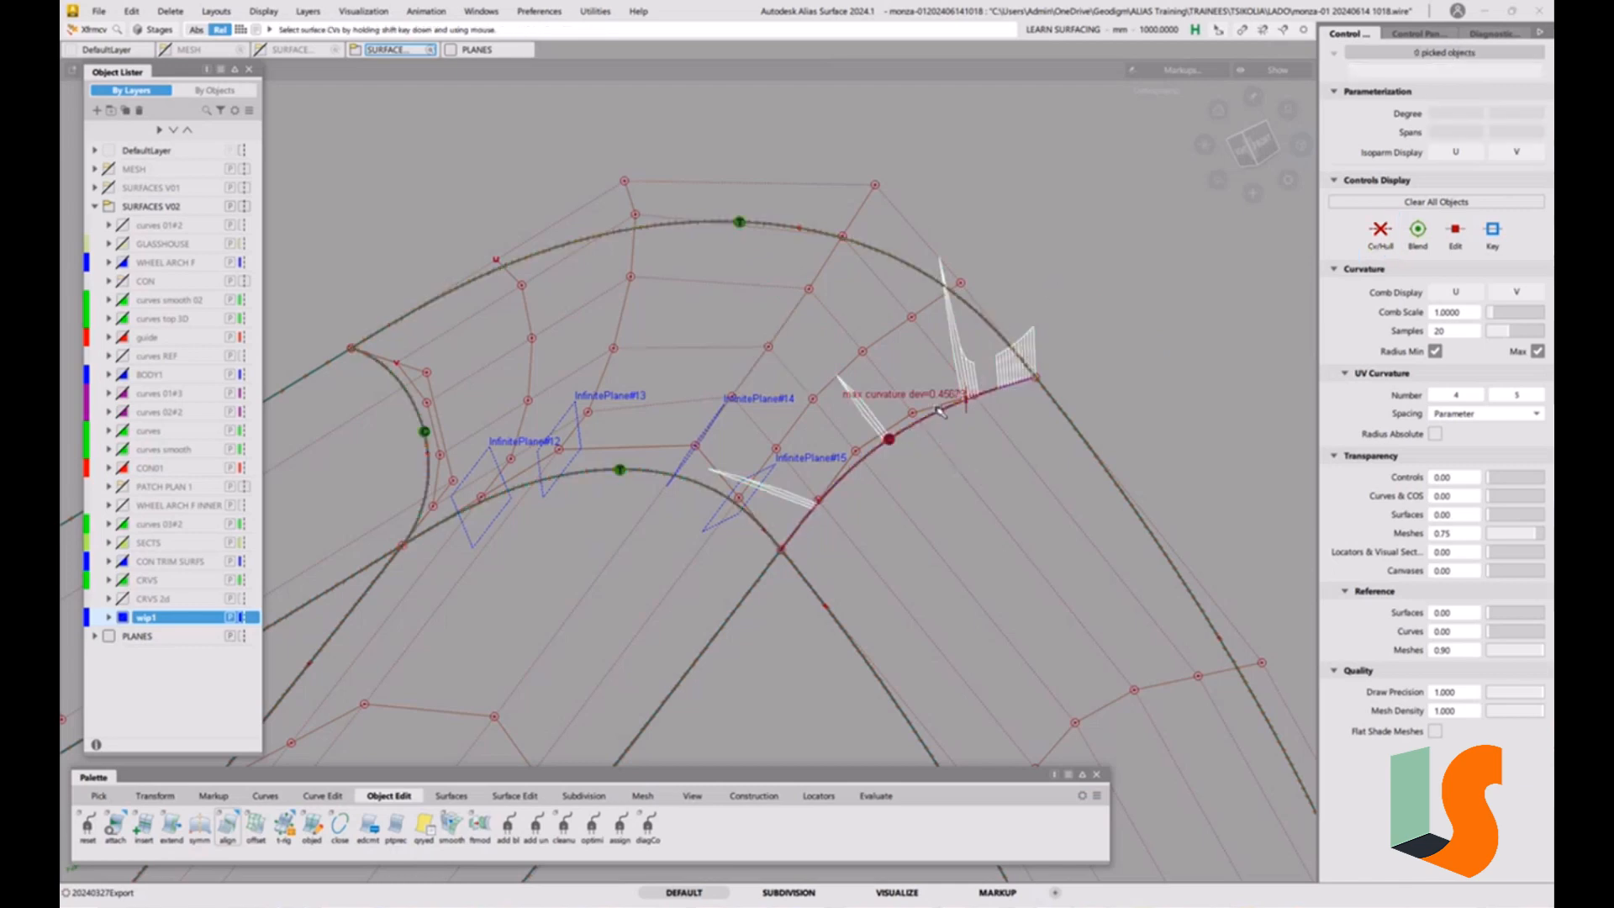
Switch CV Move to Slide with mouse sensitivity 50 and slide the lower interior CV near InfinitePlane#15 along its hull.
{"action": "mouse_move", "coordinate": [924, 412]}
{"action": "left_mouse_down", "text": "alt+shift"}
{"action": "mouse_move", "coordinate": [897, 378]}
{"action": "mouse_move", "coordinate": [899, 408]}
{"action": "left_mouse_up", "text": "alt+shift"}
{"action": "right_click_drag", "start_coordinate": [883, 429], "coordinate": [908, 429], "text": "alt+shift"}
{"action": "left_click_drag", "start_coordinate": [908, 429], "coordinate": [869, 430], "text": "alt+shift"}
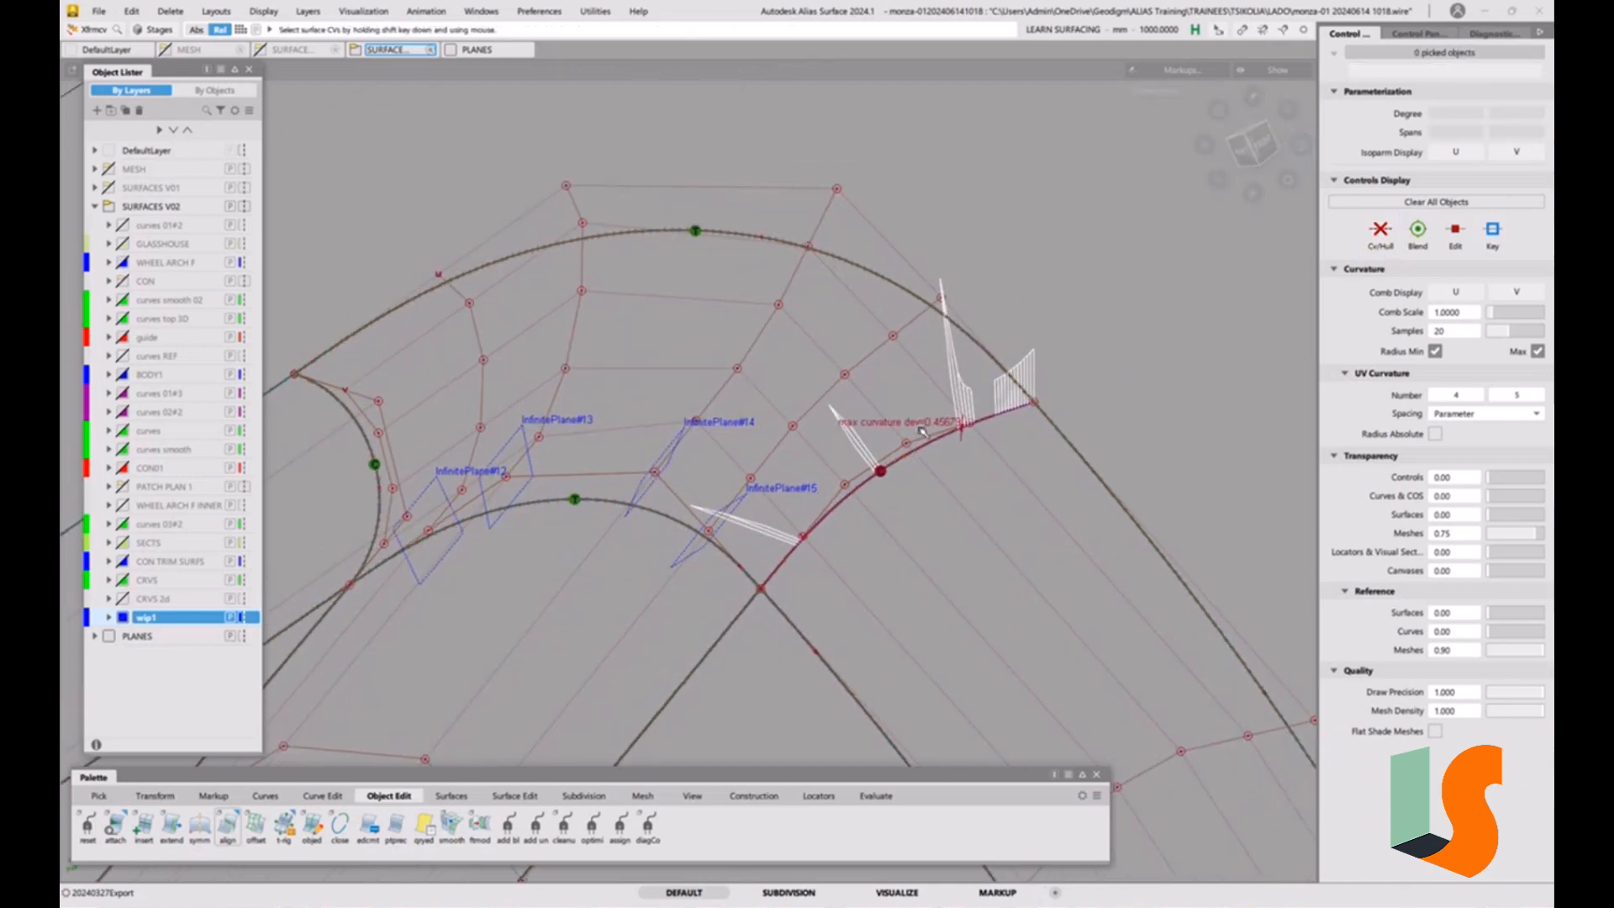
{"action": "right_click_drag", "start_coordinate": [853, 391], "coordinate": [895, 382], "text": "alt+shift"}
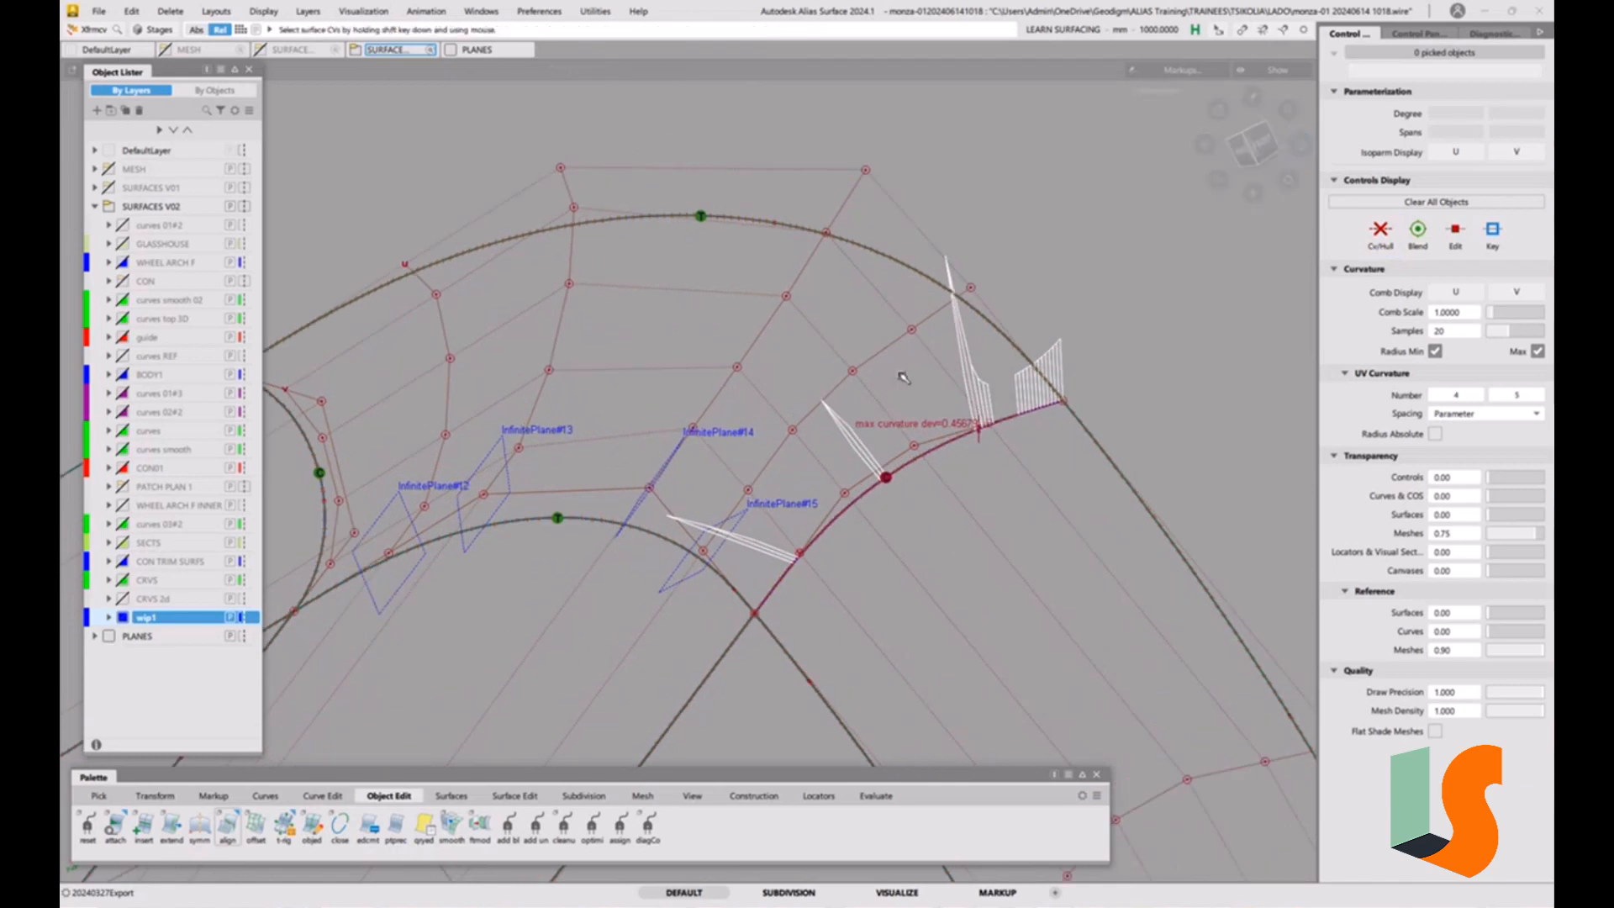
{"action": "key", "text": "alt+shift"}
{"action": "key", "text": "ctrl+shift"}
{"action": "left_click", "coordinate": [941, 600]}
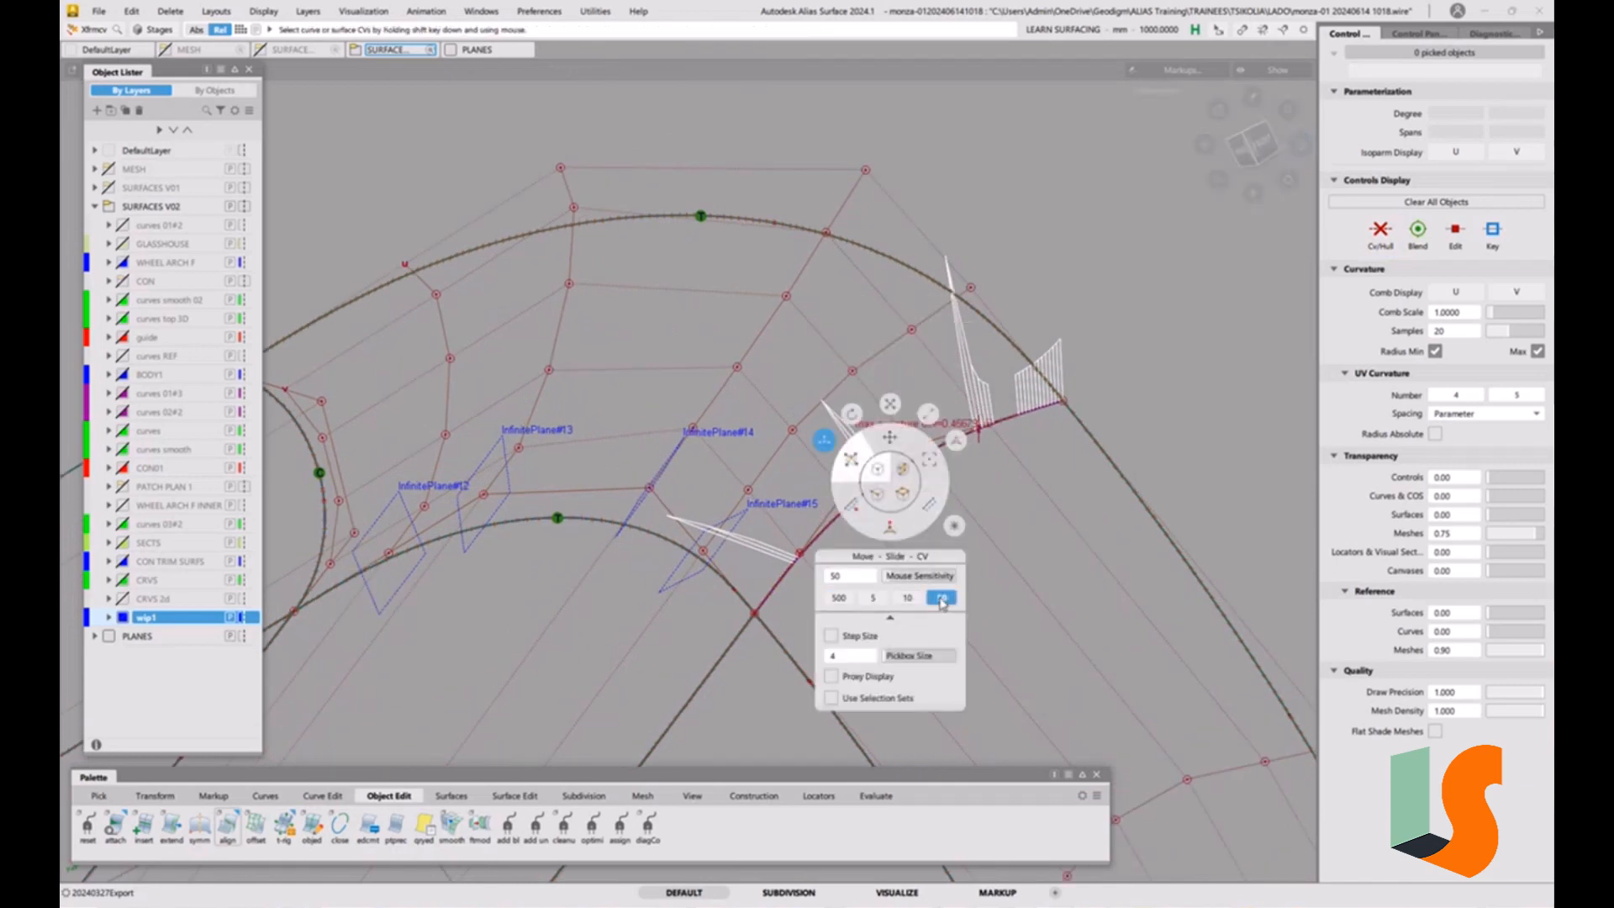
{"action": "left_click", "coordinate": [748, 491]}
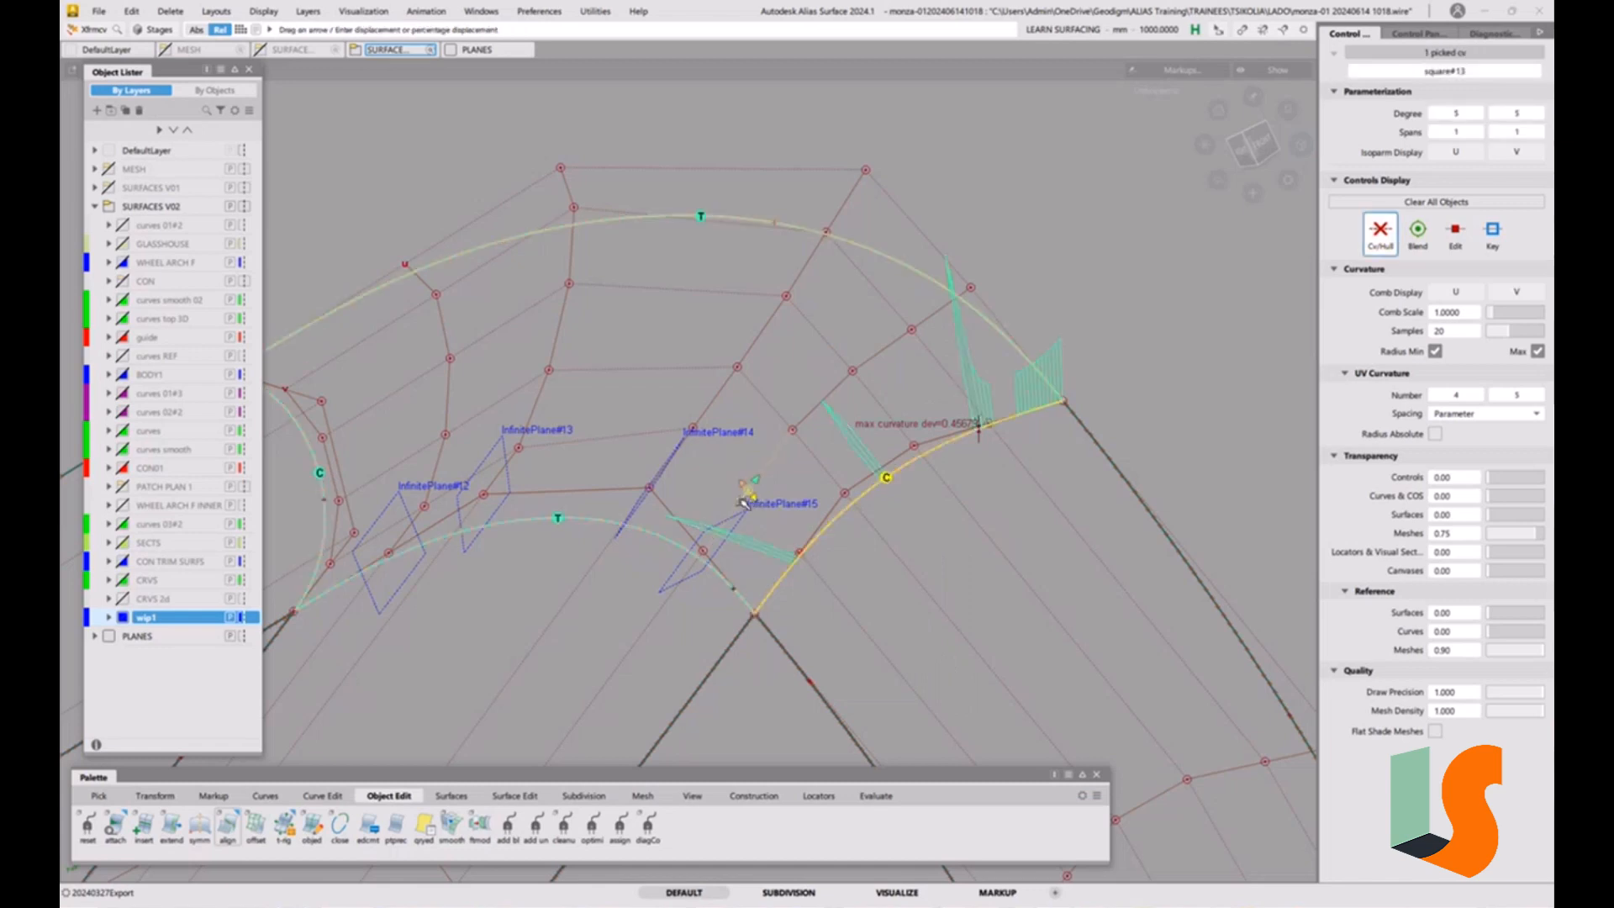
{"action": "left_click_drag", "start_coordinate": [741, 499], "coordinate": [746, 501]}
{"action": "left_click_drag", "start_coordinate": [744, 498], "coordinate": [791, 447]}
Set the slide sensitivity to 500, fine-tune the two lower interior CVs near InfinitePlane#15, and clear the selection.
{"action": "key", "text": "space"}
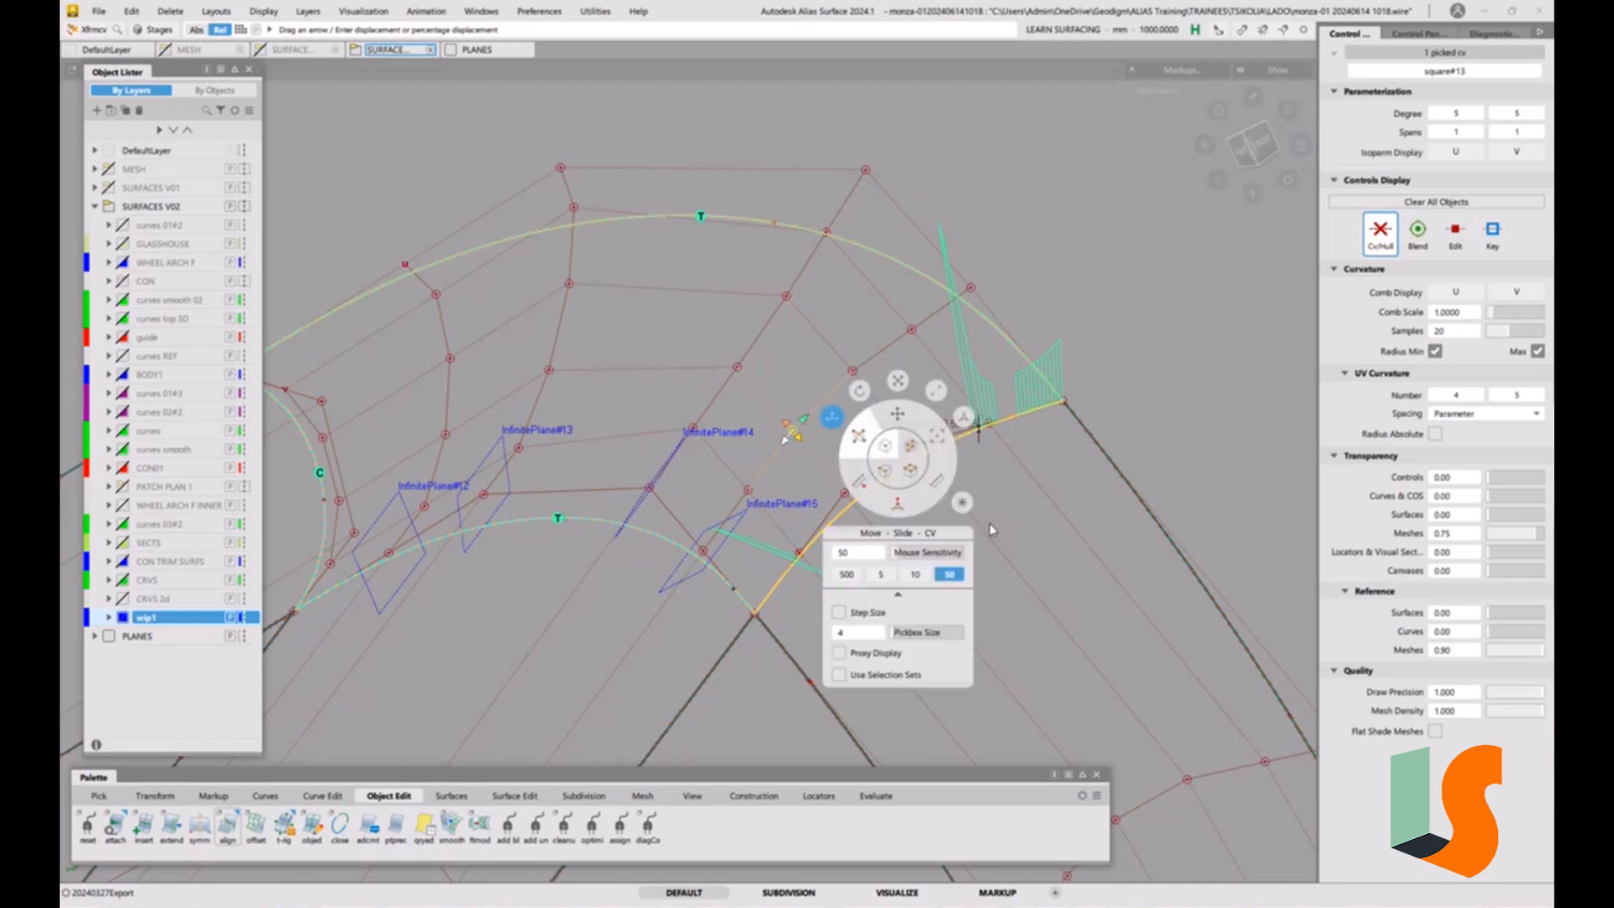
{"action": "left_click", "coordinate": [846, 575]}
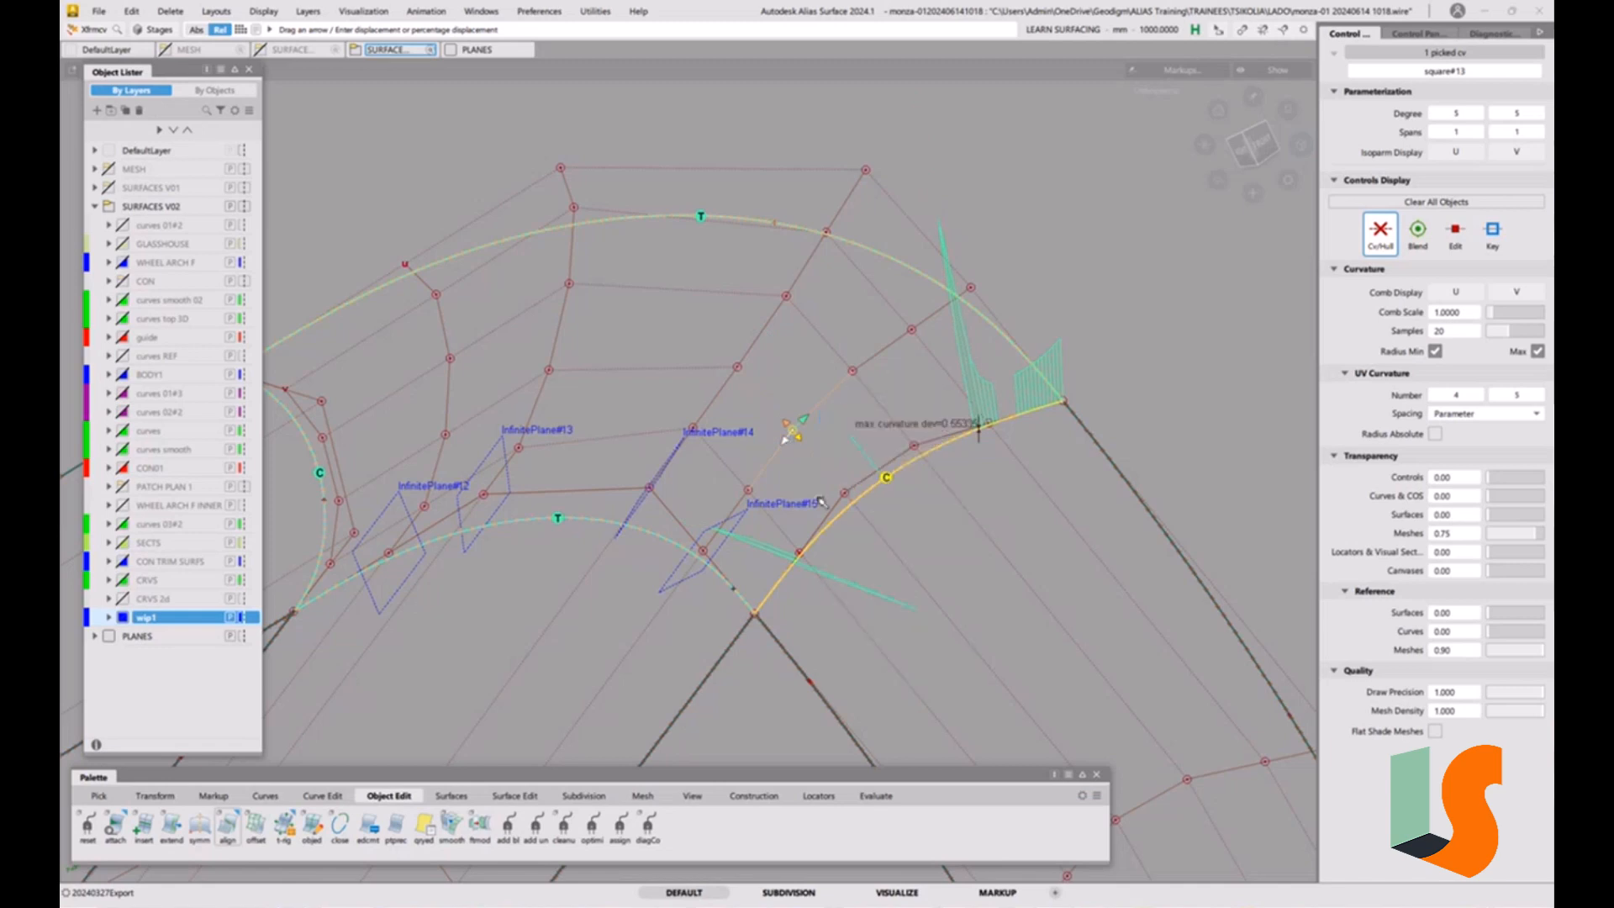
{"action": "left_click_drag", "start_coordinate": [800, 468], "coordinate": [799, 459]}
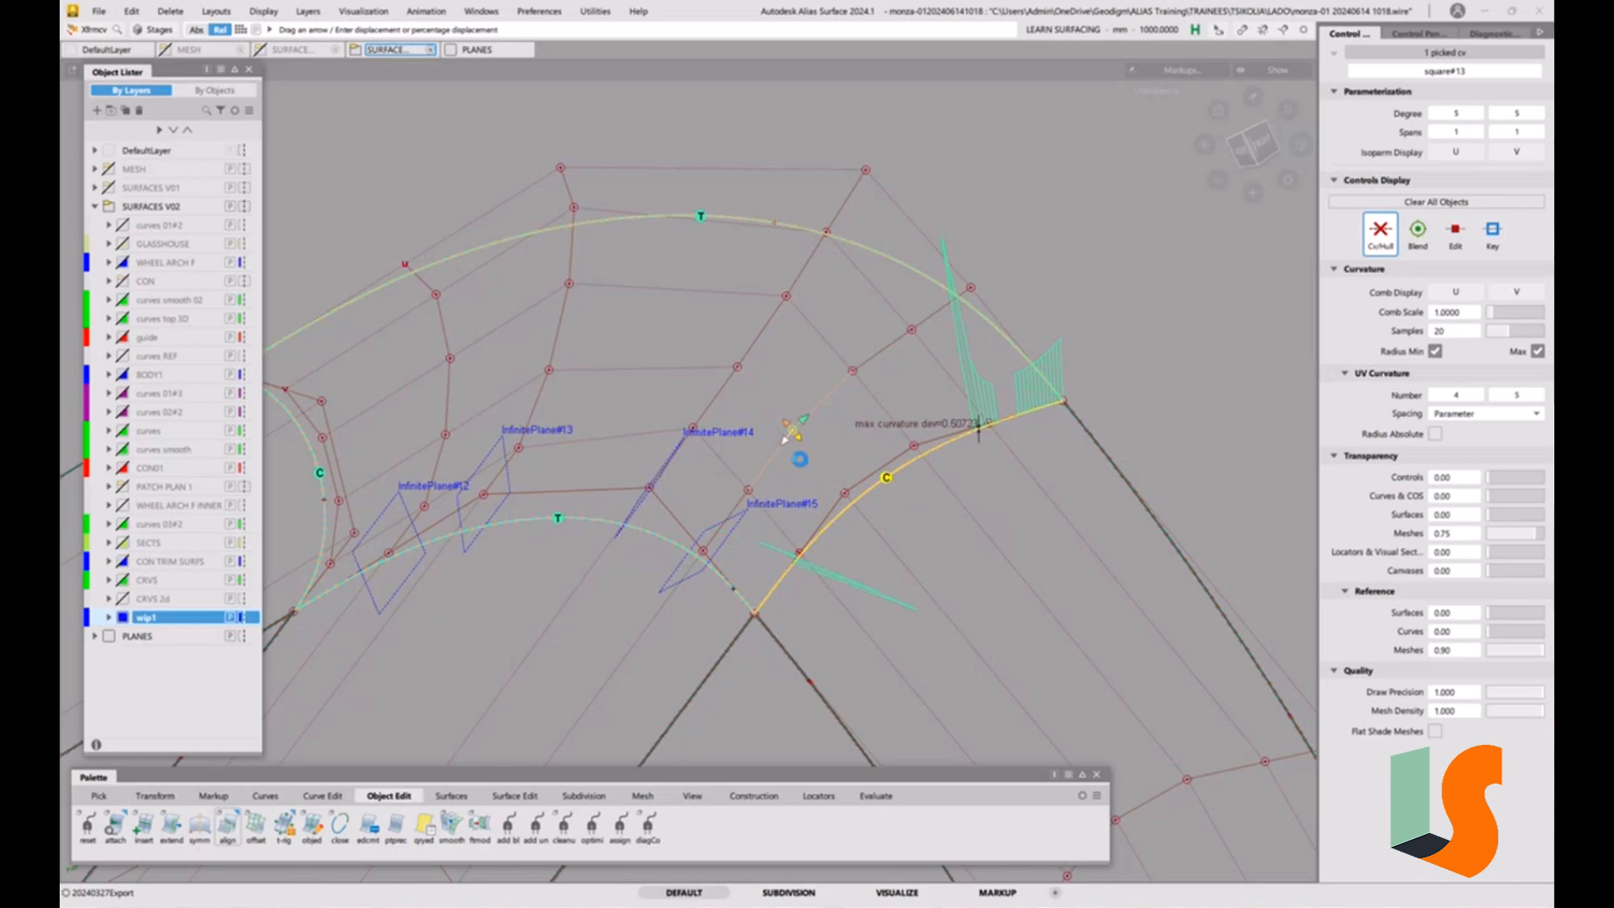
{"action": "left_click", "coordinate": [748, 490]}
{"action": "mouse_move", "coordinate": [784, 475]}
{"action": "left_mouse_down"}
{"action": "mouse_move", "coordinate": [821, 437]}
{"action": "mouse_move", "coordinate": [717, 572]}
{"action": "mouse_move", "coordinate": [764, 494]}
{"action": "left_mouse_up"}
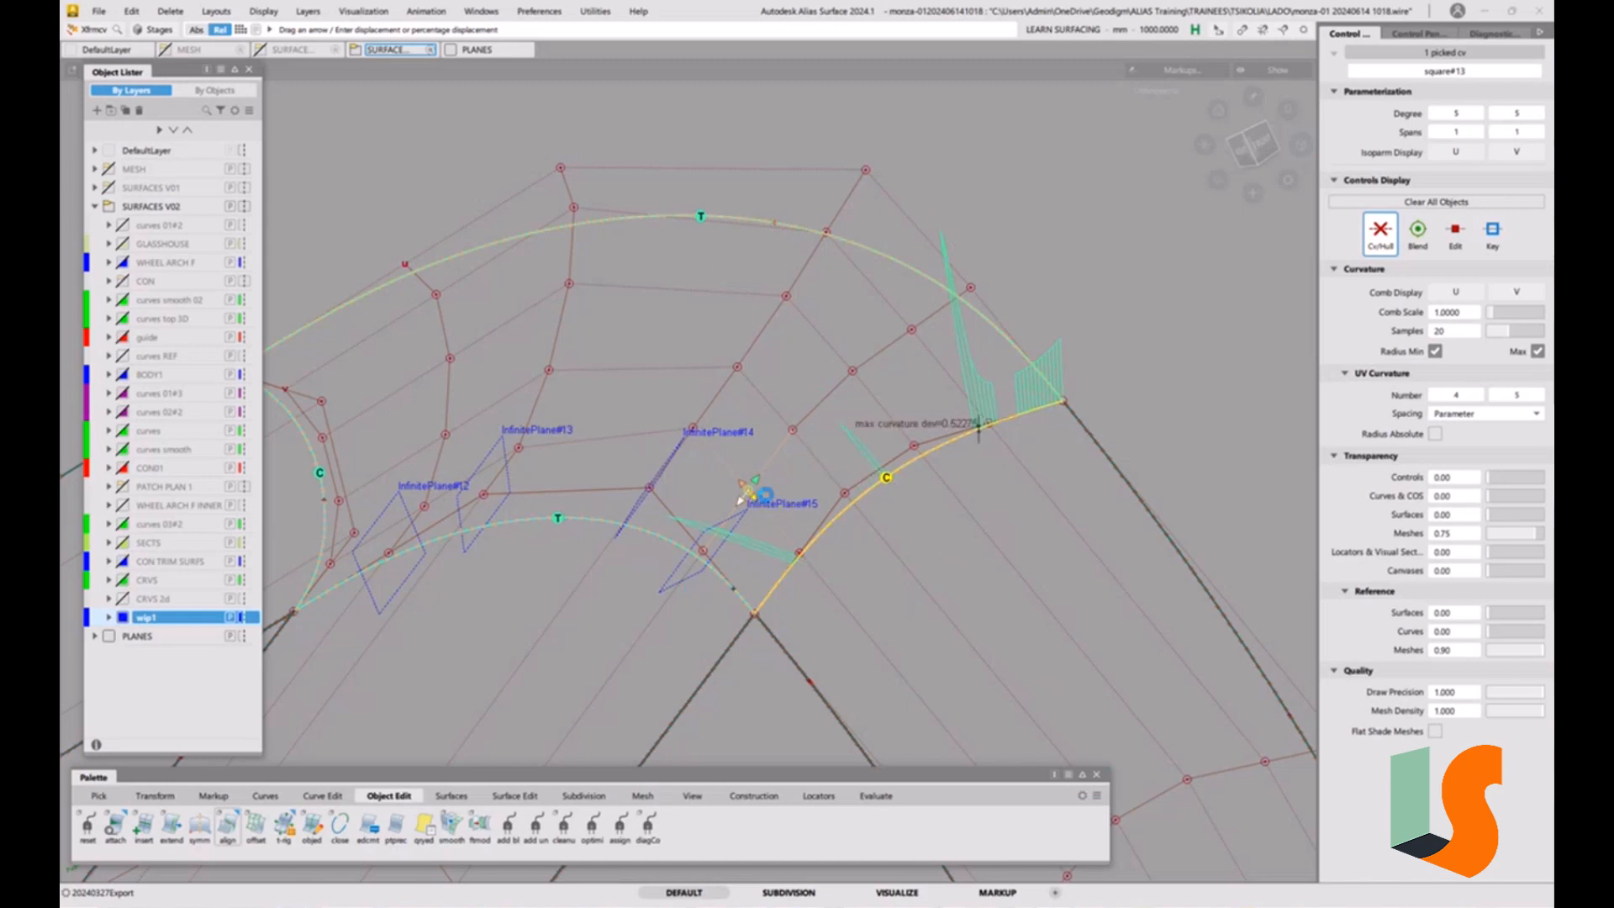
{"action": "left_click", "coordinate": [891, 535]}
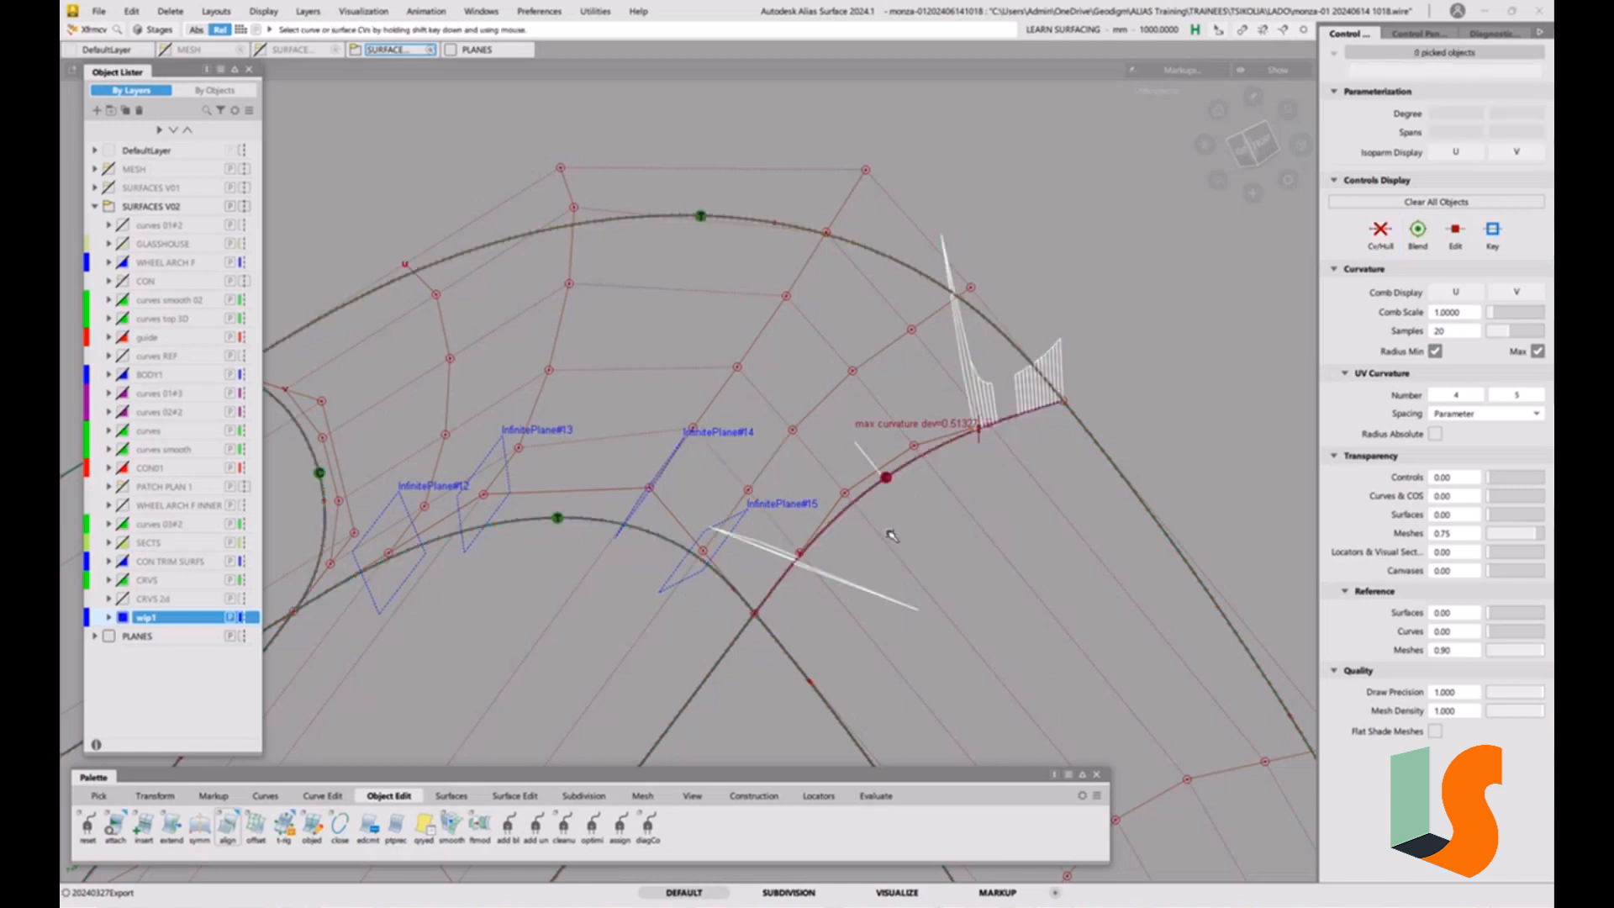
Switch to NUV Move with mouse sensitivity 5000 and try to adjust CV square#13.u5v4 at the lower end of the right boundary.
{"action": "right_click", "coordinate": [891, 536]}
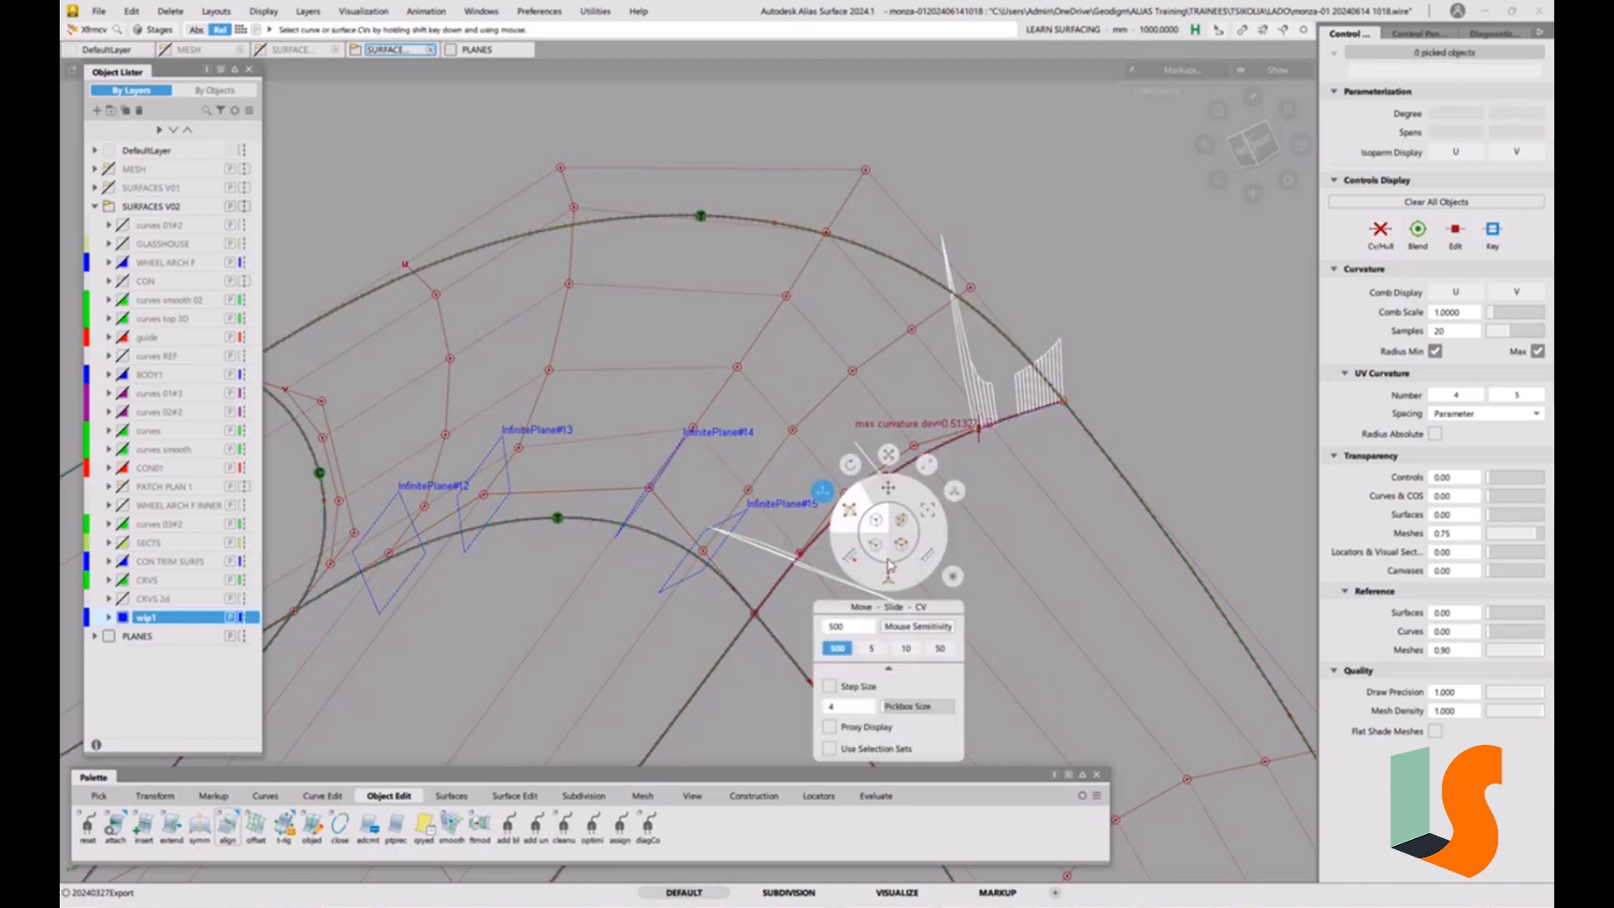
{"action": "key", "text": "space"}
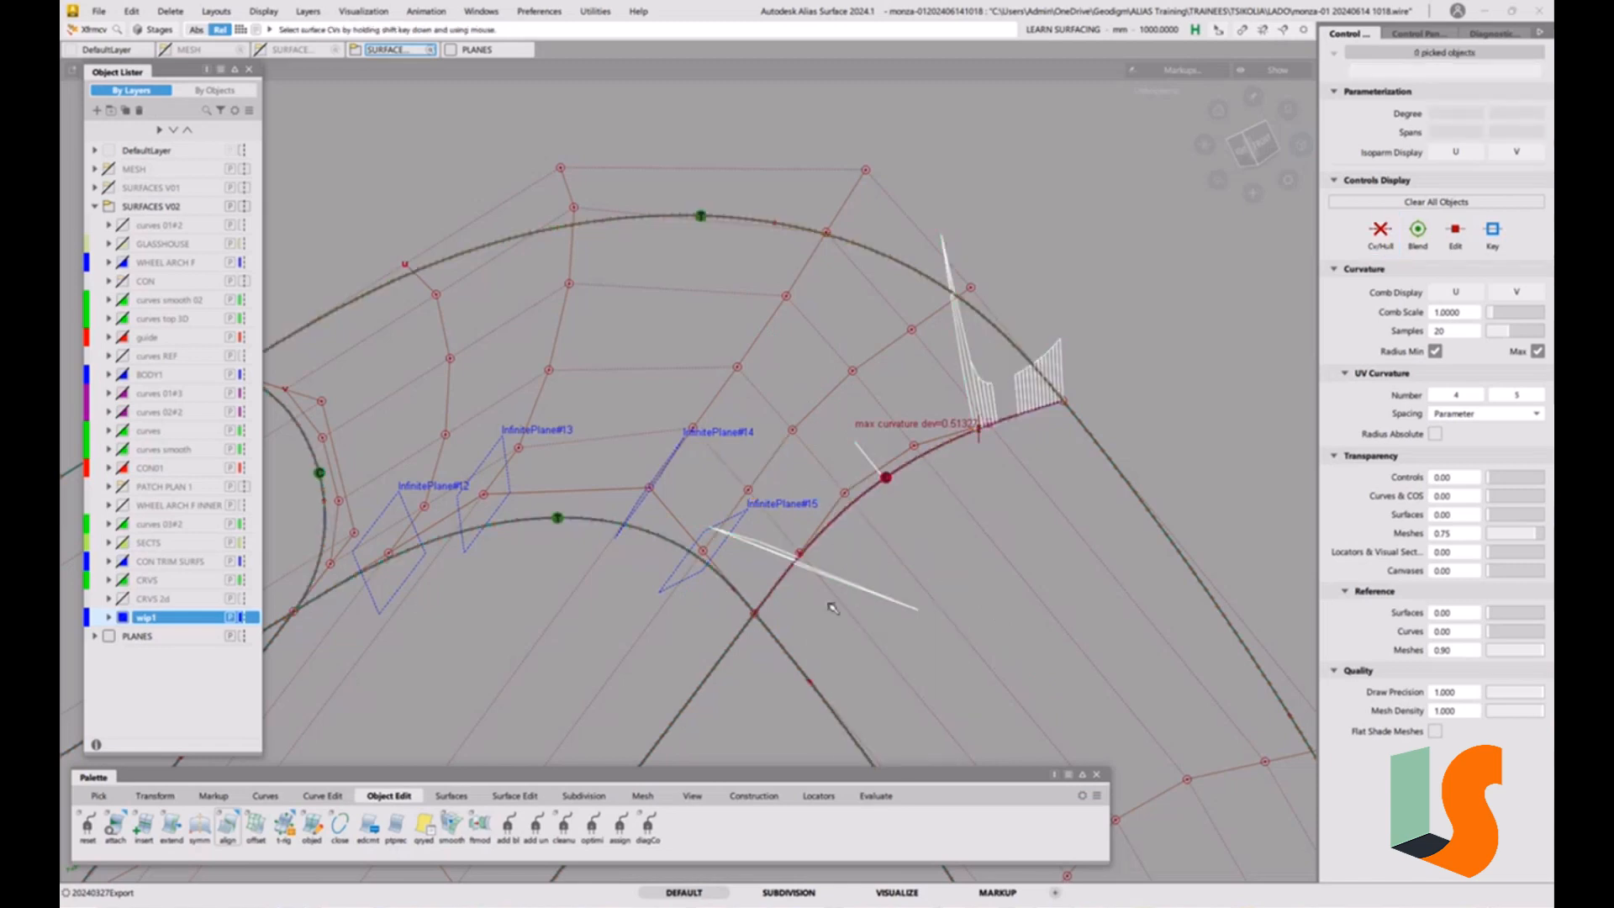
{"action": "key", "text": "space"}
{"action": "double_click", "coordinate": [802, 714]}
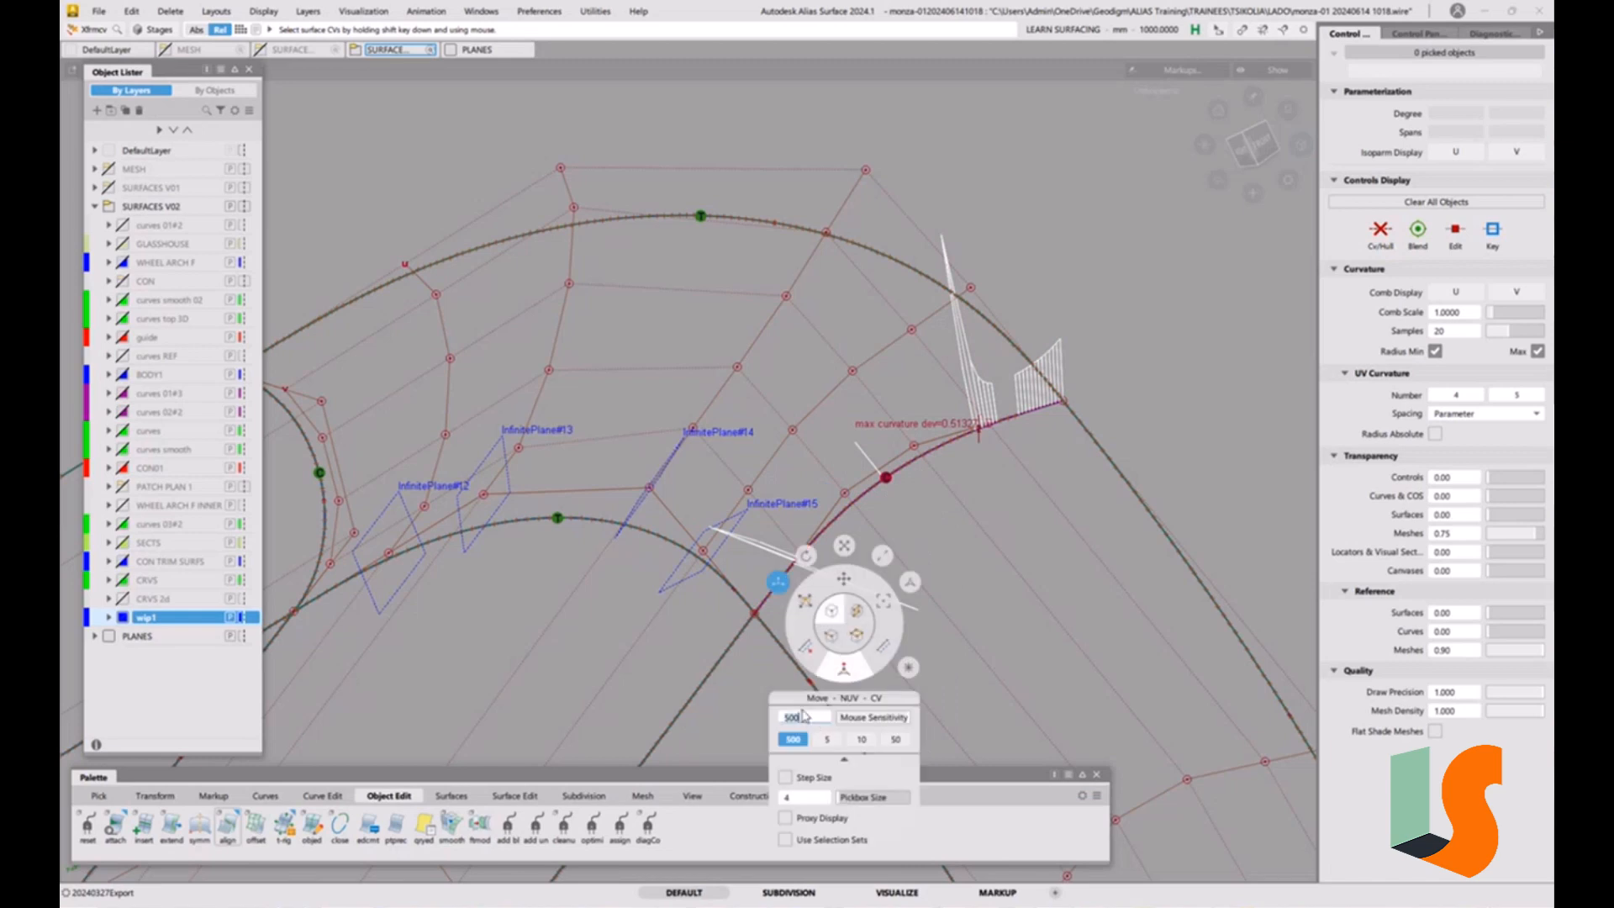
{"action": "key", "text": "Return"}
{"action": "middle_click_drag", "start_coordinate": [811, 485], "coordinate": [638, 450], "text": "alt+shift"}
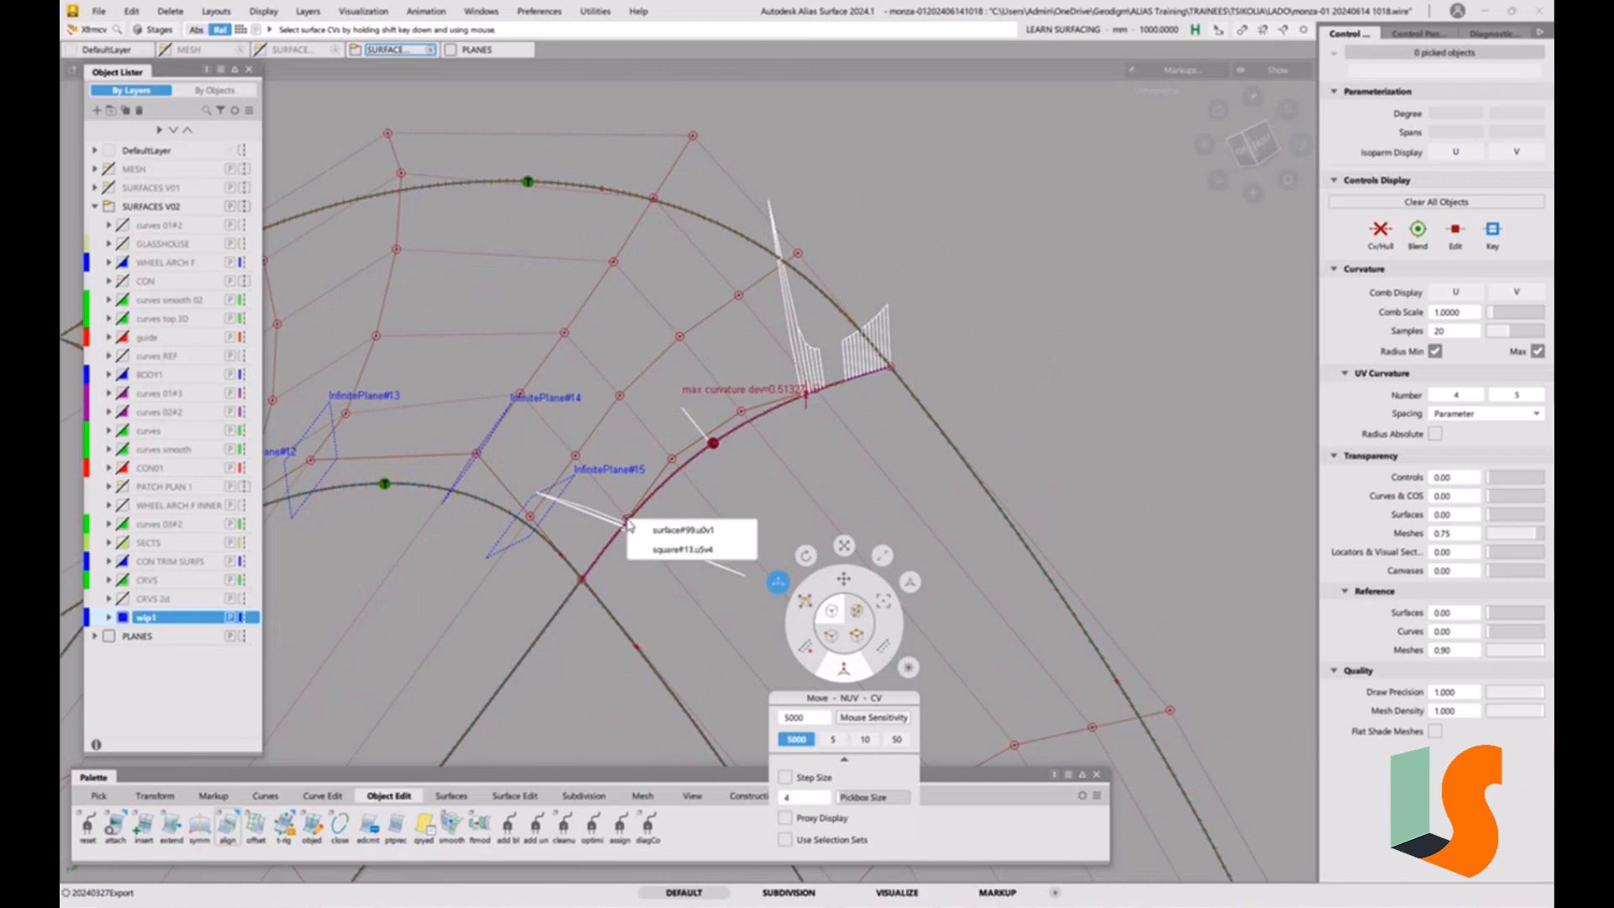
{"action": "left_click", "coordinate": [627, 523]}
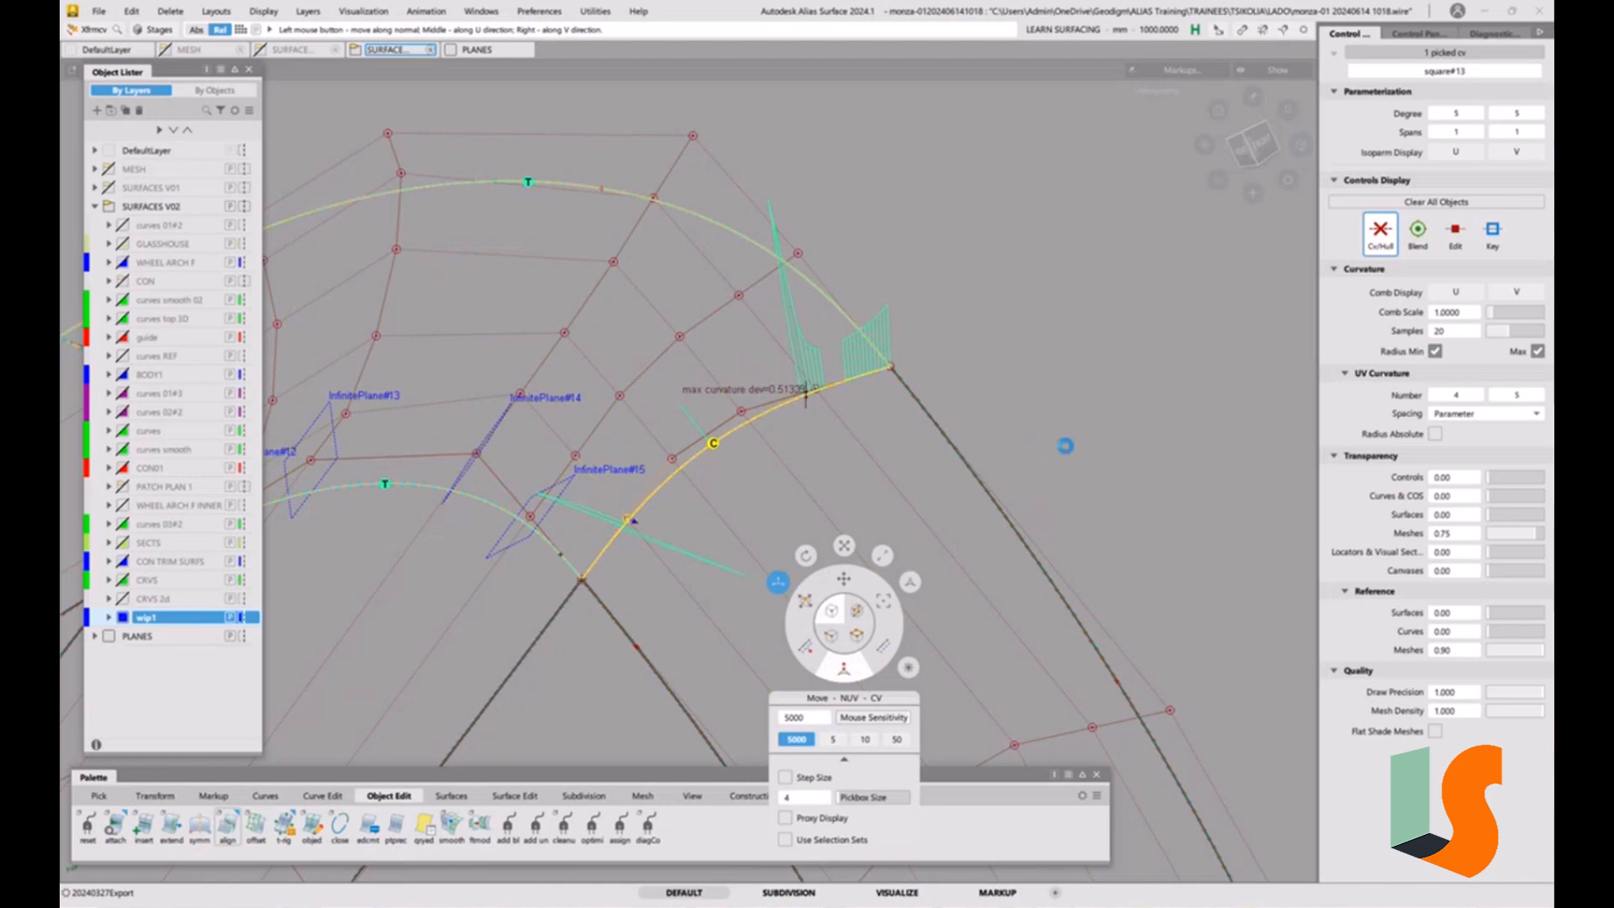
{"action": "left_click_drag", "start_coordinate": [954, 463], "coordinate": [957, 496], "text": "ctrl+shift"}
{"action": "right_click_drag", "start_coordinate": [956, 496], "coordinate": [868, 425], "text": "alt+shift"}
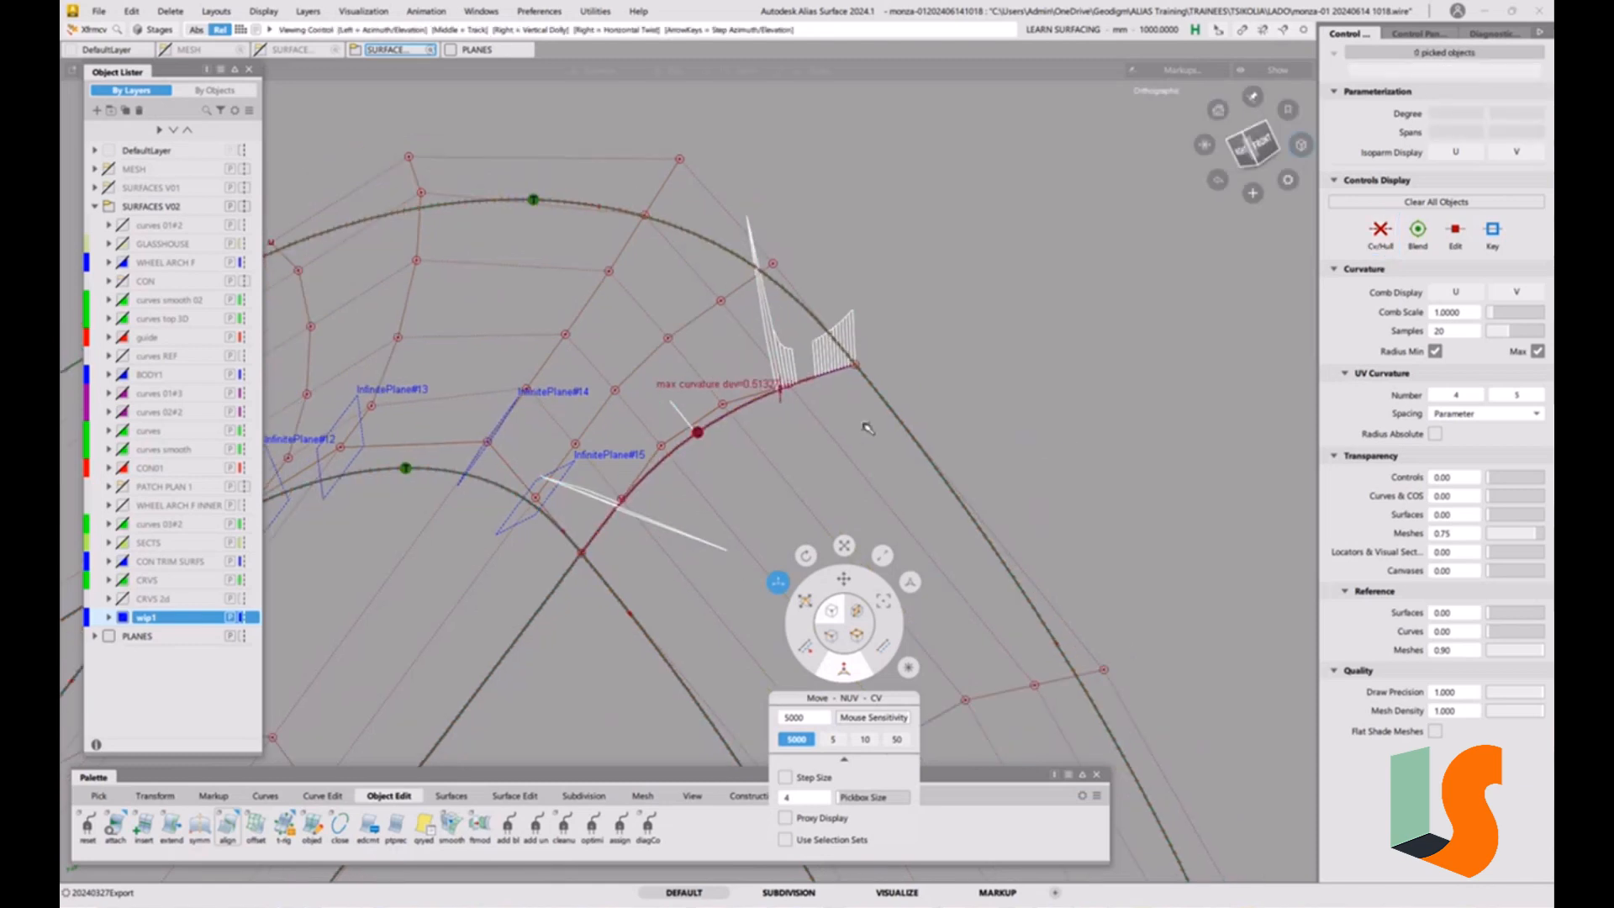
{"action": "middle_click_drag", "start_coordinate": [868, 426], "coordinate": [958, 396], "text": "alt+shift"}
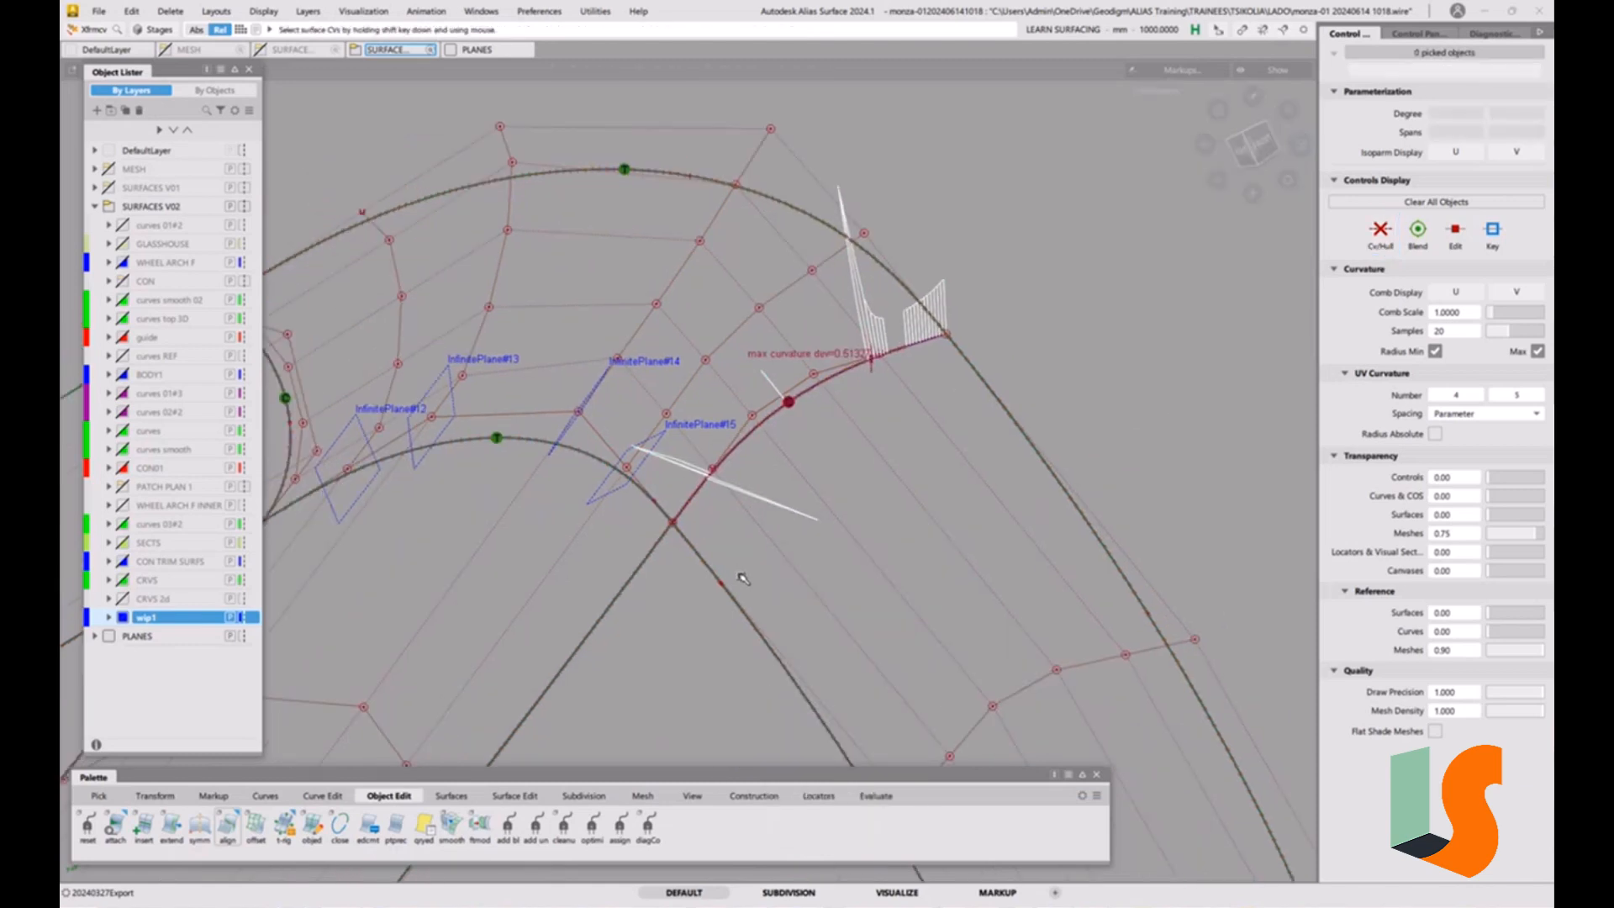
Align the right boundary of square#13 to the adjoining strip using Edge alignment with G2 continuity.
{"action": "left_click_drag", "start_coordinate": [798, 643], "coordinate": [800, 548], "text": "ctrl+shift"}
{"action": "middle_click_drag", "start_coordinate": [653, 651], "coordinate": [764, 642], "text": "alt+shift"}
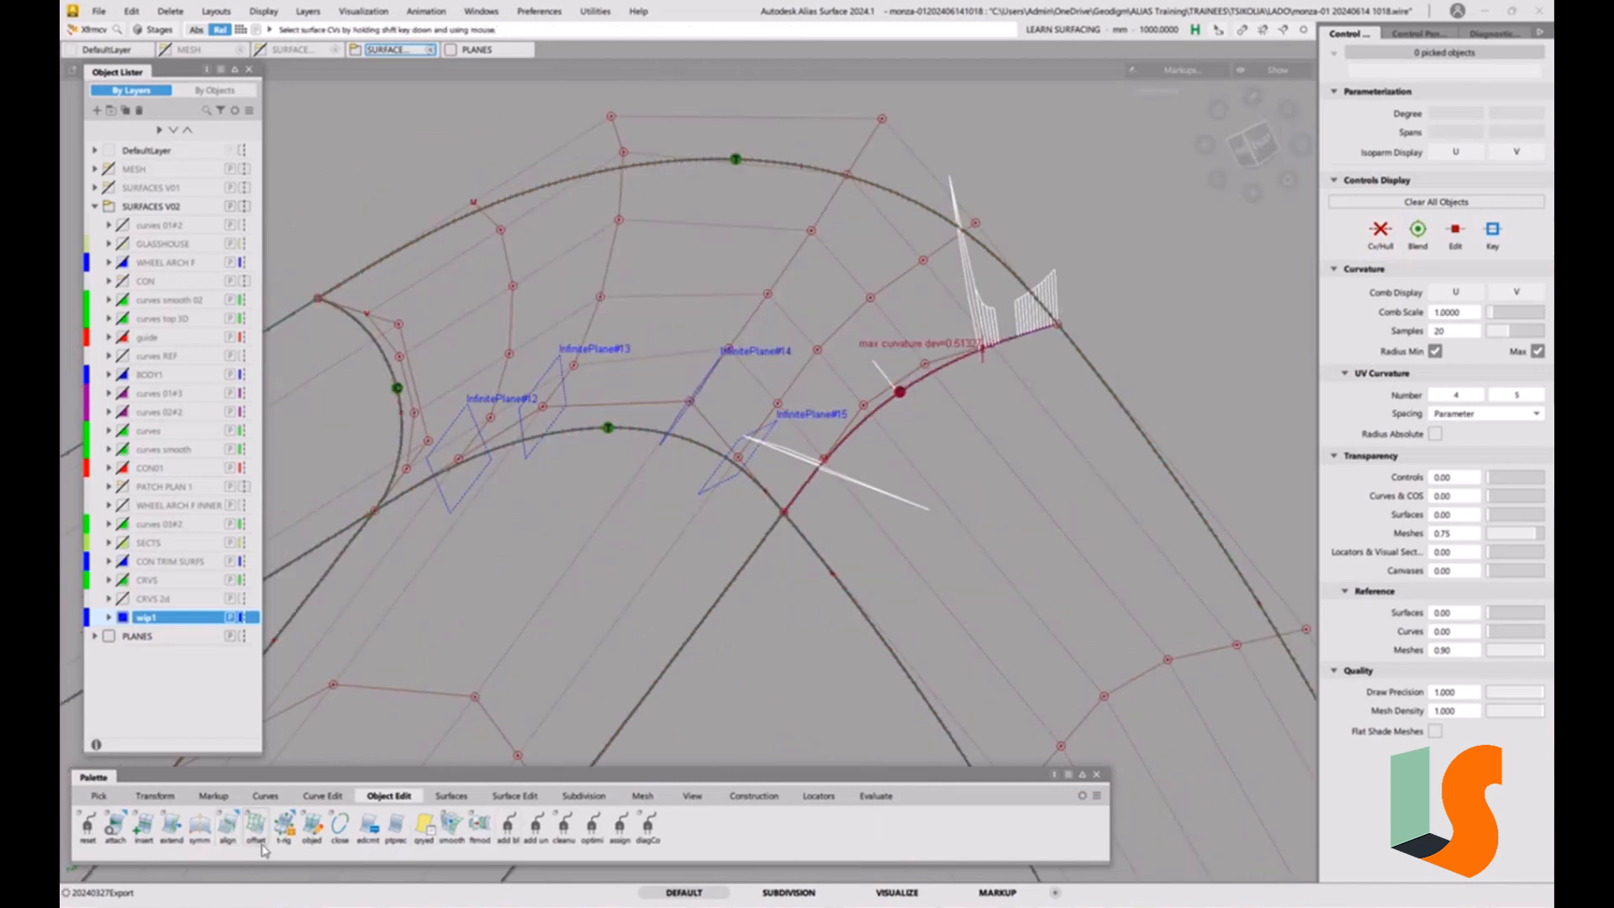
{"action": "double_click", "coordinate": [227, 825]}
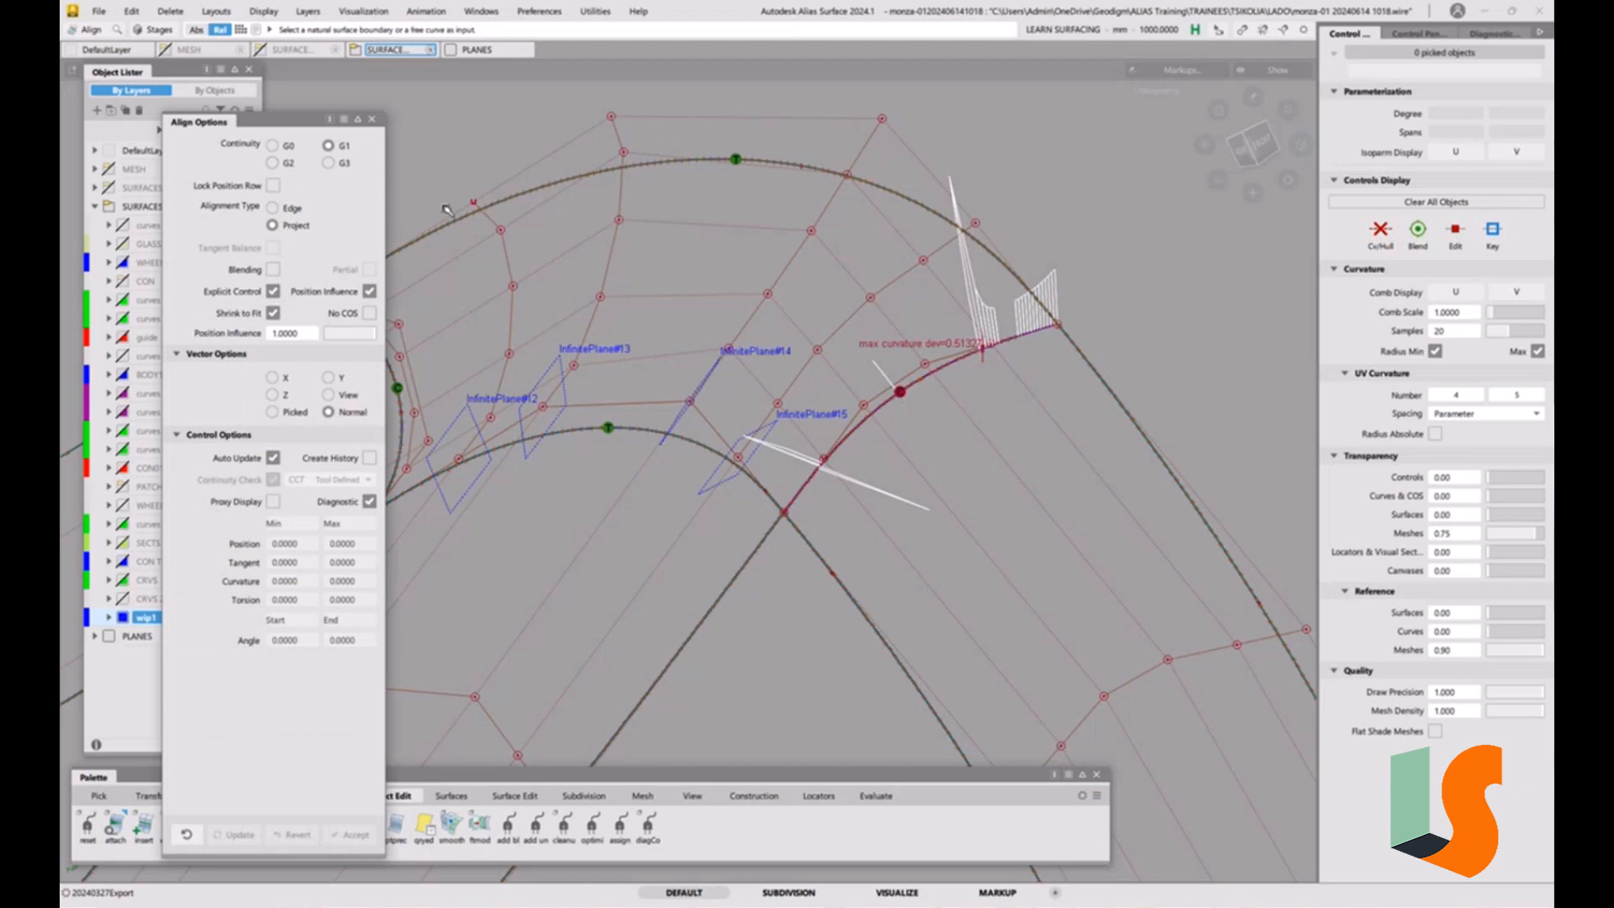
{"action": "left_click", "coordinate": [298, 167]}
{"action": "left_click", "coordinate": [287, 210]}
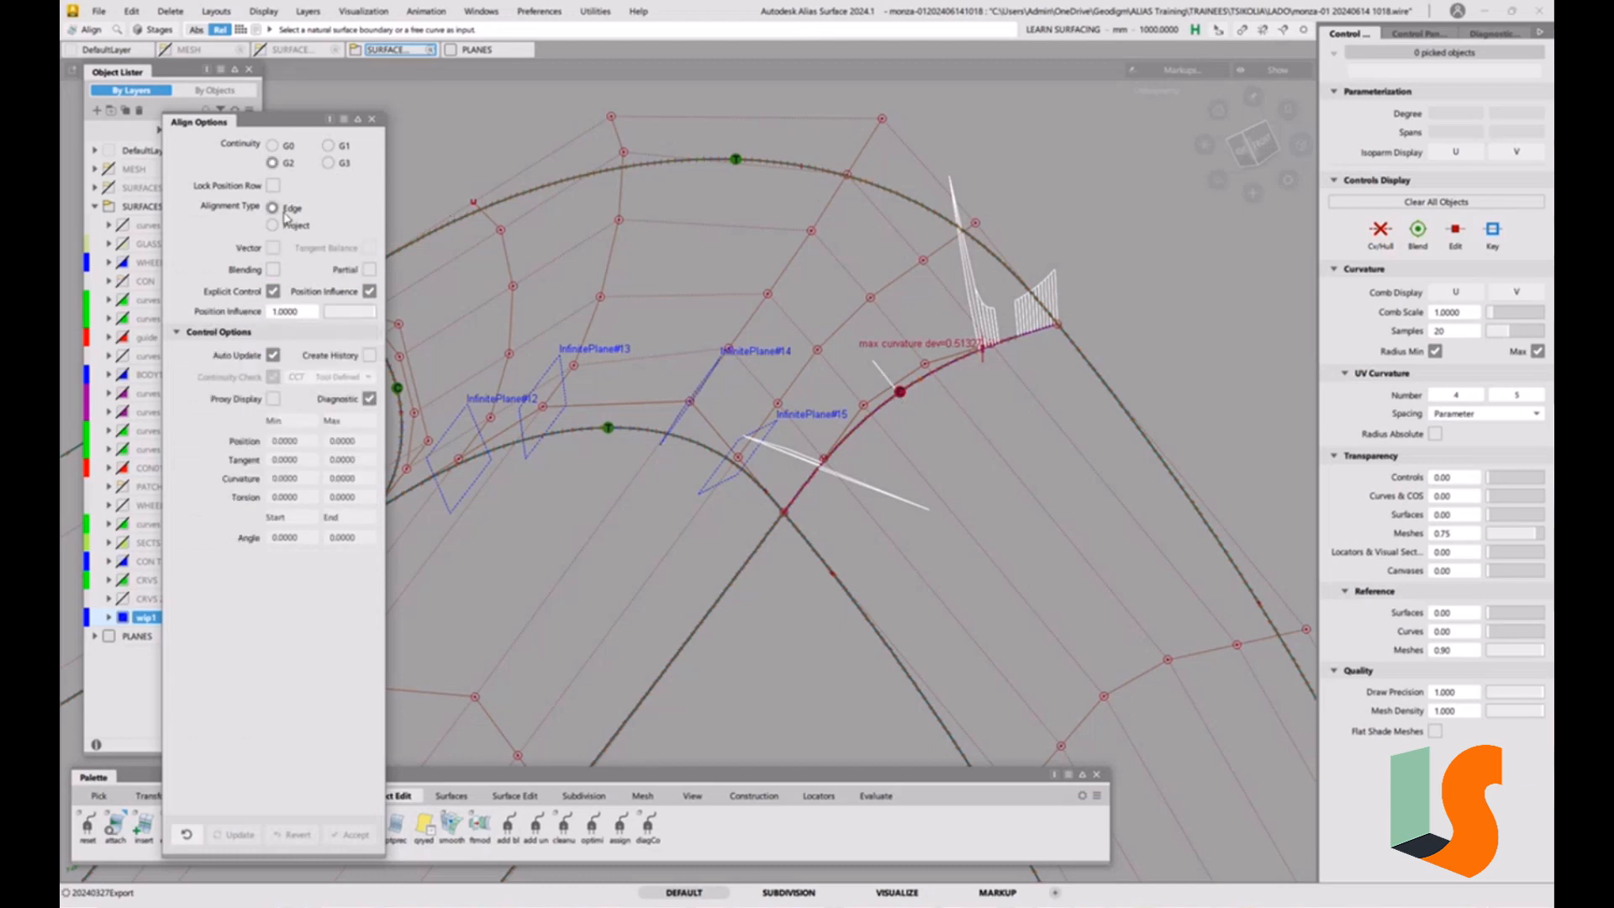
{"action": "left_click", "coordinate": [894, 400]}
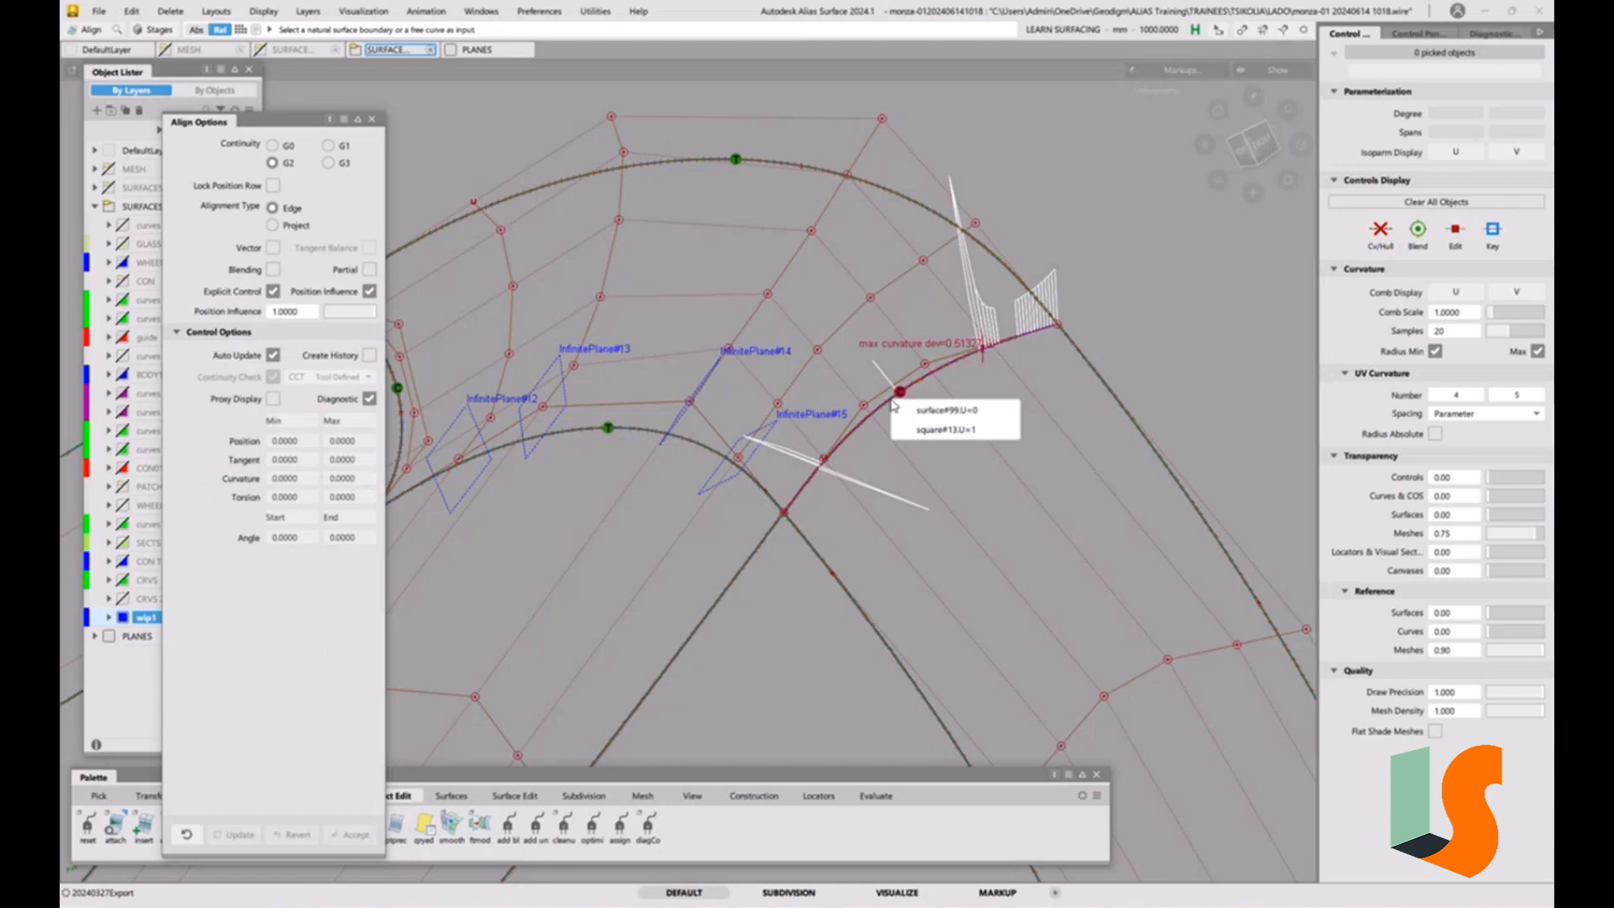
{"action": "left_click", "coordinate": [930, 431]}
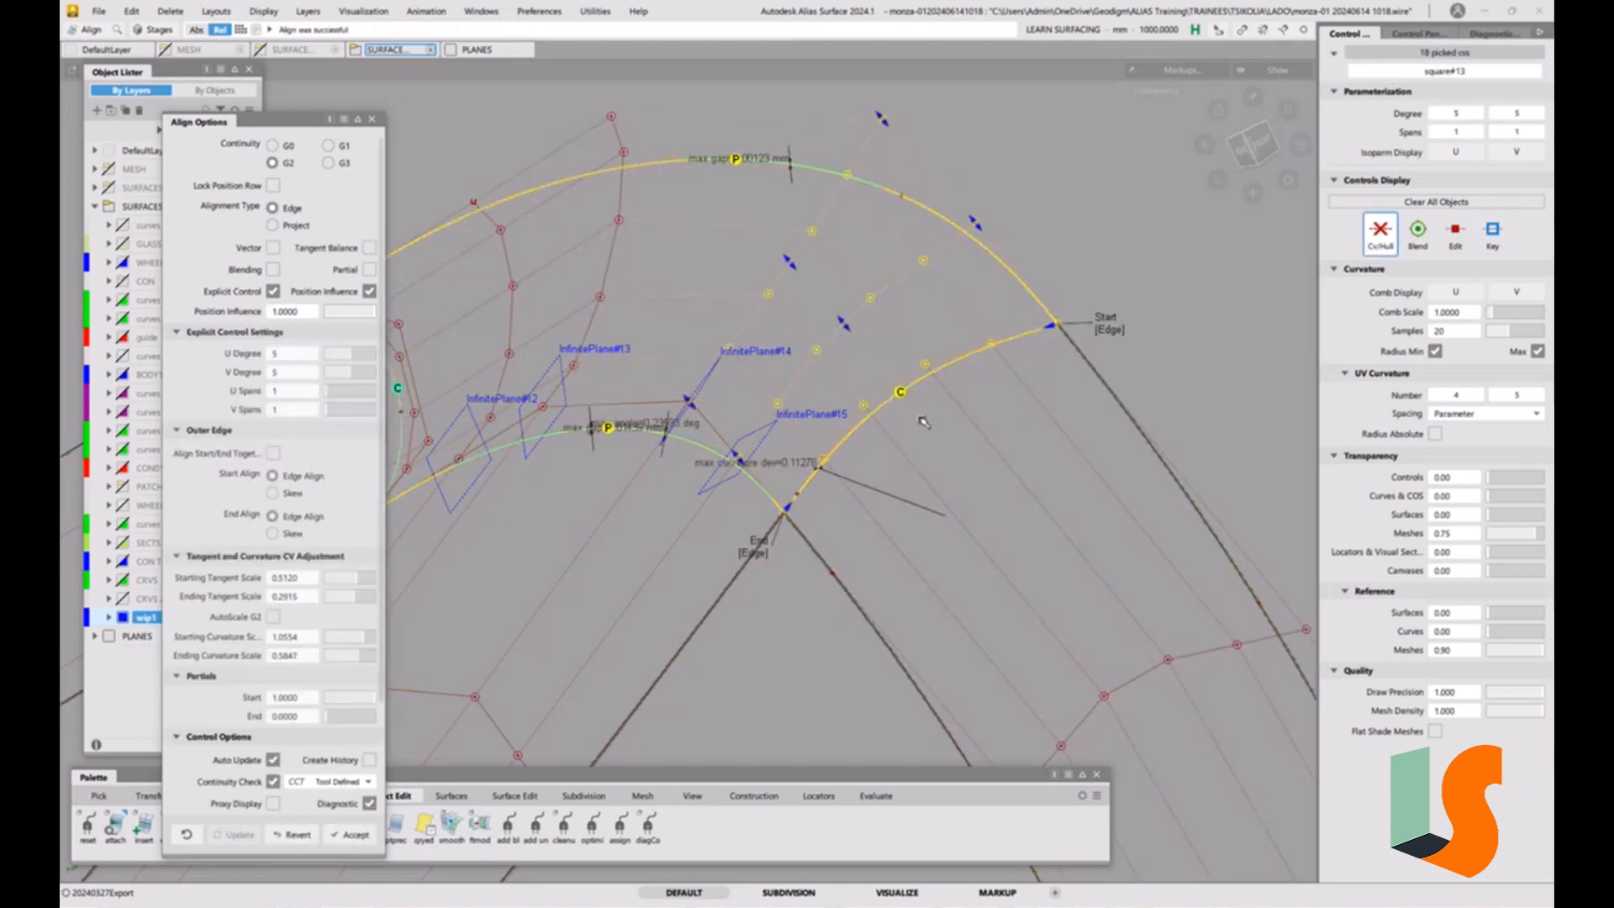
{"action": "middle_click_drag", "start_coordinate": [947, 403], "coordinate": [1068, 391], "text": "alt+shift"}
{"action": "right_click_drag", "start_coordinate": [1069, 391], "coordinate": [1000, 395], "text": "alt+shift"}
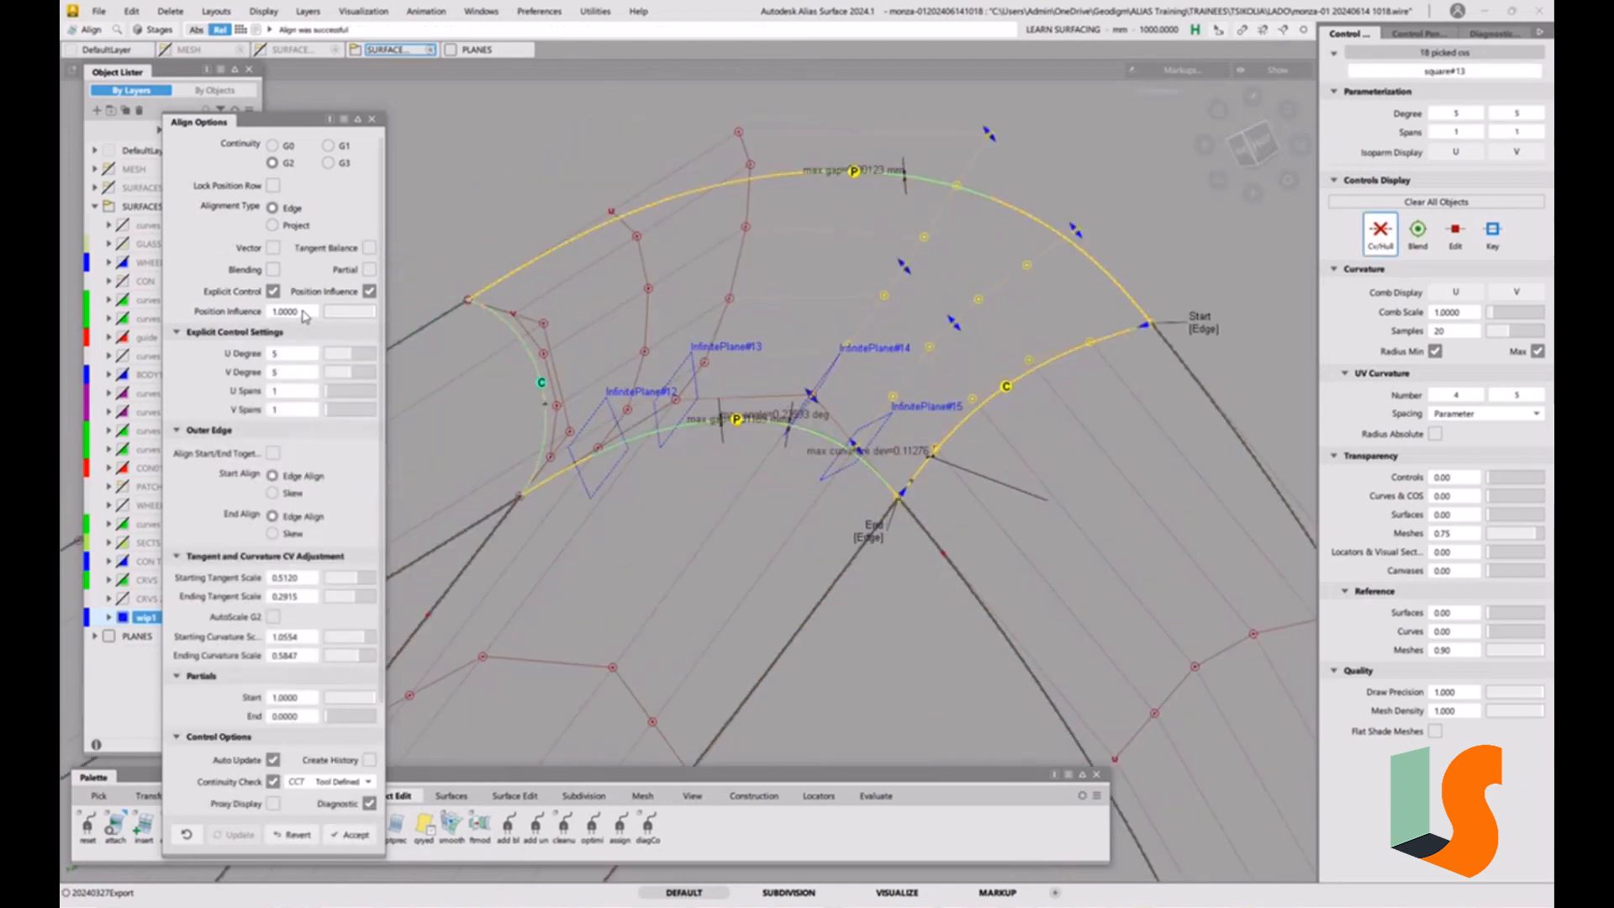
Raise the alignment's explicit U and V degrees to 7, check the lower boundary's continuity, and clear the selection.
{"action": "left_click", "coordinate": [364, 358]}
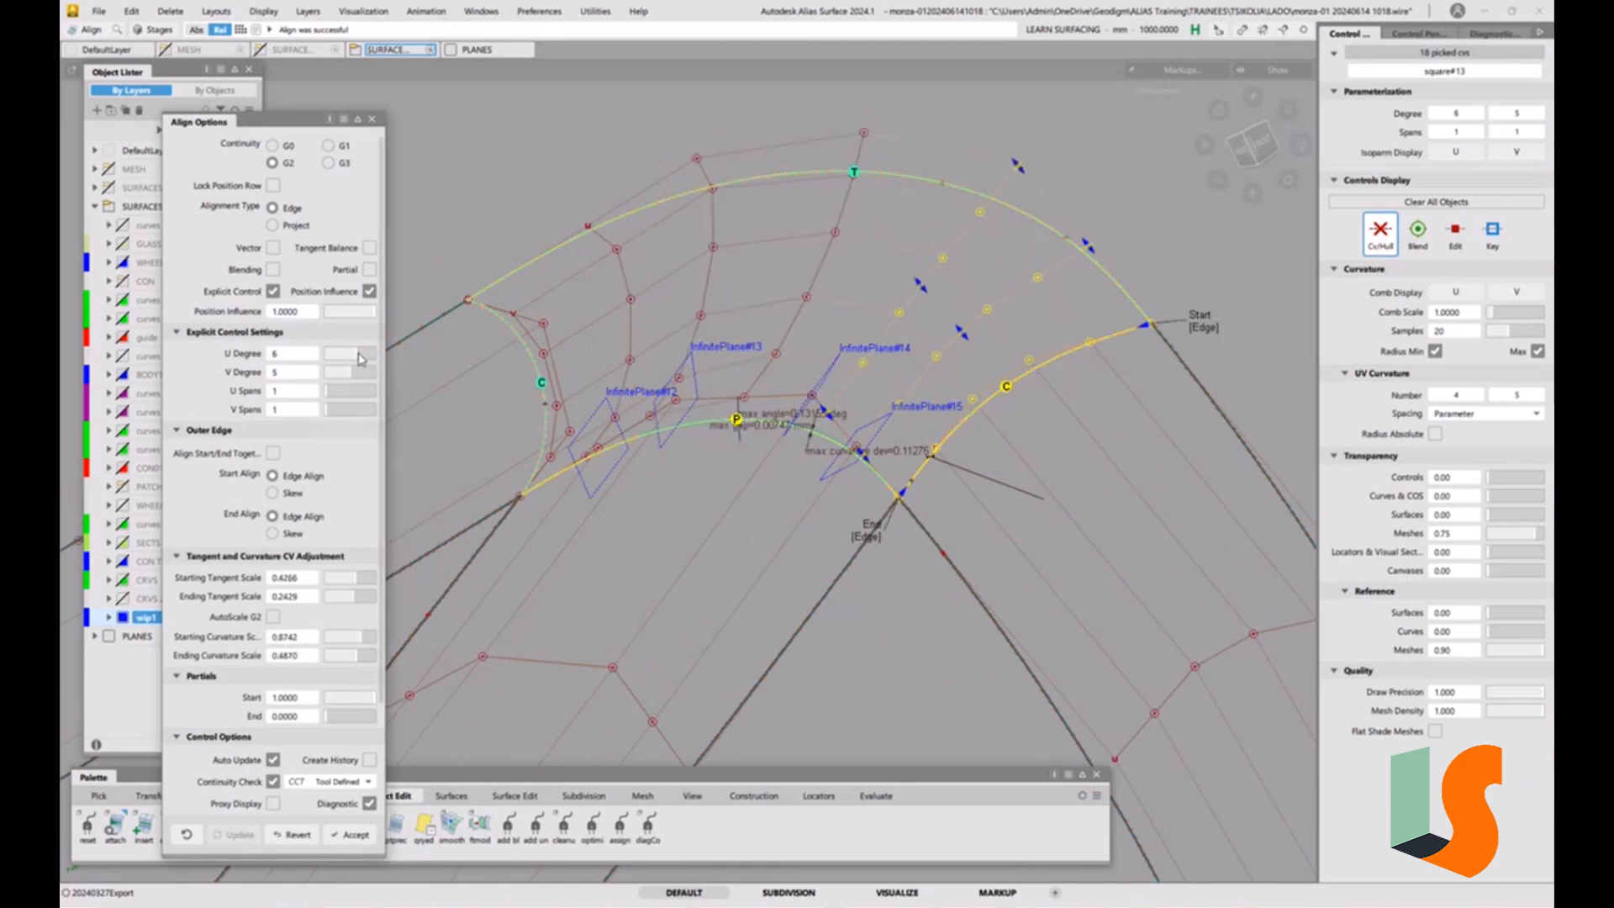
{"action": "left_click", "coordinate": [358, 373]}
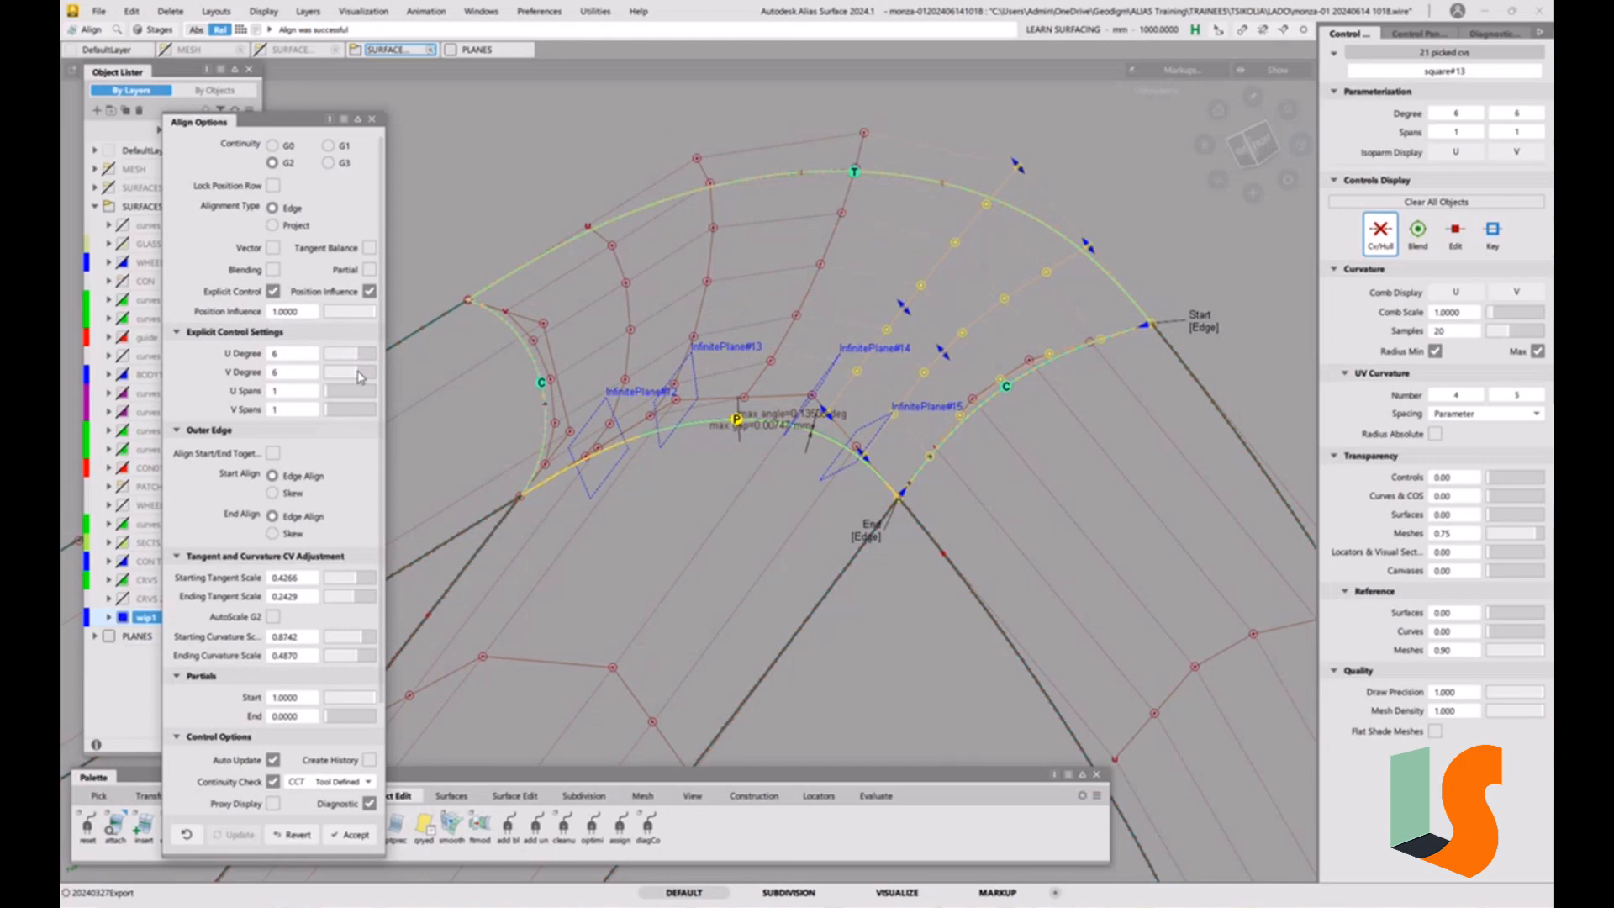
{"action": "left_click", "coordinate": [366, 375]}
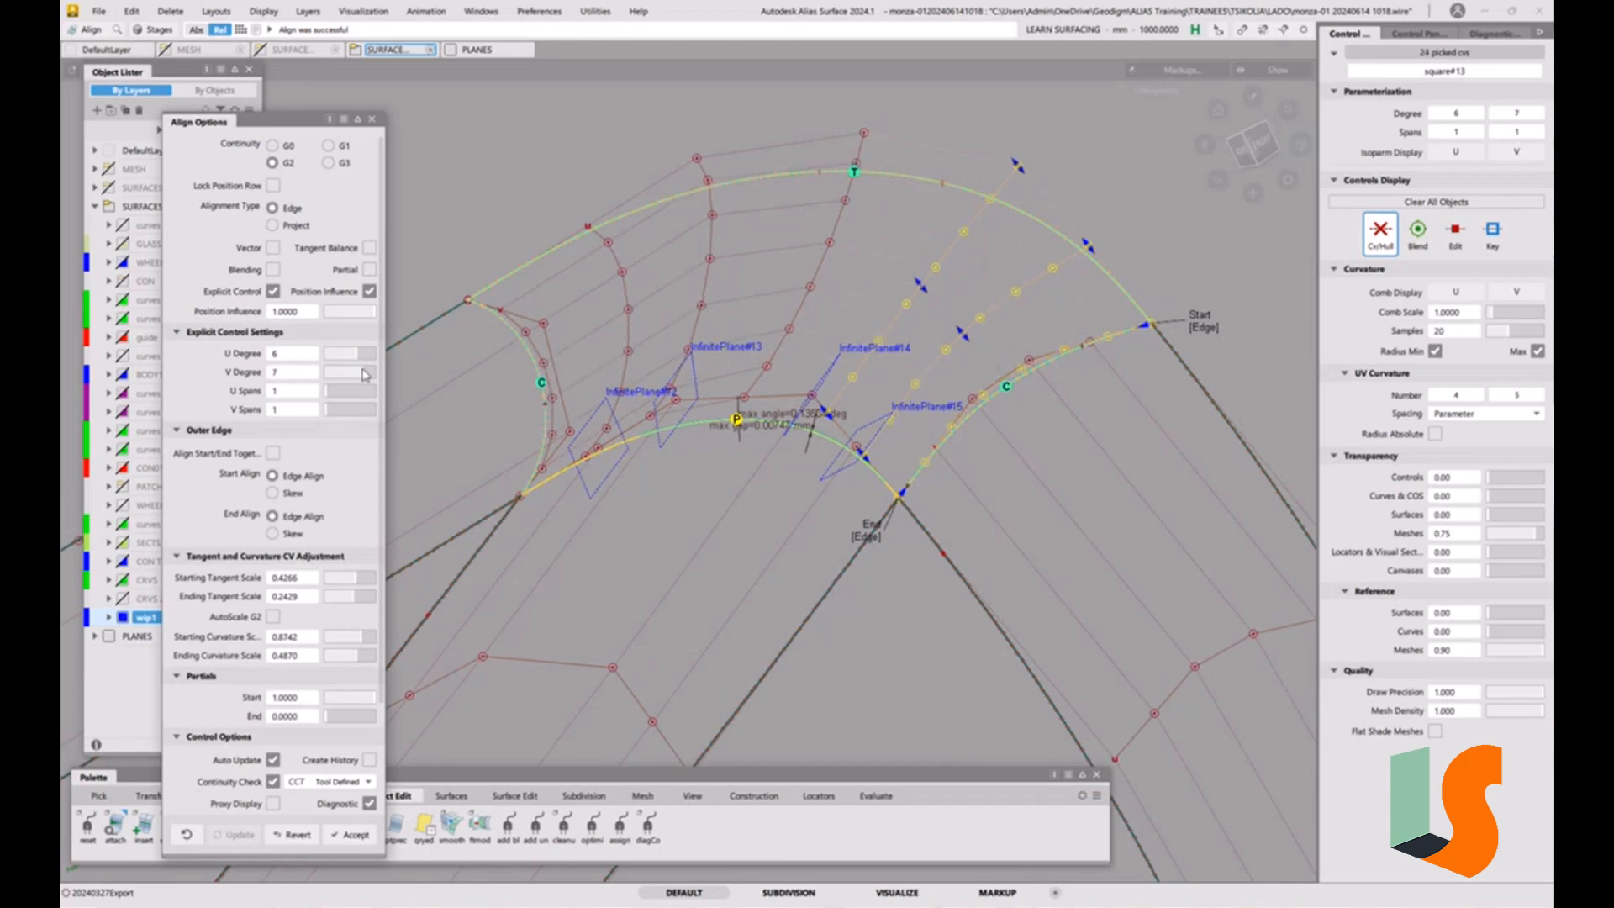
{"action": "left_click", "coordinate": [364, 358]}
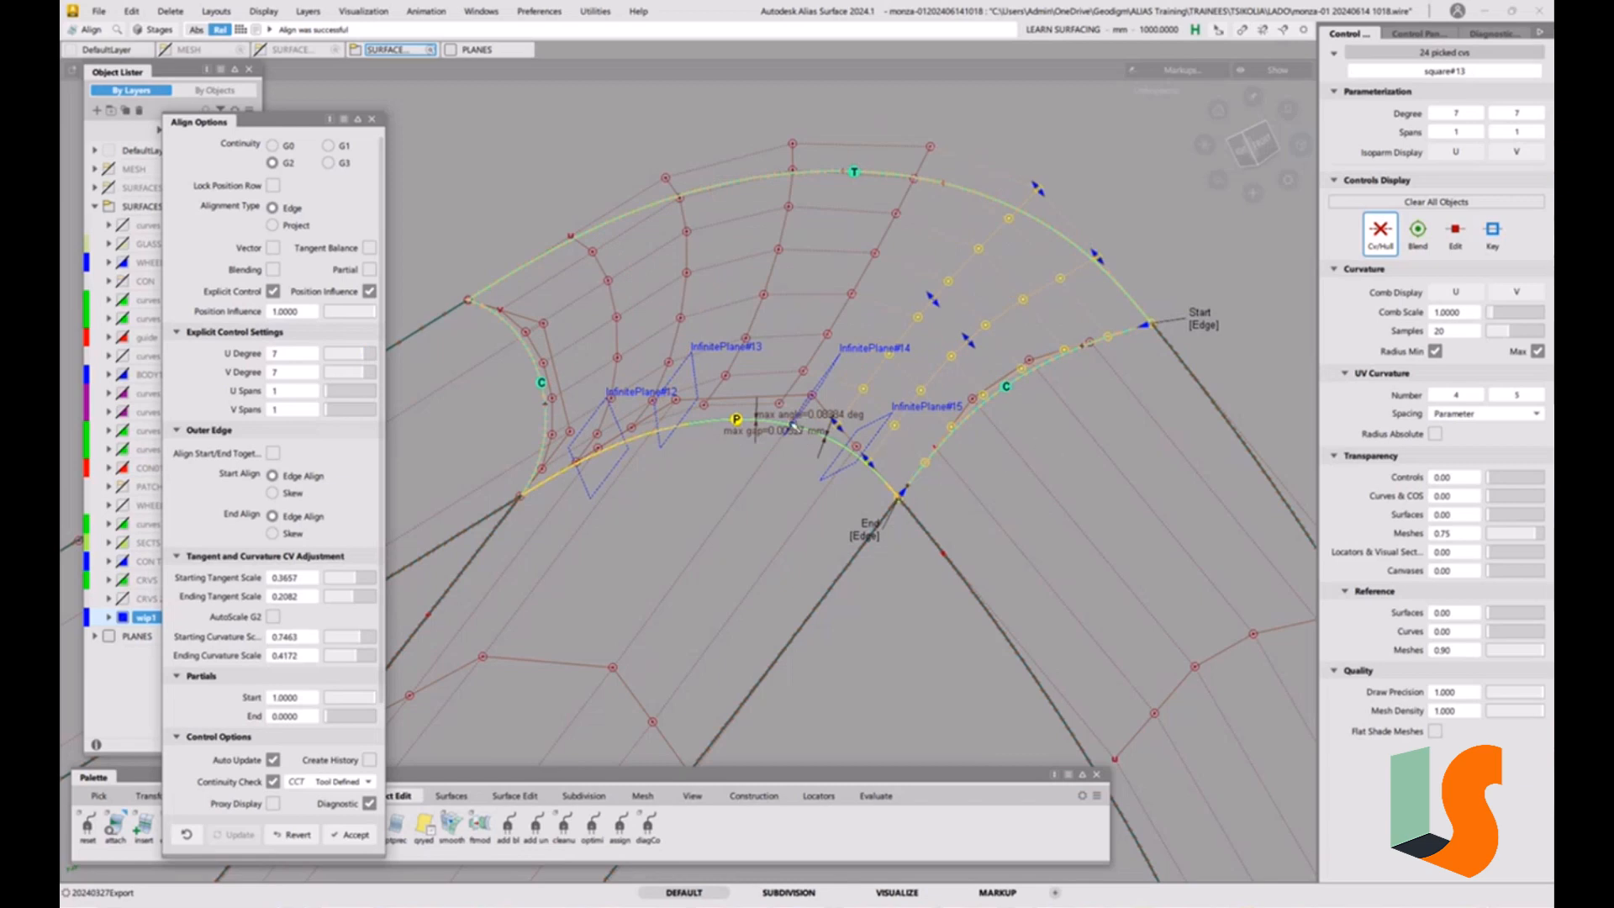
{"action": "left_click_drag", "start_coordinate": [761, 494], "coordinate": [821, 453], "text": "alt+shift"}
{"action": "scroll", "coordinate": [786, 450], "scroll_direction": "up", "scroll_amount": 3}
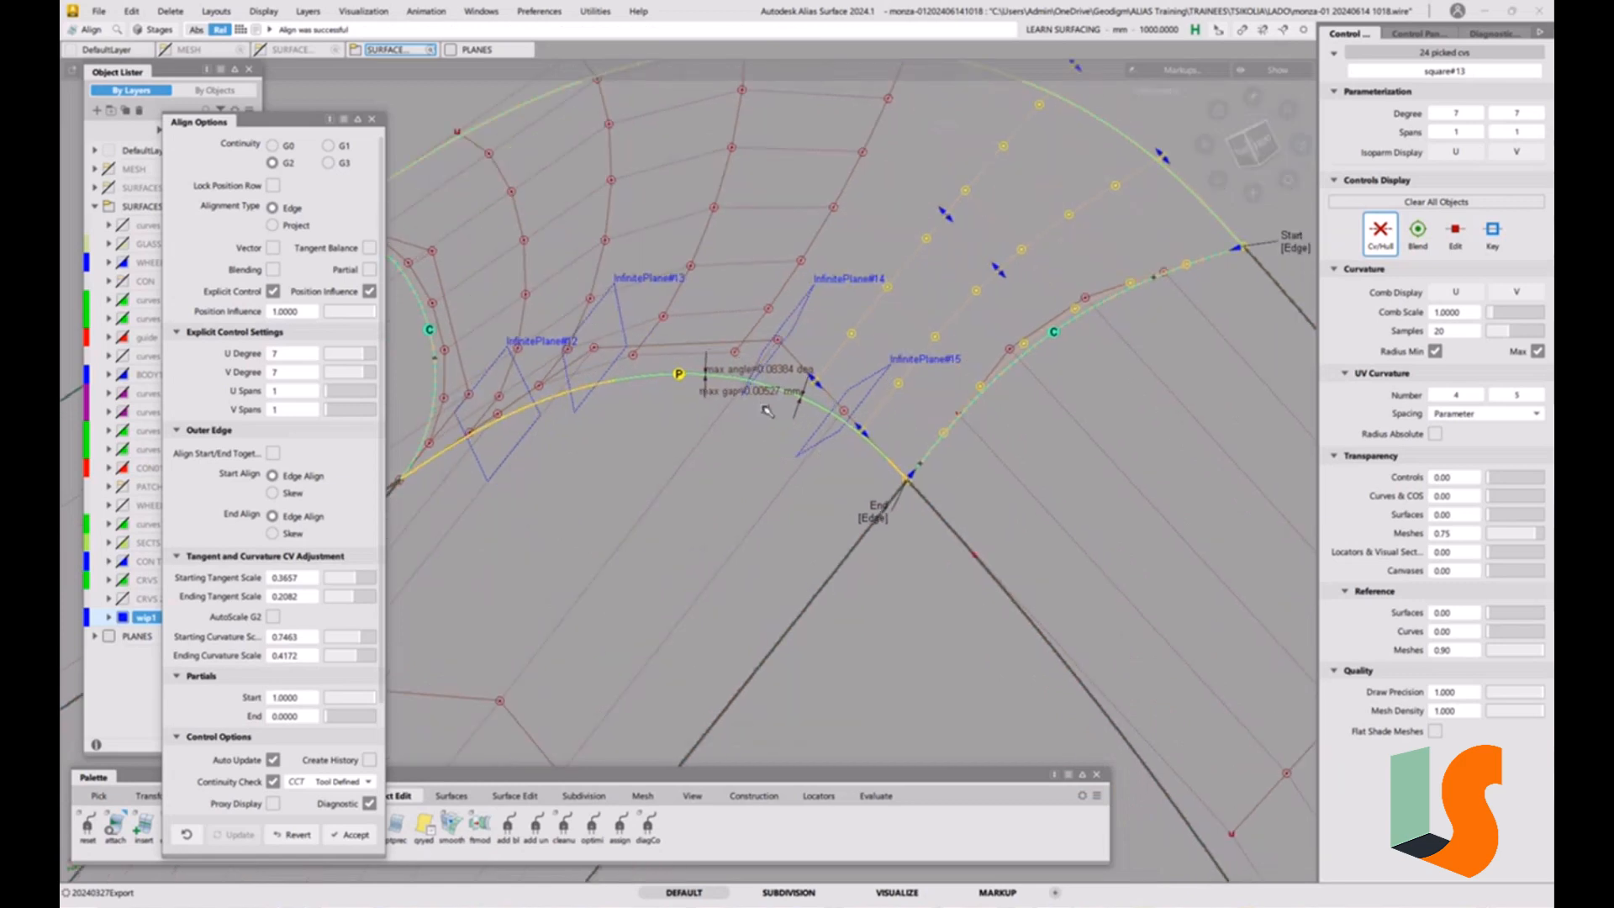
{"action": "scroll", "coordinate": [797, 446], "scroll_direction": "down", "scroll_amount": 2, "text": "alt+shift"}
{"action": "middle_click_drag", "start_coordinate": [810, 463], "coordinate": [958, 455], "text": "alt+shift"}
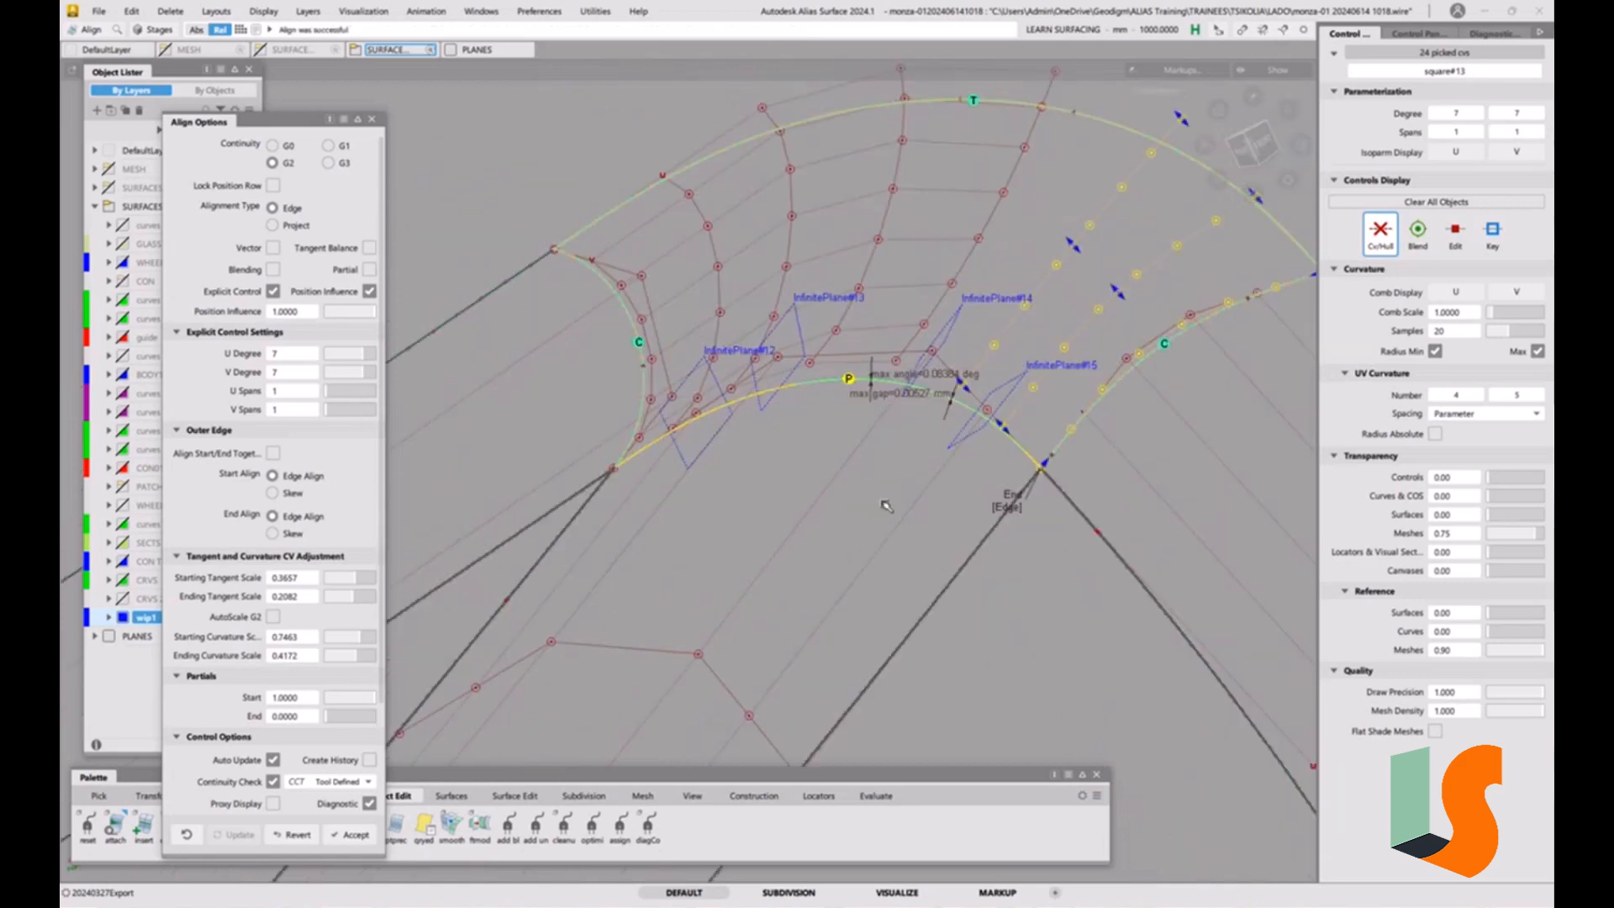
{"action": "left_click_drag", "start_coordinate": [895, 566], "coordinate": [898, 452], "text": "ctrl+shift"}
{"action": "left_click_drag", "start_coordinate": [942, 432], "coordinate": [764, 399], "text": "alt+shift"}
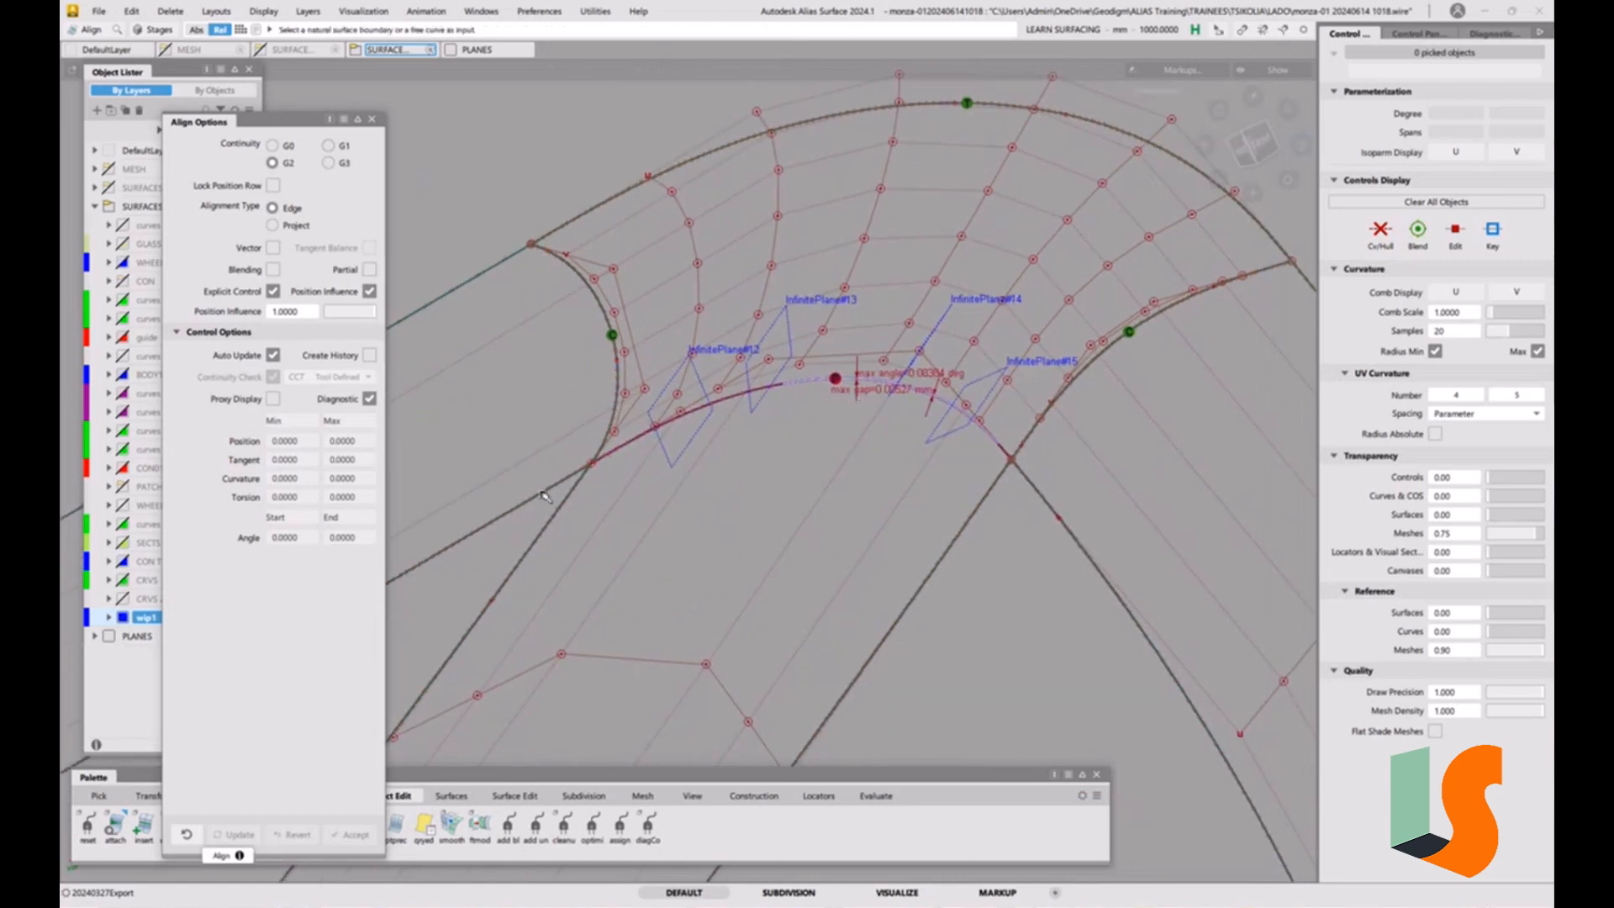
Set the alignment continuity to G1, try aligning the upper end of surface#97 to the corner surface, and revert it.
{"action": "left_click", "coordinate": [328, 146]}
{"action": "left_click", "coordinate": [692, 415]}
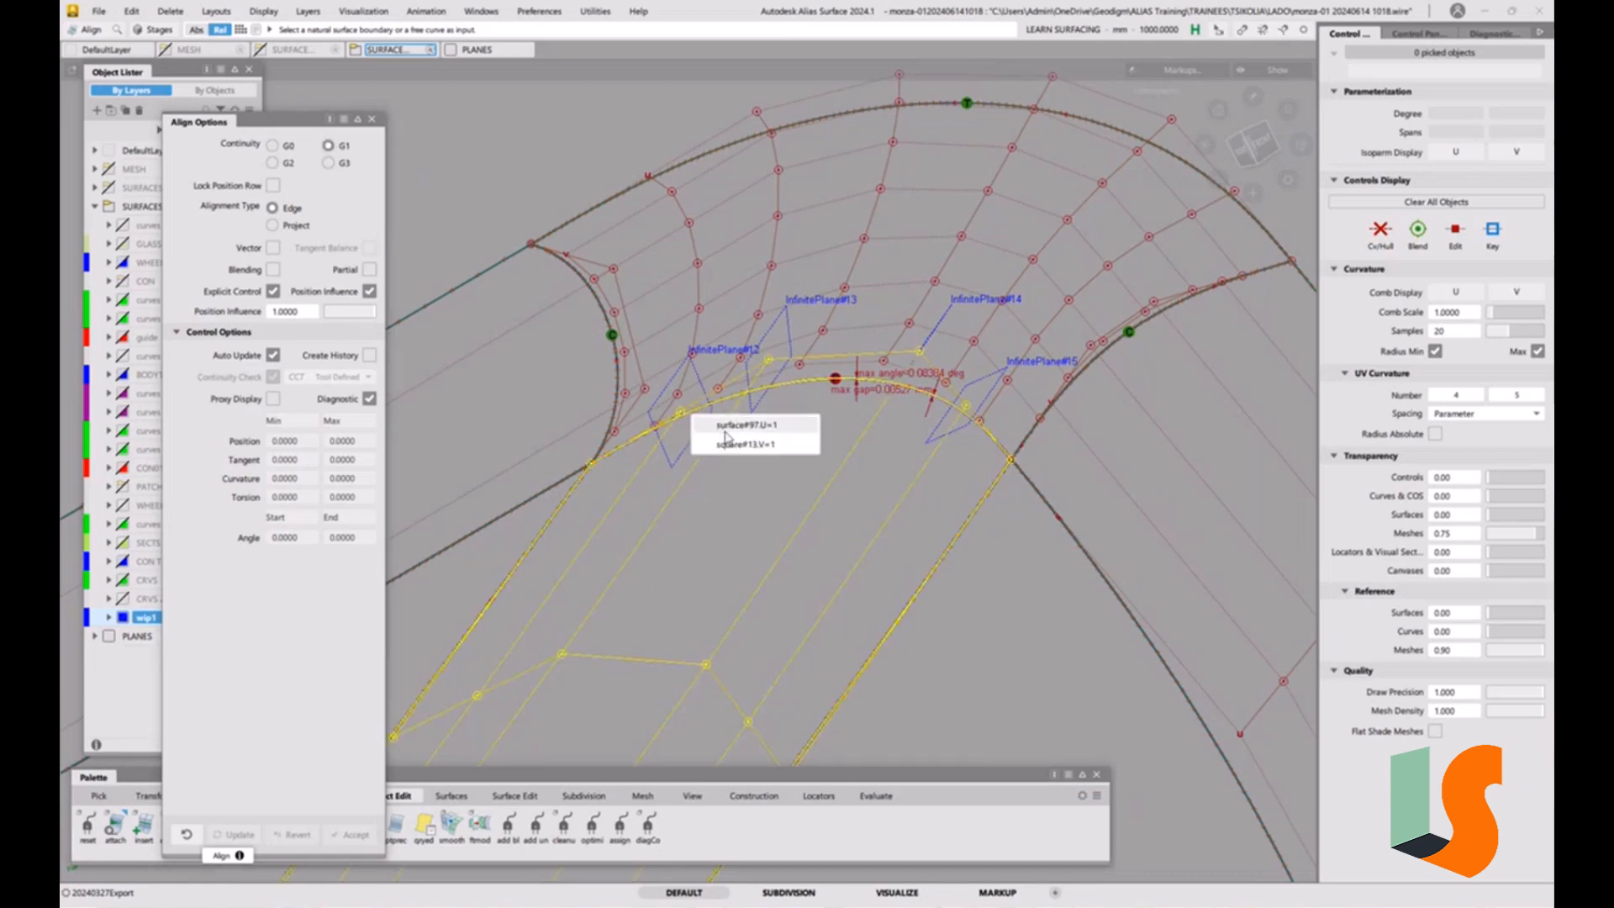
{"action": "left_click", "coordinate": [725, 430]}
{"action": "left_click", "coordinate": [740, 559]}
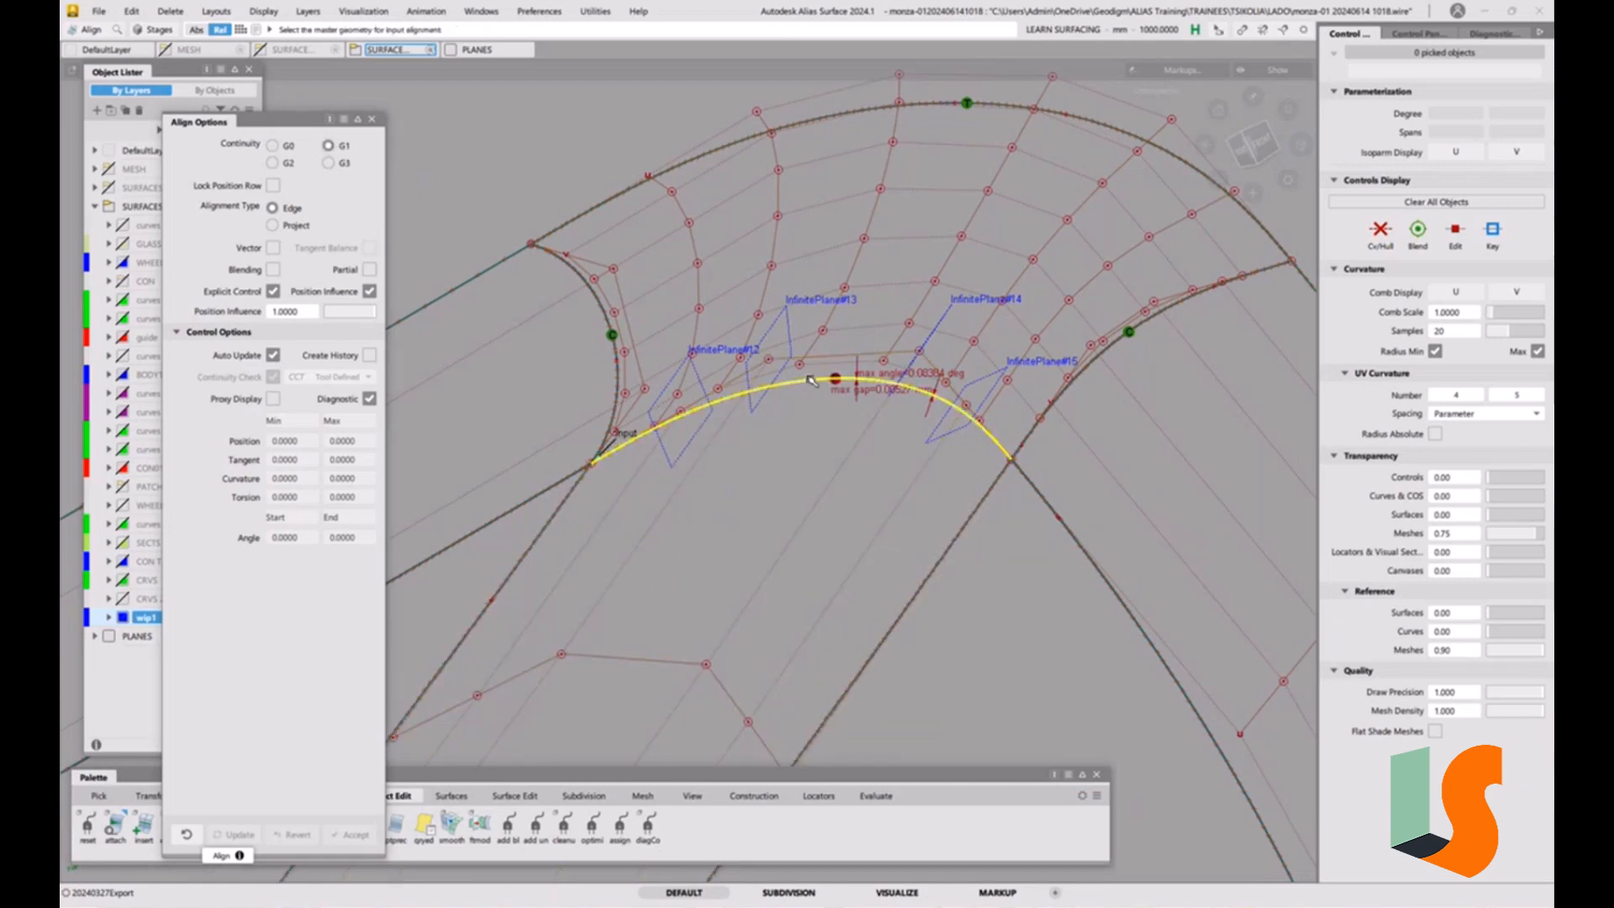
{"action": "left_click", "coordinate": [808, 377]}
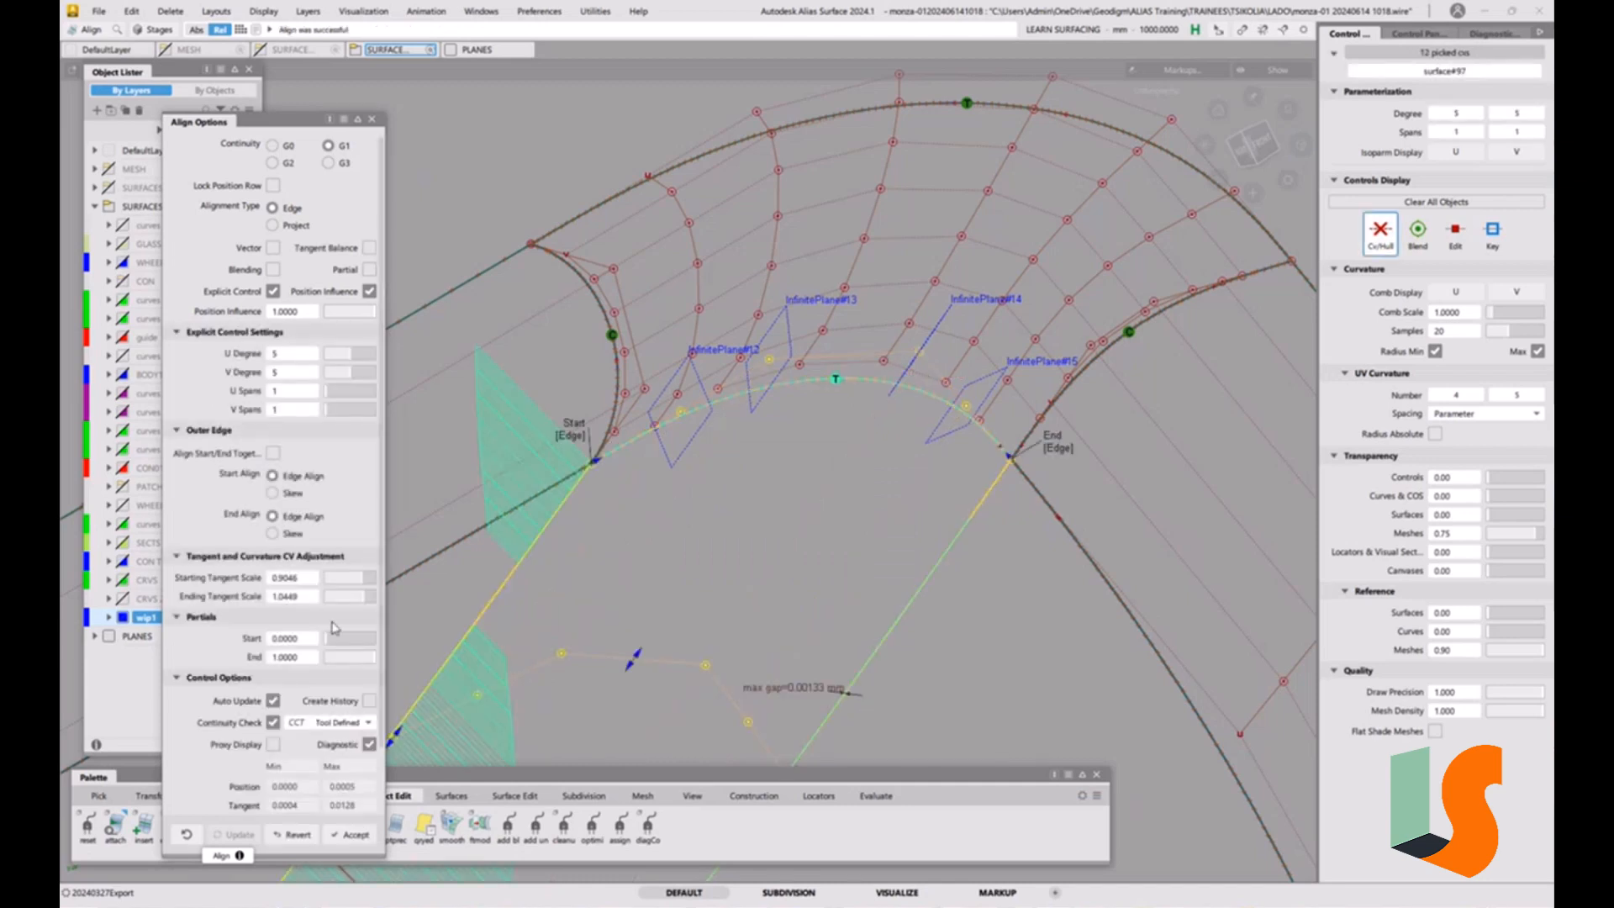
{"action": "left_click", "coordinate": [294, 835]}
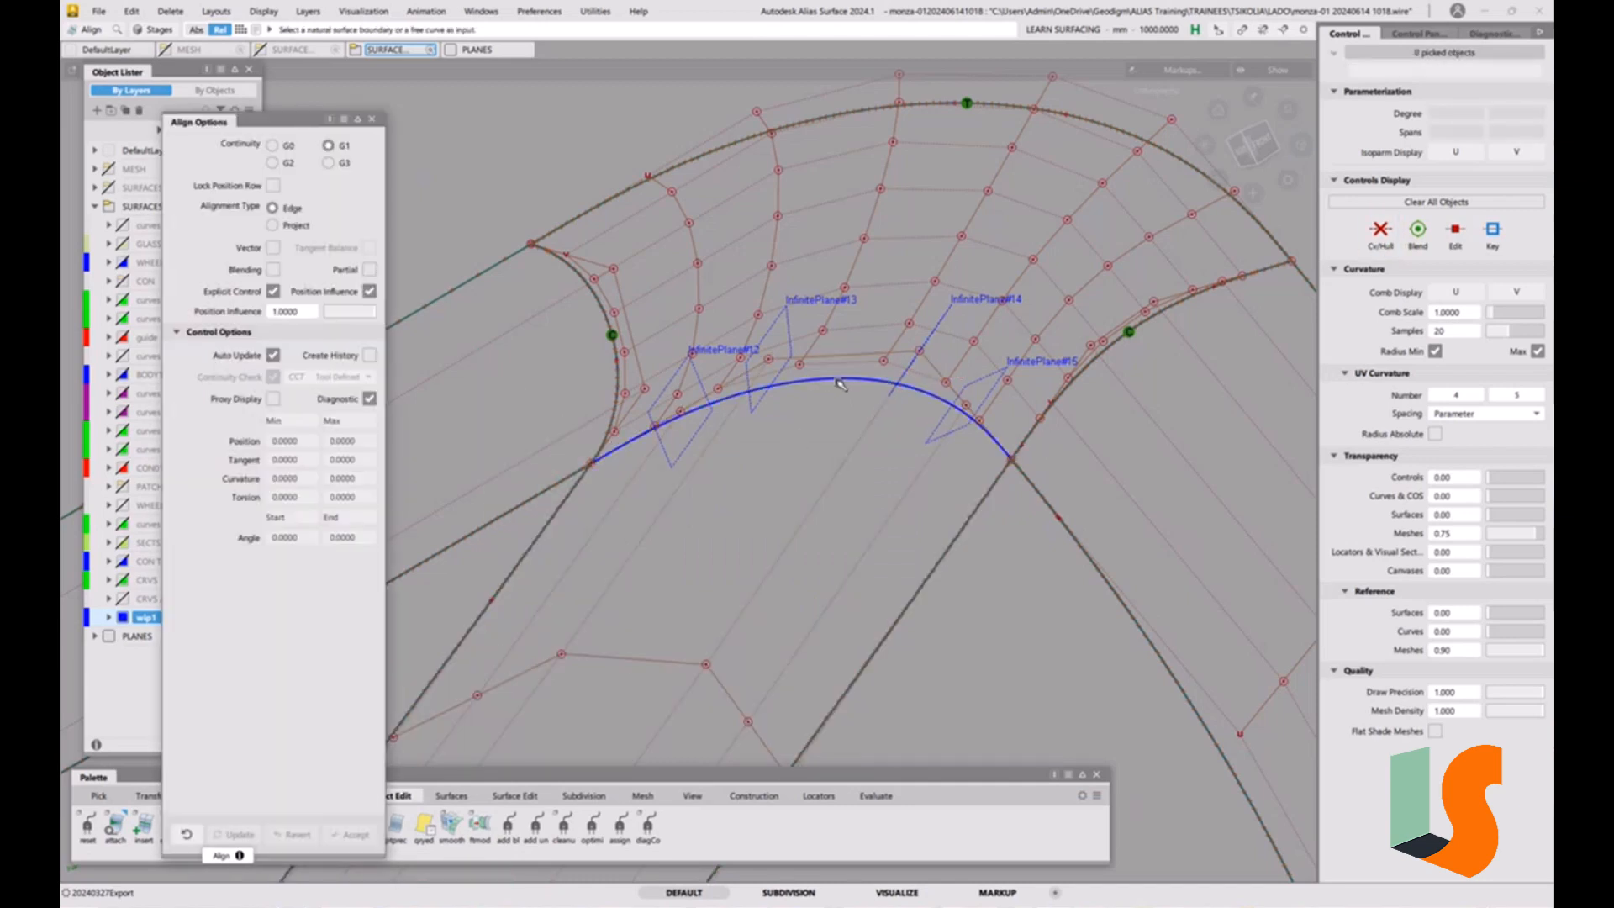
Align the lower boundary of square#13 to the strip below with G1 continuity and set its right-hand end alignment to Skew.
{"action": "left_click", "coordinate": [840, 384]}
{"action": "left_click", "coordinate": [864, 389]}
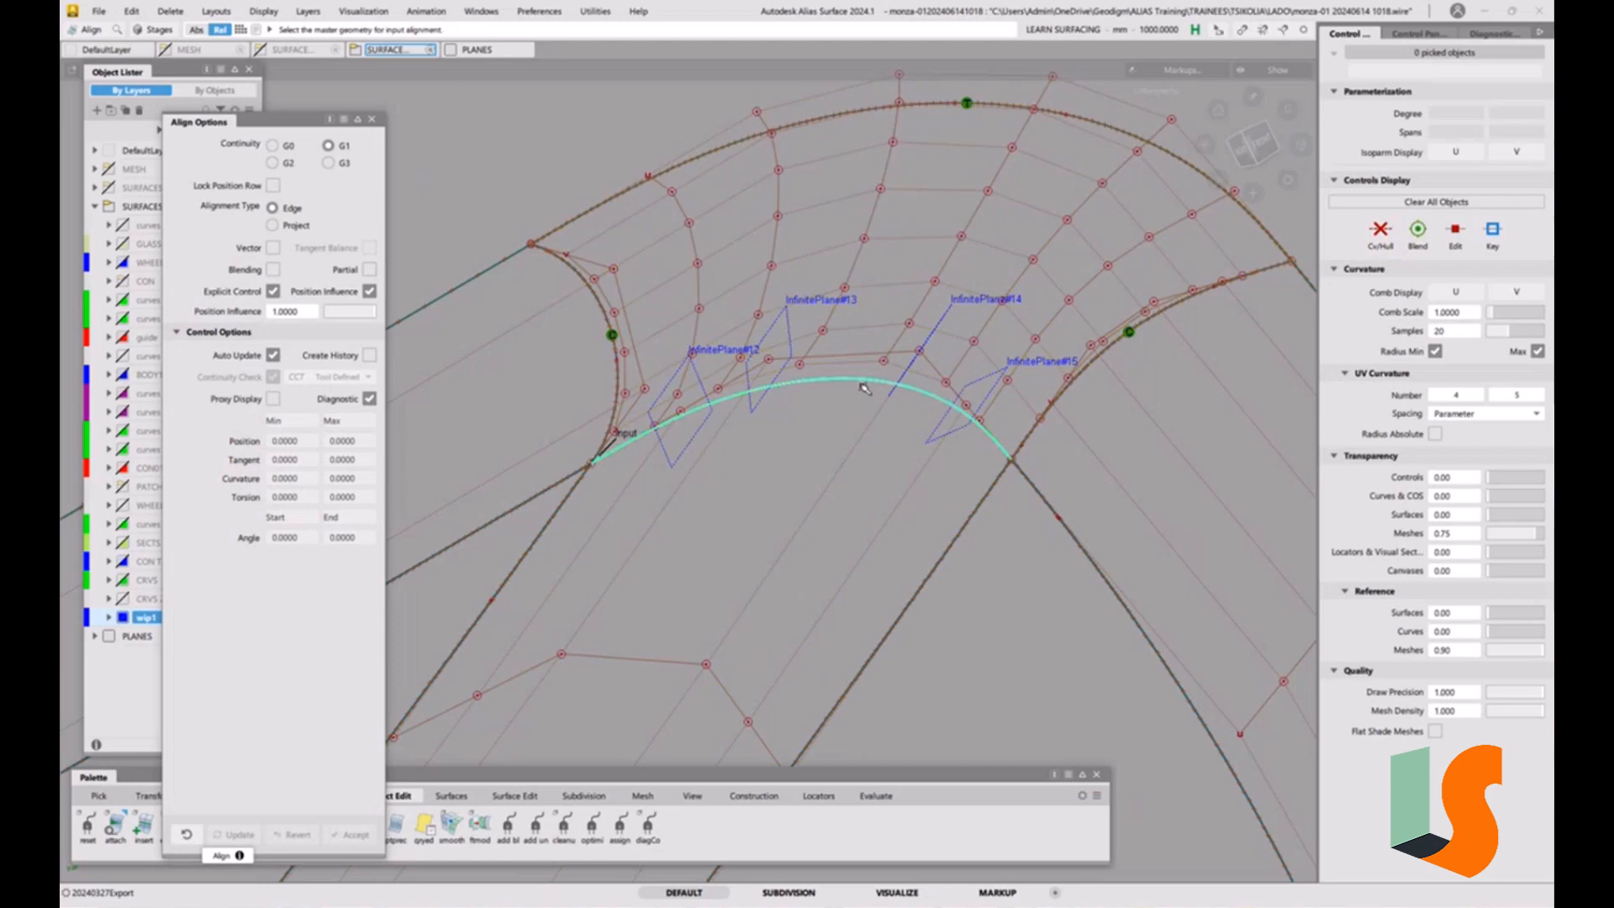
{"action": "left_click", "coordinate": [858, 386]}
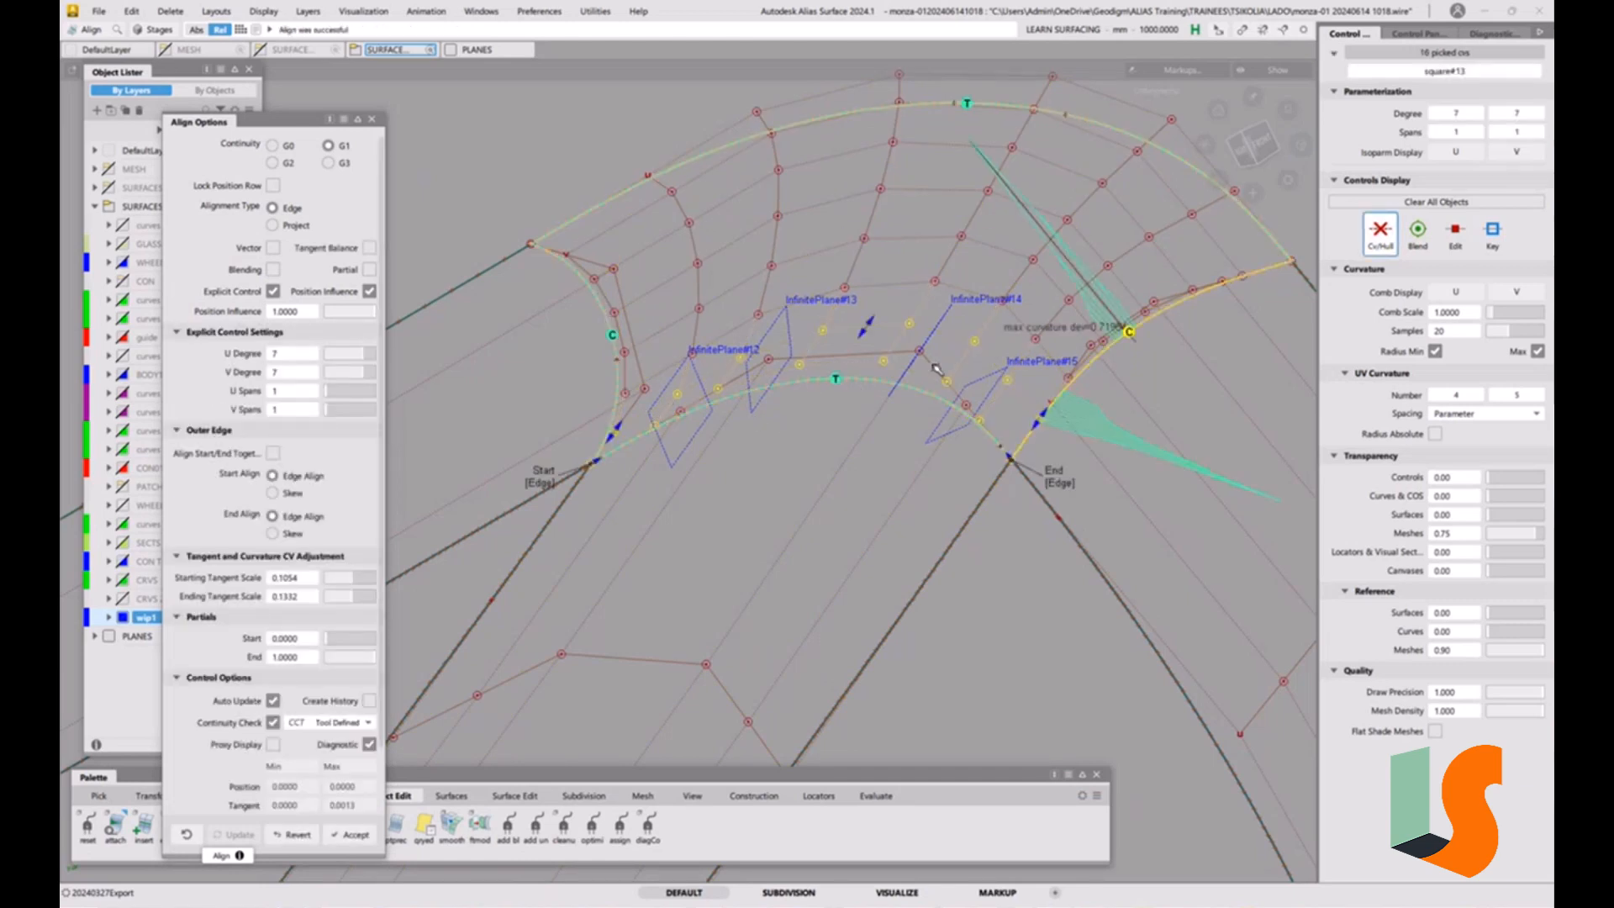
{"action": "left_click_drag", "start_coordinate": [951, 458], "coordinate": [929, 487], "text": "alt+shift"}
{"action": "middle_click_drag", "start_coordinate": [929, 487], "coordinate": [868, 451], "text": "alt+shift"}
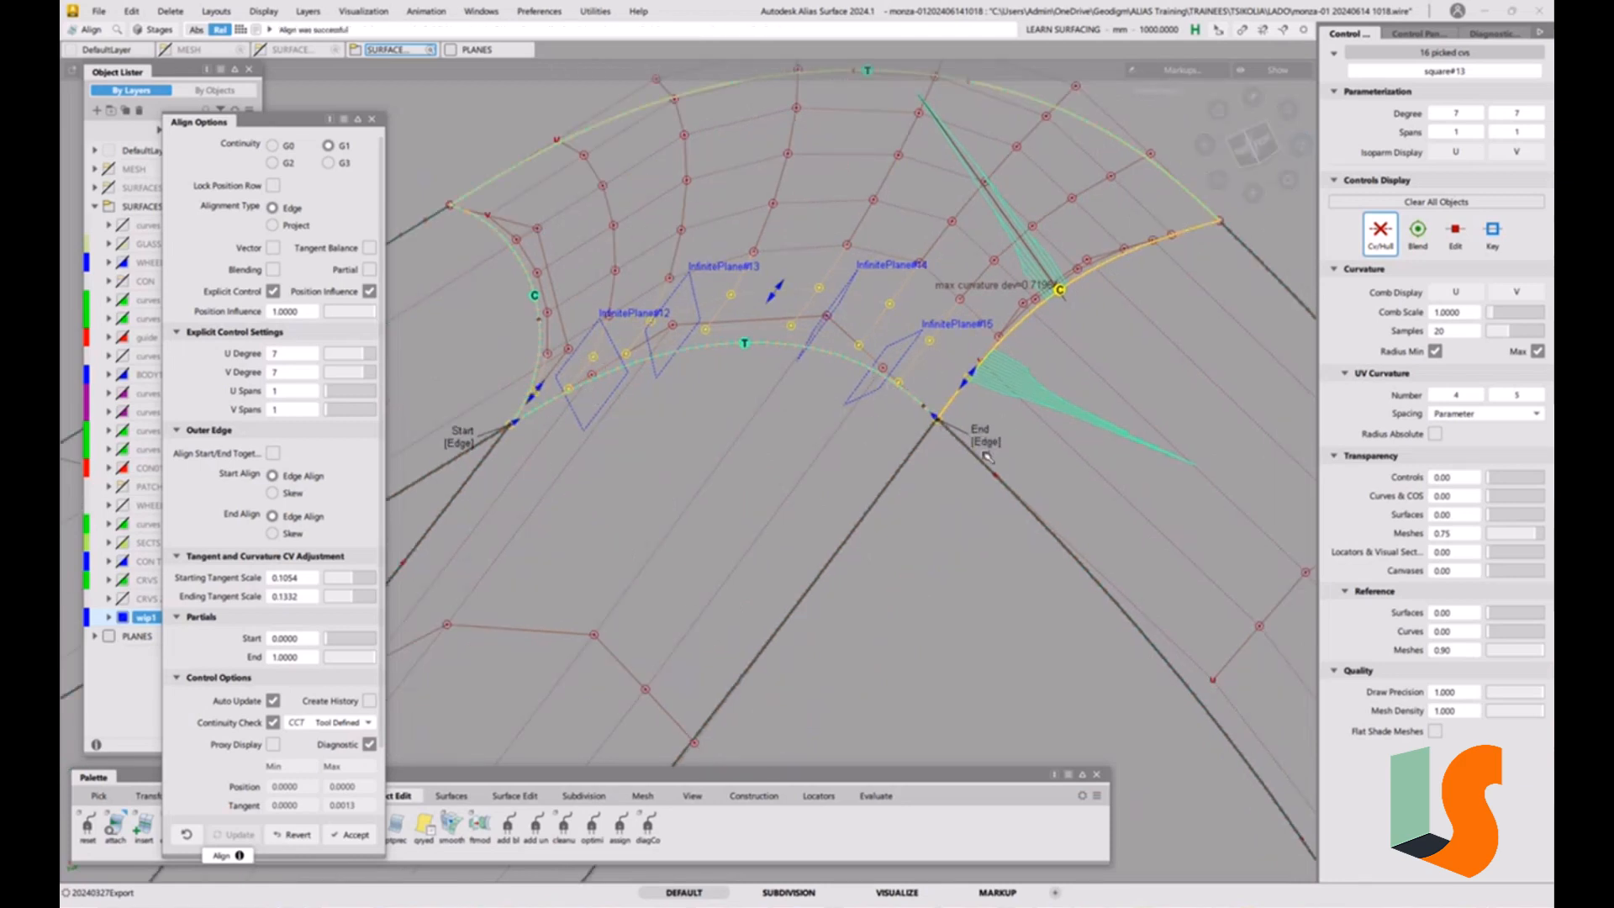
{"action": "left_click_drag", "start_coordinate": [894, 429], "coordinate": [915, 431], "text": "alt+shift"}
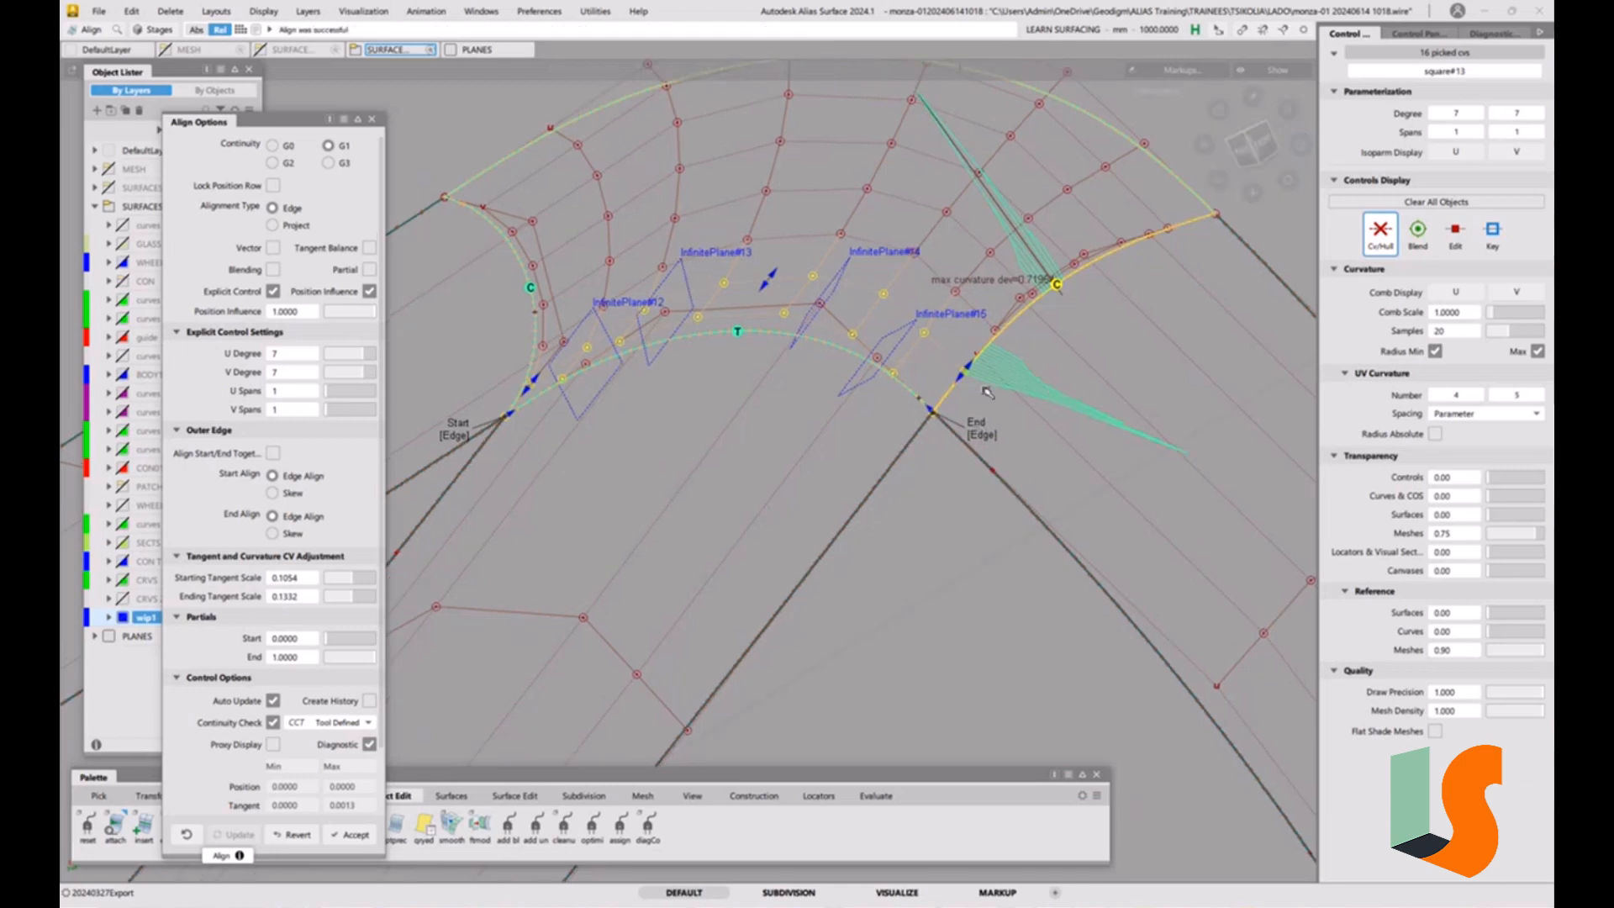
{"action": "left_click", "coordinate": [982, 435]}
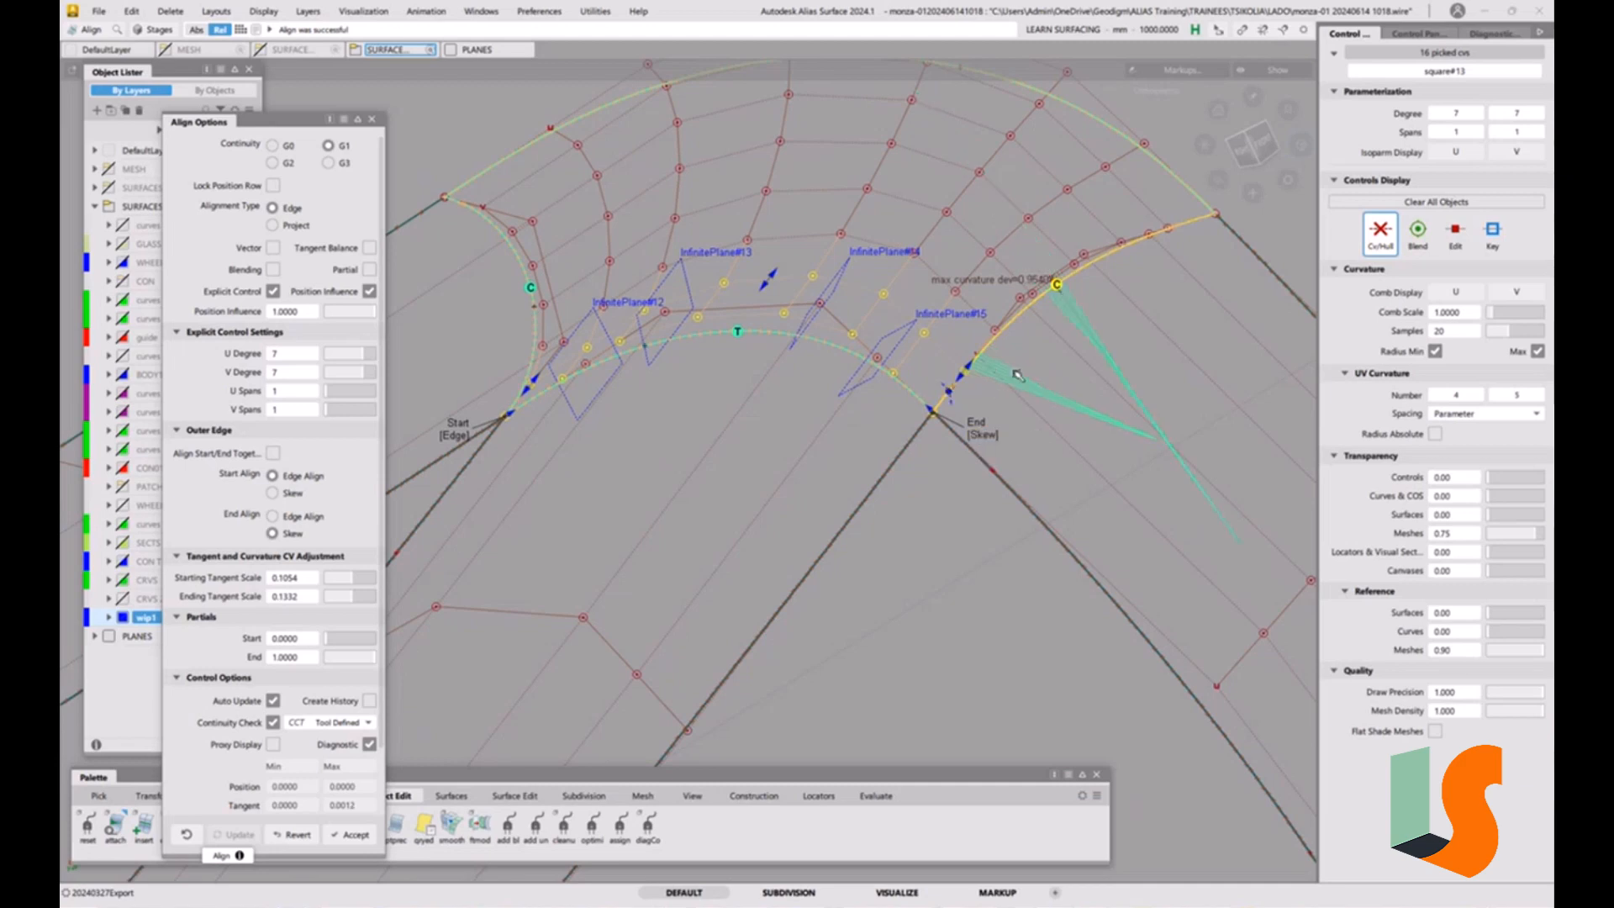
Realign the right boundary of square#13 to the adjoining strip with G2 continuity and set the lower end alignment to Skew.
{"action": "left_click_drag", "start_coordinate": [1019, 376], "coordinate": [1048, 449], "text": "alt+shift"}
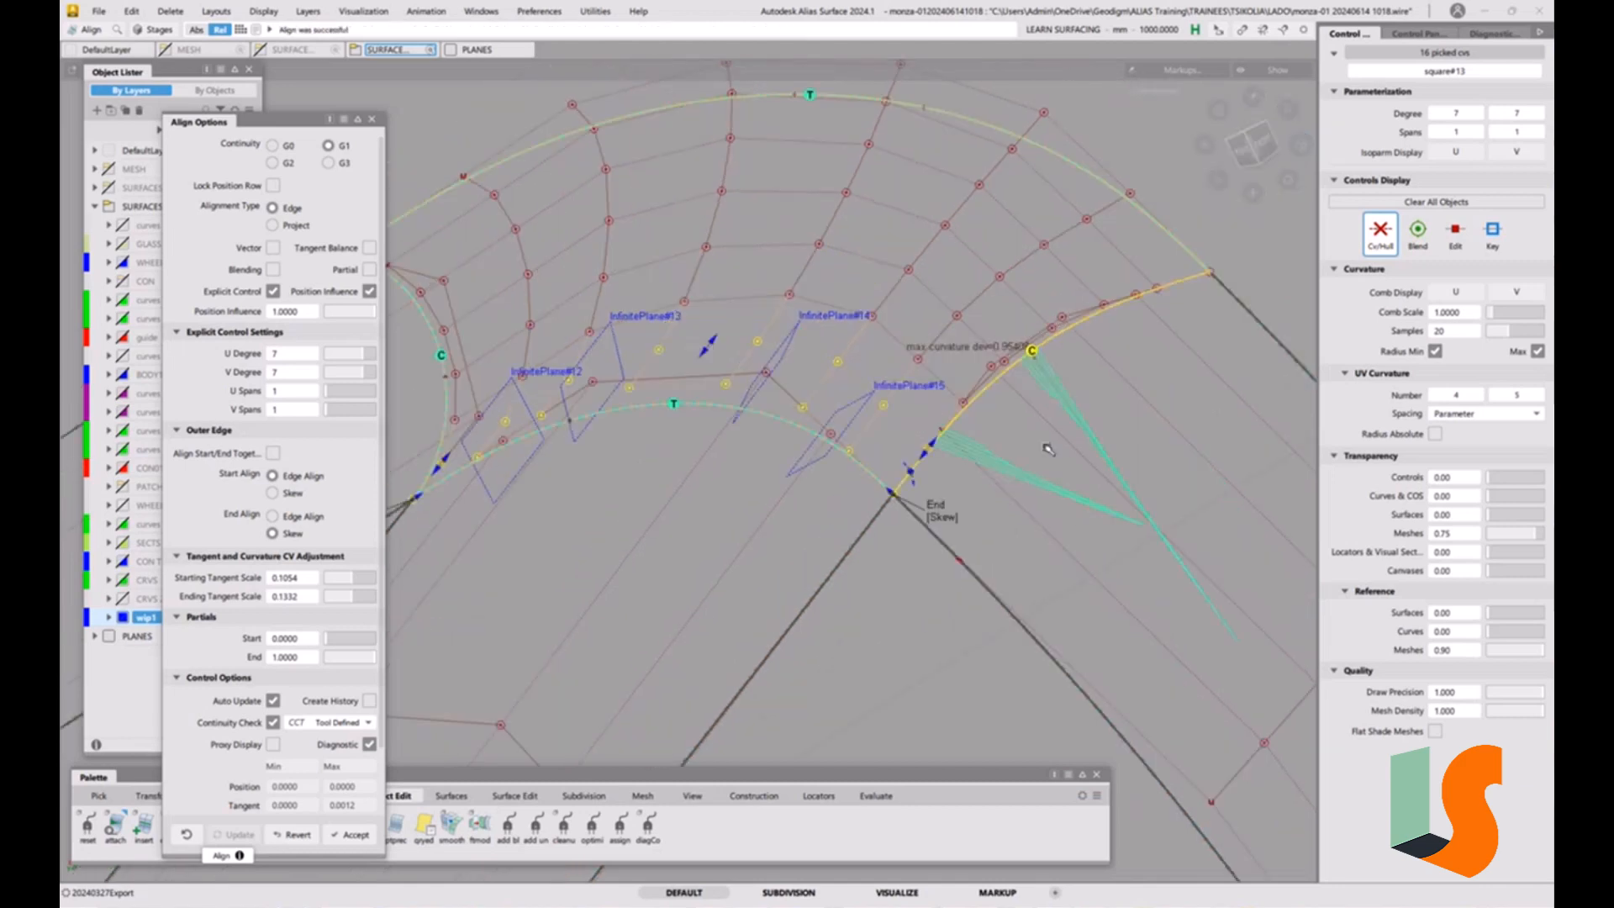
{"action": "left_click_drag", "start_coordinate": [1060, 510], "coordinate": [1056, 408], "text": "ctrl+shift"}
{"action": "left_click", "coordinate": [987, 387]}
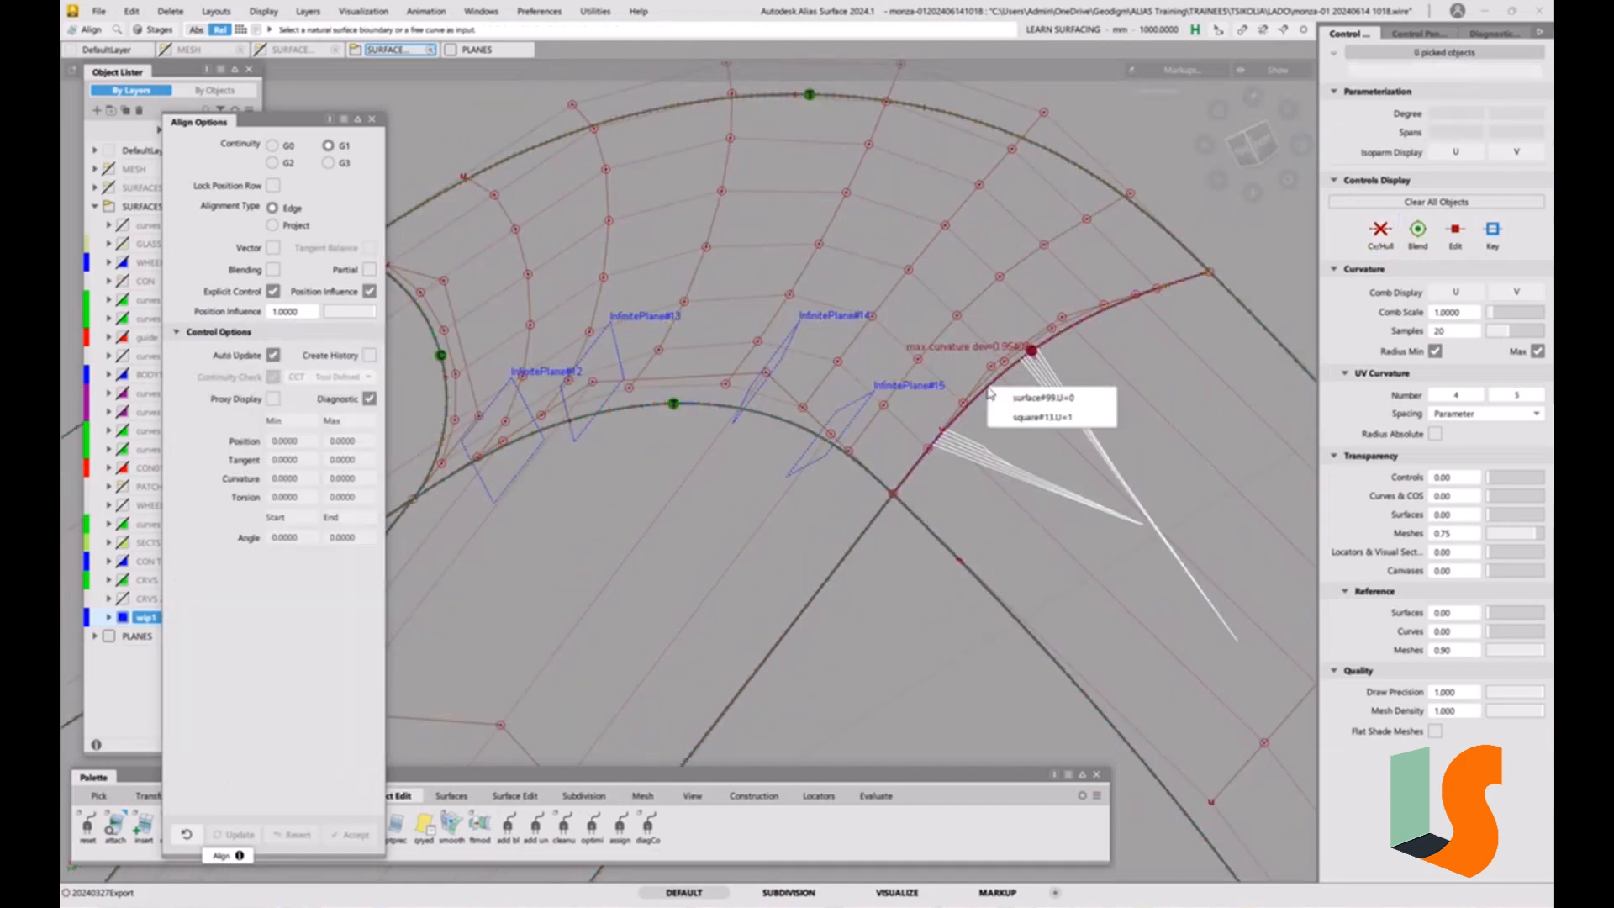
{"action": "left_click", "coordinate": [1022, 417]}
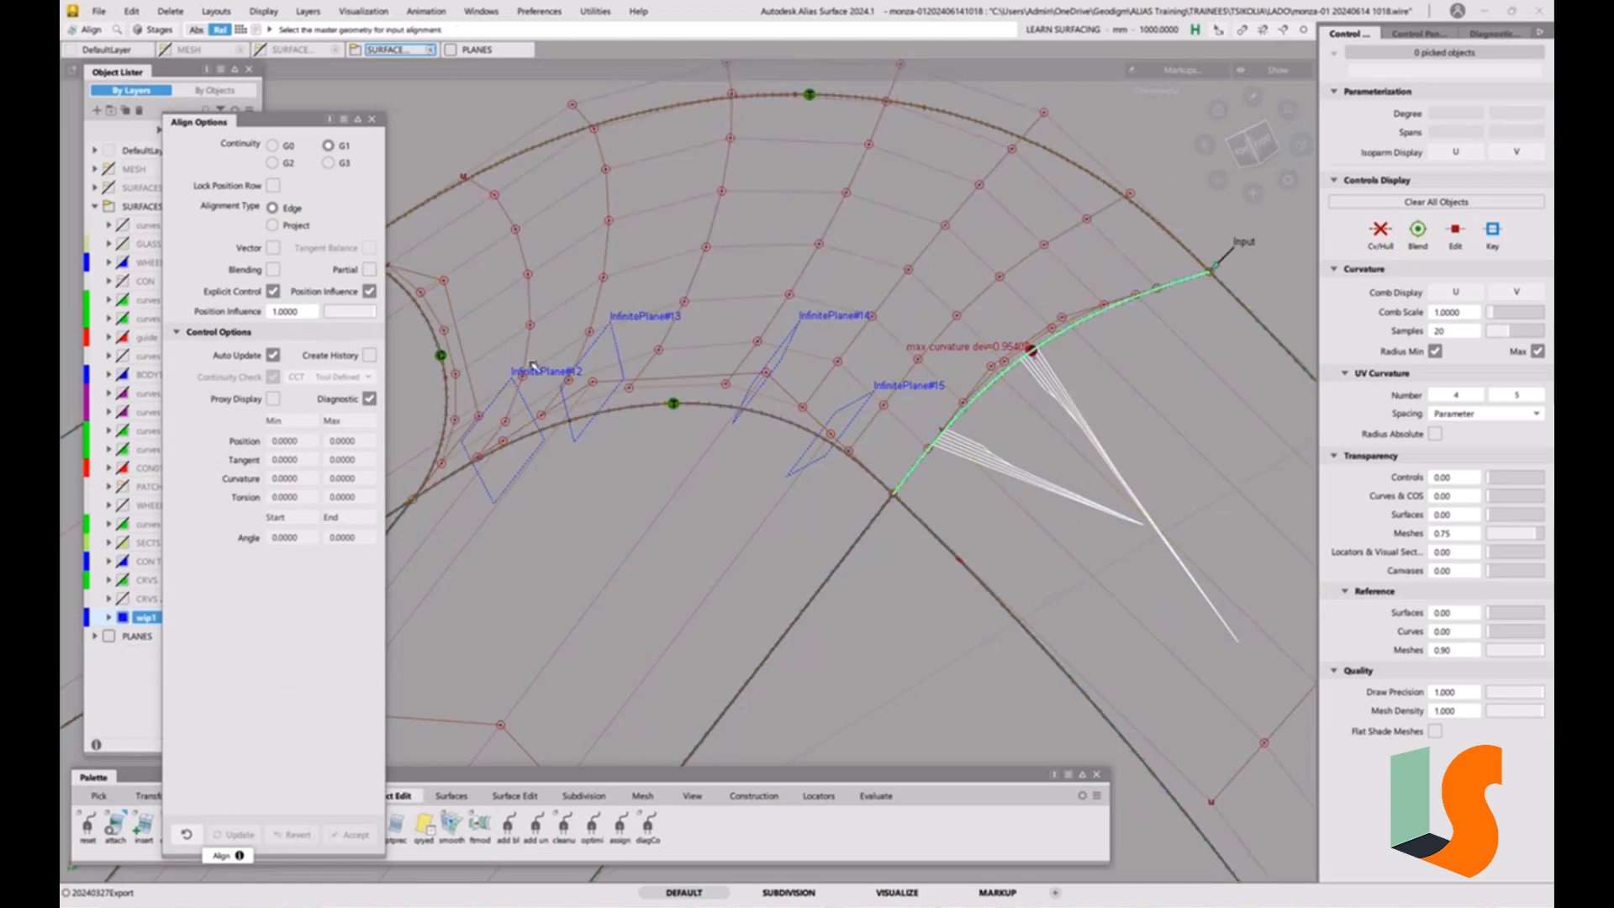
{"action": "left_click", "coordinate": [290, 167]}
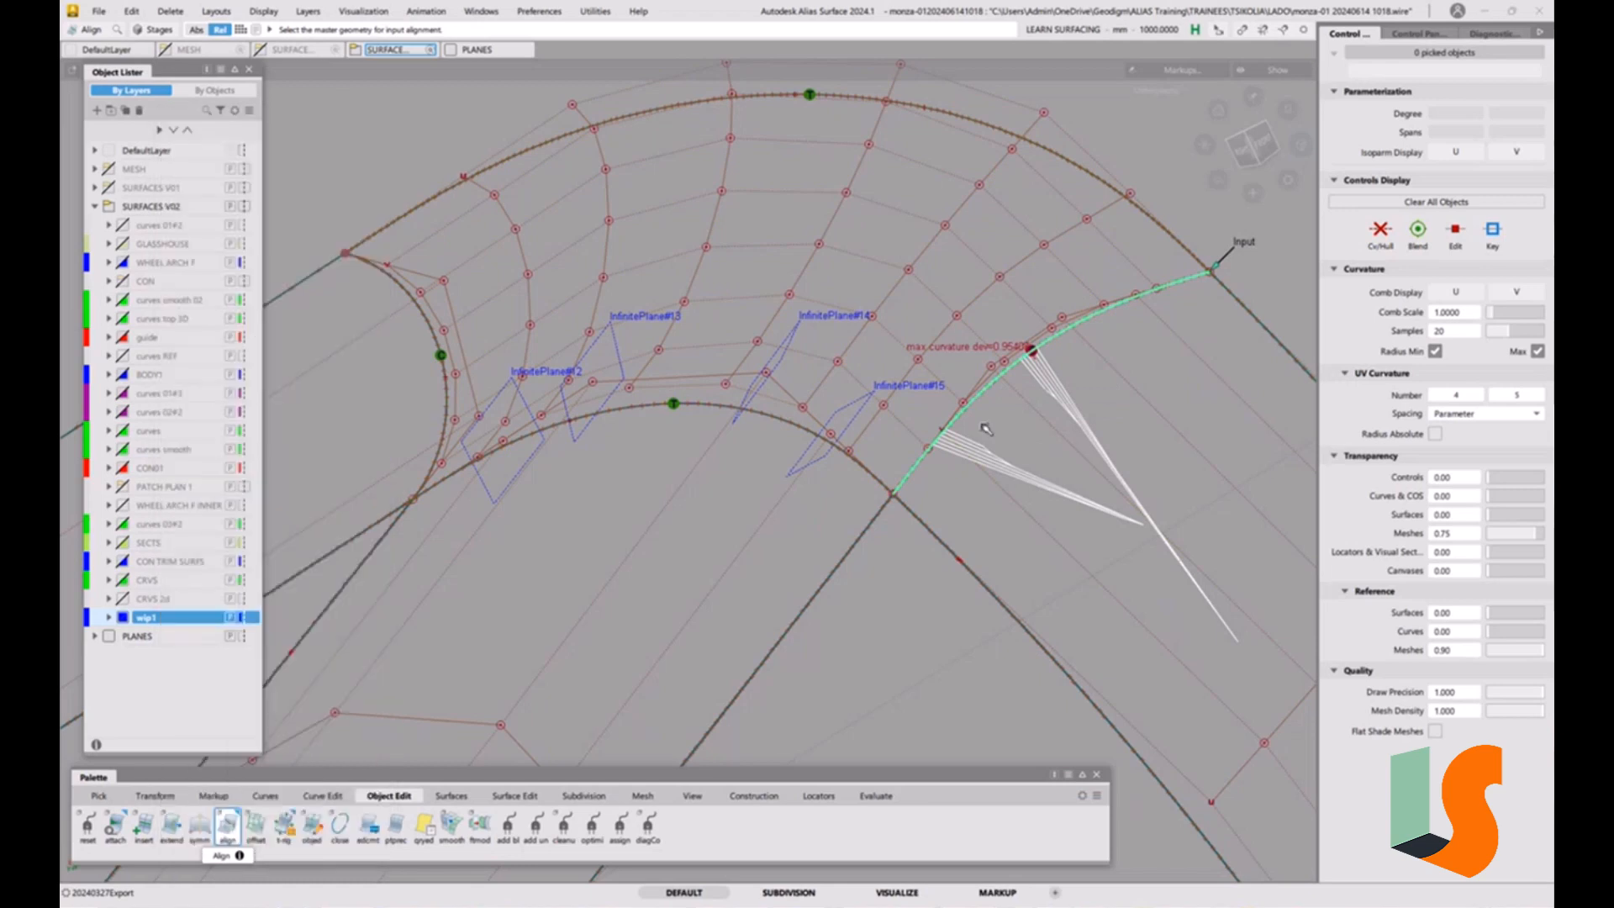
{"action": "left_click", "coordinate": [1002, 407]}
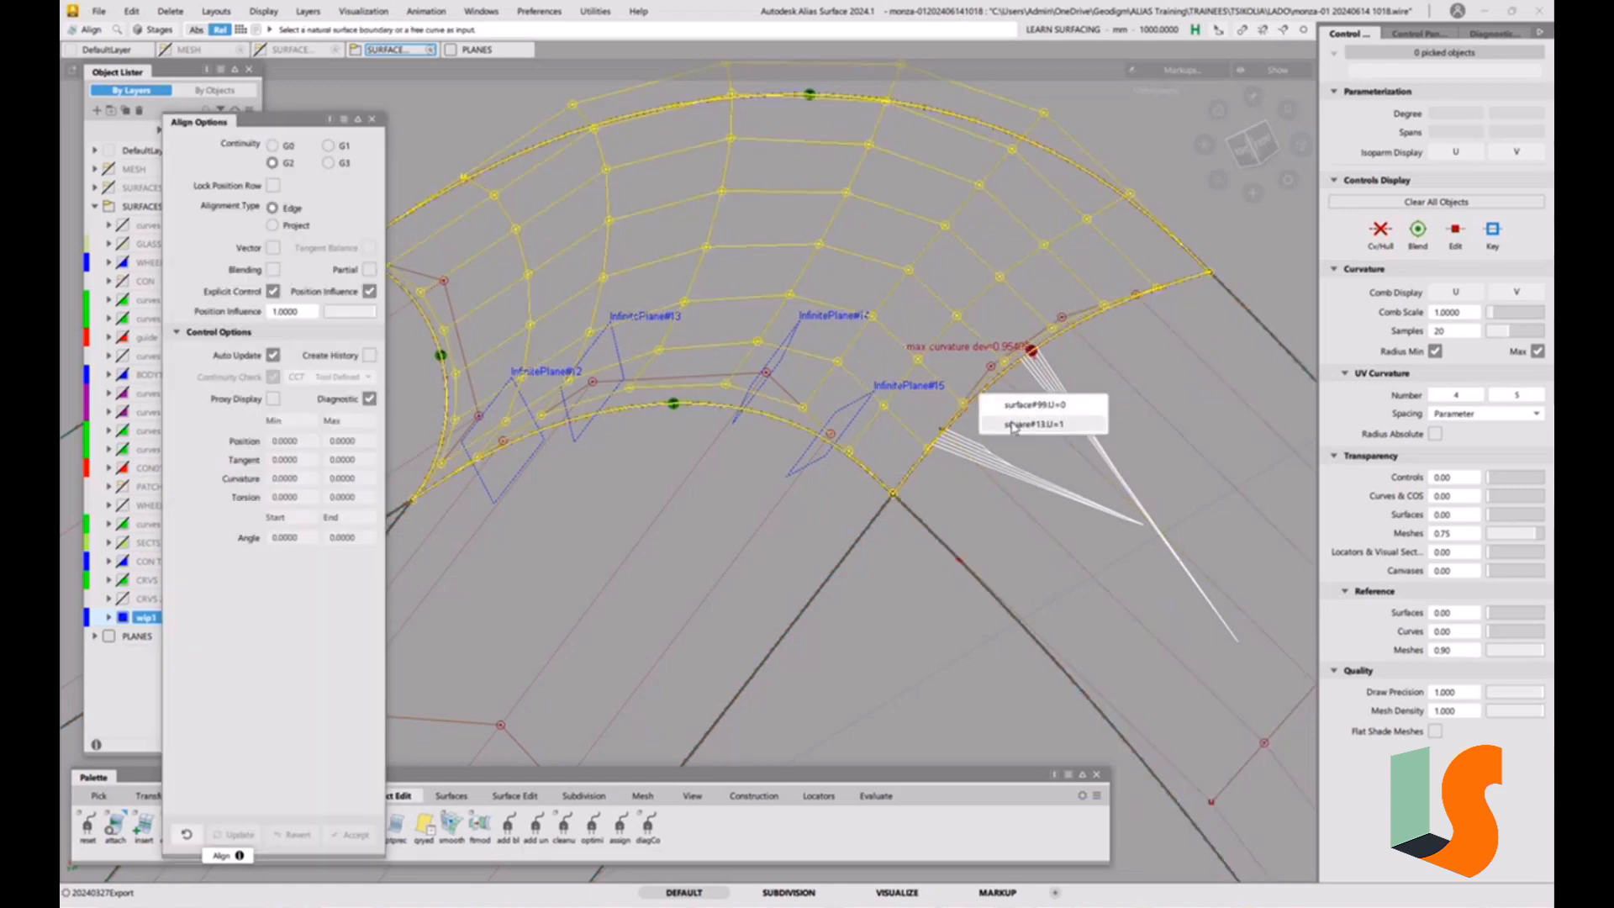
{"action": "left_click", "coordinate": [1013, 426]}
{"action": "left_click", "coordinate": [993, 389]}
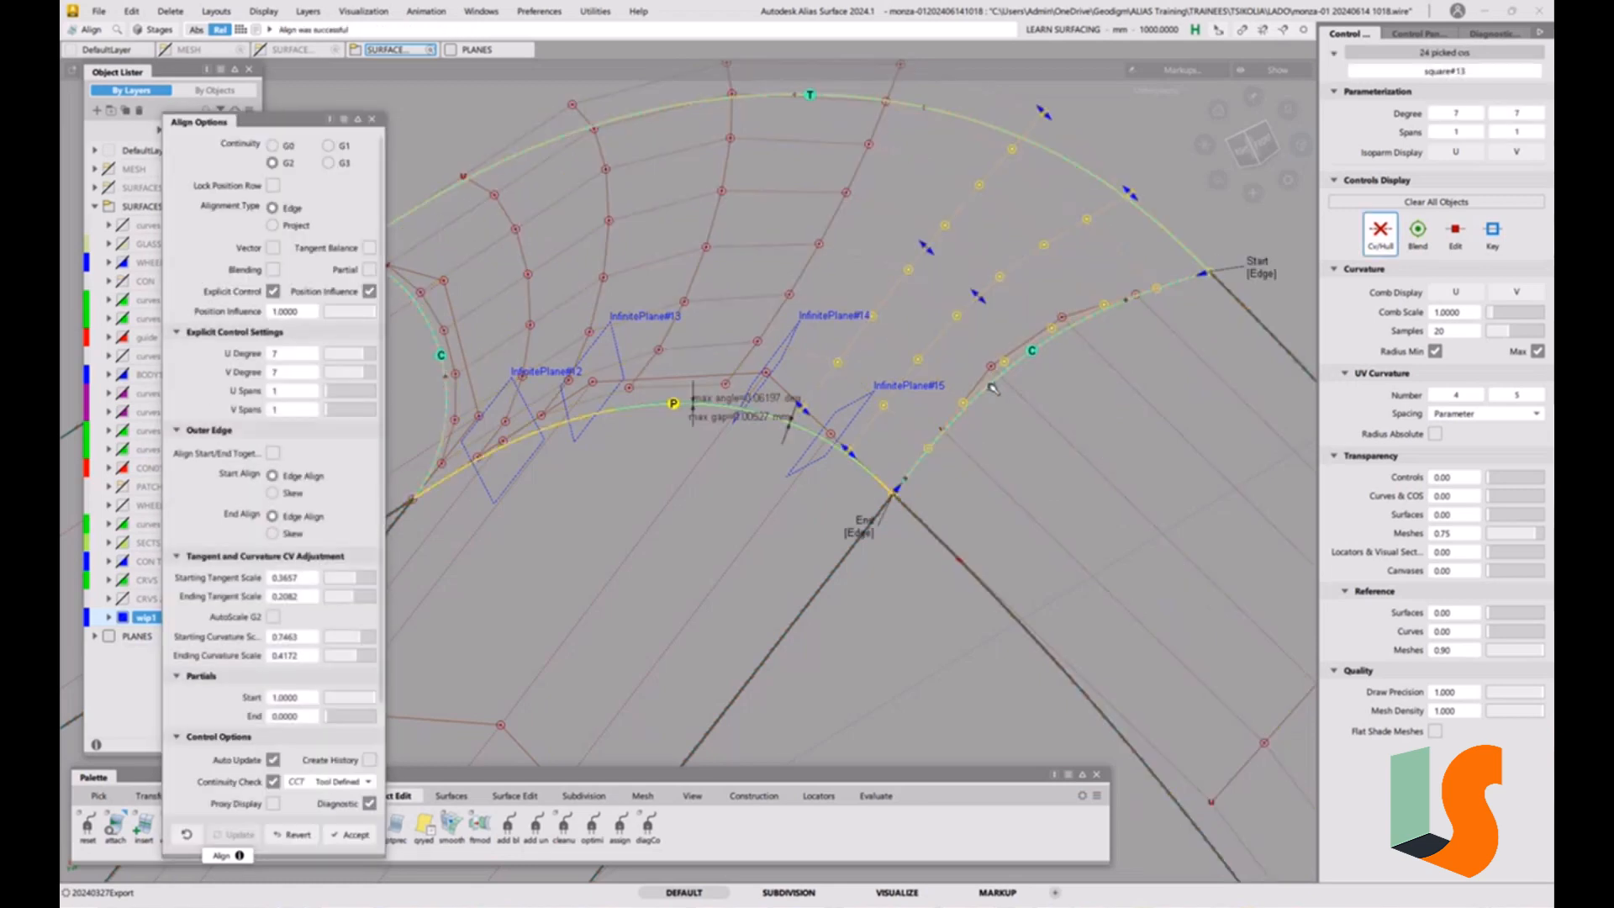
{"action": "left_click", "coordinate": [866, 531]}
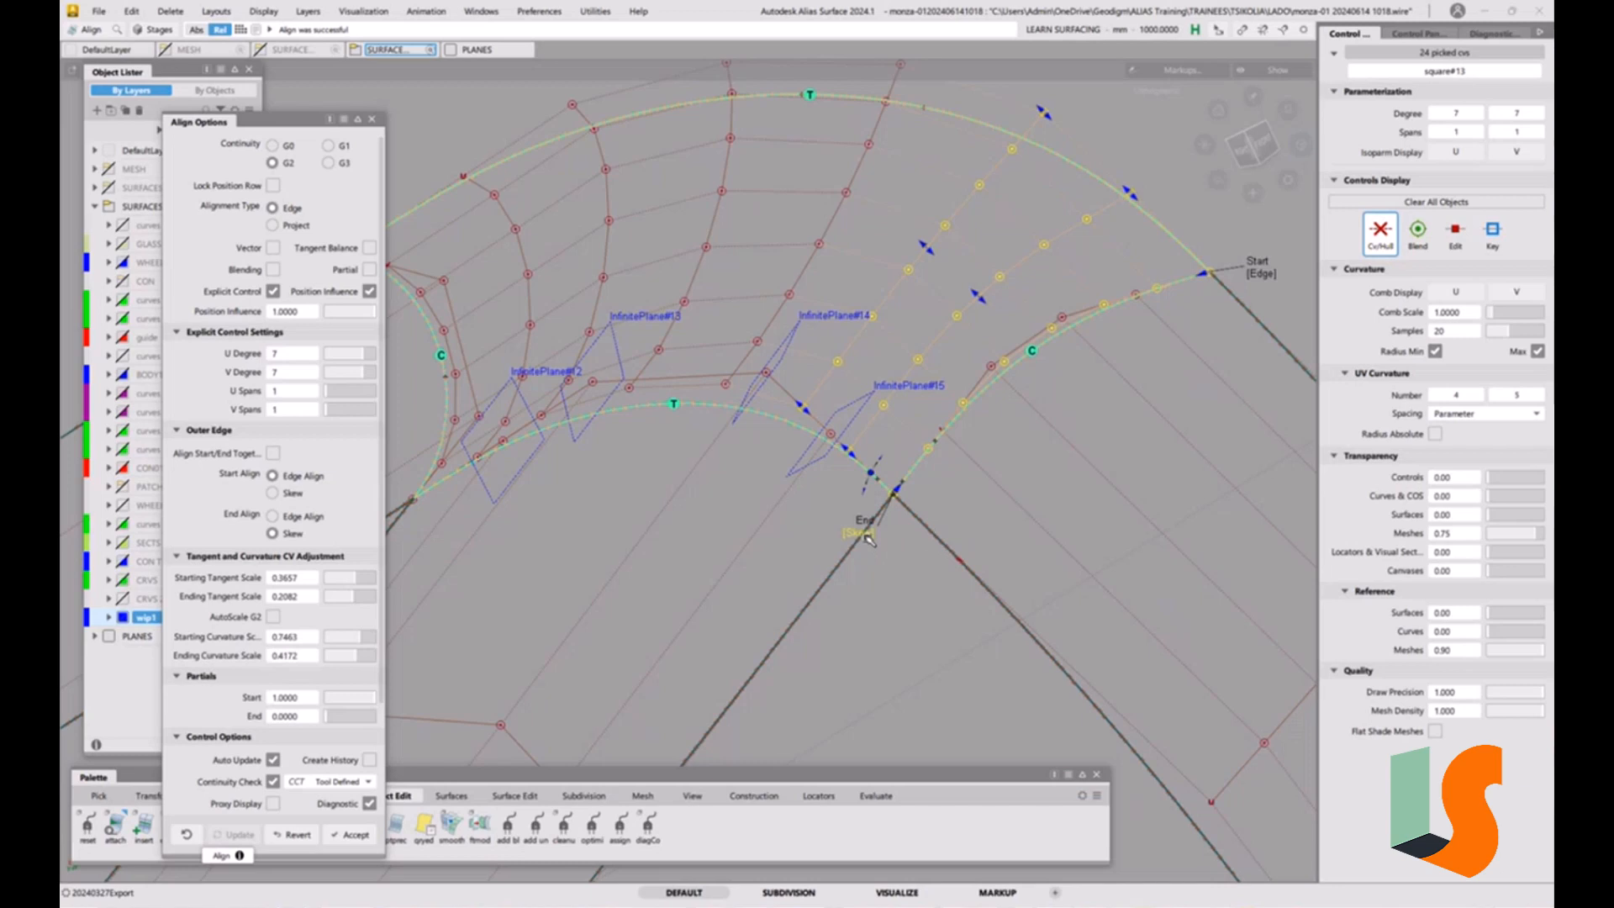
Clear the selection and examine the corner surface's hulls and continuity with the adjoining strips from several angles.
{"action": "left_click_drag", "start_coordinate": [739, 586], "coordinate": [739, 504], "text": "ctrl+shift"}
{"action": "right_click_drag", "start_coordinate": [740, 504], "coordinate": [750, 470], "text": "alt+shift"}
{"action": "left_click_drag", "start_coordinate": [751, 469], "coordinate": [926, 491], "text": "alt+shift"}
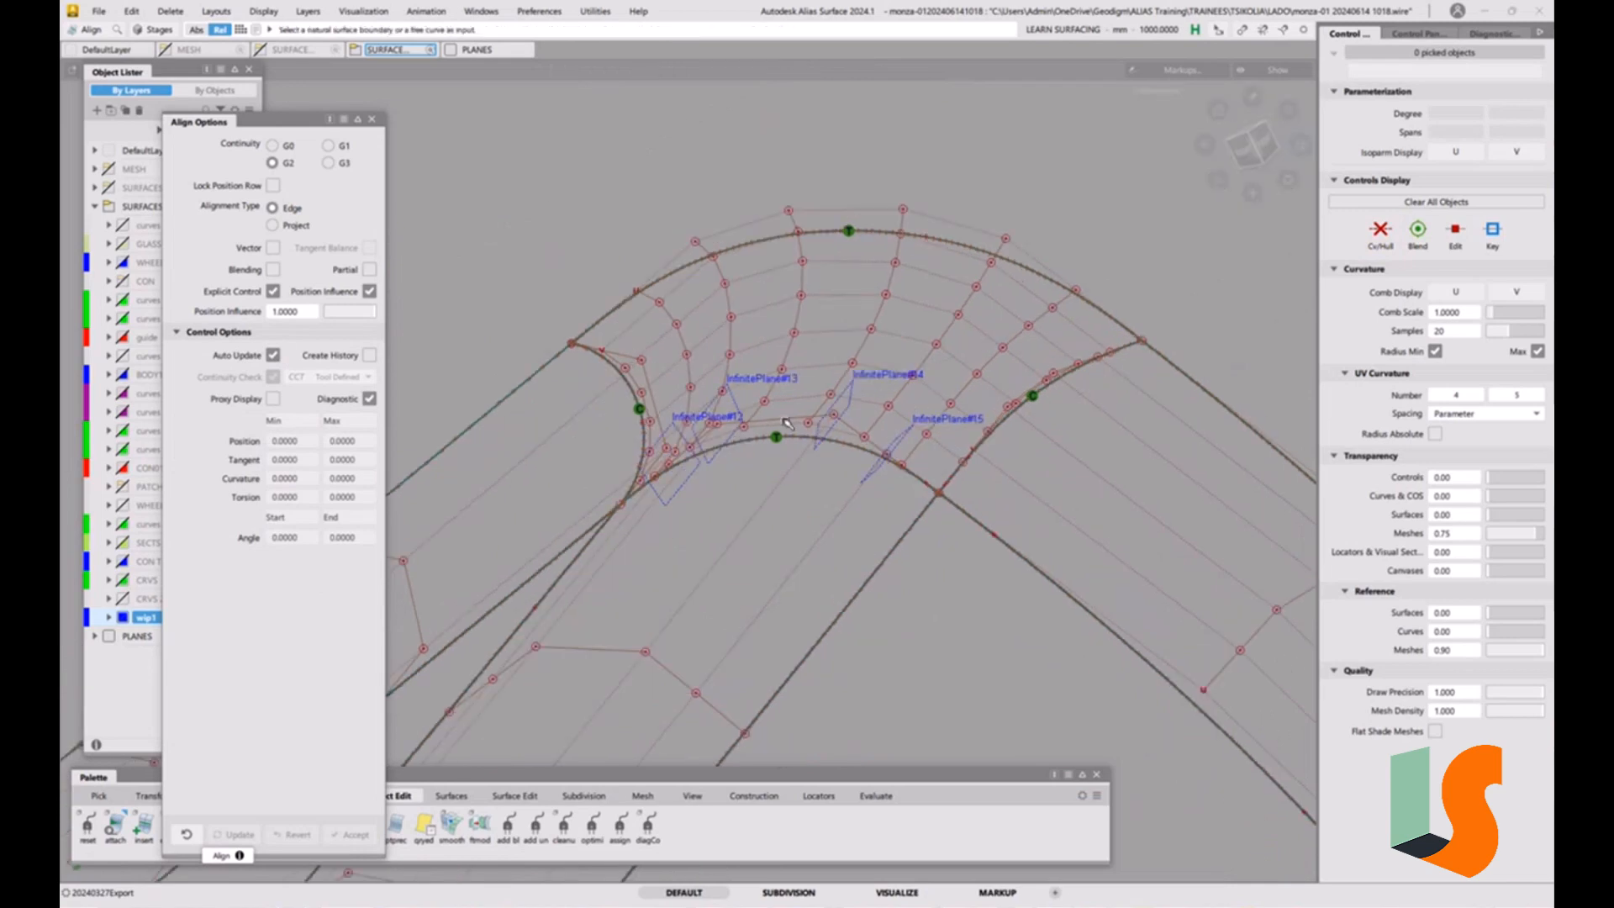
{"action": "right_click_drag", "start_coordinate": [787, 424], "coordinate": [791, 395], "text": "alt+shift"}
{"action": "middle_click_drag", "start_coordinate": [791, 396], "coordinate": [804, 333], "text": "alt+shift"}
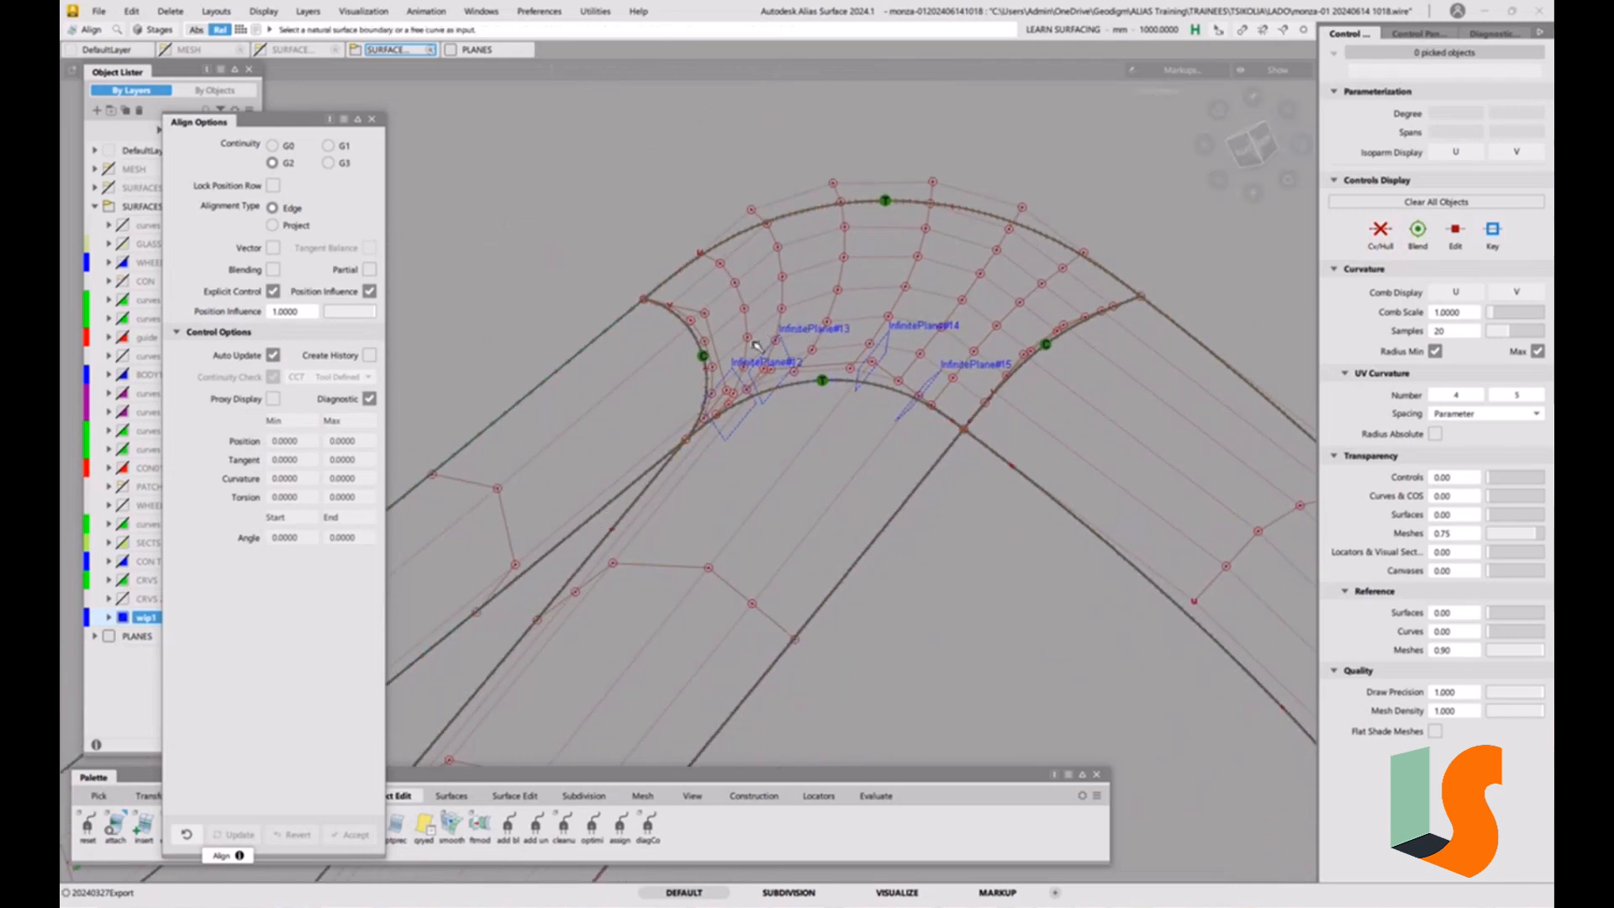
{"action": "right_click_drag", "start_coordinate": [845, 357], "coordinate": [933, 518], "text": "alt+shift"}
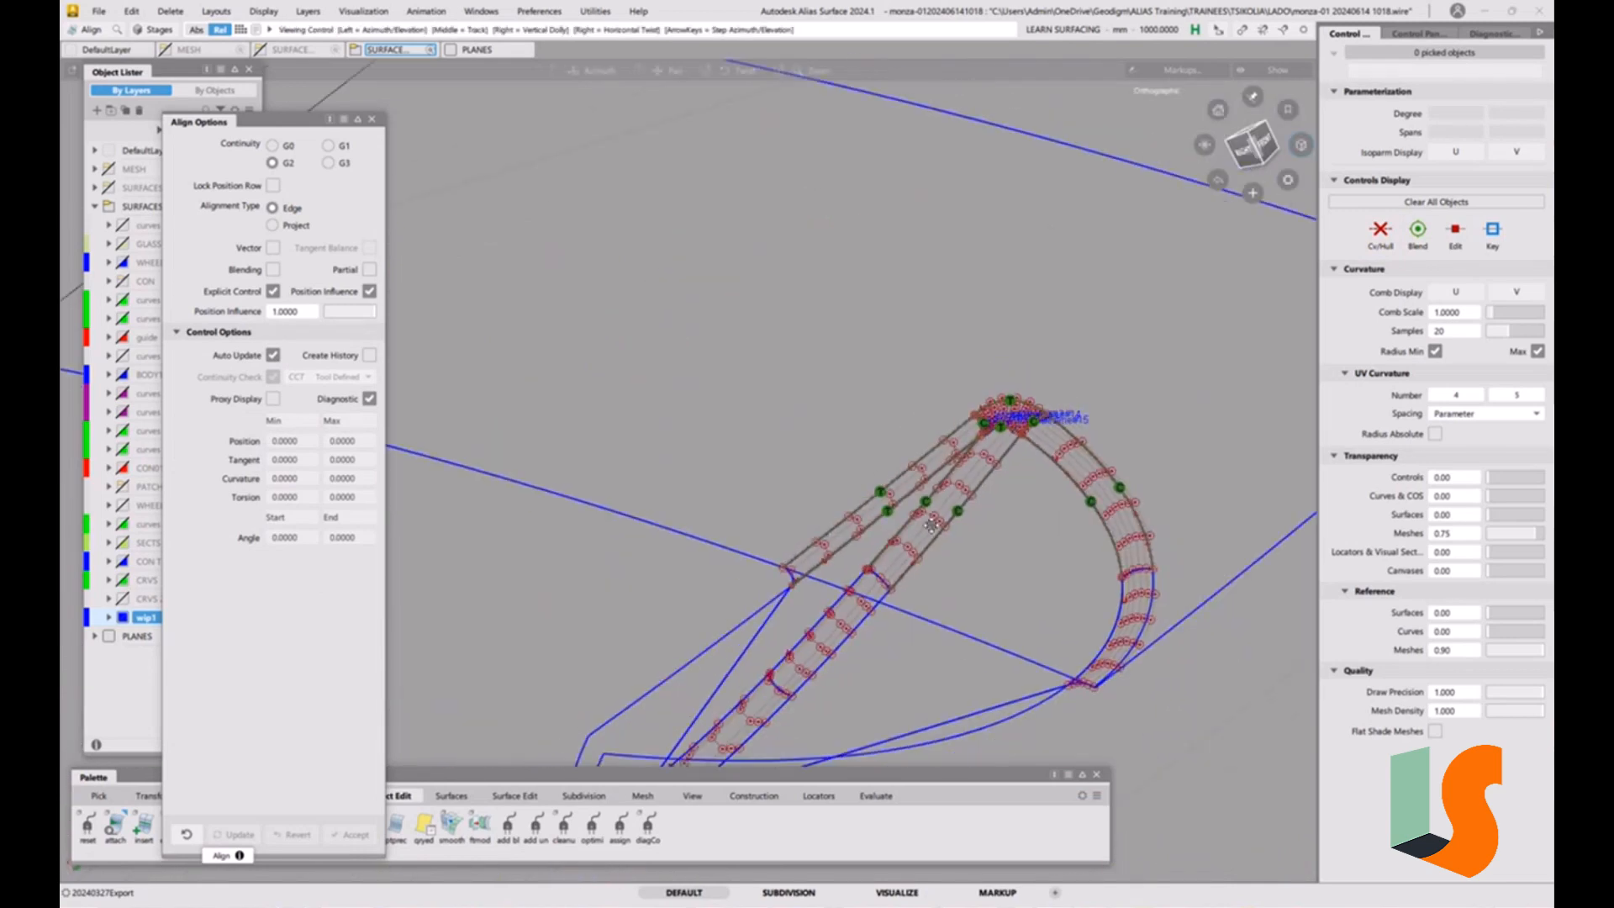
{"action": "middle_click_drag", "start_coordinate": [1067, 597], "coordinate": [976, 542], "text": "alt+shift"}
{"action": "left_click_drag", "start_coordinate": [976, 542], "coordinate": [1015, 538], "text": "alt+shift"}
{"action": "middle_click_drag", "start_coordinate": [1014, 538], "coordinate": [866, 505], "text": "alt+shift"}
Trim the body surface along the outer edges of the corner surface and the adjoining strips.
{"action": "left_click_drag", "start_coordinate": [908, 453], "coordinate": [908, 519], "text": "ctrl+shift"}
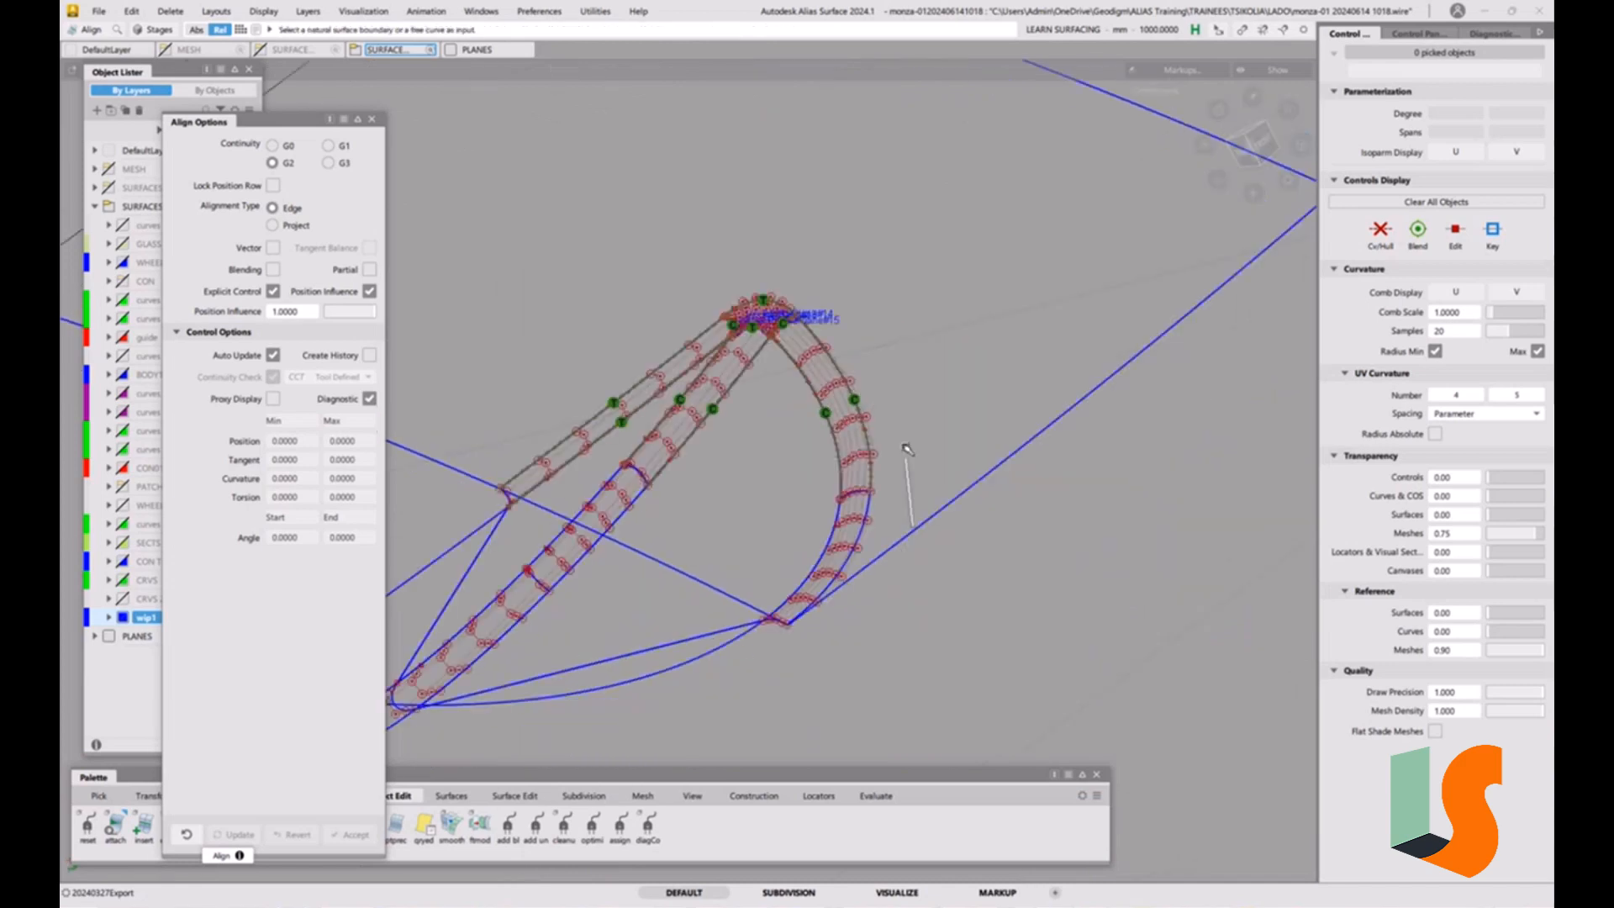
{"action": "right_click_drag", "start_coordinate": [942, 468], "coordinate": [939, 508], "text": "ctrl+shift"}
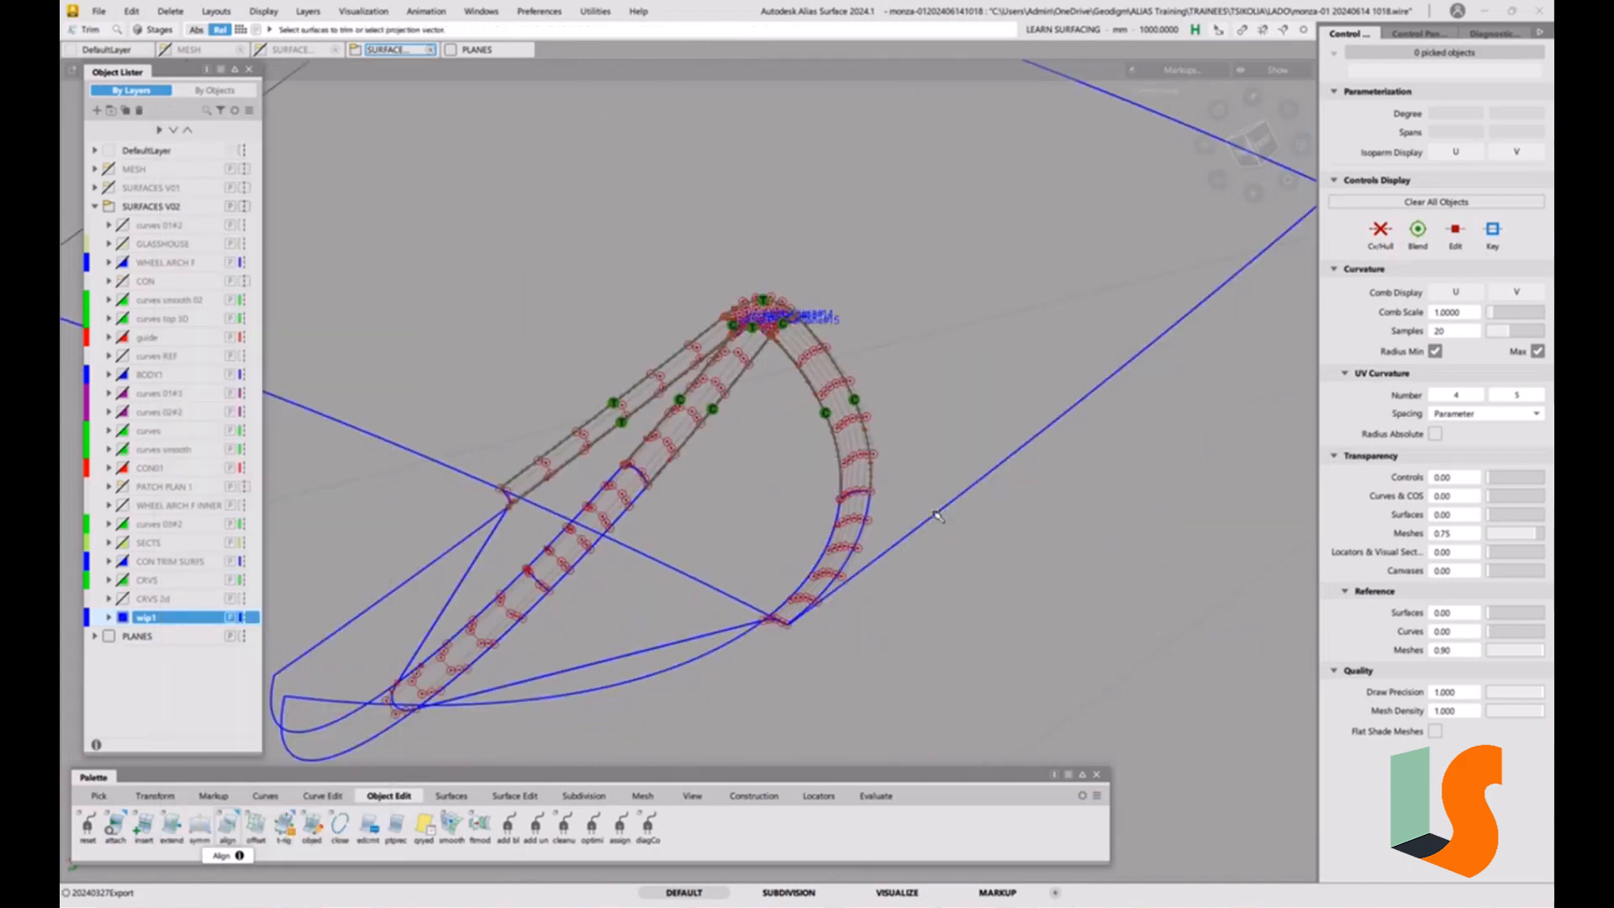
{"action": "left_click", "coordinate": [938, 516]}
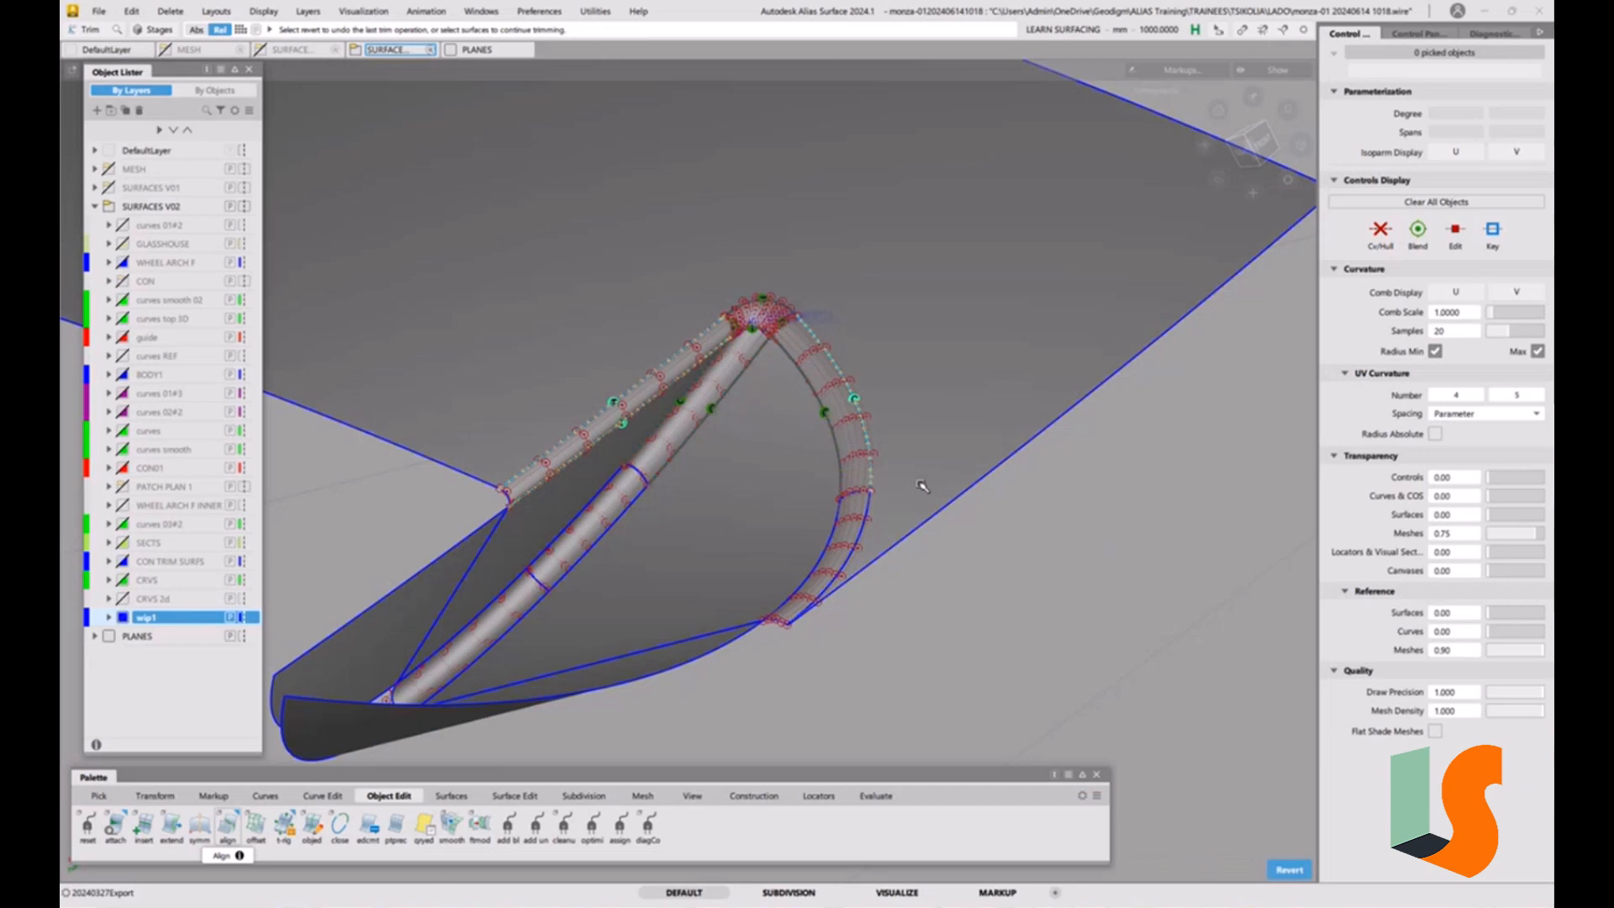
{"action": "left_click", "coordinate": [98, 11]}
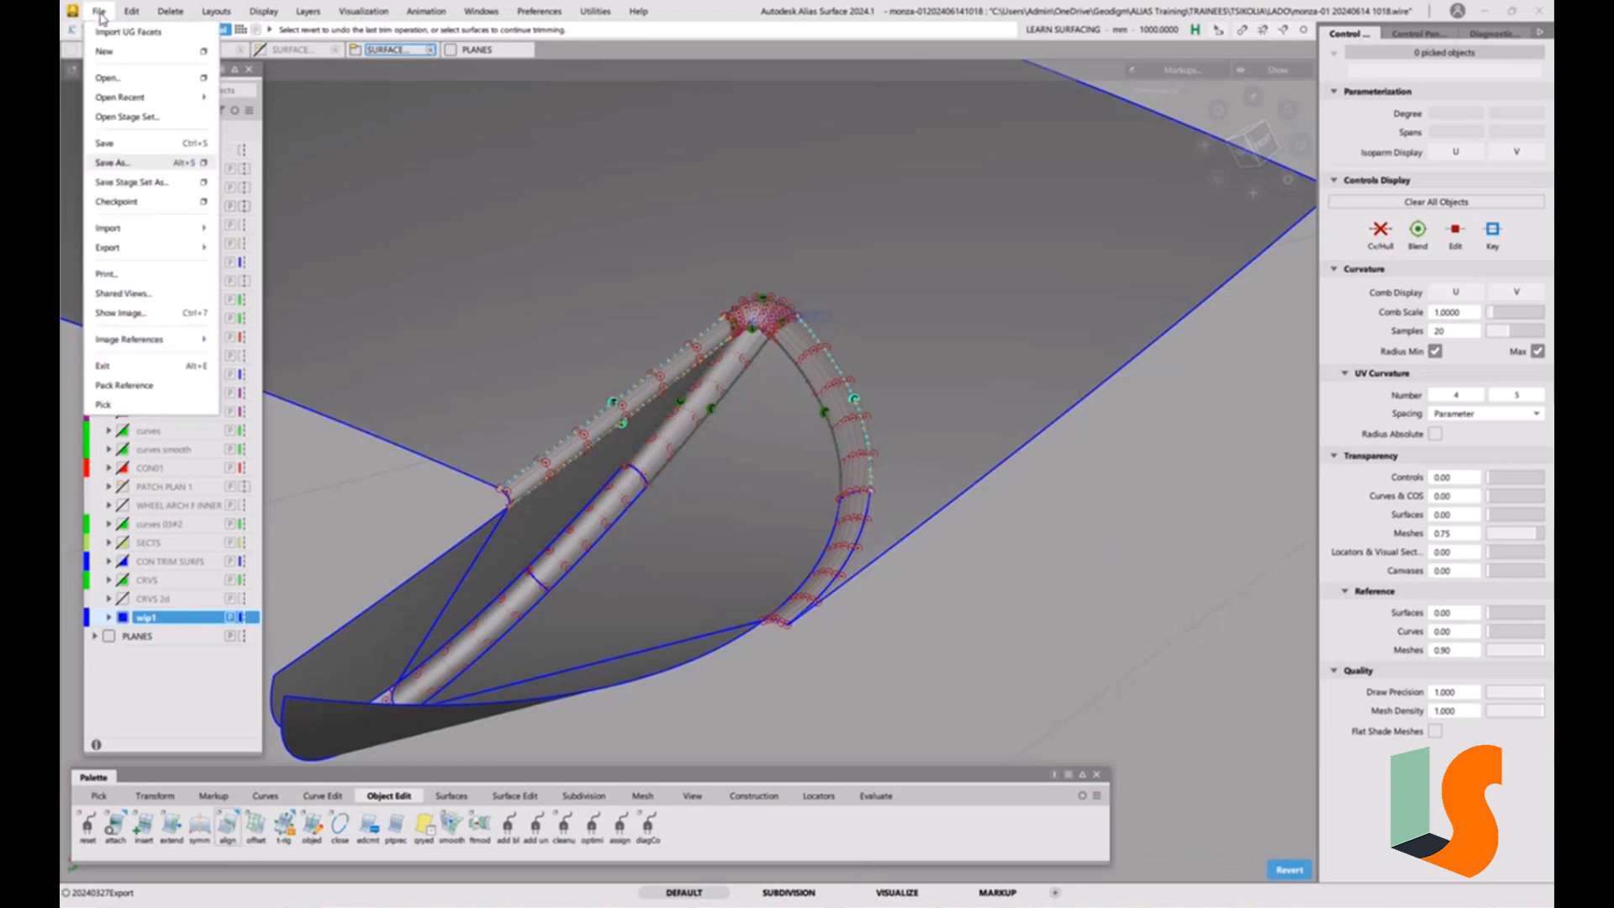
{"action": "left_click", "coordinate": [118, 164]}
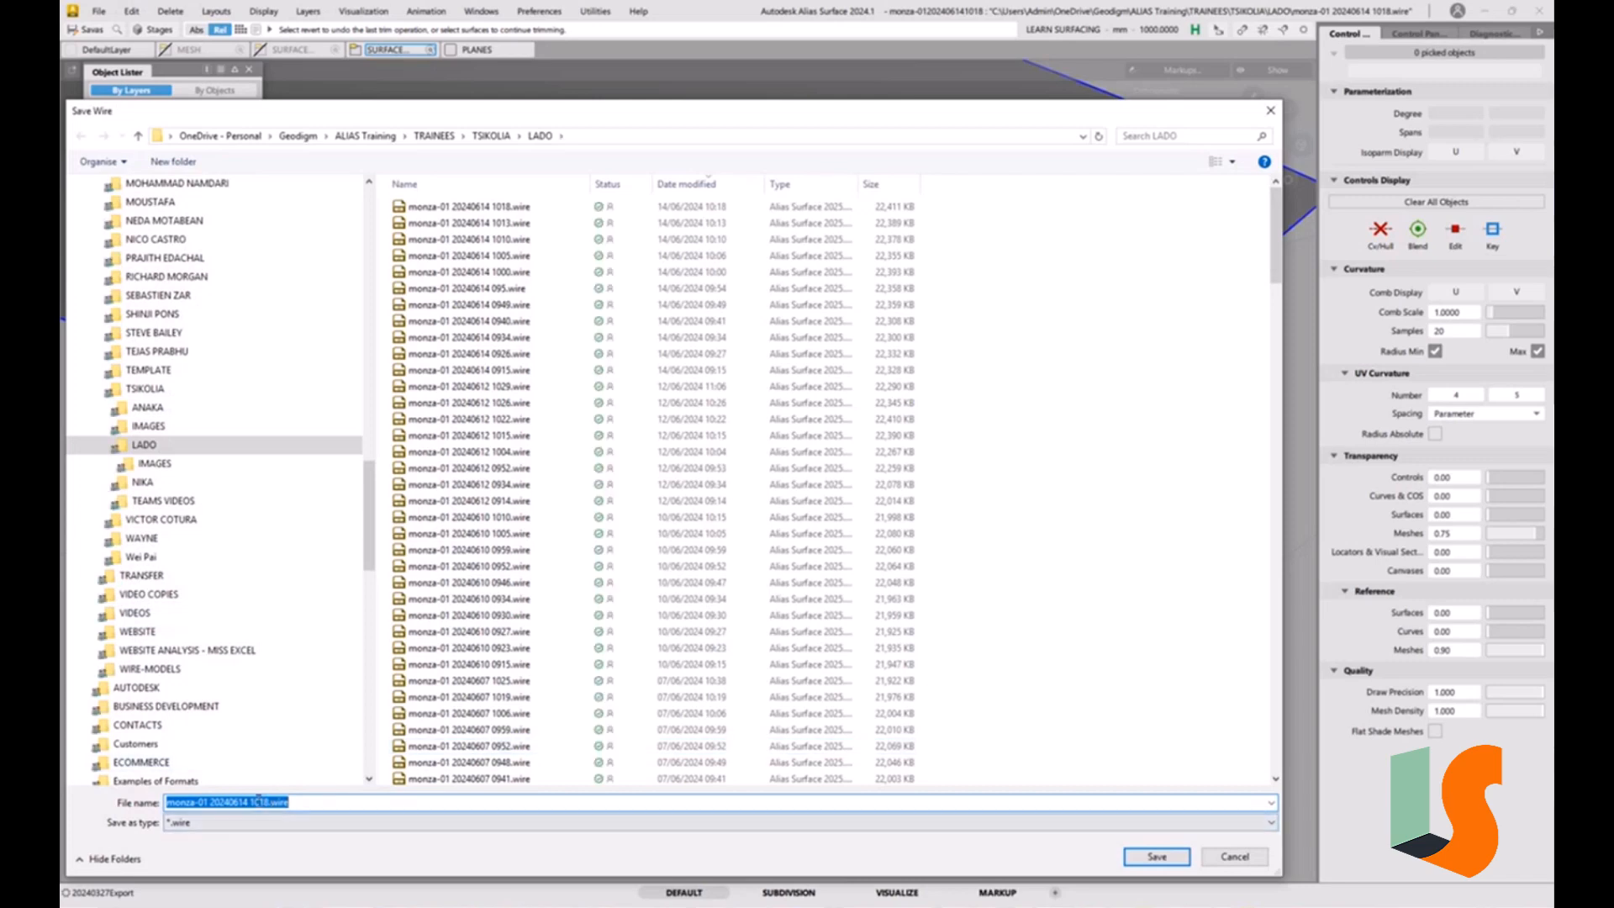
{"action": "left_click_drag", "start_coordinate": [260, 801], "coordinate": [409, 797]}
{"action": "type", "text": "22"}
{"action": "key", "text": "Return"}
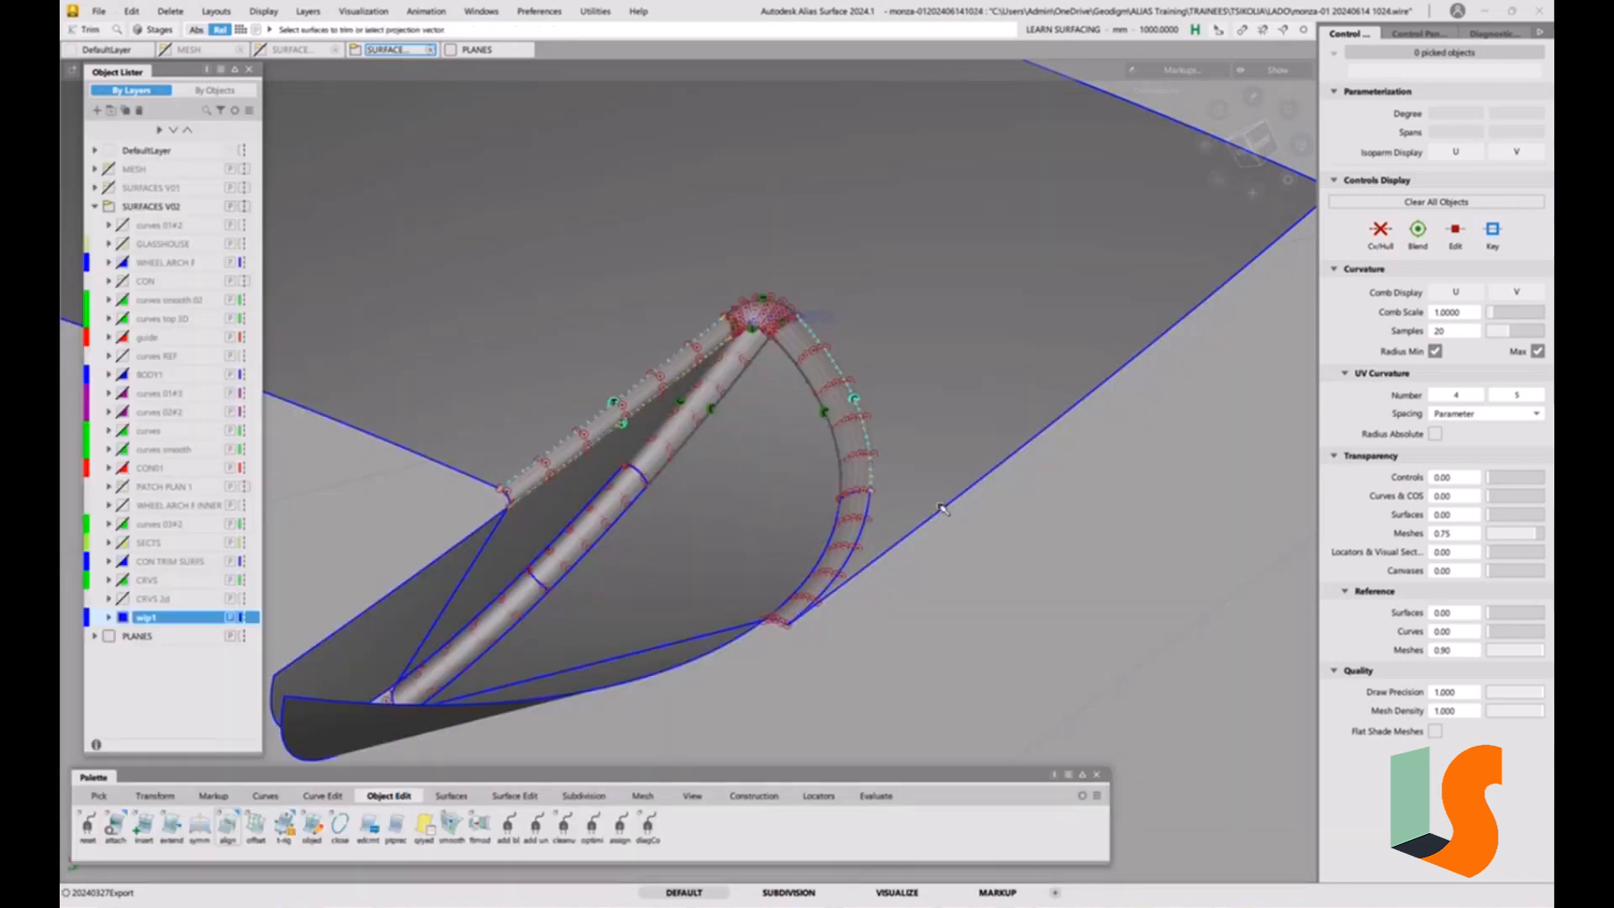
Hide the CVs and hulls of all surfaces and delete all the continuity locators.
{"action": "left_click", "coordinate": [265, 12]}
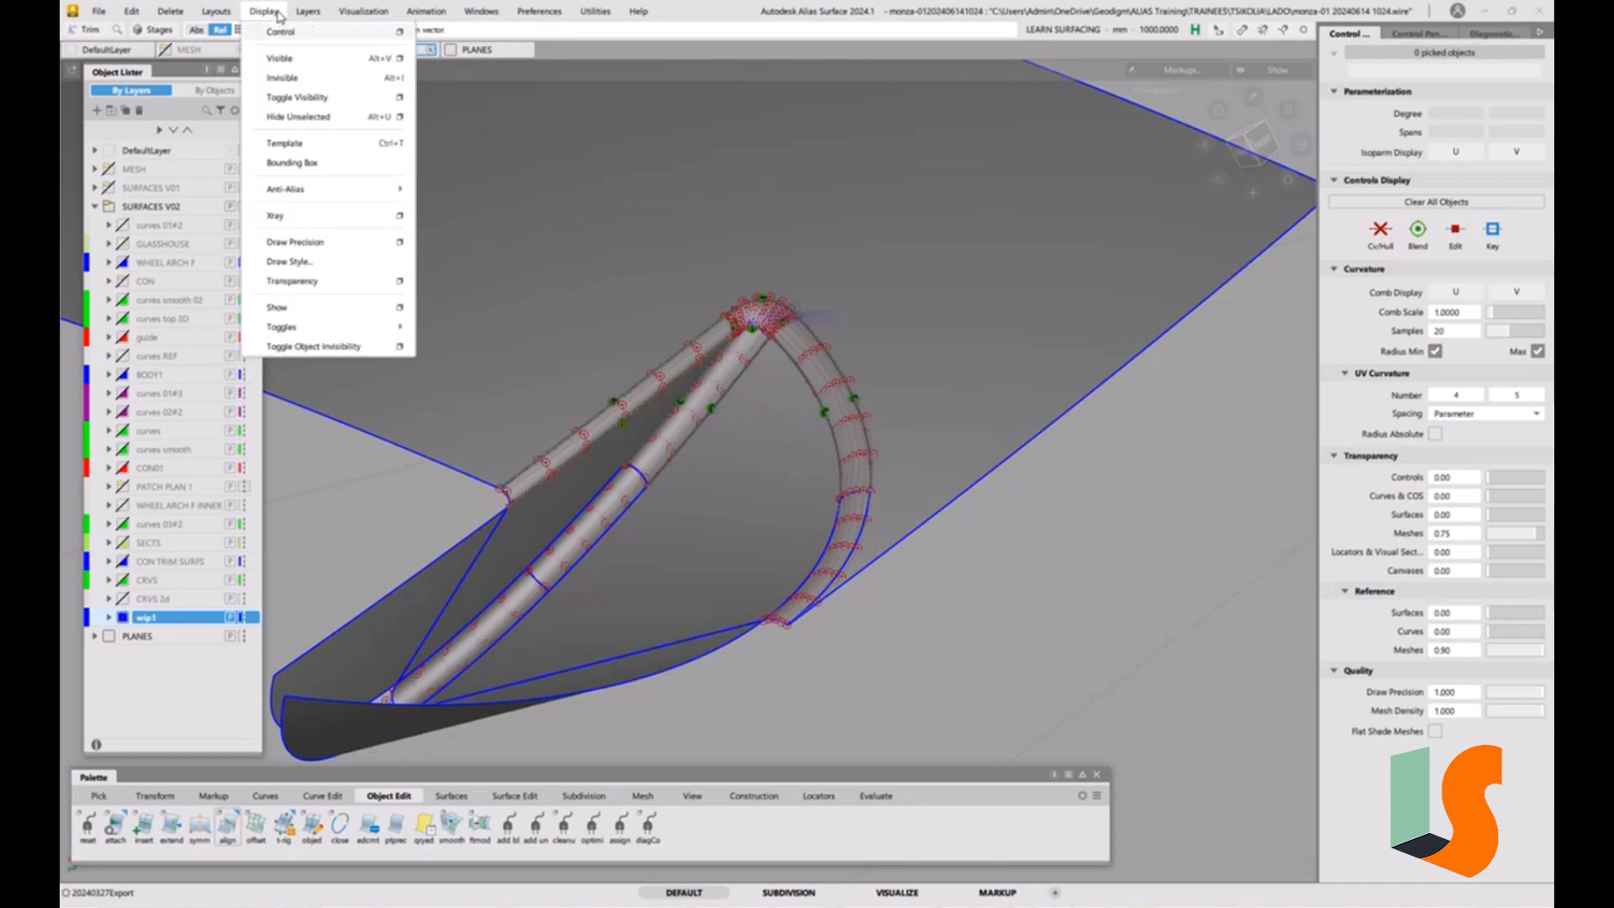
{"action": "left_click", "coordinate": [279, 36]}
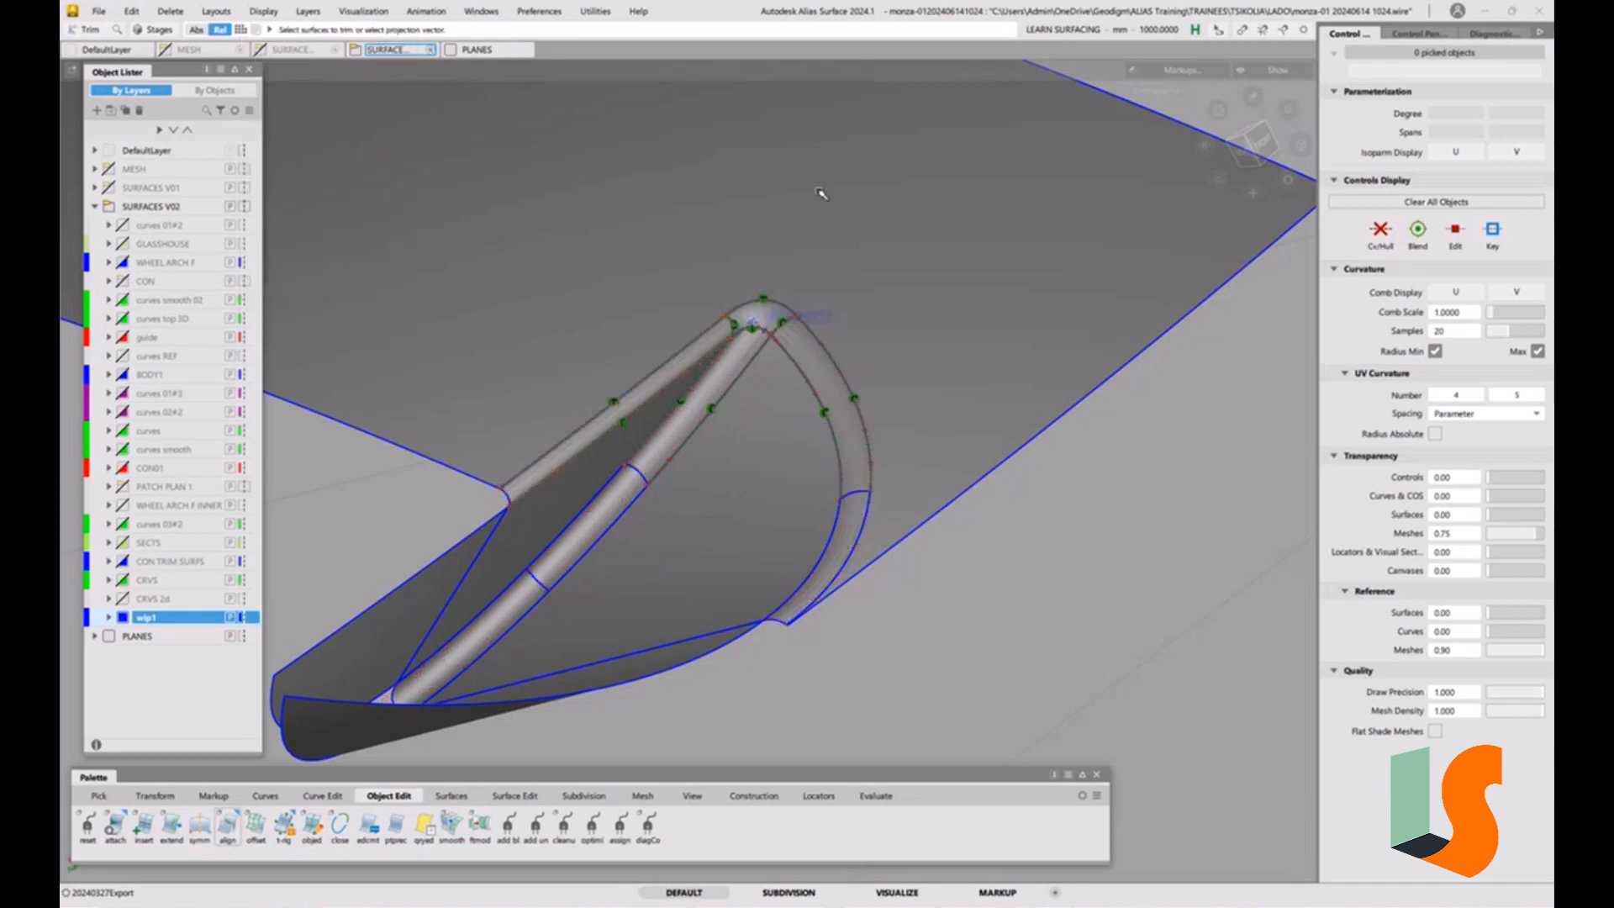
{"action": "left_click", "coordinate": [170, 10]}
{"action": "left_click", "coordinate": [189, 99]}
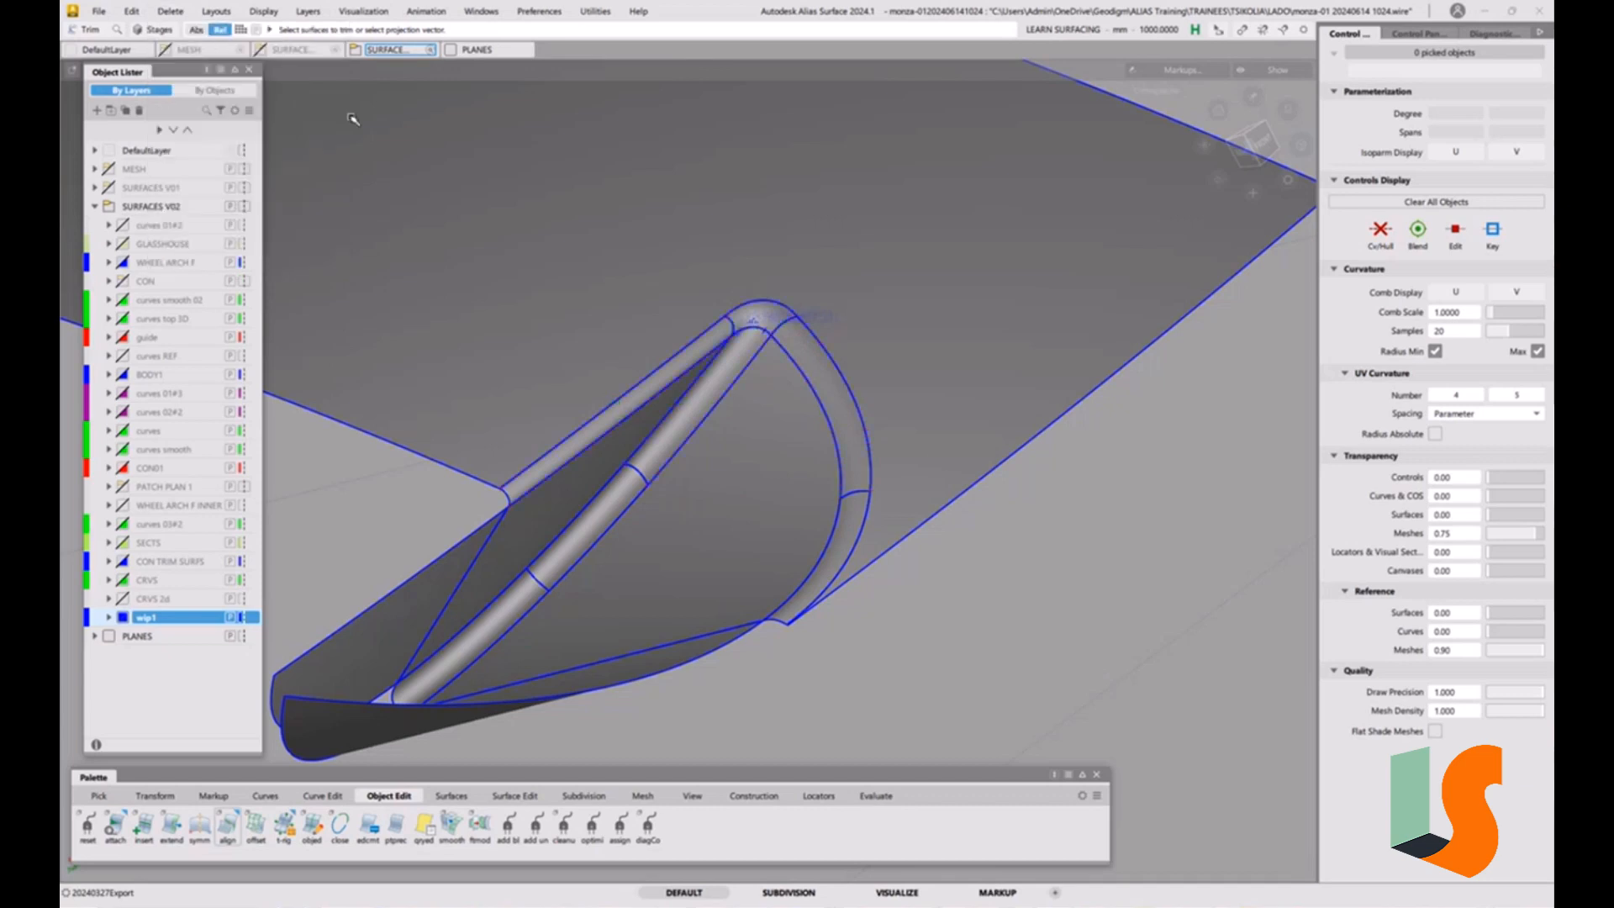
Configure component picking for construction objects, turning off curves, shells, surfaces, meshes, sections and others.
{"action": "scroll", "coordinate": [771, 337], "scroll_direction": "up", "scroll_amount": 5}
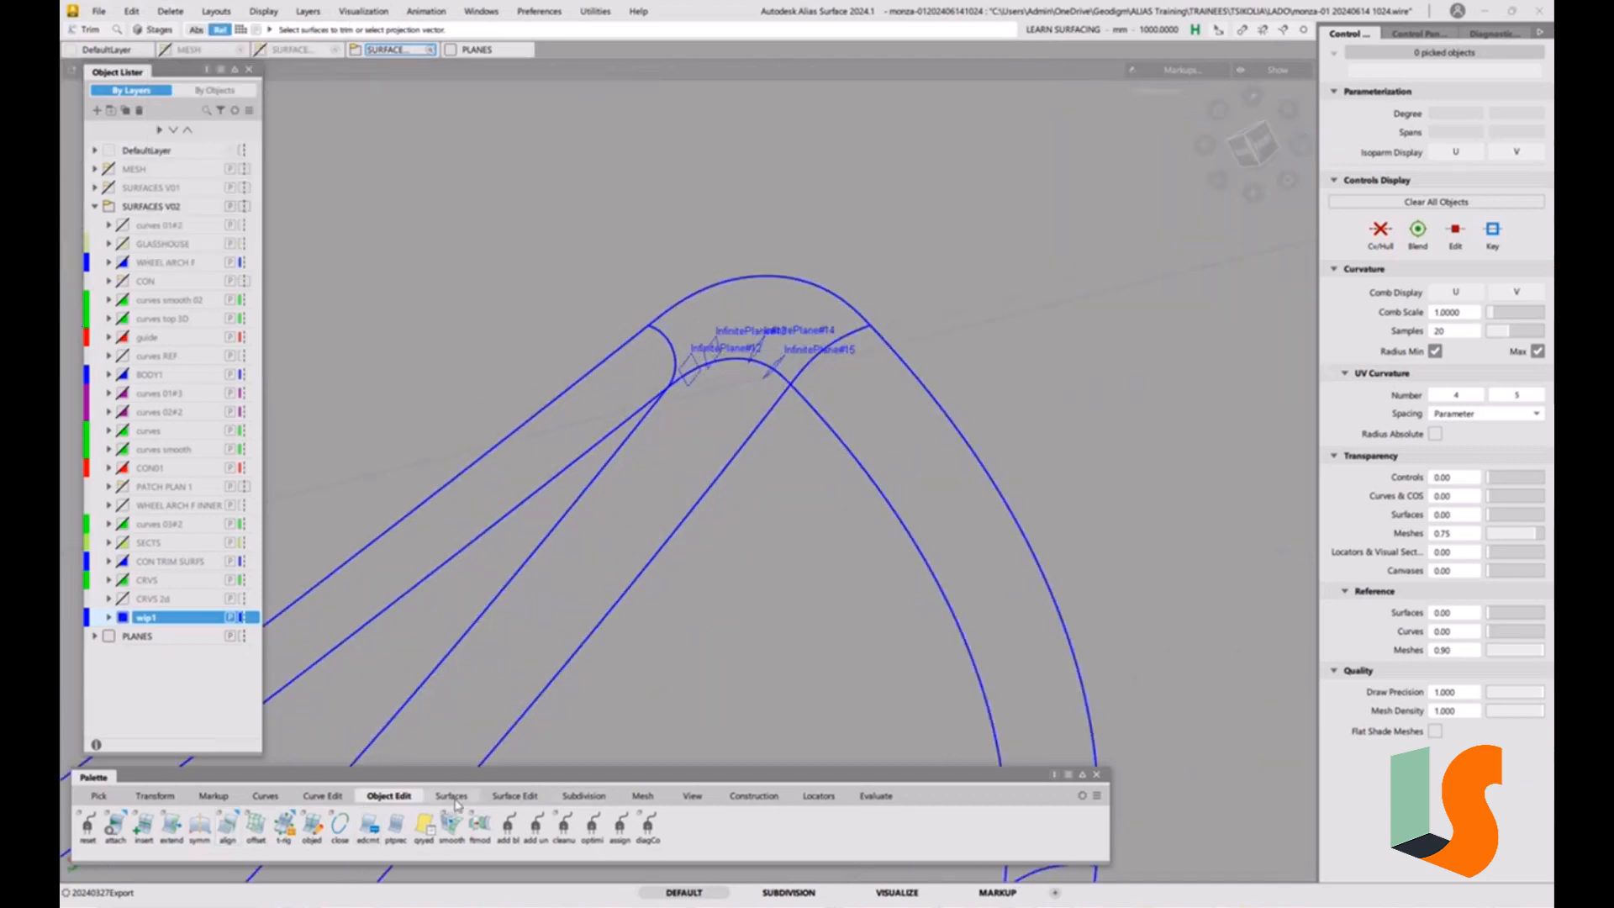
{"action": "left_click", "coordinate": [112, 796]}
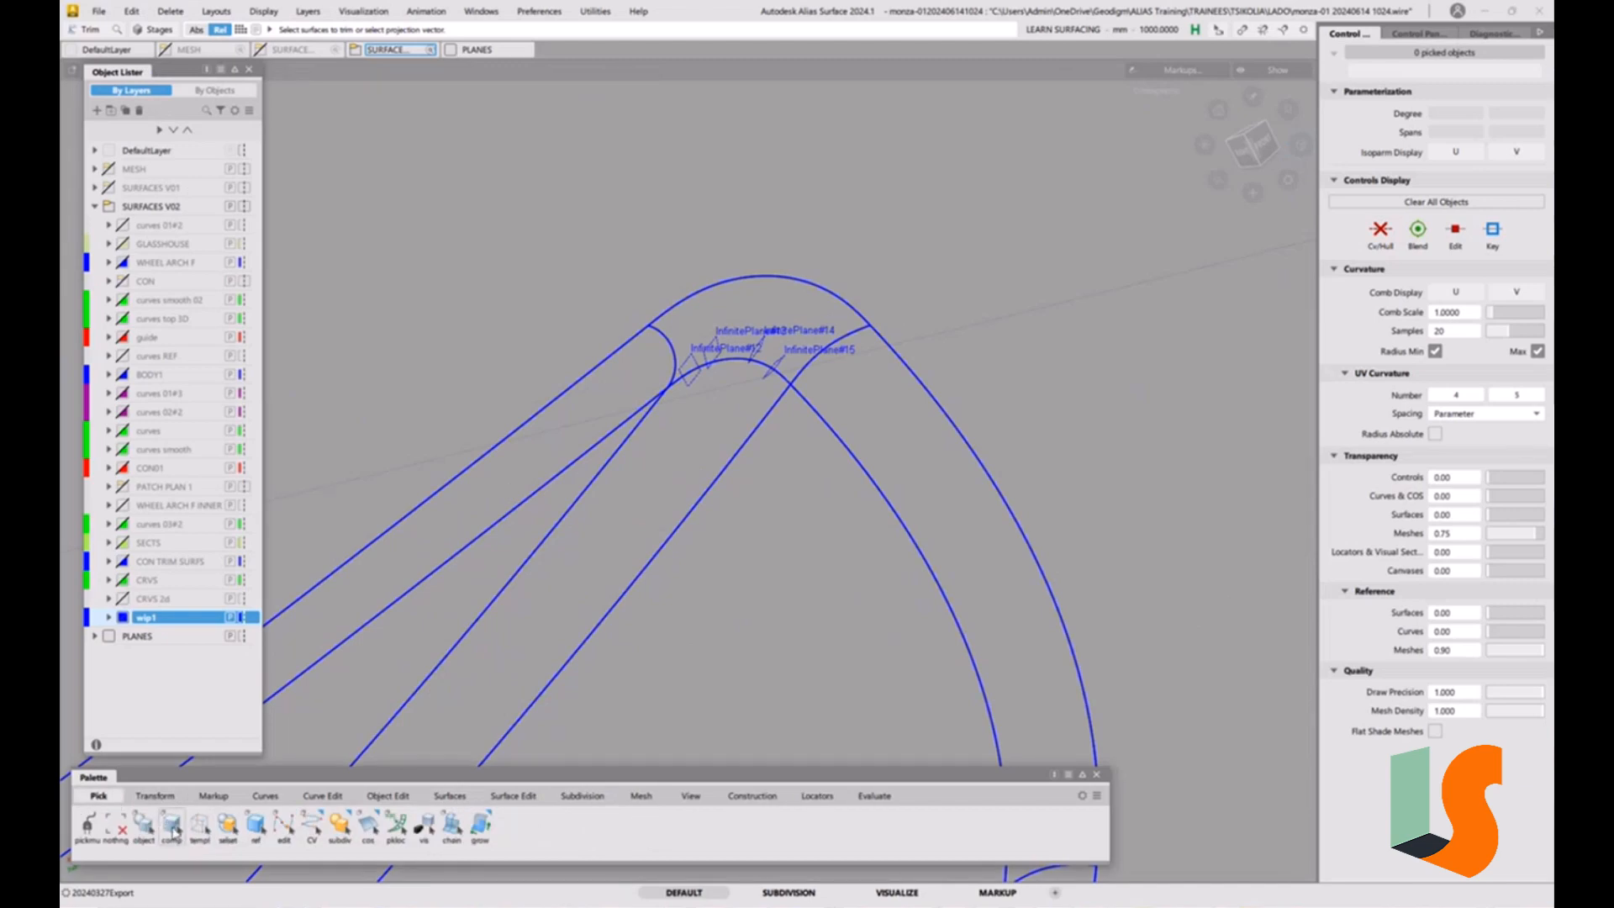
{"action": "double_click", "coordinate": [172, 825]}
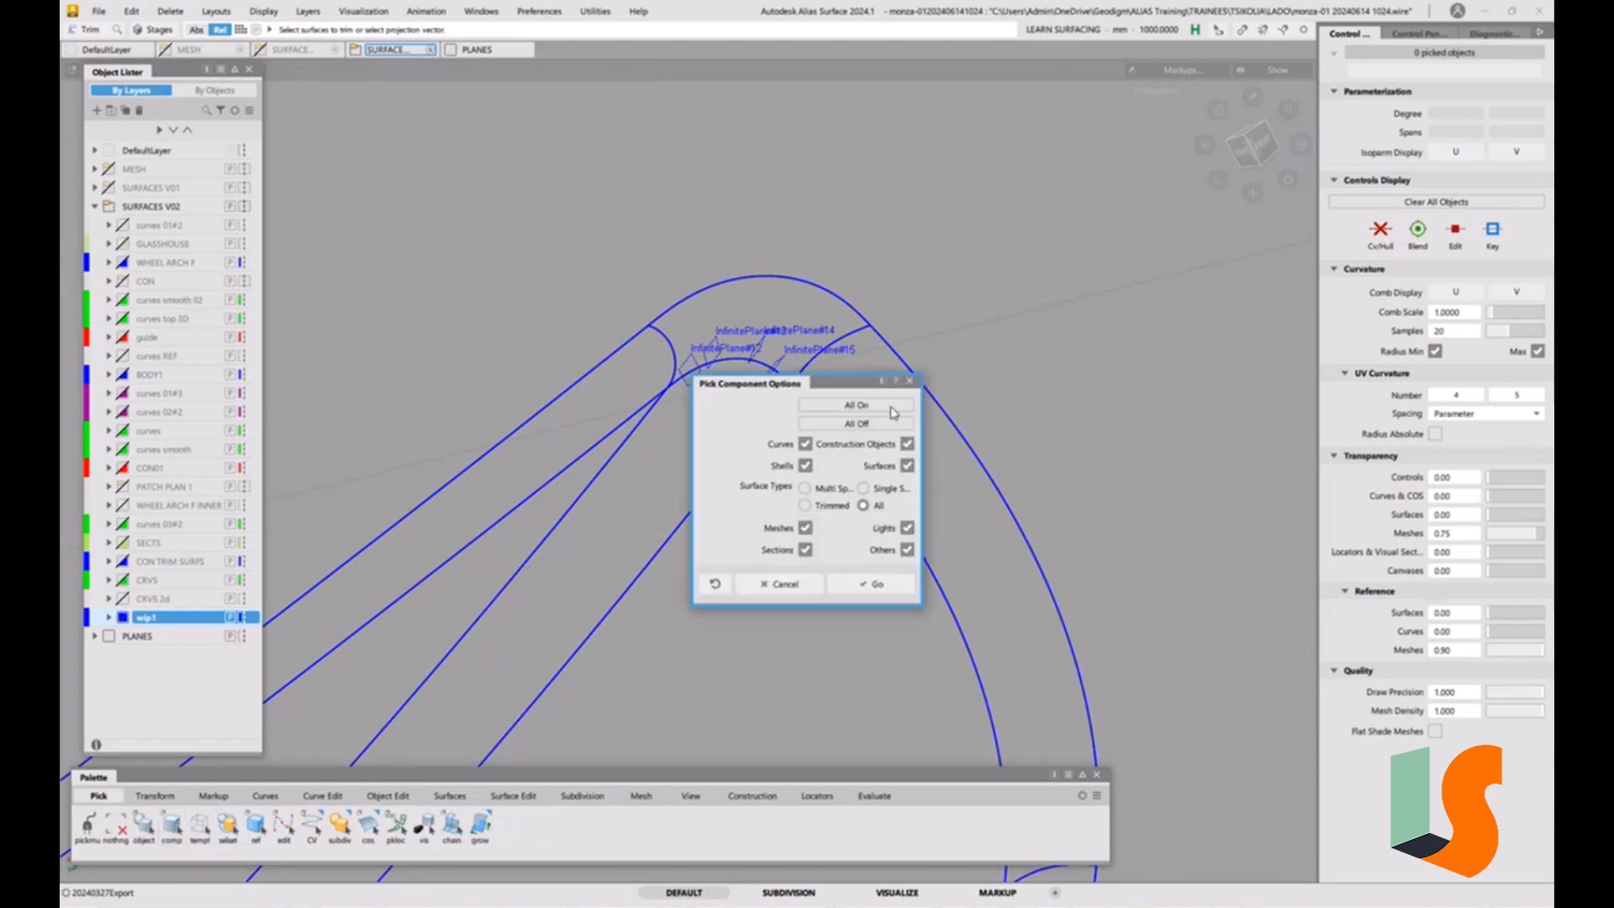
{"action": "left_click", "coordinate": [806, 466]}
{"action": "left_click", "coordinate": [908, 466]}
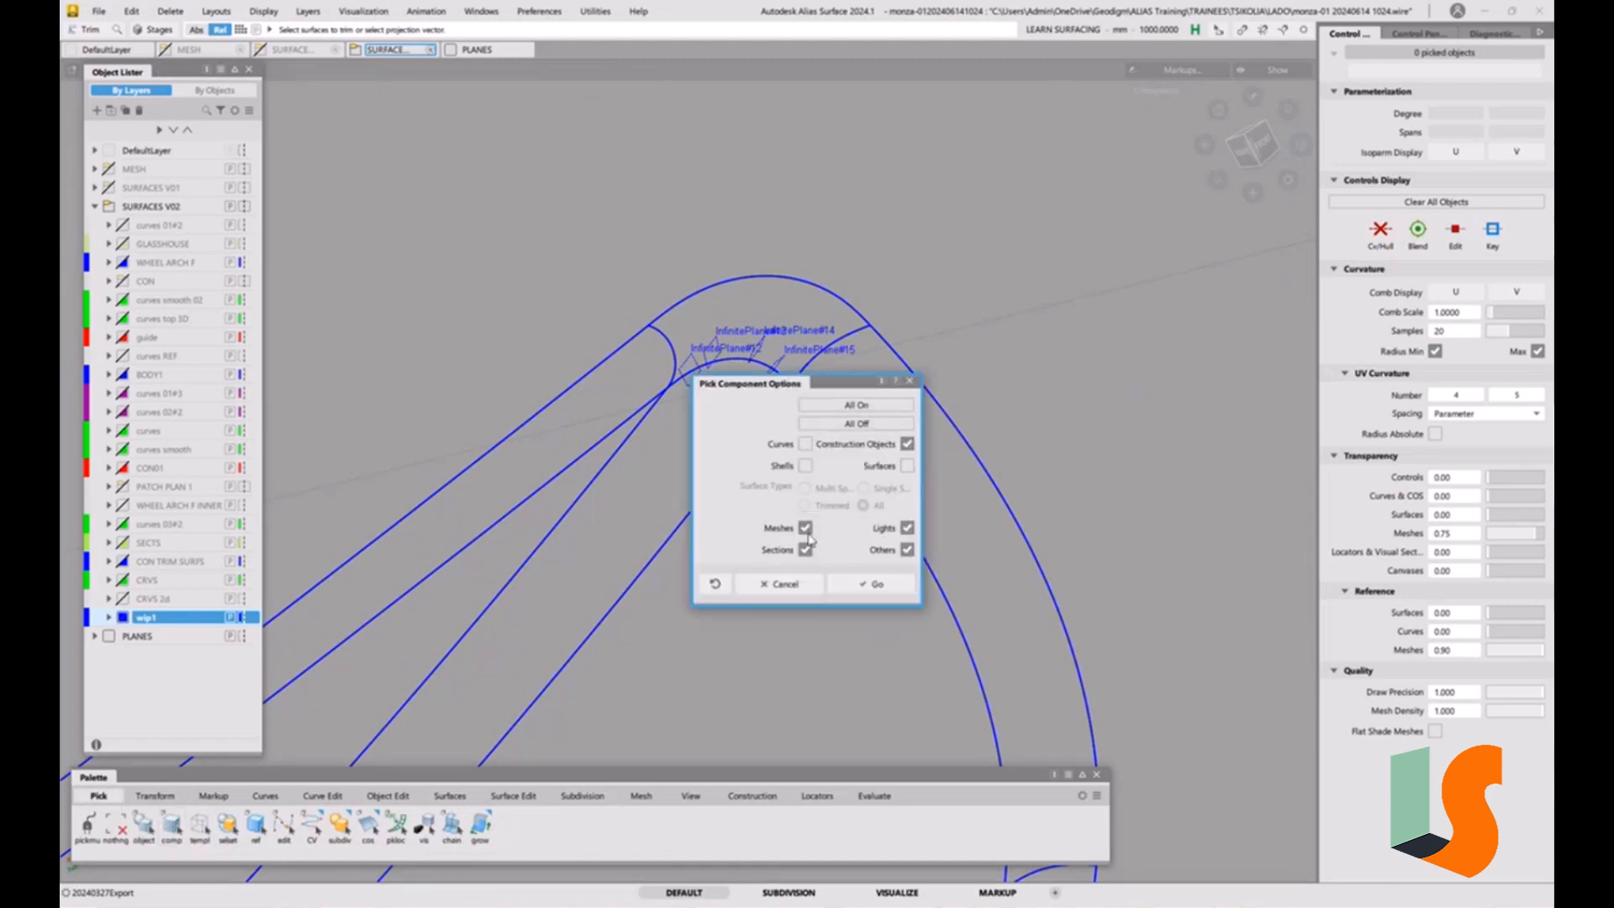
{"action": "left_click", "coordinate": [805, 528]}
{"action": "left_click", "coordinate": [805, 549]}
{"action": "left_click", "coordinate": [907, 550]}
{"action": "left_click", "coordinate": [871, 583]}
Select and delete the four infinite construction planes at the rounded corner.
{"action": "left_click_drag", "start_coordinate": [618, 511], "coordinate": [914, 238]}
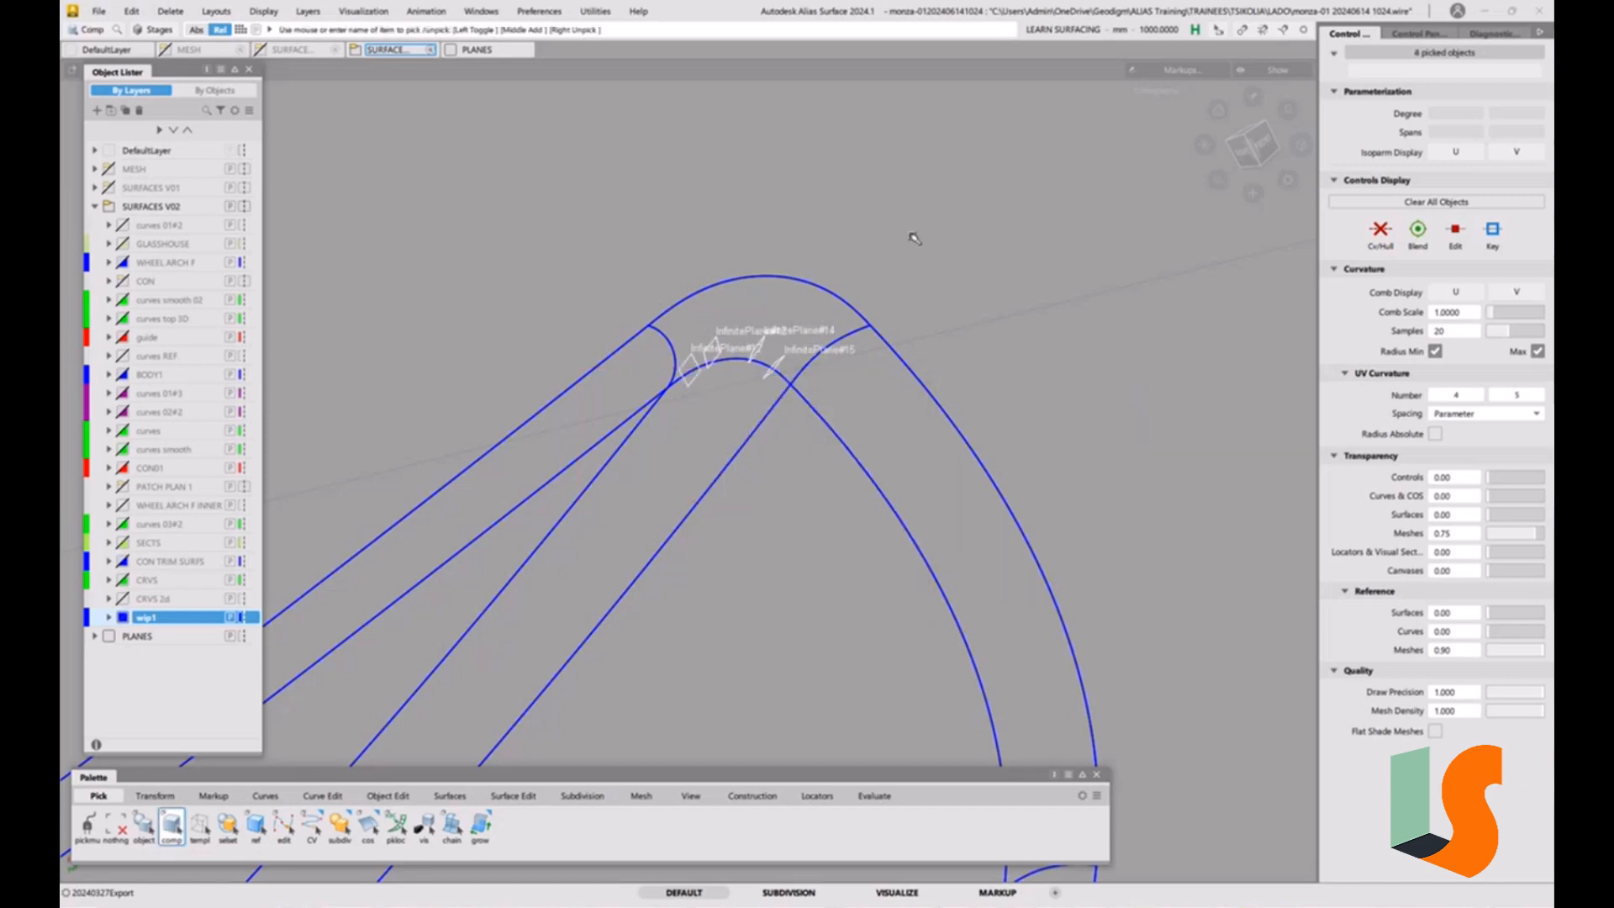
{"action": "key", "text": "Delete"}
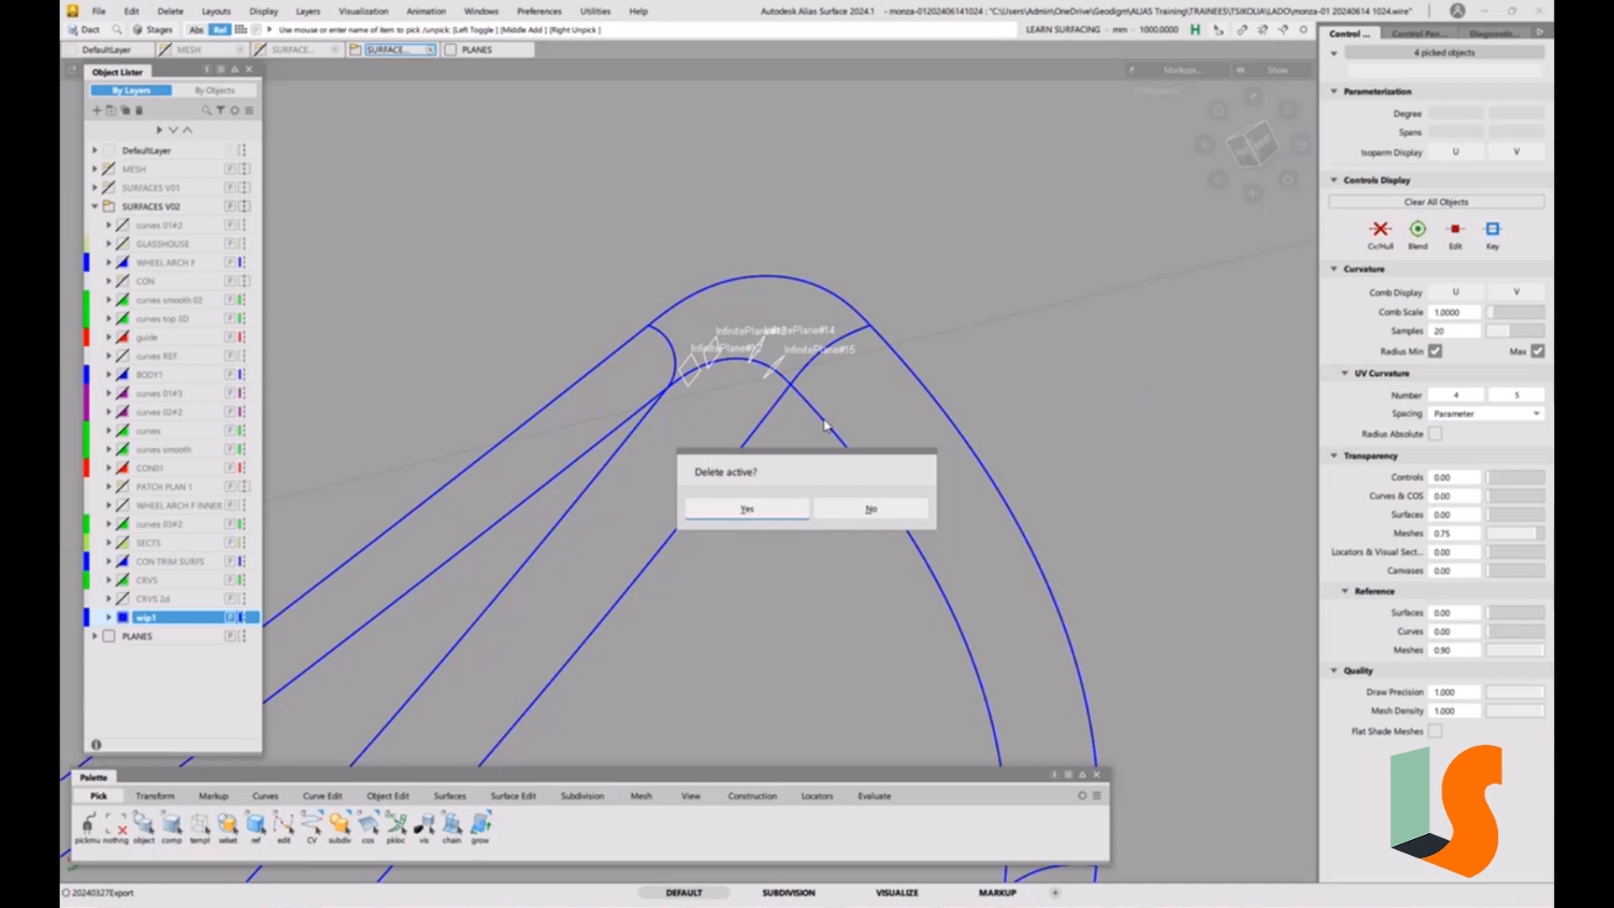
{"action": "left_click", "coordinate": [790, 512]}
{"action": "left_click_drag", "start_coordinate": [791, 379], "coordinate": [889, 317], "text": "alt+shift"}
{"action": "right_click_drag", "start_coordinate": [889, 317], "coordinate": [810, 482], "text": "alt+shift"}
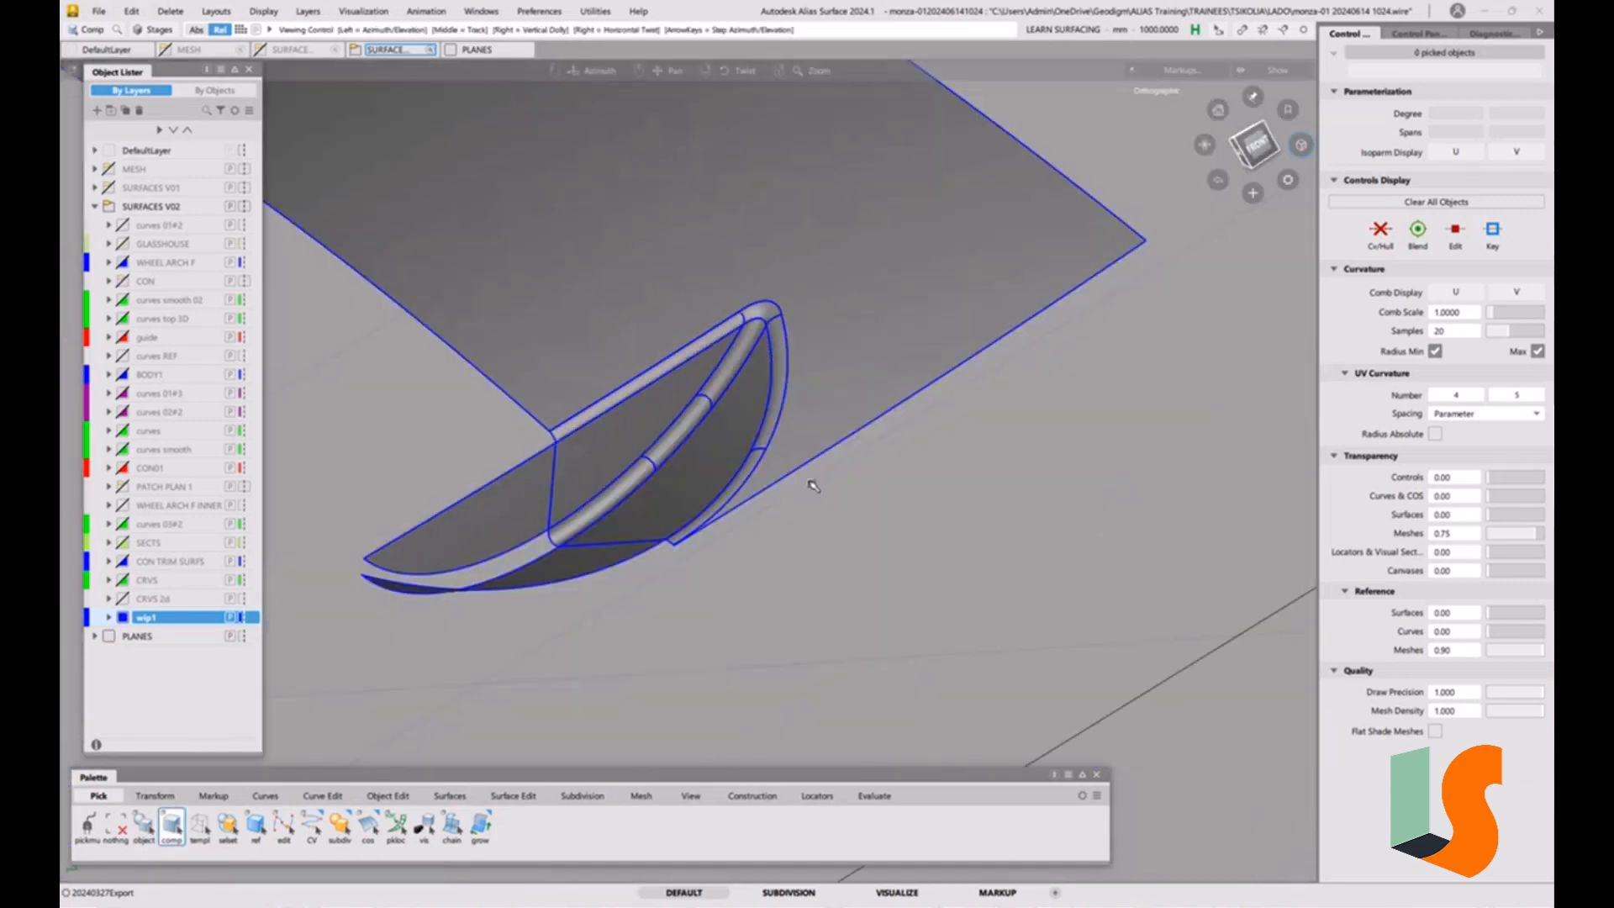
Select and delete the two leftover surface pieces extending past the body surface's edge, beside the rounded corner.
{"action": "left_click_drag", "start_coordinate": [810, 482], "coordinate": [778, 389], "text": "alt+shift"}
{"action": "middle_click_drag", "start_coordinate": [777, 388], "coordinate": [941, 395], "text": "alt+shift"}
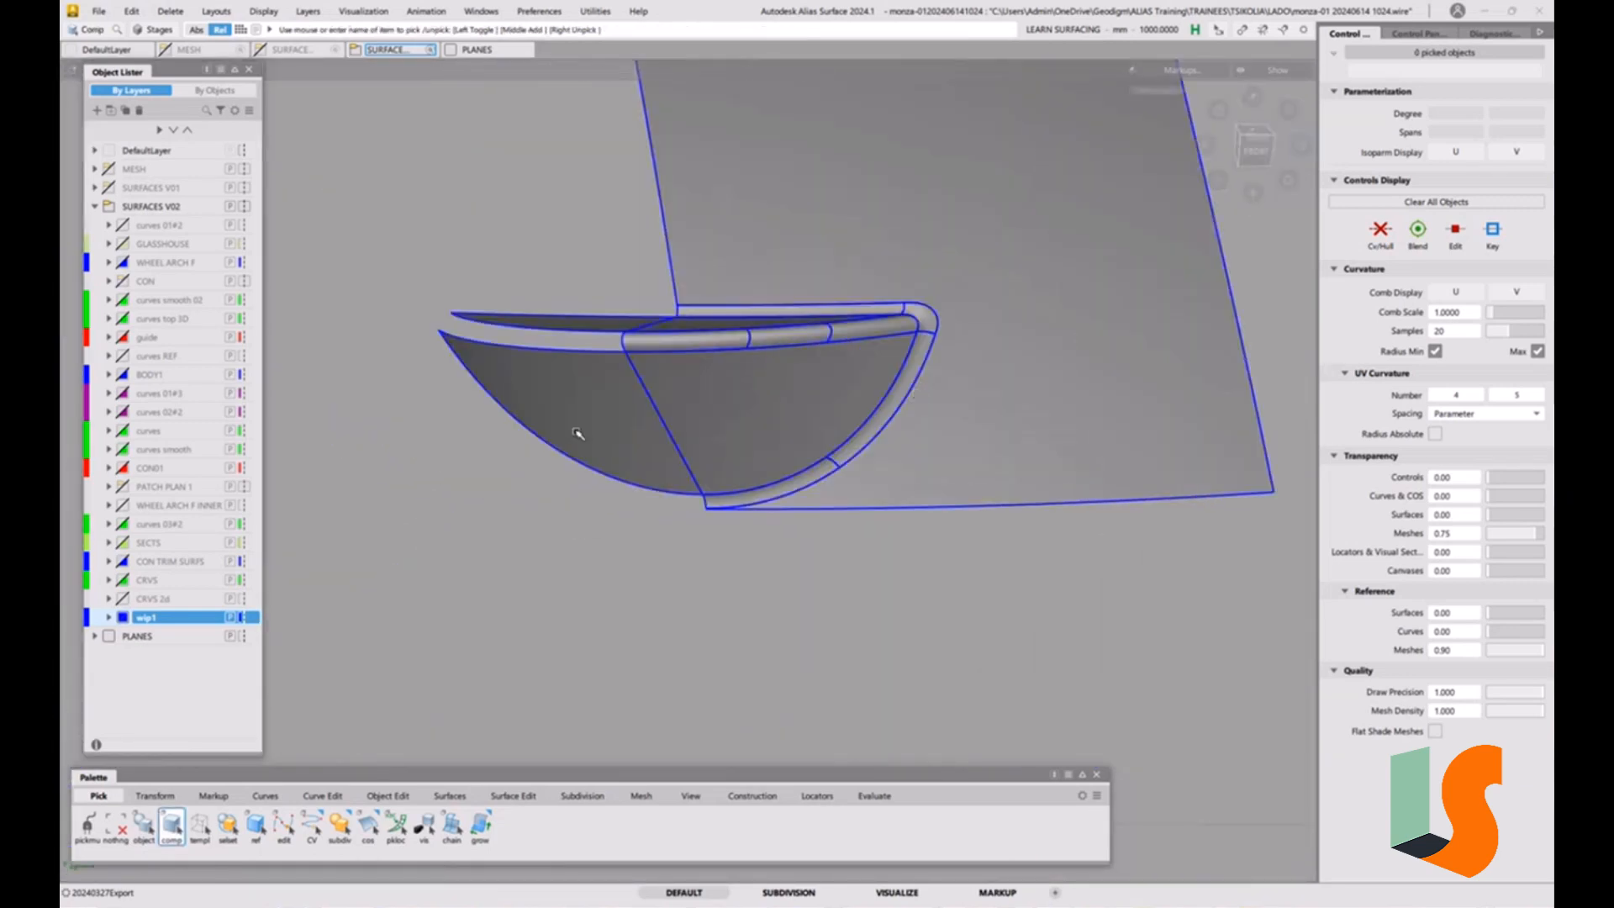
{"action": "left_click_drag", "start_coordinate": [577, 432], "coordinate": [543, 452], "text": "ctrl+shift"}
{"action": "left_click", "coordinate": [537, 407]}
{"action": "key", "text": "Delete"}
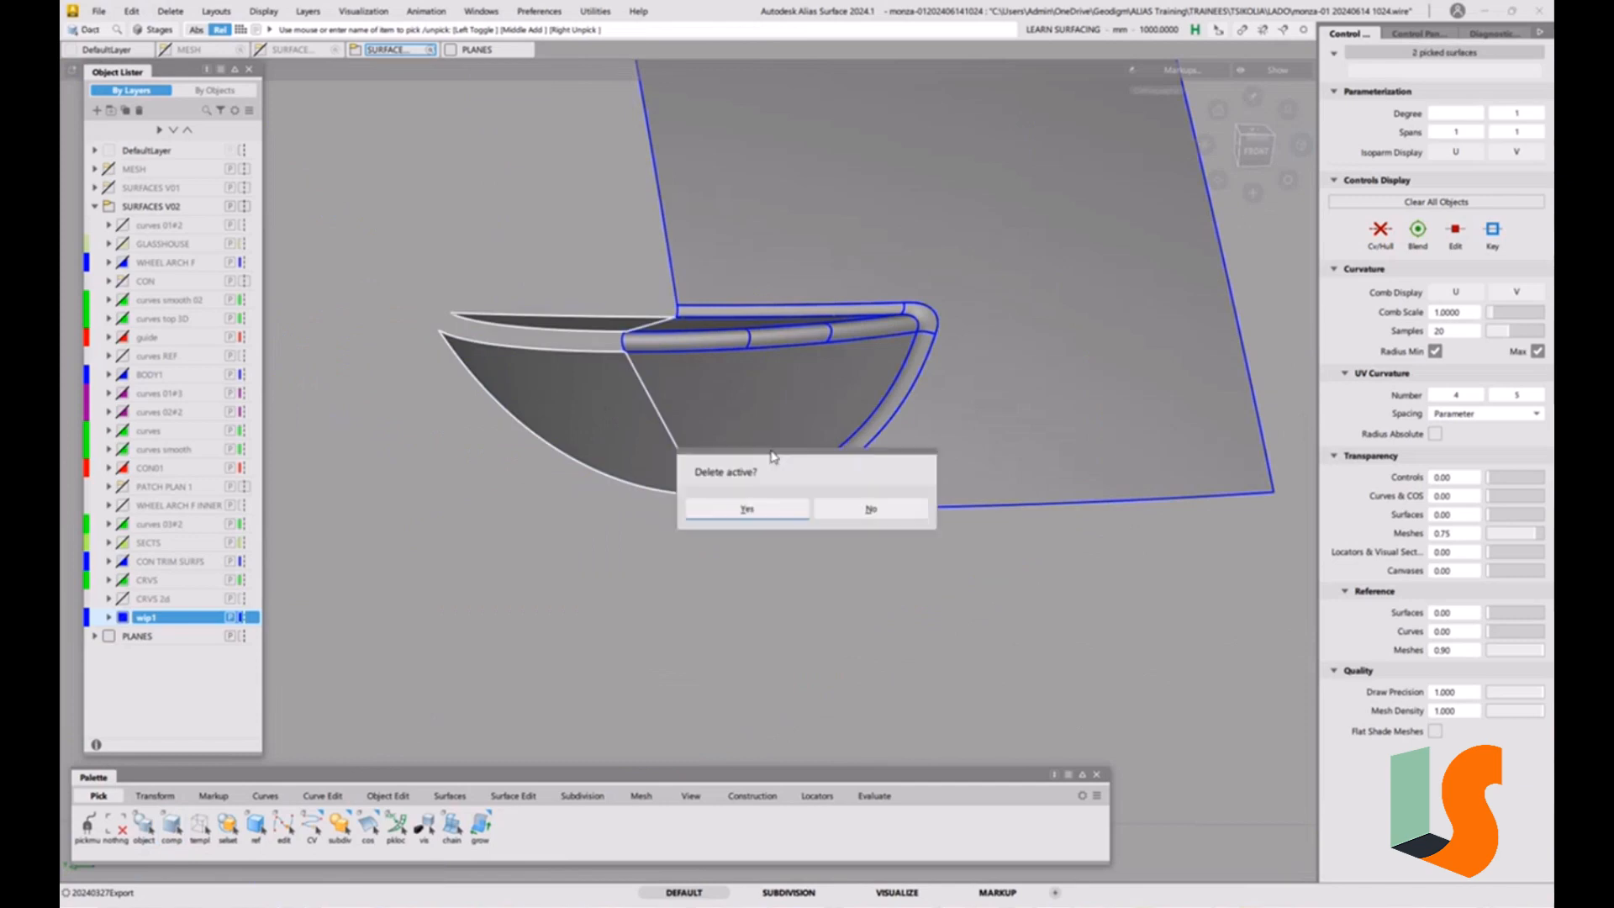
{"action": "left_click", "coordinate": [771, 511]}
Examine the rounded-corner surfaces and their transition to the body surface, with and without the model edges displayed.
{"action": "mouse_move", "coordinate": [899, 440]}
{"action": "left_mouse_down", "text": "alt+shift"}
{"action": "mouse_move", "coordinate": [869, 532]}
{"action": "mouse_move", "coordinate": [899, 435]}
{"action": "mouse_move", "coordinate": [922, 454]}
{"action": "mouse_move", "coordinate": [900, 487]}
{"action": "mouse_move", "coordinate": [823, 398]}
{"action": "left_mouse_up", "text": "alt+shift"}
{"action": "key", "text": "alt+t"}
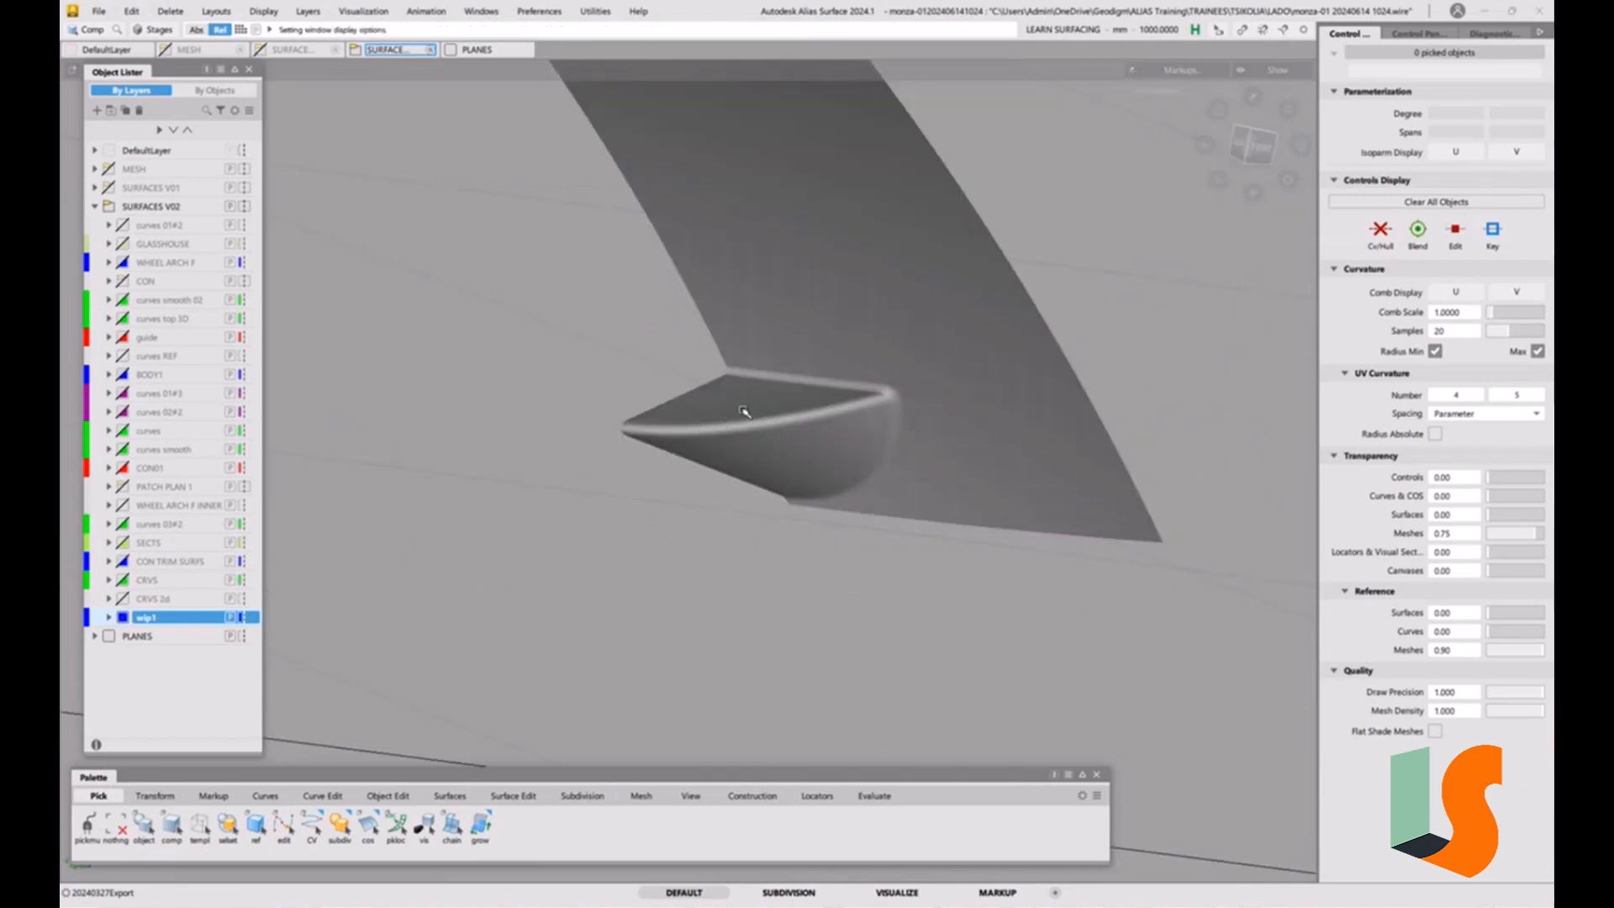
{"action": "key", "text": "alt+t"}
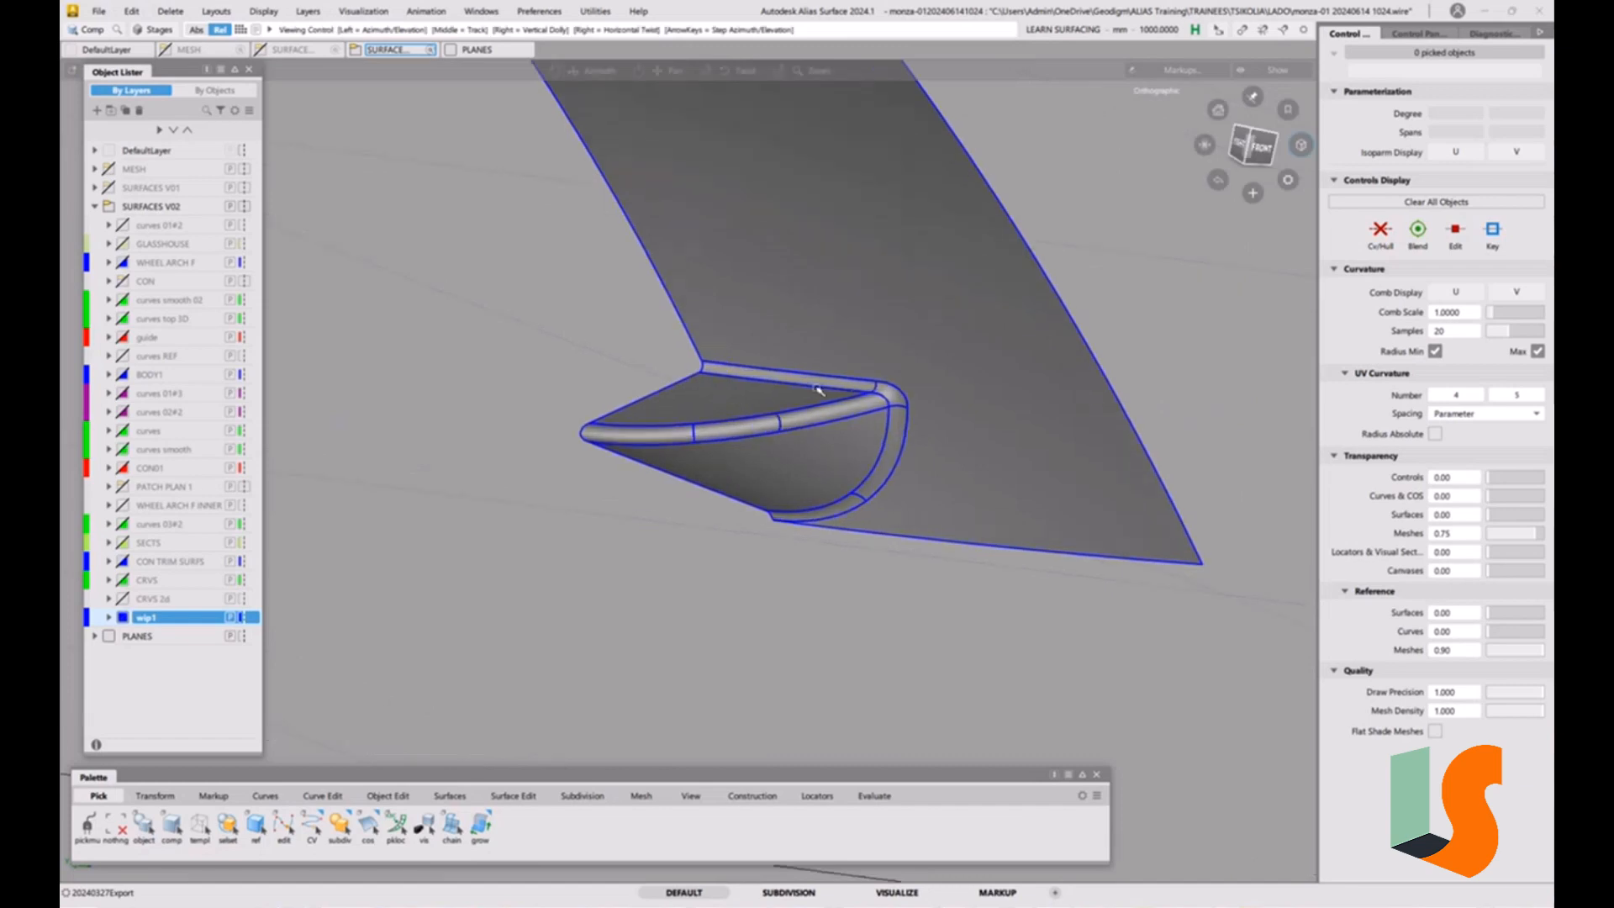
{"action": "right_click_drag", "start_coordinate": [737, 436], "coordinate": [789, 395], "text": "alt+shift"}
{"action": "left_click_drag", "start_coordinate": [788, 395], "coordinate": [825, 496], "text": "alt+shift"}
{"action": "right_click_drag", "start_coordinate": [824, 497], "coordinate": [845, 504], "text": "alt+shift"}
{"action": "middle_click_drag", "start_coordinate": [845, 504], "coordinate": [811, 438], "text": "alt+shift"}
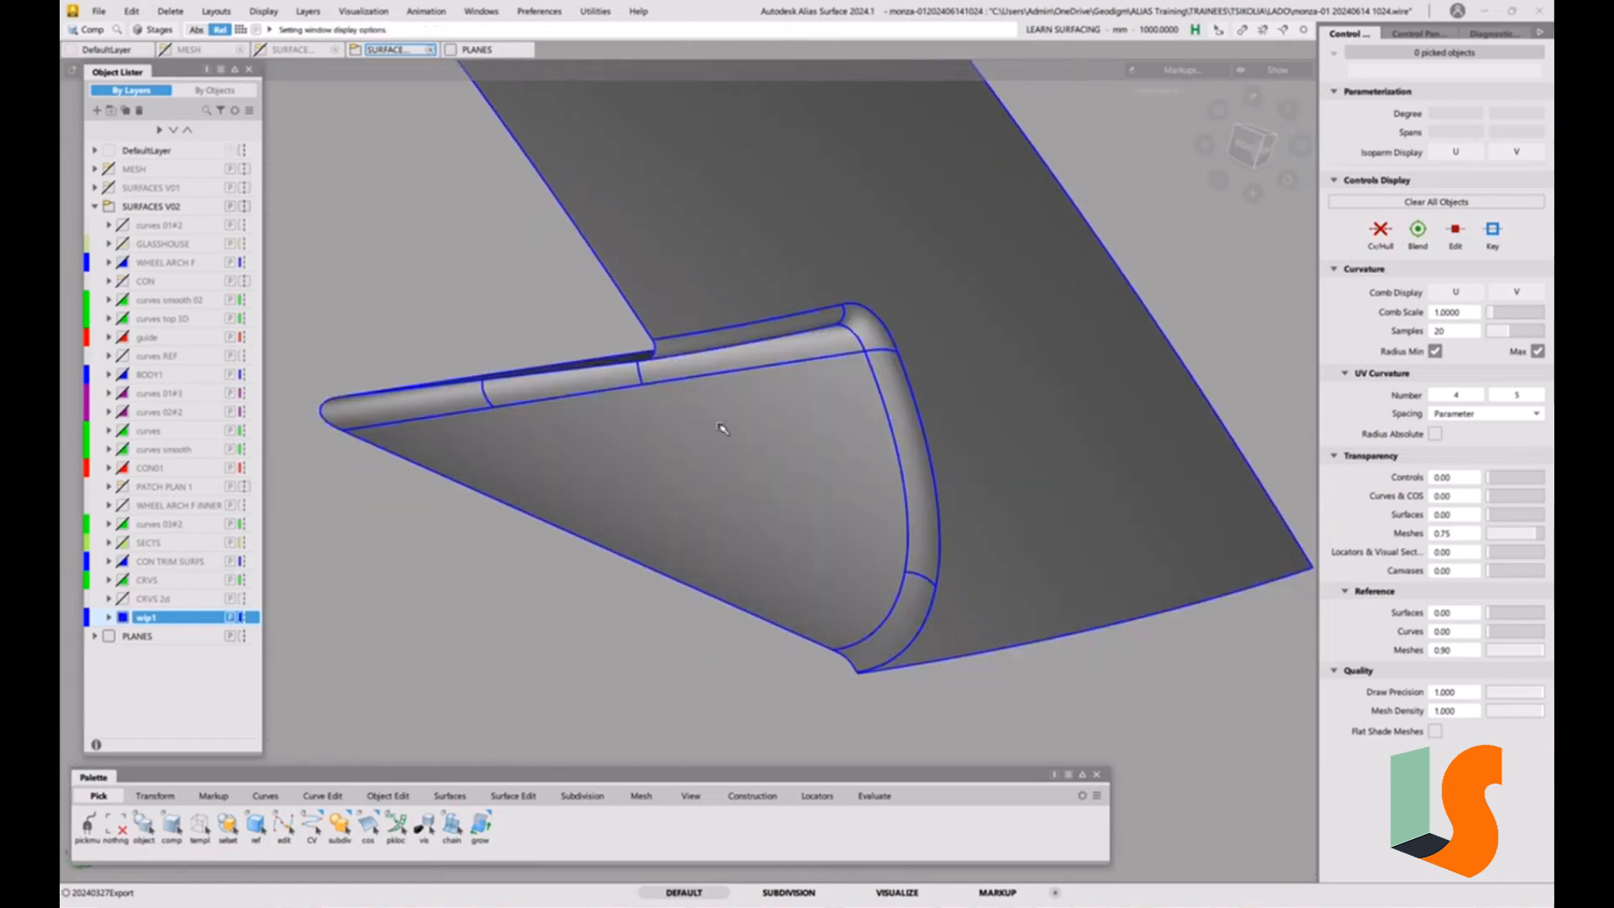
{"action": "left_click_drag", "start_coordinate": [721, 428], "coordinate": [670, 352], "text": "alt+shift"}
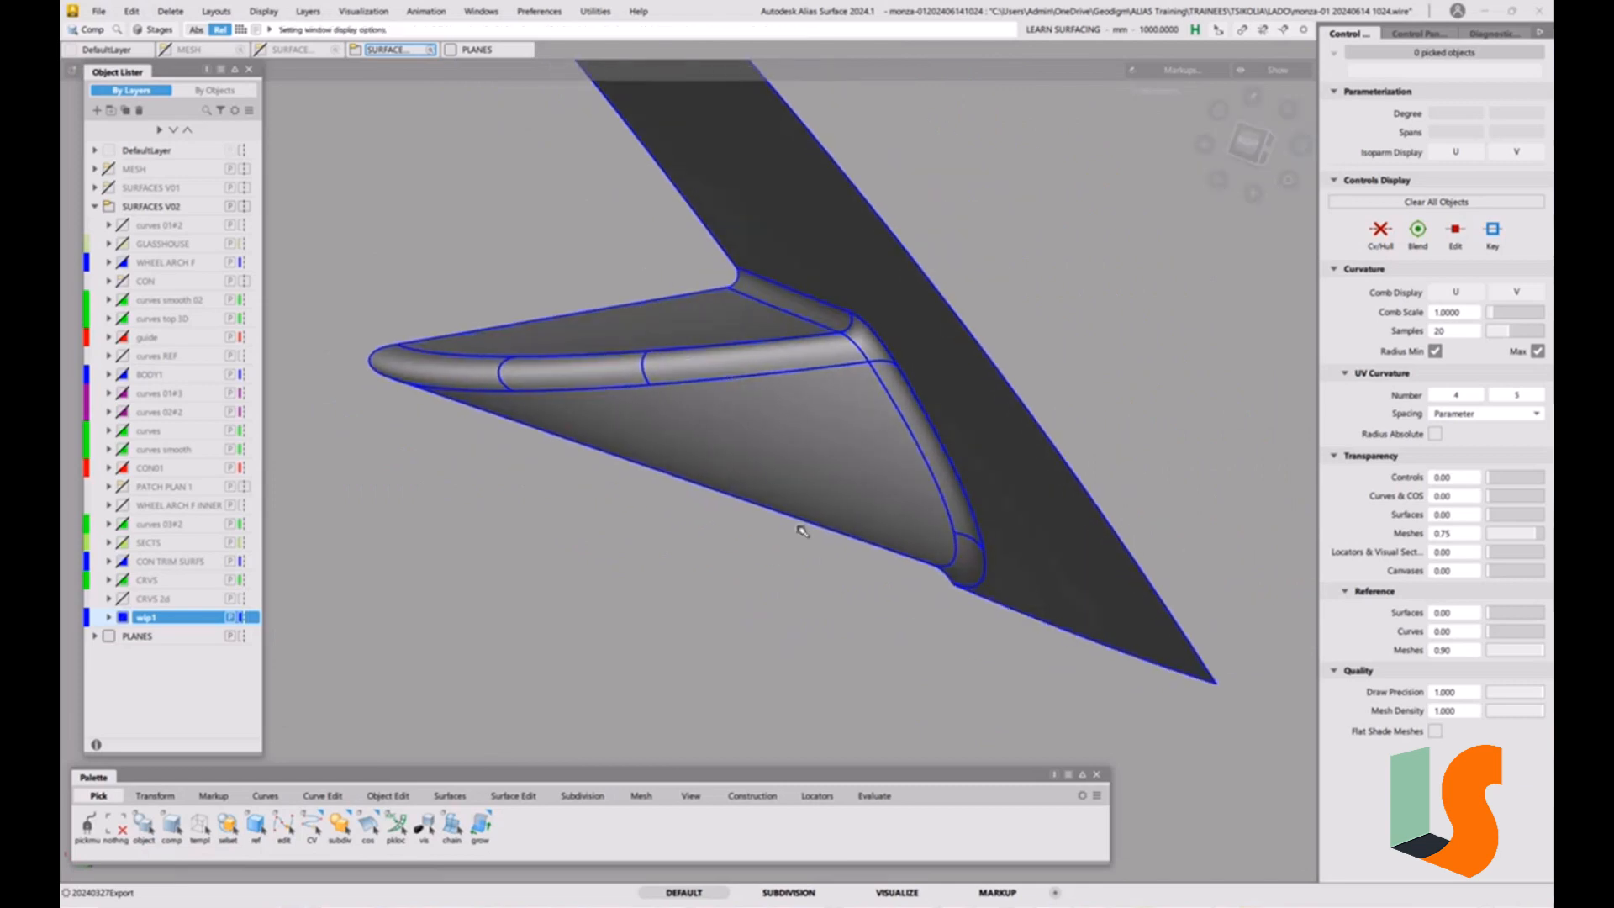
{"action": "left_click_drag", "start_coordinate": [801, 529], "coordinate": [625, 331], "text": "alt+shift"}
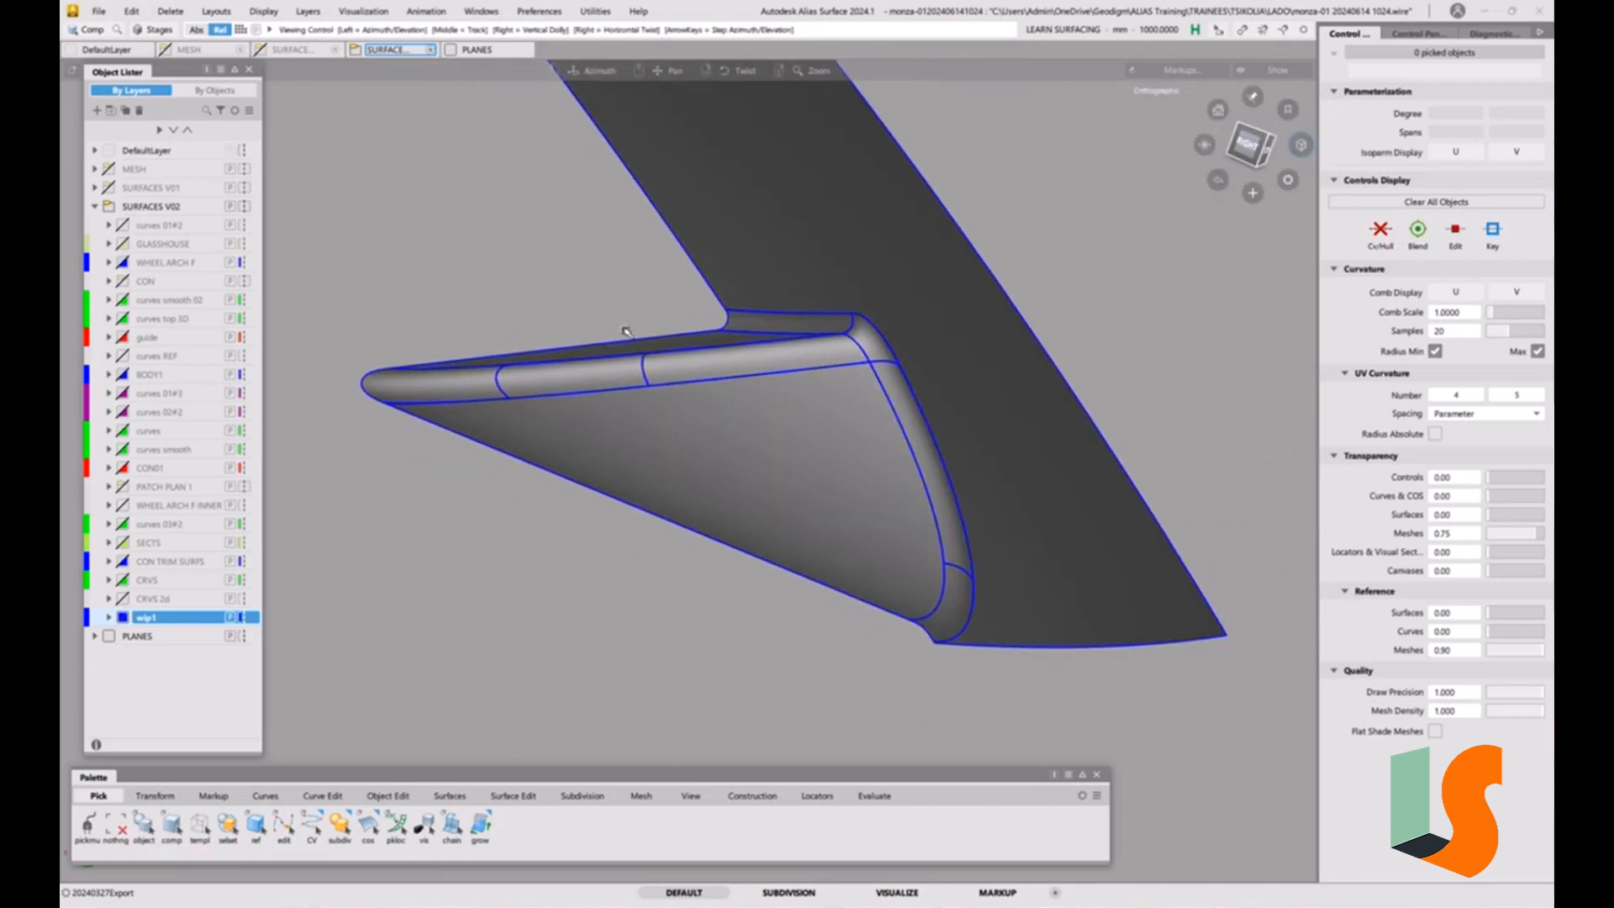
{"action": "left_click_drag", "start_coordinate": [684, 427], "coordinate": [721, 359], "text": "alt+shift"}
{"action": "left_click_drag", "start_coordinate": [798, 490], "coordinate": [737, 450], "text": "alt+shift"}
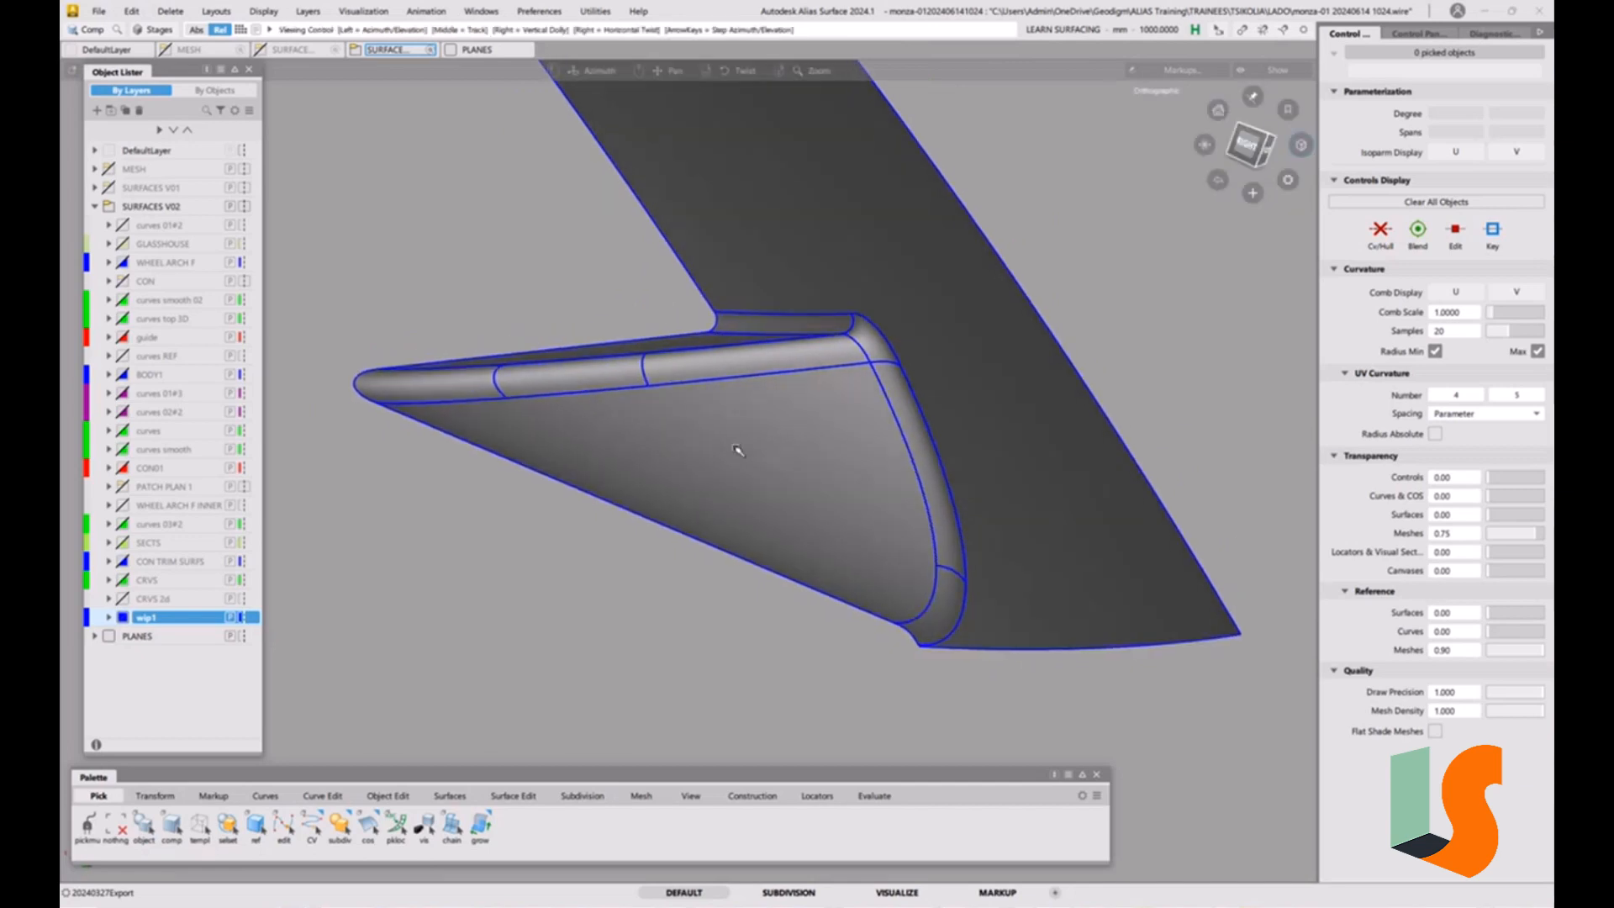
{"action": "left_click_drag", "start_coordinate": [744, 356], "coordinate": [740, 390], "text": "ctrl+shift"}
Select all the body and rounded-corner surfaces and delete their construction history.
{"action": "left_click", "coordinate": [722, 249]}
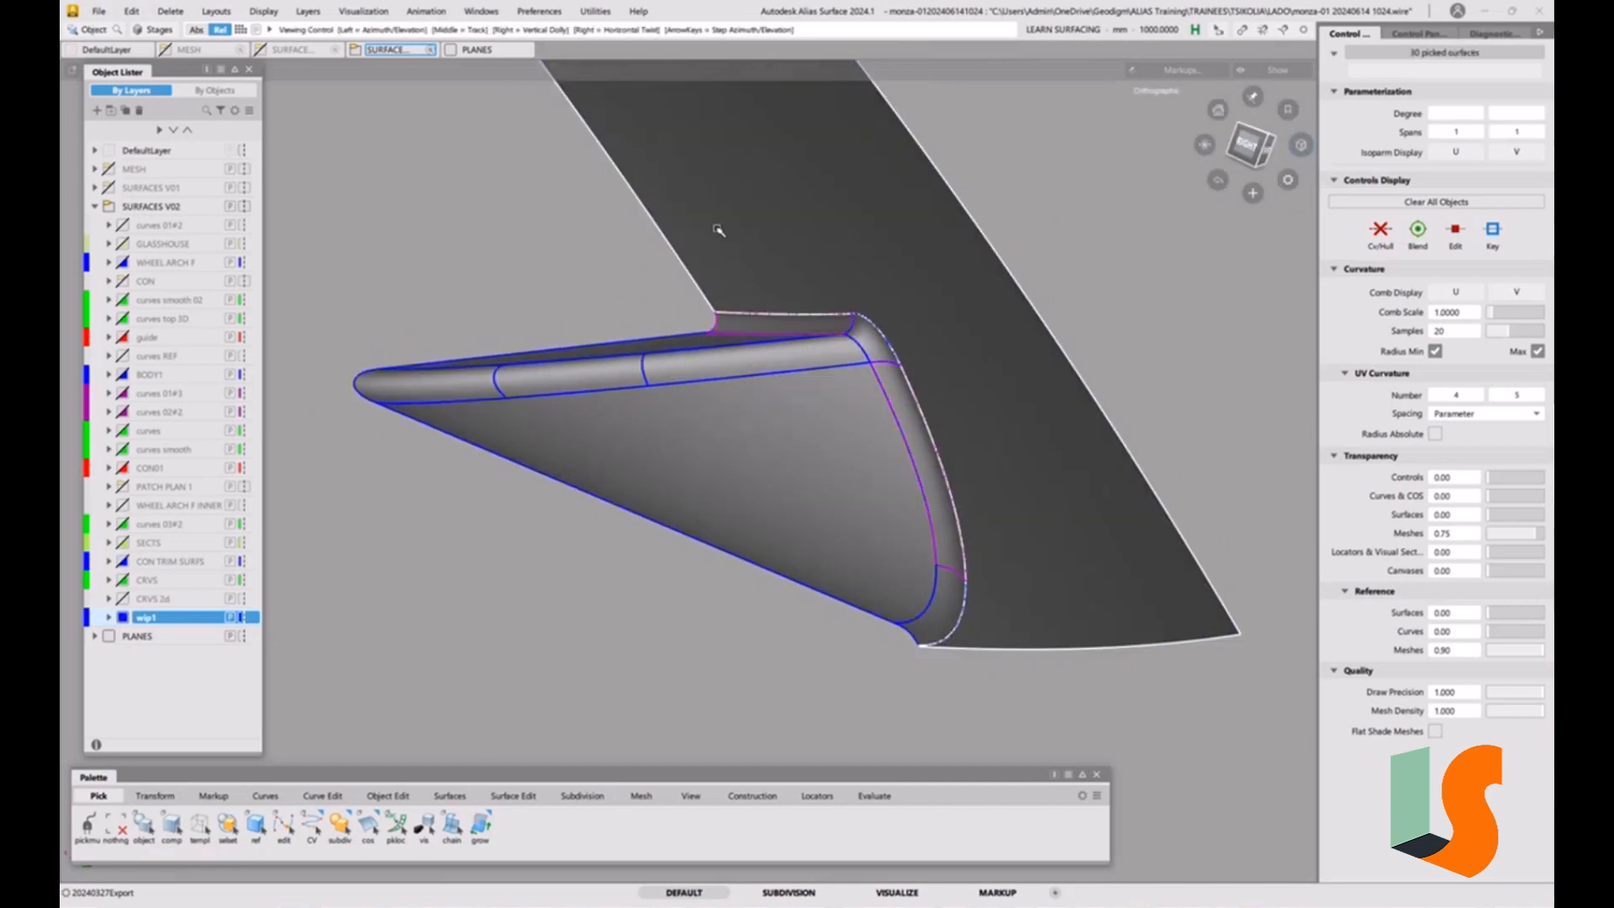
{"action": "right_click_drag", "start_coordinate": [717, 229], "coordinate": [727, 404], "text": "alt+shift"}
{"action": "left_click_drag", "start_coordinate": [799, 471], "coordinate": [765, 466], "text": "alt+shift"}
{"action": "left_click_drag", "start_coordinate": [715, 541], "coordinate": [664, 558], "text": "ctrl+shift"}
{"action": "left_click_drag", "start_coordinate": [541, 571], "coordinate": [843, 245]}
{"action": "key", "text": "ctrl+h"}
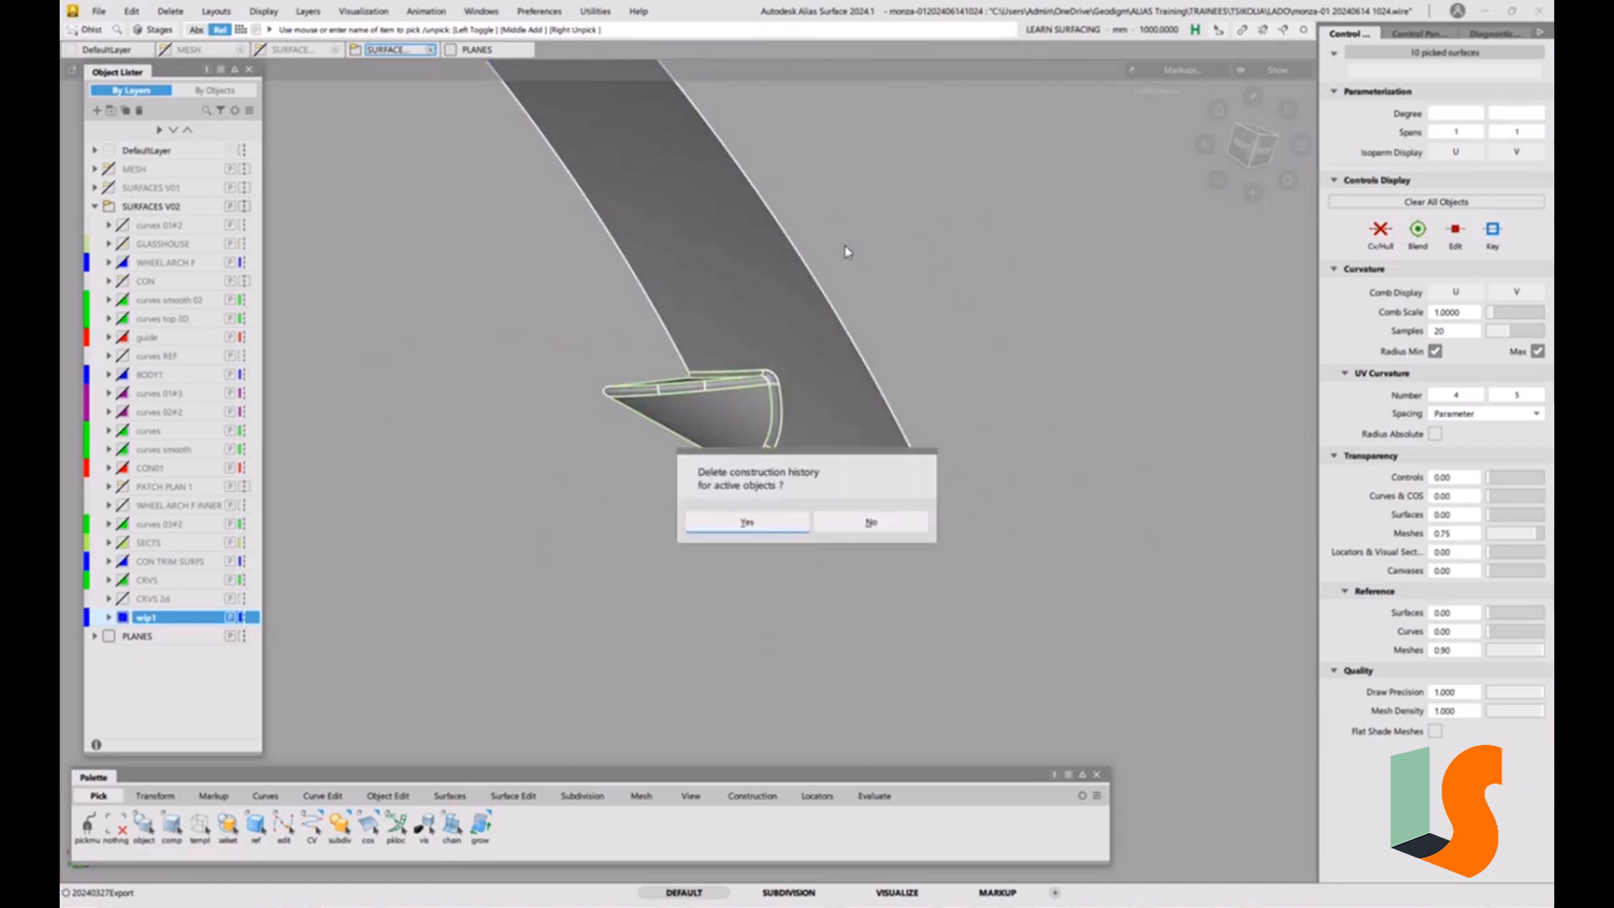
{"action": "left_click", "coordinate": [764, 527]}
{"action": "left_click", "coordinate": [769, 511]}
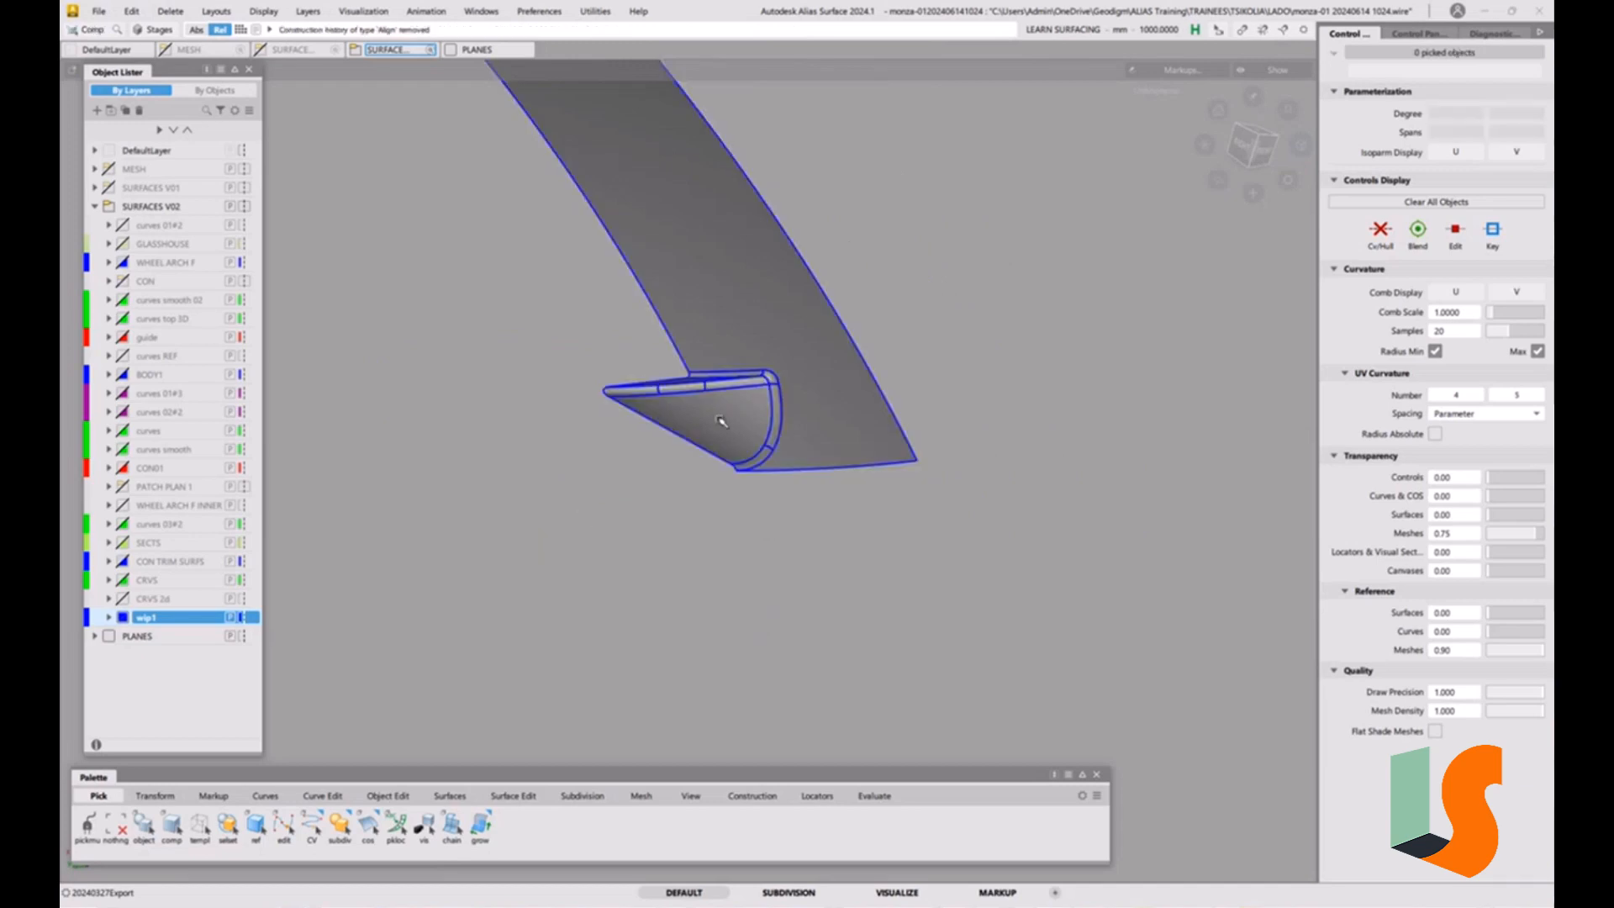
Duplicate the trimmed body surface in place, untrim the copy, and turn off the shaded display.
{"action": "right_click_drag", "start_coordinate": [660, 341], "coordinate": [764, 400], "text": "alt+shift"}
{"action": "middle_click_drag", "start_coordinate": [763, 400], "coordinate": [668, 488], "text": "alt+shift"}
{"action": "left_click_drag", "start_coordinate": [671, 491], "coordinate": [685, 458], "text": "alt+shift"}
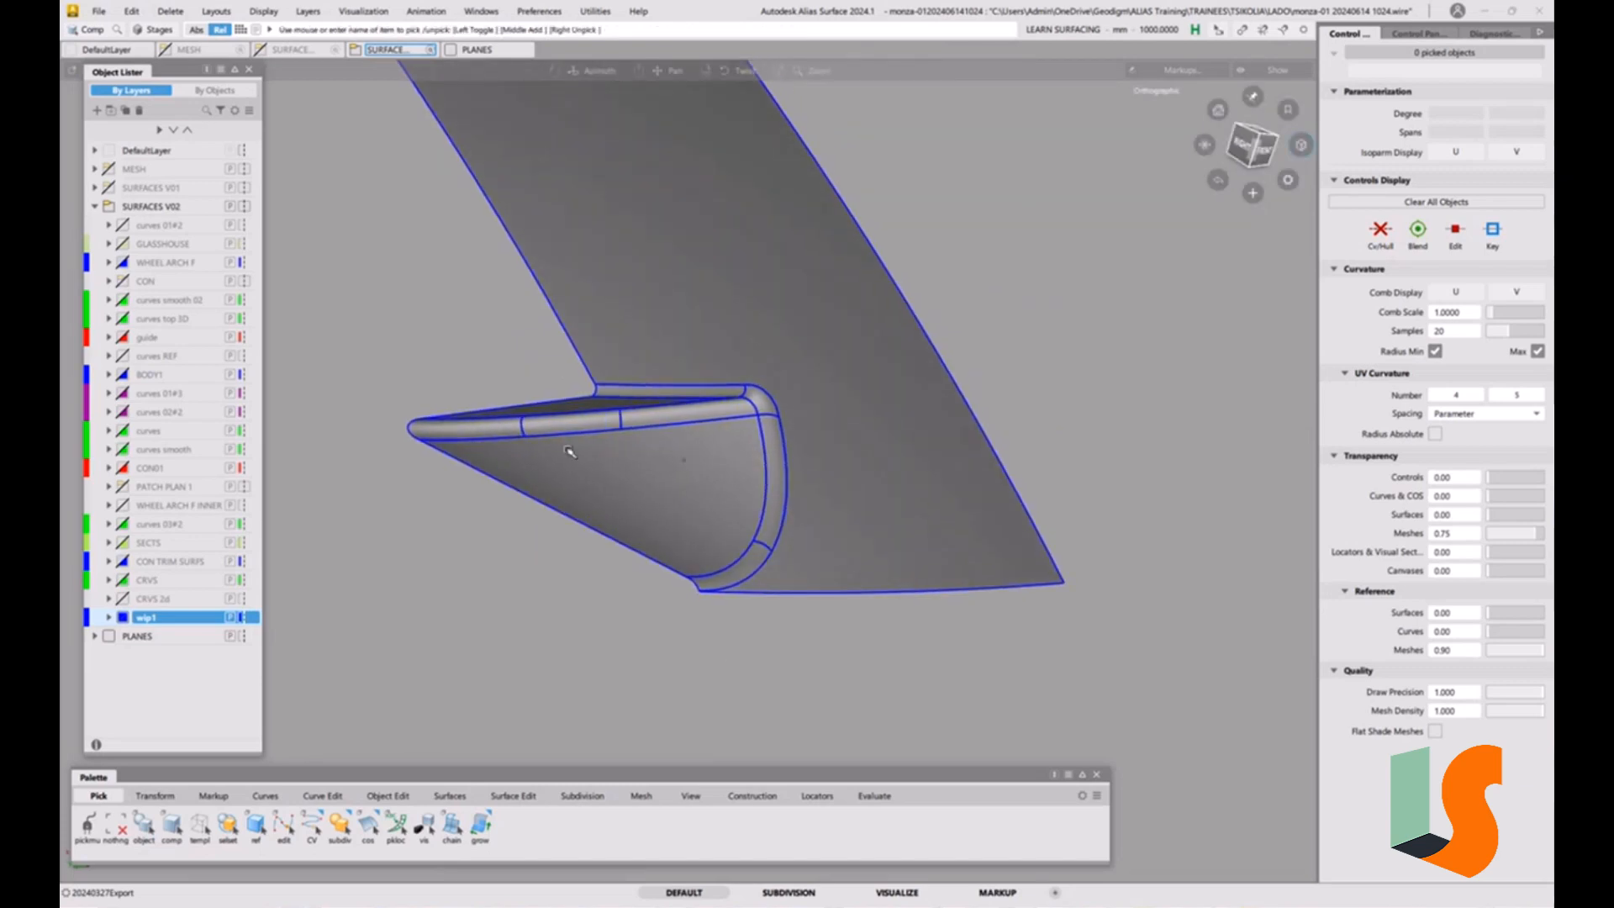
{"action": "left_click_drag", "start_coordinate": [590, 425], "coordinate": [514, 445], "text": "ctrl+shift"}
{"action": "left_click", "coordinate": [602, 315]}
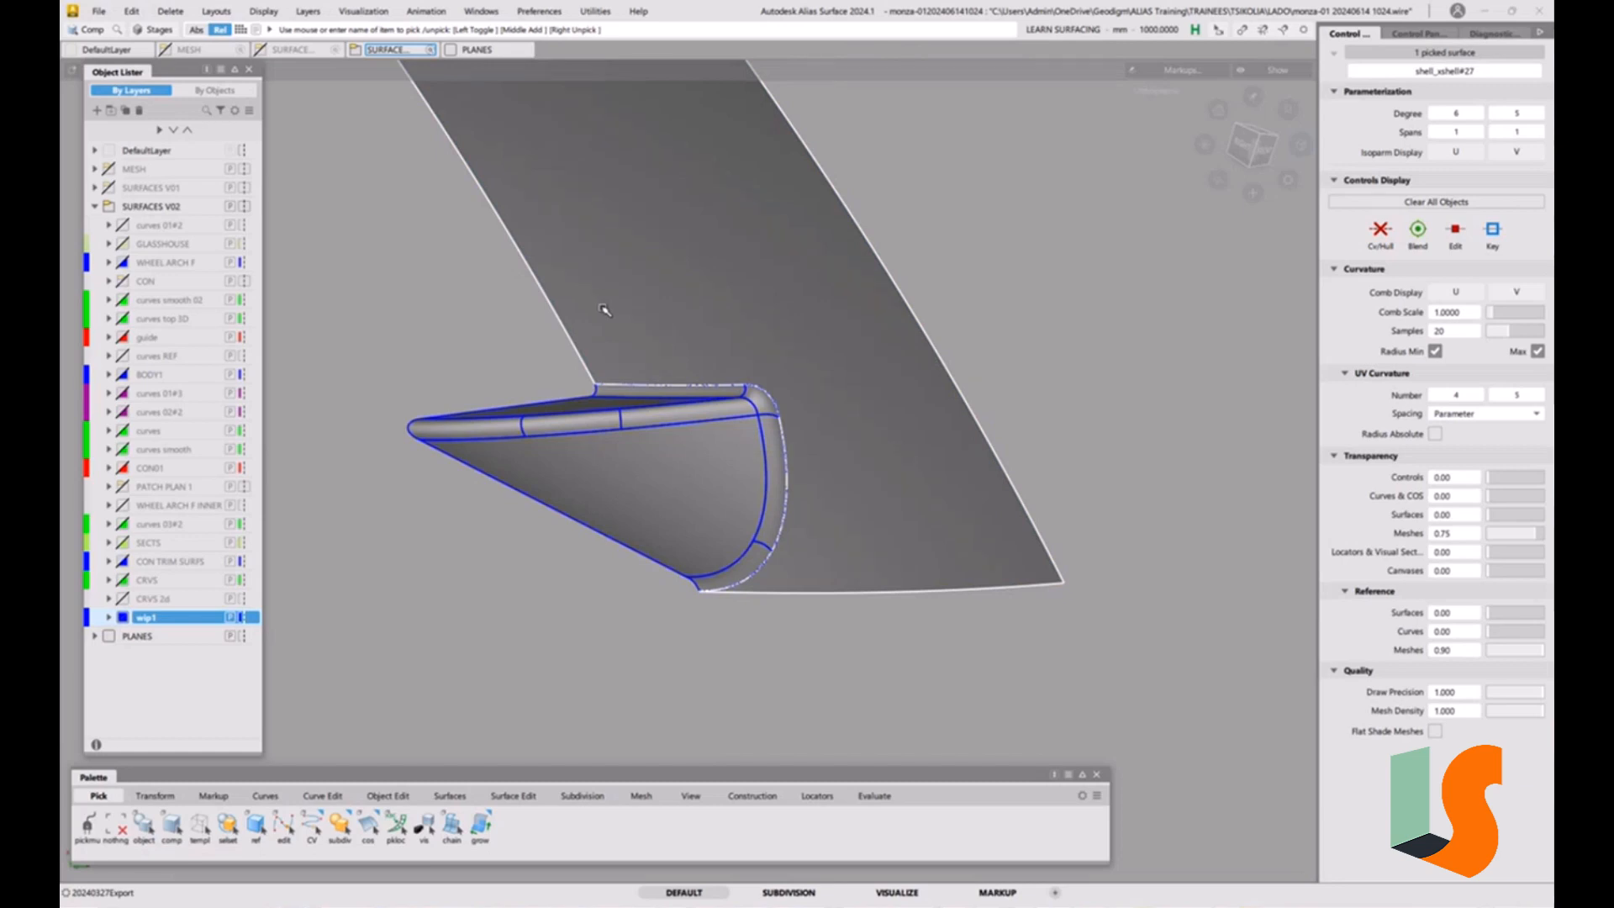
{"action": "key", "text": "ctrl+v"}
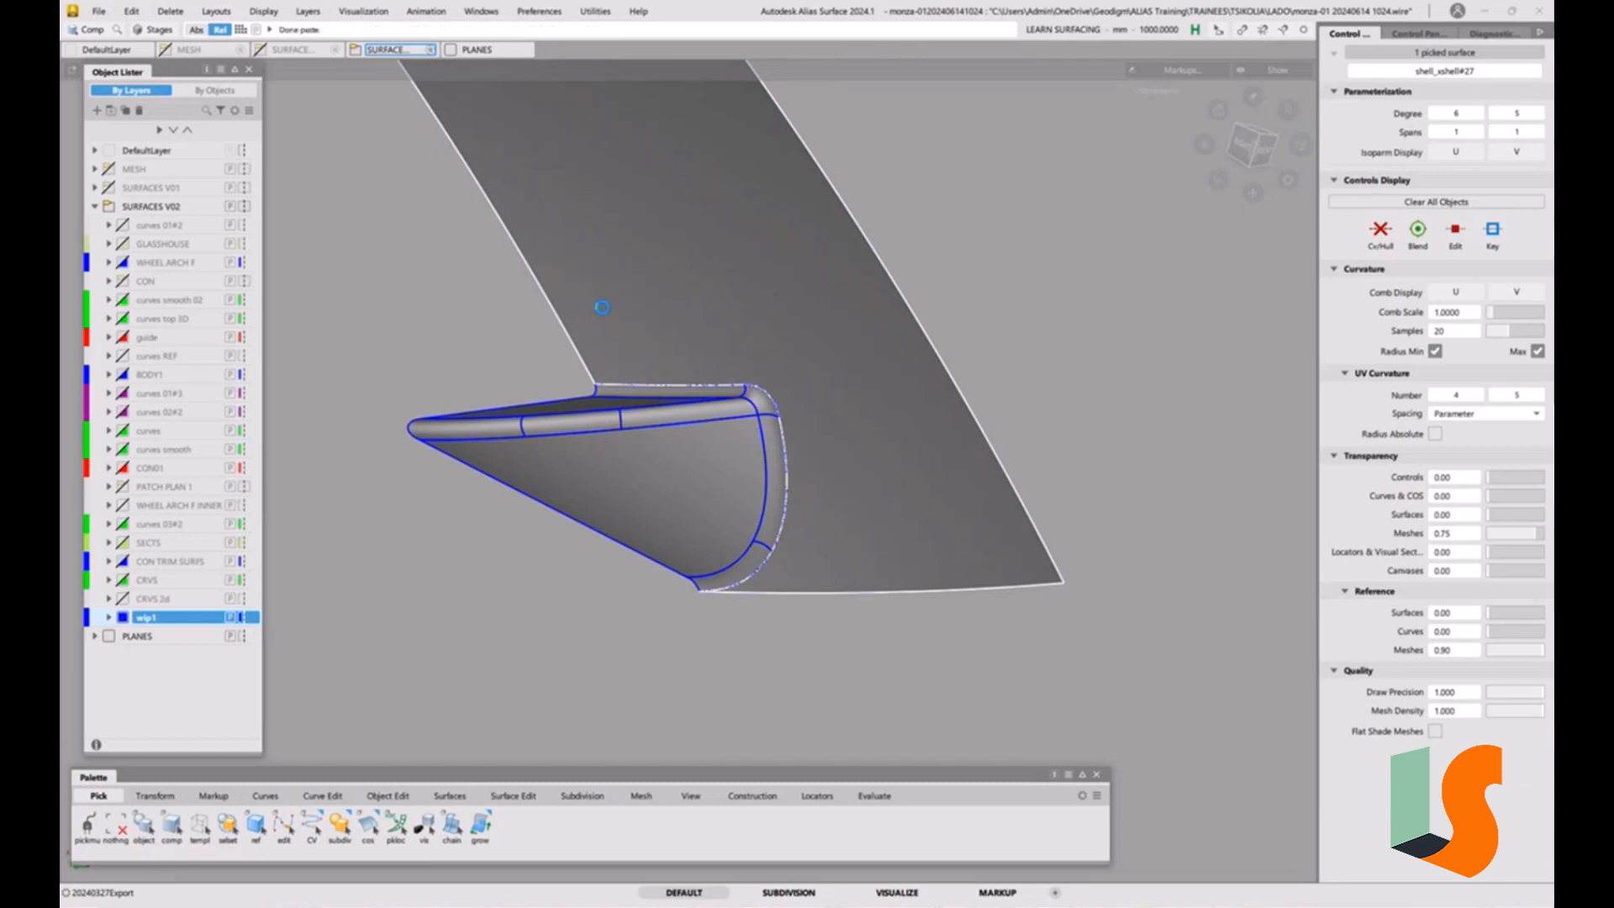
{"action": "key", "text": "u"}
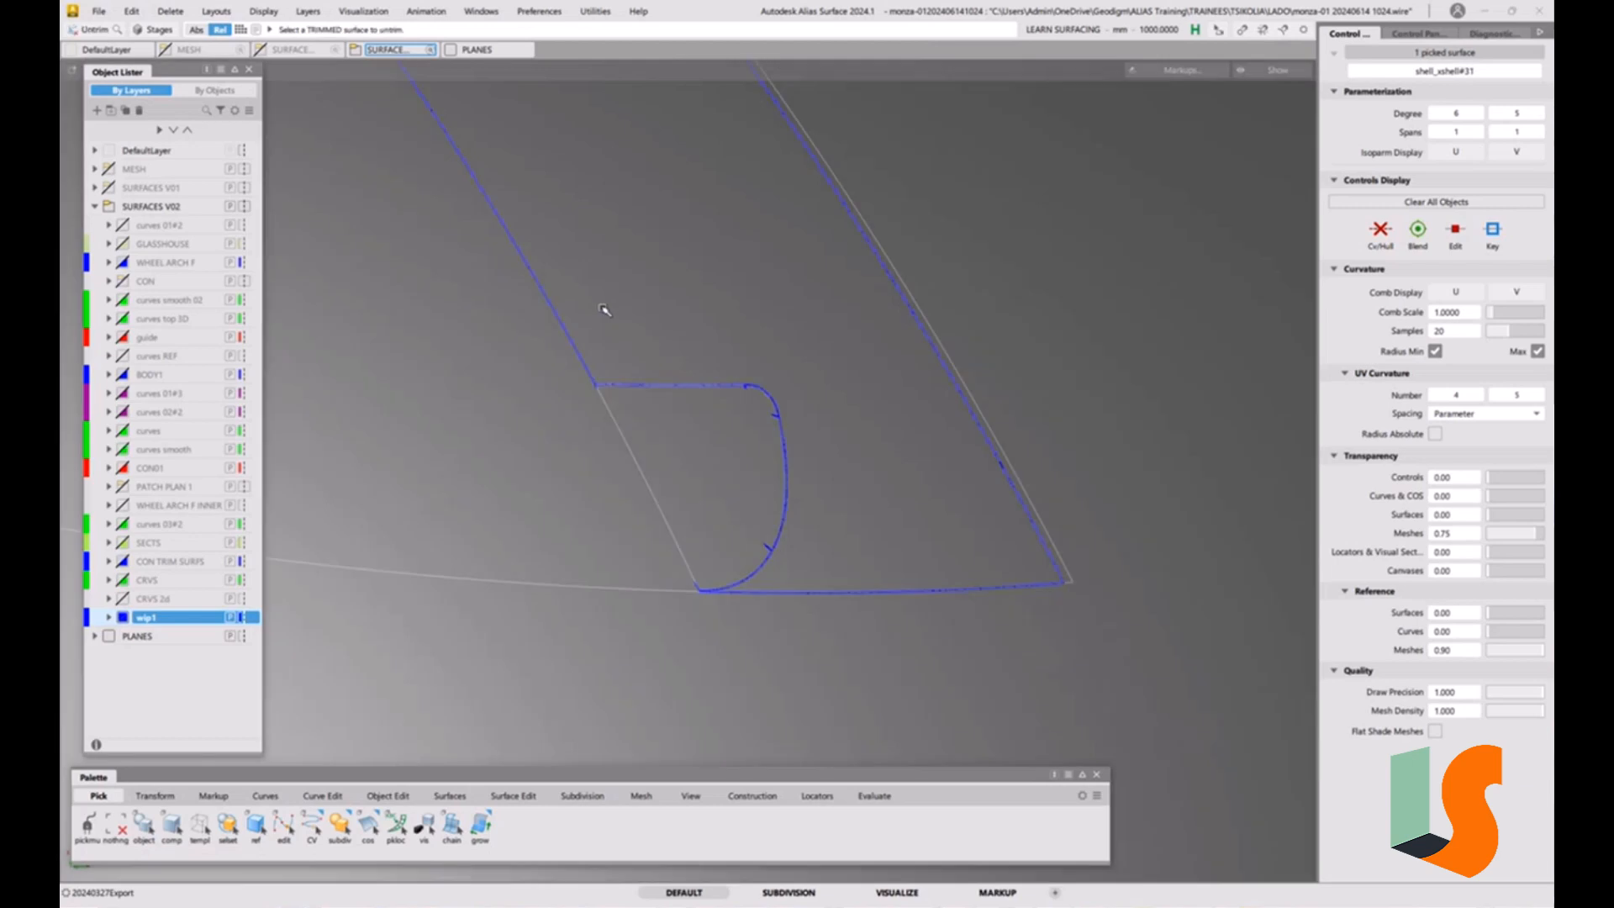
{"action": "key", "text": "s"}
Offset the untrimmed body surface copy inward with an offset distance of -30.
{"action": "left_click_drag", "start_coordinate": [759, 569], "coordinate": [706, 471], "text": "ctrl+shift"}
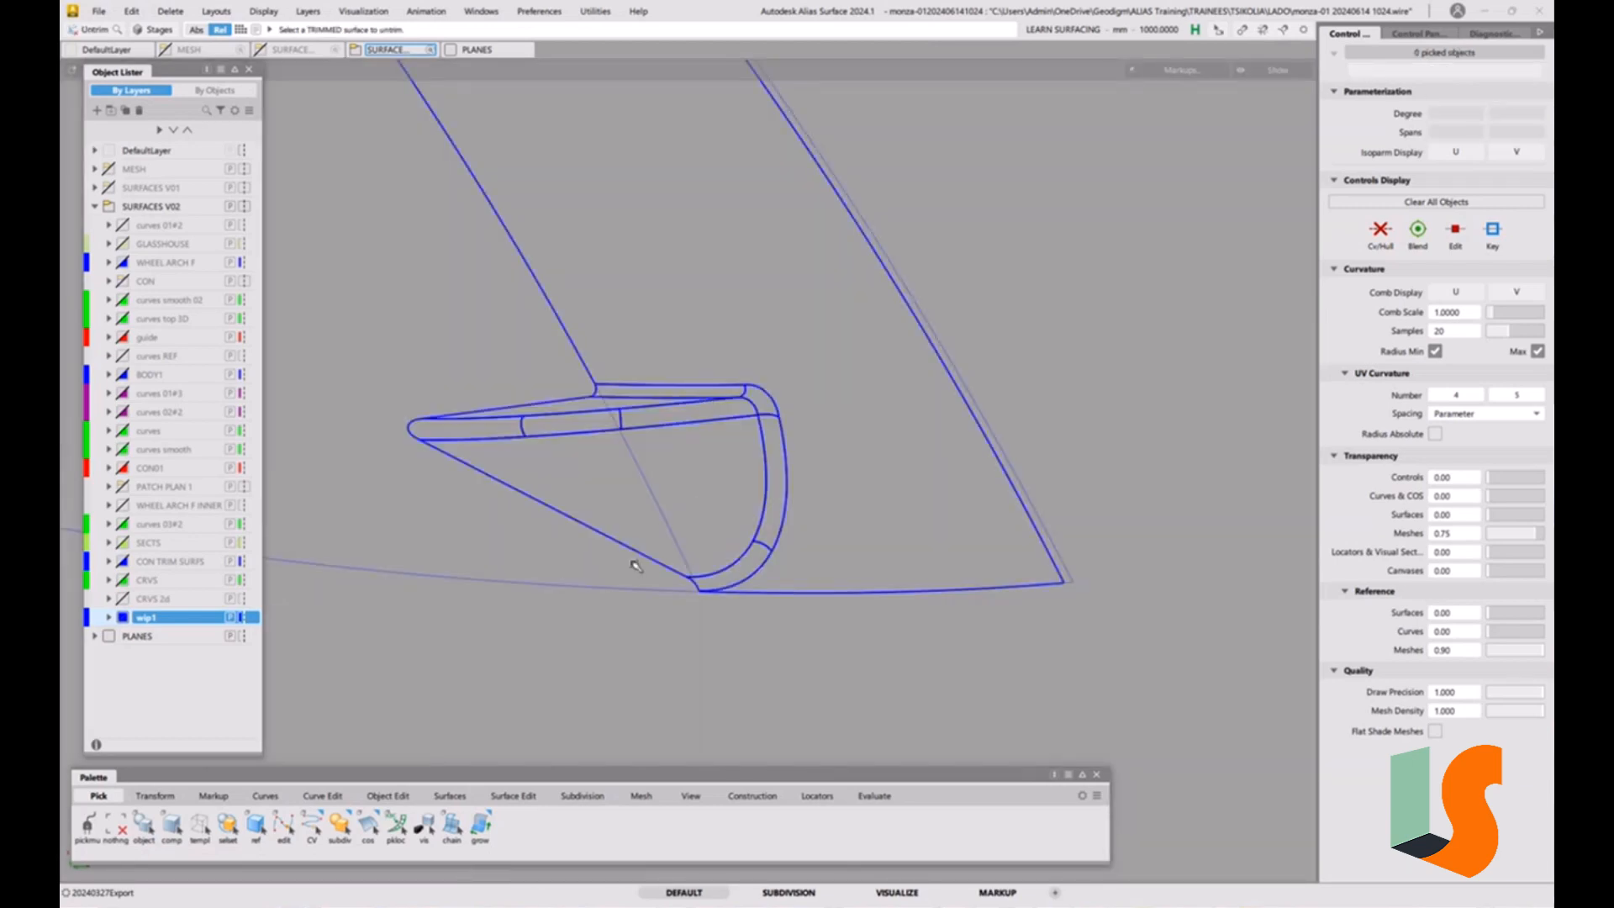
{"action": "left_click_drag", "start_coordinate": [587, 563], "coordinate": [636, 452], "text": "ctrl+shift"}
{"action": "left_click", "coordinate": [569, 589]}
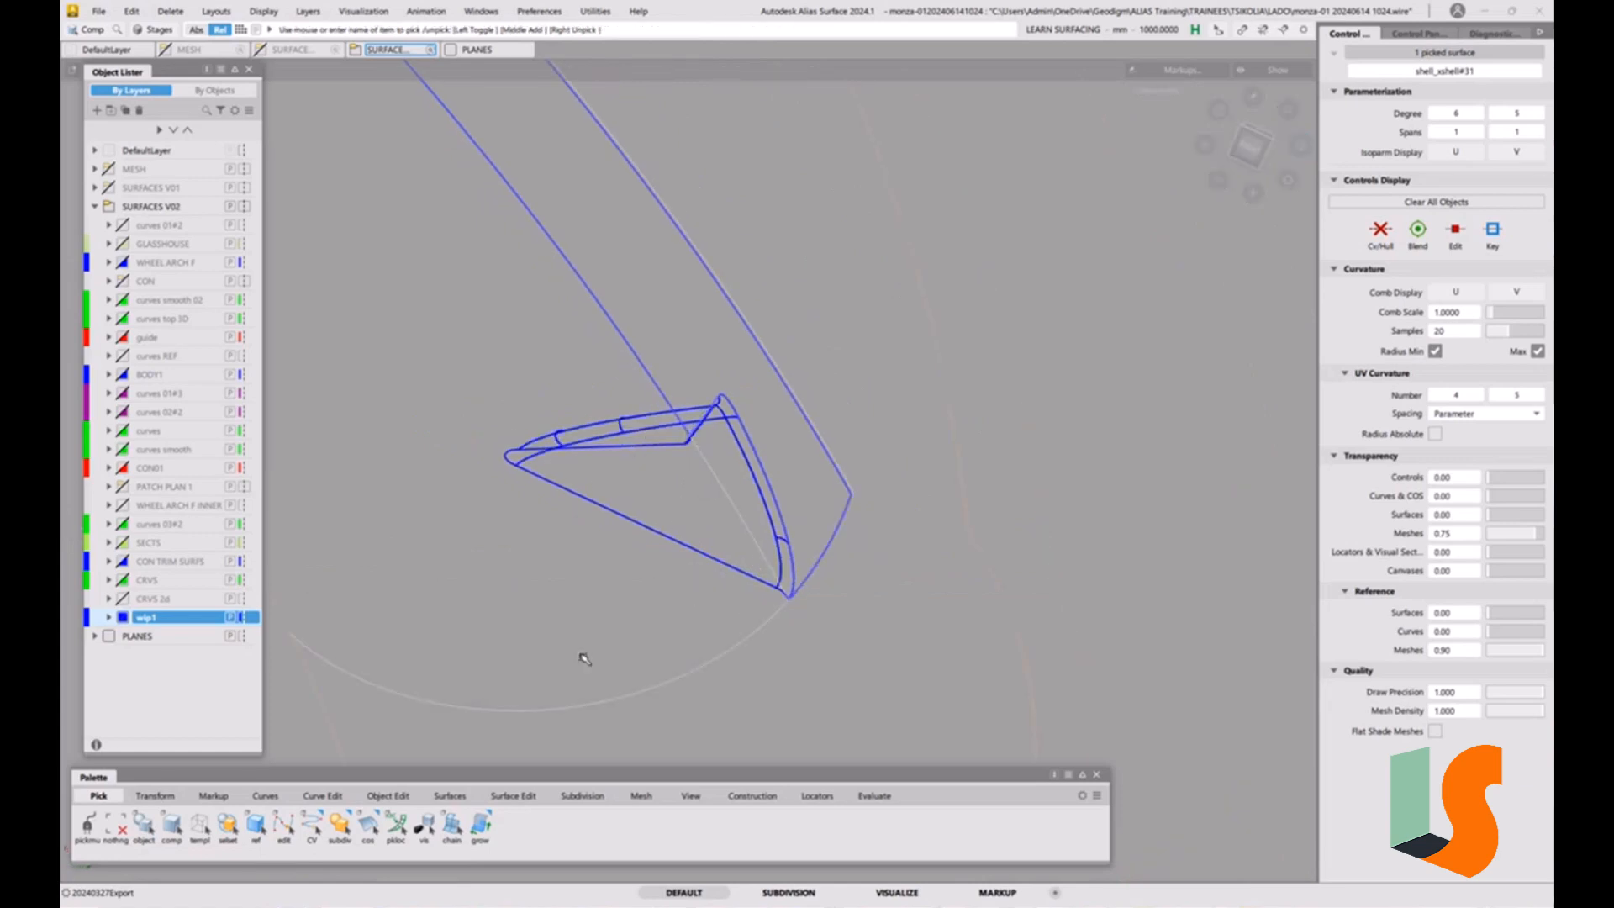
{"action": "right_click_drag", "start_coordinate": [621, 508], "coordinate": [599, 681], "text": "alt+shift"}
{"action": "middle_click_drag", "start_coordinate": [599, 681], "coordinate": [715, 671], "text": "alt+shift"}
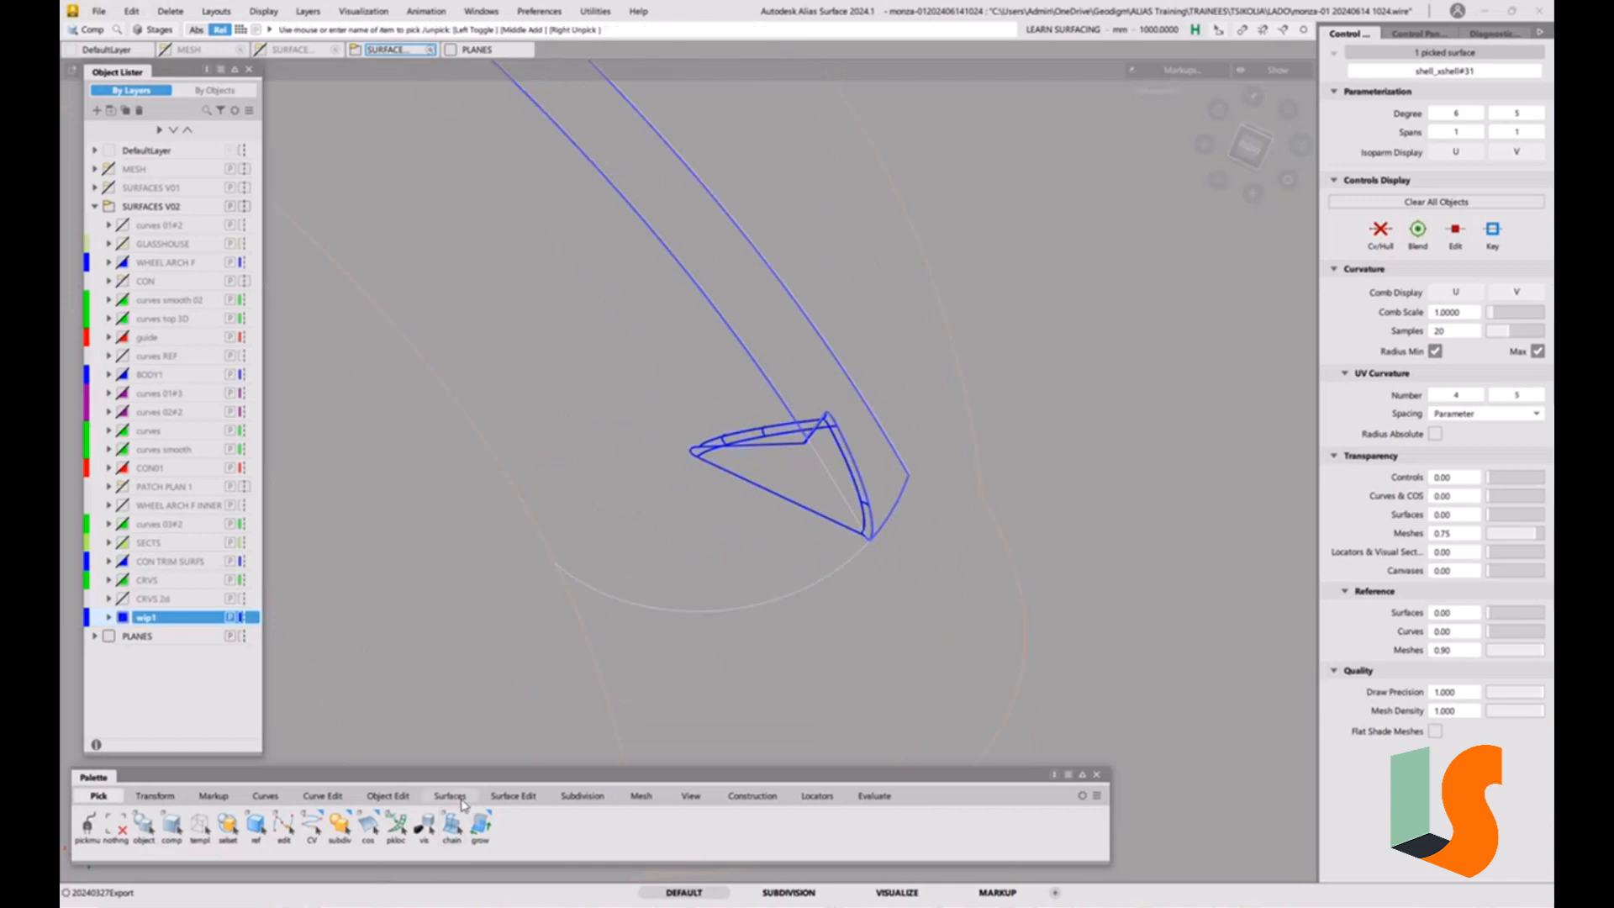
{"action": "left_click", "coordinate": [388, 795]}
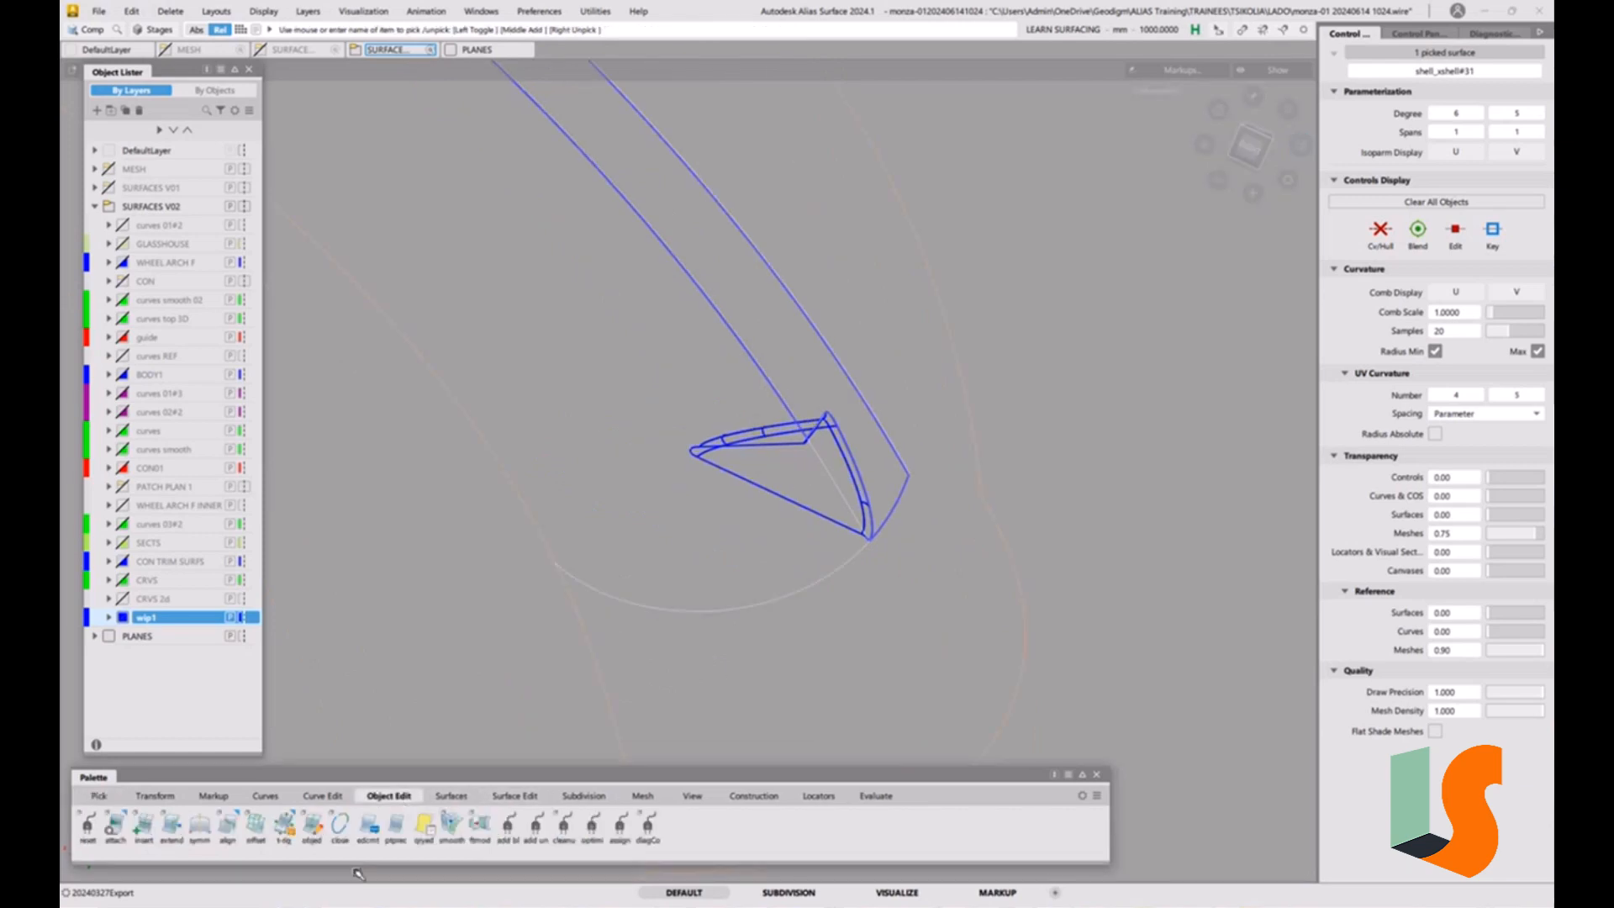
{"action": "left_click", "coordinate": [256, 827]}
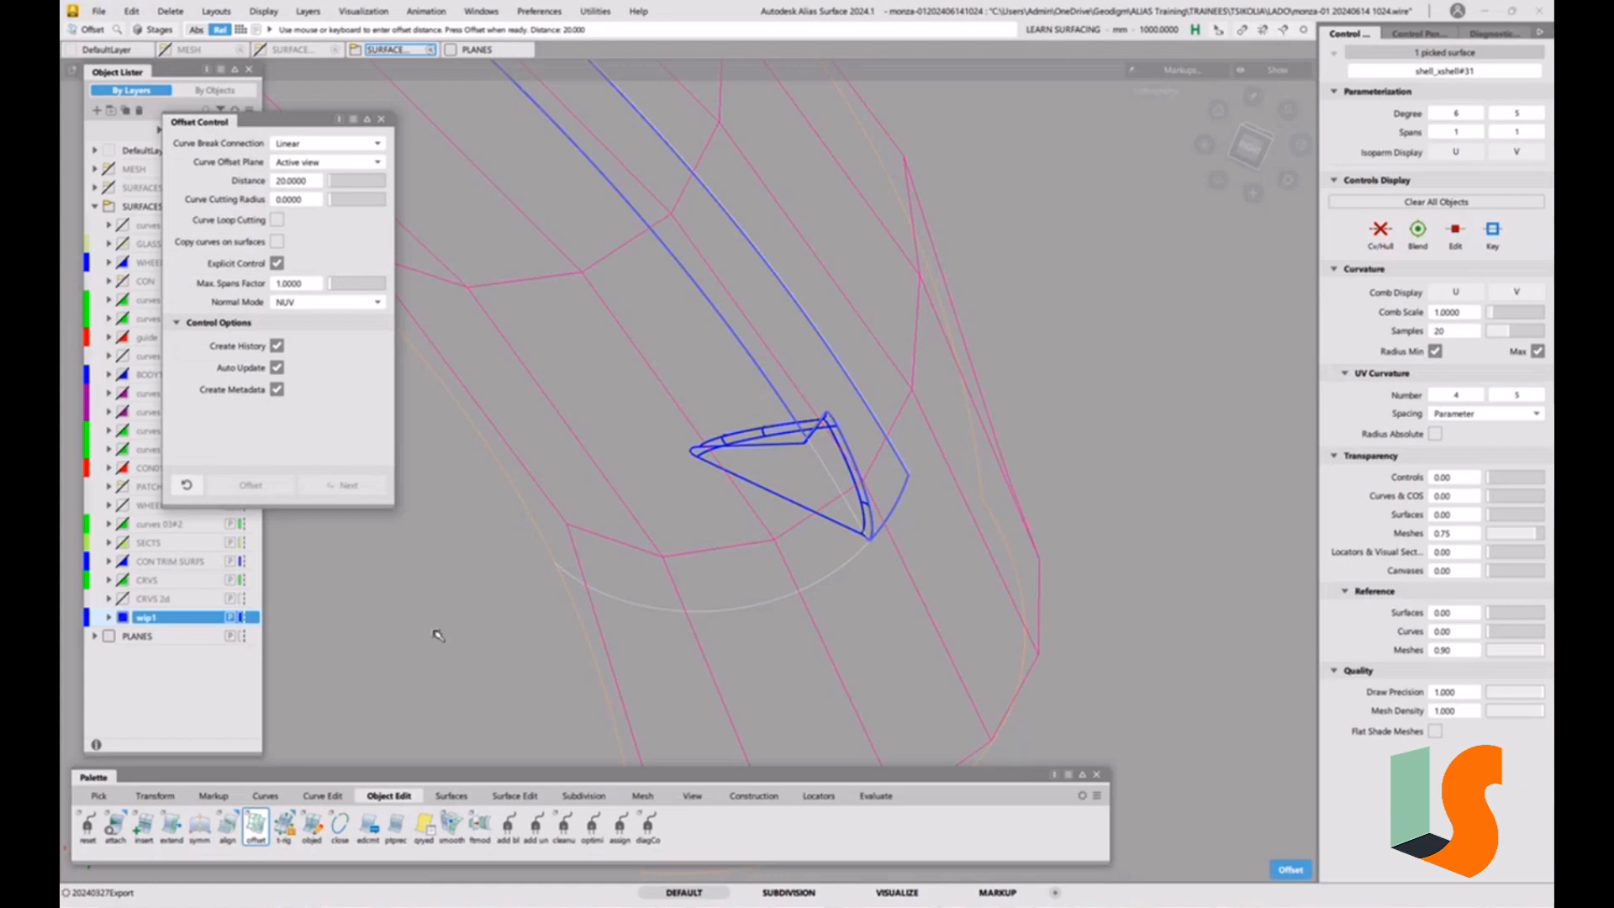
{"action": "left_click_drag", "start_coordinate": [434, 611], "coordinate": [899, 640], "text": "alt+shift"}
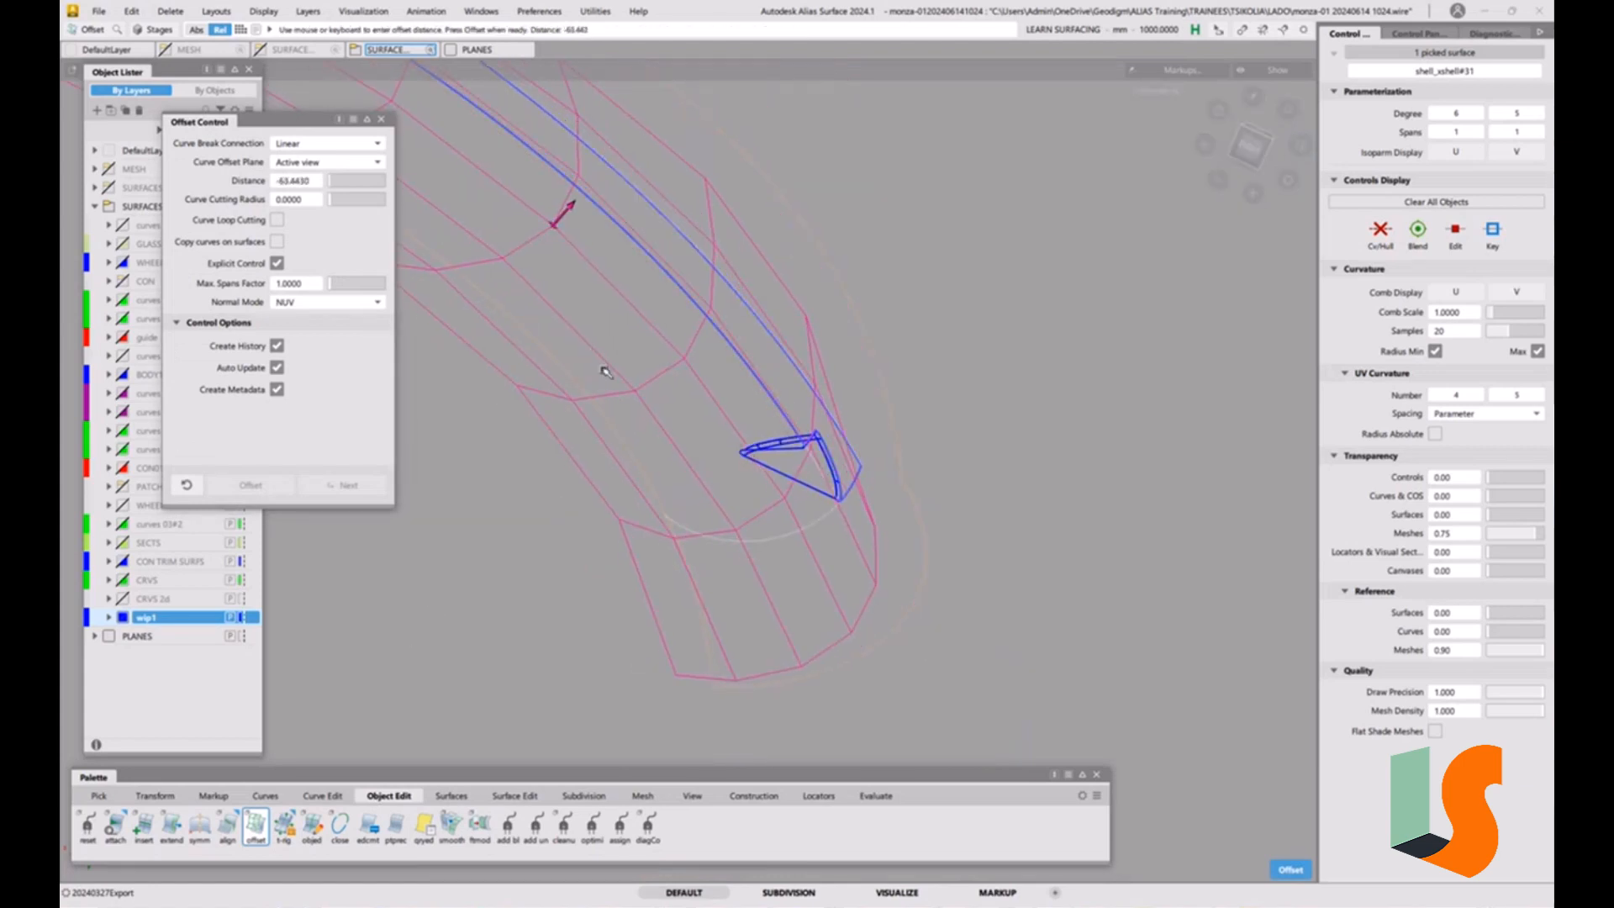
{"action": "left_click_drag", "start_coordinate": [604, 371], "coordinate": [822, 429], "text": "alt+shift"}
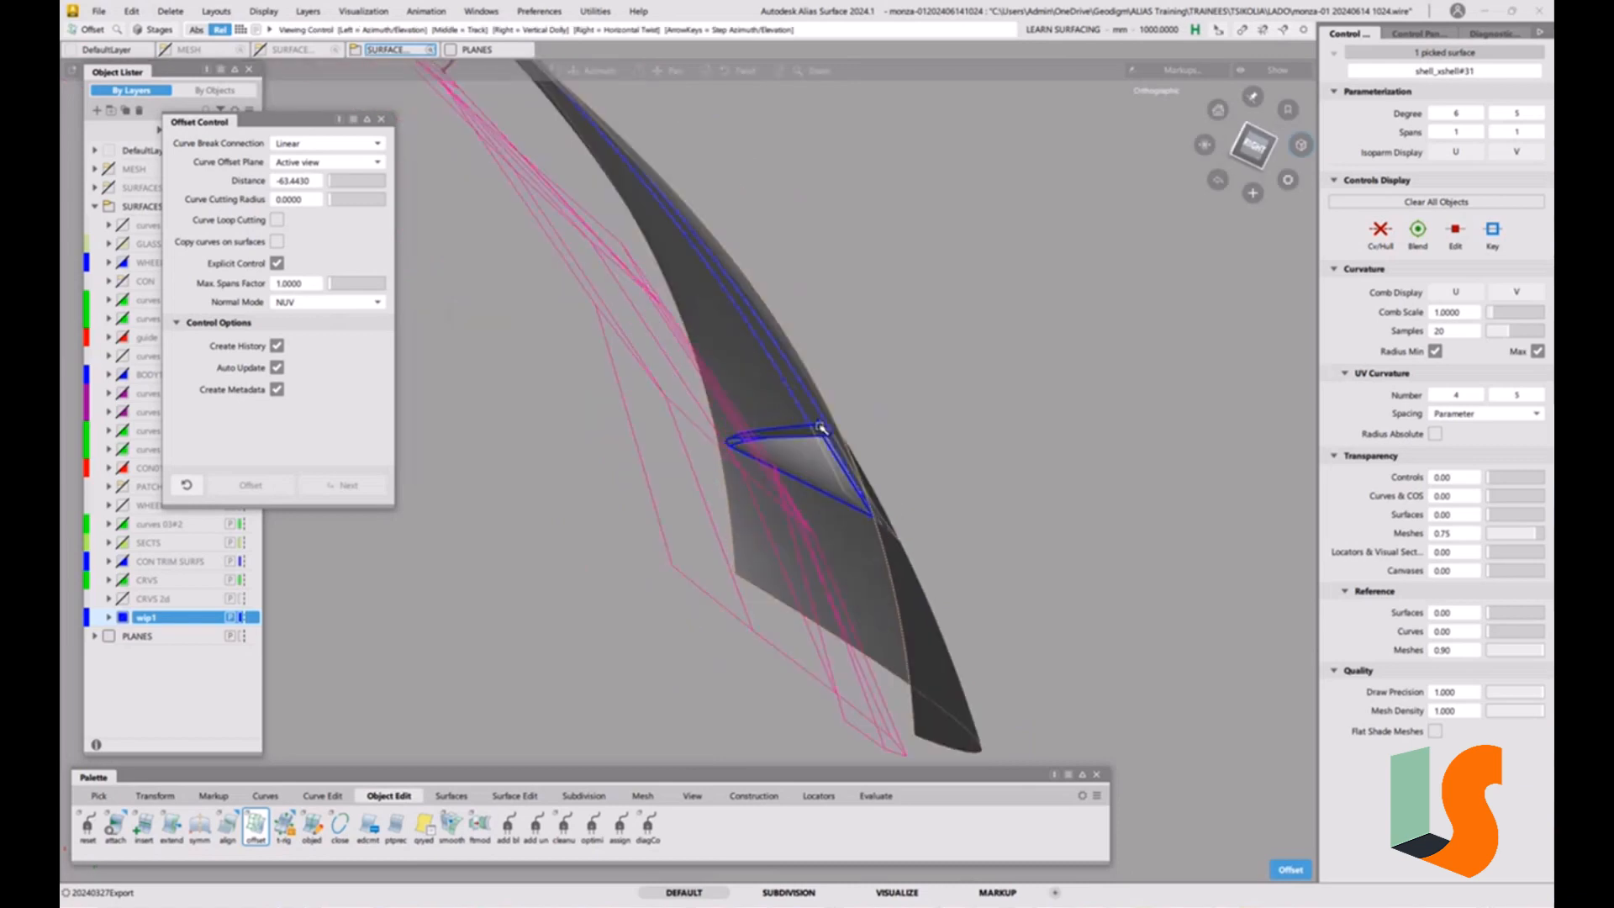
{"action": "left_click", "coordinate": [311, 182]}
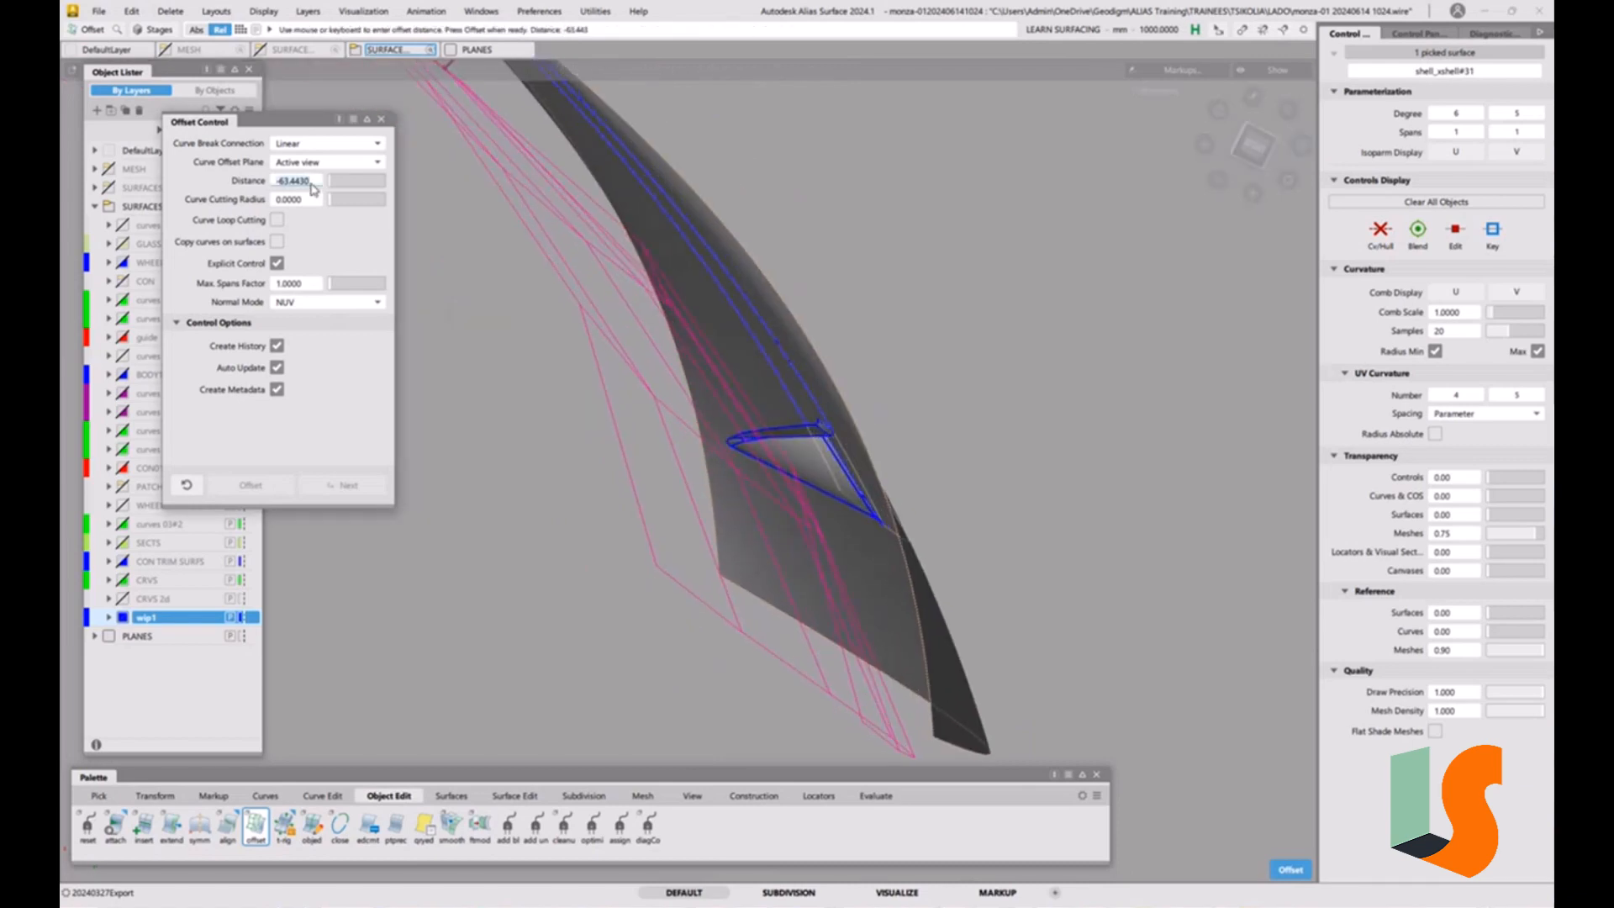
{"action": "type", "text": "-20"}
{"action": "key", "text": "Return"}
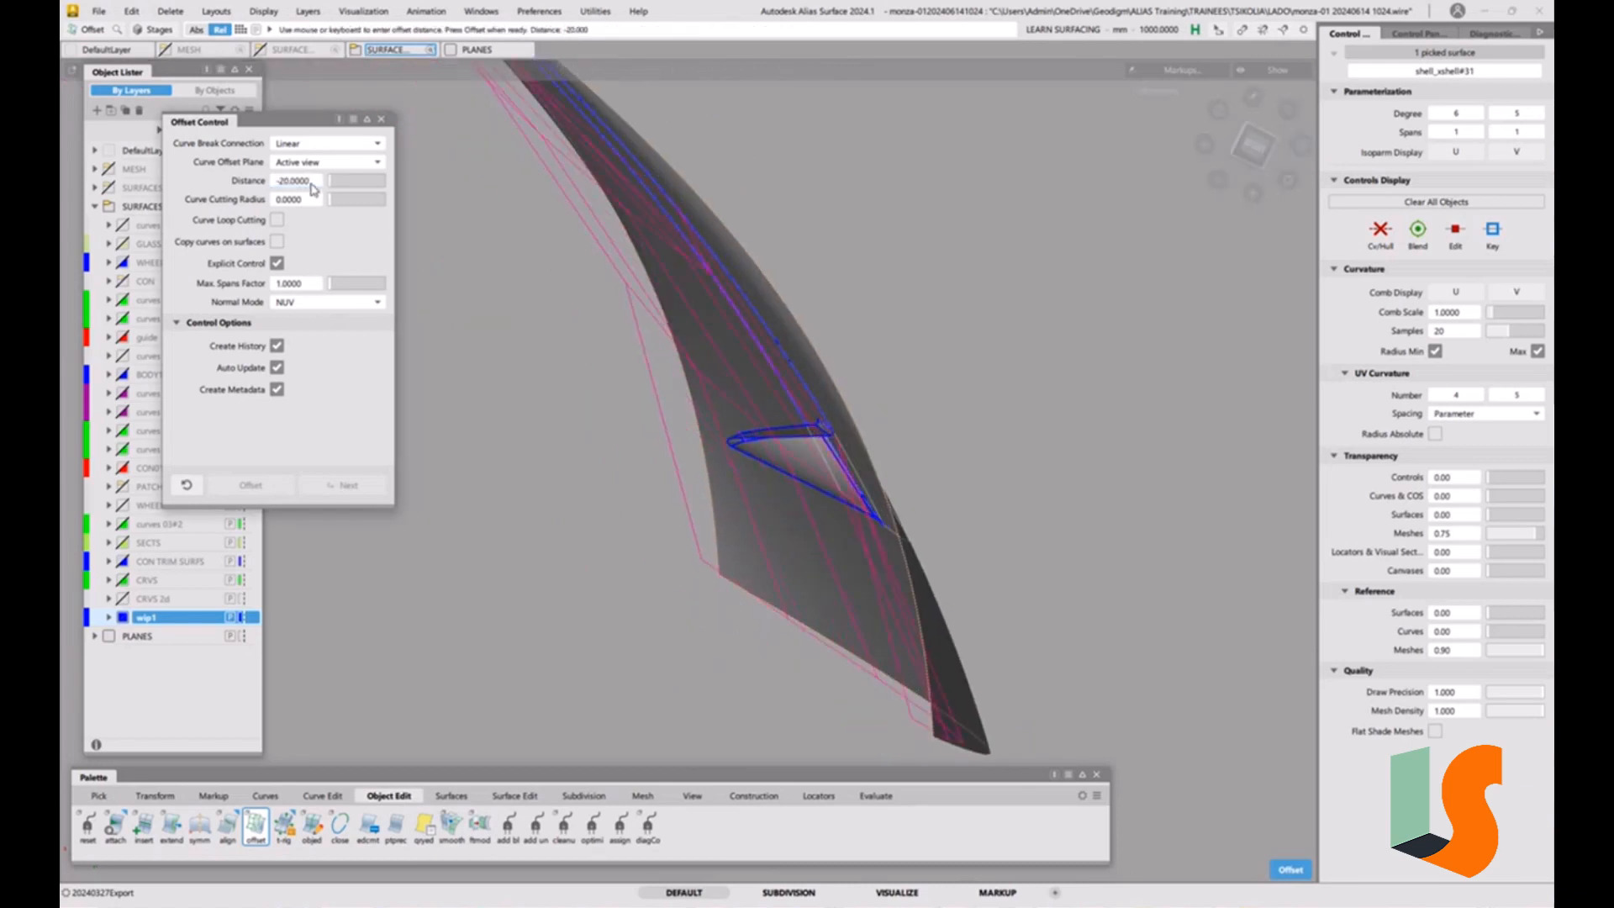
{"action": "left_click", "coordinate": [311, 185]}
{"action": "type", "text": "-30"}
{"action": "key", "text": "Return"}
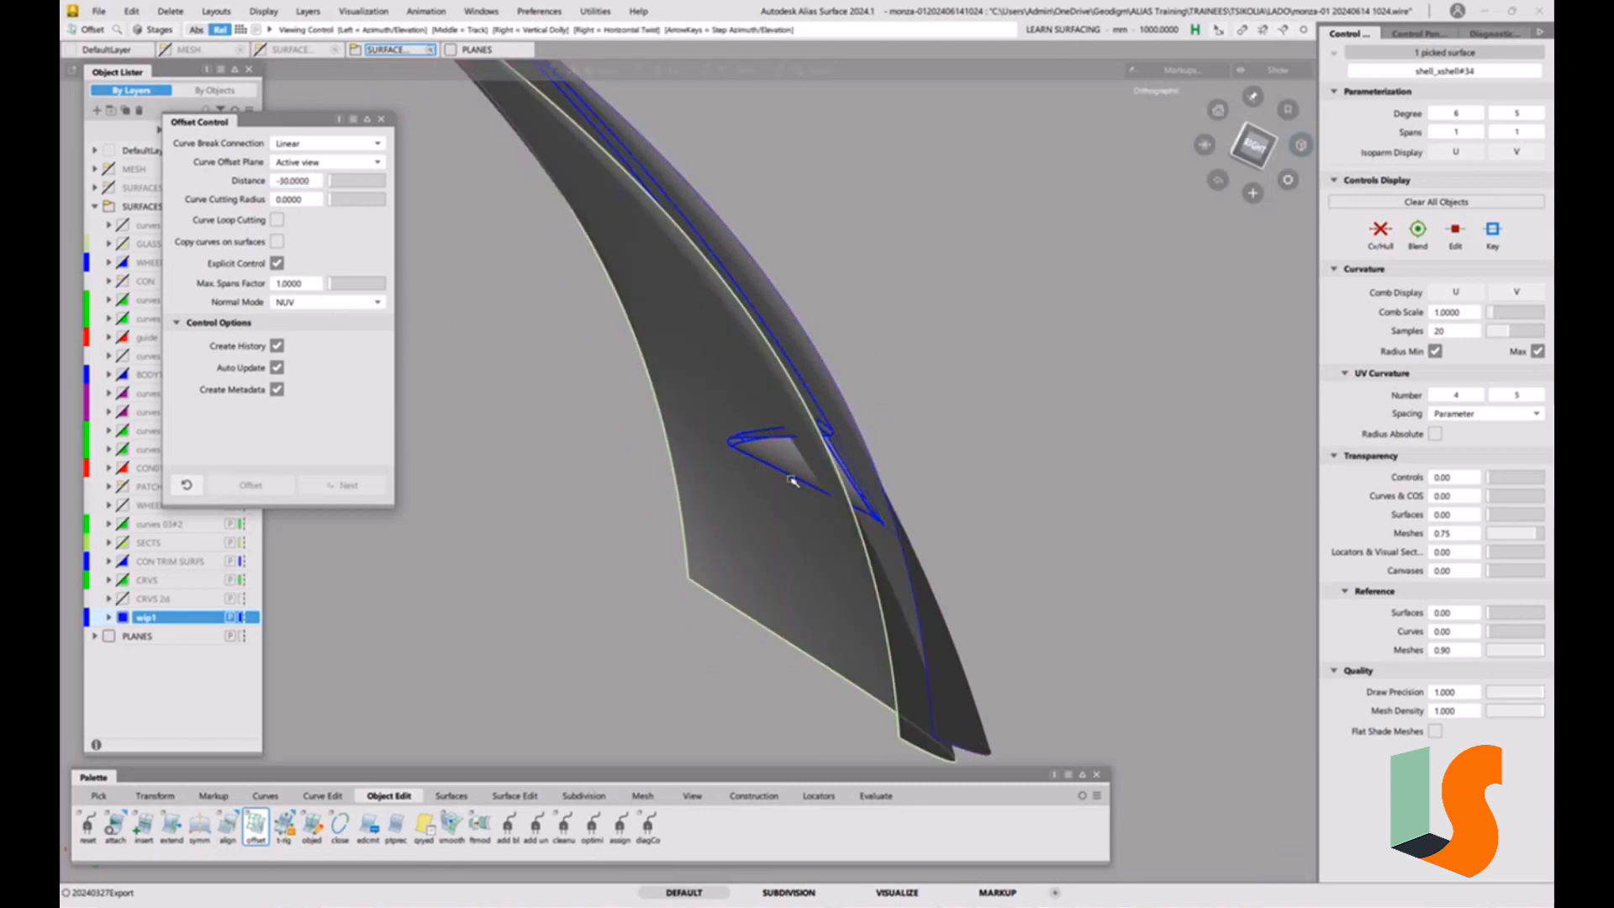
Try to intersect the inner rounded-corner surfaces with the offset surface, creating curves on the first surface only.
{"action": "mouse_move", "coordinate": [793, 479]}
{"action": "left_mouse_down", "text": "alt+shift"}
{"action": "mouse_move", "coordinate": [851, 440]}
{"action": "mouse_move", "coordinate": [670, 476]}
{"action": "left_mouse_up", "text": "alt+shift"}
{"action": "key", "text": "5"}
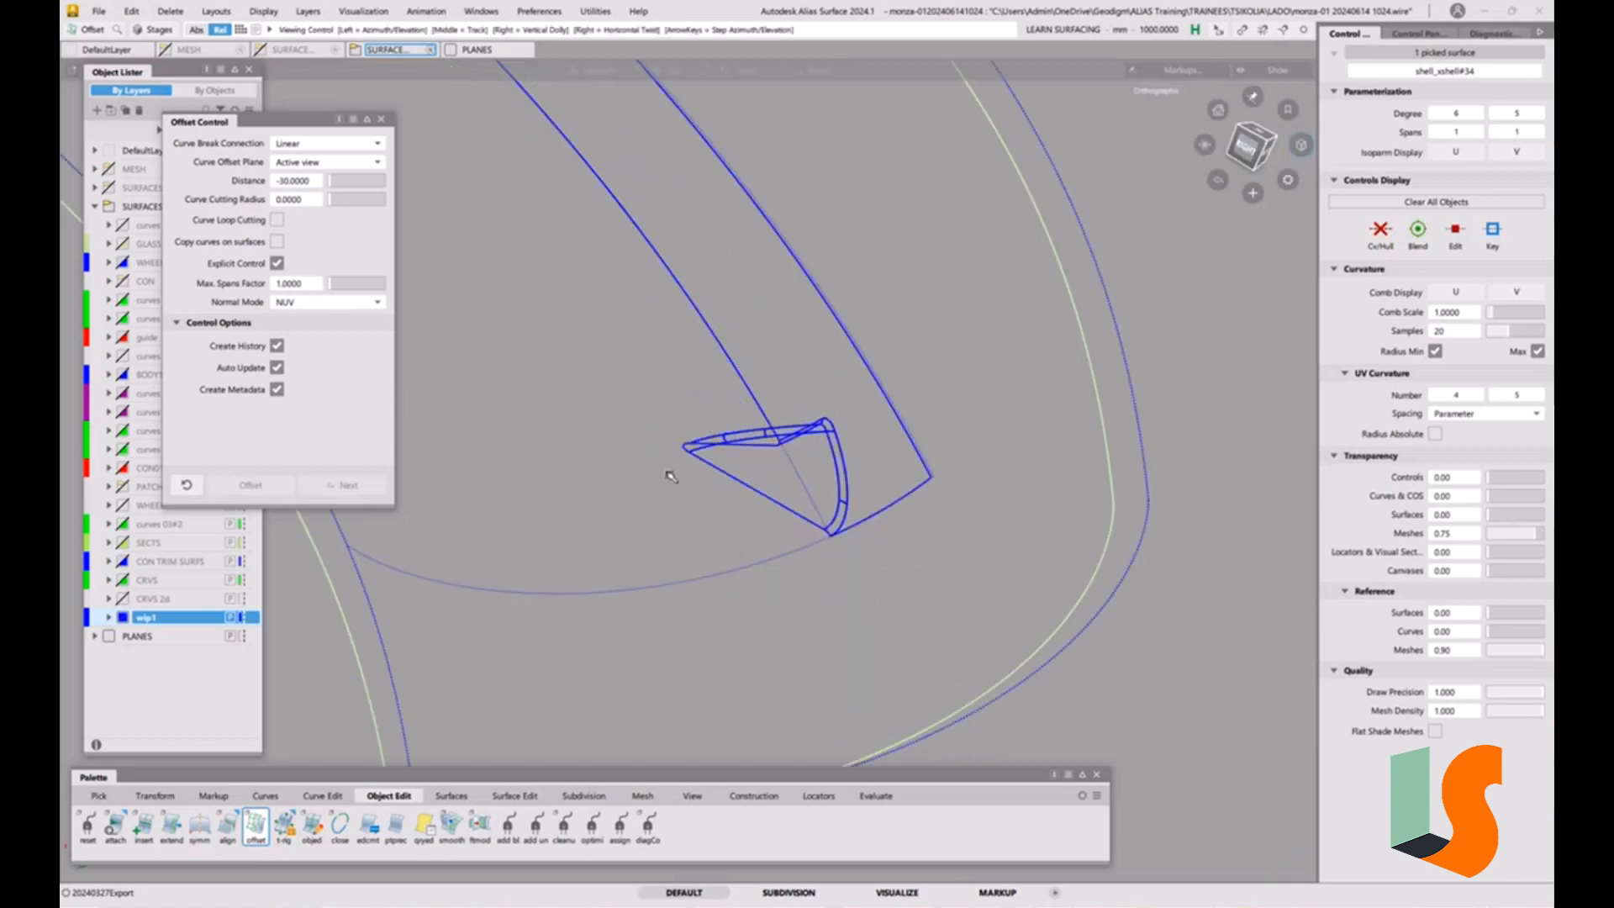
{"action": "right_click_drag", "start_coordinate": [669, 475], "coordinate": [745, 493], "text": "alt+shift"}
{"action": "left_click_drag", "start_coordinate": [708, 517], "coordinate": [723, 532], "text": "ctrl+shift"}
{"action": "mouse_move", "coordinate": [750, 460]}
{"action": "left_mouse_down"}
{"action": "mouse_move", "coordinate": [658, 516]}
{"action": "mouse_move", "coordinate": [767, 477]}
{"action": "left_mouse_up"}
{"action": "right_click_drag", "start_coordinate": [768, 409], "coordinate": [502, 651], "text": "alt+shift"}
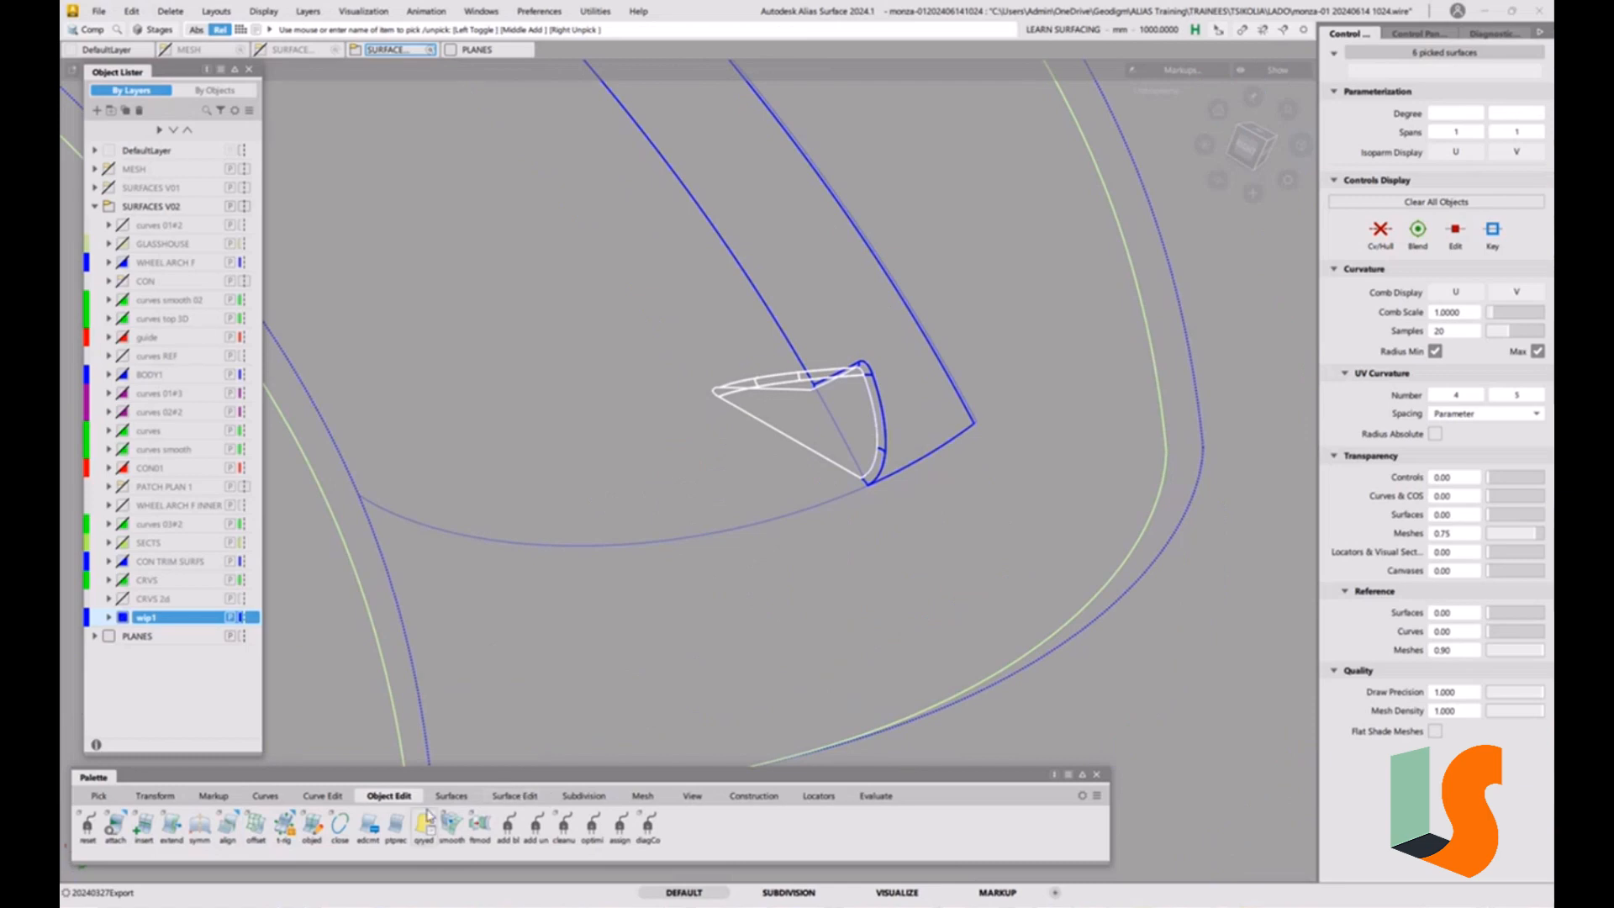
{"action": "left_click", "coordinate": [514, 795]}
{"action": "double_click", "coordinate": [88, 832]}
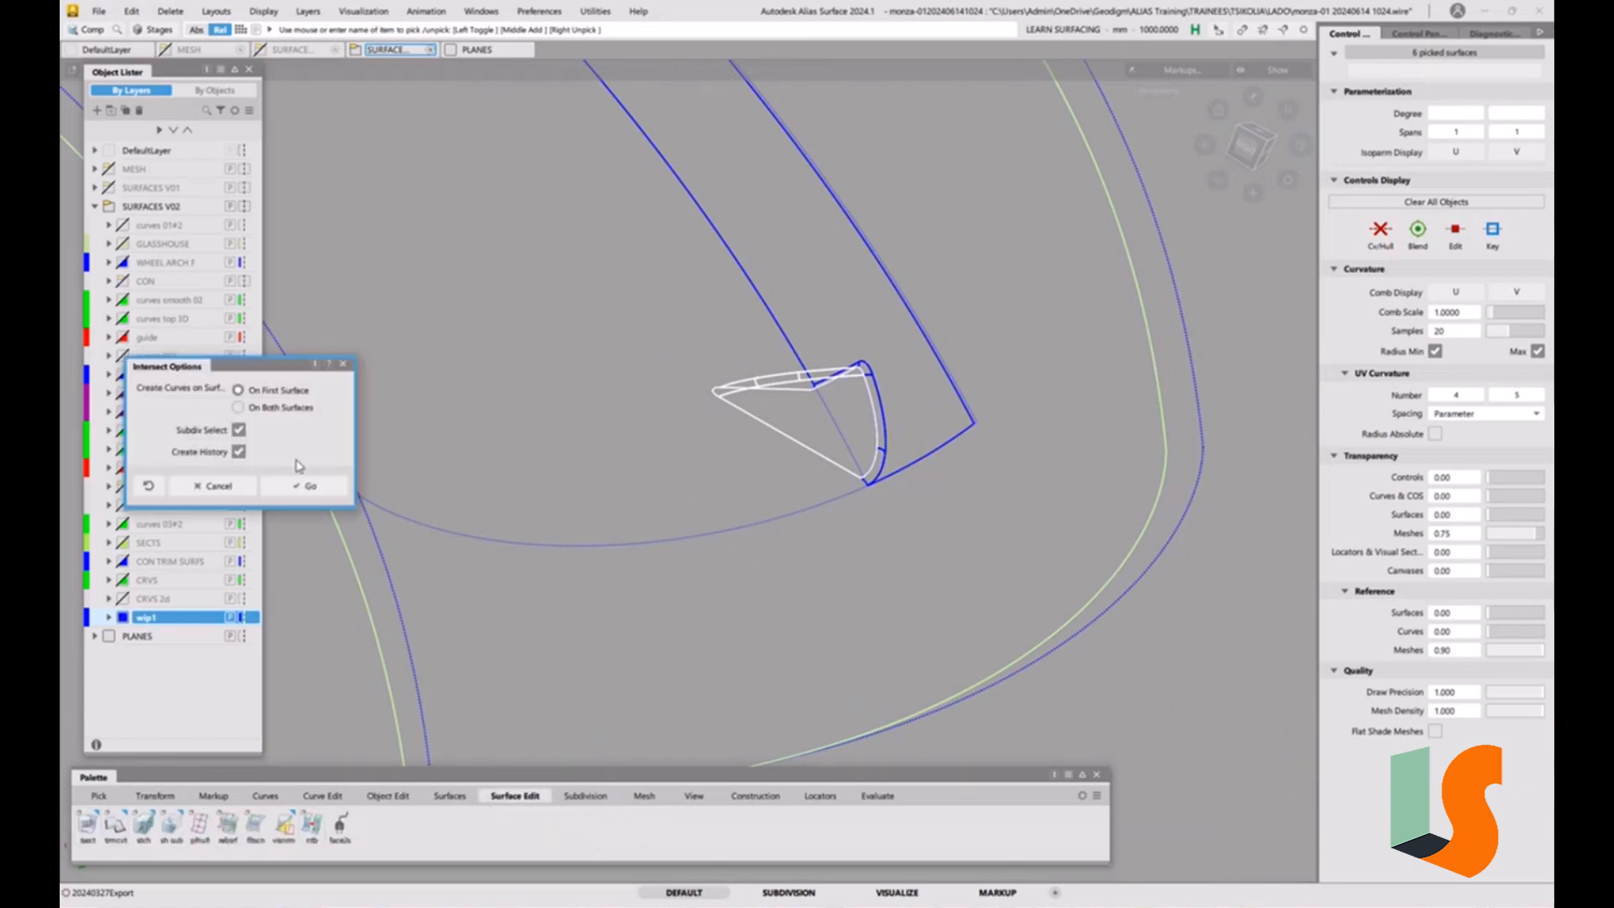
{"action": "left_click", "coordinate": [306, 485]}
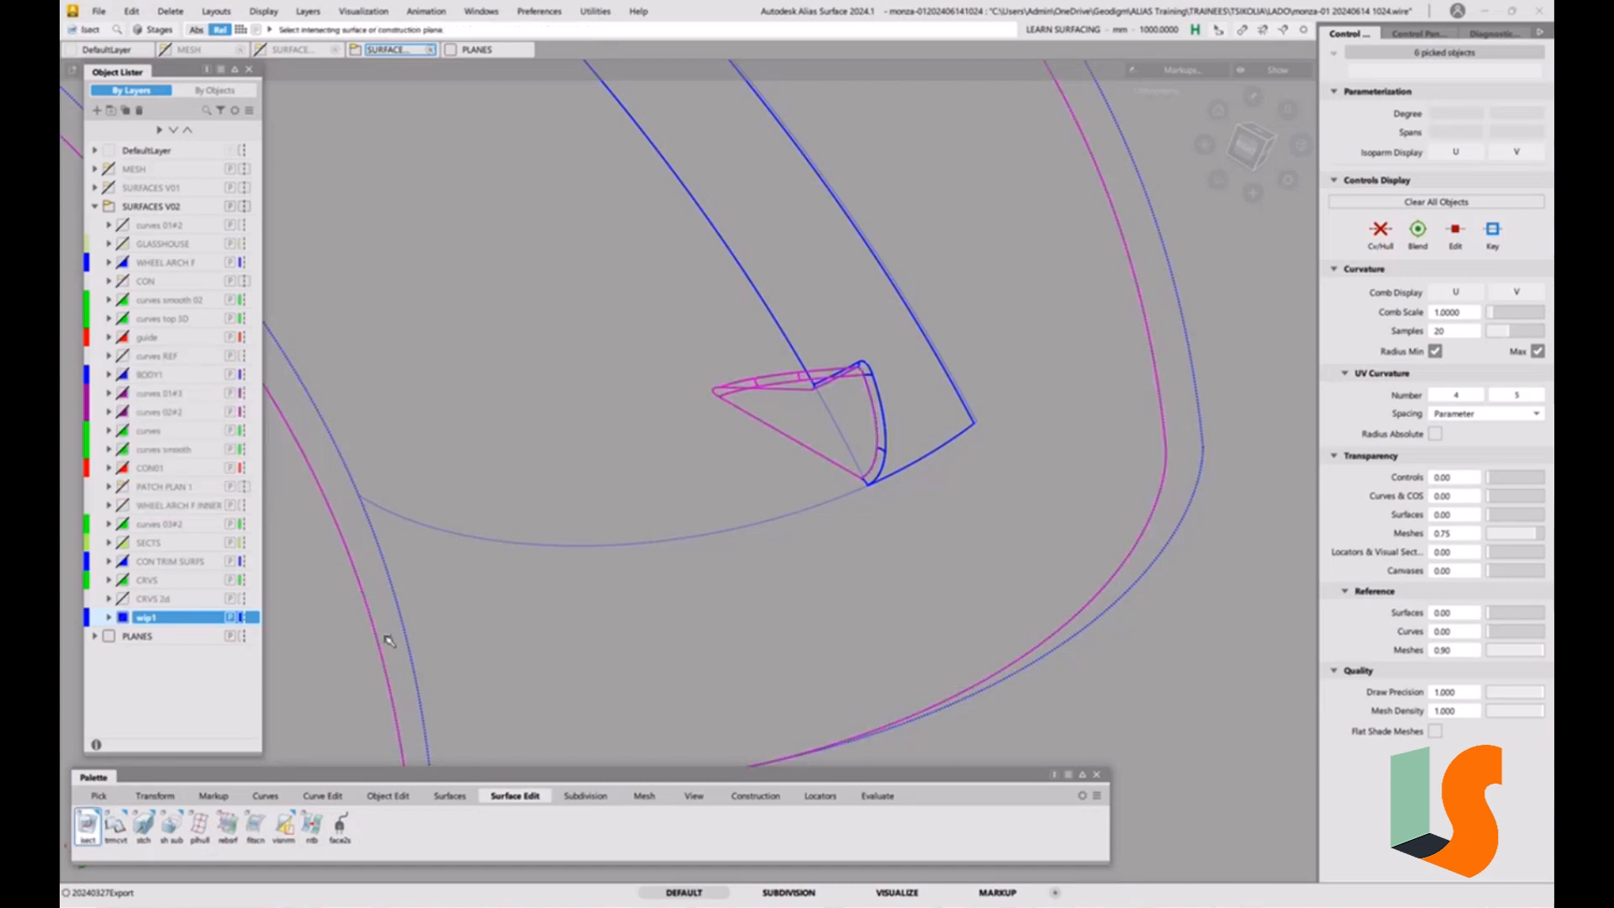
{"action": "left_click", "coordinate": [786, 440]}
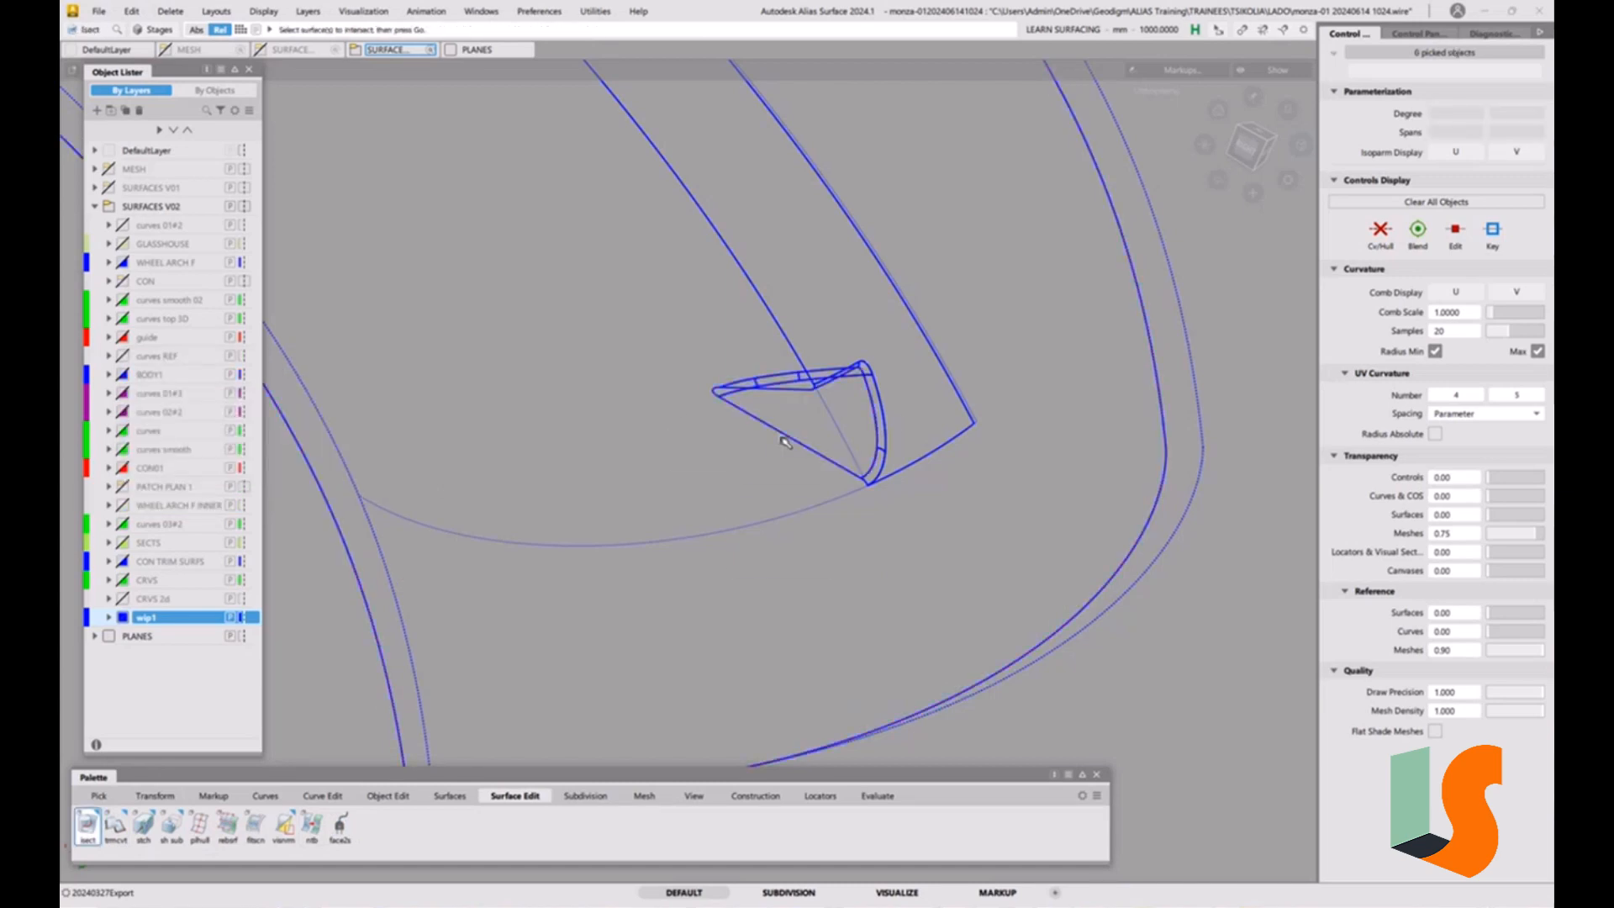
Intersect the five inner rounded-corner surfaces, including surface#97, with the offset surface, creating curves on the first surfaces only.
{"action": "left_click_drag", "start_coordinate": [786, 441], "coordinate": [733, 457], "text": "ctrl+shift"}
{"action": "left_click_drag", "start_coordinate": [707, 365], "coordinate": [796, 403]}
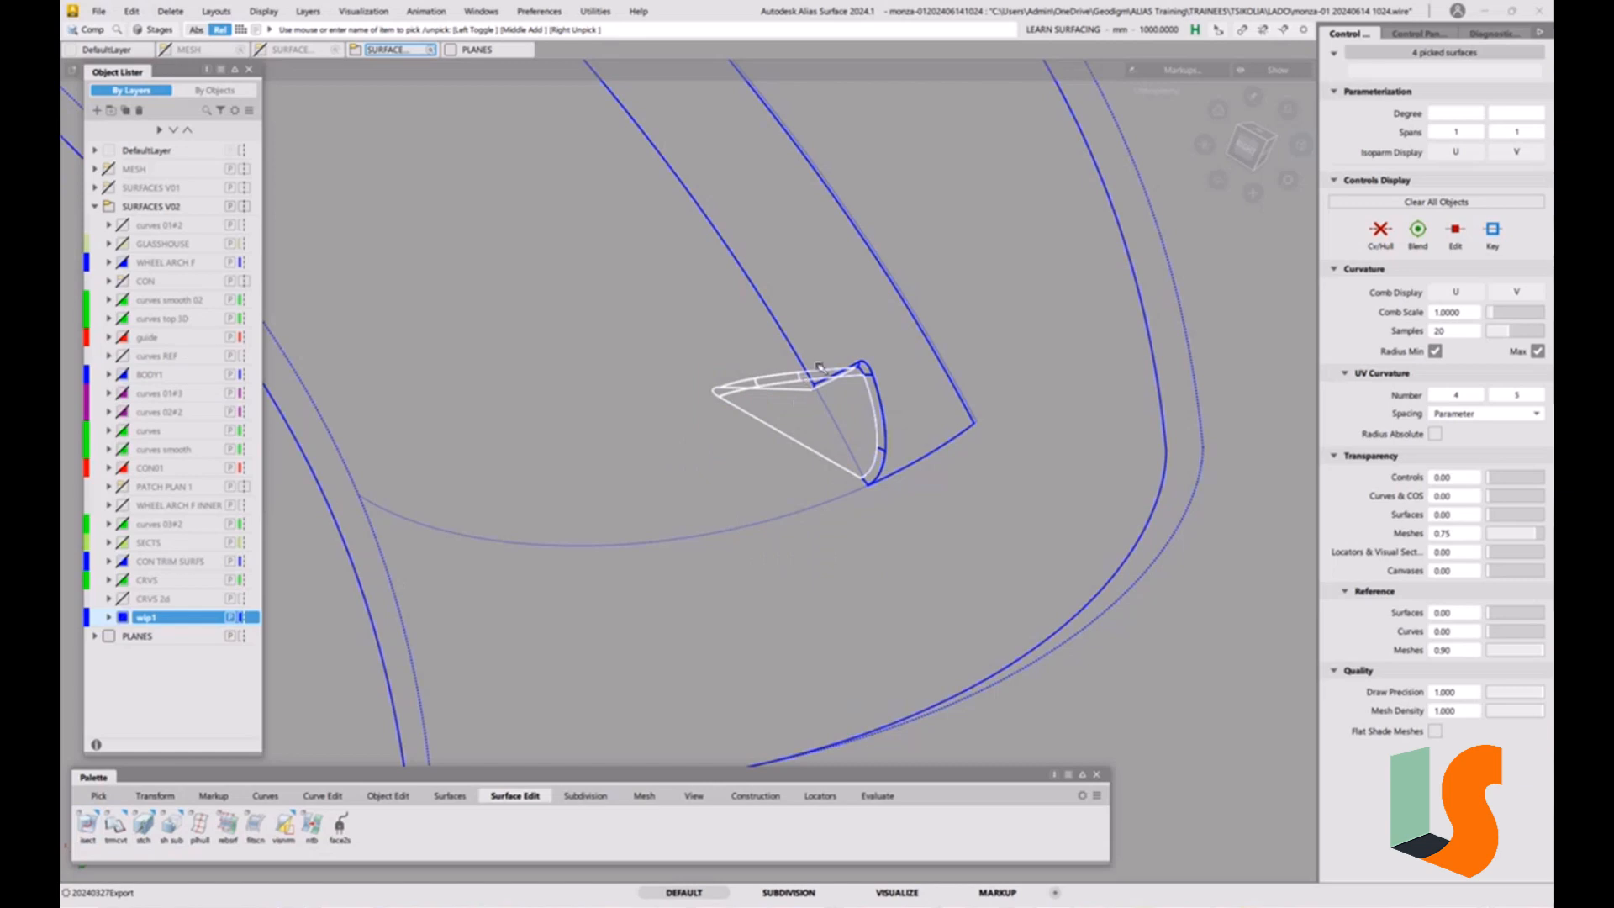
{"action": "left_click", "coordinate": [822, 370]}
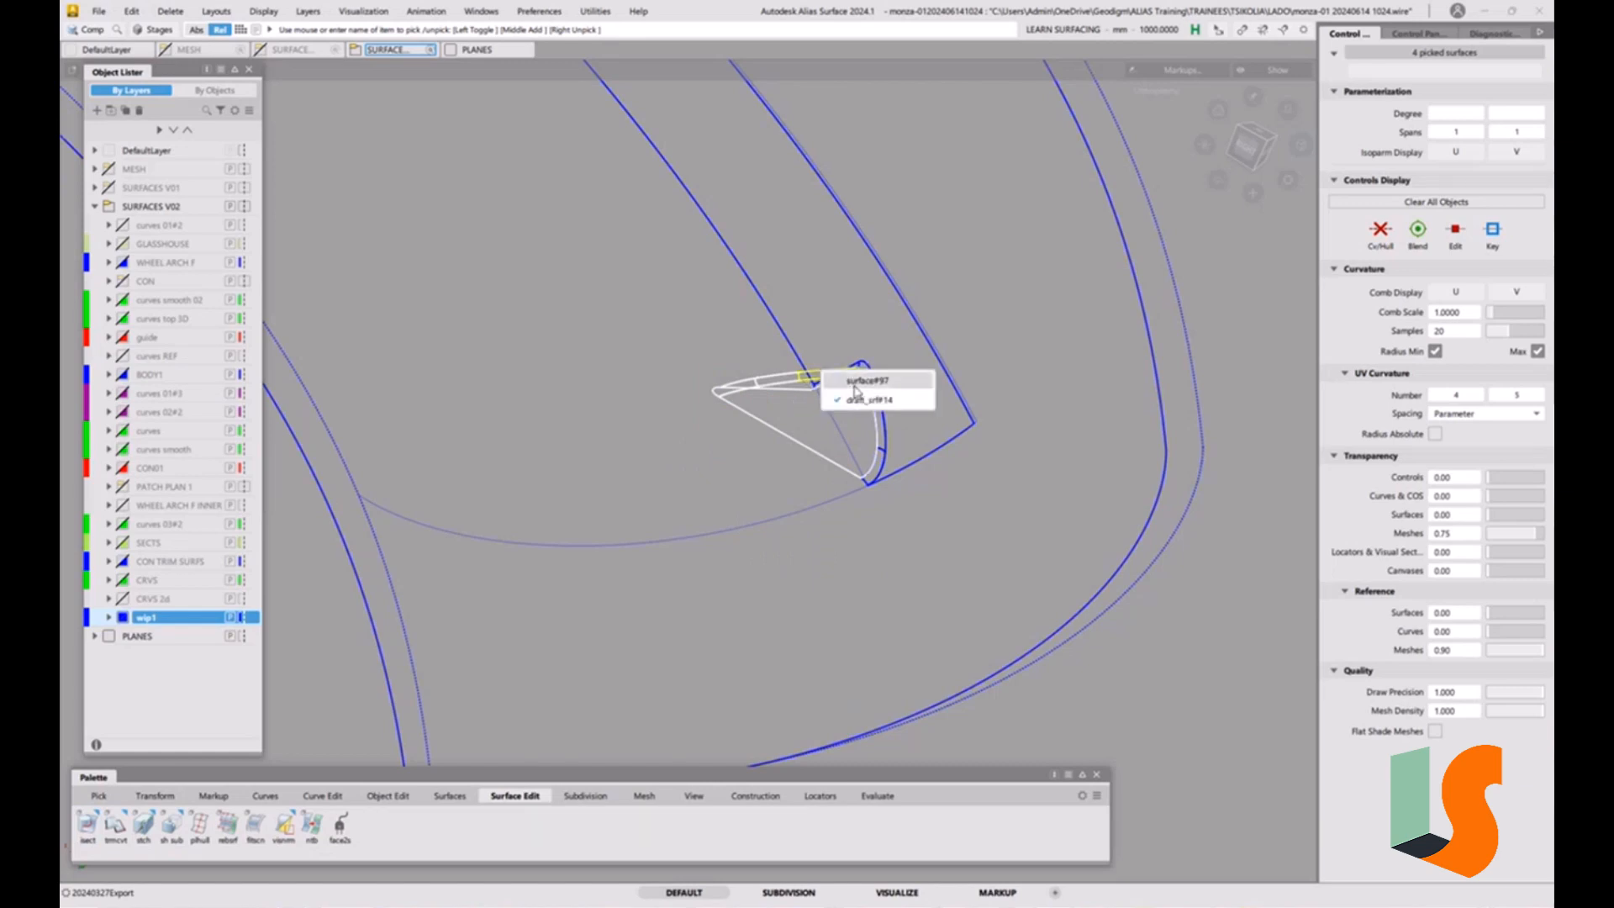
{"action": "left_click", "coordinate": [858, 388]}
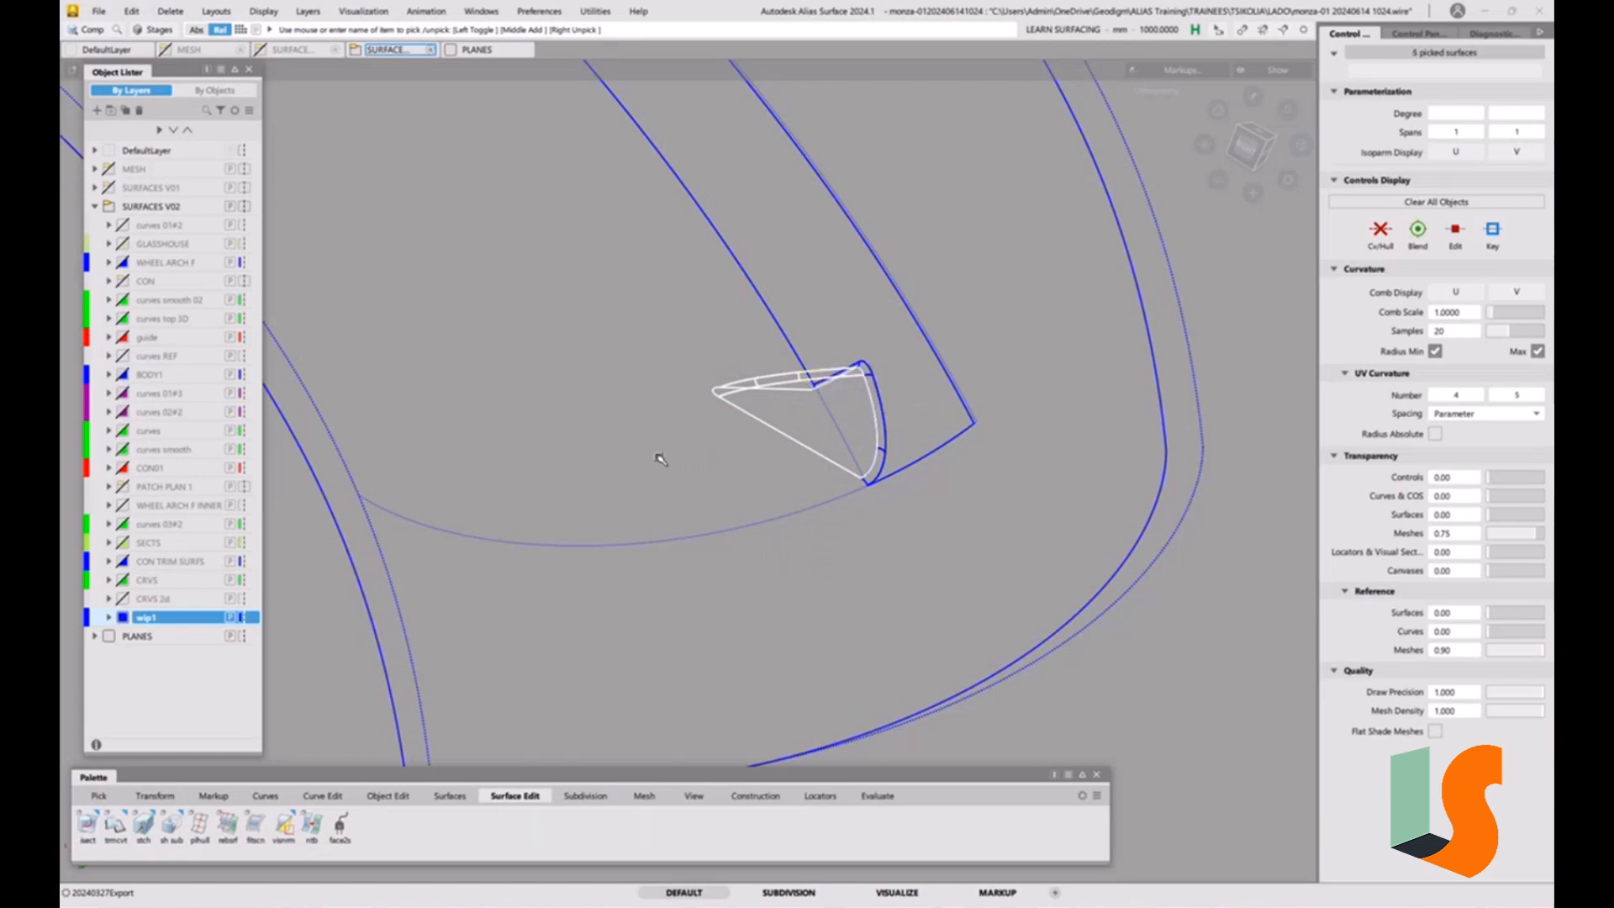
{"action": "double_click", "coordinate": [88, 825]}
{"action": "left_click", "coordinate": [303, 485]}
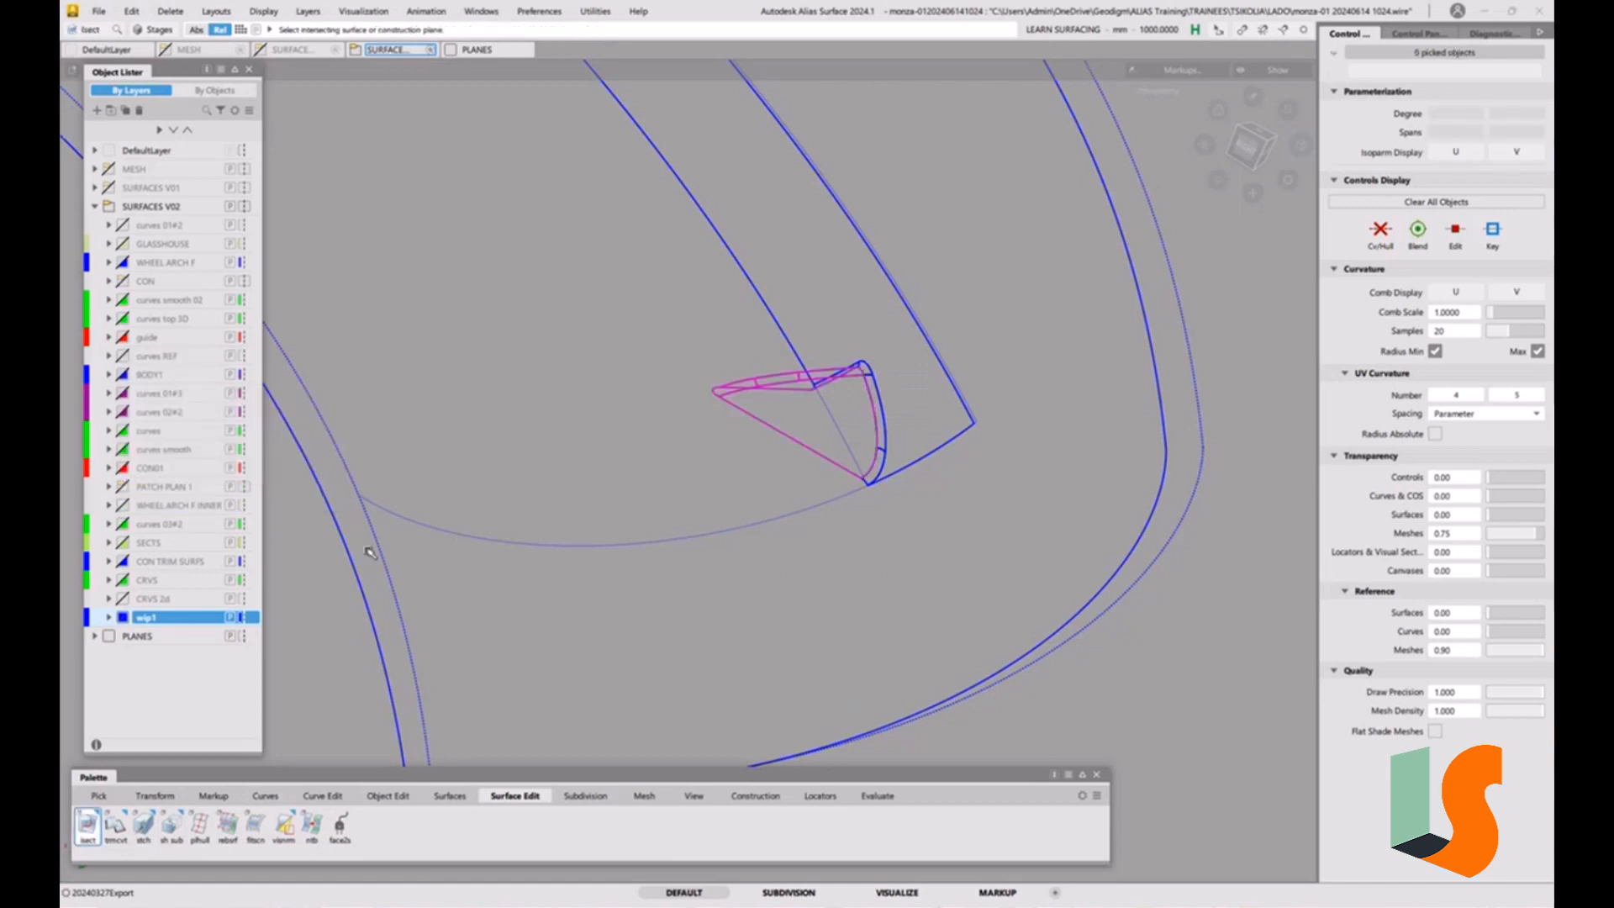
{"action": "left_click", "coordinate": [353, 556]}
{"action": "right_click_drag", "start_coordinate": [762, 404], "coordinate": [845, 421], "text": "alt+shift"}
{"action": "mouse_move", "coordinate": [841, 424]}
{"action": "left_mouse_down", "text": "alt+shift"}
{"action": "mouse_move", "coordinate": [767, 482]}
{"action": "mouse_move", "coordinate": [822, 506]}
{"action": "mouse_move", "coordinate": [809, 405]}
{"action": "mouse_move", "coordinate": [750, 417]}
{"action": "left_mouse_up", "text": "alt+shift"}
{"action": "right_click_drag", "start_coordinate": [786, 430], "coordinate": [743, 442], "text": "alt+shift"}
{"action": "left_click_drag", "start_coordinate": [783, 451], "coordinate": [753, 429], "text": "alt+shift"}
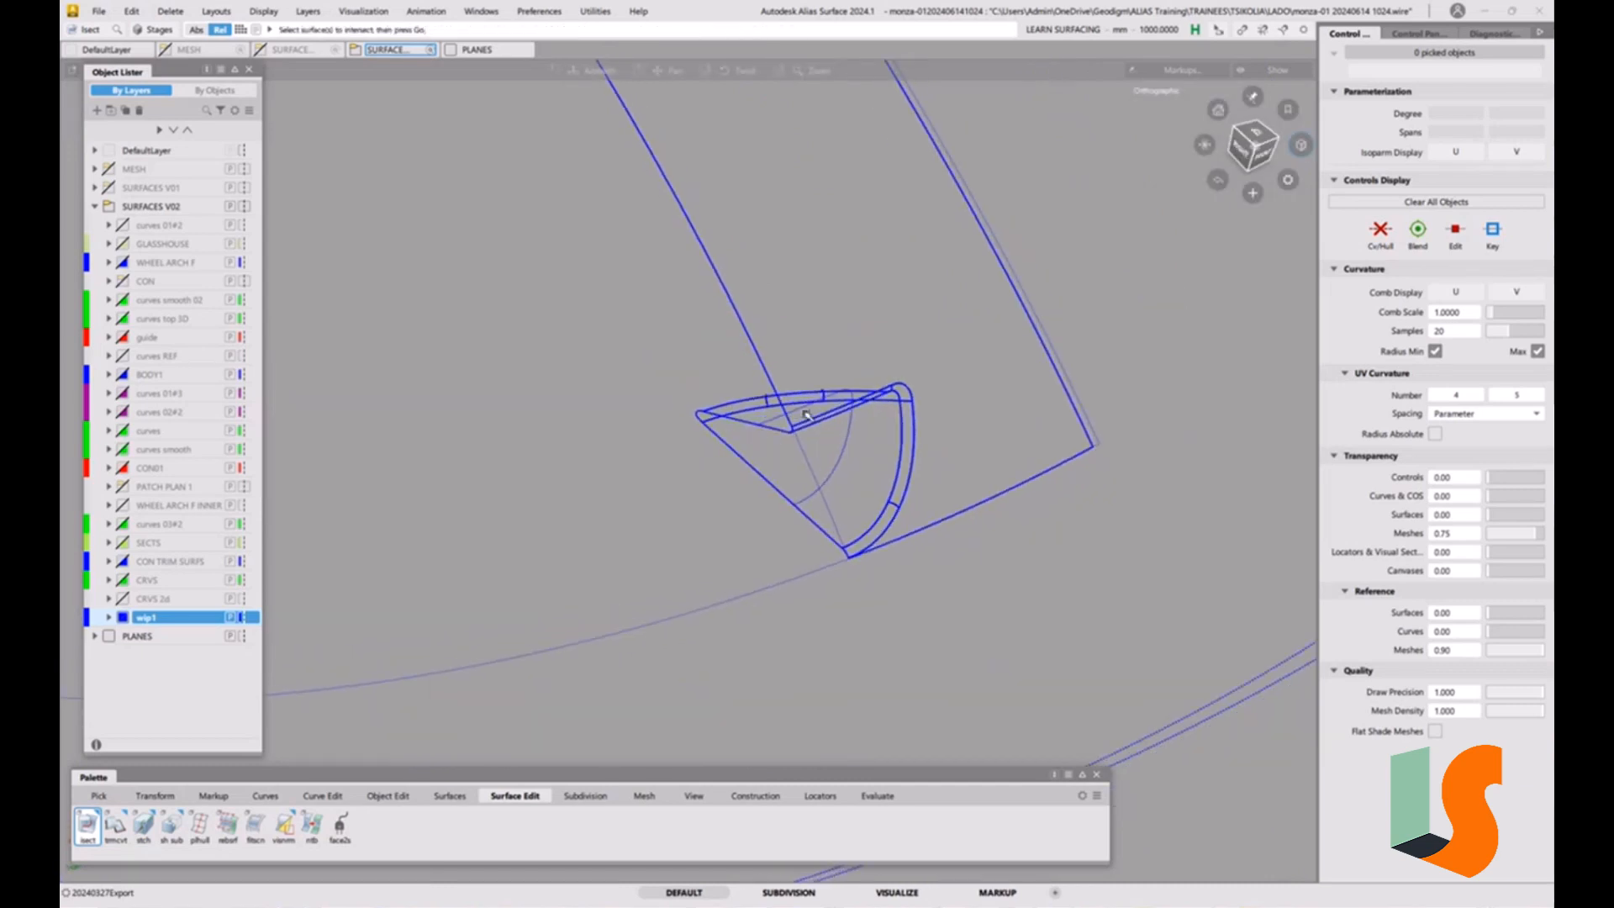
Trim the recess's upper wall surface at its intersection curve, keeping the part next to the body surface.
{"action": "right_click_drag", "start_coordinate": [799, 446], "coordinate": [767, 465], "text": "alt+shift"}
{"action": "left_click_drag", "start_coordinate": [767, 465], "coordinate": [745, 480], "text": "alt+shift"}
{"action": "right_click_drag", "start_coordinate": [746, 480], "coordinate": [741, 268], "text": "alt+shift"}
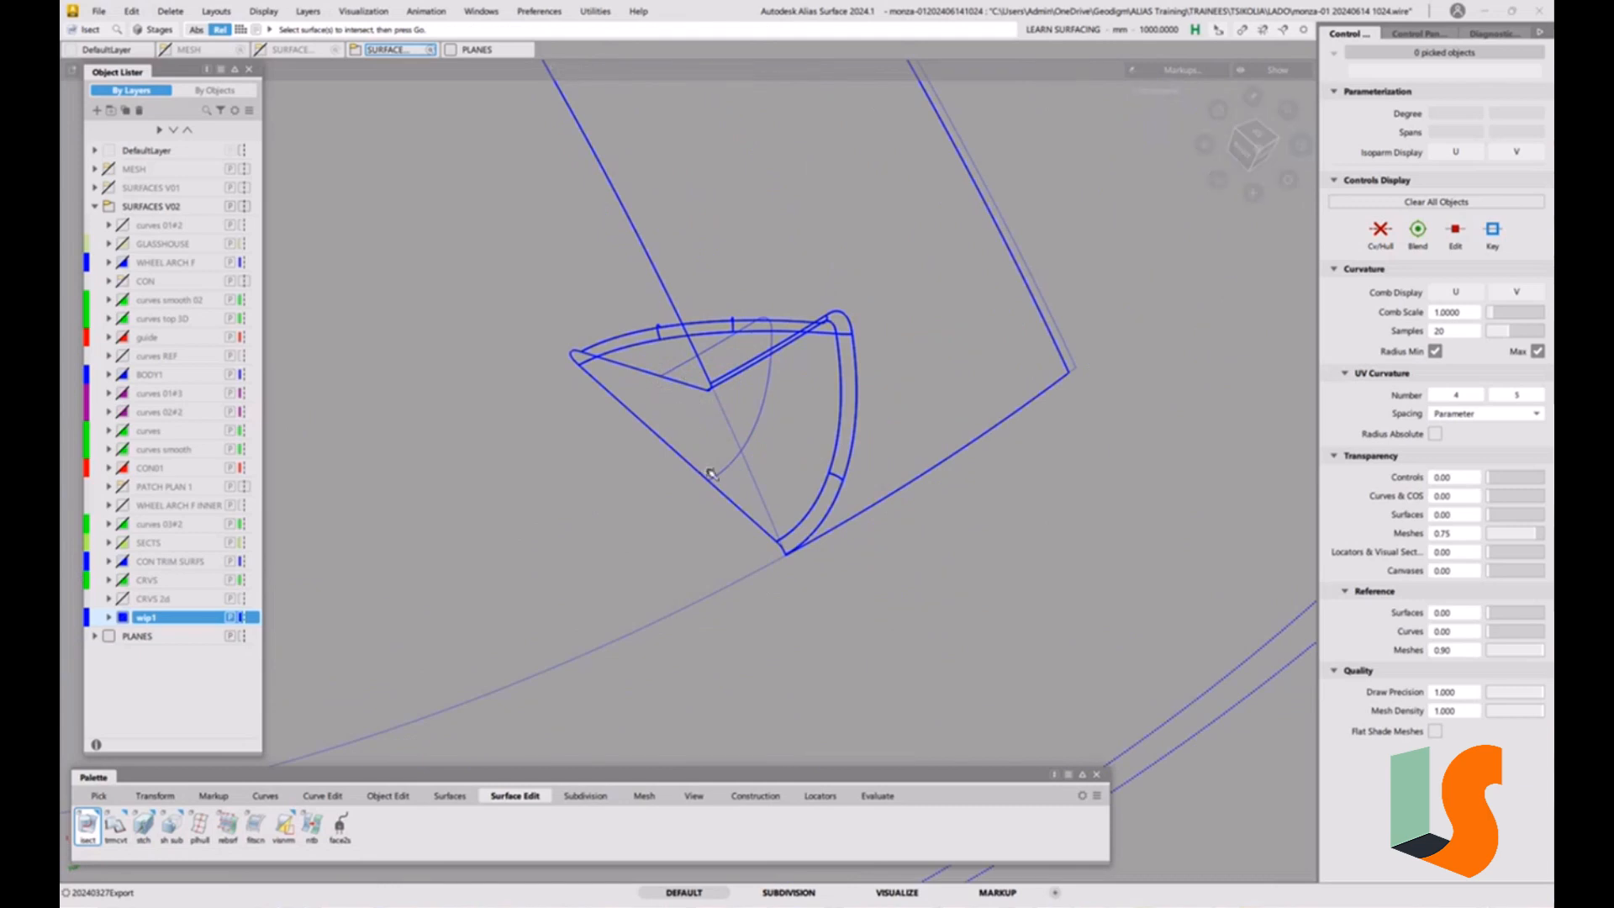
{"action": "key", "text": "t"}
{"action": "left_click", "coordinate": [689, 382]}
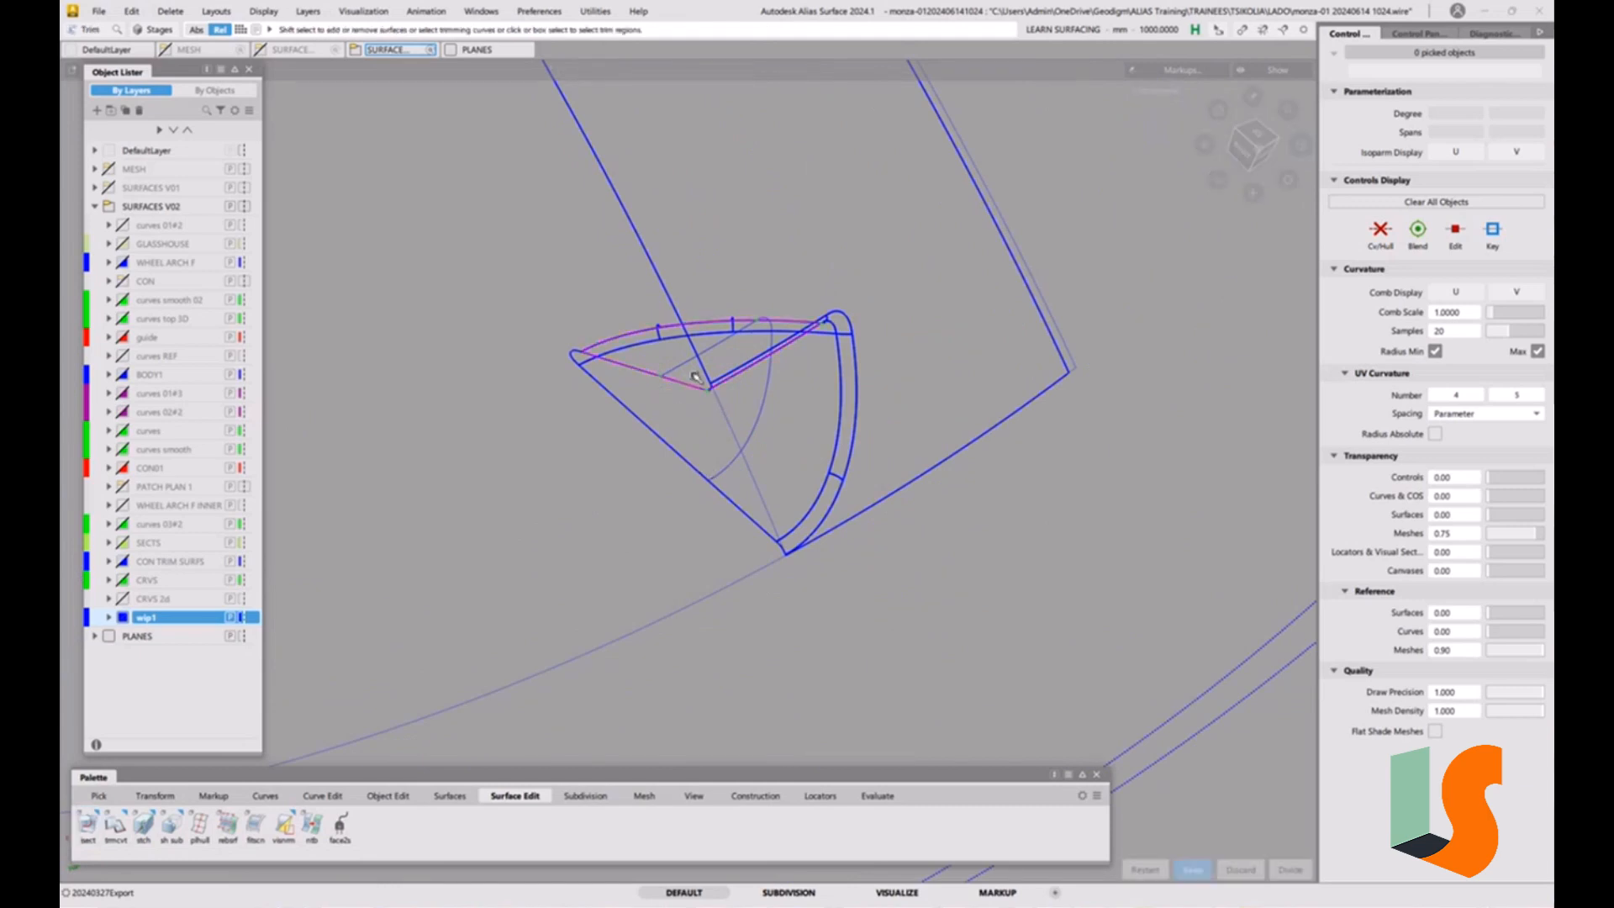
{"action": "key", "text": "space"}
{"action": "right_click_drag", "start_coordinate": [793, 334], "coordinate": [804, 245], "text": "alt+shift"}
{"action": "middle_click_drag", "start_coordinate": [803, 245], "coordinate": [774, 332], "text": "alt+shift"}
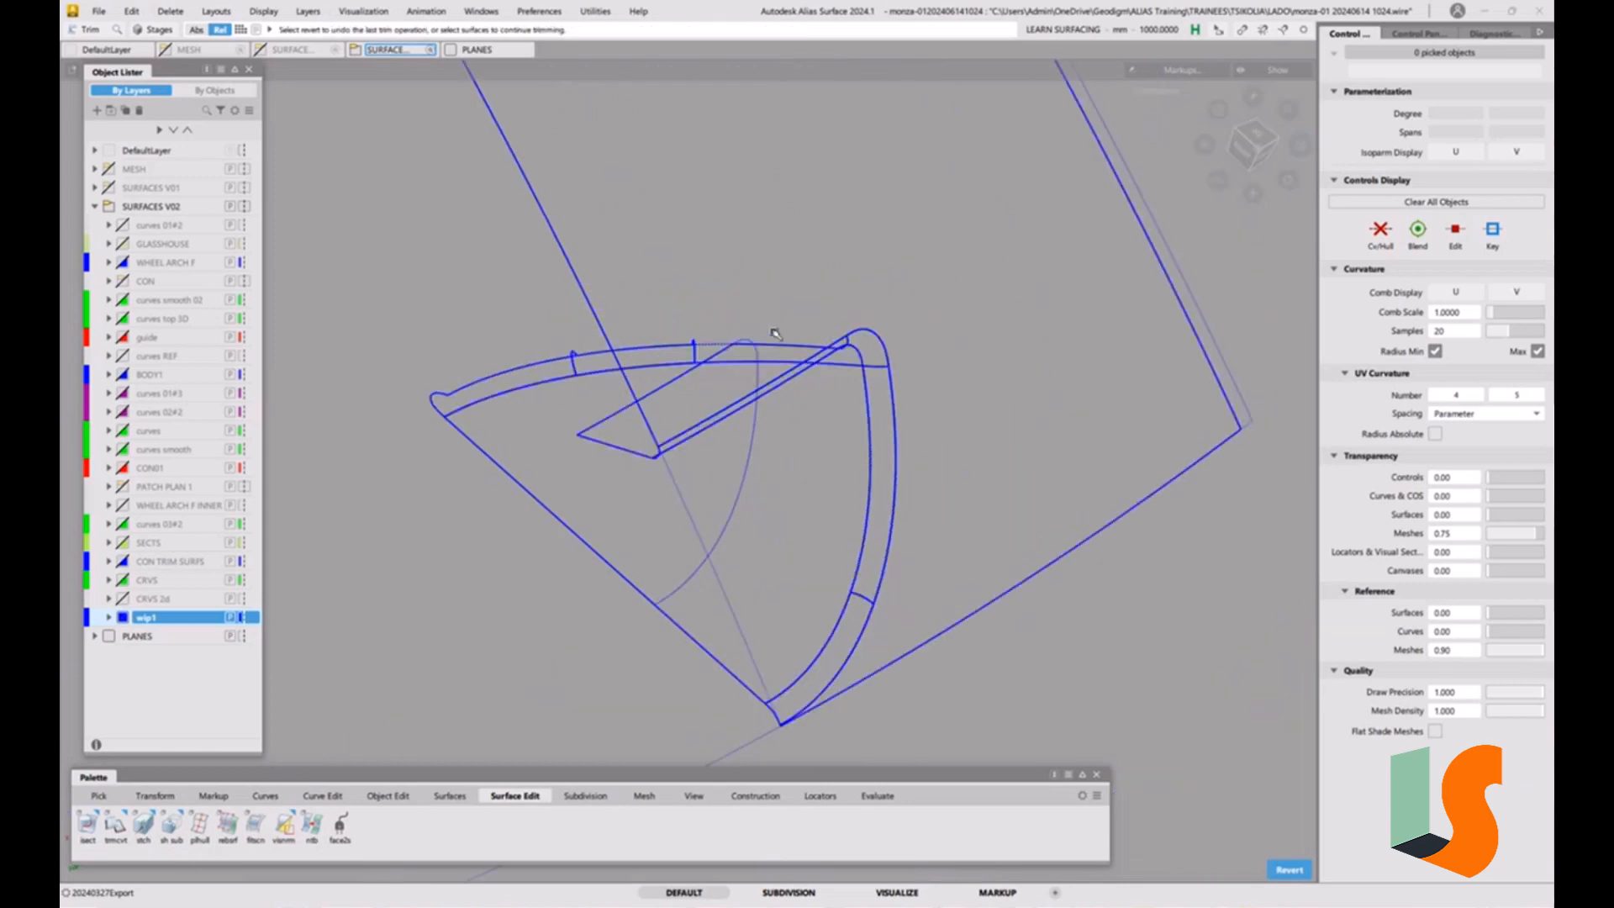
{"action": "left_click", "coordinate": [774, 344]}
{"action": "left_click", "coordinate": [805, 354]}
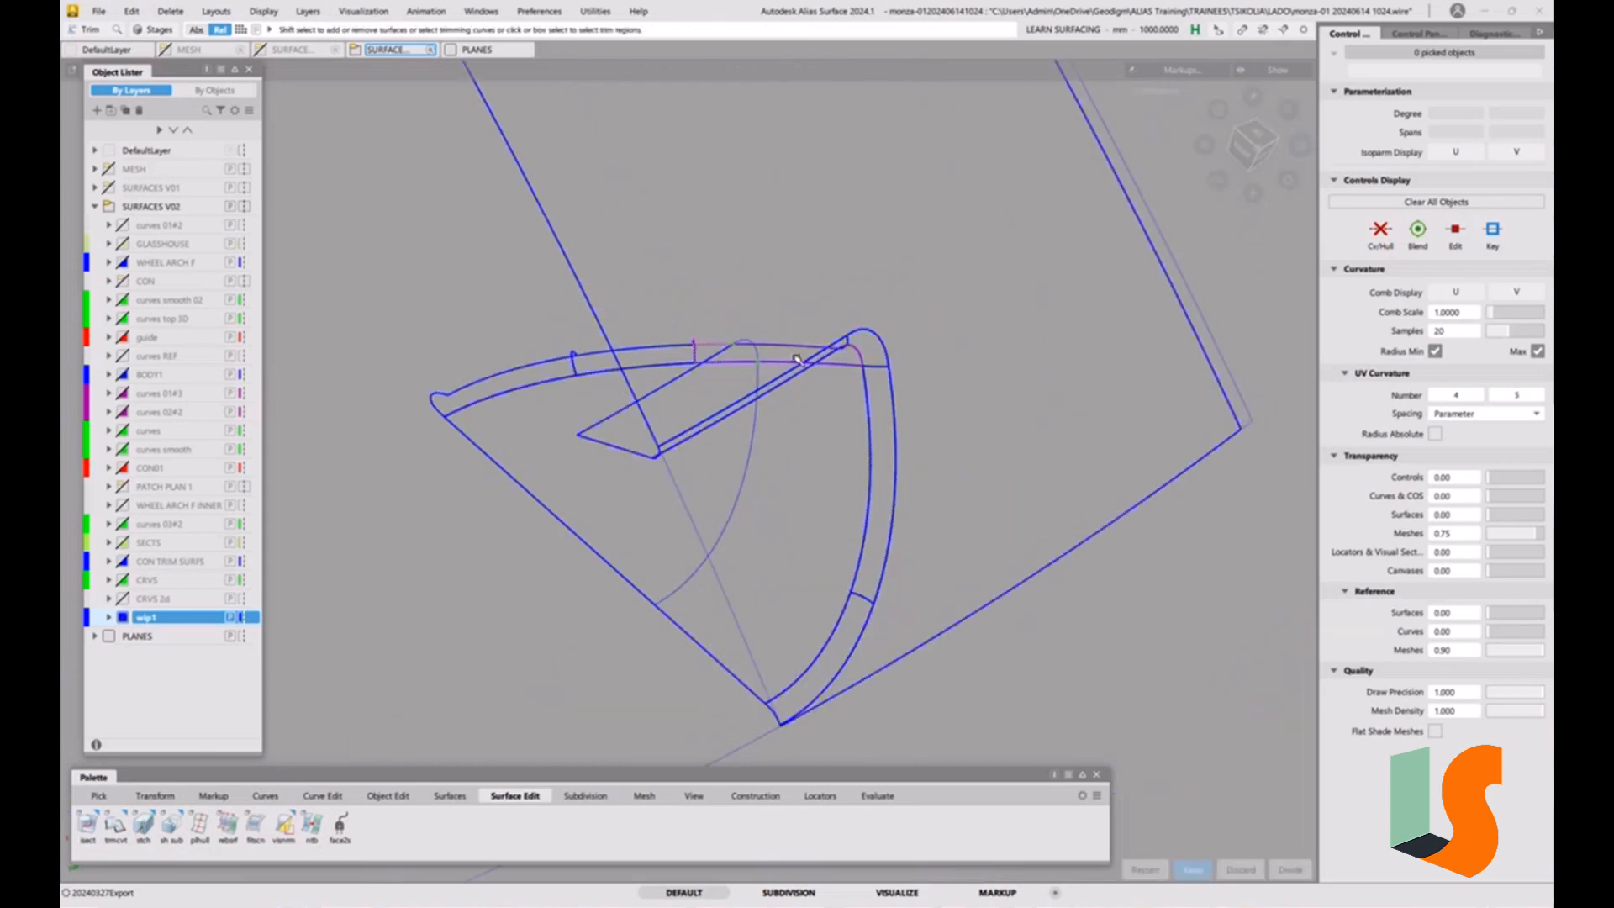
{"action": "left_click", "coordinate": [797, 360]}
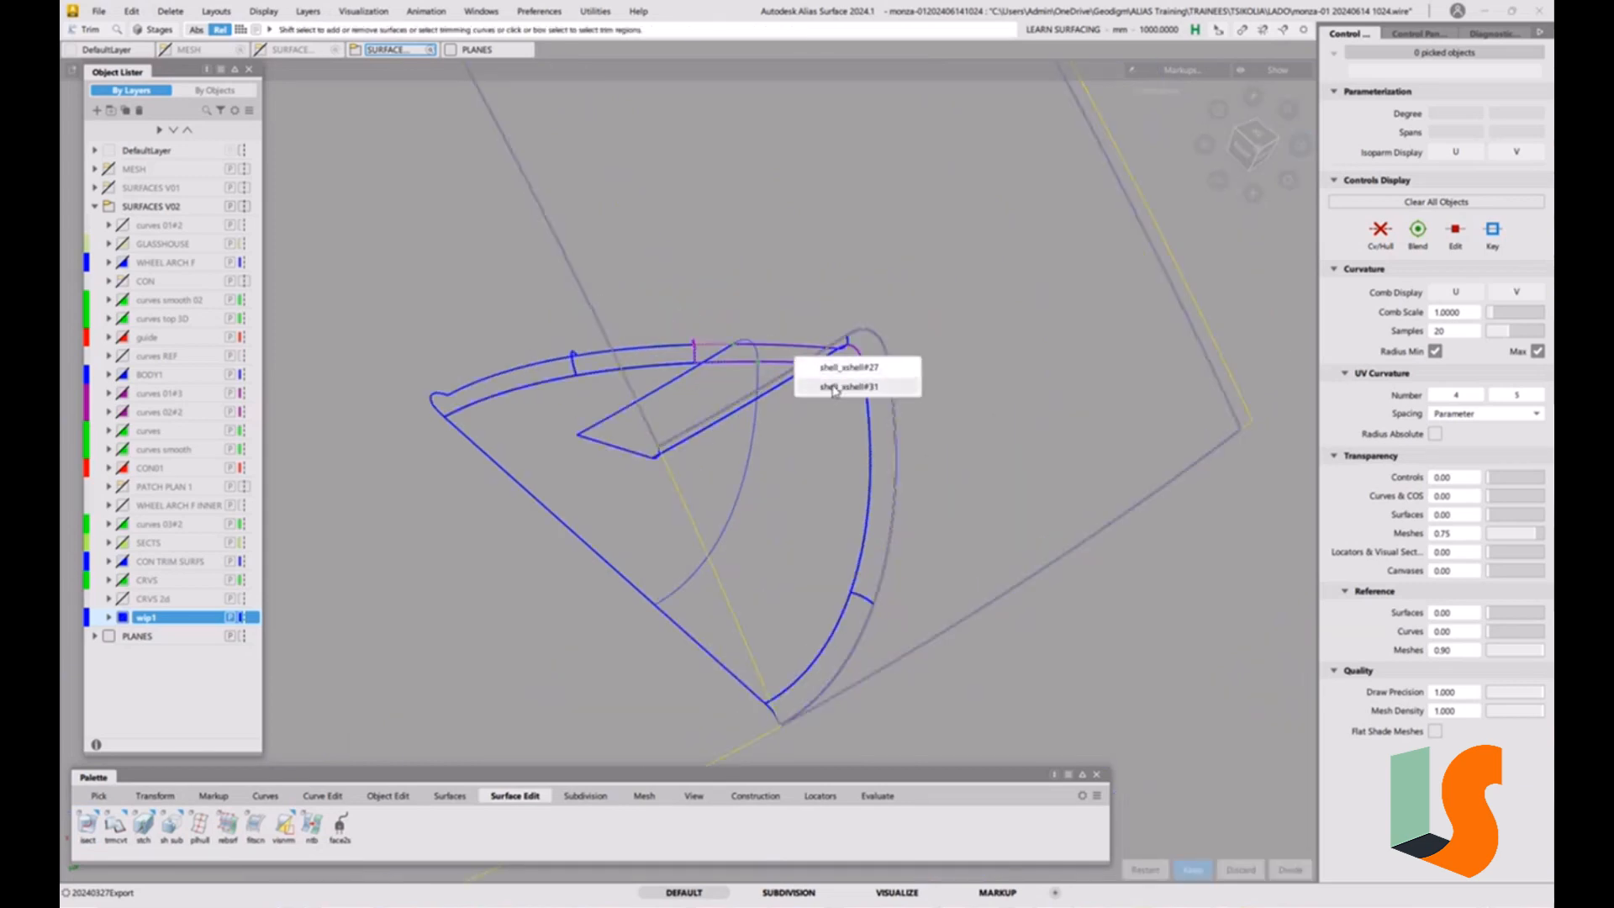
{"action": "left_click", "coordinate": [777, 375]}
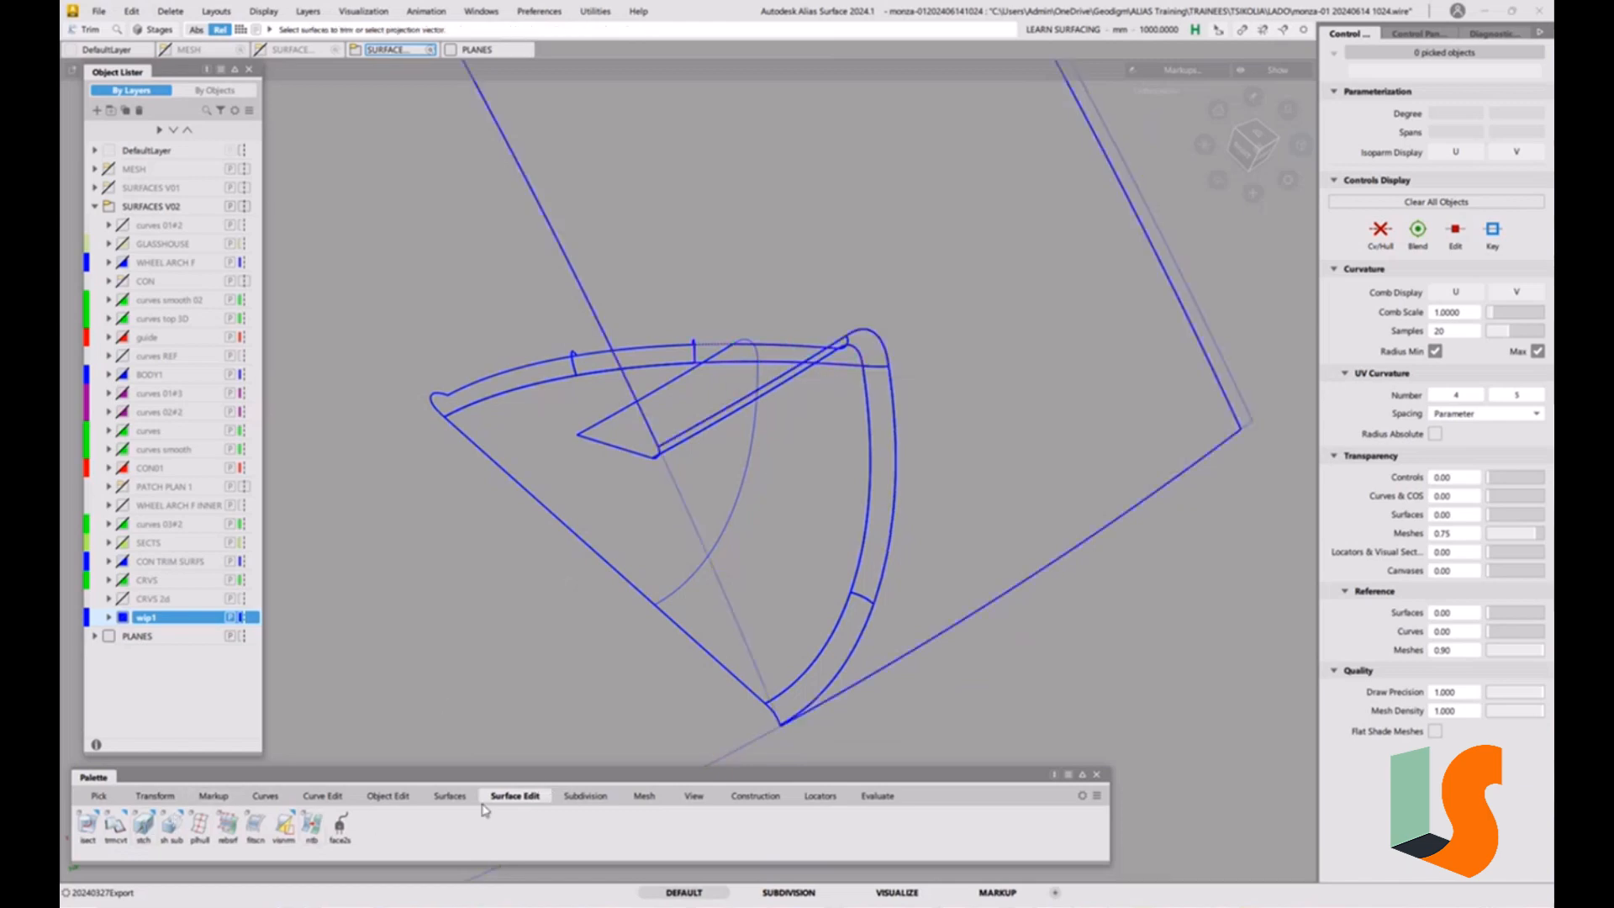
Trim the upper corner fillet surface and the large curved wall surface at their intersection curves, with 3D trimming off.
{"action": "left_click_drag", "start_coordinate": [126, 827], "coordinate": [222, 805]}
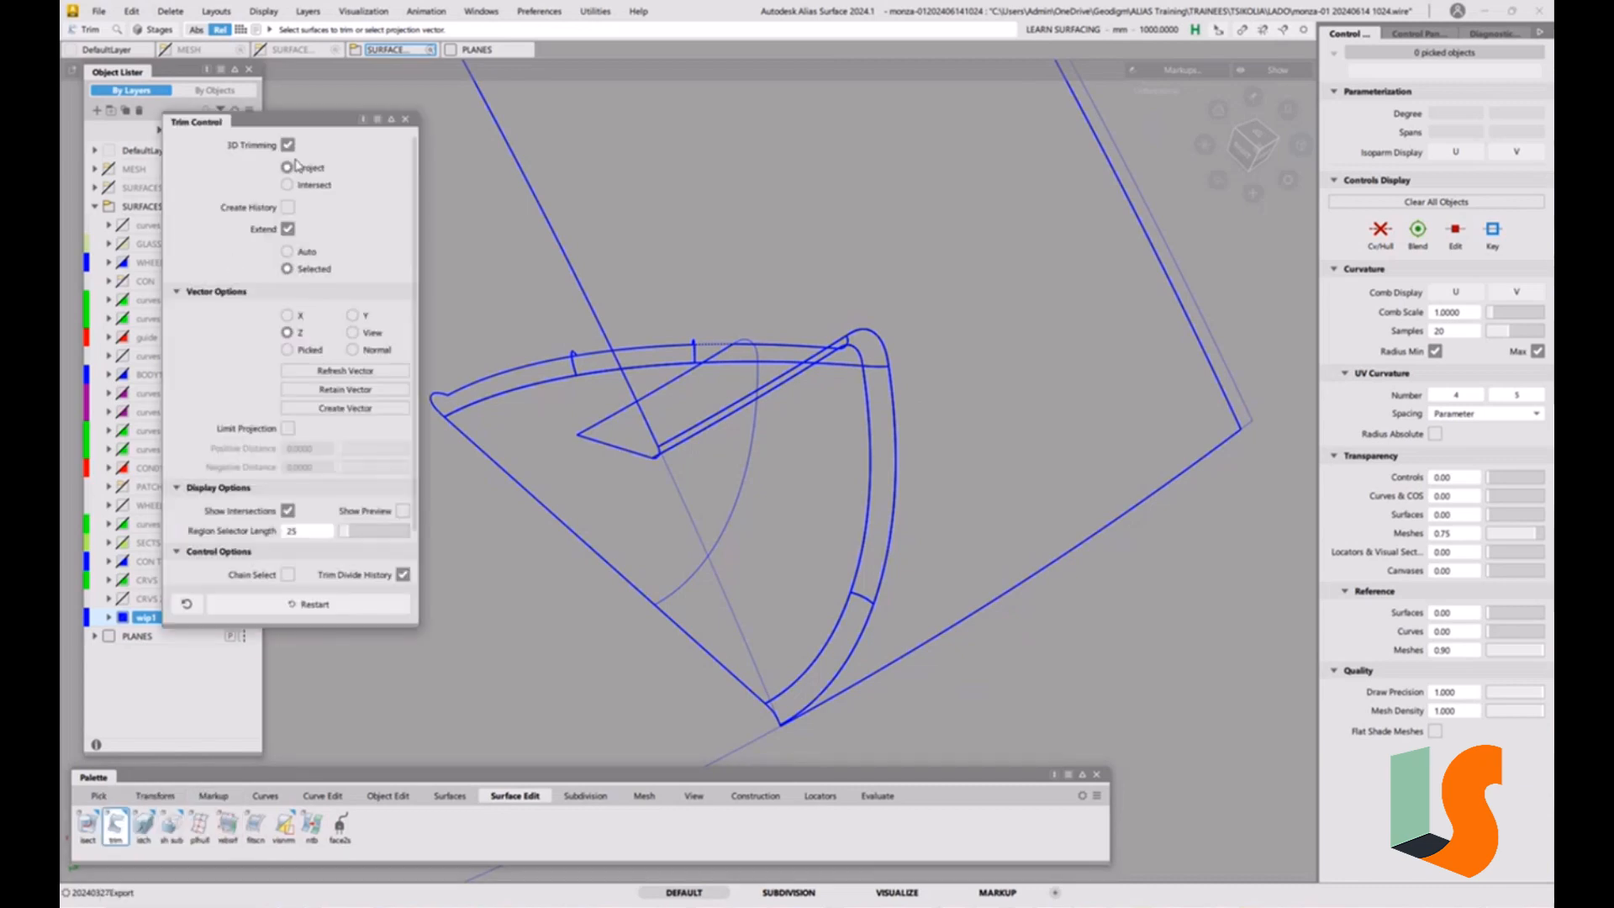
{"action": "left_click", "coordinate": [785, 354]}
{"action": "left_click", "coordinate": [787, 352]}
{"action": "key", "text": "space"}
{"action": "left_click", "coordinate": [781, 362]}
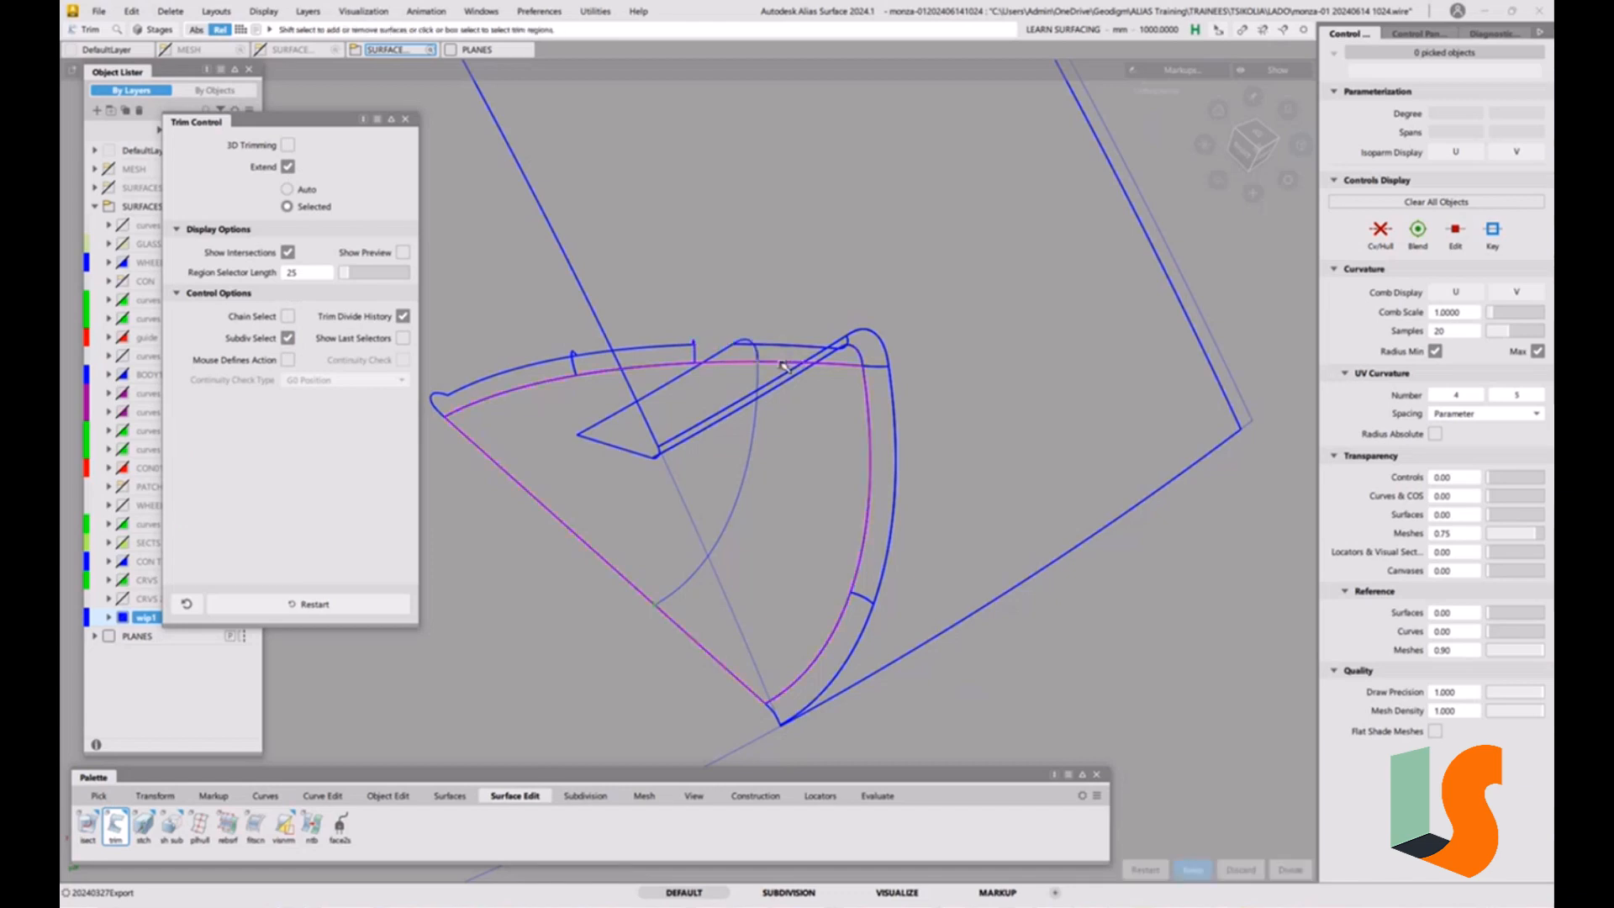
{"action": "left_click", "coordinate": [773, 371]}
{"action": "key", "text": "space"}
Delete the two leftover fillet surfaces extending past the intersection curve.
{"action": "left_click_drag", "start_coordinate": [648, 384], "coordinate": [564, 391], "text": "ctrl+shift"}
{"action": "key", "text": "Delete"}
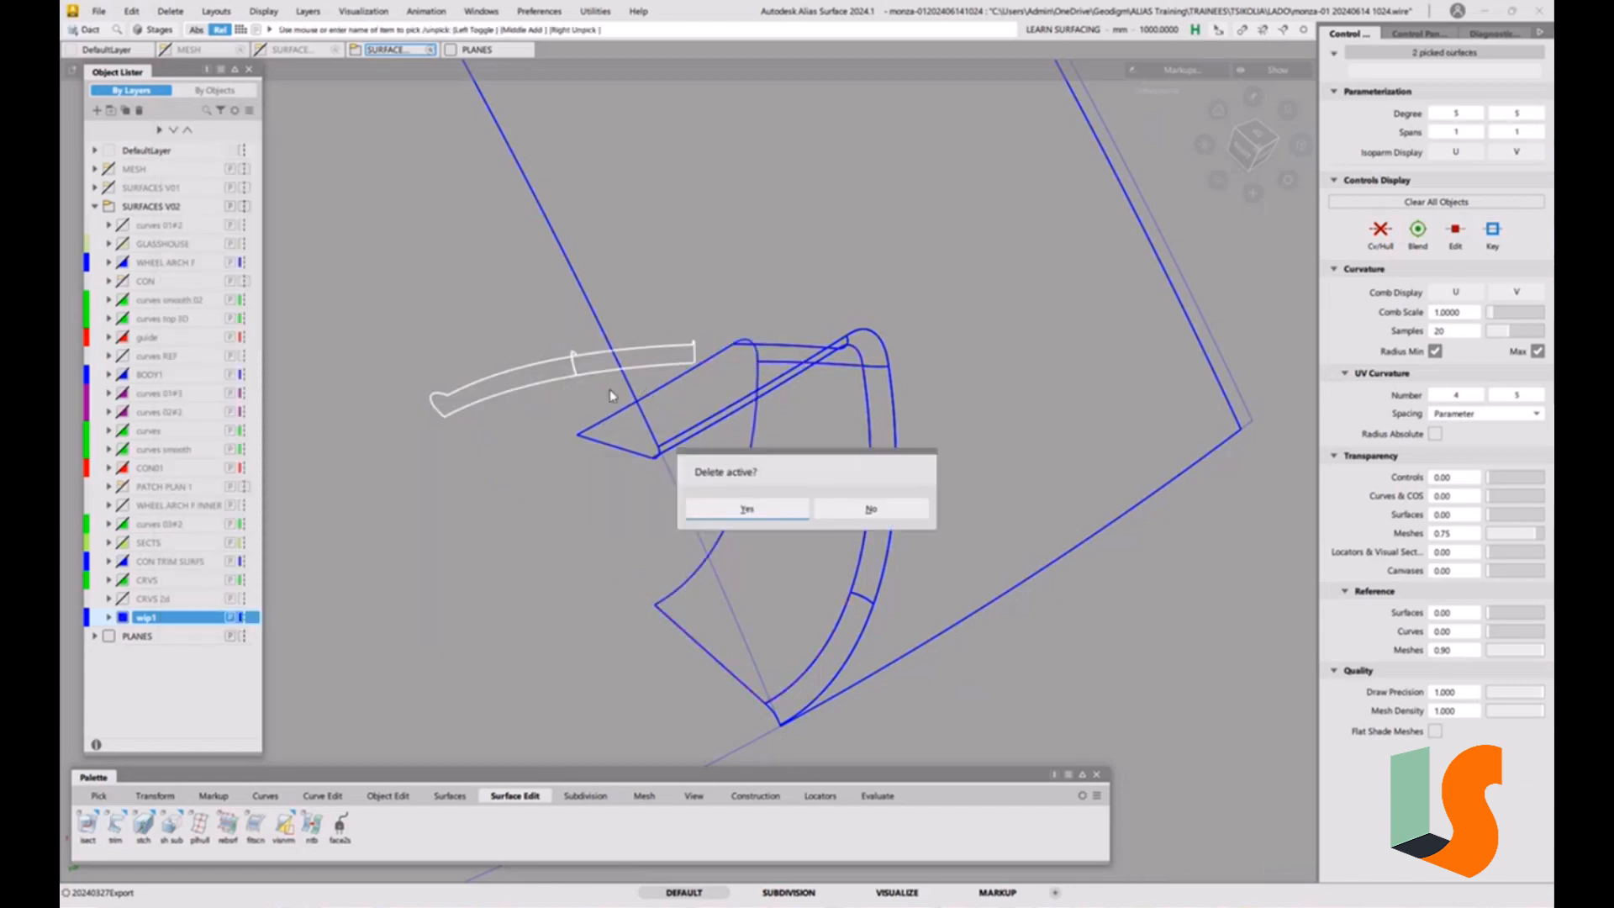
{"action": "left_click", "coordinate": [753, 509]}
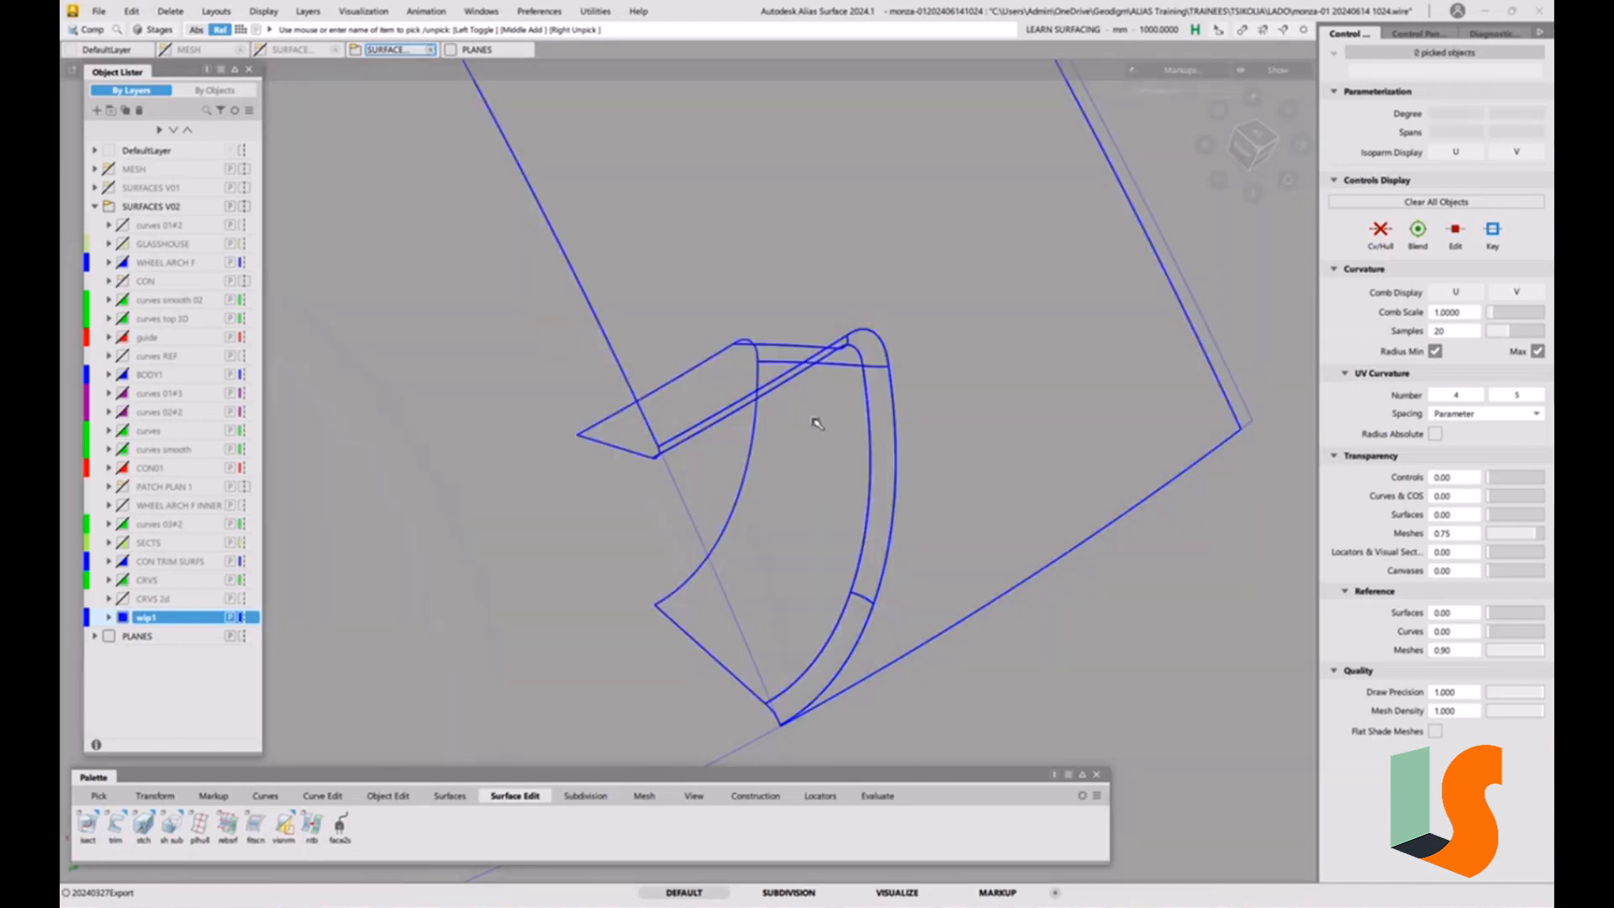
Delete the untrimmed copy of the body surface and turn on the shaded display.
{"action": "left_click_drag", "start_coordinate": [817, 424], "coordinate": [843, 314], "text": "alt+shift"}
{"action": "right_click_drag", "start_coordinate": [843, 314], "coordinate": [843, 370], "text": "ctrl+shift"}
{"action": "key", "text": "5"}
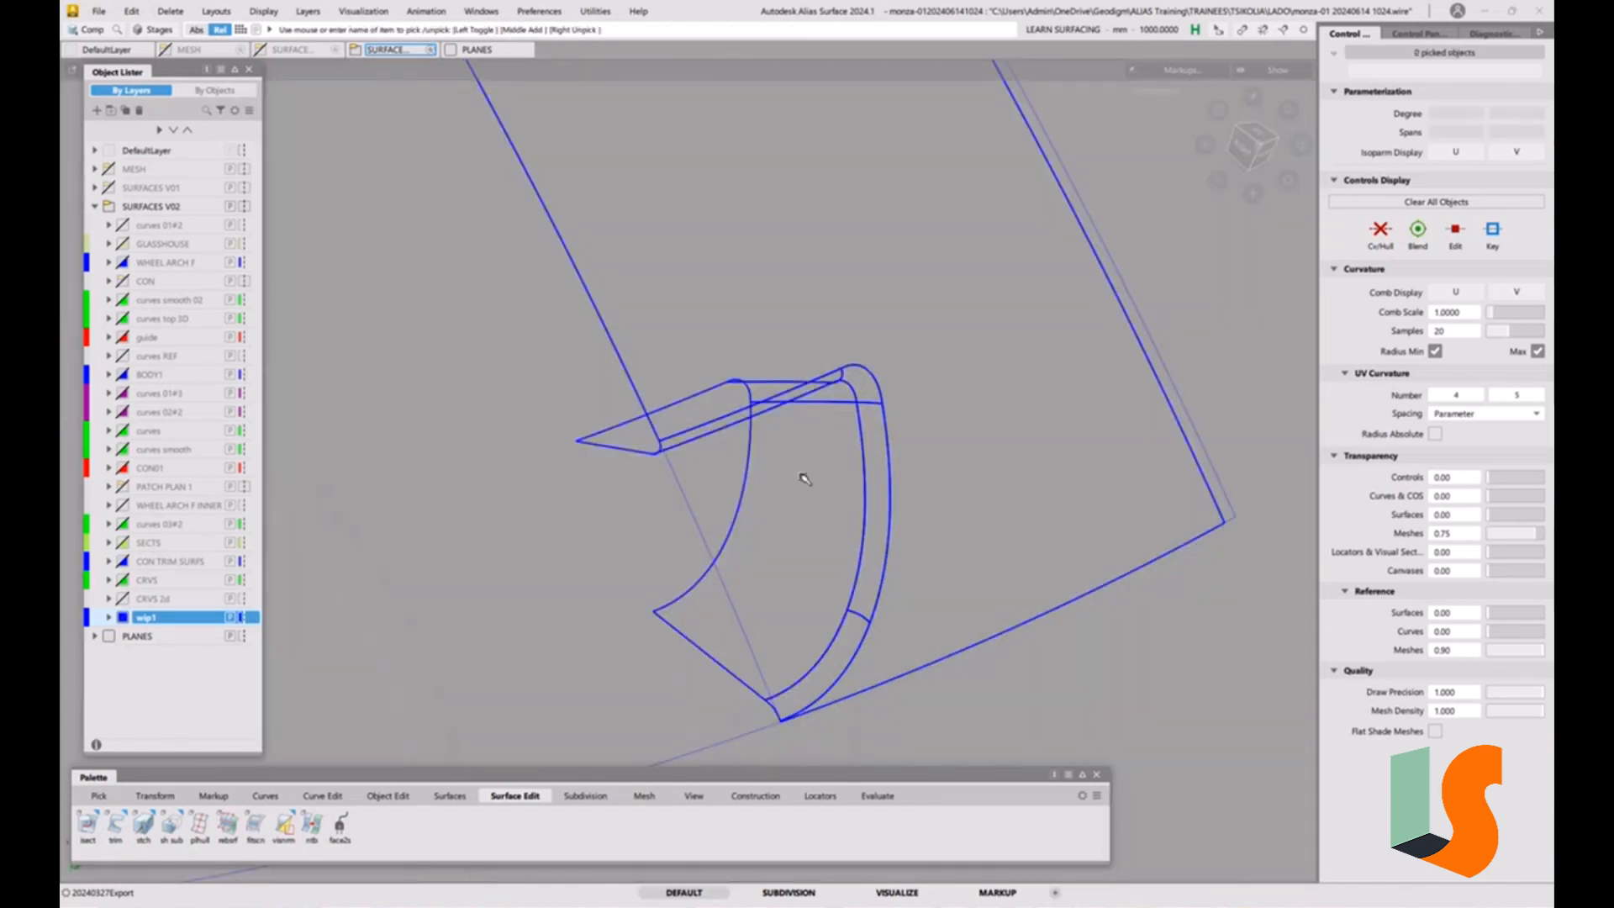
{"action": "left_click", "coordinate": [784, 474]}
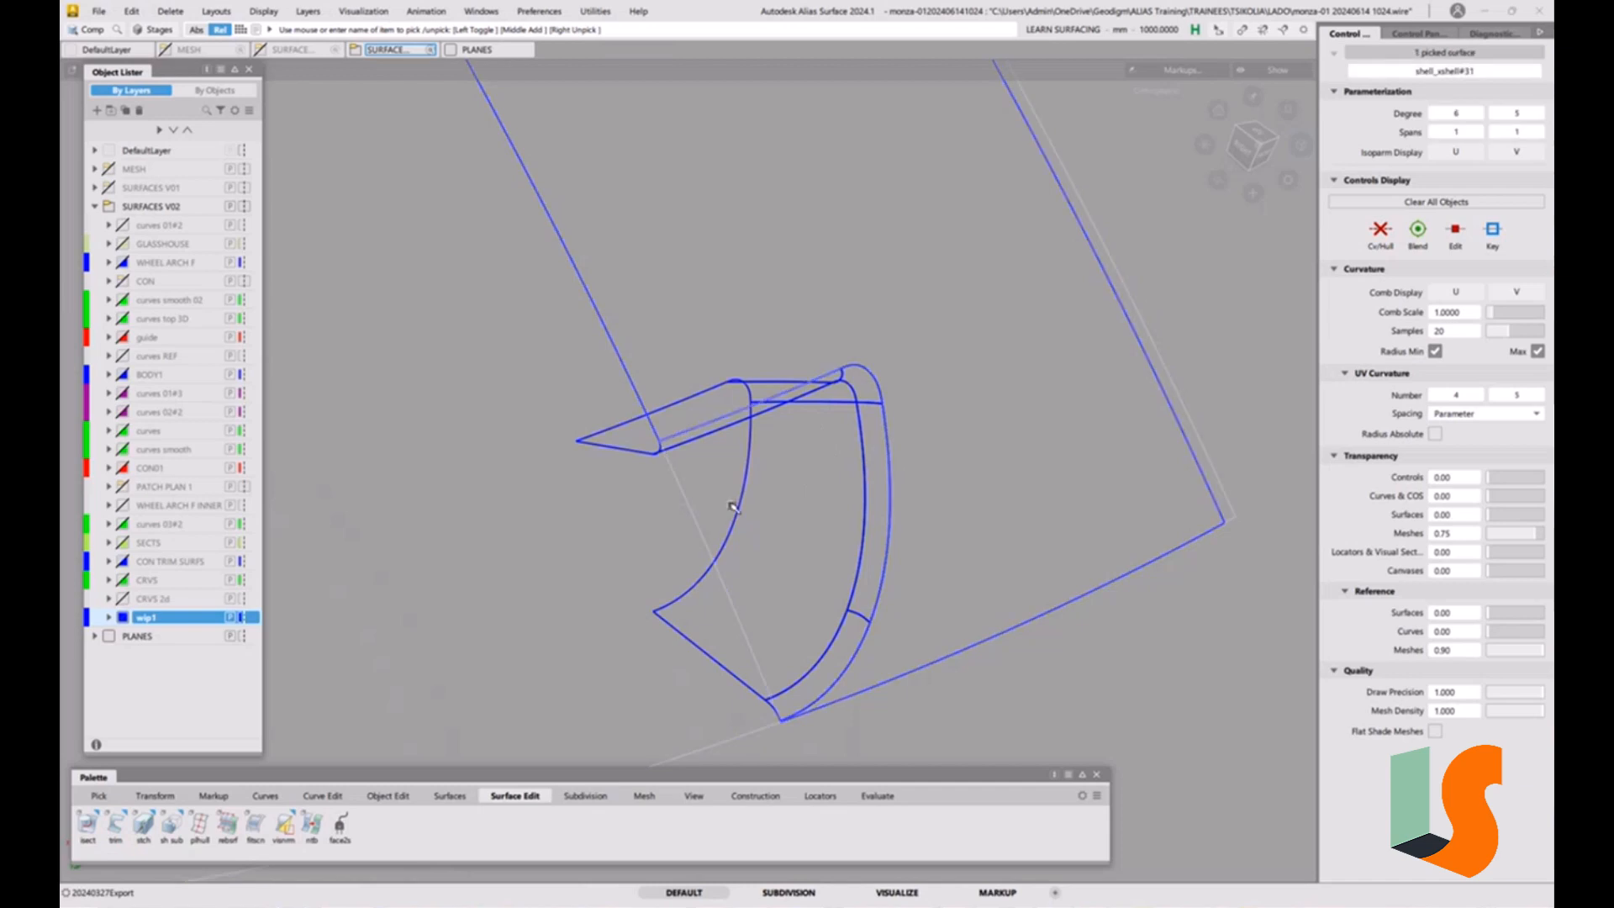
{"action": "mouse_move", "coordinate": [813, 555]}
{"action": "left_mouse_down", "text": "ctrl+shift"}
{"action": "mouse_move", "coordinate": [804, 494]}
{"action": "mouse_move", "coordinate": [727, 520]}
{"action": "left_mouse_up", "text": "ctrl+shift"}
{"action": "left_click", "coordinate": [692, 517]}
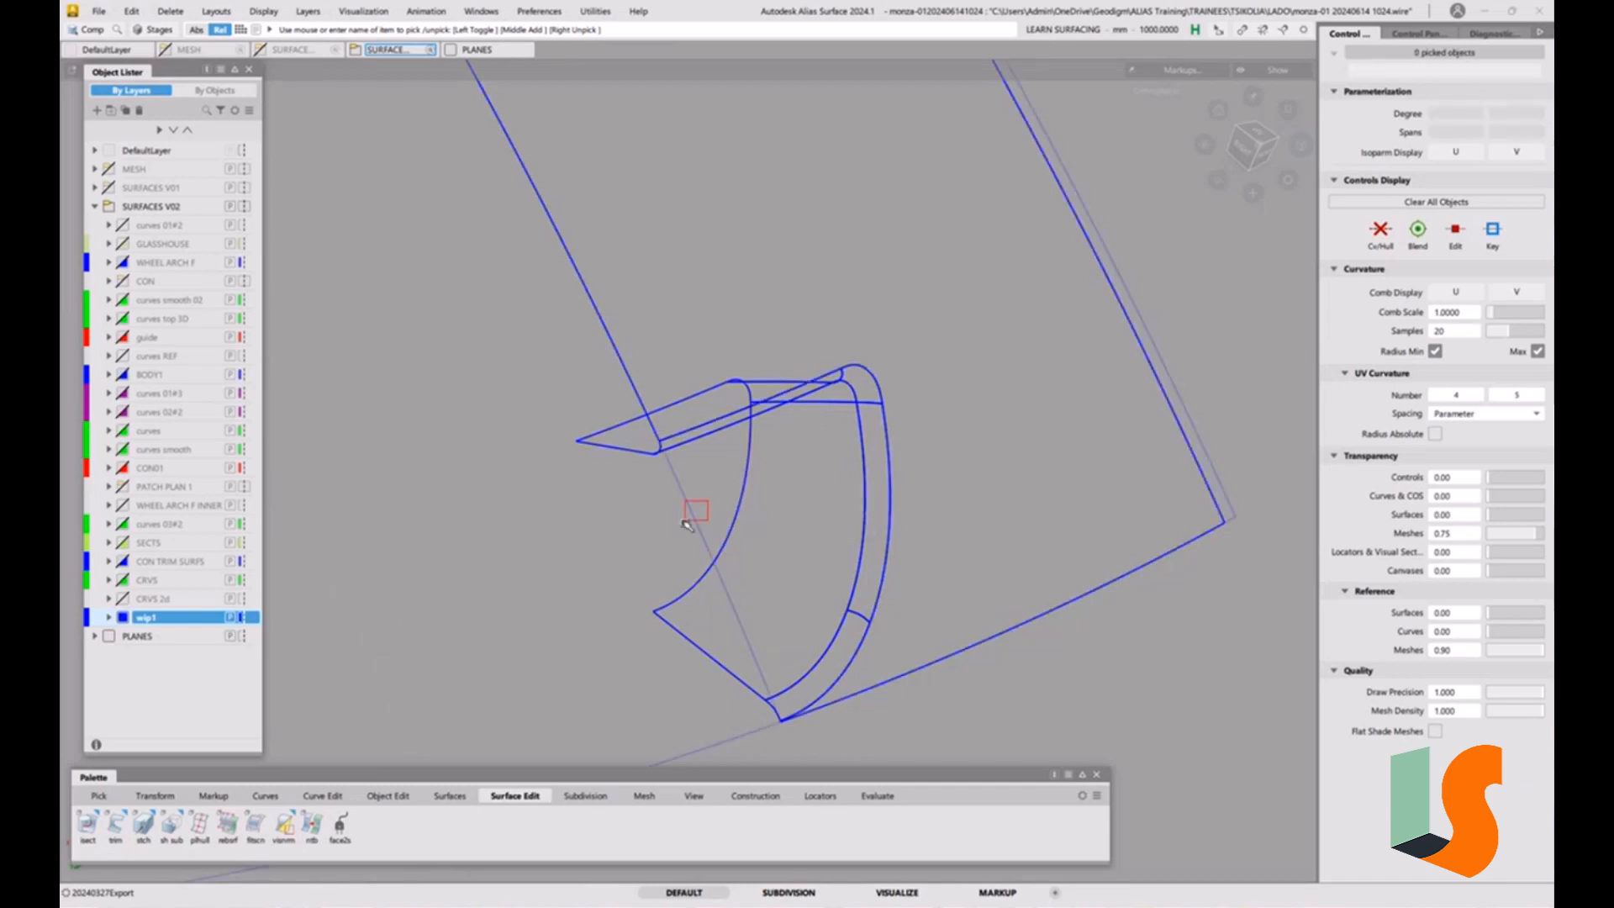
{"action": "key", "text": "Delete"}
{"action": "left_click", "coordinate": [773, 528]}
{"action": "key", "text": "5"}
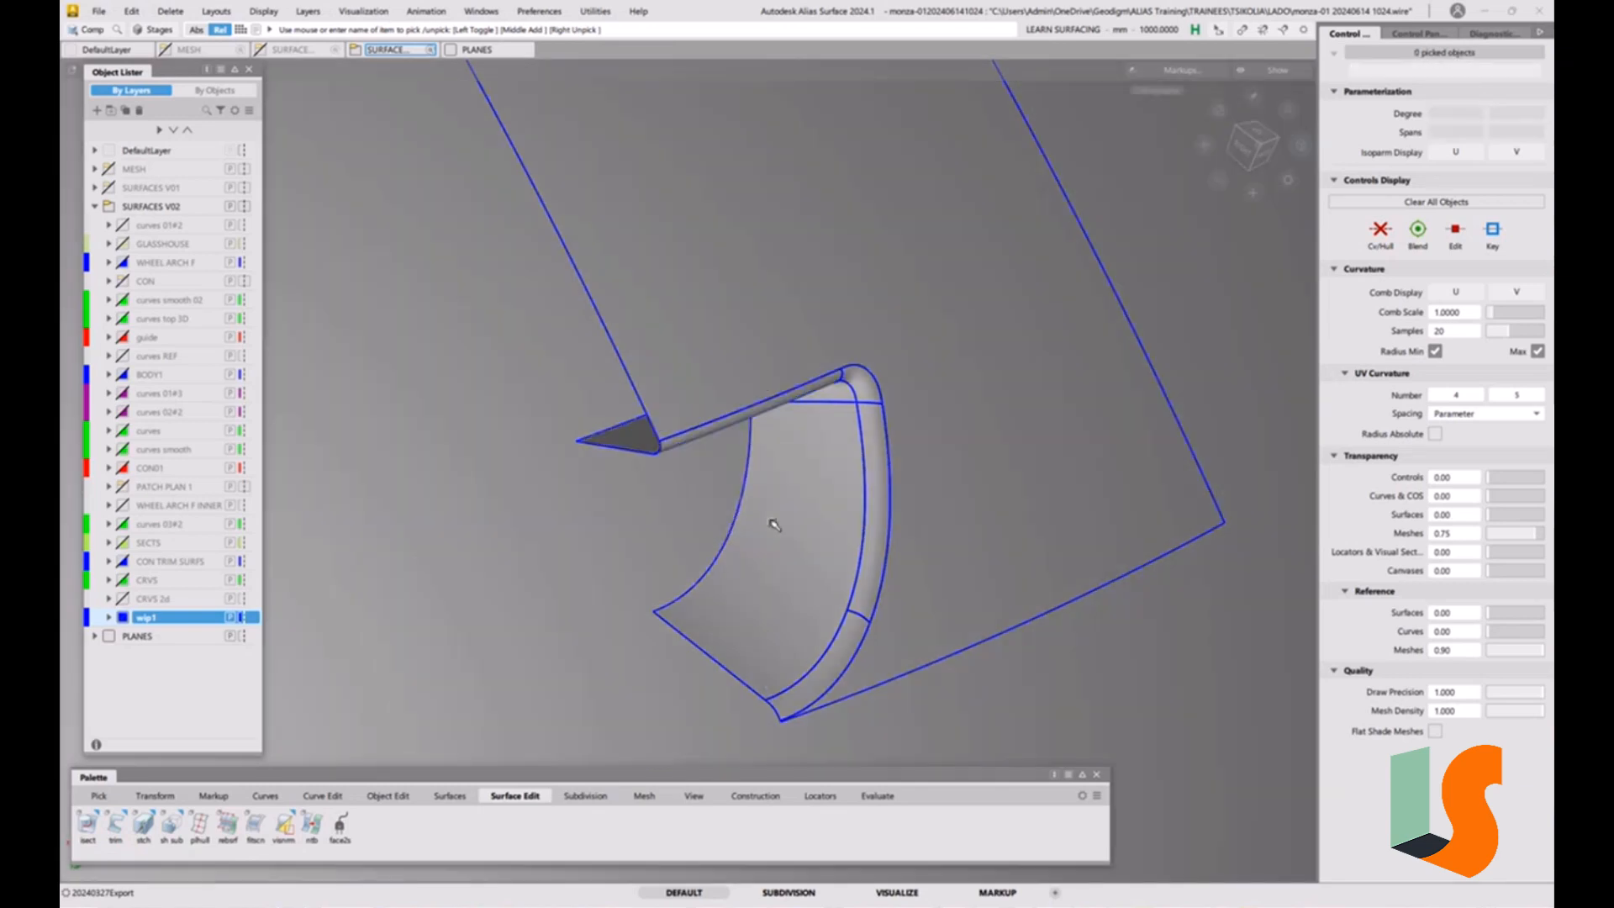
Turn off the shaded display and enable the Y axis aligned cross section to show the centre section on the offset surface.
{"action": "right_click_drag", "start_coordinate": [797, 538], "coordinate": [812, 539], "text": "alt+shift"}
{"action": "mouse_move", "coordinate": [812, 540]}
{"action": "left_mouse_down", "text": "alt+shift"}
{"action": "mouse_move", "coordinate": [868, 475]}
{"action": "mouse_move", "coordinate": [797, 522]}
{"action": "left_mouse_up", "text": "alt+shift"}
{"action": "key", "text": "5"}
{"action": "left_click_drag", "start_coordinate": [684, 541], "coordinate": [630, 556], "text": "ctrl+shift"}
{"action": "left_click_drag", "start_coordinate": [865, 654], "coordinate": [942, 728]}
{"action": "right_click_drag", "start_coordinate": [946, 683], "coordinate": [882, 694], "text": "alt+shift"}
{"action": "mouse_move", "coordinate": [840, 624]}
{"action": "middle_mouse_down", "text": "alt+shift"}
{"action": "mouse_move", "coordinate": [1034, 623]}
{"action": "mouse_move", "coordinate": [1023, 715]}
{"action": "middle_mouse_up", "text": "alt+shift"}
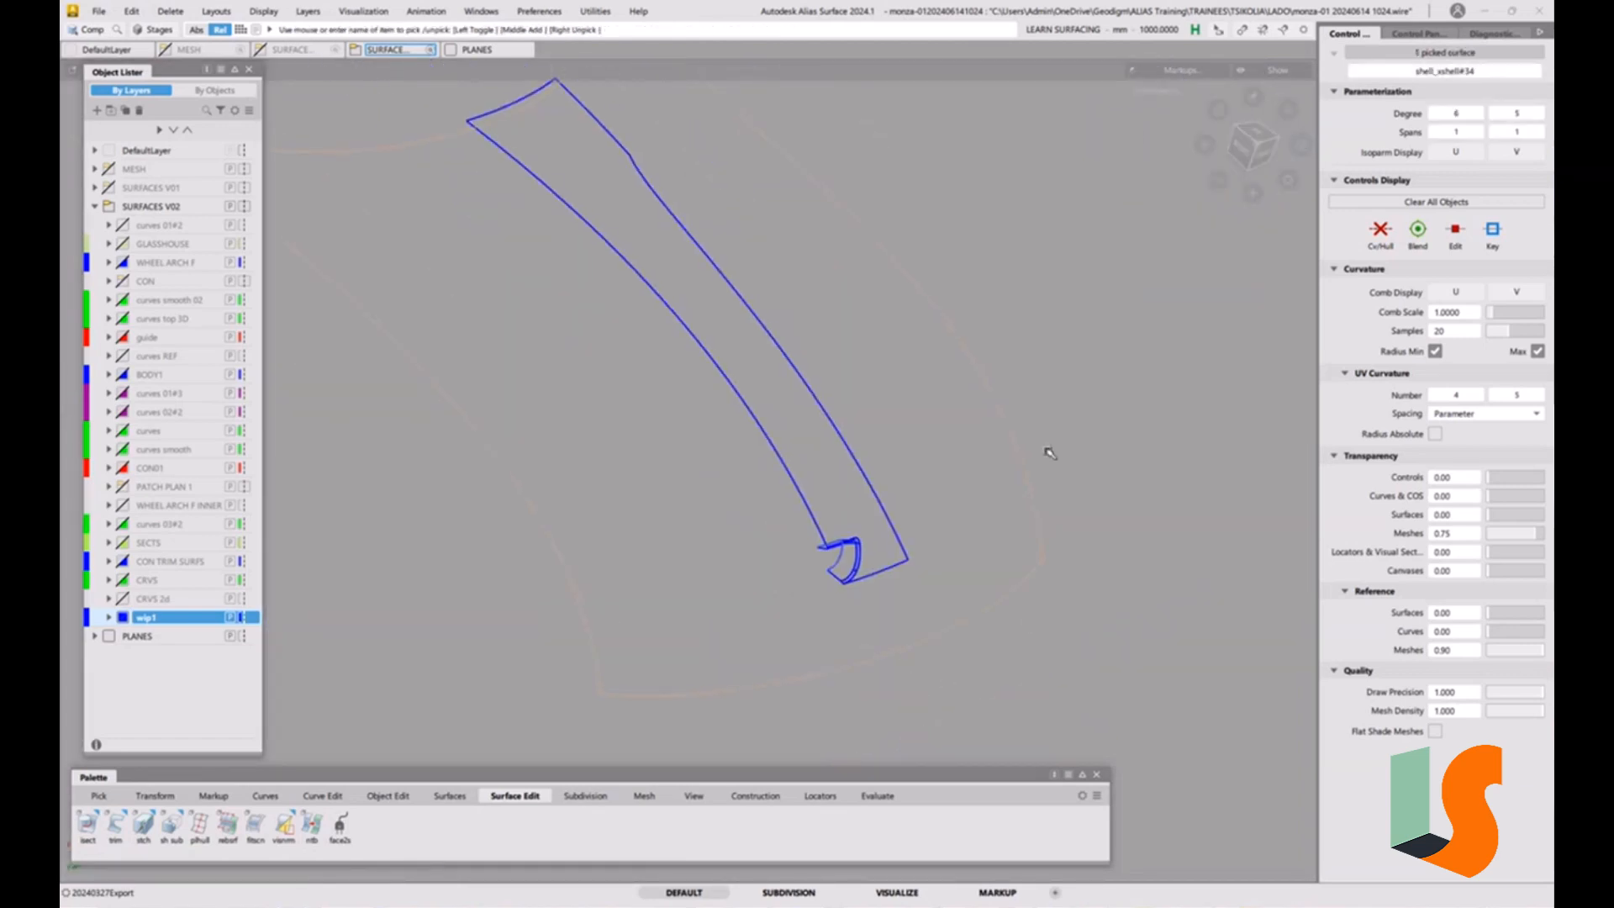
{"action": "key", "text": "5"}
{"action": "key", "text": "5"}
{"action": "left_click", "coordinate": [1419, 33]}
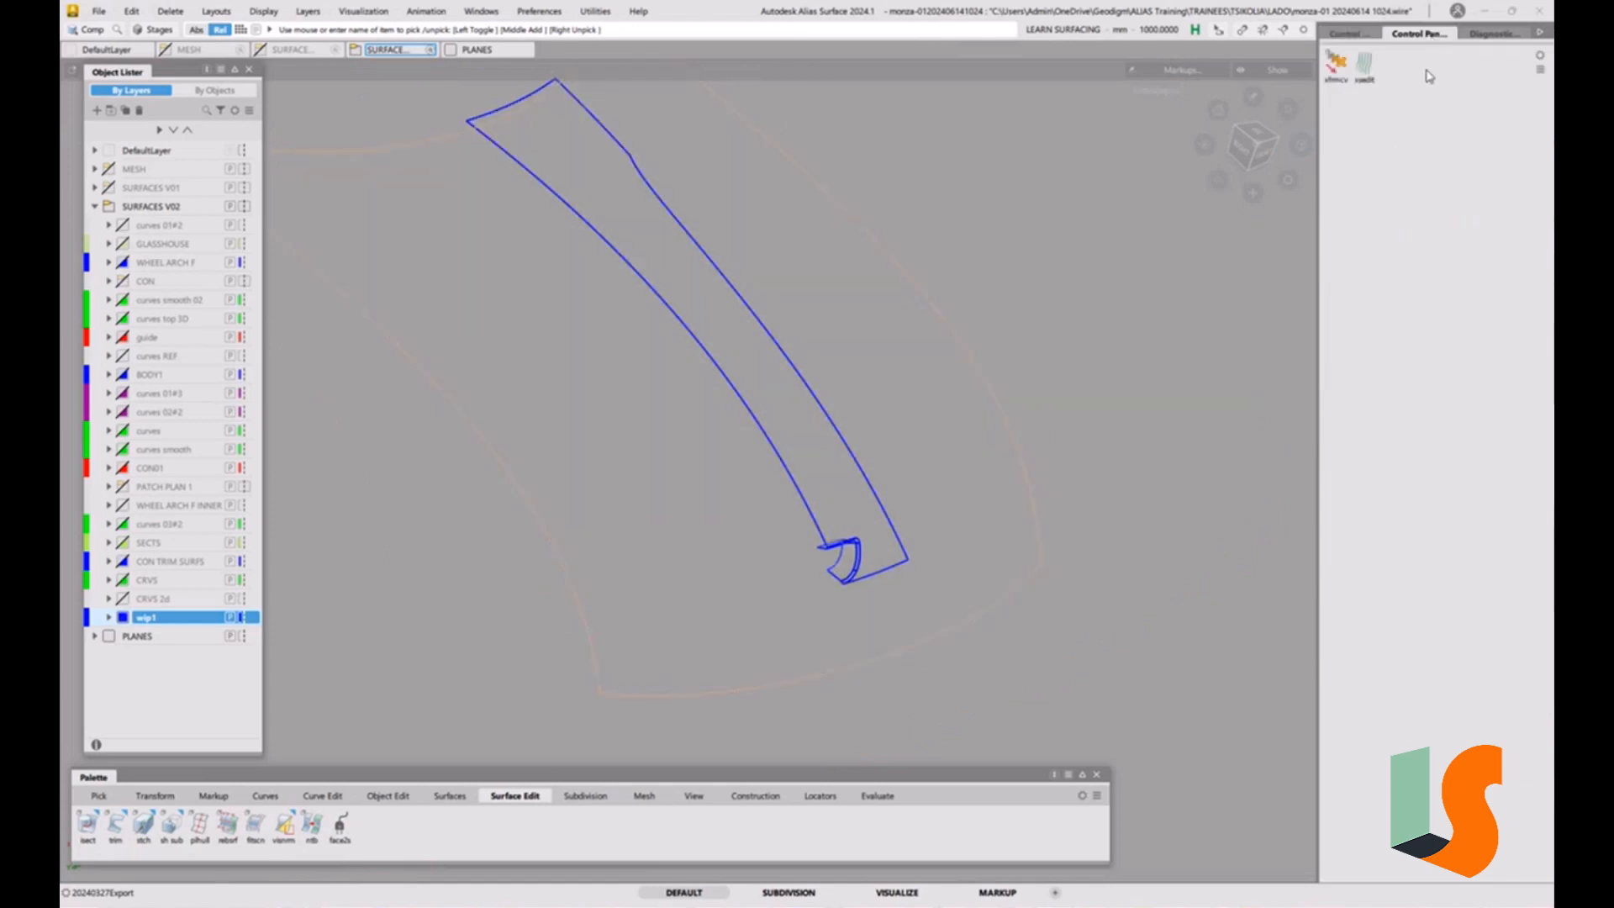
{"action": "left_click", "coordinate": [1366, 66]}
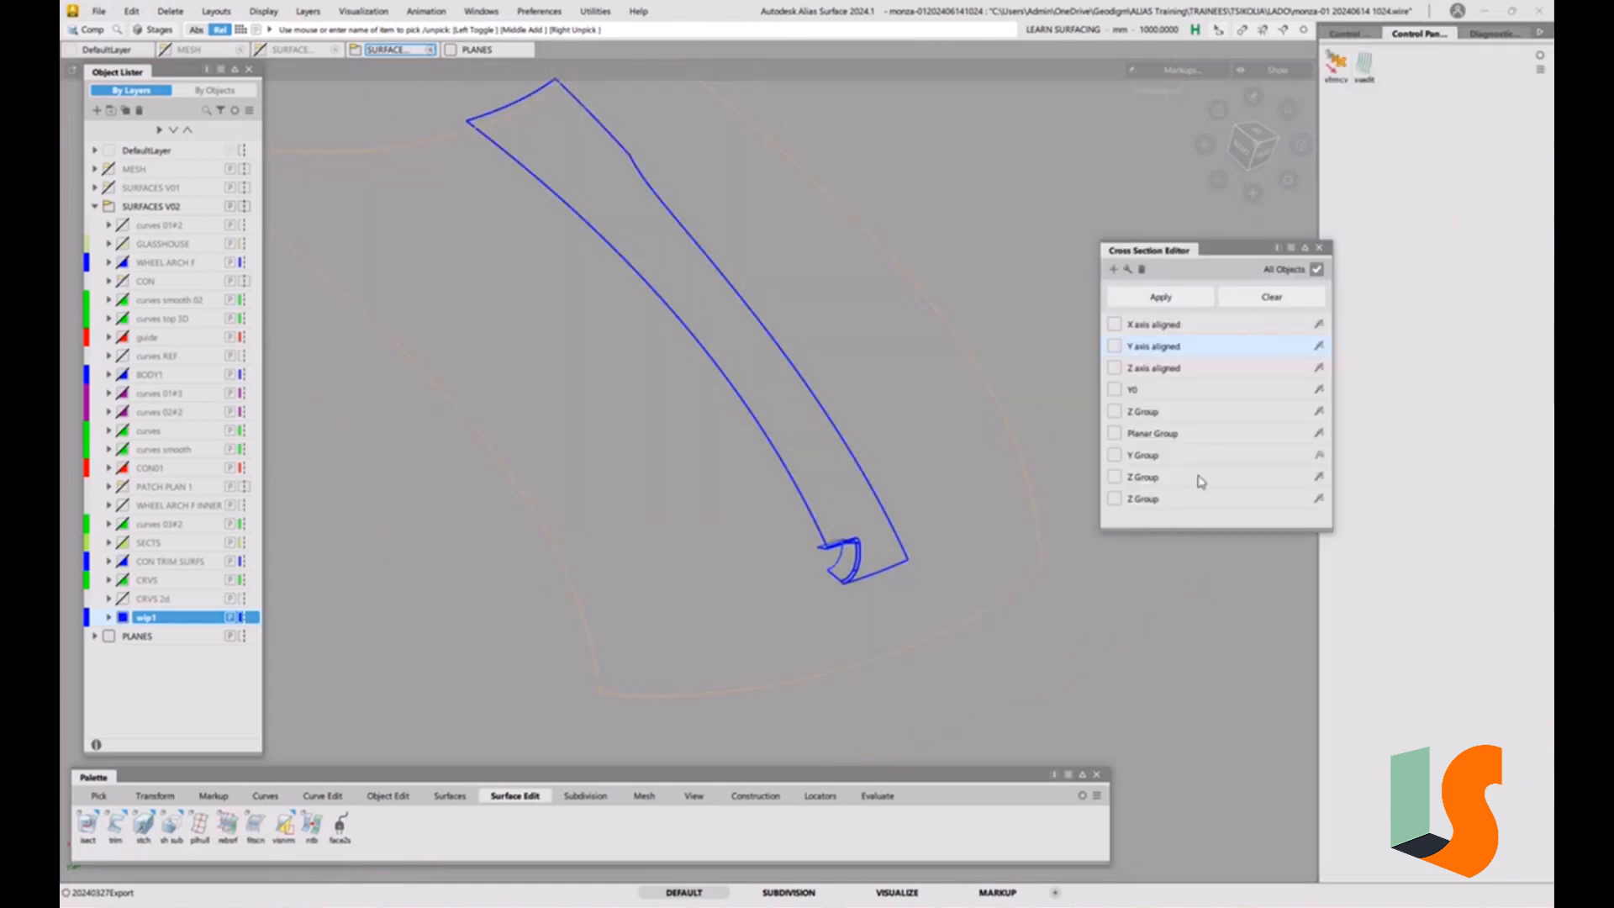
{"action": "left_click", "coordinate": [1114, 348]}
{"action": "left_click", "coordinate": [906, 619]}
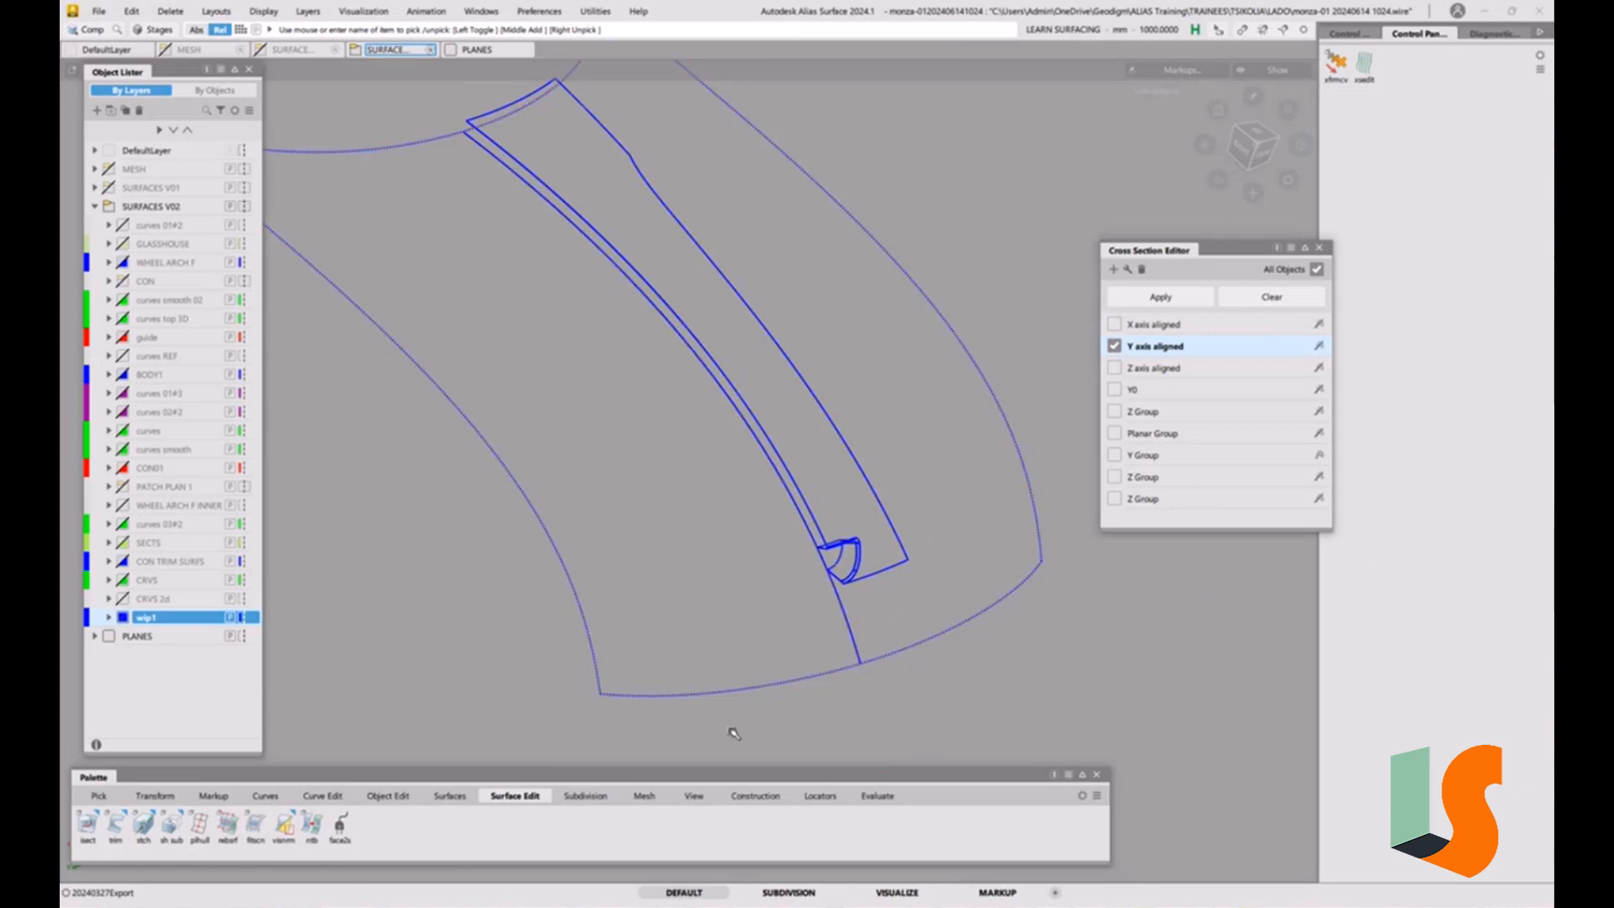
Trim the offset surface with 3D trimming projected along Normal, keeping the small region between the recess walls and the centre section.
{"action": "left_click", "coordinate": [116, 825]}
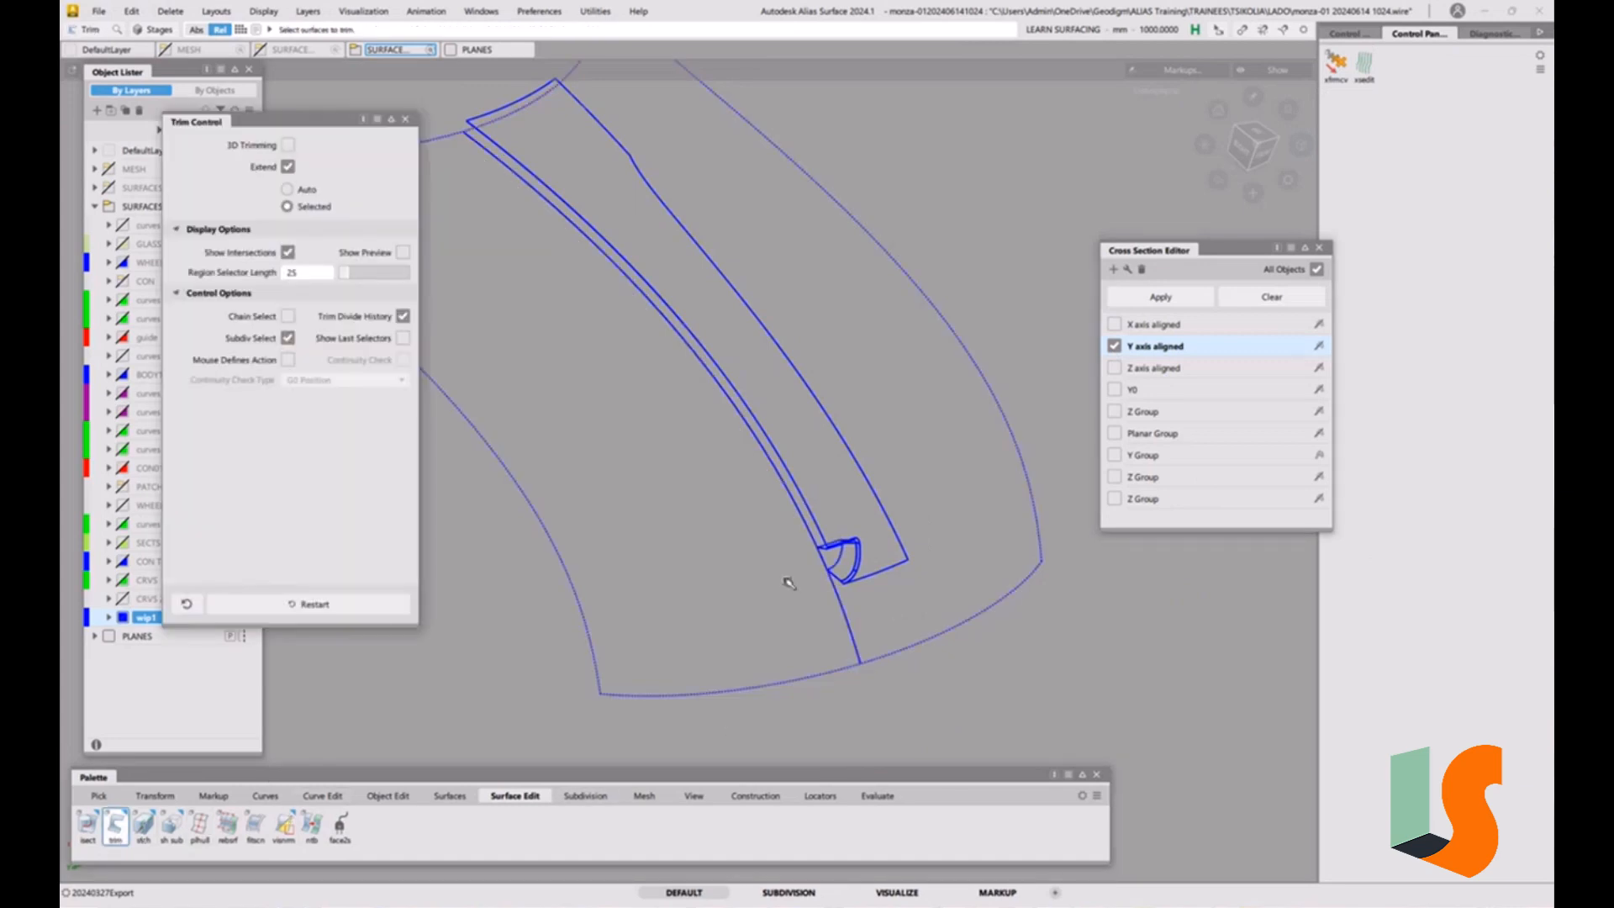
{"action": "left_click", "coordinate": [288, 145]}
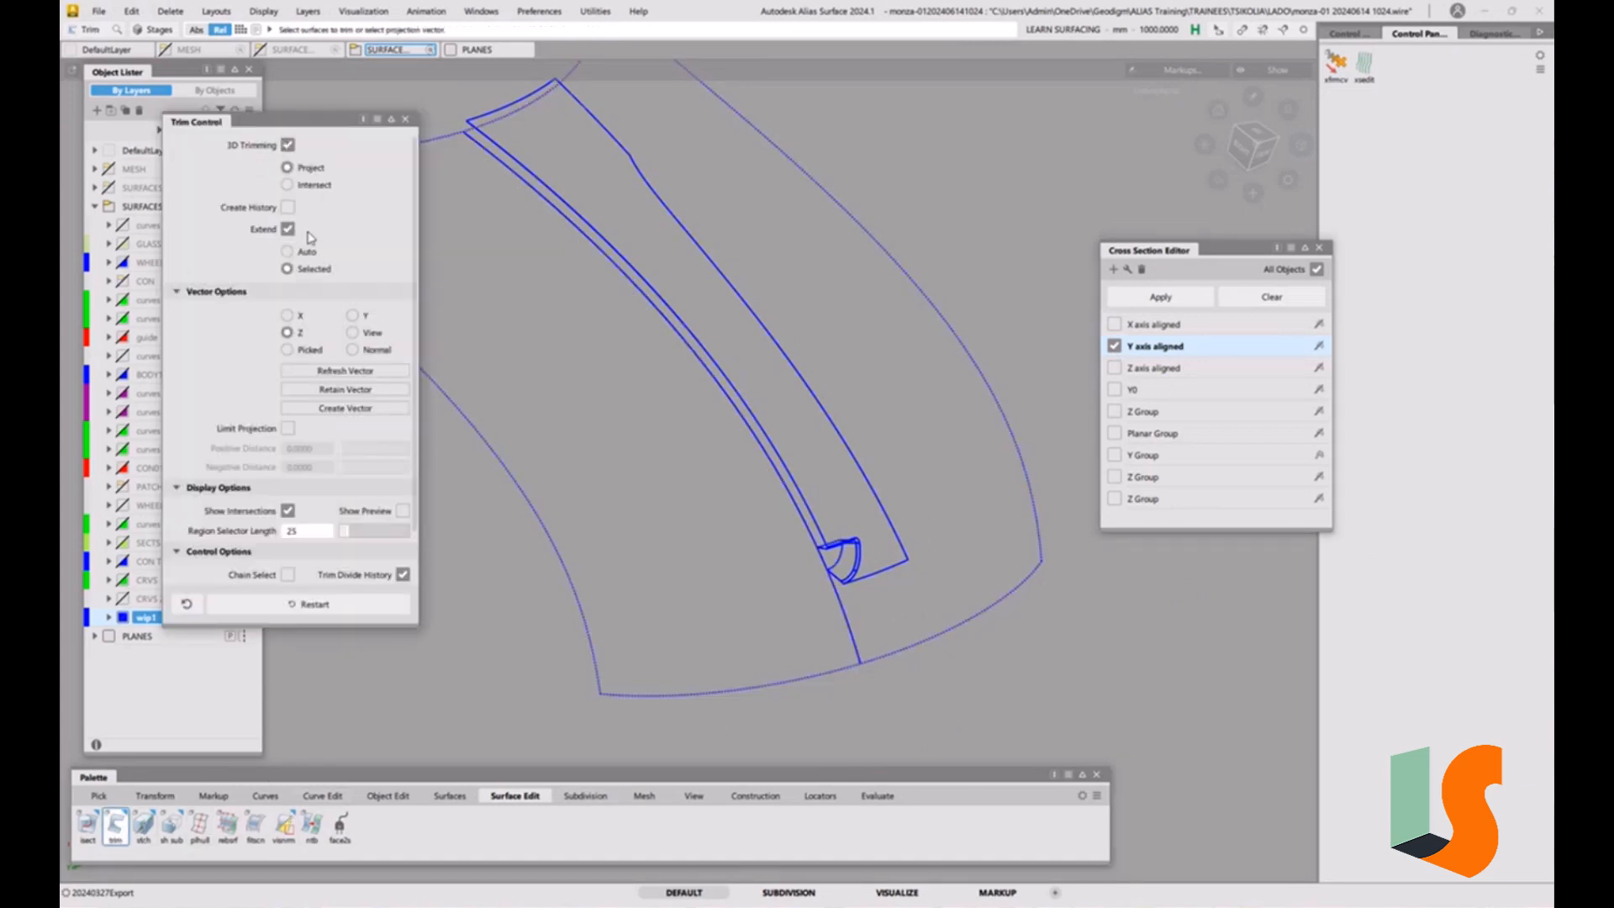
{"action": "left_click", "coordinate": [375, 351]}
{"action": "left_click", "coordinate": [804, 685]}
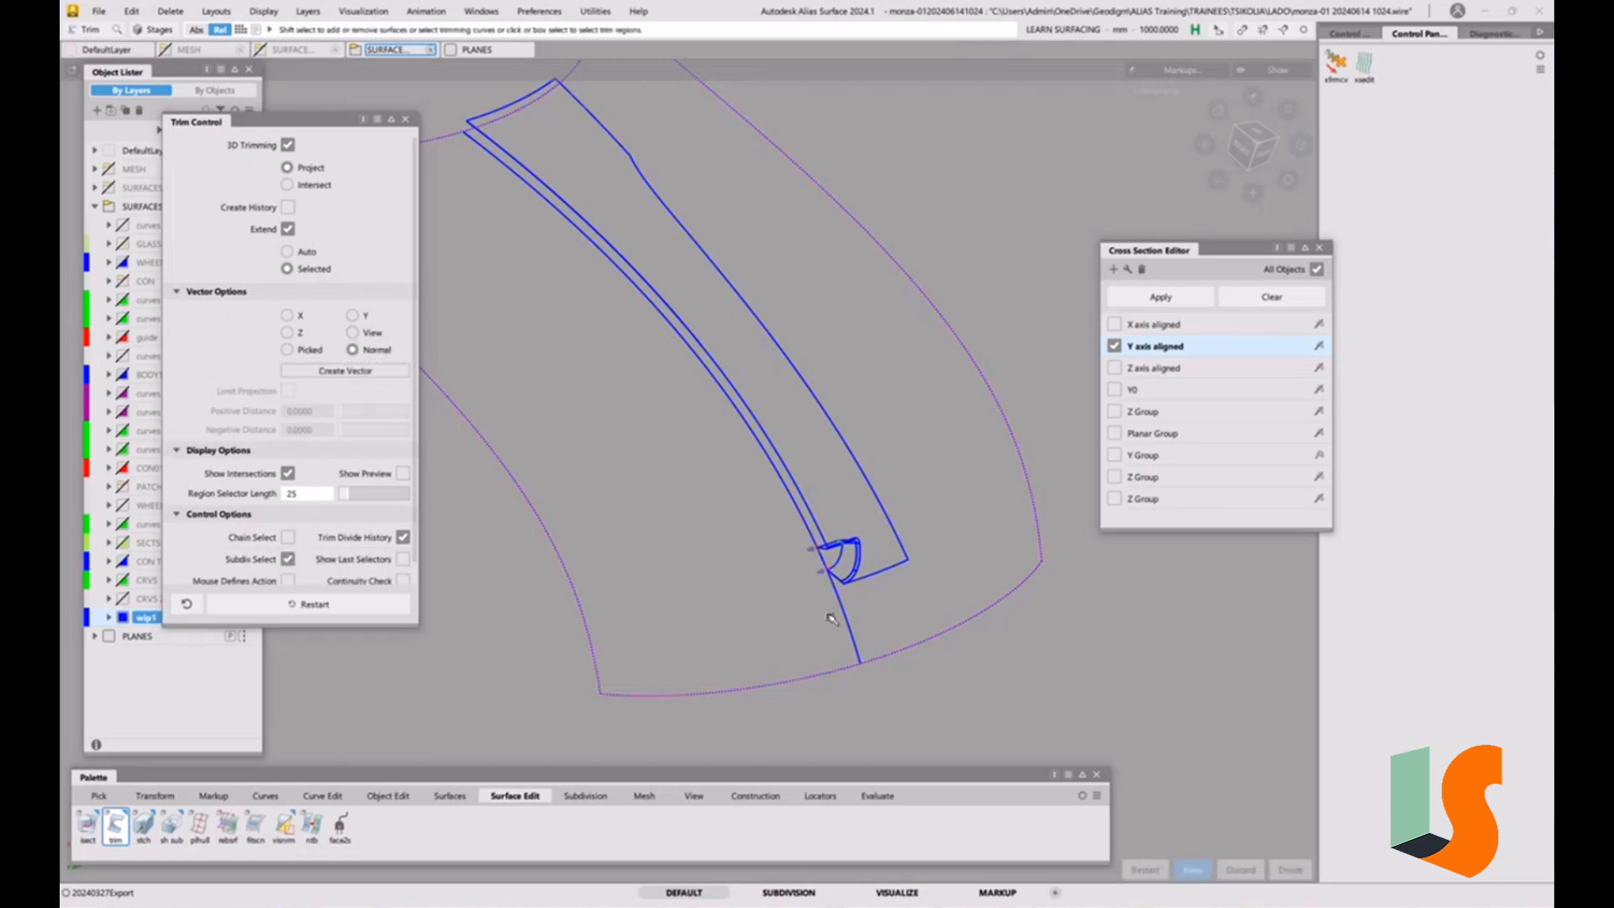
{"action": "scroll", "coordinate": [838, 598], "scroll_direction": "up", "scroll_amount": 10}
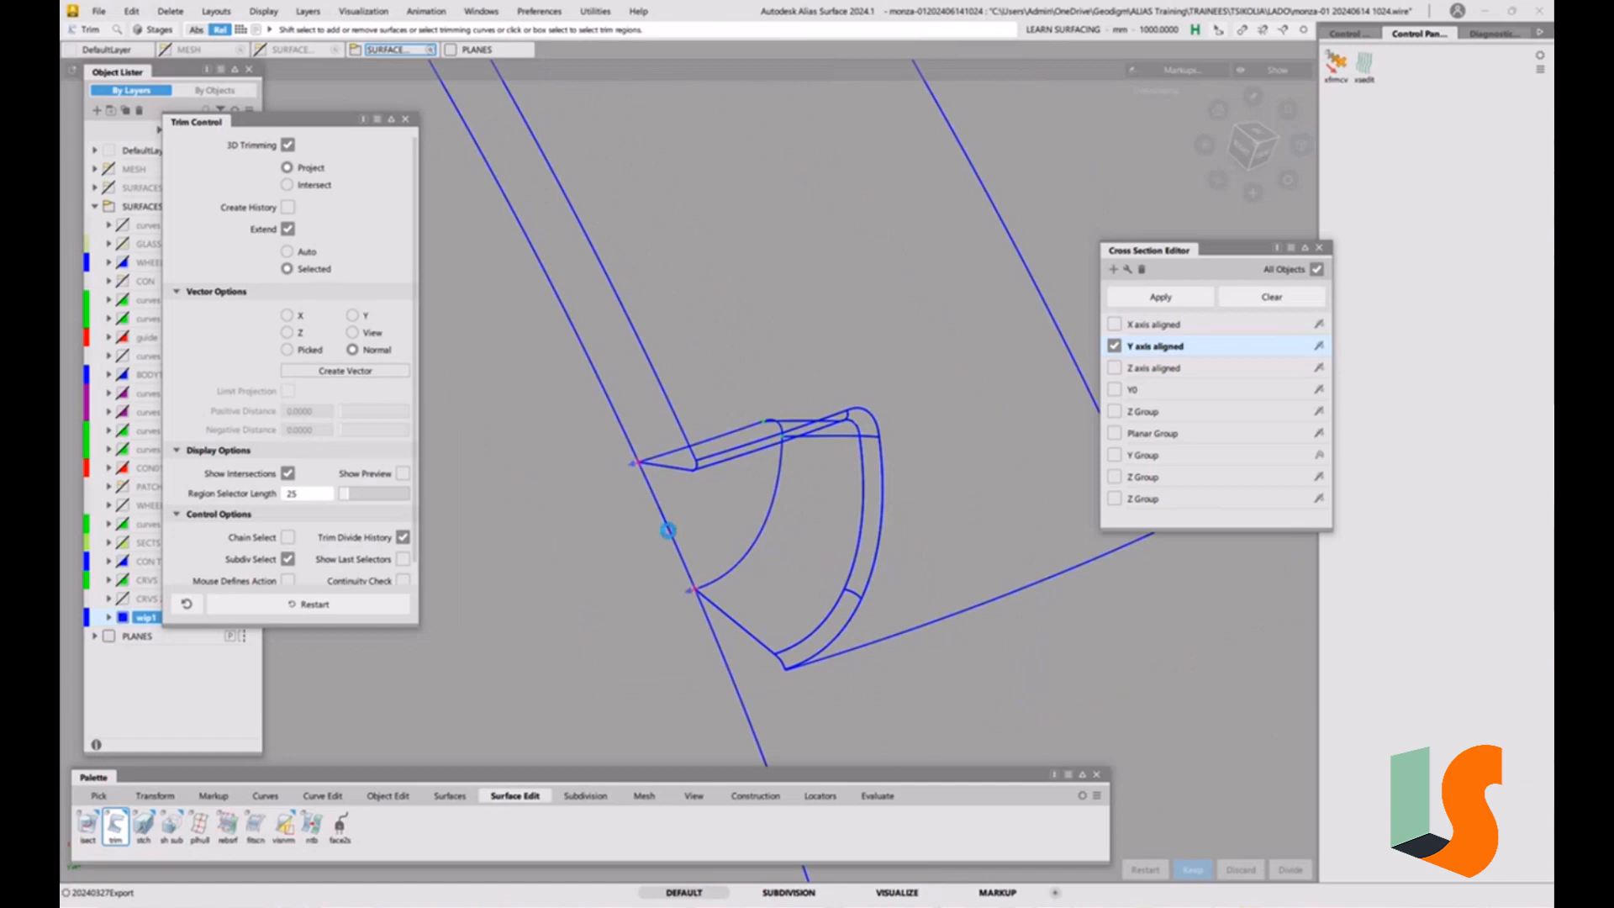
{"action": "left_click", "coordinate": [669, 531]}
{"action": "left_click", "coordinate": [704, 515]}
{"action": "key", "text": "space"}
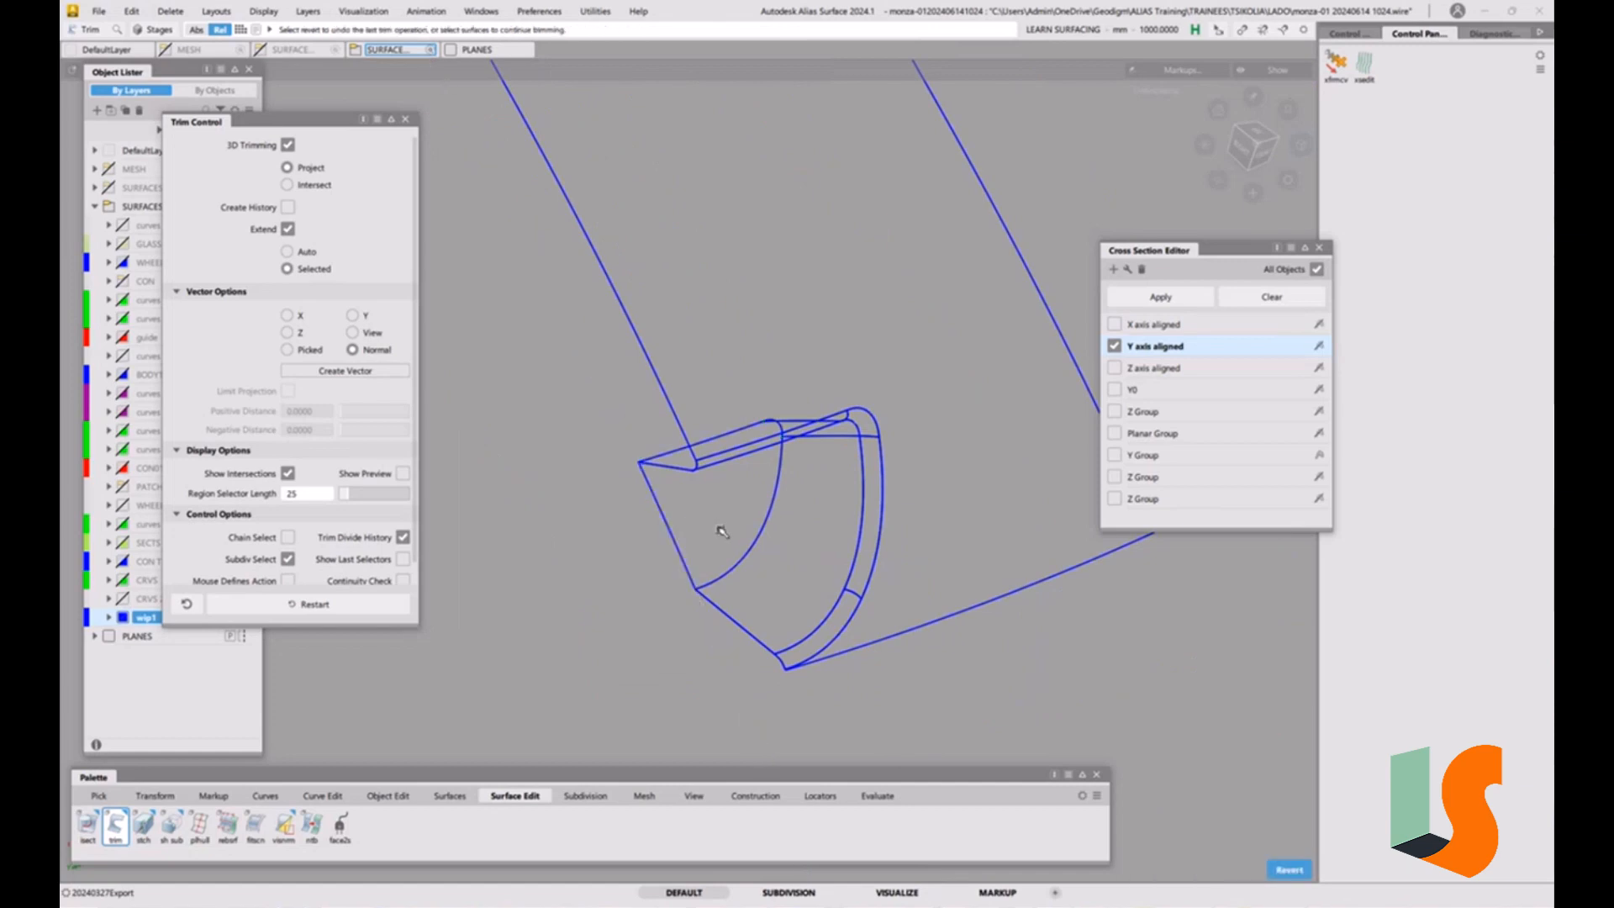
Show the BODY1 layer in shaded display and switch off the Y axis aligned cross section.
{"action": "key", "text": "5"}
{"action": "left_click", "coordinate": [1320, 247]}
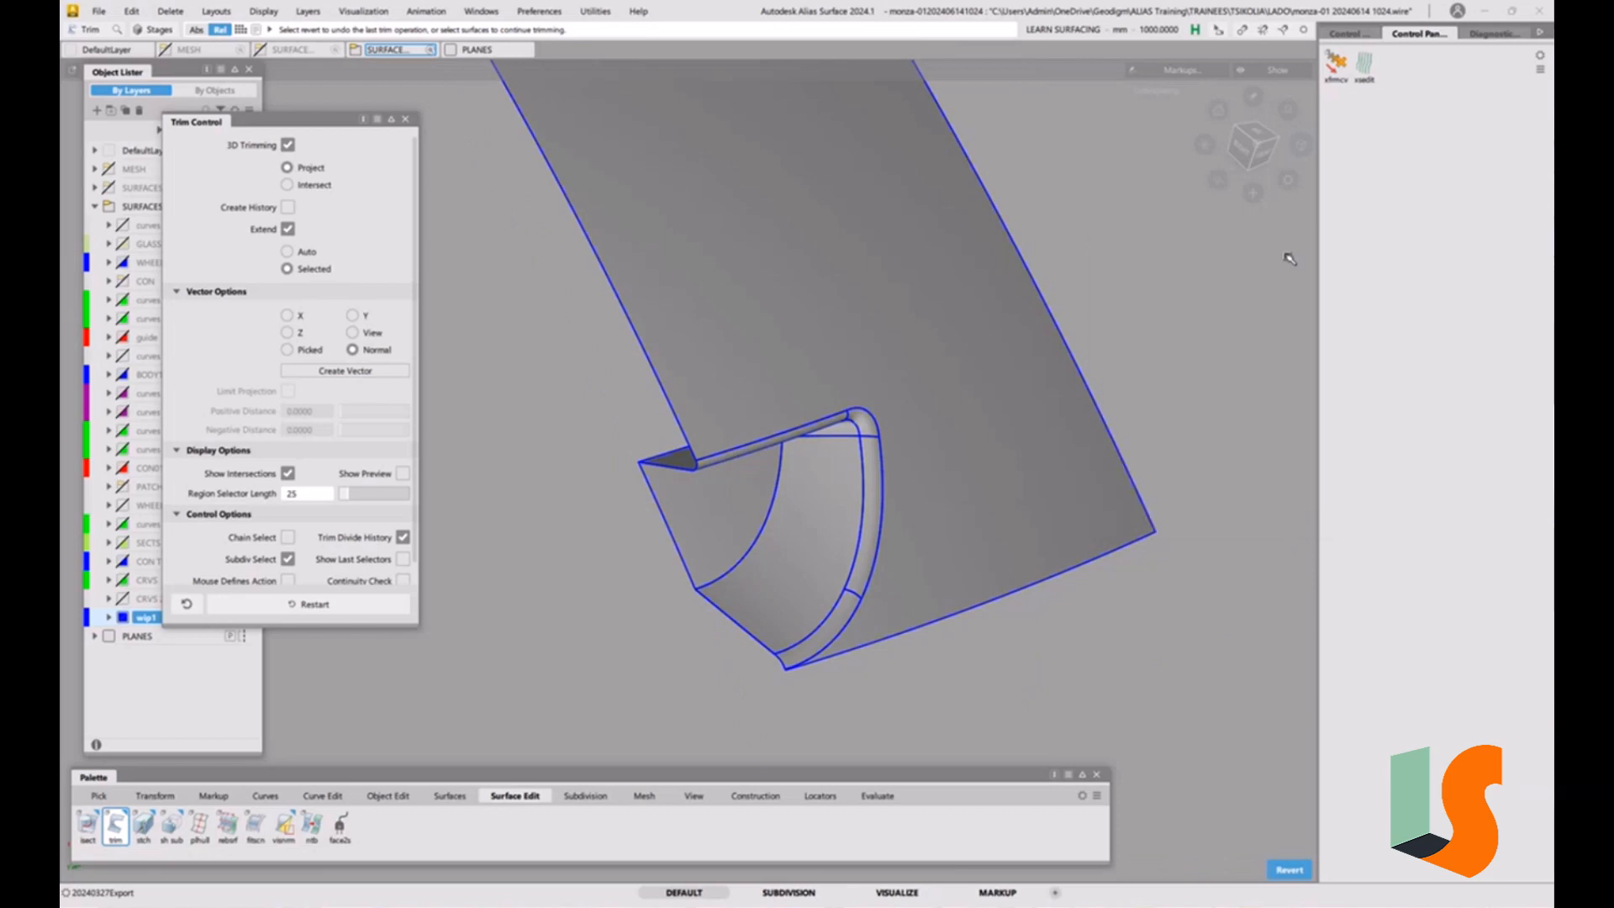
{"action": "left_click_drag", "start_coordinate": [985, 483], "coordinate": [749, 504], "text": "alt+shift"}
{"action": "left_click_drag", "start_coordinate": [678, 547], "coordinate": [708, 538], "text": "ctrl+shift"}
{"action": "right_click_drag", "start_coordinate": [707, 553], "coordinate": [710, 628], "text": "alt+shift"}
{"action": "mouse_move", "coordinate": [827, 570]}
{"action": "left_mouse_down", "text": "alt+shift"}
{"action": "mouse_move", "coordinate": [593, 574]}
{"action": "mouse_move", "coordinate": [714, 602]}
{"action": "mouse_move", "coordinate": [720, 630]}
{"action": "left_mouse_up", "text": "alt+shift"}
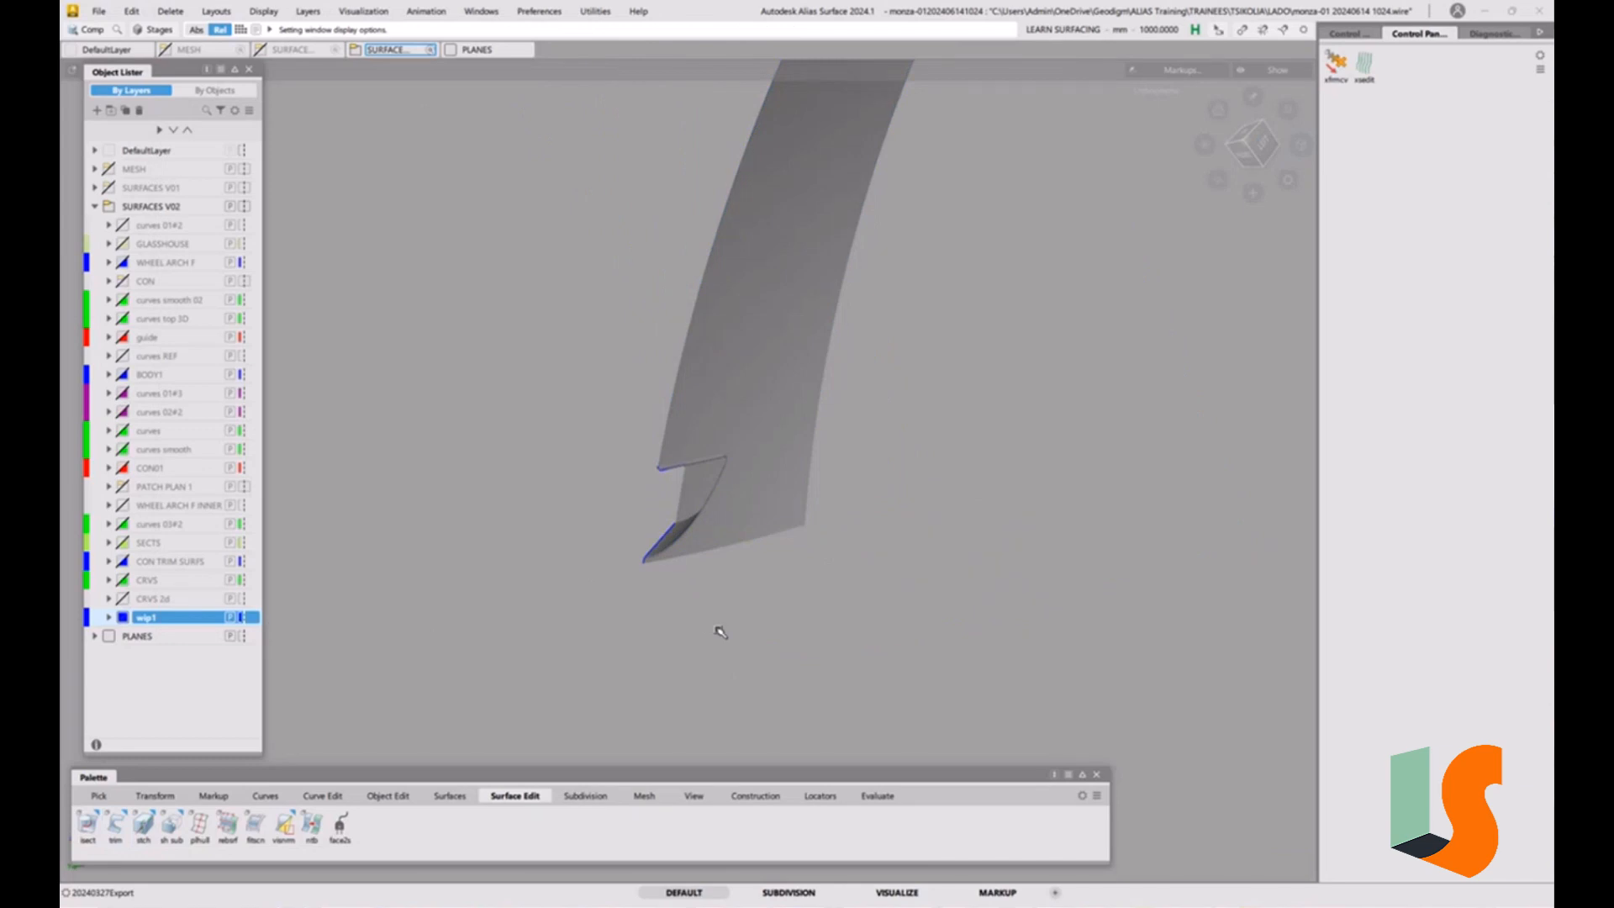
{"action": "left_click", "coordinate": [122, 374]}
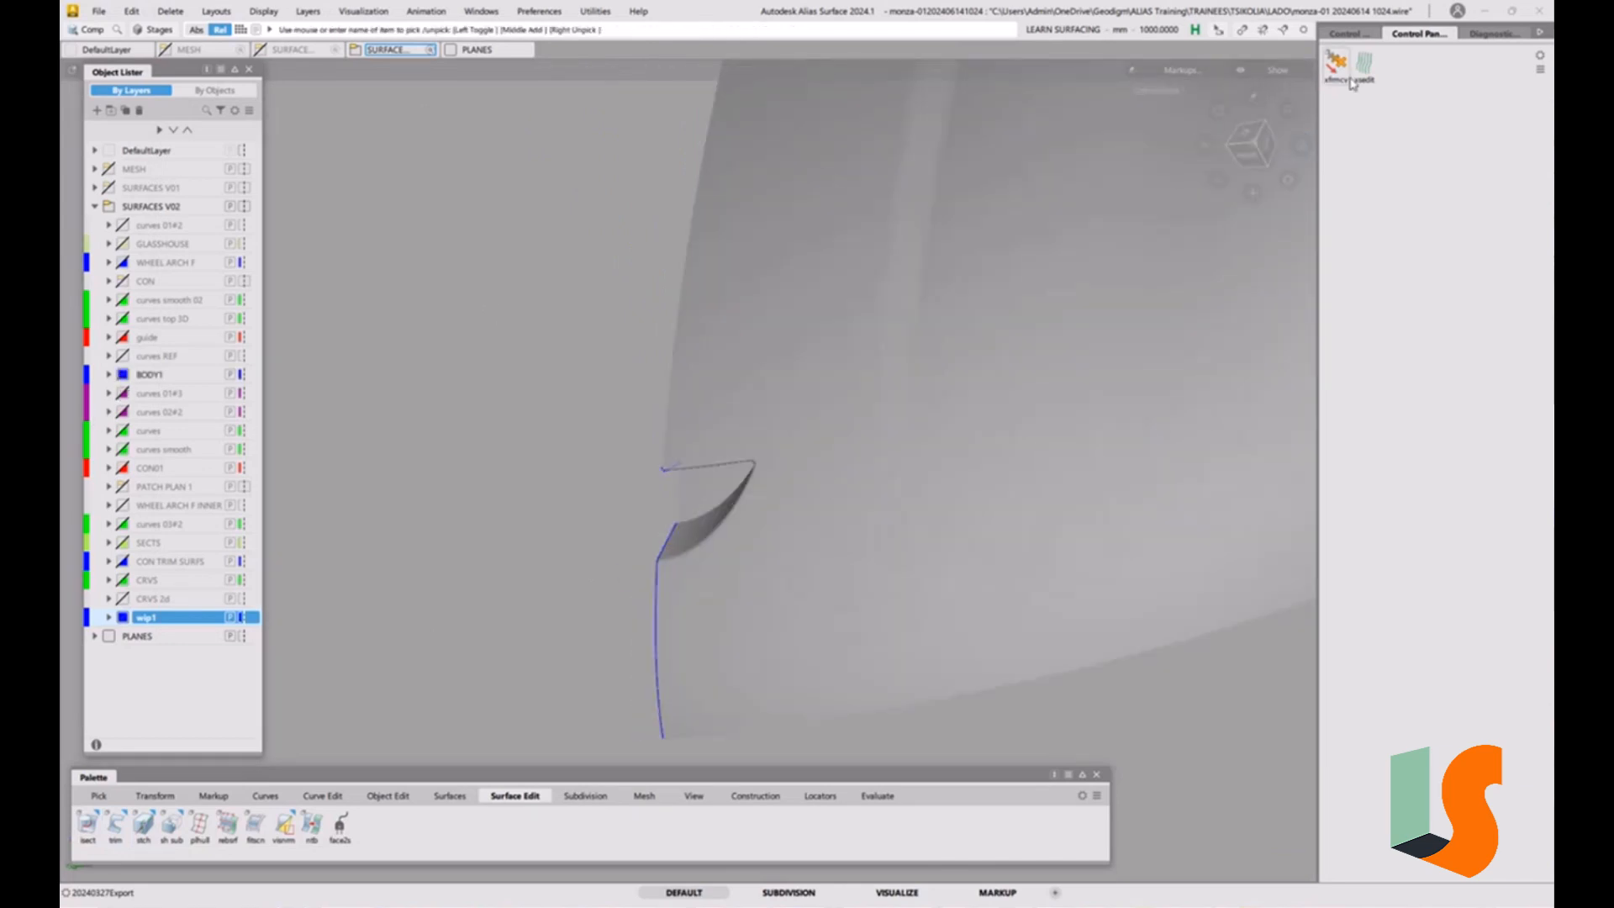
{"action": "left_click", "coordinate": [1355, 77]}
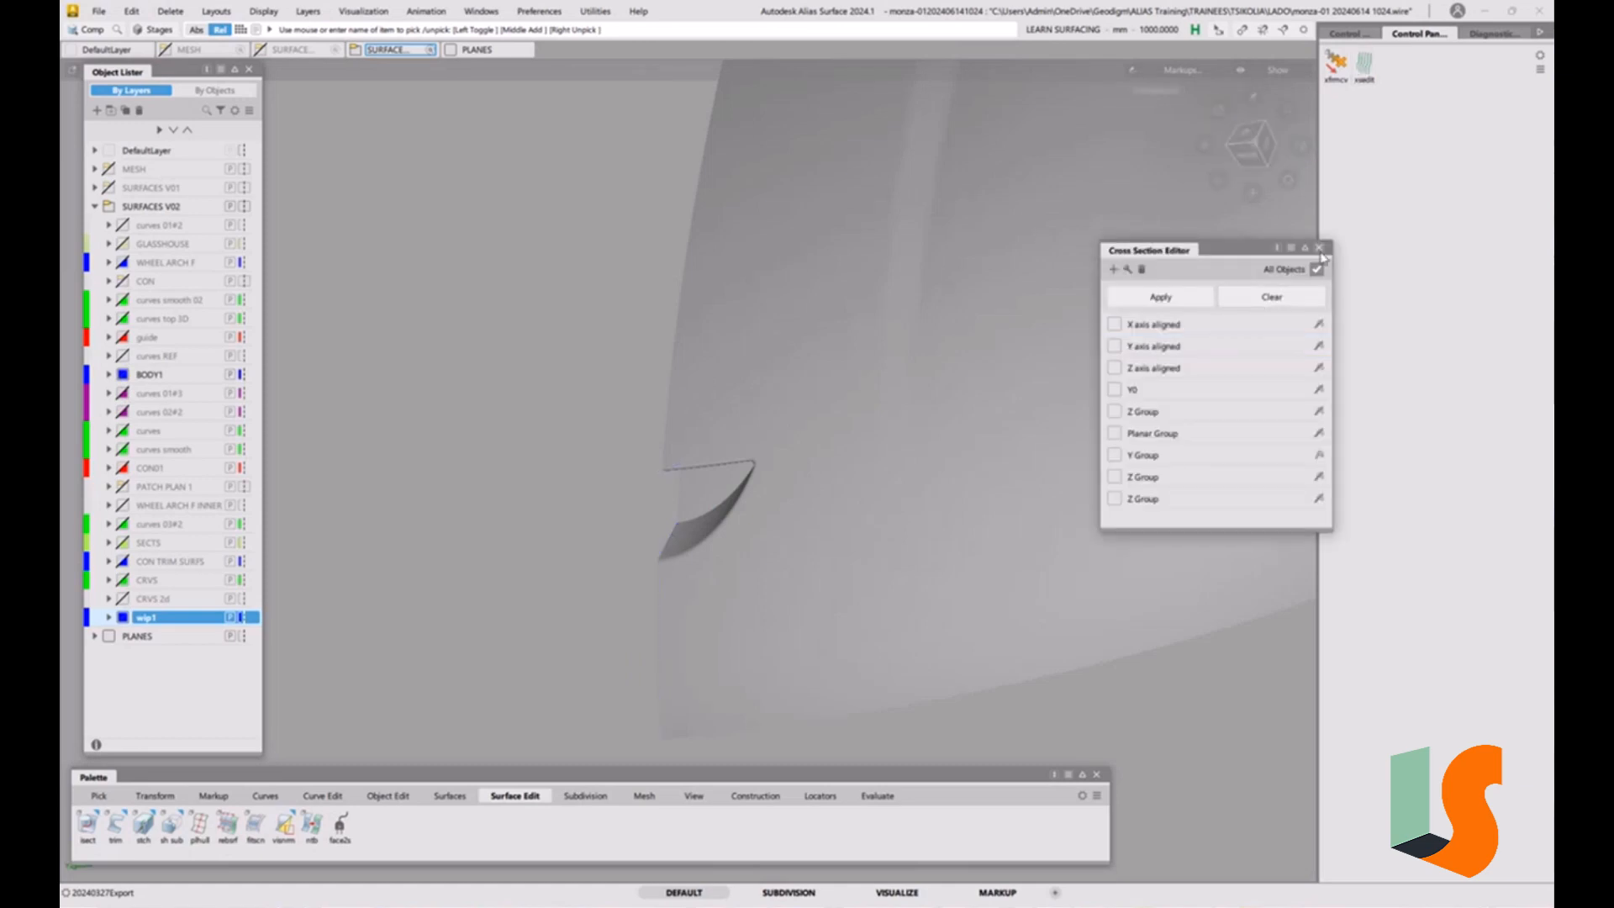
{"action": "left_click", "coordinate": [1322, 250]}
Inspect the recess on the shaded full front body, displaying the surface edges.
{"action": "left_click_drag", "start_coordinate": [922, 396], "coordinate": [775, 592], "text": "alt+shift"}
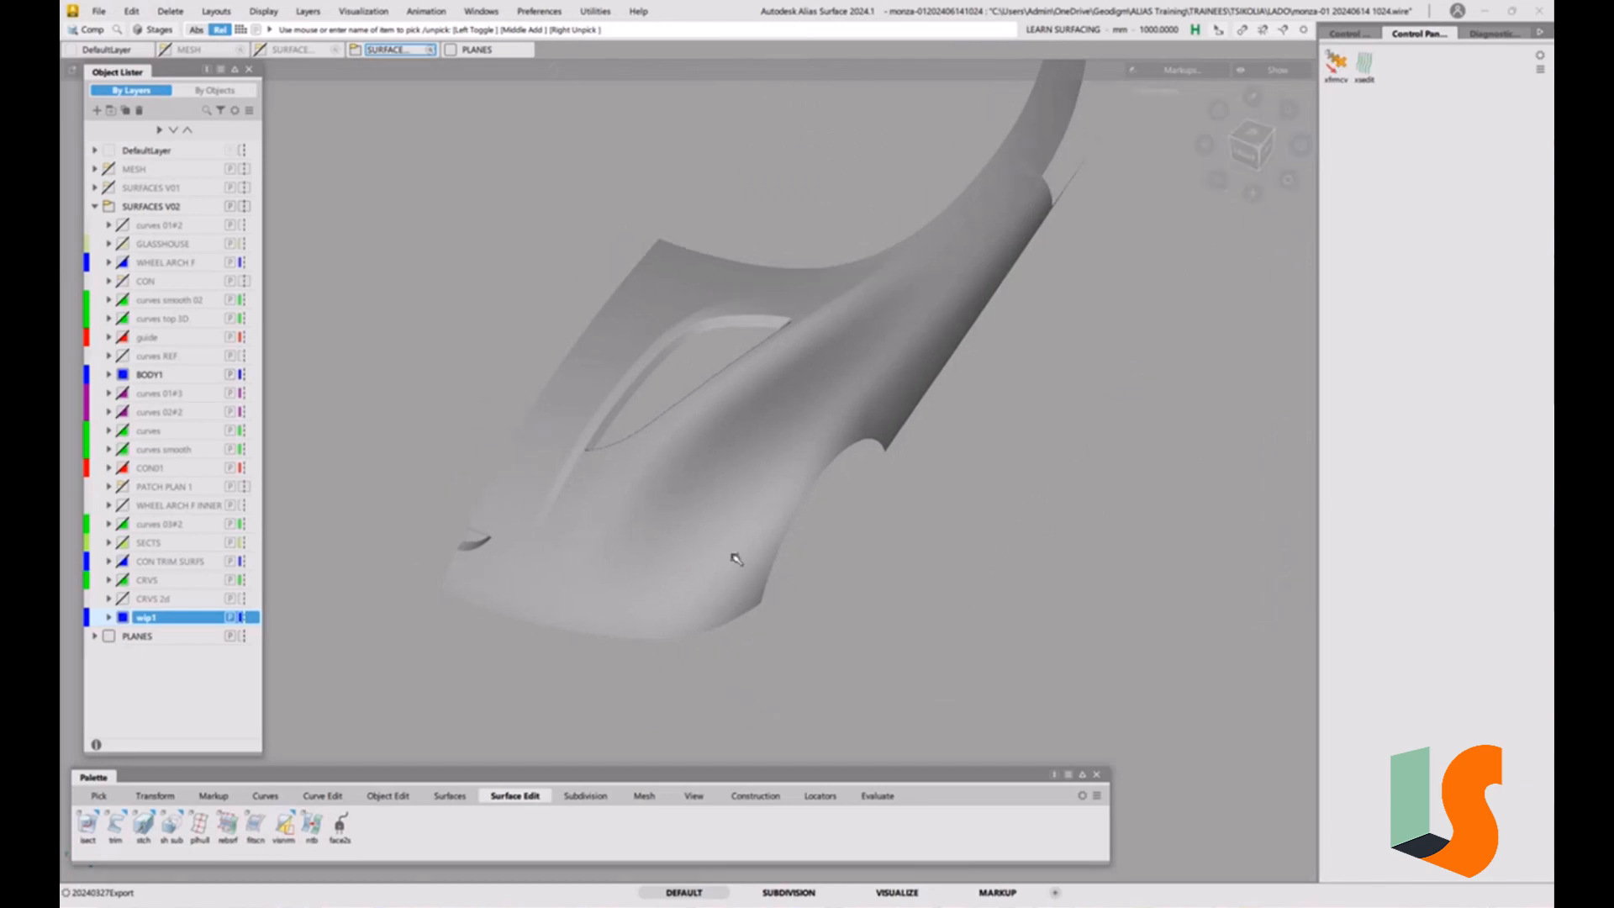
{"action": "left_click_drag", "start_coordinate": [760, 580], "coordinate": [850, 596], "text": "alt+shift"}
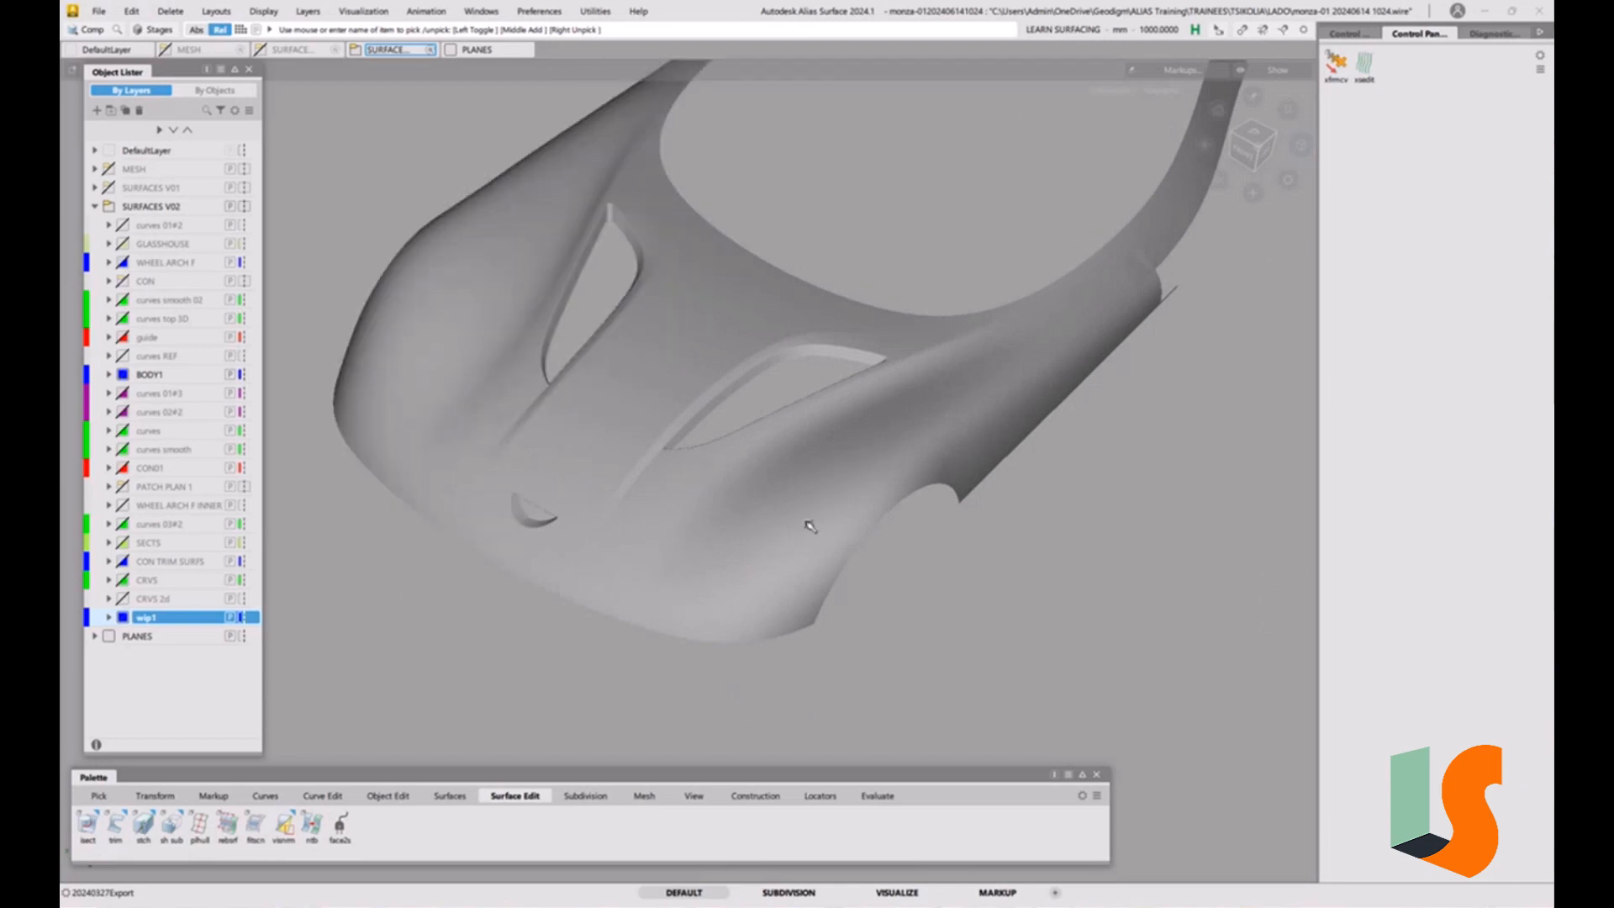
{"action": "left_click_drag", "start_coordinate": [809, 526], "coordinate": [706, 577], "text": "alt+shift"}
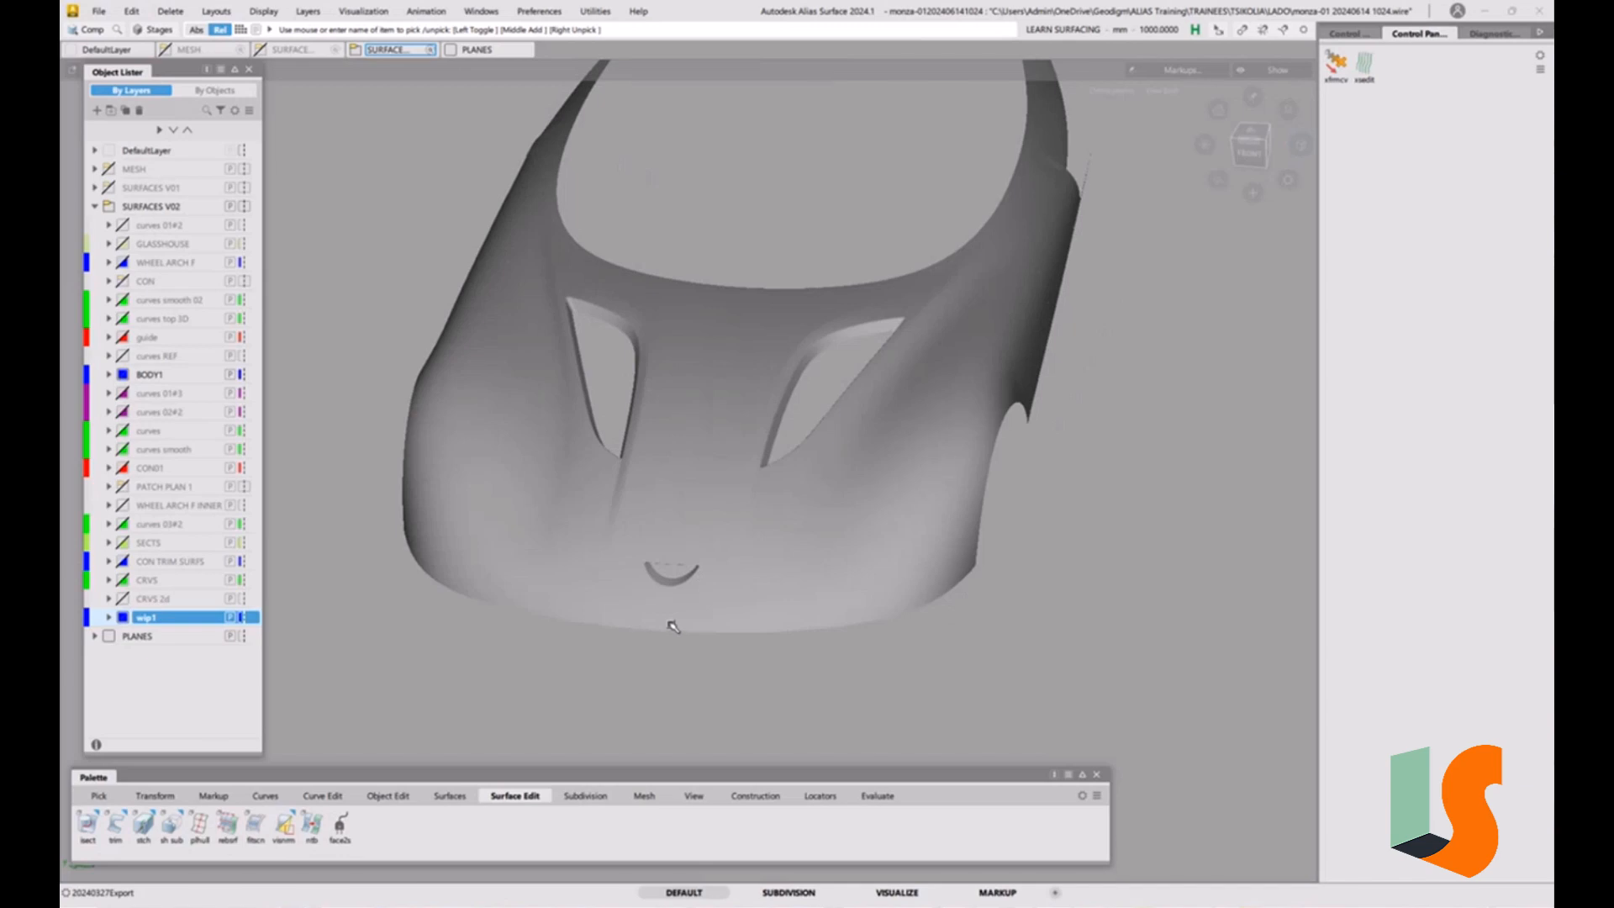
{"action": "key", "text": "alt+m"}
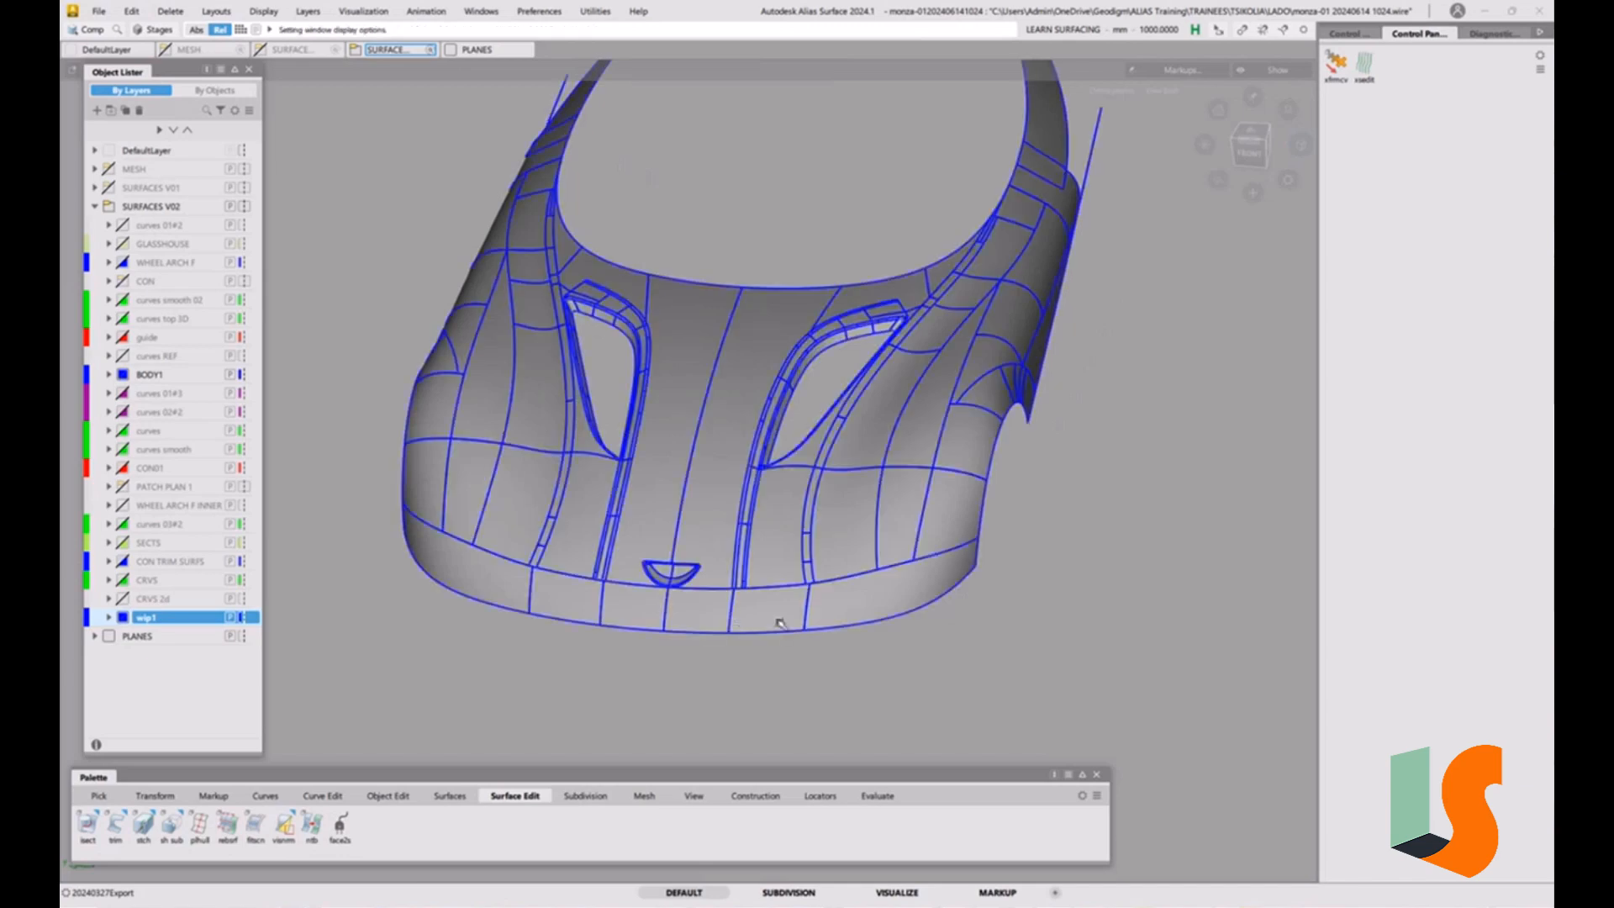
{"action": "left_click_drag", "start_coordinate": [772, 626], "coordinate": [724, 625], "text": "ctrl+shift"}
Compare the two body halves at the centre line by toggling the symmetry display.
{"action": "key", "text": "alt+s"}
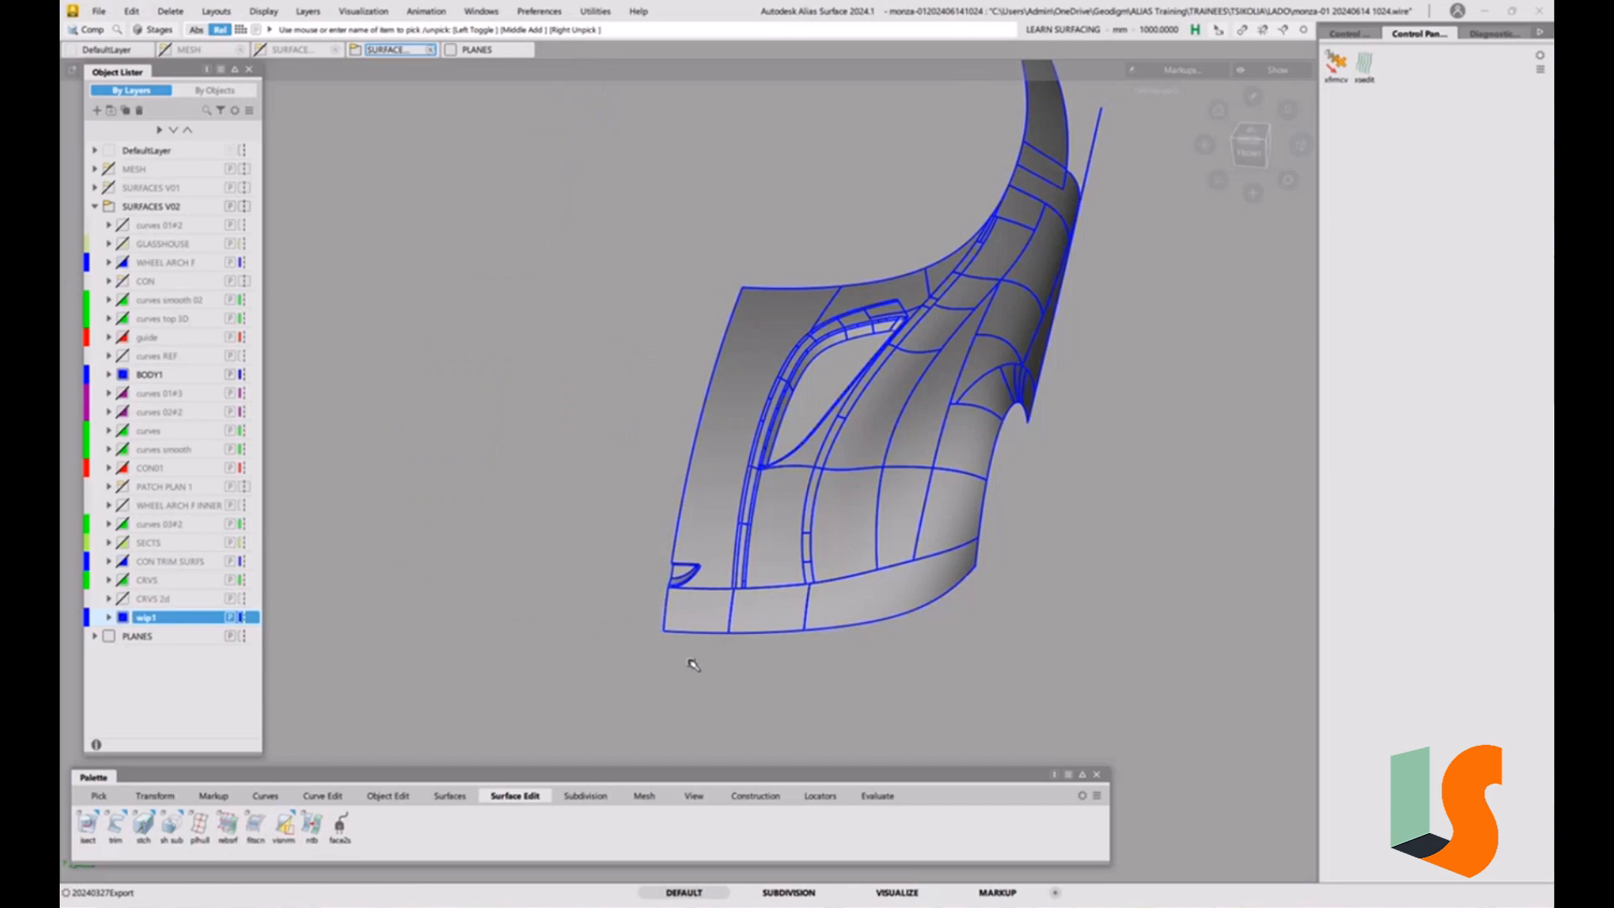
{"action": "key", "text": "alt+s"}
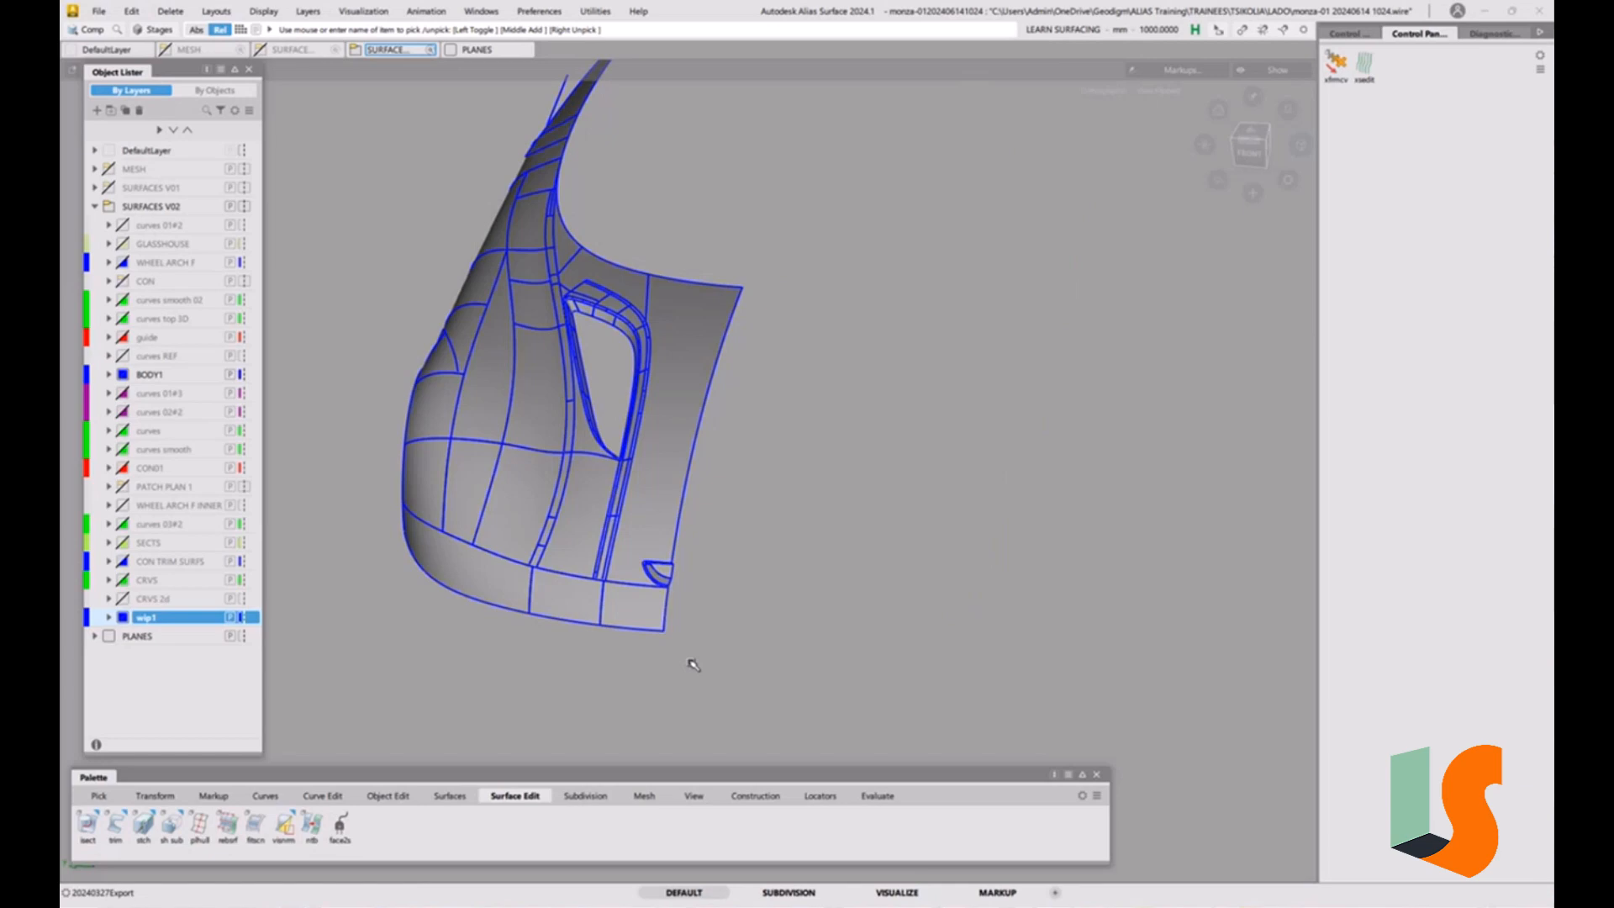
{"action": "key", "text": "alt+s"}
{"action": "key", "text": "alt+s"}
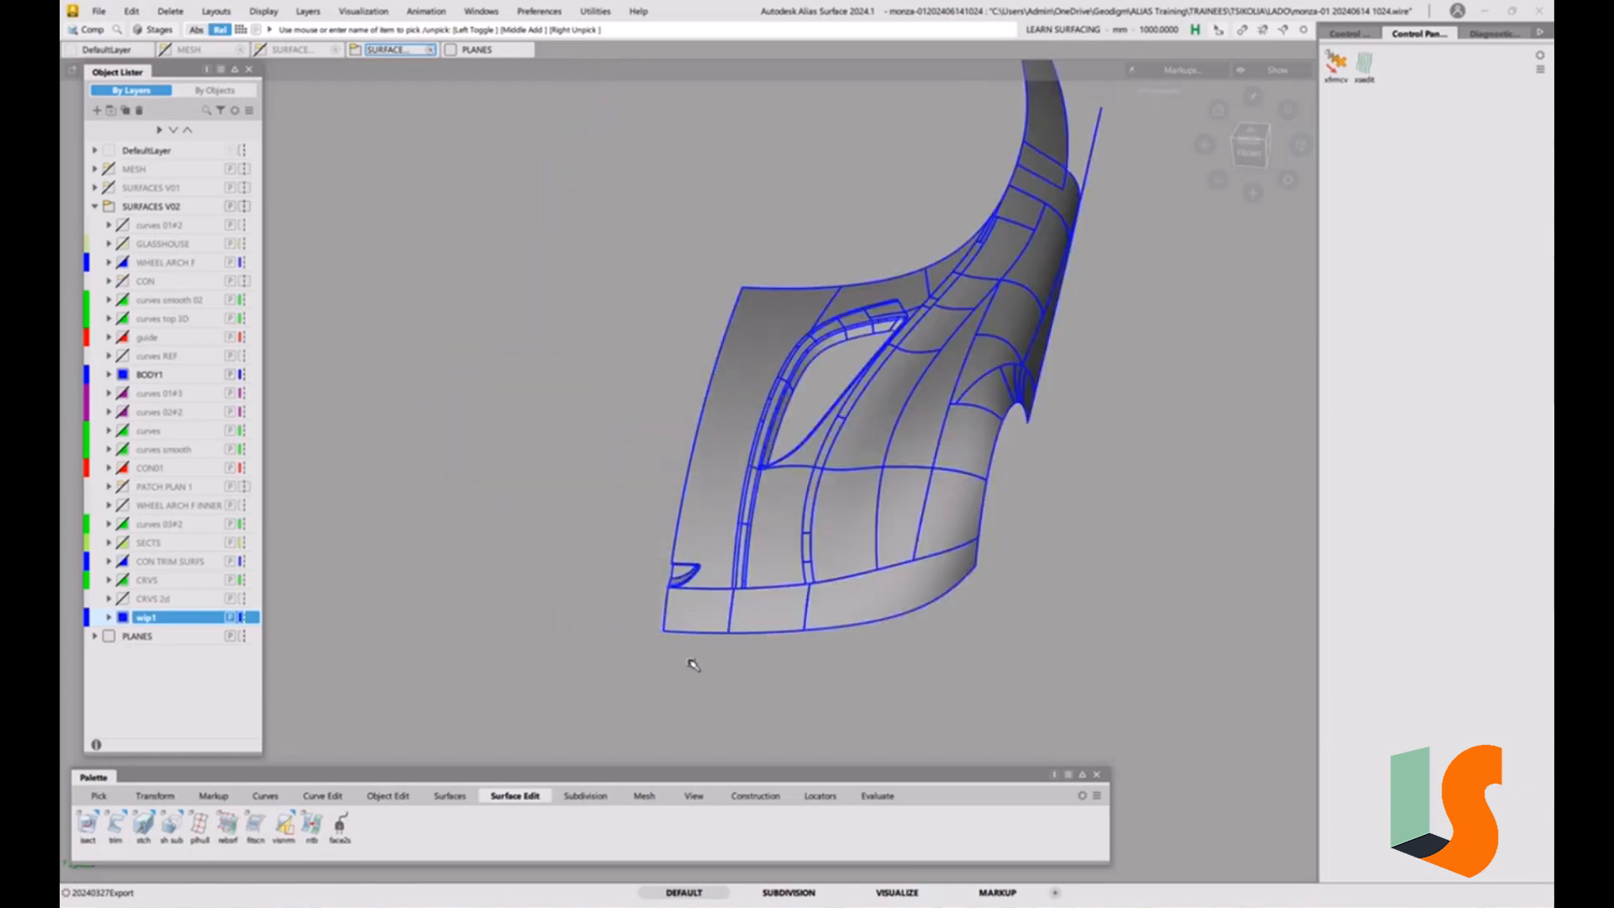
{"action": "key", "text": "alt+s"}
{"action": "key", "text": "alt+s"}
{"action": "key", "text": "alt+s"}
{"action": "key", "text": "alt+s"}
{"action": "key", "text": "alt+s"}
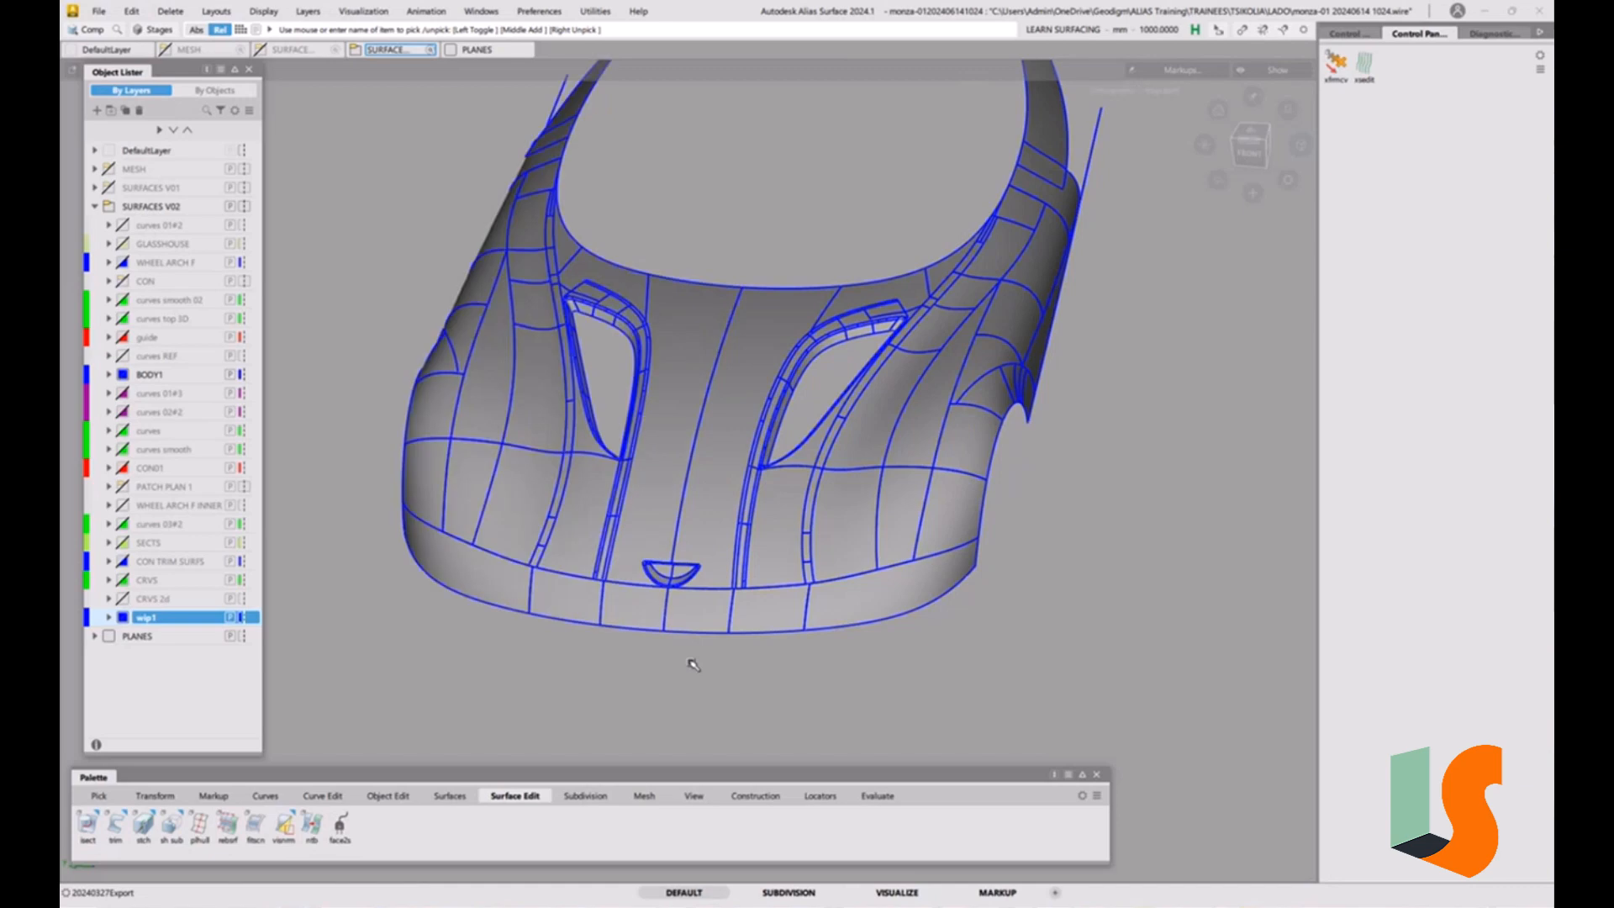
{"action": "key", "text": "alt+s"}
{"action": "key", "text": "alt+s"}
Hide the surface edges, switch to the perspective view, and inspect the trimmed recess on the body.
{"action": "mouse_move", "coordinate": [696, 600]}
{"action": "left_mouse_down", "text": "alt+shift"}
{"action": "mouse_move", "coordinate": [799, 569]}
{"action": "mouse_move", "coordinate": [748, 546]}
{"action": "mouse_move", "coordinate": [753, 455]}
{"action": "mouse_move", "coordinate": [722, 506]}
{"action": "mouse_move", "coordinate": [793, 471]}
{"action": "mouse_move", "coordinate": [756, 487]}
{"action": "mouse_move", "coordinate": [607, 472]}
{"action": "mouse_move", "coordinate": [580, 532]}
{"action": "left_mouse_up", "text": "alt+shift"}
{"action": "key", "text": "alt+m"}
{"action": "left_click", "coordinate": [1300, 148]}
{"action": "scroll", "coordinate": [559, 491], "scroll_direction": "up", "scroll_amount": 10}
{"action": "scroll", "coordinate": [575, 511], "scroll_direction": "down", "scroll_amount": 3}
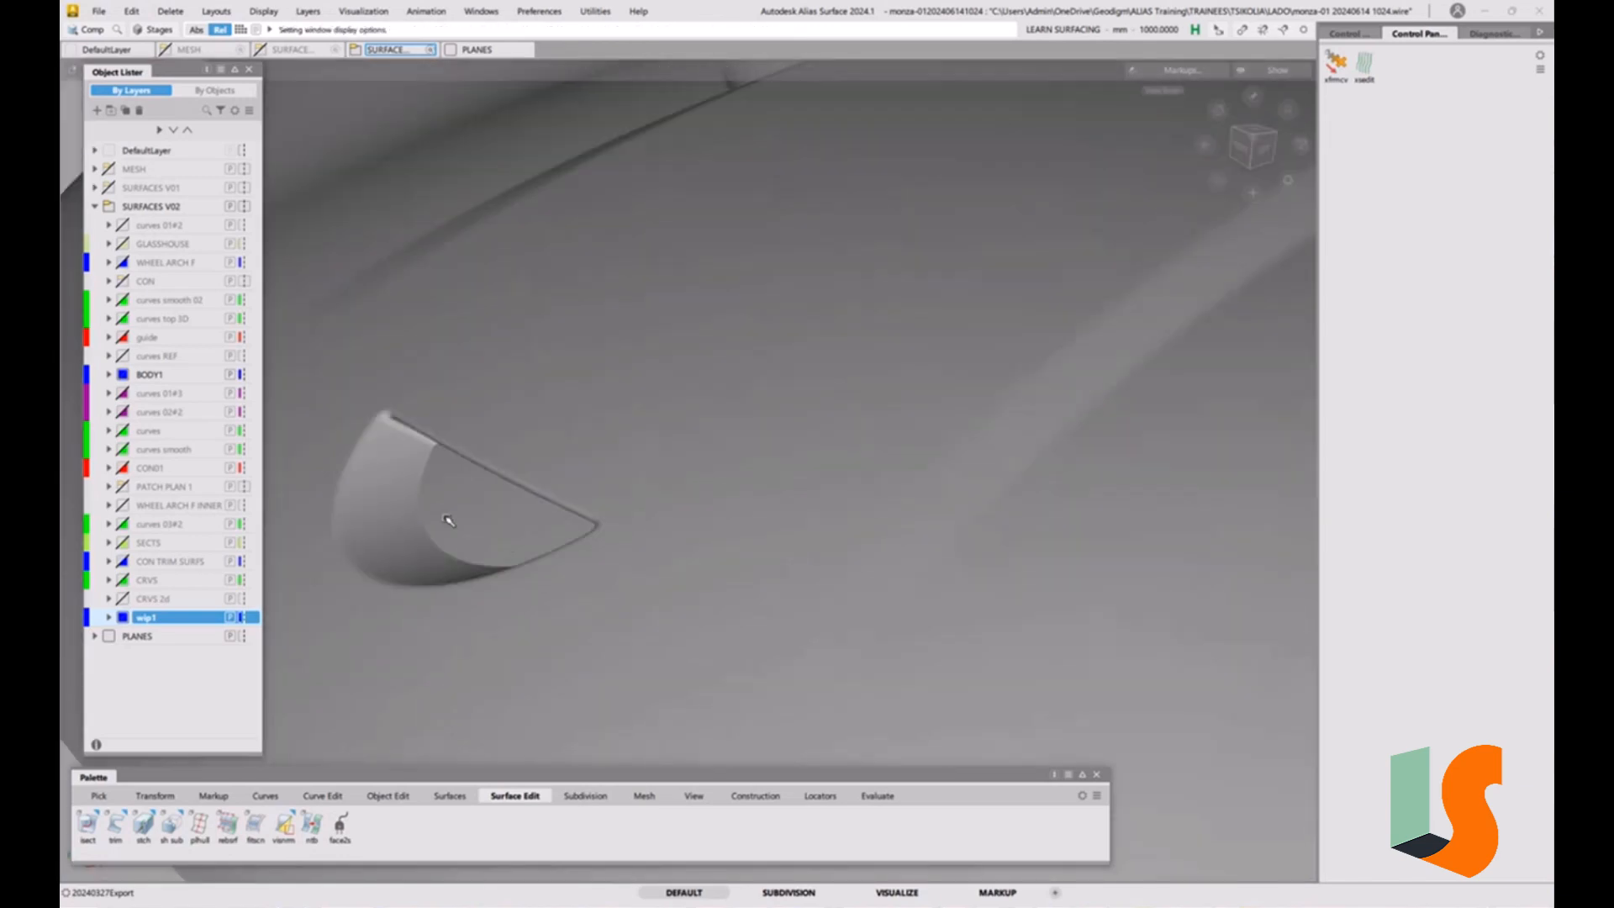
{"action": "scroll", "coordinate": [476, 483], "scroll_direction": "down", "scroll_amount": 5}
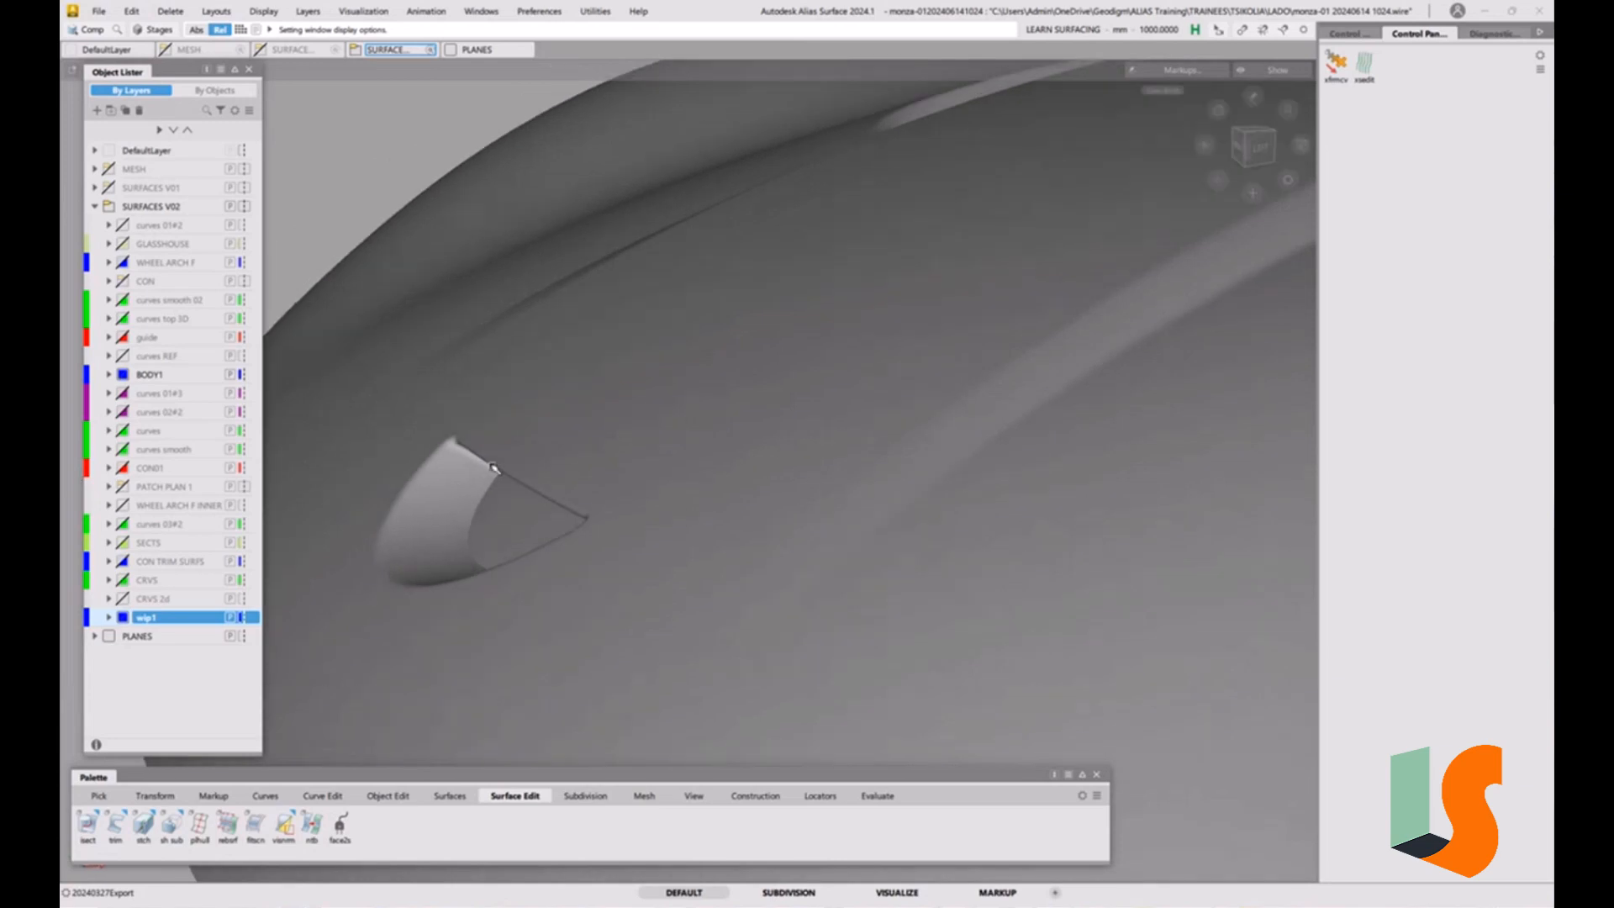
{"action": "scroll", "coordinate": [483, 494], "scroll_direction": "down", "scroll_amount": 5}
{"action": "scroll", "coordinate": [546, 513], "scroll_direction": "up", "scroll_amount": 6}
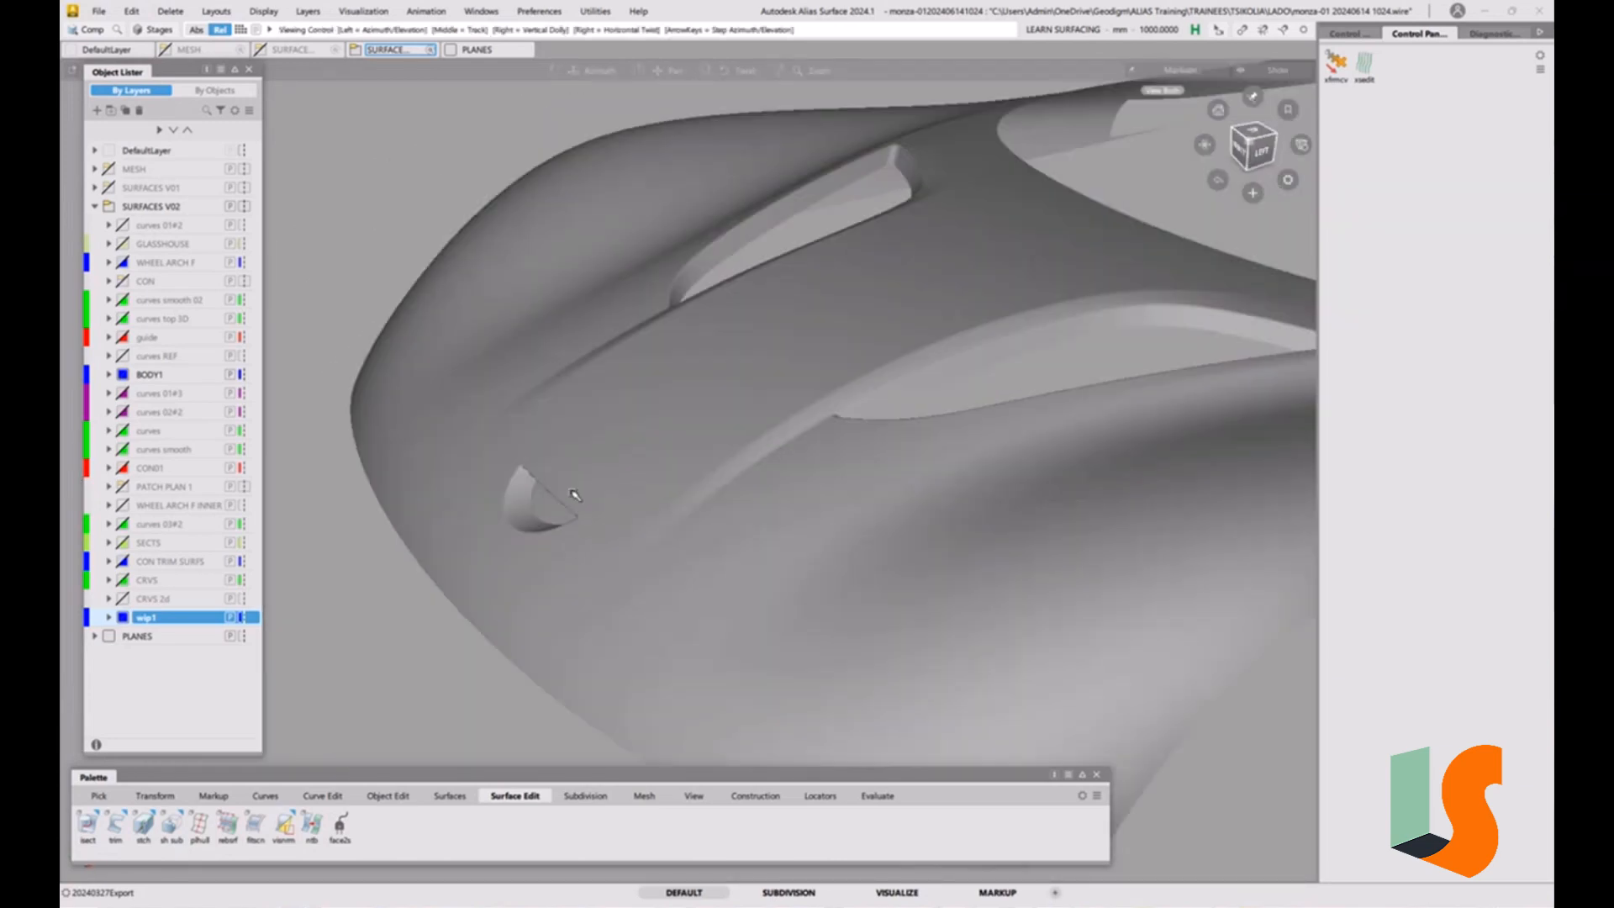